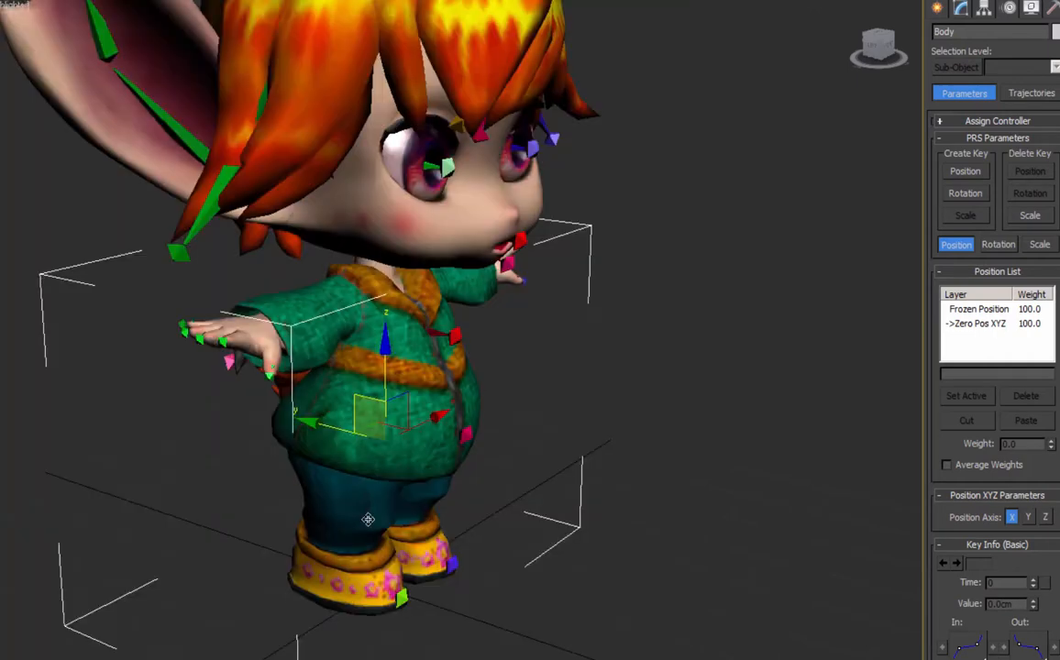
Make the selected Body mesh see-through so the leg bones inside can be picked.
{"action": "middle_click_drag", "start_coordinate": [406, 495], "coordinate": [397, 563]}
{"action": "middle_click_drag", "start_coordinate": [579, 393], "coordinate": [540, 404], "text": "alt"}
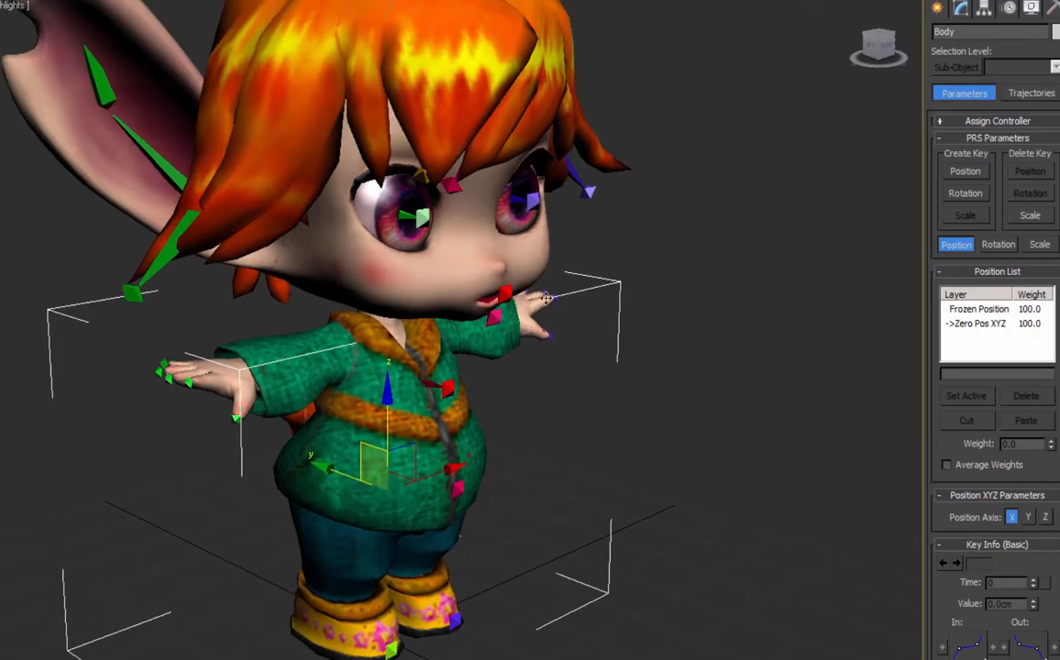
{"action": "middle_click_drag", "start_coordinate": [605, 357], "coordinate": [618, 356], "text": "alt"}
{"action": "middle_click_drag", "start_coordinate": [511, 483], "coordinate": [480, 473]}
{"action": "key", "text": "alt+x"}
Create an HI Solver IK chain from the R_Foot bone to the R_Thigh bone.
{"action": "scroll", "coordinate": [439, 458], "scroll_direction": "up", "scroll_amount": 4}
{"action": "middle_click_drag", "start_coordinate": [481, 472], "coordinate": [465, 269]}
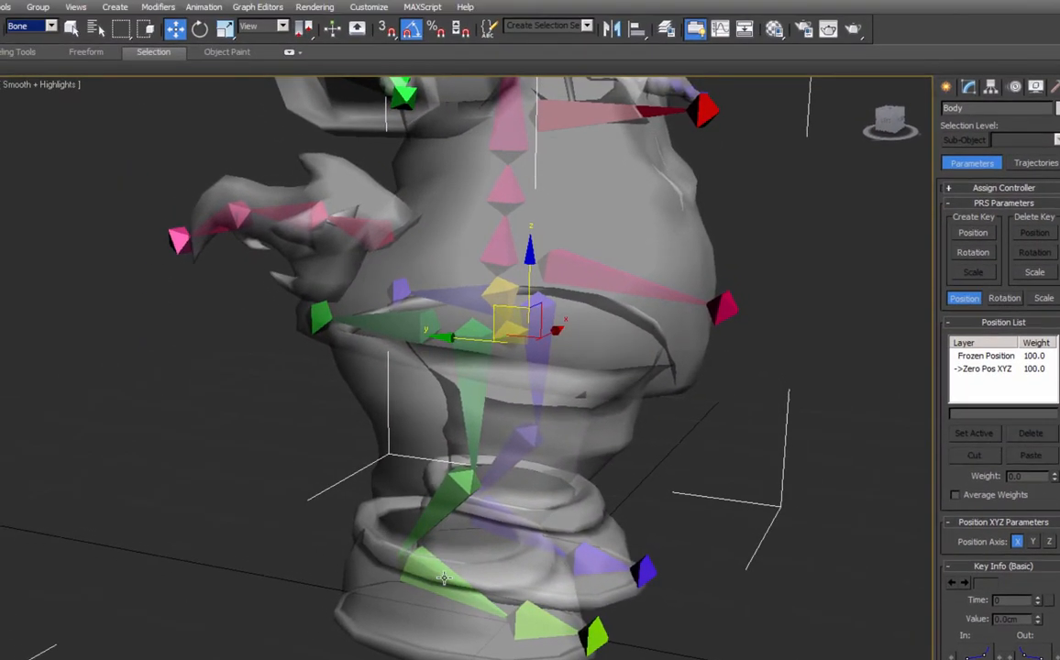
{"action": "left_click", "coordinate": [443, 577]}
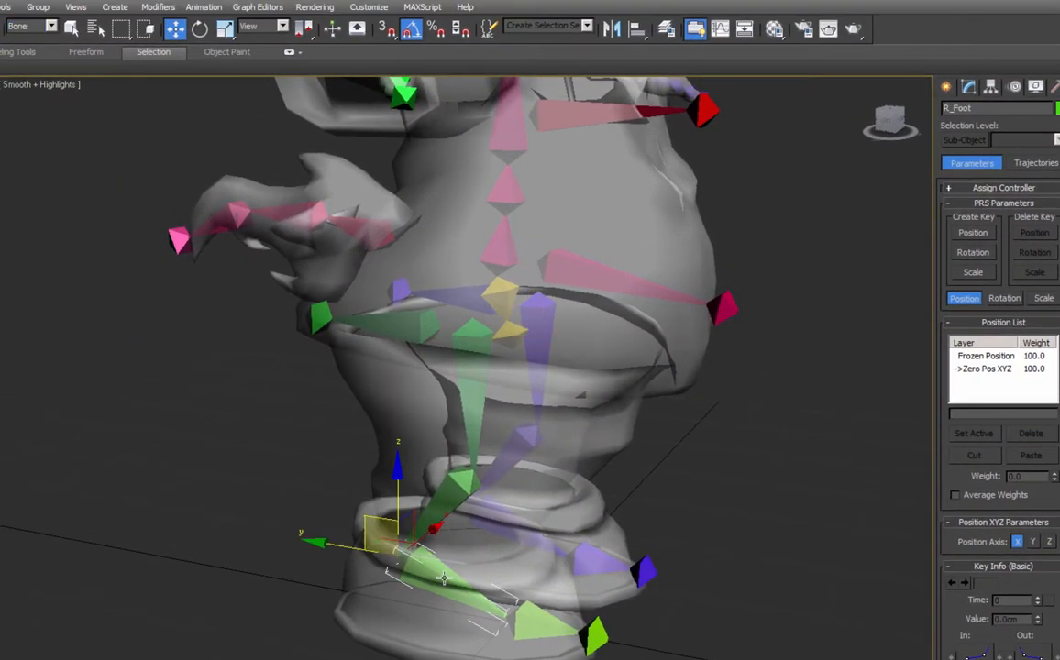
{"action": "left_click", "coordinate": [204, 6]}
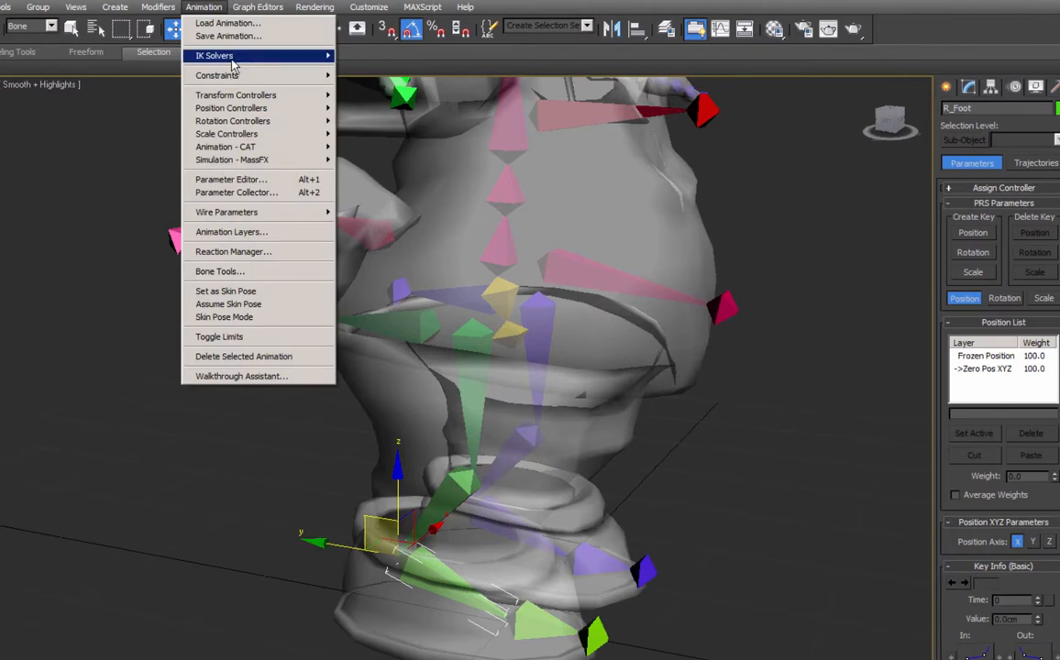
{"action": "mouse_move", "coordinate": [234, 63]}
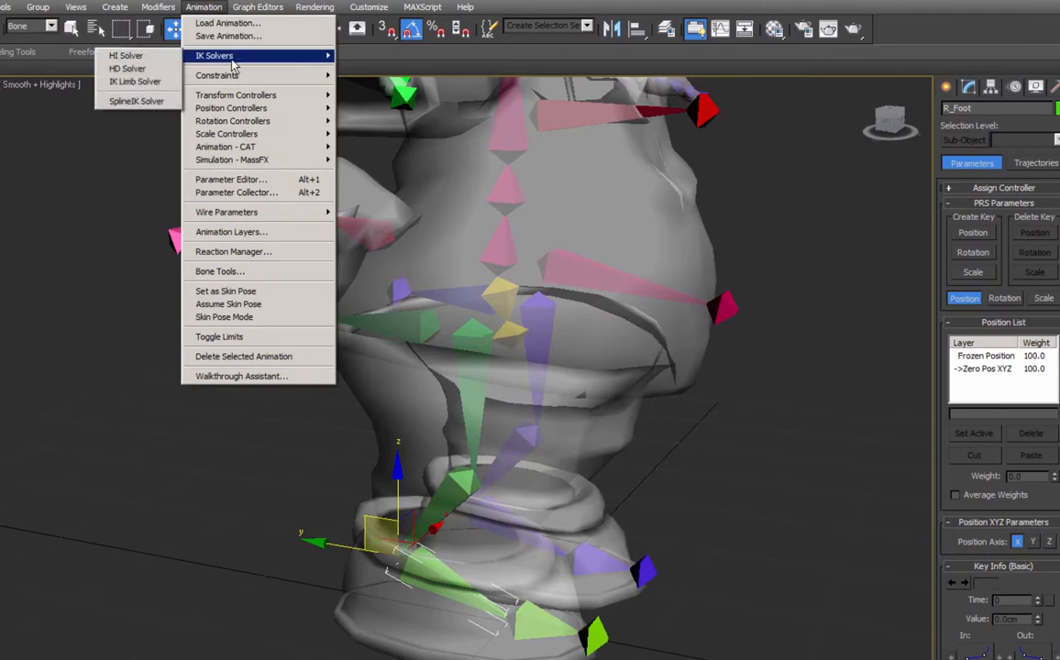
{"action": "left_click", "coordinate": [125, 57]}
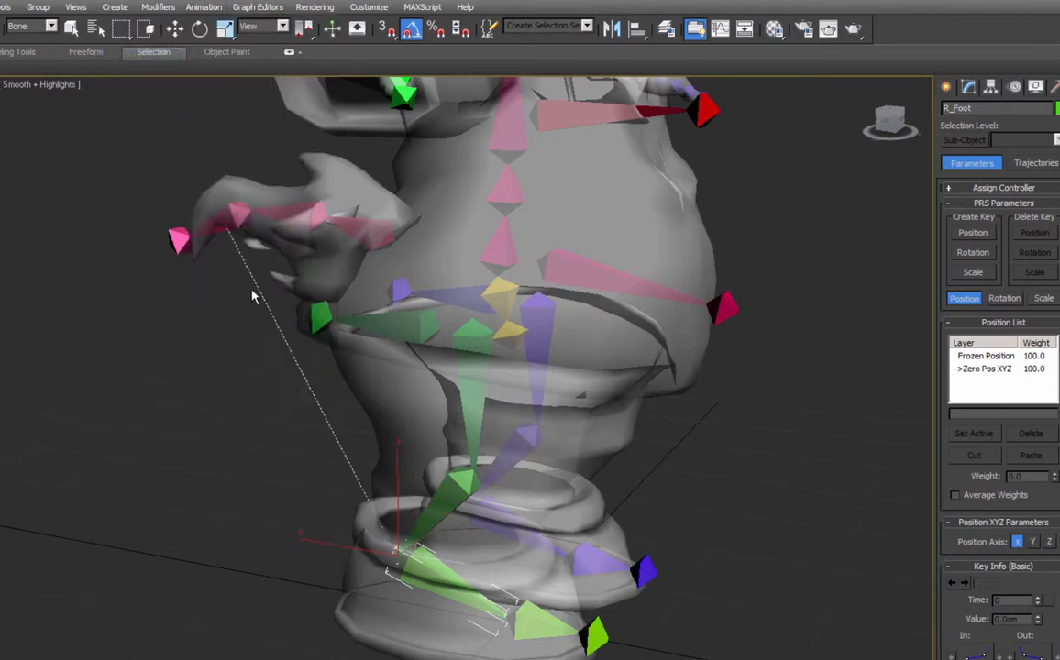
{"action": "left_click", "coordinate": [471, 325]}
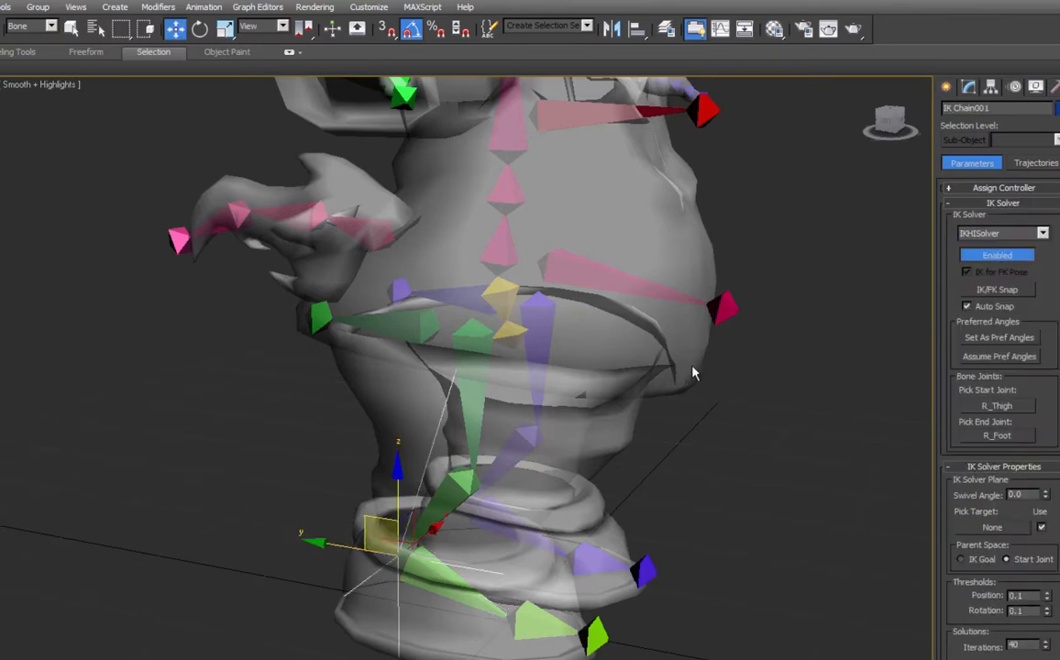
Try out the right leg's IK chain by moving its goal at the ankle.
{"action": "middle_click_drag", "start_coordinate": [625, 329], "coordinate": [655, 498], "text": "alt"}
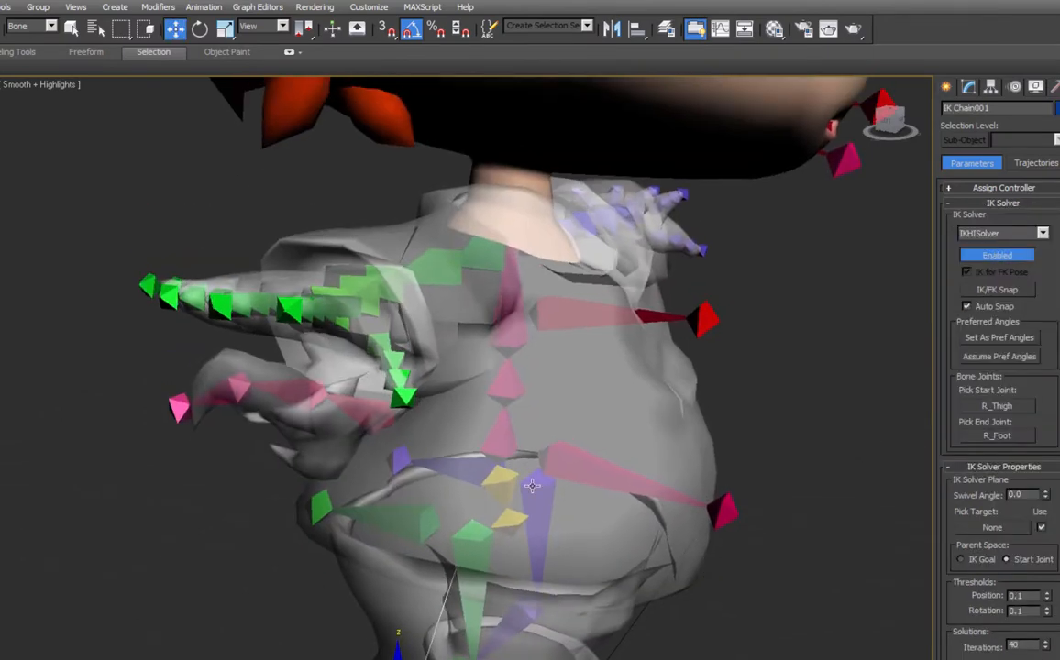
{"action": "middle_click_drag", "start_coordinate": [532, 484], "coordinate": [530, 458], "text": "alt"}
{"action": "middle_click_drag", "start_coordinate": [510, 541], "coordinate": [498, 421], "text": "alt"}
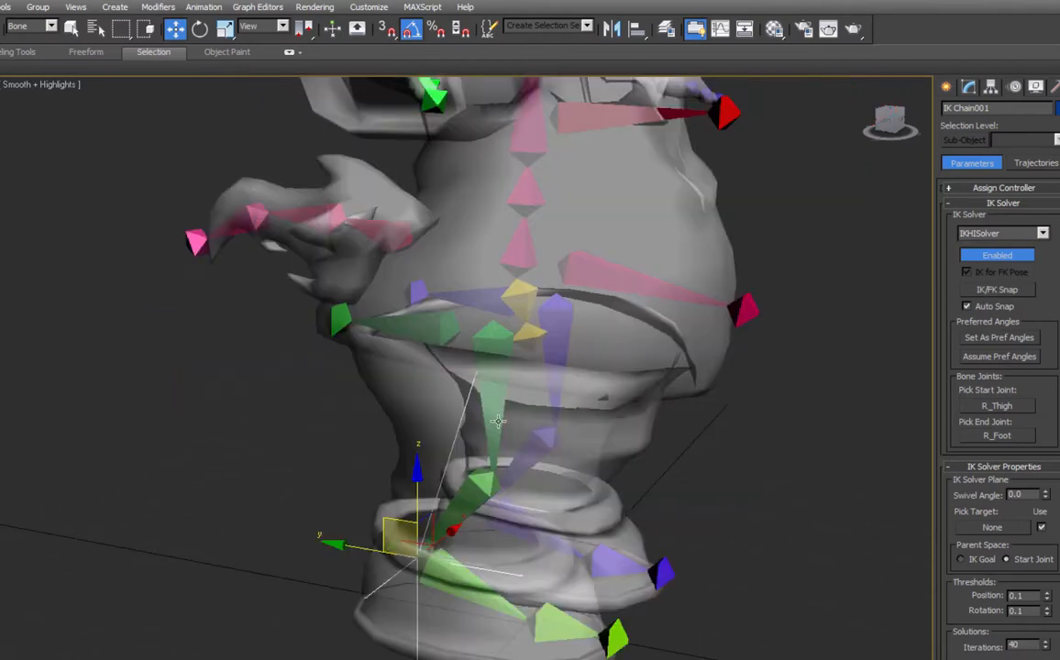
{"action": "middle_click_drag", "start_coordinate": [508, 483], "coordinate": [467, 273], "text": "alt"}
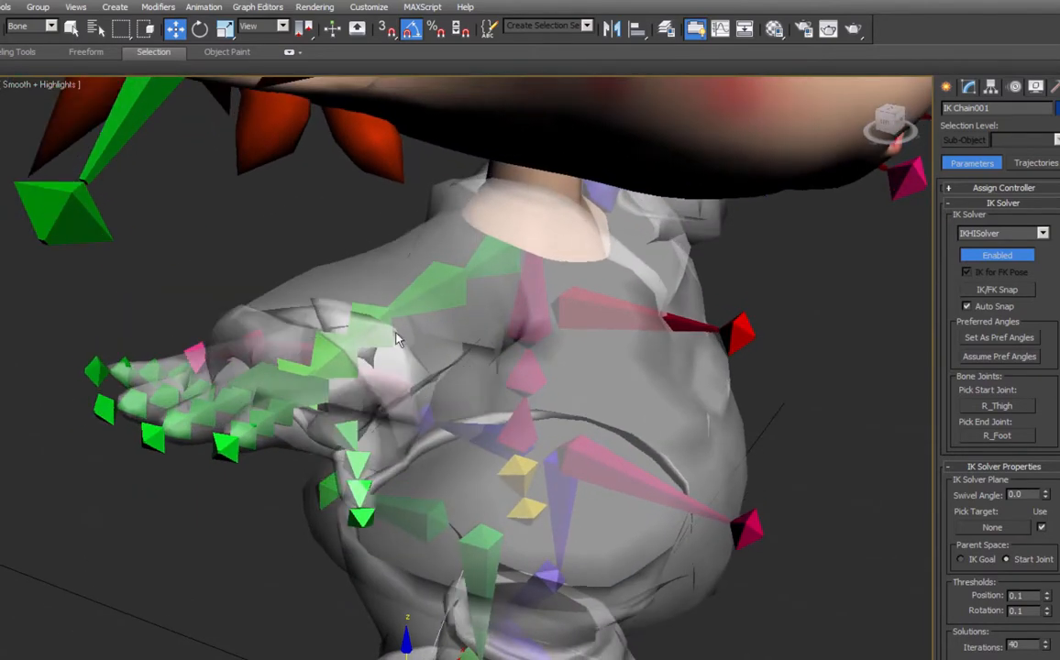
{"action": "middle_click_drag", "start_coordinate": [563, 492], "coordinate": [556, 444]}
{"action": "middle_click_drag", "start_coordinate": [519, 483], "coordinate": [508, 441]}
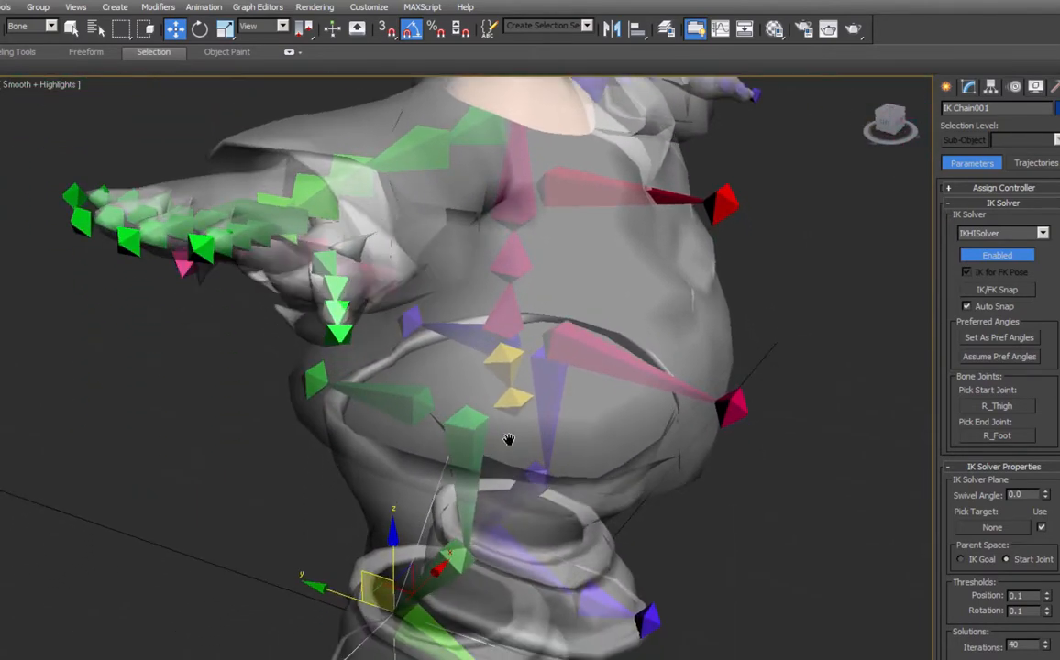
{"action": "middle_click_drag", "start_coordinate": [492, 495], "coordinate": [340, 477]}
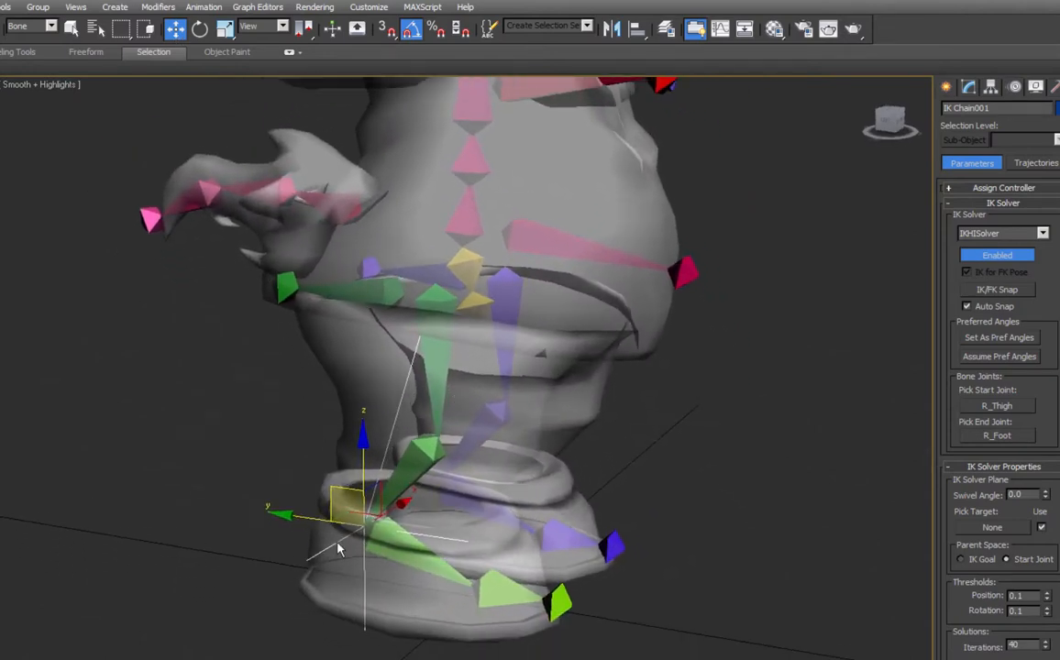
{"action": "left_click_drag", "start_coordinate": [359, 496], "coordinate": [357, 455]}
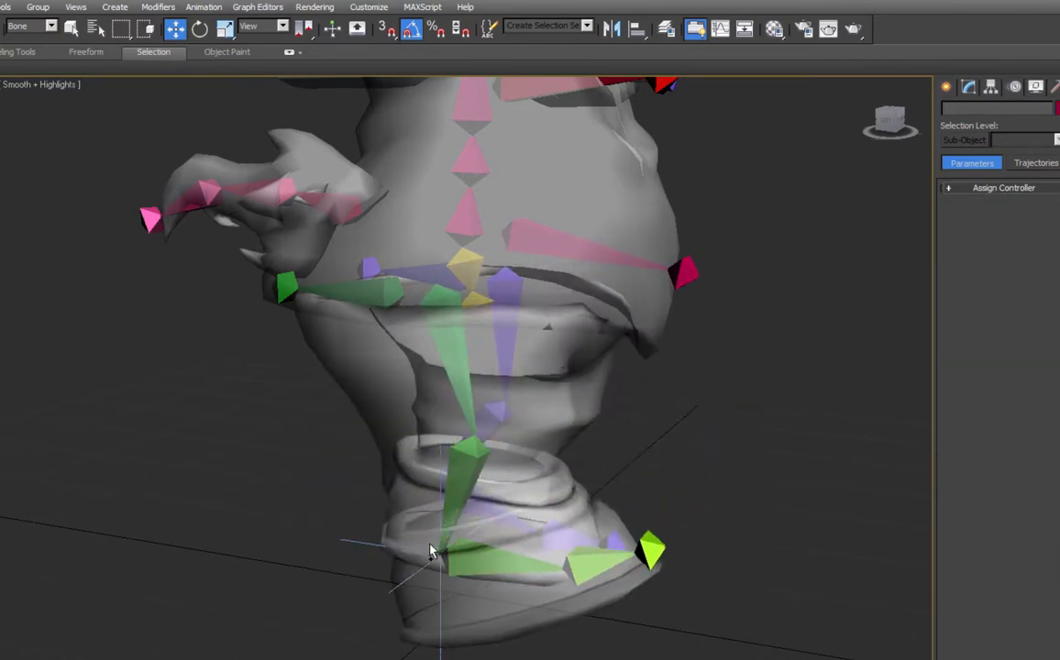
Set the goal display size of the right leg's IK chain to 5.0 and rename the chain IK_R_Heel.
{"action": "left_click_drag", "start_coordinate": [441, 540], "coordinate": [412, 574]}
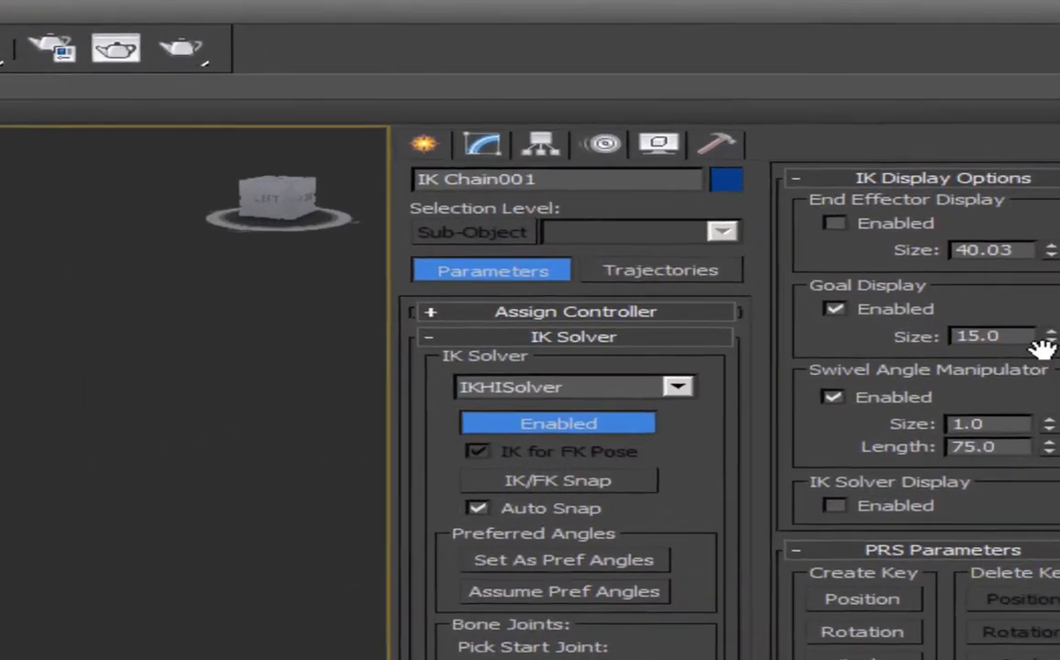
{"action": "left_click_drag", "start_coordinate": [1029, 337], "coordinate": [911, 342]}
{"action": "type", "text": "5"}
{"action": "key", "text": "Return"}
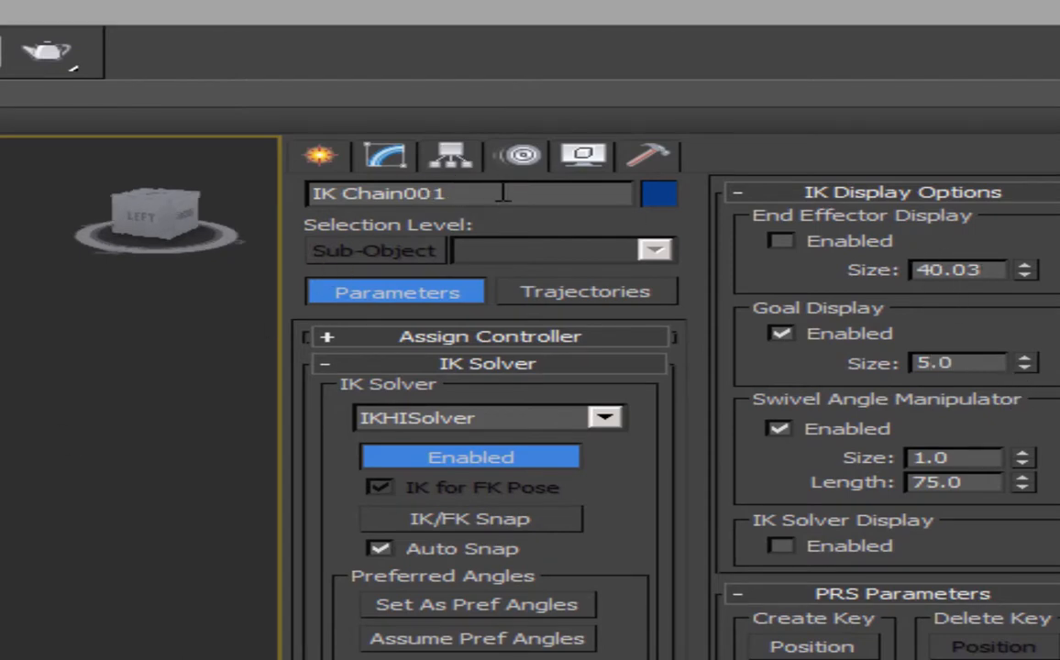
{"action": "left_click_drag", "start_coordinate": [446, 191], "coordinate": [228, 191]}
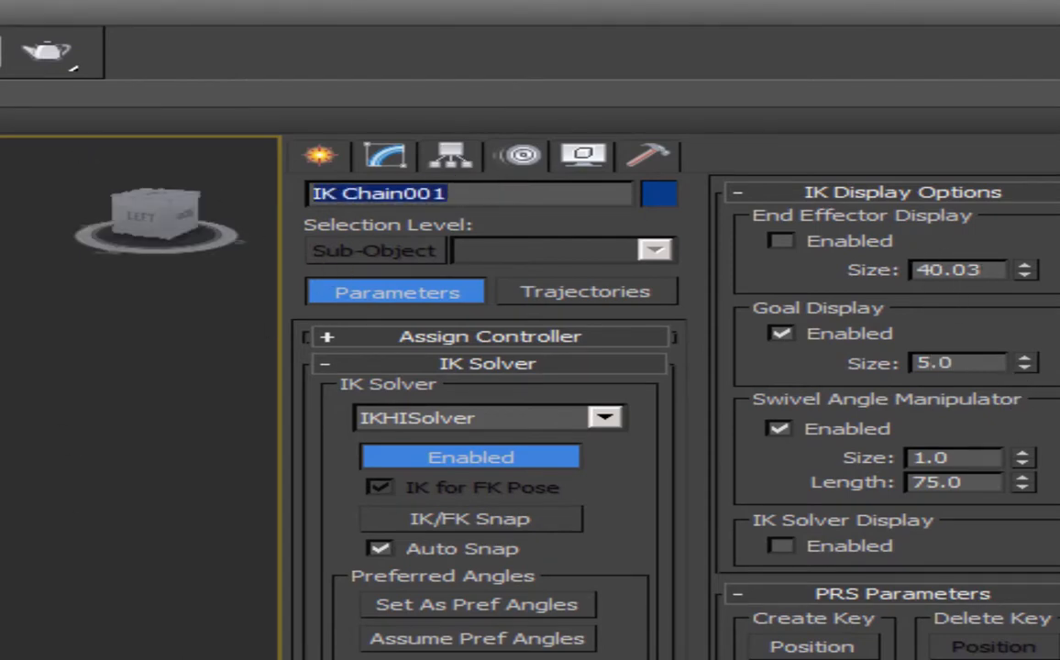
{"action": "type", "text": "IK_R_Heel"}
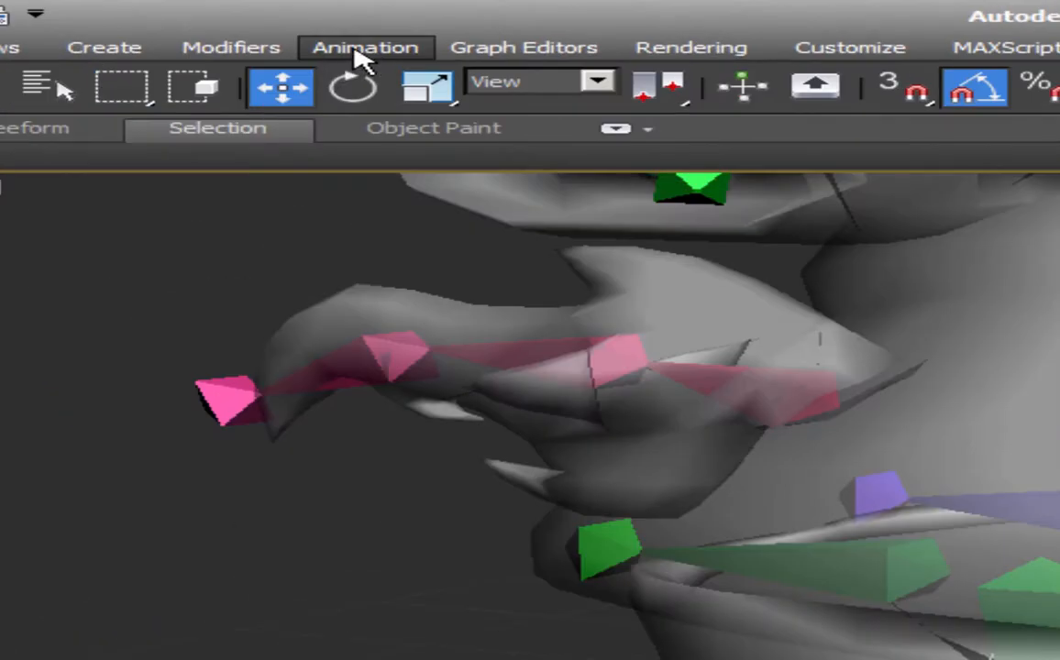
{"action": "left_click", "coordinate": [360, 51]}
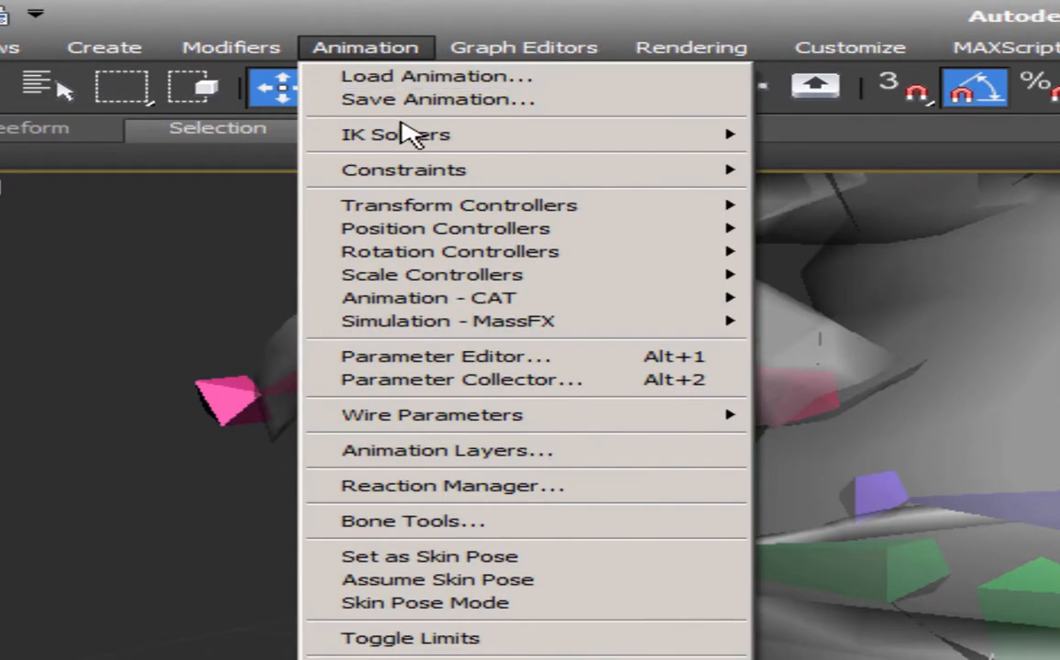
{"action": "mouse_move", "coordinate": [402, 128]}
{"action": "left_click", "coordinate": [156, 135]}
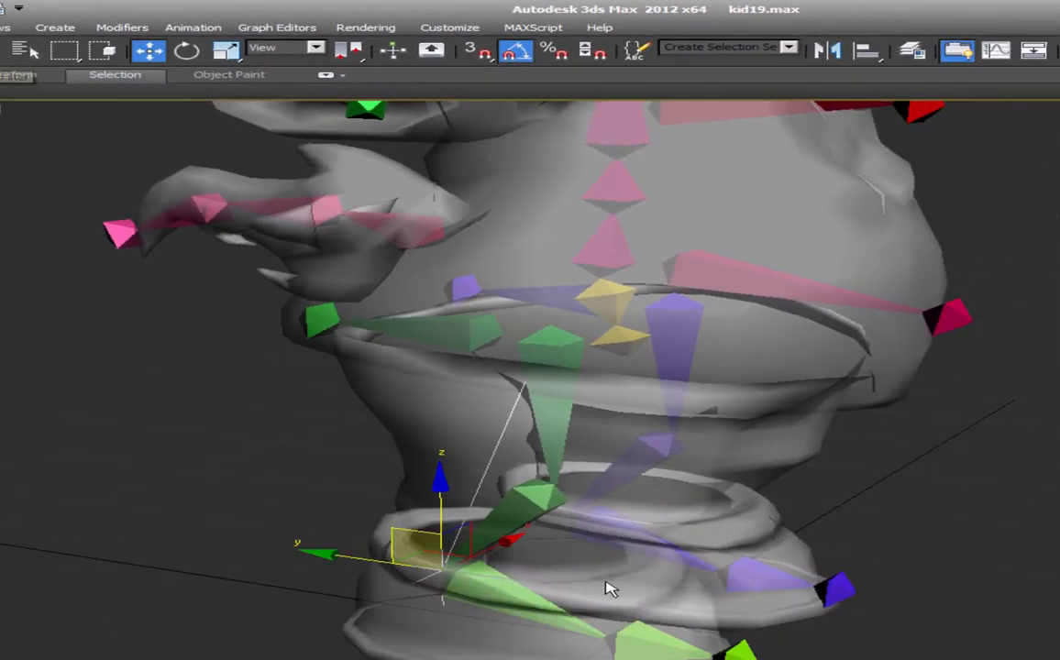
Create an HI Solver IK chain between the R_Toe and R_Foot bones and name it IK_R_BallOfFoot.
{"action": "left_click", "coordinate": [653, 647]}
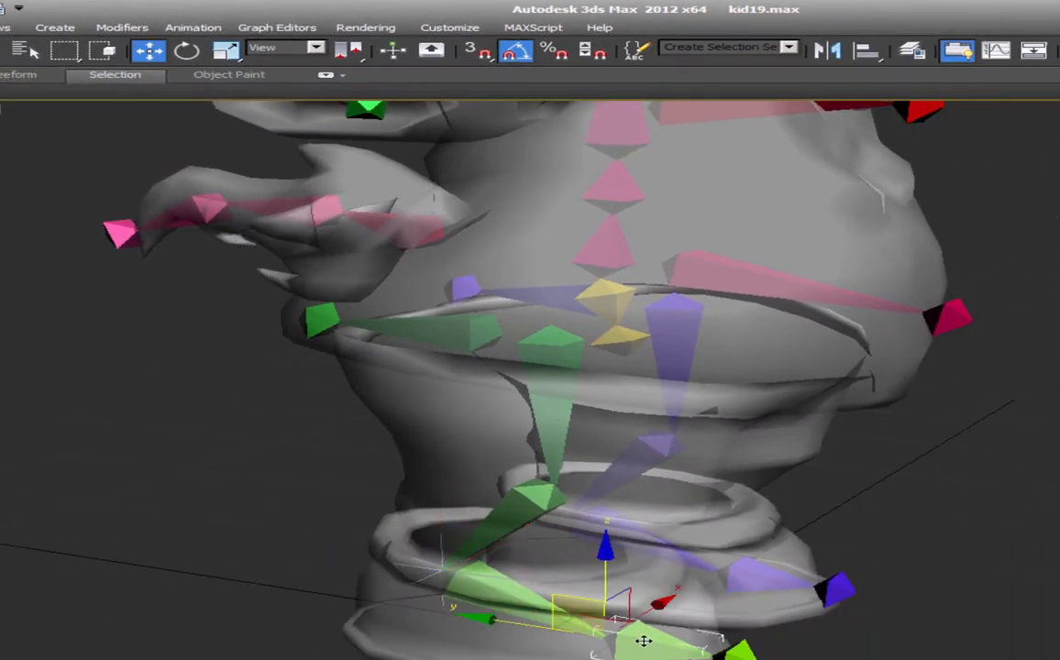
{"action": "left_click", "coordinate": [193, 27]}
{"action": "mouse_move", "coordinate": [209, 79]}
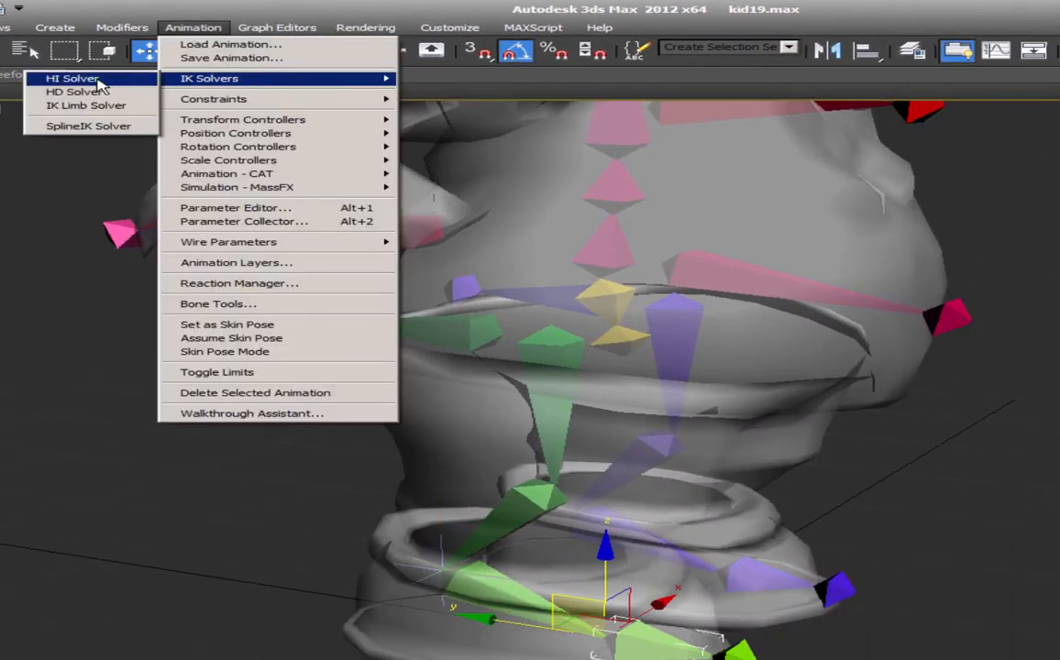
{"action": "left_click", "coordinate": [99, 85]}
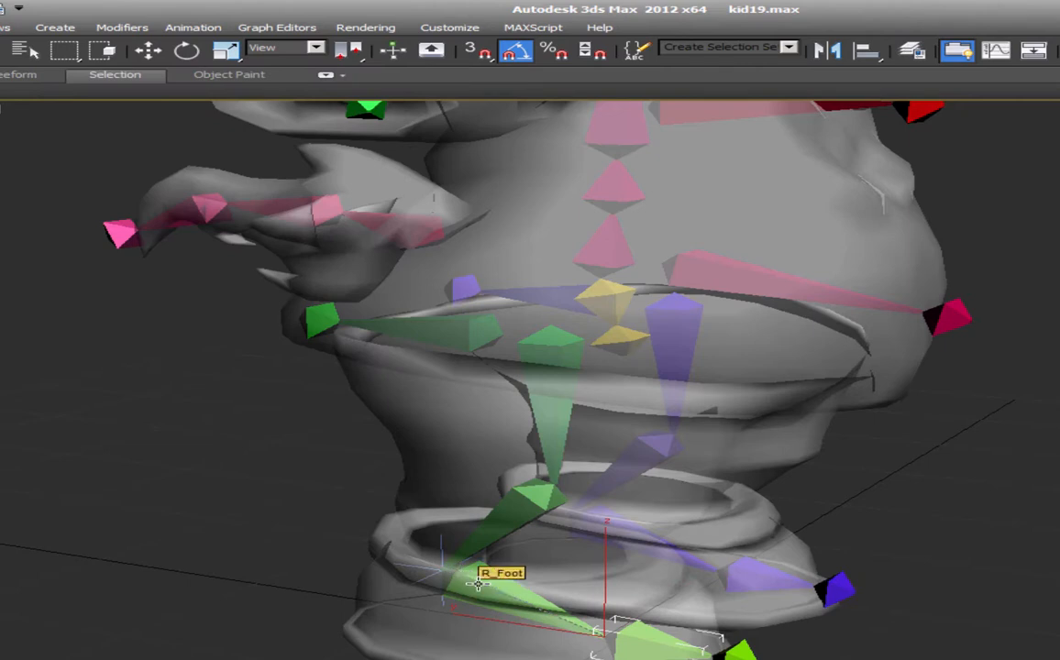
{"action": "left_click", "coordinate": [478, 585]}
{"action": "left_click_drag", "start_coordinate": [1055, 108], "coordinate": [1034, 357]}
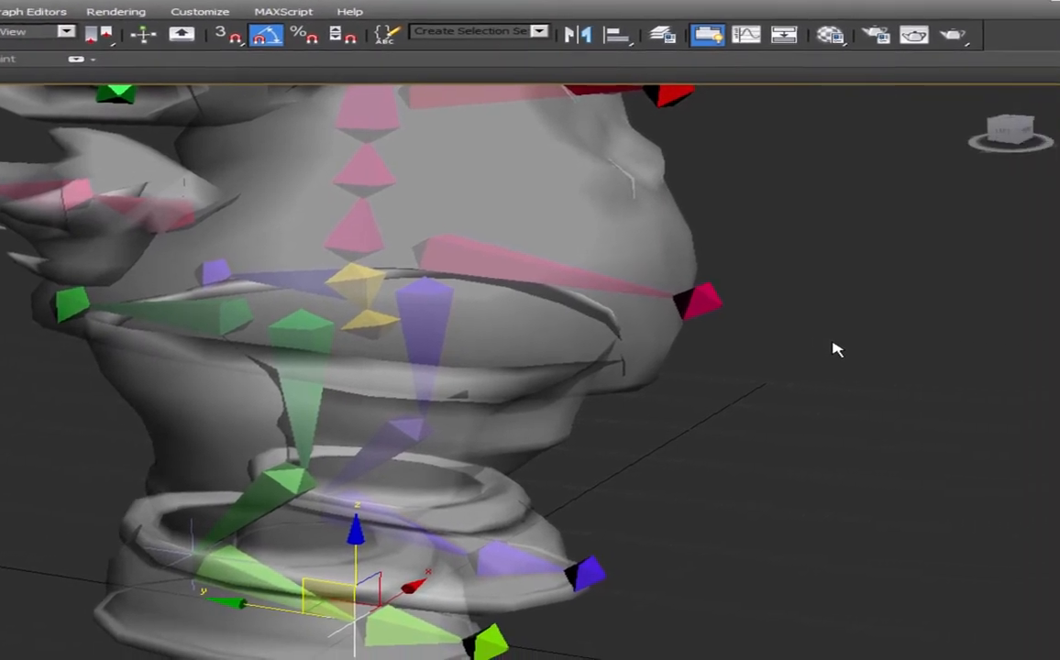
{"action": "type", "text": "IK_R_Bal"}
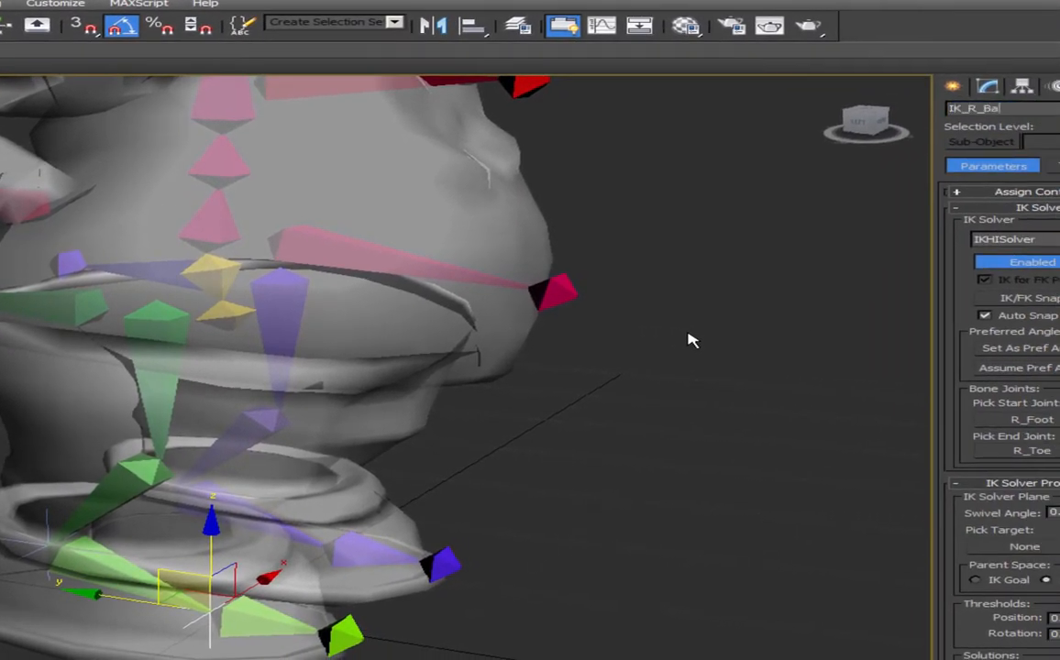
{"action": "type", "text": "lOfFoot"}
Create an HI Solver IK chain between nub_R_toe and the R_Toe bone and name it IK_R_Toe.
{"action": "left_click", "coordinate": [344, 630]}
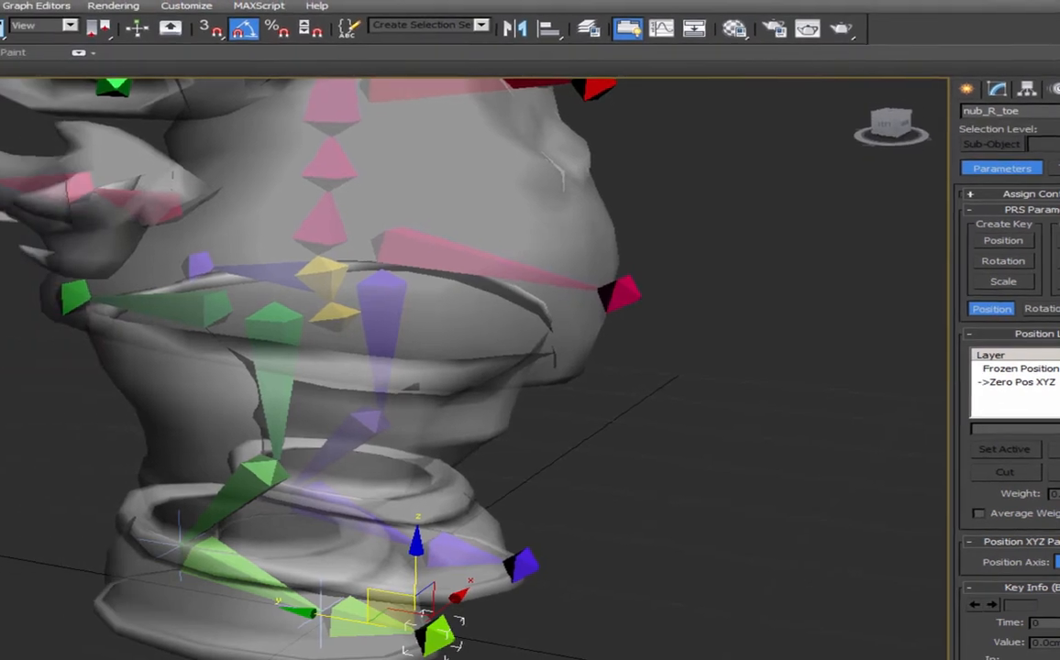
{"action": "left_click", "coordinate": [74, 7]}
{"action": "mouse_move", "coordinate": [87, 59]}
{"action": "left_click", "coordinate": [17, 59]}
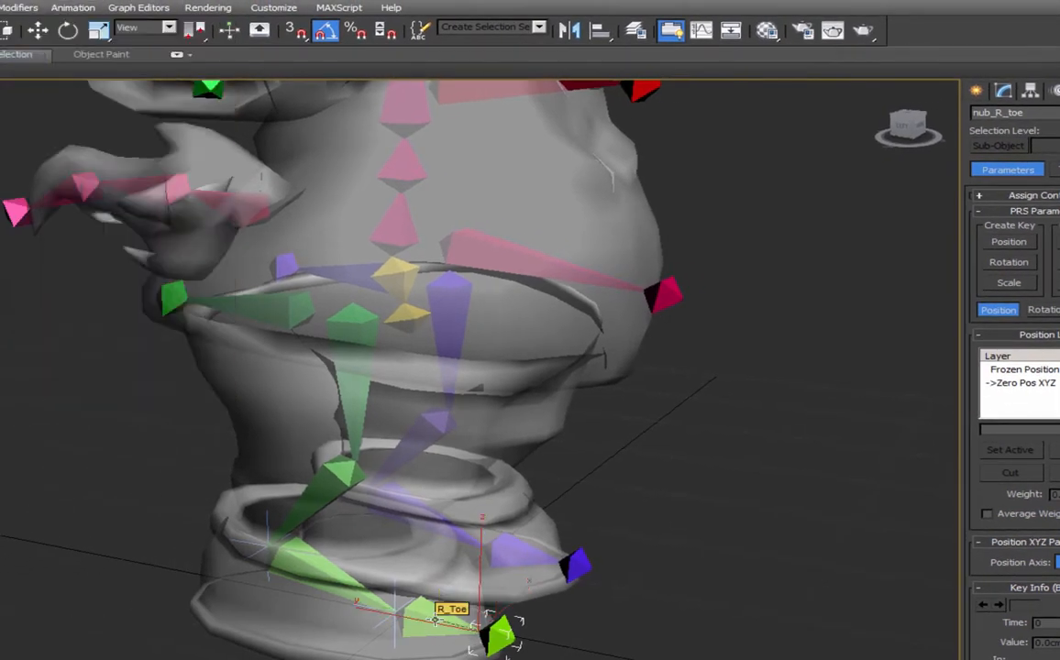
{"action": "left_click", "coordinate": [436, 620]}
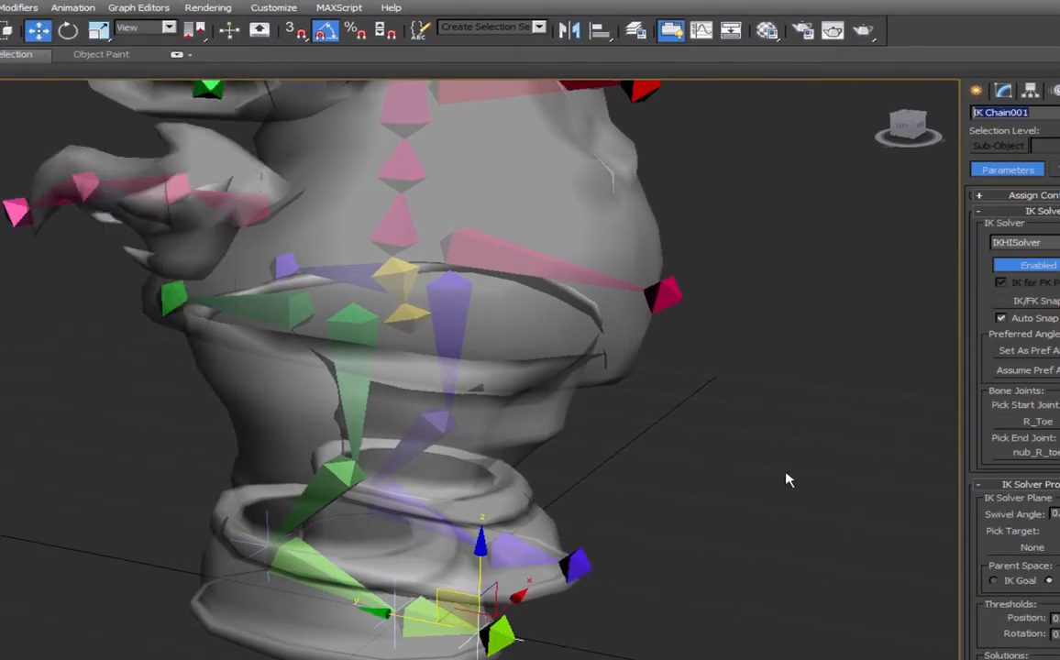
{"action": "type", "text": "IK_R_Toe"}
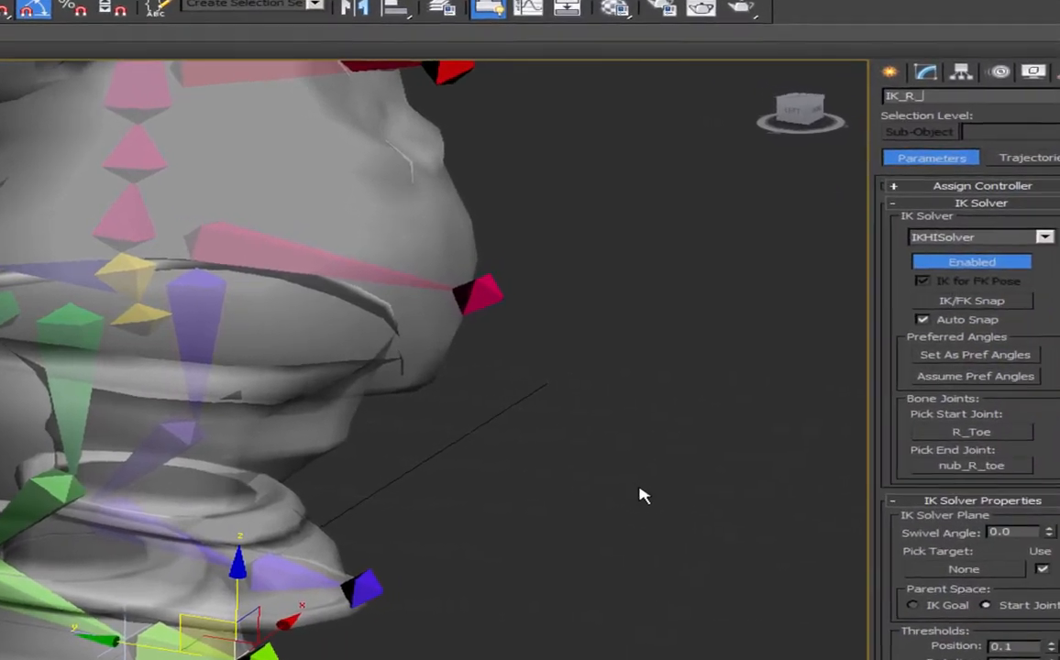
Create a Point helper beside the feet, 5.0 cm in size, with box display on and cross display off.
{"action": "left_click", "coordinate": [976, 90]}
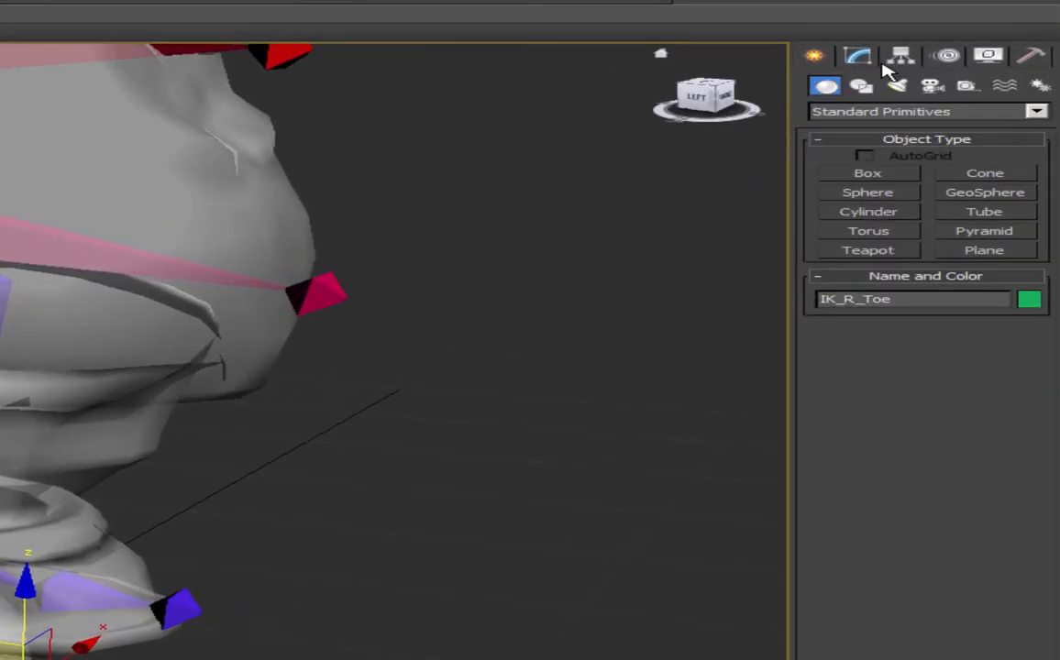
{"action": "left_click", "coordinate": [969, 88]}
{"action": "left_click", "coordinate": [867, 234]}
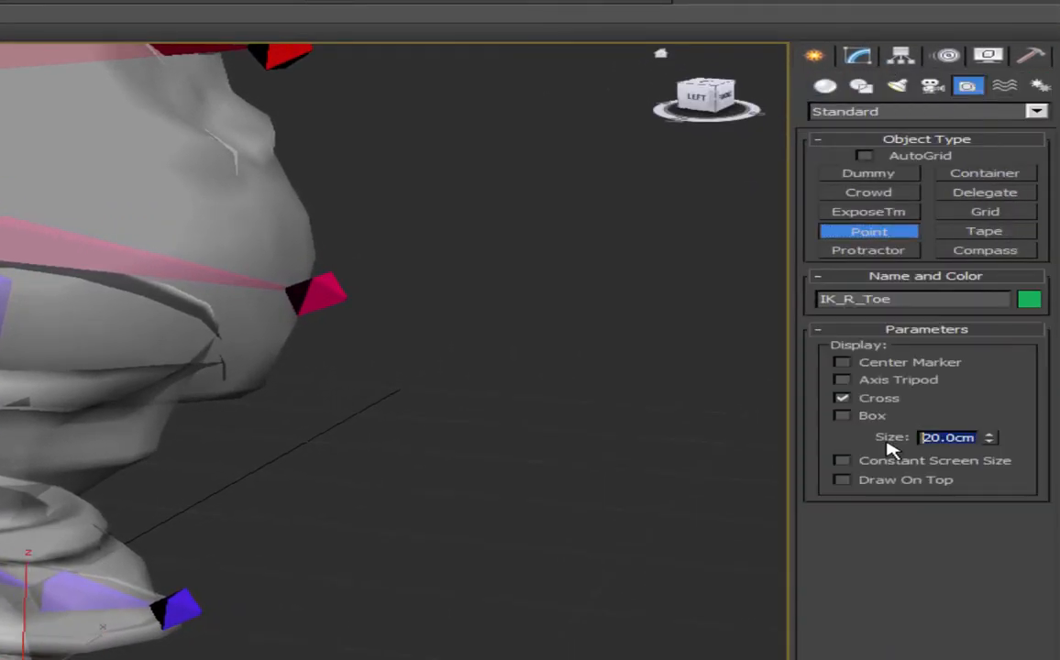
{"action": "type", "text": "5"}
{"action": "left_click", "coordinate": [841, 415]}
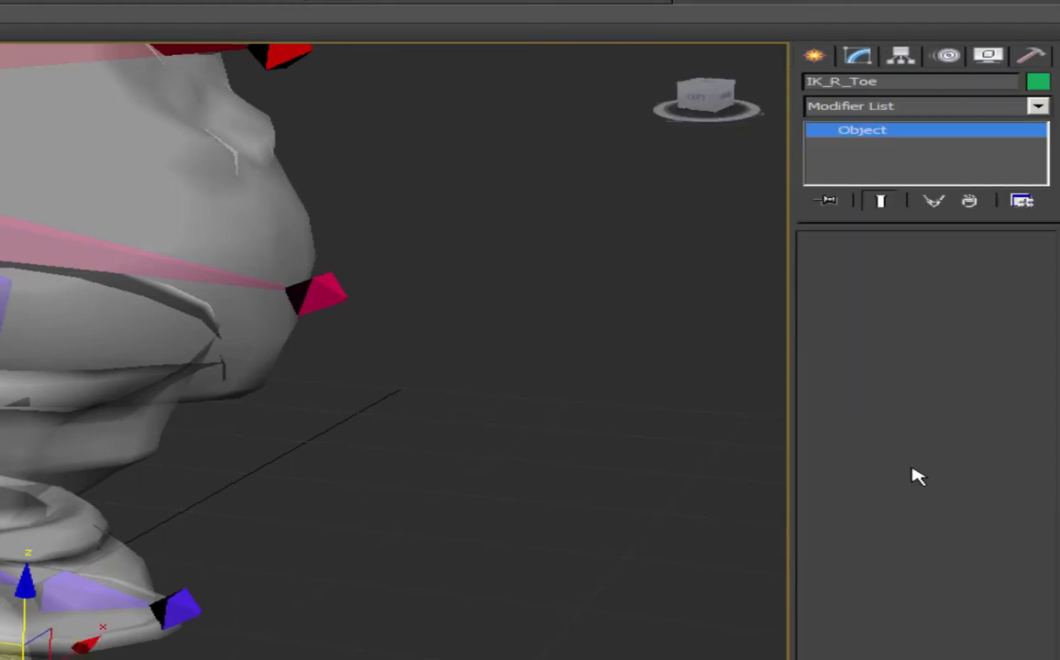
{"action": "left_click", "coordinate": [841, 399]}
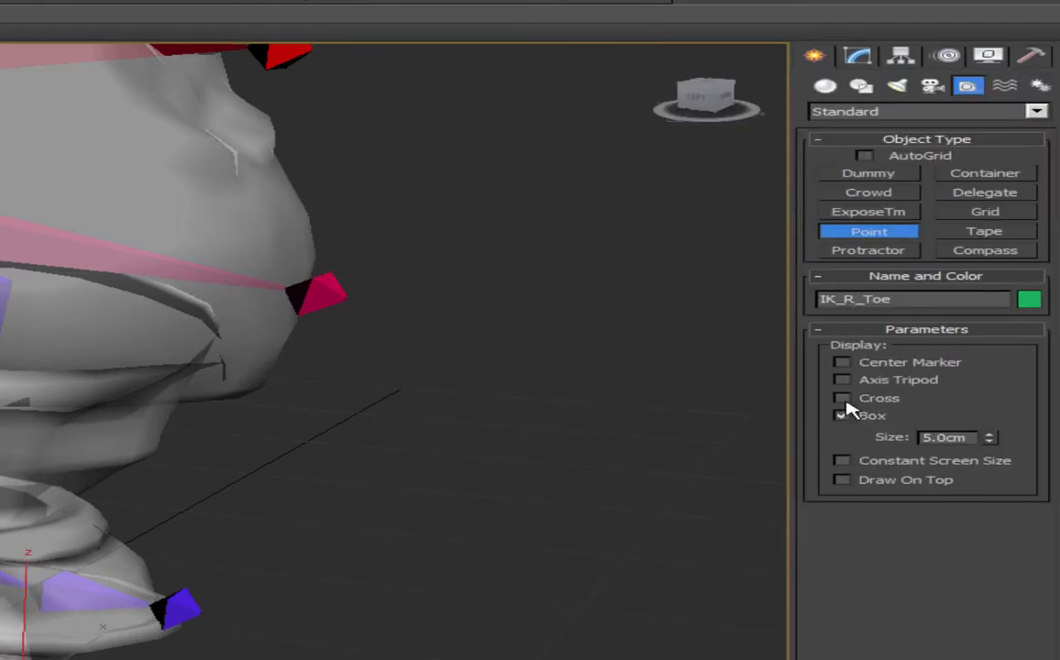
{"action": "left_click", "coordinate": [328, 569]}
{"action": "right_click", "coordinate": [632, 503]}
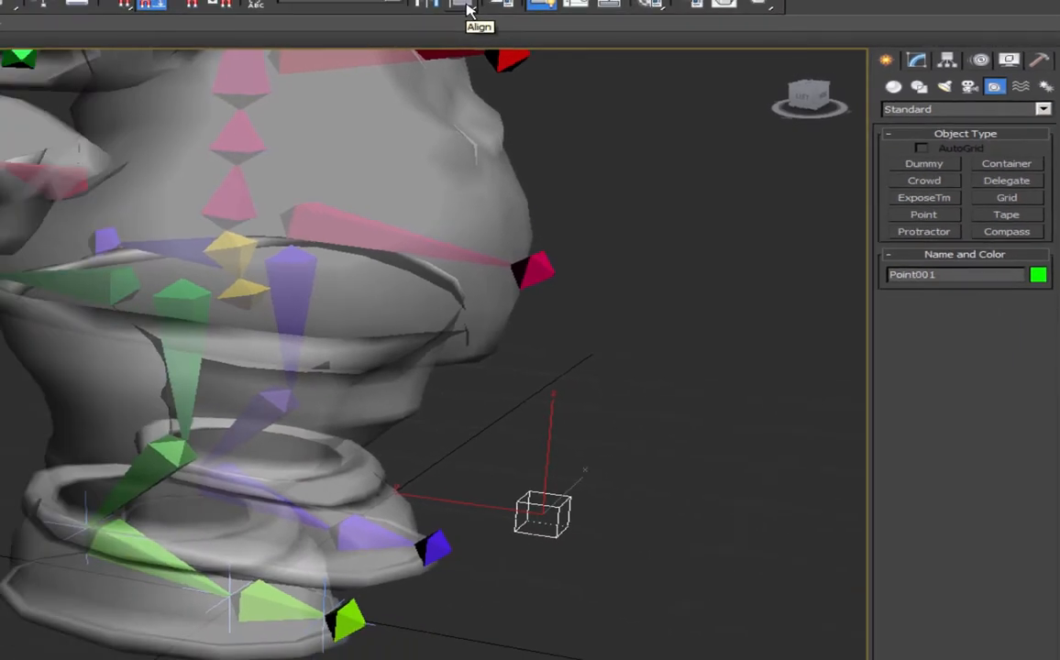
Align the point helper to the R_Foot bone's pivot point, matching position and orientation on X, Y and Z.
{"action": "left_click", "coordinate": [463, 5]}
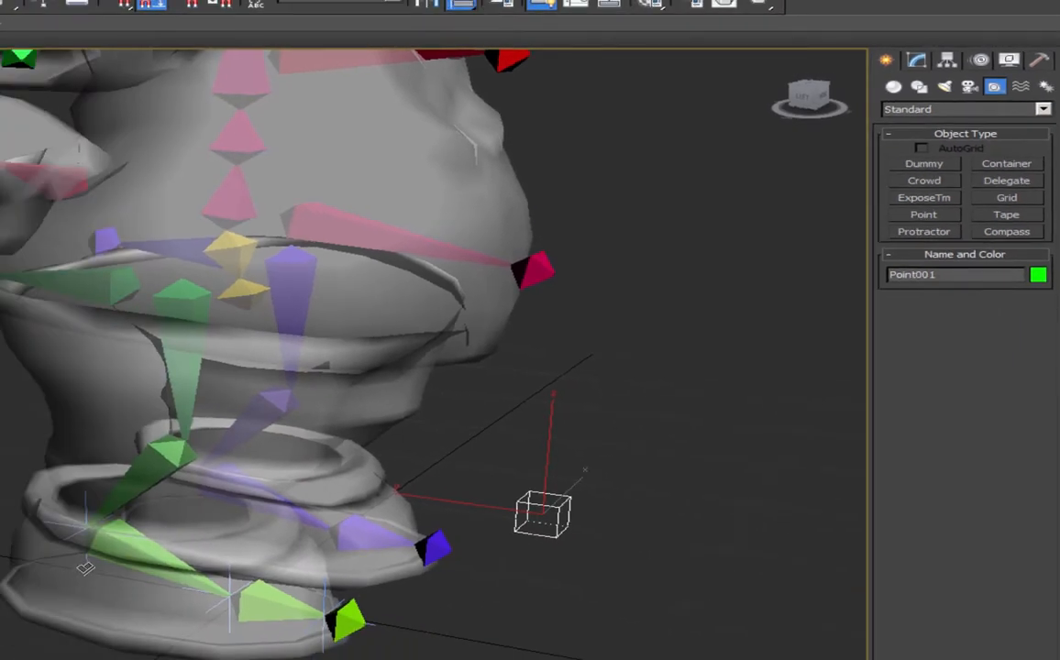
{"action": "left_click", "coordinate": [126, 548]}
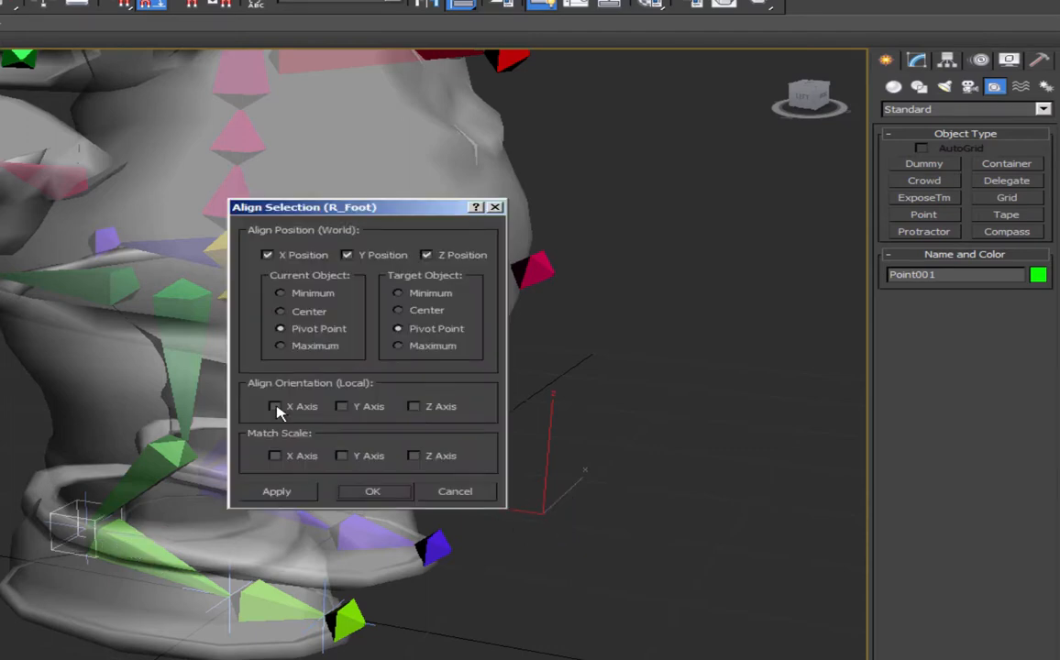
{"action": "left_click", "coordinate": [276, 406]}
{"action": "left_click", "coordinate": [341, 406]}
{"action": "left_click", "coordinate": [414, 407]}
{"action": "left_click", "coordinate": [372, 492]}
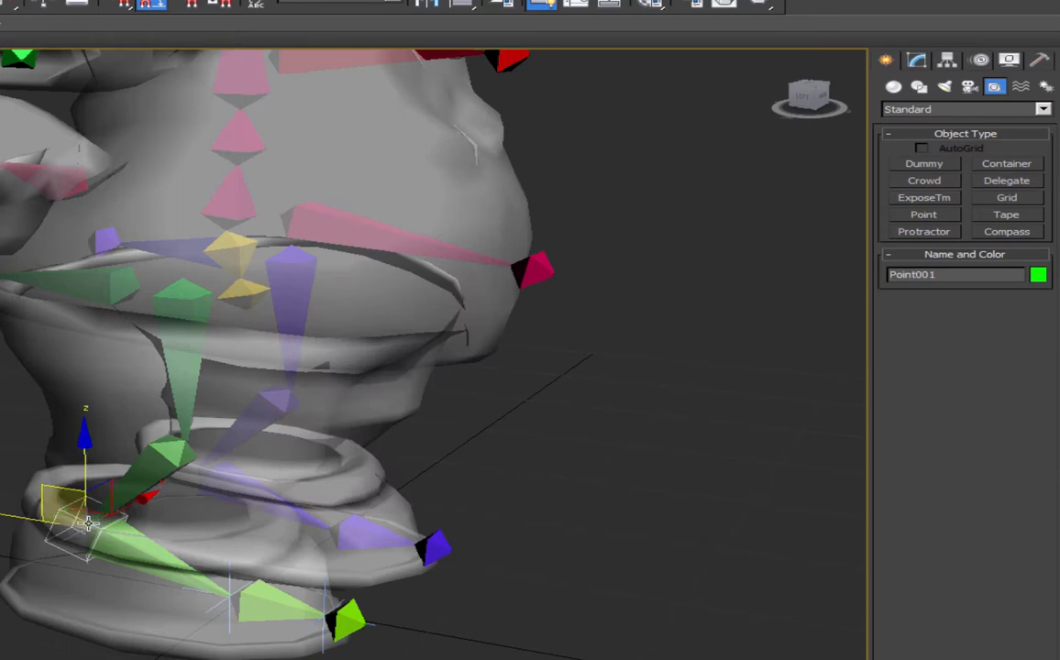
Align the point helper to the R_Toe bone's pivot point, matching position and orientation on all three axes.
{"action": "key", "text": "alt+a"}
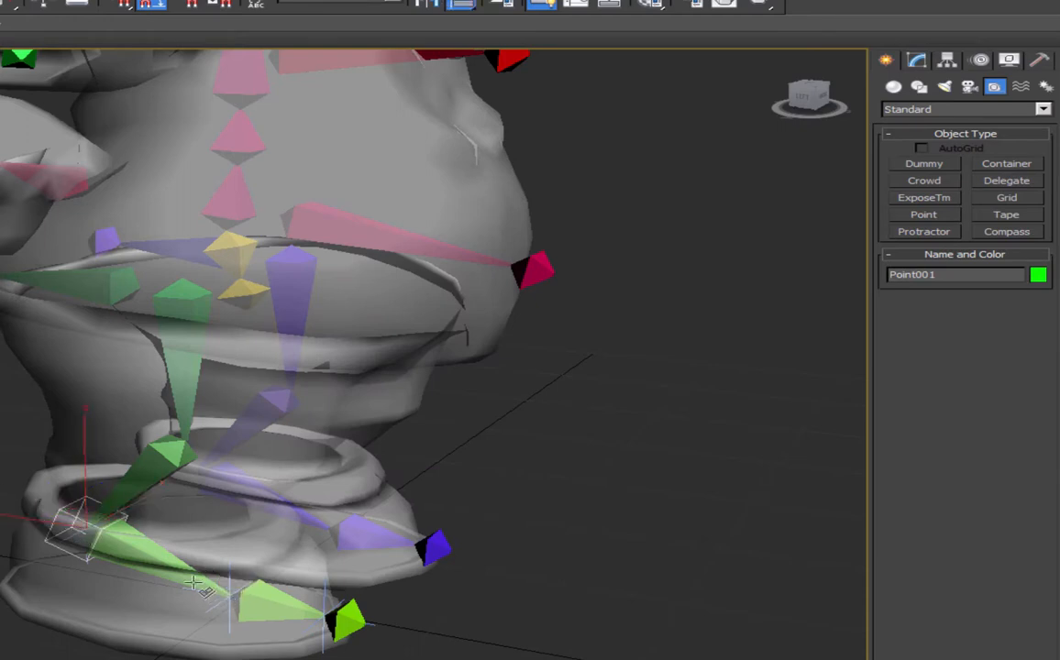
{"action": "left_click", "coordinate": [253, 602]}
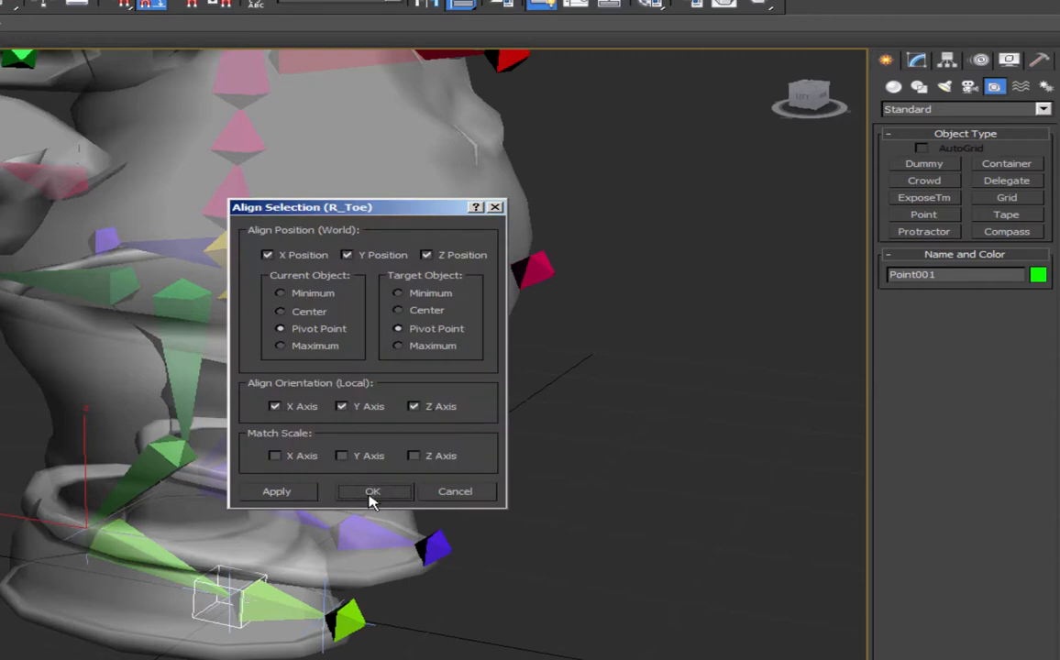
{"action": "left_click", "coordinate": [372, 492]}
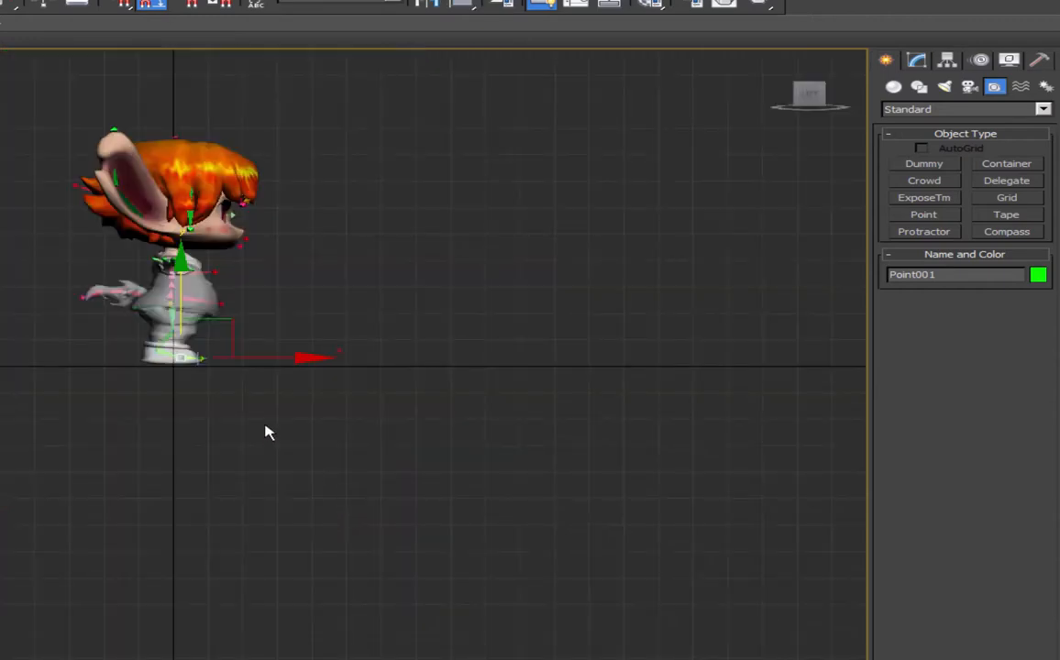
Clone the R_Toe point helper as two independent copies placed along the foot towards the heel.
{"action": "scroll", "coordinate": [208, 365], "scroll_direction": "up", "scroll_amount": 5}
{"action": "middle_click_drag", "start_coordinate": [207, 365], "coordinate": [258, 459]}
{"action": "scroll", "coordinate": [229, 394], "scroll_direction": "up", "scroll_amount": 6}
{"action": "middle_click_drag", "start_coordinate": [229, 276], "coordinate": [394, 101]}
{"action": "middle_click_drag", "start_coordinate": [454, 435], "coordinate": [433, 380]}
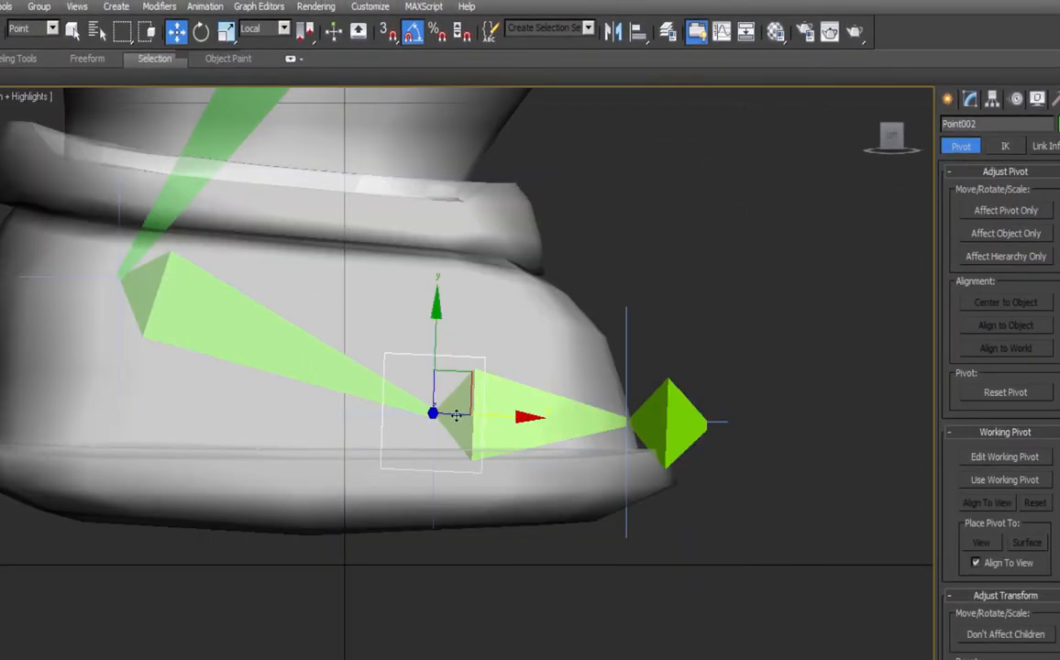
{"action": "left_click_drag", "start_coordinate": [456, 416], "coordinate": [273, 407], "text": "shift"}
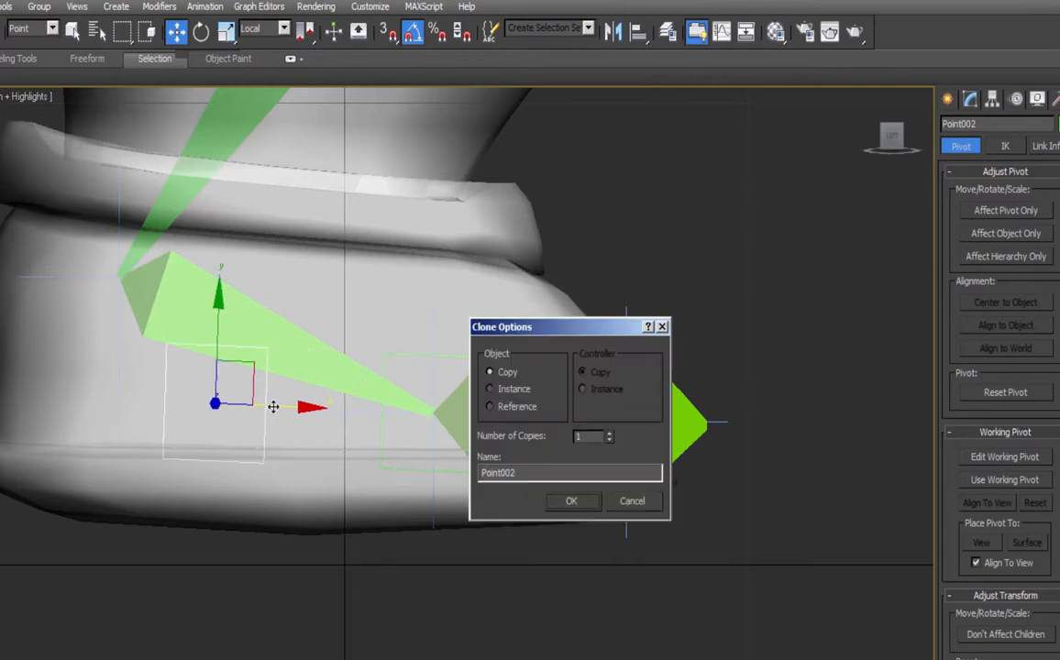
{"action": "left_click", "coordinate": [569, 503]}
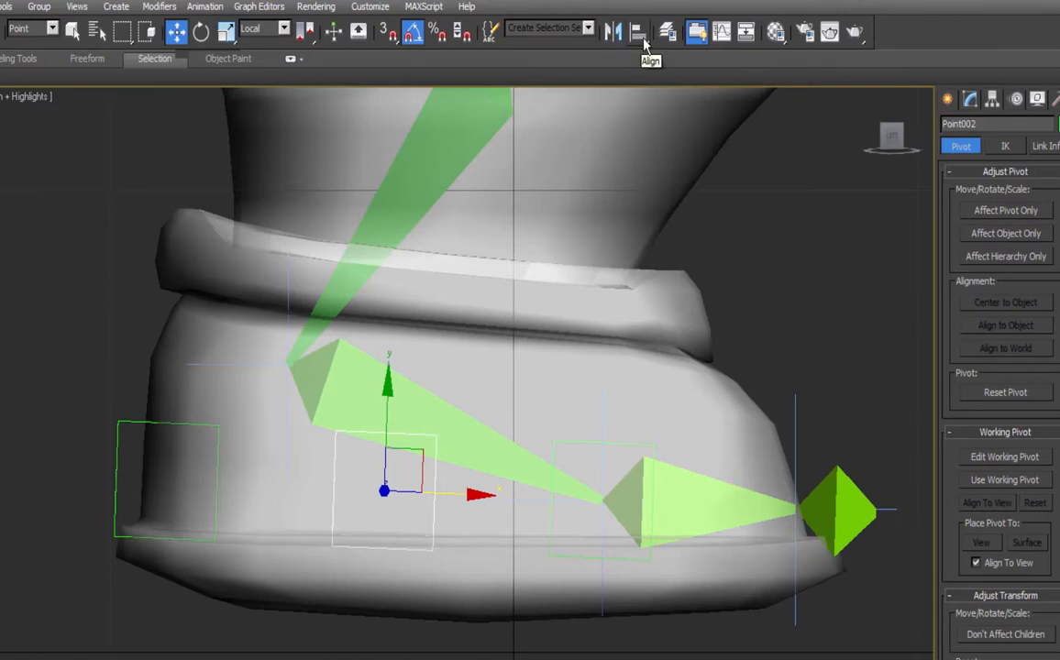
With the selection filter set to Bone, align the middle helper copy to the R_Foot pivot in X, Y and Z position, without matching orientation.
{"action": "left_click", "coordinate": [640, 32]}
{"action": "left_click", "coordinate": [32, 29]}
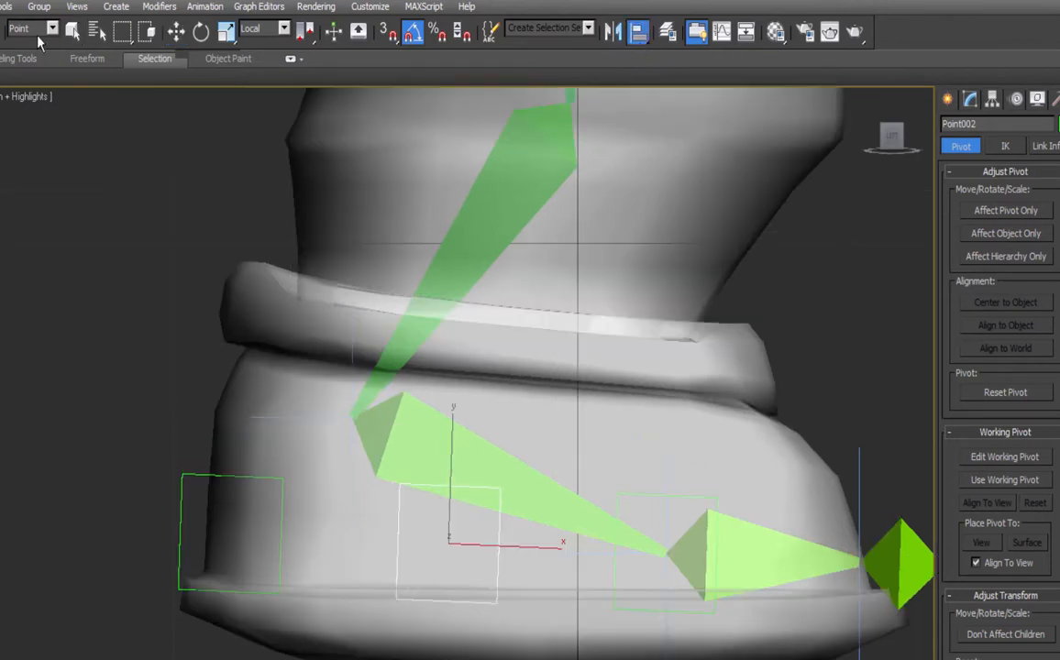
{"action": "left_click", "coordinate": [28, 133]}
{"action": "left_click", "coordinate": [463, 448]}
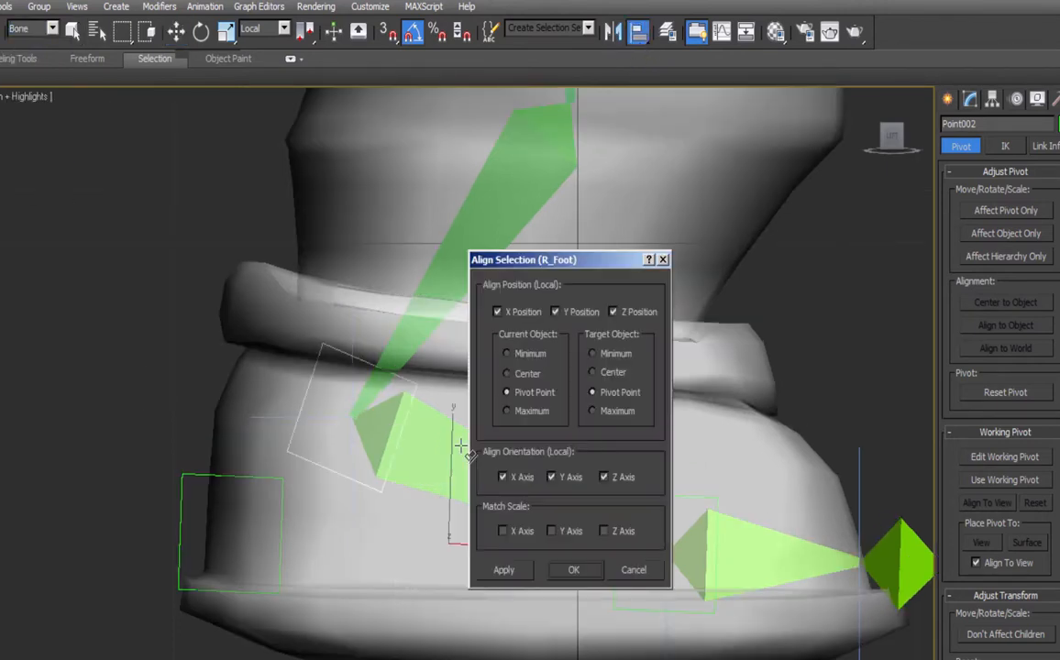
{"action": "left_click", "coordinate": [502, 477]}
{"action": "left_click", "coordinate": [551, 477]}
{"action": "left_click", "coordinate": [603, 477]}
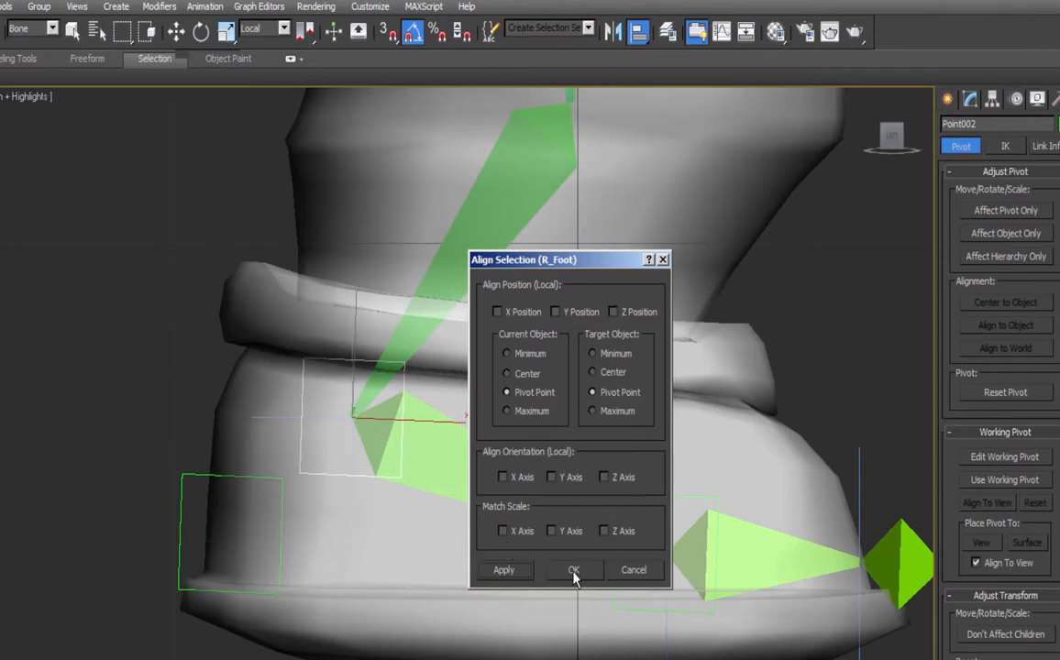
{"action": "left_click", "coordinate": [573, 570]}
Freeze the Body mesh.
{"action": "left_click", "coordinate": [187, 476]}
{"action": "scroll", "coordinate": [580, 331], "scroll_direction": "down", "scroll_amount": 4}
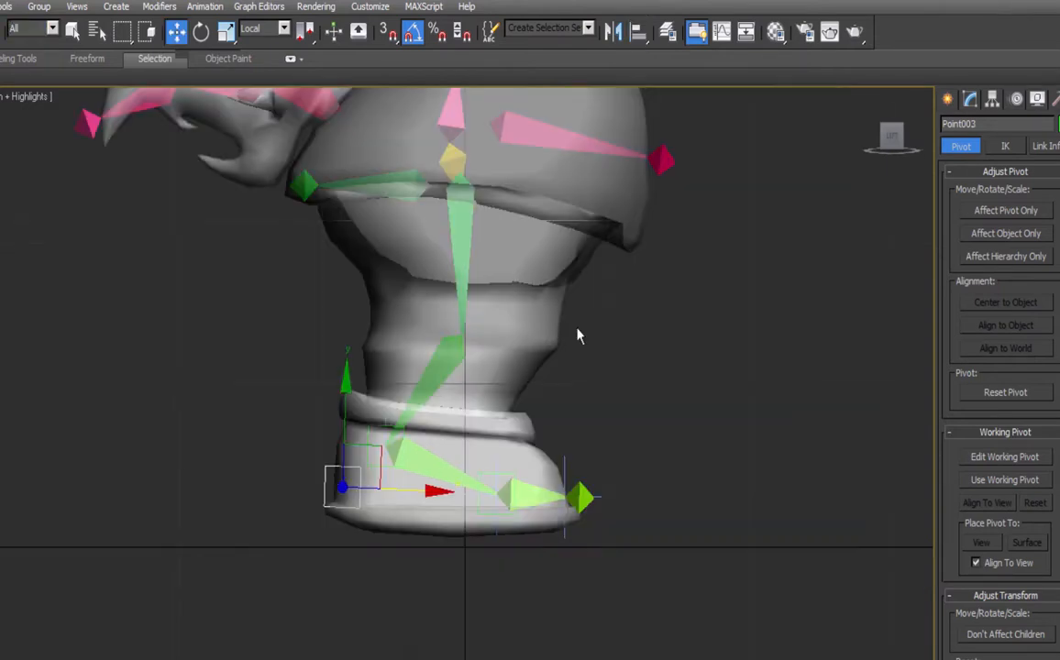
{"action": "left_click", "coordinate": [536, 210]}
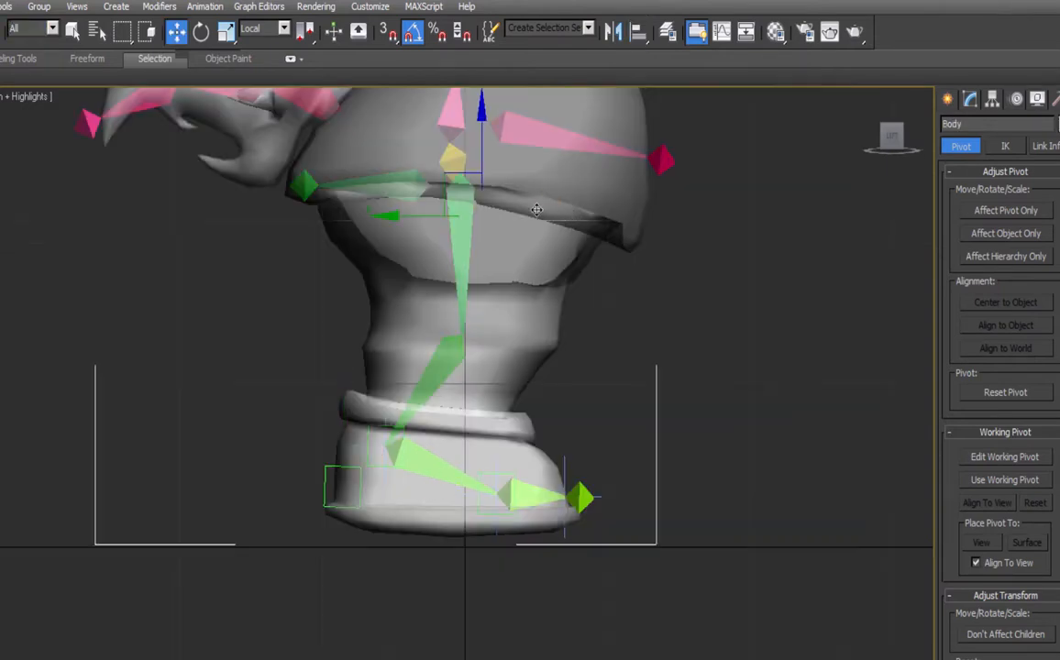
{"action": "right_click", "coordinate": [514, 233], "text": "alt"}
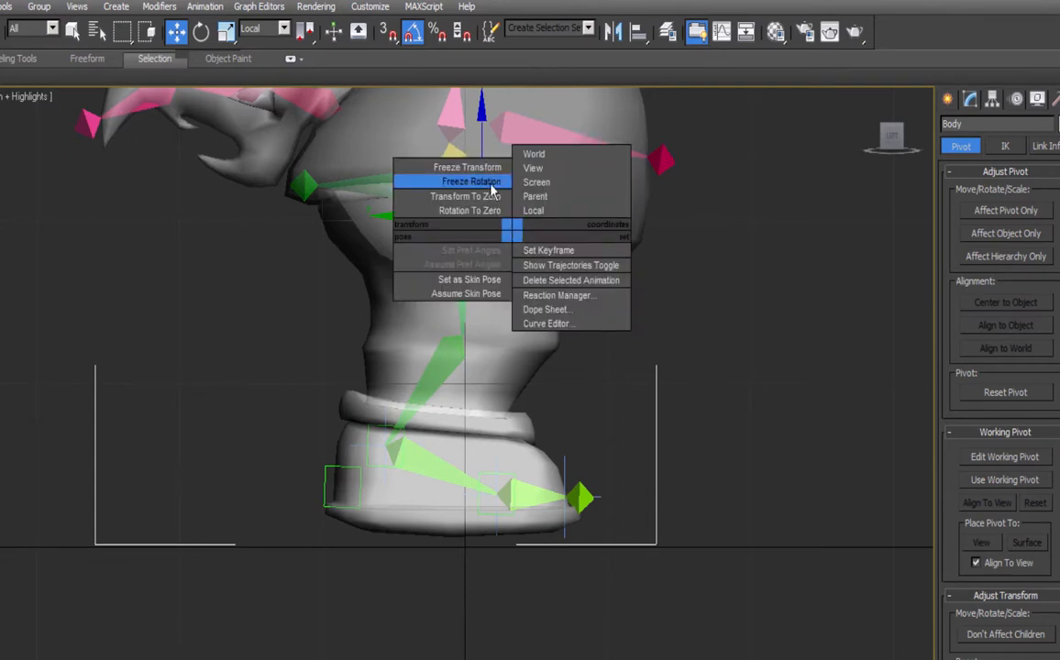
{"action": "left_click", "coordinate": [699, 248]}
{"action": "right_click", "coordinate": [510, 192]}
{"action": "left_click", "coordinate": [550, 85]}
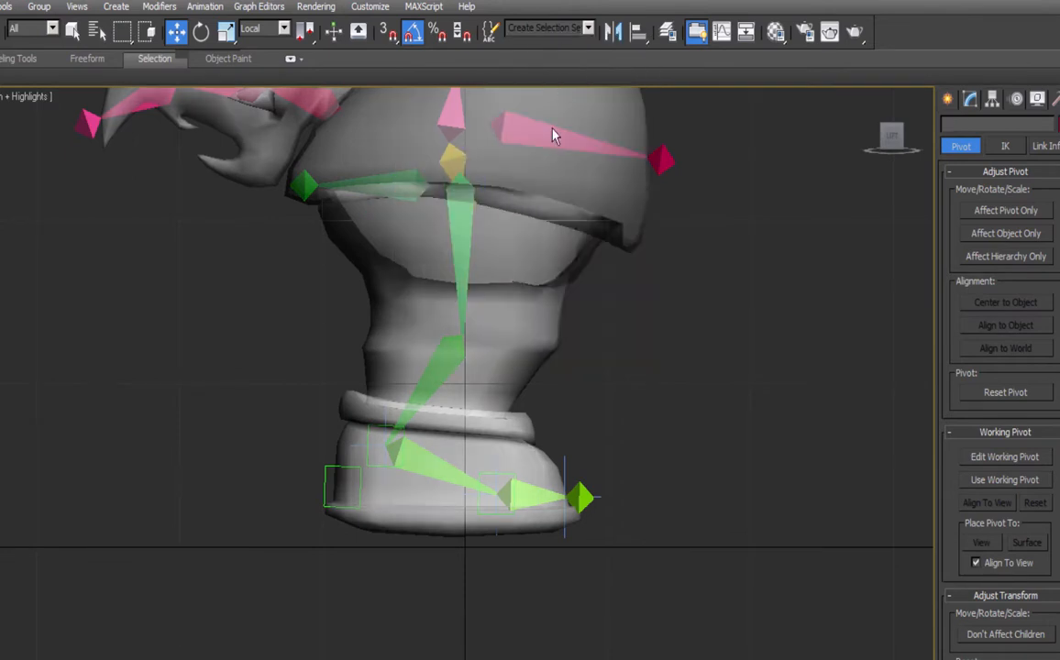
Align the helper copy at the back of the heel to the nub_R_toe pivot in X, Y and Z position only.
{"action": "left_click", "coordinate": [332, 473]}
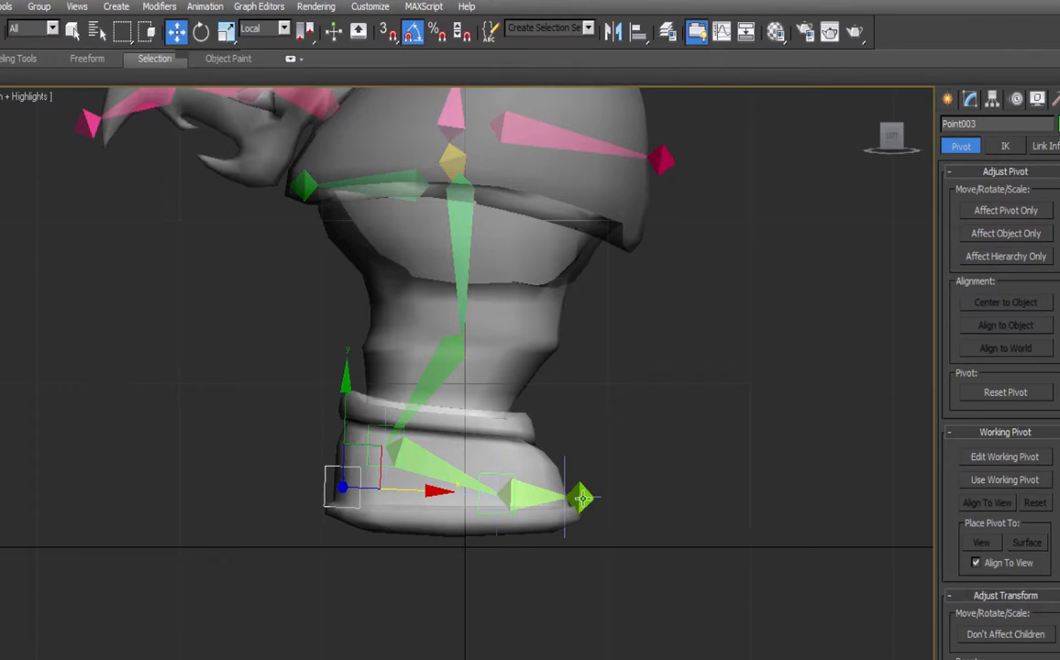
{"action": "key", "text": "alt+a"}
{"action": "left_click", "coordinate": [579, 498]}
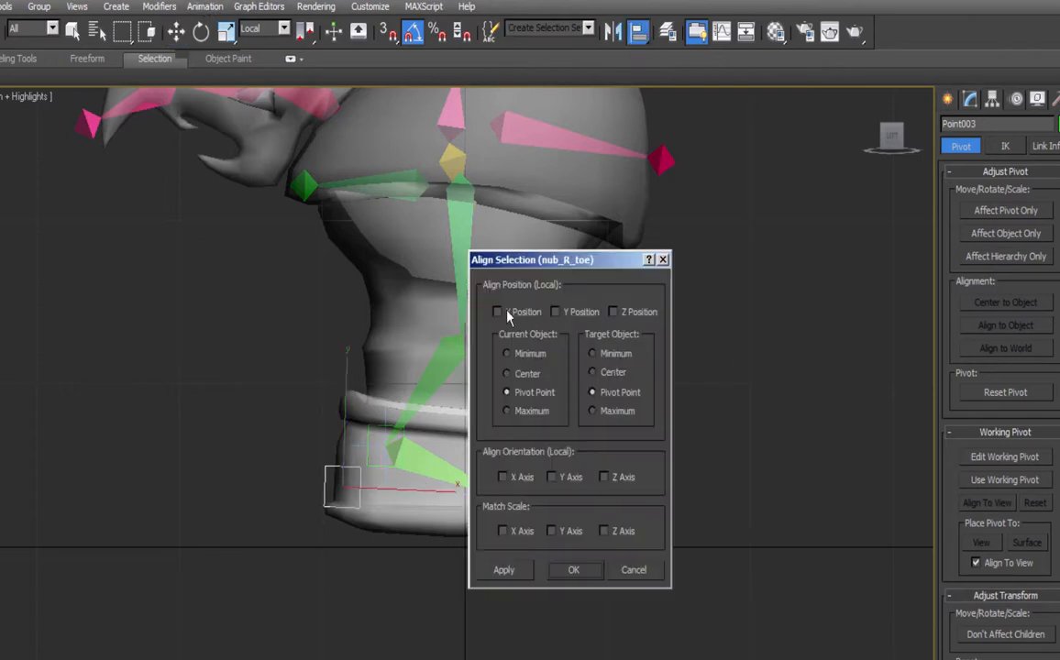
{"action": "left_click", "coordinate": [498, 311]}
{"action": "left_click", "coordinate": [555, 312]}
{"action": "left_click", "coordinate": [613, 312]}
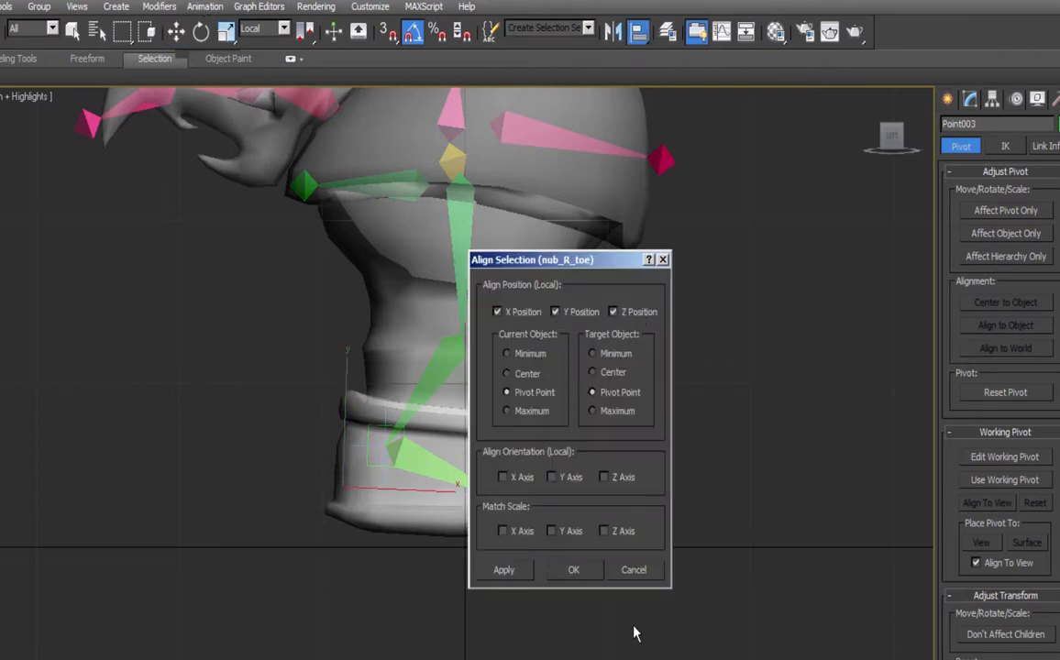
{"action": "left_click", "coordinate": [573, 570]}
Clone the toe-tip helper as a copy in front of the foot and set the copy's size to 7.0 cm.
{"action": "left_click_drag", "start_coordinate": [615, 562], "coordinate": [699, 566], "text": "shift"}
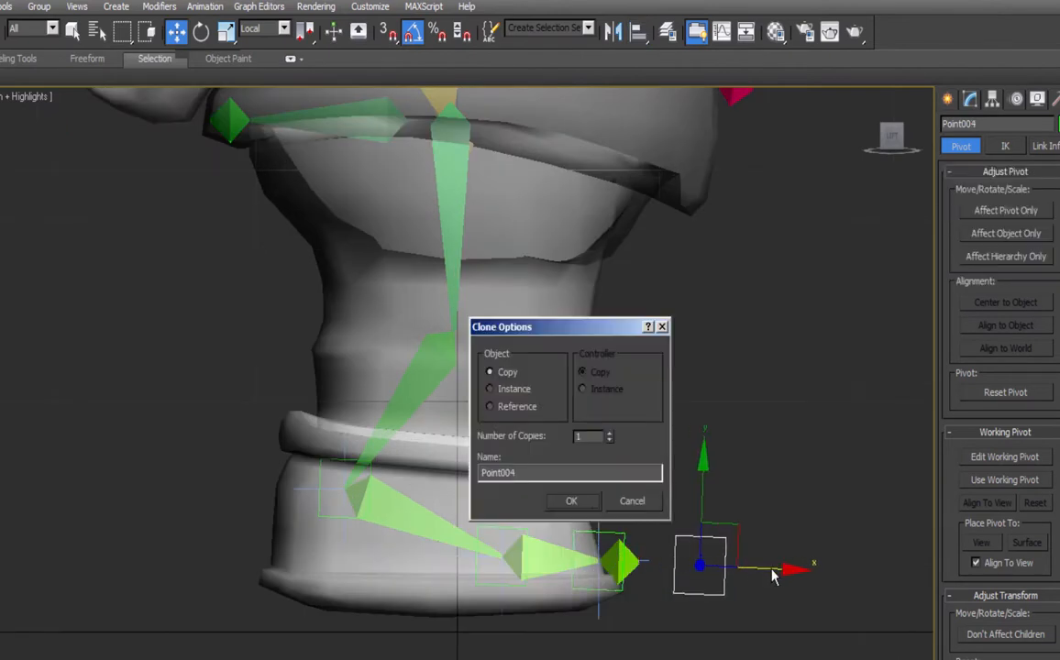
{"action": "left_click", "coordinate": [573, 502]}
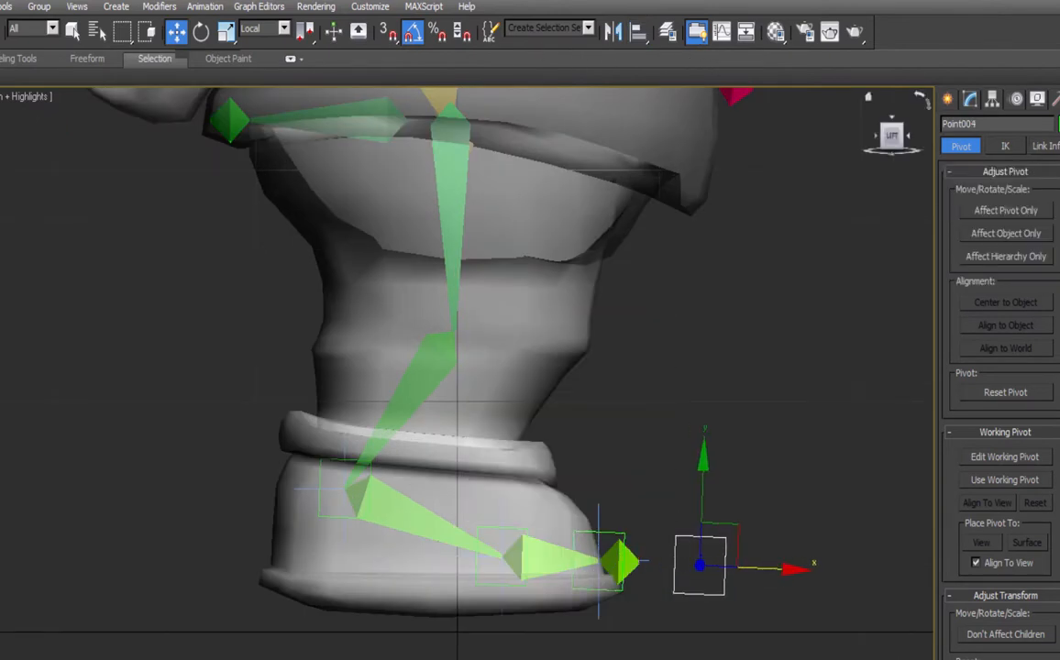
{"action": "left_click", "coordinate": [970, 99]}
{"action": "left_click_drag", "start_coordinate": [1039, 384], "coordinate": [1041, 383]}
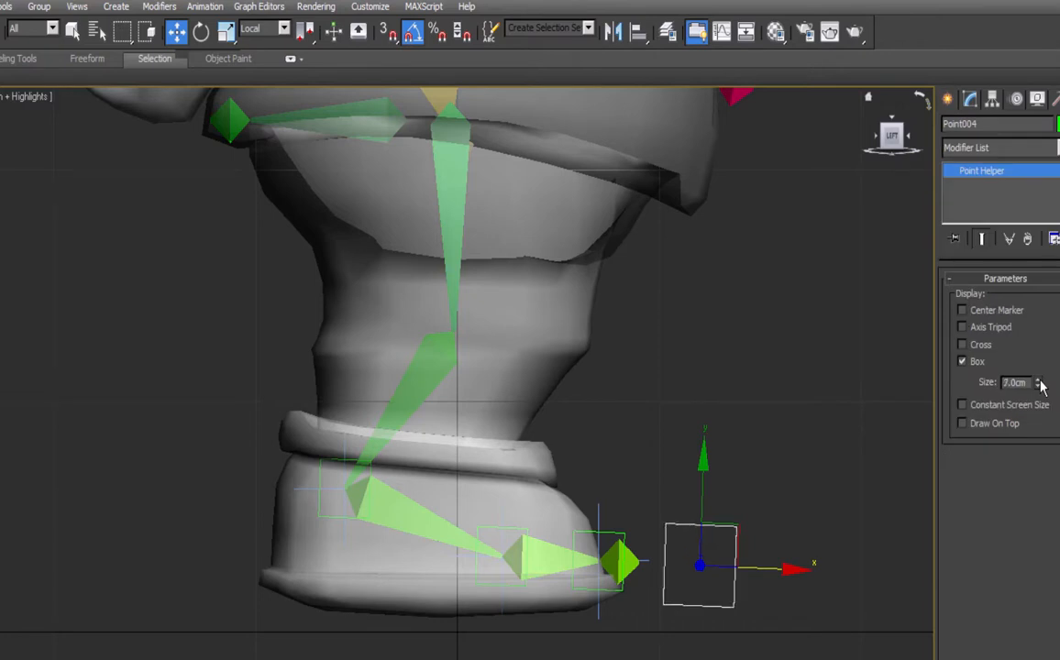
Align the 7.0 cm helper to the R_Toe bone's pivot point in X, Y and Z position.
{"action": "left_click", "coordinate": [638, 31]}
{"action": "left_click", "coordinate": [533, 556]}
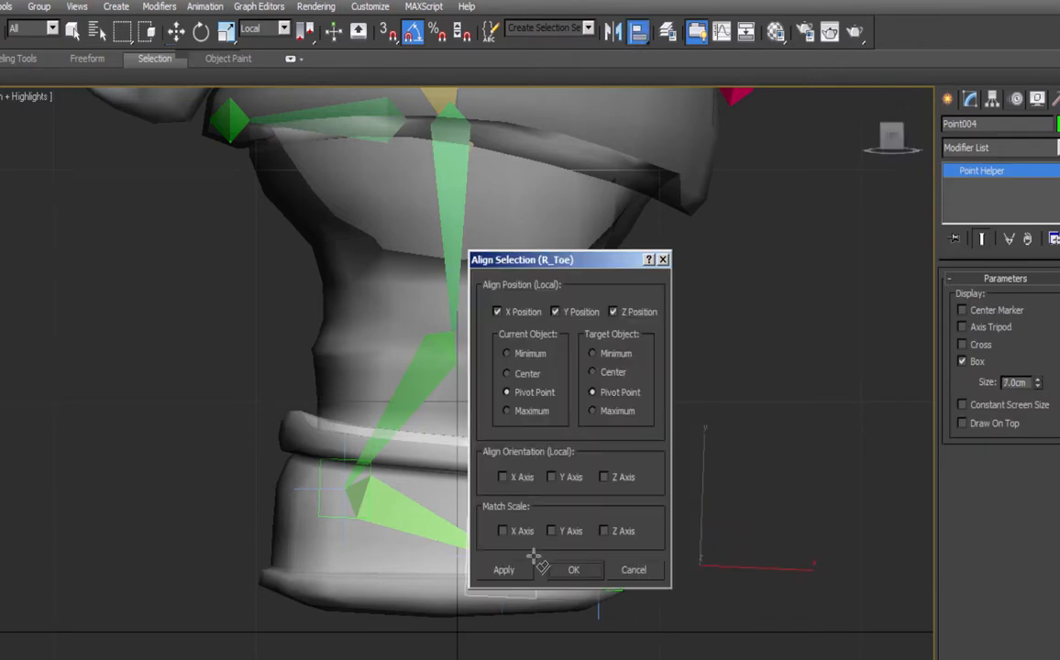
{"action": "left_click", "coordinate": [573, 570]}
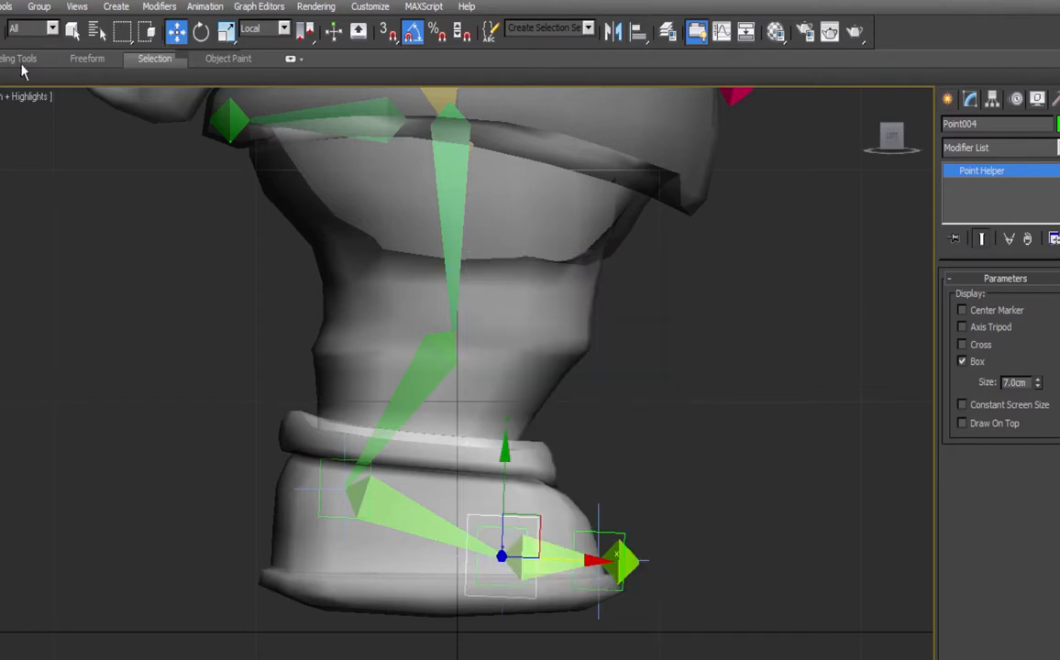
Rename the foot helpers with the Hlp prefix, naming the one at R_Foot Hlp_R_Heel and the toe-tip one Hlp_R_Toe.
{"action": "left_click", "coordinate": [79, 33]}
{"action": "left_click_drag", "start_coordinate": [319, 462], "coordinate": [466, 483]}
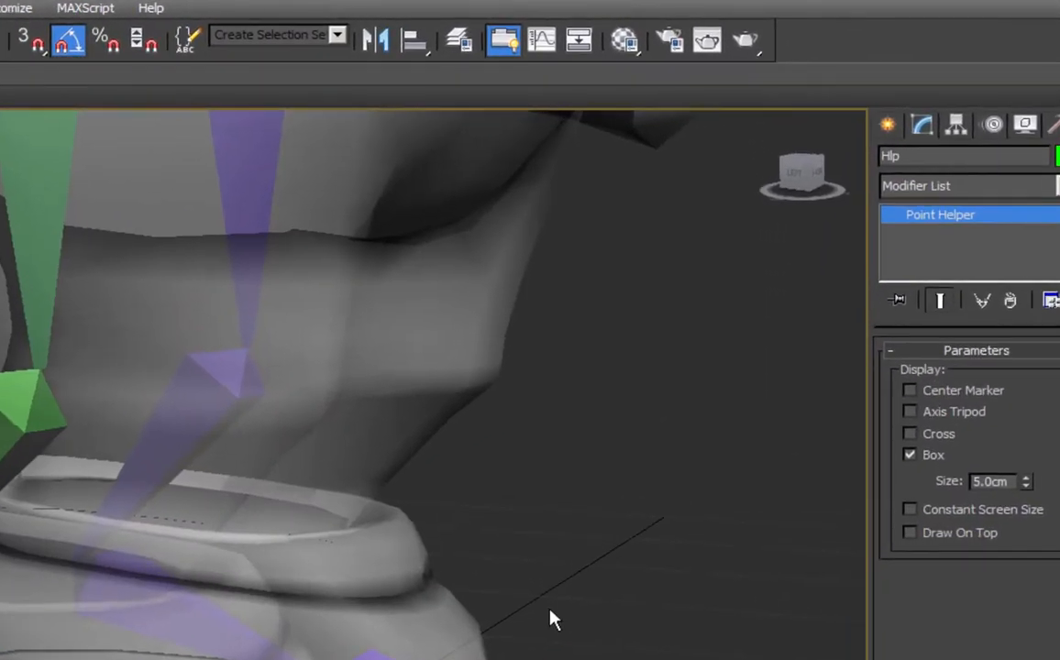
{"action": "type", "text": "R_H"}
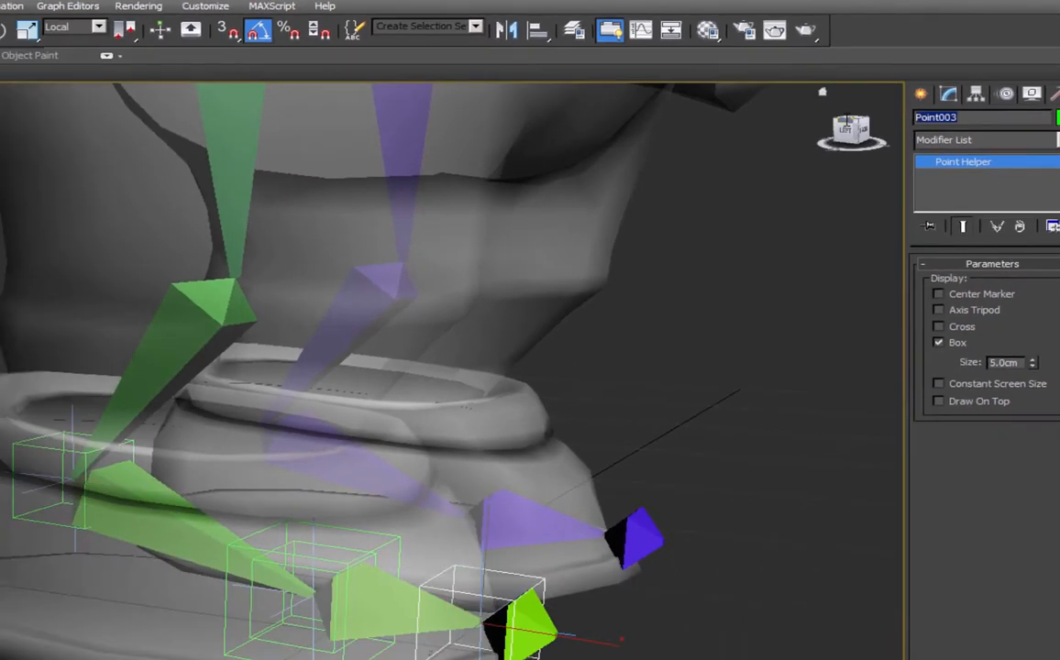
{"action": "type", "text": "H"}
{"action": "type", "text": "Hlp"}
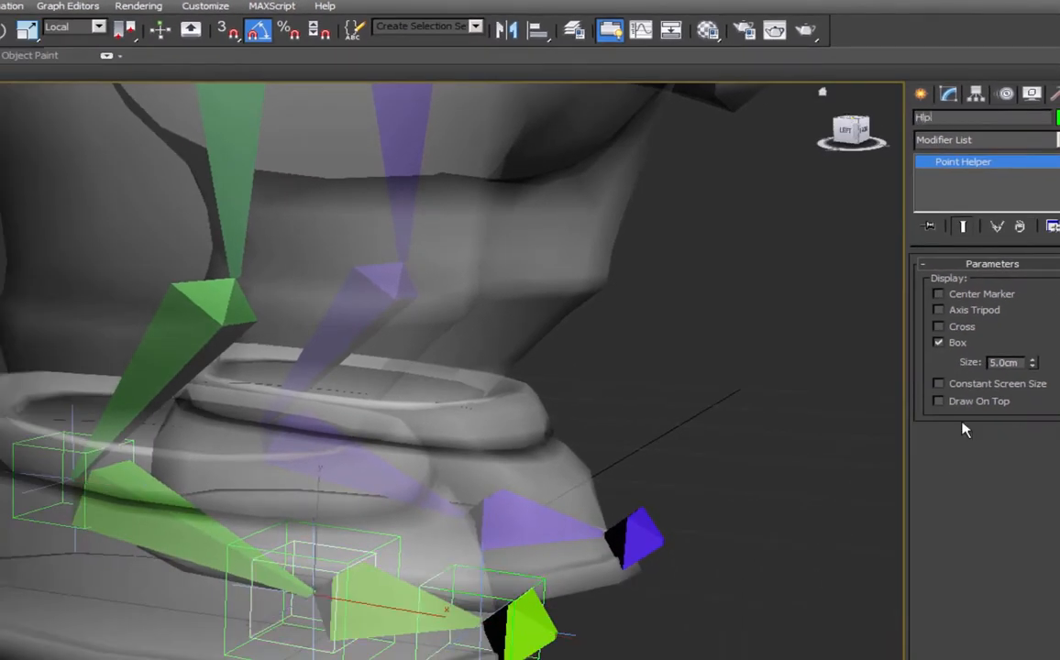
{"action": "type", "text": "_R_Heel"}
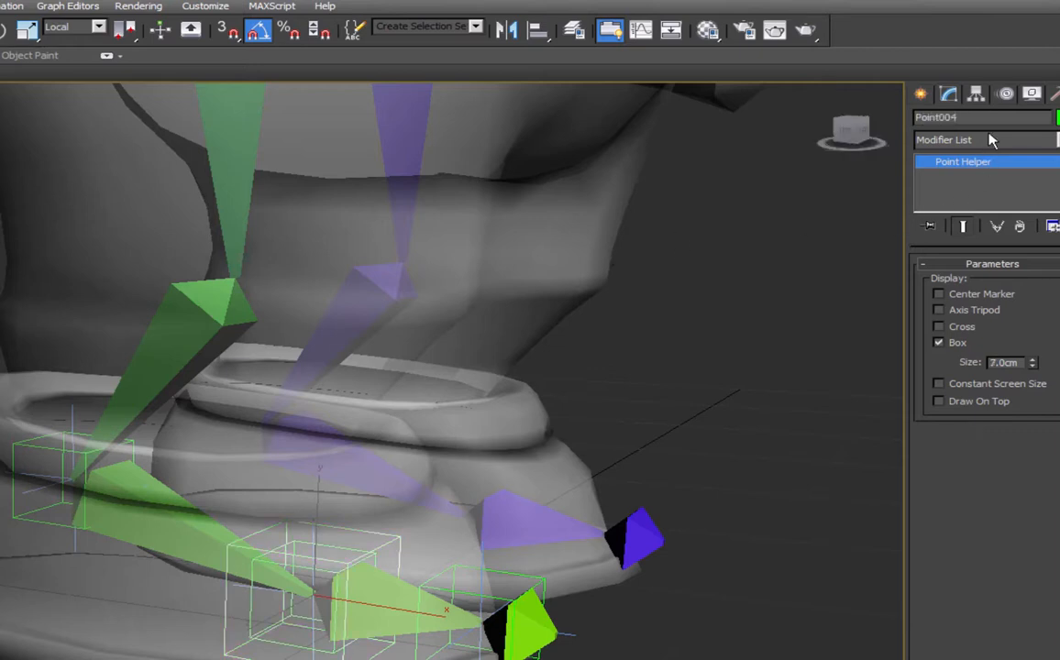
{"action": "type", "text": "Hlp_R_Heel"}
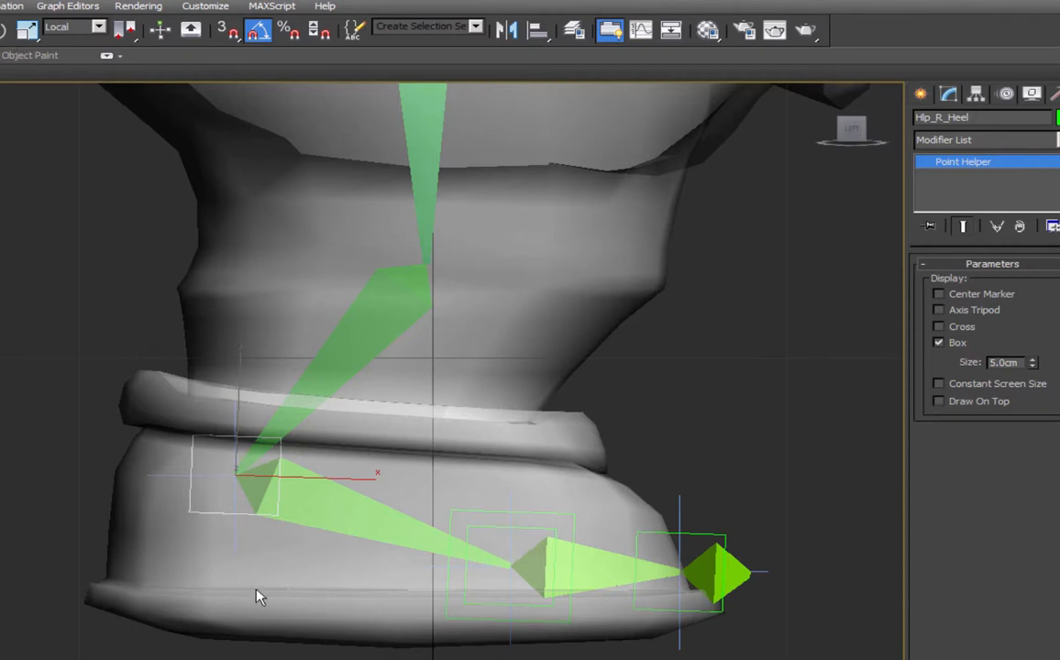
Using View coordinates, set Hlp_R_Heel's Z to 0.0 cm and then place it at the heel's rear sole edge, about Y 9.1 cm, Z 1.3 cm.
{"action": "left_click", "coordinate": [23, 30]}
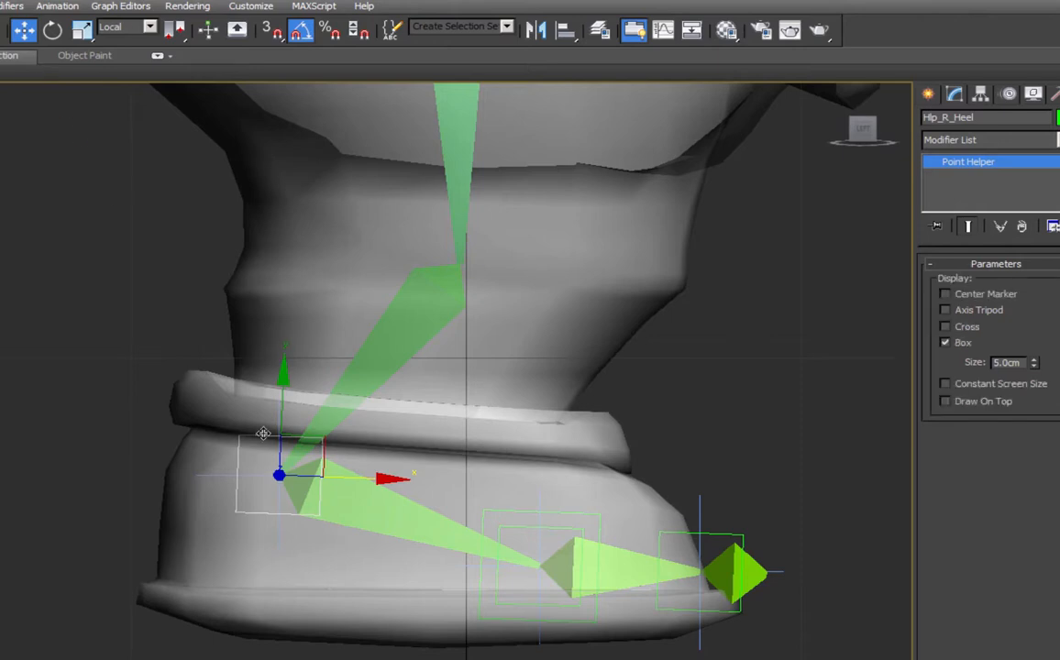
{"action": "left_click", "coordinate": [119, 28]}
{"action": "left_click", "coordinate": [127, 43]}
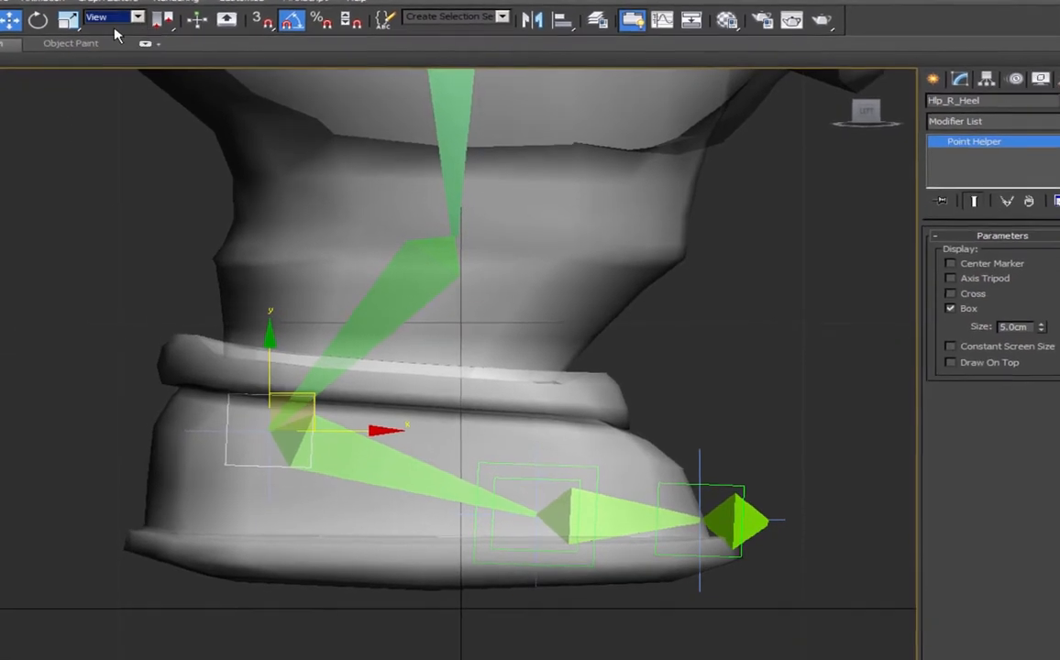
{"action": "left_click_drag", "start_coordinate": [729, 653], "coordinate": [566, 646]}
{"action": "type", "text": "0"}
{"action": "key", "text": "Return"}
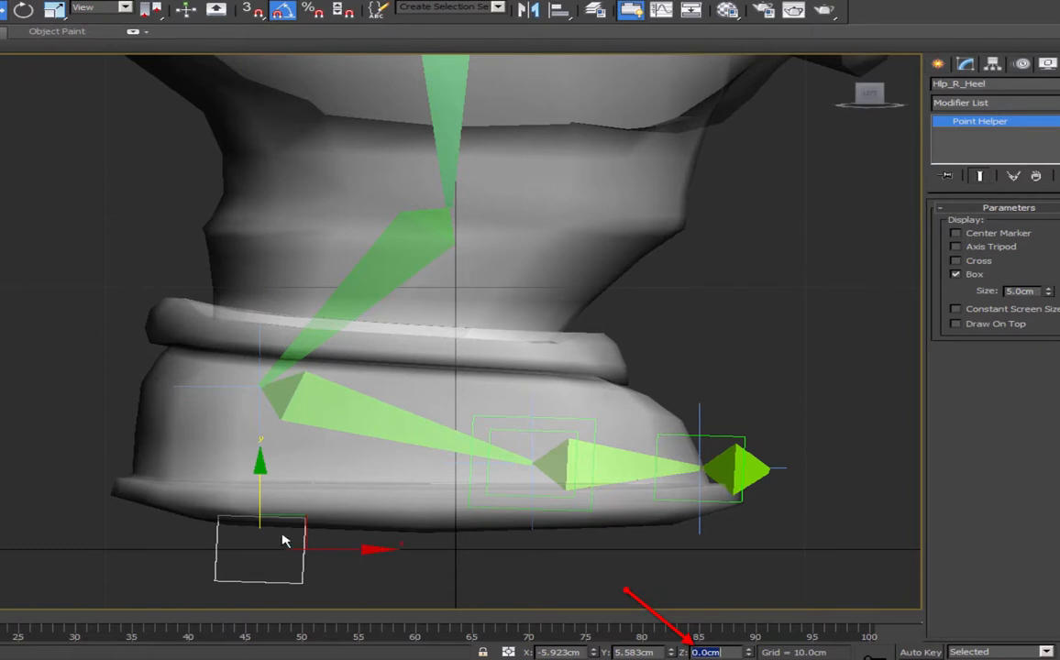
{"action": "left_click_drag", "start_coordinate": [290, 496], "coordinate": [180, 483]}
Move Hlp_R_Toe down and slightly forward to the front tip of the sole, level with the heel helper.
{"action": "left_click", "coordinate": [742, 447]}
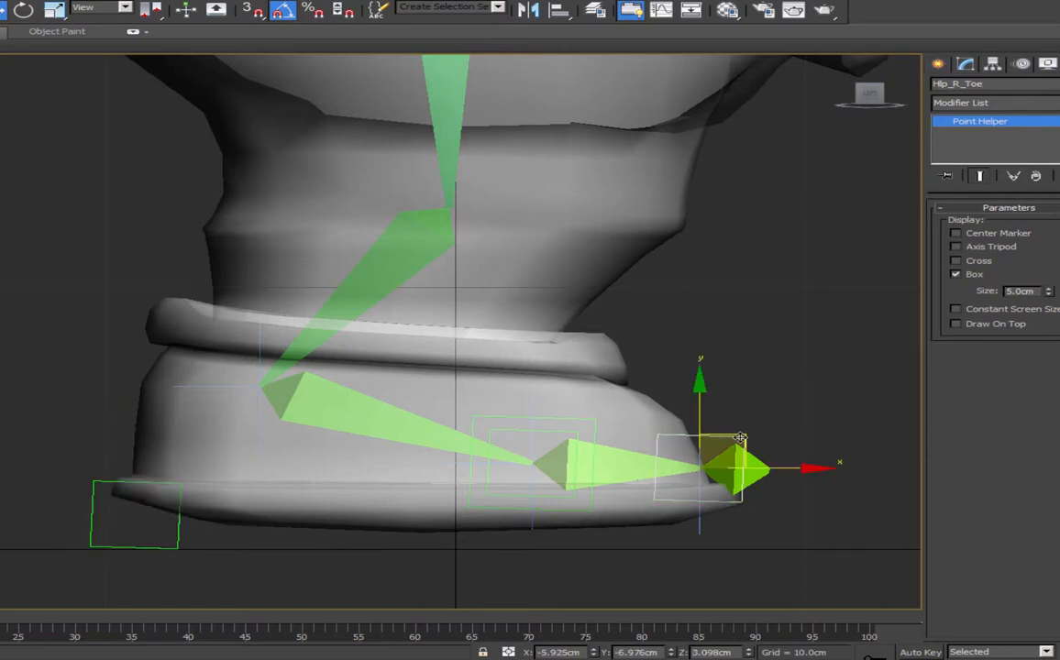
{"action": "left_click_drag", "start_coordinate": [741, 446], "coordinate": [755, 485]}
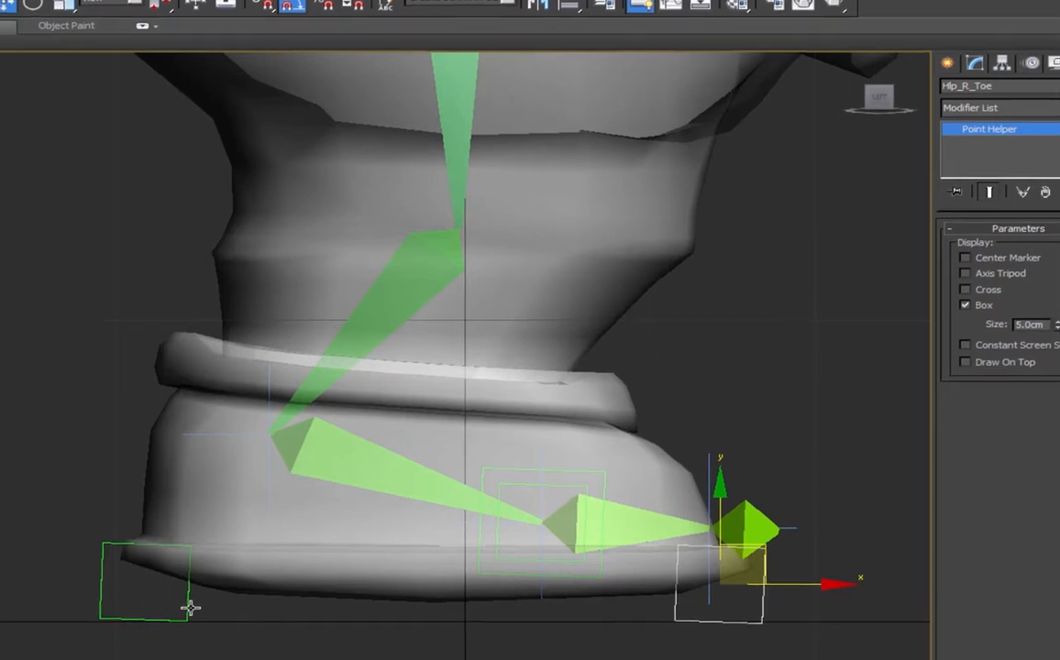
{"action": "left_click", "coordinate": [179, 616]}
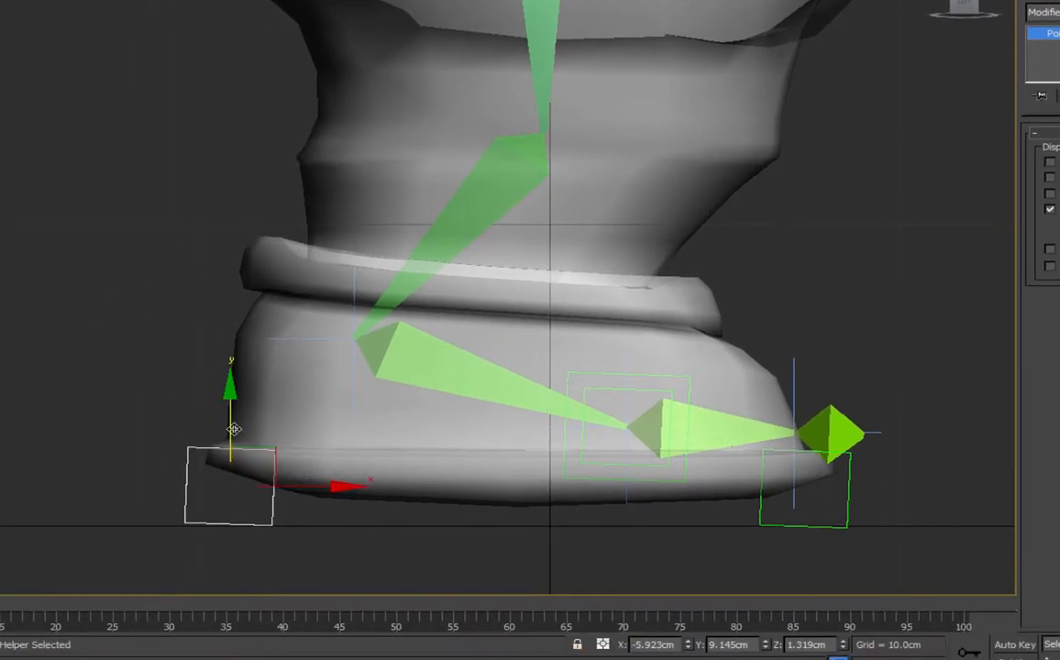
Set Hlp_R_Toe's Z position to 1.319 cm to level it with the heel helper.
{"action": "left_click", "coordinate": [849, 504]}
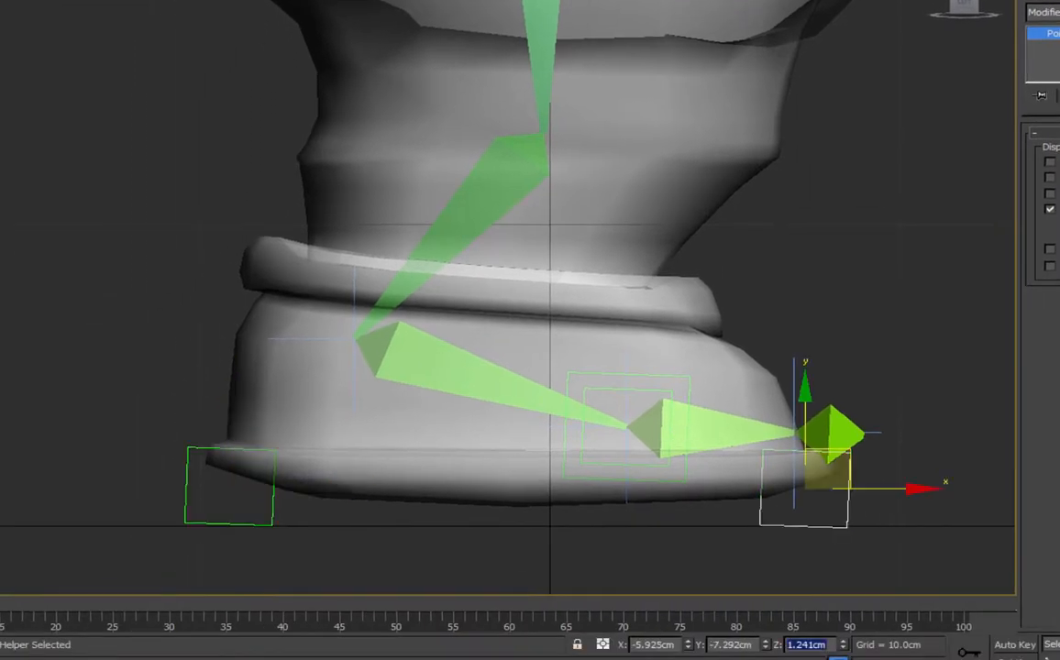
{"action": "type", "text": "1.319"}
{"action": "key", "text": "Return"}
{"action": "left_click", "coordinate": [273, 500]}
{"action": "middle_click_drag", "start_coordinate": [647, 400], "coordinate": [620, 416]}
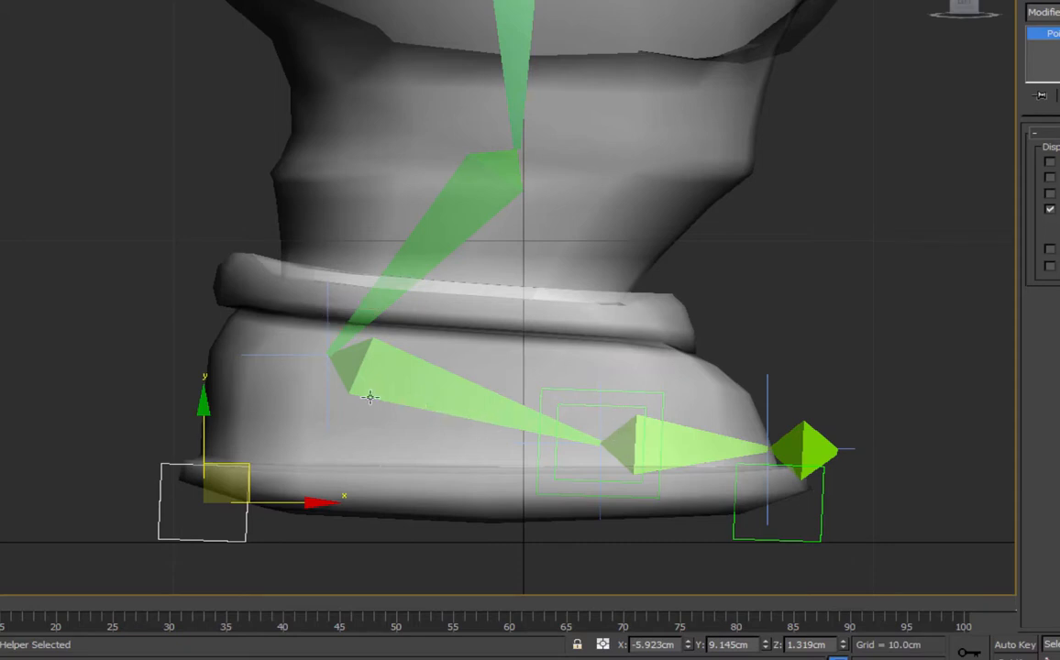
Link the ankle IK goal and IK_R_BallOfFoot to the smaller box helper at the ball of the right foot.
{"action": "left_click", "coordinate": [301, 355]}
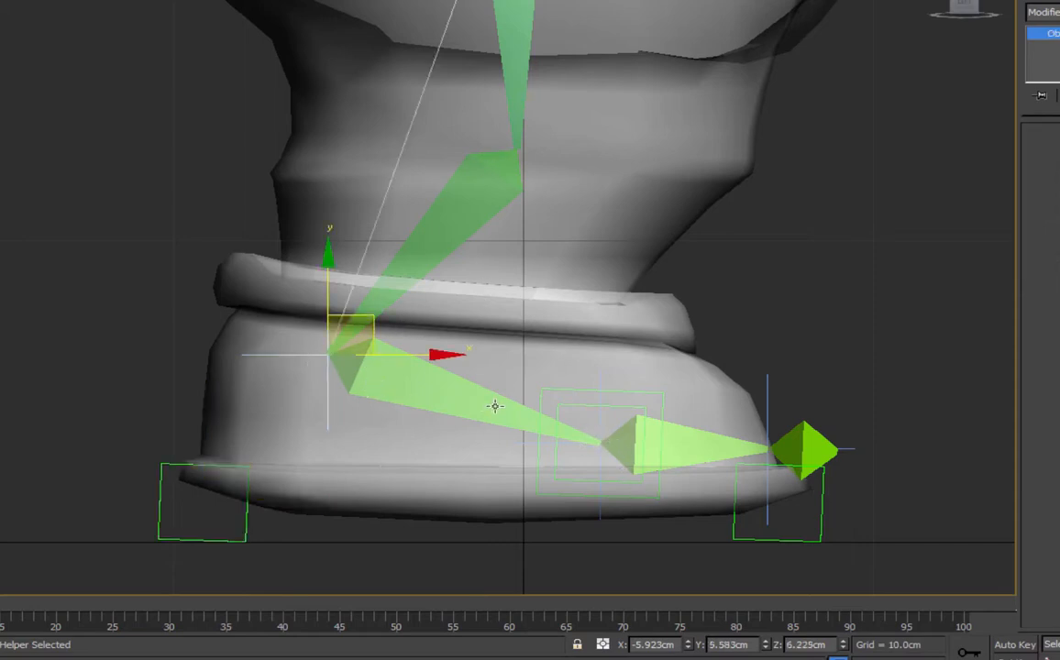
{"action": "left_click", "coordinate": [599, 421], "text": "ctrl"}
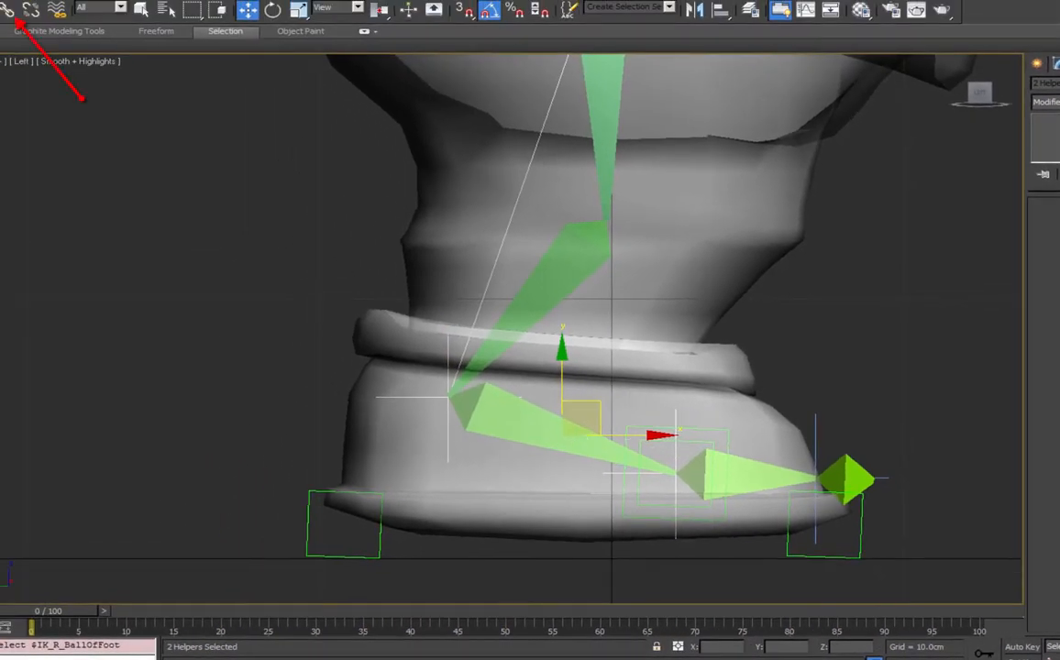
{"action": "left_click", "coordinate": [6, 11]}
{"action": "left_click_drag", "start_coordinate": [447, 452], "coordinate": [885, 338]}
{"action": "left_click", "coordinate": [276, 12]}
{"action": "left_click", "coordinate": [706, 444]}
{"action": "left_click", "coordinate": [696, 444]}
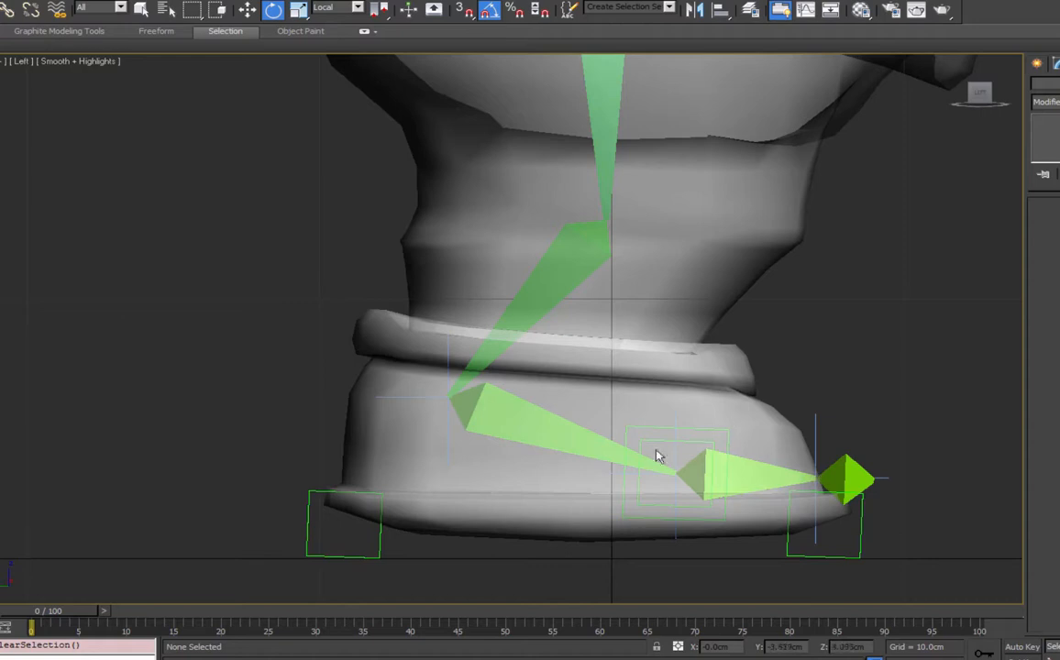
Link the IK goal at the right toe tip to the larger ball helper, Hlp_R_Toe_Lift.
{"action": "key", "text": "q"}
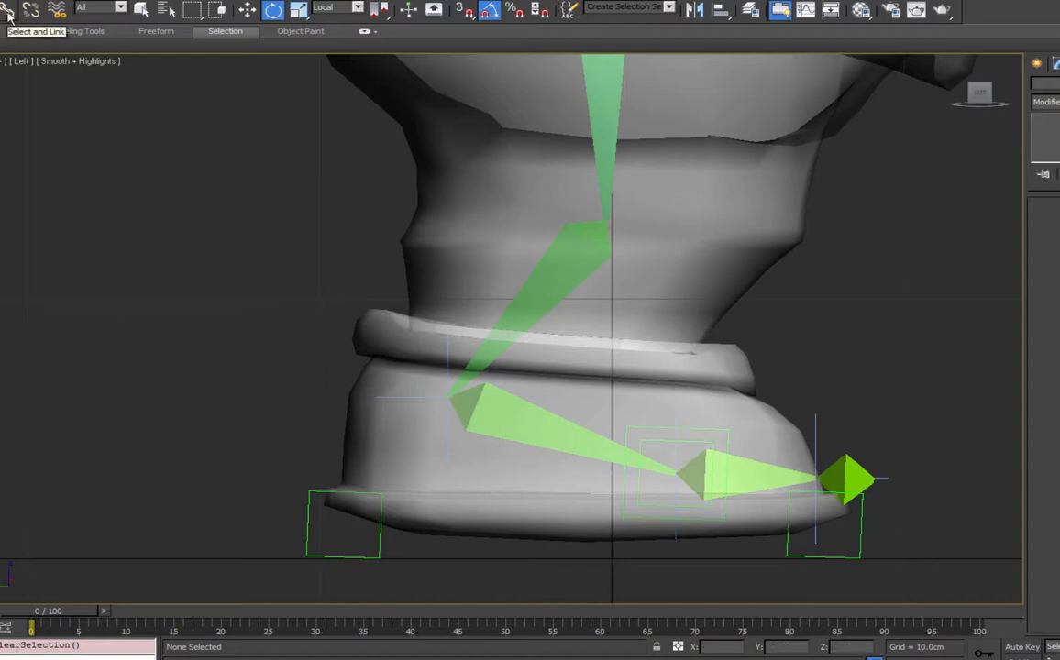
{"action": "left_click", "coordinate": [816, 437]}
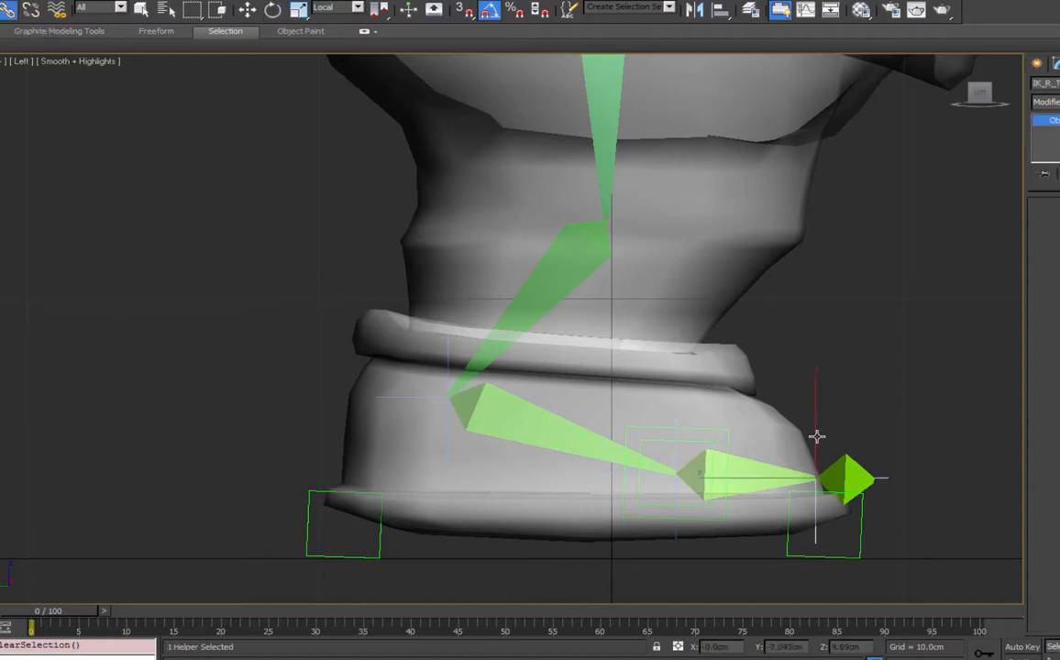
{"action": "left_click", "coordinate": [715, 428]}
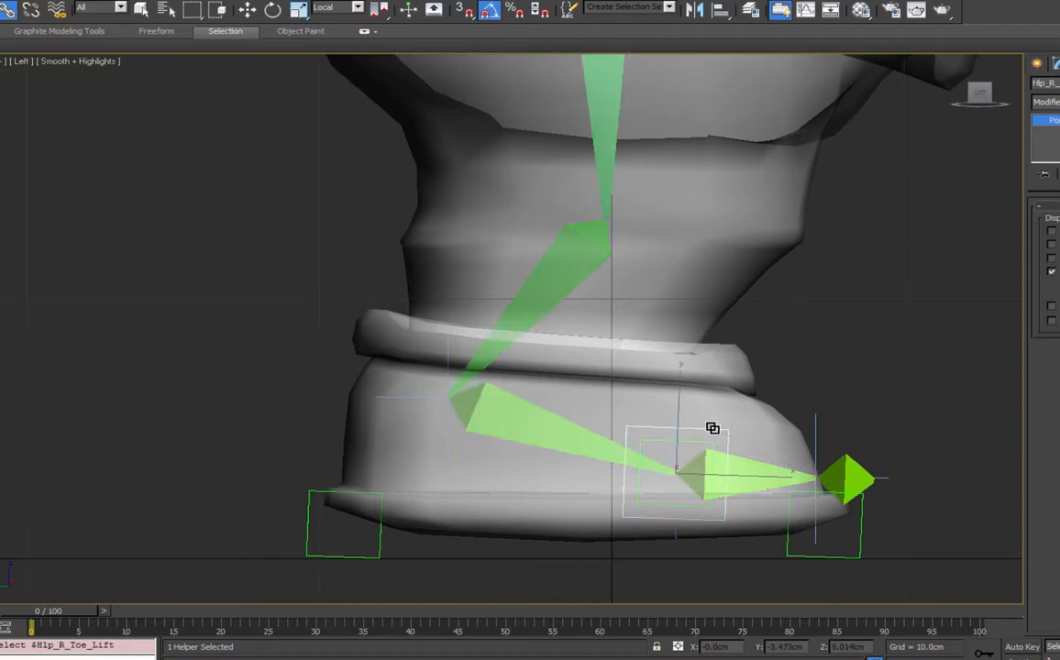
Test the toe lift by rotating Hlp_R_Toe_Lift, and undo the rotation.
{"action": "key", "text": "e"}
{"action": "mouse_move", "coordinate": [750, 426]}
{"action": "left_mouse_down"}
{"action": "mouse_move", "coordinate": [734, 407]}
{"action": "mouse_move", "coordinate": [735, 420]}
{"action": "left_mouse_up"}
{"action": "key", "text": "ctrl+z"}
{"action": "key", "text": "ctrl+z"}
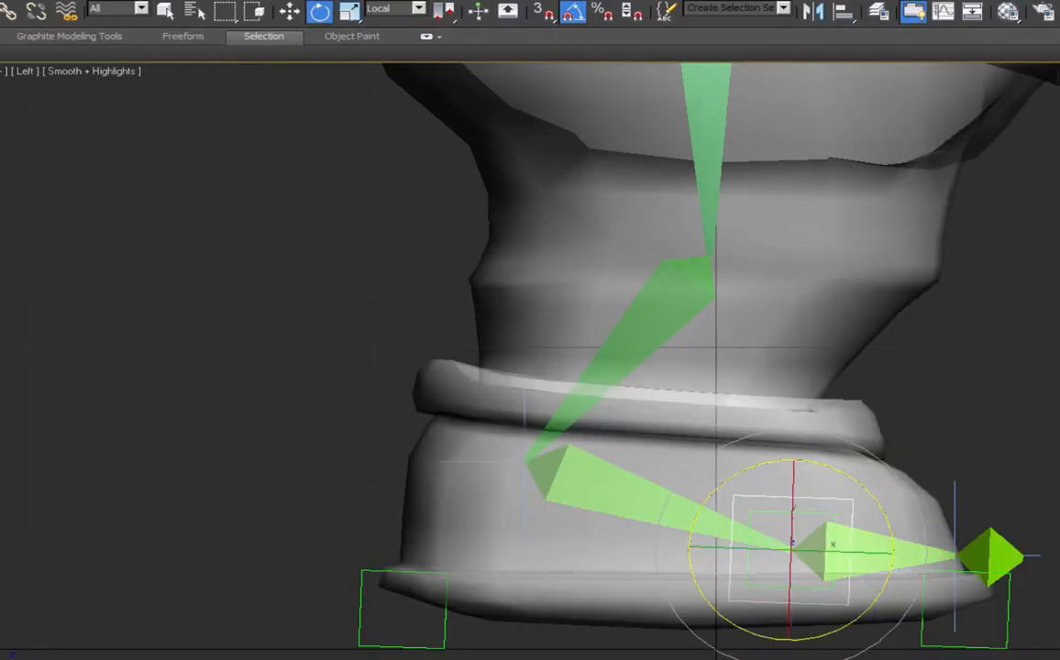
Link both box helpers at the ball of the right foot to Hlp_R_Toe.
{"action": "key", "text": "q"}
{"action": "left_click", "coordinate": [837, 500]}
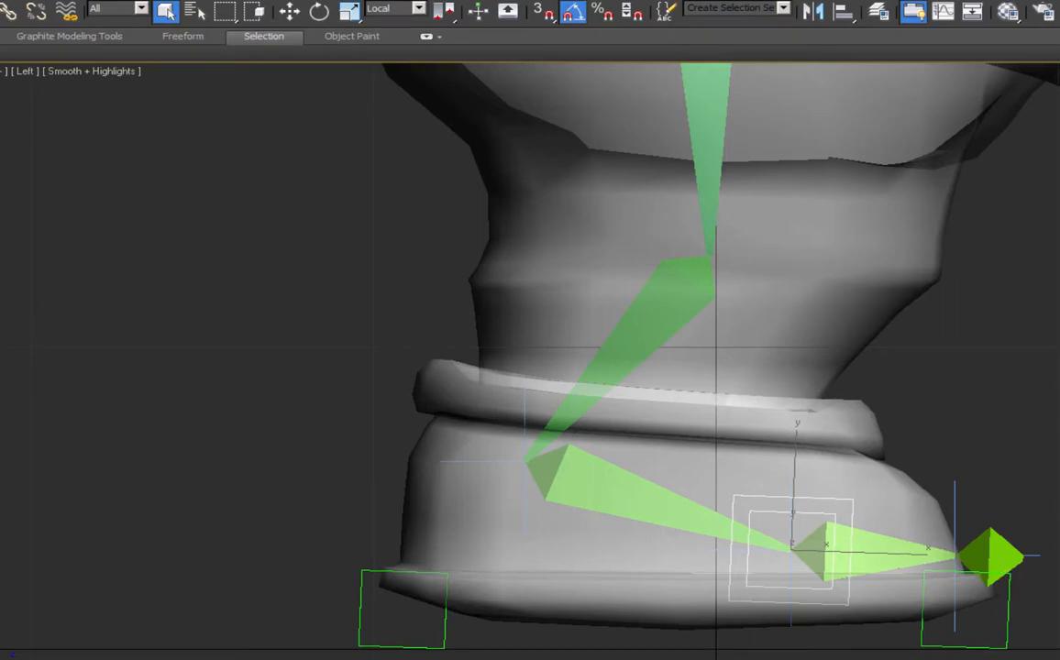
{"action": "left_click", "coordinate": [9, 11]}
{"action": "left_click_drag", "start_coordinate": [845, 502], "coordinate": [982, 551]}
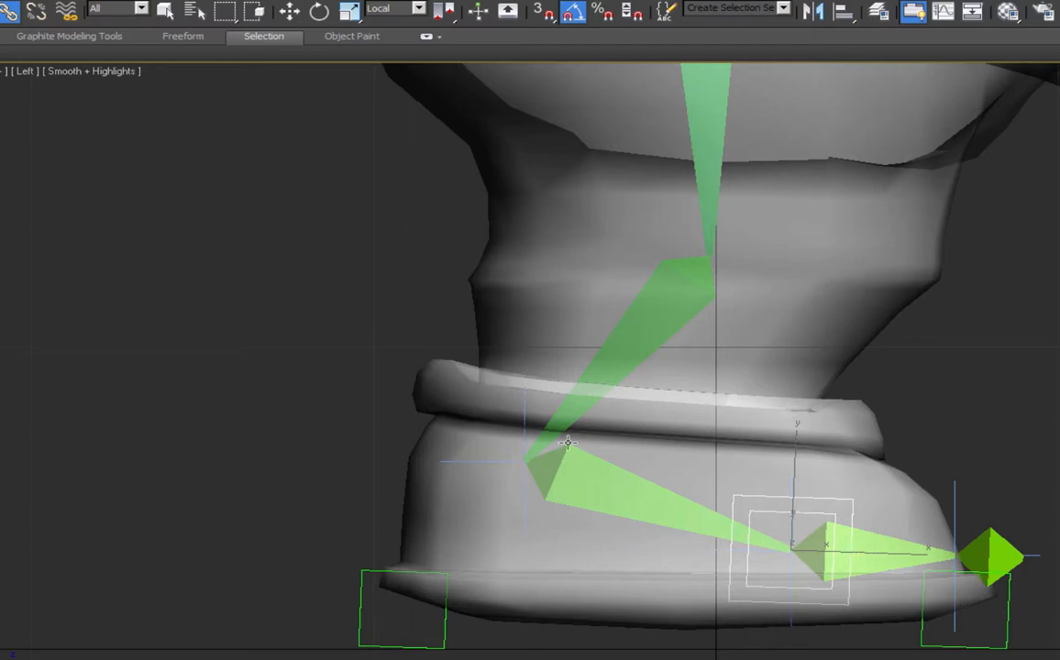
Test the foot's pivot by rotating Hlp_R_Toe in the Left and Perspective views, undoing each rotation.
{"action": "left_click", "coordinate": [319, 11]}
{"action": "left_click", "coordinate": [1008, 596]}
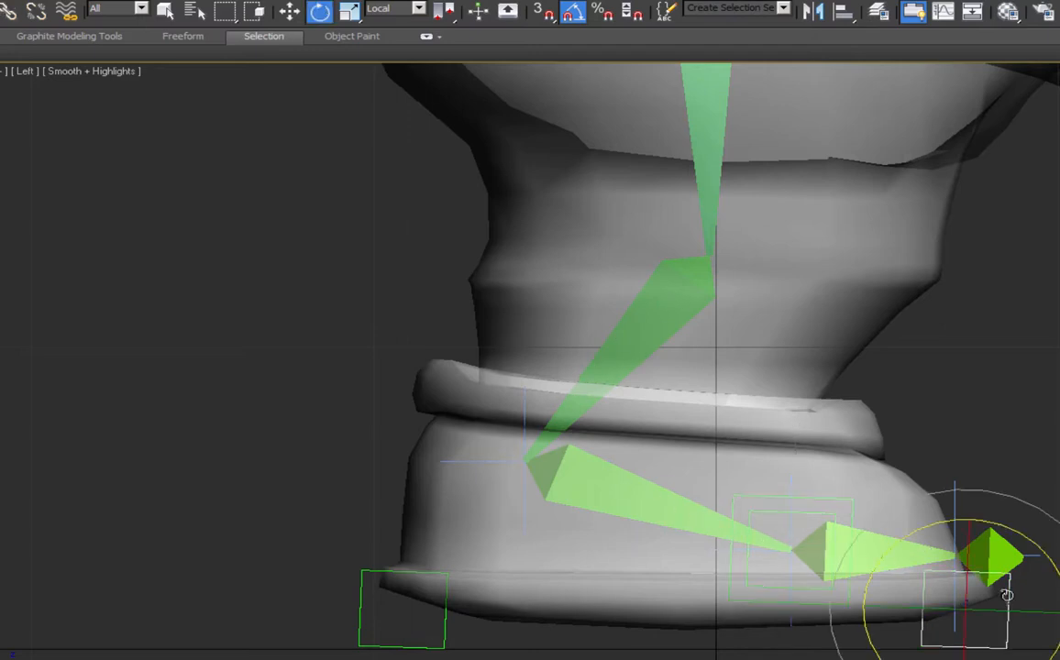
{"action": "left_click_drag", "start_coordinate": [1008, 596], "coordinate": [1057, 543]}
{"action": "key", "text": "p"}
{"action": "mouse_move", "coordinate": [924, 498]}
{"action": "left_mouse_down"}
{"action": "mouse_move", "coordinate": [954, 515]}
{"action": "mouse_move", "coordinate": [927, 505]}
{"action": "left_mouse_up"}
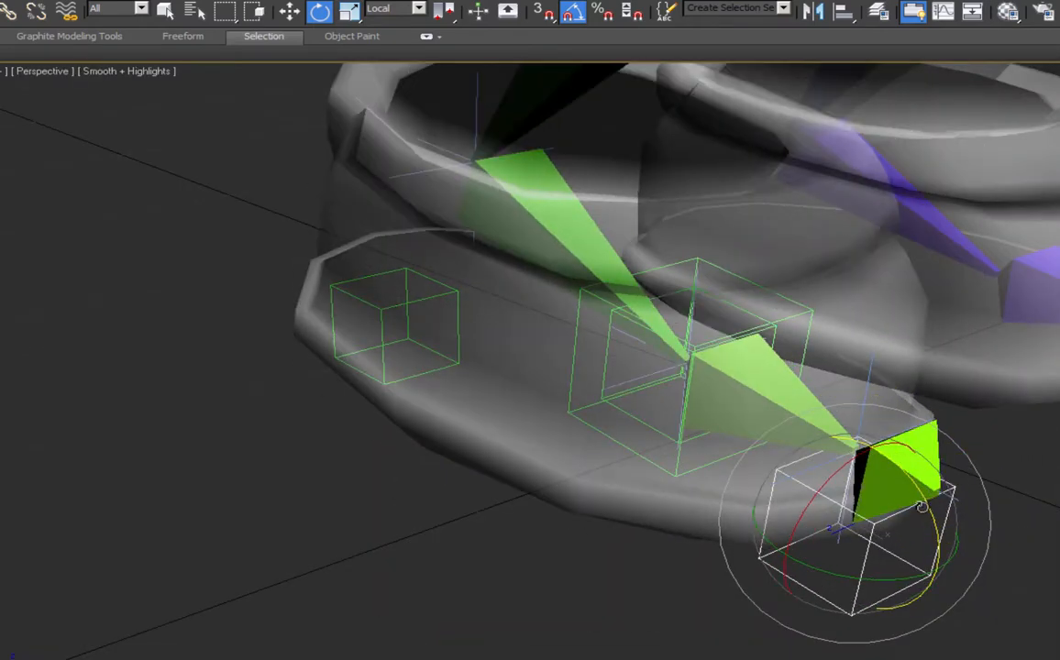
{"action": "key", "text": "ctrl+z"}
{"action": "left_click_drag", "start_coordinate": [905, 573], "coordinate": [889, 597]}
{"action": "key", "text": "ctrl+z"}
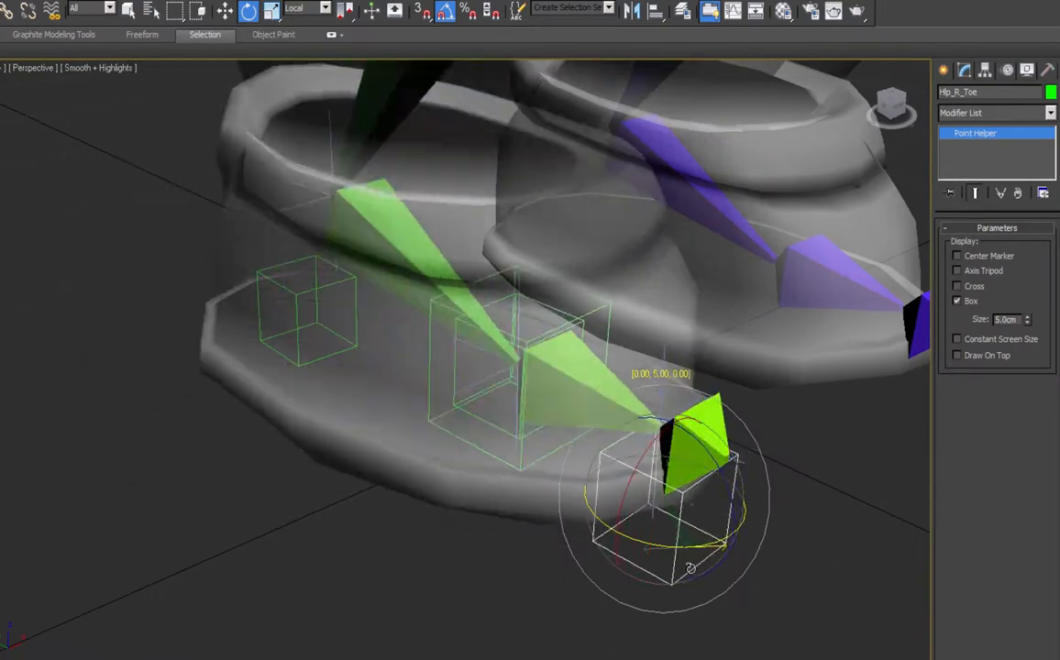
{"action": "left_click_drag", "start_coordinate": [691, 569], "coordinate": [716, 599]}
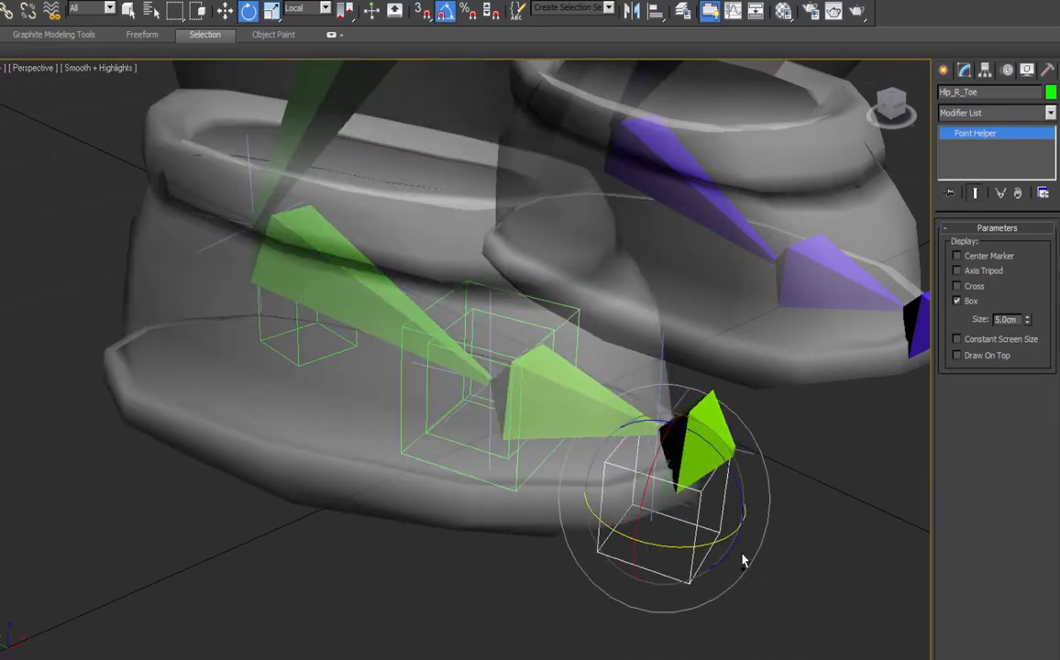
{"action": "key", "text": "ctrl+z"}
Examine the IK solver properties of IK_R_BallOfFoot, including its Parent Space setting.
{"action": "left_click", "coordinate": [1007, 73]}
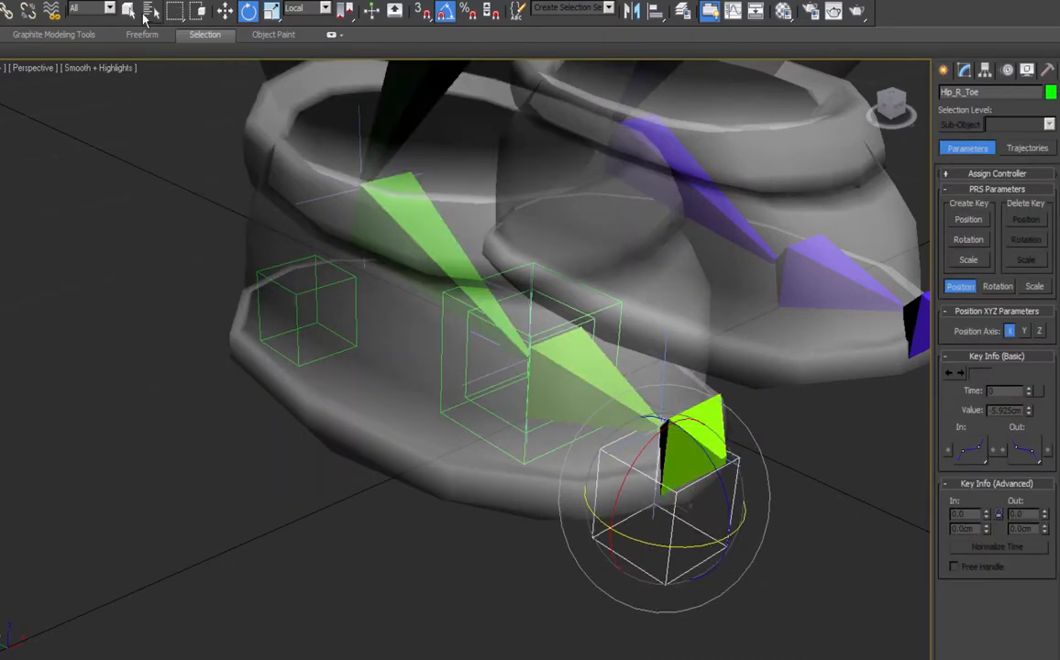
{"action": "left_click", "coordinate": [128, 10]}
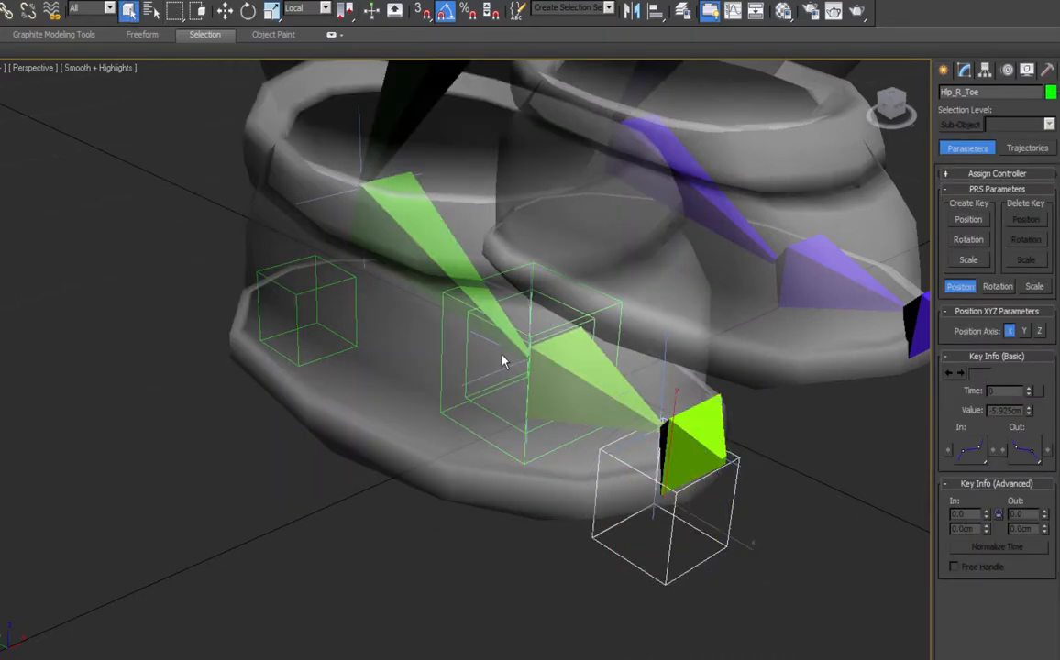
{"action": "left_click", "coordinate": [491, 344]}
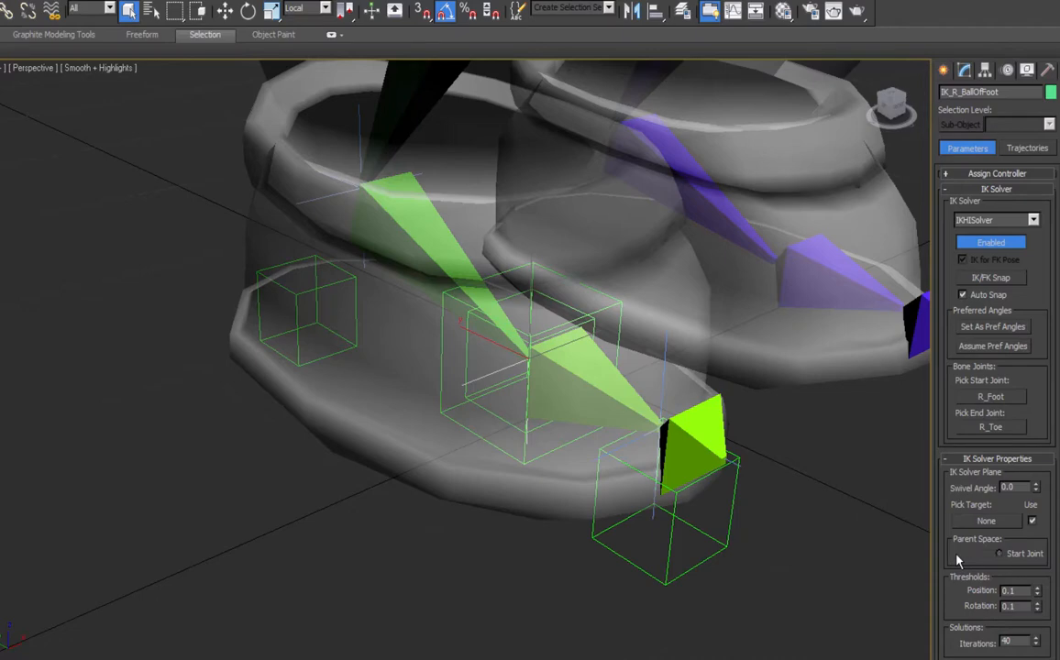
Try rotating Hlp_R_Toe from another angle to check the foot's behaviour, and cancel the rotation.
{"action": "left_click", "coordinate": [674, 494]}
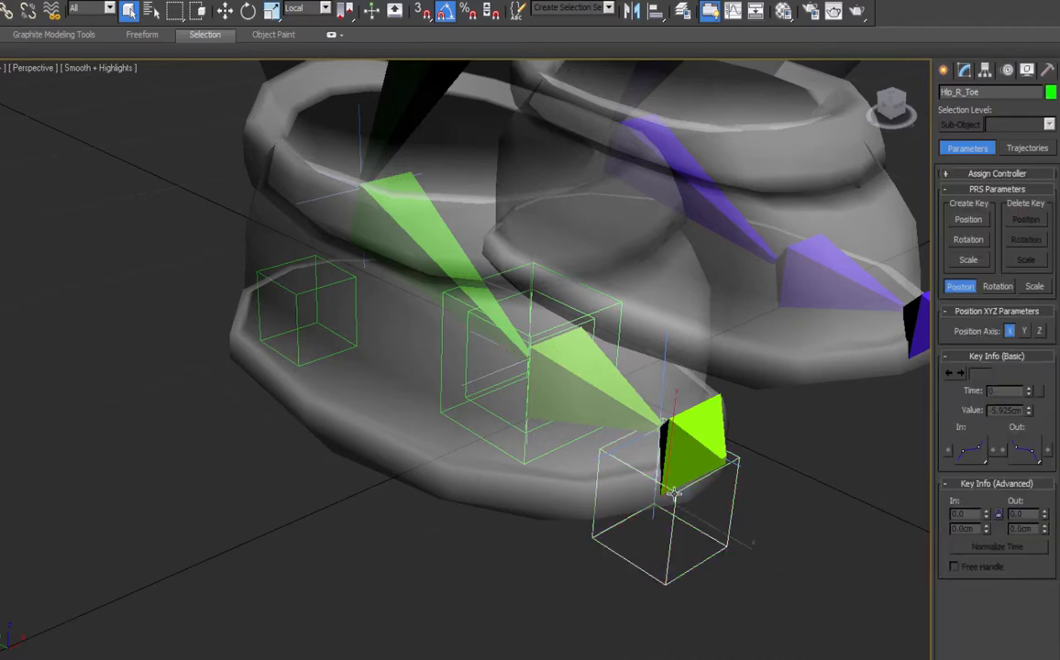
{"action": "key", "text": "e"}
{"action": "middle_click_drag", "start_coordinate": [674, 493], "coordinate": [655, 557], "text": "alt"}
{"action": "left_click_drag", "start_coordinate": [656, 558], "coordinate": [680, 565]}
{"action": "right_click", "coordinate": [681, 566]}
{"action": "key", "text": "q"}
Link Hlp_R_Toe to the heel helper, Hlp_R_Heel, and check the heel helper's control of the foot.
{"action": "scroll", "coordinate": [413, 410], "scroll_direction": "down", "scroll_amount": 5}
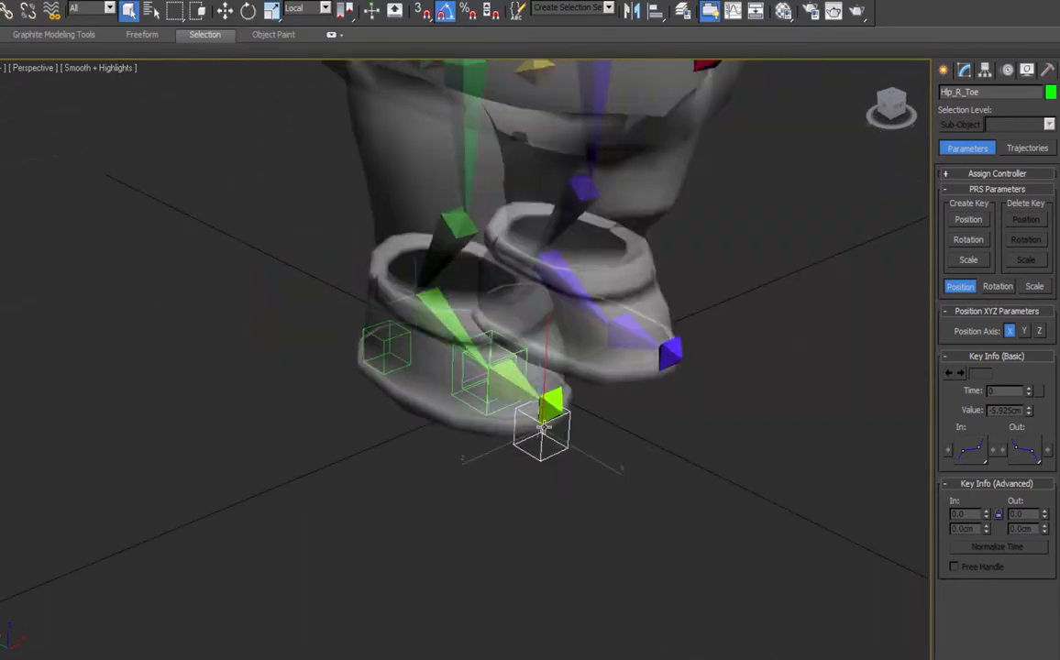
{"action": "left_click", "coordinate": [6, 10]}
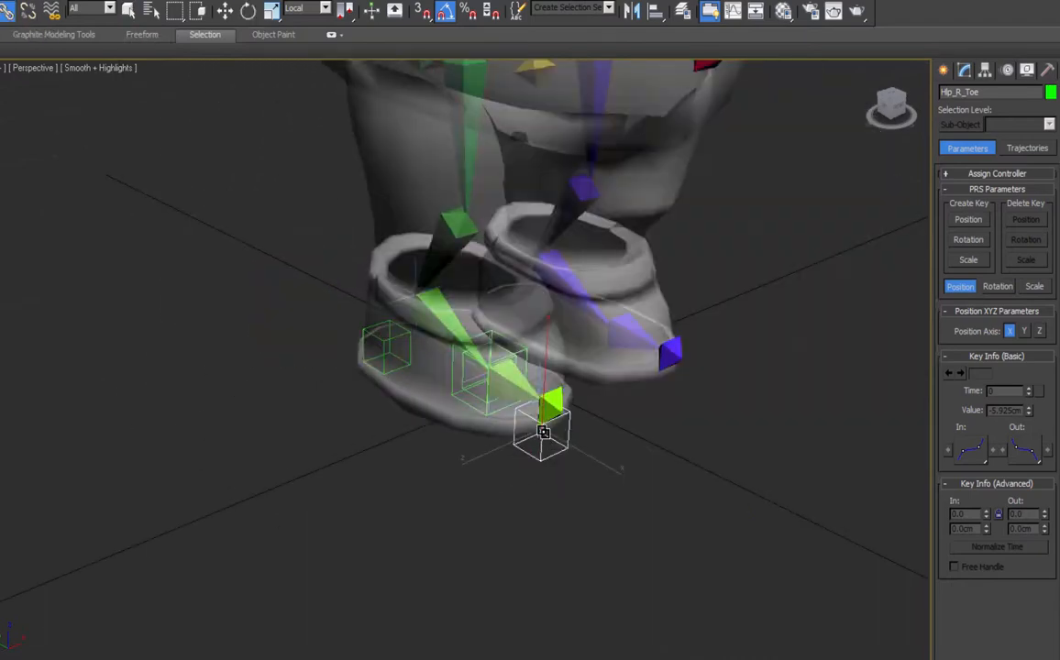
{"action": "left_click", "coordinate": [527, 453]}
{"action": "left_click_drag", "start_coordinate": [525, 447], "coordinate": [386, 356]}
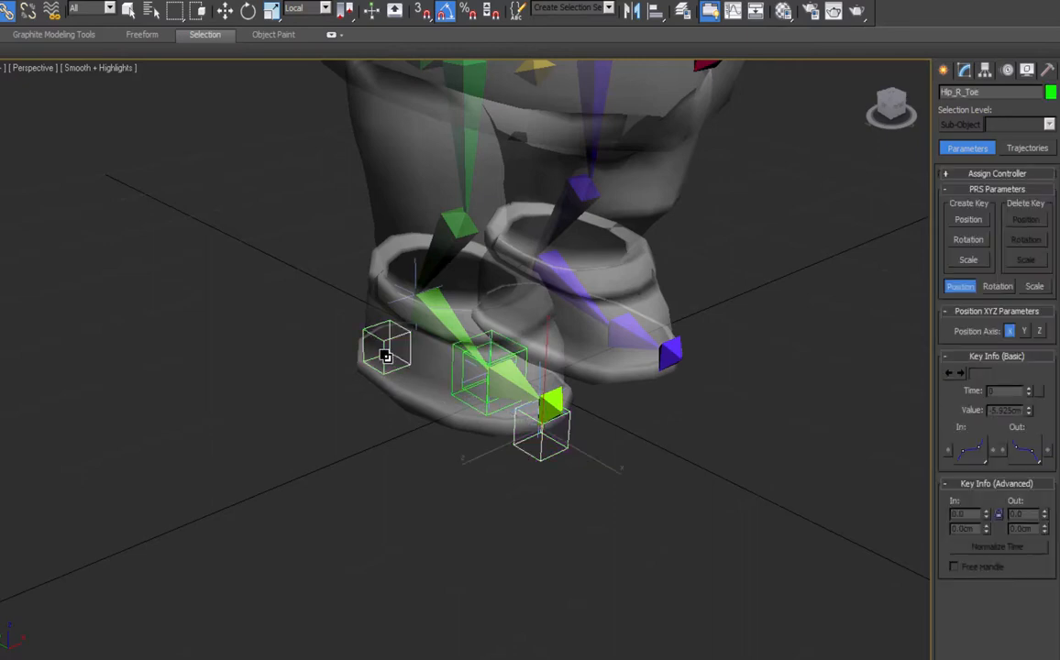
{"action": "left_click_drag", "start_coordinate": [407, 384], "coordinate": [431, 335]}
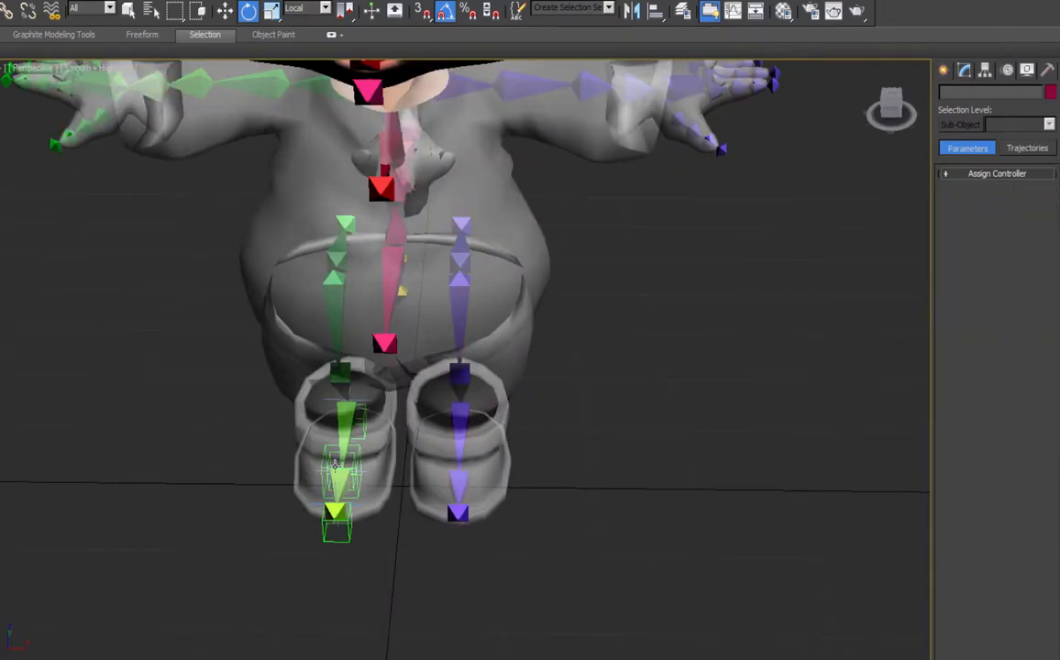
Draw a grid-snapped rectangle spline 20 cm long and 10 cm wide on the ground beside the character.
{"action": "middle_click_drag", "start_coordinate": [372, 453], "coordinate": [381, 485], "text": "alt"}
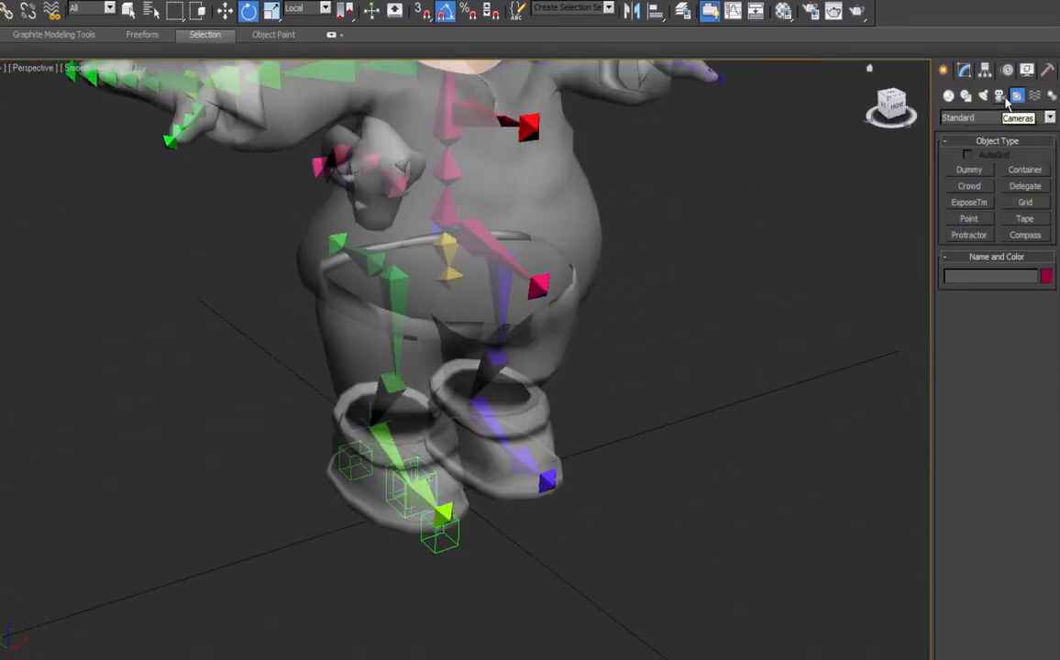
{"action": "left_click", "coordinate": [966, 96]}
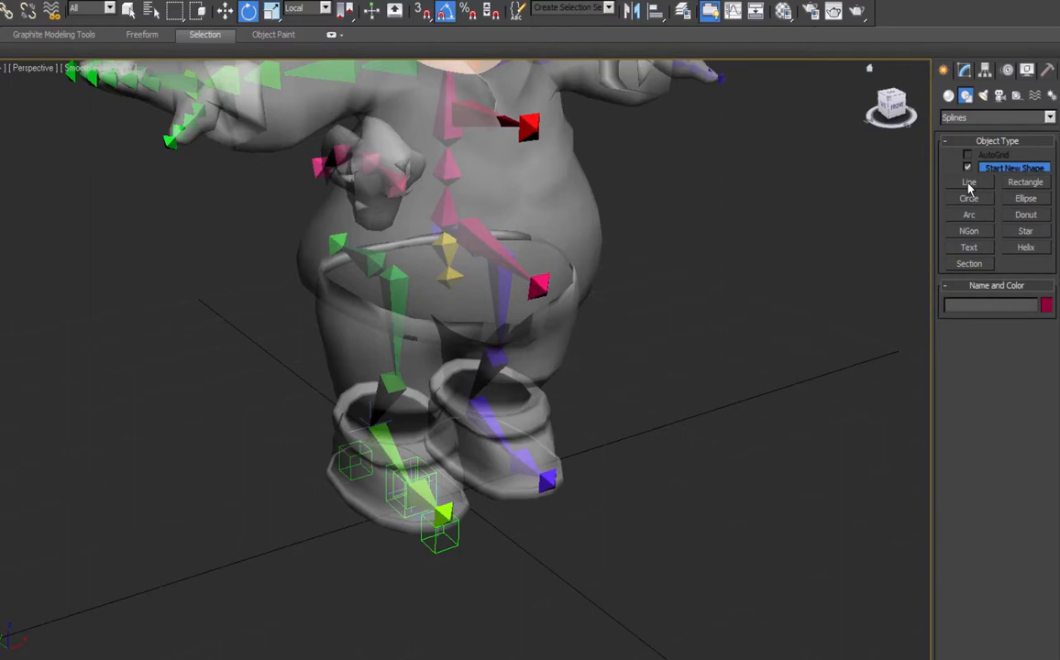
{"action": "left_click", "coordinate": [970, 184]}
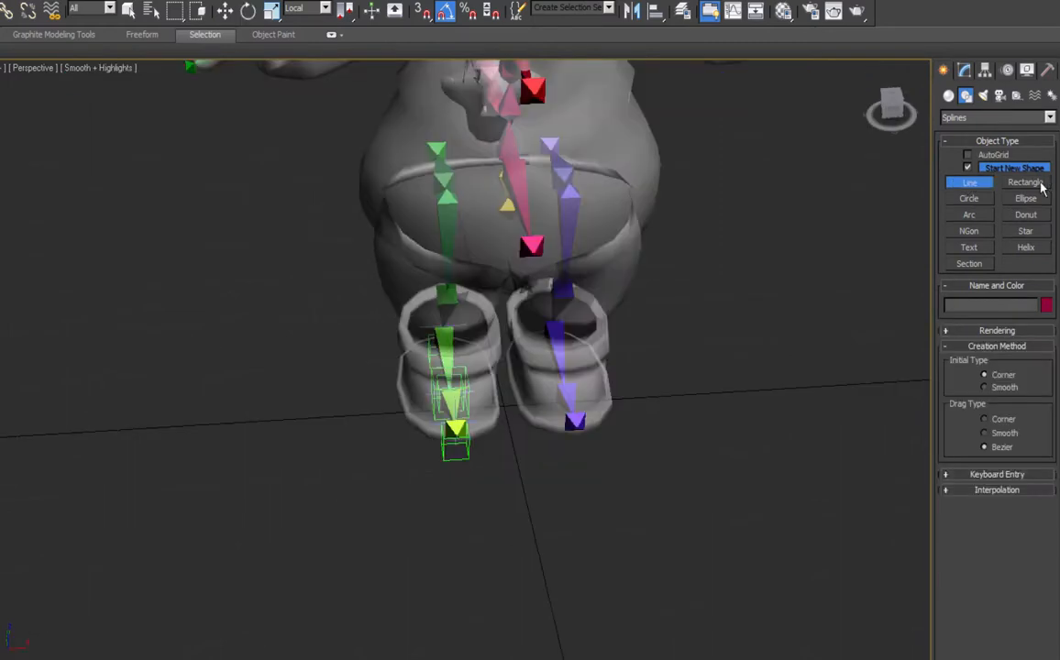
{"action": "left_click", "coordinate": [1025, 183]}
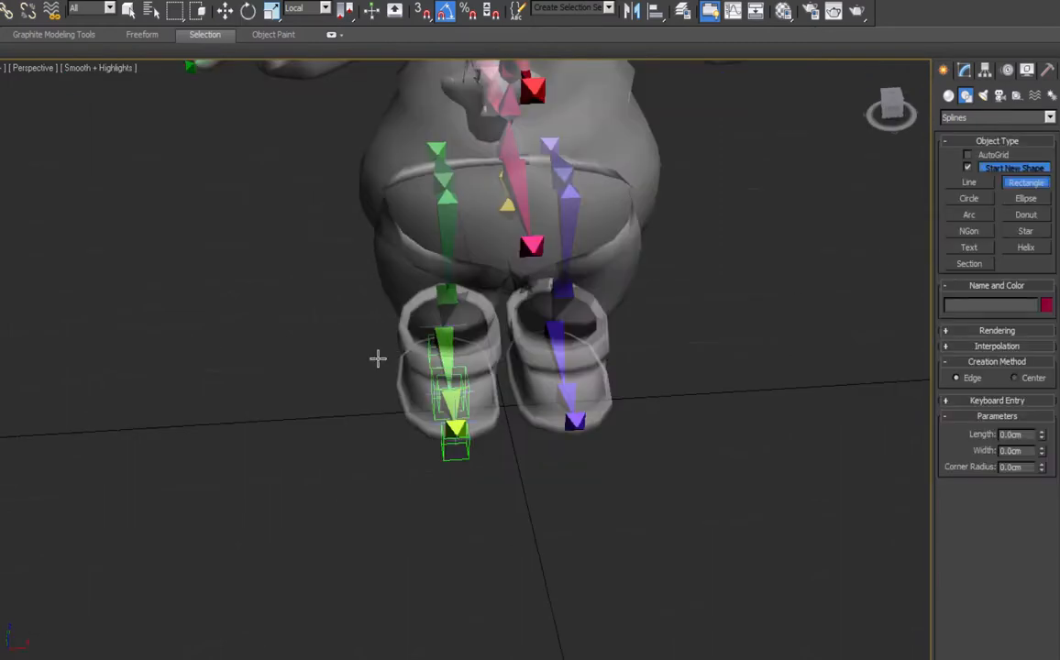
{"action": "key", "text": "t"}
{"action": "key", "text": "s"}
{"action": "left_click_drag", "start_coordinate": [493, 265], "coordinate": [518, 317]}
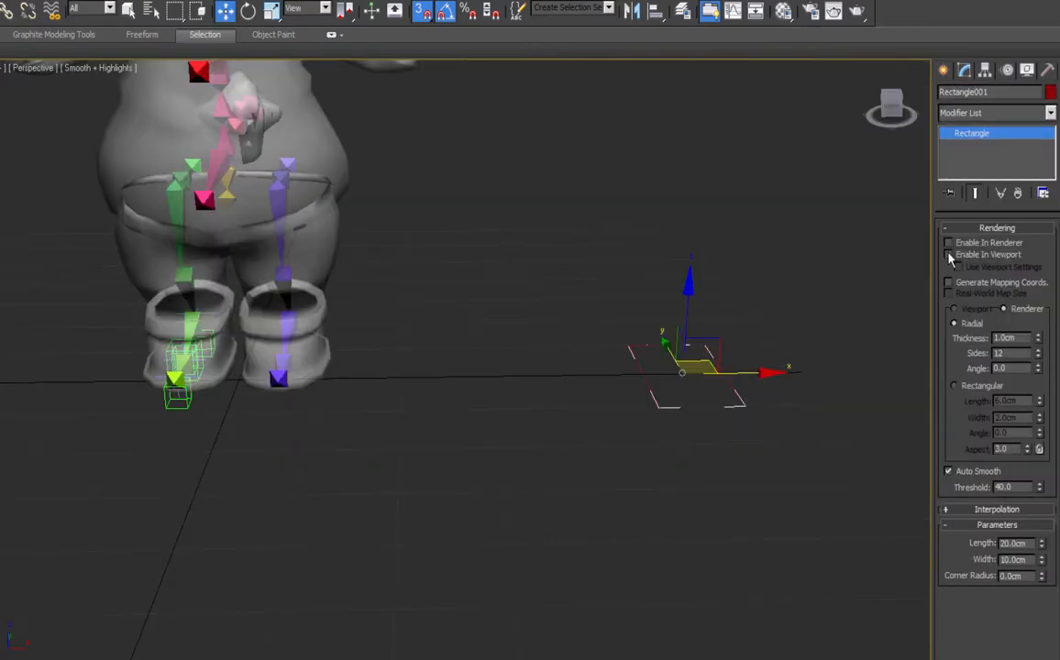
Enable the rectangle's thickness in the viewport and place it under the right foot as an editable spline.
{"action": "left_click", "coordinate": [950, 255]}
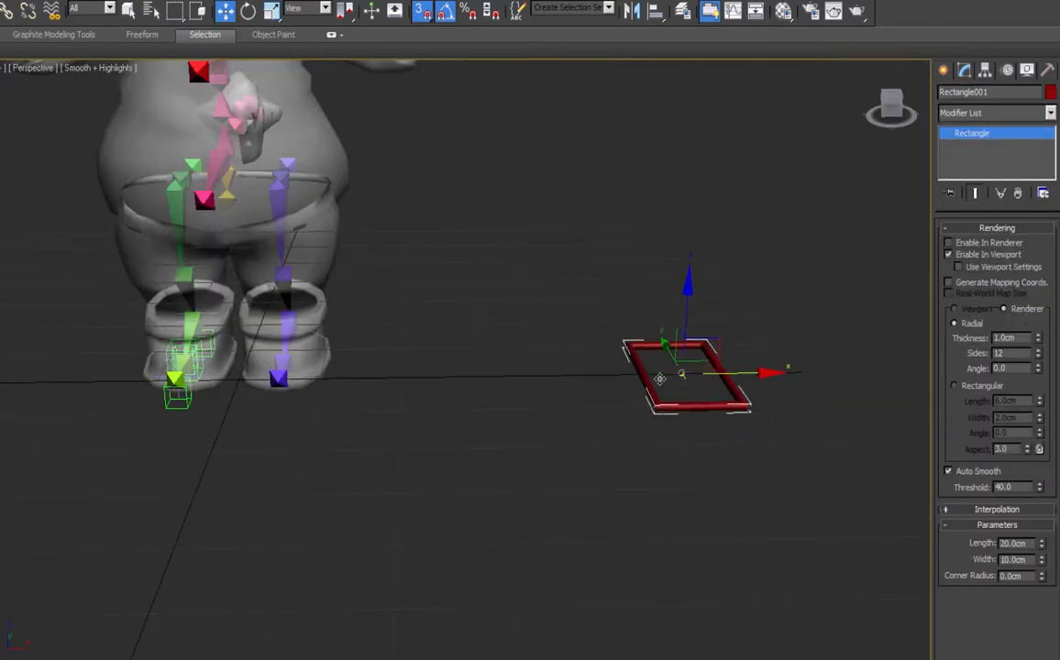
{"action": "left_click_drag", "start_coordinate": [678, 372], "coordinate": [166, 373]}
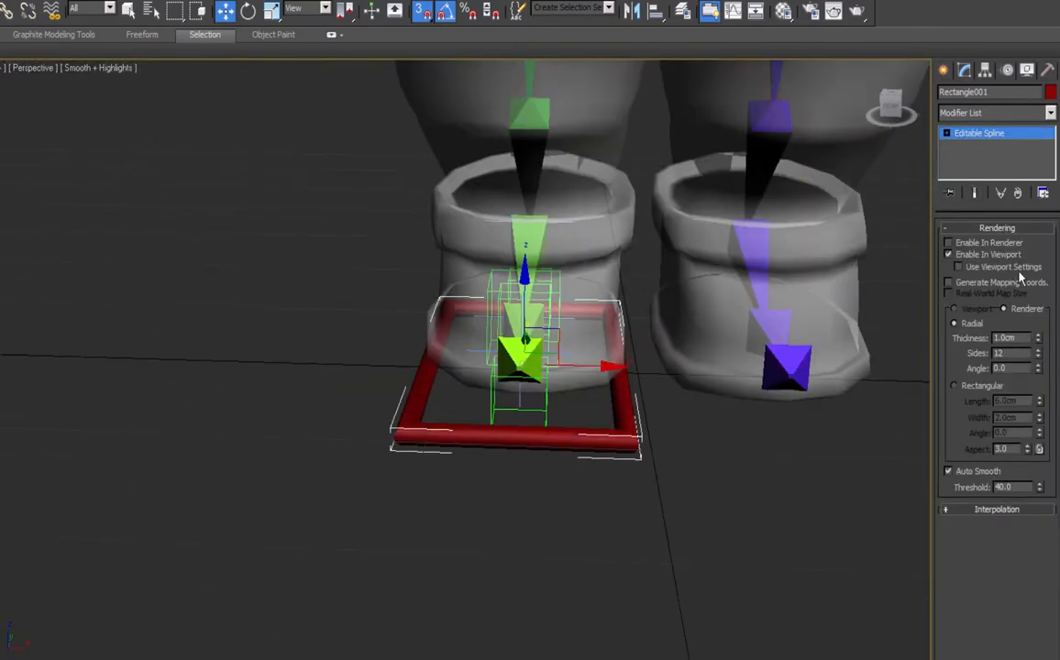
Switch off snapping and move the rectangle spline's rear inner corner vertex slightly toward the other foot.
{"action": "key", "text": "1"}
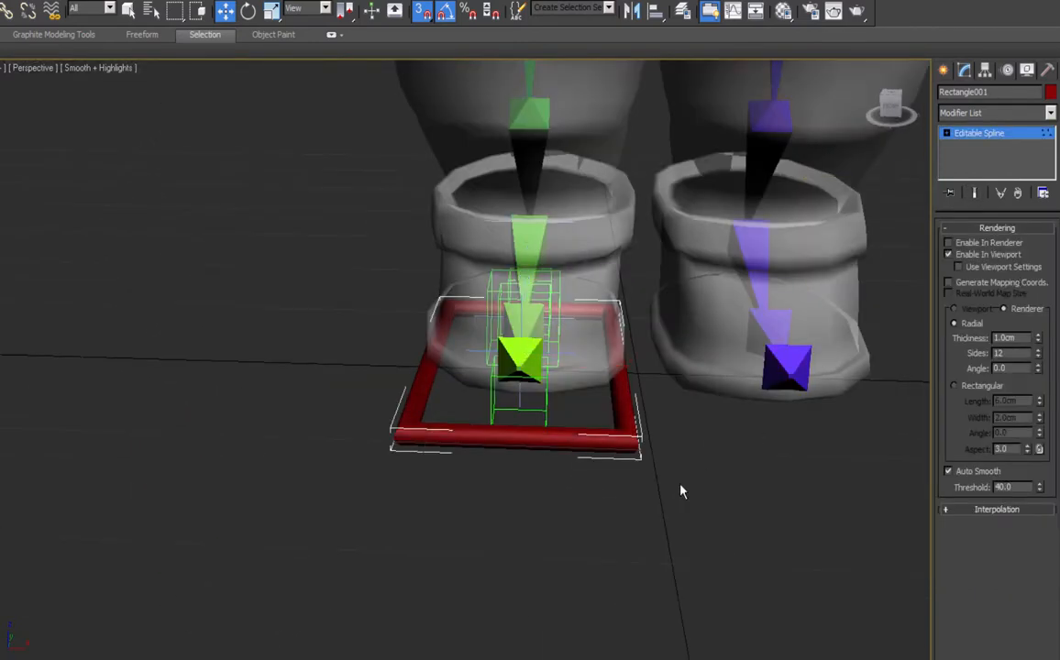
{"action": "left_click", "coordinate": [629, 439]}
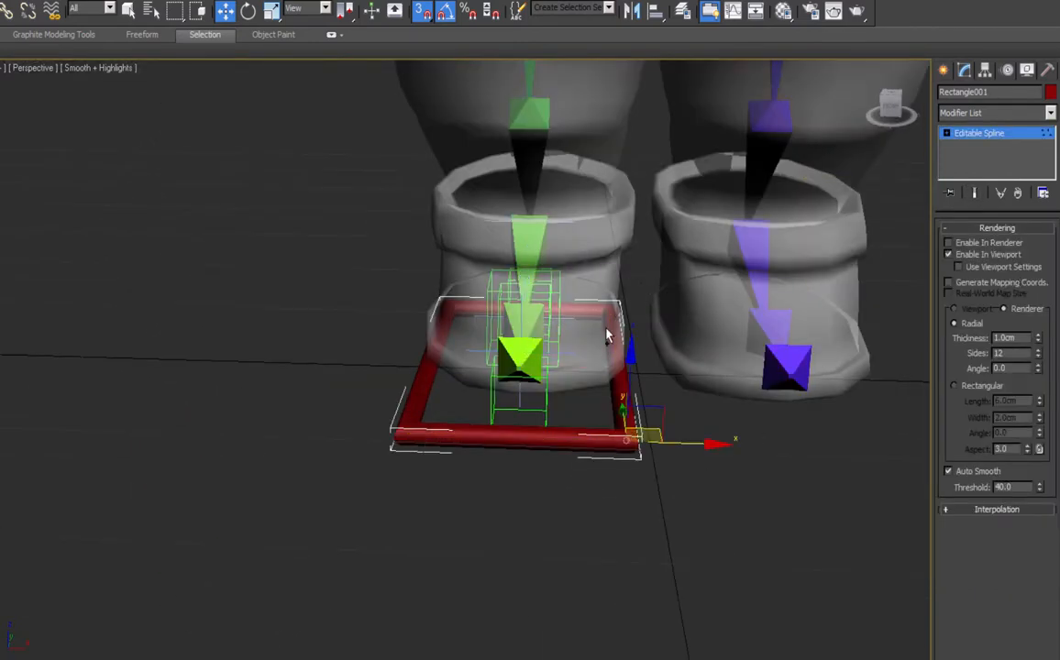
{"action": "left_click", "coordinate": [608, 311]}
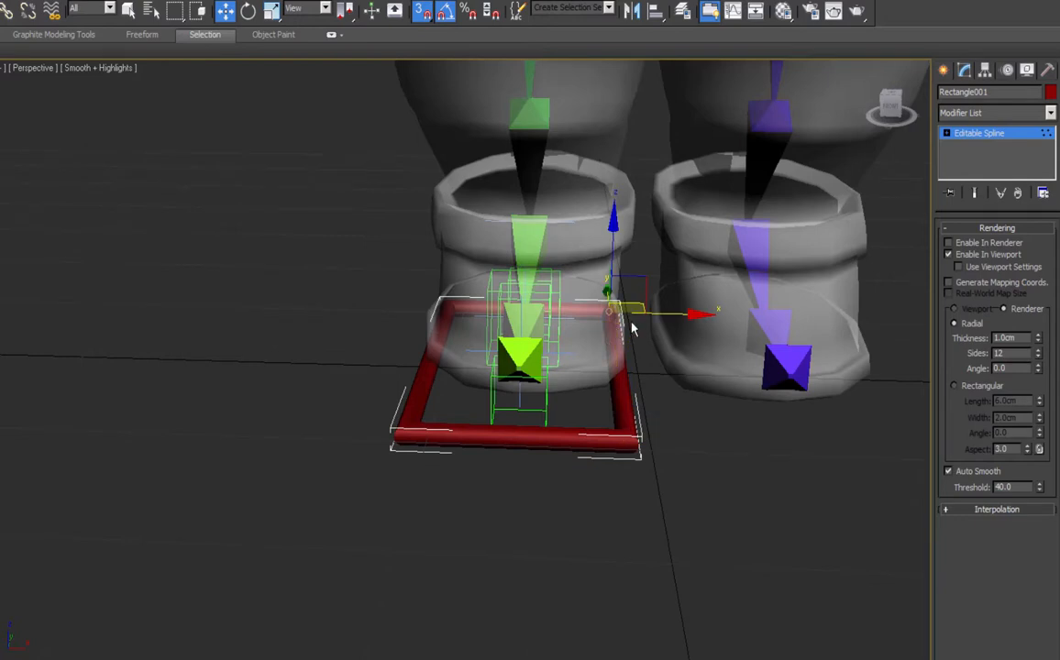
{"action": "left_click", "coordinate": [421, 13]}
{"action": "left_click_drag", "start_coordinate": [665, 314], "coordinate": [677, 316]}
{"action": "middle_click_drag", "start_coordinate": [754, 411], "coordinate": [768, 461], "text": "alt"}
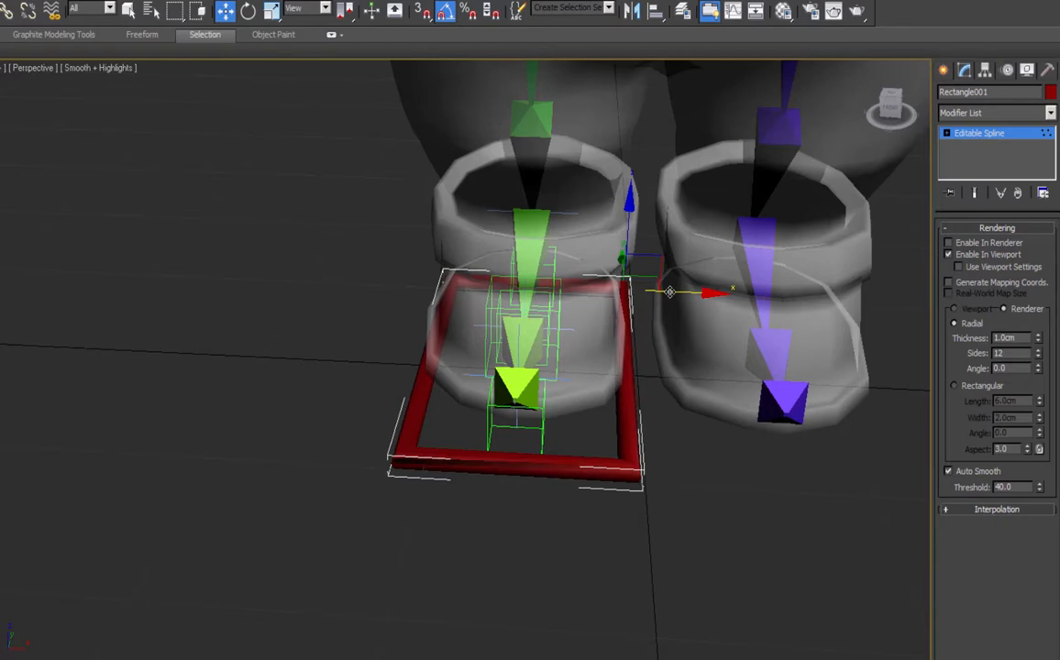
Widen the rectangle spline in the Front view by moving its outer corner slightly away from the foot.
{"action": "key", "text": "f"}
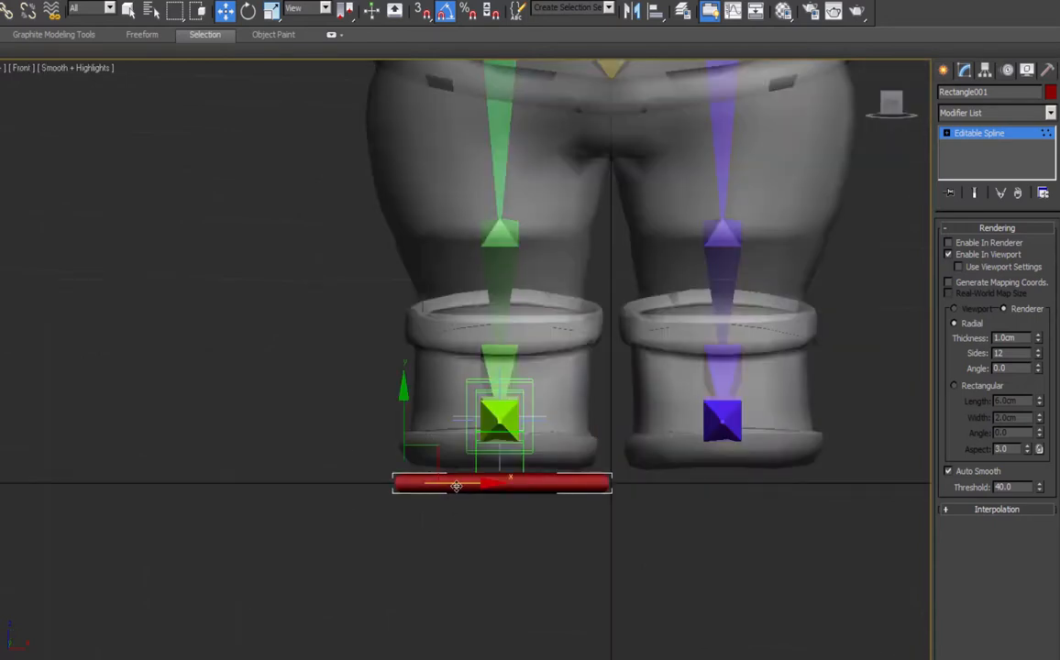
{"action": "left_click_drag", "start_coordinate": [456, 486], "coordinate": [445, 486]}
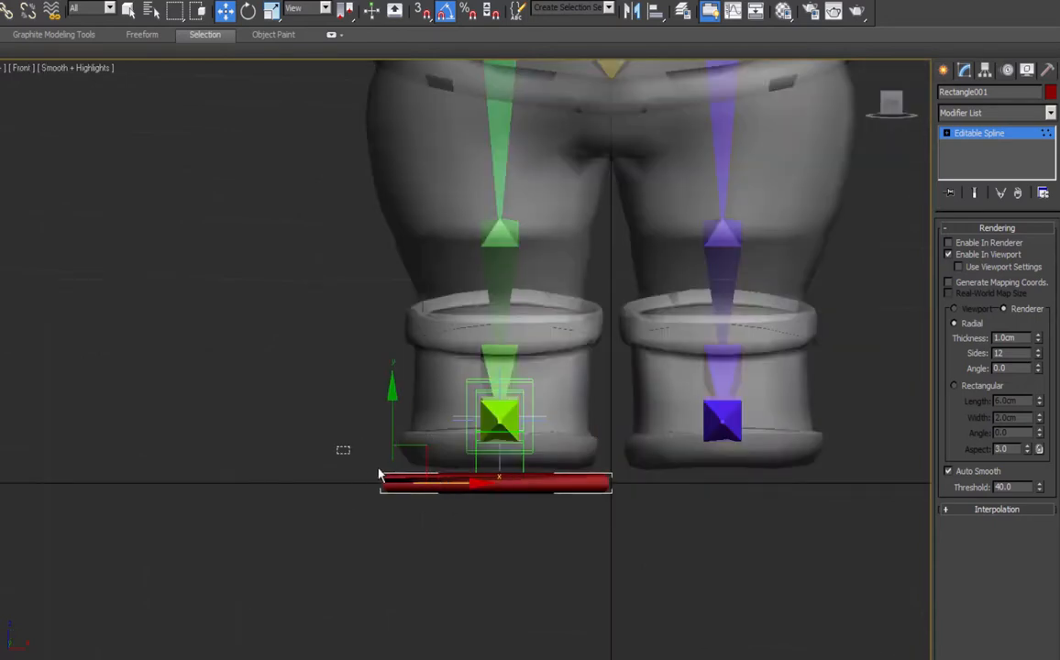
{"action": "left_click_drag", "start_coordinate": [379, 470], "coordinate": [629, 523]}
{"action": "middle_click_drag", "start_coordinate": [630, 523], "coordinate": [739, 542], "text": "alt"}
Examine the spline's fit under the foot from the side and leave vertex editing.
{"action": "key", "text": "l"}
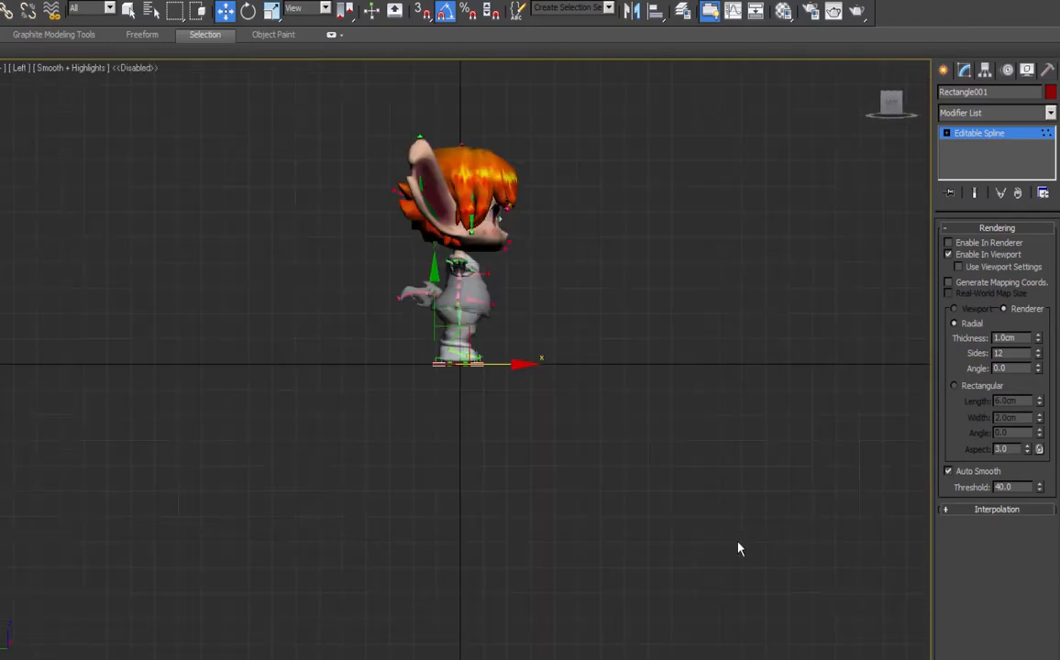
{"action": "key", "text": "d"}
{"action": "middle_click_drag", "start_coordinate": [690, 516], "coordinate": [693, 554]}
{"action": "scroll", "coordinate": [459, 439], "scroll_direction": "up", "scroll_amount": 10}
{"action": "middle_click_drag", "start_coordinate": [509, 477], "coordinate": [533, 252]}
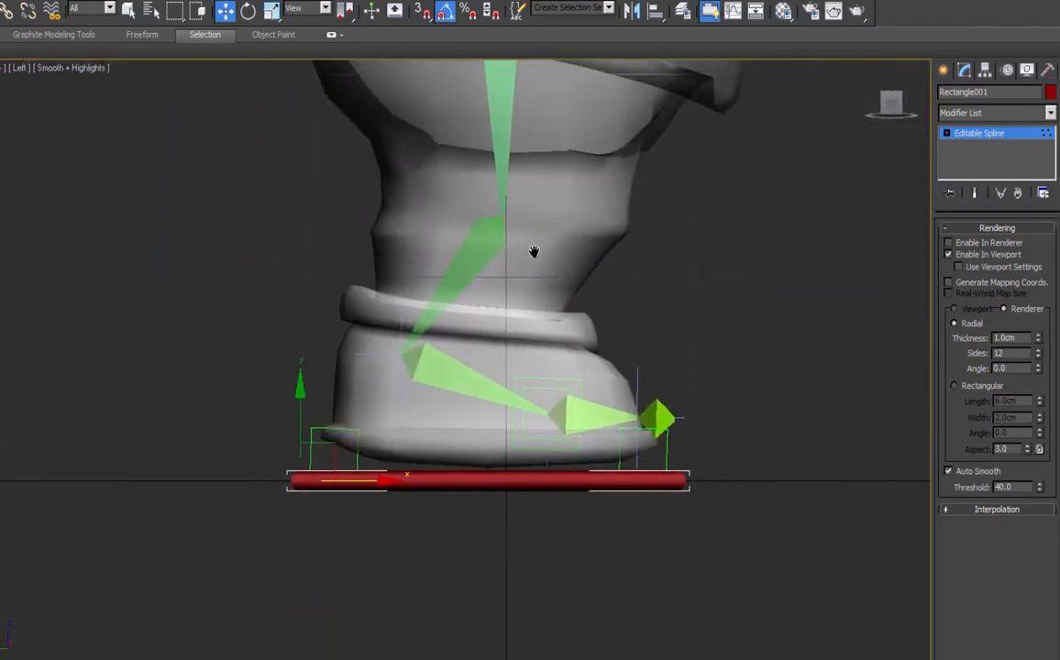
{"action": "middle_click_drag", "start_coordinate": [521, 449], "coordinate": [484, 463]}
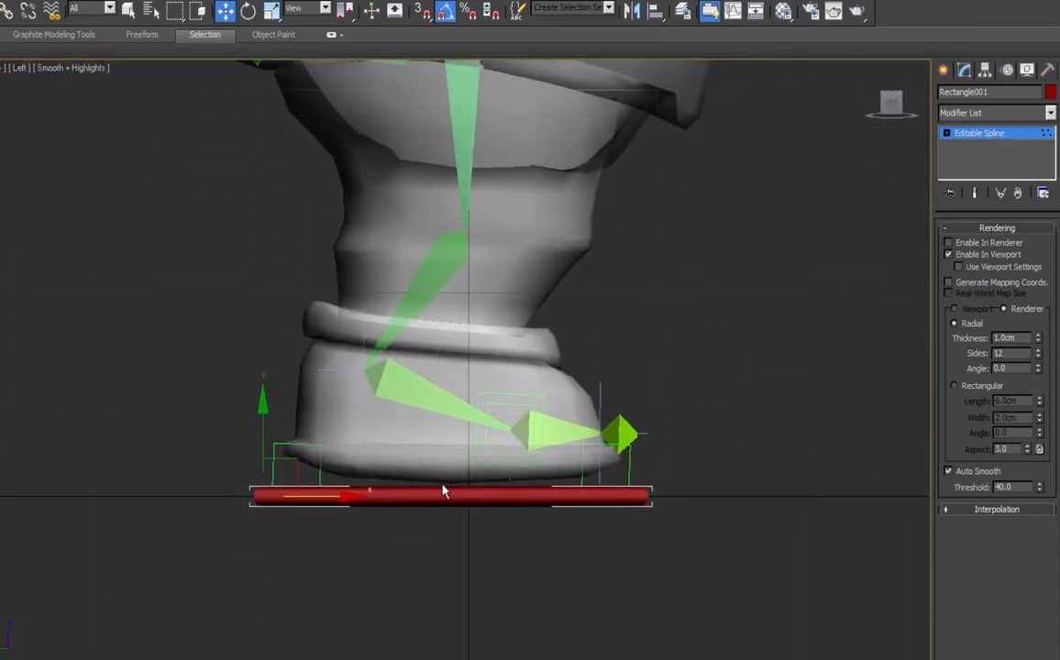
{"action": "scroll", "coordinate": [462, 441], "scroll_direction": "down", "scroll_amount": 5}
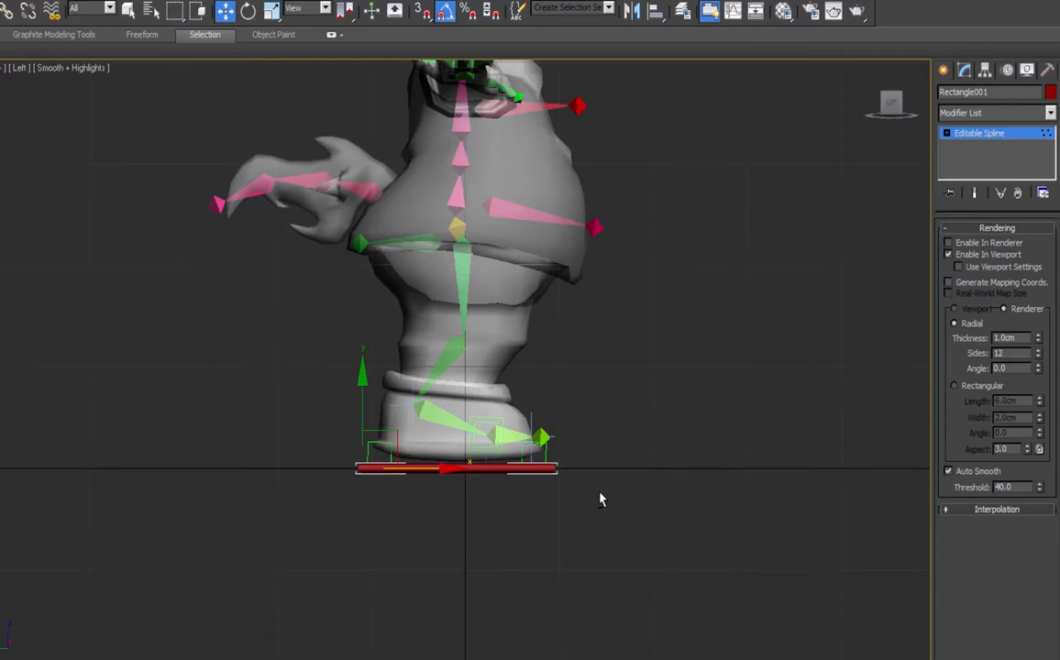
{"action": "middle_click_drag", "start_coordinate": [584, 417], "coordinate": [569, 421], "text": "alt"}
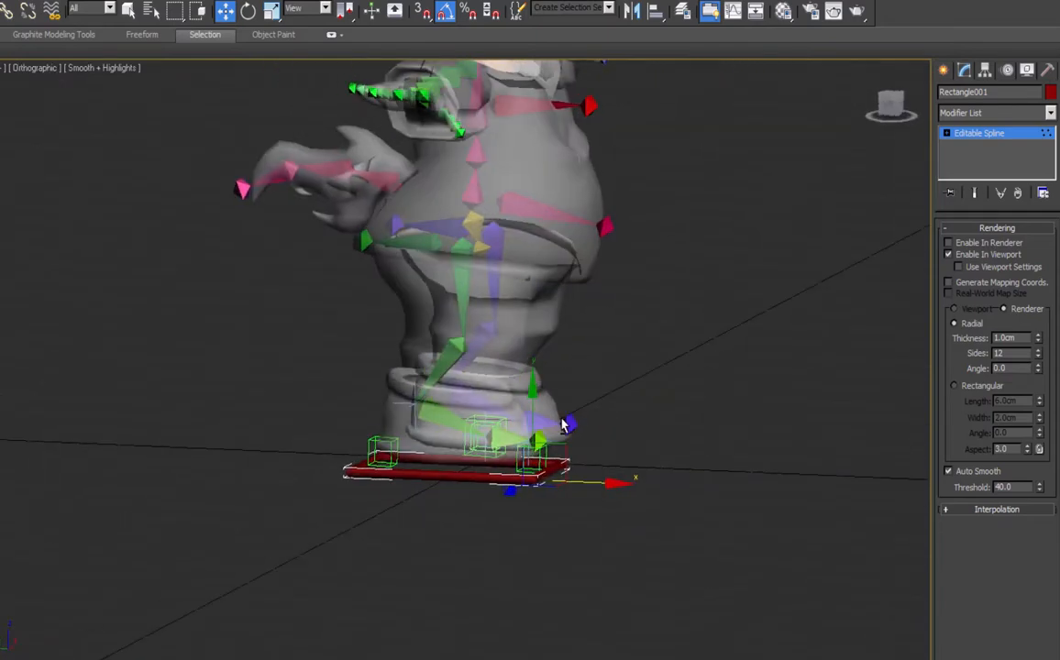
{"action": "left_click", "coordinate": [958, 136]}
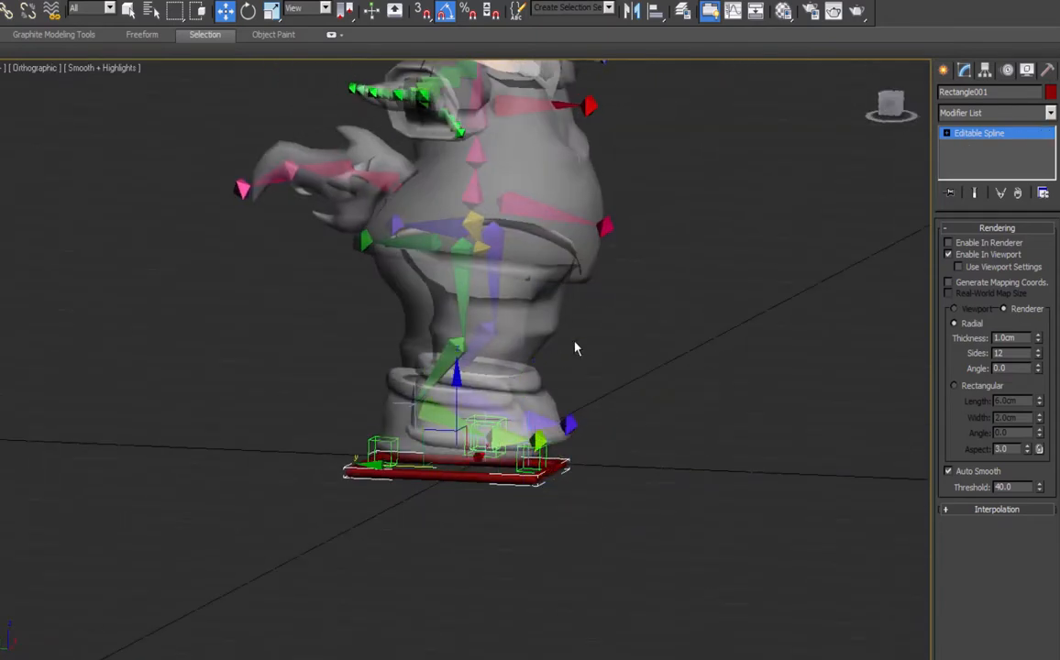
Select the Root_Pelvis bone and test moving it to check how the legs respond.
{"action": "left_click", "coordinate": [130, 10]}
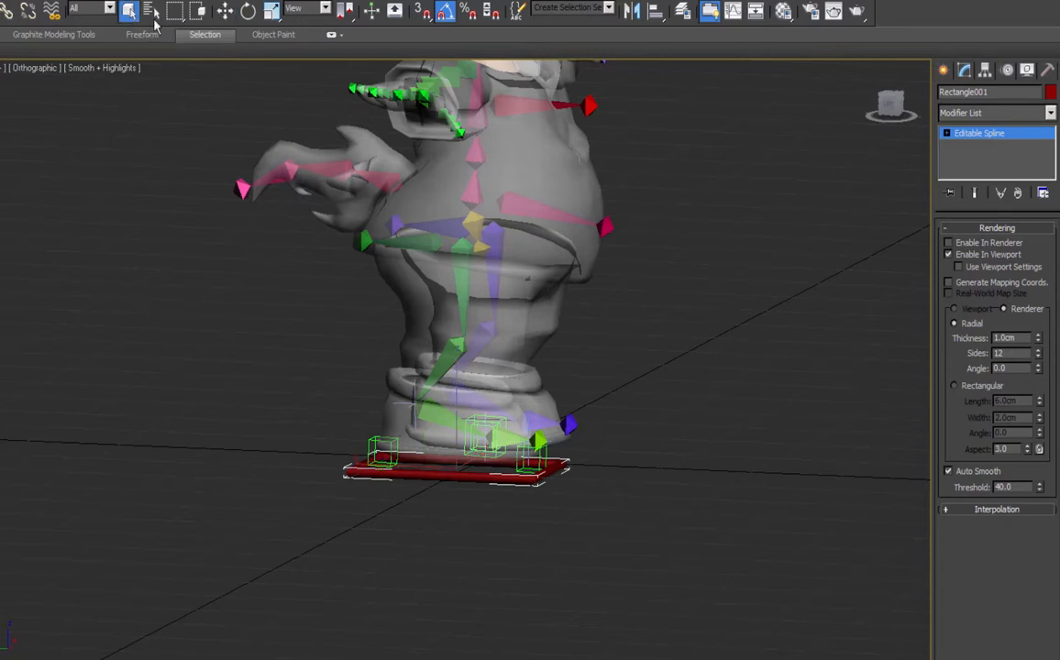
{"action": "left_click", "coordinate": [470, 229]}
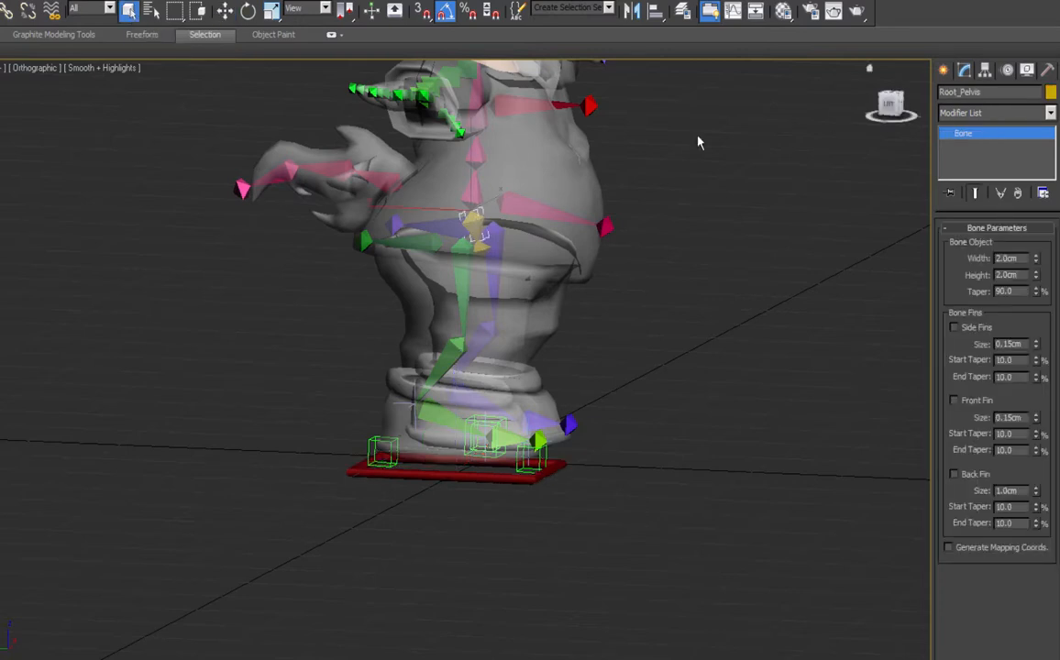
{"action": "left_click", "coordinate": [225, 11]}
{"action": "key", "text": "l"}
{"action": "mouse_move", "coordinate": [484, 162]}
{"action": "left_mouse_down"}
{"action": "mouse_move", "coordinate": [483, 193]}
{"action": "mouse_move", "coordinate": [483, 160]}
{"action": "left_mouse_up"}
{"action": "key", "text": "p"}
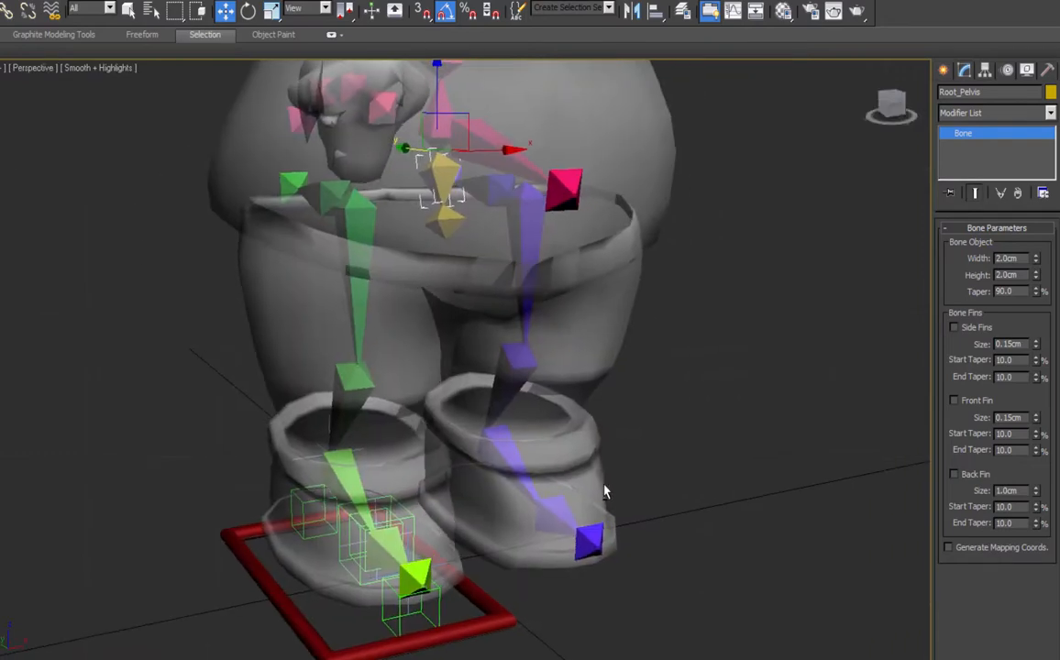
{"action": "middle_click_drag", "start_coordinate": [603, 493], "coordinate": [545, 494], "text": "alt"}
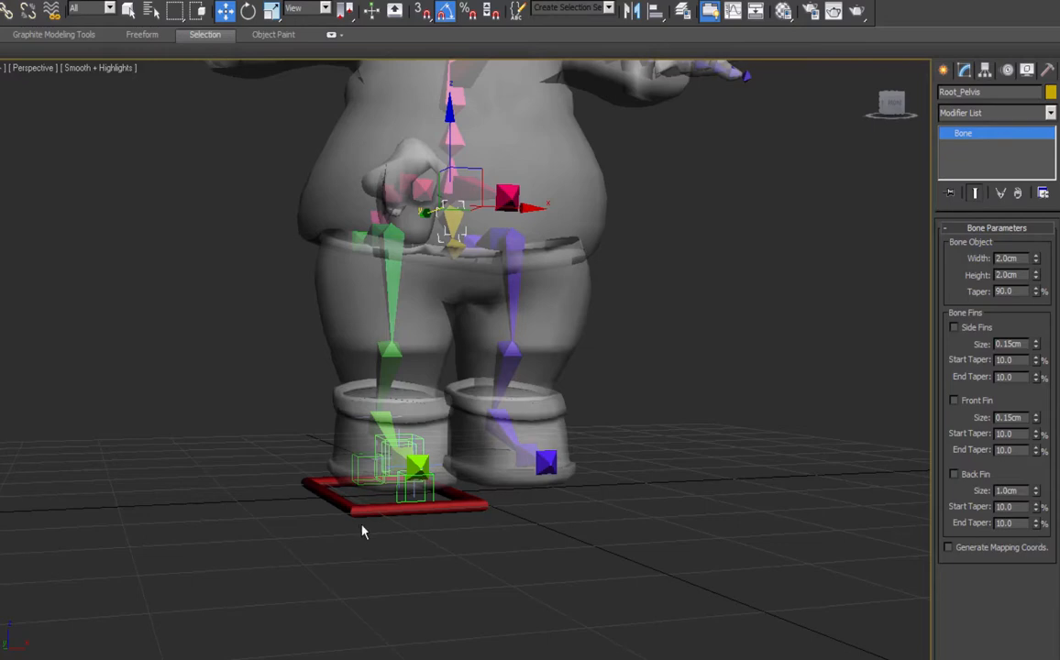
Reset the rectangle spline's transform with Reset XForm and collapse it with the Modifier Stack Result output type.
{"action": "key", "text": "l"}
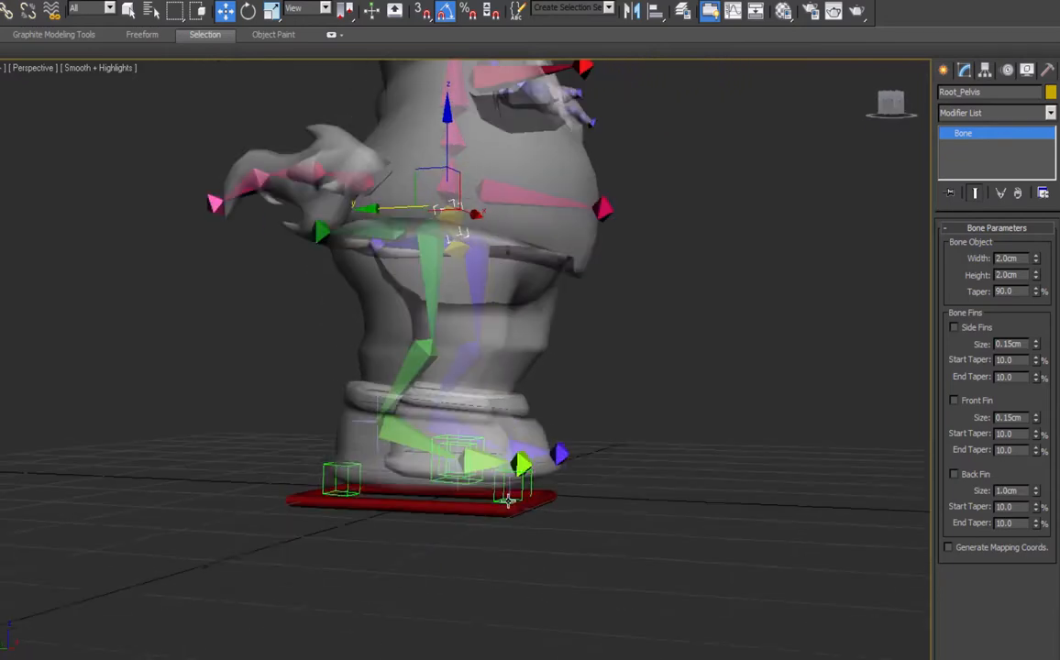
{"action": "left_click", "coordinate": [473, 516]}
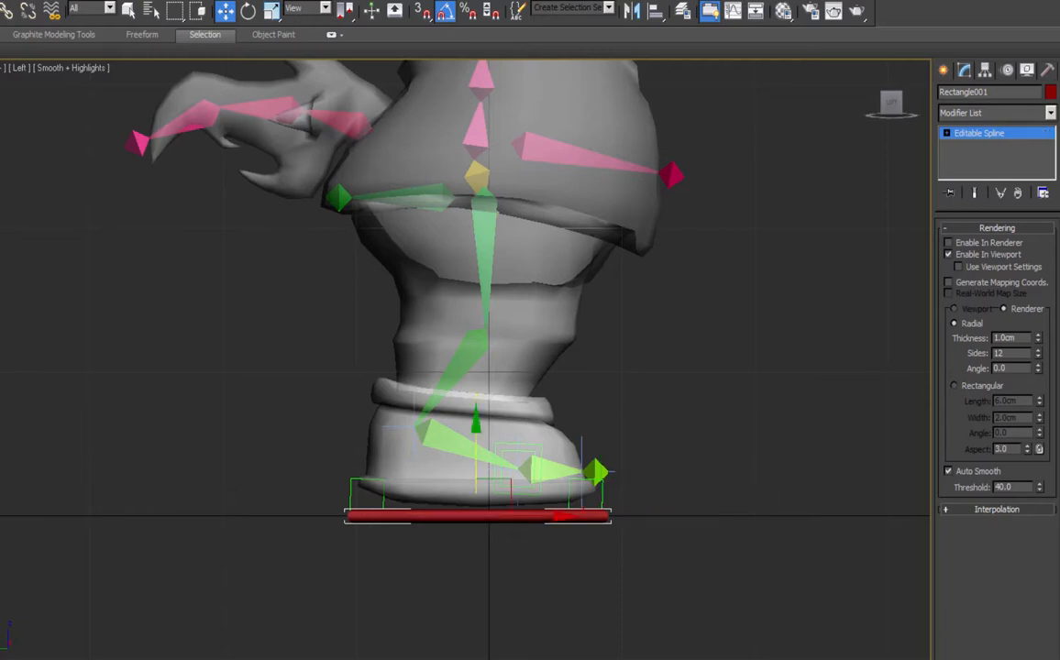
{"action": "left_click", "coordinate": [1049, 71]}
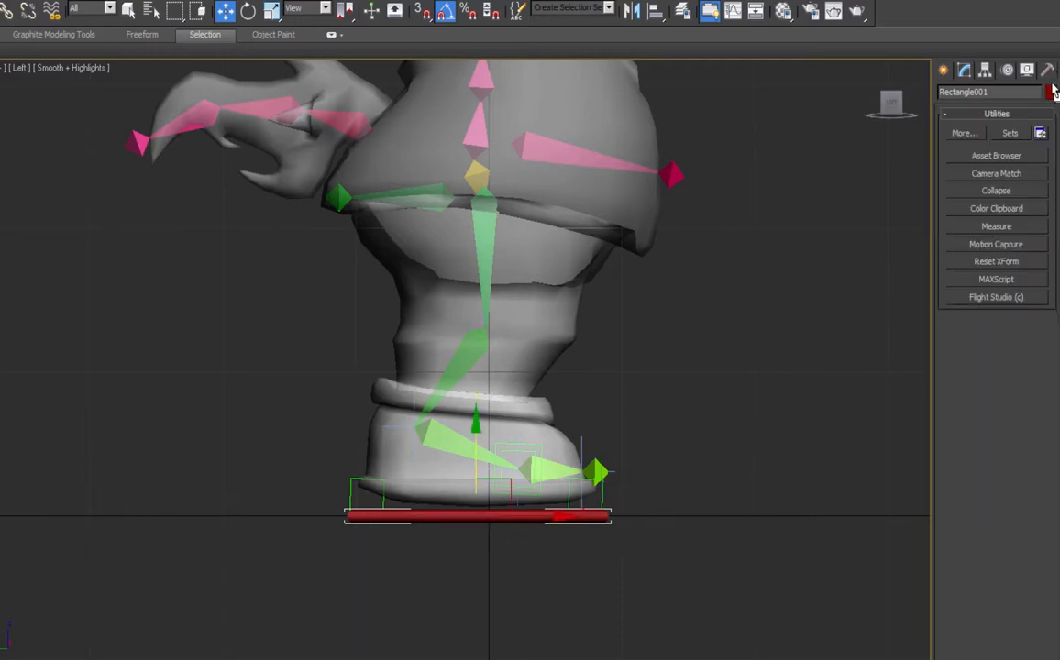
{"action": "left_click", "coordinate": [980, 263]}
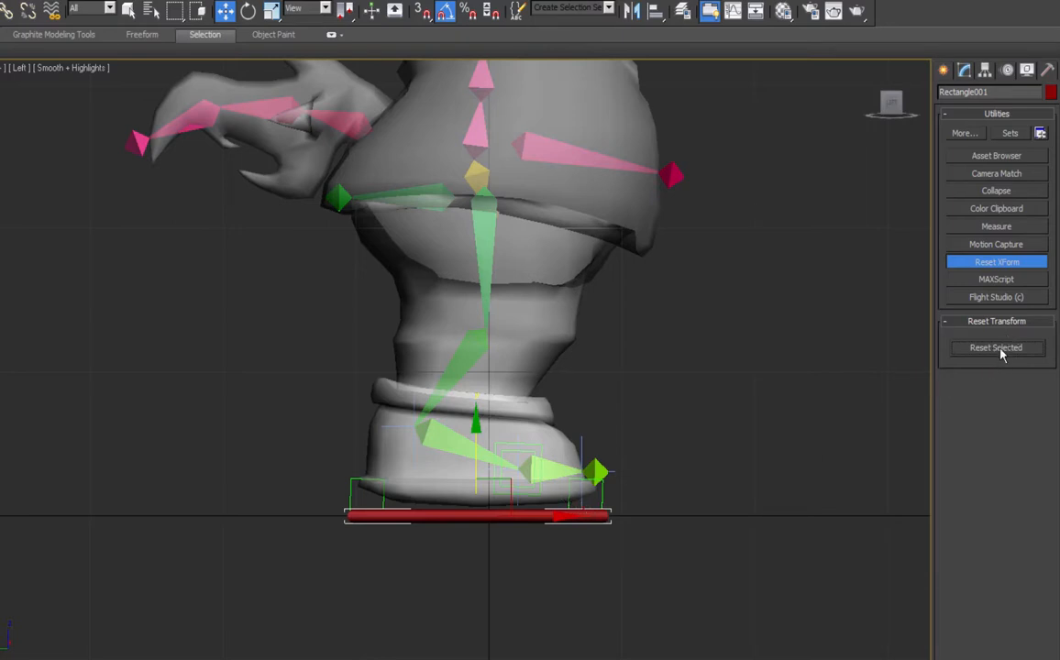
{"action": "left_click", "coordinate": [978, 193]}
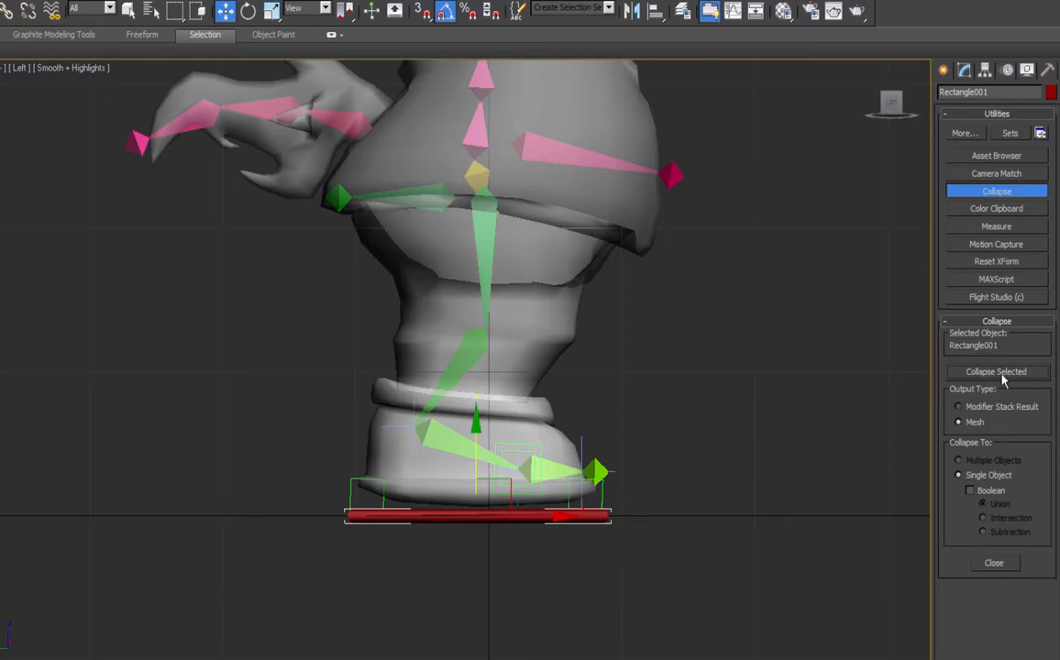
{"action": "left_click", "coordinate": [979, 409]}
Rename the rectangle spline Ctrl_R_Foot.
{"action": "left_click", "coordinate": [944, 70]}
{"action": "left_click_drag", "start_coordinate": [1009, 306], "coordinate": [910, 323]}
{"action": "type", "text": "Ctrl_R"}
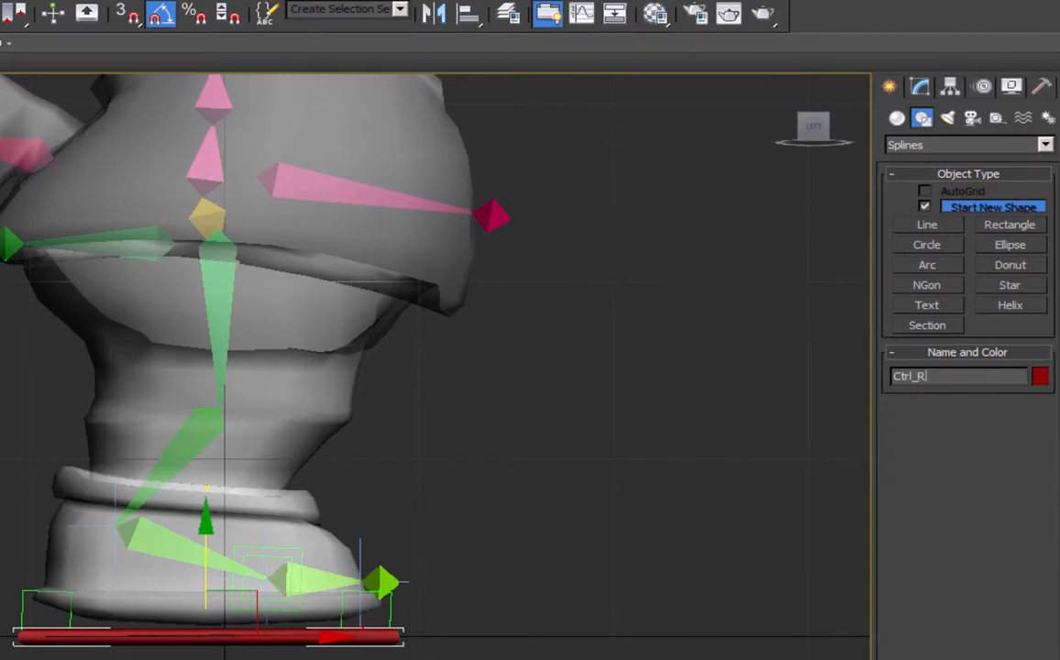
{"action": "type", "text": "_Foot"}
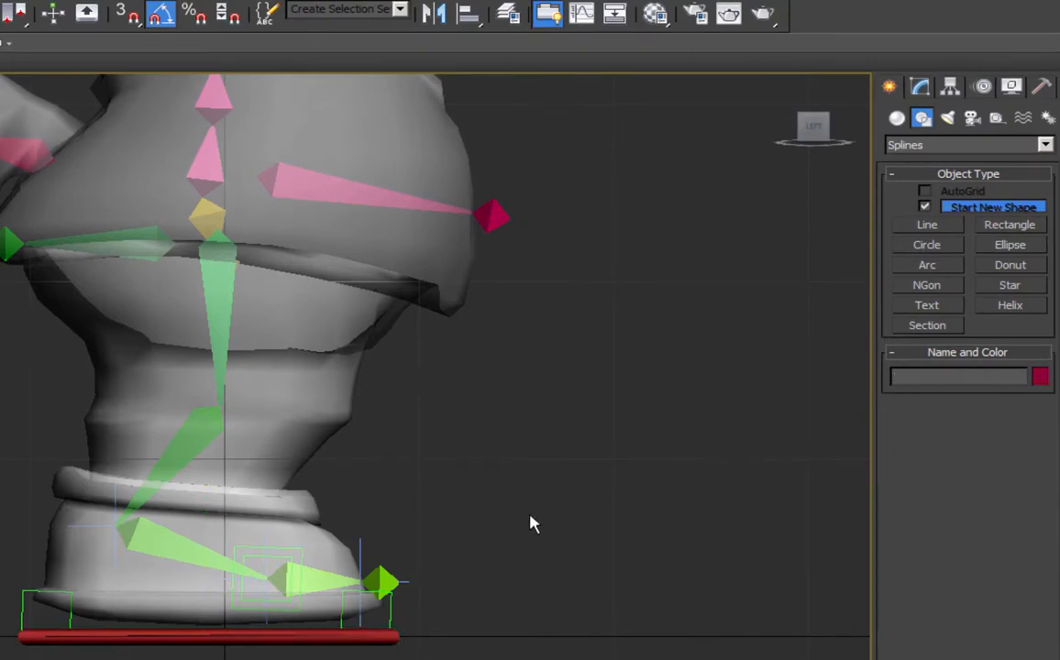
Align only Ctrl_R_Foot's pivot to the R_Foot bone's pivot point in X, Y and Z position, clearing orientation alignment.
{"action": "middle_click_drag", "start_coordinate": [530, 521], "coordinate": [48, 571], "text": "alt"}
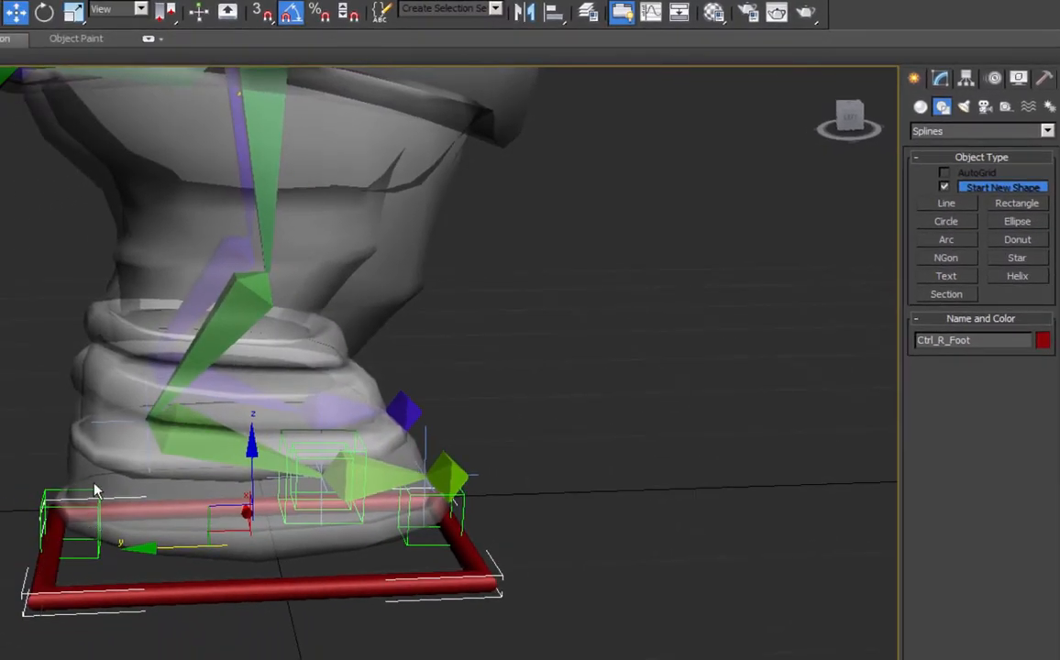
{"action": "middle_click_drag", "start_coordinate": [236, 584], "coordinate": [166, 563], "text": "alt"}
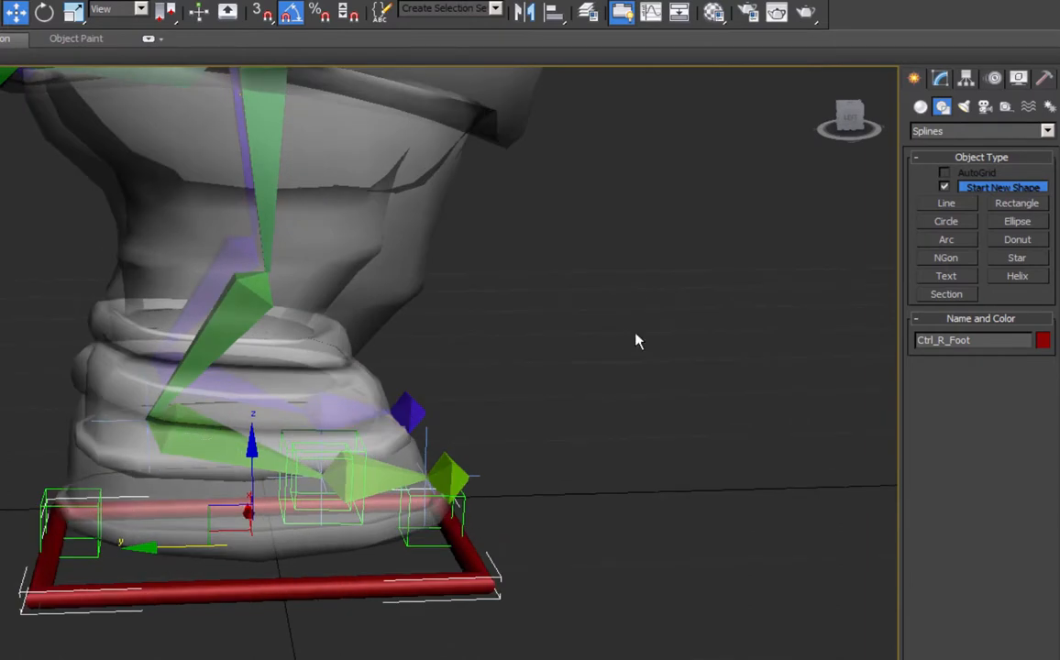
{"action": "left_click", "coordinate": [966, 78]}
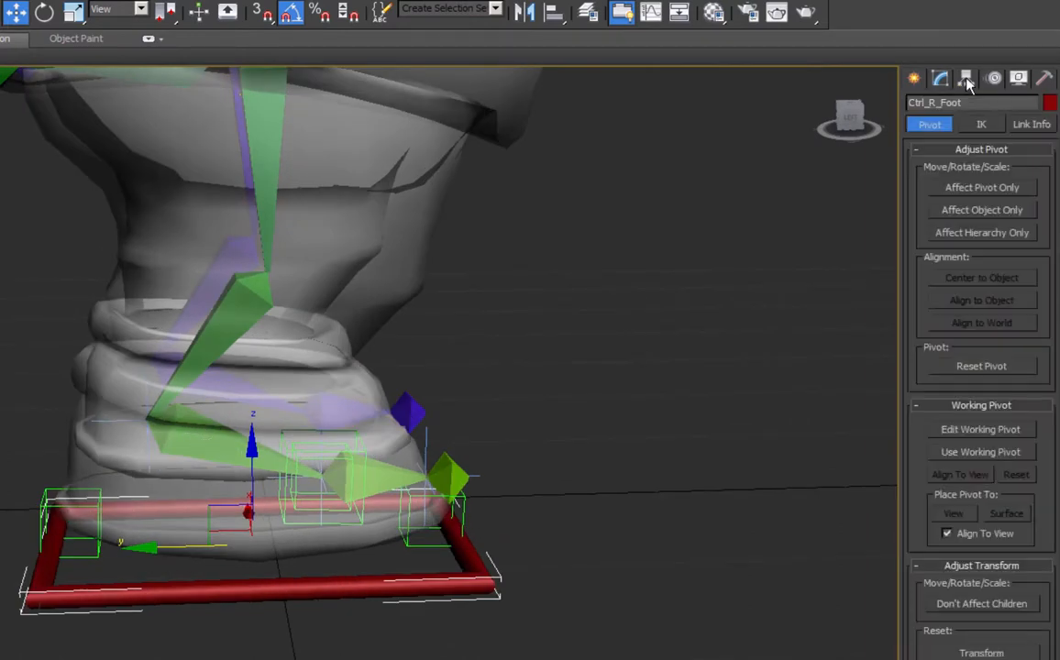
{"action": "left_click", "coordinate": [983, 188]}
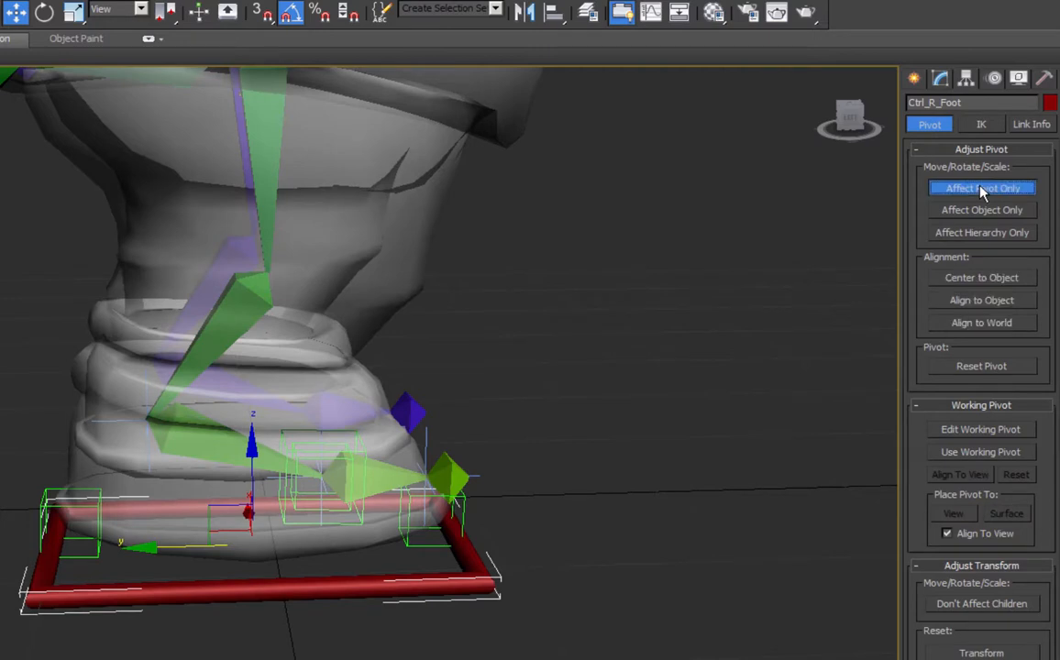
{"action": "left_click", "coordinate": [554, 12]}
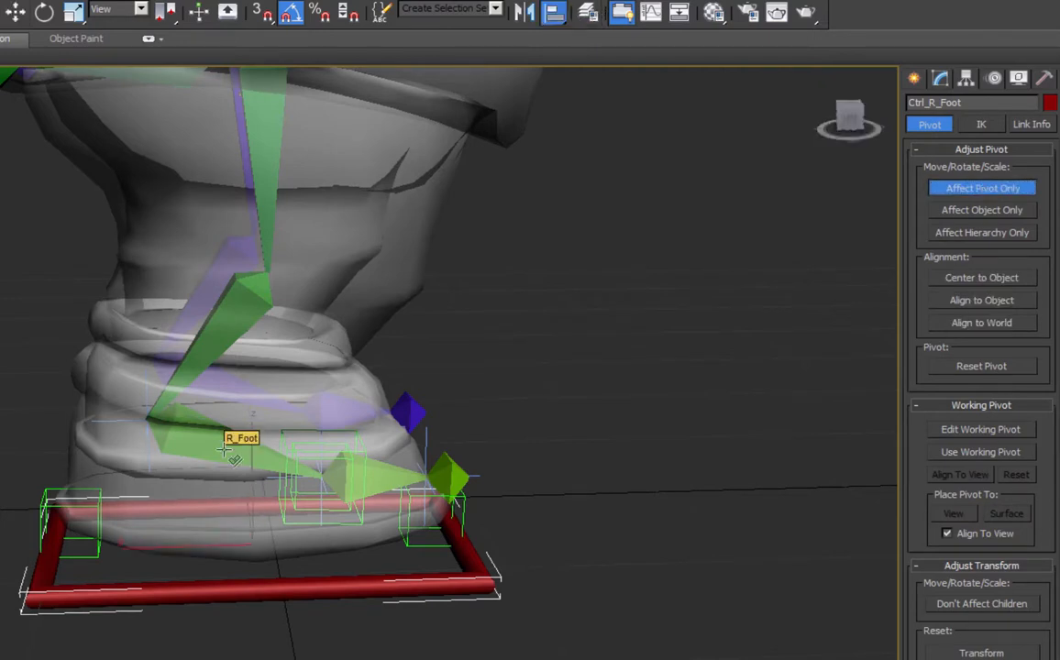
{"action": "left_click", "coordinate": [229, 450]}
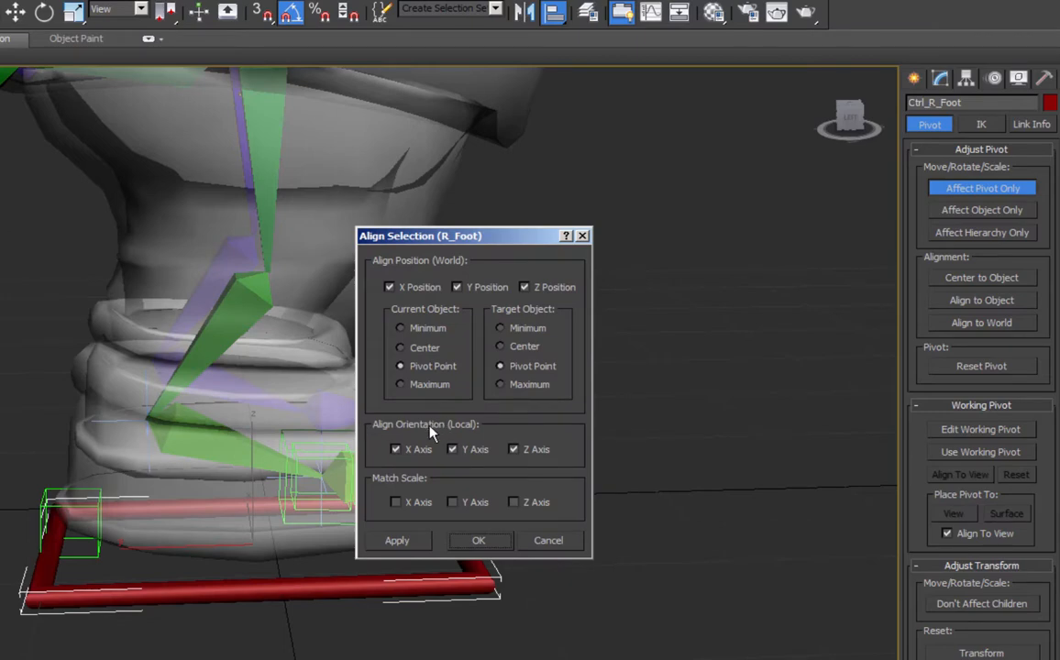
{"action": "left_click", "coordinate": [396, 450]}
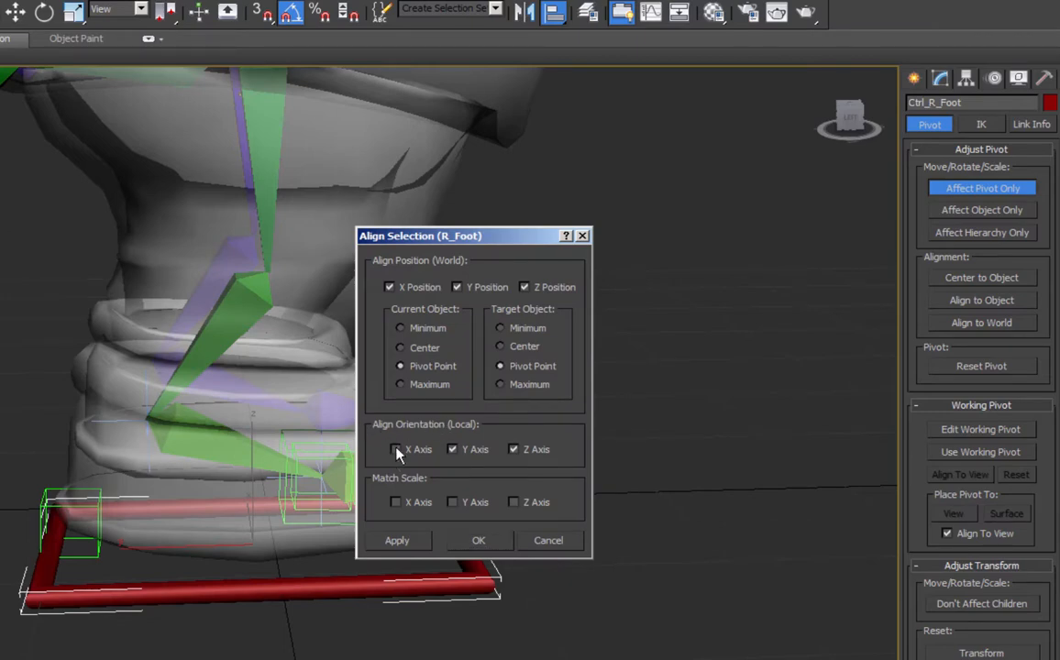
{"action": "left_click", "coordinate": [517, 451]}
{"action": "left_click", "coordinate": [478, 540]}
Link the heel helper to the Ctrl_R_Foot spline.
{"action": "middle_click_drag", "start_coordinate": [195, 449], "coordinate": [300, 445], "text": "alt"}
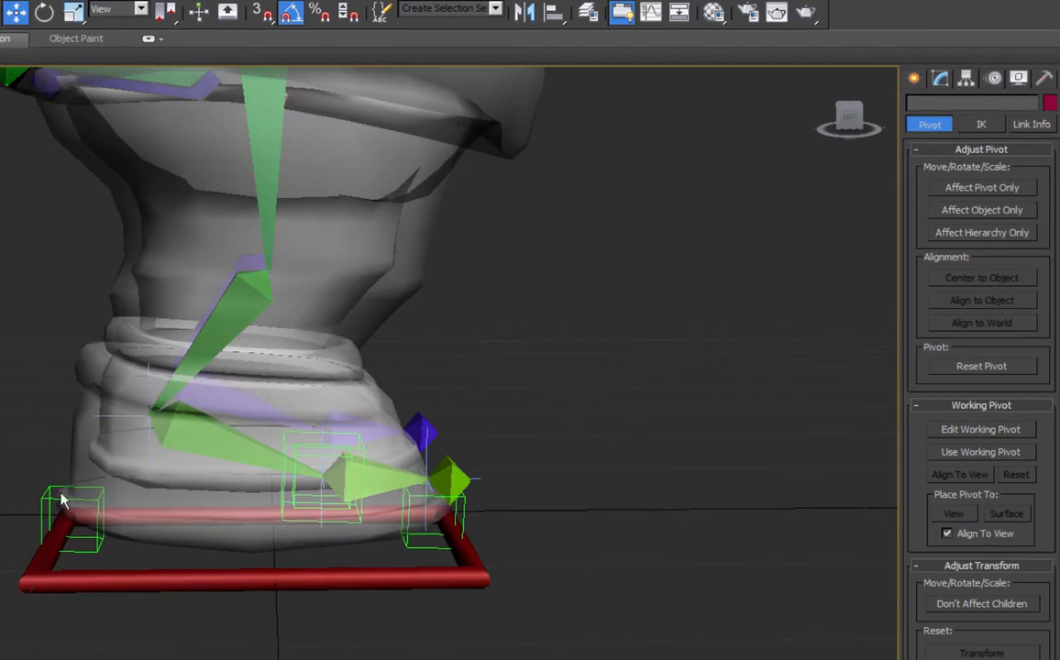
{"action": "left_click", "coordinate": [46, 499]}
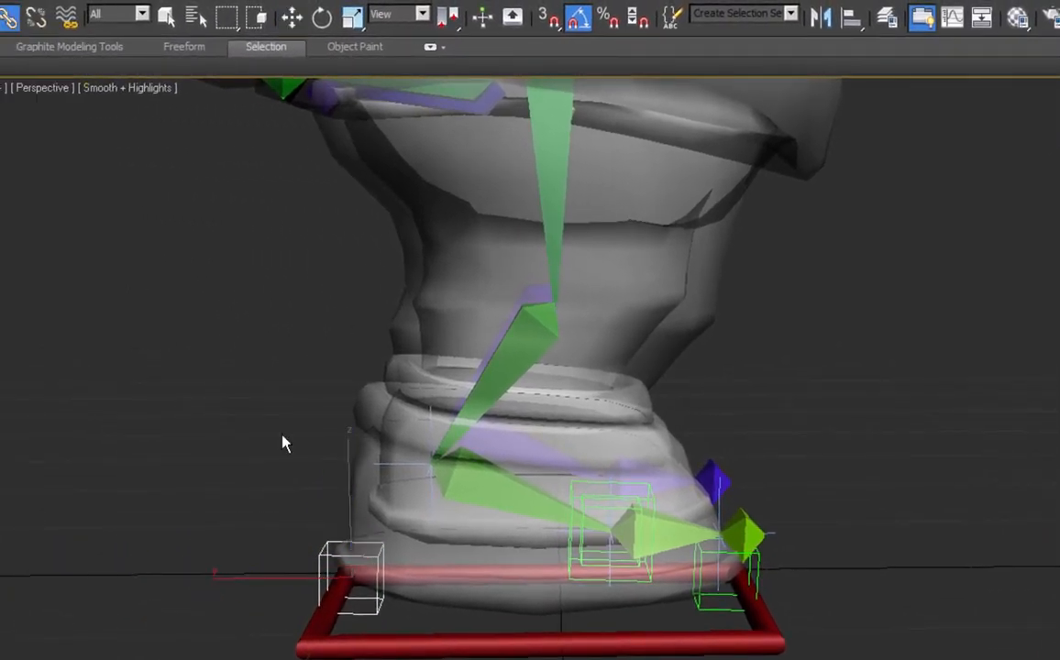
{"action": "left_click", "coordinate": [412, 647]}
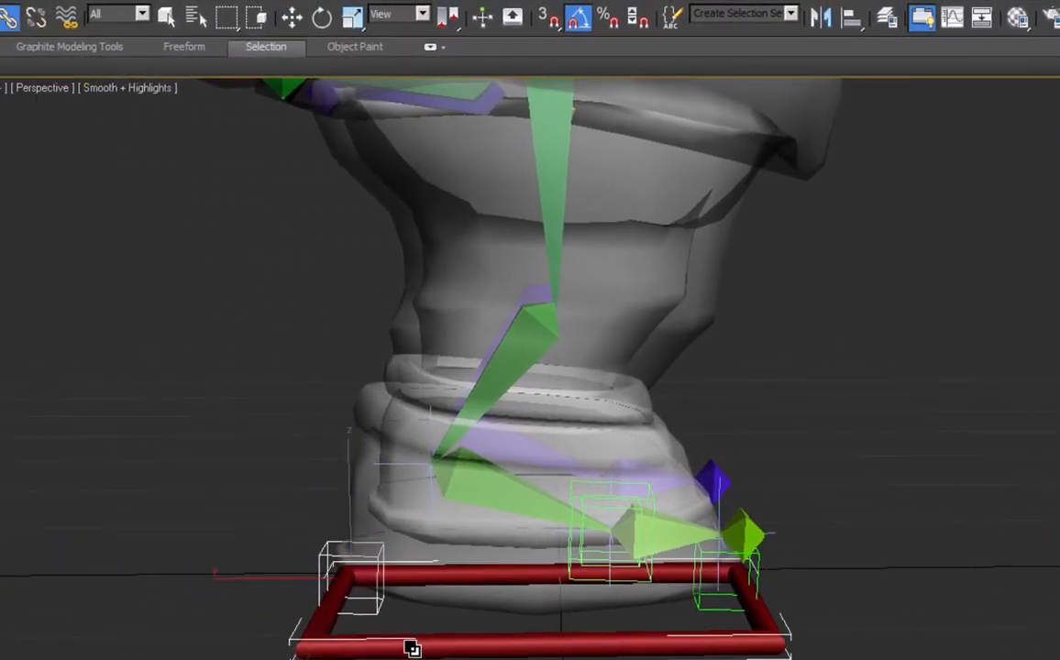
{"action": "left_click", "coordinate": [292, 16]}
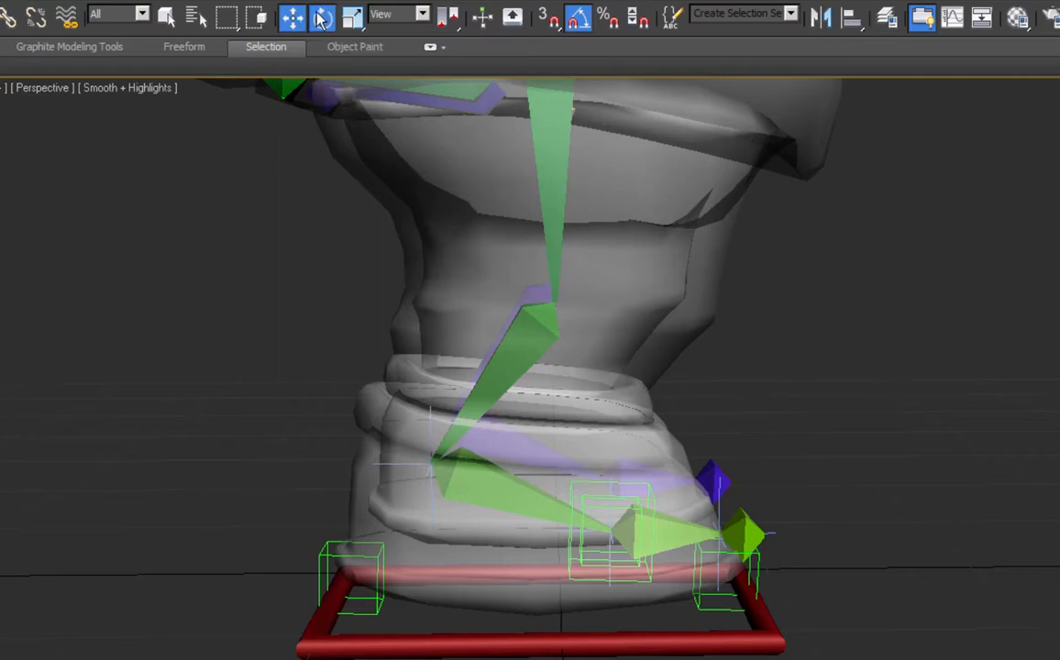
Test moving Ctrl_R_Foot to check its control of the right foot.
{"action": "left_click", "coordinate": [423, 642]}
{"action": "left_click_drag", "start_coordinate": [439, 404], "coordinate": [409, 429]}
{"action": "middle_click_drag", "start_coordinate": [409, 430], "coordinate": [353, 463], "text": "alt"}
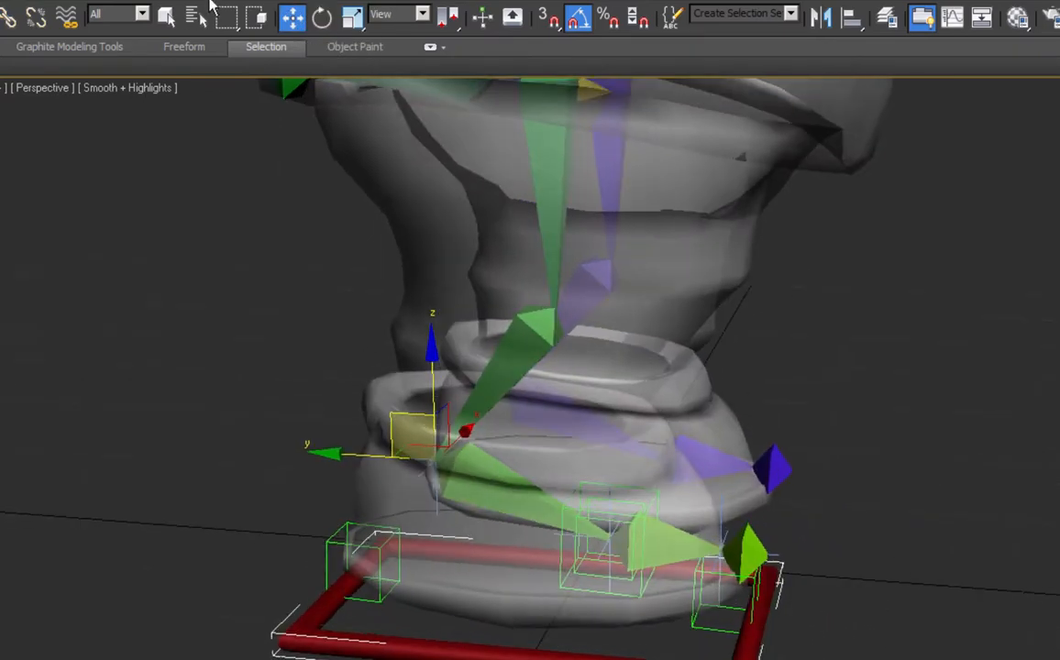
Freeze the transforms of Ctrl_R_Foot together with the right foot's point helpers, accepting the new controller layer.
{"action": "left_click", "coordinate": [167, 16]}
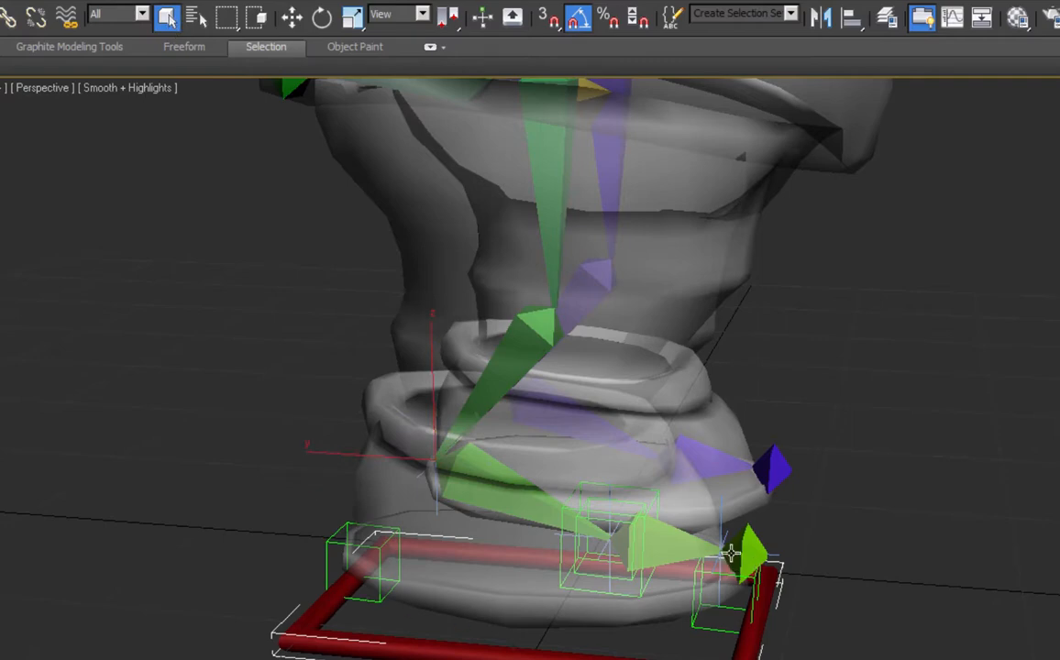
{"action": "mouse_move", "coordinate": [702, 500]}
{"action": "middle_mouse_down", "text": "alt"}
{"action": "mouse_move", "coordinate": [715, 504]}
{"action": "mouse_move", "coordinate": [691, 518]}
{"action": "mouse_move", "coordinate": [707, 480]}
{"action": "middle_mouse_up", "text": "alt"}
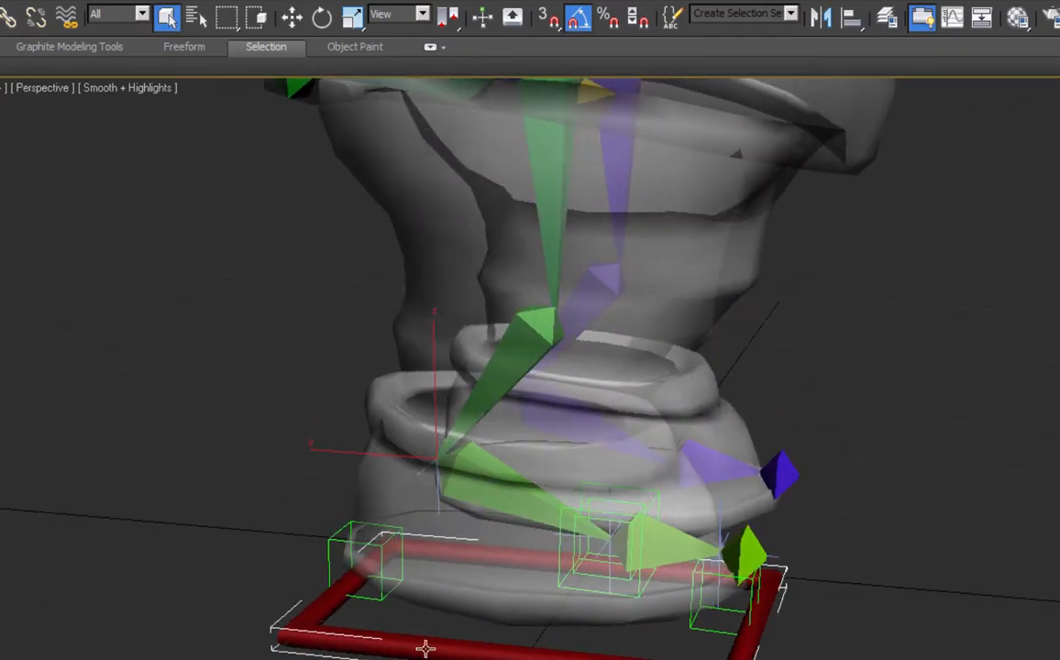
{"action": "left_click", "coordinate": [382, 556], "text": "ctrl"}
{"action": "left_click", "coordinate": [578, 514], "text": "ctrl"}
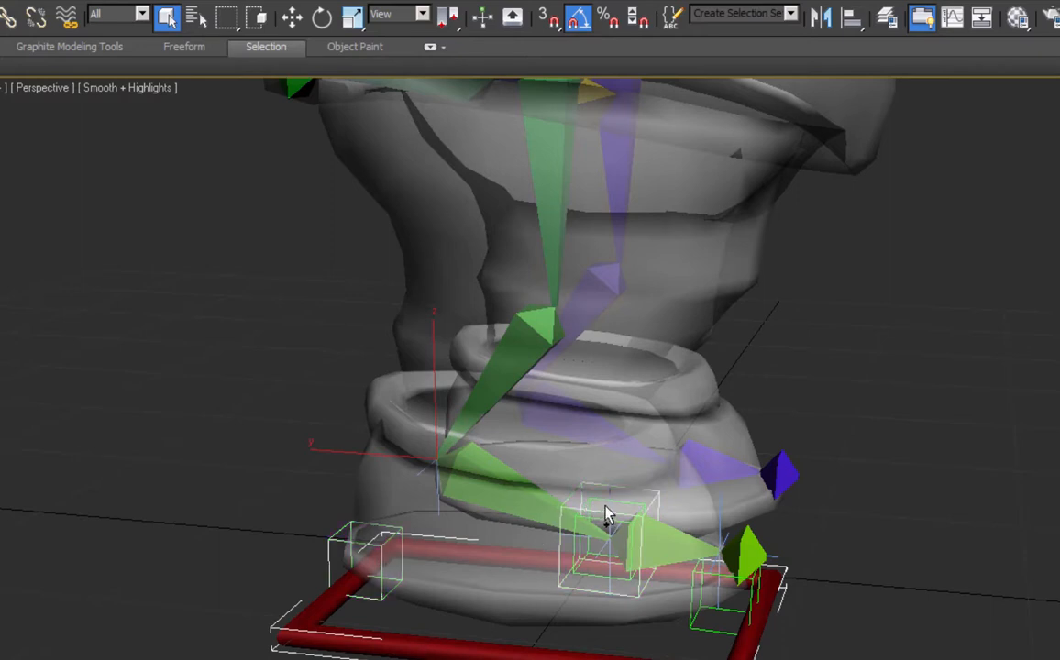
{"action": "right_click", "coordinate": [587, 566]}
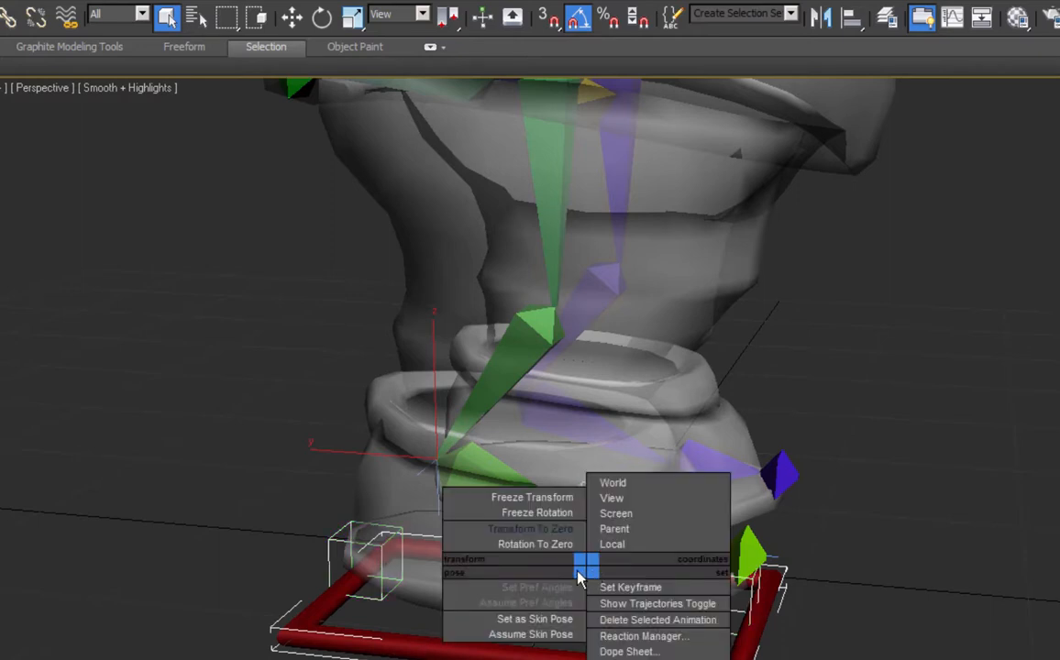
{"action": "left_click", "coordinate": [538, 500]}
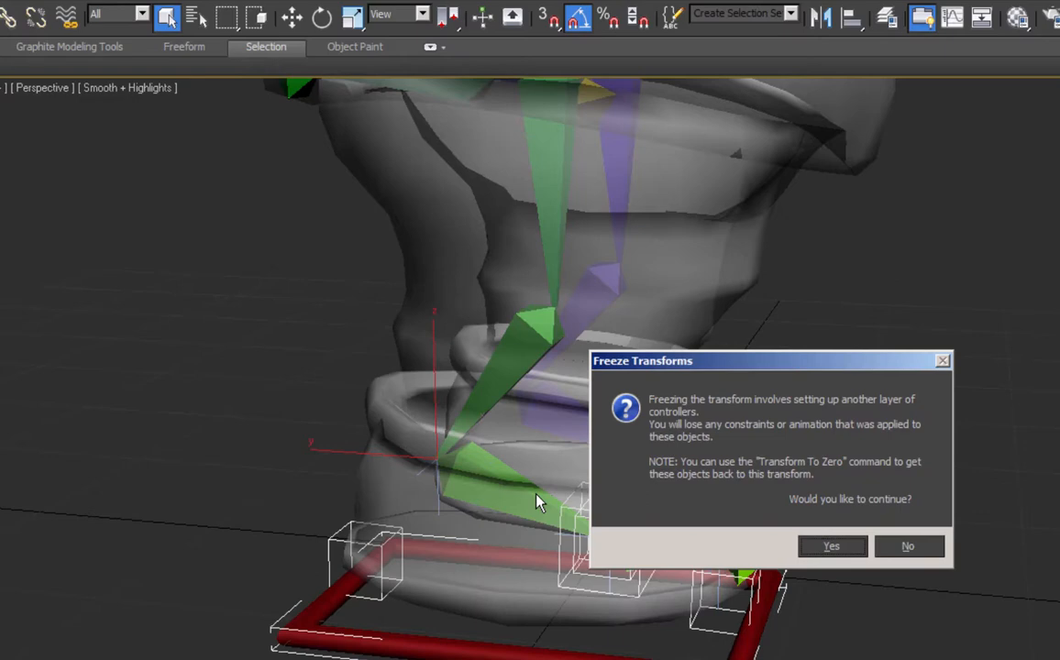
{"action": "left_click", "coordinate": [831, 547]}
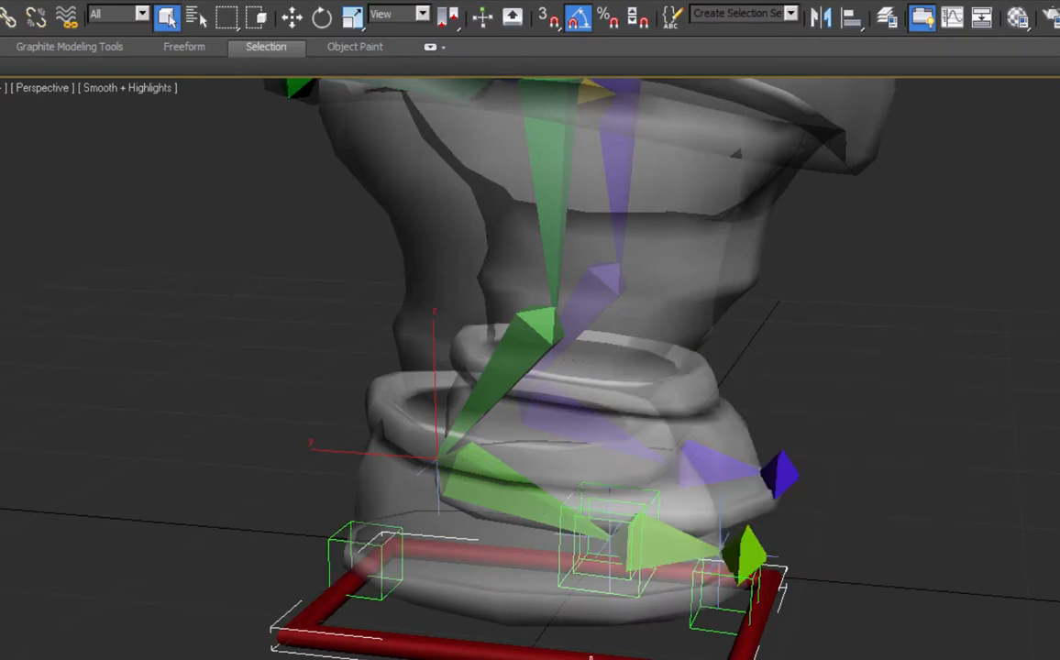
Test moving Ctrl_R_Foot and return it to its frozen pose with Transform To Zero.
{"action": "left_click", "coordinate": [291, 15]}
{"action": "middle_click_drag", "start_coordinate": [402, 410], "coordinate": [608, 371]}
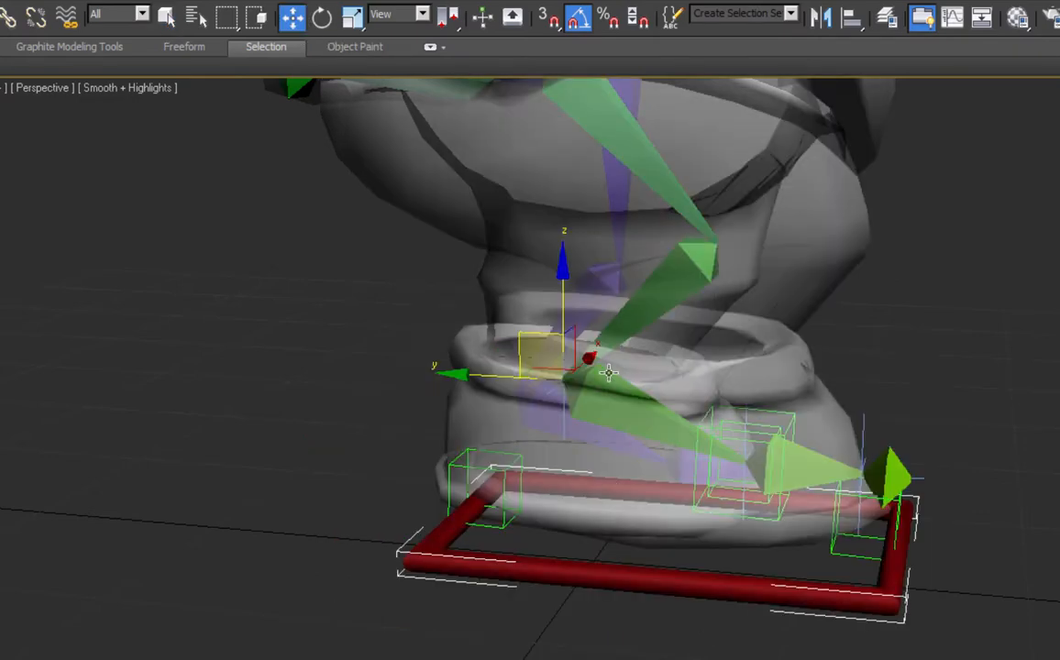
{"action": "right_click", "coordinate": [609, 372]}
{"action": "left_click", "coordinate": [549, 331]}
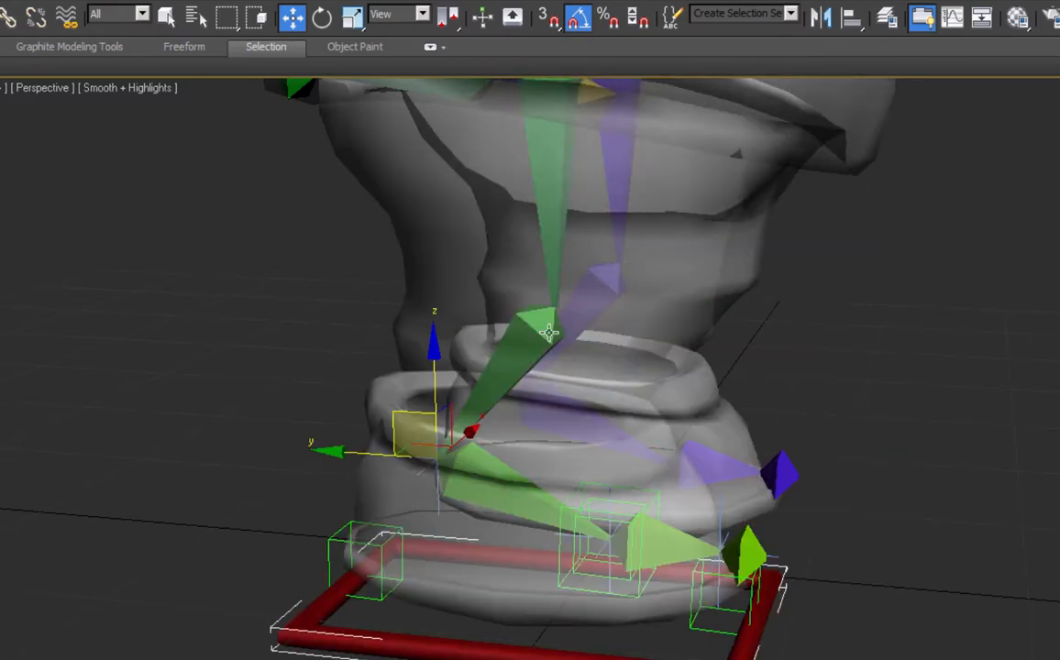
Change the object color of Ctrl_R_Foot to dark green from the 3ds Max palette.
{"action": "middle_click_drag", "start_coordinate": [561, 537], "coordinate": [542, 450], "text": "alt"}
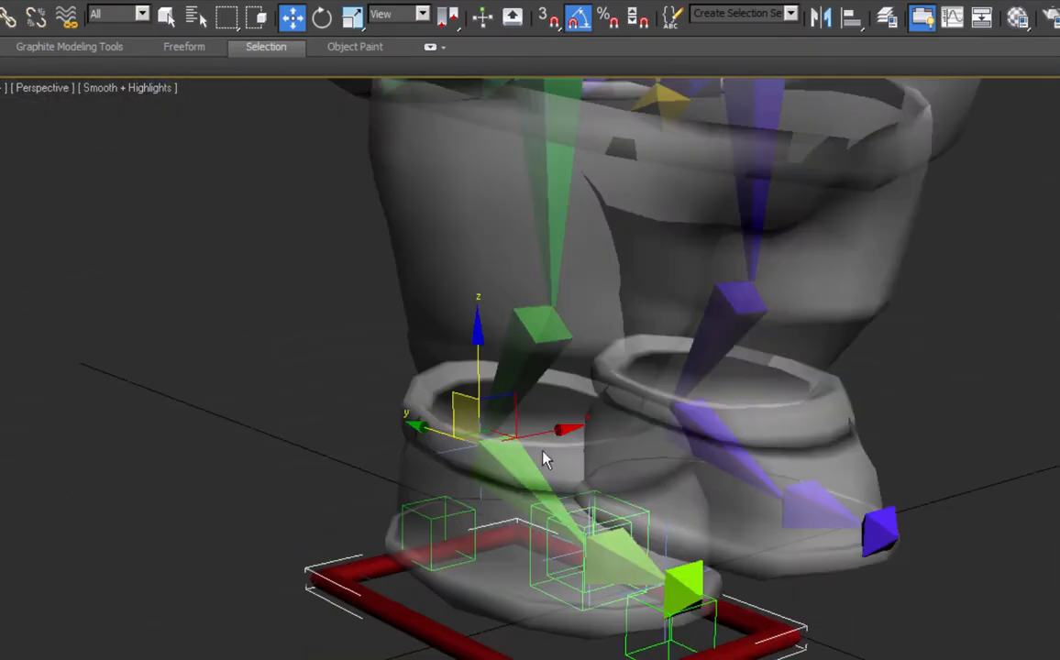
{"action": "middle_click_drag", "start_coordinate": [714, 587], "coordinate": [683, 605]}
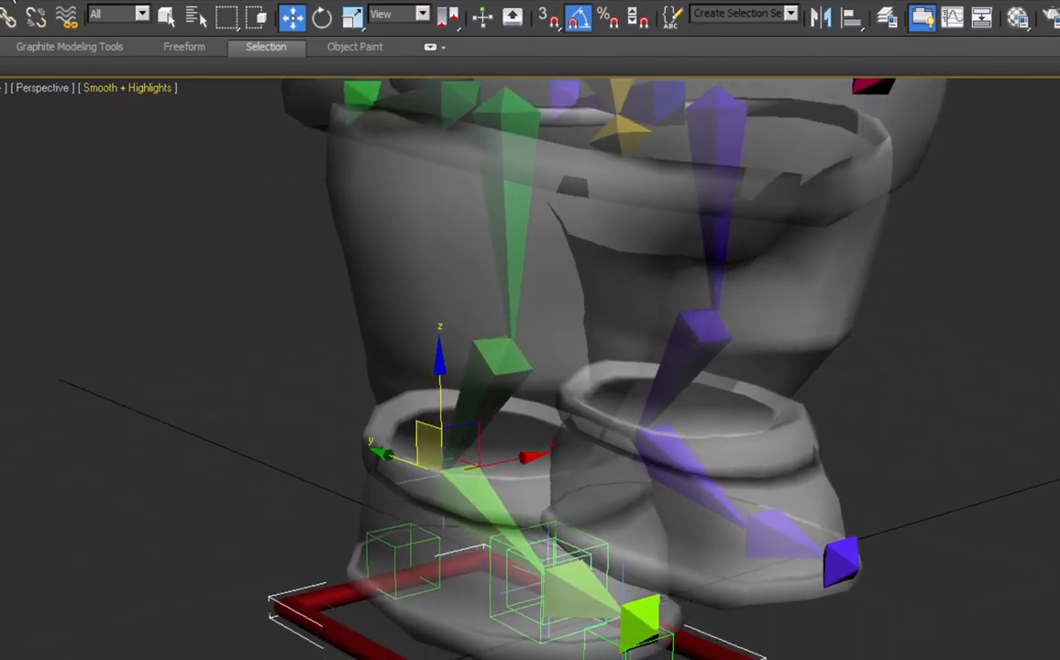
{"action": "left_click", "coordinate": [7, 7]}
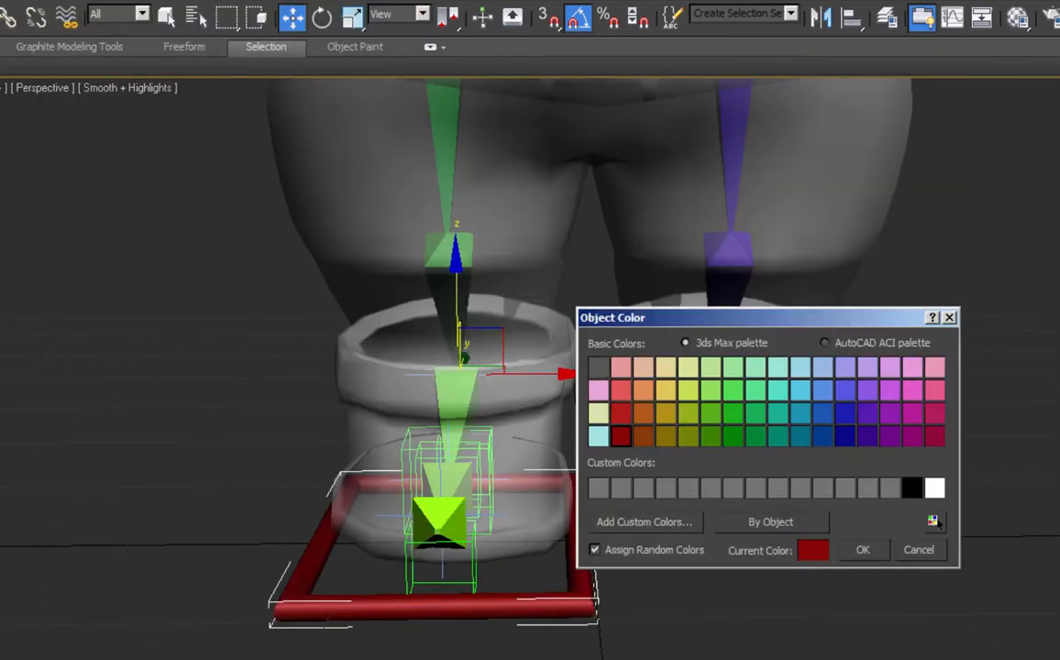
{"action": "double_click", "coordinate": [736, 439]}
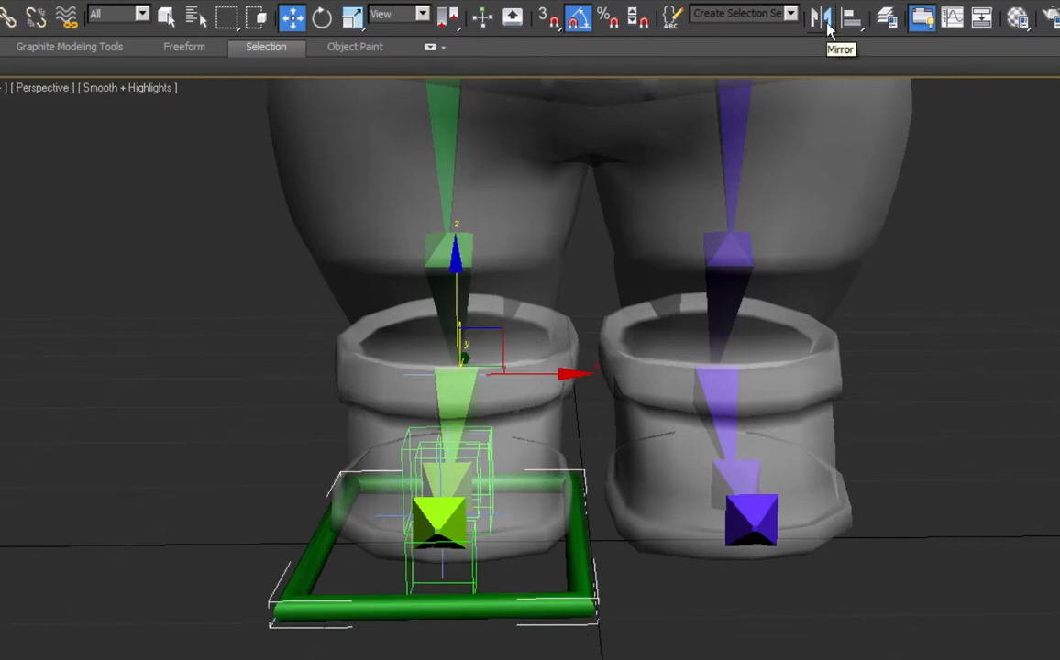
Mirror Ctrl_R_Foot as a copy across the X axis and move the copy about 12.36 cm along X onto the left foot.
{"action": "left_click", "coordinate": [828, 25]}
{"action": "left_click", "coordinate": [730, 474]}
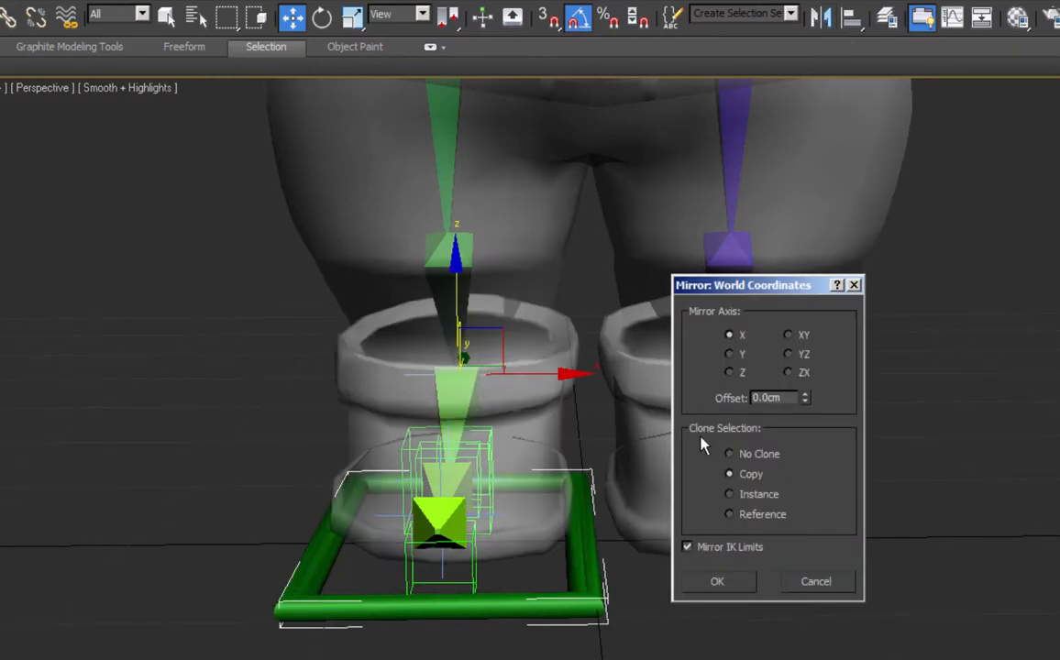
{"action": "left_click", "coordinate": [717, 582]}
{"action": "left_click_drag", "start_coordinate": [492, 553], "coordinate": [811, 553]}
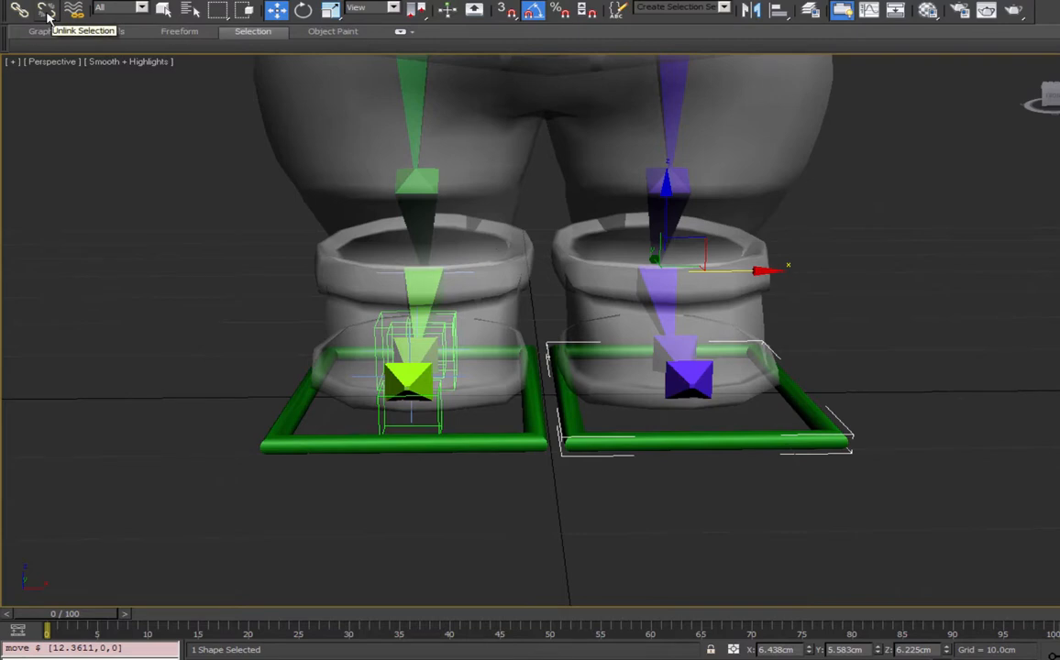
Unlink the mirrored foot controller from its parent and change its object color to blue.
{"action": "left_click", "coordinate": [47, 14]}
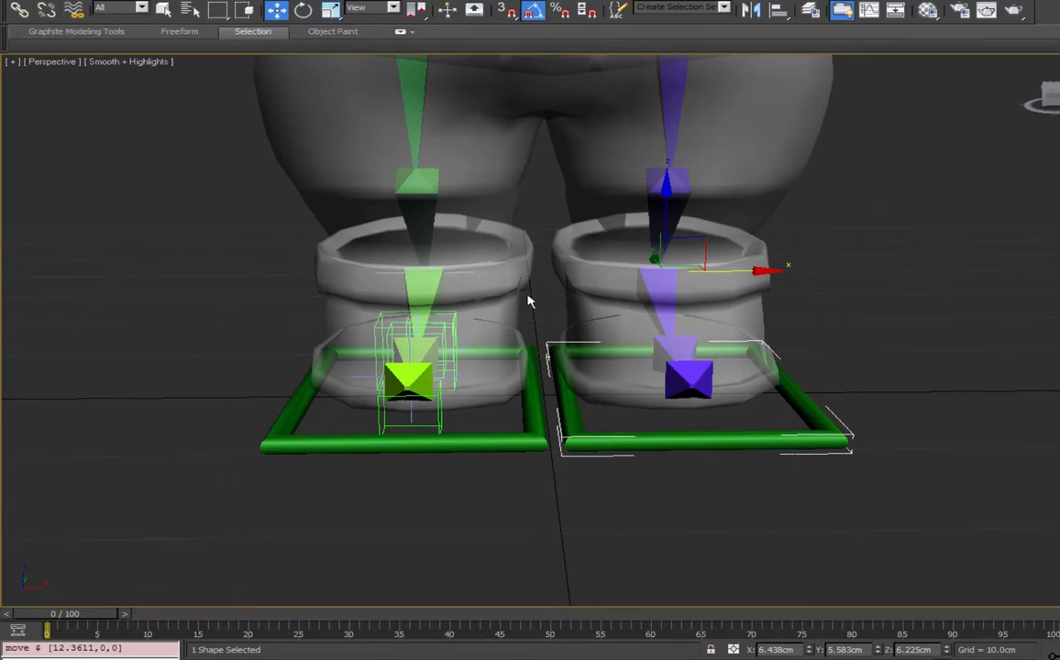
{"action": "left_click", "coordinate": [1059, 71]}
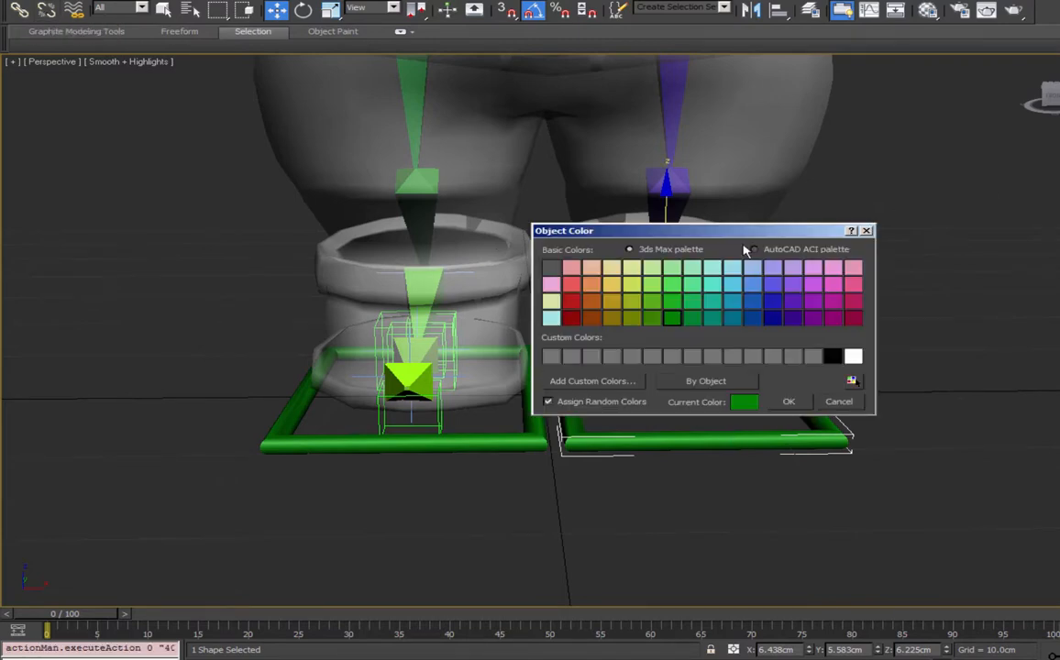
{"action": "left_click", "coordinate": [779, 311]}
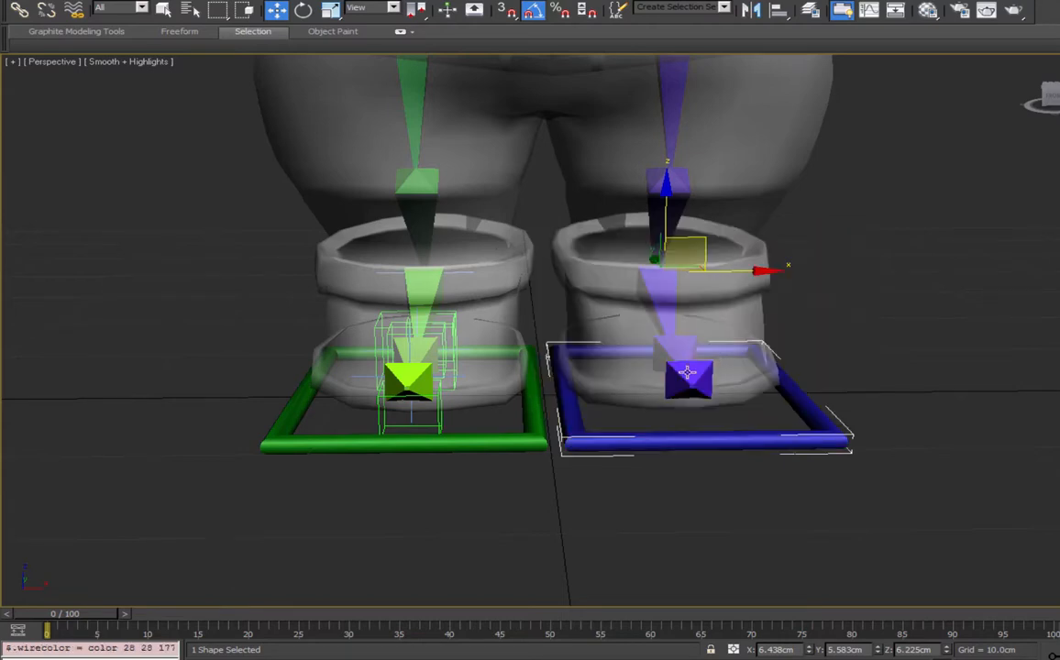
Copy Ctrl_R_Foot's X position value to the blue foot controller, keeping it on the opposite side for symmetry.
{"action": "middle_click_drag", "start_coordinate": [631, 302], "coordinate": [678, 309], "text": "alt"}
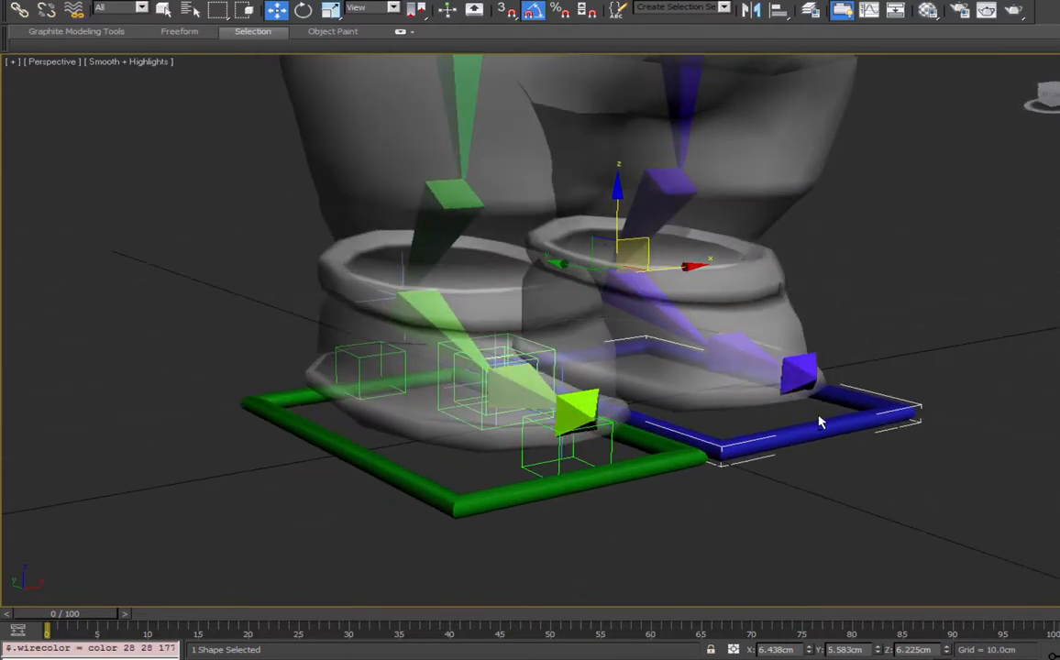
{"action": "middle_click_drag", "start_coordinate": [821, 423], "coordinate": [693, 440], "text": "alt"}
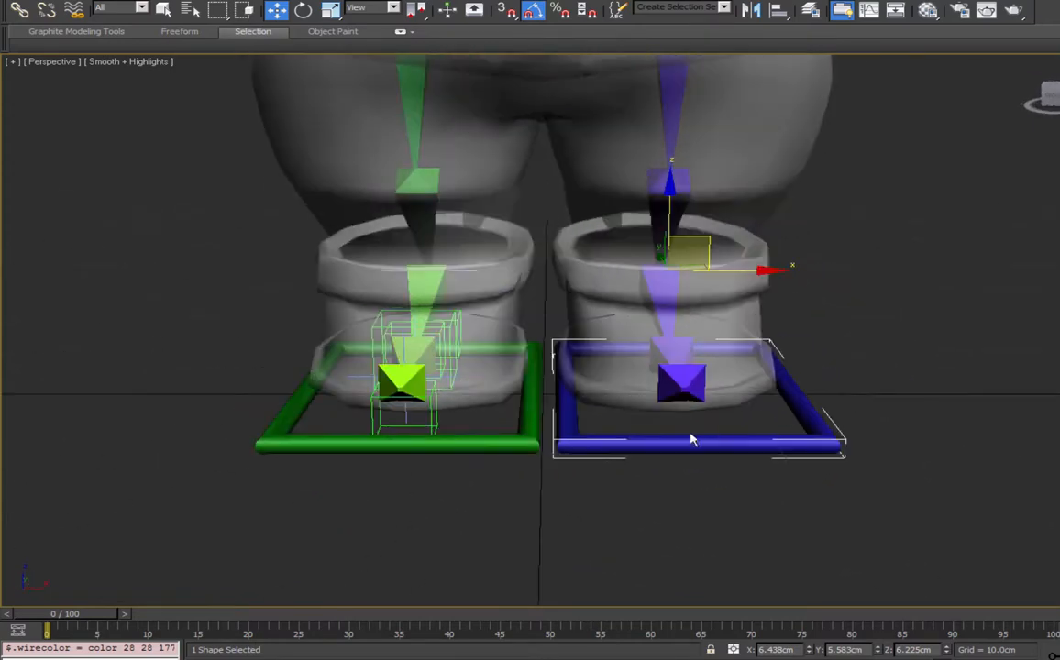
{"action": "left_click", "coordinate": [526, 443]}
{"action": "double_click", "coordinate": [778, 649]}
{"action": "key", "text": "ctrl+c"}
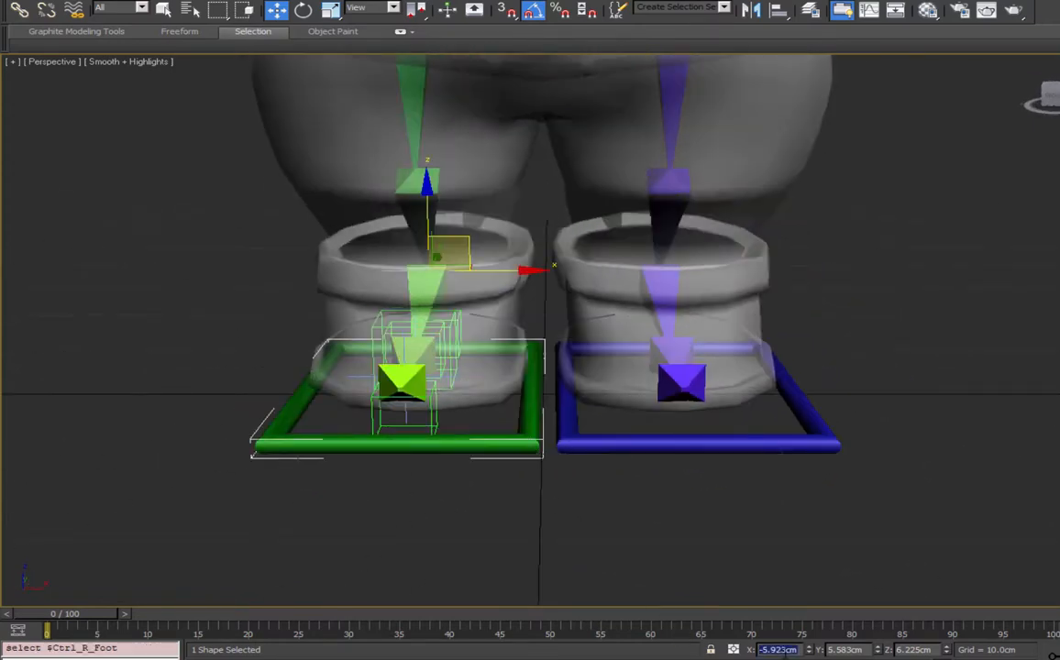
{"action": "left_click", "coordinate": [830, 446]}
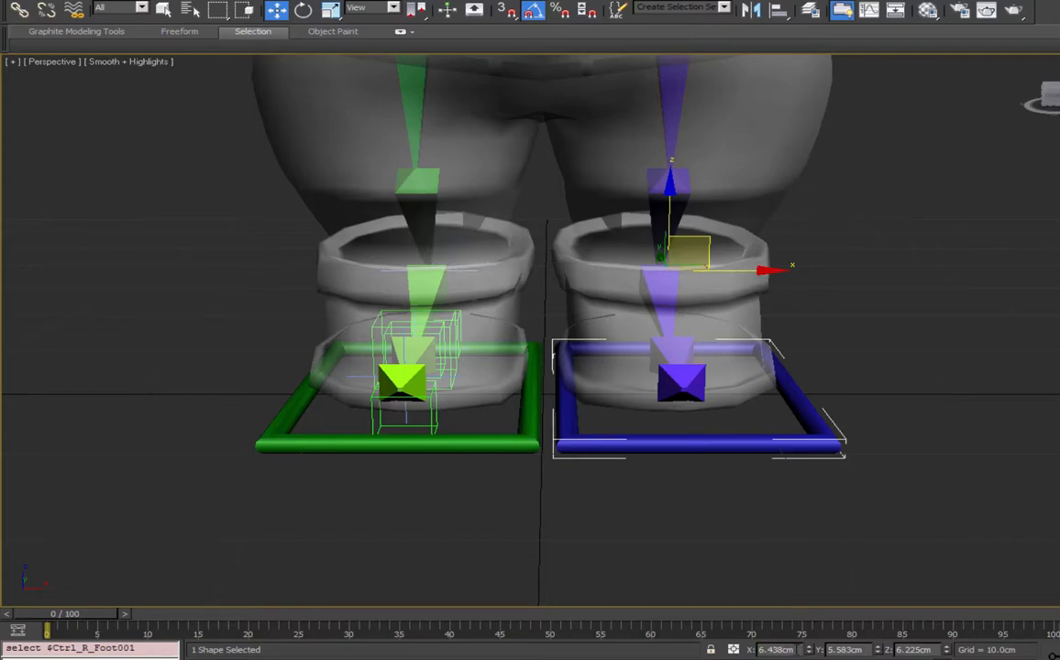
{"action": "left_click_drag", "start_coordinate": [798, 650], "coordinate": [767, 649]}
{"action": "key", "text": "ctrl+v"}
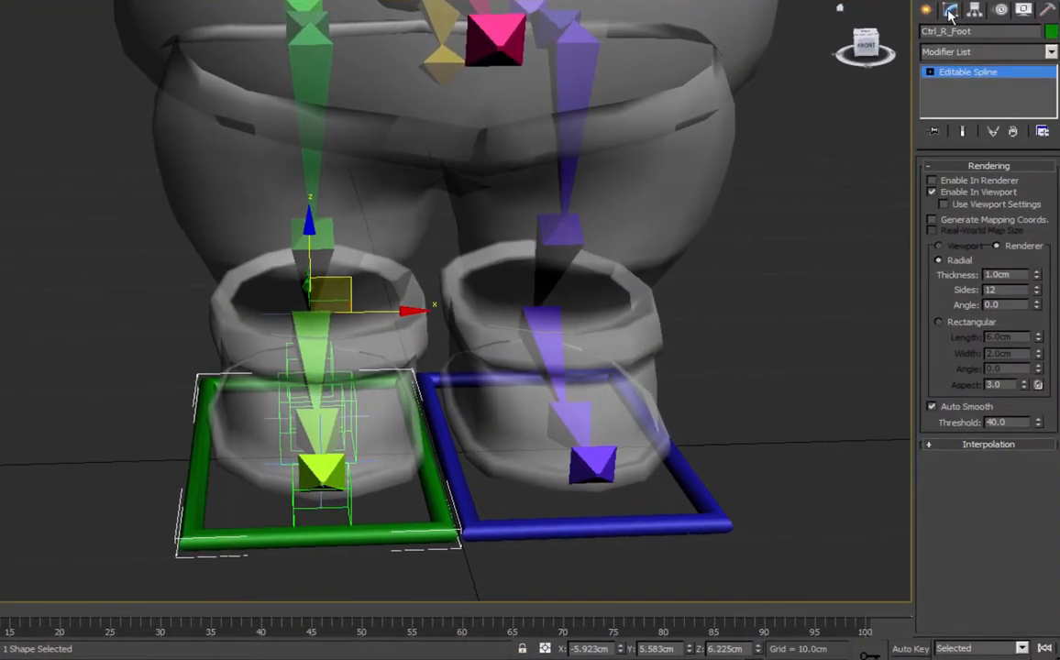
Add an Attribute Holder modifier to Ctrl_R_Foot and open the Parameter Editor for it.
{"action": "left_click", "coordinate": [1054, 55]}
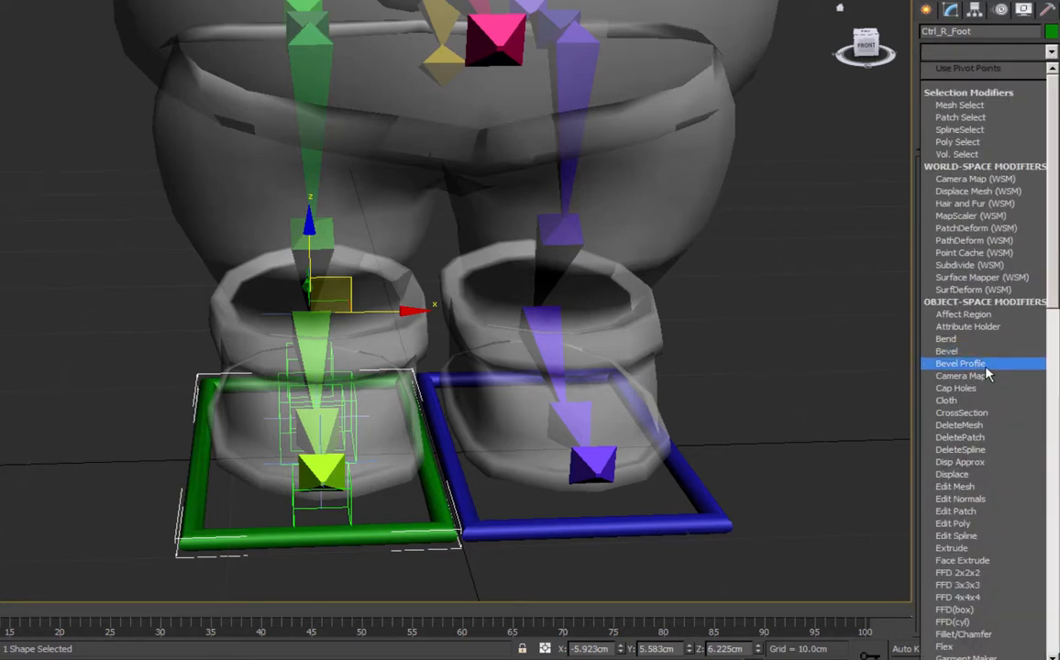
{"action": "left_click", "coordinate": [963, 324]}
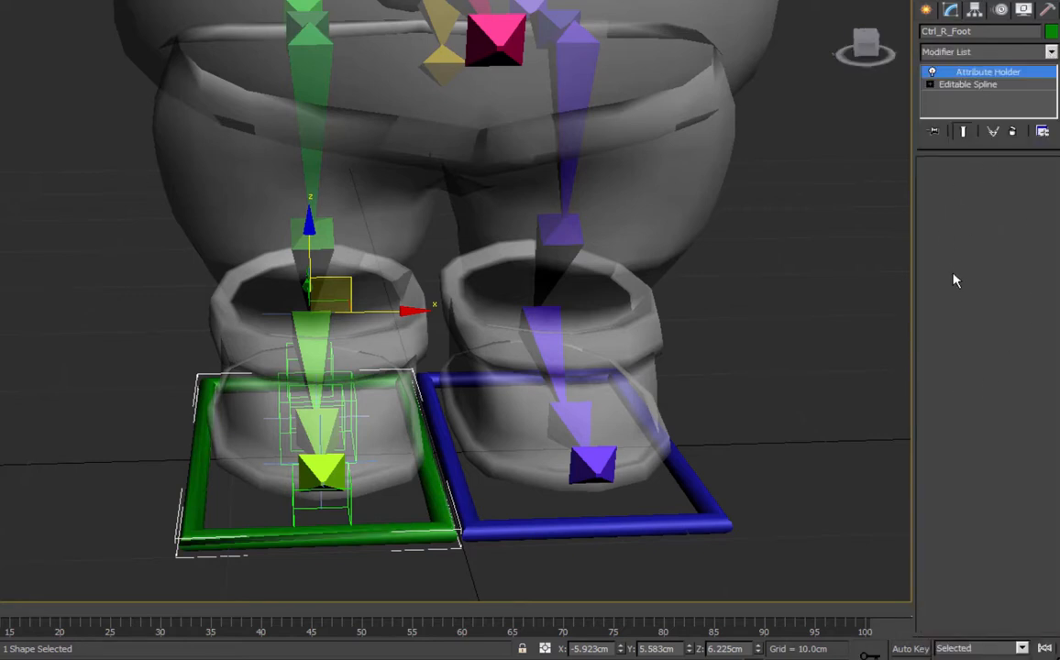
{"action": "middle_click_drag", "start_coordinate": [843, 387], "coordinate": [638, 478], "text": "alt"}
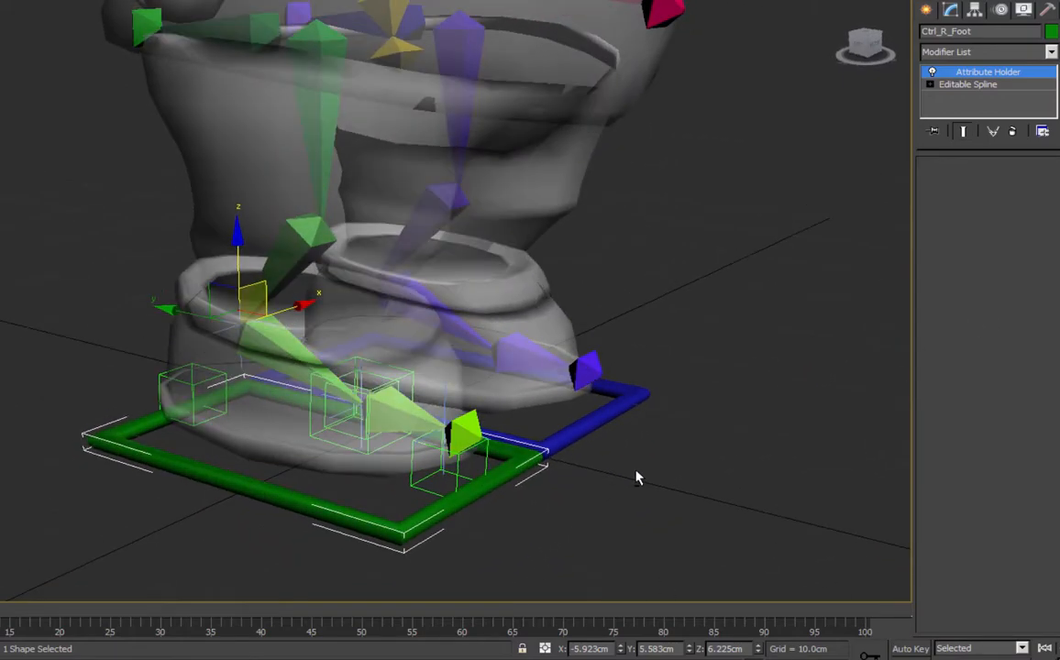
{"action": "middle_click_drag", "start_coordinate": [674, 341], "coordinate": [526, 372], "text": "alt"}
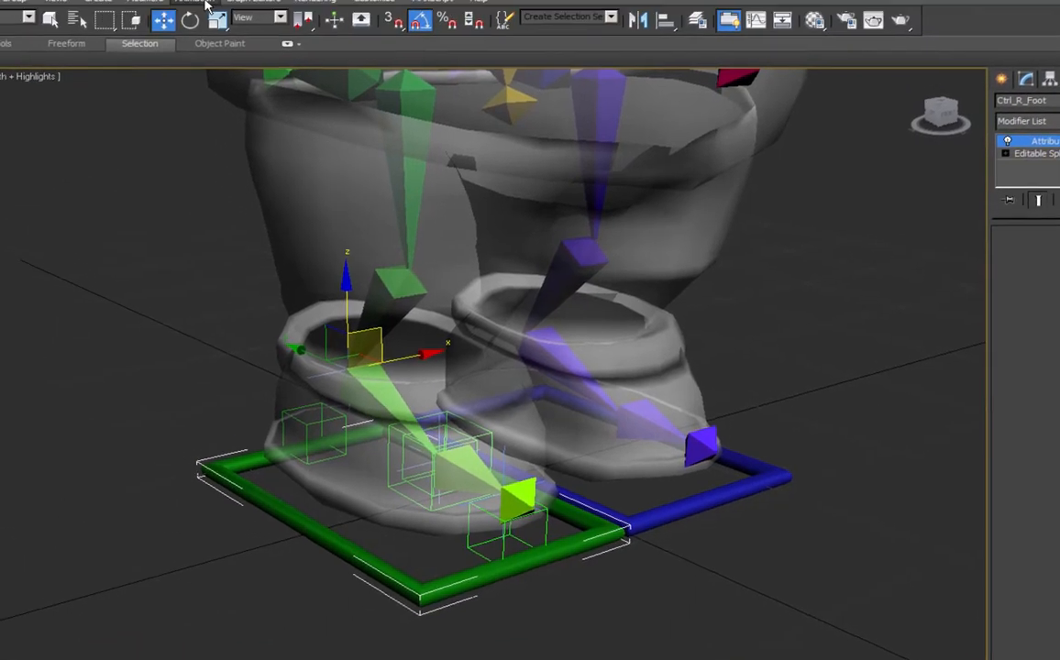
{"action": "left_click", "coordinate": [206, 6]}
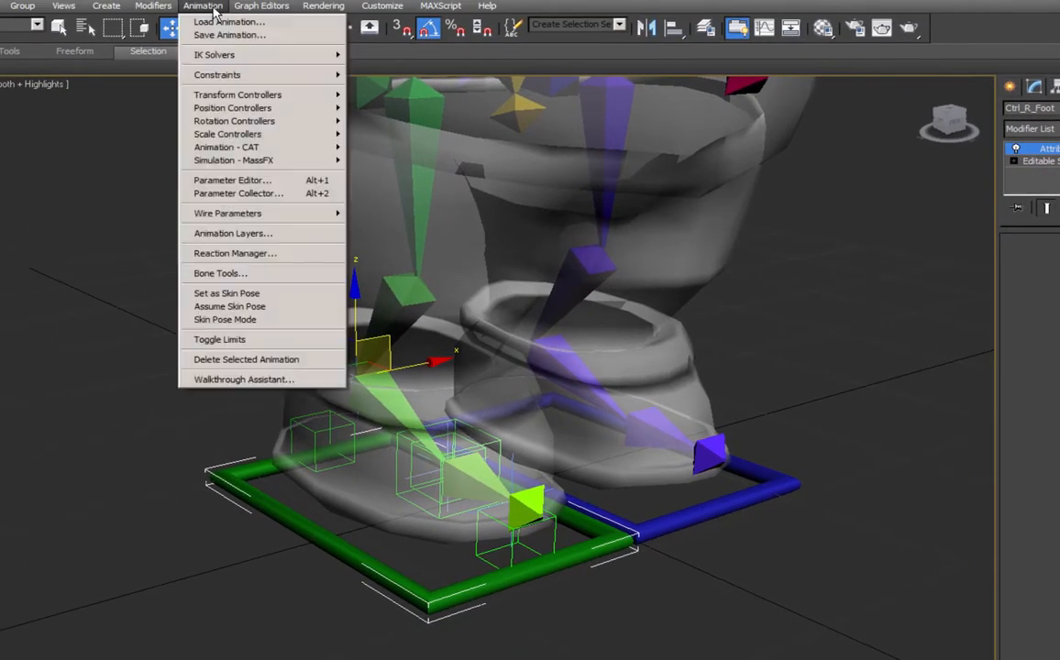
{"action": "left_click", "coordinate": [248, 181]}
{"action": "left_click_drag", "start_coordinate": [249, 183], "coordinate": [2, 137]}
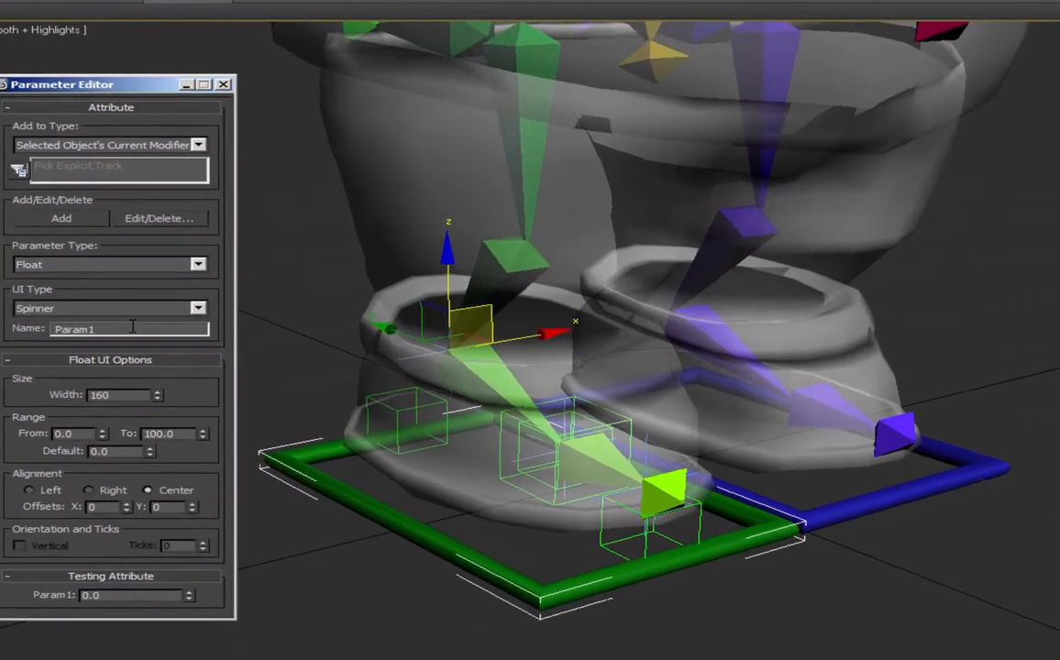
Add a float spinner attribute named Heel Lift to Ctrl_R_Foot's Attribute Holder, with range 0 to 10 and right alignment.
{"action": "left_click_drag", "start_coordinate": [105, 359], "coordinate": [42, 359]}
{"action": "type", "text": "Heel "}
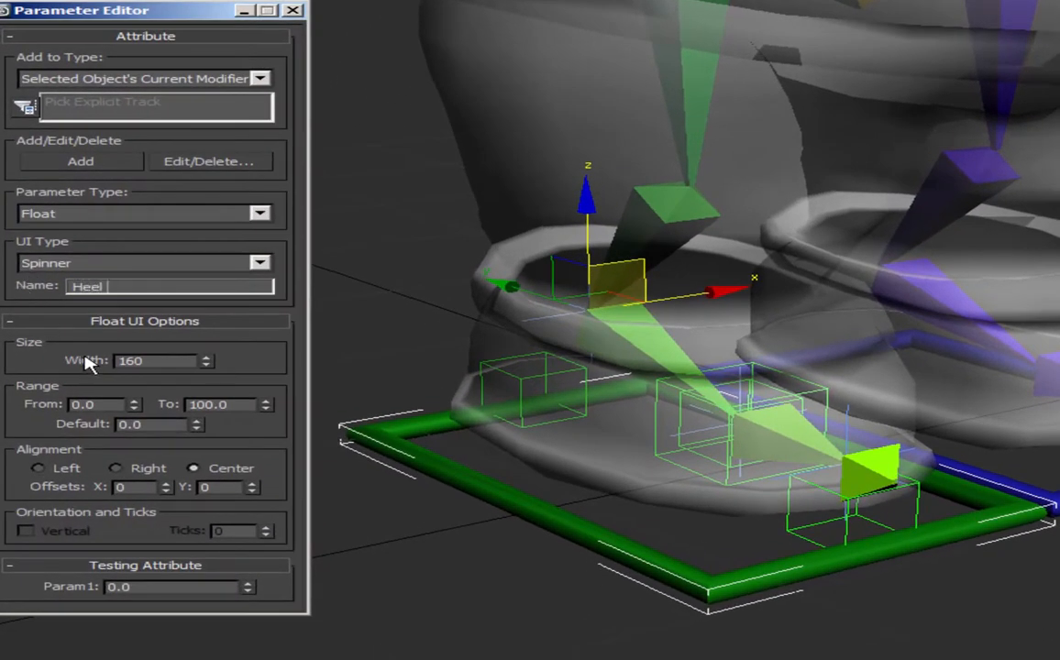
{"action": "type", "text": "Lift"}
{"action": "key", "text": "Return"}
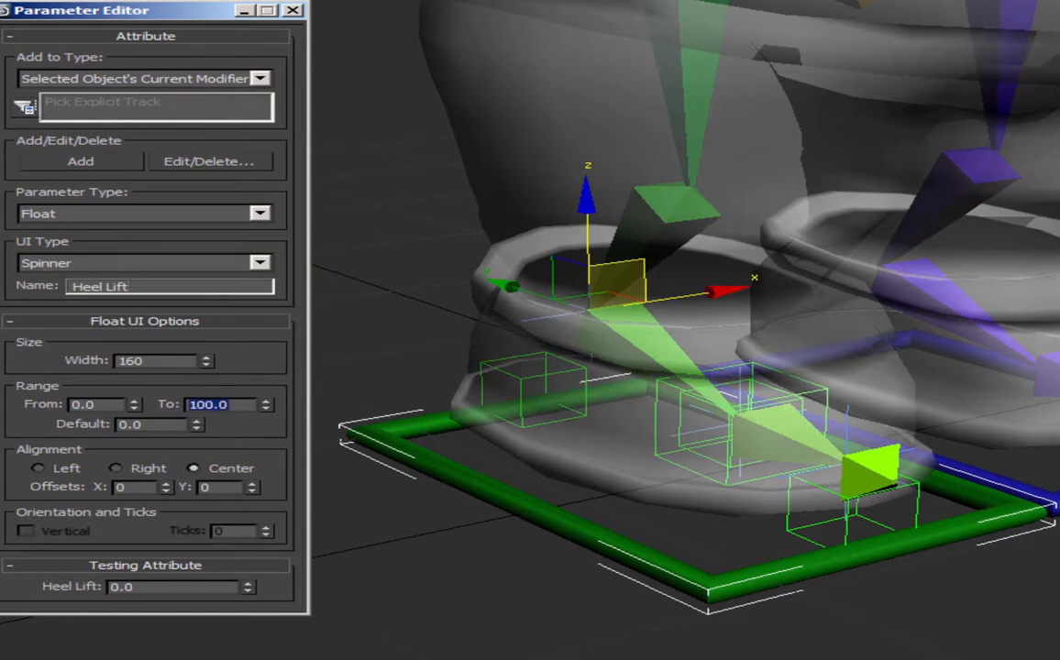
{"action": "type", "text": "10"}
{"action": "left_click", "coordinate": [116, 467]}
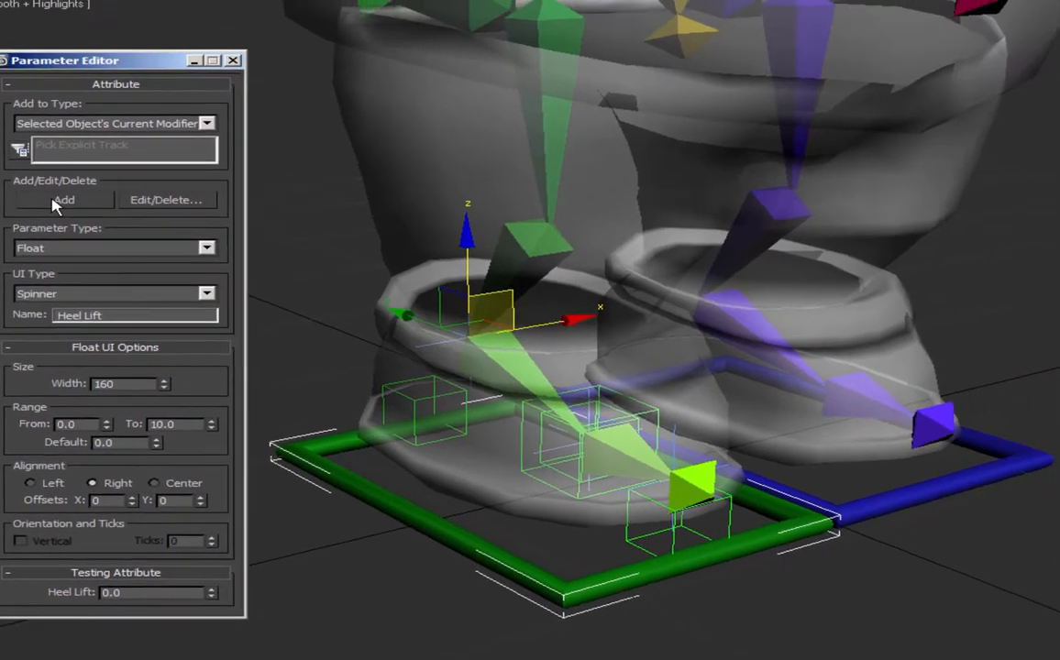
{"action": "left_click", "coordinate": [84, 164]}
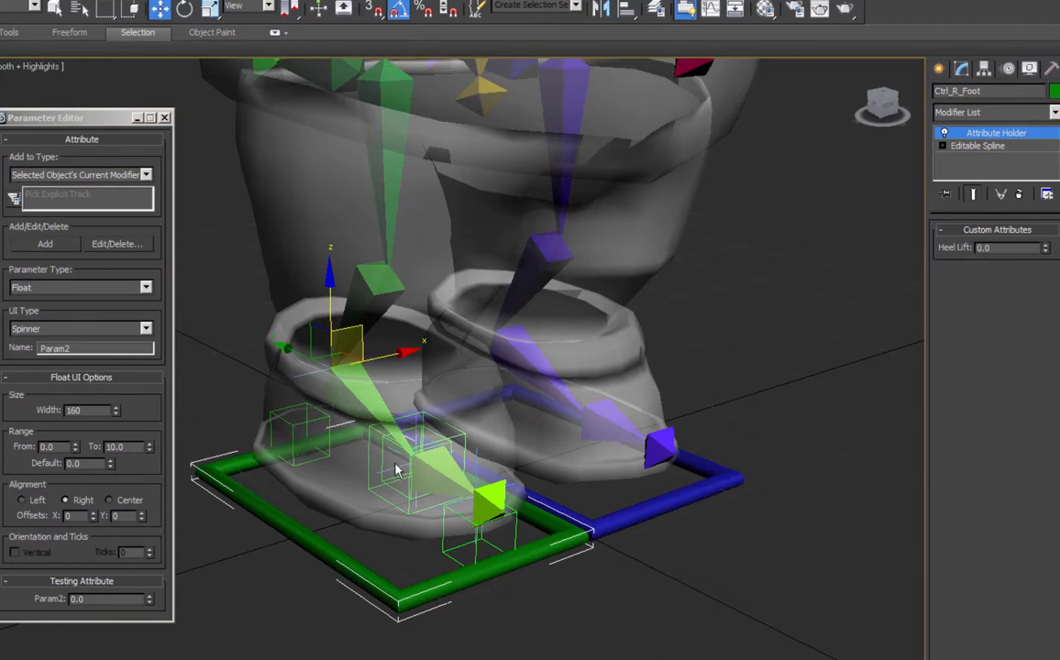
Add a second float spinner attribute named Toe Lift with the same range and alignment settings.
{"action": "double_click", "coordinate": [99, 348]}
{"action": "type", "text": "Toe Lift"}
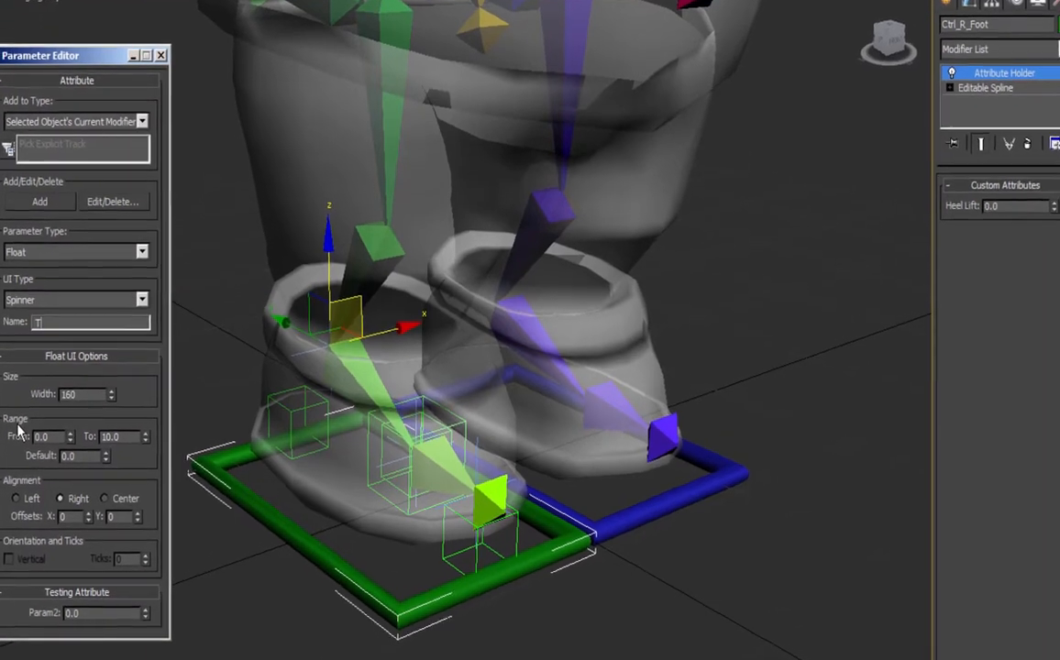
{"action": "left_click", "coordinate": [38, 188]}
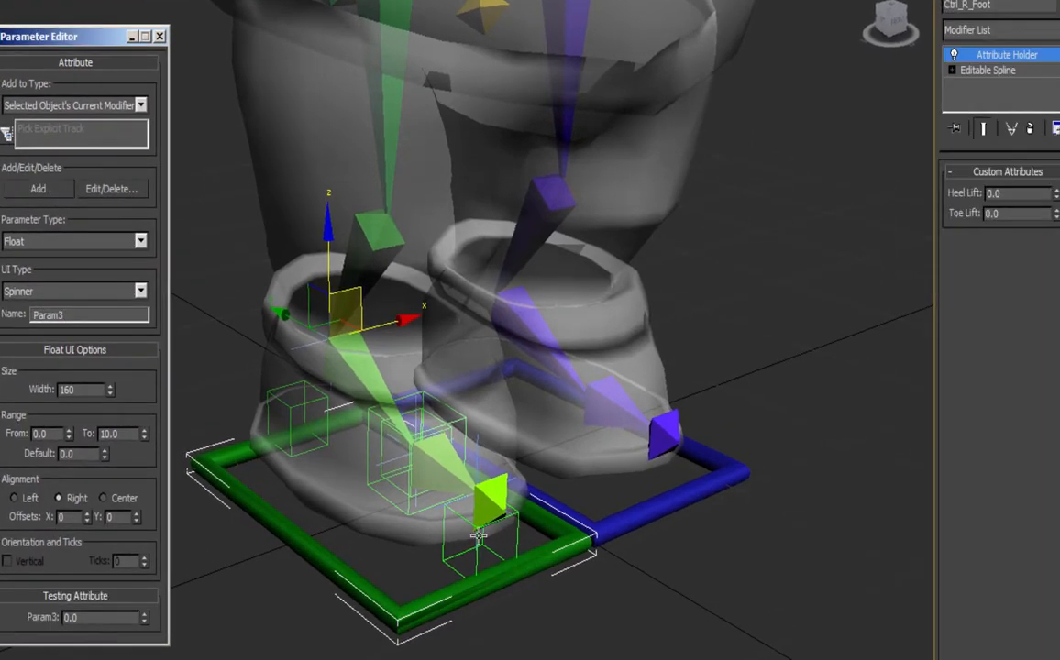
Add a float spinner attribute named Toe Turn to Ctrl_R_Foot's Attribute Holder, with range -10 to 10.
{"action": "double_click", "coordinate": [66, 315]}
{"action": "type", "text": "Toe Tur"}
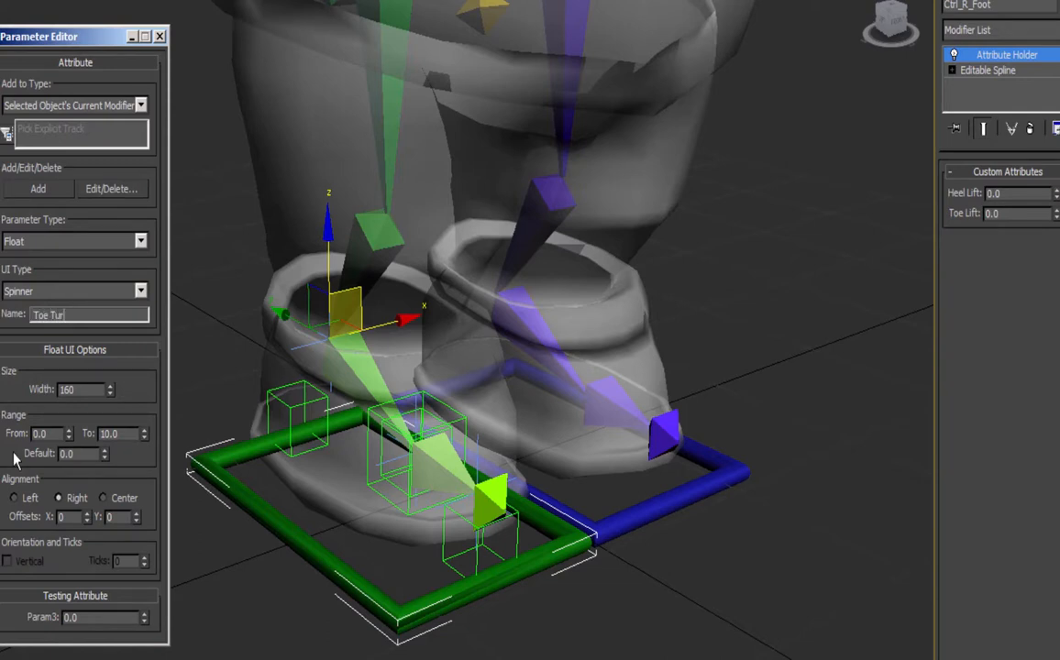
{"action": "type", "text": "n"}
{"action": "key", "text": "Tab"}
{"action": "key", "text": "Tab"}
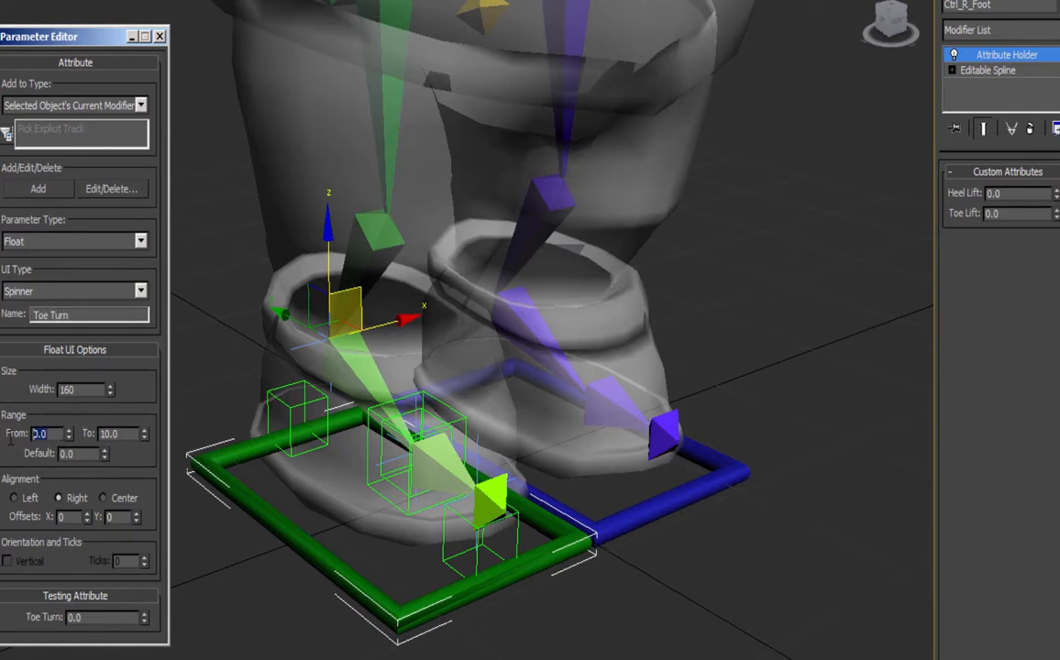
{"action": "left_click", "coordinate": [38, 188]}
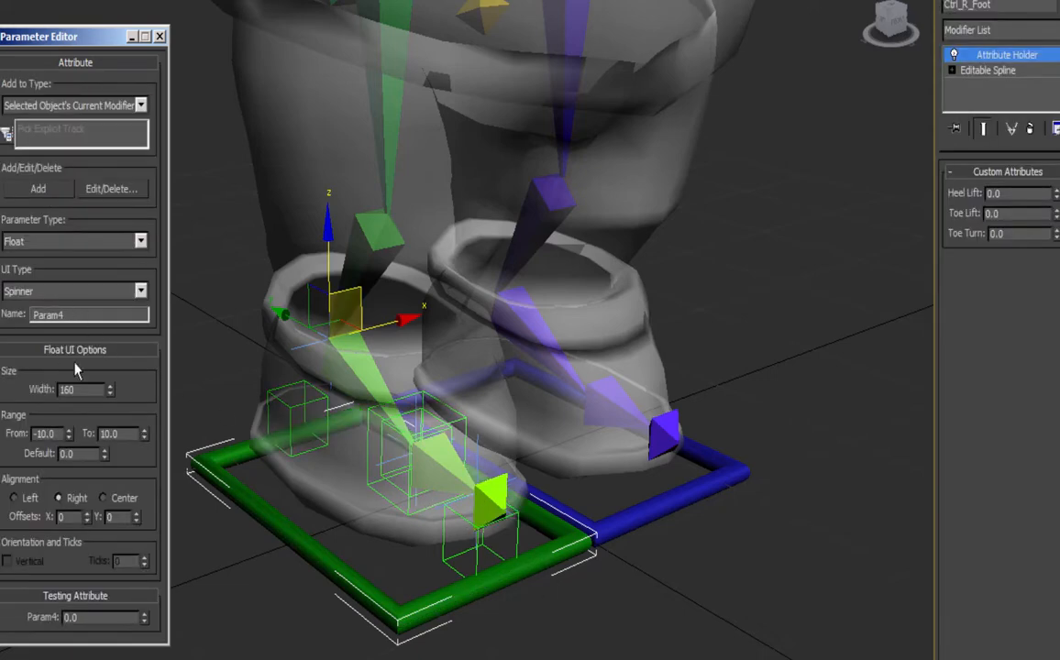
Add a float spinner attribute named Tippy_Toe with range 0 to 10 to the same Attribute Holder.
{"action": "double_click", "coordinate": [66, 315]}
{"action": "type", "text": "Tippy_Toe_"}
{"action": "key", "text": "BackSpace"}
{"action": "left_click_drag", "start_coordinate": [54, 437], "coordinate": [30, 435]}
{"action": "type", "text": "0"}
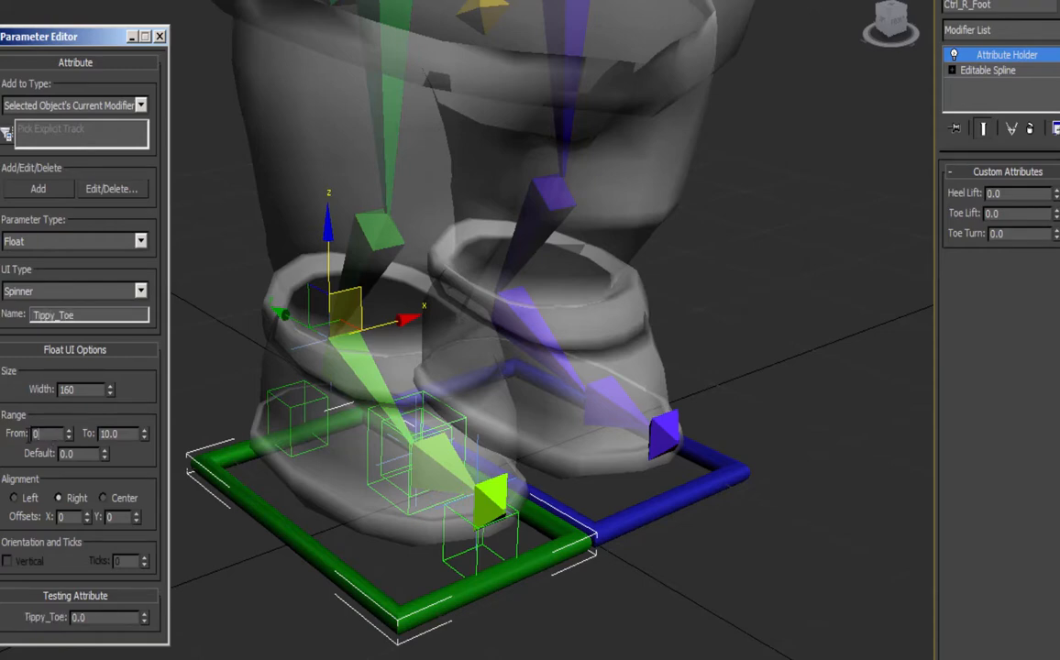
{"action": "left_click", "coordinate": [37, 190]}
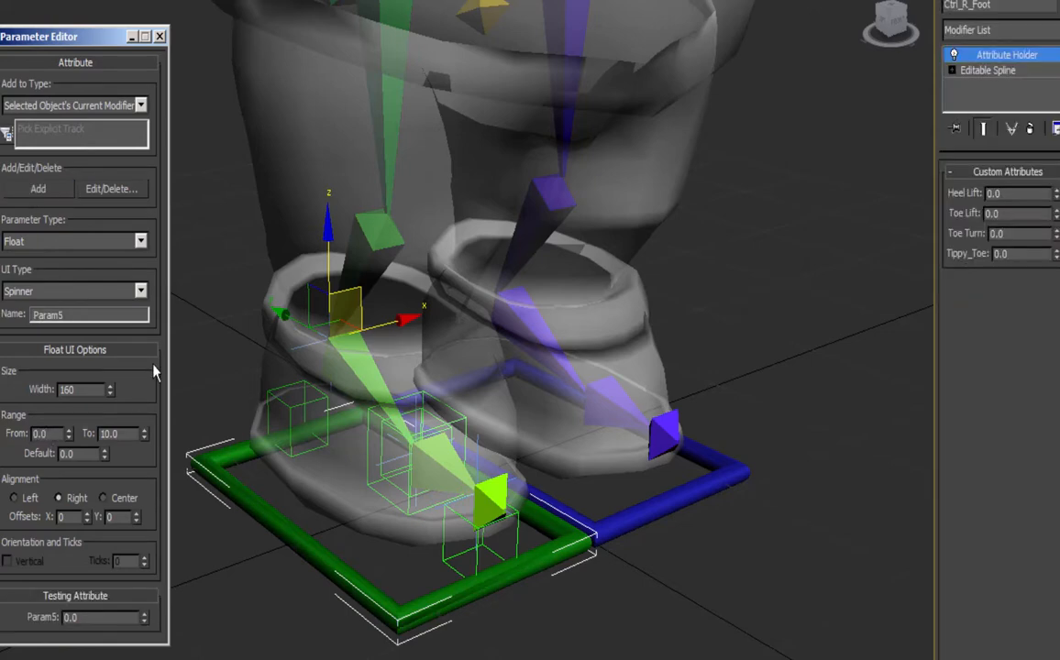
Rename the existing Tippy_Toe attribute to Tippy Toe and apply the change.
{"action": "left_click", "coordinate": [115, 200]}
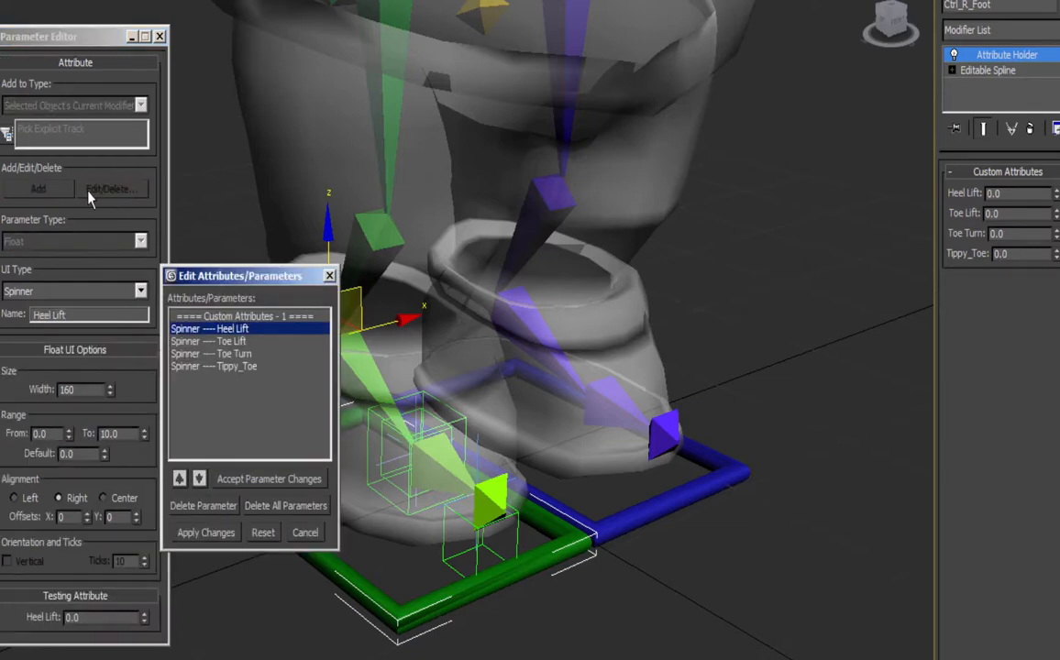
{"action": "left_click", "coordinate": [234, 366]}
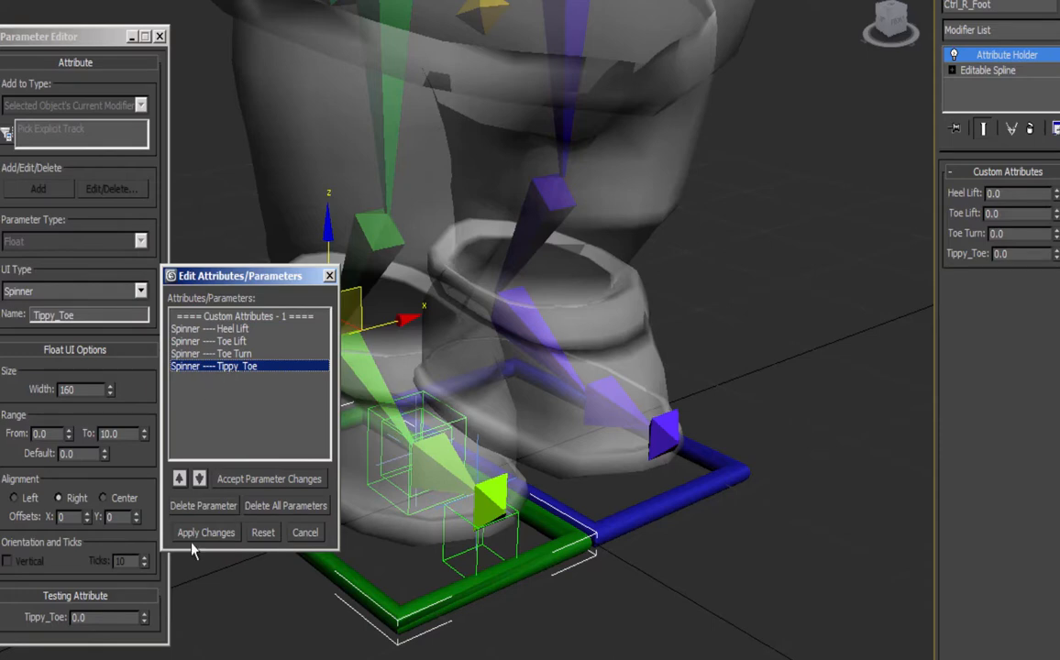
{"action": "left_click", "coordinate": [89, 315]}
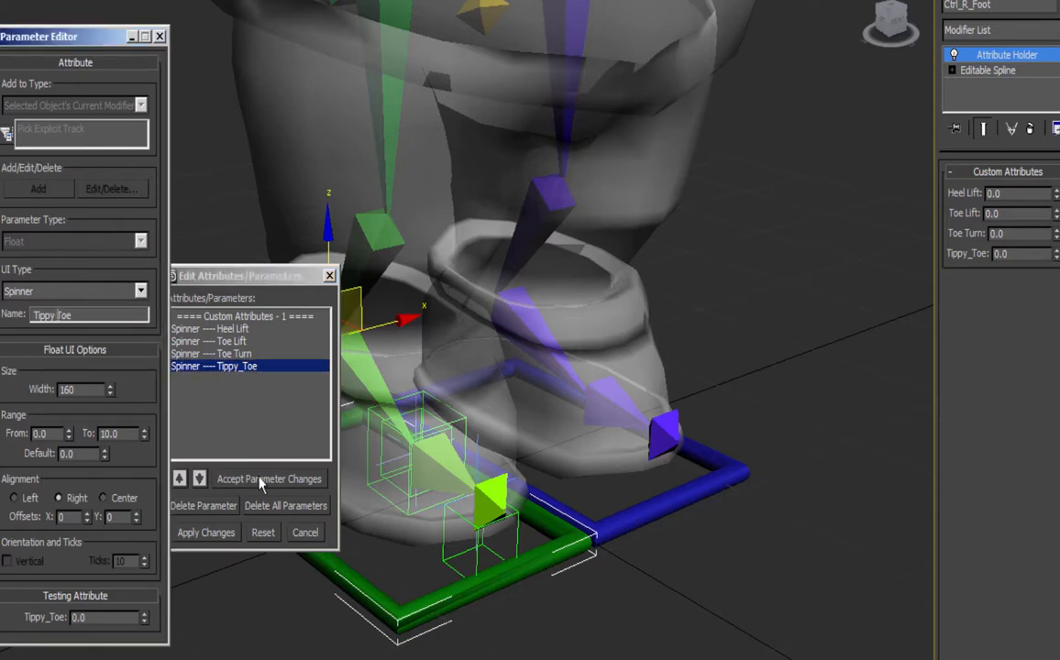
{"action": "left_click", "coordinate": [206, 533]}
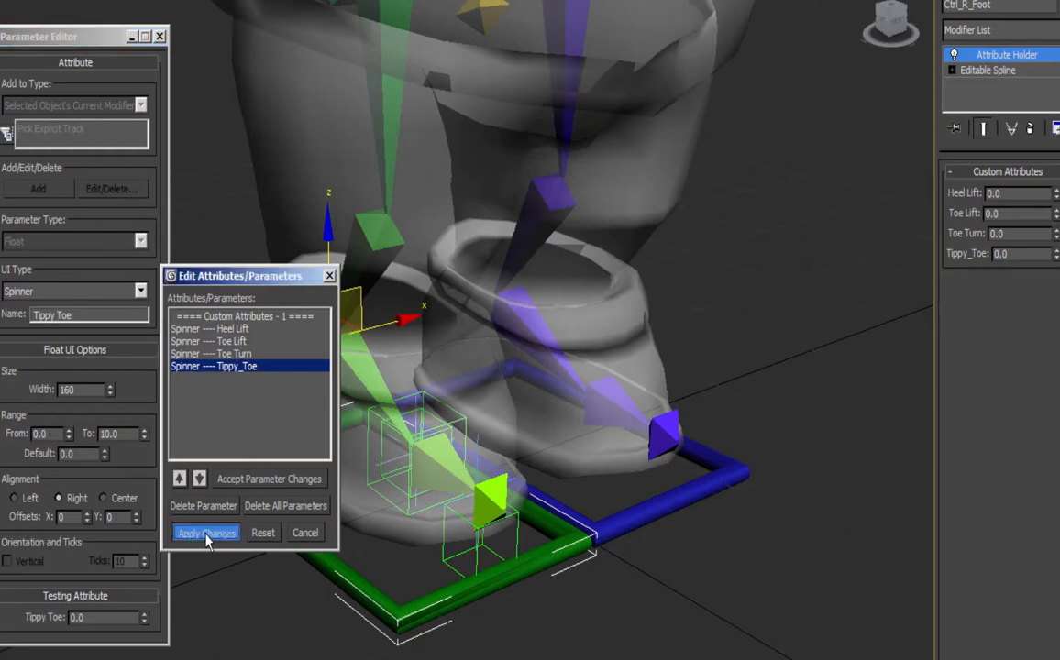
{"action": "left_click", "coordinate": [328, 275]}
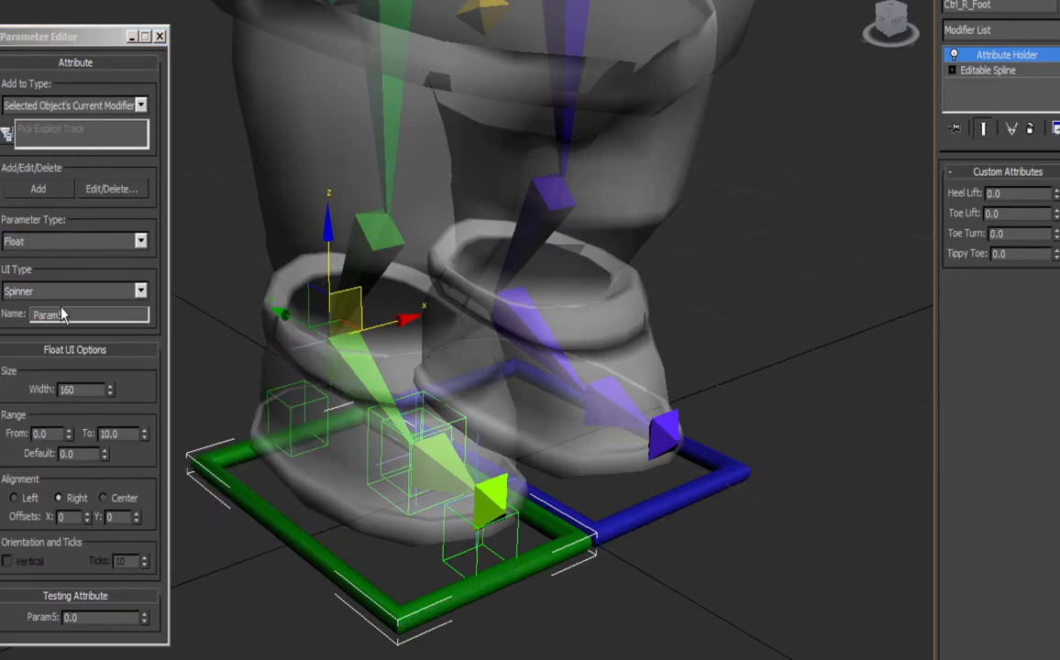
Add two more float spinner attributes: Foot Turn with range -10 to 10, and Foot Lift with range 0 to 10.
{"action": "key", "text": "Tab"}
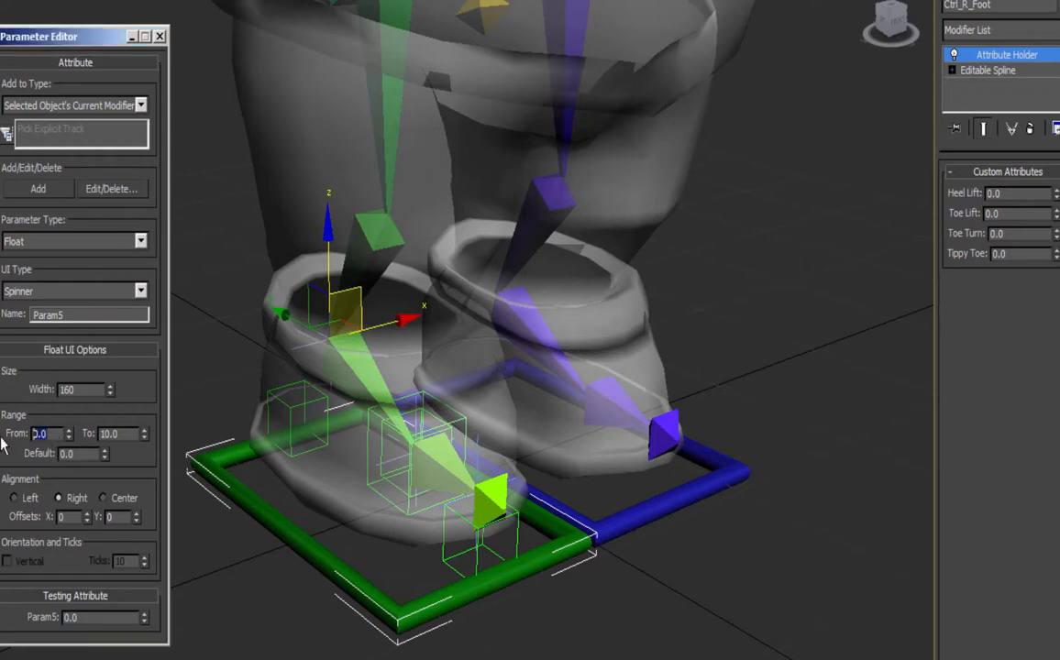
{"action": "type", "text": "-10"}
{"action": "left_click_drag", "start_coordinate": [77, 315], "coordinate": [16, 315]}
{"action": "type", "text": "Foot Turn"}
{"action": "key", "text": "Return"}
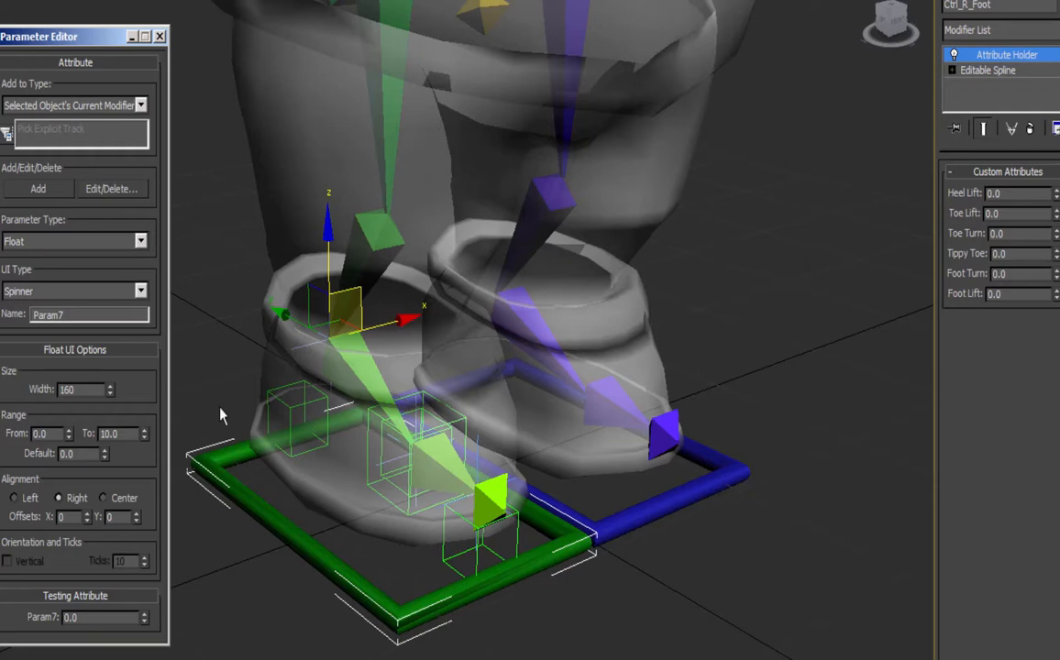
Edit the existing Foot Lift attribute so that its range starts at -10.
{"action": "left_click", "coordinate": [111, 188]}
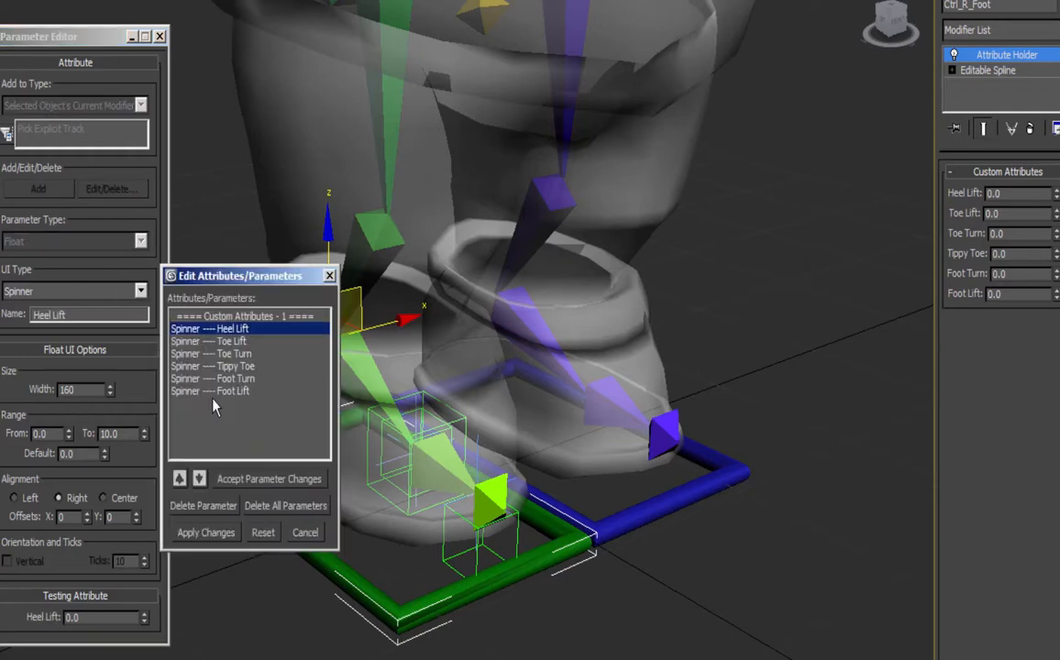
{"action": "left_click", "coordinate": [218, 391]}
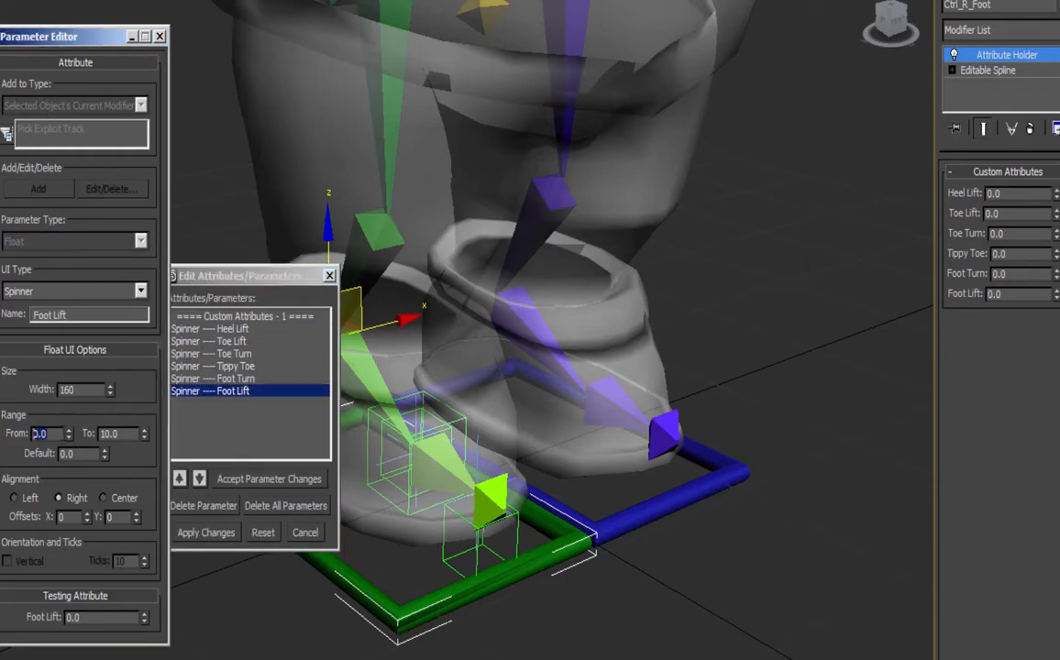
{"action": "type", "text": "-10"}
{"action": "left_click", "coordinate": [237, 432]}
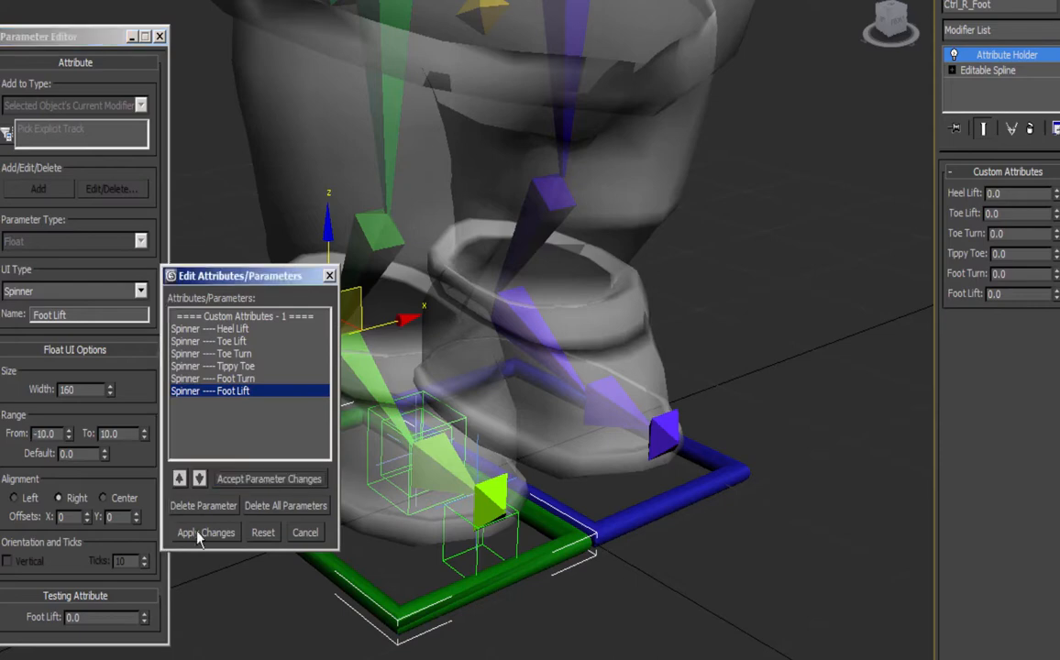
Set the Toe Lift attribute's lower range limit to -10, apply the changes and close the Parameter Editor.
{"action": "left_click", "coordinate": [234, 341]}
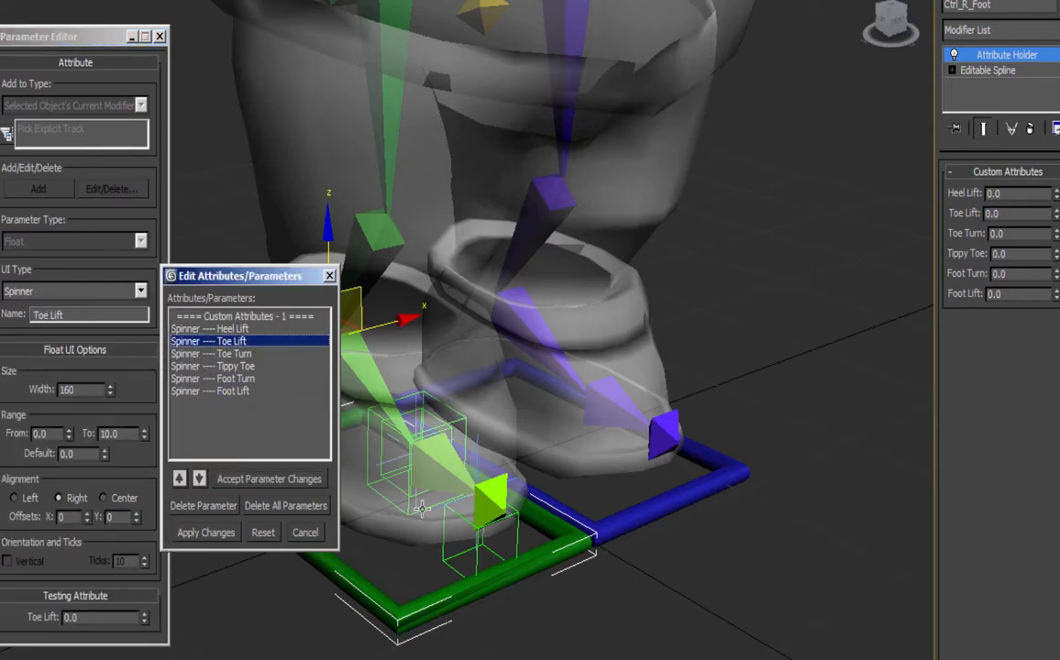
{"action": "left_click_drag", "start_coordinate": [48, 434], "coordinate": [2, 438]}
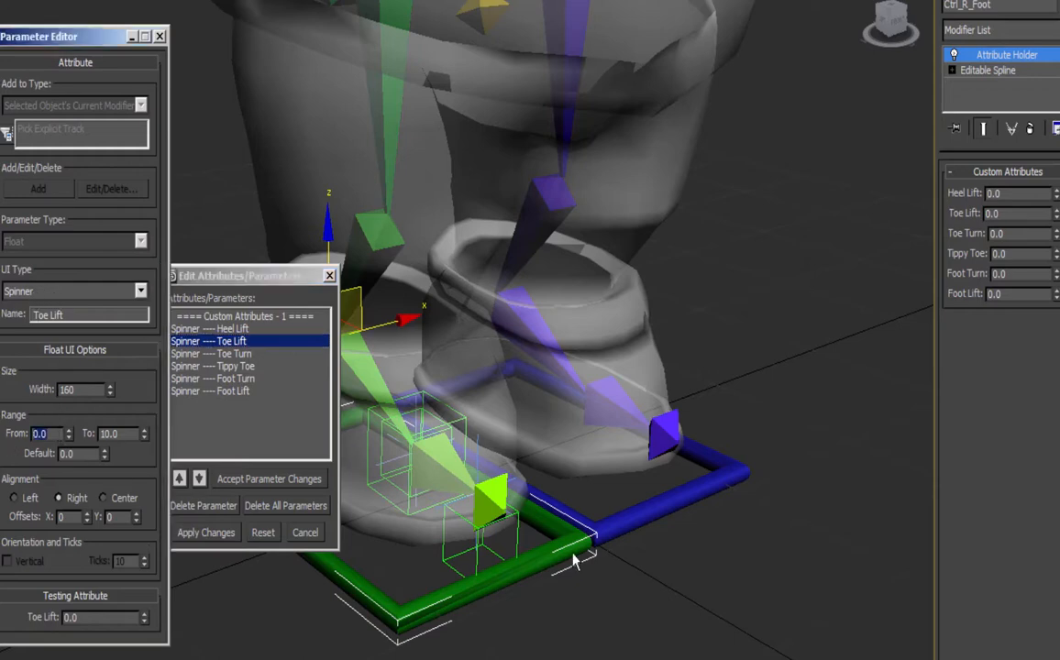
{"action": "type", "text": "-10"}
{"action": "left_click", "coordinate": [213, 519]}
{"action": "left_click", "coordinate": [211, 530]}
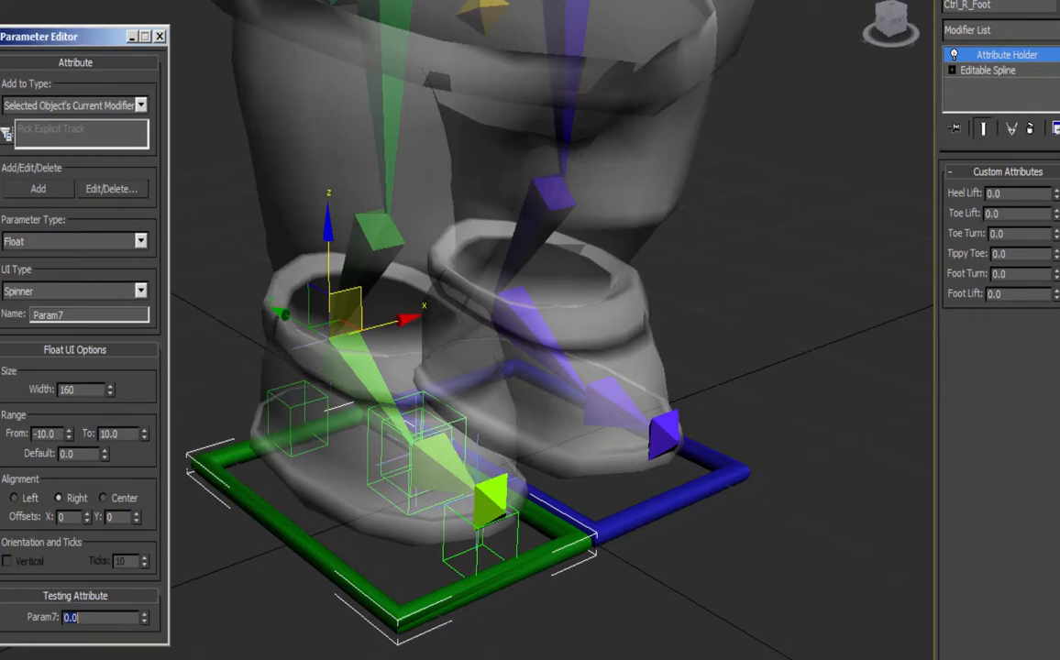
{"action": "left_click", "coordinate": [160, 37]}
Test-rotate the Hlp_R_Heel_Lift helper to check how the heel lifts, restore its rest rotation, and reselect Ctrl_R_Foot.
{"action": "middle_click_drag", "start_coordinate": [504, 477], "coordinate": [479, 552]}
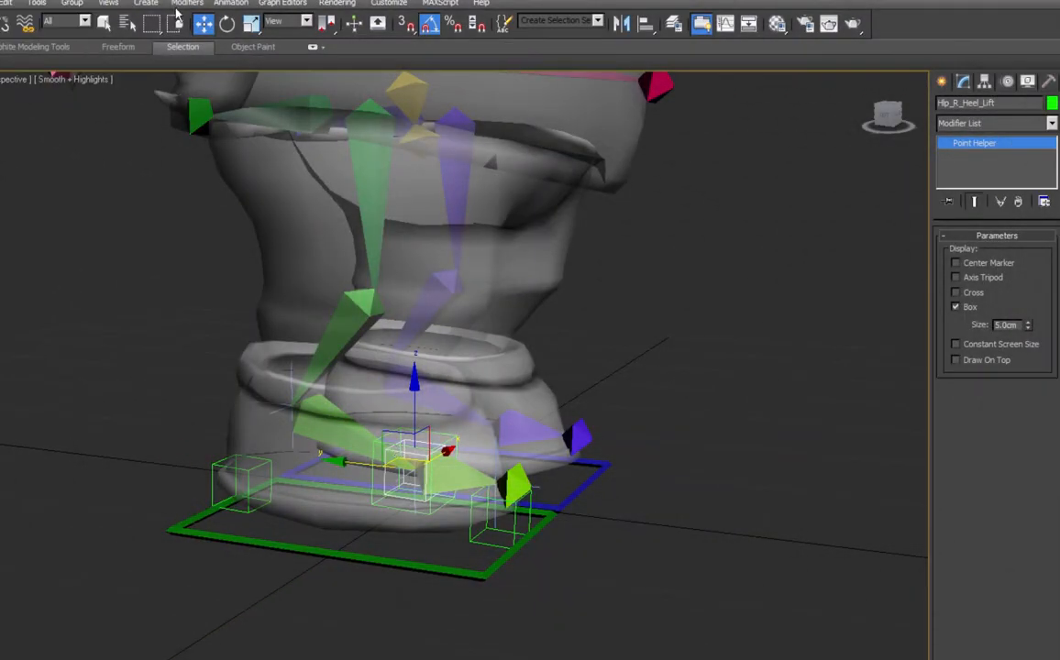
{"action": "key", "text": "e"}
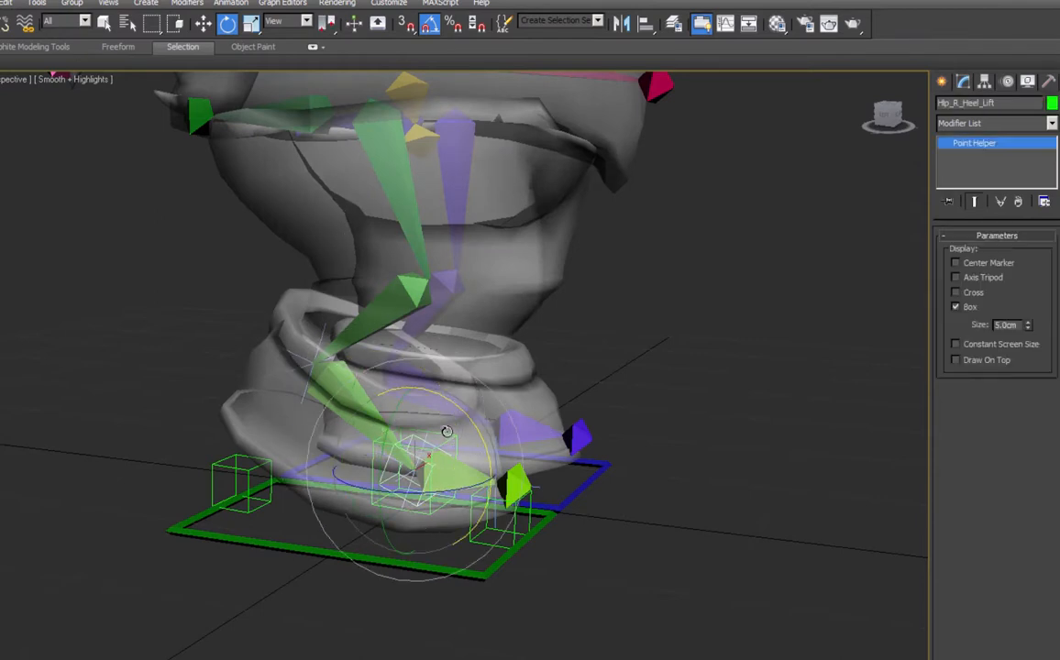
{"action": "left_click_drag", "start_coordinate": [447, 432], "coordinate": [413, 402]}
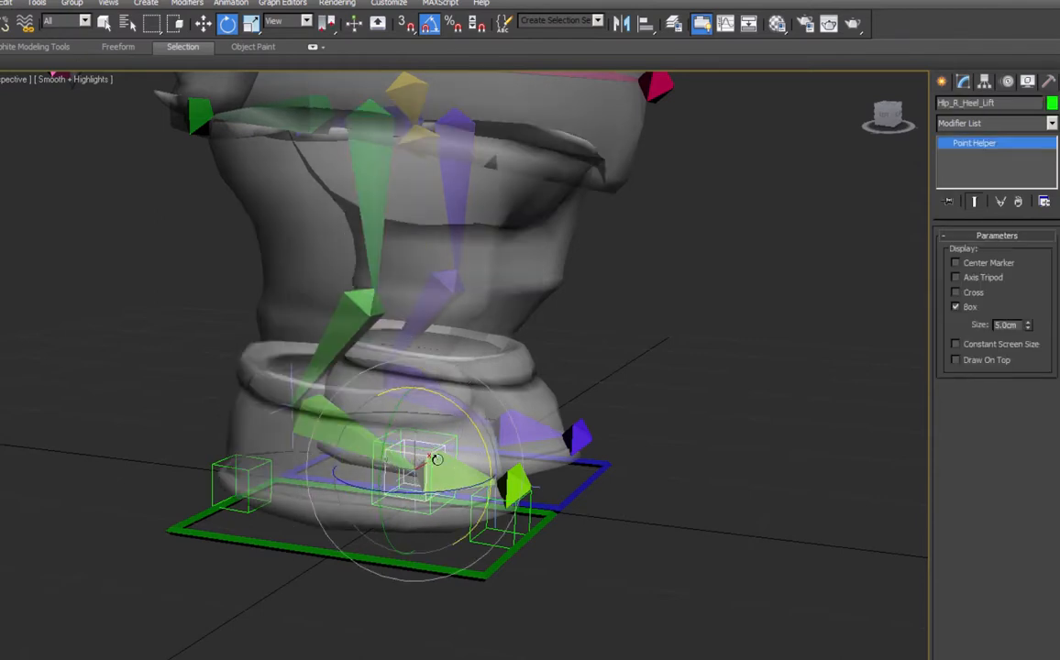
{"action": "left_click", "coordinate": [431, 24]}
{"action": "left_click_drag", "start_coordinate": [481, 438], "coordinate": [488, 487]}
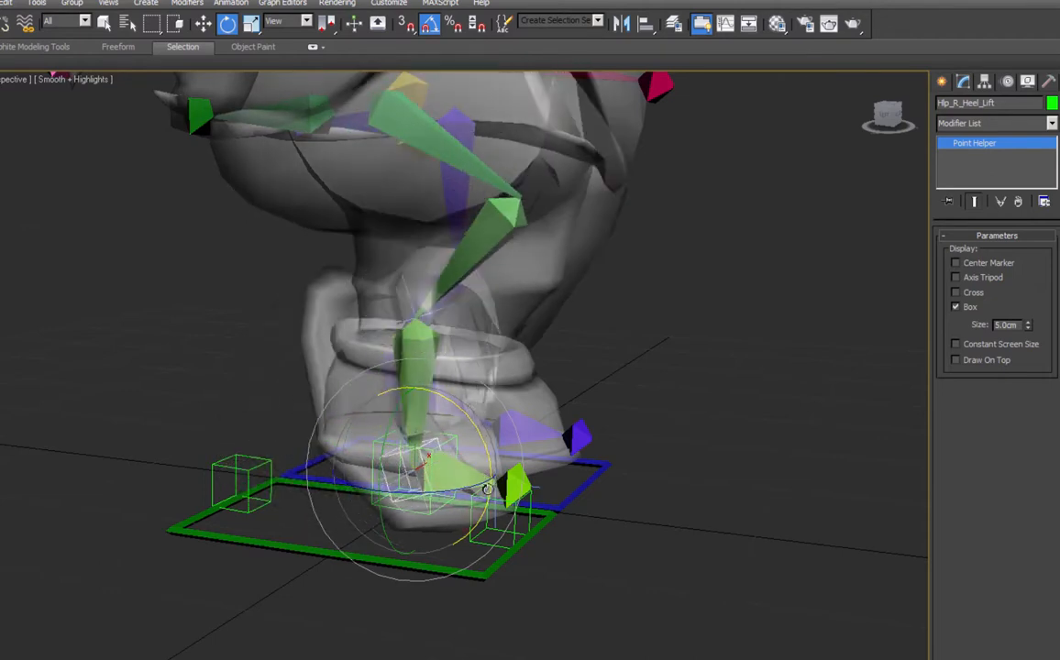
{"action": "middle_click_drag", "start_coordinate": [343, 537], "coordinate": [686, 488], "text": "alt"}
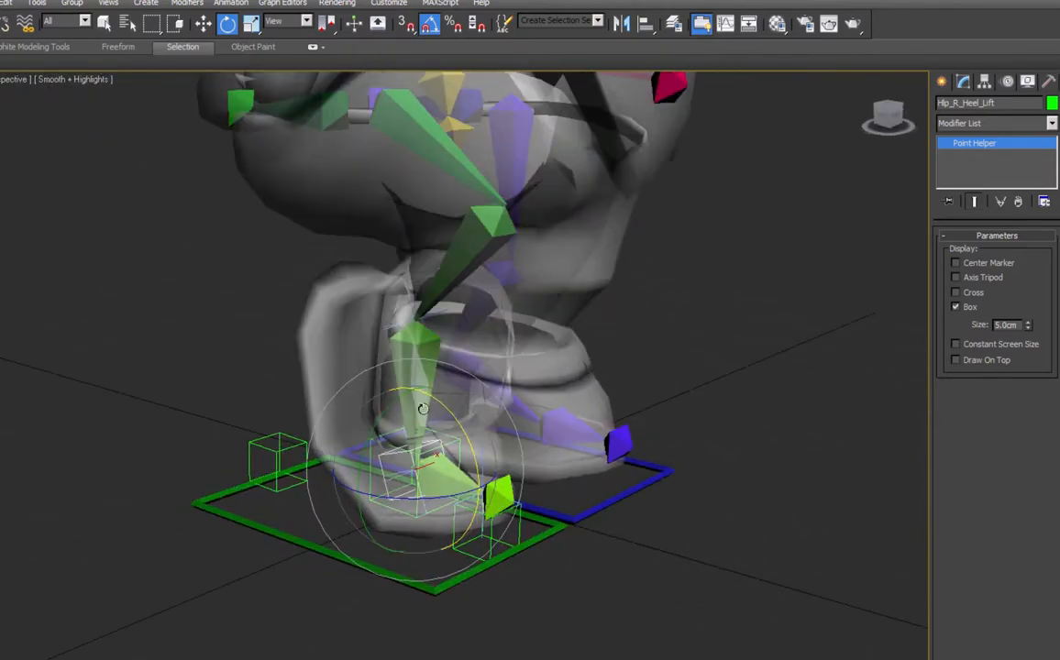
{"action": "middle_click_drag", "start_coordinate": [380, 440], "coordinate": [535, 434], "text": "alt"}
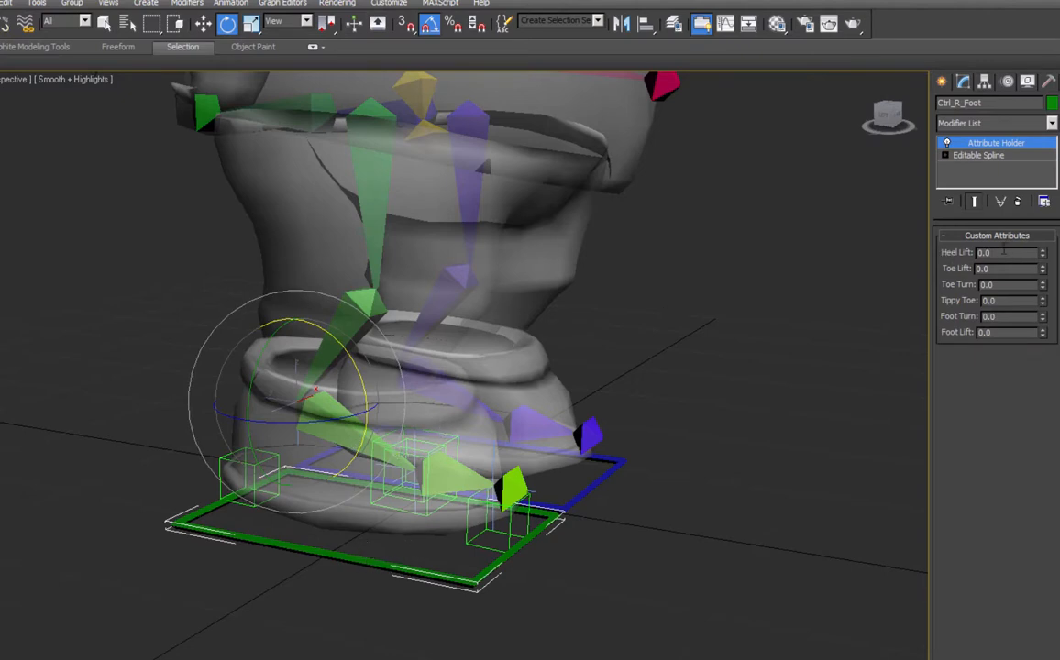
Open the Reaction Manager and add Ctrl_R_Foot's Heel Lift custom attribute as a master.
{"action": "left_click", "coordinate": [230, 4]}
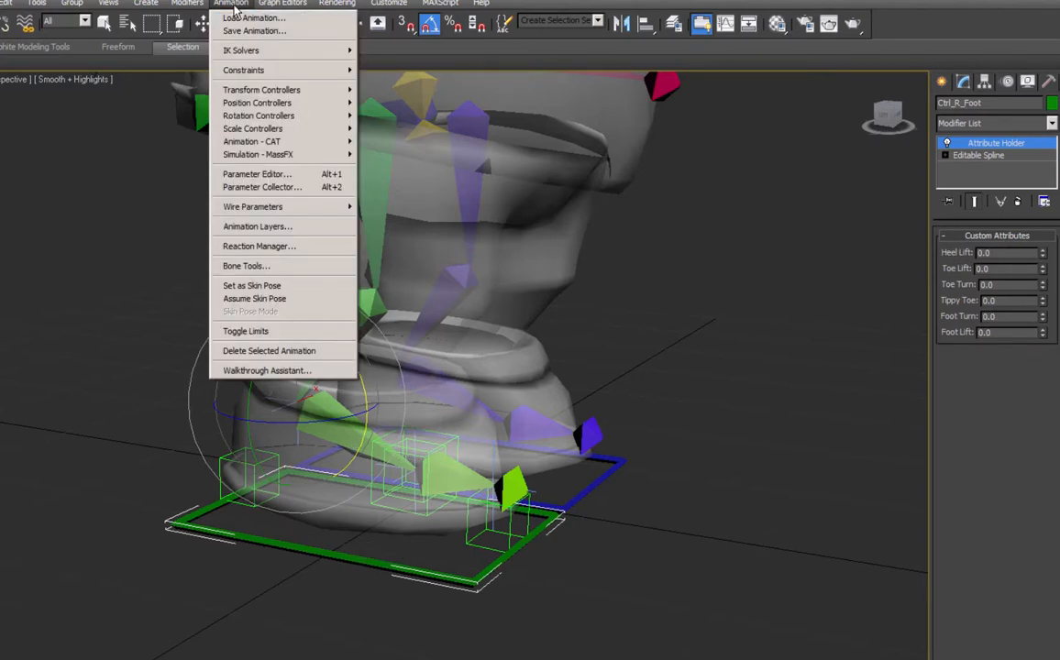
{"action": "left_click", "coordinate": [275, 247]}
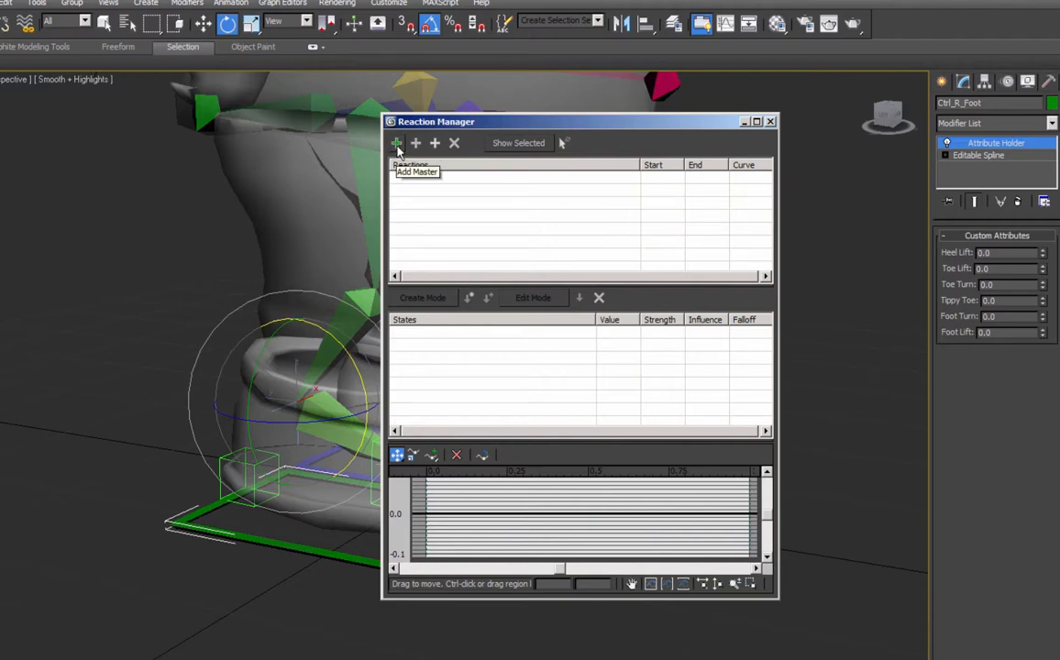
{"action": "left_click", "coordinate": [398, 144]}
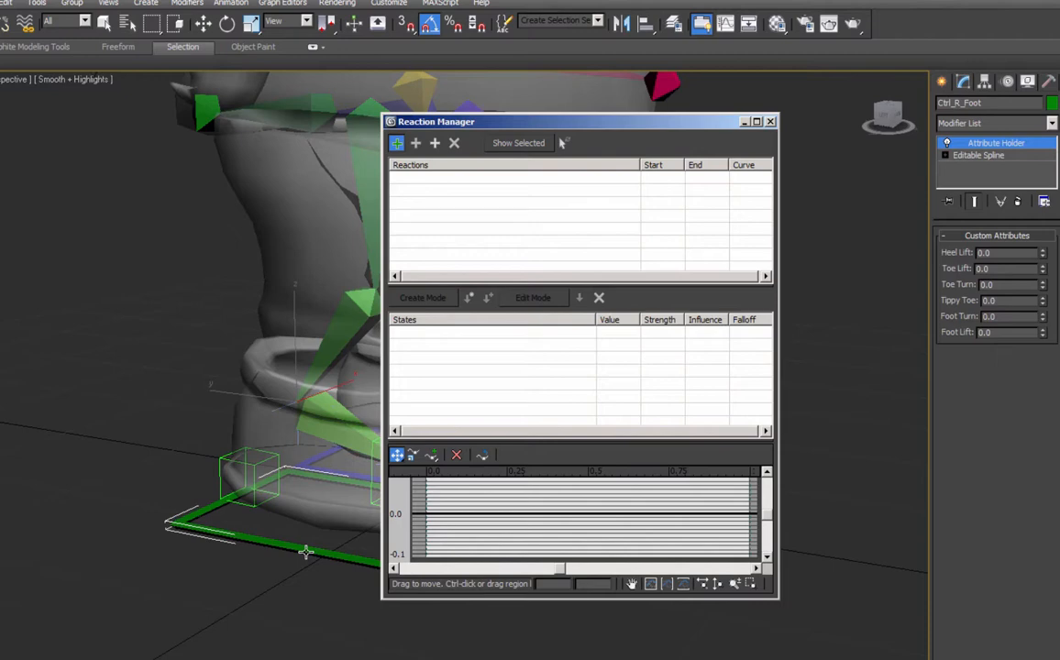
{"action": "left_click", "coordinate": [306, 551]}
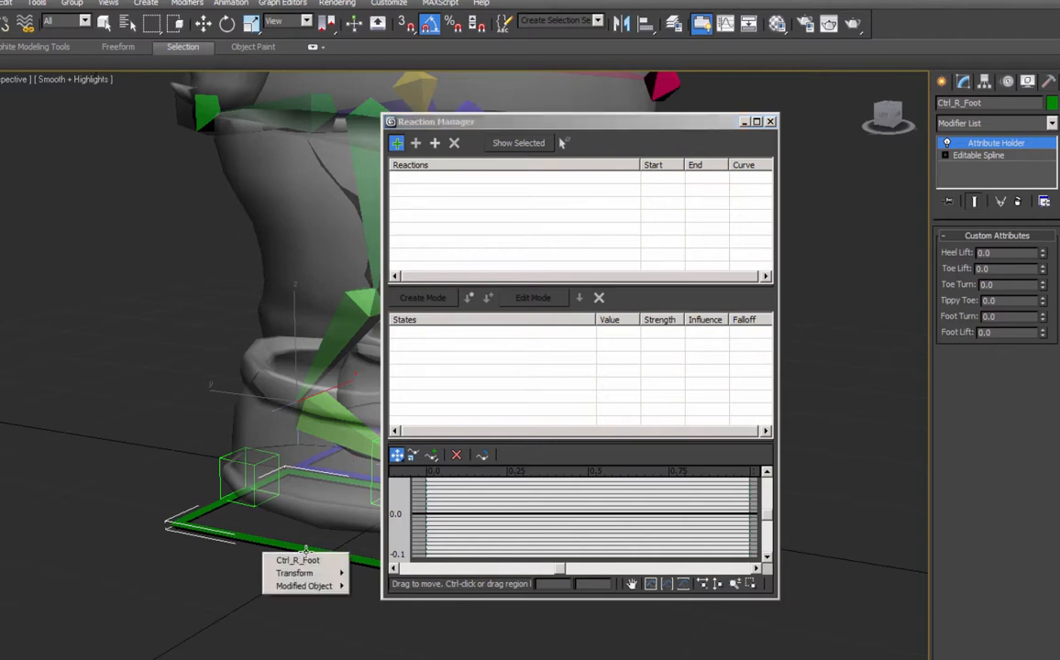
{"action": "mouse_move", "coordinate": [304, 586]}
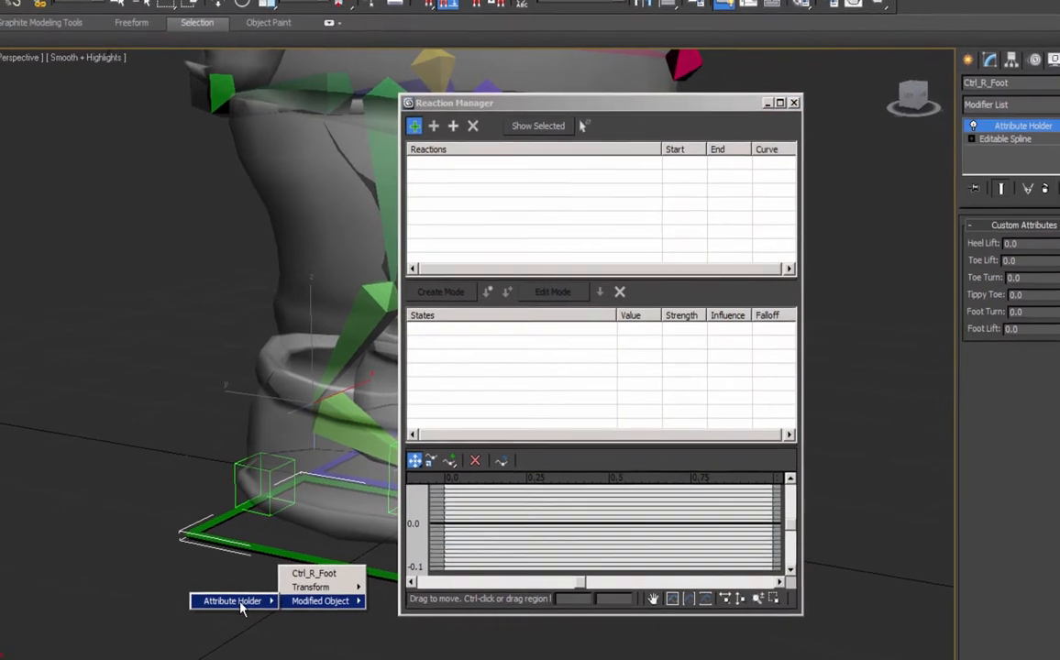
{"action": "mouse_move", "coordinate": [226, 588]}
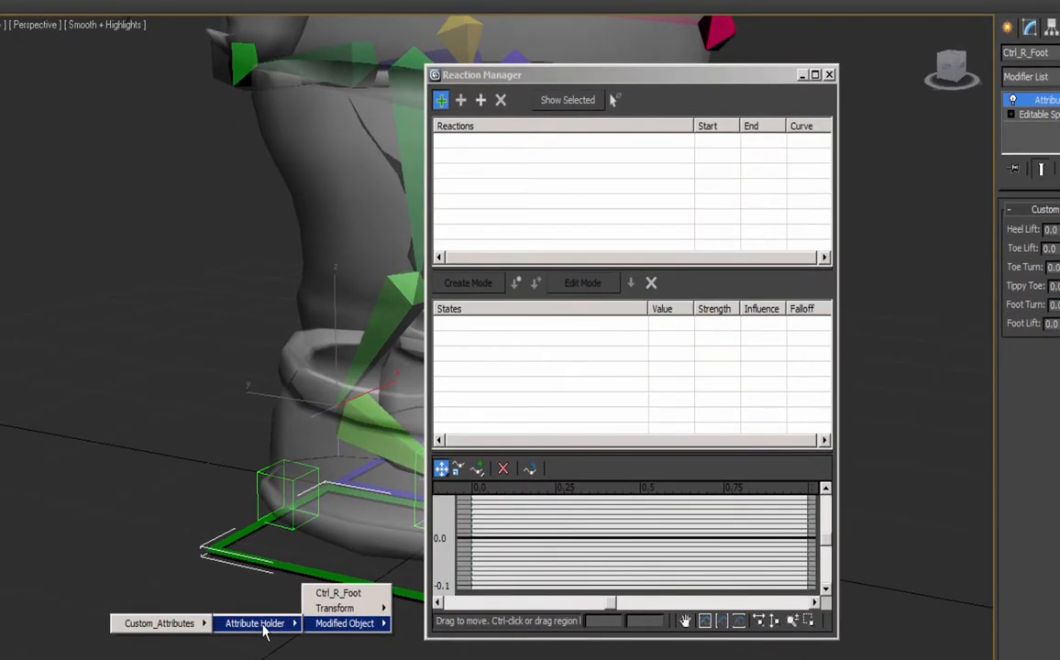
{"action": "mouse_move", "coordinate": [170, 626]}
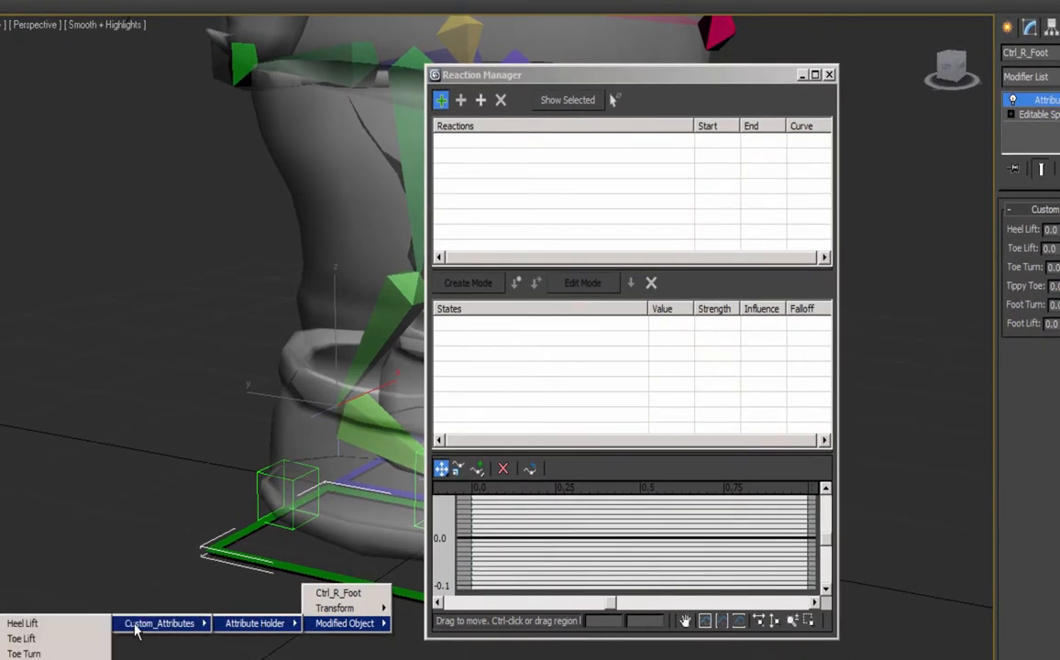
{"action": "left_click", "coordinate": [23, 624]}
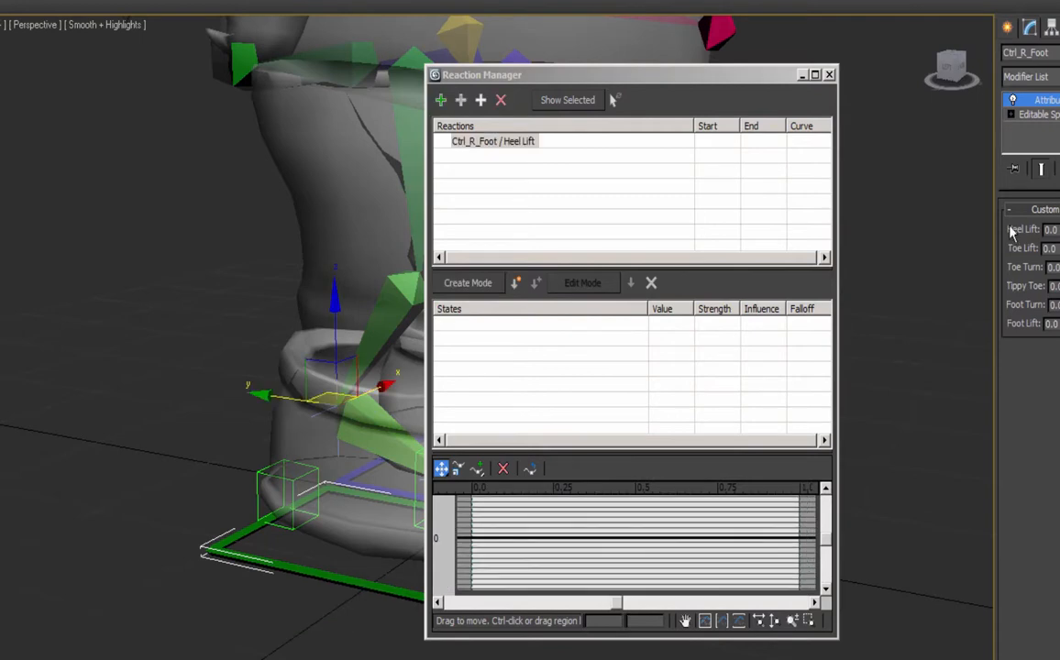
Add the Zero Euler XYZ Z Rotation of Hlp_R_Heel_Lift as a slave of the Ctrl_R_Foot Heel Lift master.
{"action": "left_click_drag", "start_coordinate": [631, 74], "coordinate": [302, 92]}
{"action": "left_click", "coordinate": [160, 166]}
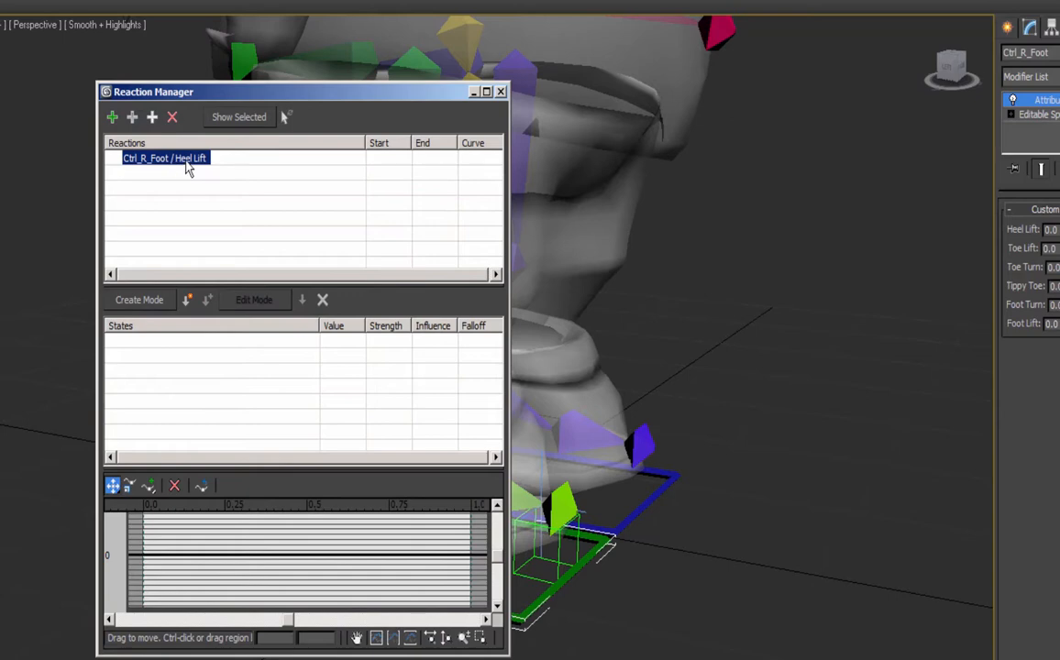
{"action": "left_click_drag", "start_coordinate": [339, 95], "coordinate": [435, 587]}
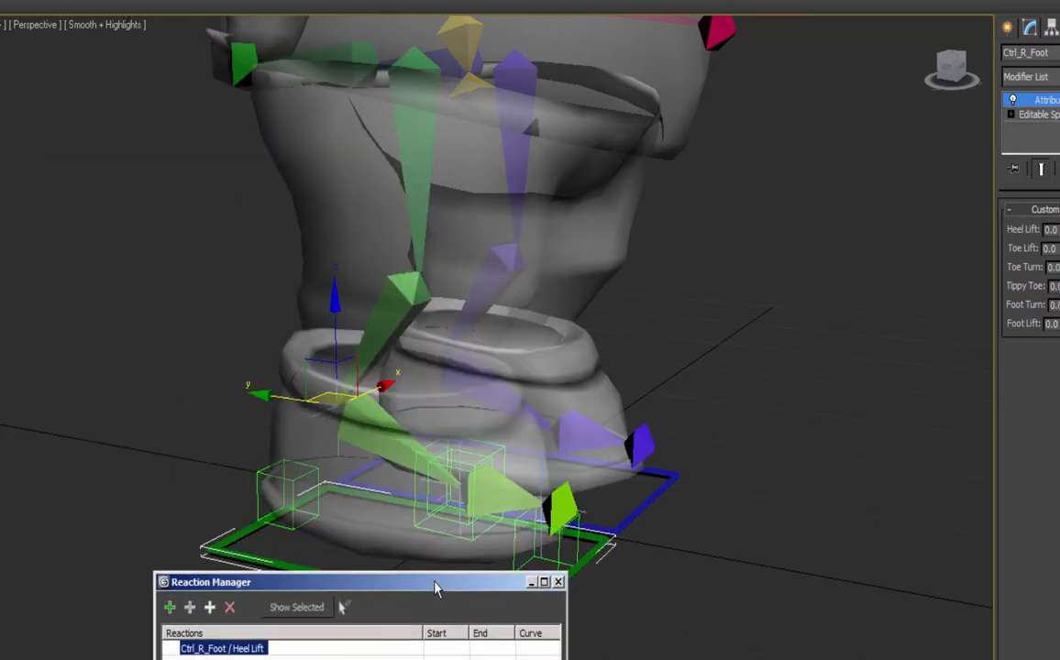
{"action": "left_click", "coordinate": [452, 468]}
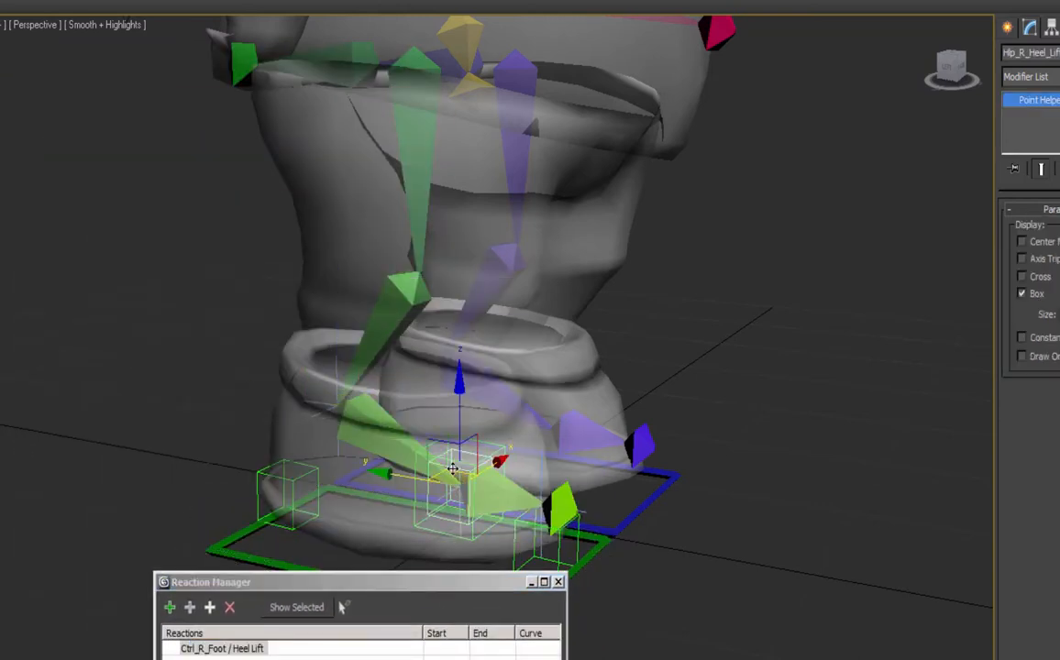
{"action": "left_click_drag", "start_coordinate": [418, 582], "coordinate": [291, 85]}
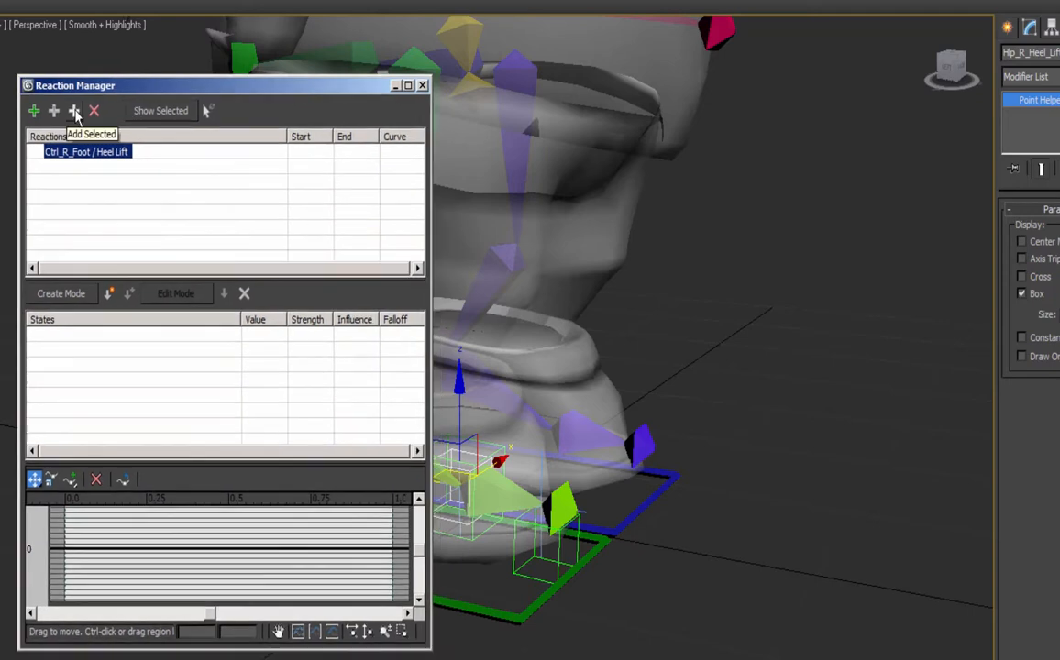
{"action": "left_click", "coordinate": [76, 112]}
{"action": "mouse_move", "coordinate": [77, 129]}
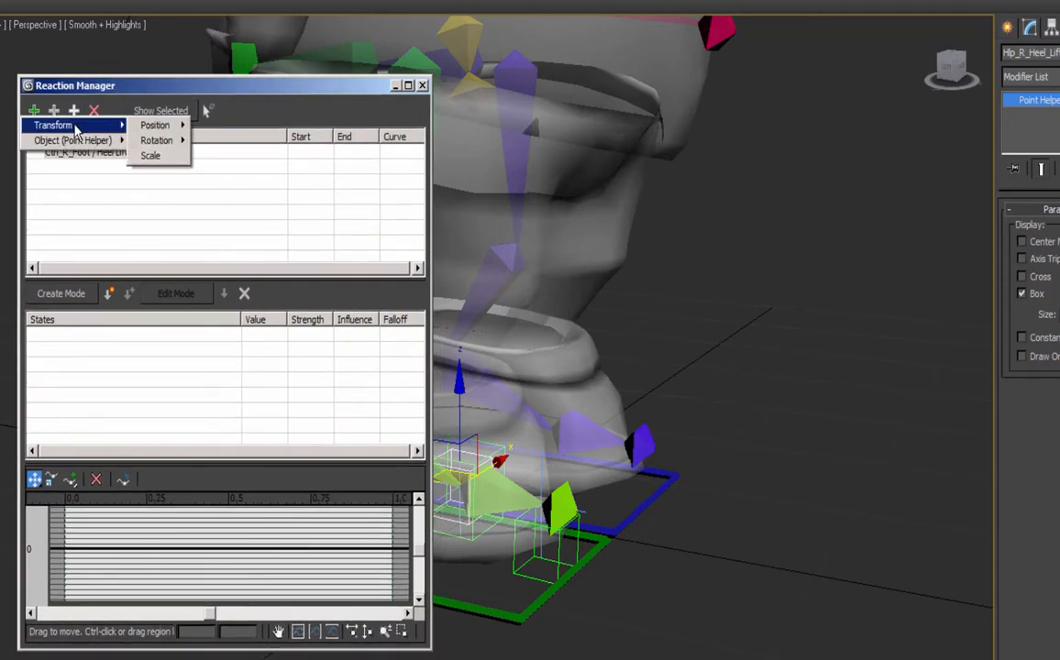
{"action": "mouse_move", "coordinate": [163, 143]}
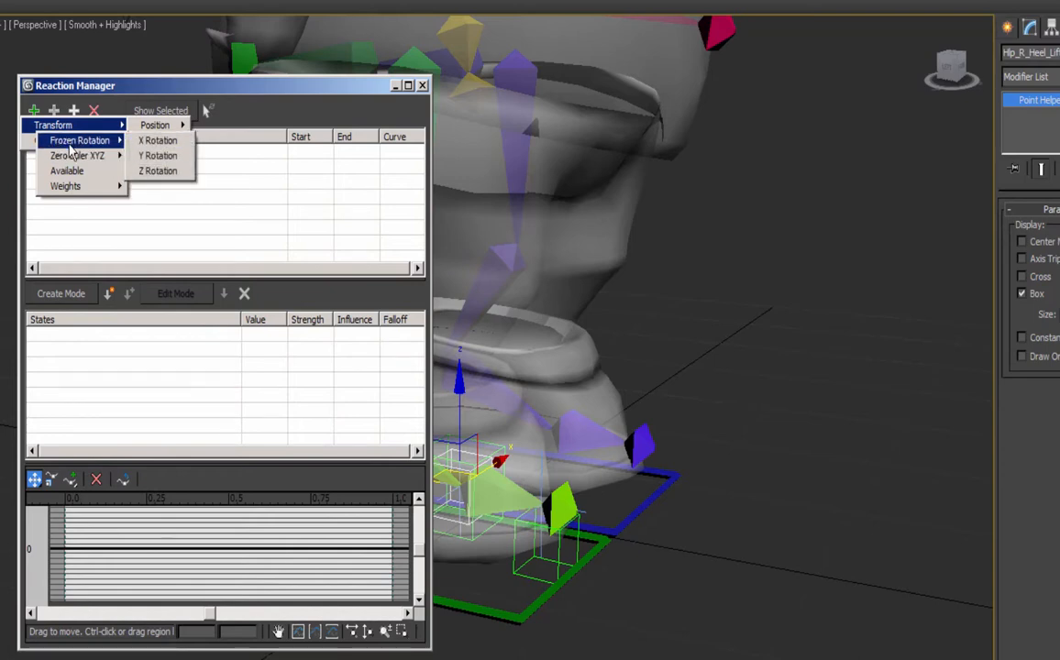
{"action": "mouse_move", "coordinate": [67, 164]}
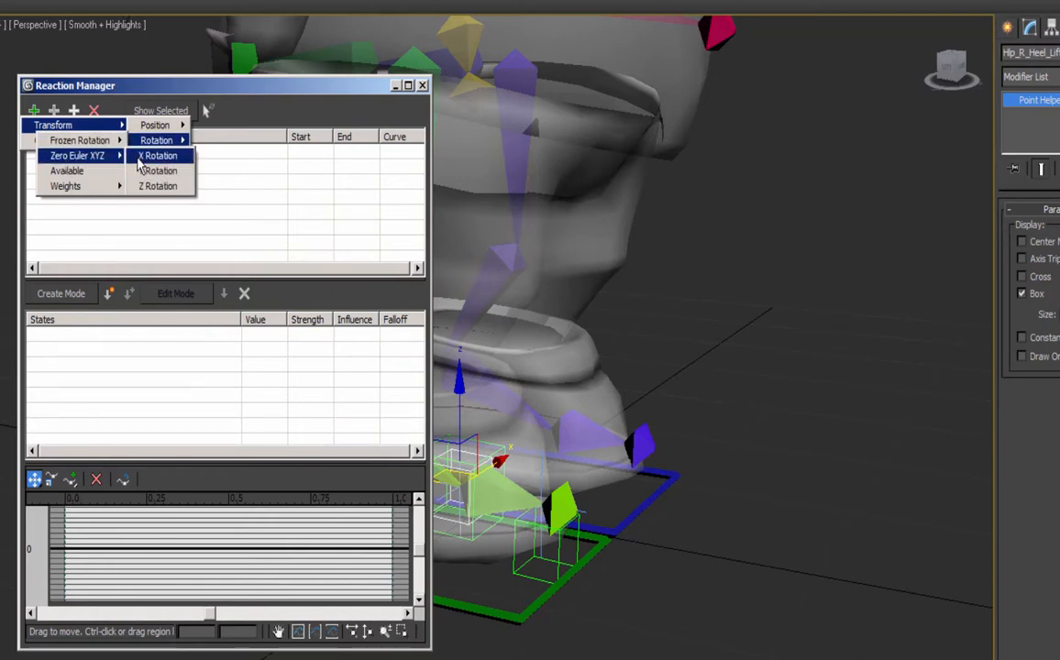
{"action": "left_click", "coordinate": [156, 187]}
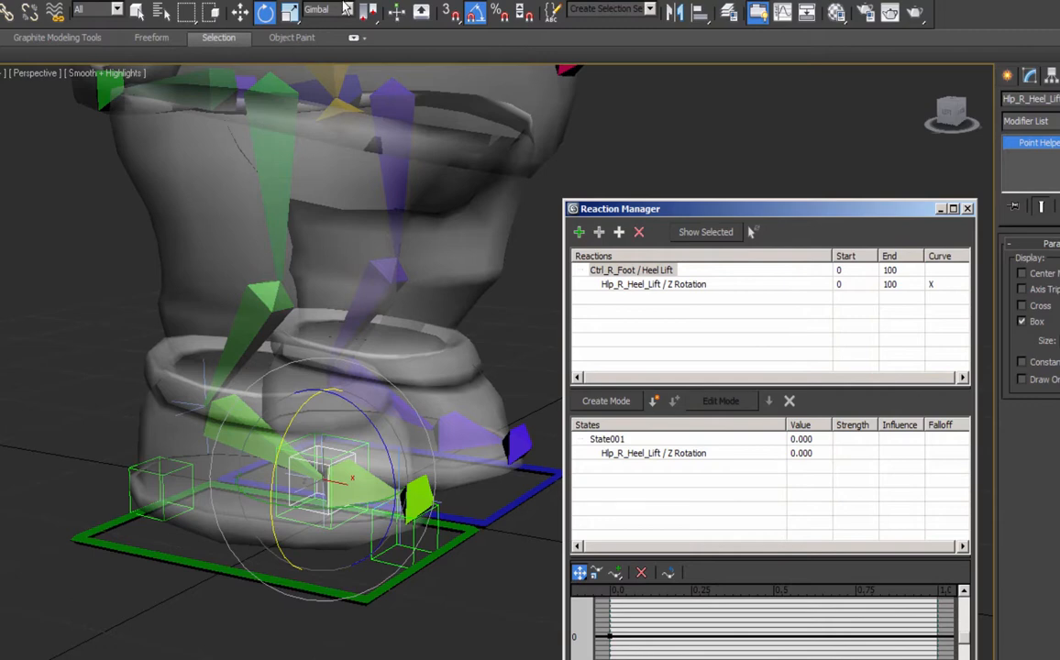
Create a second Heel Lift state with a master value of 10 and a Hlp_R_Heel_Lift Z rotation of 70.
{"action": "left_click", "coordinate": [318, 11]}
{"action": "left_click", "coordinate": [318, 11]}
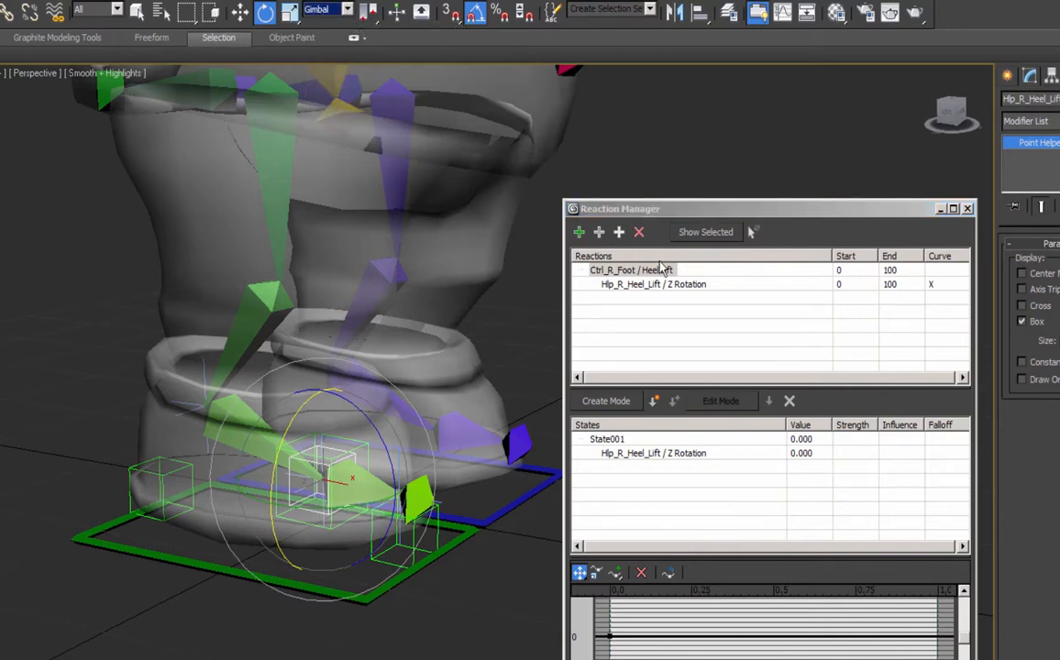
{"action": "left_click_drag", "start_coordinate": [908, 208], "coordinate": [788, 211]}
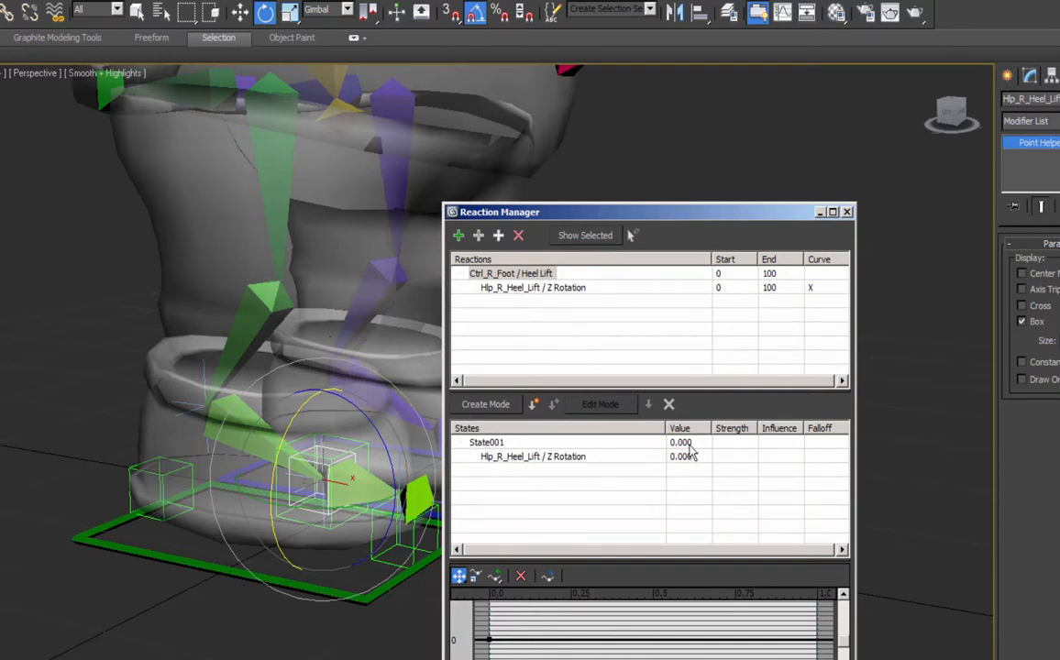
{"action": "left_click", "coordinate": [532, 408]}
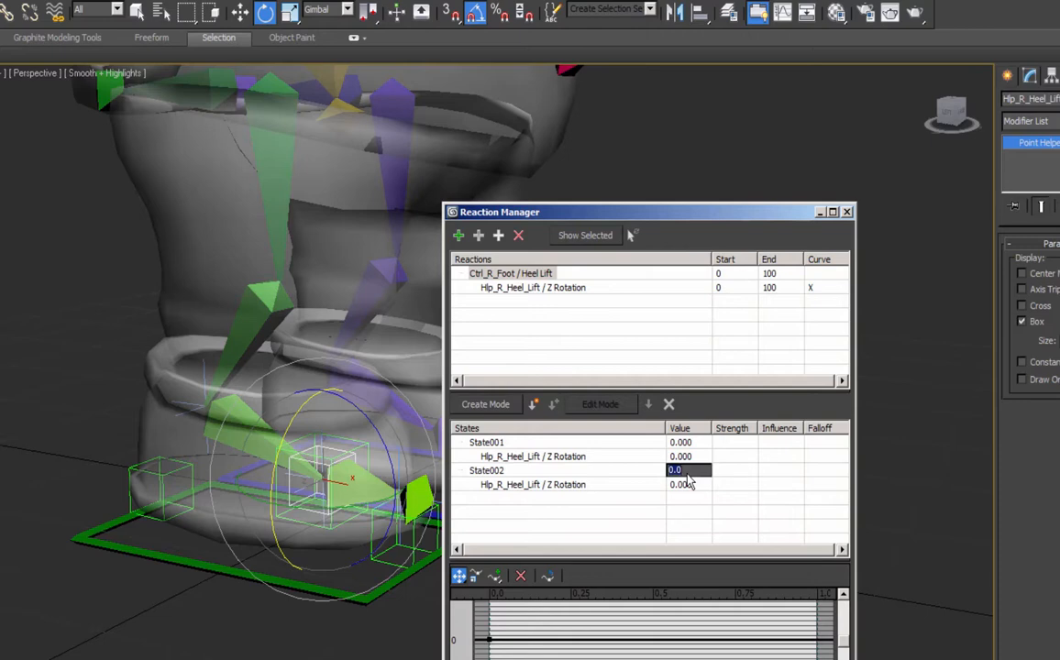
{"action": "left_click", "coordinate": [682, 486]}
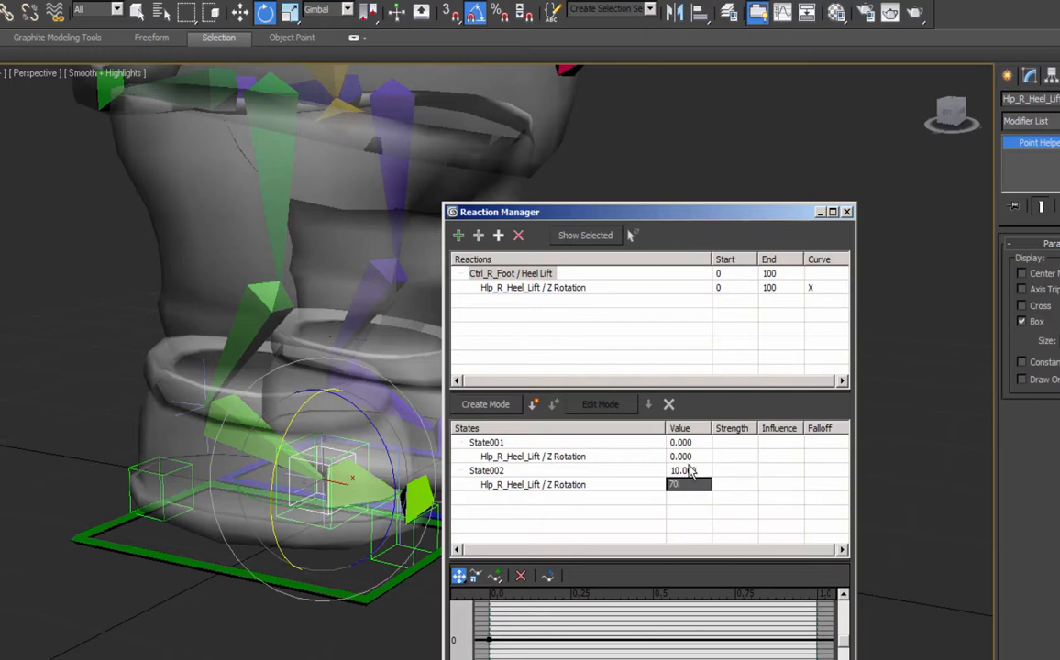
{"action": "left_click", "coordinate": [537, 521]}
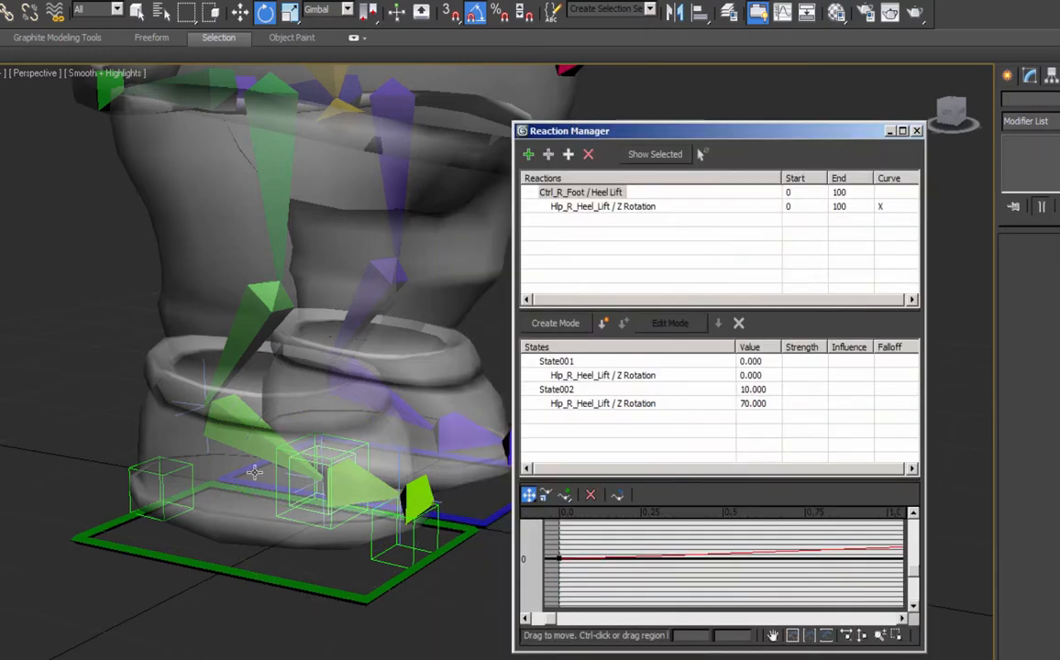
Test the Heel Lift attribute on Ctrl_R_Foot and set State002's Hlp_R_Heel_Lift Z rotation to -70.
{"action": "left_click", "coordinate": [335, 591]}
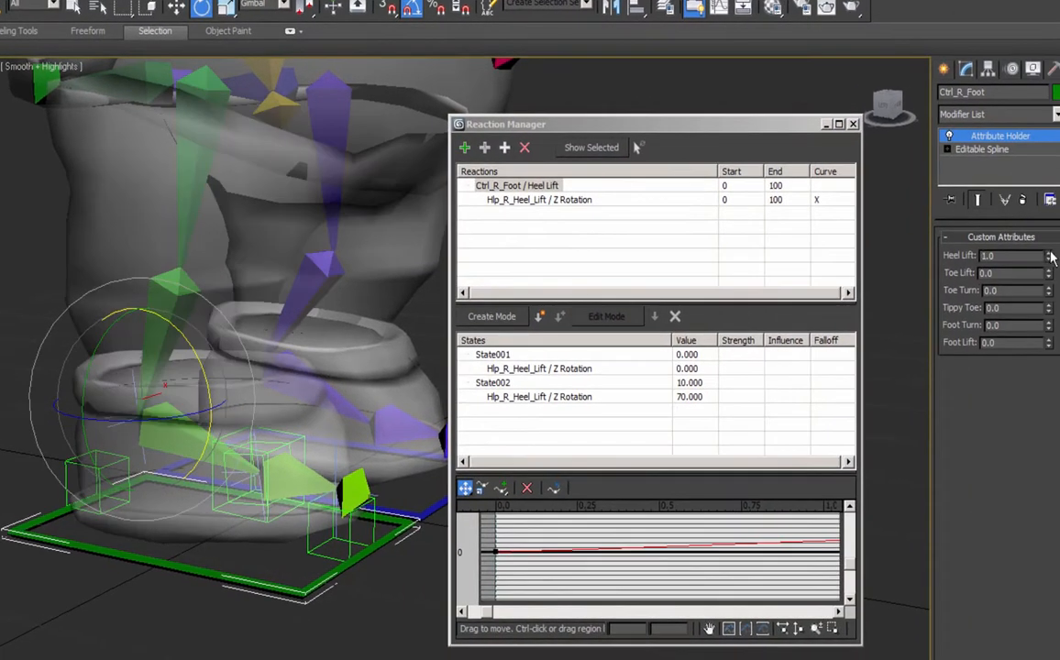
{"action": "mouse_move", "coordinate": [1050, 255]}
{"action": "left_mouse_down"}
{"action": "mouse_move", "coordinate": [1050, 176]}
{"action": "mouse_move", "coordinate": [1050, 258]}
{"action": "left_mouse_up"}
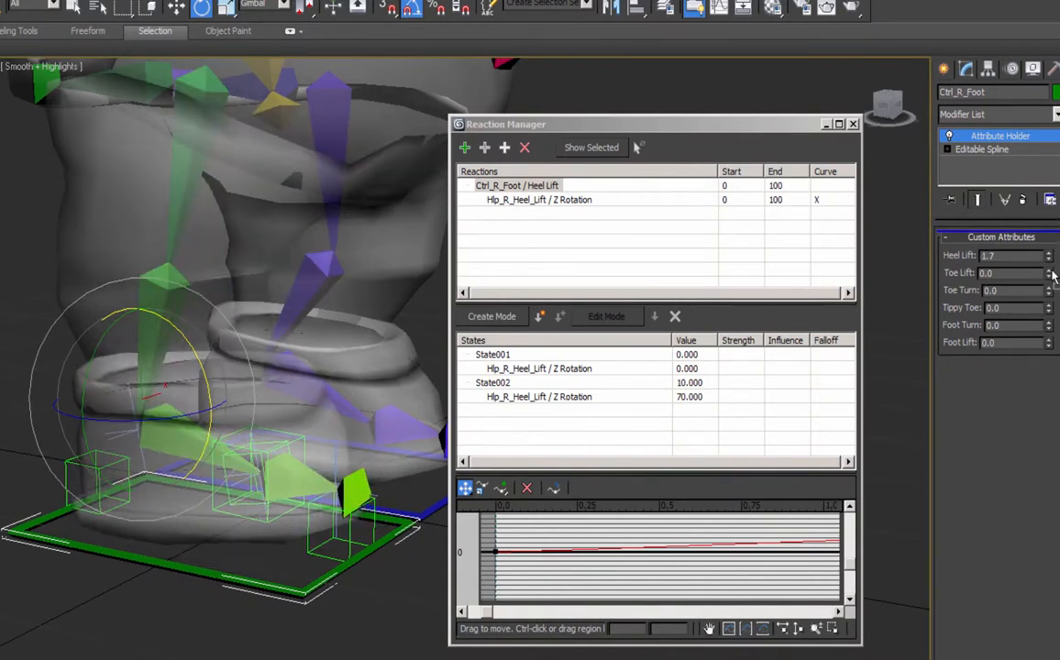
{"action": "double_click", "coordinate": [688, 397]}
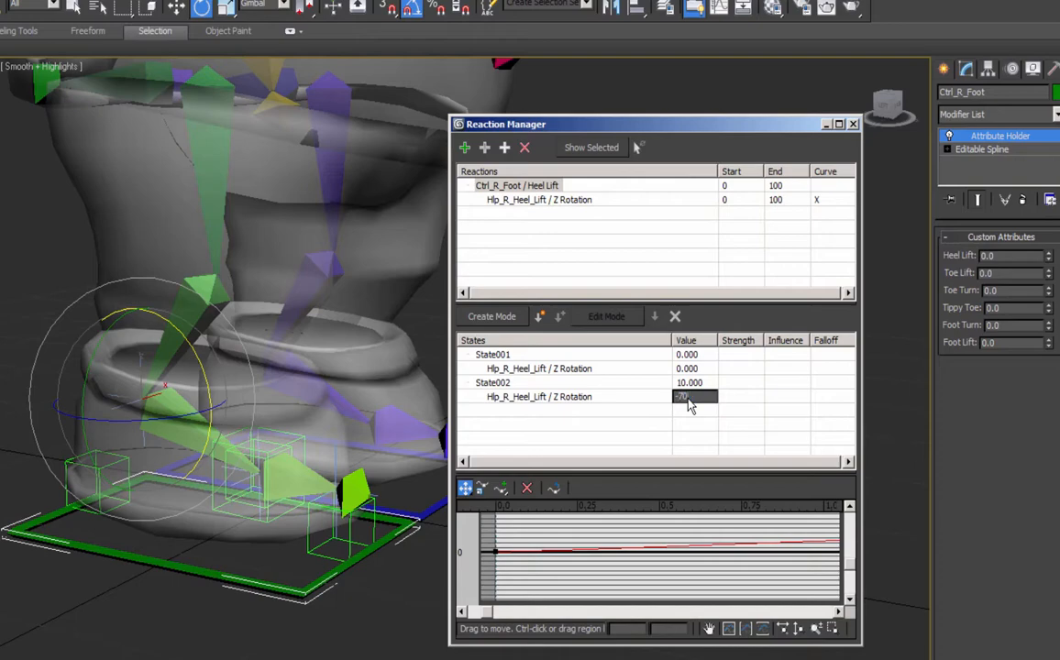
Close and reopen the Reaction Manager, and test Ctrl_R_Foot's Heel Lift attribute again.
{"action": "left_click", "coordinate": [853, 124]}
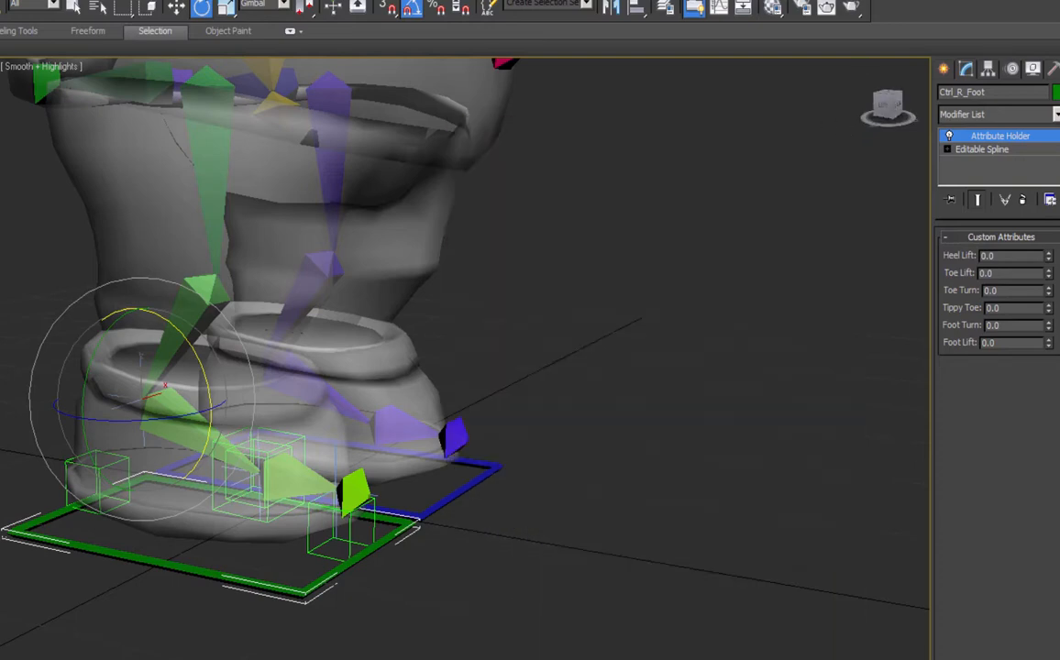
{"action": "left_click", "coordinate": [184, 2]}
{"action": "left_click", "coordinate": [229, 246]}
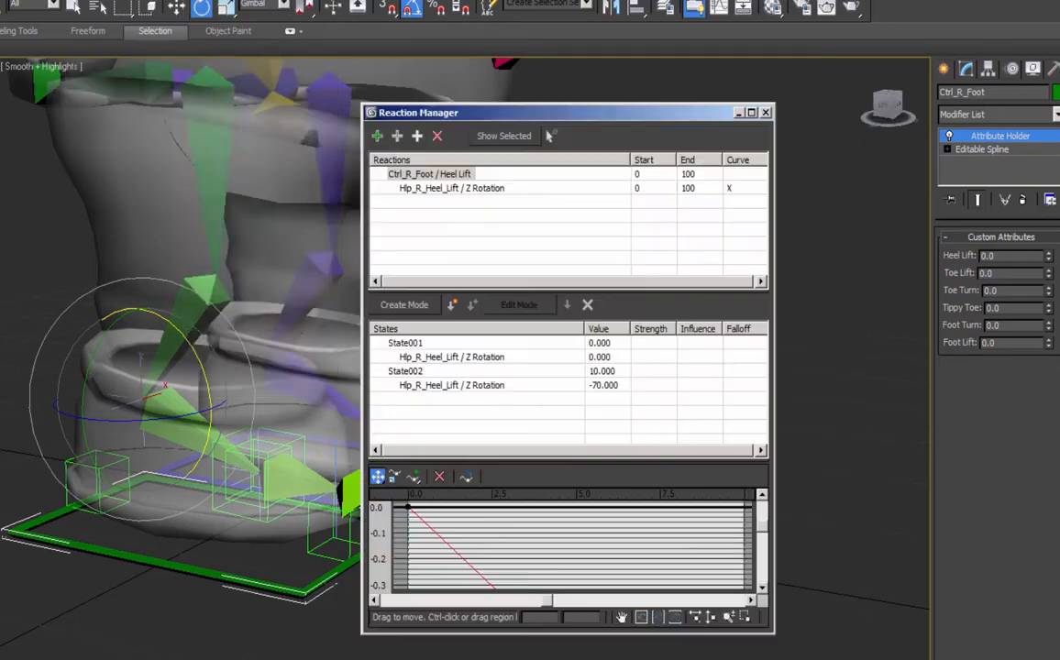
{"action": "left_click_drag", "start_coordinate": [1049, 256], "coordinate": [1024, 290]}
{"action": "left_click_drag", "start_coordinate": [608, 112], "coordinate": [658, 117]}
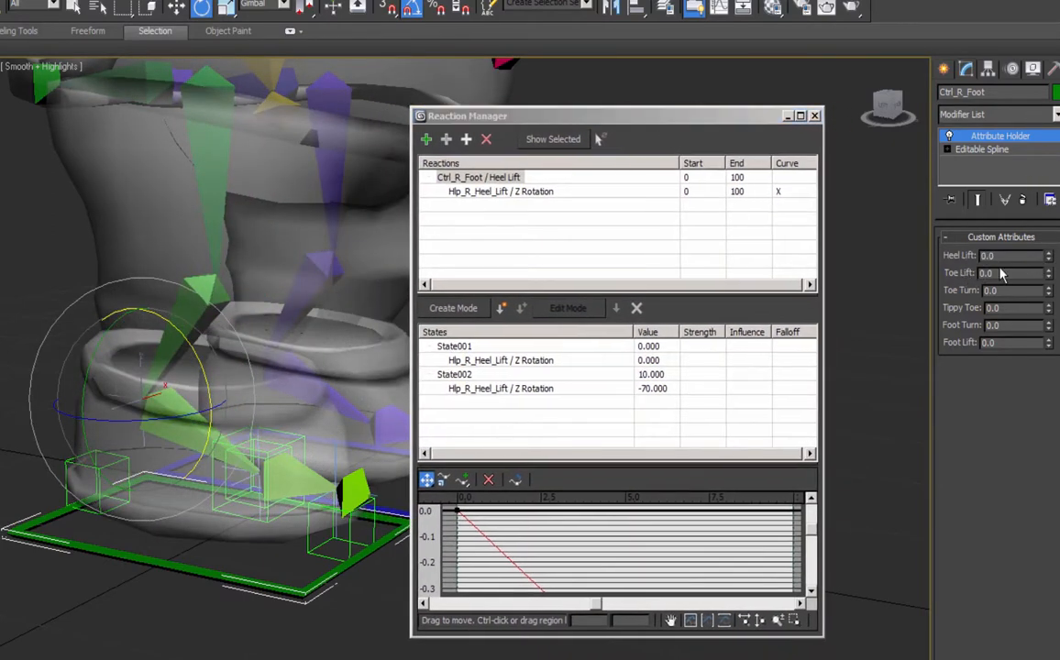
Test-rotate the Hlp_R_Toe_Lift helper to check how the toe bends from several angles, and restore its rest rotation.
{"action": "left_click", "coordinate": [305, 434]}
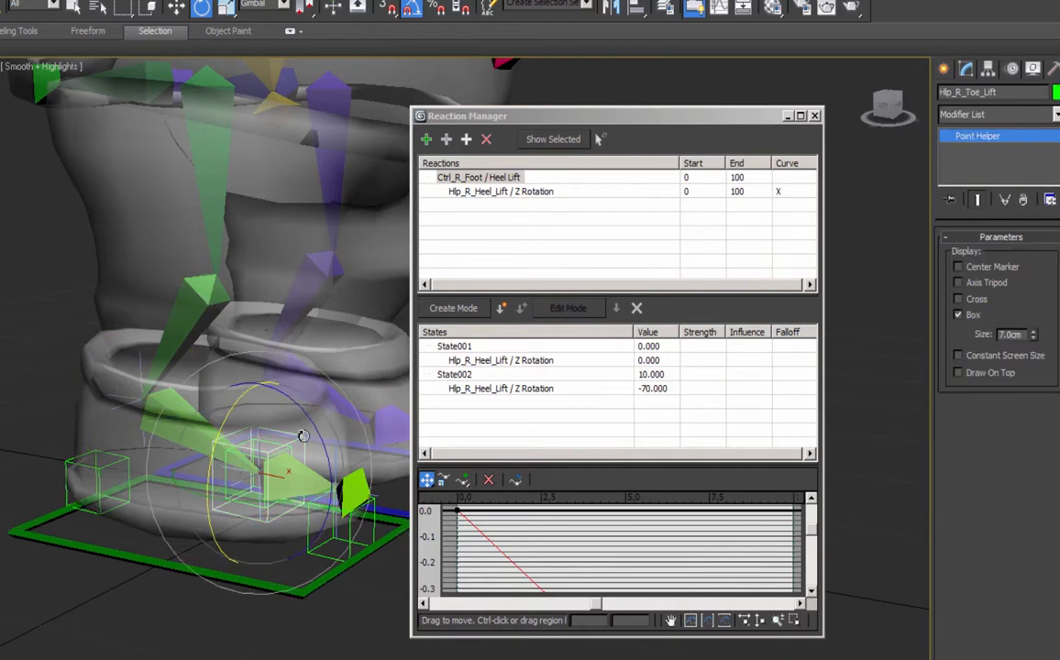
{"action": "mouse_move", "coordinate": [288, 390]}
{"action": "left_mouse_down"}
{"action": "mouse_move", "coordinate": [301, 404]}
{"action": "mouse_move", "coordinate": [288, 402]}
{"action": "mouse_move", "coordinate": [293, 435]}
{"action": "mouse_move", "coordinate": [288, 402]}
{"action": "left_mouse_up"}
{"action": "left_click", "coordinate": [279, 401]}
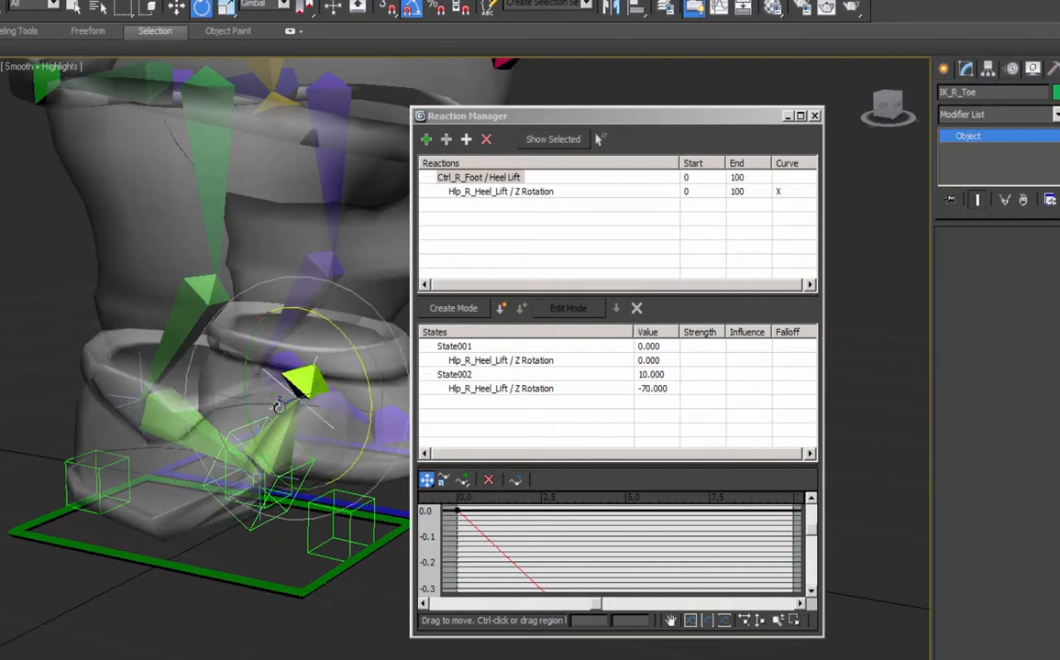
{"action": "middle_click_drag", "start_coordinate": [298, 587], "coordinate": [349, 566], "text": "alt"}
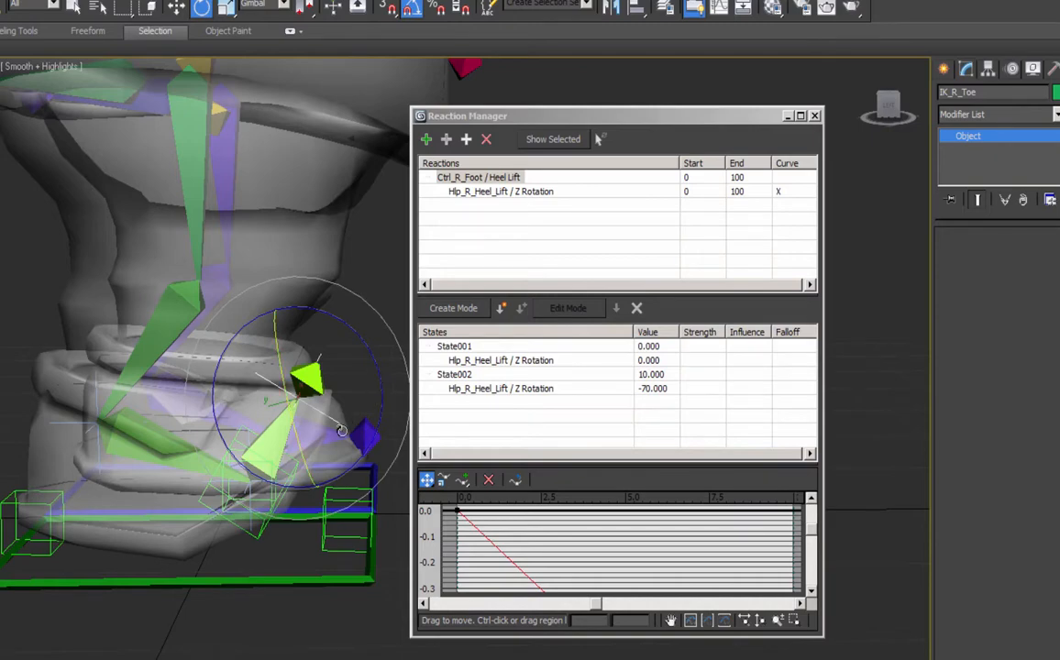
{"action": "middle_click_drag", "start_coordinate": [379, 376], "coordinate": [275, 406], "text": "alt"}
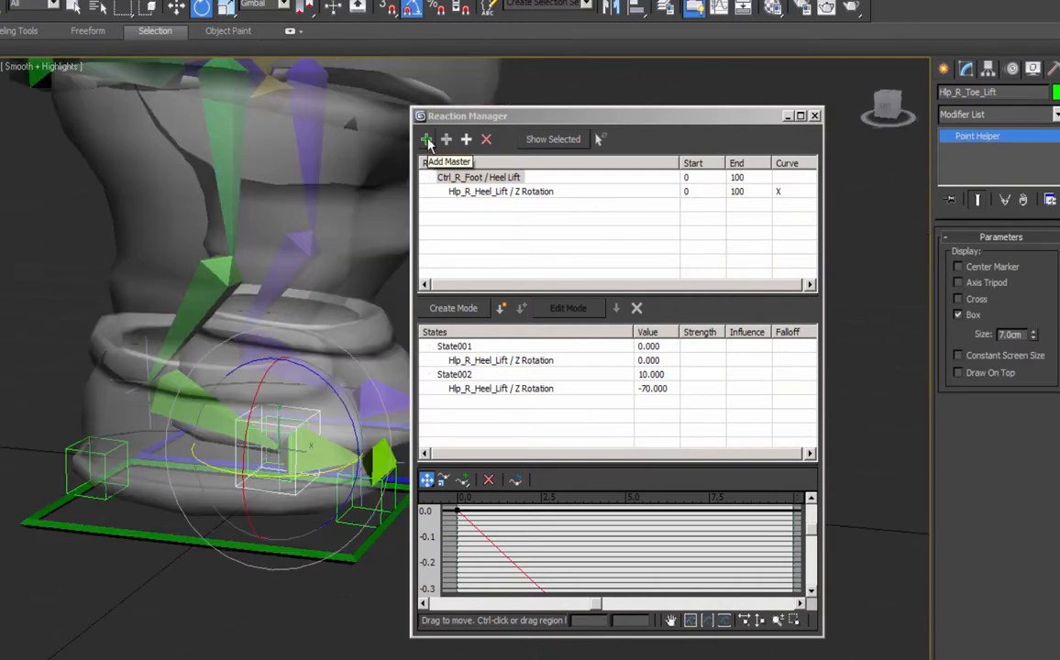
Add Ctrl_R_Foot's Toe Lift custom attribute as a new master in the Reaction Manager.
{"action": "left_click", "coordinate": [426, 141]}
{"action": "left_click", "coordinate": [301, 557]}
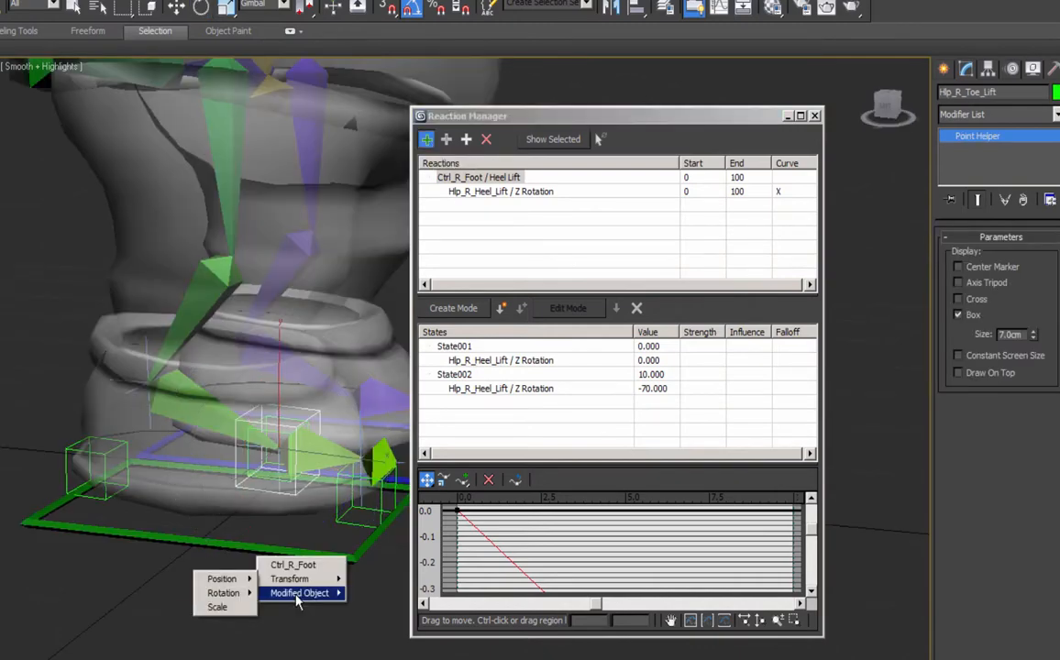
{"action": "mouse_move", "coordinate": [299, 592]}
{"action": "mouse_move", "coordinate": [209, 593]}
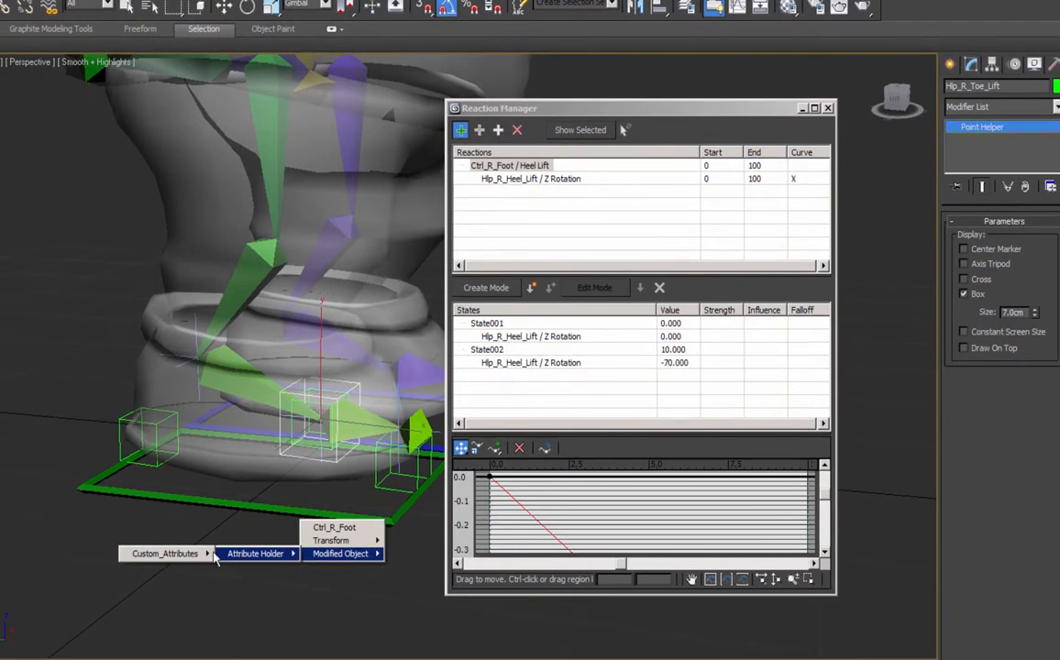
{"action": "mouse_move", "coordinate": [184, 556]}
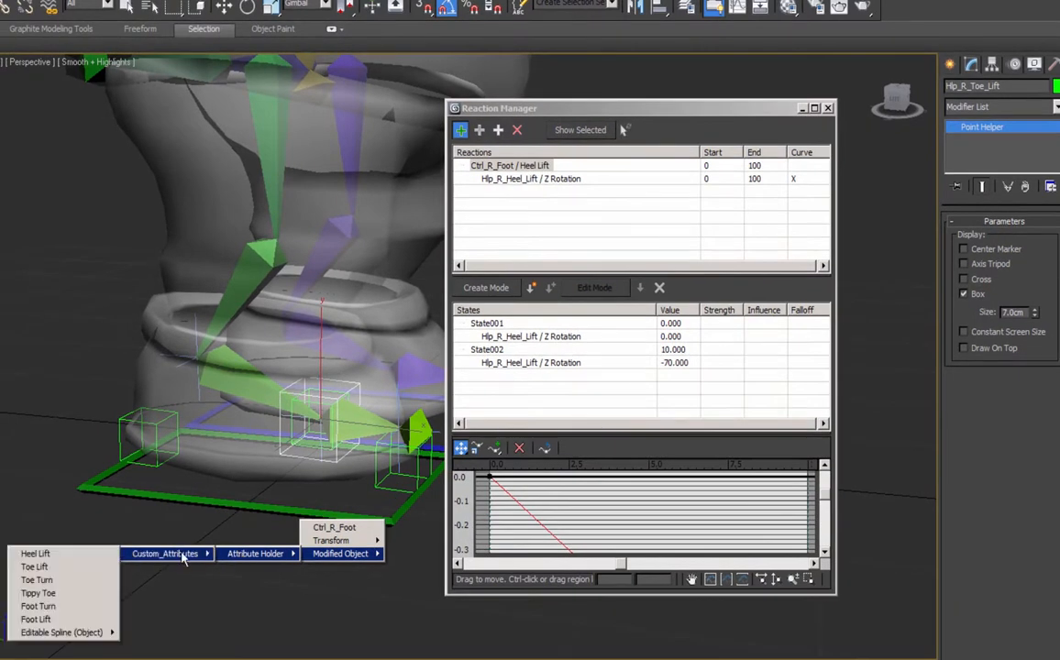
{"action": "left_click", "coordinate": [33, 568]}
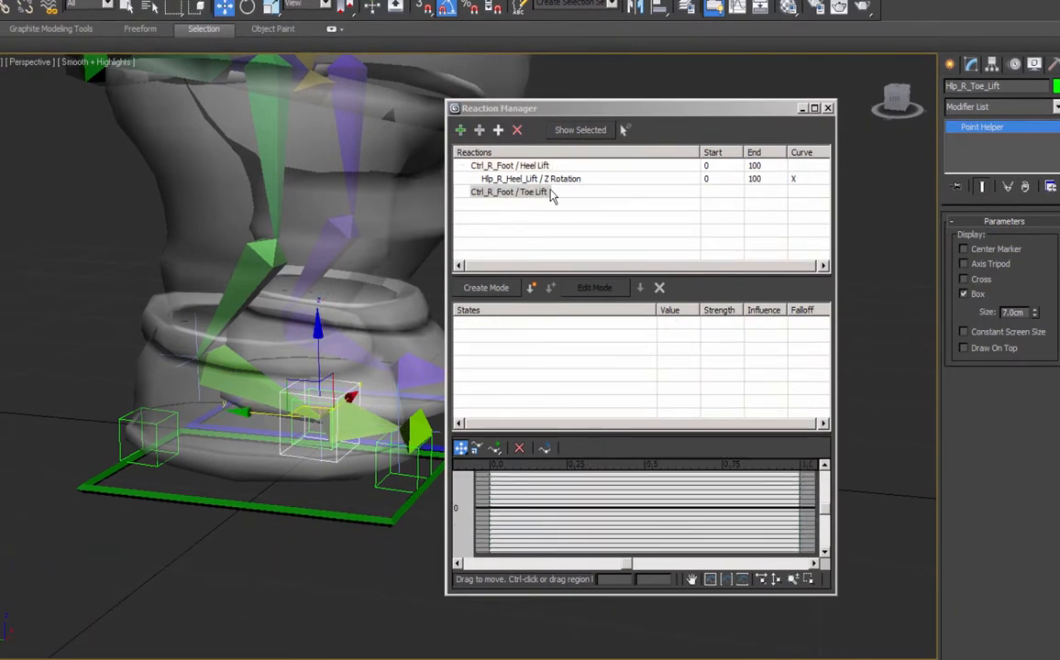
Add the Zero Euler XYZ Z Rotation of Hlp_R_Toe_Lift as a slave of the Toe Lift master.
{"action": "left_click", "coordinate": [296, 499]}
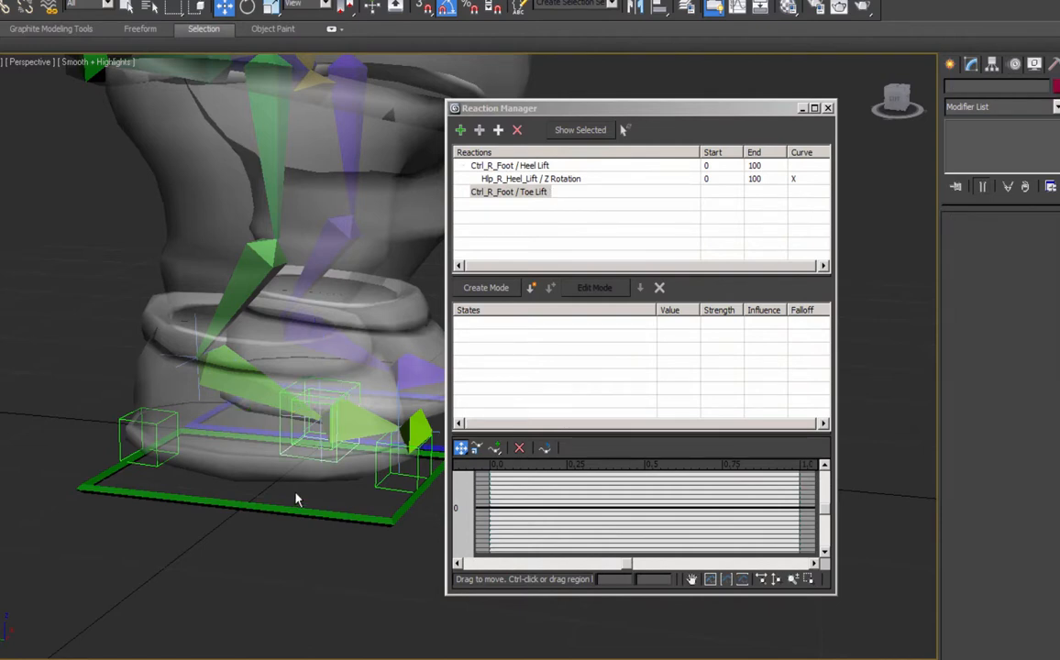
{"action": "left_click", "coordinate": [511, 194]}
{"action": "left_click", "coordinate": [351, 393]}
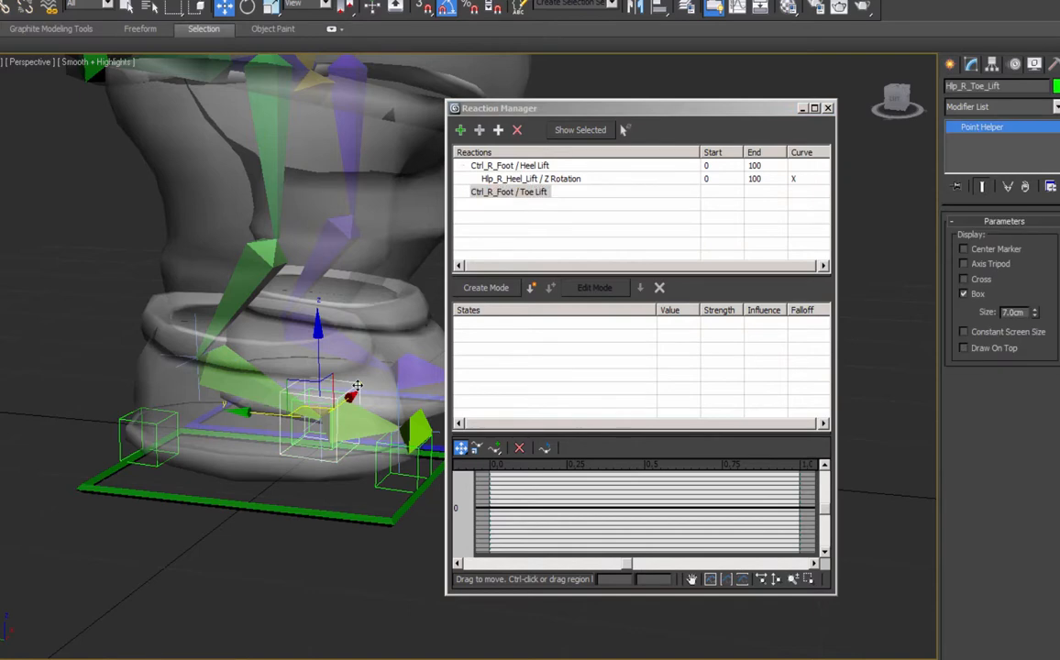
{"action": "left_click", "coordinate": [502, 134]}
{"action": "mouse_move", "coordinate": [482, 137]}
{"action": "mouse_move", "coordinate": [419, 151]}
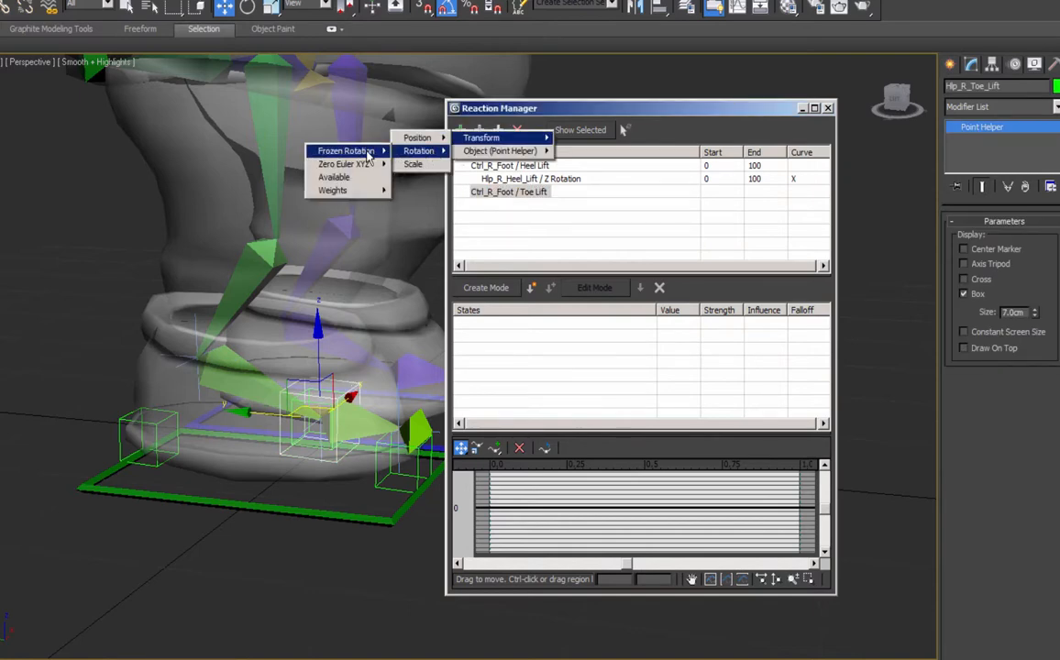
{"action": "mouse_move", "coordinate": [348, 165]}
{"action": "left_click", "coordinate": [269, 191]}
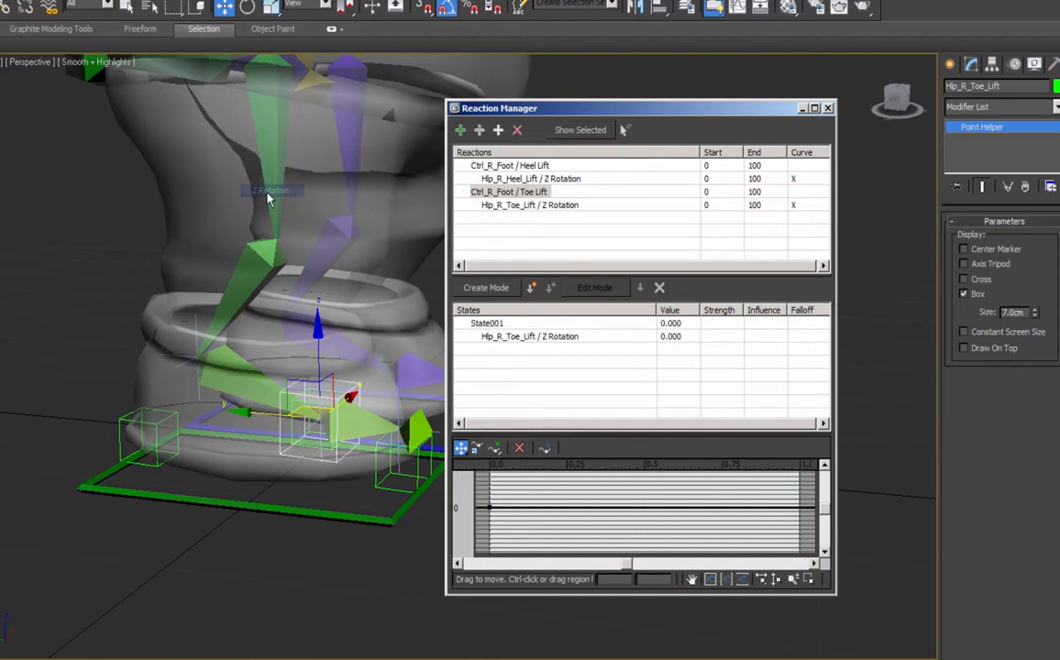
Add two more Toe Lift states, setting Hlp_R_Toe_Lift's Z rotation to -60 at value -10 and to 50 at value 10.
{"action": "left_click", "coordinate": [531, 288]}
{"action": "left_click", "coordinate": [532, 288]}
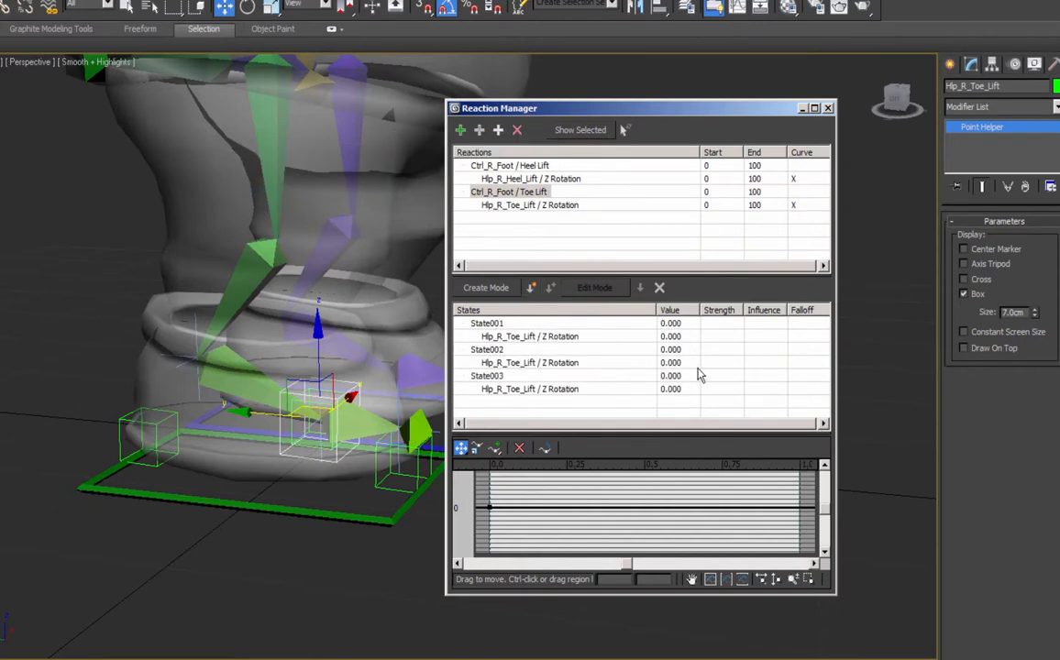
{"action": "double_click", "coordinate": [672, 354]}
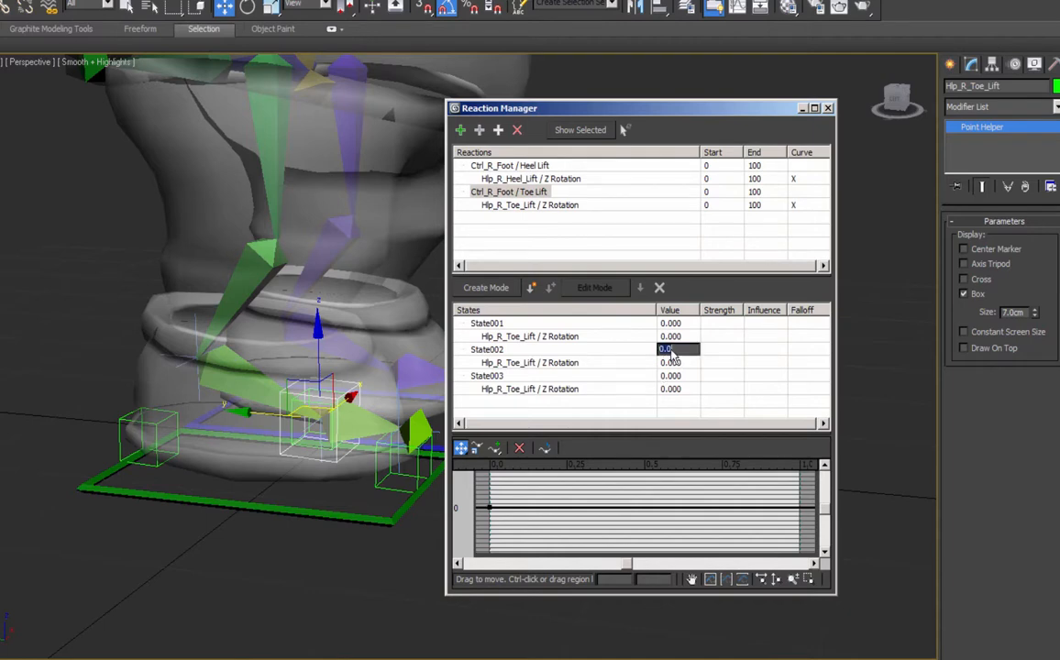
{"action": "type", "text": "-10"}
{"action": "double_click", "coordinate": [673, 363]}
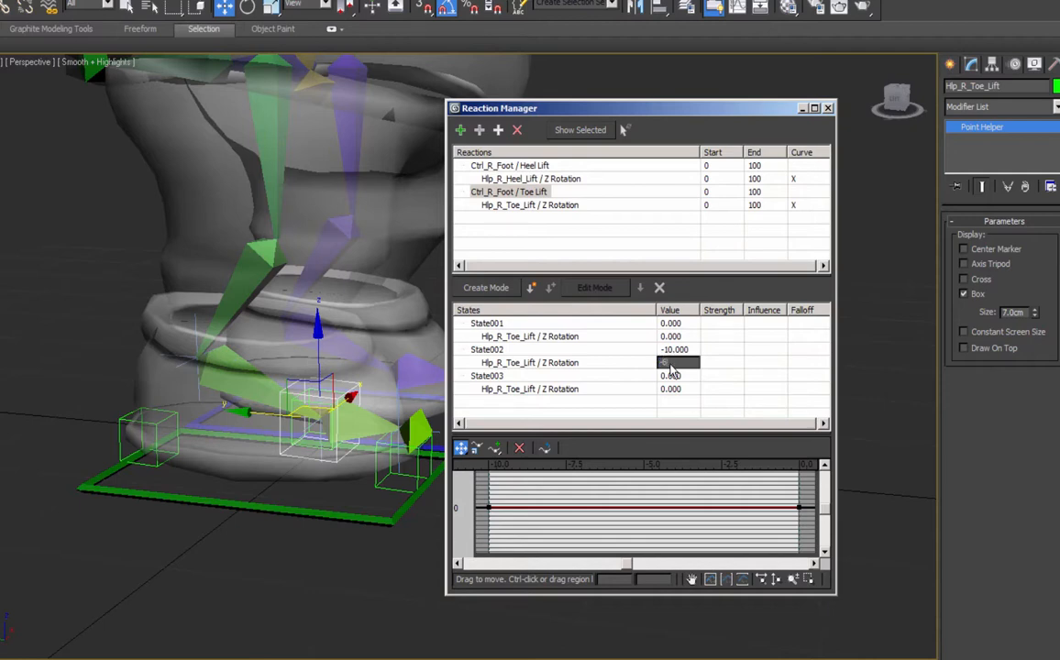
{"action": "type", "text": "-60"}
{"action": "double_click", "coordinate": [673, 376]}
{"action": "type", "text": "10"}
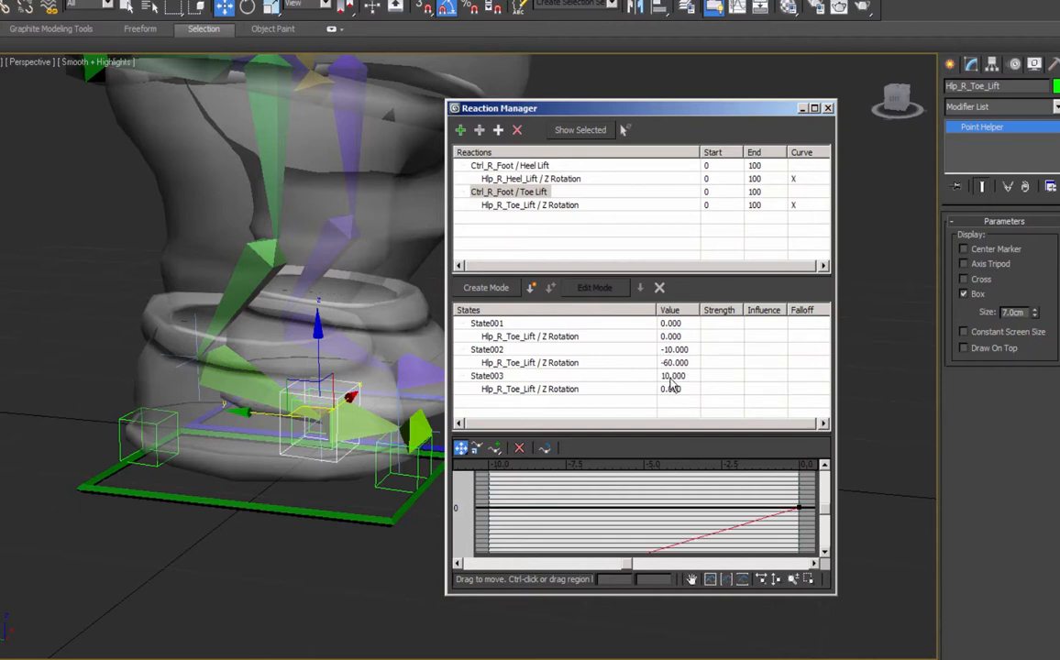
{"action": "double_click", "coordinate": [671, 389]}
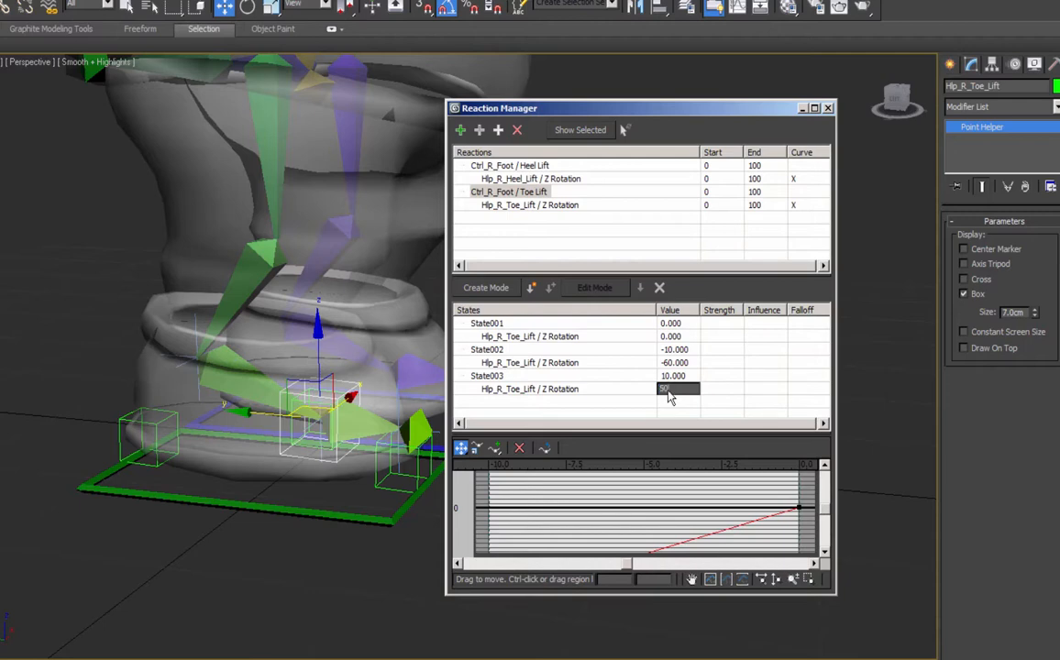
{"action": "type", "text": "50"}
{"action": "key", "text": "Return"}
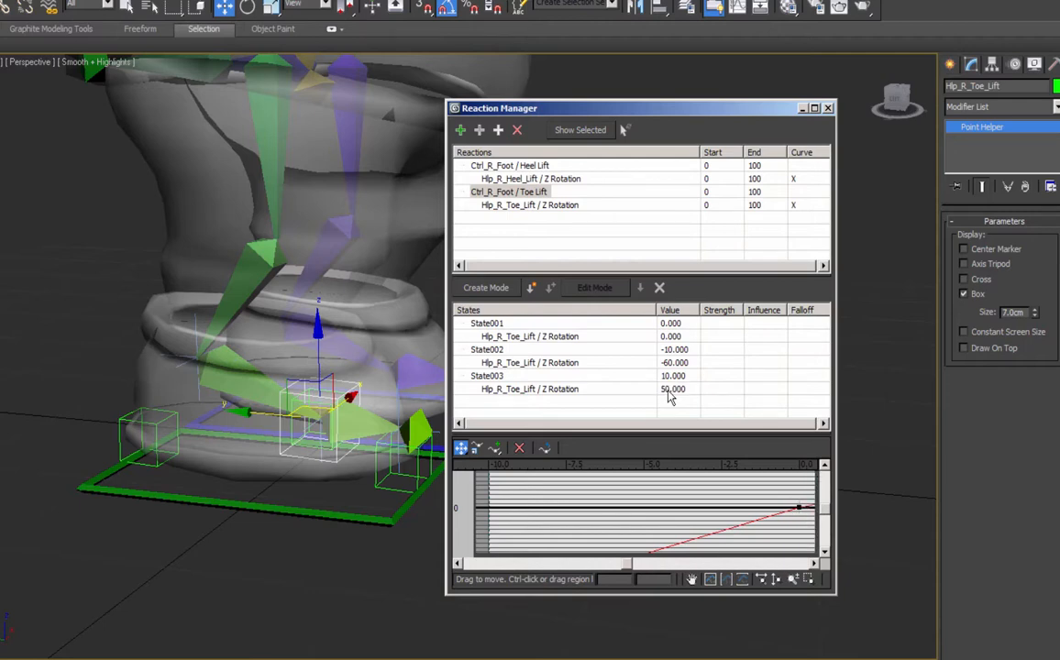
Test Ctrl_R_Foot's Toe Lift attribute, and set Hlp_R_Toe_Lift's Z rotation to 50 in State002 and -60 in State003.
{"action": "left_click", "coordinate": [327, 519]}
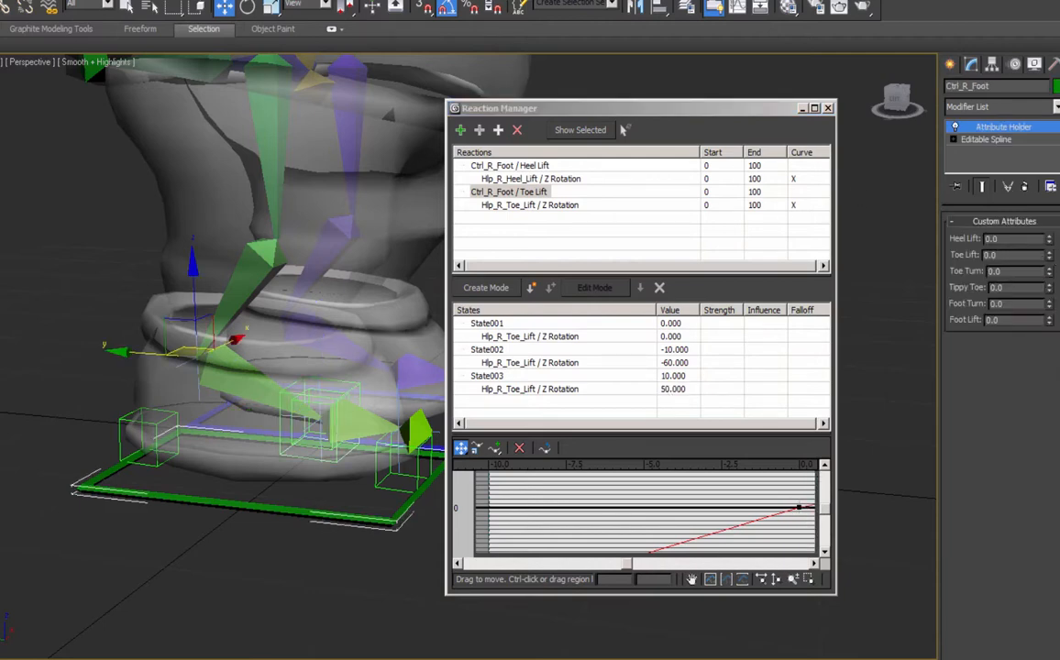
{"action": "mouse_move", "coordinate": [1050, 256]}
{"action": "left_mouse_down"}
{"action": "mouse_move", "coordinate": [1036, 137]}
{"action": "mouse_move", "coordinate": [1038, 281]}
{"action": "mouse_move", "coordinate": [1047, 246]}
{"action": "left_mouse_up"}
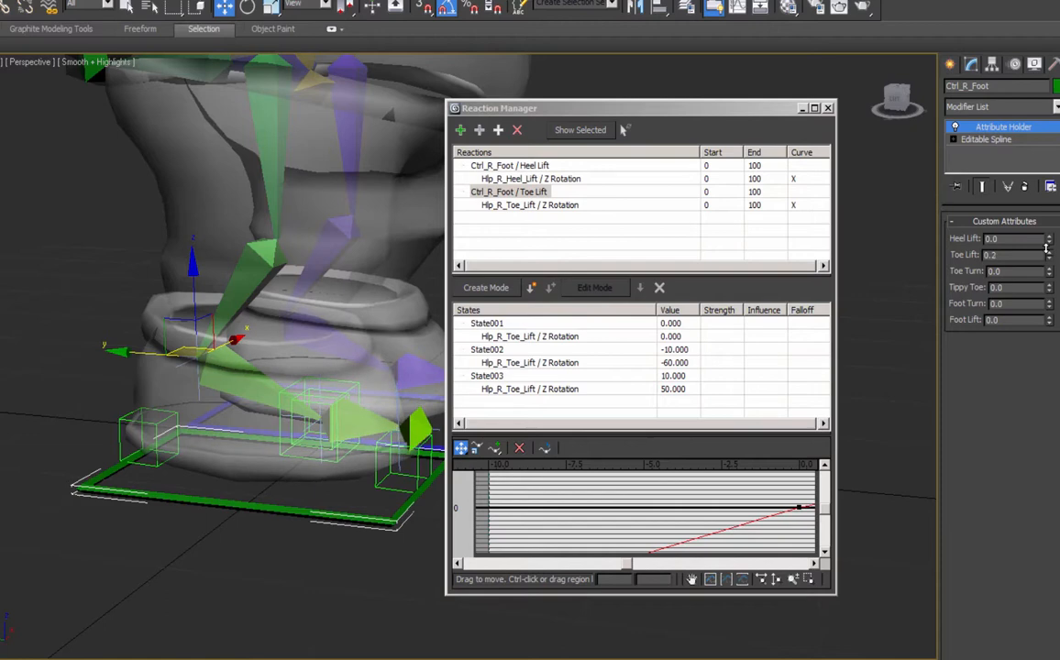
{"action": "double_click", "coordinate": [679, 363]}
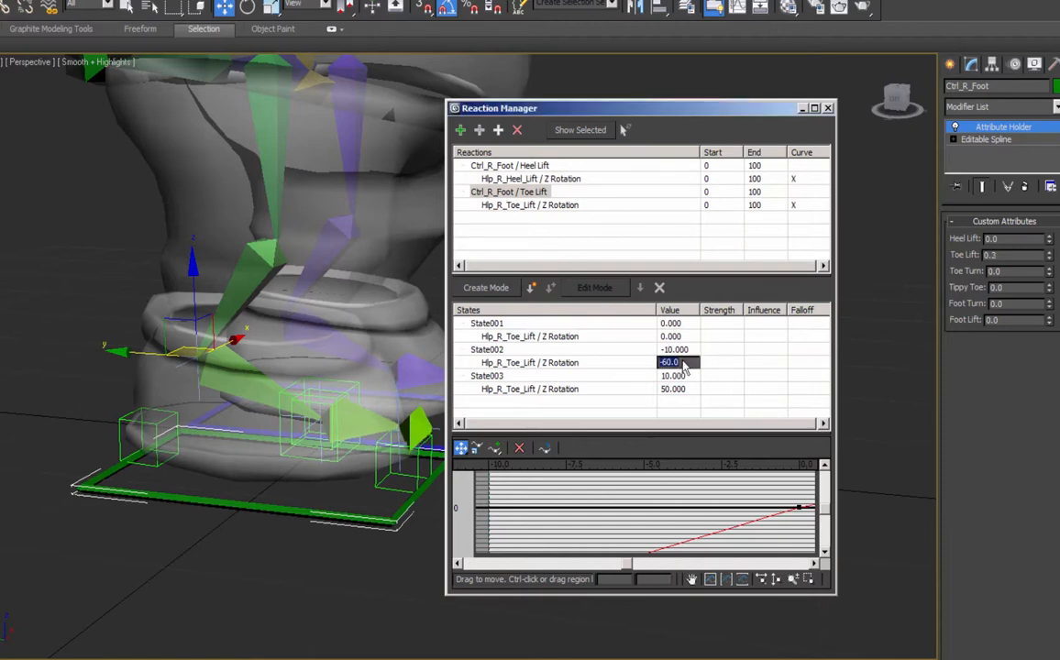
{"action": "type", "text": "50"}
{"action": "double_click", "coordinate": [679, 389]}
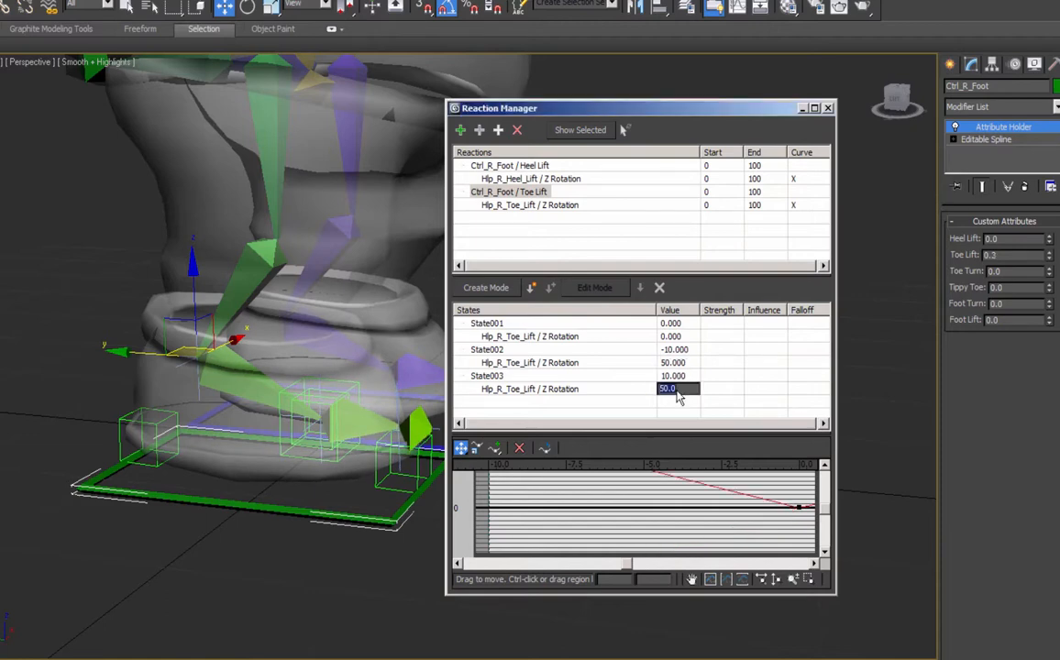
{"action": "type", "text": "-60"}
{"action": "key", "text": "Return"}
Test Ctrl_R_Foot's Toe Lift and Heel Lift attributes together, and reset Heel Lift to zero.
{"action": "left_click_drag", "start_coordinate": [1050, 253], "coordinate": [1050, 280]}
{"action": "left_click_drag", "start_coordinate": [1050, 237], "coordinate": [1048, 161]}
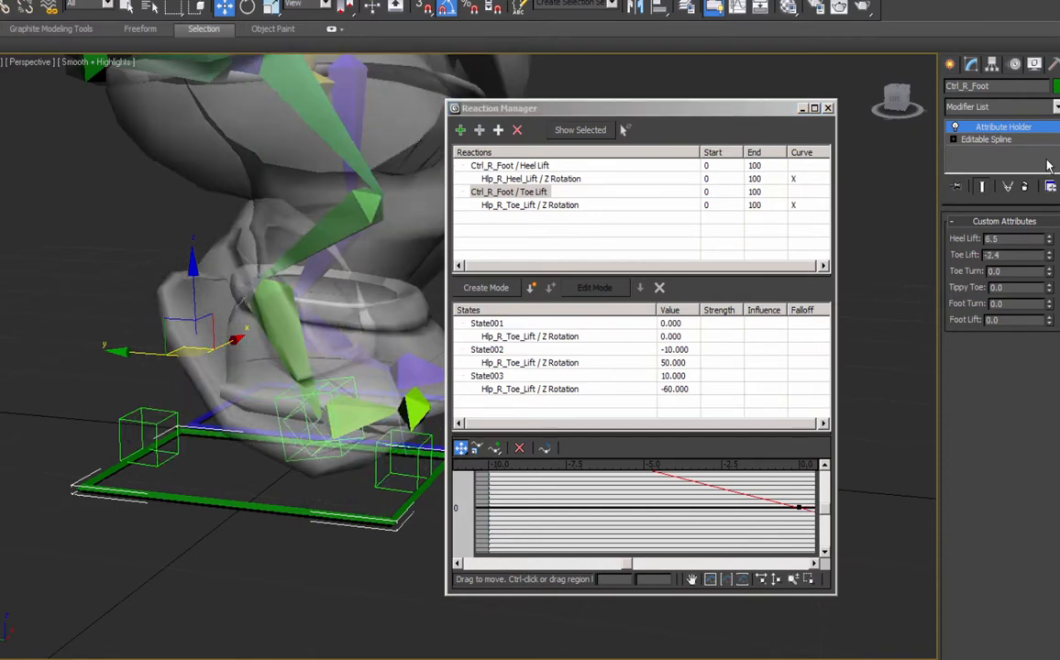
{"action": "right_click", "coordinate": [1051, 240]}
{"action": "left_click_drag", "start_coordinate": [1051, 256], "coordinate": [1052, 288]}
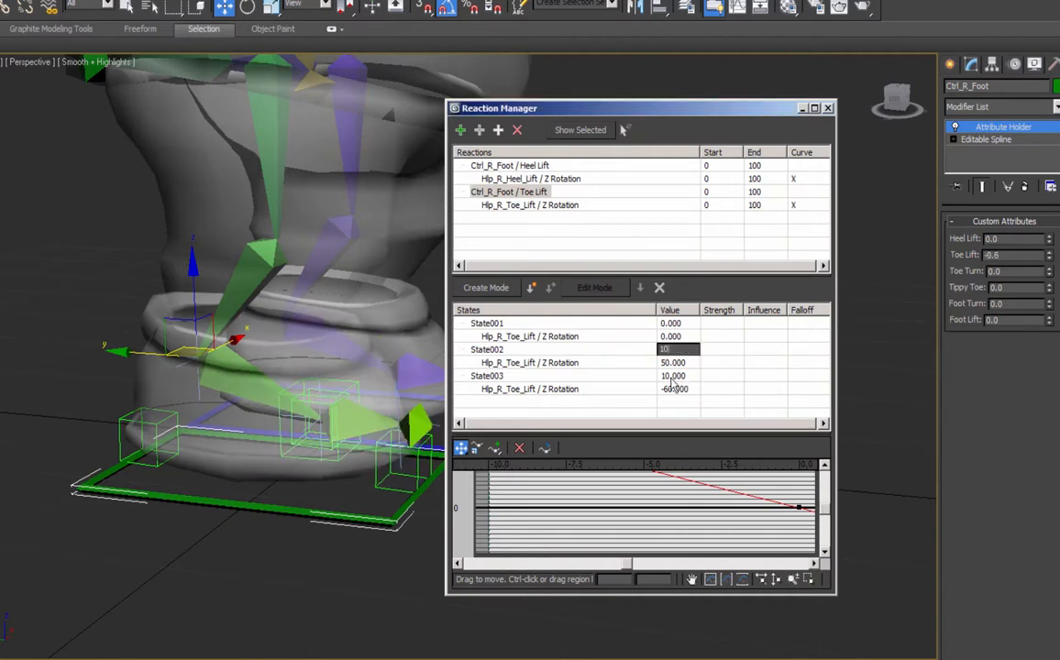
Set the Toe Lift master value to 10 for State002 and -10 for State003.
{"action": "key", "text": "Return"}
{"action": "double_click", "coordinate": [673, 376]}
{"action": "type", "text": "-1"}
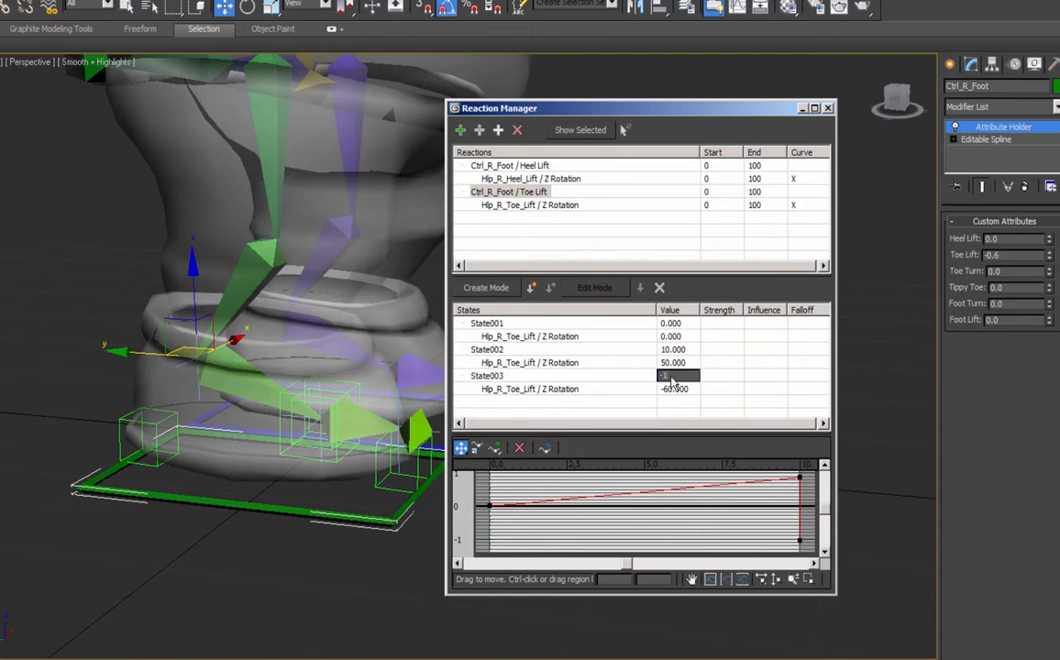
{"action": "type", "text": "0"}
{"action": "key", "text": "Return"}
Test Toe Lift with a positive value on Ctrl_R_Foot, and set it back to 0.
{"action": "left_click_drag", "start_coordinate": [1050, 256], "coordinate": [1030, 181]}
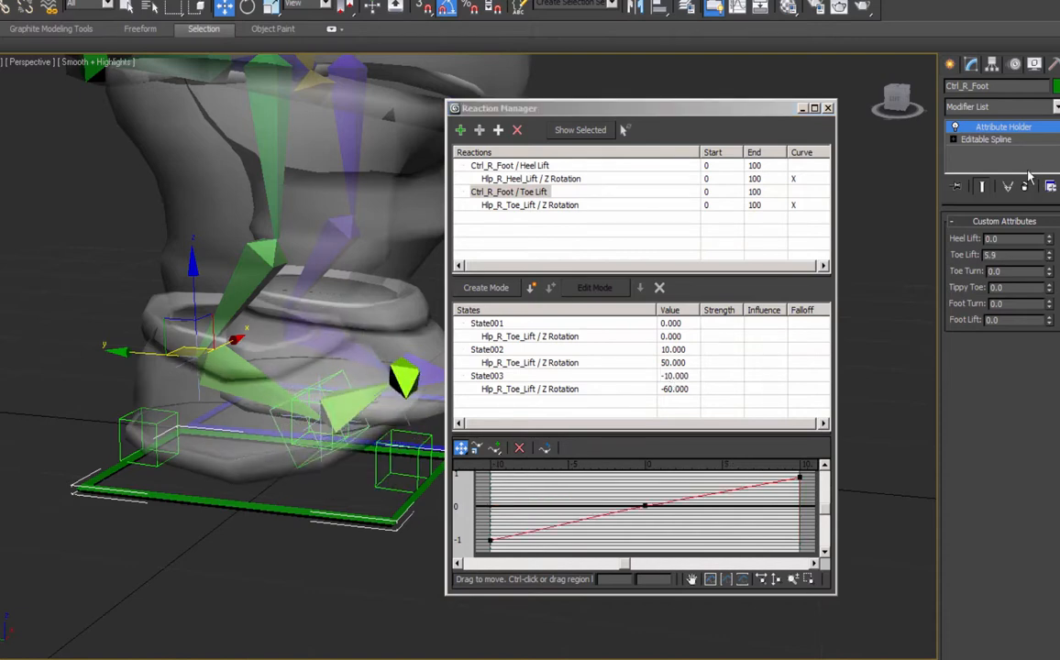
{"action": "double_click", "coordinate": [1019, 258]}
{"action": "type", "text": "0"}
{"action": "key", "text": "Return"}
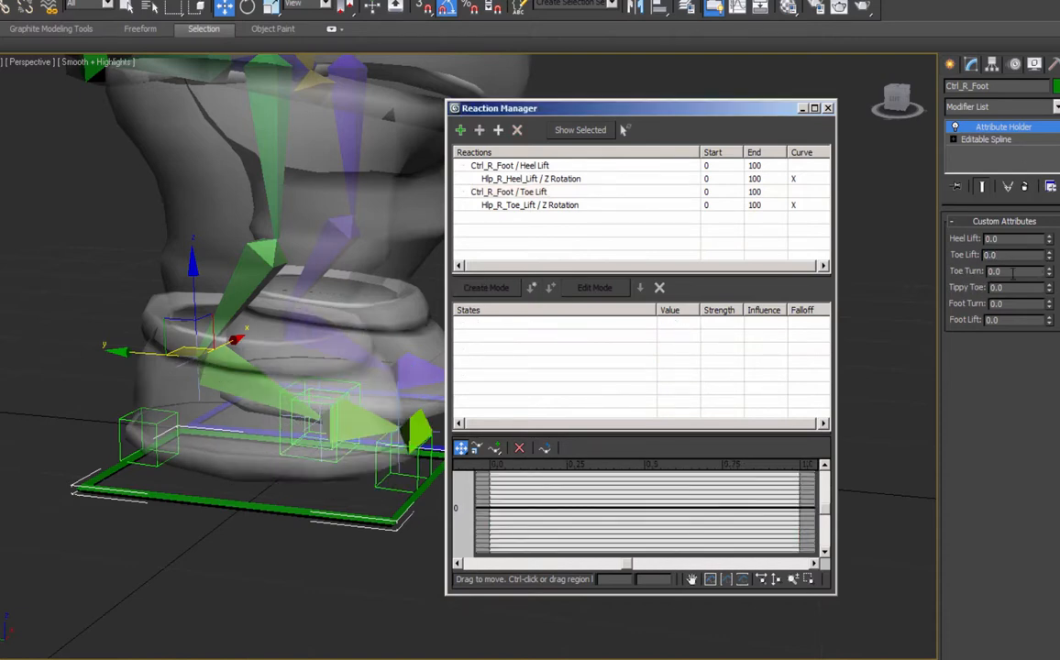
Add Ctrl_R_Foot's Toe Turn custom attribute as a new master in the Reaction Manager.
{"action": "left_click", "coordinate": [460, 131]}
{"action": "left_click", "coordinate": [214, 508]}
{"action": "mouse_move", "coordinate": [213, 545]}
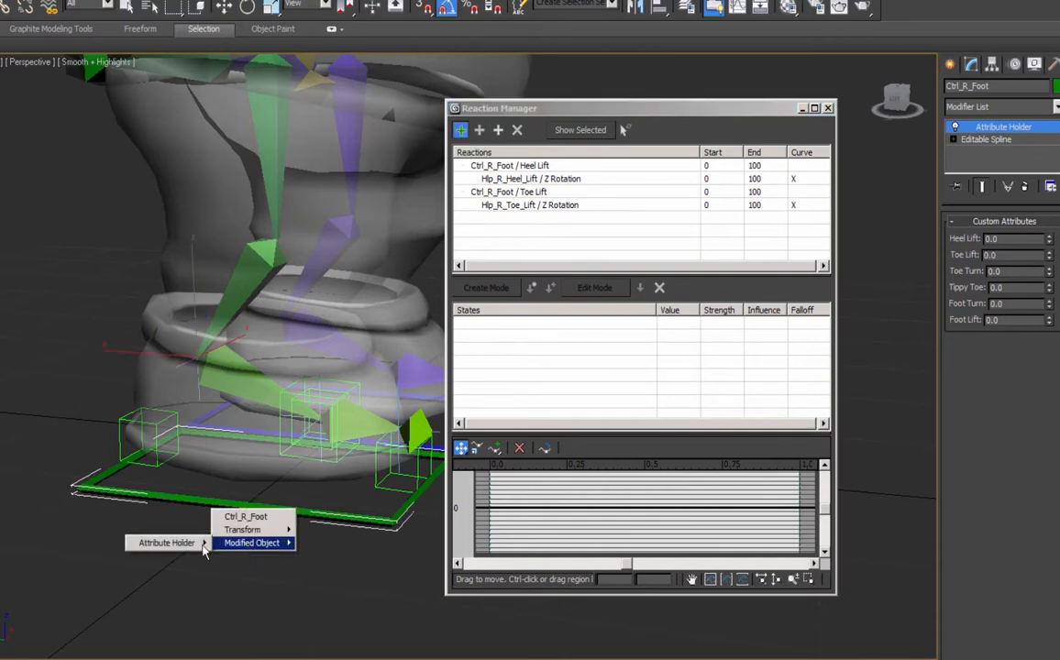
{"action": "mouse_move", "coordinate": [60, 543]}
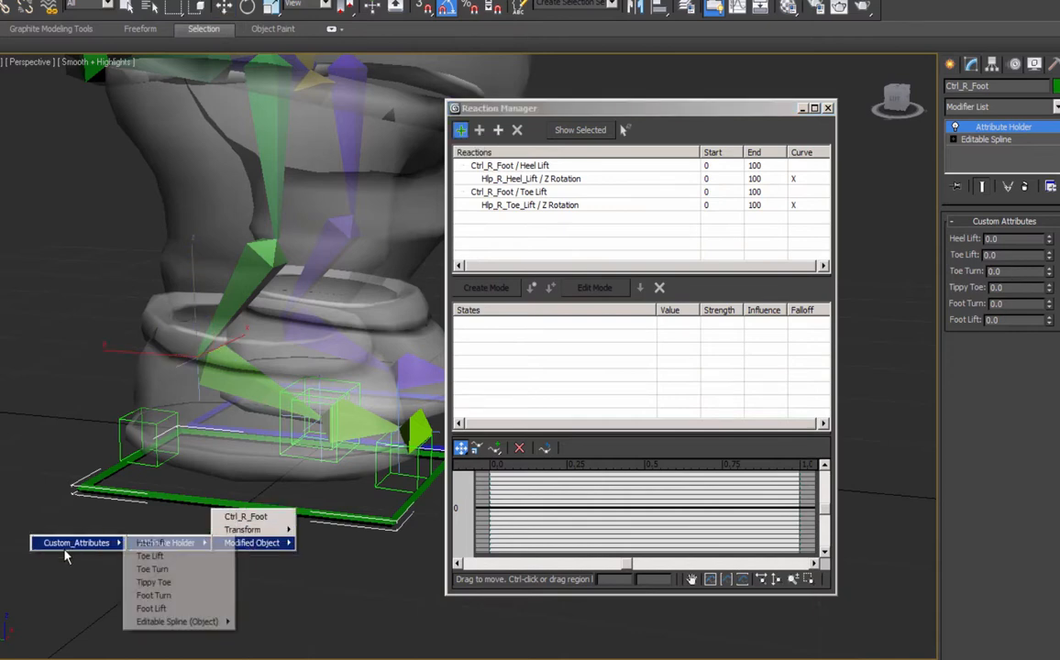
{"action": "left_click", "coordinate": [152, 569]}
Select the Hlp_R_Toe helper and switch the reference coordinate system to Gimbal to identify its turning axis.
{"action": "left_click", "coordinate": [417, 472]}
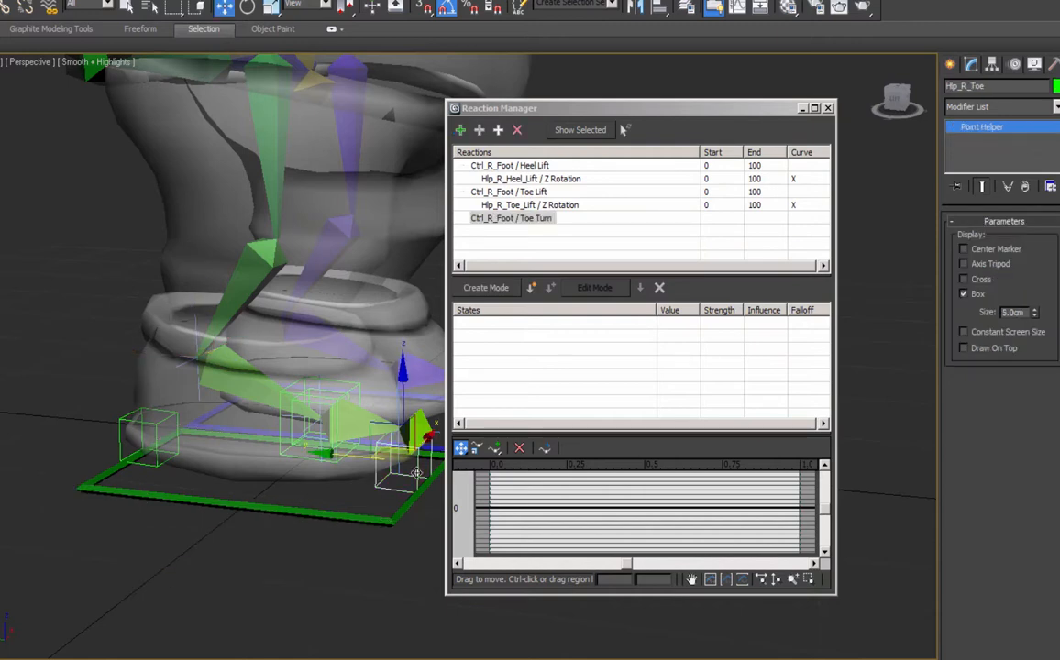
{"action": "middle_click_drag", "start_coordinate": [417, 473], "coordinate": [357, 458]}
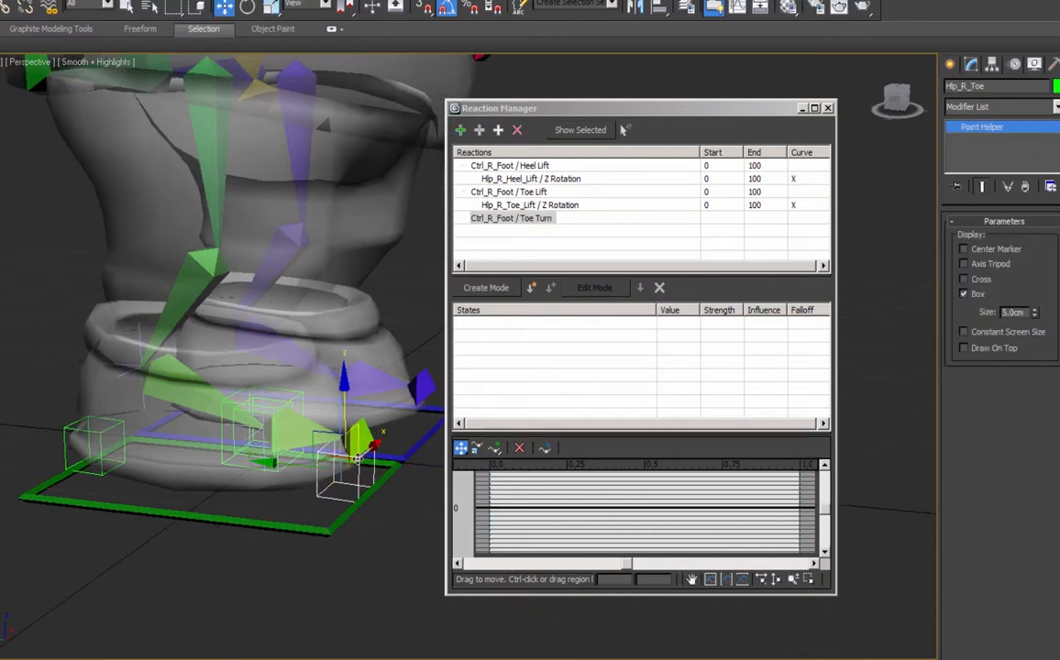
{"action": "left_click", "coordinate": [500, 131]}
{"action": "mouse_move", "coordinate": [482, 138]}
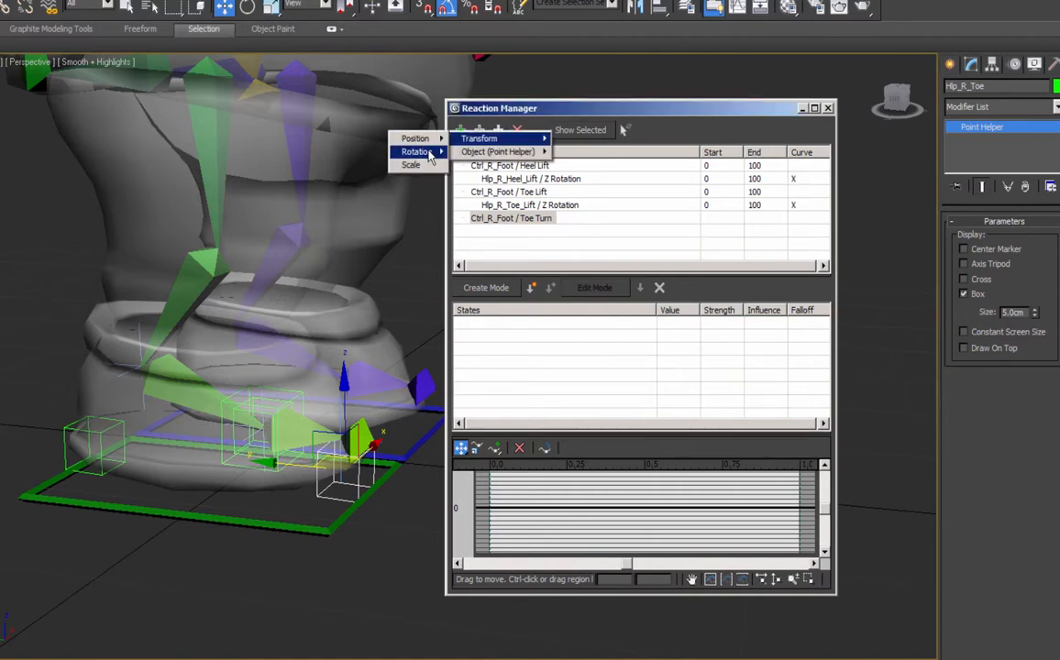
{"action": "mouse_move", "coordinate": [420, 153]}
{"action": "left_click", "coordinate": [362, 21]}
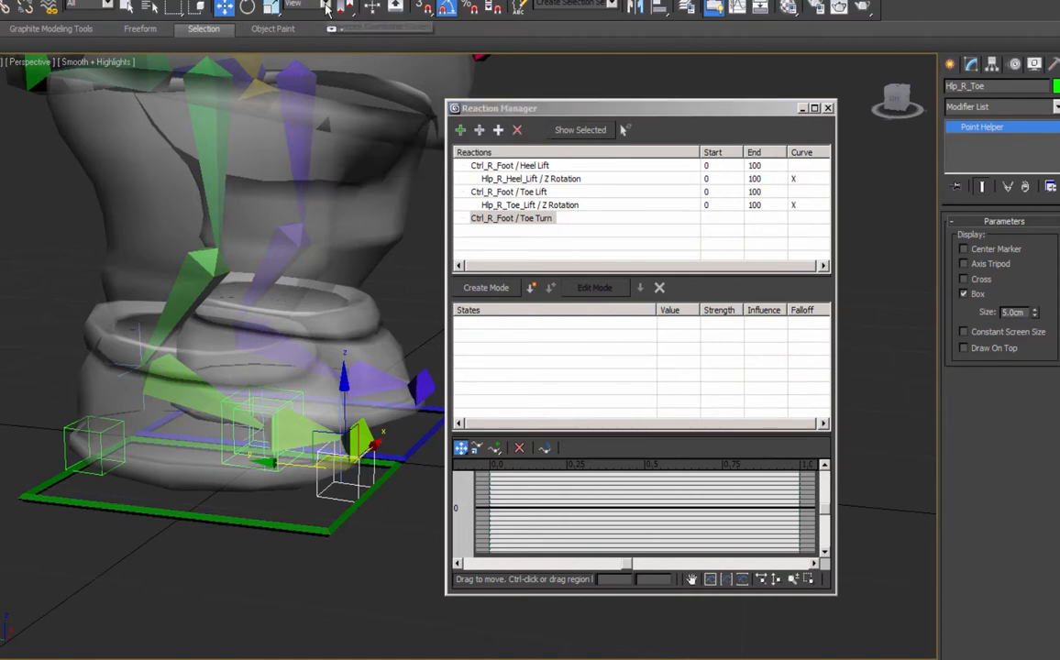
{"action": "left_click", "coordinate": [321, 5]}
{"action": "left_click", "coordinate": [295, 66]}
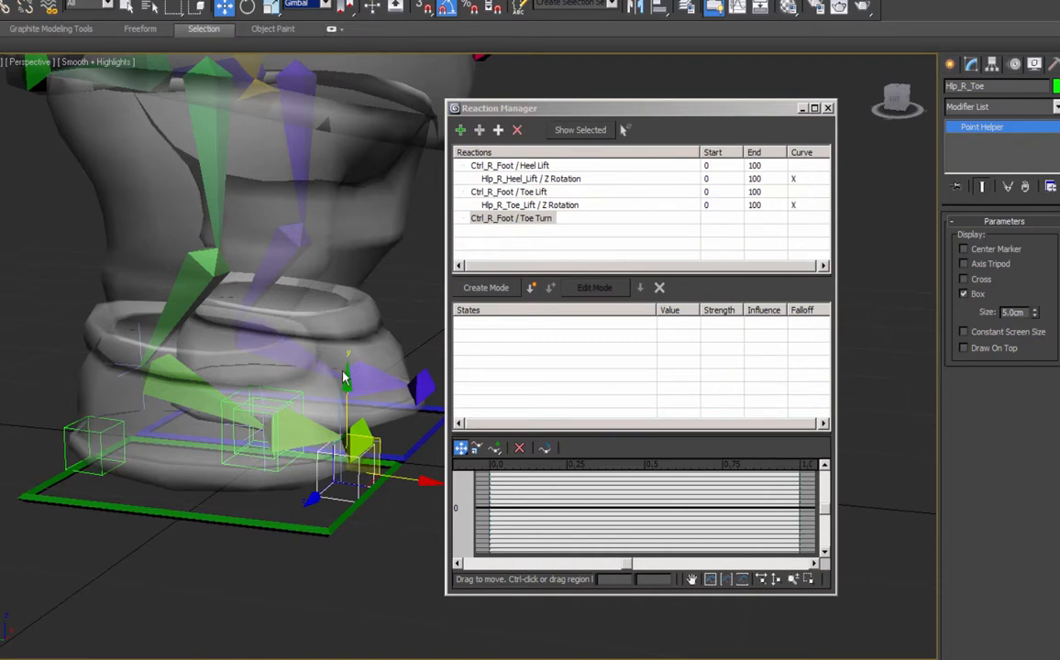
Add the Zero Euler XYZ Y Rotation of Hlp_R_Toe as a slave of the Toe Turn master.
{"action": "left_click", "coordinate": [499, 130]}
{"action": "mouse_move", "coordinate": [485, 138]}
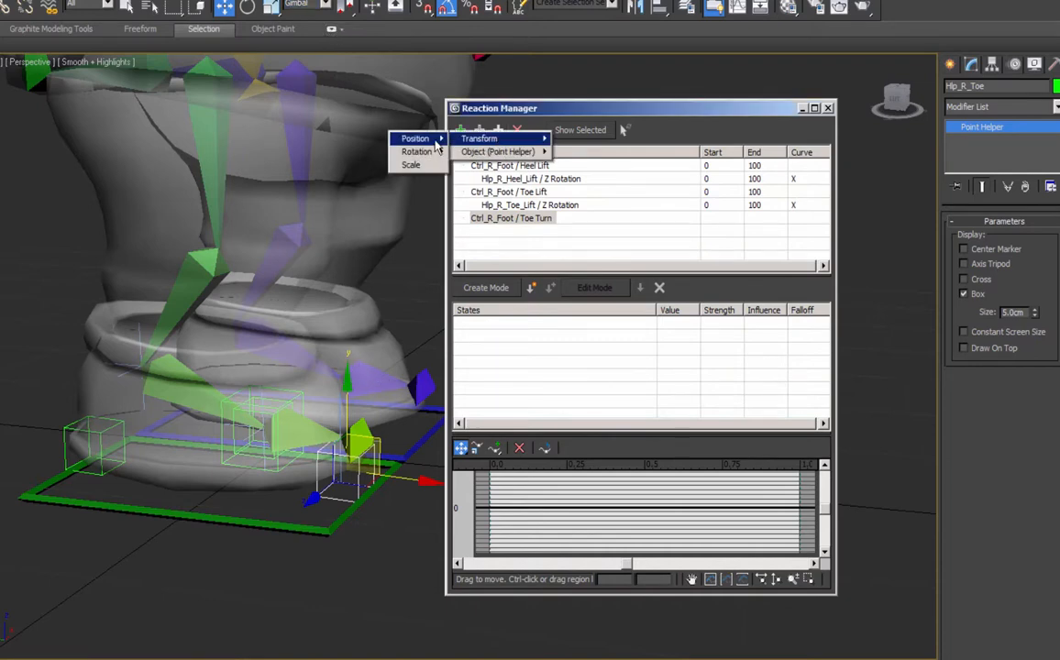
{"action": "mouse_move", "coordinate": [416, 152]}
{"action": "mouse_move", "coordinate": [341, 165]}
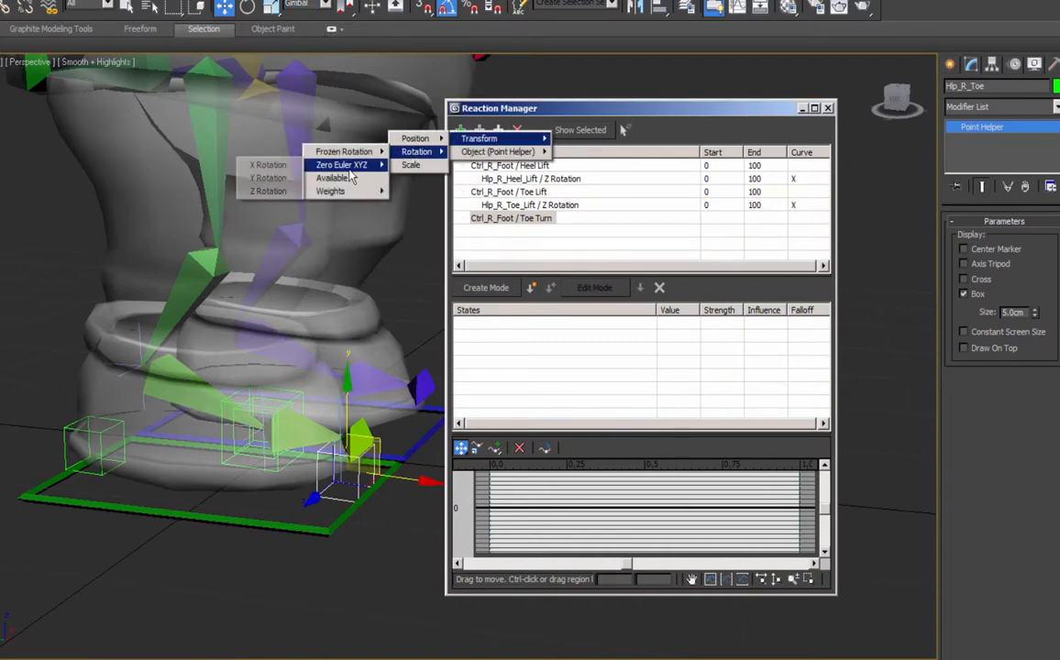
{"action": "left_click", "coordinate": [255, 179]}
Add two more Toe Turn states and set State002's master value to -10.
{"action": "left_click", "coordinate": [531, 287]}
{"action": "left_click", "coordinate": [531, 287]}
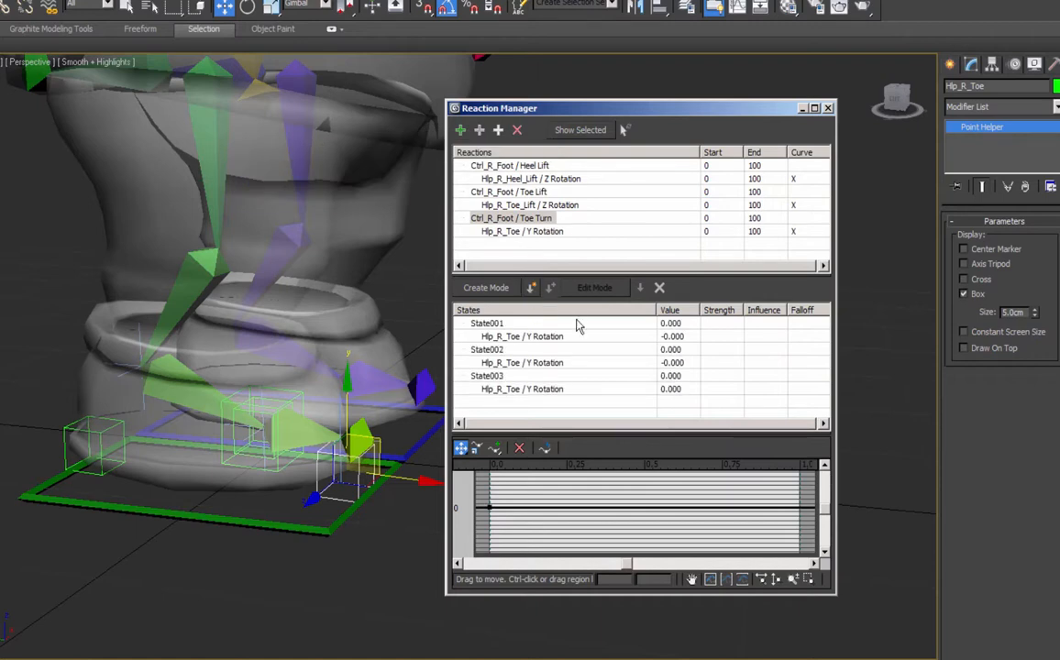
{"action": "left_click", "coordinate": [679, 350]}
{"action": "type", "text": "-10"}
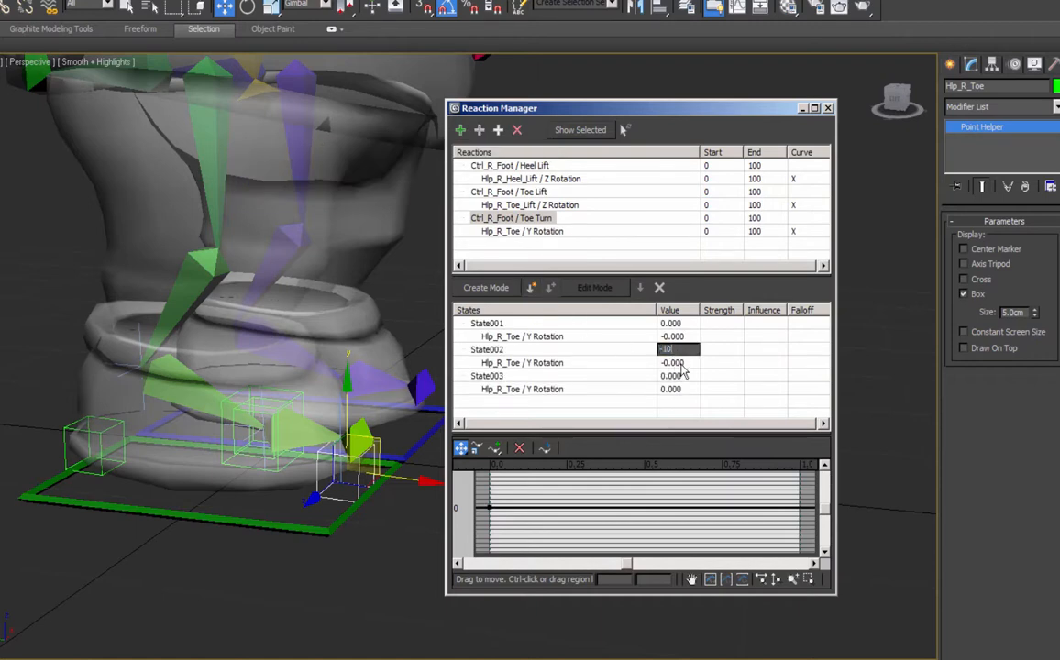
{"action": "key", "text": "Return"}
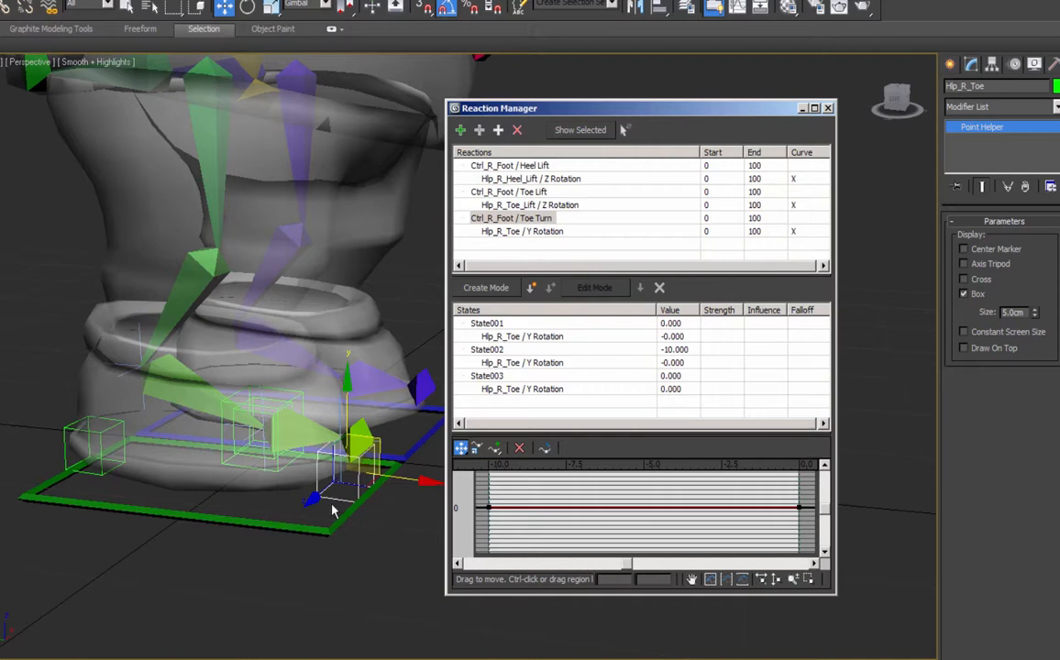
Test-rotate the Hlp_R_Toe helper to check how the foot turns around the toe, and undo the test rotations.
{"action": "left_click", "coordinate": [248, 6]}
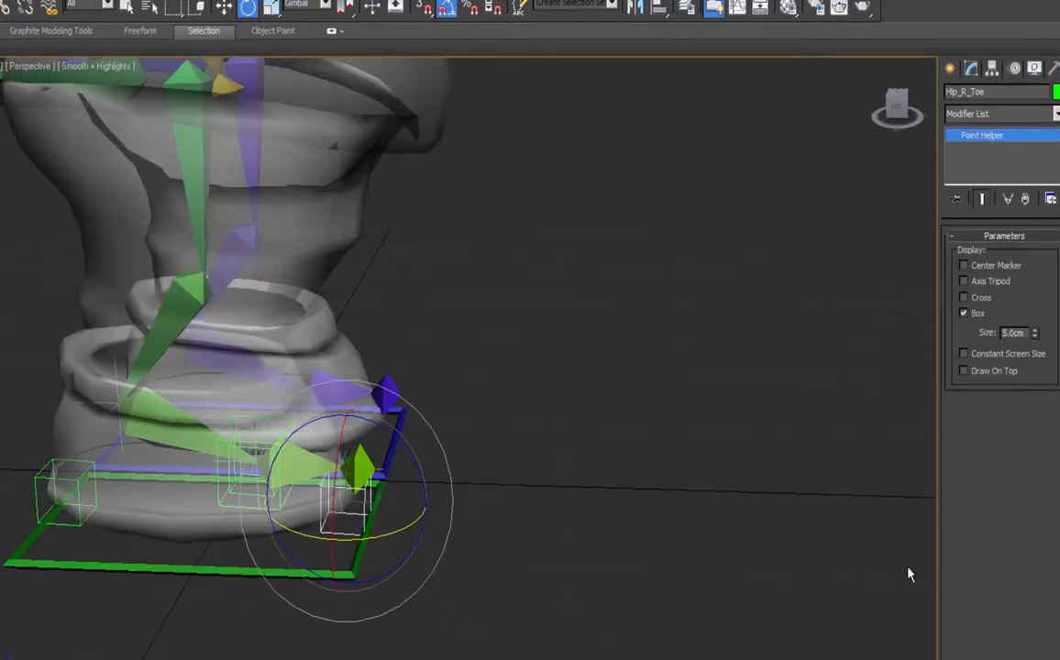
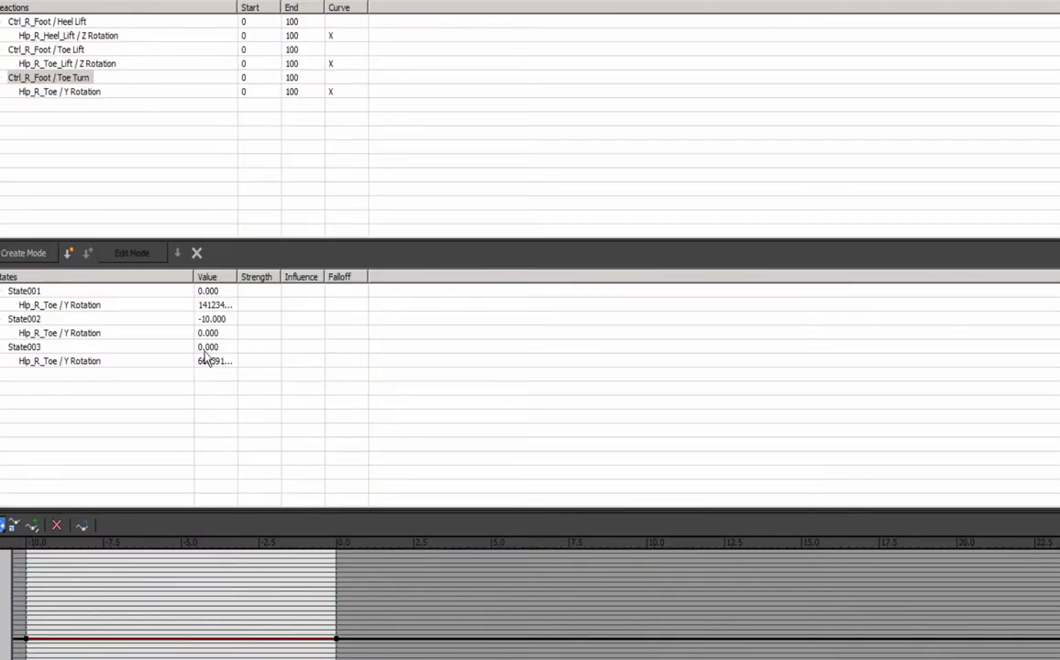
{"action": "left_click", "coordinate": [57, 1]}
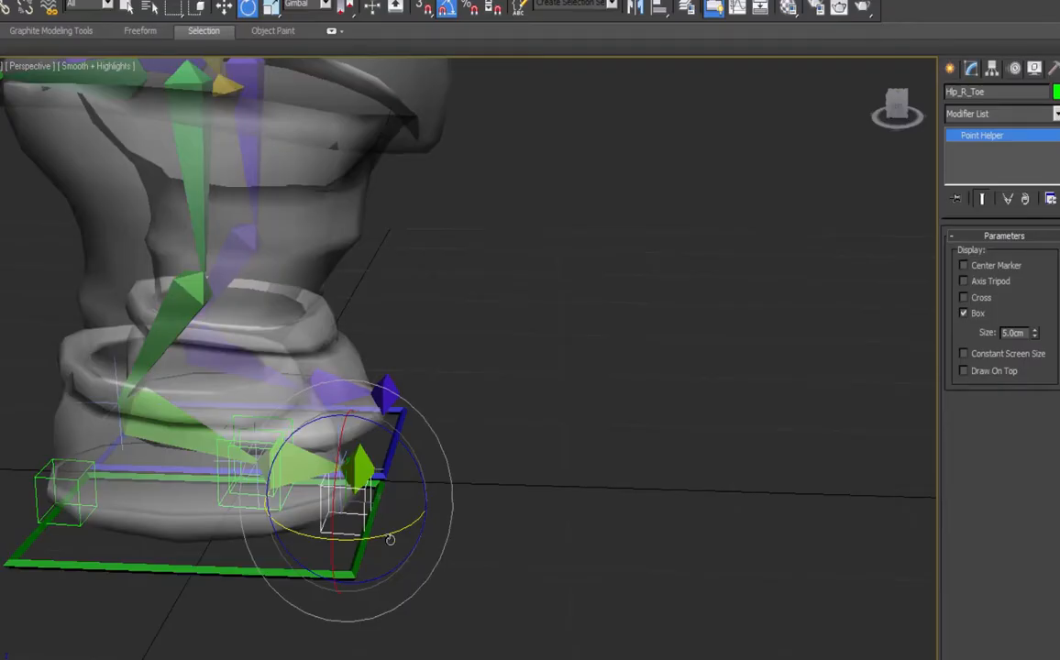
{"action": "left_click_drag", "start_coordinate": [387, 536], "coordinate": [413, 544]}
{"action": "key", "text": "ctrl+z"}
{"action": "left_click_drag", "start_coordinate": [386, 537], "coordinate": [408, 526]}
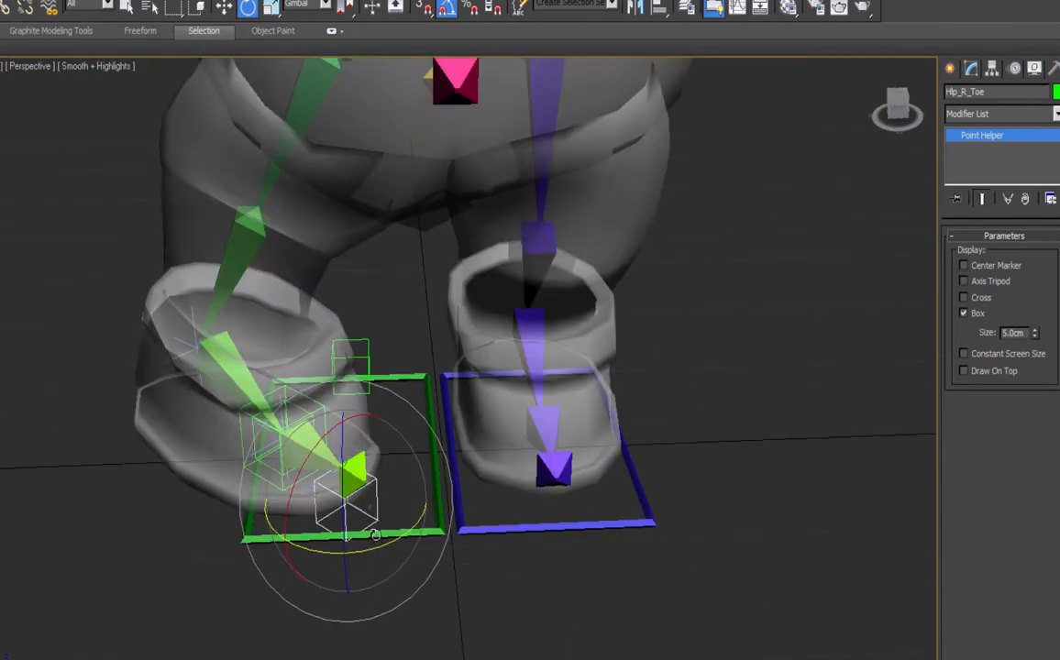
{"action": "left_click_drag", "start_coordinate": [376, 546], "coordinate": [358, 562]}
{"action": "key", "text": "ctrl+z"}
{"action": "key", "text": "ctrl+z"}
{"action": "key", "text": "ctrl+z"}
{"action": "key", "text": "ctrl+z"}
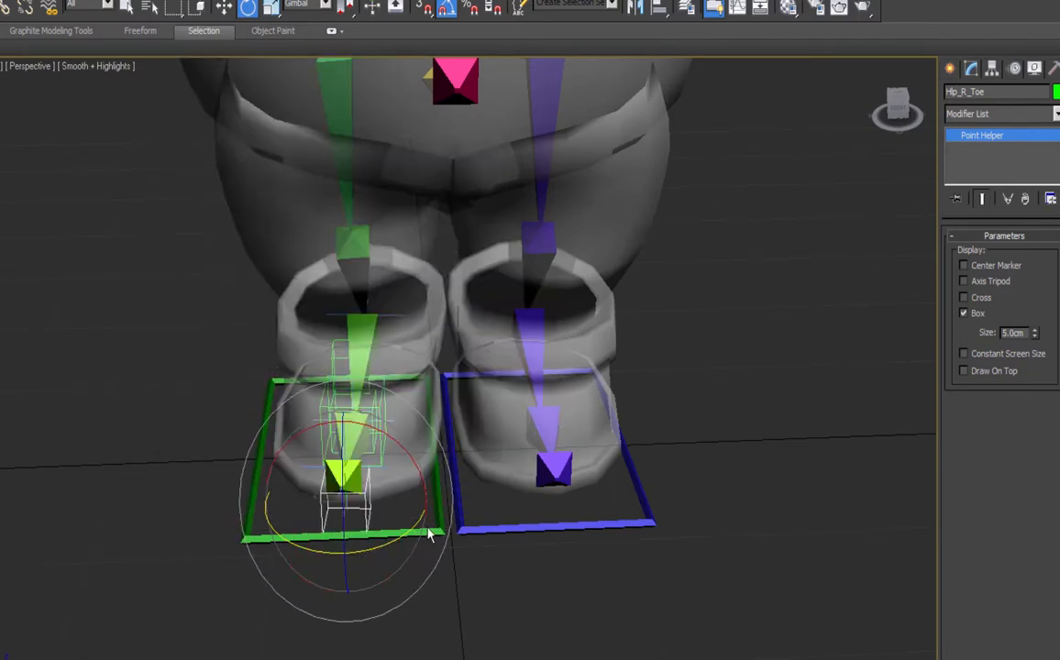
Return the Hlp_R_Toe helper and the two helpers at the ball of the right foot to their zeroed pose, and clear the selection.
{"action": "middle_click_drag", "start_coordinate": [414, 528], "coordinate": [468, 549], "text": "alt"}
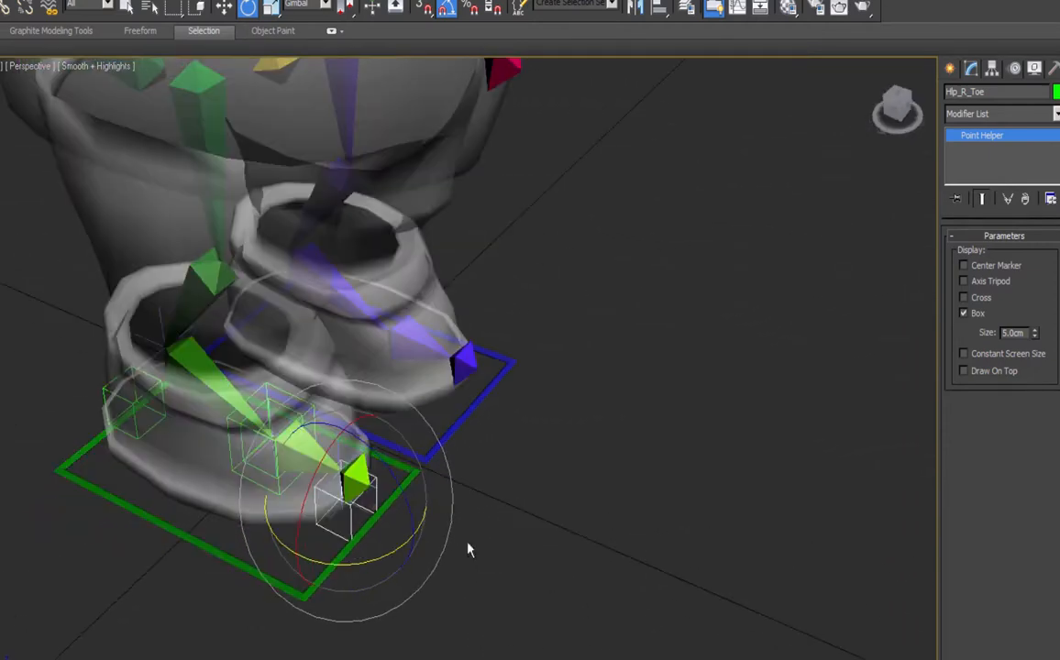
{"action": "mouse_move", "coordinate": [185, 108]}
{"action": "middle_mouse_down", "text": "alt"}
{"action": "mouse_move", "coordinate": [173, 79]}
{"action": "mouse_move", "coordinate": [172, 103]}
{"action": "middle_mouse_up", "text": "alt"}
{"action": "right_click", "coordinate": [372, 474]}
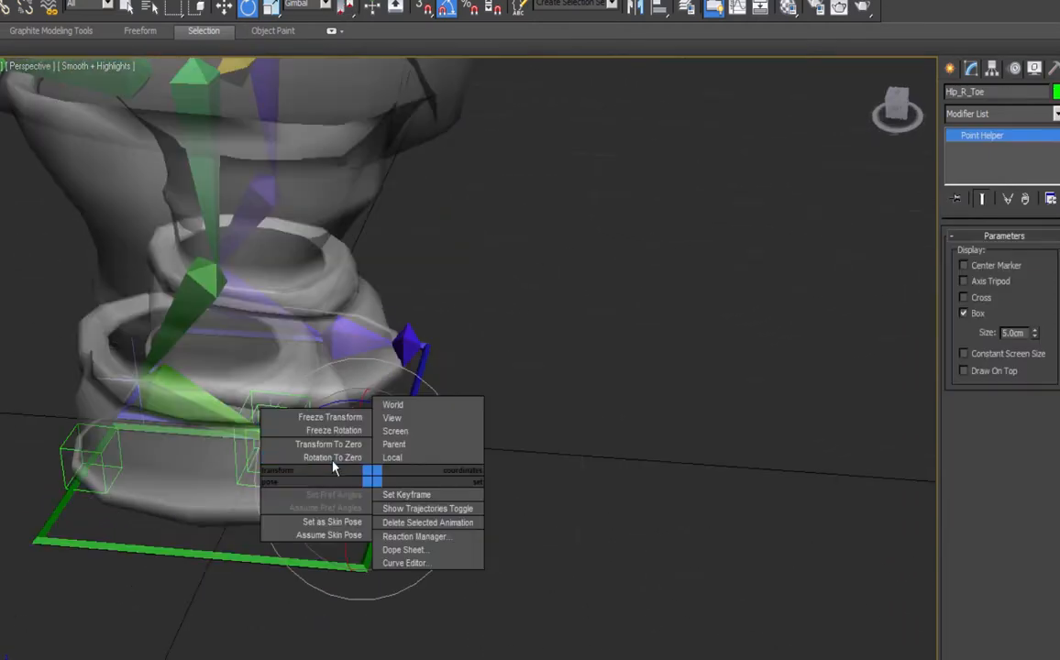
{"action": "left_click", "coordinate": [337, 449]}
{"action": "left_click", "coordinate": [253, 413]}
{"action": "left_click", "coordinate": [241, 427], "text": "ctrl"}
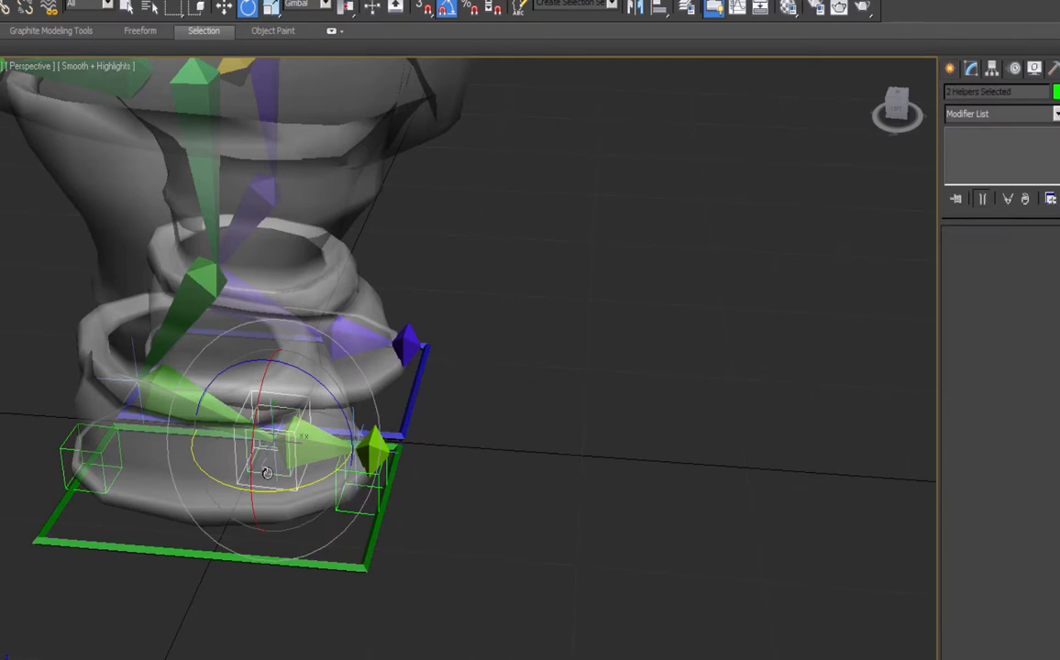
{"action": "right_click", "coordinate": [263, 469], "text": "alt"}
{"action": "left_click", "coordinate": [233, 449]}
{"action": "left_click", "coordinate": [459, 302]}
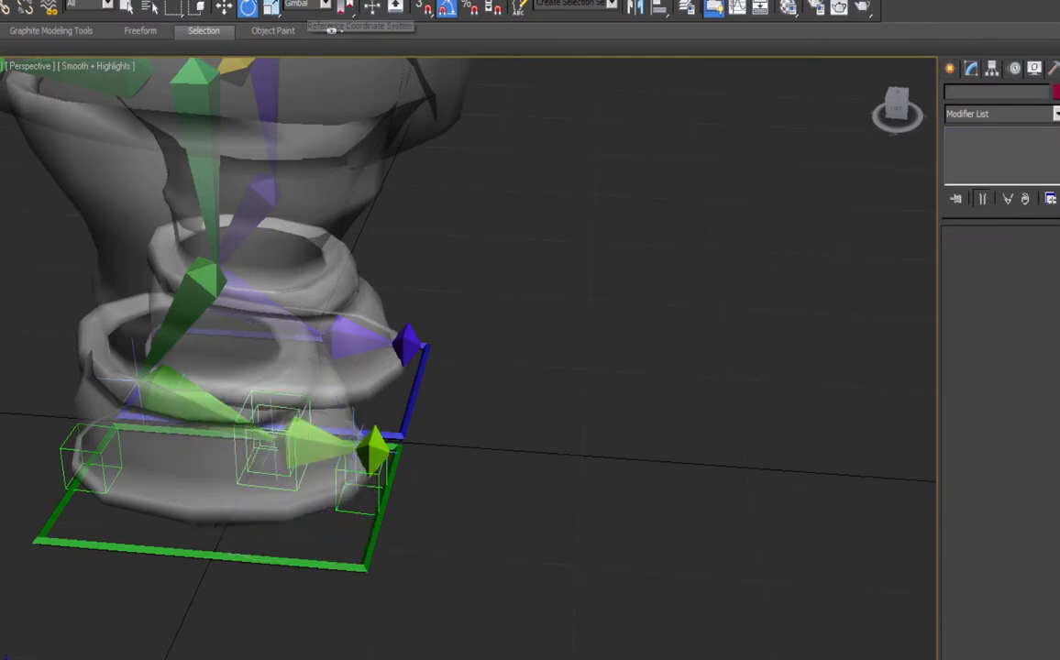
In the Reaction Manager's Toe Turn states, set State002's Y Rotation to -45, State003's master value to 10 and its Y Rotation to 45.
{"action": "left_click", "coordinate": [252, 1]}
{"action": "mouse_move", "coordinate": [262, 83]}
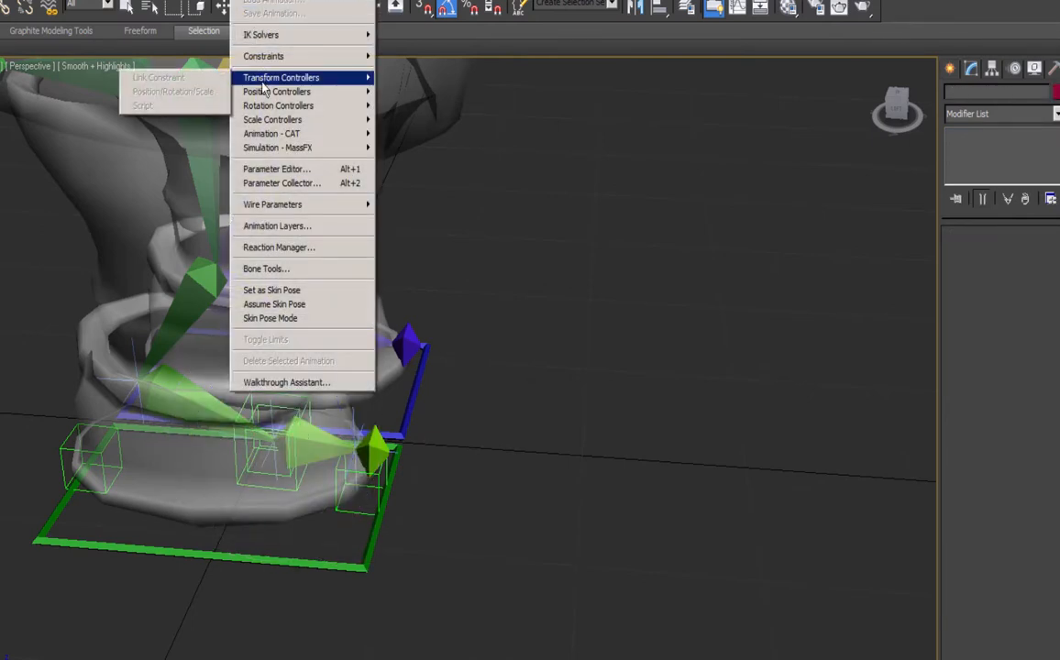
{"action": "left_click", "coordinate": [279, 248]}
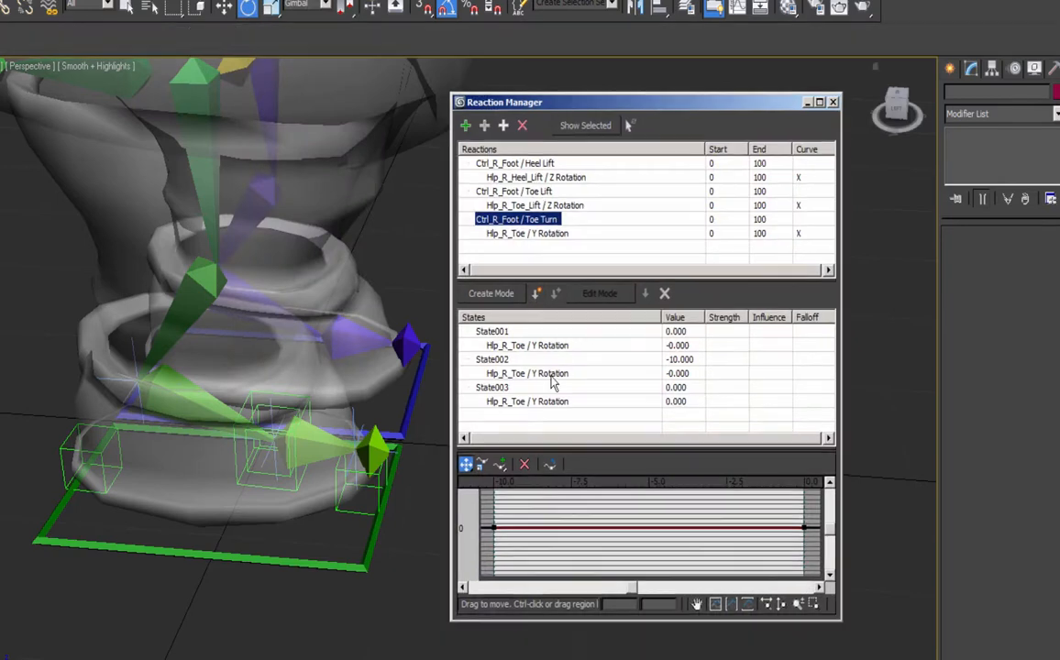
{"action": "double_click", "coordinate": [684, 375]}
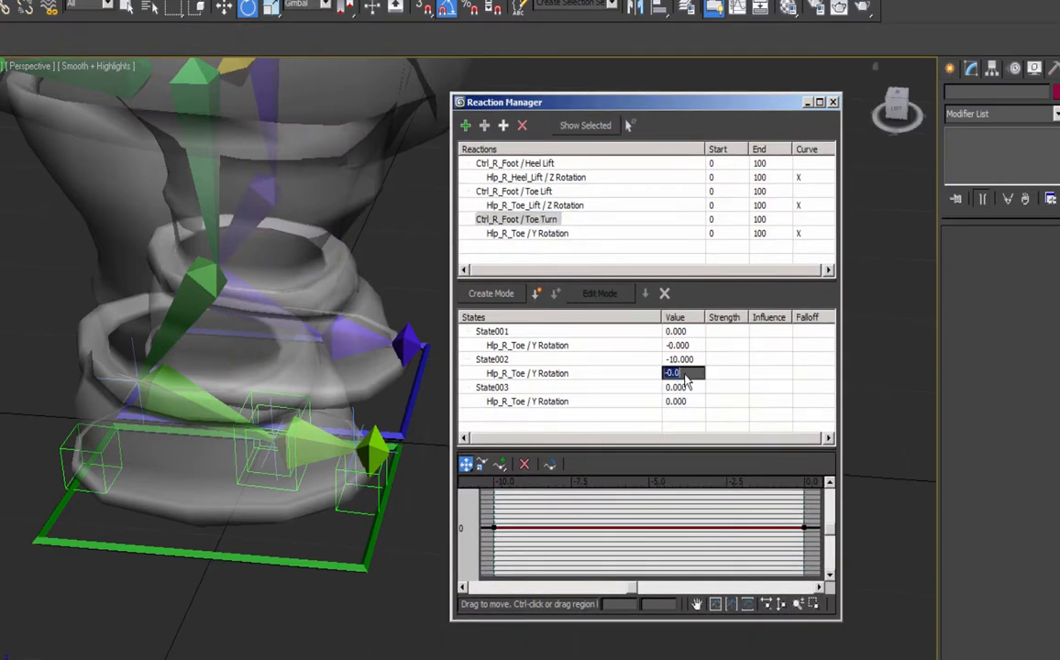
{"action": "double_click", "coordinate": [677, 387]}
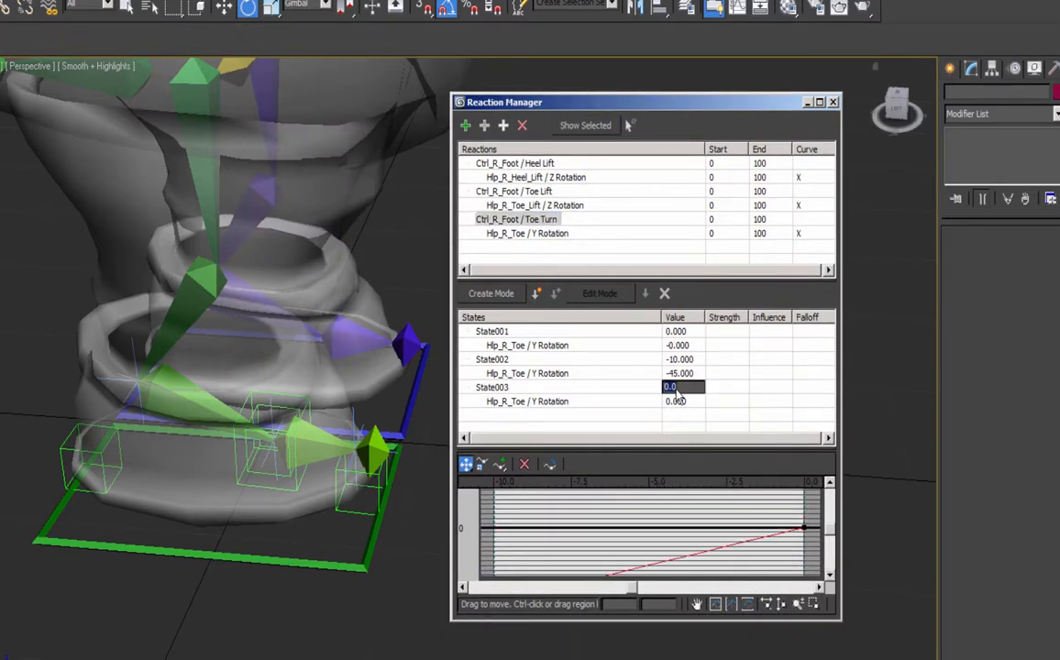
{"action": "type", "text": "10"}
{"action": "double_click", "coordinate": [679, 402]}
{"action": "type", "text": "45"}
Set the Toe Turn Y Rotation to -50 in State002 and 50 in State003, and Toe Lift State003's Z Rotation to -60.
{"action": "double_click", "coordinate": [681, 376]}
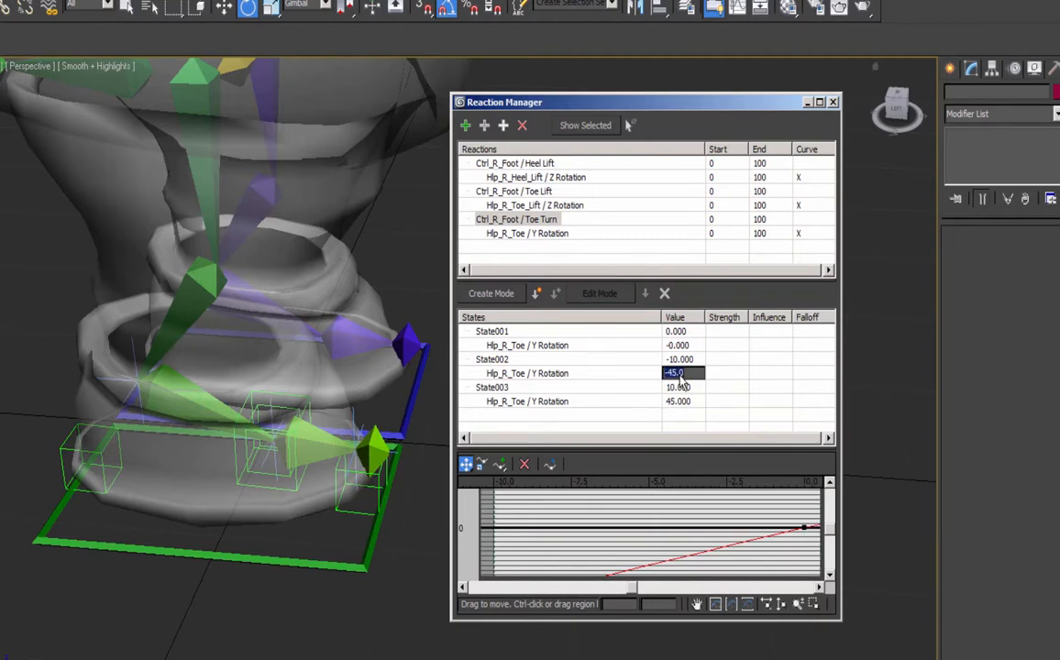
{"action": "type", "text": "-50"}
{"action": "double_click", "coordinate": [679, 402]}
{"action": "type", "text": "50"}
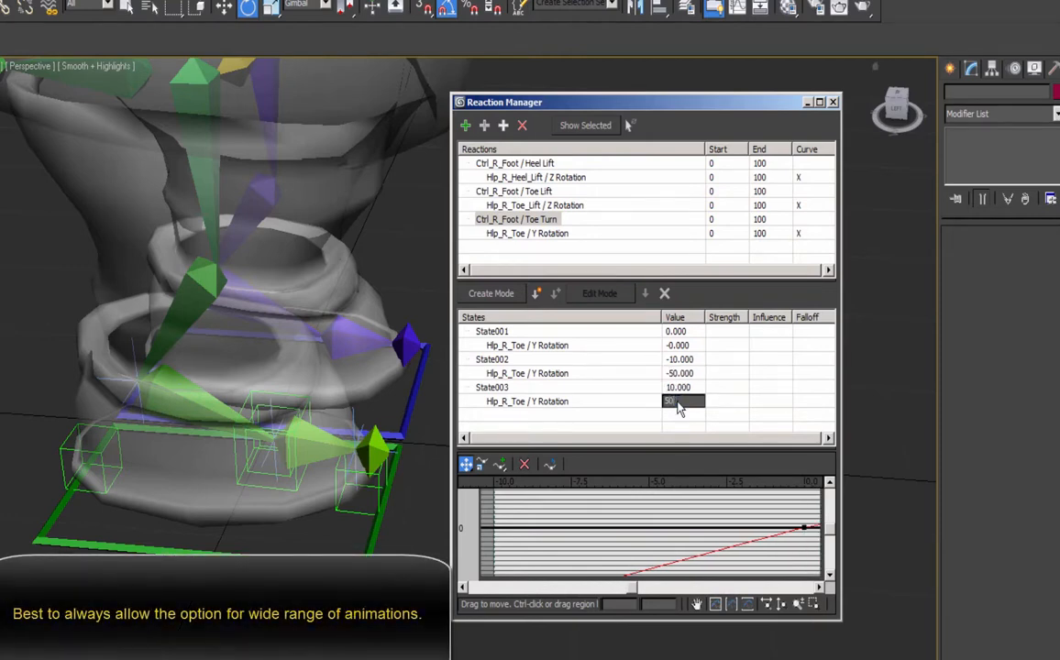
{"action": "key", "text": "Return"}
{"action": "double_click", "coordinate": [673, 409]}
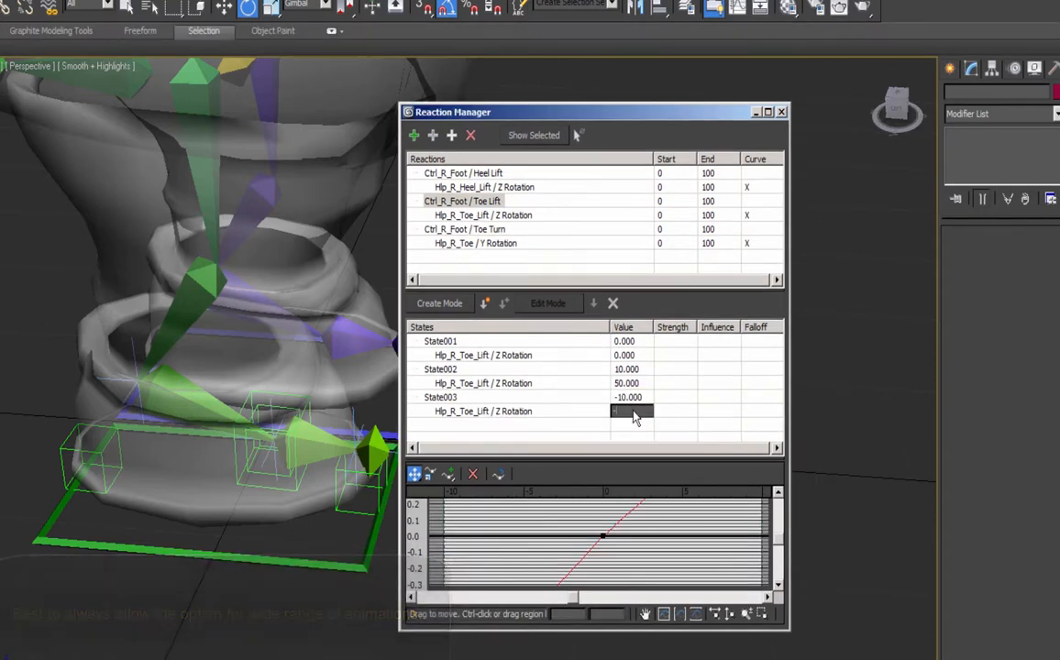
{"action": "left_click", "coordinate": [463, 229]}
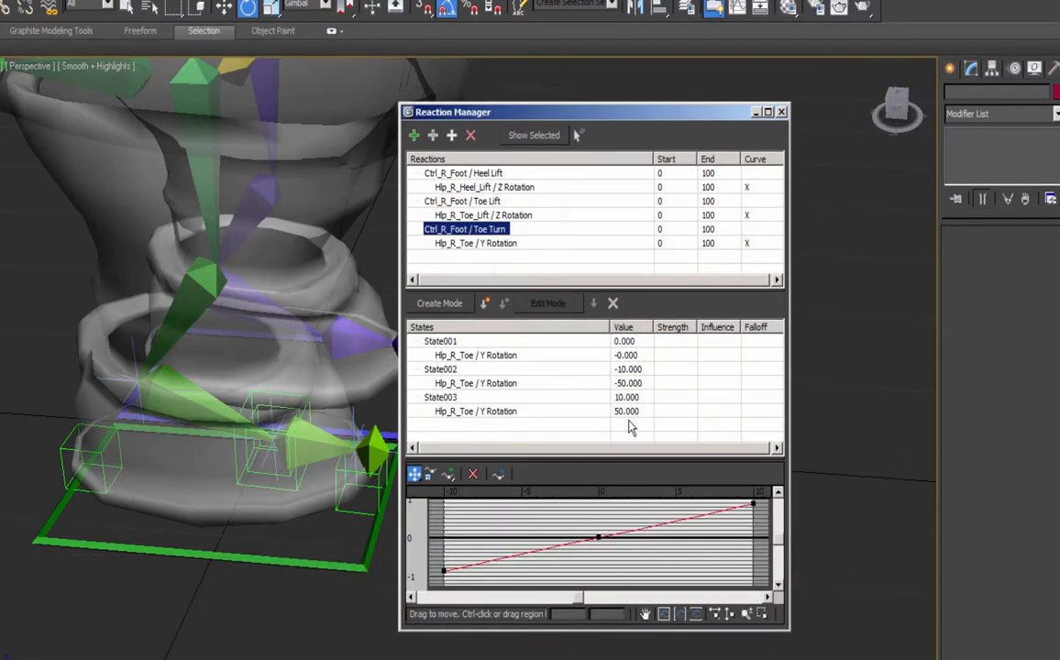
Test the Toe Turn attribute of Ctrl_R_Foot on the foot, reset it to 0, and close the Reaction Manager.
{"action": "left_click", "coordinate": [280, 563]}
{"action": "mouse_move", "coordinate": [1049, 289]}
{"action": "left_mouse_down"}
{"action": "mouse_move", "coordinate": [1037, 386]}
{"action": "mouse_move", "coordinate": [1030, 284]}
{"action": "left_mouse_up"}
{"action": "left_click", "coordinate": [784, 114]}
{"action": "right_click", "coordinate": [1049, 290]}
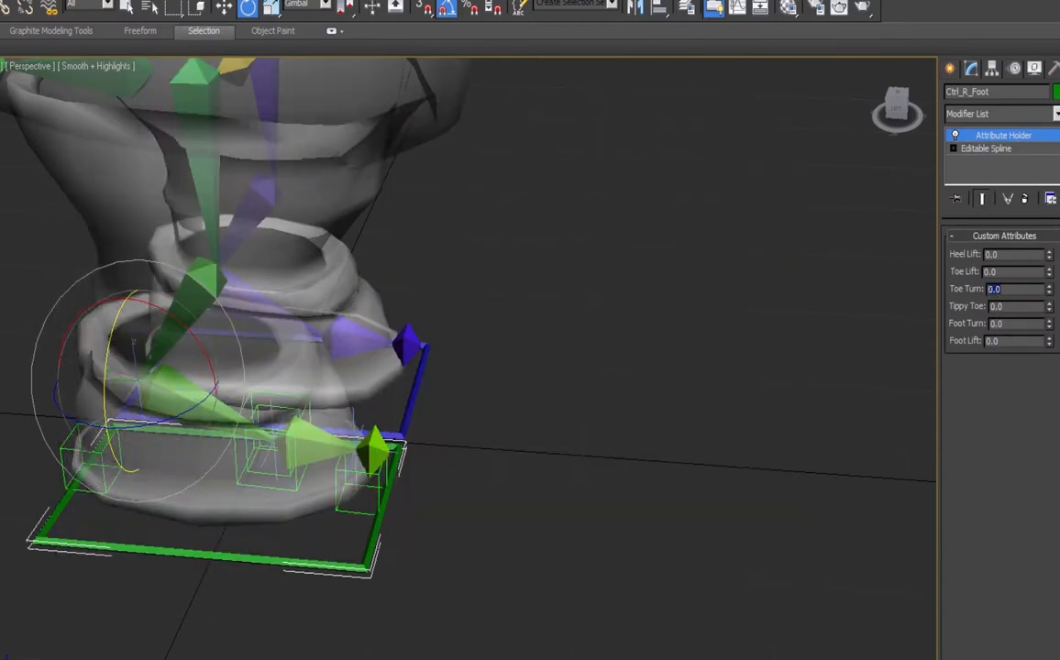
Reopen the Reaction Manager and add the Tippy Toe custom attribute of Ctrl_R_Foot as a new master.
{"action": "left_click", "coordinate": [244, 2]}
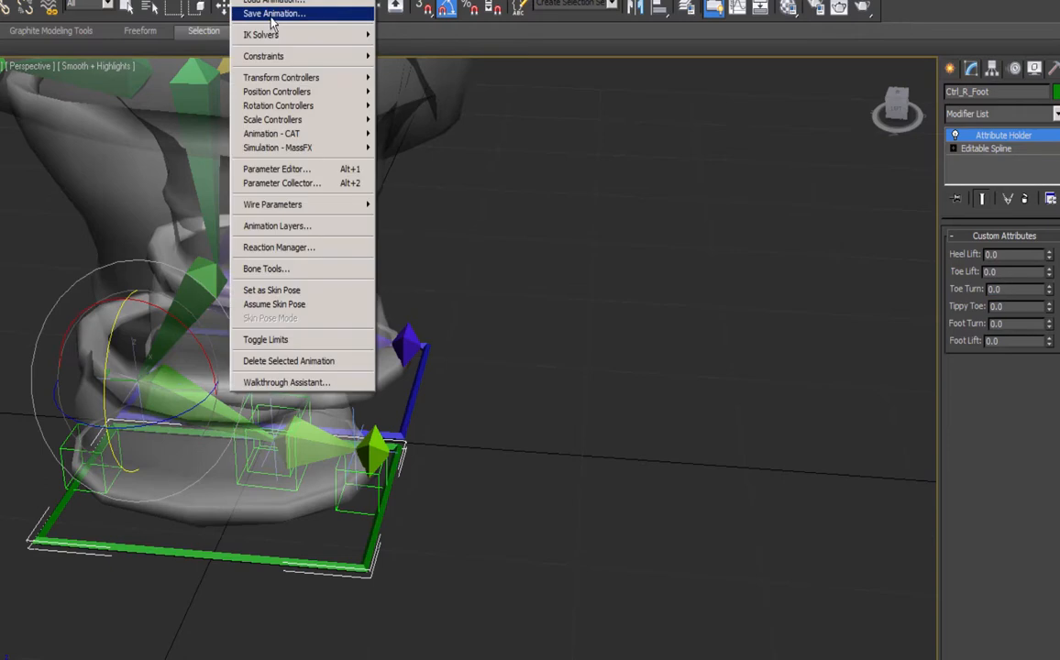
{"action": "left_click", "coordinate": [277, 255]}
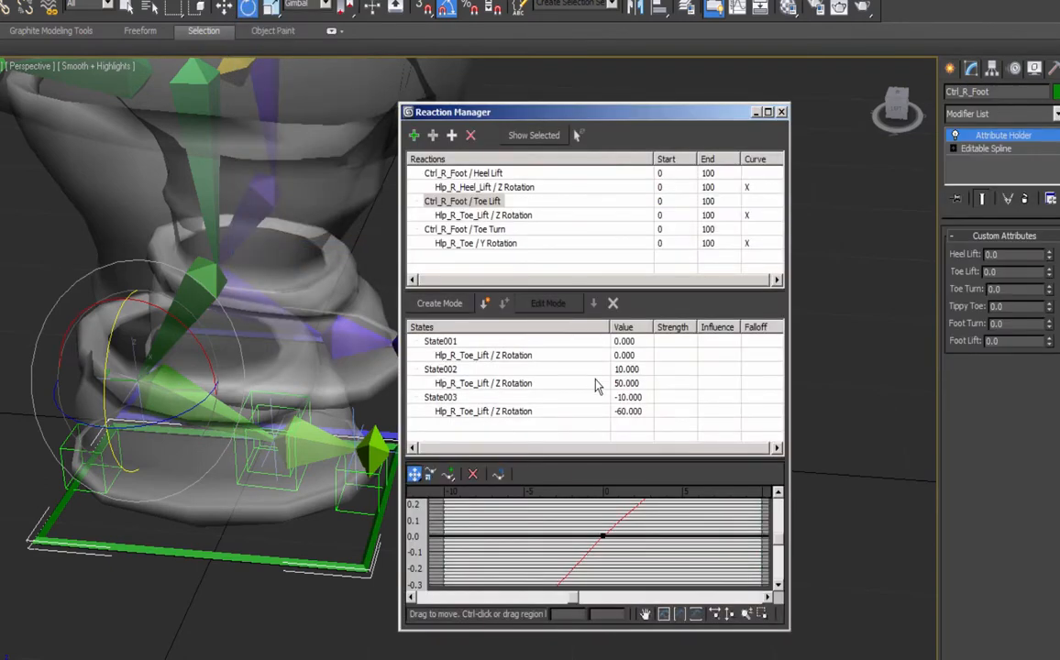
{"action": "left_click_drag", "start_coordinate": [541, 111], "coordinate": [592, 91]}
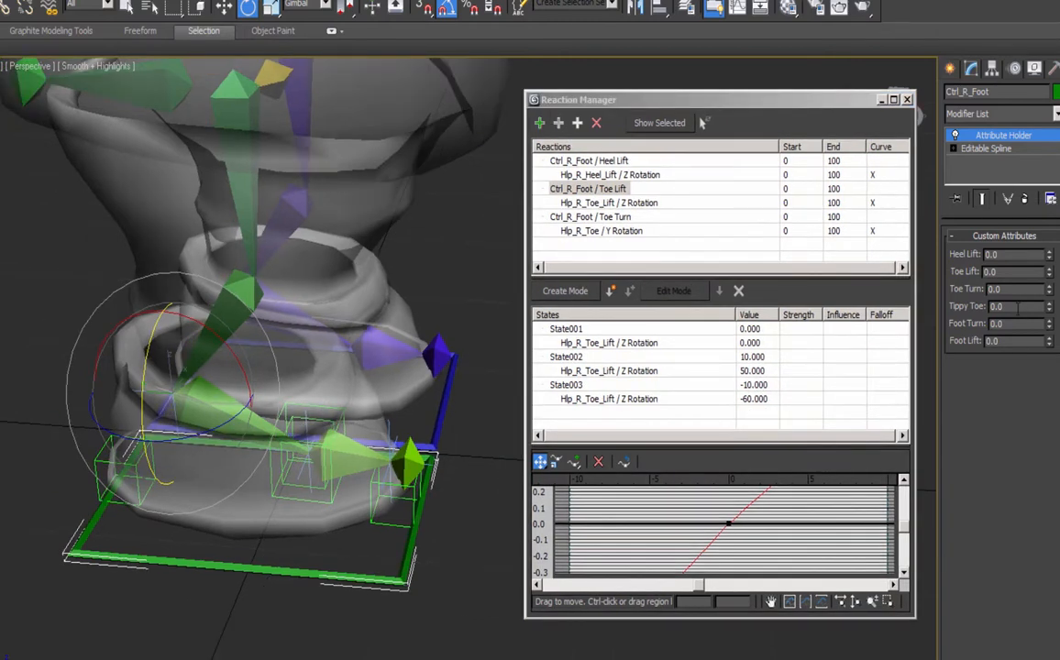
{"action": "left_click", "coordinate": [539, 122]}
{"action": "left_click", "coordinate": [376, 565]}
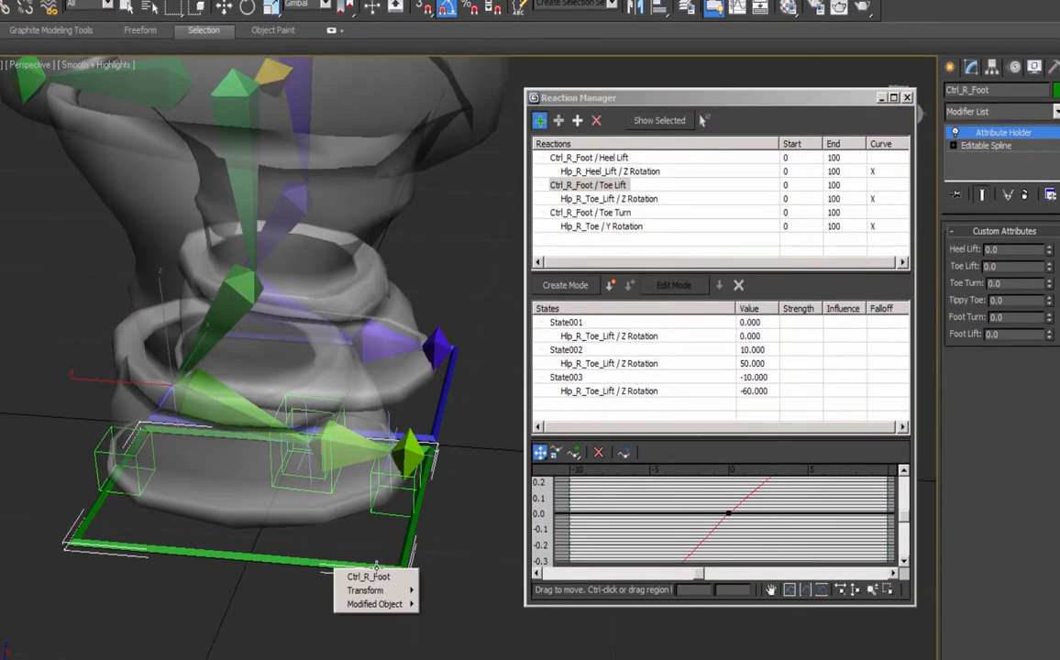
{"action": "mouse_move", "coordinate": [367, 606]}
{"action": "mouse_move", "coordinate": [279, 605]}
{"action": "mouse_move", "coordinate": [167, 612]}
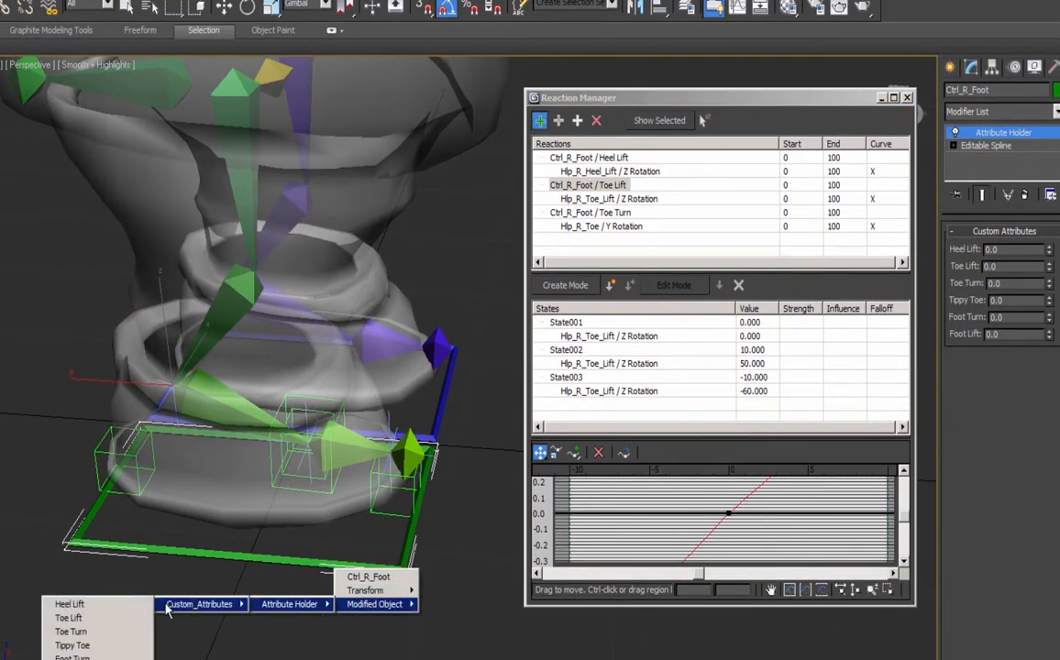
{"action": "left_click", "coordinate": [74, 646]}
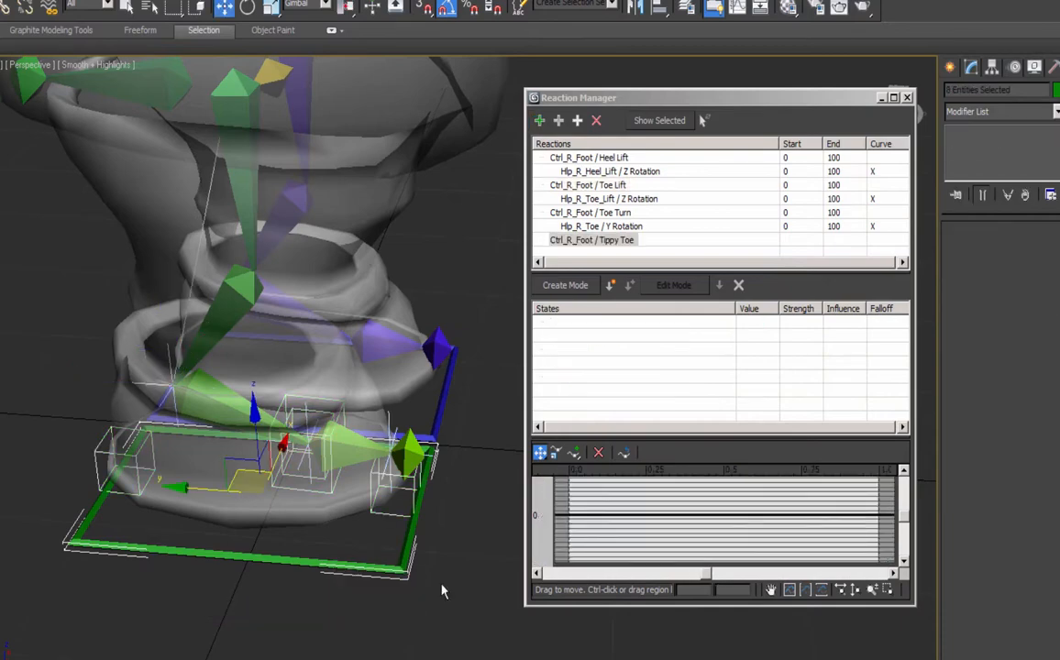
Add the Zero Euler XYZ Z Rotation of the Hlp_R_Toe helper as a slave of the Tippy Toe master.
{"action": "left_click", "coordinate": [385, 496]}
{"action": "middle_click_drag", "start_coordinate": [428, 550], "coordinate": [416, 547], "text": "alt"}
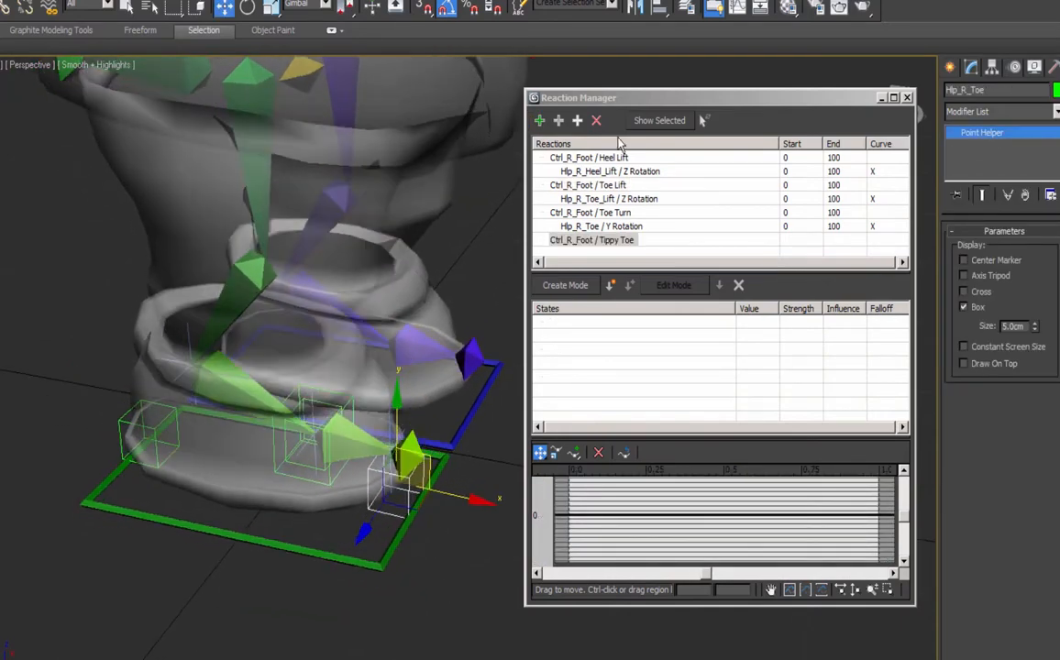
{"action": "left_click", "coordinate": [587, 242]}
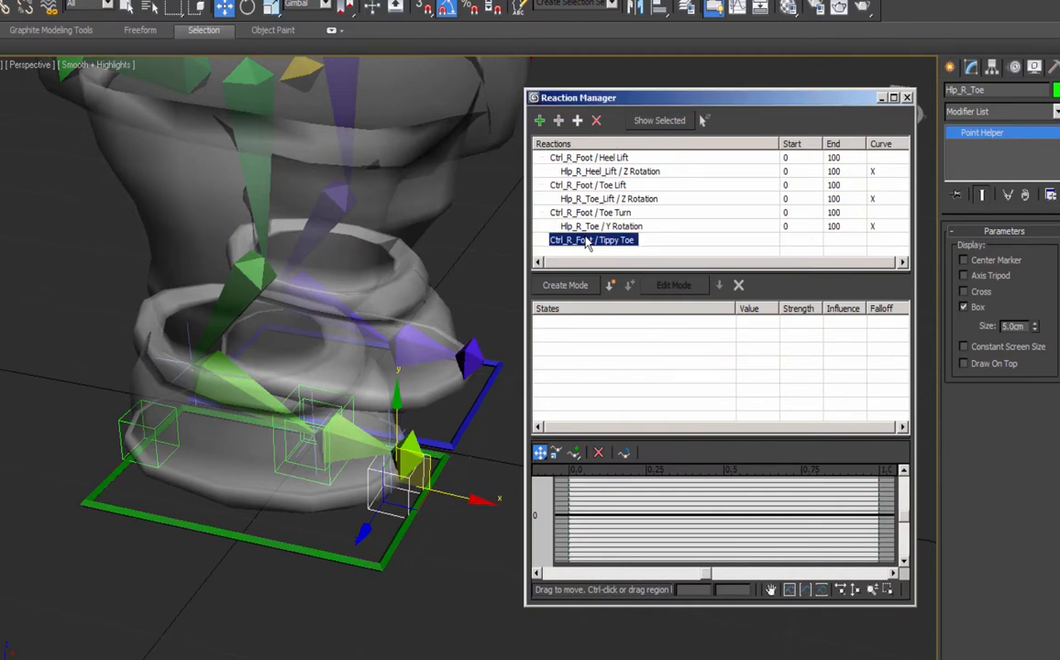
{"action": "left_click", "coordinate": [580, 122]}
{"action": "mouse_move", "coordinate": [565, 127]}
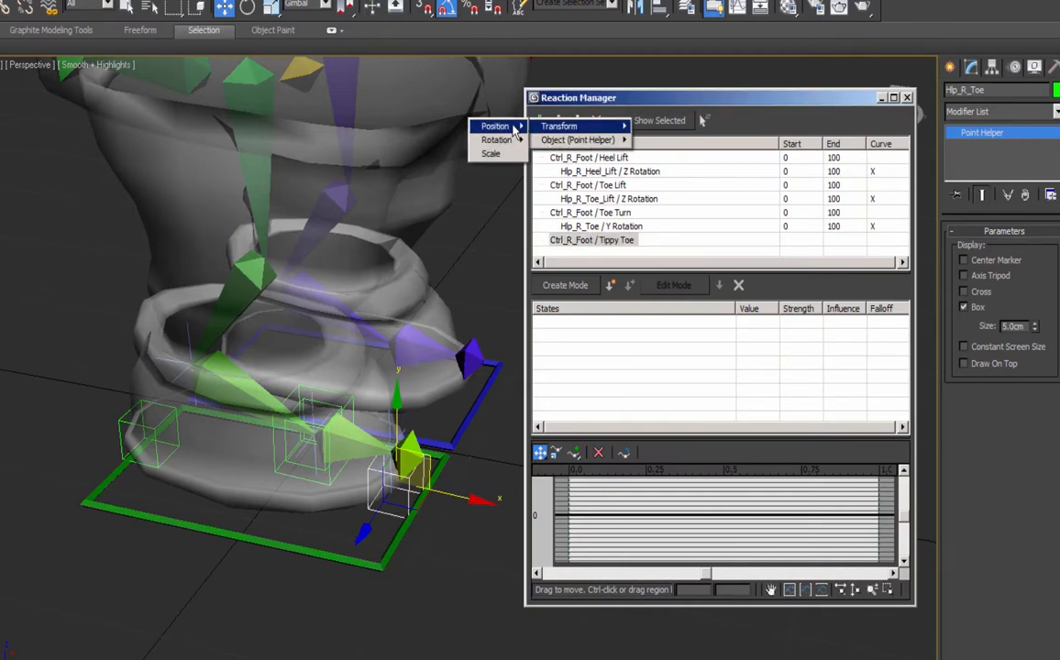
{"action": "mouse_move", "coordinate": [511, 144]}
{"action": "mouse_move", "coordinate": [427, 153]}
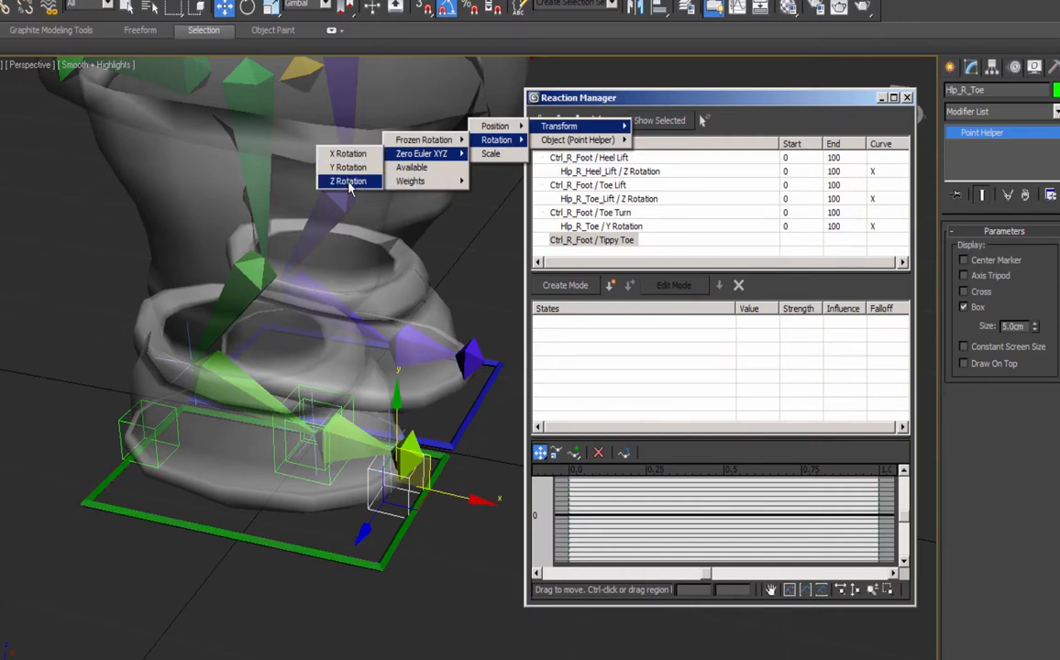
{"action": "left_click", "coordinate": [348, 181]}
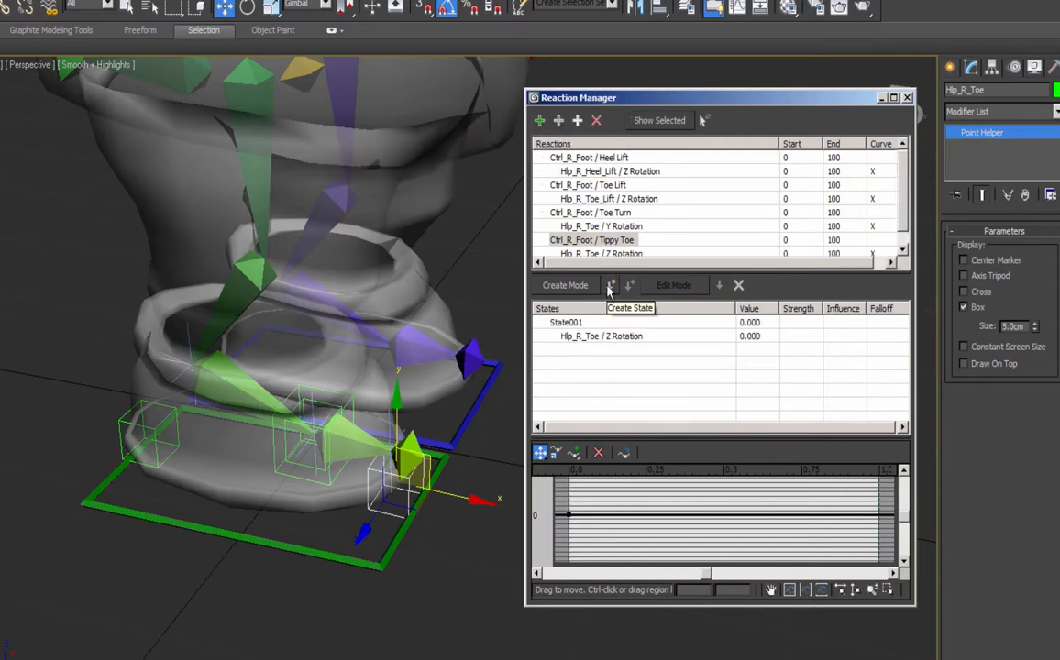
Create a second Tippy Toe state with a master value of 10 and a Hlp_R_Toe Z Rotation of 65.
{"action": "left_click", "coordinate": [610, 287]}
{"action": "left_click", "coordinate": [758, 354]}
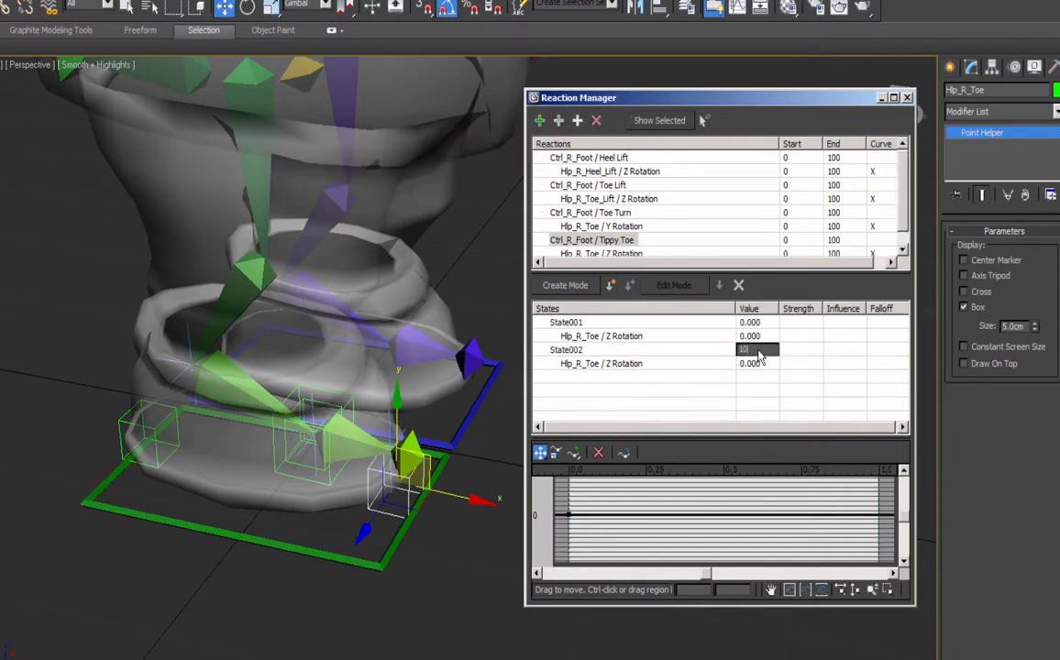
{"action": "type", "text": "10"}
{"action": "left_click", "coordinate": [754, 365]}
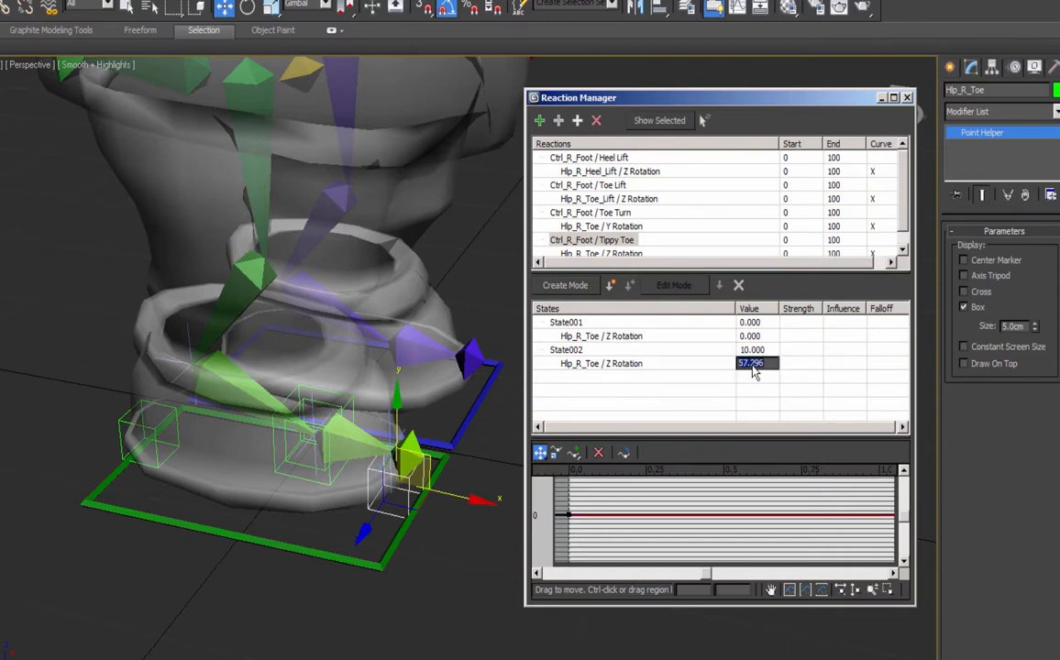
{"action": "type", "text": "65"}
{"action": "key", "text": "Return"}
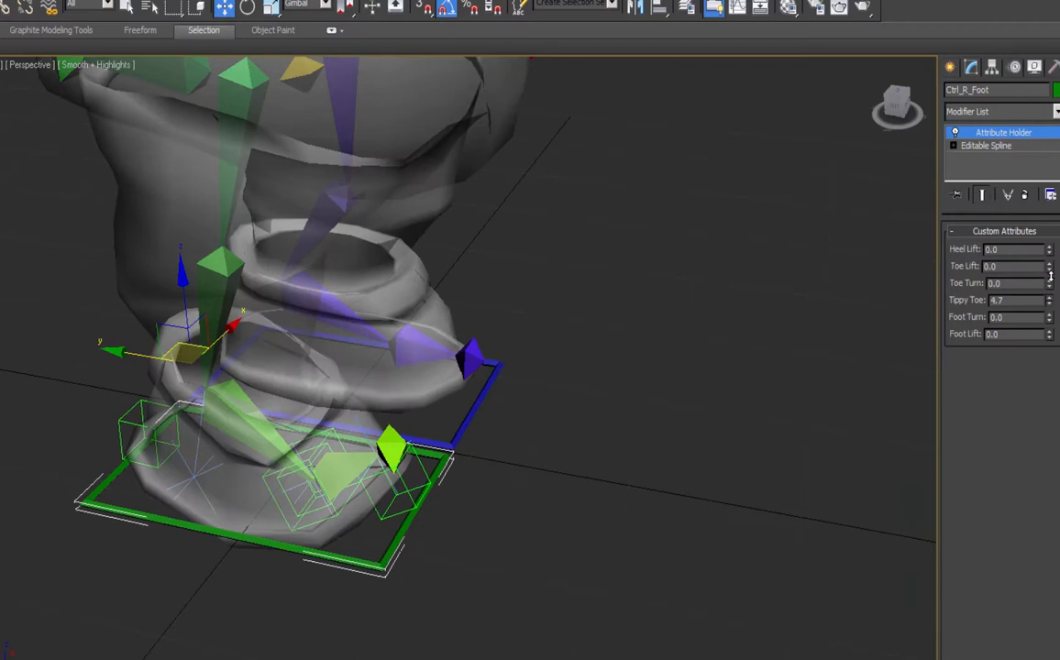
Test the Heel Lift and Tippy Toe attributes of Ctrl_R_Foot to check how the foot reacts.
{"action": "mouse_move", "coordinate": [1049, 249]}
{"action": "left_mouse_down"}
{"action": "mouse_move", "coordinate": [1048, 262]}
{"action": "mouse_move", "coordinate": [1040, 235]}
{"action": "mouse_move", "coordinate": [1038, 289]}
{"action": "mouse_move", "coordinate": [1038, 250]}
{"action": "left_mouse_up"}
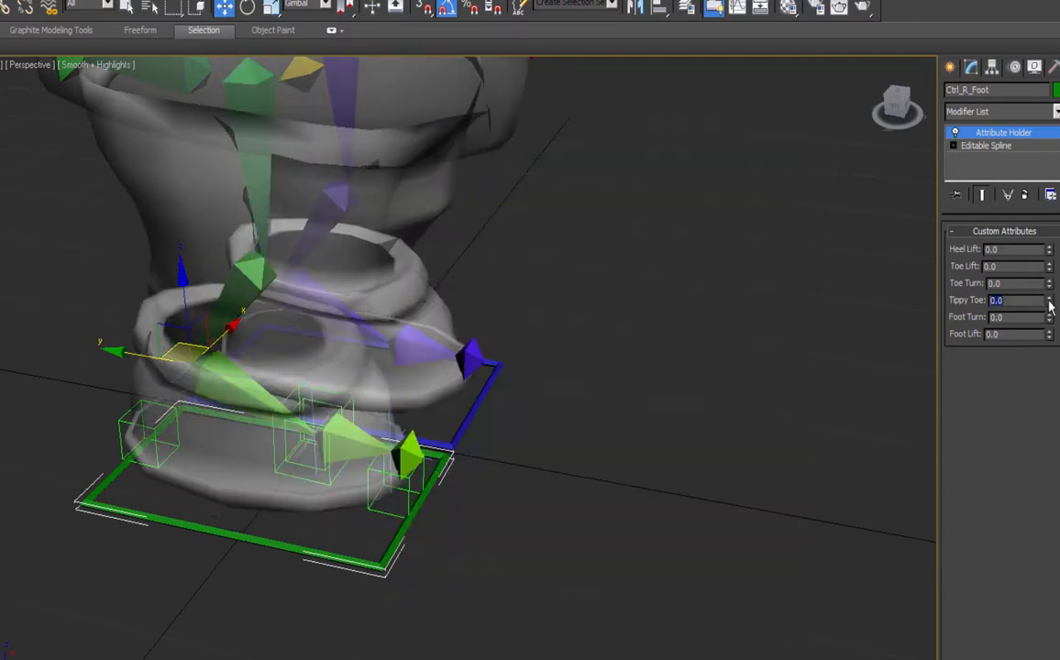
{"action": "left_click_drag", "start_coordinate": [1050, 302], "coordinate": [1004, 356]}
Select the Hlp_R_Heel helper and test-rotate it to check how the foot turns around the heel.
{"action": "left_click", "coordinate": [121, 421]}
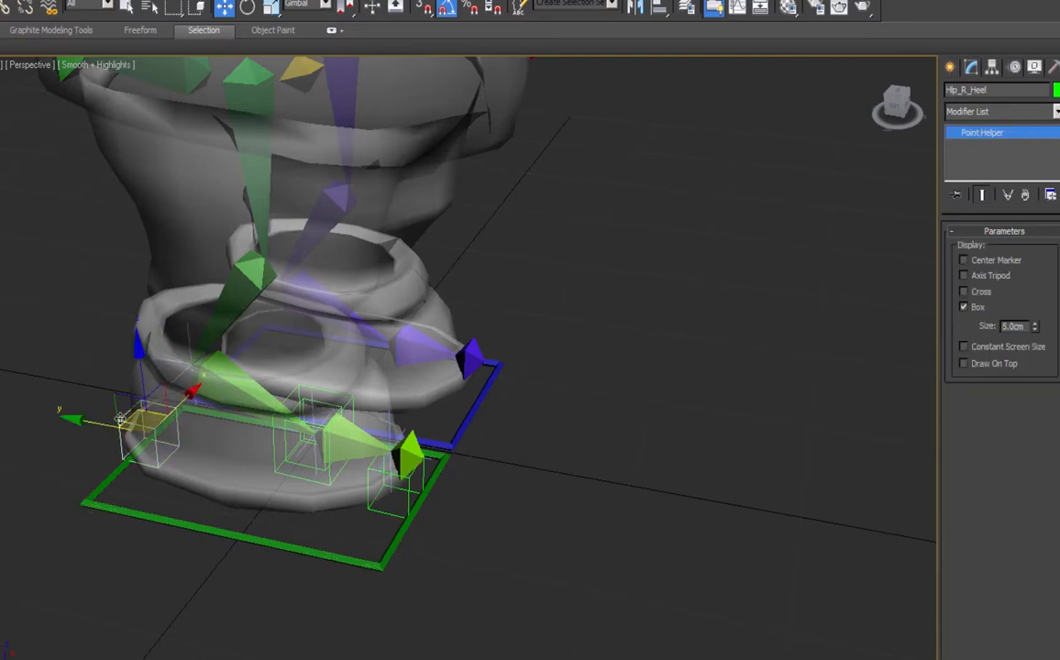
{"action": "key", "text": "e"}
{"action": "left_click_drag", "start_coordinate": [122, 463], "coordinate": [199, 472]}
{"action": "left_click_drag", "start_coordinate": [199, 472], "coordinate": [209, 469]}
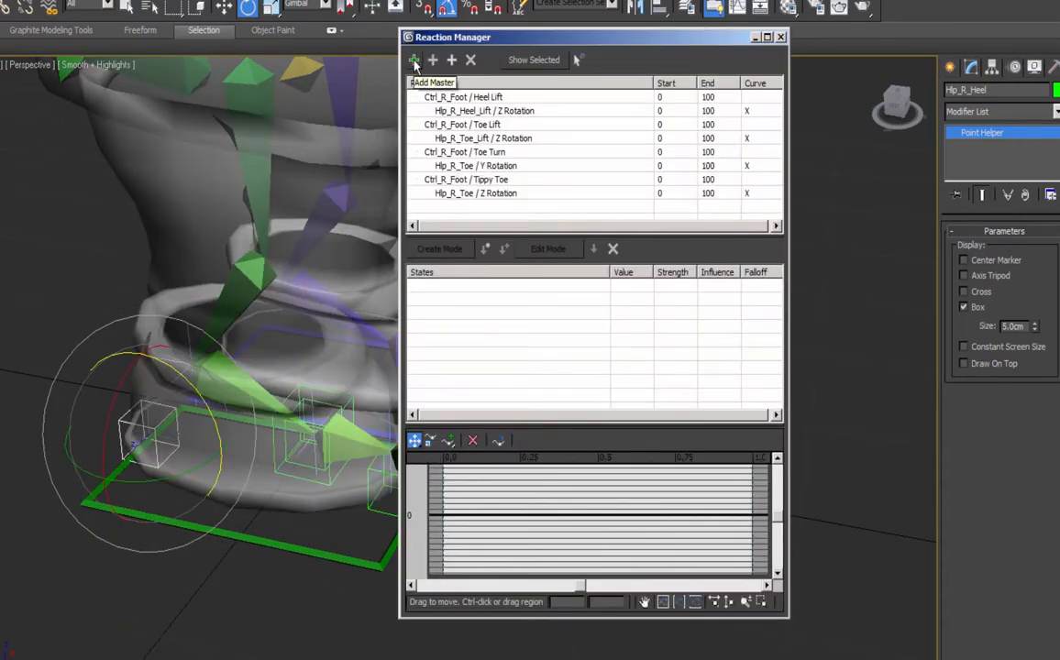
Add the Foot Turn custom attribute of Ctrl_R_Foot as a new master in the Reaction Manager.
{"action": "left_click", "coordinate": [415, 61]}
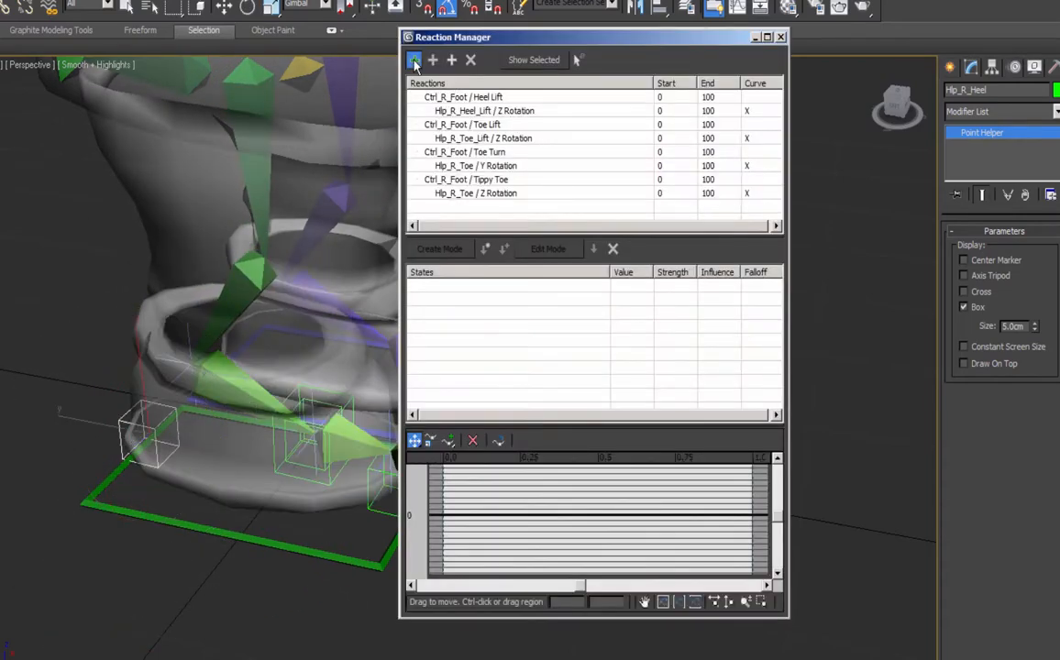
{"action": "left_click", "coordinate": [266, 542]}
{"action": "mouse_move", "coordinate": [73, 580]}
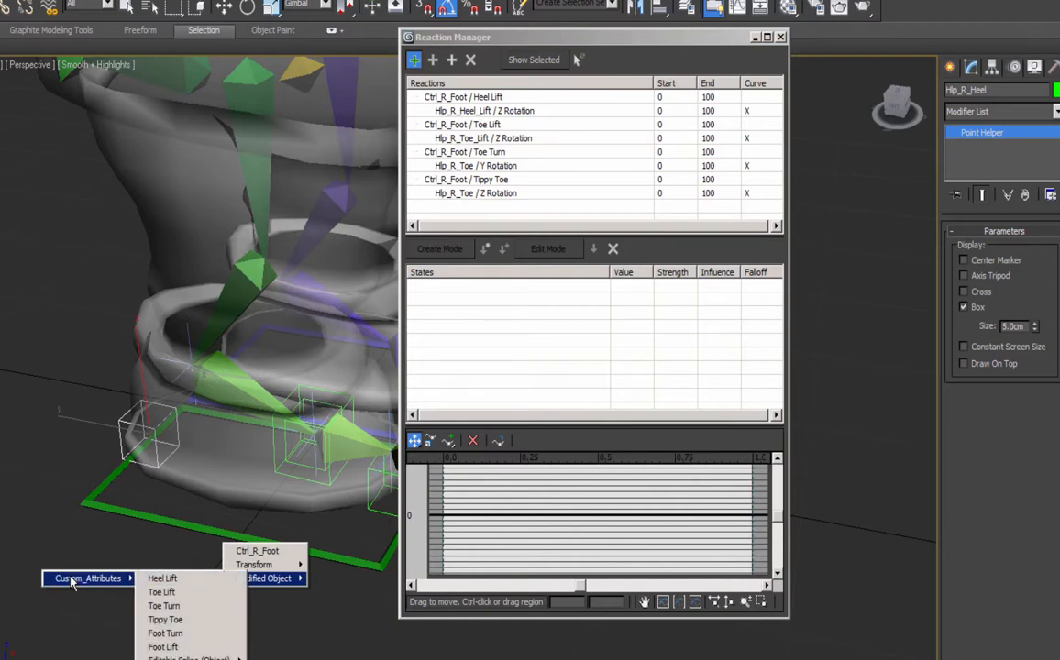
{"action": "left_click", "coordinate": [166, 634]}
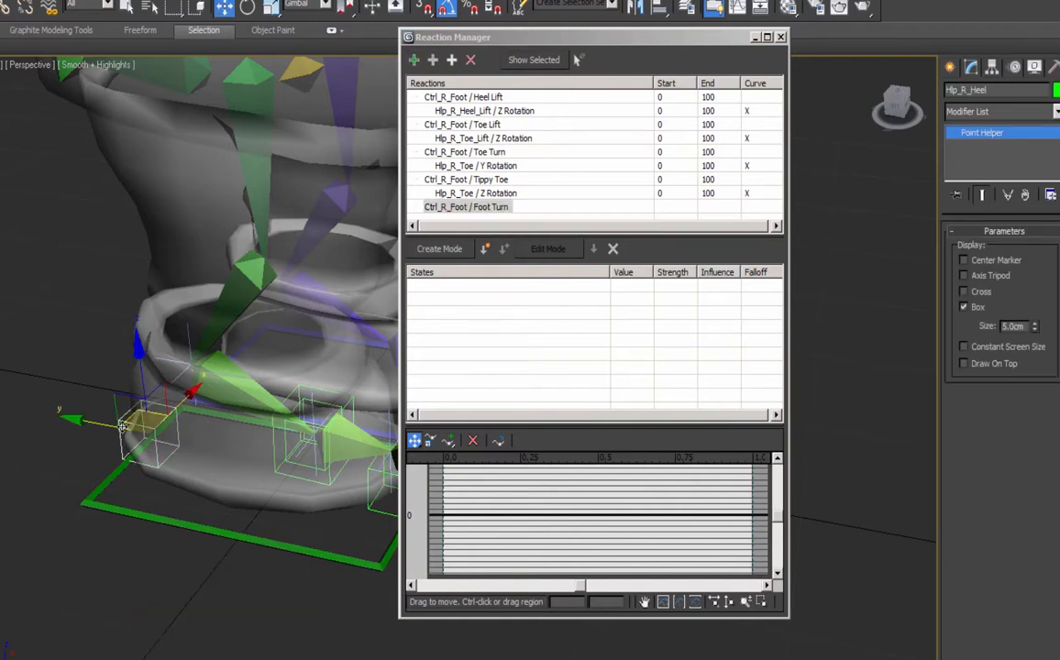
Add the Hlp_R_Heel helper's Zero Euler Z Rotation as a slave of the Foot Turn reaction.
{"action": "left_click", "coordinate": [451, 61]}
{"action": "mouse_move", "coordinate": [436, 72]}
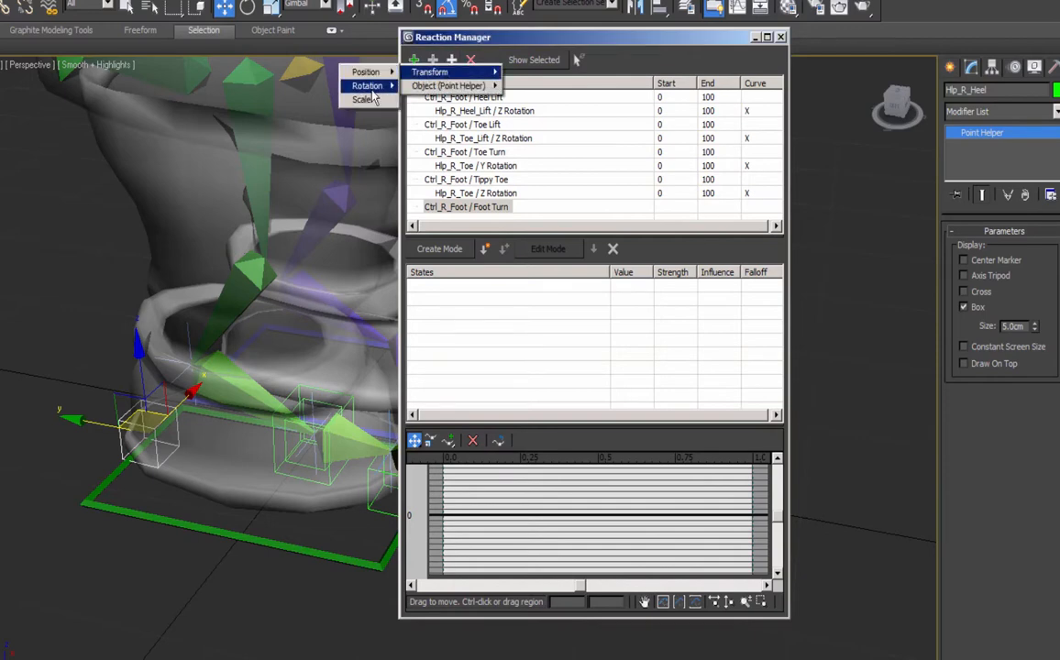
{"action": "mouse_move", "coordinate": [371, 87]}
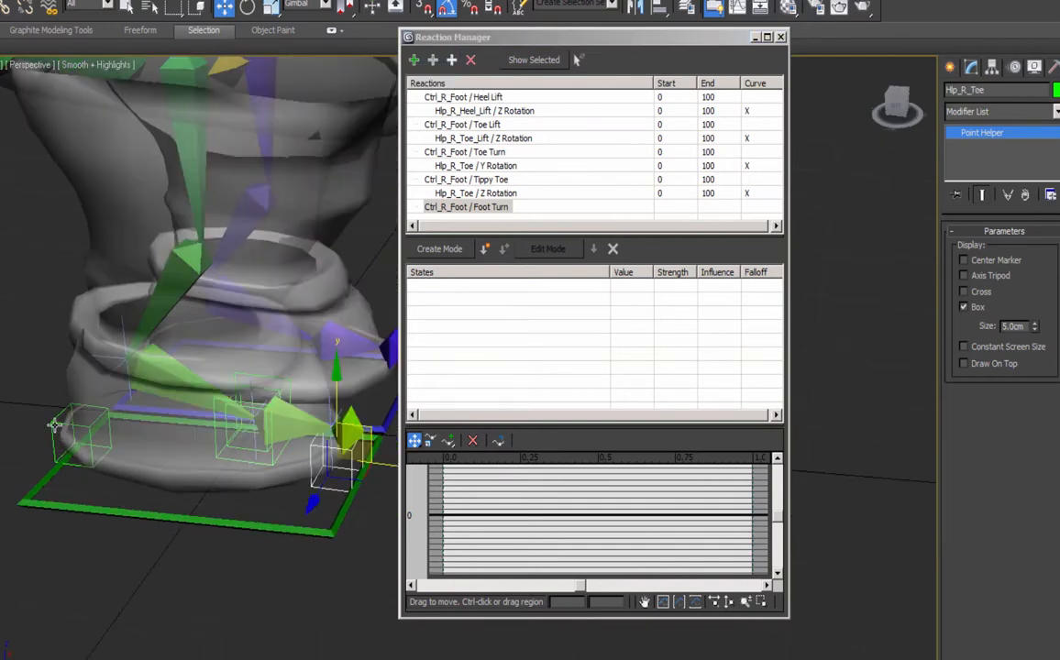
{"action": "left_click", "coordinate": [55, 425]}
{"action": "middle_click_drag", "start_coordinate": [53, 428], "coordinate": [156, 491]}
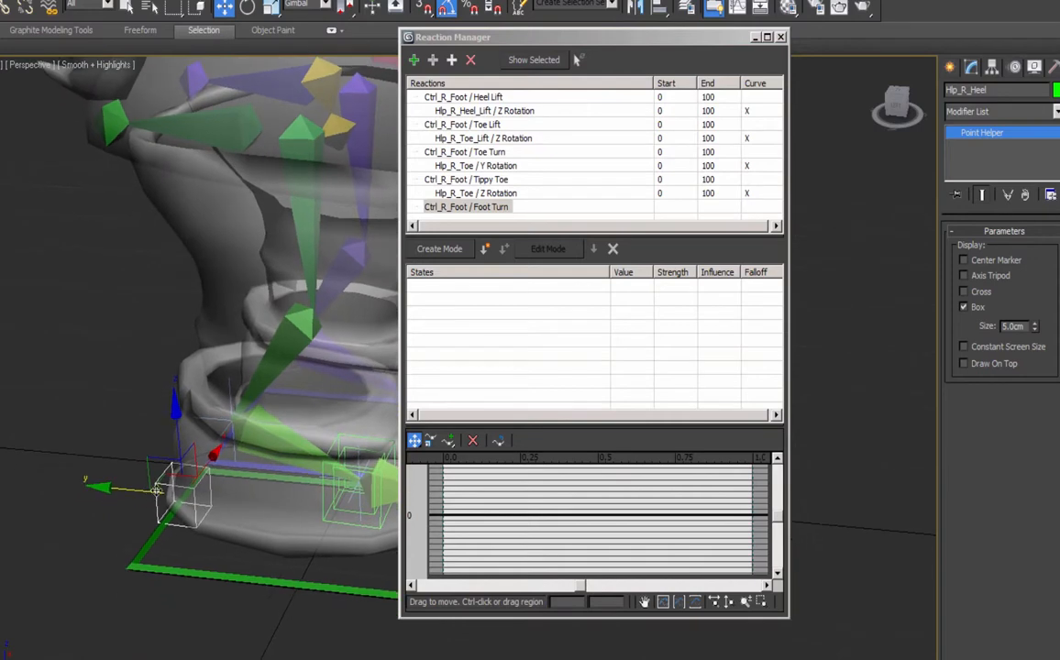
{"action": "left_click", "coordinate": [452, 60]}
{"action": "mouse_move", "coordinate": [427, 71]}
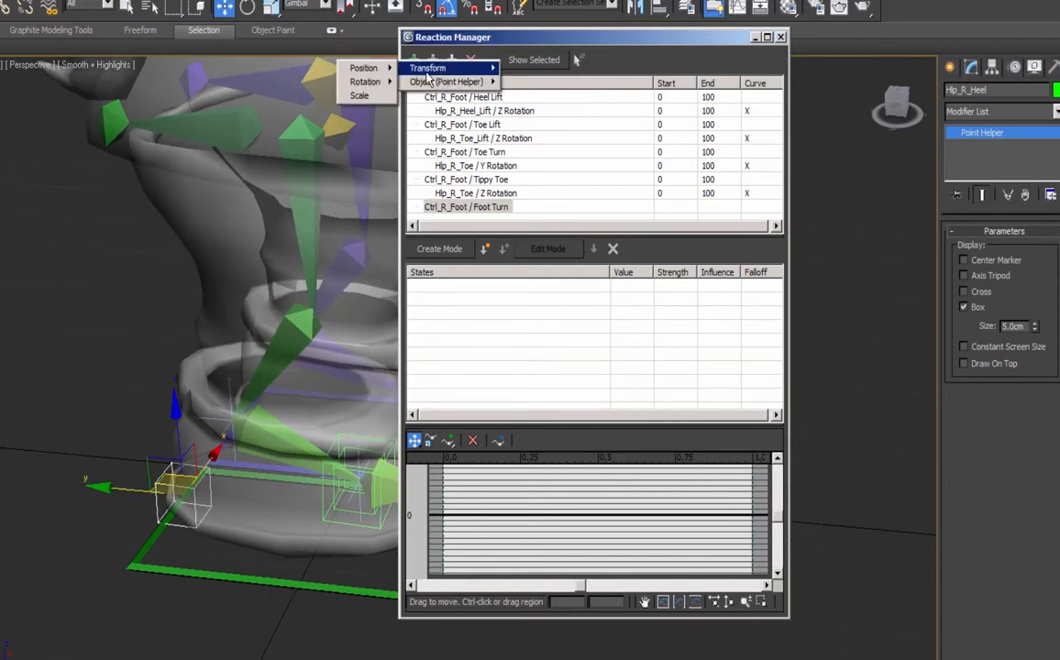
{"action": "mouse_move", "coordinate": [365, 82]}
{"action": "mouse_move", "coordinate": [296, 98]}
{"action": "left_click", "coordinate": [209, 129]}
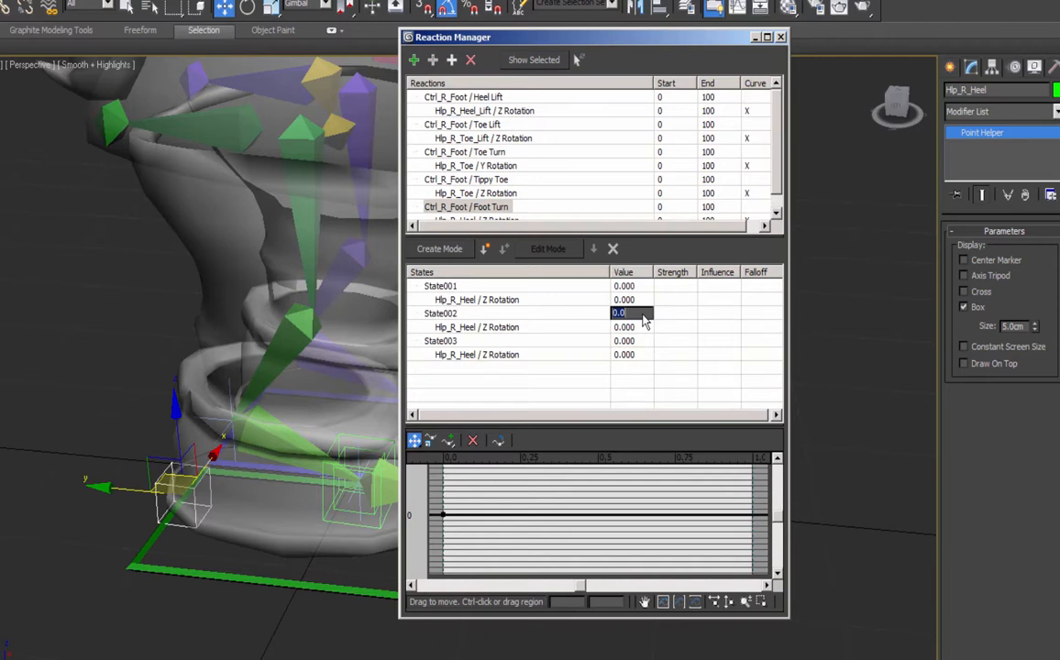
Set the extra Foot Turn states to master values -10 and 10 with Hlp_R_Heel Z Rotations of -70 and 70.
{"action": "left_click", "coordinate": [635, 327]}
{"action": "type", "text": "-7"}
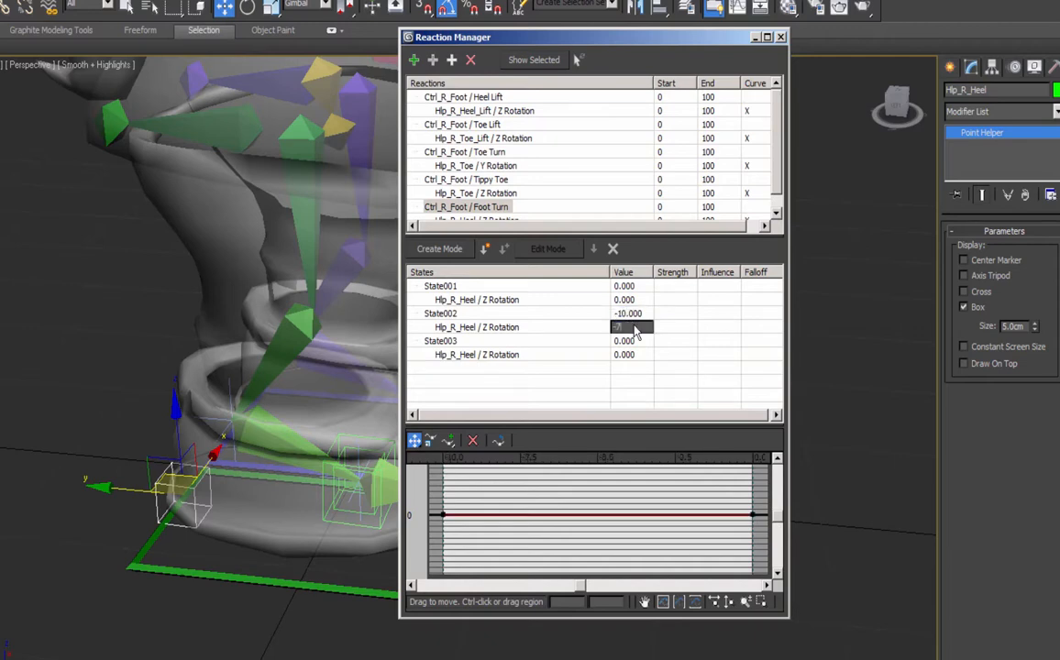
{"action": "type", "text": "0"}
{"action": "left_click", "coordinate": [637, 342]}
{"action": "type", "text": "10"}
{"action": "left_click", "coordinate": [639, 354]}
{"action": "type", "text": "70"}
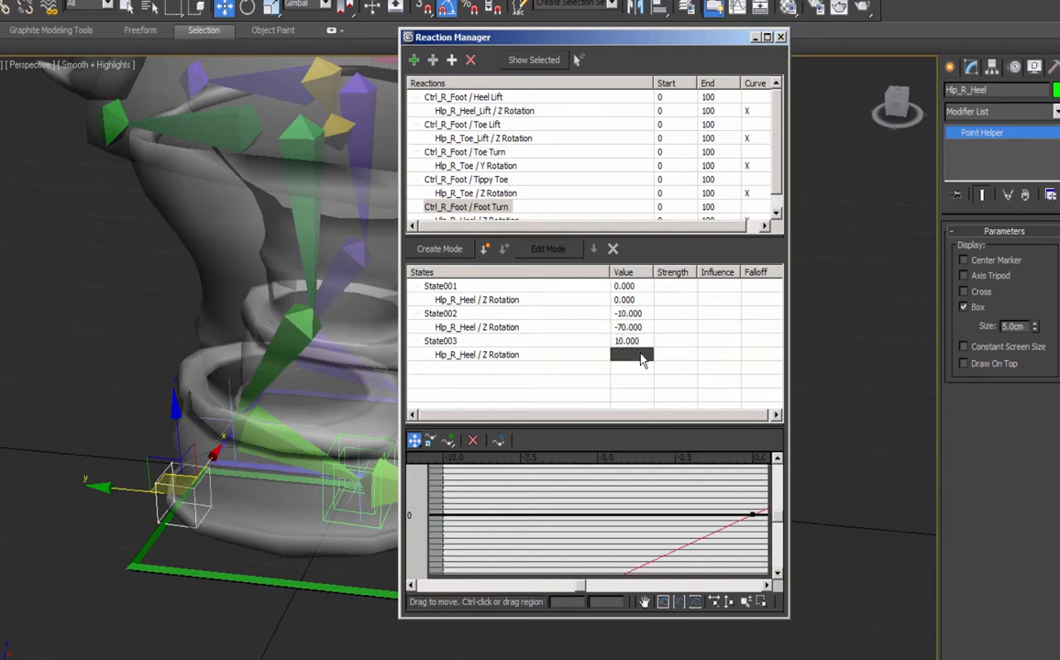
{"action": "key", "text": "Return"}
Test the Foot Turn attribute of Ctrl_R_Foot to check how the foot reacts, and reset it to 0.
{"action": "left_click", "coordinate": [294, 585]}
{"action": "left_click_drag", "start_coordinate": [1049, 319], "coordinate": [1052, 330]}
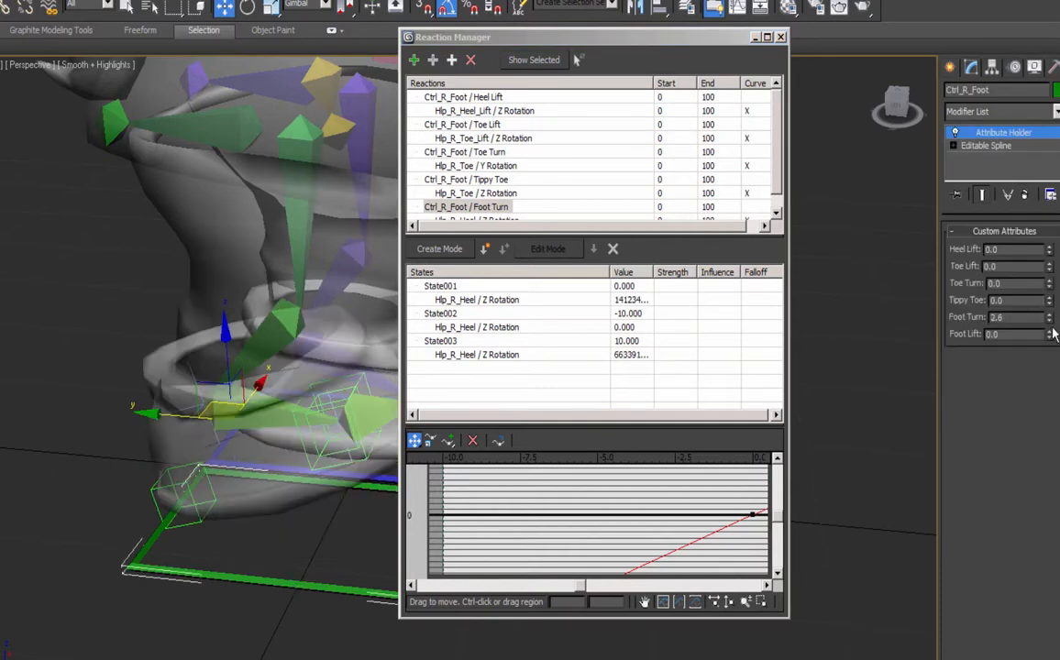
{"action": "right_click", "coordinate": [1051, 321]}
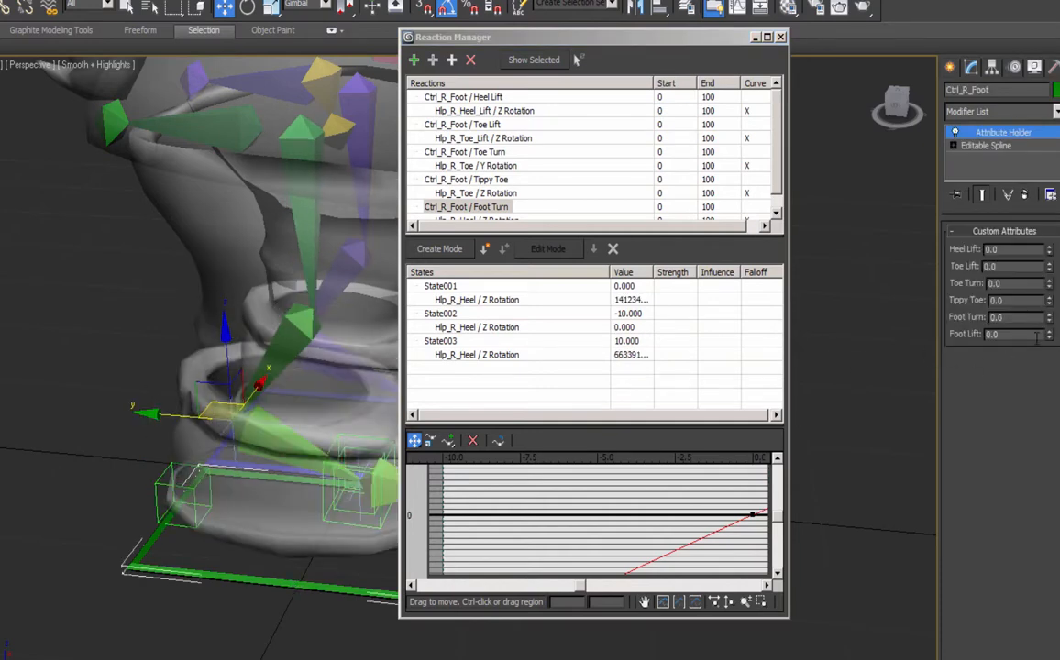
{"action": "left_click_drag", "start_coordinate": [1051, 319], "coordinate": [982, 335]}
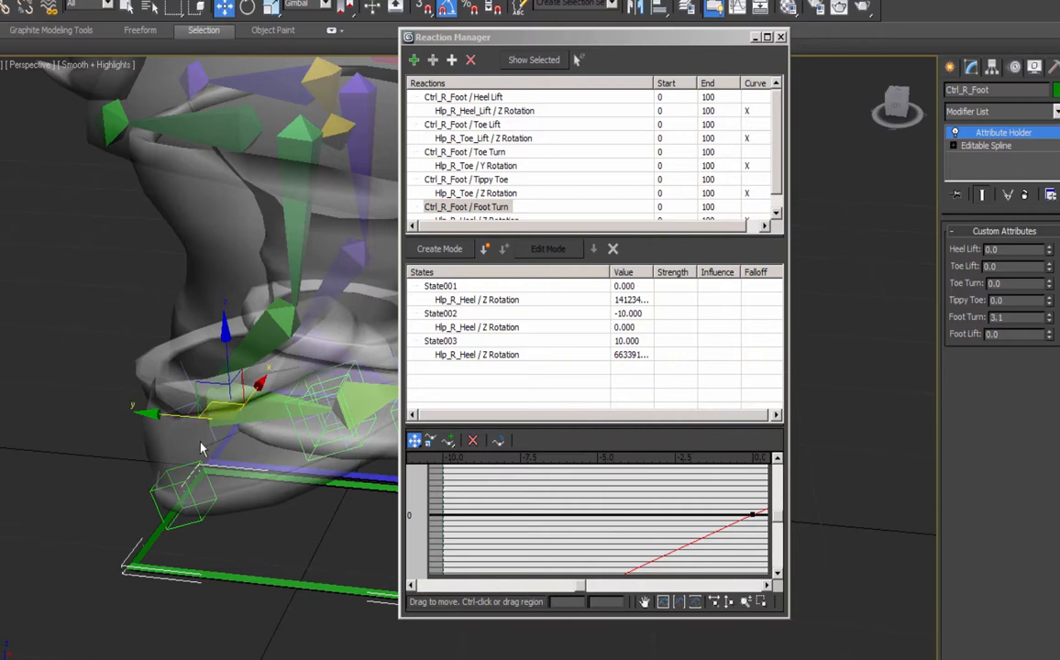
{"action": "left_click_drag", "start_coordinate": [775, 174], "coordinate": [776, 196]}
{"action": "left_click_drag", "start_coordinate": [1026, 318], "coordinate": [865, 312]}
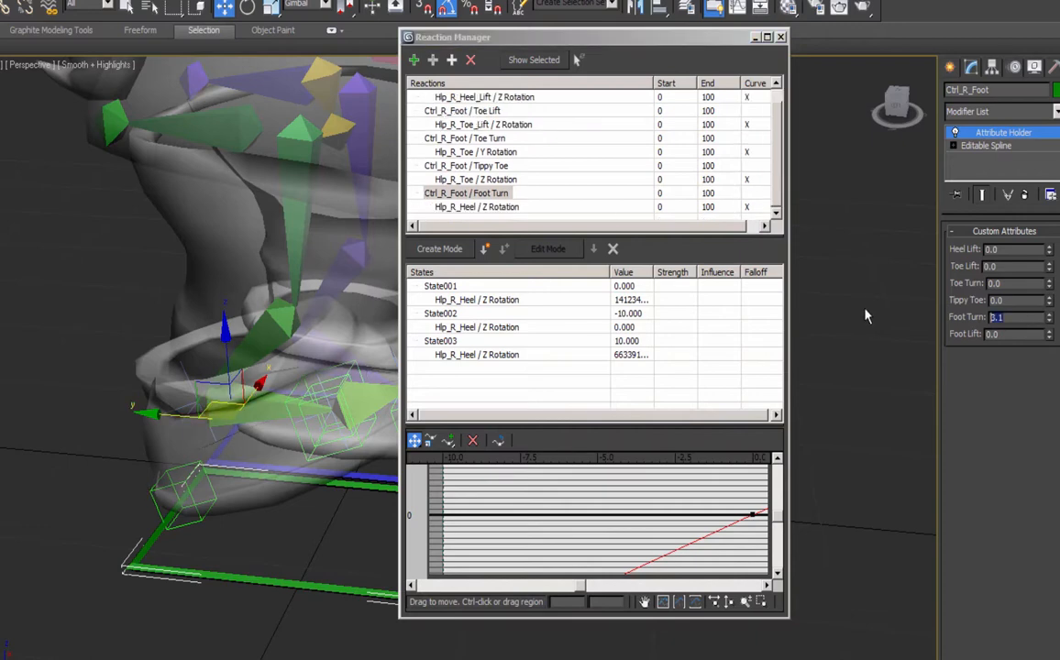
{"action": "type", "text": "0"}
{"action": "key", "text": "Return"}
Delete the Hlp_R_Heel Z Rotation slave and the remaining states from the Foot Turn reaction.
{"action": "left_click", "coordinate": [477, 208]}
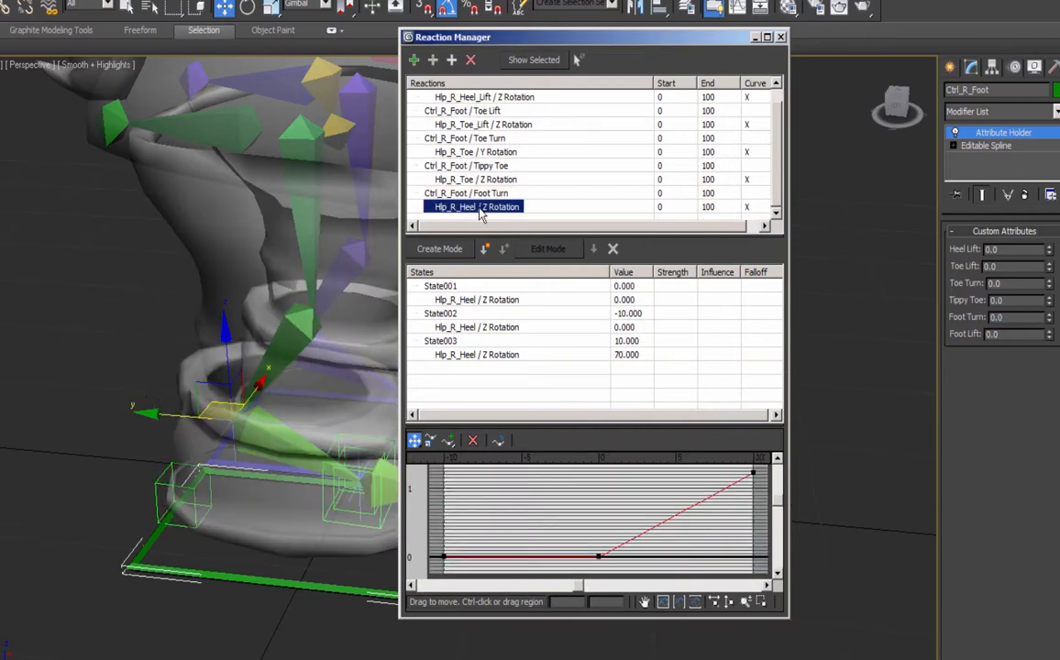
{"action": "right_click", "coordinate": [480, 210]}
{"action": "left_click", "coordinate": [466, 270]}
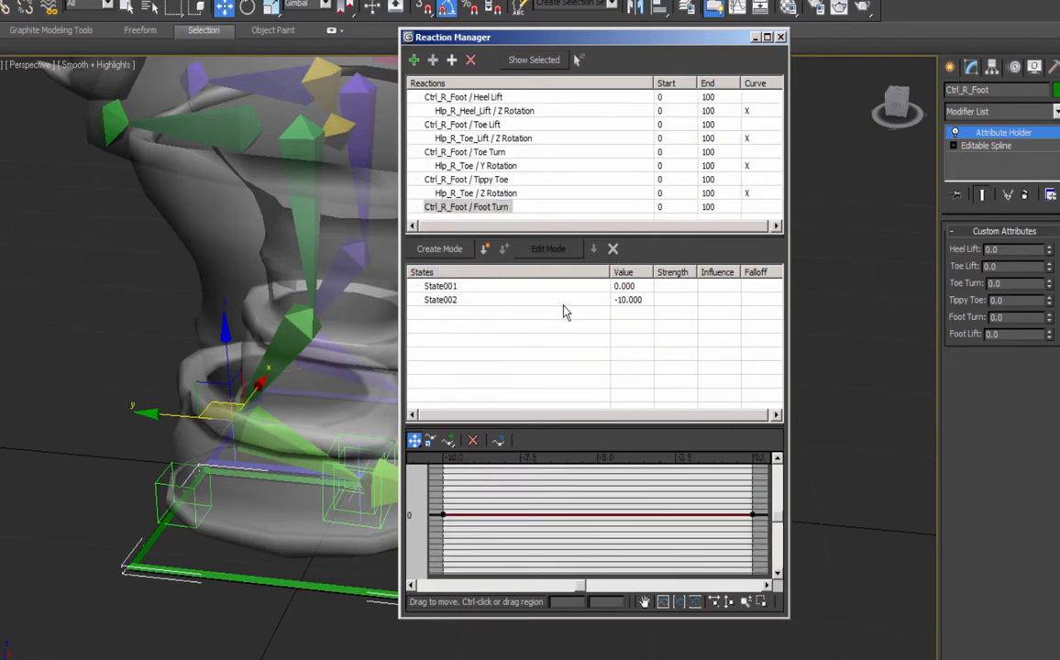
{"action": "left_click", "coordinate": [441, 301]}
{"action": "left_click", "coordinate": [616, 251]}
{"action": "left_click", "coordinate": [615, 250]}
Add the Hlp_R_Heel helper's Zero Euler Y Rotation as a slave of the Foot Turn reaction.
{"action": "left_click", "coordinate": [479, 209]}
{"action": "left_click", "coordinate": [158, 477]}
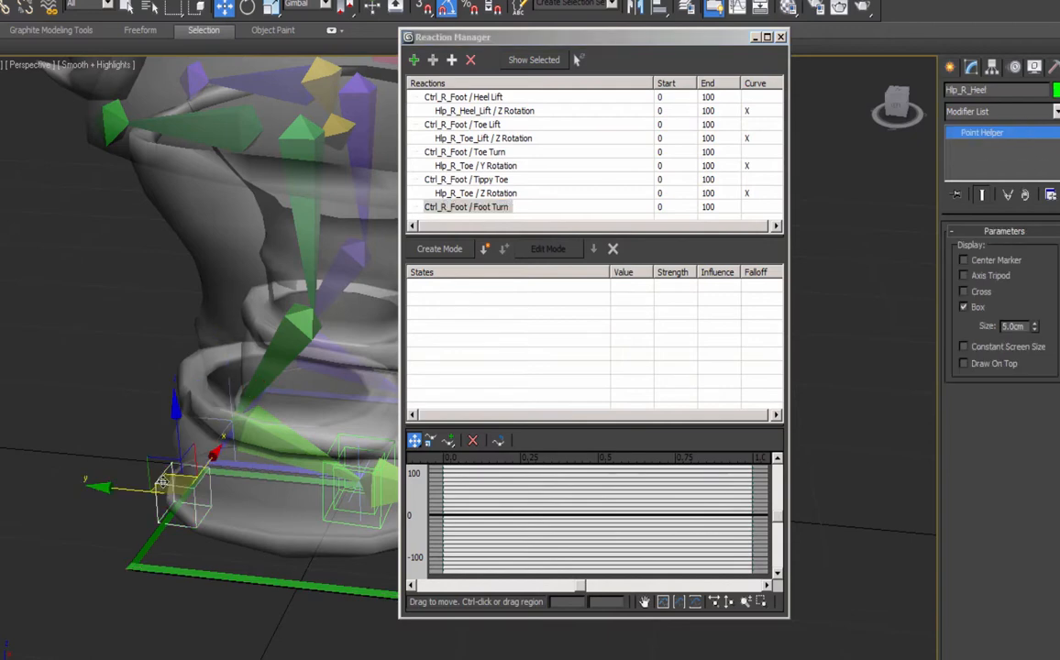
{"action": "left_click", "coordinate": [414, 59]}
{"action": "mouse_move", "coordinate": [430, 63]}
{"action": "mouse_move", "coordinate": [368, 77]}
{"action": "mouse_move", "coordinate": [294, 91]}
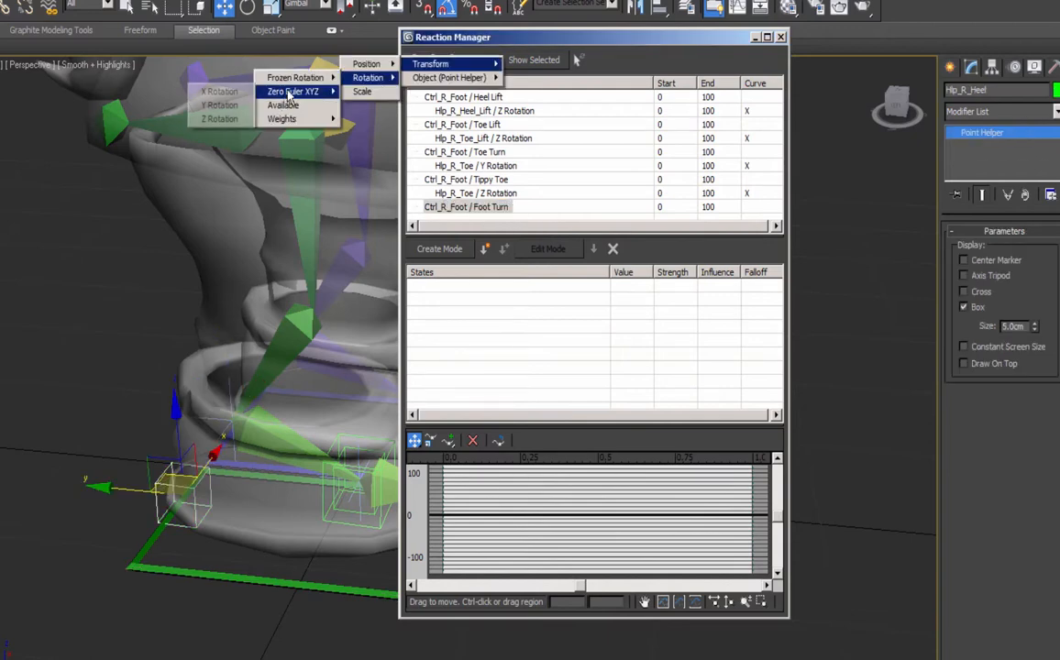
{"action": "left_click", "coordinate": [236, 107]}
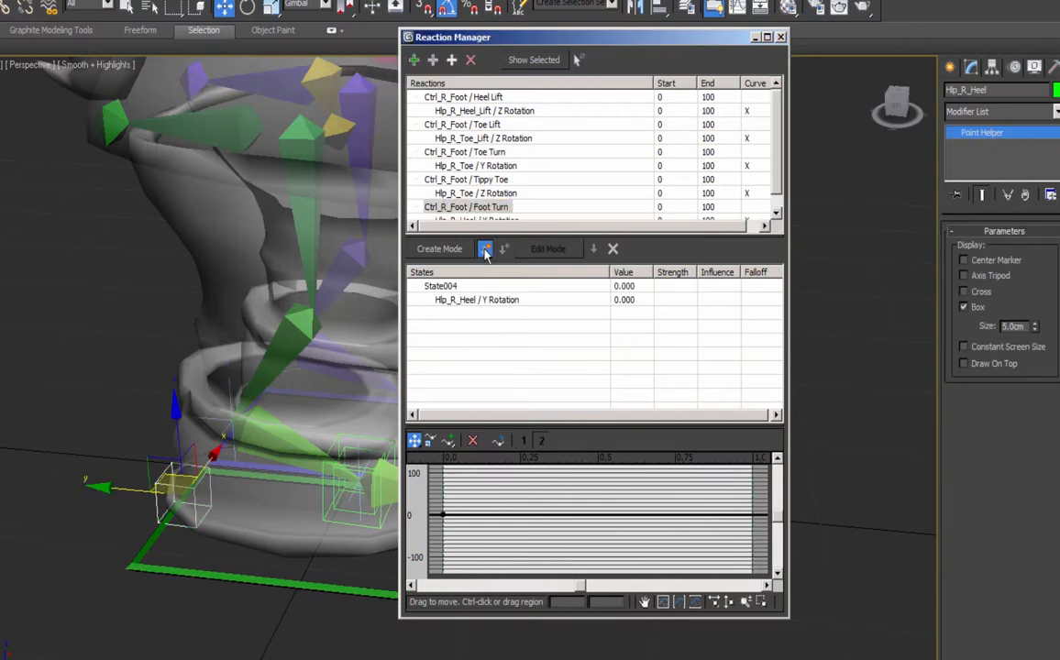
Create two more Foot Turn states with master values -10 and 10 and Hlp_R_Heel Y Rotations of -70 and 70.
{"action": "left_click", "coordinate": [485, 249]}
{"action": "left_click", "coordinate": [485, 248]}
{"action": "left_click", "coordinate": [626, 316]}
{"action": "type", "text": "-10"}
{"action": "left_click", "coordinate": [627, 341]}
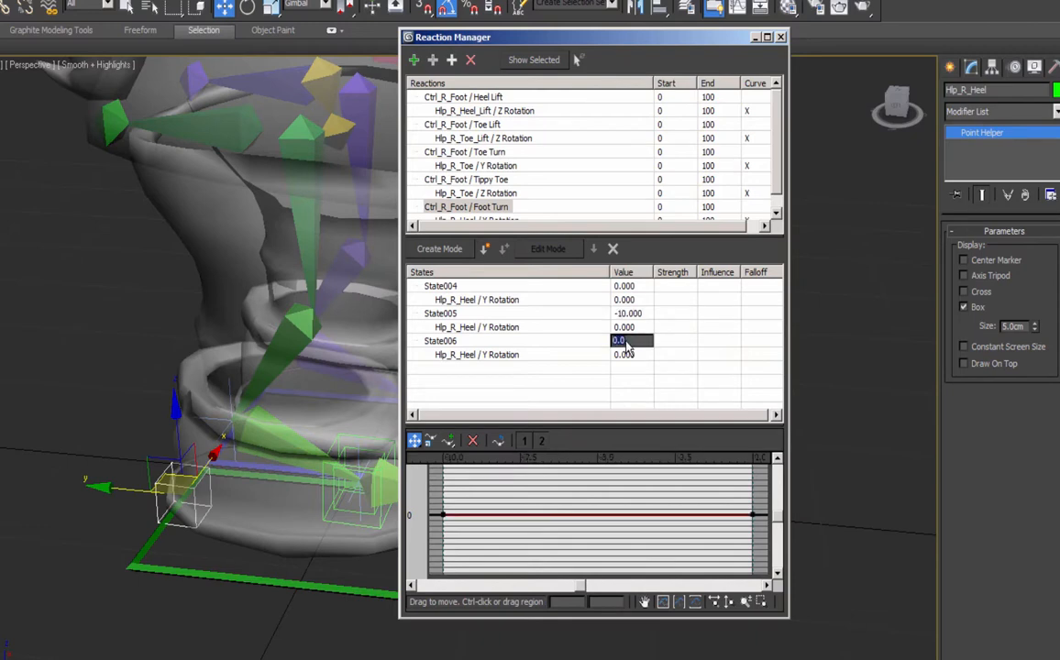
{"action": "type", "text": "10"}
{"action": "left_click", "coordinate": [624, 329]}
{"action": "type", "text": "-70"}
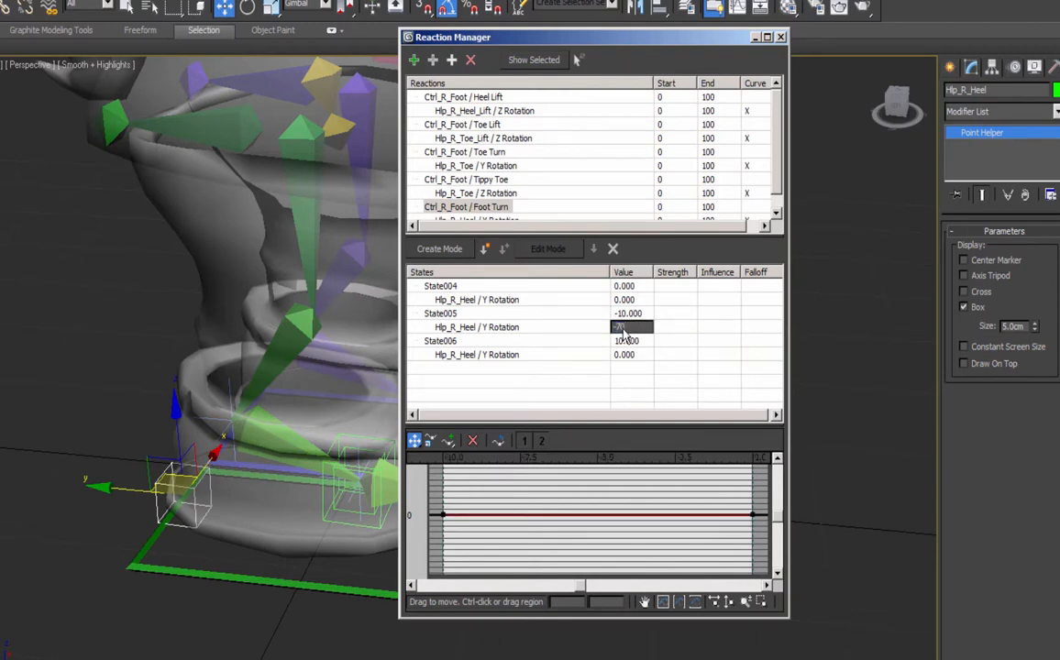
{"action": "left_click", "coordinate": [626, 355]}
{"action": "type", "text": "70"}
Test the Foot Turn attribute of Ctrl_R_Foot with the heel's Y Rotation connected, and return it to 0.
{"action": "left_click", "coordinate": [272, 583]}
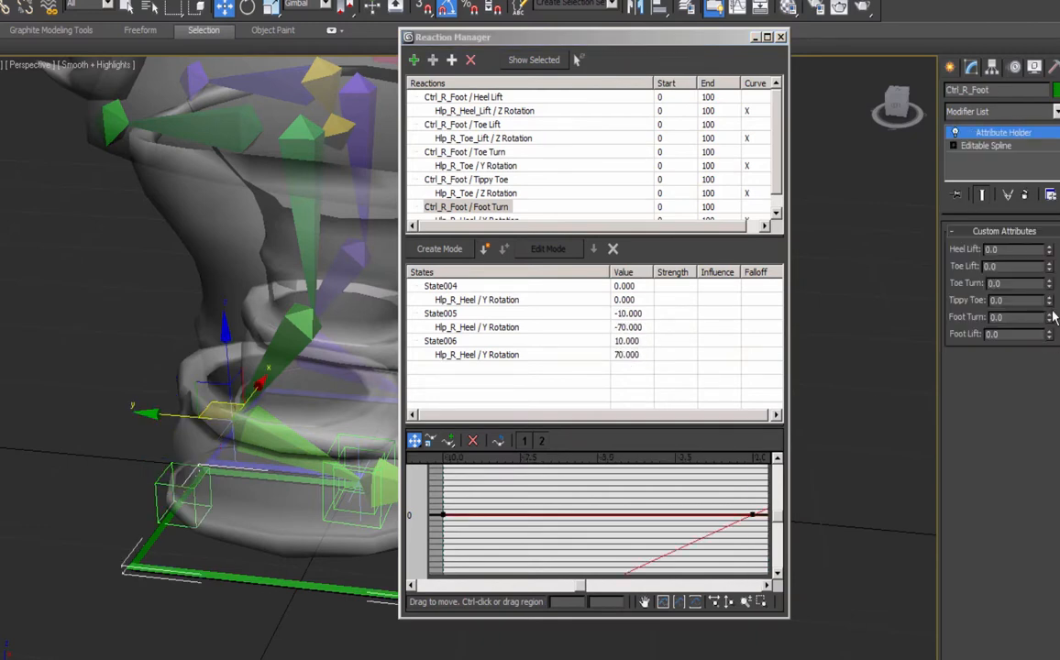
{"action": "left_click_drag", "start_coordinate": [1050, 316], "coordinate": [965, 322]}
{"action": "type", "text": "0"}
{"action": "key", "text": "Return"}
Test-rotate the Hlp_R_Heel helper to check how the foot pivots around the heel, and undo the rotations.
{"action": "left_click", "coordinate": [193, 495]}
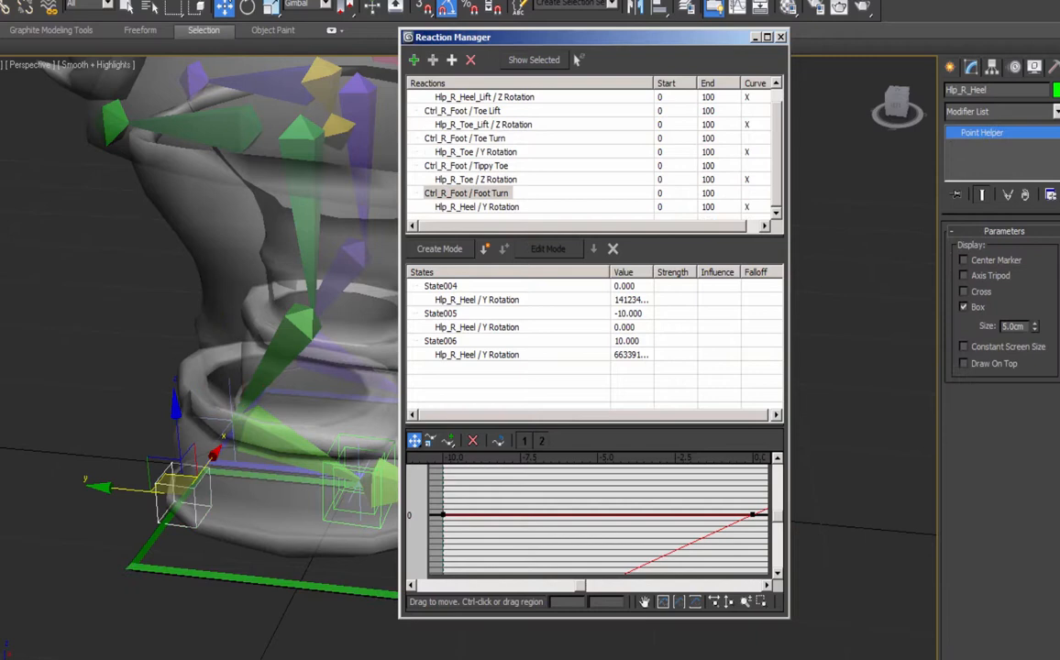
{"action": "left_click", "coordinate": [247, 7]}
{"action": "left_click_drag", "start_coordinate": [251, 478], "coordinate": [311, 508]}
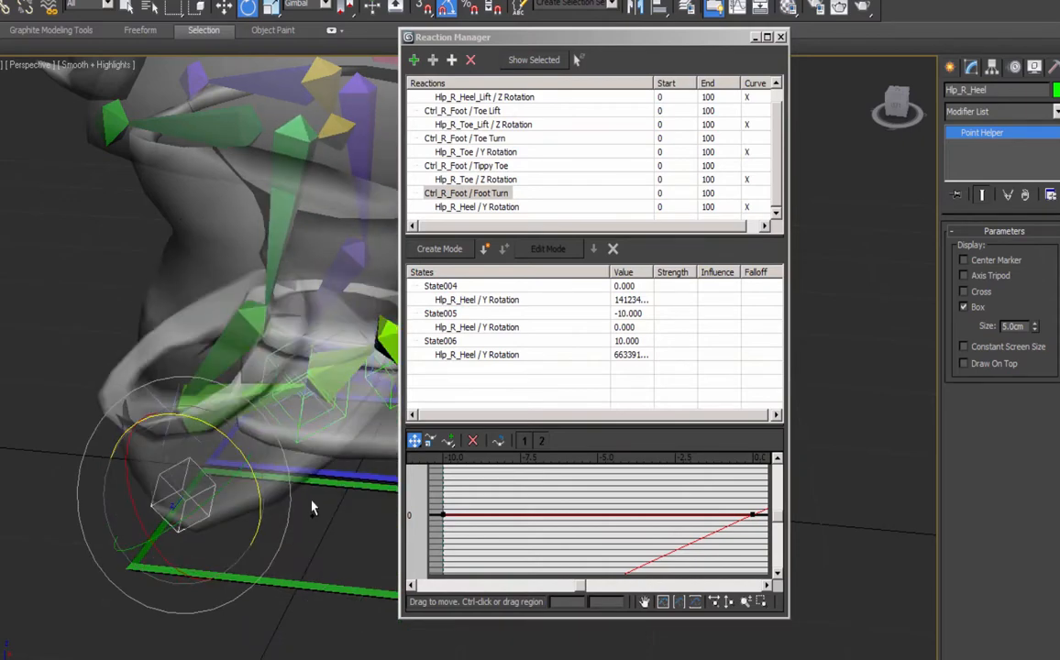
{"action": "key", "text": "ctrl+z"}
{"action": "key", "text": "ctrl+z"}
{"action": "left_click_drag", "start_coordinate": [254, 469], "coordinate": [259, 497]}
{"action": "middle_click_drag", "start_coordinate": [323, 547], "coordinate": [274, 583]}
{"action": "mouse_move", "coordinate": [169, 533]}
{"action": "left_mouse_down"}
{"action": "mouse_move", "coordinate": [155, 502]}
{"action": "mouse_move", "coordinate": [160, 514]}
{"action": "left_mouse_up"}
{"action": "key", "text": "ctrl+z"}
{"action": "left_click", "coordinate": [167, 506]}
{"action": "key", "text": "ctrl+z"}
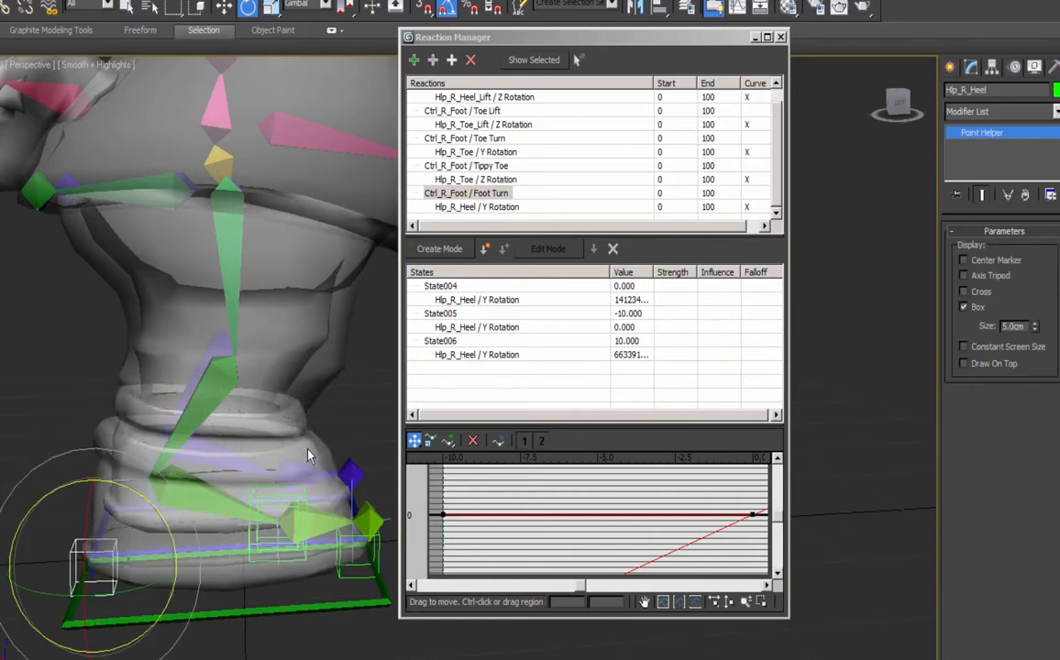
Add the Foot Lift custom attribute of Ctrl_R_Foot as a new master in the Reaction Manager.
{"action": "left_click", "coordinate": [413, 64]}
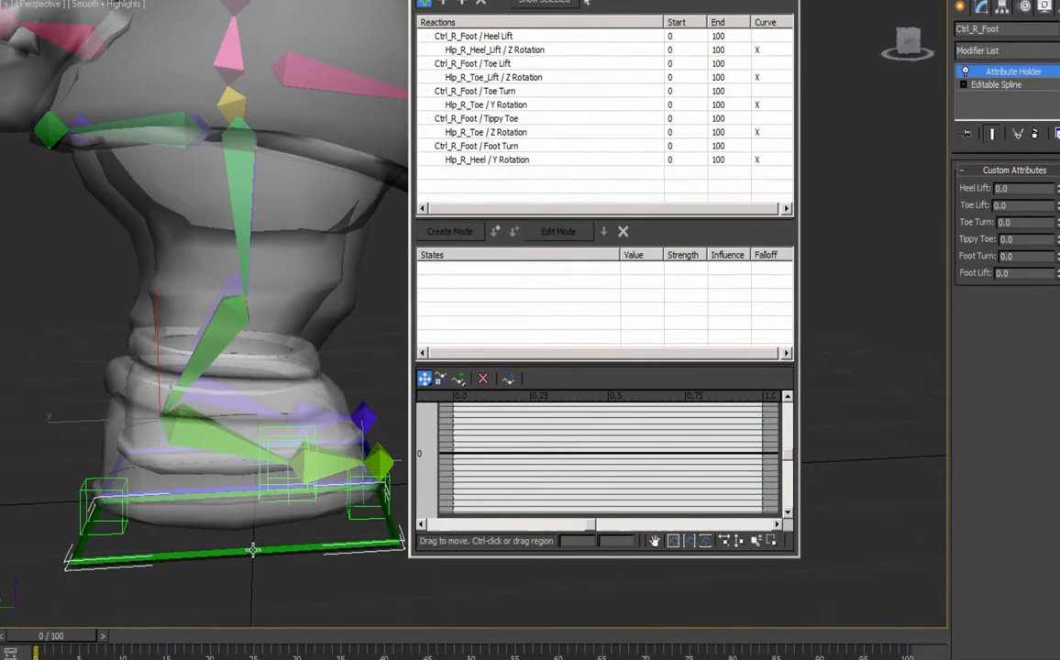
{"action": "left_click", "coordinate": [242, 613]}
{"action": "mouse_move", "coordinate": [256, 556]}
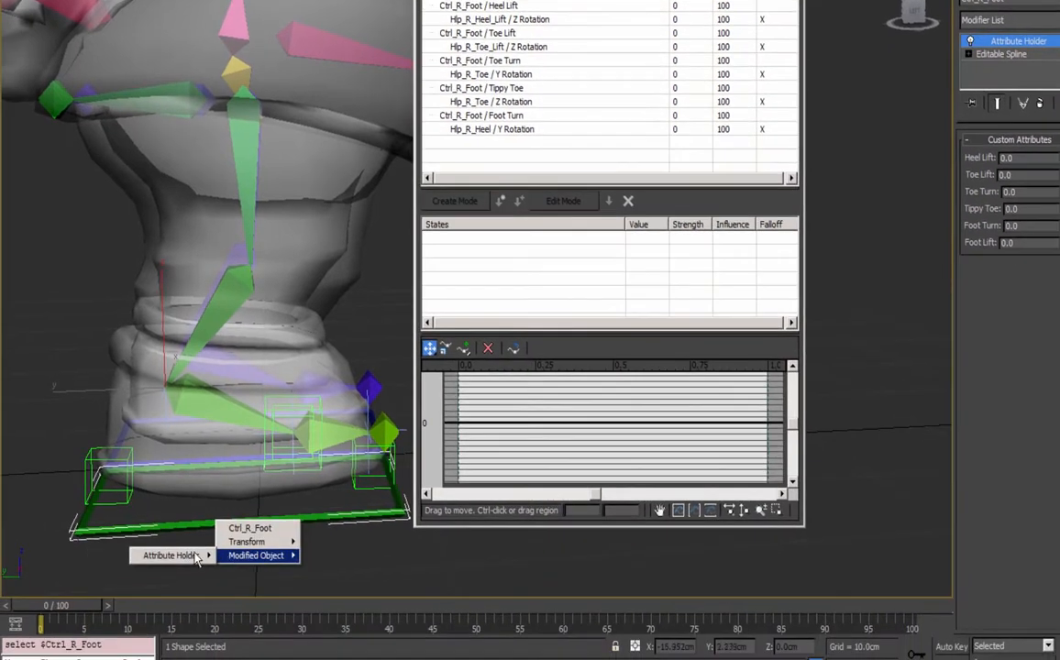
{"action": "mouse_move", "coordinate": [195, 556]}
{"action": "mouse_move", "coordinate": [92, 556]}
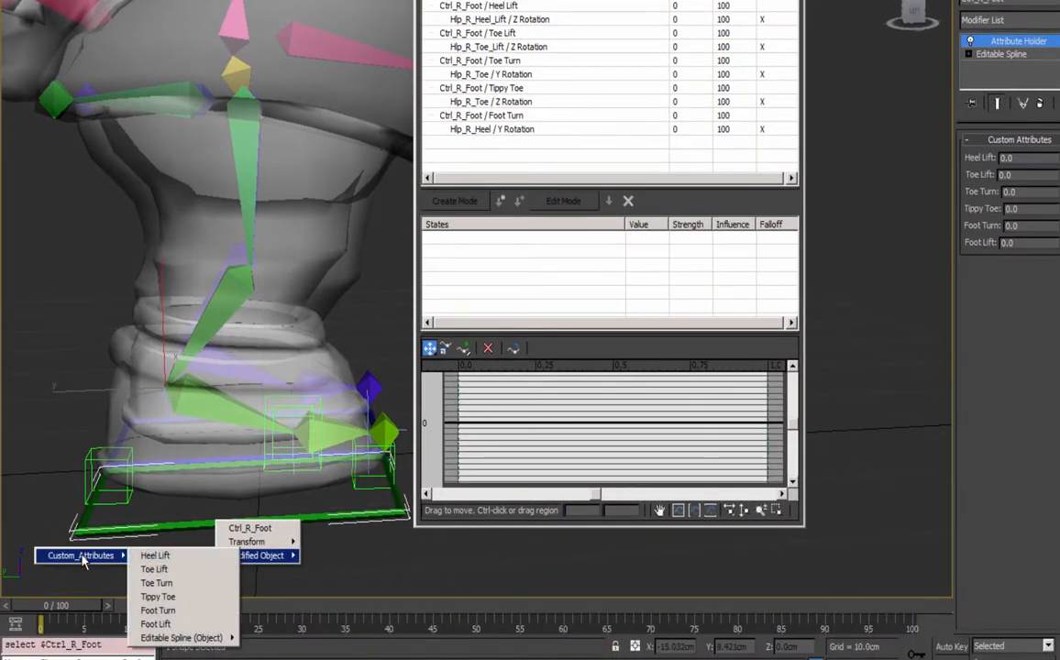
{"action": "left_click", "coordinate": [177, 626]}
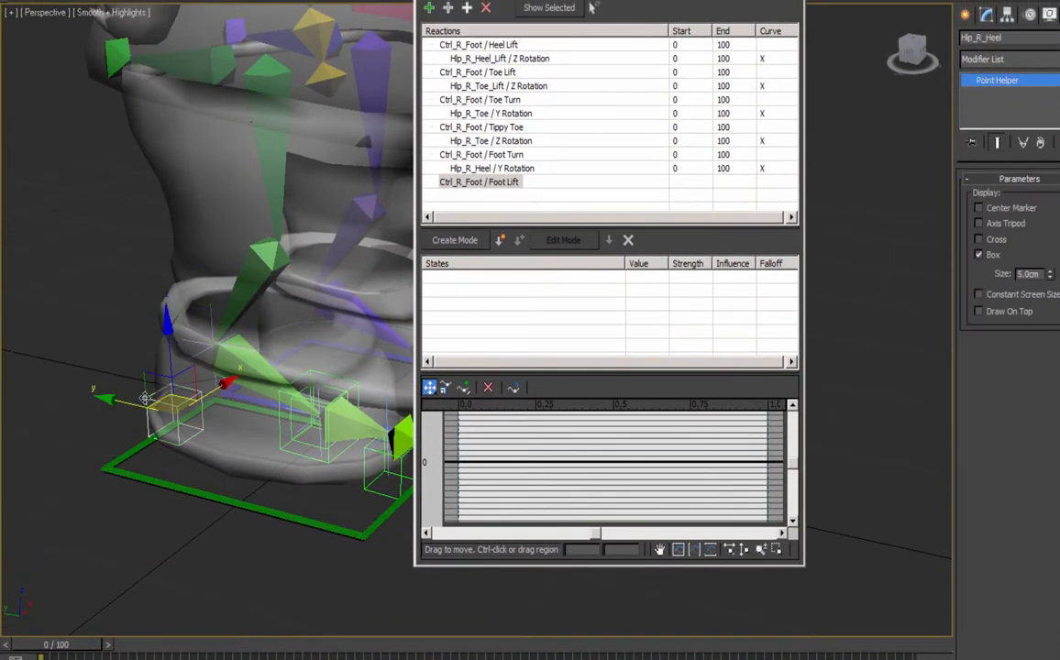
Add the Hlp_R_Heel helper's Zero Euler Z Rotation as a slave of the Foot Lift reaction.
{"action": "left_click", "coordinate": [428, 7]}
{"action": "mouse_move", "coordinate": [445, 13]}
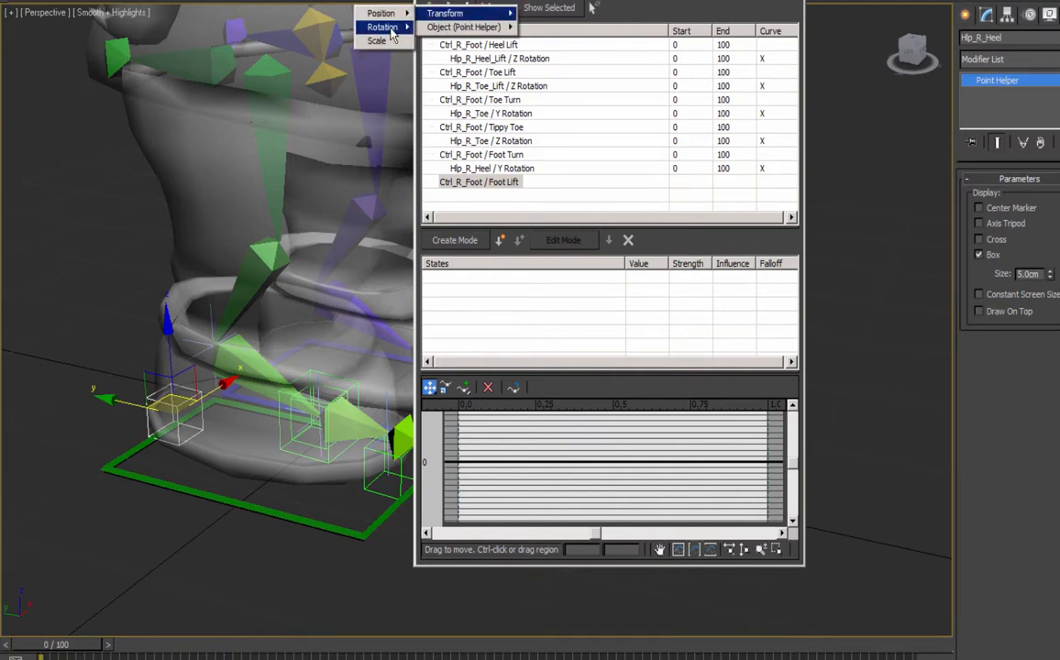
{"action": "mouse_move", "coordinate": [390, 28]}
{"action": "mouse_move", "coordinate": [310, 40]}
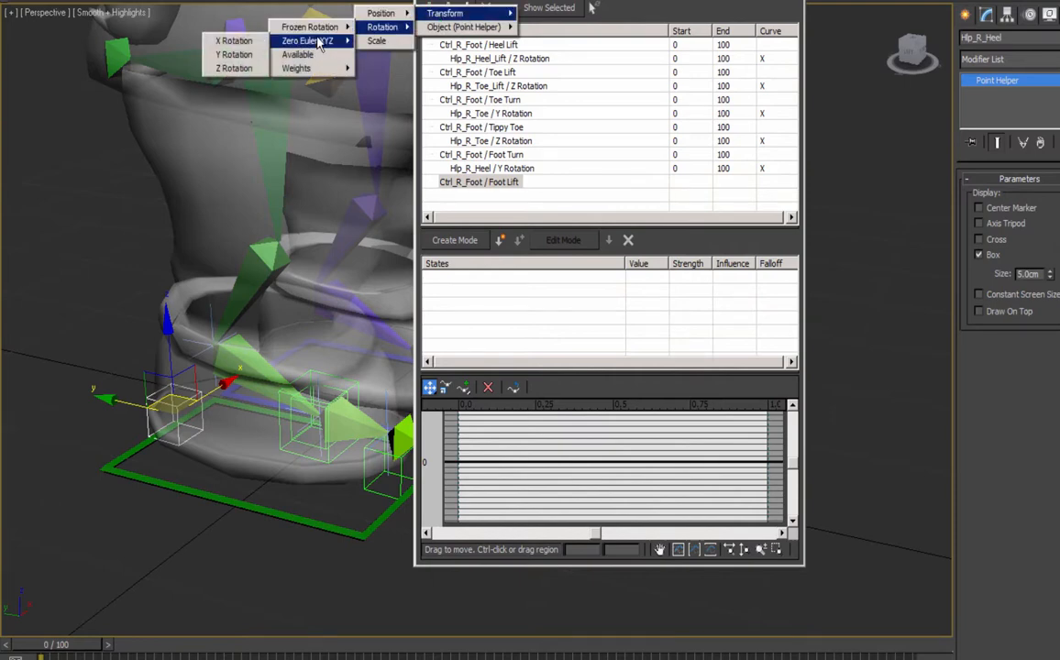
{"action": "left_click", "coordinate": [231, 68]}
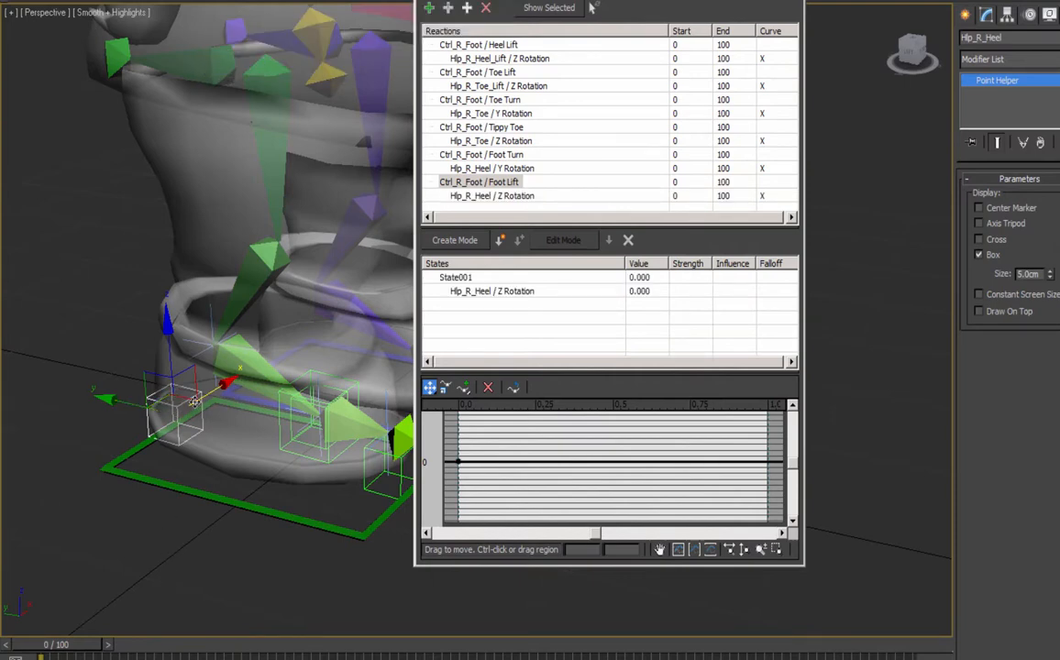
Create two more Foot Lift states with master values -10 and 10 and Hlp_R_Heel Z Rotations of -35 and 60.
{"action": "left_click", "coordinate": [502, 244]}
{"action": "left_click", "coordinate": [501, 244]}
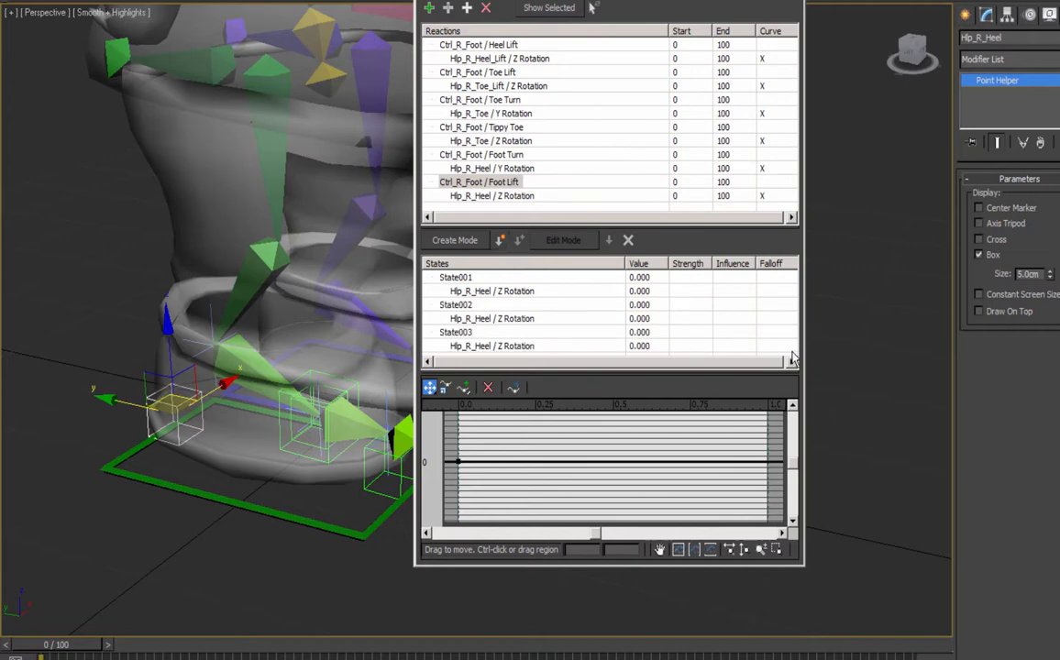
{"action": "left_click", "coordinate": [653, 309]}
{"action": "type", "text": "-10"}
{"action": "left_click", "coordinate": [649, 334]}
{"action": "type", "text": "10"}
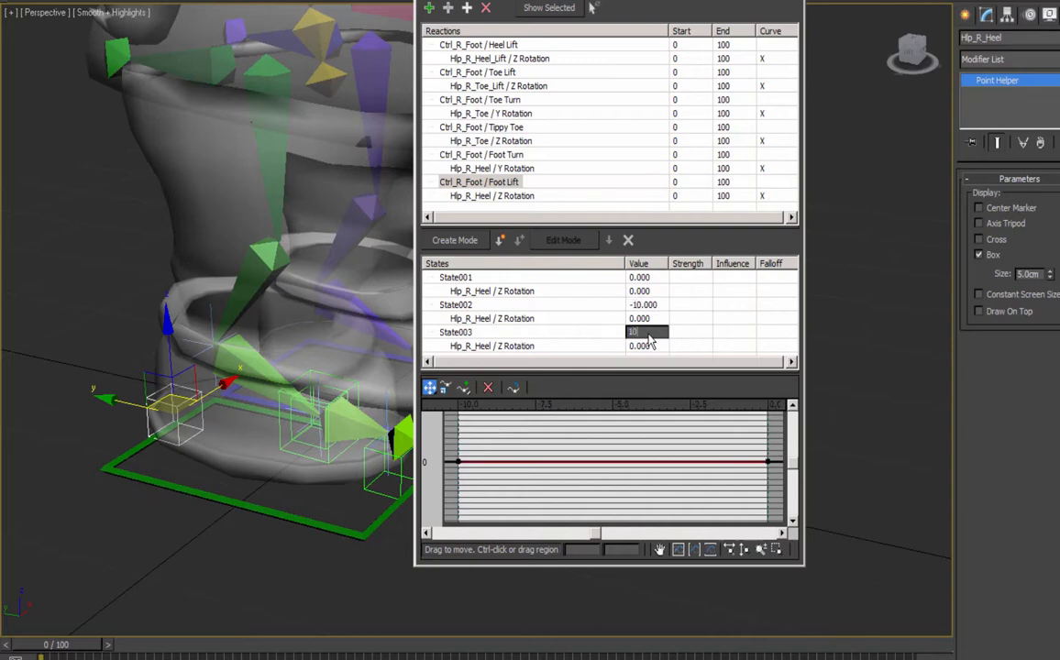
{"action": "left_click", "coordinate": [642, 319]}
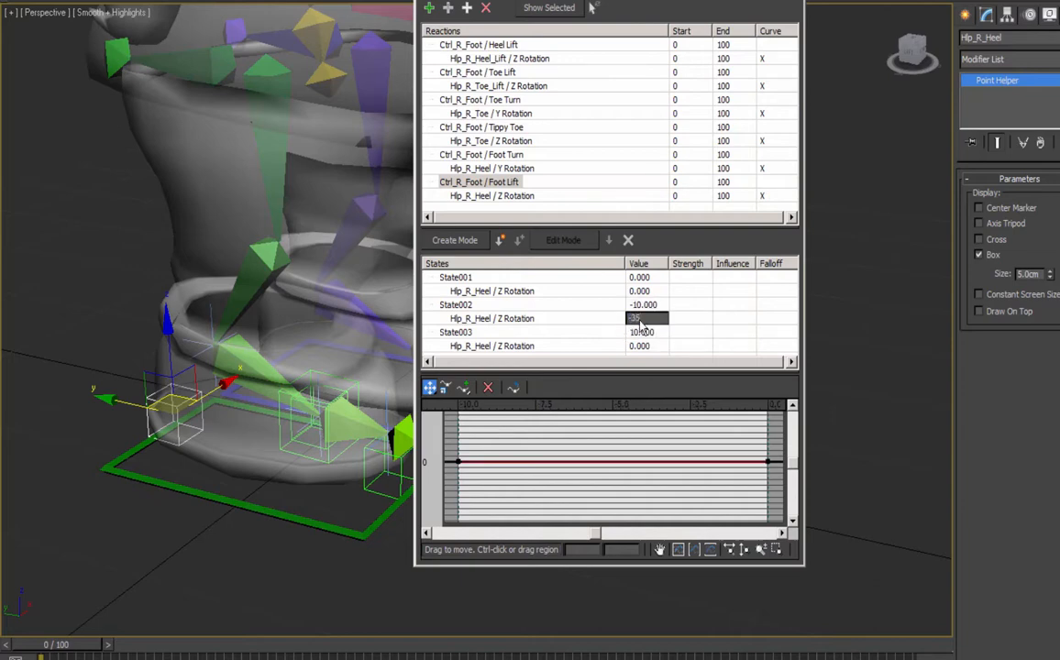
{"action": "type", "text": "-35"}
{"action": "left_click", "coordinate": [646, 346]}
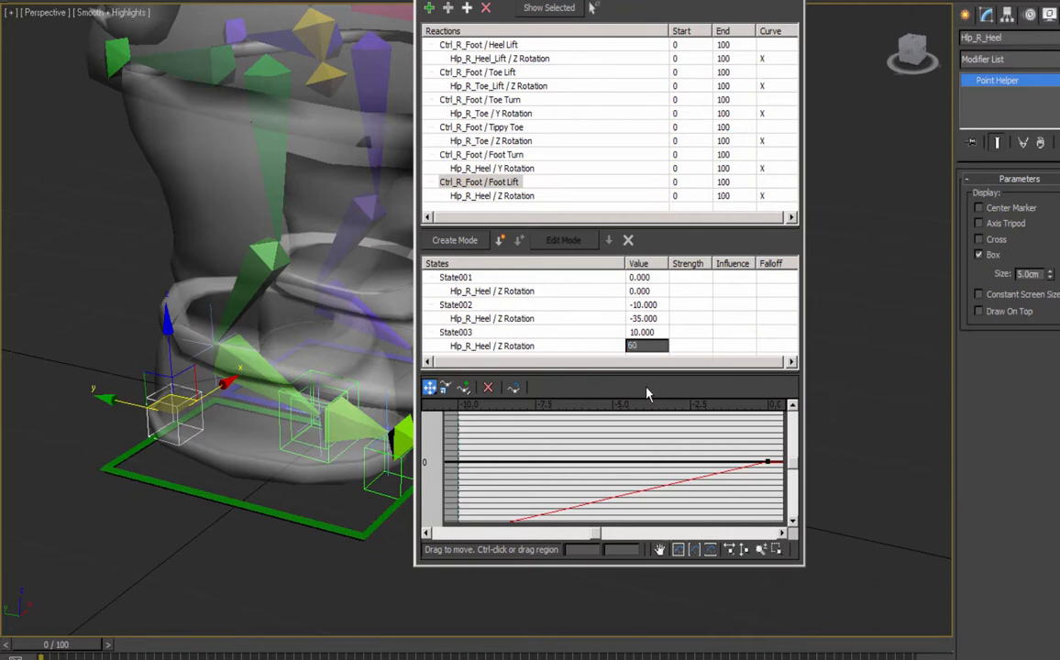
{"action": "key", "text": "Return"}
Test the Foot Lift attribute of Ctrl_R_Foot at 10 and undo the change.
{"action": "left_click", "coordinate": [324, 526]}
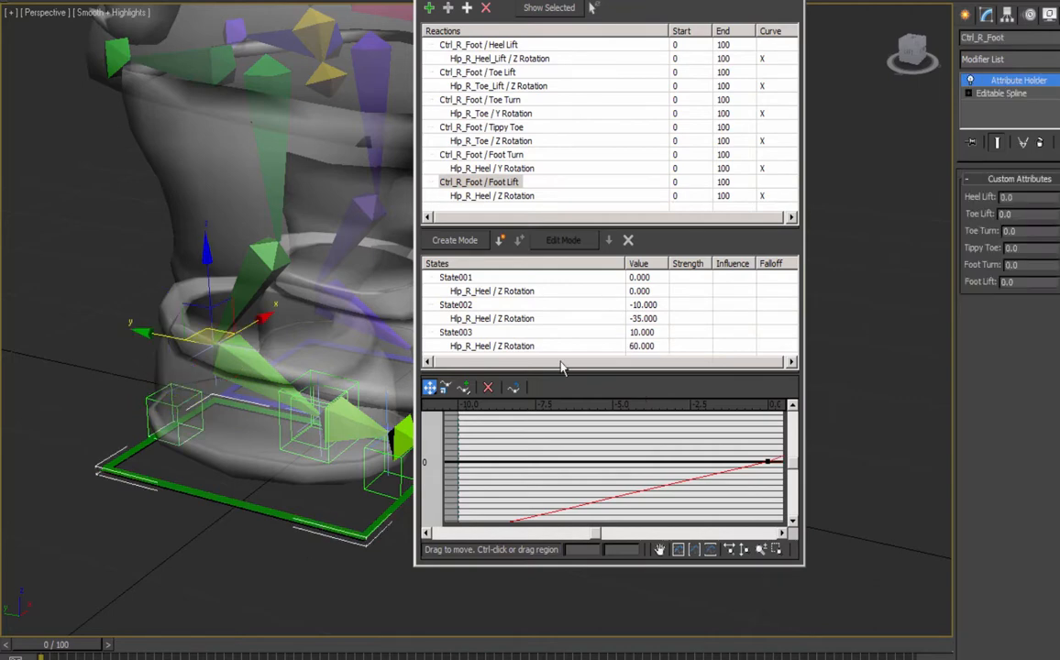
{"action": "left_click_drag", "start_coordinate": [1059, 282], "coordinate": [1059, 183]}
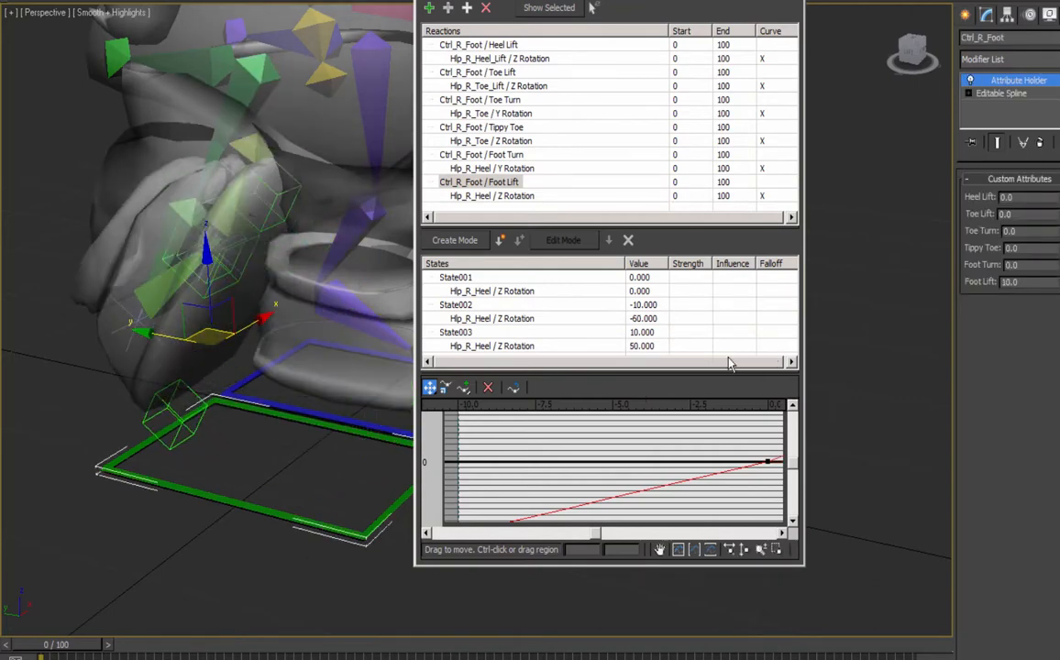
{"action": "key", "text": "ctrl+z"}
Swap the Foot Lift master values, giving State002 a value of 10 and State003 a value of -10.
{"action": "double_click", "coordinate": [648, 306]}
{"action": "type", "text": "10"}
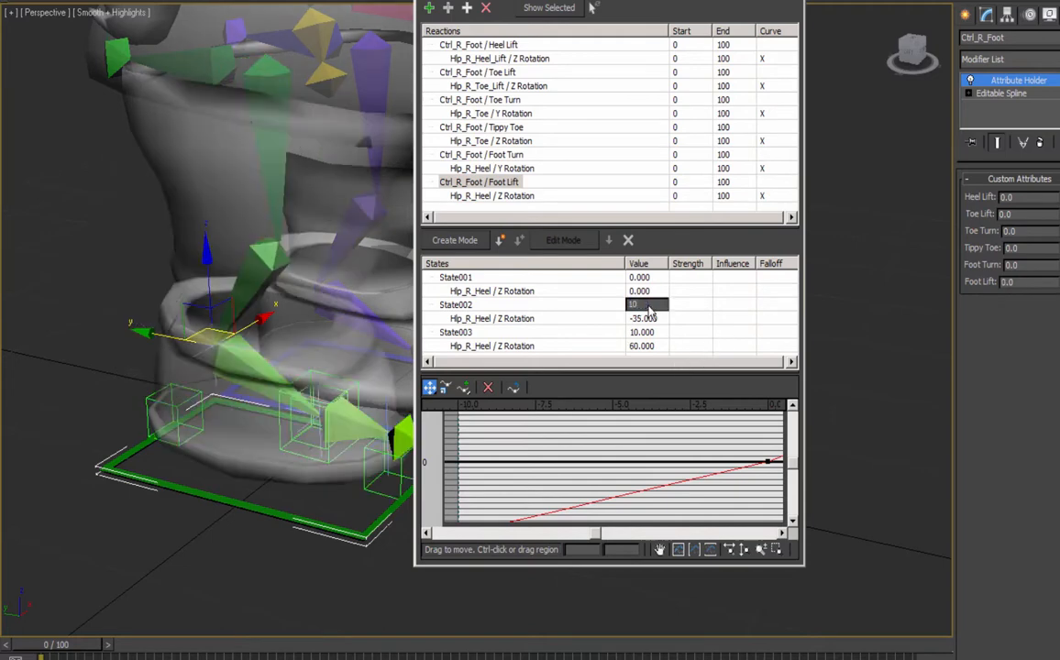
{"action": "double_click", "coordinate": [645, 332]}
{"action": "type", "text": "-"}
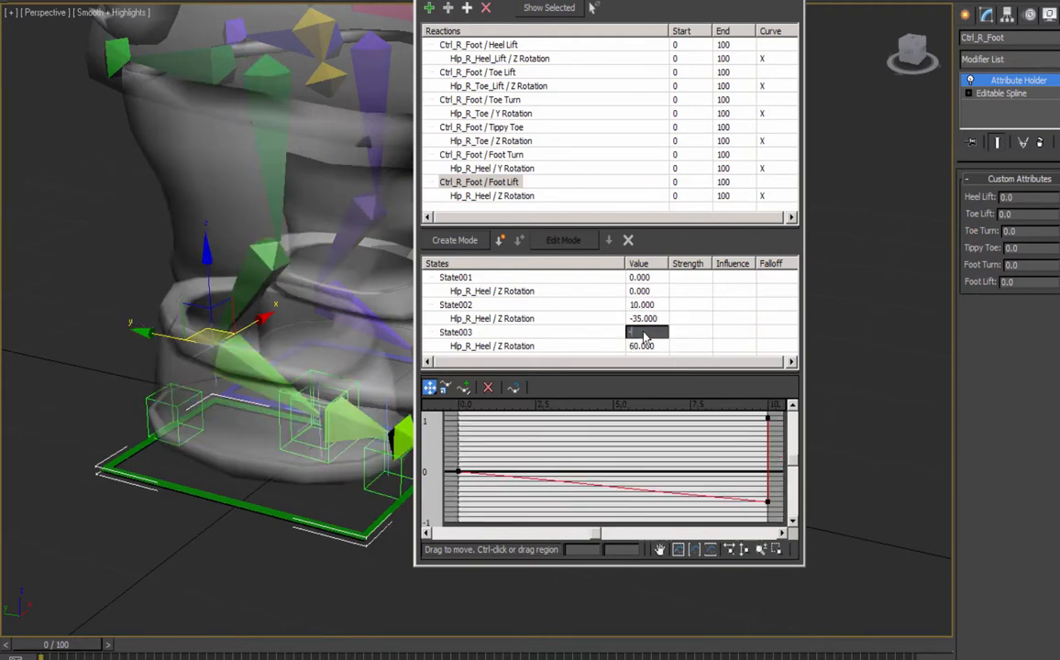
{"action": "type", "text": "10"}
{"action": "key", "text": "Return"}
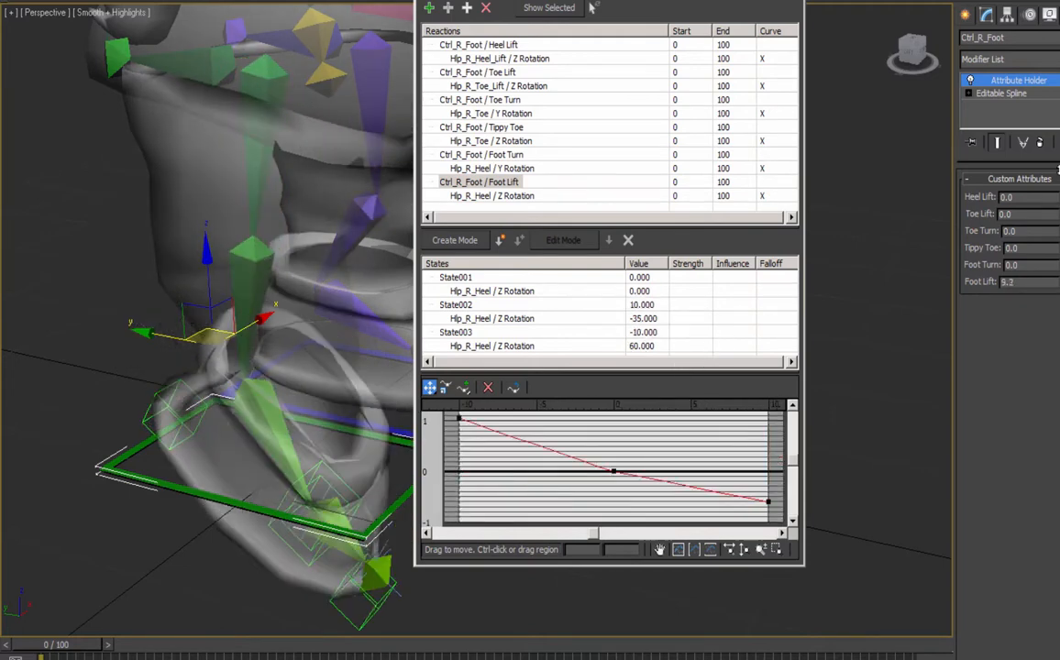
Test Foot Lift, then set the Hlp_R_Heel Z Rotation to -60 for the 10 state and 35 for the -10 state.
{"action": "left_click_drag", "start_coordinate": [1053, 243], "coordinate": [1045, 147]}
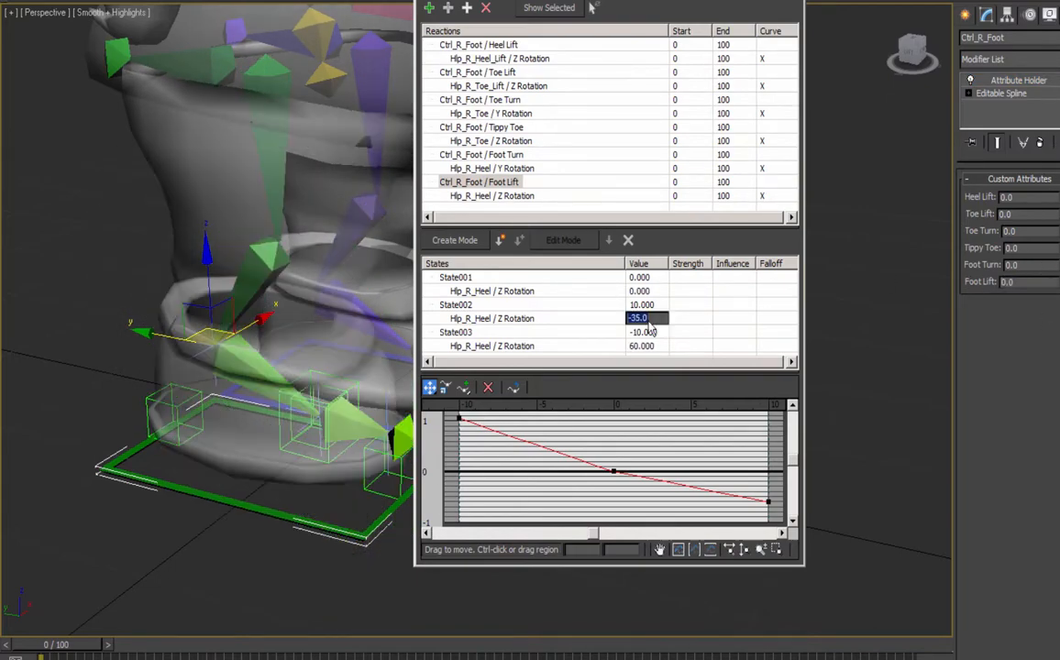
{"action": "type", "text": "60"}
{"action": "key", "text": "Return"}
{"action": "double_click", "coordinate": [643, 346]}
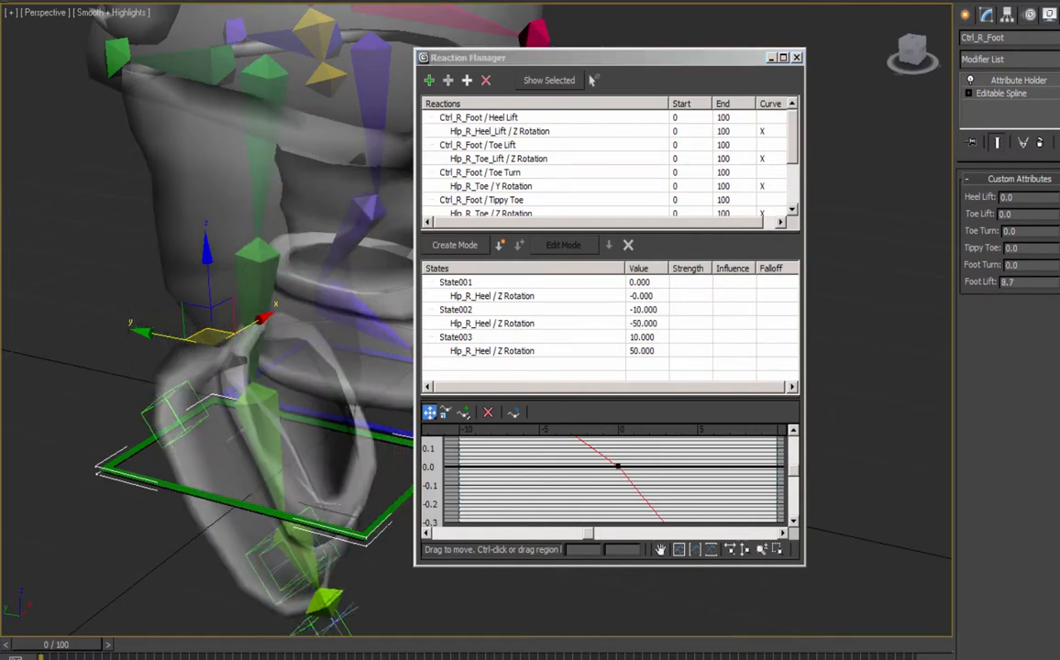
{"action": "key", "text": "Return"}
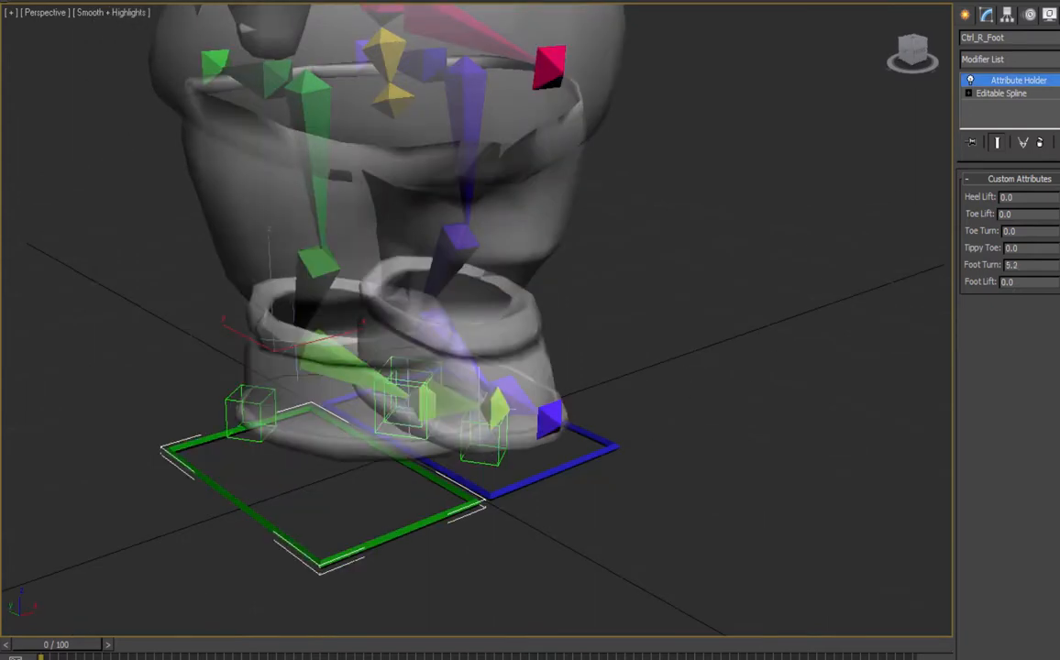
Test the Foot Turn and Toe Turn attributes of Ctrl_R_Foot and return them to 0.
{"action": "left_click_drag", "start_coordinate": [1041, 265], "coordinate": [1054, 220]}
{"action": "type", "text": "0"}
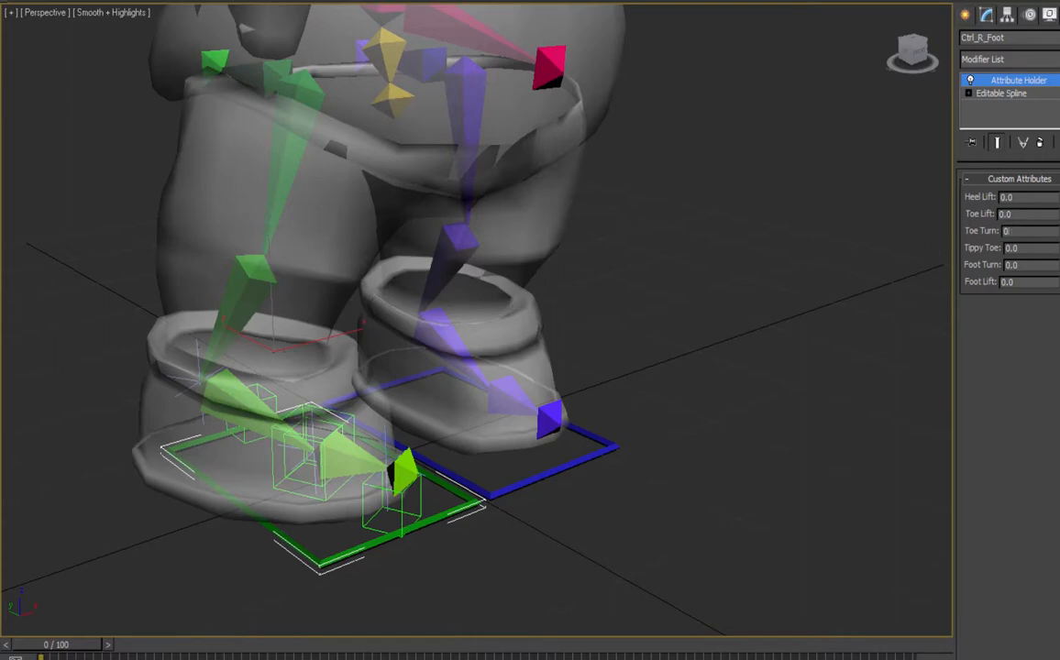
{"action": "key", "text": "Return"}
{"action": "mouse_move", "coordinate": [1058, 266]}
{"action": "left_mouse_down"}
{"action": "mouse_move", "coordinate": [1057, 251]}
{"action": "mouse_move", "coordinate": [1056, 273]}
{"action": "left_mouse_up"}
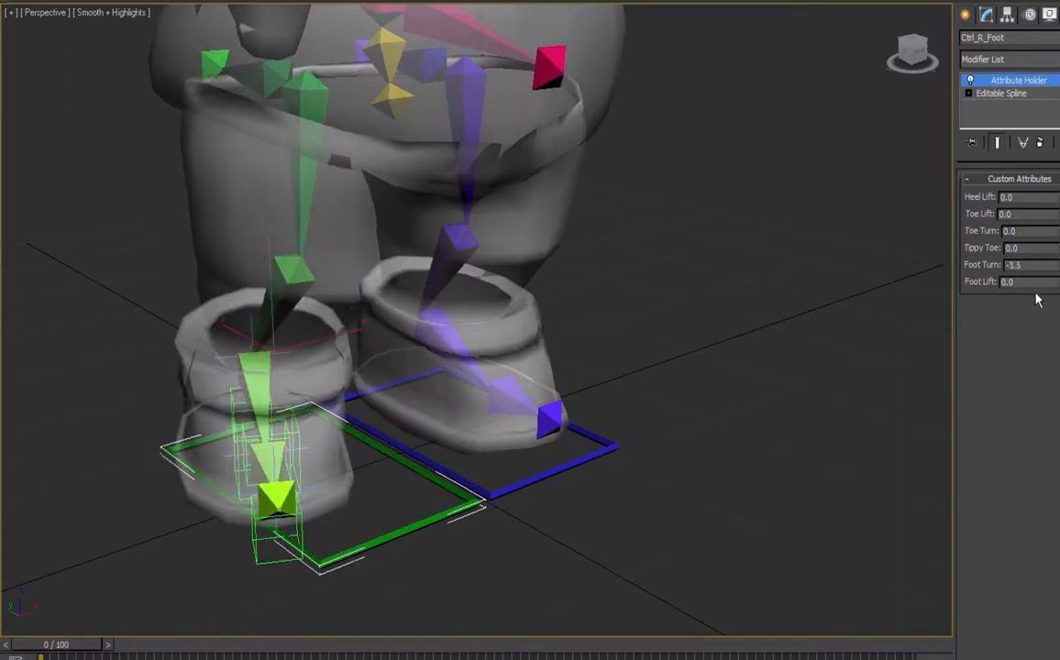
{"action": "key", "text": "ctrl+z"}
Set the parent space of IK_R_Heel's solver plane to IK Goal, then try its swivel angle and undo that change.
{"action": "middle_click_drag", "start_coordinate": [310, 348], "coordinate": [339, 339], "text": "alt"}
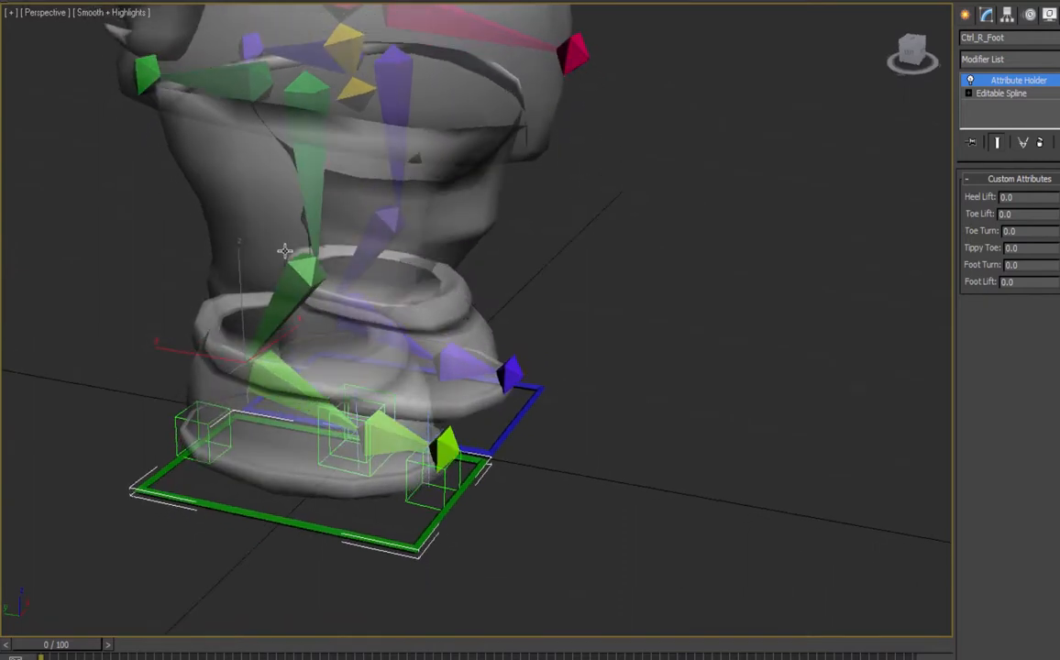
{"action": "left_click", "coordinate": [245, 346]}
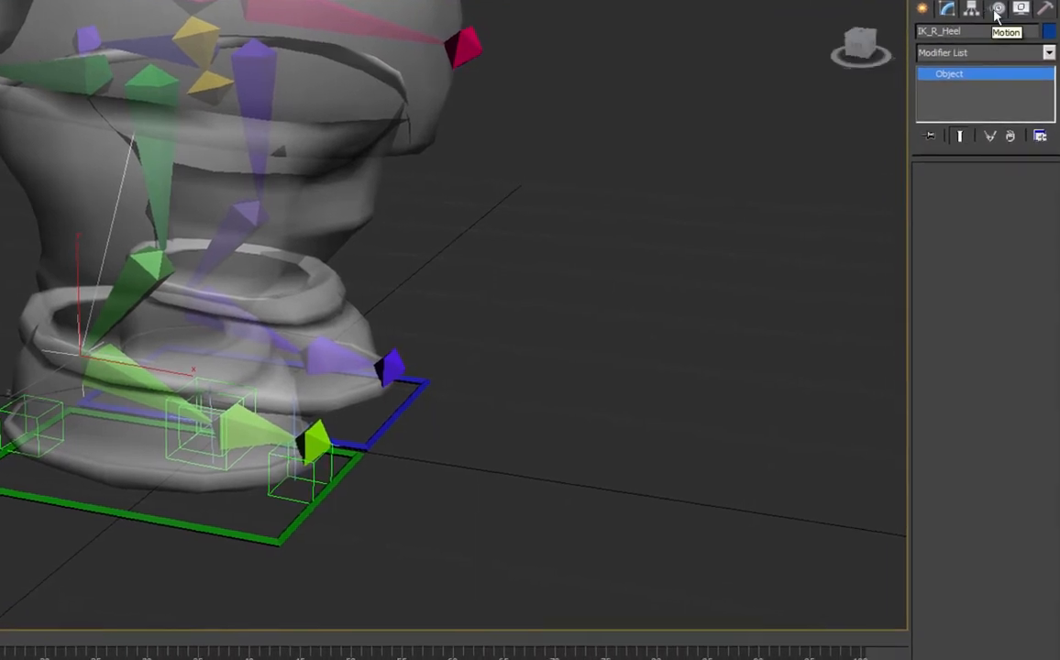
{"action": "left_click", "coordinate": [998, 9]}
{"action": "left_click_drag", "start_coordinate": [911, 183], "coordinate": [718, 220]}
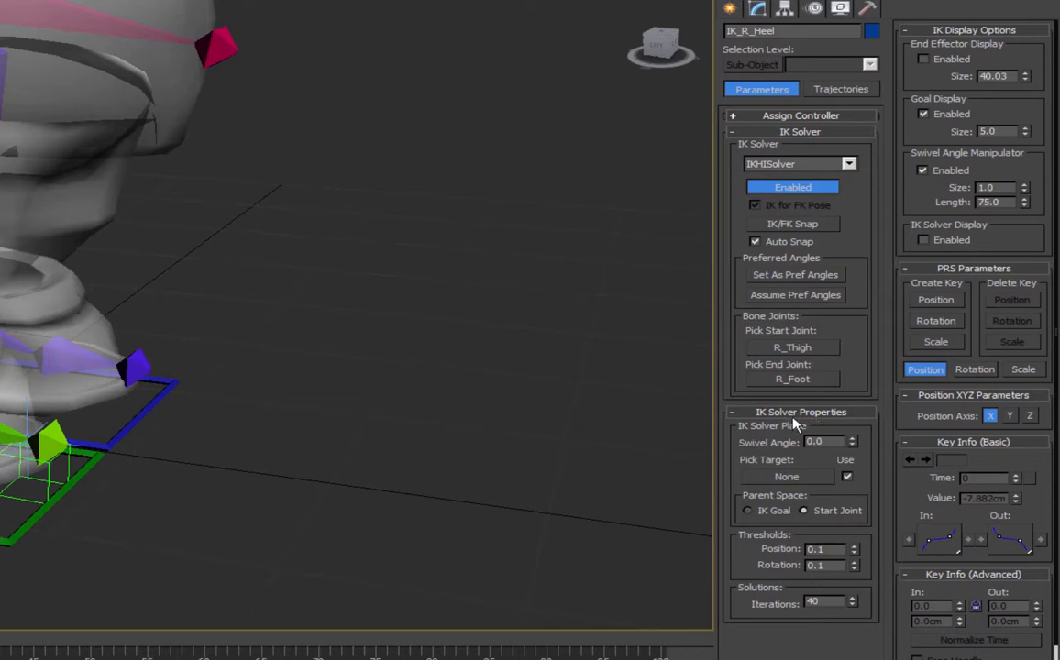
{"action": "left_click", "coordinate": [739, 413]}
{"action": "left_click", "coordinate": [739, 414]}
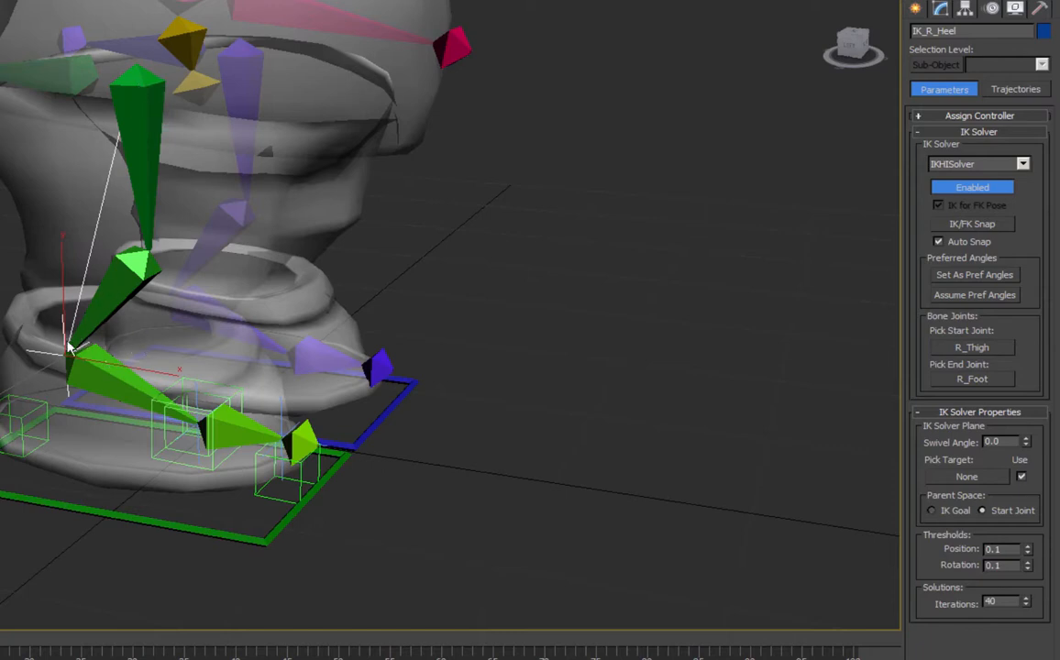
{"action": "middle_click_drag", "start_coordinate": [75, 335], "coordinate": [101, 323], "text": "alt"}
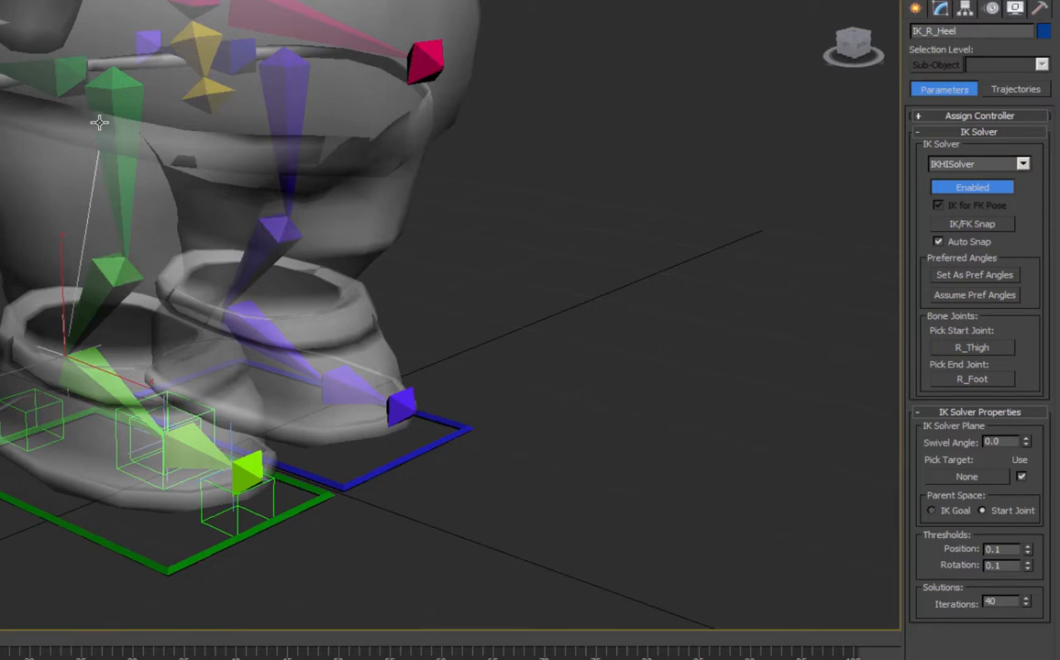
{"action": "left_click", "coordinate": [932, 511]}
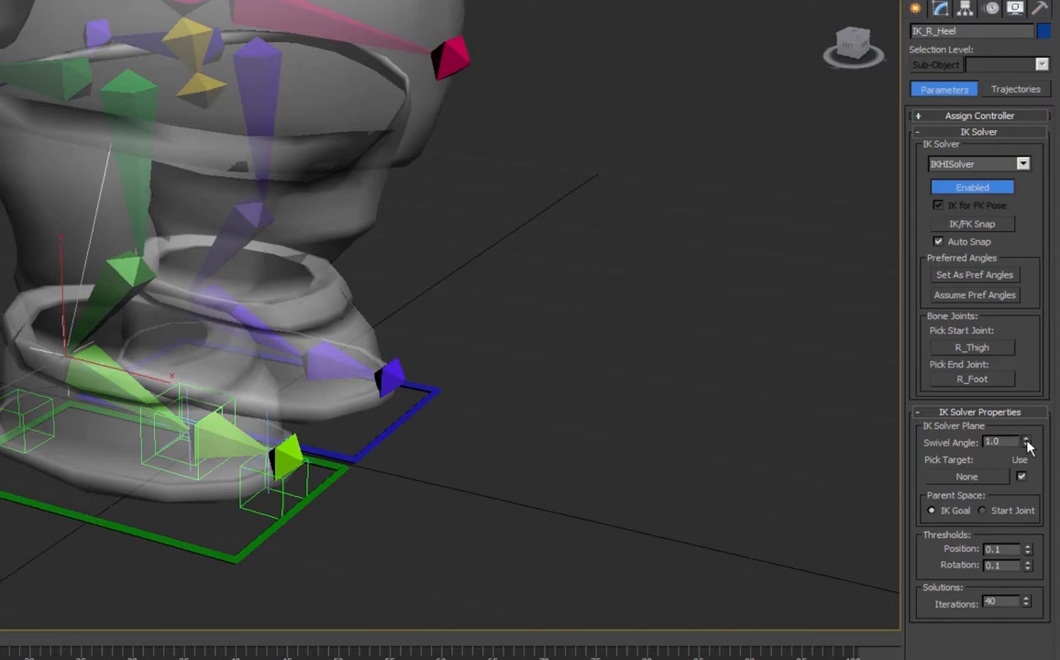
{"action": "left_click_drag", "start_coordinate": [1028, 444], "coordinate": [1032, 404]}
{"action": "key", "text": "ctrl+z"}
{"action": "left_click", "coordinate": [283, 499]}
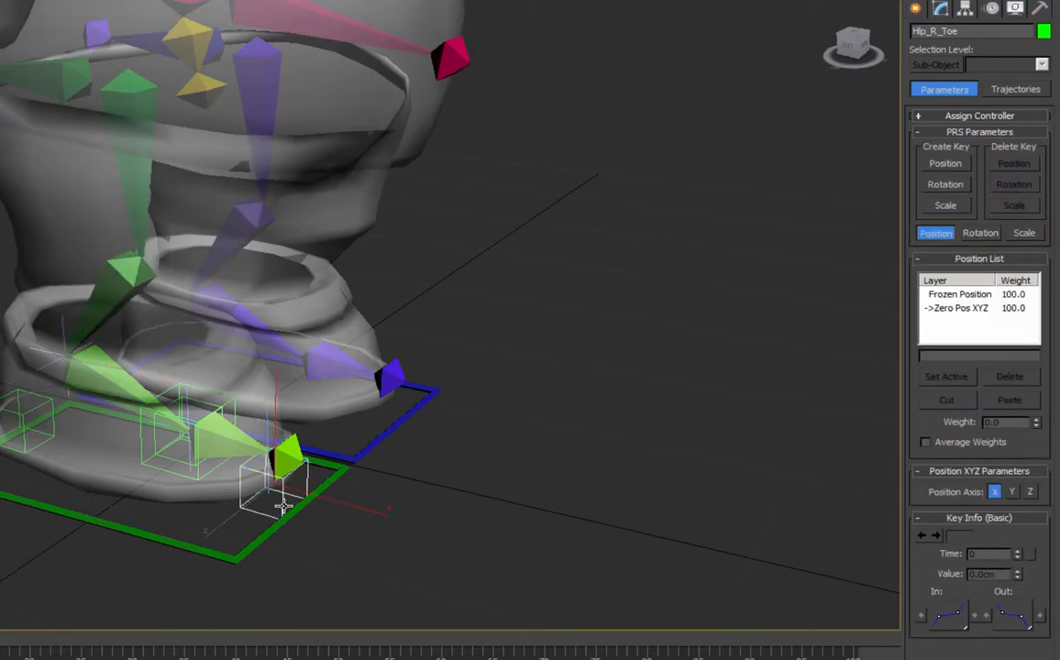
{"action": "key", "text": "e"}
{"action": "left_click", "coordinate": [100, 352]}
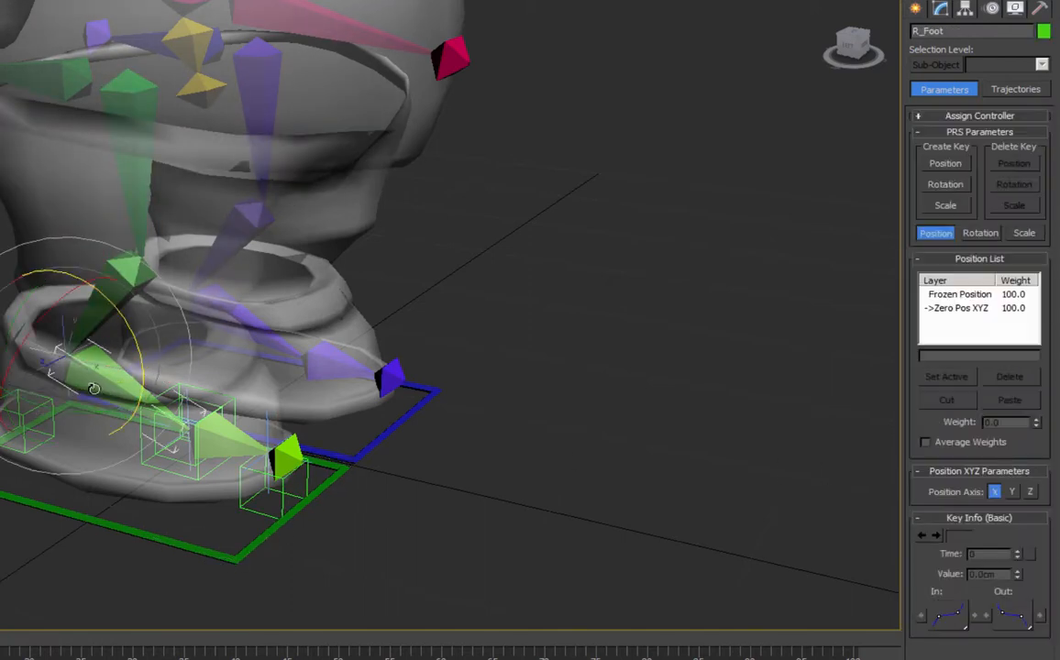
{"action": "key", "text": "ctrl+z"}
{"action": "left_click_drag", "start_coordinate": [89, 346], "coordinate": [25, 331]}
{"action": "key", "text": "ctrl+z"}
{"action": "key", "text": "ctrl+z"}
Rotate Ctrl_R_Foot and try IK_R_Heel's swivel angle to check the knee direction, undoing the swivel change.
{"action": "left_click", "coordinate": [204, 548]}
{"action": "left_click", "coordinate": [201, 548]}
{"action": "left_click_drag", "start_coordinate": [103, 404], "coordinate": [25, 367]}
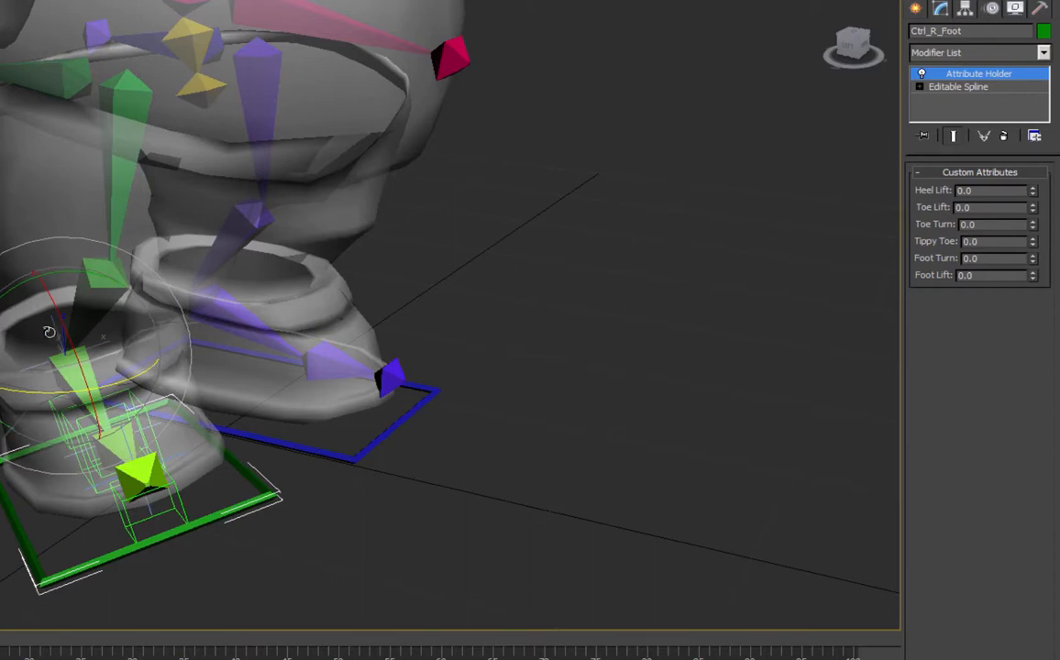
{"action": "left_click", "coordinate": [47, 300]}
{"action": "left_click", "coordinate": [991, 10]}
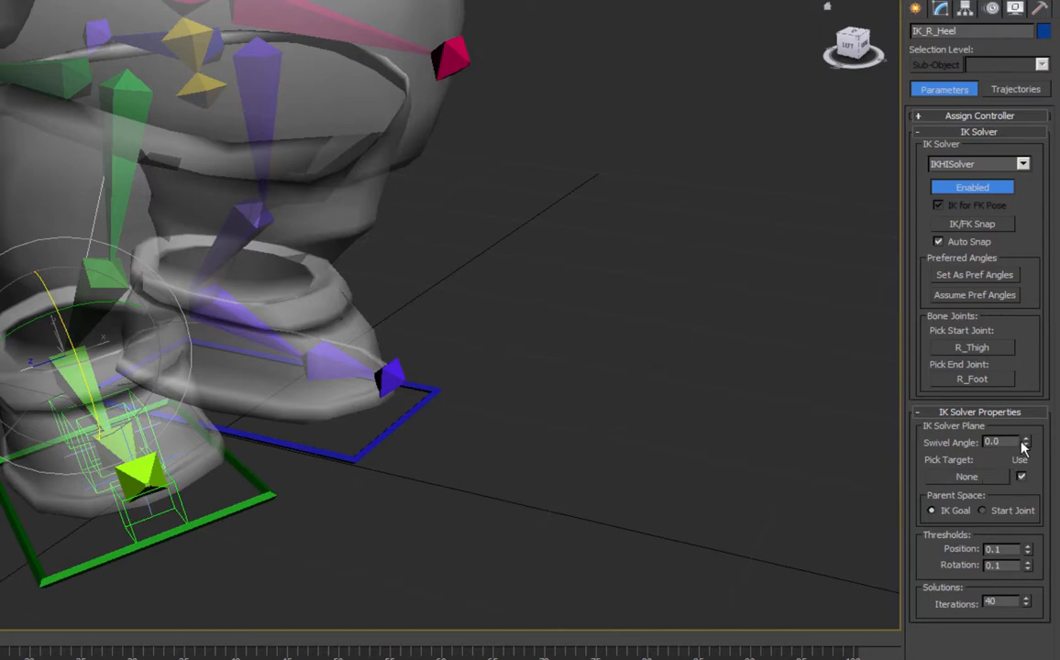
{"action": "left_click_drag", "start_coordinate": [1027, 444], "coordinate": [1035, 514]}
{"action": "key", "text": "ctrl+z"}
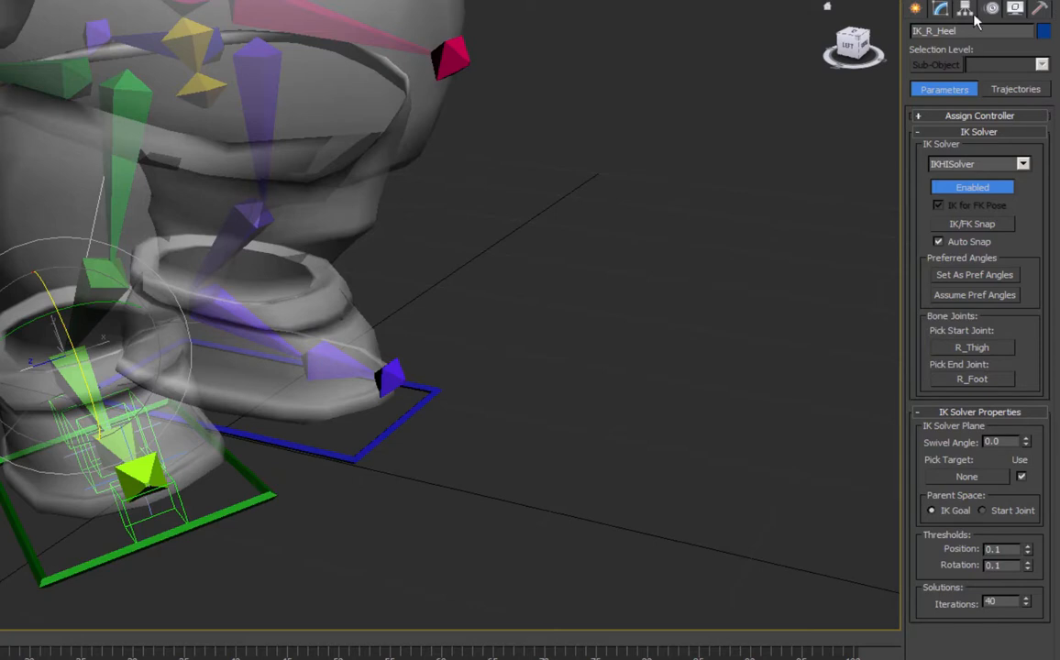
Return Ctrl_R_Foot to its unrotated zero transform.
{"action": "left_click", "coordinate": [230, 509]}
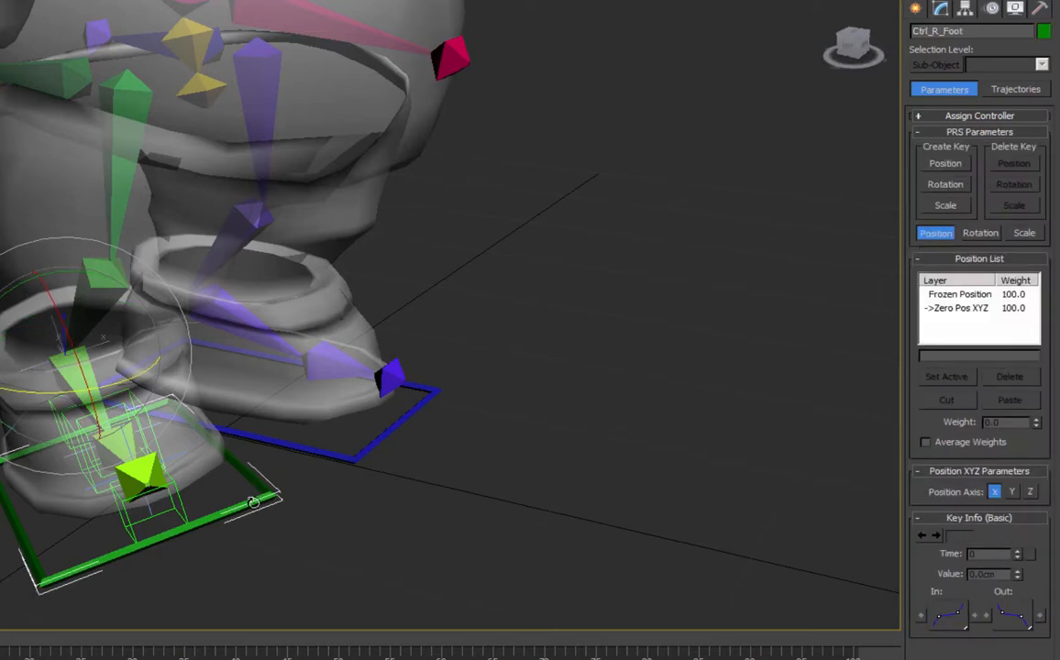
{"action": "right_click", "coordinate": [247, 499]}
{"action": "left_click", "coordinate": [197, 466]}
Start a new float spinner attribute named Knee Swivel for Ctrl_R_Foot in the Parameter Editor.
{"action": "left_click", "coordinate": [941, 8]}
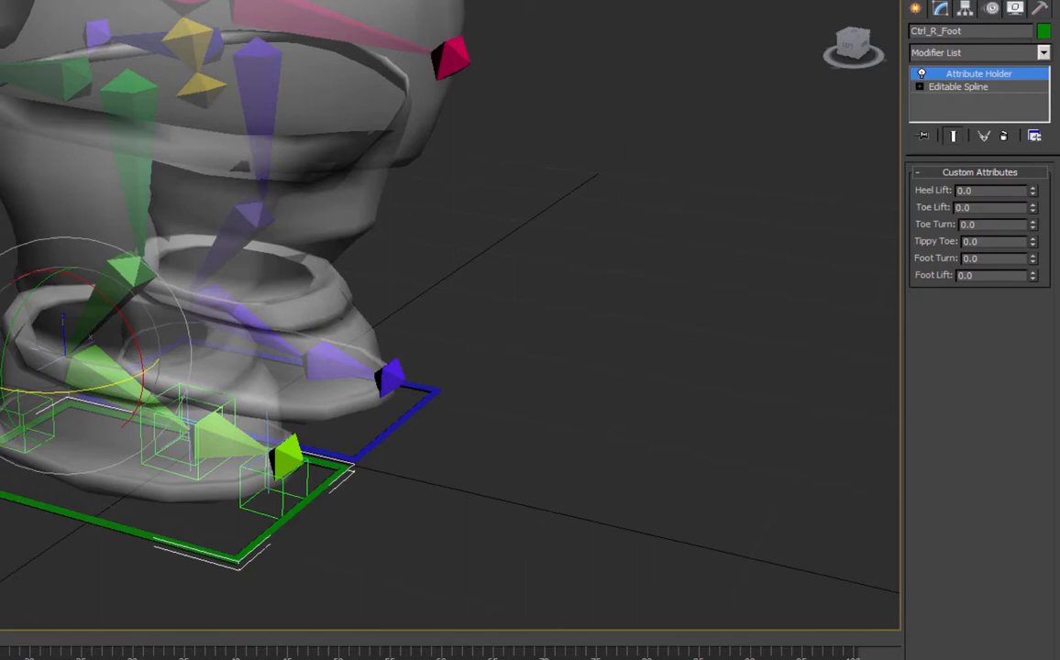
{"action": "left_click", "coordinate": [84, 4]}
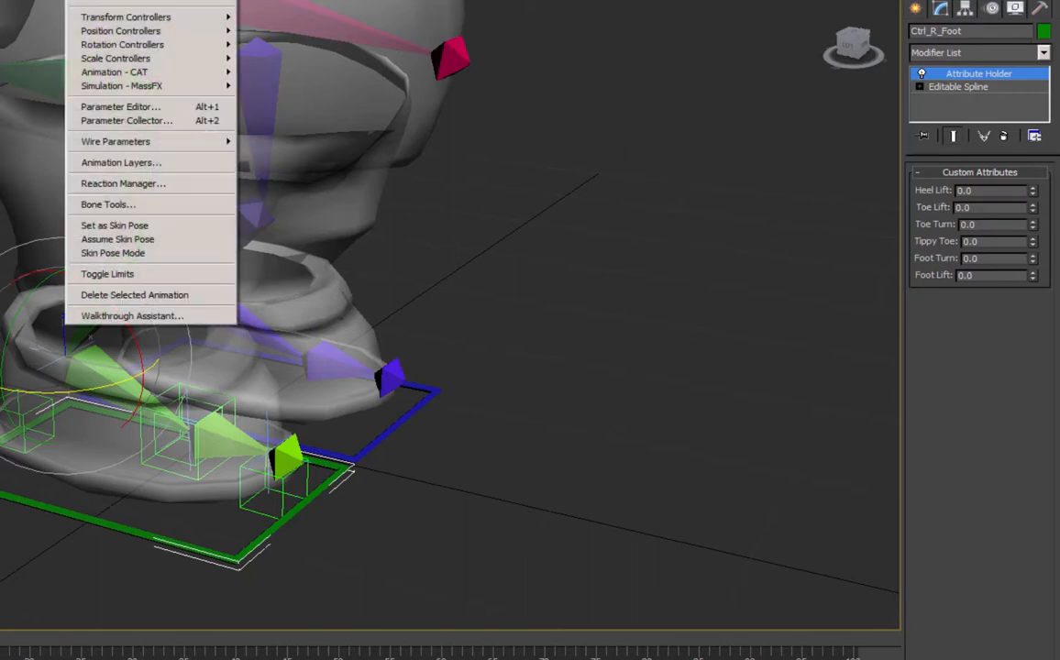
{"action": "left_click", "coordinate": [118, 107]}
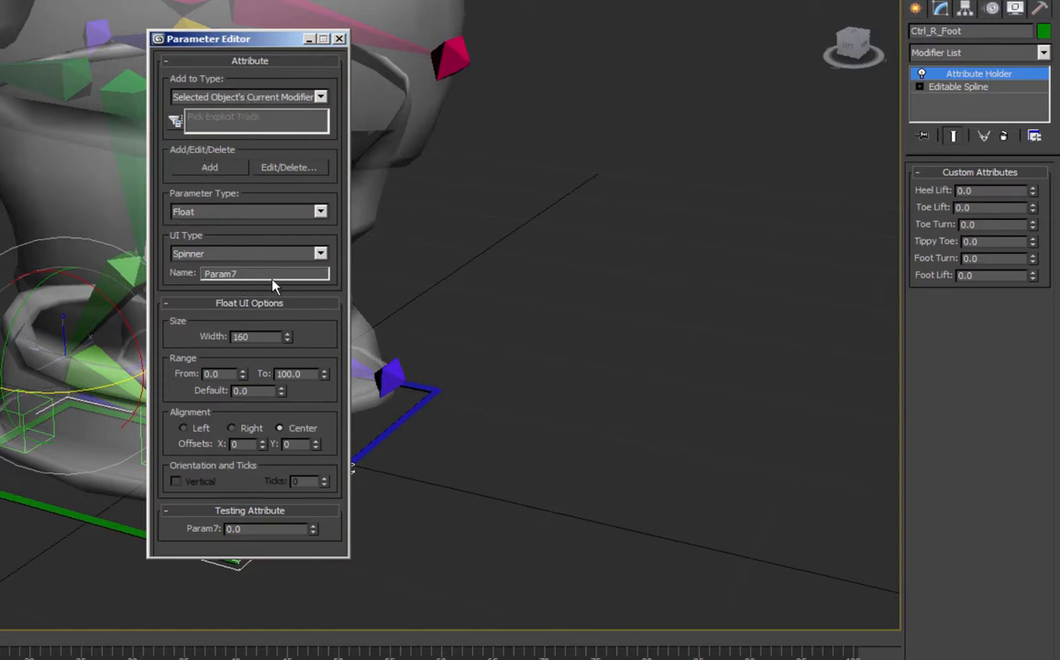
{"action": "double_click", "coordinate": [206, 274]}
{"action": "type", "text": "Knee Swivel"}
{"action": "key", "text": "Return"}
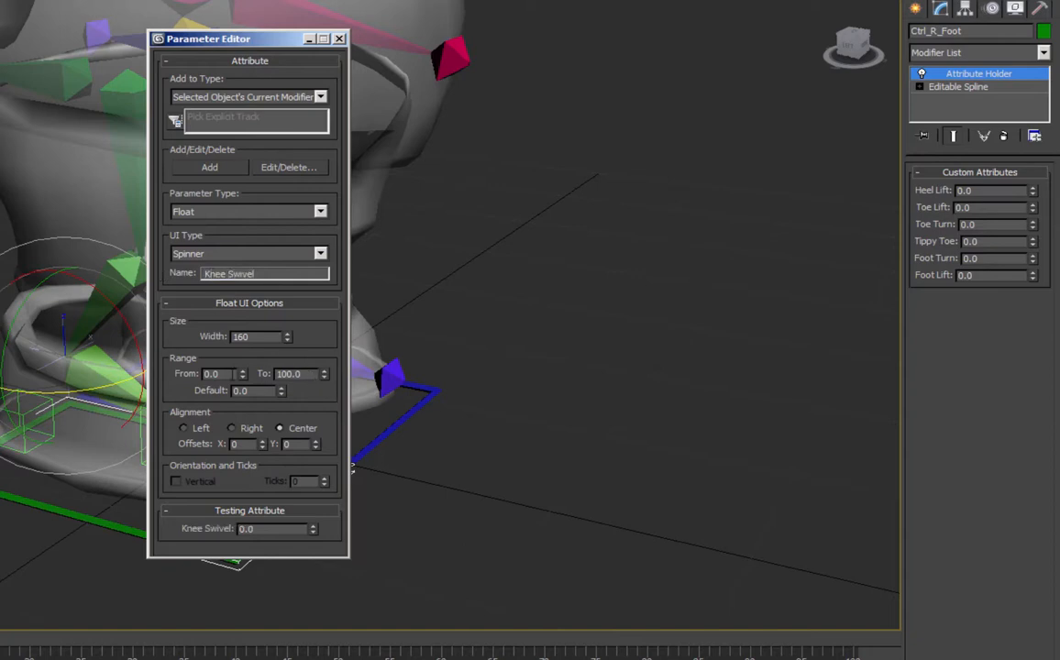
Set the Knee Swivel range from -10 to 10 and add the attribute to Ctrl_R_Foot's Attribute Holder.
{"action": "left_click_drag", "start_coordinate": [308, 372], "coordinate": [147, 372]}
{"action": "type", "text": "-10"}
{"action": "key", "text": "Tab"}
{"action": "type", "text": "10"}
{"action": "key", "text": "Return"}
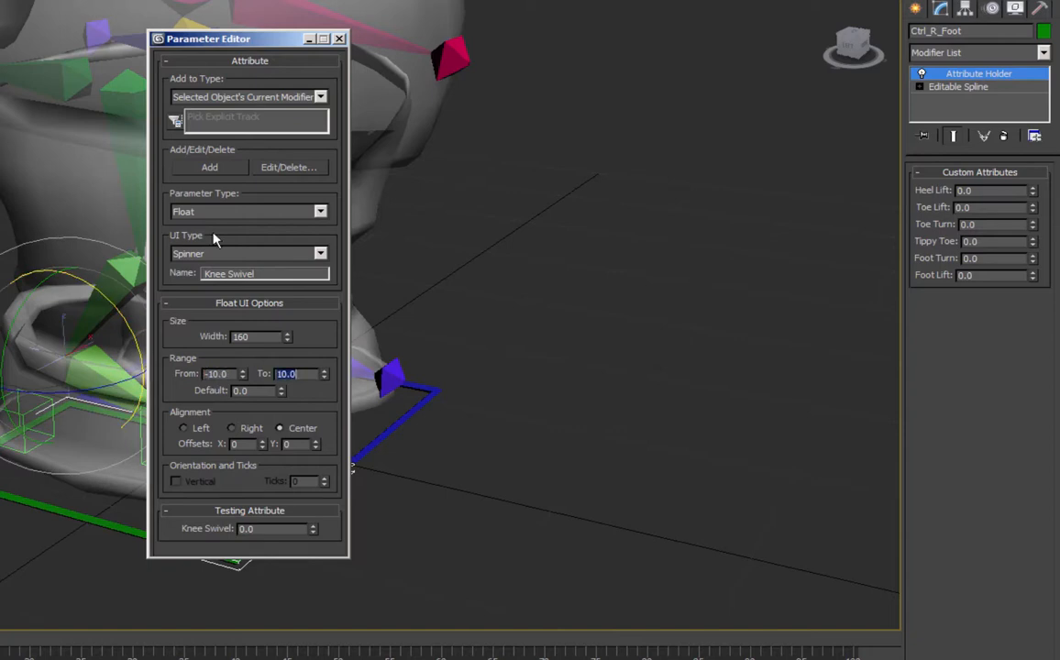
{"action": "left_click", "coordinate": [209, 167]}
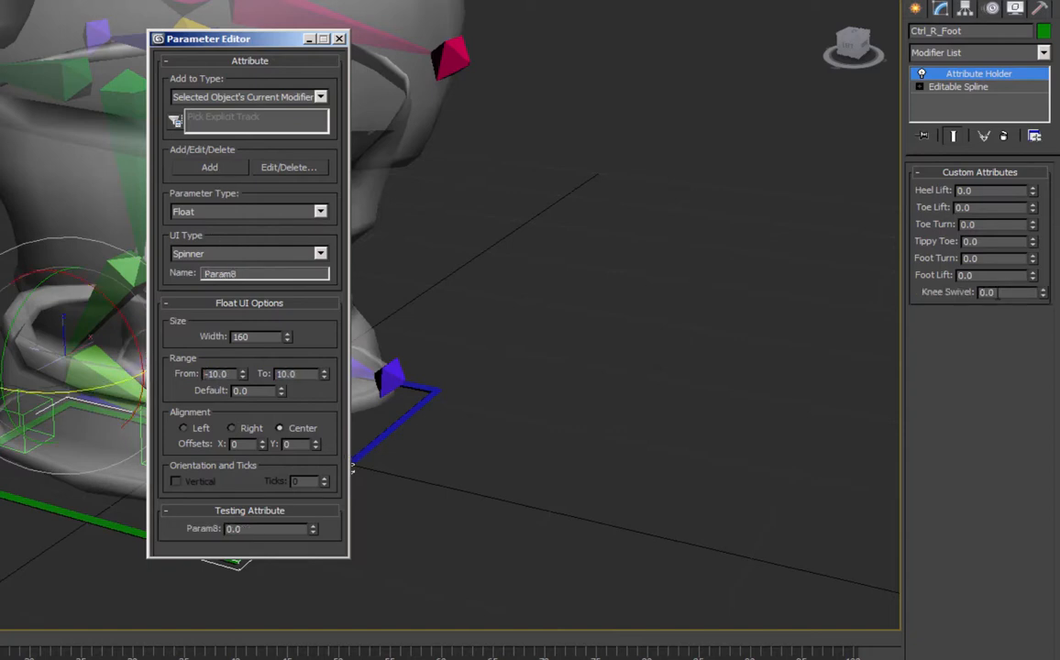
Edit the existing Knee Swivel attribute to use Right alignment and apply the change.
{"action": "left_click", "coordinate": [288, 166]}
{"action": "left_click", "coordinate": [389, 286]}
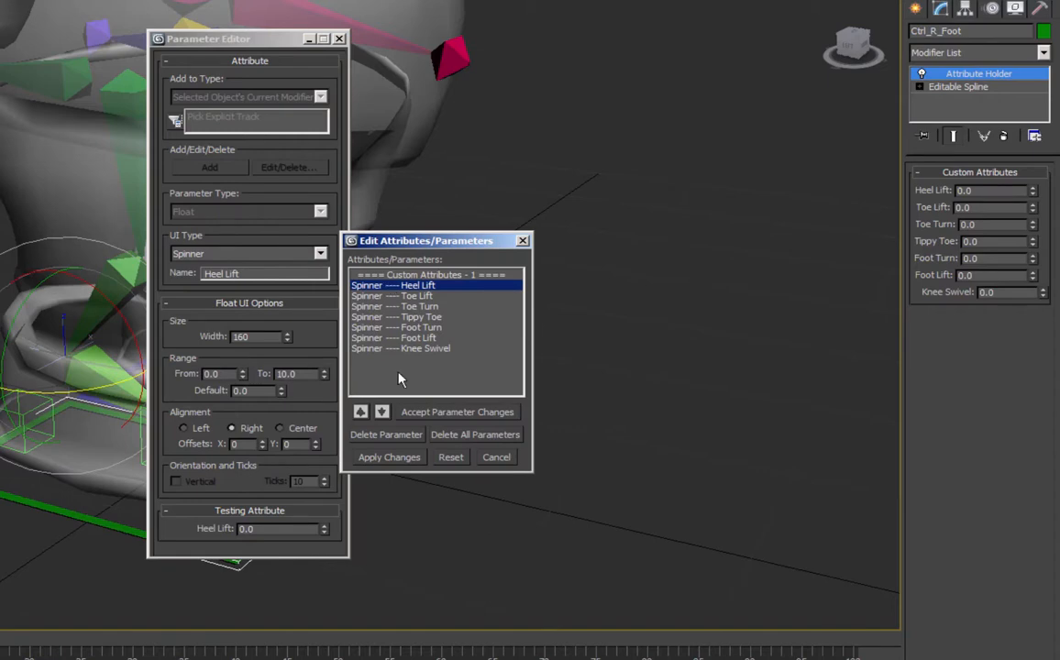
{"action": "left_click", "coordinate": [410, 349]}
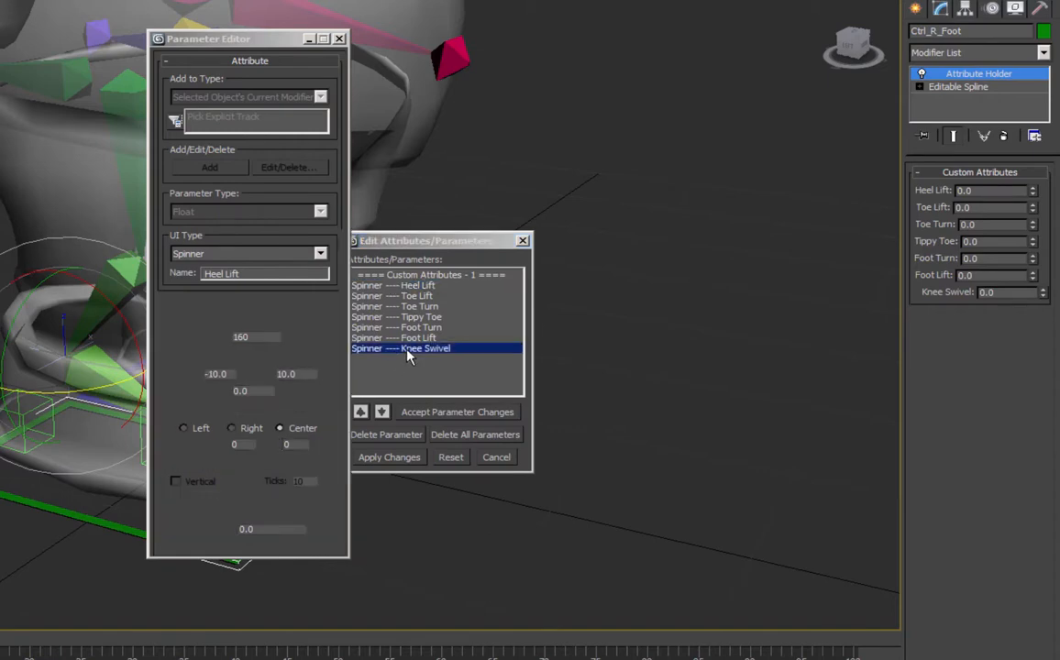
{"action": "left_click", "coordinate": [231, 433]}
{"action": "left_click", "coordinate": [382, 457]}
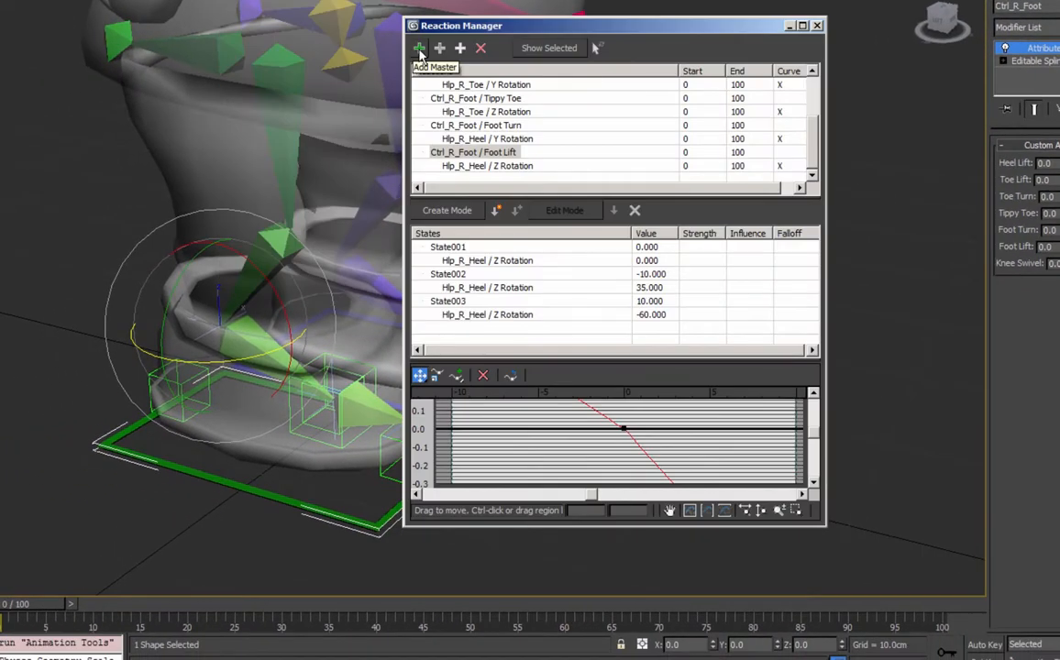
Add Ctrl_R_Foot's Knee Swivel attribute as a new master in the Reaction Manager and select IK_R_Heel.
{"action": "left_click", "coordinate": [420, 48]}
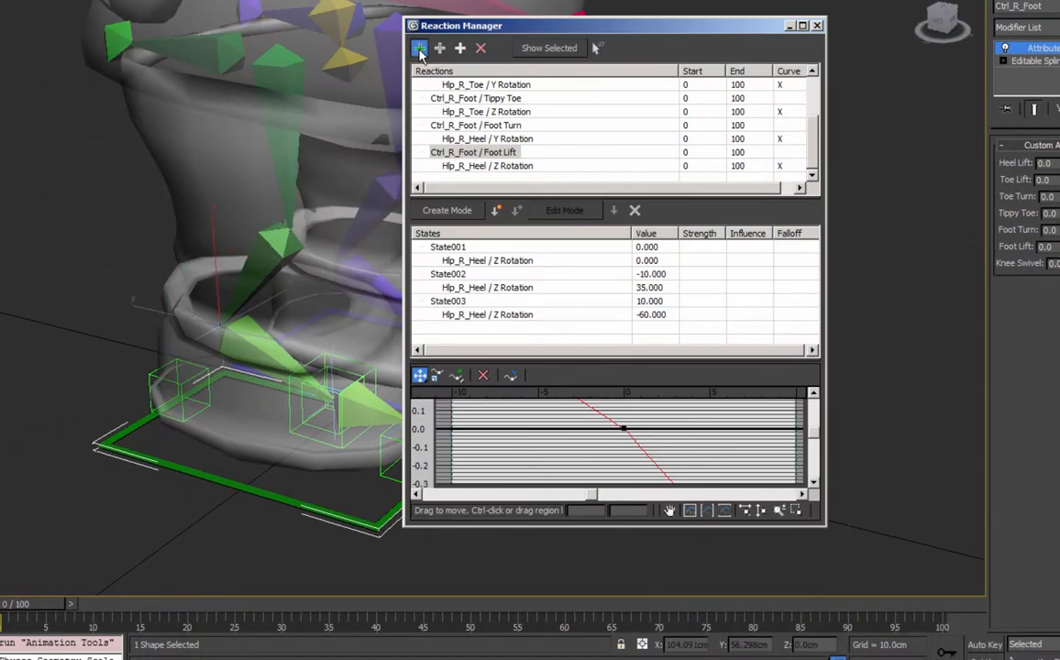
{"action": "left_click", "coordinate": [186, 470]}
{"action": "mouse_move", "coordinate": [199, 506]}
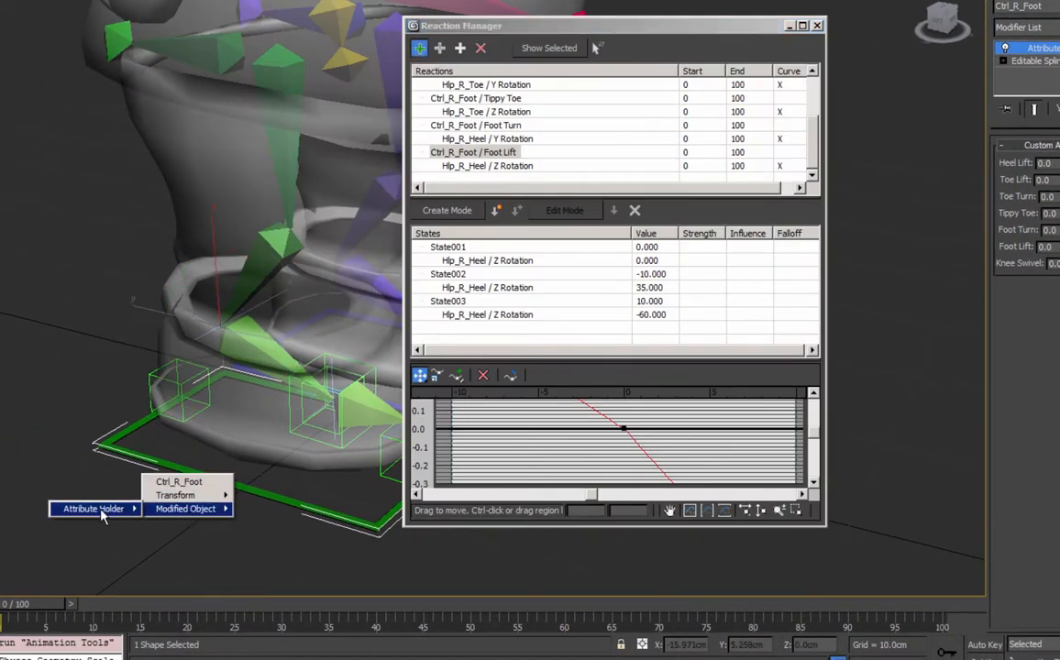
{"action": "mouse_move", "coordinate": [94, 509]}
{"action": "left_click", "coordinate": [68, 528]}
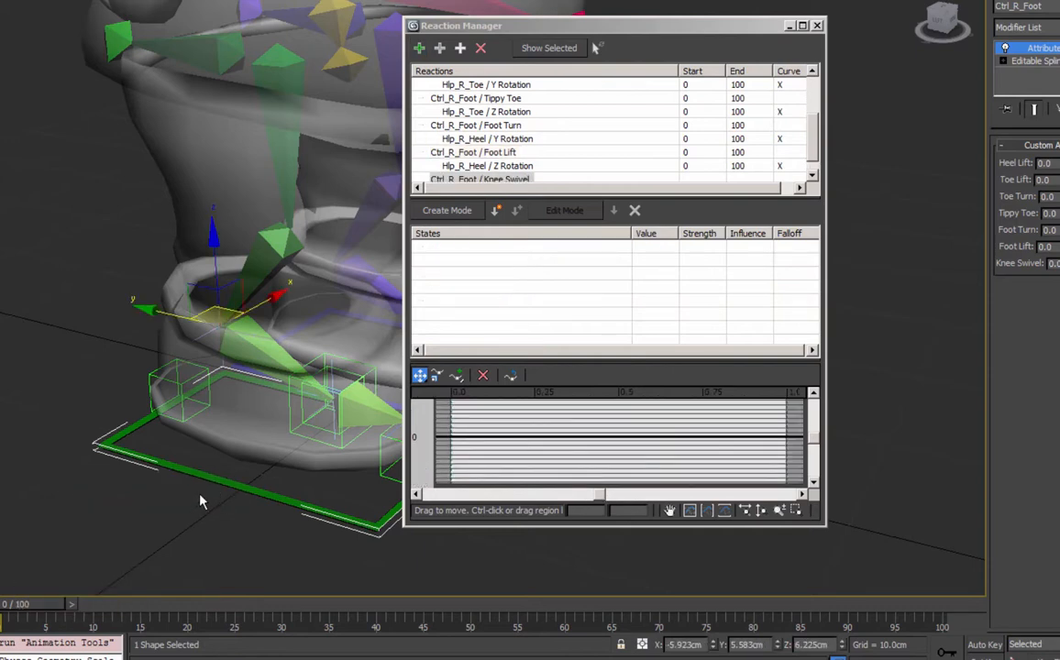
{"action": "left_click", "coordinate": [200, 336]}
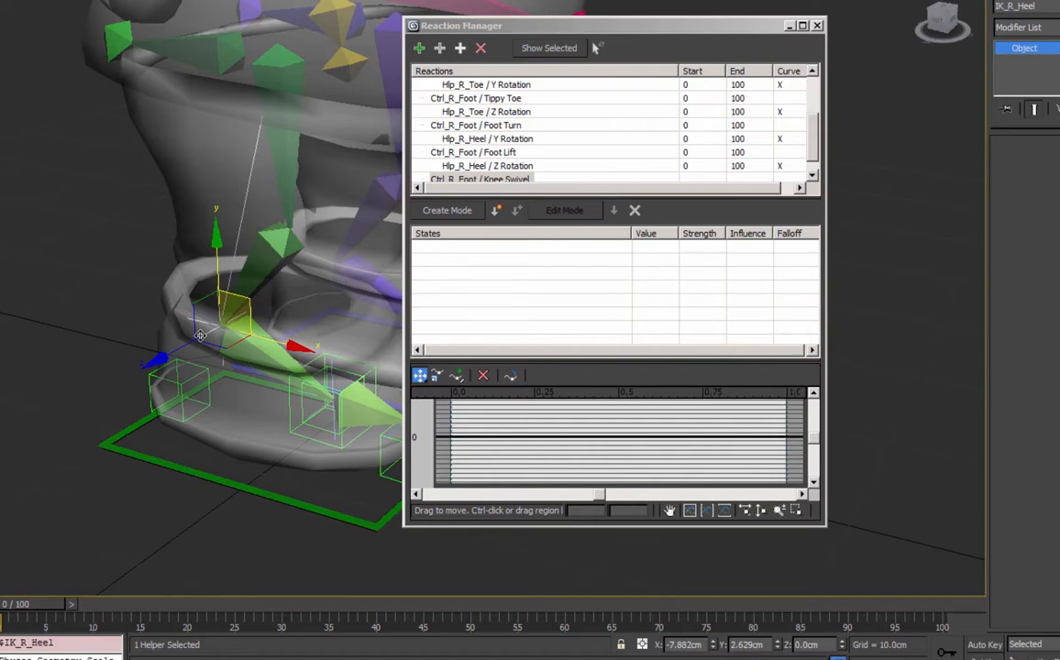
Add IK_R_Heel's Swivel Angle as the slave of the Knee Swivel reaction and create two additional states.
{"action": "left_click", "coordinate": [460, 47]}
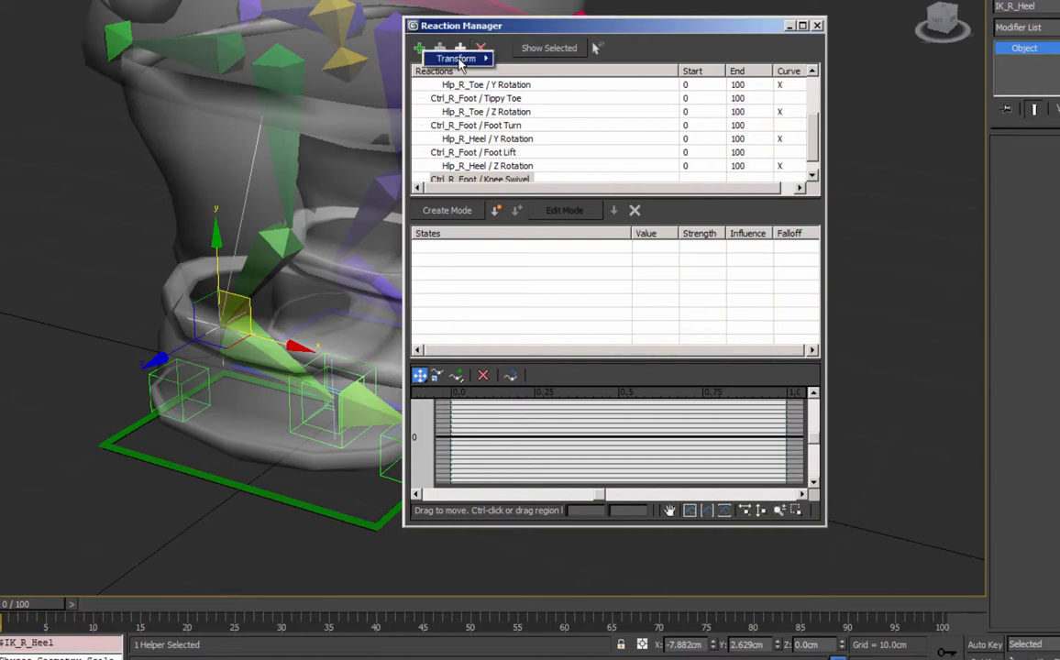
{"action": "mouse_move", "coordinate": [456, 58]}
{"action": "mouse_move", "coordinate": [384, 73]}
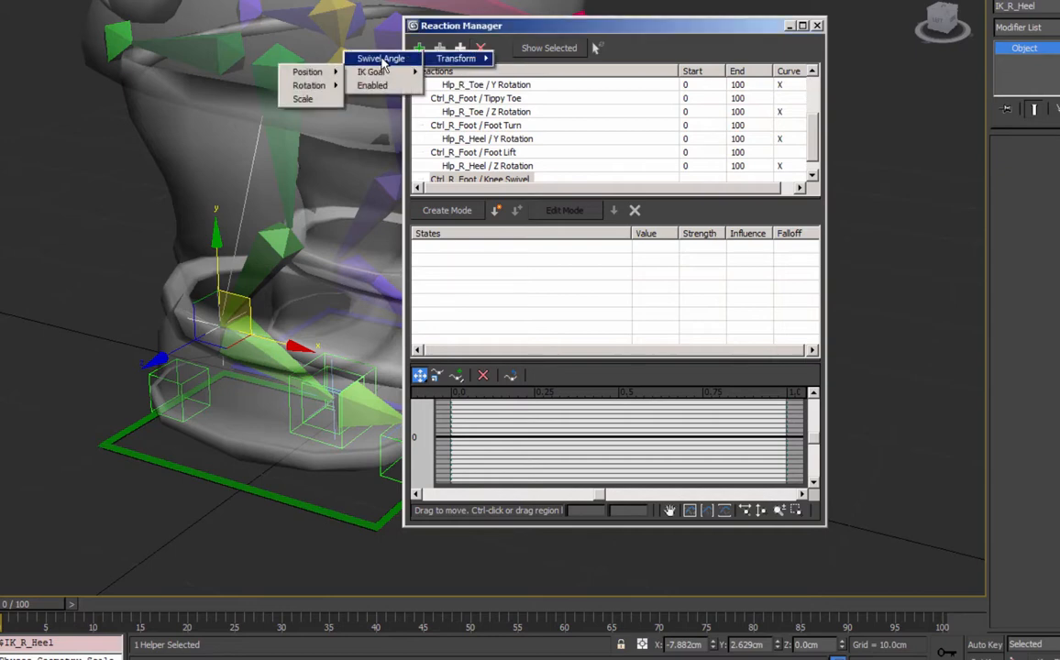
{"action": "left_click", "coordinate": [383, 62]}
{"action": "left_click", "coordinate": [497, 213]}
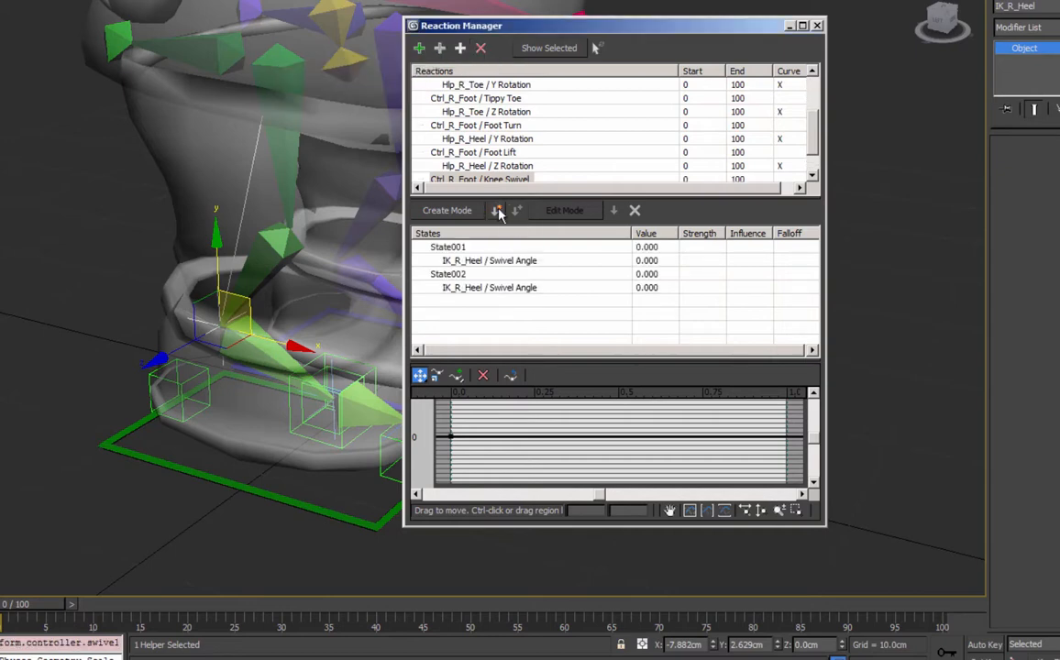
{"action": "left_click", "coordinate": [497, 213]}
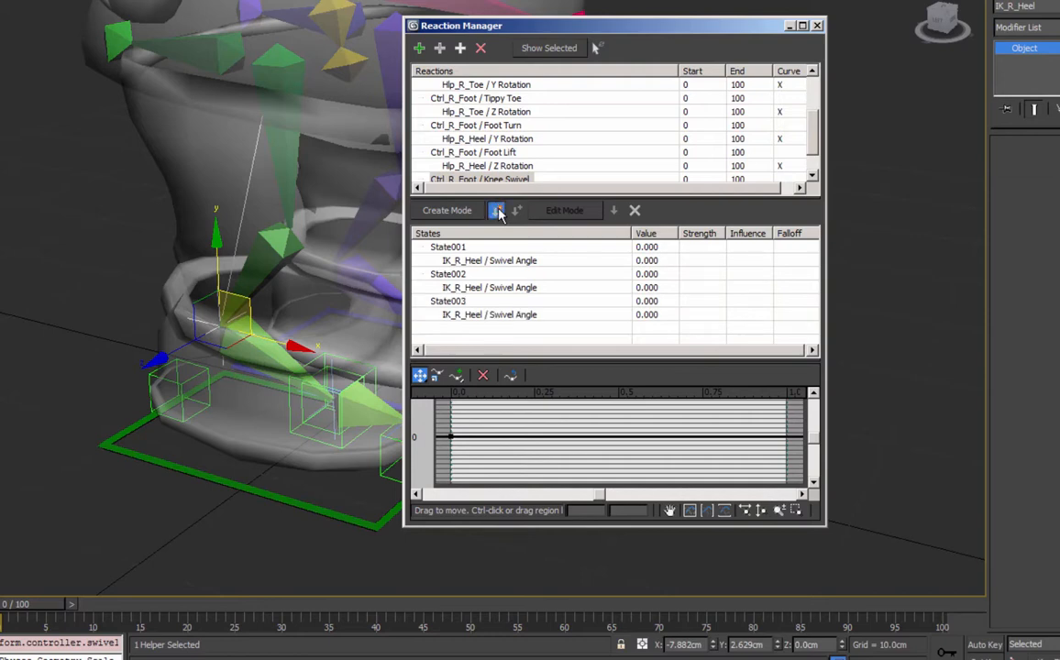
Set State002 to Knee Swivel -10 with a swivel angle of -90, and State003 to Knee Swivel 10.
{"action": "double_click", "coordinate": [654, 274]}
{"action": "type", "text": "-10"}
{"action": "double_click", "coordinate": [654, 287]}
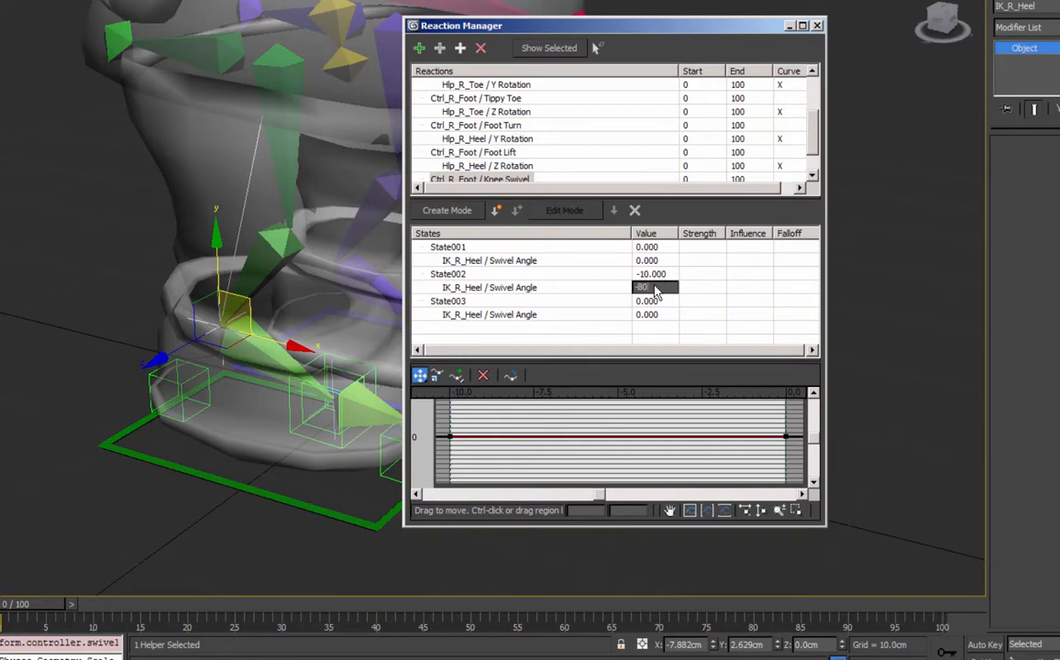
{"action": "type", "text": "-90"}
{"action": "key", "text": "Return"}
{"action": "double_click", "coordinate": [653, 302]}
{"action": "type", "text": "10"}
{"action": "key", "text": "Return"}
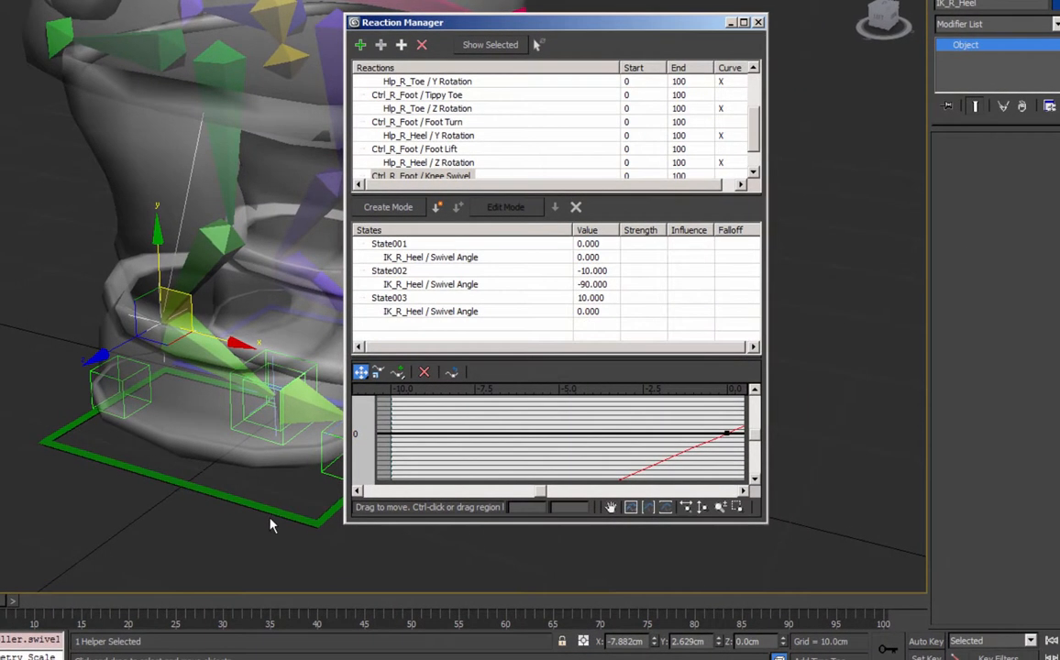
Align the new point helper Point001 to Hlp_R_Toe, pivot to pivot, in X, Y and Z for both position and orientation.
{"action": "left_click", "coordinate": [272, 514]}
{"action": "mouse_move", "coordinate": [1049, 261]}
{"action": "left_mouse_down"}
{"action": "mouse_move", "coordinate": [1058, 315]}
{"action": "mouse_move", "coordinate": [1057, 258]}
{"action": "left_mouse_up"}
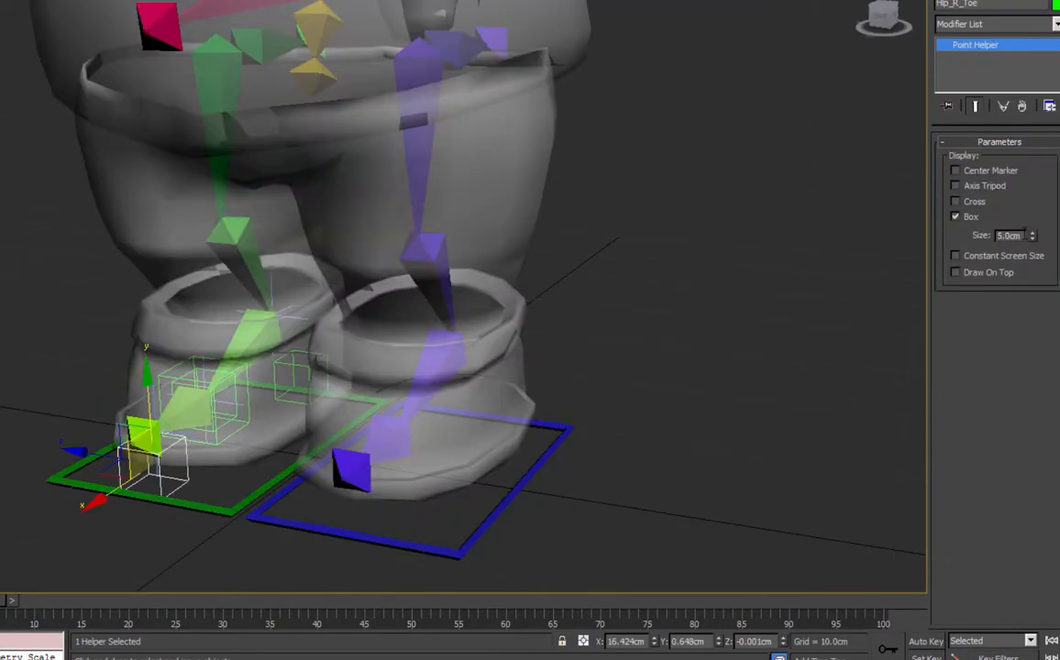
{"action": "left_click", "coordinate": [763, 314]}
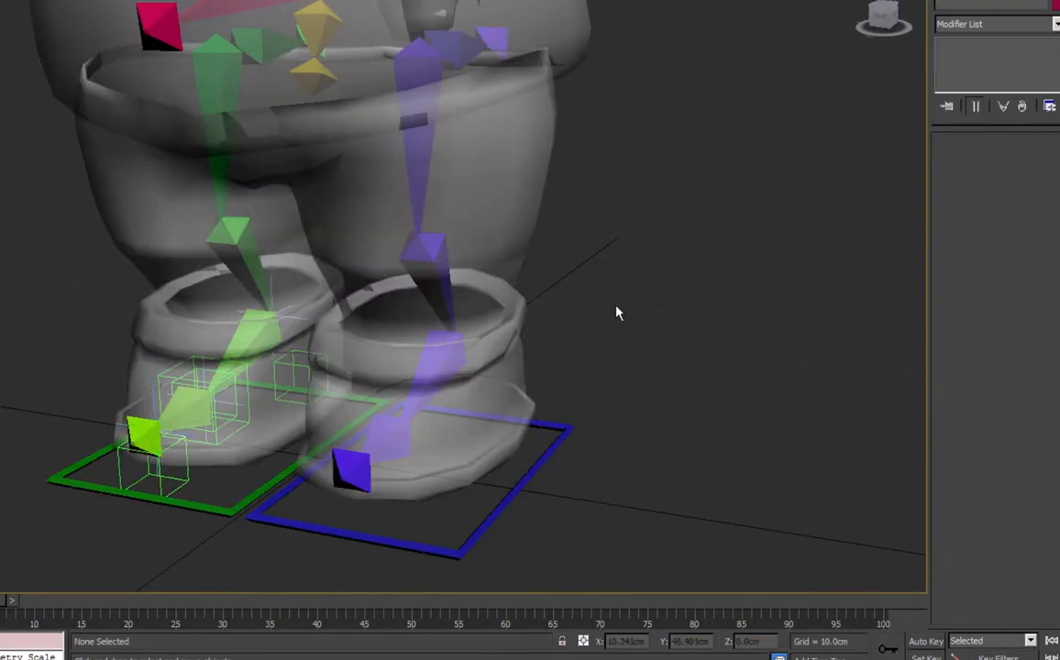
{"action": "middle_click_drag", "start_coordinate": [636, 456], "coordinate": [811, 438], "text": "alt"}
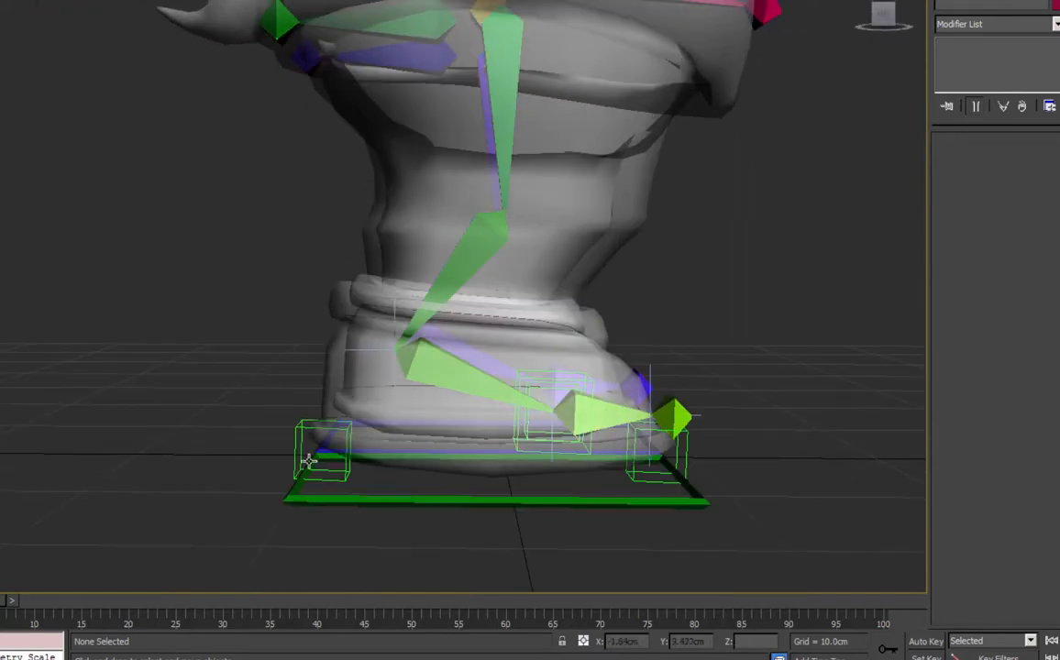
{"action": "middle_click_drag", "start_coordinate": [450, 449], "coordinate": [234, 434], "text": "alt"}
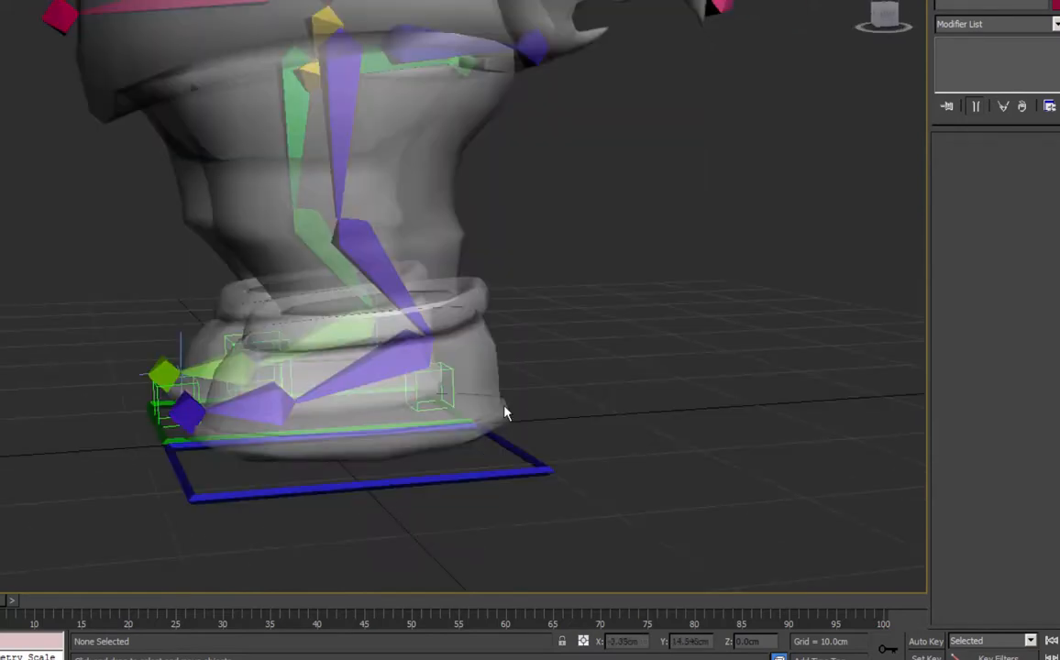
{"action": "middle_click_drag", "start_coordinate": [504, 409], "coordinate": [495, 386], "text": "alt"}
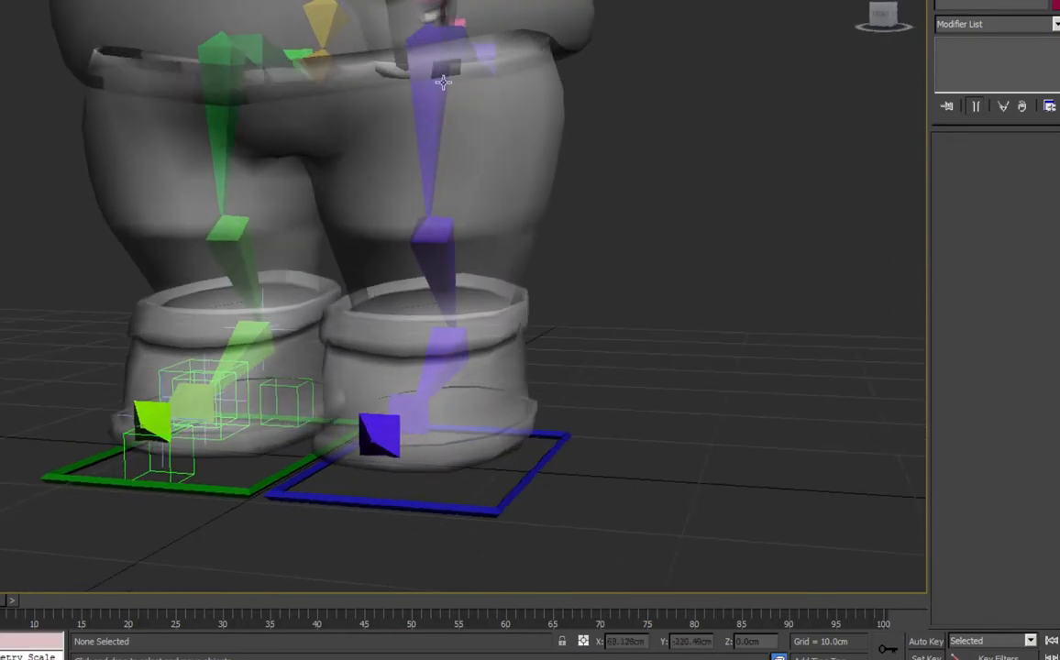
{"action": "middle_click_drag", "start_coordinate": [457, 101], "coordinate": [518, 362], "text": "alt"}
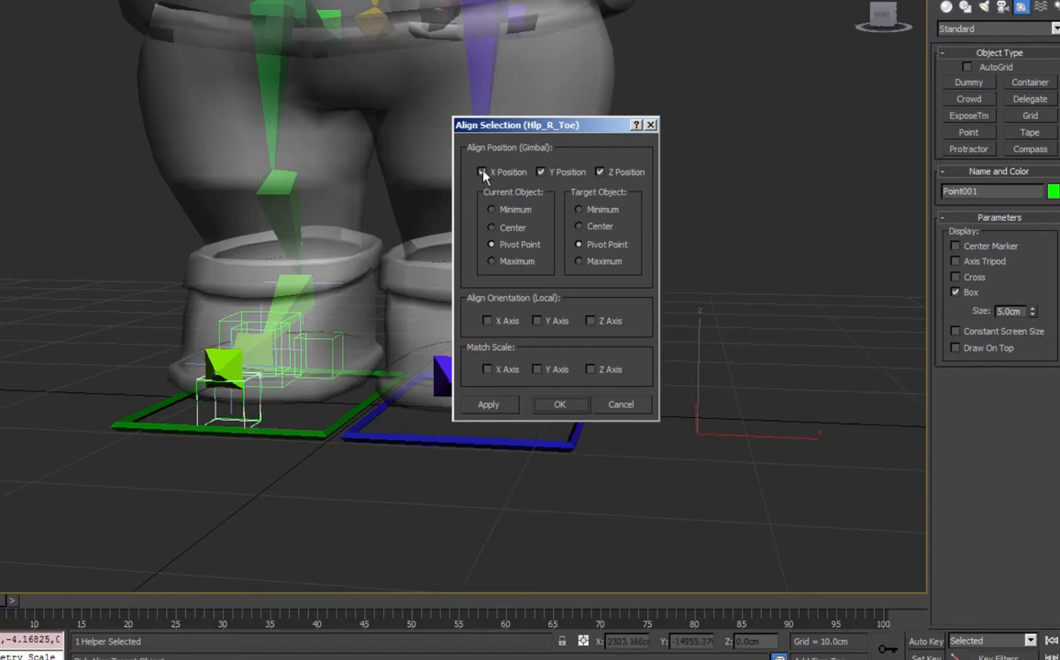
{"action": "left_click", "coordinate": [488, 321]}
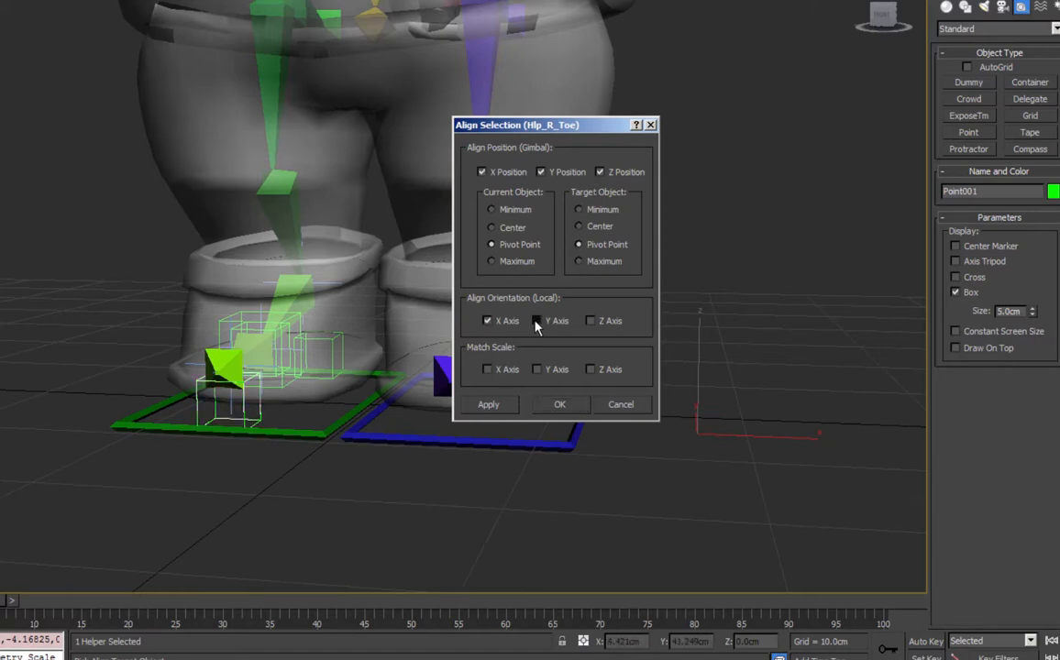
{"action": "left_click", "coordinate": [537, 321]}
{"action": "left_click", "coordinate": [590, 321]}
{"action": "left_click", "coordinate": [560, 406]}
Align the Point001 helper to the left toe's end bone, nub_L_Toe.
{"action": "middle_click_drag", "start_coordinate": [285, 481], "coordinate": [438, 416], "text": "alt"}
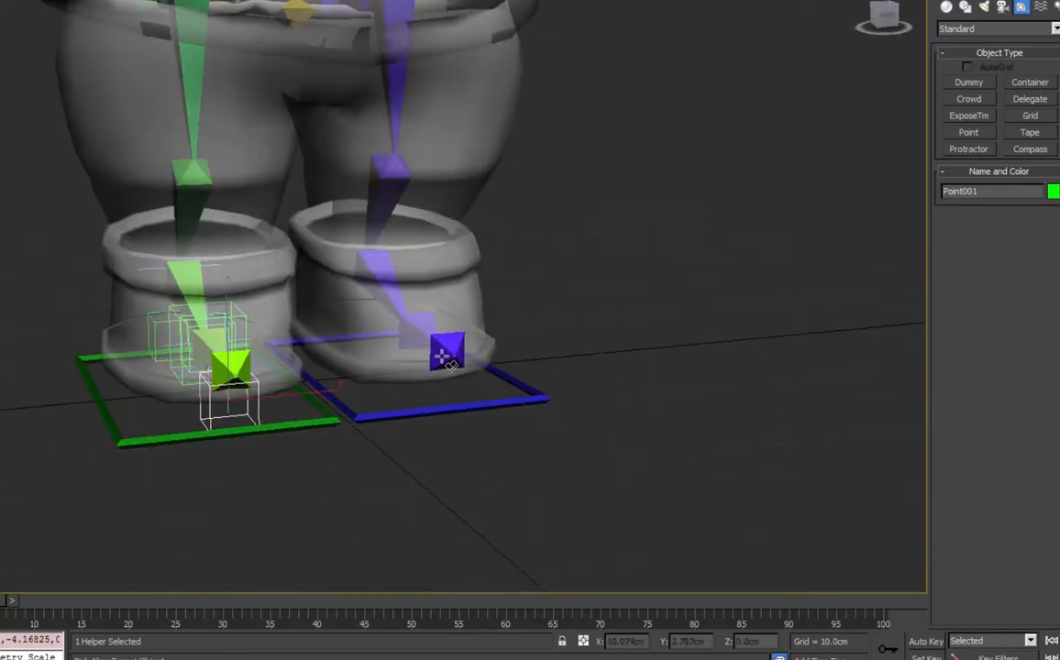
{"action": "middle_click_drag", "start_coordinate": [442, 355], "coordinate": [470, 379], "text": "alt"}
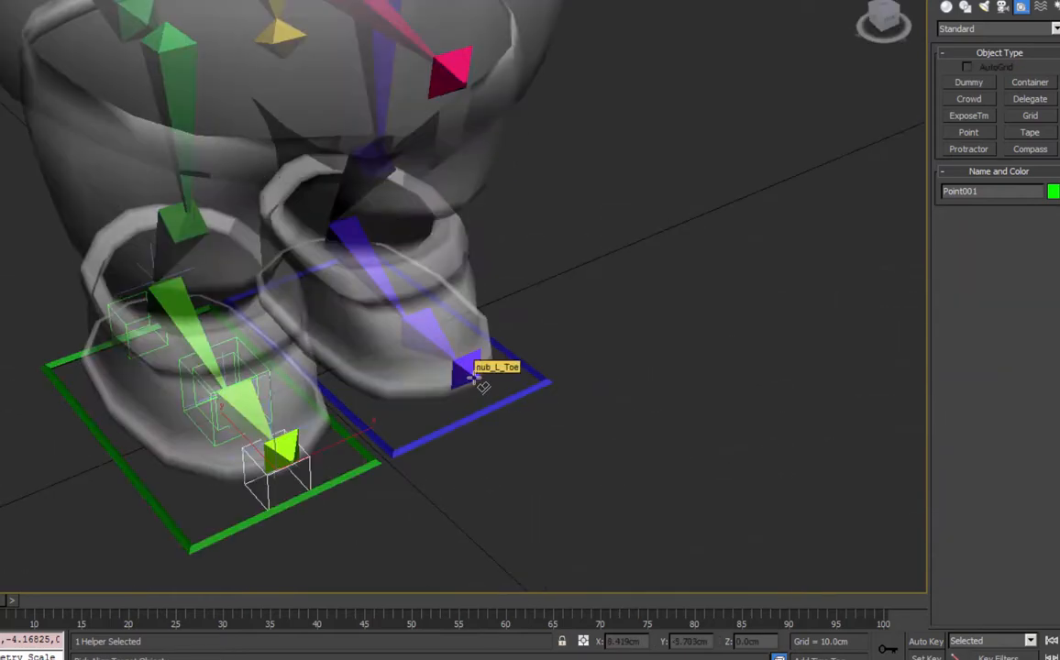
{"action": "left_click", "coordinate": [474, 377]}
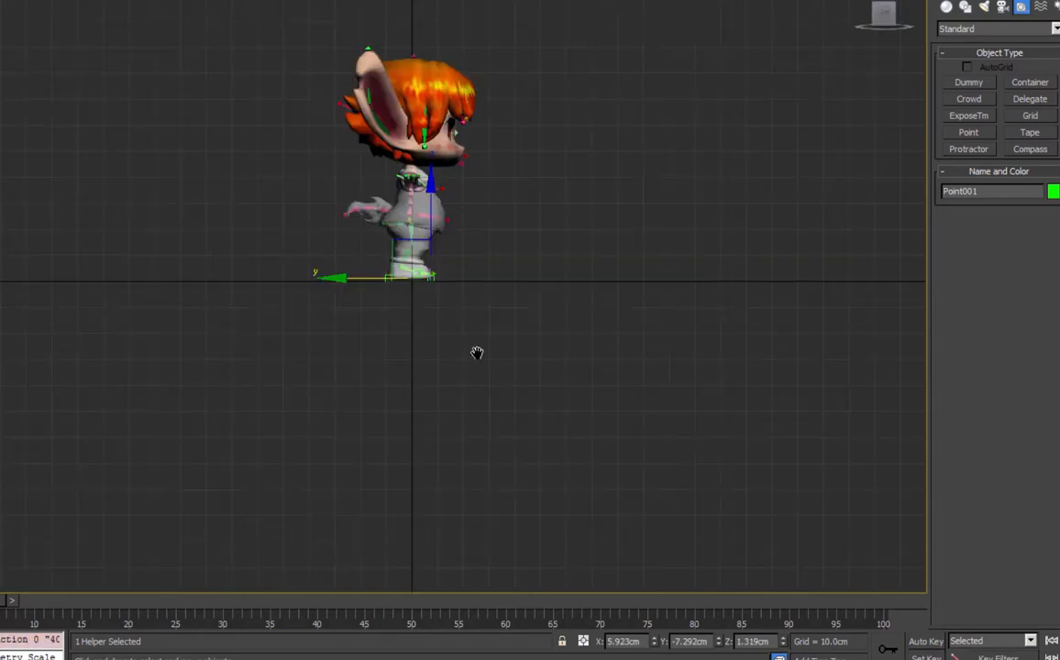
{"action": "scroll", "coordinate": [476, 359], "scroll_direction": "up", "scroll_amount": 10}
{"action": "middle_click_drag", "start_coordinate": [477, 353], "coordinate": [434, 330]}
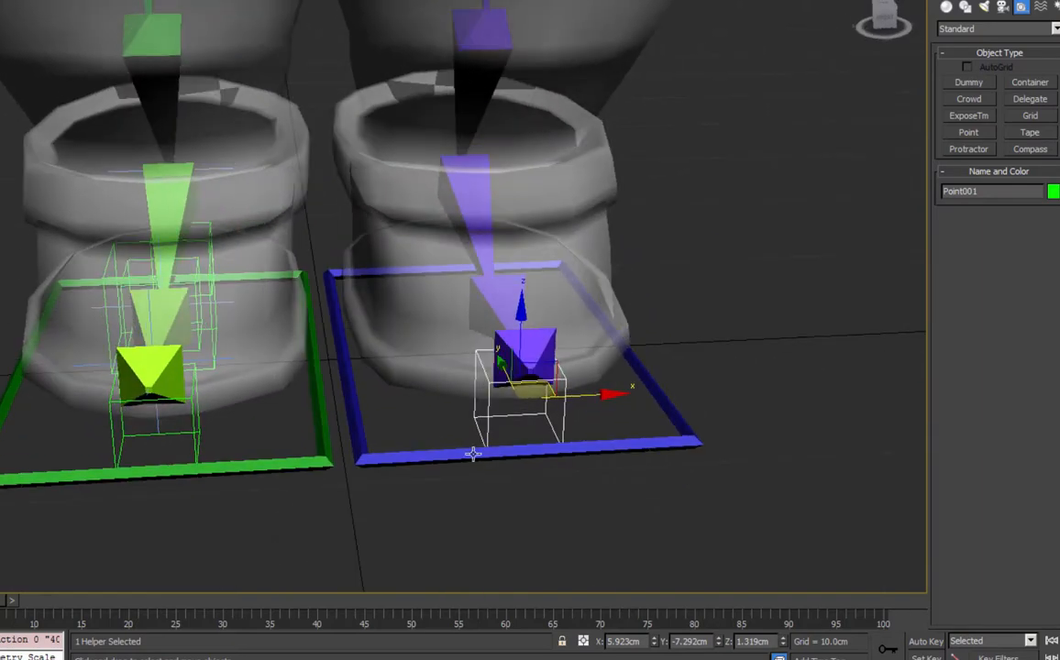
Apply an IK solver to the left leg's bones, starting from L_Foot.
{"action": "middle_click_drag", "start_coordinate": [473, 455], "coordinate": [532, 304]}
{"action": "middle_click_drag", "start_coordinate": [587, 332], "coordinate": [560, 317], "text": "alt"}
{"action": "middle_click_drag", "start_coordinate": [315, 297], "coordinate": [321, 209], "text": "alt"}
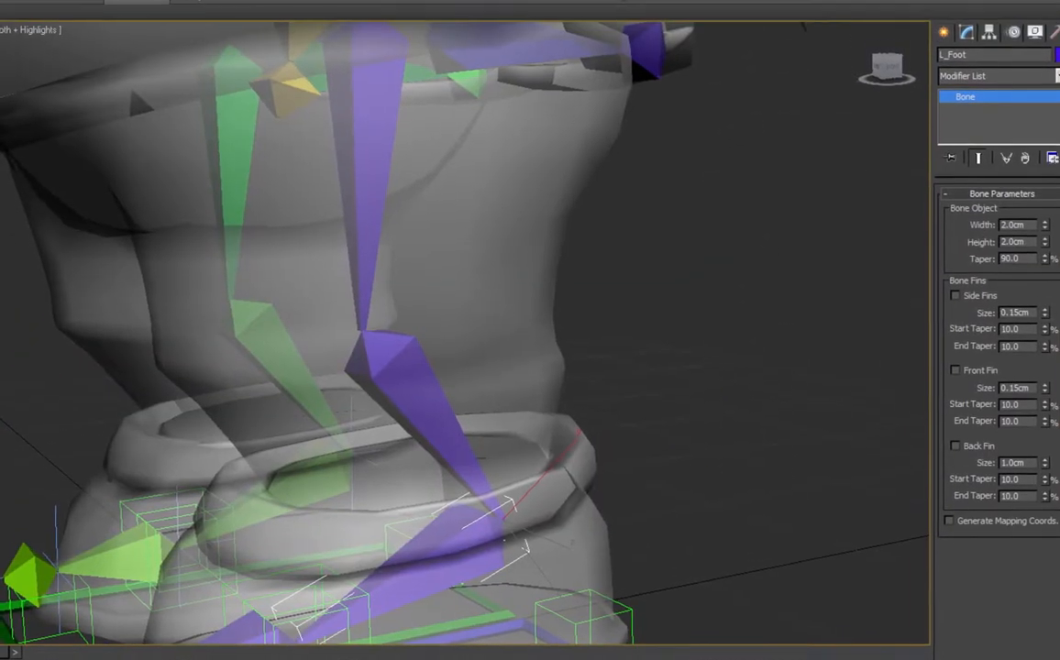
{"action": "left_click", "coordinate": [191, 5]}
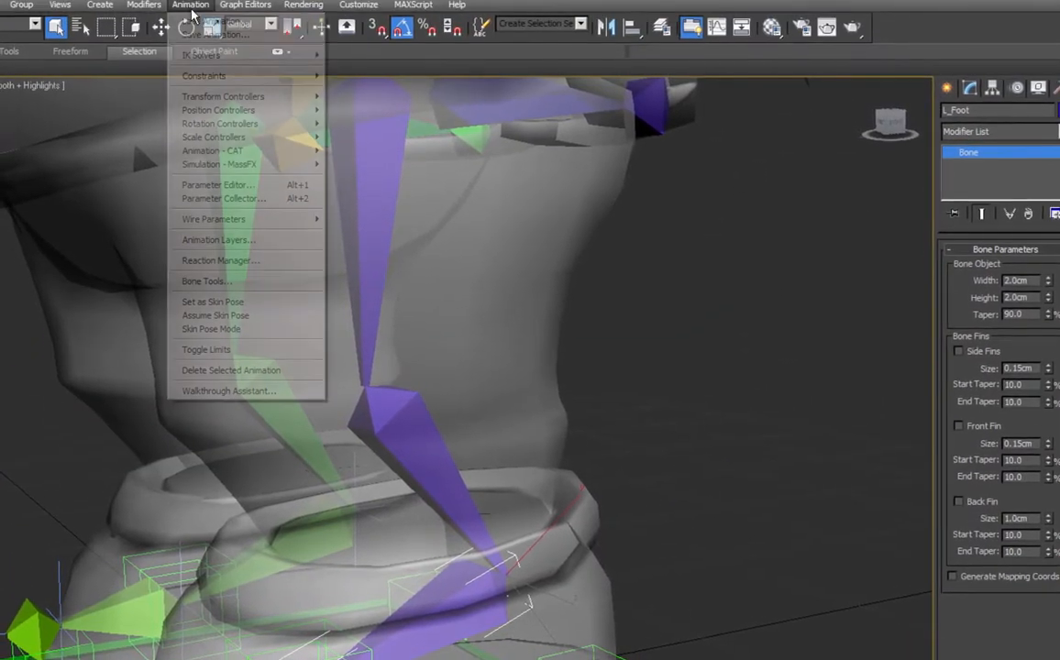
{"action": "left_click", "coordinate": [761, 386]}
{"action": "left_click", "coordinate": [472, 597]}
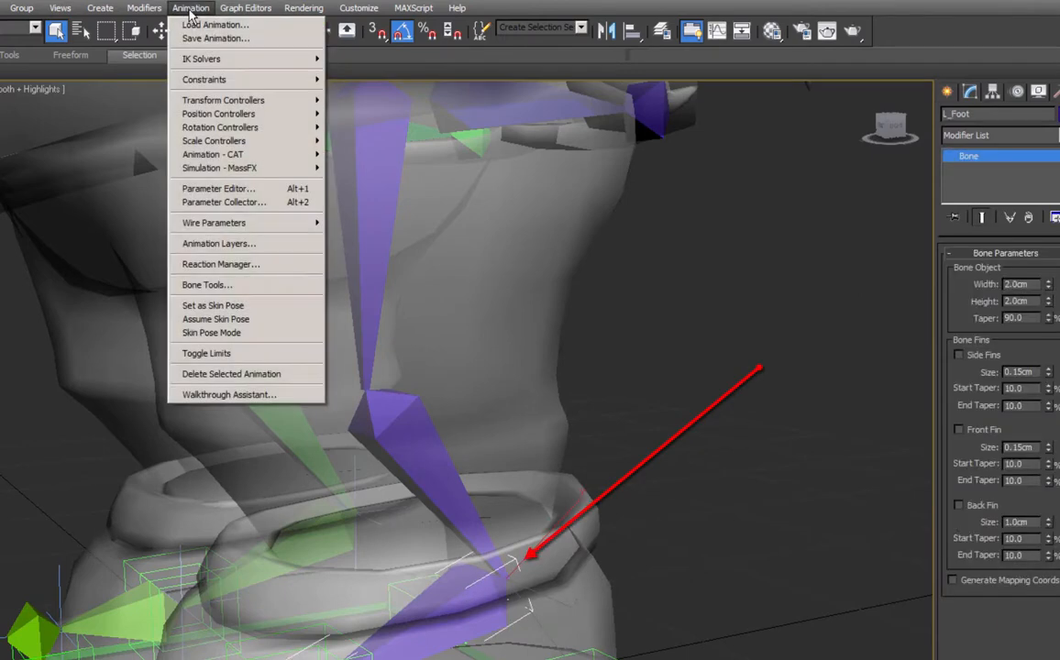
{"action": "mouse_move", "coordinate": [236, 59]}
{"action": "left_click", "coordinate": [108, 57]}
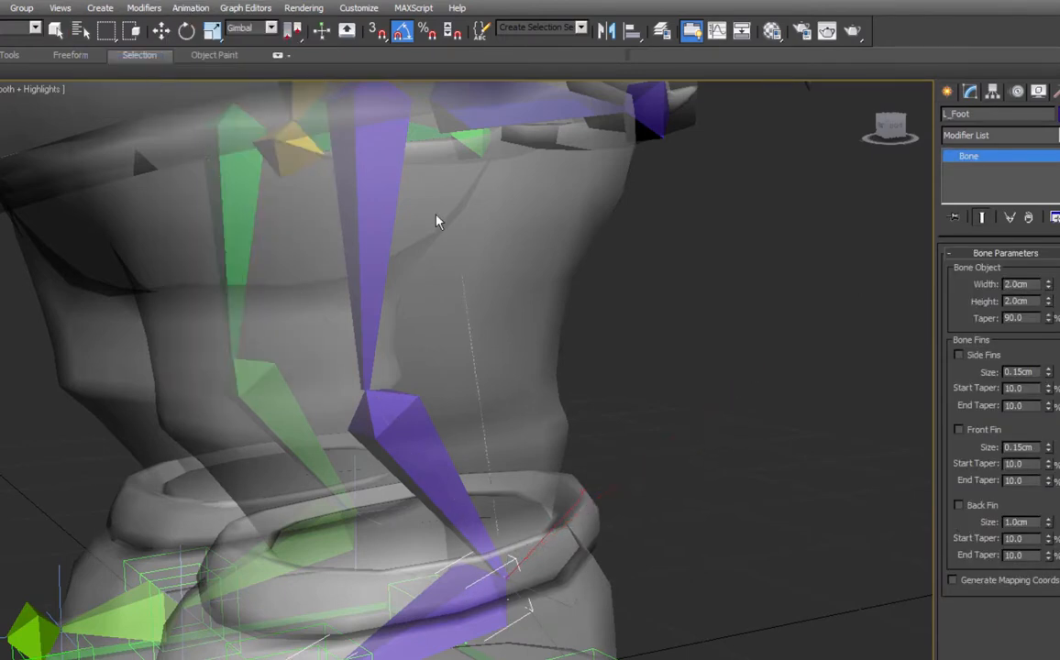
{"action": "left_click", "coordinate": [510, 561]}
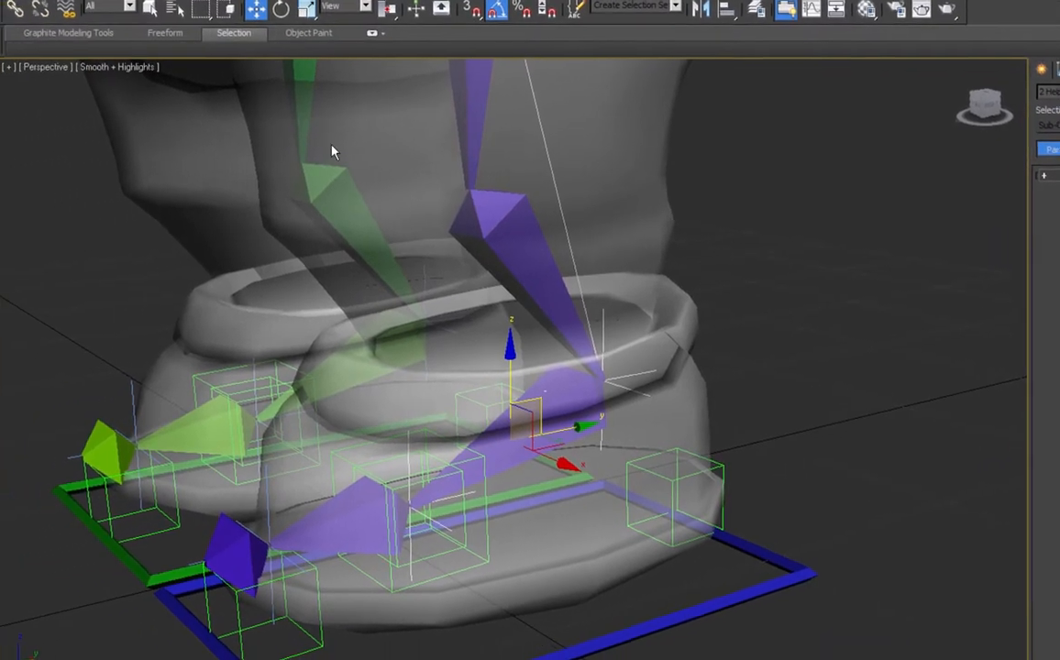
Link the two selected left-leg IK goals to the point helper at the ball of the foot and test-rotate it about 10 degrees in Y.
{"action": "left_click", "coordinate": [18, 9]}
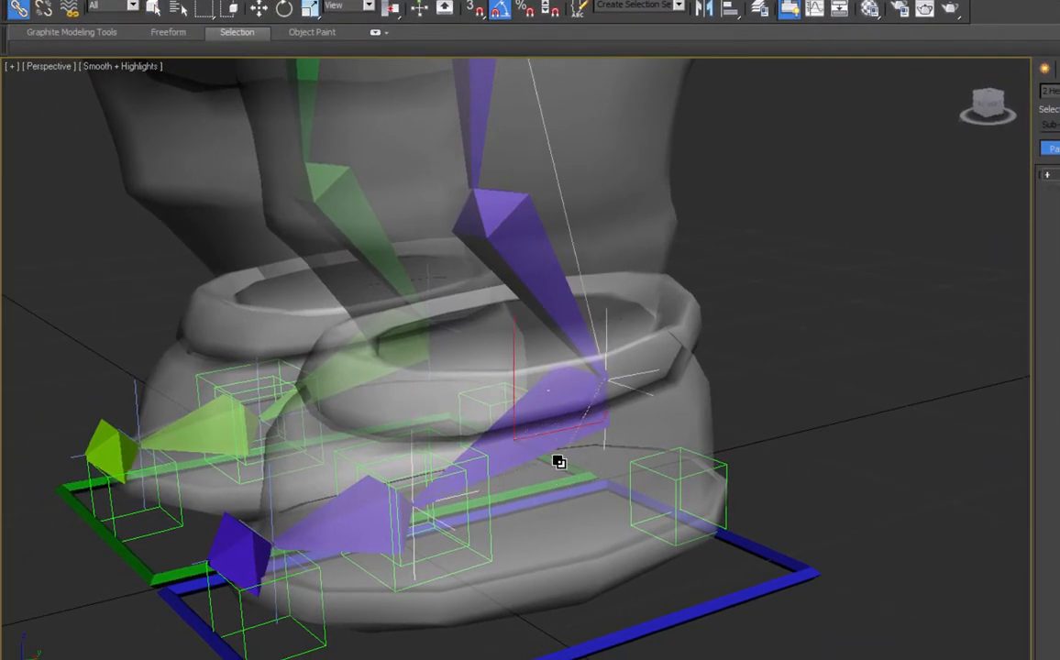
{"action": "left_click_drag", "start_coordinate": [558, 462], "coordinate": [467, 511]}
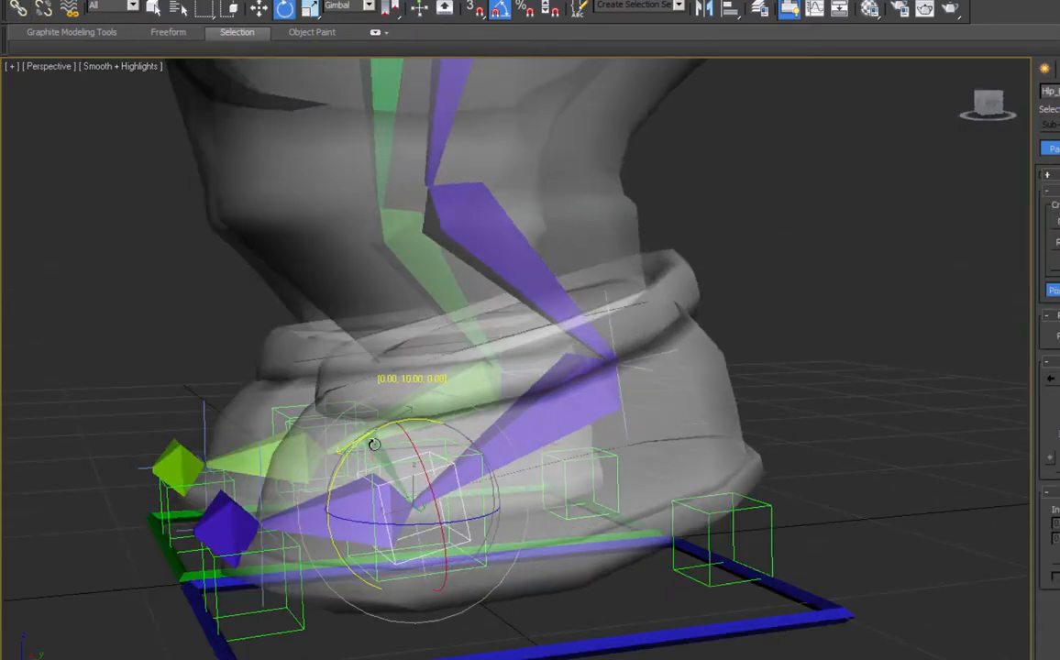
{"action": "left_click_drag", "start_coordinate": [374, 444], "coordinate": [374, 450]}
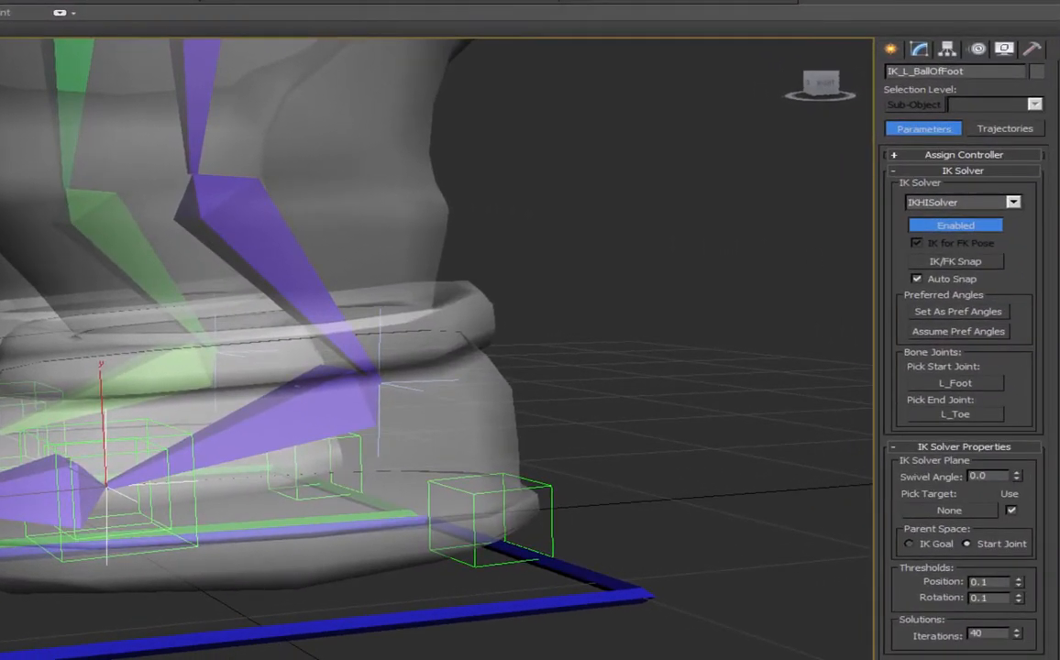
Set the parent space of IK_L_BallOfFoot to IK Goal, trying Start Joint for comparison.
{"action": "left_click", "coordinate": [910, 545]}
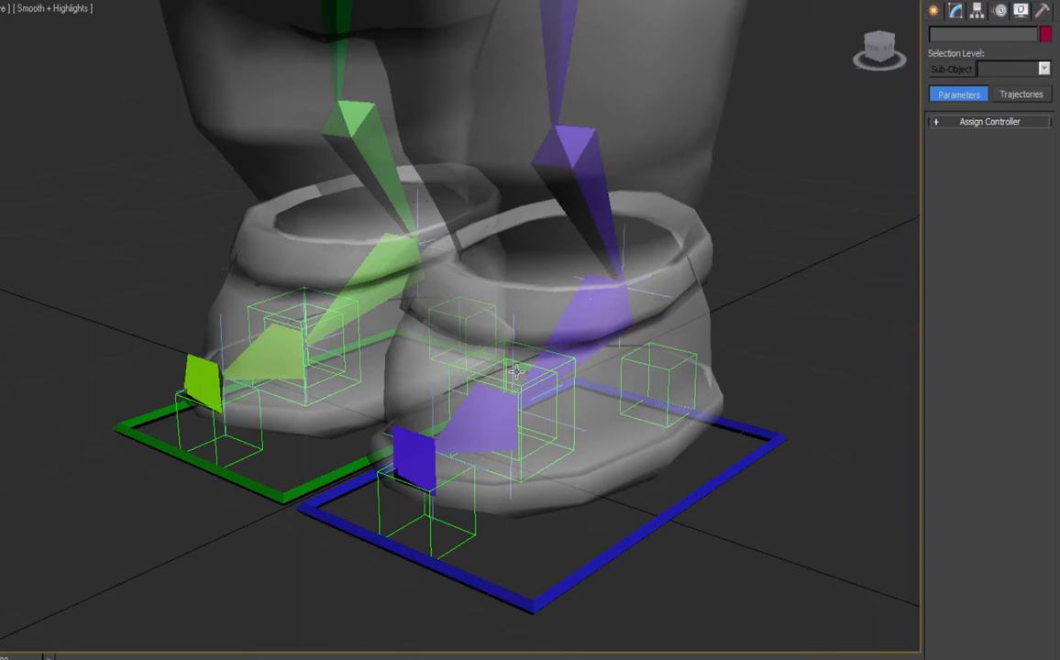
{"action": "left_click", "coordinate": [517, 377]}
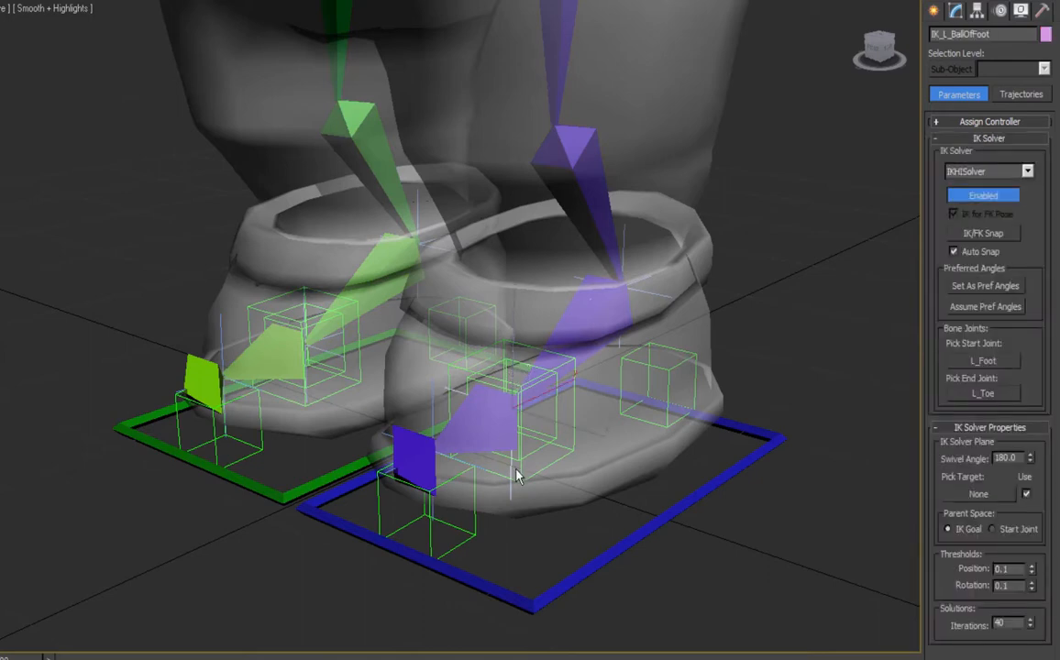
{"action": "left_click", "coordinate": [994, 531]}
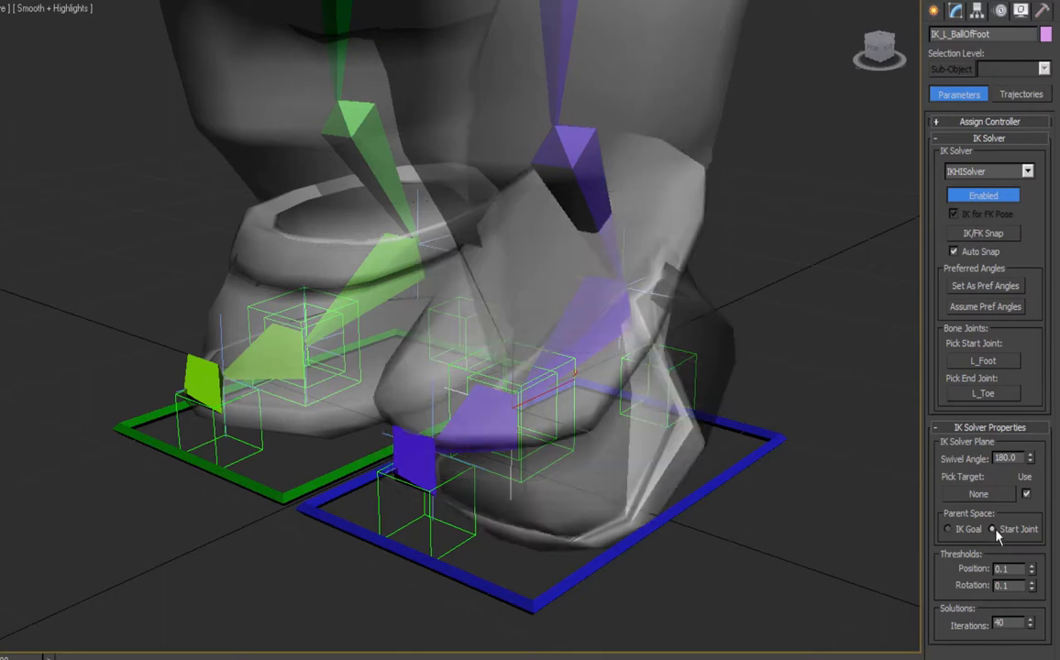
{"action": "left_click", "coordinate": [954, 532]}
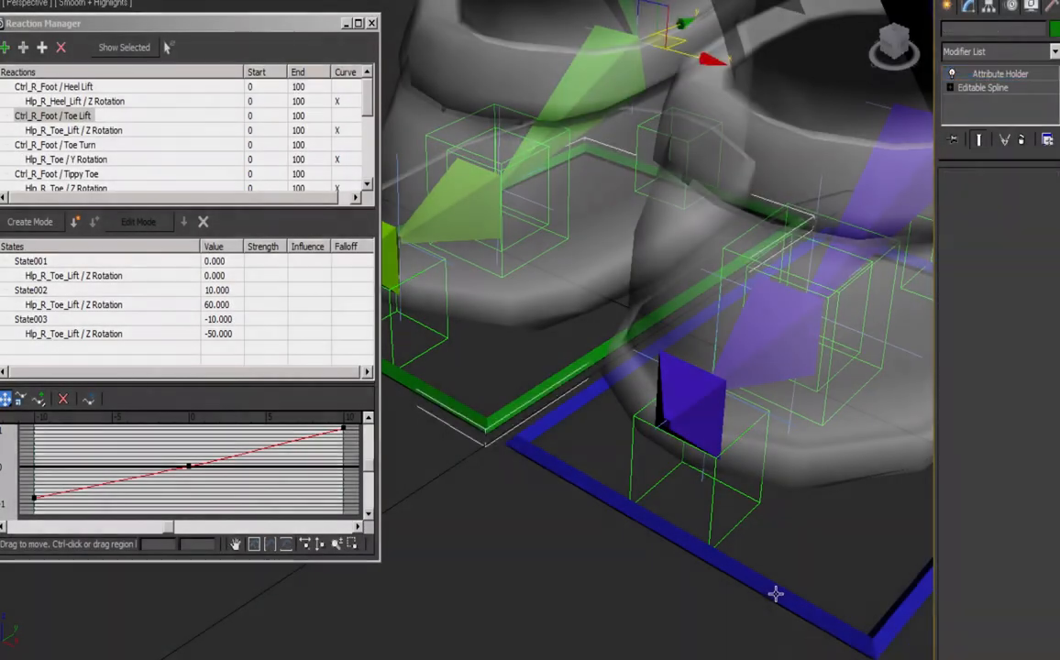
Limit the Reaction Manager to the selected foot control's reactions and enlarge its reaction list.
{"action": "left_click", "coordinate": [524, 399]}
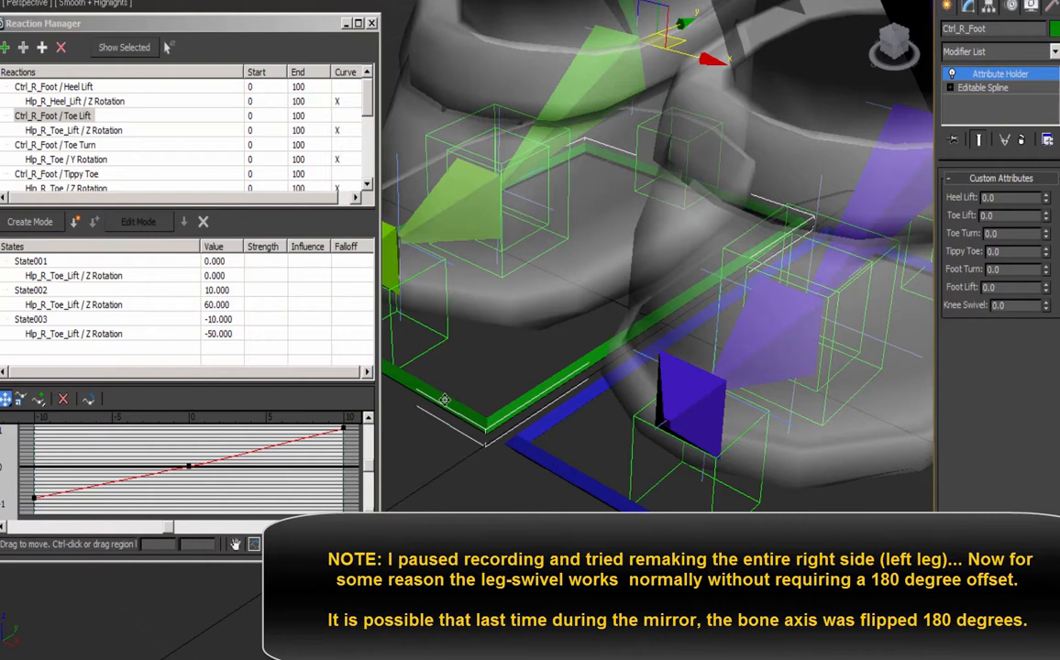
{"action": "left_click", "coordinate": [124, 48]}
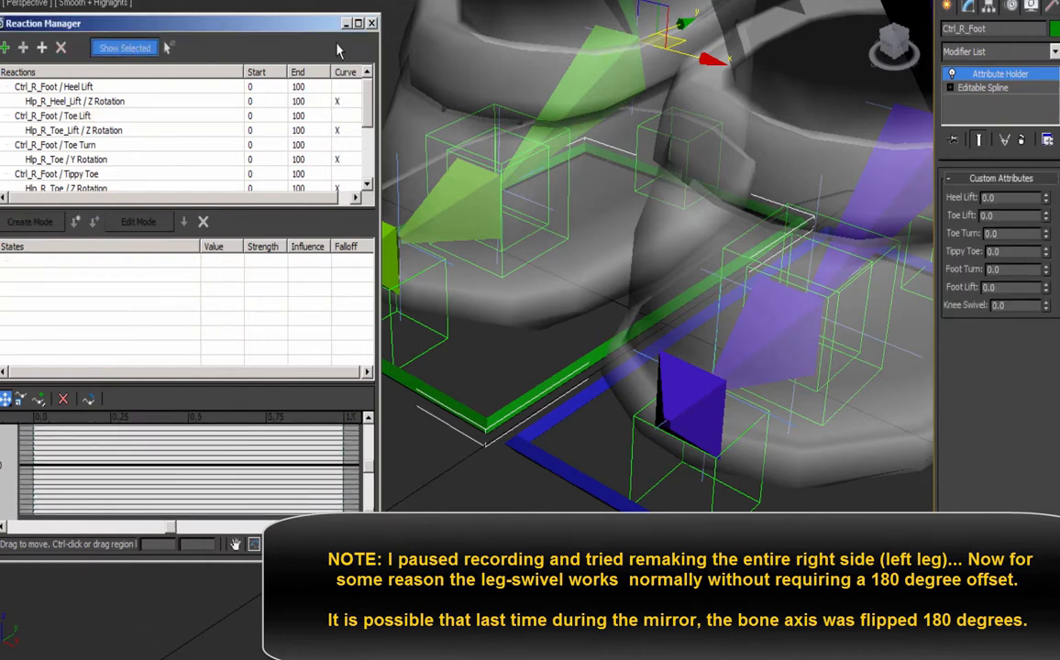
{"action": "left_click_drag", "start_coordinate": [332, 16], "coordinate": [332, 0]}
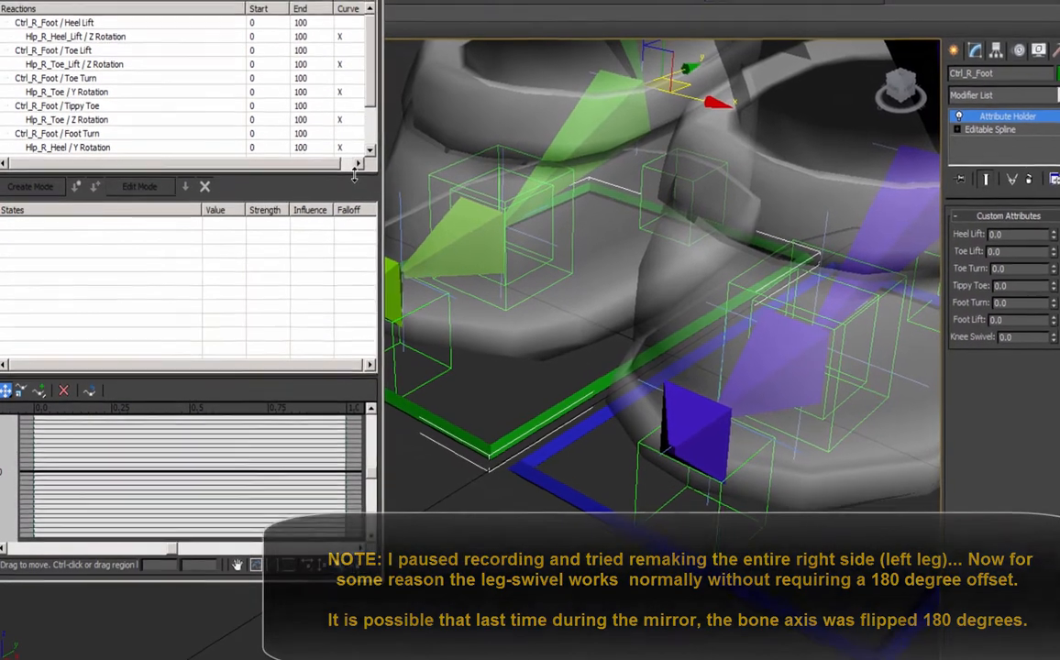
{"action": "left_click_drag", "start_coordinate": [351, 136], "coordinate": [352, 180]}
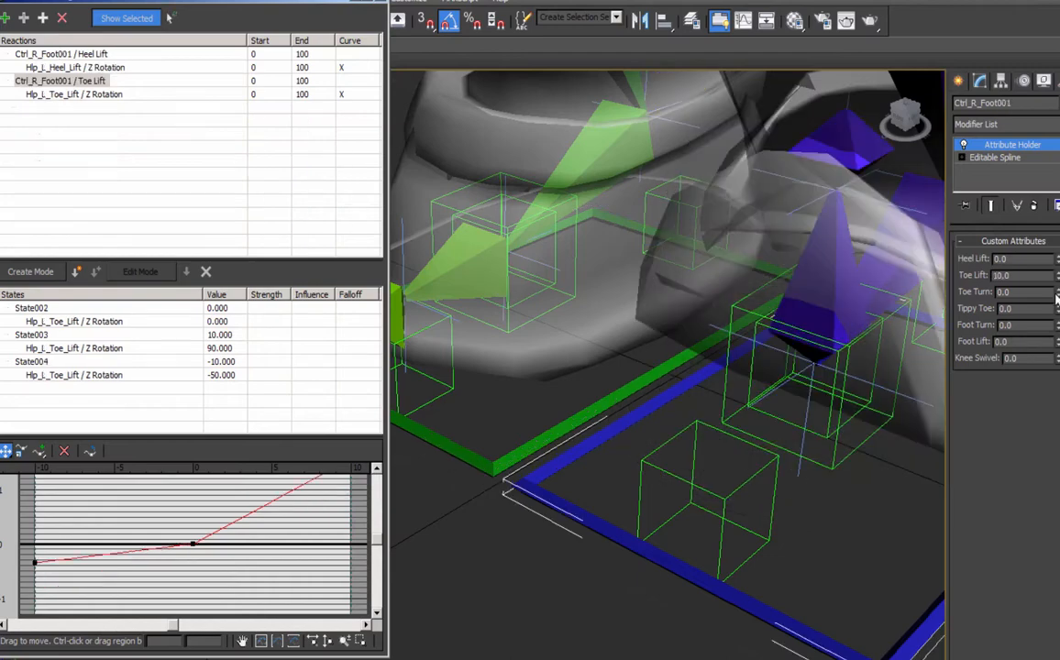
Test the left foot's Toe Lift reaction by varying the attribute's value on Ctrl_R_Foot001.
{"action": "left_click_drag", "start_coordinate": [1059, 280], "coordinate": [1055, 336]}
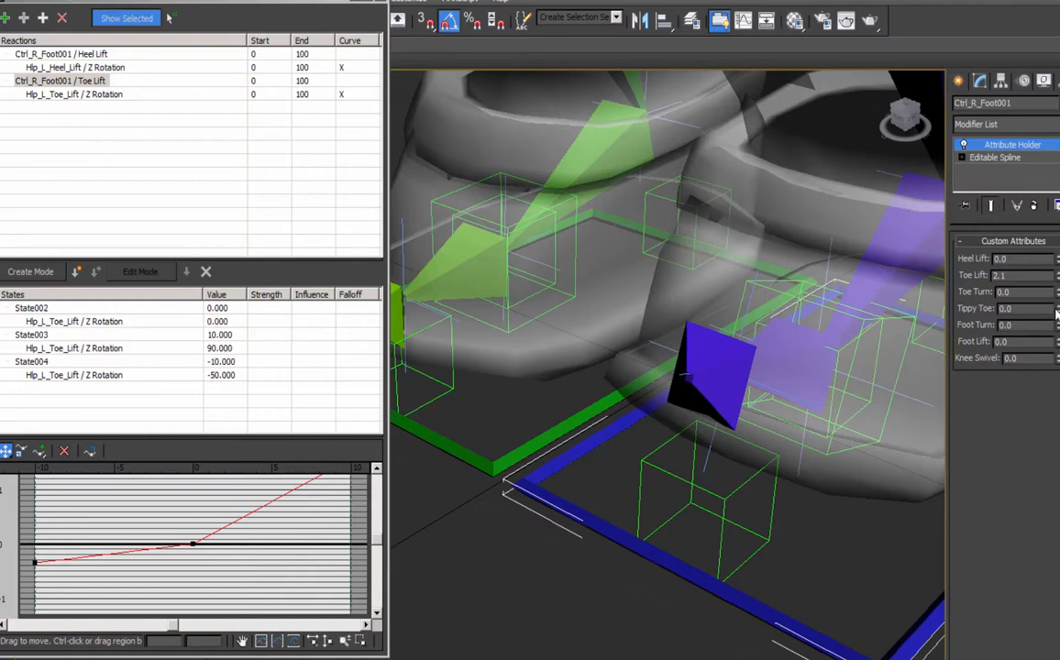
{"action": "key", "text": "ctrl+z"}
{"action": "left_click_drag", "start_coordinate": [1057, 201], "coordinate": [1059, 270]}
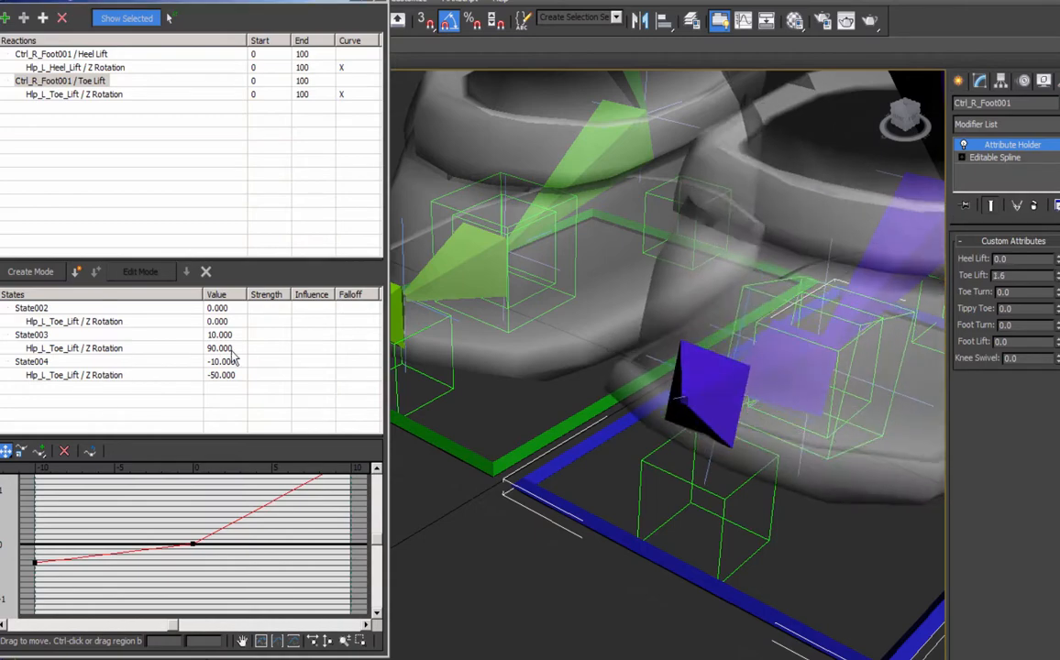
Edit the Hlp_L_Toe_Lift Z rotation value in State003 of the Toe Lift reaction.
{"action": "double_click", "coordinate": [232, 350]}
{"action": "key", "text": "Return"}
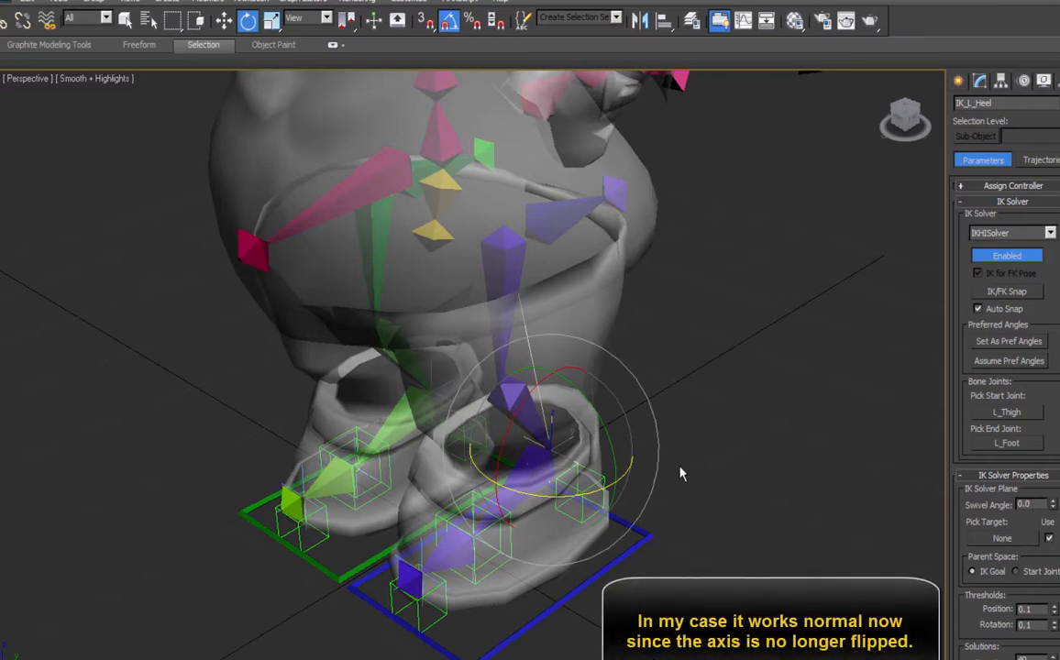
Try rotating the IK_L_Heel goal and scrub the timeline to test the left leg rig.
{"action": "mouse_move", "coordinate": [570, 427]}
{"action": "middle_mouse_down", "text": "alt"}
{"action": "mouse_move", "coordinate": [701, 403]}
{"action": "mouse_move", "coordinate": [686, 438]}
{"action": "mouse_move", "coordinate": [551, 424]}
{"action": "middle_mouse_up", "text": "alt"}
{"action": "left_click_drag", "start_coordinate": [547, 488], "coordinate": [587, 551]}
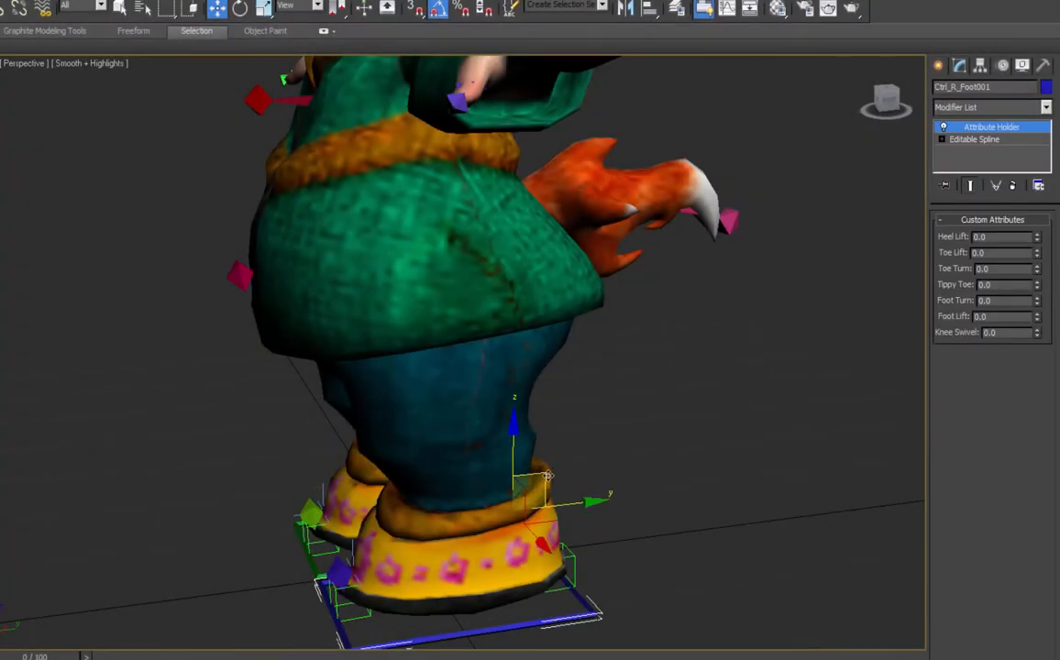
{"action": "left_click_drag", "start_coordinate": [26, 653], "coordinate": [362, 640]}
{"action": "middle_click_drag", "start_coordinate": [722, 358], "coordinate": [662, 360], "text": "alt"}
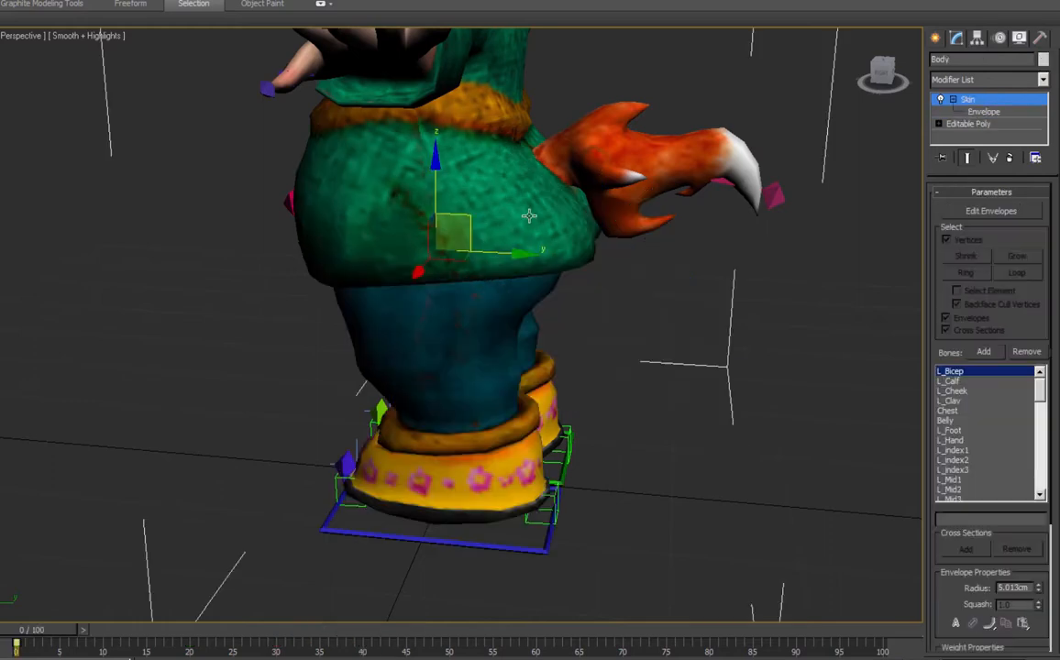
Make the Body mesh see-through so the leg bones can be worked on.
{"action": "key", "text": "alt+x"}
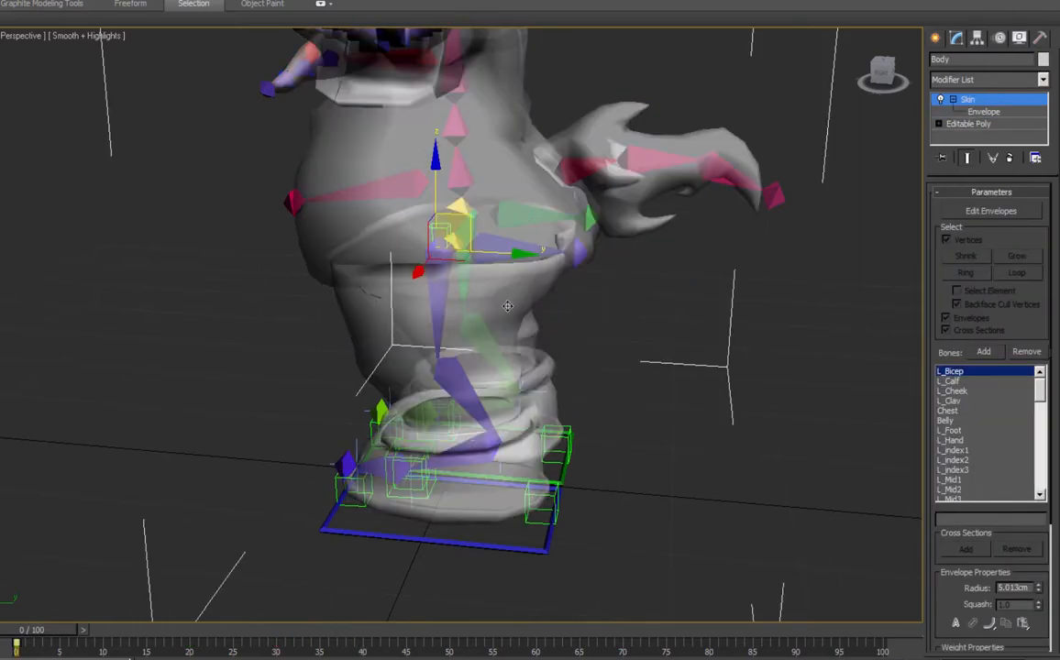
{"action": "middle_click_drag", "start_coordinate": [507, 305], "coordinate": [692, 204], "text": "alt"}
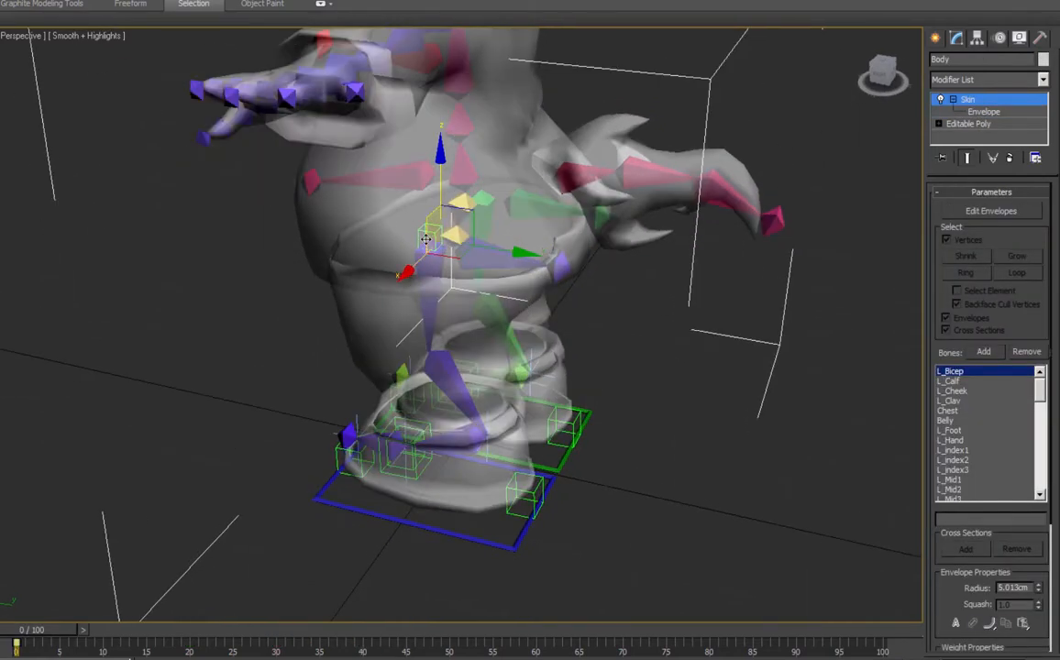
Look up the ExposeTm helper type and examine the existing expose helper at the top of the left thigh bone.
{"action": "left_click", "coordinate": [935, 37]}
{"action": "left_click", "coordinate": [963, 182]}
{"action": "left_click", "coordinate": [965, 171]}
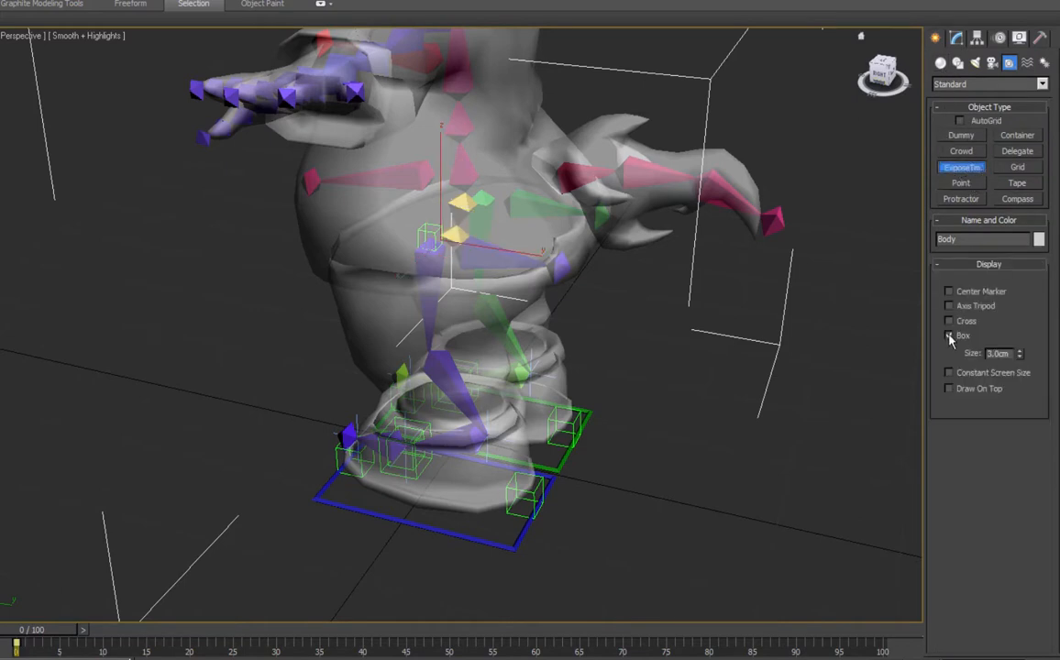
{"action": "mouse_move", "coordinate": [677, 334]}
{"action": "middle_mouse_down", "text": "alt"}
{"action": "mouse_move", "coordinate": [673, 314]}
{"action": "mouse_move", "coordinate": [668, 322]}
{"action": "middle_mouse_up", "text": "alt"}
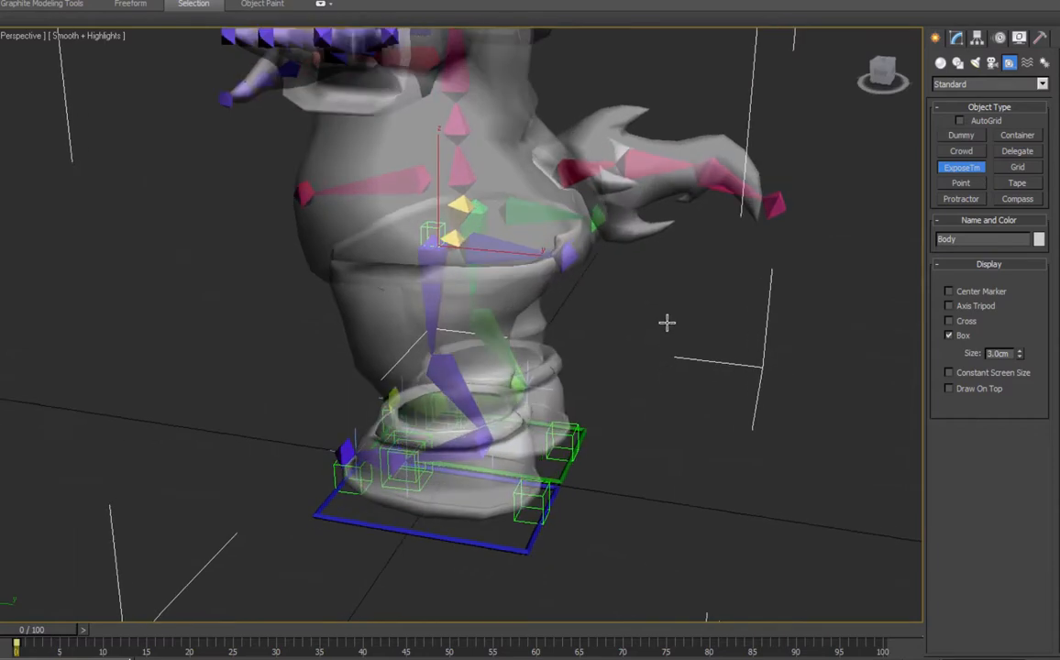
{"action": "middle_click_drag", "start_coordinate": [426, 234], "coordinate": [463, 212], "text": "alt"}
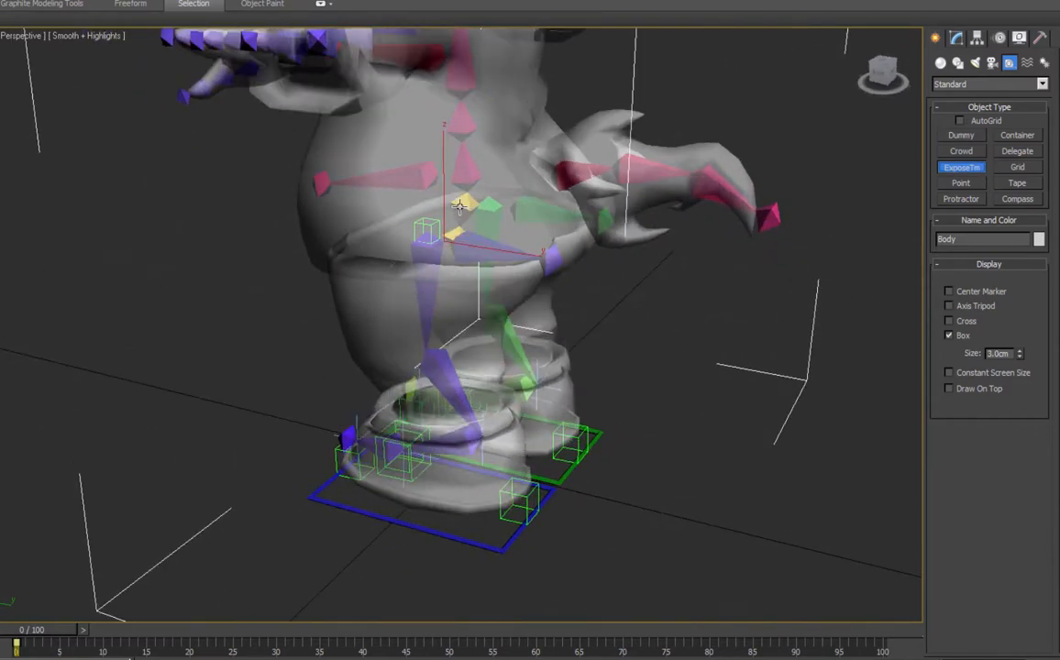
{"action": "middle_click_drag", "start_coordinate": [433, 218], "coordinate": [463, 266], "text": "alt"}
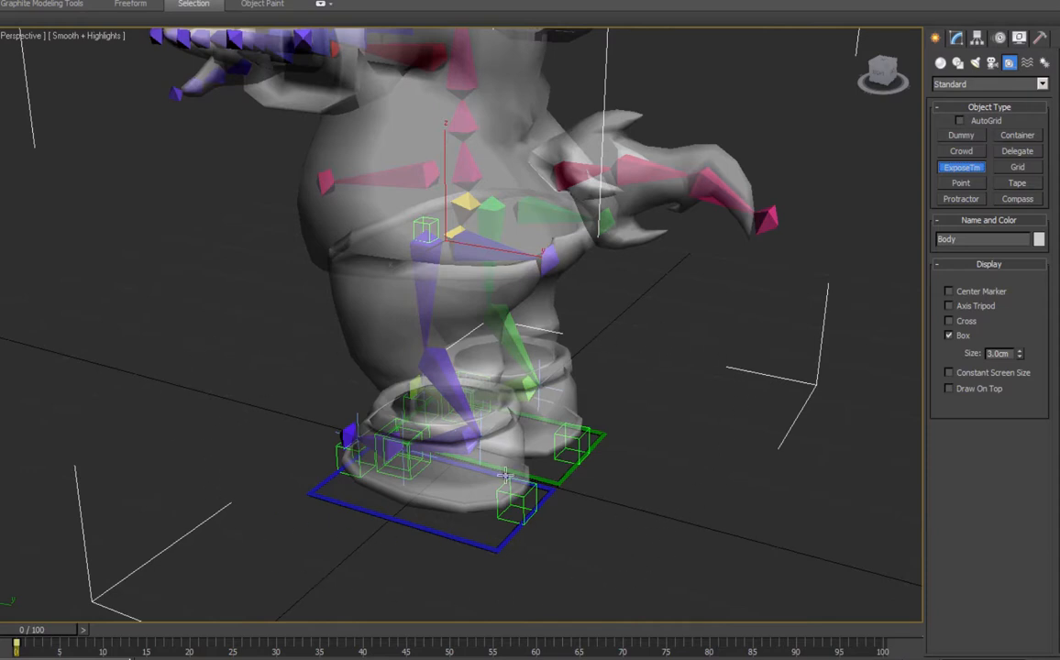
{"action": "middle_click_drag", "start_coordinate": [504, 474], "coordinate": [486, 431], "text": "alt"}
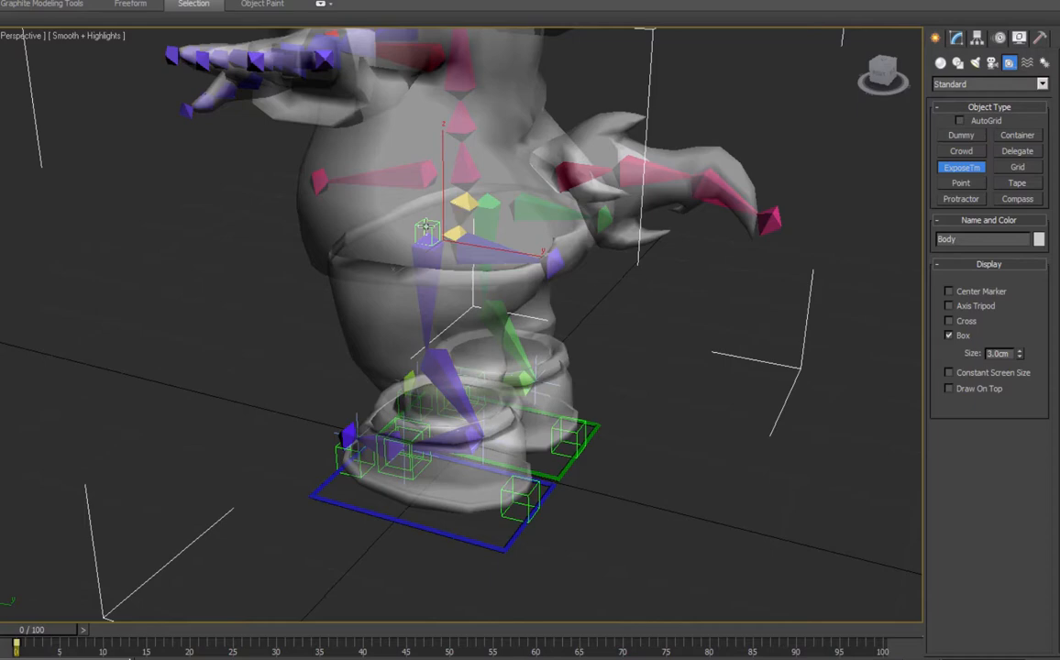
{"action": "middle_click_drag", "start_coordinate": [440, 83], "coordinate": [431, 136], "text": "alt"}
{"action": "middle_click_drag", "start_coordinate": [431, 136], "coordinate": [419, 313]}
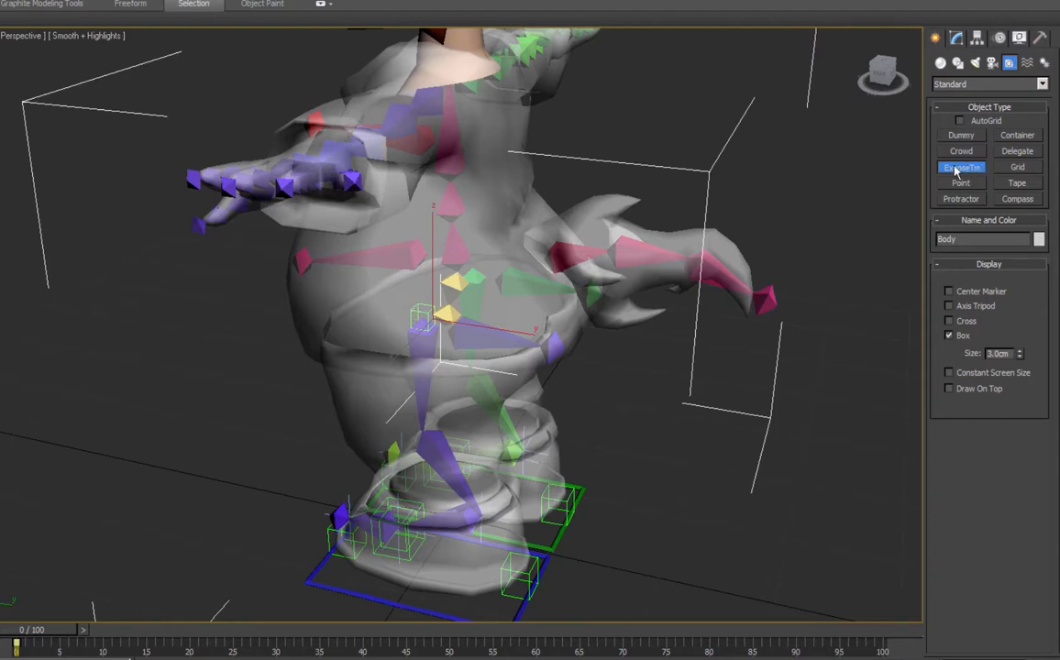
{"action": "middle_click_drag", "start_coordinate": [447, 337], "coordinate": [482, 326]}
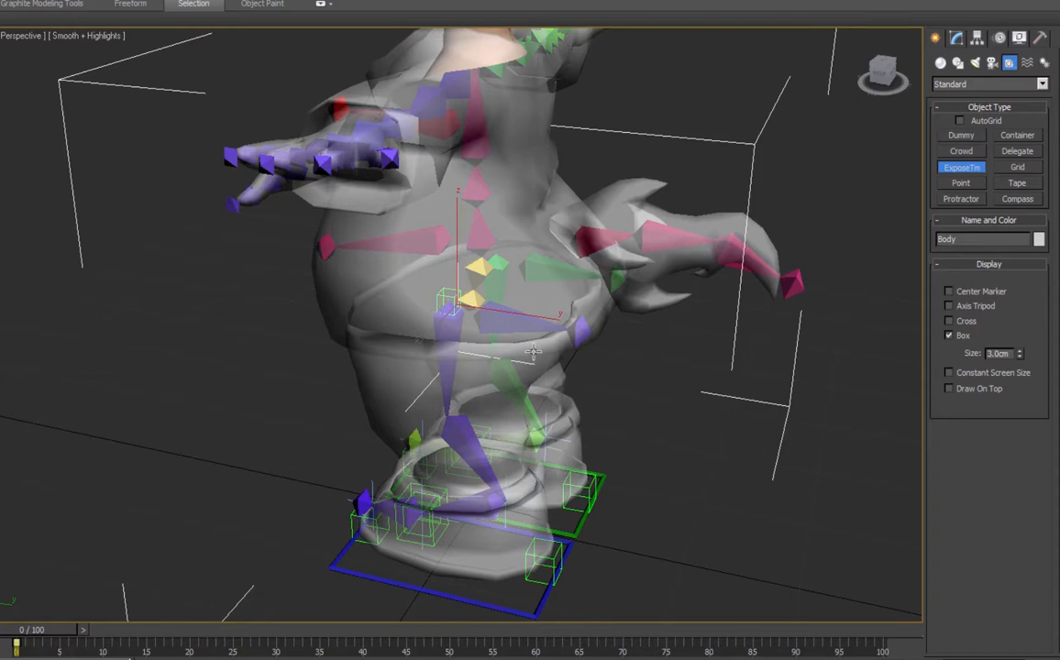
{"action": "middle_click_drag", "start_coordinate": [533, 351], "coordinate": [424, 295], "text": "alt"}
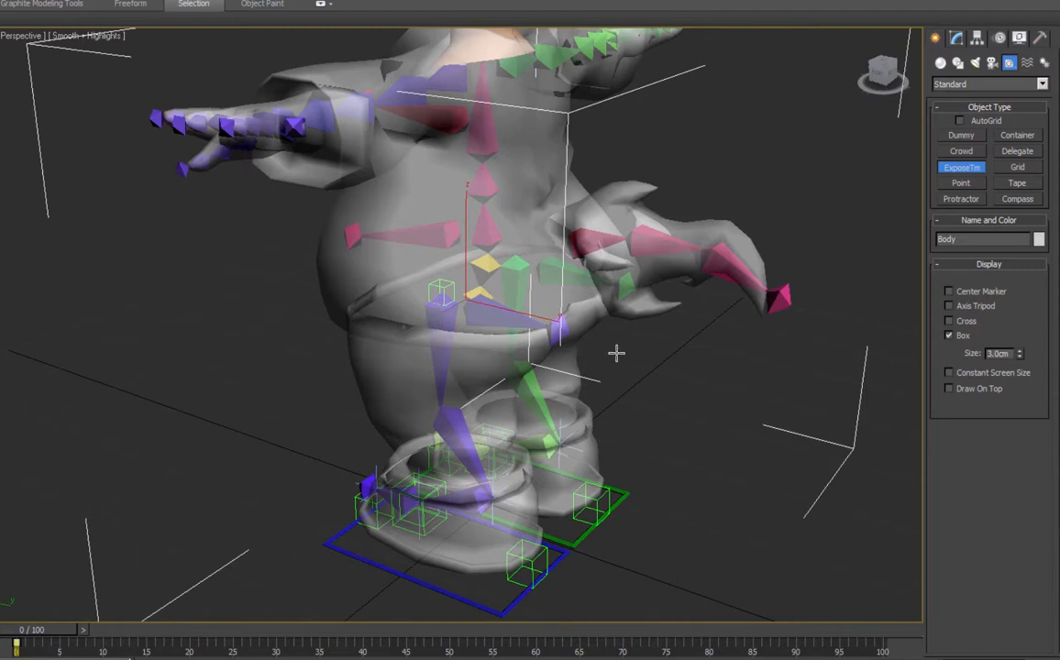
{"action": "middle_click_drag", "start_coordinate": [677, 369], "coordinate": [780, 344], "text": "alt"}
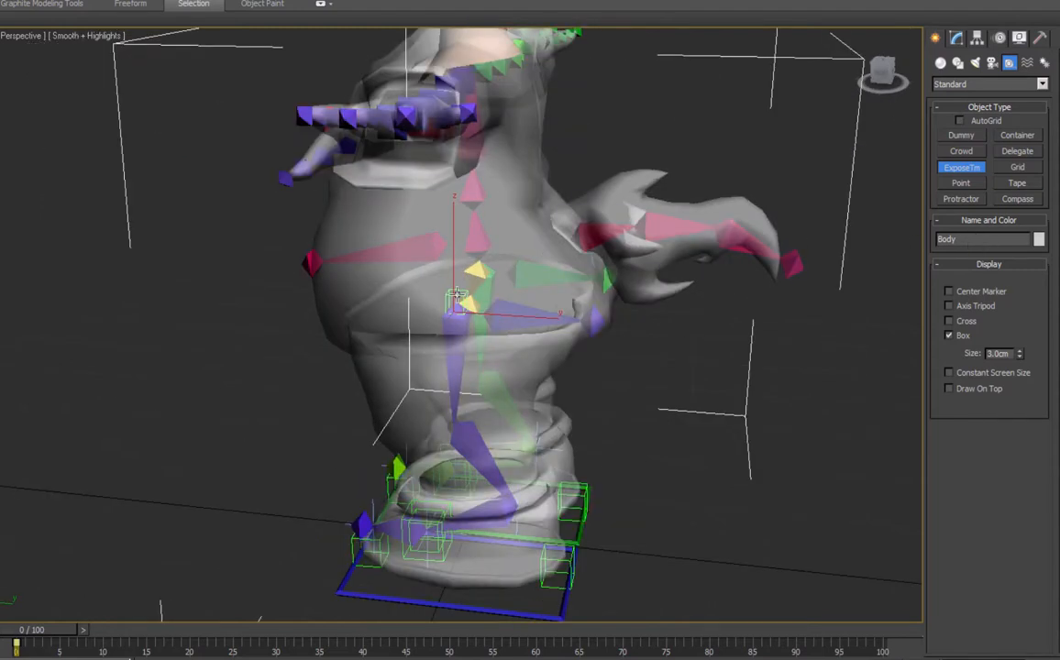
{"action": "left_click", "coordinate": [112, 0]}
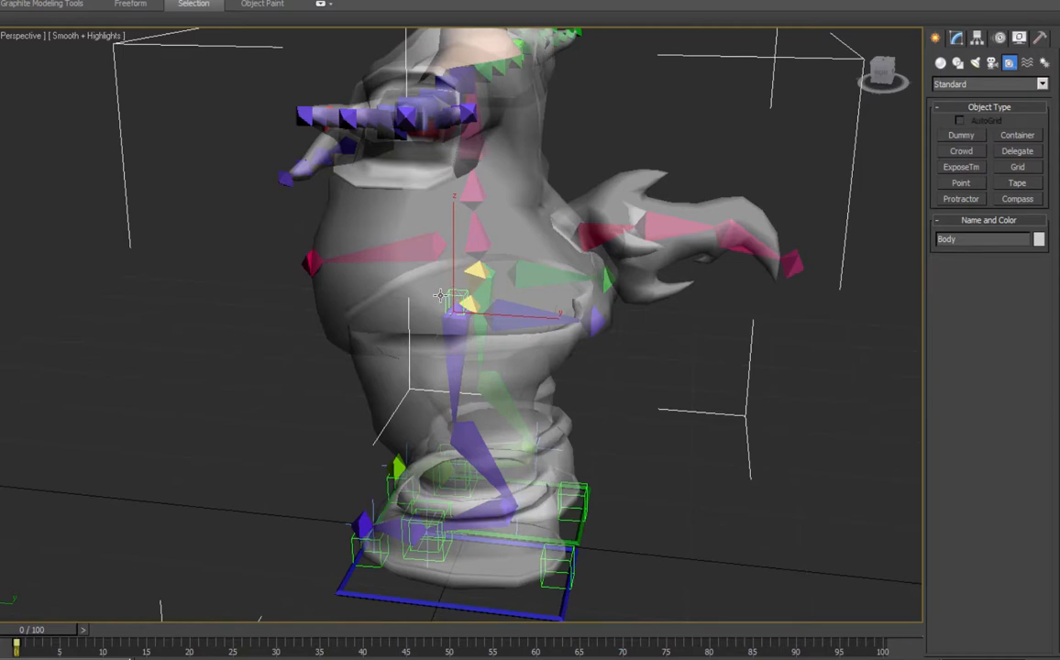
Freeze the Body mesh.
{"action": "middle_click_drag", "start_coordinate": [460, 303], "coordinate": [423, 311], "text": "alt"}
{"action": "right_click", "coordinate": [536, 156]}
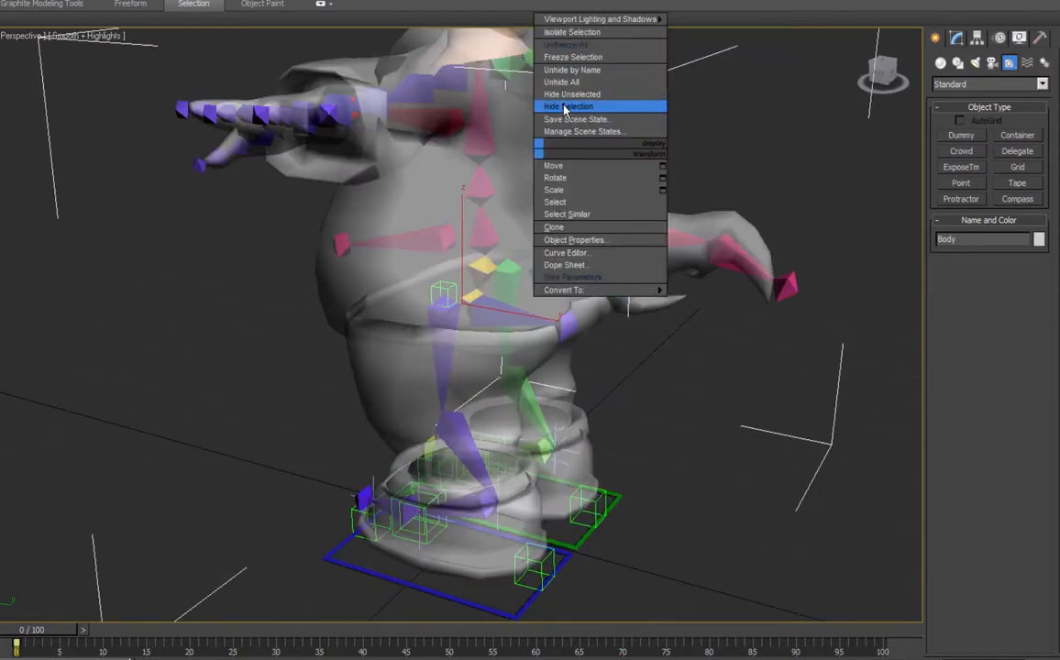
{"action": "left_click", "coordinate": [564, 58]}
Rename the expose helper at the left thigh to ExposeTransform L_Thigh and reselect it.
{"action": "left_click", "coordinate": [446, 297]}
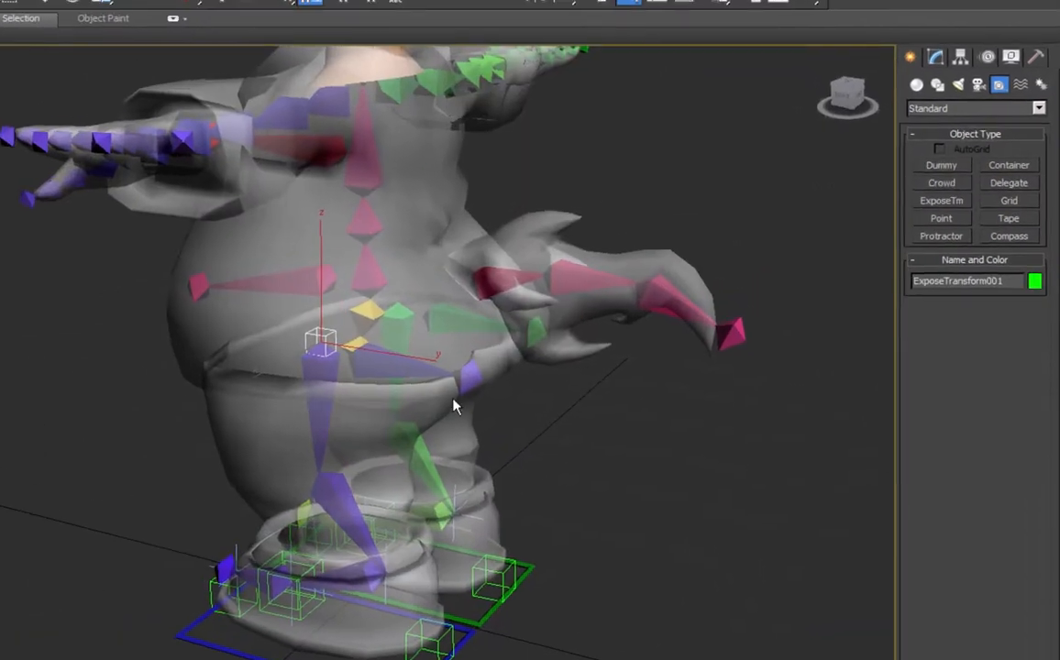
{"action": "left_click", "coordinate": [936, 57]}
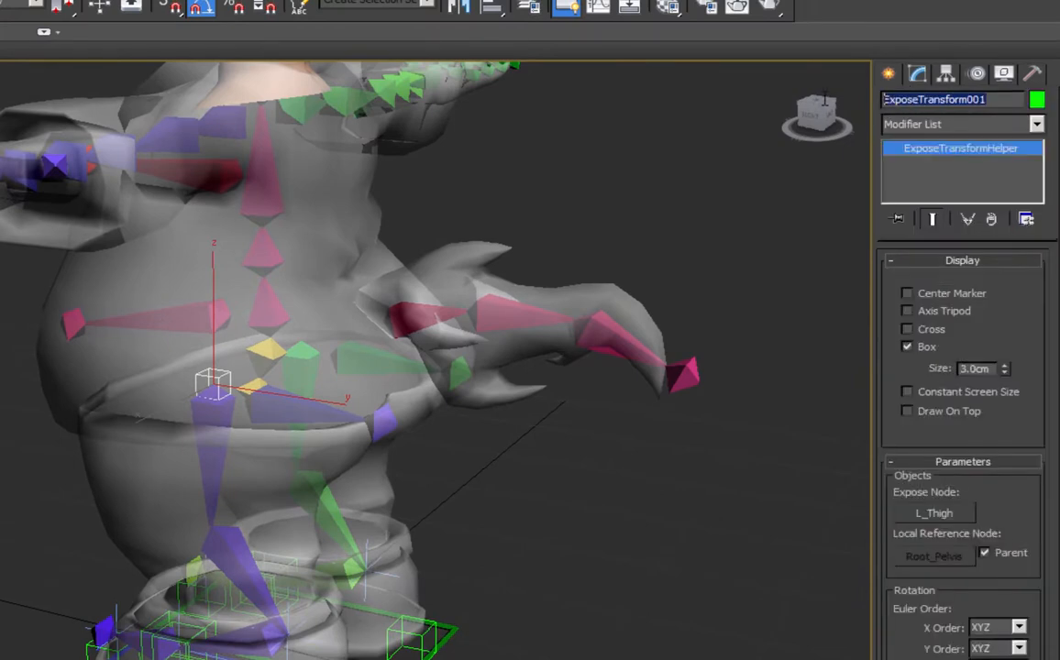
{"action": "left_click", "coordinate": [997, 101]}
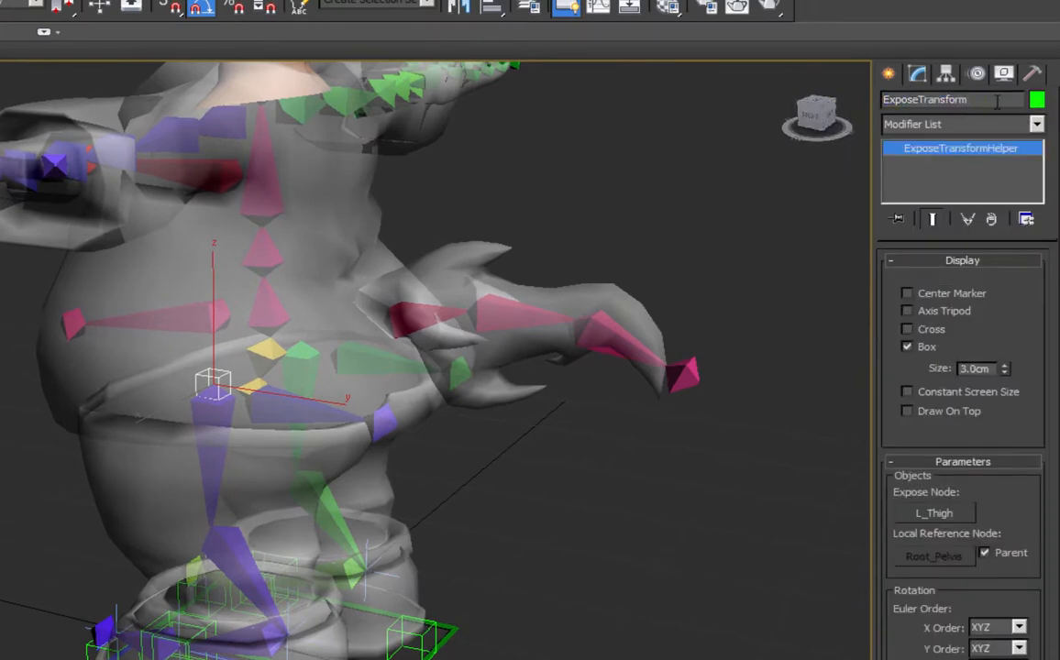
{"action": "type", "text": "L_Thigh"}
{"action": "left_click", "coordinate": [724, 229]}
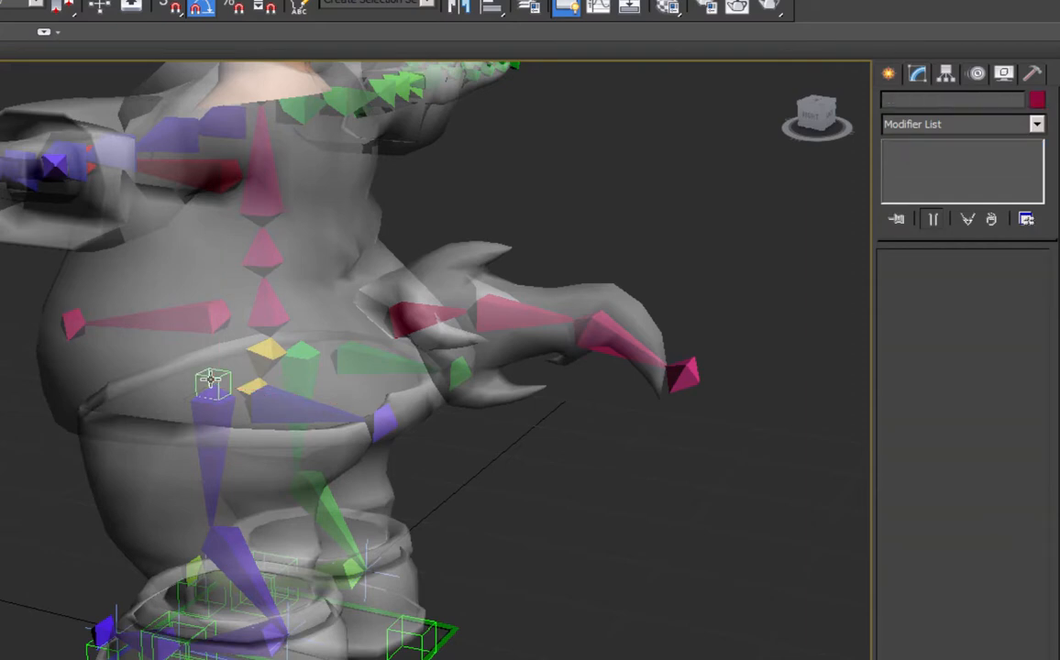
{"action": "left_click", "coordinate": [215, 381]}
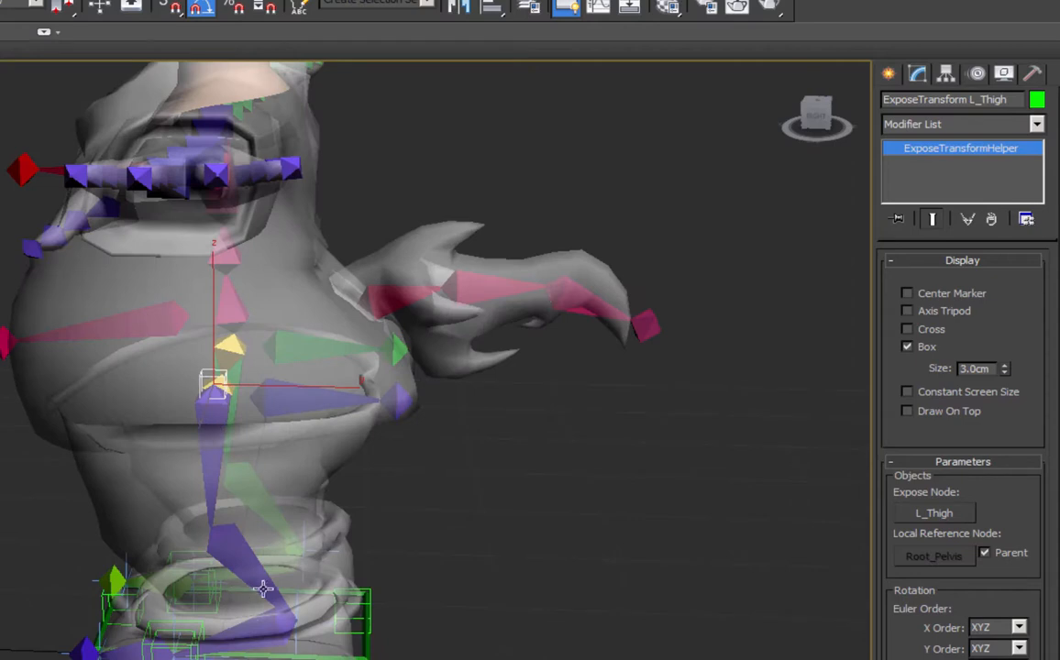
Examine the thigh helper's exposed values and its placement relative to the thigh and L_Cheek bones from several angles.
{"action": "middle_click_drag", "start_coordinate": [332, 532], "coordinate": [326, 541], "text": "alt"}
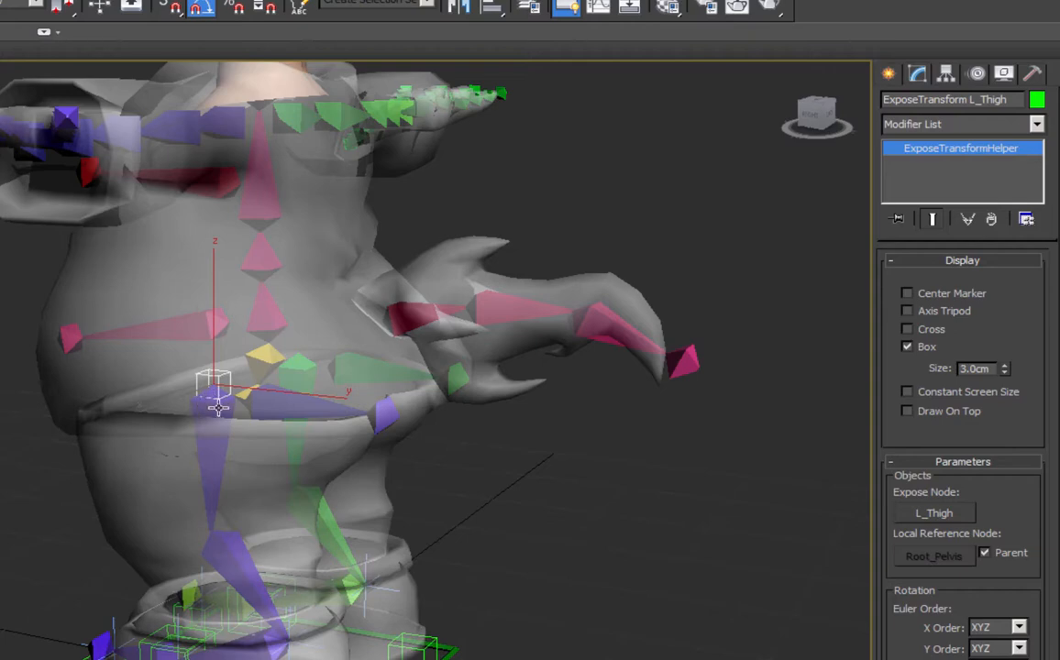
{"action": "middle_click_drag", "start_coordinate": [254, 465], "coordinate": [217, 383], "text": "alt"}
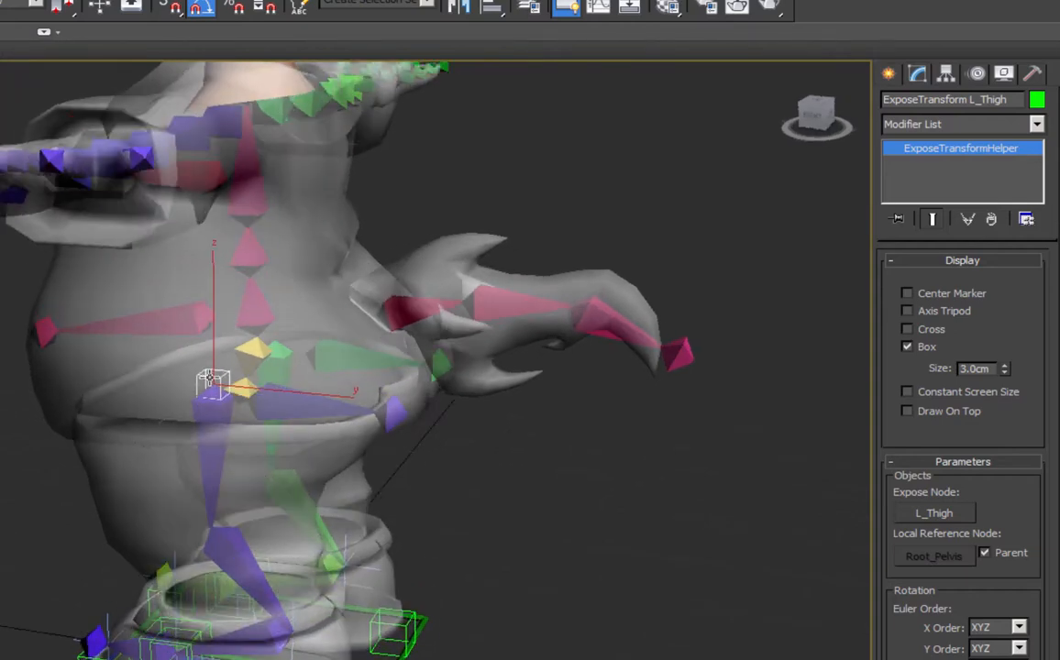
{"action": "middle_click_drag", "start_coordinate": [211, 386], "coordinate": [282, 349], "text": "alt"}
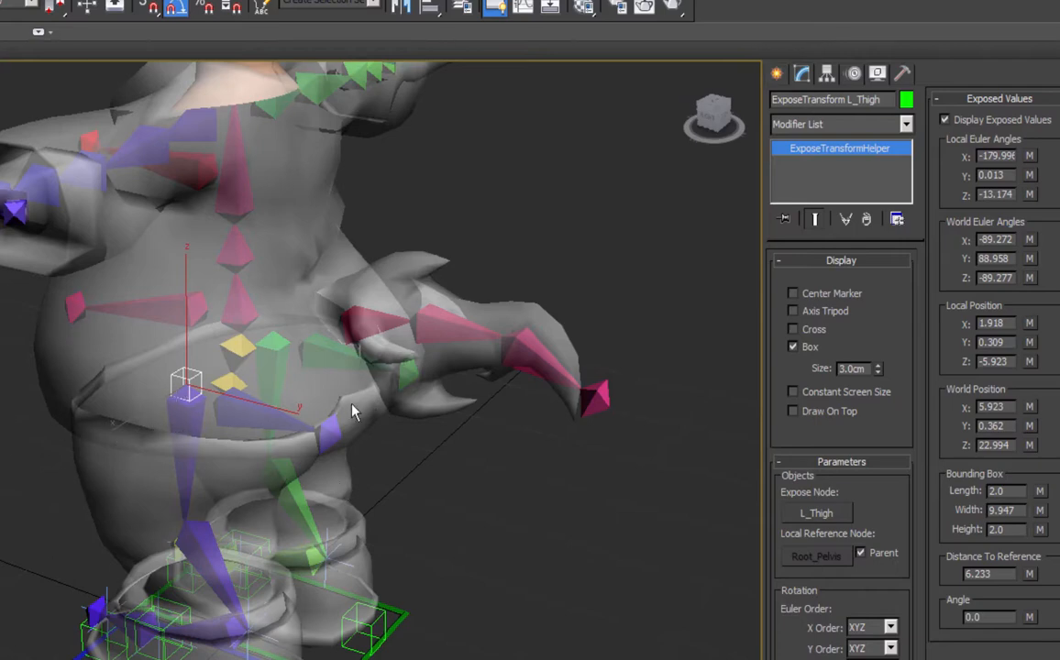
{"action": "middle_click_drag", "start_coordinate": [279, 421], "coordinate": [298, 395], "text": "alt"}
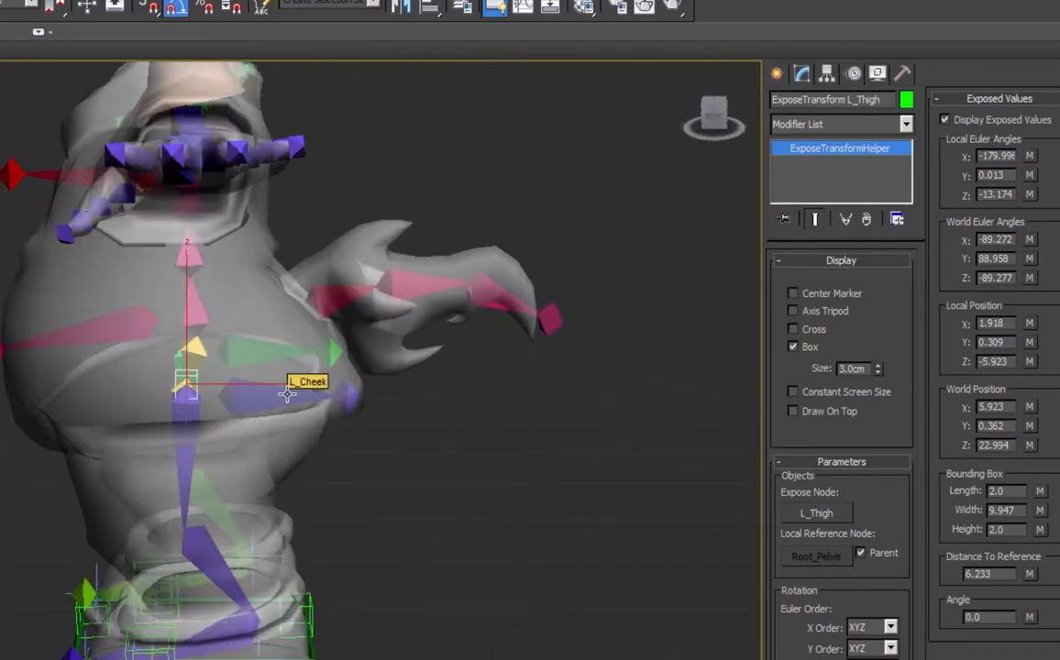
{"action": "middle_click_drag", "start_coordinate": [287, 395], "coordinate": [290, 397], "text": "alt"}
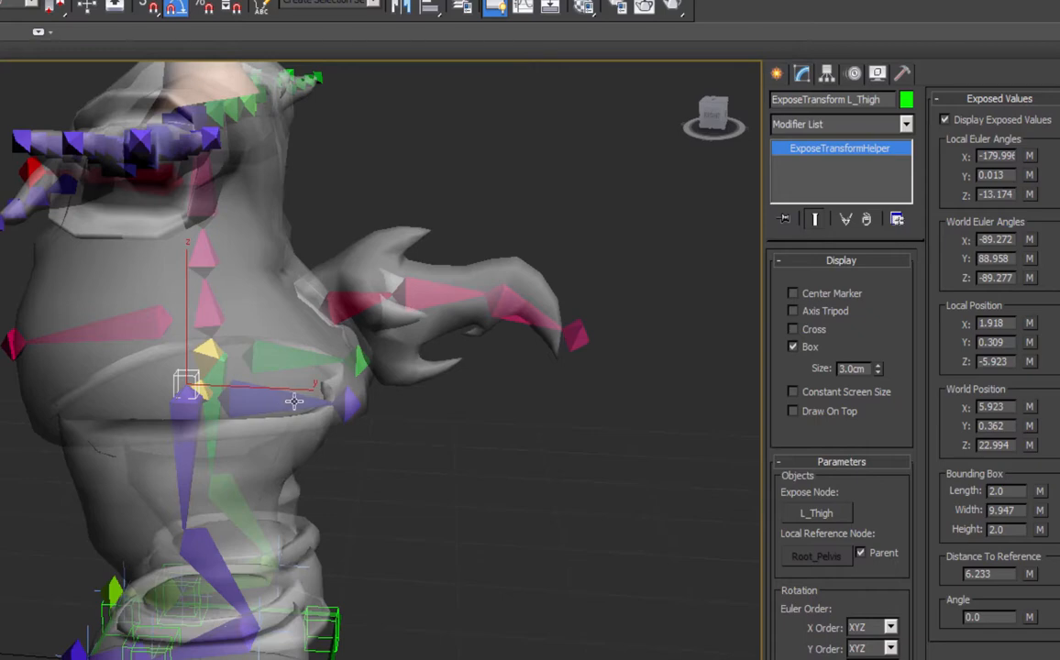
{"action": "mouse_move", "coordinate": [377, 419]}
{"action": "middle_mouse_down", "text": "alt"}
{"action": "mouse_move", "coordinate": [396, 430]}
{"action": "mouse_move", "coordinate": [370, 421]}
{"action": "middle_mouse_up", "text": "alt"}
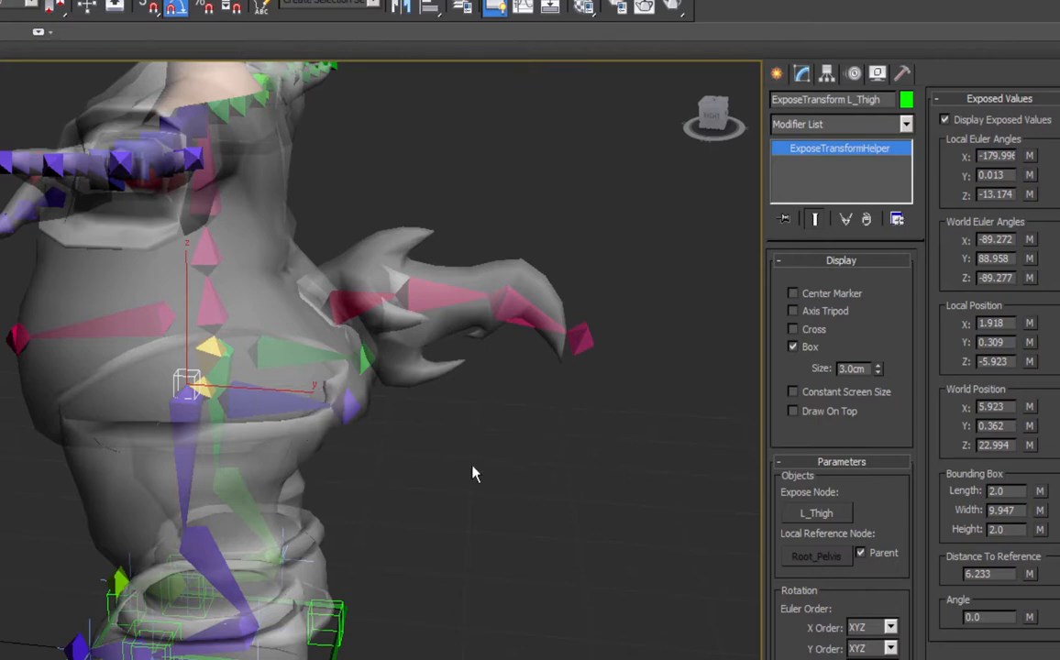
{"action": "middle_click_drag", "start_coordinate": [473, 473], "coordinate": [294, 390], "text": "alt"}
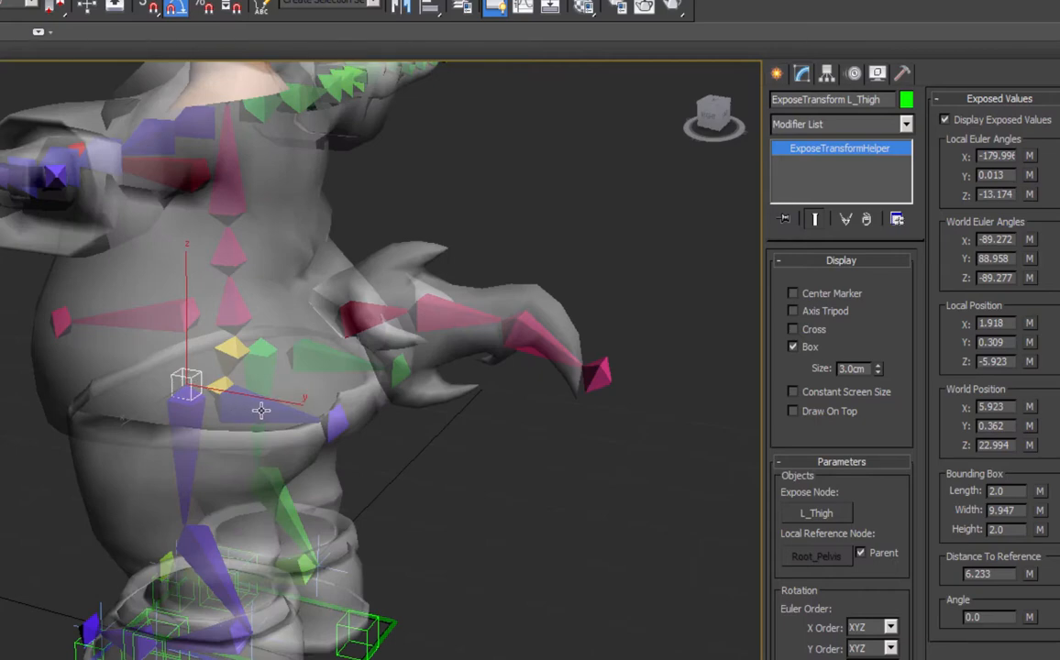
{"action": "middle_click_drag", "start_coordinate": [182, 387], "coordinate": [358, 424], "text": "alt"}
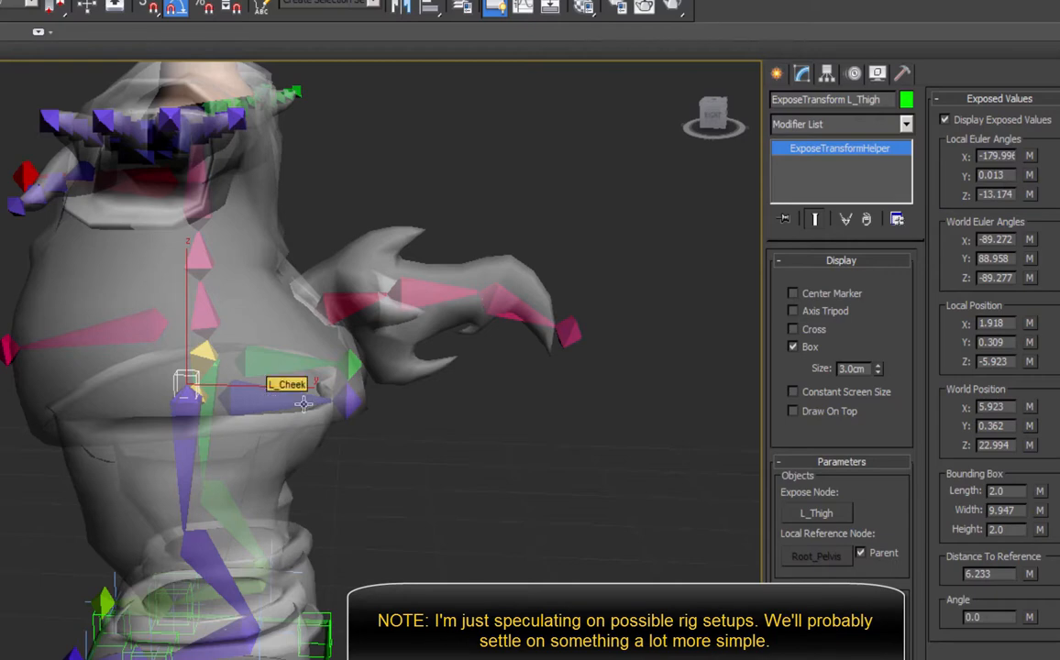
{"action": "middle_click_drag", "start_coordinate": [427, 445], "coordinate": [335, 422], "text": "alt"}
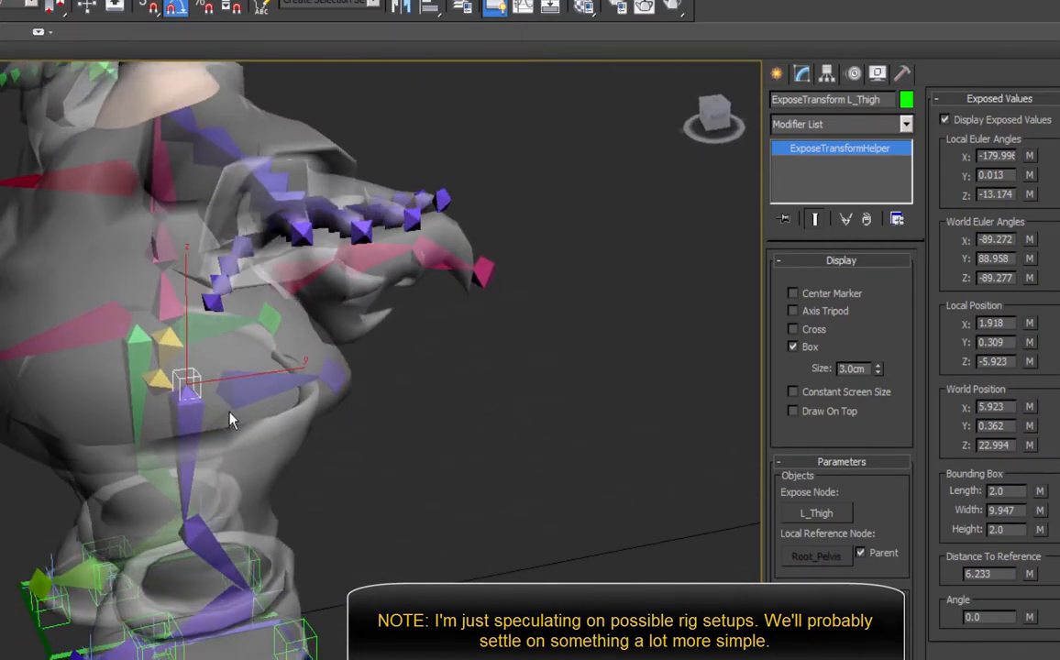
{"action": "middle_click_drag", "start_coordinate": [230, 420], "coordinate": [223, 391], "text": "alt"}
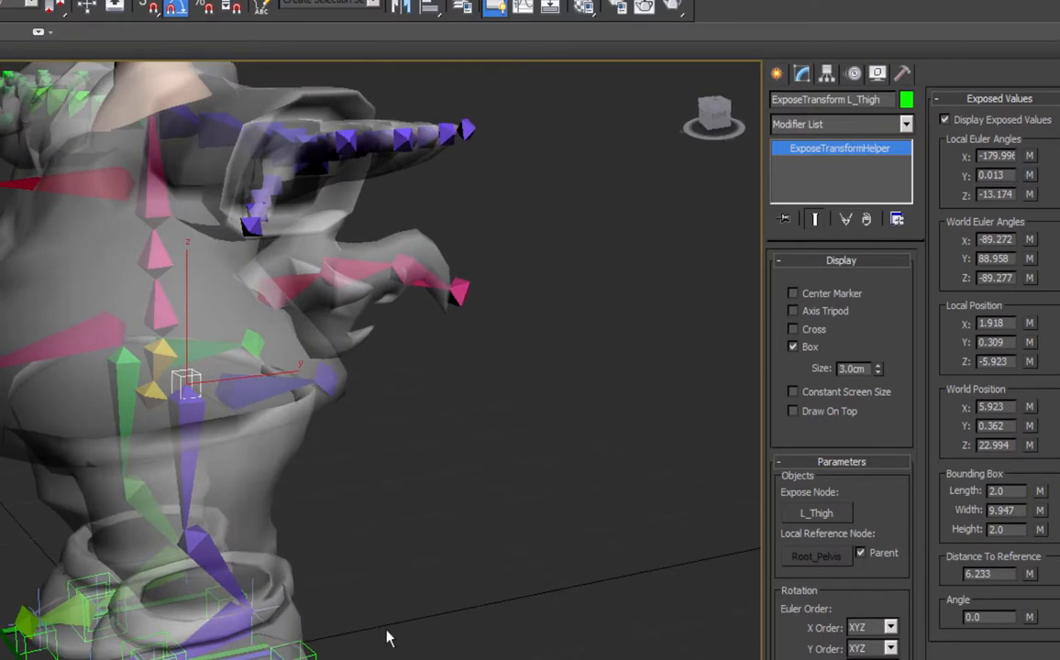
{"action": "left_click", "coordinate": [278, 380]}
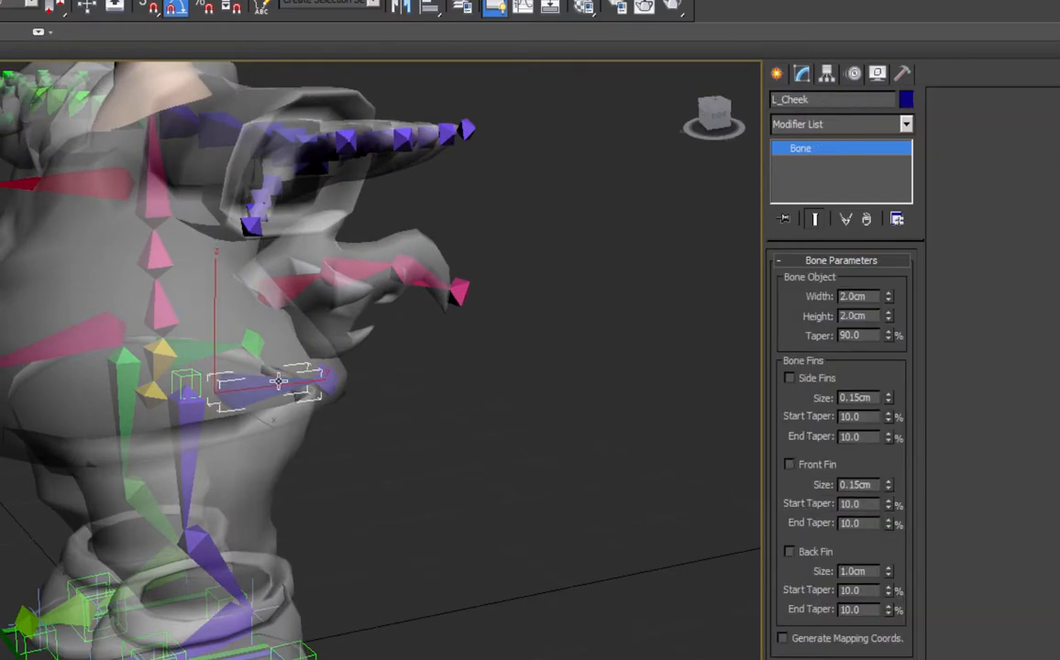
{"action": "middle_click_drag", "start_coordinate": [278, 381], "coordinate": [211, 376], "text": "alt"}
Try to wire the thigh expose helper's Local Euler Z to the Zero Euler XYZ Z Rotation of the L_Cheek bone.
{"action": "left_click", "coordinate": [186, 375]}
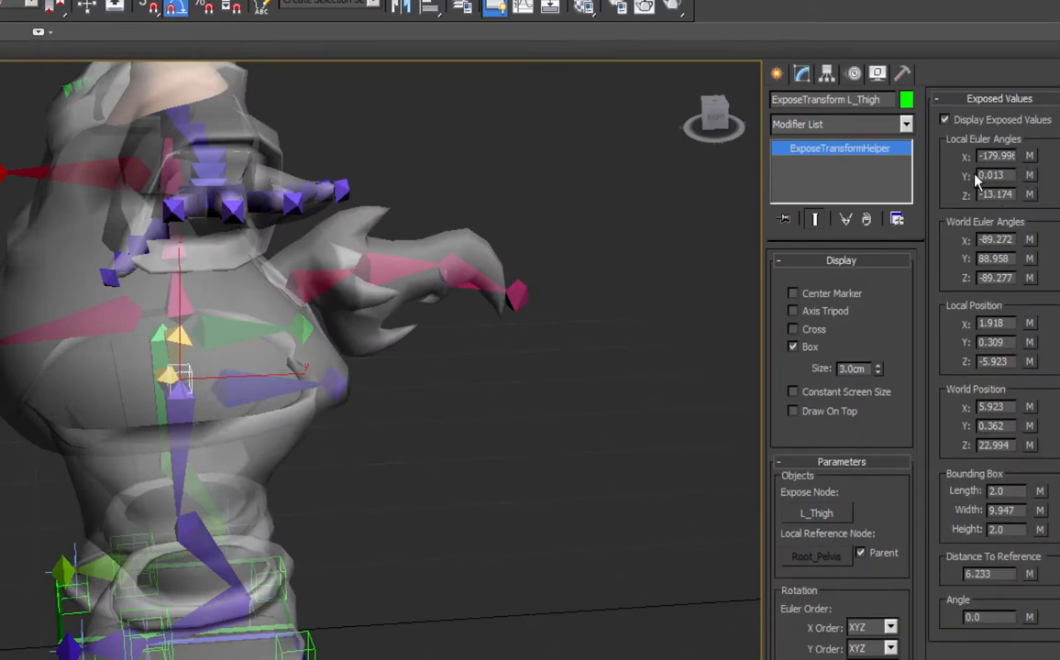
{"action": "right_click", "coordinate": [187, 376]}
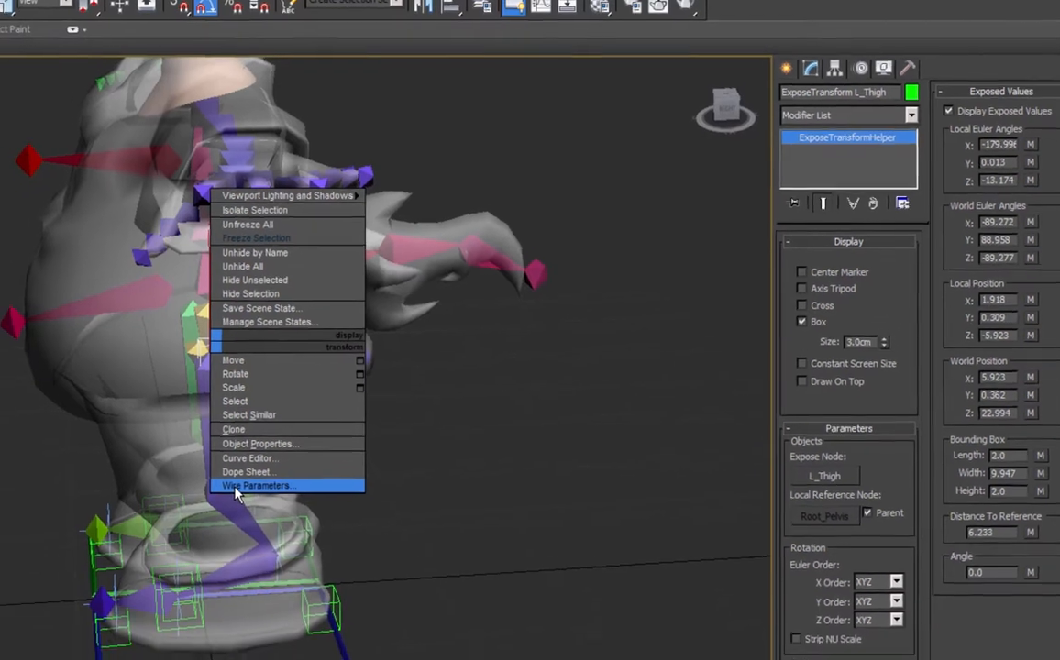
{"action": "left_click", "coordinate": [248, 525]}
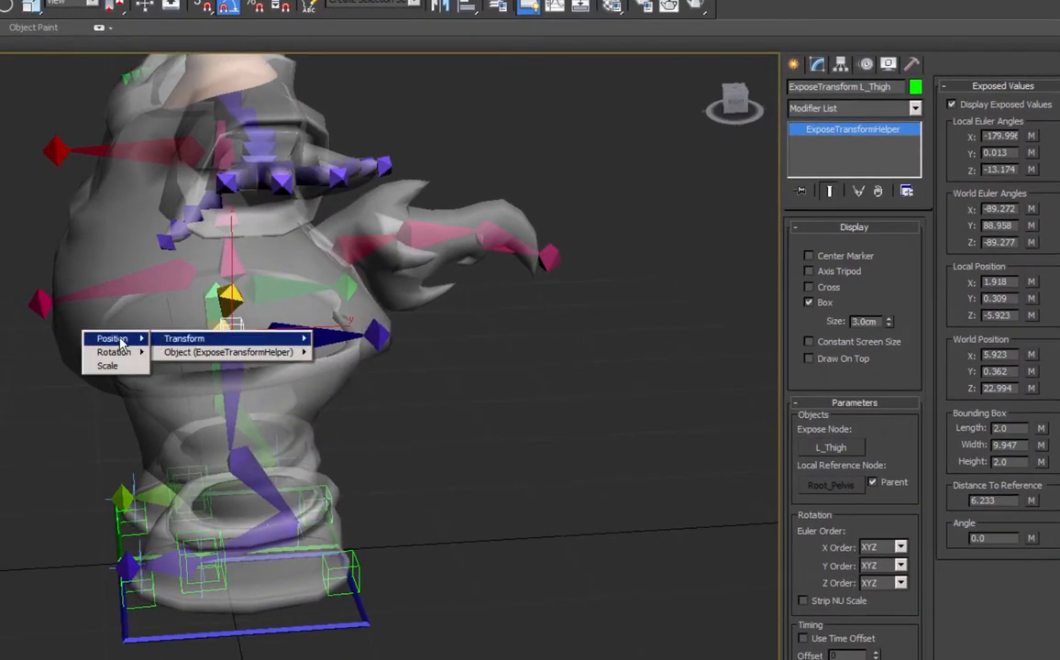
{"action": "mouse_move", "coordinate": [182, 356]}
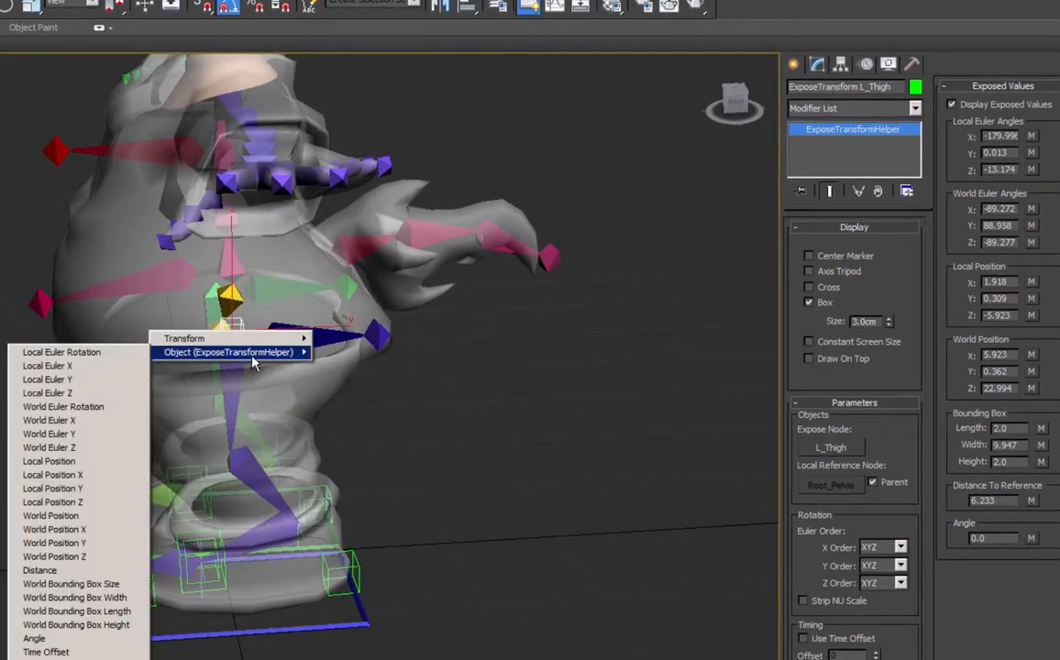
{"action": "left_click", "coordinate": [70, 394]}
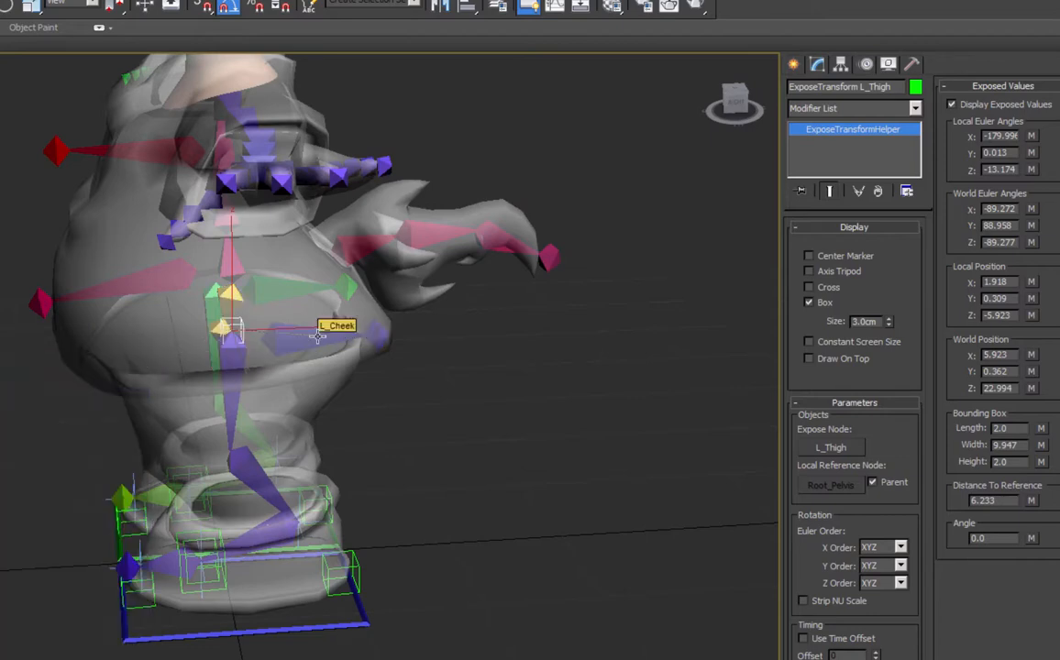
{"action": "left_click", "coordinate": [318, 337]}
{"action": "mouse_move", "coordinate": [238, 358]}
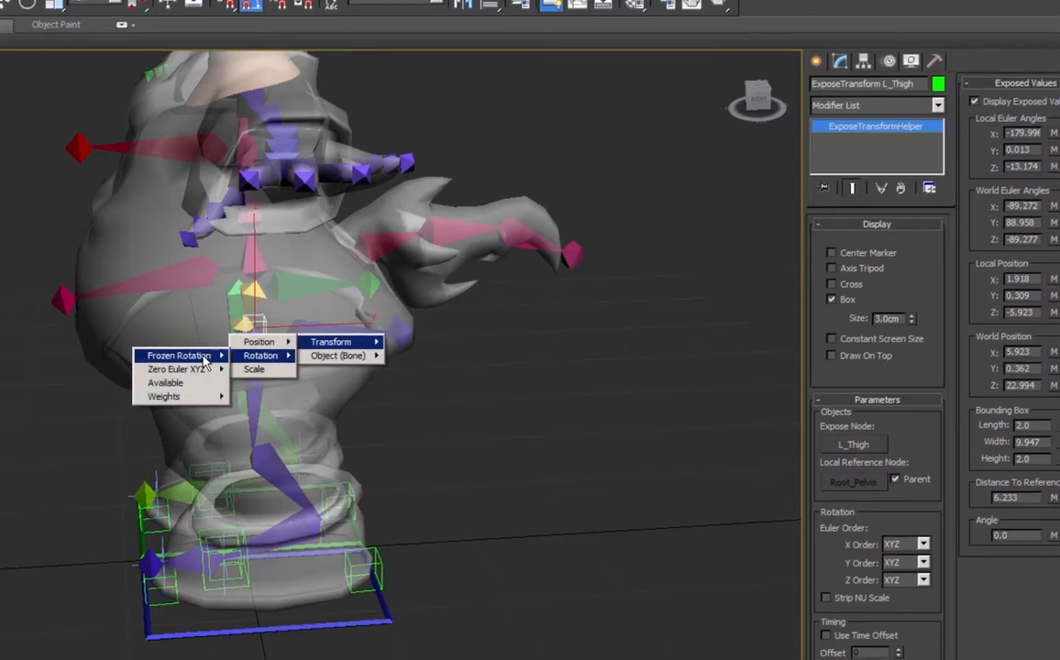
{"action": "mouse_move", "coordinate": [179, 368]}
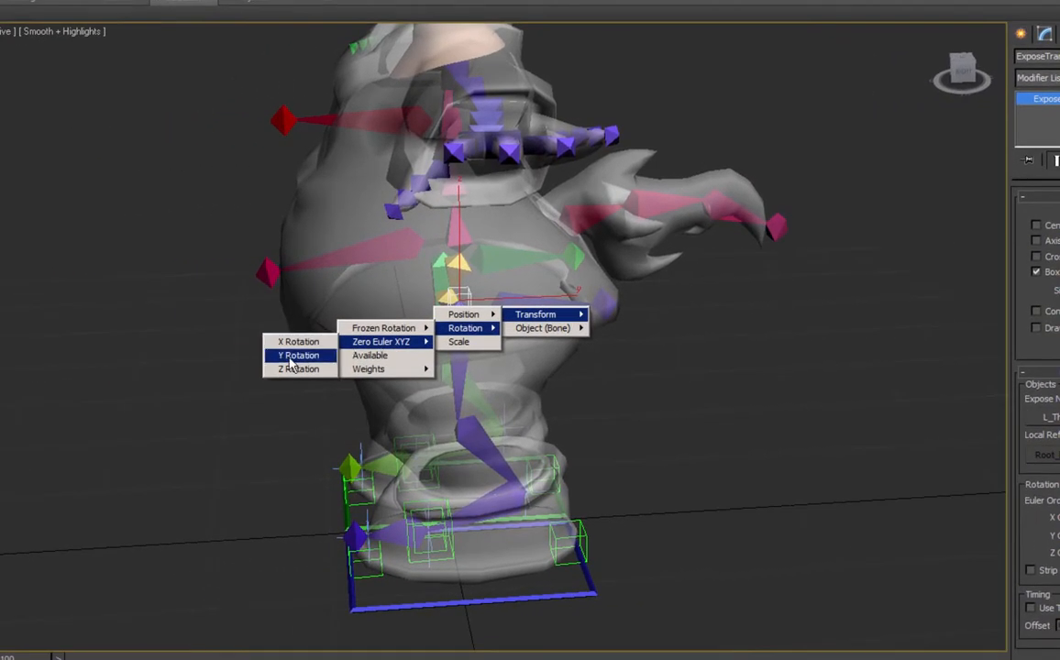
{"action": "left_click", "coordinate": [297, 369]}
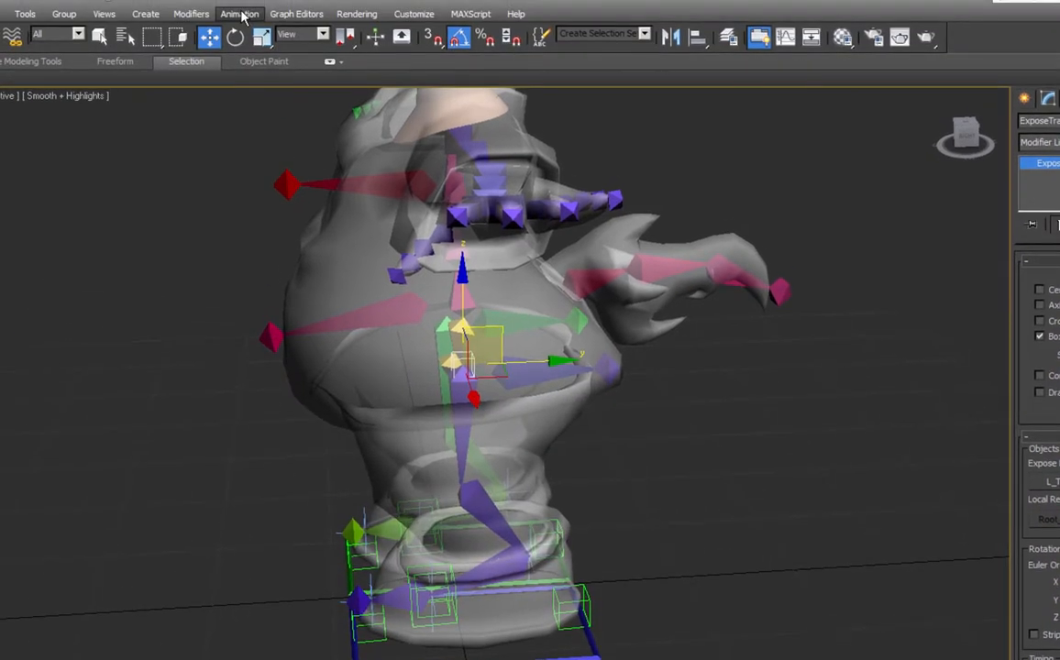
Open the Parameter Wiring dialog and load ExposeTransform L_Thigh's parameters on one side and L_Cheek's on the other.
{"action": "left_click", "coordinate": [241, 14]}
{"action": "mouse_move", "coordinate": [275, 231]}
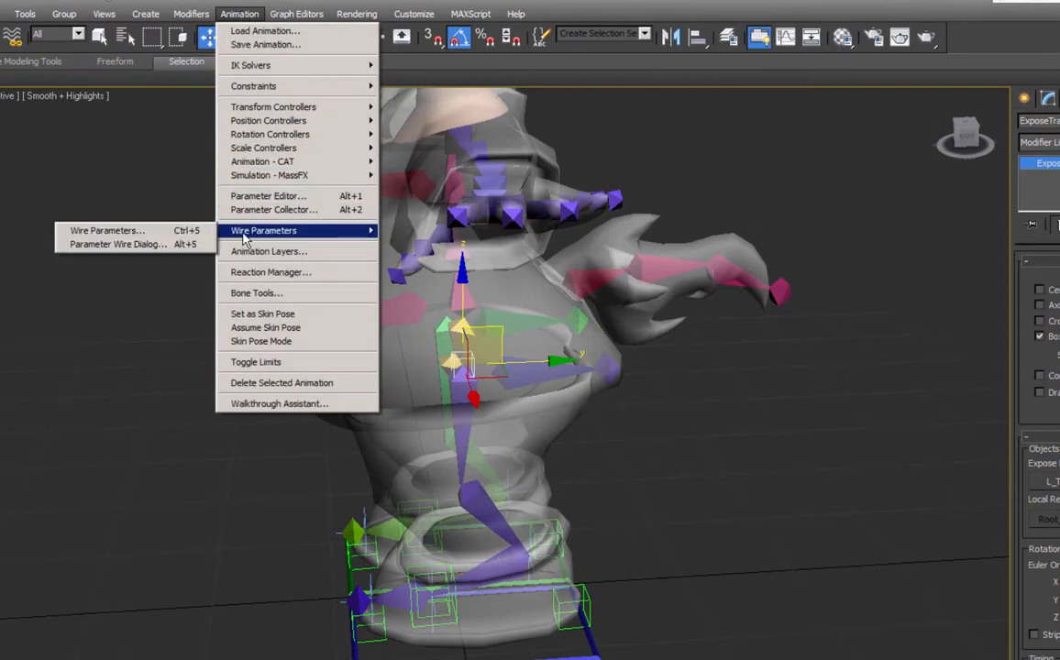
{"action": "left_click", "coordinate": [166, 246]}
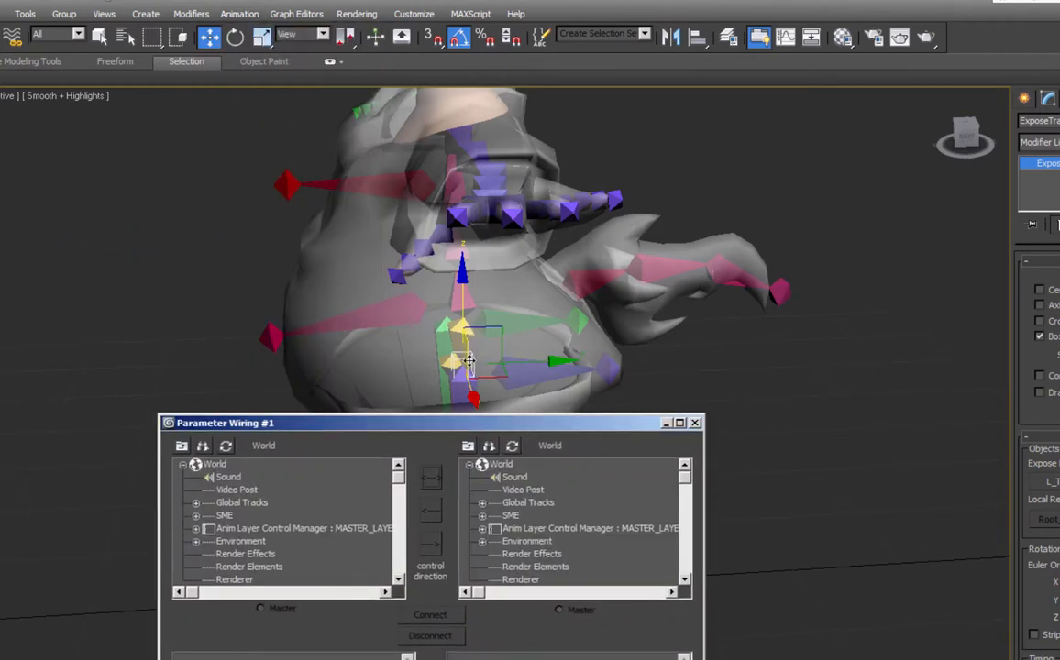
{"action": "left_click", "coordinate": [469, 360]}
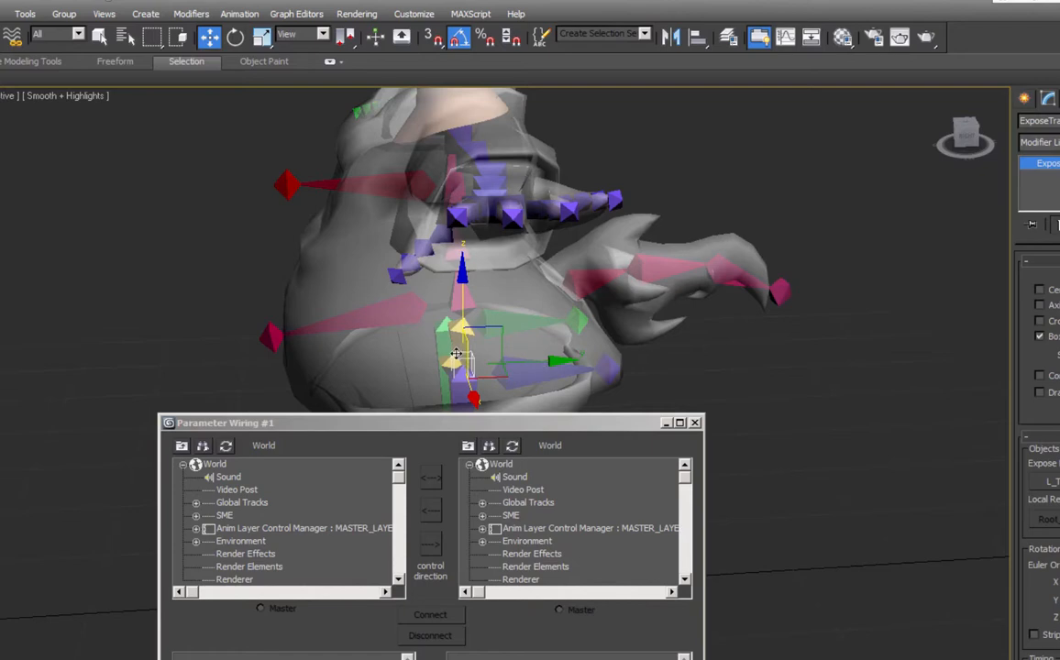
{"action": "left_click", "coordinate": [226, 447]}
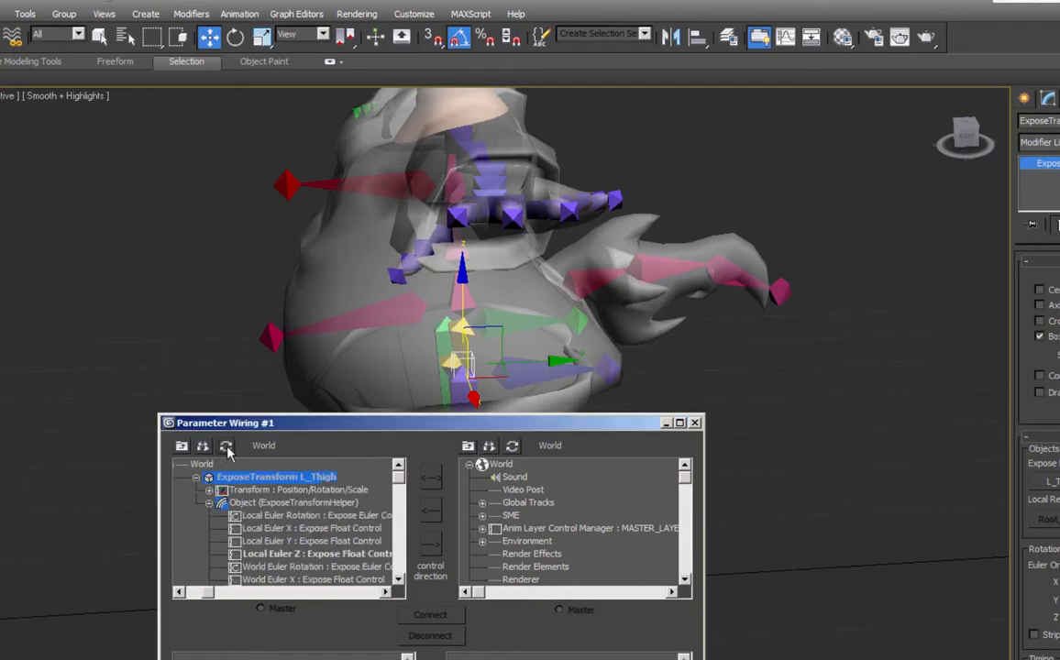
{"action": "left_click", "coordinate": [534, 375]}
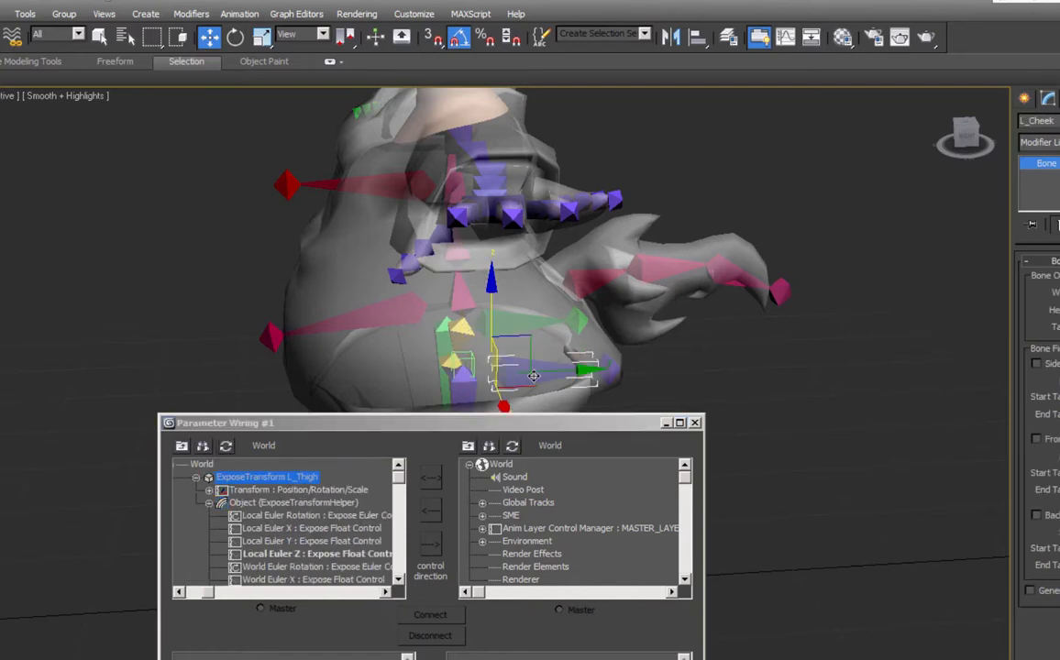
{"action": "left_click", "coordinate": [513, 447]}
Choose the helper's Local Euler Z and L_Cheek's Zero Euler XYZ Z Rotation as the wired pair.
{"action": "scroll", "coordinate": [399, 517], "scroll_direction": "down", "scroll_amount": 4}
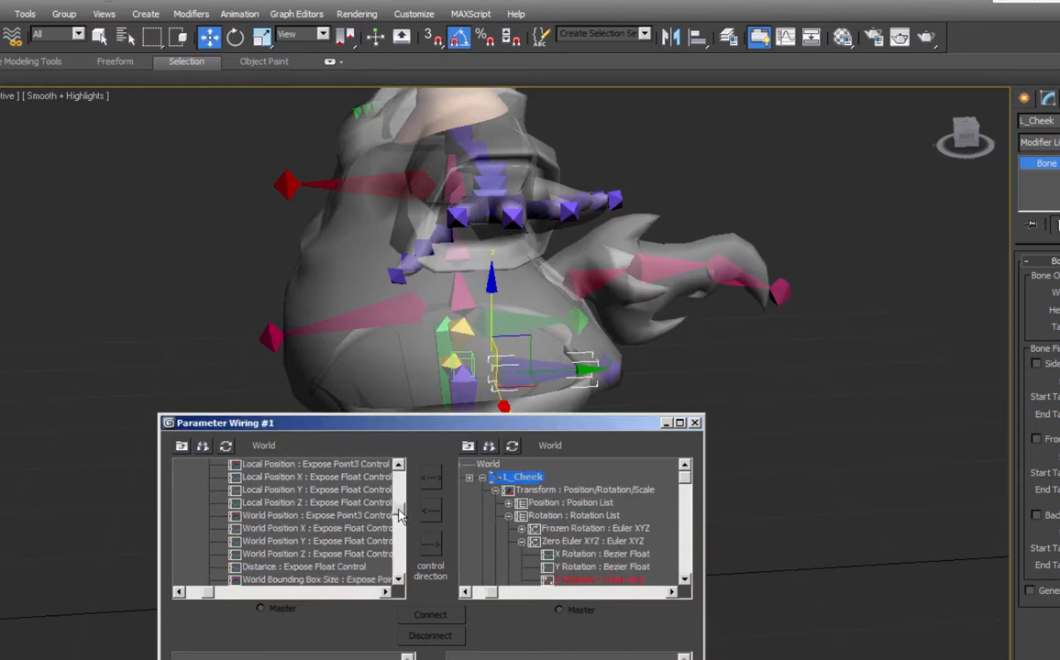
{"action": "scroll", "coordinate": [399, 517], "scroll_direction": "down", "scroll_amount": 6}
{"action": "scroll", "coordinate": [283, 519], "scroll_direction": "up", "scroll_amount": 10}
{"action": "left_click", "coordinate": [282, 517]}
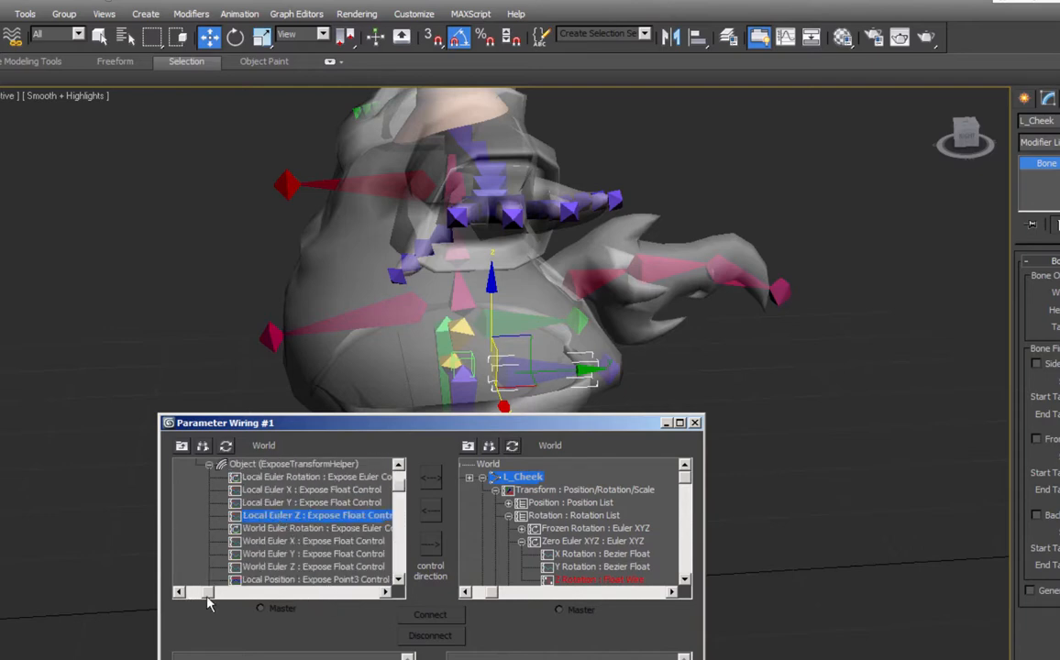
{"action": "left_click_drag", "start_coordinate": [209, 592], "coordinate": [259, 591]}
{"action": "scroll", "coordinate": [611, 514], "scroll_direction": "down", "scroll_amount": 2}
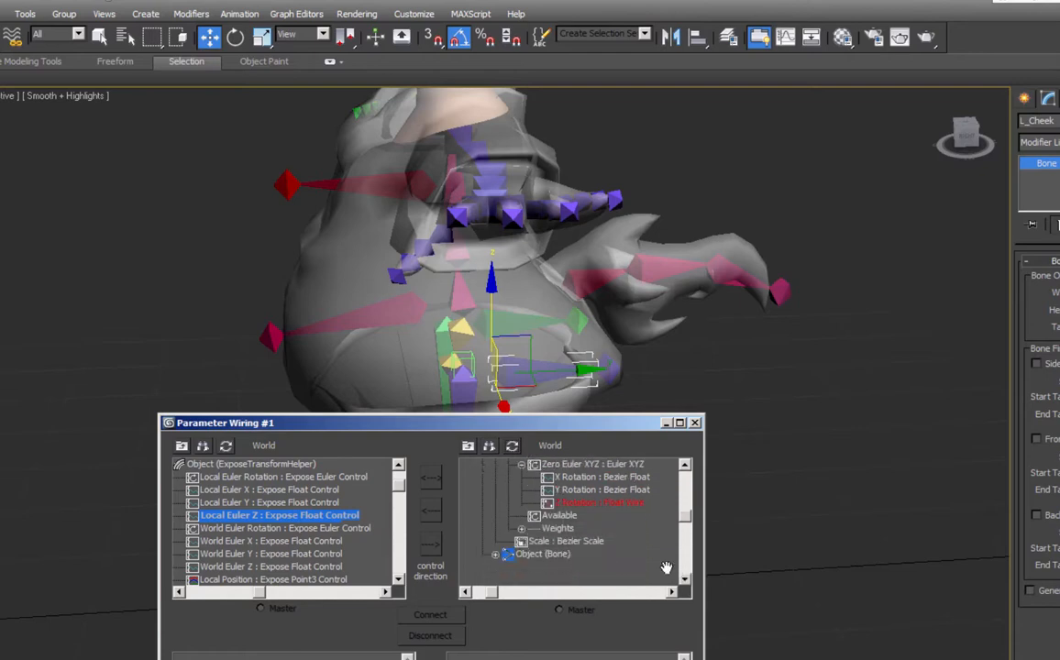
{"action": "left_click", "coordinate": [587, 505]}
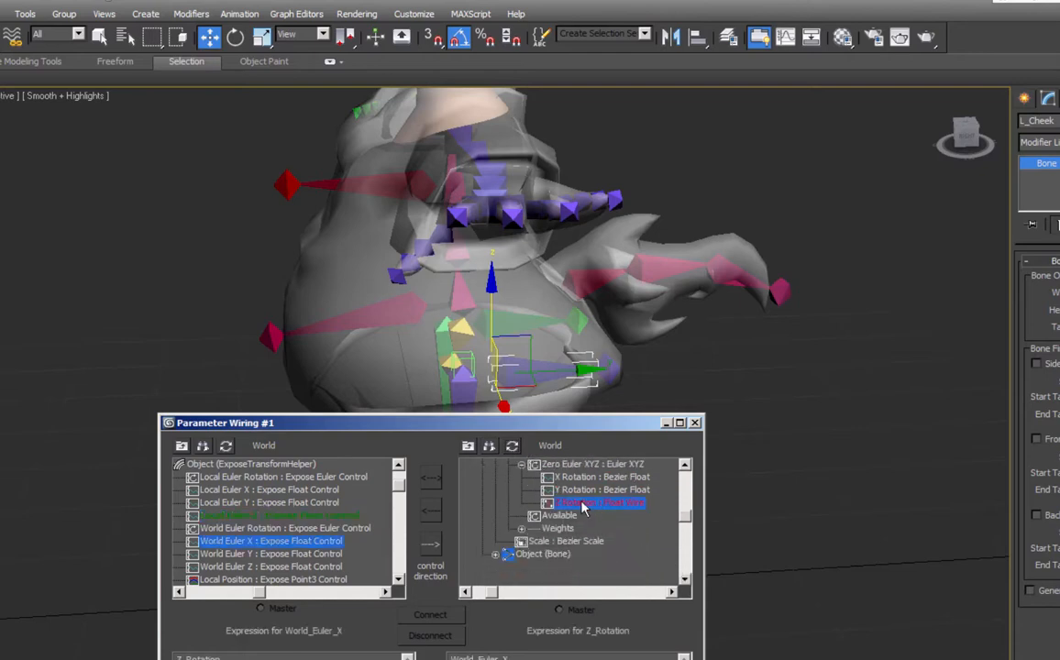
{"action": "left_click", "coordinate": [306, 516]}
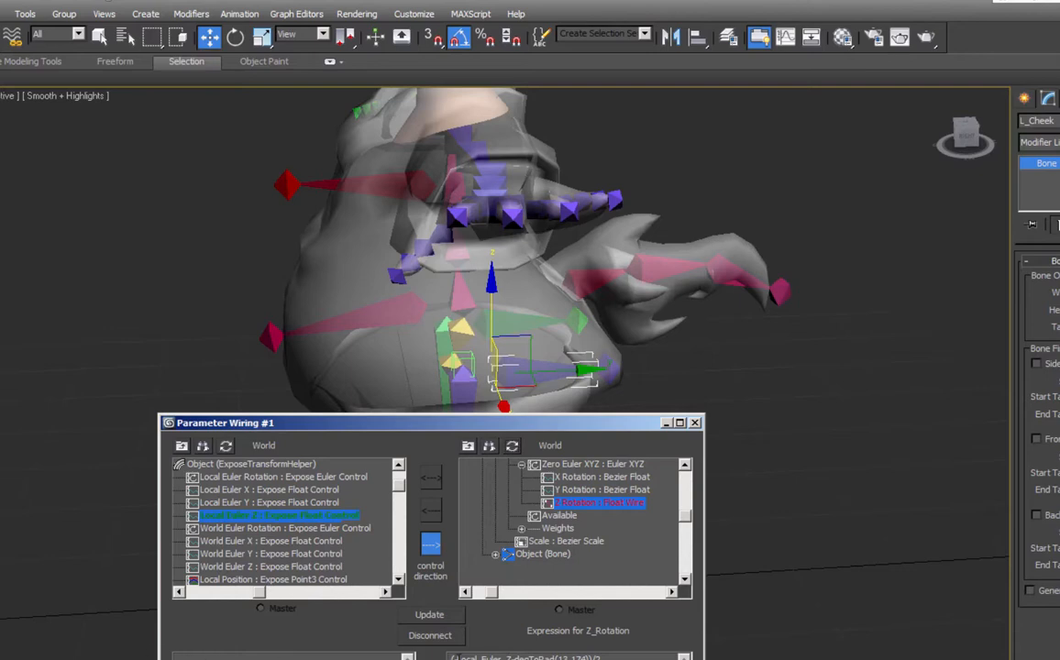
Examine the Z_Rotation wire expression and compare its degToRad offset with the thigh helper's Local Euler Z value.
{"action": "left_click_drag", "start_coordinate": [454, 659], "coordinate": [510, 659]}
{"action": "left_click", "coordinate": [516, 658]}
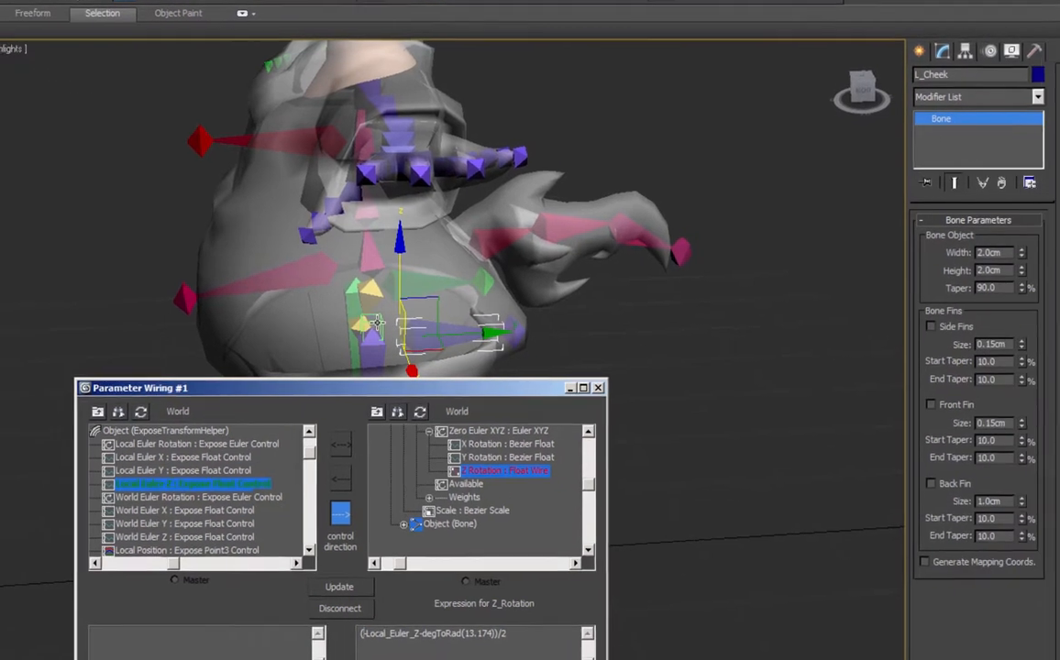
{"action": "left_click", "coordinate": [459, 362]}
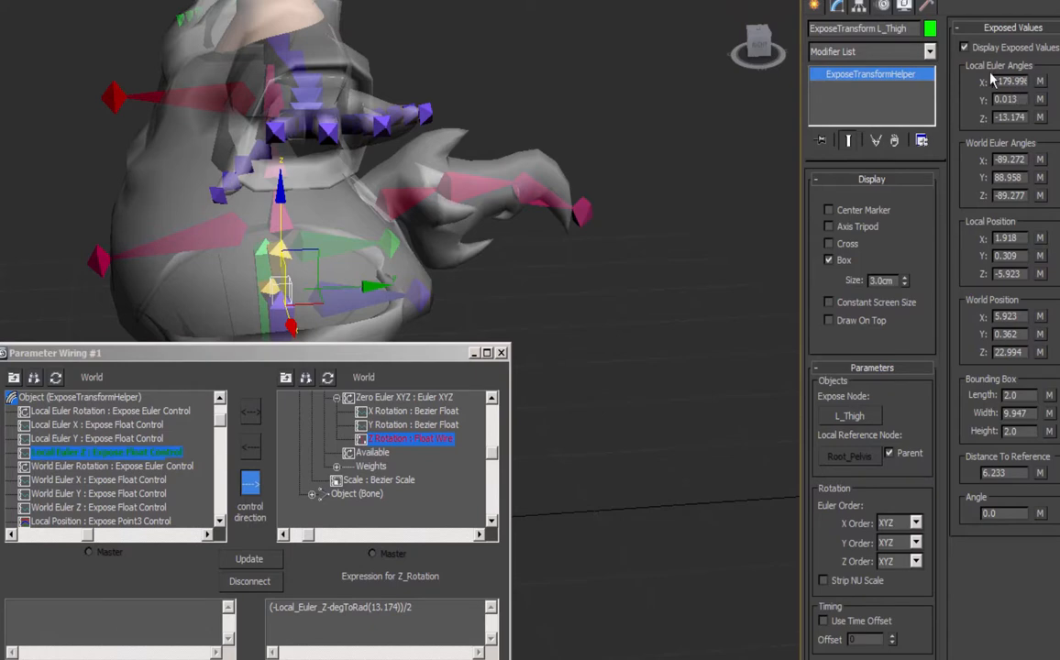
{"action": "double_click", "coordinate": [999, 117]}
{"action": "mouse_move", "coordinate": [330, 609]}
{"action": "left_mouse_down"}
{"action": "mouse_move", "coordinate": [370, 618]}
{"action": "mouse_move", "coordinate": [326, 623]}
{"action": "left_mouse_up"}
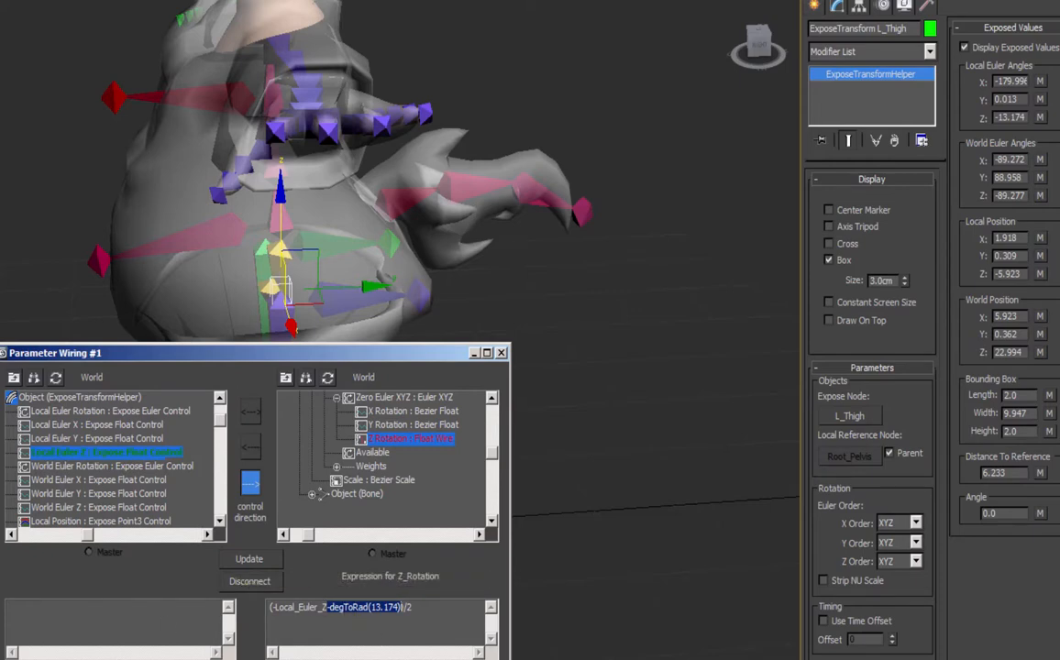
Open the Windows Calculator and divide 3.1415926536 by 180 to get the degree-to-radian factor.
{"action": "key", "text": "super"}
{"action": "type", "text": "calc"}
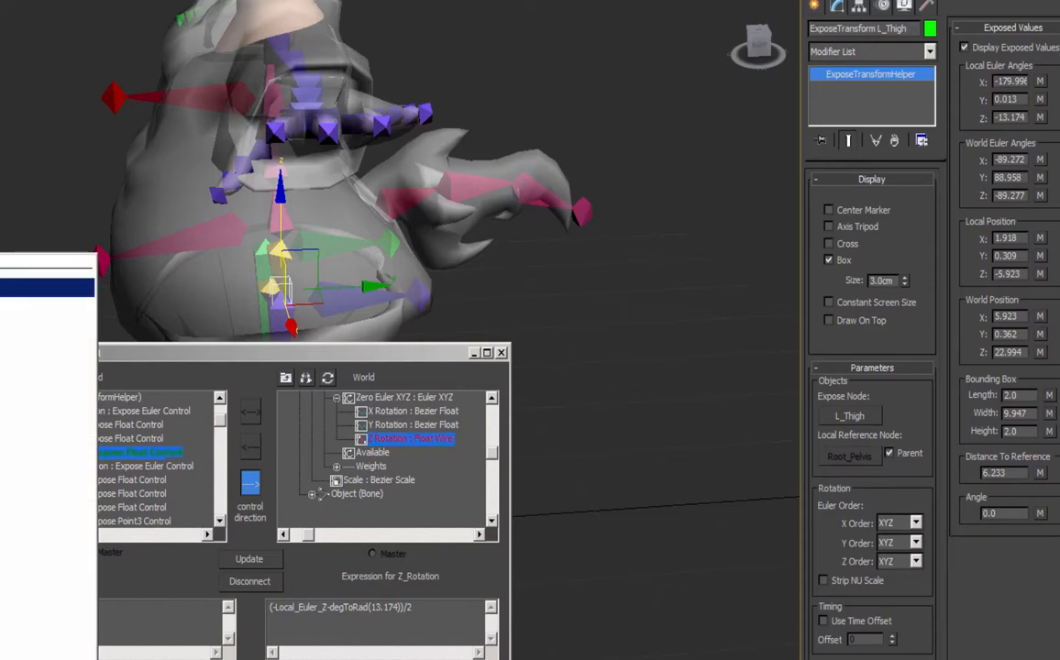
{"action": "key", "text": "Return"}
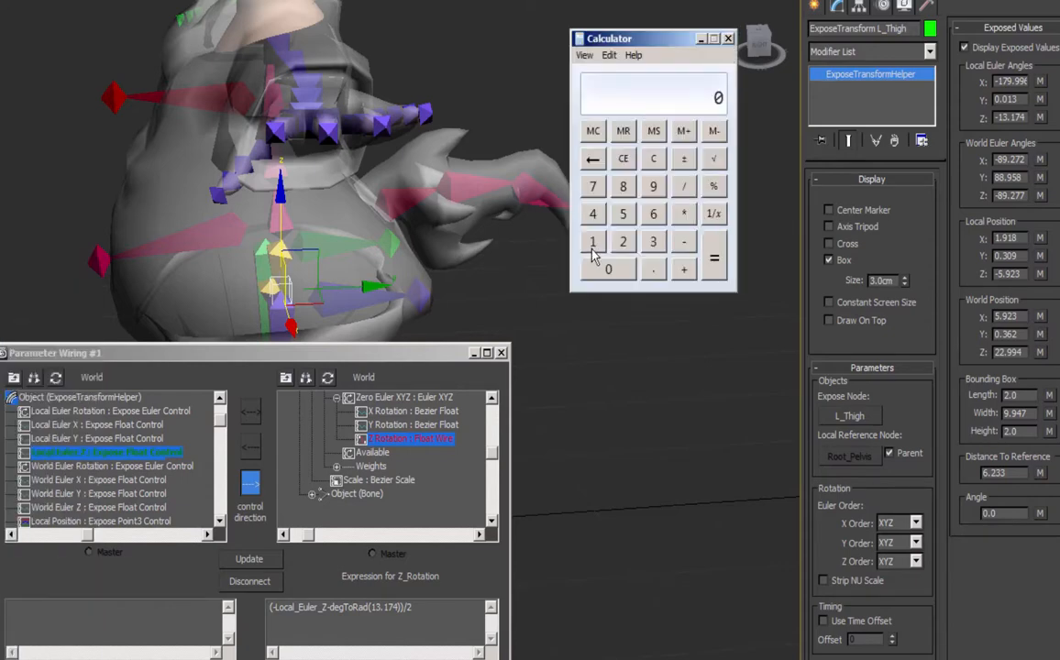
{"action": "type", "text": "3.14"}
{"action": "left_click", "coordinate": [594, 243]}
{"action": "left_click", "coordinate": [623, 213]}
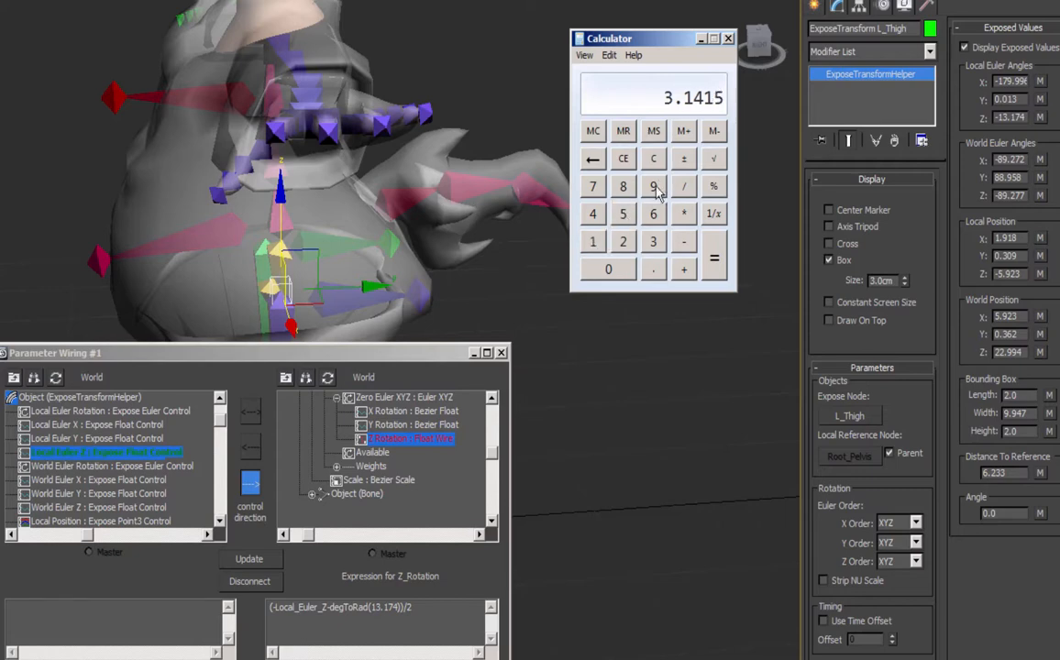
{"action": "left_click", "coordinate": [653, 187]}
{"action": "type", "text": "265"}
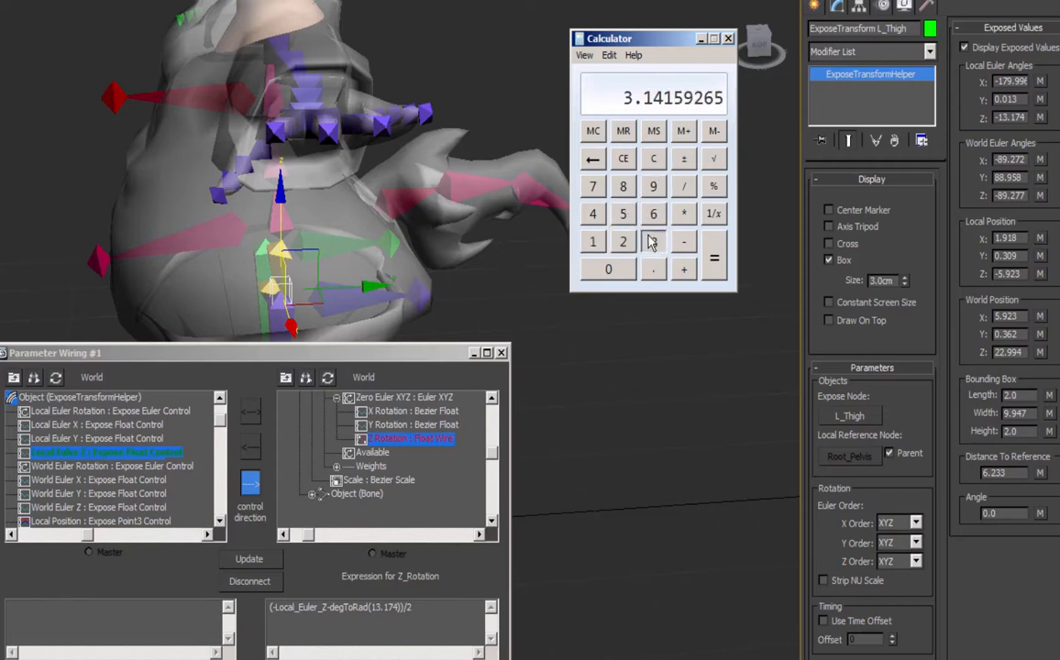
{"action": "type", "text": "36 /"}
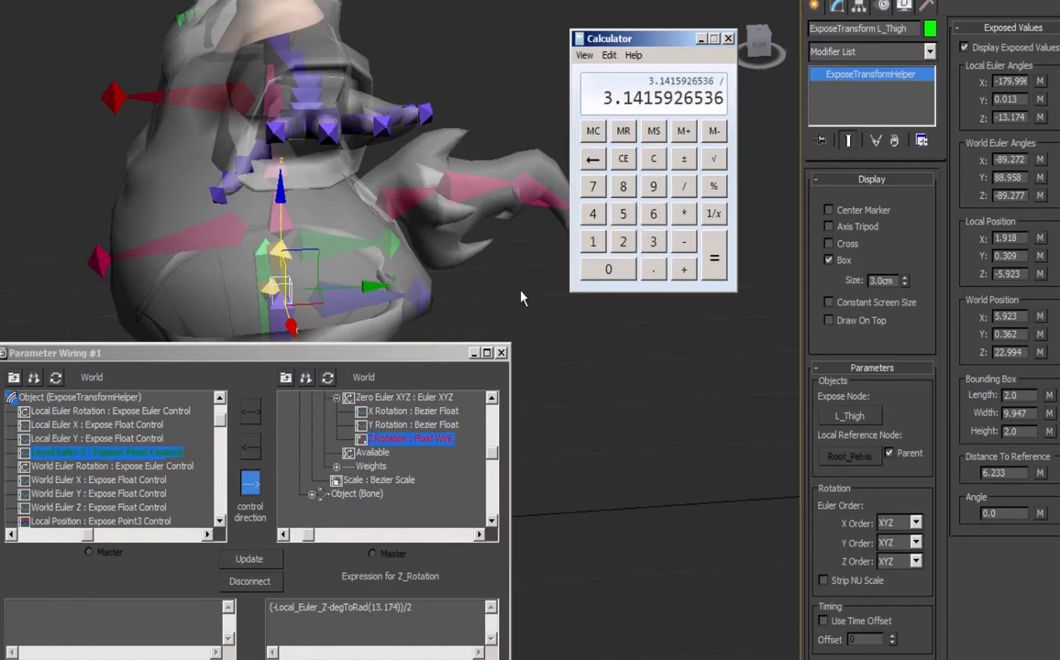
{"action": "left_click", "coordinate": [593, 241]}
{"action": "left_click", "coordinate": [622, 188]}
{"action": "left_click", "coordinate": [608, 269]}
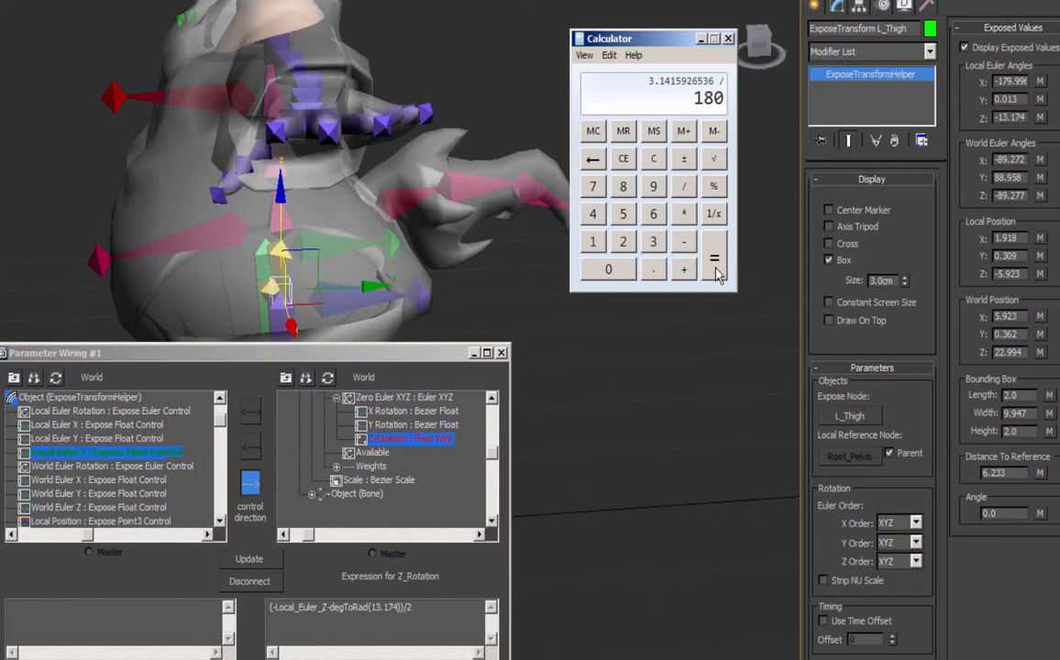
{"action": "left_click", "coordinate": [716, 271]}
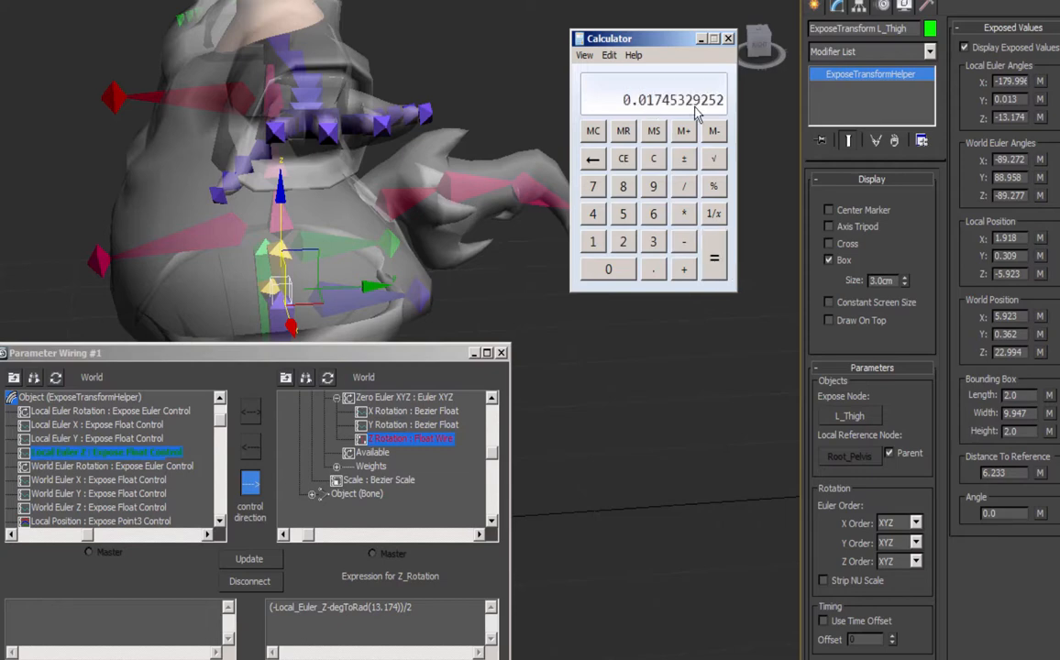
Multiply the degree-to-radian factor by 13.174 to convert the thigh's rest angle to radians.
{"action": "left_click", "coordinate": [685, 215]}
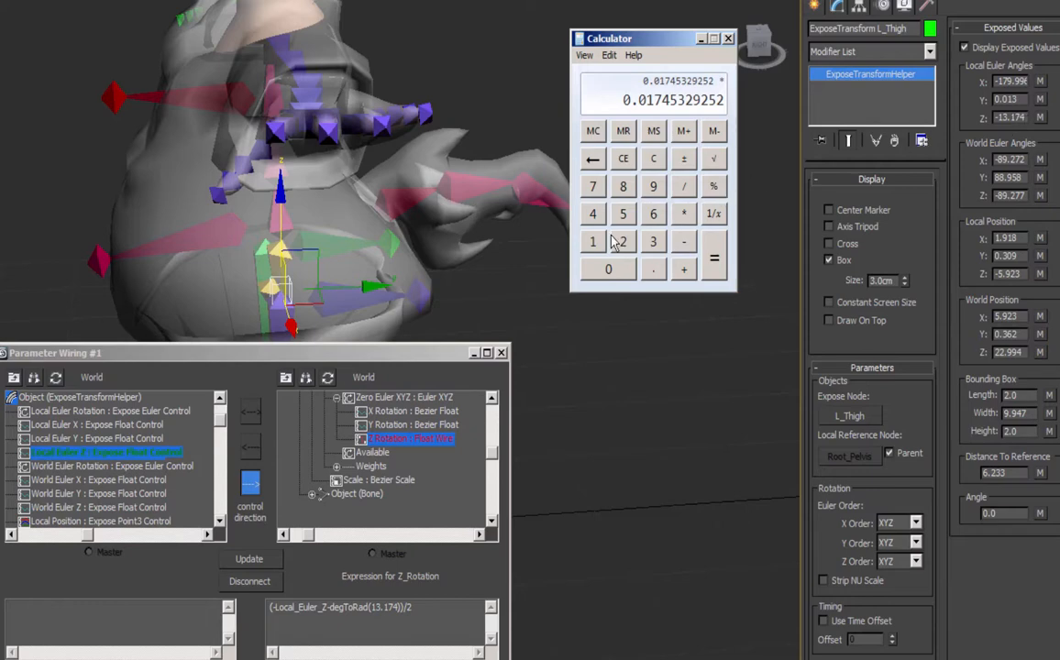
{"action": "left_click", "coordinate": [593, 238]}
{"action": "left_click", "coordinate": [654, 244]}
{"action": "left_click", "coordinate": [651, 269]}
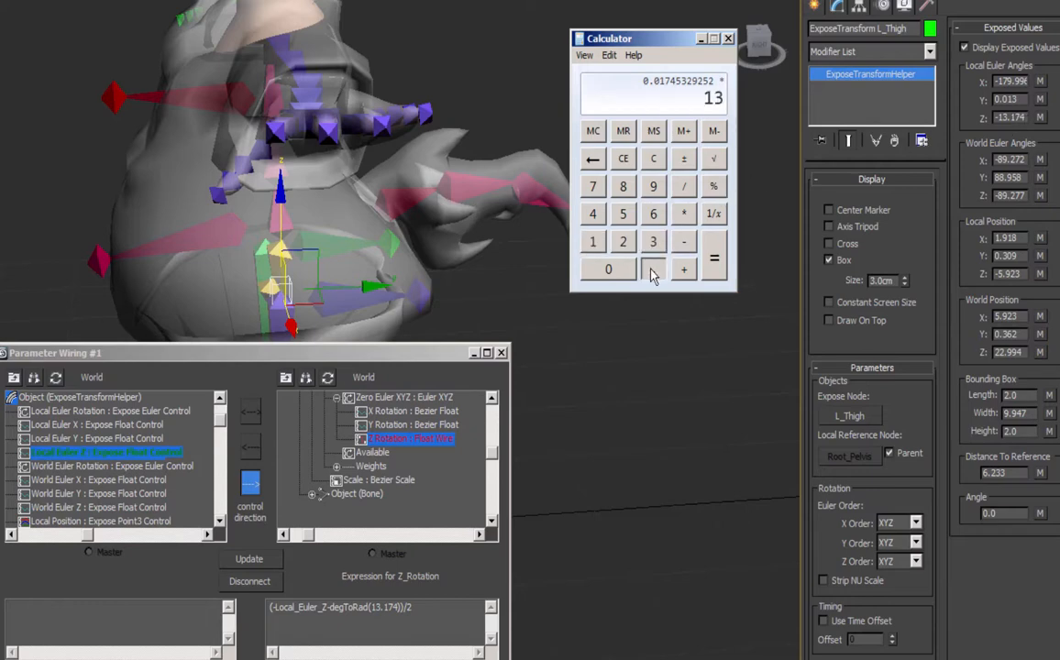
{"action": "left_click", "coordinate": [594, 242]}
{"action": "left_click", "coordinate": [591, 189]}
{"action": "left_click", "coordinate": [594, 215]}
{"action": "left_click", "coordinate": [714, 258]}
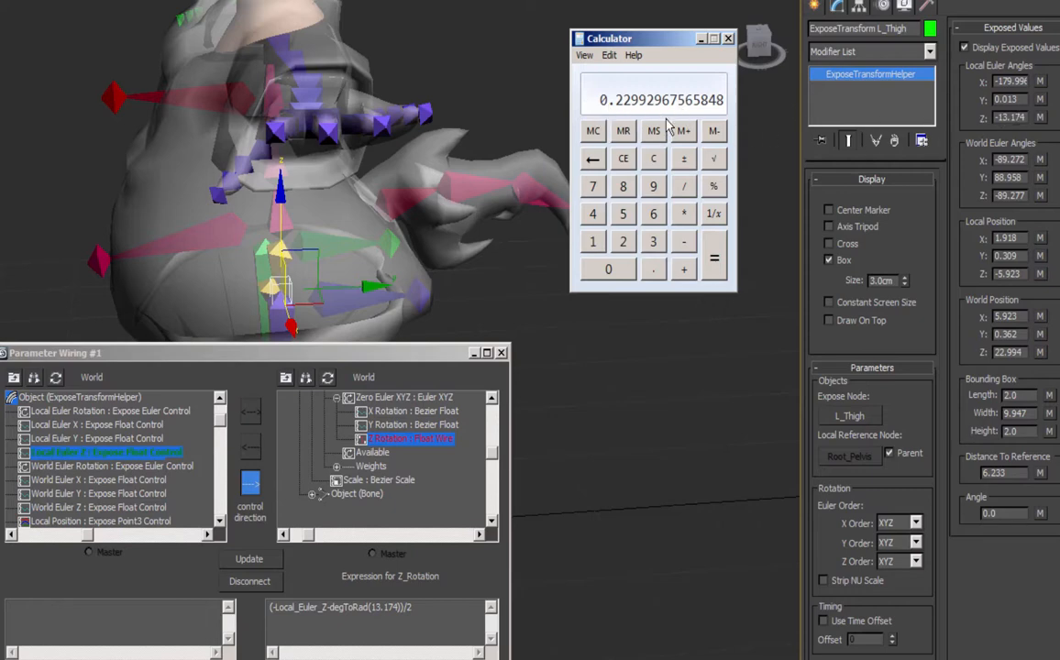
Try the Z_Rotation expression as (Local_Euler_Z+degToRad(13.174)) without the division, and restore the negative signs.
{"action": "left_click", "coordinate": [330, 612]}
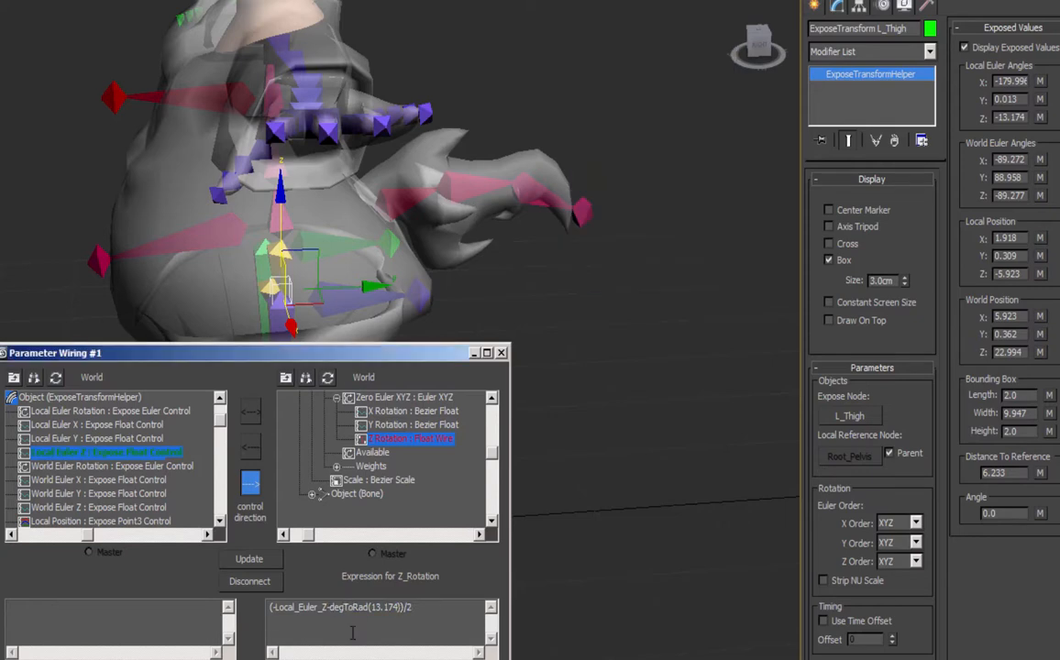
{"action": "key", "text": "Delete"}
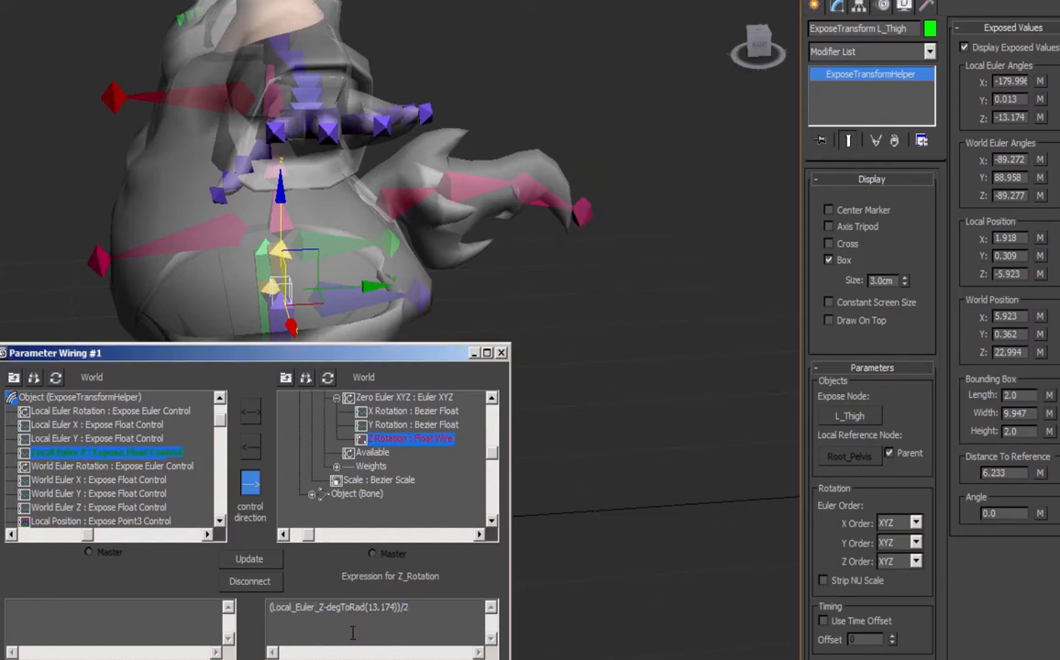
{"action": "key", "text": "BackSpace"}
{"action": "type", "text": "+"}
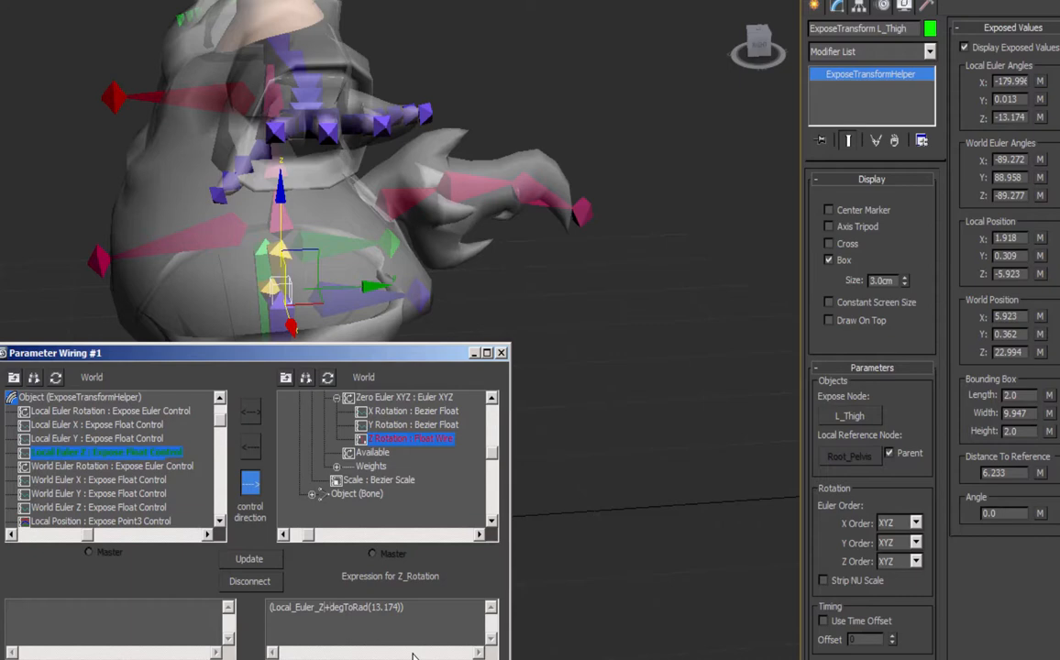
{"action": "type", "text": "-"}
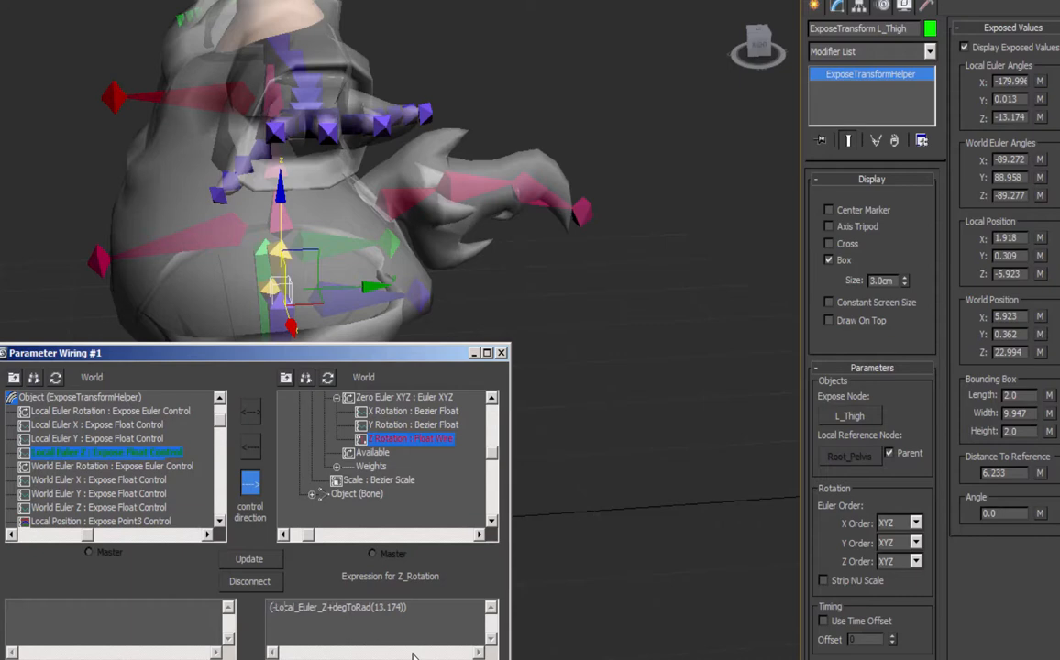
{"action": "key", "text": "Delete"}
{"action": "type", "text": "-"}
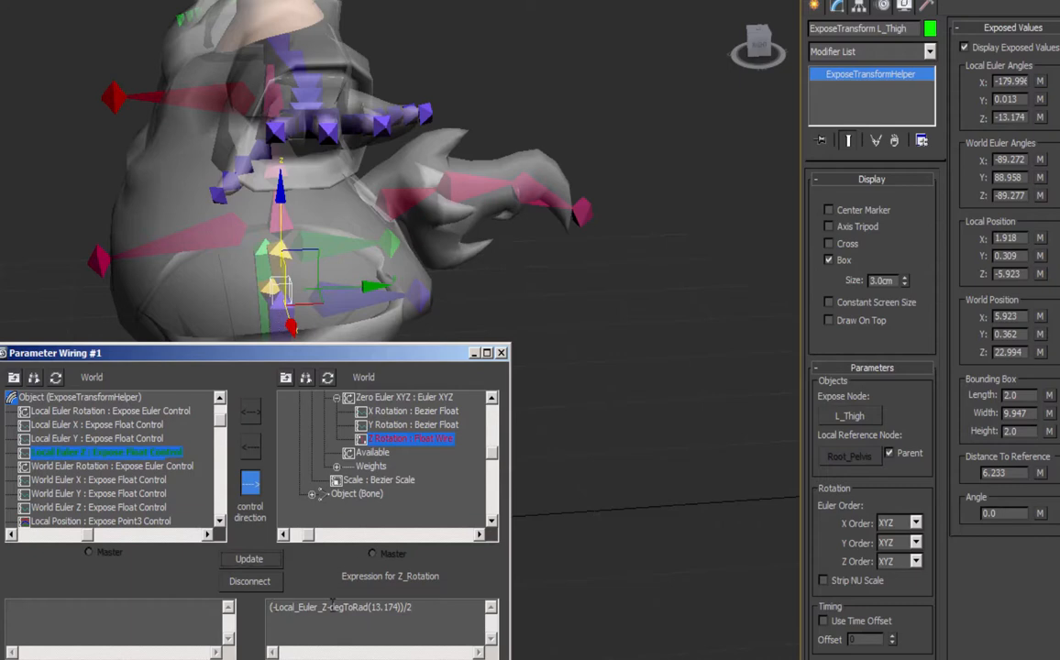
Review the Local_Euler_Z and degToRad(13.174) terms of the Z_Rotation expression and close the wiring dialog.
{"action": "double_click", "coordinate": [325, 608]}
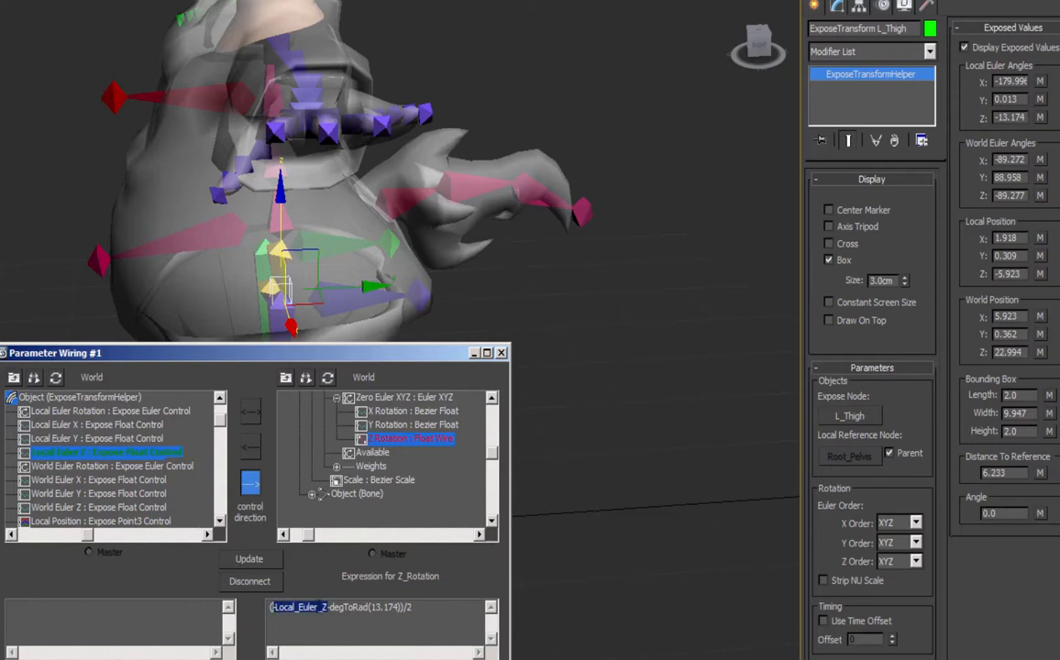
{"action": "left_click_drag", "start_coordinate": [324, 609], "coordinate": [399, 613]}
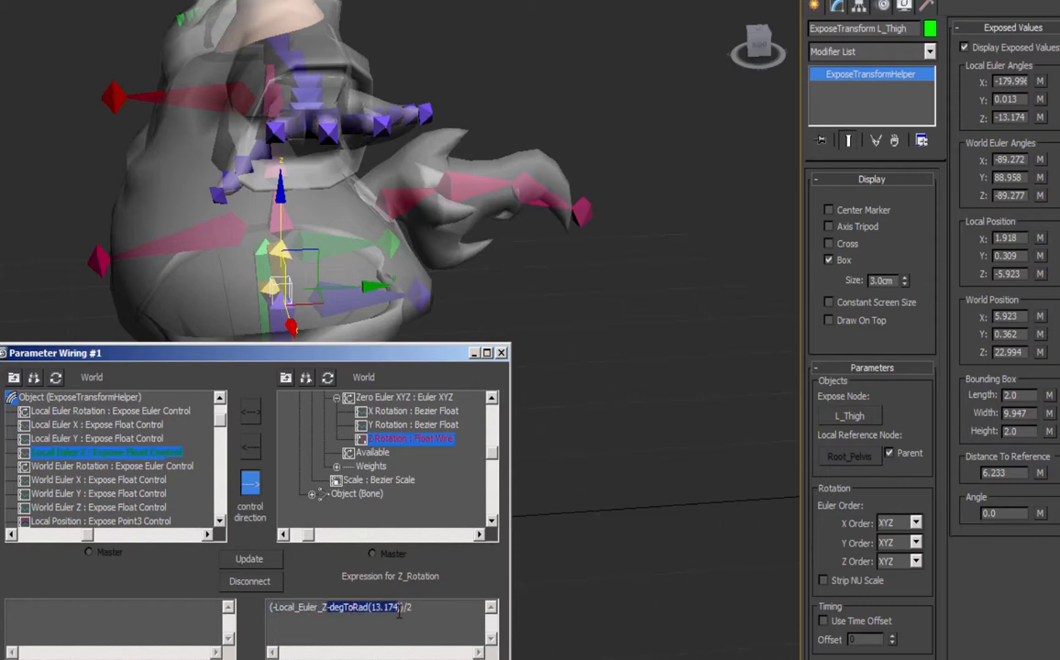
{"action": "left_click", "coordinate": [399, 610]}
{"action": "type", "text": ")"}
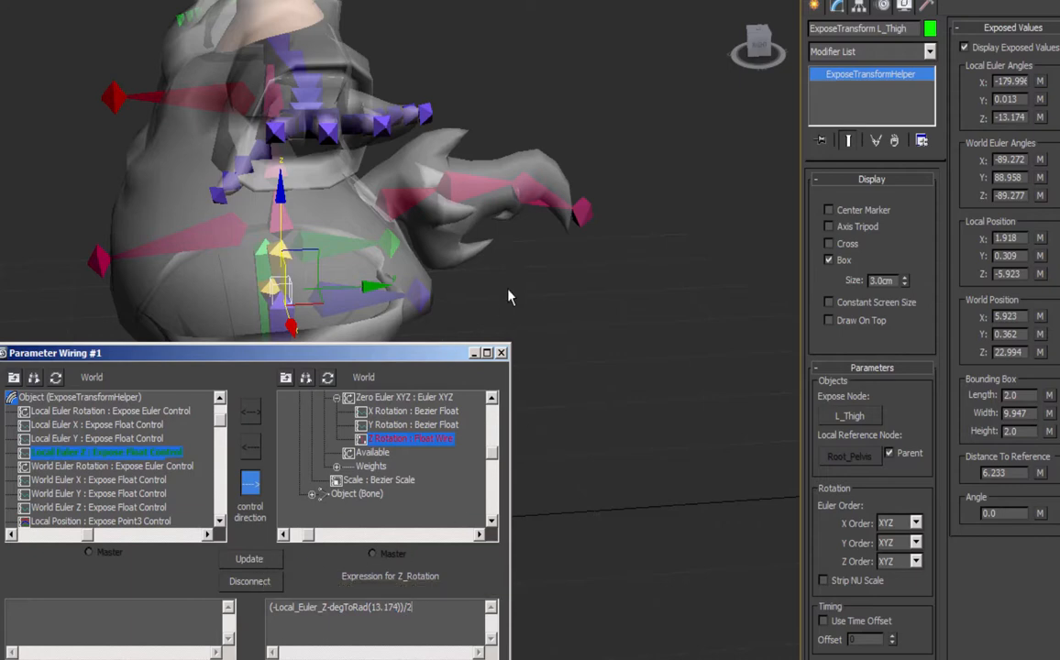
{"action": "left_click", "coordinate": [501, 354]}
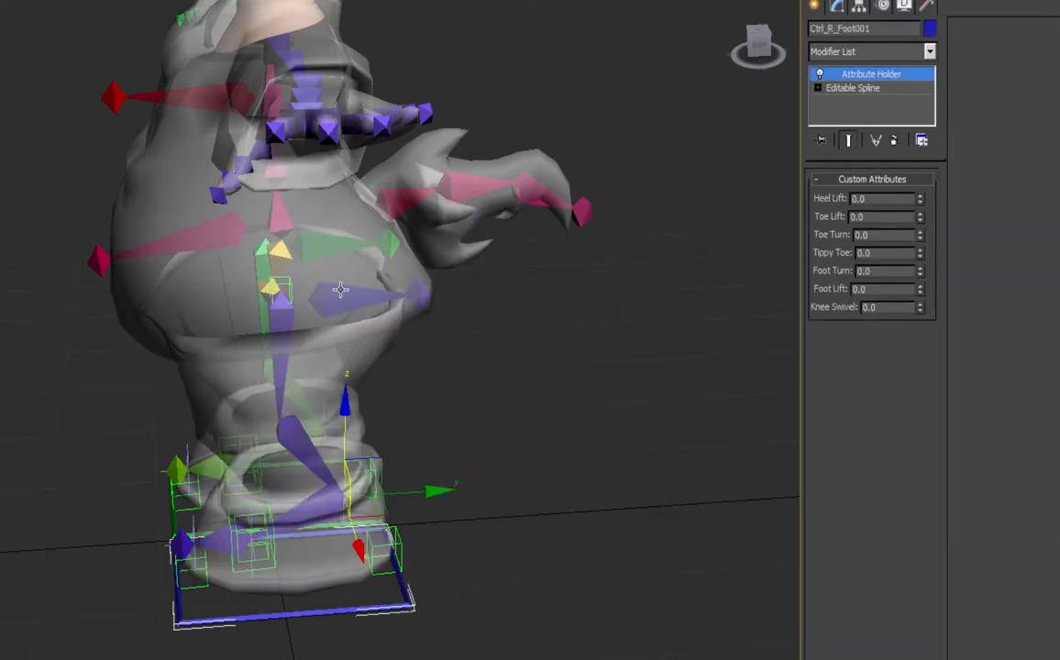
Examine the L_Cheek and R_Cheek bones from both sides of the character to compare the two leg setups.
{"action": "left_click", "coordinate": [342, 292]}
{"action": "middle_click_drag", "start_coordinate": [341, 292], "coordinate": [367, 367], "text": "alt"}
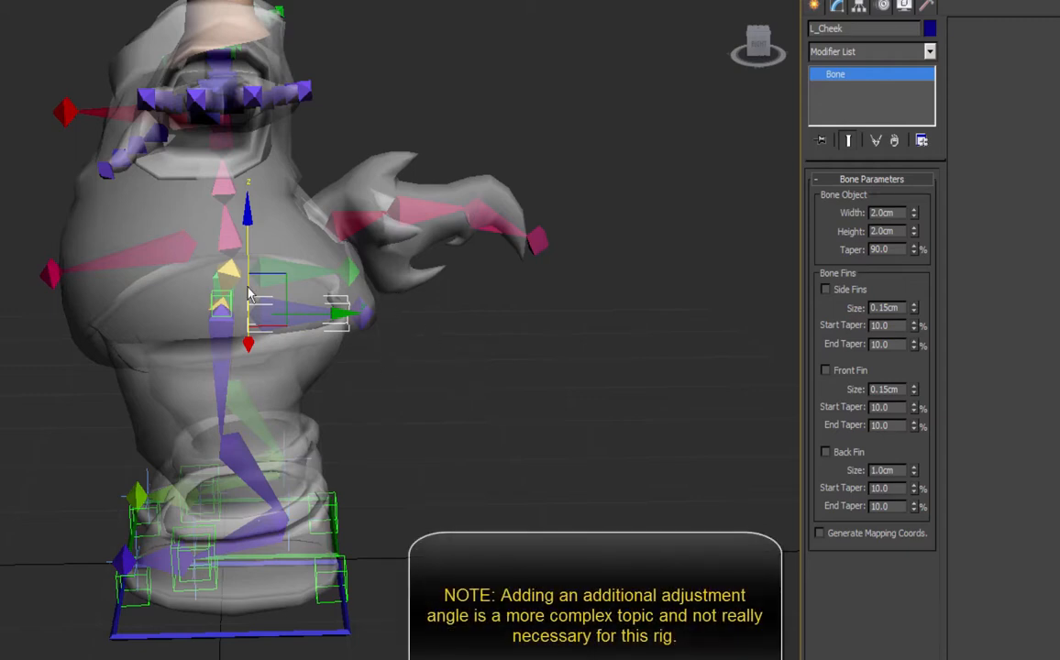
{"action": "middle_click_drag", "start_coordinate": [237, 301], "coordinate": [242, 303], "text": "alt"}
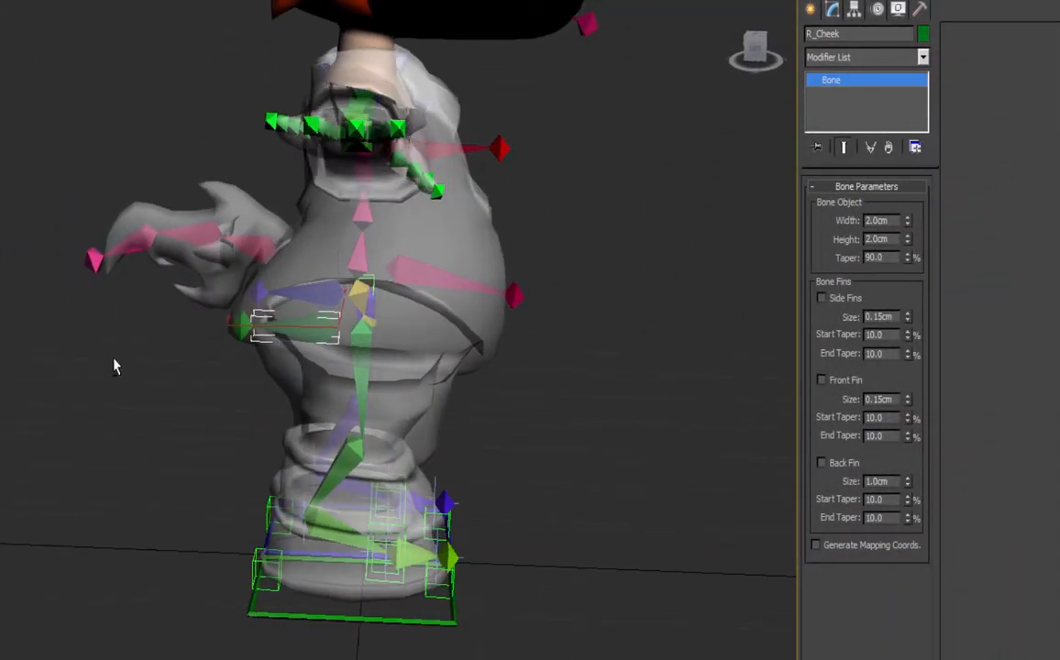
{"action": "middle_click_drag", "start_coordinate": [114, 366], "coordinate": [463, 371], "text": "alt"}
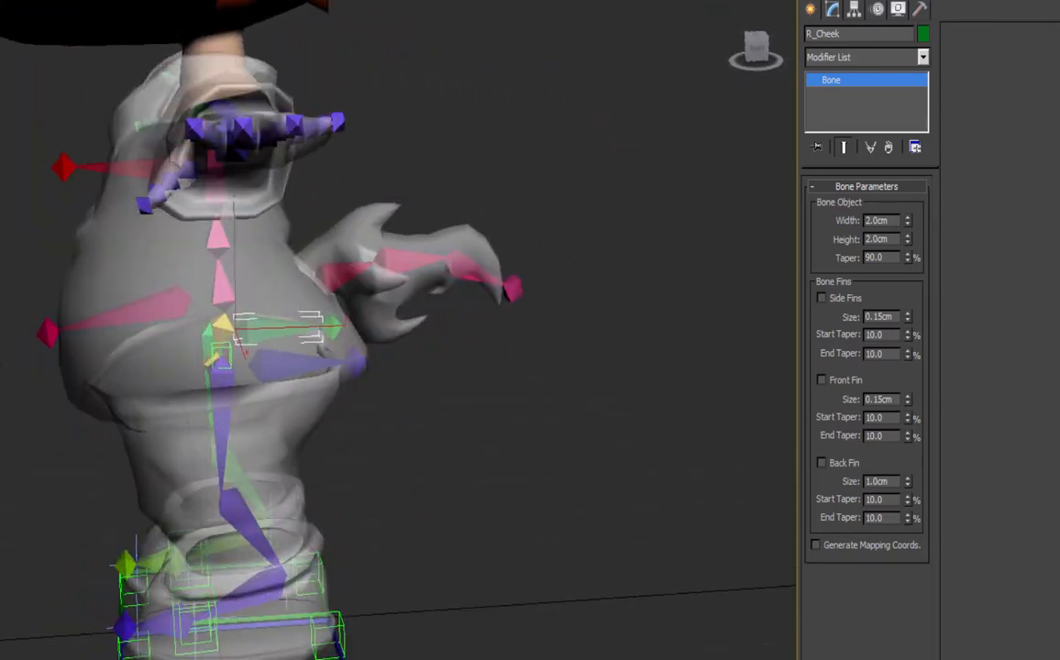
{"action": "middle_click_drag", "start_coordinate": [45, 509], "coordinate": [101, 420]}
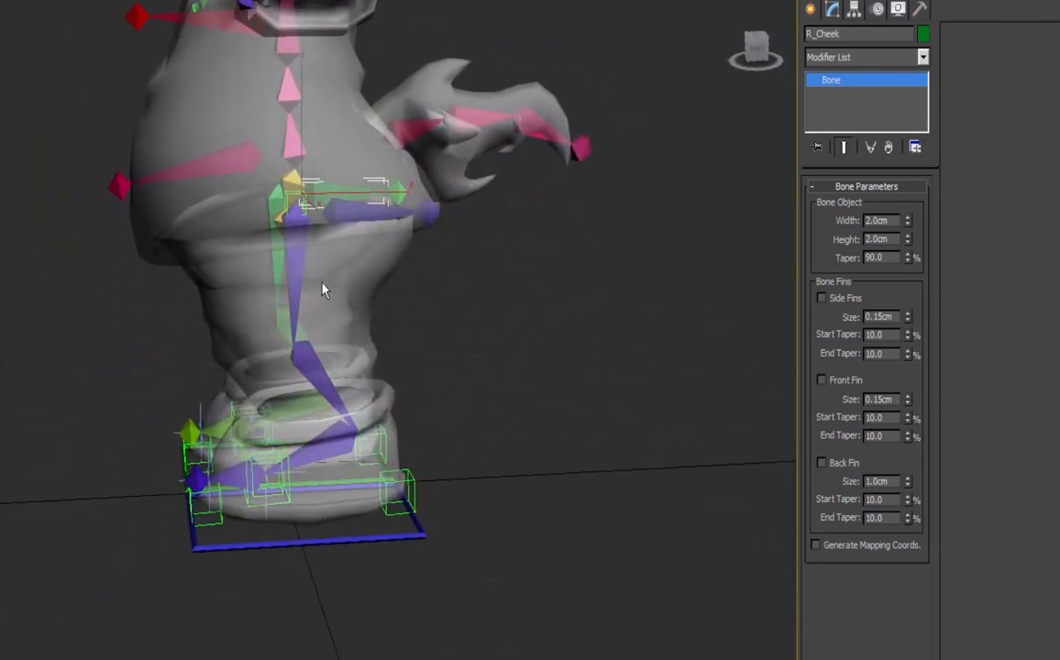
{"action": "middle_click_drag", "start_coordinate": [483, 343], "coordinate": [157, 468], "text": "alt"}
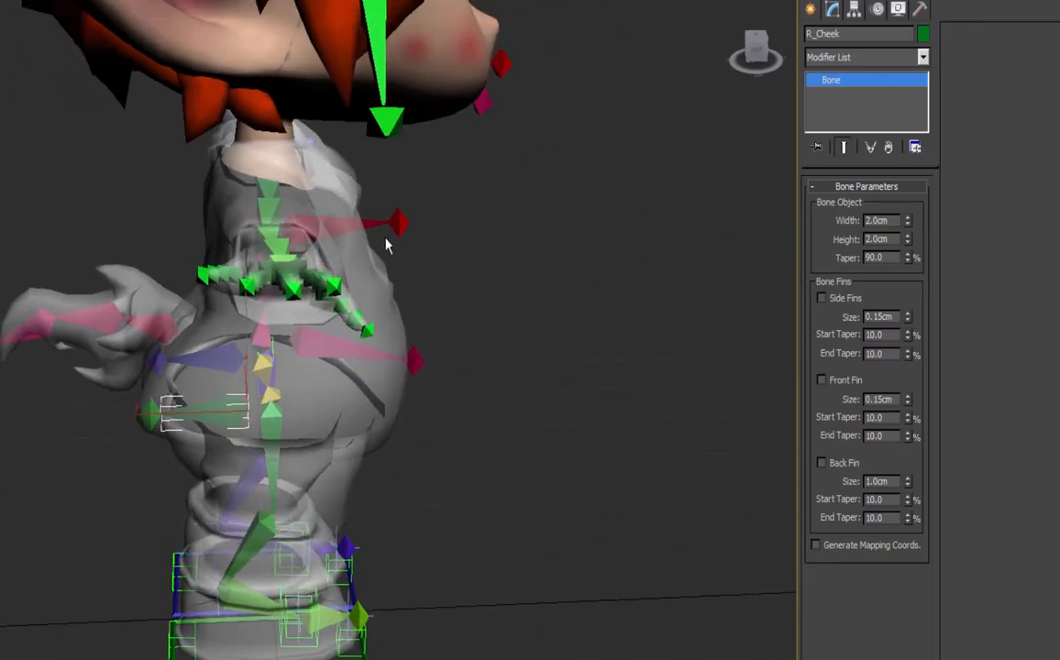
{"action": "middle_click_drag", "start_coordinate": [385, 296], "coordinate": [258, 222], "text": "alt"}
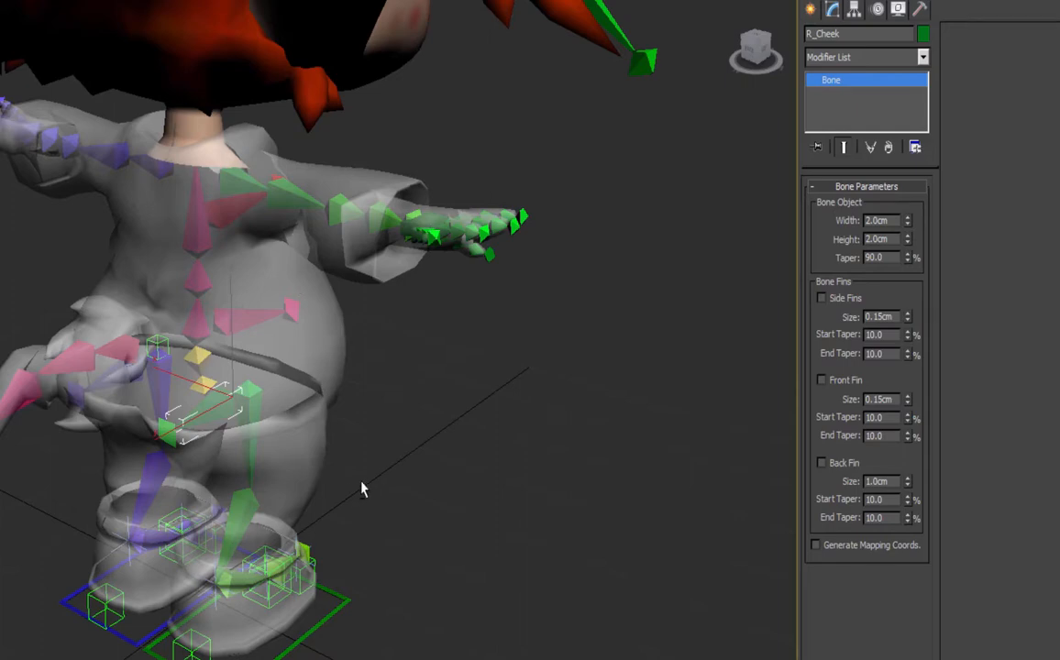
{"action": "middle_click_drag", "start_coordinate": [362, 488], "coordinate": [221, 441], "text": "alt"}
Draw a small circle spline in the front view, beside the character's torso below the outstretched hand.
{"action": "key", "text": "f"}
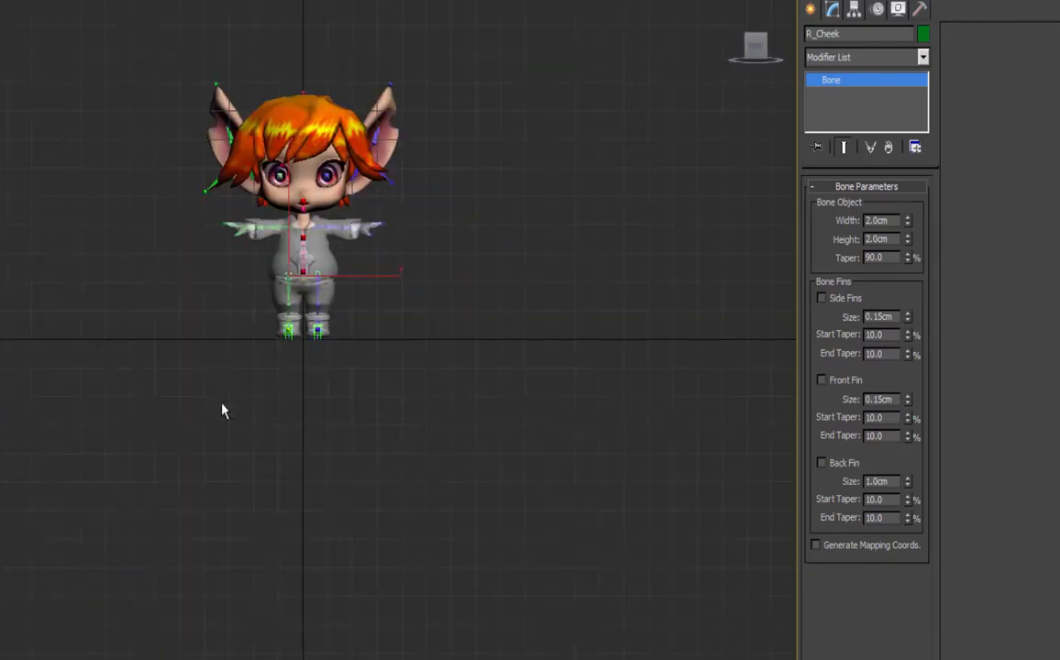
{"action": "scroll", "coordinate": [225, 407], "scroll_direction": "up", "scroll_amount": 5}
{"action": "scroll", "coordinate": [287, 393], "scroll_direction": "down", "scroll_amount": 4}
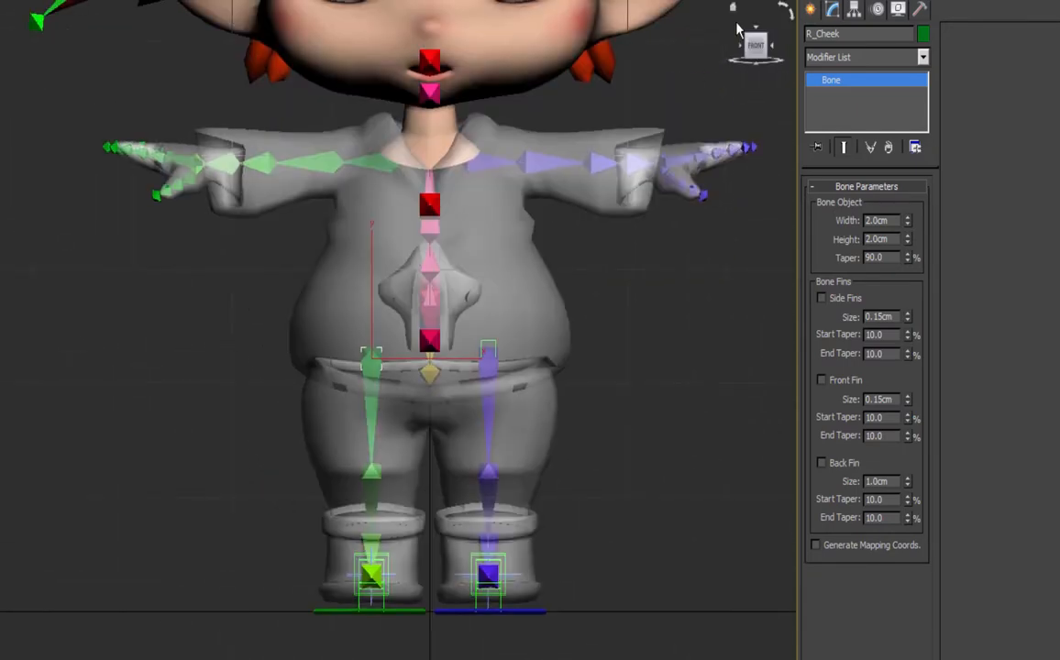
{"action": "left_click", "coordinate": [811, 9]}
{"action": "left_click", "coordinate": [837, 153]}
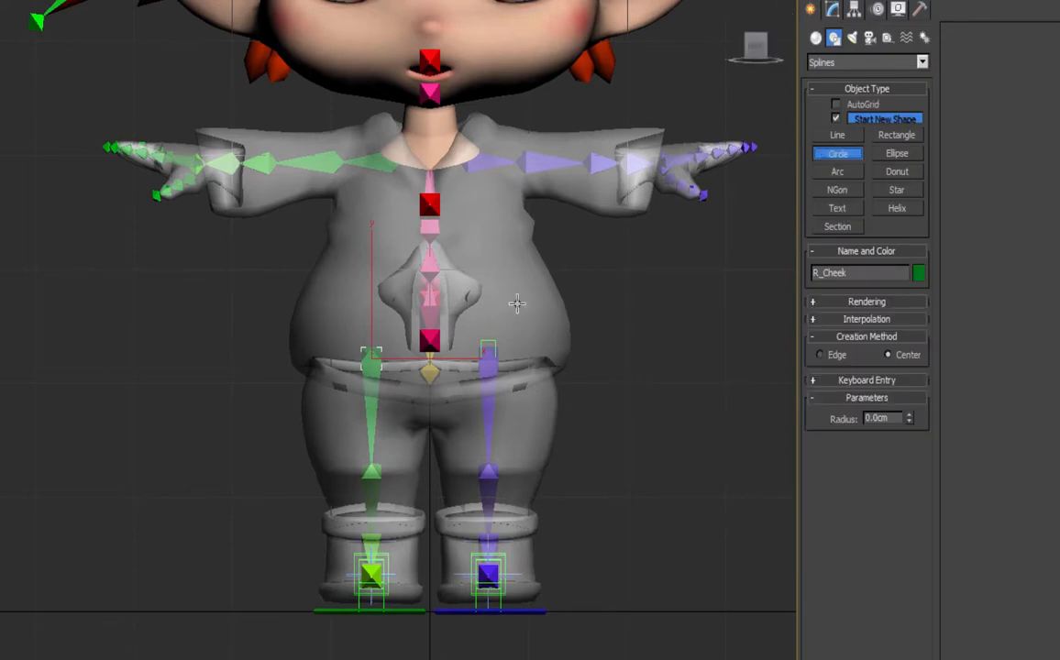
{"action": "left_click_drag", "start_coordinate": [130, 273], "coordinate": [142, 266]}
Clone the circle as a copy rotated perpendicular to the original.
{"action": "key", "text": "e"}
{"action": "mouse_move", "coordinate": [130, 232]}
{"action": "left_mouse_down"}
{"action": "mouse_move", "coordinate": [140, 164]}
{"action": "mouse_move", "coordinate": [129, 154]}
{"action": "left_mouse_up"}
{"action": "left_click", "coordinate": [426, 404]}
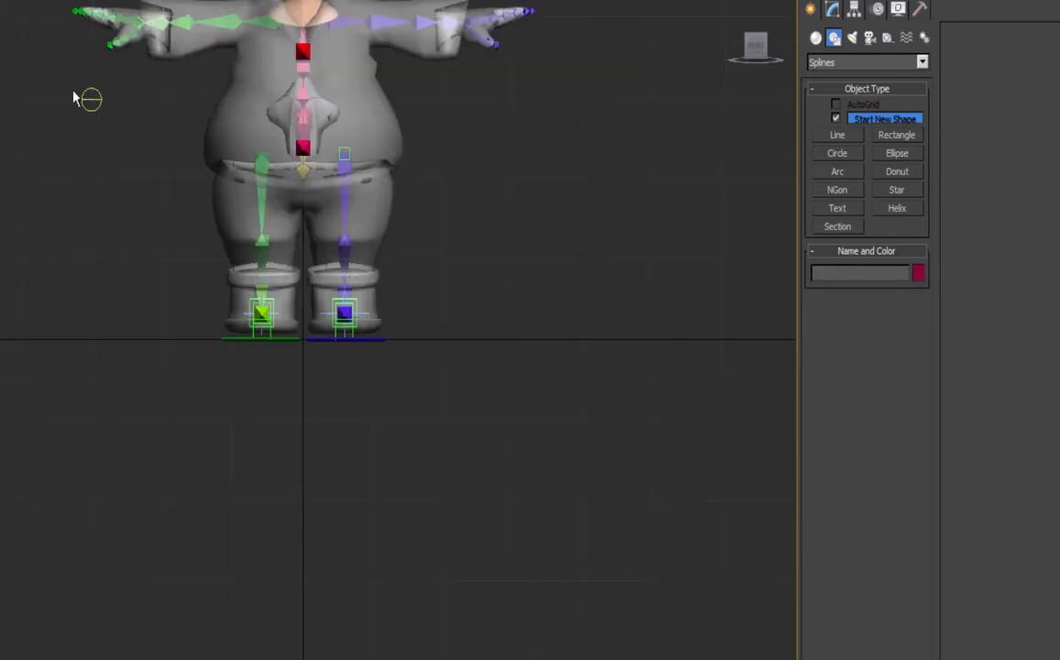
In the left view, clone one circle as a copy rotated 90 degrees to complete a three-ring sphere.
{"action": "left_click_drag", "start_coordinate": [63, 72], "coordinate": [130, 148]}
{"action": "key", "text": "l"}
{"action": "middle_click_drag", "start_coordinate": [209, 176], "coordinate": [247, 380]}
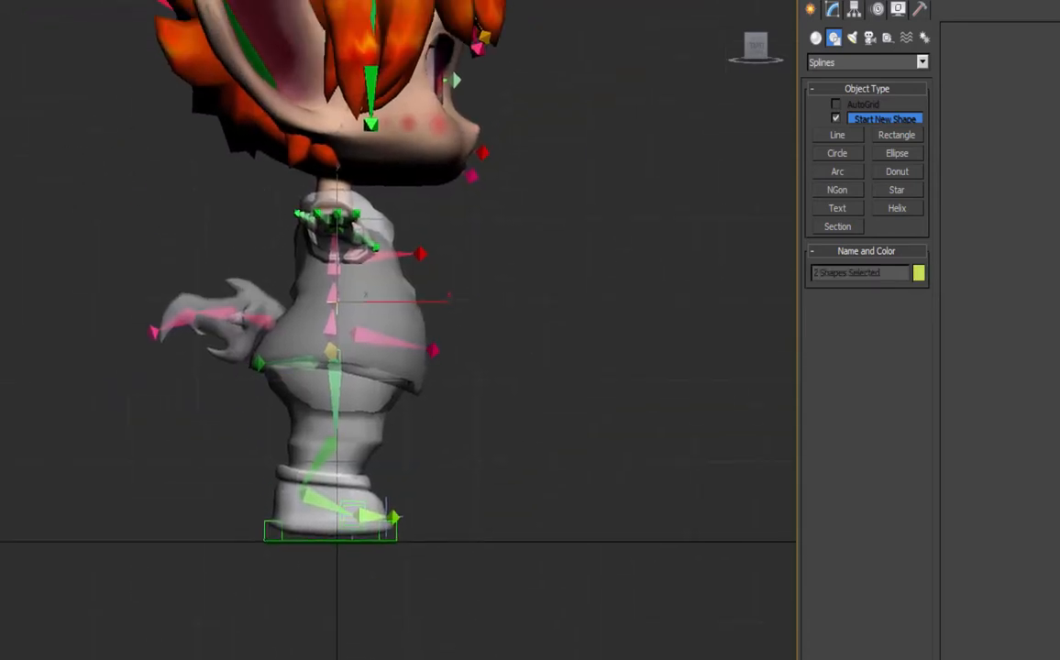
{"action": "left_click", "coordinate": [90, 384]}
{"action": "left_click_drag", "start_coordinate": [90, 384], "coordinate": [153, 384], "text": "shift"}
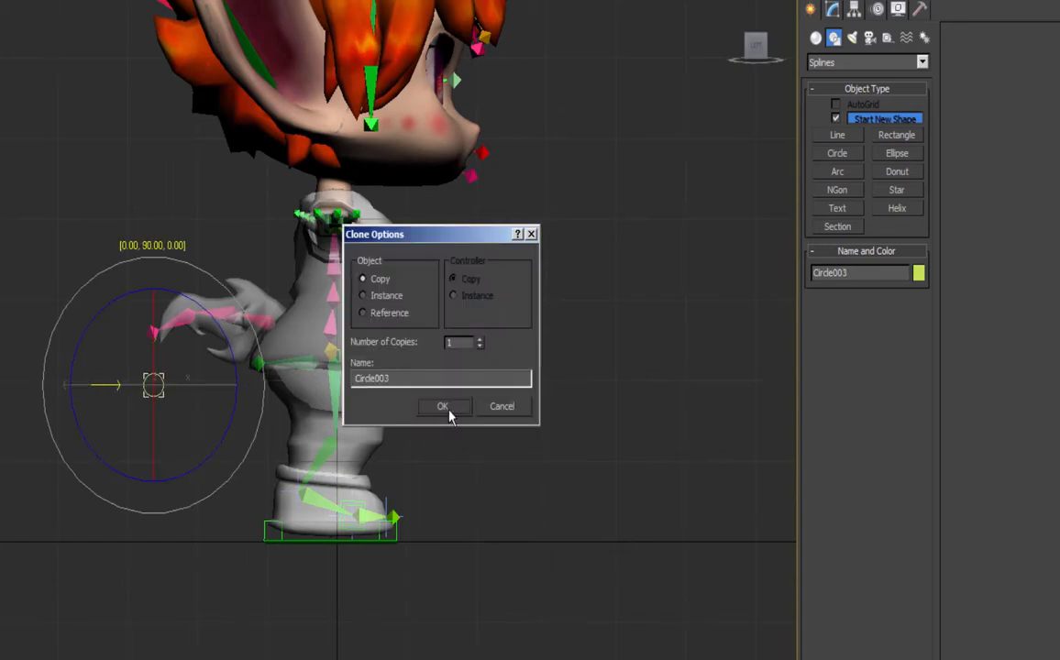
{"action": "left_click", "coordinate": [449, 414]}
Select all three circles beside the character and convert them to editable splines.
{"action": "mouse_move", "coordinate": [52, 240]}
{"action": "middle_mouse_down", "text": "alt"}
{"action": "mouse_move", "coordinate": [38, 307]}
{"action": "mouse_move", "coordinate": [166, 370]}
{"action": "mouse_move", "coordinate": [66, 385]}
{"action": "middle_mouse_up", "text": "alt"}
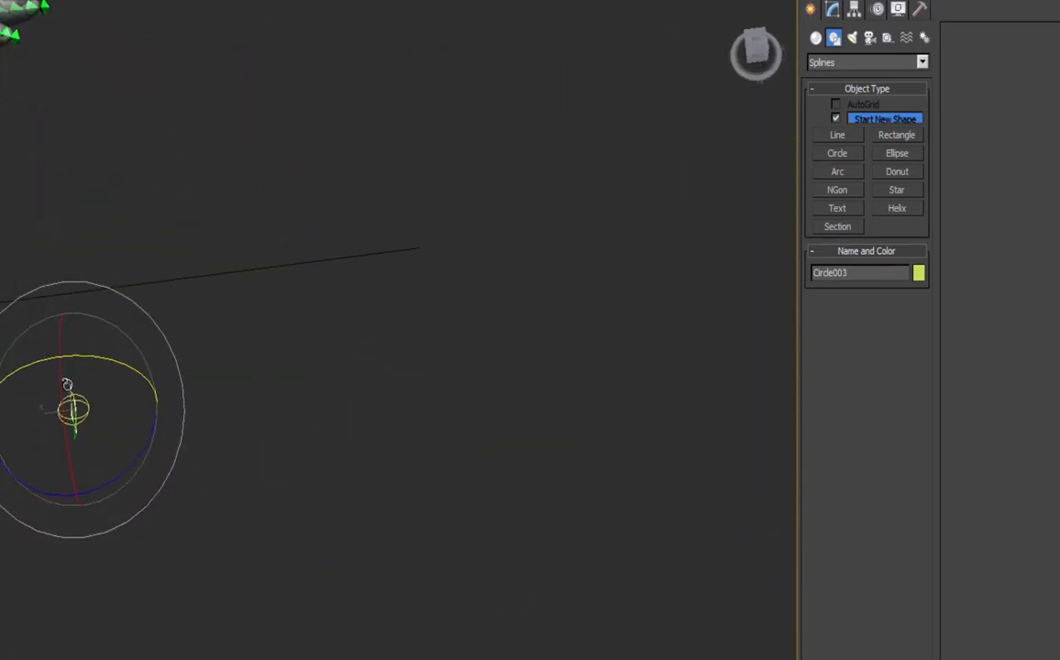
{"action": "middle_click_drag", "start_coordinate": [158, 393], "coordinate": [40, 317], "text": "alt"}
{"action": "key", "text": "q"}
{"action": "left_click_drag", "start_coordinate": [35, 359], "coordinate": [124, 456]}
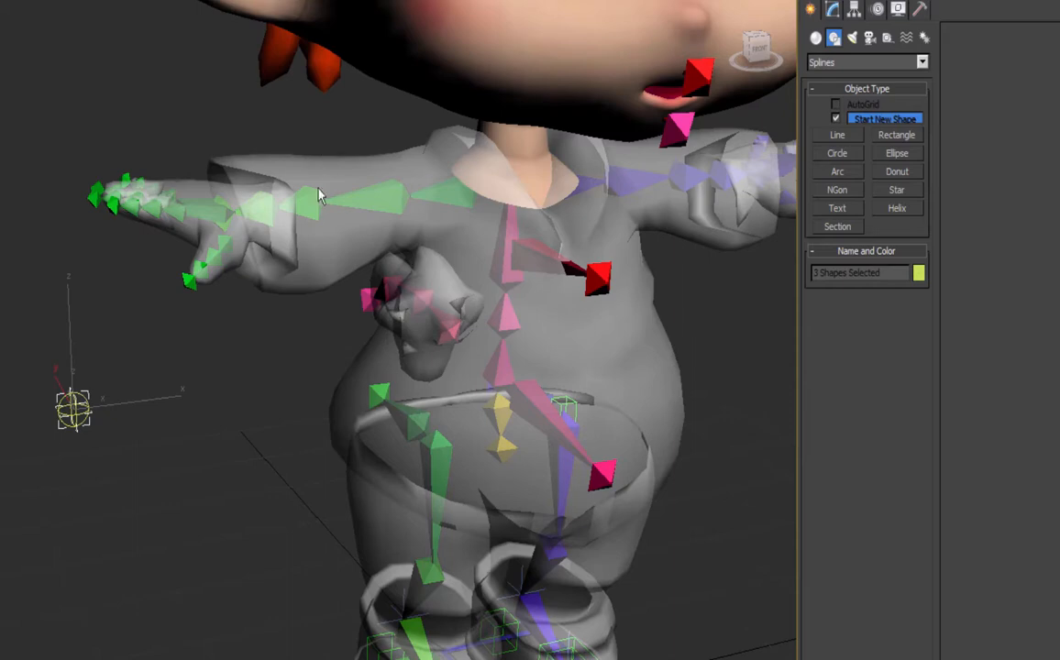
{"action": "middle_click_drag", "start_coordinate": [192, 292], "coordinate": [174, 255], "text": "alt"}
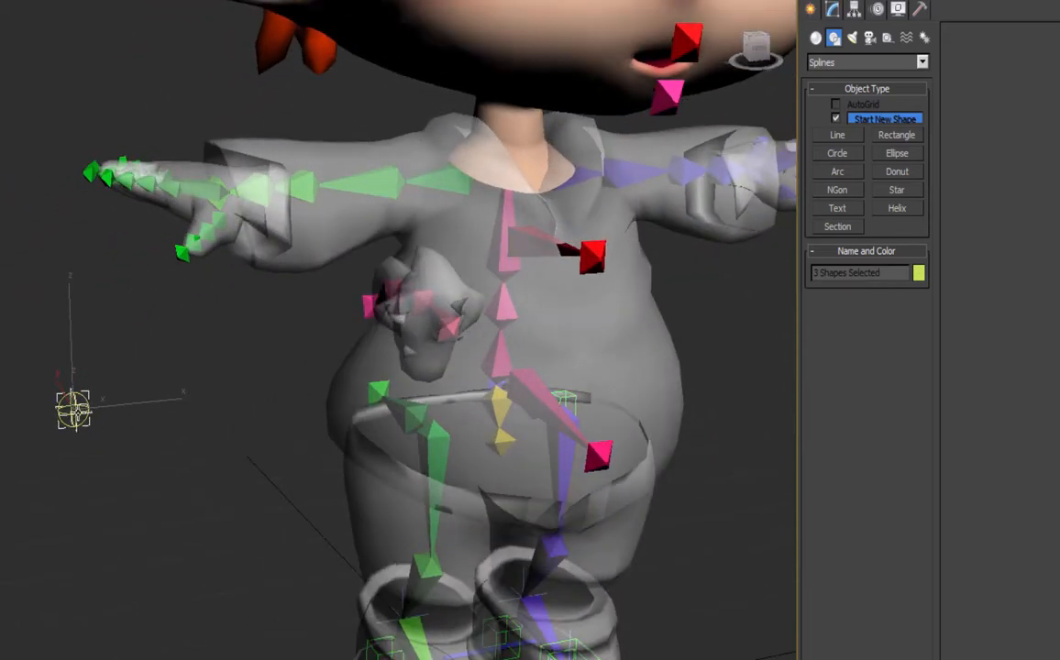
{"action": "right_click", "coordinate": [80, 416]}
{"action": "mouse_move", "coordinate": [156, 571]}
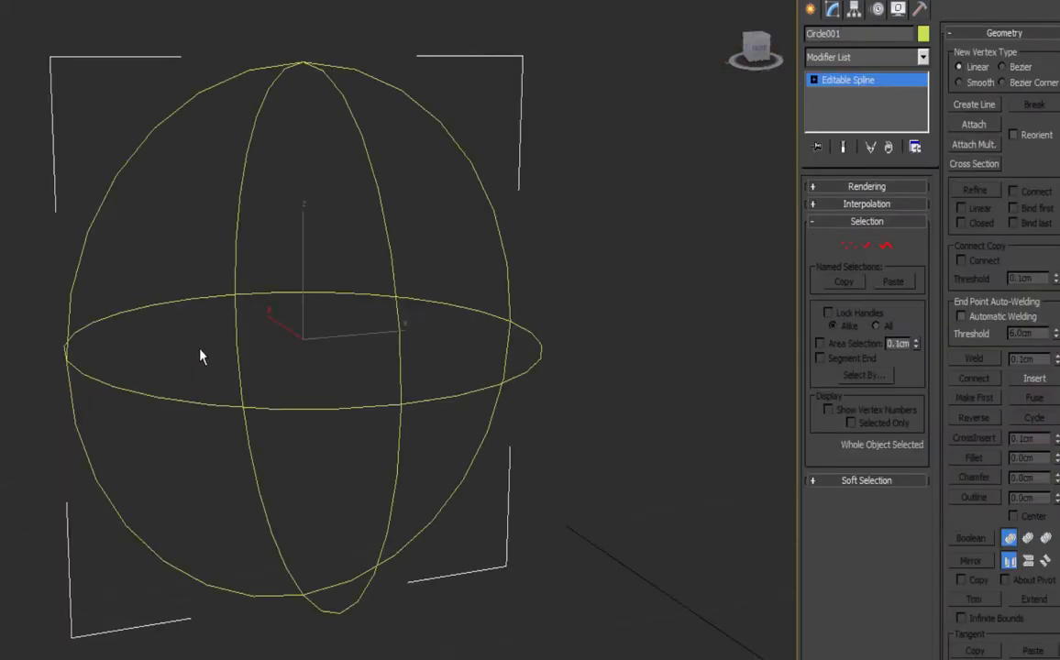
Attach the other two rings to Circle001 so the sphere becomes a single editable spline.
{"action": "left_click", "coordinate": [886, 246]}
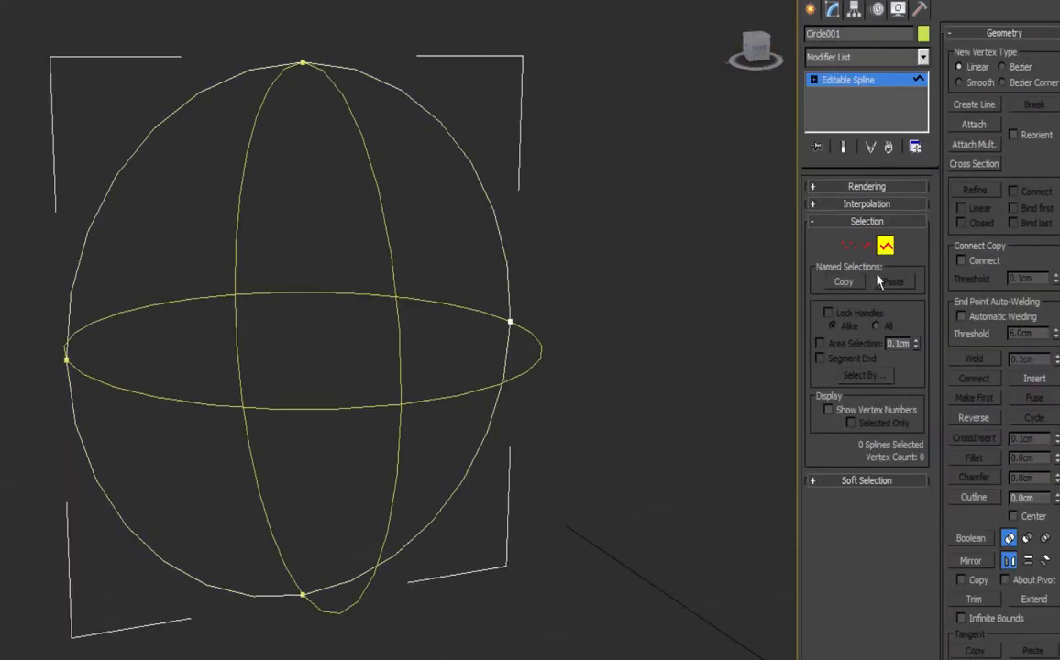
{"action": "left_click", "coordinate": [174, 401]}
{"action": "left_click", "coordinate": [241, 184]}
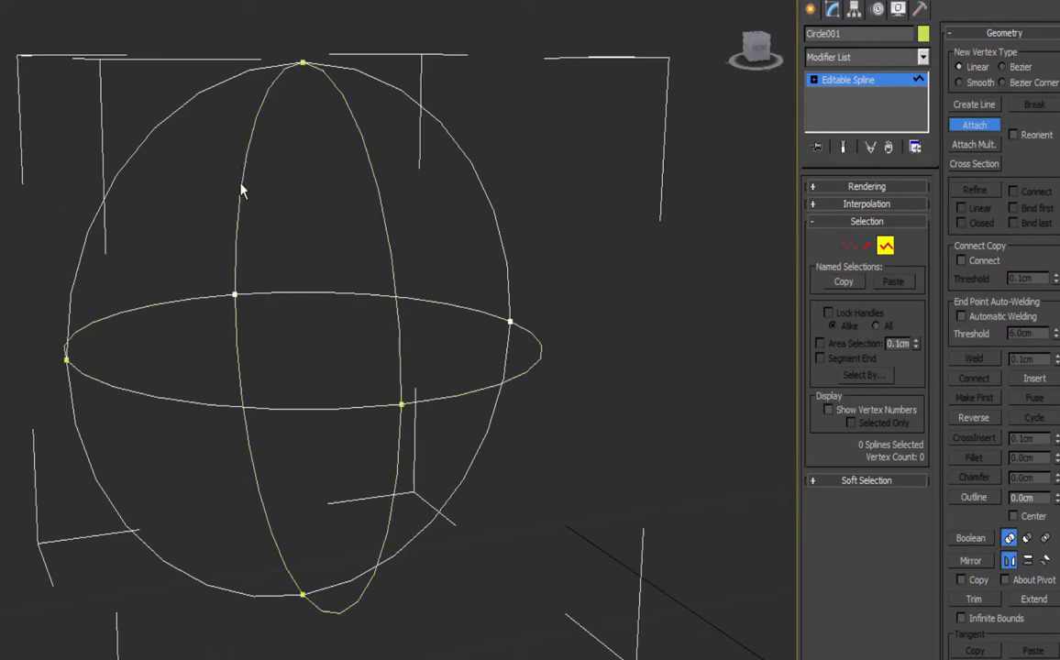
{"action": "scroll", "coordinate": [303, 335], "scroll_direction": "down", "scroll_amount": 4}
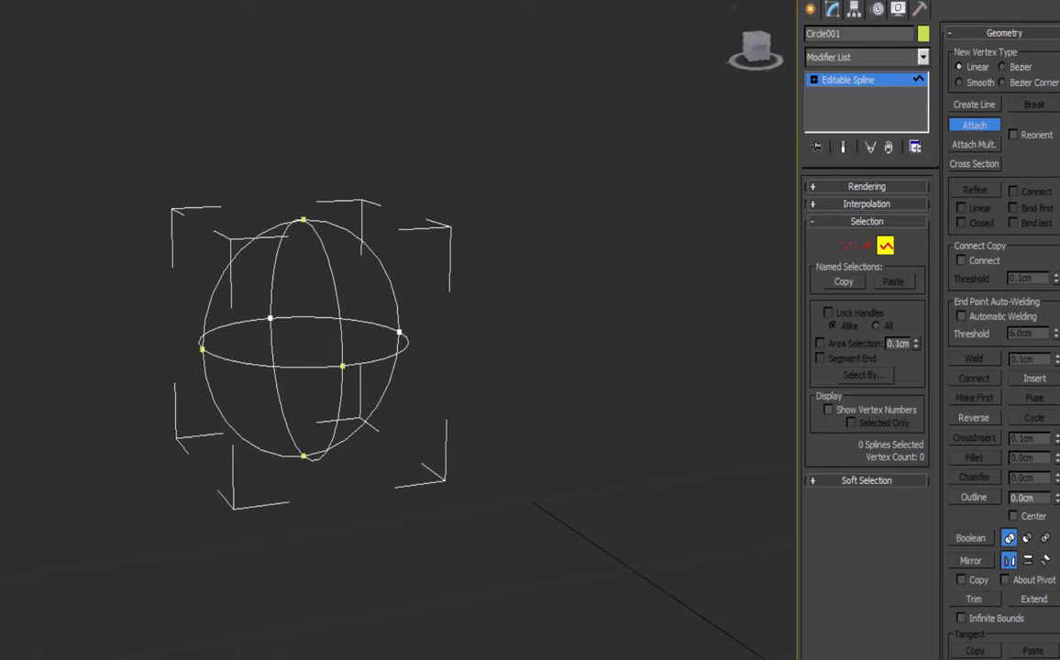
Try limiting the selection filter to Shapes and restore it to All.
{"action": "left_click", "coordinate": [70, 11]}
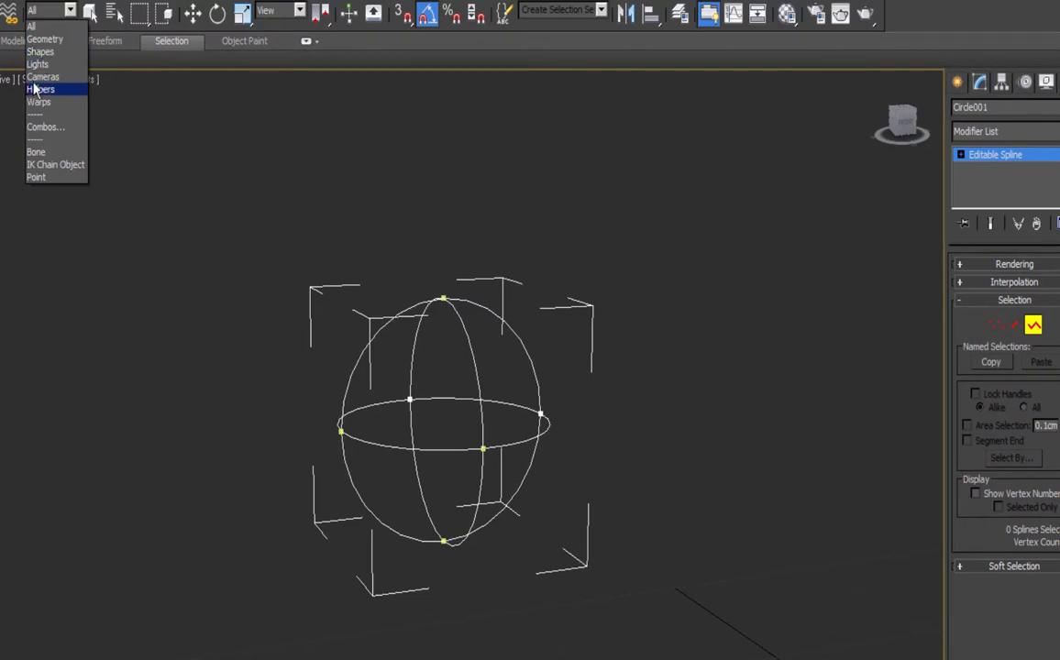
{"action": "left_click", "coordinate": [47, 55]}
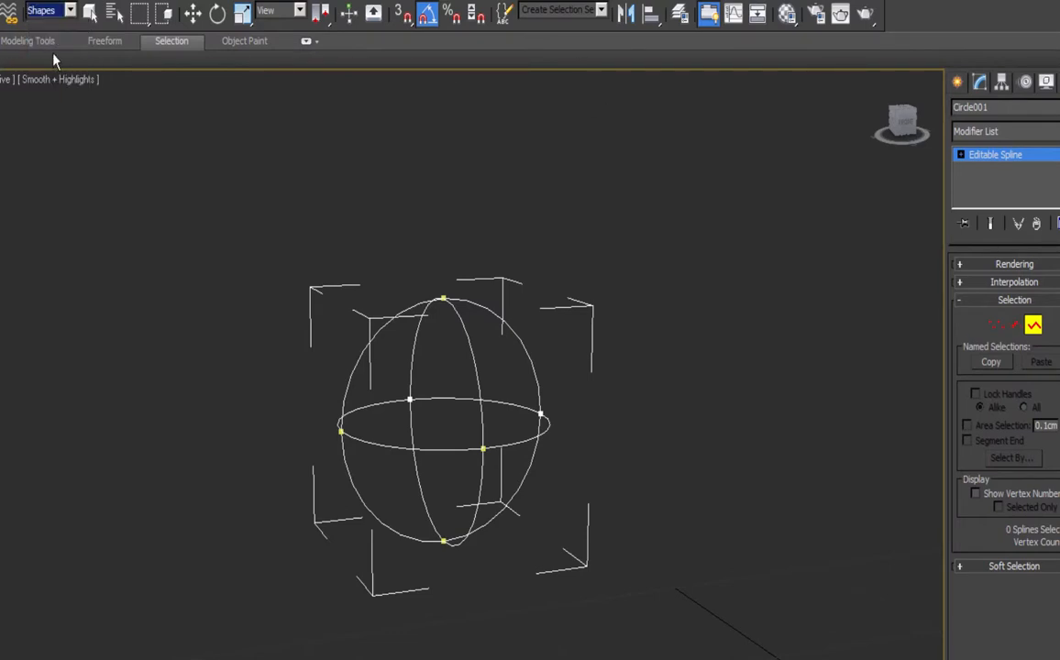
{"action": "left_click", "coordinate": [70, 11]}
{"action": "left_click", "coordinate": [57, 26]}
Enable the ring sphere's rendering in the viewport and set its radial sides to 6.
{"action": "left_click", "coordinate": [960, 266]}
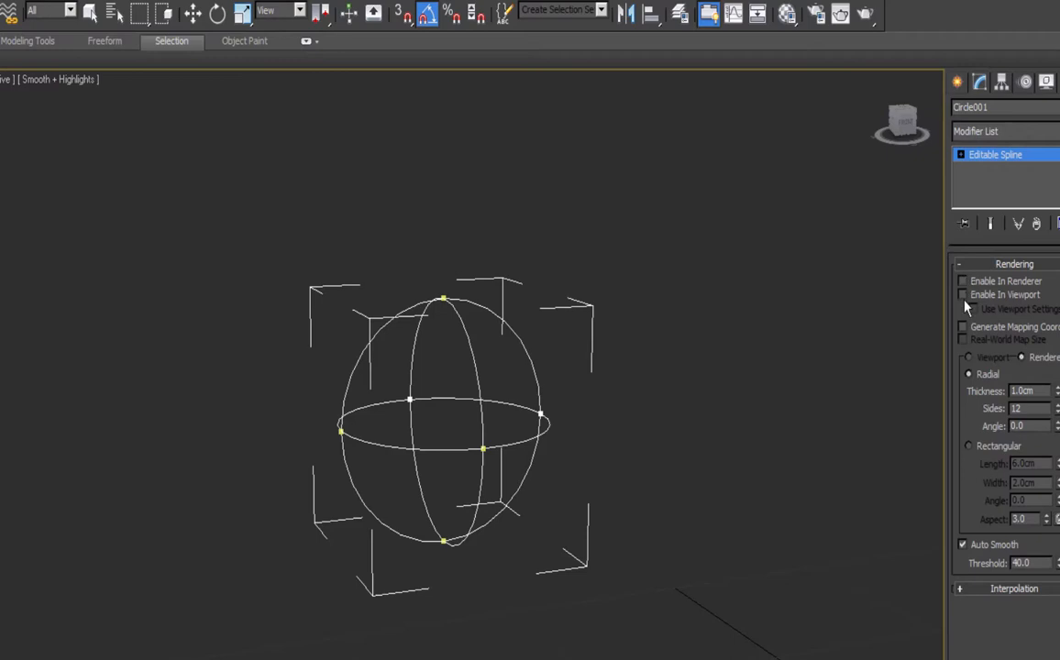
{"action": "left_click", "coordinate": [962, 295]}
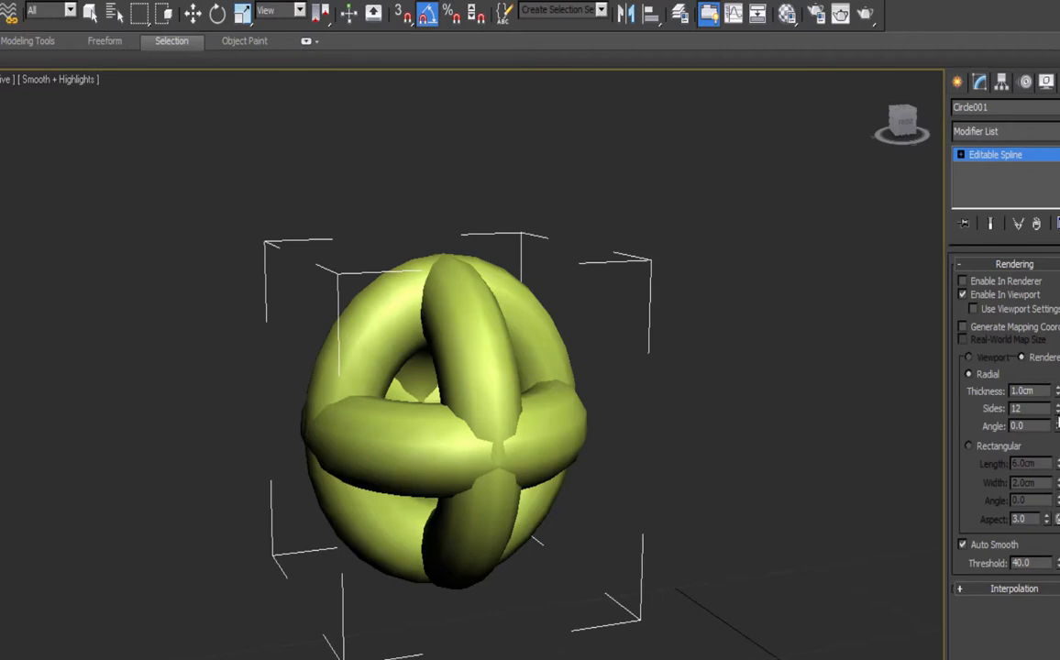
{"action": "left_click_drag", "start_coordinate": [1058, 413], "coordinate": [1059, 428]}
{"action": "middle_click_drag", "start_coordinate": [514, 395], "coordinate": [543, 387], "text": "alt"}
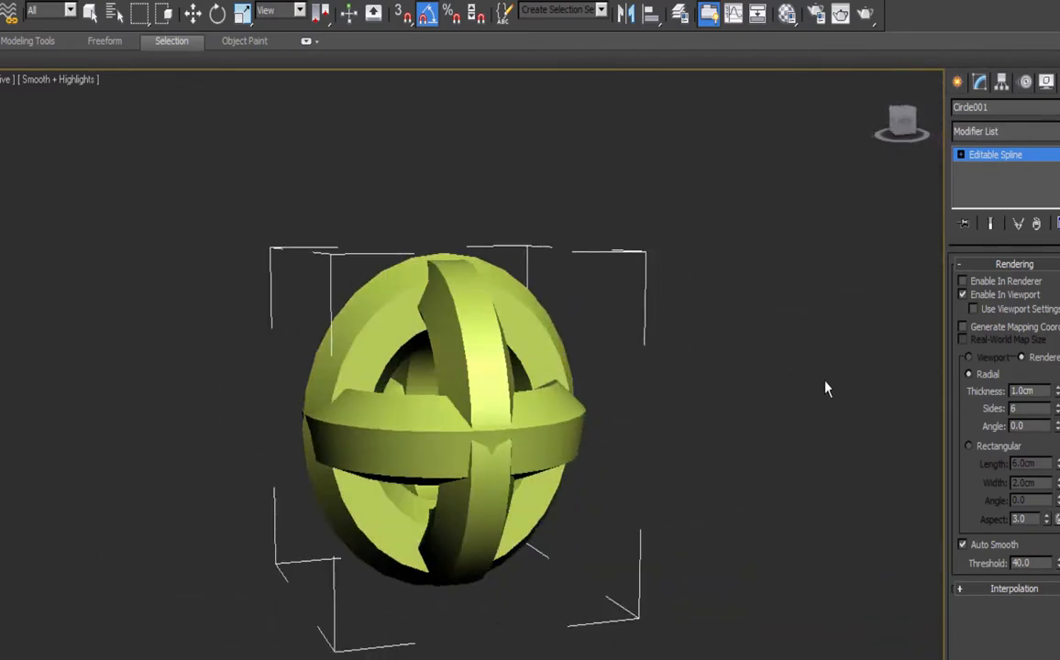
{"action": "left_click_drag", "start_coordinate": [1057, 415], "coordinate": [1058, 420]}
{"action": "middle_click_drag", "start_coordinate": [860, 431], "coordinate": [601, 390], "text": "alt"}
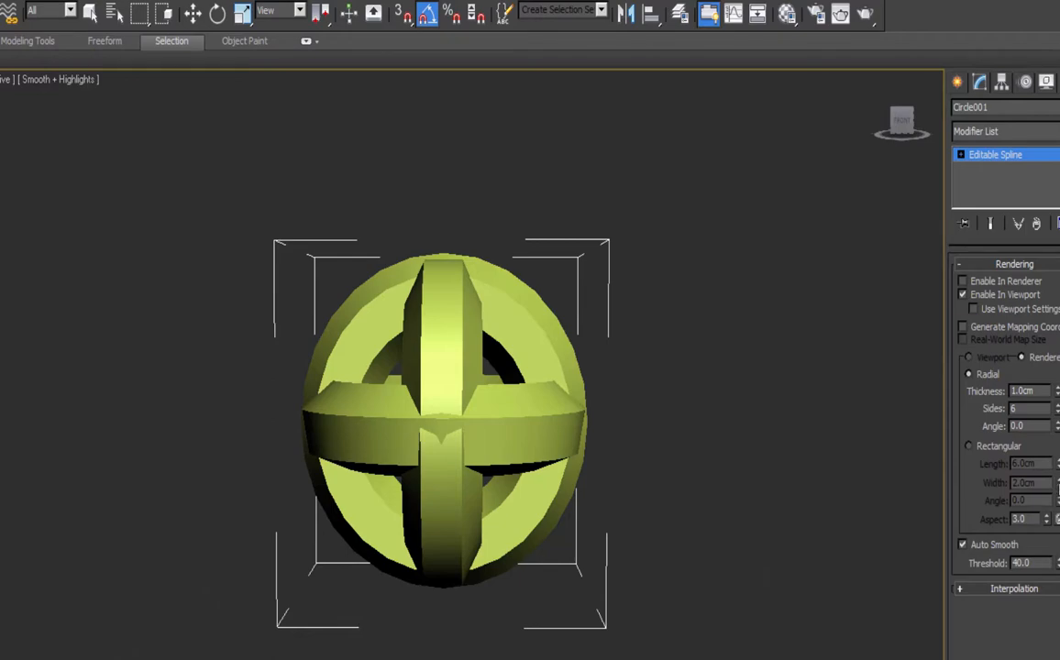
Set the ring sphere's interpolation steps to 3 and its radial thickness to 0.4 cm.
{"action": "left_click", "coordinate": [973, 589]}
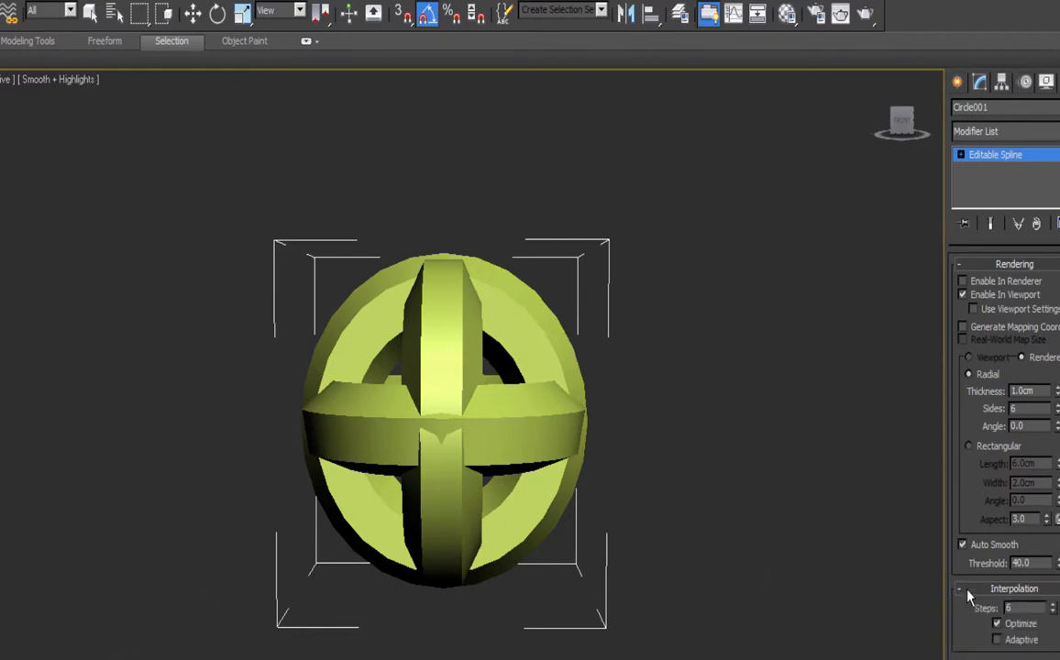
{"action": "left_click", "coordinate": [1054, 613]}
{"action": "left_click", "coordinate": [1054, 613]}
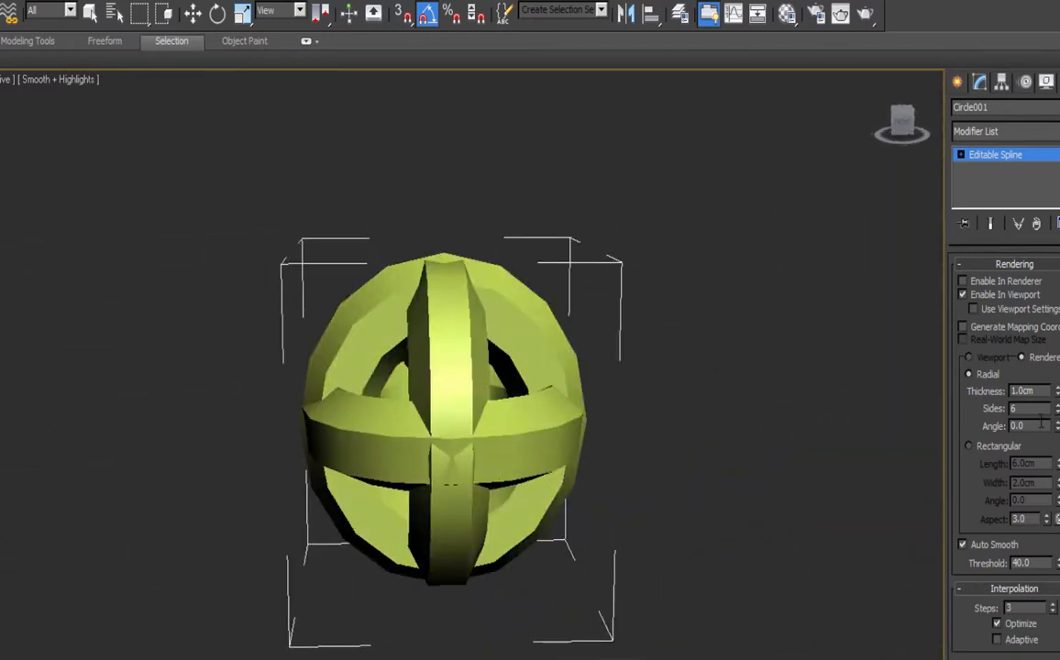
{"action": "left_click_drag", "start_coordinate": [1048, 392], "coordinate": [957, 407]}
{"action": "type", "text": "0.4"}
{"action": "key", "text": "Return"}
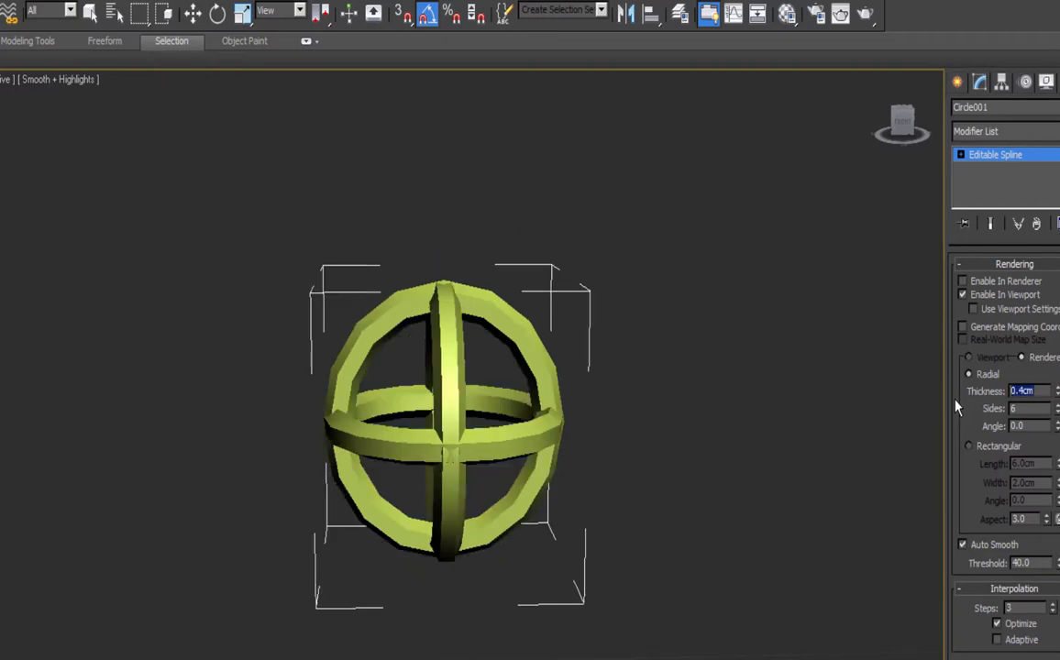
{"action": "middle_click_drag", "start_coordinate": [847, 433], "coordinate": [826, 225], "text": "alt"}
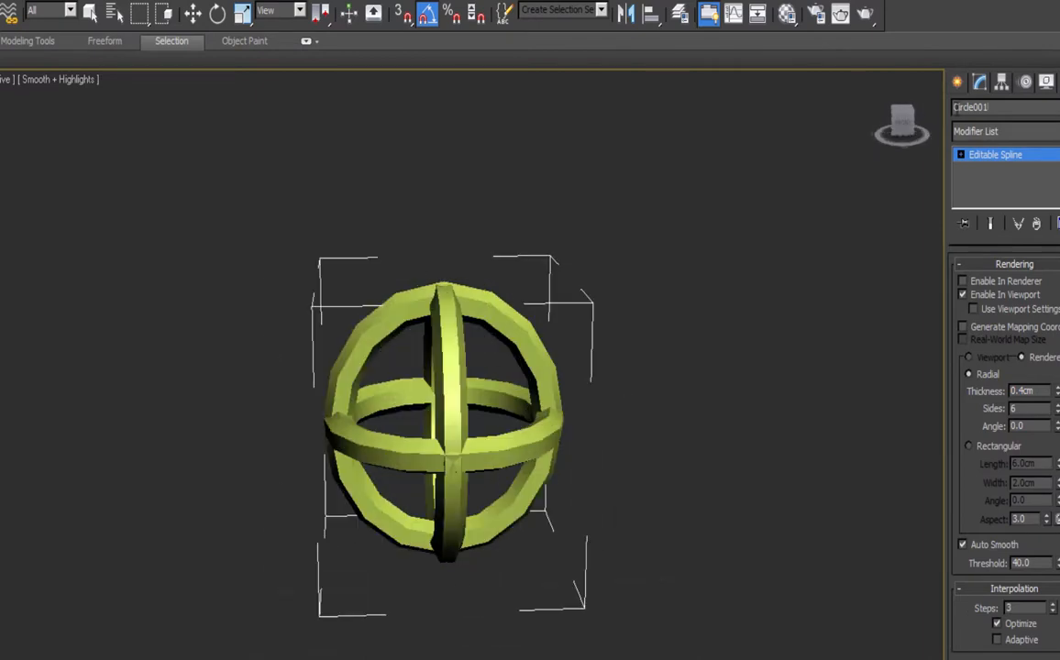
Rename the ring sphere controller_template.
{"action": "type", "text": "controller_temp"}
{"action": "type", "text": "late"}
{"action": "left_click", "coordinate": [198, 16]}
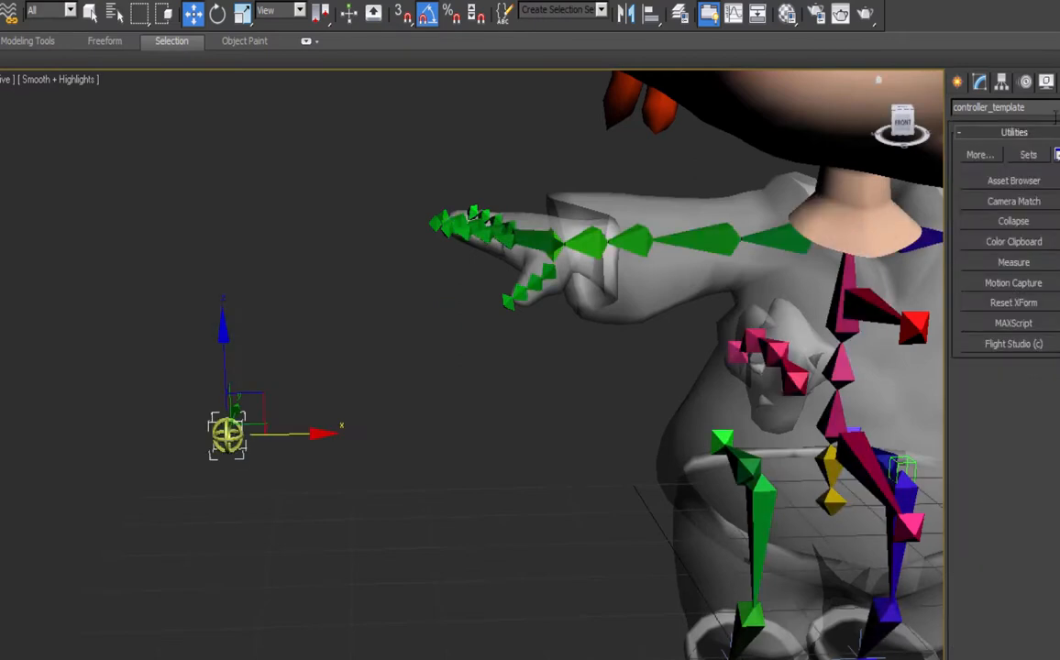
Reset the transform of controller_template with Reset XForm and collapse it with Modifier Stack Result as the output type.
{"action": "left_click", "coordinate": [1002, 306]}
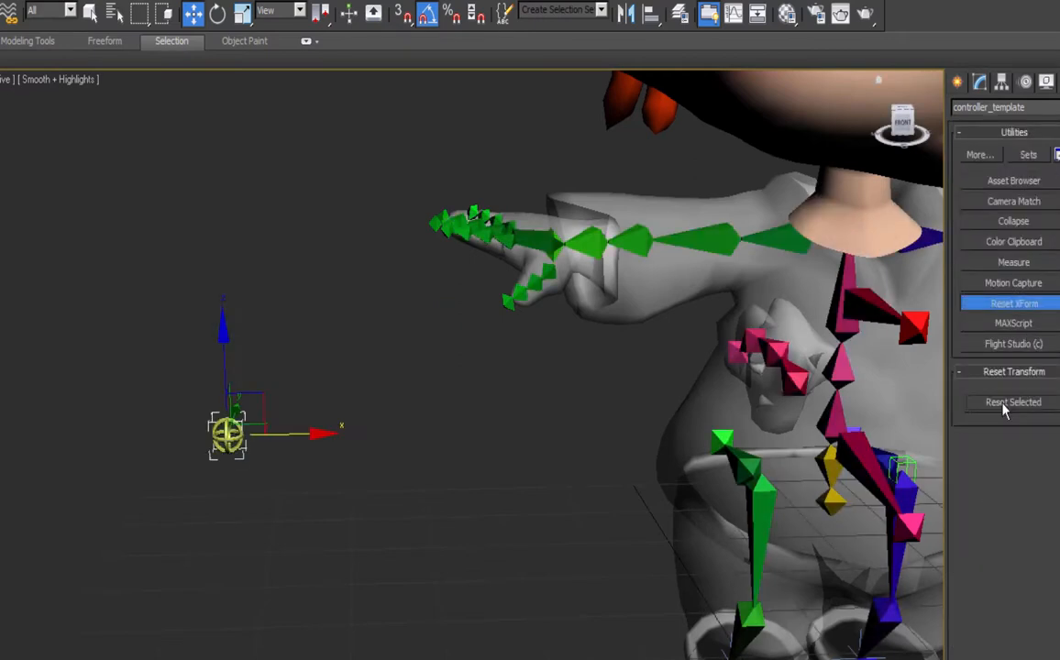
{"action": "left_click", "coordinate": [1013, 403]}
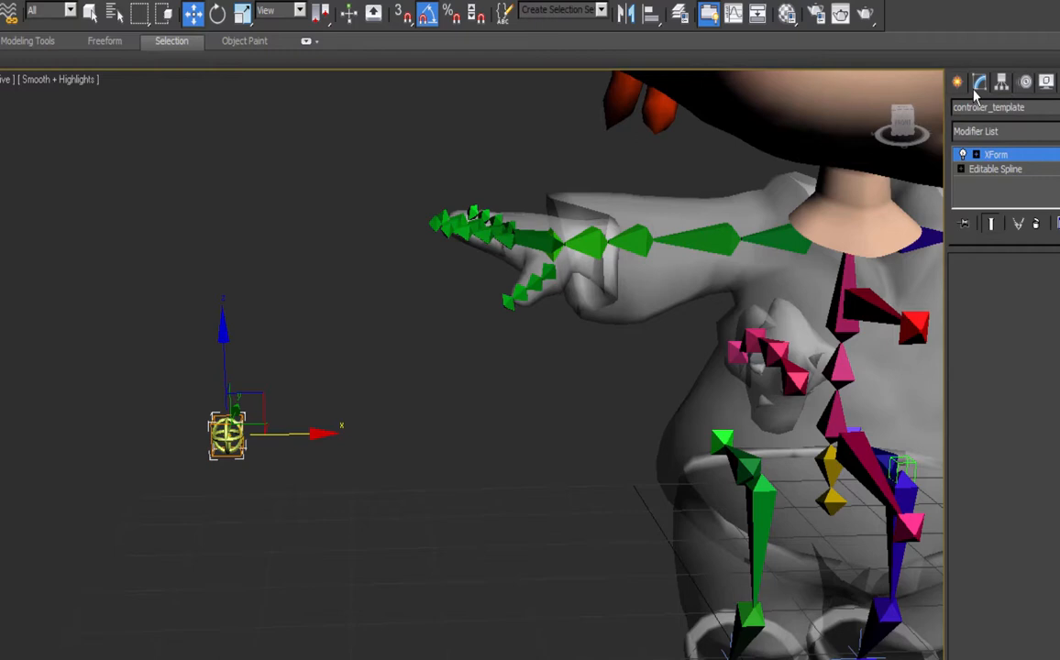
{"action": "left_click", "coordinate": [1057, 82]}
{"action": "left_click", "coordinate": [1009, 222]}
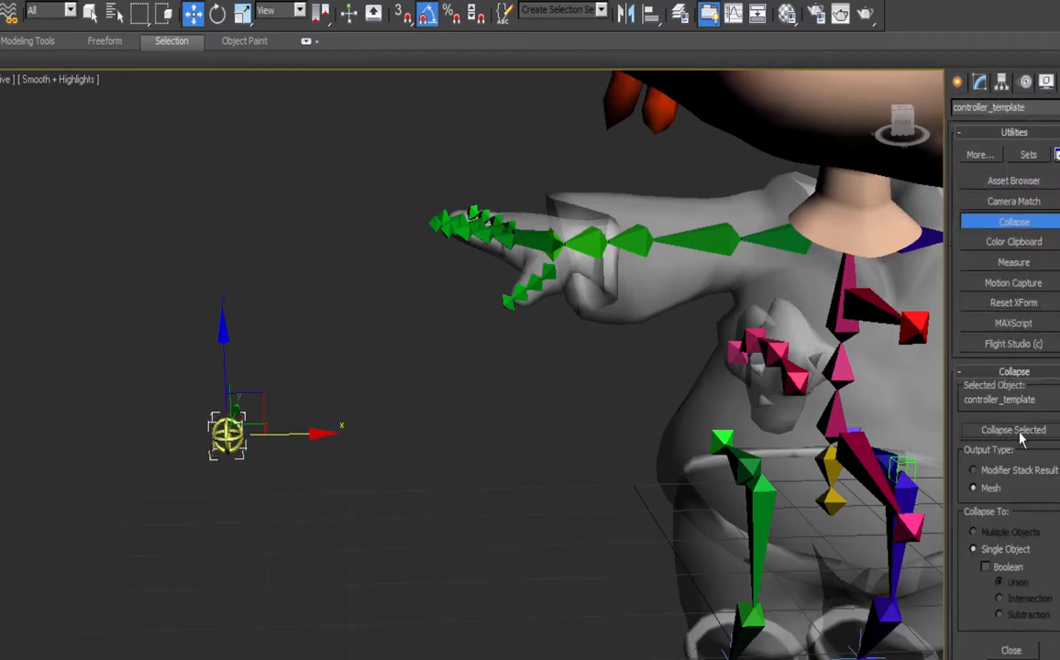
{"action": "left_click", "coordinate": [1013, 471]}
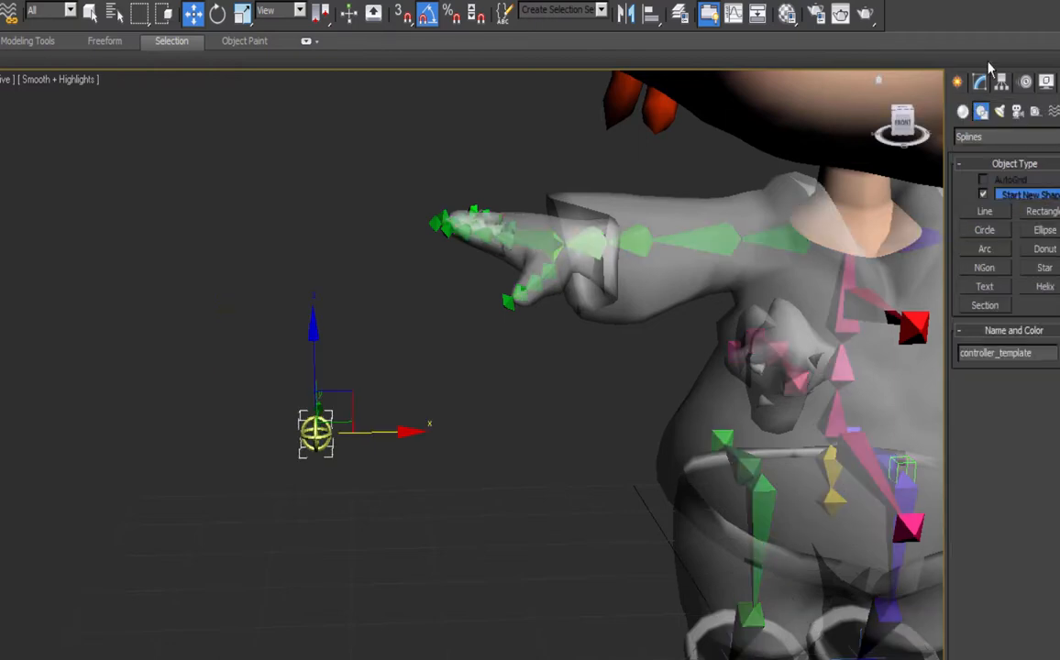
{"action": "left_click", "coordinate": [979, 81]}
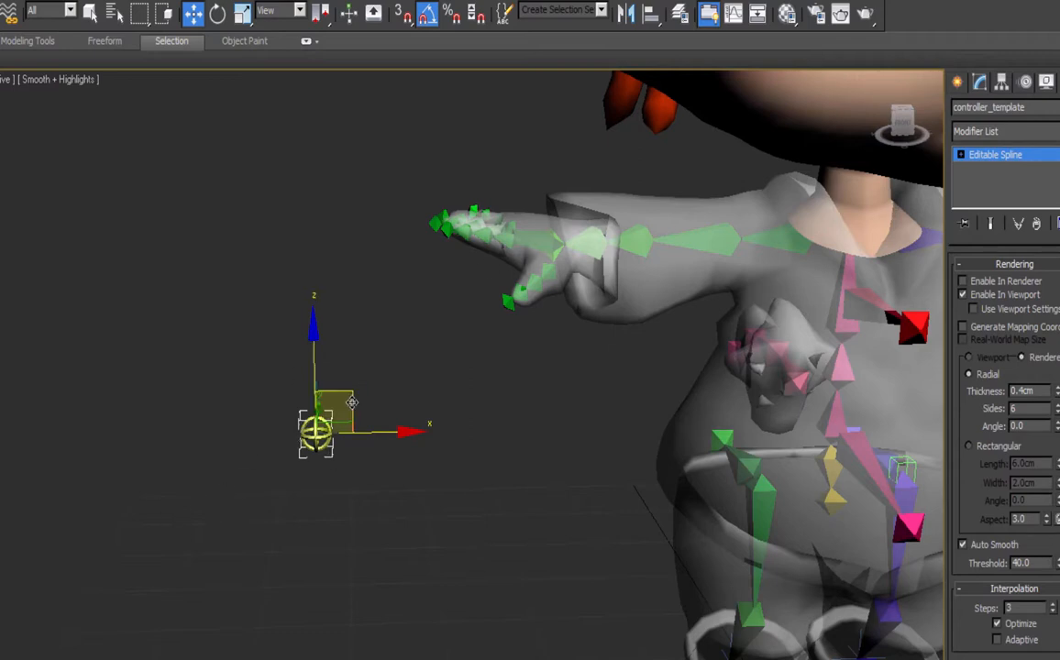
Shift controller_template slightly towards the character and clone it along X as a copy named CTRL_R_Cheek.
{"action": "left_click_drag", "start_coordinate": [347, 398], "coordinate": [376, 400]}
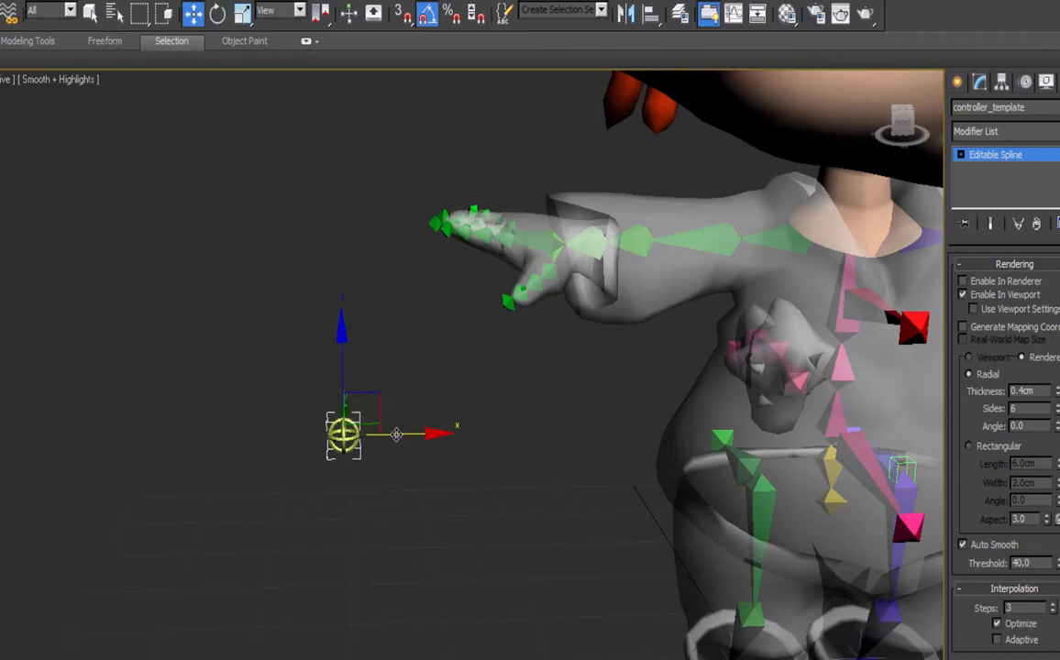
{"action": "mouse_move", "coordinate": [396, 435]}
{"action": "left_mouse_down"}
{"action": "mouse_move", "coordinate": [443, 434]}
{"action": "mouse_move", "coordinate": [397, 438]}
{"action": "left_mouse_up"}
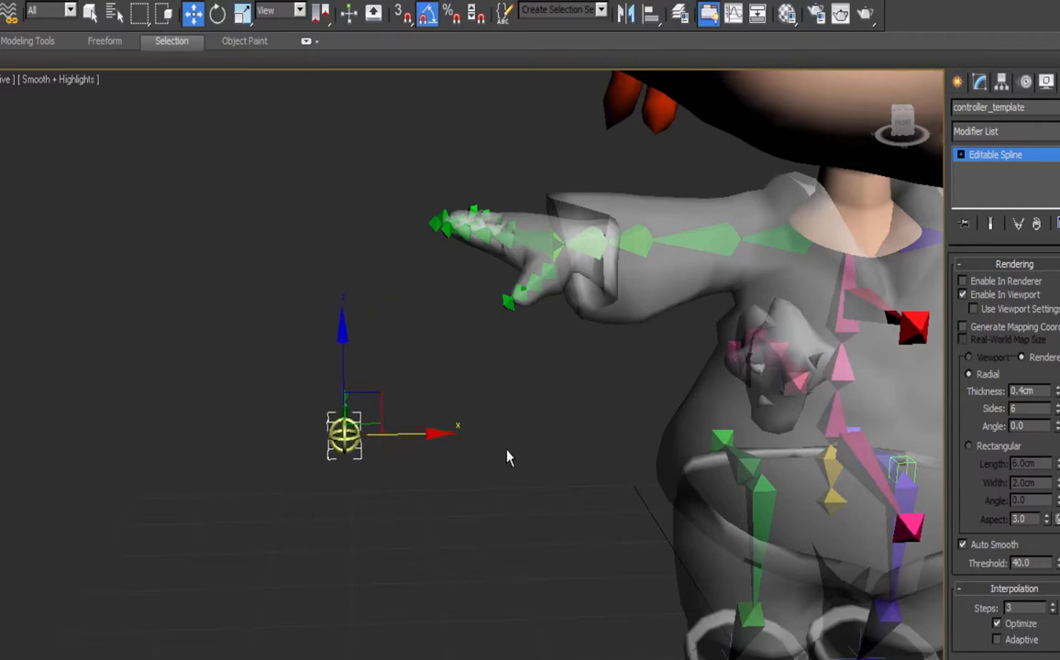
{"action": "middle_click_drag", "start_coordinate": [509, 457], "coordinate": [251, 423], "text": "alt"}
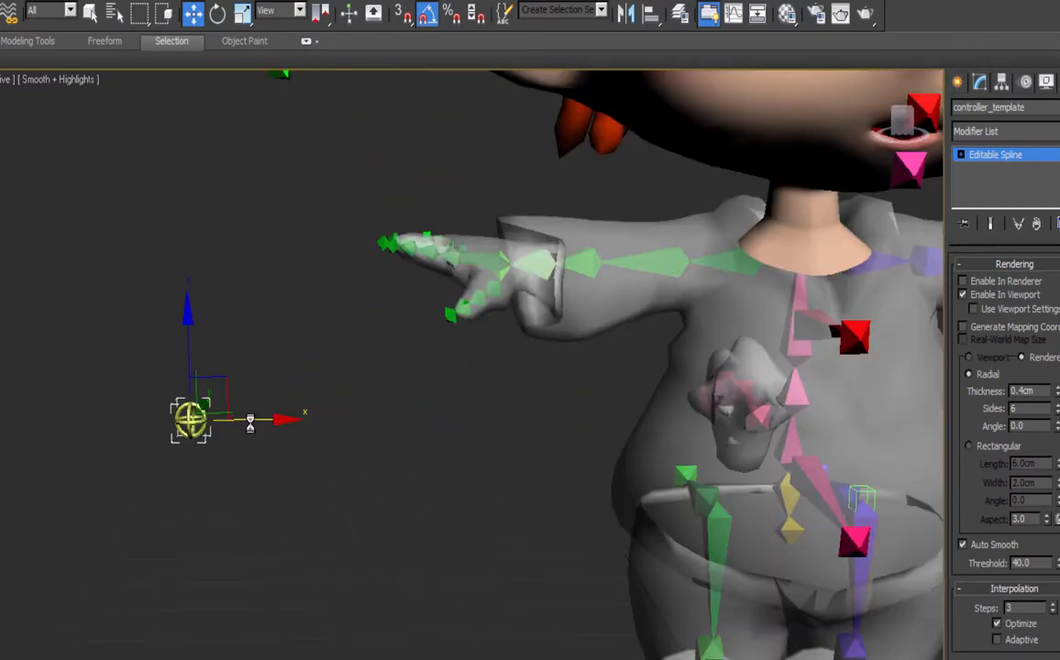
{"action": "left_click_drag", "start_coordinate": [252, 419], "coordinate": [382, 427], "text": "shift"}
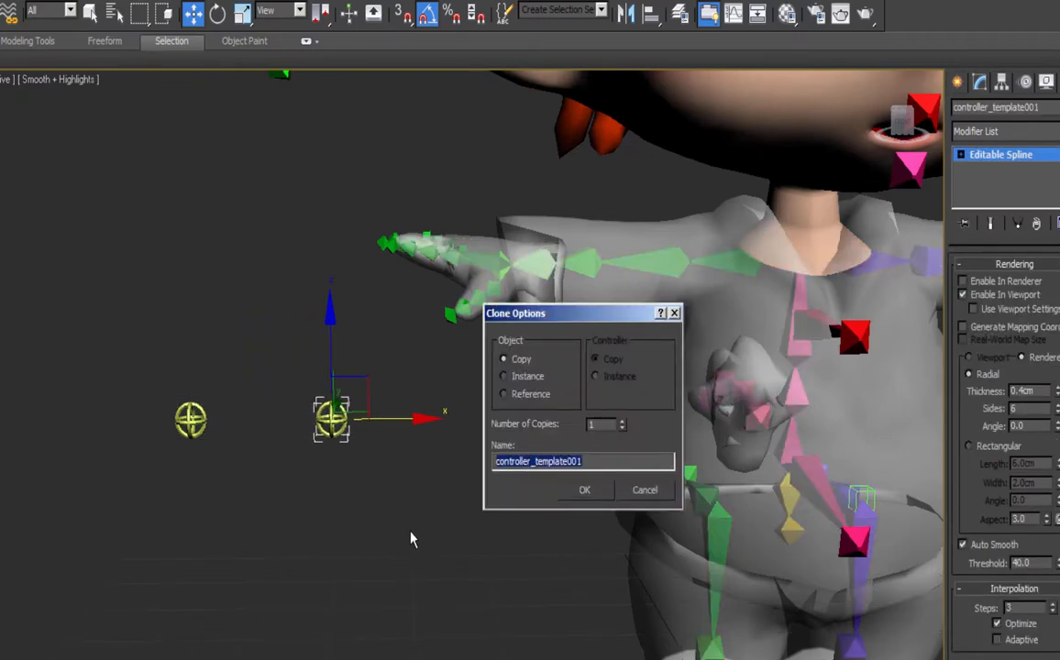
{"action": "type", "text": "L_"}
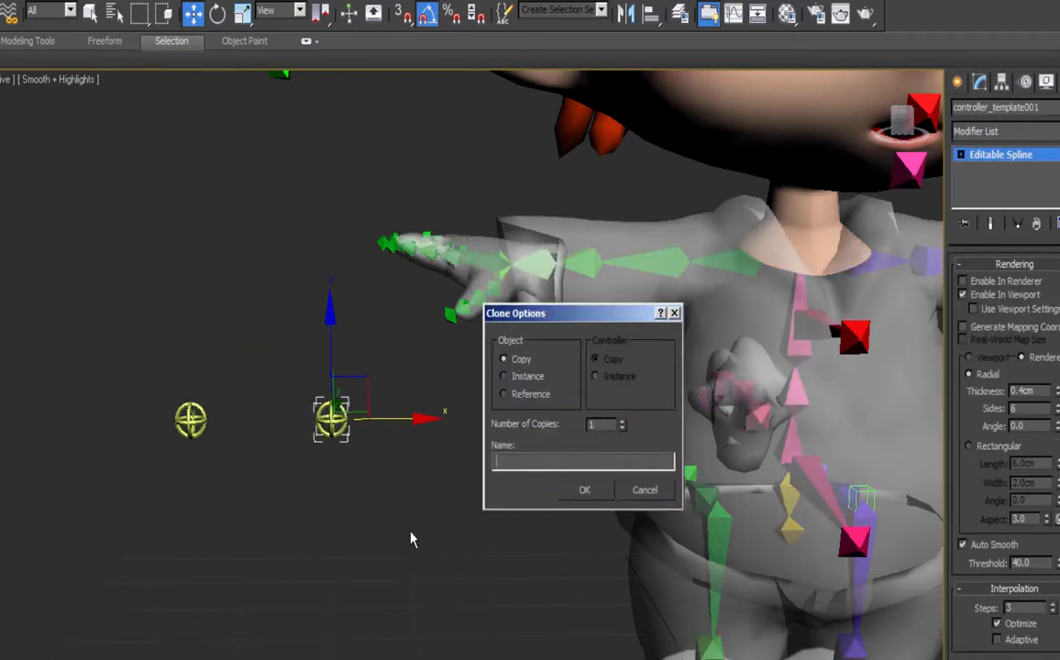
{"action": "type", "text": "R_Cheek"}
{"action": "key", "text": "Return"}
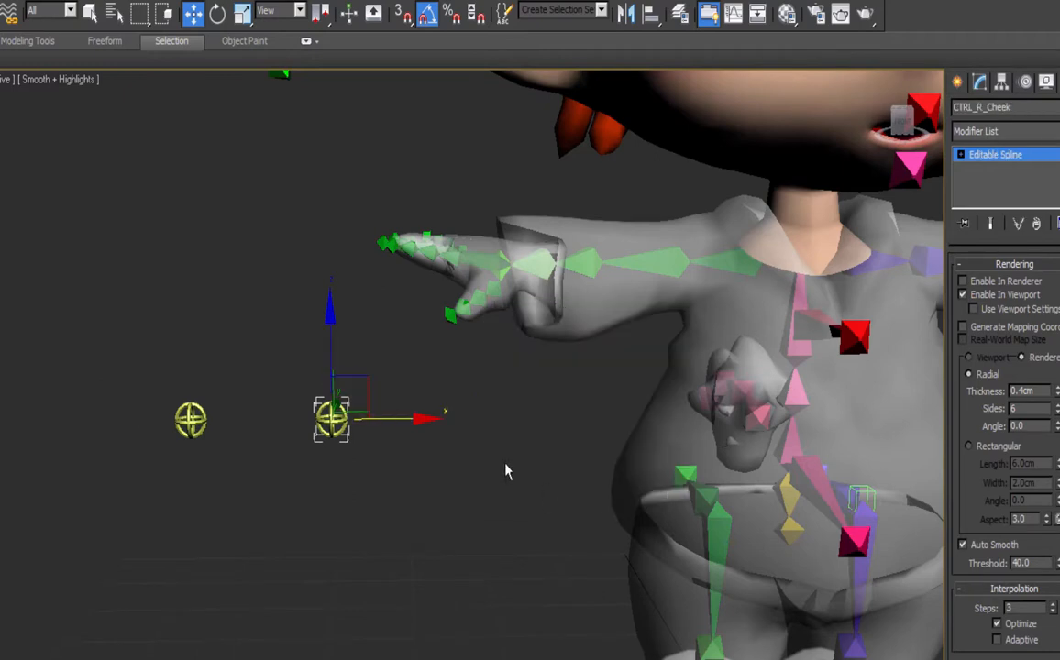
Move CTRL_R_Cheek clear of the original, move controller_template far behind the character in the left view and hide it.
{"action": "left_click_drag", "start_coordinate": [366, 379], "coordinate": [428, 405]}
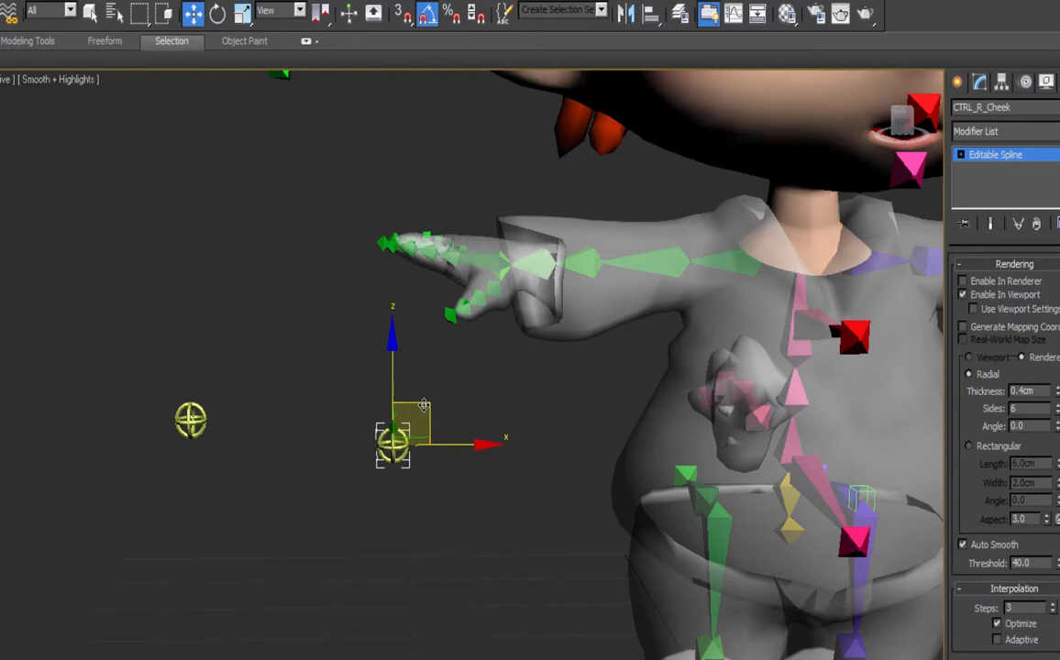
{"action": "key", "text": "l"}
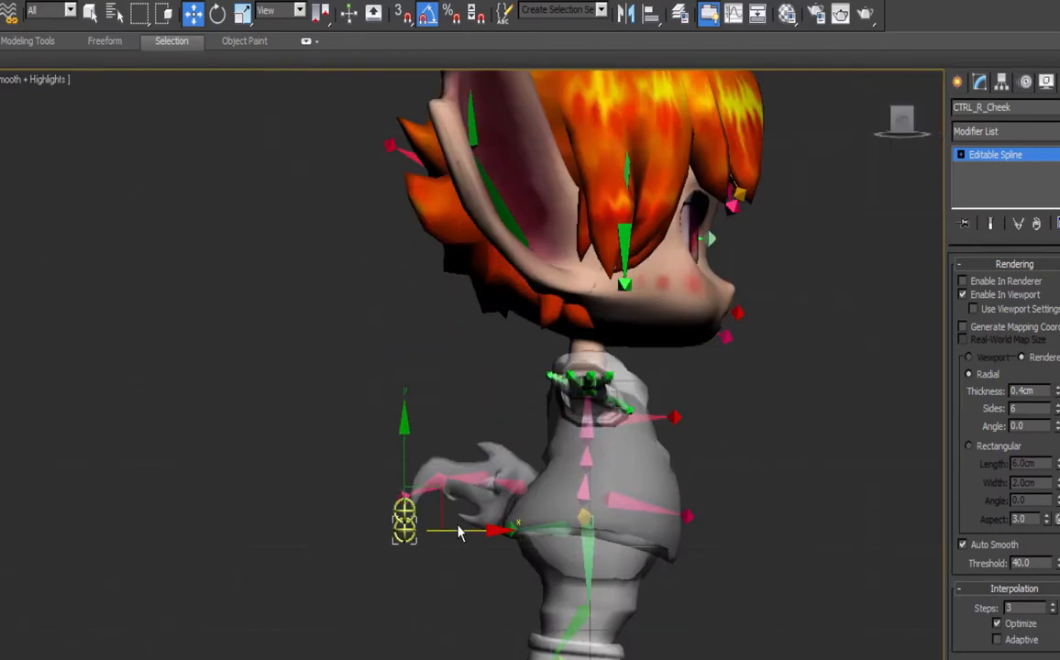
{"action": "scroll", "coordinate": [464, 536], "scroll_direction": "up", "scroll_amount": 5}
{"action": "middle_click_drag", "start_coordinate": [509, 540], "coordinate": [512, 406]}
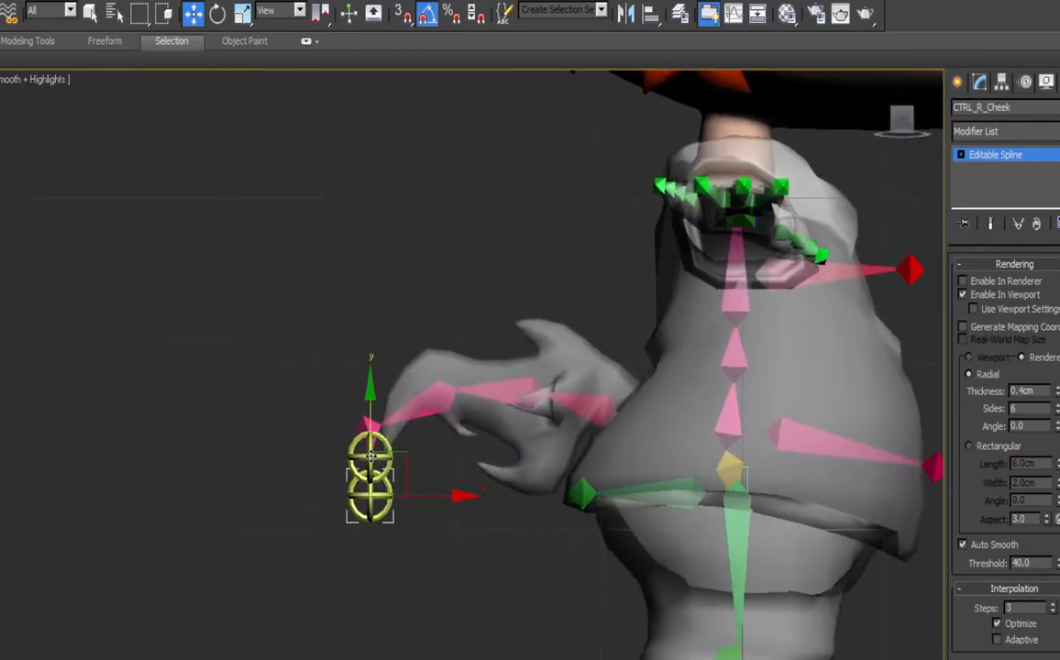
{"action": "left_click", "coordinate": [369, 451]}
{"action": "left_click_drag", "start_coordinate": [418, 456], "coordinate": [44, 423]}
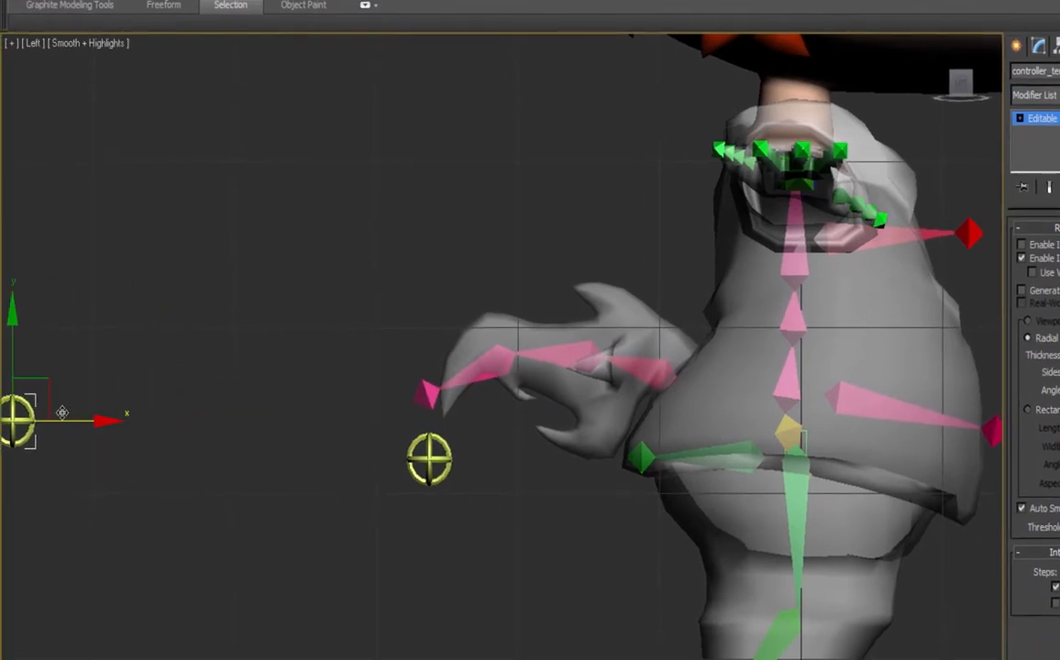
{"action": "middle_click_drag", "start_coordinate": [267, 435], "coordinate": [712, 340]}
{"action": "left_click_drag", "start_coordinate": [495, 304], "coordinate": [111, 633]}
{"action": "right_click", "coordinate": [129, 634]}
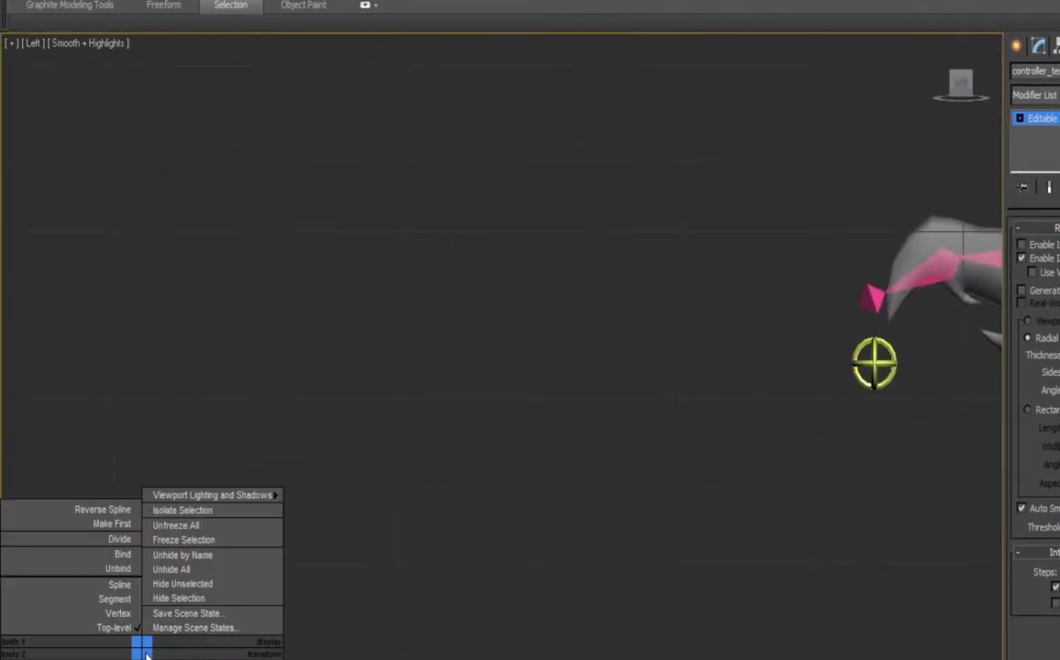
{"action": "left_click", "coordinate": [183, 598]}
Align CTRL_R_Cheek to the R_Cheek bone, pivot to pivot in X, Y and Z position, with orientation on all three axes.
{"action": "middle_click_drag", "start_coordinate": [780, 468], "coordinate": [220, 635]}
{"action": "left_click", "coordinate": [315, 531]}
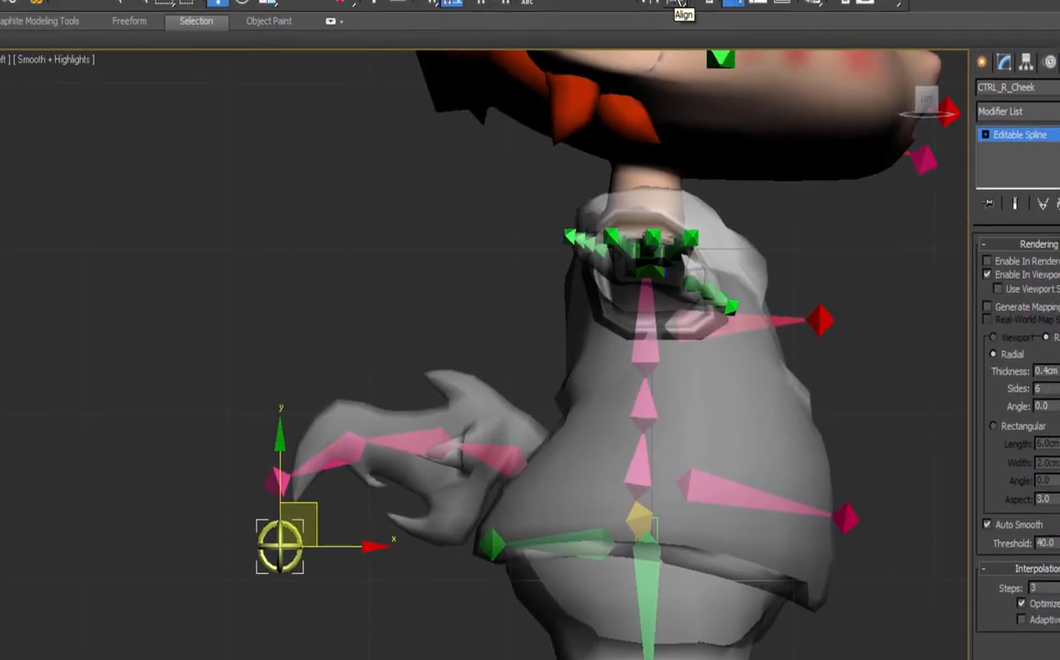
{"action": "left_click", "coordinate": [640, 9]}
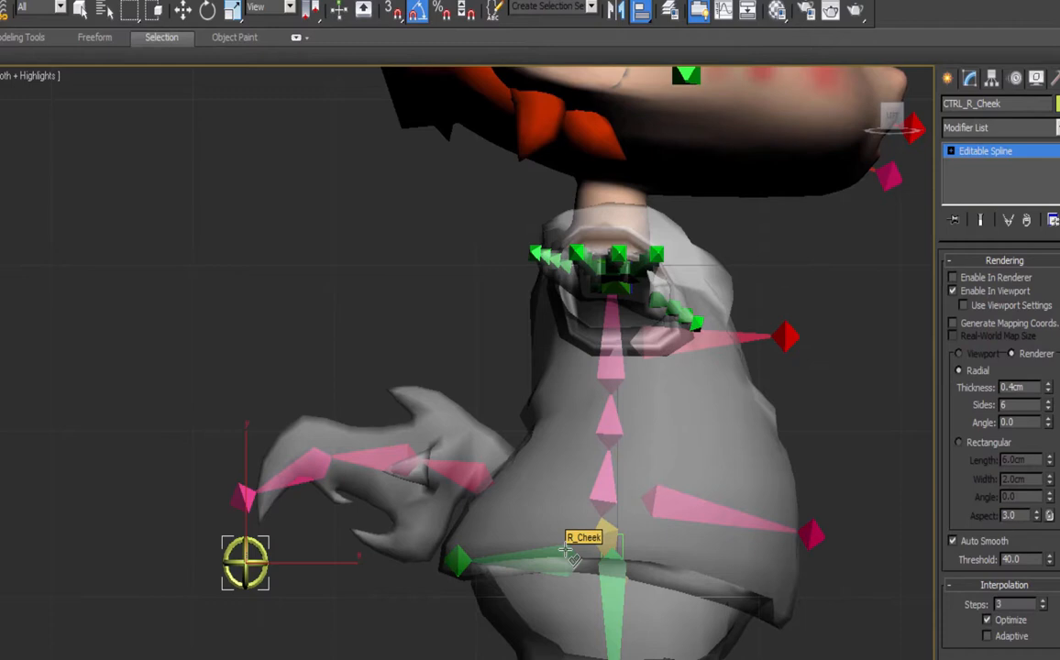
{"action": "left_click", "coordinate": [48, 6]}
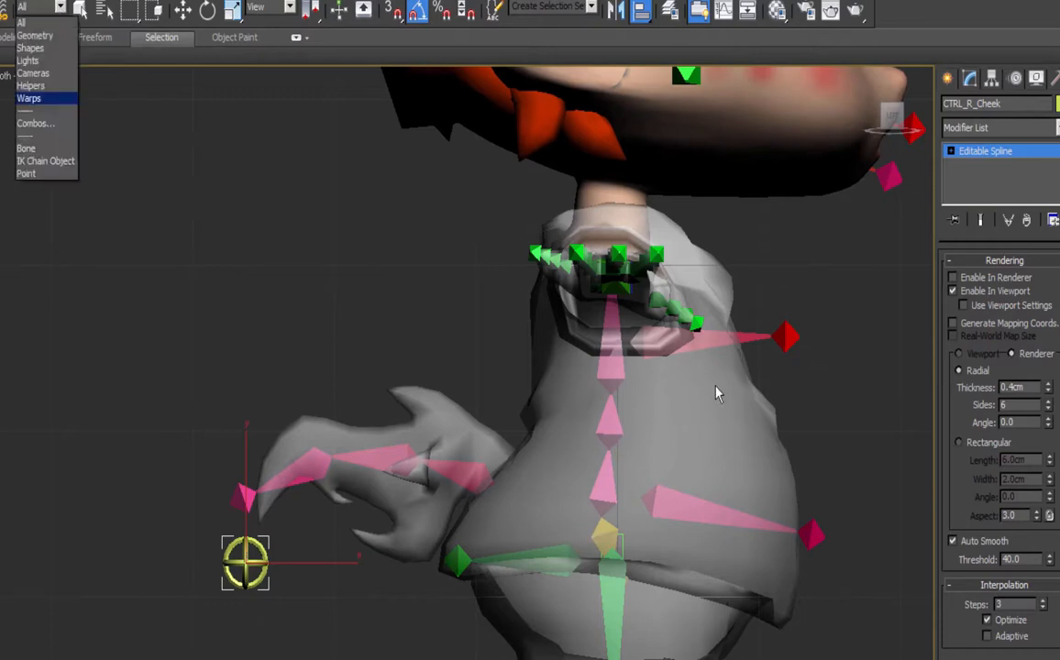
{"action": "left_click", "coordinate": [634, 442]}
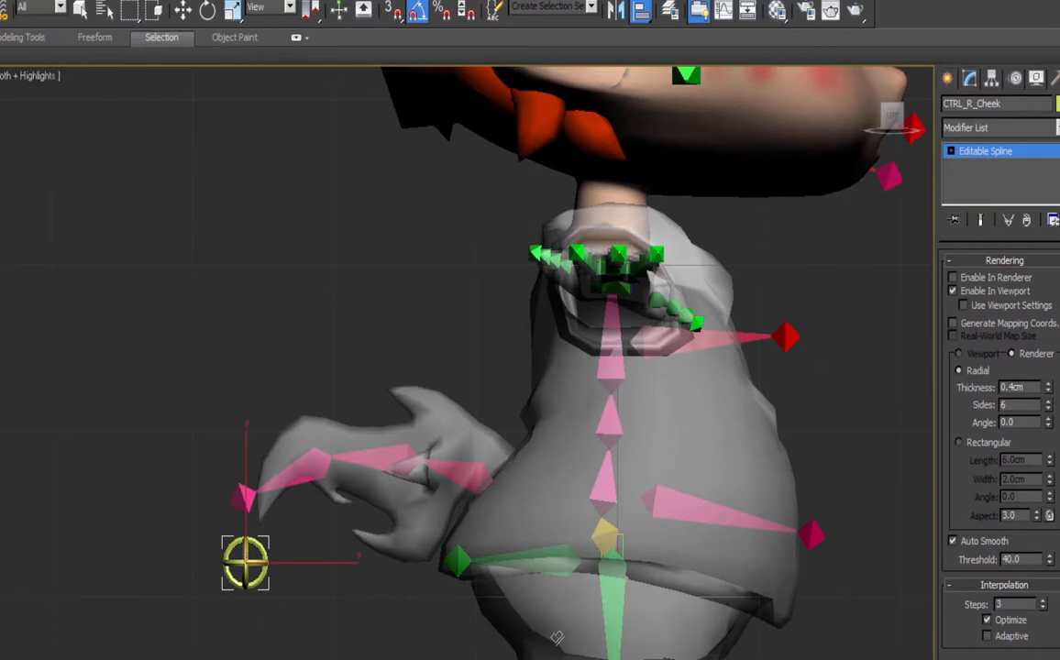
{"action": "left_click", "coordinate": [566, 555]}
{"action": "left_click", "coordinate": [507, 462]}
{"action": "left_click", "coordinate": [555, 462]}
{"action": "left_click", "coordinate": [606, 462]}
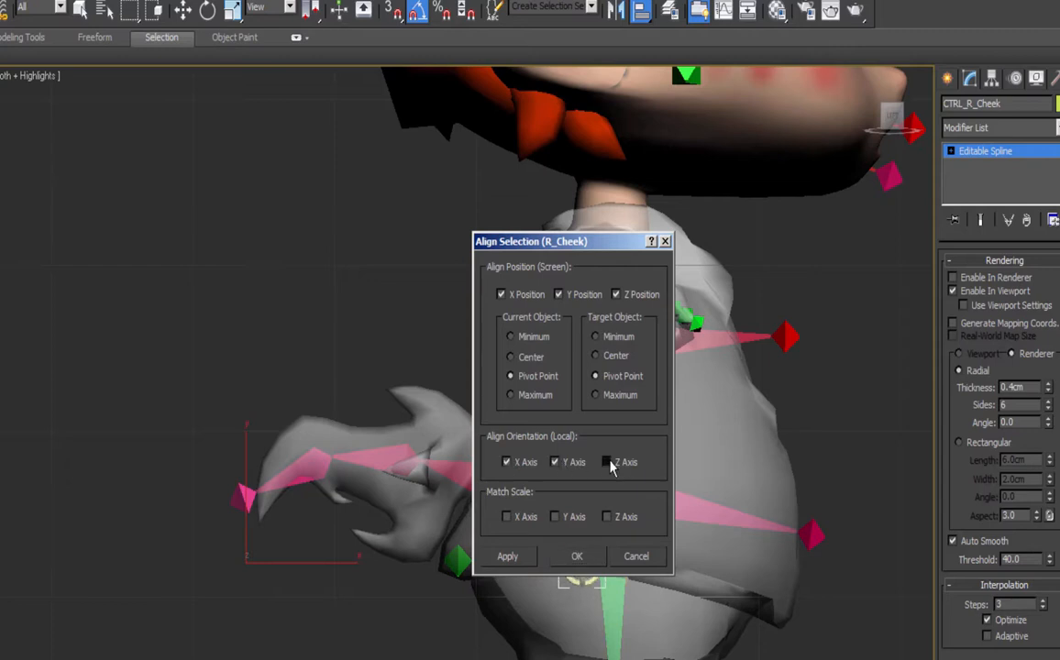
{"action": "left_click", "coordinate": [577, 555]}
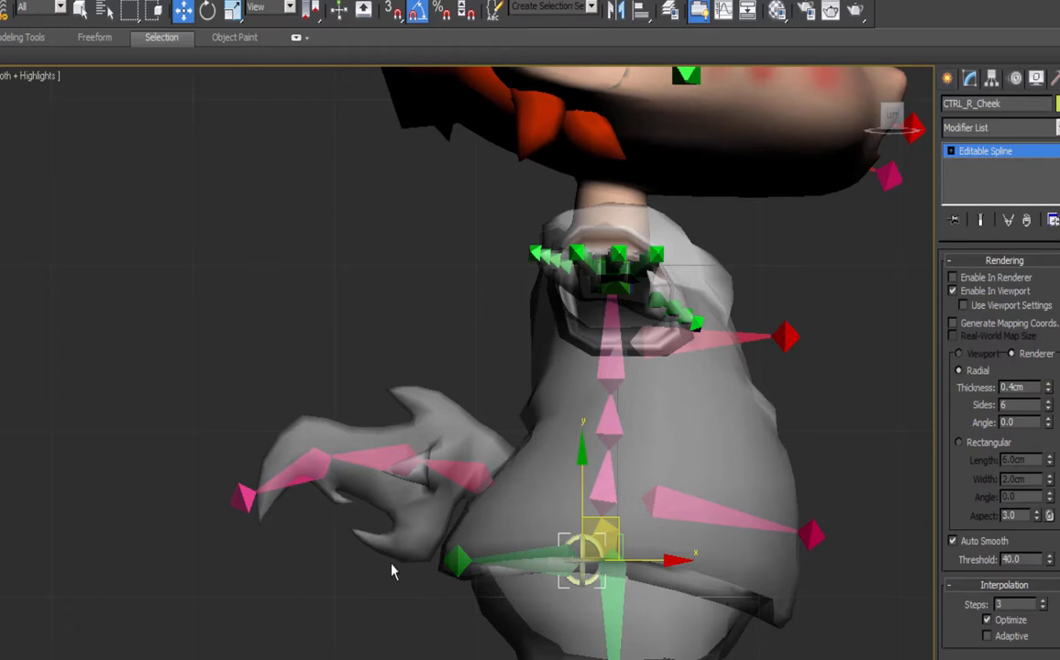
Move CTRL_R_Cheek out behind the character and align only its Y position to nub_R_Cheek.
{"action": "left_click_drag", "start_coordinate": [619, 521], "coordinate": [89, 528]}
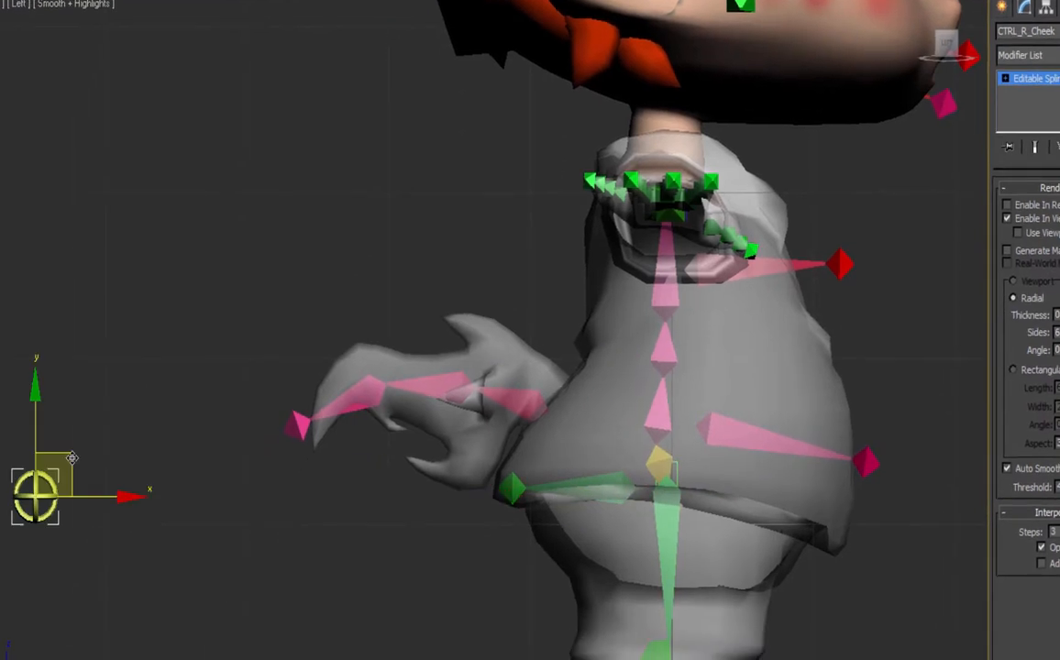
{"action": "left_click_drag", "start_coordinate": [144, 456], "coordinate": [168, 456]}
{"action": "key", "text": "alt+a"}
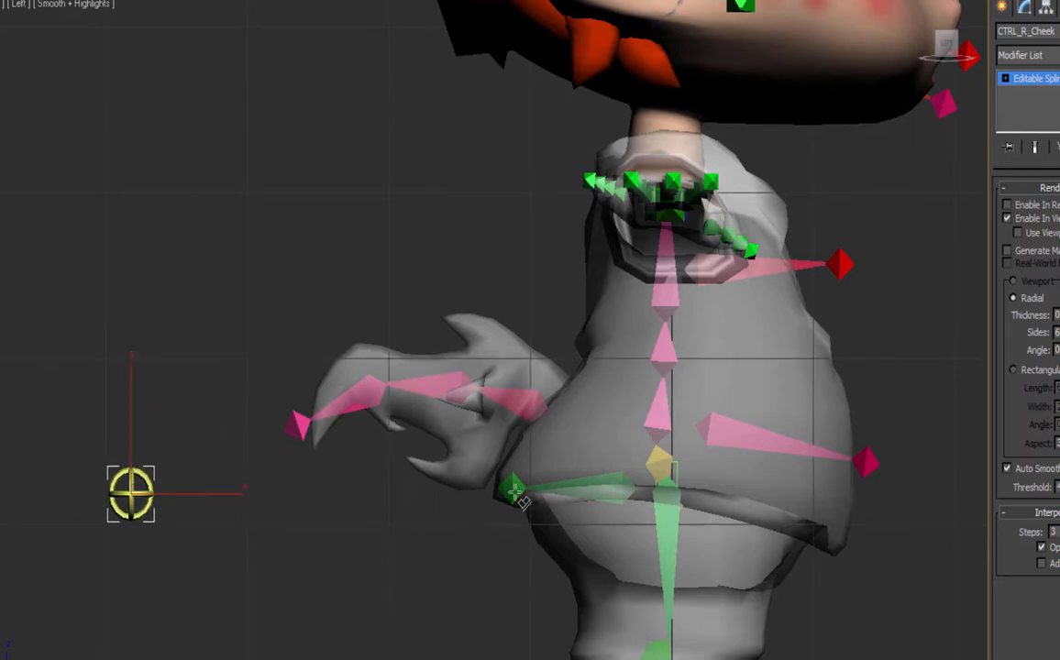
{"action": "left_click", "coordinate": [513, 490]}
{"action": "left_click", "coordinate": [554, 223]}
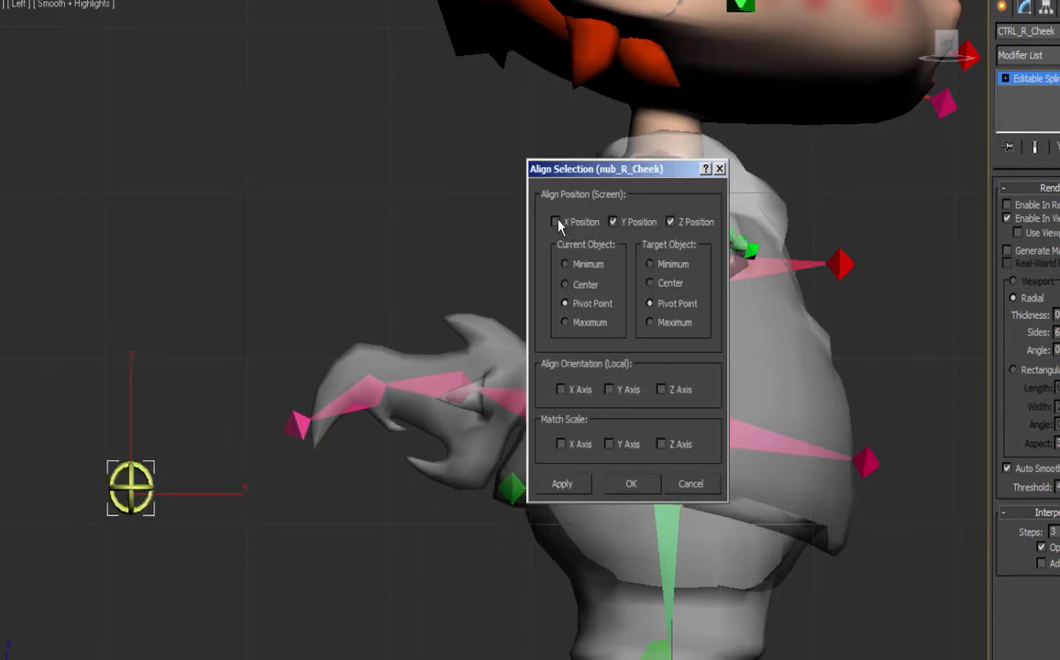
{"action": "left_click", "coordinate": [671, 223]}
{"action": "left_click", "coordinate": [634, 475]}
{"action": "middle_click_drag", "start_coordinate": [316, 531], "coordinate": [475, 475]}
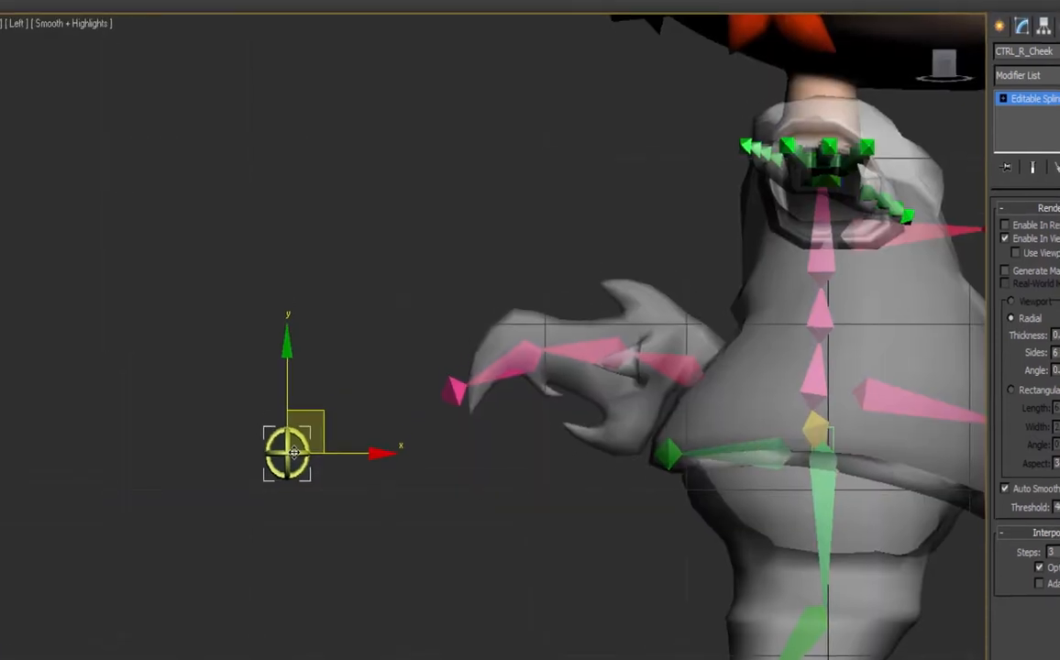
Apply a LookAt constraint to the R_Cheek bone in the perspective view with CTRL_R_Cheek as its target.
{"action": "key", "text": "p"}
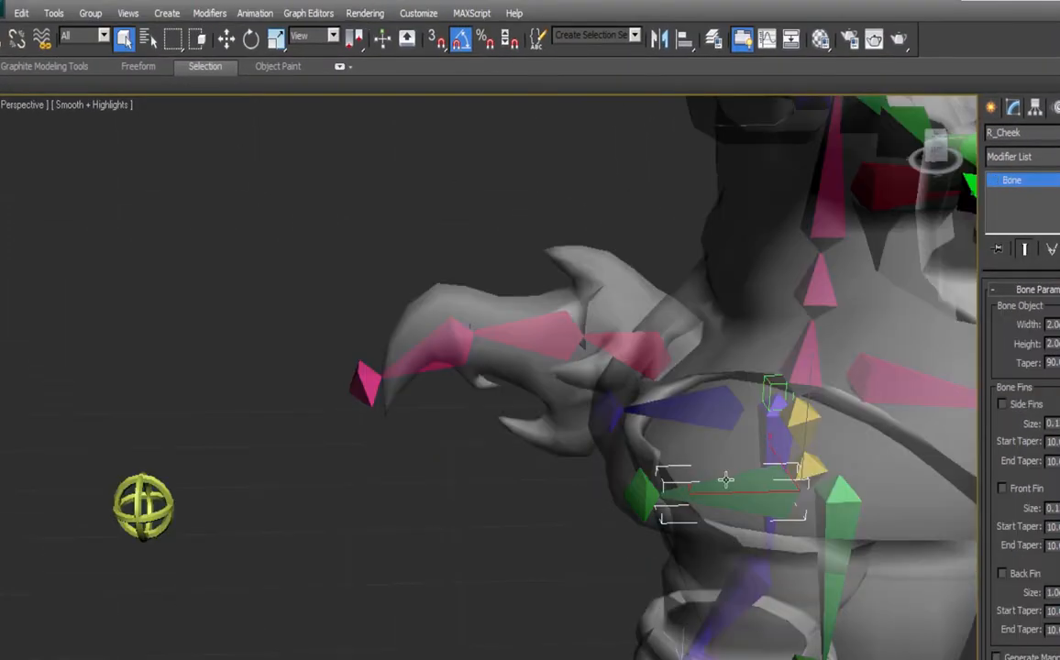
{"action": "left_click", "coordinate": [249, 18]}
{"action": "mouse_move", "coordinate": [331, 95]}
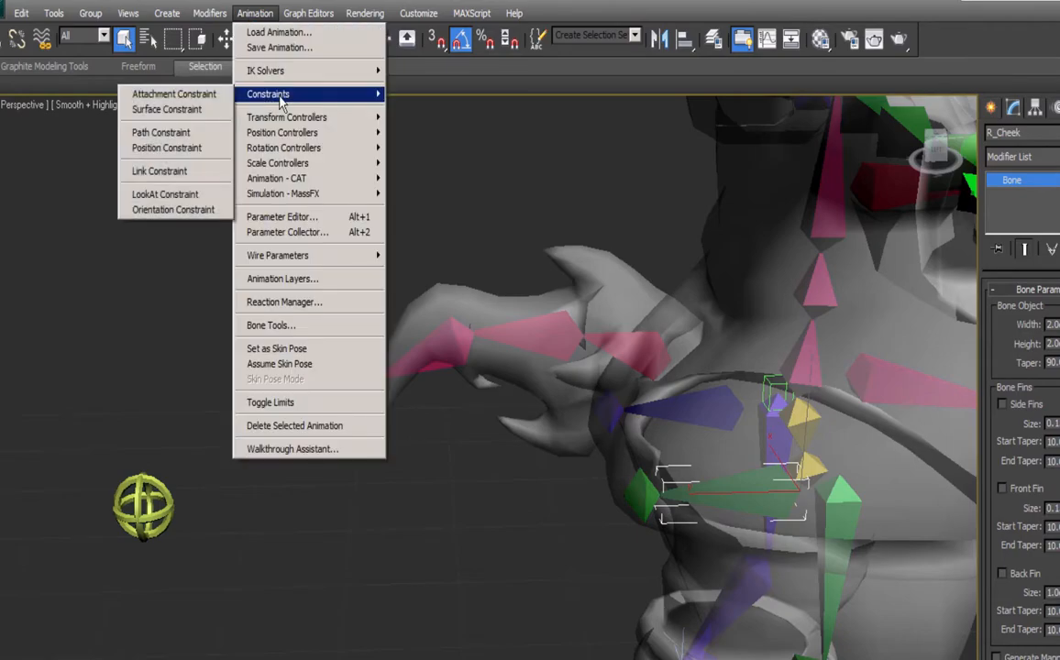
{"action": "left_click", "coordinate": [171, 195]}
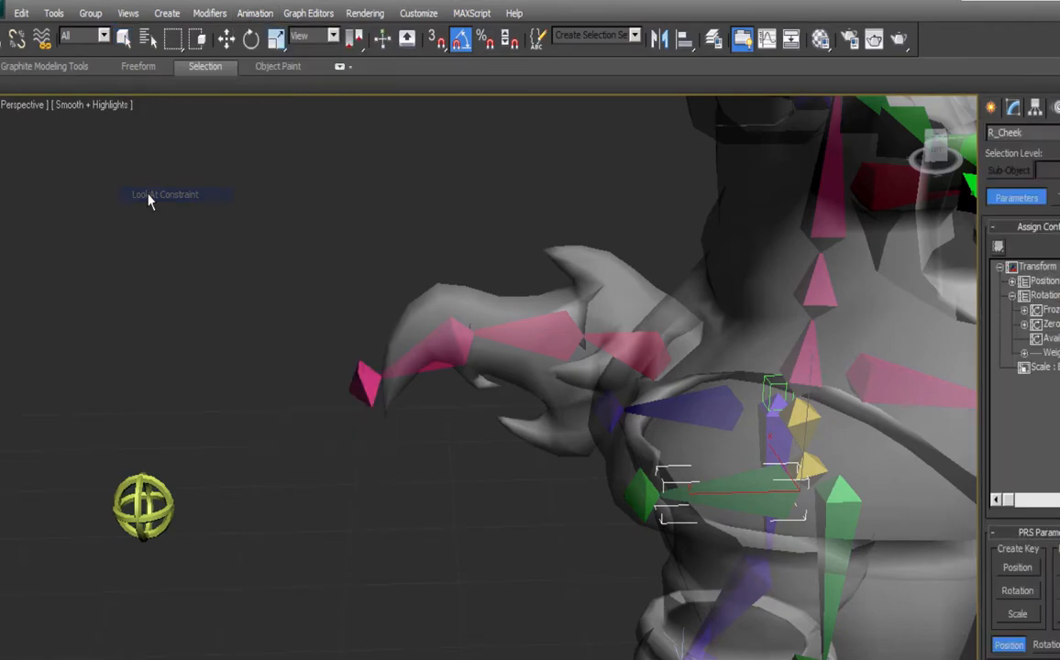
{"action": "left_click", "coordinate": [144, 516]}
{"action": "middle_click_drag", "start_coordinate": [144, 517], "coordinate": [523, 568], "text": "alt"}
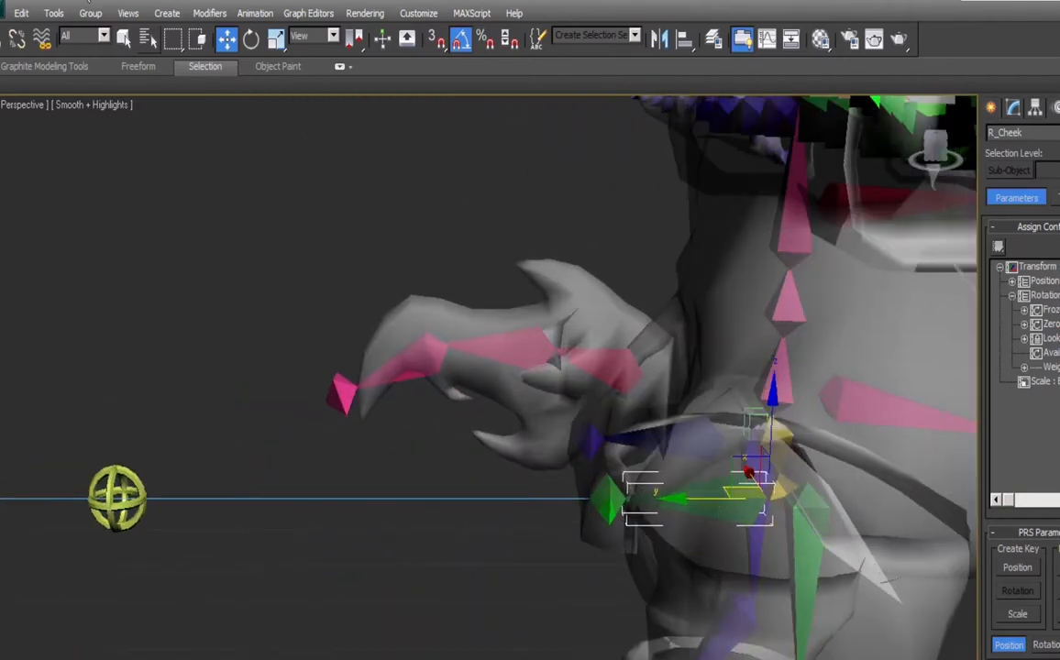
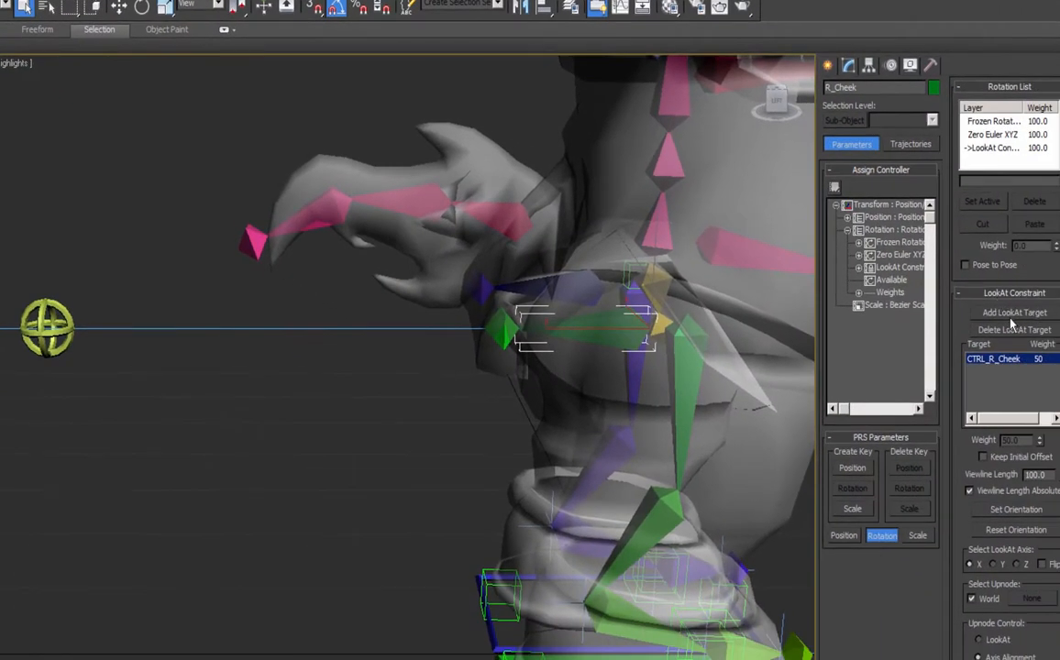
Turn on Keep Initial Offset for the R_Cheek LookAt constraint and set its viewline length to 33.
{"action": "left_click", "coordinate": [982, 458]}
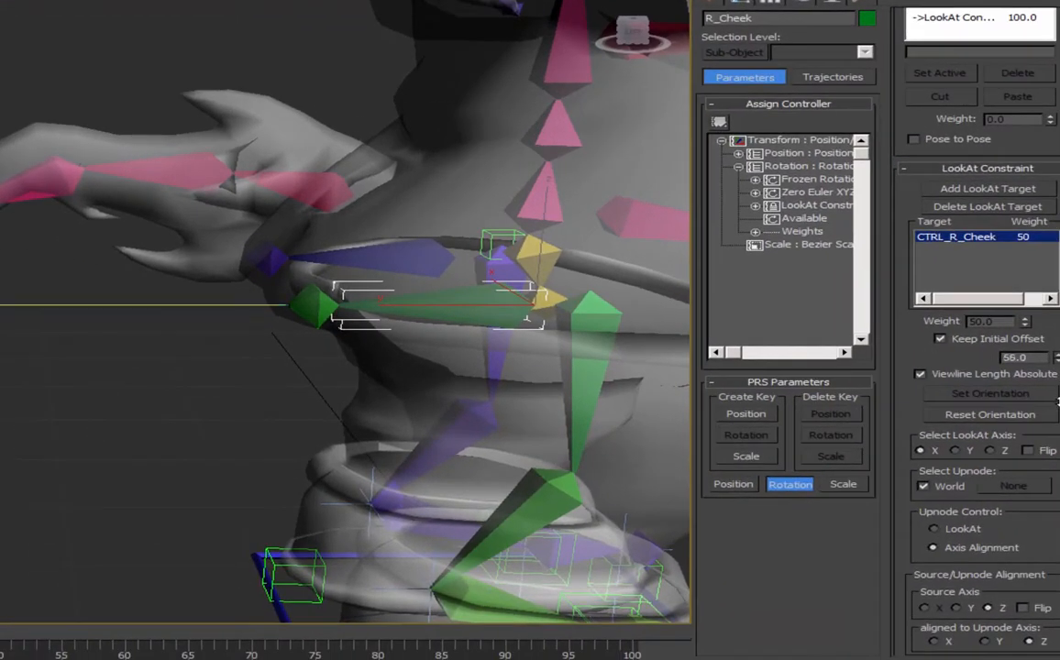
{"action": "left_click_drag", "start_coordinate": [1059, 401], "coordinate": [1059, 426]}
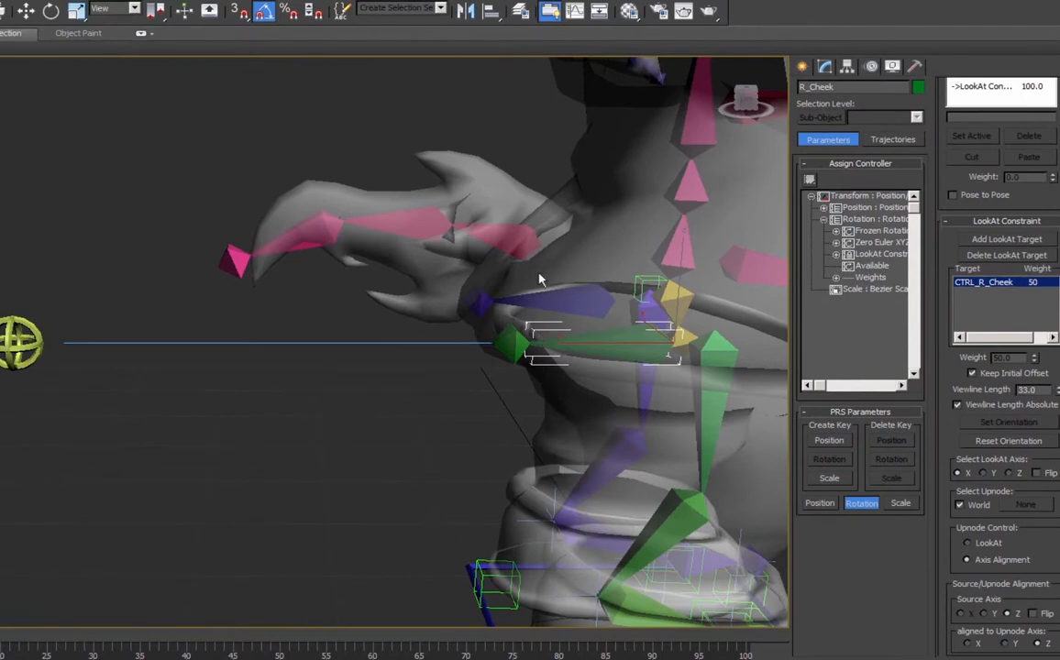
Select CTRL_R_Cheek and move it around behind the character to test how the R_Cheek bone follows it.
{"action": "middle_click_drag", "start_coordinate": [251, 306], "coordinate": [304, 289], "text": "alt"}
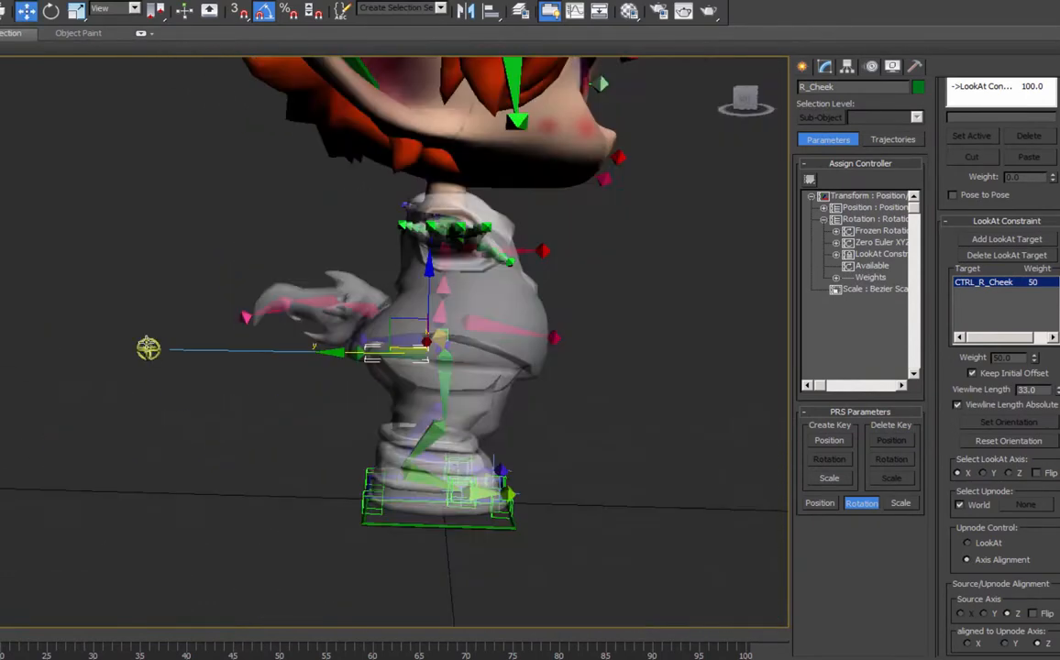
{"action": "left_click", "coordinate": [148, 349]}
{"action": "left_click_drag", "start_coordinate": [149, 296], "coordinate": [178, 358]}
{"action": "middle_click_drag", "start_coordinate": [178, 355], "coordinate": [267, 382], "text": "alt"}
{"action": "left_click_drag", "start_coordinate": [90, 358], "coordinate": [199, 348]}
{"action": "middle_click_drag", "start_coordinate": [278, 404], "coordinate": [353, 393], "text": "alt"}
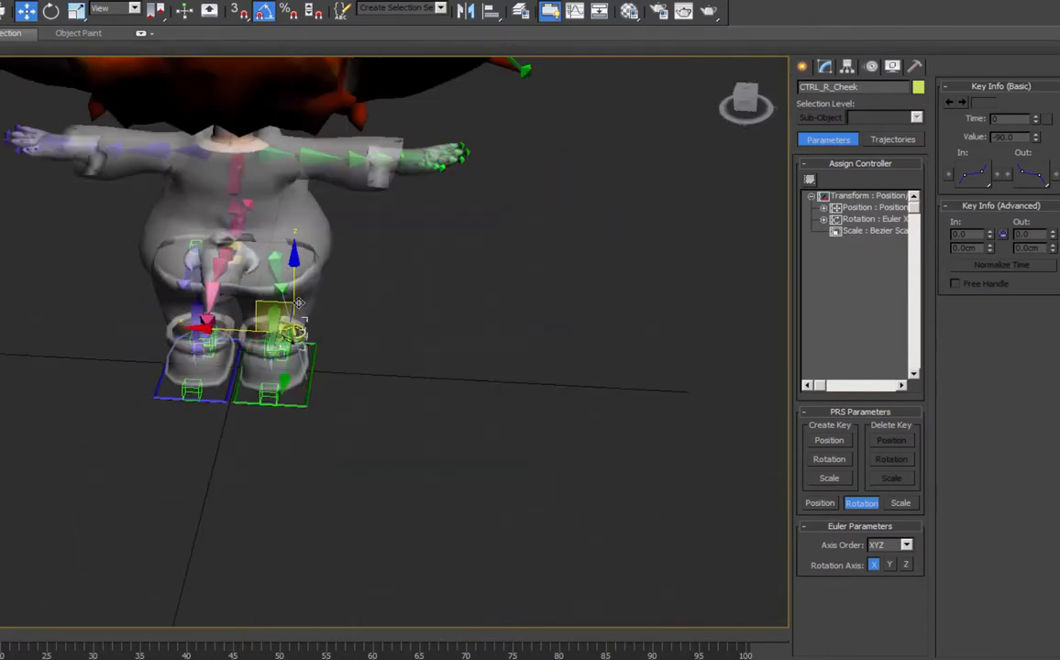
{"action": "left_click_drag", "start_coordinate": [274, 314], "coordinate": [240, 301]}
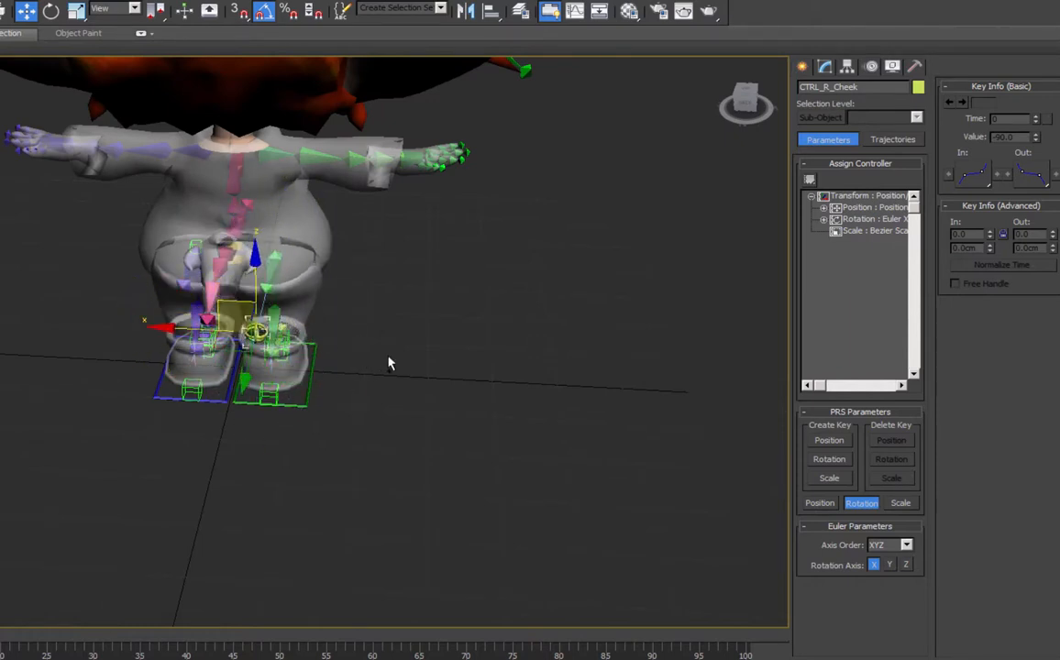
Try moving CTRL_R_Cheek to other spots below the tail, viewed from the side, and undo the last move.
{"action": "middle_click_drag", "start_coordinate": [333, 309], "coordinate": [335, 337], "text": "alt"}
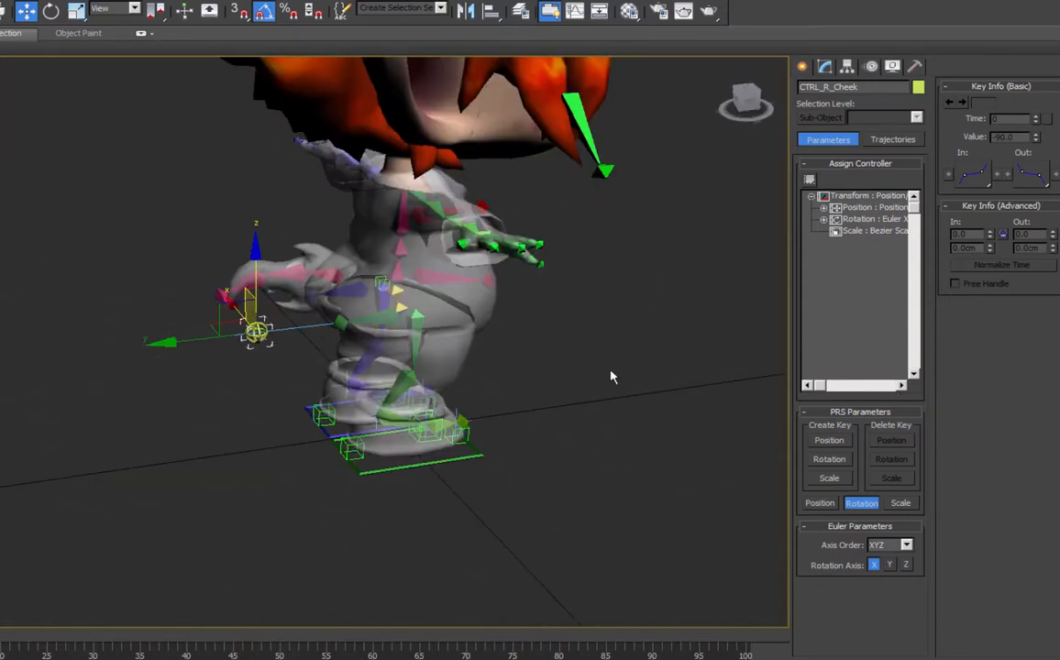
{"action": "middle_click_drag", "start_coordinate": [330, 335], "coordinate": [547, 308], "text": "alt"}
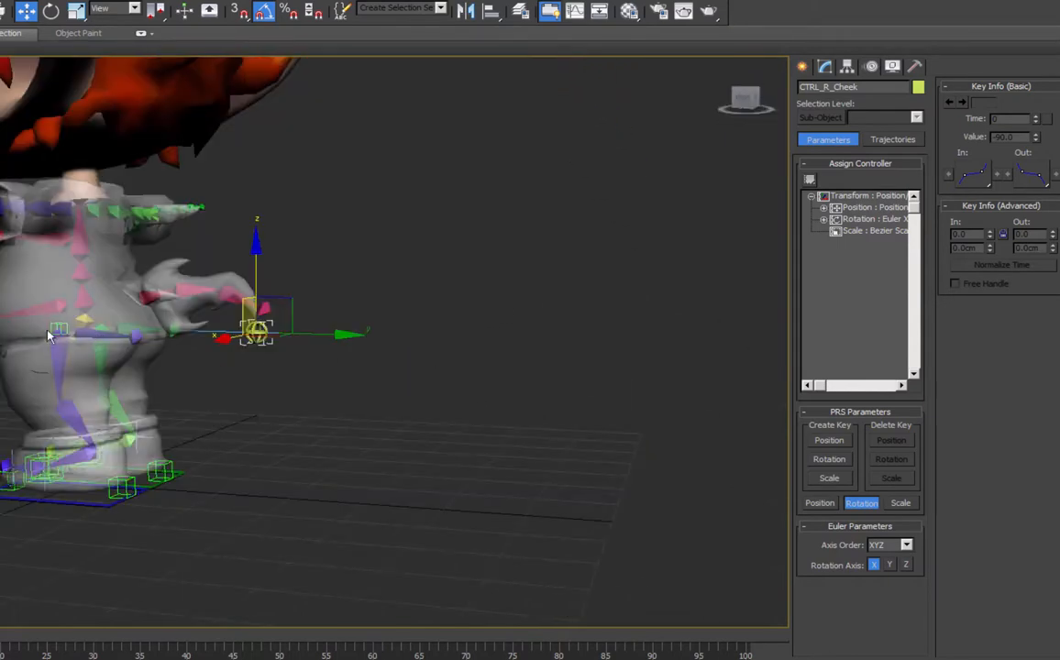
{"action": "middle_click_drag", "start_coordinate": [60, 328], "coordinate": [270, 302], "text": "alt"}
{"action": "middle_click_drag", "start_coordinate": [198, 320], "coordinate": [419, 477]}
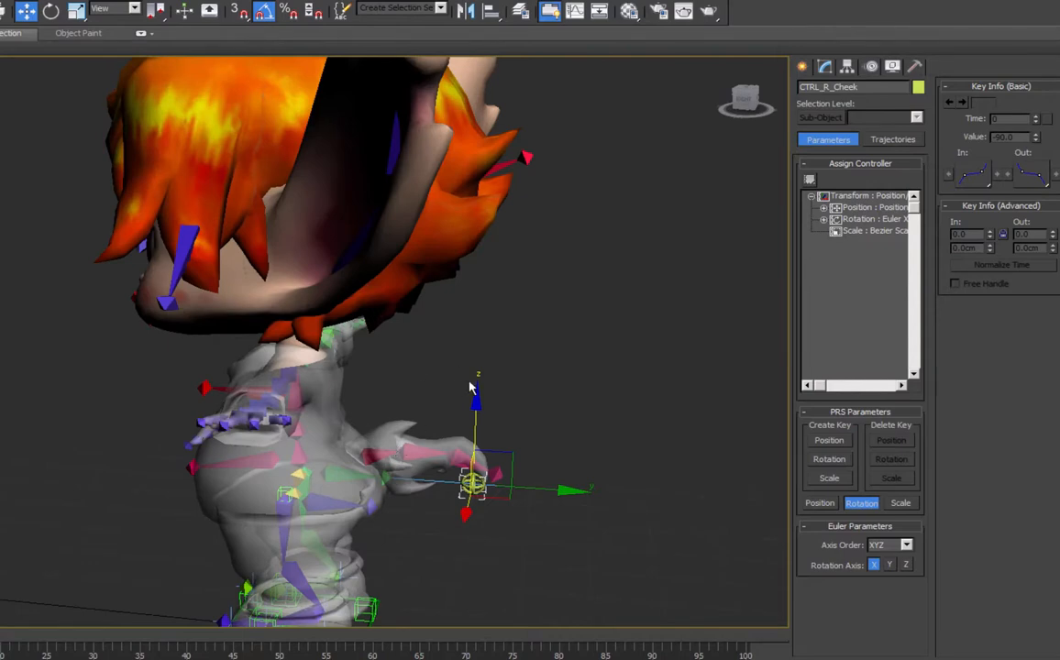
{"action": "middle_click_drag", "start_coordinate": [470, 388], "coordinate": [213, 284], "text": "alt"}
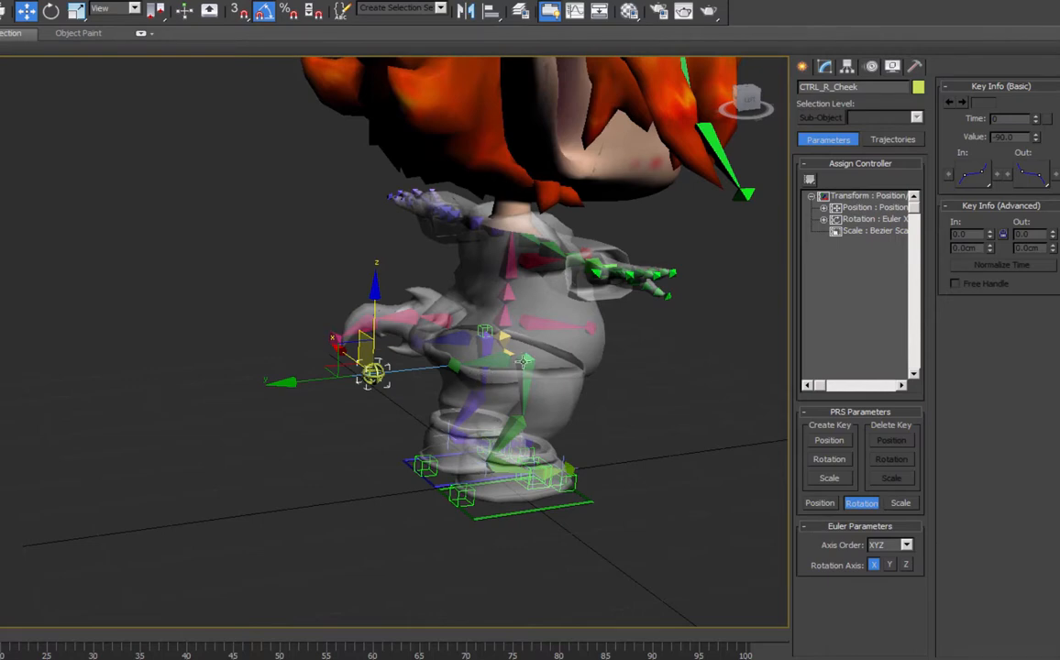
{"action": "middle_click_drag", "start_coordinate": [436, 336], "coordinate": [336, 411]}
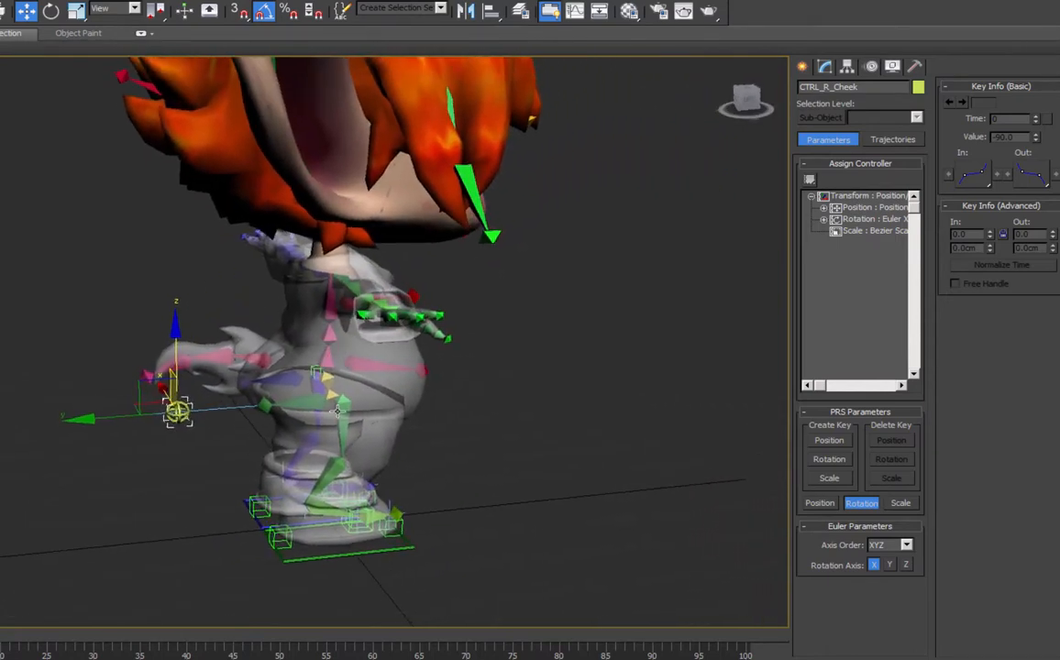
{"action": "left_click_drag", "start_coordinate": [145, 378], "coordinate": [161, 401]}
{"action": "left_click_drag", "start_coordinate": [166, 389], "coordinate": [153, 417]}
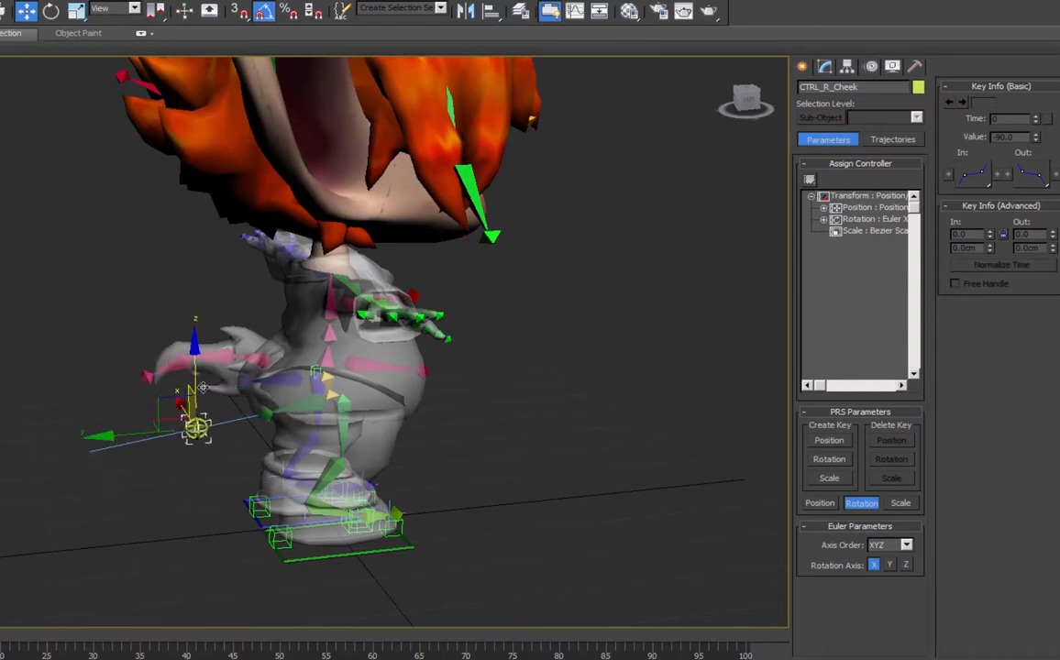
{"action": "key", "text": "ctrl+z"}
Remove CTRL_R_Cheek as the R_Cheek bone's LookAt target and hide the controller from the viewport.
{"action": "middle_click_drag", "start_coordinate": [269, 399], "coordinate": [330, 405], "text": "alt"}
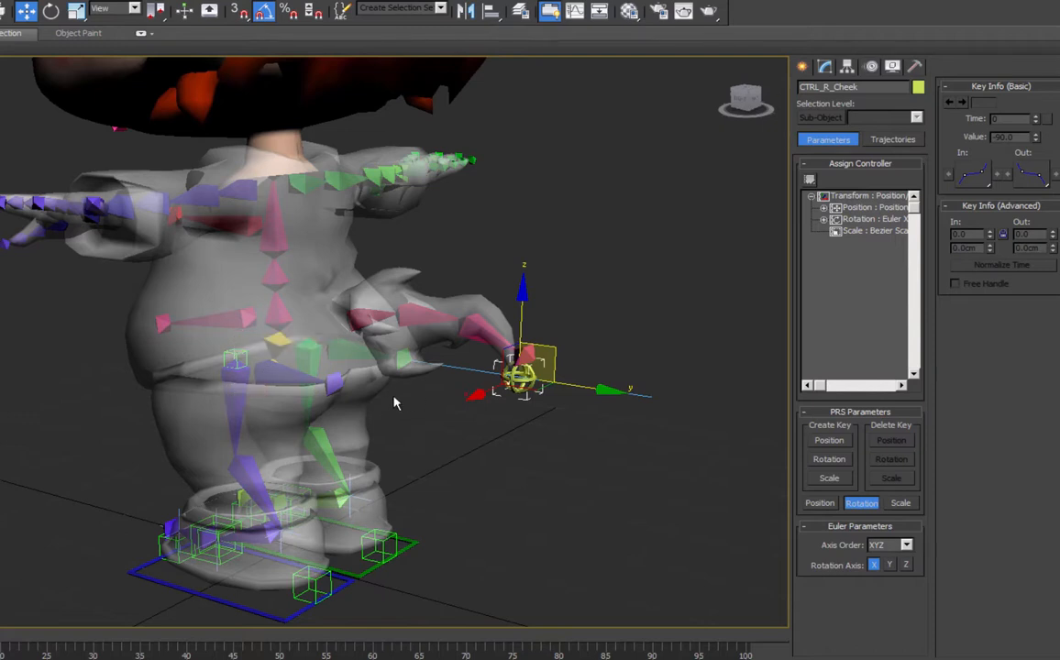
{"action": "middle_click_drag", "start_coordinate": [443, 405], "coordinate": [329, 433], "text": "alt"}
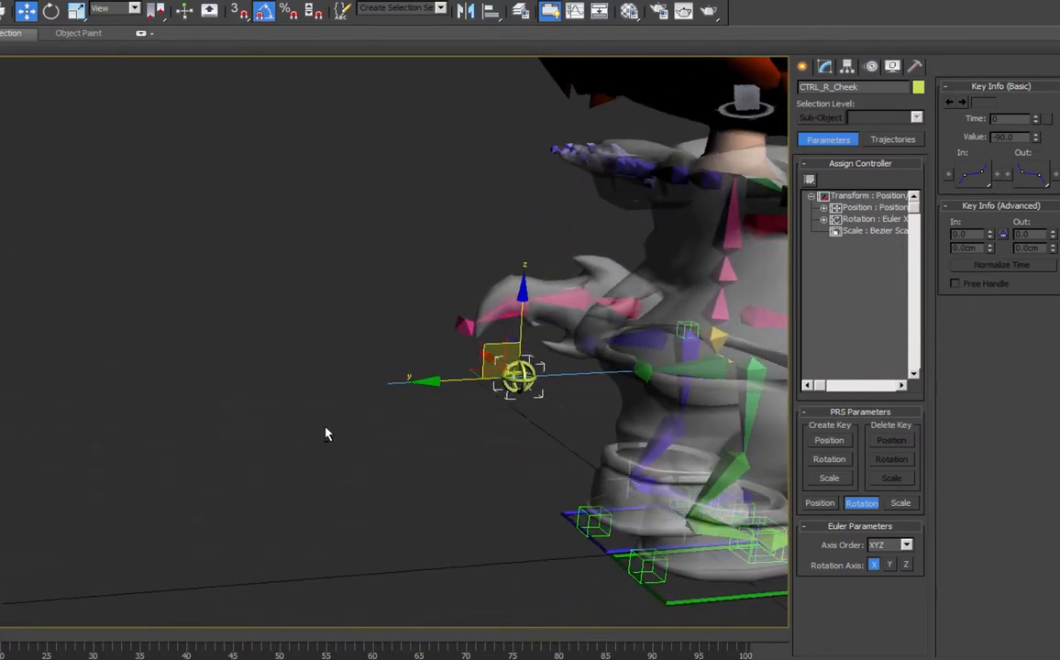
{"action": "middle_click_drag", "start_coordinate": [603, 393], "coordinate": [380, 345], "text": "alt"}
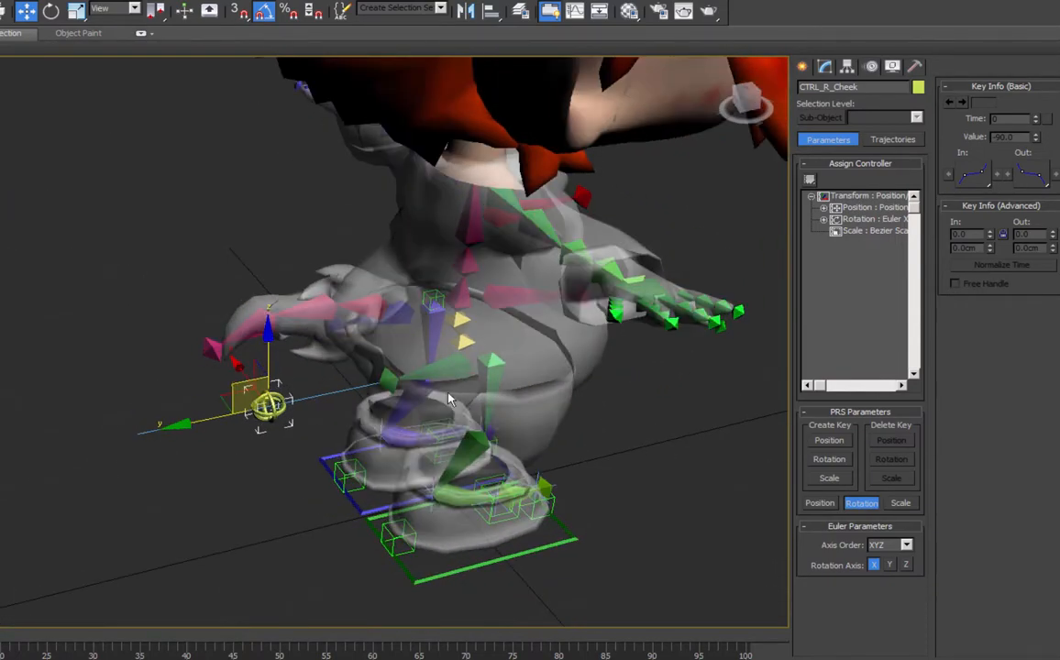
{"action": "middle_click_drag", "start_coordinate": [470, 383], "coordinate": [467, 363], "text": "alt"}
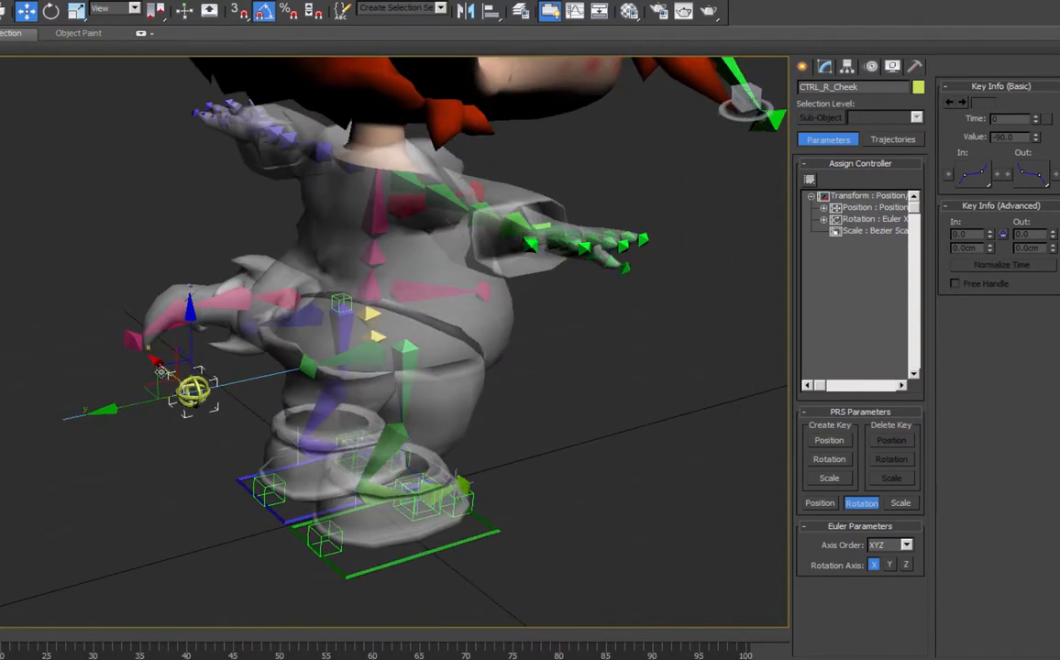
{"action": "middle_click_drag", "start_coordinate": [350, 384], "coordinate": [293, 396], "text": "alt"}
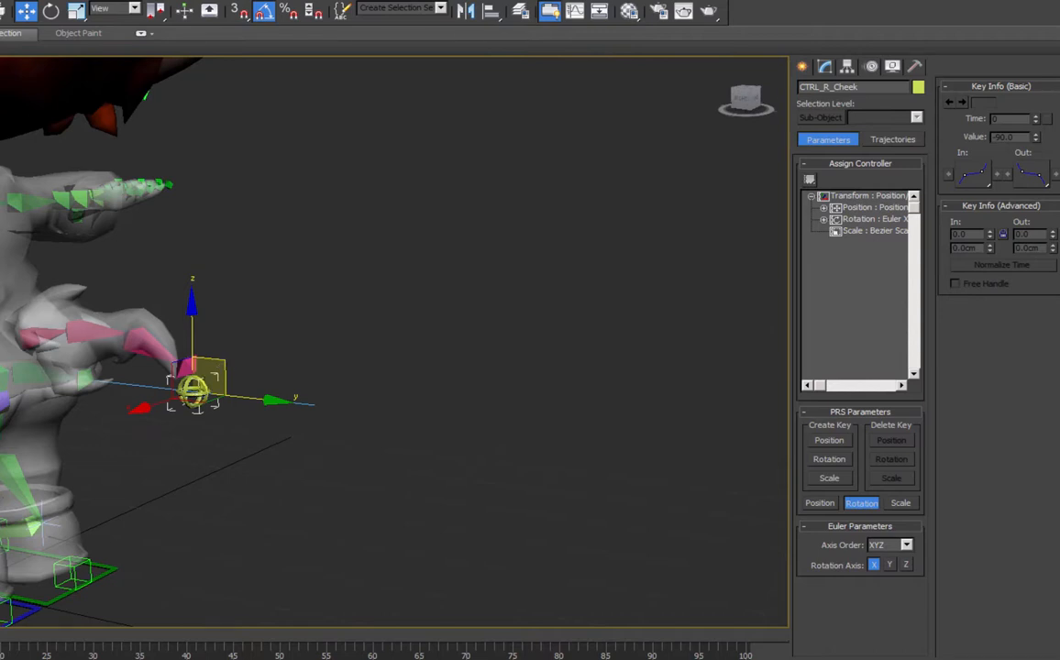
{"action": "middle_click_drag", "start_coordinate": [2, 413], "coordinate": [175, 296], "text": "alt"}
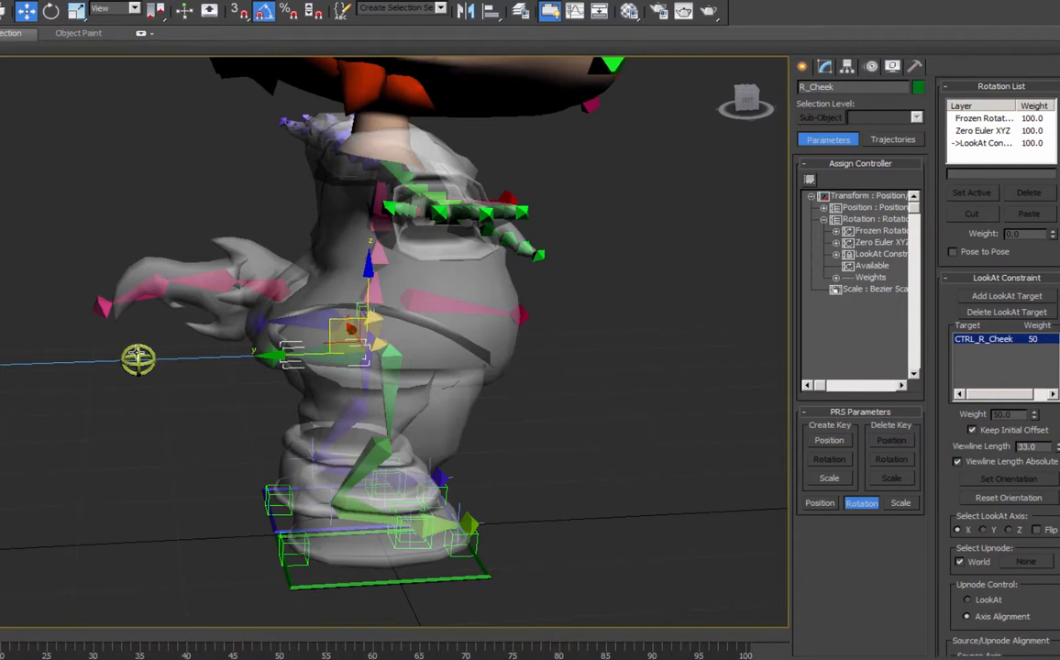
{"action": "left_click", "coordinate": [882, 254]}
{"action": "left_click", "coordinate": [1003, 317]}
{"action": "left_click", "coordinate": [139, 365]}
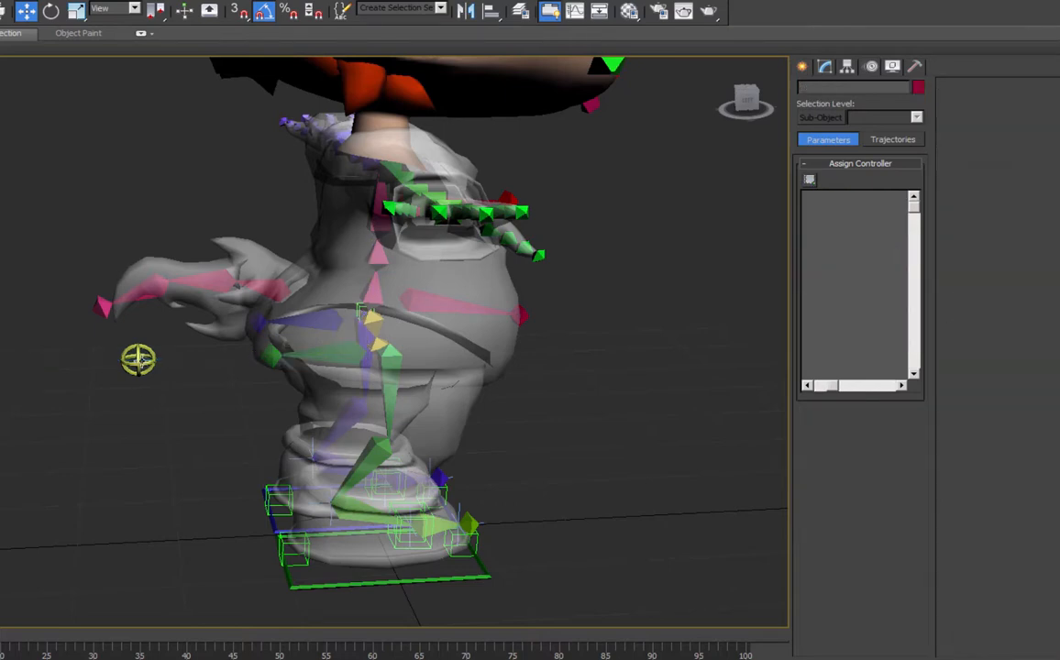
{"action": "left_click", "coordinate": [136, 365]}
{"action": "right_click", "coordinate": [136, 358]}
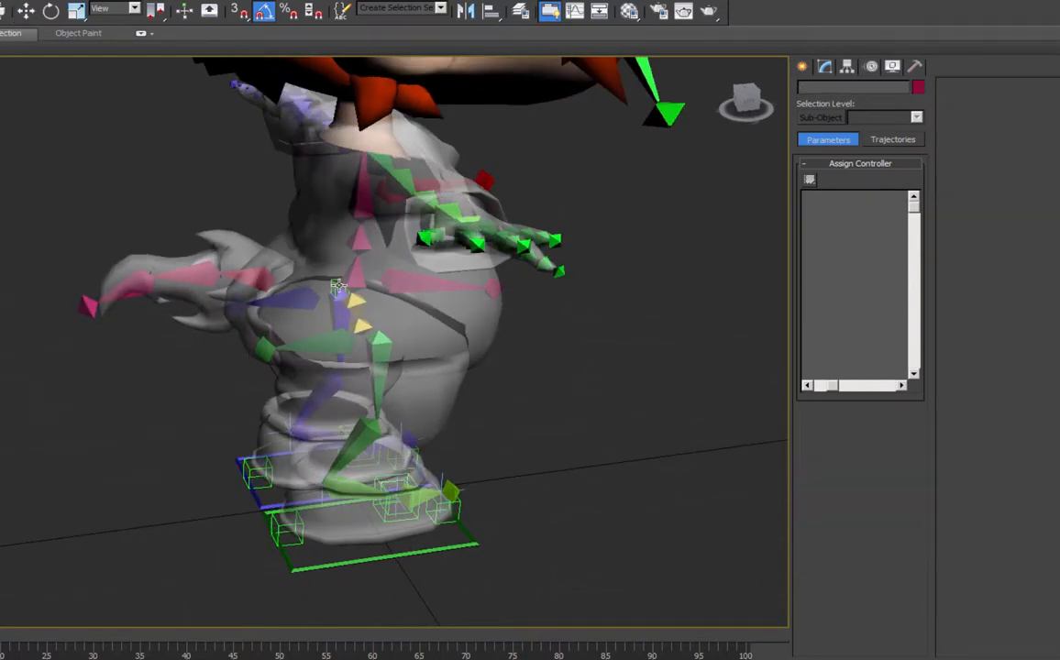
Open parameter wiring for the ExposeTransform L_Thigh helper and expand its exposed object parameters to reach Local Euler Z.
{"action": "left_click", "coordinate": [306, 257]}
{"action": "middle_click_drag", "start_coordinate": [255, 306], "coordinate": [326, 309], "text": "alt"}
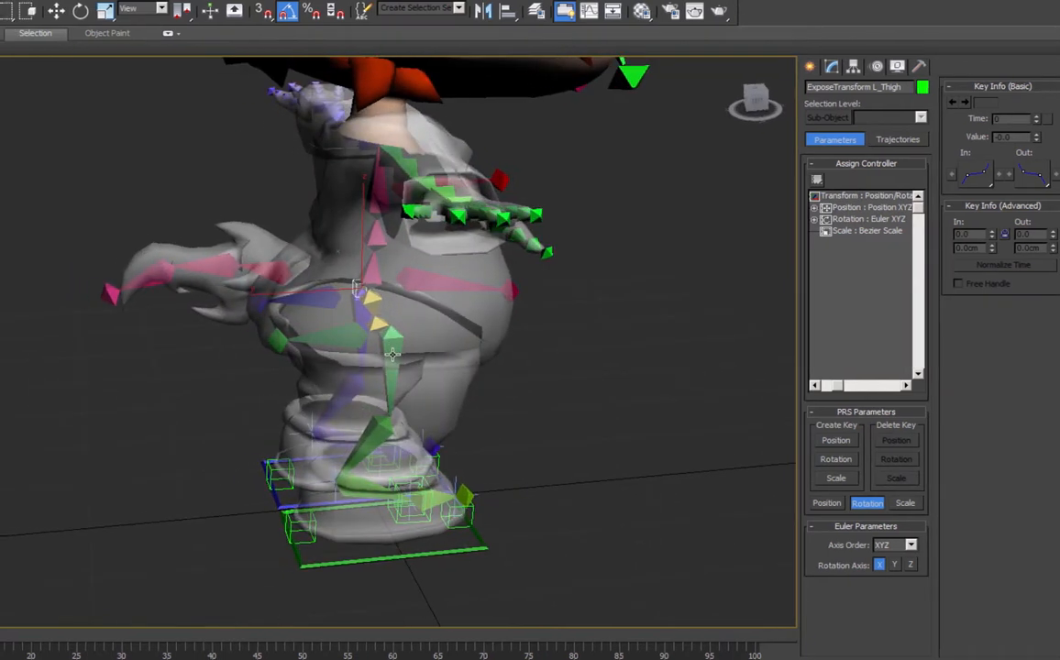
{"action": "left_click", "coordinate": [125, 1]}
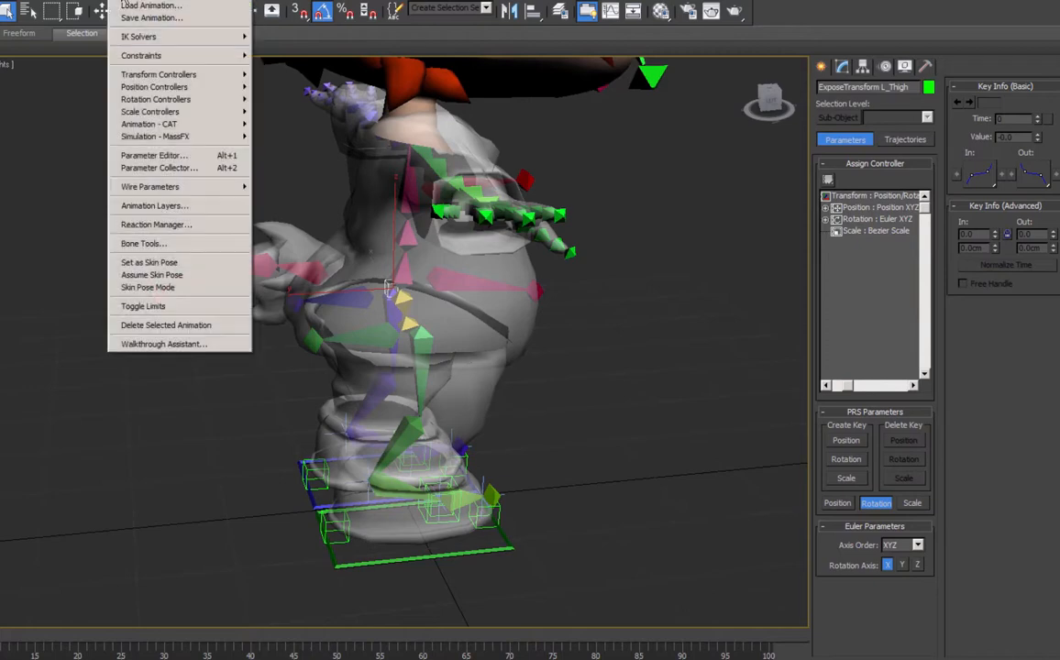
{"action": "mouse_move", "coordinate": [150, 187]}
{"action": "left_click", "coordinate": [64, 201]}
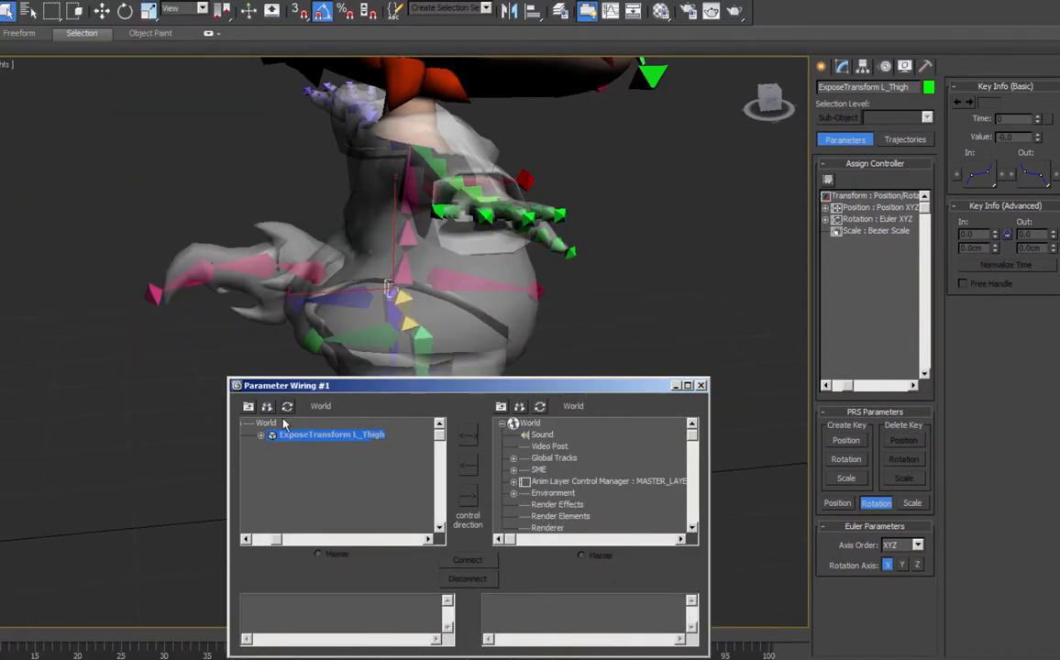
{"action": "left_click", "coordinate": [262, 436]}
{"action": "left_click_drag", "start_coordinate": [367, 388], "coordinate": [350, 363]}
Load the L_Cheek bone as the wiring target and examine its Zero Euler XYZ Z Rotation expression against the cheek and thigh bones.
{"action": "left_click", "coordinate": [346, 296]}
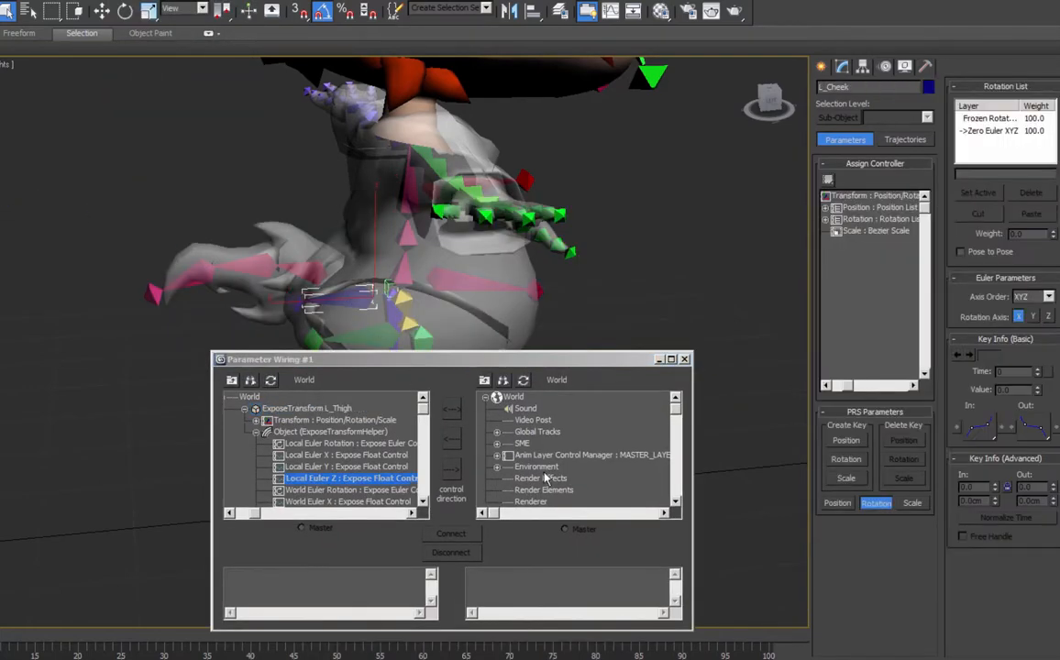
{"action": "left_click", "coordinate": [486, 380]}
{"action": "left_click", "coordinate": [497, 409]}
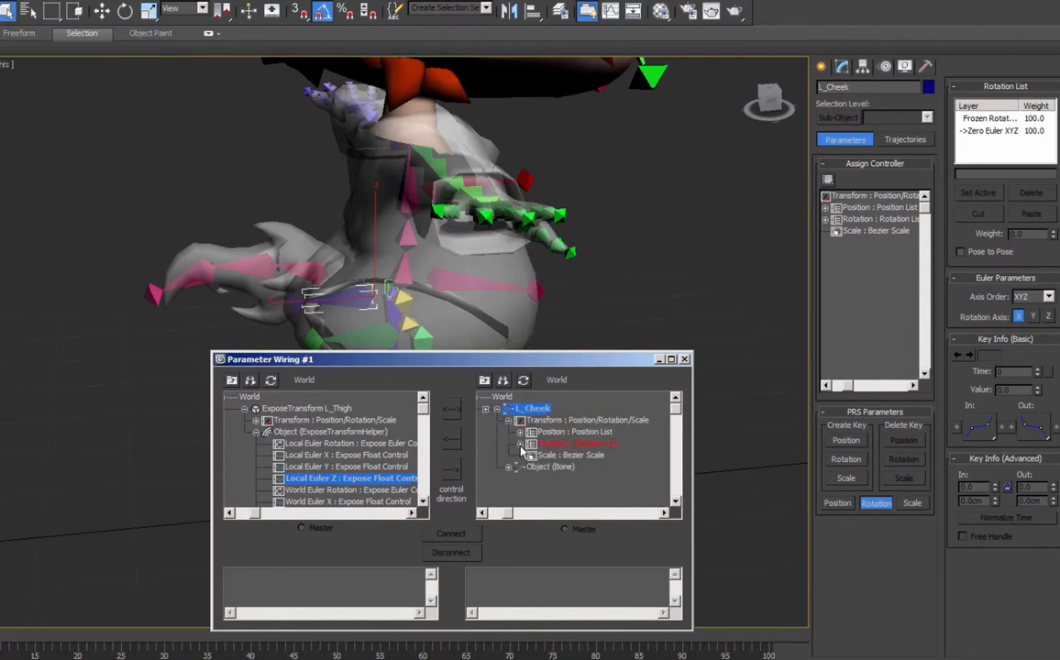
{"action": "left_click", "coordinate": [520, 445]}
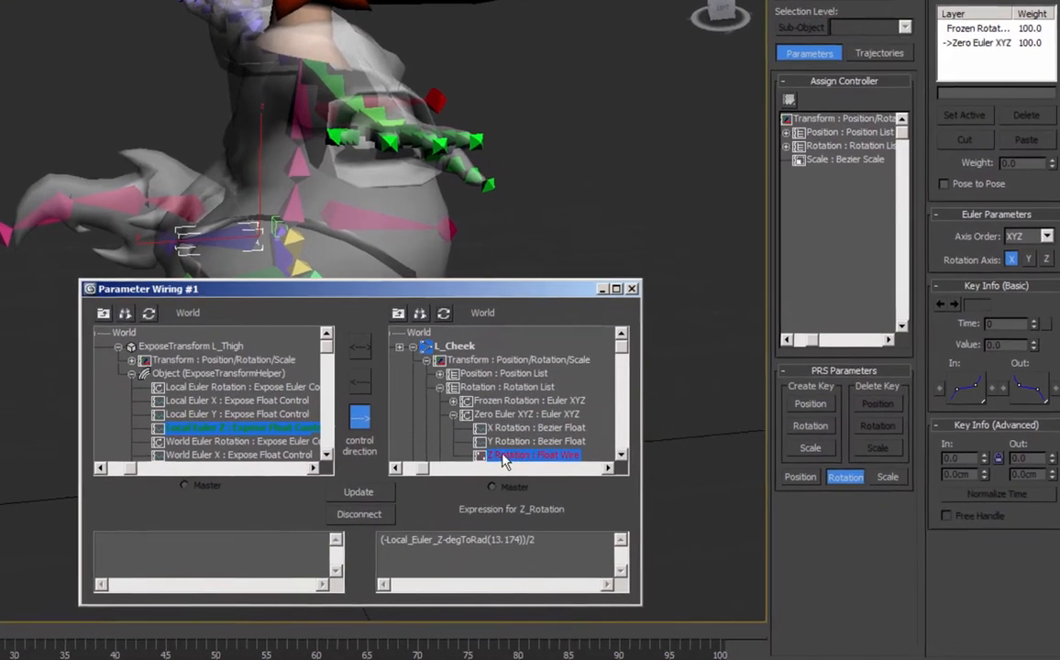
{"action": "scroll", "coordinate": [672, 389], "scroll_direction": "down", "scroll_amount": 1}
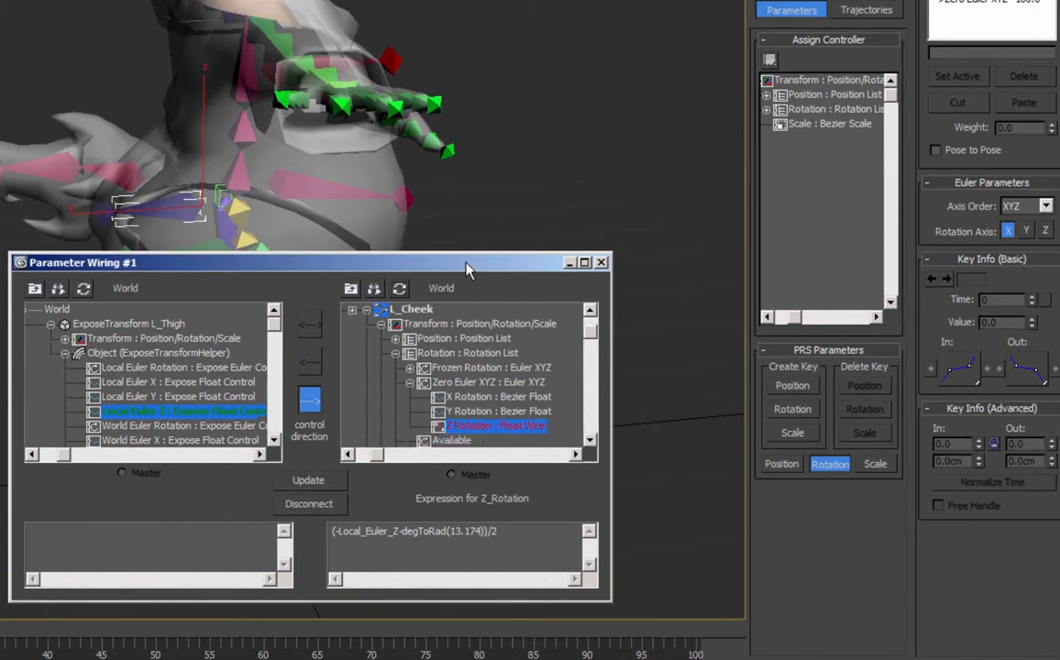
{"action": "left_click_drag", "start_coordinate": [466, 265], "coordinate": [404, 342]}
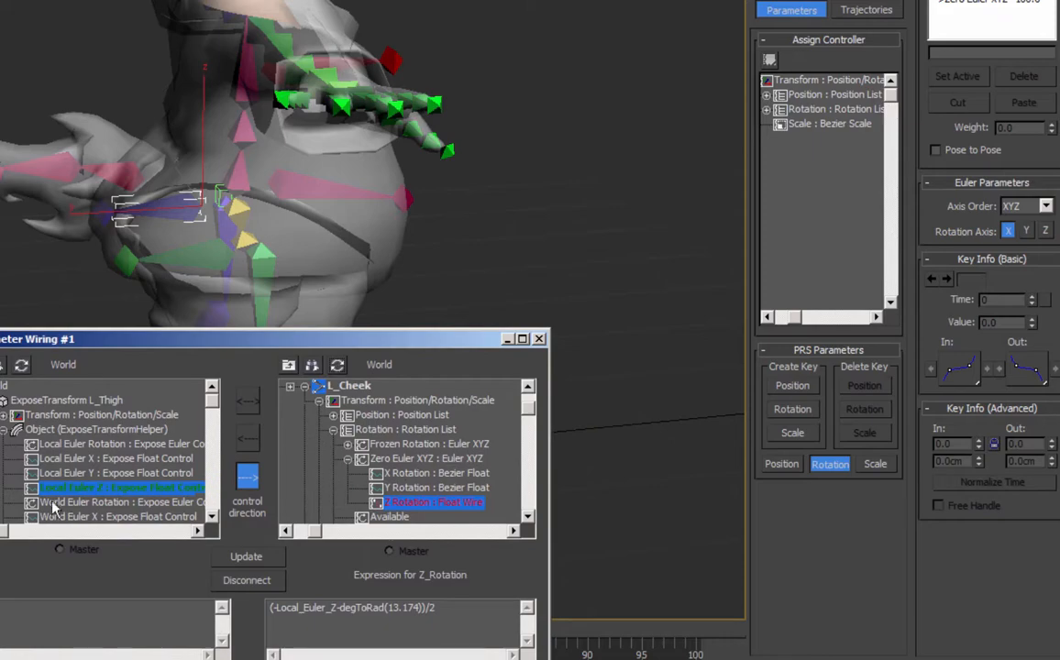
{"action": "middle_click_drag", "start_coordinate": [126, 216], "coordinate": [206, 144], "text": "alt"}
{"action": "middle_click_drag", "start_coordinate": [276, 126], "coordinate": [168, 148], "text": "alt"}
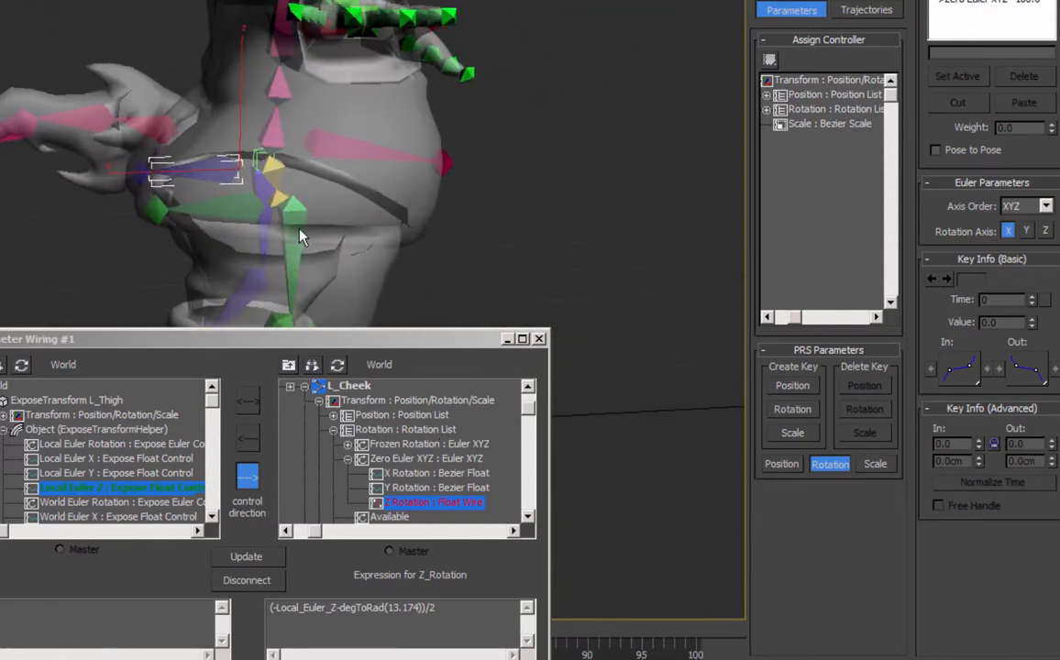
{"action": "mouse_move", "coordinate": [156, 209]}
{"action": "middle_mouse_down", "text": "alt"}
{"action": "mouse_move", "coordinate": [160, 219]}
{"action": "mouse_move", "coordinate": [169, 210]}
{"action": "middle_mouse_up", "text": "alt"}
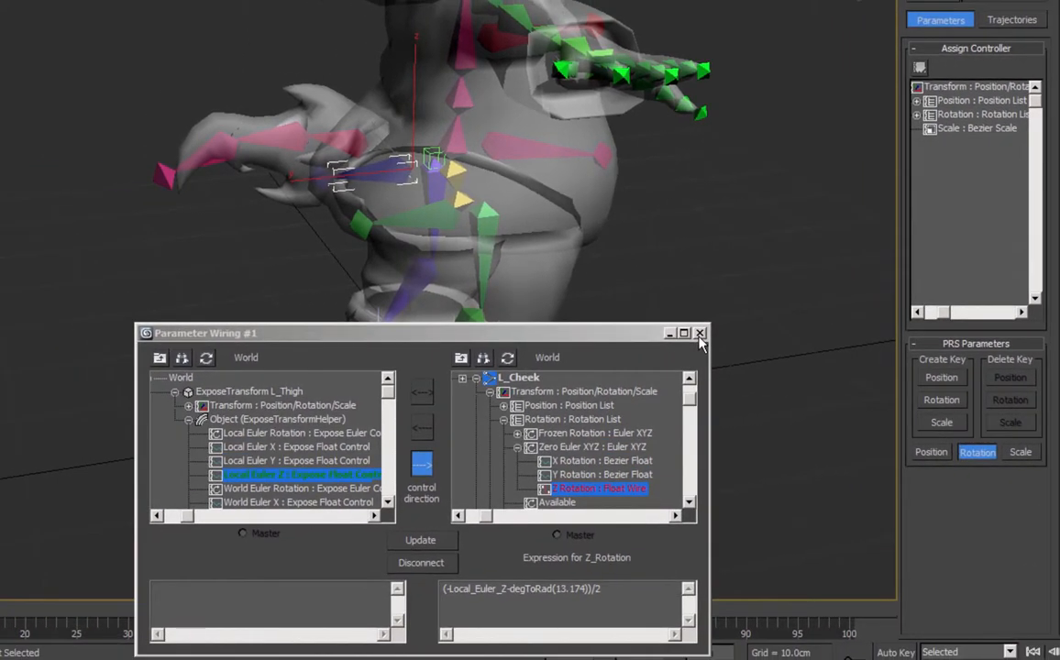
{"action": "left_click_drag", "start_coordinate": [567, 333], "coordinate": [475, 376]}
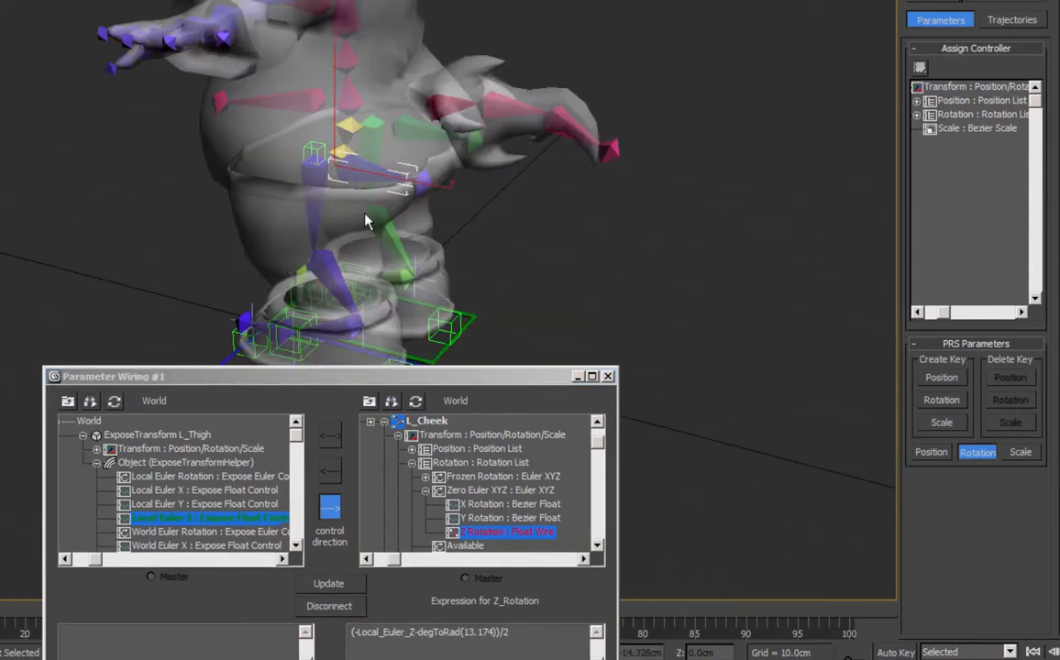
{"action": "middle_click_drag", "start_coordinate": [379, 203], "coordinate": [106, 195], "text": "alt"}
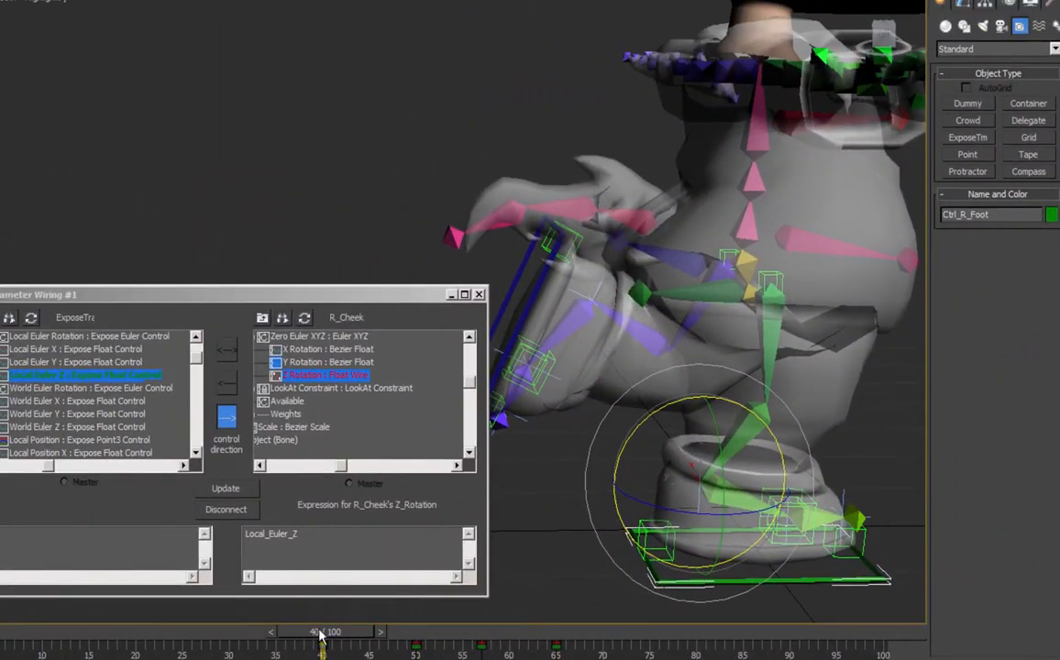
Scrub the animation to frame 65, select the ExposeTransform L_Thigh helper and show its modifier parameters.
{"action": "left_click_drag", "start_coordinate": [321, 635], "coordinate": [549, 632]}
{"action": "middle_click_drag", "start_coordinate": [773, 285], "coordinate": [752, 341]}
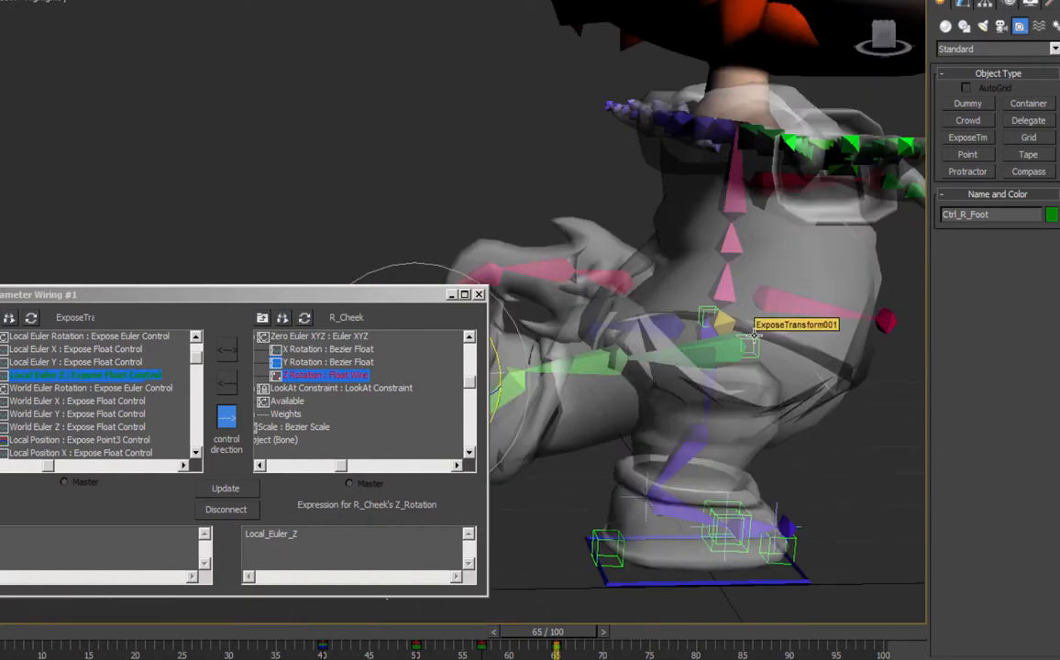
{"action": "left_click", "coordinate": [750, 342]}
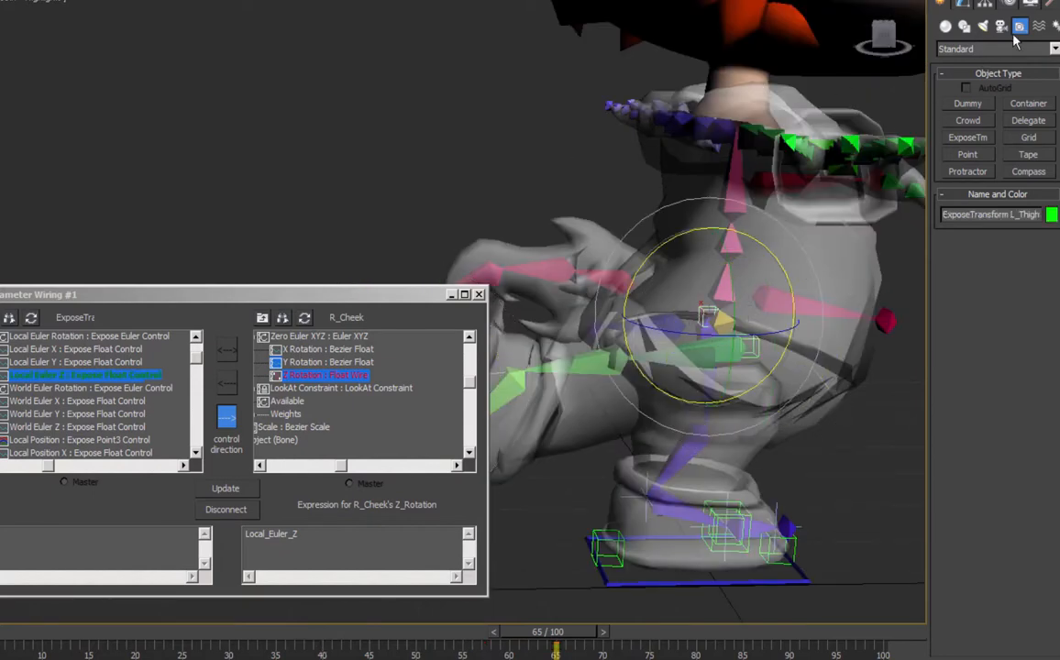
{"action": "left_click", "coordinate": [962, 4]}
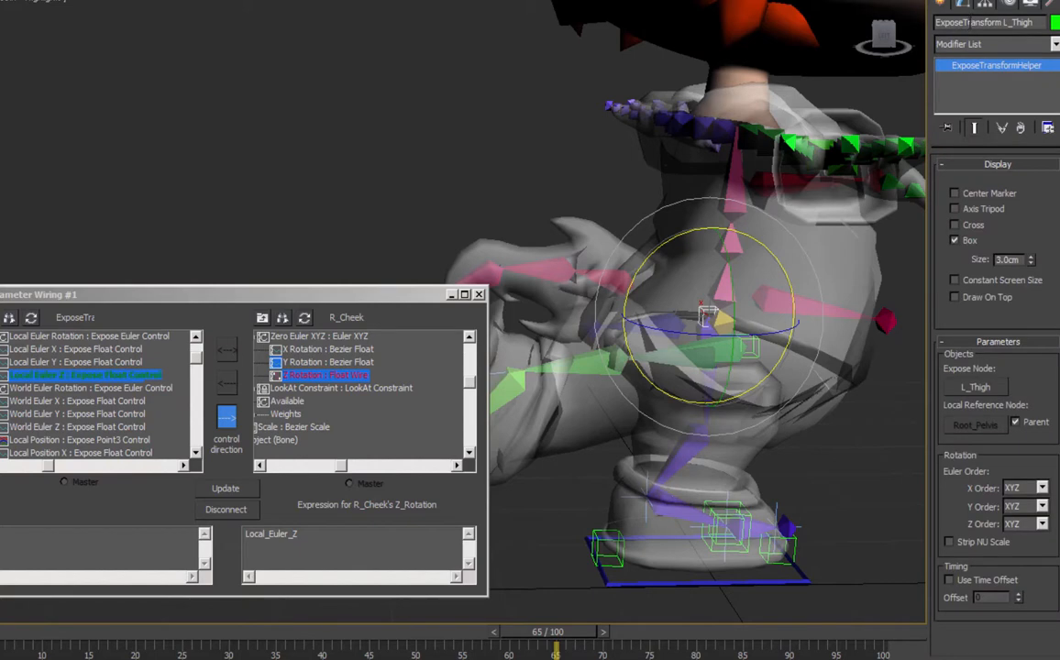
Rename the second expose helper at the right thigh as ExposeTransform R_Thigh, reusing the left helper's name.
{"action": "right_click", "coordinate": [956, 24]}
{"action": "left_click", "coordinate": [848, 76]}
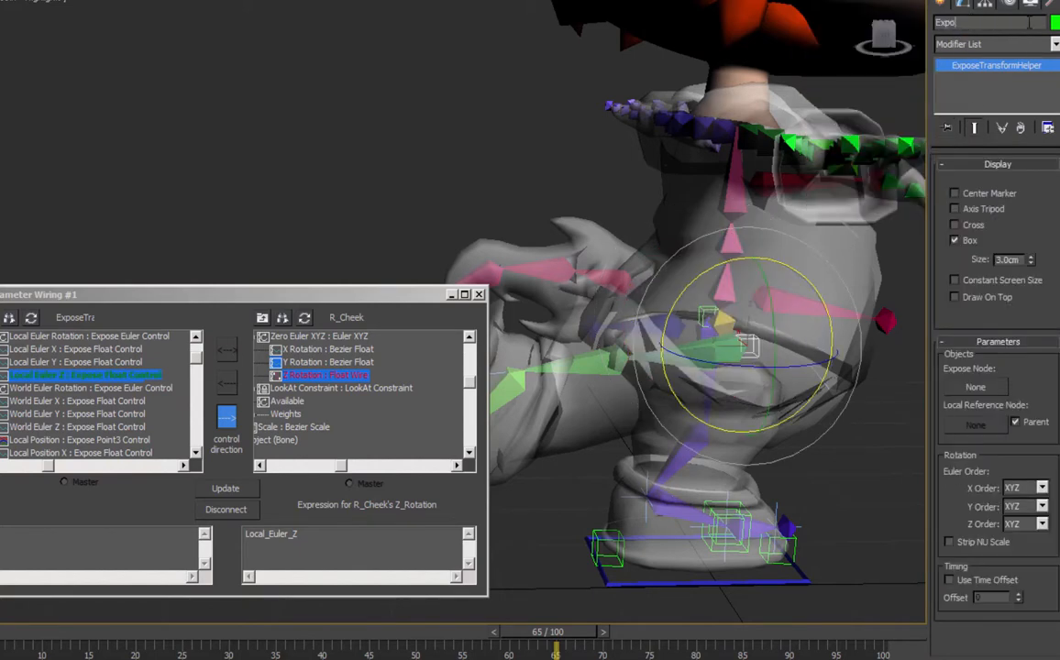
{"action": "key", "text": "ctrl+v"}
{"action": "key", "text": "BackSpace"}
{"action": "type", "text": "R"}
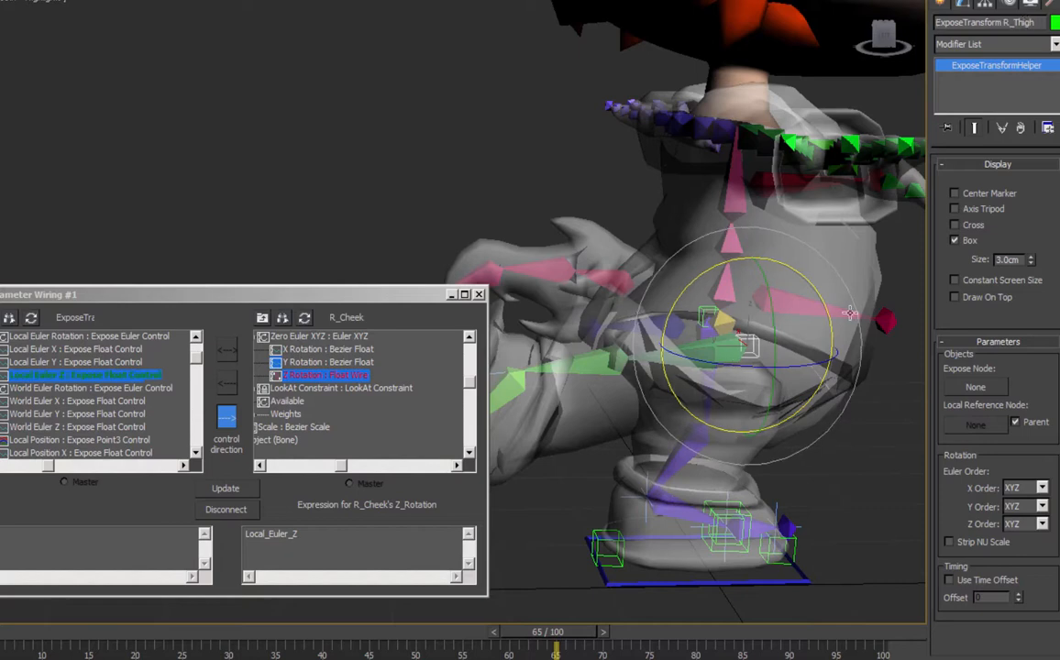
Compare the two thigh helpers and set the R_Thigh bone as the expose node of ExposeTransform R_Thigh.
{"action": "left_click", "coordinate": [707, 313]}
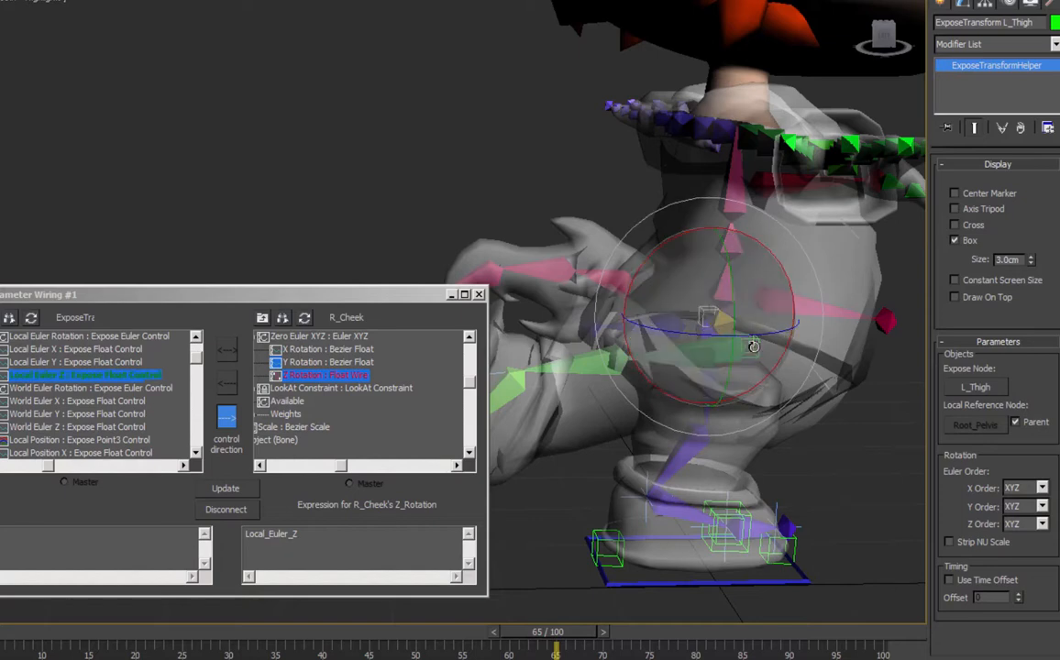
{"action": "left_click", "coordinate": [751, 345]}
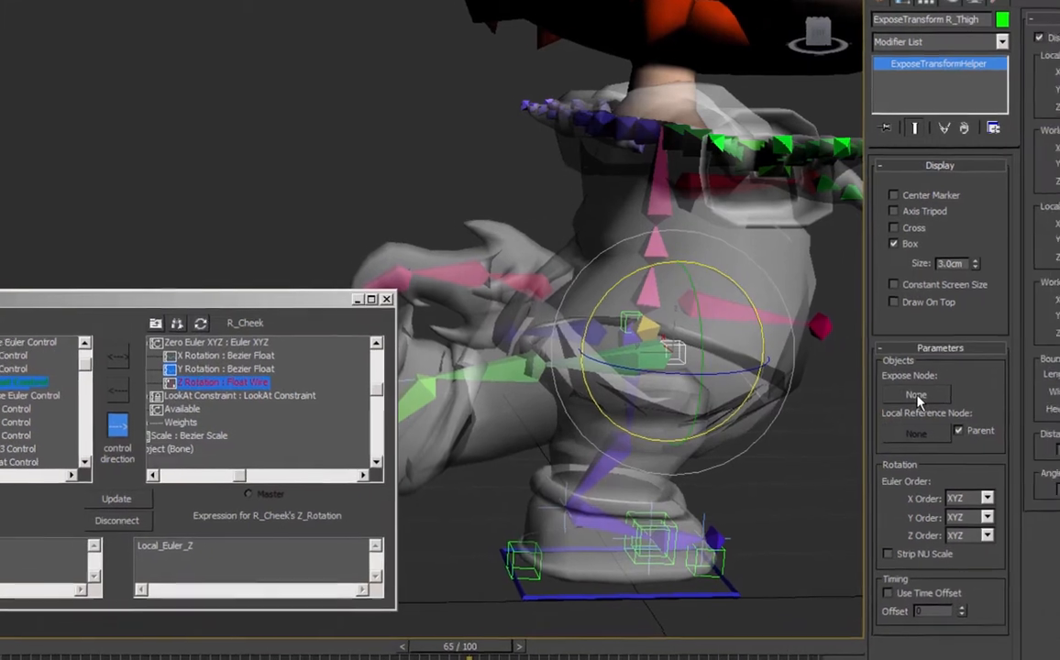
{"action": "left_click", "coordinate": [976, 388]}
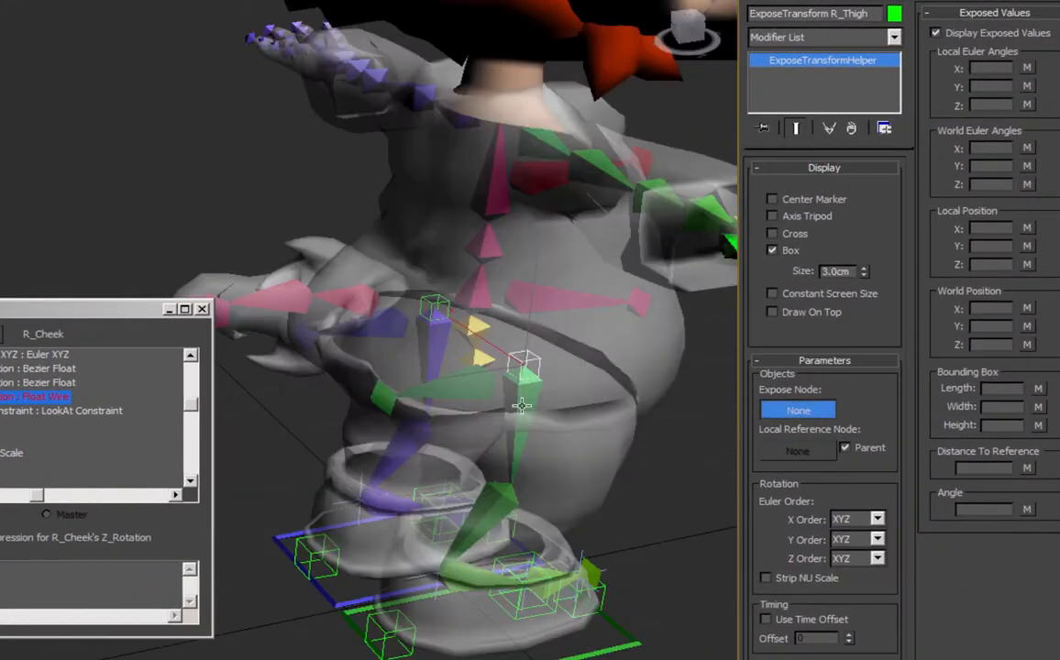
{"action": "left_click", "coordinate": [542, 431]}
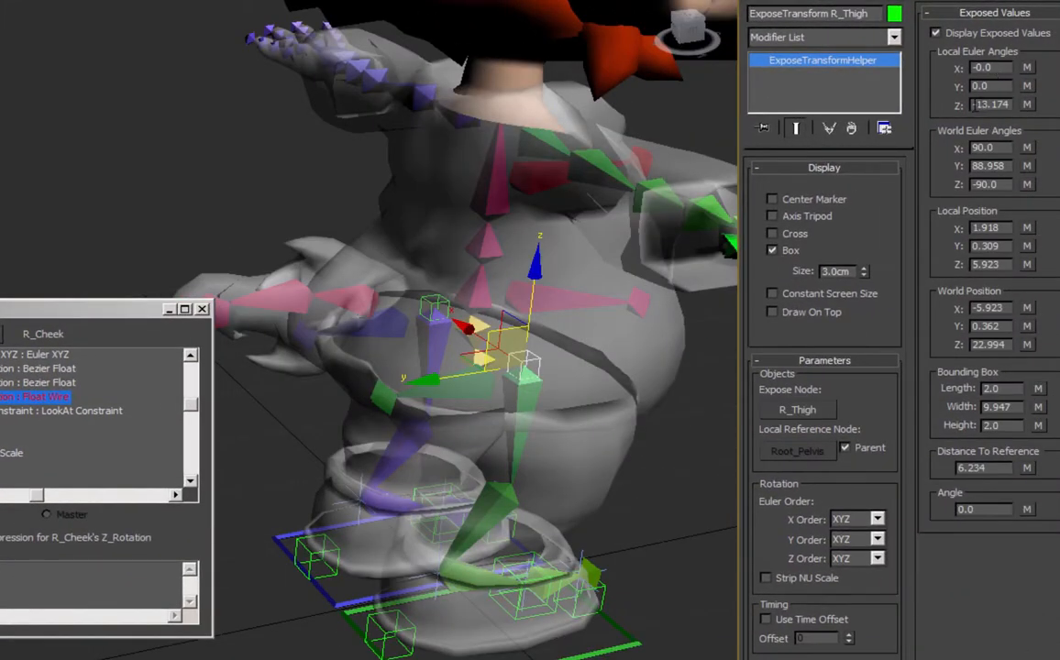
{"action": "left_click_drag", "start_coordinate": [976, 104], "coordinate": [1006, 103]}
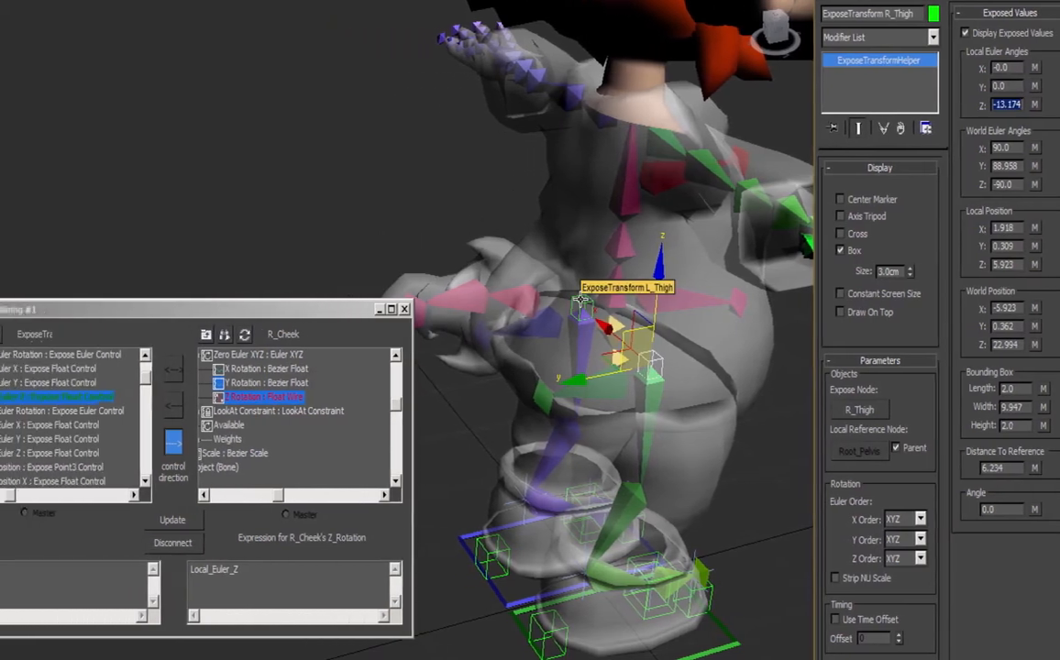
Load ExposeTransform L_Thigh and L_Cheek into the wiring and copy the left cheek's Z Rotation expression.
{"action": "left_click", "coordinate": [431, 305]}
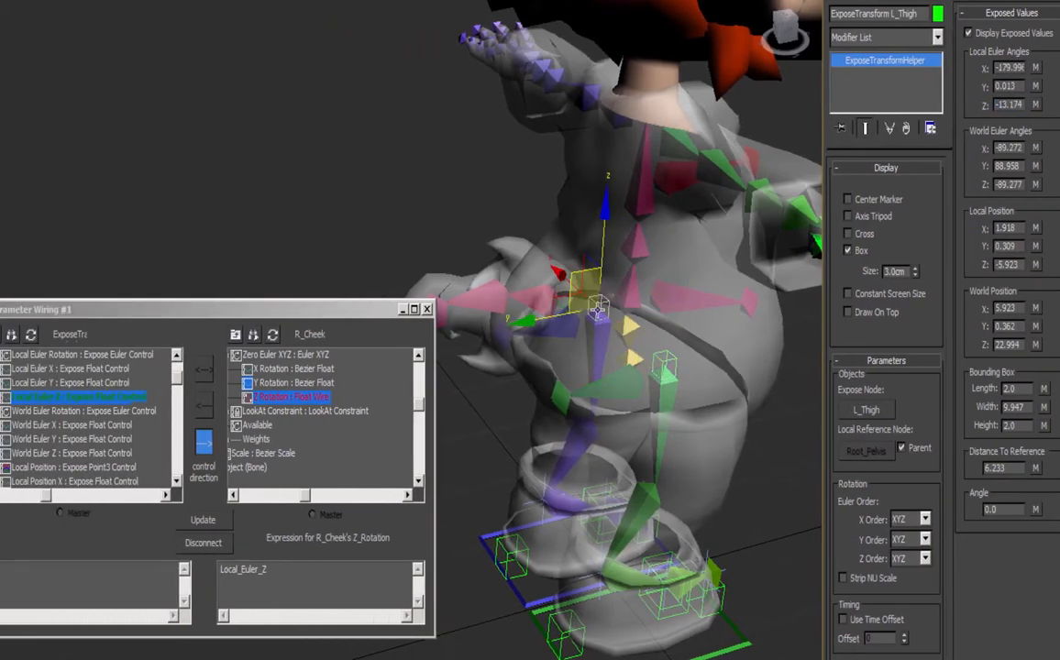
{"action": "left_click", "coordinate": [31, 336]}
{"action": "left_click", "coordinate": [500, 295]}
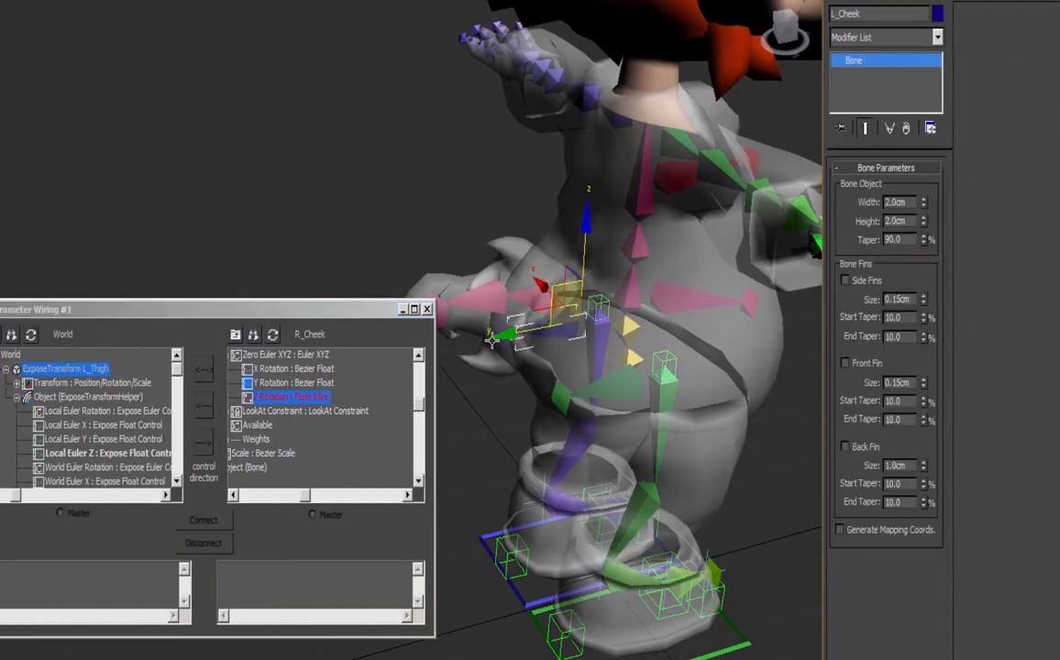
{"action": "left_click", "coordinate": [272, 336]}
{"action": "scroll", "coordinate": [266, 367], "scroll_direction": "down", "scroll_amount": 1}
{"action": "left_click", "coordinate": [347, 453]}
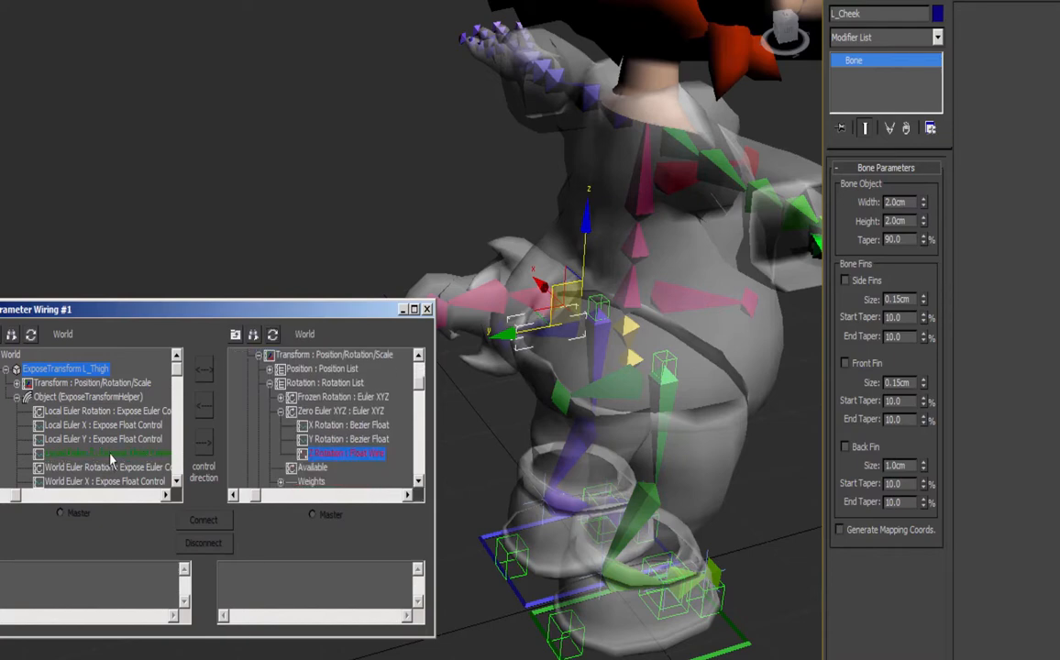
{"action": "left_click", "coordinate": [106, 453]}
{"action": "left_click", "coordinate": [256, 588]}
{"action": "right_click", "coordinate": [272, 568]}
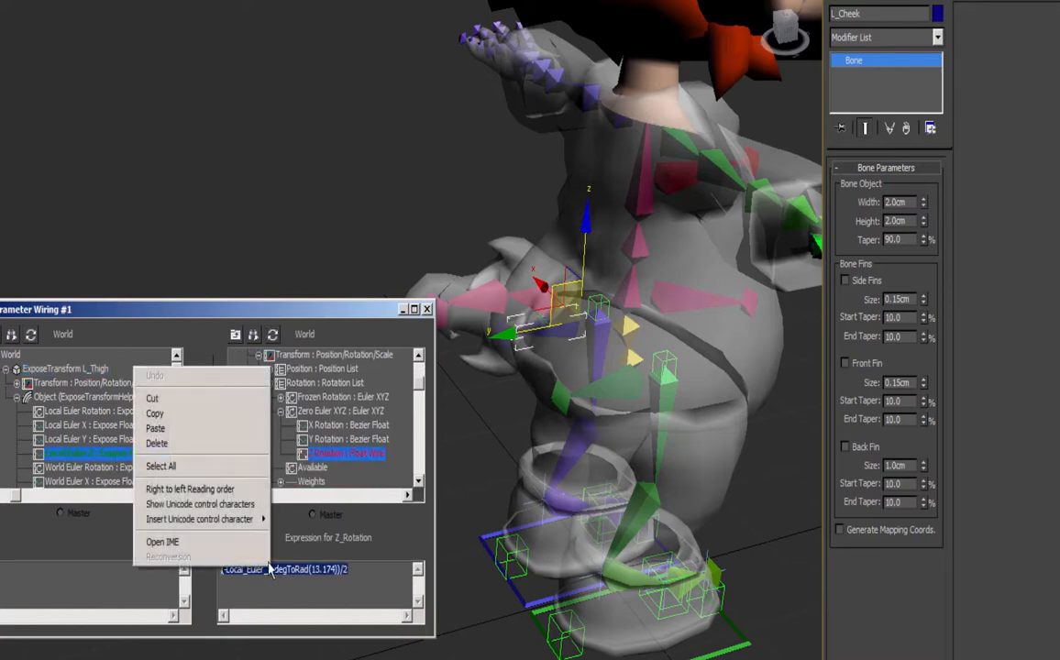
{"action": "left_click", "coordinate": [154, 417]}
Wire ExposeTransform R_Thigh's Local Euler Z to R_Cheek's Z Rotation with the pasted expression (-Local_Euler_Z-degToRad(13.174))/2.
{"action": "left_click", "coordinate": [668, 361]}
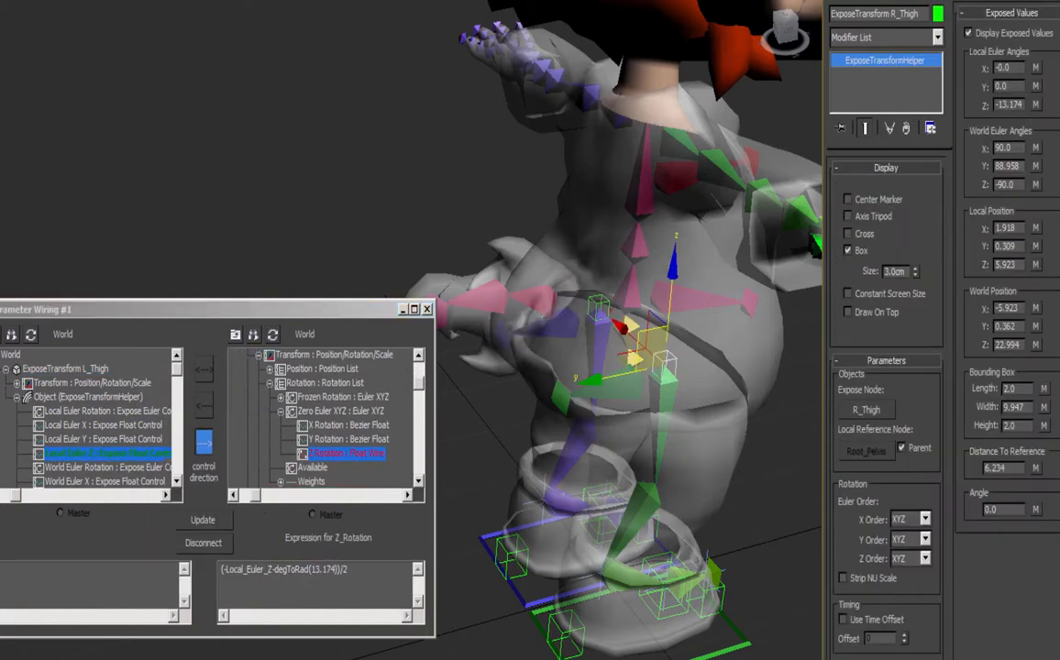
{"action": "left_click", "coordinate": [31, 339]}
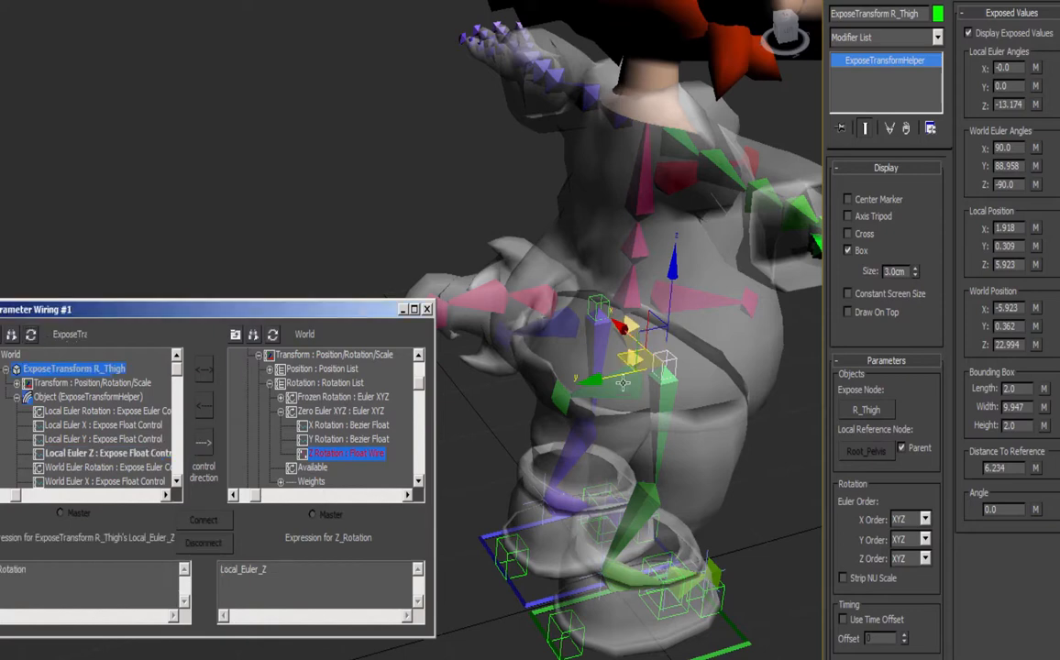
{"action": "left_click", "coordinate": [273, 337]}
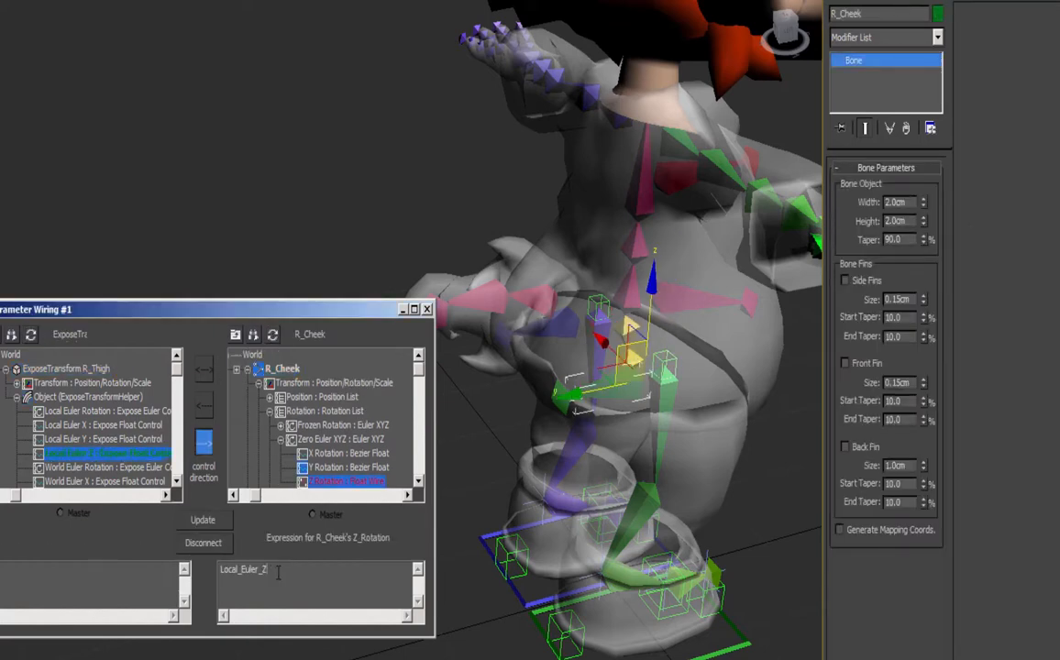
{"action": "left_click_drag", "start_coordinate": [278, 571], "coordinate": [227, 573]}
{"action": "key", "text": "ctrl+v"}
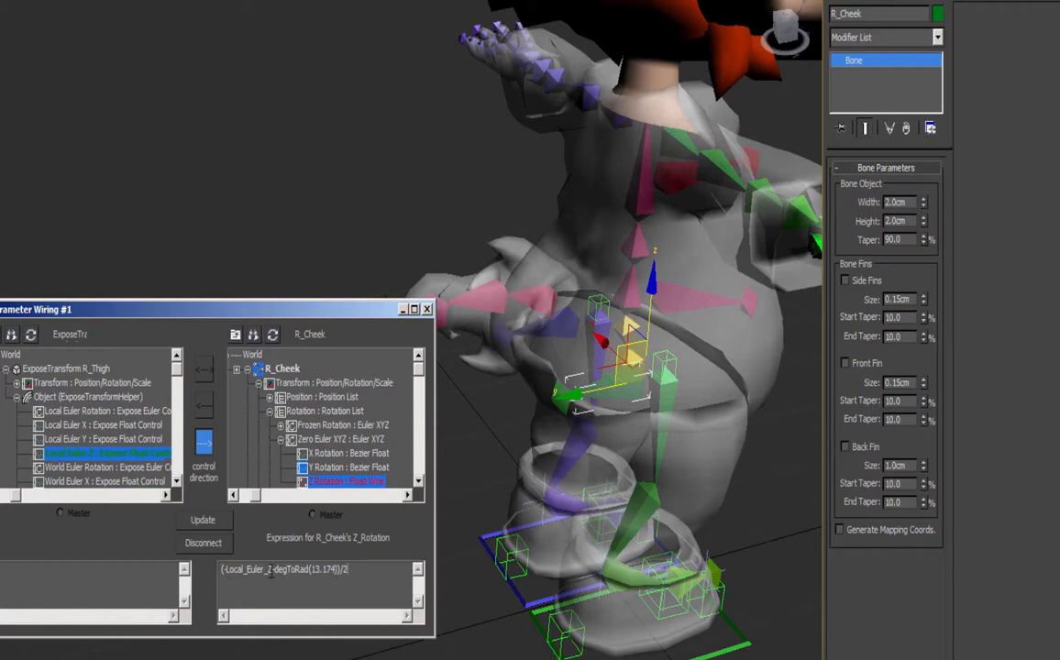
{"action": "left_click_drag", "start_coordinate": [327, 569], "coordinate": [339, 580]}
{"action": "left_click", "coordinate": [362, 575]}
{"action": "left_click", "coordinate": [201, 521]}
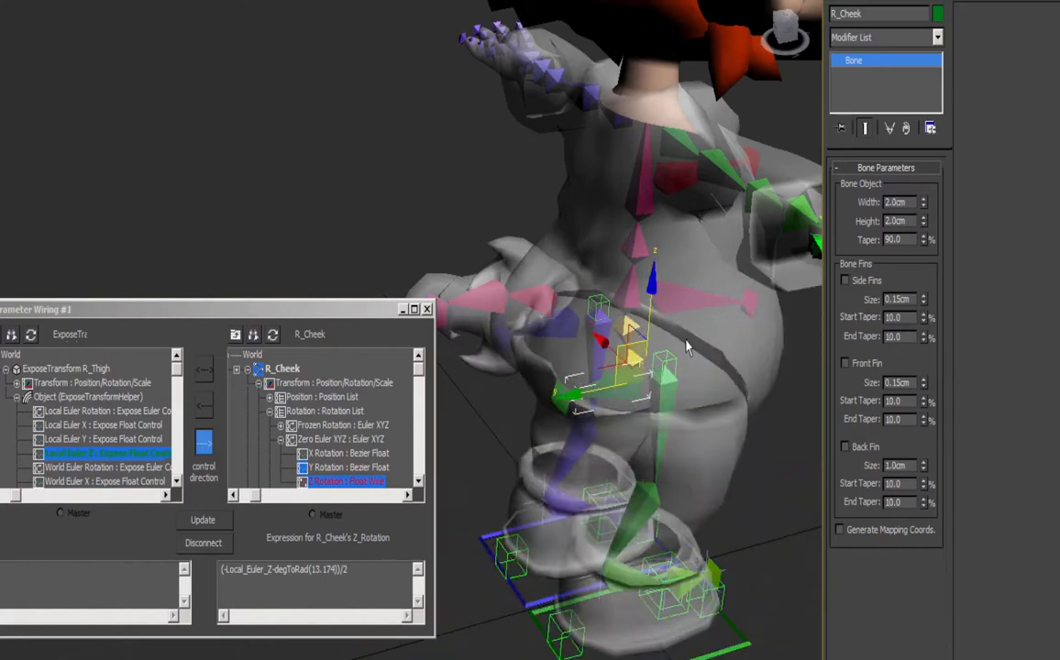
Check the R_Thigh helper's exposed angles with the legs posed and delete the LookAt Constraint layer from R_Cheek's rotation list.
{"action": "left_click", "coordinate": [669, 356]}
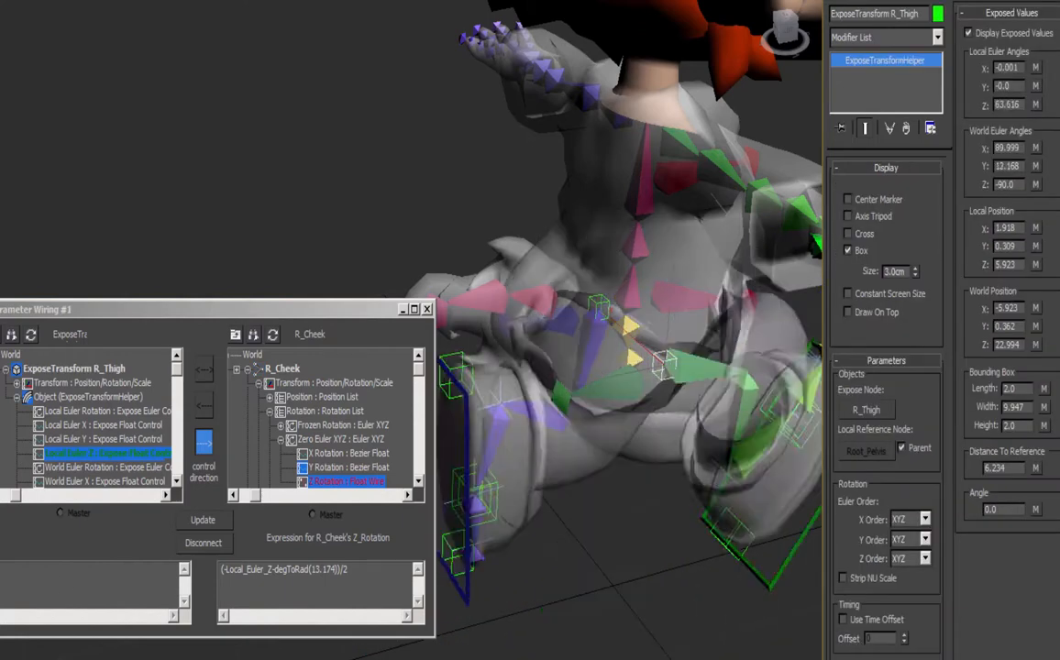
{"action": "key", "text": "e"}
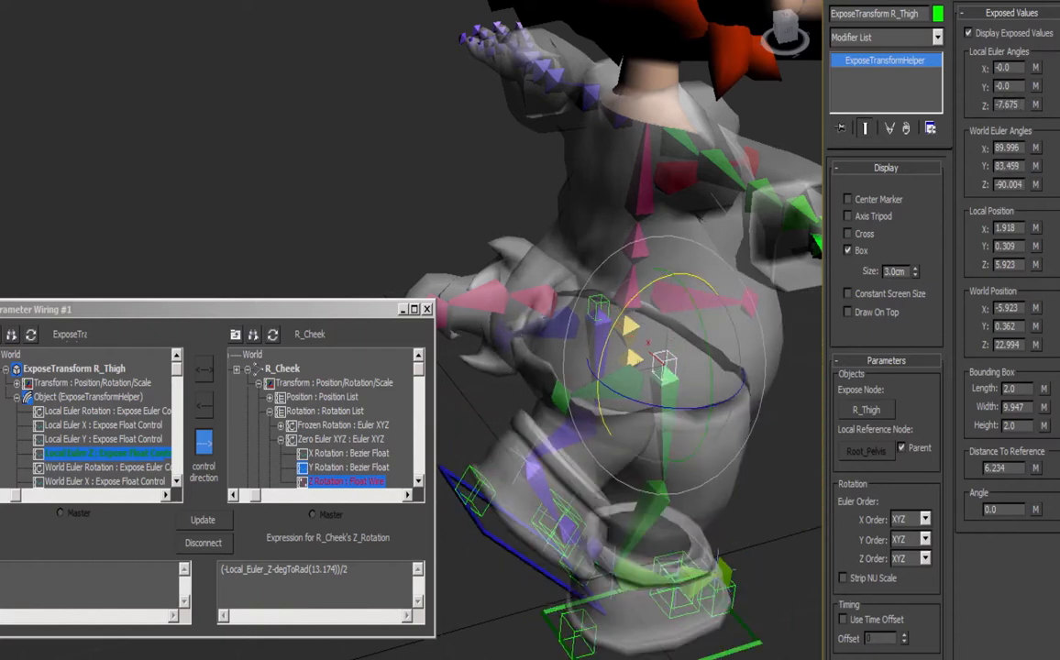
{"action": "left_click", "coordinate": [38, 370]}
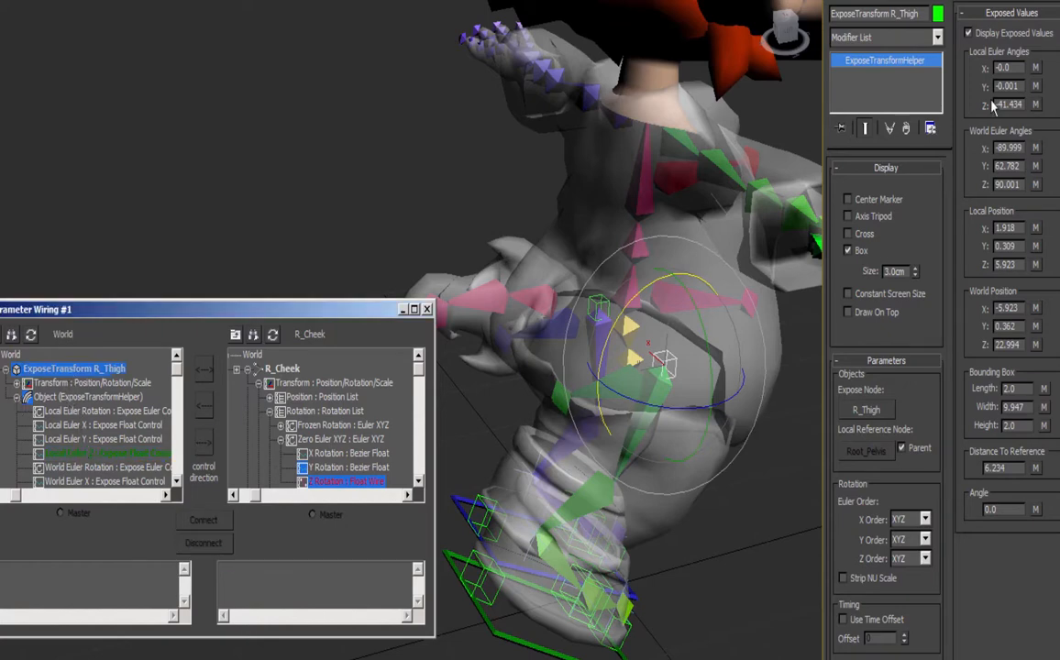
{"action": "left_click", "coordinate": [66, 454]}
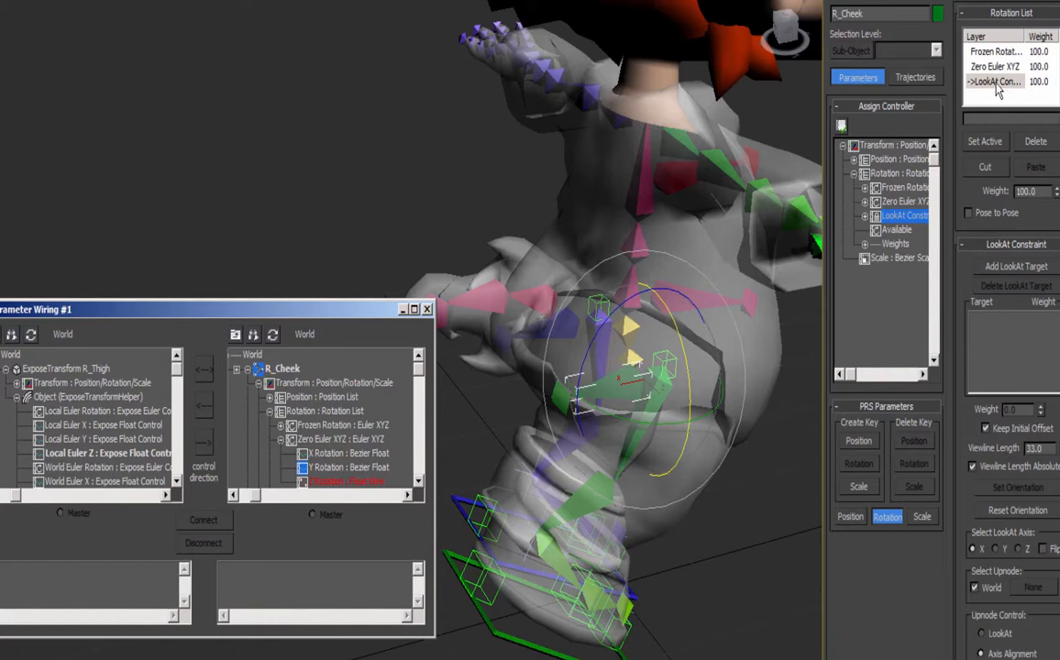
{"action": "left_click", "coordinate": [996, 82]}
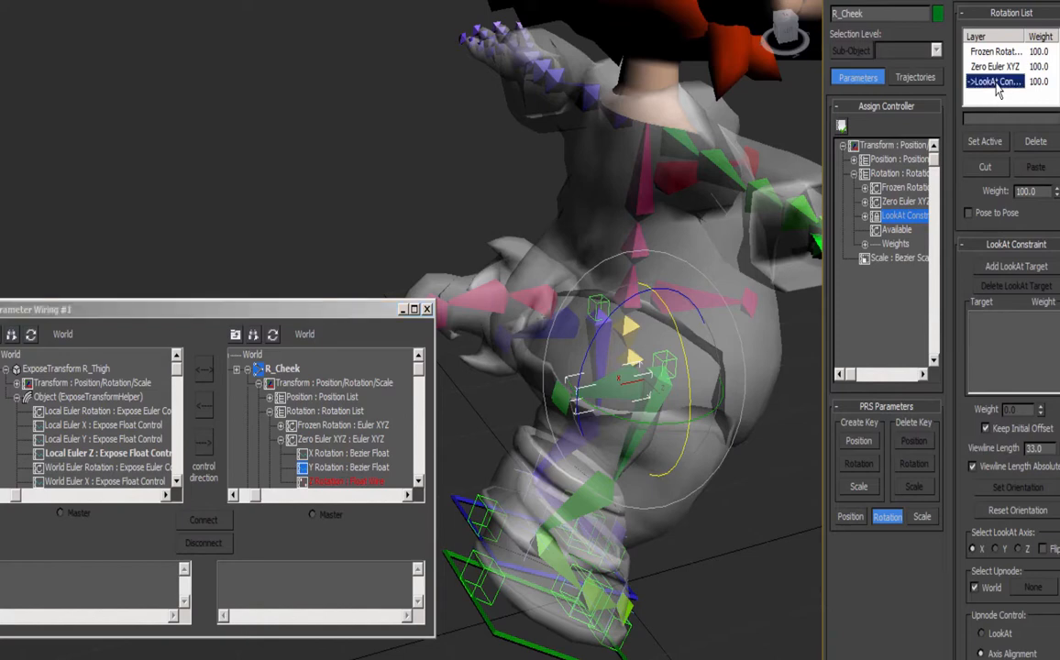
{"action": "left_click", "coordinate": [1035, 142]}
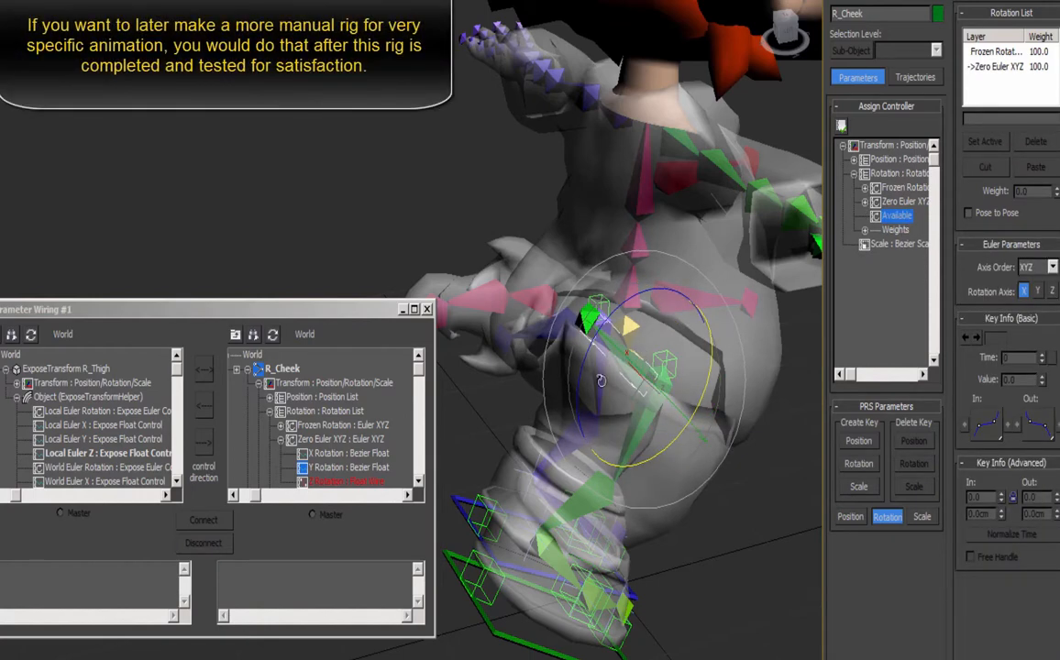
Change the expression wiring ExposeTransform R_Thigh to R_Cheek's Z Rotation to (Local_Euler_Z+degToRad(13.174))/2 and update the connection.
{"action": "middle_click_drag", "start_coordinate": [625, 455], "coordinate": [611, 485]}
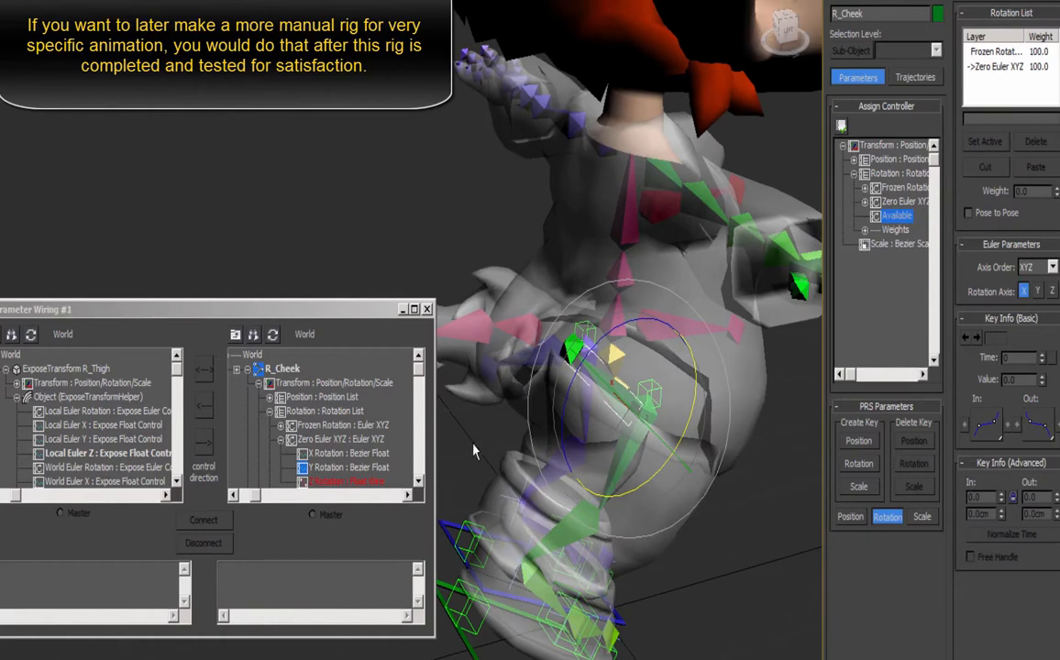
{"action": "left_click", "coordinate": [597, 382]}
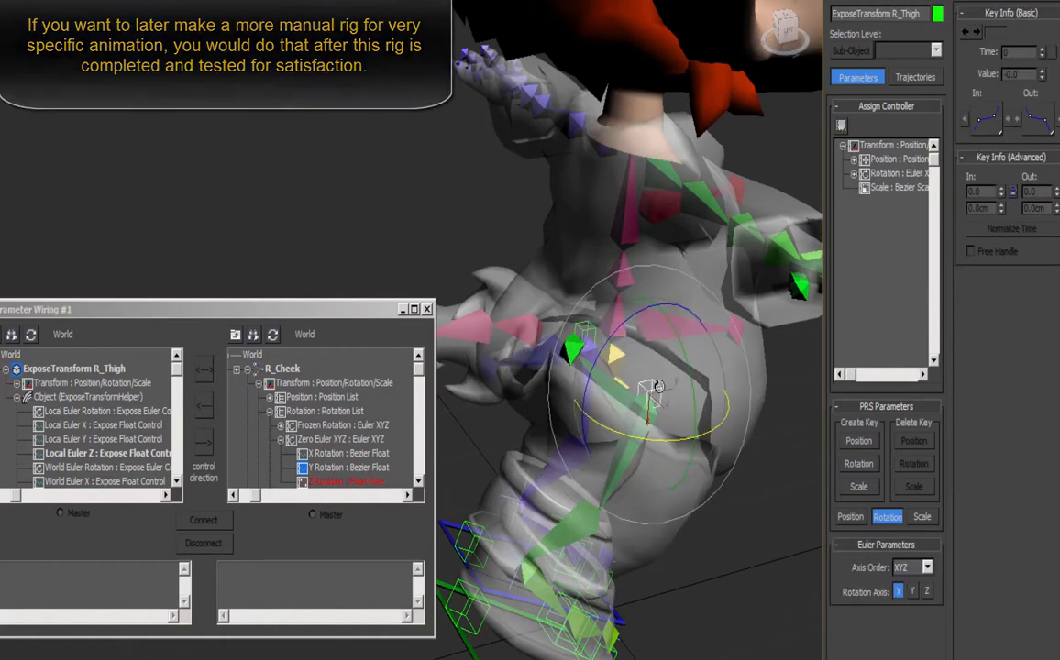
{"action": "left_click", "coordinate": [603, 384]}
{"action": "left_click", "coordinate": [655, 394]}
{"action": "left_click", "coordinate": [326, 482]}
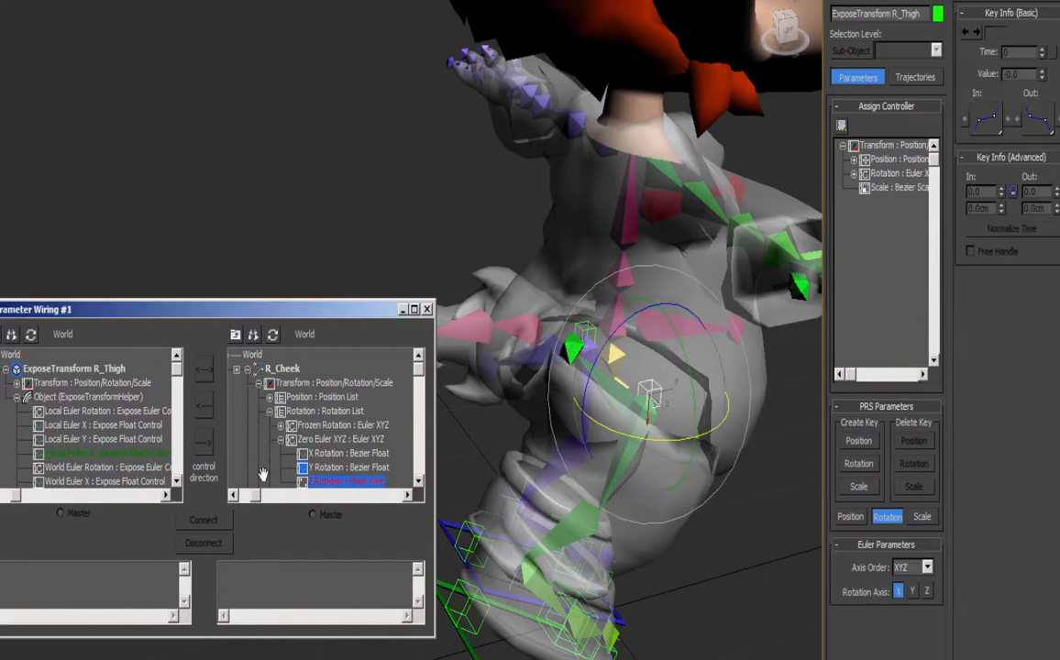
{"action": "left_click", "coordinate": [101, 453]}
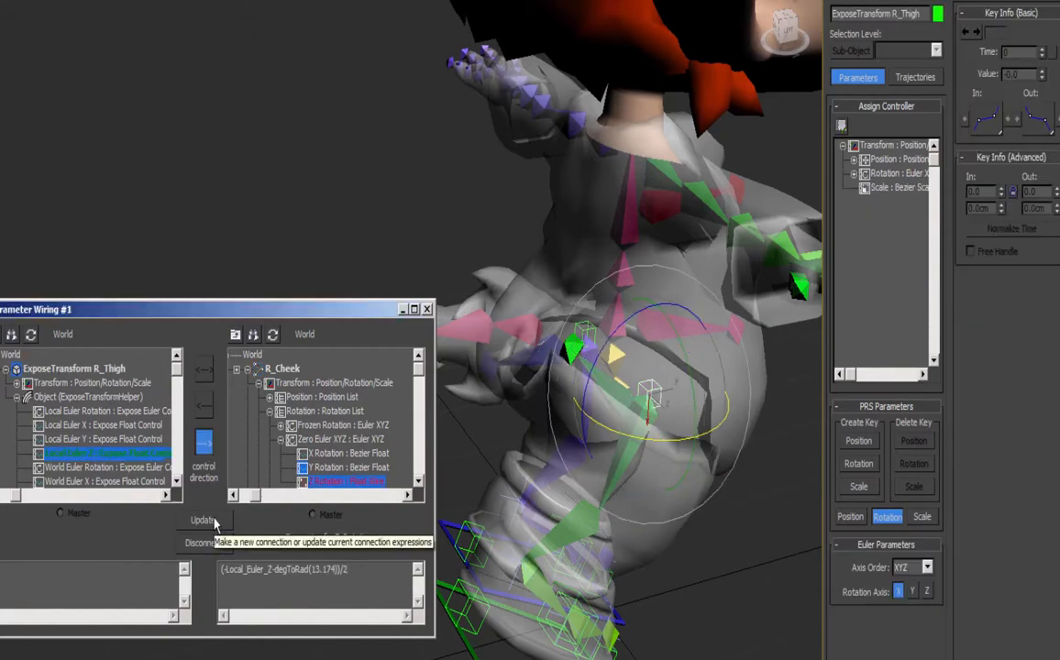
{"action": "middle_click_drag", "start_coordinate": [692, 505], "coordinate": [497, 457], "text": "alt"}
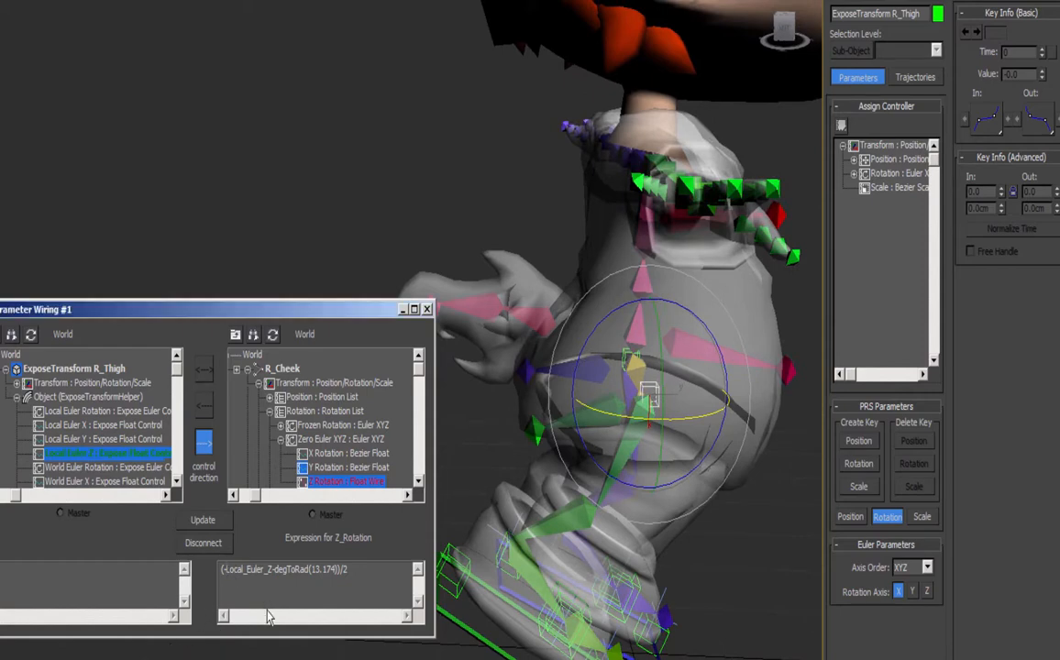
{"action": "key", "text": "BackSpace"}
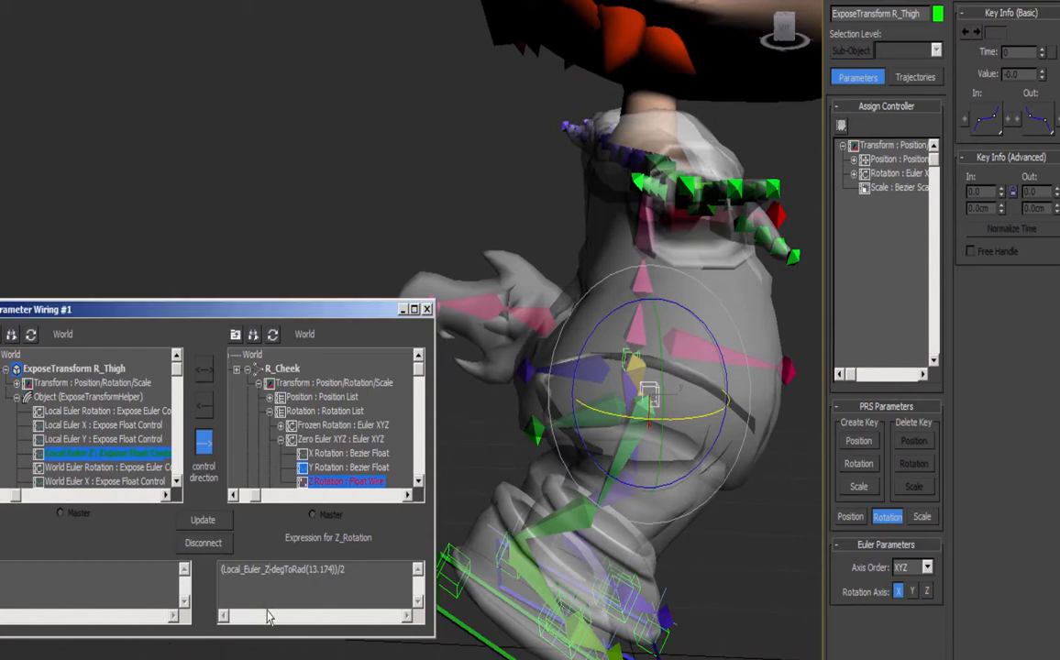
{"action": "key", "text": "BackSpace"}
{"action": "type", "text": "+"}
{"action": "left_click", "coordinate": [221, 521]}
Examine the rewired right cheek from several sides and show the R_Thigh helper's pivot and hierarchy settings.
{"action": "left_click_drag", "start_coordinate": [312, 657], "coordinate": [452, 633]}
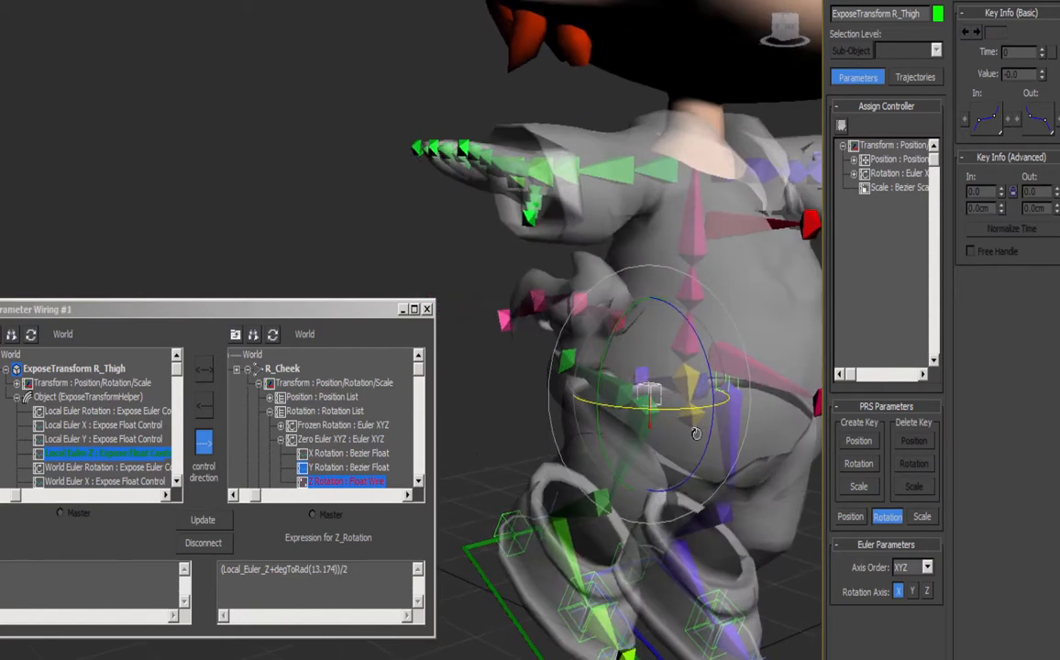
{"action": "middle_click_drag", "start_coordinate": [697, 434], "coordinate": [627, 447], "text": "alt"}
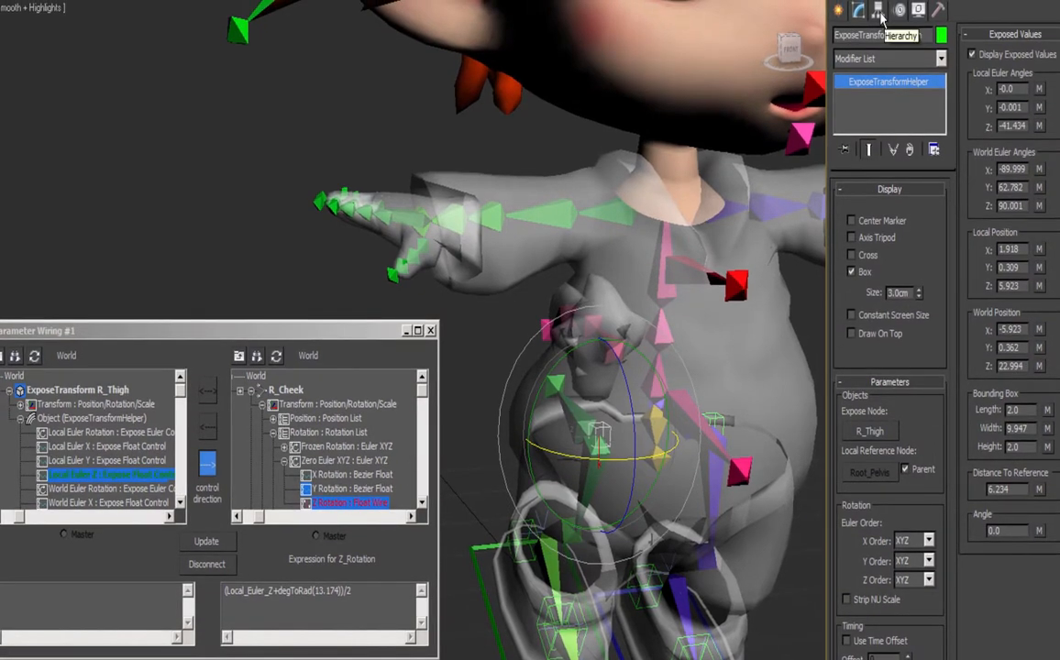
{"action": "left_click", "coordinate": [878, 11]}
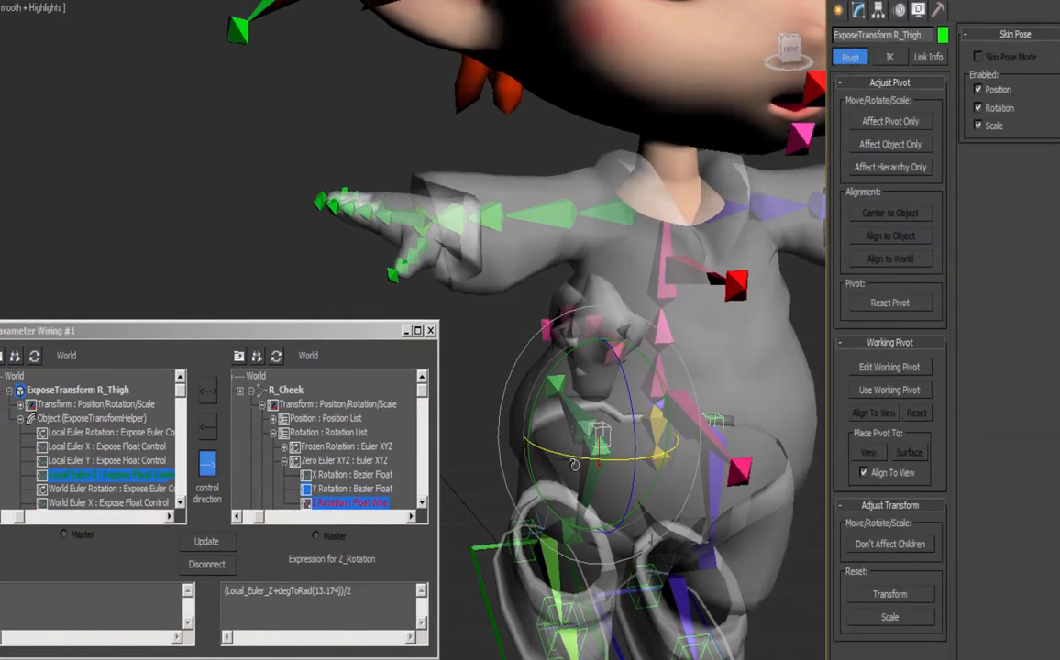
{"action": "middle_click_drag", "start_coordinate": [574, 465], "coordinate": [639, 360], "text": "alt"}
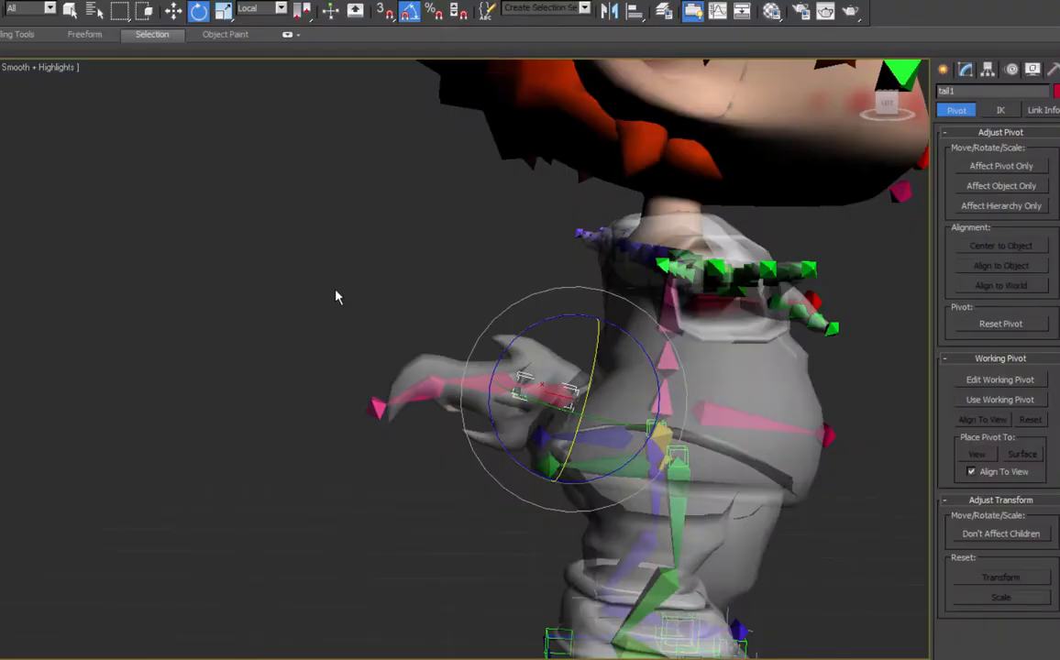
Try an HI Solver IK chain running from nub_tail to the tail1 bone.
{"action": "middle_click_drag", "start_coordinate": [337, 297], "coordinate": [313, 331]}
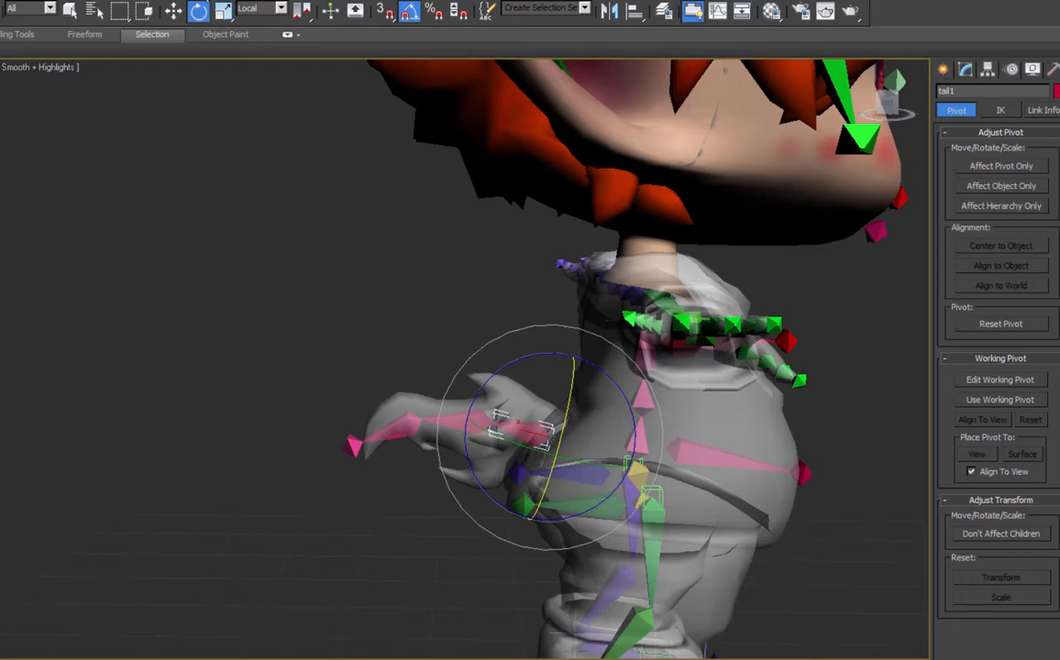
{"action": "left_click", "coordinate": [202, 0]}
{"action": "mouse_move", "coordinate": [205, 40]}
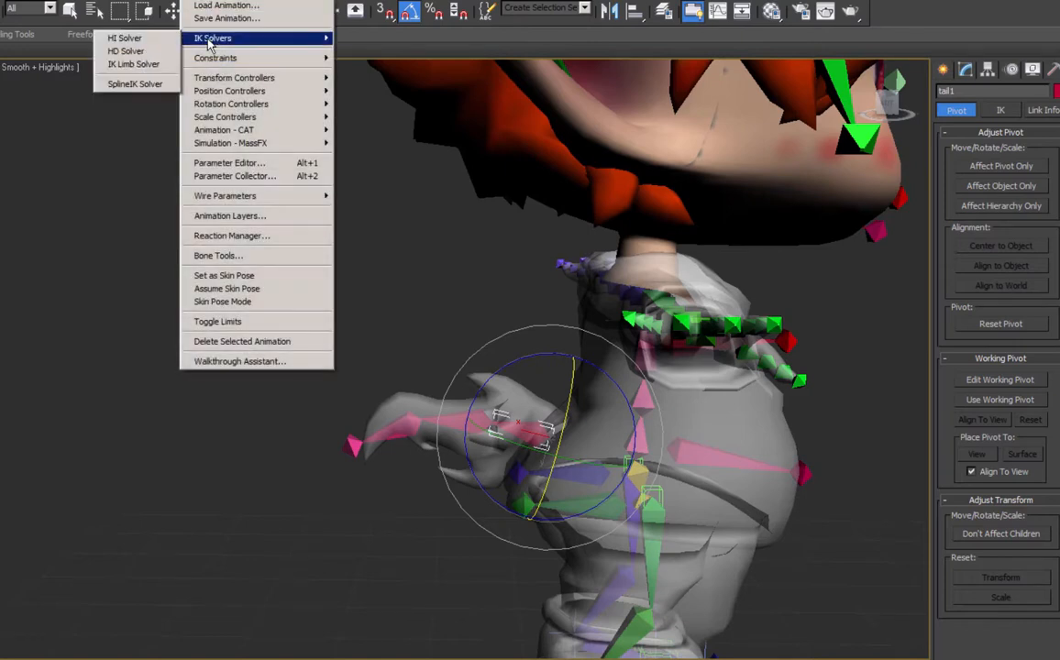
{"action": "left_click", "coordinate": [134, 64]}
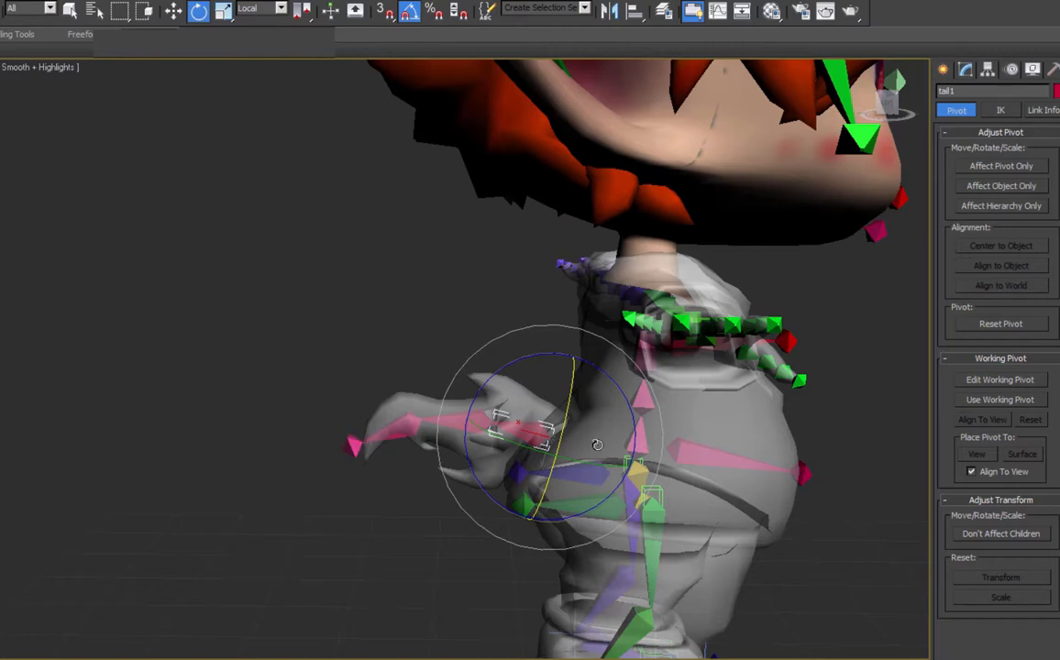
{"action": "left_click", "coordinate": [353, 447]}
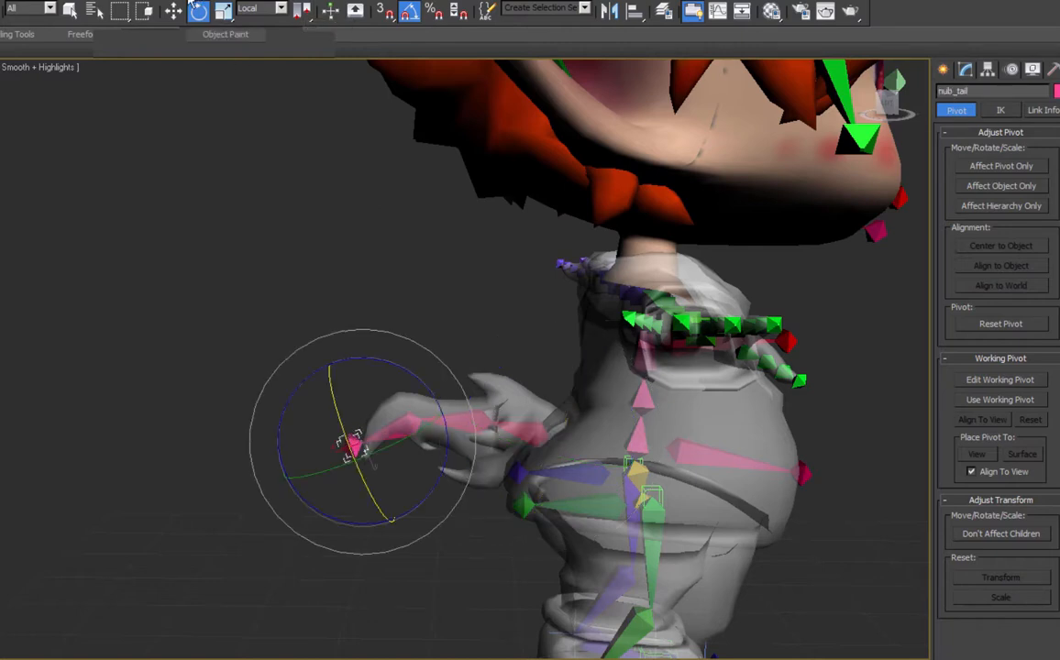
{"action": "left_click", "coordinate": [201, 1]}
{"action": "mouse_move", "coordinate": [200, 39]}
{"action": "left_click", "coordinate": [126, 38]}
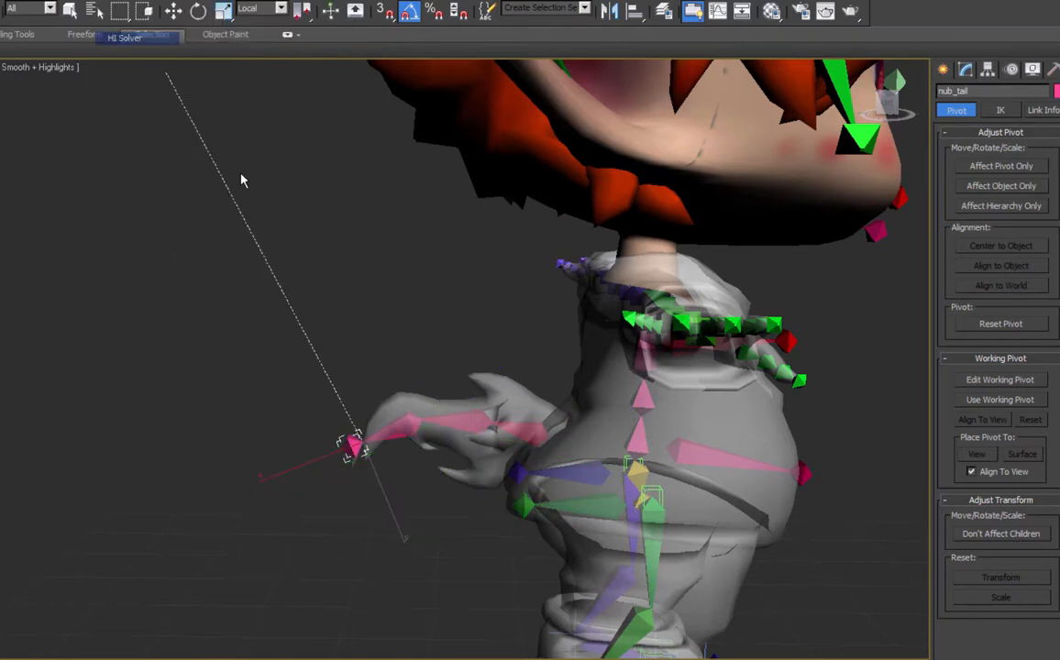
{"action": "left_click", "coordinate": [544, 435]}
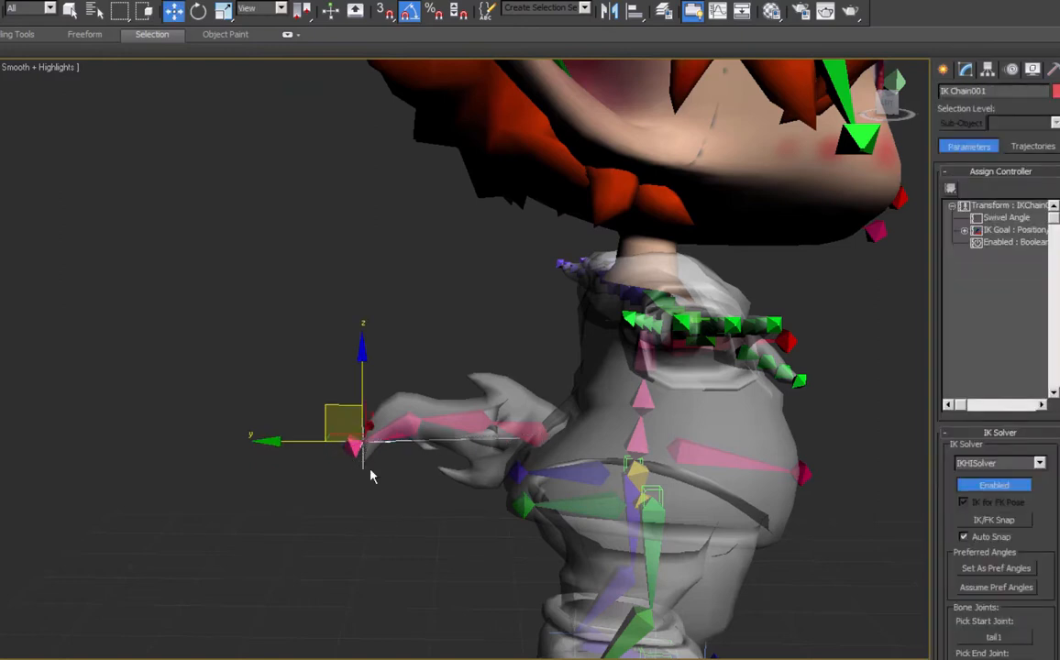
Test the tail's IK chain by moving its goal, and remove the chain from the tail bones.
{"action": "left_click_drag", "start_coordinate": [356, 422], "coordinate": [372, 442]}
{"action": "middle_click_drag", "start_coordinate": [491, 414], "coordinate": [429, 378], "text": "alt"}
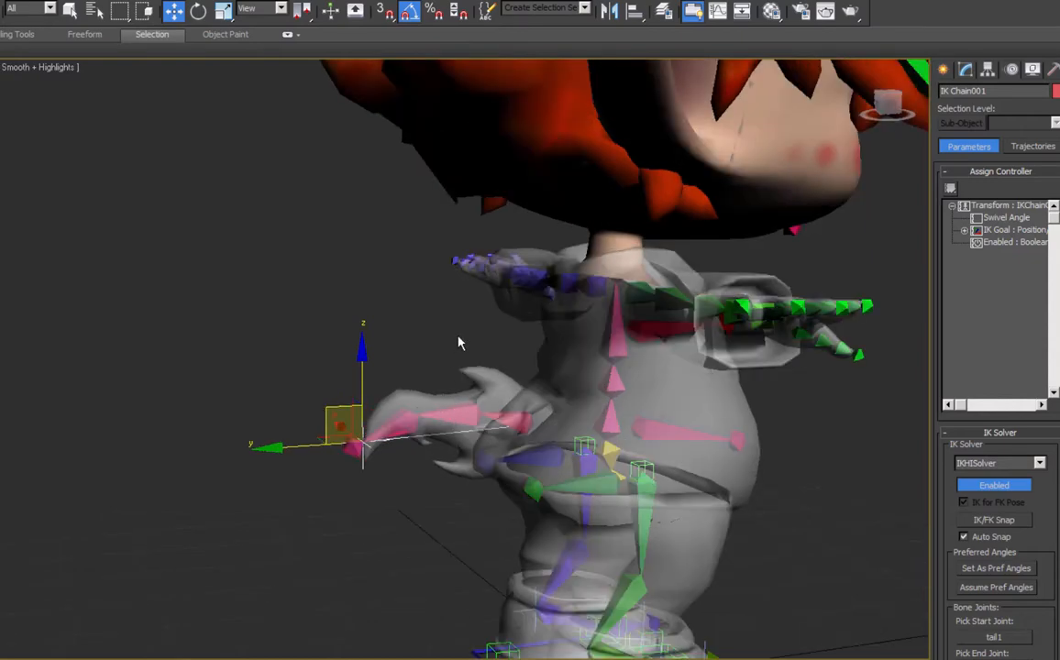
{"action": "middle_click_drag", "start_coordinate": [417, 456], "coordinate": [646, 397], "text": "alt"}
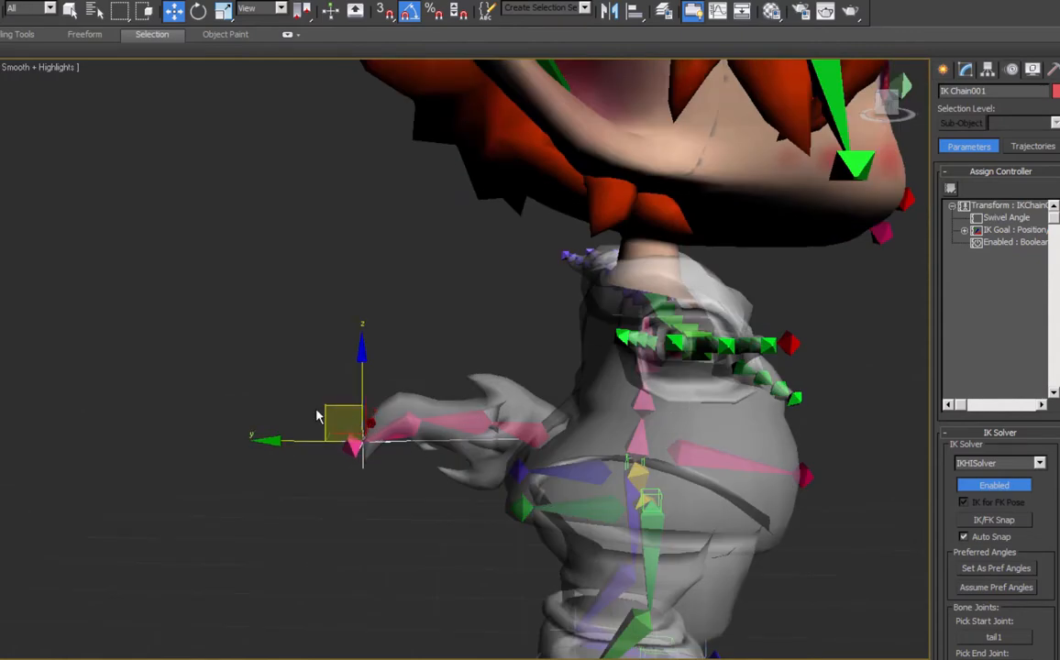
{"action": "left_click", "coordinate": [354, 444]}
{"action": "left_click", "coordinate": [301, 555]}
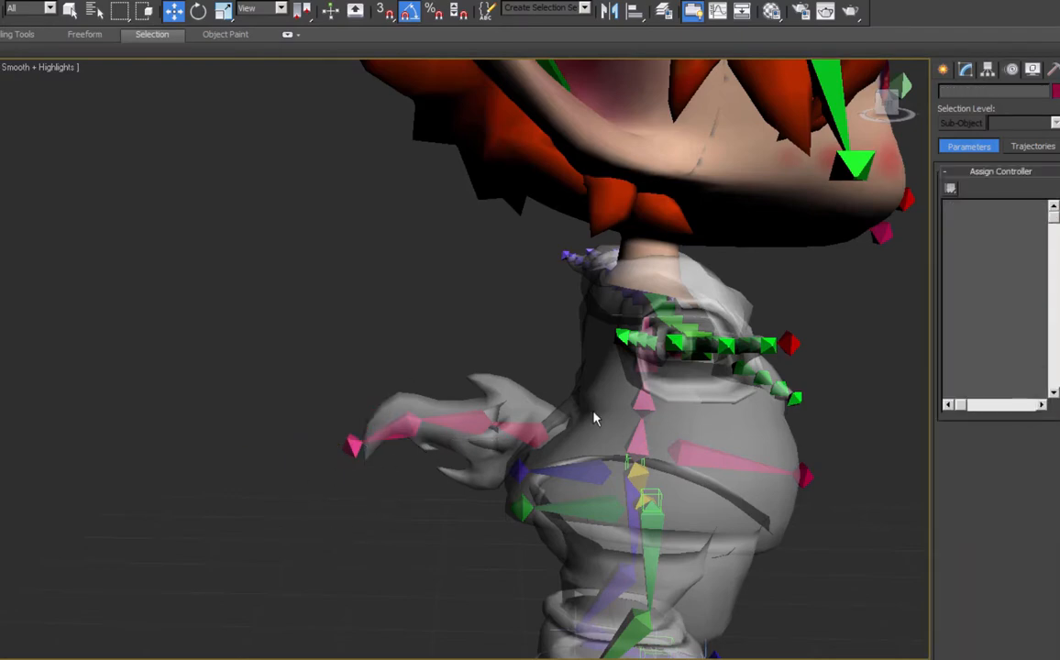
{"action": "middle_click_drag", "start_coordinate": [592, 418], "coordinate": [409, 426], "text": "alt"}
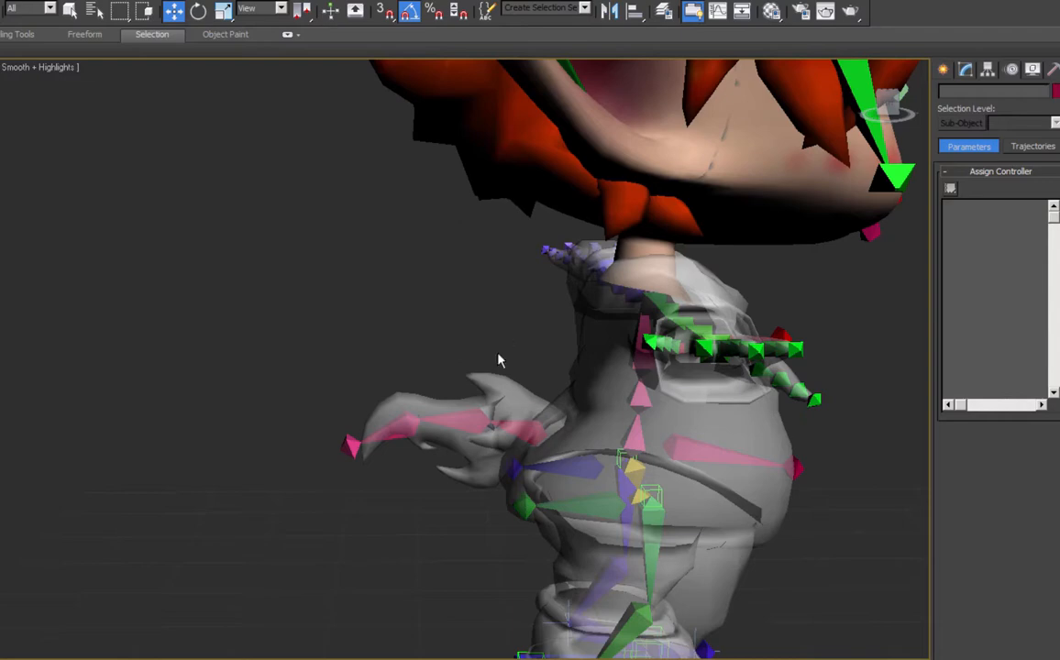
{"action": "left_click", "coordinate": [203, 0]}
{"action": "mouse_move", "coordinate": [245, 61]}
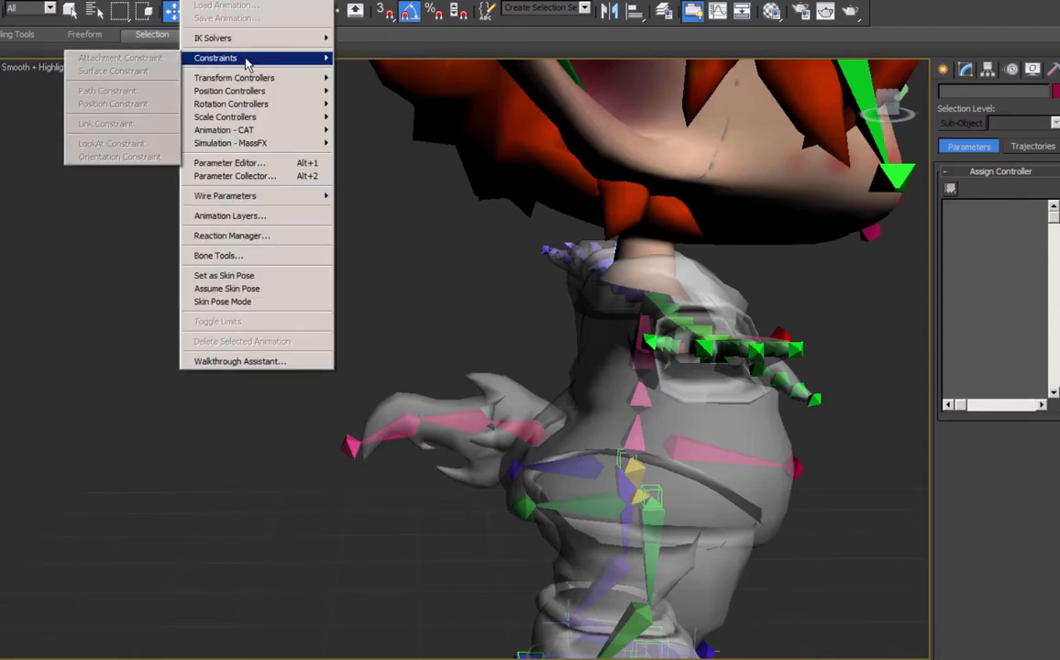
{"action": "left_click", "coordinate": [114, 145]}
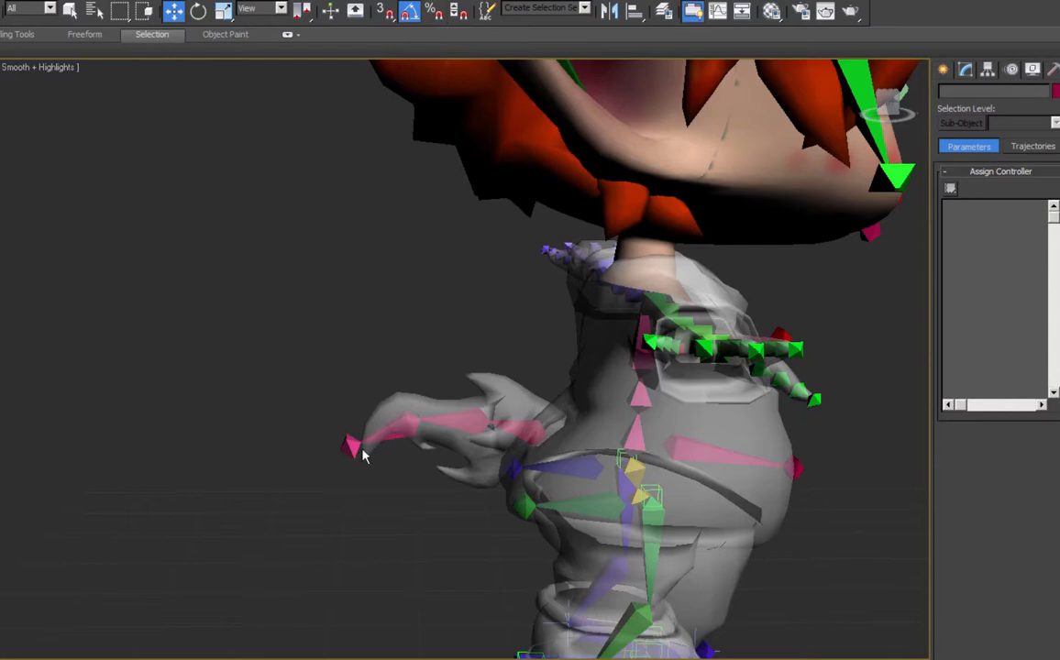
Unhide only the controller_template object.
{"action": "middle_click_drag", "start_coordinate": [460, 464], "coordinate": [516, 330]}
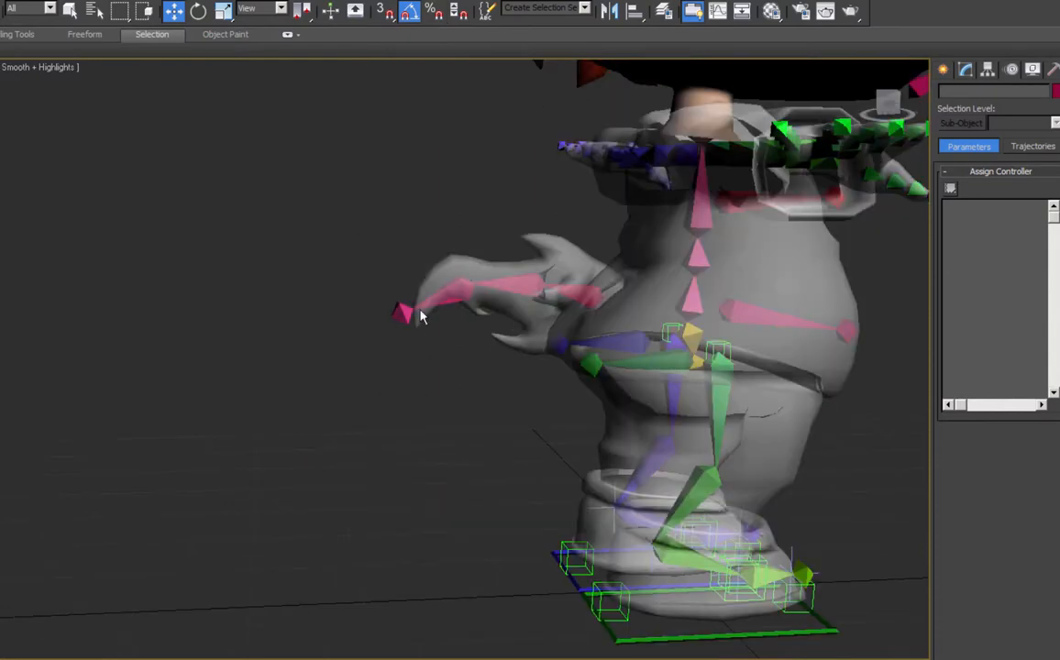
{"action": "right_click", "coordinate": [299, 280]}
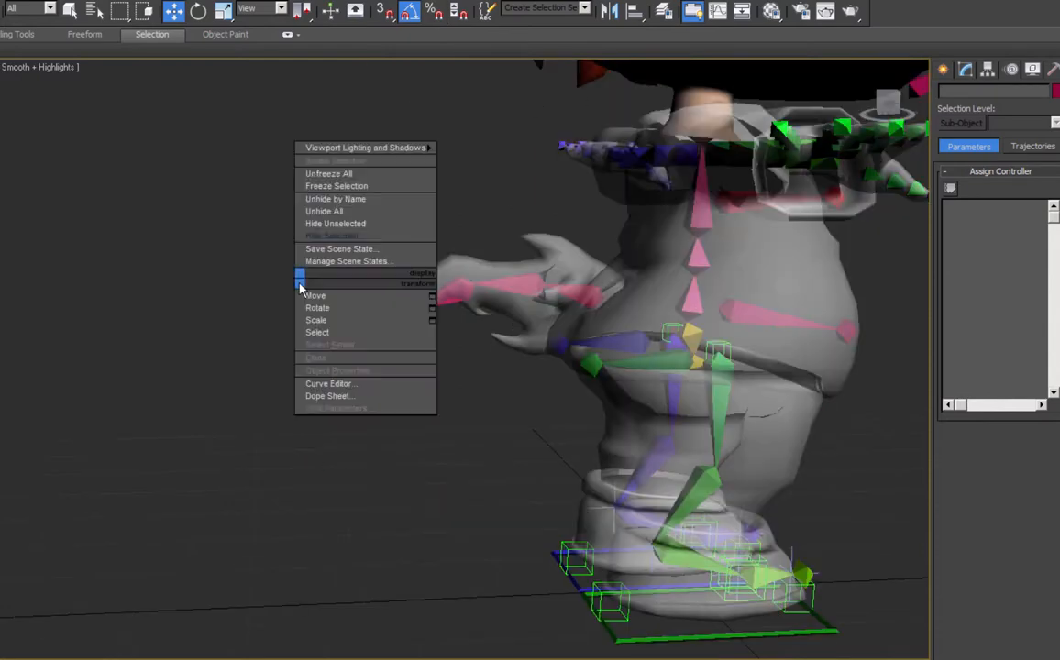
{"action": "left_click", "coordinate": [332, 200]}
{"action": "left_click", "coordinate": [511, 228]}
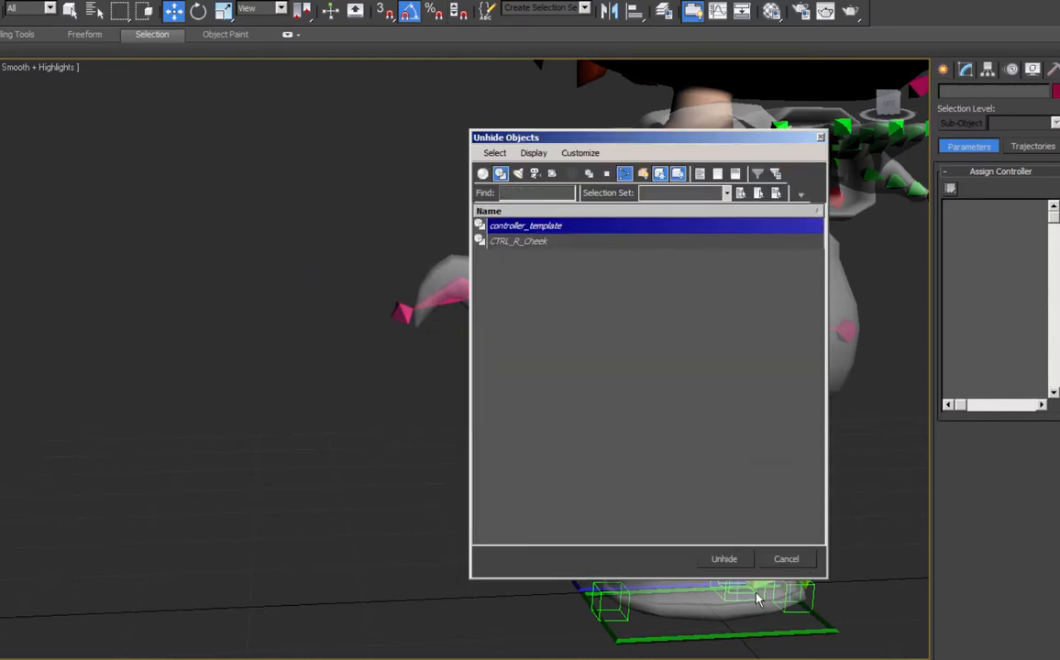
{"action": "left_click", "coordinate": [725, 559]}
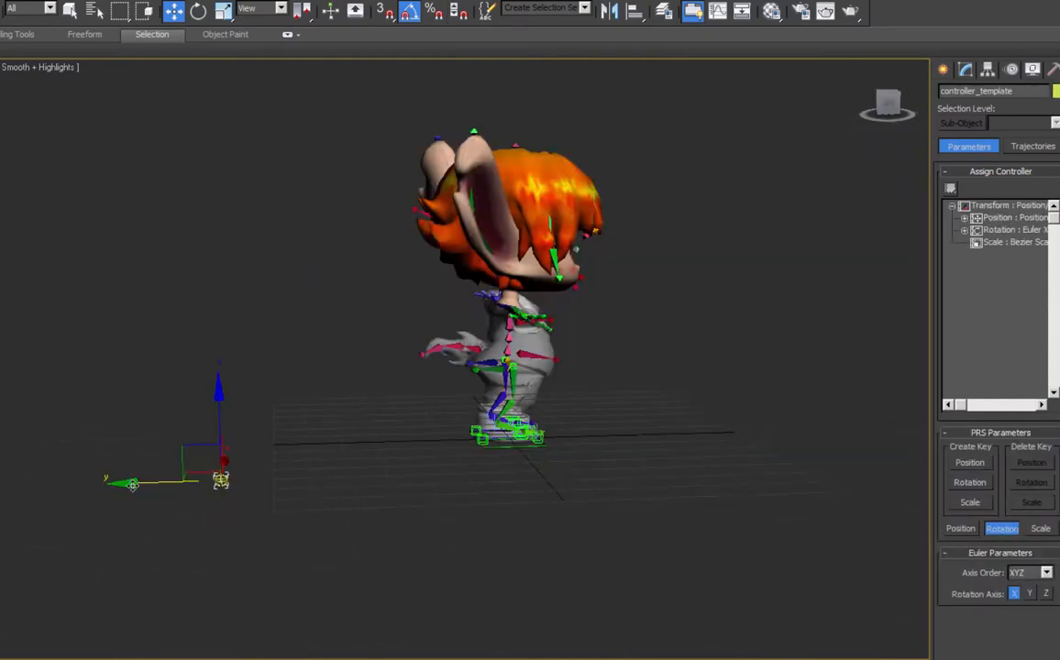
Clone controller_template as a single copy named CTRL_Tail.
{"action": "left_click_drag", "start_coordinate": [200, 496], "coordinate": [352, 511], "text": "shift"}
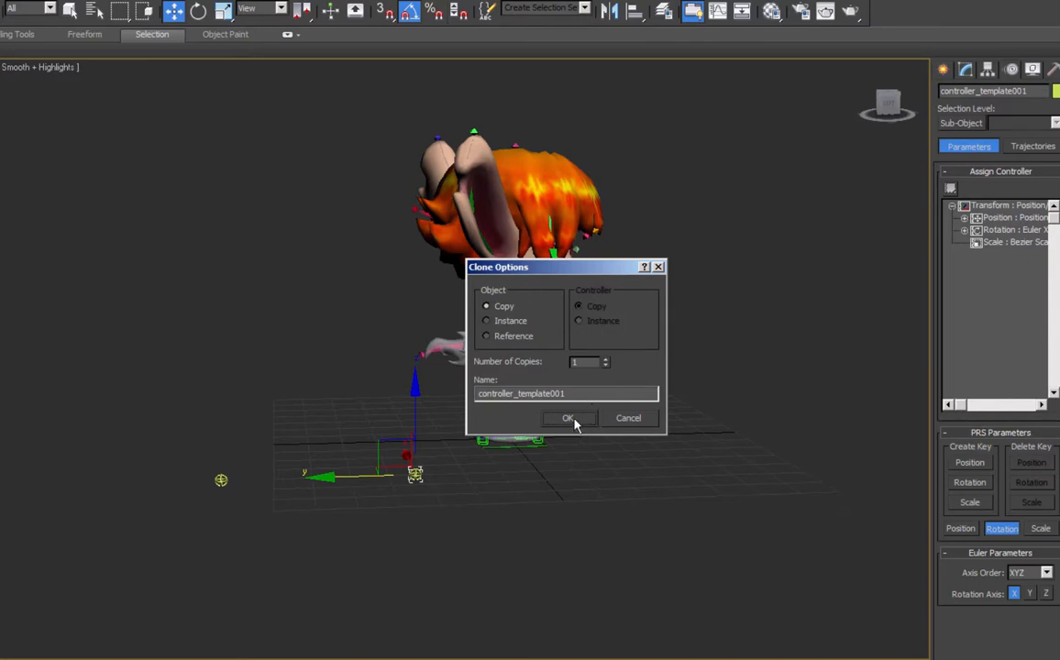
{"action": "left_click_drag", "start_coordinate": [586, 393], "coordinate": [424, 416]}
{"action": "type", "text": "TRL_Tail"}
{"action": "key", "text": "Return"}
Align CTRL_Tail's pivot point to nub_tail's on X, Y and Z, and move it out behind the tail tip along Y.
{"action": "left_click", "coordinate": [635, 10]}
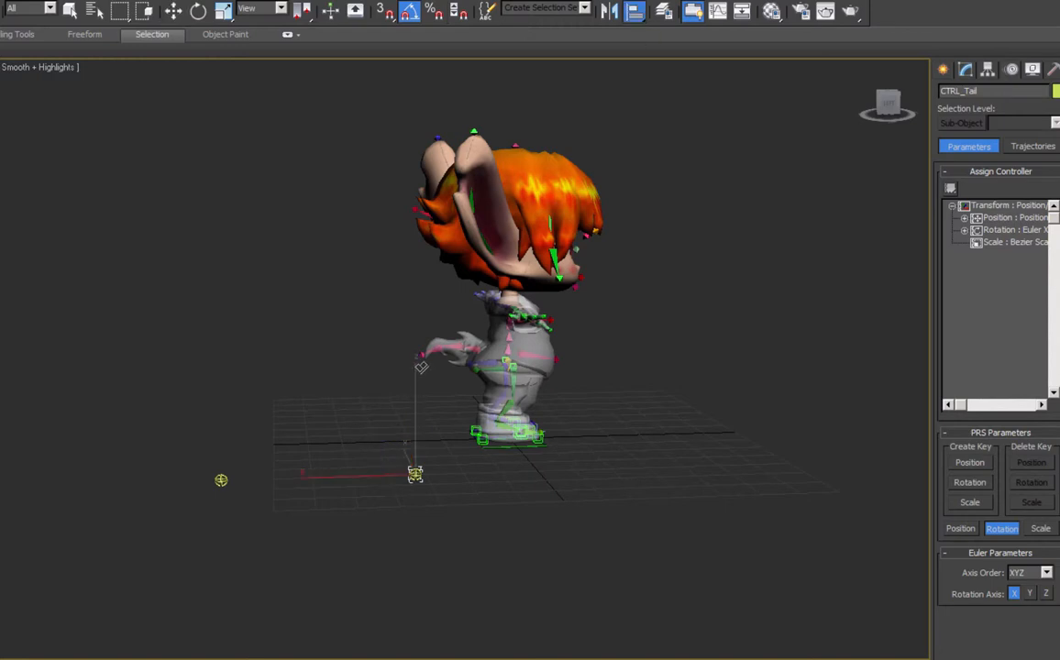
{"action": "left_click", "coordinate": [424, 358]}
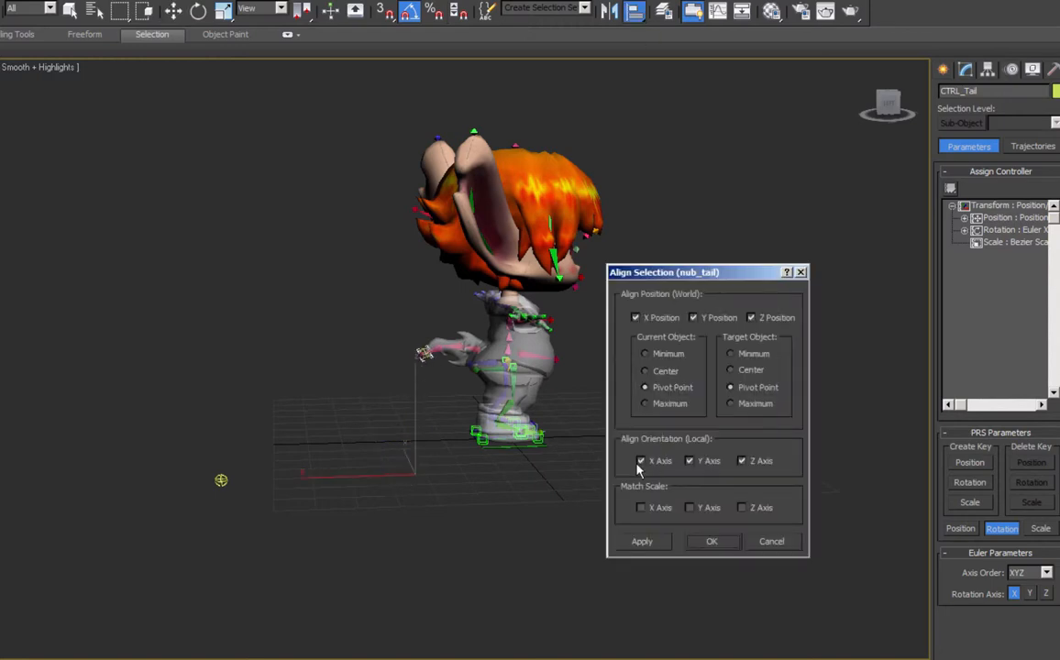
{"action": "left_click", "coordinate": [712, 542]}
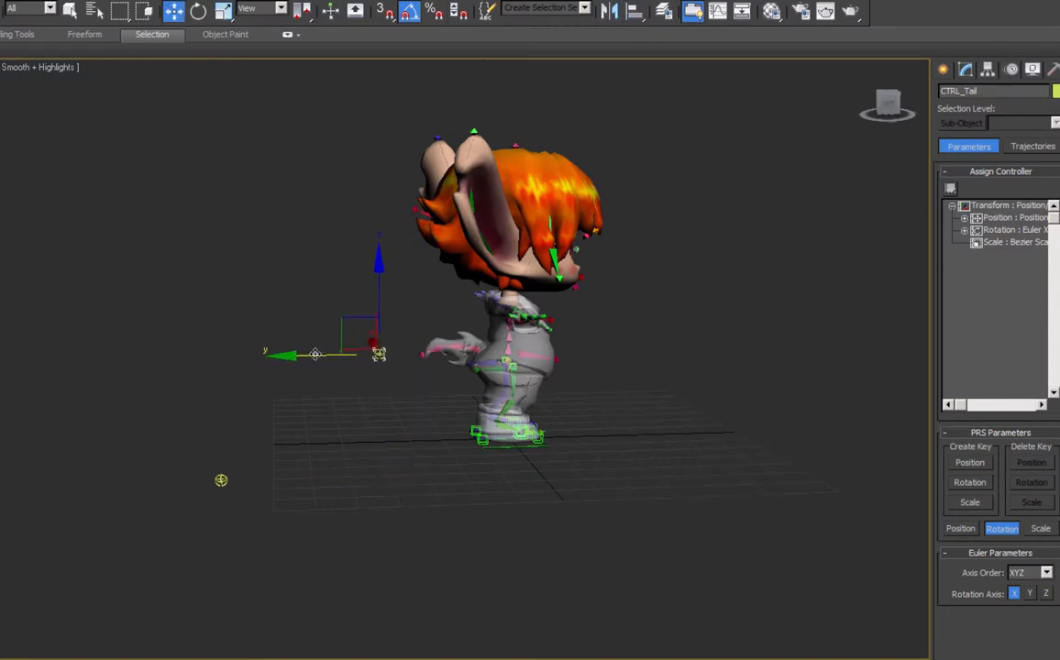
Change CTRL_Tail's object color to dark red.
{"action": "scroll", "coordinate": [358, 417], "scroll_direction": "up", "scroll_amount": 5}
{"action": "left_click", "coordinate": [1057, 90]}
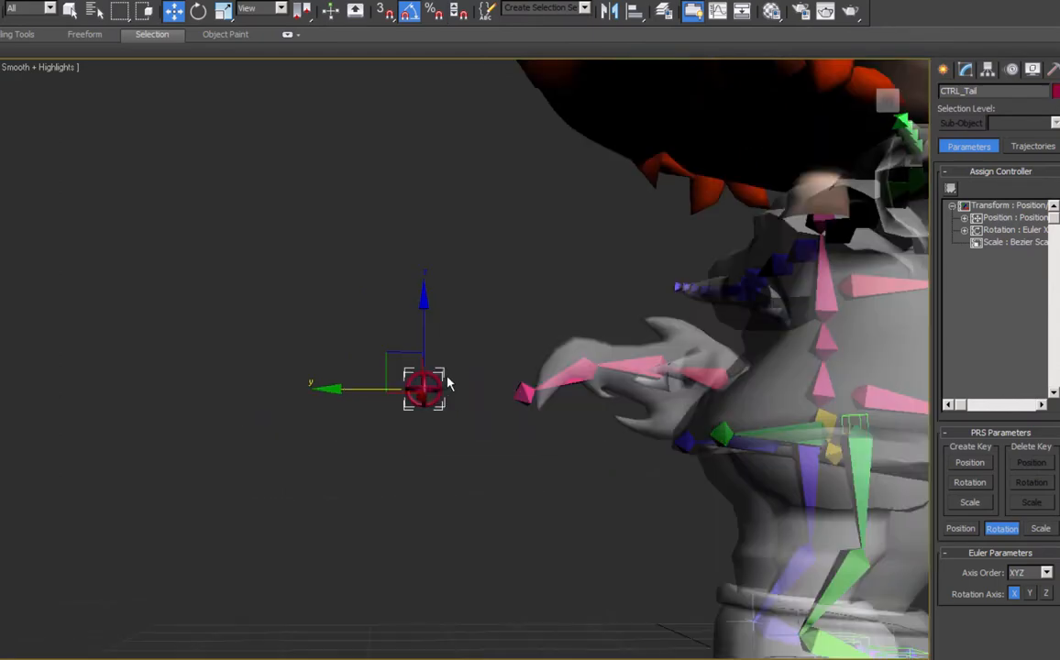
{"action": "middle_click_drag", "start_coordinate": [458, 379], "coordinate": [444, 389], "text": "alt"}
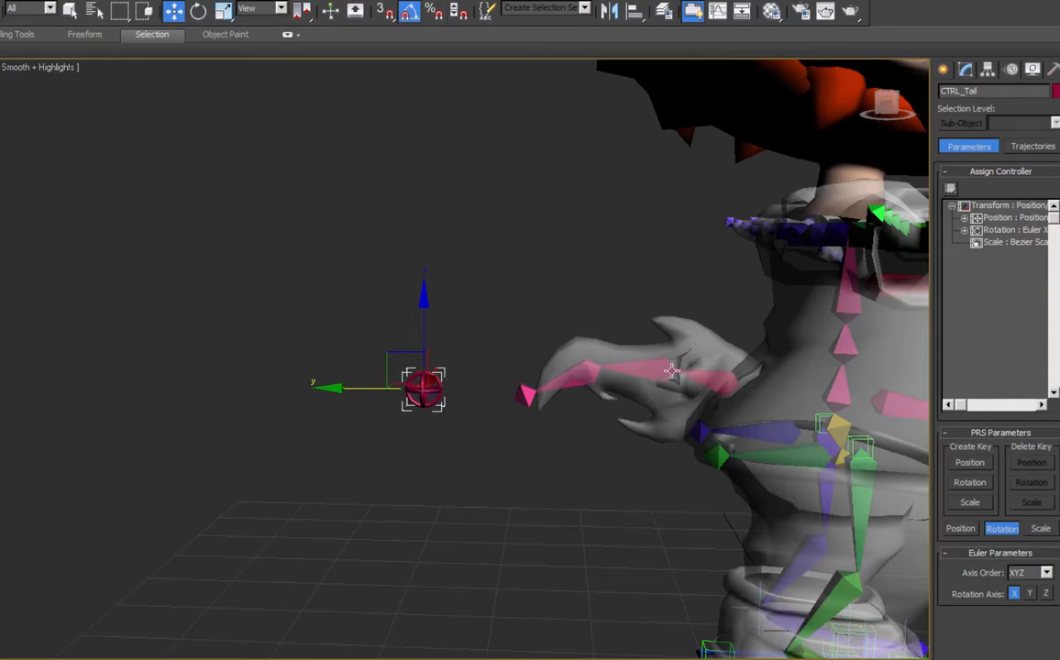
Add an Orientation Constraint to tail1 targeting CTRL_Tail and enable Keep Initial Offset.
{"action": "left_click", "coordinate": [714, 380]}
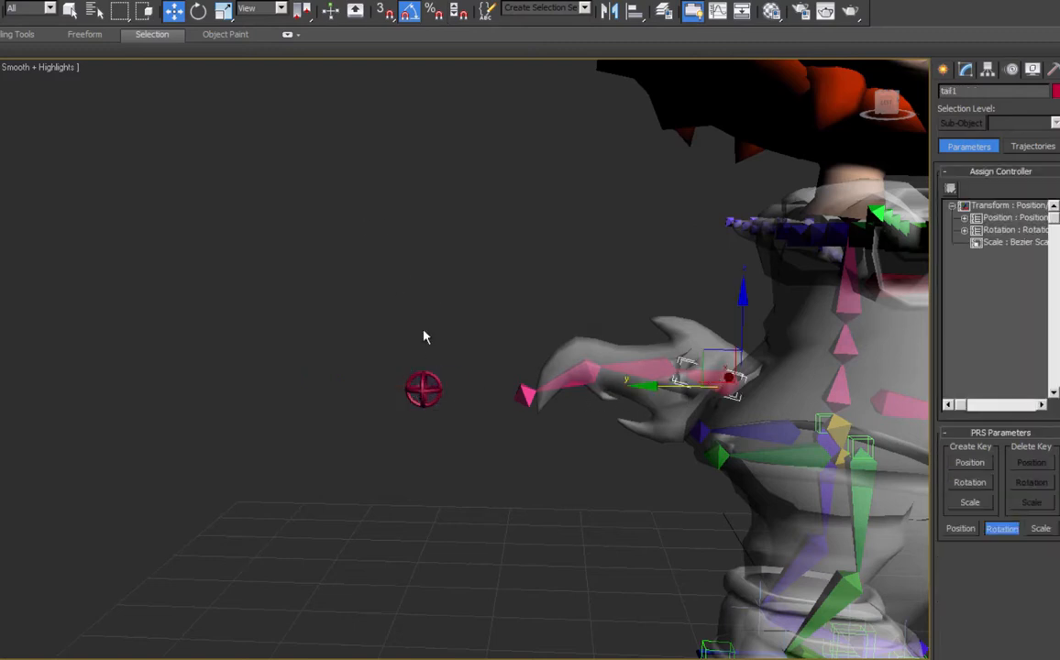
{"action": "left_click", "coordinate": [207, 1]}
{"action": "mouse_move", "coordinate": [215, 63]}
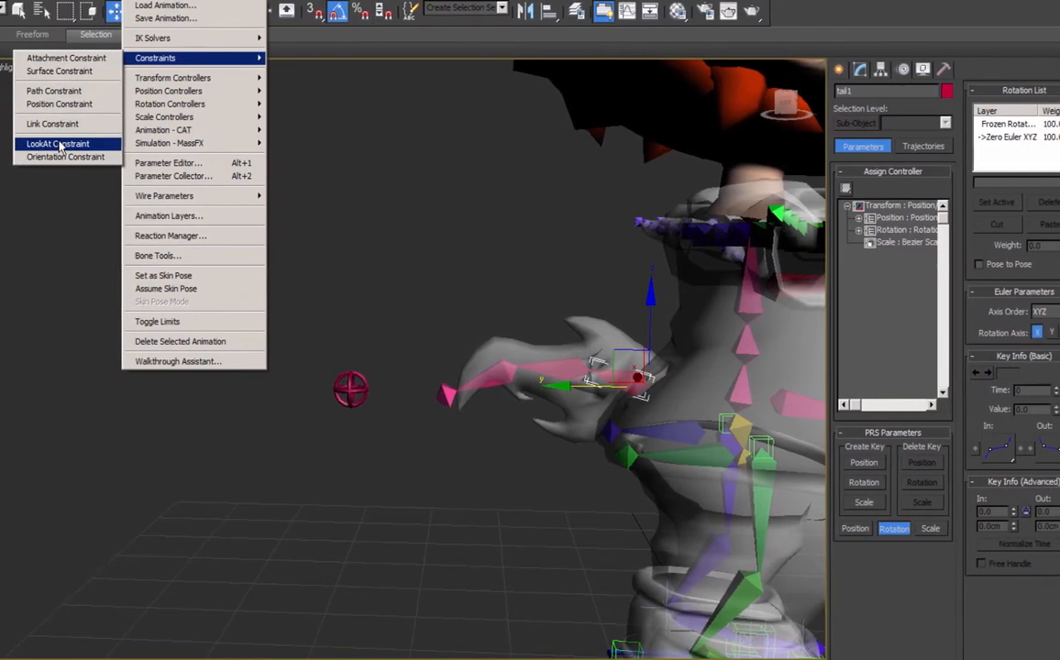
{"action": "left_click", "coordinate": [120, 157]}
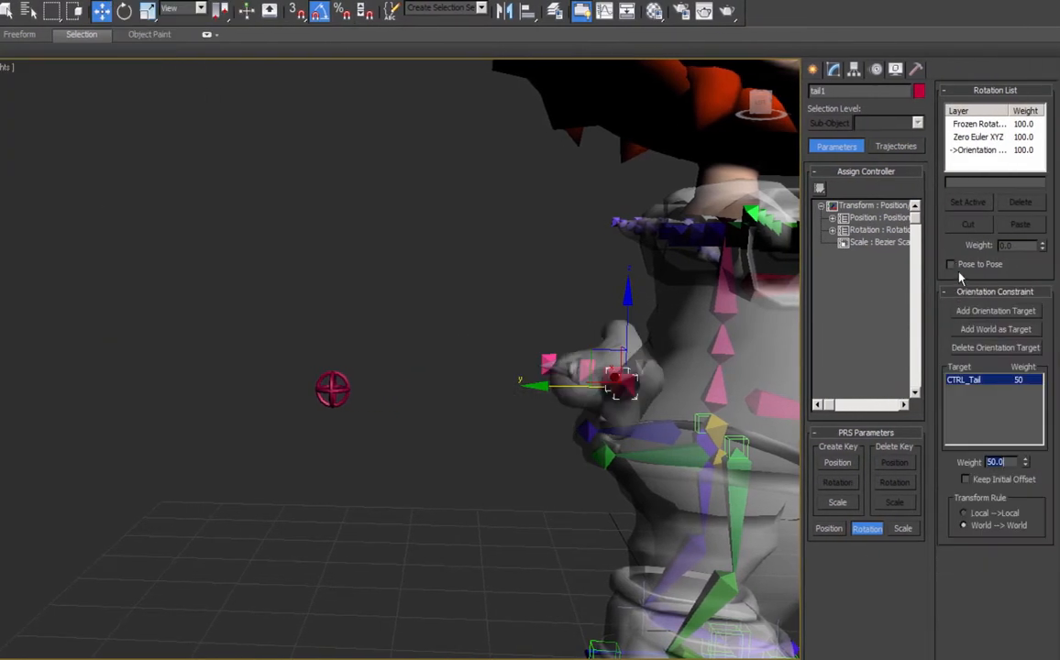
{"action": "left_click", "coordinate": [966, 479]}
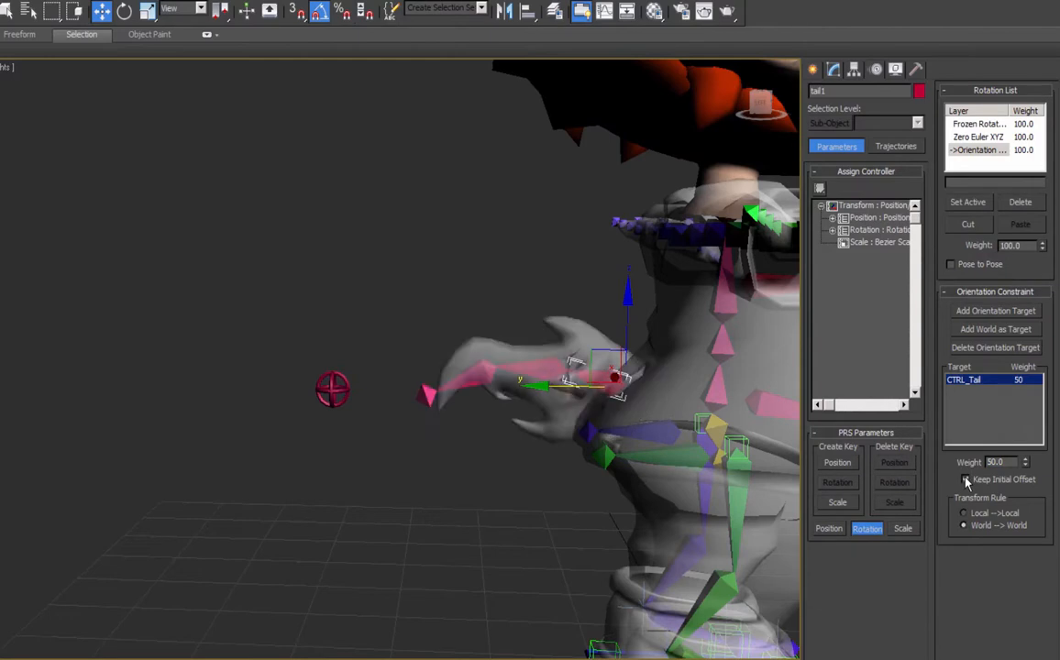
Test the tail1 constraint by rotating CTRL_Tail in local coordinates, and undo the rotation.
{"action": "left_click", "coordinate": [331, 395]}
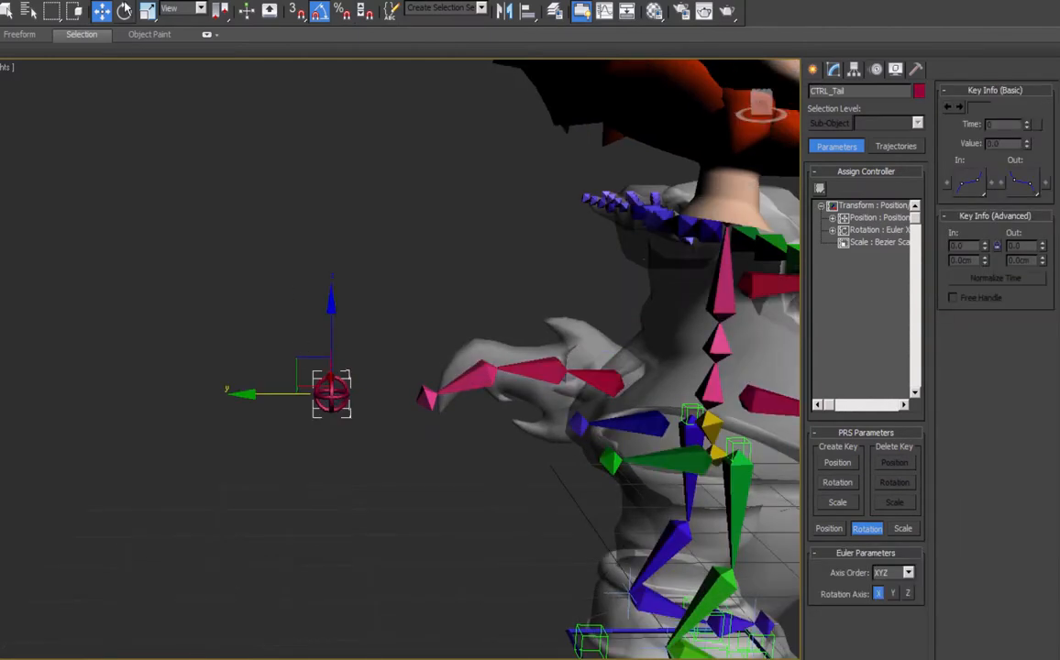
{"action": "key", "text": "e"}
{"action": "left_click_drag", "start_coordinate": [385, 368], "coordinate": [369, 336]}
{"action": "key", "text": "ctrl+z"}
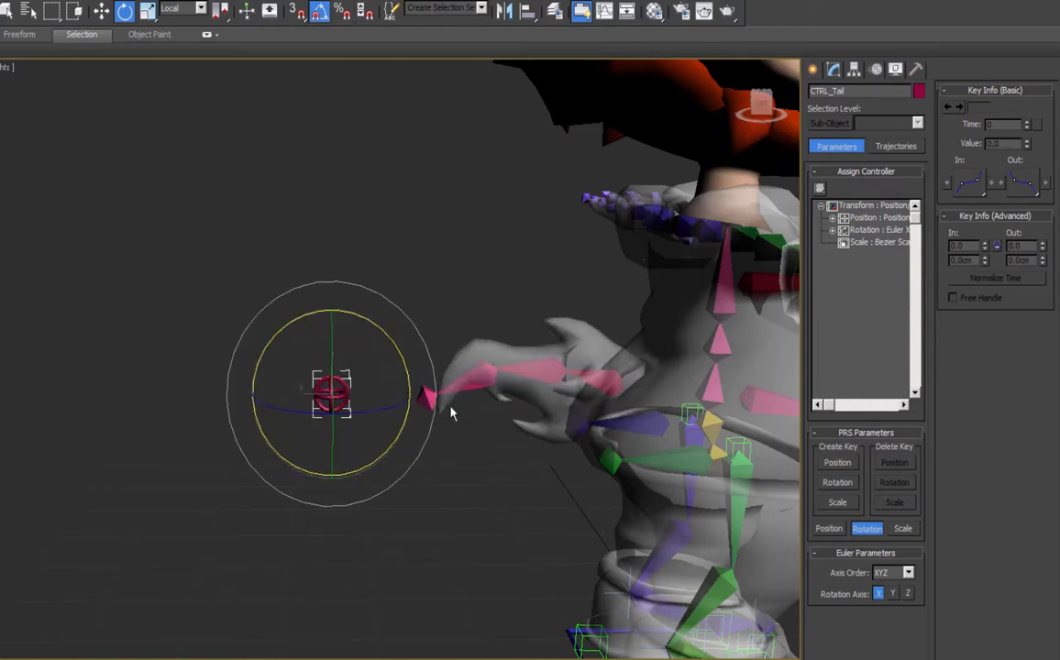
Wire tail1's Zero Euler X Rotation one way to tail2's Zero Euler X Rotation with the expression X_Rotation.
{"action": "left_click", "coordinate": [598, 378]}
{"action": "key", "text": "w"}
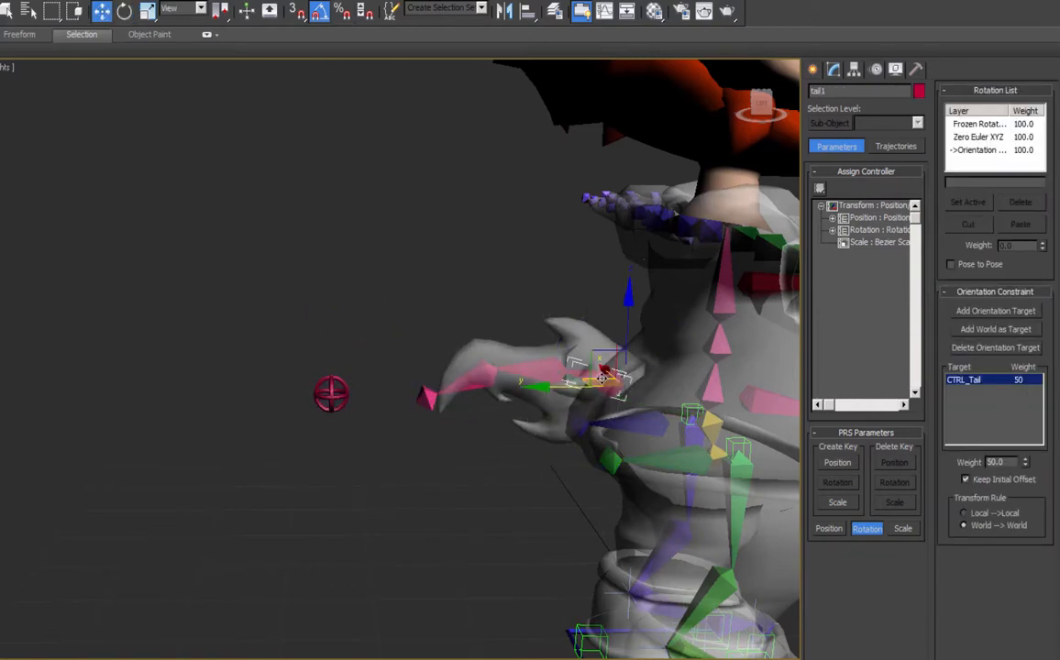
{"action": "right_click", "coordinate": [602, 378]}
{"action": "left_click", "coordinate": [555, 464]}
{"action": "mouse_move", "coordinate": [614, 393]}
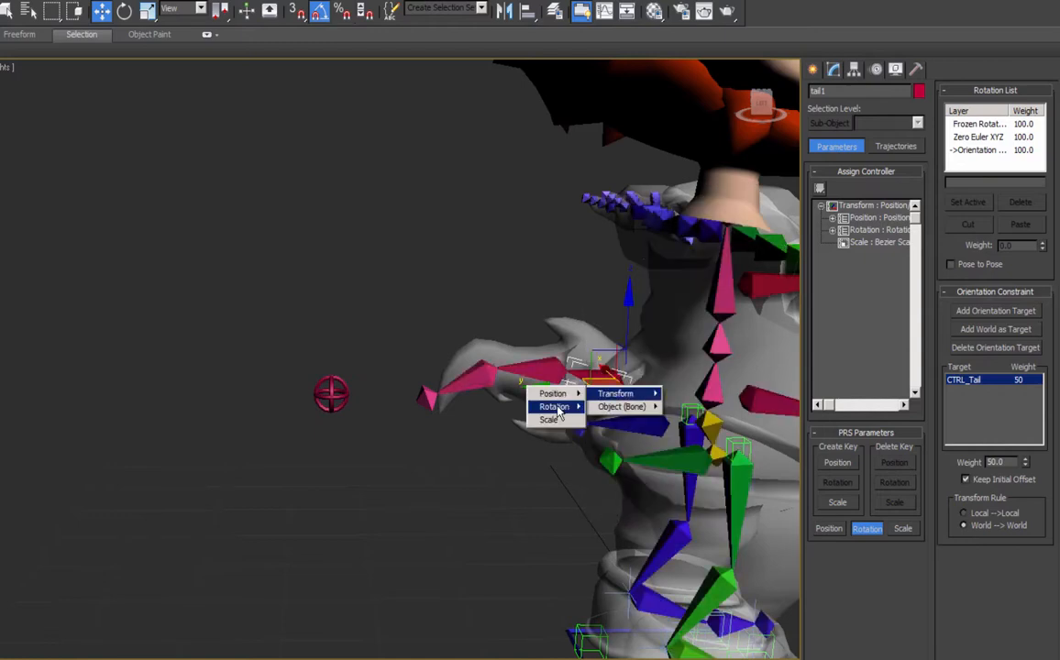
{"action": "mouse_move", "coordinate": [556, 408]}
{"action": "mouse_move", "coordinate": [451, 409]}
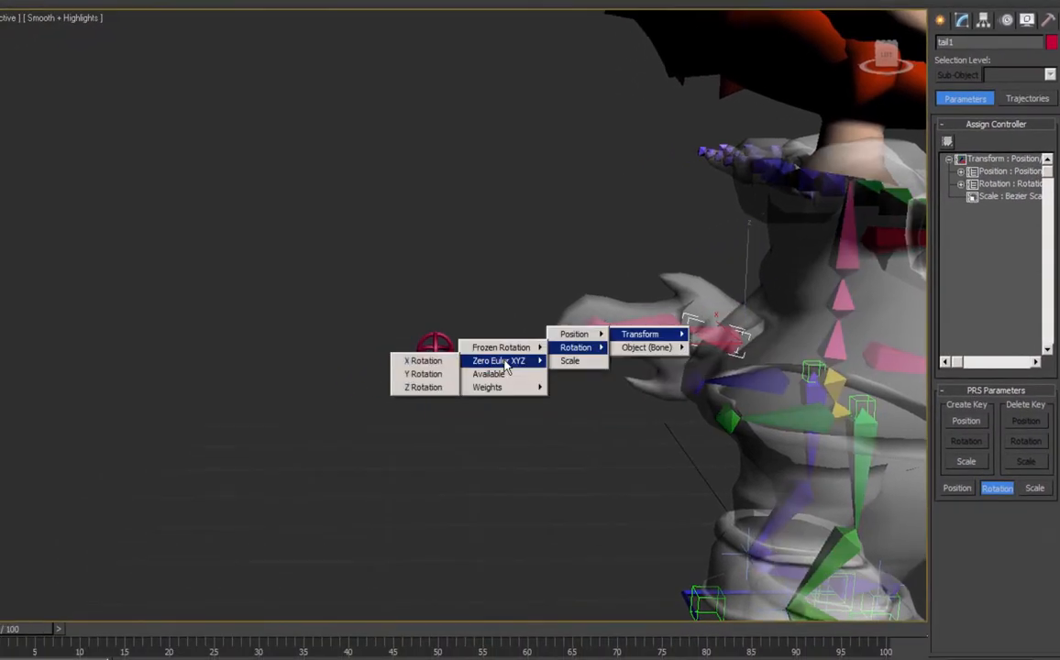
{"action": "left_click", "coordinate": [423, 362]}
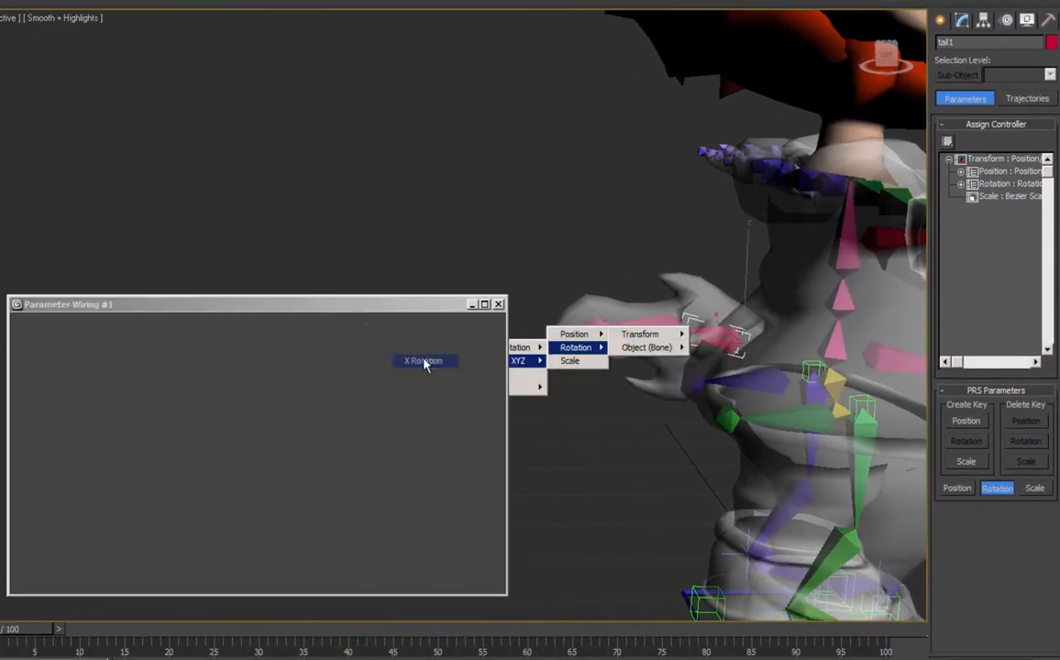
{"action": "left_click_drag", "start_coordinate": [350, 308], "coordinate": [352, 12]}
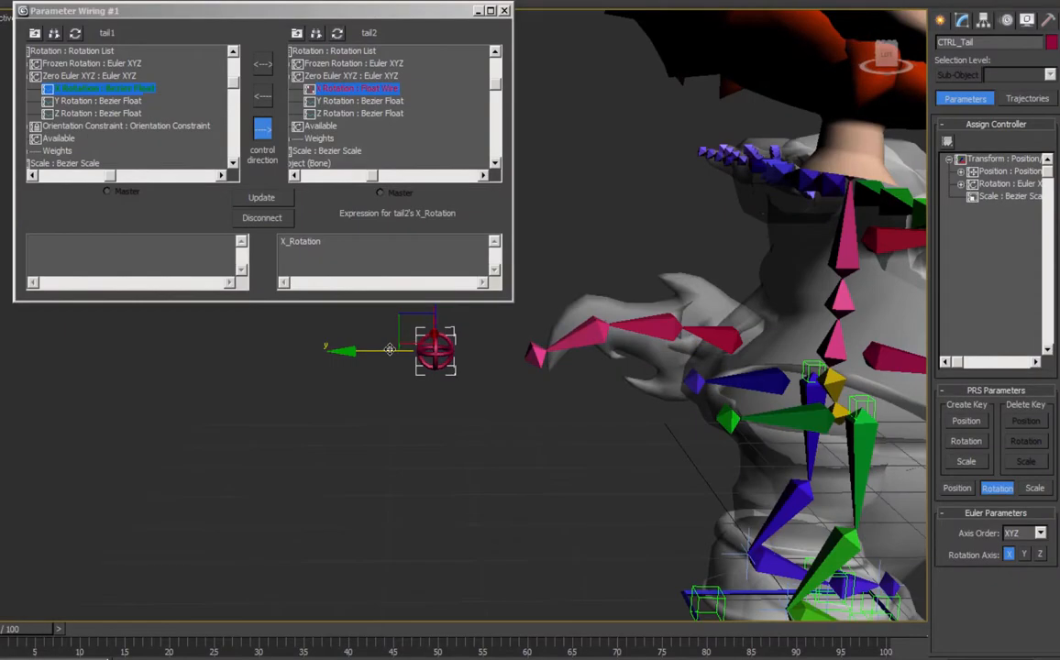
Rotate CTRL_Tail to test how the wired tail bones respond.
{"action": "key", "text": "e"}
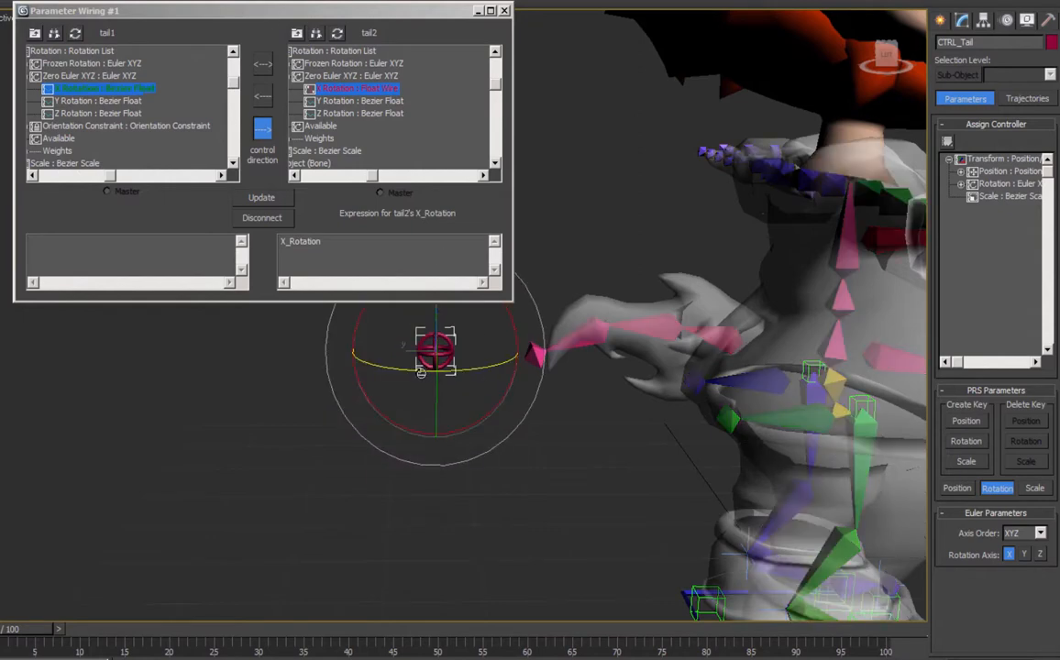
{"action": "left_click_drag", "start_coordinate": [389, 390], "coordinate": [387, 380]}
{"action": "left_click_drag", "start_coordinate": [515, 344], "coordinate": [512, 311]}
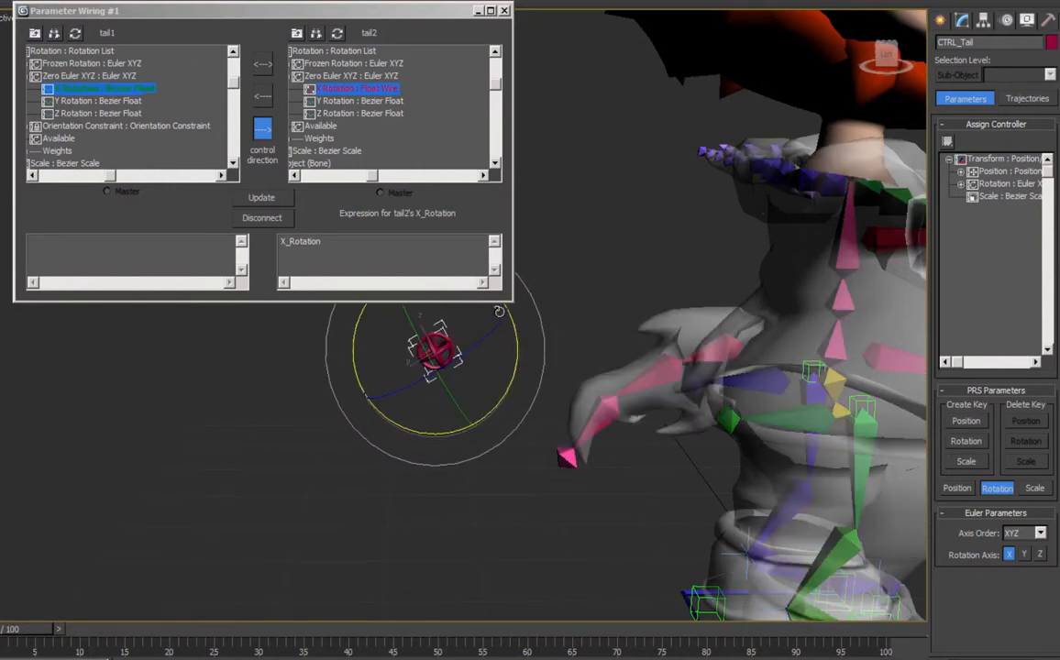
Undo the CTRL_Tail rotation, rotate it once more to test the wired tail bones, and undo that rotation too.
{"action": "key", "text": "ctrl+z"}
{"action": "left_click_drag", "start_coordinate": [437, 390], "coordinate": [438, 353]}
{"action": "key", "text": "ctrl+z"}
{"action": "middle_click_drag", "start_coordinate": [514, 367], "coordinate": [565, 465]}
{"action": "middle_click_drag", "start_coordinate": [702, 514], "coordinate": [663, 536], "text": "alt"}
Set the rotation reference coordinate system to Gimbal and examine the rotation axes of tail1 and tail2.
{"action": "left_click", "coordinate": [300, 13]}
{"action": "left_click", "coordinate": [275, 77]}
{"action": "left_click", "coordinate": [775, 525]}
{"action": "middle_click_drag", "start_coordinate": [771, 522], "coordinate": [711, 530], "text": "alt"}
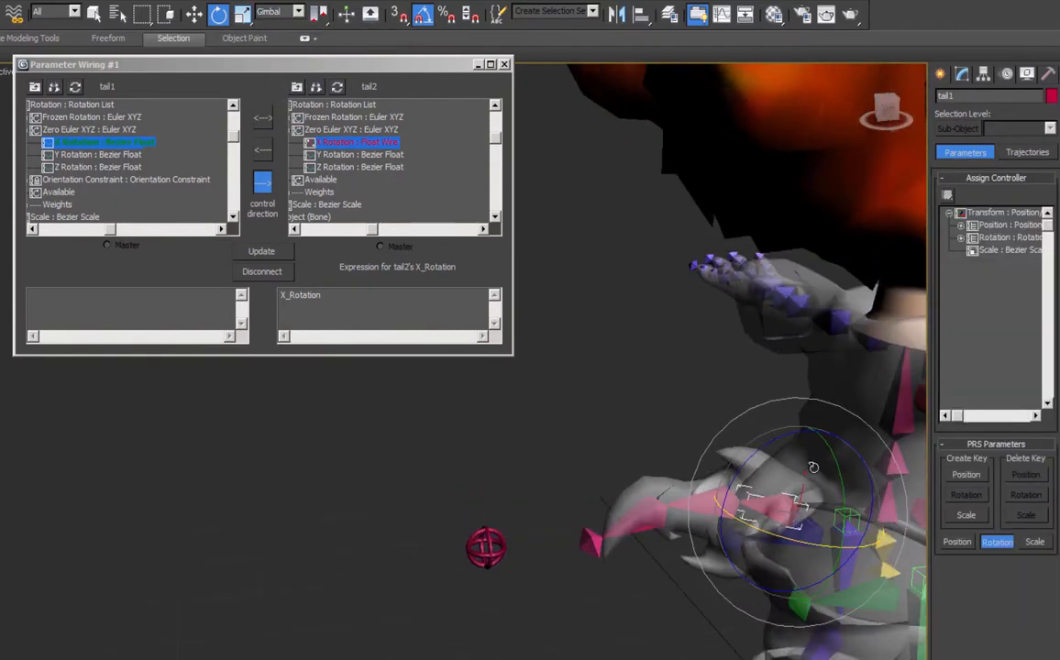
{"action": "left_click", "coordinate": [700, 504]}
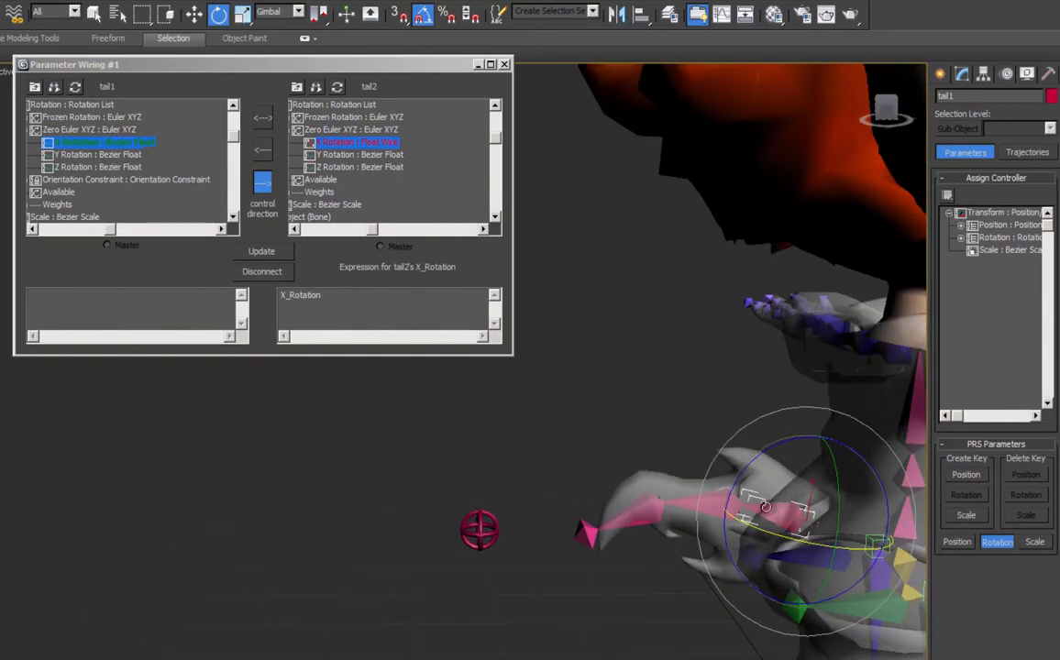
{"action": "left_click", "coordinate": [705, 503]}
{"action": "mouse_move", "coordinate": [751, 562]}
{"action": "middle_mouse_down", "text": "alt"}
{"action": "mouse_move", "coordinate": [754, 578]}
{"action": "mouse_move", "coordinate": [748, 560]}
{"action": "middle_mouse_up", "text": "alt"}
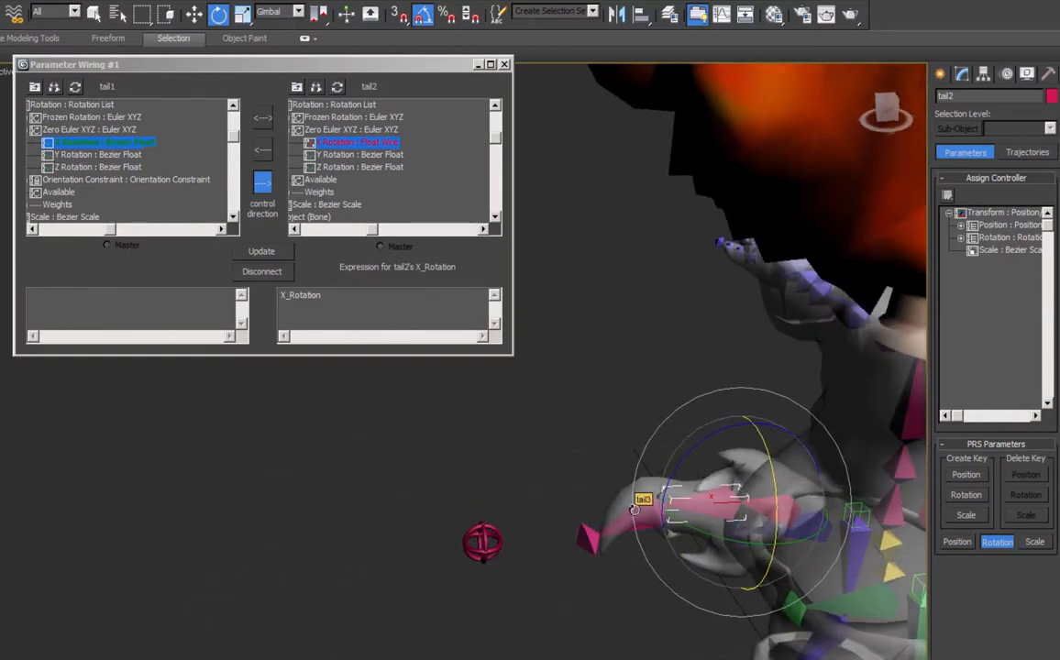
{"action": "middle_click_drag", "start_coordinate": [634, 509], "coordinate": [629, 491], "text": "alt"}
Wire tail1's Zero Euler X Rotation one way to tail2's Zero Euler Y Rotation with the expression X_Rotation*2.
{"action": "left_click", "coordinate": [338, 87]}
{"action": "left_click", "coordinate": [794, 514]}
{"action": "left_click", "coordinate": [75, 87]}
{"action": "left_click", "coordinate": [148, 194]}
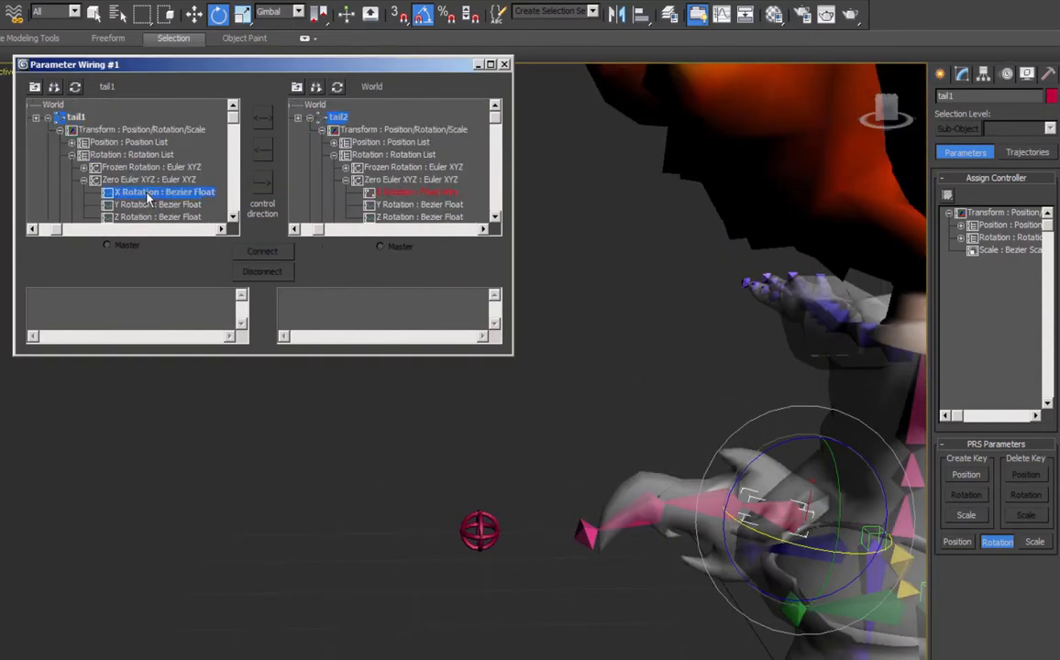
{"action": "left_click", "coordinate": [385, 204]}
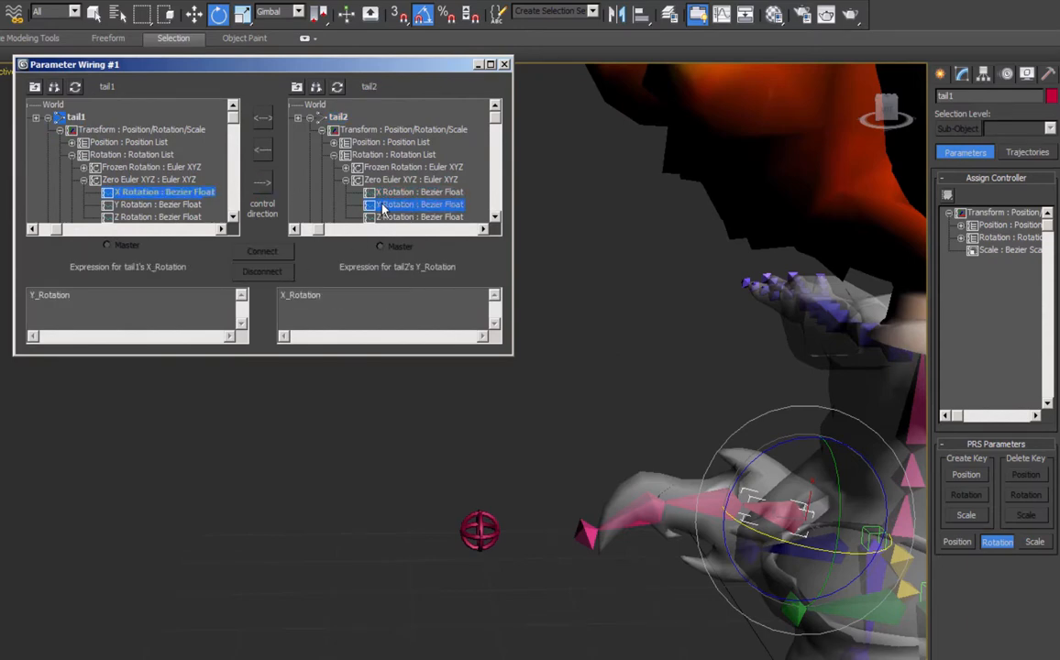
{"action": "left_click", "coordinate": [263, 182]}
{"action": "left_click", "coordinate": [261, 250]}
Rotate CTRL_Tail to test how tail2 responds through its Y Rotation wire.
{"action": "left_click", "coordinate": [481, 531]}
{"action": "mouse_move", "coordinate": [424, 479]}
{"action": "left_mouse_down"}
{"action": "mouse_move", "coordinate": [440, 462]}
{"action": "mouse_move", "coordinate": [424, 479]}
{"action": "left_mouse_up"}
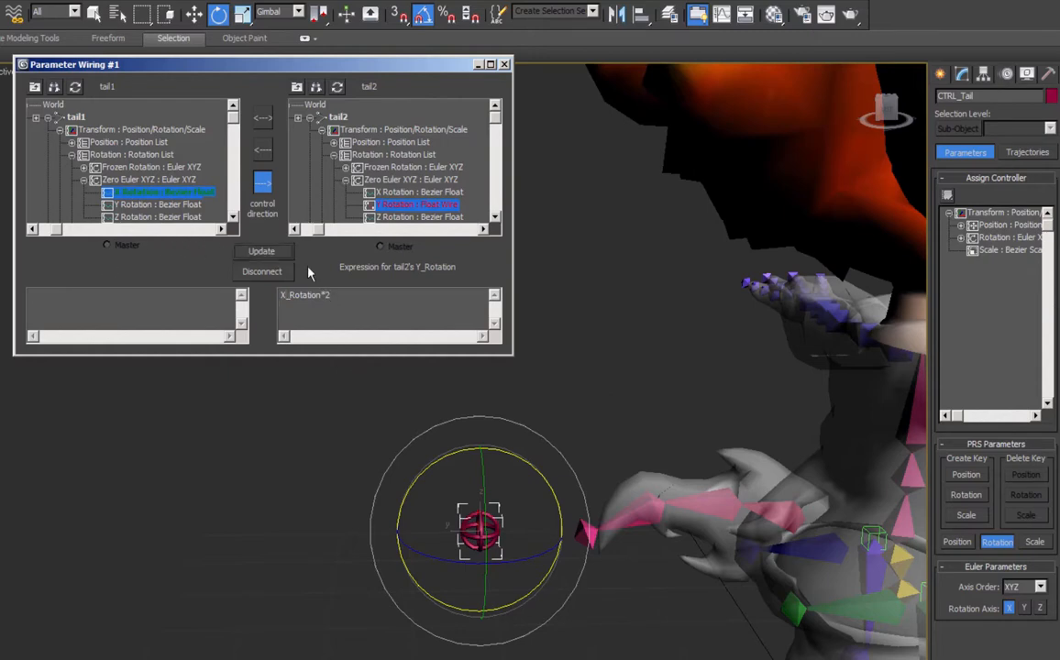
{"action": "left_click_drag", "start_coordinate": [413, 482], "coordinate": [473, 418]}
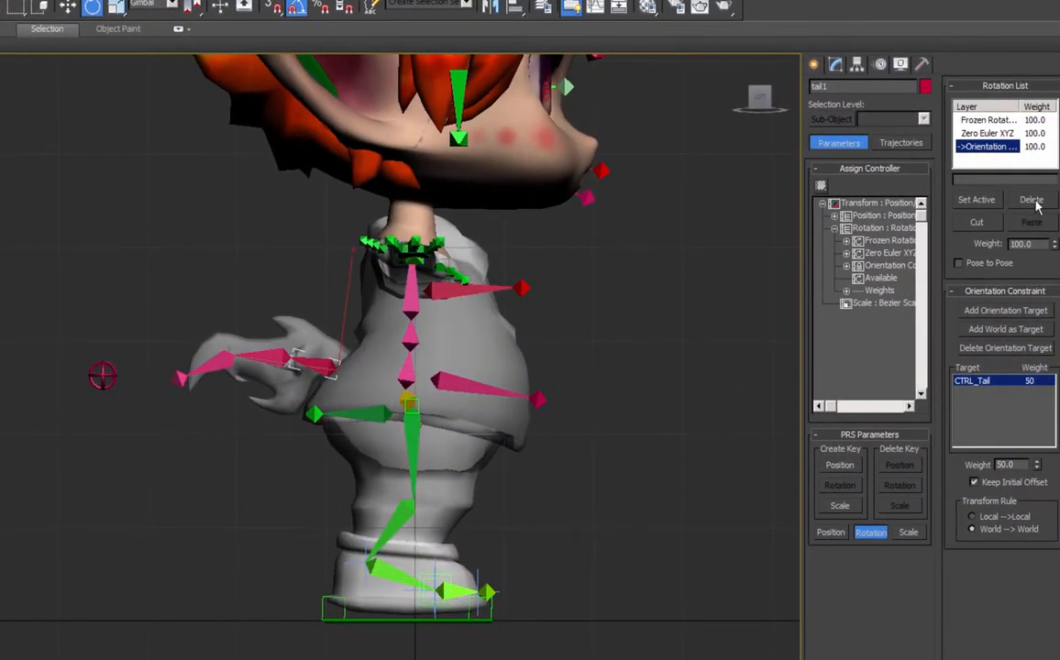
Delete the Orientation Constraint from tail1's rotation list.
{"action": "left_click", "coordinate": [1036, 203]}
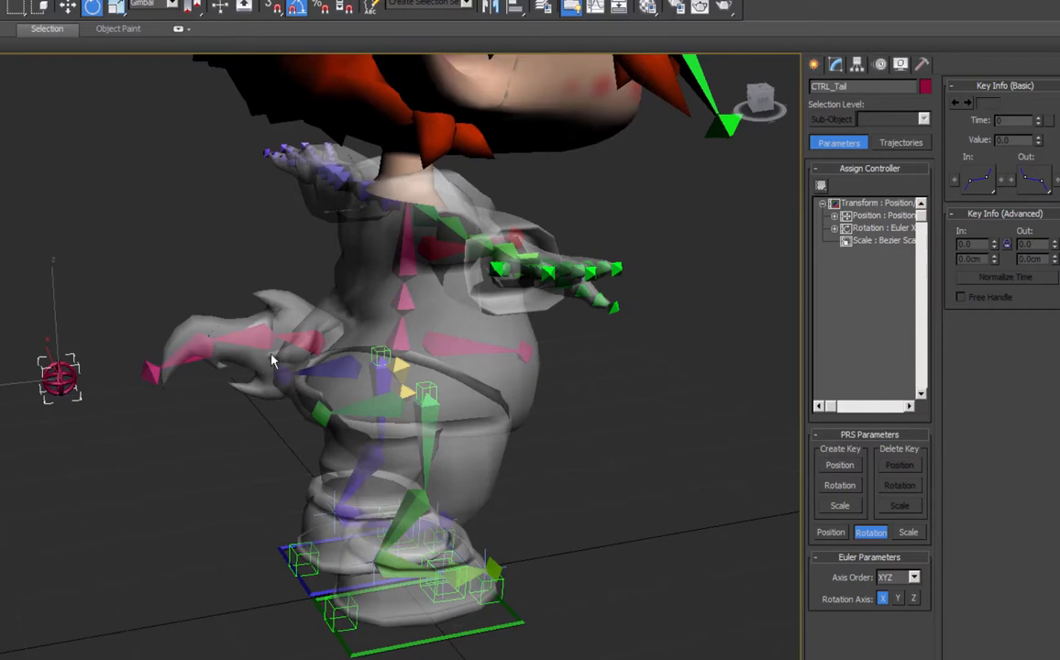
{"action": "mouse_move", "coordinate": [215, 364]}
{"action": "middle_mouse_down", "text": "alt"}
{"action": "mouse_move", "coordinate": [206, 402]}
{"action": "mouse_move", "coordinate": [211, 356]}
{"action": "middle_mouse_up", "text": "alt"}
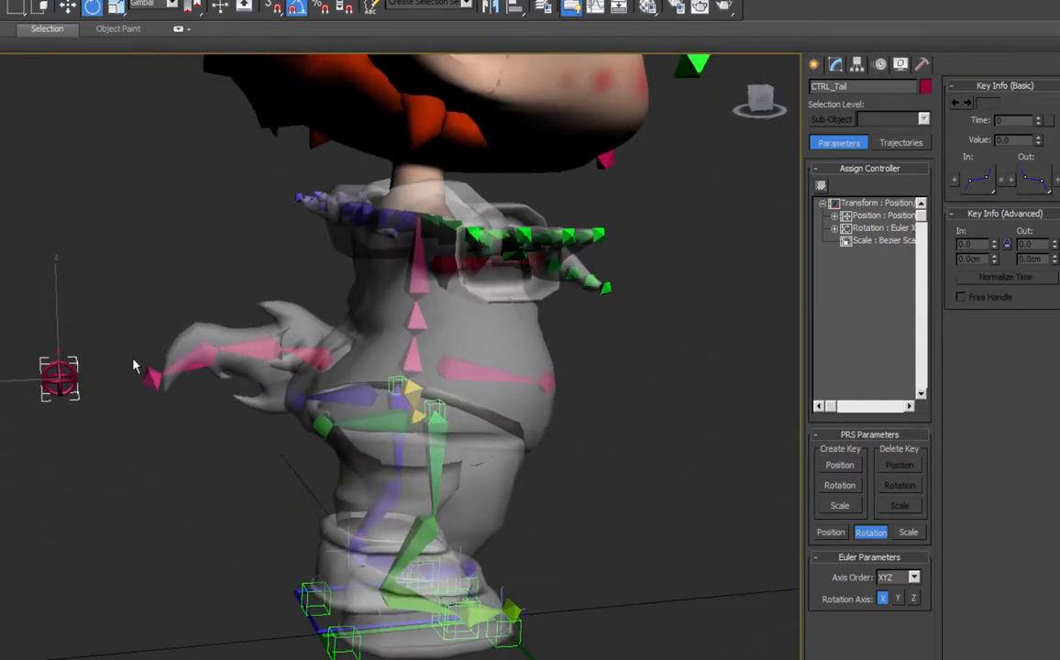
Start wiring between tail1's Zero Euler Z Rotation and CTRL_Tail's Z Rotation, then load CTRL_Tail as the source and tail1 as the target.
{"action": "right_click", "coordinate": [444, 354]}
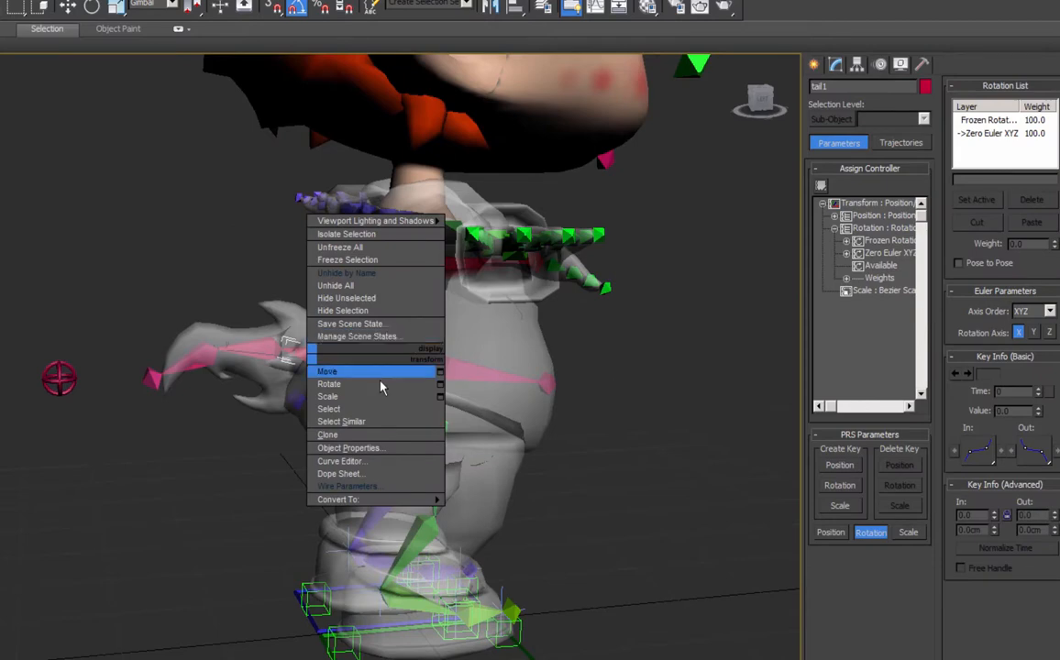
{"action": "left_click", "coordinate": [372, 489]}
{"action": "mouse_move", "coordinate": [191, 404]}
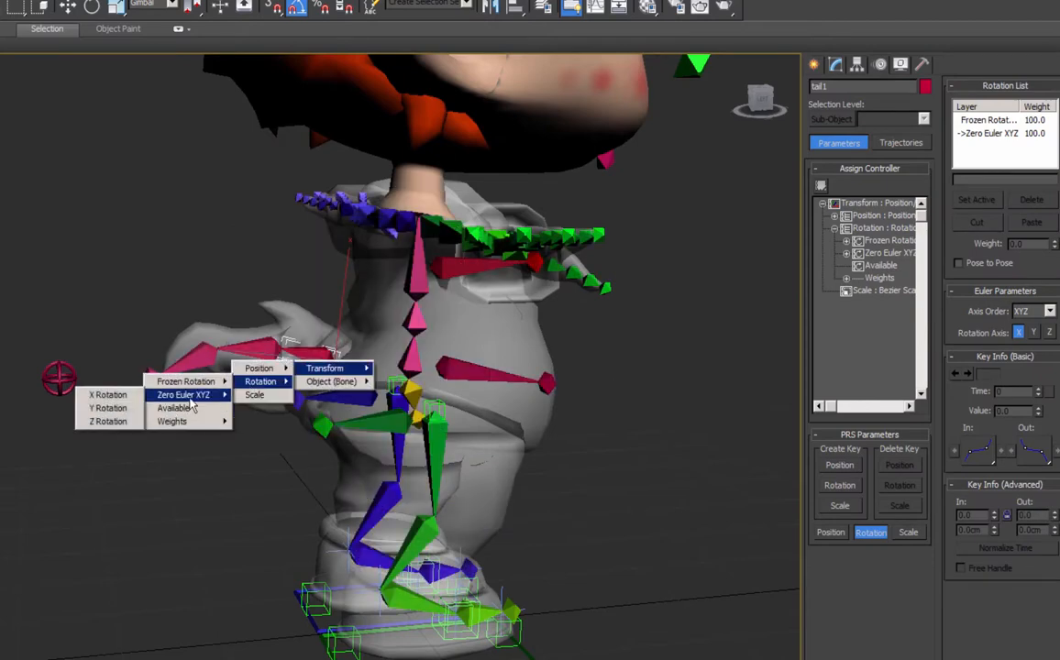
{"action": "left_click", "coordinate": [109, 421]}
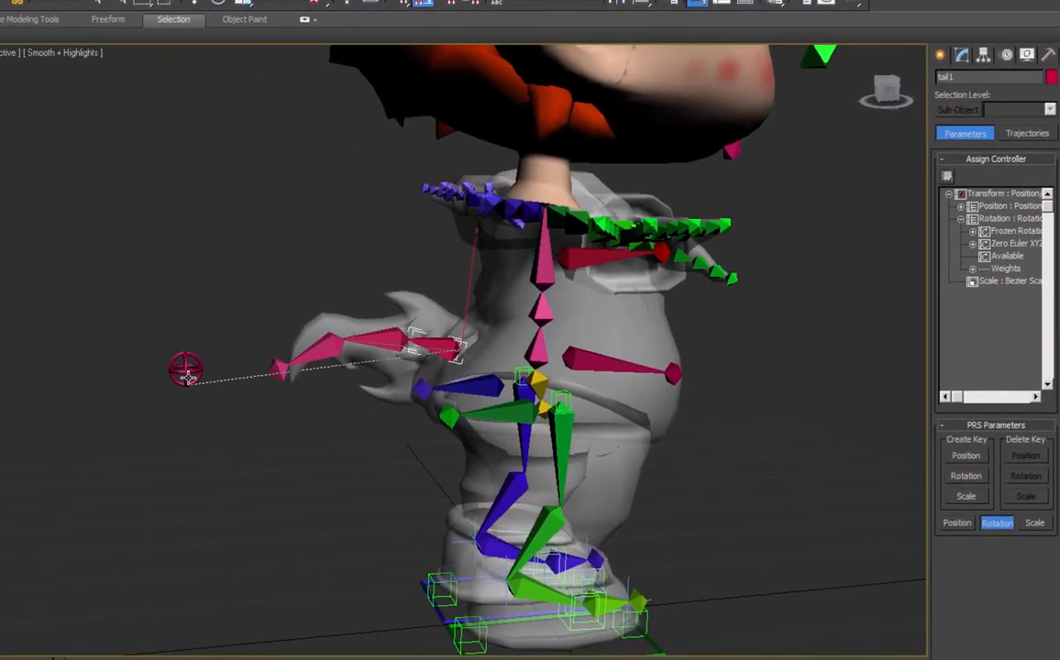
{"action": "left_click", "coordinate": [183, 369]}
{"action": "mouse_move", "coordinate": [106, 393]}
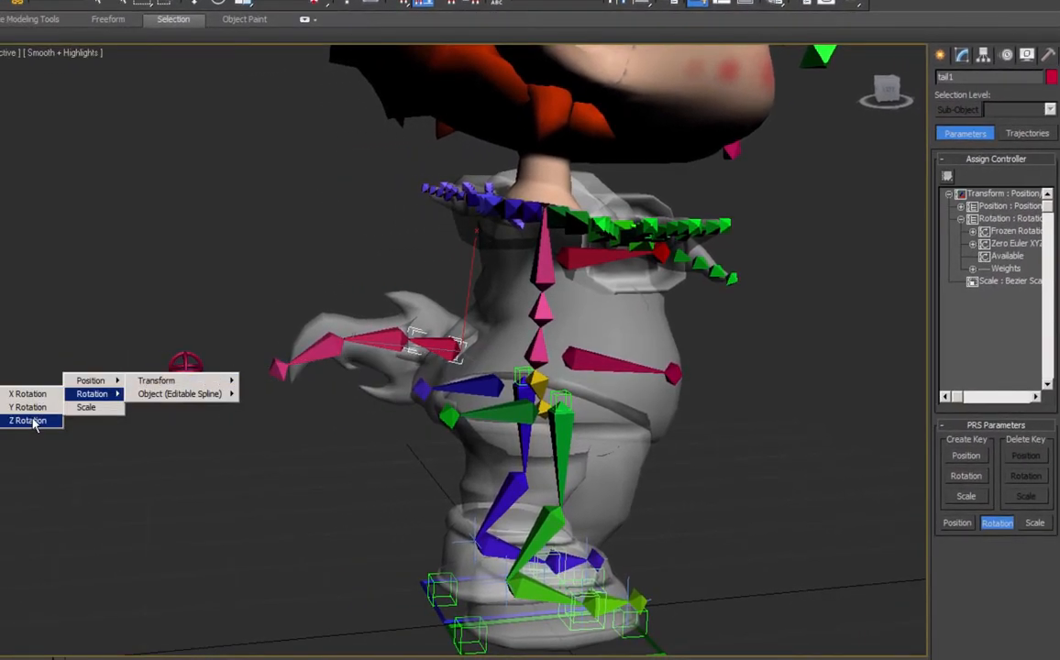
{"action": "left_click", "coordinate": [36, 419]}
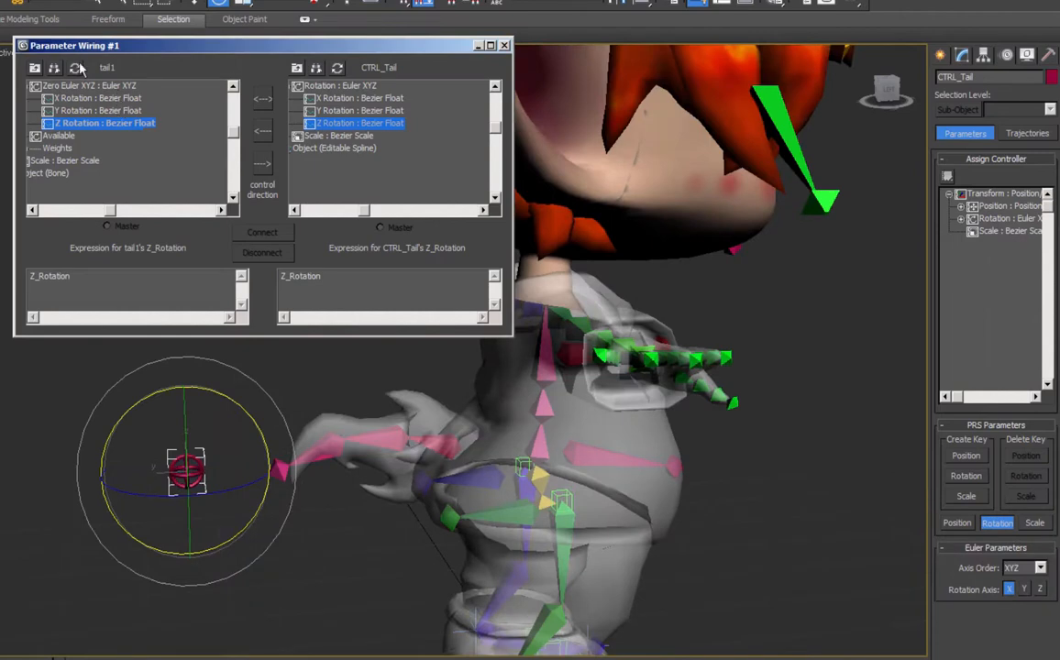
{"action": "left_click", "coordinate": [76, 68]}
{"action": "left_click", "coordinate": [401, 402]}
{"action": "left_click", "coordinate": [337, 68]}
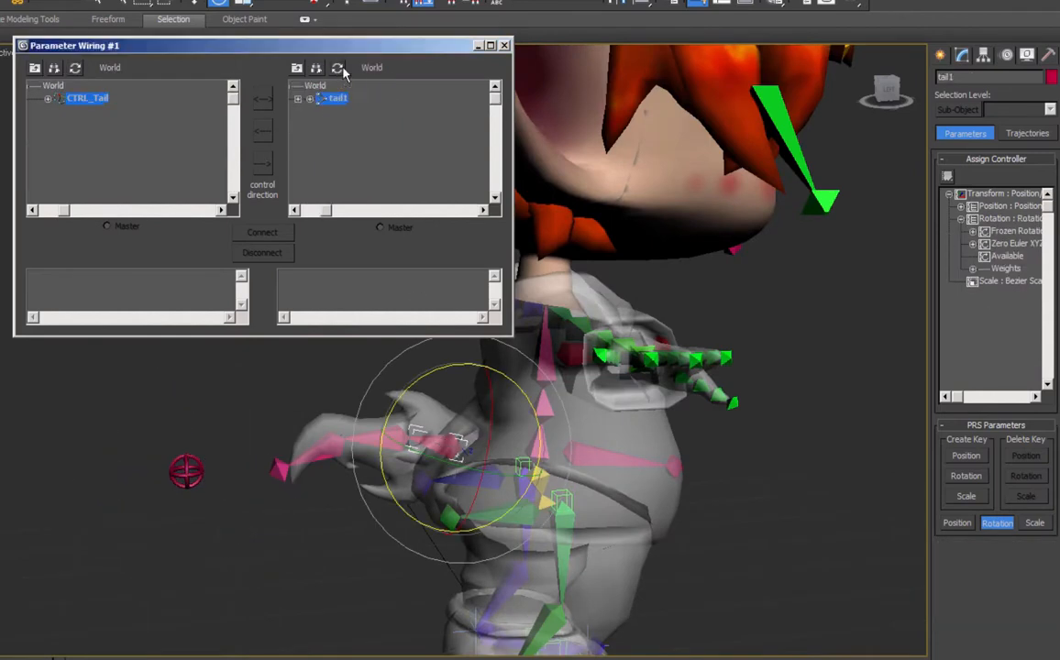
Wire CTRL_Tail's Z Rotation one way to tail1's Zero Euler Z Rotation with the expression Z_Rotation*2.
{"action": "left_click", "coordinate": [47, 98]}
{"action": "left_click", "coordinate": [59, 111]}
{"action": "left_click", "coordinate": [72, 136]}
{"action": "left_click", "coordinate": [145, 173]}
{"action": "left_click", "coordinate": [310, 98]}
{"action": "left_click", "coordinate": [322, 111]}
{"action": "left_click", "coordinate": [334, 136]}
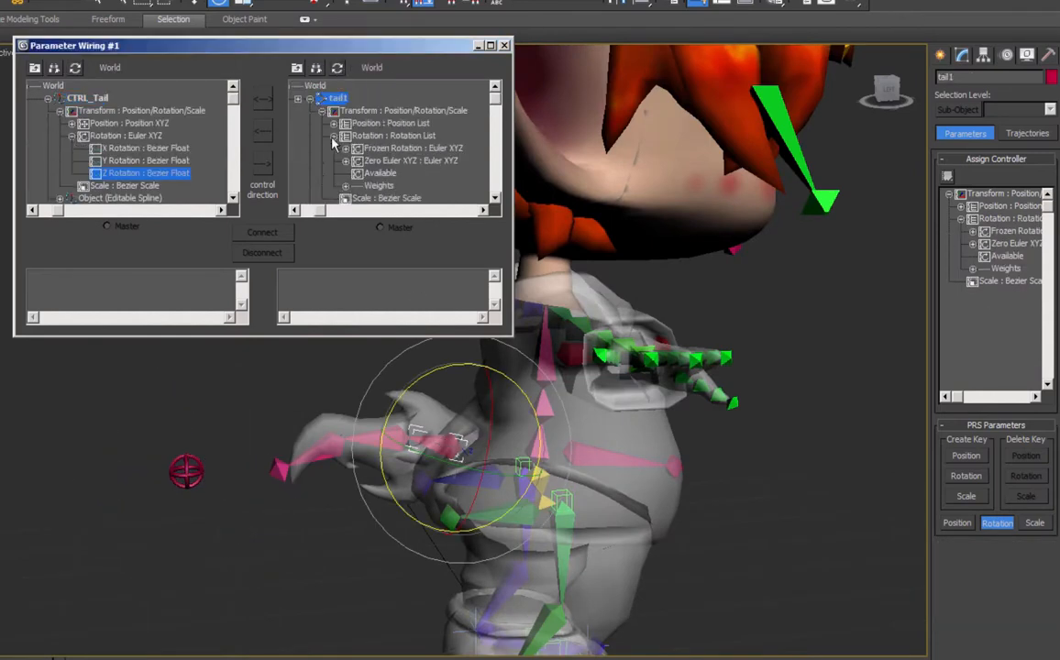
{"action": "left_click", "coordinate": [346, 161]}
{"action": "left_click", "coordinate": [417, 199]}
{"action": "left_click", "coordinate": [262, 162]}
{"action": "left_click", "coordinate": [262, 232]}
{"action": "left_click", "coordinate": [262, 232]}
Test the wire by rotating CTRL_Tail, undo the rotation, and disconnect the Z Rotation wire.
{"action": "left_click", "coordinate": [187, 471]}
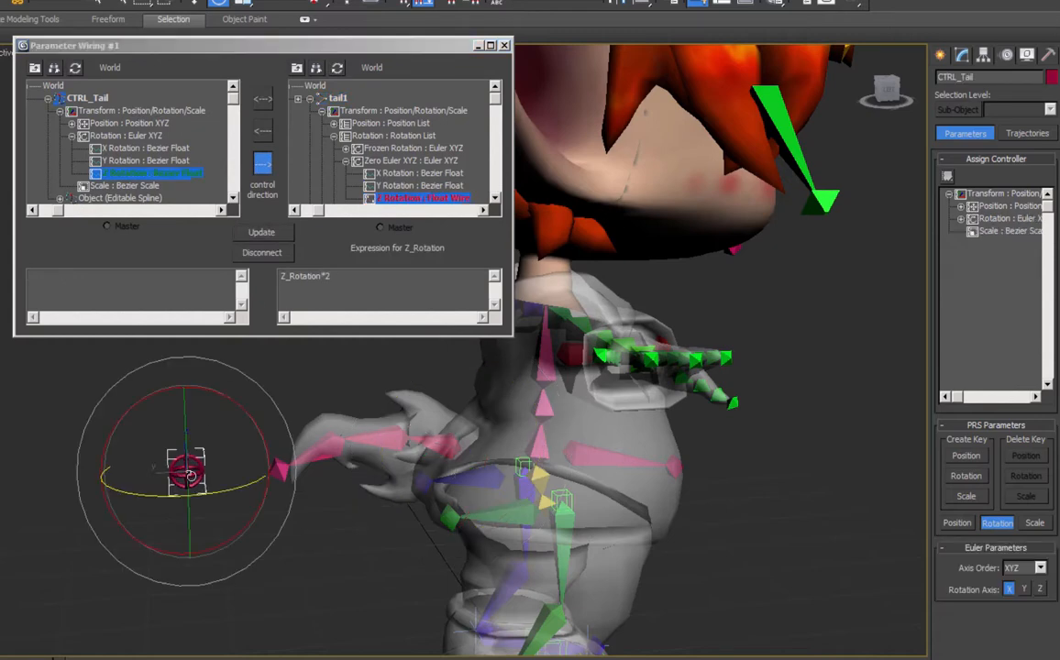
{"action": "left_click_drag", "start_coordinate": [193, 496], "coordinate": [282, 459]}
{"action": "key", "text": "ctrl+z"}
{"action": "left_click_drag", "start_coordinate": [372, 275], "coordinate": [163, 276]}
{"action": "left_click", "coordinate": [262, 253]}
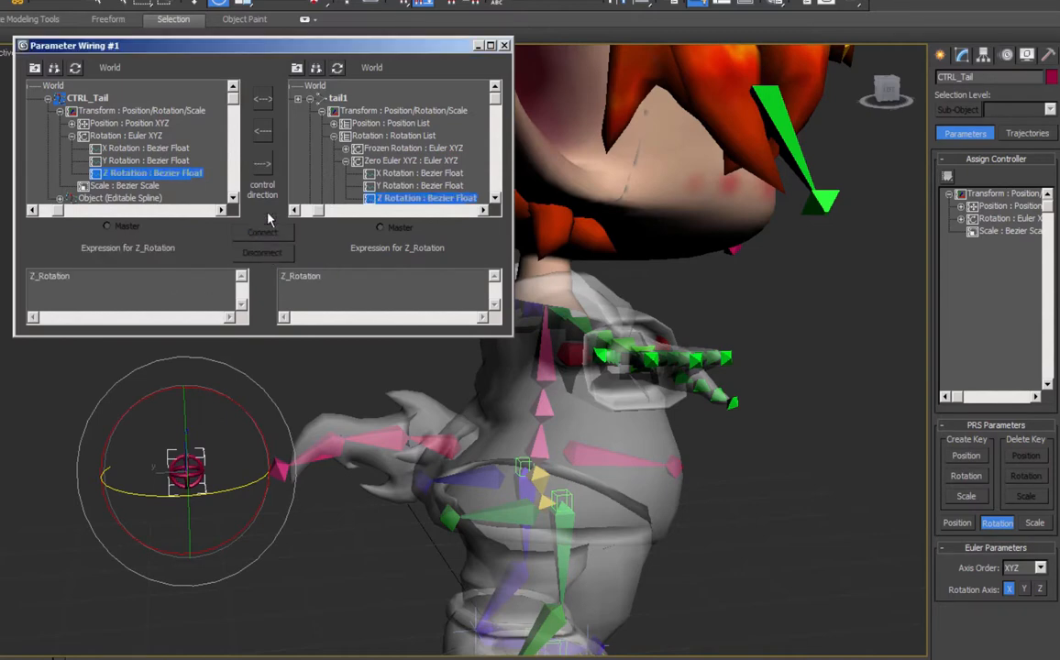
Reset CTRL_Tail's transform with Reset XForm and collapse its modifier stack.
{"action": "left_click", "coordinate": [396, 188]}
{"action": "left_click", "coordinate": [573, 393]}
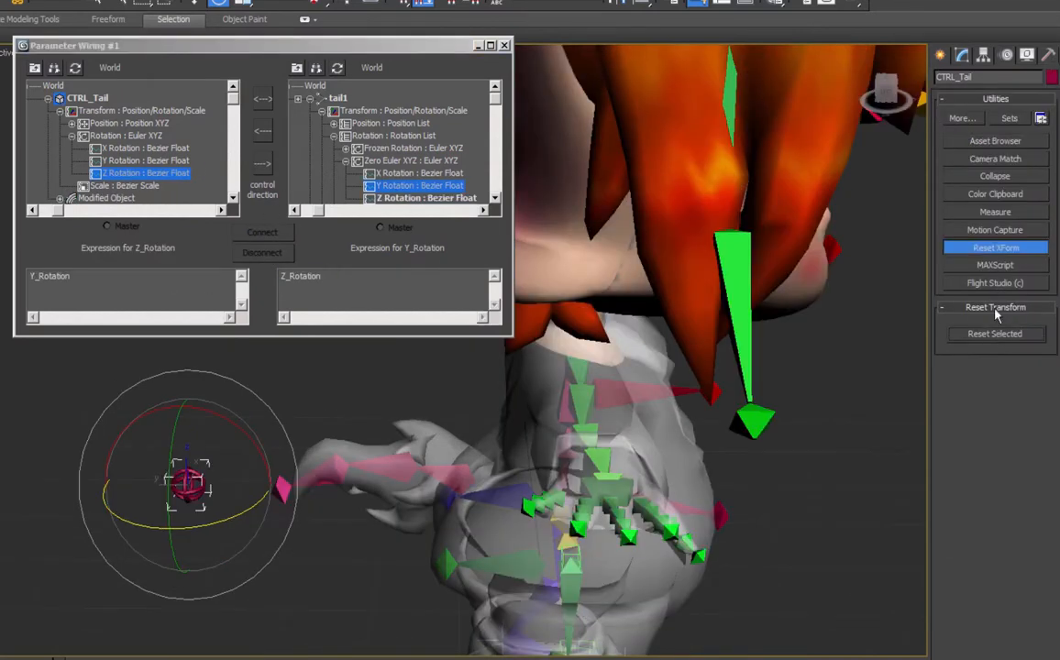
{"action": "left_click", "coordinate": [995, 176]}
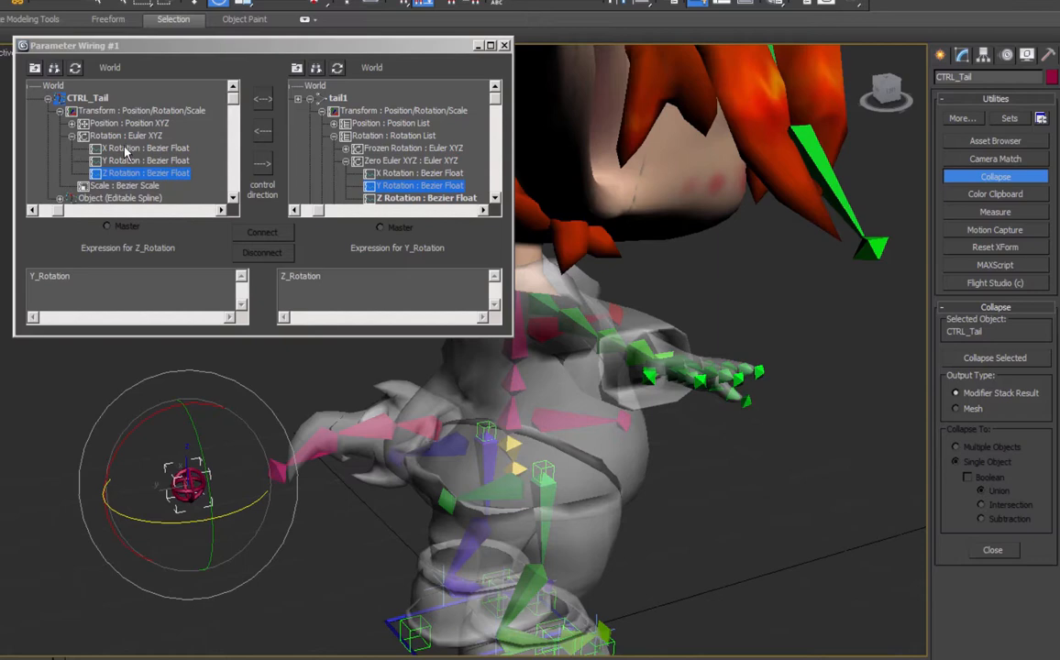
Wire CTRL_Tail's X Rotation one way to tail1's Zero Euler Z Rotation with the expression X_Rotation.
{"action": "left_click", "coordinate": [125, 149]}
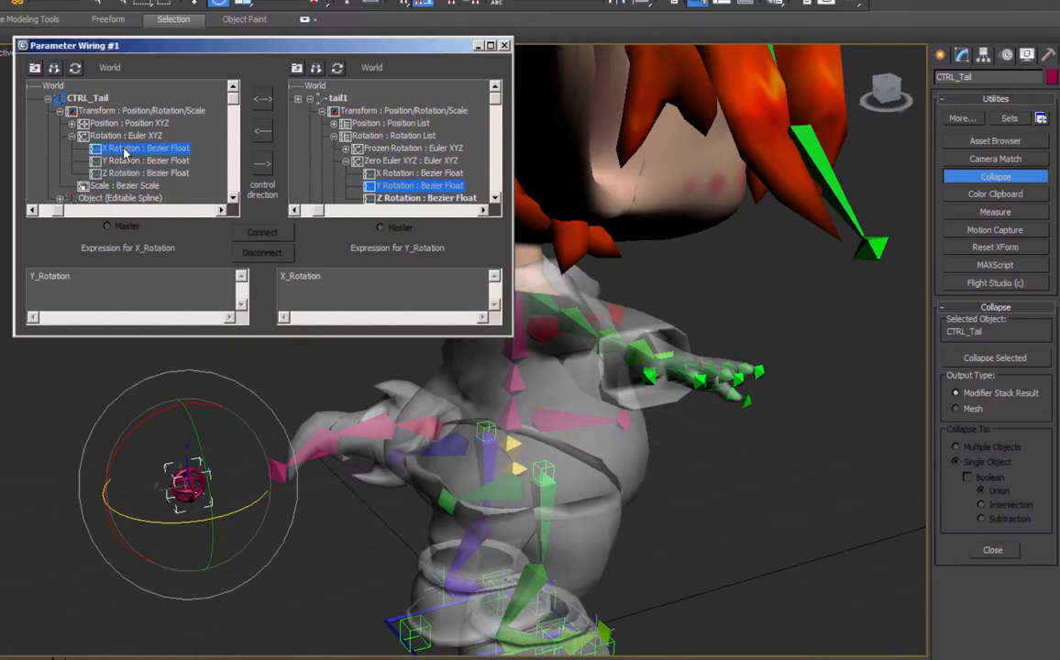
{"action": "left_click", "coordinate": [262, 163]}
{"action": "left_click", "coordinate": [449, 198]}
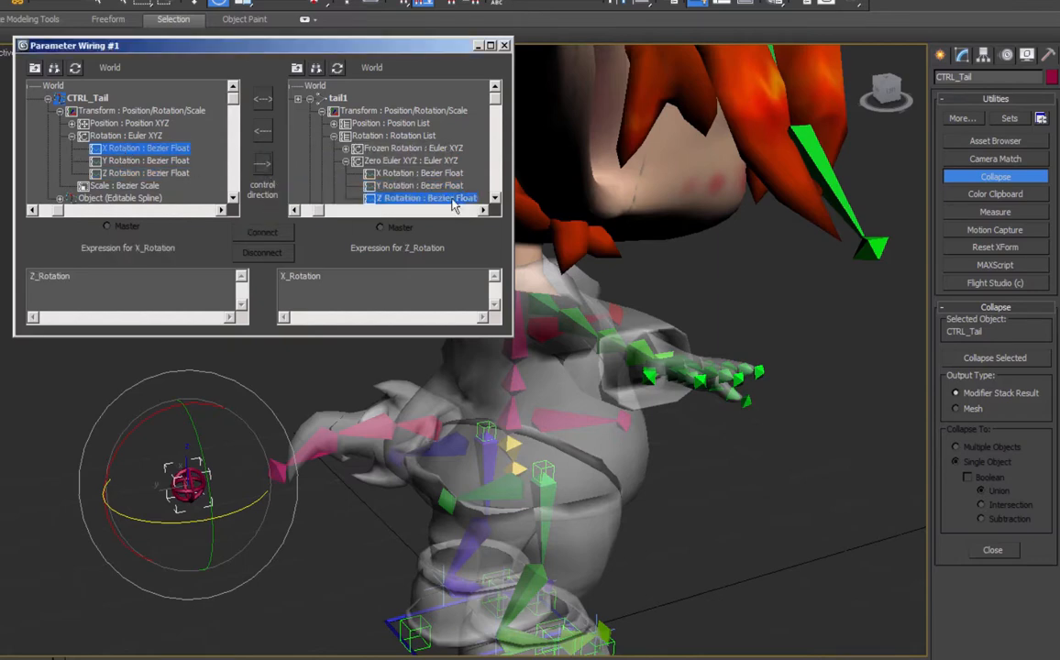
{"action": "left_click", "coordinate": [267, 167]}
{"action": "left_click", "coordinate": [262, 233]}
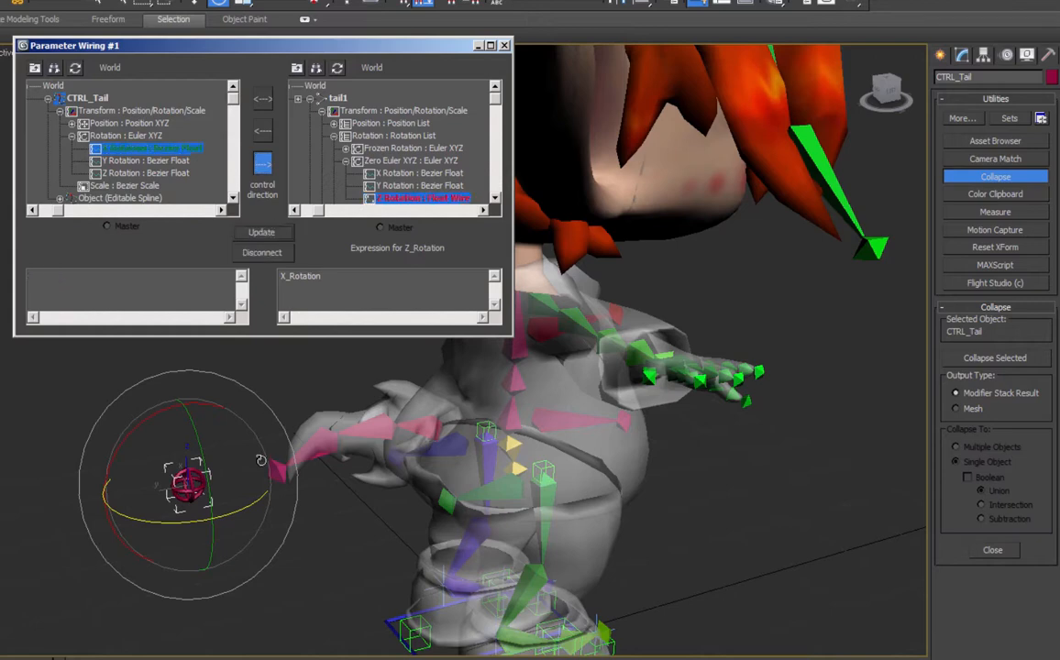
Test-rotate CTRL_Tail around its Z and X axes, cancelling each rotation.
{"action": "left_click_drag", "start_coordinate": [221, 520], "coordinate": [220, 488]}
{"action": "right_click", "coordinate": [236, 516]}
{"action": "right_click", "coordinate": [220, 488]}
{"action": "left_click_drag", "start_coordinate": [163, 413], "coordinate": [188, 425]}
{"action": "right_click", "coordinate": [188, 425]}
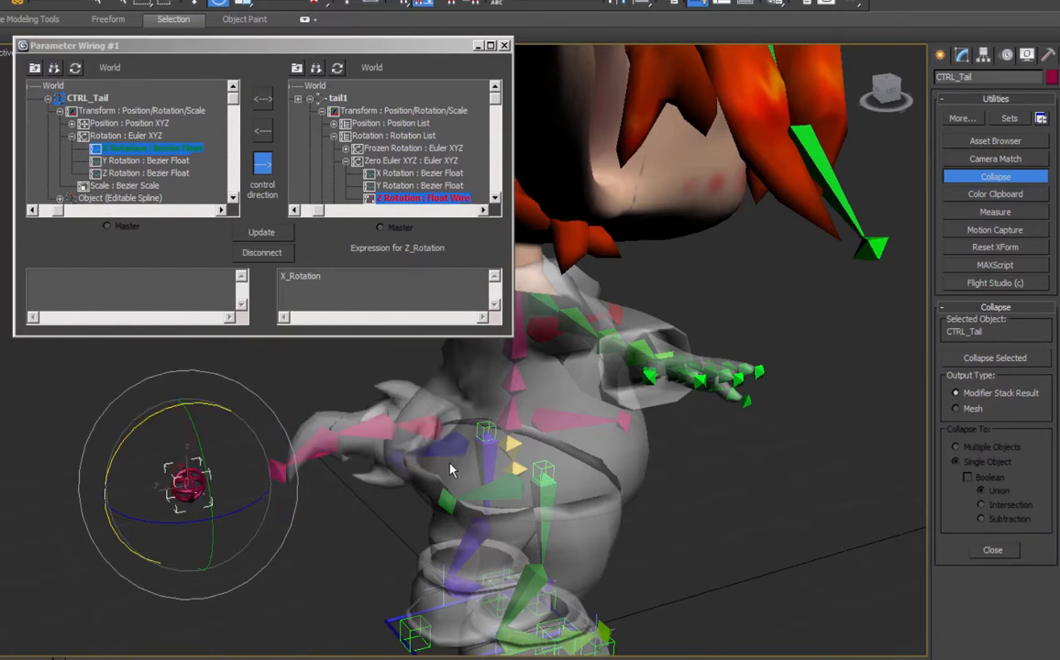
Wire CTRL_Tail's Y Rotation to tail1's Zero Euler Y Rotation, and its Z Rotation to tail1's X Rotation, both one way.
{"action": "left_click", "coordinate": [145, 161]}
{"action": "left_click", "coordinate": [404, 186]}
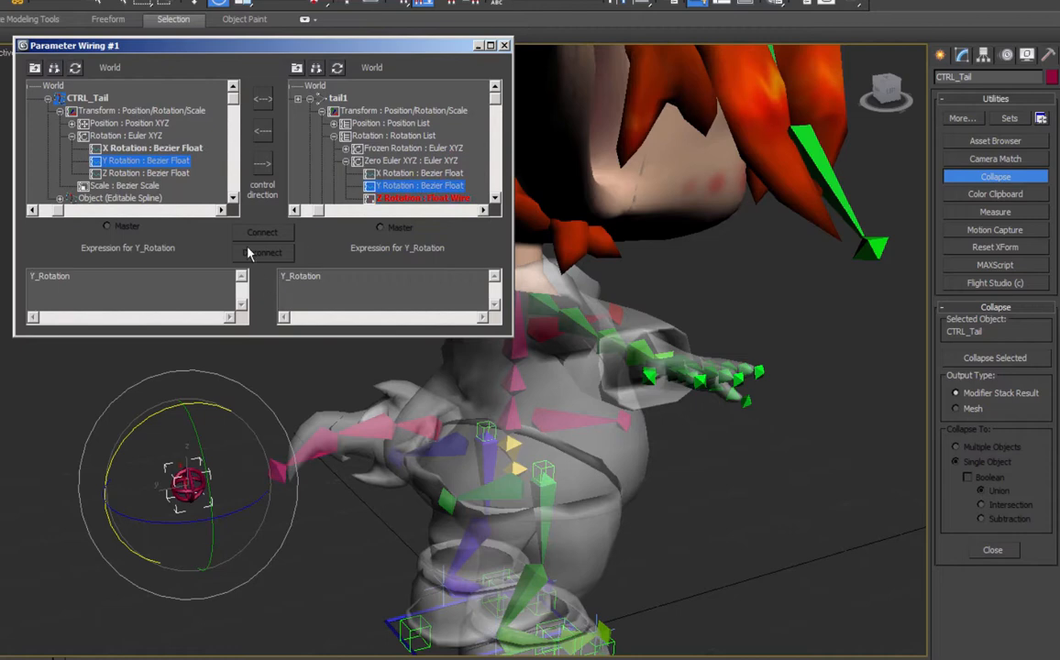
{"action": "left_click", "coordinate": [262, 163]}
{"action": "left_click", "coordinate": [261, 233]}
{"action": "left_click", "coordinate": [149, 173]}
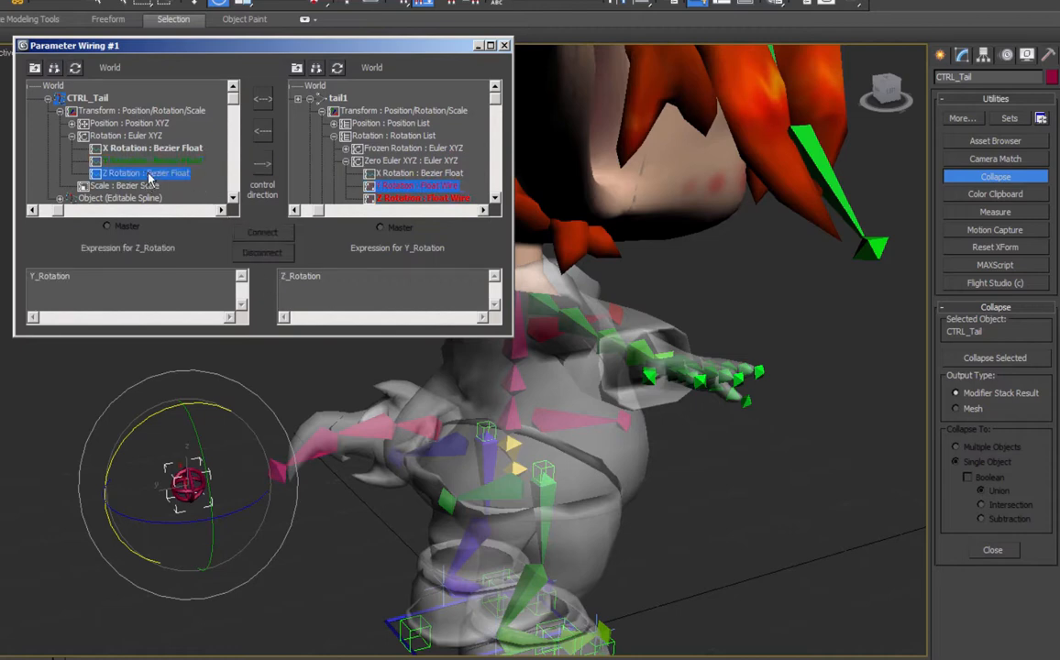
{"action": "left_click", "coordinate": [389, 174]}
{"action": "left_click", "coordinate": [262, 166]}
{"action": "left_click", "coordinate": [261, 233]}
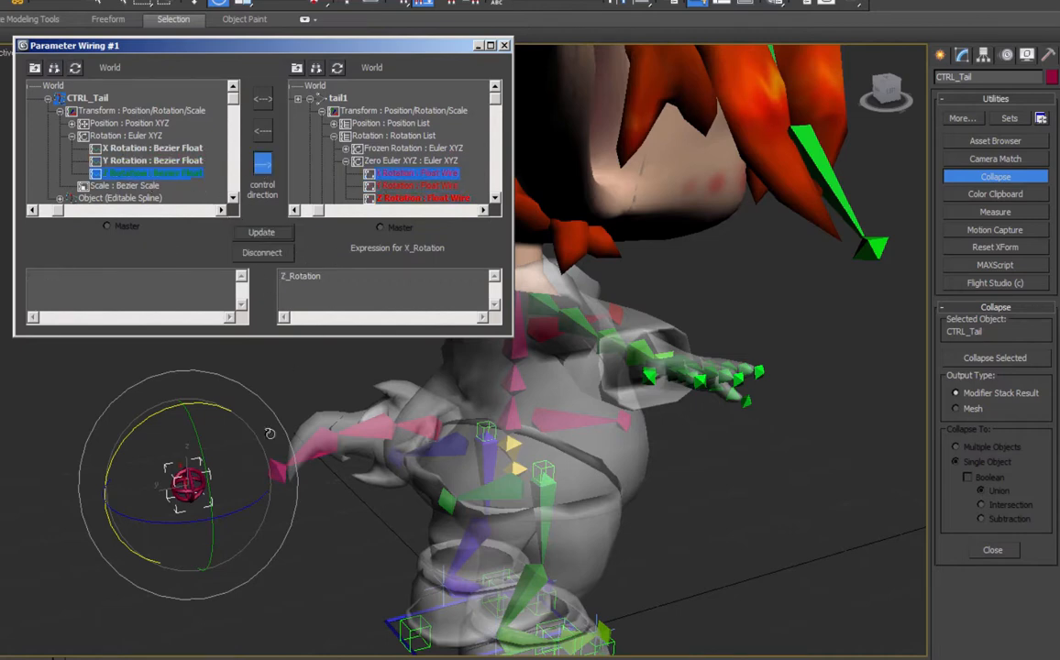
Test-rotate CTRL_Tail around its Y axis, cancel the rotation, and undo the wires driving tail1's Y and X Rotation.
{"action": "left_click", "coordinate": [194, 511]}
{"action": "left_click", "coordinate": [191, 493]}
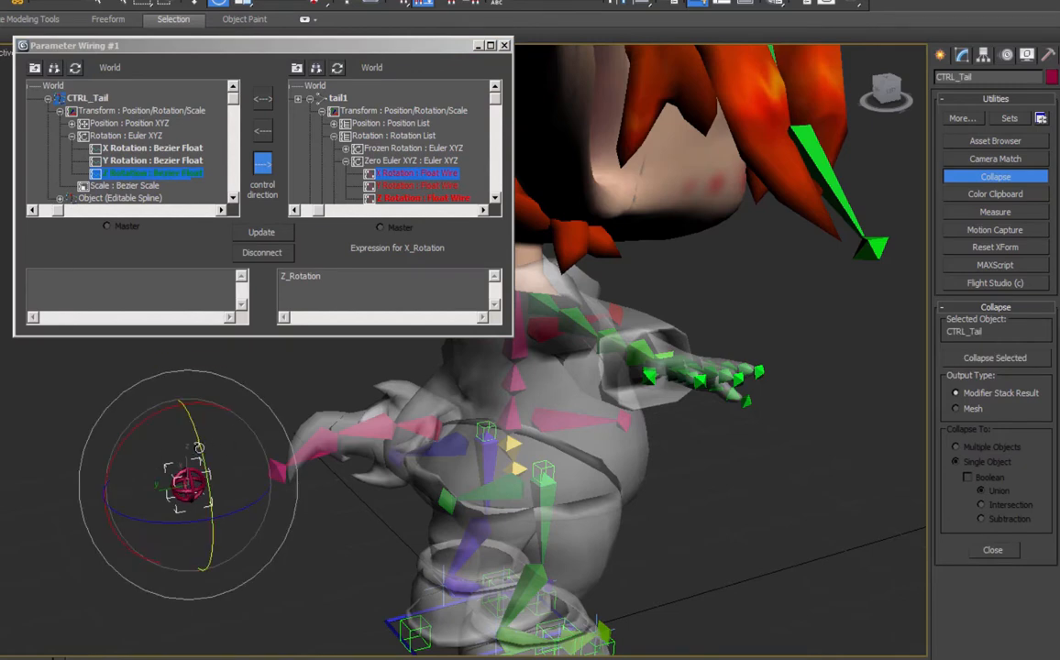
{"action": "left_click_drag", "start_coordinate": [198, 445], "coordinate": [184, 398]}
{"action": "right_click", "coordinate": [183, 398]}
{"action": "key", "text": "ctrl+z"}
{"action": "key", "text": "ctrl+z"}
{"action": "key", "text": "ctrl+z"}
{"action": "key", "text": "ctrl+z"}
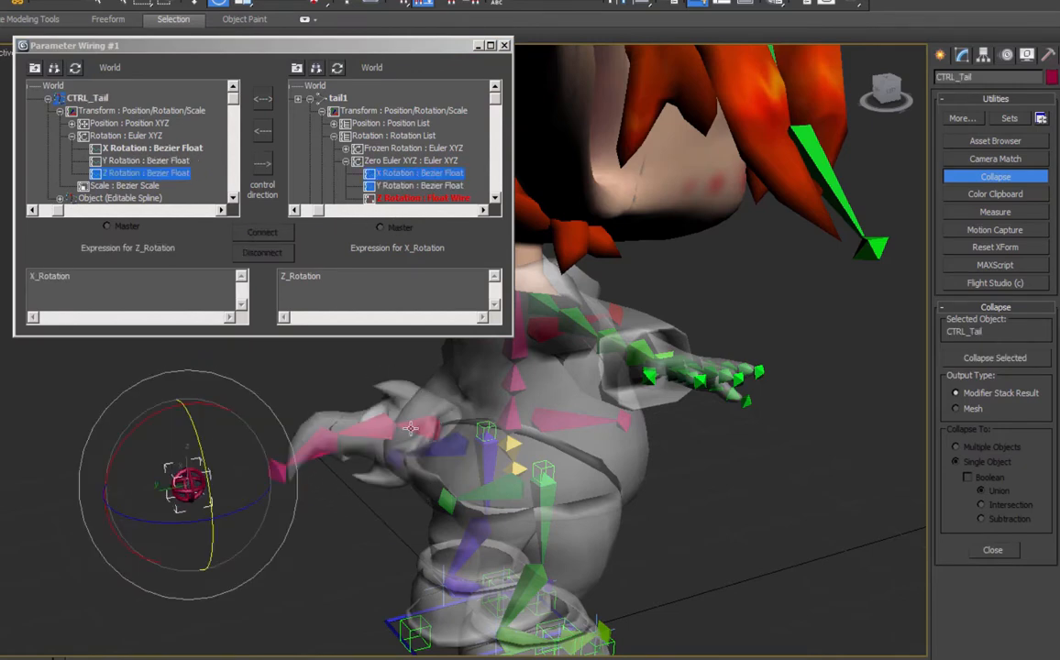
Compare tail1's rotation axes with those of CTRL_Tail.
{"action": "left_click", "coordinate": [413, 428]}
{"action": "middle_click_drag", "start_coordinate": [445, 428], "coordinate": [389, 555], "text": "alt"}
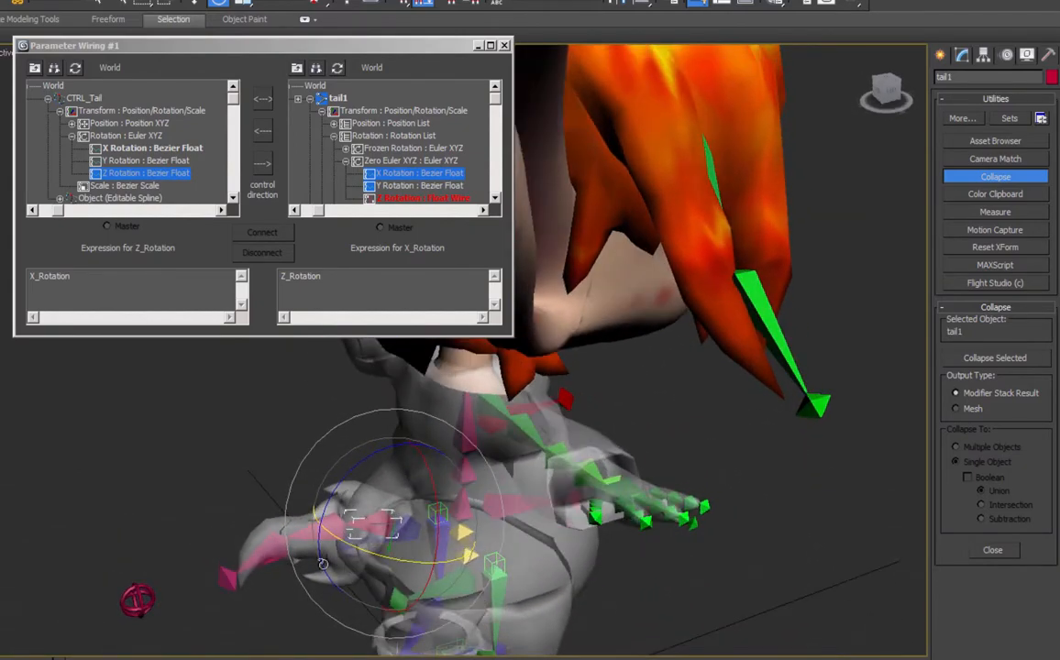
{"action": "left_click", "coordinate": [133, 598]}
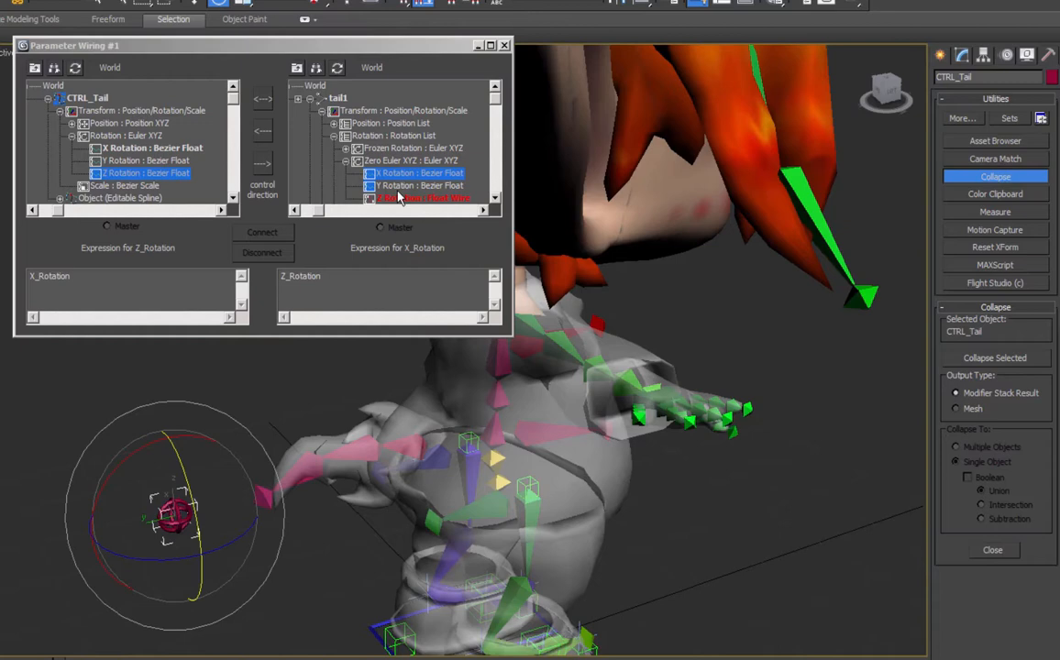
Wire CTRL_Tail's Z Rotation to tail1's Zero Euler Y Rotation, and its Y Rotation to tail1's X Rotation, both one way.
{"action": "left_click", "coordinate": [403, 185]}
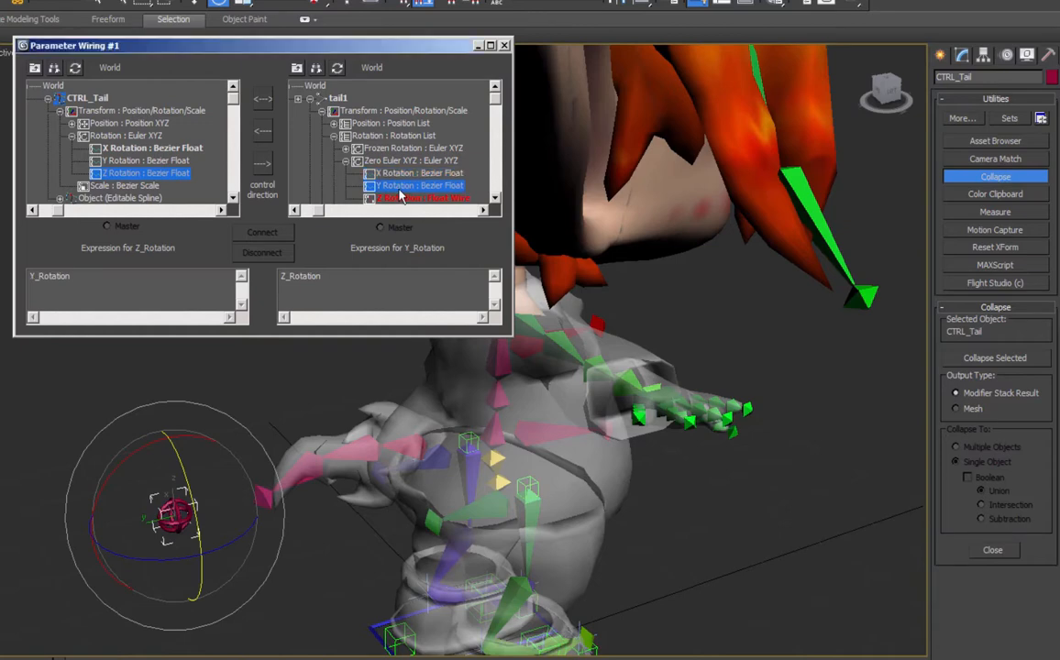
{"action": "left_click", "coordinate": [262, 164]}
{"action": "left_click", "coordinate": [262, 232]}
{"action": "left_click", "coordinate": [147, 161]}
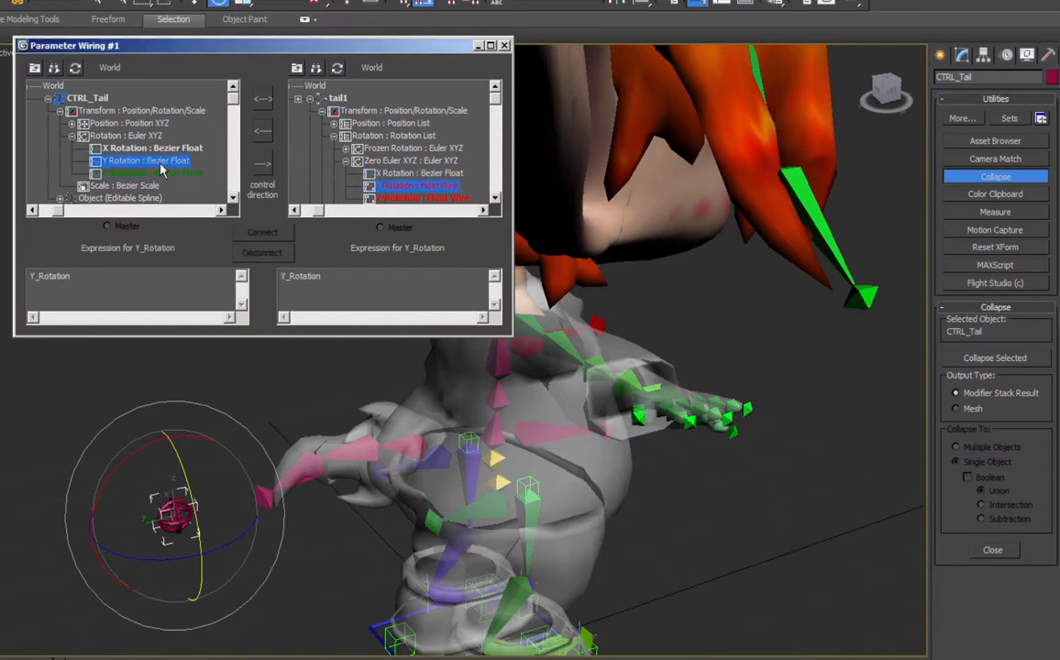
{"action": "left_click", "coordinate": [408, 173]}
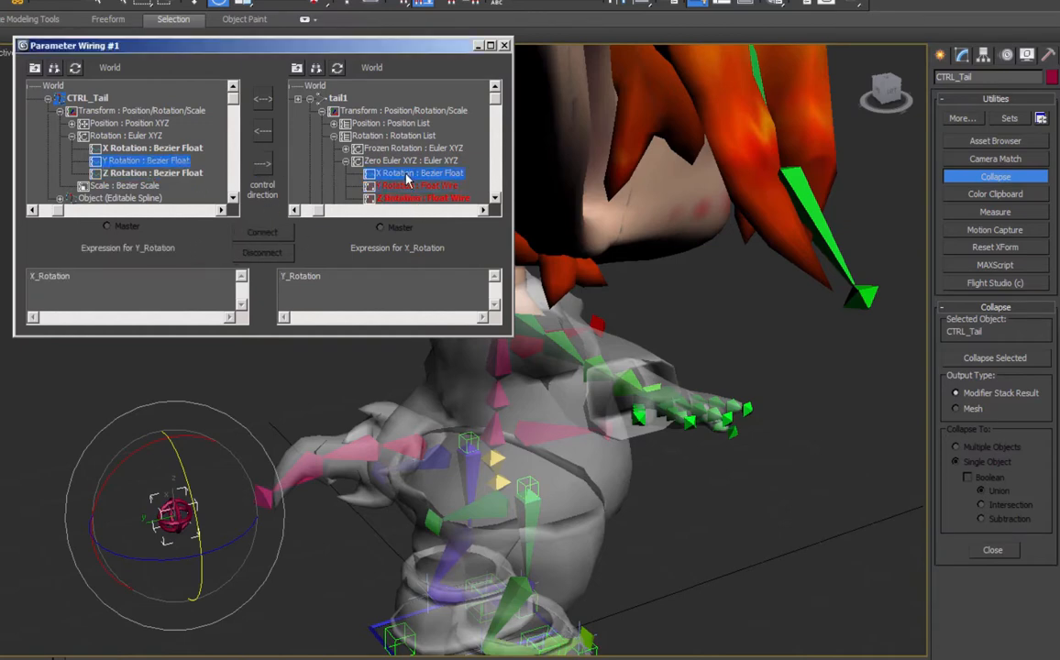
{"action": "left_click", "coordinate": [264, 164]}
{"action": "left_click", "coordinate": [263, 232]}
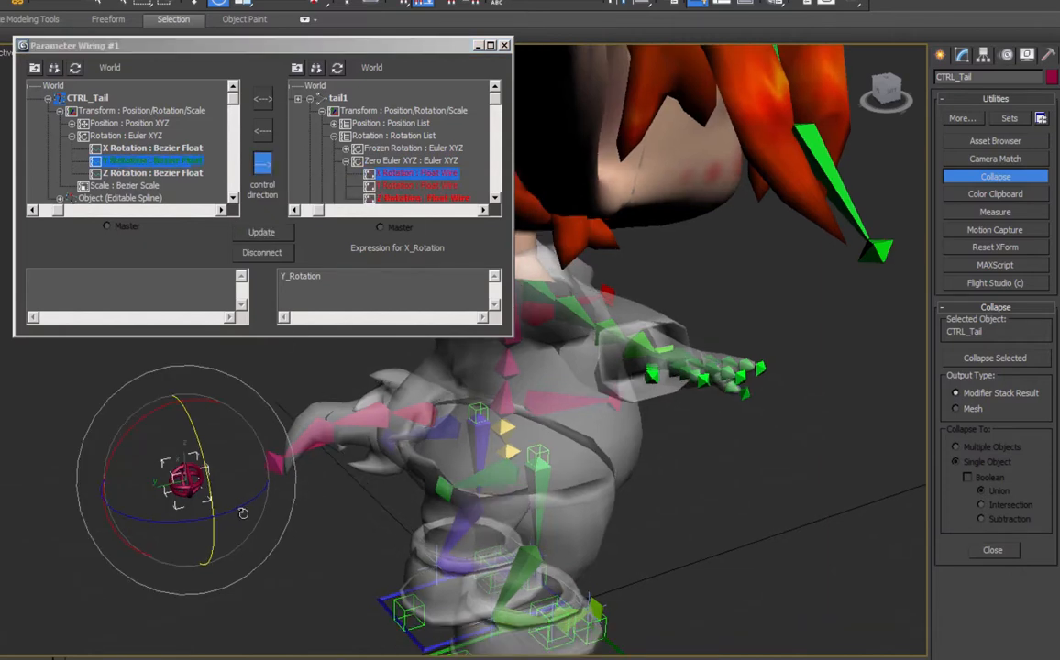
Test-rotate CTRL_Tail around its axes to check how the tail bones follow.
{"action": "mouse_move", "coordinate": [242, 509]}
{"action": "left_mouse_down"}
{"action": "mouse_move", "coordinate": [207, 520]}
{"action": "mouse_move", "coordinate": [240, 509]}
{"action": "left_mouse_up"}
{"action": "mouse_move", "coordinate": [142, 415]}
{"action": "left_mouse_down"}
{"action": "mouse_move", "coordinate": [133, 428]}
{"action": "mouse_move", "coordinate": [144, 415]}
{"action": "mouse_move", "coordinate": [188, 436]}
{"action": "mouse_move", "coordinate": [146, 428]}
{"action": "left_mouse_up"}
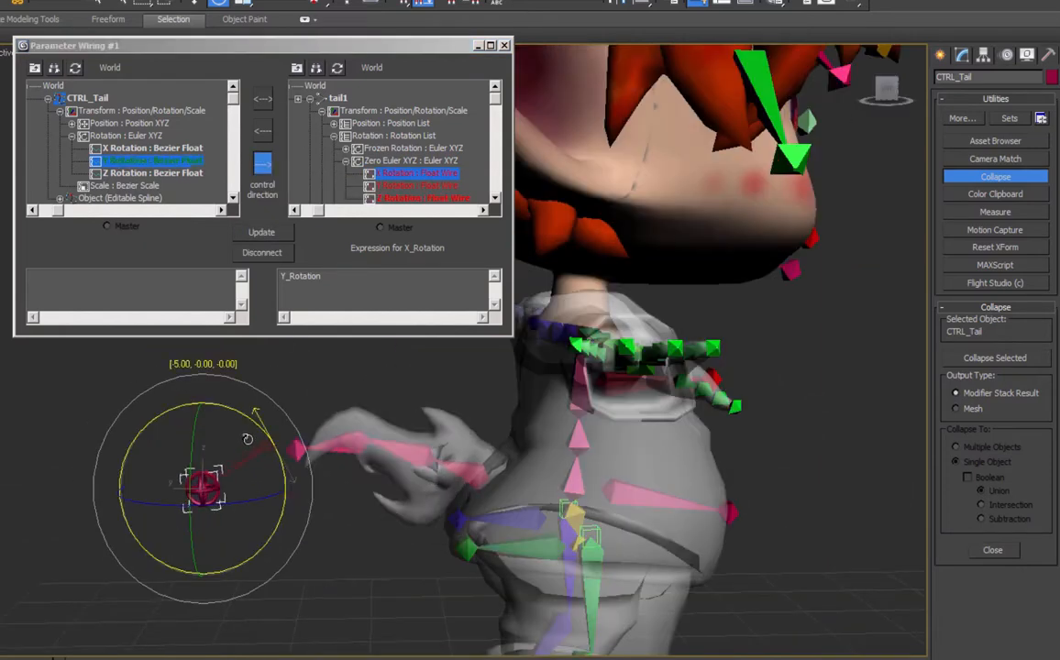
{"action": "left_click_drag", "start_coordinate": [244, 436], "coordinate": [244, 409]}
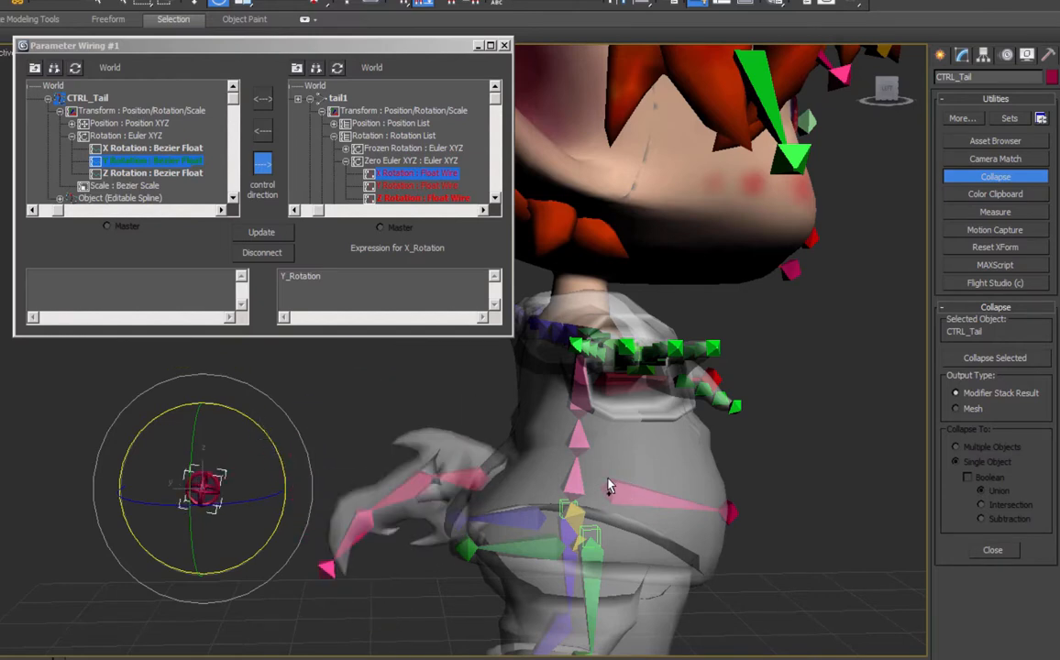
Load tail1 as the driver and tail2 as the driven bone for wiring, selecting the Zero Euler Z Rotation of both.
{"action": "left_click", "coordinate": [403, 465]}
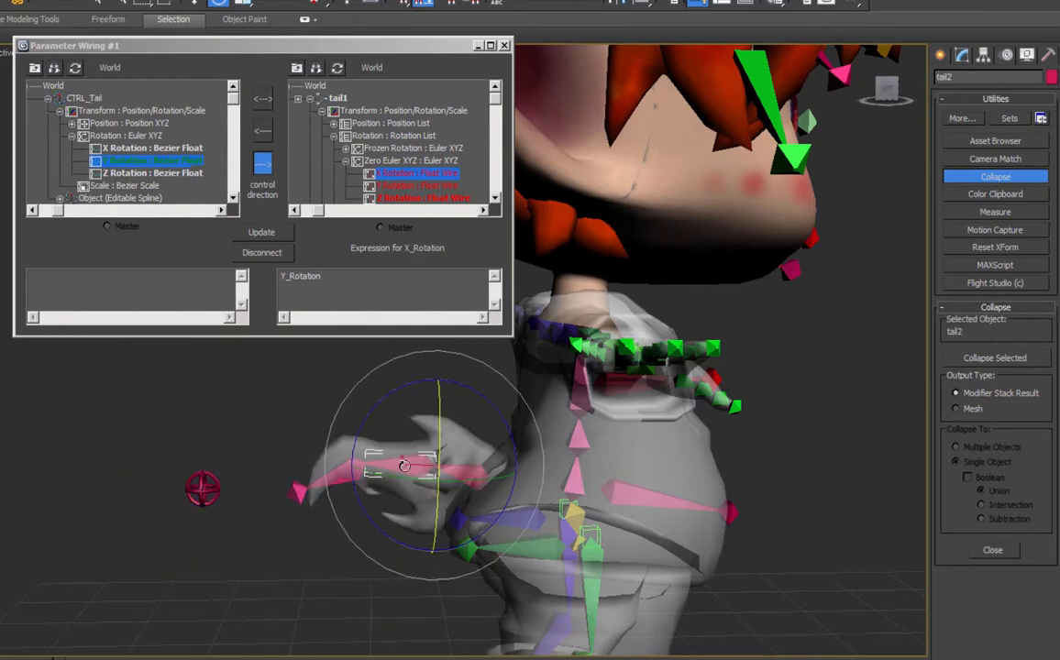
{"action": "left_click", "coordinate": [463, 478]}
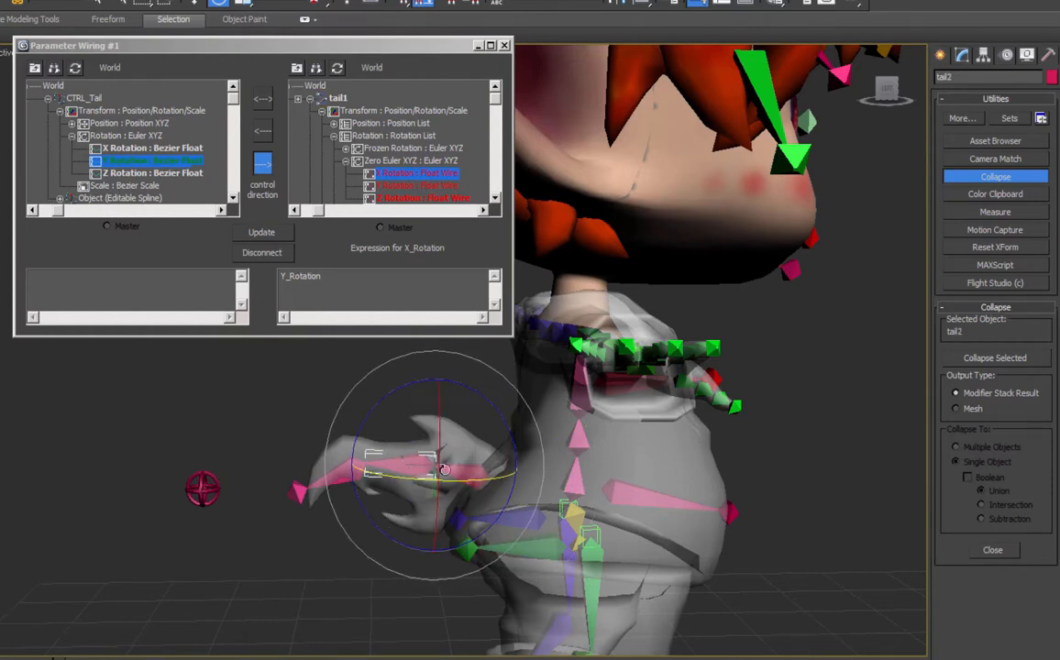
{"action": "left_click", "coordinate": [75, 68]}
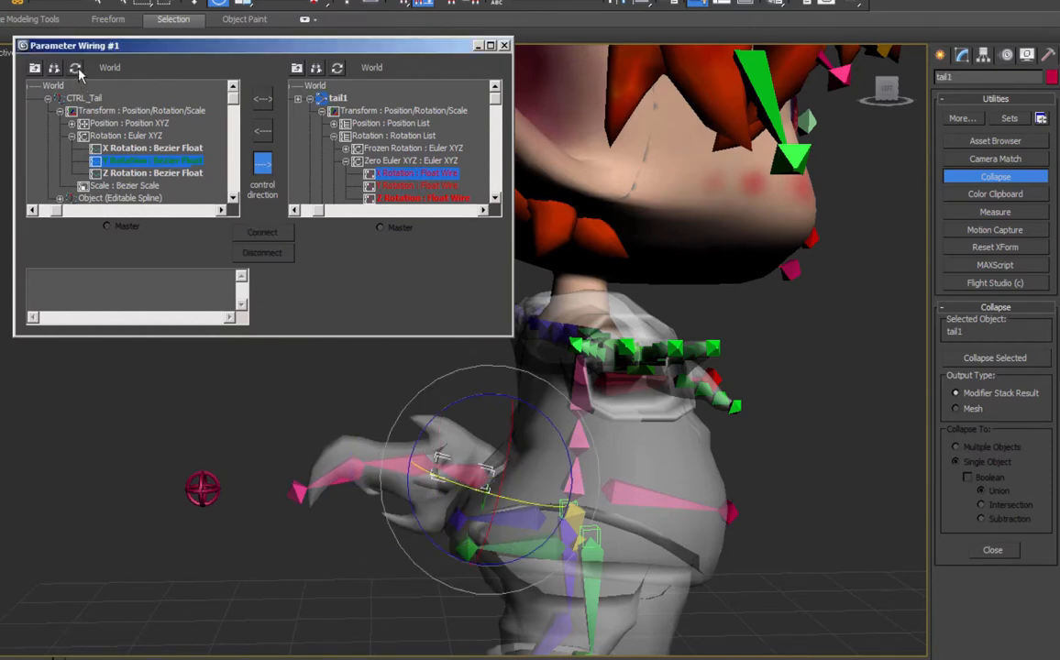
{"action": "left_click", "coordinate": [364, 419]}
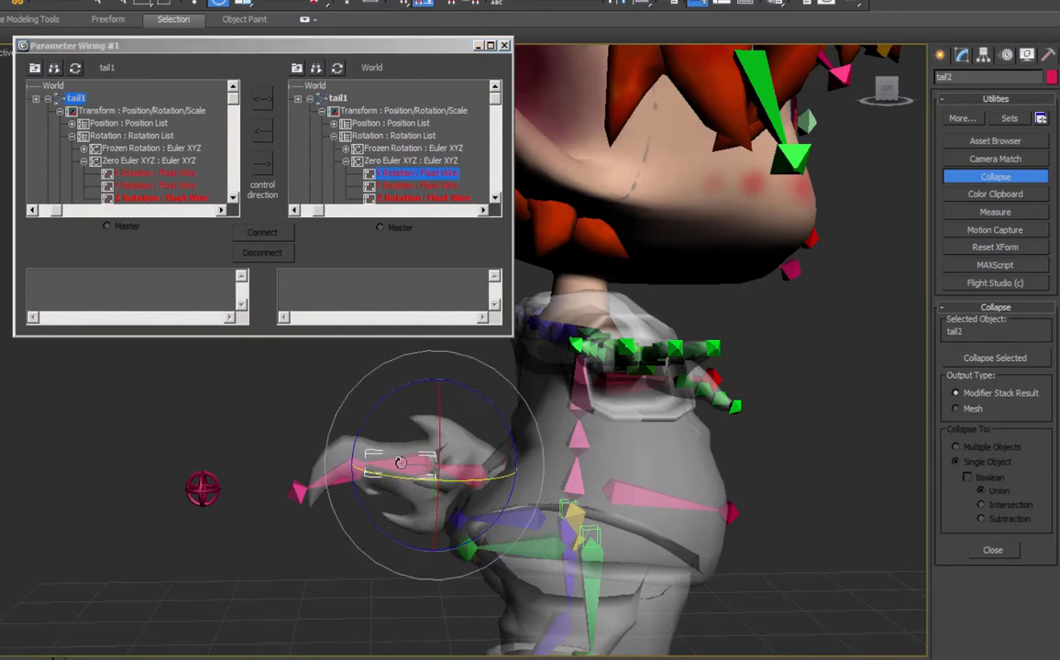
{"action": "left_click", "coordinate": [337, 69]}
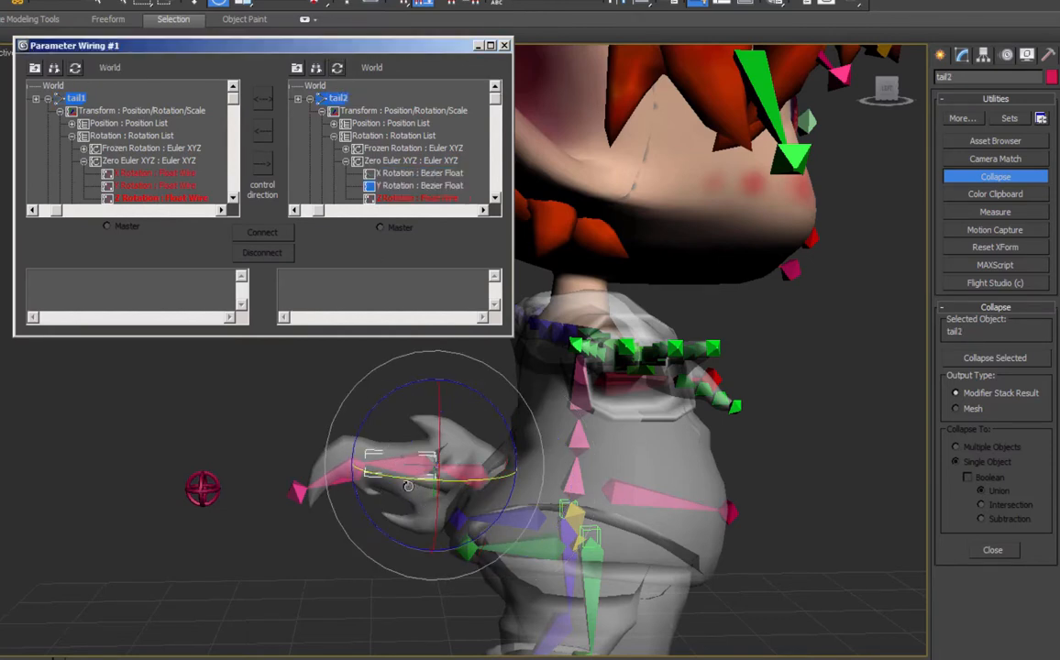
{"action": "left_click", "coordinate": [185, 198]}
{"action": "left_click", "coordinate": [395, 199]}
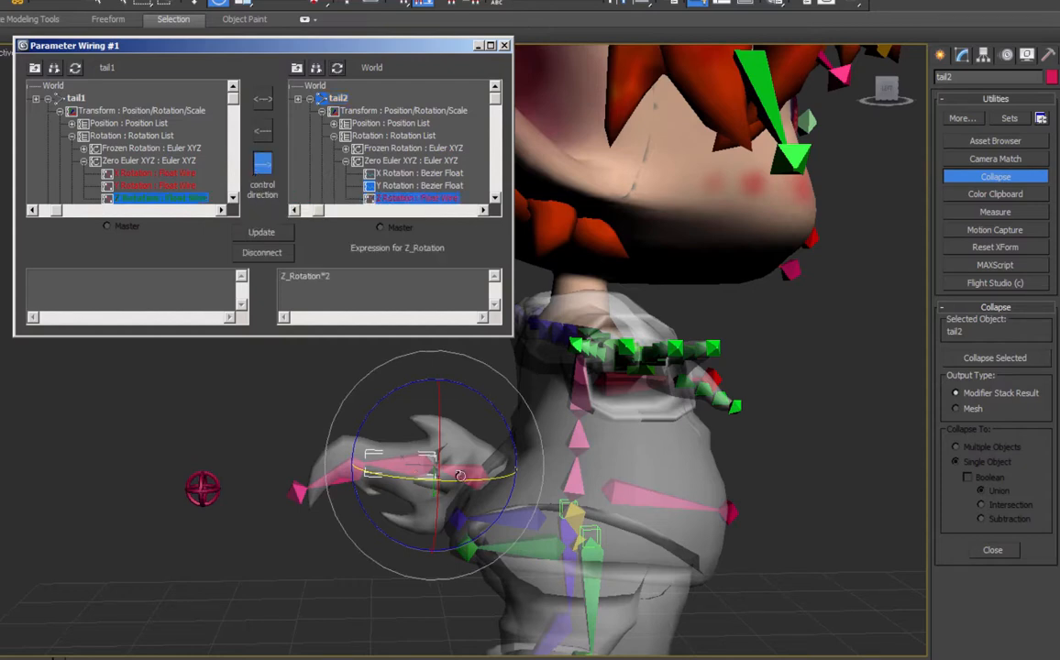
Compare the rotation axes of tail1 and tail2 from several angles.
{"action": "middle_click_drag", "start_coordinate": [461, 476], "coordinate": [522, 522], "text": "alt"}
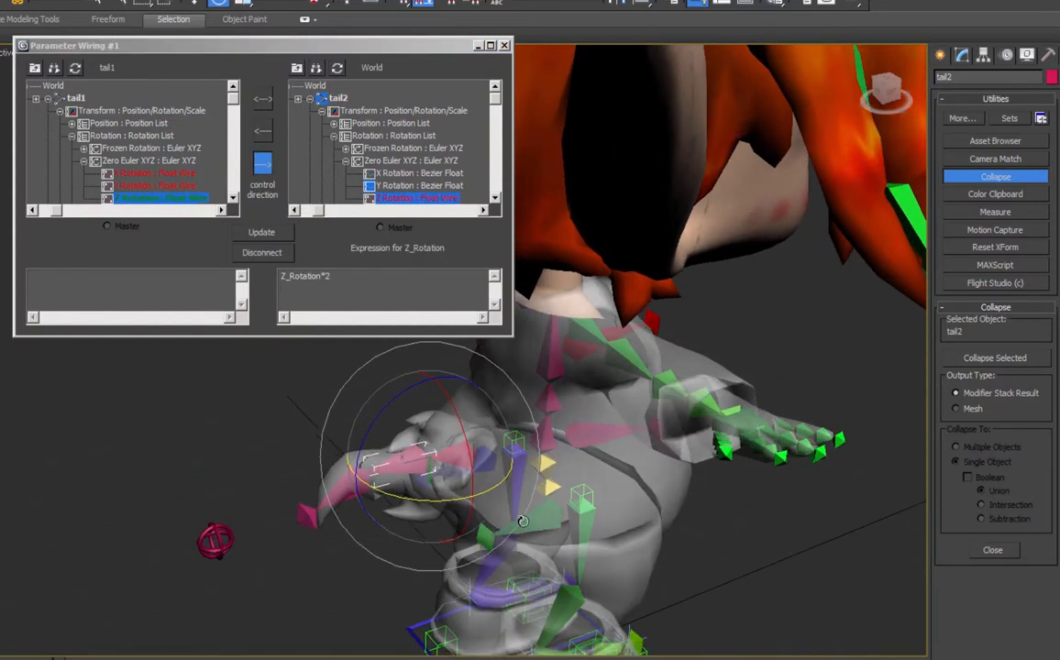
{"action": "left_click", "coordinate": [493, 486]}
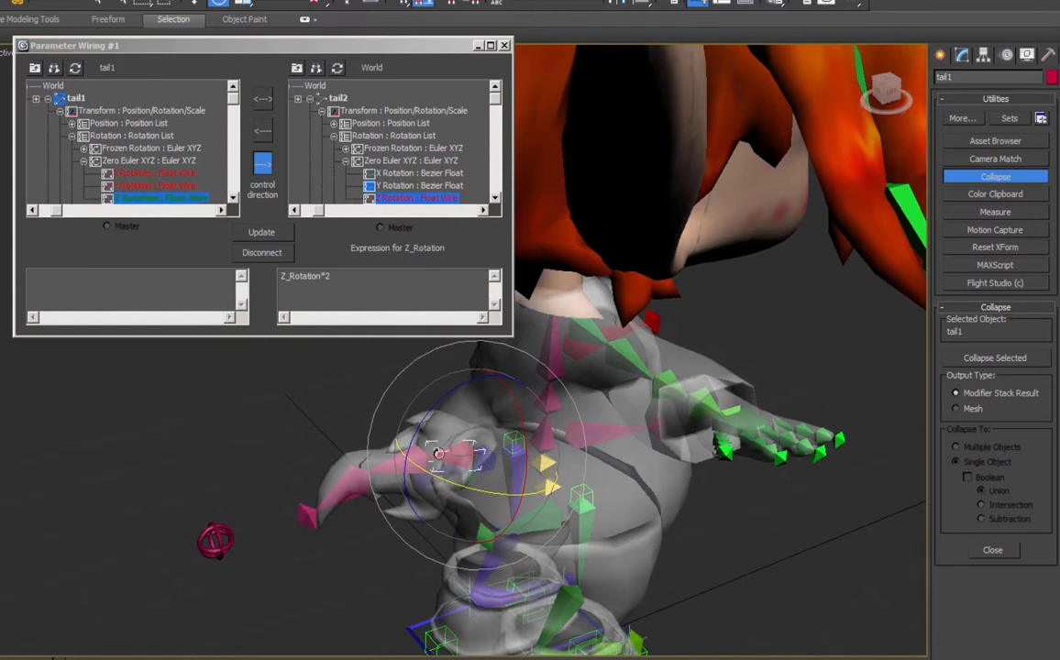
{"action": "middle_click_drag", "start_coordinate": [439, 454], "coordinate": [430, 461], "text": "alt"}
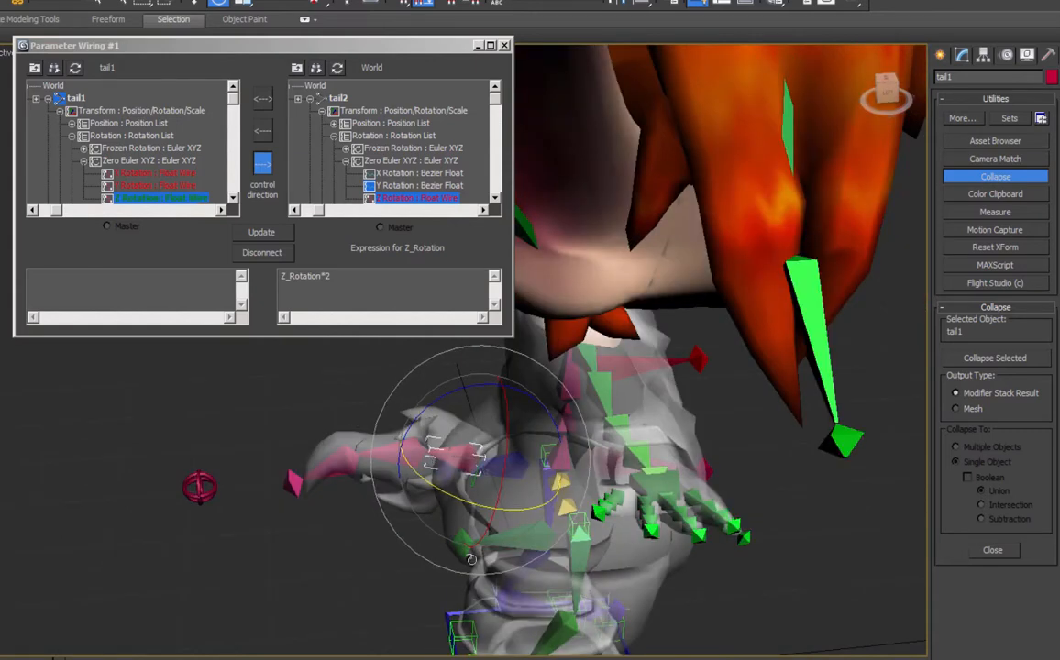
{"action": "left_click", "coordinate": [393, 458]}
{"action": "middle_click_drag", "start_coordinate": [394, 458], "coordinate": [410, 486], "text": "alt"}
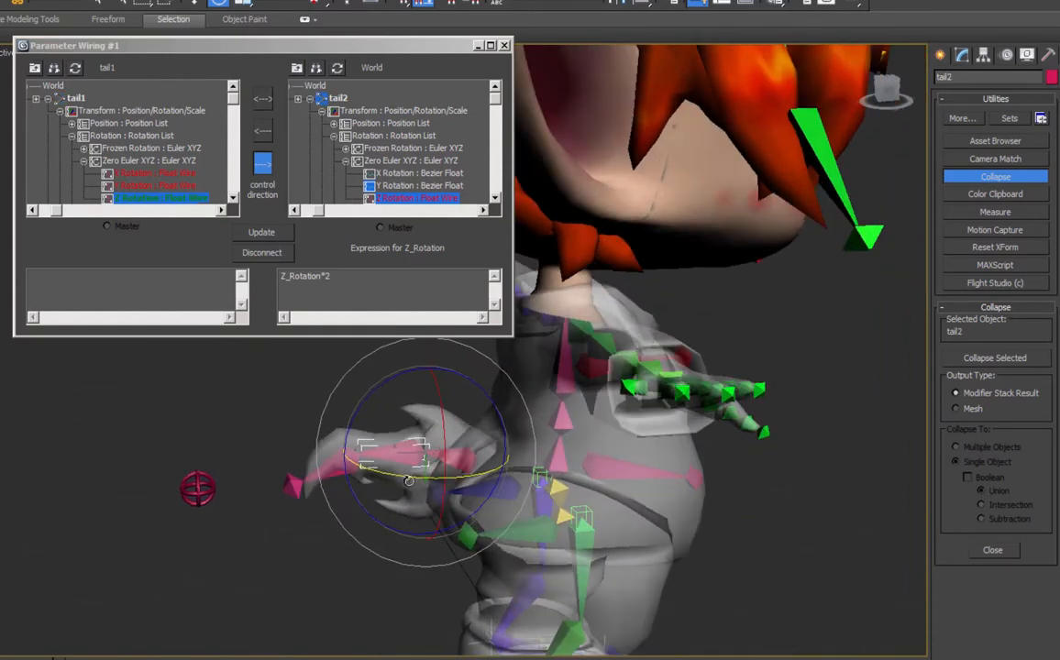
Disconnect tail2's Z Rotation from tail1's and rewire it one way with the expression Z_Rotation*2.
{"action": "left_click", "coordinate": [263, 253]}
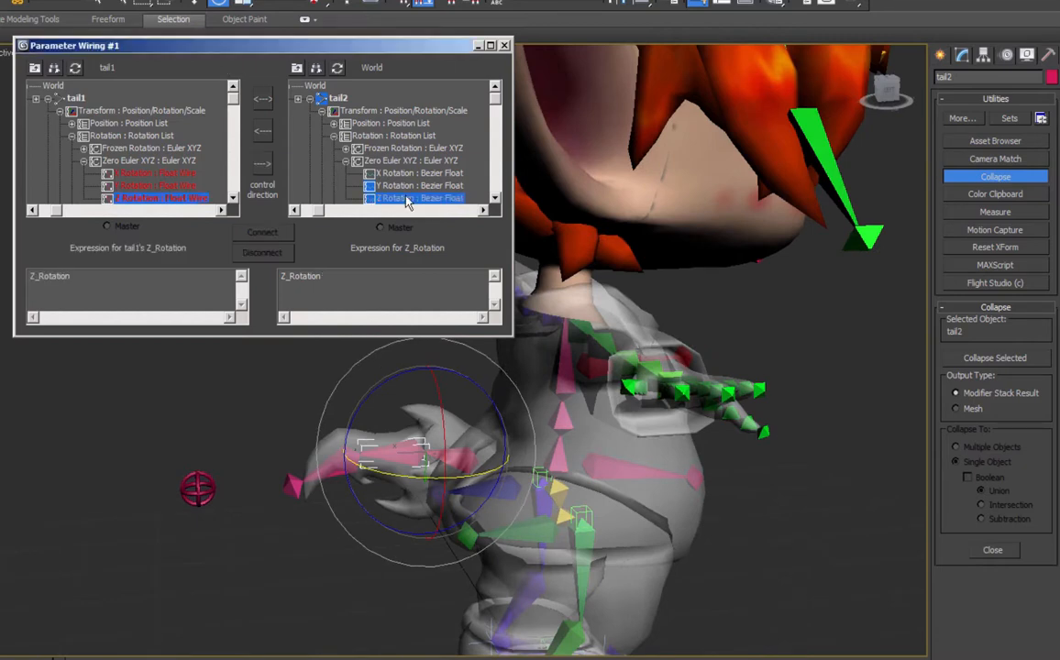
{"action": "left_click", "coordinate": [261, 232]}
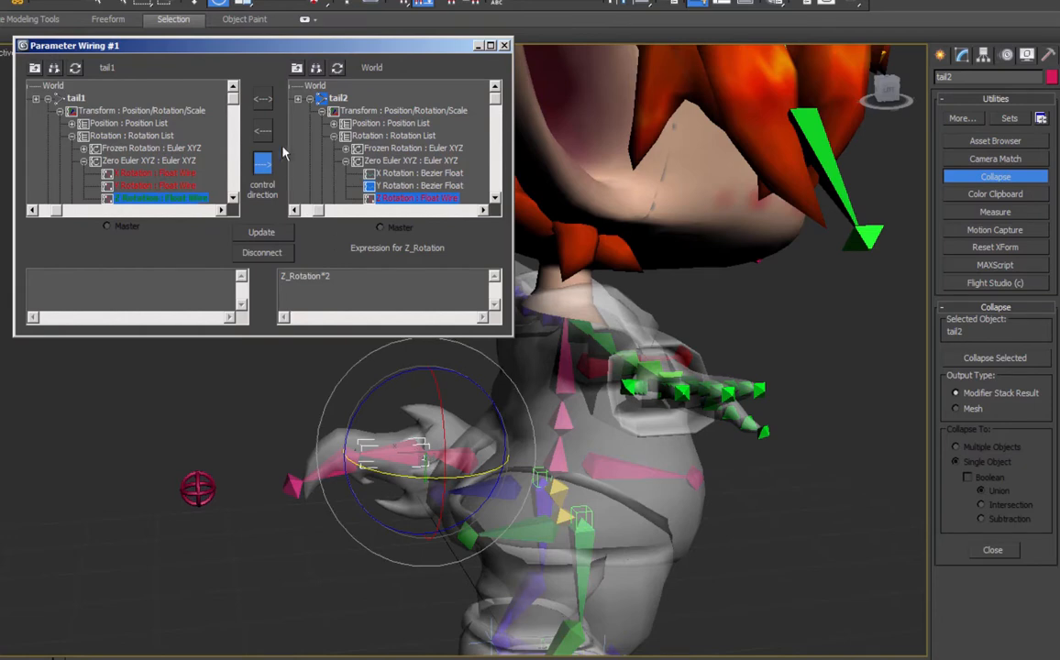
{"action": "left_click", "coordinate": [162, 185]}
{"action": "left_click", "coordinate": [575, 396]}
{"action": "left_click", "coordinate": [198, 198]}
Test-rotate CTRL_Tail, undo the rotation, and update tail2's Z Rotation expression to Z_Rotation*1.5.
{"action": "left_click", "coordinate": [197, 489]}
{"action": "mouse_move", "coordinate": [174, 405]}
{"action": "left_mouse_down"}
{"action": "mouse_move", "coordinate": [183, 407]}
{"action": "mouse_move", "coordinate": [159, 414]}
{"action": "mouse_move", "coordinate": [147, 393]}
{"action": "mouse_move", "coordinate": [169, 374]}
{"action": "mouse_move", "coordinate": [155, 430]}
{"action": "mouse_move", "coordinate": [189, 407]}
{"action": "left_mouse_up"}
{"action": "key", "text": "ctrl+z"}
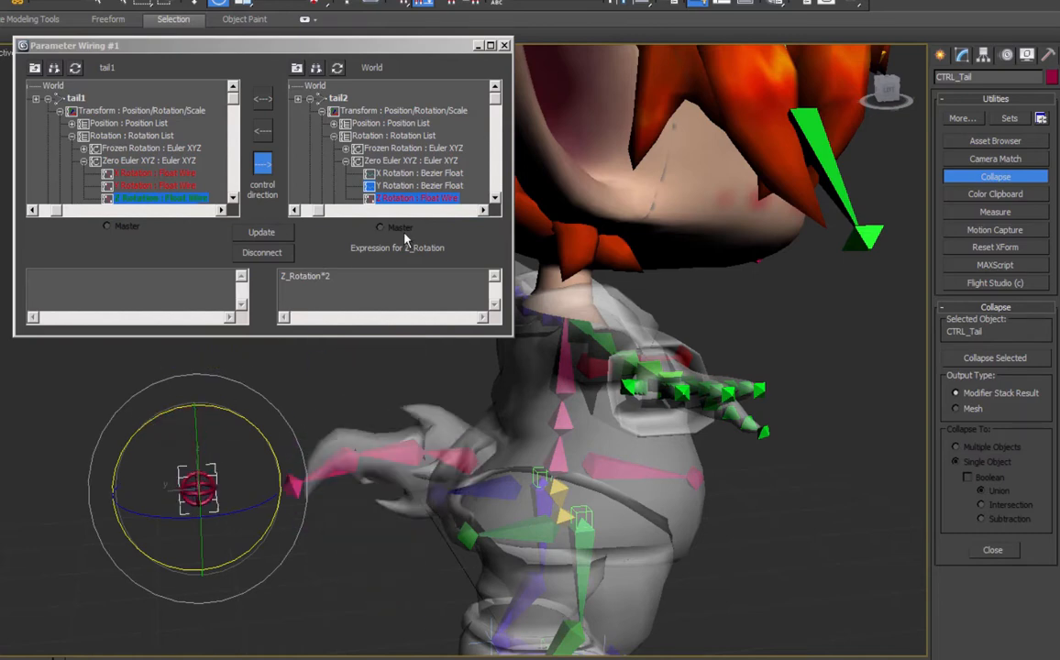
{"action": "left_click", "coordinate": [340, 279]}
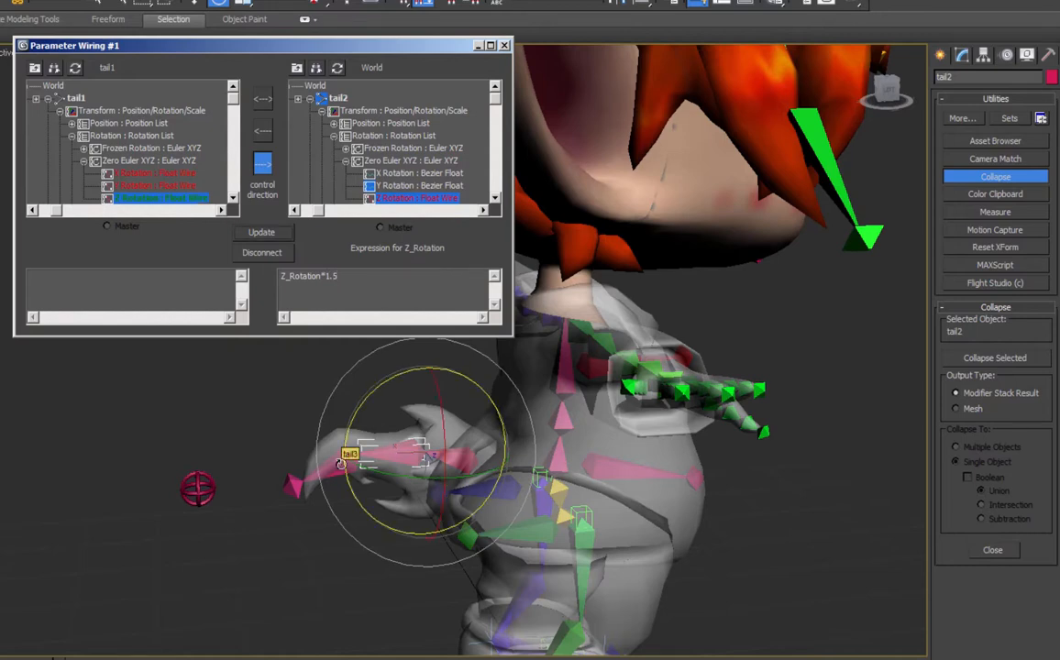
Wire tail1's Y and X Rotation one way to tail2's, using Y_Rotation*1.5 and X_Rotation*1.5, and test-rotate CTRL_Tail.
{"action": "left_click", "coordinate": [408, 185]}
{"action": "left_click", "coordinate": [151, 184]}
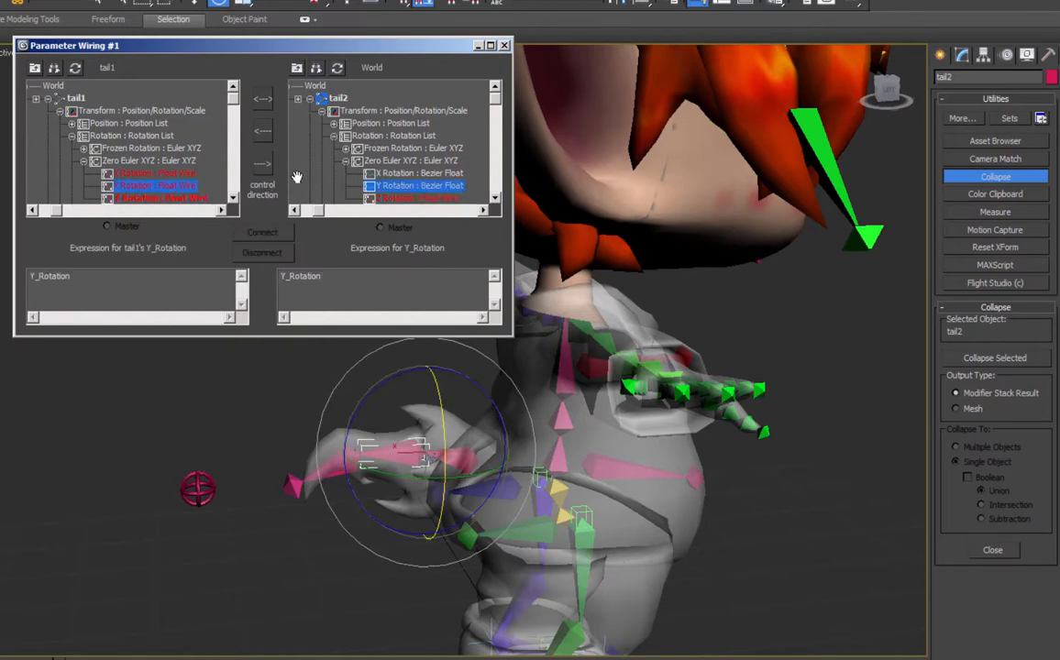
{"action": "left_click", "coordinate": [265, 163]}
{"action": "left_click", "coordinate": [261, 232]}
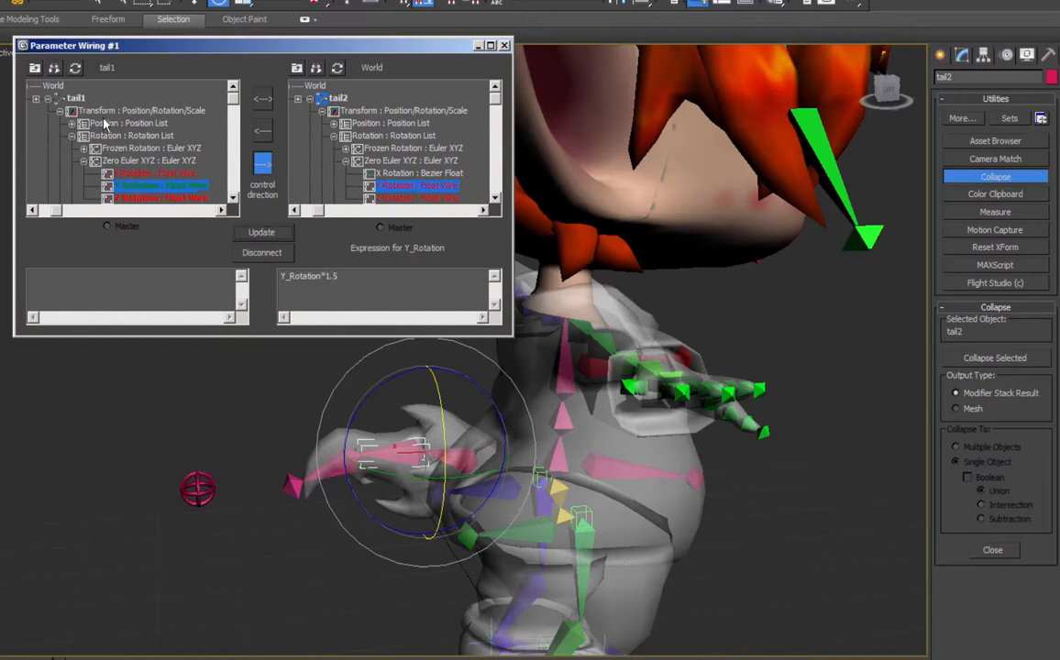
{"action": "left_click", "coordinate": [156, 173]}
{"action": "left_click", "coordinate": [413, 173]}
{"action": "left_click", "coordinate": [263, 162]}
{"action": "left_click", "coordinate": [261, 232]}
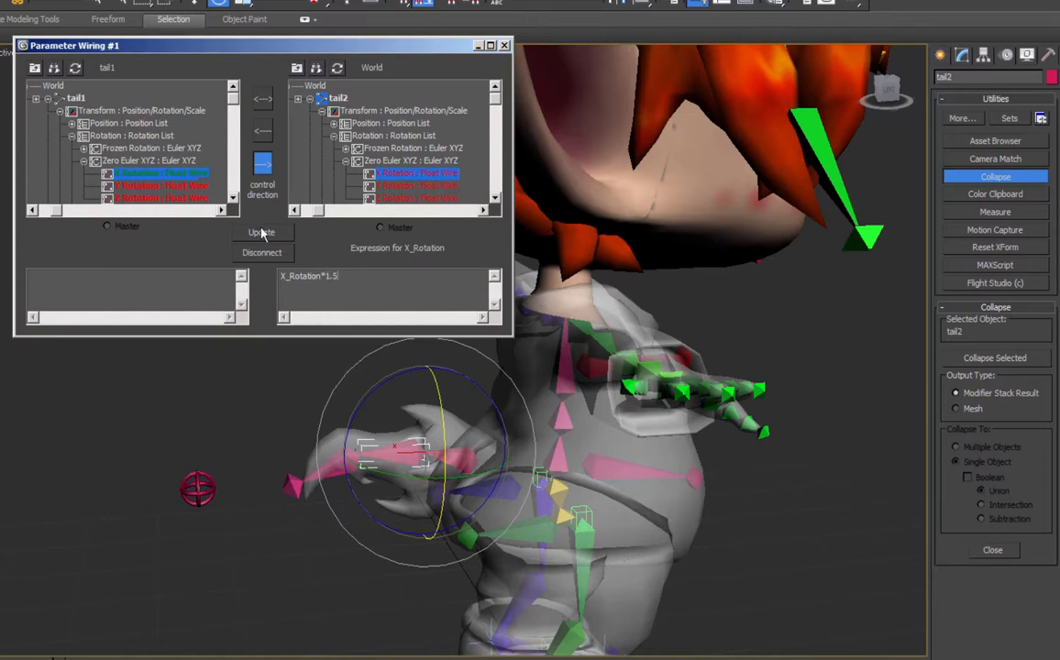
{"action": "left_click", "coordinate": [198, 487]}
{"action": "left_click_drag", "start_coordinate": [239, 452], "coordinate": [253, 415]}
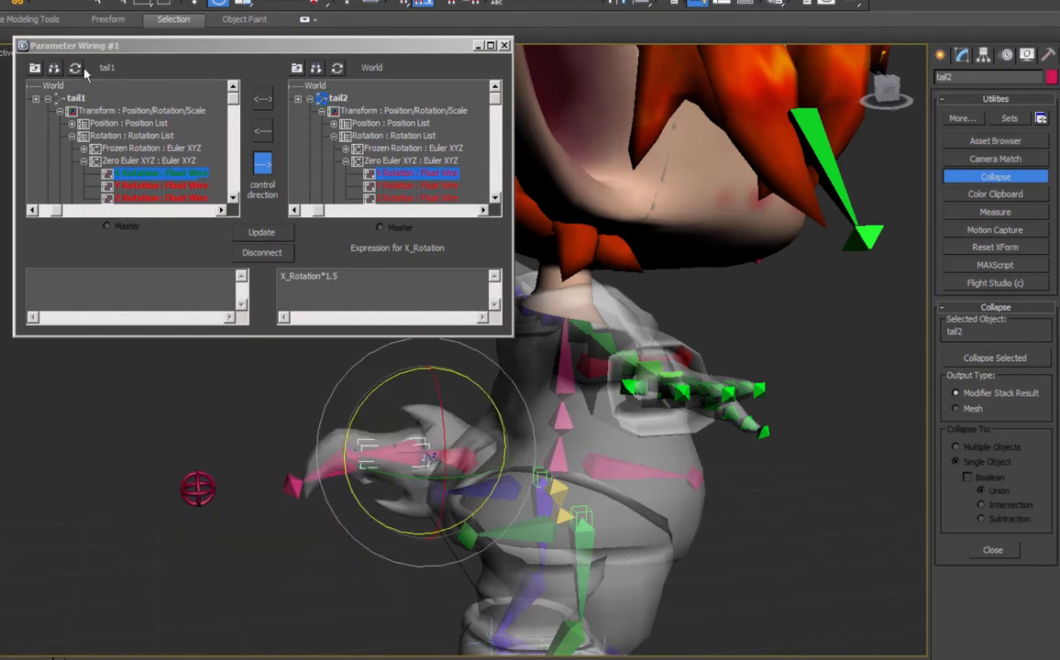
Load tail2 as the driver and tail3 as the driven bone for wiring, expanding both to their Zero Euler XYZ rotations.
{"action": "left_click", "coordinate": [76, 68]}
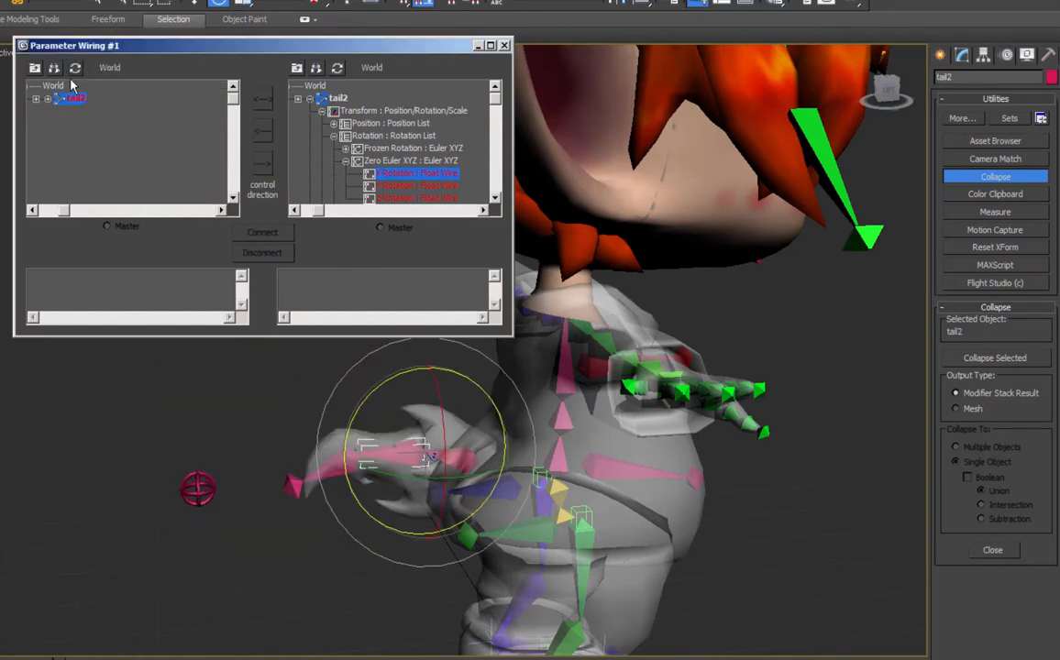
{"action": "left_click", "coordinate": [47, 98]}
{"action": "left_click", "coordinate": [60, 110]}
{"action": "left_click", "coordinate": [72, 136]}
{"action": "left_click", "coordinate": [316, 467]}
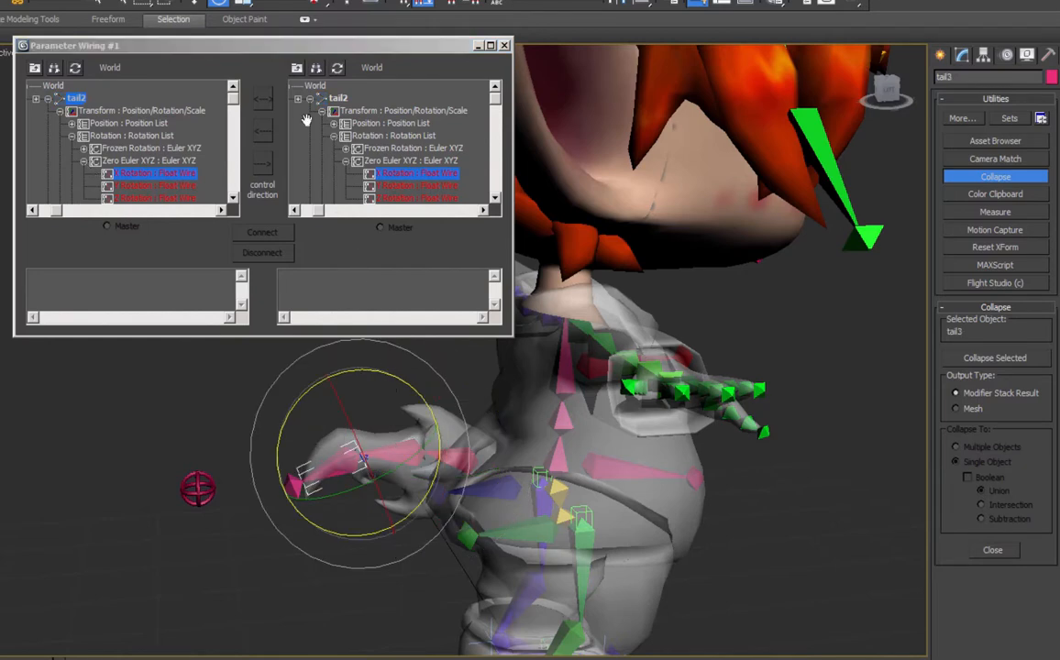
{"action": "left_click", "coordinate": [337, 68]}
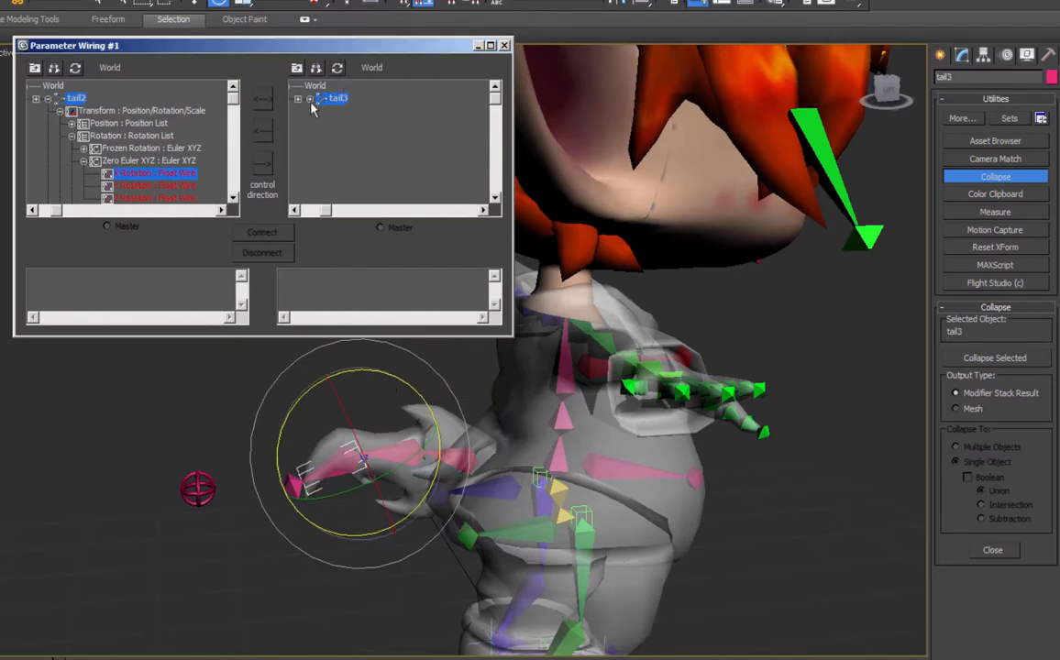
{"action": "left_click", "coordinate": [310, 99]}
{"action": "left_click", "coordinate": [322, 111]}
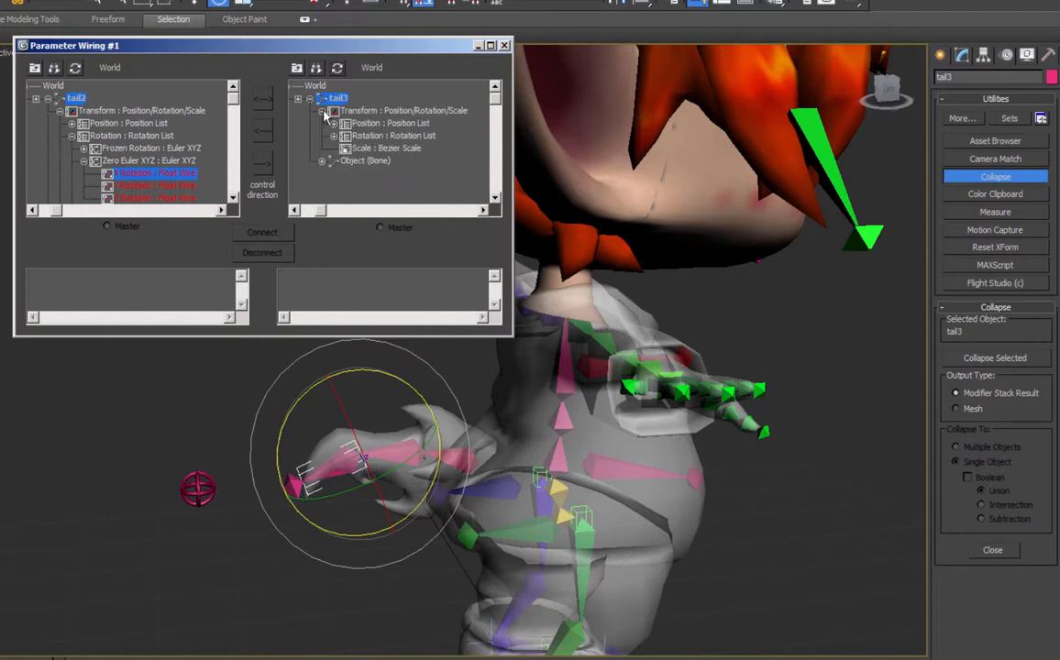
{"action": "left_click", "coordinate": [334, 135]}
{"action": "left_click", "coordinate": [346, 161]}
Wire tail2's Zero Euler X Rotation to tail3's X Rotation with the expression X_Rotation*1.5.
{"action": "left_click", "coordinate": [154, 172]}
{"action": "left_click", "coordinate": [396, 173]}
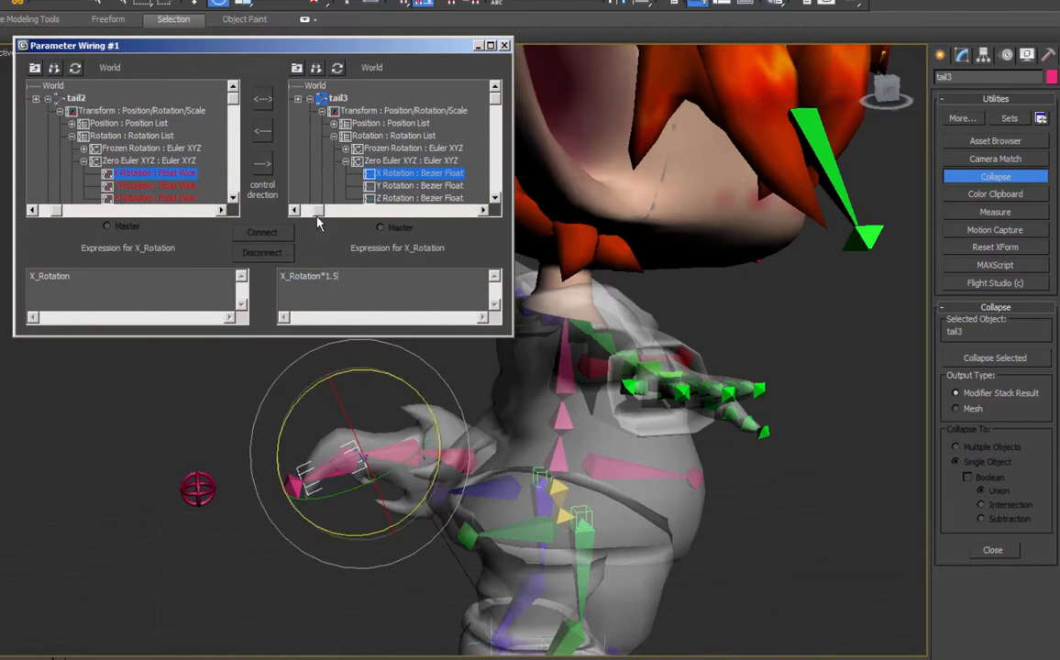
{"action": "left_click", "coordinate": [124, 186]}
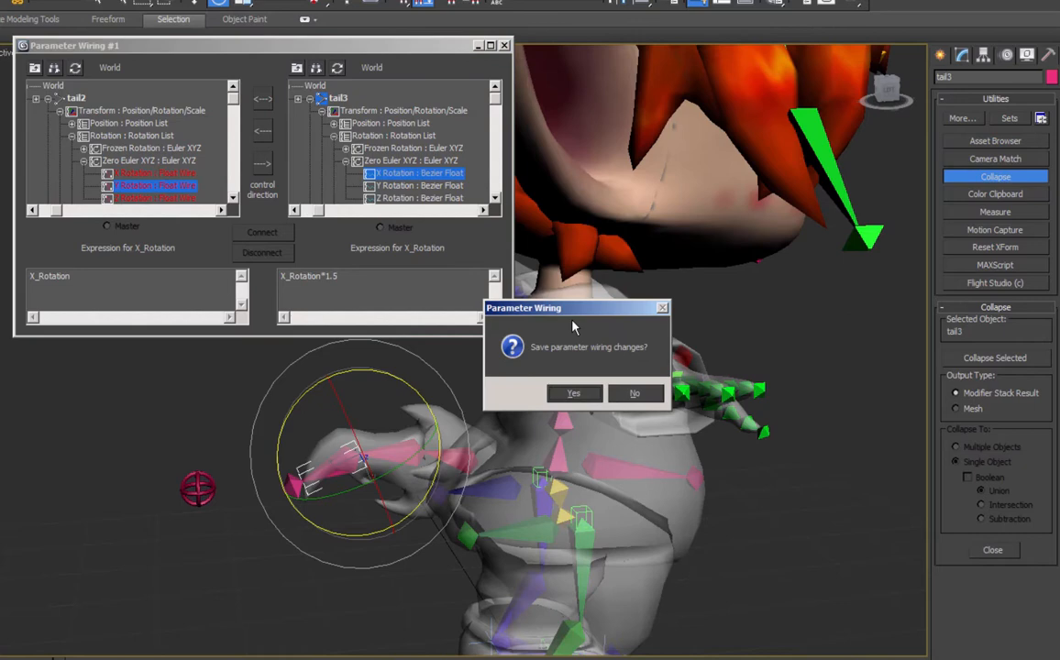
{"action": "left_click", "coordinate": [569, 400]}
{"action": "key", "text": "Return"}
{"action": "left_click", "coordinate": [134, 163]}
{"action": "left_click", "coordinate": [171, 174]}
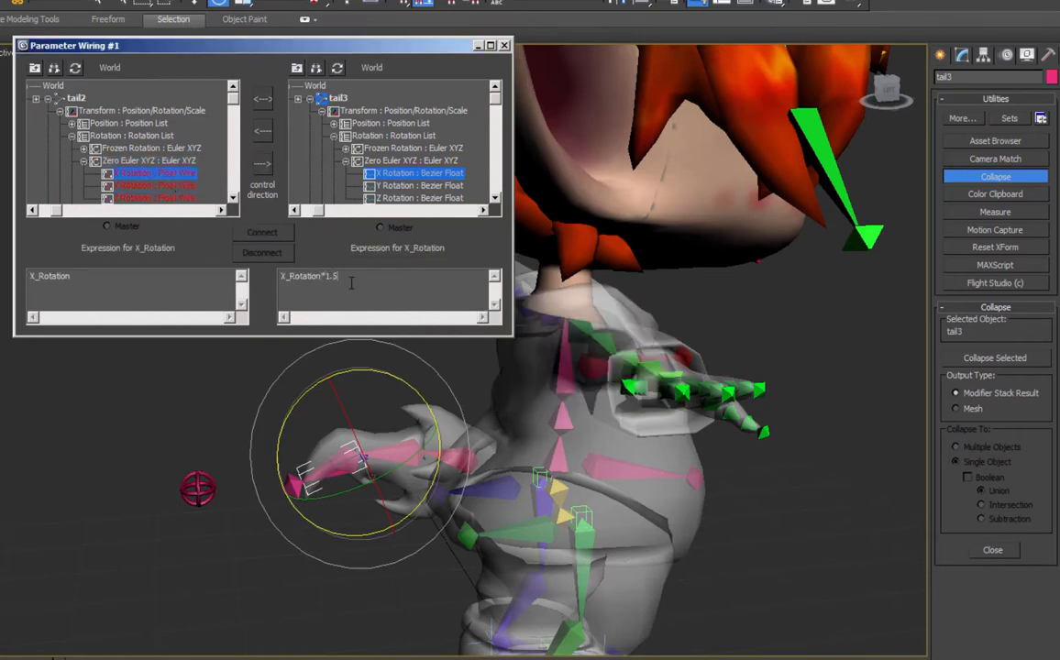
{"action": "left_click", "coordinate": [262, 233]}
Wire tail2's Y Rotation one way to tail3's Y Rotation, and its Z Rotation to tail3's Z Rotation with Z_Rotation*1.5.
{"action": "left_click", "coordinate": [156, 185]}
{"action": "left_click", "coordinate": [433, 187]}
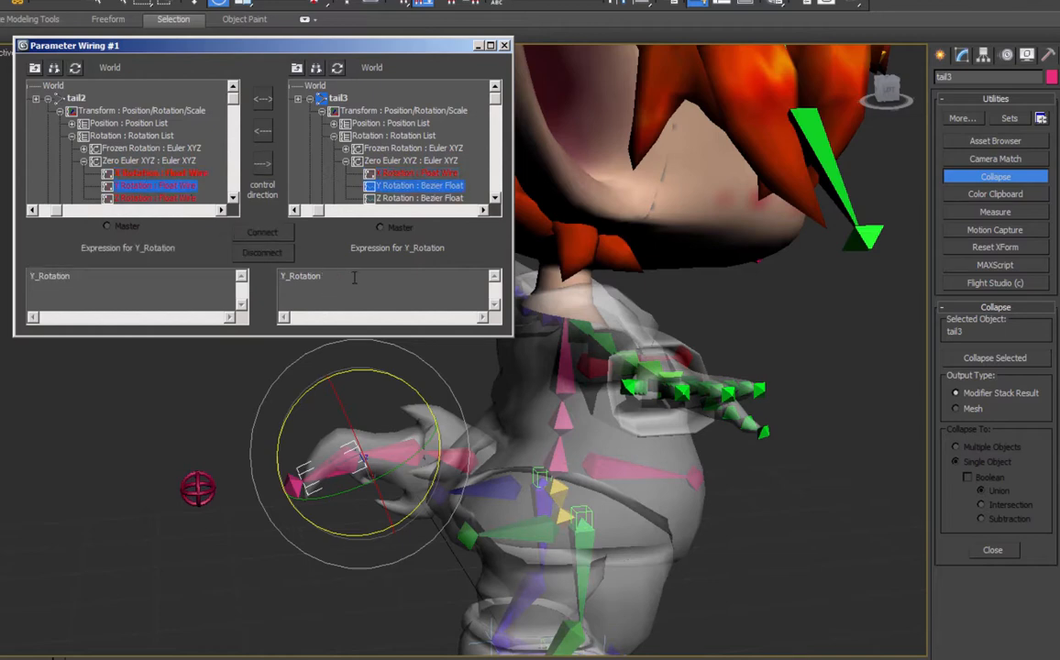
{"action": "left_click", "coordinate": [263, 163]}
{"action": "left_click", "coordinate": [261, 232]}
{"action": "left_click", "coordinate": [156, 198]}
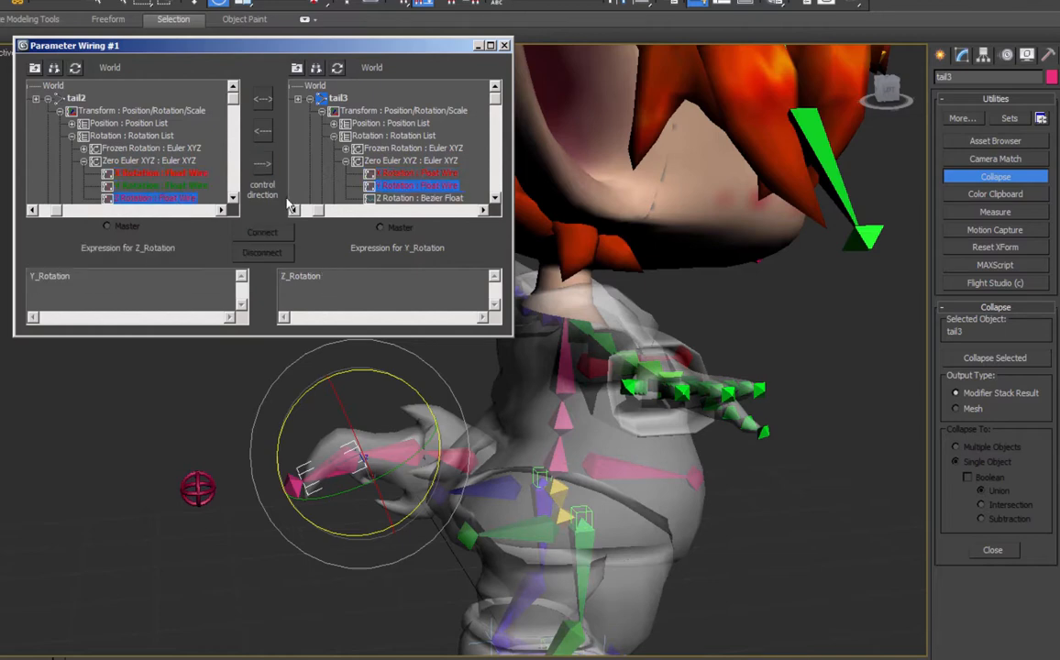
{"action": "left_click", "coordinate": [418, 197]}
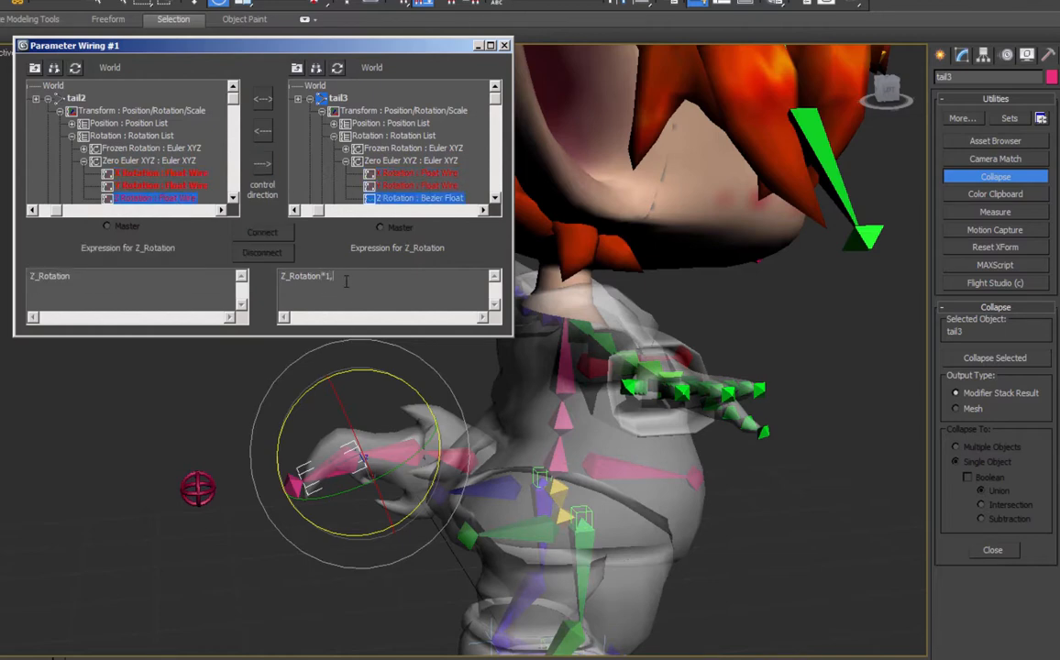
{"action": "type", "text": "5"}
{"action": "left_click", "coordinate": [264, 163]}
{"action": "left_click", "coordinate": [262, 236]}
Test-rotate CTRL_Tail around its axes to check how the whole tail bends, undoing the test rotations.
{"action": "left_click", "coordinate": [200, 489]}
{"action": "mouse_move", "coordinate": [246, 509]}
{"action": "left_mouse_down"}
{"action": "mouse_move", "coordinate": [200, 515]}
{"action": "mouse_move", "coordinate": [242, 518]}
{"action": "left_mouse_up"}
{"action": "left_click_drag", "start_coordinate": [197, 434], "coordinate": [202, 411]}
{"action": "mouse_move", "coordinate": [165, 416]}
{"action": "left_mouse_down"}
{"action": "mouse_move", "coordinate": [154, 417]}
{"action": "mouse_move", "coordinate": [184, 420]}
{"action": "mouse_move", "coordinate": [158, 410]}
{"action": "mouse_move", "coordinate": [181, 402]}
{"action": "mouse_move", "coordinate": [156, 420]}
{"action": "left_mouse_up"}
{"action": "key", "text": "ctrl+z"}
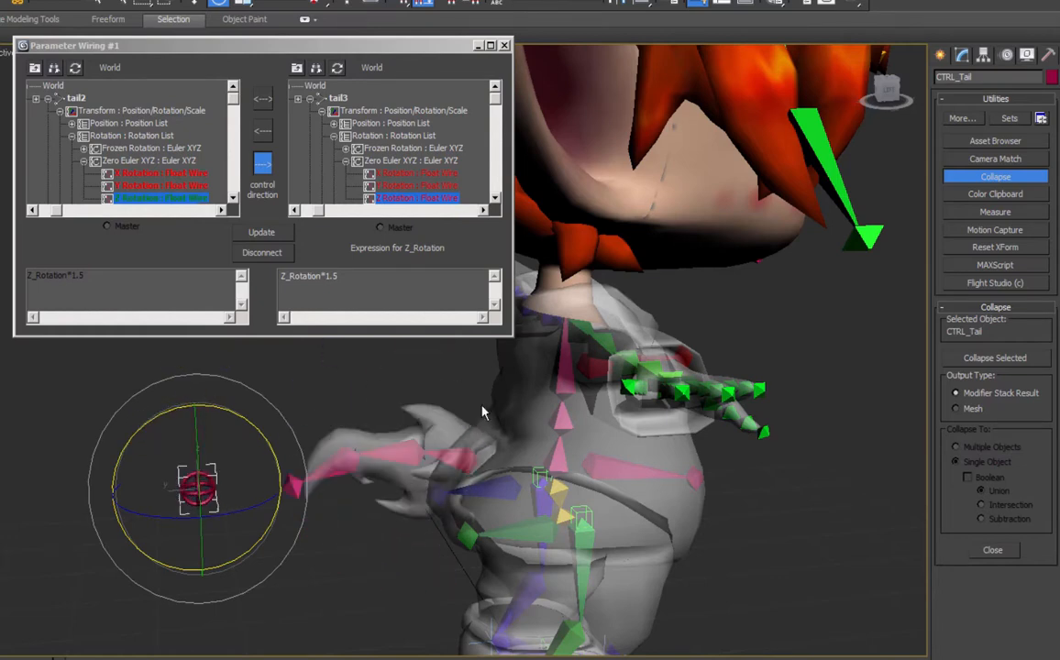
{"action": "middle_click_drag", "start_coordinate": [425, 376], "coordinate": [487, 368]}
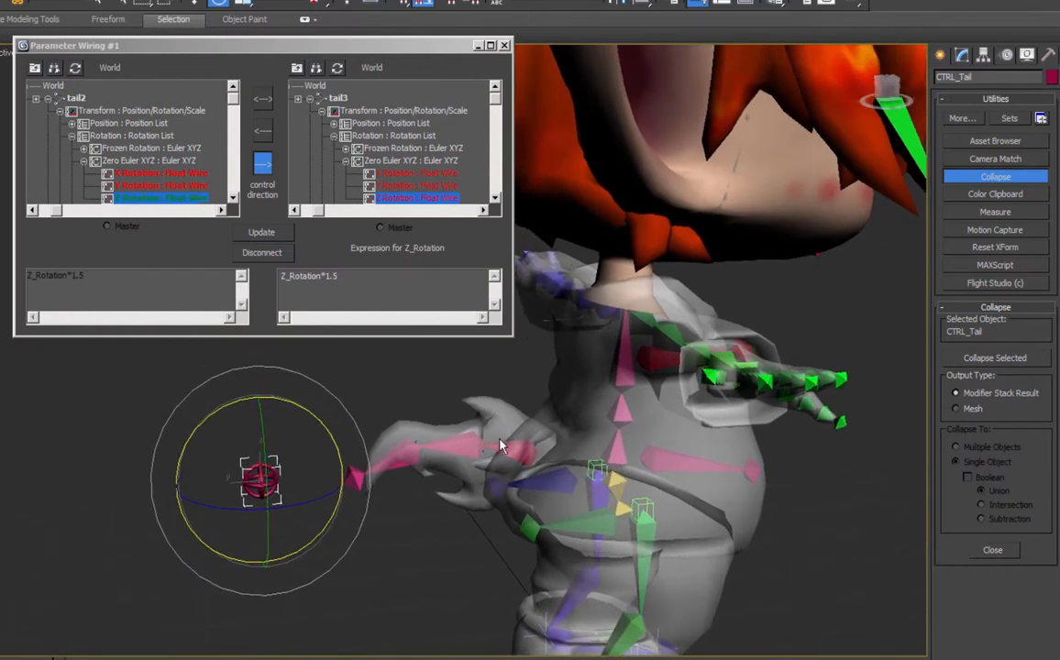
{"action": "left_click_drag", "start_coordinate": [272, 407], "coordinate": [220, 412]}
{"action": "key", "text": "ctrl+z"}
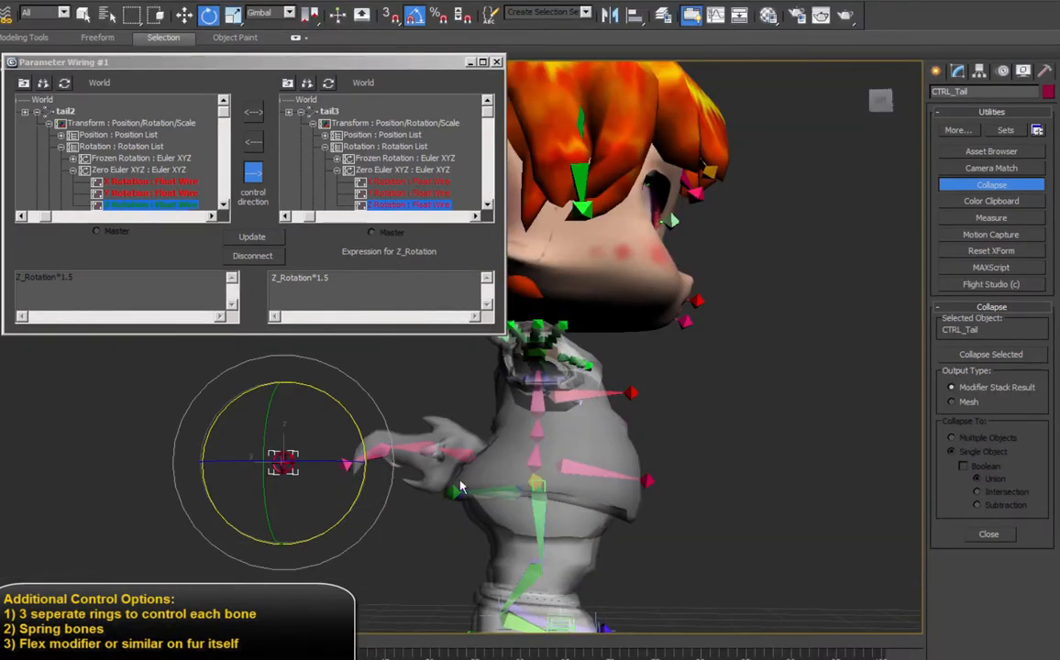
{"action": "mouse_move", "coordinate": [364, 453]}
{"action": "middle_mouse_down"}
{"action": "mouse_move", "coordinate": [374, 504]}
{"action": "mouse_move", "coordinate": [391, 503]}
{"action": "mouse_move", "coordinate": [368, 516]}
{"action": "mouse_move", "coordinate": [368, 475]}
{"action": "middle_mouse_up"}
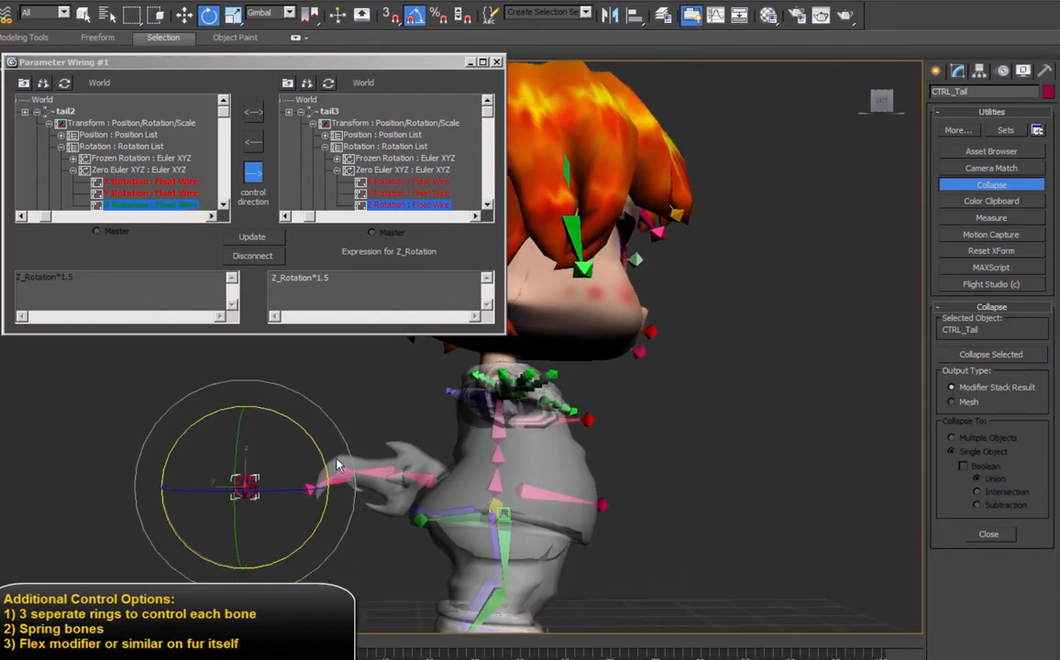
{"action": "middle_click_drag", "start_coordinate": [397, 456], "coordinate": [408, 429], "text": "alt"}
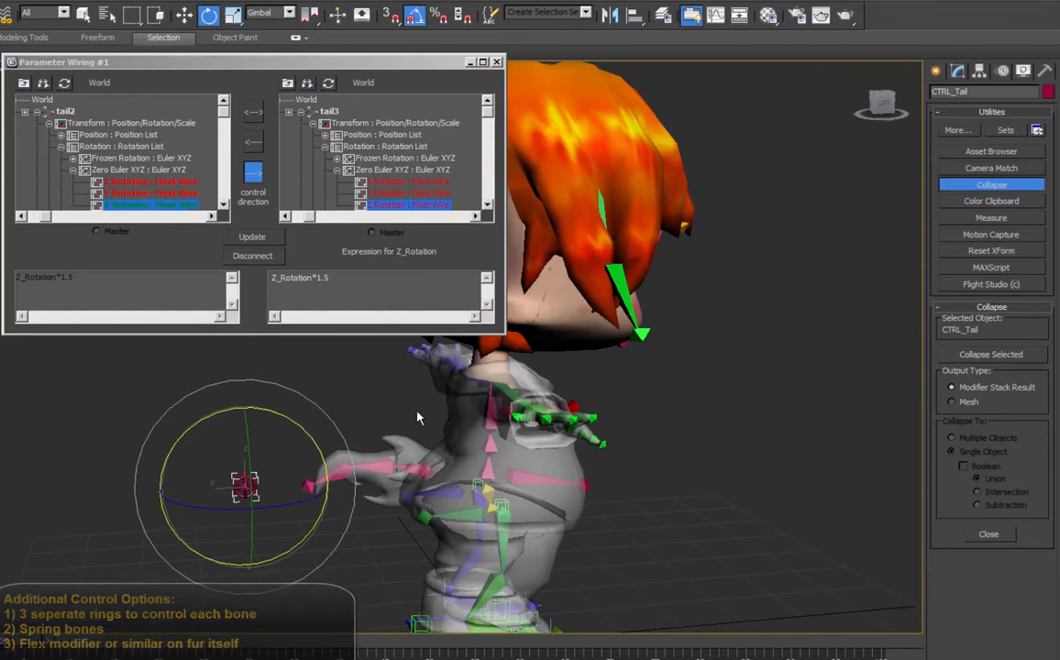
Make the Hair mesh see-through and examine the hair and ear bones around the head.
{"action": "middle_click_drag", "start_coordinate": [569, 321], "coordinate": [592, 349]}
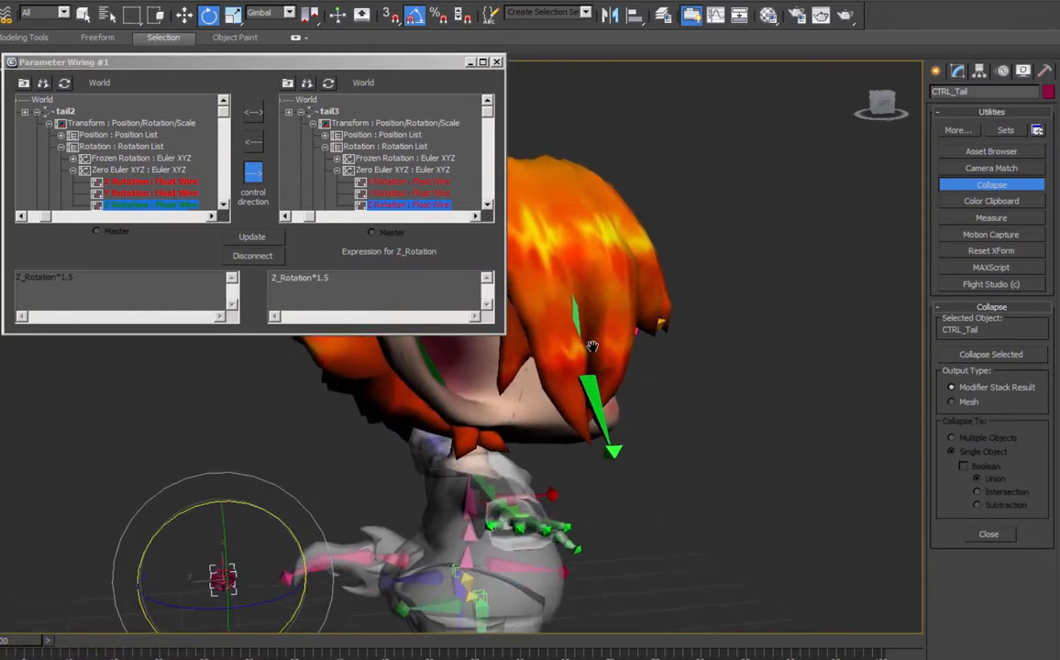
{"action": "scroll", "coordinate": [568, 503], "scroll_direction": "up", "scroll_amount": 5}
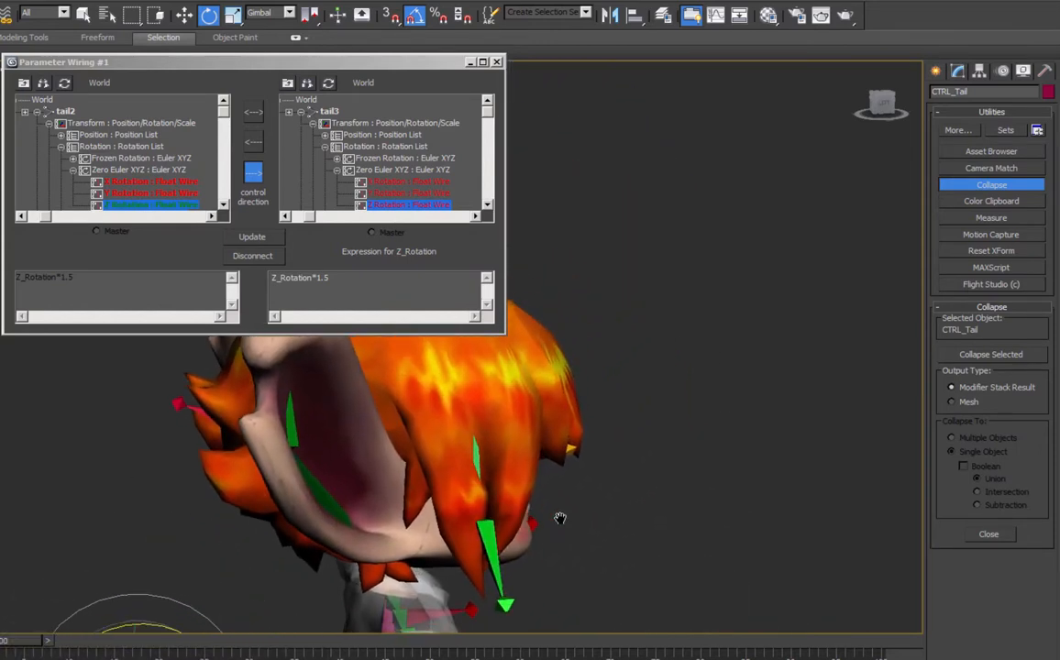
{"action": "middle_click_drag", "start_coordinate": [576, 498], "coordinate": [360, 379], "text": "alt"}
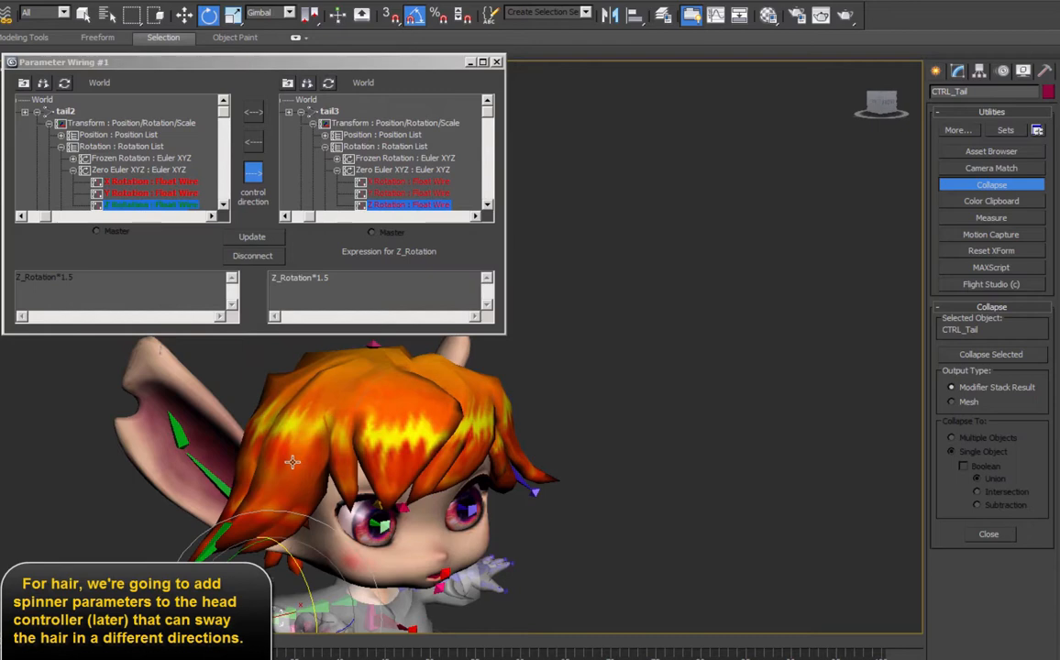
{"action": "left_click", "coordinate": [333, 420]}
{"action": "key", "text": "alt+x"}
{"action": "middle_click_drag", "start_coordinate": [333, 420], "coordinate": [394, 429], "text": "alt"}
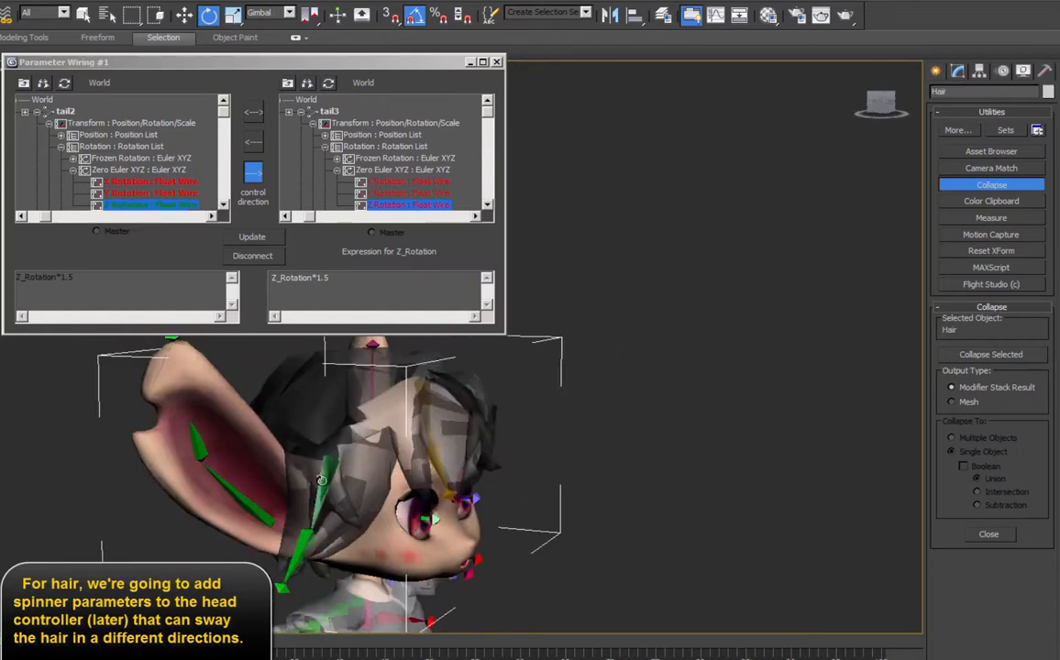
{"action": "middle_click_drag", "start_coordinate": [385, 512], "coordinate": [388, 485], "text": "alt"}
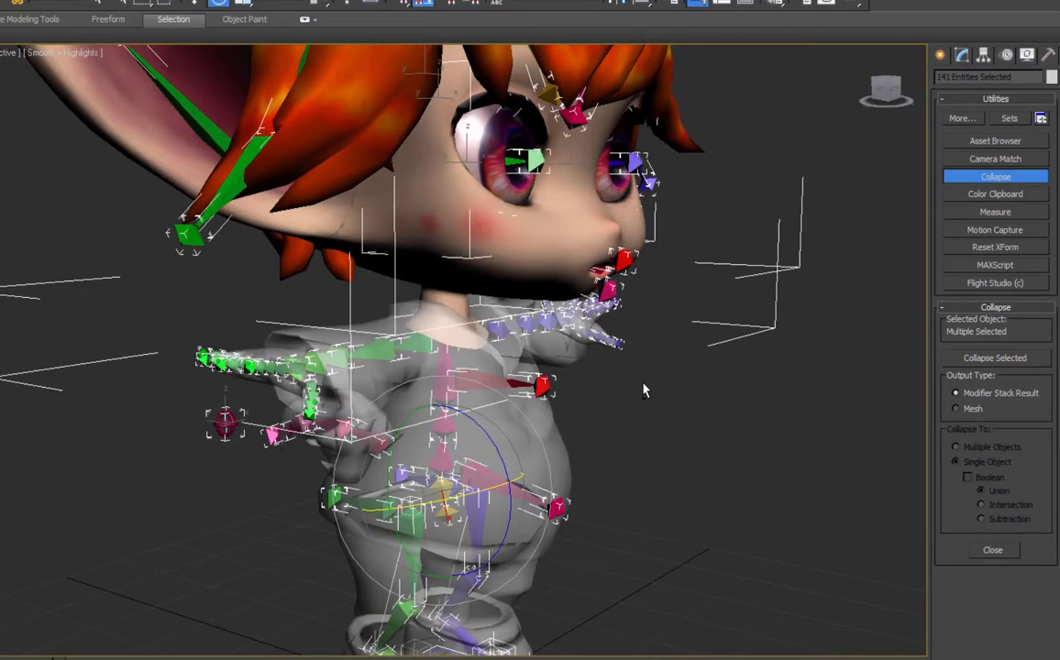
Examine the fully selected rig from several angles and view its freeze-transform options.
{"action": "middle_click_drag", "start_coordinate": [458, 294], "coordinate": [534, 369]}
{"action": "scroll", "coordinate": [637, 445], "scroll_direction": "down", "scroll_amount": 5}
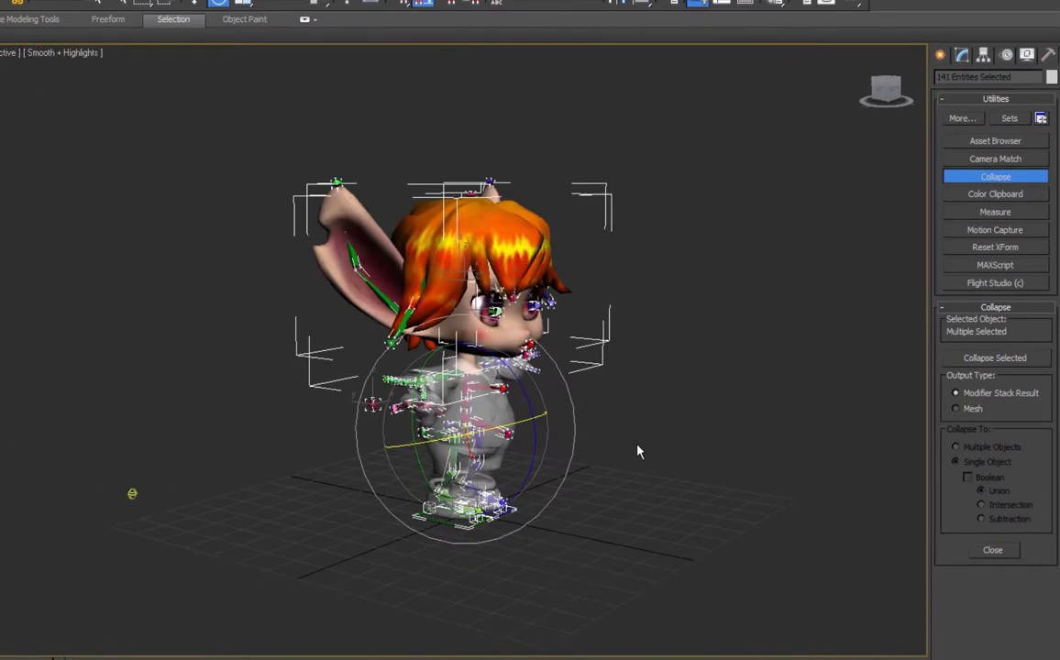
{"action": "scroll", "coordinate": [542, 488], "scroll_direction": "up", "scroll_amount": 4}
{"action": "middle_click_drag", "start_coordinate": [543, 488], "coordinate": [478, 429]}
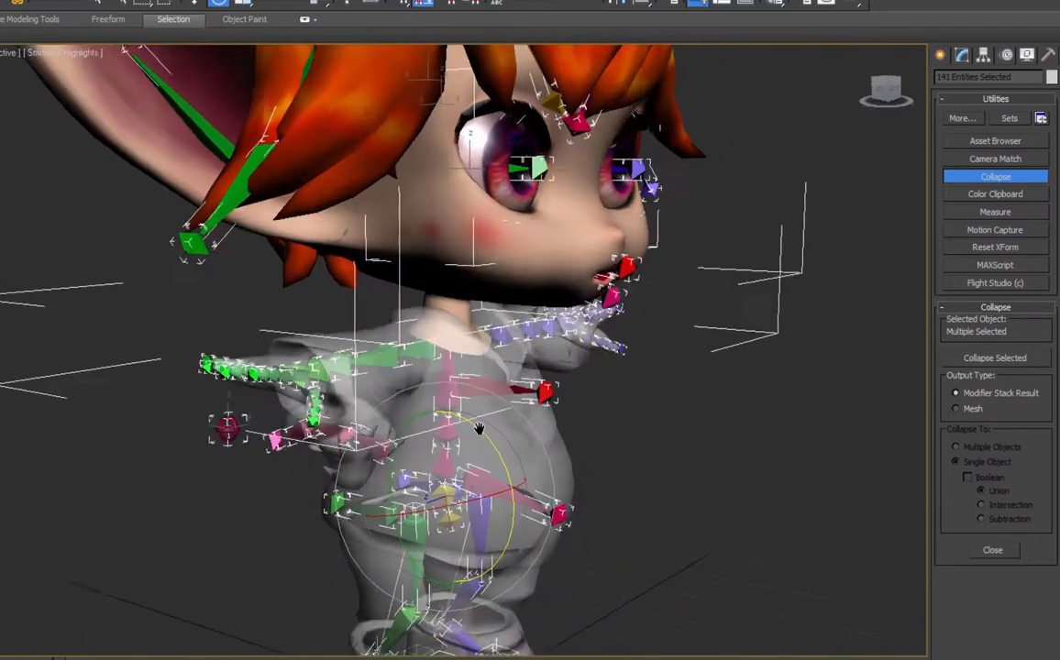
{"action": "scroll", "coordinate": [477, 429], "scroll_direction": "down", "scroll_amount": 2}
{"action": "right_click", "coordinate": [469, 290]}
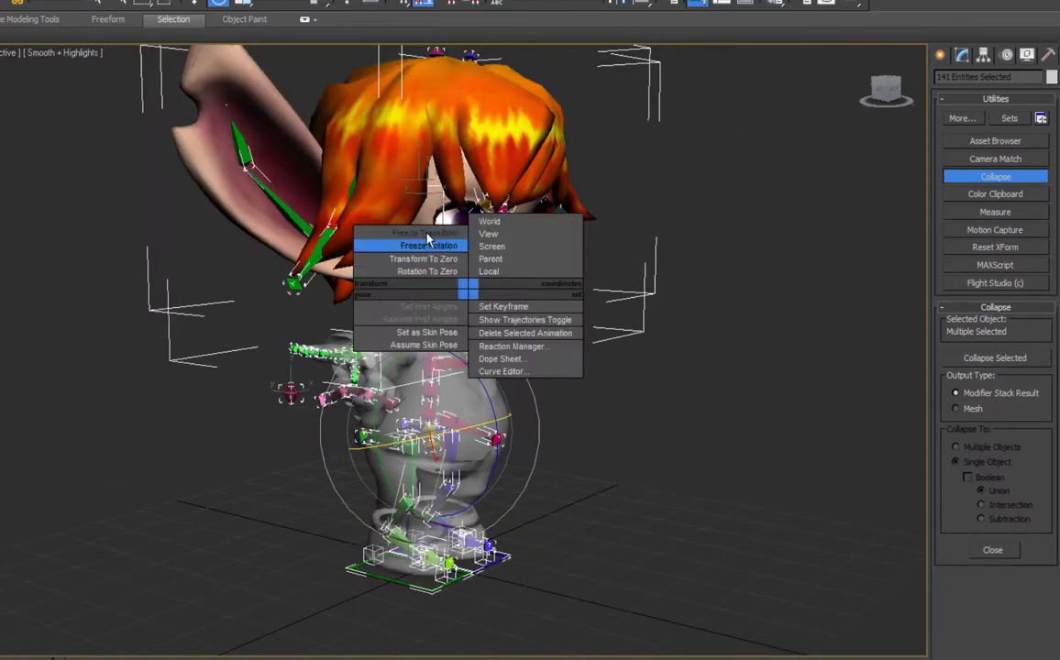
{"action": "left_click", "coordinate": [800, 299]}
{"action": "middle_click_drag", "start_coordinate": [502, 395], "coordinate": [606, 376], "text": "alt"}
{"action": "scroll", "coordinate": [514, 376], "scroll_direction": "up", "scroll_amount": 3}
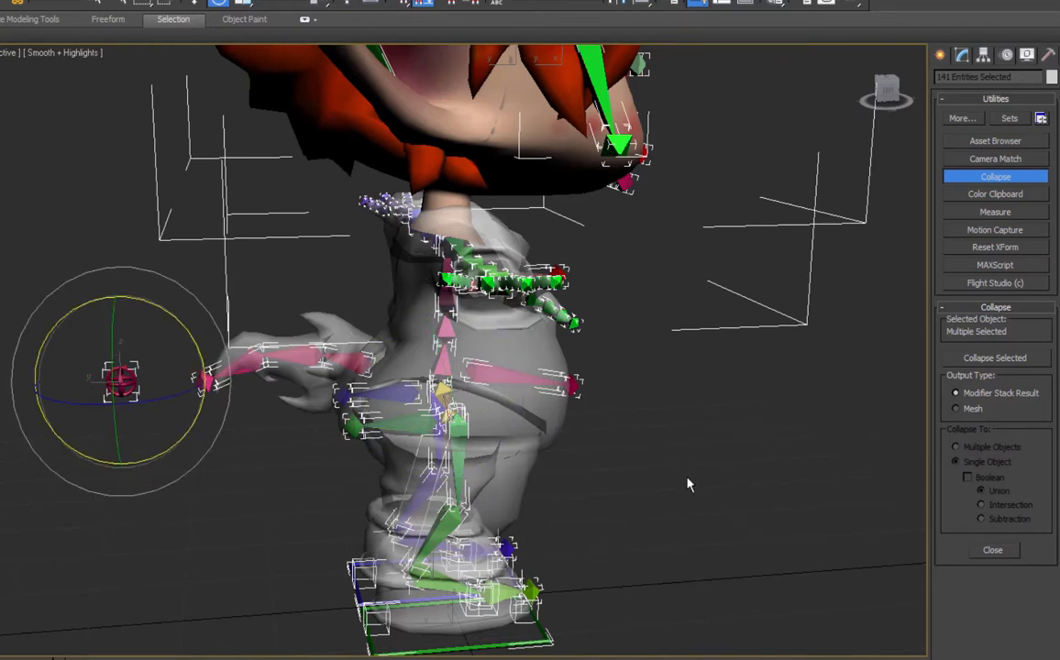
{"action": "scroll", "coordinate": [690, 486], "scroll_direction": "down", "scroll_amount": 3}
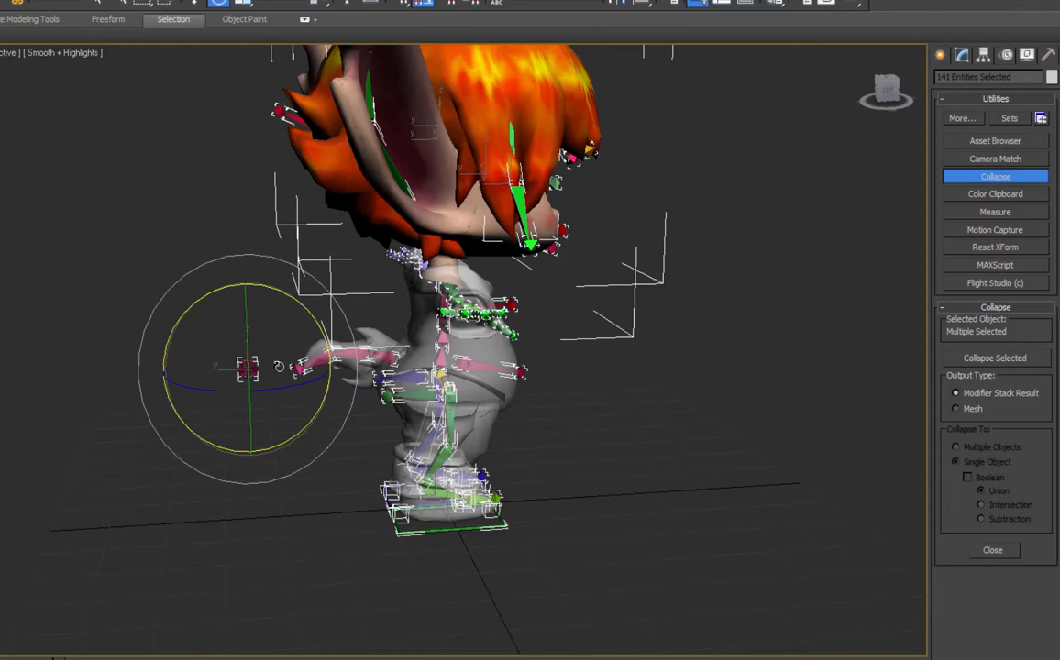
{"action": "left_click_drag", "start_coordinate": [217, 332], "coordinate": [257, 360]}
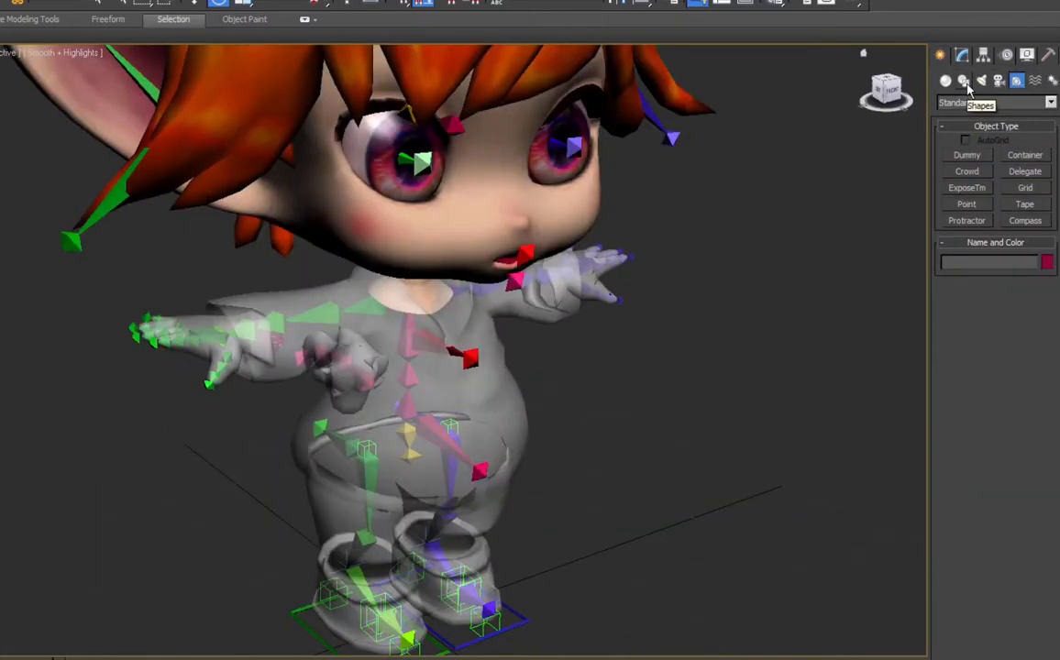
Draw a circle spline about 42 cm in radius beside the character in the top view.
{"action": "left_click", "coordinate": [964, 80]}
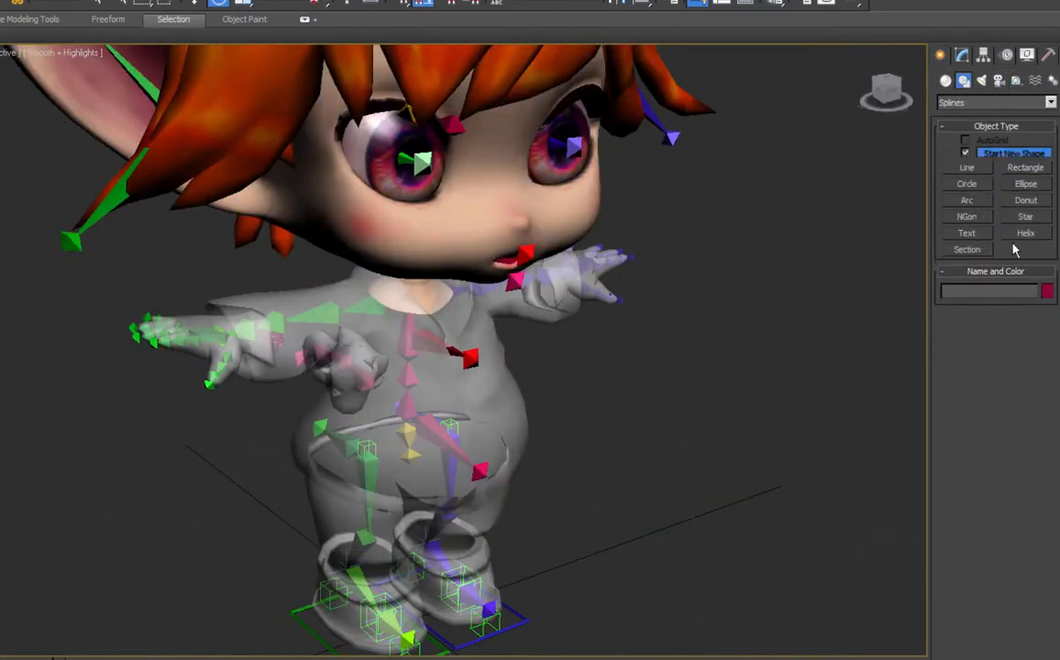
{"action": "left_click", "coordinate": [967, 184]}
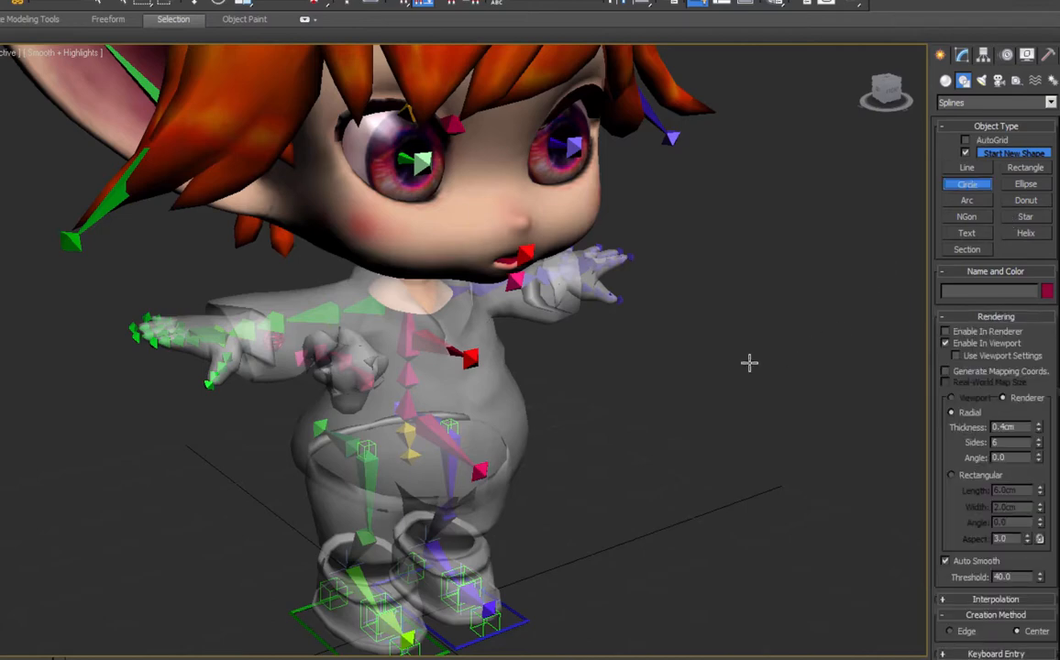
{"action": "middle_click_drag", "start_coordinate": [747, 362], "coordinate": [751, 238]}
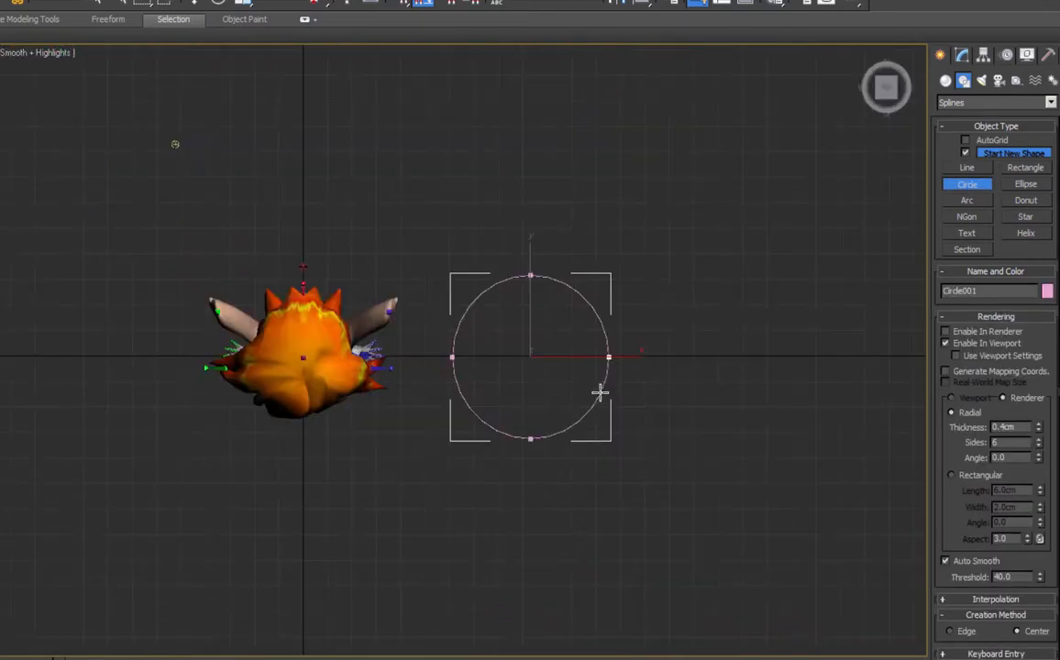
{"action": "left_click_drag", "start_coordinate": [604, 391], "coordinate": [625, 408]}
{"action": "left_click", "coordinate": [947, 344]}
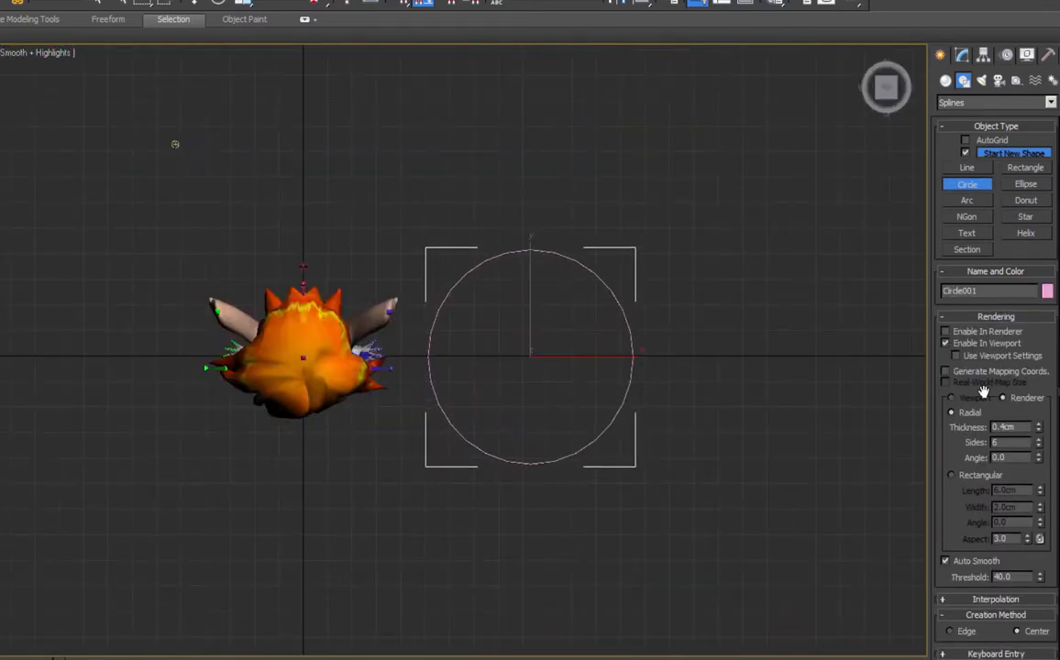
{"action": "scroll", "coordinate": [745, 413], "scroll_direction": "up", "scroll_amount": 6}
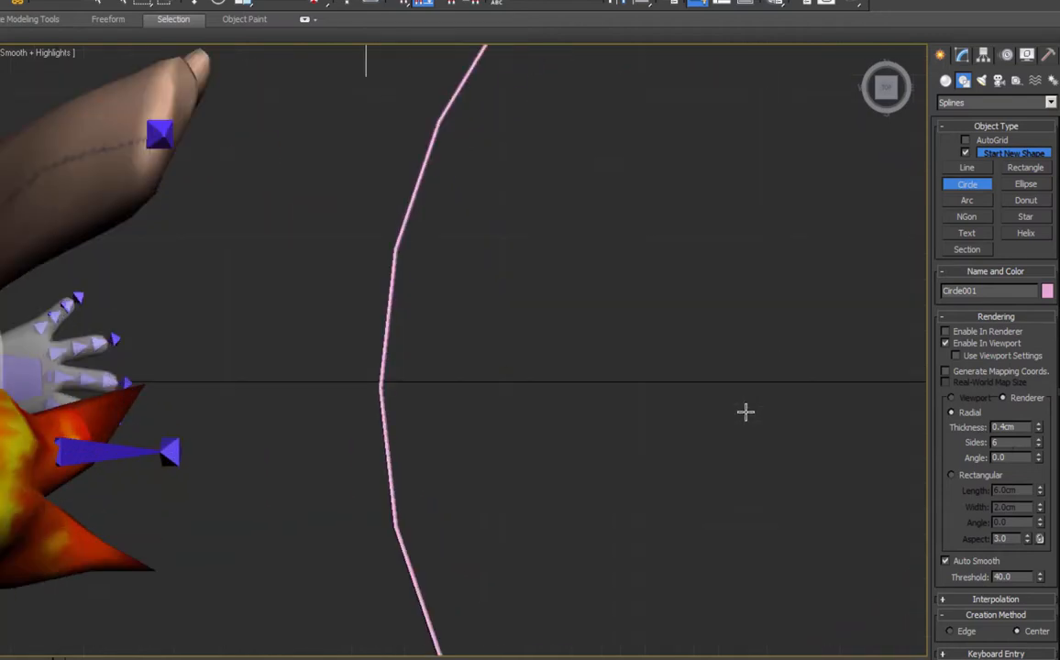
{"action": "scroll", "coordinate": [745, 413], "scroll_direction": "down", "scroll_amount": 6}
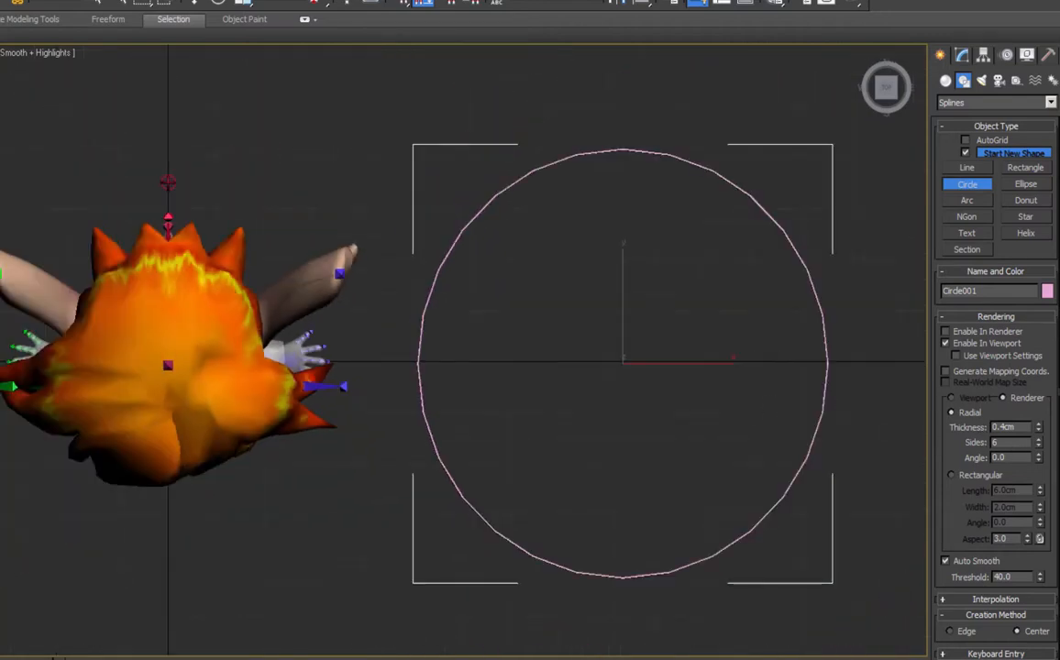
Set the circle's rendering thickness to 0.5 cm, its sides to 4 and its interpolation steps to 4.
{"action": "left_click_drag", "start_coordinate": [1023, 427], "coordinate": [937, 428]}
{"action": "type", "text": "0.6"}
{"action": "key", "text": "Return"}
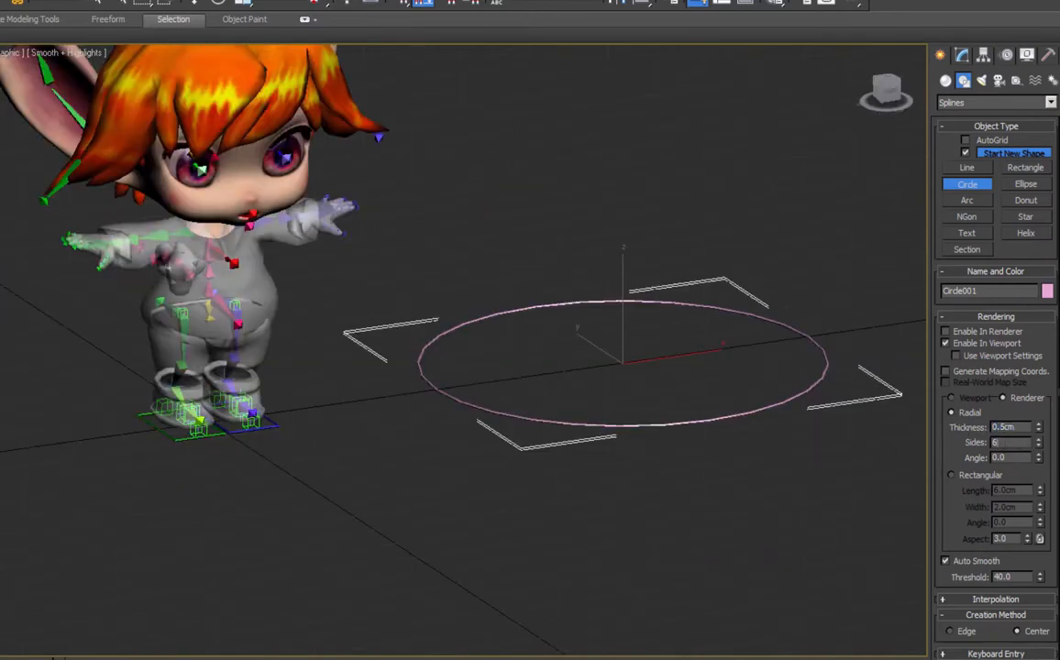
{"action": "left_click", "coordinate": [996, 599]}
{"action": "double_click", "coordinate": [1009, 428]}
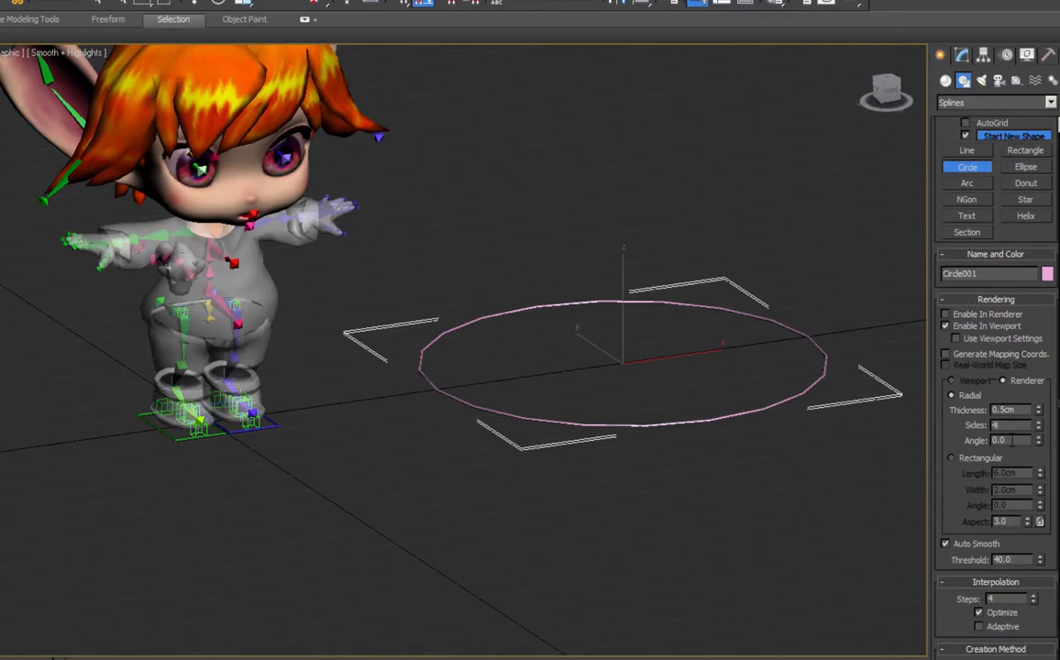
{"action": "type", "text": "4"}
{"action": "key", "text": "Return"}
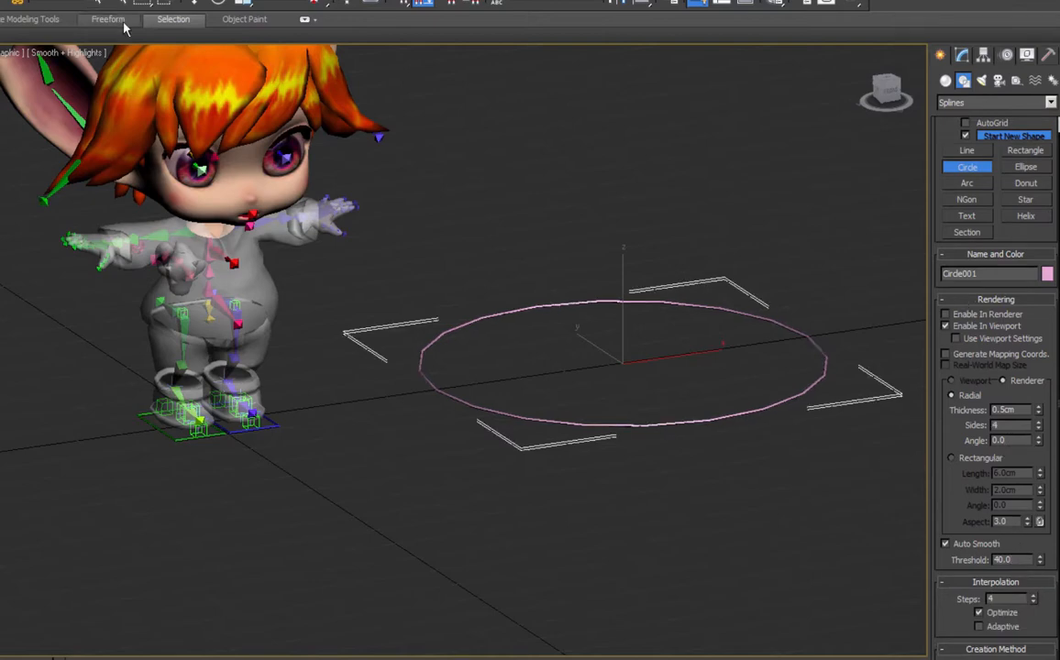
Align the circle's pivot to Root_Pelvis in X, Y and Z position, with no orientation axes matched.
{"action": "left_click", "coordinate": [93, 4]}
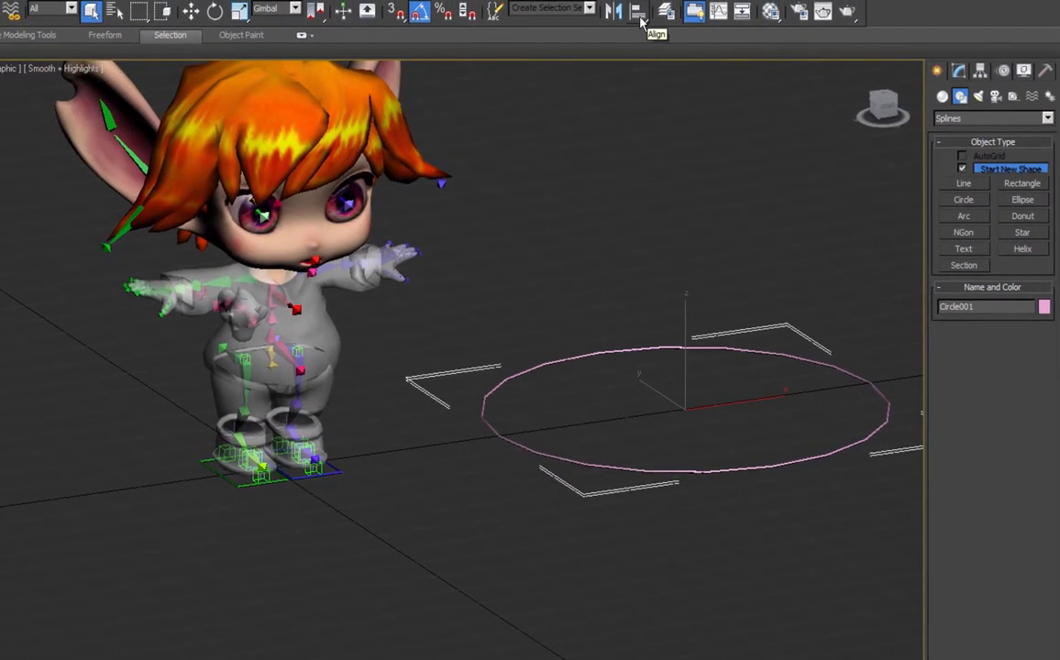
{"action": "left_click", "coordinate": [271, 359]}
{"action": "left_click", "coordinate": [644, 470]}
{"action": "left_click", "coordinate": [692, 469]}
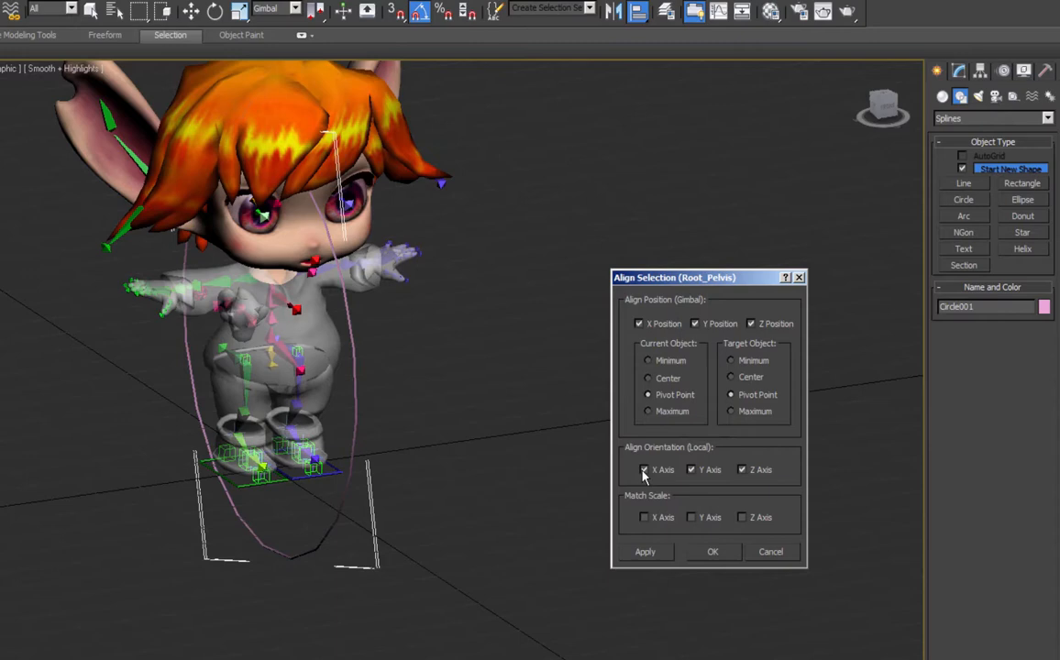
{"action": "left_click", "coordinate": [644, 471]}
{"action": "left_click", "coordinate": [700, 471]}
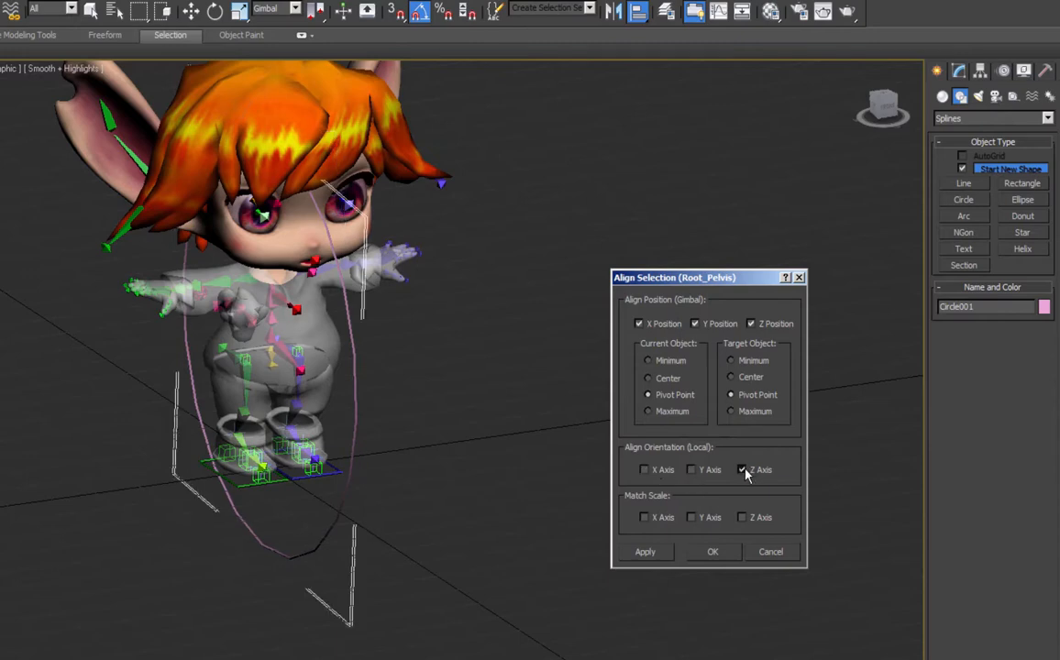
{"action": "left_click", "coordinate": [743, 470]}
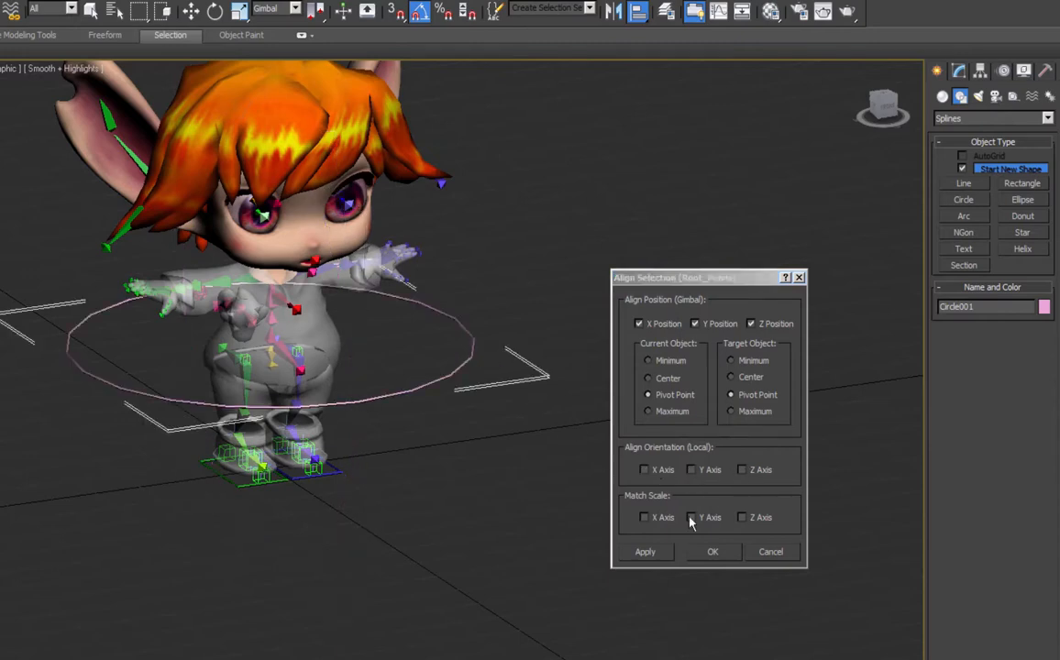
{"action": "left_click", "coordinate": [714, 552]}
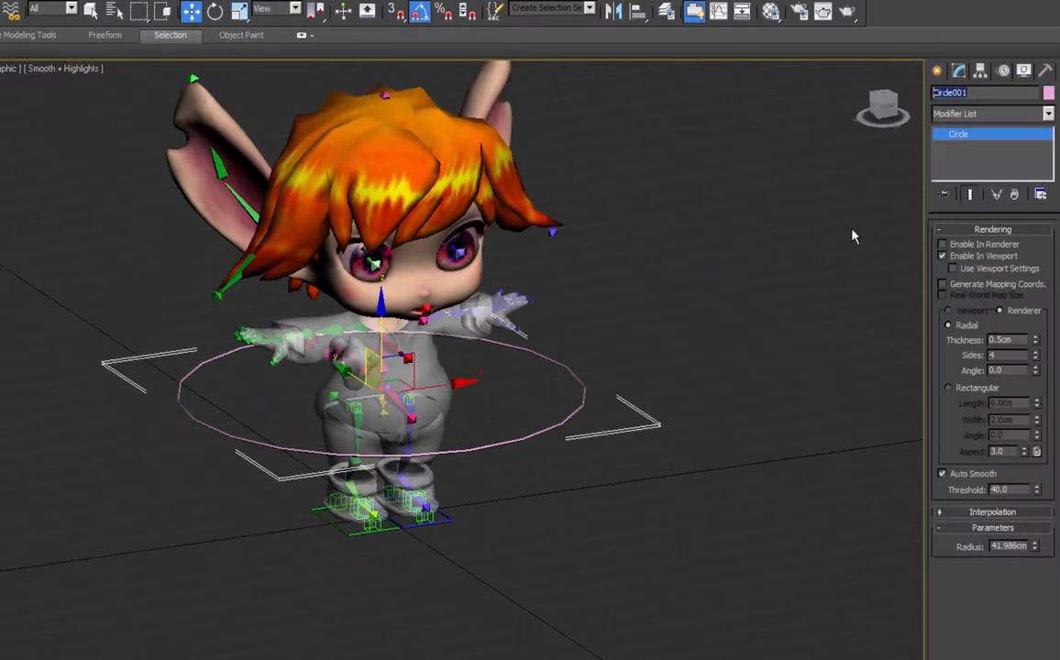
Rename the circle Center_Of_Mass and show the character in the perspective view.
{"action": "type", "text": "Center_Of_Mass"}
{"action": "mouse_move", "coordinate": [591, 402]}
{"action": "middle_mouse_down", "text": "alt"}
{"action": "mouse_move", "coordinate": [547, 395]}
{"action": "mouse_move", "coordinate": [572, 393]}
{"action": "middle_mouse_up", "text": "alt"}
{"action": "key", "text": "p"}
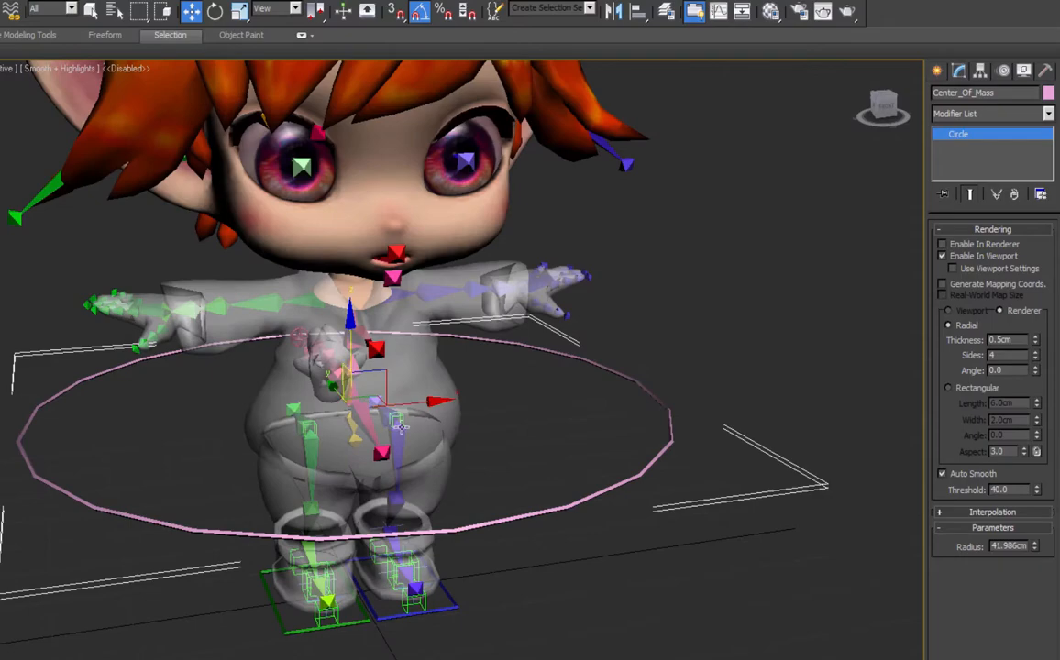
Clone the Center_Of_Mass ring slightly upward as a single copy named CTRL_Hip.
{"action": "middle_click_drag", "start_coordinate": [146, 450], "coordinate": [321, 424]}
{"action": "middle_click_drag", "start_coordinate": [504, 443], "coordinate": [721, 493], "text": "alt"}
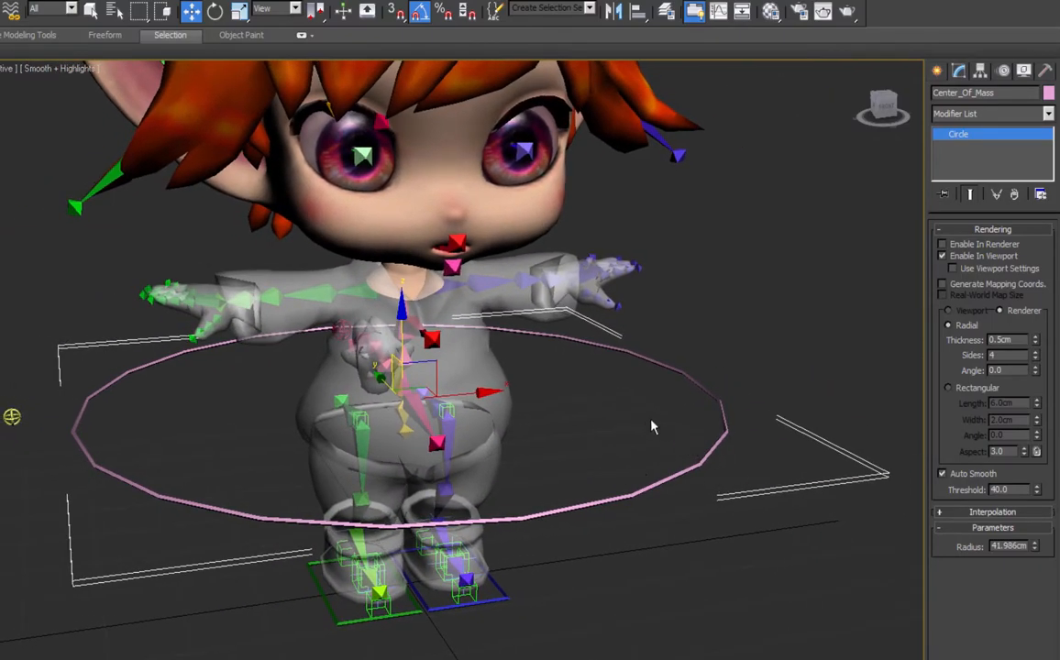
{"action": "middle_click_drag", "start_coordinate": [651, 427], "coordinate": [584, 425], "text": "alt"}
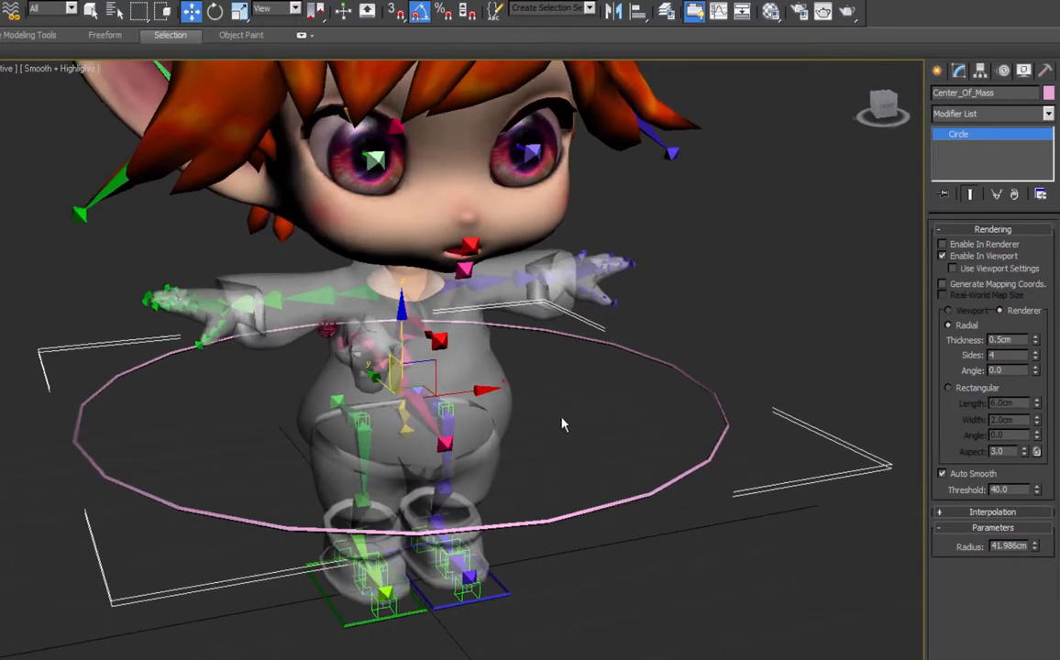
{"action": "scroll", "coordinate": [563, 425], "scroll_direction": "down", "scroll_amount": 4}
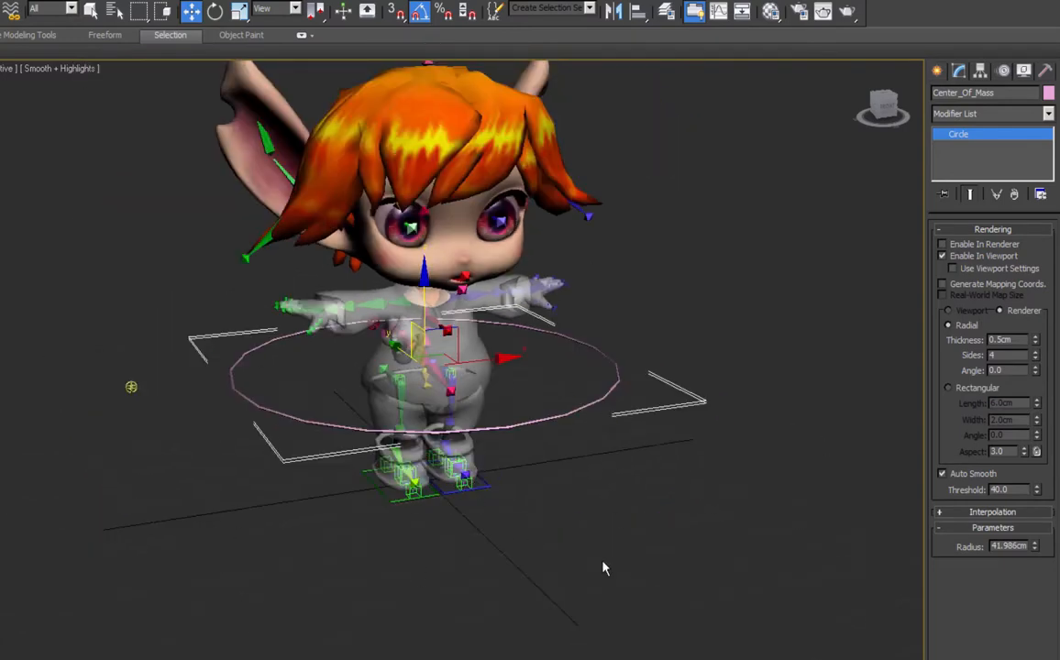
{"action": "mouse_move", "coordinate": [514, 429]}
{"action": "middle_mouse_down", "text": "alt"}
{"action": "mouse_move", "coordinate": [533, 437]}
{"action": "mouse_move", "coordinate": [507, 427]}
{"action": "middle_mouse_up", "text": "alt"}
{"action": "scroll", "coordinate": [506, 427], "scroll_direction": "up", "scroll_amount": 3}
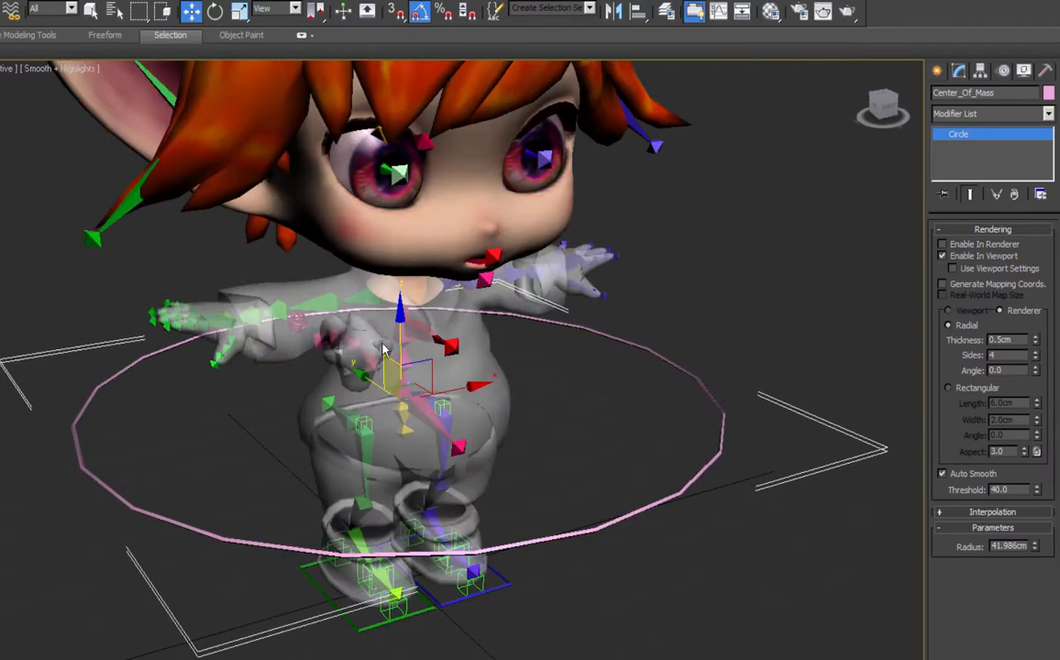
{"action": "left_click_drag", "start_coordinate": [403, 327], "coordinate": [412, 307], "text": "shift"}
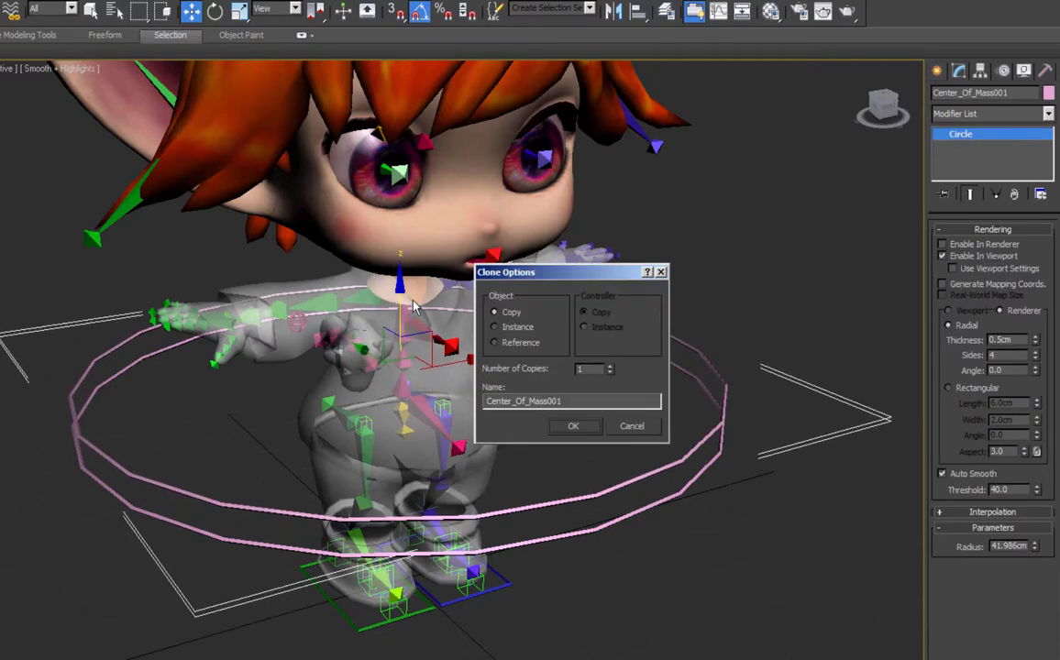
{"action": "left_click_drag", "start_coordinate": [592, 404], "coordinate": [453, 430]}
{"action": "type", "text": "Hip"}
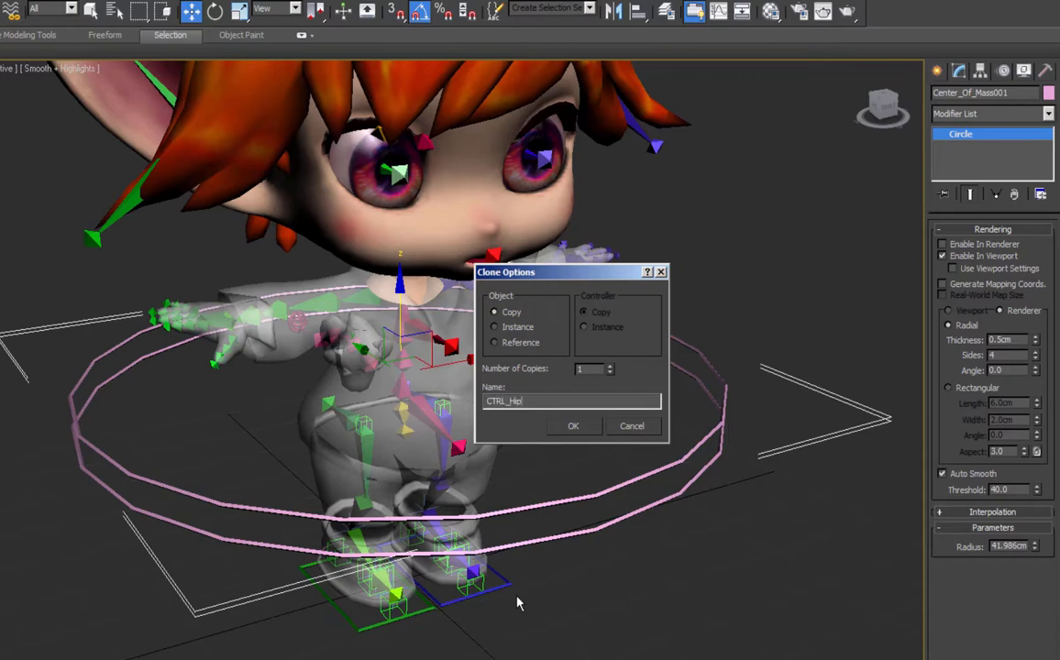
{"action": "key", "text": "Return"}
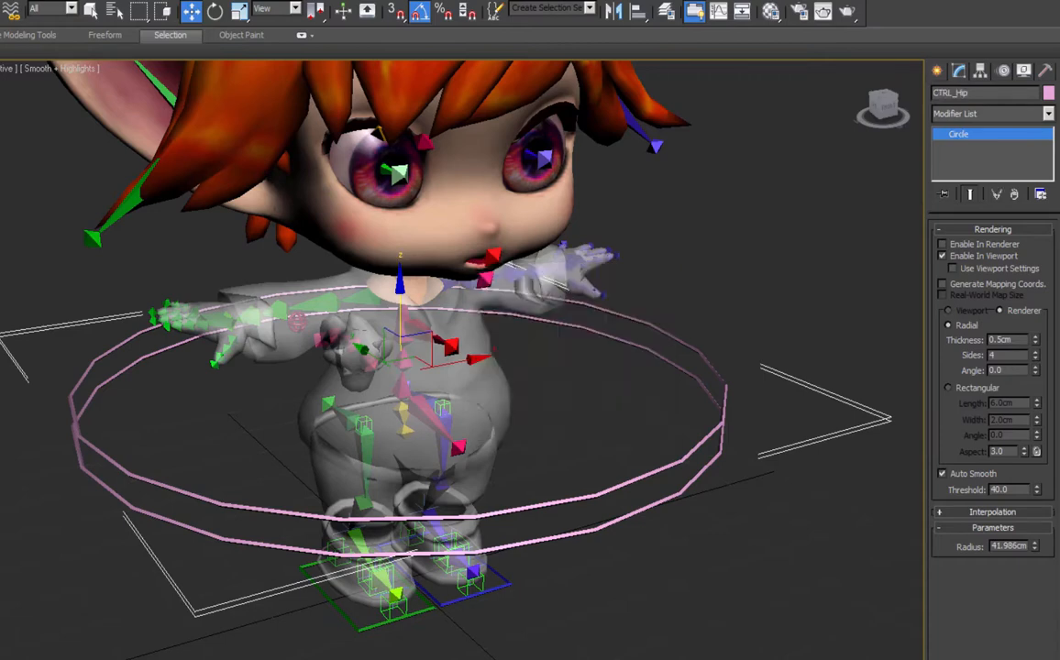
Reduce CTRL_Hip's radius to 21.833 cm and align its pivot to Root_Pelvis in X, Y and Z position and orientation.
{"action": "left_click_drag", "start_coordinate": [1036, 550], "coordinate": [1037, 561]}
{"action": "key", "text": "alt+a"}
{"action": "left_click", "coordinate": [404, 421]}
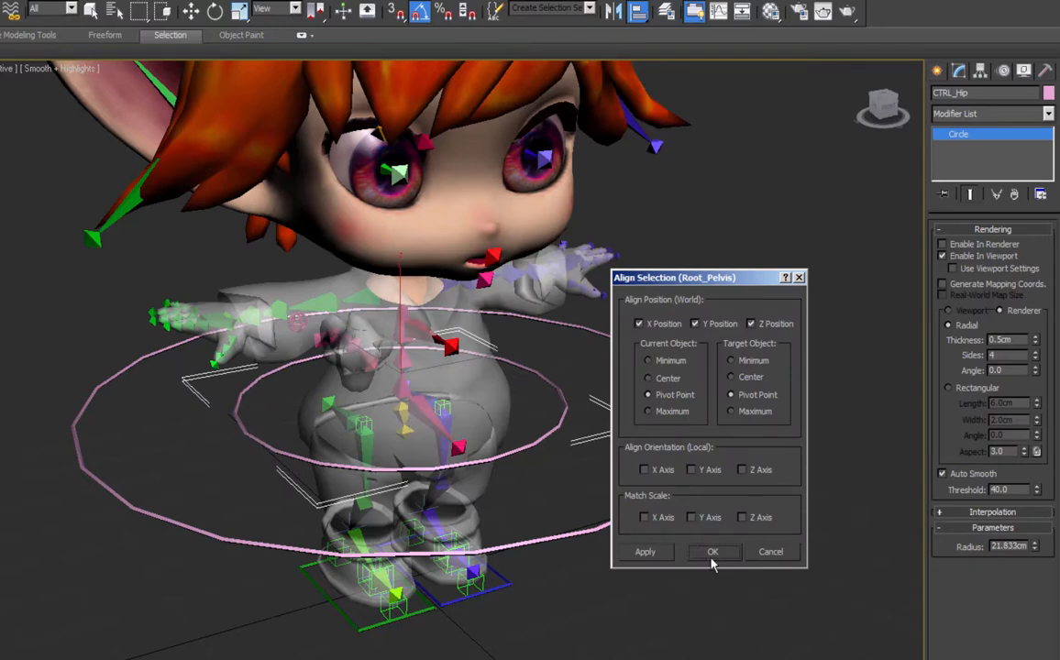
{"action": "left_click", "coordinate": [644, 469]}
{"action": "left_click", "coordinate": [691, 469]}
{"action": "left_click", "coordinate": [742, 470]}
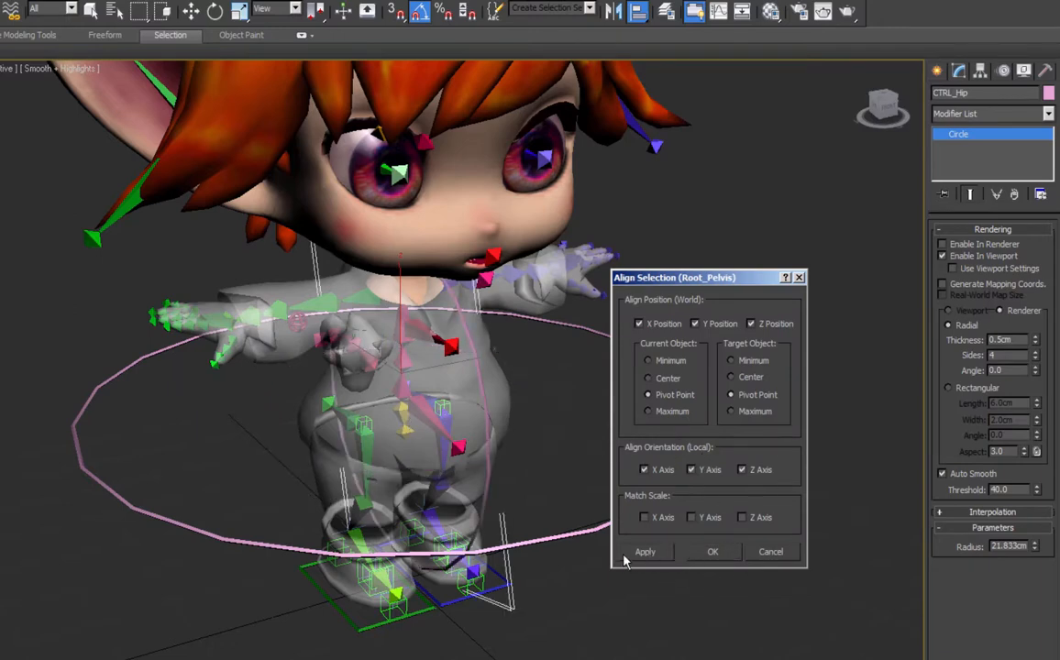
{"action": "left_click", "coordinate": [713, 553]}
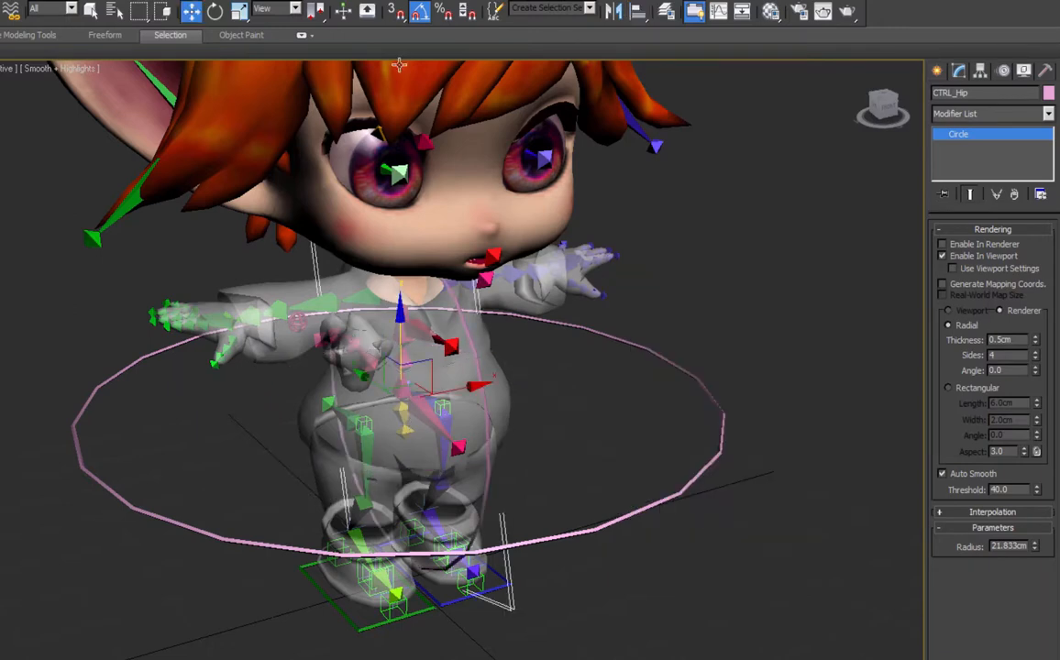
Reset the transforms of the Center_Of_Mass and CTRL_Hip rings together and collapse both into editable splines.
{"action": "key", "text": "e"}
{"action": "left_click", "coordinate": [279, 8]}
{"action": "left_click", "coordinate": [257, 26]}
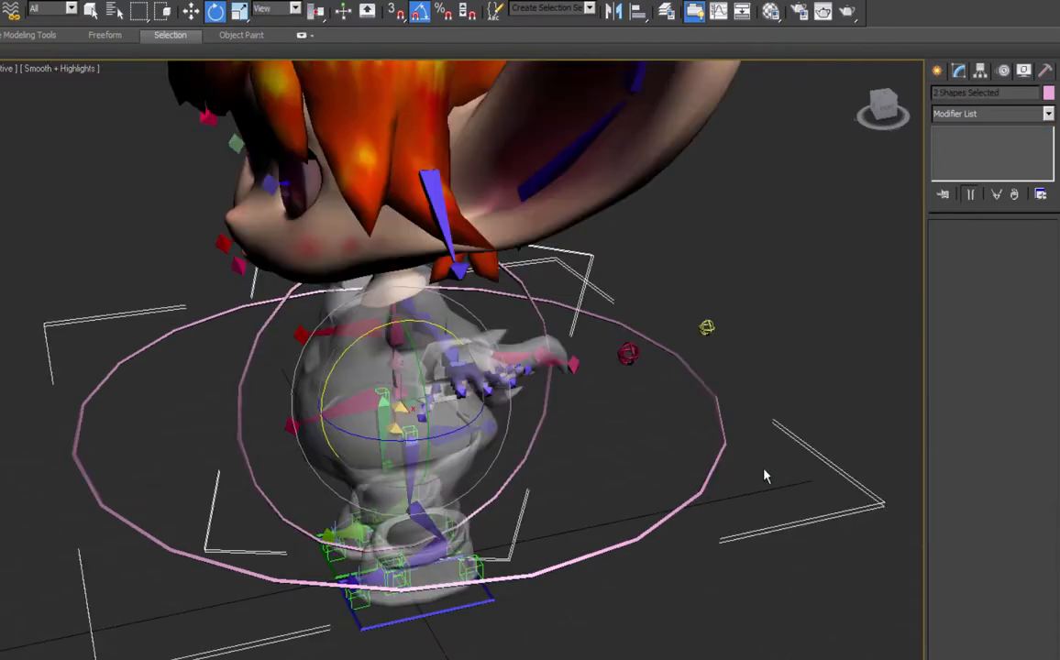
{"action": "left_click", "coordinate": [766, 476]}
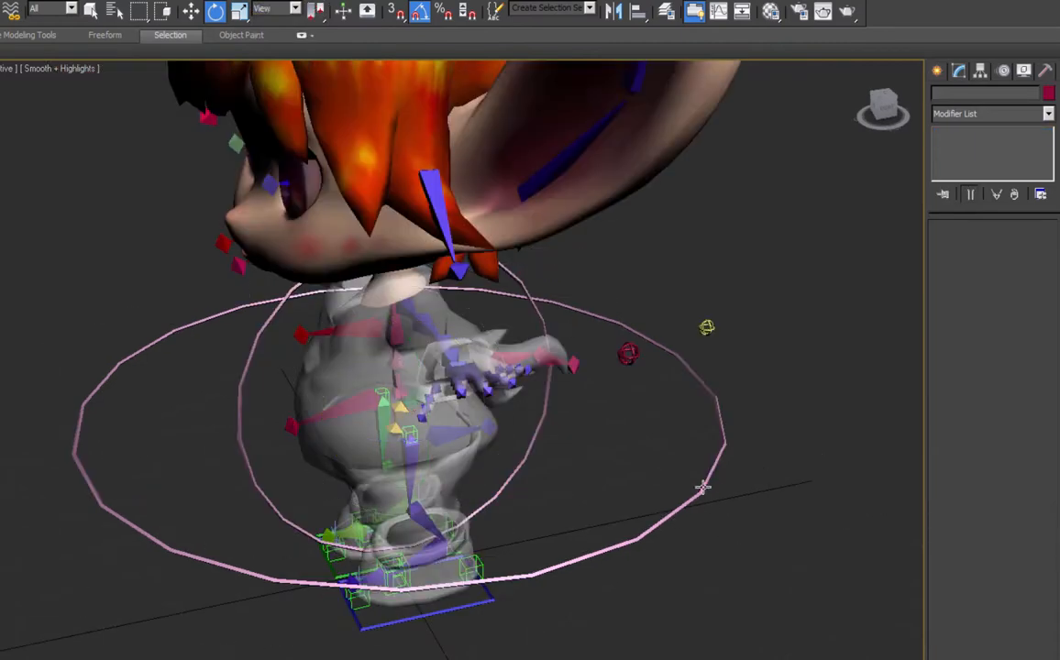
{"action": "left_click", "coordinate": [704, 490]}
{"action": "left_click", "coordinate": [239, 422], "text": "ctrl"}
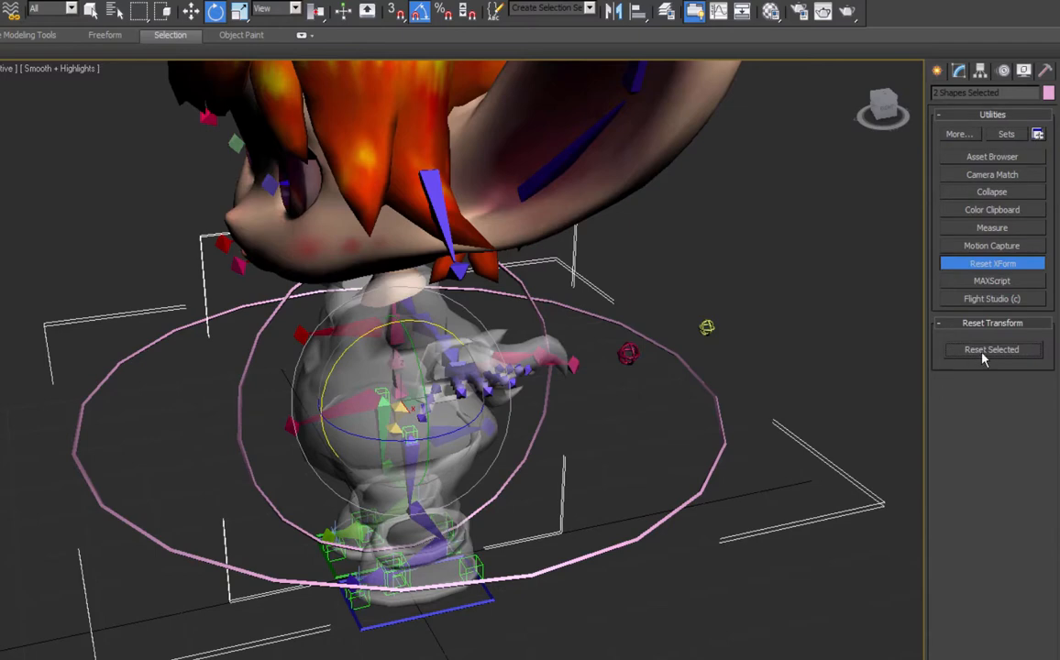
{"action": "left_click", "coordinate": [993, 192]}
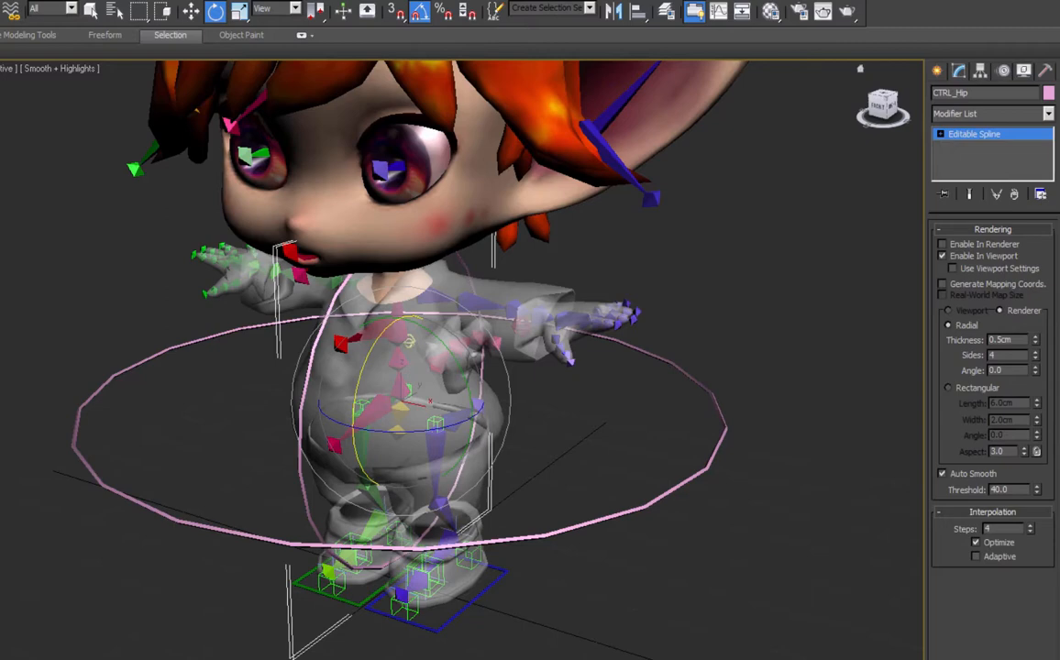
Rotate CTRL_Hip's spline at sub-object level until the ring lies horizontally around the hips.
{"action": "key", "text": "3"}
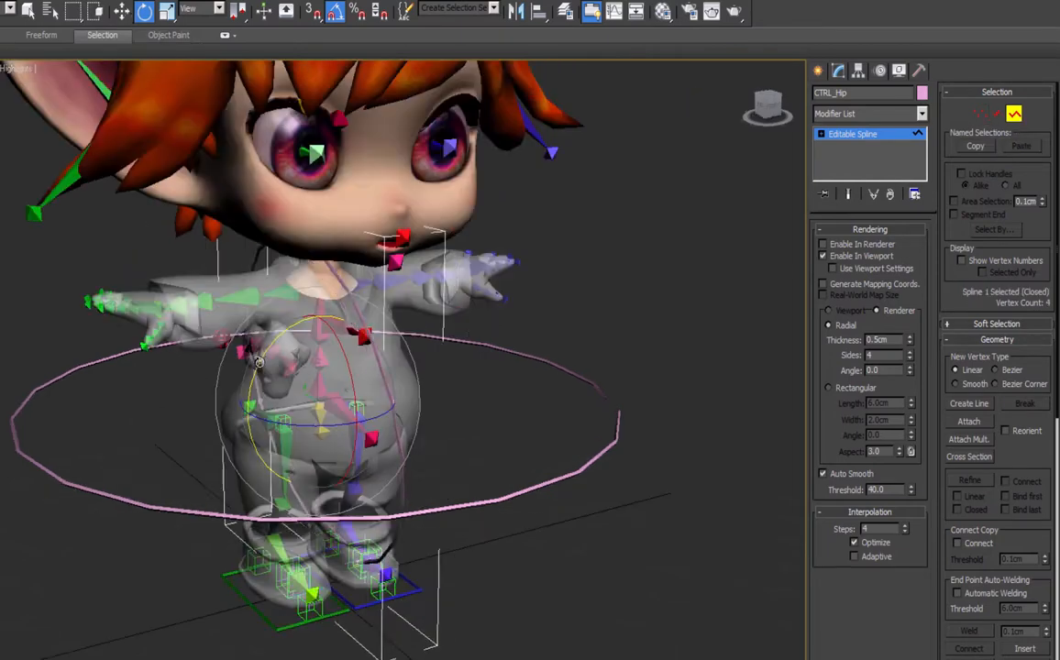
{"action": "left_click", "coordinate": [463, 417]}
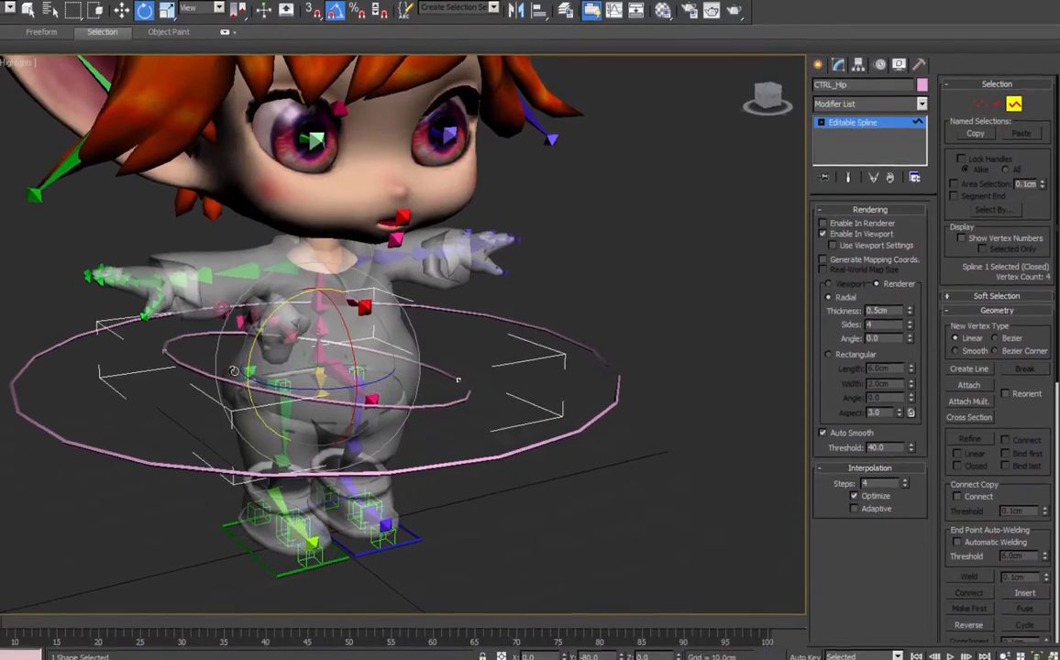
{"action": "left_click_drag", "start_coordinate": [458, 378], "coordinate": [460, 350]}
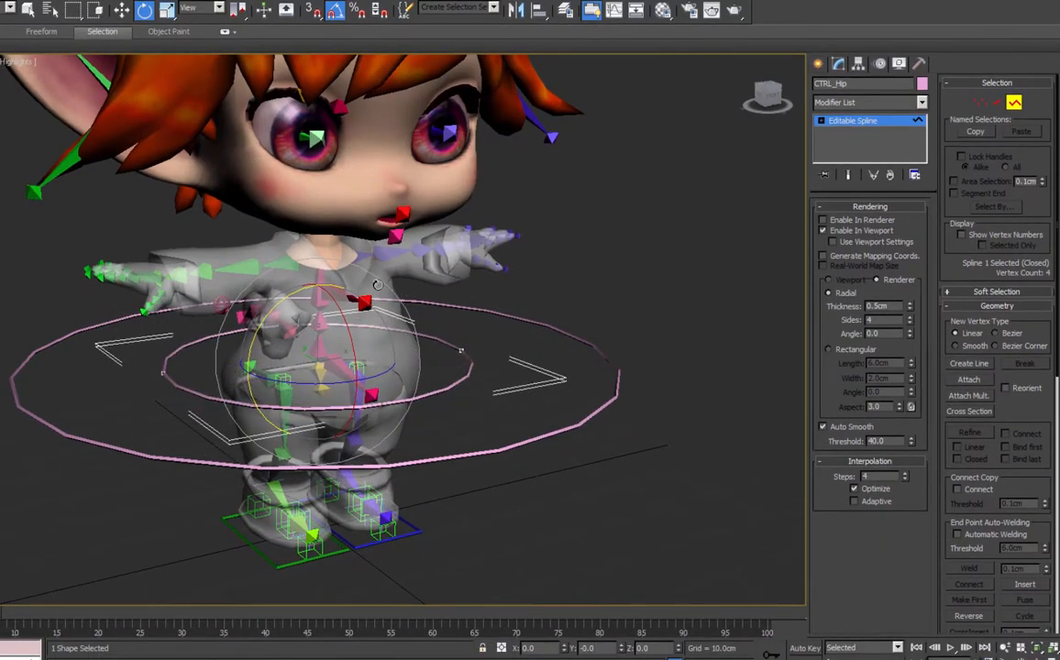
{"action": "middle_click_drag", "start_coordinate": [280, 302], "coordinate": [590, 339], "text": "alt"}
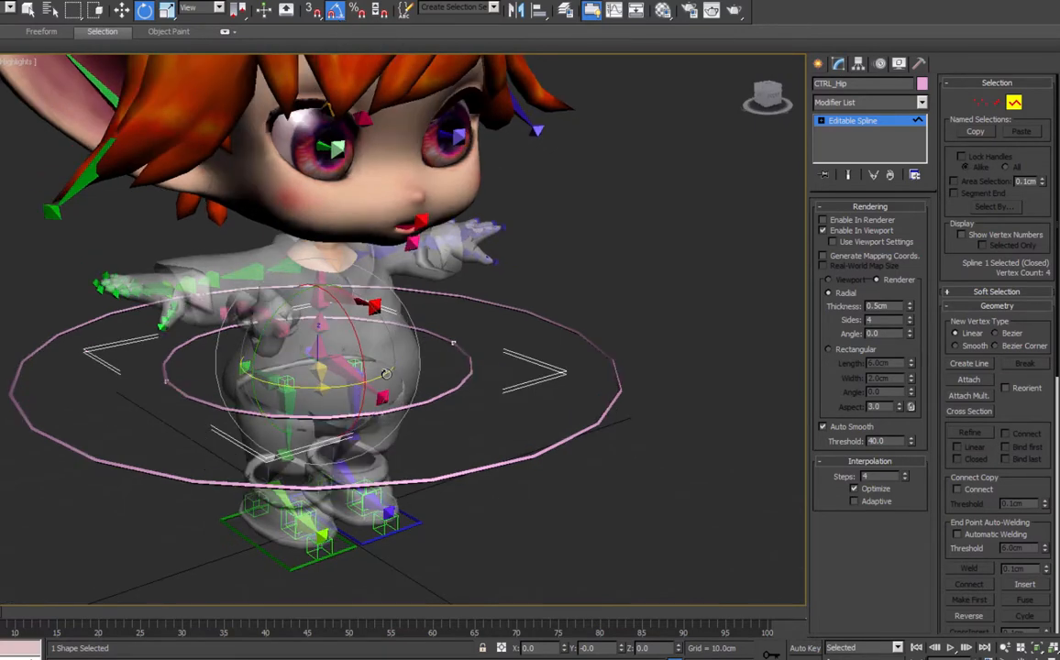
Change the object colour of the large Center_Of_Mass ring to dark grey.
{"action": "left_click", "coordinate": [922, 83]}
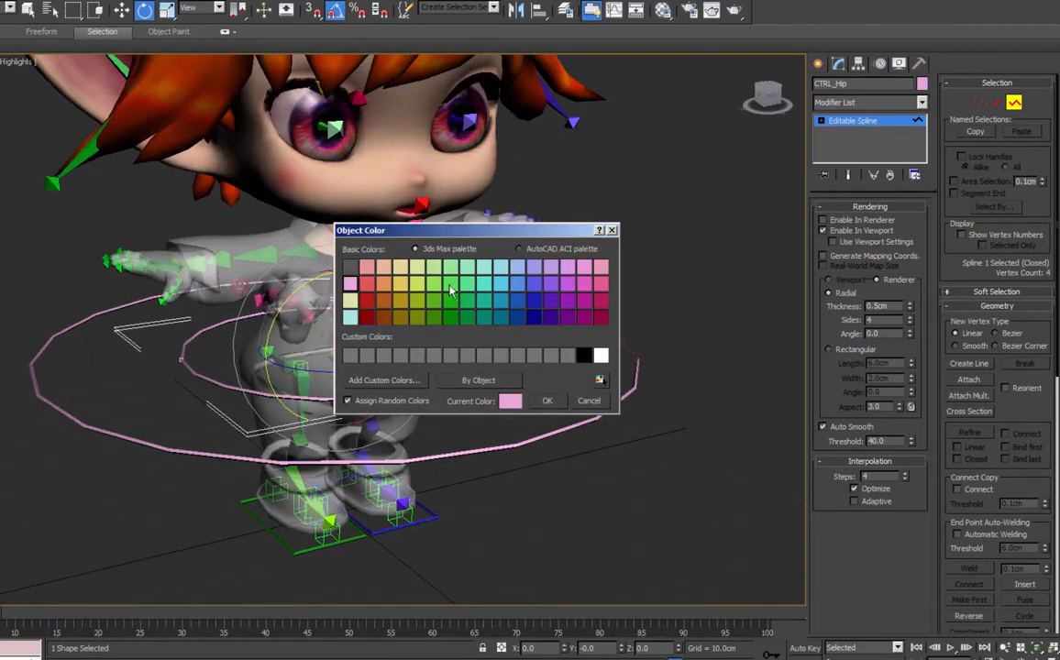
{"action": "left_click", "coordinate": [589, 401]}
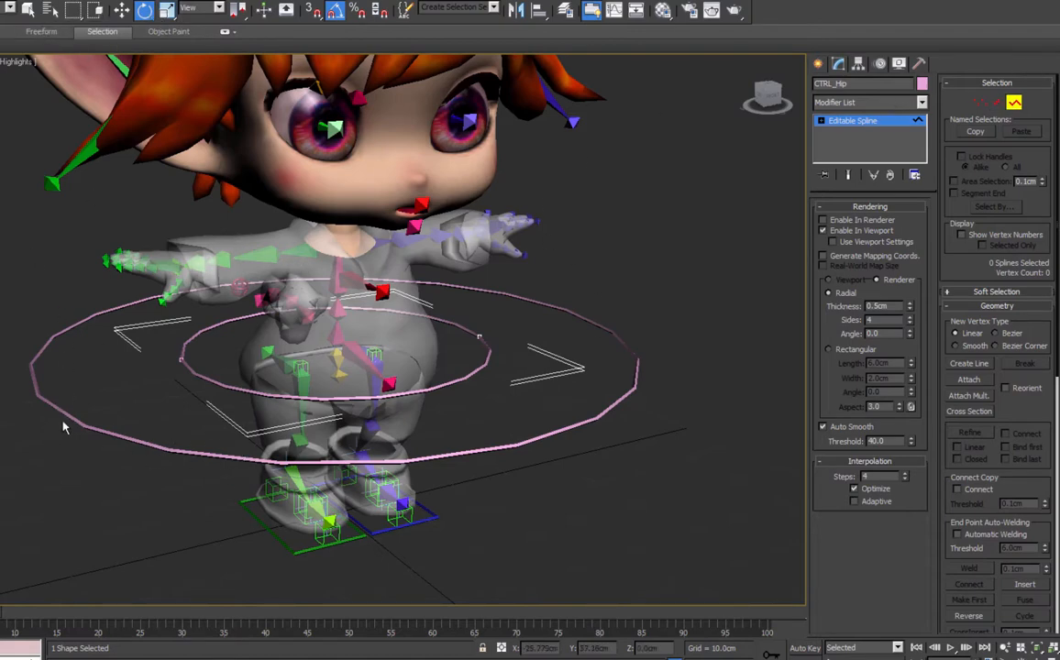
{"action": "left_click", "coordinate": [549, 401]}
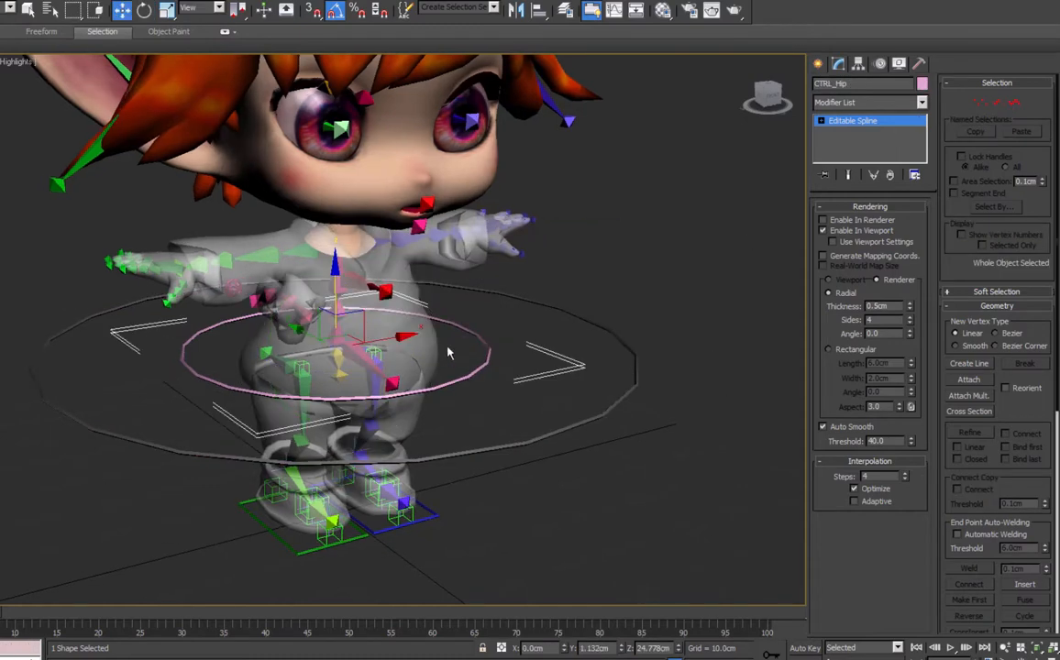
Clone CTRL_Hip slightly upward as a single copy named CTRL_Spine1 and align it to the spine1 bone in position and orientation on all axes.
{"action": "left_click_drag", "start_coordinate": [310, 291], "coordinate": [355, 274], "text": "shift"}
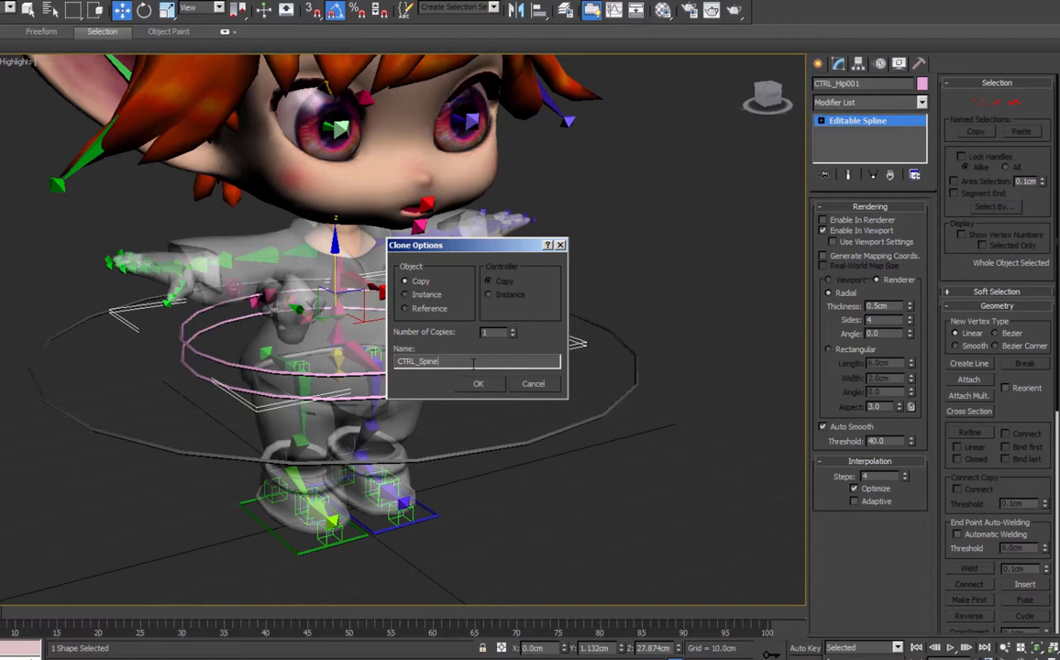
{"action": "key", "text": "Return"}
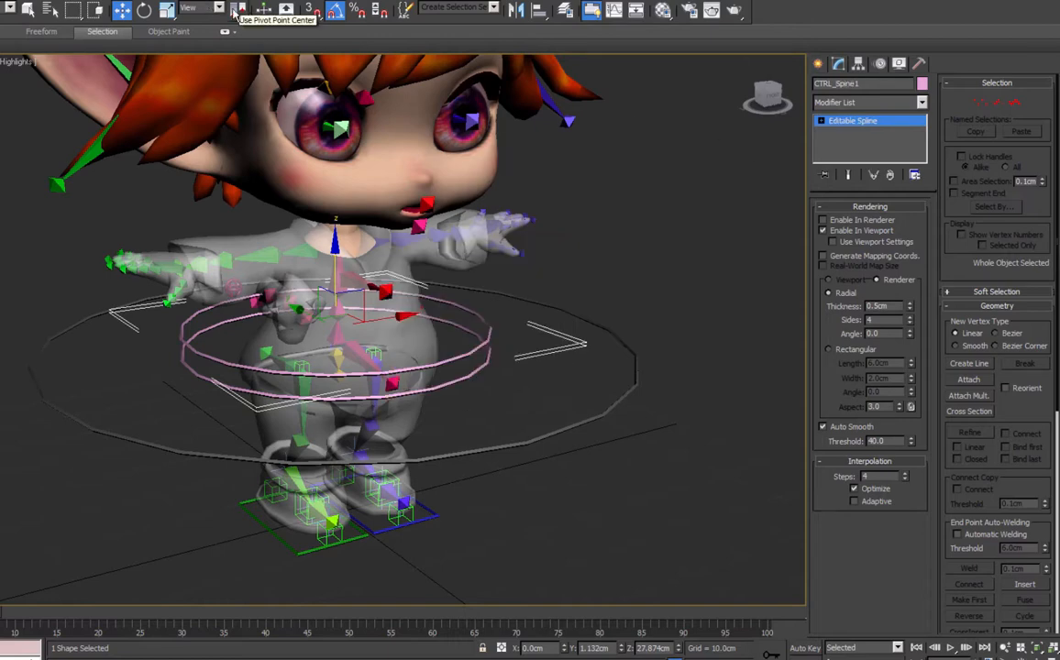
{"action": "left_click", "coordinate": [538, 11]}
{"action": "left_click", "coordinate": [339, 339]}
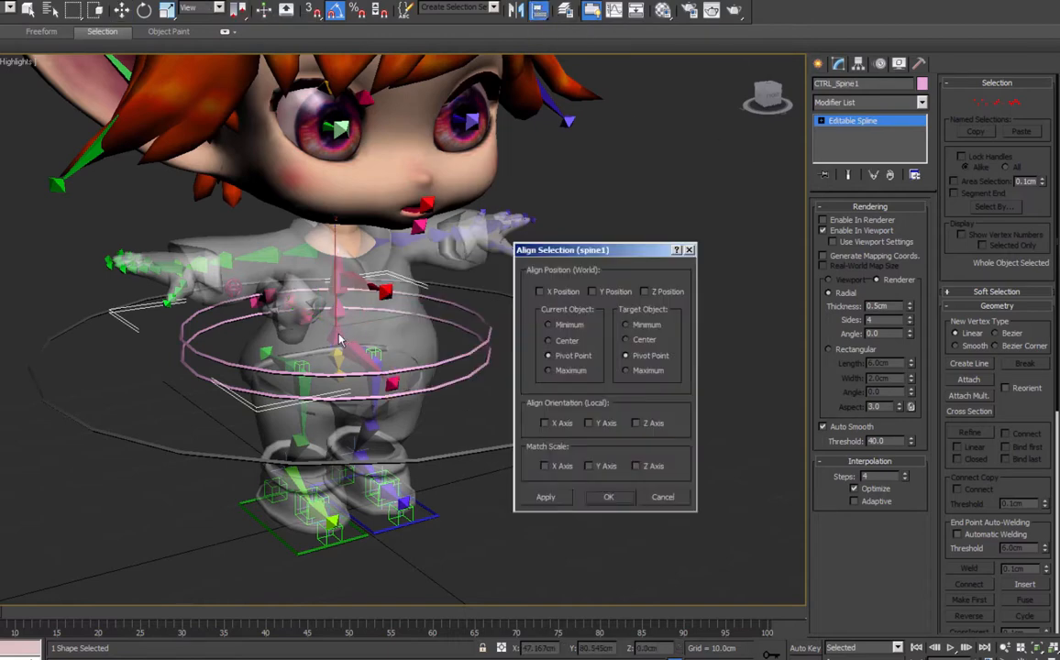
{"action": "left_click", "coordinate": [646, 292]}
{"action": "left_click", "coordinate": [556, 423]}
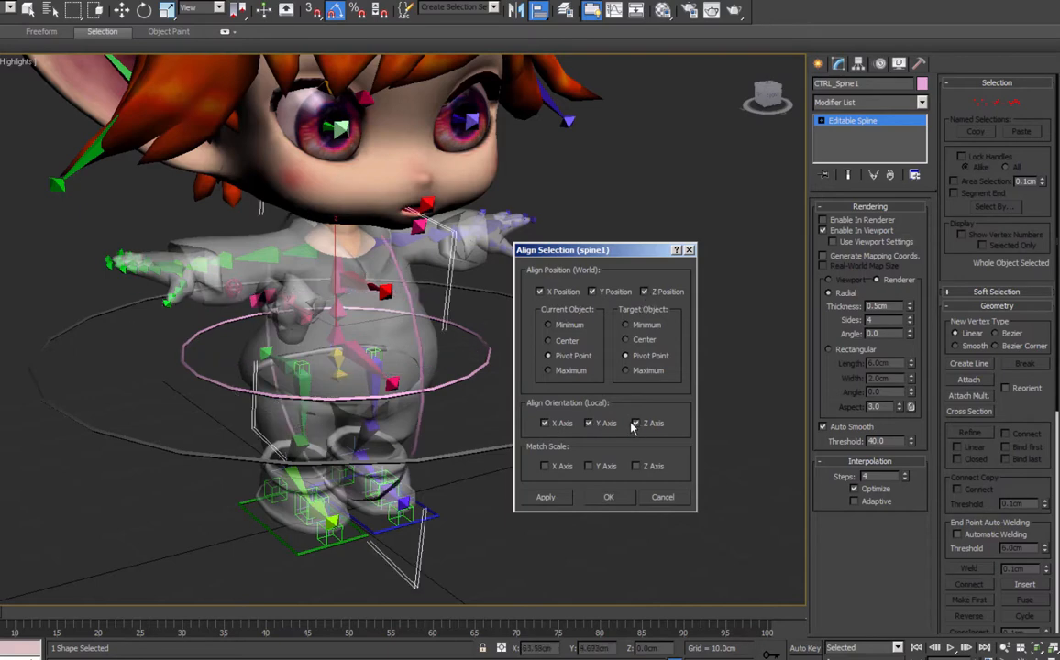
{"action": "left_click", "coordinate": [609, 497]}
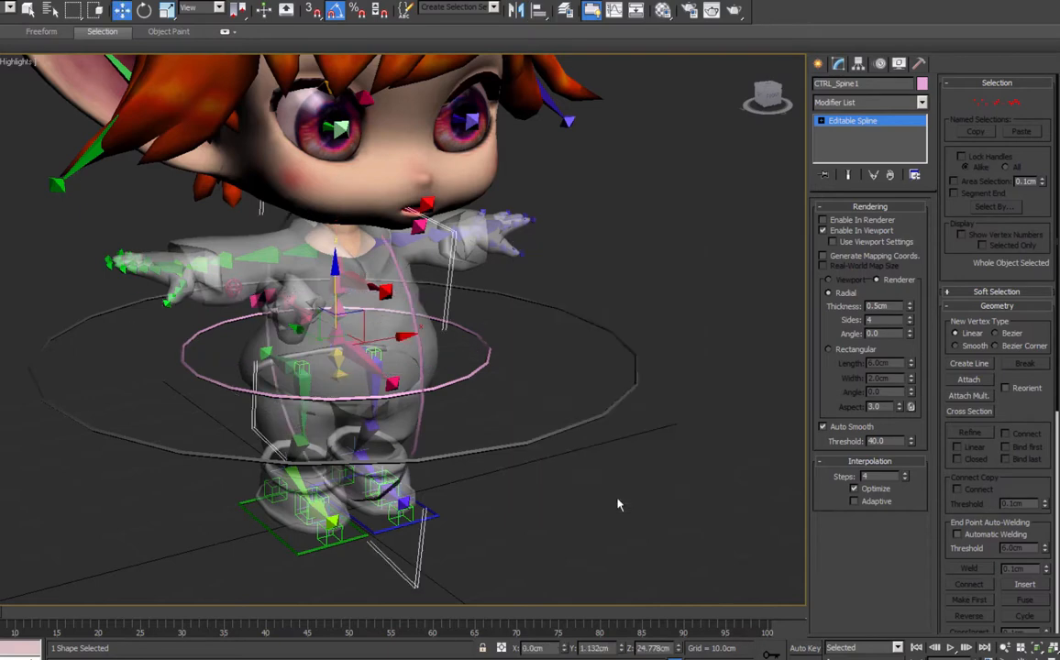
Align CTRL_Hip to Root_Pelvis in position and orientation on all axes, and rotate its spline back to horizontal at sub-object level.
{"action": "left_click", "coordinate": [465, 377]}
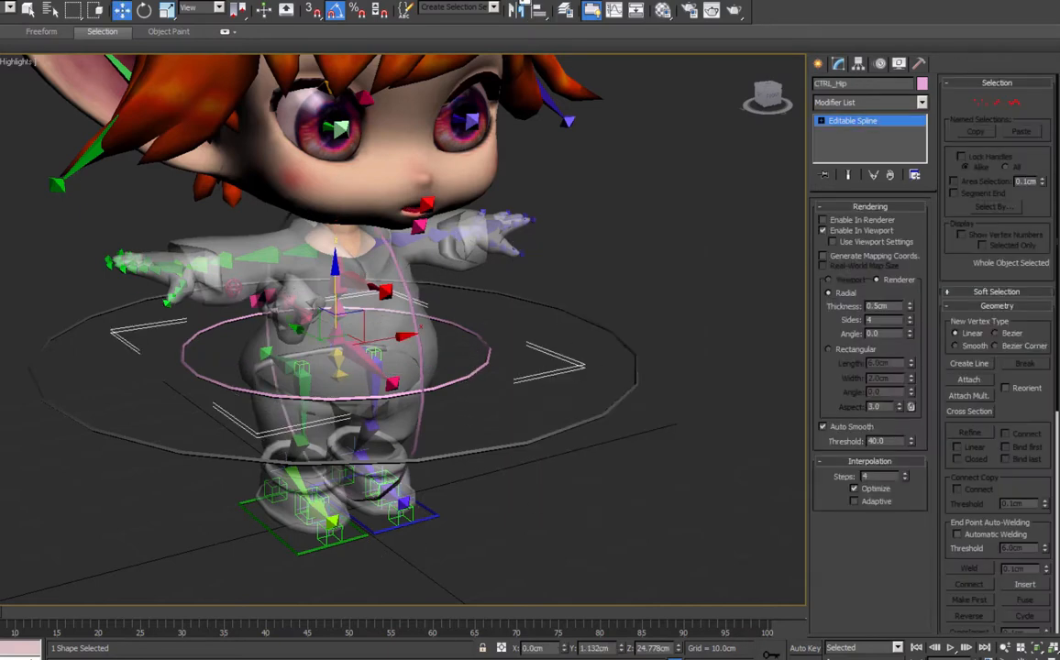
{"action": "left_click", "coordinate": [540, 10]}
{"action": "left_click", "coordinate": [344, 363]}
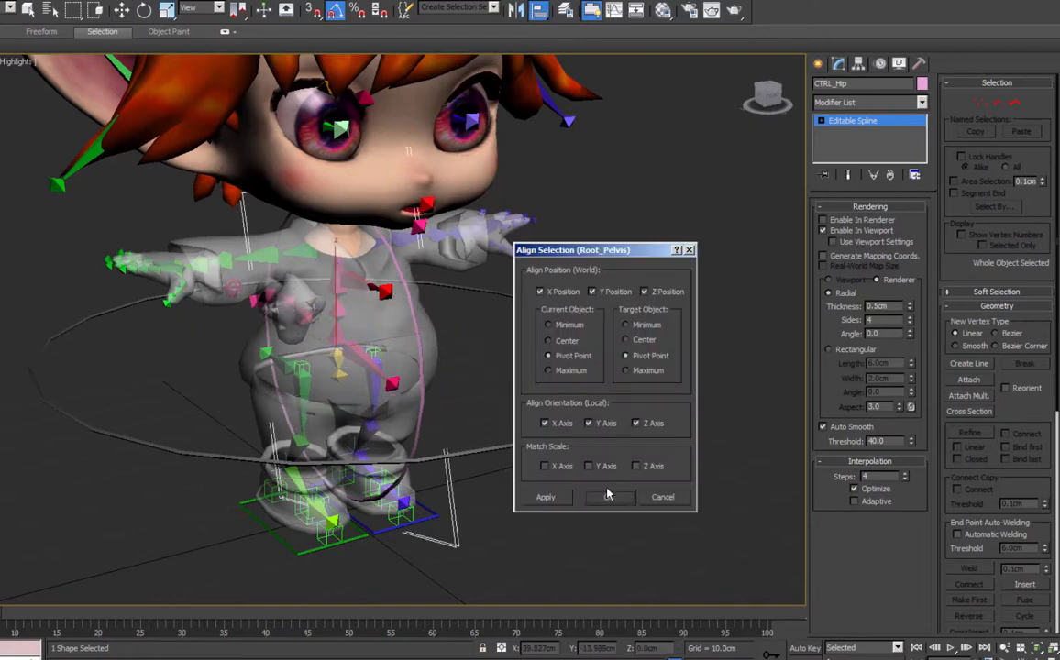
{"action": "left_click", "coordinate": [609, 496]}
{"action": "left_click_drag", "start_coordinate": [292, 292], "coordinate": [274, 358]}
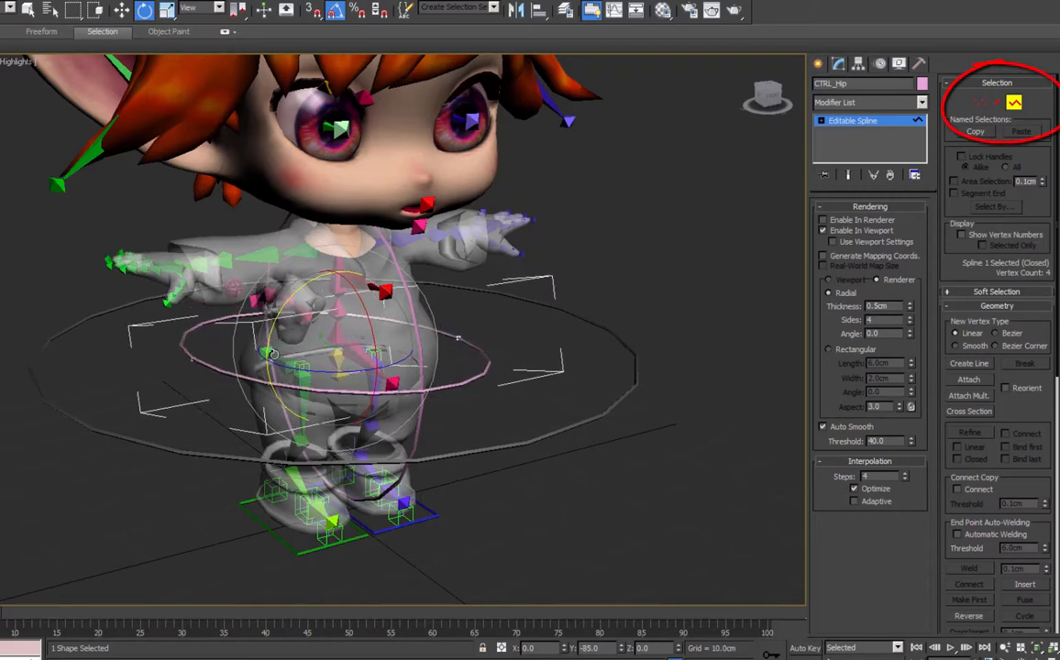
{"action": "left_click", "coordinate": [1014, 102]}
Rotate CTRL_Spine1's spline at sub-object level until the ring lies horizontally around the waist.
{"action": "left_click", "coordinate": [421, 347]}
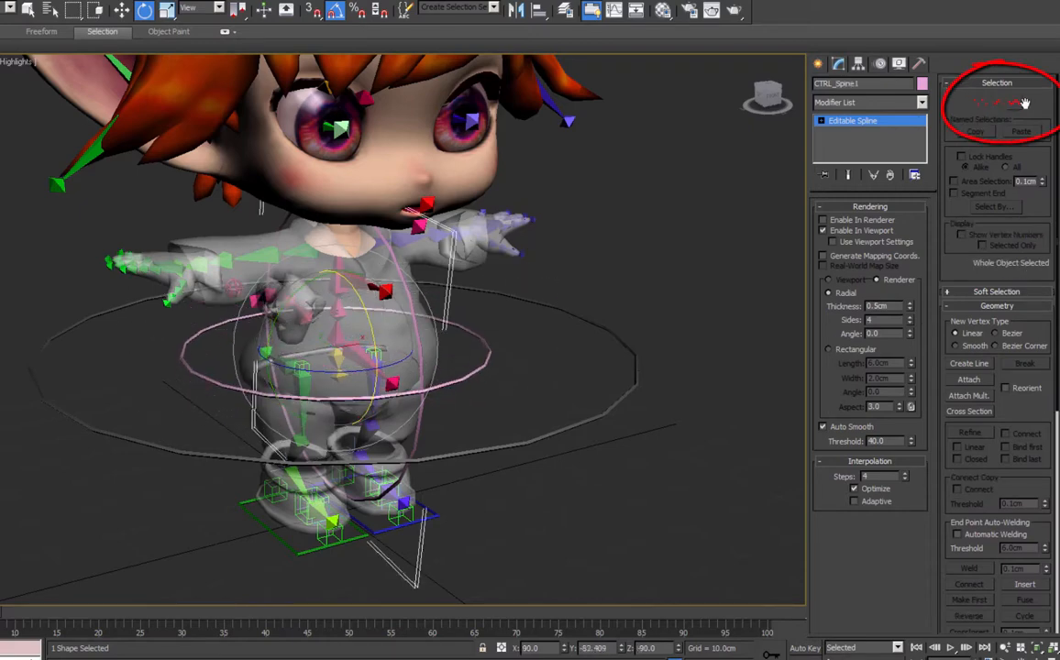
{"action": "left_click", "coordinate": [1014, 103]}
{"action": "left_click", "coordinate": [288, 255]}
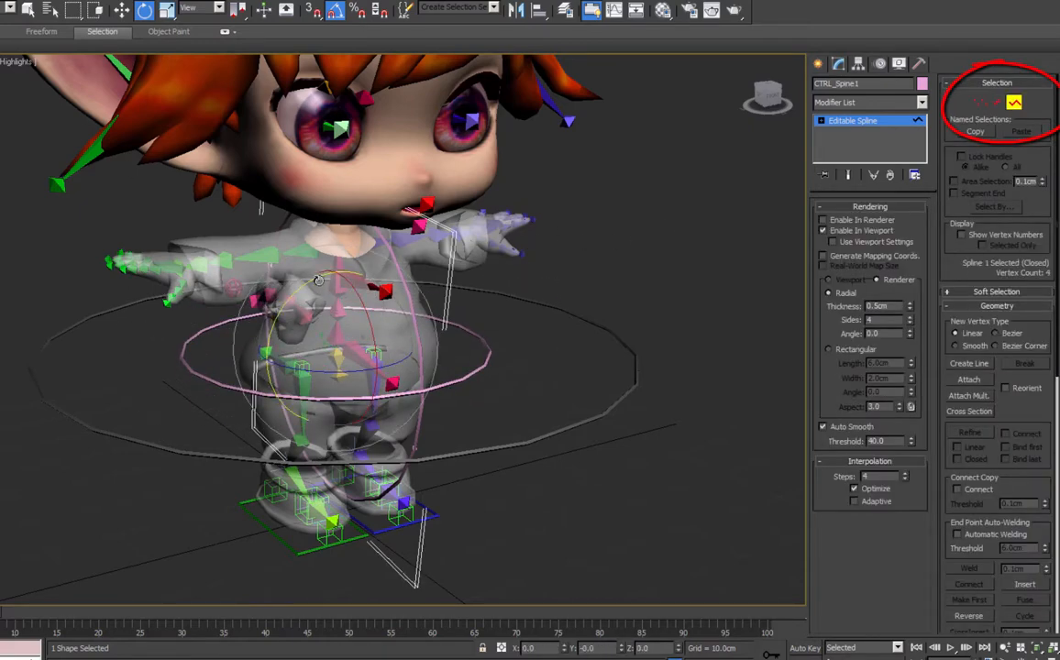
{"action": "left_click_drag", "start_coordinate": [282, 341], "coordinate": [257, 327]}
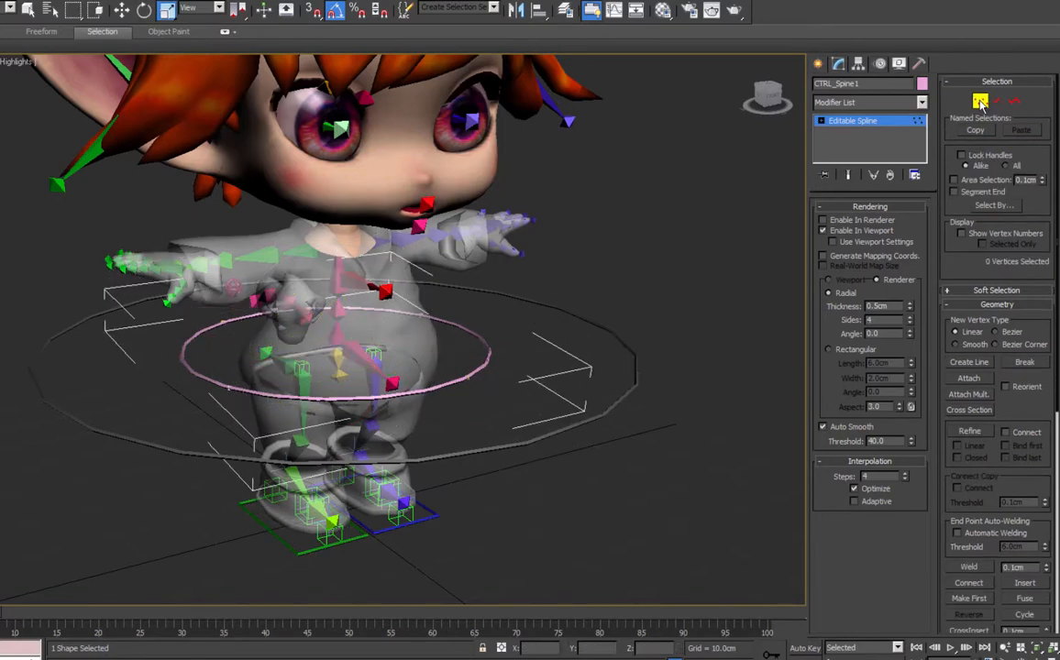
Try to scale the CTRL_Spine1 ring through all of its vertices.
{"action": "key", "text": "ctrl+a"}
{"action": "left_click_drag", "start_coordinate": [427, 304], "coordinate": [401, 345]}
{"action": "key", "text": "ctrl+z"}
{"action": "left_click", "coordinate": [998, 102]}
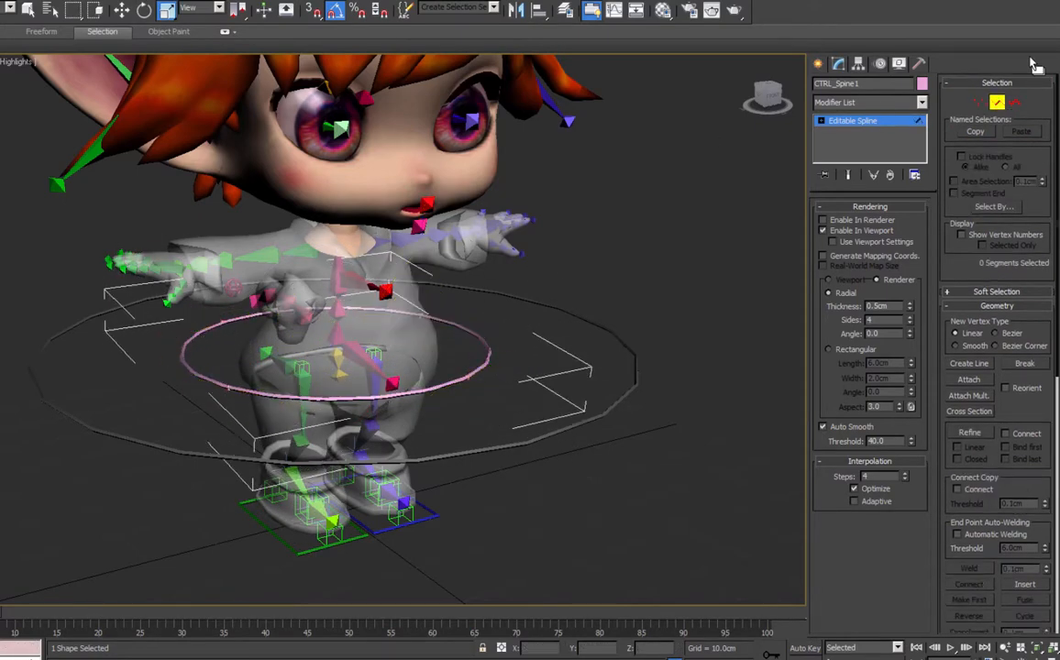
Scale CTRL_Spine1's spline uniformly to about 75% at sub-object level so it fits inside the CTRL_Hip ring.
{"action": "left_click", "coordinate": [1014, 105]}
{"action": "left_click", "coordinate": [295, 307]}
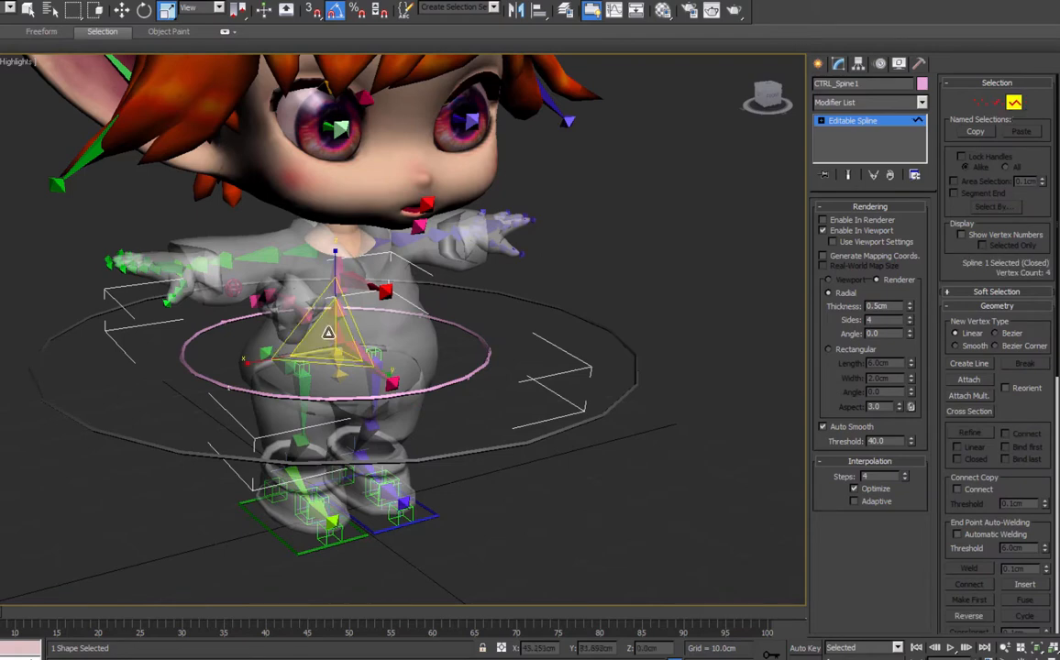
{"action": "left_click_drag", "start_coordinate": [329, 334], "coordinate": [310, 363]}
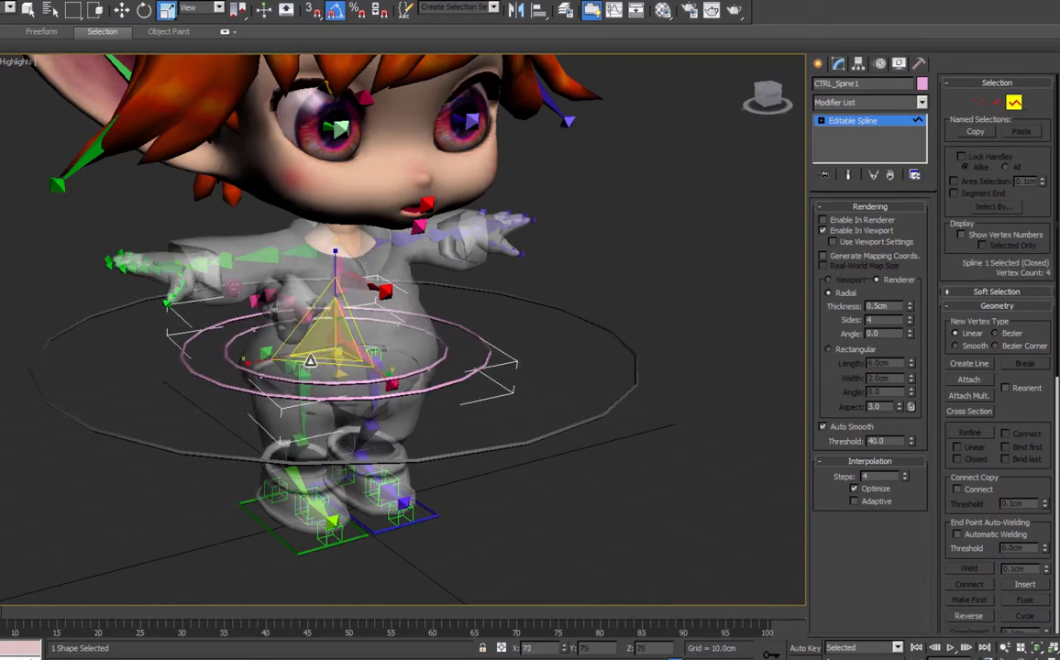
{"action": "mouse_move", "coordinate": [333, 348]}
{"action": "left_mouse_down"}
{"action": "mouse_move", "coordinate": [345, 324]}
{"action": "mouse_move", "coordinate": [337, 342]}
{"action": "left_mouse_up"}
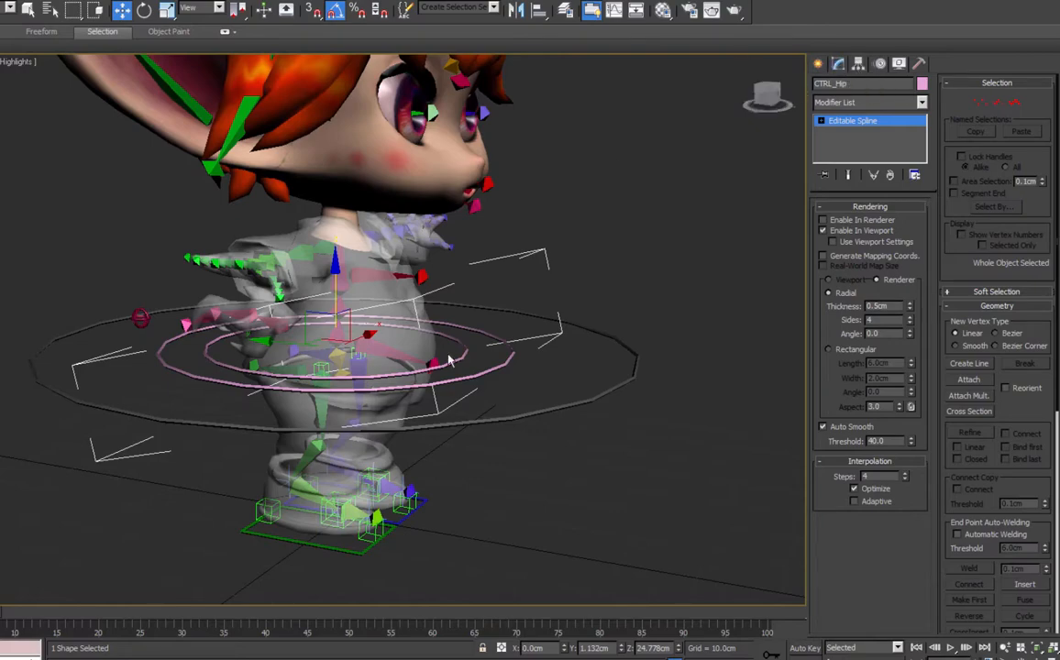
Clone the CTRL_Spine1 ring upward to neck height as a single copy named CTRL_Neck.
{"action": "middle_click_drag", "start_coordinate": [734, 312], "coordinate": [653, 331], "text": "alt"}
{"action": "left_click", "coordinate": [337, 281]}
{"action": "left_click_drag", "start_coordinate": [337, 281], "coordinate": [336, 189], "text": "shift"}
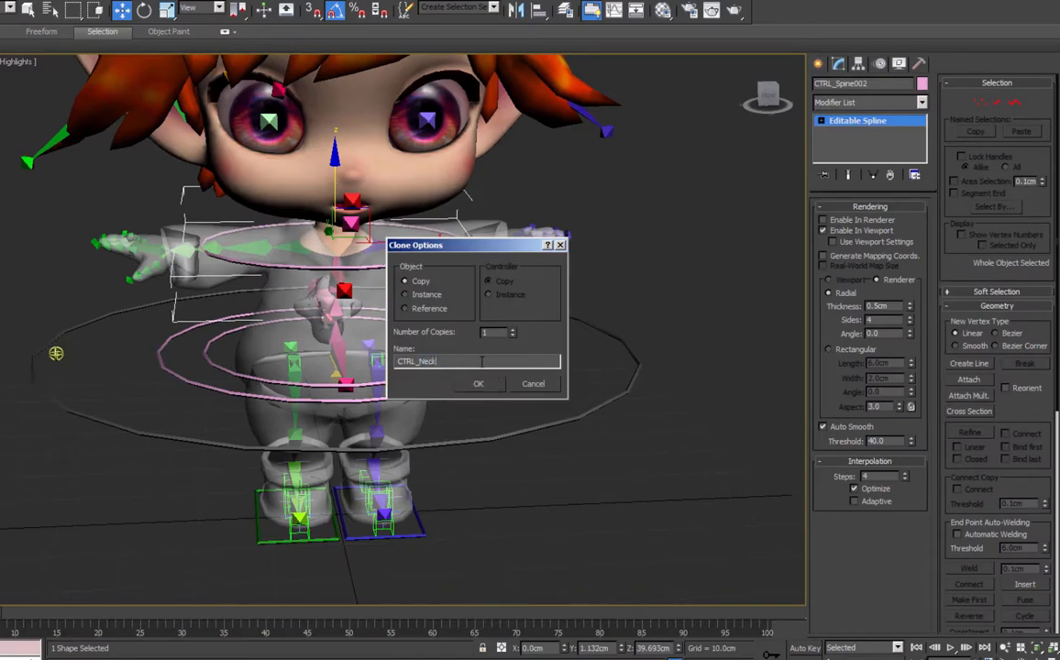
{"action": "key", "text": "Return"}
Limit selection to bones in wireframe display and align CTRL_Neck to the neck bone in position and orientation on all axes.
{"action": "key", "text": "F3"}
{"action": "key", "text": "z"}
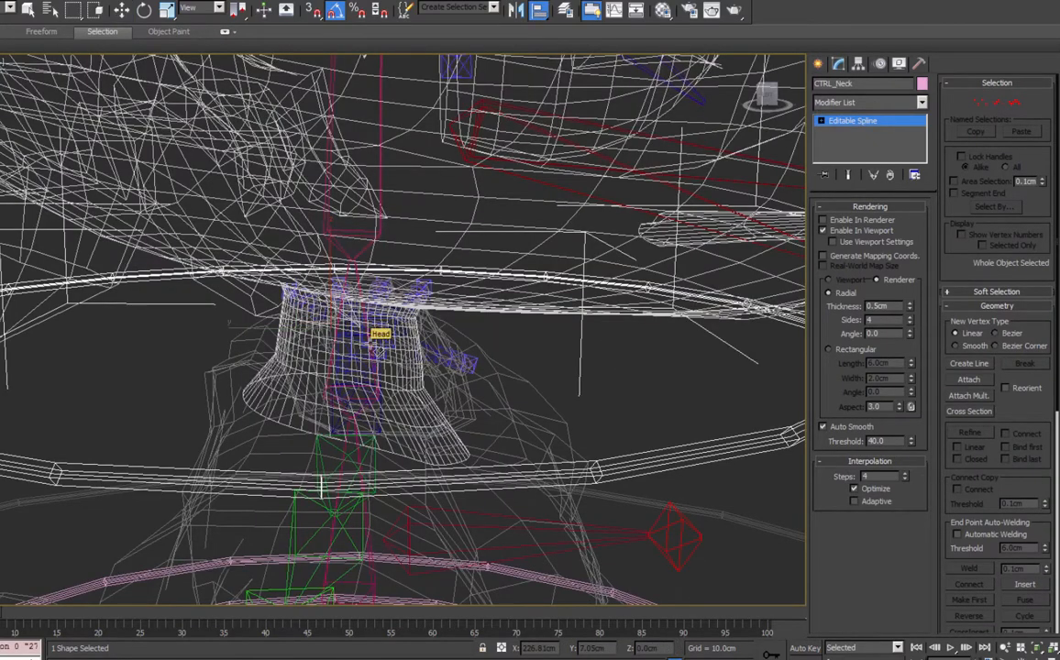
{"action": "middle_click_drag", "start_coordinate": [373, 347], "coordinate": [453, 383], "text": "alt"}
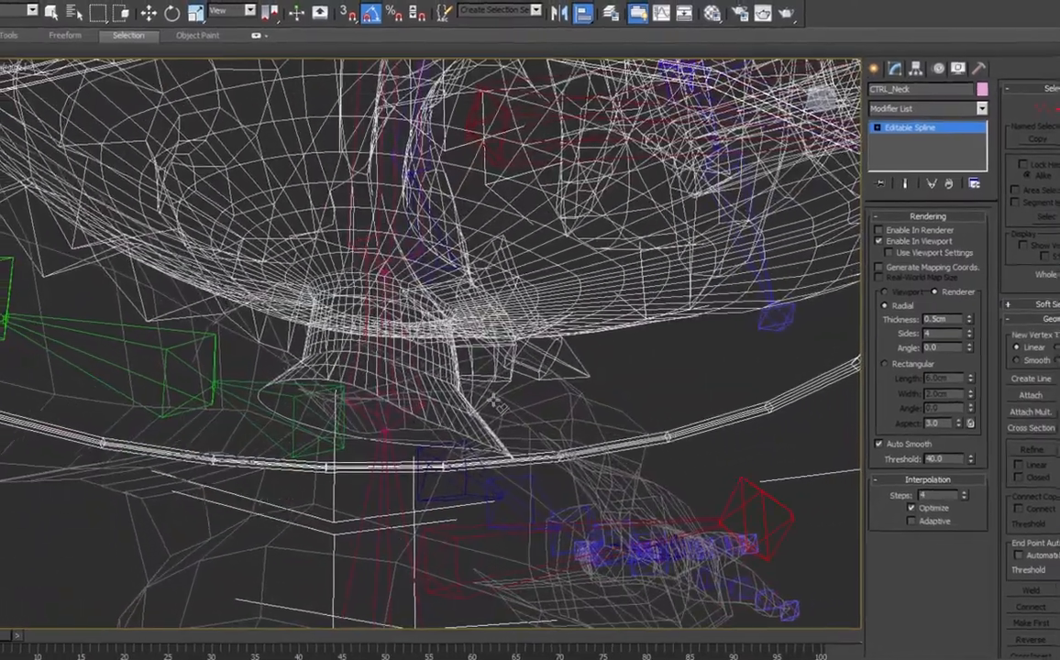
{"action": "left_click", "coordinate": [26, 10]}
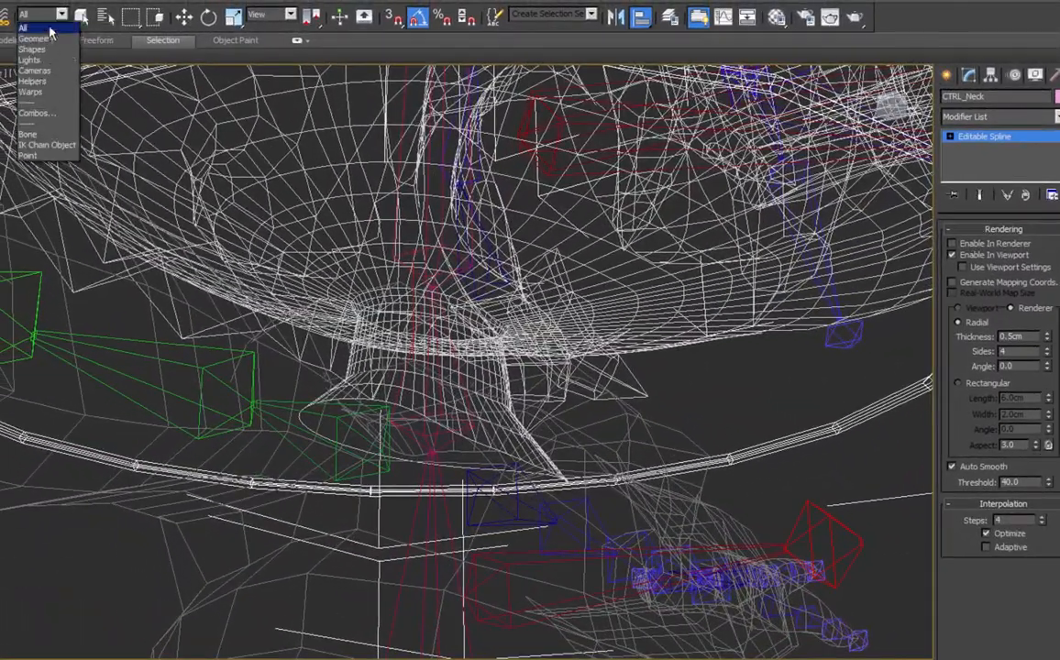
{"action": "left_click", "coordinate": [27, 135]}
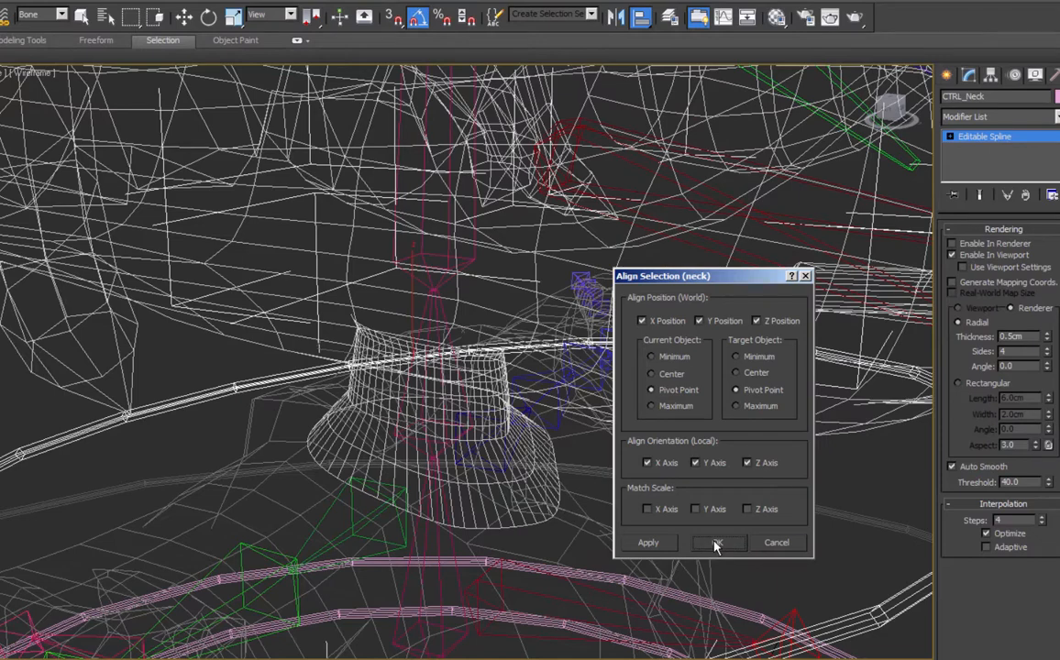
{"action": "left_click", "coordinate": [717, 543]}
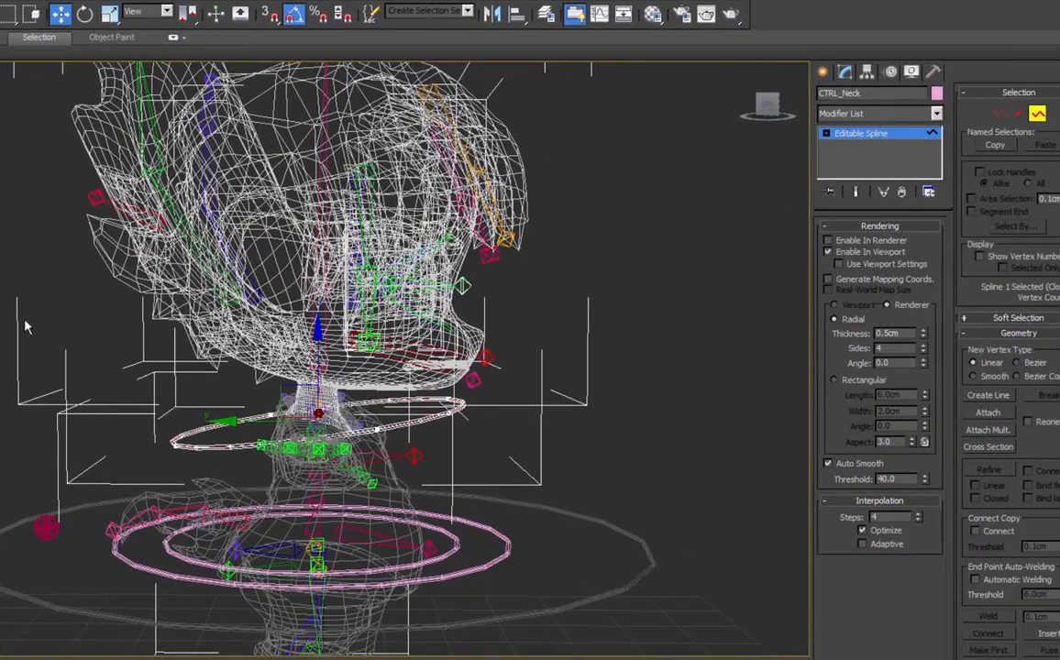
Tilt CTRL_Neck's spline downward toward the front and raise it to just under the chin, with the viewport shaded.
{"action": "key", "text": "e"}
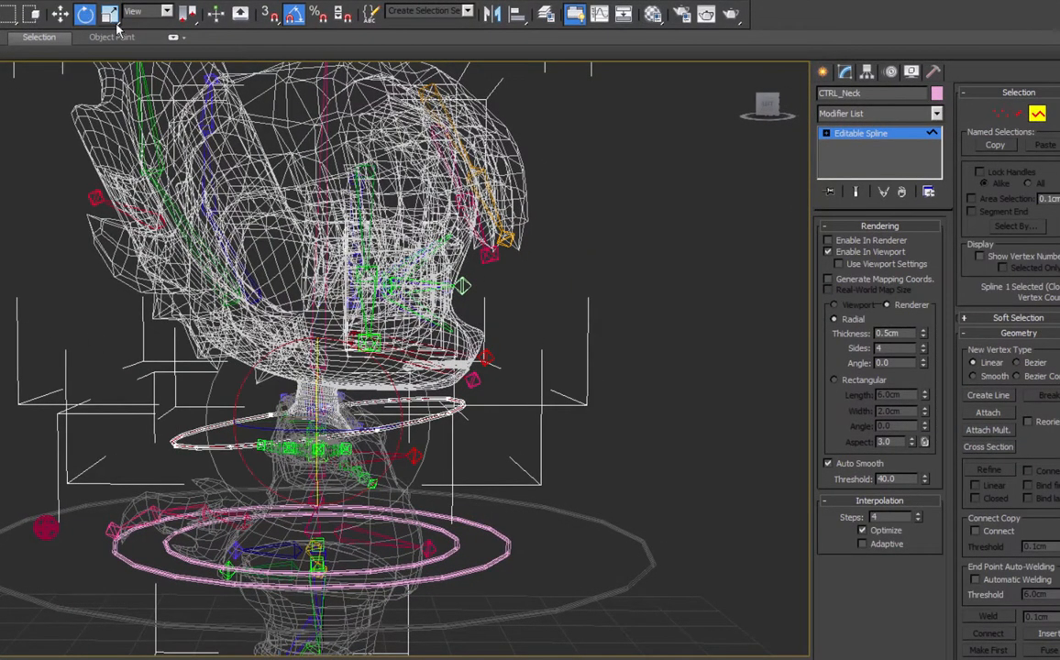
{"action": "key", "text": "r"}
{"action": "mouse_move", "coordinate": [332, 398]}
{"action": "middle_mouse_down", "text": "alt"}
{"action": "mouse_move", "coordinate": [259, 418]}
{"action": "mouse_move", "coordinate": [253, 408]}
{"action": "middle_mouse_up", "text": "alt"}
{"action": "key", "text": "F3"}
{"action": "key", "text": "e"}
{"action": "middle_click_drag", "start_coordinate": [346, 422], "coordinate": [235, 410], "text": "alt"}
{"action": "key", "text": "w"}
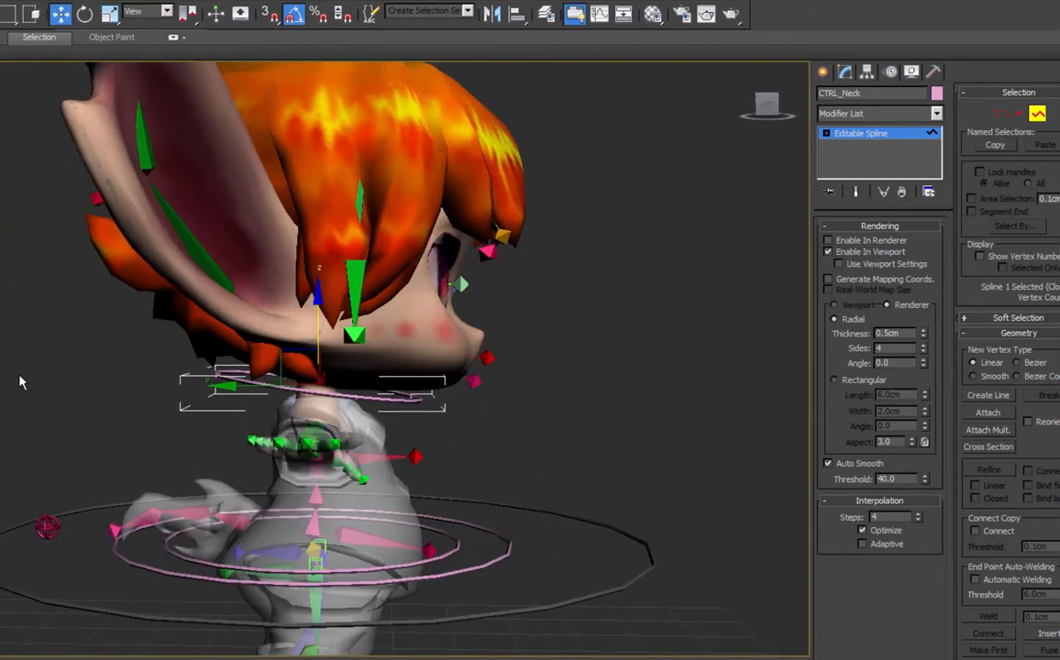
Scale CTRL_Neck's spline down uniformly so the ring fits closely around the neck.
{"action": "scroll", "coordinate": [126, 401], "scroll_direction": "up", "scroll_amount": 4}
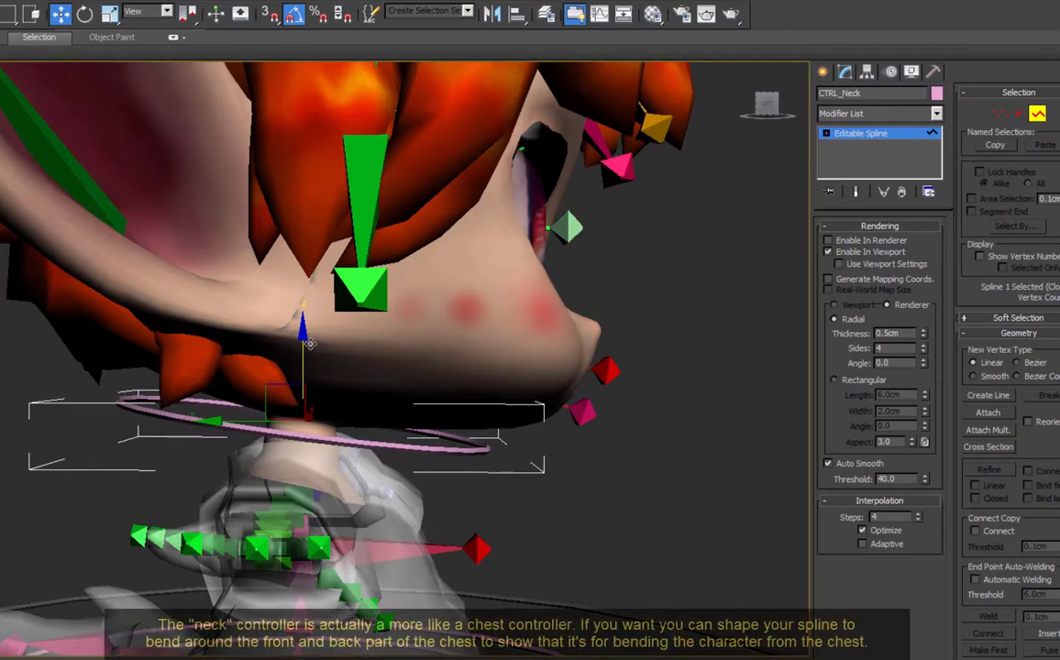
{"action": "middle_click_drag", "start_coordinate": [550, 506], "coordinate": [325, 76], "text": "alt"}
{"action": "key", "text": "r"}
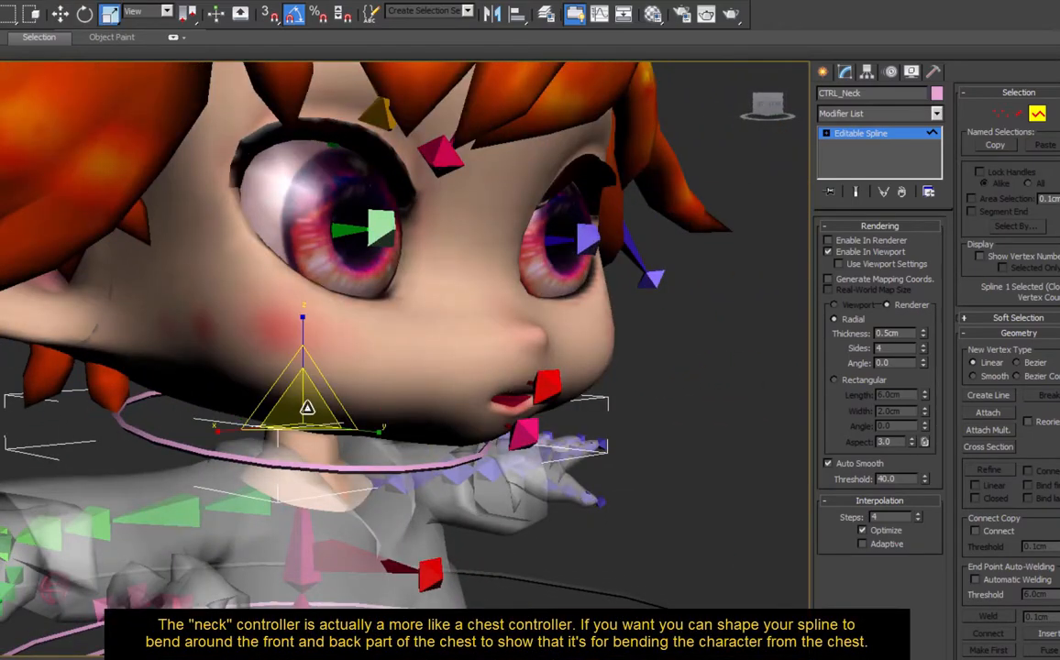
{"action": "left_click_drag", "start_coordinate": [307, 407], "coordinate": [269, 498]}
{"action": "middle_click_drag", "start_coordinate": [269, 499], "coordinate": [488, 381], "text": "alt"}
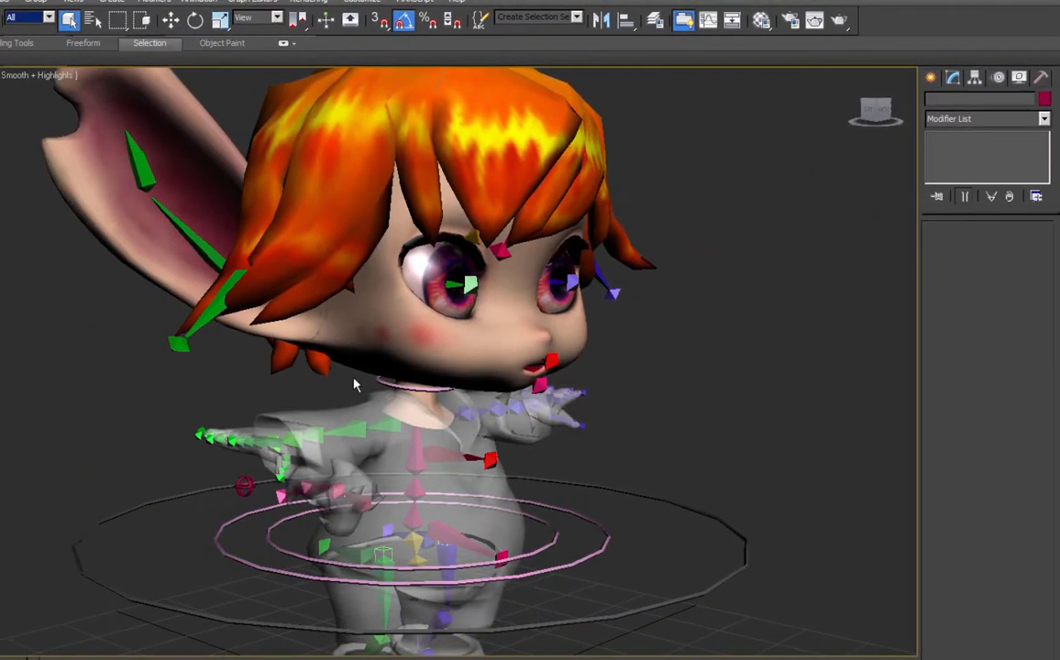
Clone the CTRL_Neck ring upward to the hair as a single copy named CTRL_Head.
{"action": "left_click", "coordinate": [384, 382]}
{"action": "key", "text": "w"}
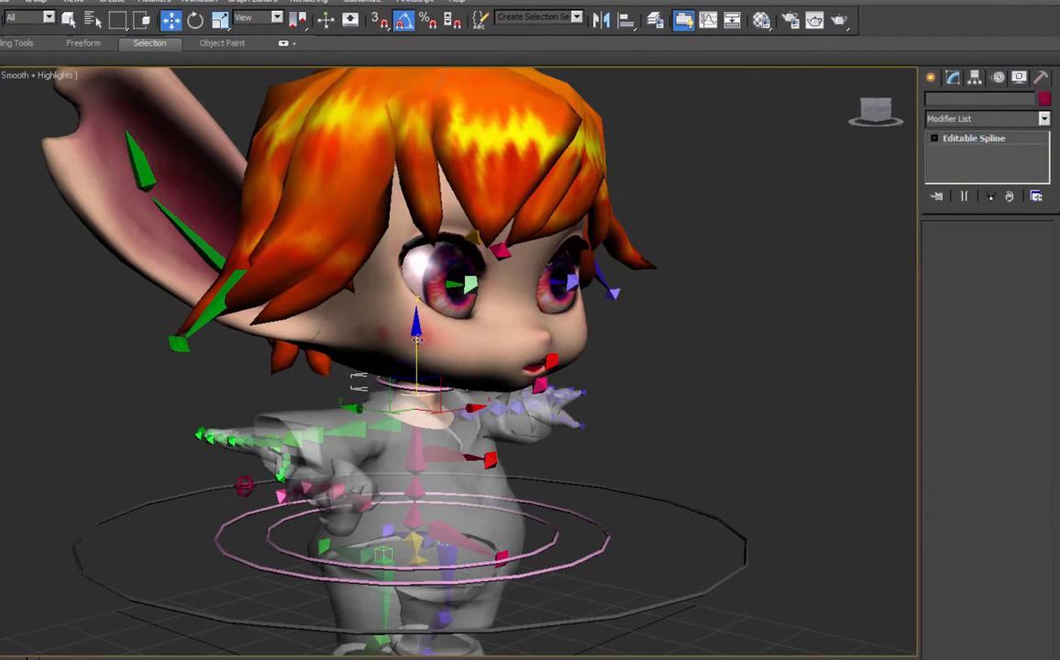
{"action": "left_click_drag", "start_coordinate": [429, 326], "coordinate": [428, 83]}
{"action": "type", "text": "CTRL_H"}
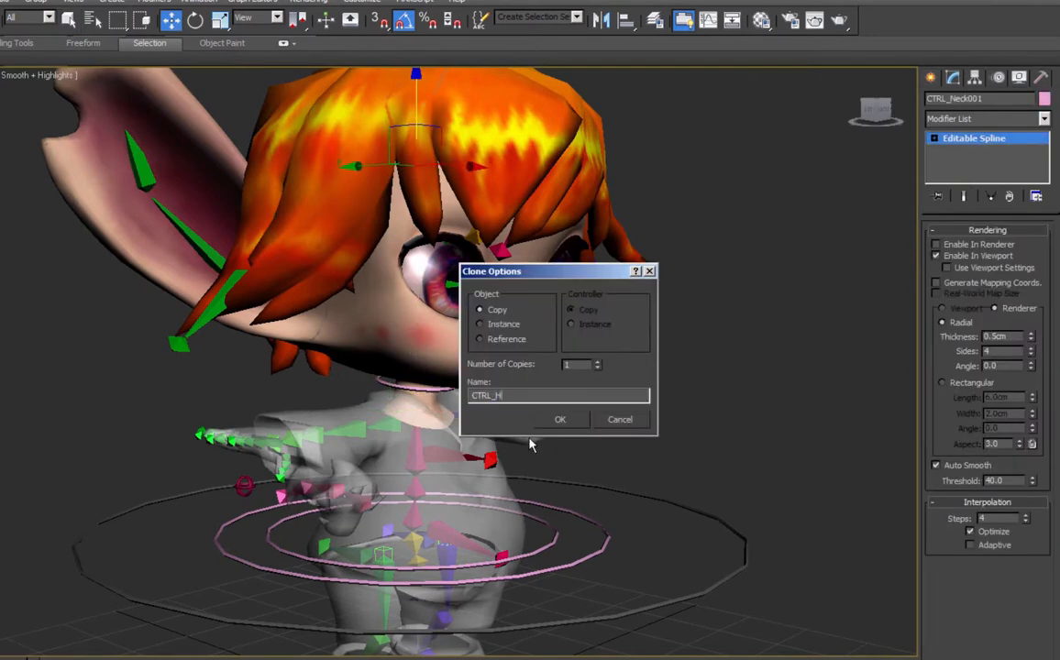
{"action": "type", "text": "ead"}
{"action": "key", "text": "Return"}
{"action": "middle_click_drag", "start_coordinate": [617, 328], "coordinate": [644, 402]}
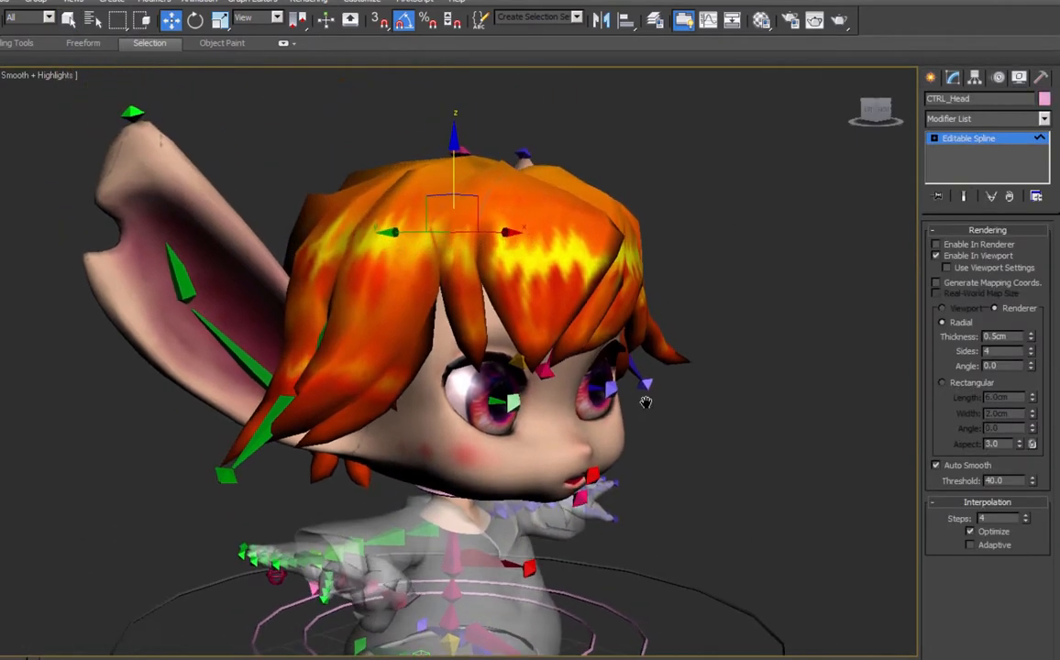
Enlarge the CTRL_Head ring's spline so it encircles the top of the head, and change its object colour to golden yellow.
{"action": "scroll", "coordinate": [644, 403], "scroll_direction": "down", "scroll_amount": 5}
{"action": "key", "text": "r"}
{"action": "middle_click_drag", "start_coordinate": [474, 245], "coordinate": [432, 302], "text": "alt"}
{"action": "left_click_drag", "start_coordinate": [431, 302], "coordinate": [446, 257]}
{"action": "key", "text": "w"}
{"action": "scroll", "coordinate": [450, 275], "scroll_direction": "up", "scroll_amount": 5}
{"action": "middle_click_drag", "start_coordinate": [450, 294], "coordinate": [491, 271], "text": "alt"}
{"action": "left_click", "coordinate": [1043, 99]}
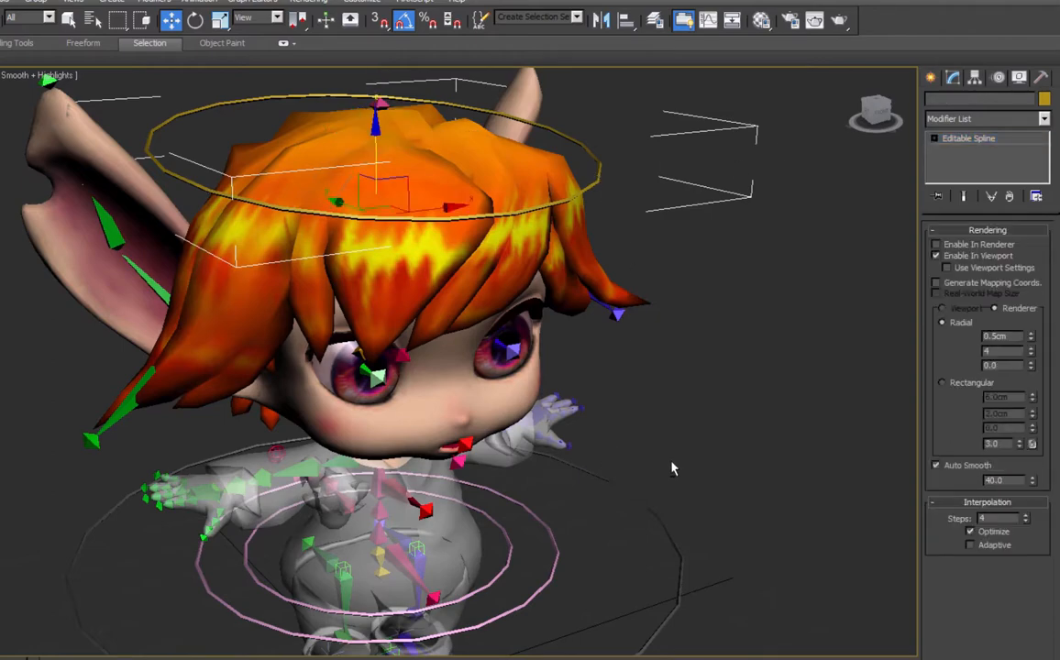
{"action": "middle_click_drag", "start_coordinate": [606, 415], "coordinate": [650, 473], "text": "alt"}
Reset the transform of CTRL_Head with Reset XForm and collapse it back to an editable spline.
{"action": "left_click", "coordinate": [1041, 77]}
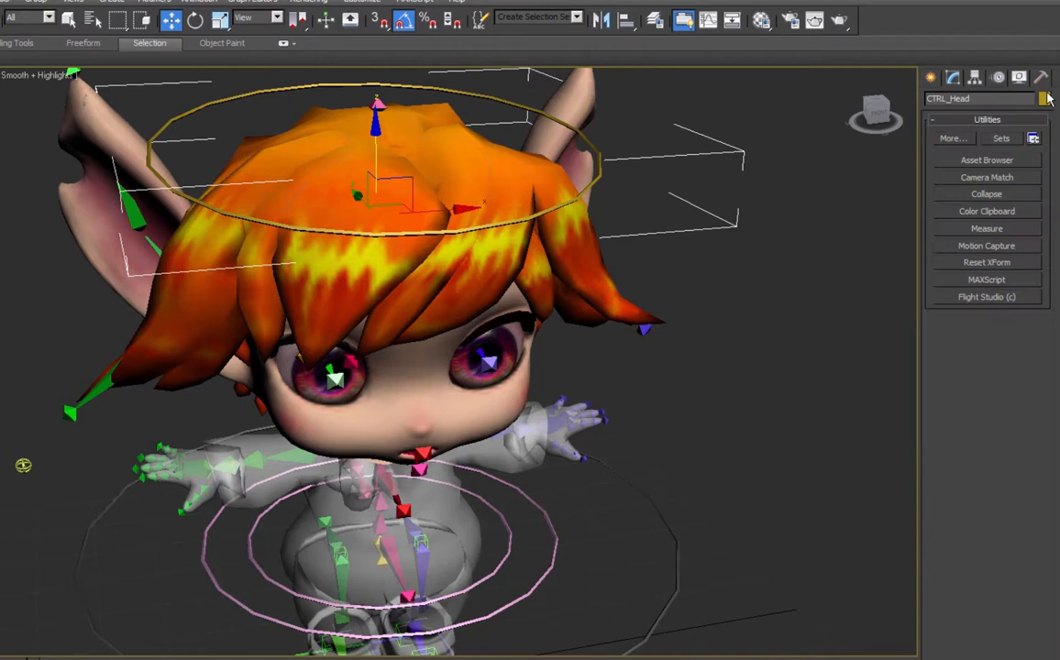
{"action": "left_click", "coordinate": [968, 263]}
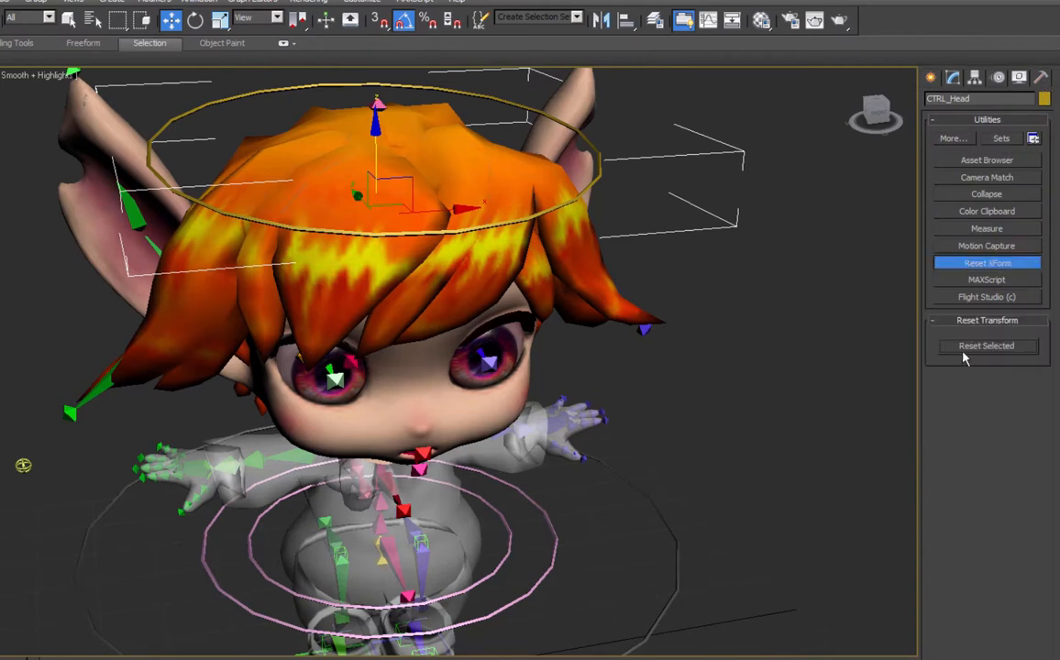
{"action": "left_click", "coordinate": [987, 194]}
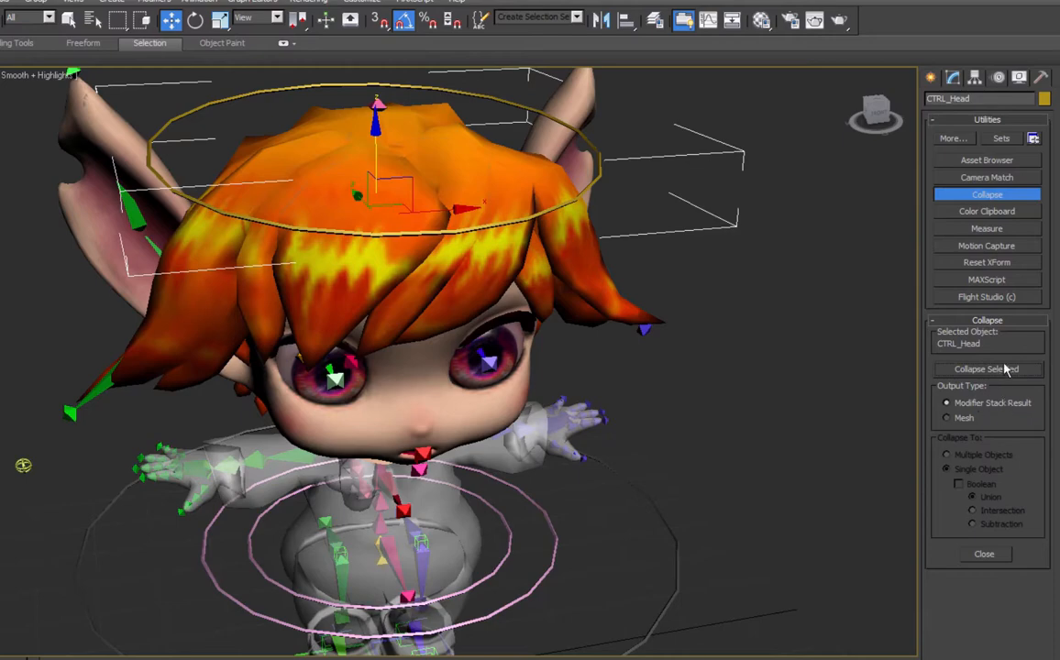
{"action": "left_click", "coordinate": [985, 195]}
{"action": "middle_click_drag", "start_coordinate": [504, 459], "coordinate": [444, 338], "text": "alt"}
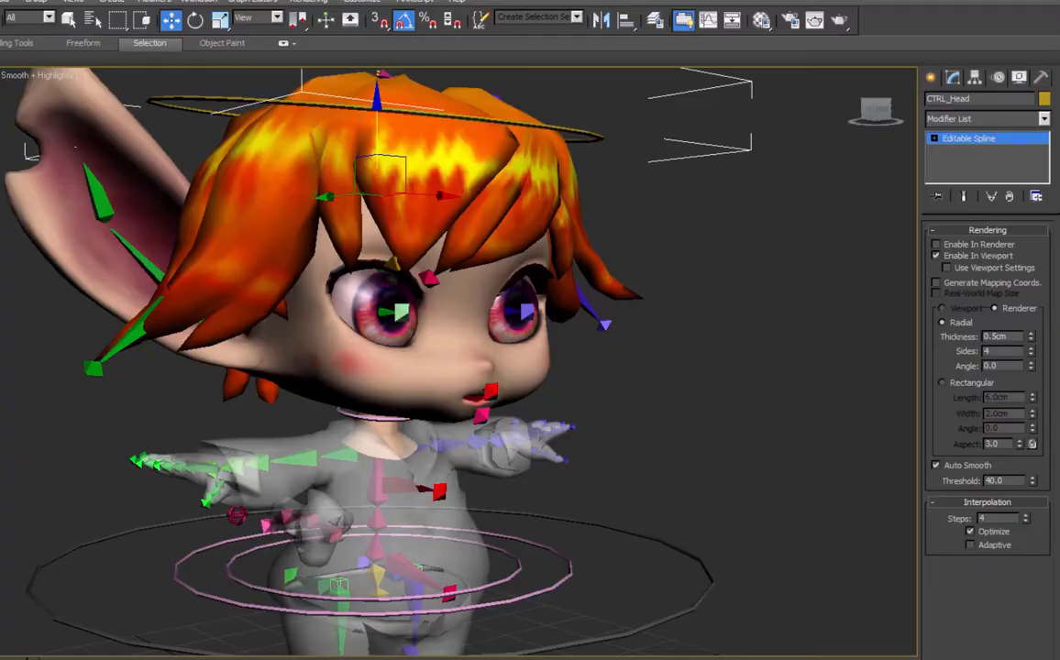
{"action": "mouse_move", "coordinate": [407, 108]}
{"action": "middle_mouse_down", "text": "alt"}
{"action": "mouse_move", "coordinate": [482, 186]}
{"action": "mouse_move", "coordinate": [466, 368]}
{"action": "mouse_move", "coordinate": [442, 237]}
{"action": "mouse_move", "coordinate": [492, 404]}
{"action": "mouse_move", "coordinate": [524, 431]}
{"action": "mouse_move", "coordinate": [543, 422]}
{"action": "middle_mouse_up", "text": "alt"}
Turn on see-through display for the head, both eyes and the hair so the bones inside show.
{"action": "key", "text": "F3"}
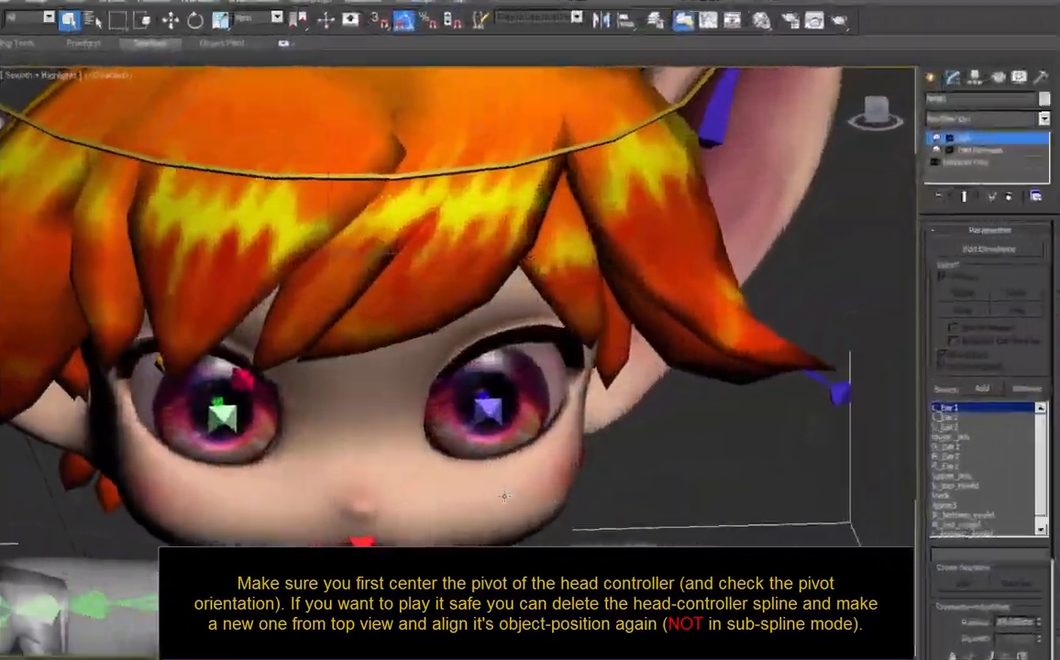
{"action": "key", "text": "alt+x"}
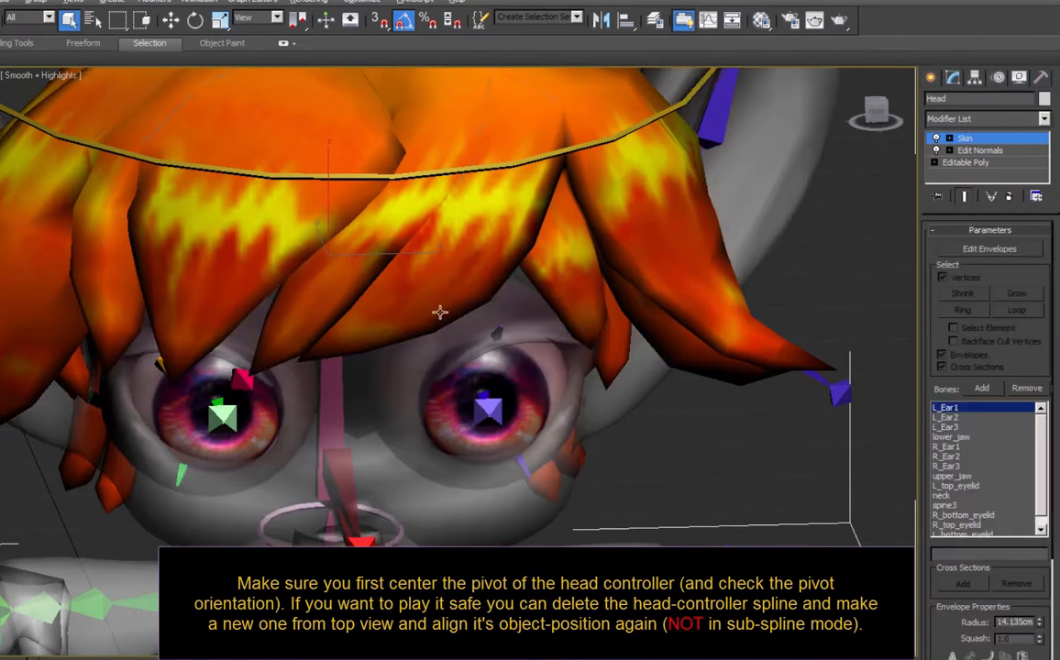
{"action": "left_click", "coordinate": [502, 405]}
{"action": "key", "text": "alt+x"}
{"action": "left_click", "coordinate": [253, 398]}
{"action": "key", "text": "alt+x"}
{"action": "left_click", "coordinate": [381, 239]}
{"action": "key", "text": "alt+x"}
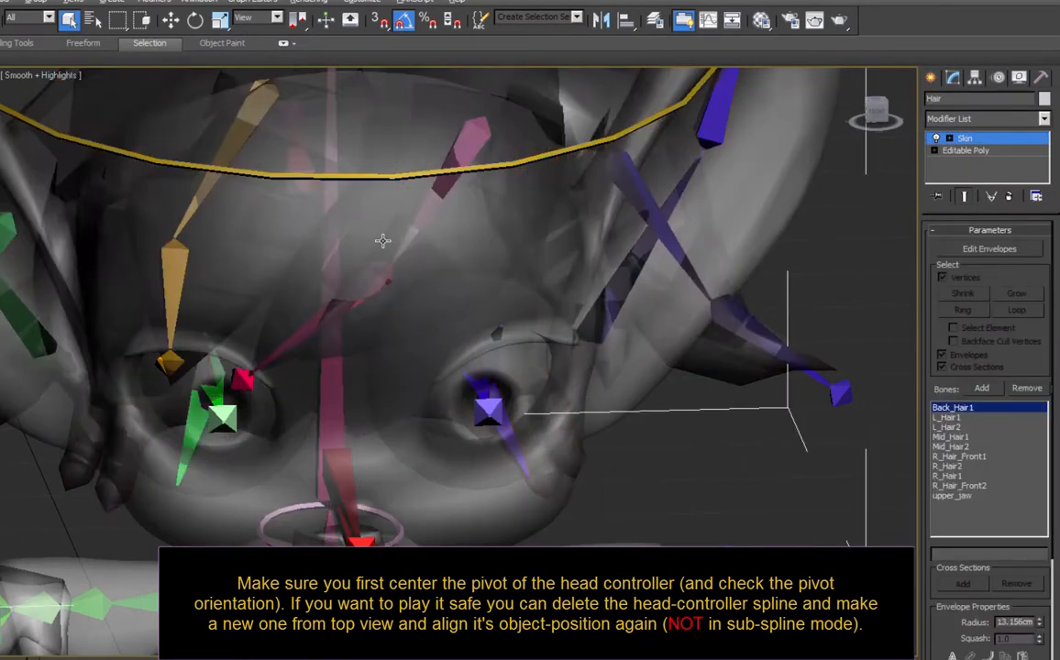
Freeze the head, hair and both eye meshes together.
{"action": "left_click", "coordinate": [465, 517]}
{"action": "left_click", "coordinate": [540, 374], "text": "ctrl"}
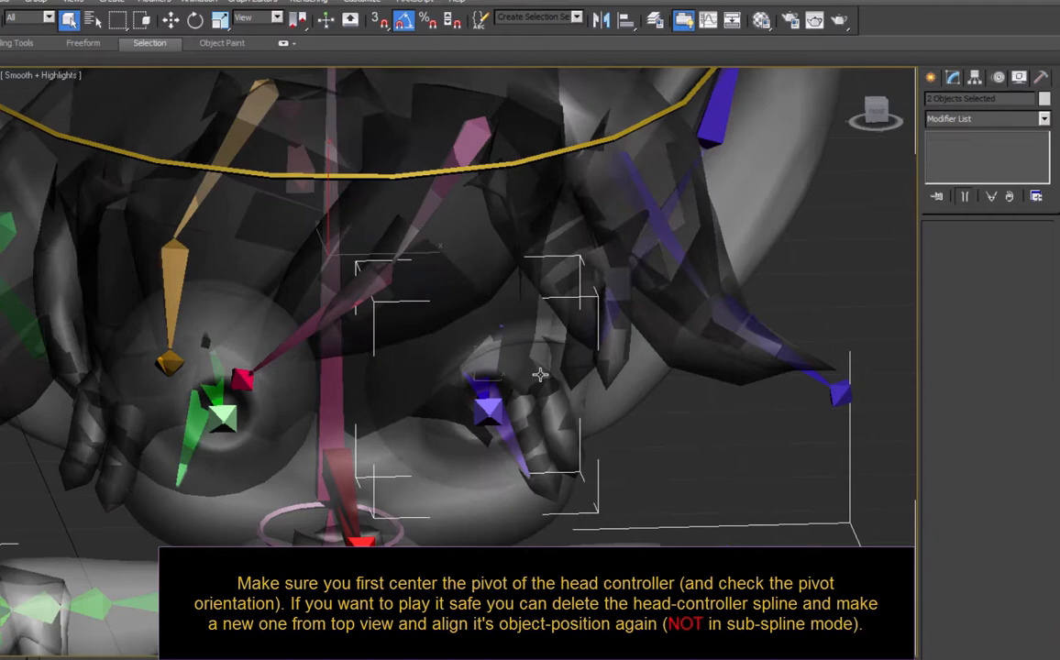
{"action": "left_click", "coordinate": [275, 404], "text": "ctrl"}
{"action": "right_click", "coordinate": [616, 332]}
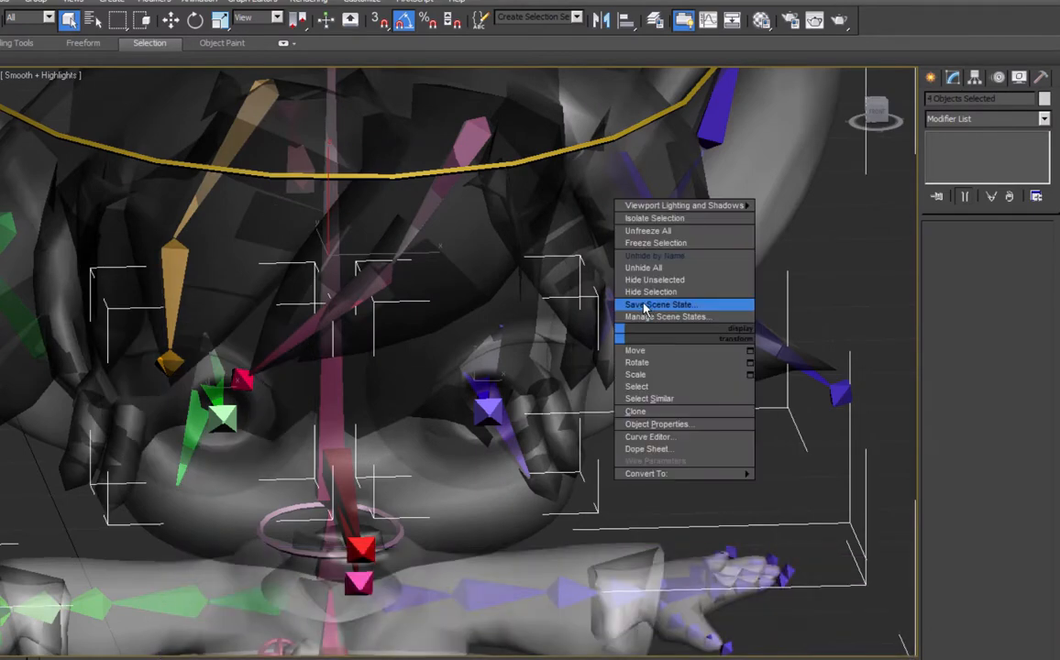
{"action": "left_click", "coordinate": [647, 243]}
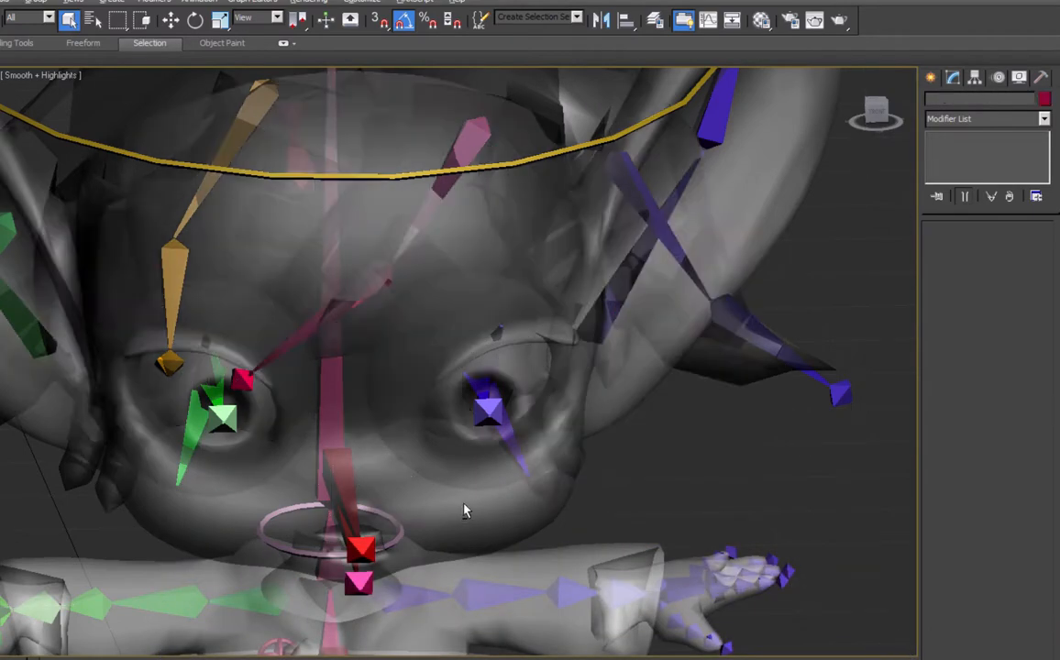
Link the spine1 bone and the pelvis bone to the outer Center_Of_Mass ring.
{"action": "mouse_move", "coordinate": [463, 504]}
{"action": "middle_mouse_down"}
{"action": "mouse_move", "coordinate": [477, 495]}
{"action": "mouse_move", "coordinate": [465, 504]}
{"action": "middle_mouse_up"}
{"action": "scroll", "coordinate": [465, 504], "scroll_direction": "down", "scroll_amount": 4}
{"action": "left_click", "coordinate": [587, 160]}
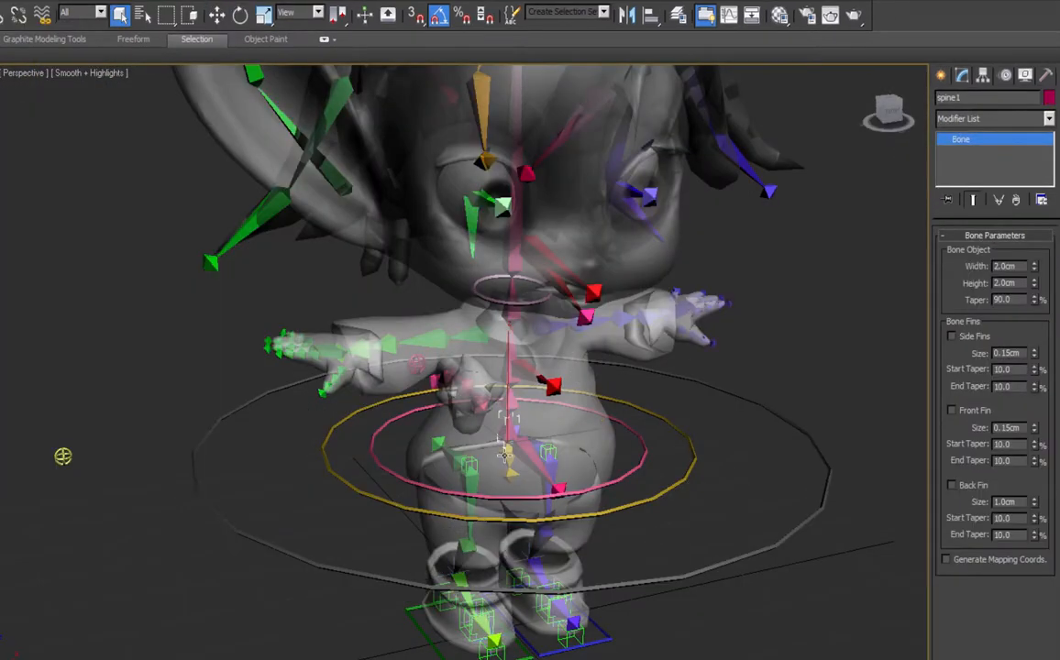
{"action": "left_click", "coordinate": [505, 454], "text": "ctrl"}
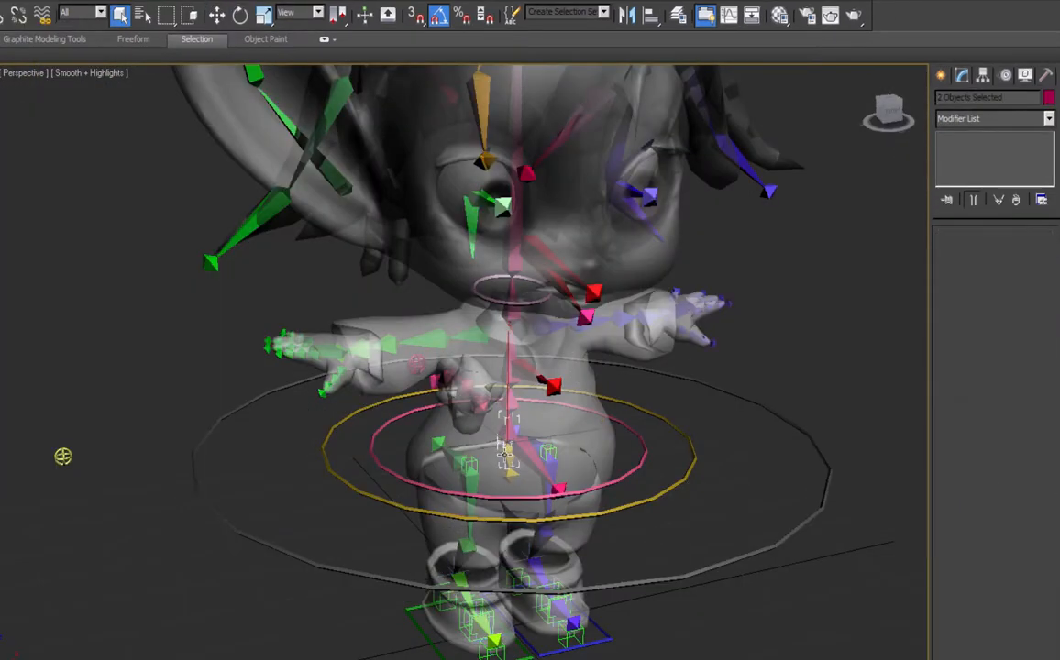
{"action": "middle_click_drag", "start_coordinate": [511, 446], "coordinate": [539, 429], "text": "alt"}
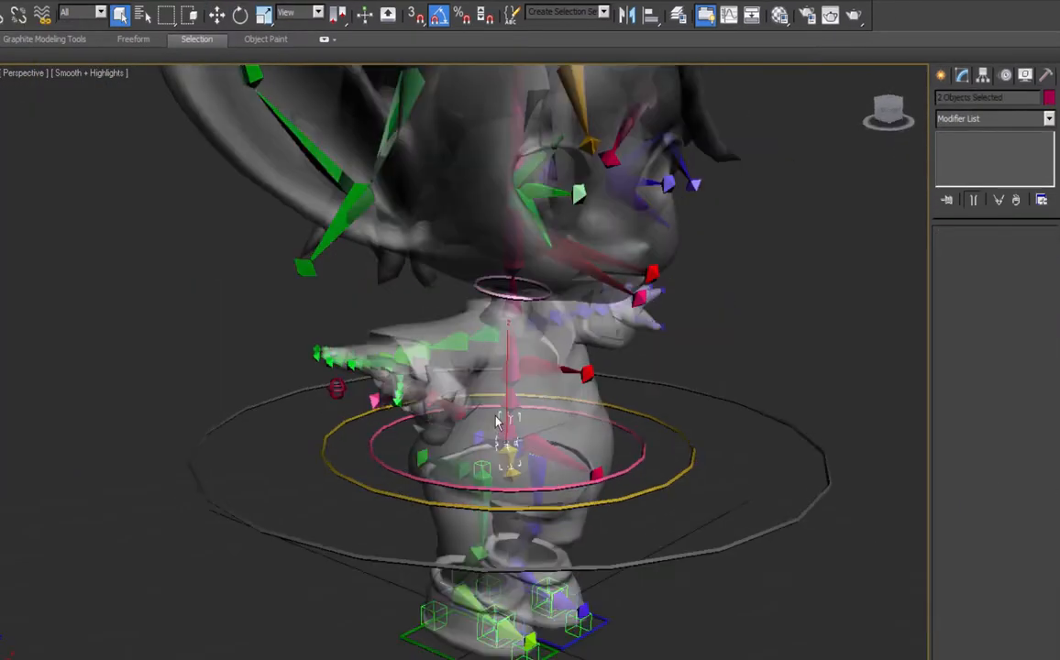
{"action": "left_click", "coordinate": [5, 12]}
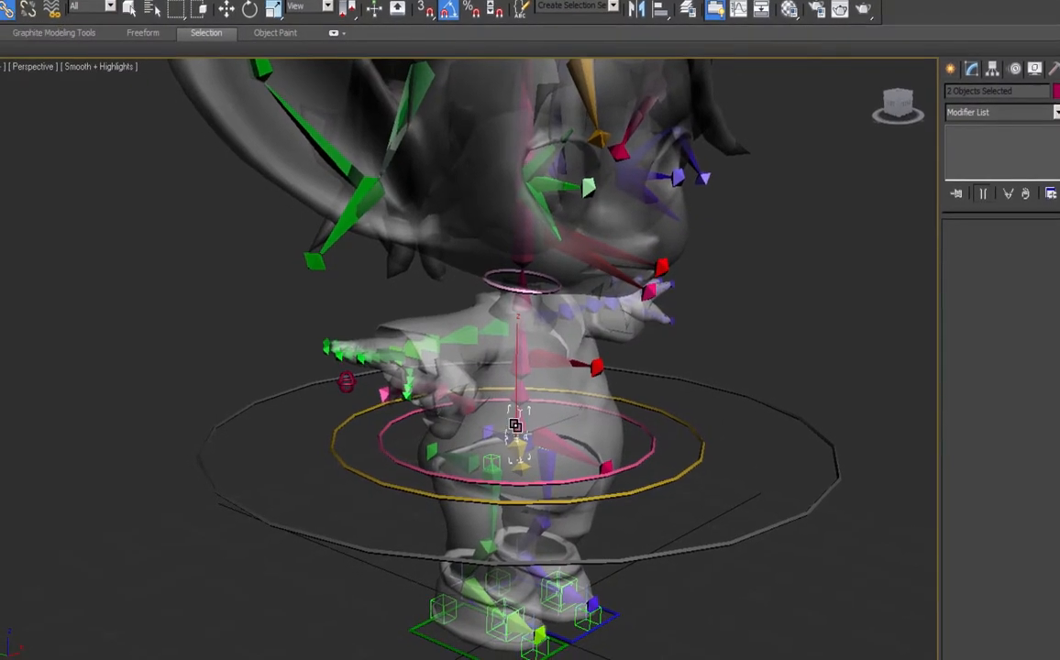
{"action": "left_click_drag", "start_coordinate": [432, 476], "coordinate": [286, 530]}
Select the Center_Of_Mass ring and test-rotate it to check the linked bones, cancelling the rotation.
{"action": "left_click", "coordinate": [774, 528]}
{"action": "key", "text": "w"}
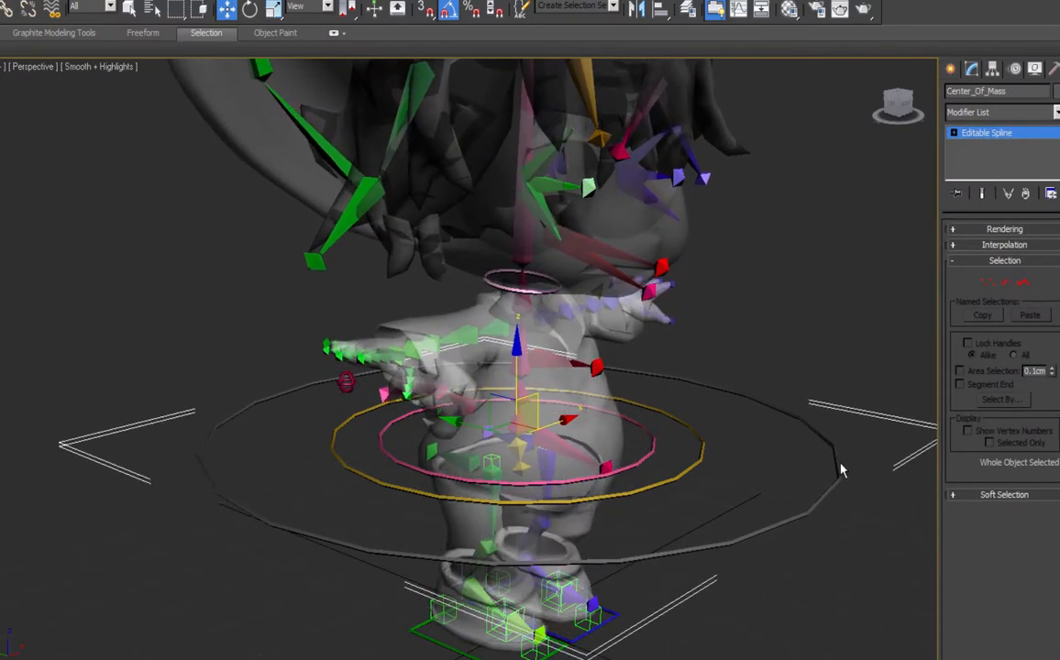
{"action": "key", "text": "e"}
{"action": "right_click", "coordinate": [536, 462]}
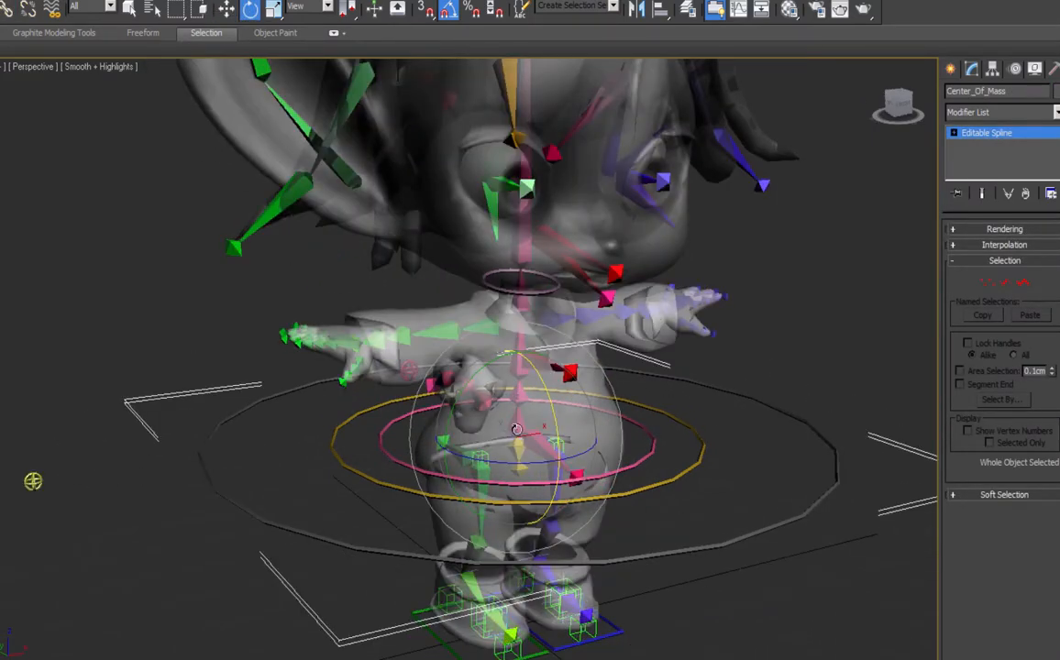
Select the head, hip, spine and neck ring controls together and link them to the outer Center_Of_Mass ring.
{"action": "middle_click_drag", "start_coordinate": [591, 449], "coordinate": [508, 601], "text": "alt"}
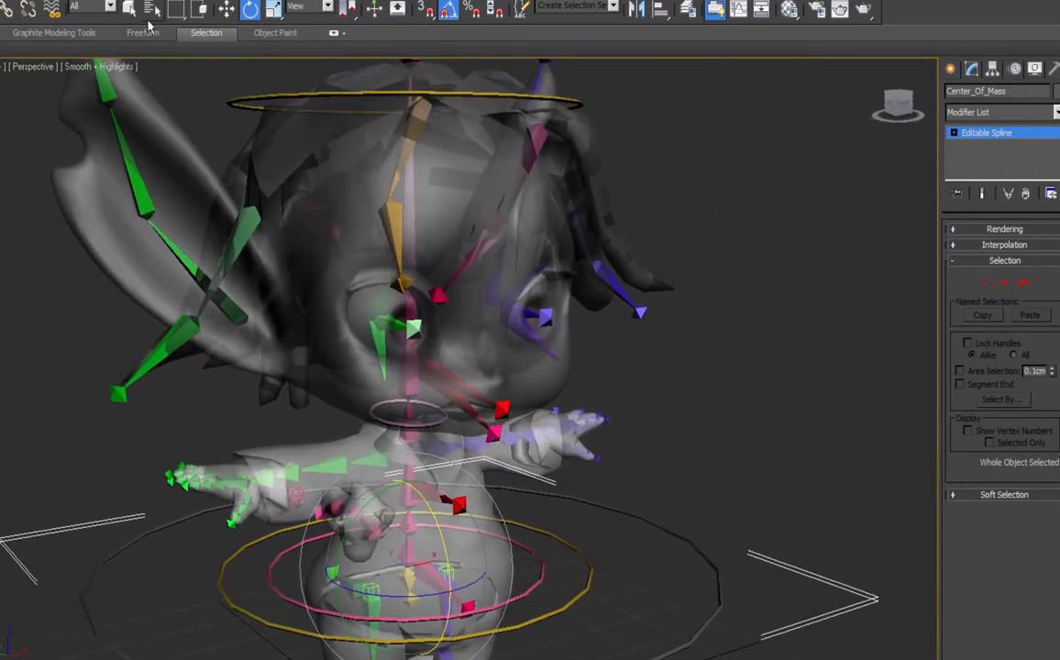
{"action": "left_click", "coordinate": [129, 9]}
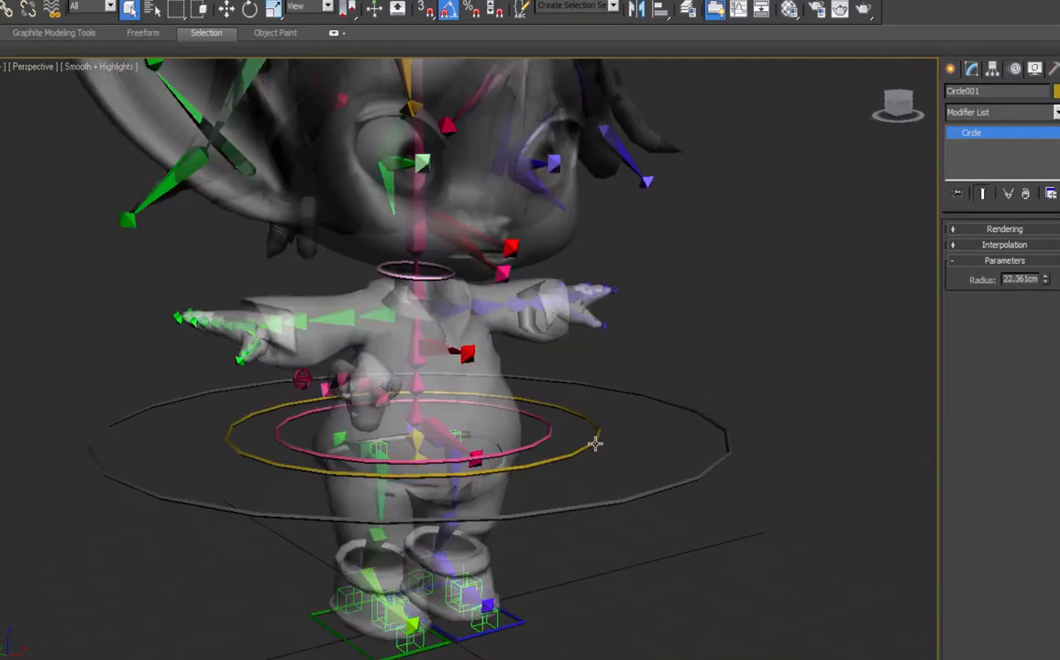
{"action": "left_click", "coordinate": [595, 444], "text": "ctrl"}
{"action": "left_click", "coordinate": [549, 431], "text": "ctrl"}
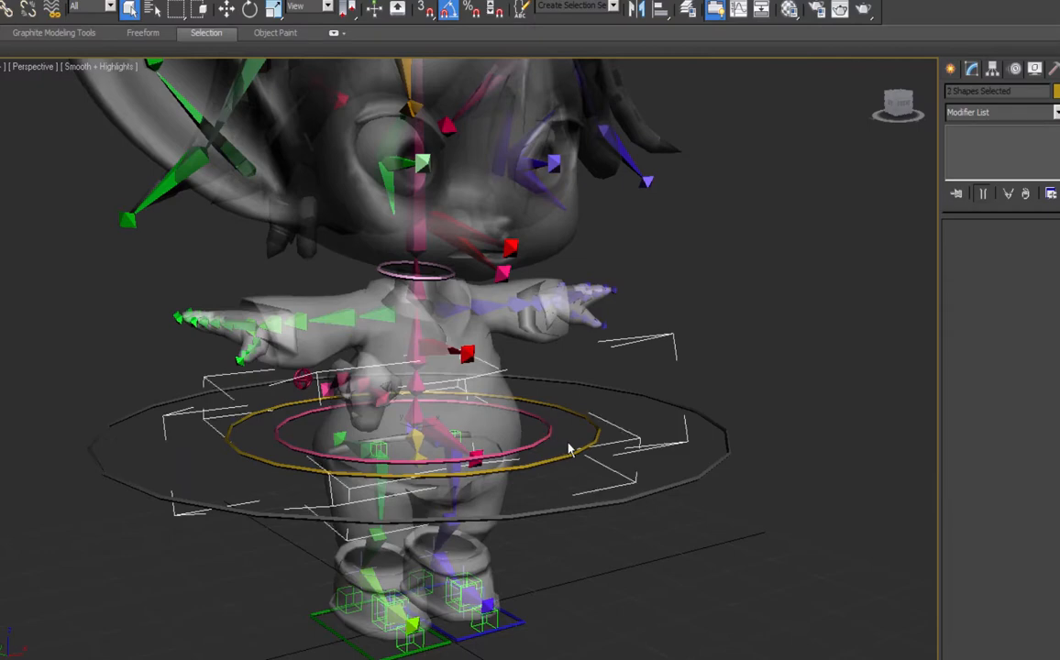
{"action": "middle_click_drag", "start_coordinate": [414, 282], "coordinate": [369, 444]}
{"action": "left_click", "coordinate": [430, 442], "text": "ctrl"}
{"action": "left_click_drag", "start_coordinate": [441, 456], "coordinate": [714, 589]}
Try rotating Center_Of_Mass to test whether the linked ring controls follow it, cancelling the rotation.
{"action": "middle_click_drag", "start_coordinate": [682, 596], "coordinate": [702, 484]}
{"action": "key", "text": "e"}
{"action": "left_click", "coordinate": [632, 561]}
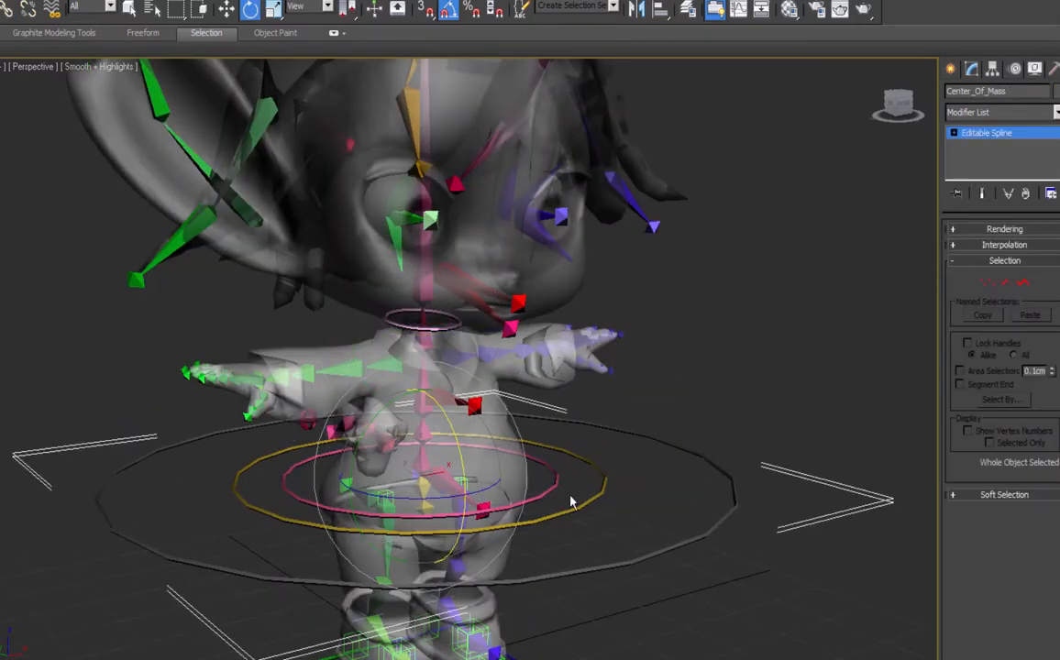
{"action": "left_click_drag", "start_coordinate": [459, 445], "coordinate": [424, 497]}
{"action": "right_click", "coordinate": [462, 465]}
{"action": "right_click", "coordinate": [424, 496]}
Select the head, spine, hip, neck and Center_Of_Mass ring controls together and apply Freeze Transform to them.
{"action": "scroll", "coordinate": [431, 453], "scroll_direction": "down", "scroll_amount": 3}
{"action": "key", "text": "q"}
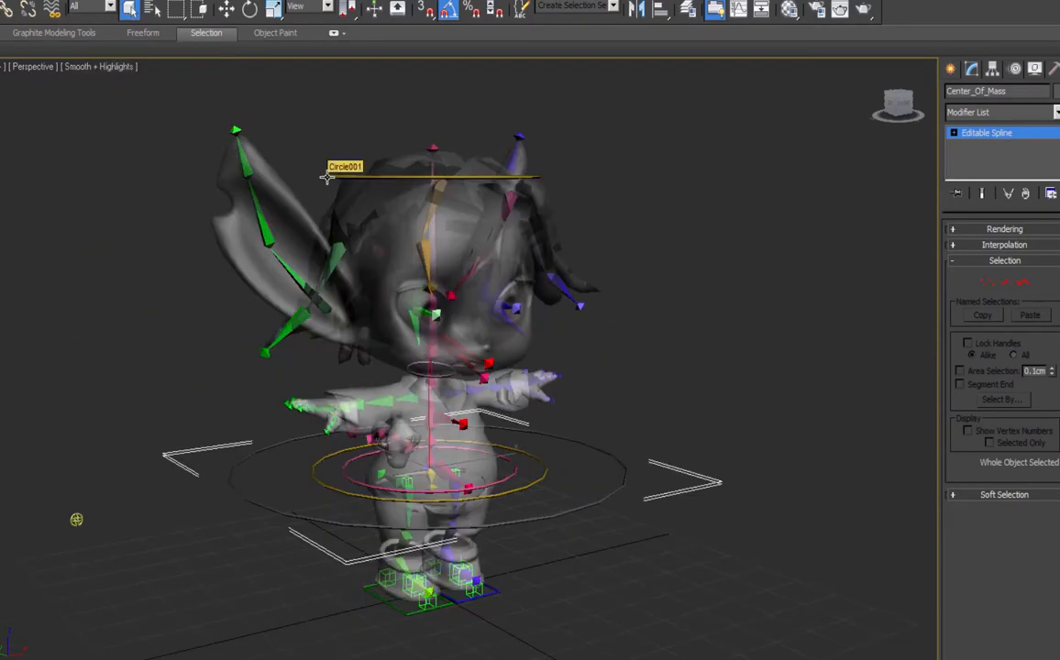
{"action": "left_click", "coordinate": [327, 176]}
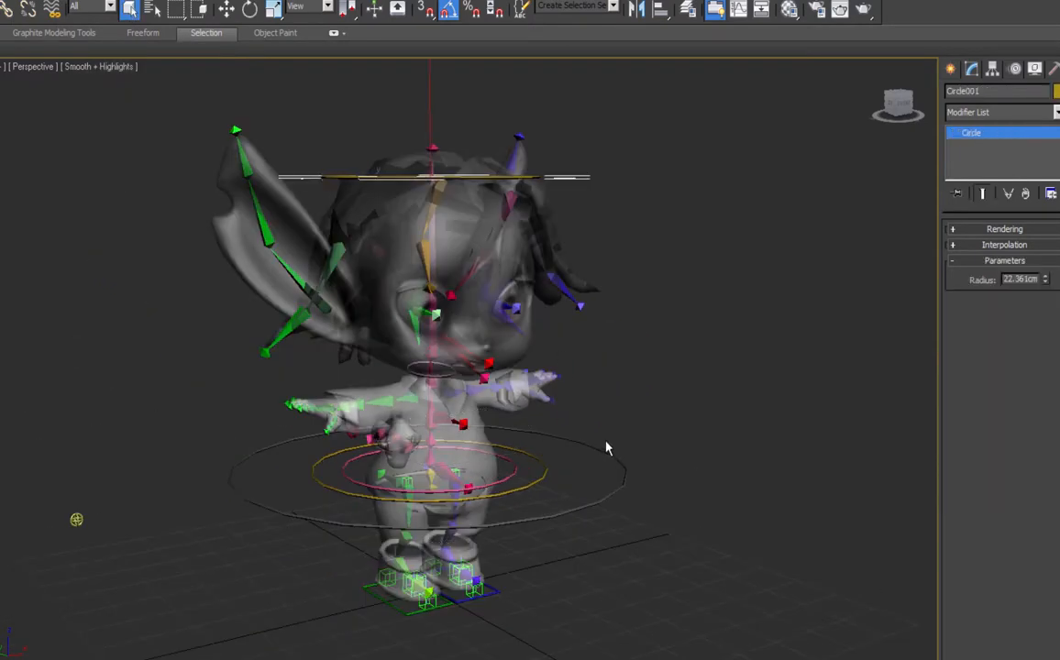
{"action": "middle_click_drag", "start_coordinate": [542, 421], "coordinate": [513, 456], "text": "alt"}
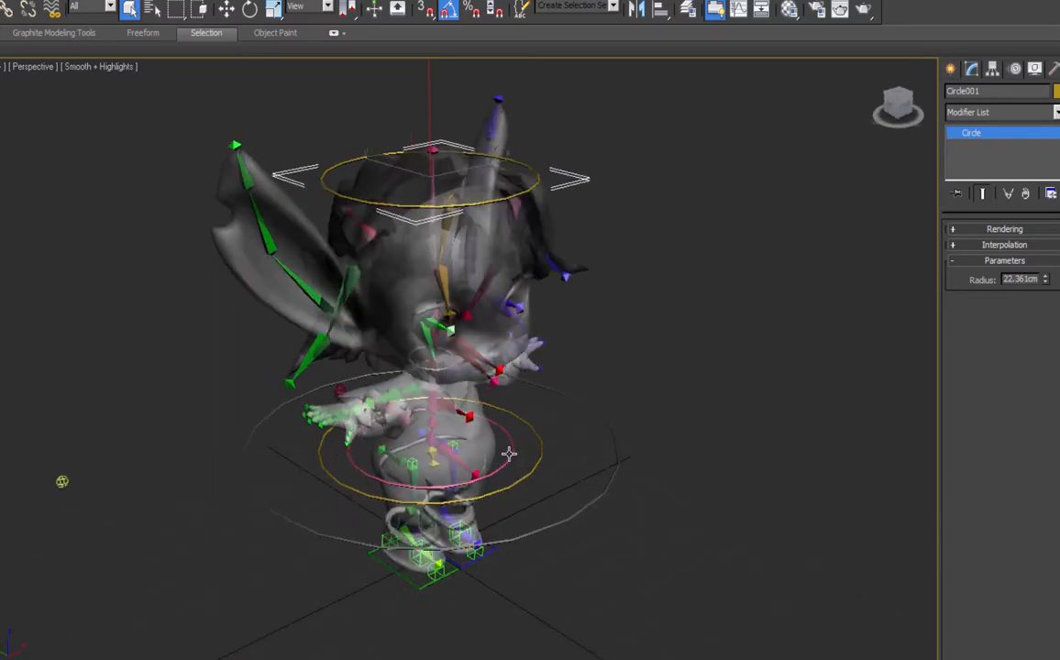
{"action": "left_click", "coordinate": [509, 455], "text": "ctrl"}
{"action": "left_click", "coordinate": [541, 449], "text": "ctrl"}
{"action": "left_click", "coordinate": [424, 370], "text": "ctrl"}
{"action": "left_click", "coordinate": [599, 501], "text": "ctrl"}
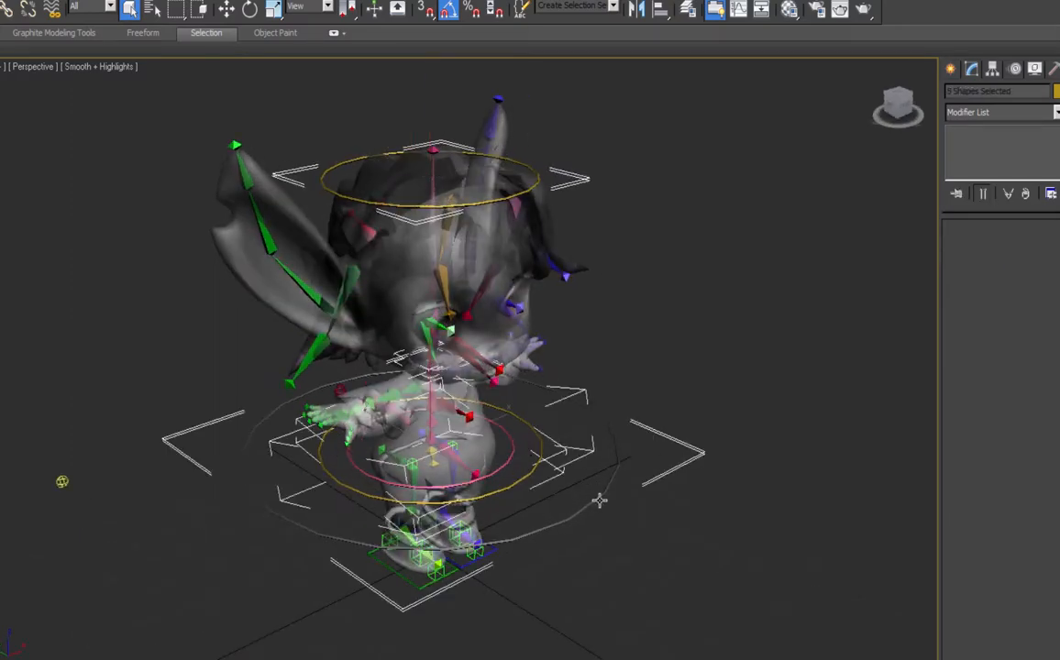
{"action": "key", "text": "l"}
{"action": "scroll", "coordinate": [585, 316], "scroll_direction": "up", "scroll_amount": 2}
{"action": "middle_click_drag", "start_coordinate": [585, 316], "coordinate": [601, 534]}
{"action": "middle_click_drag", "start_coordinate": [631, 415], "coordinate": [621, 450]}
{"action": "key", "text": "p"}
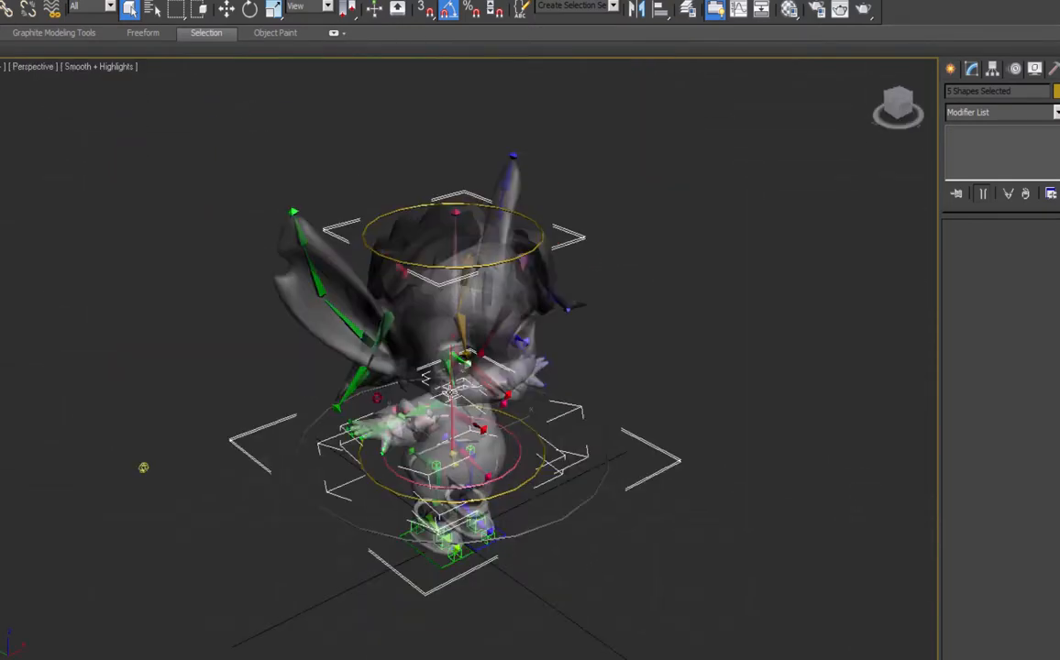
{"action": "middle_click_drag", "start_coordinate": [563, 424], "coordinate": [563, 401], "text": "alt"}
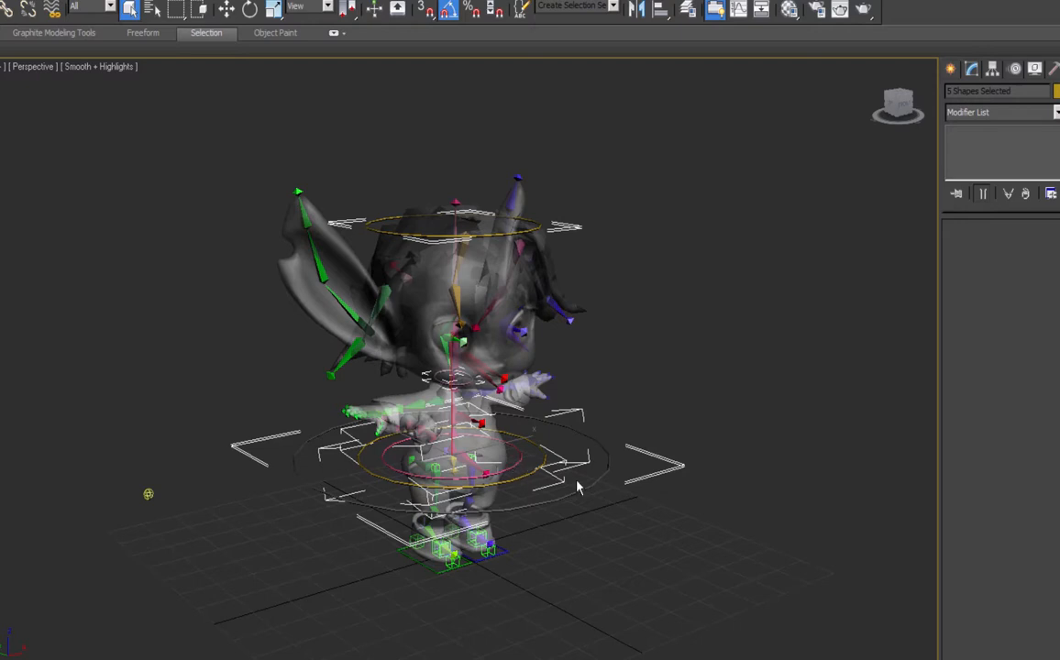
{"action": "right_click", "coordinate": [511, 253]}
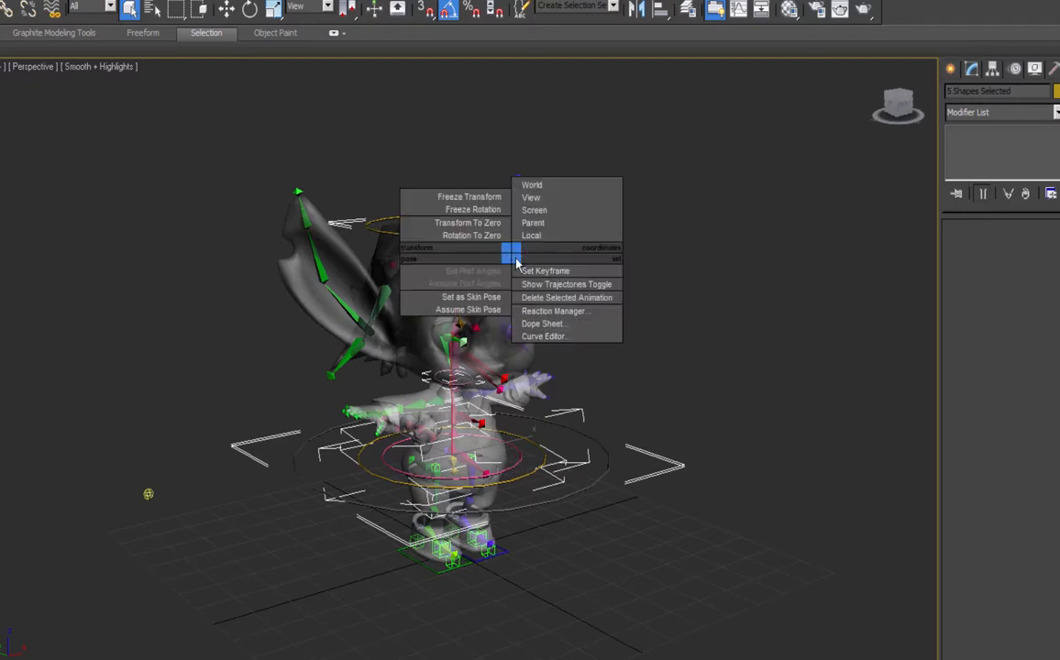
{"action": "left_click", "coordinate": [477, 199]}
{"action": "key", "text": "Return"}
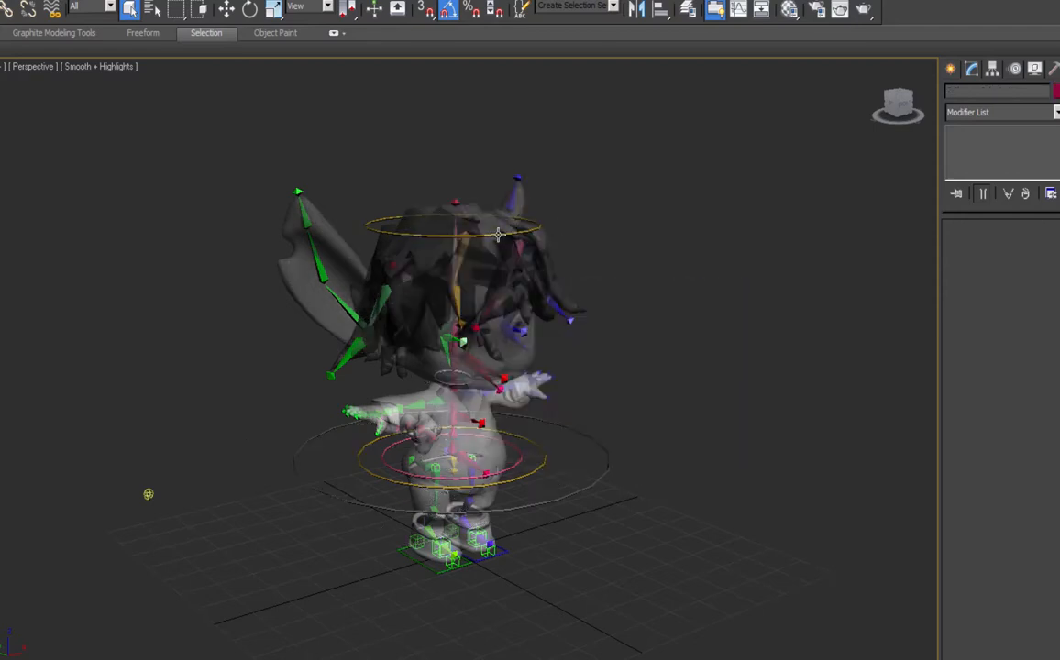
Rotate the Circle001 head ring about 10 degrees on X and tilt Center_Of_Mass to test the frozen controls.
{"action": "left_click", "coordinate": [498, 235]}
{"action": "key", "text": "e"}
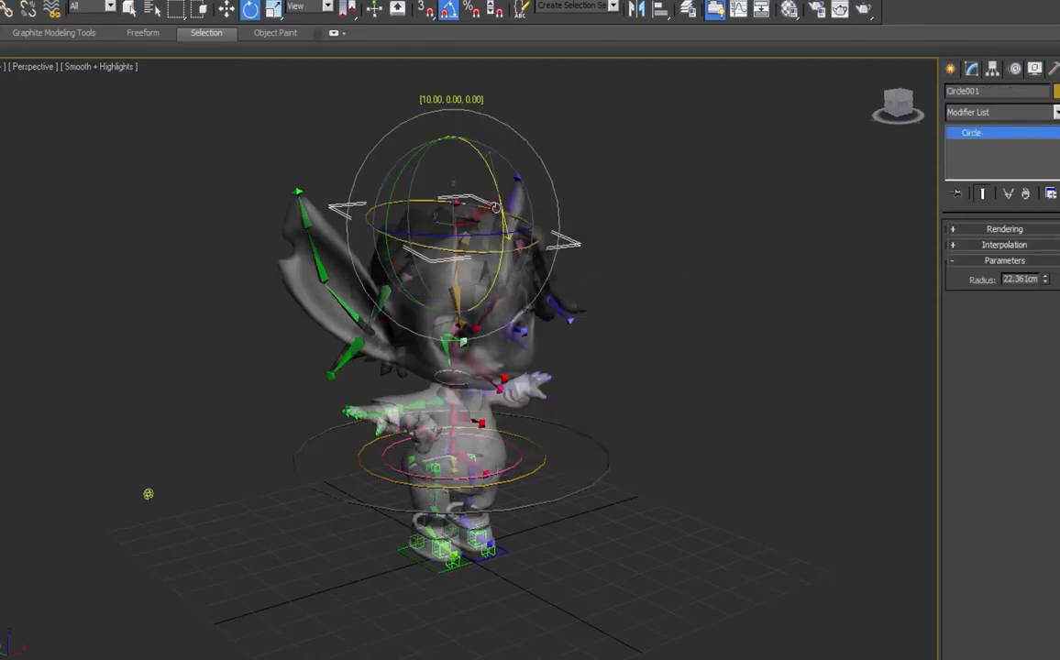
{"action": "left_click", "coordinate": [502, 445]}
{"action": "left_click", "coordinate": [571, 492]}
{"action": "mouse_move", "coordinate": [502, 447]}
{"action": "left_mouse_down"}
{"action": "mouse_move", "coordinate": [501, 422]}
{"action": "mouse_move", "coordinate": [520, 443]}
{"action": "left_mouse_up"}
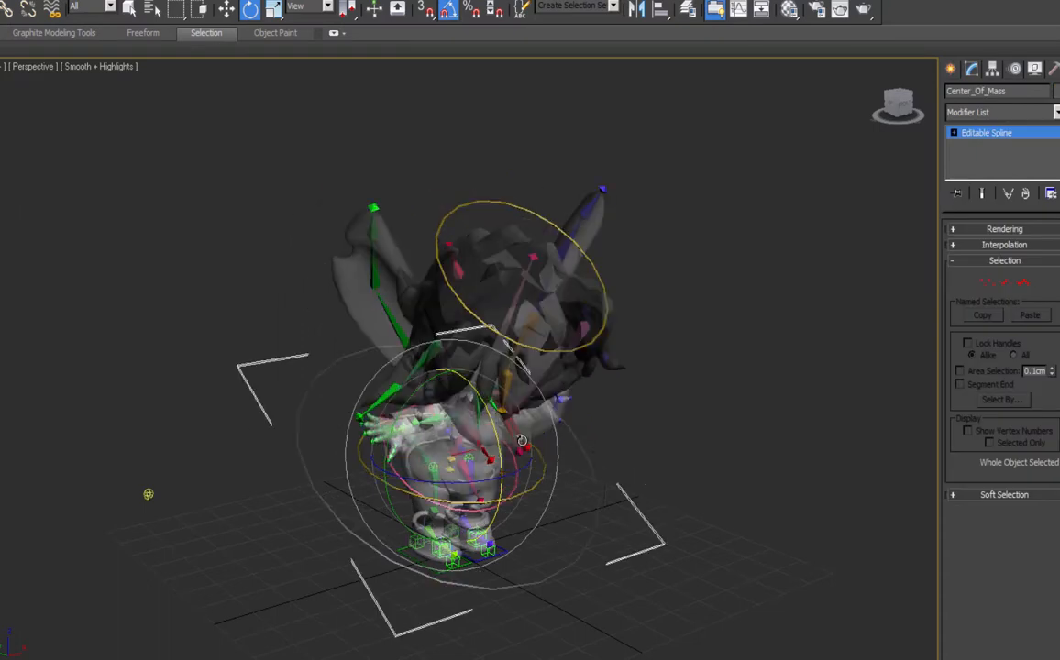
Return Center_Of_Mass and the Circle001 head ring to their frozen pose with Transform To Zero.
{"action": "right_click", "coordinate": [518, 435], "text": "alt"}
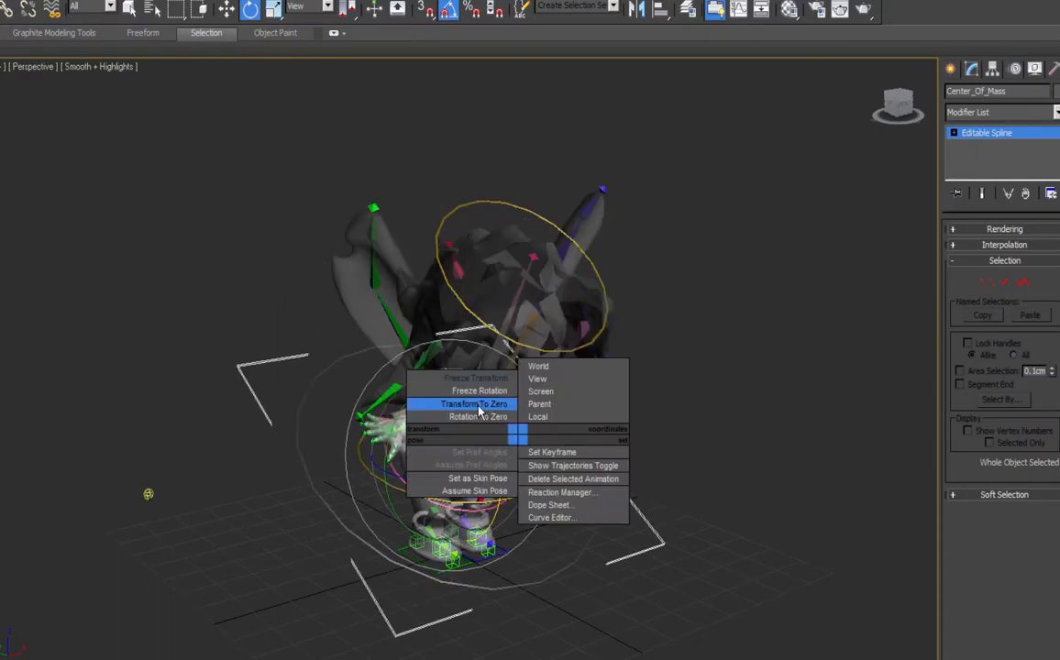
{"action": "left_click", "coordinate": [481, 405]}
{"action": "left_click", "coordinate": [742, 367]}
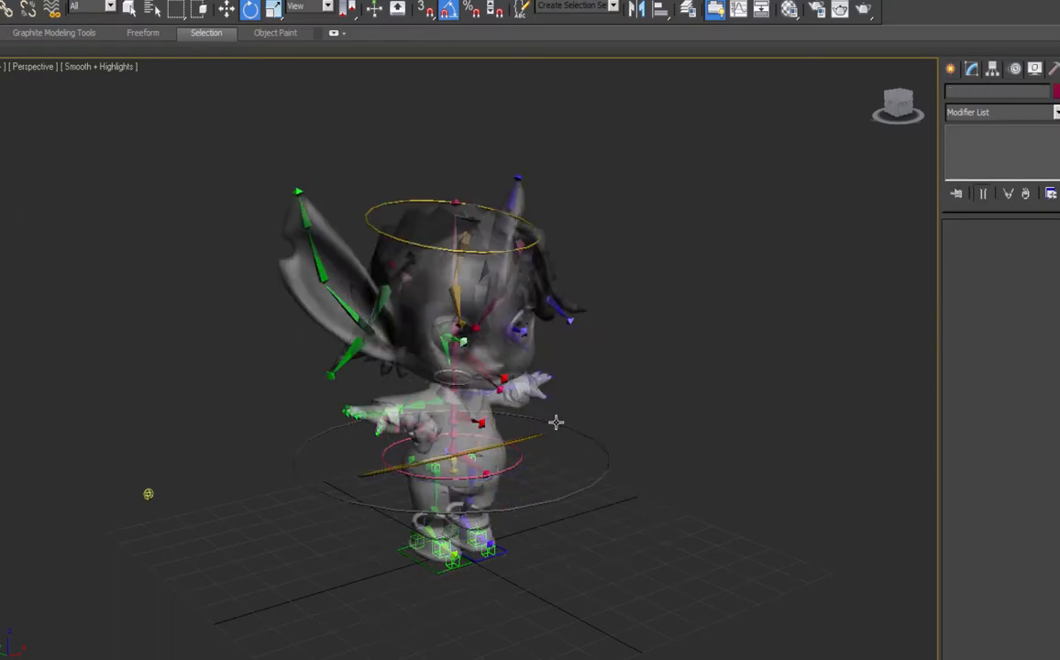
{"action": "middle_click_drag", "start_coordinate": [688, 435], "coordinate": [733, 420], "text": "alt"}
{"action": "left_click", "coordinate": [494, 239]}
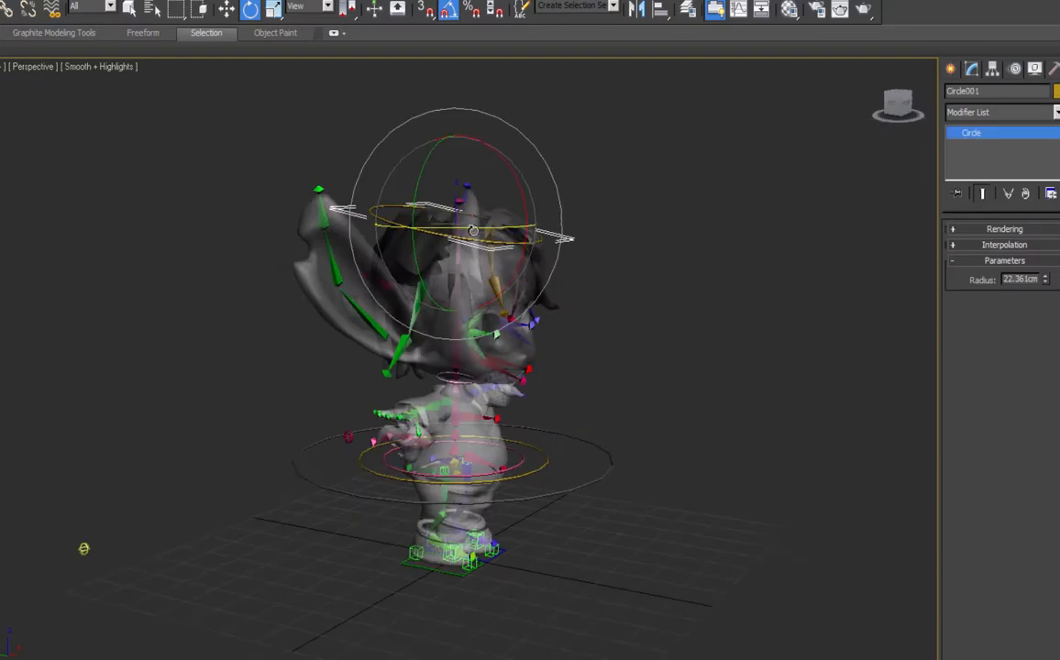
{"action": "right_click", "coordinate": [470, 227], "text": "alt"}
{"action": "left_click", "coordinate": [442, 200]}
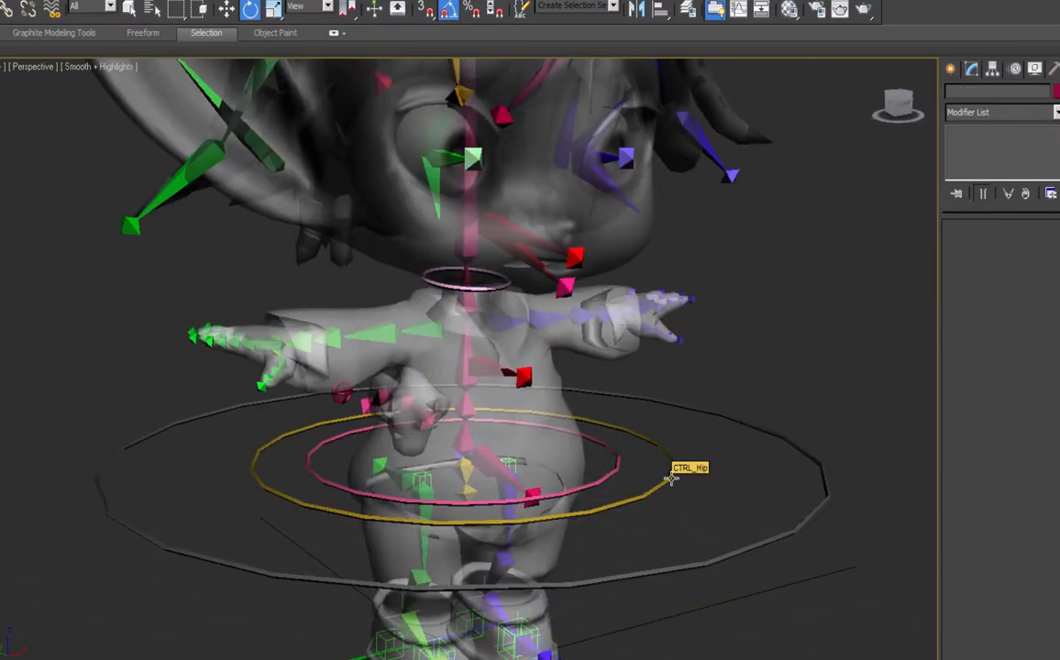
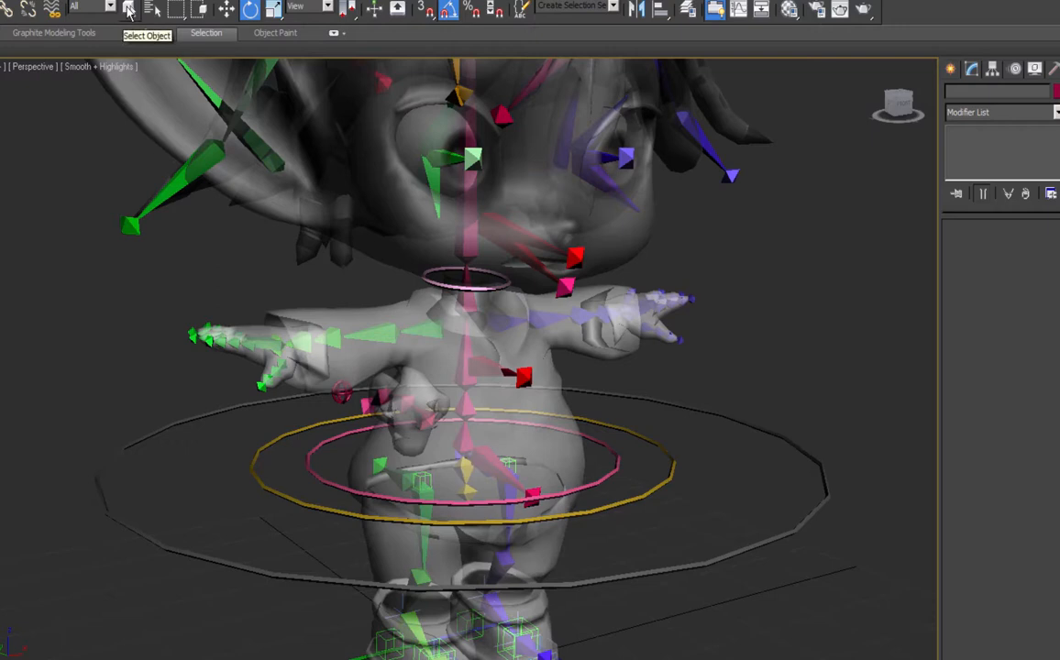
Link the Root_Pelvis bone to the CTRL_Hip ring and the spine1 bone to the CTRL_Spine1 ring.
{"action": "left_click", "coordinate": [250, 465]}
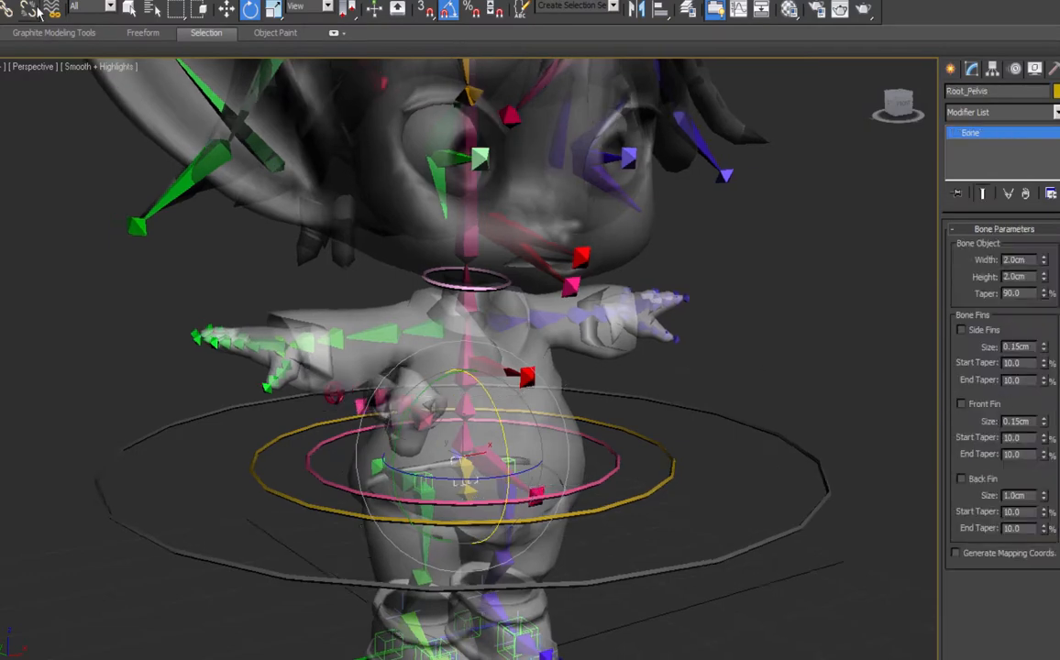
{"action": "left_click", "coordinate": [7, 8]}
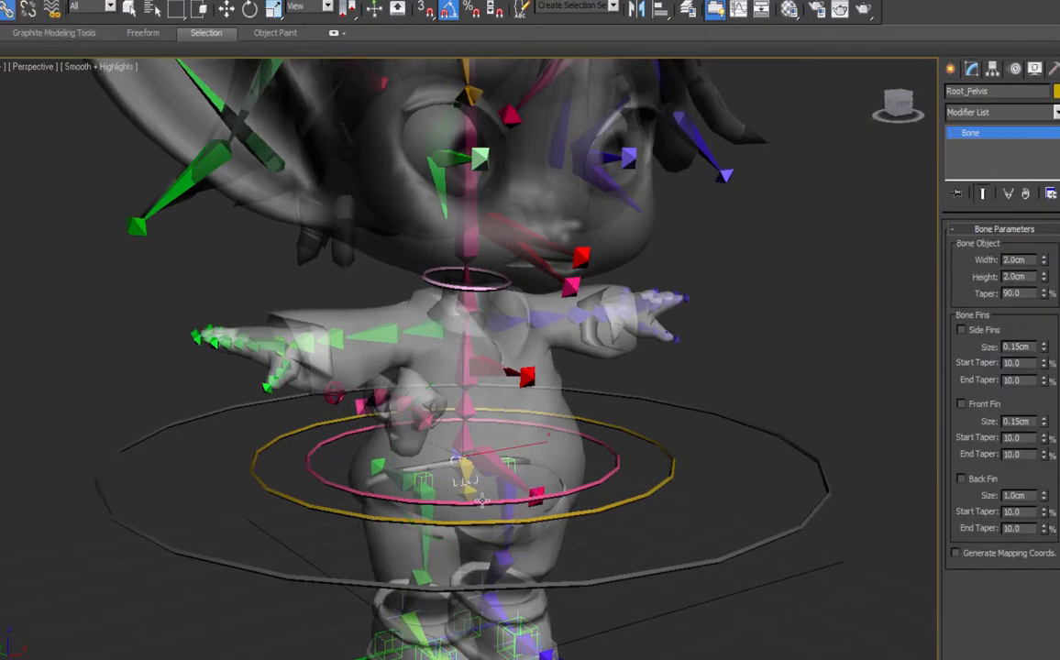
{"action": "left_click_drag", "start_coordinate": [461, 469], "coordinate": [664, 485]}
{"action": "left_click", "coordinate": [461, 442]}
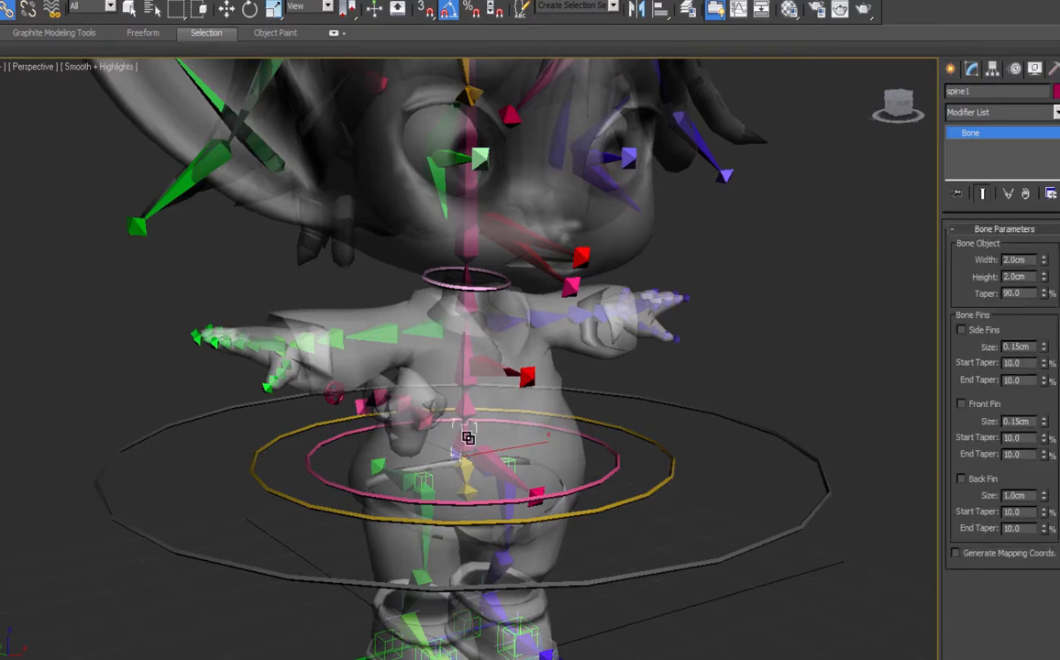
{"action": "left_click_drag", "start_coordinate": [617, 468], "coordinate": [617, 468]}
Try rotating CTRL_Spine1 and CTRL_Hip to test the bone links, cancelling each rotation.
{"action": "key", "text": "e"}
{"action": "left_click", "coordinate": [617, 468]}
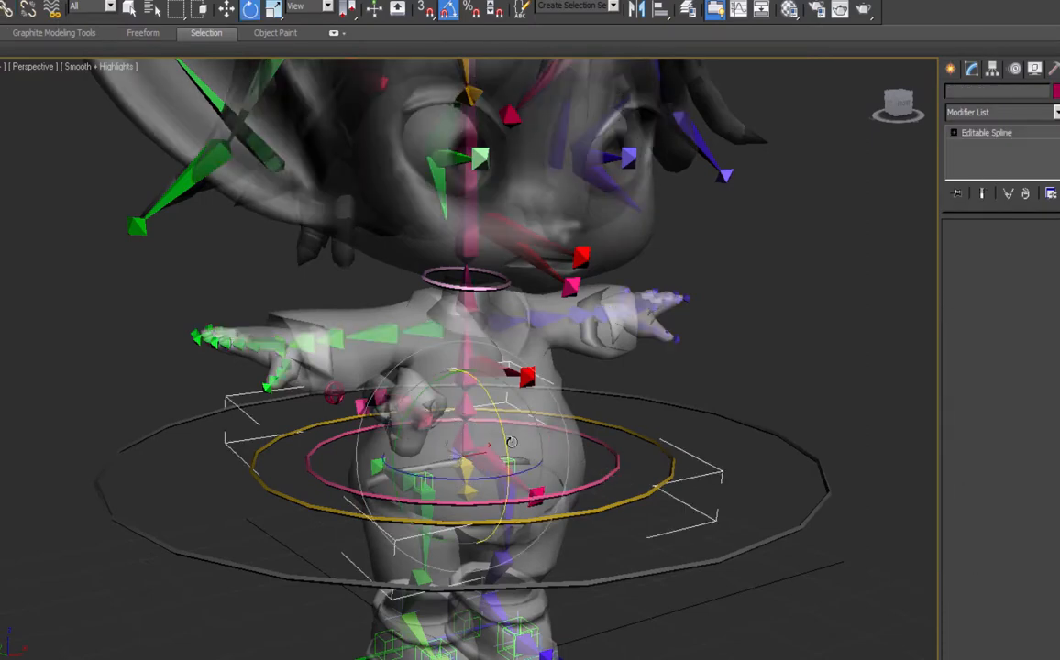
{"action": "left_click_drag", "start_coordinate": [502, 423], "coordinate": [520, 439]}
{"action": "right_click", "coordinate": [520, 439]}
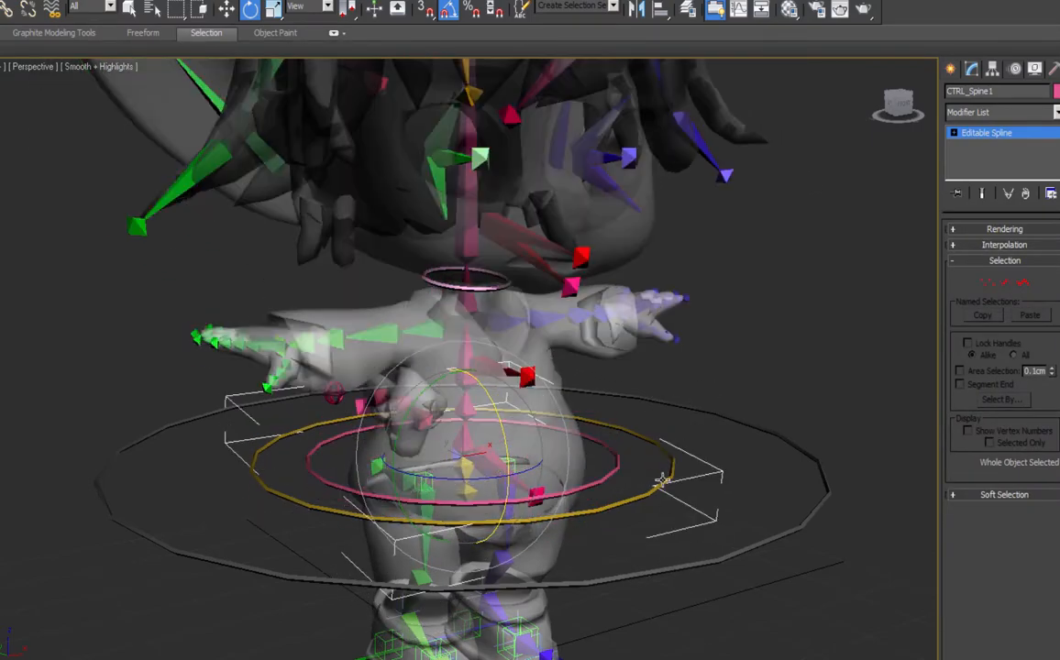
{"action": "left_click", "coordinate": [669, 480]}
{"action": "mouse_move", "coordinate": [412, 412]}
{"action": "left_mouse_down"}
{"action": "mouse_move", "coordinate": [400, 432]}
{"action": "mouse_move", "coordinate": [418, 409]}
{"action": "left_mouse_up"}
{"action": "right_click", "coordinate": [418, 409]}
Link the spine3 bone to the ring control around the neck.
{"action": "middle_click_drag", "start_coordinate": [466, 349], "coordinate": [484, 399]}
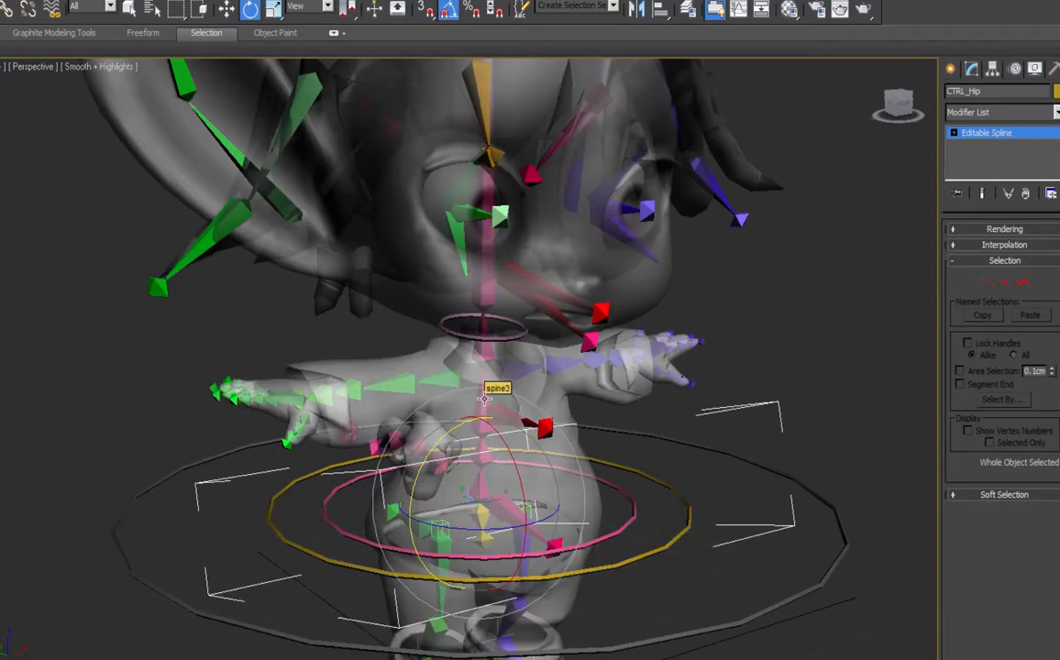
{"action": "left_click", "coordinate": [484, 396]}
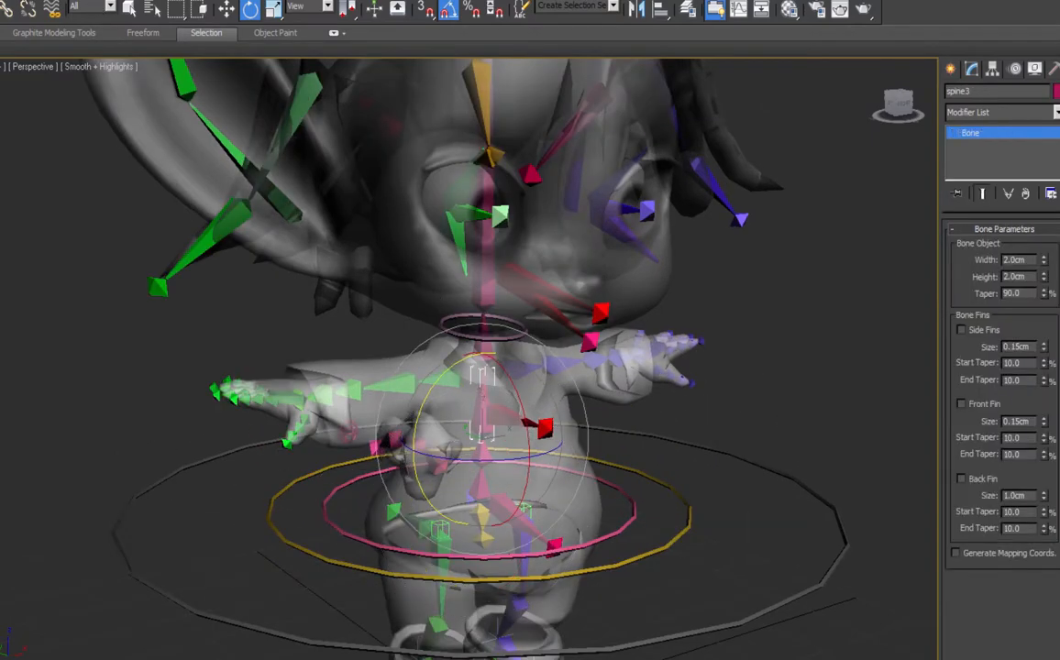
{"action": "left_click", "coordinate": [6, 11]}
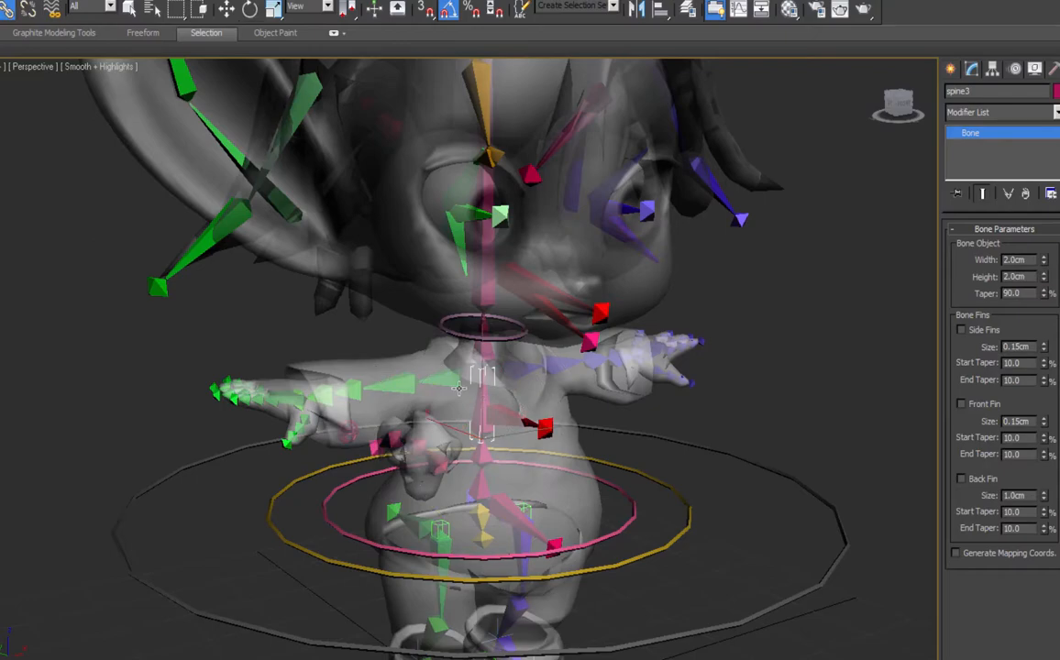
{"action": "left_click_drag", "start_coordinate": [448, 331], "coordinate": [455, 284]}
{"action": "left_click", "coordinate": [447, 330]}
{"action": "key", "text": "e"}
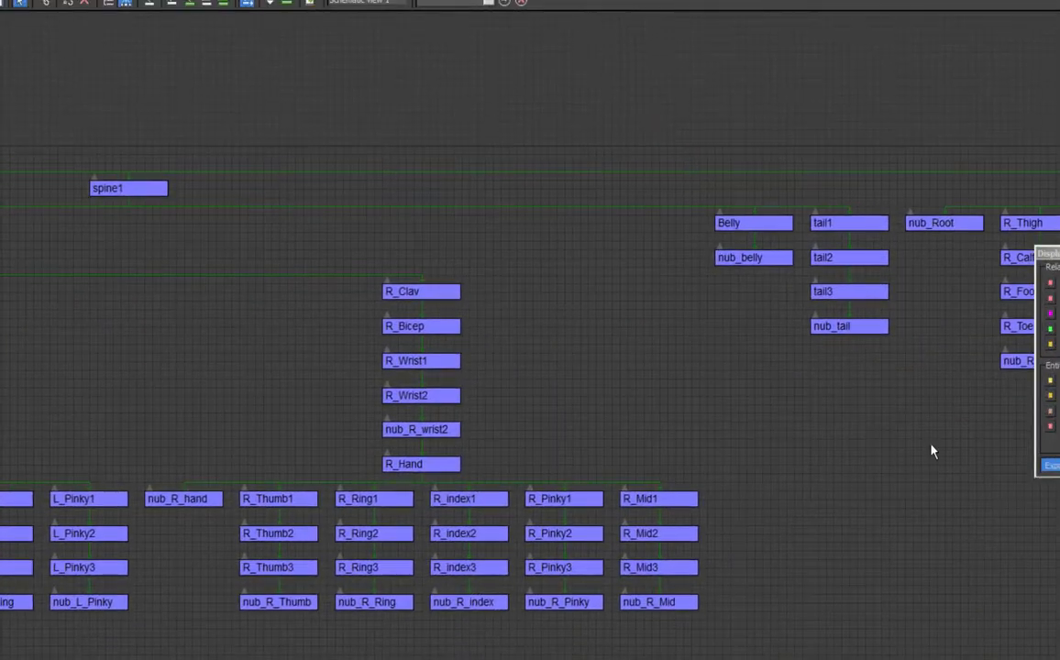
Examine the rig hierarchy in the Schematic View to see how the ring controls, spine bones and Root_Pelvis are linked.
{"action": "middle_click_drag", "start_coordinate": [932, 451], "coordinate": [444, 430]}
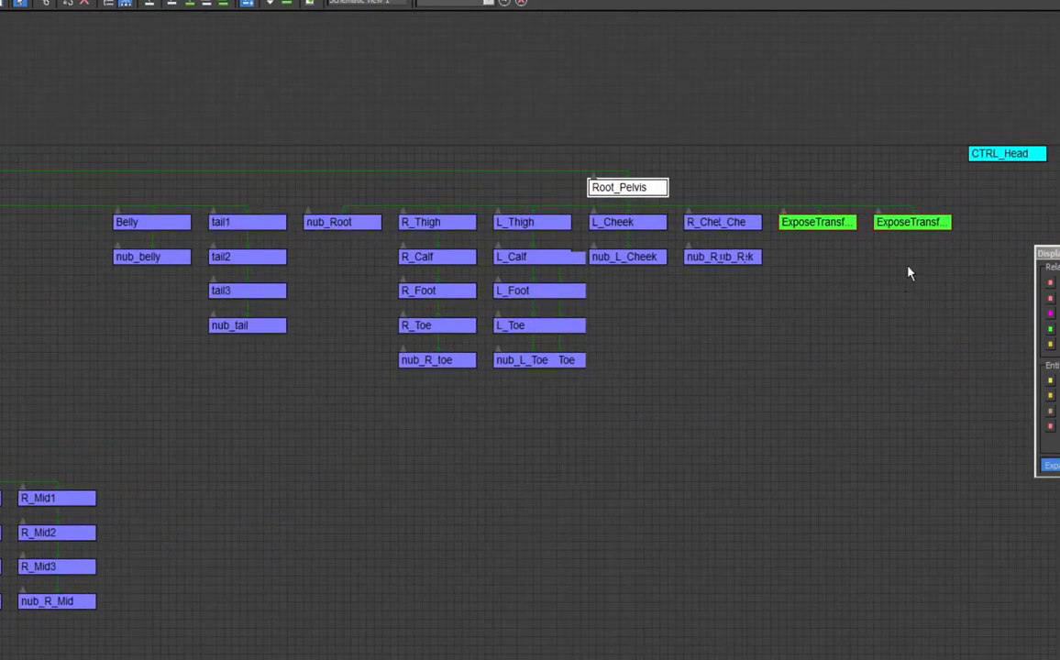
{"action": "middle_click_drag", "start_coordinate": [669, 342], "coordinate": [812, 362]}
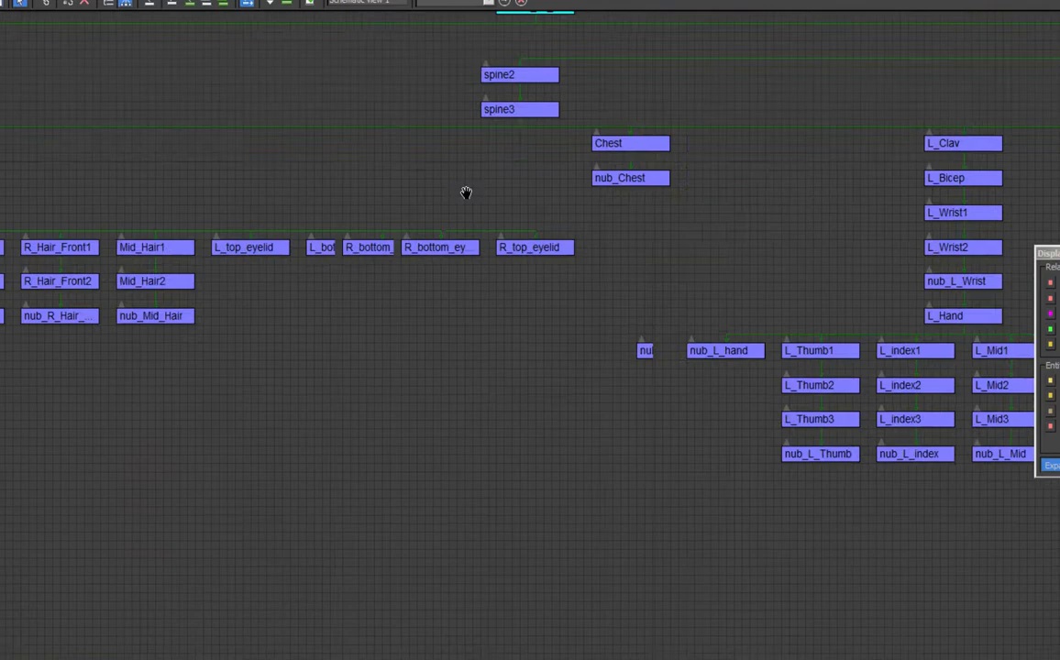
{"action": "middle_click_drag", "start_coordinate": [466, 192], "coordinate": [1055, 280]}
{"action": "middle_click_drag", "start_coordinate": [438, 276], "coordinate": [780, 265]}
{"action": "middle_click_drag", "start_coordinate": [574, 263], "coordinate": [891, 291]}
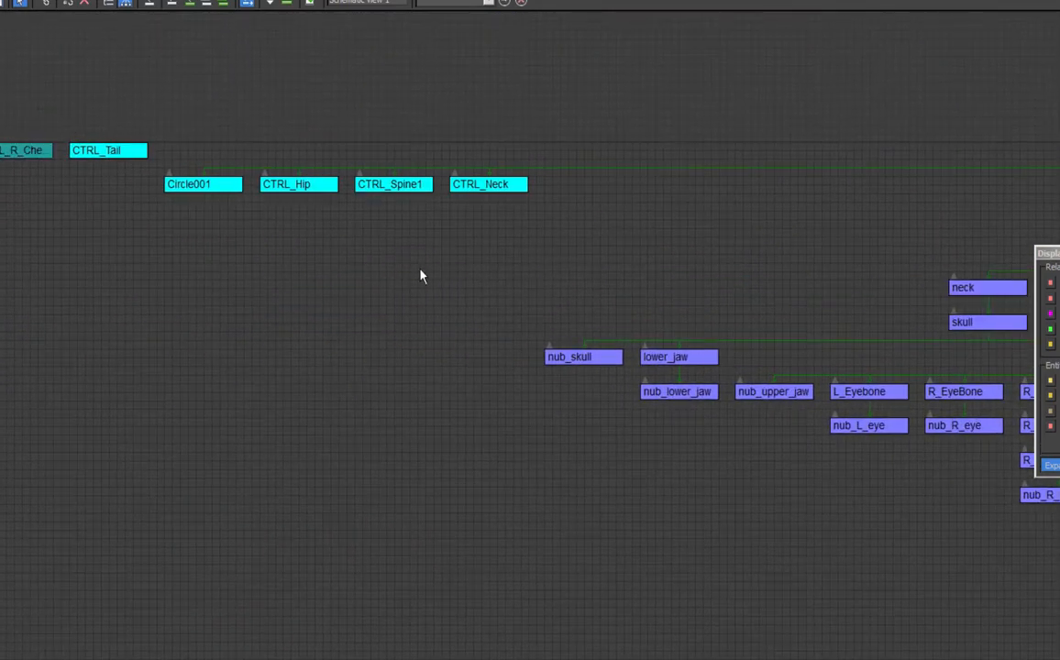
{"action": "middle_click_drag", "start_coordinate": [421, 274], "coordinate": [939, 334]}
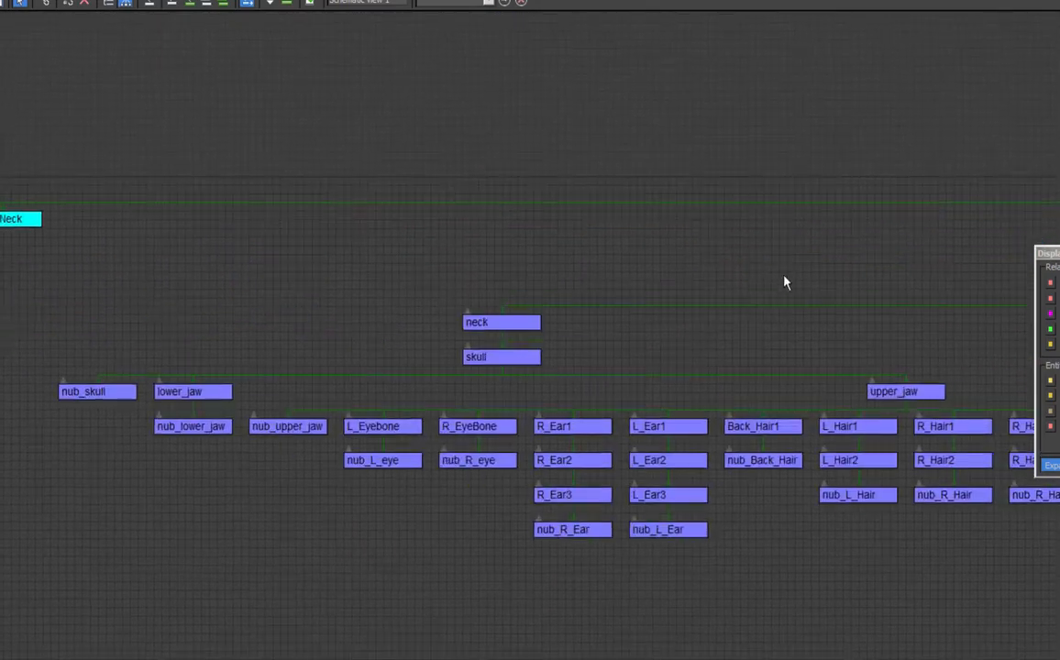
{"action": "middle_click_drag", "start_coordinate": [787, 282], "coordinate": [358, 260]}
{"action": "middle_click_drag", "start_coordinate": [708, 254], "coordinate": [304, 241]}
{"action": "middle_click_drag", "start_coordinate": [677, 263], "coordinate": [327, 233]}
{"action": "middle_click_drag", "start_coordinate": [608, 234], "coordinate": [392, 230]}
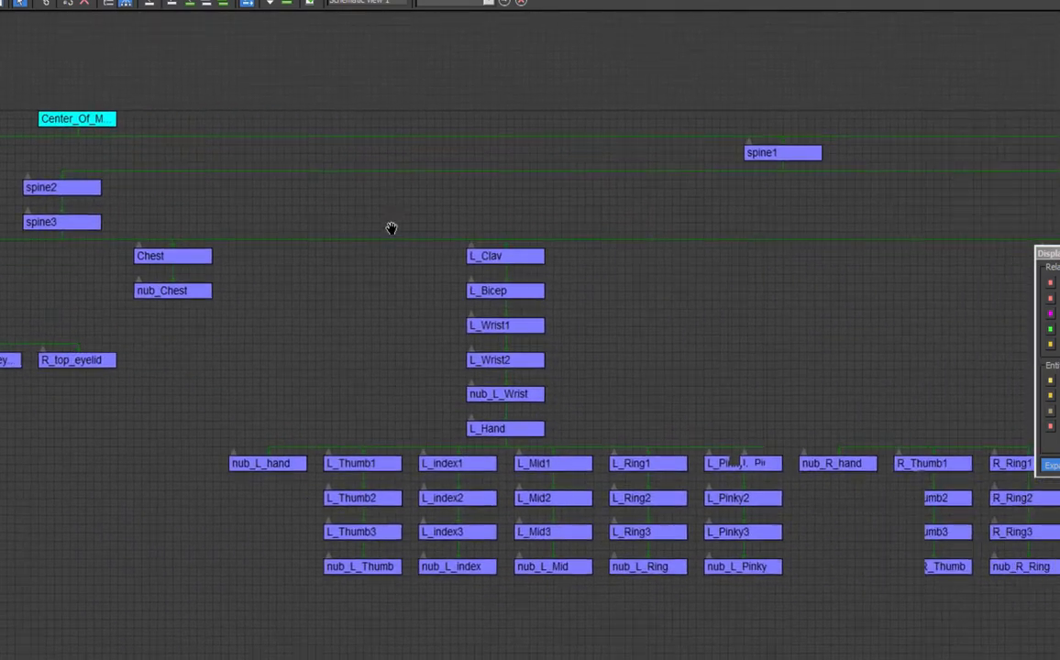
{"action": "middle_click_drag", "start_coordinate": [687, 244], "coordinate": [388, 220]}
{"action": "middle_click_drag", "start_coordinate": [724, 275], "coordinate": [394, 275]}
{"action": "middle_click_drag", "start_coordinate": [798, 284], "coordinate": [406, 281]}
{"action": "middle_click_drag", "start_coordinate": [1008, 331], "coordinate": [778, 336]}
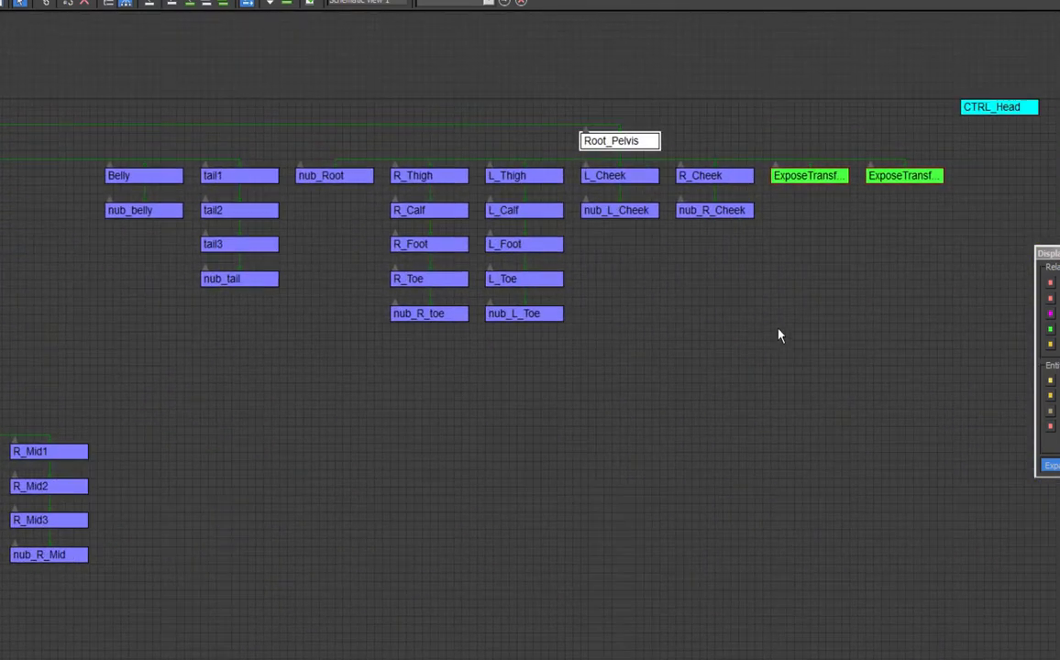
{"action": "middle_click_drag", "start_coordinate": [634, 149], "coordinate": [846, 220]}
{"action": "middle_click_drag", "start_coordinate": [223, 225], "coordinate": [595, 270]}
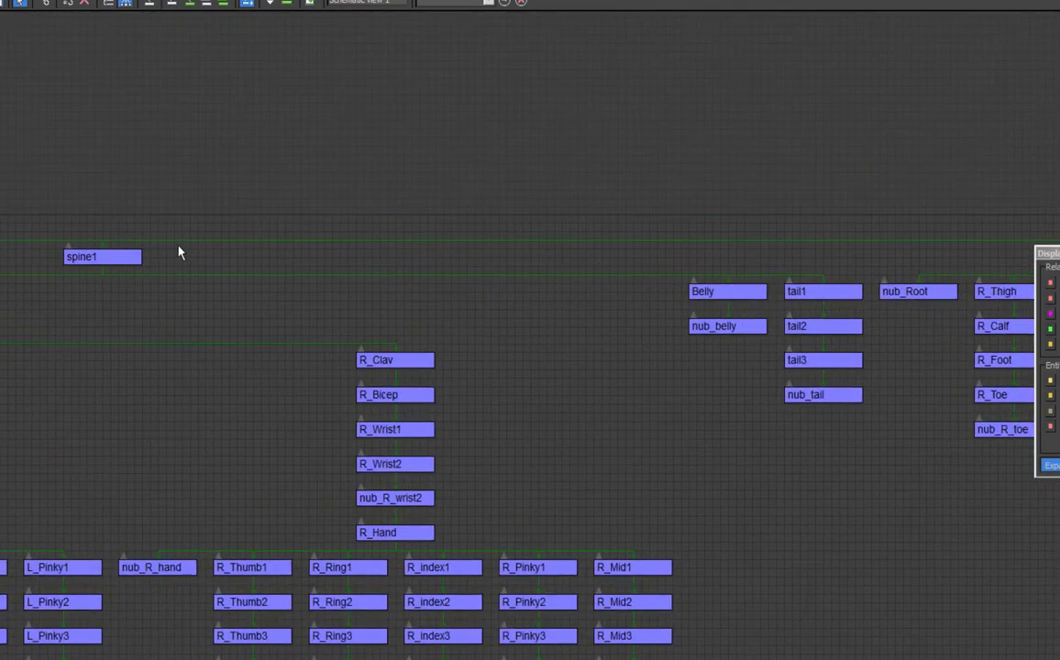
Inspect the Schematic View hierarchy around Center_Of_Mass, the spine bones and the arm chains.
{"action": "middle_click_drag", "start_coordinate": [178, 251], "coordinate": [1054, 195]}
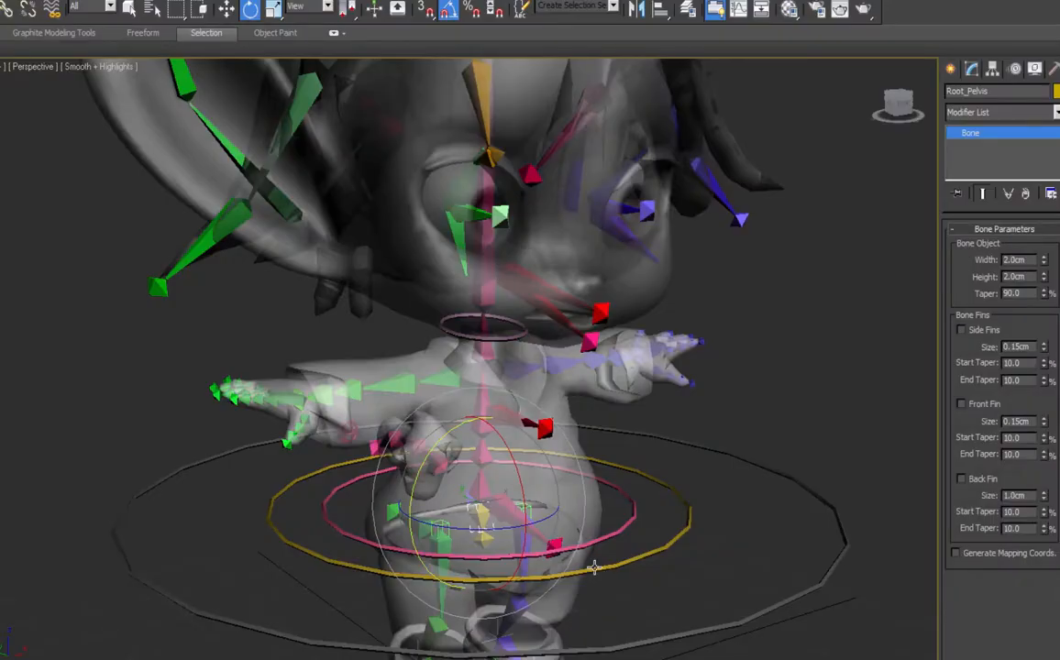
{"action": "left_click", "coordinate": [6, 9]}
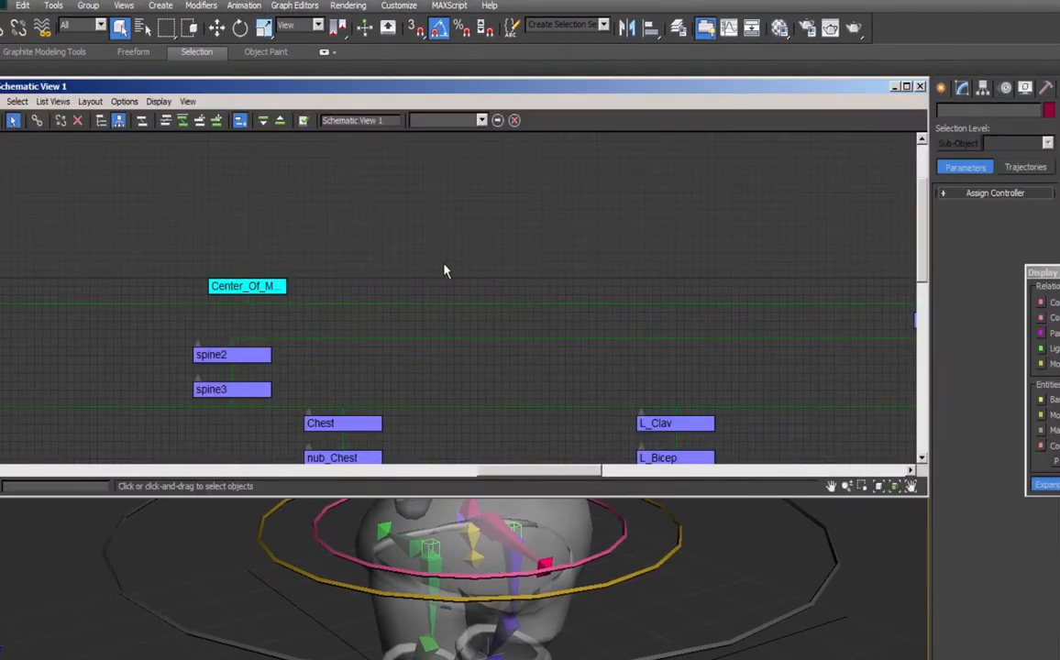
{"action": "left_click_drag", "start_coordinate": [933, 503], "coordinate": [1055, 653]}
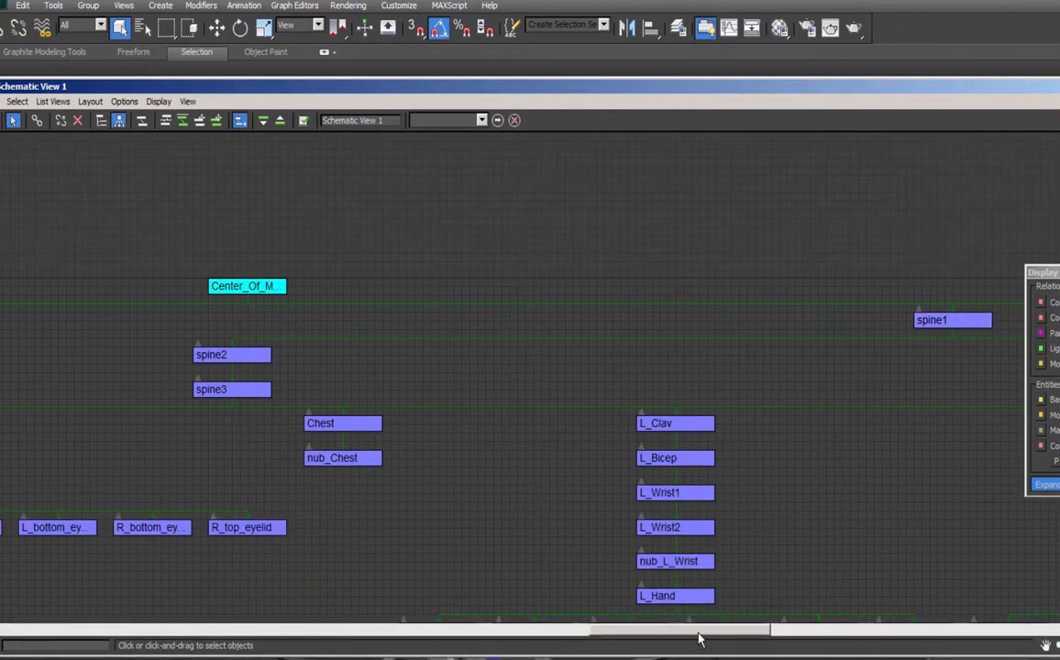
{"action": "left_click_drag", "start_coordinate": [698, 633], "coordinate": [968, 633]}
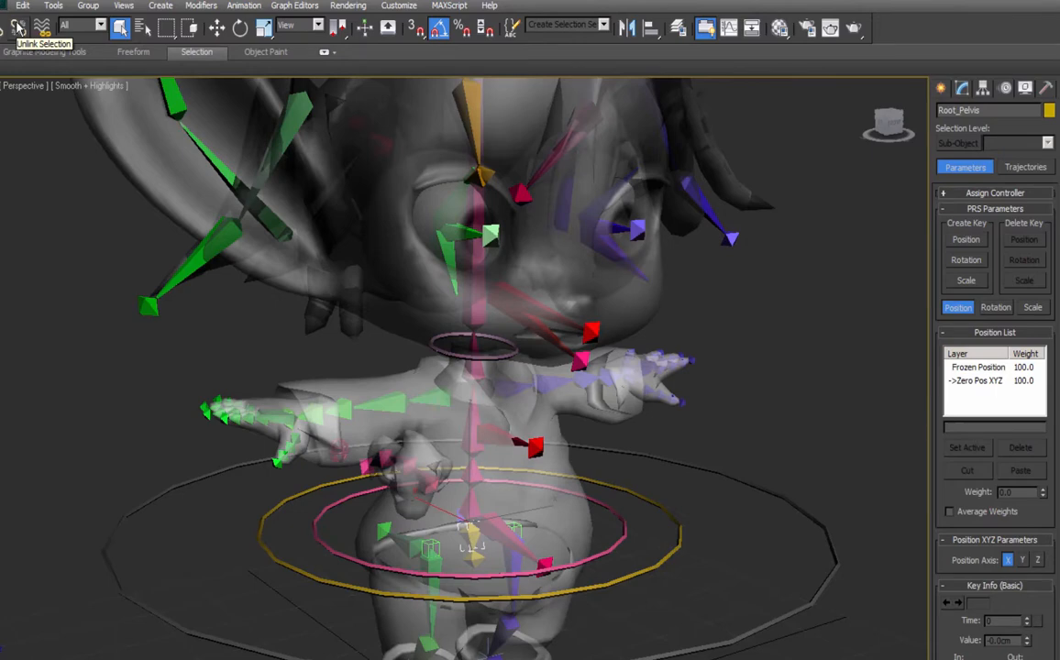
Try rotating the Root_Pelvis bone to test how the upper body follows, and undo the rotation.
{"action": "left_click", "coordinate": [470, 508]}
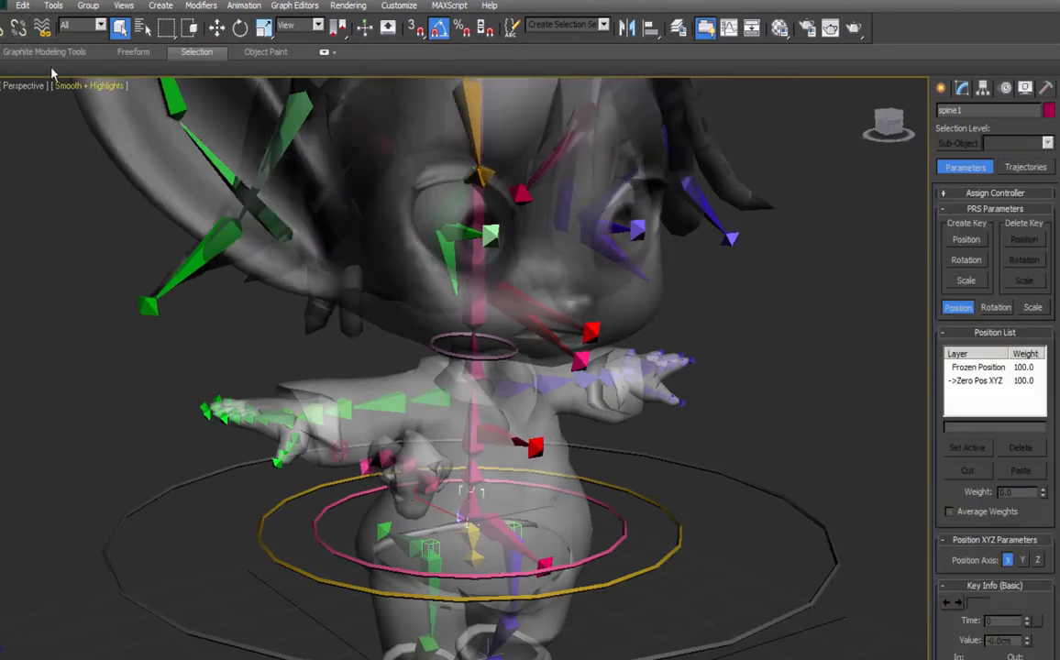
{"action": "left_click", "coordinate": [471, 533]}
{"action": "key", "text": "e"}
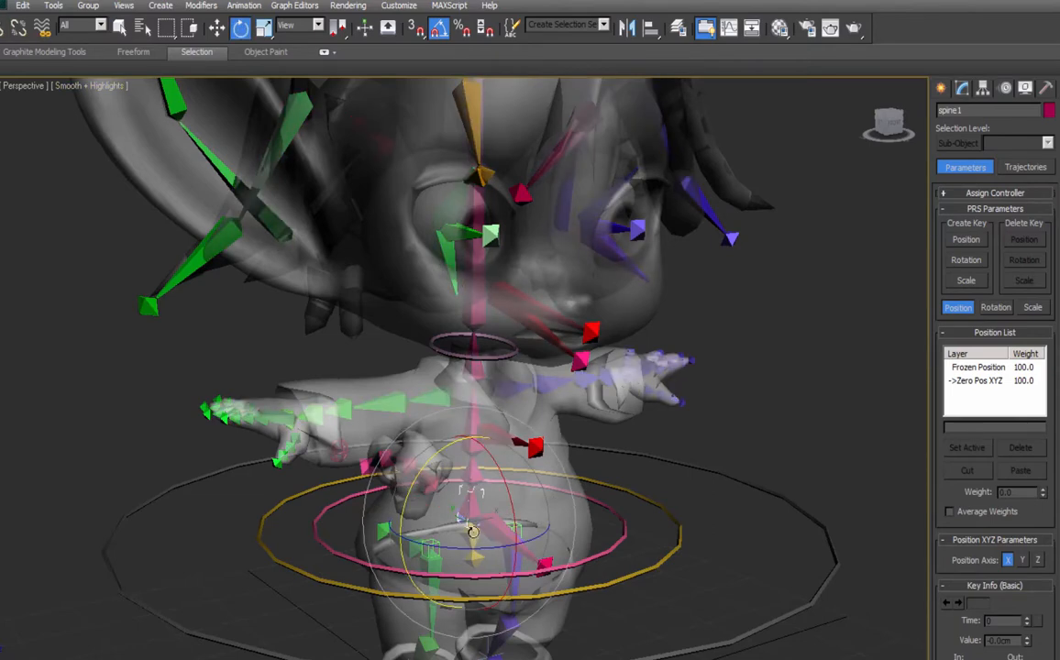
{"action": "mouse_move", "coordinate": [501, 510]}
{"action": "left_mouse_down"}
{"action": "mouse_move", "coordinate": [492, 481]}
{"action": "mouse_move", "coordinate": [498, 520]}
{"action": "left_mouse_up"}
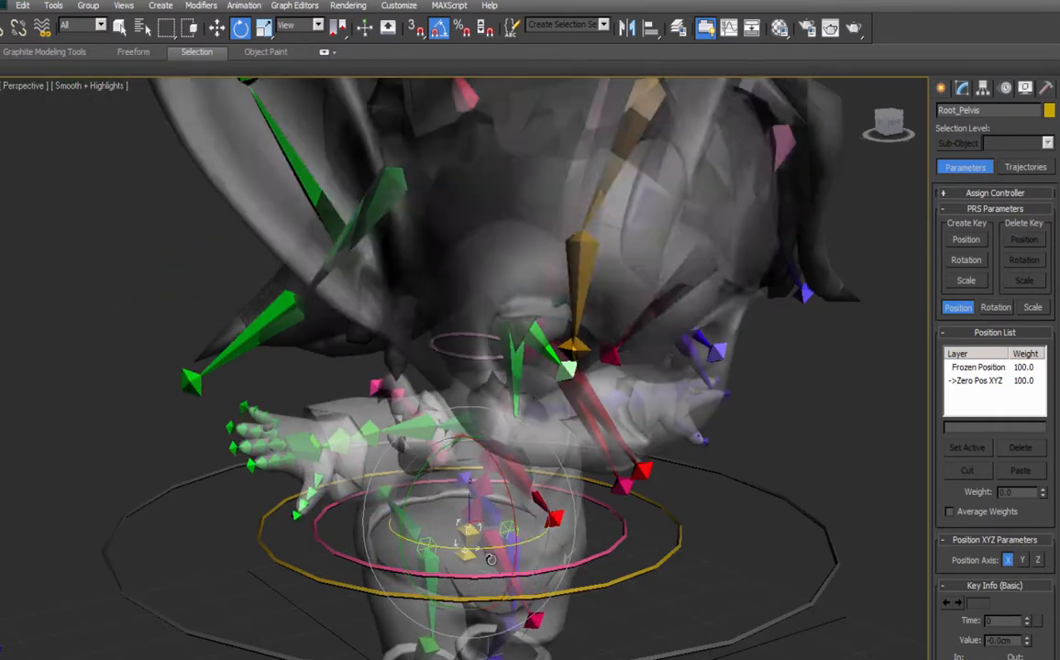
{"action": "key", "text": "ctrl+z"}
{"action": "key", "text": "ctrl+z"}
{"action": "key", "text": "q"}
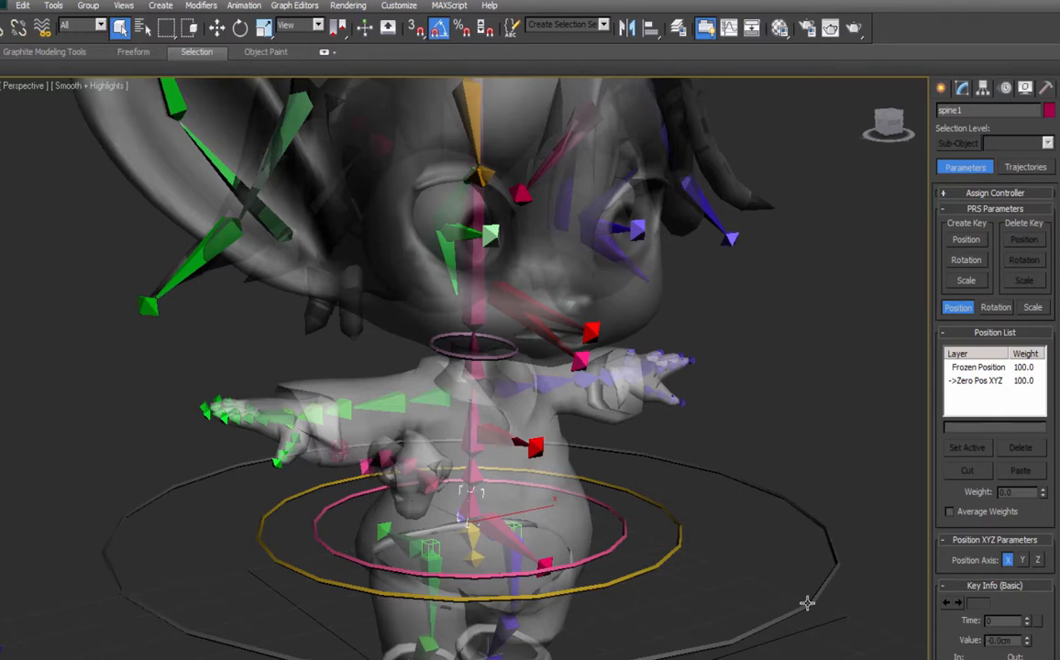
Try a Position Constraint from spine1 to Center_Of_Mass, and delete it from the bone's position list.
{"action": "left_click", "coordinate": [244, 6]}
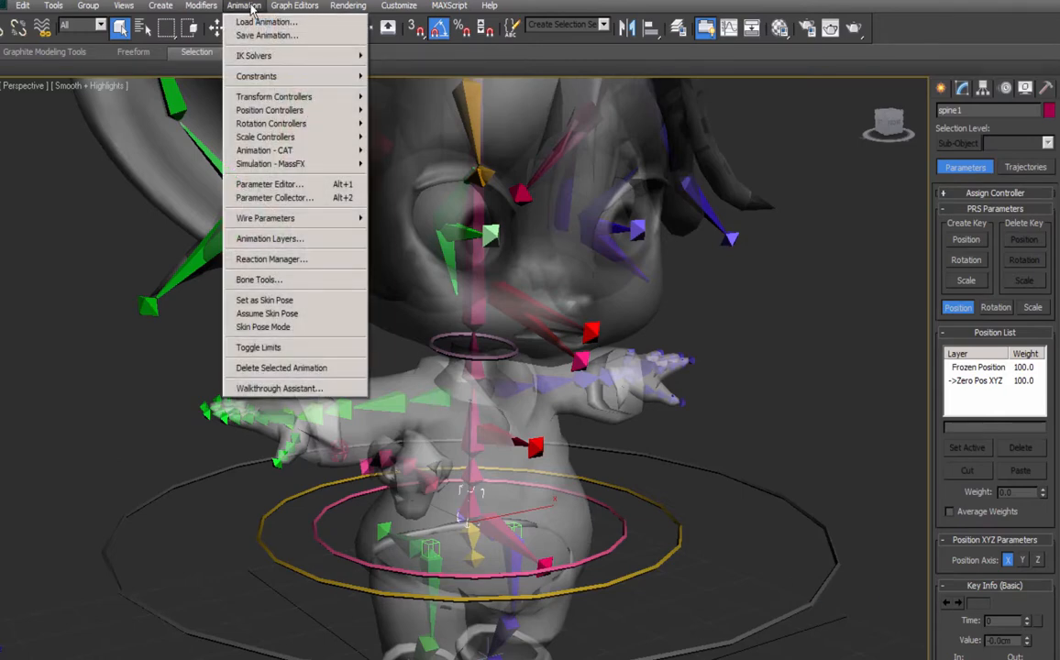
{"action": "mouse_move", "coordinate": [275, 76]}
{"action": "left_click", "coordinate": [151, 123]}
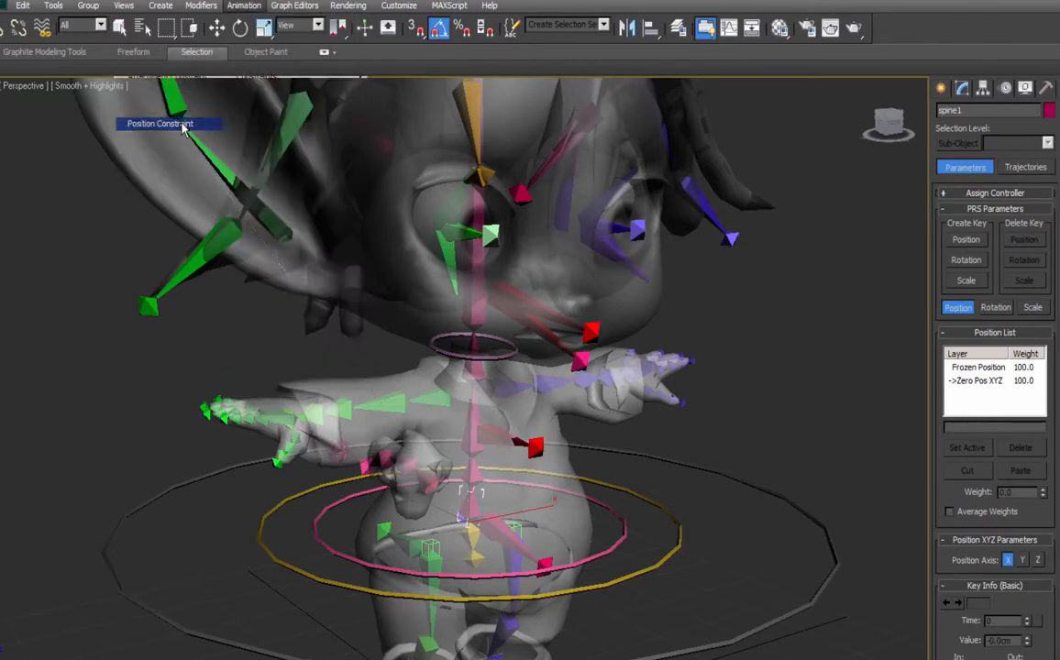
{"action": "left_click", "coordinate": [794, 612]}
{"action": "left_click", "coordinate": [794, 612]}
{"action": "left_click_drag", "start_coordinate": [494, 486], "coordinate": [459, 430]}
{"action": "left_click", "coordinate": [442, 501]}
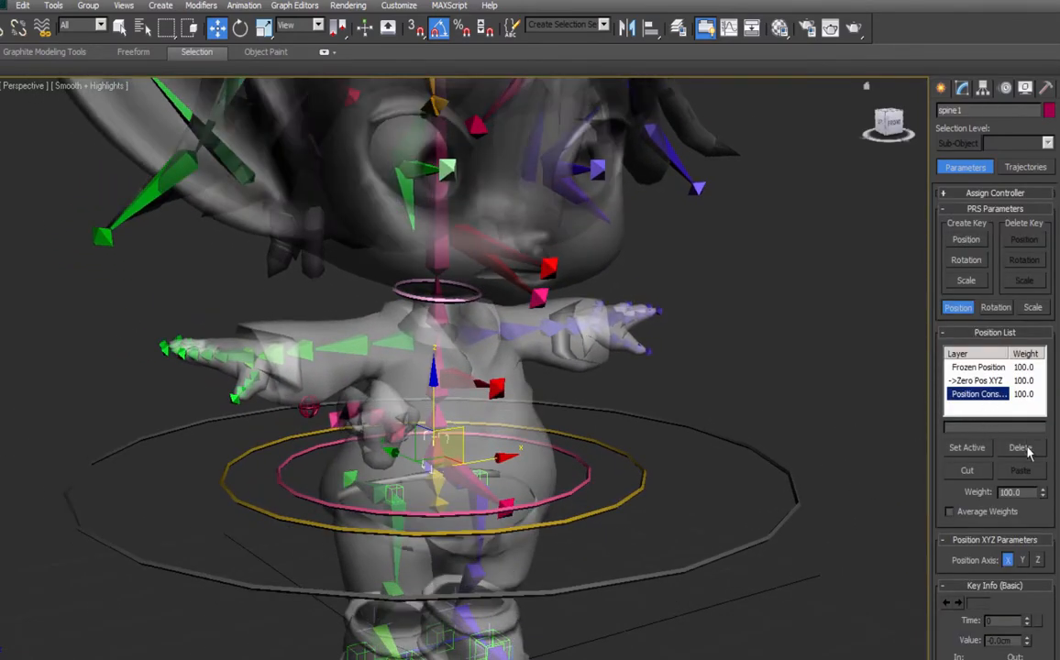
{"action": "left_click", "coordinate": [1026, 449]}
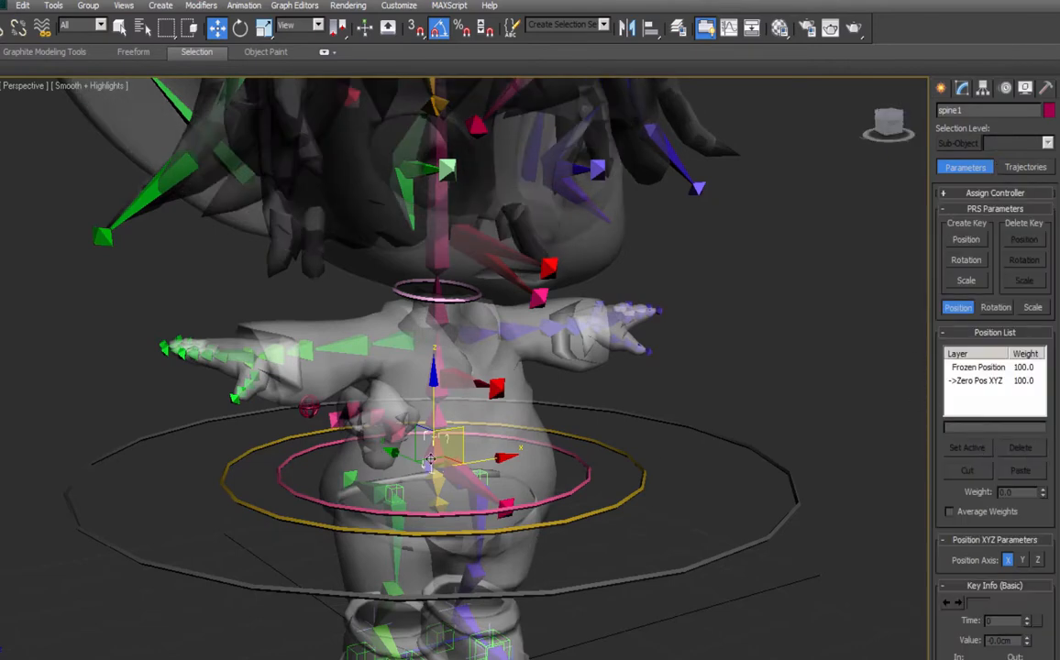
Add a Position Constraint to the Root_Pelvis bone with the outer Center_Of_Mass ring as its target.
{"action": "left_click", "coordinate": [429, 461]}
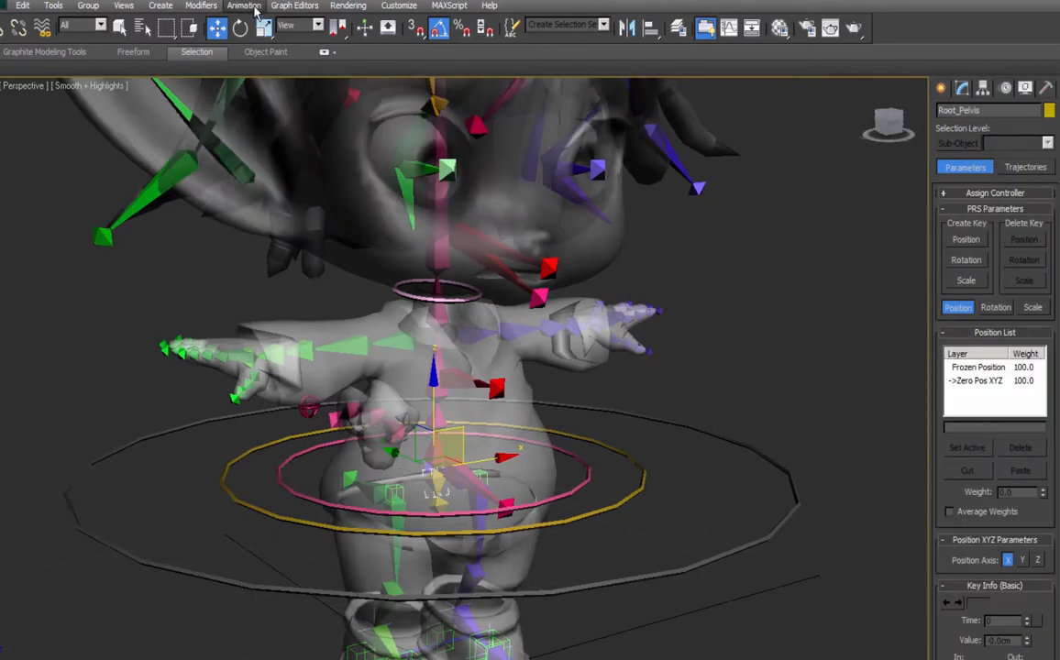
{"action": "left_click", "coordinate": [245, 5]}
{"action": "mouse_move", "coordinate": [256, 77]}
{"action": "left_click", "coordinate": [184, 114]}
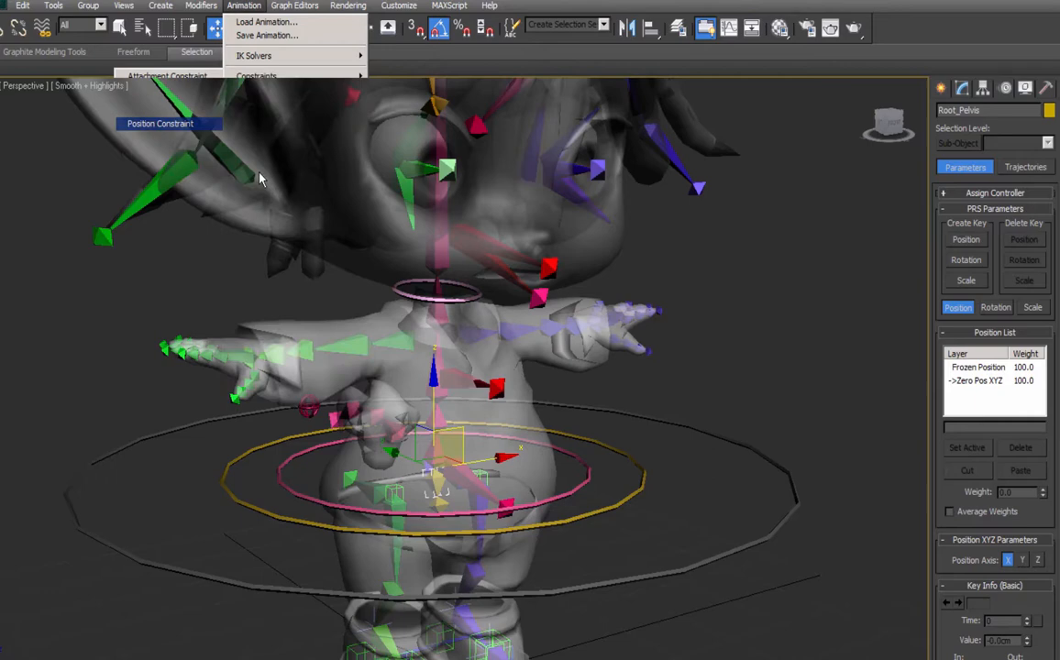
{"action": "left_click", "coordinate": [766, 541]}
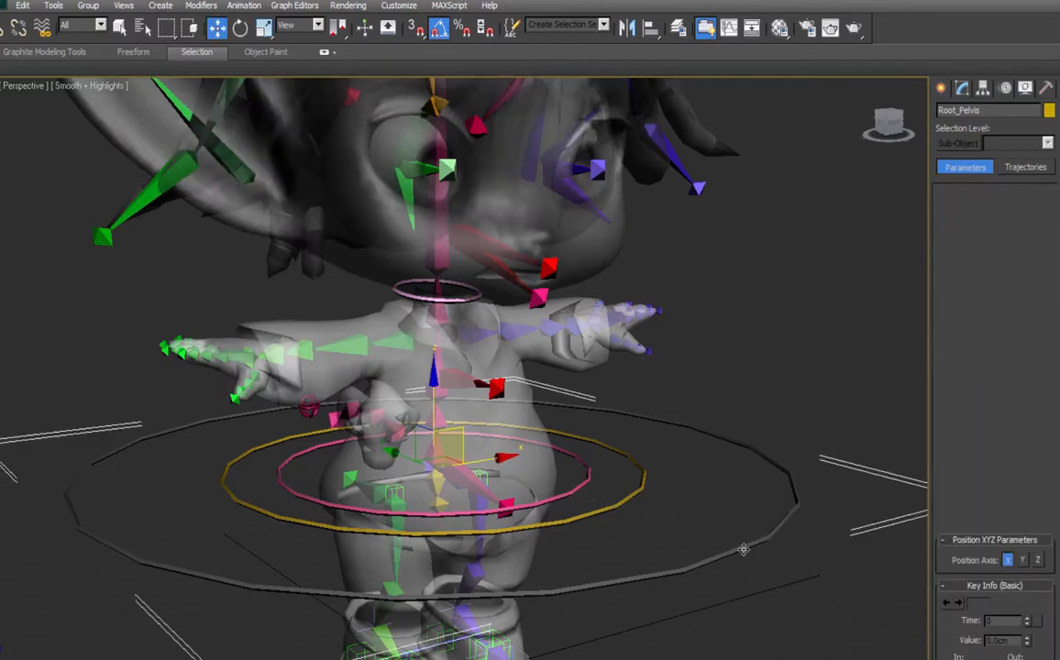
Check in the Schematic View how Root_Pelvis, spine1 and the skull branch are parented.
{"action": "left_click", "coordinate": [452, 449]}
{"action": "middle_click_drag", "start_coordinate": [462, 427], "coordinate": [423, 393], "text": "alt"}
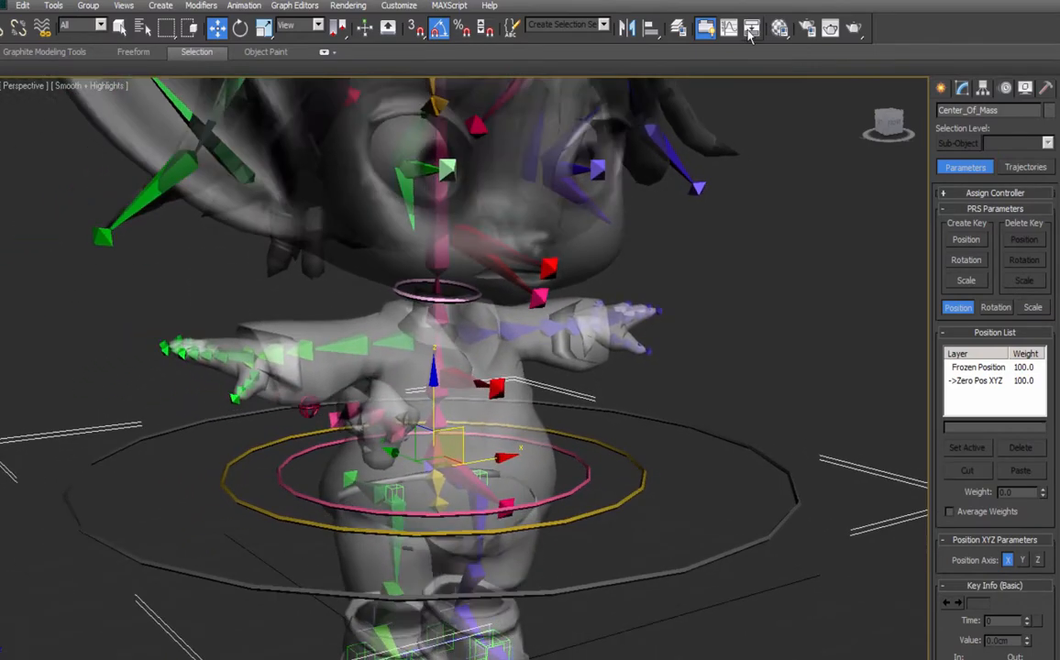
{"action": "left_click", "coordinate": [752, 30]}
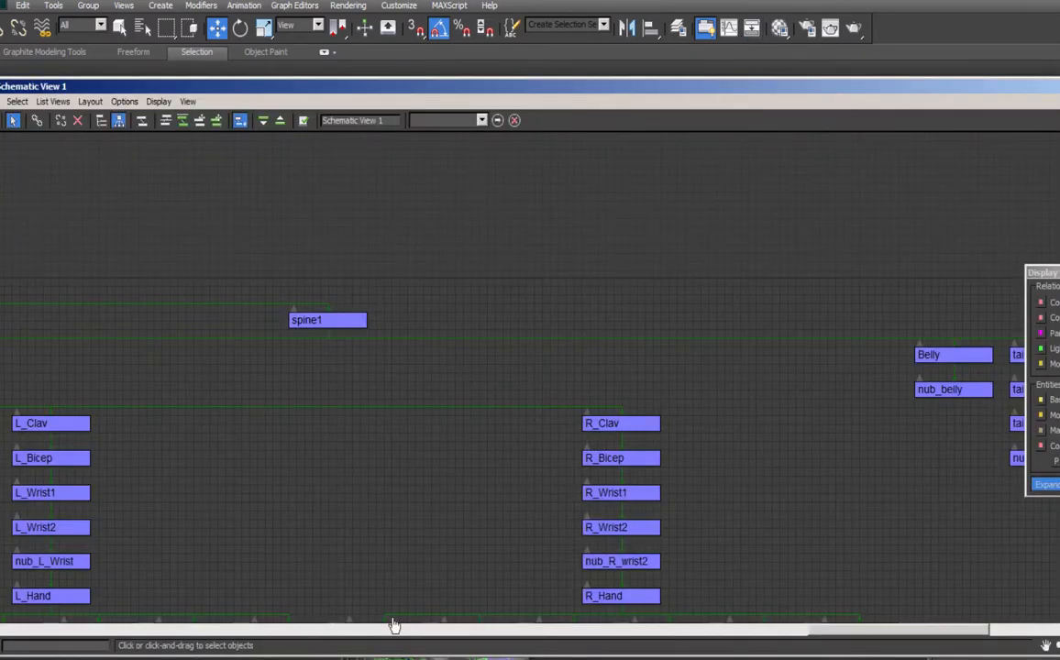
{"action": "left_click", "coordinate": [567, 631]}
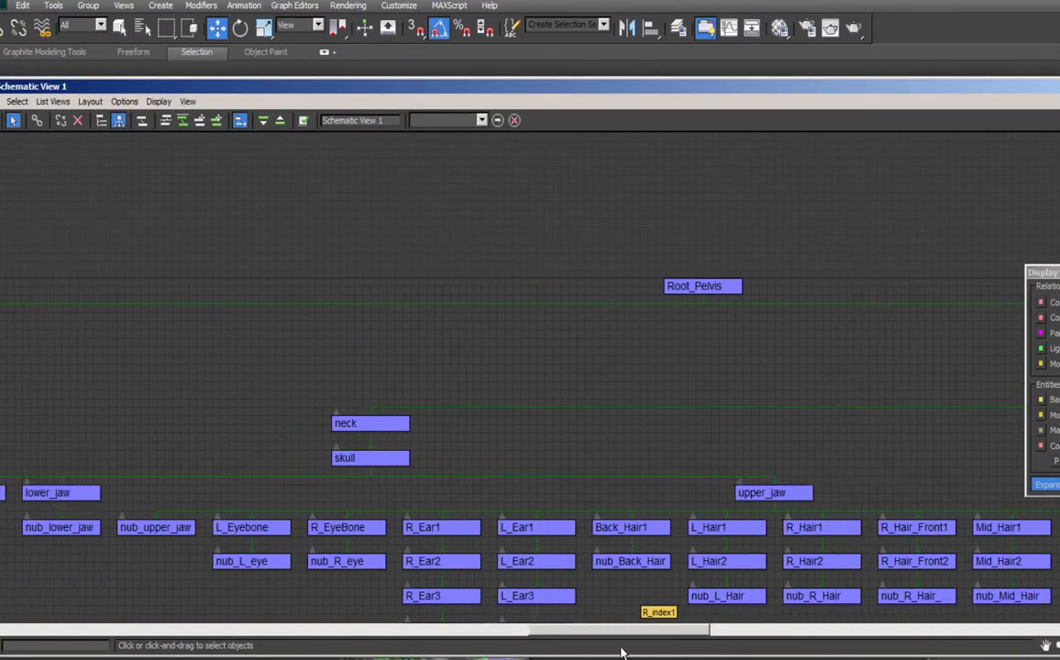
{"action": "left_click_drag", "start_coordinate": [563, 649], "coordinate": [651, 458]}
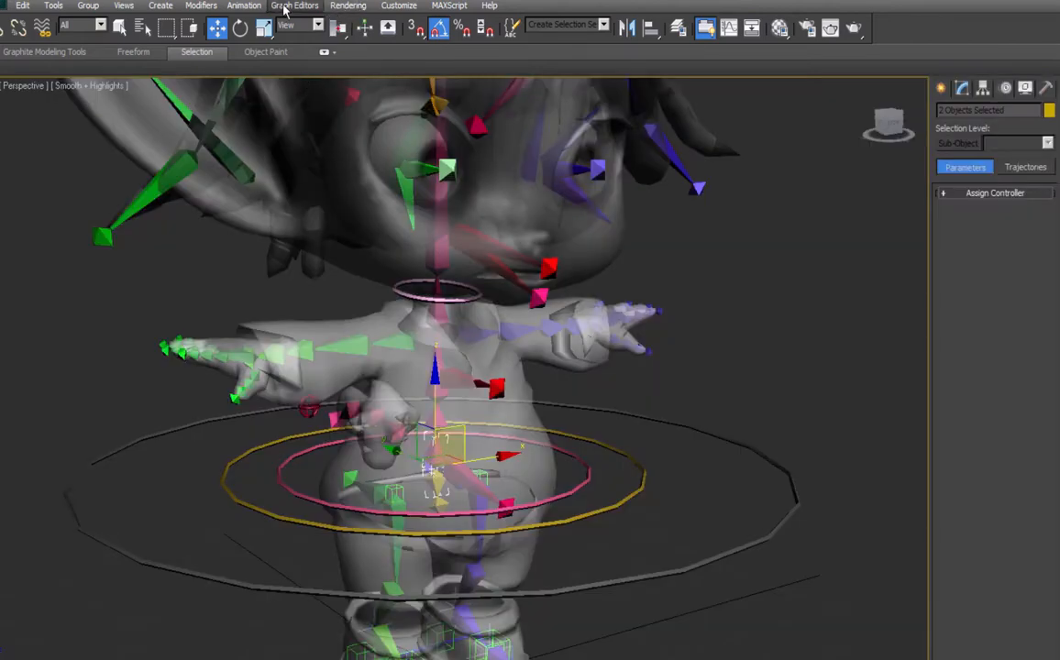
Try to orientation-constrain the Root_Pelvis and spine1 bones together to the CTRL_Hip ring.
{"action": "left_click", "coordinate": [244, 5]}
{"action": "mouse_move", "coordinate": [256, 77]}
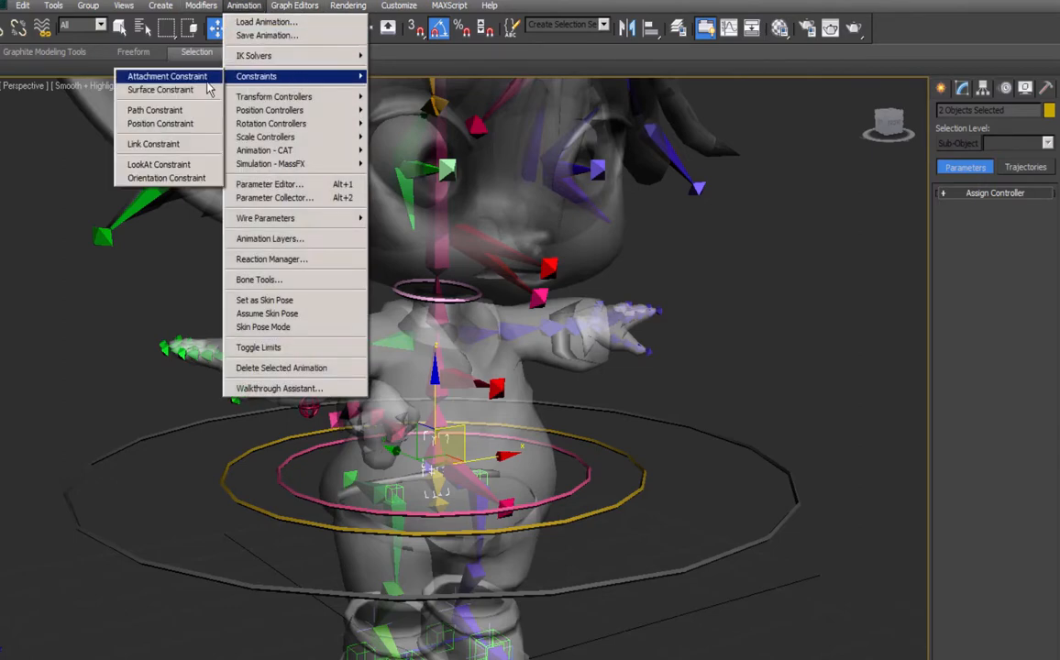
{"action": "left_click", "coordinate": [165, 174]}
{"action": "left_click", "coordinate": [625, 504]}
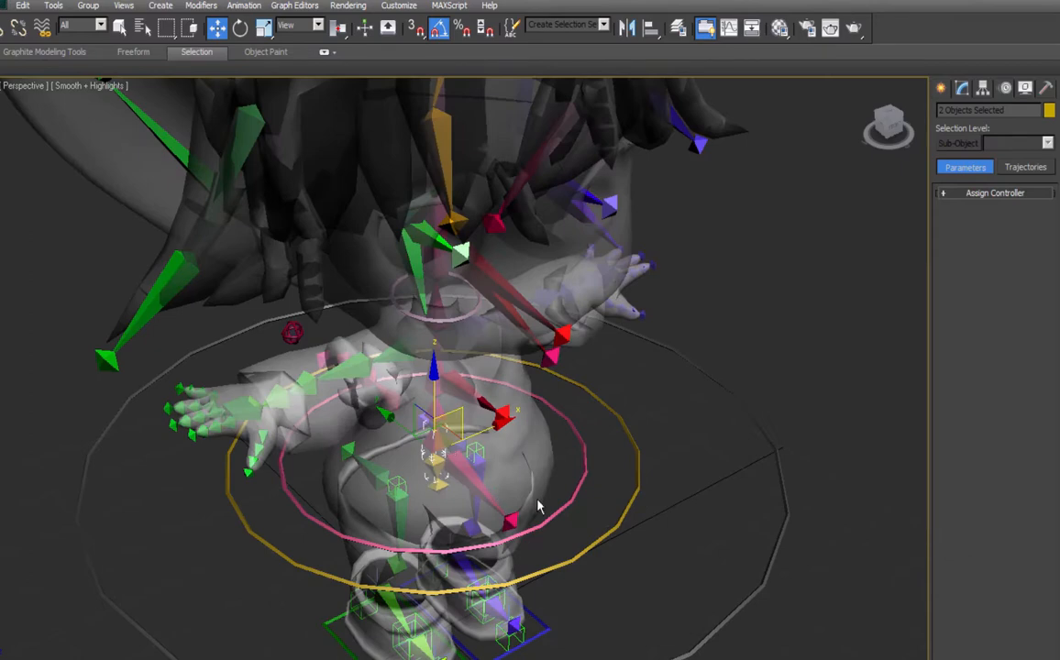
{"action": "middle_click_drag", "start_coordinate": [571, 498], "coordinate": [548, 408], "text": "alt"}
Add an Orientation Constraint from Root_Pelvis to CTRL_Hip with Keep Initial Offset enabled.
{"action": "left_click", "coordinate": [435, 469]}
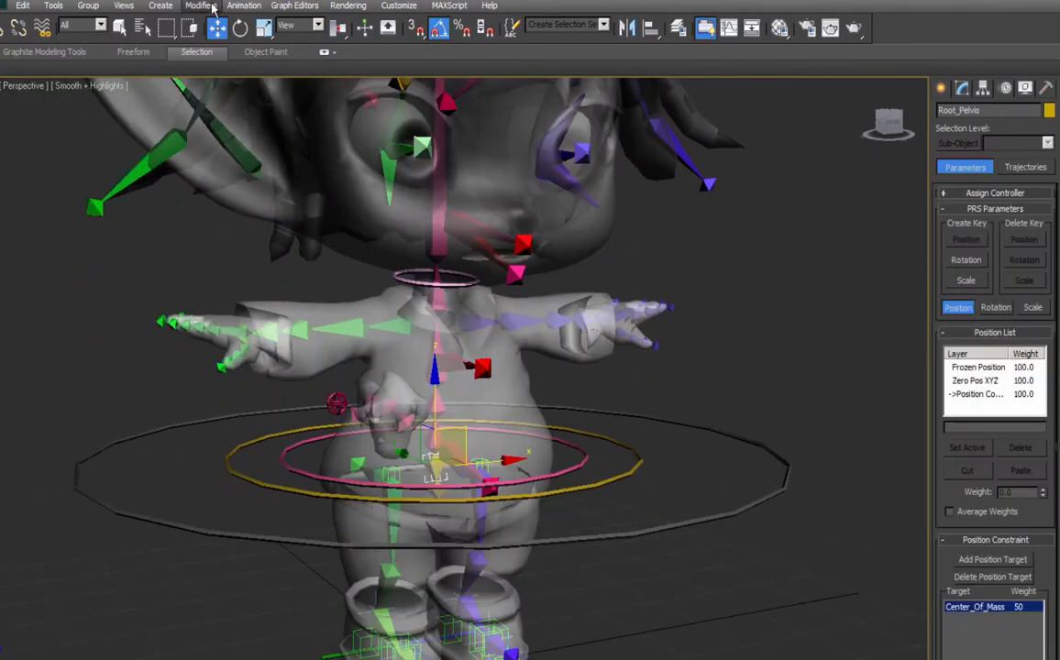
{"action": "left_click", "coordinate": [244, 5]}
{"action": "mouse_move", "coordinate": [286, 112]}
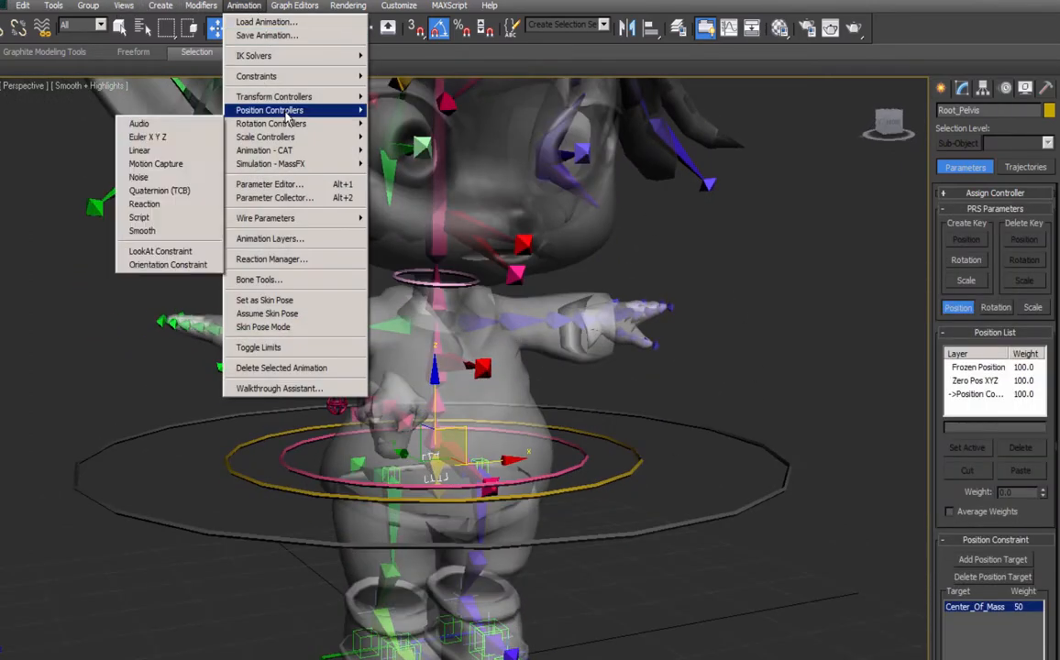
{"action": "mouse_move", "coordinate": [278, 78]}
{"action": "left_click", "coordinate": [174, 178]}
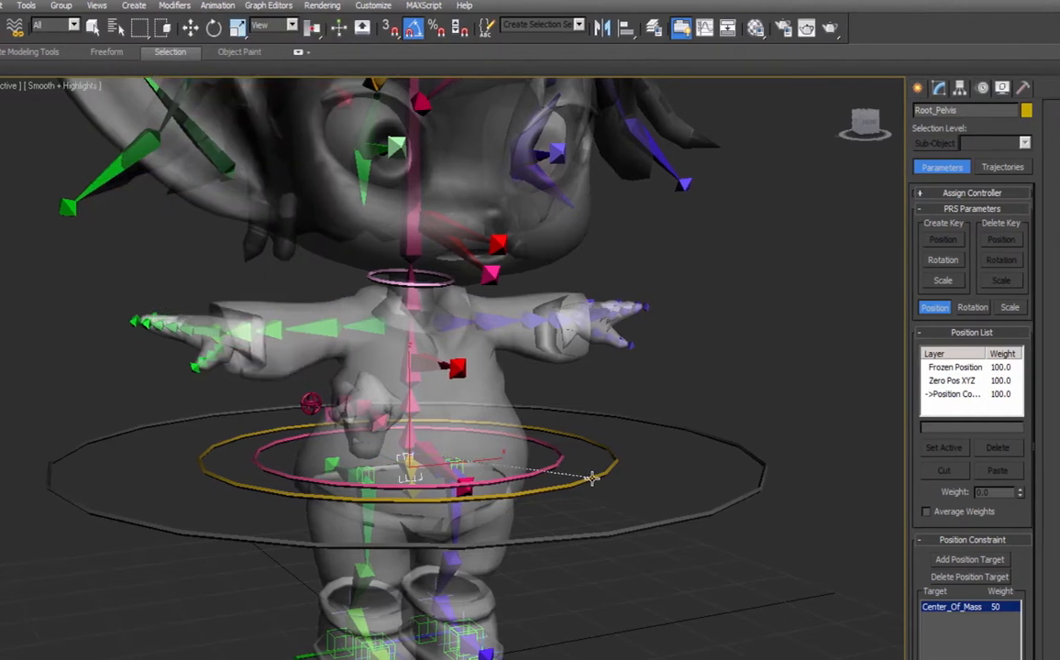
{"action": "left_click", "coordinate": [592, 478]}
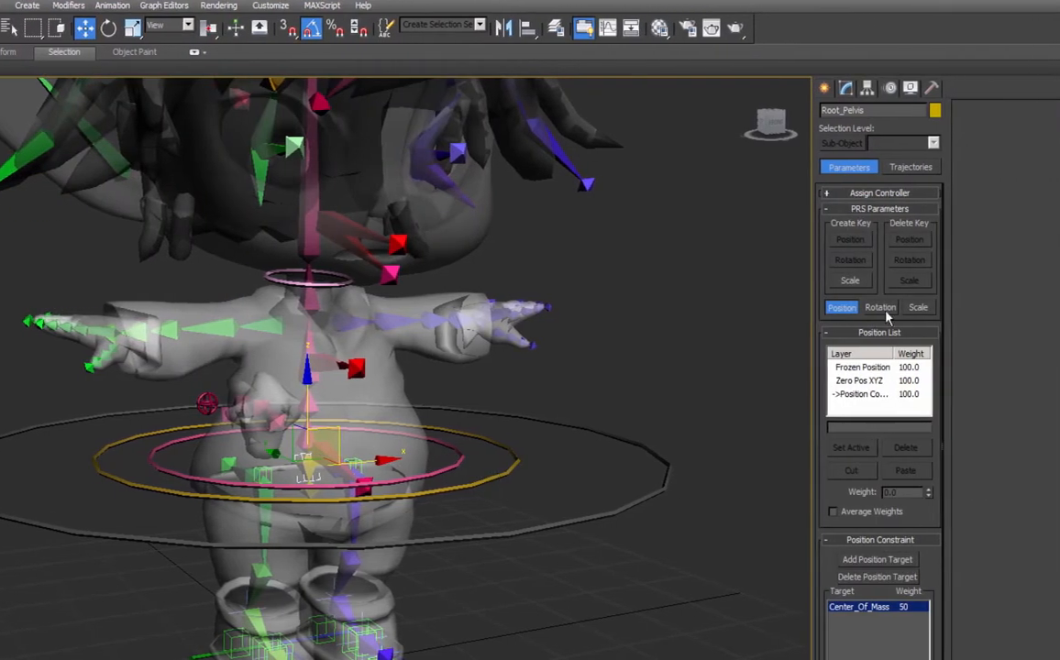
{"action": "left_click", "coordinate": [881, 309]}
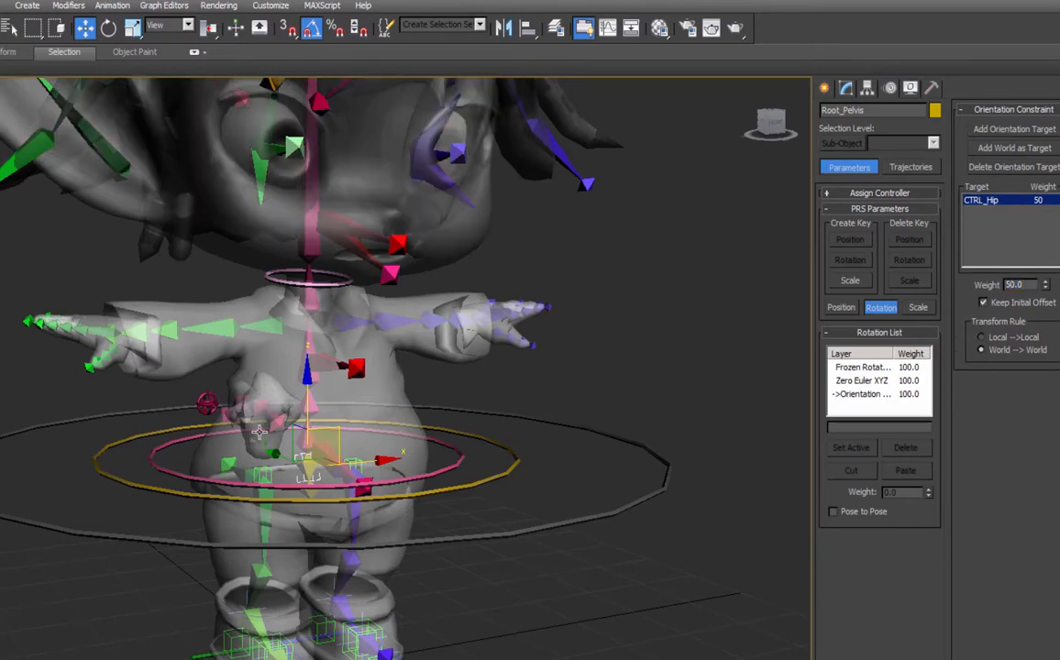
Add an Orientation Constraint from spine1 to CTRL_Hip with Keep Initial Offset enabled.
{"action": "left_click", "coordinate": [307, 443]}
{"action": "left_click", "coordinate": [112, 5]}
{"action": "mouse_move", "coordinate": [137, 78]}
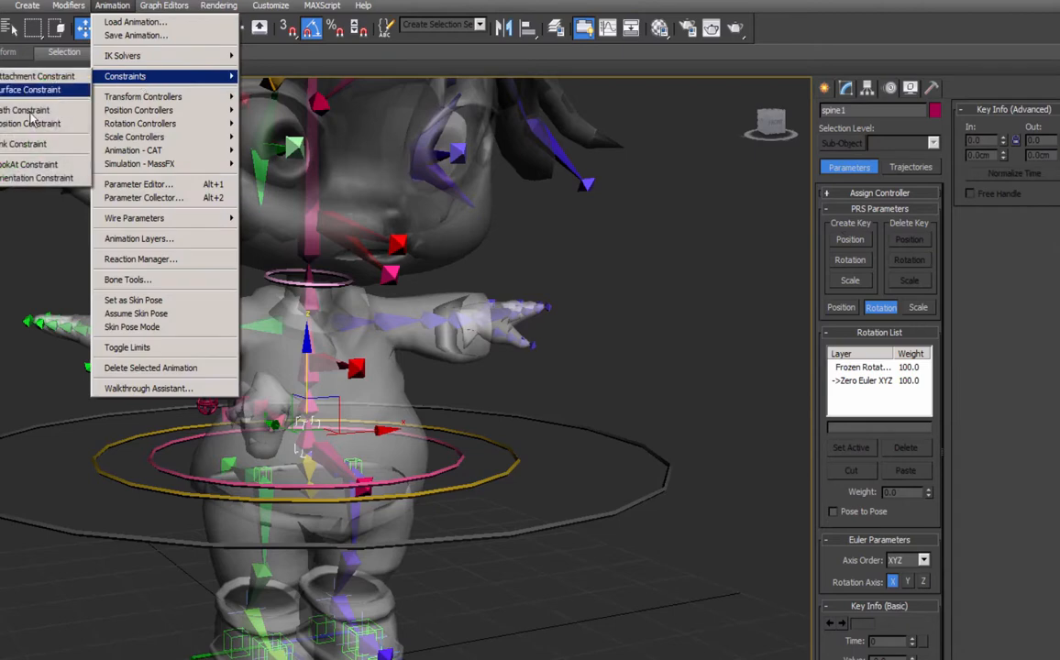
{"action": "left_click", "coordinate": [37, 175]}
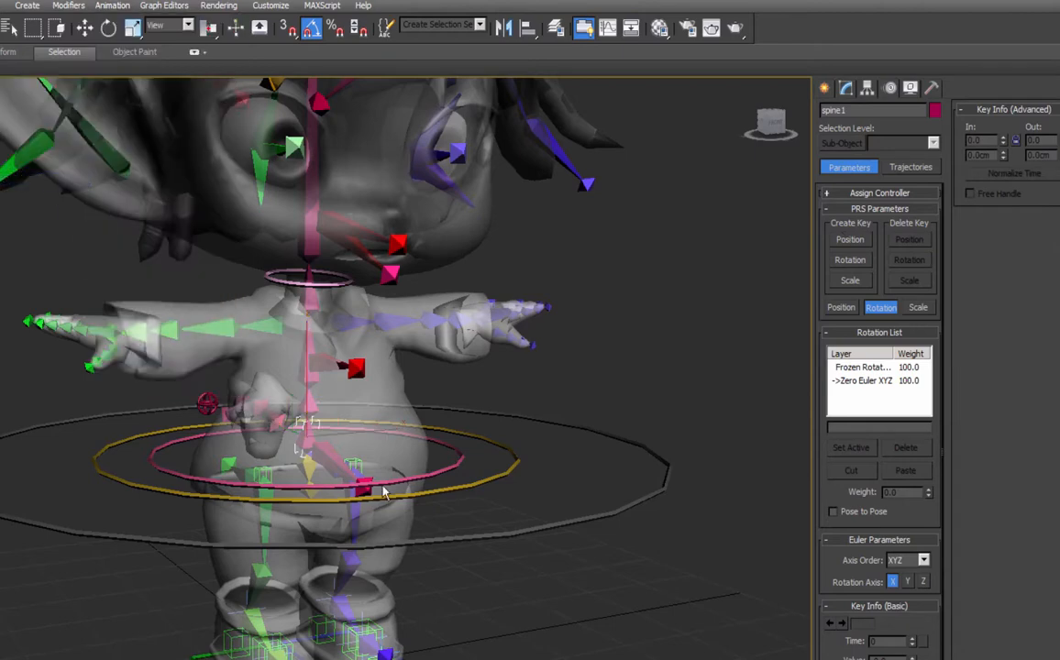
{"action": "left_click", "coordinate": [510, 475]}
{"action": "left_click", "coordinate": [984, 303]}
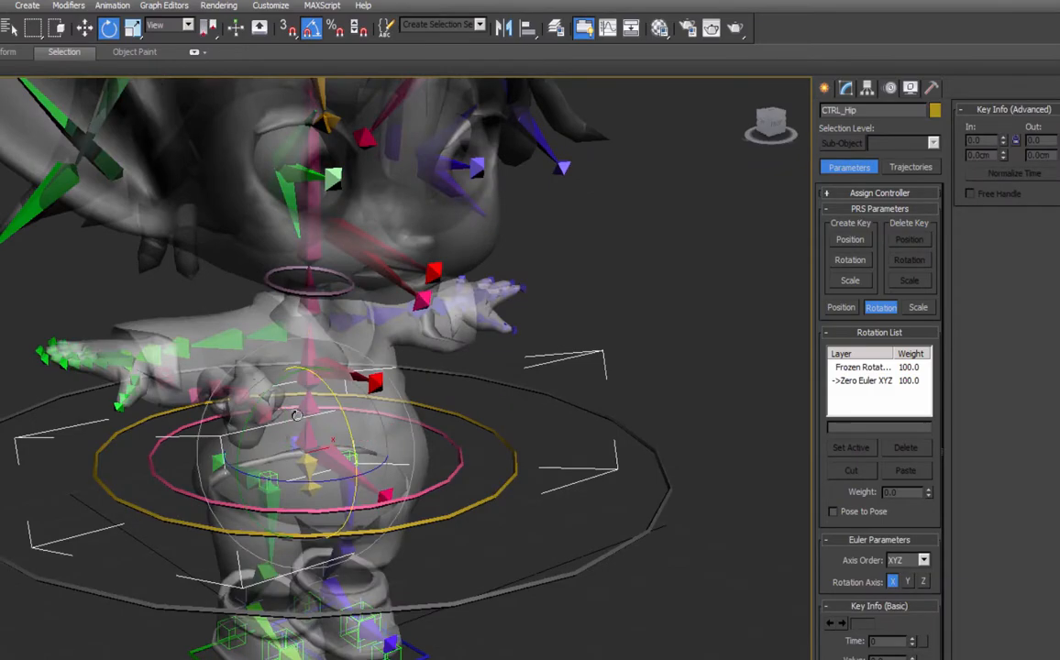
Try rotating the CTRL_Hip ring to test the orientation constraints, and undo the rotation.
{"action": "left_click_drag", "start_coordinate": [295, 416], "coordinate": [494, 434]}
{"action": "key", "text": "ctrl+z"}
{"action": "key", "text": "w"}
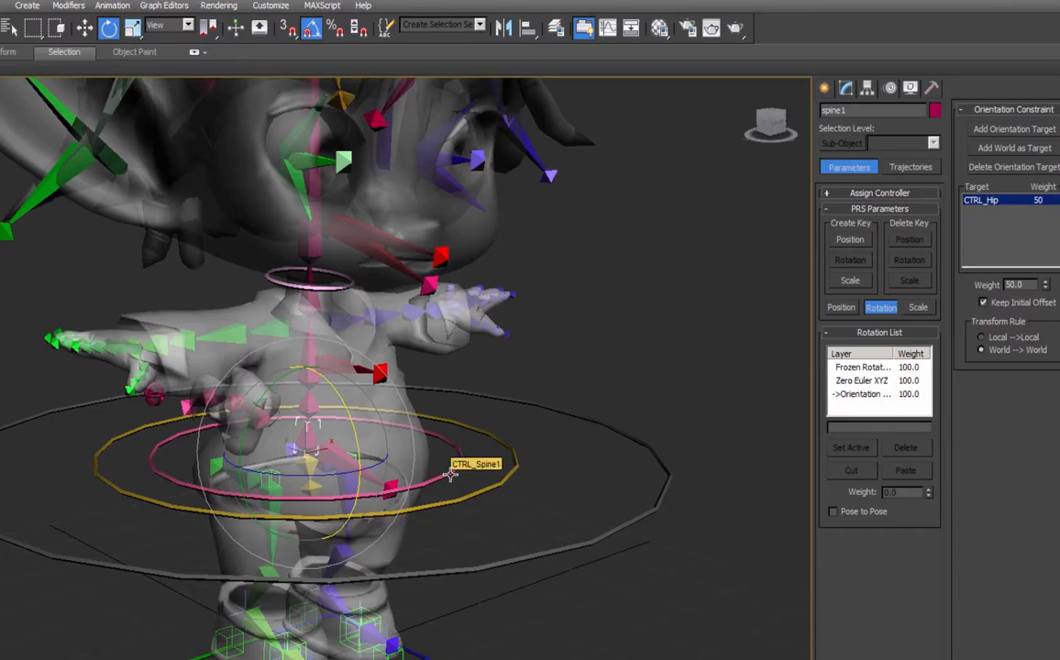
Replace spine1's Orientation Constraint to CTRL_Hip with one targeting the CTRL_Spine1 ring.
{"action": "left_click", "coordinate": [867, 394]}
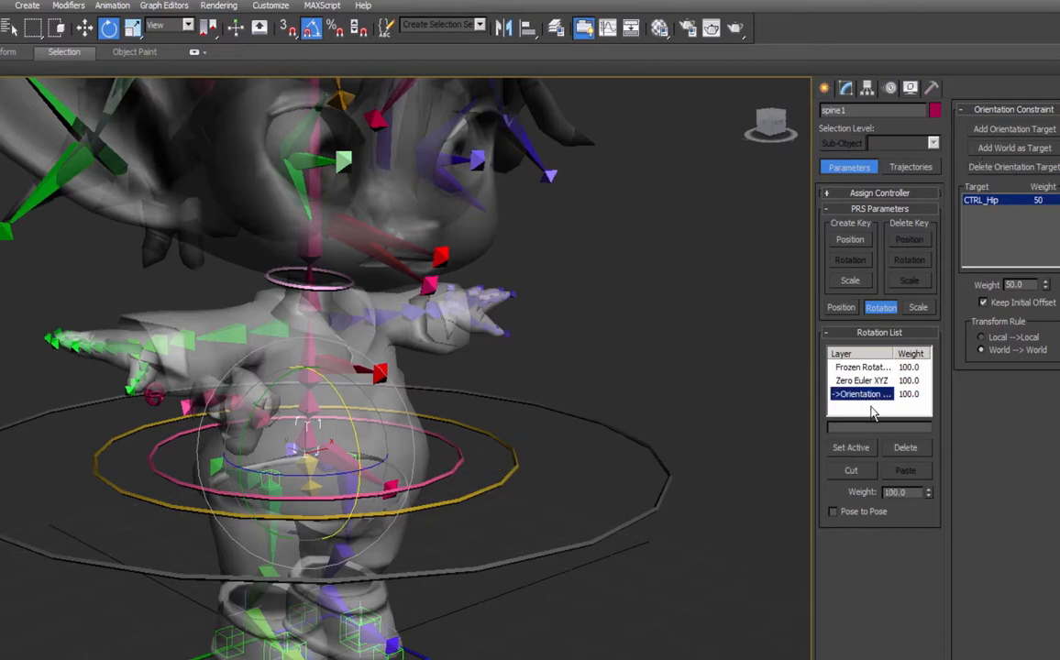
{"action": "left_click", "coordinate": [904, 450]}
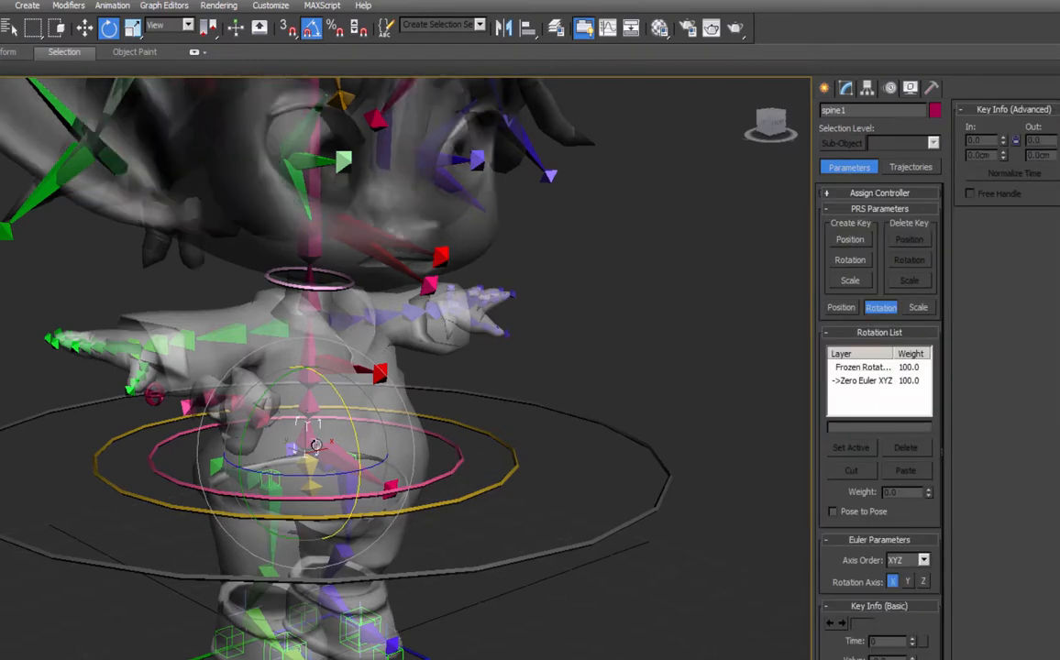
{"action": "left_click", "coordinate": [117, 6]}
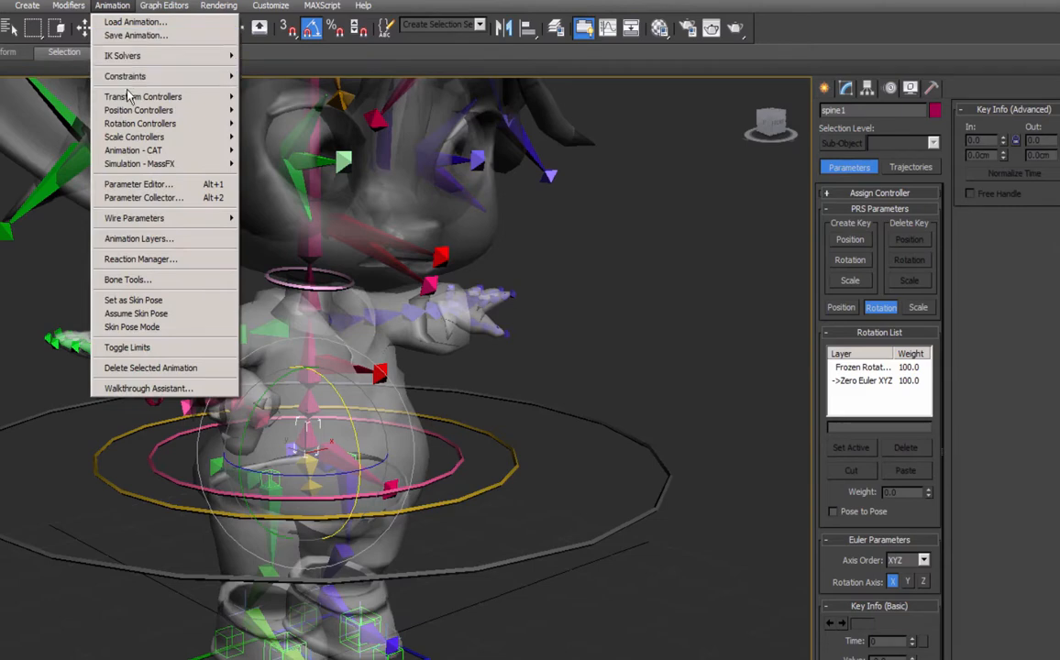
{"action": "mouse_move", "coordinate": [129, 76]}
{"action": "left_click", "coordinate": [41, 177]}
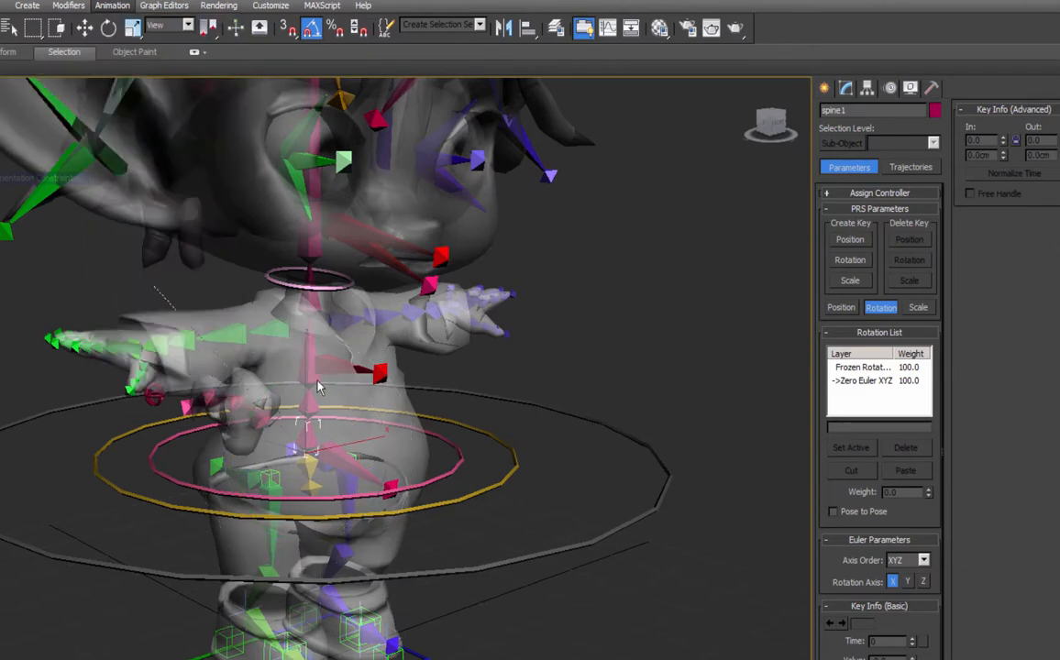
{"action": "left_click", "coordinate": [457, 469]}
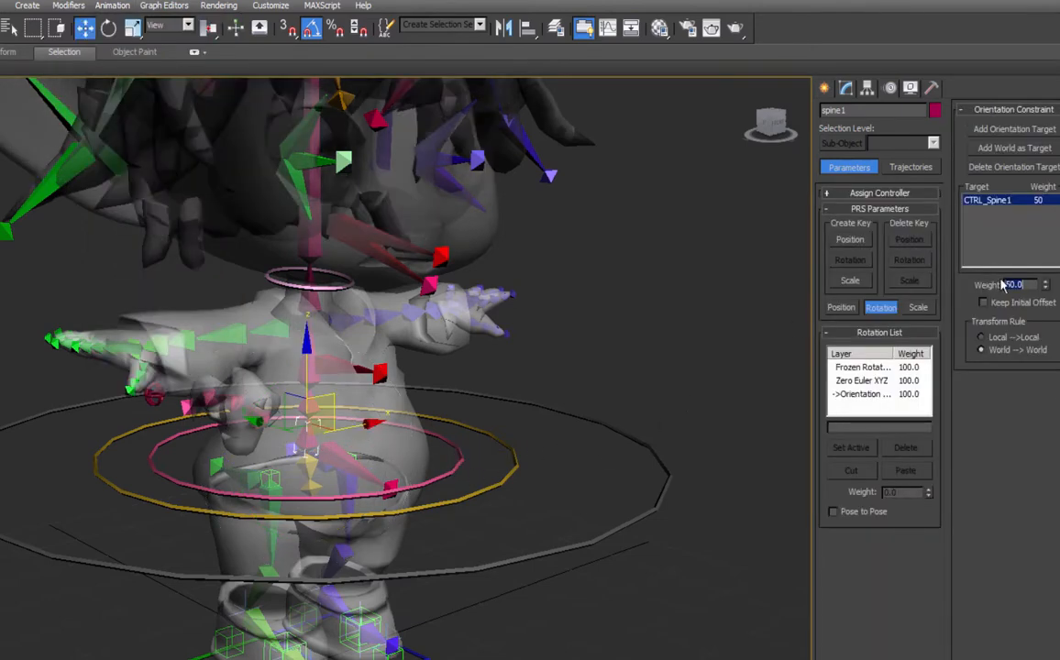
Enable Keep Initial Offset on spine1's constraint, and add an Orientation Constraint from spine3 to CTRL_Neck with Keep Initial Offset enabled.
{"action": "left_click", "coordinate": [983, 302]}
{"action": "left_click", "coordinate": [304, 361]}
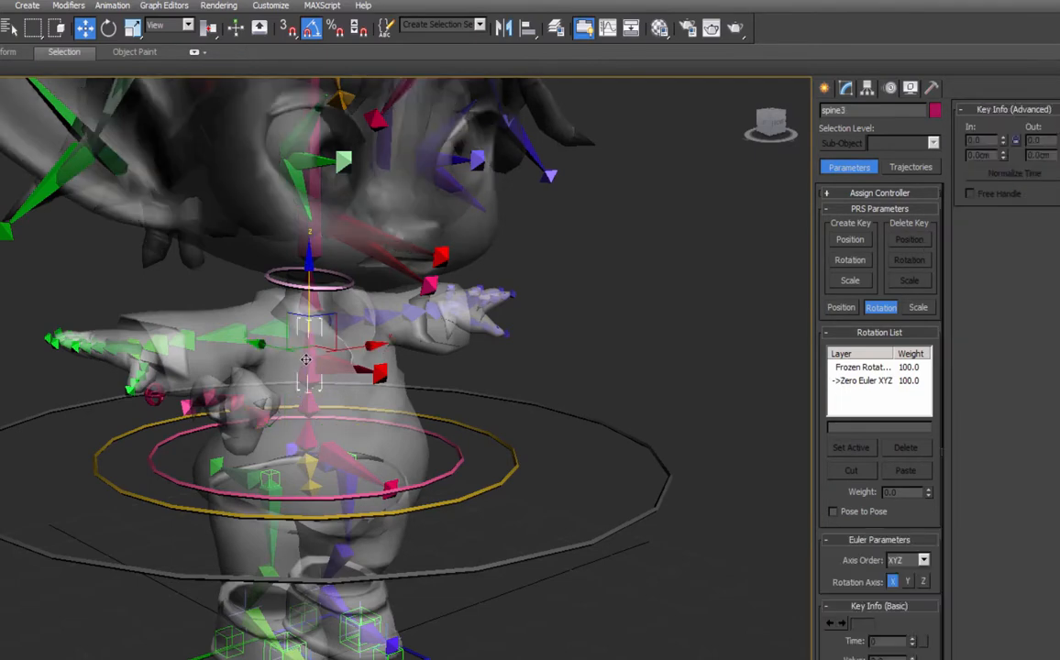
{"action": "middle_click_drag", "start_coordinate": [302, 359], "coordinate": [319, 361], "text": "alt"}
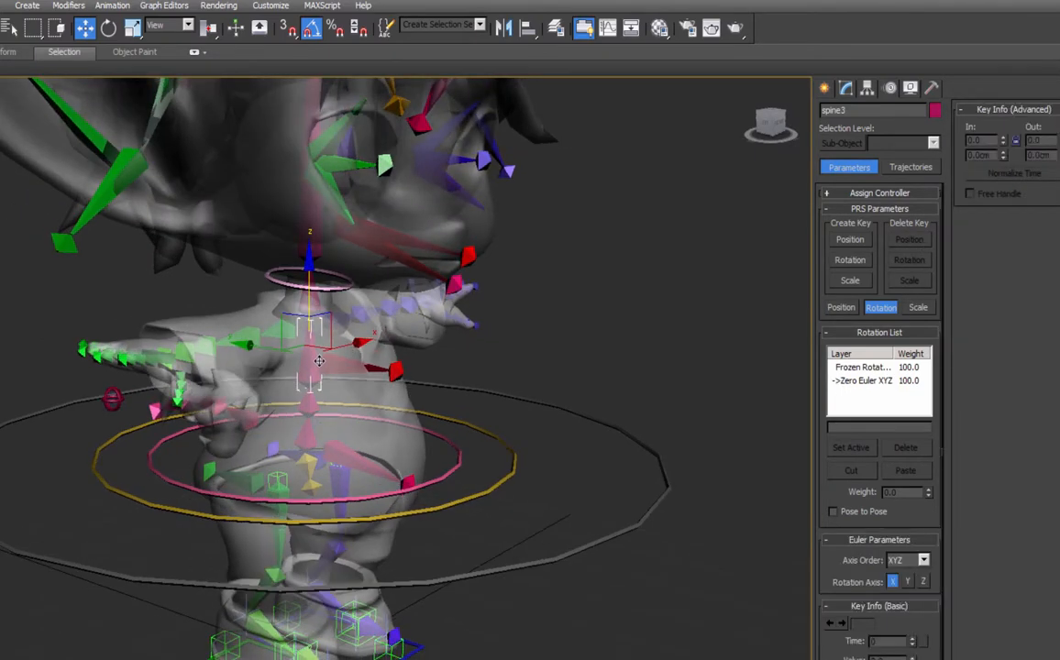
{"action": "left_click", "coordinate": [112, 5]}
{"action": "mouse_move", "coordinate": [170, 78]}
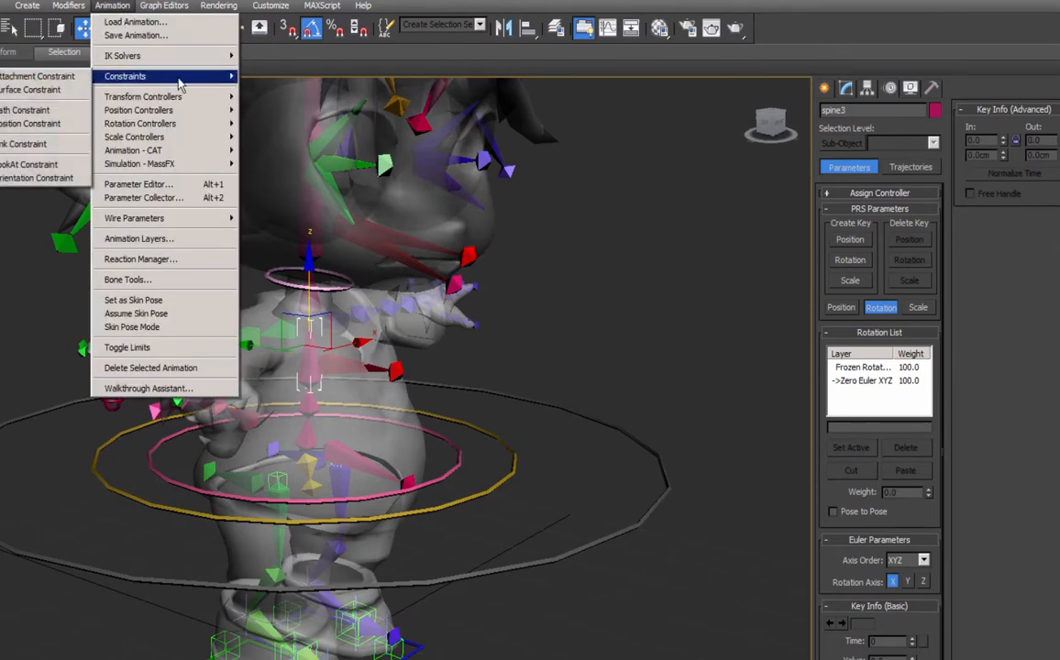
{"action": "left_click", "coordinate": [40, 180]}
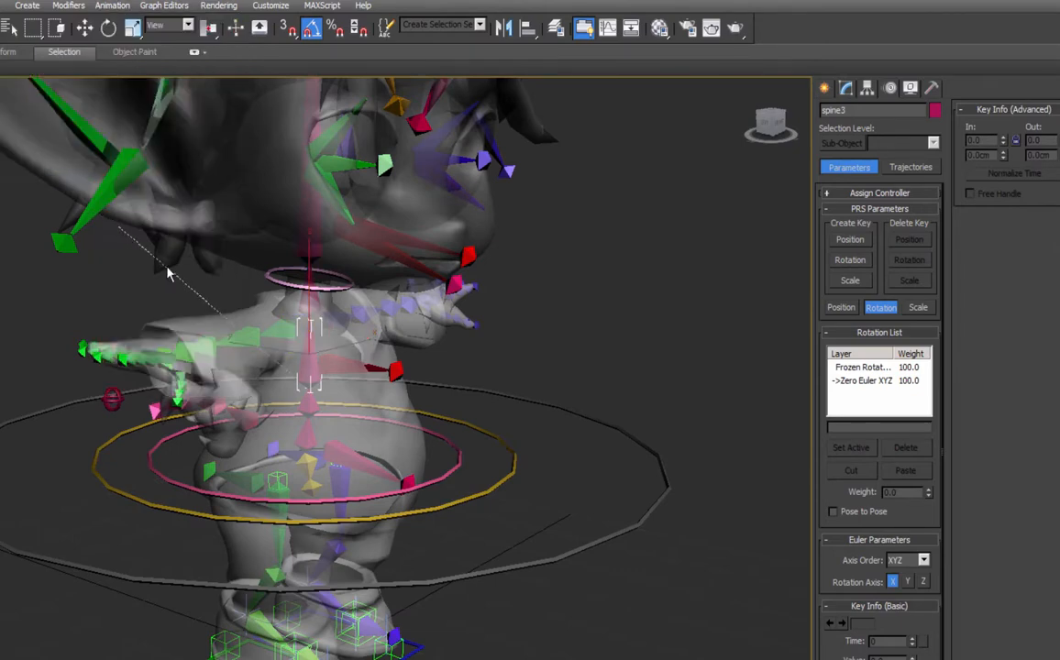
{"action": "left_click", "coordinate": [274, 278]}
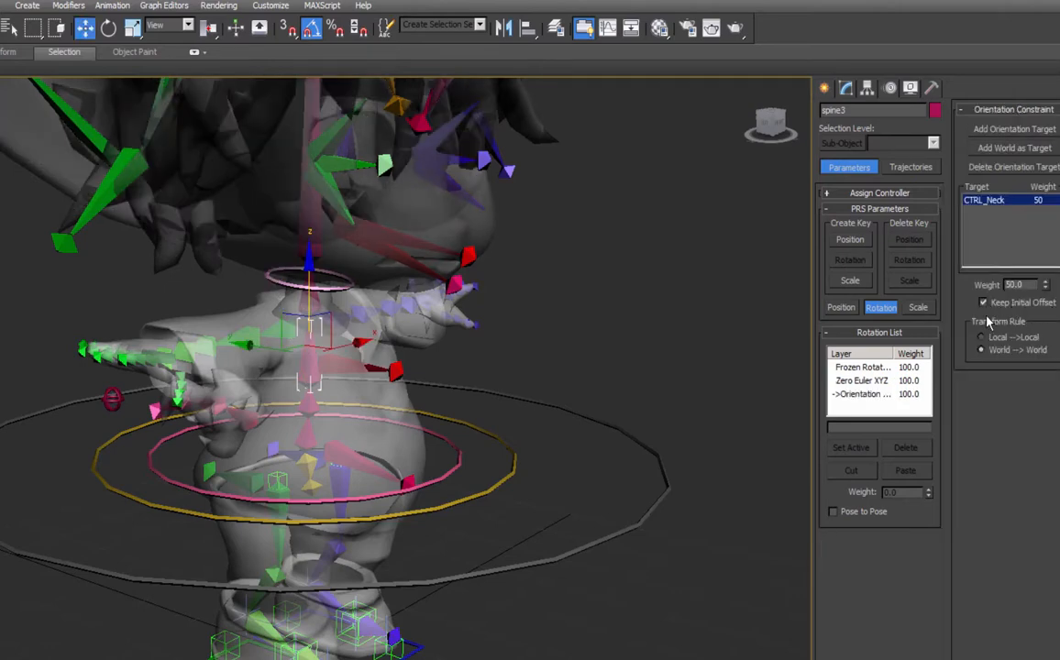
Try rotating the CTRL_Spine1 ring to test the spine's orientation constraints, and cancel the rotation.
{"action": "left_click", "coordinate": [383, 421]}
{"action": "left_click", "coordinate": [108, 28]}
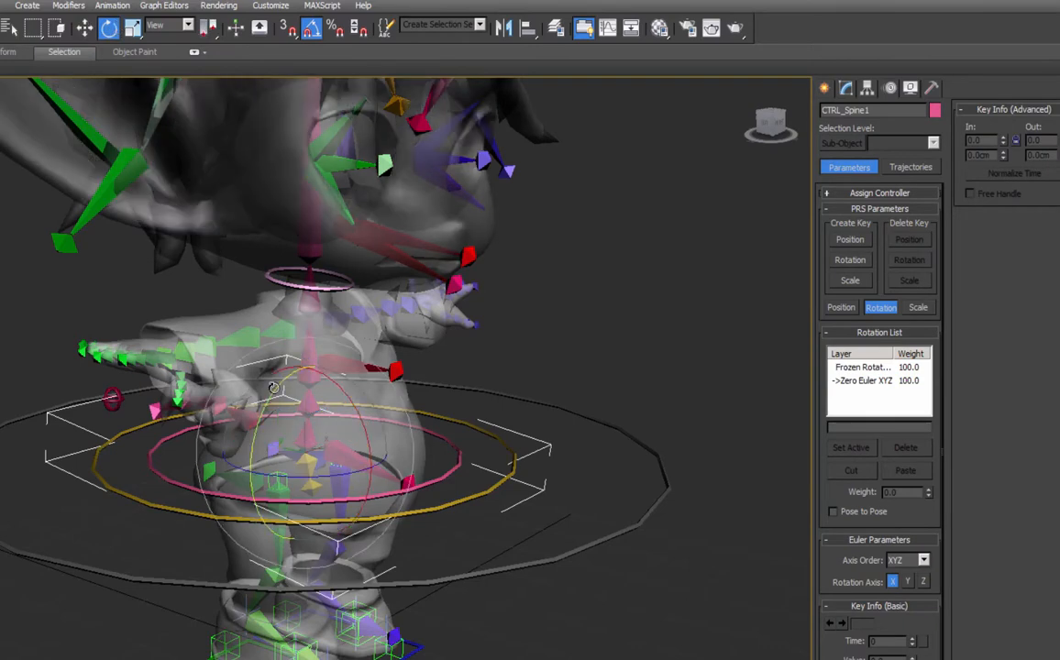
{"action": "left_click_drag", "start_coordinate": [273, 388], "coordinate": [310, 400]}
{"action": "right_click", "coordinate": [310, 400]}
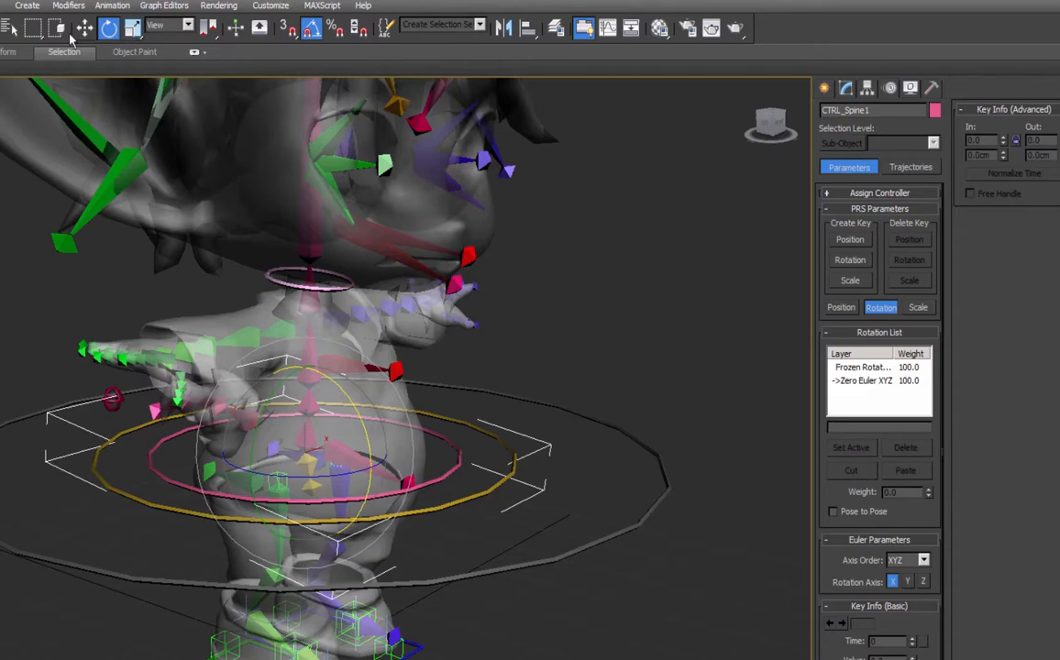
Add an Orientation Constraint from spine2 to the CTRL_Spine1 ring with Keep Initial Offset enabled.
{"action": "left_click", "coordinate": [1, 29]}
{"action": "left_click", "coordinate": [313, 412]}
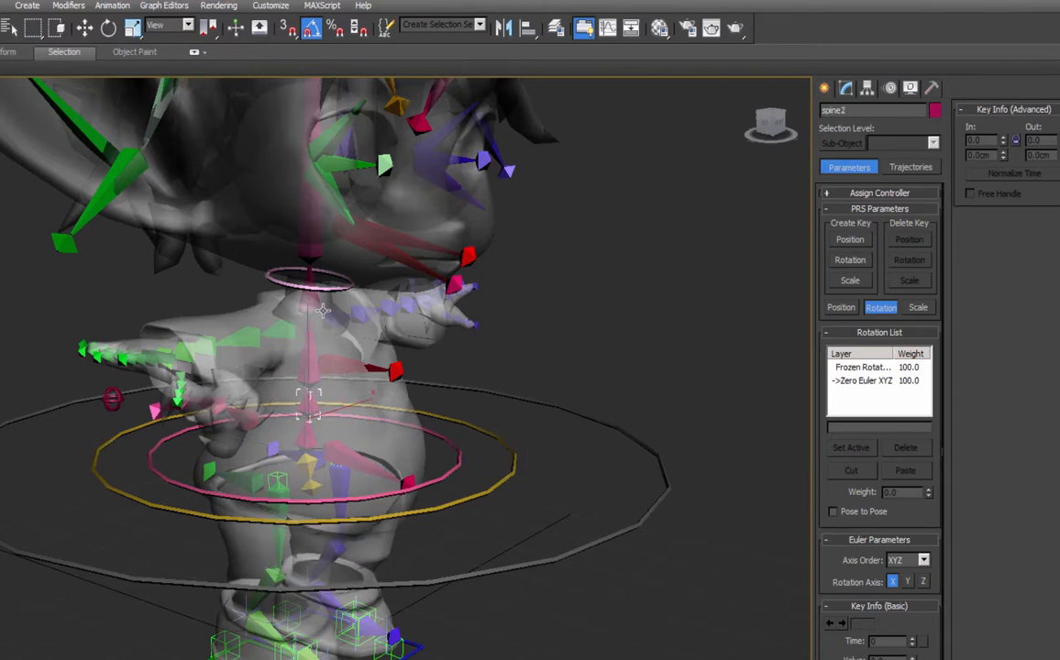
{"action": "left_click", "coordinate": [111, 8]}
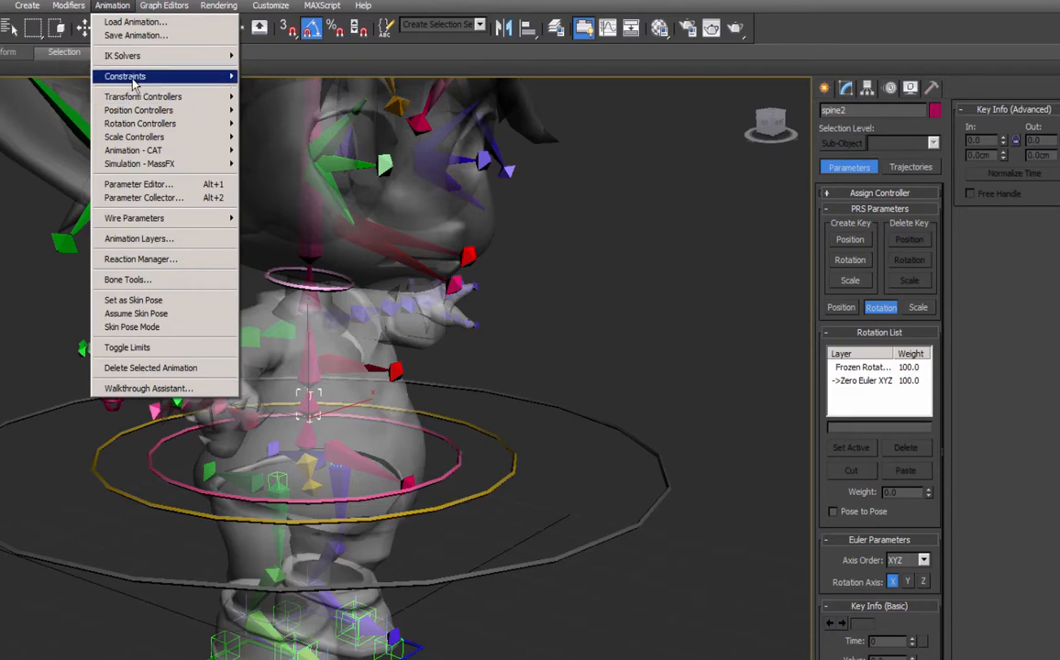
{"action": "mouse_move", "coordinate": [124, 77]}
{"action": "left_click", "coordinate": [52, 180]}
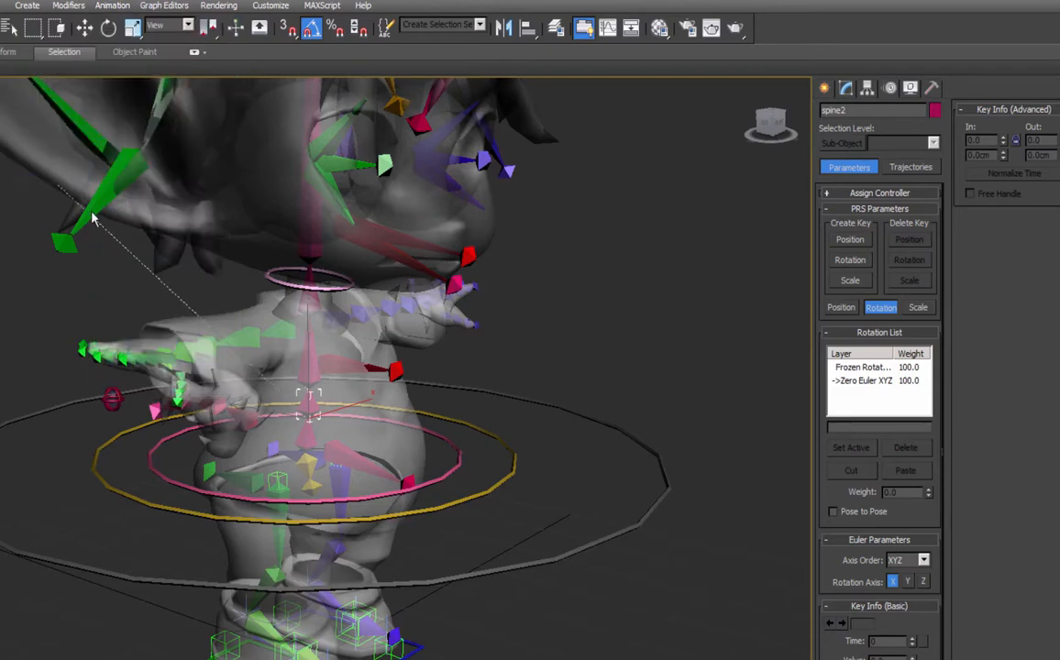
{"action": "left_click", "coordinate": [451, 474]}
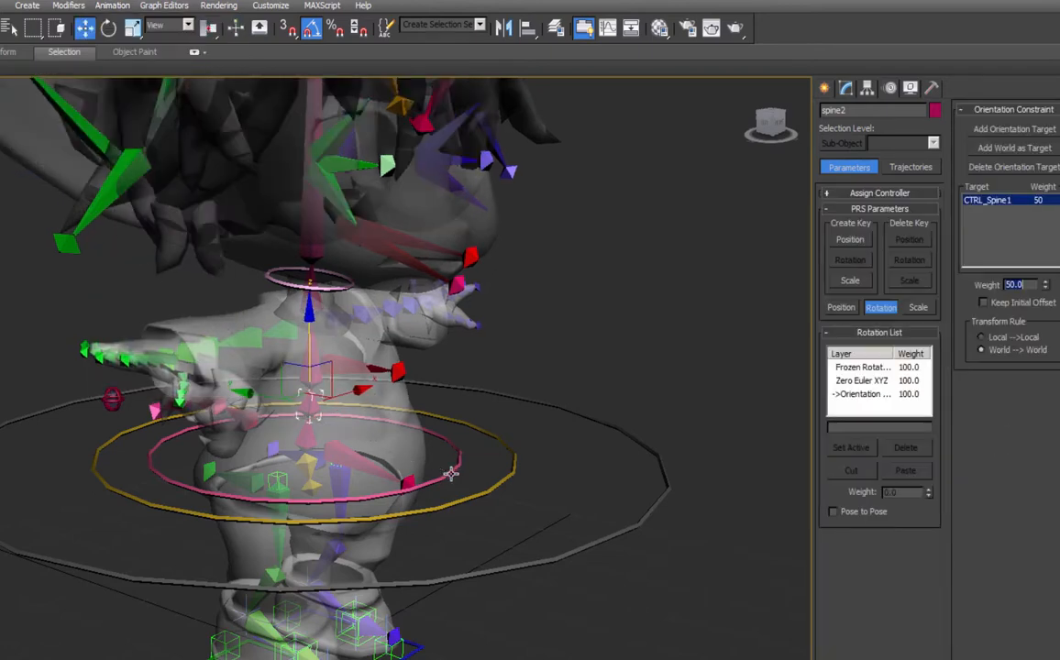
{"action": "left_click", "coordinate": [983, 302]}
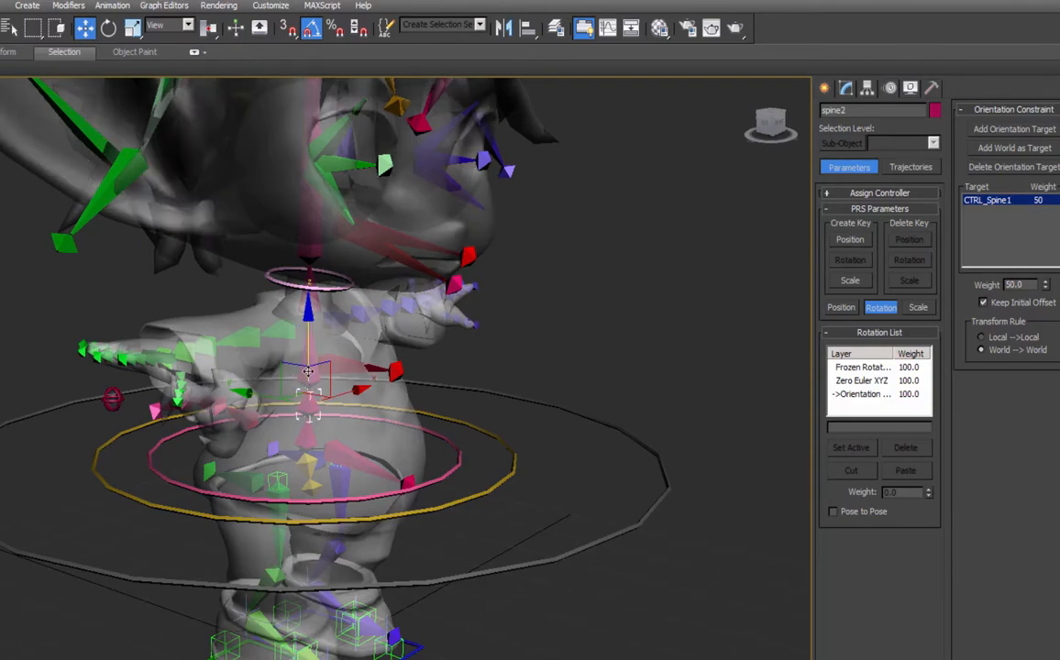
Add the CTRL_Neck ring as a second target of spine2's Orientation Constraint.
{"action": "middle_click_drag", "start_coordinate": [306, 388], "coordinate": [385, 421], "text": "alt"}
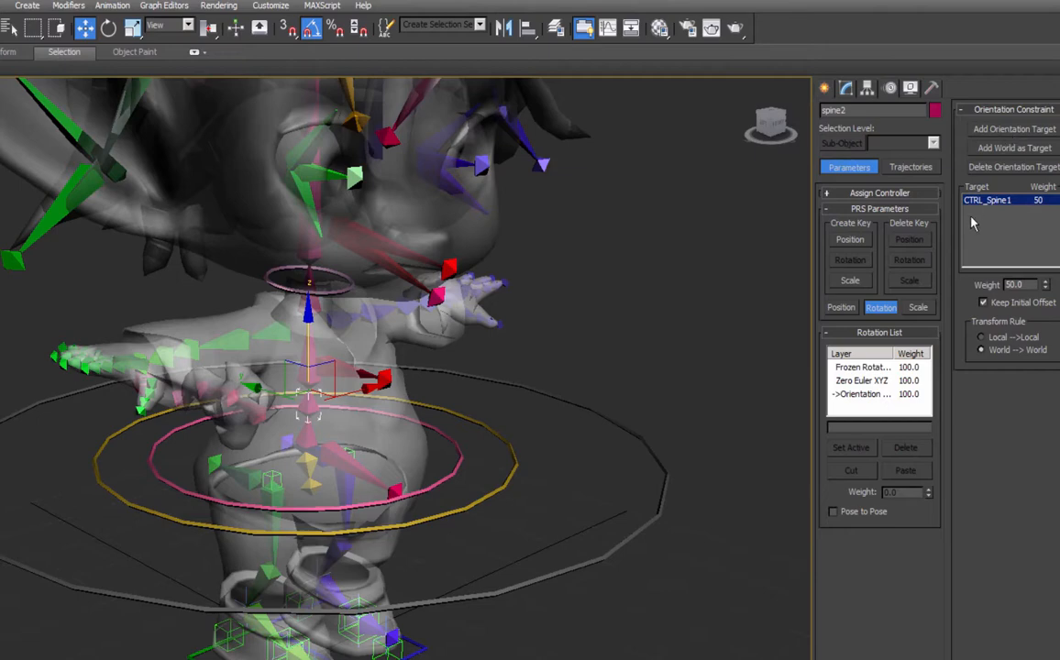
{"action": "left_click", "coordinate": [1012, 130]}
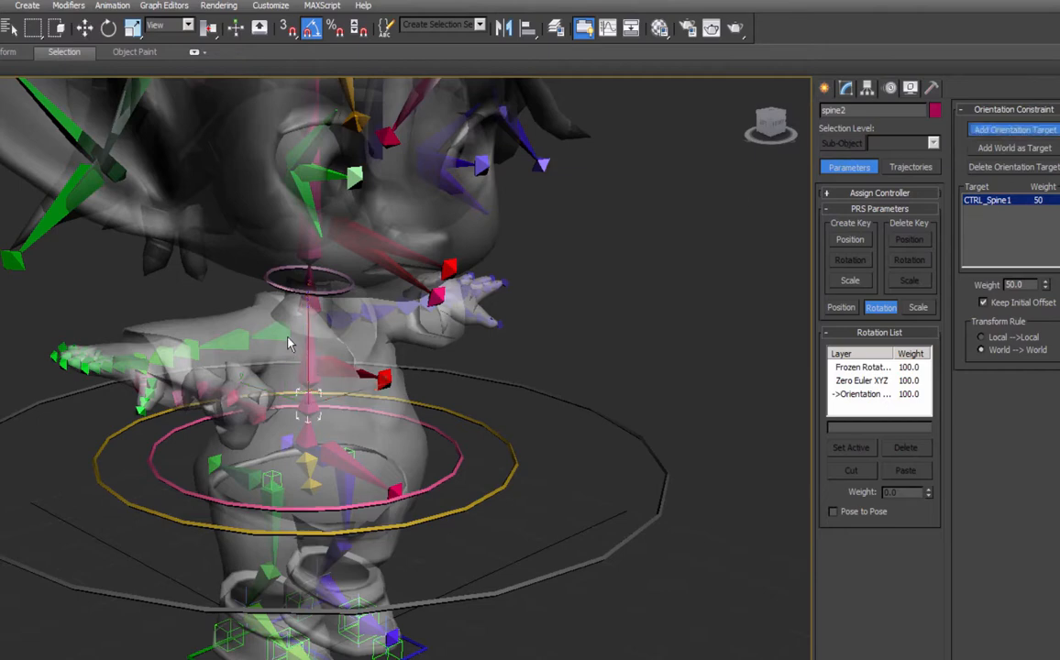
{"action": "left_click", "coordinate": [284, 284]}
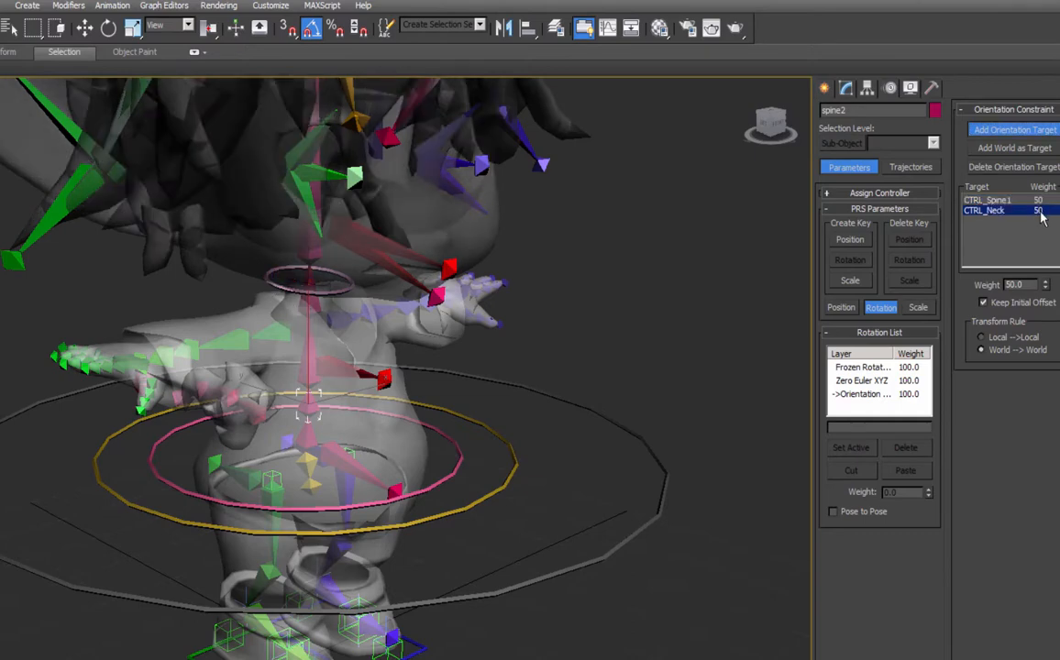
{"action": "mouse_move", "coordinate": [386, 455]}
{"action": "middle_mouse_down"}
{"action": "mouse_move", "coordinate": [350, 499]}
{"action": "mouse_move", "coordinate": [382, 483]}
{"action": "mouse_move", "coordinate": [377, 475]}
{"action": "middle_mouse_up"}
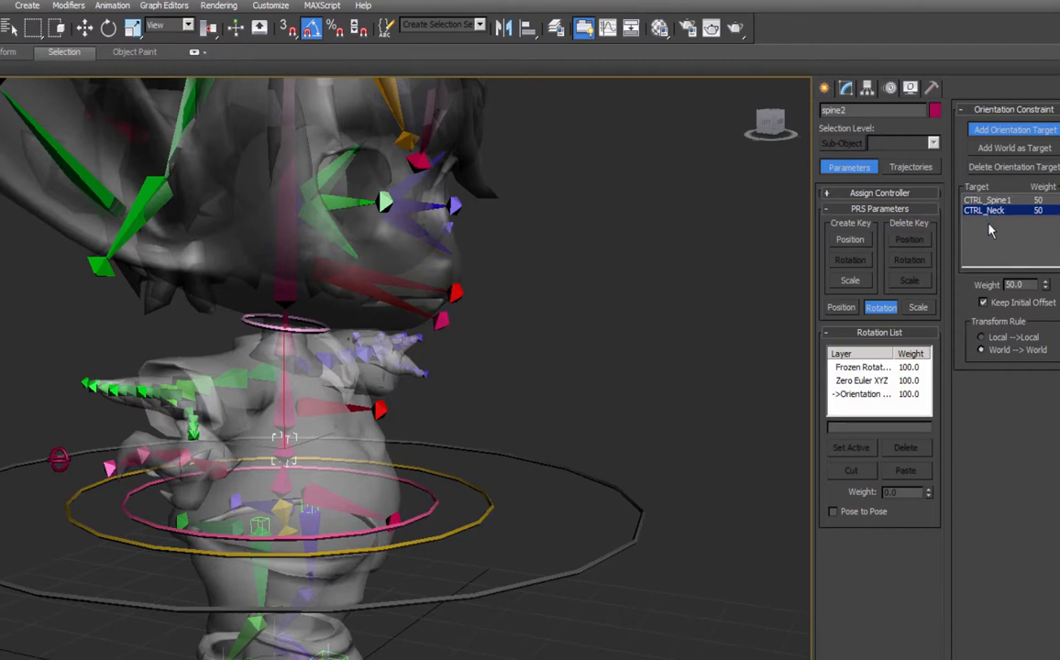
{"action": "middle_click_drag", "start_coordinate": [175, 458], "coordinate": [296, 466], "text": "alt"}
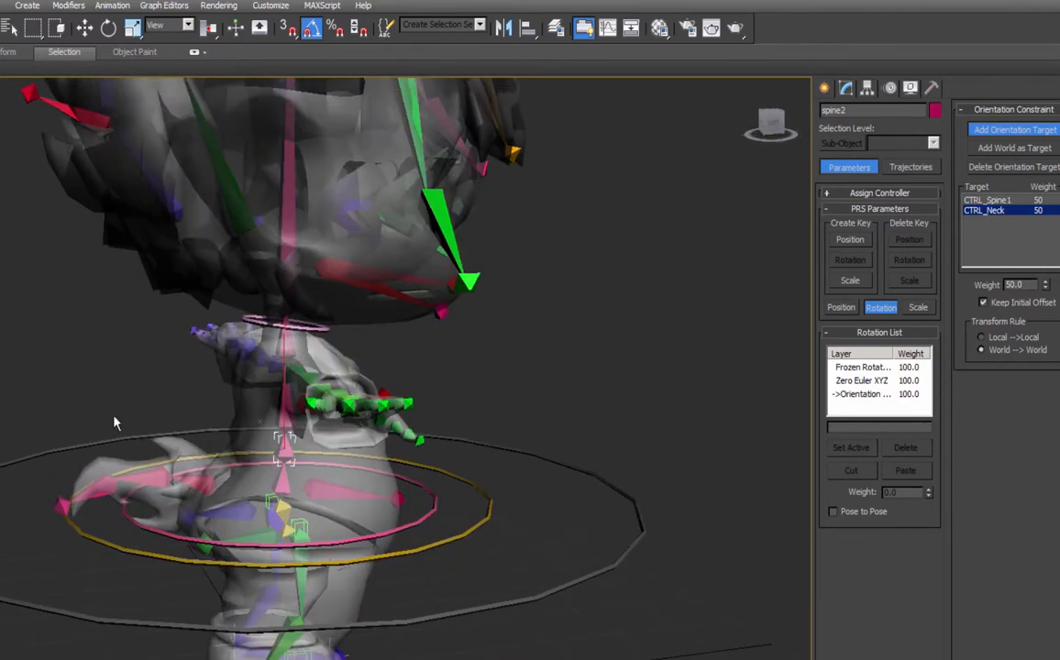
{"action": "middle_click_drag", "start_coordinate": [237, 433], "coordinate": [137, 493], "text": "alt"}
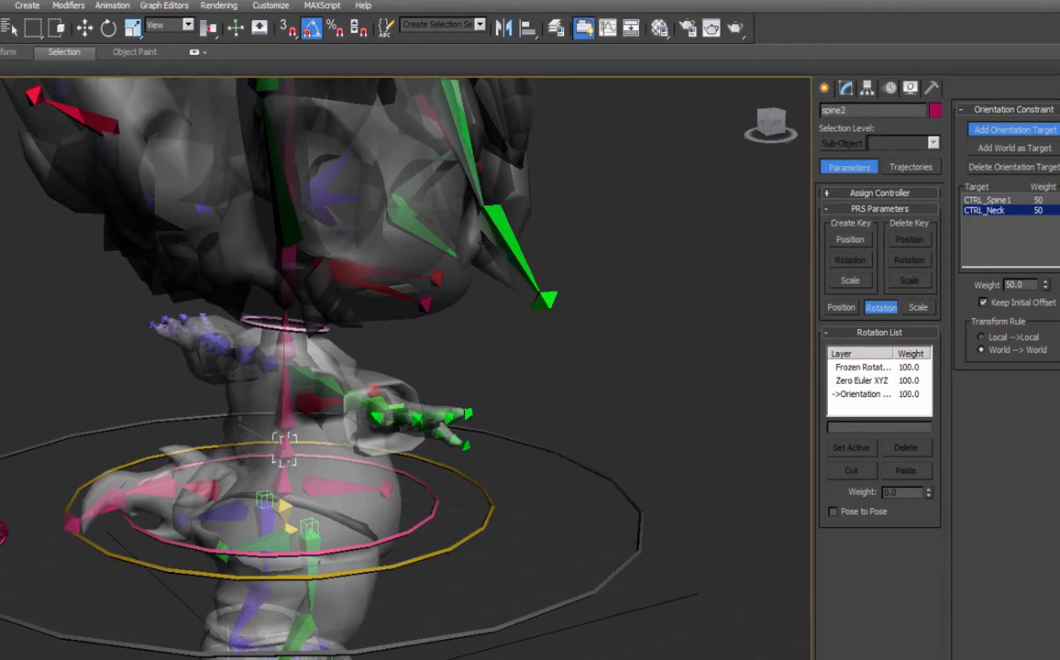
{"action": "left_click", "coordinate": [1029, 131]}
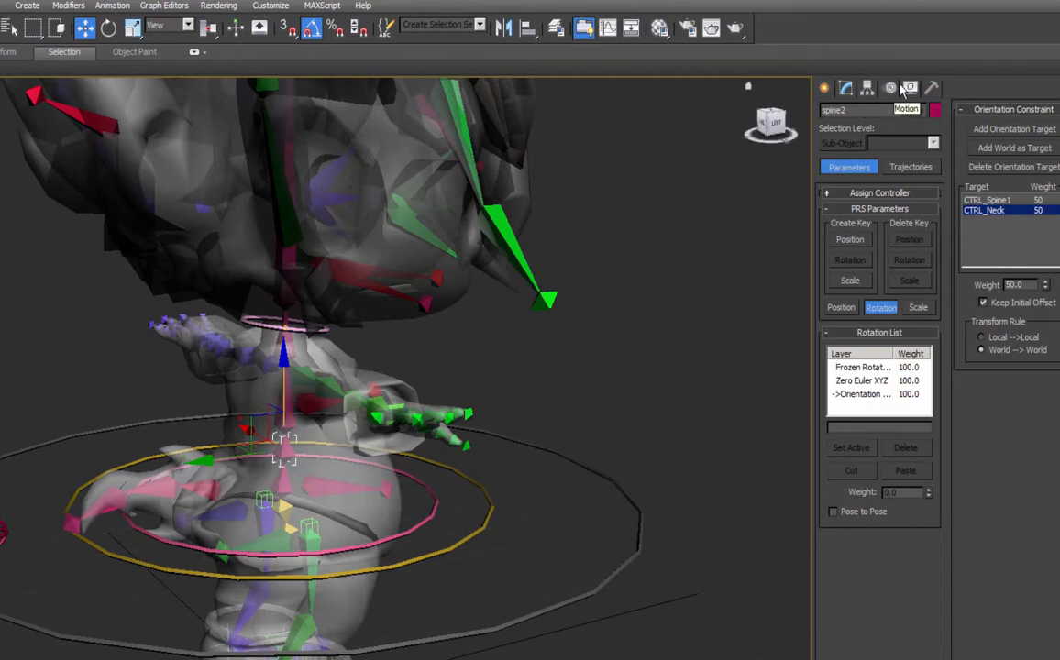
{"action": "left_click", "coordinate": [830, 89]}
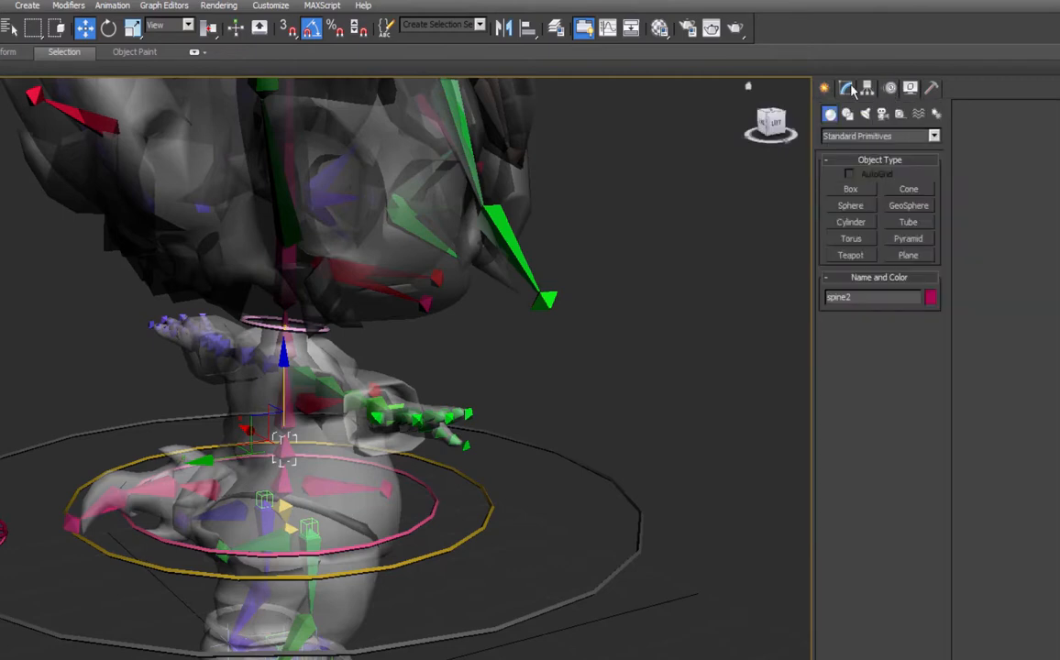
{"action": "left_click", "coordinate": [918, 114]}
{"action": "left_click", "coordinate": [933, 136]}
{"action": "left_click", "coordinate": [865, 169]}
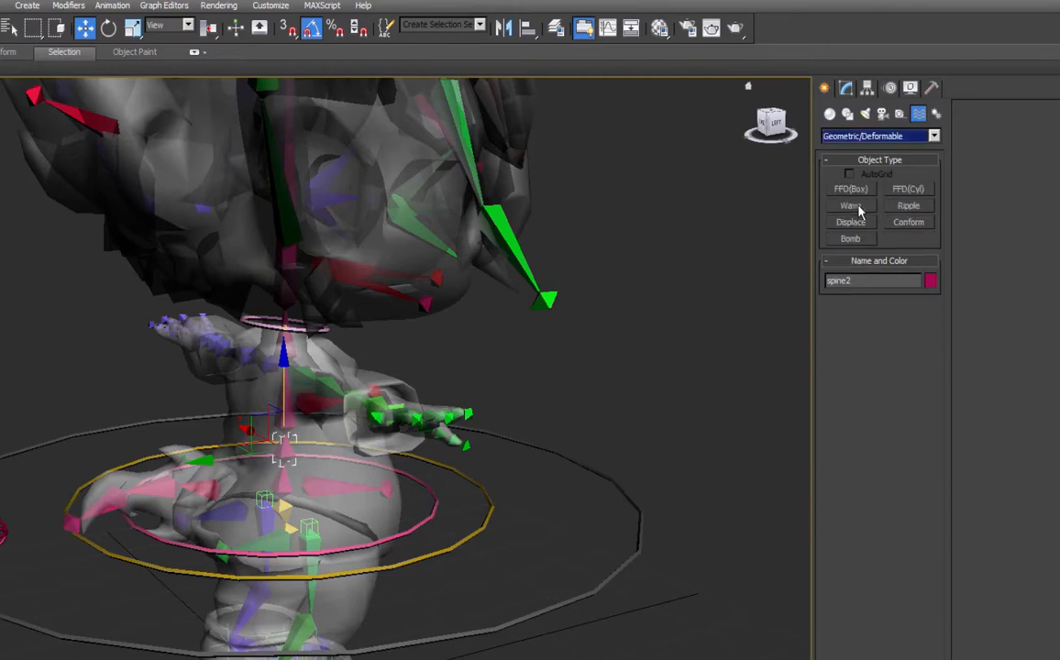
{"action": "left_click", "coordinate": [934, 136]}
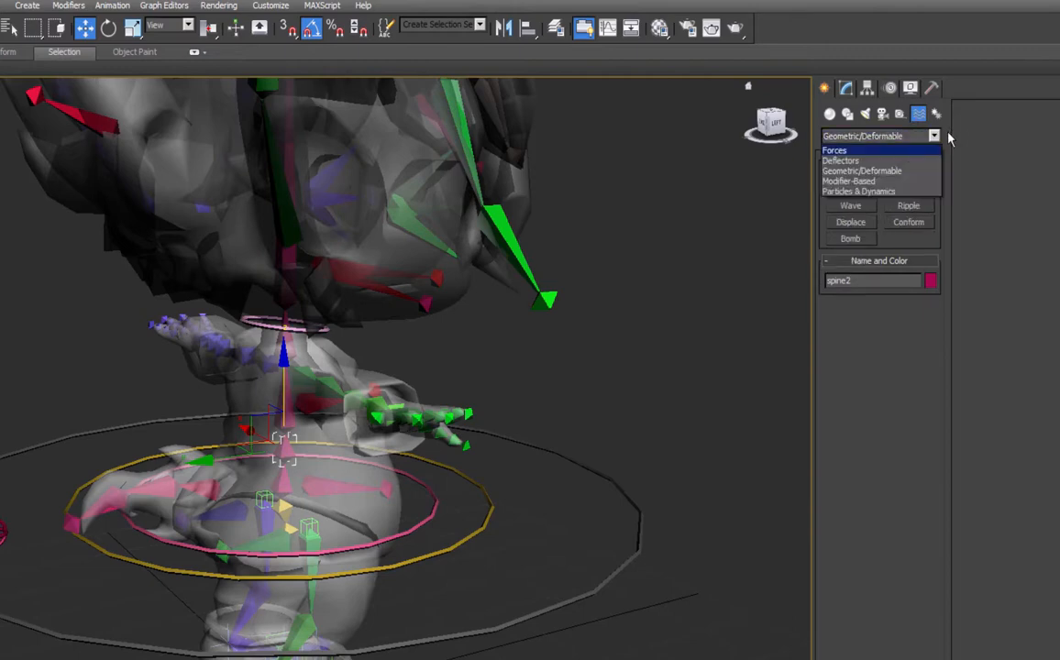
{"action": "left_click", "coordinate": [835, 149]}
{"action": "left_click", "coordinate": [934, 136]}
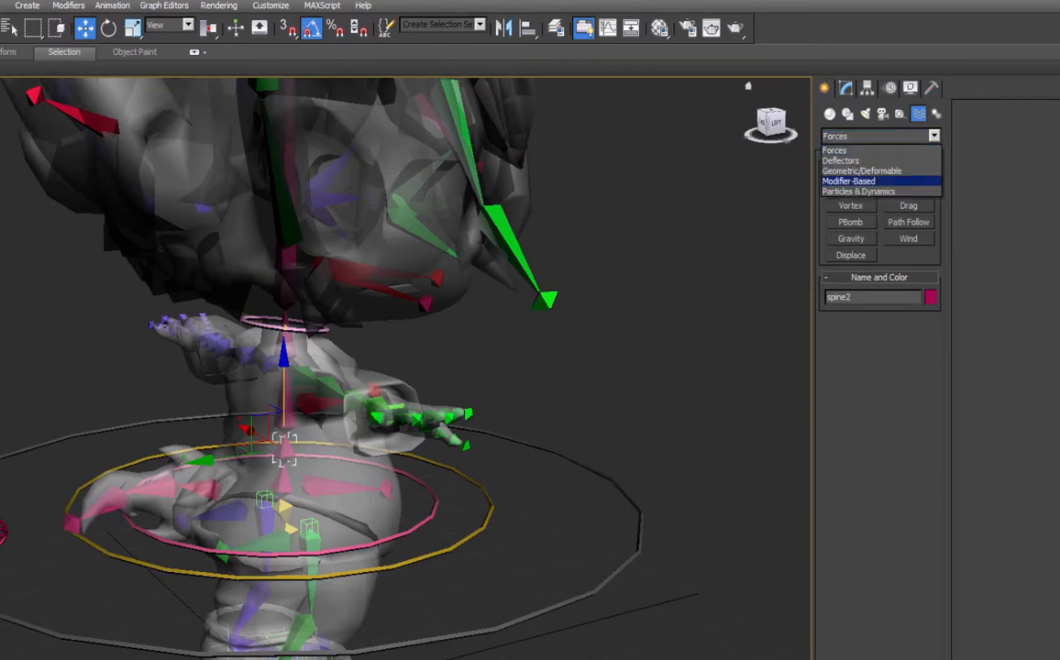
{"action": "left_click", "coordinate": [935, 137]}
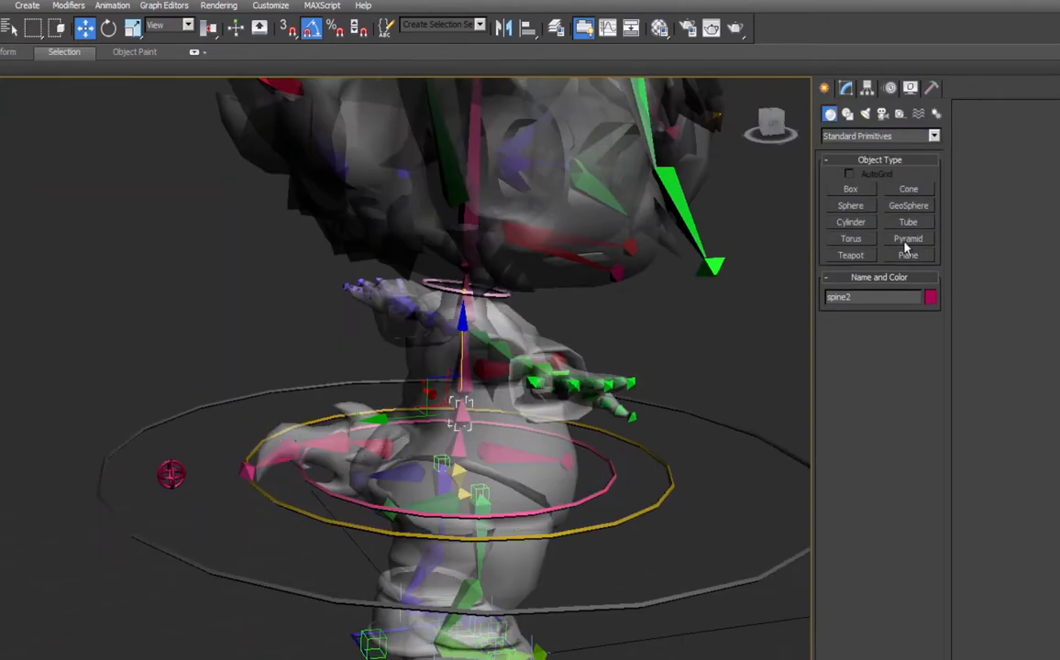
Try rotating the CTRL_Spine1 ring to test how spine2 follows its two orientation targets.
{"action": "middle_click_drag", "start_coordinate": [723, 256], "coordinate": [500, 486], "text": "alt"}
{"action": "left_click", "coordinate": [501, 483]}
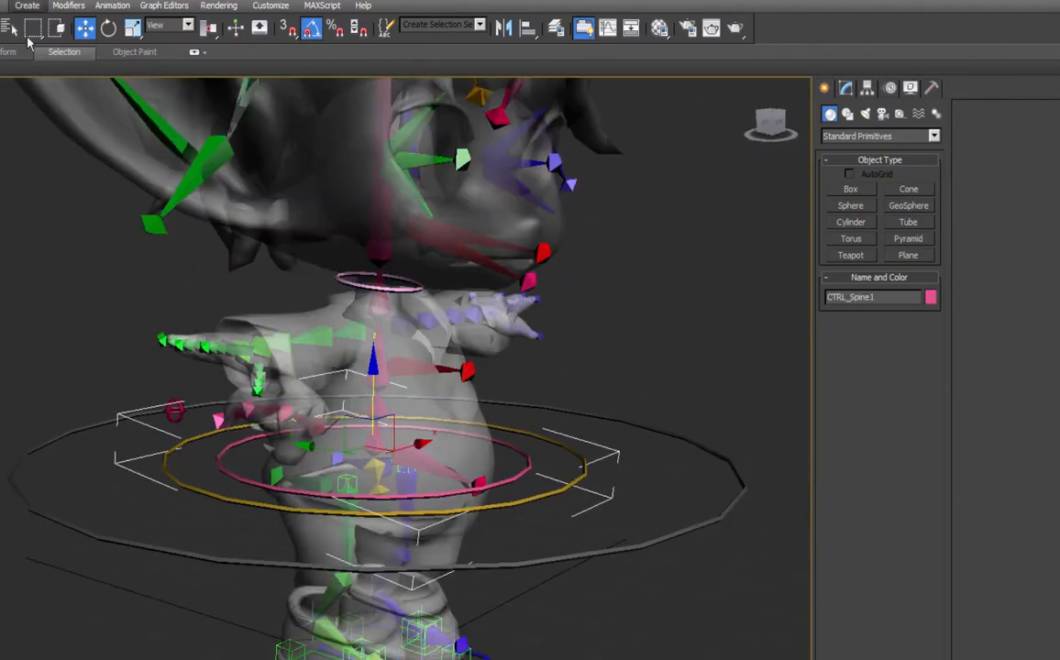
{"action": "left_click", "coordinate": [108, 28]}
{"action": "left_click_drag", "start_coordinate": [438, 435], "coordinate": [375, 377]}
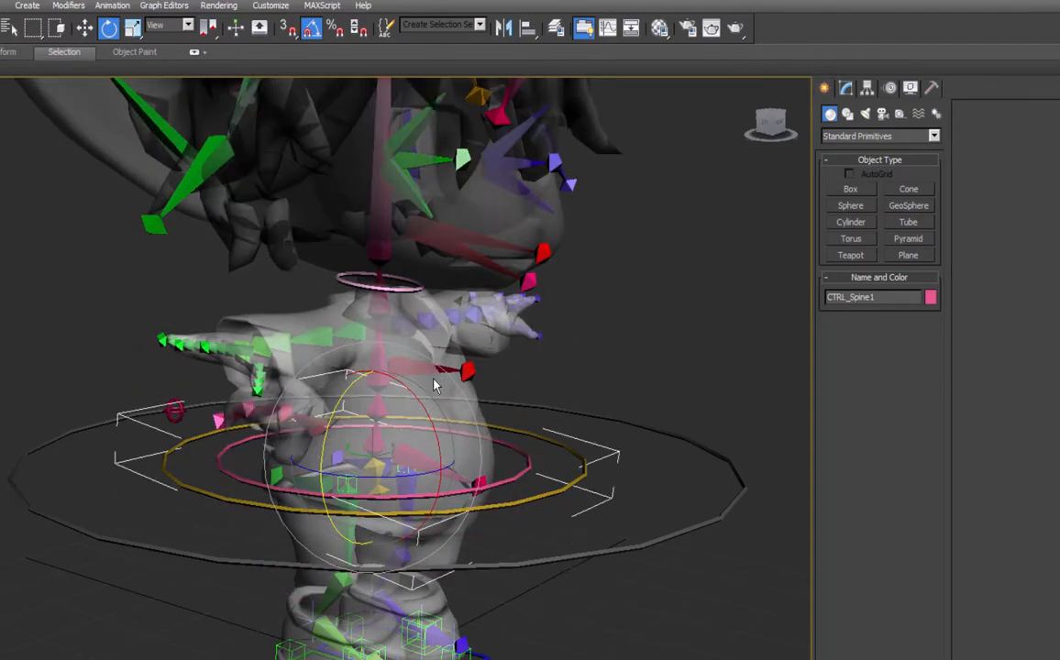
Add an Orientation Constraint from the skull bone to the Circle001 ring around the head with Keep Initial Offset enabled.
{"action": "middle_click_drag", "start_coordinate": [437, 383], "coordinate": [354, 210], "text": "alt"}
{"action": "left_click", "coordinate": [354, 209]}
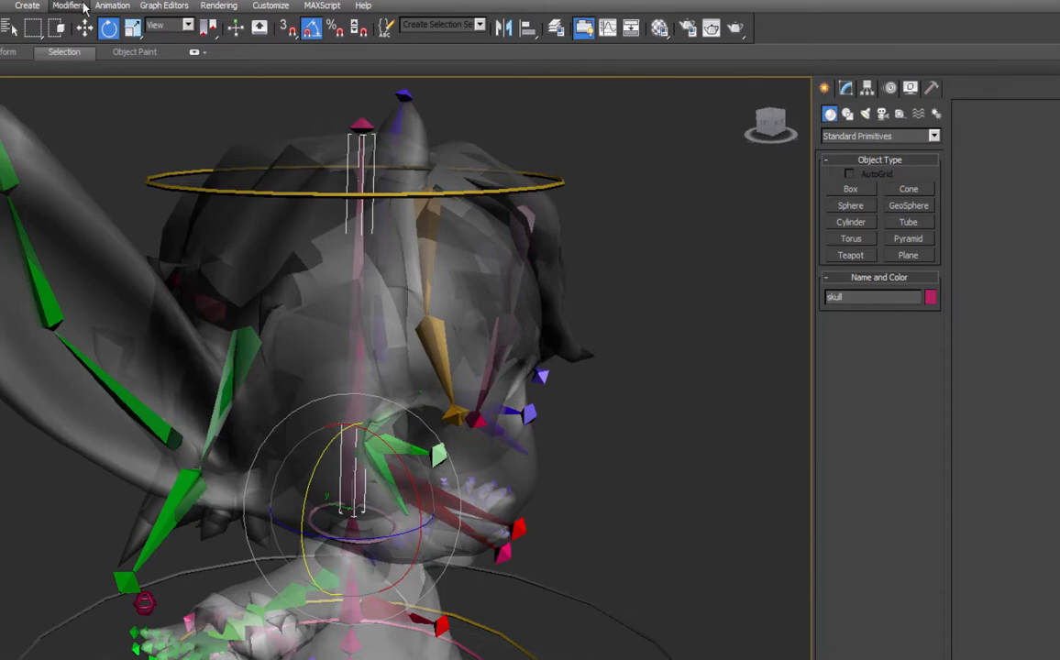
{"action": "left_click", "coordinate": [112, 5]}
{"action": "mouse_move", "coordinate": [120, 77]}
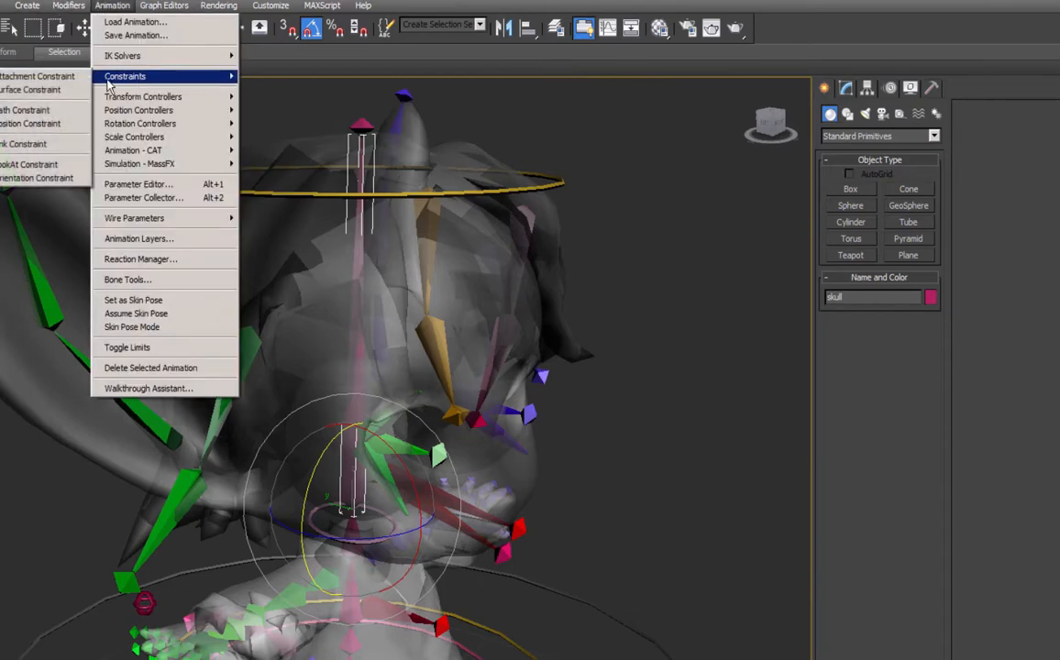
{"action": "left_click", "coordinate": [36, 180]}
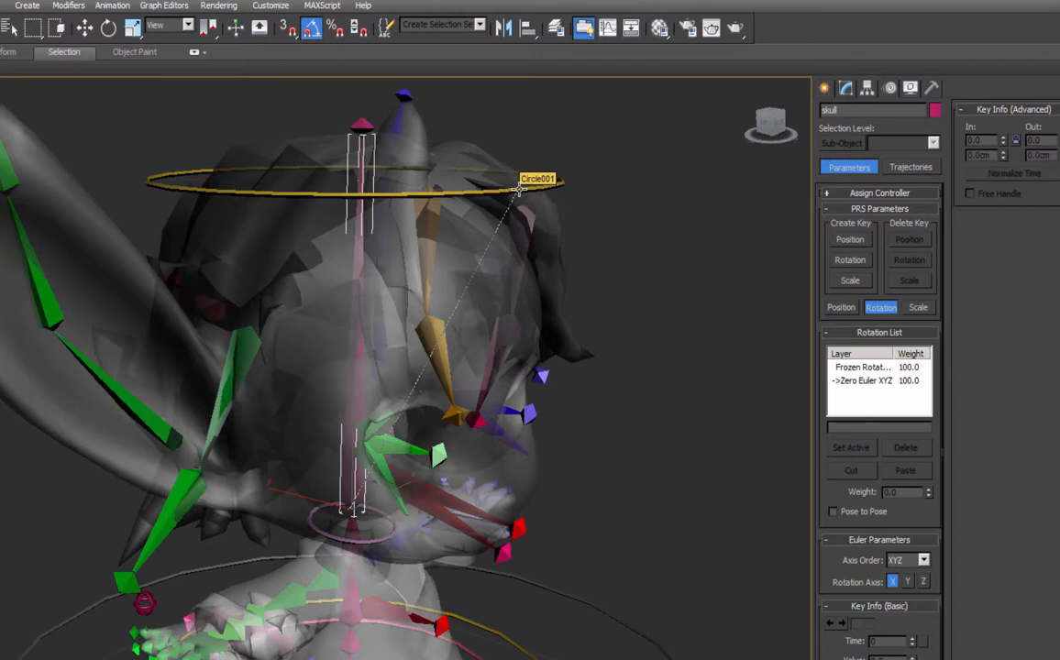
{"action": "left_click", "coordinate": [519, 188]}
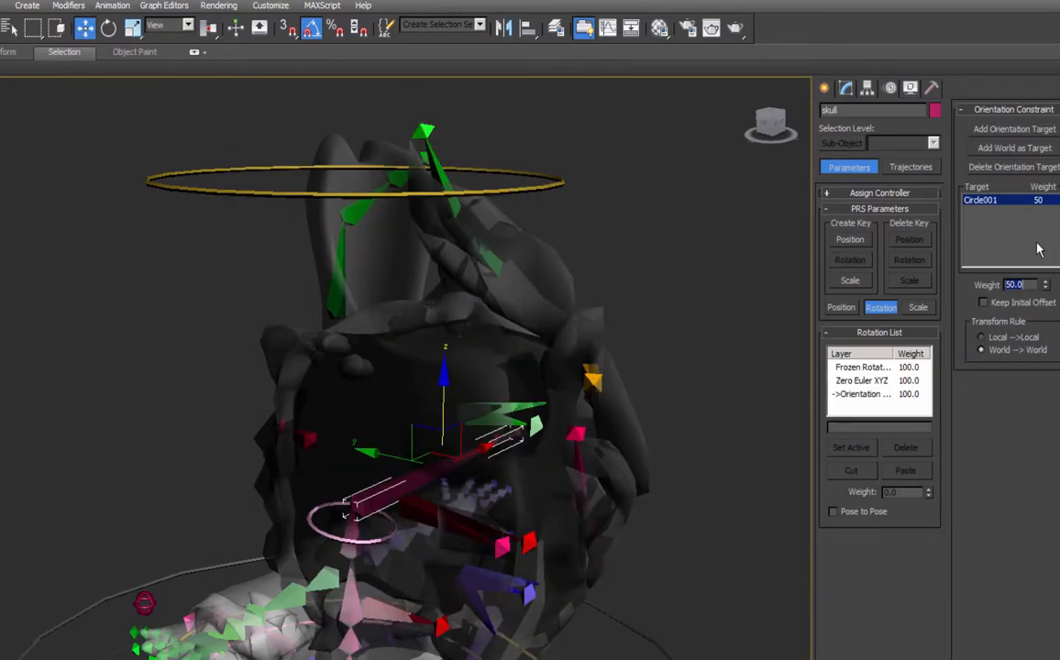
{"action": "left_click", "coordinate": [983, 302]}
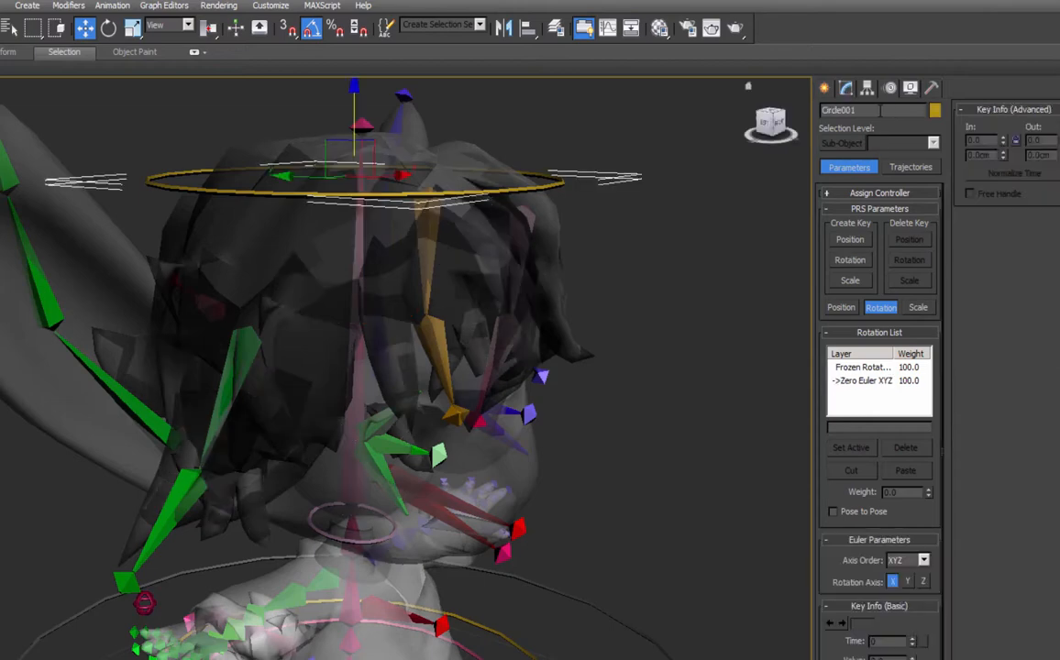
Rename the Circle001 ring around the head as CTRL_Head, and toggle the see-through display.
{"action": "left_click_drag", "start_coordinate": [879, 111], "coordinate": [817, 120]}
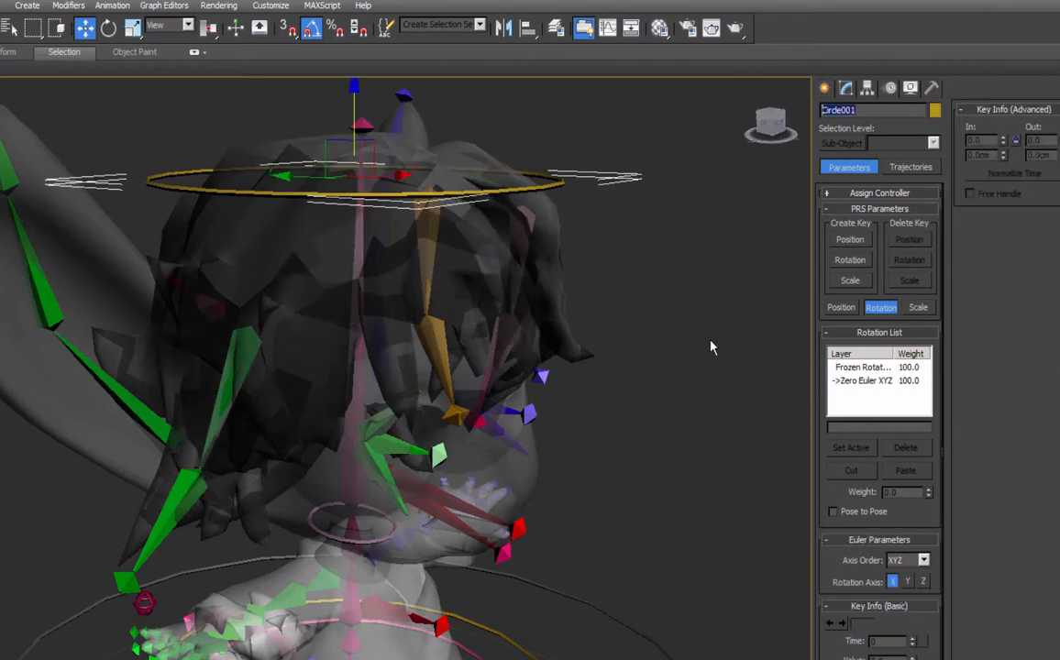
{"action": "type", "text": "CTR"}
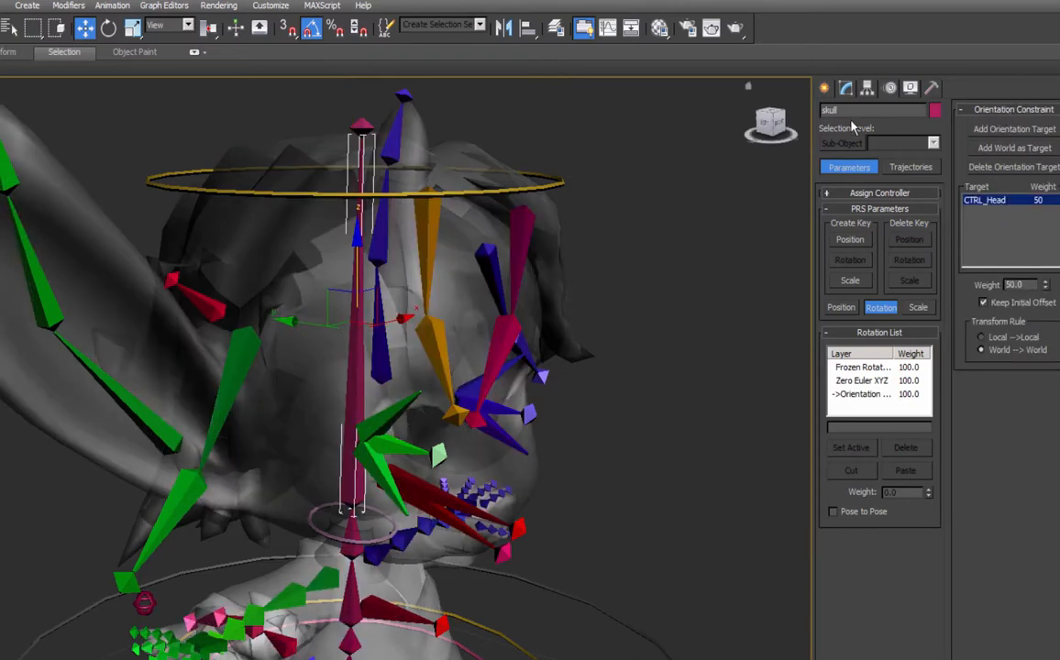
{"action": "key", "text": "alt+x"}
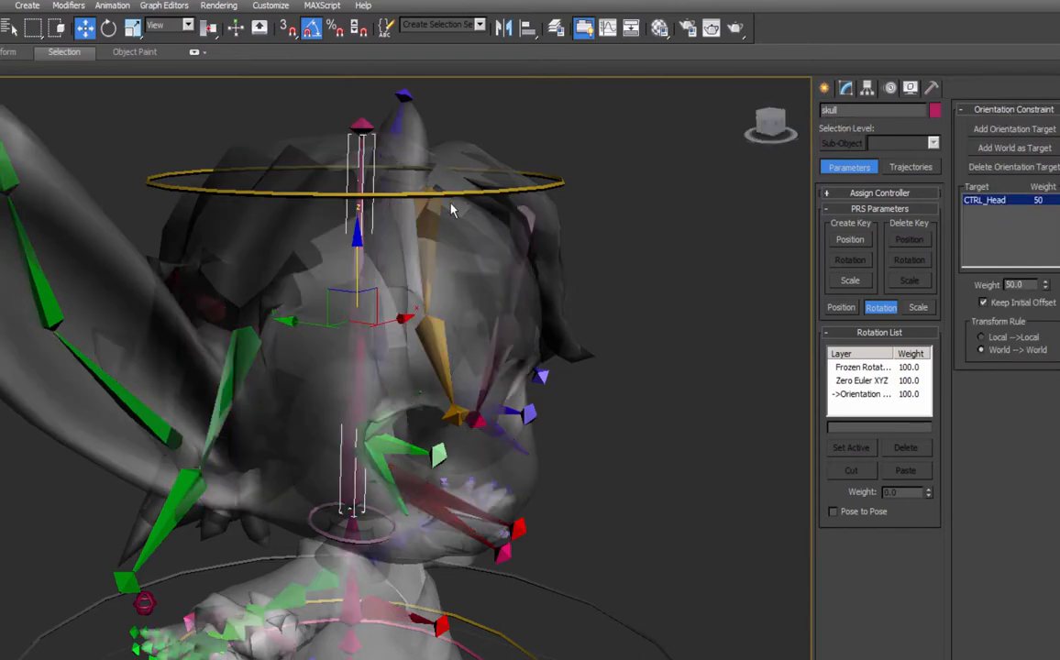
Try rotating the CTRL_Head ring to test the skull's orientation constraint.
{"action": "left_click", "coordinate": [494, 192]}
{"action": "key", "text": "e"}
{"action": "left_click_drag", "start_coordinate": [385, 167], "coordinate": [346, 173]}
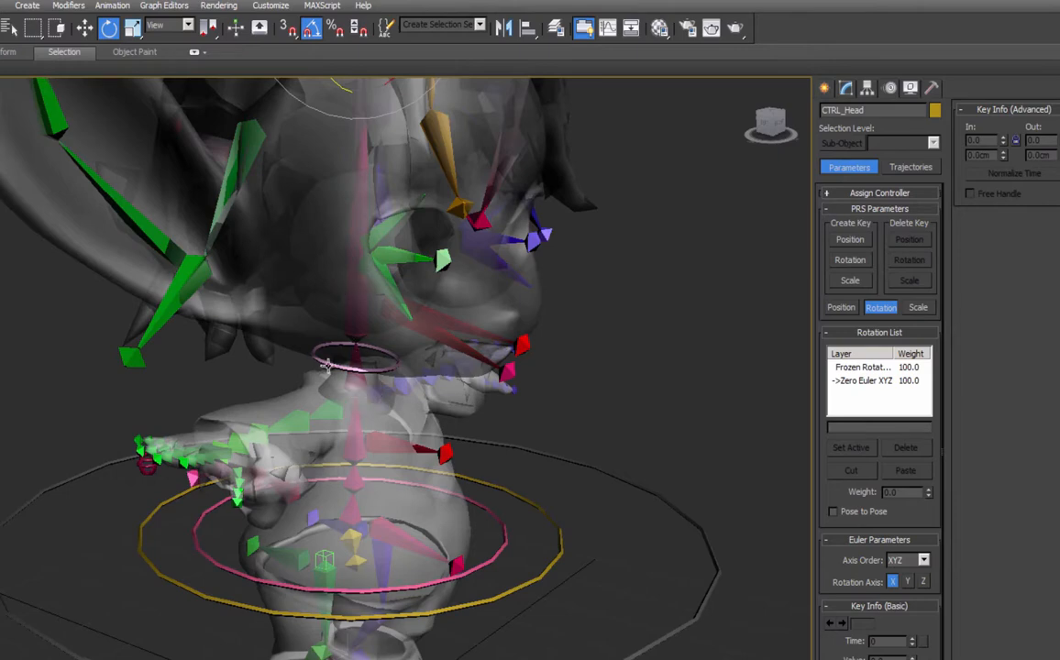
Add an Orientation Constraint from the neck bone to the CTRL_Head ring with Keep Initial Offset enabled.
{"action": "middle_click_drag", "start_coordinate": [334, 346], "coordinate": [360, 545]}
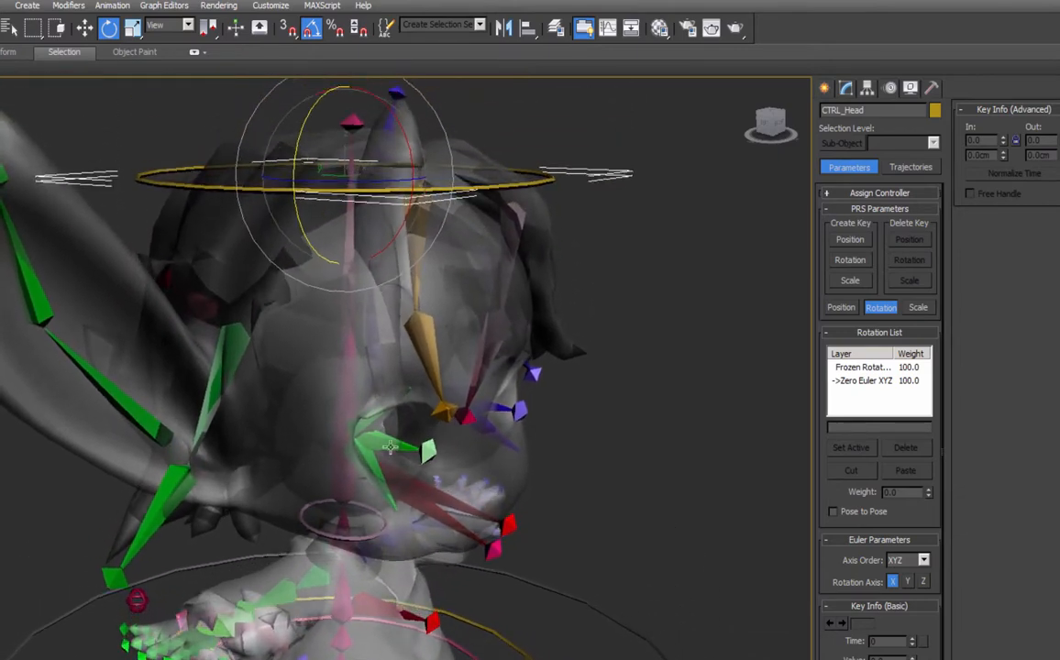
{"action": "middle_click_drag", "start_coordinate": [454, 493], "coordinate": [478, 469]}
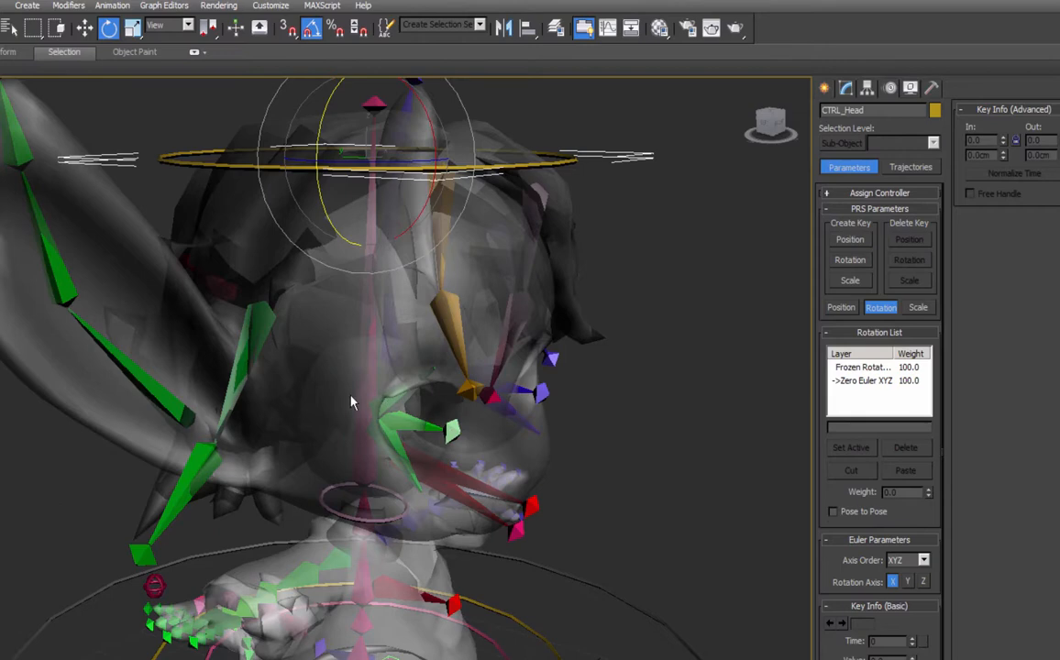
{"action": "left_click", "coordinate": [365, 502]}
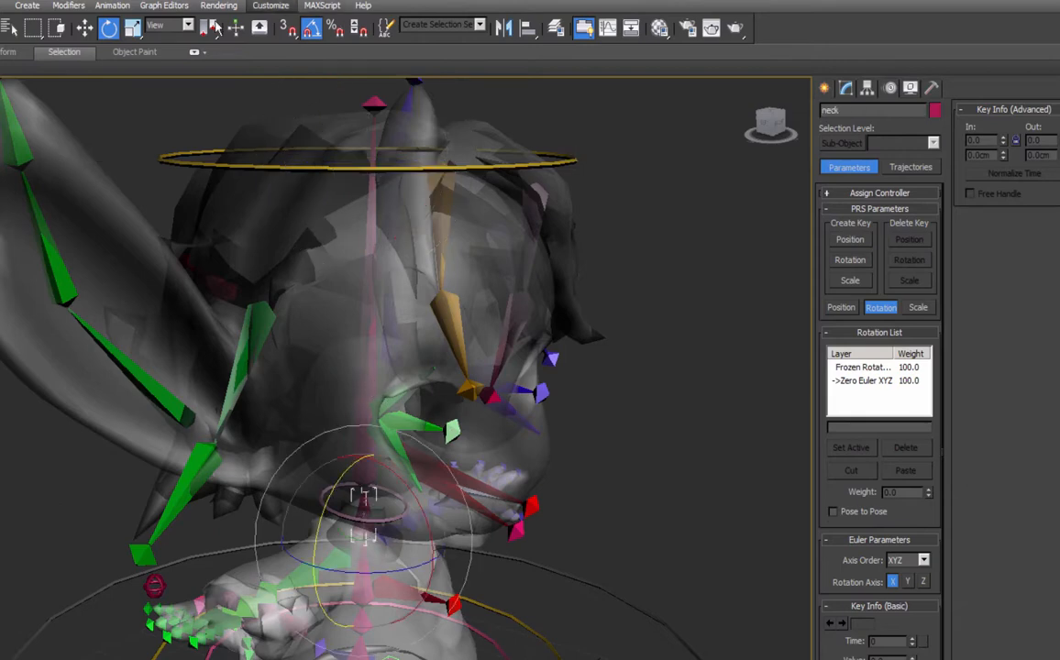
{"action": "left_click", "coordinate": [112, 6]}
{"action": "mouse_move", "coordinate": [137, 76]}
{"action": "left_click", "coordinate": [43, 179]}
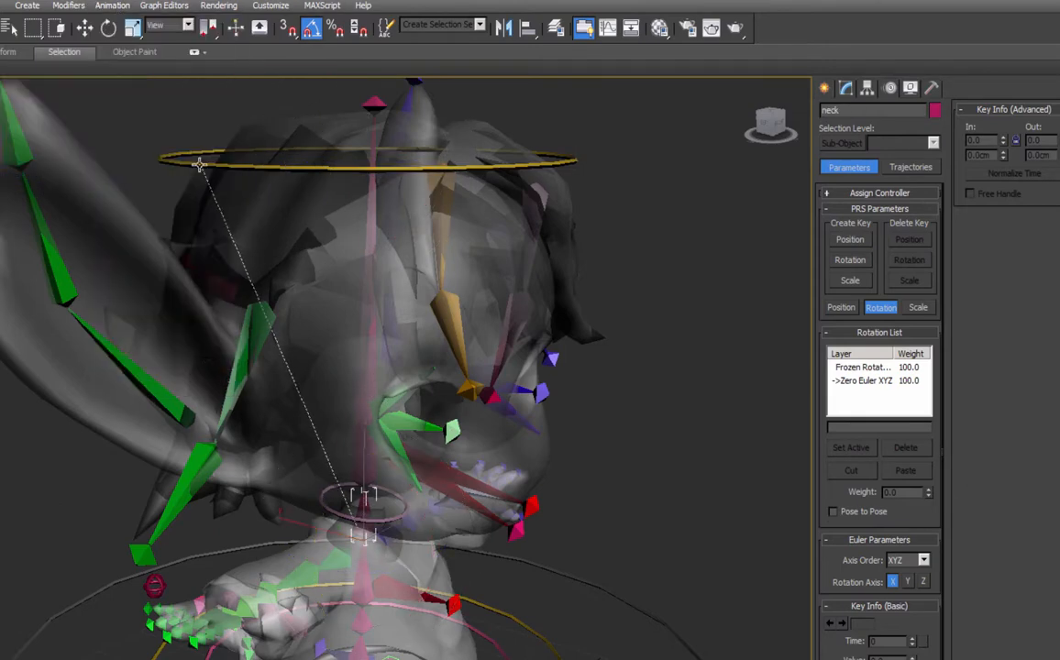
{"action": "left_click", "coordinate": [204, 156]}
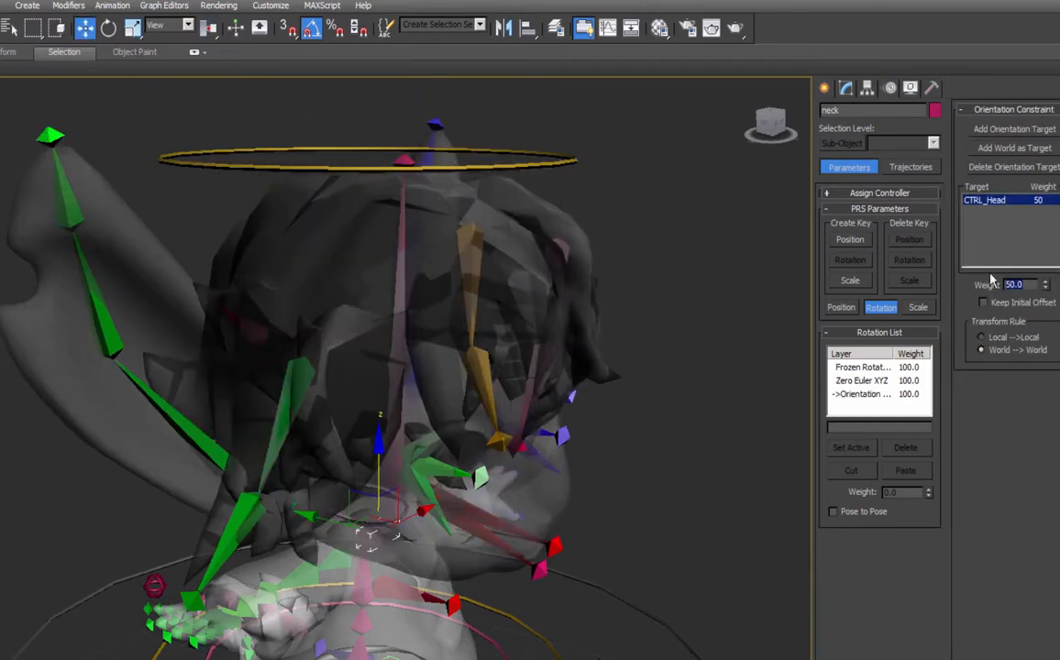
{"action": "left_click", "coordinate": [983, 302]}
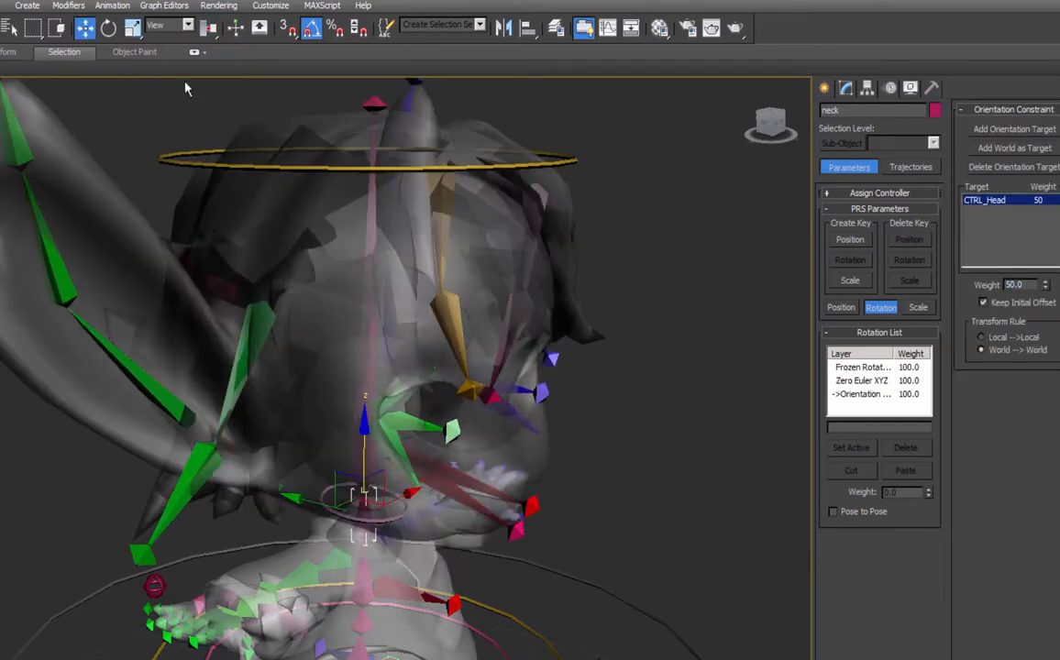
Add the CTRL_Neck ring as a second orientation target of the neck bone.
{"action": "left_click", "coordinate": [1014, 129]}
{"action": "left_click", "coordinate": [327, 511]}
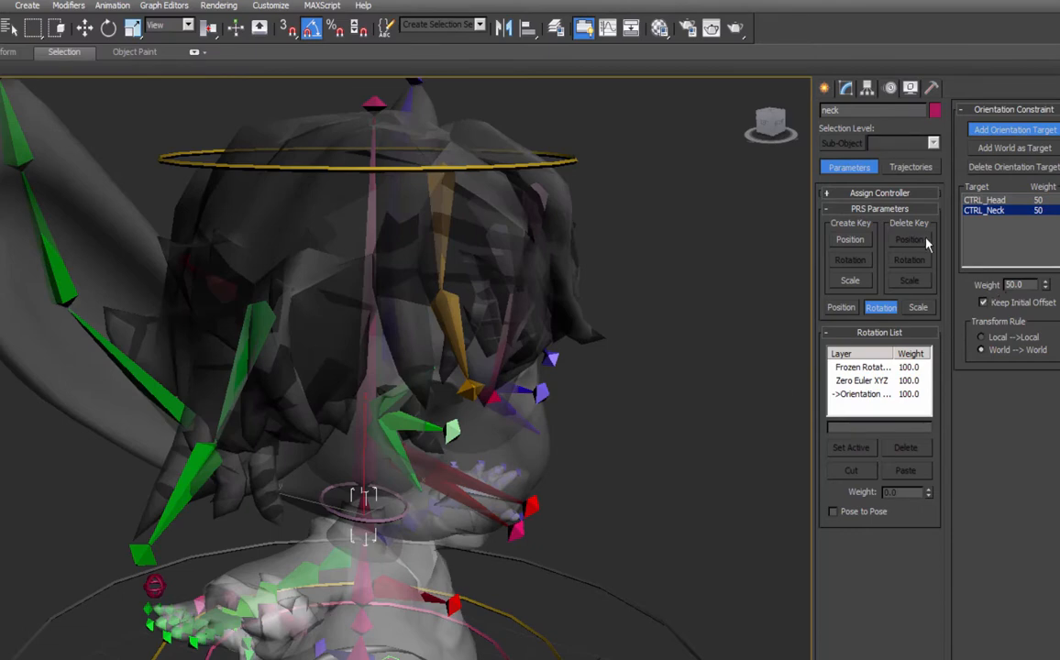
{"action": "left_click", "coordinate": [1016, 131]}
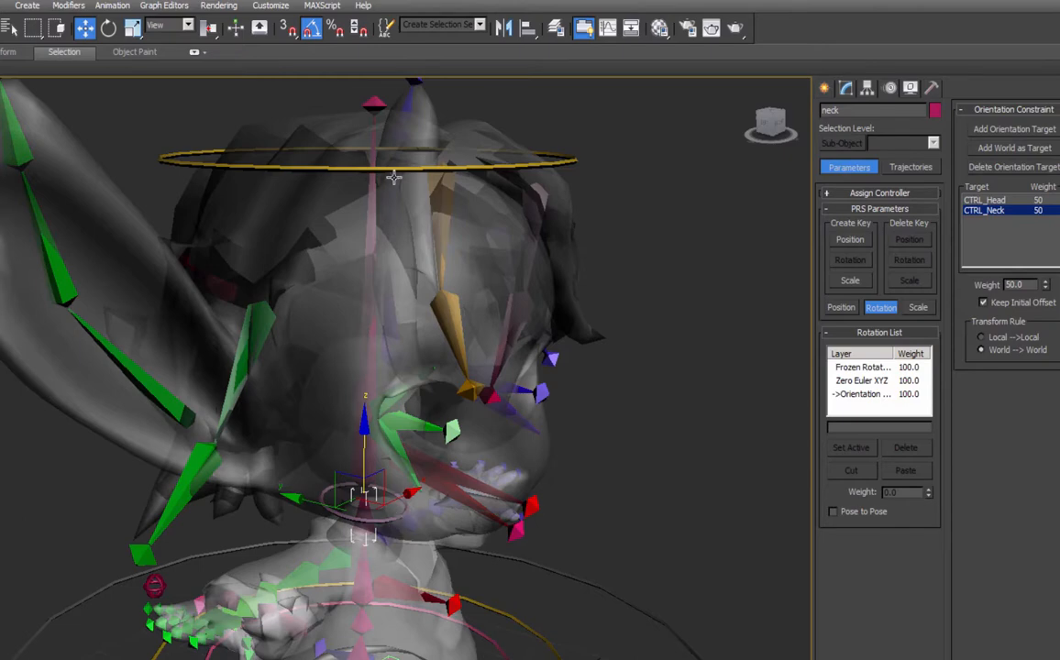
Try rotating the CTRL_Head ring to test how the neck bone follows its orientation targets.
{"action": "left_click", "coordinate": [421, 167]}
{"action": "left_click", "coordinate": [108, 27]}
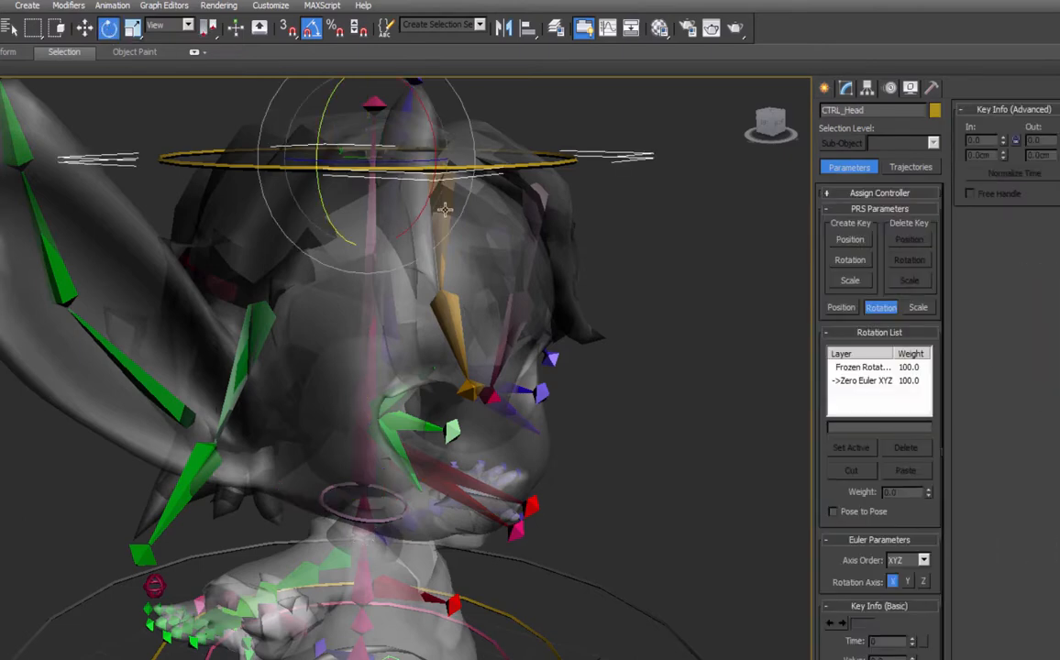
{"action": "left_click_drag", "start_coordinate": [351, 149], "coordinate": [482, 488]}
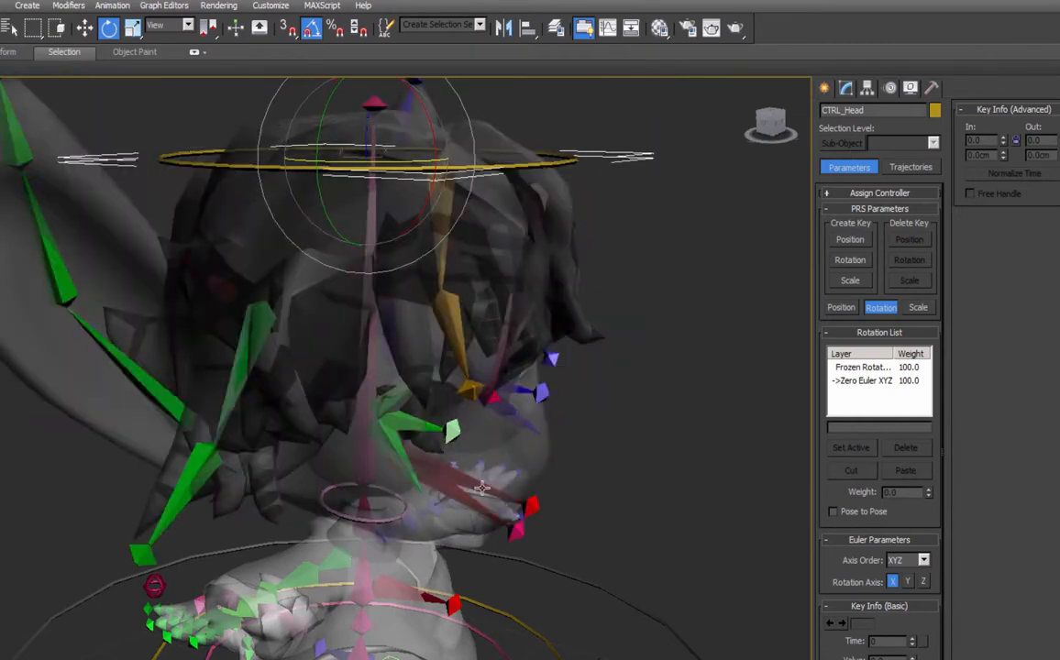
Turn off the see-through display of the Body and Head meshes.
{"action": "scroll", "coordinate": [451, 523], "scroll_direction": "up", "scroll_amount": 5}
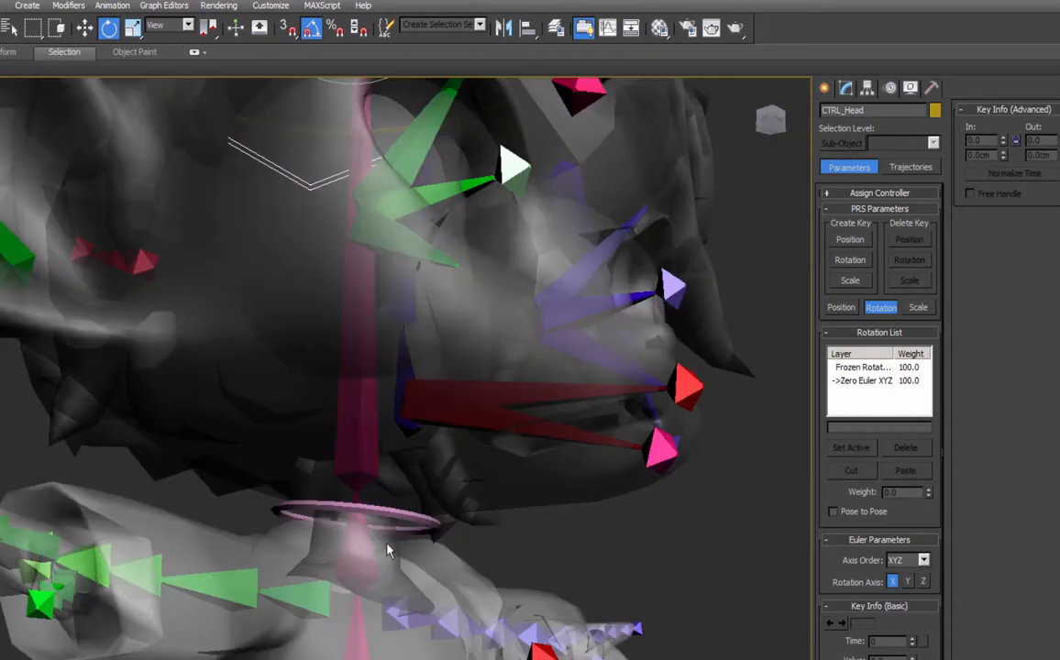
{"action": "middle_click_drag", "start_coordinate": [388, 550], "coordinate": [389, 558], "text": "alt"}
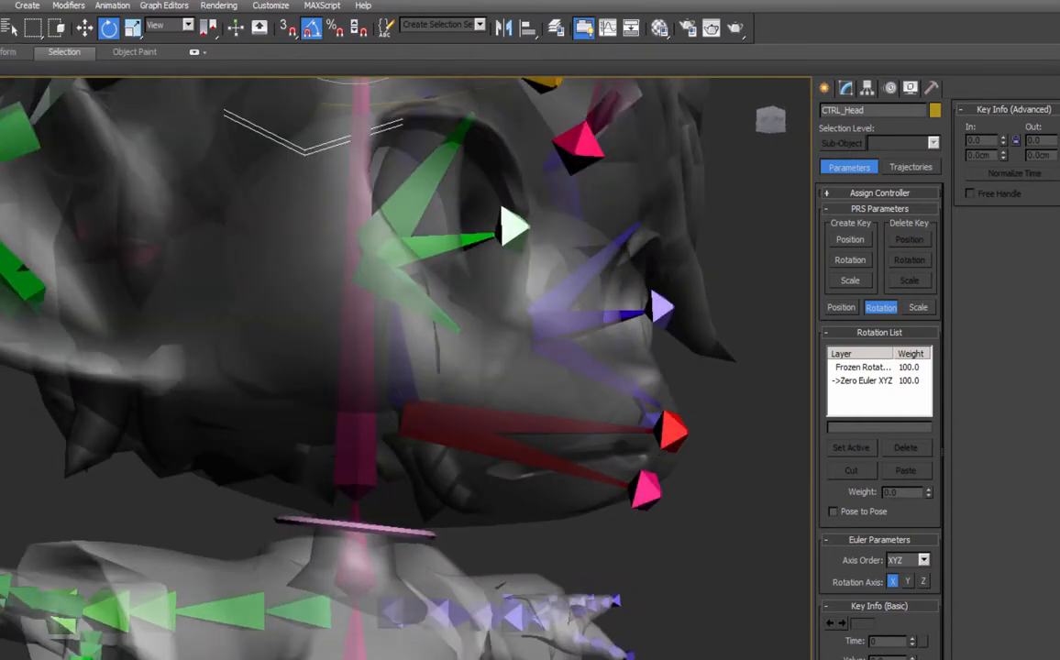
{"action": "right_click", "coordinate": [356, 481]}
{"action": "left_click", "coordinate": [393, 378]}
{"action": "left_click", "coordinate": [368, 560]}
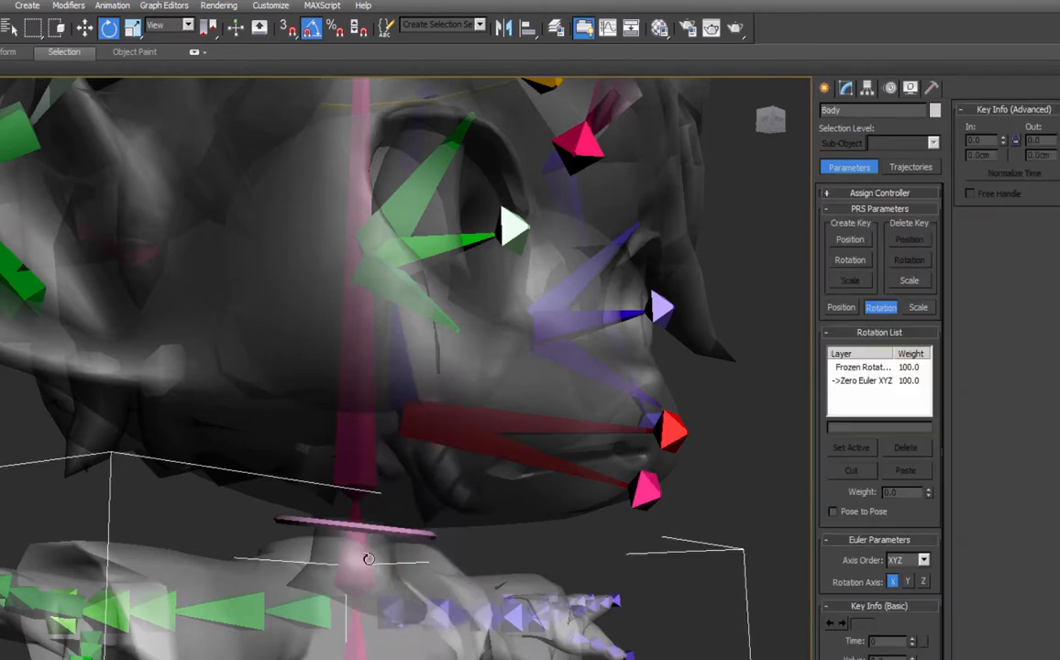
{"action": "key", "text": "alt+z"}
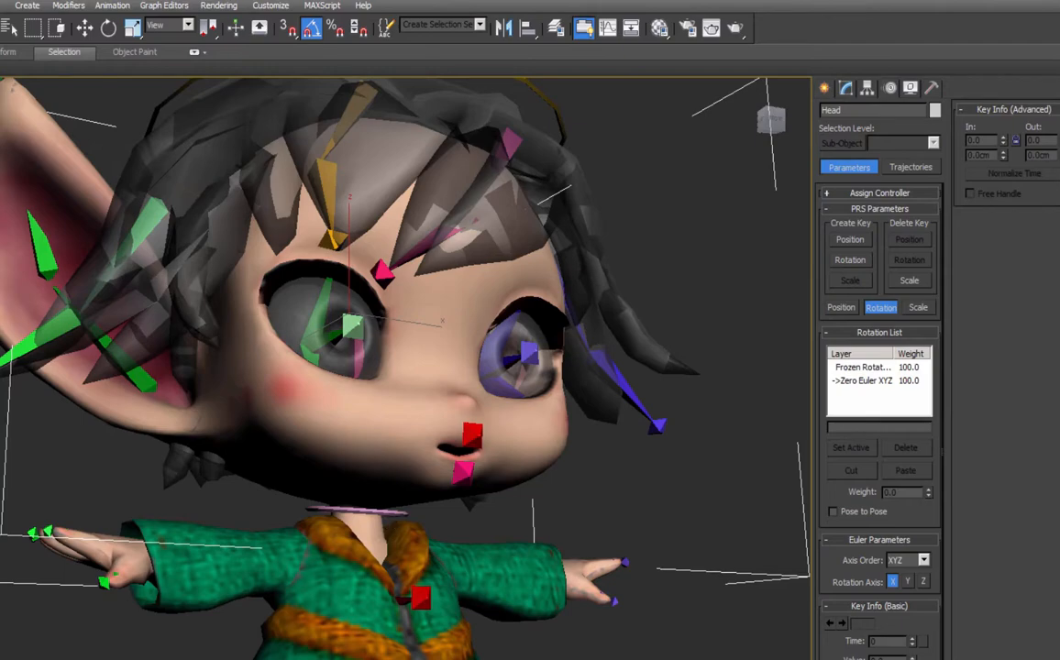
Try rotating the CTRL_Neck ring 30 degrees about Z, and the head ring, to test how the textured character deforms.
{"action": "left_click_drag", "start_coordinate": [332, 556], "coordinate": [370, 504]}
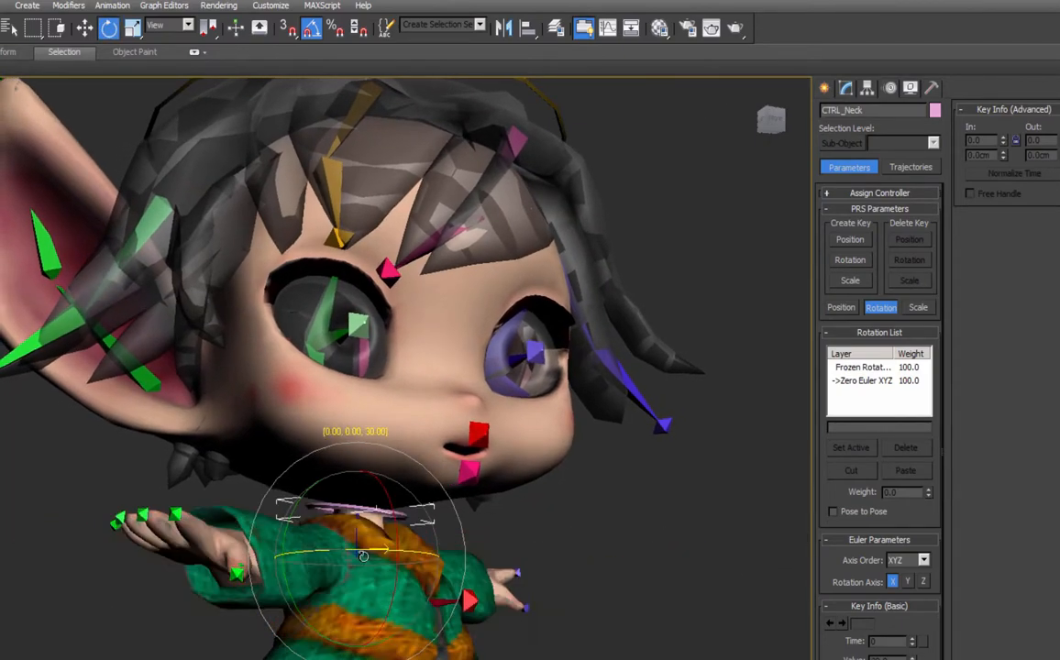
{"action": "right_click", "coordinate": [363, 556]}
{"action": "right_click", "coordinate": [371, 505]}
{"action": "left_click", "coordinate": [344, 95]}
{"action": "left_click_drag", "start_coordinate": [354, 160], "coordinate": [386, 178]}
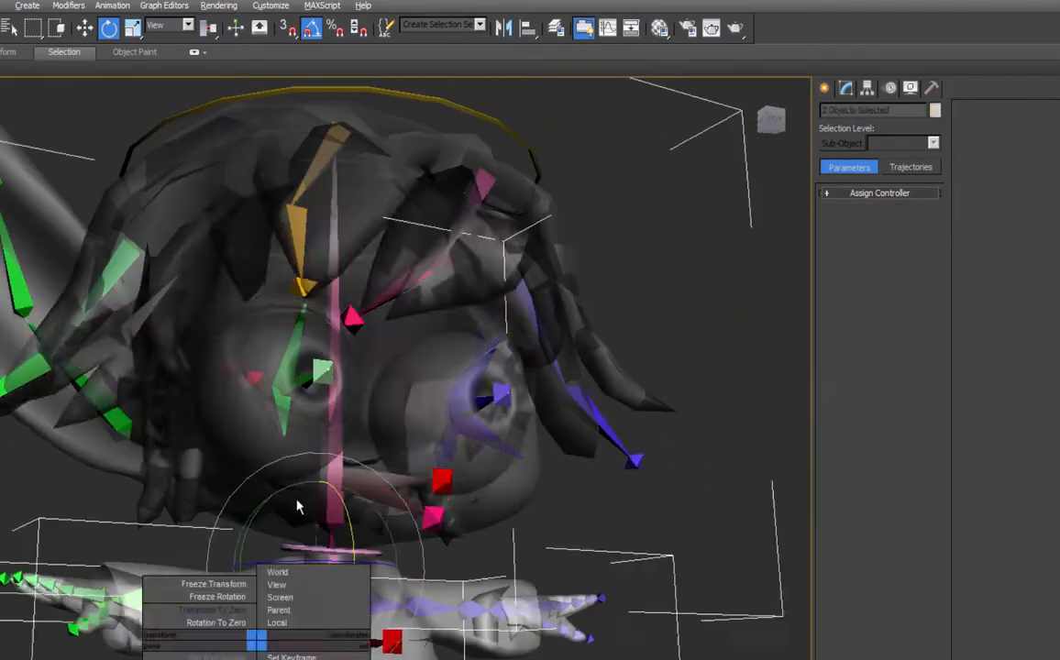
Examine the rig's head and neck from the left and front views, and return to the perspective view.
{"action": "left_click", "coordinate": [253, 437]}
{"action": "key", "text": "l"}
{"action": "middle_click_drag", "start_coordinate": [423, 504], "coordinate": [405, 659]}
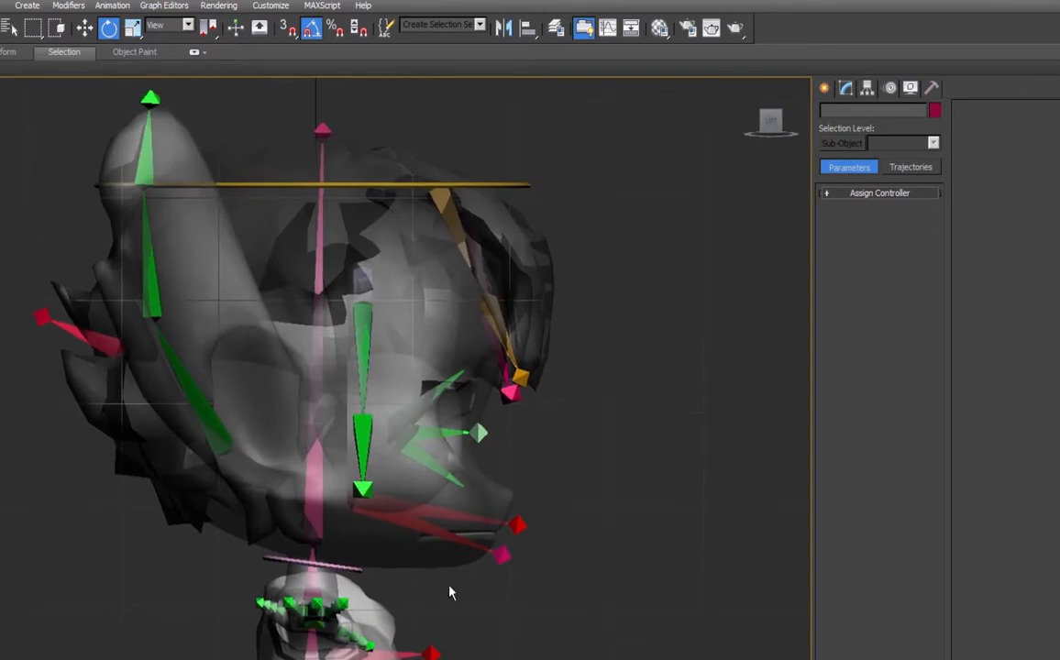
{"action": "middle_click_drag", "start_coordinate": [461, 557], "coordinate": [454, 503]}
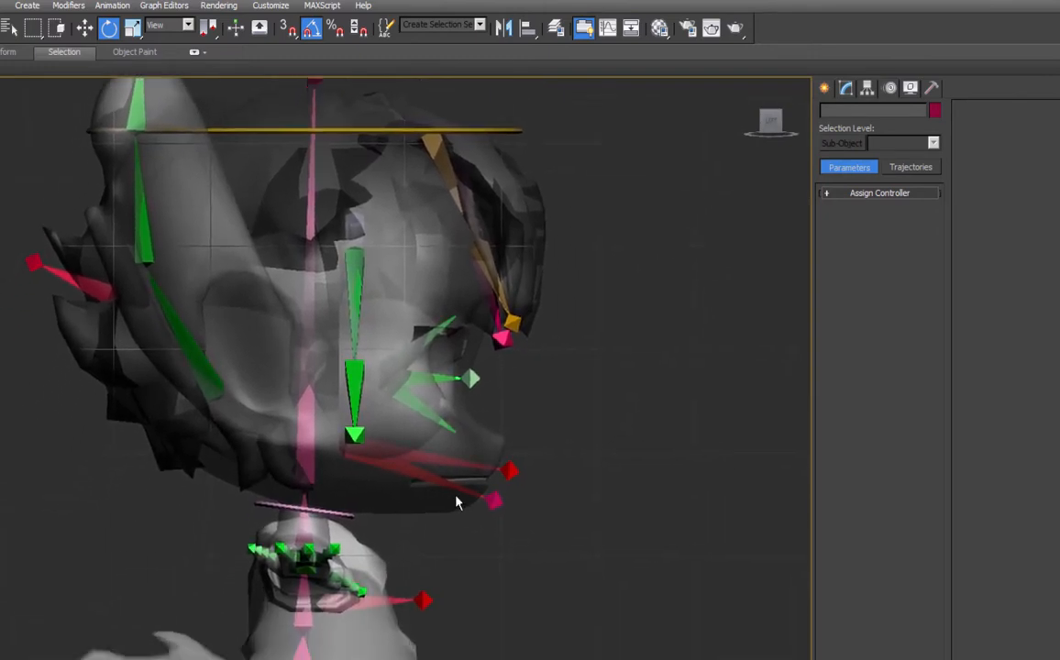
{"action": "key", "text": "f"}
{"action": "middle_click_drag", "start_coordinate": [407, 426], "coordinate": [412, 648]}
{"action": "middle_click_drag", "start_coordinate": [421, 481], "coordinate": [440, 659]}
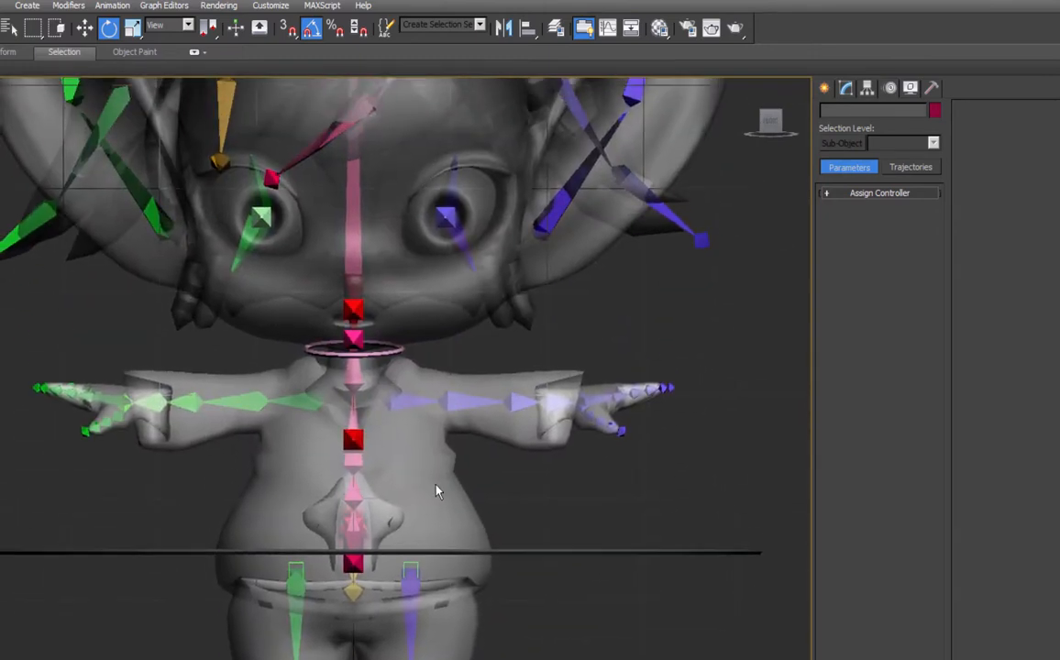
{"action": "key", "text": "p"}
Select everything in the scene and apply Freeze Transform to all of it.
{"action": "key", "text": "ctrl+a"}
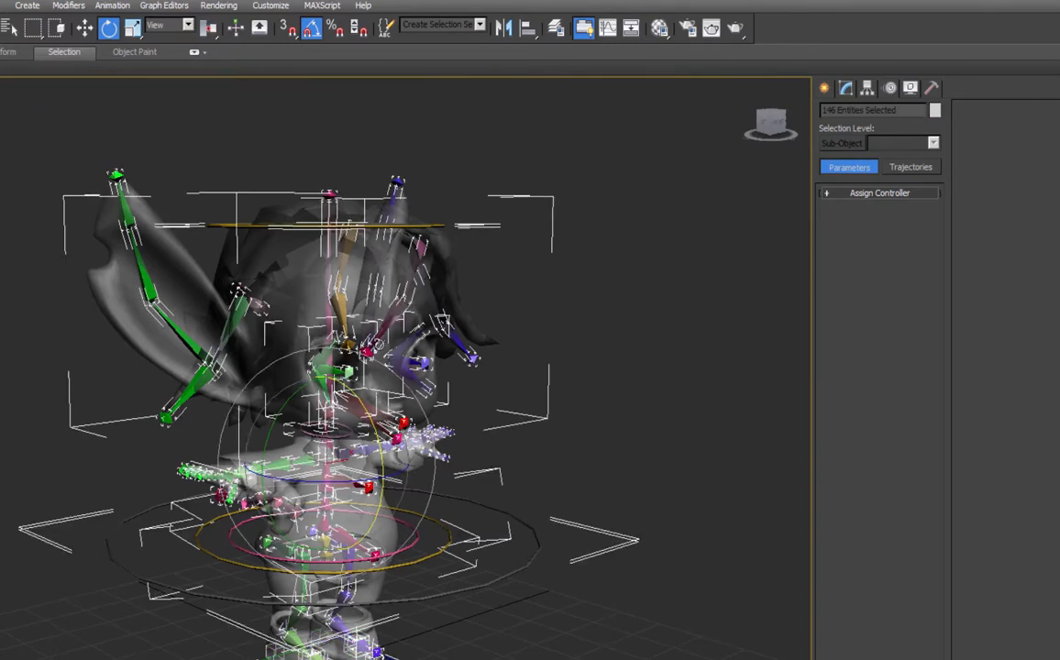
{"action": "right_click", "coordinate": [343, 335], "text": "alt"}
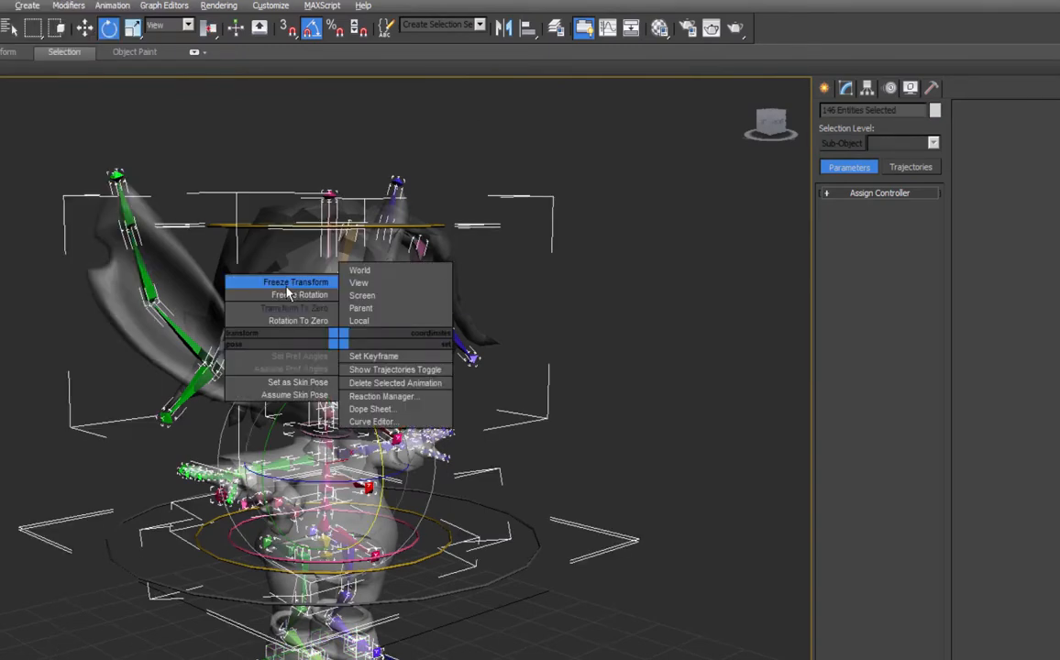
{"action": "left_click", "coordinate": [283, 277]}
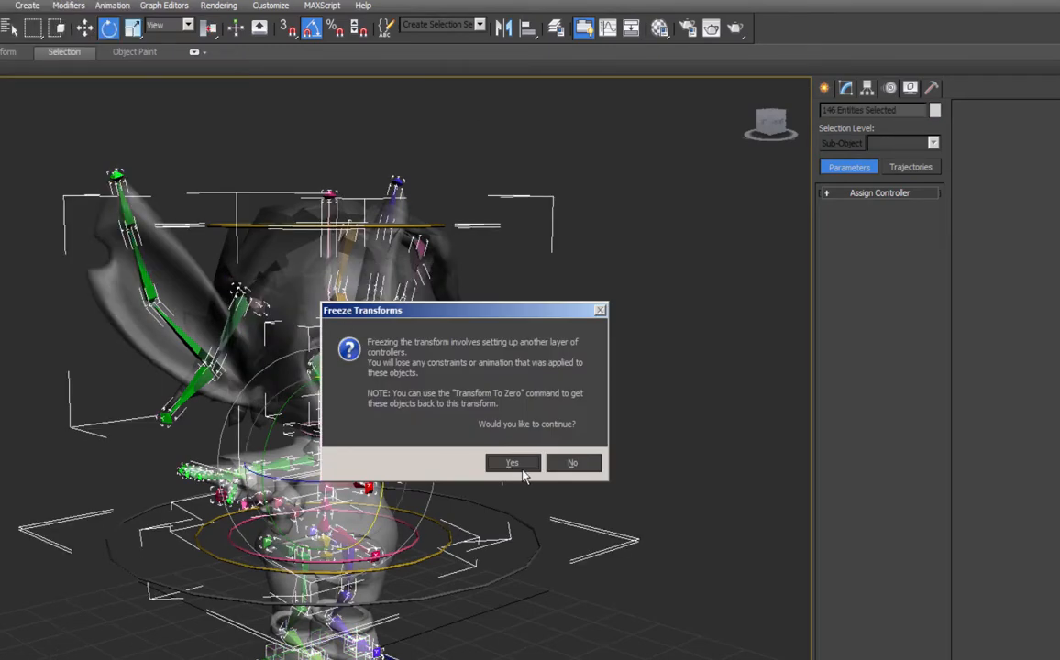
{"action": "left_click", "coordinate": [522, 469]}
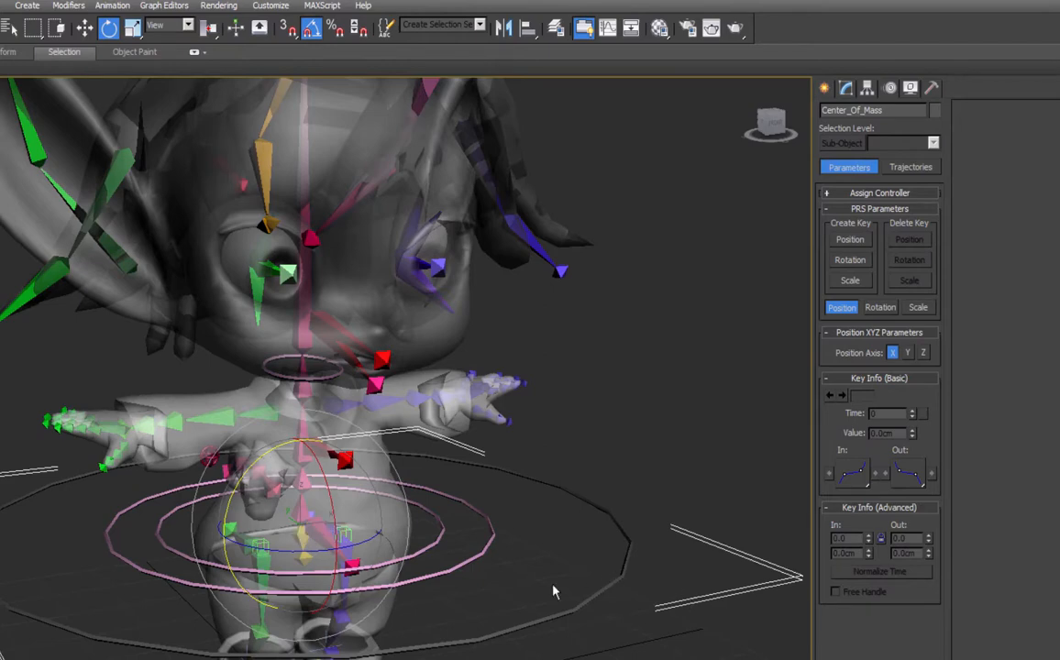
Add an Orientation Constraint from the Root_Pelvis bone to the CTRL_Hip ring.
{"action": "left_click", "coordinate": [488, 541]}
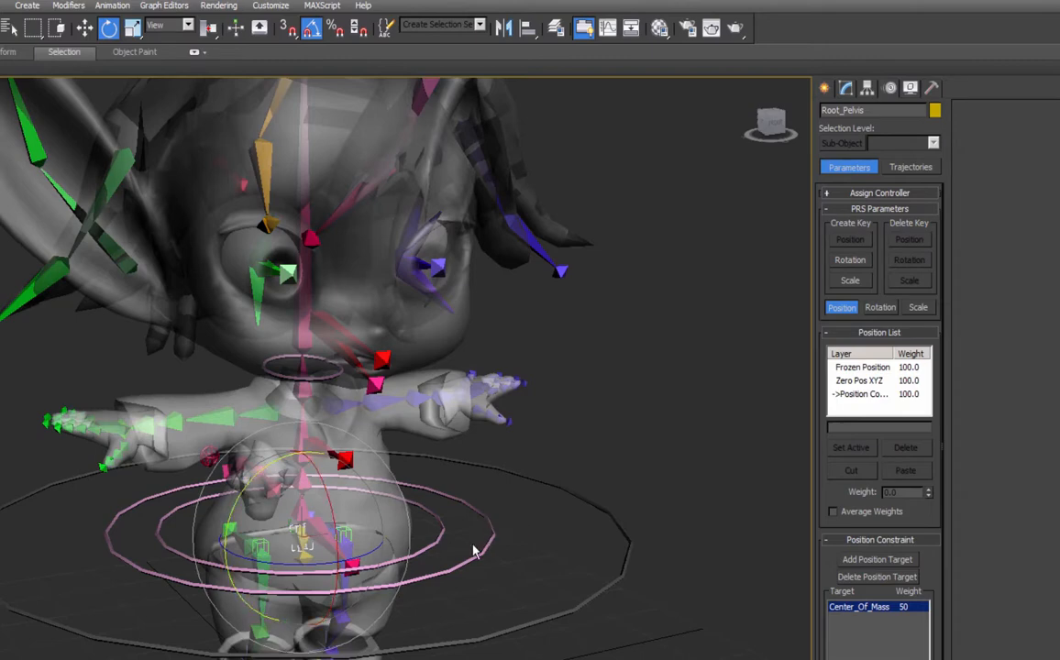
{"action": "left_click", "coordinate": [112, 5]}
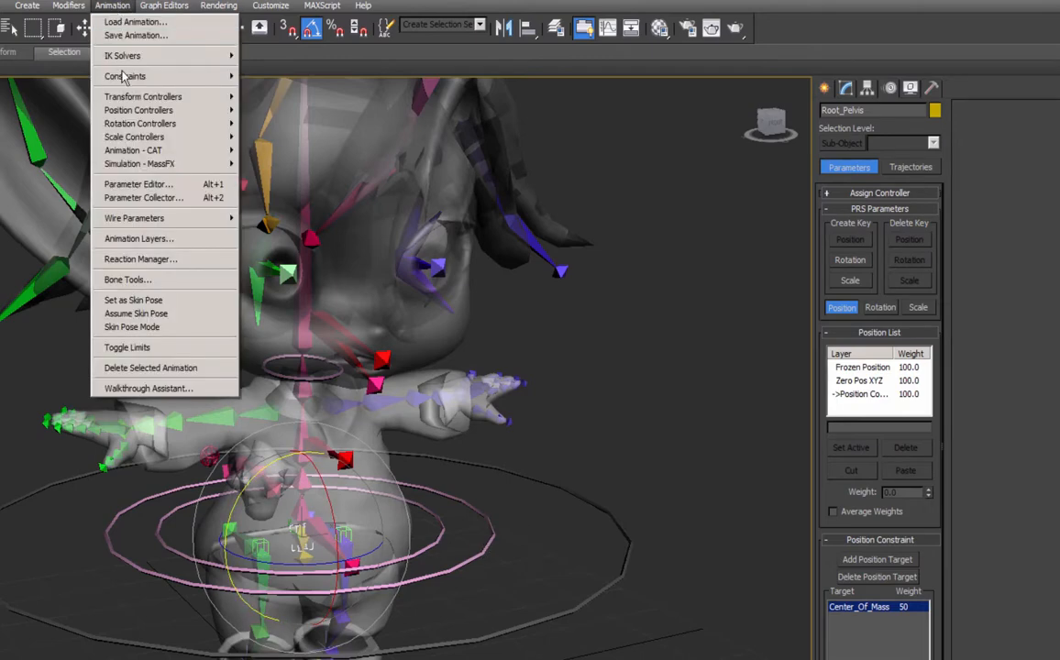
{"action": "mouse_move", "coordinate": [125, 78]}
{"action": "left_click", "coordinate": [41, 177]}
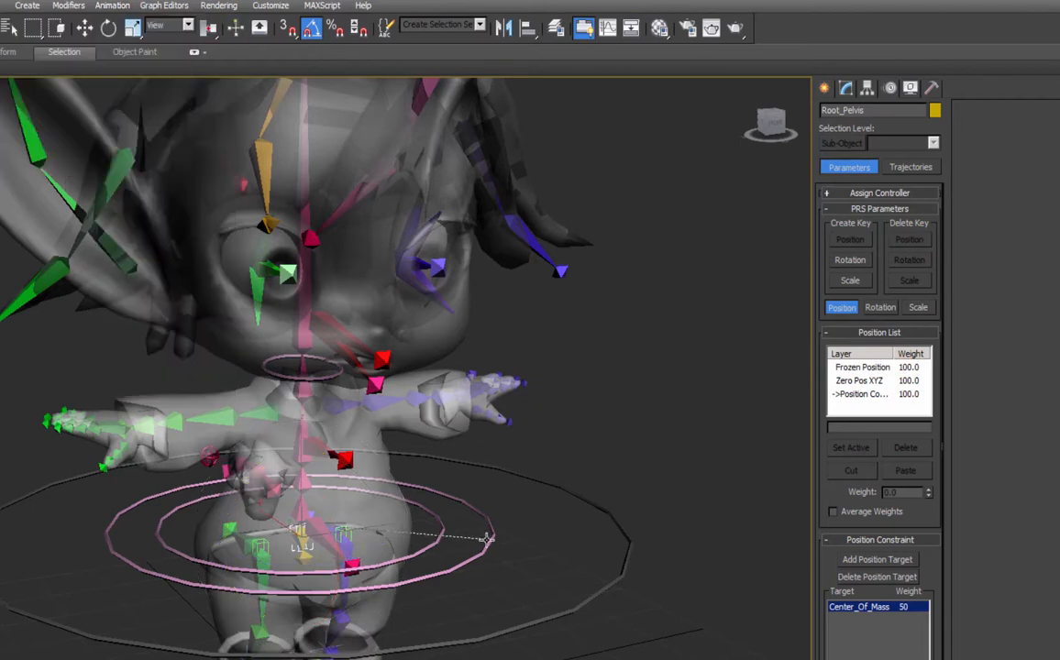
{"action": "left_click", "coordinate": [492, 541]}
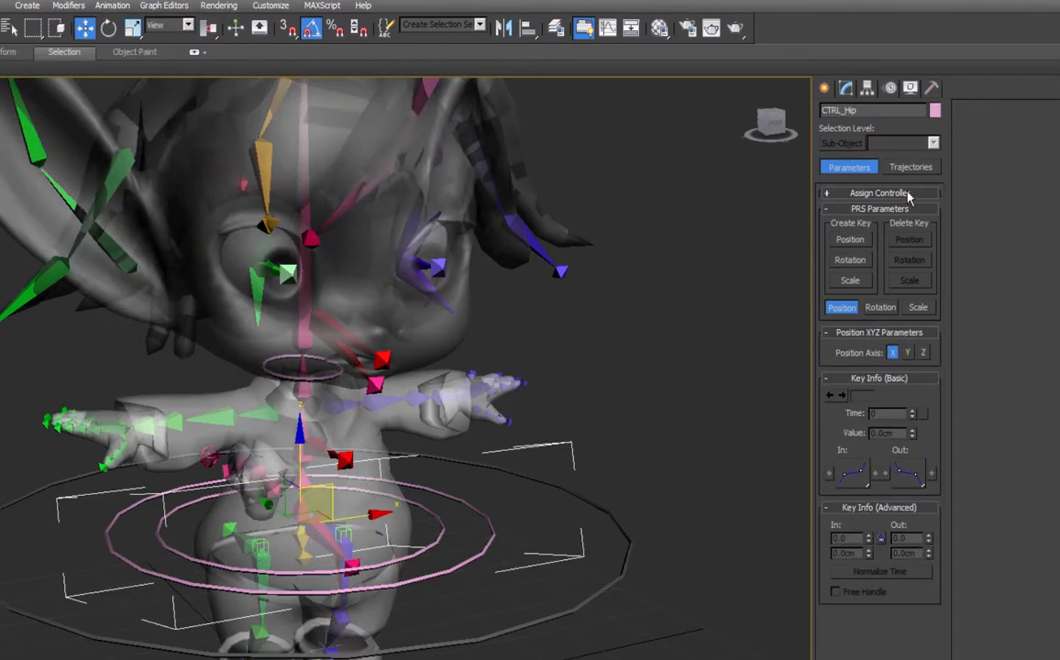
Set the object colour of the CTRL_Hip ring to gold and of the CTRL_Spine1 ring to magenta.
{"action": "left_click", "coordinate": [934, 110]}
{"action": "left_click", "coordinate": [381, 354]}
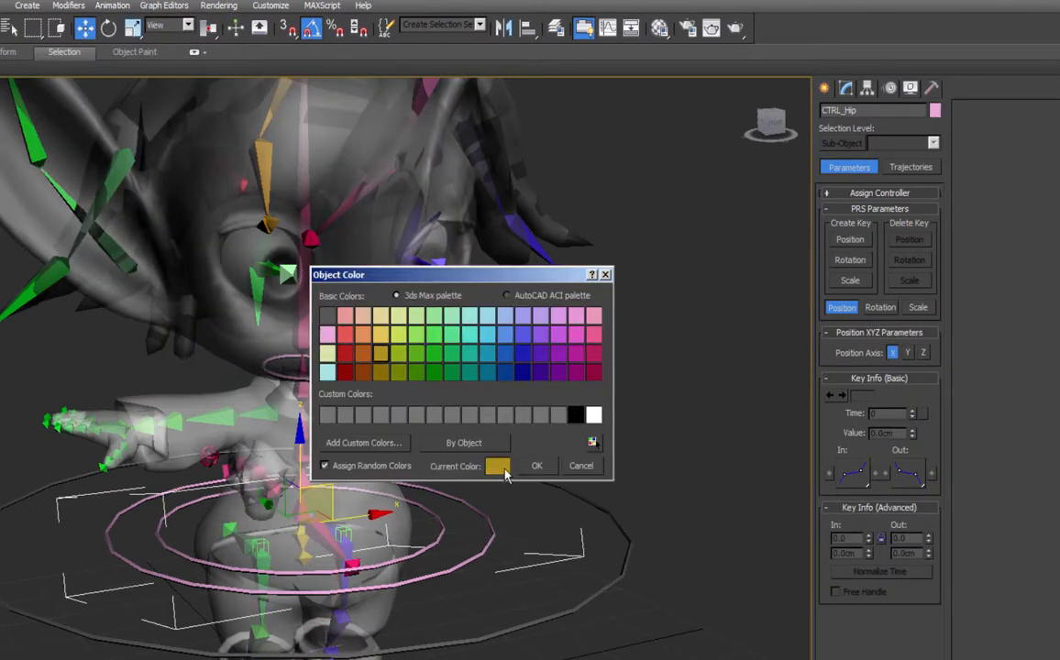
{"action": "left_click", "coordinate": [537, 466]}
{"action": "left_click", "coordinate": [437, 539]}
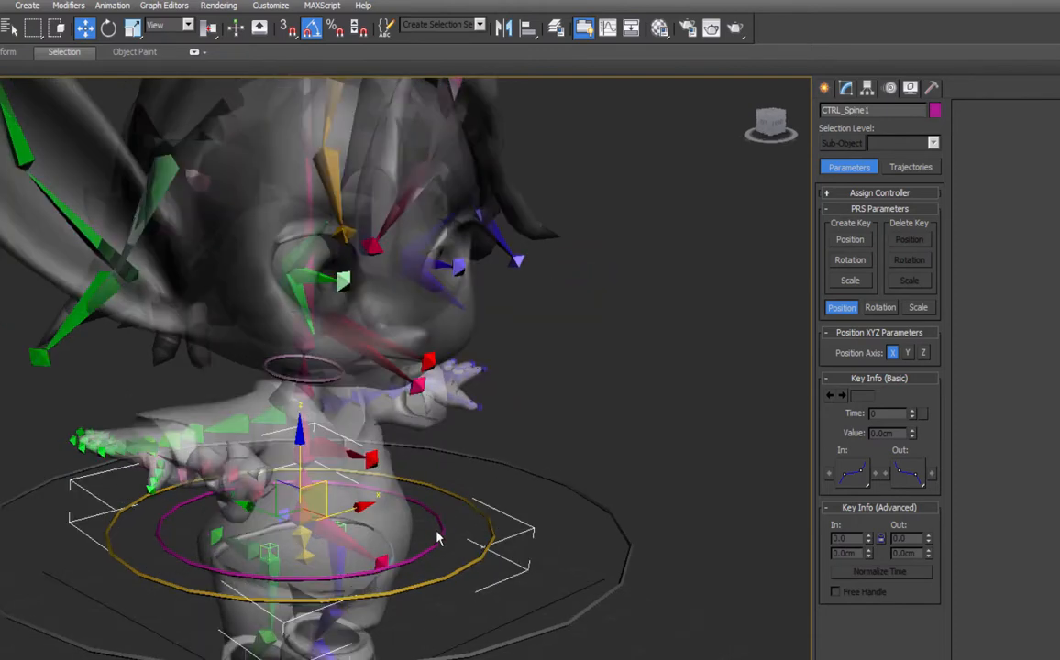
Add an Orientation Constraint to the spine1 bone.
{"action": "left_click", "coordinate": [112, 6]}
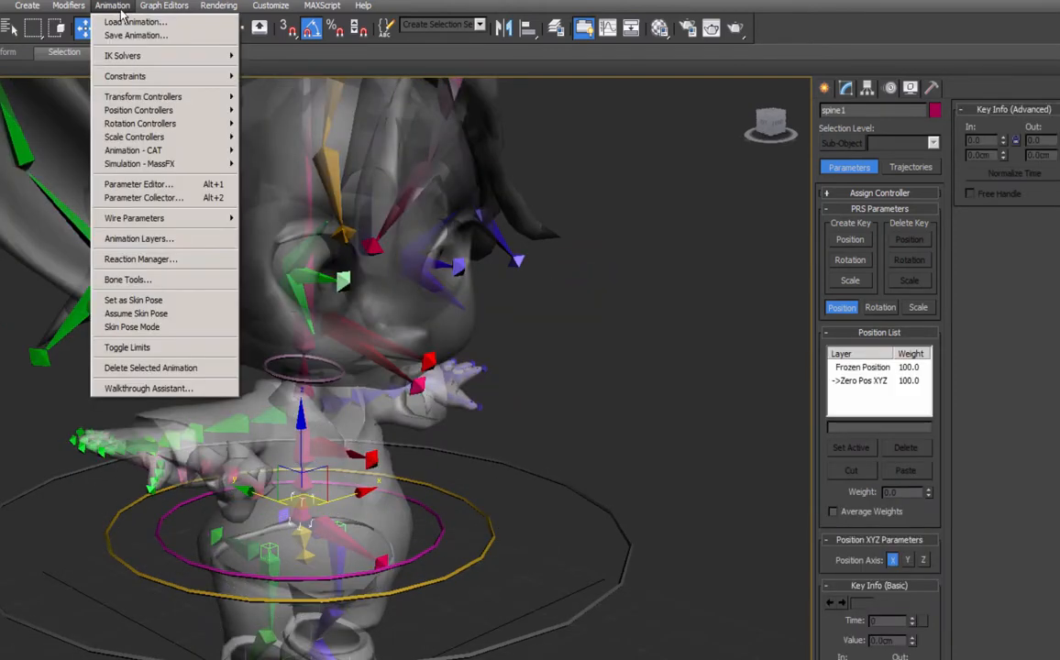
{"action": "mouse_move", "coordinate": [152, 80]}
{"action": "left_click", "coordinate": [37, 179]}
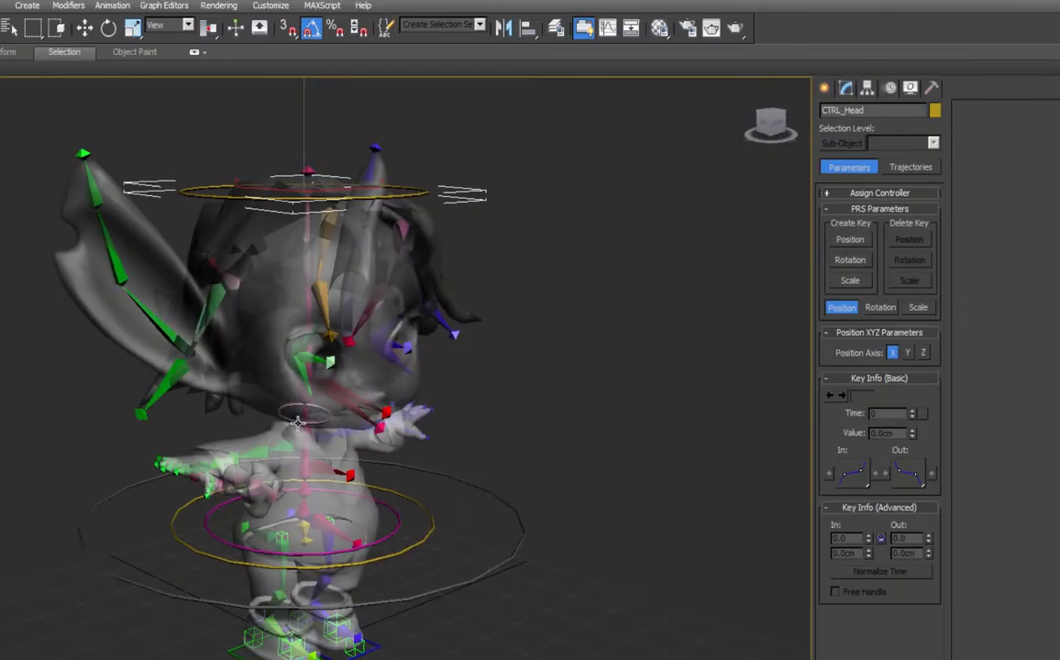
Select the head, neck, spine and hip control rings together and link them to the Center_Of_Mass ring.
{"action": "left_click", "coordinate": [261, 378], "text": "ctrl"}
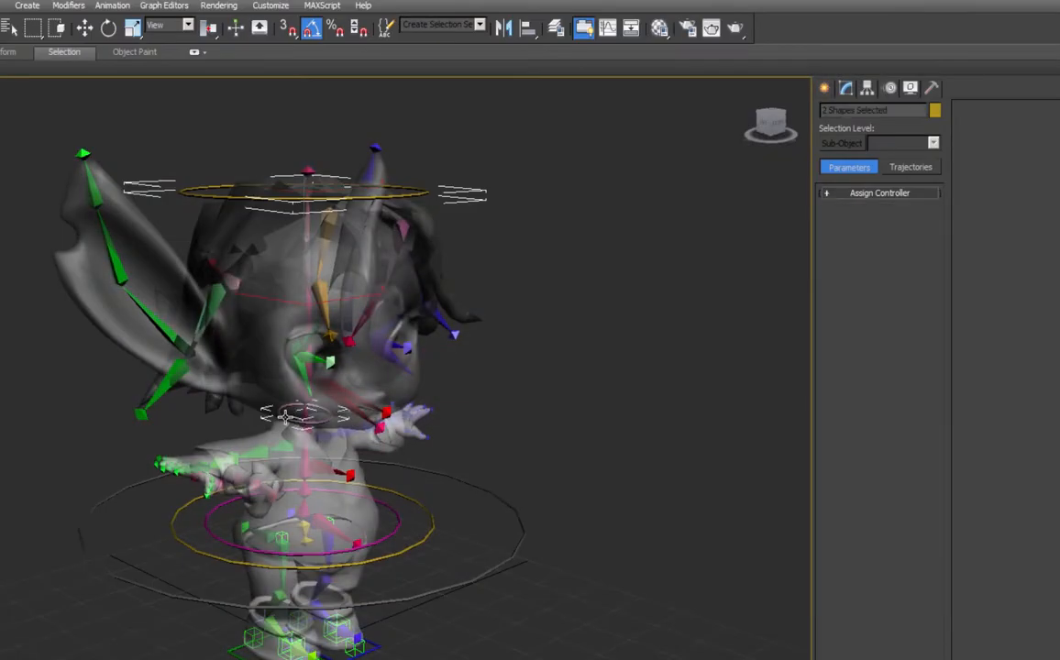
{"action": "left_click", "coordinate": [396, 510], "text": "ctrl"}
{"action": "left_click", "coordinate": [423, 505], "text": "ctrl"}
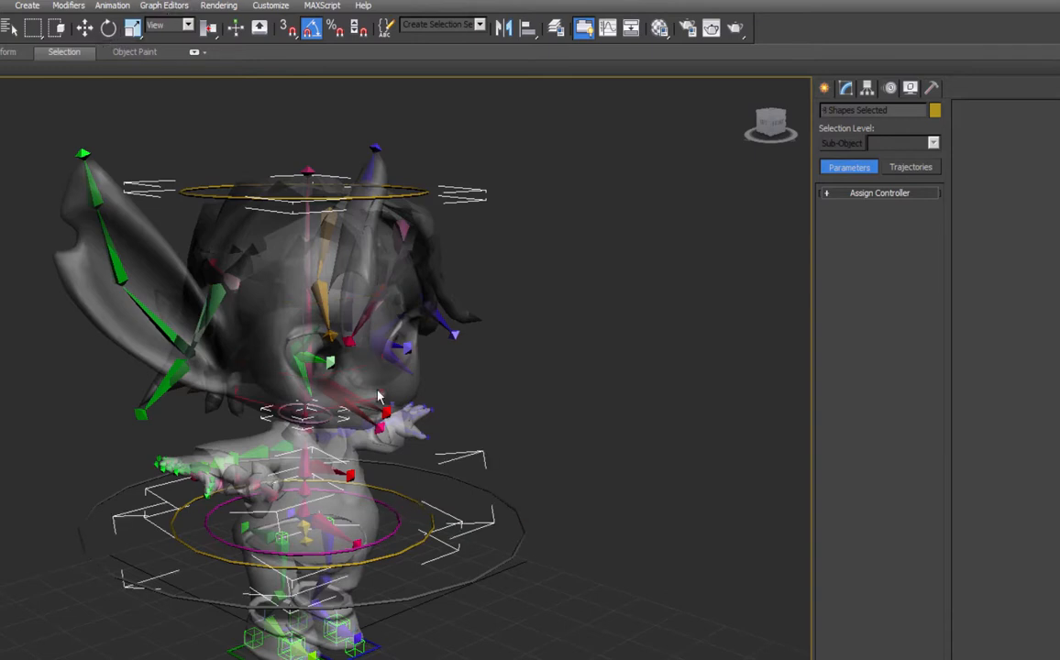
{"action": "left_click_drag", "start_coordinate": [416, 194], "coordinate": [526, 535]}
Try rotating the Center_Of_Mass ring to test whether the linked control rings and bones follow it.
{"action": "key", "text": "e"}
{"action": "left_click", "coordinate": [525, 535]}
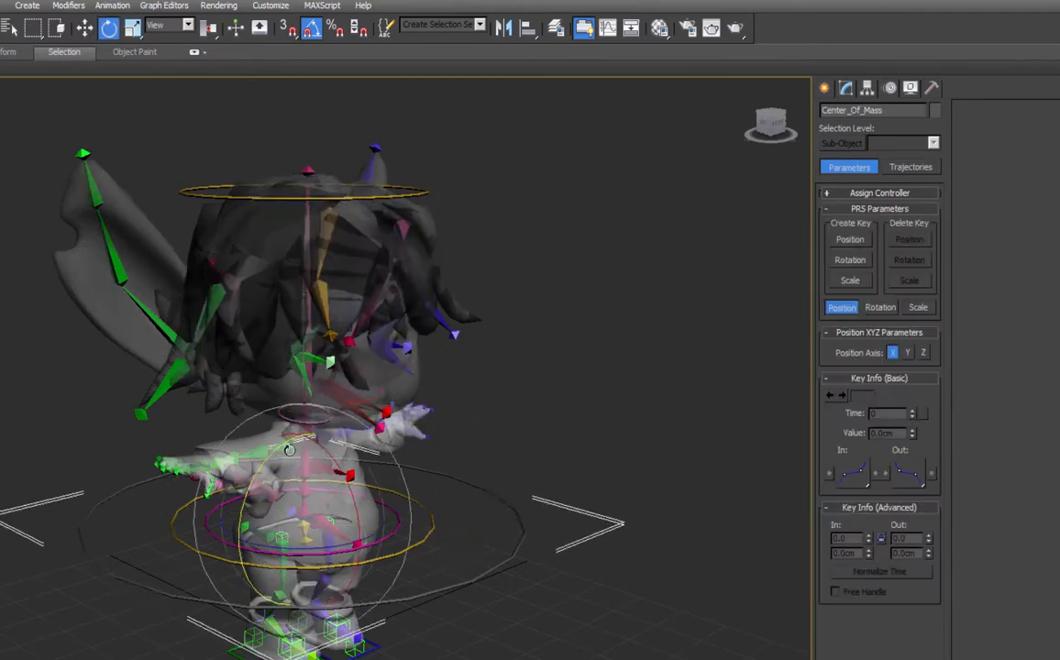
{"action": "left_click_drag", "start_coordinate": [288, 449], "coordinate": [292, 449]}
{"action": "right_click", "coordinate": [292, 449]}
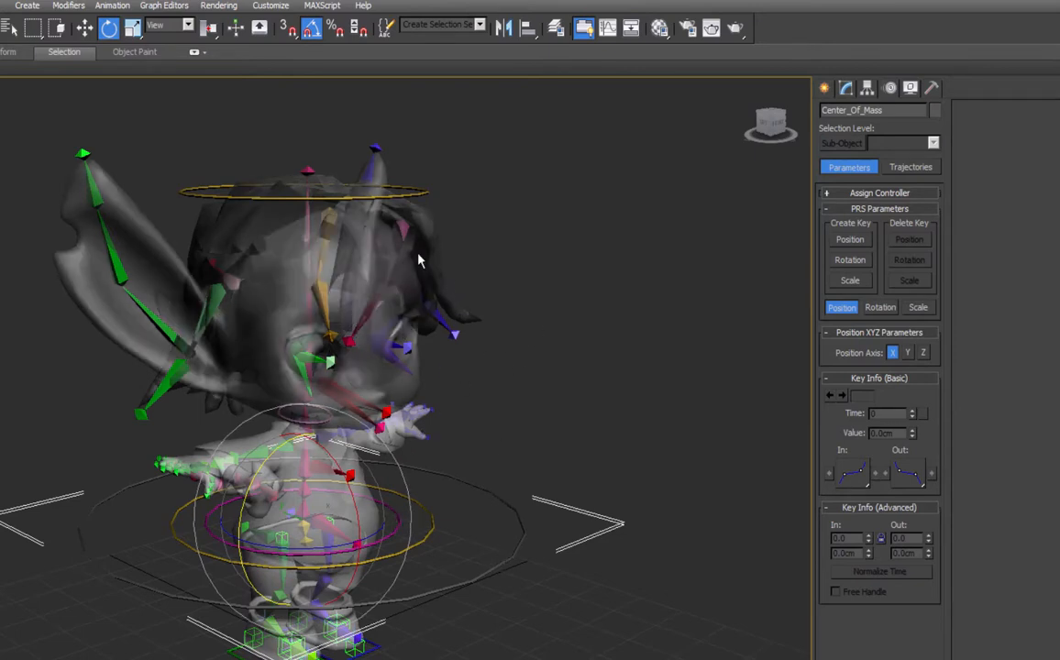
Undo the last Center_Of_Mass test, and try moving the Center_Of_Mass ring vertically.
{"action": "key", "text": "ctrl+z"}
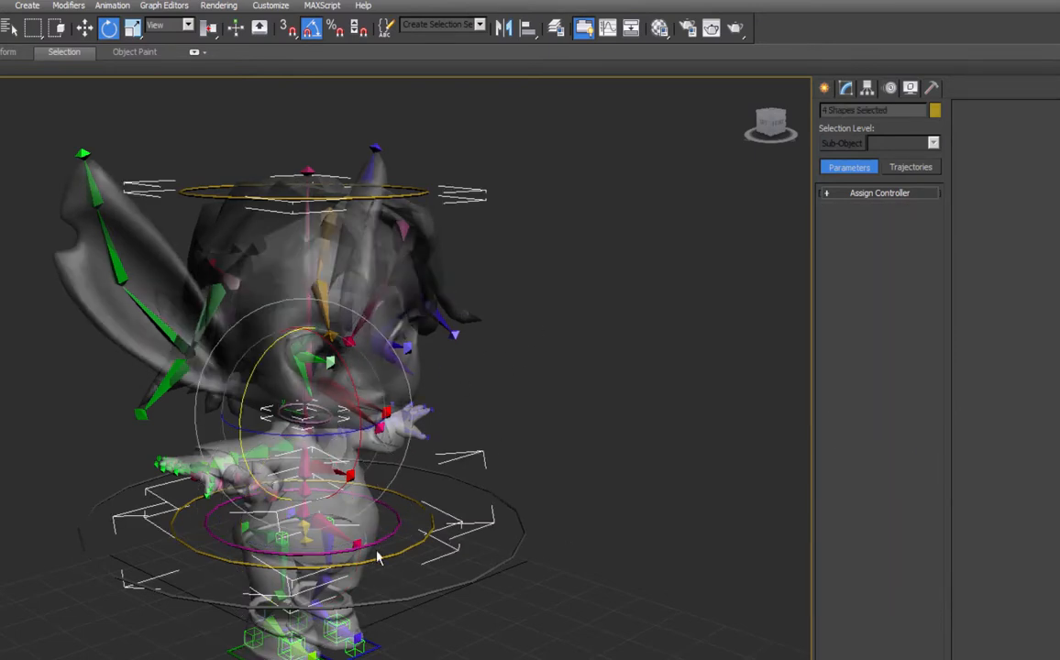
{"action": "left_click", "coordinate": [581, 310]}
{"action": "left_click", "coordinate": [484, 570]}
{"action": "key", "text": "w"}
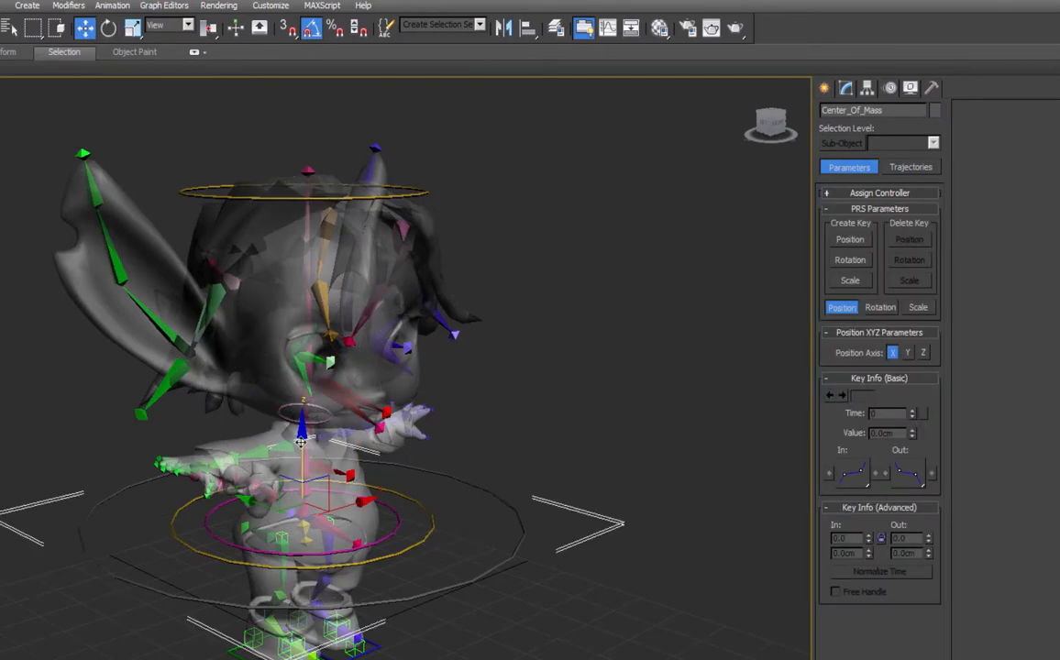
{"action": "mouse_move", "coordinate": [303, 425]}
{"action": "left_mouse_down"}
{"action": "mouse_move", "coordinate": [304, 448]}
{"action": "mouse_move", "coordinate": [306, 431]}
{"action": "left_mouse_up"}
{"action": "key", "text": "ctrl+z"}
Select the head, neck, spine and hip control rings together and give them a Position Constraint targeting Center_Of_Mass.
{"action": "left_click", "coordinate": [229, 196]}
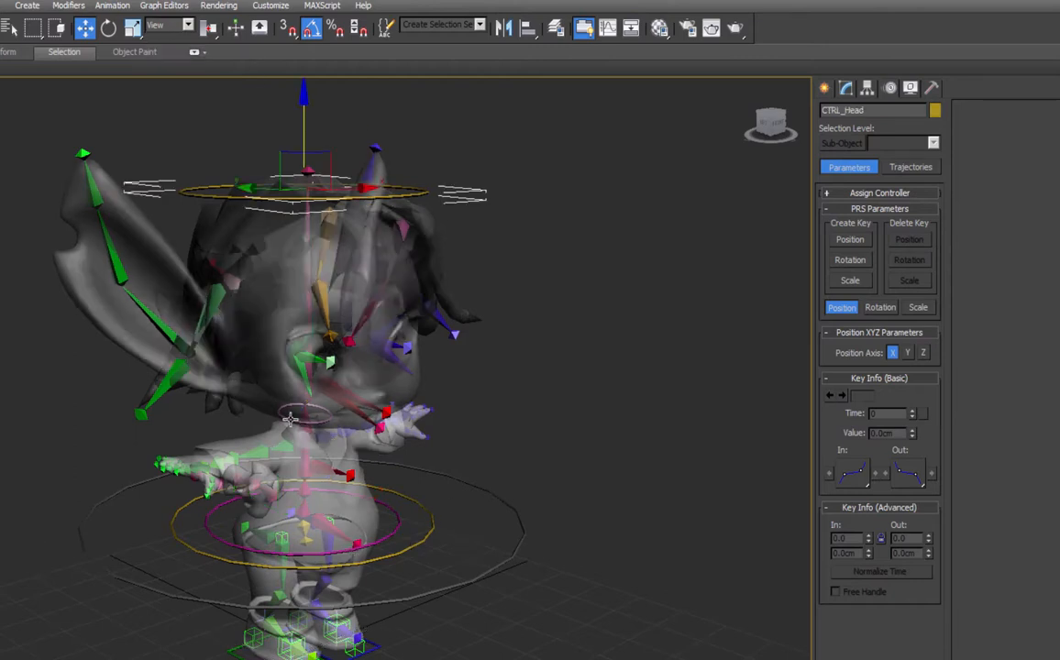
{"action": "left_click", "coordinate": [283, 410], "text": "ctrl"}
{"action": "left_click", "coordinate": [395, 538], "text": "ctrl"}
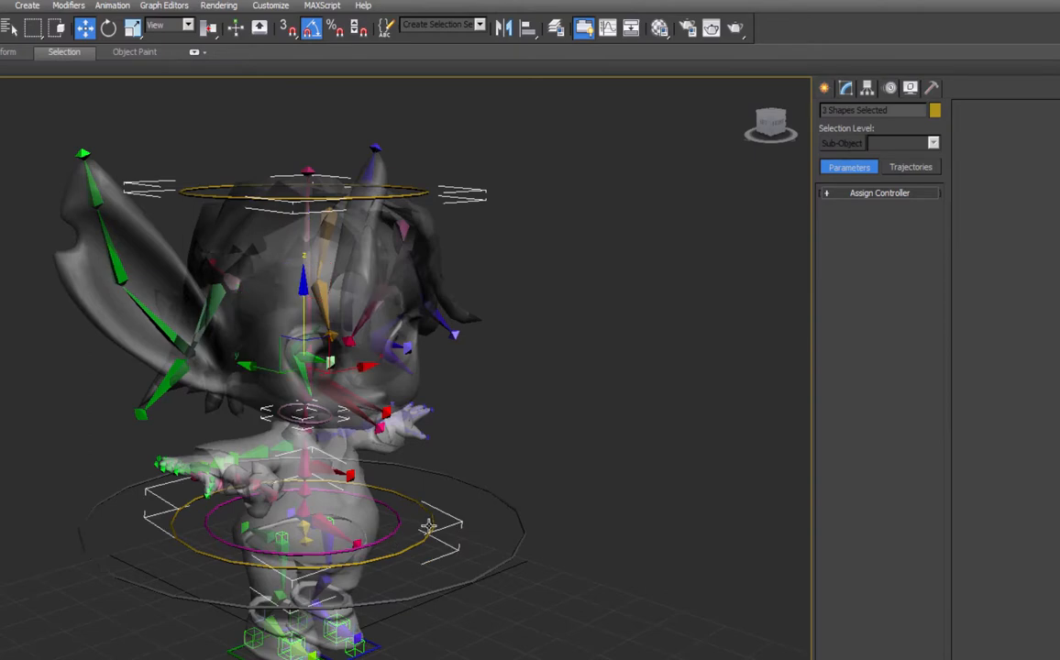
{"action": "left_click", "coordinate": [388, 475], "text": "ctrl"}
{"action": "left_click", "coordinate": [112, 6]}
{"action": "mouse_move", "coordinate": [129, 76]}
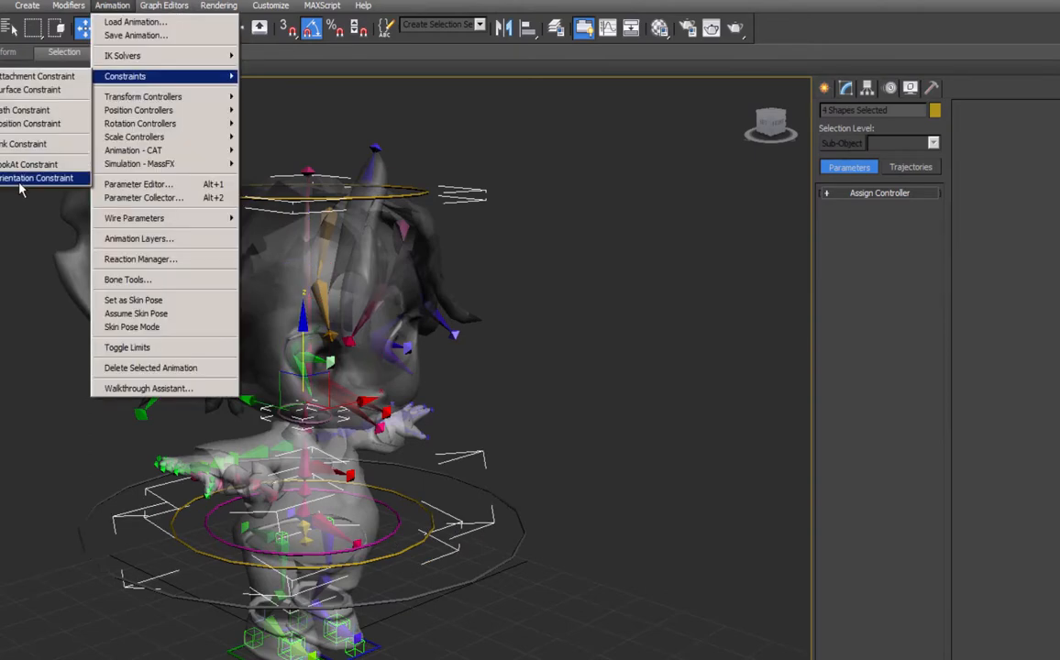
{"action": "left_click", "coordinate": [32, 123]}
{"action": "scroll", "coordinate": [342, 459], "scroll_direction": "up", "scroll_amount": 4}
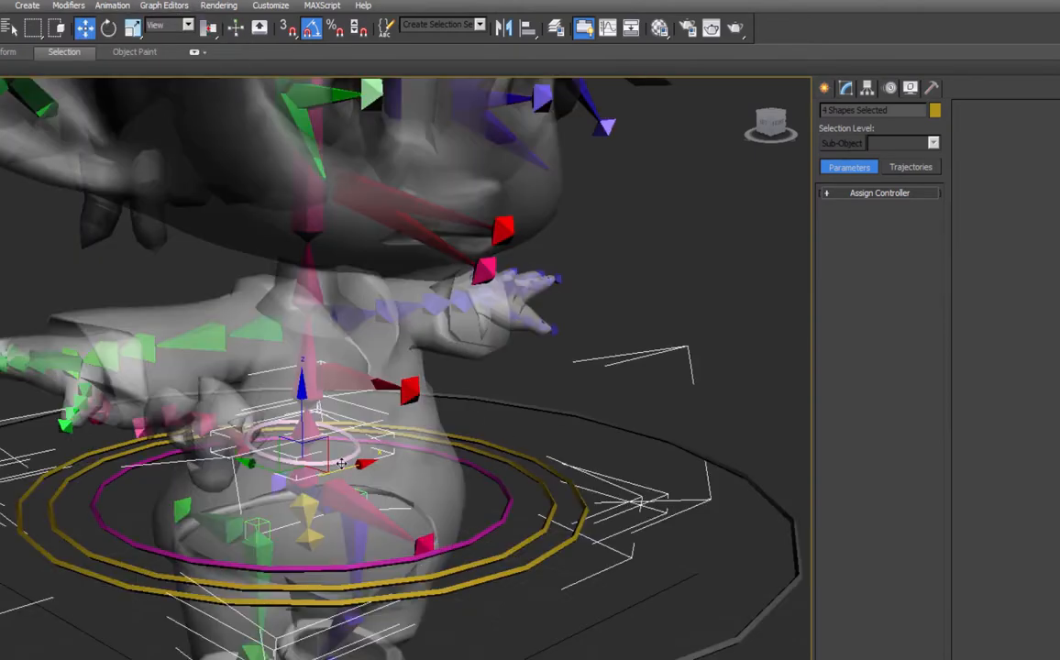
{"action": "left_click", "coordinate": [343, 460]}
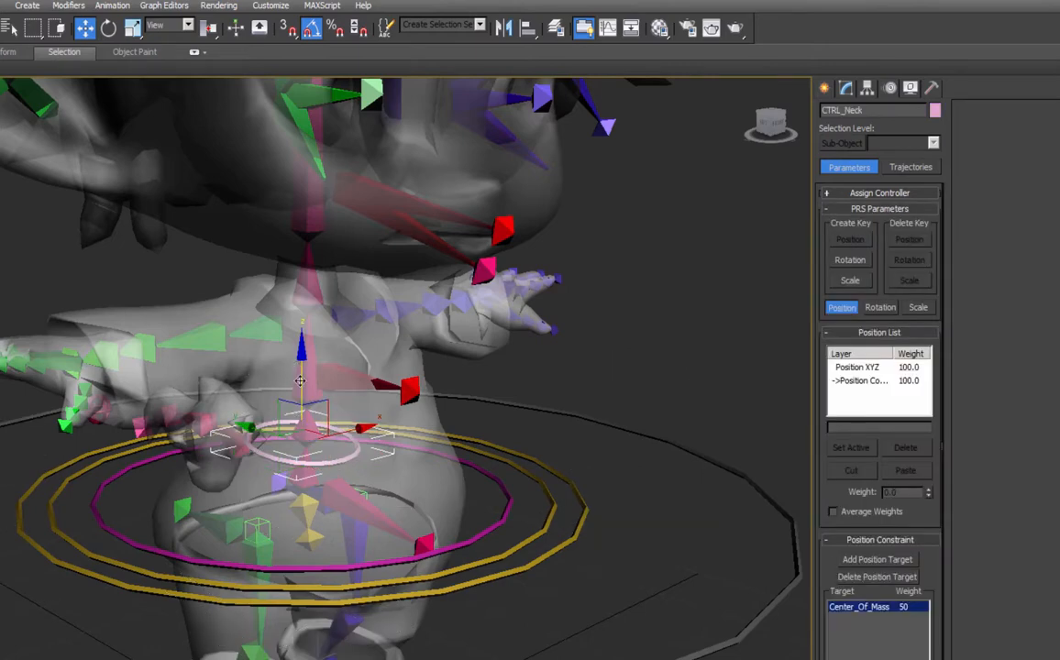
{"action": "key", "text": "ctrl+z"}
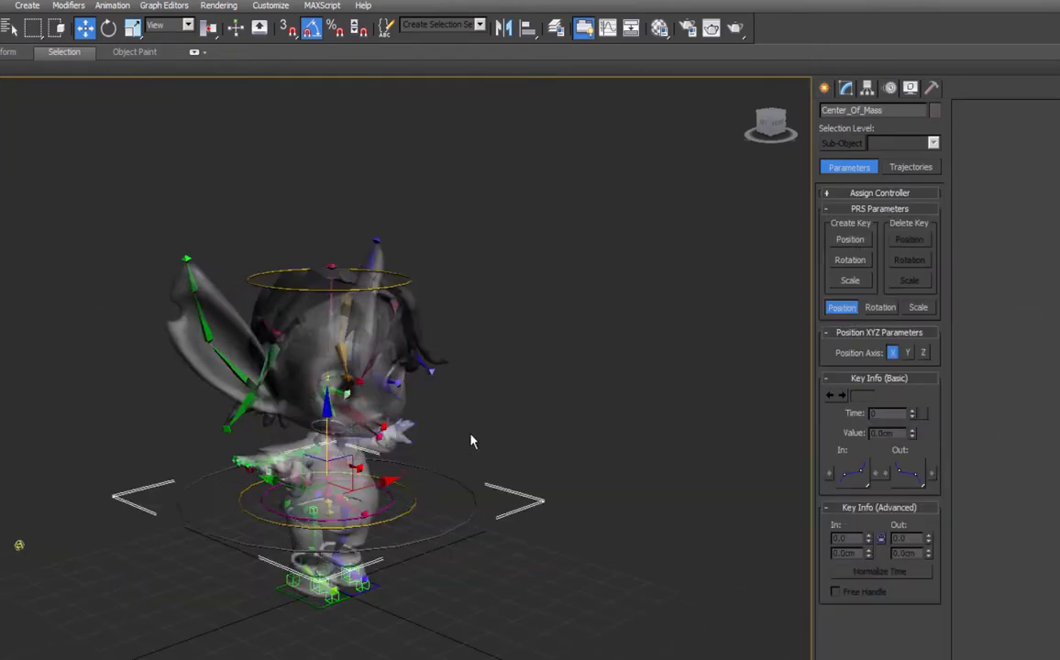
Try rotating the Center_Of_Mass ring, and examine the Position Constraint settings of the CTRL_Hip ring.
{"action": "left_click", "coordinate": [109, 28]}
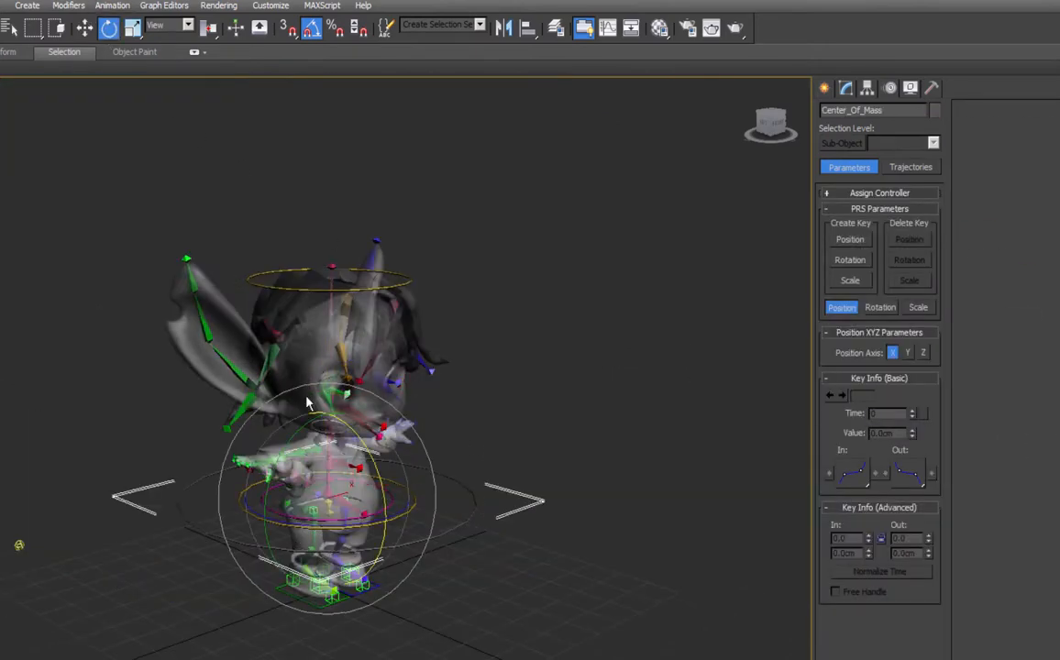
{"action": "left_click_drag", "start_coordinate": [297, 428], "coordinate": [282, 448]}
{"action": "right_click", "coordinate": [281, 448]}
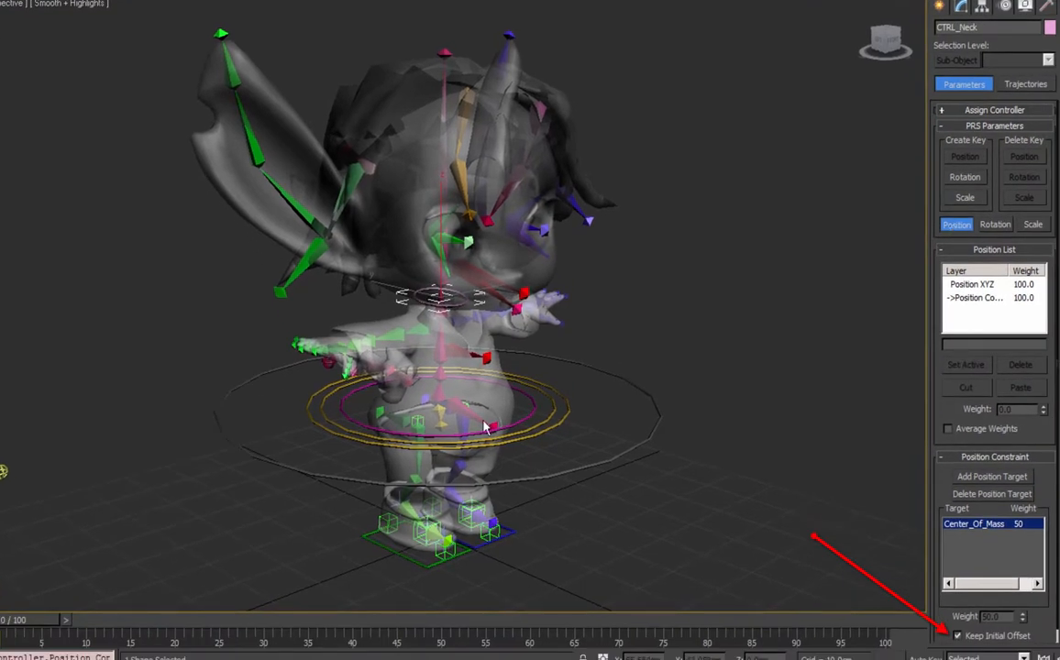
{"action": "left_click", "coordinate": [526, 419]}
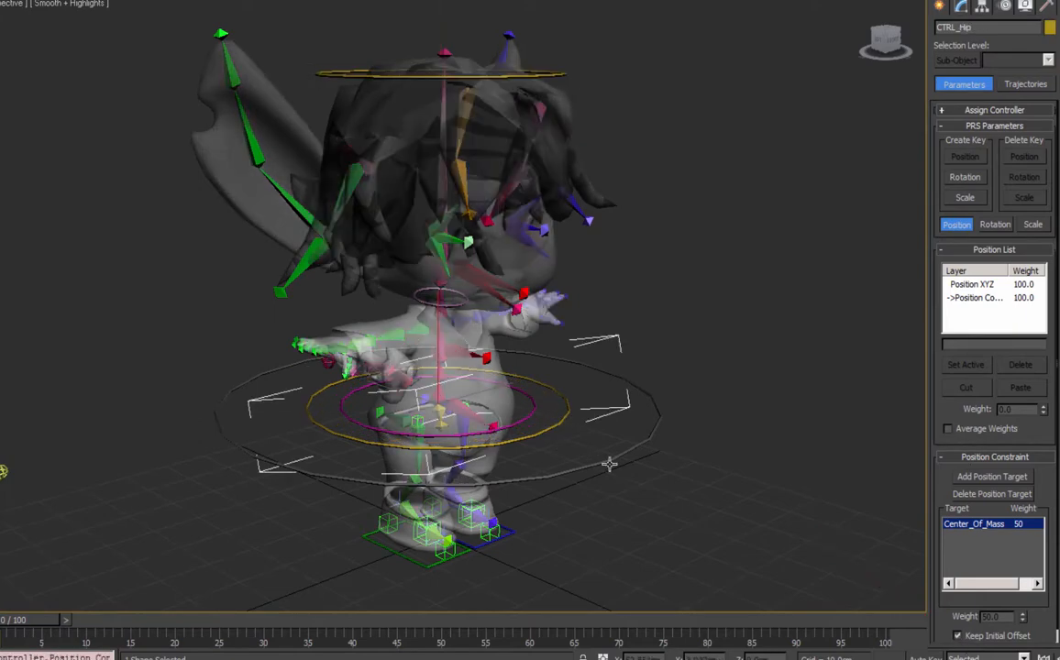
{"action": "left_click", "coordinate": [653, 405]}
{"action": "key", "text": "/"}
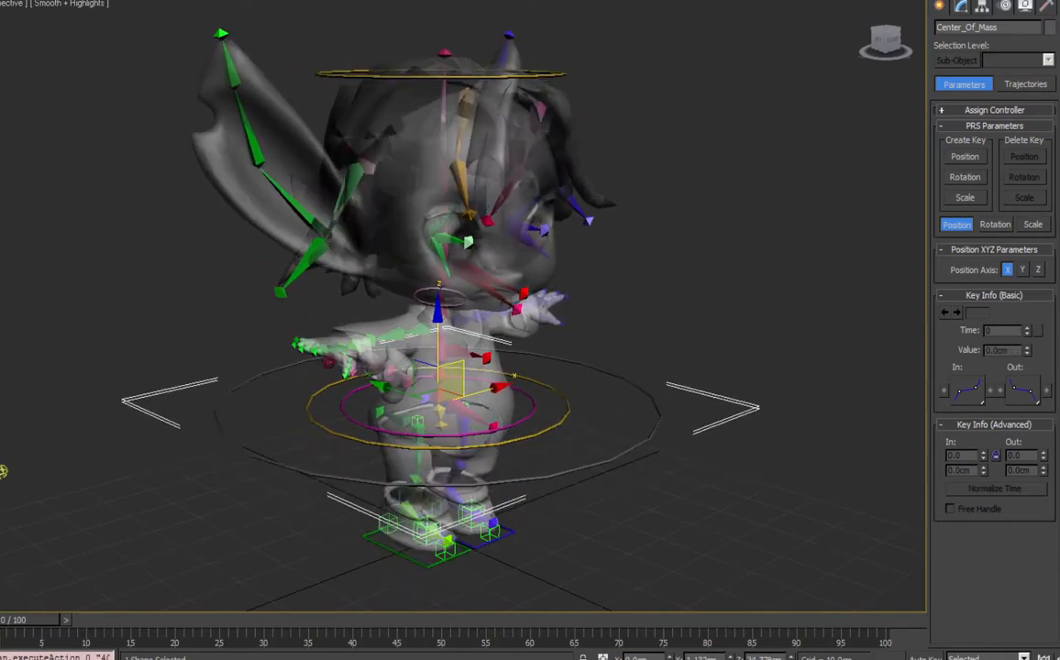
{"action": "key", "text": "e"}
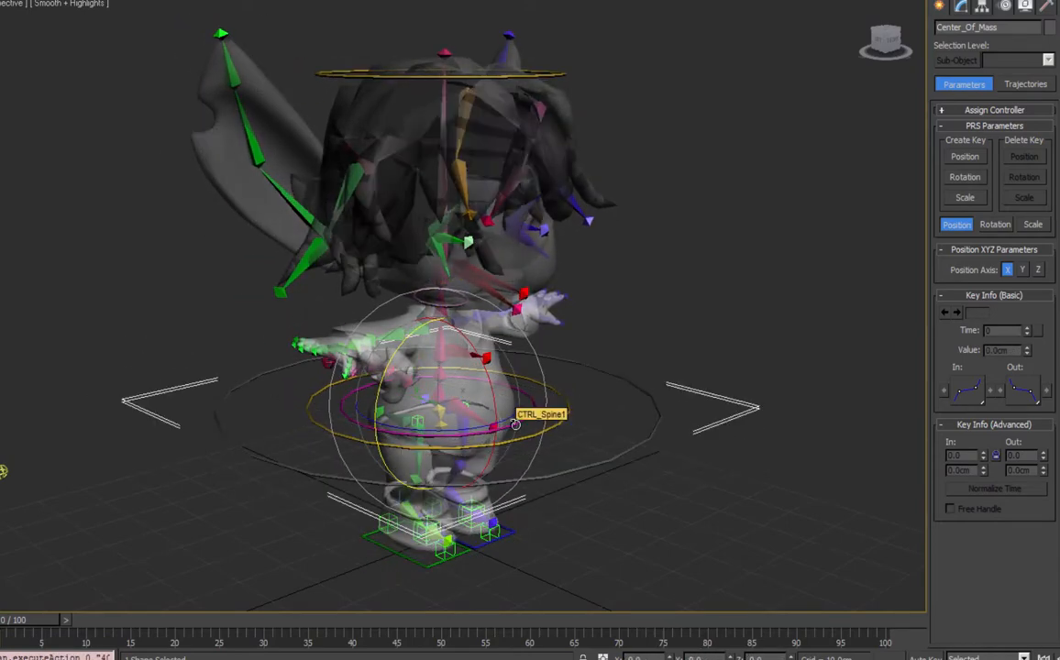
Try rotating the CTRL_Hip ring and the CTRL_Spine1 ring to test how the body bones respond.
{"action": "left_click", "coordinate": [569, 406]}
{"action": "left_click_drag", "start_coordinate": [478, 352], "coordinate": [457, 370]}
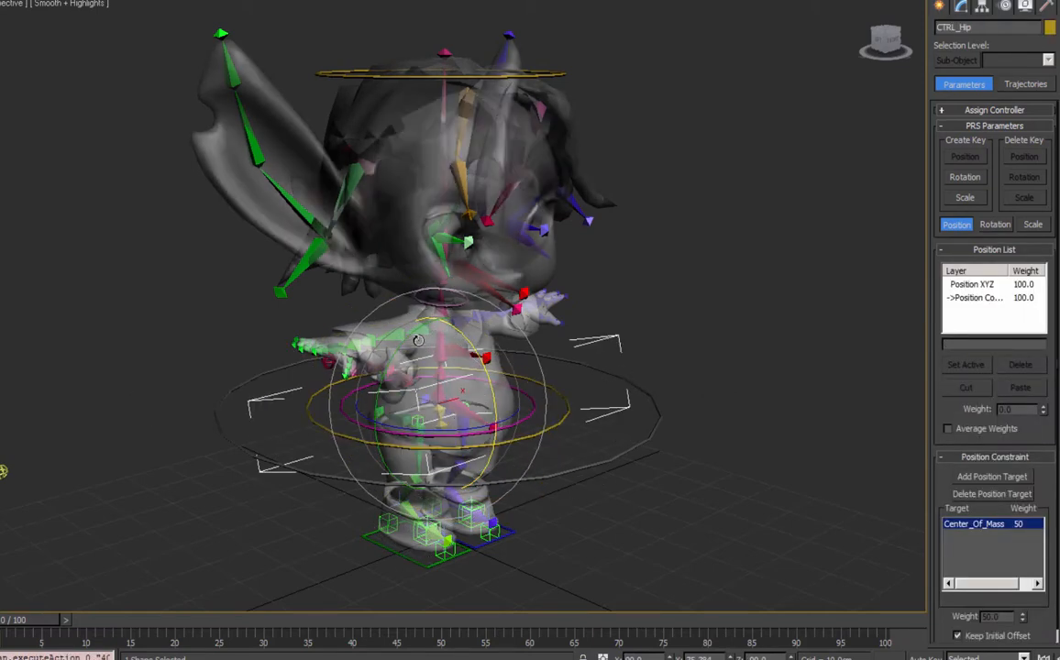
{"action": "left_click", "coordinate": [463, 434]}
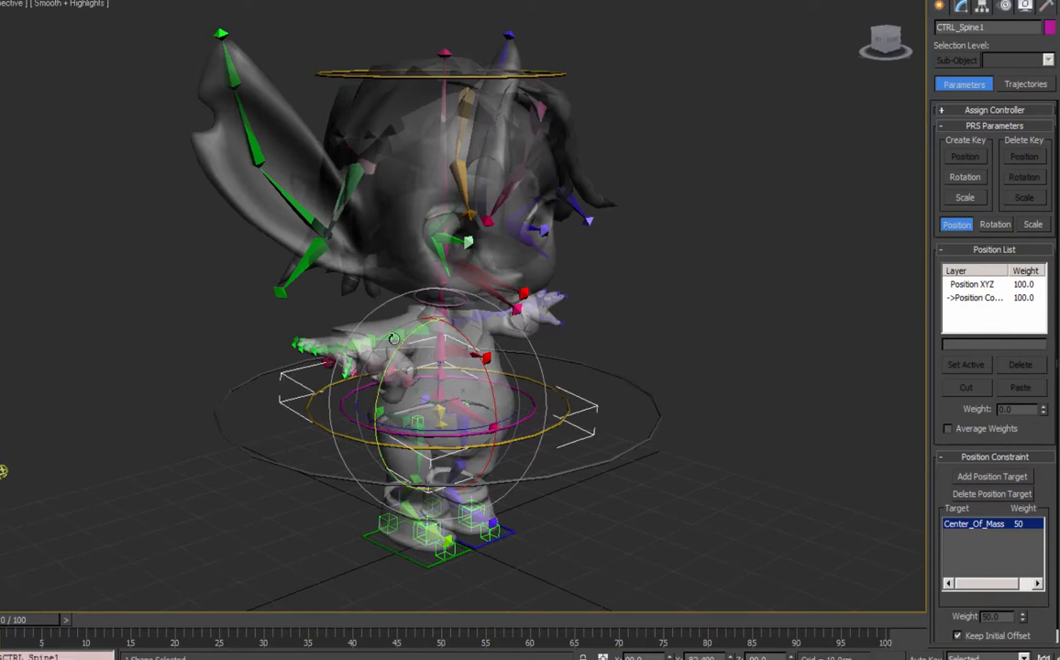
{"action": "left_click_drag", "start_coordinate": [397, 355], "coordinate": [390, 411]}
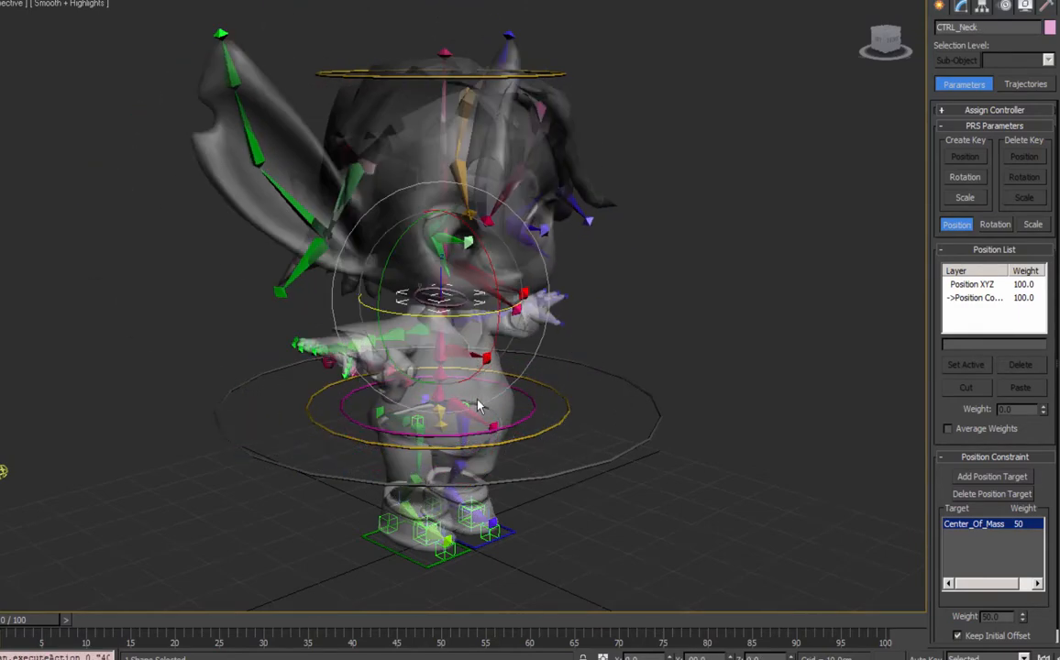
Rename the CTRL_Neck ring to CTRL_TopOfSpine.
{"action": "middle_click_drag", "start_coordinate": [480, 399], "coordinate": [500, 423]}
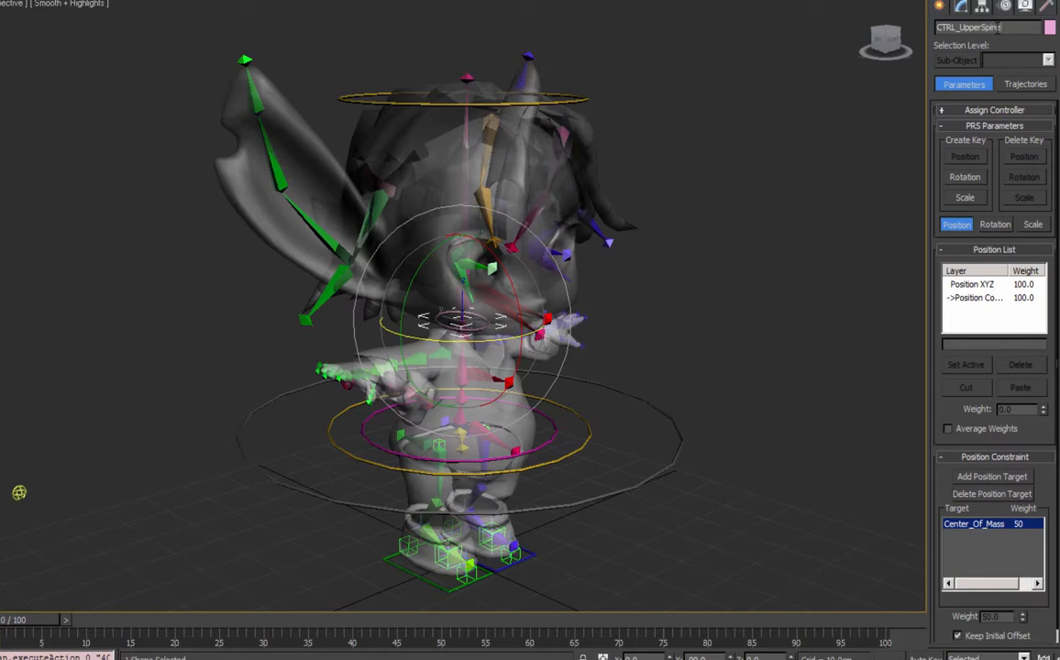
{"action": "key", "text": "BackSpace"}
{"action": "key", "text": "BackSpace"}
{"action": "key", "text": "BackSpace"}
{"action": "key", "text": "BackSpace"}
{"action": "key", "text": "BackSpace"}
{"action": "key", "text": "BackSpace"}
{"action": "key", "text": "BackSpace"}
{"action": "key", "text": "BackSpace"}
{"action": "key", "text": "BackSpace"}
{"action": "key", "text": "BackSpace"}
{"action": "type", "text": "To"}
Add an Orientation Constraint to the spine3 bone with CTRL_TopOfSpine as its target and Keep Initial Offset enabled.
{"action": "middle_click_drag", "start_coordinate": [503, 365], "coordinate": [521, 383], "text": "alt"}
{"action": "left_click", "coordinate": [463, 339]}
{"action": "left_click", "coordinate": [461, 352]}
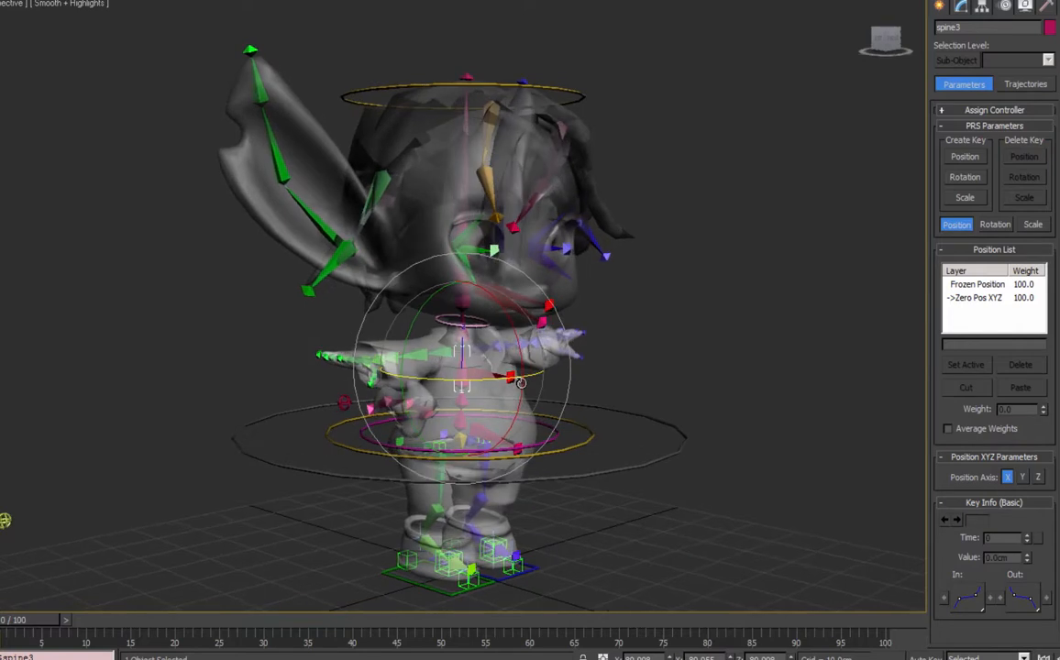
{"action": "left_click", "coordinate": [229, 0]}
{"action": "left_click", "coordinate": [146, 94]}
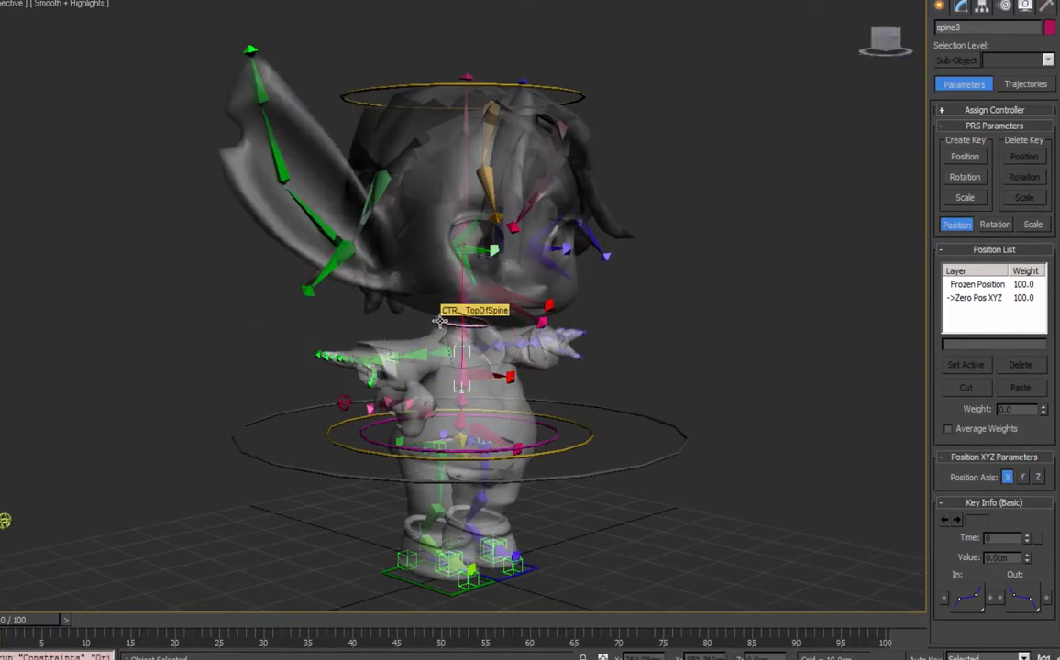
{"action": "left_click", "coordinate": [438, 319]}
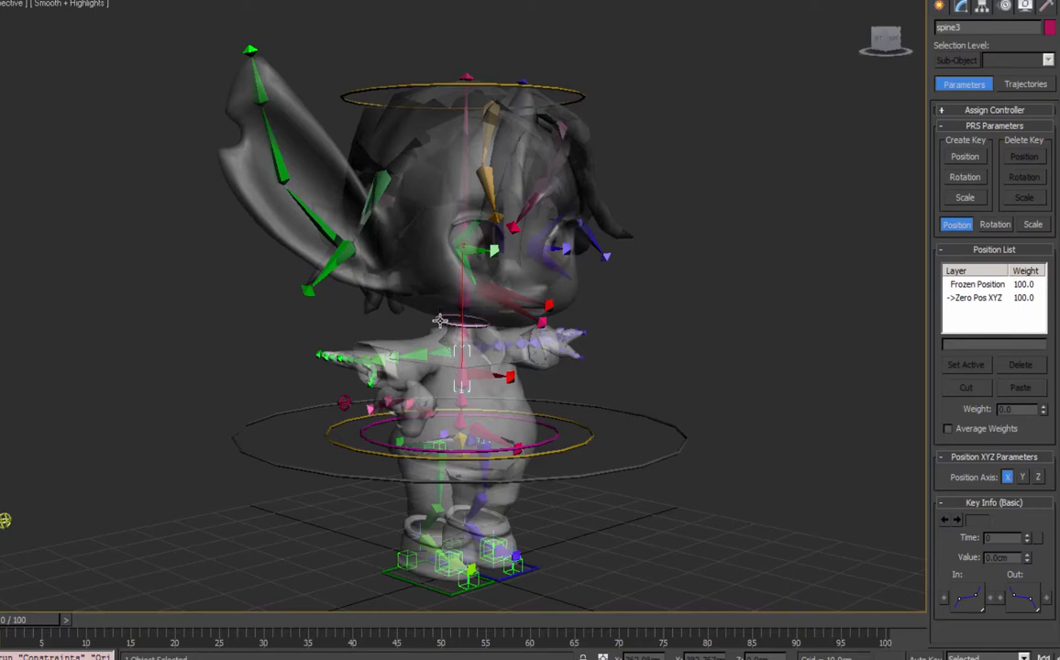
{"action": "left_click", "coordinate": [872, 235]}
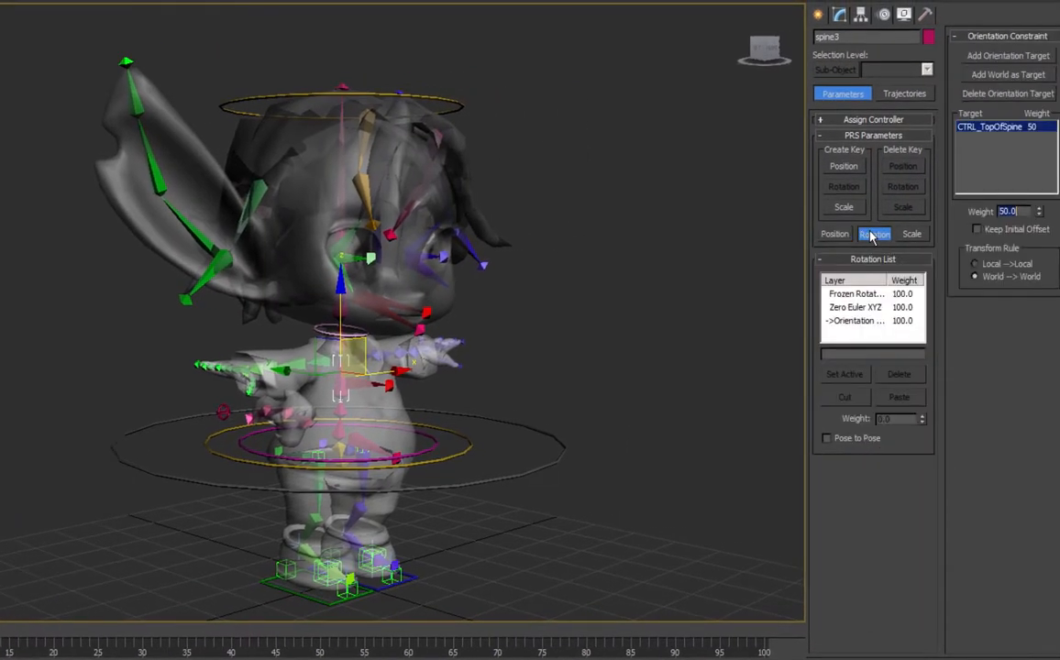
{"action": "left_click", "coordinate": [976, 230]}
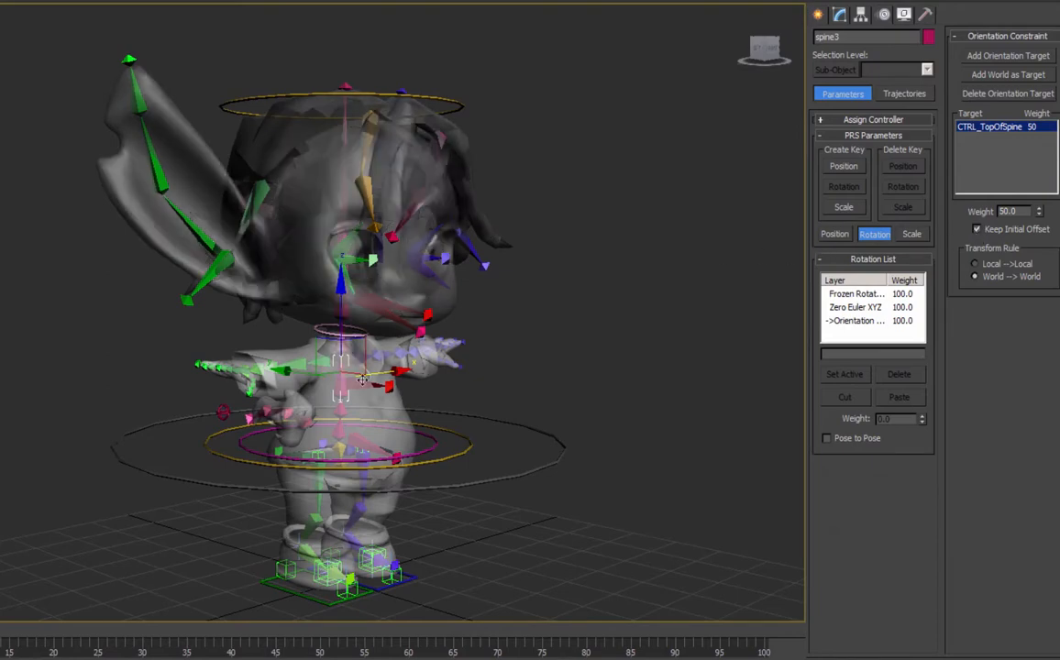
Try rotating the CTRL_Spine1 ring about its X axis, and undo the rotation.
{"action": "left_click", "coordinate": [402, 457]}
{"action": "key", "text": "e"}
{"action": "left_click_drag", "start_coordinate": [398, 456], "coordinate": [398, 492]}
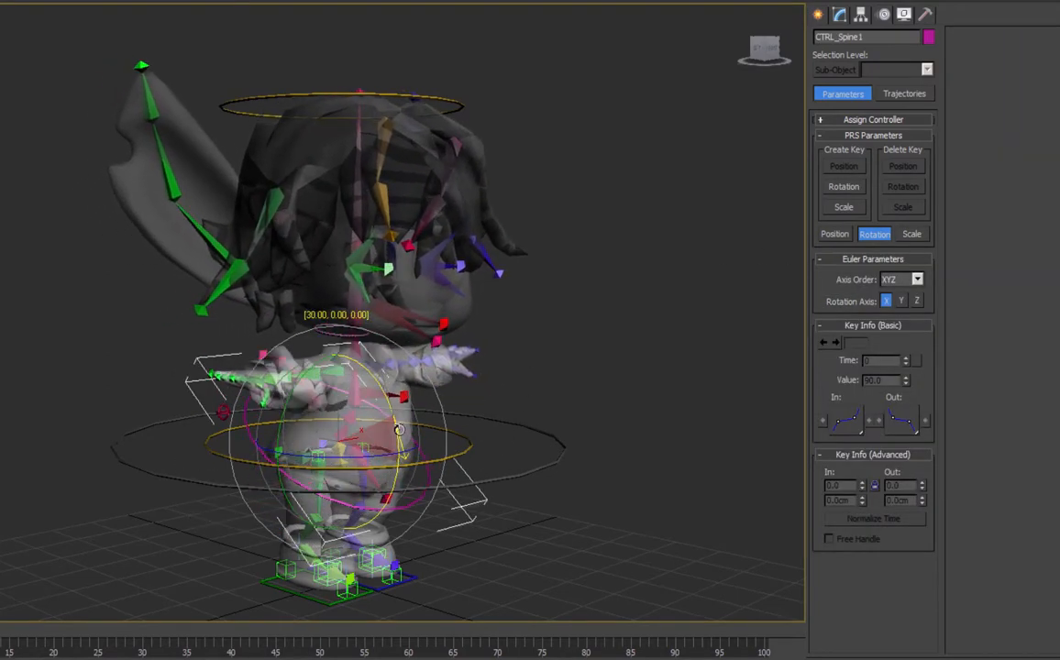
{"action": "key", "text": "ctrl+z"}
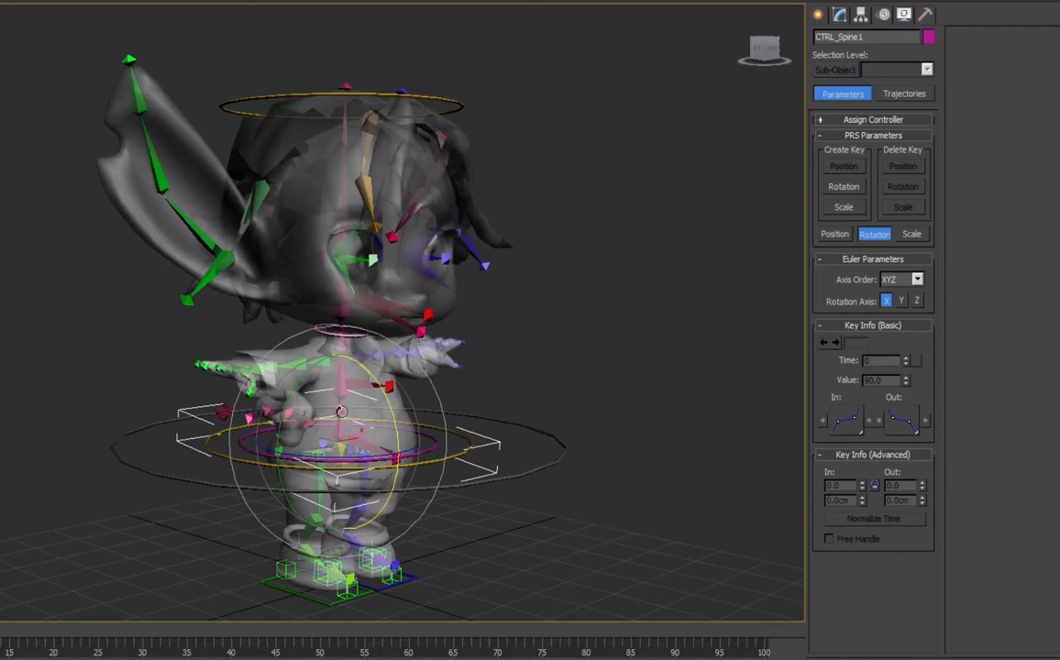
Add an Orientation Constraint with Keep Initial Offset to the spine2 bone, targeting both CTRL_Spine1 and CTRL_TopOfSpine.
{"action": "left_click", "coordinate": [341, 412]}
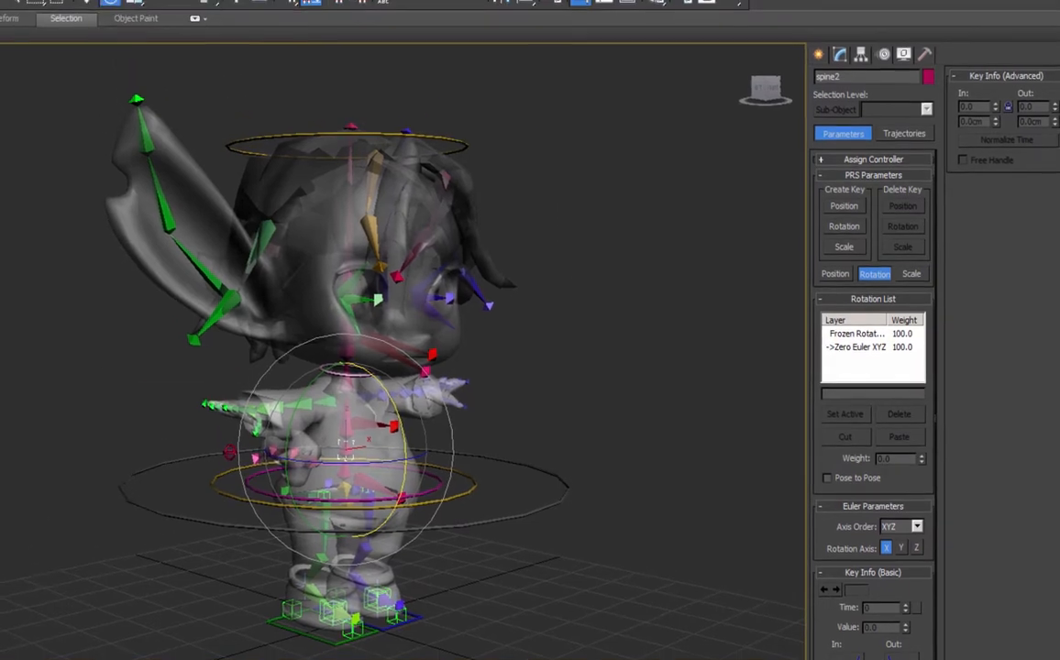
{"action": "left_click", "coordinate": [119, 4]}
{"action": "mouse_move", "coordinate": [135, 79]}
{"action": "left_click", "coordinate": [55, 174]}
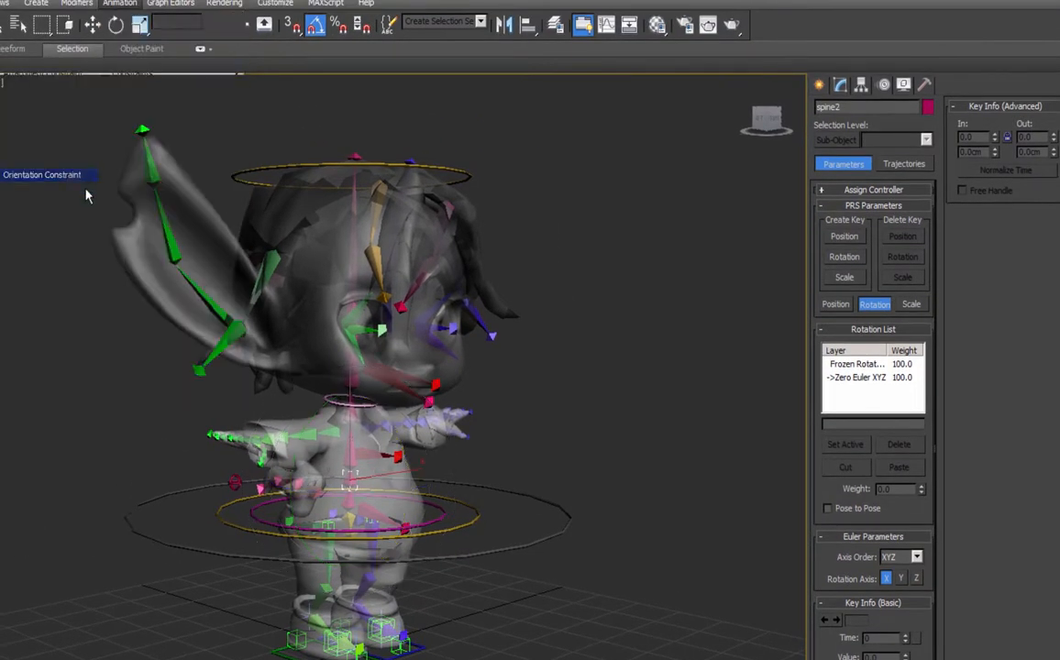
{"action": "left_click", "coordinate": [438, 512]}
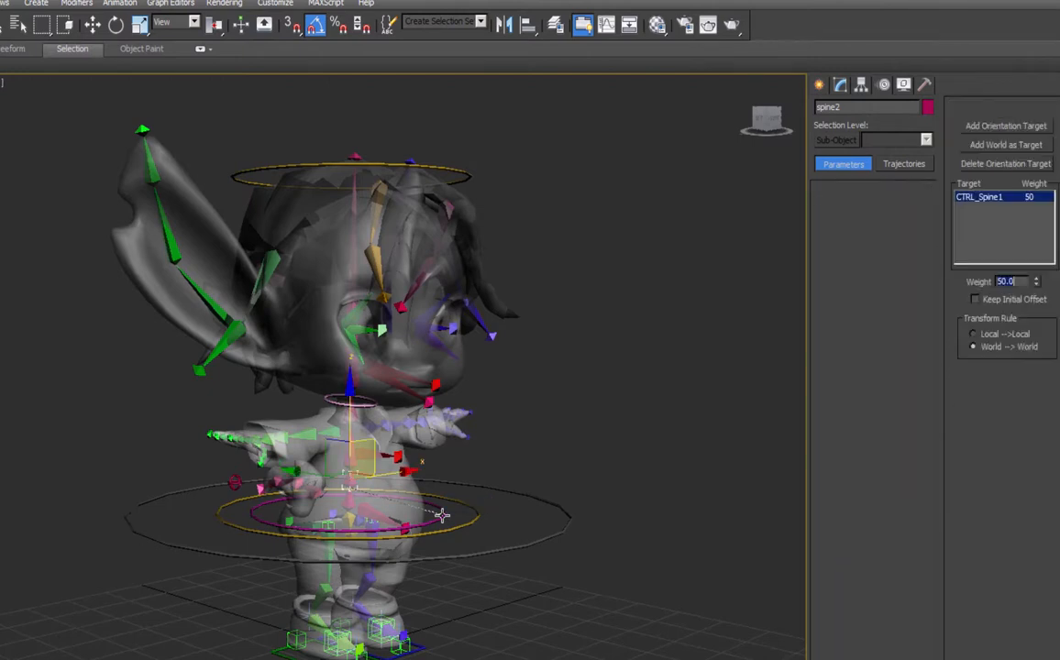
{"action": "left_click", "coordinate": [975, 299]}
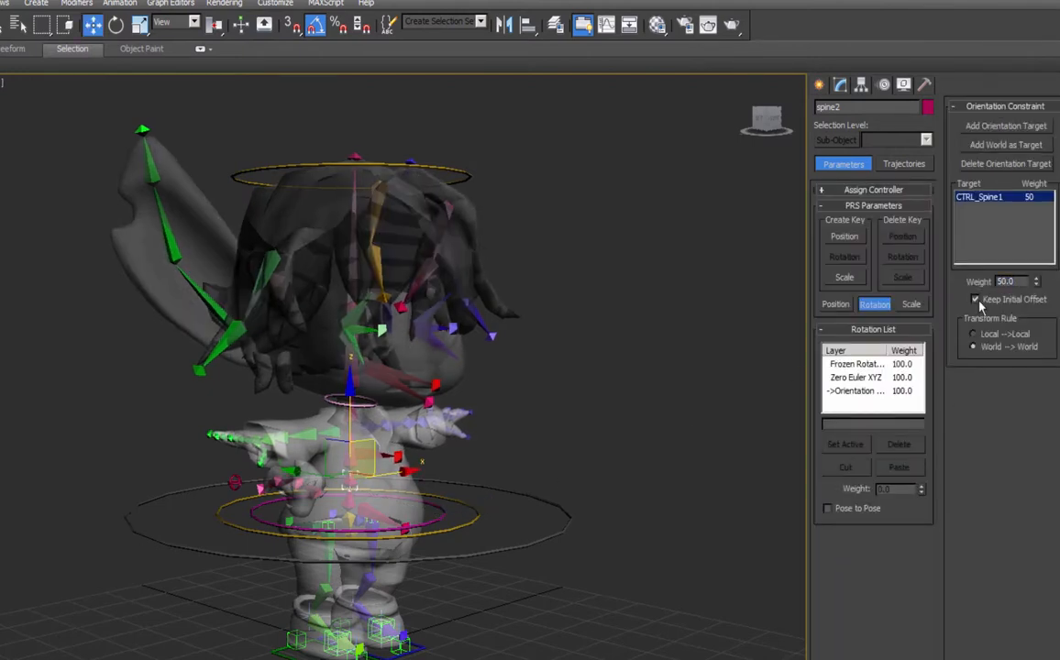
{"action": "left_click", "coordinate": [995, 127]}
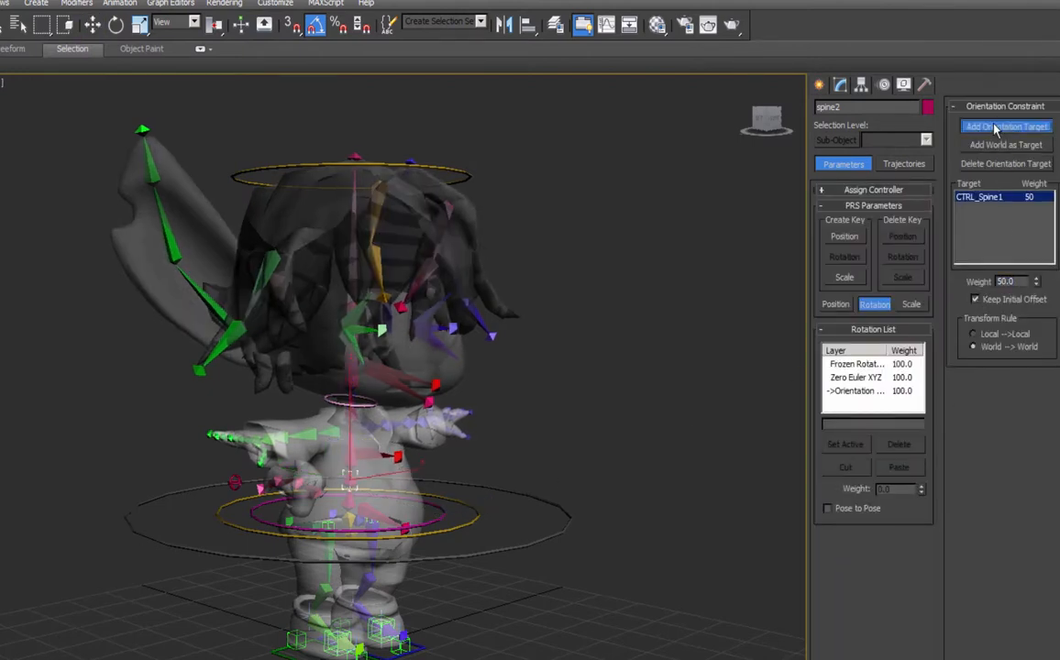
{"action": "left_click", "coordinate": [326, 400]}
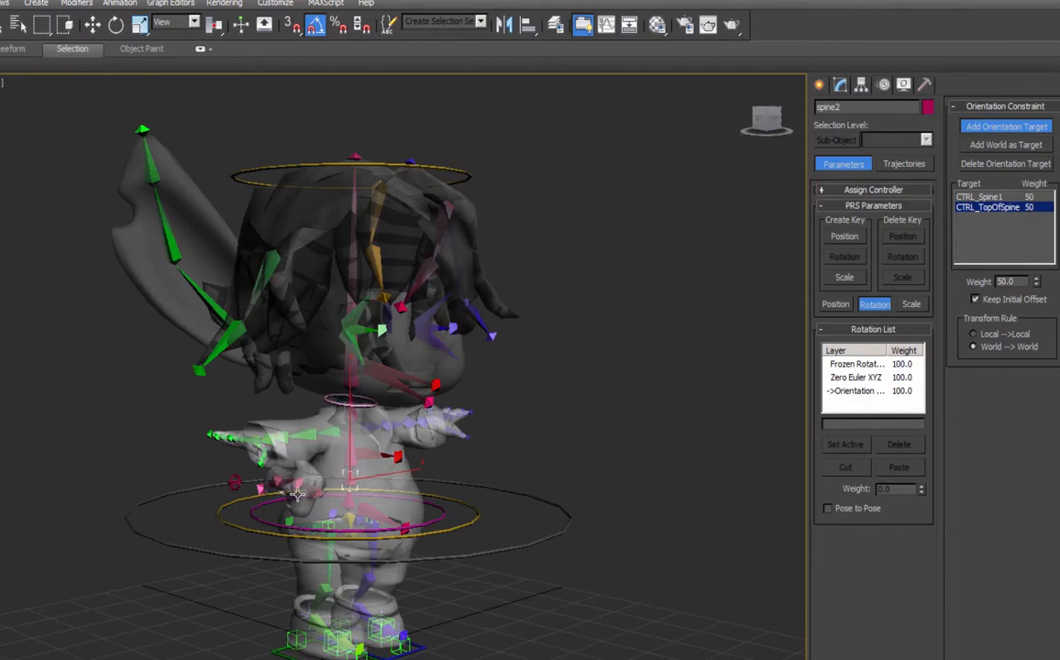
Try rotating the CTRL_TopOfSpine ring about the Z axis to test the upper spine, and cancel the rotation.
{"action": "mouse_move", "coordinate": [365, 466]}
{"action": "middle_mouse_down", "text": "alt"}
{"action": "mouse_move", "coordinate": [413, 469]}
{"action": "mouse_move", "coordinate": [418, 449]}
{"action": "mouse_move", "coordinate": [435, 458]}
{"action": "mouse_move", "coordinate": [382, 481]}
{"action": "mouse_move", "coordinate": [355, 478]}
{"action": "mouse_move", "coordinate": [381, 475]}
{"action": "middle_mouse_up", "text": "alt"}
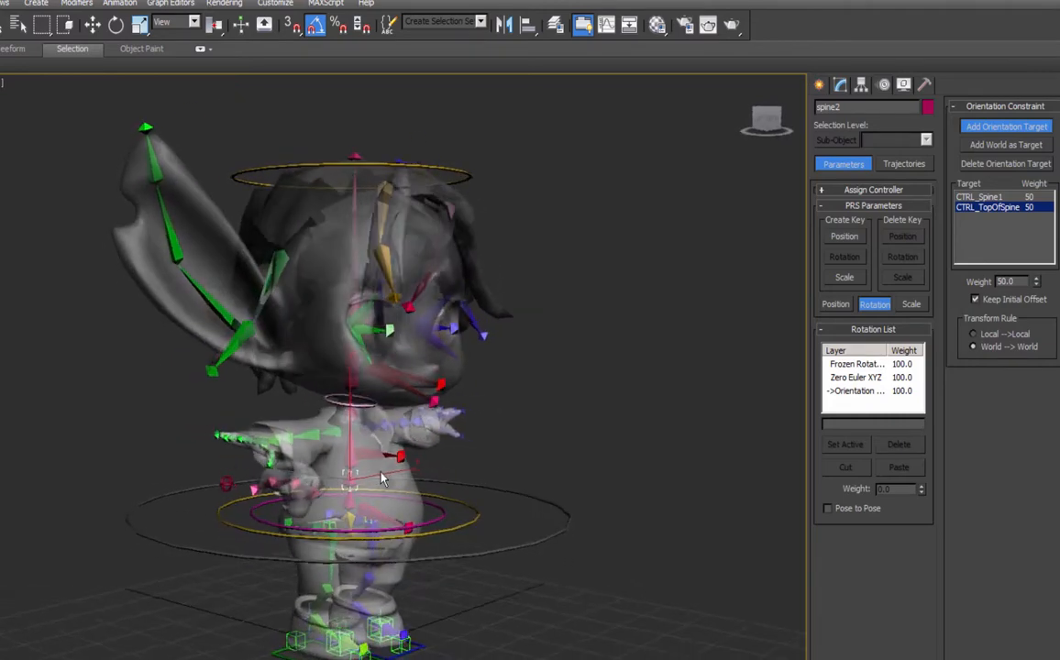
{"action": "left_click", "coordinate": [371, 405]}
{"action": "left_click", "coordinate": [92, 25]}
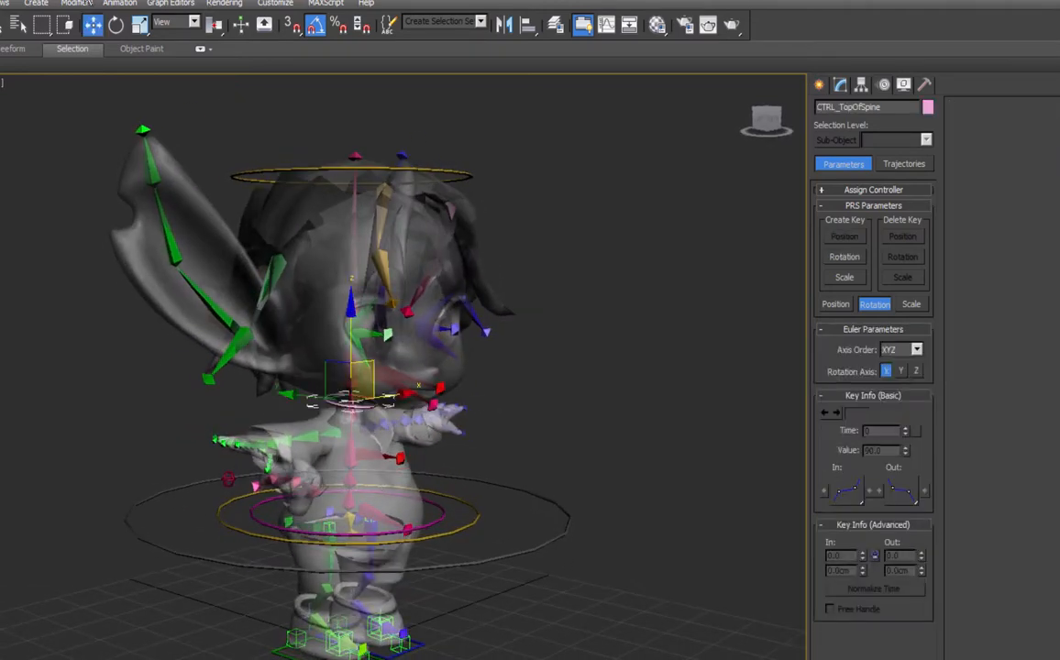
{"action": "left_click", "coordinate": [116, 24]}
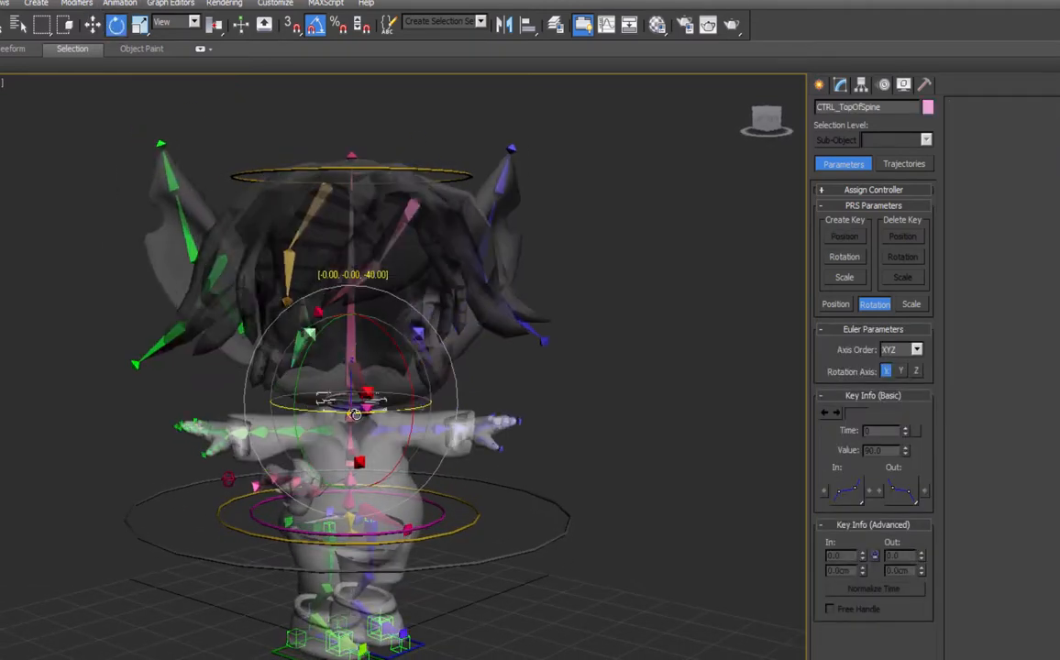
{"action": "left_click_drag", "start_coordinate": [350, 376], "coordinate": [342, 423]}
{"action": "right_click", "coordinate": [342, 423]}
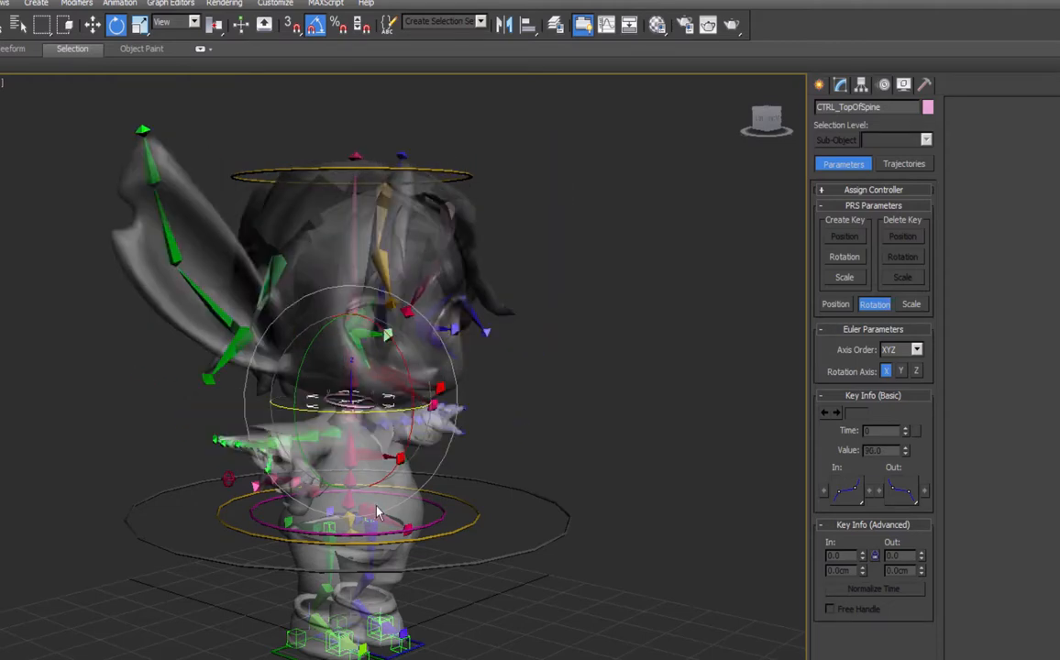
Try rotating the spine and hip control rings and the CTRL_TopOfSpine ring in turn to test the spine bones.
{"action": "left_click", "coordinate": [435, 521]}
{"action": "mouse_move", "coordinate": [406, 486]}
{"action": "left_mouse_down"}
{"action": "mouse_move", "coordinate": [396, 531]}
{"action": "mouse_move", "coordinate": [394, 450]}
{"action": "mouse_move", "coordinate": [401, 516]}
{"action": "mouse_move", "coordinate": [393, 502]}
{"action": "left_mouse_up"}
{"action": "right_click", "coordinate": [395, 451]}
{"action": "left_click", "coordinate": [454, 496]}
{"action": "right_click", "coordinate": [393, 502]}
{"action": "left_click", "coordinate": [354, 407]}
{"action": "left_click_drag", "start_coordinate": [414, 375], "coordinate": [313, 412]}
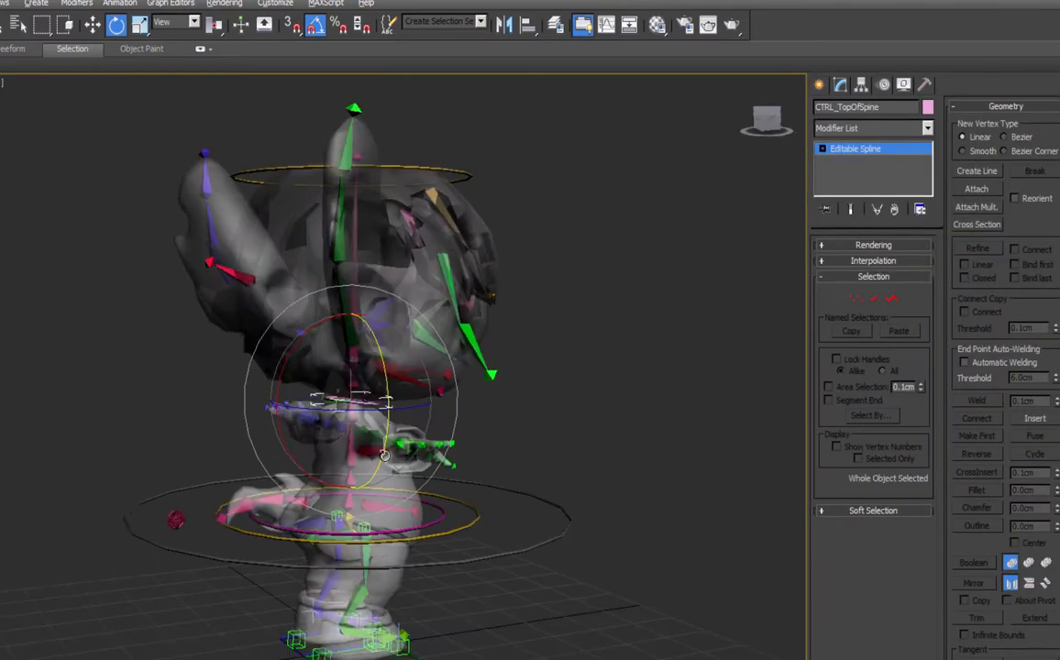
Add an Orientation Constraint with Keep Initial Offset to the skull bone, targeting the CTRL_Head ring.
{"action": "middle_click_drag", "start_coordinate": [384, 456], "coordinate": [369, 379], "text": "alt"}
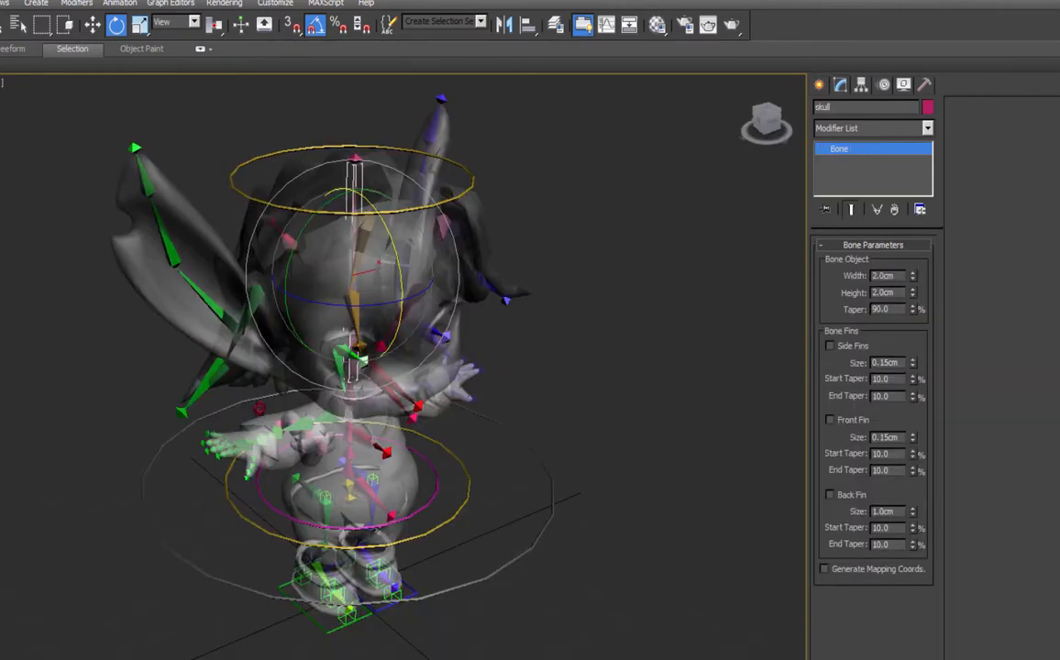
{"action": "left_click", "coordinate": [119, 4]}
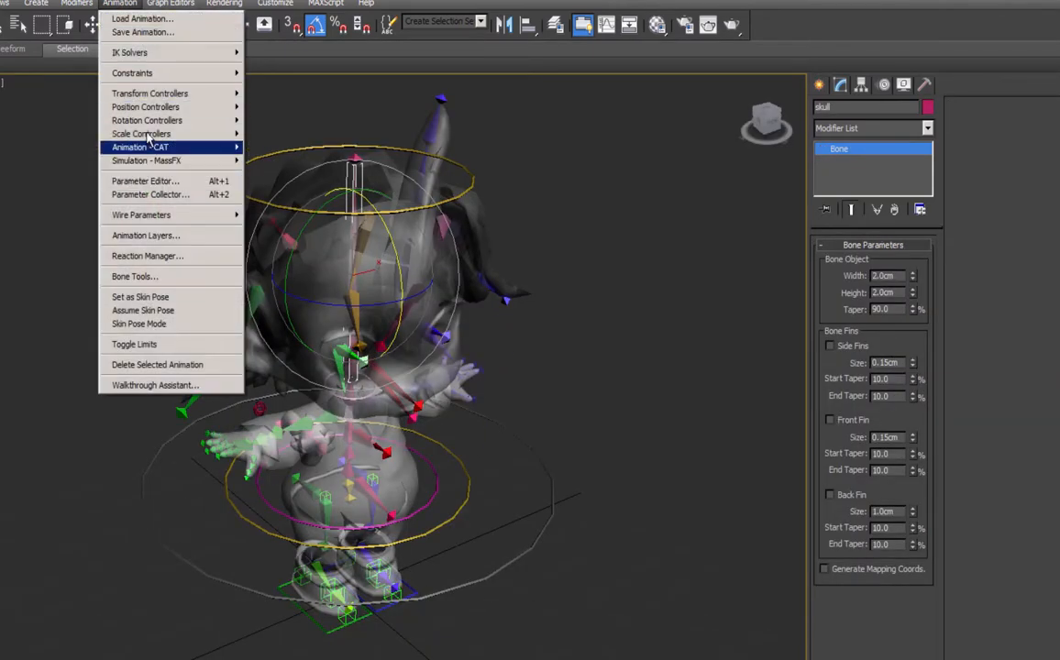
{"action": "mouse_move", "coordinate": [130, 72]}
{"action": "left_click", "coordinate": [31, 177]}
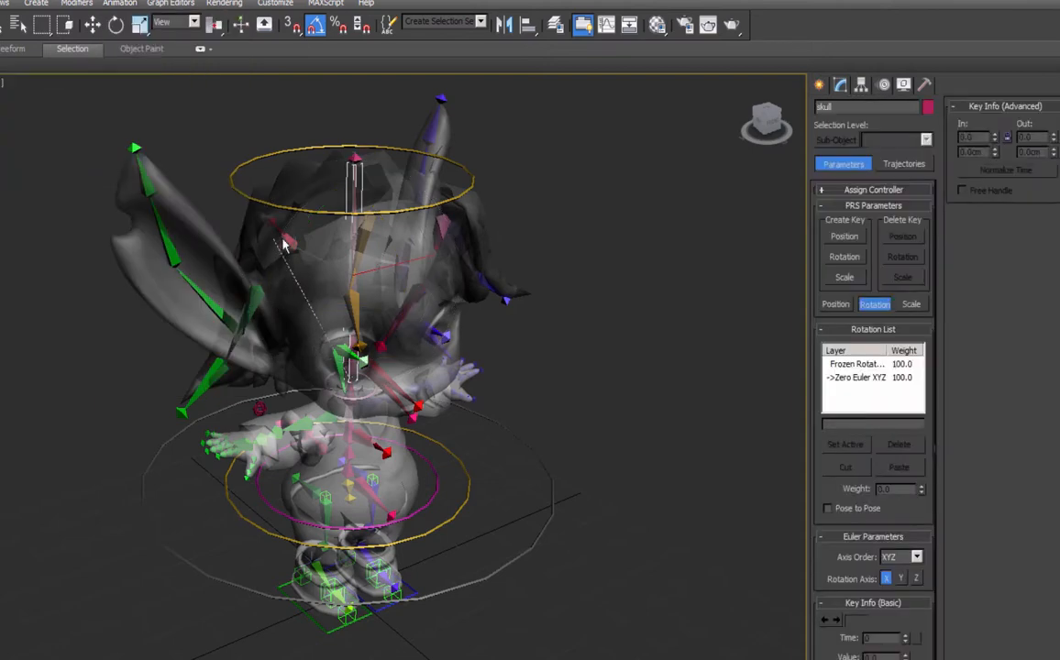
{"action": "left_click", "coordinate": [246, 195]}
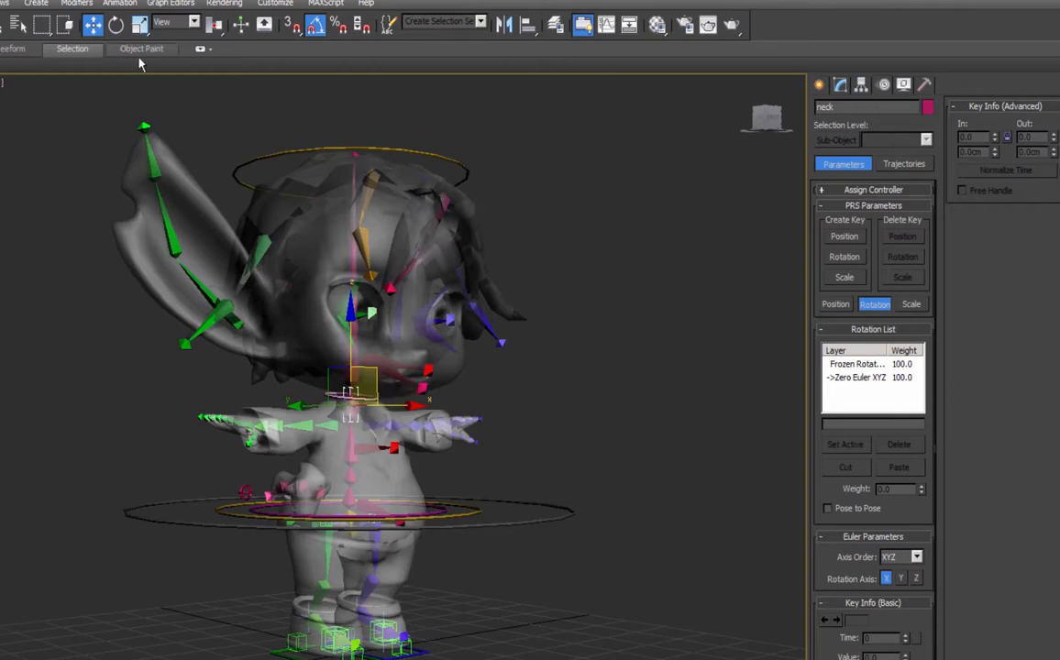
Add an Orientation Constraint with Keep Initial Offset to the neck bone, targeting CTRL_Head and CTRL_TopOfSpine, and try rotating the CTRL_Head ring.
{"action": "left_click", "coordinate": [119, 2]}
{"action": "mouse_move", "coordinate": [142, 73]}
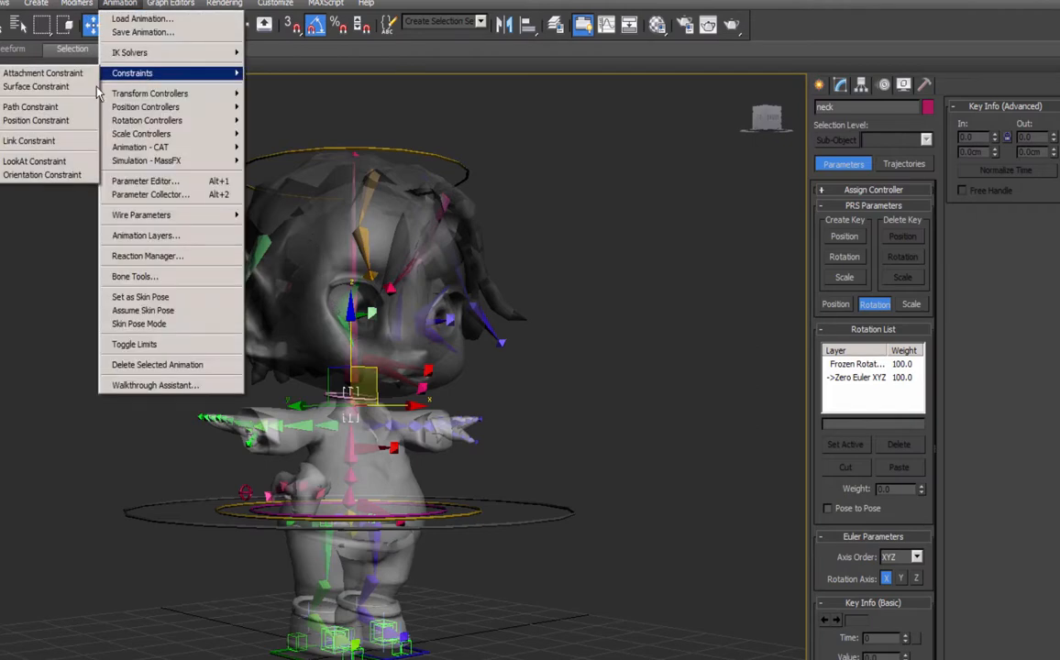
{"action": "left_click", "coordinate": [48, 168]}
{"action": "left_click", "coordinate": [324, 147]}
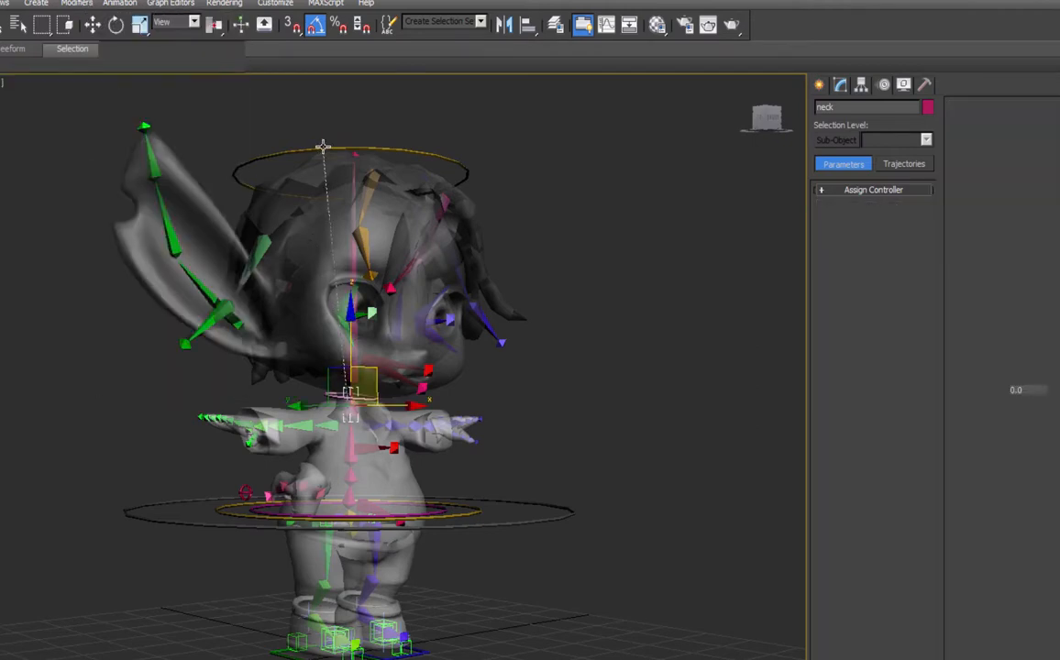
{"action": "left_click", "coordinate": [985, 128]}
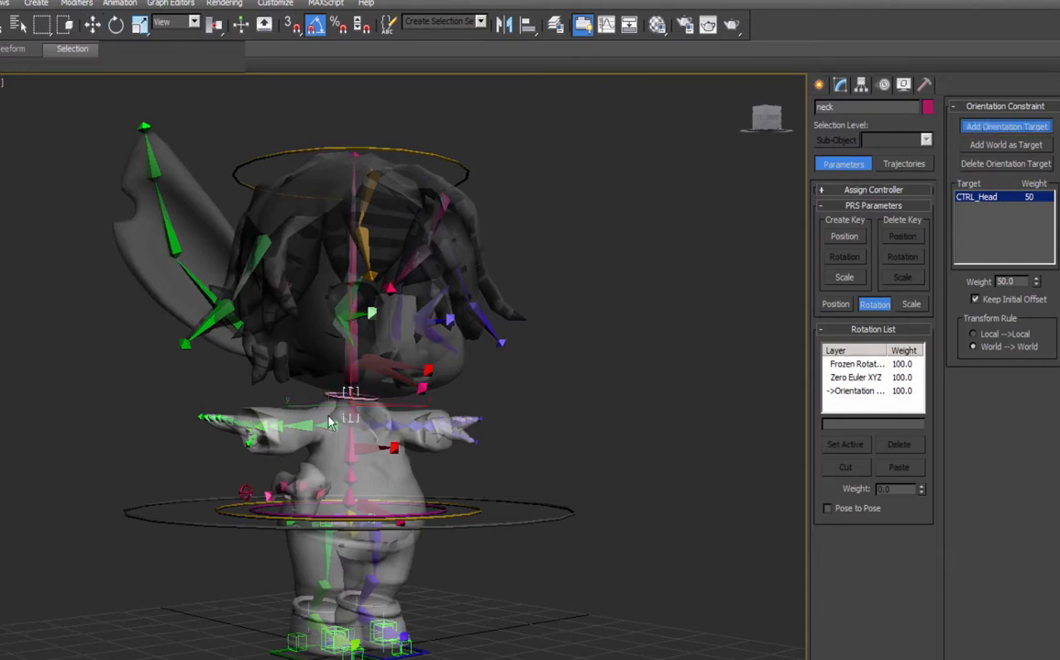
{"action": "left_click", "coordinate": [329, 394]}
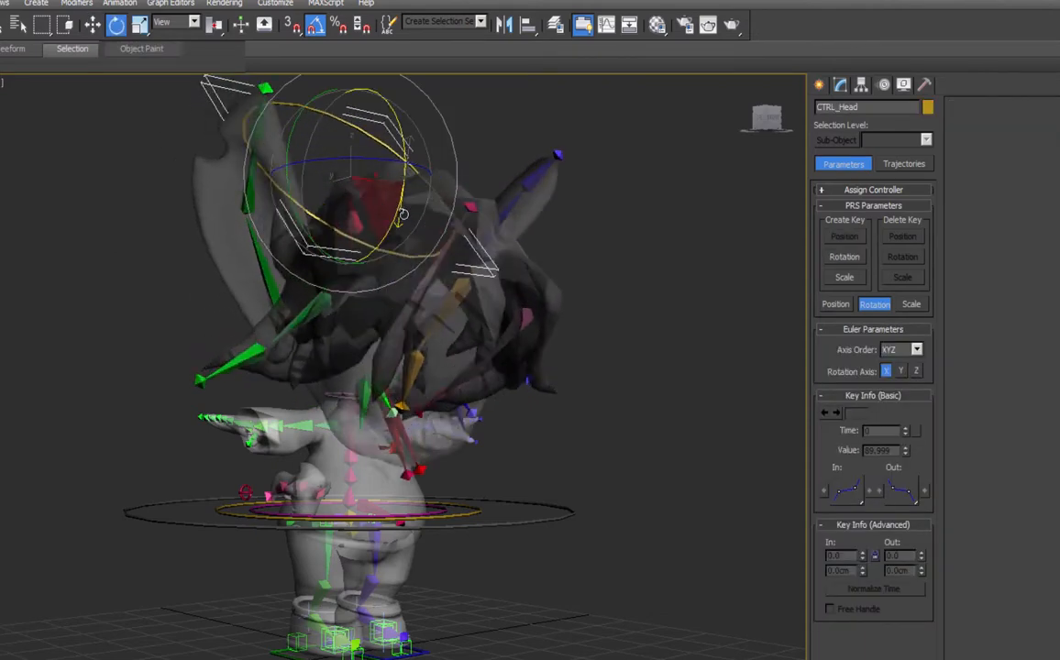
{"action": "mouse_move", "coordinate": [395, 156]}
{"action": "left_mouse_down"}
{"action": "mouse_move", "coordinate": [376, 166]}
{"action": "mouse_move", "coordinate": [404, 160]}
{"action": "mouse_move", "coordinate": [389, 171]}
{"action": "mouse_move", "coordinate": [372, 161]}
{"action": "mouse_move", "coordinate": [400, 165]}
{"action": "mouse_move", "coordinate": [355, 154]}
{"action": "mouse_move", "coordinate": [403, 161]}
{"action": "left_mouse_up"}
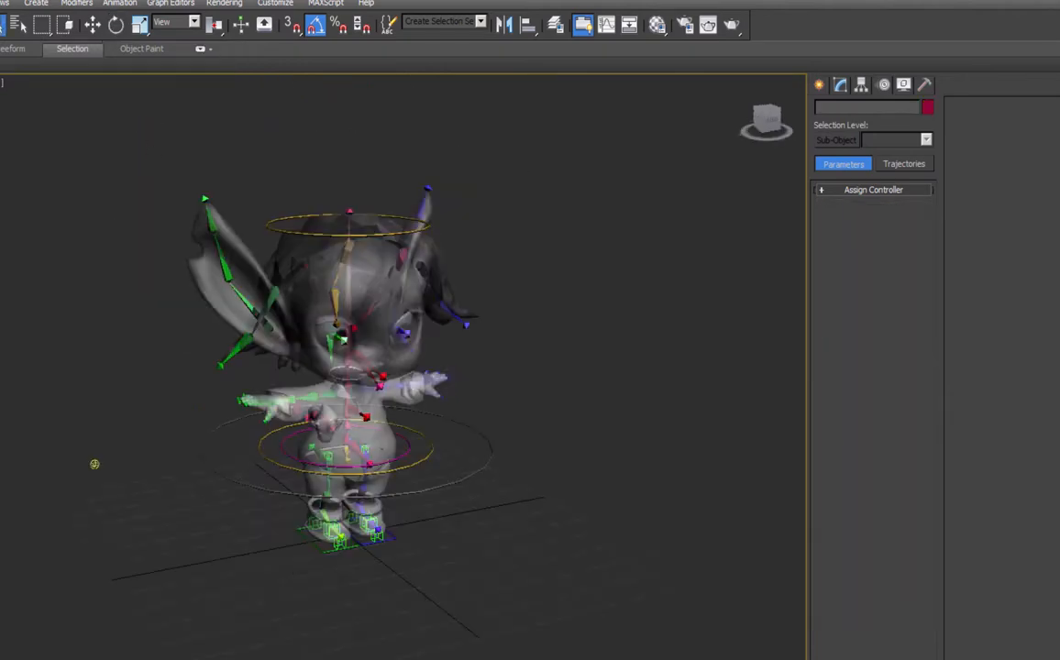
Select all the rig's bones and controls together and try Freeze Transform on them.
{"action": "key", "text": "alt+f"}
{"action": "left_click_drag", "start_coordinate": [547, 133], "coordinate": [94, 462]}
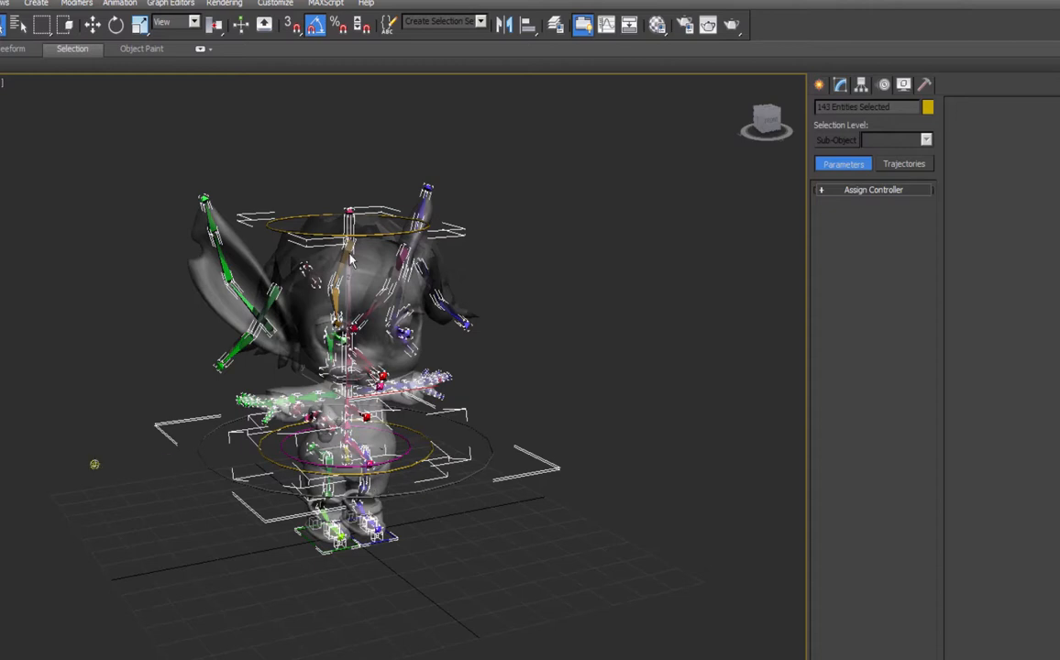
{"action": "right_click", "coordinate": [325, 350], "text": "alt"}
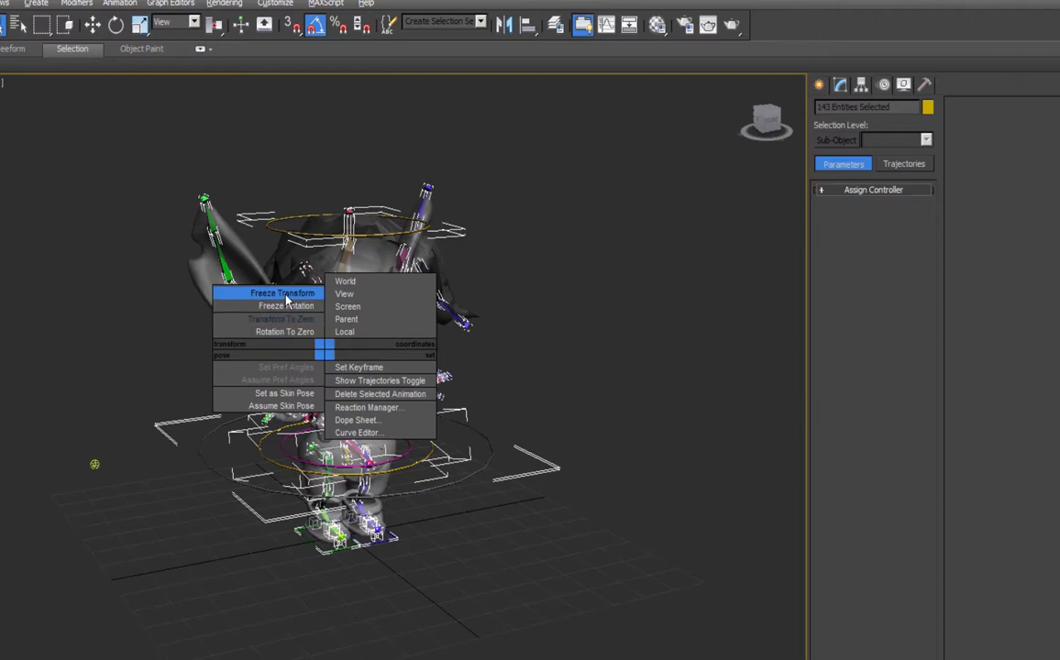
{"action": "left_click", "coordinate": [287, 300]}
Examine the orientation constraint targets of the spine1, spine2, spine3, neck and skull bones in turn, and clear the selection.
{"action": "left_click", "coordinate": [510, 461]}
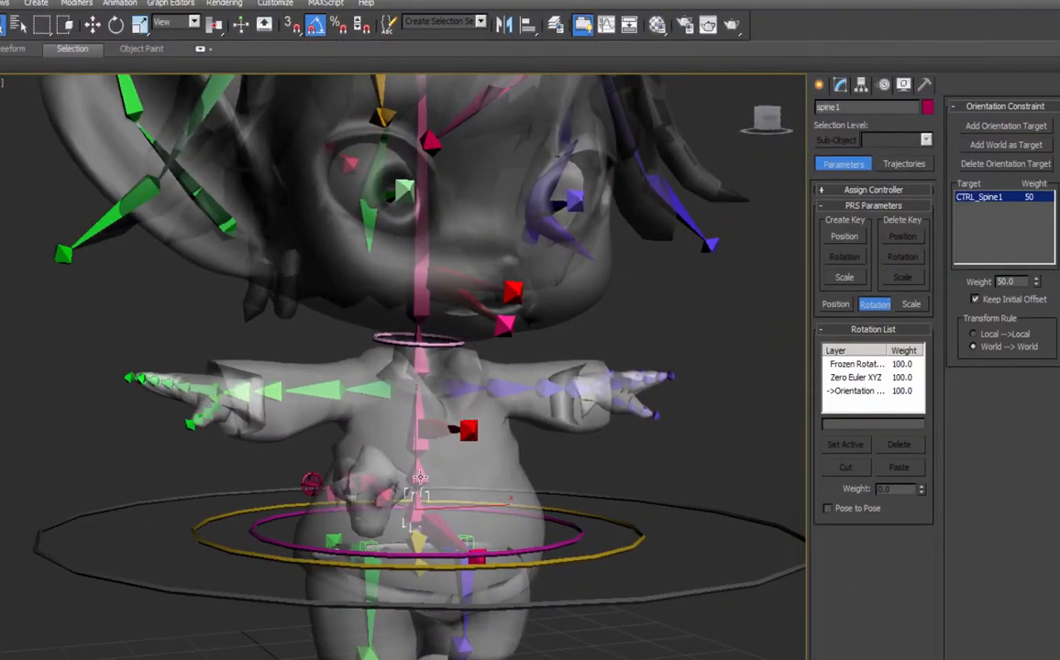
{"action": "left_click", "coordinate": [420, 476]}
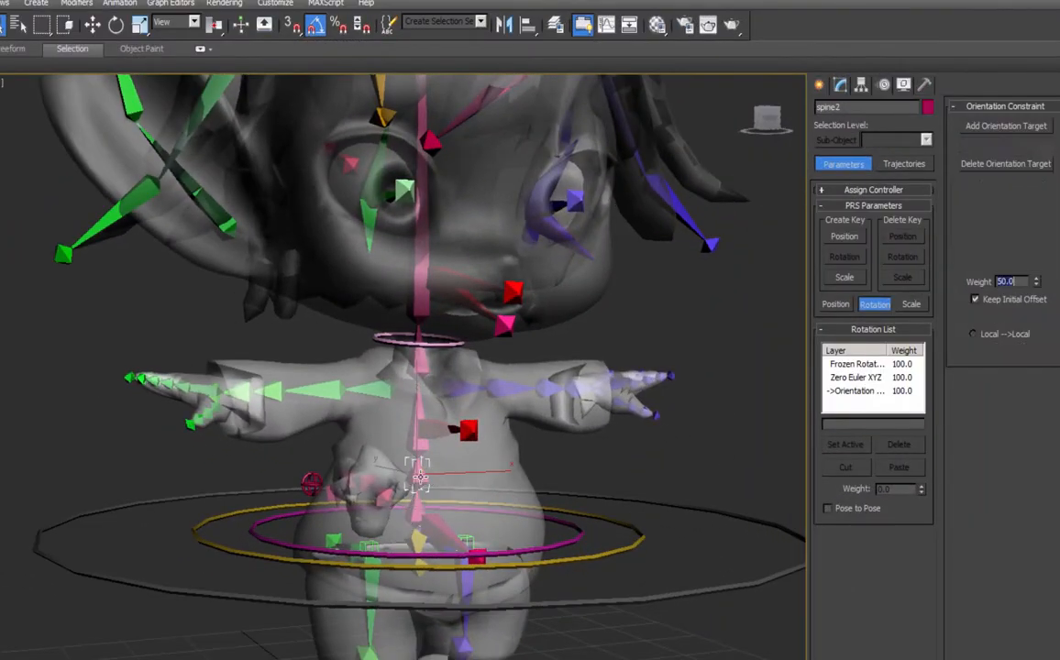
{"action": "left_click", "coordinate": [421, 441]}
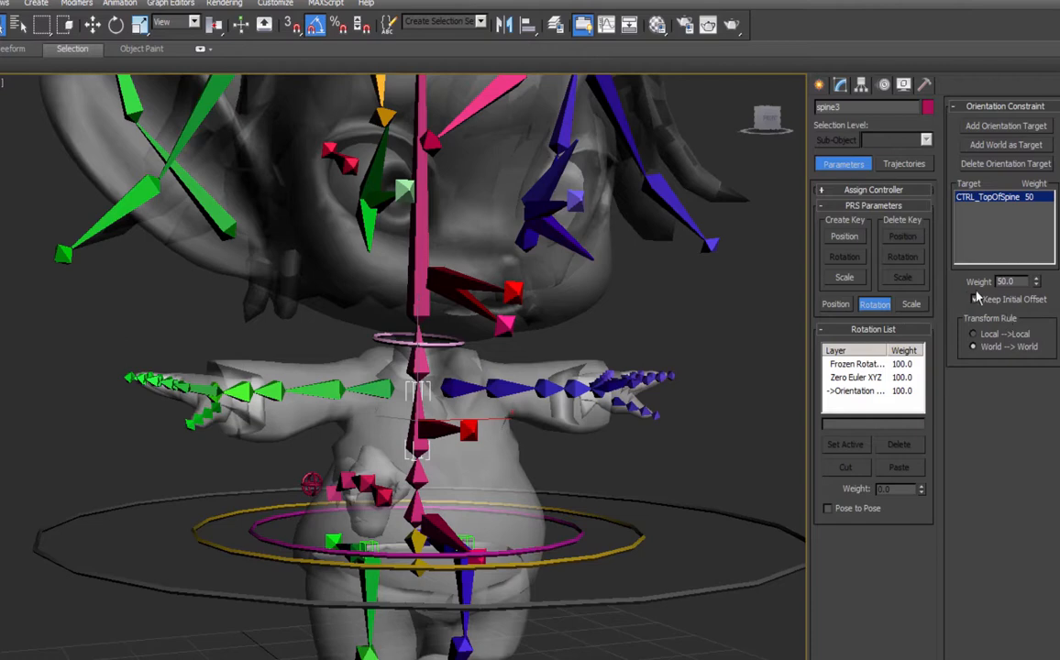
{"action": "left_click", "coordinate": [422, 337]}
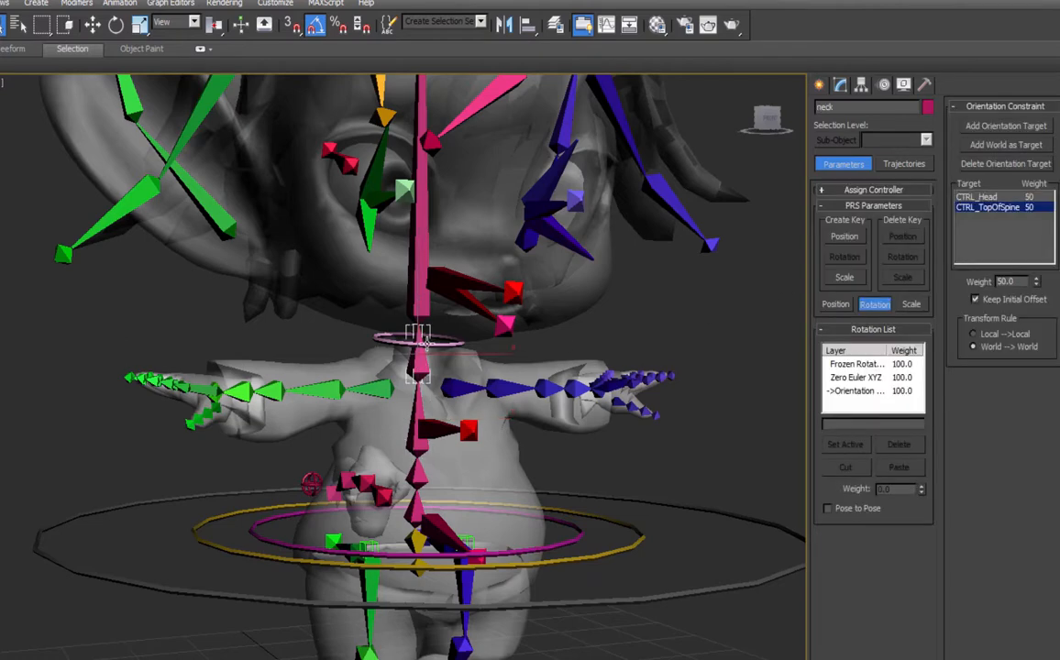
{"action": "left_click", "coordinate": [418, 298]}
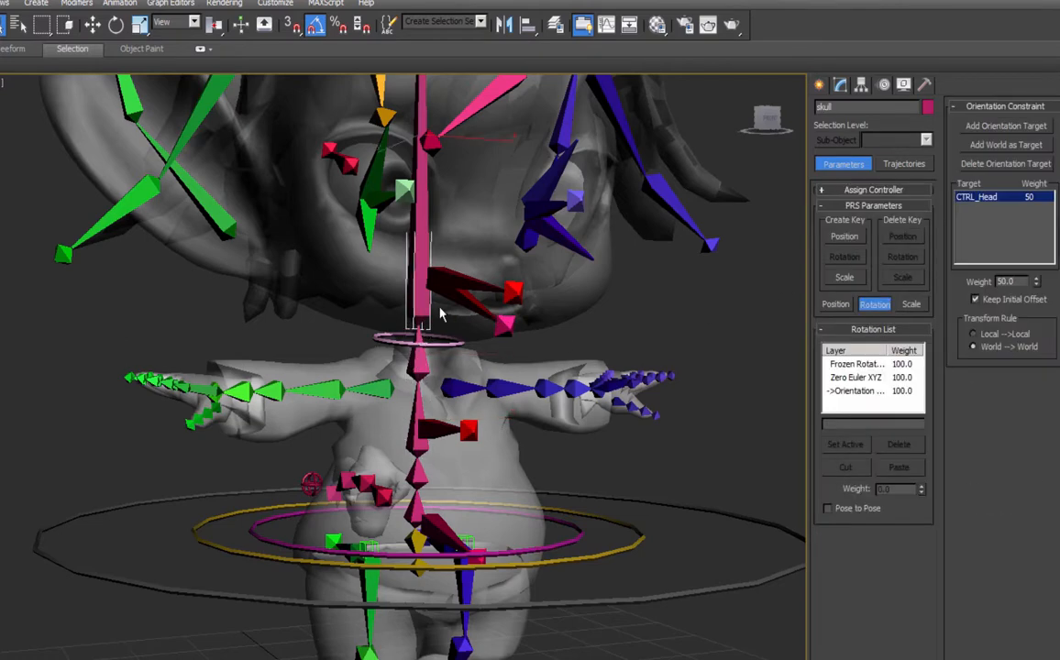
{"action": "scroll", "coordinate": [426, 231], "scroll_direction": "up", "scroll_amount": 3}
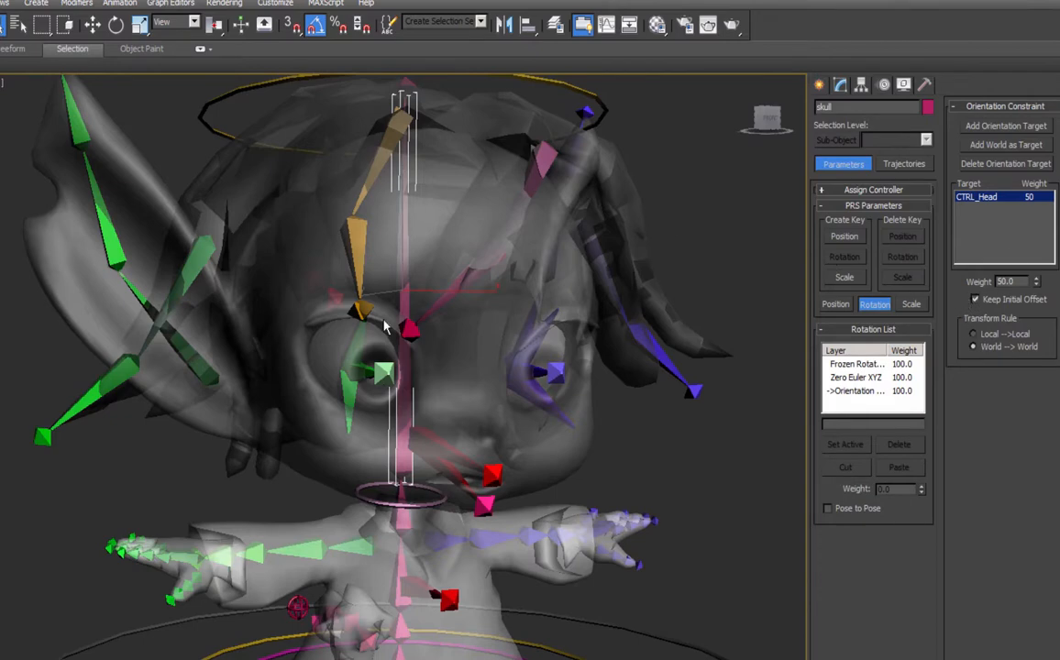
{"action": "middle_click_drag", "start_coordinate": [510, 375], "coordinate": [400, 341]}
{"action": "left_click", "coordinate": [411, 428]}
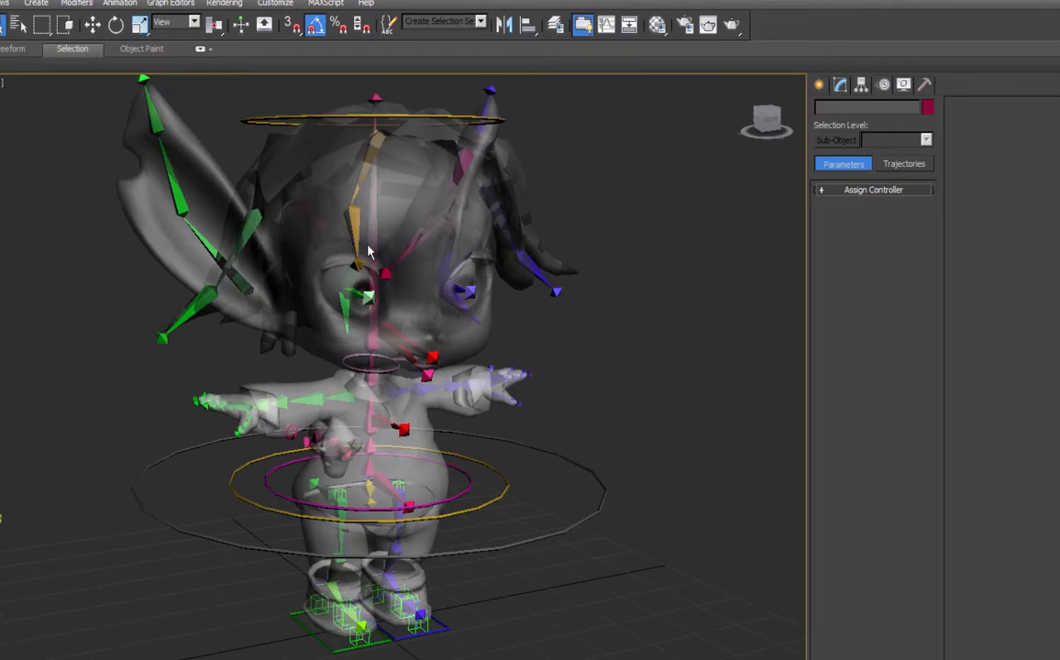
{"action": "middle_click_drag", "start_coordinate": [364, 128], "coordinate": [415, 171], "text": "alt"}
{"action": "middle_click_drag", "start_coordinate": [471, 376], "coordinate": [368, 277], "text": "alt"}
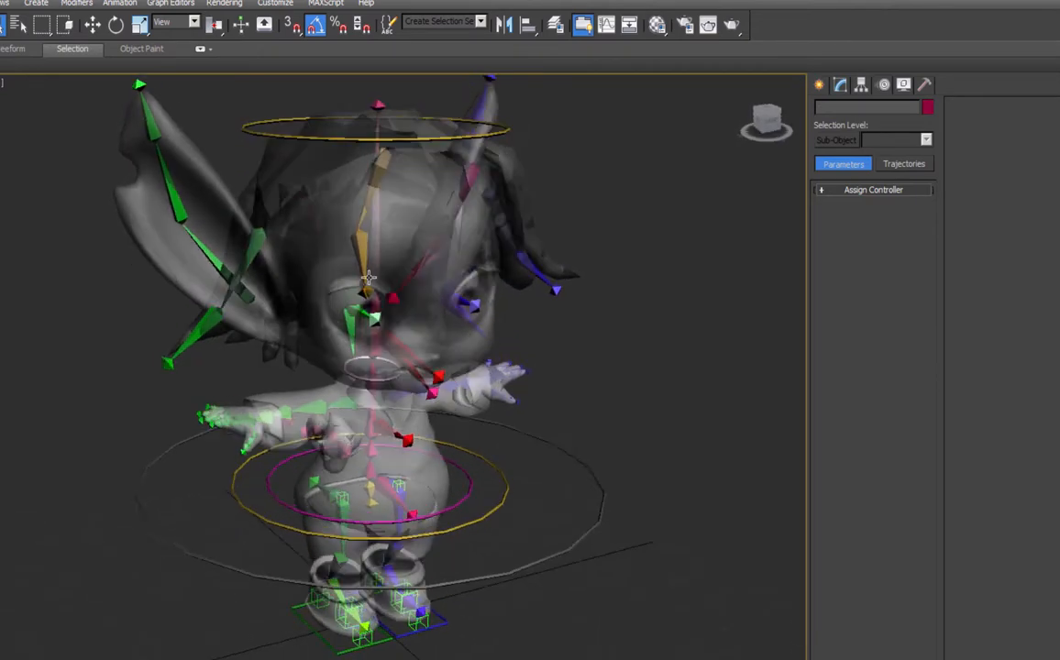
{"action": "middle_click_drag", "start_coordinate": [374, 189], "coordinate": [376, 174], "text": "alt"}
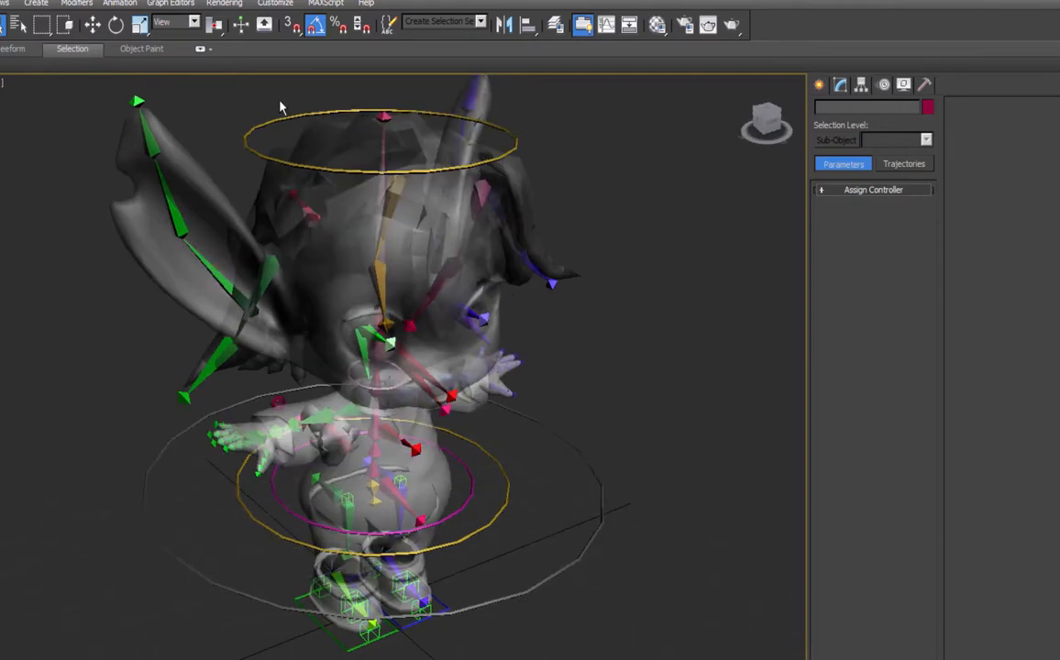
{"action": "middle_click_drag", "start_coordinate": [449, 361], "coordinate": [363, 196], "text": "alt"}
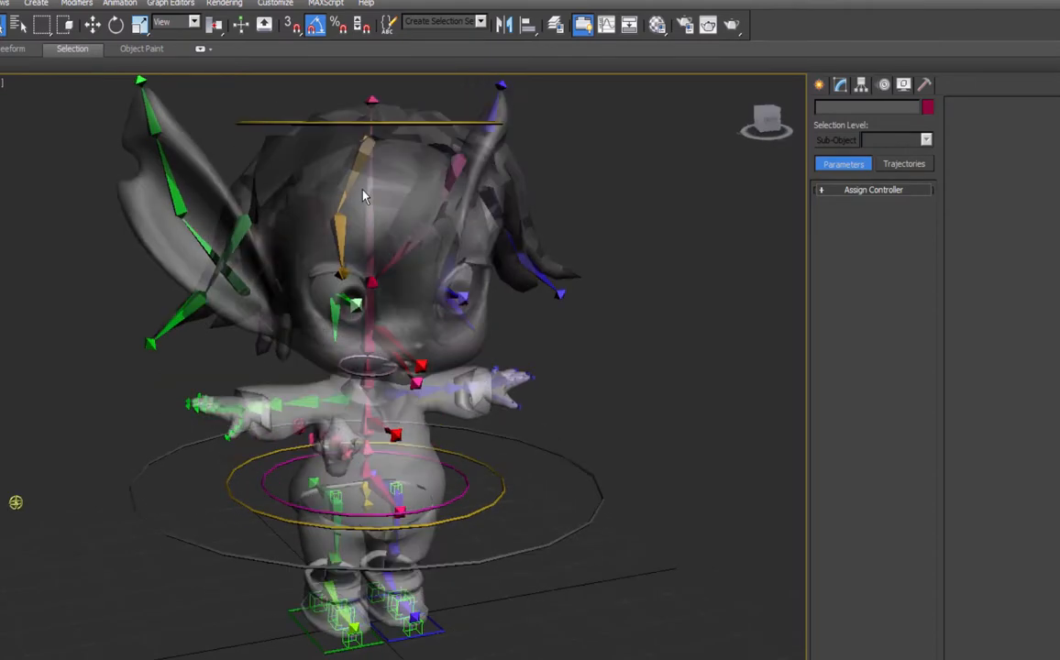
{"action": "left_click", "coordinate": [450, 122]}
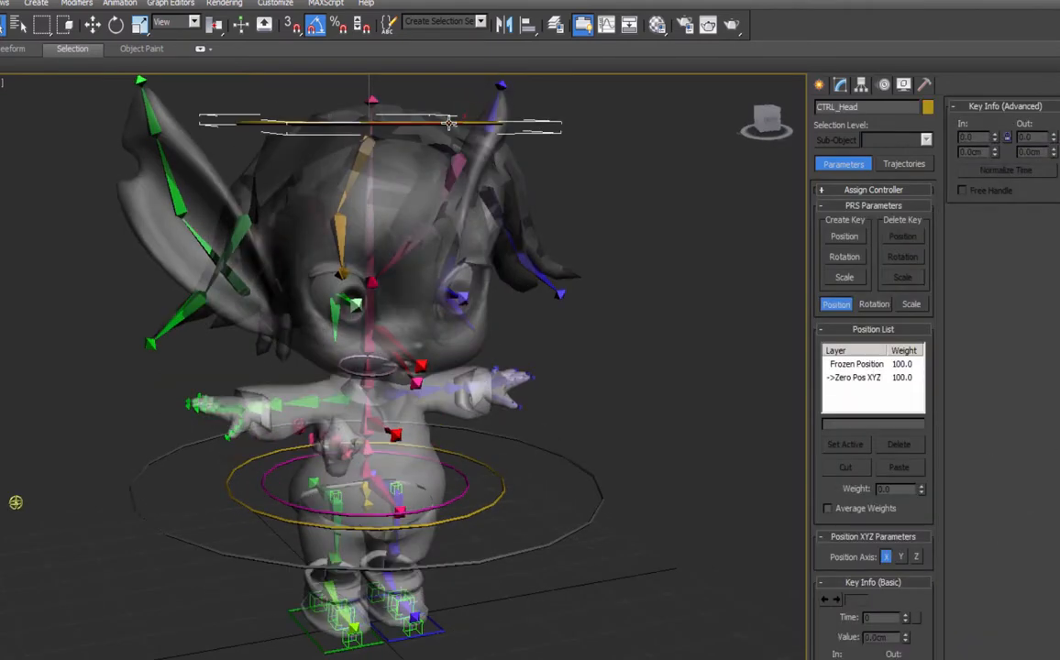
{"action": "middle_click_drag", "start_coordinate": [450, 122], "coordinate": [447, 240], "text": "alt"}
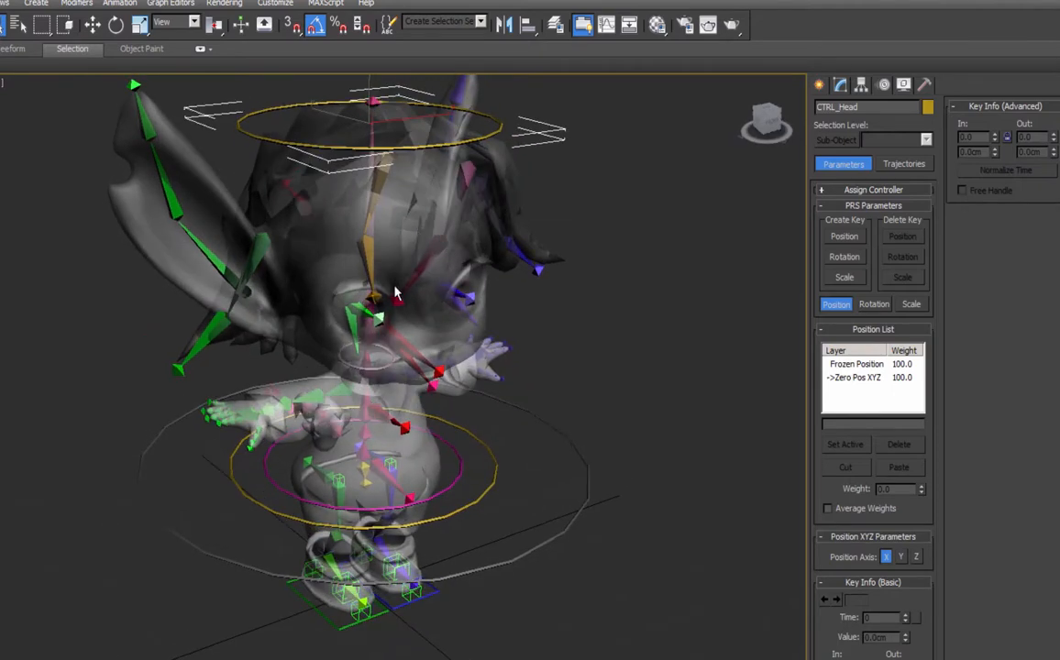
{"action": "middle_click_drag", "start_coordinate": [400, 321], "coordinate": [382, 271], "text": "alt"}
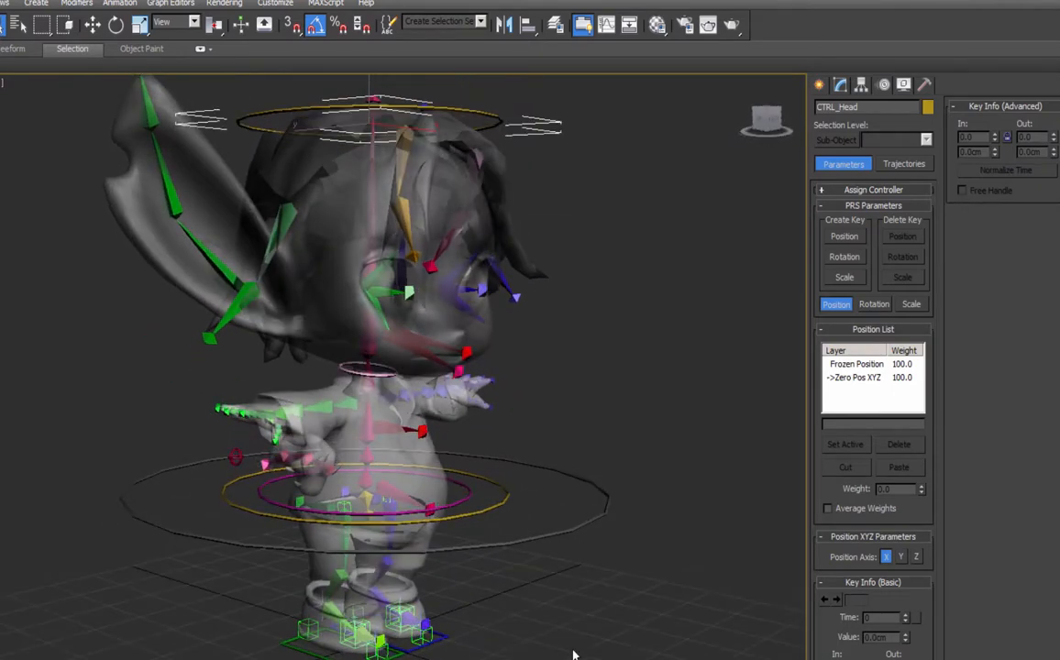
{"action": "middle_click_drag", "start_coordinate": [528, 234], "coordinate": [470, 266], "text": "alt"}
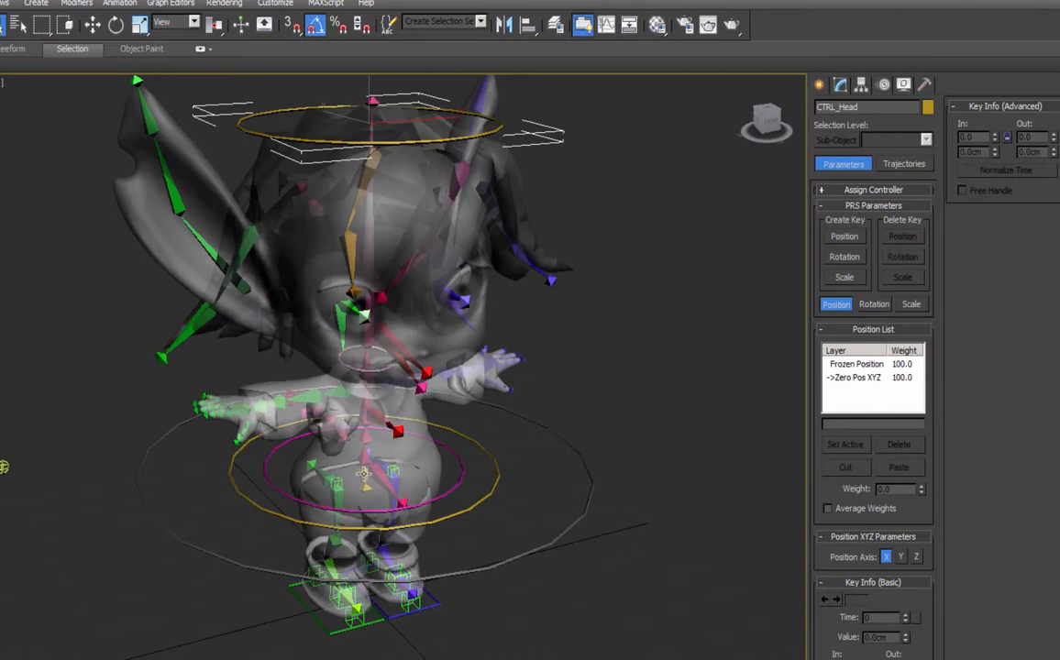
Select the full bone hierarchy from the pelvis, clear that selection, and select the CTRL_Head ring.
{"action": "double_click", "coordinate": [364, 474]}
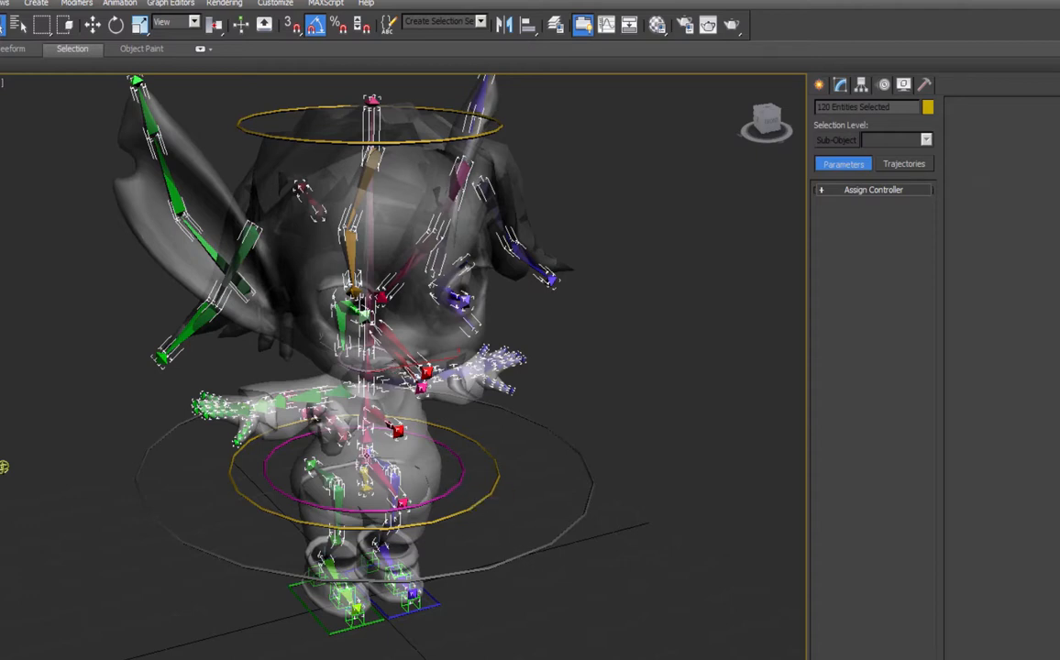
{"action": "middle_click_drag", "start_coordinate": [368, 451], "coordinate": [380, 517]}
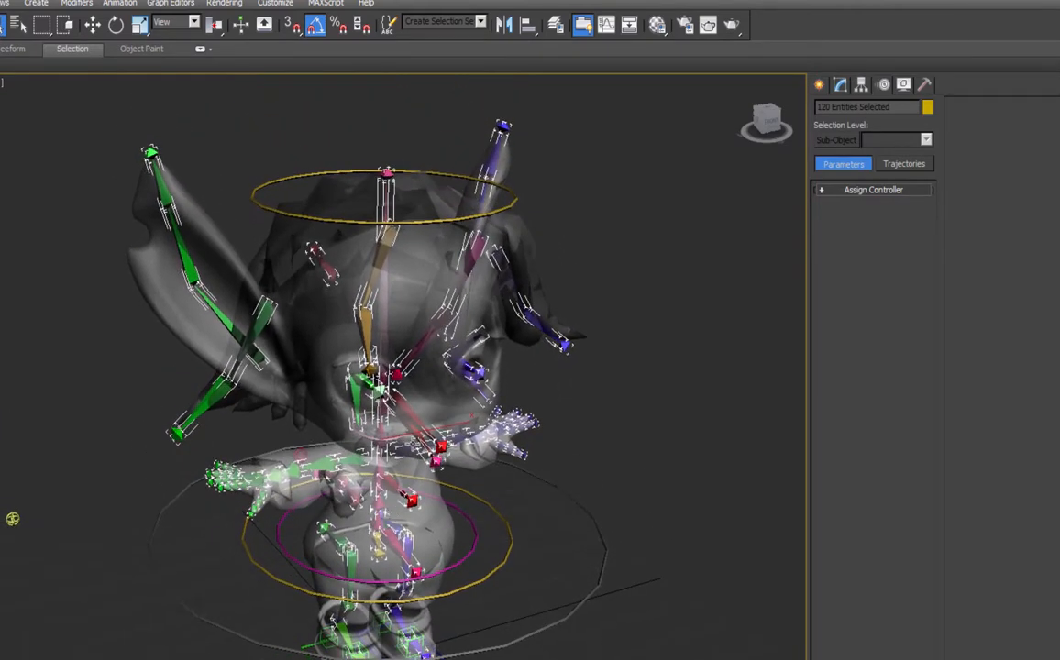
{"action": "left_click", "coordinate": [438, 233]}
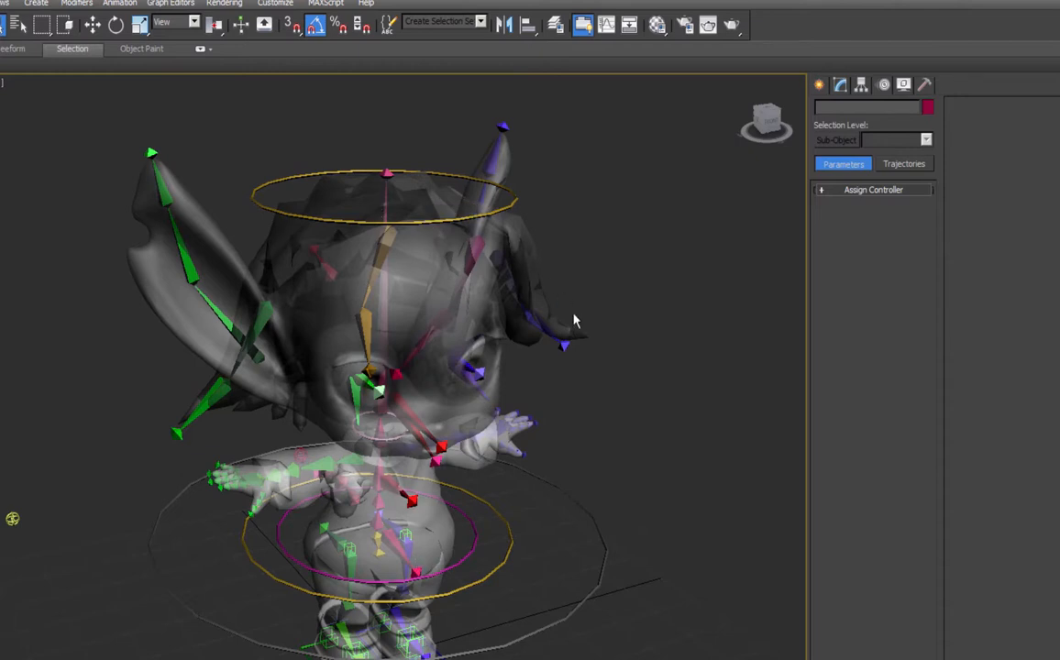
{"action": "left_click", "coordinate": [464, 218]}
{"action": "middle_click_drag", "start_coordinate": [530, 483], "coordinate": [509, 415]}
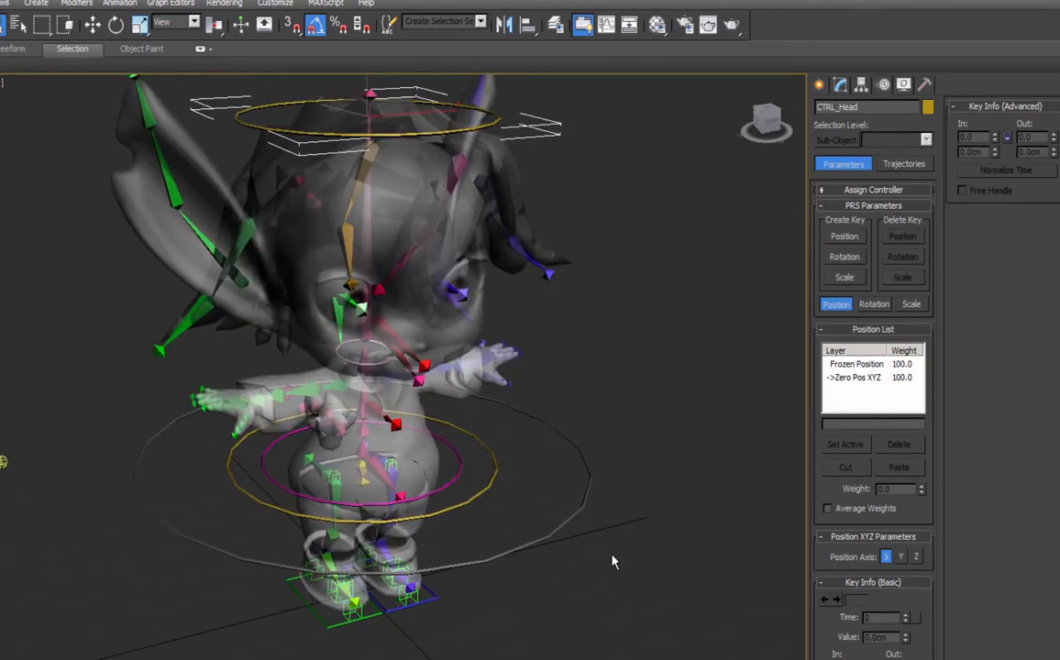
{"action": "left_click_drag", "start_coordinate": [649, 506], "coordinate": [453, 443]}
{"action": "right_click", "coordinate": [489, 450]}
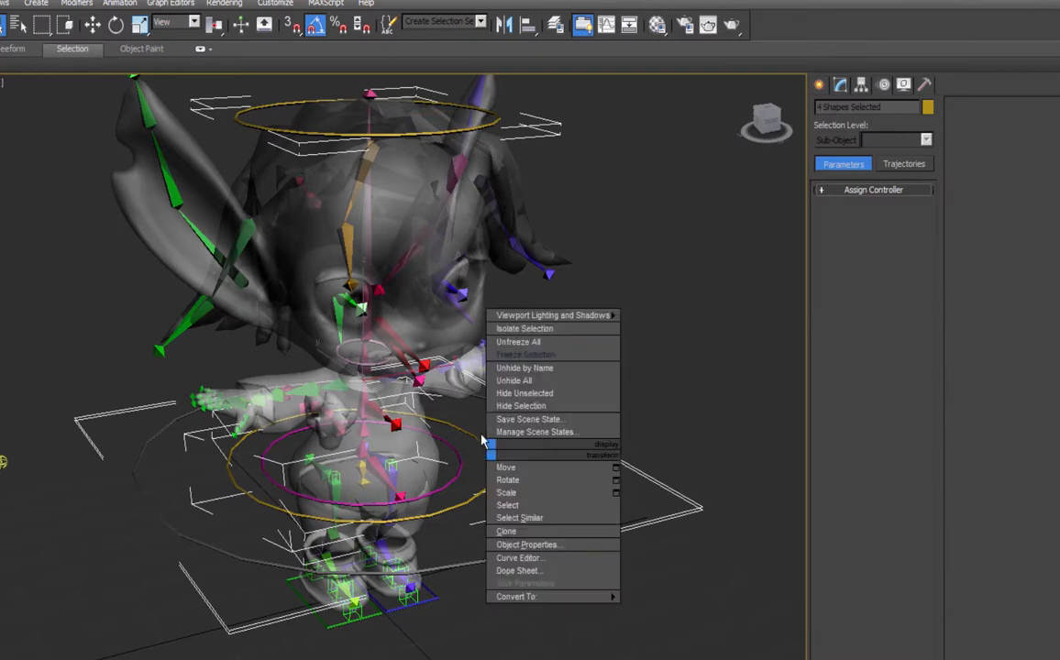
{"action": "key", "text": "super"}
{"action": "right_click", "coordinate": [466, 446]}
{"action": "right_click", "coordinate": [500, 473], "text": "alt"}
{"action": "left_click", "coordinate": [457, 423]}
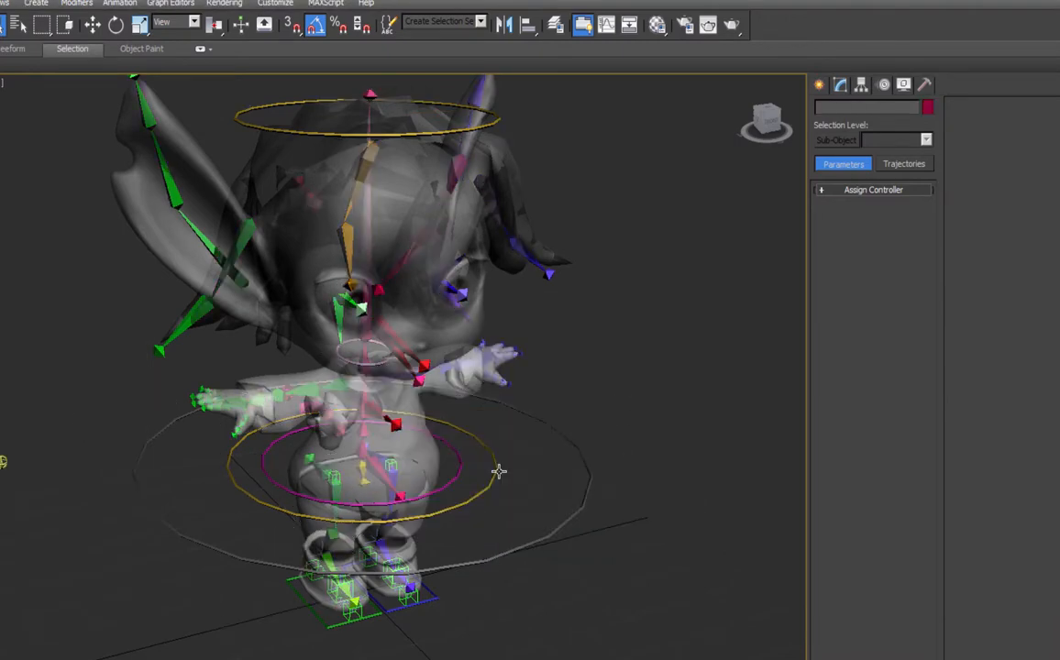
Limit selection to shapes, select all the rig's control shapes together and try Transform To Zero on them.
{"action": "left_click", "coordinate": [499, 470]}
{"action": "left_click", "coordinate": [47, 25]}
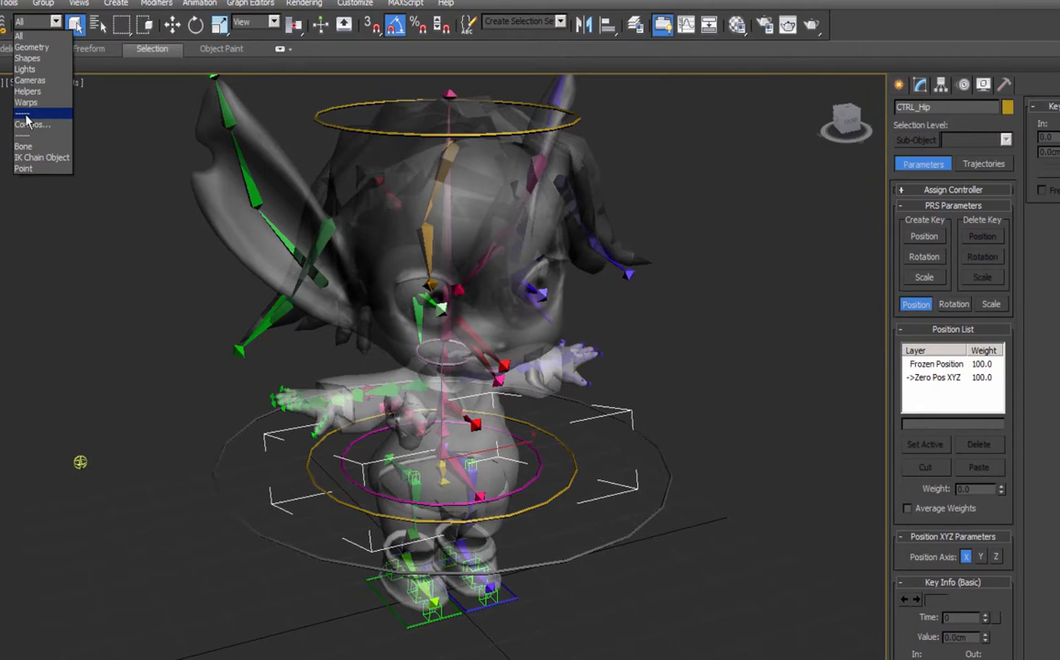
{"action": "left_click", "coordinate": [27, 58]}
{"action": "left_click_drag", "start_coordinate": [624, 83], "coordinate": [210, 657]}
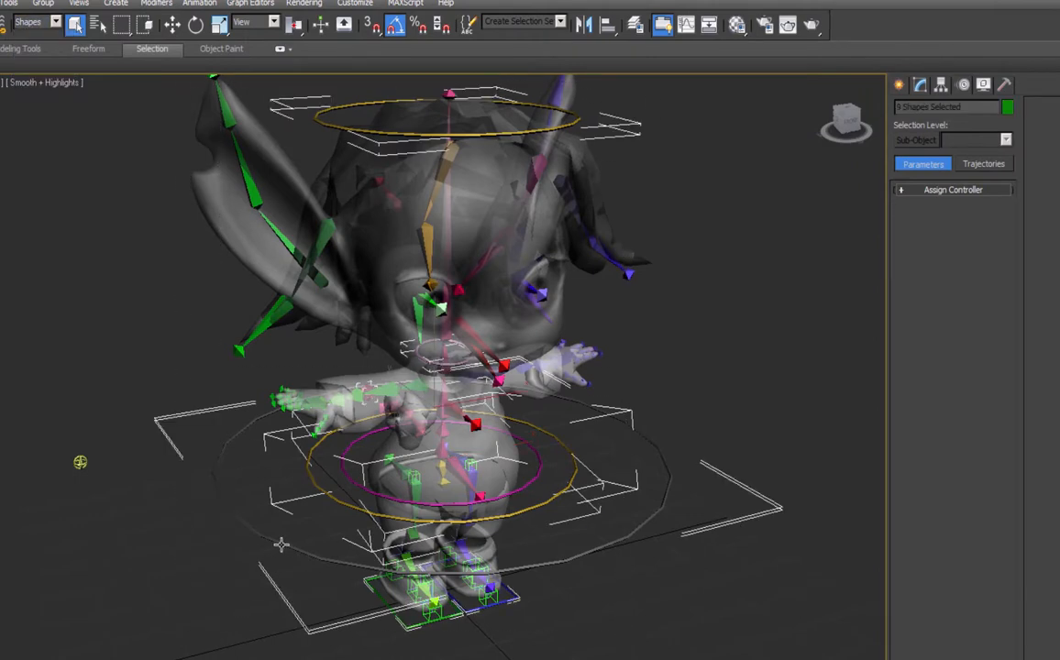
{"action": "middle_click_drag", "start_coordinate": [539, 279], "coordinate": [690, 357], "text": "alt"}
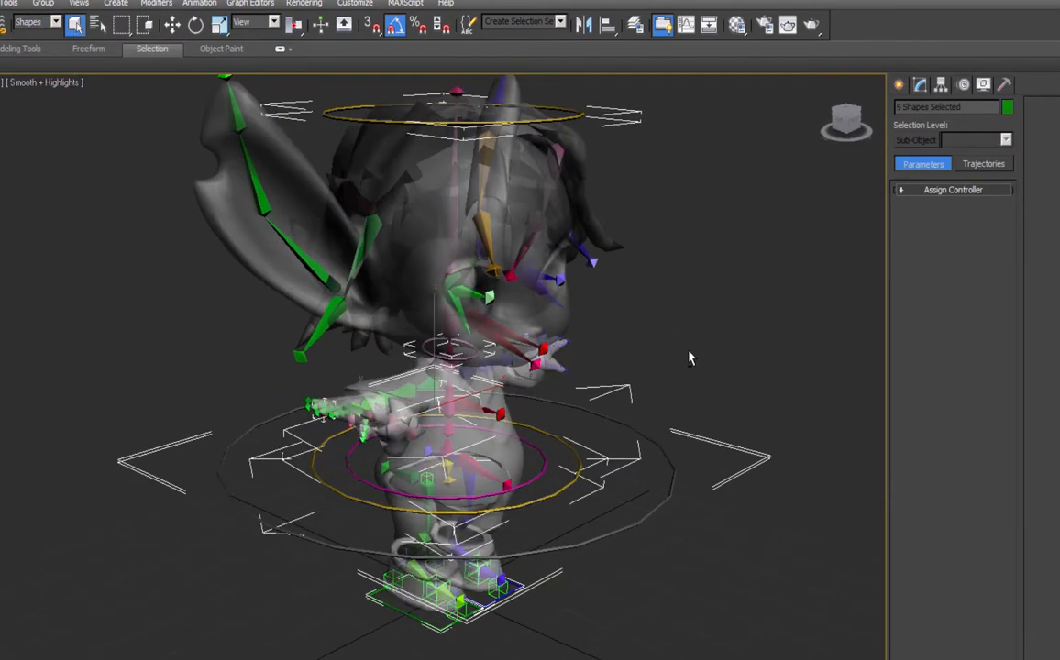
{"action": "right_click", "coordinate": [424, 338]}
{"action": "left_click", "coordinate": [357, 290]}
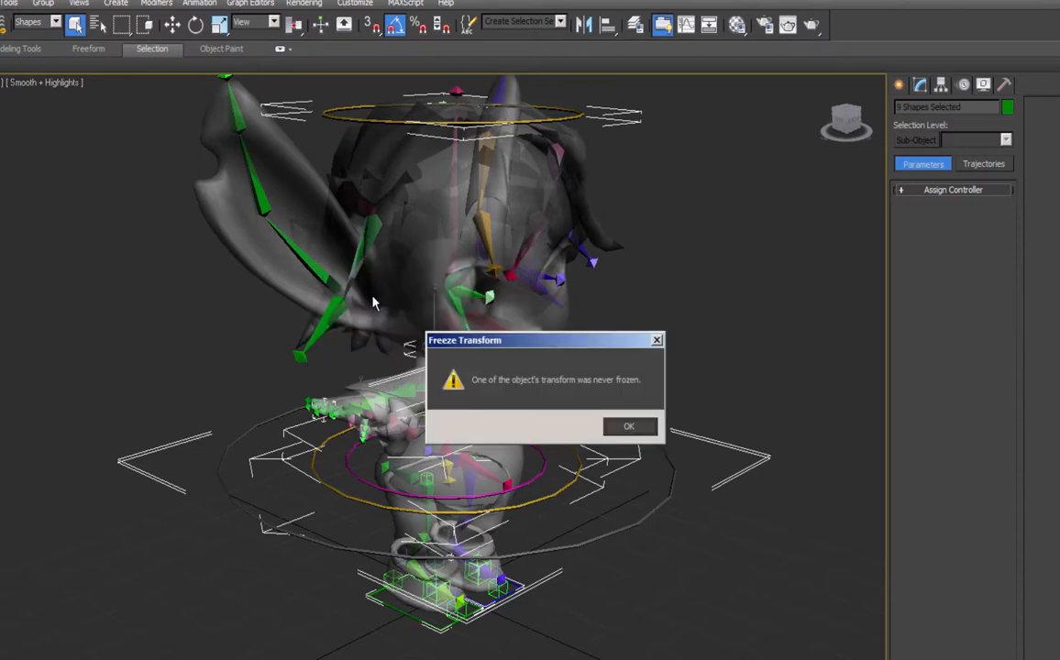
{"action": "left_click", "coordinate": [630, 427]}
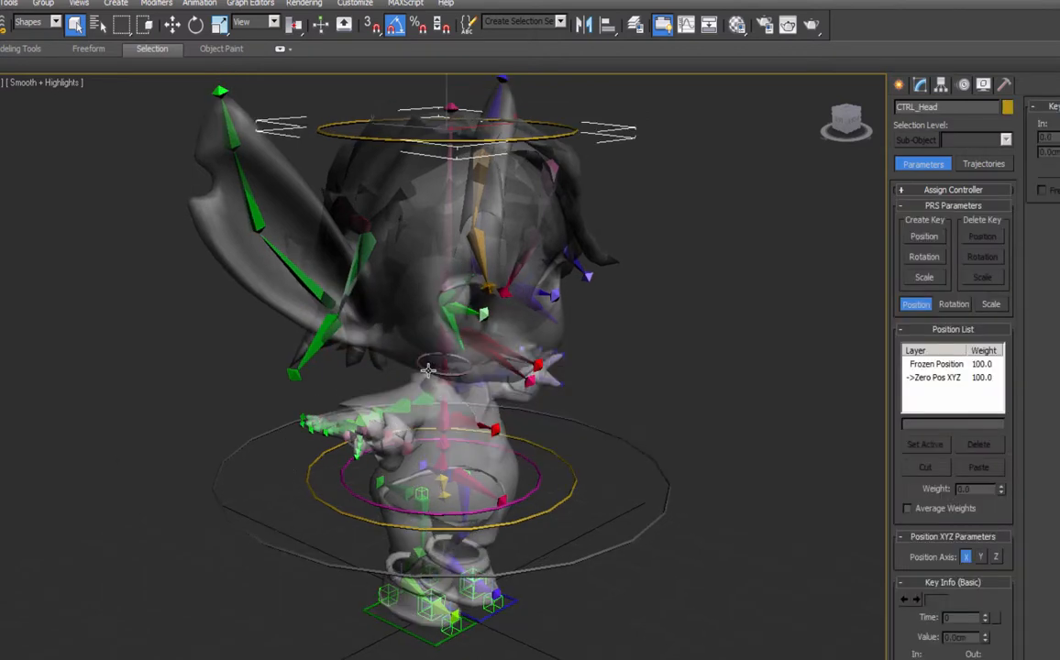
Add the spine, hip, Center_Of_Mass and foot control shapes to the CTRL_Head selection one by one.
{"action": "left_click", "coordinate": [537, 488], "text": "ctrl"}
{"action": "left_click", "coordinate": [567, 501], "text": "ctrl"}
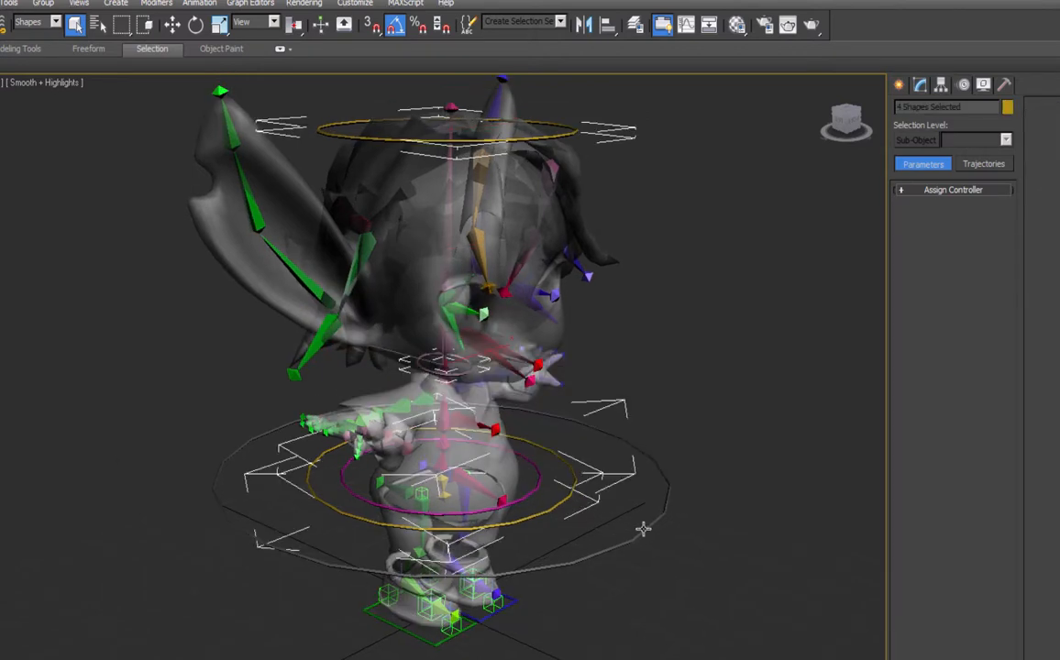
{"action": "left_click", "coordinate": [643, 530], "text": "ctrl"}
{"action": "left_click", "coordinate": [496, 613], "text": "ctrl"}
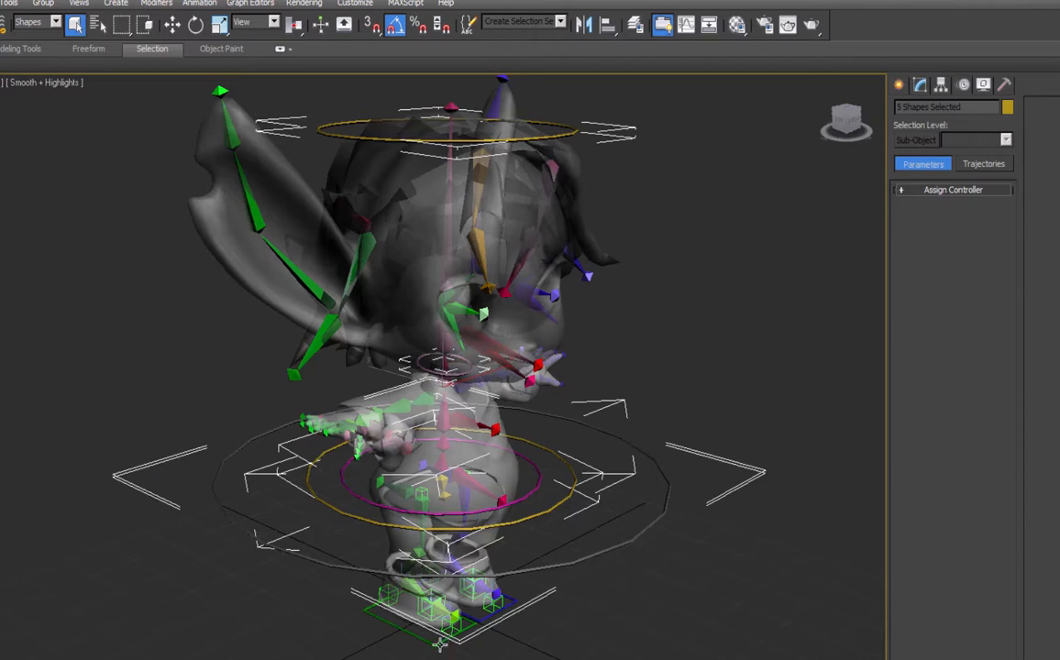
{"action": "left_click", "coordinate": [441, 642], "text": "ctrl"}
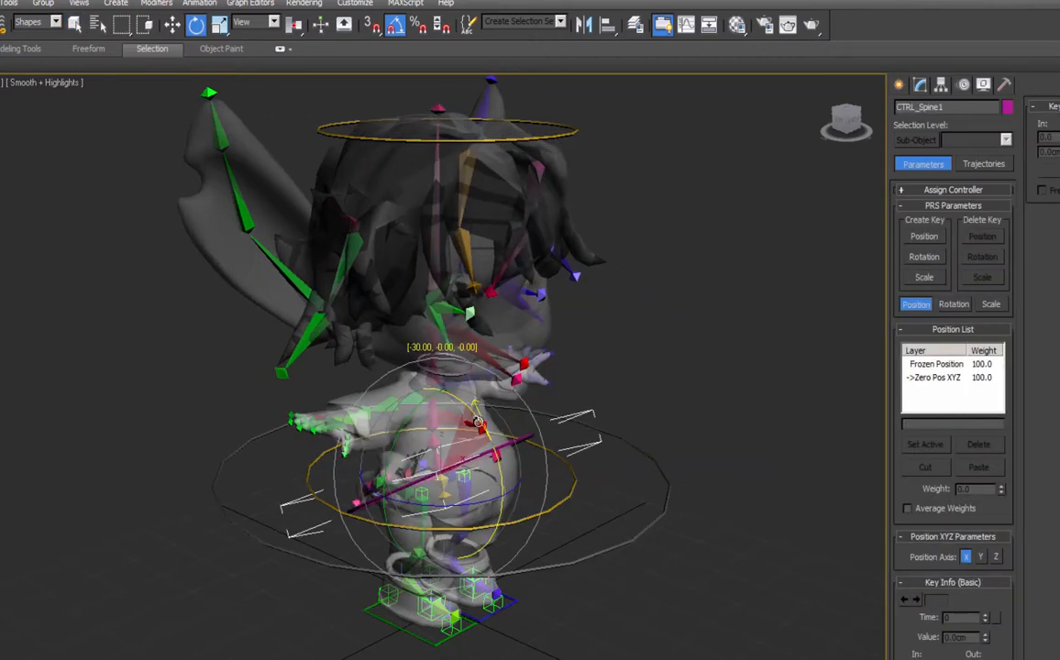
Rotate CTRL_Spine1 by about -30 degrees on X, select all control shapes and try Transform To Zero.
{"action": "left_click", "coordinate": [459, 374]}
{"action": "left_click_drag", "start_coordinate": [496, 340], "coordinate": [511, 529]}
{"action": "key", "text": "ctrl+a"}
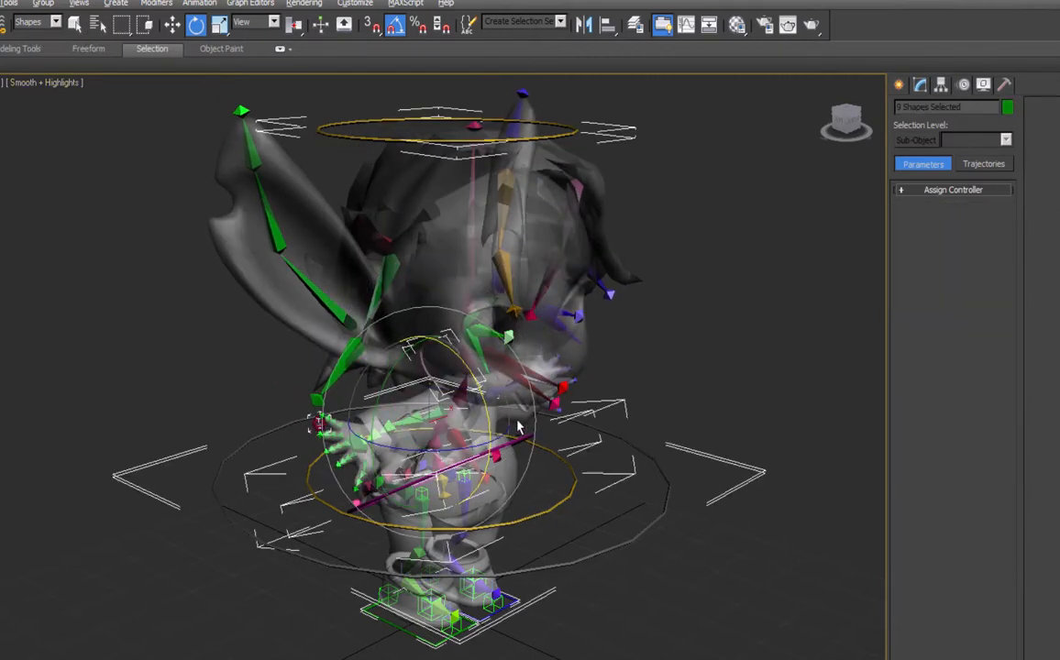
{"action": "right_click", "coordinate": [476, 410]}
{"action": "left_click", "coordinate": [444, 382]}
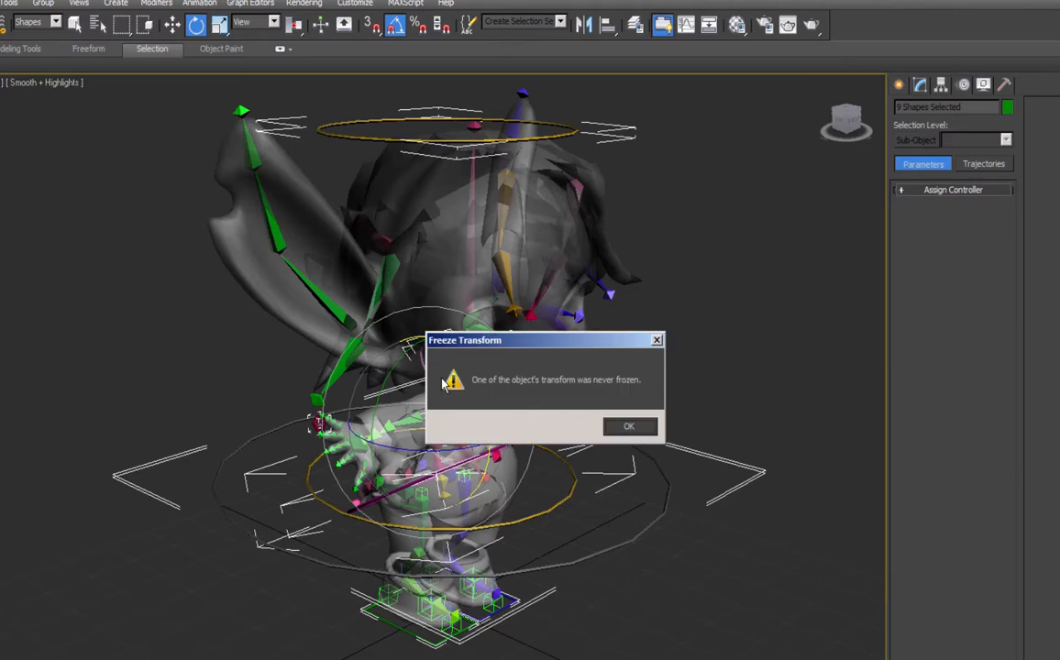
{"action": "left_click", "coordinate": [625, 425]}
Select all the rig's control shapes together and apply Freeze Transform to them.
{"action": "middle_click_drag", "start_coordinate": [490, 571], "coordinate": [477, 543], "text": "alt"}
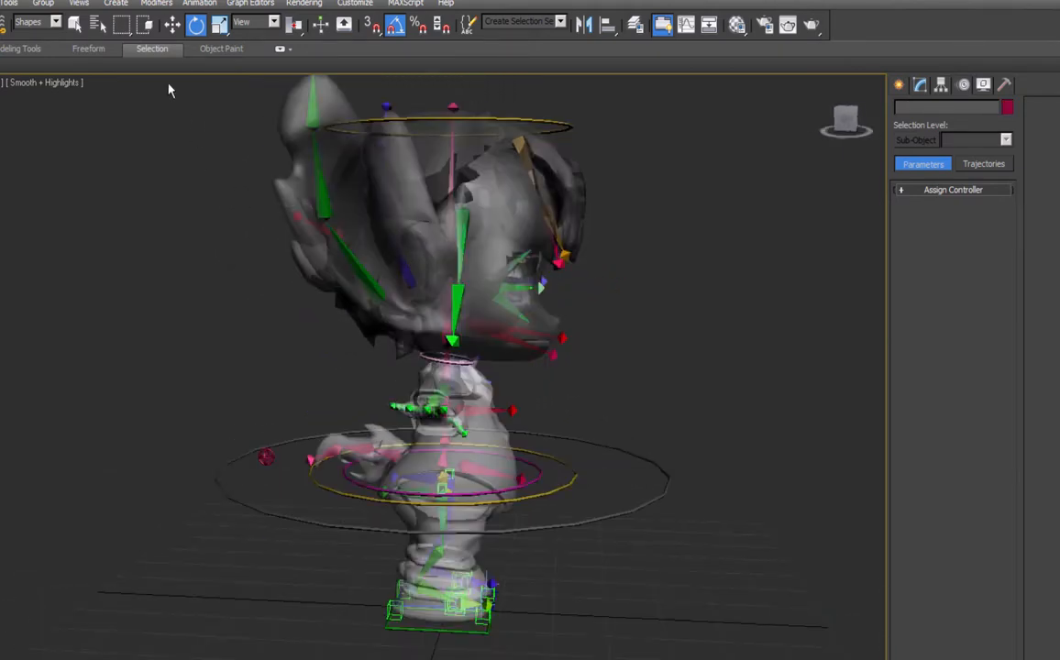
{"action": "left_click_drag", "start_coordinate": [169, 90], "coordinate": [674, 624]}
{"action": "right_click", "coordinate": [404, 323]}
{"action": "left_click", "coordinate": [366, 269]}
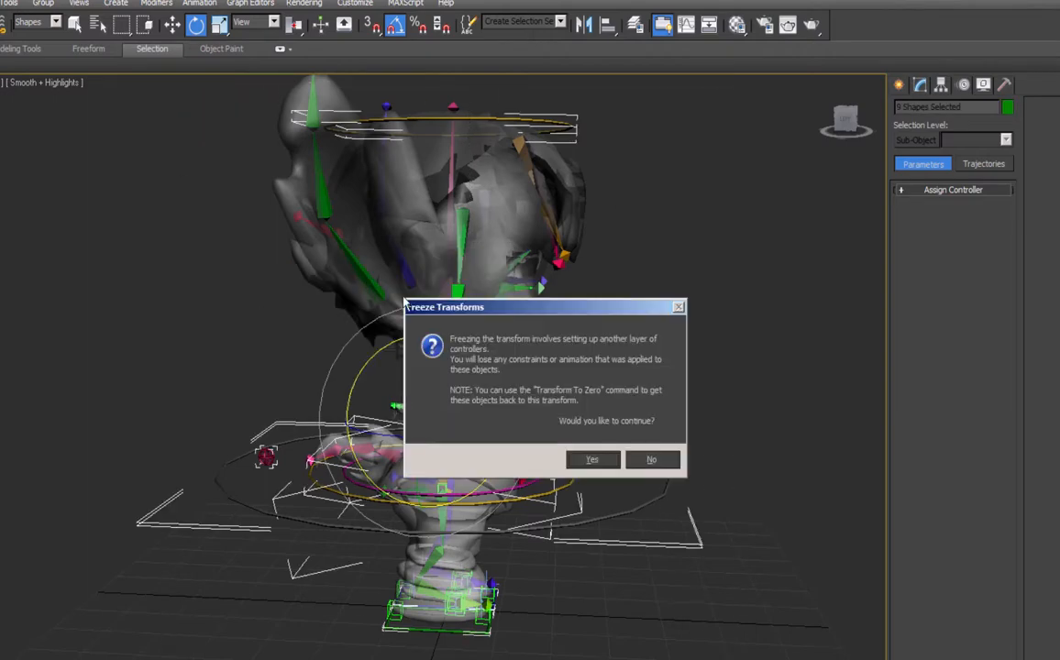
{"action": "left_click", "coordinate": [595, 460]}
Try rotating the CTRL_Spine1 and CTRL_Head rings and the CTRL_Tail control to pose the character.
{"action": "left_click_drag", "start_coordinate": [518, 440], "coordinate": [526, 475]}
{"action": "left_click", "coordinate": [530, 133]}
{"action": "left_click_drag", "start_coordinate": [529, 121], "coordinate": [534, 141]}
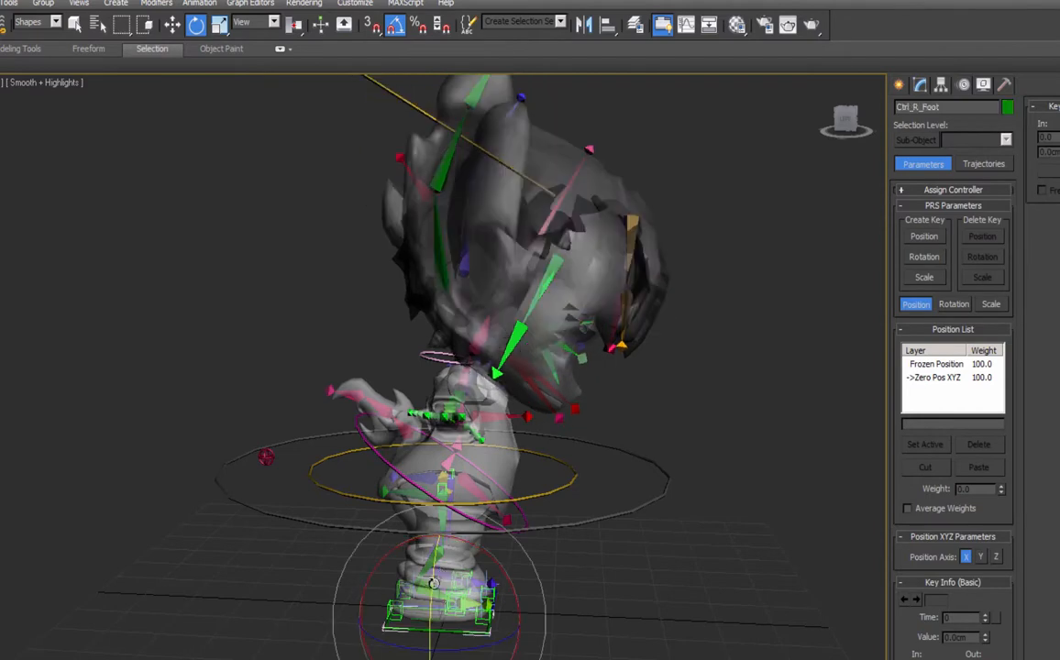
{"action": "left_click", "coordinate": [266, 457]}
{"action": "left_click_drag", "start_coordinate": [215, 388], "coordinate": [203, 400]}
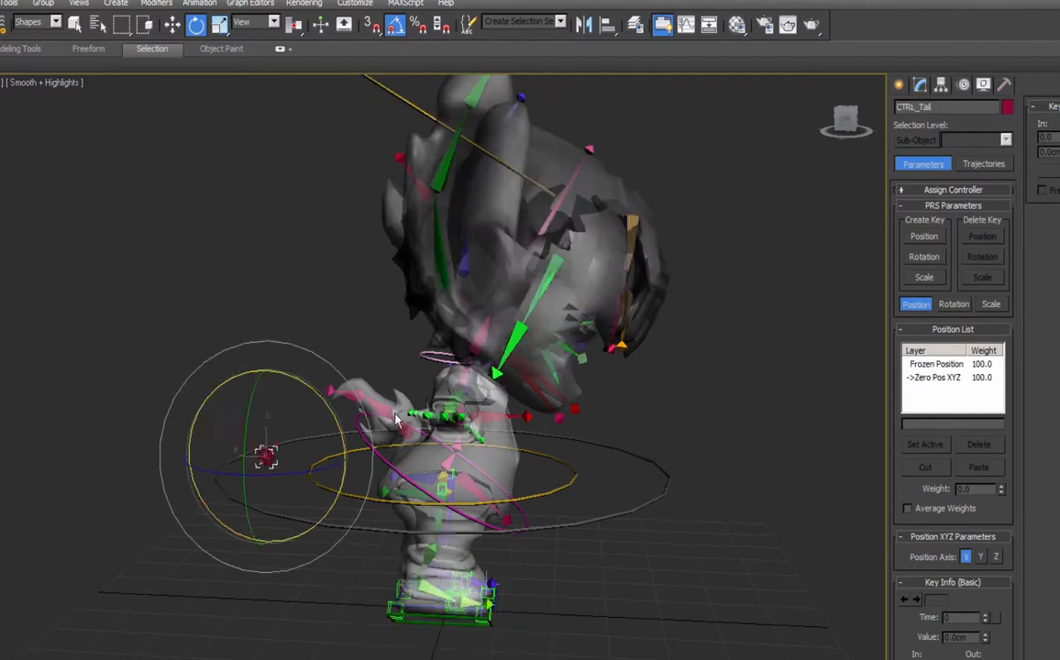
Select all the posed control shapes and reset them with Transform To Zero.
{"action": "middle_click_drag", "start_coordinate": [338, 487], "coordinate": [266, 429], "text": "alt"}
{"action": "scroll", "coordinate": [262, 461], "scroll_direction": "down", "scroll_amount": 3}
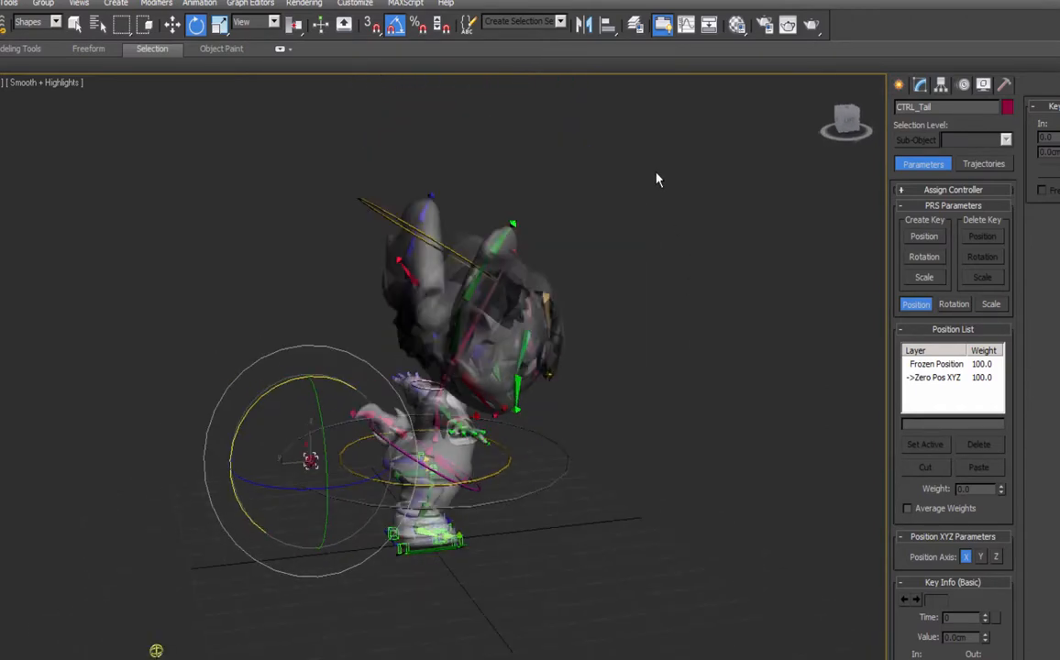
{"action": "left_click_drag", "start_coordinate": [656, 174], "coordinate": [186, 604]}
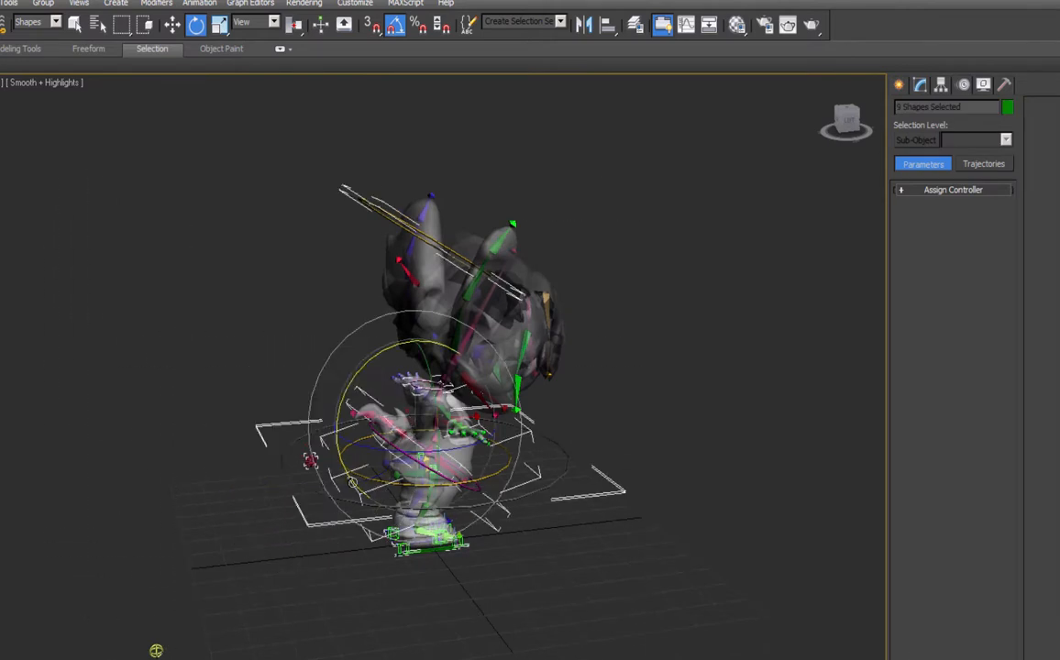
{"action": "right_click", "coordinate": [407, 433]}
{"action": "left_click", "coordinate": [355, 407]}
{"action": "left_click", "coordinate": [397, 610]}
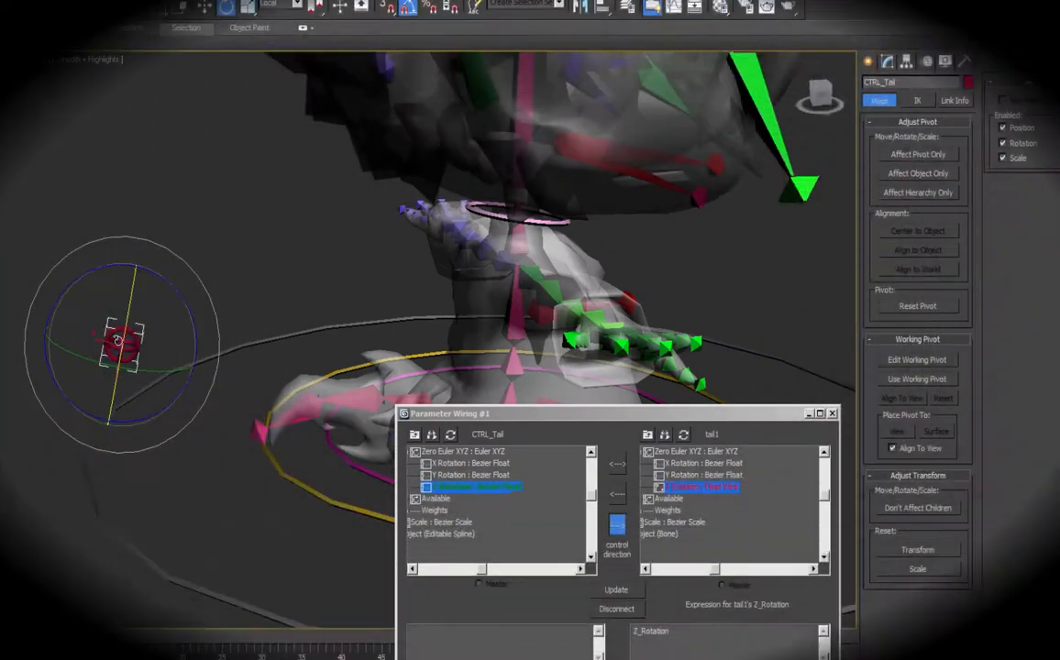
Try Freeze Transform on the CTRL_Tail control.
{"action": "middle_click_drag", "start_coordinate": [112, 325], "coordinate": [152, 325]}
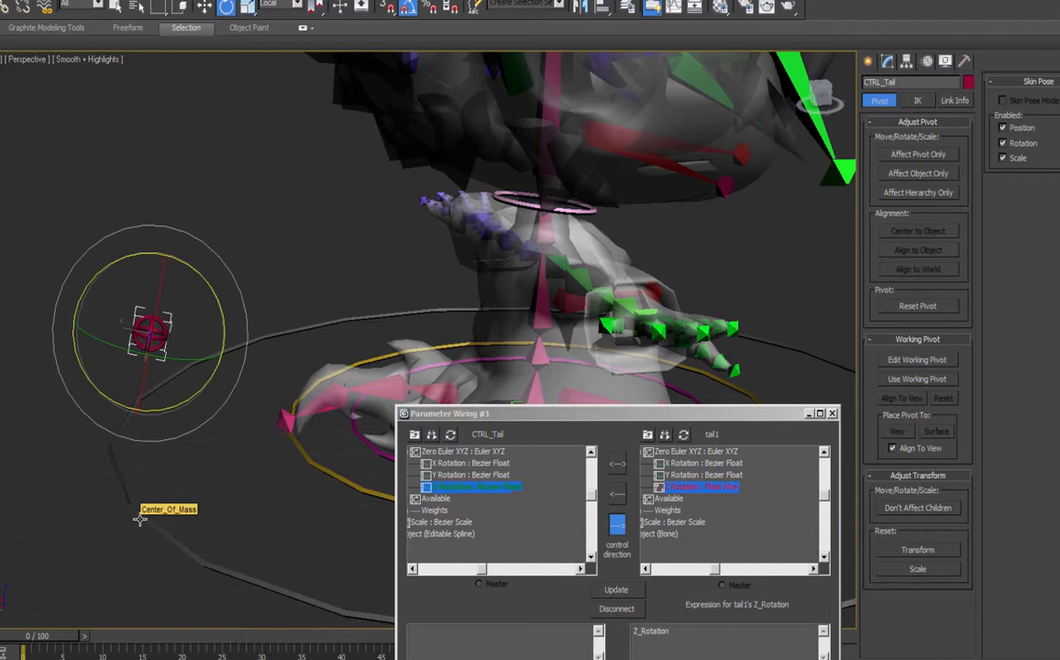
{"action": "right_click", "coordinate": [144, 327]}
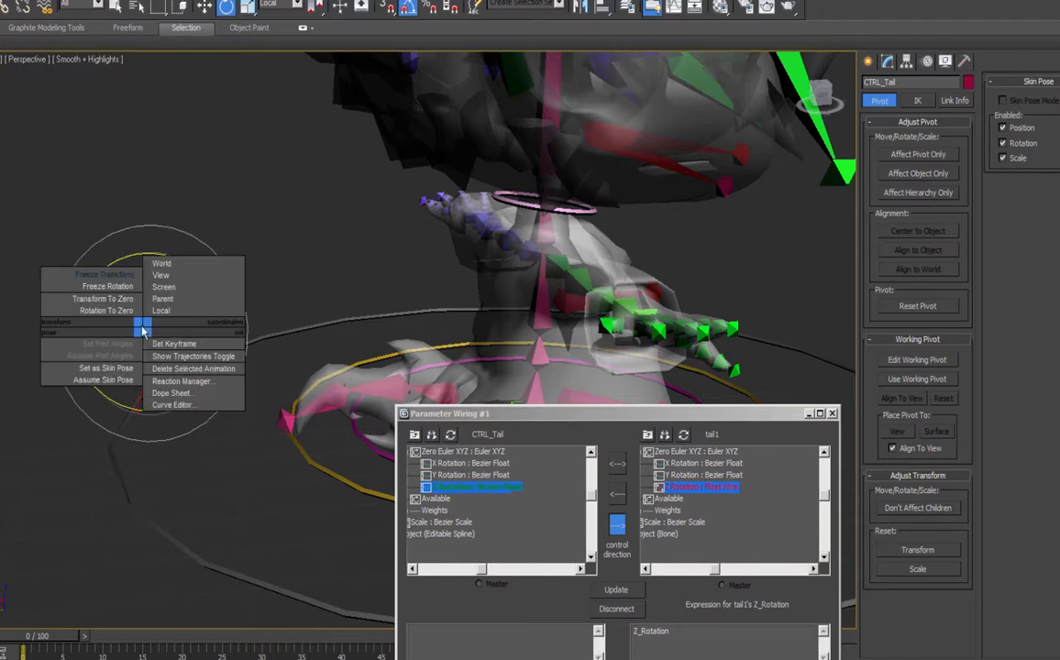
{"action": "left_click", "coordinate": [105, 275]}
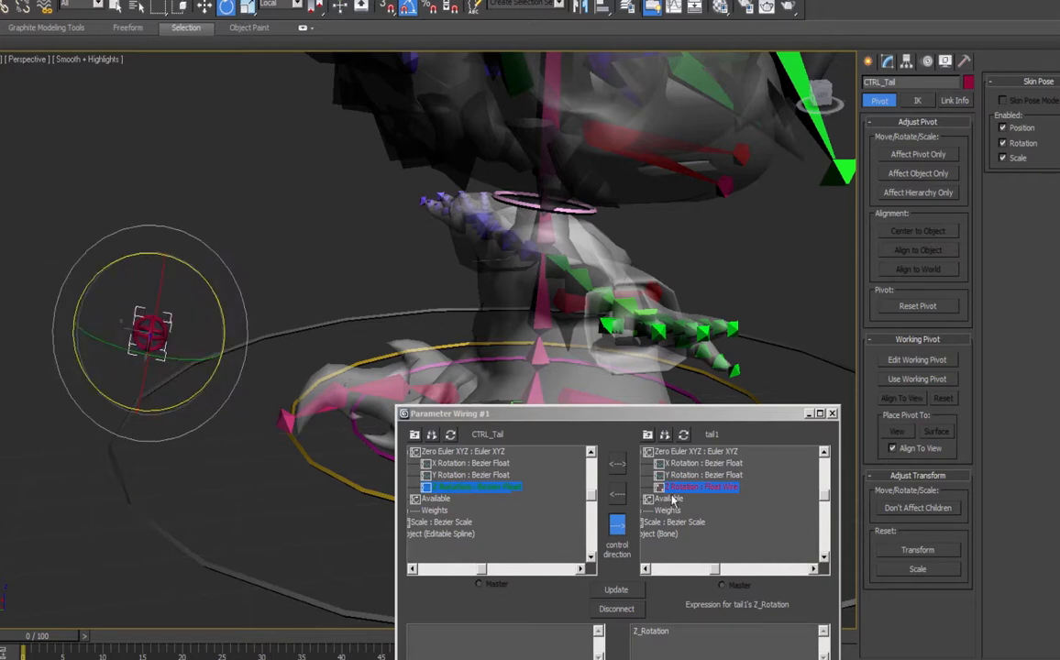
Append *09 to the expression wiring CTRL_Tail's Z rotation to tail1, and try rotating CTRL_Tail.
{"action": "middle_click_drag", "start_coordinate": [229, 385], "coordinate": [85, 377], "text": "alt"}
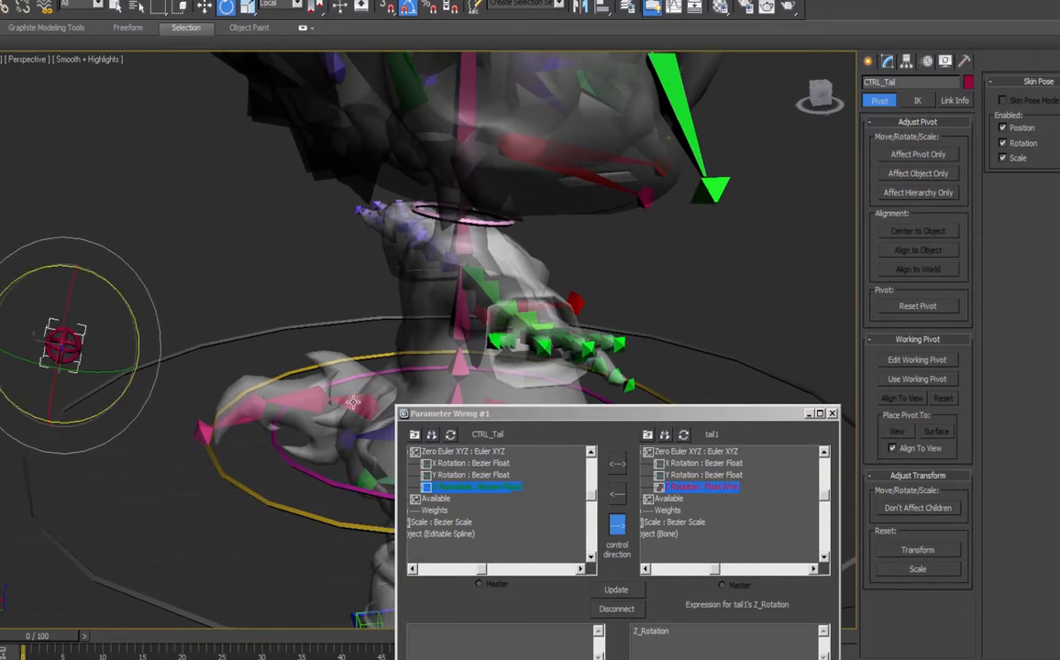
{"action": "middle_click_drag", "start_coordinate": [353, 404], "coordinate": [200, 287], "text": "alt"}
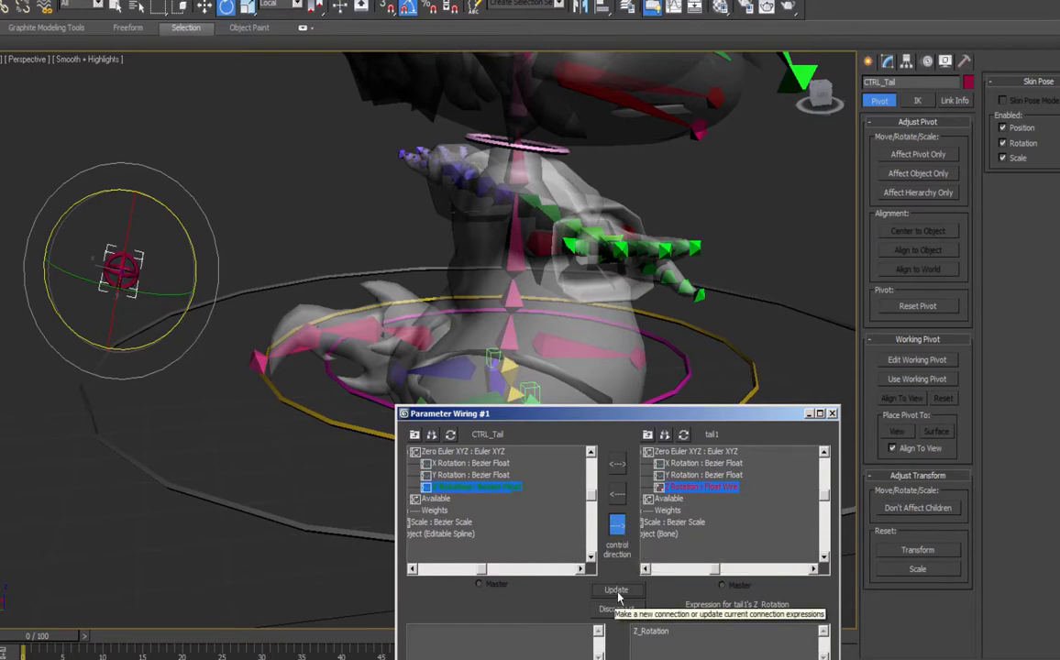
{"action": "left_click", "coordinate": [689, 631]}
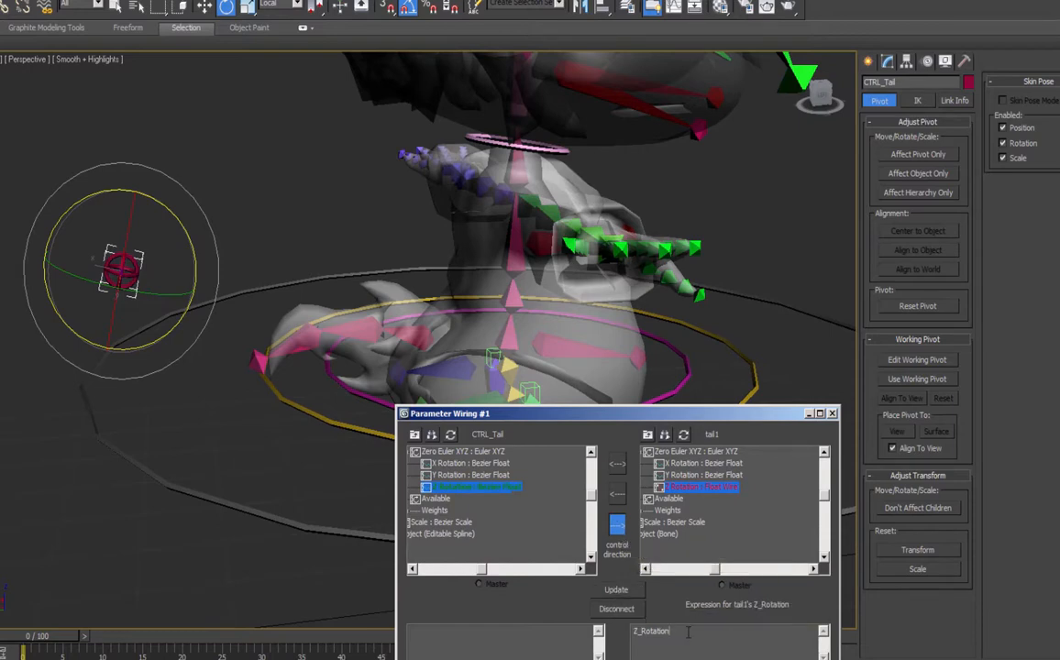
{"action": "type", "text": "*09"}
{"action": "mouse_move", "coordinate": [190, 240]}
{"action": "left_mouse_down"}
{"action": "mouse_move", "coordinate": [192, 198]}
{"action": "mouse_move", "coordinate": [201, 249]}
{"action": "left_mouse_up"}
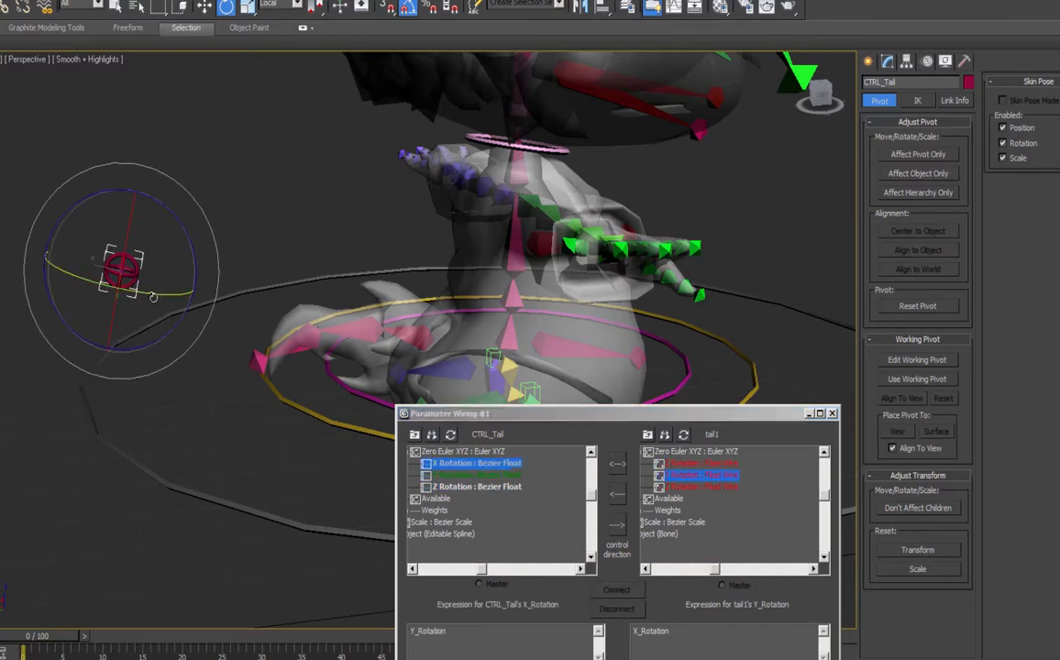
{"action": "left_click_drag", "start_coordinate": [142, 268], "coordinate": [121, 273]}
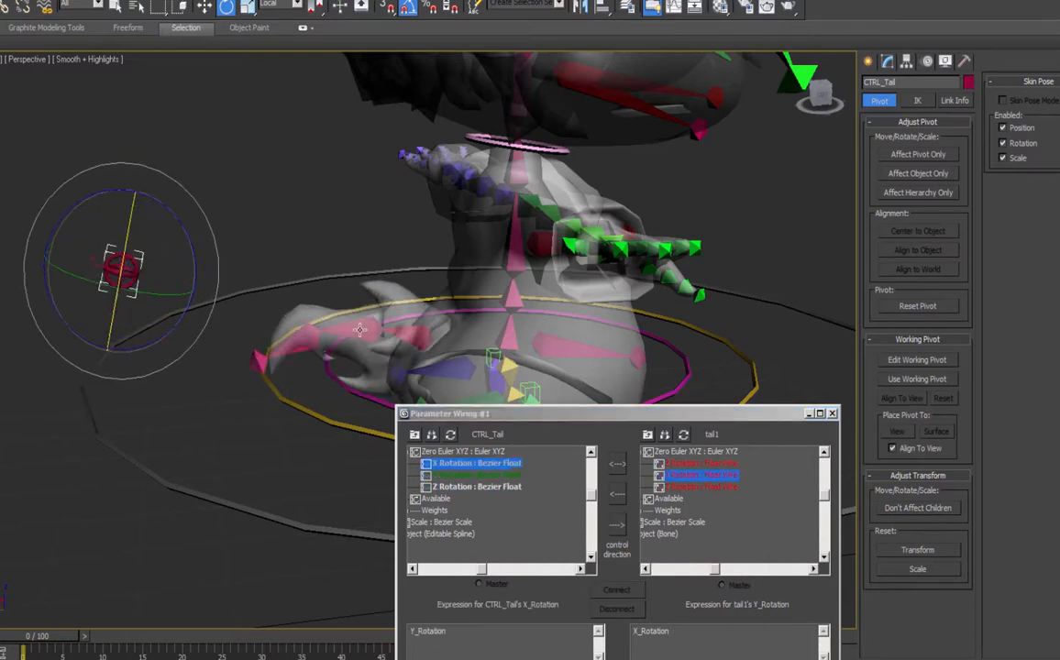
Load the tail2 bone as the wiring target and wire CTRL_Tail's Z rotation one-way to tail2's Z rotation.
{"action": "left_click", "coordinate": [360, 329]}
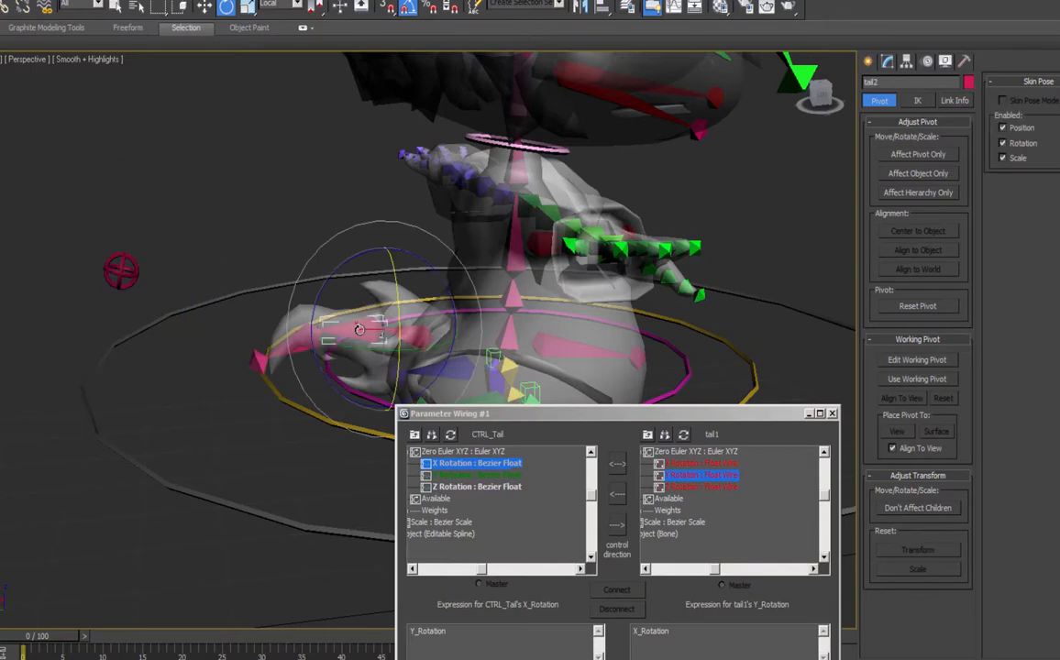
{"action": "left_click", "coordinate": [684, 435]}
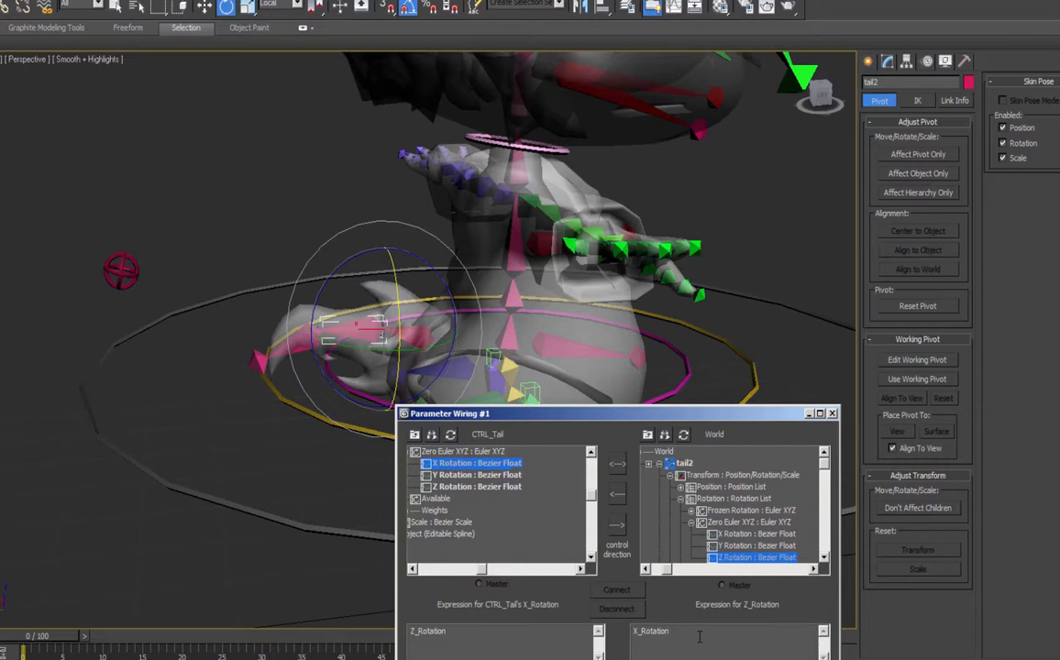
{"action": "left_click", "coordinate": [470, 489]}
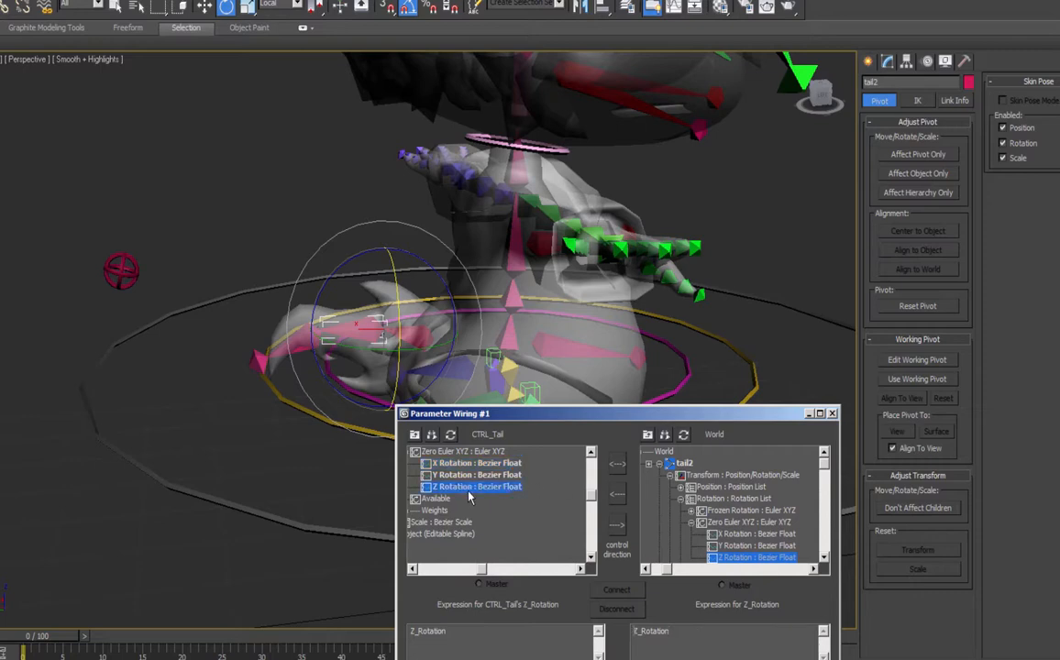
{"action": "left_click", "coordinate": [615, 527]}
{"action": "left_click", "coordinate": [617, 589]}
Wire CTRL_Tail's Y rotation one-way to tail2's Y rotation under Zero Euler XYZ.
{"action": "left_click", "coordinate": [500, 477]}
{"action": "left_click", "coordinate": [748, 547]}
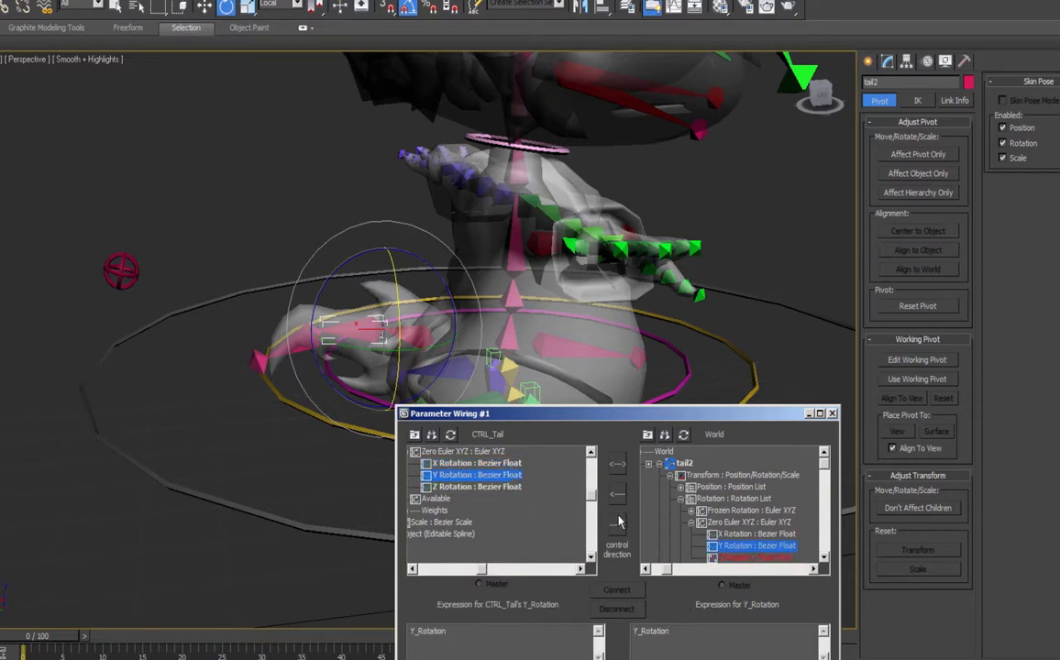
{"action": "left_click", "coordinate": [619, 525]}
{"action": "left_click", "coordinate": [617, 590]}
Wire CTRL_Tail's X rotation one-way to tail2's X rotation, and try rotating CTRL_Tail.
{"action": "left_click", "coordinate": [482, 465]}
{"action": "left_click", "coordinate": [735, 535]}
{"action": "left_click", "coordinate": [617, 525]}
{"action": "left_click", "coordinate": [616, 590]}
{"action": "left_click", "coordinate": [121, 271]}
{"action": "left_click_drag", "start_coordinate": [103, 191], "coordinate": [149, 200]}
Load tail3 as the wiring target and connect CTRL_Tail's Z rotation one-way to its Z rotation with the expression Z_Rotation*1.5.
{"action": "left_click", "coordinate": [325, 344]}
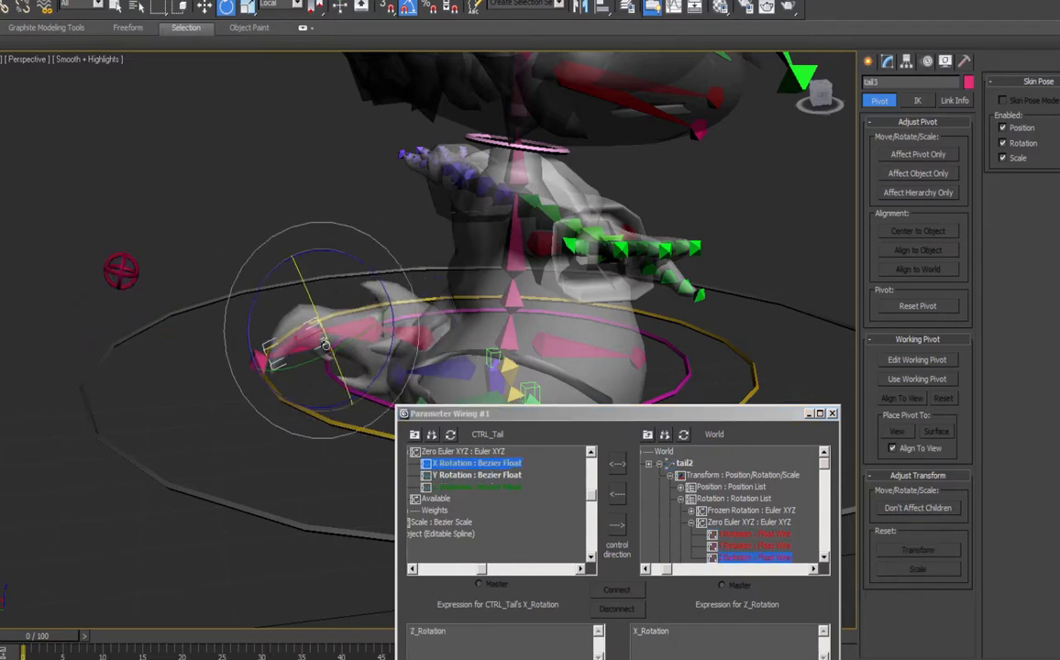
{"action": "left_click", "coordinate": [684, 436]}
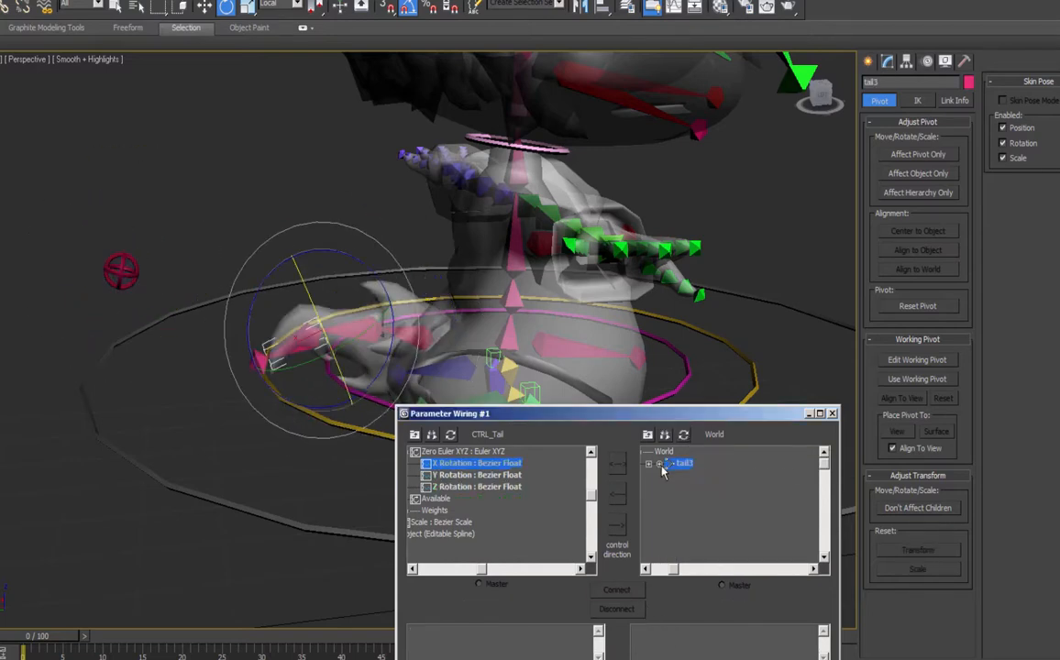
{"action": "left_click", "coordinate": [660, 464]}
{"action": "left_click", "coordinate": [670, 475]}
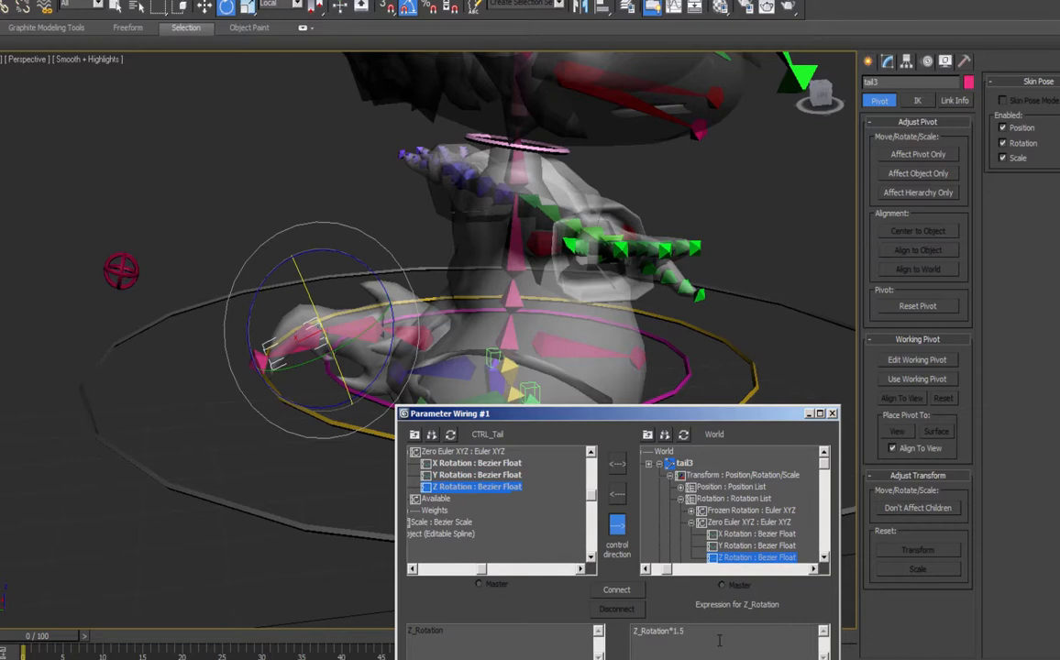
{"action": "left_click", "coordinate": [616, 590]}
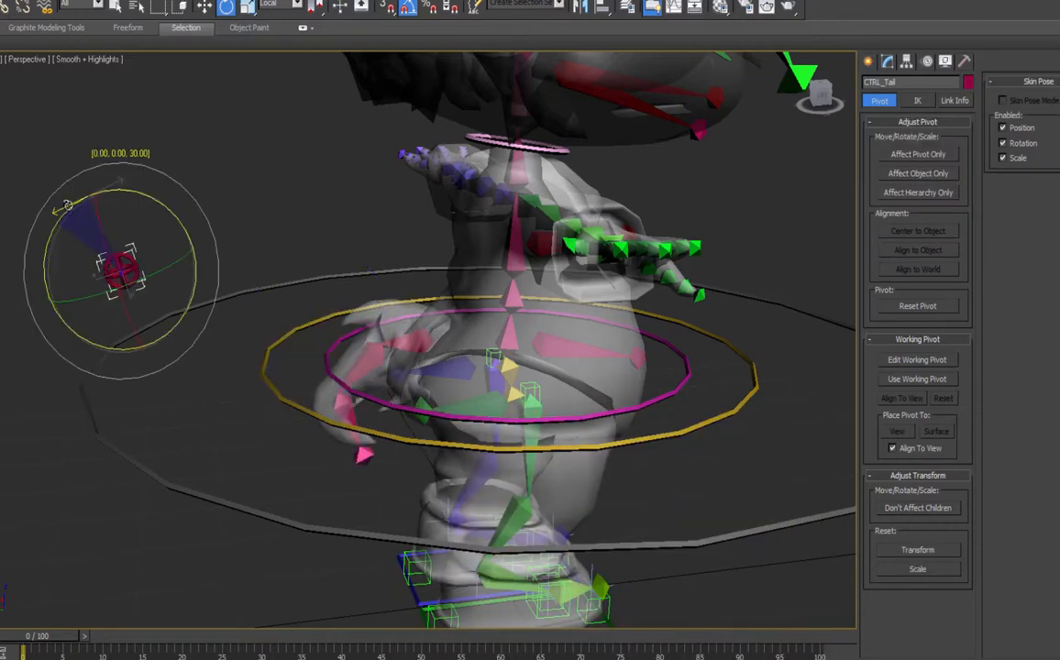
Test the tail wiring by rotating CTRL_Tail about its Z, Y and X axes in turn.
{"action": "left_click_drag", "start_coordinate": [112, 187], "coordinate": [74, 207]}
{"action": "left_click_drag", "start_coordinate": [152, 287], "coordinate": [179, 275]}
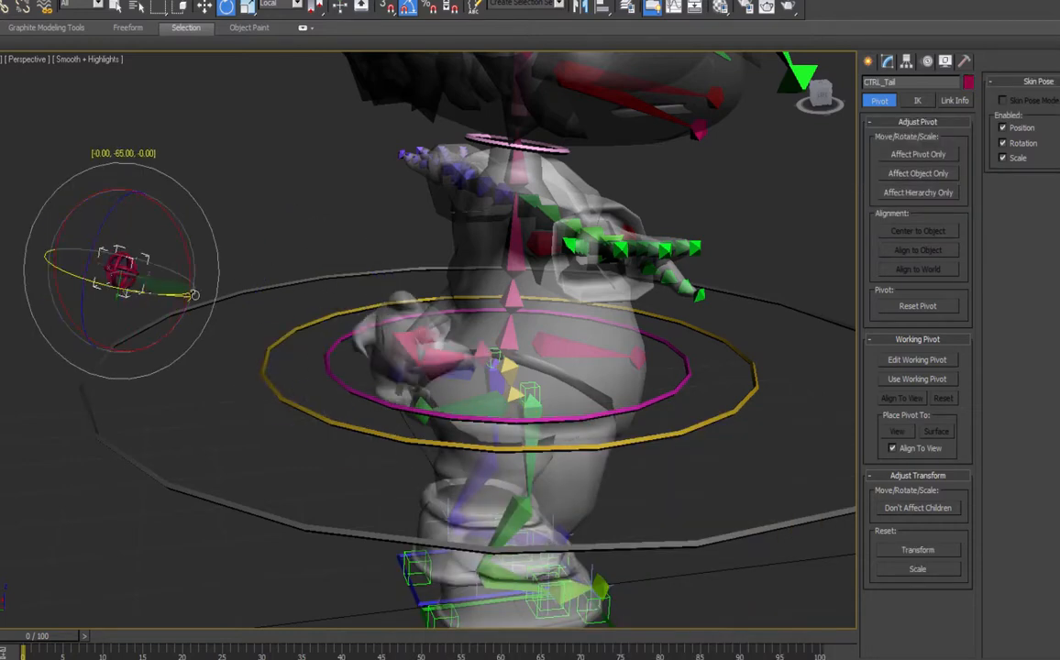
{"action": "left_click_drag", "start_coordinate": [128, 233], "coordinate": [138, 202]}
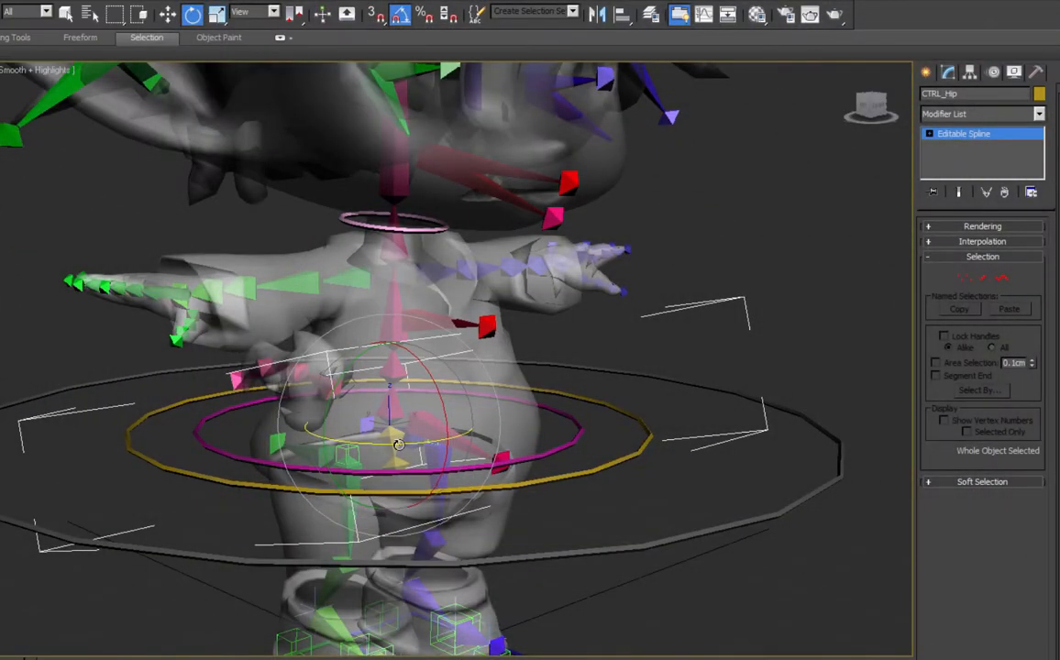
Try rotating CTRL_Hip, and assign an Euler XYZ controller to the Available slot in spine1's rotation list.
{"action": "mouse_move", "coordinate": [399, 447]}
{"action": "left_mouse_down"}
{"action": "mouse_move", "coordinate": [389, 446]}
{"action": "mouse_move", "coordinate": [413, 444]}
{"action": "mouse_move", "coordinate": [381, 445]}
{"action": "left_mouse_up"}
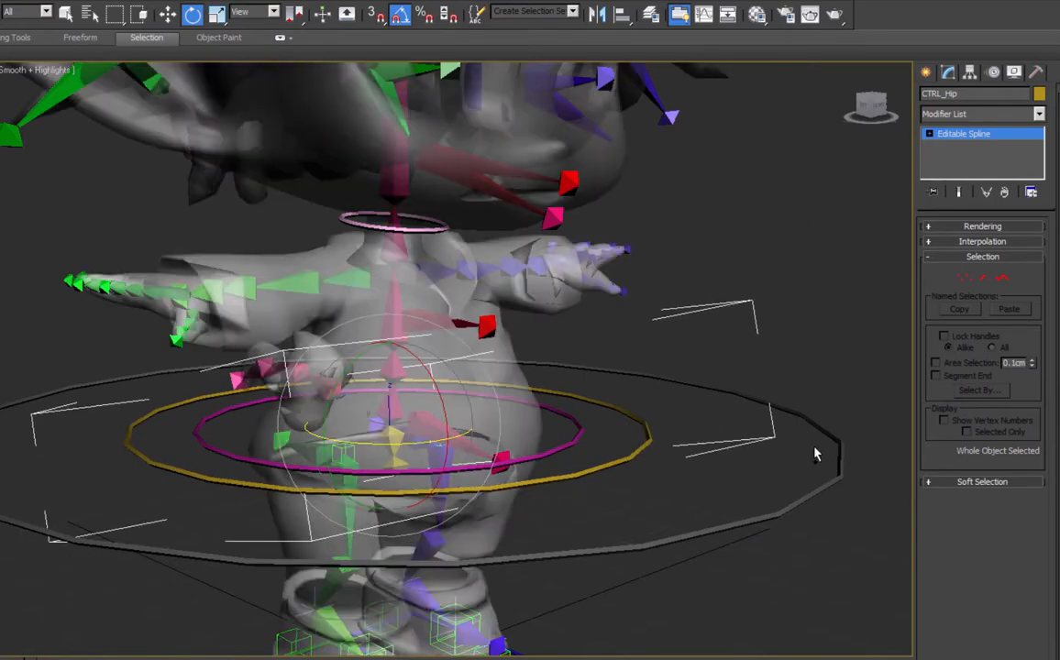
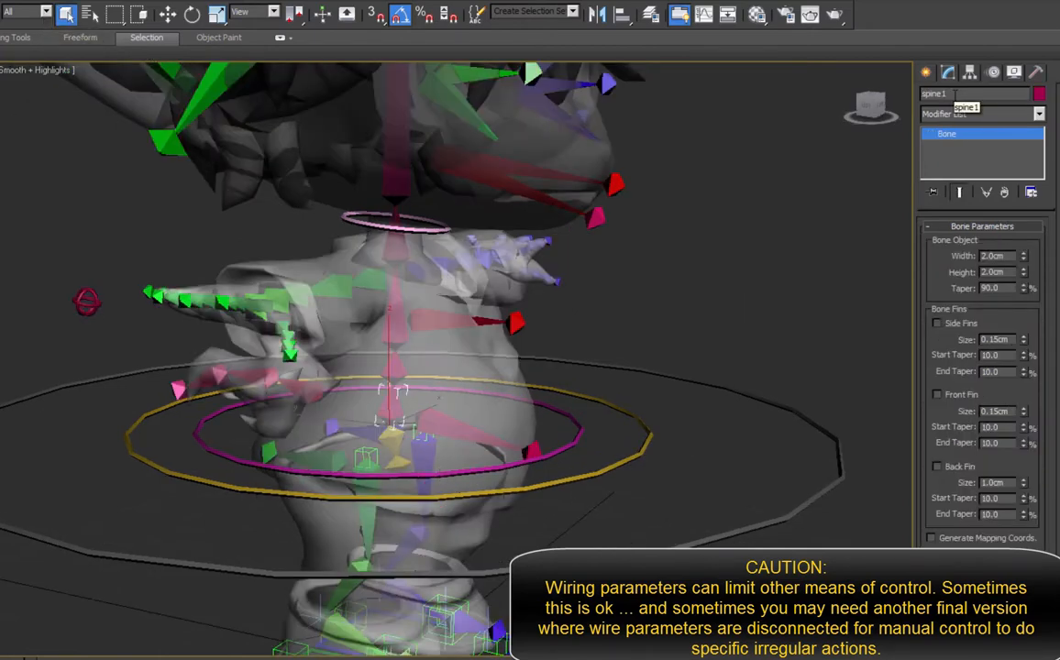
{"action": "left_click", "coordinate": [969, 71]}
{"action": "left_click", "coordinate": [994, 72]}
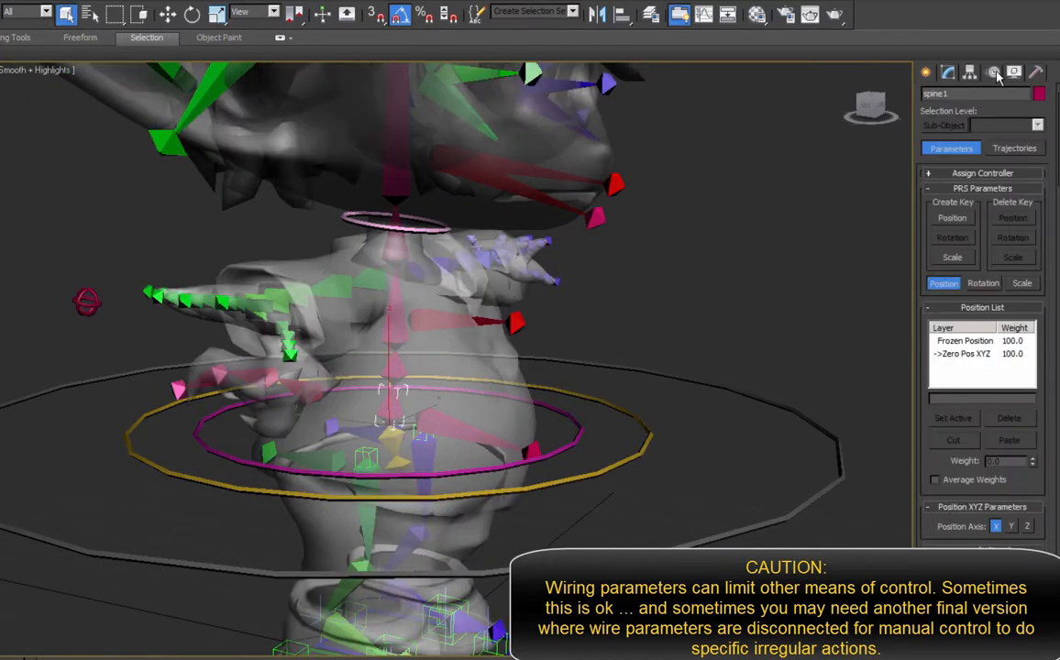
{"action": "left_click", "coordinate": [984, 283]}
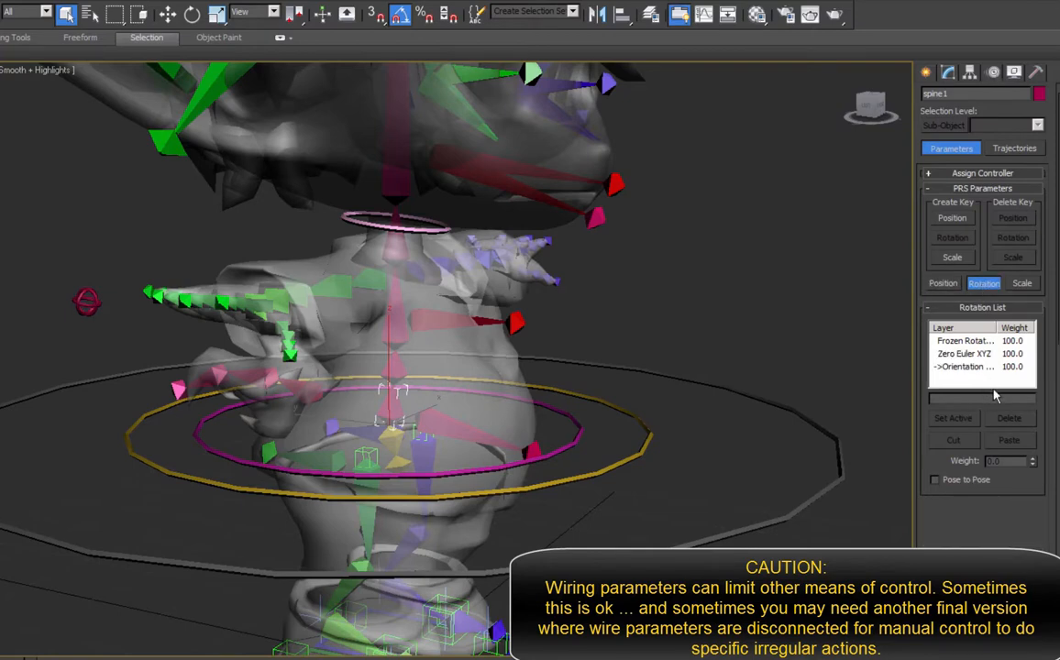
{"action": "left_click", "coordinate": [983, 173]}
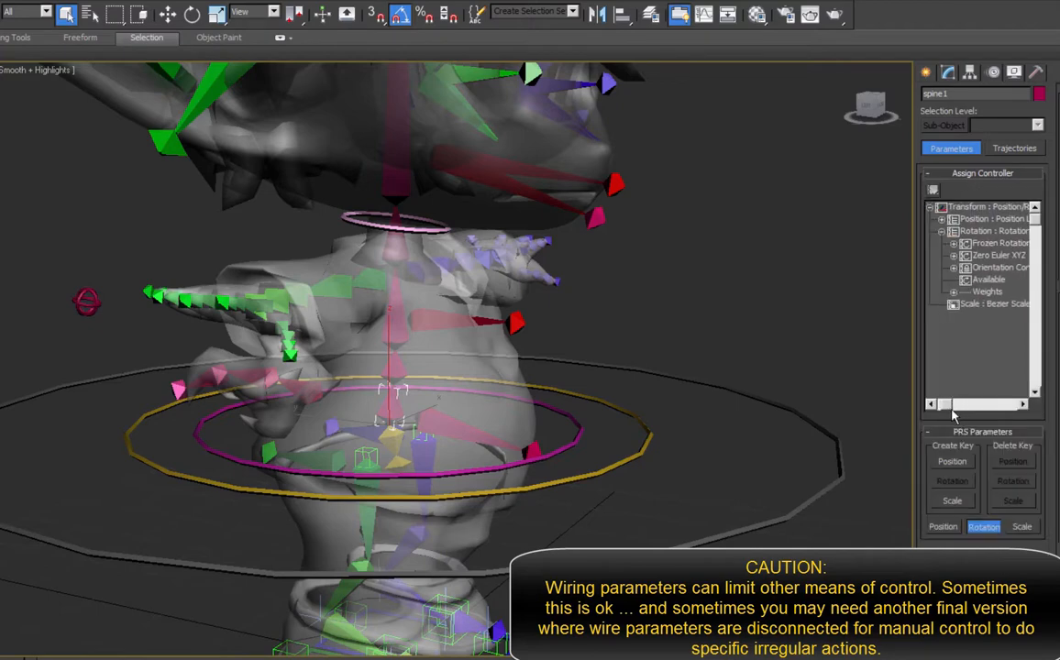
{"action": "left_click", "coordinate": [990, 280]}
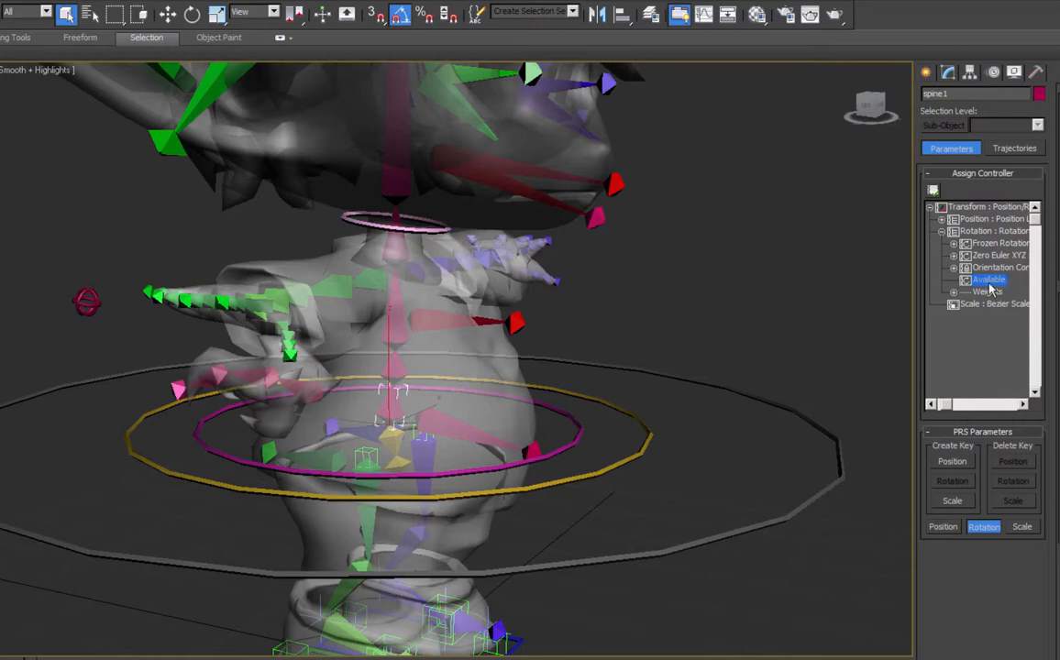
{"action": "left_click", "coordinate": [934, 191]}
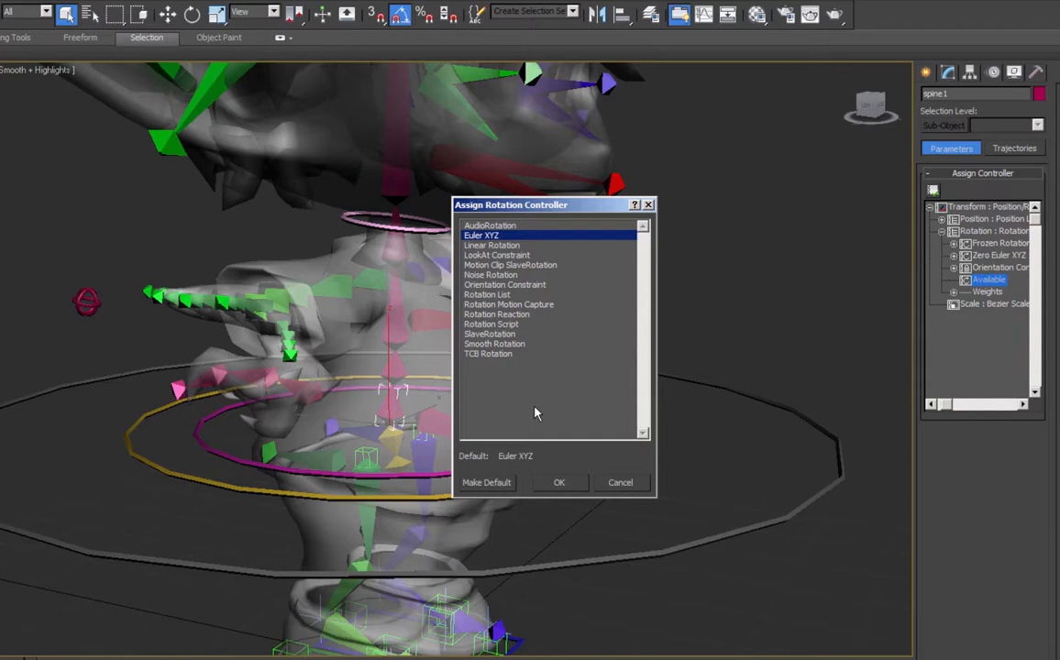
{"action": "left_click", "coordinate": [560, 486]}
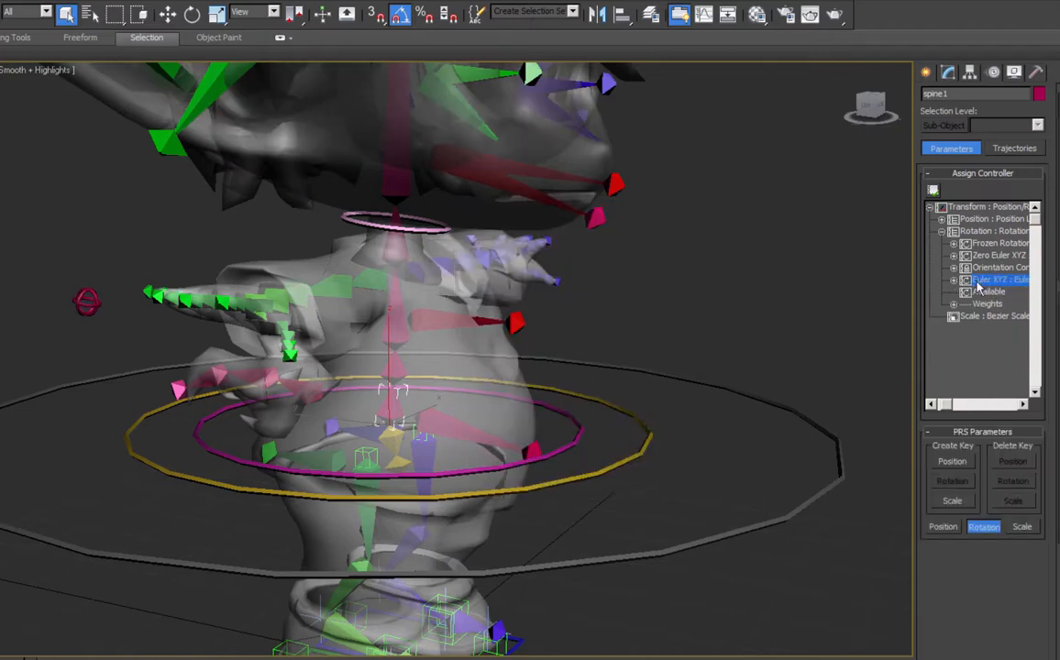
Start parameter wiring from CTRL_Hip, choosing its X Rotation under Zero Euler XYZ as the source.
{"action": "left_click", "coordinate": [572, 412]}
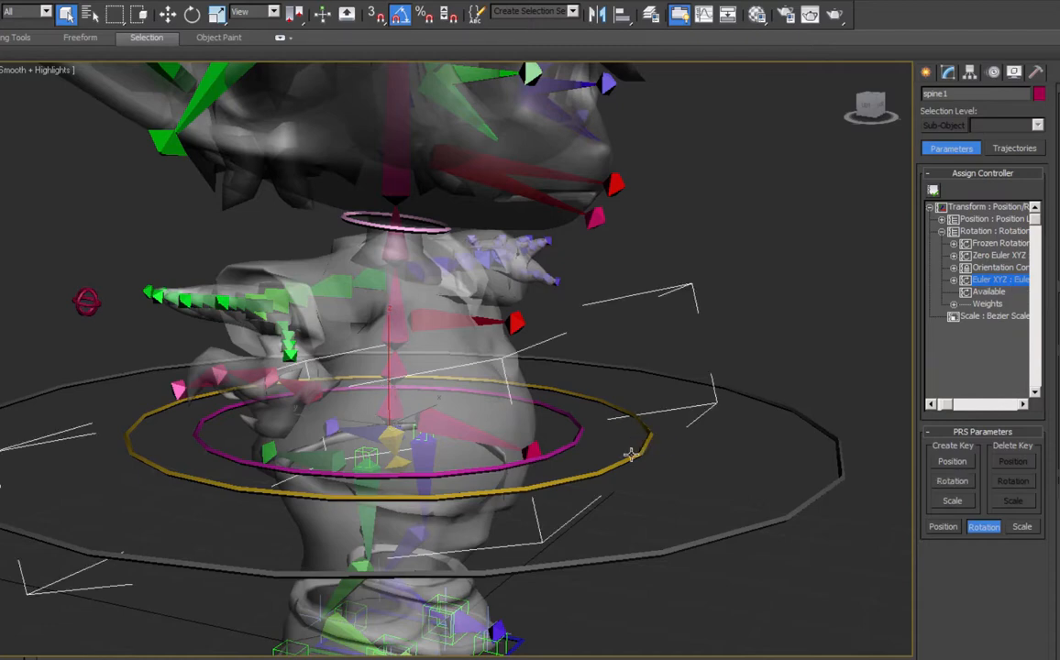
{"action": "right_click", "coordinate": [641, 461]}
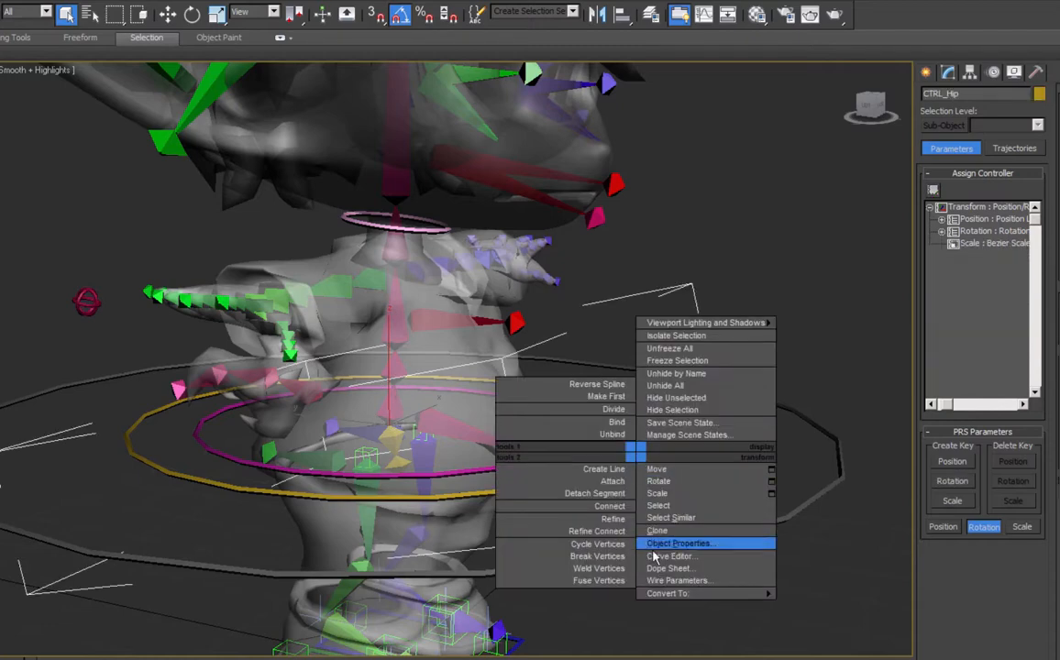
{"action": "left_click", "coordinate": [677, 581]}
{"action": "mouse_move", "coordinate": [362, 432]}
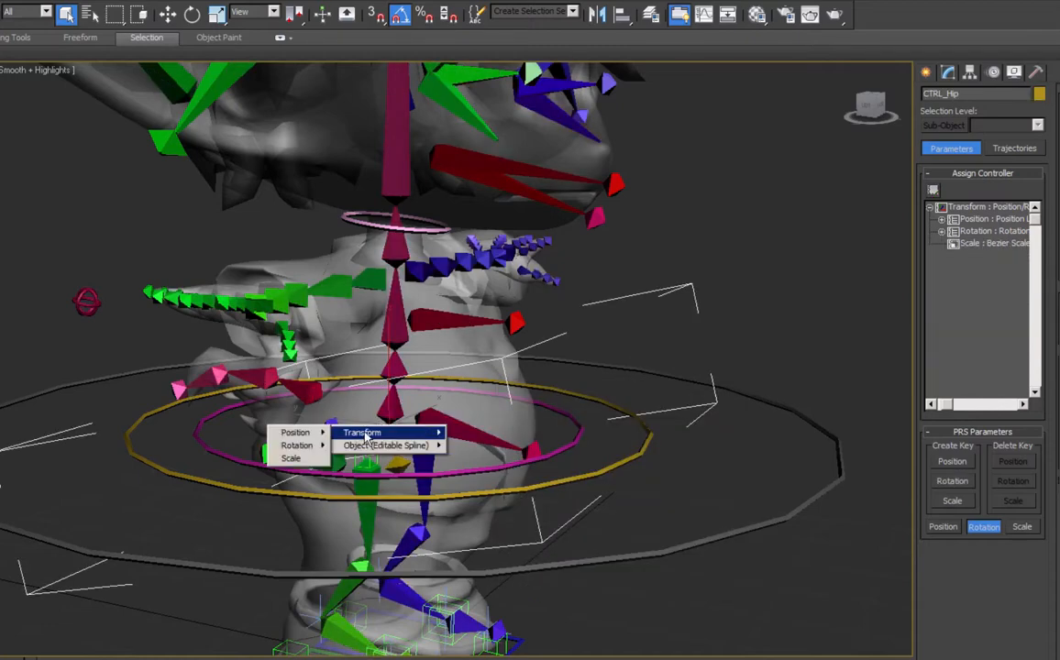
{"action": "mouse_move", "coordinate": [297, 446]}
{"action": "mouse_move", "coordinate": [221, 459]}
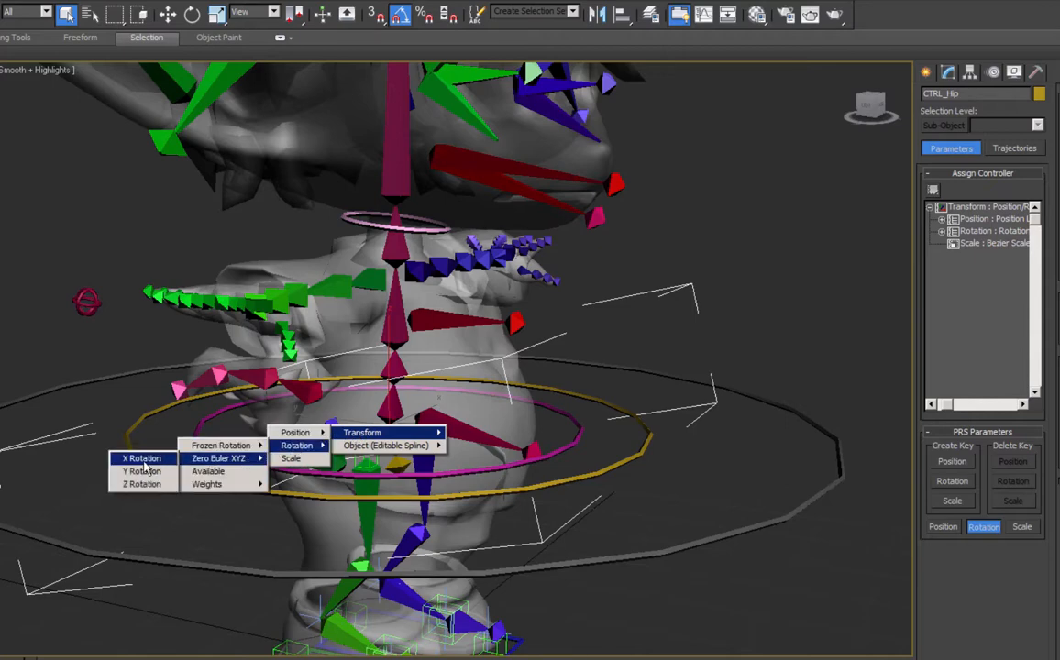
{"action": "left_click", "coordinate": [142, 460]}
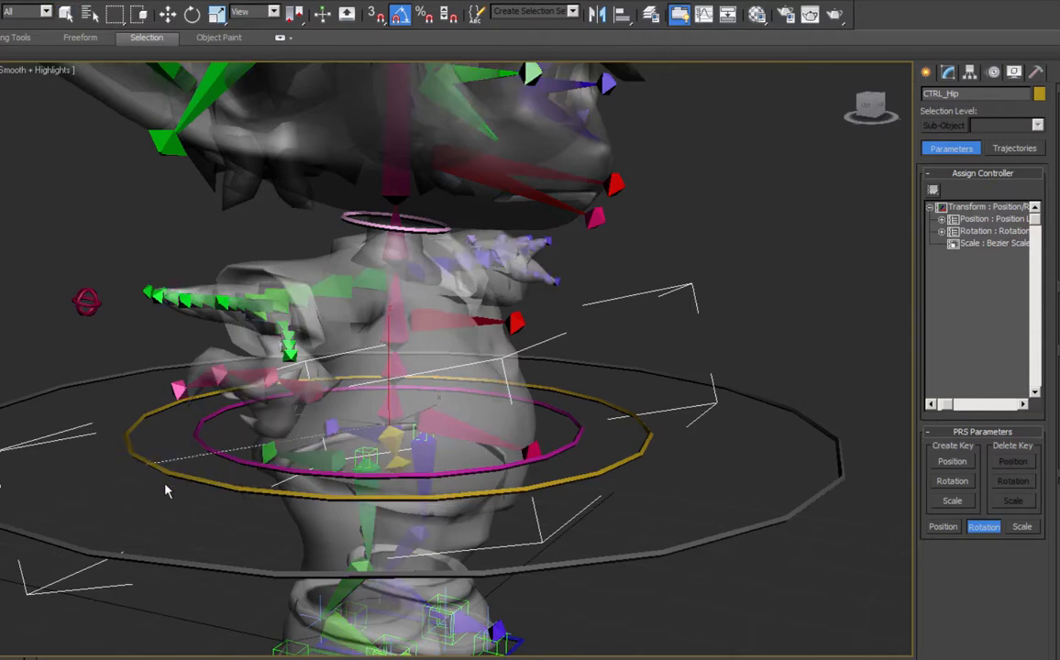
Wire CTRL_Hip's X rotation one-way to spine1's X Rotation under its added Euler XYZ controller.
{"action": "left_click", "coordinate": [393, 404]}
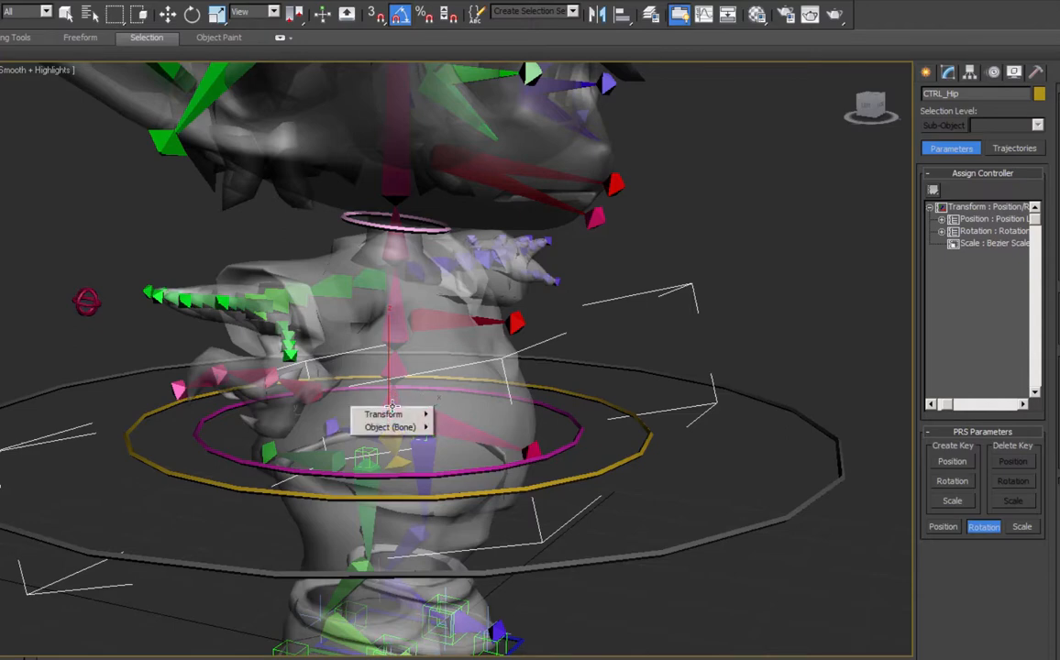
{"action": "mouse_move", "coordinate": [383, 415]}
{"action": "mouse_move", "coordinate": [318, 427]}
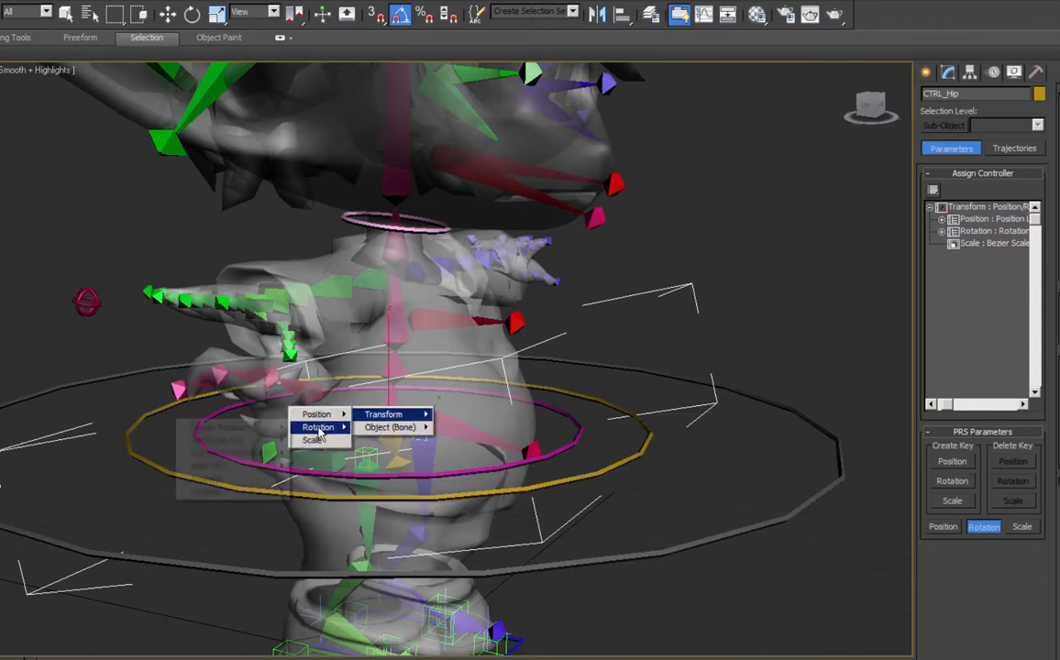
{"action": "mouse_move", "coordinate": [211, 467]}
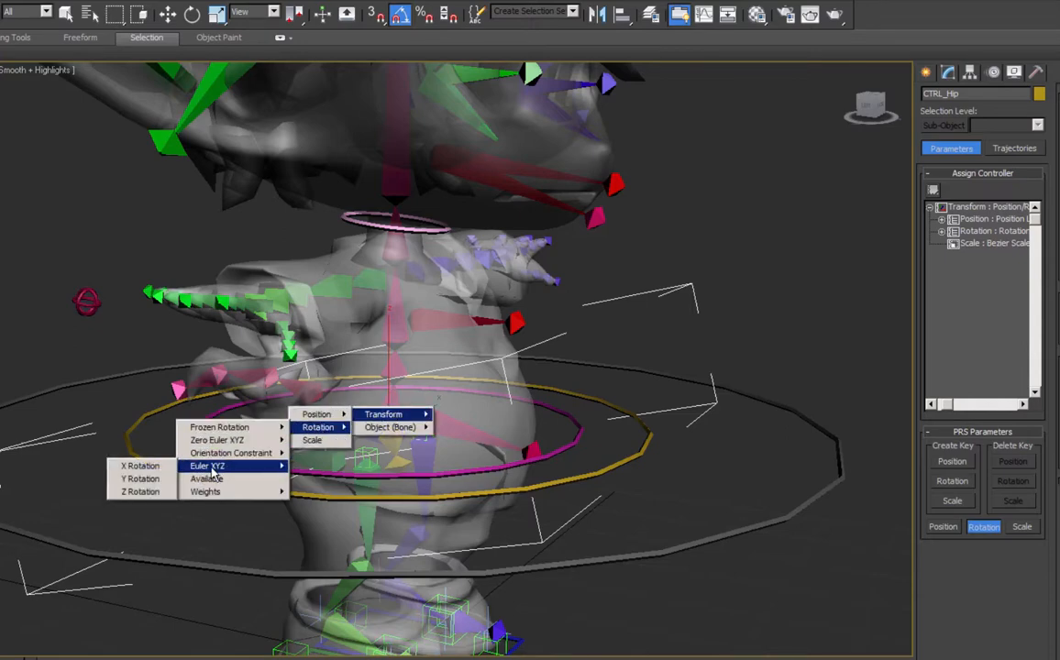
{"action": "left_click", "coordinate": [143, 468]}
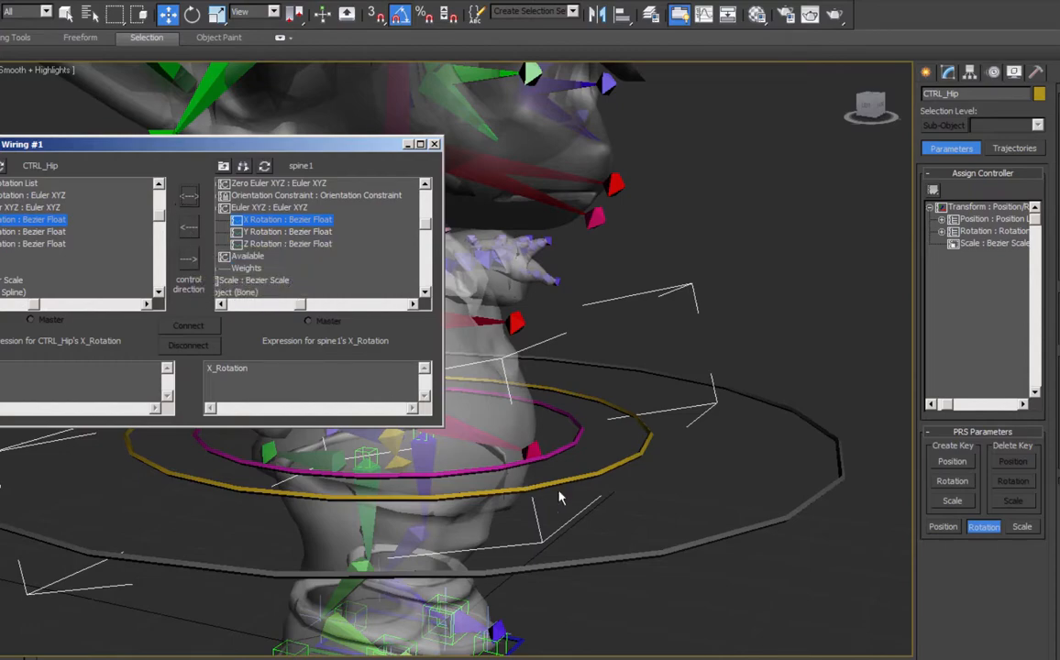
{"action": "left_click", "coordinate": [188, 260]}
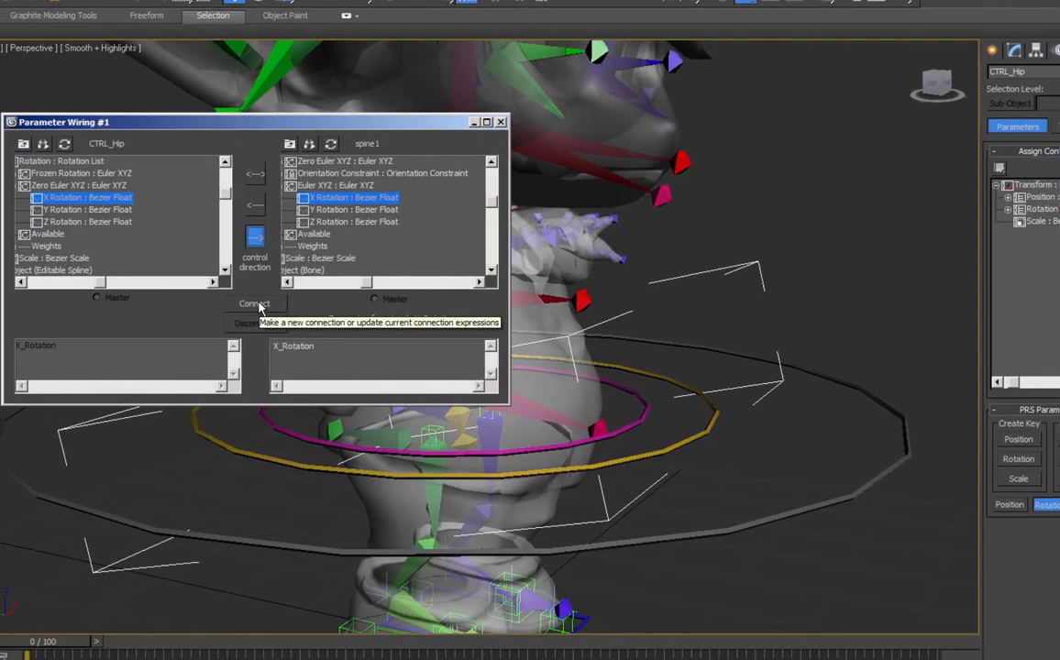
{"action": "left_click", "coordinate": [256, 305]}
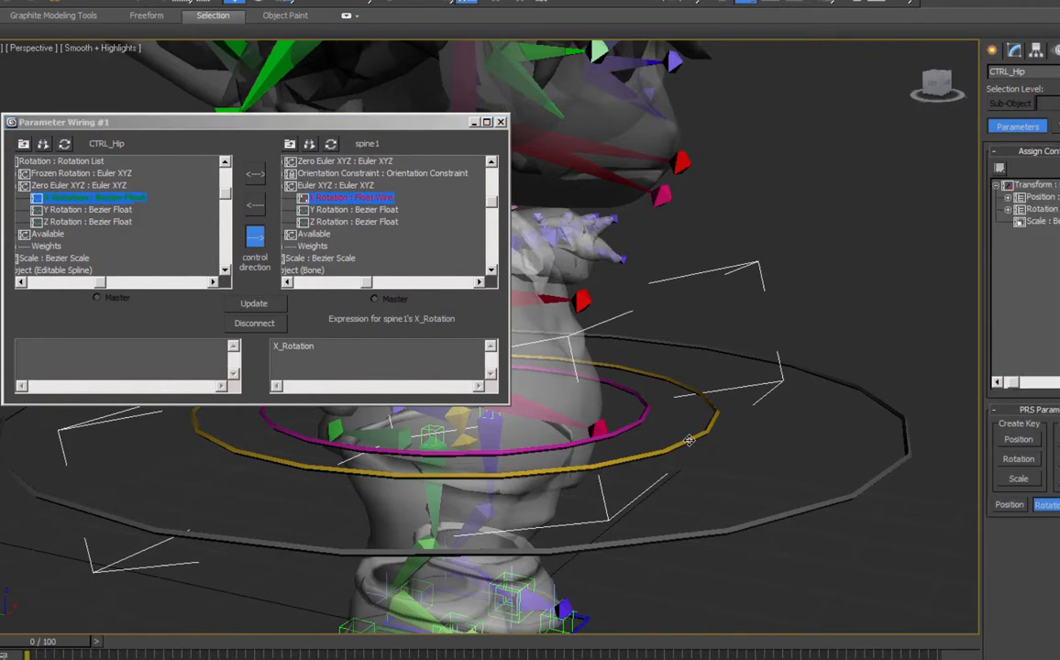
Test the spine1 wiring by rotating CTRL_Hip about its Z and Y axes.
{"action": "left_click", "coordinate": [260, 3]}
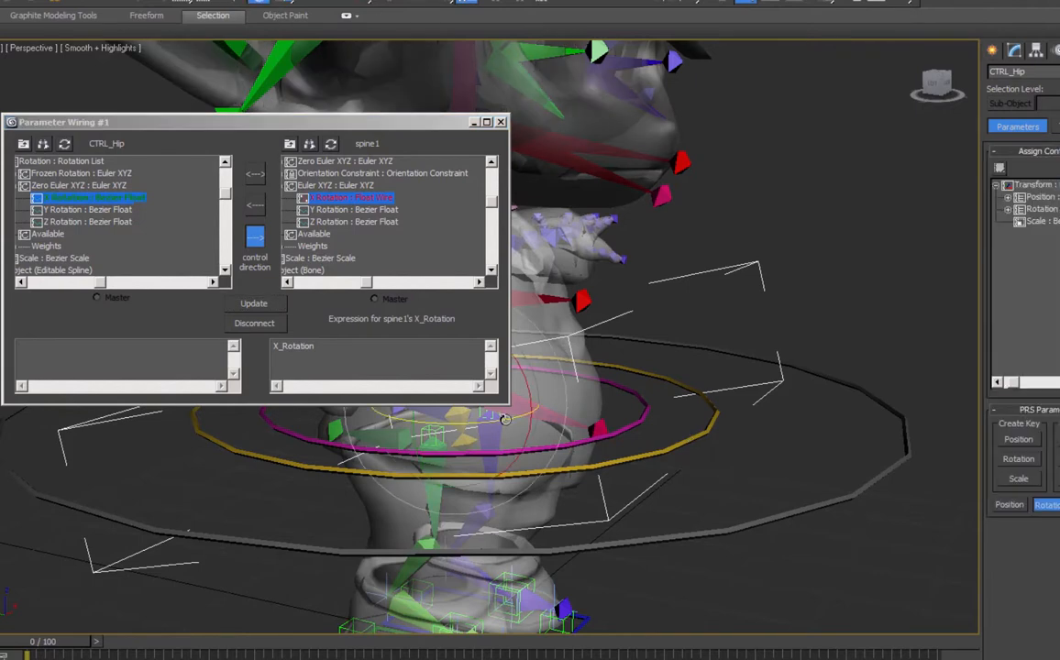
{"action": "left_click_drag", "start_coordinate": [503, 419], "coordinate": [494, 422]}
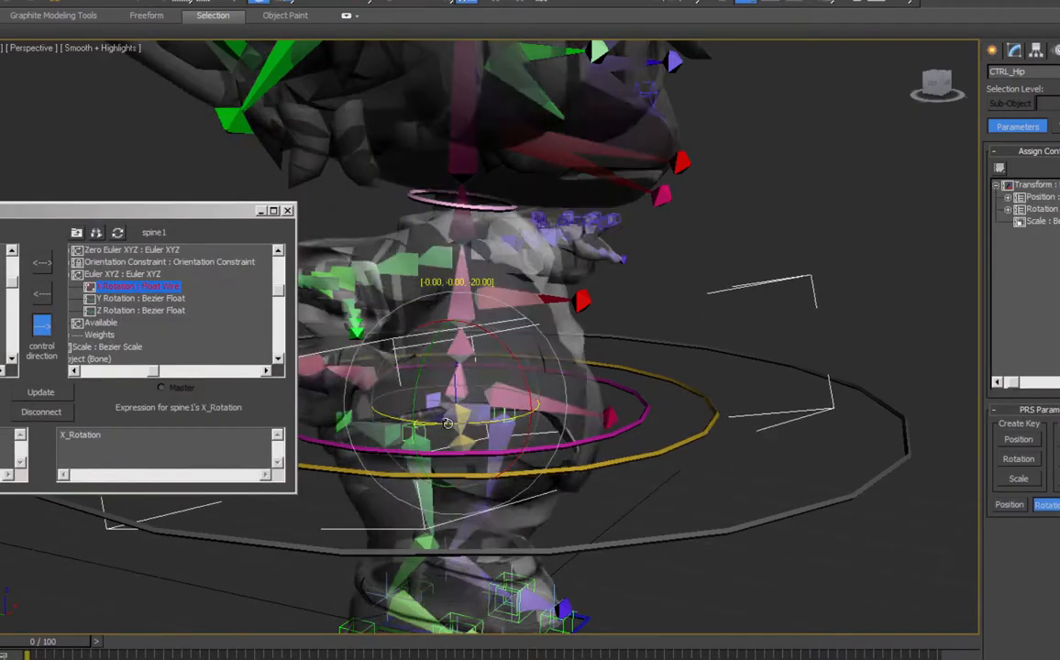
{"action": "left_click_drag", "start_coordinate": [431, 390], "coordinate": [413, 387]}
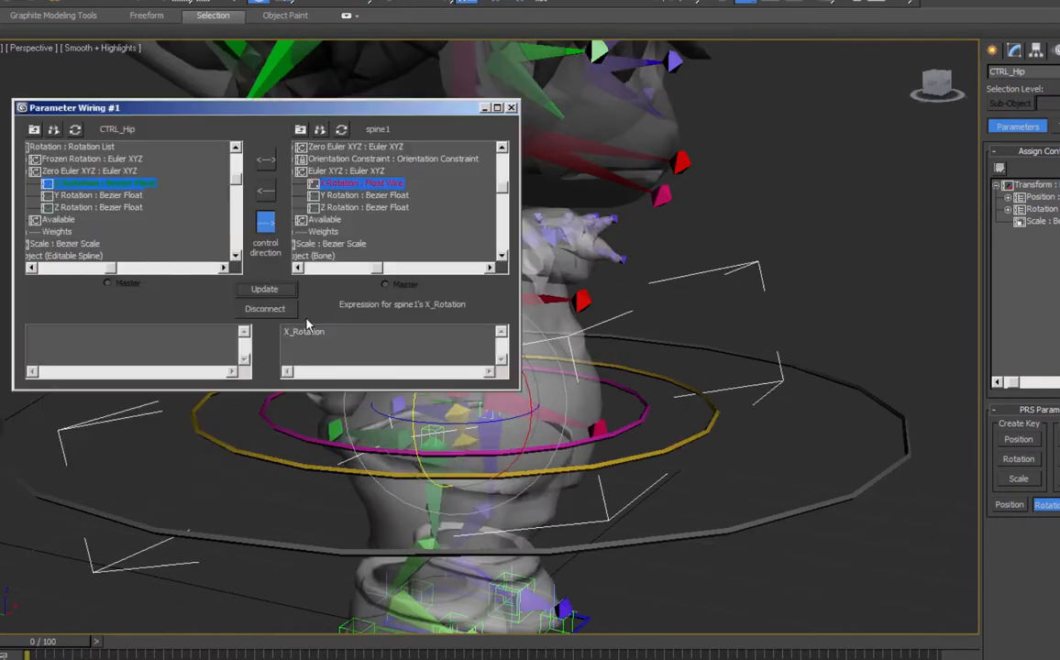
Set spine1's X rotation expression to -X_Rotation and refine it to -X_Rotation/2, testing each version by rotating CTRL_Hip.
{"action": "left_click", "coordinate": [282, 291]}
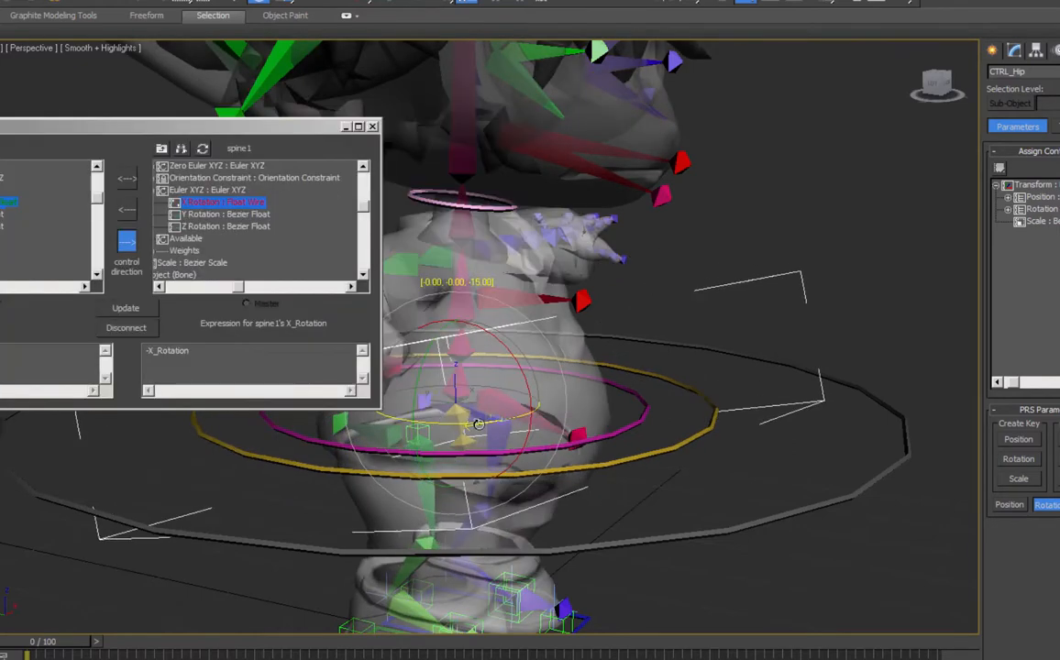
{"action": "left_click_drag", "start_coordinate": [475, 425], "coordinate": [502, 419]}
{"action": "left_click", "coordinate": [239, 366]}
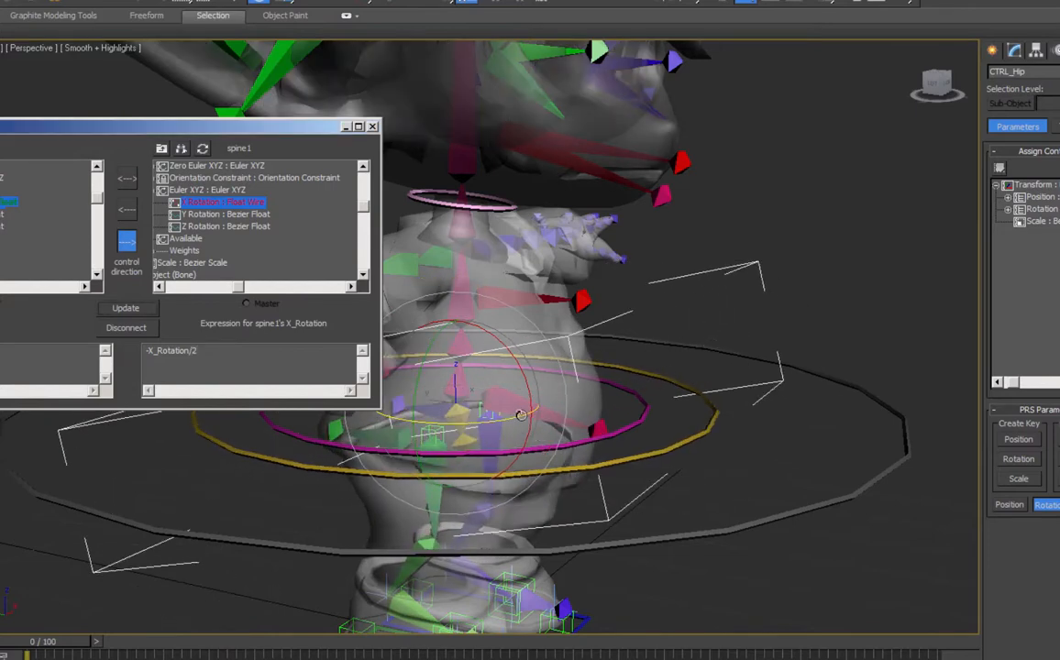
{"action": "mouse_move", "coordinate": [518, 420]}
{"action": "left_mouse_down"}
{"action": "mouse_move", "coordinate": [492, 425]}
{"action": "mouse_move", "coordinate": [517, 423]}
{"action": "left_mouse_up"}
{"action": "left_click", "coordinate": [373, 126]}
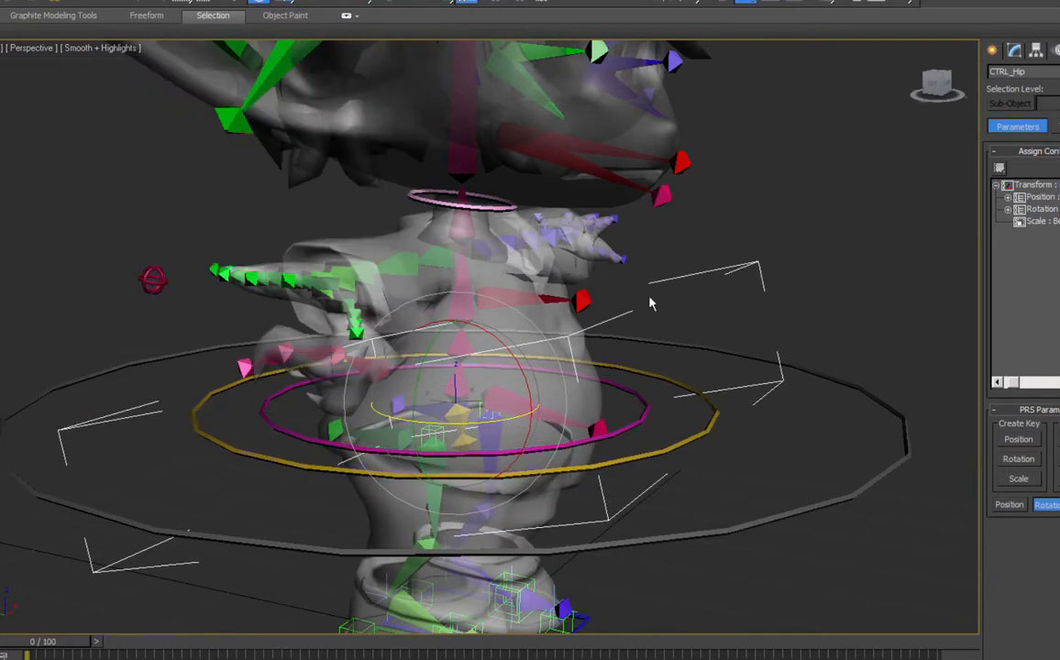
{"action": "right_click", "coordinate": [703, 435]}
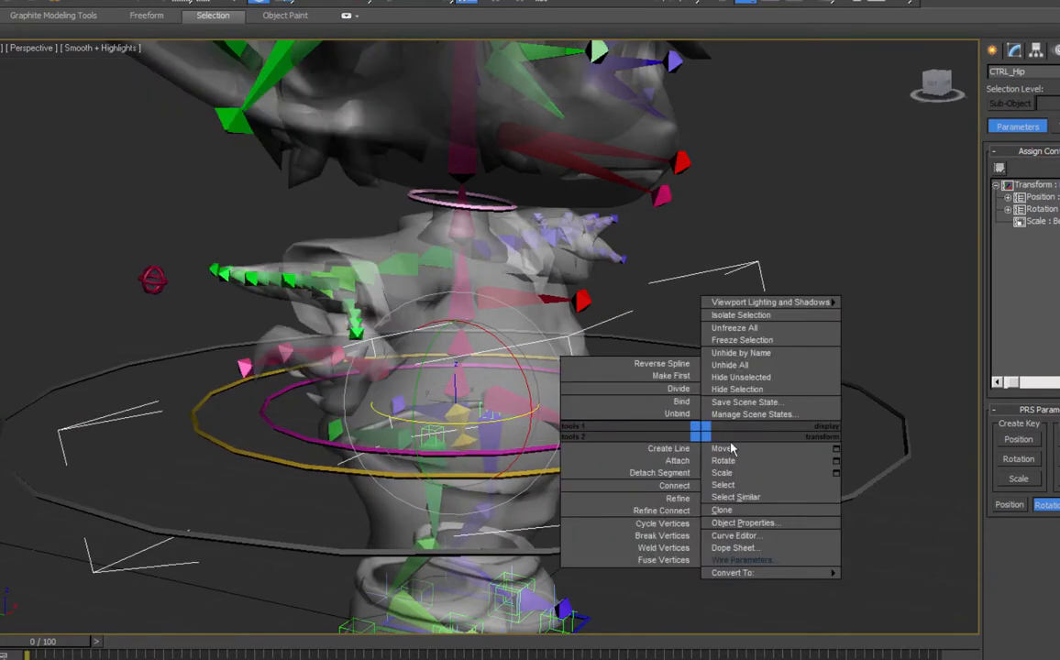
{"action": "left_click", "coordinate": [748, 561]}
{"action": "mouse_move", "coordinate": [429, 410]}
{"action": "mouse_move", "coordinate": [363, 423]}
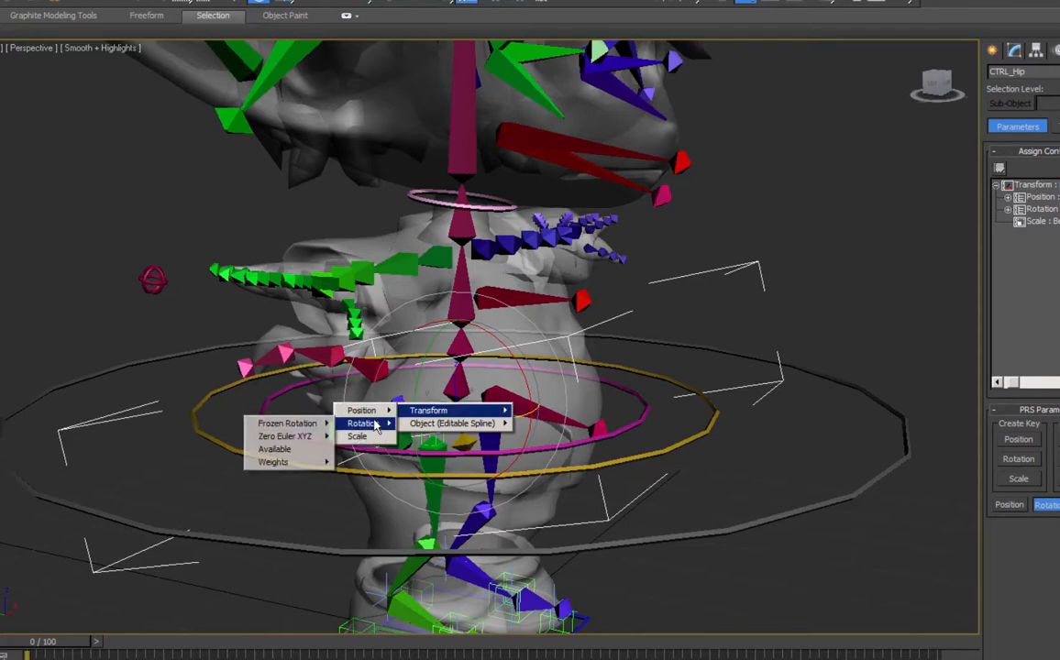
{"action": "mouse_move", "coordinate": [285, 435]}
{"action": "left_click", "coordinate": [209, 437]}
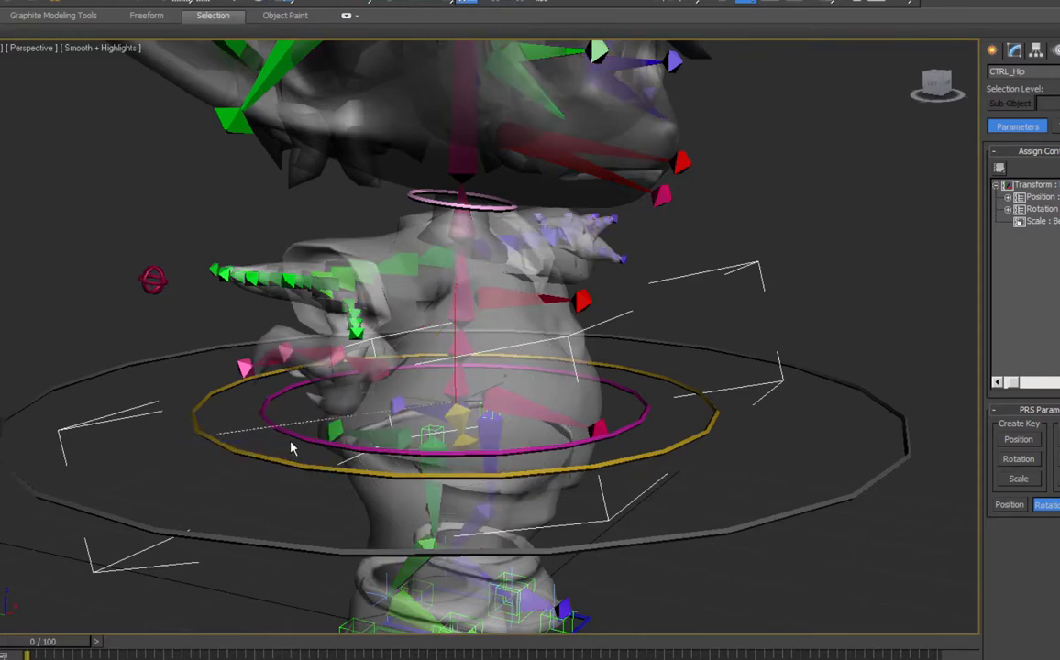
{"action": "left_click", "coordinate": [462, 343]}
{"action": "mouse_move", "coordinate": [454, 352]}
{"action": "mouse_move", "coordinate": [388, 365]}
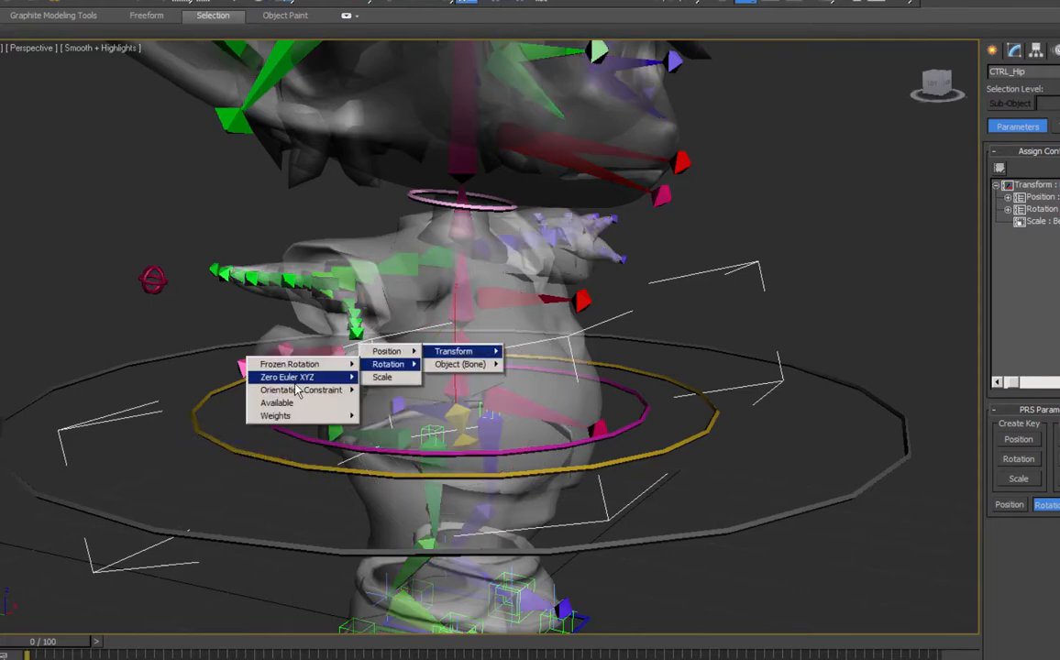
{"action": "right_click", "coordinate": [828, 239]}
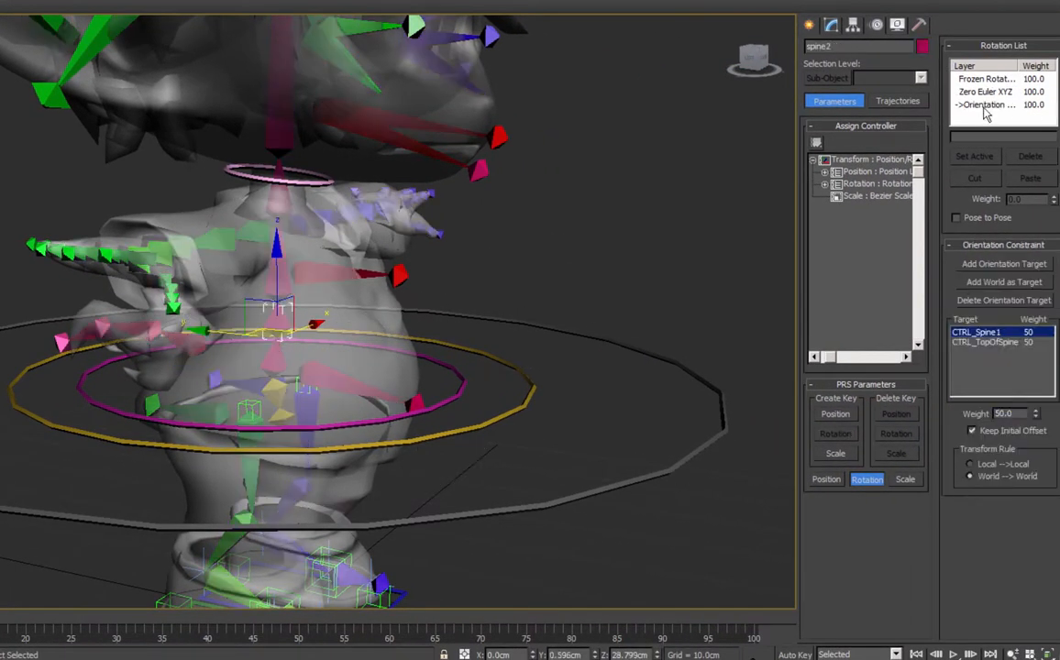
Assign an Euler XYZ controller to the Available slot in spine2's rotation list.
{"action": "left_click", "coordinate": [846, 184]}
{"action": "left_click", "coordinate": [872, 233]}
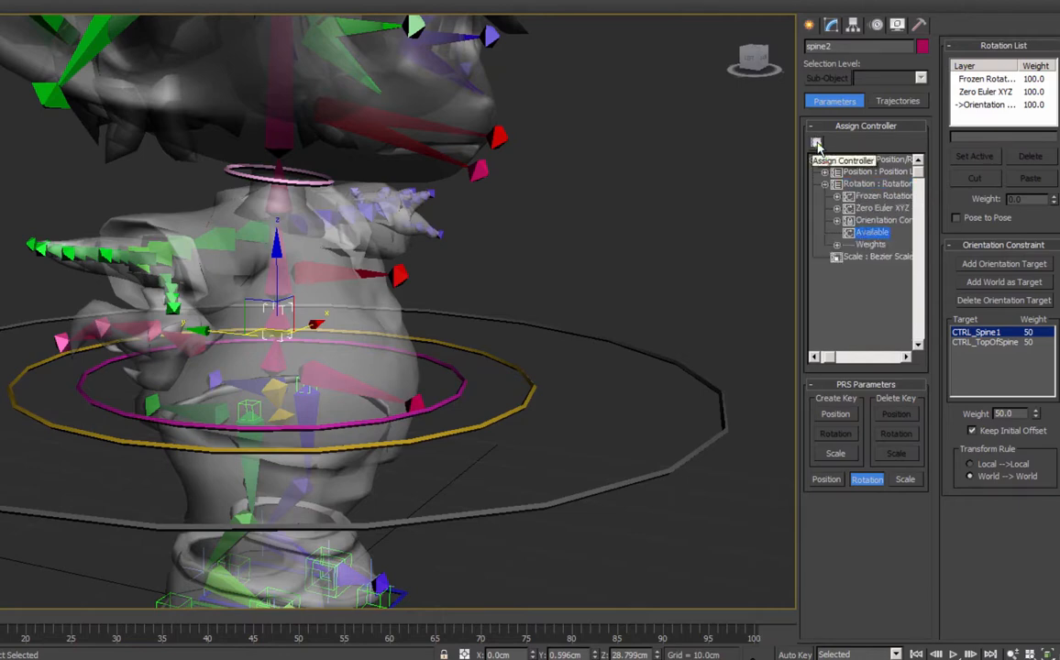
{"action": "left_click", "coordinate": [817, 144]}
{"action": "left_click", "coordinate": [478, 189]}
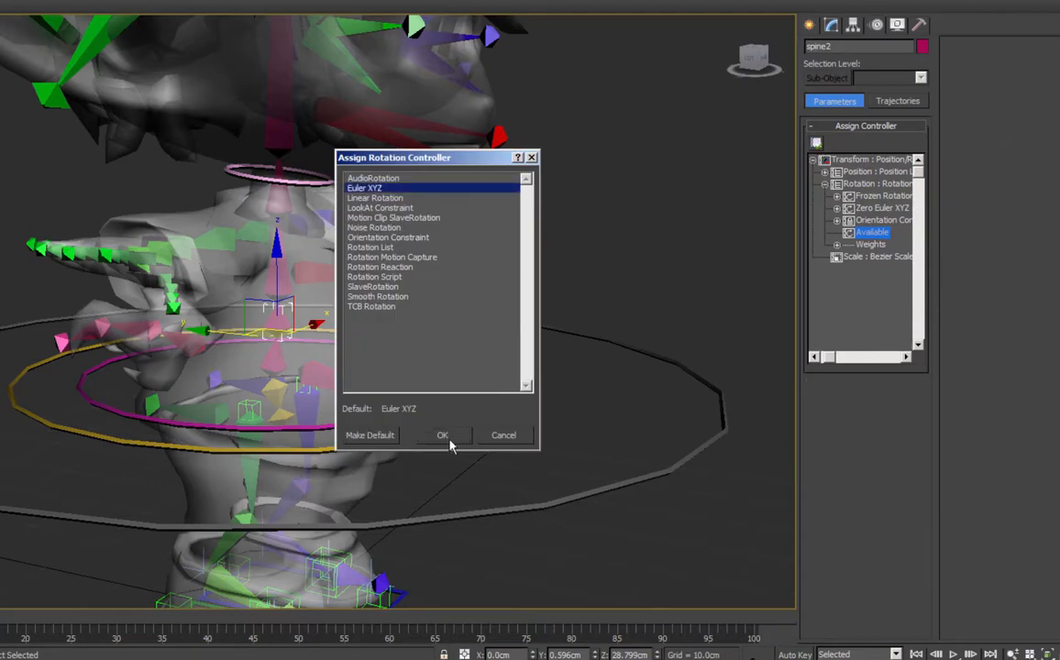
{"action": "left_click", "coordinate": [448, 441]}
Select CTRL_Hip and start wiring its X Rotation to spine2's X Rotation under the added Euler XYZ controller.
{"action": "left_click", "coordinate": [515, 410]}
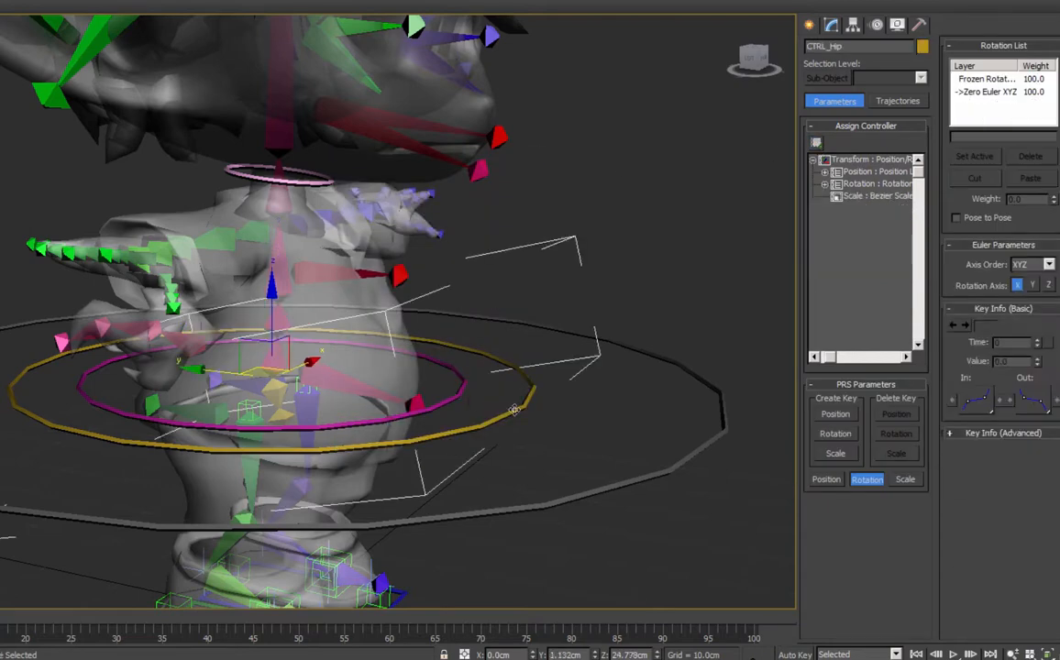
{"action": "right_click", "coordinate": [515, 410]}
{"action": "left_click", "coordinate": [532, 536]}
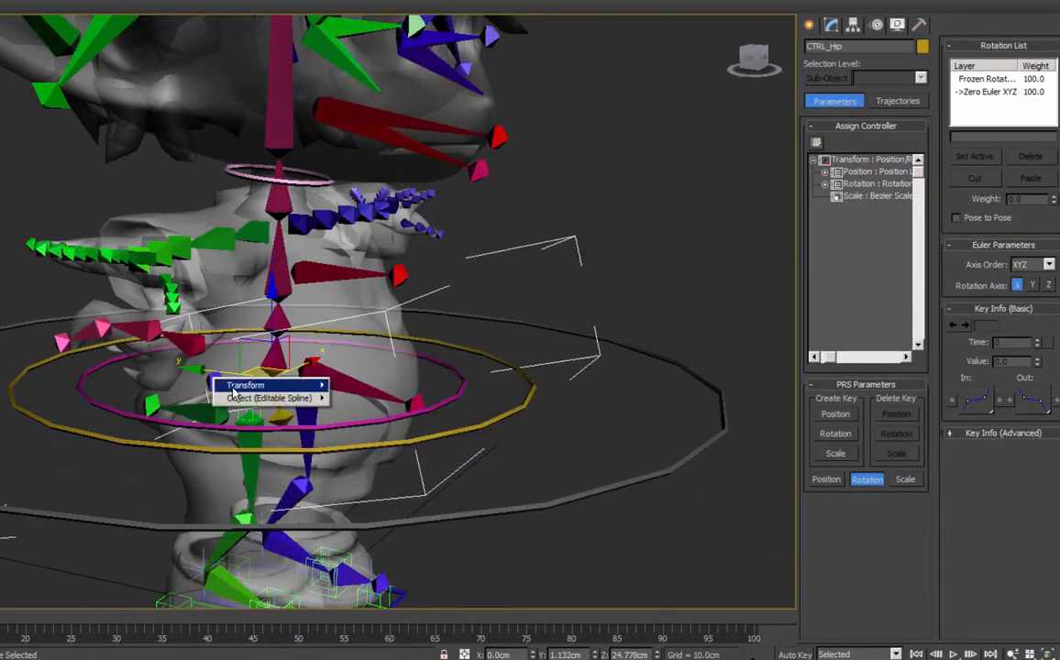
{"action": "mouse_move", "coordinate": [233, 389]}
{"action": "mouse_move", "coordinate": [180, 398]}
{"action": "mouse_move", "coordinate": [106, 412]}
{"action": "left_click", "coordinate": [28, 414]}
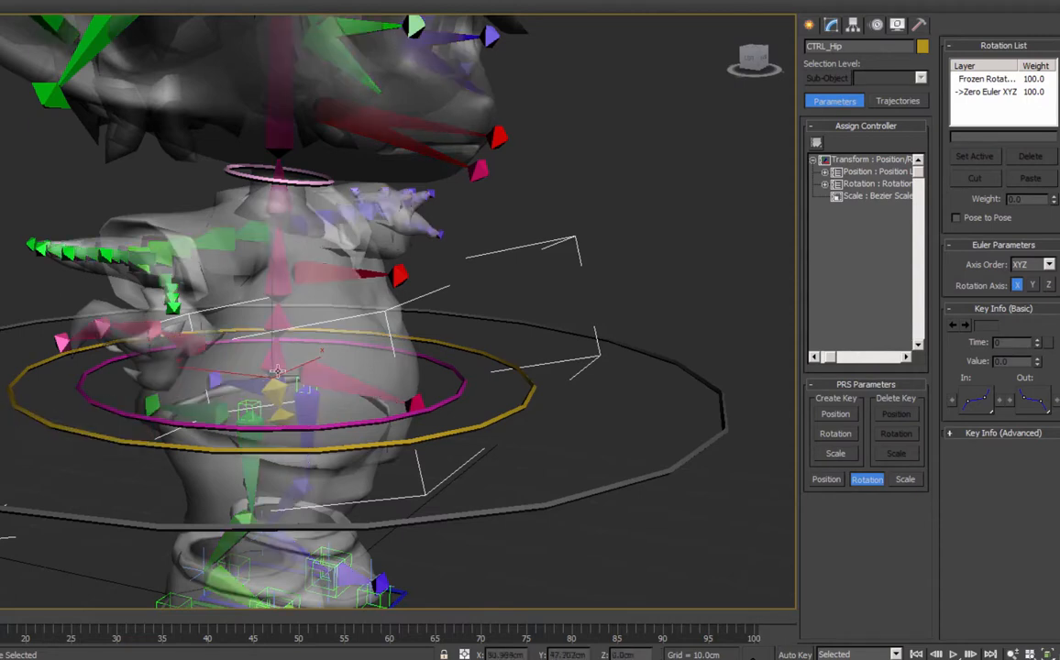
{"action": "left_click", "coordinate": [268, 320]}
{"action": "mouse_move", "coordinate": [266, 330]}
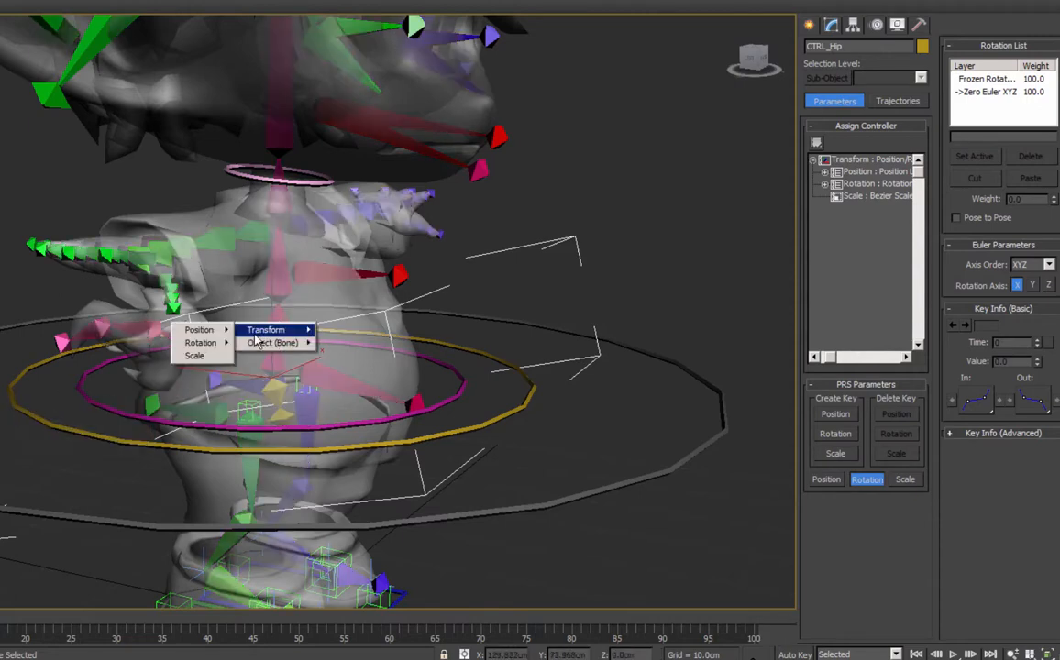
{"action": "mouse_move", "coordinate": [211, 345]}
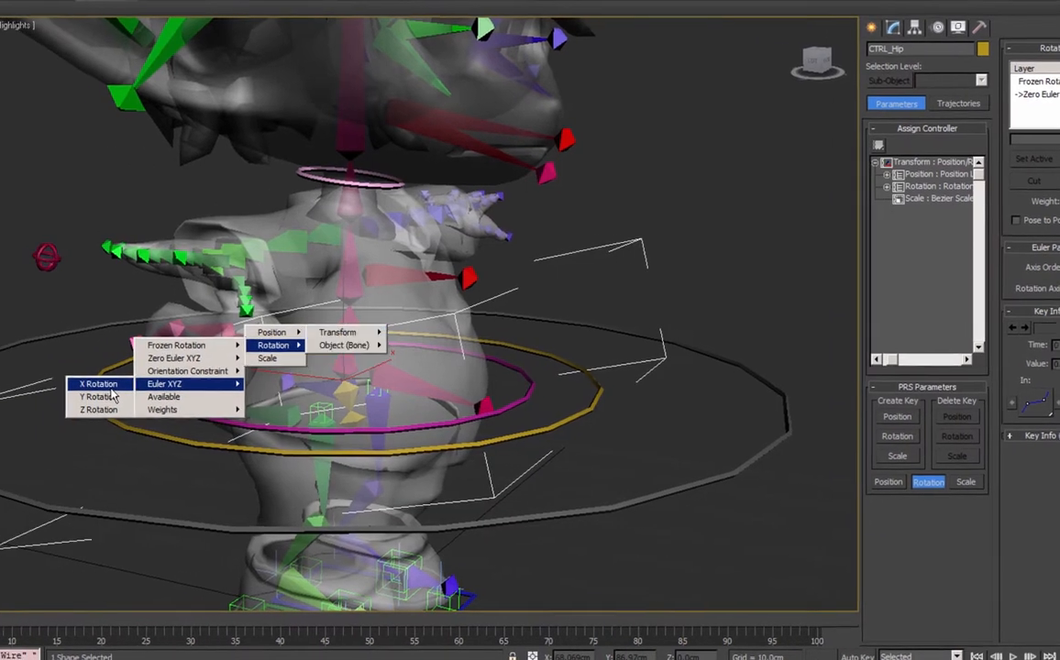
{"action": "left_click", "coordinate": [23, 381]}
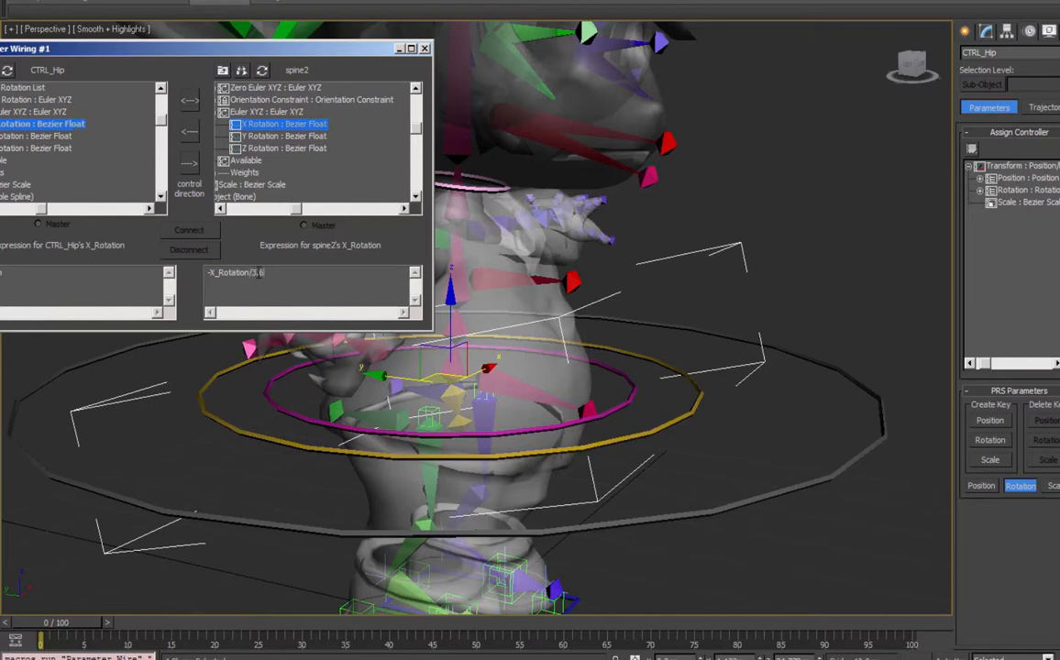
Connect the wiring one-way from CTRL_Hip to spine2 using the expression -X_Rotation/3.6, and close the wiring window.
{"action": "left_click", "coordinate": [189, 162]}
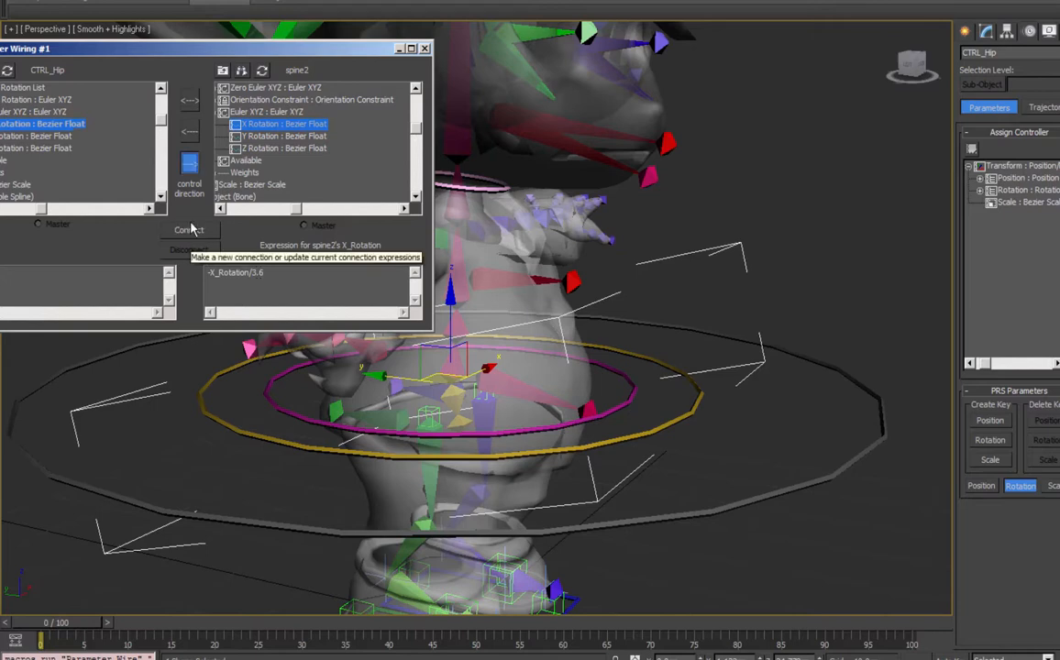
{"action": "left_click", "coordinate": [191, 231]}
{"action": "left_click", "coordinate": [425, 48]}
Test the spine2 wiring by rotating CTRL_Hip from different viewing angles, undoing each rotation.
{"action": "left_click", "coordinate": [682, 415]}
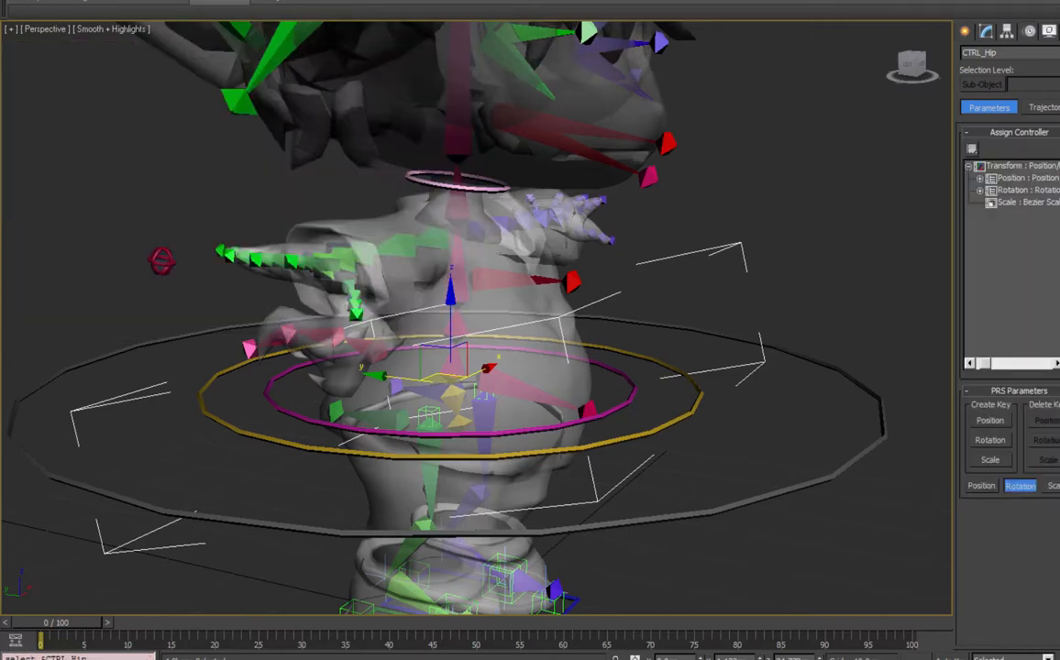
{"action": "key", "text": "e"}
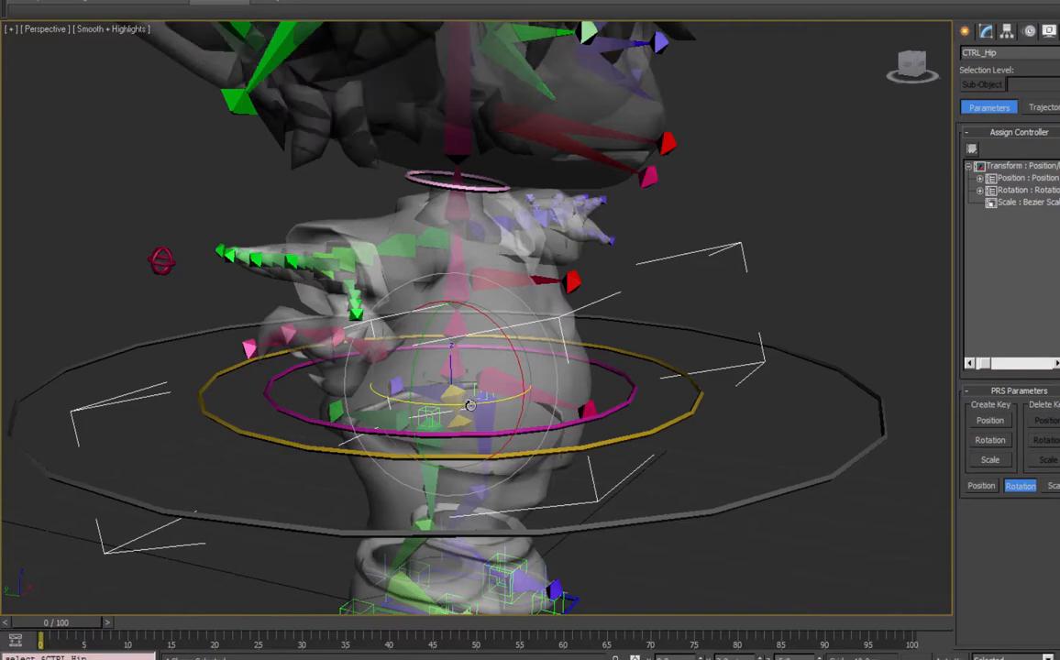
{"action": "left_click_drag", "start_coordinate": [477, 404], "coordinate": [550, 396]}
{"action": "key", "text": "ctrl+z"}
{"action": "middle_click_drag", "start_coordinate": [798, 413], "coordinate": [684, 419], "text": "alt"}
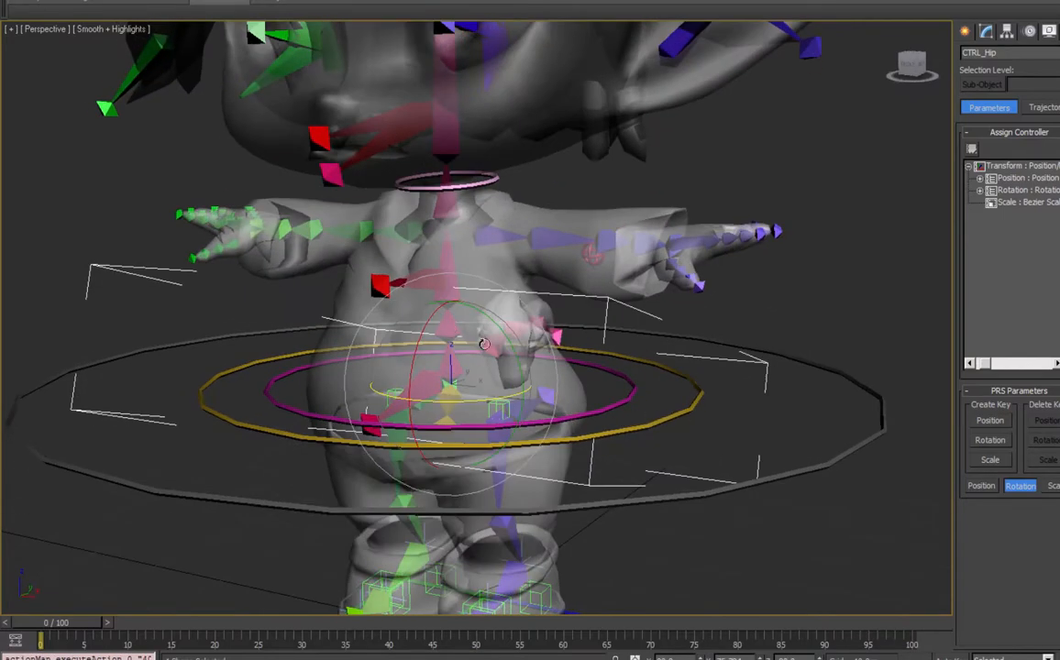
{"action": "middle_click_drag", "start_coordinate": [483, 344], "coordinate": [451, 270], "text": "alt"}
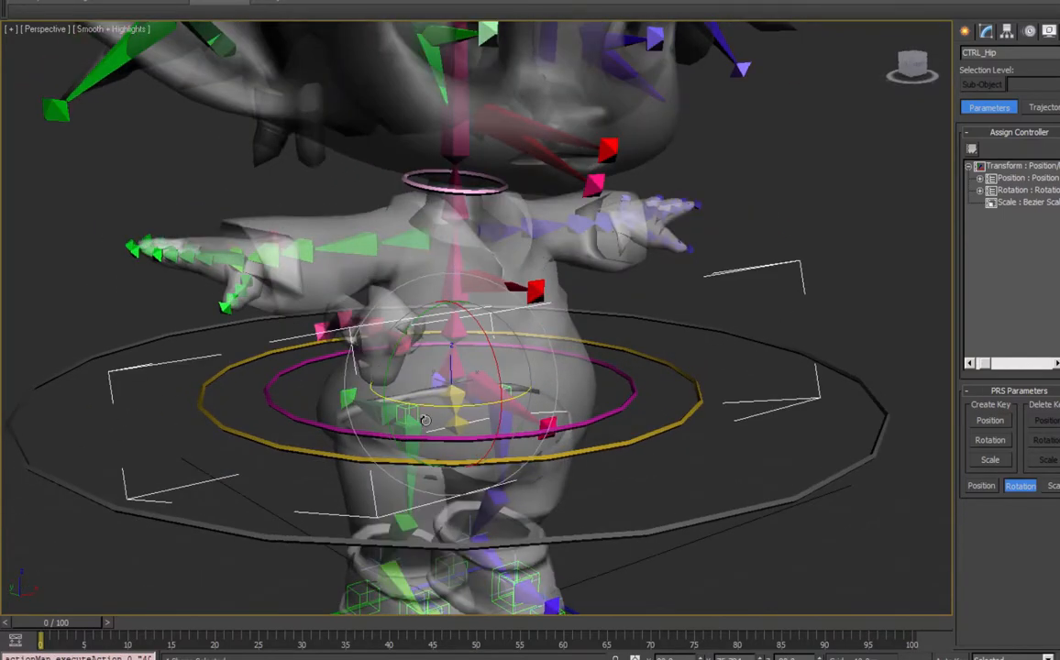
{"action": "mouse_move", "coordinate": [531, 418]}
{"action": "middle_mouse_down", "text": "alt"}
{"action": "mouse_move", "coordinate": [105, 331]}
{"action": "mouse_move", "coordinate": [523, 401]}
{"action": "middle_mouse_up", "text": "alt"}
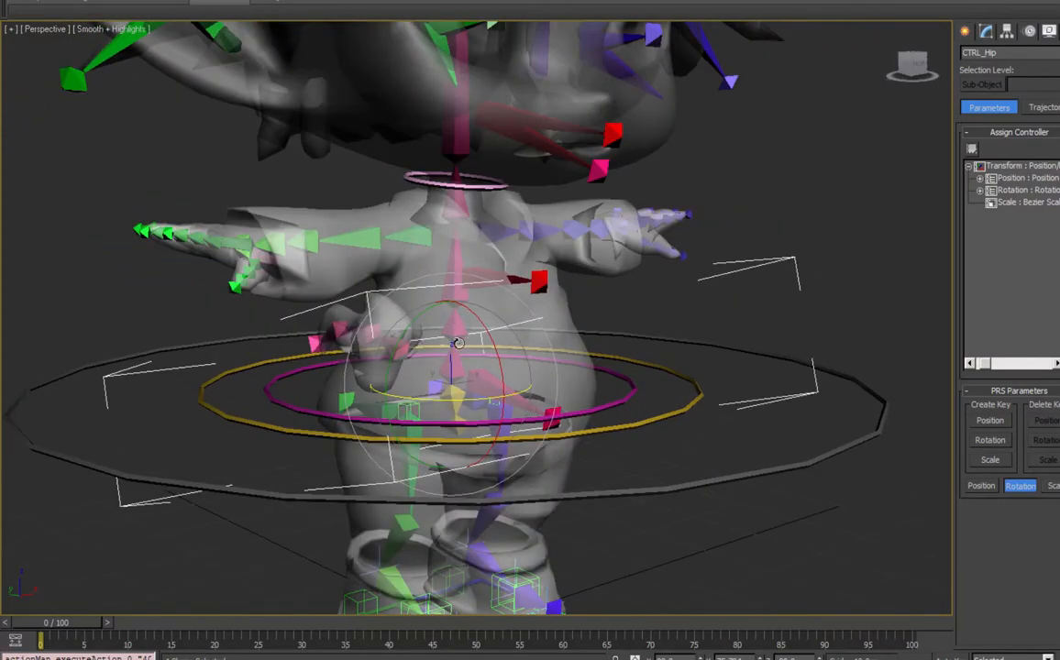
{"action": "left_click_drag", "start_coordinate": [470, 398], "coordinate": [510, 402]}
{"action": "key", "text": "ctrl+z"}
{"action": "right_click", "coordinate": [686, 419], "text": "alt"}
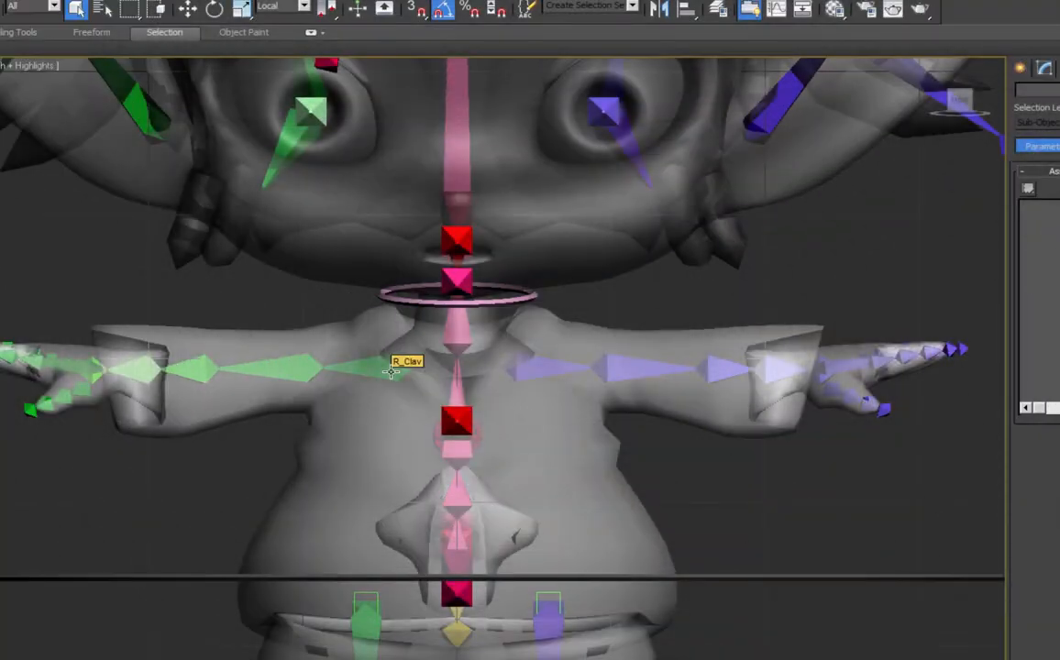
Highlight the bone hierarchy of the right arm from R_Clav and that of the left arm, and clear the selection.
{"action": "double_click", "coordinate": [392, 371]}
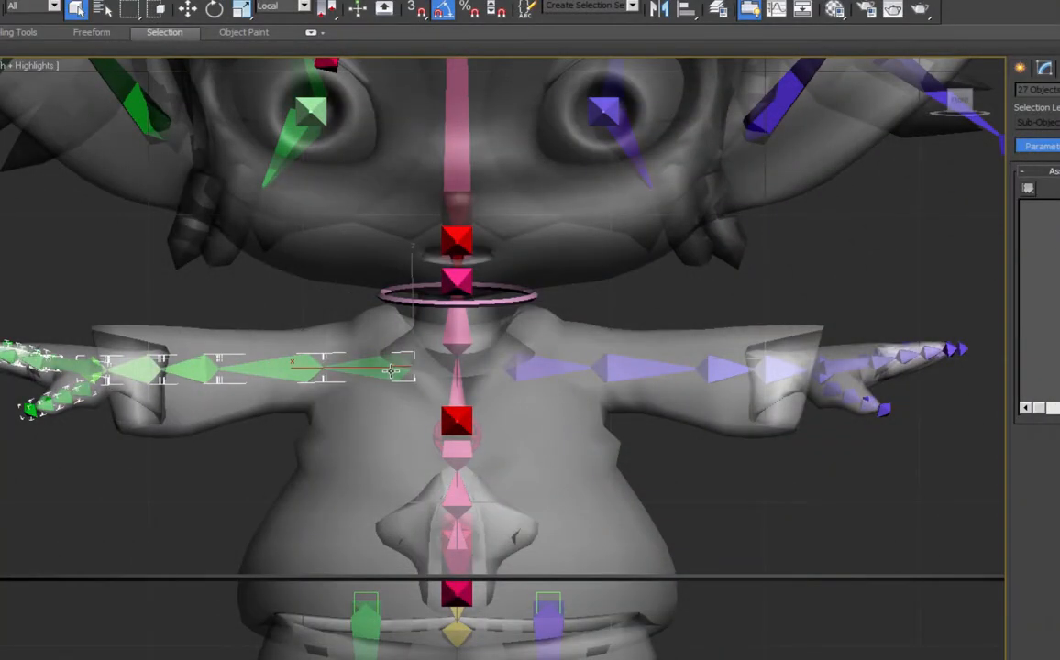
{"action": "right_click", "coordinate": [391, 371]}
{"action": "left_click", "coordinate": [382, 368]}
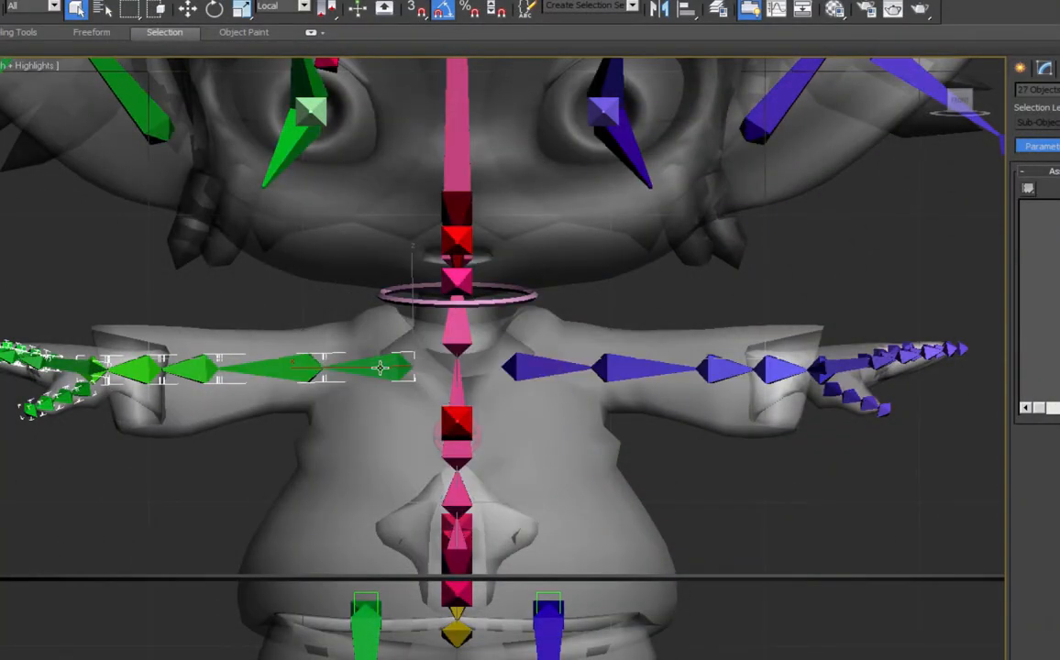
{"action": "double_click", "coordinate": [381, 368]}
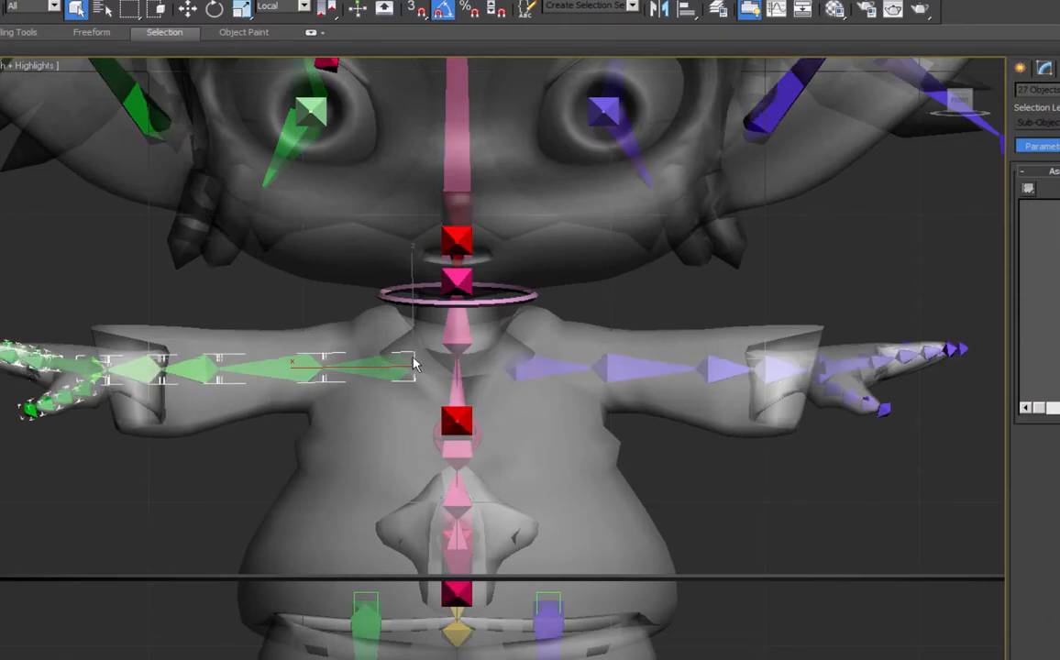
{"action": "right_click", "coordinate": [374, 367]}
{"action": "left_click", "coordinate": [358, 366]}
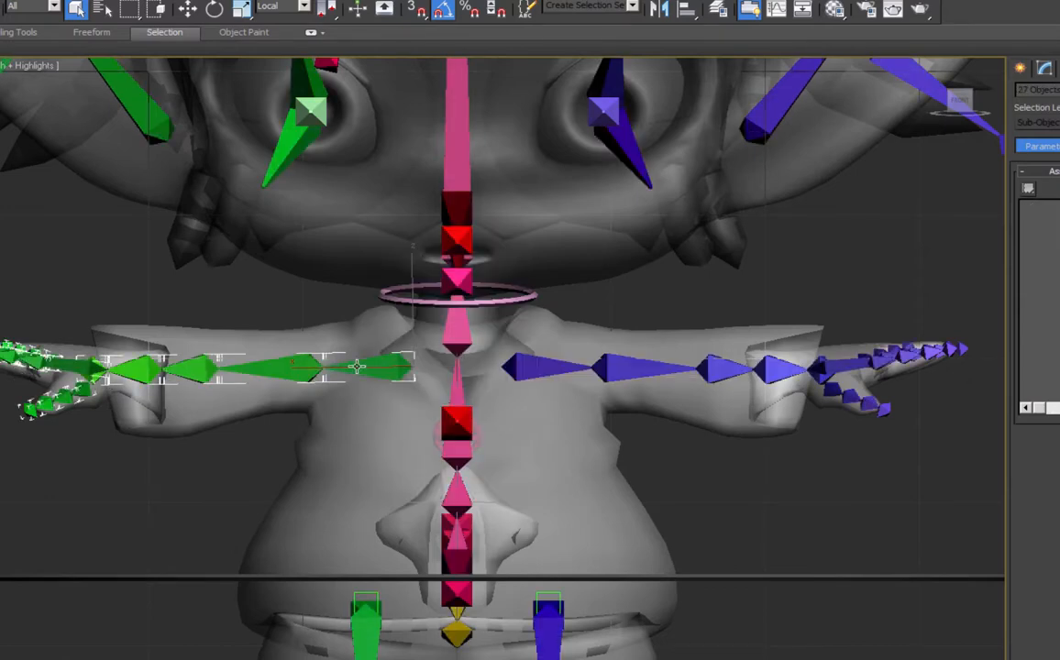
{"action": "right_click", "coordinate": [357, 366]}
{"action": "left_click", "coordinate": [310, 338]}
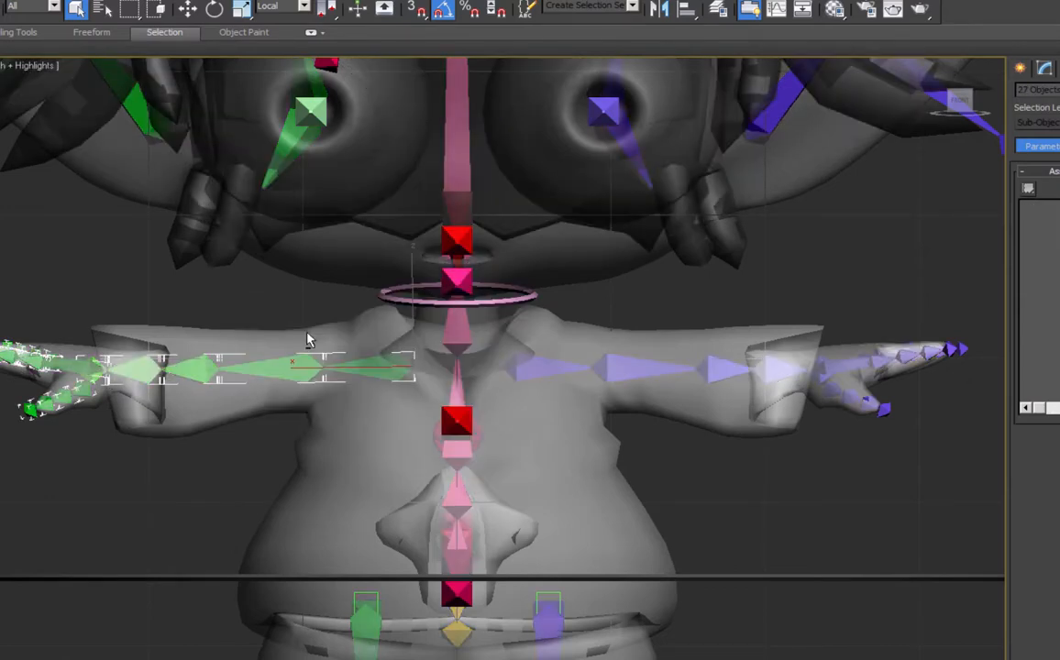
{"action": "right_click", "coordinate": [513, 365]}
{"action": "left_click", "coordinate": [463, 338]}
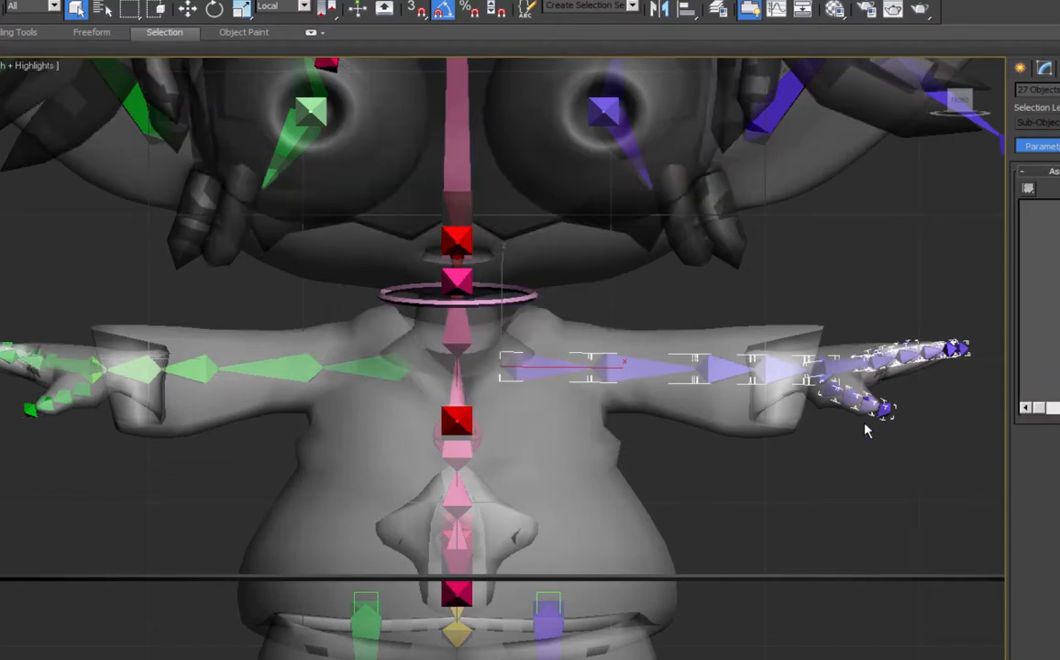
{"action": "left_click", "coordinate": [860, 478]}
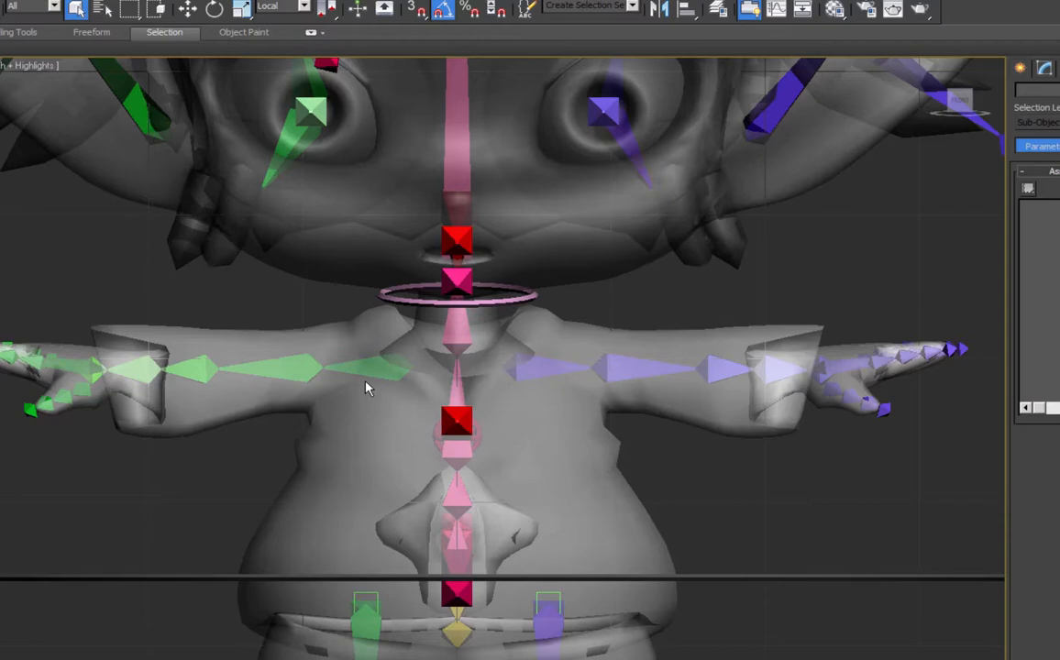
Clone the yellow controller template beside the character horizontally as two copies.
{"action": "middle_click_drag", "start_coordinate": [355, 609], "coordinate": [380, 354]}
{"action": "middle_click_drag", "start_coordinate": [366, 244], "coordinate": [441, 481]}
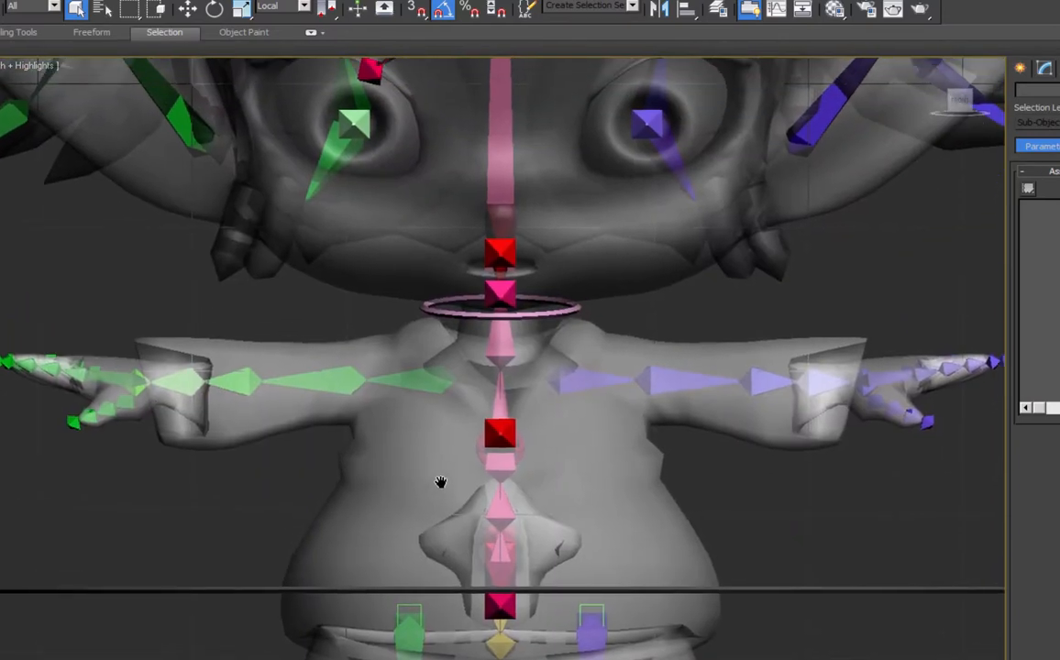
{"action": "middle_click_drag", "start_coordinate": [438, 371], "coordinate": [414, 409]}
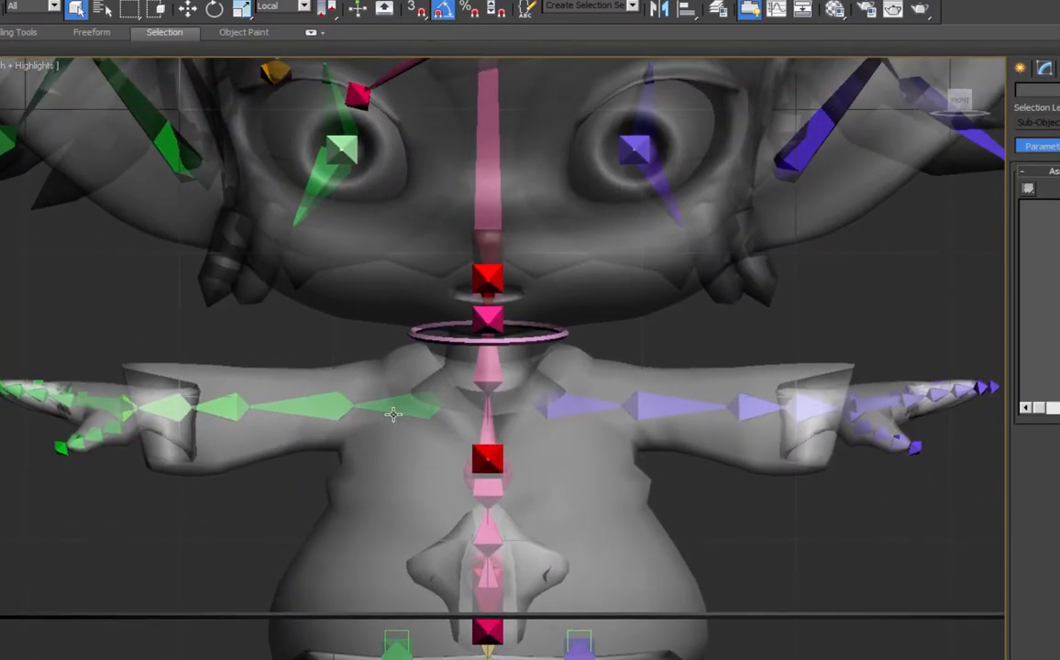
{"action": "middle_click_drag", "start_coordinate": [310, 512], "coordinate": [281, 532]}
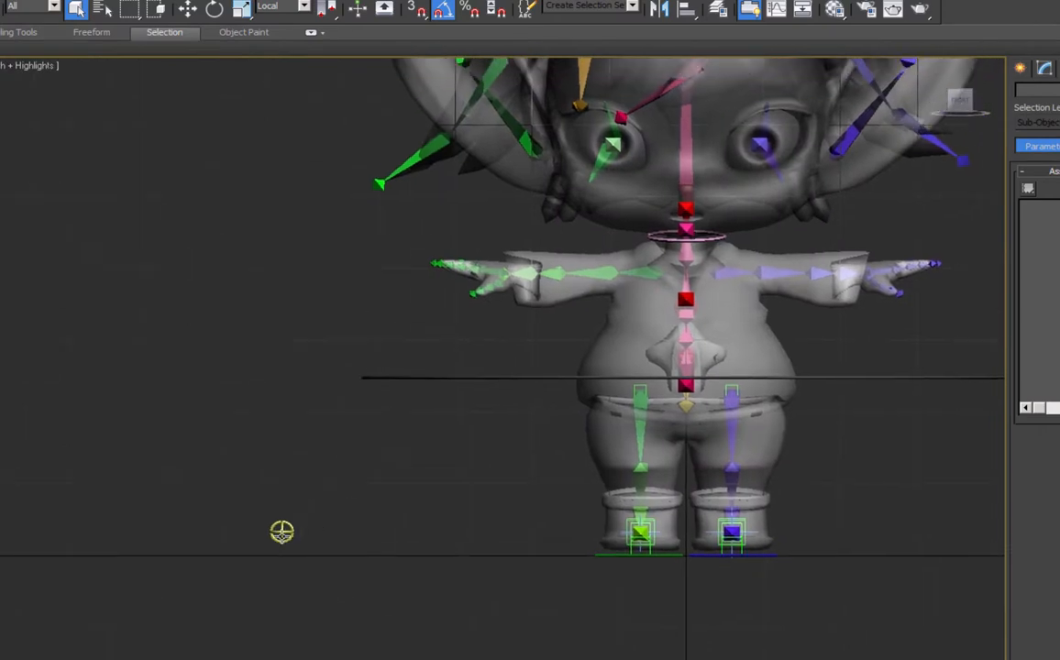
{"action": "left_click", "coordinate": [281, 531]}
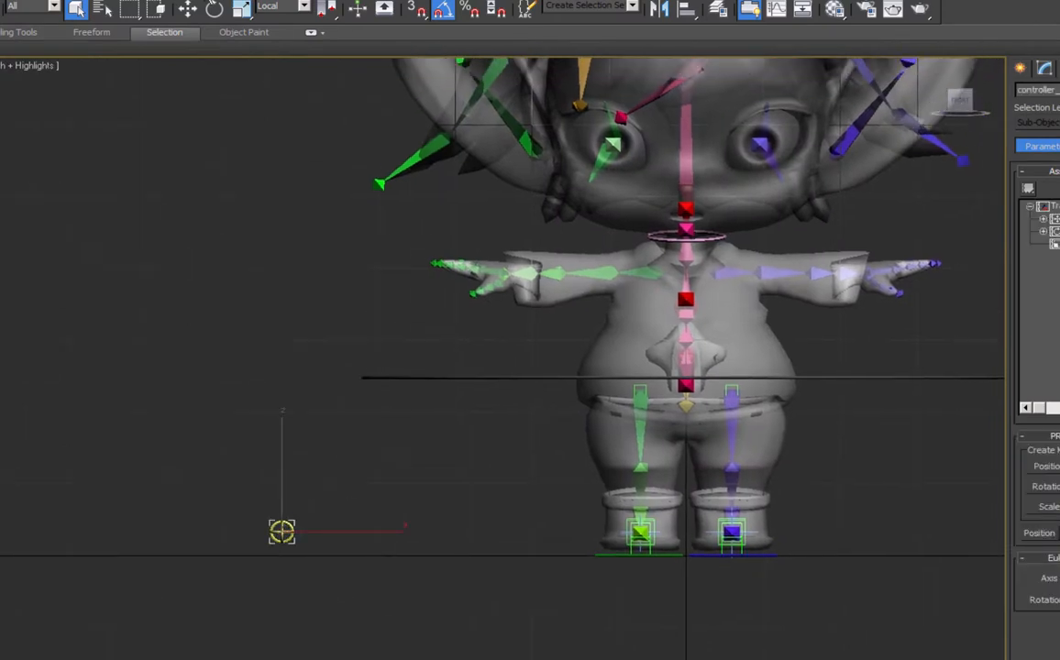
{"action": "key", "text": "w"}
{"action": "left_click_drag", "start_coordinate": [307, 532], "coordinate": [449, 532], "text": "shift"}
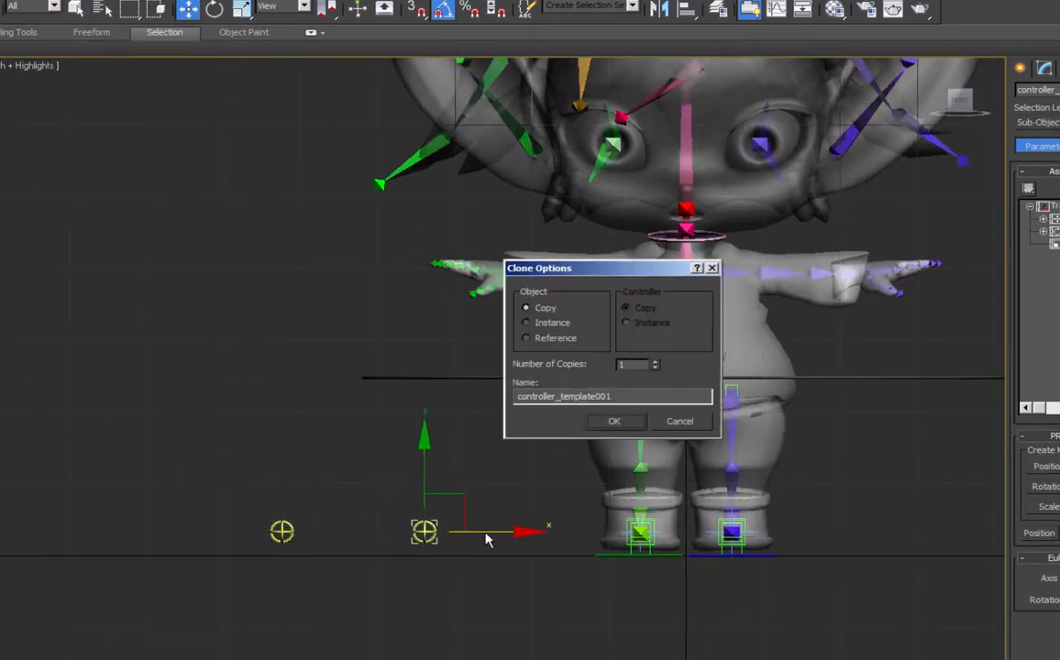
{"action": "left_click", "coordinate": [654, 364]}
{"action": "left_click", "coordinate": [615, 421]}
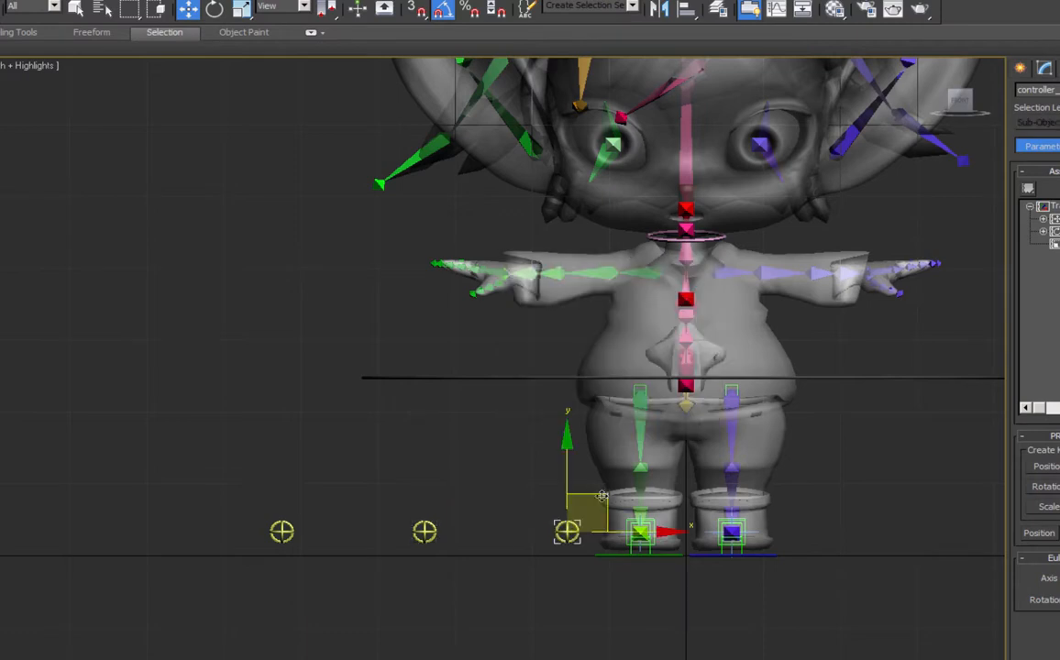
Move the two template copies from the floor up to the character's left and right arms in the front view.
{"action": "mouse_move", "coordinate": [566, 530]}
{"action": "left_mouse_down"}
{"action": "mouse_move", "coordinate": [754, 360]}
{"action": "mouse_move", "coordinate": [816, 323]}
{"action": "left_mouse_up"}
{"action": "left_click", "coordinate": [425, 530]}
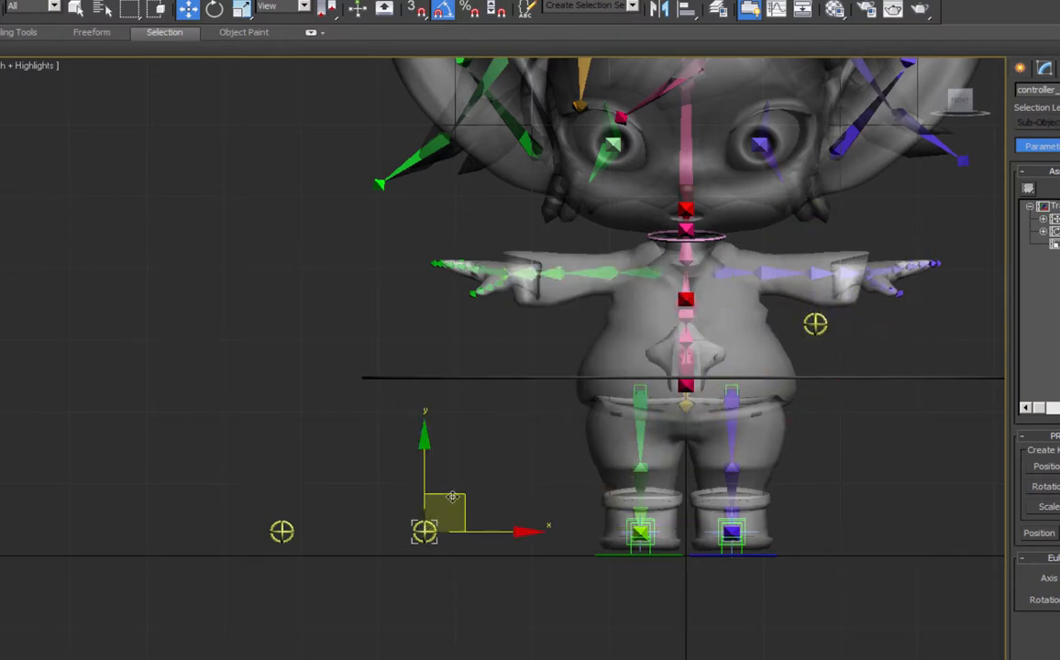
{"action": "left_click_drag", "start_coordinate": [457, 497], "coordinate": [655, 217]}
{"action": "middle_click_drag", "start_coordinate": [655, 217], "coordinate": [473, 300]}
{"action": "left_click", "coordinate": [634, 406]}
{"action": "mouse_move", "coordinate": [655, 375]}
{"action": "left_mouse_down"}
{"action": "mouse_move", "coordinate": [661, 353]}
{"action": "mouse_move", "coordinate": [610, 301]}
{"action": "mouse_move", "coordinate": [591, 298]}
{"action": "left_mouse_up"}
Select both template copies in the left view and move them horizontally to just behind the character's neck.
{"action": "key", "text": "l"}
{"action": "middle_click_drag", "start_coordinate": [518, 342], "coordinate": [582, 586]}
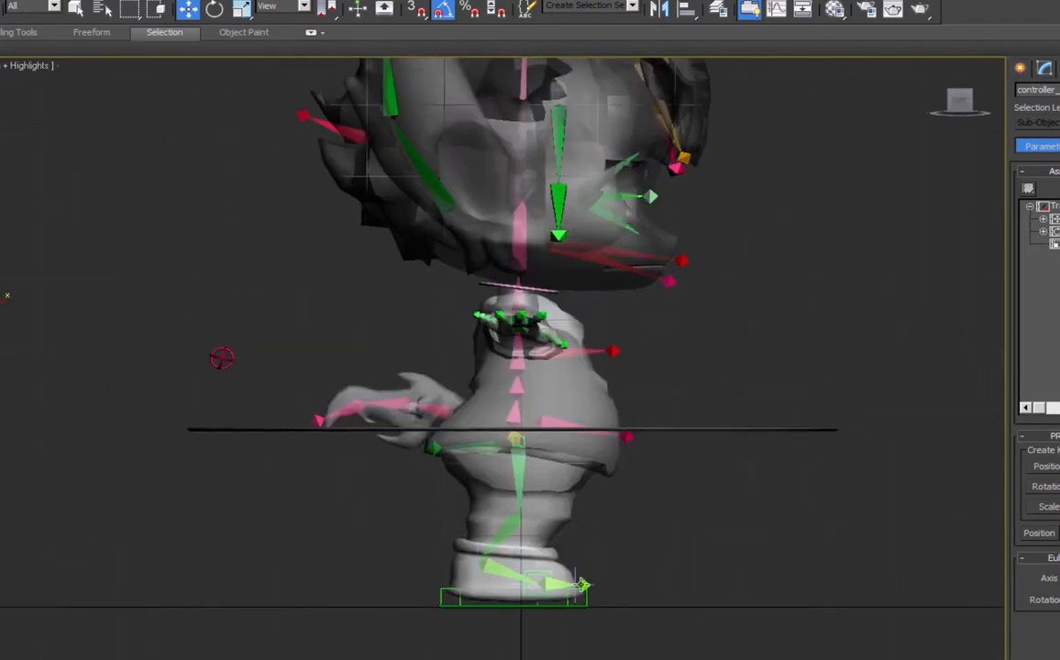
{"action": "mouse_move", "coordinate": [569, 436]}
{"action": "middle_mouse_down"}
{"action": "mouse_move", "coordinate": [568, 491]}
{"action": "mouse_move", "coordinate": [1051, 486]}
{"action": "middle_mouse_up"}
{"action": "left_click_drag", "start_coordinate": [270, 295], "coordinate": [415, 421]}
{"action": "left_click_drag", "start_coordinate": [447, 354], "coordinate": [1006, 360]}
{"action": "middle_click_drag", "start_coordinate": [874, 433], "coordinate": [396, 459]}
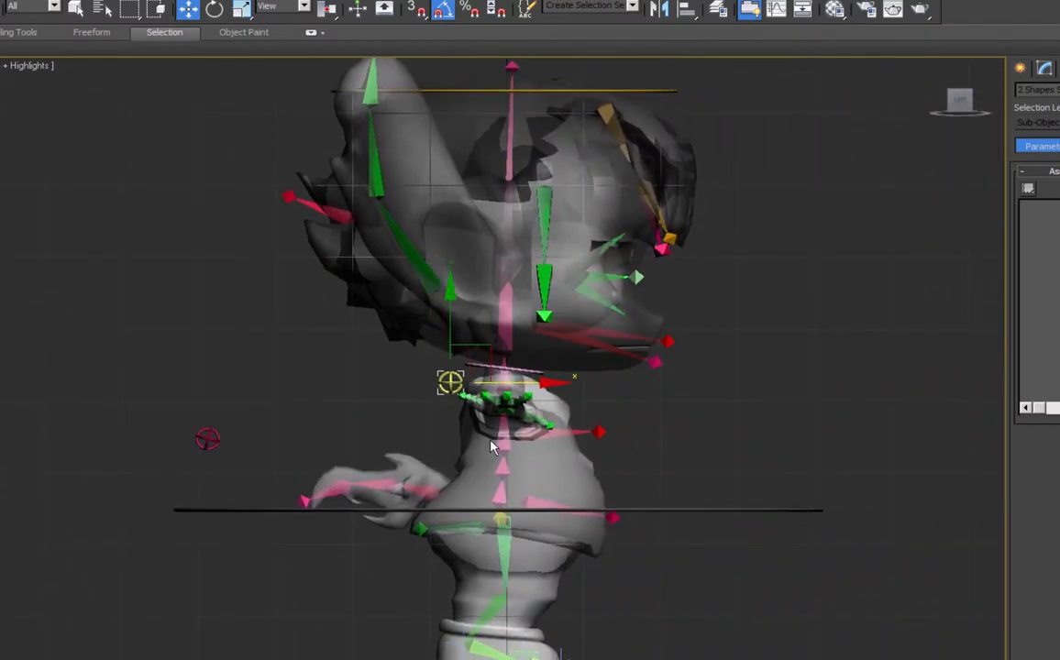
Align one controller copy to R_Bicep and the other to the left upper-arm bone, matching pivot positions and orientation on all axes.
{"action": "middle_click_drag", "start_coordinate": [492, 445], "coordinate": [618, 461], "text": "alt"}
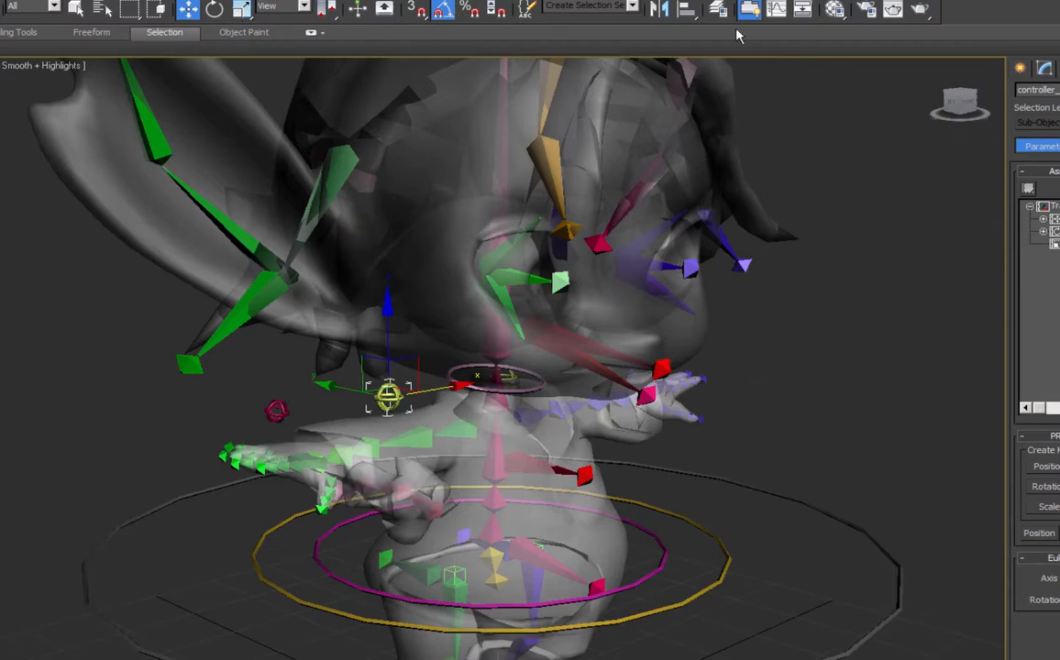
{"action": "left_click", "coordinate": [687, 9]}
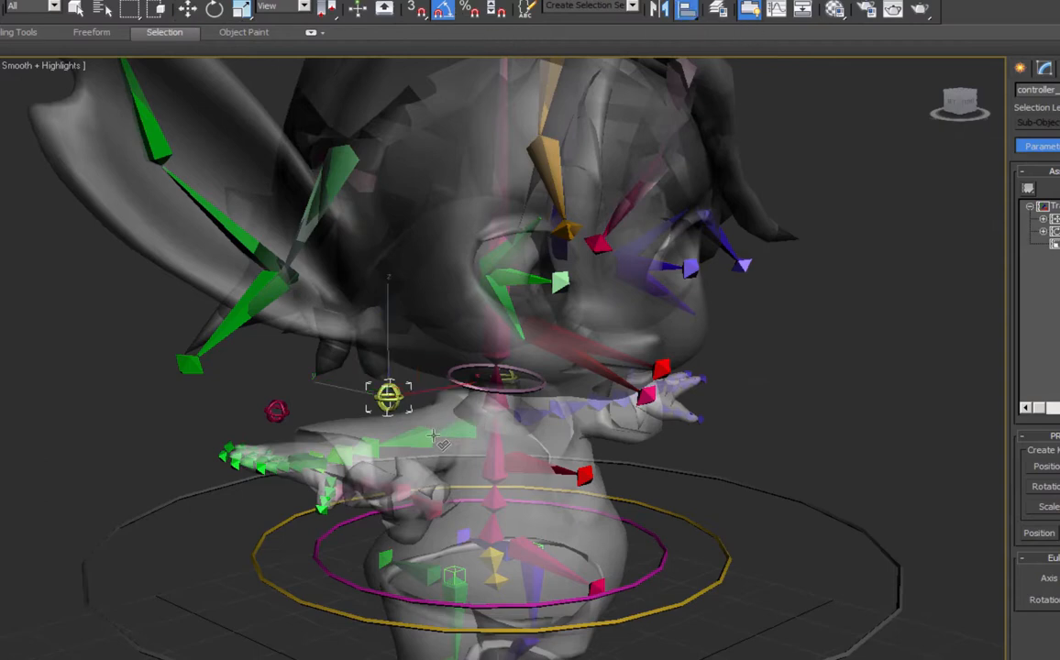
{"action": "left_click", "coordinate": [427, 438]}
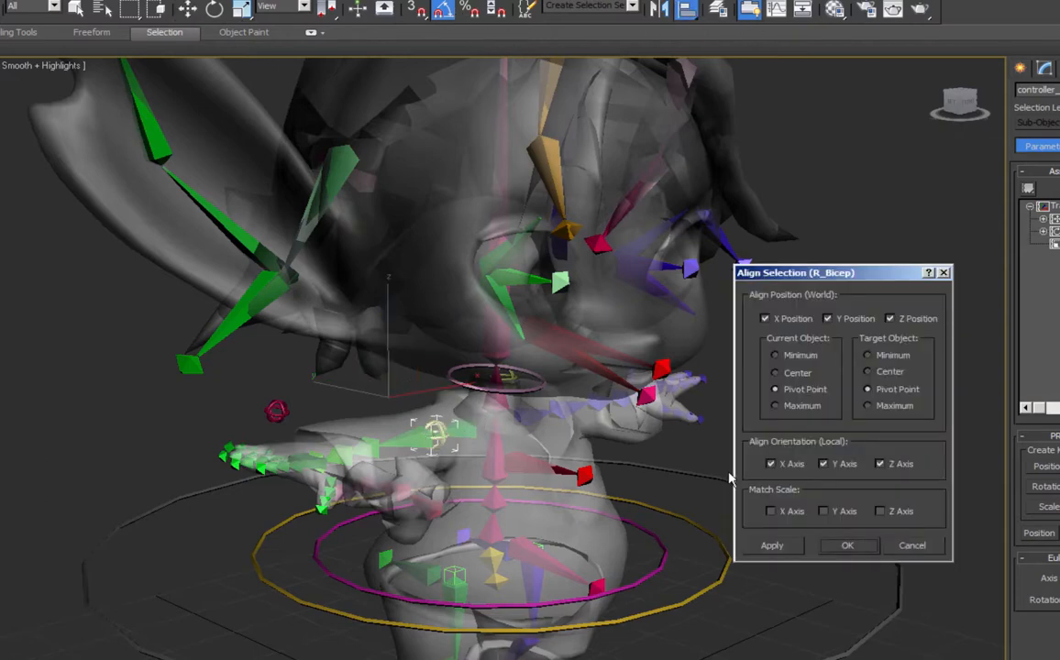
{"action": "left_click", "coordinate": [849, 546]}
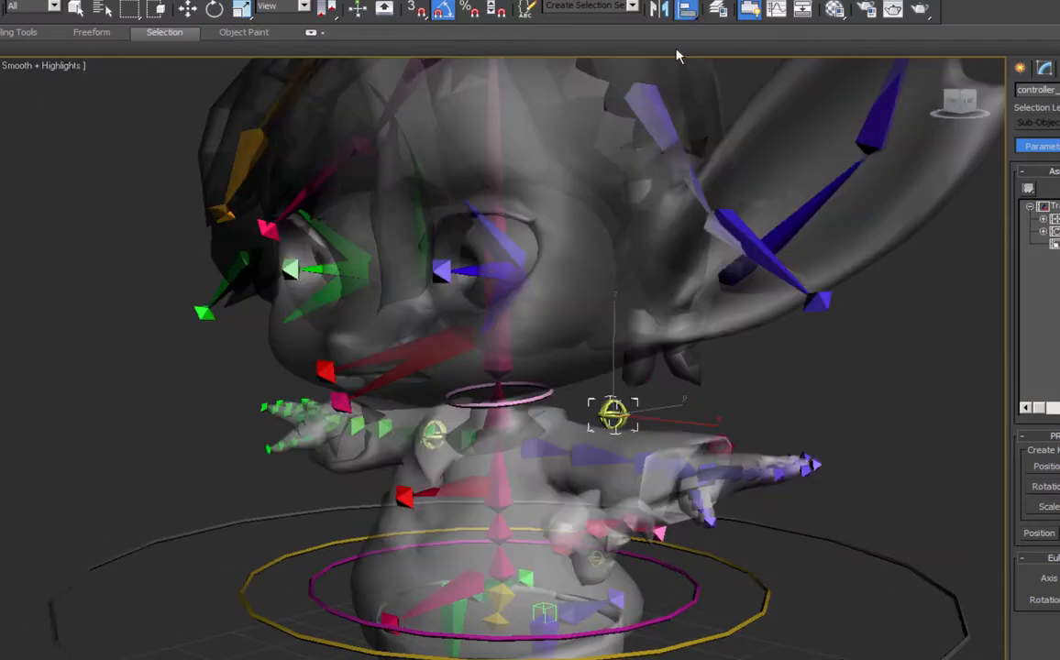
{"action": "left_click", "coordinate": [587, 456]}
{"action": "left_click", "coordinate": [834, 548]}
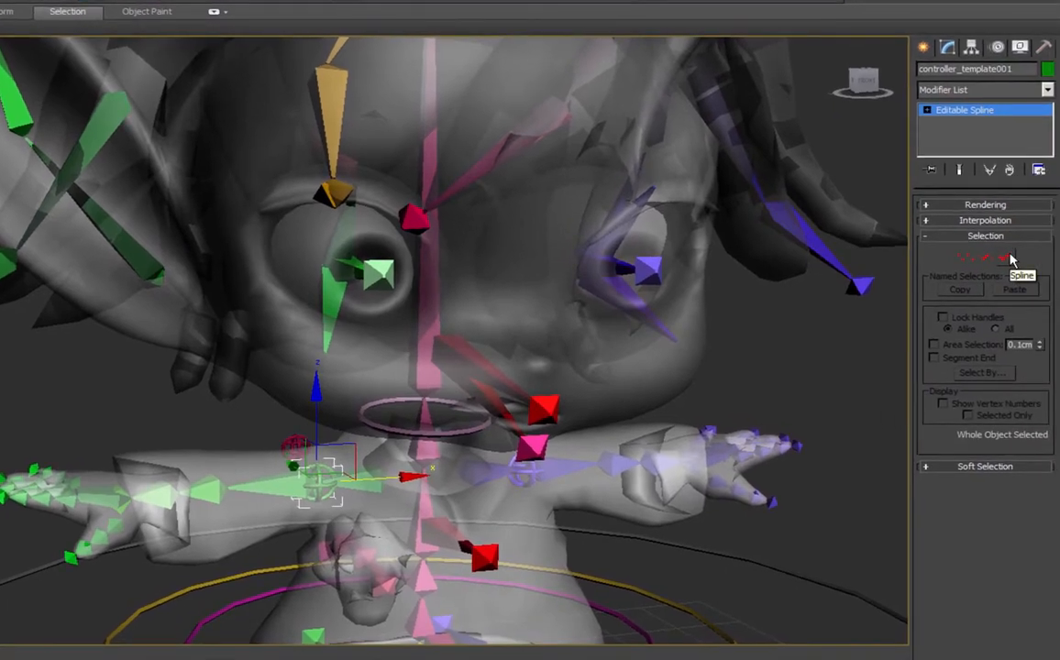
Move all splines of the green right-arm controller back behind the body in the left view, leaving its pivot at the arm.
{"action": "left_click", "coordinate": [1011, 260]}
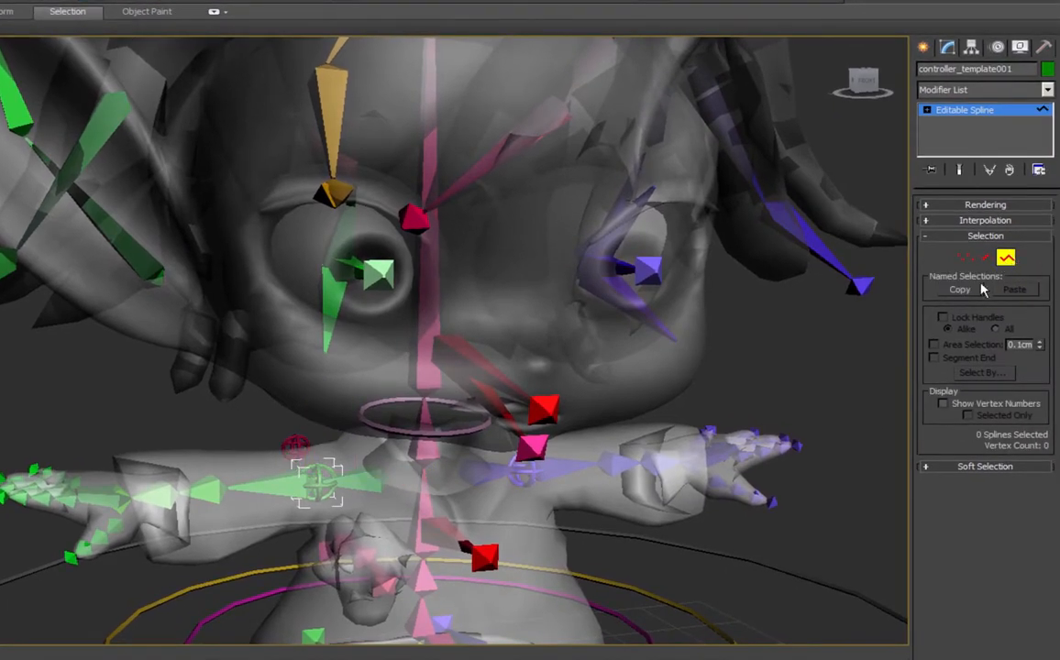
{"action": "middle_click_drag", "start_coordinate": [325, 415], "coordinate": [525, 500], "text": "alt"}
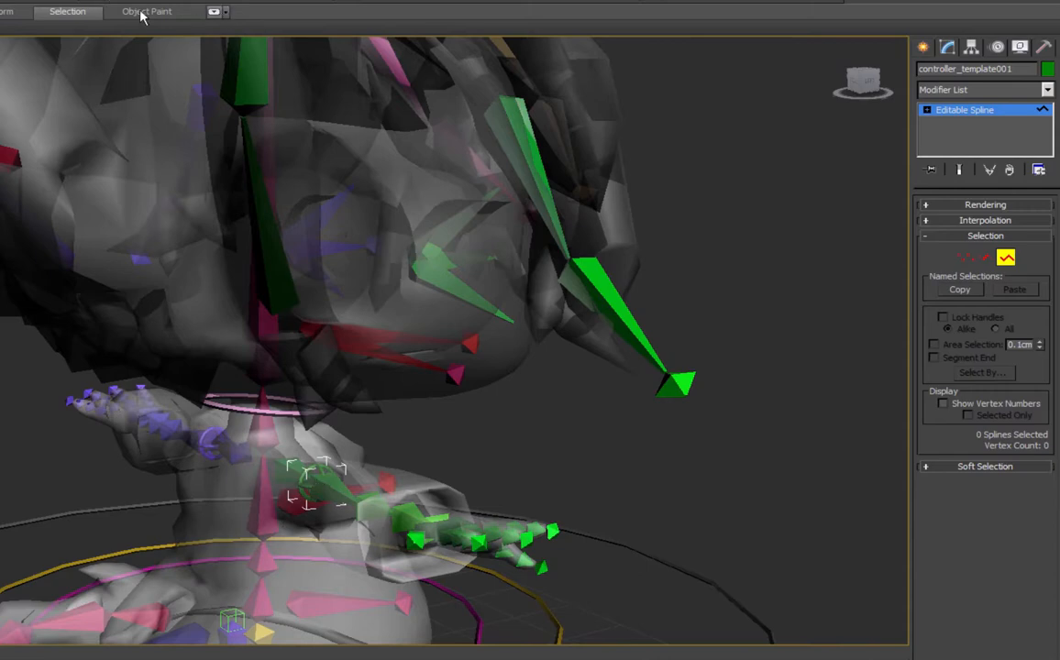
{"action": "key", "text": "l"}
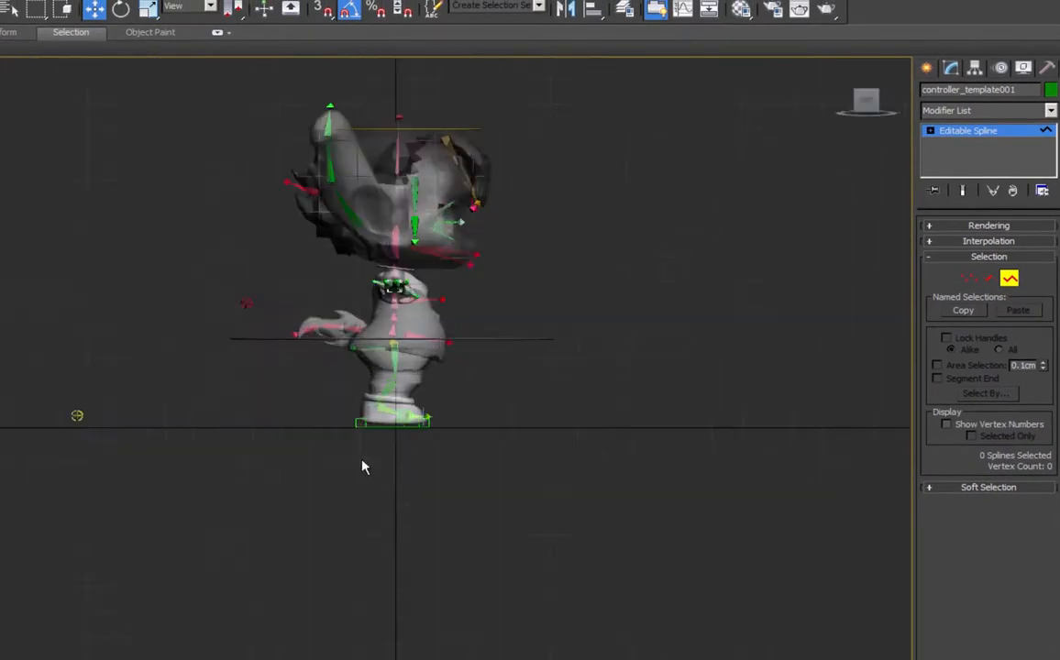
{"action": "scroll", "coordinate": [362, 466], "scroll_direction": "up", "scroll_amount": 5}
{"action": "middle_click_drag", "start_coordinate": [426, 228], "coordinate": [454, 466]}
{"action": "left_click", "coordinate": [374, 11]}
{"action": "left_click", "coordinate": [401, 11]}
{"action": "left_click", "coordinate": [323, 9]}
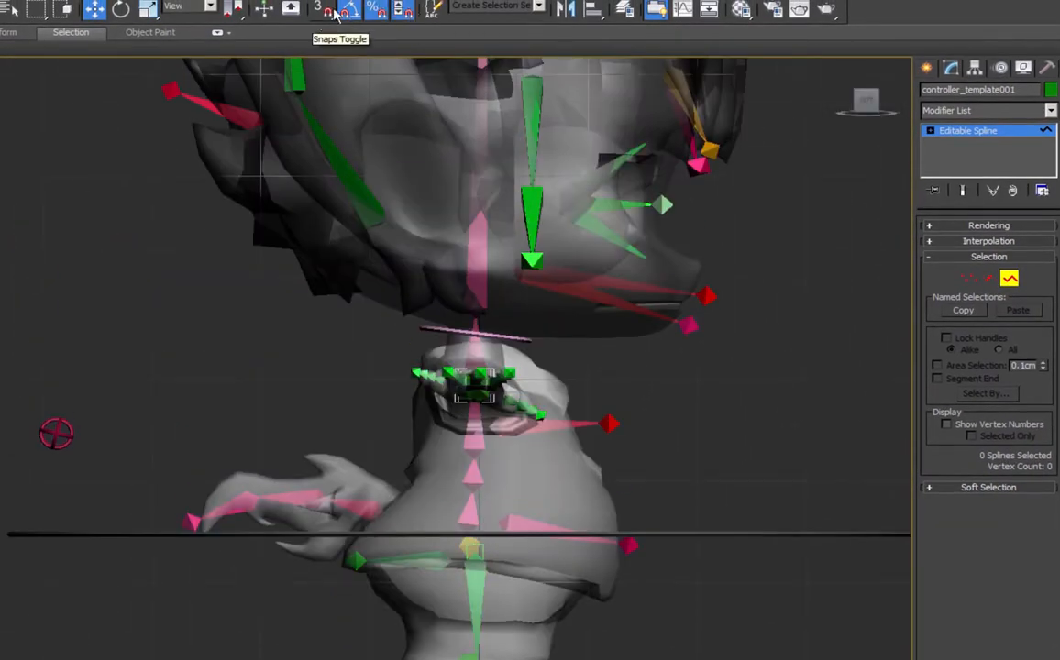
{"action": "left_click_drag", "start_coordinate": [378, 331], "coordinate": [604, 468]}
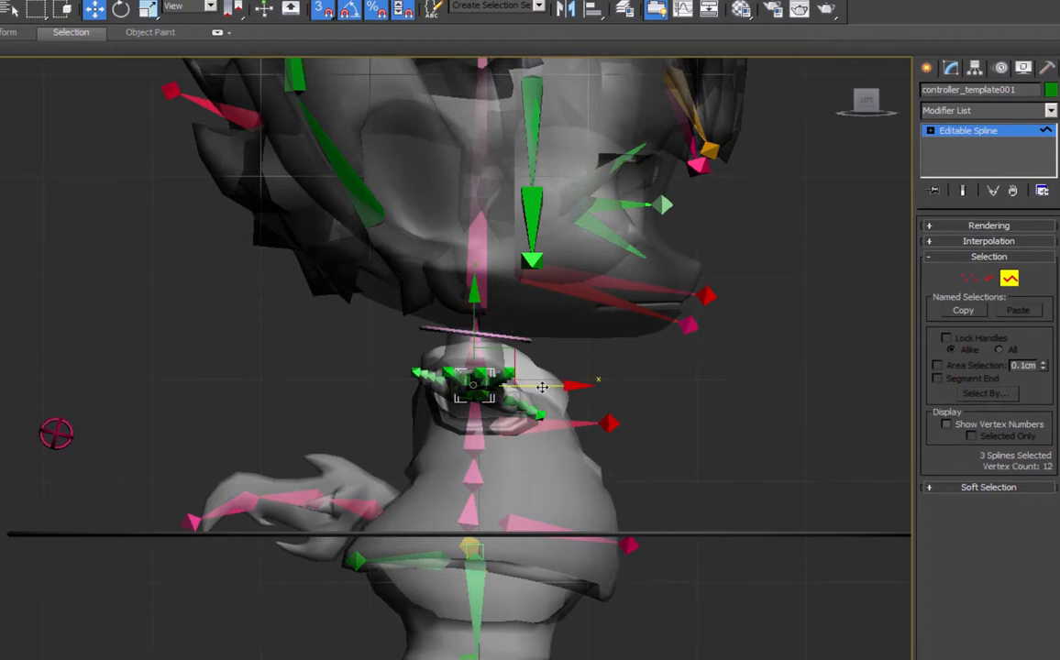
{"action": "left_click_drag", "start_coordinate": [542, 387], "coordinate": [372, 378]}
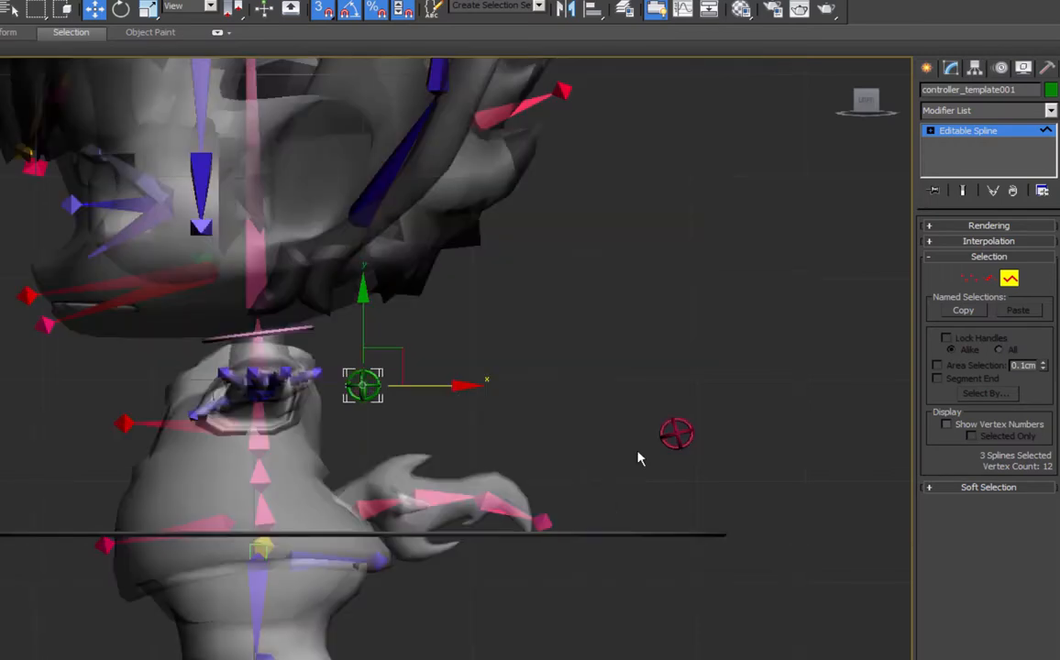
Rename the green arm controller CTRL_R_Shoulder and the blue one CTRL_L_Shoulder.
{"action": "middle_click_drag", "start_coordinate": [379, 426], "coordinate": [244, 487], "text": "alt"}
{"action": "left_click_drag", "start_coordinate": [244, 487], "coordinate": [261, 504]}
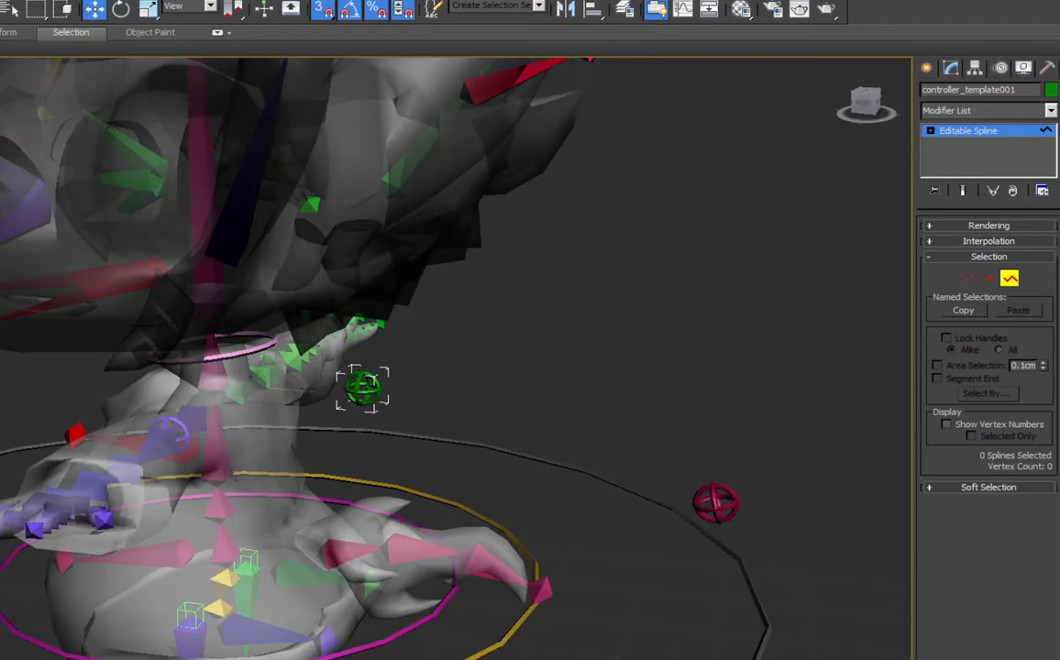
{"action": "left_click", "coordinate": [363, 389]}
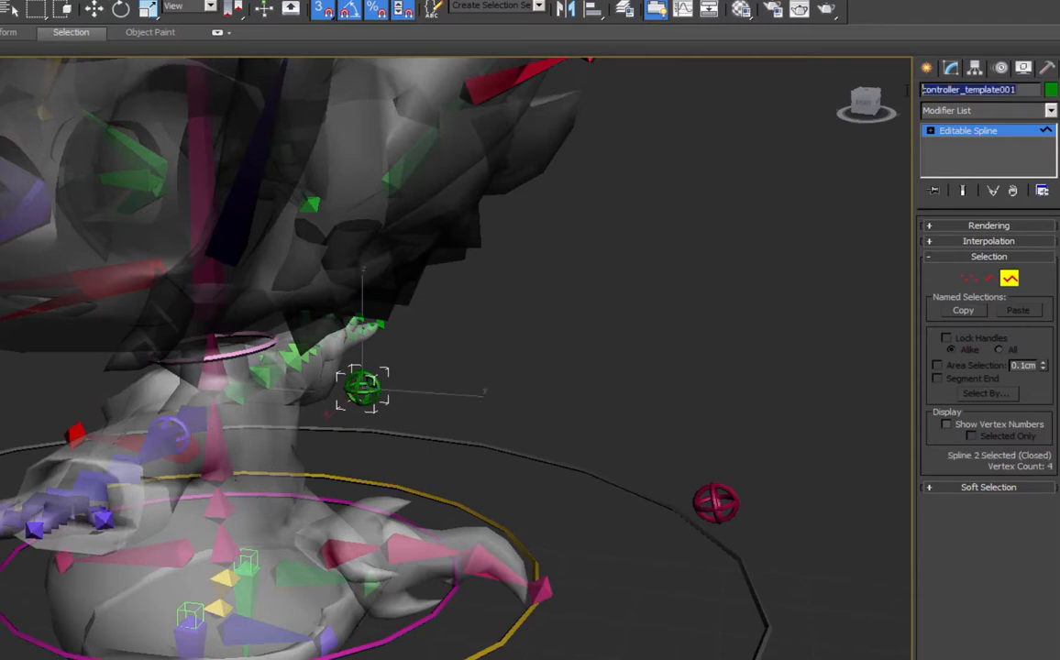
{"action": "type", "text": "CTRL_R_S"}
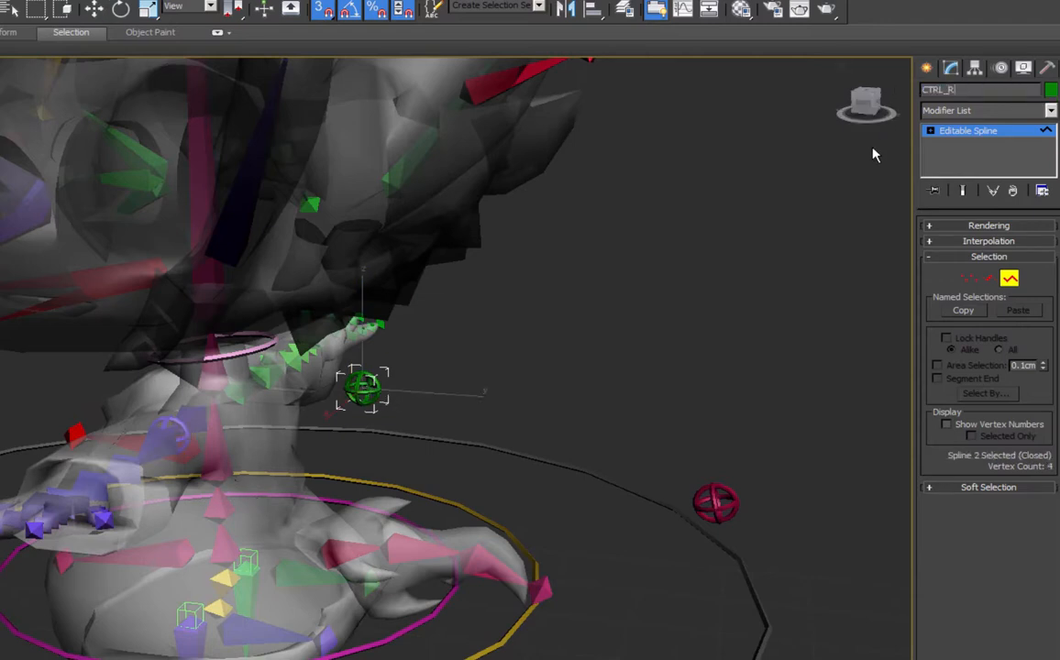
{"action": "type", "text": "houlder"}
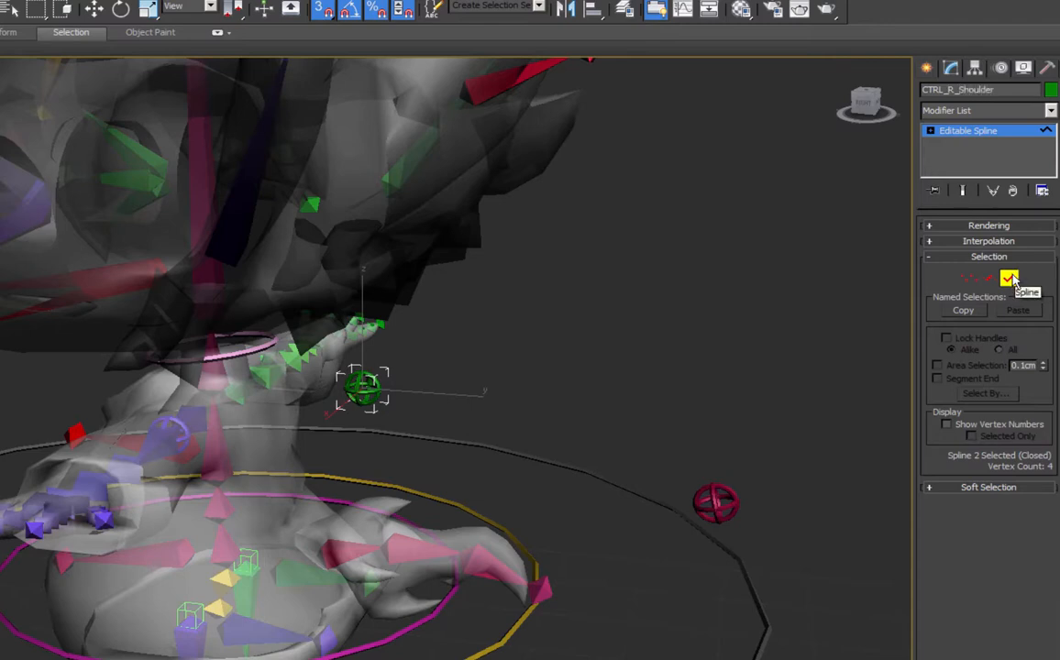
{"action": "left_click", "coordinate": [1009, 278]}
{"action": "left_click", "coordinate": [184, 432]}
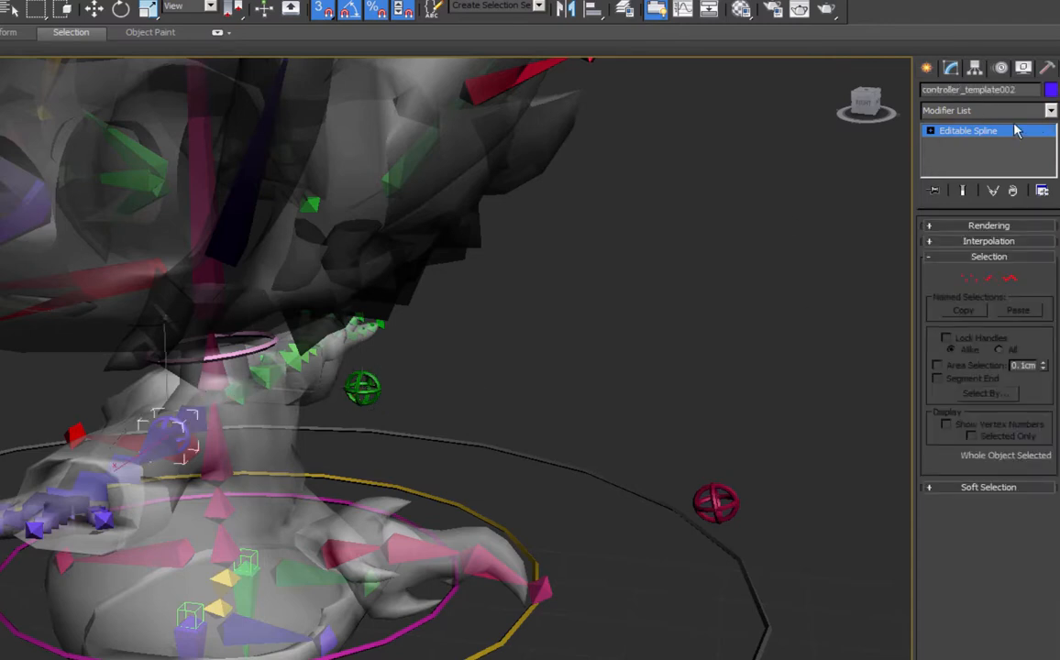
{"action": "left_click", "coordinate": [967, 89]}
{"action": "type", "text": "CTRL_L_Shoulder"}
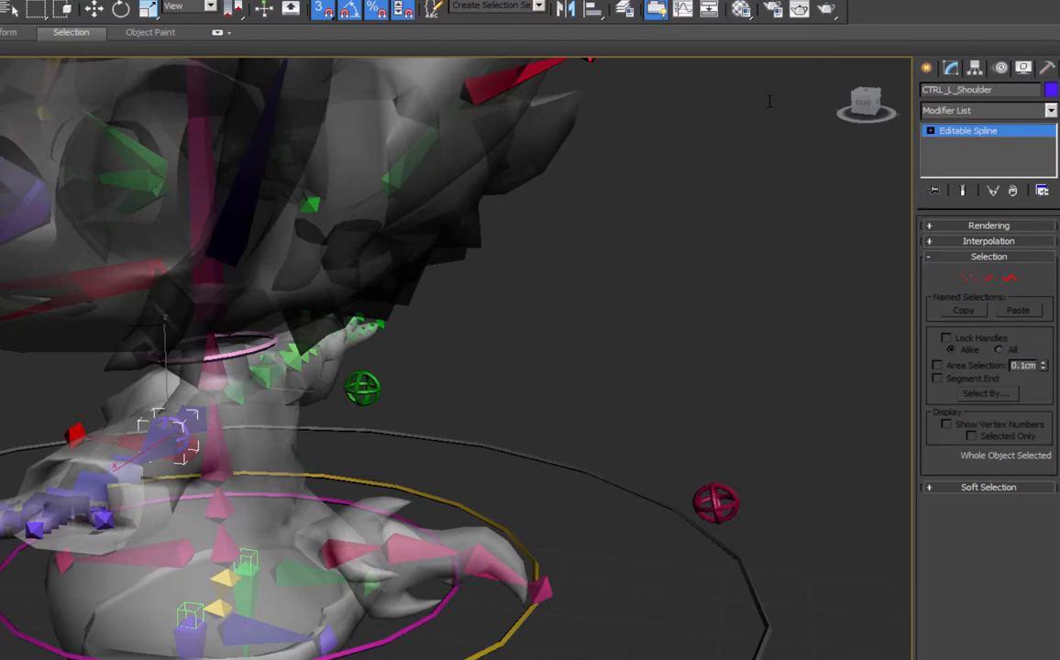
Move all splines of the blue left-arm controller behind the body, lined up with the green controller in side view.
{"action": "left_click", "coordinate": [1009, 278]}
{"action": "key", "text": "l"}
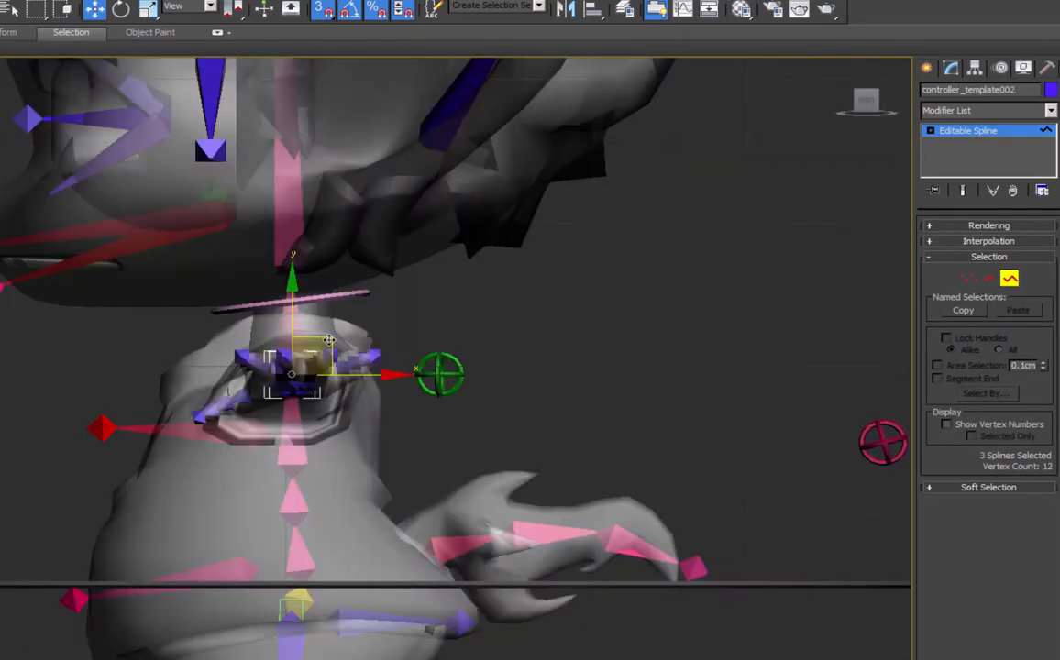
{"action": "mouse_move", "coordinate": [328, 340]}
{"action": "left_mouse_down"}
{"action": "mouse_move", "coordinate": [330, 321]}
{"action": "mouse_move", "coordinate": [385, 316]}
{"action": "mouse_move", "coordinate": [442, 370]}
{"action": "left_mouse_up"}
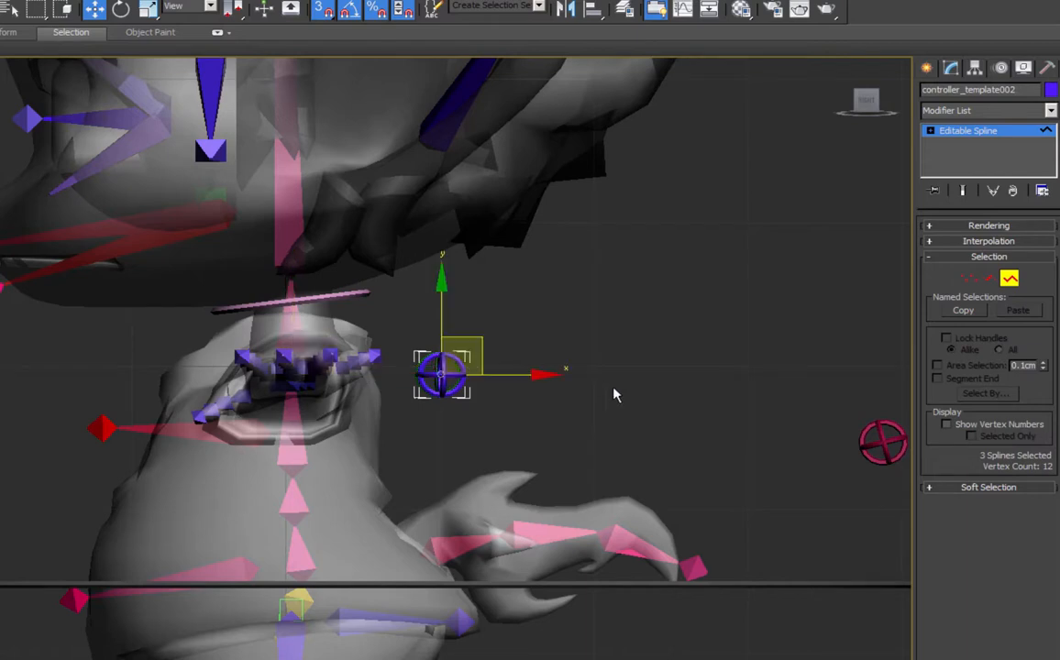
{"action": "left_click", "coordinate": [317, 6]}
{"action": "left_click_drag", "start_coordinate": [445, 411], "coordinate": [449, 415]}
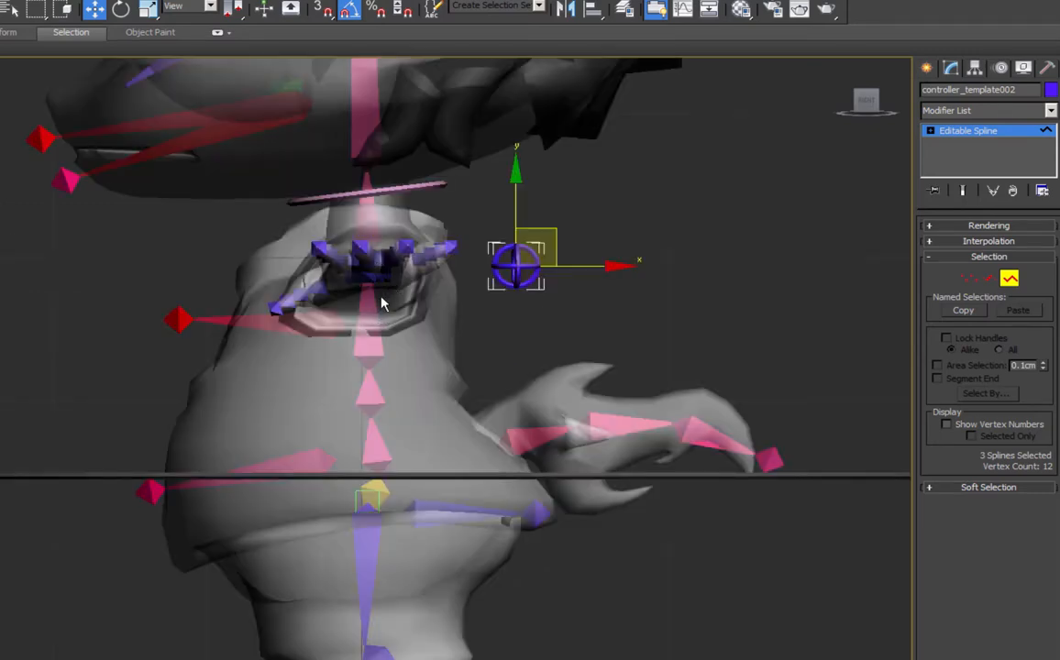
Scale up all splines of the blue left-arm controller uniformly at spline level.
{"action": "left_click", "coordinate": [1011, 280]}
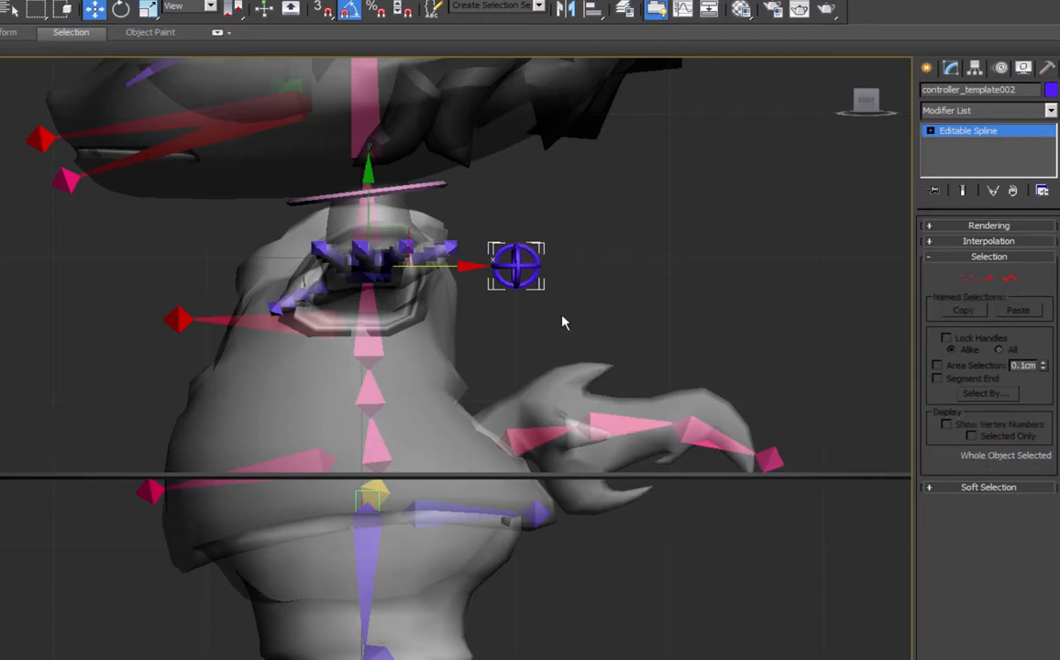
{"action": "left_click", "coordinate": [1011, 280]}
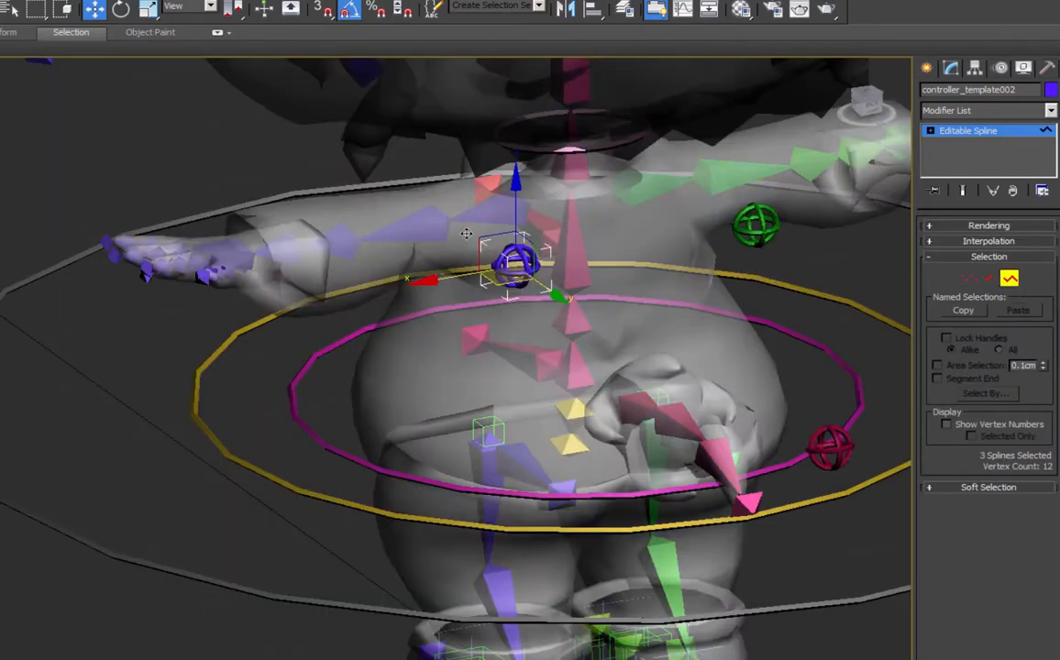
{"action": "key", "text": "s"}
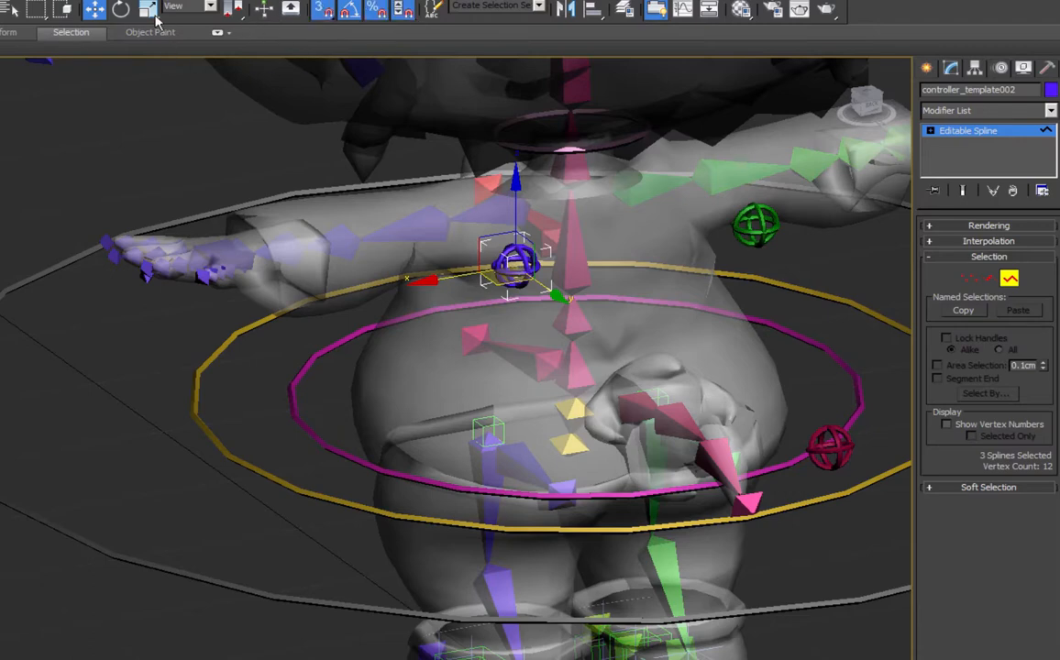
{"action": "left_click", "coordinate": [147, 11]}
{"action": "left_click_drag", "start_coordinate": [517, 232], "coordinate": [548, 197]}
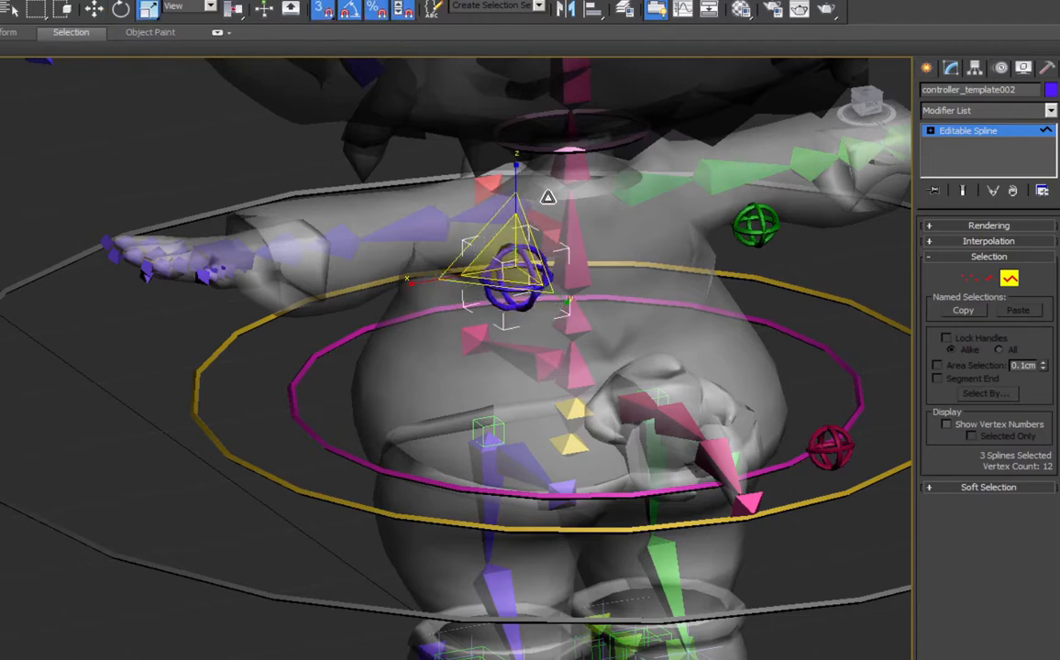
{"action": "left_click", "coordinate": [1008, 278]}
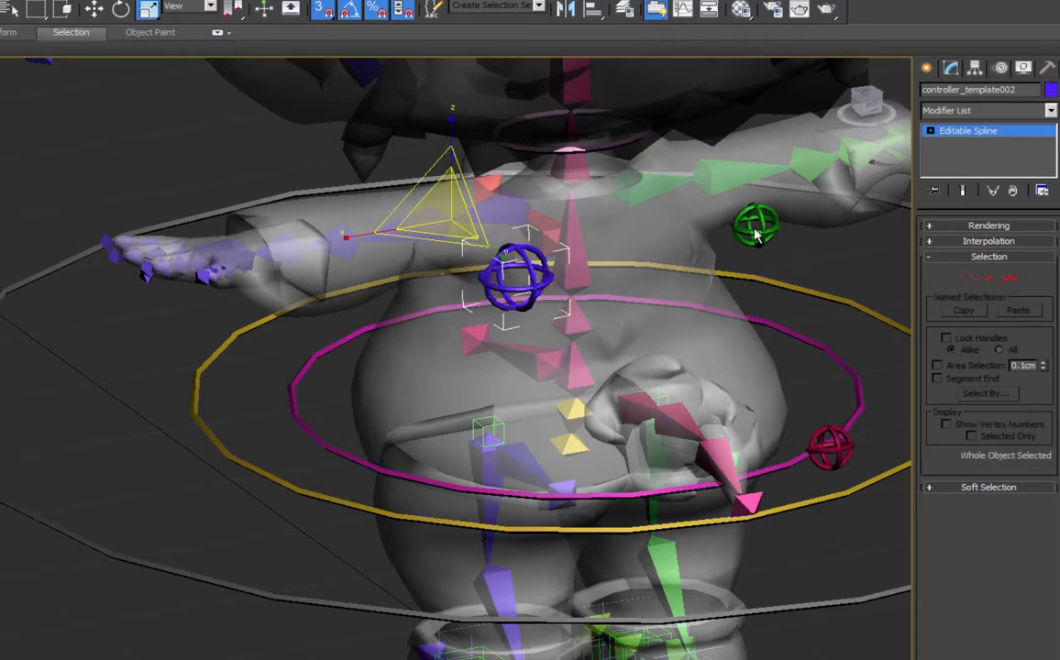
Scale up all splines of CTRL_R_Shoulder uniformly to about the size of the blue controller.
{"action": "left_click", "coordinate": [765, 233]}
{"action": "left_click", "coordinate": [1009, 278]}
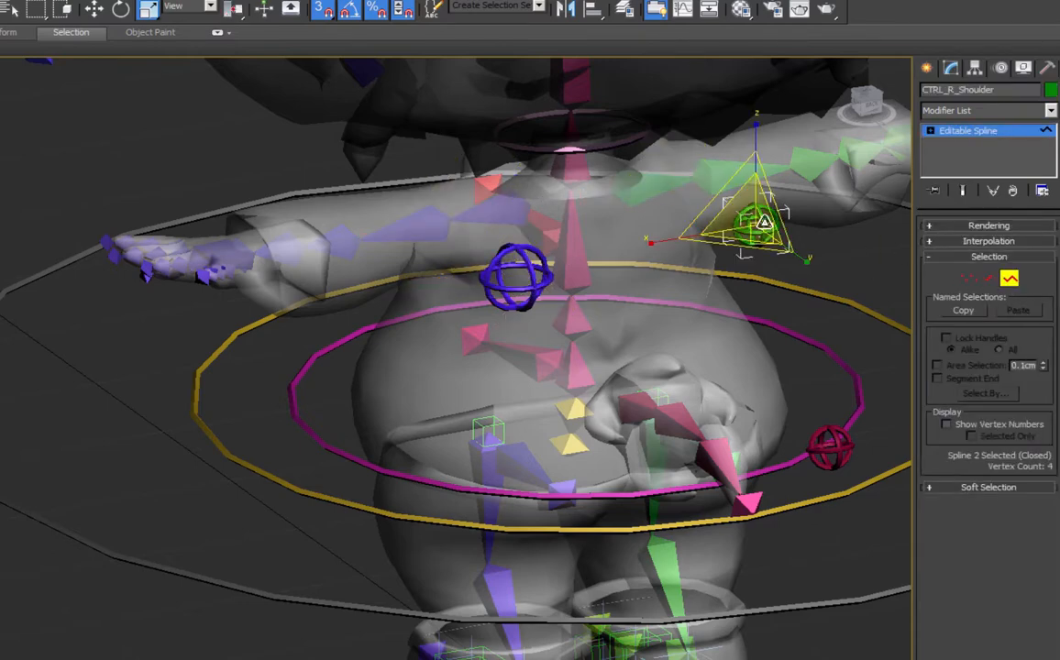
{"action": "key", "text": "ctrl+a"}
{"action": "left_click_drag", "start_coordinate": [764, 225], "coordinate": [806, 162]}
{"action": "key", "text": "l"}
{"action": "middle_click_drag", "start_coordinate": [748, 285], "coordinate": [742, 426]}
{"action": "scroll", "coordinate": [395, 408], "scroll_direction": "up", "scroll_amount": 7}
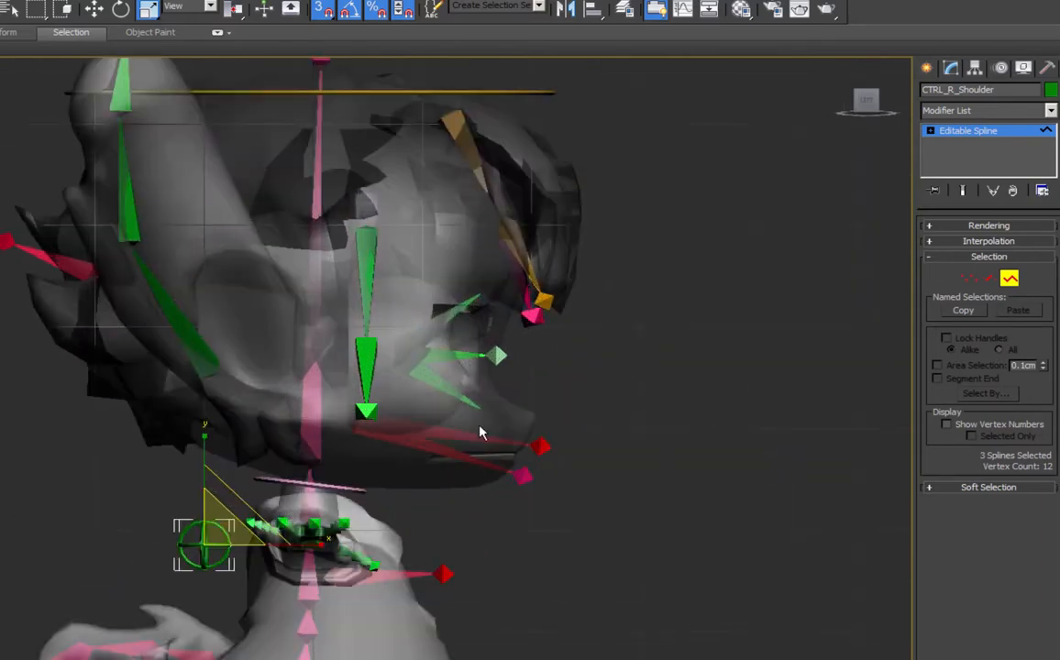
{"action": "middle_click_drag", "start_coordinate": [417, 432], "coordinate": [608, 329]}
{"action": "scroll", "coordinate": [685, 204], "scroll_direction": "up", "scroll_amount": 5}
{"action": "scroll", "coordinate": [608, 329], "scroll_direction": "up", "scroll_amount": 5}
{"action": "key", "text": "r"}
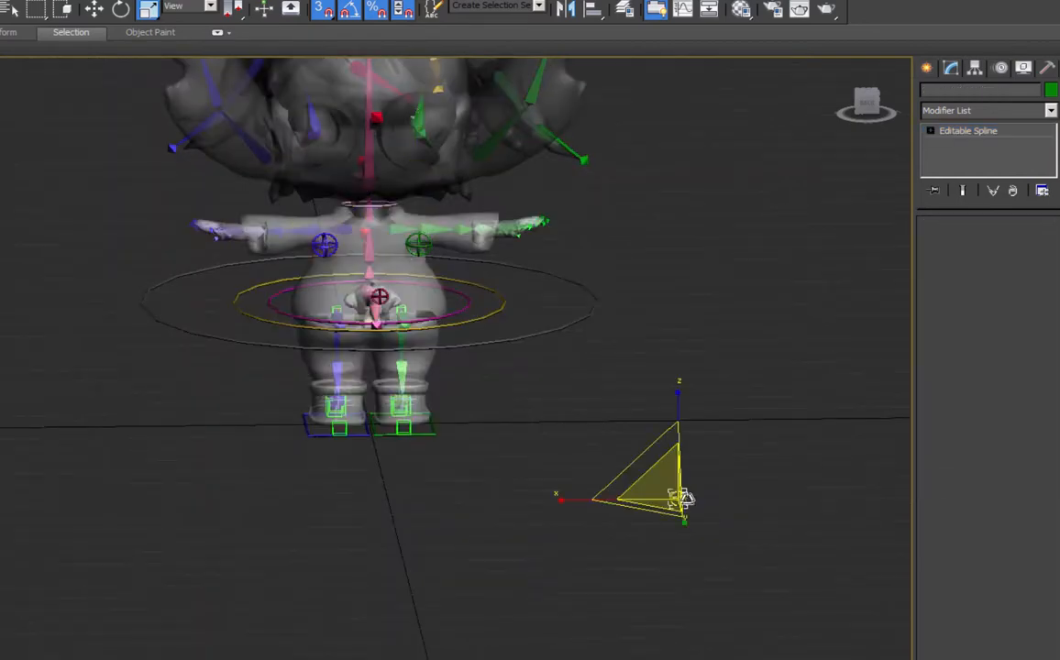
Clone the yellow controller template horizontally across the floor as two copies.
{"action": "left_click", "coordinate": [679, 495]}
{"action": "left_click", "coordinate": [96, 9]}
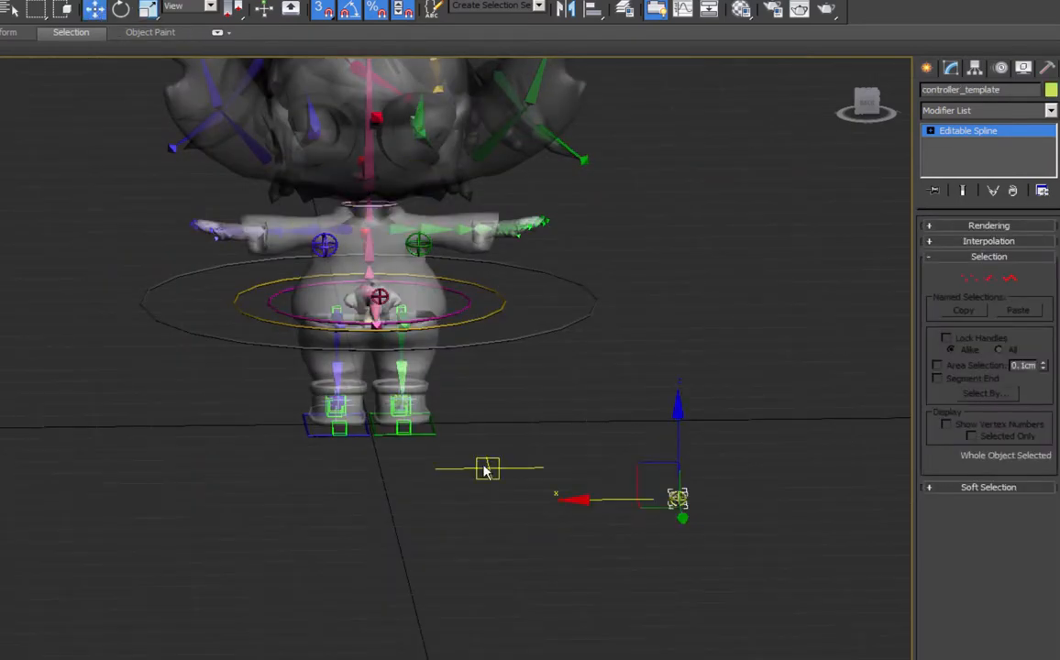
{"action": "scroll", "coordinate": [550, 468], "scroll_direction": "up", "scroll_amount": 2}
{"action": "left_click_drag", "start_coordinate": [881, 620], "coordinate": [636, 633]}
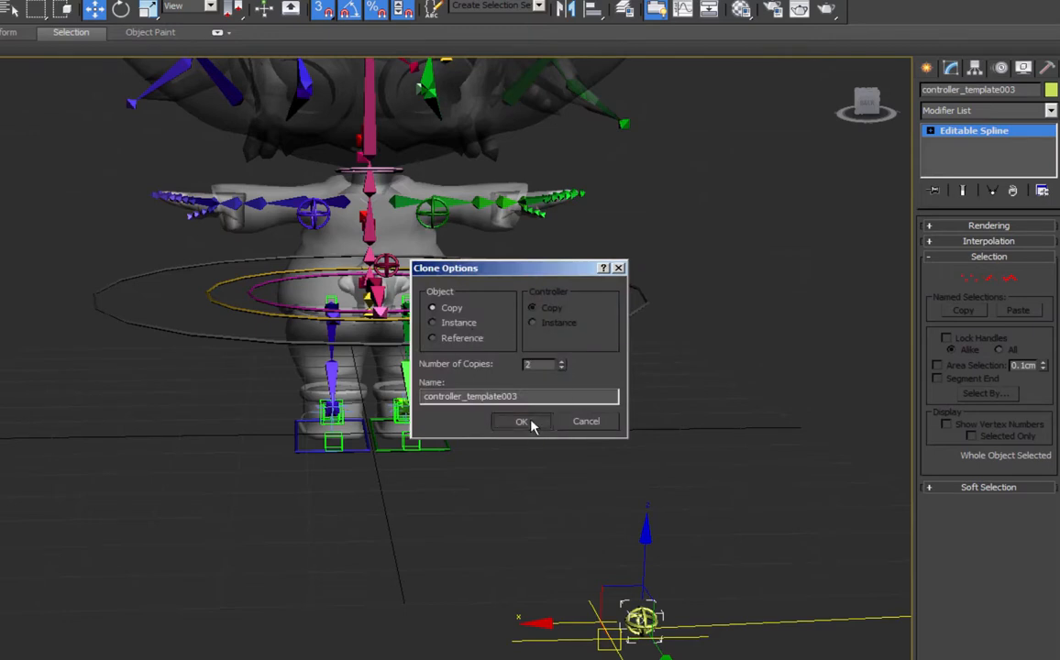
{"action": "left_click", "coordinate": [520, 421]}
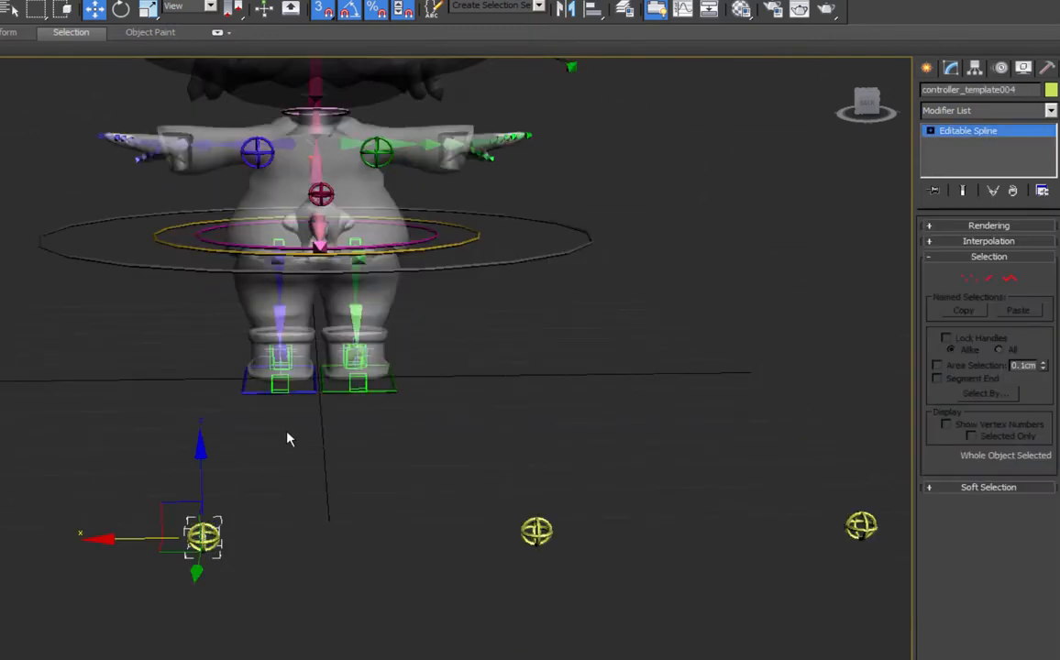
Align the template copy farthest from the original to the L_Clav bone, matching pivot positions and local orientation.
{"action": "left_click", "coordinate": [593, 11]}
{"action": "left_click", "coordinate": [287, 147]}
{"action": "left_click", "coordinate": [672, 318]}
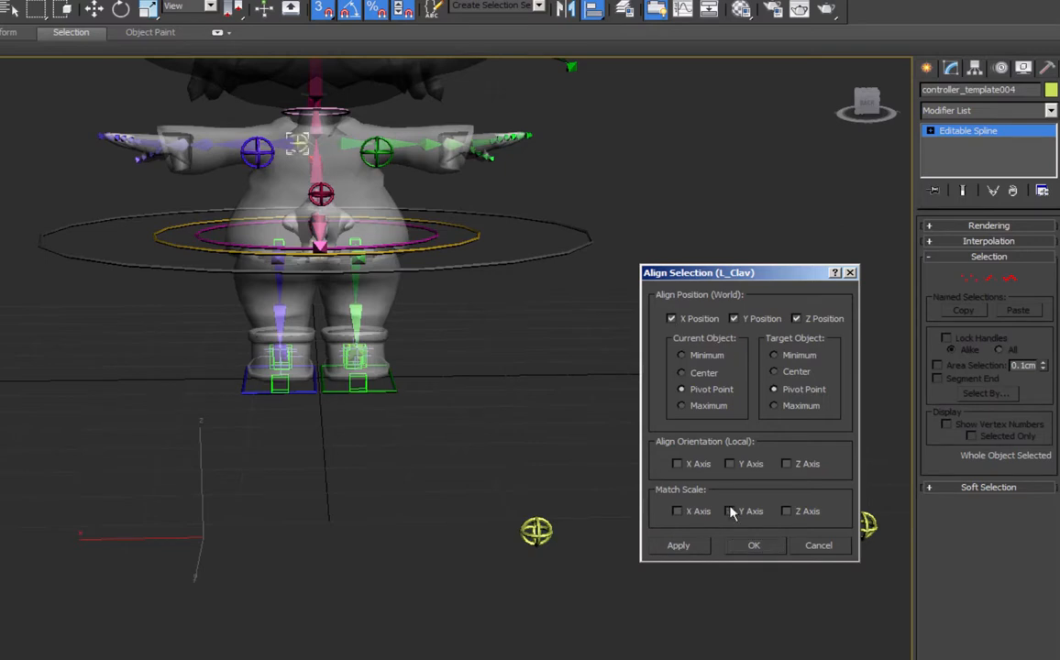
{"action": "left_click", "coordinate": [789, 465]}
{"action": "left_click", "coordinate": [754, 546]}
Rename the aligned left clavicle controller CTRL_L_Clav and set its object color to the custom blue.
{"action": "left_click_drag", "start_coordinate": [1020, 90], "coordinate": [861, 102]}
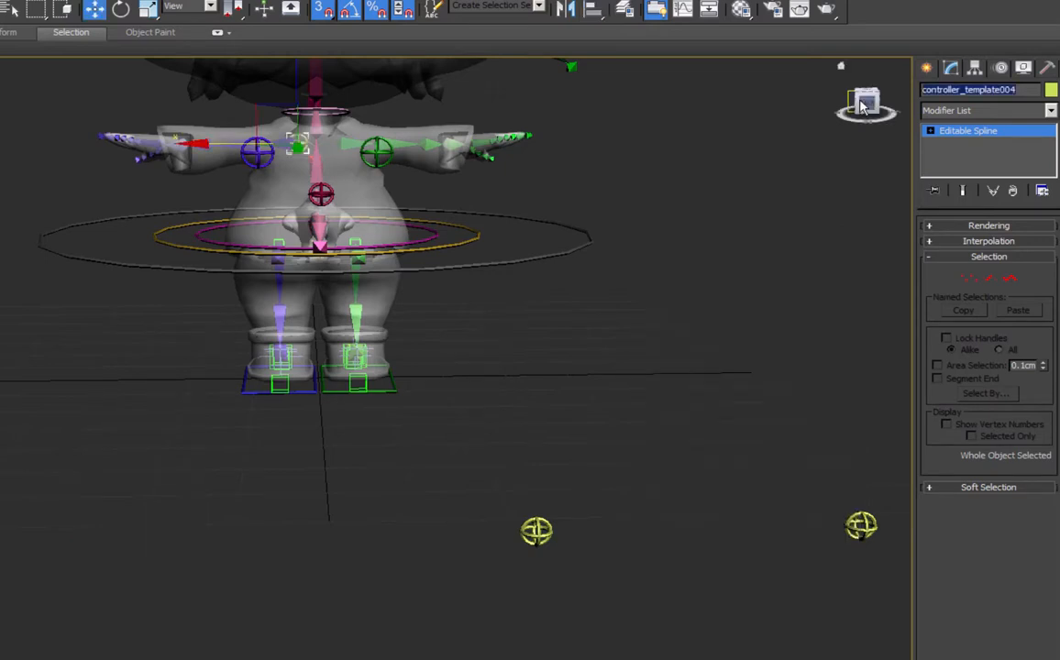
{"action": "type", "text": "CTRL_"}
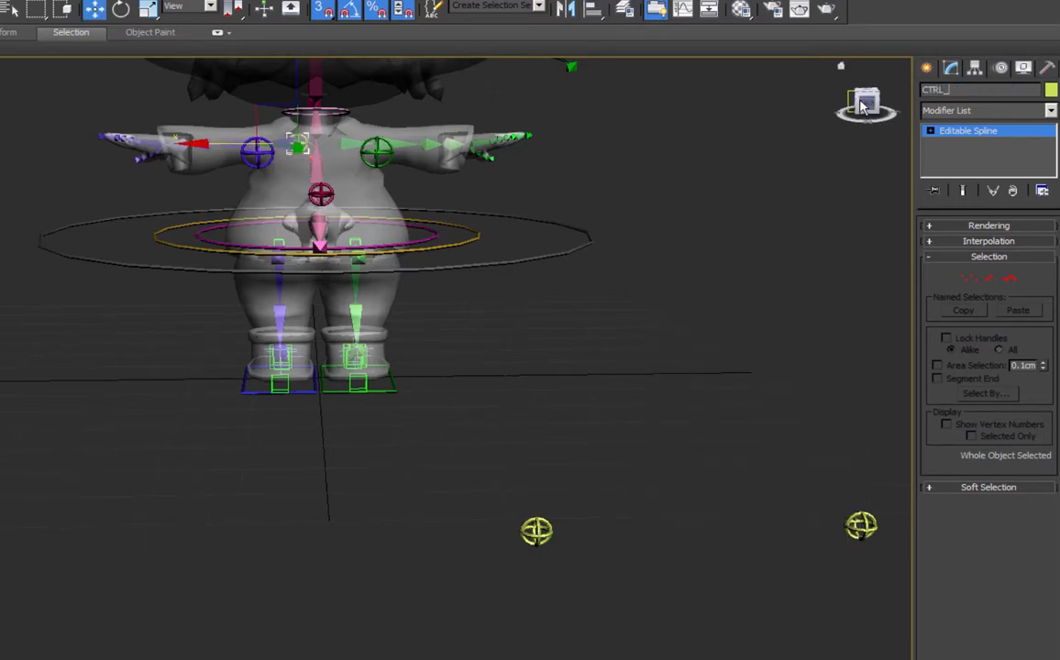
{"action": "type", "text": "L_Clav"}
{"action": "left_click", "coordinate": [1052, 89]}
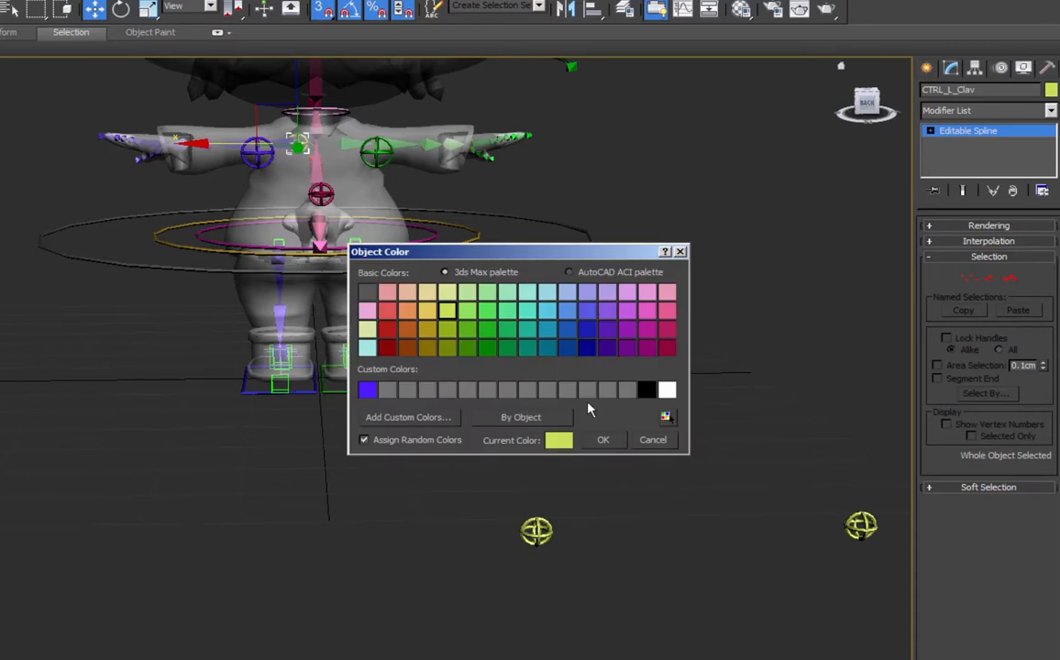
{"action": "left_click", "coordinate": [367, 391]}
{"action": "left_click", "coordinate": [603, 440]}
Rename the middle template copy on the floor CTRL_R_Clav and set its object color to dark green.
{"action": "left_click", "coordinate": [537, 530]}
{"action": "left_click_drag", "start_coordinate": [1018, 90], "coordinate": [867, 94]}
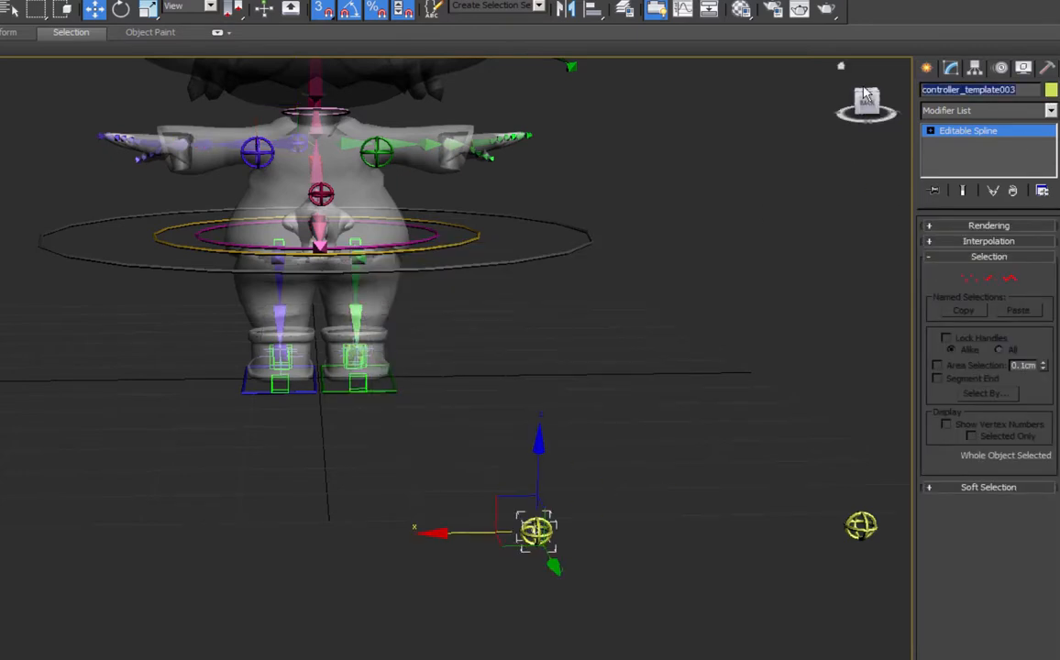
{"action": "type", "text": "CTRL_R_Clav"}
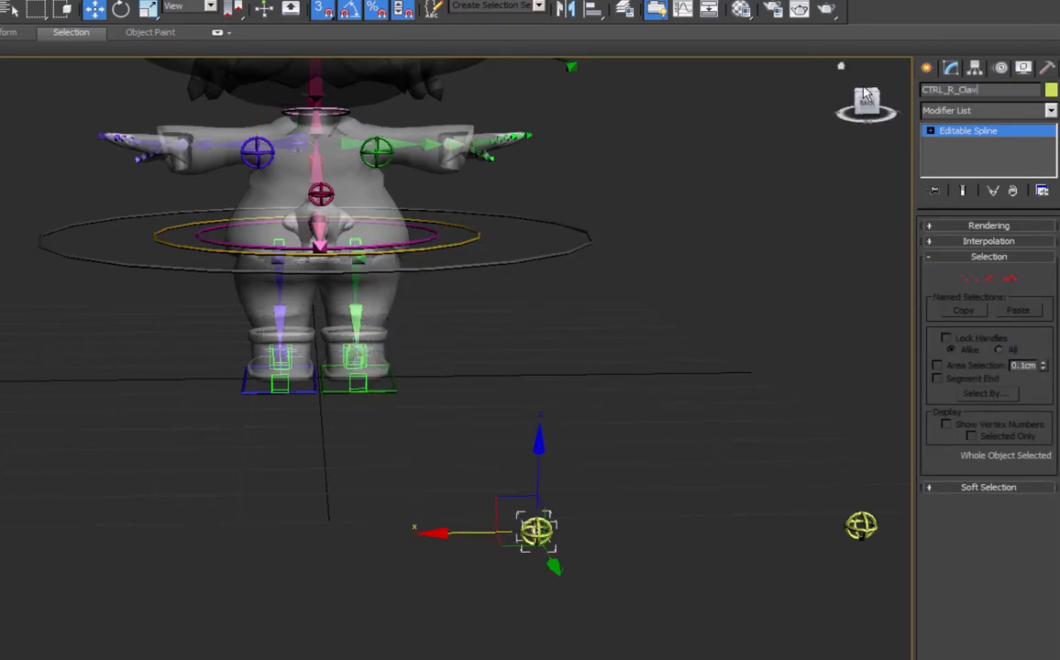
{"action": "left_click", "coordinate": [1052, 89]}
{"action": "double_click", "coordinate": [487, 350]}
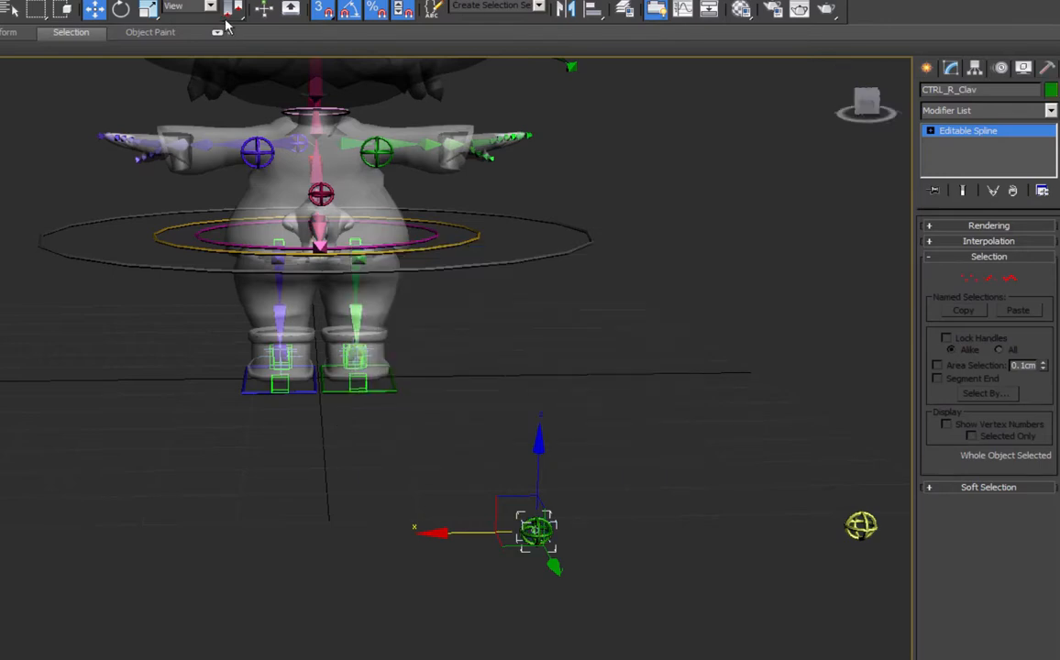
Align CTRL_R_Clav to the right clavicle bone.
{"action": "left_click", "coordinate": [348, 146]}
{"action": "left_click", "coordinate": [757, 548]}
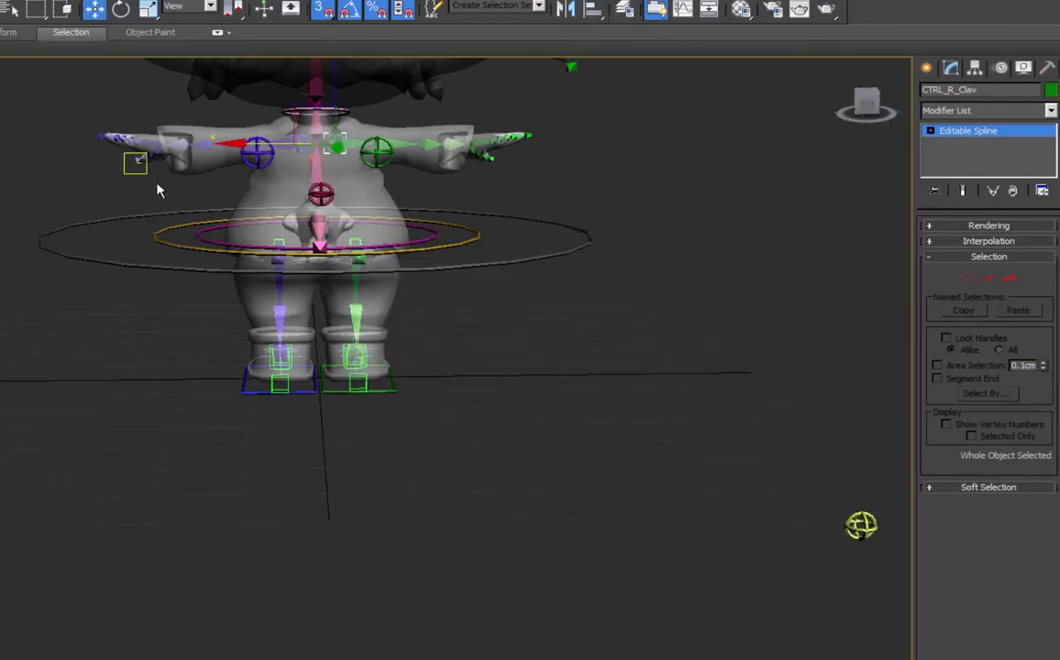
{"action": "key", "text": "z"}
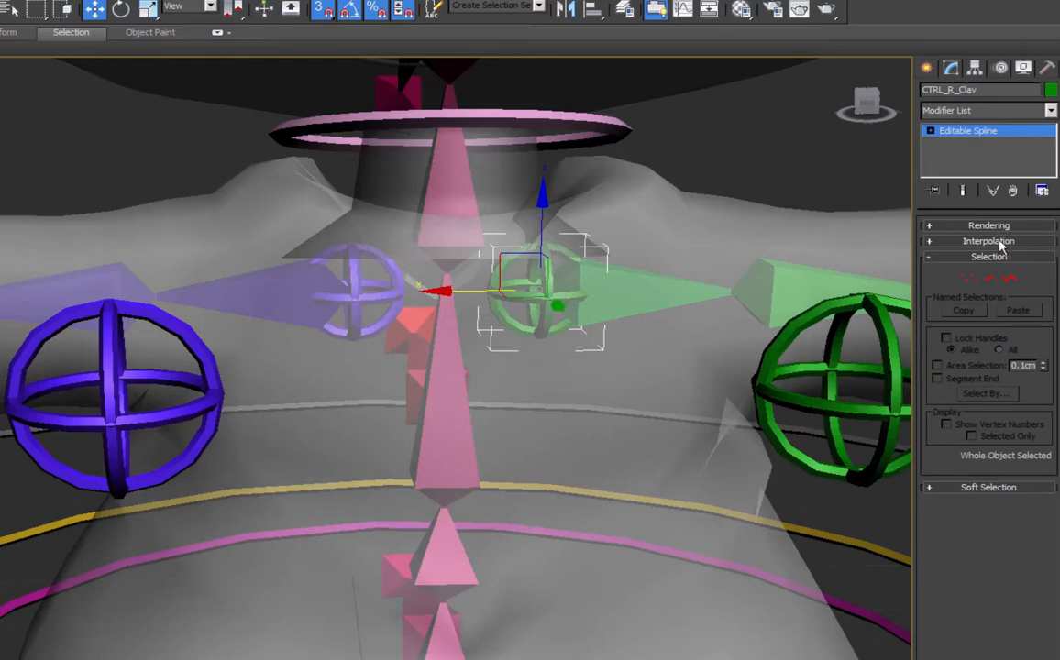
Move all three splines of CTRL_R_Clav at spline level up and back, clear of the body behind the neck.
{"action": "left_click", "coordinate": [1011, 283]}
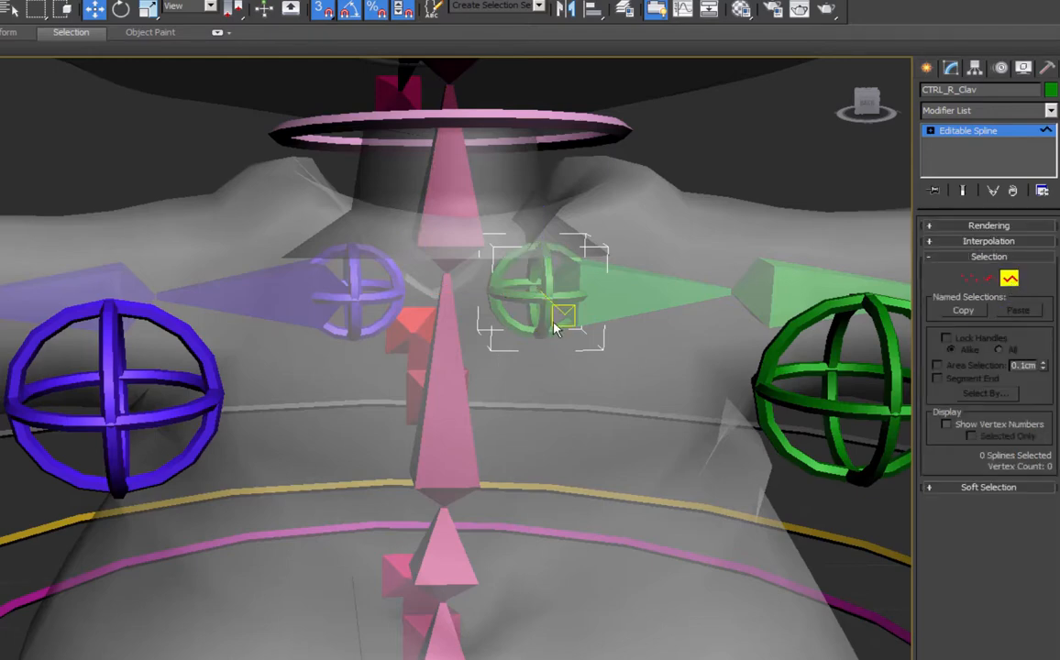
{"action": "key", "text": "l"}
{"action": "scroll", "coordinate": [581, 341], "scroll_direction": "up", "scroll_amount": 8}
{"action": "middle_click_drag", "start_coordinate": [582, 343], "coordinate": [413, 441]}
{"action": "key", "text": "s"}
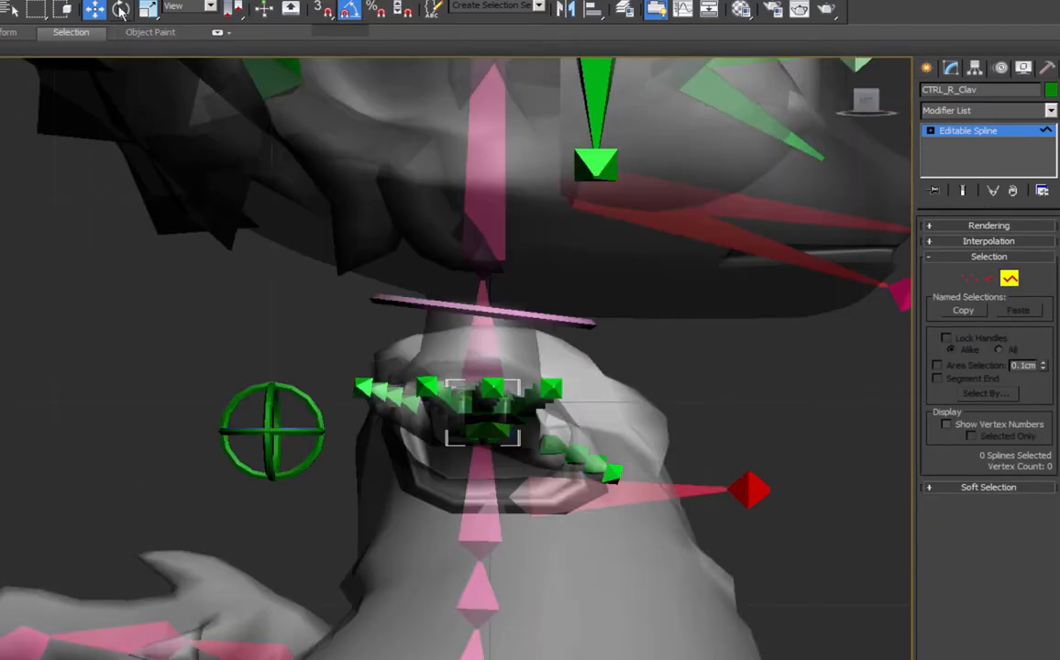
{"action": "left_click_drag", "start_coordinate": [401, 345], "coordinate": [661, 551]}
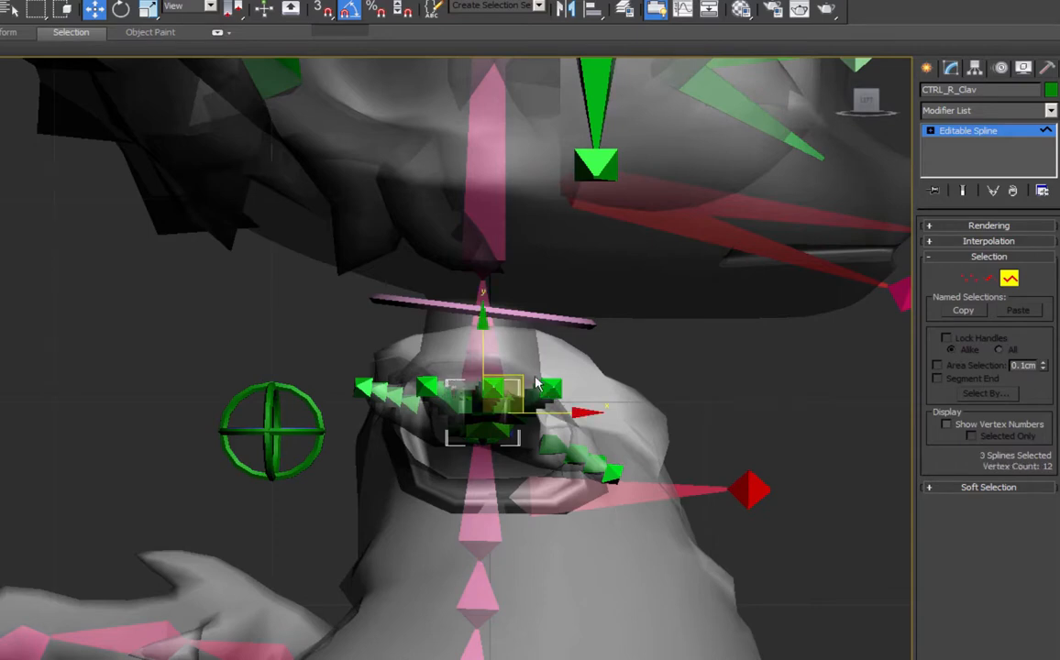
{"action": "left_click_drag", "start_coordinate": [539, 386], "coordinate": [398, 333]}
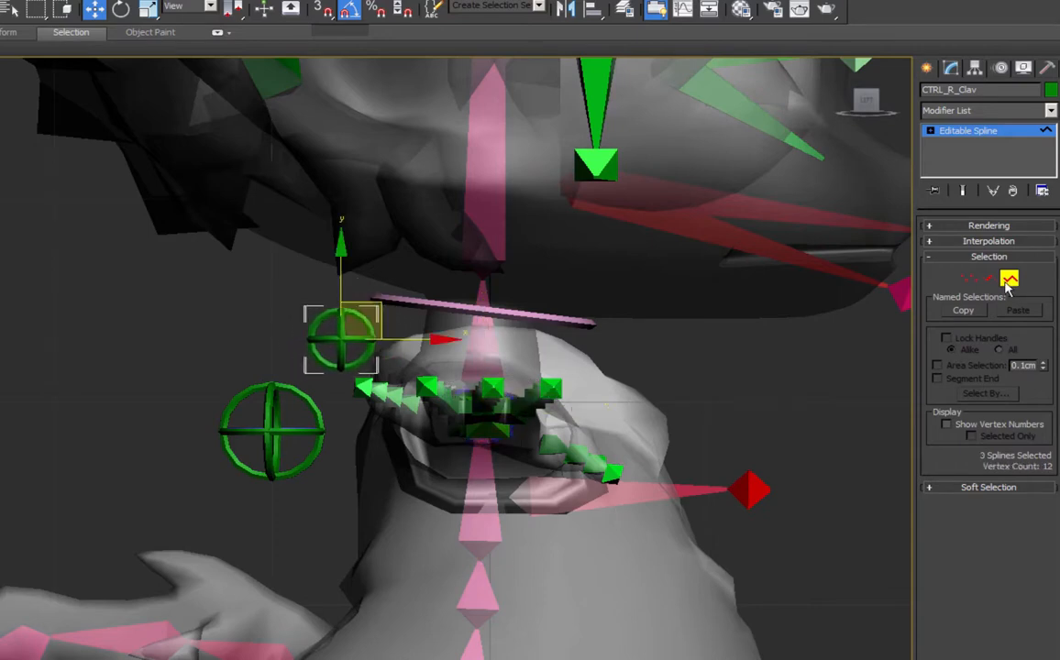
{"action": "left_click", "coordinate": [1009, 280]}
Move all three splines of CTRL_L_Clav at spline level up and back to line up with the right clavicle controller.
{"action": "left_click", "coordinate": [489, 431]}
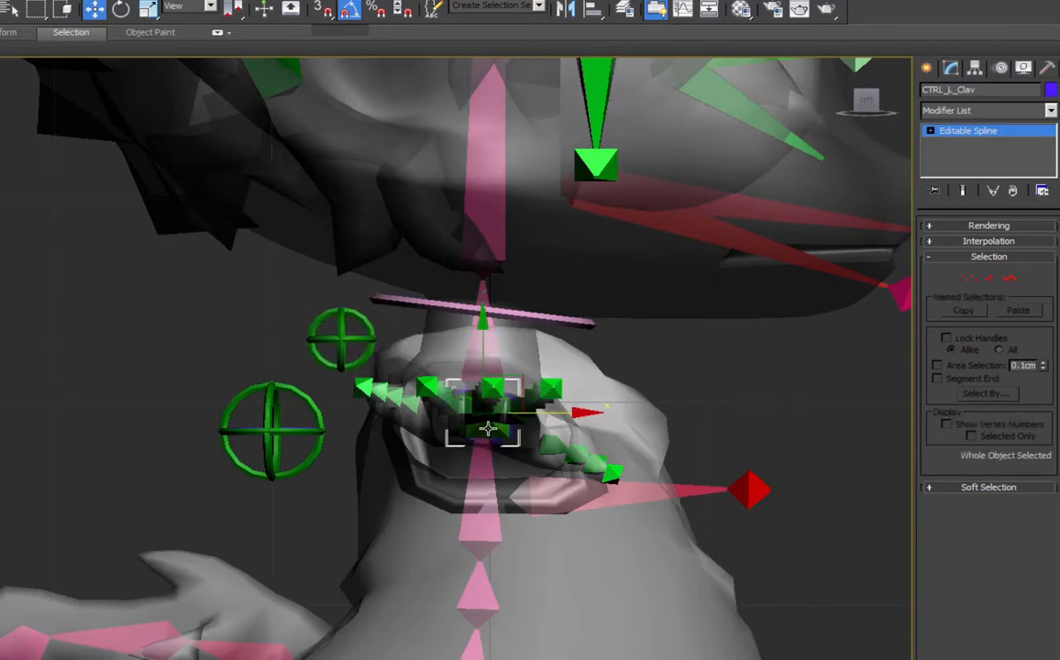
{"action": "key", "text": "3"}
{"action": "left_click_drag", "start_coordinate": [628, 317], "coordinate": [421, 438]}
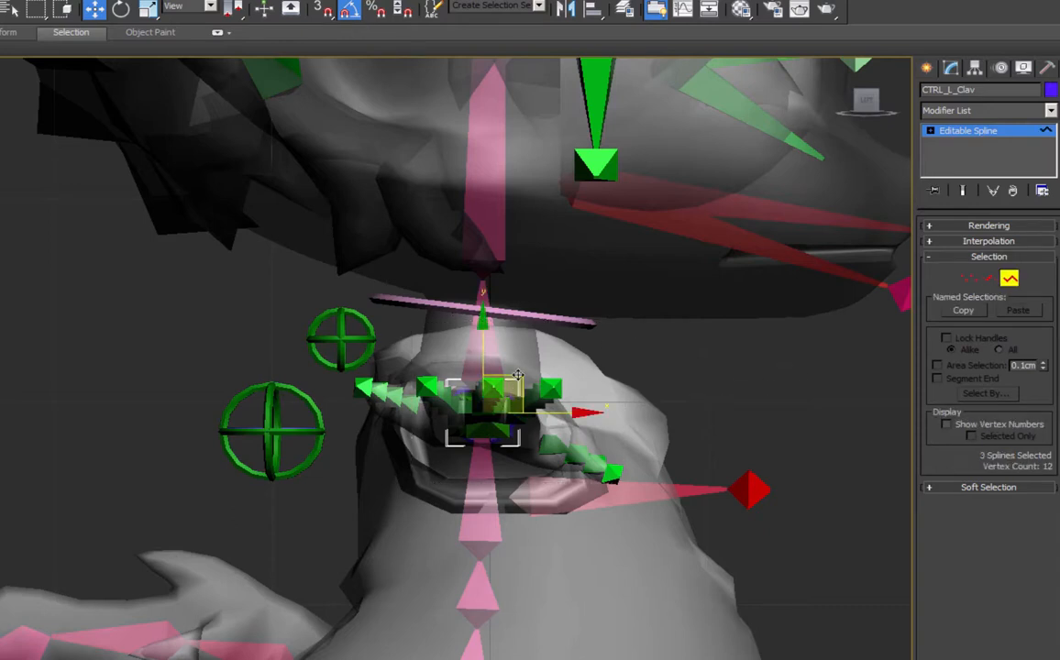
{"action": "left_click", "coordinate": [367, 319]}
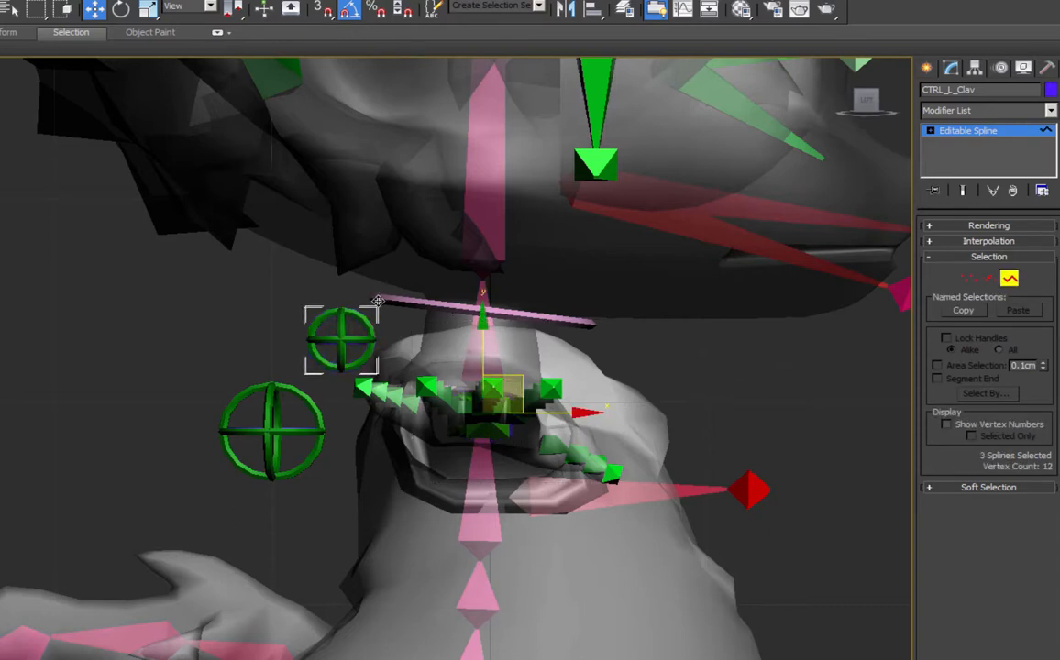
{"action": "left_click", "coordinate": [341, 312]}
{"action": "key", "text": "z"}
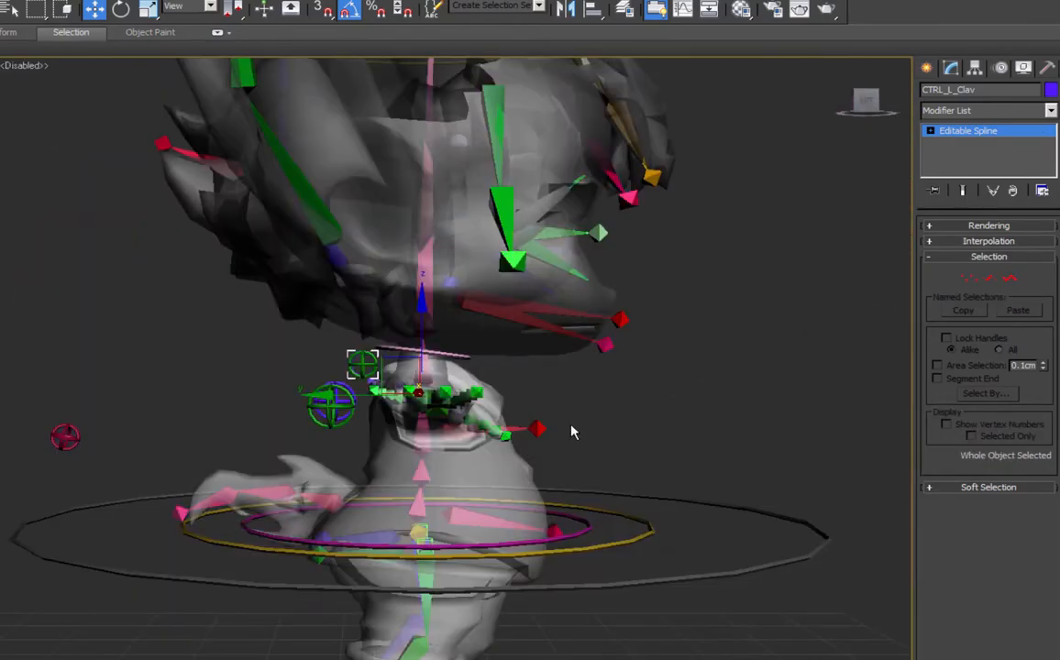
Clone the yellow controller template along X into two independent copies.
{"action": "middle_click_drag", "start_coordinate": [572, 431], "coordinate": [523, 461], "text": "alt"}
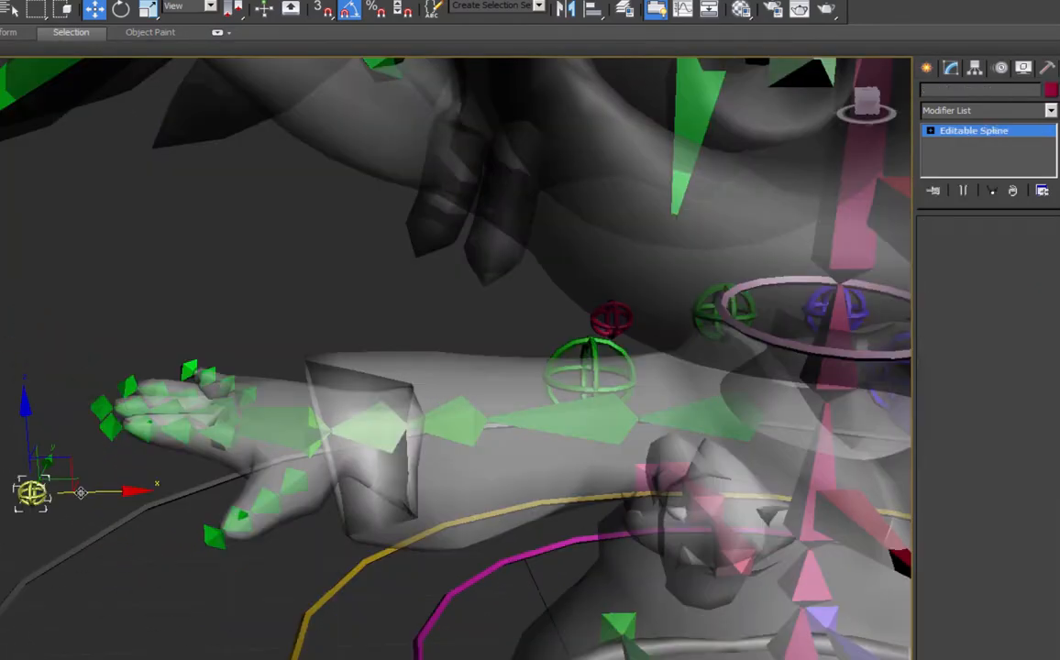
{"action": "left_click_drag", "start_coordinate": [31, 489], "coordinate": [197, 491], "text": "shift"}
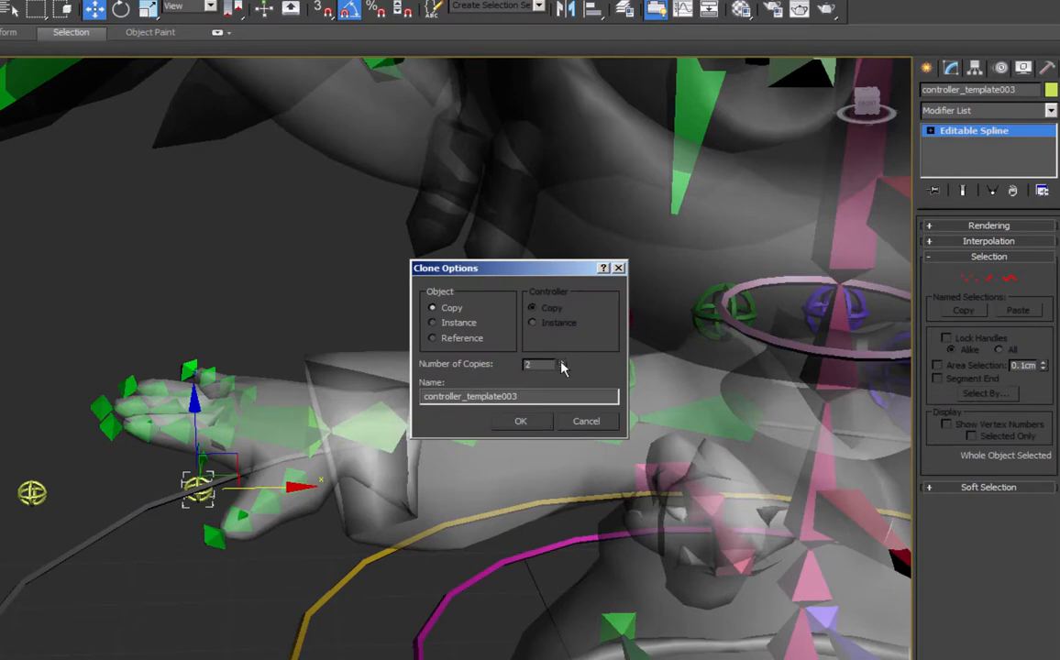
{"action": "left_click", "coordinate": [521, 422]}
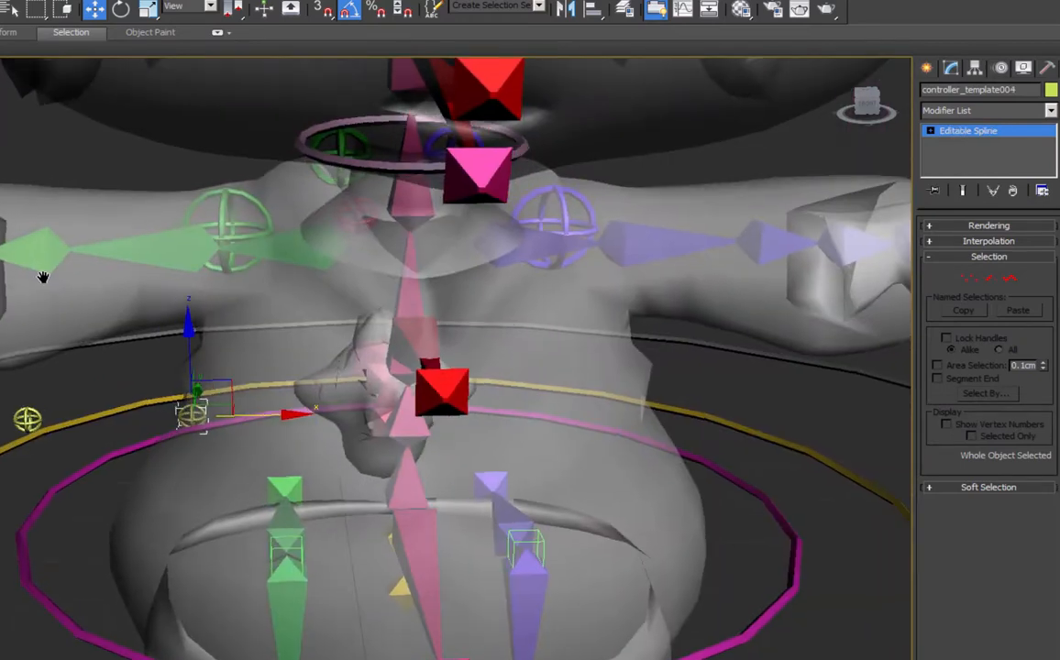
Rename the template copy farthest from the original CTRL_L_Hand.
{"action": "mouse_move", "coordinate": [42, 277]}
{"action": "middle_mouse_down", "text": "alt"}
{"action": "mouse_move", "coordinate": [78, 253]}
{"action": "mouse_move", "coordinate": [75, 275]}
{"action": "mouse_move", "coordinate": [105, 289]}
{"action": "middle_mouse_up", "text": "alt"}
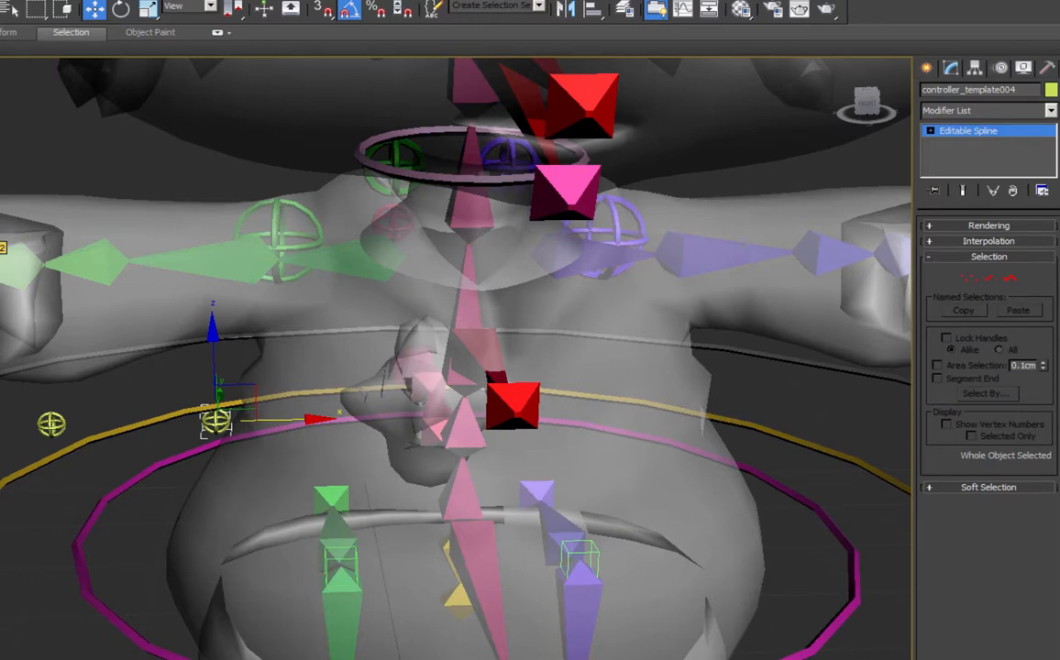
{"action": "middle_click_drag", "start_coordinate": [401, 401], "coordinate": [169, 394], "text": "alt"}
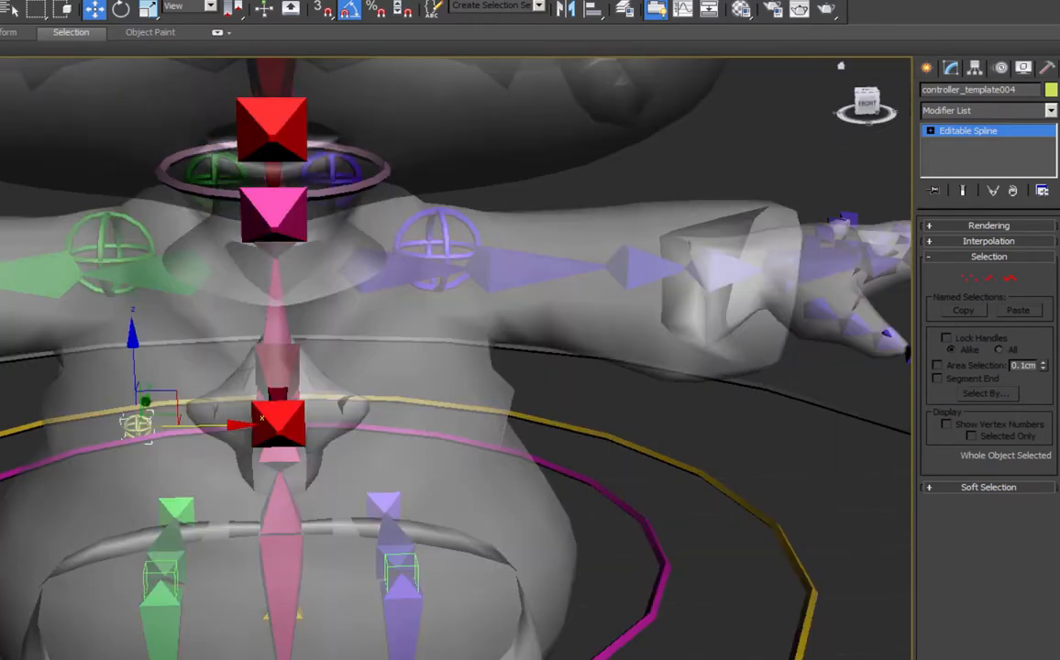
{"action": "left_click", "coordinate": [954, 89]}
{"action": "type", "text": "CTRL_L_Ha"}
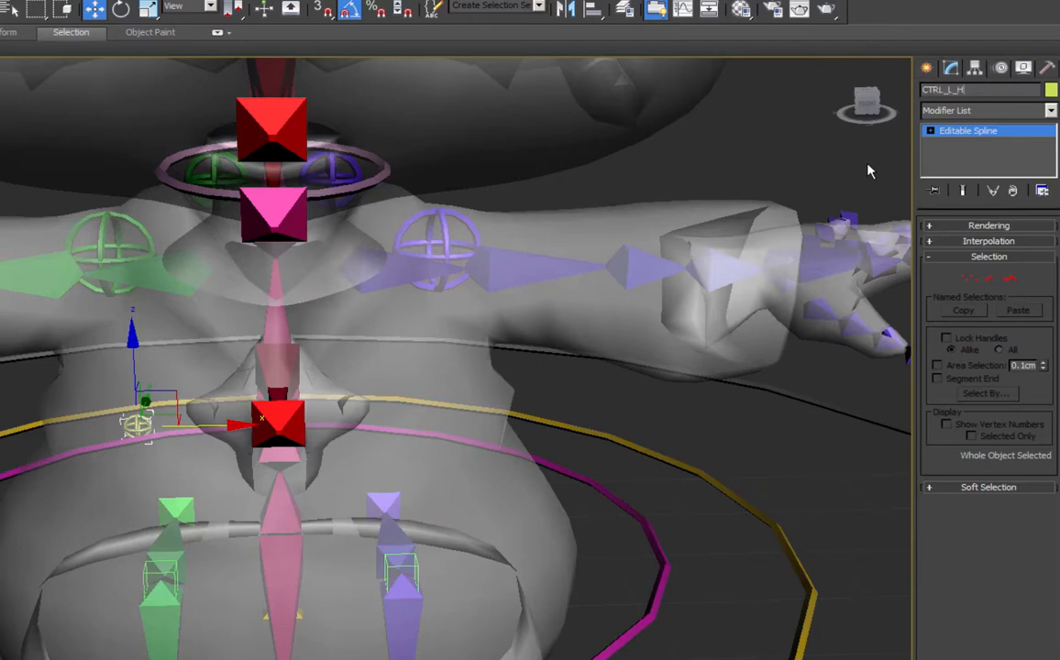
{"action": "type", "text": "nd"}
Set the object color of CTRL_L_Hand to blue and align it to the left wrist bone.
{"action": "left_click", "coordinate": [1052, 90]}
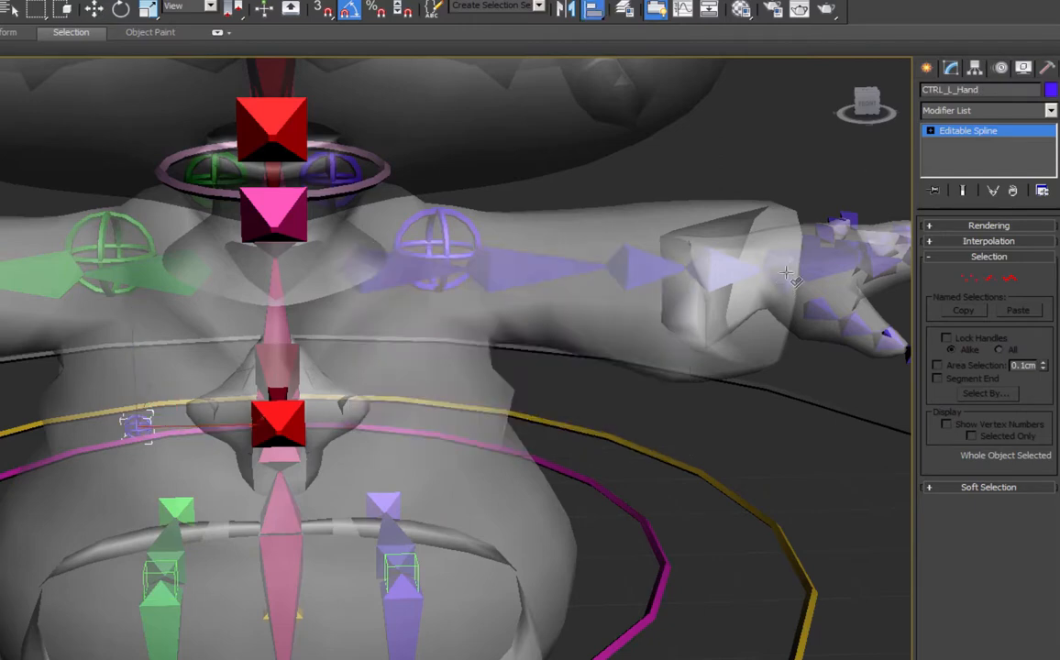
{"action": "left_click", "coordinate": [788, 285]}
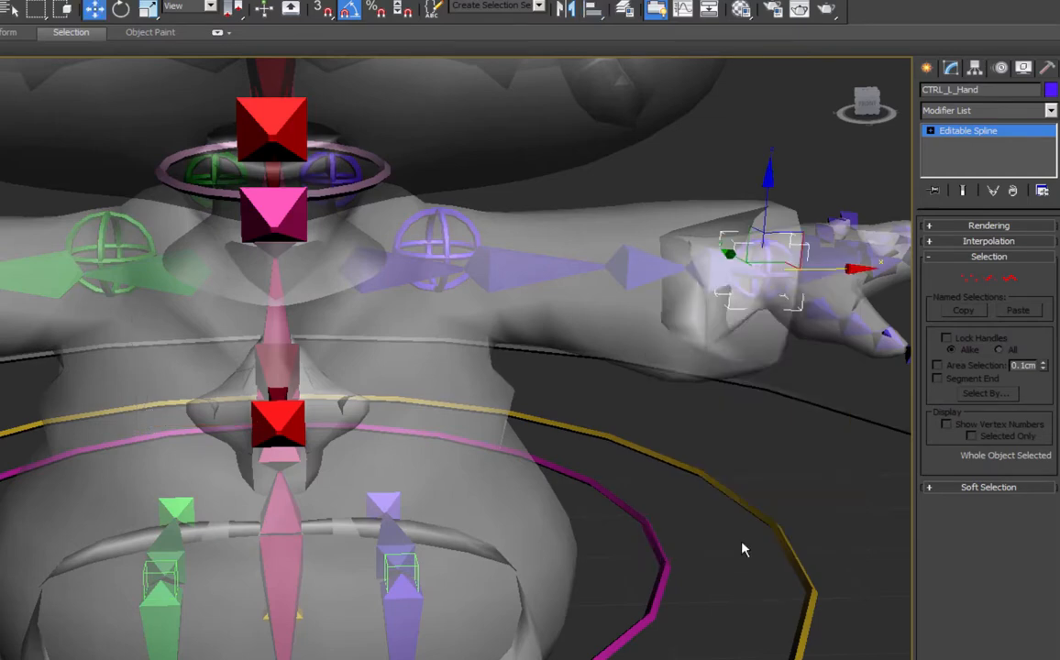
Rename the remaining template copy next to the original CTRL_R_Hand.
{"action": "middle_click_drag", "start_coordinate": [347, 425], "coordinate": [362, 439], "text": "alt"}
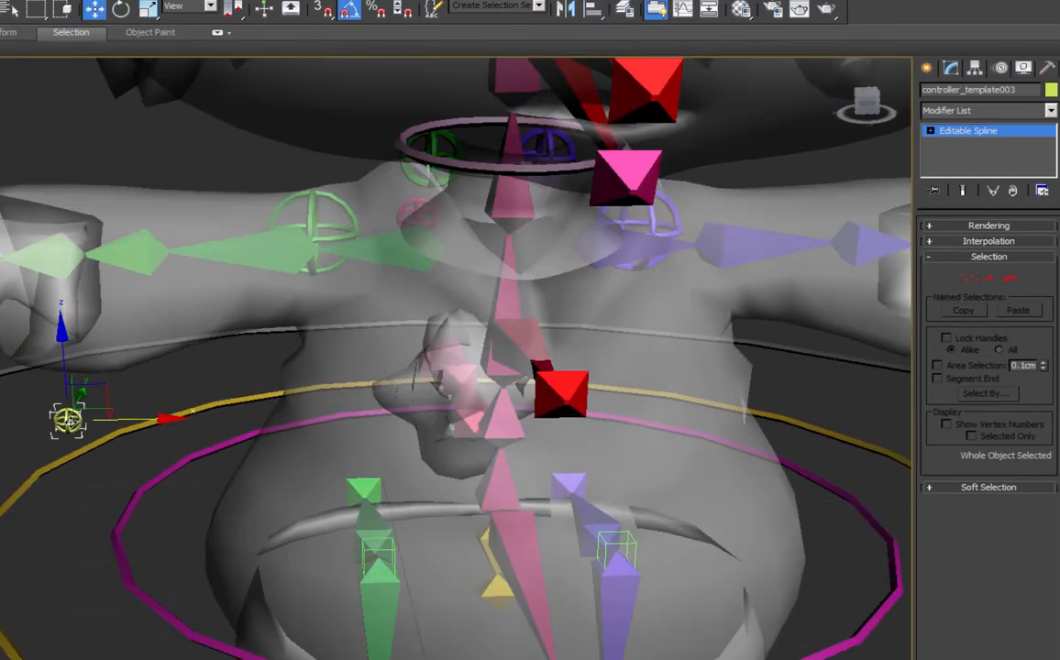
{"action": "left_click", "coordinate": [972, 88]}
{"action": "type", "text": "CTRL"}
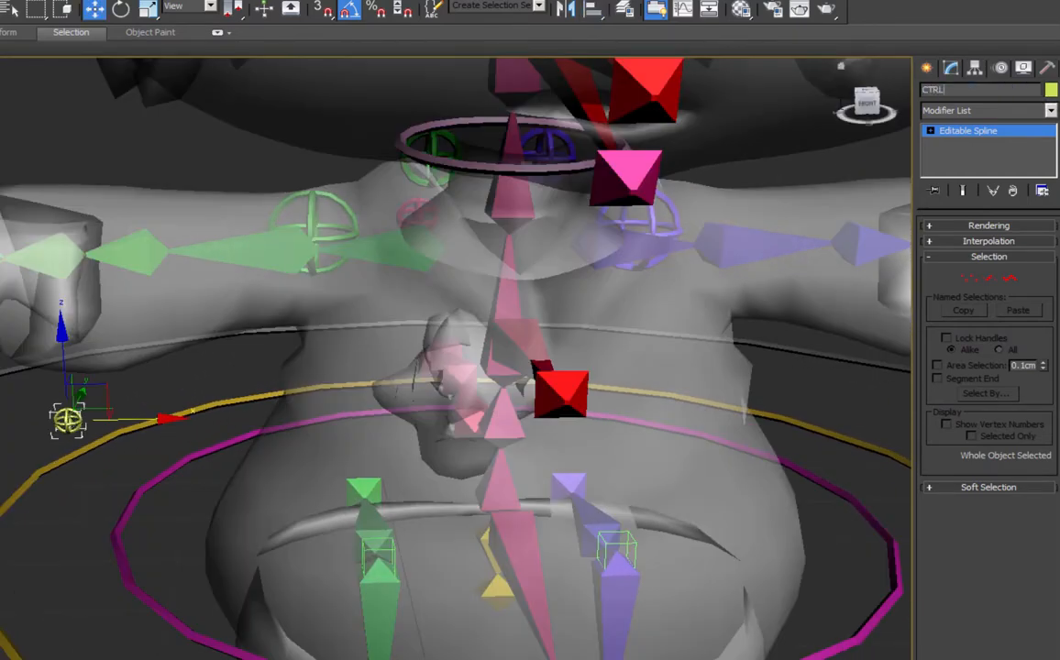
{"action": "type", "text": "_R_Hand"}
Align CTRL_R_Hand to the right wrist bone.
{"action": "key", "text": "alt+a"}
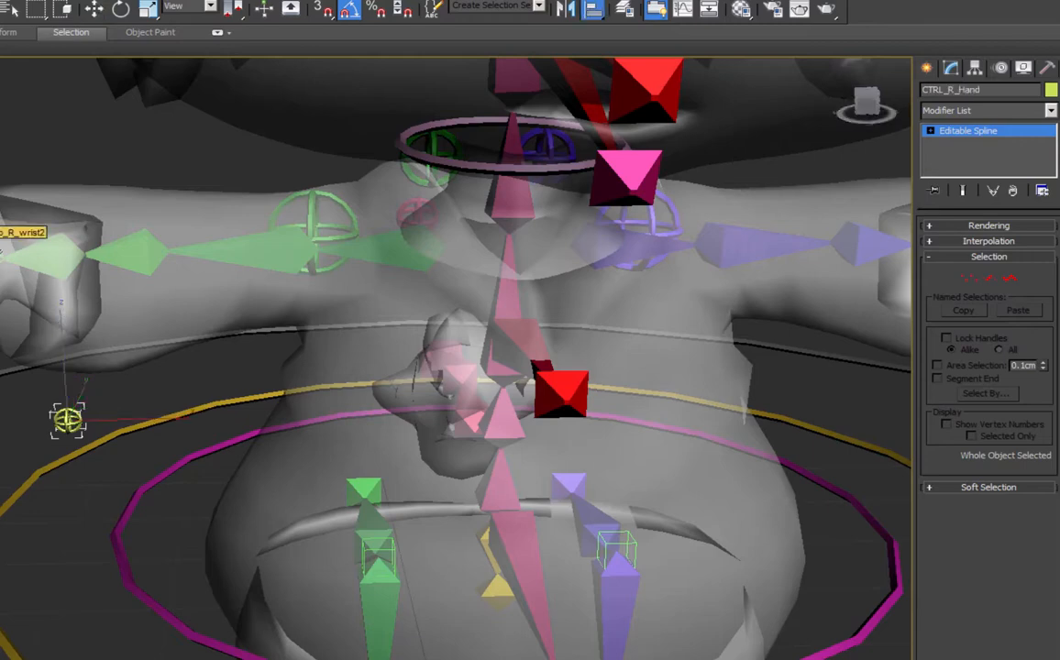
{"action": "left_click", "coordinate": [14, 233]}
{"action": "left_click", "coordinate": [754, 547]}
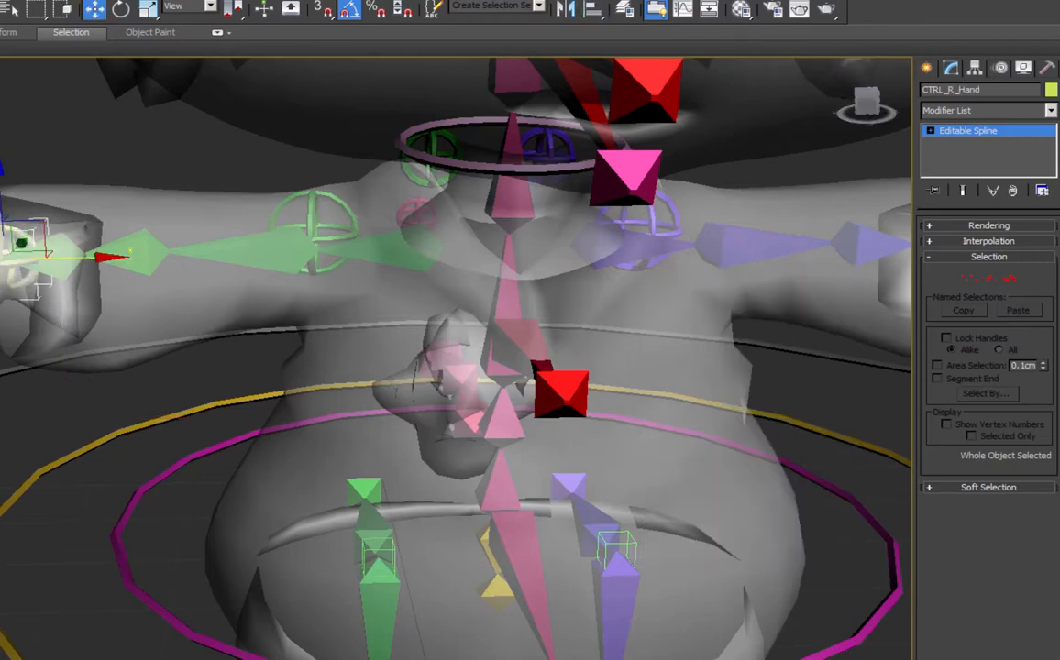
{"action": "left_click", "coordinate": [3, 277]}
{"action": "left_click", "coordinate": [53, 253]}
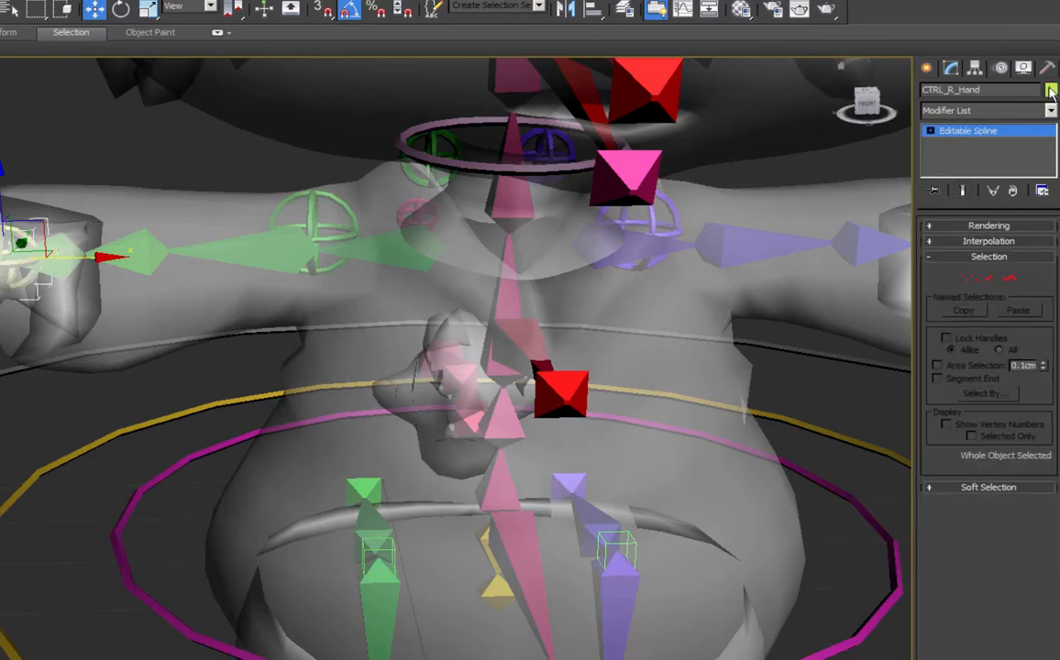
Set the object color of CTRL_R_Hand to green.
{"action": "left_click", "coordinate": [1052, 90]}
{"action": "left_click", "coordinate": [413, 290]}
{"action": "left_click", "coordinate": [604, 441]}
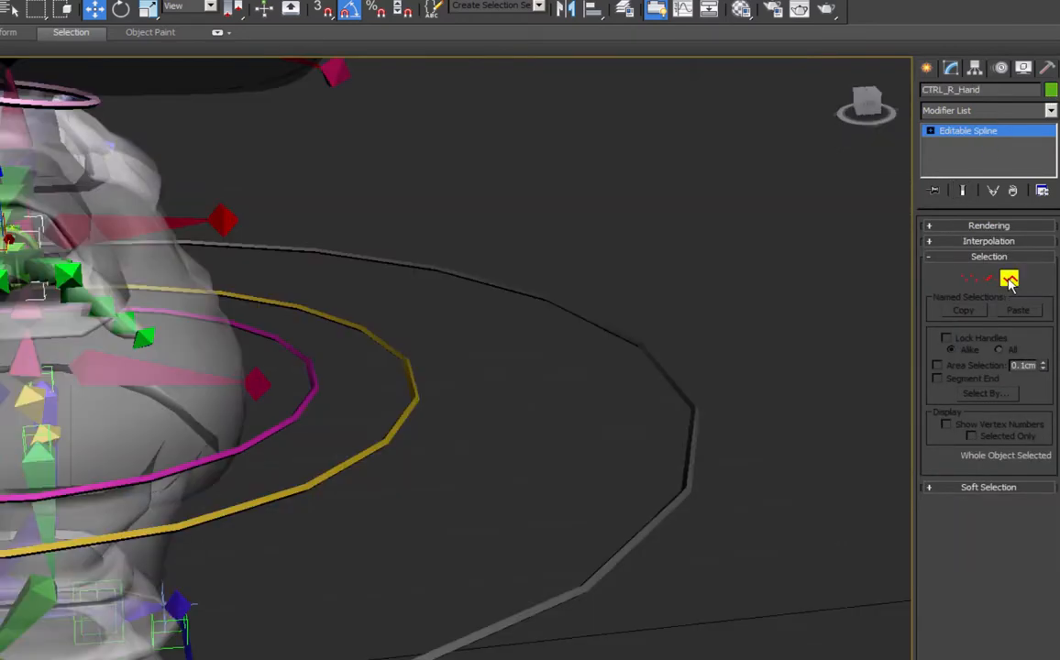
Move all three splines of CTRL_R_Hand at spline level up and back so the shape sits above the right wrist.
{"action": "left_click", "coordinate": [1009, 278]}
{"action": "middle_click_drag", "start_coordinate": [339, 325], "coordinate": [590, 335]}
{"action": "left_click_drag", "start_coordinate": [298, 199], "coordinate": [511, 375]}
{"action": "middle_click_drag", "start_coordinate": [411, 248], "coordinate": [409, 449], "text": "alt"}
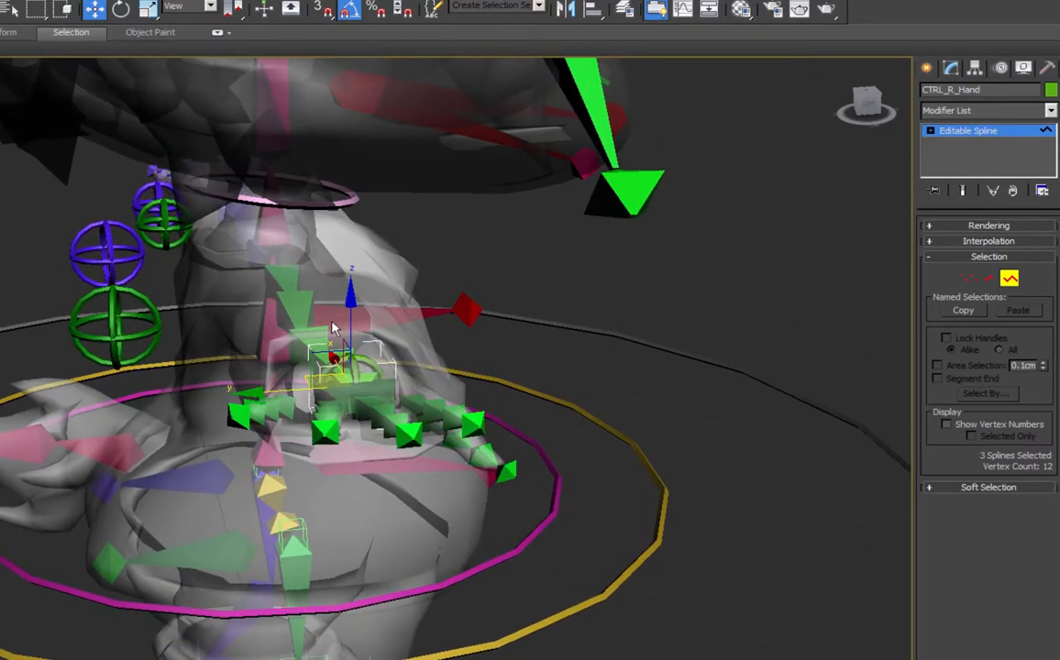
{"action": "middle_click_drag", "start_coordinate": [339, 326], "coordinate": [318, 358], "text": "alt"}
{"action": "left_click_drag", "start_coordinate": [317, 358], "coordinate": [245, 258]}
{"action": "key", "text": "3"}
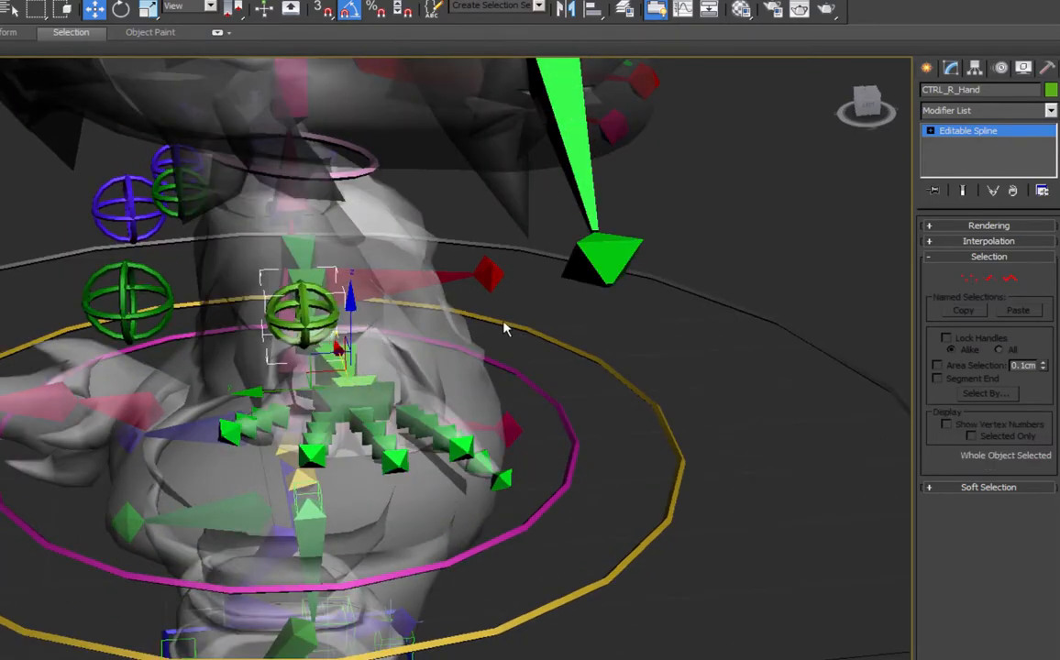
Move all three splines of CTRL_L_Hand at spline level up and back above the left wrist, level with the right hand controller.
{"action": "middle_click_drag", "start_coordinate": [503, 326], "coordinate": [509, 302], "text": "alt"}
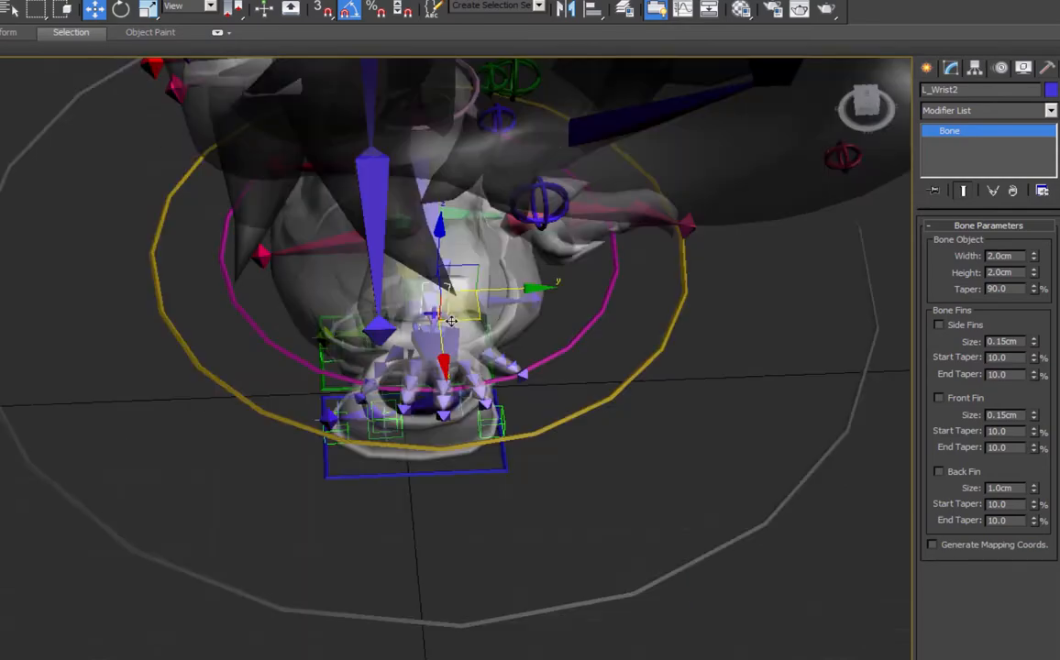
{"action": "left_click", "coordinate": [451, 320]}
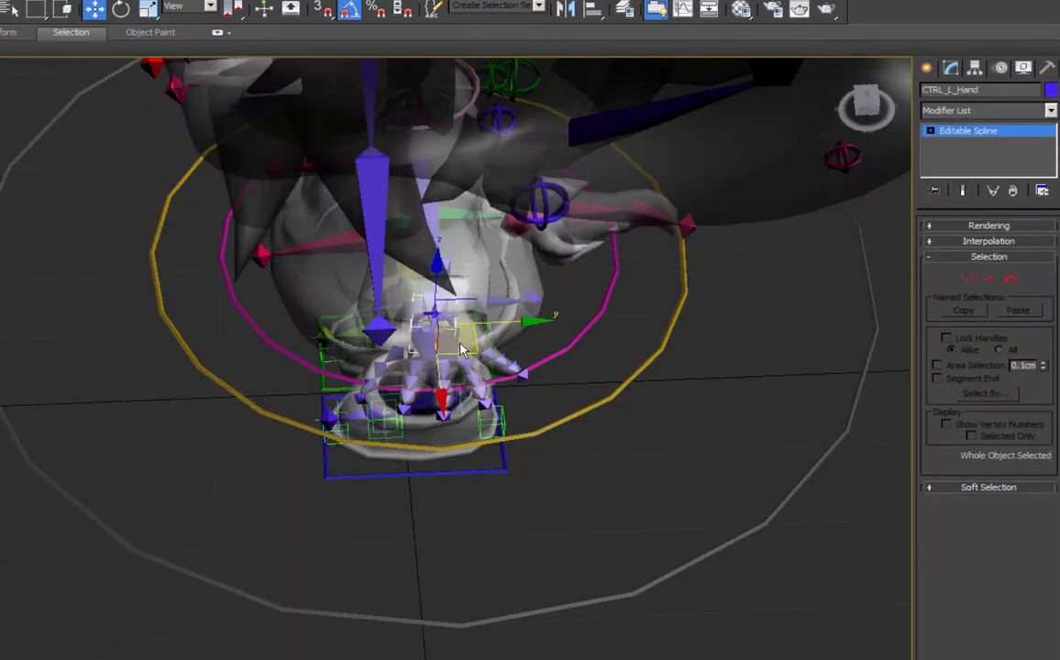
{"action": "middle_click_drag", "start_coordinate": [499, 353], "coordinate": [618, 285], "text": "alt"}
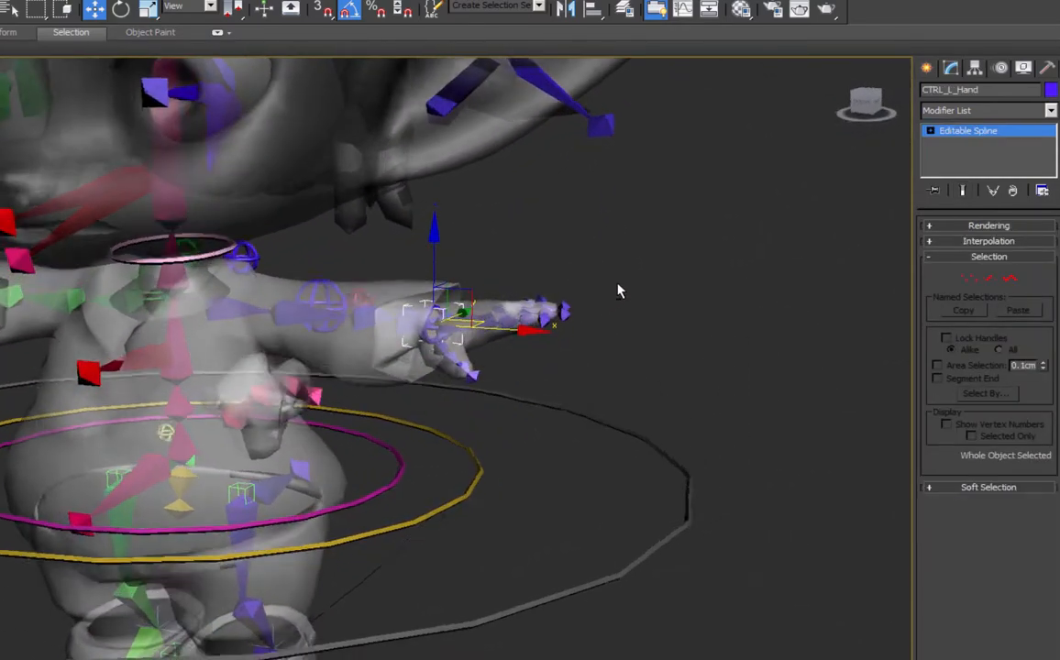
{"action": "key", "text": "l"}
{"action": "scroll", "coordinate": [587, 402], "scroll_direction": "up", "scroll_amount": 4}
{"action": "scroll", "coordinate": [468, 369], "scroll_direction": "up", "scroll_amount": 6}
{"action": "middle_click_drag", "start_coordinate": [683, 424], "coordinate": [514, 287]}
{"action": "key", "text": "r"}
{"action": "left_click", "coordinate": [1009, 279]}
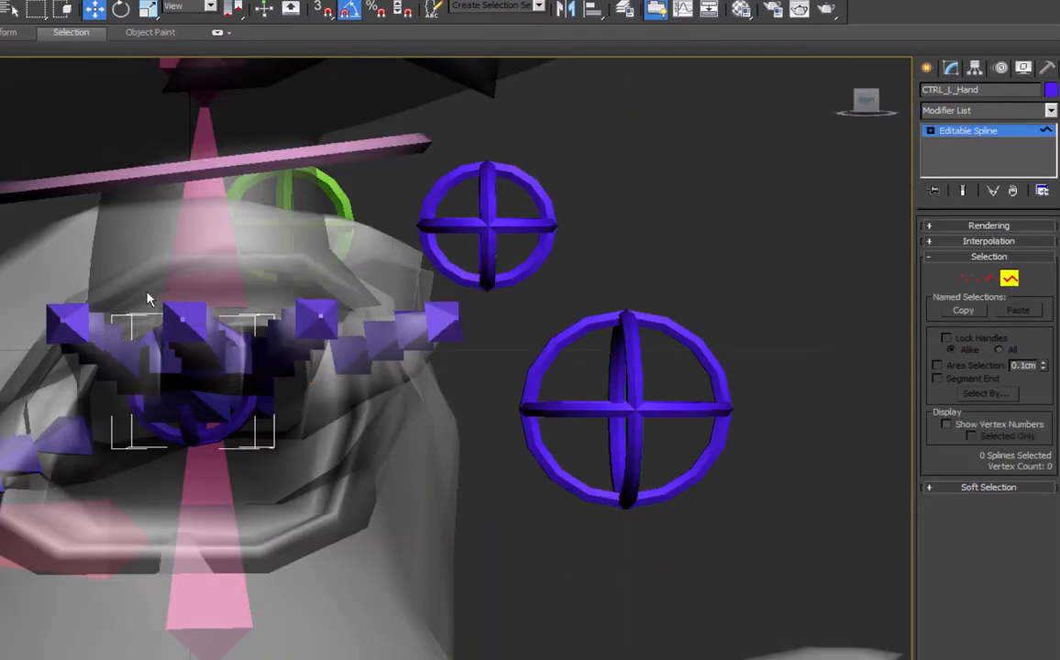
{"action": "left_click_drag", "start_coordinate": [146, 298], "coordinate": [362, 584]}
{"action": "left_click_drag", "start_coordinate": [208, 355], "coordinate": [319, 189]}
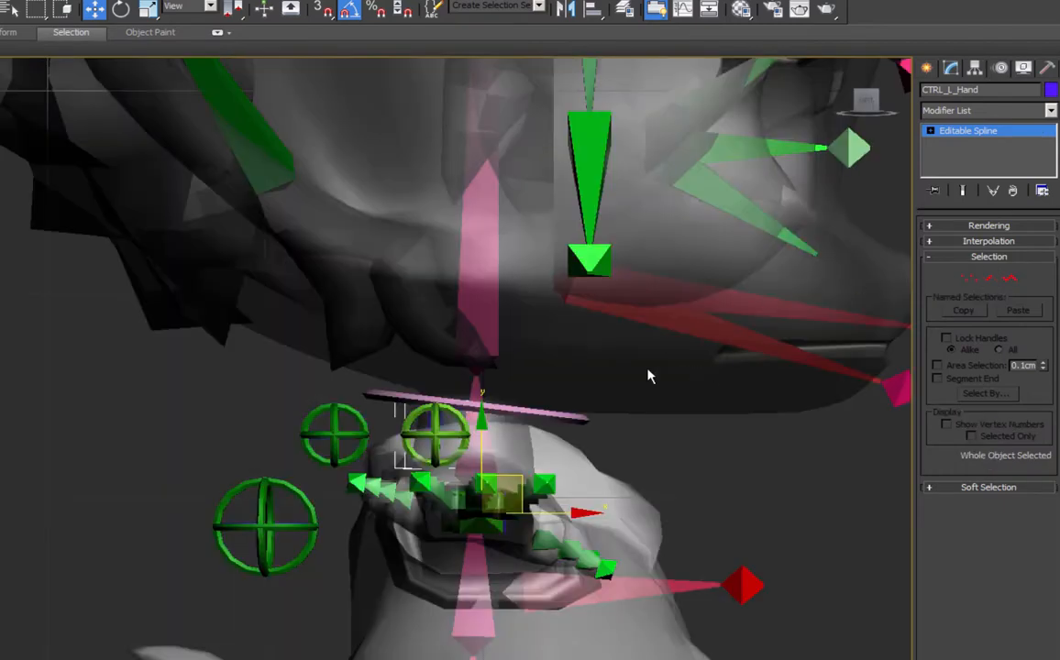
Draw an ellipse spline about 10 cm long and 5 cm wide beside the character in the top view and check its rendering settings.
{"action": "key", "text": "t"}
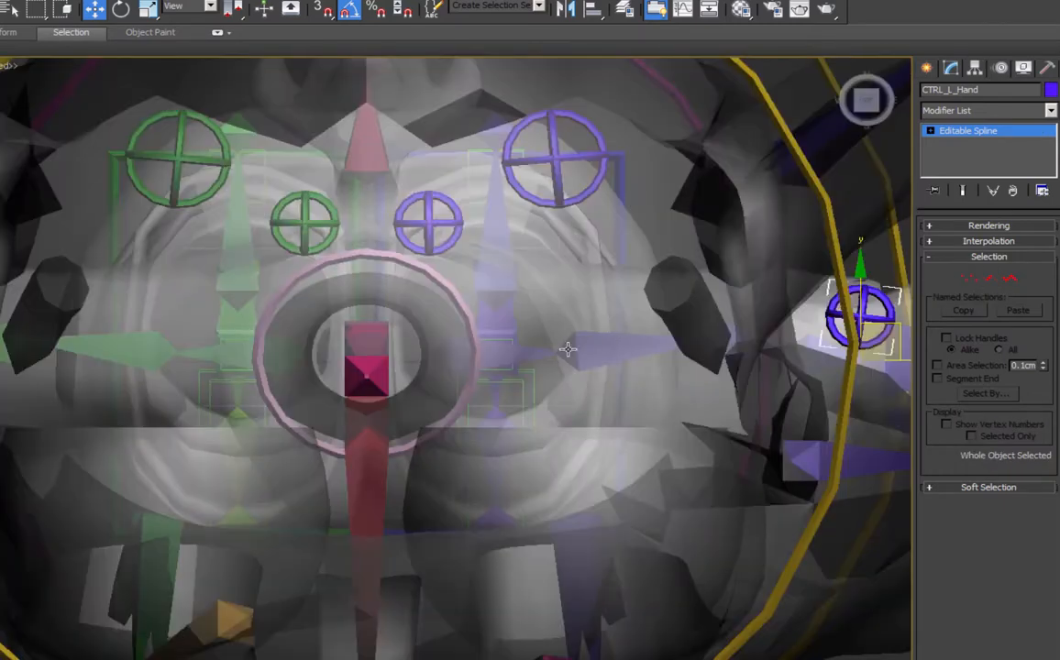
{"action": "middle_click_drag", "start_coordinate": [568, 350], "coordinate": [785, 269]}
{"action": "scroll", "coordinate": [785, 268], "scroll_direction": "down", "scroll_amount": 5}
{"action": "left_click", "coordinate": [928, 70]}
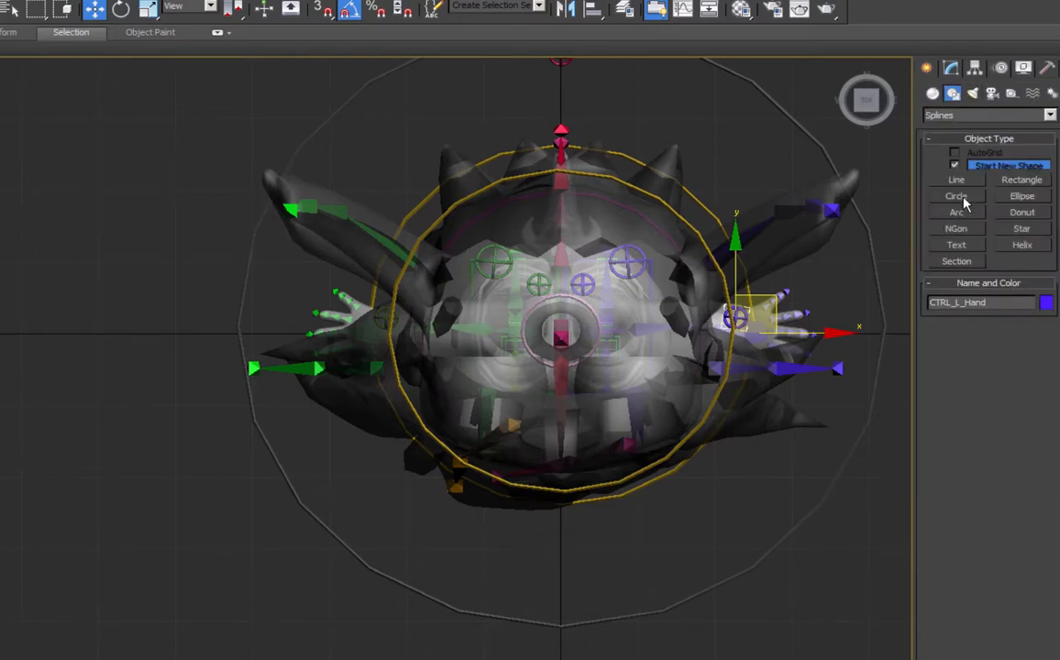
{"action": "left_click", "coordinate": [1022, 197]}
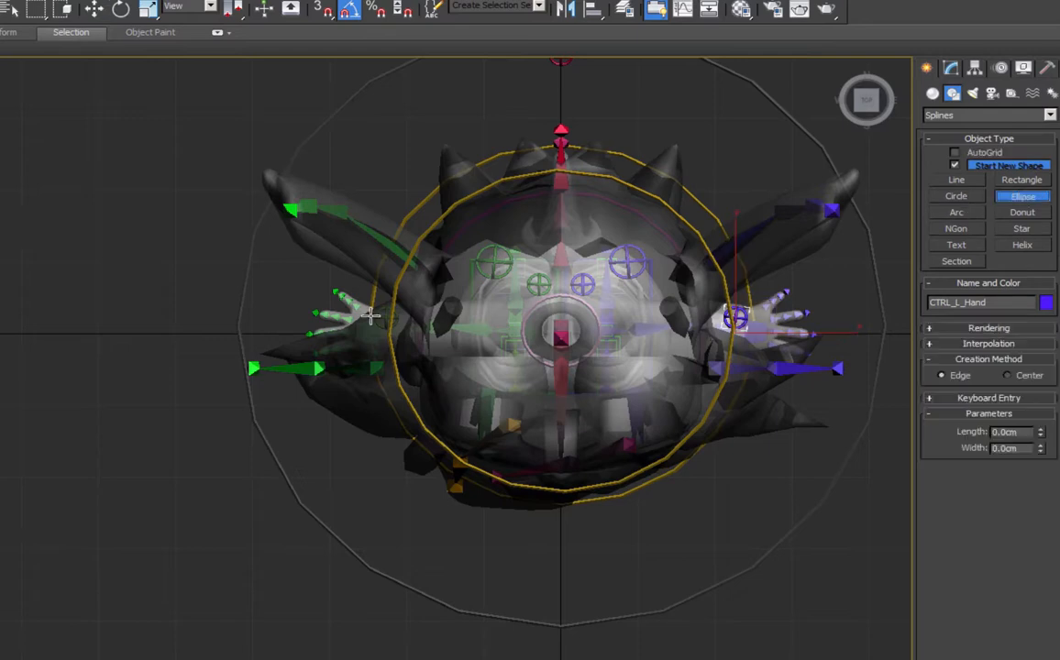
{"action": "left_click_drag", "start_coordinate": [90, 298], "coordinate": [134, 372]}
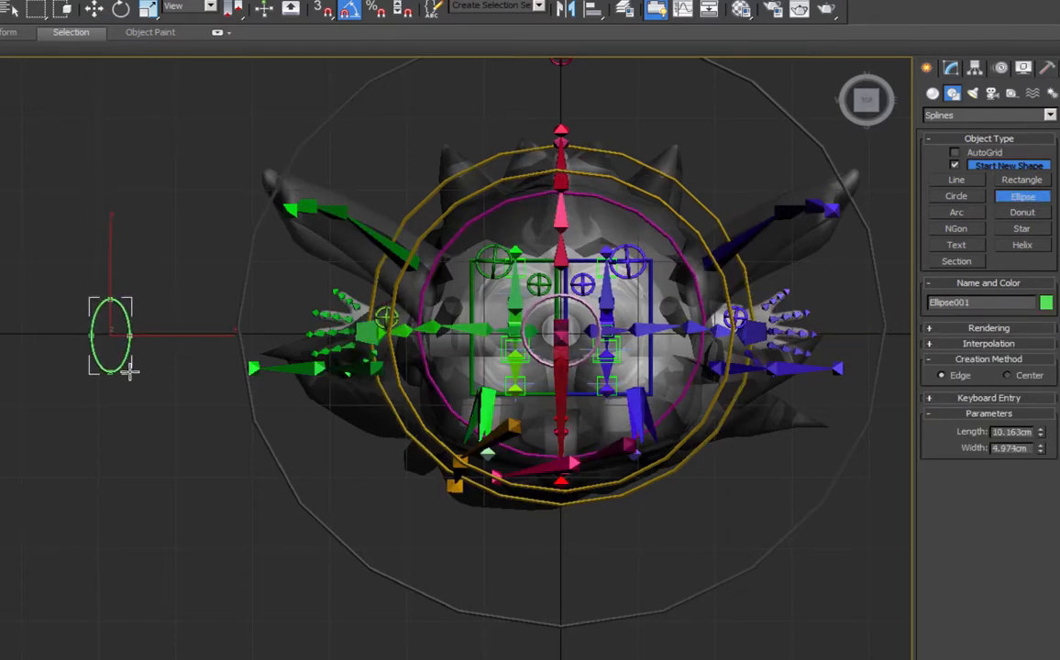
{"action": "left_click", "coordinate": [989, 328]}
{"action": "scroll", "coordinate": [304, 344], "scroll_direction": "up", "scroll_amount": 5}
{"action": "middle_click_drag", "start_coordinate": [303, 344], "coordinate": [954, 301]}
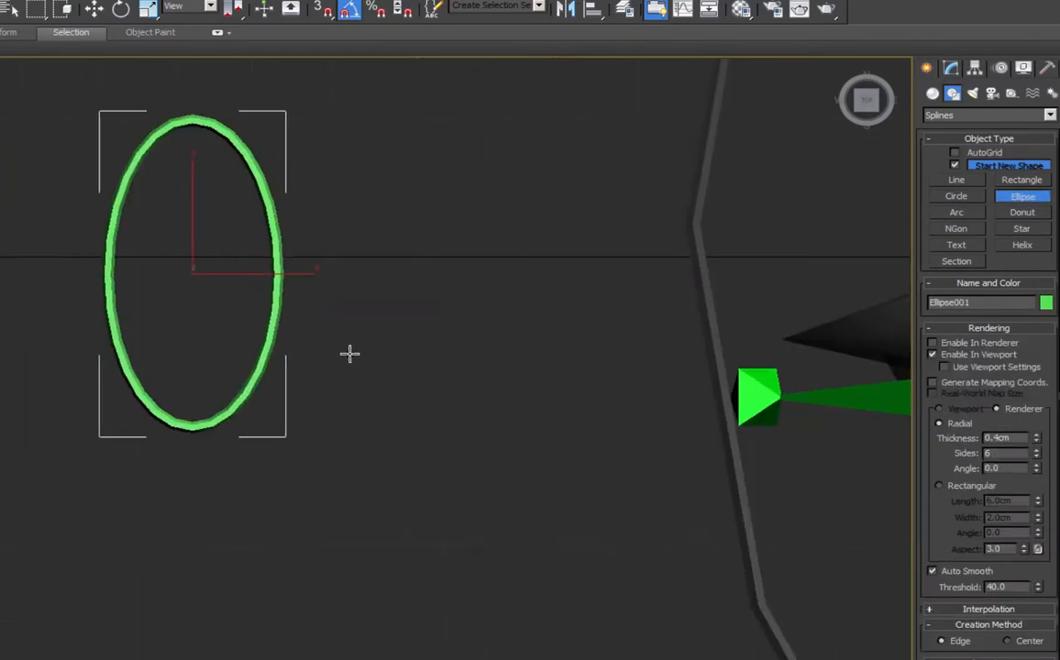
{"action": "middle_click_drag", "start_coordinate": [357, 342], "coordinate": [318, 397]}
{"action": "scroll", "coordinate": [318, 397], "scroll_direction": "down", "scroll_amount": 4}
{"action": "middle_click_drag", "start_coordinate": [486, 551], "coordinate": [497, 417], "text": "alt"}
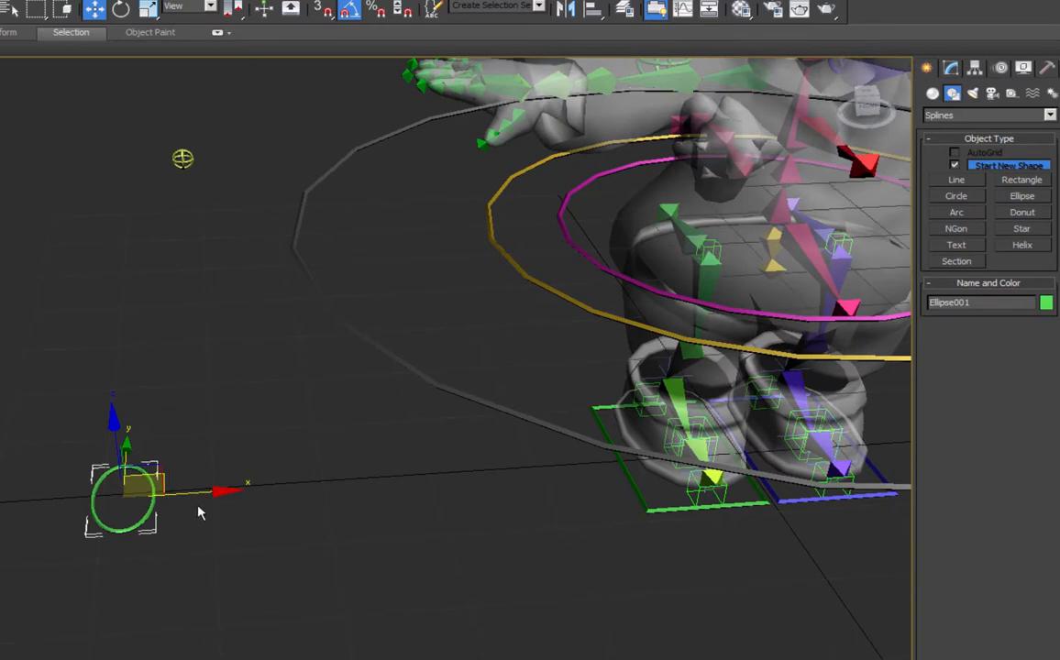
Copy the ellipse along X and set up the pair as CTRL_R_Bicep in green and CTRL_L_Bicep in blue.
{"action": "left_click_drag", "start_coordinate": [234, 491], "coordinate": [339, 497], "text": "shift"}
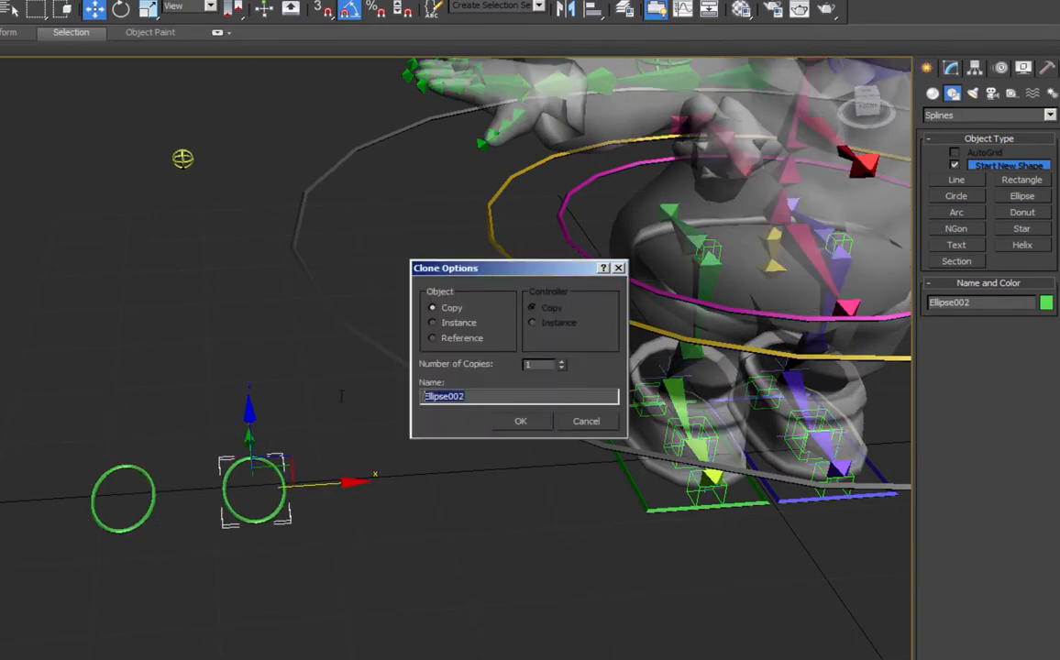
{"action": "key", "text": "BackSpace"}
{"action": "left_click", "coordinate": [1051, 90]}
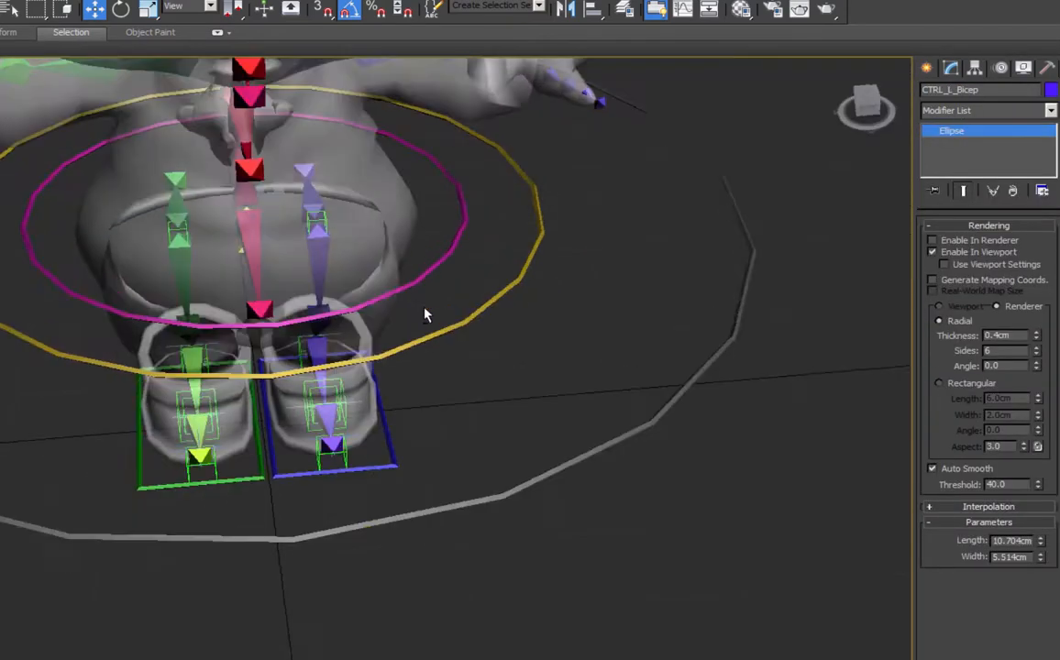
Align CTRL_L_Bicep to the L_Wrist1 bone, pivot to pivot in X, Y and Z position, with orientation matched on all three axes.
{"action": "middle_click_drag", "start_coordinate": [426, 308], "coordinate": [383, 290], "text": "alt"}
{"action": "key", "text": "alt+a"}
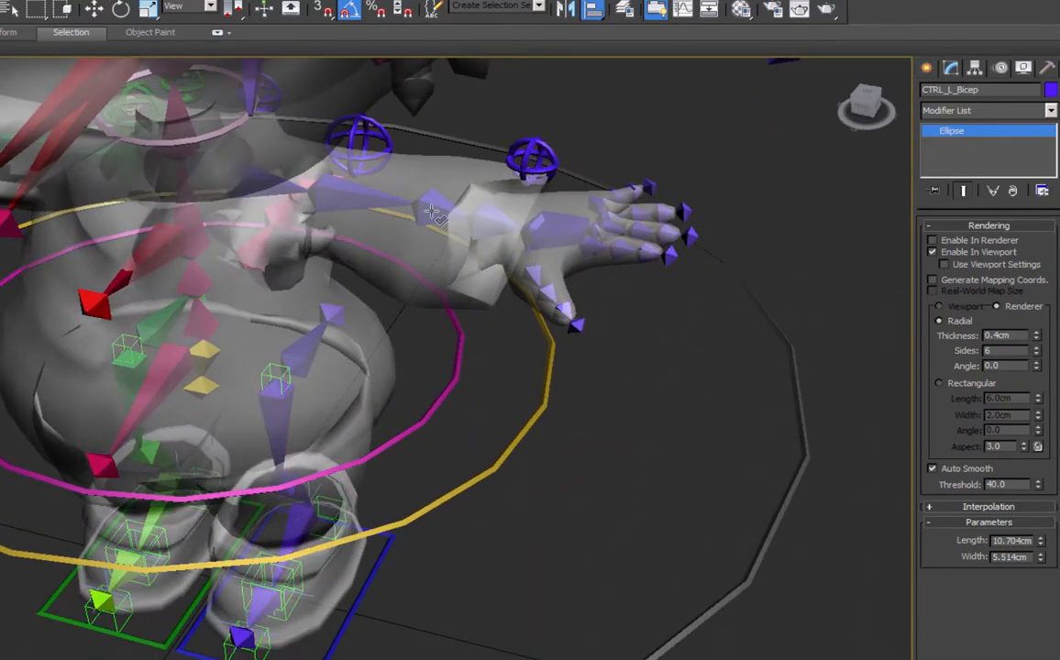
{"action": "left_click", "coordinate": [437, 209]}
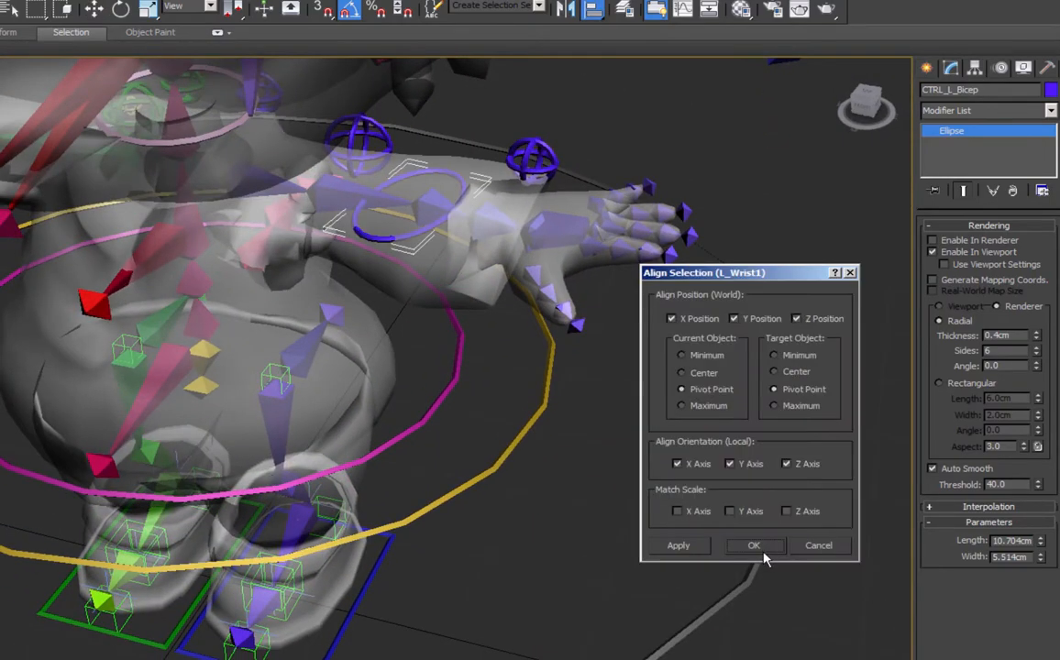
{"action": "left_click", "coordinate": [748, 483]}
Set CTRL_L_Bicep's ellipse length to 16.377 cm and width to 5.569 cm so it reaches around the left arm.
{"action": "scroll", "coordinate": [367, 395], "scroll_direction": "down", "scroll_amount": 5}
{"action": "middle_click_drag", "start_coordinate": [378, 375], "coordinate": [507, 457]}
{"action": "scroll", "coordinate": [551, 450], "scroll_direction": "up", "scroll_amount": 8}
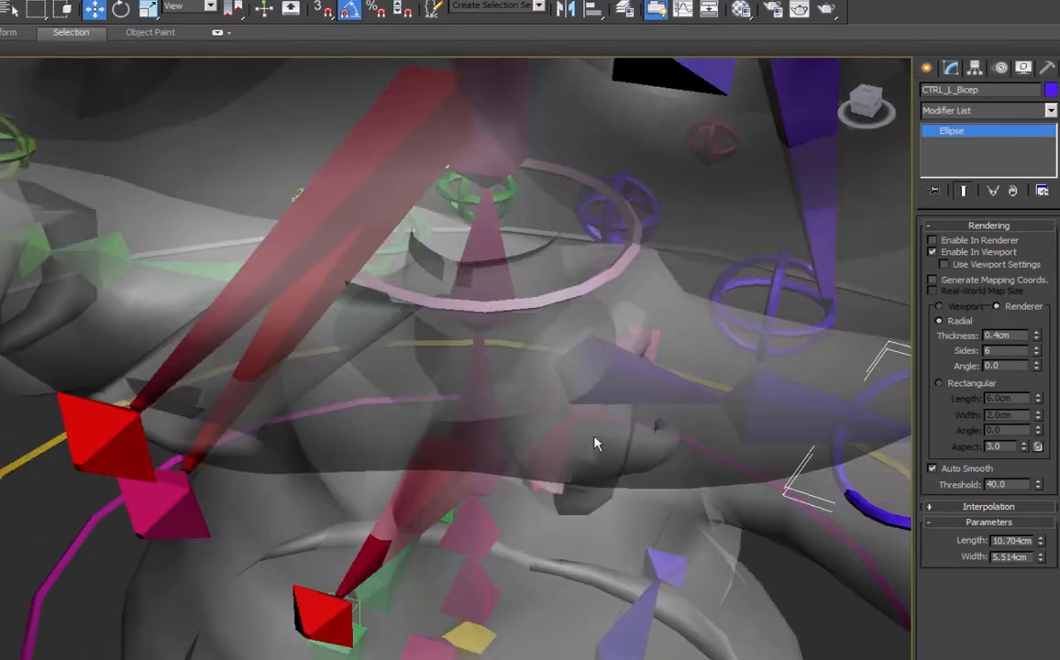
{"action": "middle_click_drag", "start_coordinate": [595, 442], "coordinate": [280, 406]}
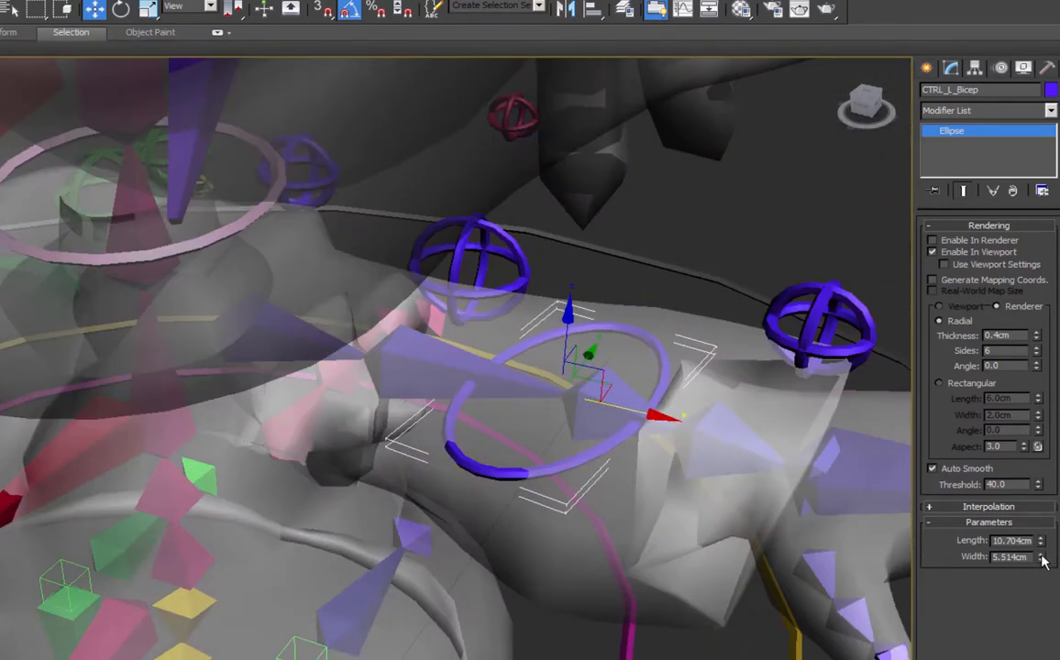
{"action": "left_click_drag", "start_coordinate": [1043, 560], "coordinate": [1042, 475]}
{"action": "scroll", "coordinate": [762, 504], "scroll_direction": "down", "scroll_amount": 4}
{"action": "middle_click_drag", "start_coordinate": [752, 504], "coordinate": [659, 511], "text": "alt"}
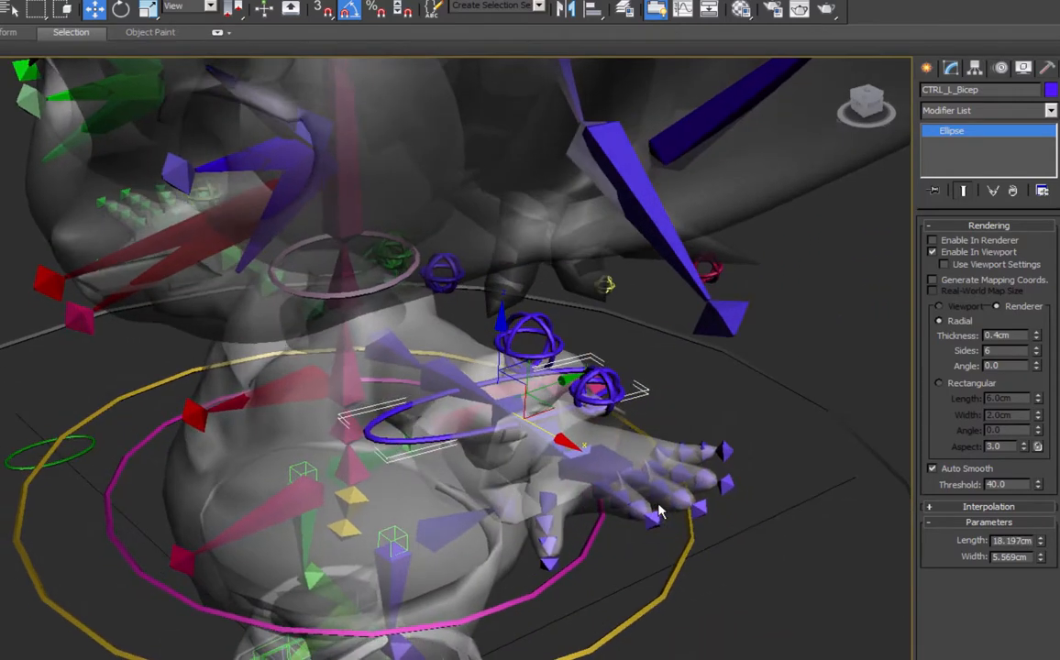
{"action": "left_click_drag", "start_coordinate": [1042, 549], "coordinate": [1042, 562]}
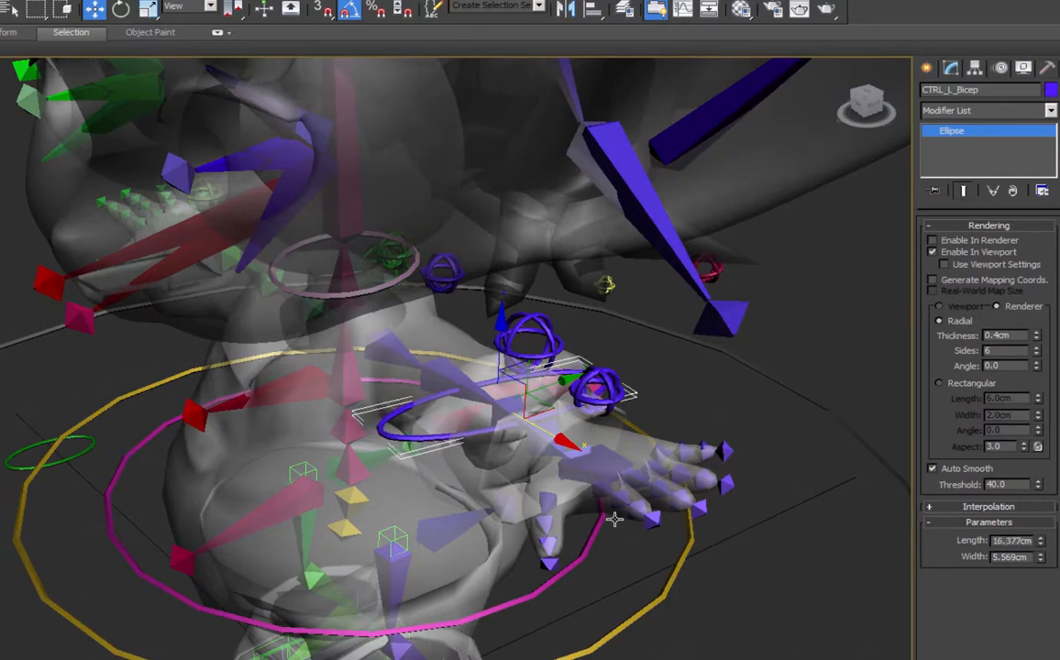
{"action": "middle_click_drag", "start_coordinate": [614, 518], "coordinate": [367, 431], "text": "alt"}
Copy CTRL_L_Bicep's length value and set the length of CTRL_R_Bicep to 16.377 cm.
{"action": "double_click", "coordinate": [1004, 542]}
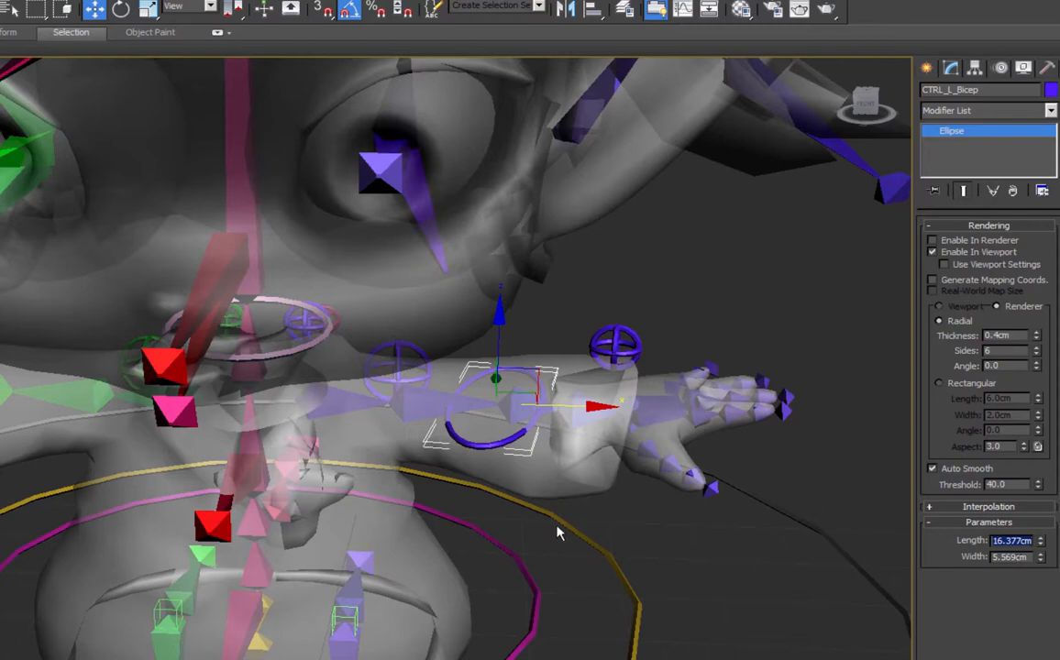
{"action": "middle_click_drag", "start_coordinate": [439, 504], "coordinate": [780, 502]}
{"action": "middle_click_drag", "start_coordinate": [360, 493], "coordinate": [812, 394]}
{"action": "middle_click_drag", "start_coordinate": [391, 442], "coordinate": [505, 238]}
{"action": "left_click", "coordinate": [301, 561]}
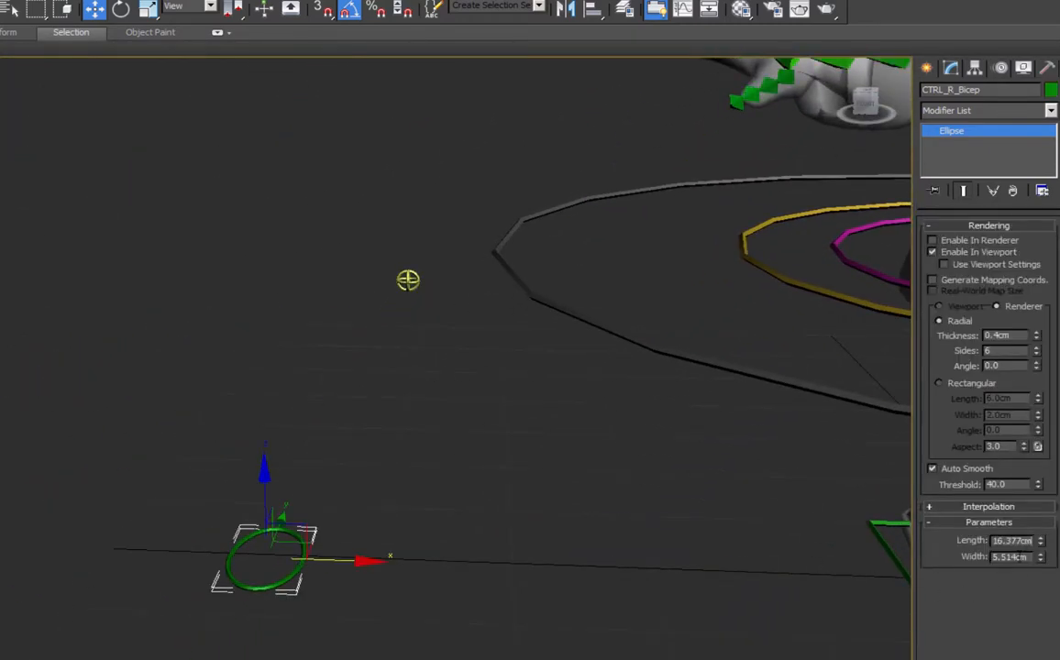
Align CTRL_R_Bicep to the right arm bone that mirrors L_Wrist1.
{"action": "middle_click_drag", "start_coordinate": [514, 367], "coordinate": [284, 442]}
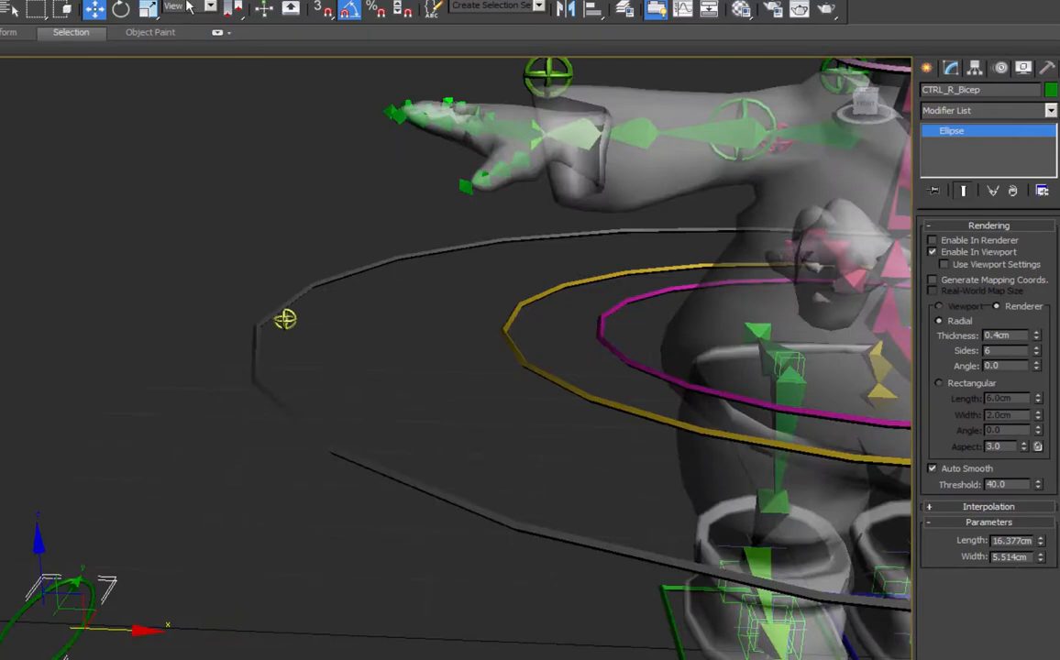
{"action": "left_click", "coordinate": [595, 14]}
{"action": "left_click", "coordinate": [656, 139]}
Link CTRL_L_Hand to CTRL_L_Bicep, and CTRL_L_Bicep to the left upper-arm controller controller_template002.
{"action": "middle_click_drag", "start_coordinate": [741, 323], "coordinate": [516, 426], "text": "alt"}
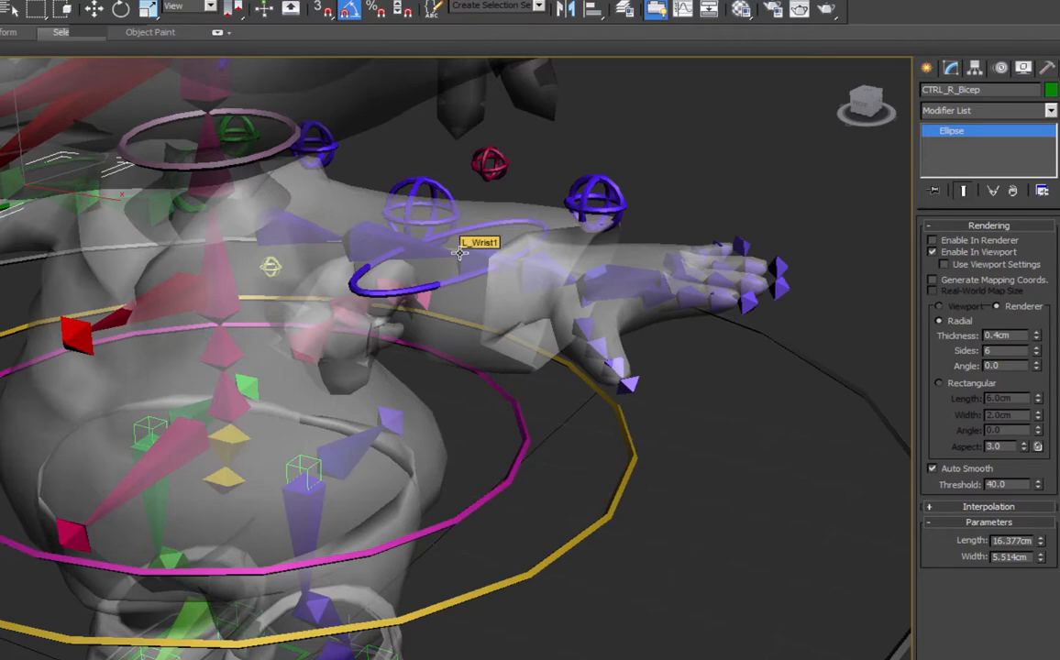
{"action": "middle_click_drag", "start_coordinate": [489, 260], "coordinate": [392, 346], "text": "alt"}
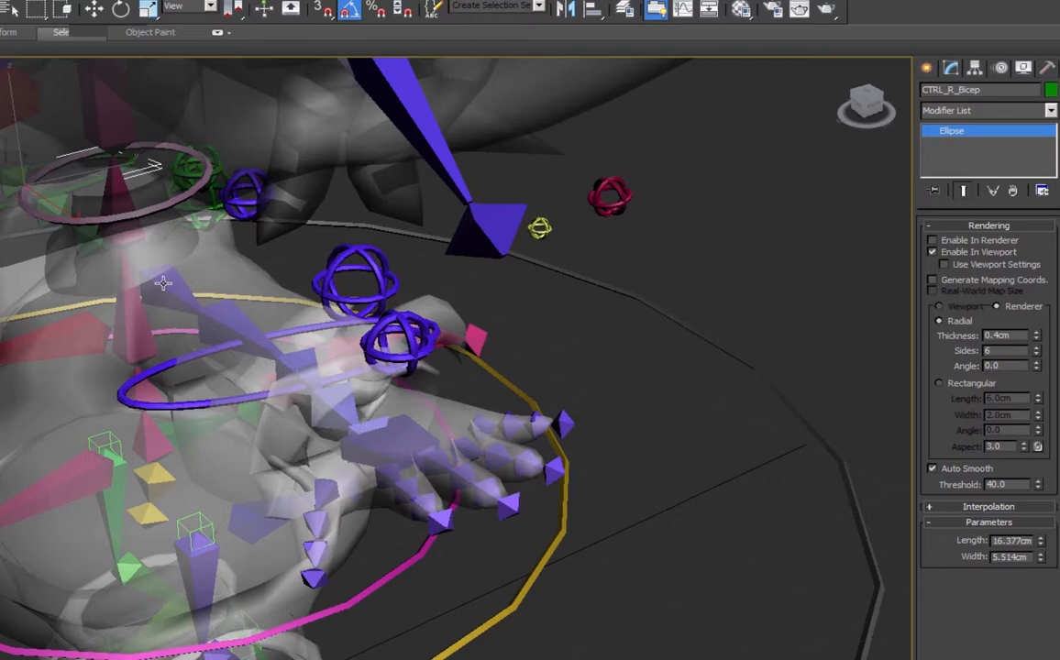
{"action": "left_click_drag", "start_coordinate": [254, 324], "coordinate": [254, 348]}
{"action": "middle_click_drag", "start_coordinate": [254, 348], "coordinate": [533, 249], "text": "alt"}
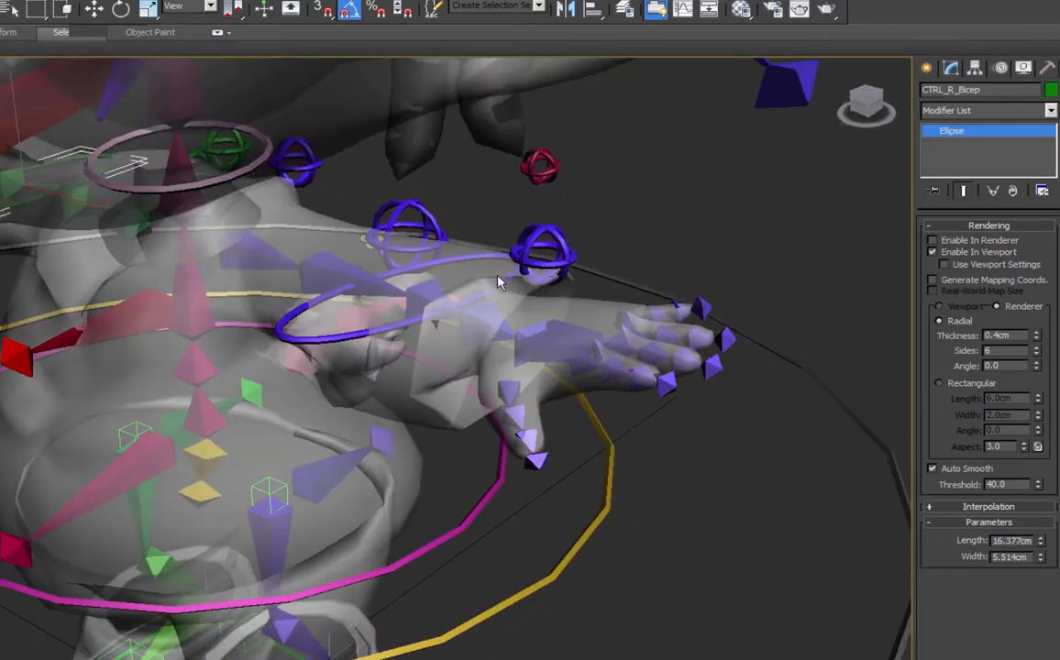
{"action": "middle_click_drag", "start_coordinate": [466, 330], "coordinate": [536, 297], "text": "alt"}
{"action": "left_click", "coordinate": [519, 296]}
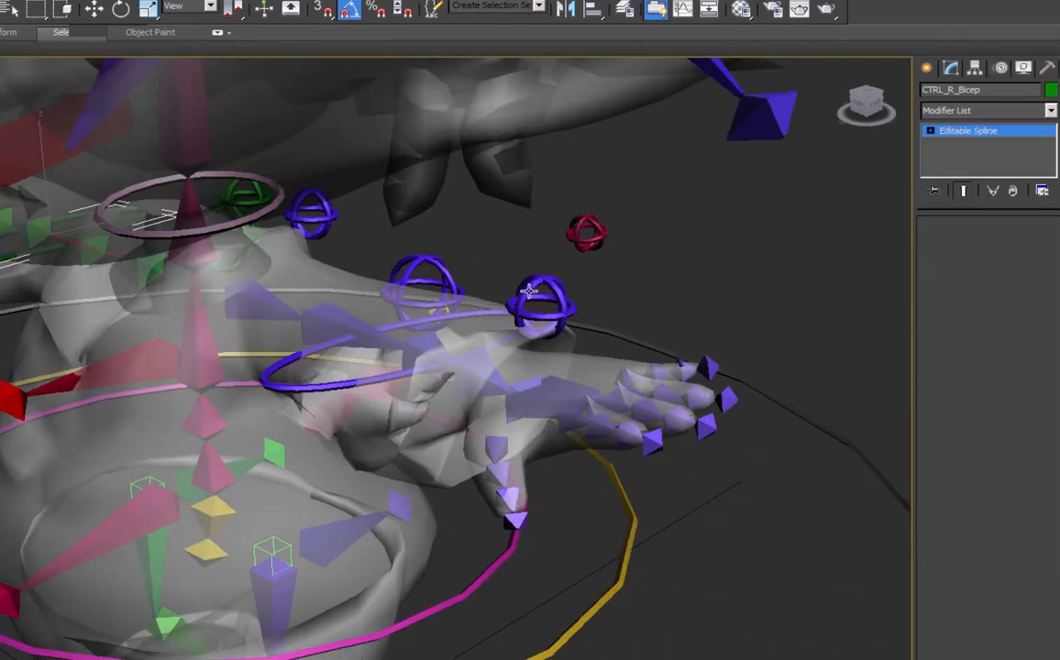
{"action": "left_click", "coordinate": [303, 389]}
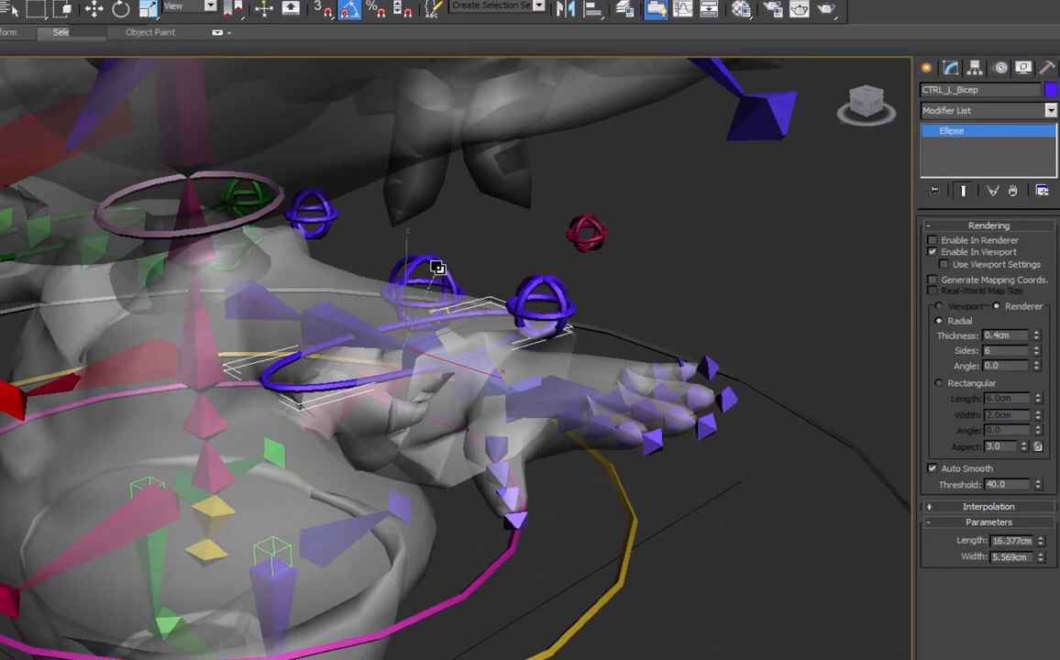
{"action": "middle_click_drag", "start_coordinate": [431, 262], "coordinate": [347, 243], "text": "alt"}
Link controller_template002 to CTRL_L_Clav, and CTRL_L_Clav to the chest spine bone.
{"action": "left_click", "coordinate": [347, 271]}
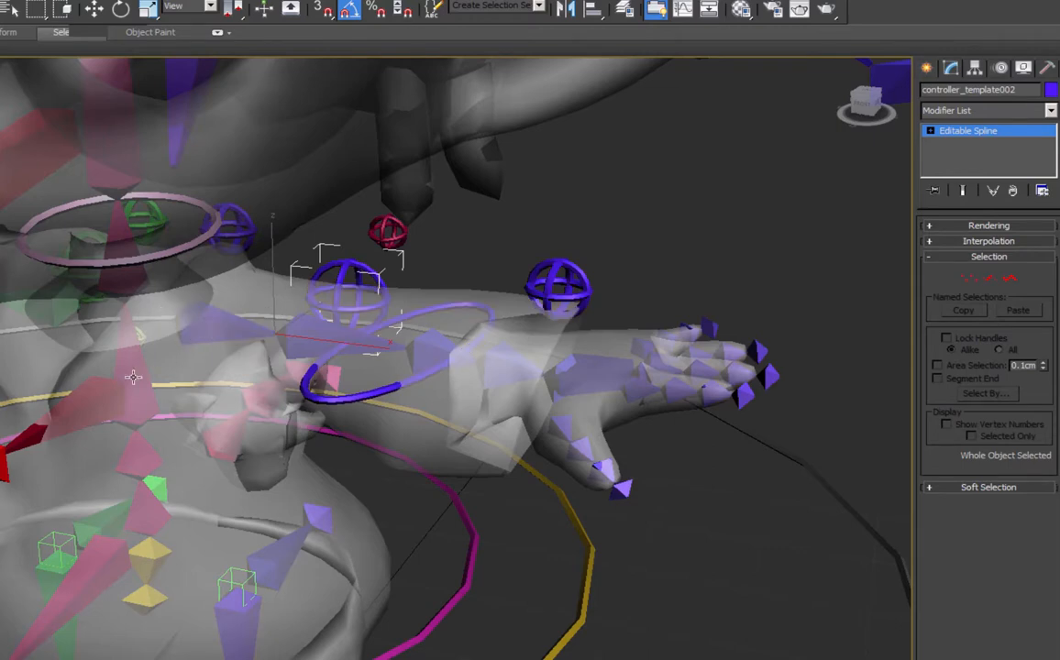
{"action": "left_click", "coordinate": [237, 234]}
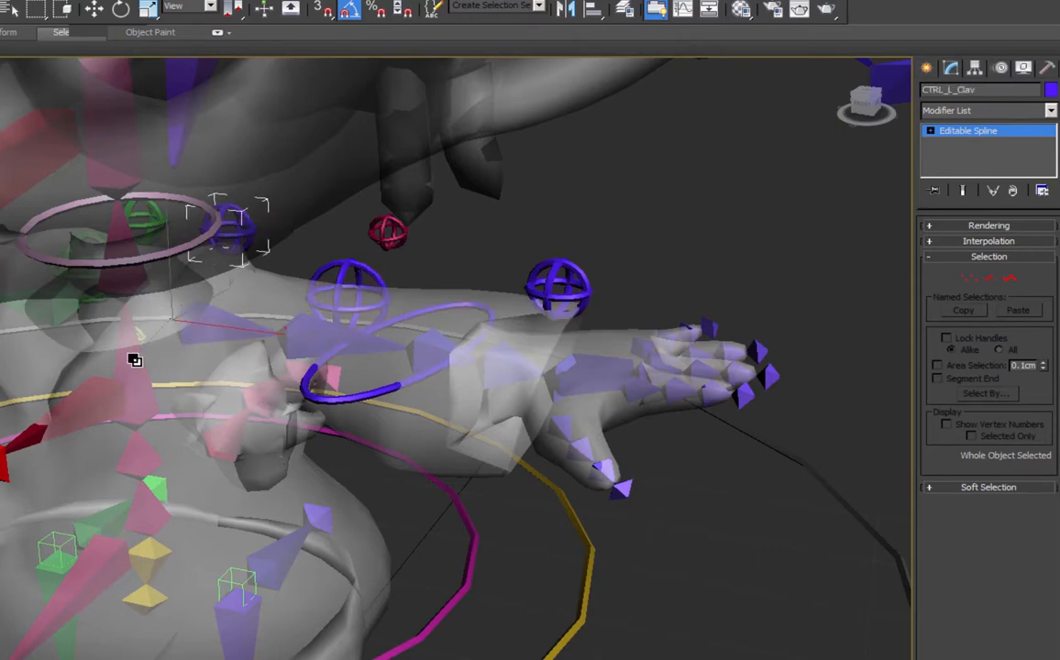
{"action": "left_click_drag", "start_coordinate": [134, 360], "coordinate": [135, 360]}
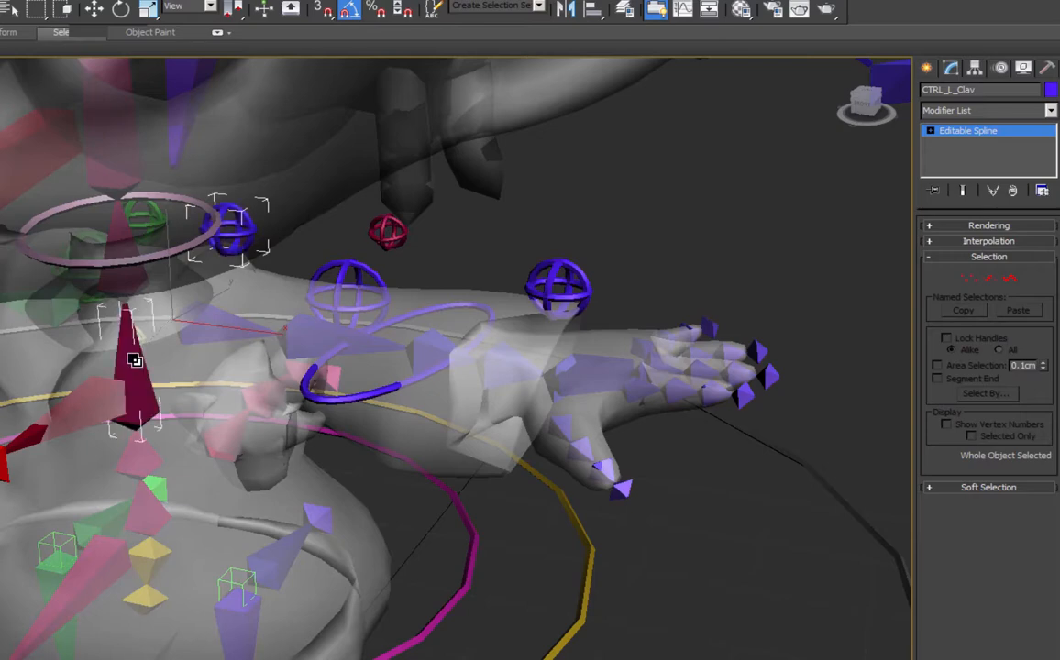
Rotate CTRL_L_Clav in the local coordinate system to test the left arm's control hierarchy.
{"action": "left_click", "coordinate": [121, 9]}
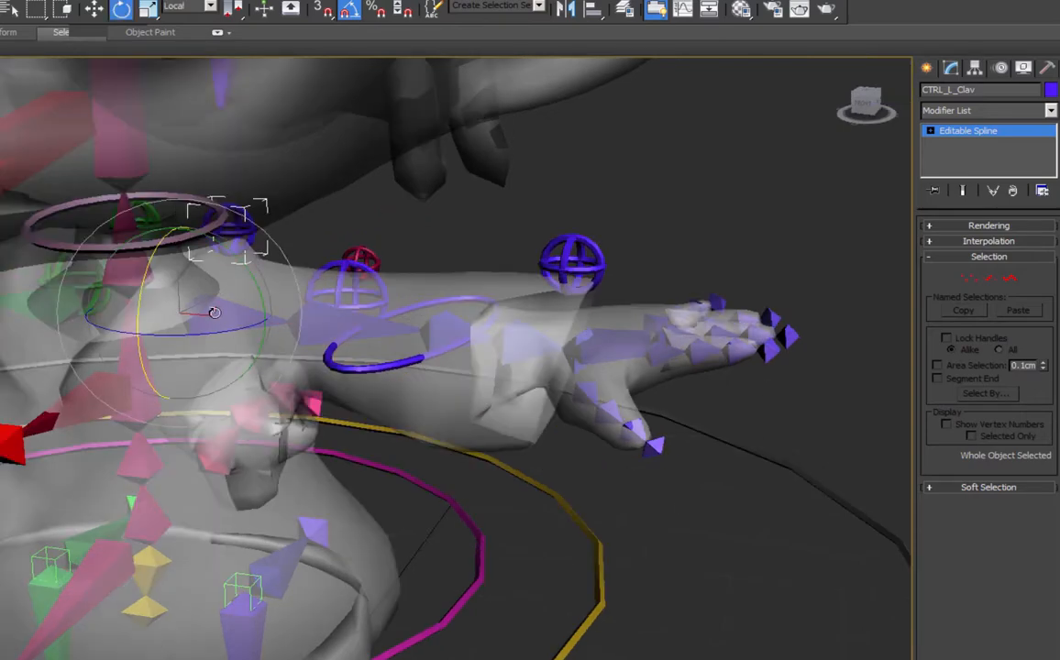
Inspect the local axes of the left clavicle and bicep controls and the right hand, bicep, shoulder and clavicle controls.
{"action": "mouse_move", "coordinate": [214, 313]}
{"action": "left_mouse_down"}
{"action": "mouse_move", "coordinate": [265, 298]}
{"action": "mouse_move", "coordinate": [220, 308]}
{"action": "left_mouse_up"}
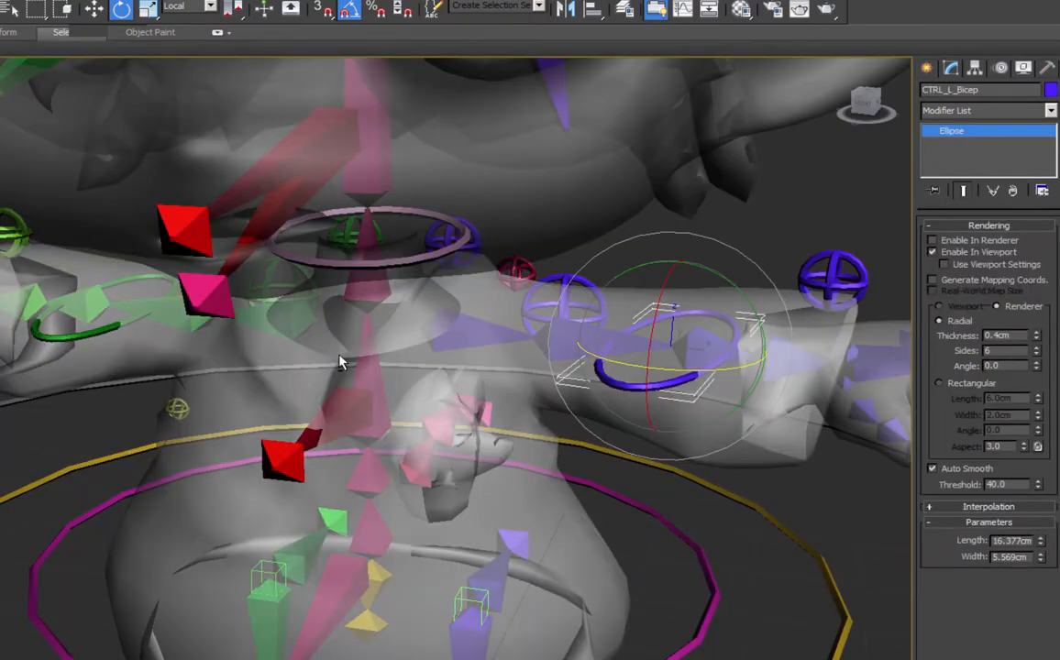
{"action": "middle_click_drag", "start_coordinate": [340, 355], "coordinate": [415, 361], "text": "alt"}
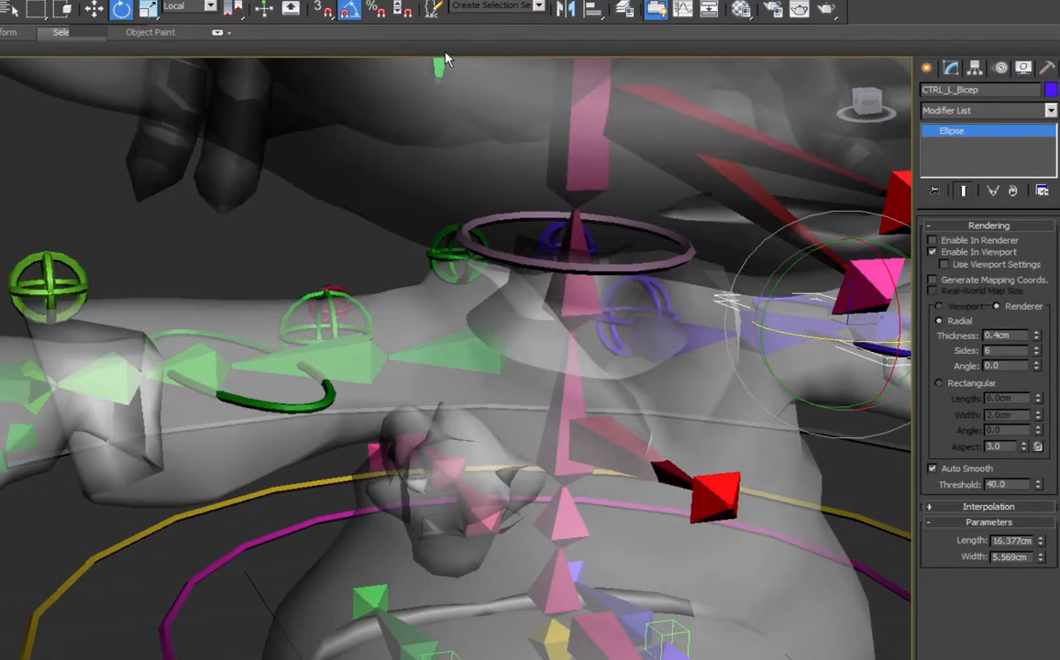
{"action": "left_click_drag", "start_coordinate": [51, 292], "coordinate": [300, 404]}
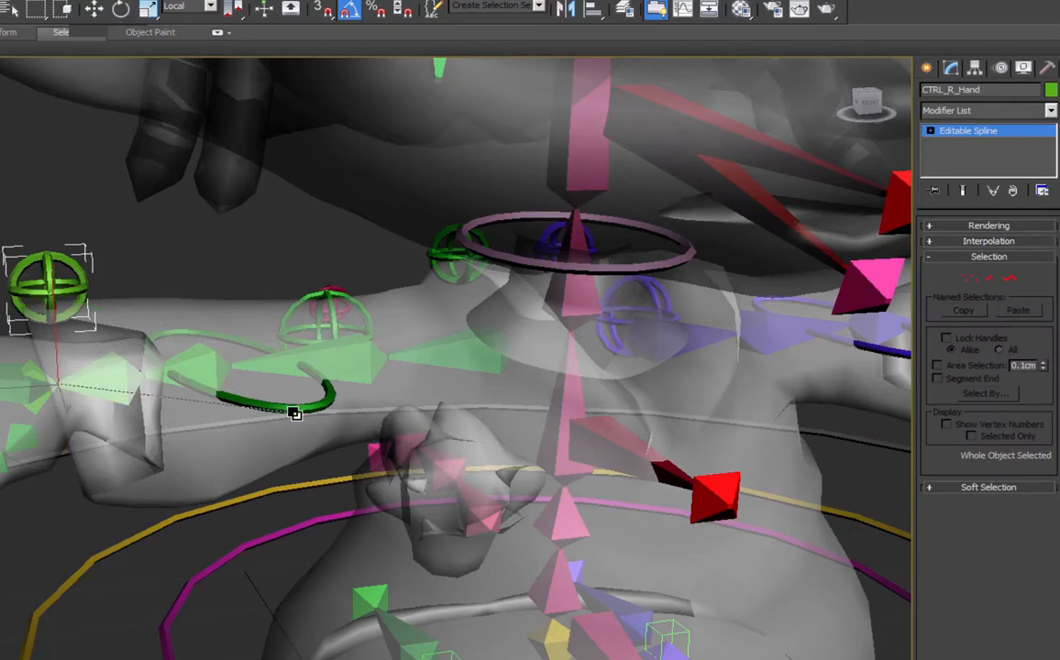
{"action": "left_click", "coordinate": [301, 405]}
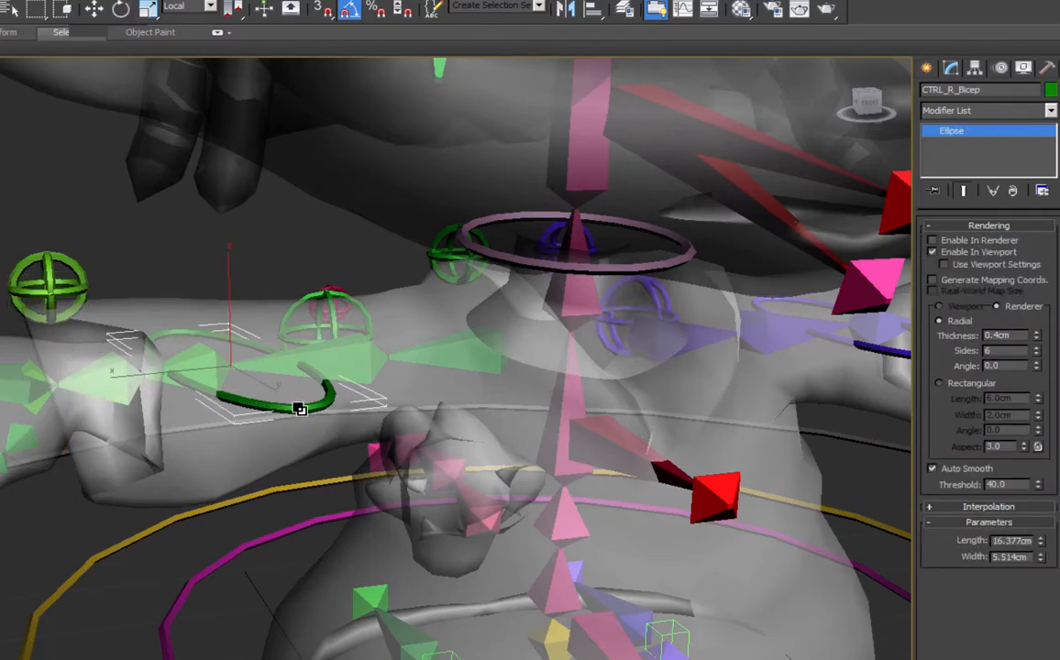
{"action": "left_click", "coordinate": [335, 317]}
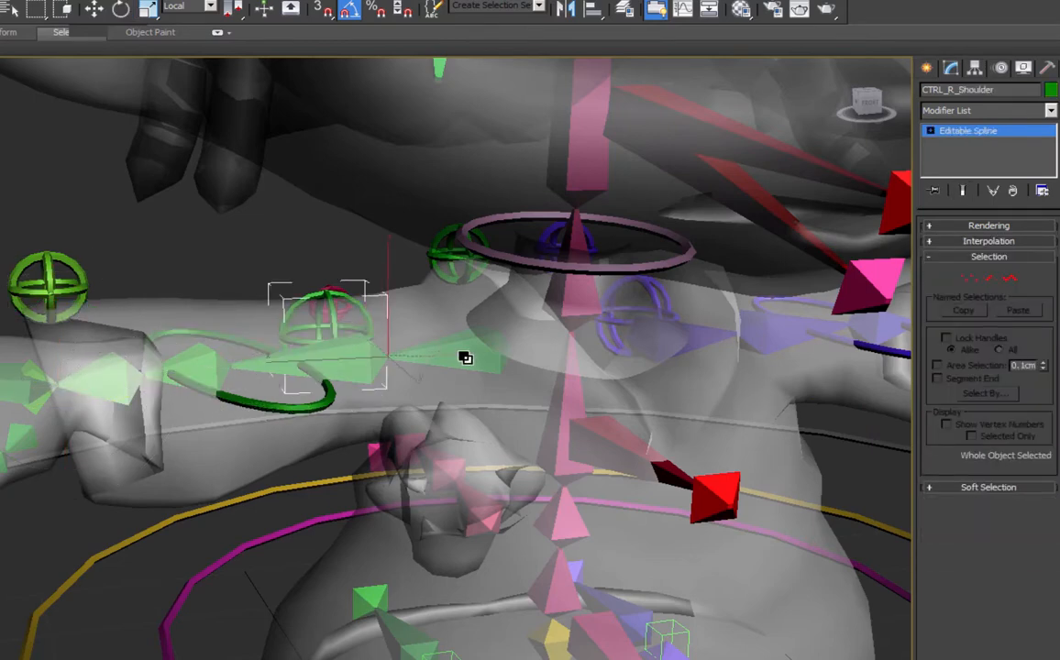
{"action": "left_click_drag", "start_coordinate": [466, 357], "coordinate": [449, 255]}
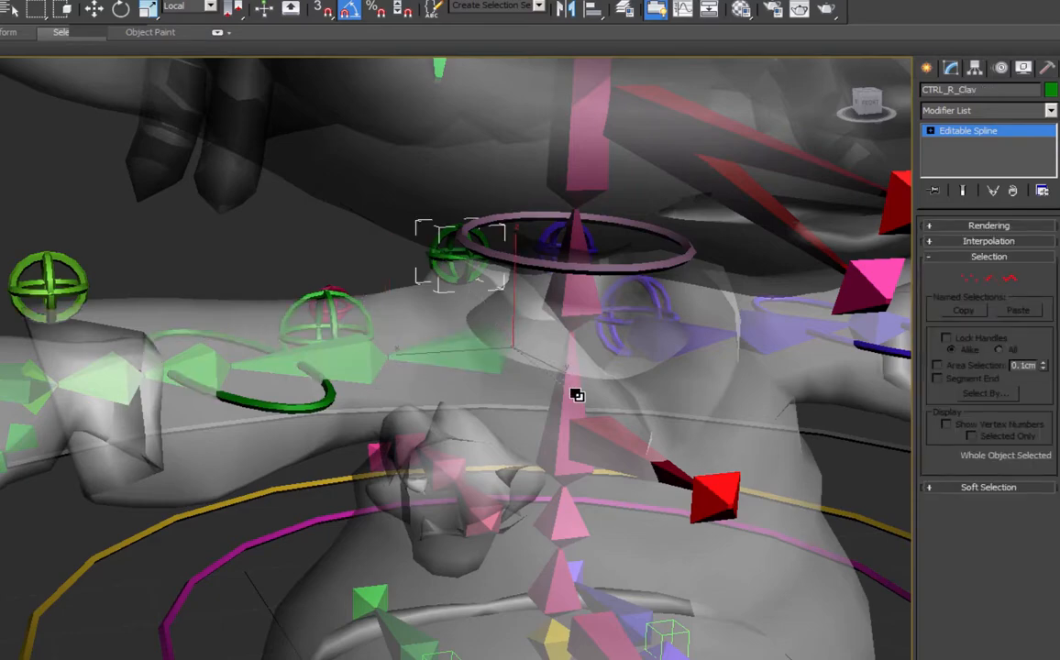
{"action": "middle_click_drag", "start_coordinate": [662, 412], "coordinate": [750, 402], "text": "alt"}
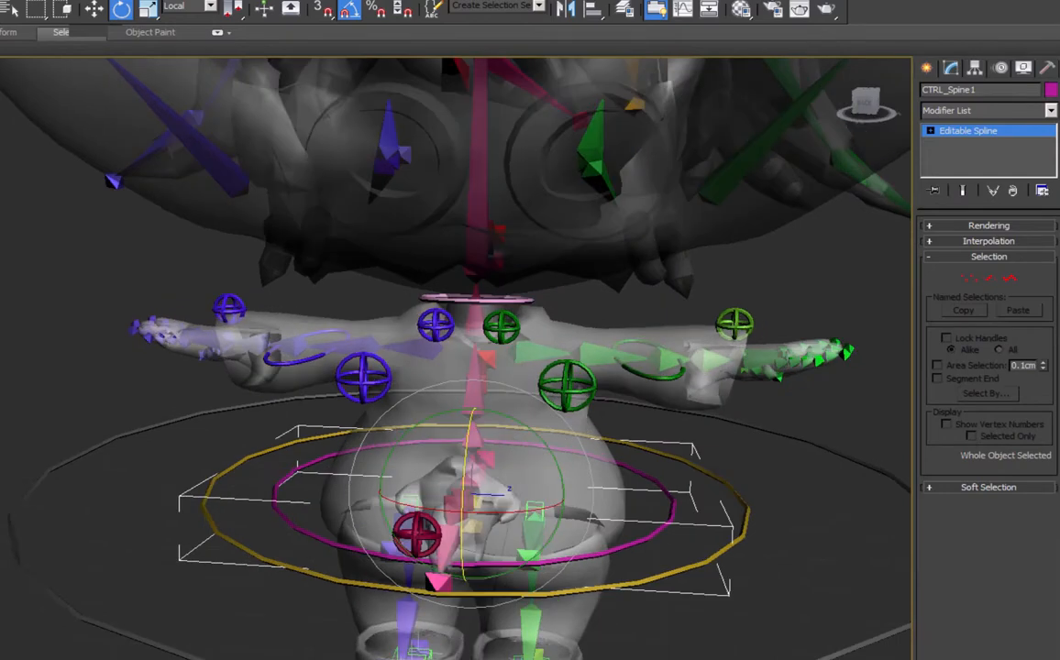
Freeze the transforms of CTRL_Spine1 and the hand, bicep, shoulder and clavicle controls of both arms together.
{"action": "key", "text": "q"}
{"action": "left_click", "coordinate": [732, 321], "text": "ctrl"}
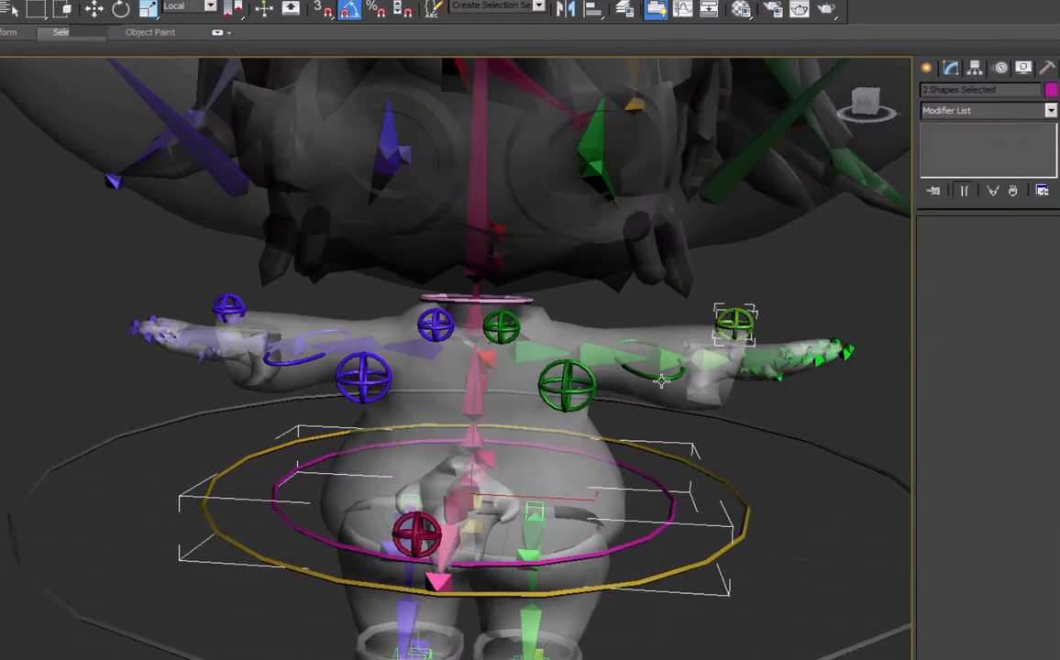
{"action": "left_click", "coordinate": [663, 380], "text": "ctrl"}
{"action": "left_click", "coordinate": [567, 385], "text": "ctrl"}
{"action": "left_click", "coordinate": [502, 327], "text": "ctrl"}
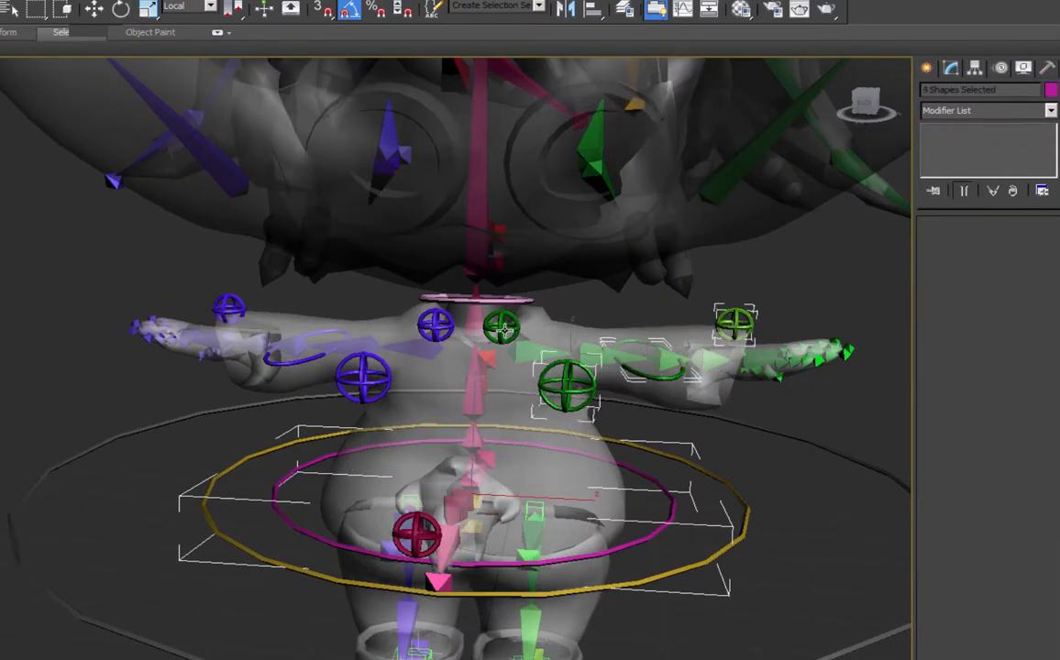
{"action": "left_click", "coordinate": [436, 324], "text": "ctrl"}
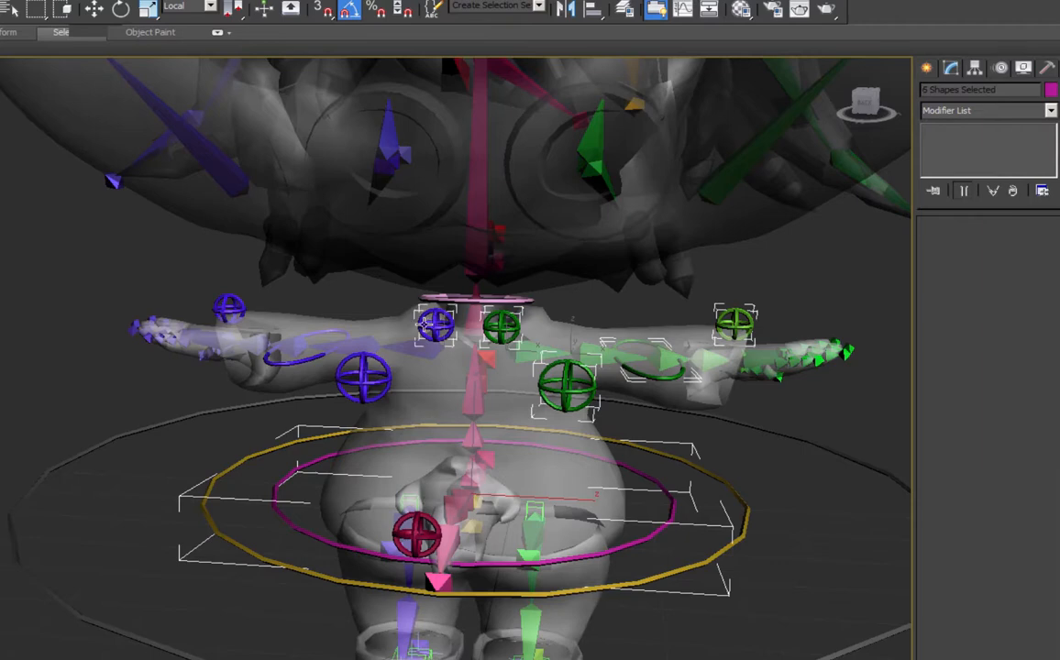
{"action": "left_click", "coordinate": [364, 372], "text": "ctrl"}
{"action": "left_click", "coordinate": [292, 355], "text": "ctrl"}
{"action": "left_click", "coordinate": [229, 308], "text": "ctrl"}
{"action": "right_click", "coordinate": [315, 298]}
{"action": "left_click", "coordinate": [275, 247]}
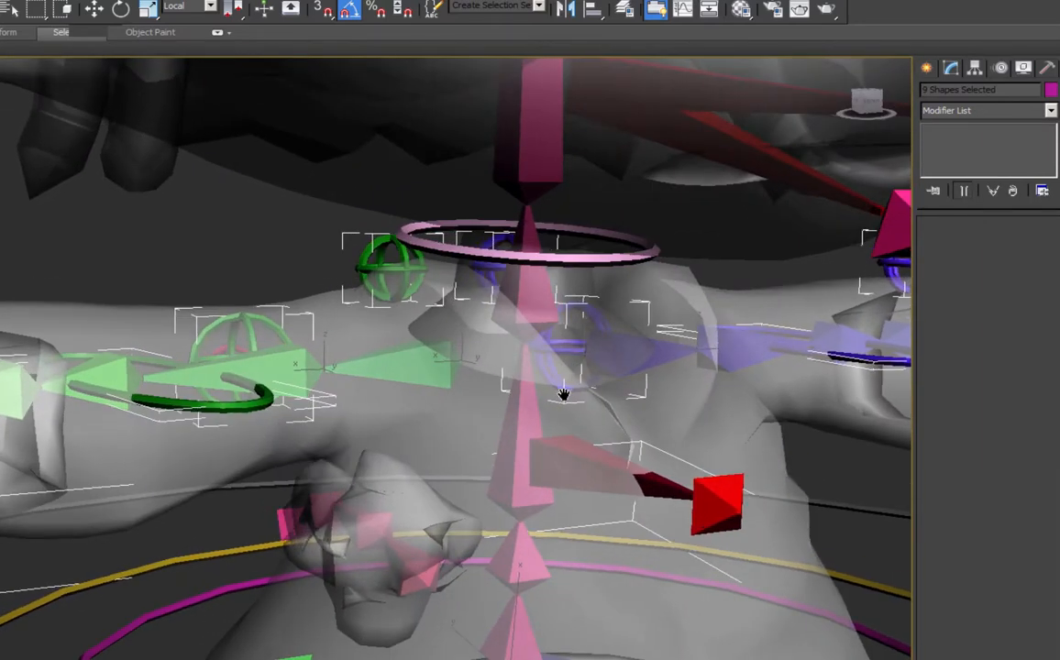
Orientation-constrain the R_Clav bone to CTRL_R_Clav with Keep Initial Offset enabled.
{"action": "left_click", "coordinate": [411, 268]}
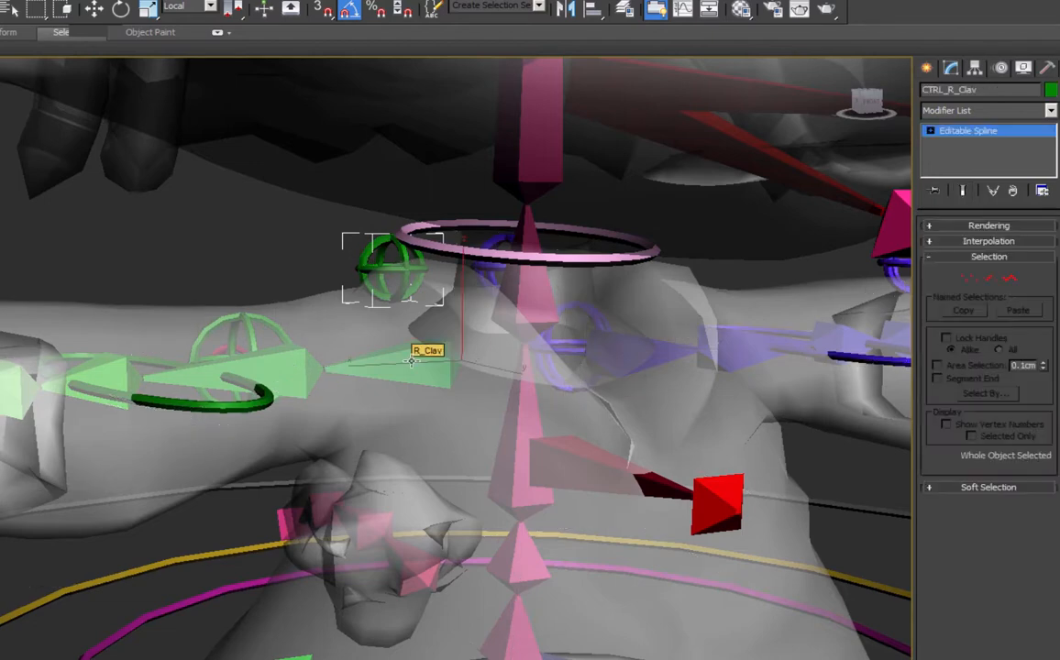
{"action": "left_click", "coordinate": [412, 361]}
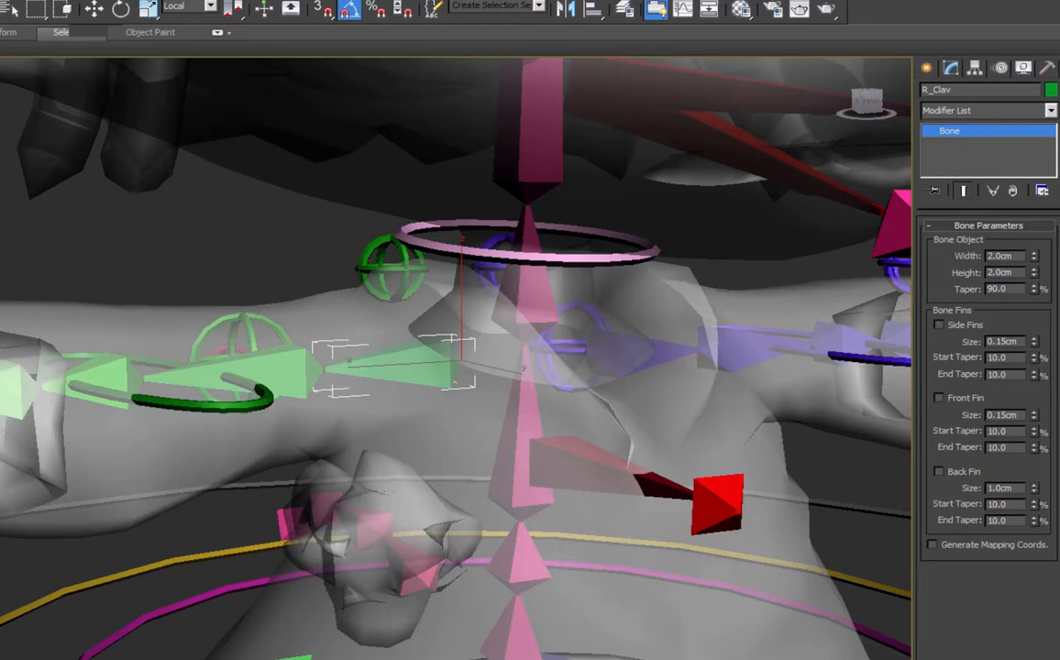
{"action": "left_click", "coordinate": [125, 0]}
{"action": "mouse_move", "coordinate": [136, 64]}
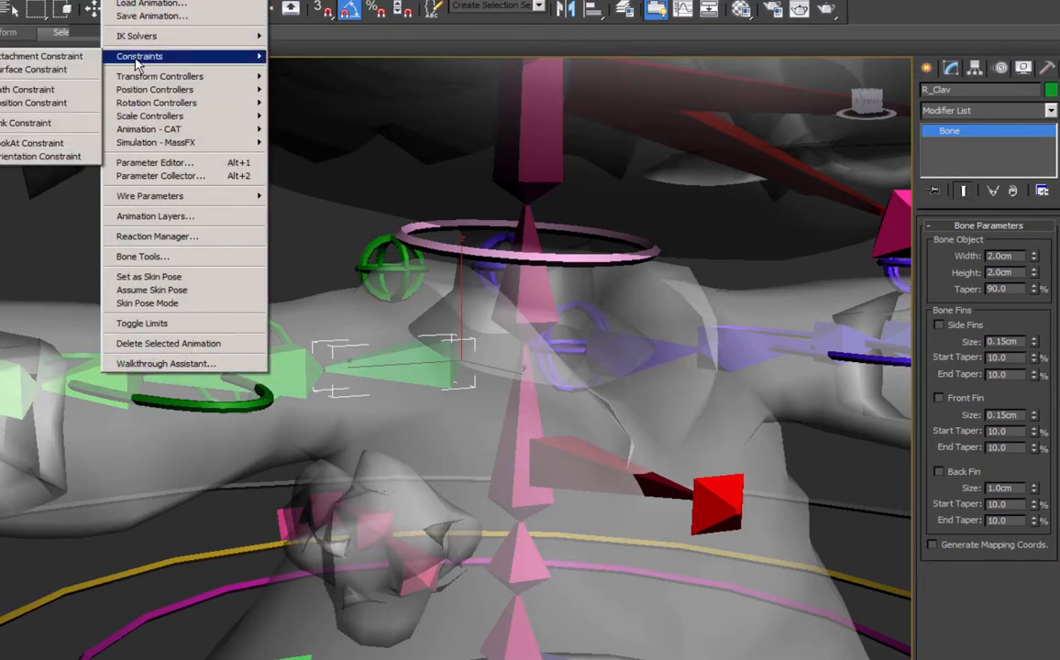
{"action": "left_click", "coordinate": [32, 103]}
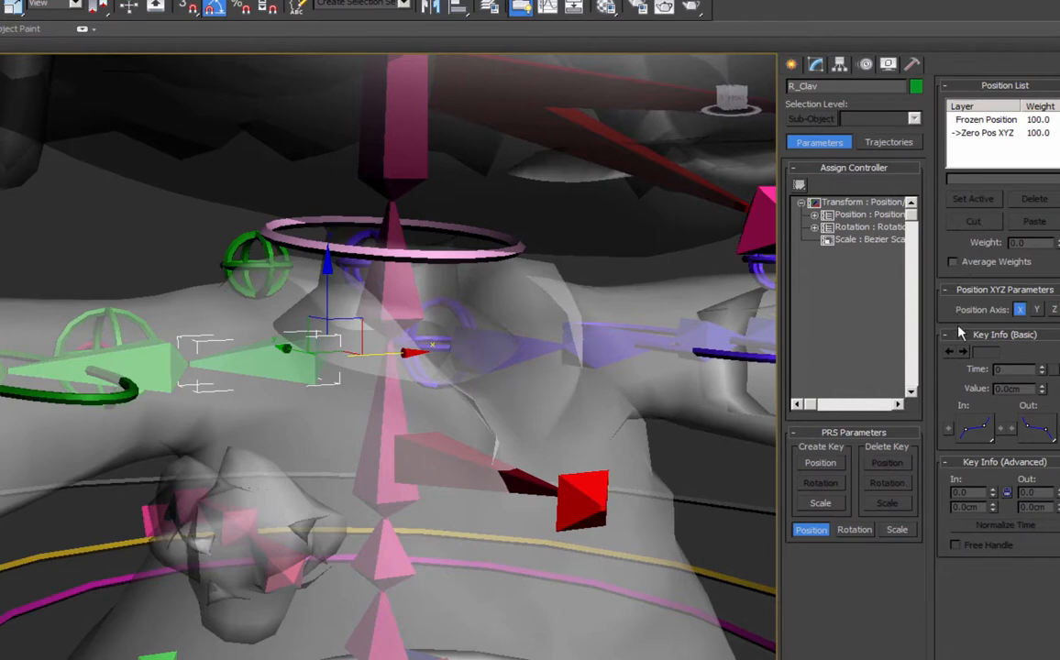
{"action": "left_click", "coordinate": [848, 532]}
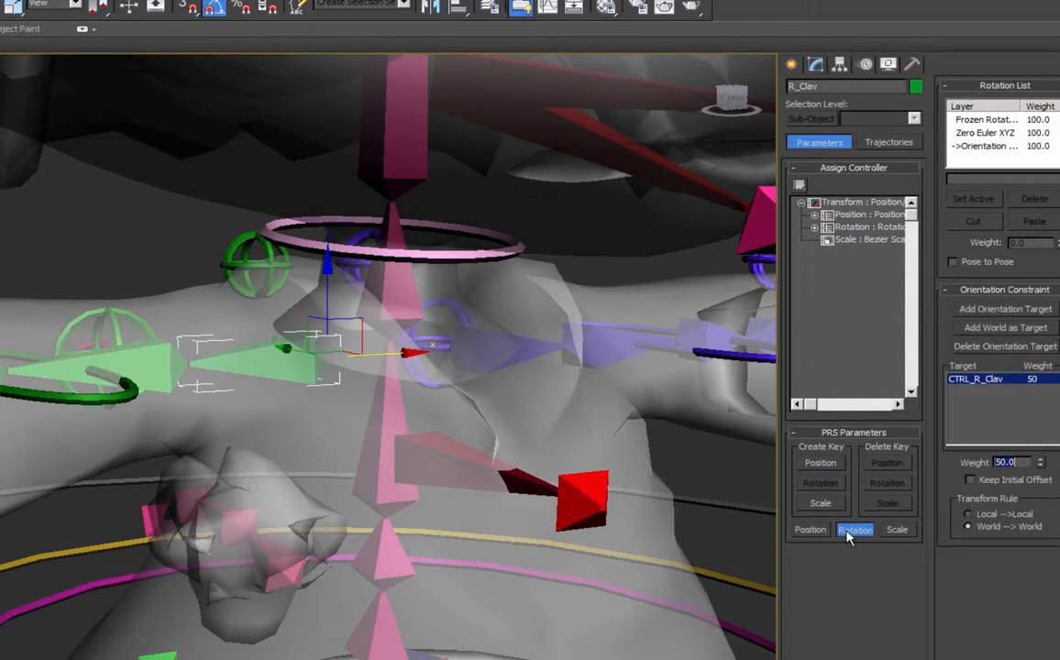
{"action": "left_click", "coordinate": [972, 483]}
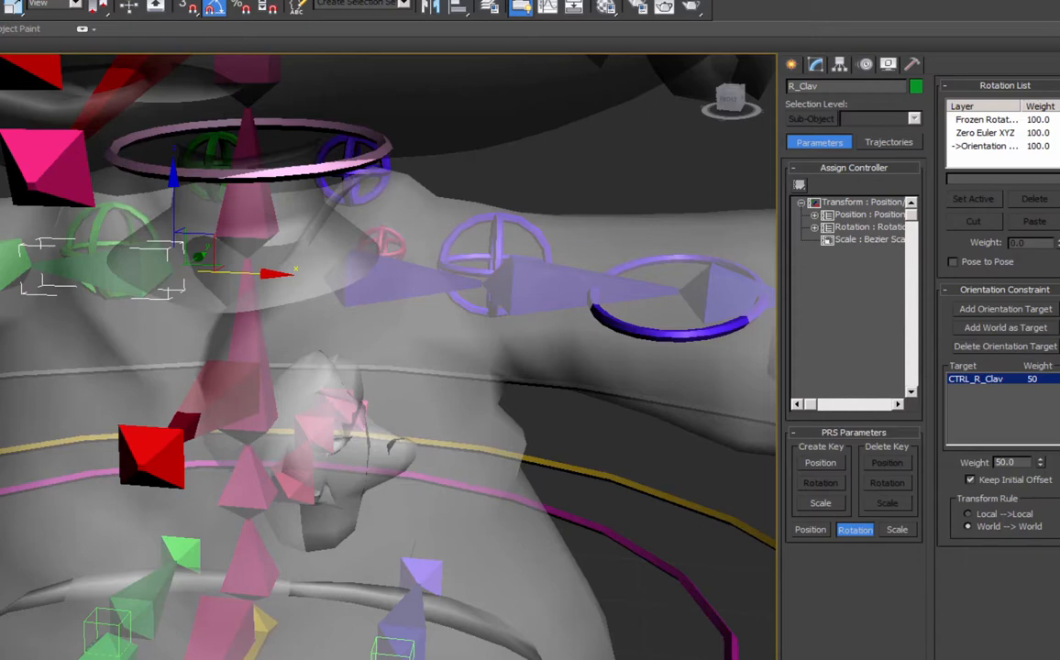
Orientation-constrain the L_Clav bone to CTRL_L_Clav with Keep Initial Offset, and test it by rotating the control.
{"action": "left_click", "coordinate": [396, 271]}
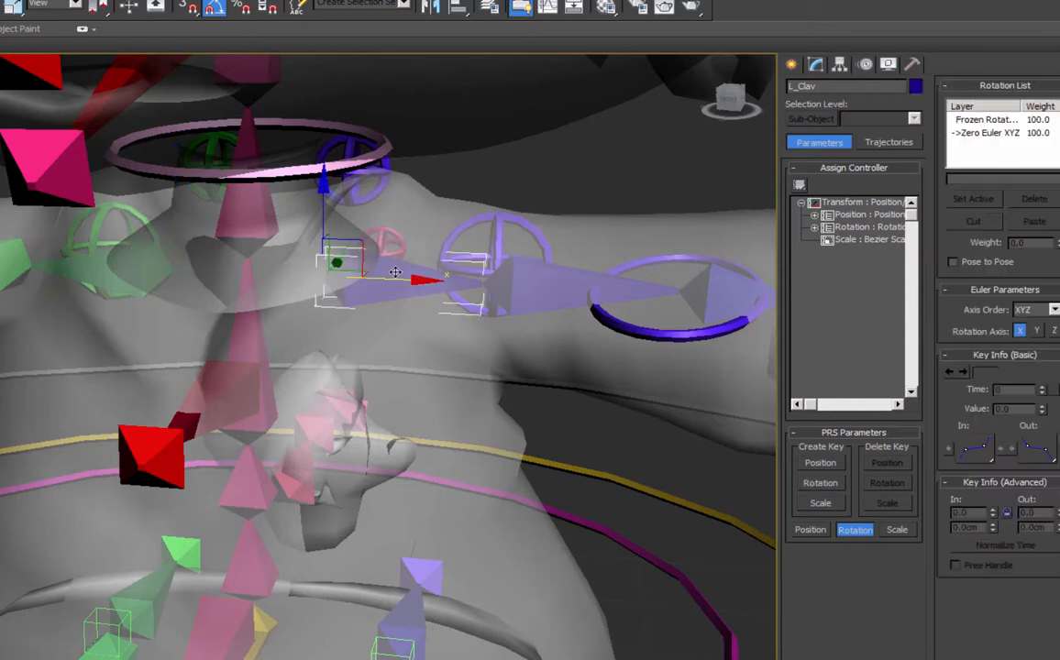
{"action": "middle_click_drag", "start_coordinate": [379, 174], "coordinate": [982, 244], "text": "alt"}
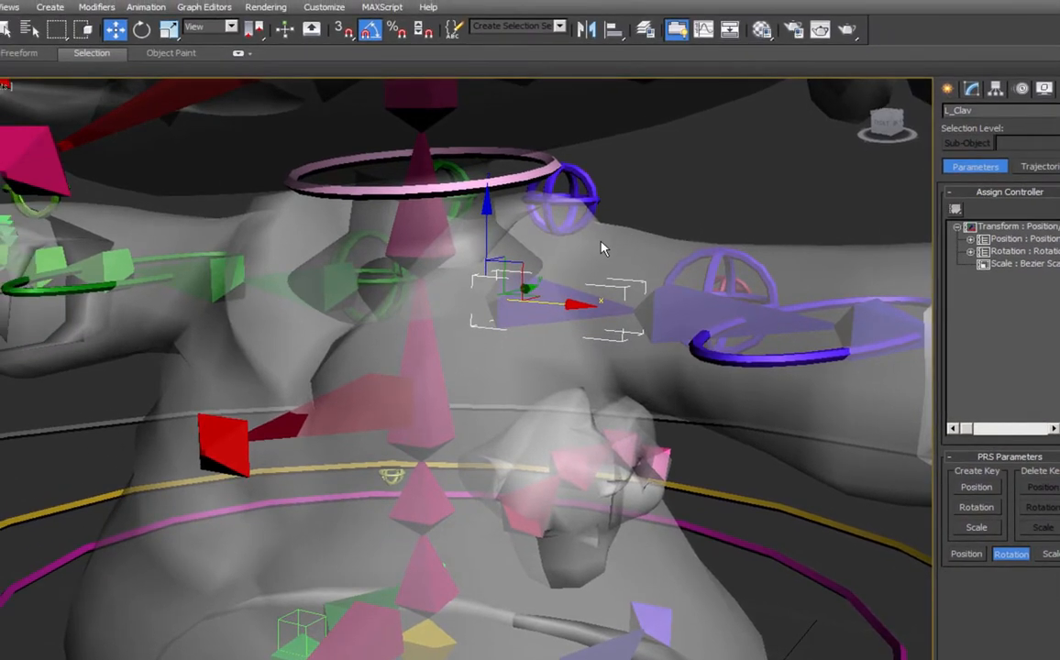
{"action": "left_click", "coordinate": [146, 8]}
{"action": "mouse_move", "coordinate": [165, 76]}
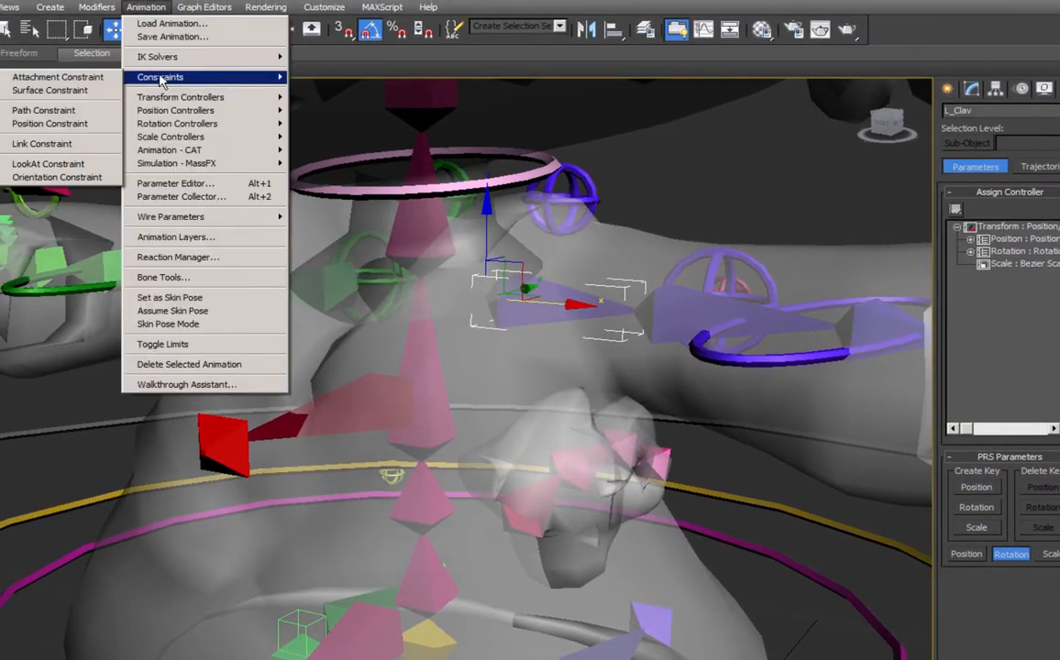
{"action": "left_click", "coordinate": [46, 176]}
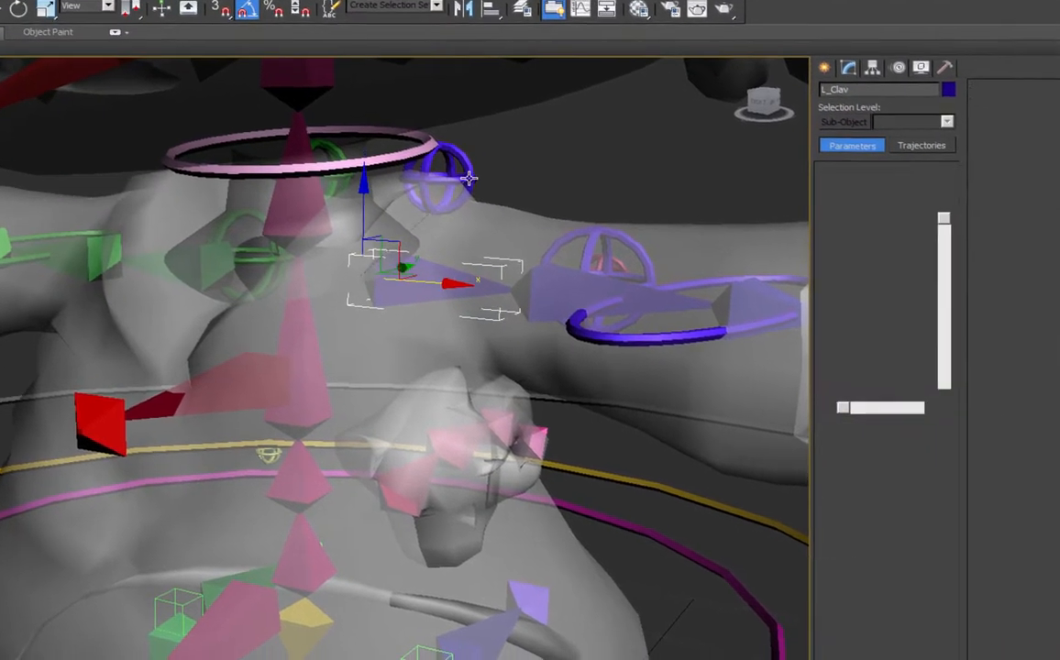
{"action": "left_click", "coordinate": [512, 188]}
{"action": "left_click", "coordinate": [518, 184]}
{"action": "left_click", "coordinate": [6, 8]}
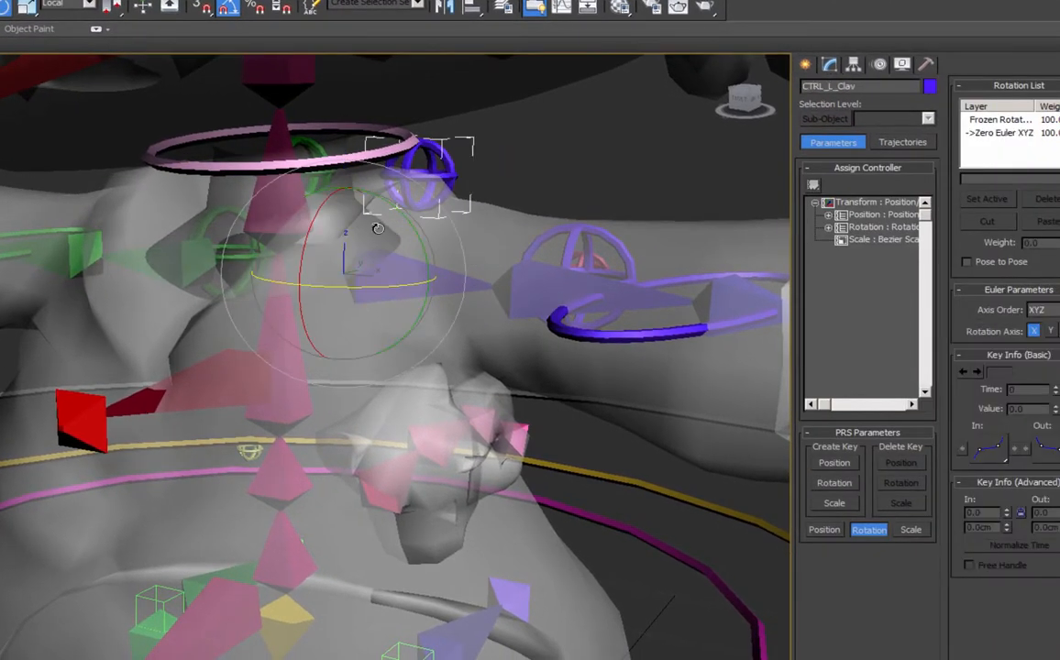
{"action": "left_click_drag", "start_coordinate": [360, 200], "coordinate": [477, 355]}
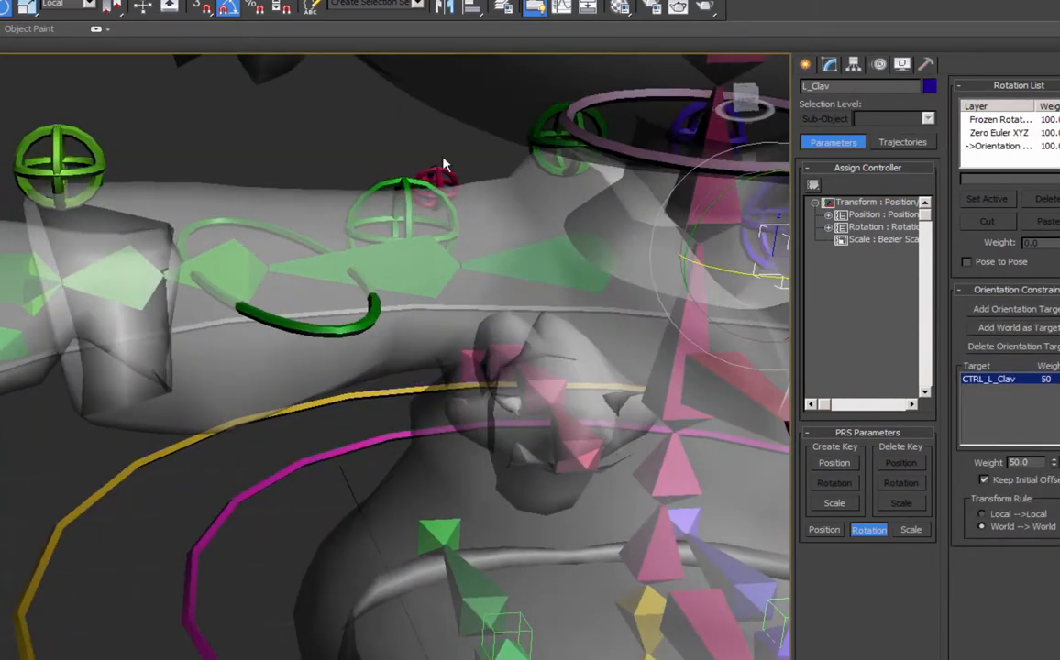
Orientation-constrain the R_Bicep bone to CTRL_R_Shoulder with Keep Initial Offset enabled.
{"action": "left_click", "coordinate": [395, 185]}
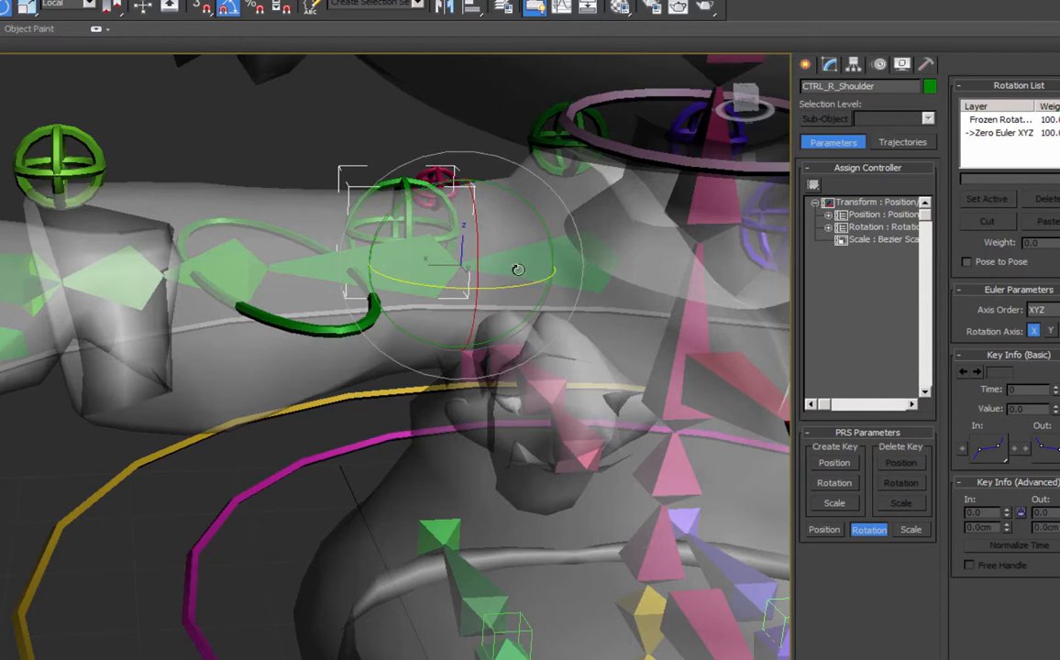
{"action": "left_click", "coordinate": [418, 273]}
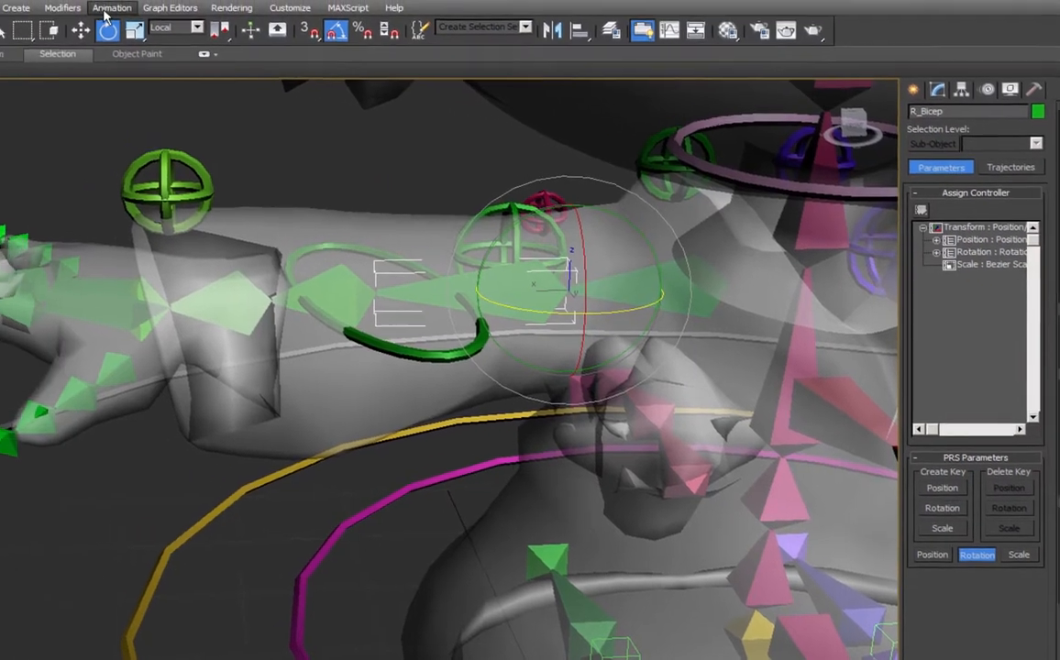
{"action": "left_click", "coordinate": [191, 29]}
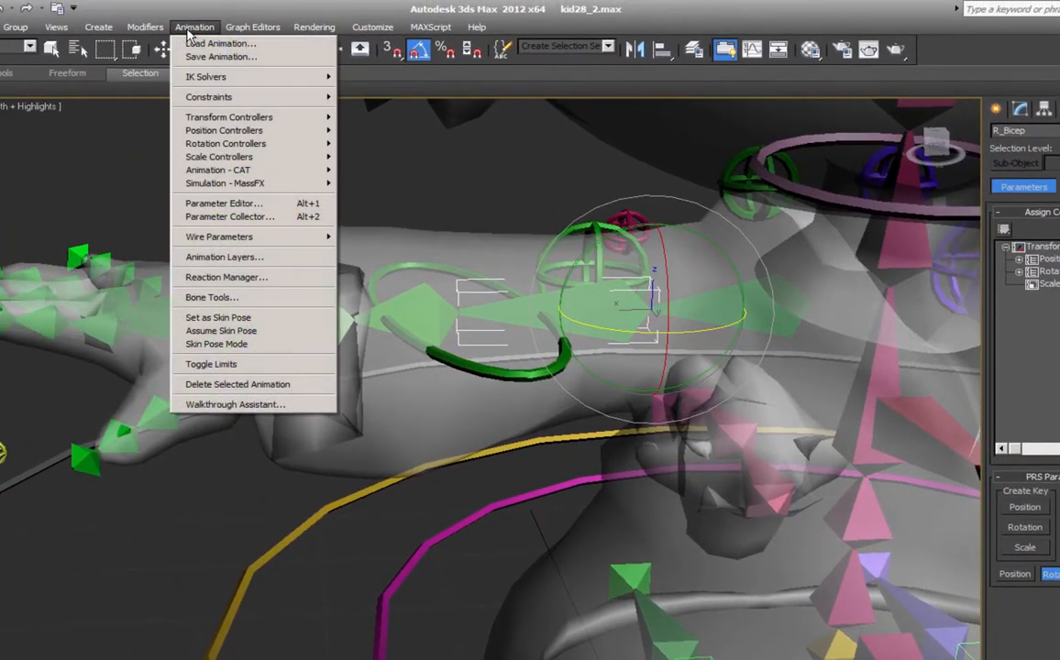
{"action": "mouse_move", "coordinate": [214, 99]}
{"action": "left_click", "coordinate": [129, 177]}
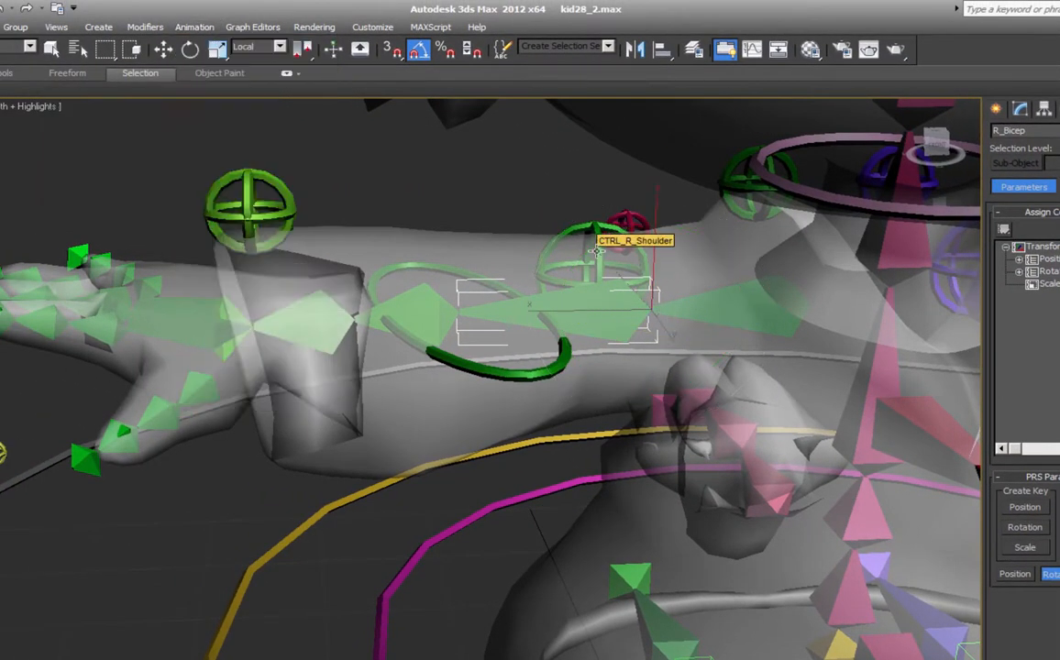
{"action": "left_click", "coordinate": [597, 251]}
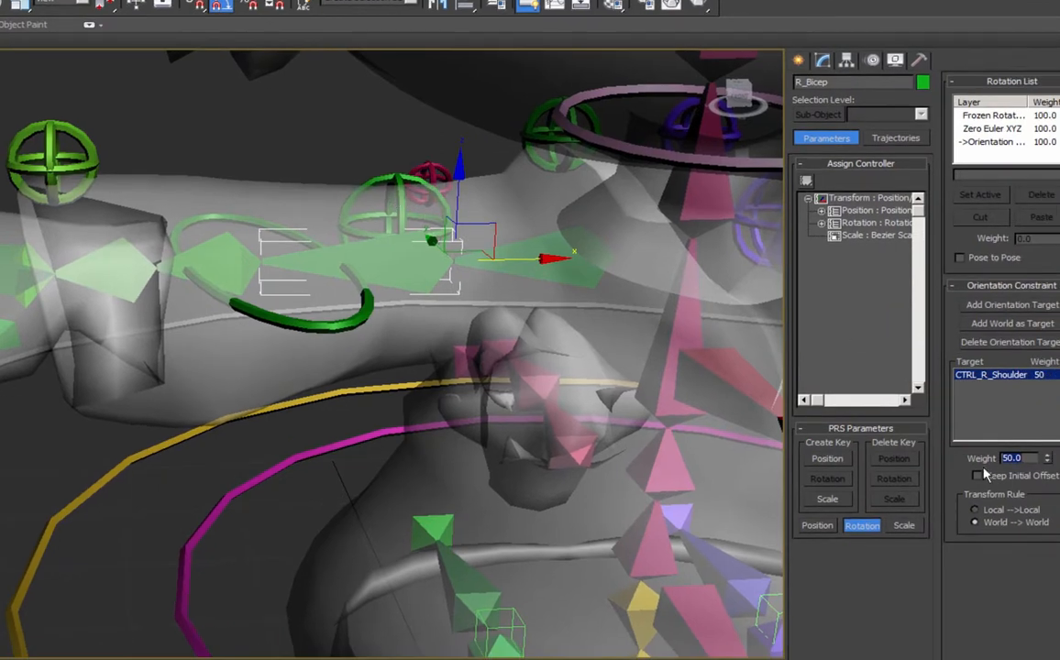
{"action": "left_click", "coordinate": [977, 476]}
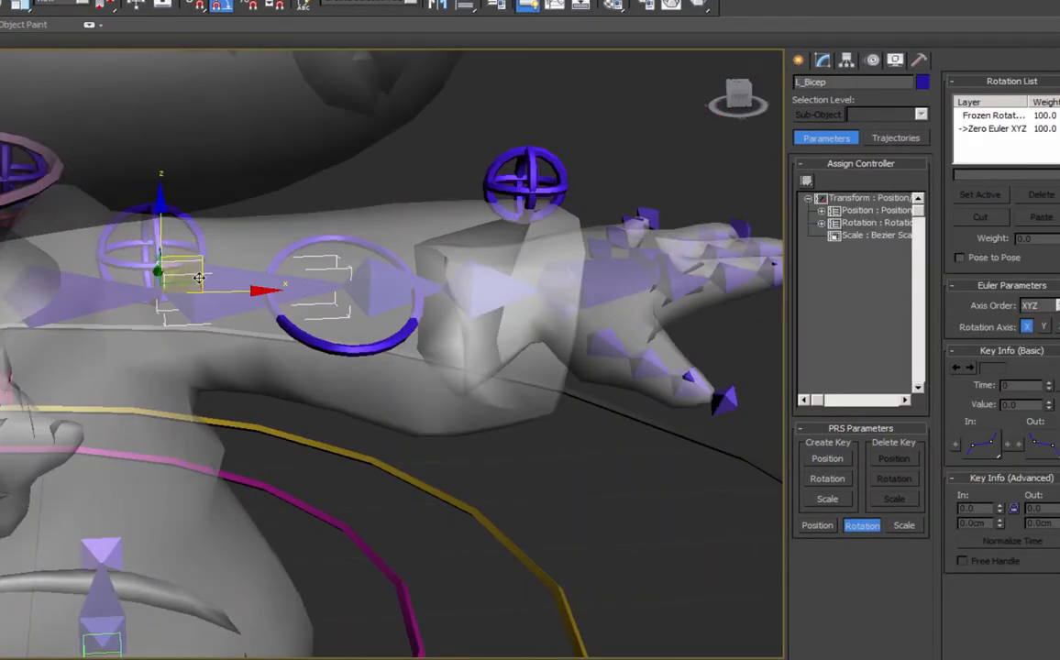
Orientation-constrain the L_Bicep bone to the left shoulder control, controller_template002, with Keep Initial Offset enabled.
{"action": "left_click", "coordinate": [9, 3]}
{"action": "mouse_move", "coordinate": [126, 56]}
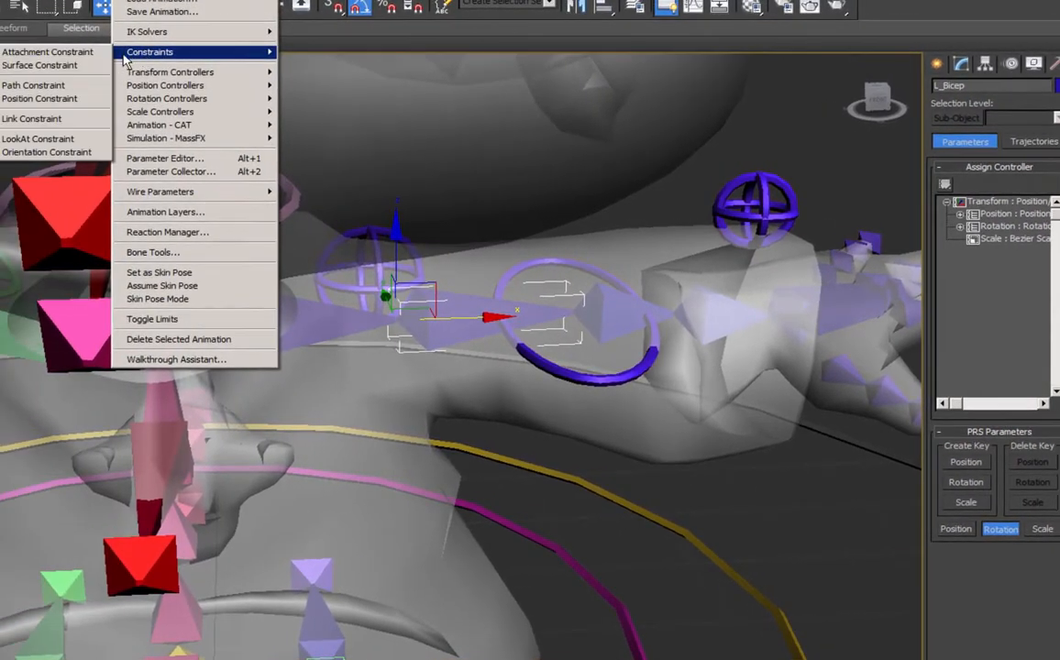
{"action": "left_click", "coordinate": [51, 153]}
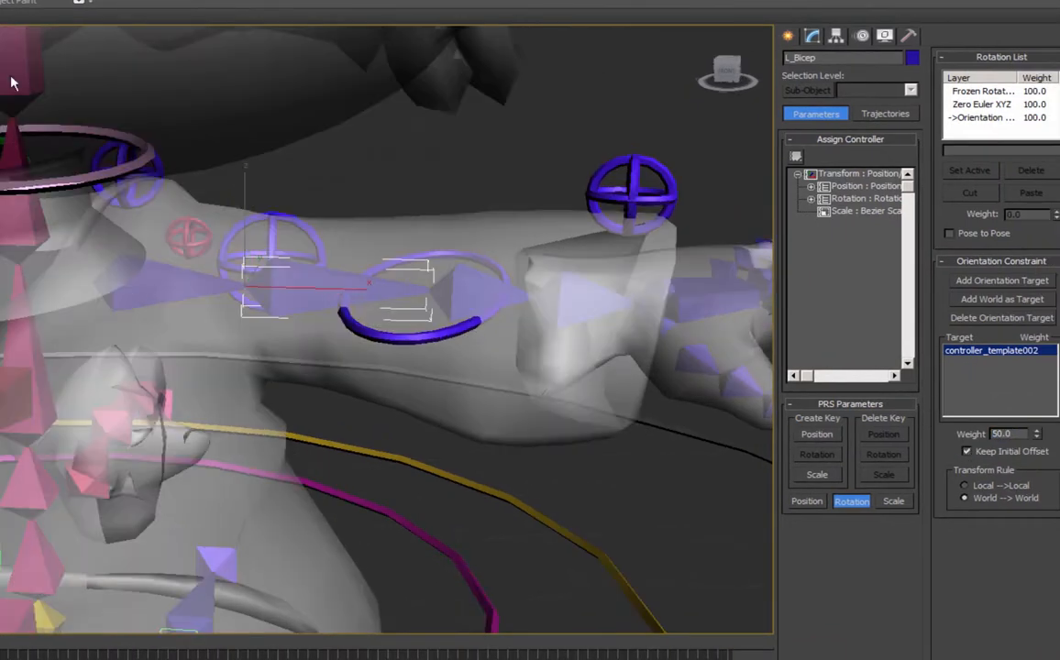
Rename the left shoulder control controller_template002 in line with the other arm controls.
{"action": "left_click", "coordinate": [277, 216]}
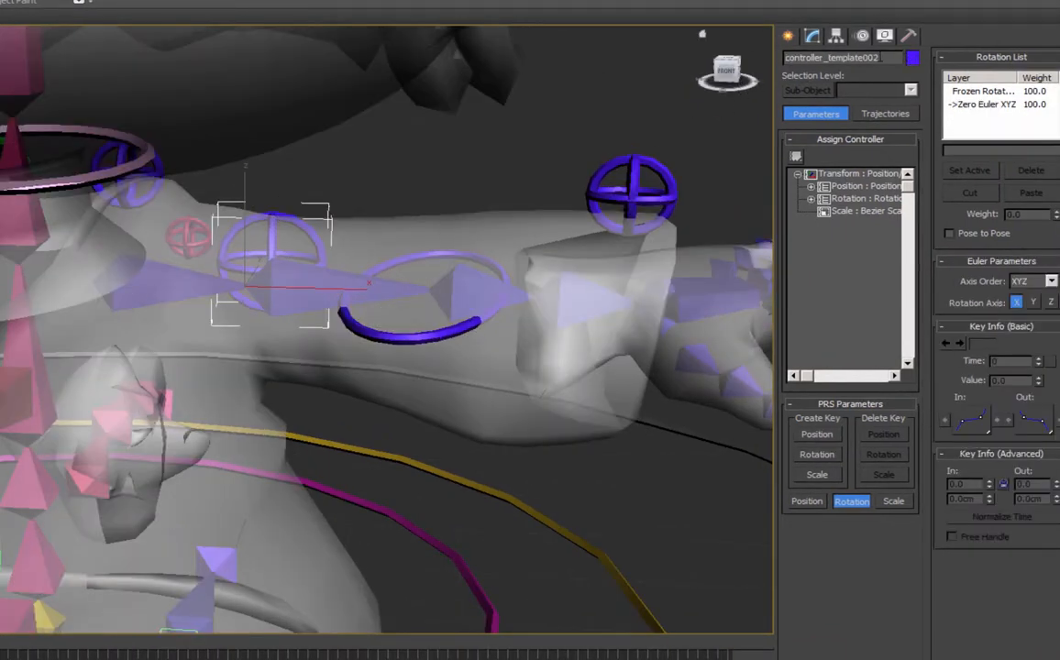
{"action": "left_click", "coordinate": [786, 57]}
{"action": "type", "text": "c"}
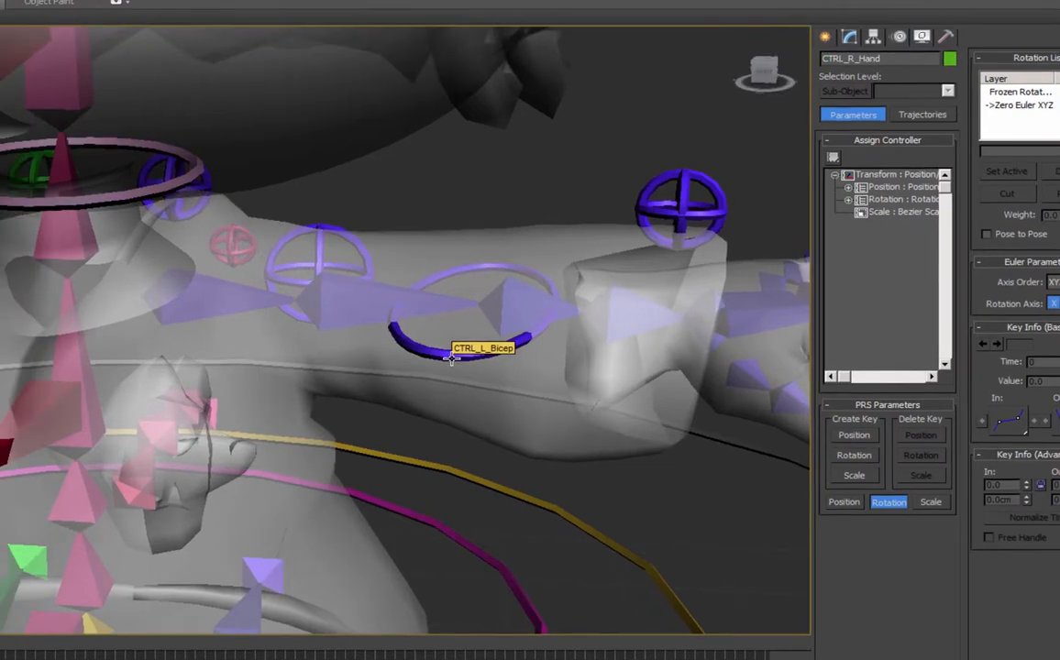
Orientation-constrain CTRL_L_Bicep to the L_Wrist1 bone with Keep Initial Offset enabled.
{"action": "left_click", "coordinate": [414, 358]}
{"action": "left_click", "coordinate": [102, 2]}
{"action": "mouse_move", "coordinate": [114, 33]}
{"action": "left_click", "coordinate": [47, 135]}
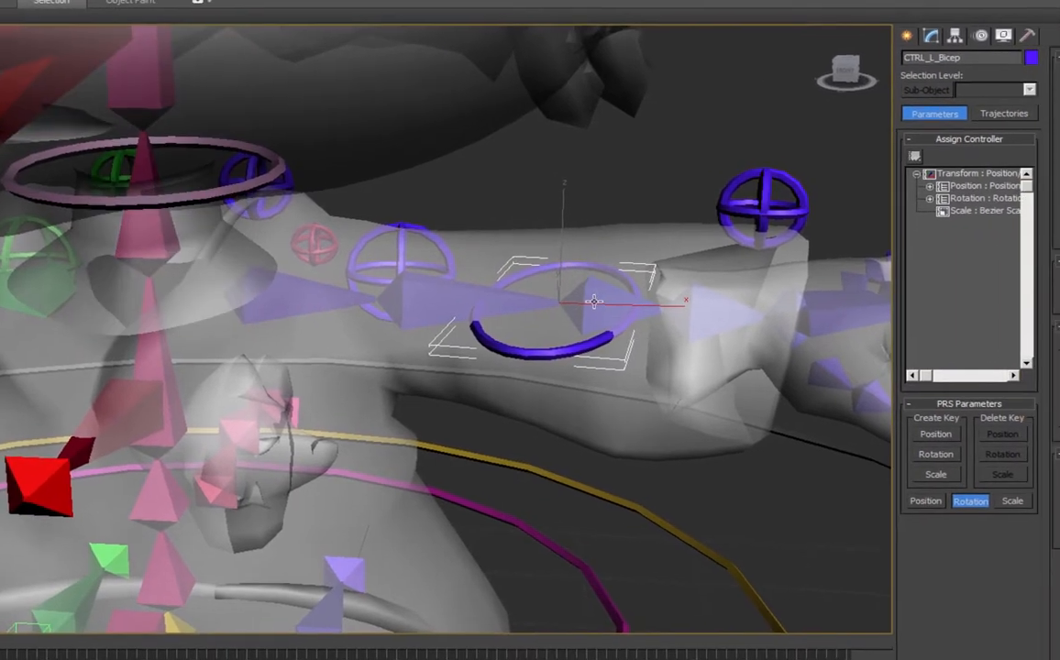
{"action": "left_click", "coordinate": [595, 302]}
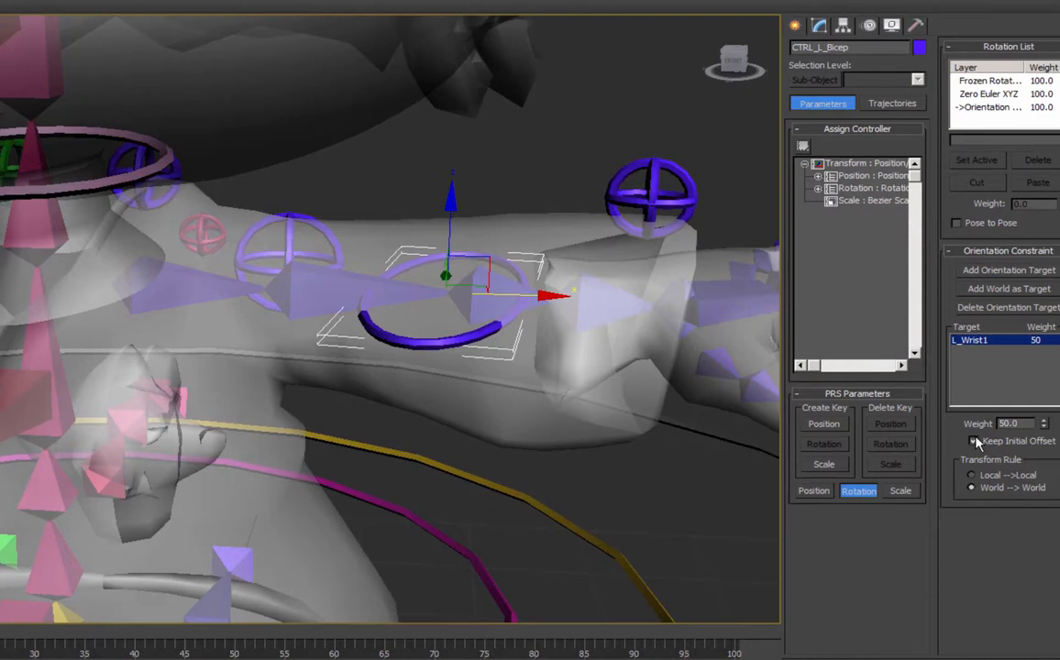
Lock CTRL_L_Bicep's movement and scaling on X, Y and Z, and its rotation on X and Y, leaving Z rotation unlocked.
{"action": "left_click", "coordinate": [843, 25]}
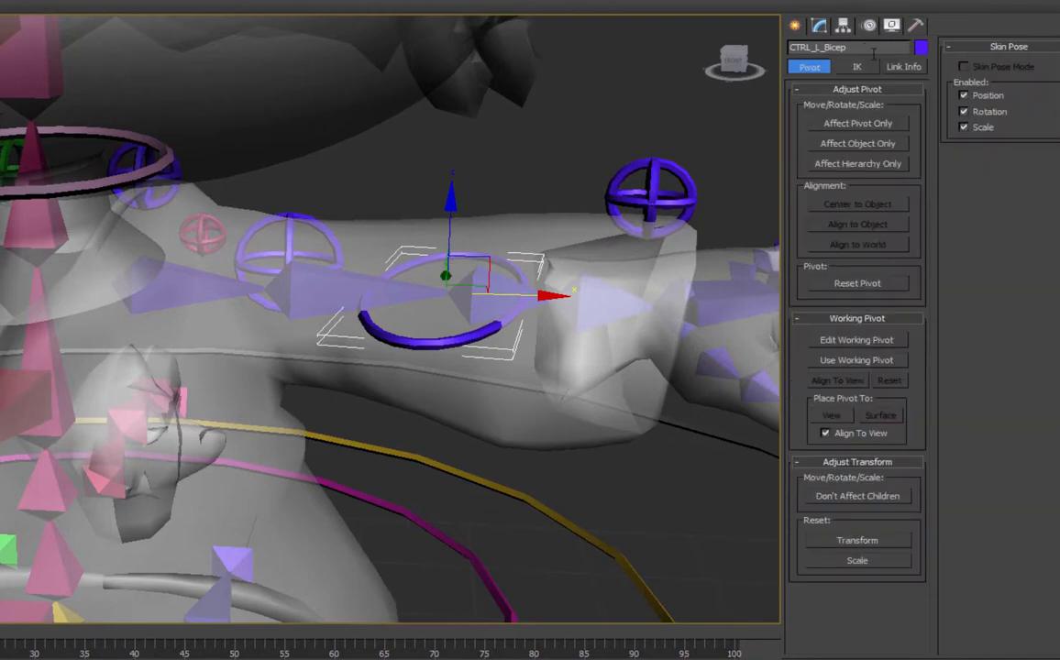
{"action": "left_click", "coordinate": [903, 67]}
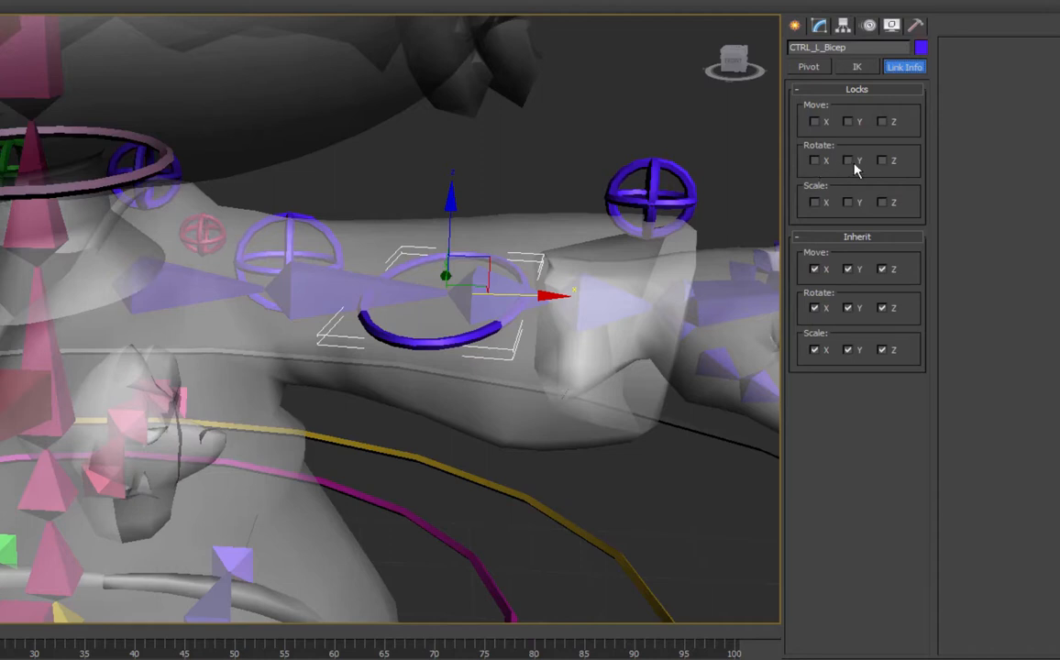
{"action": "left_click", "coordinate": [883, 161]}
{"action": "left_click", "coordinate": [824, 122]}
{"action": "left_click", "coordinate": [884, 203]}
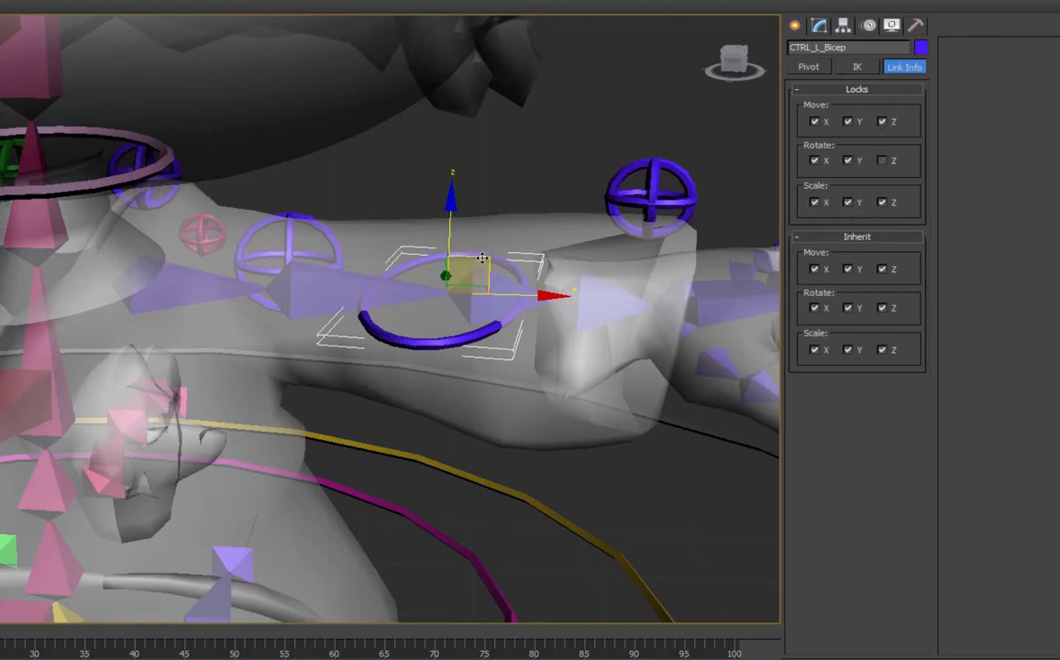
{"action": "middle_click_drag", "start_coordinate": [483, 261], "coordinate": [509, 286]}
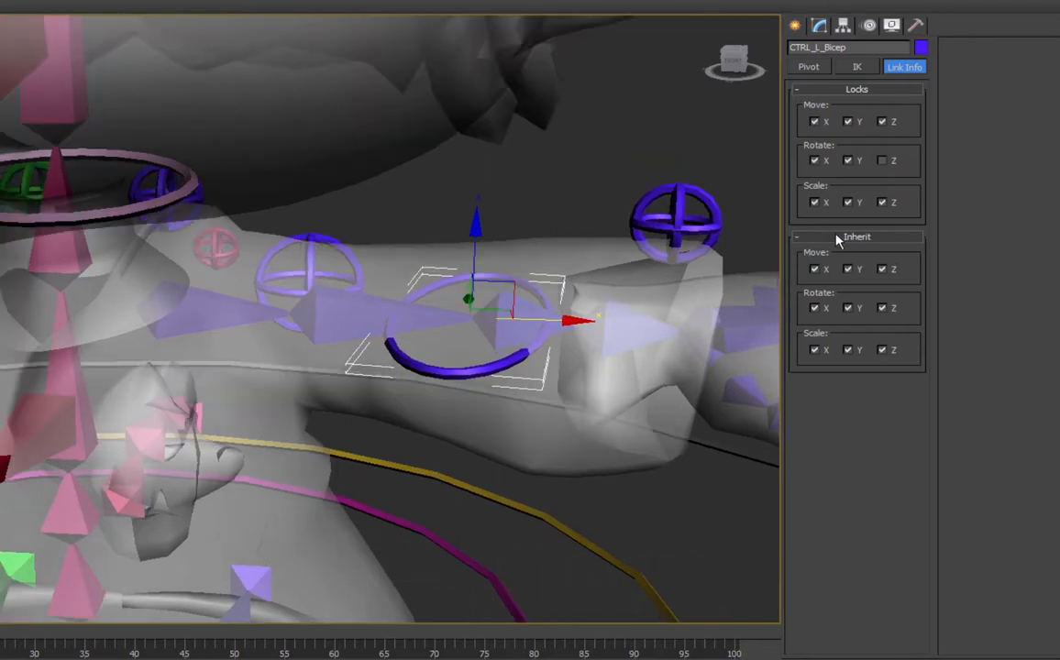
{"action": "left_click", "coordinate": [804, 237]}
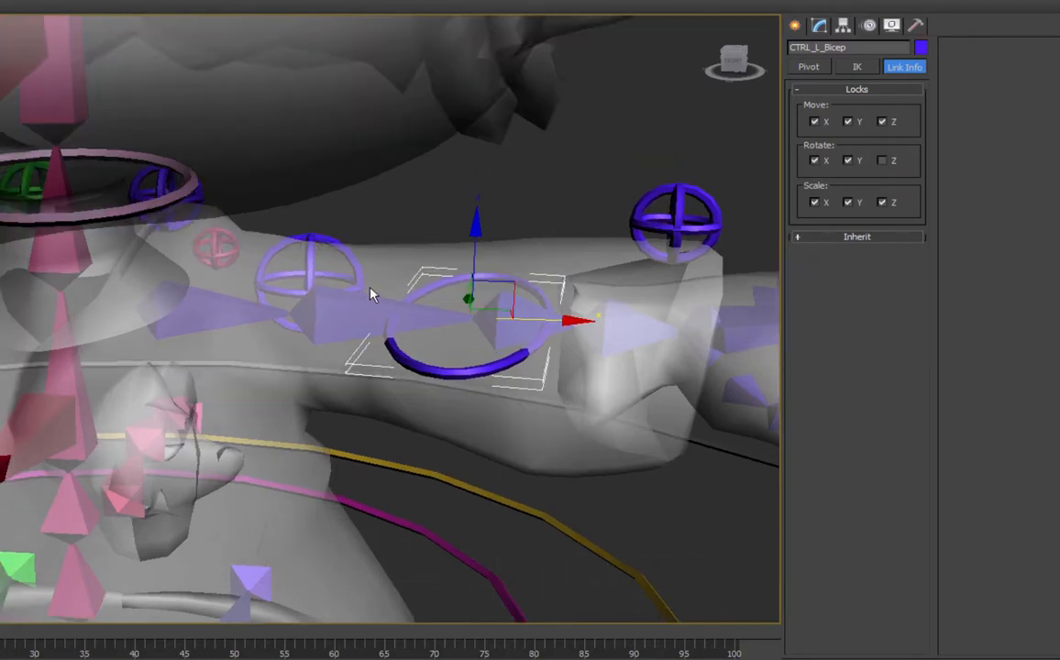
Orientation-constrain the R_Wrist1 bone to CTRL_R_Bicep with Keep Initial Offset enabled.
{"action": "middle_click_drag", "start_coordinate": [372, 291], "coordinate": [587, 293]}
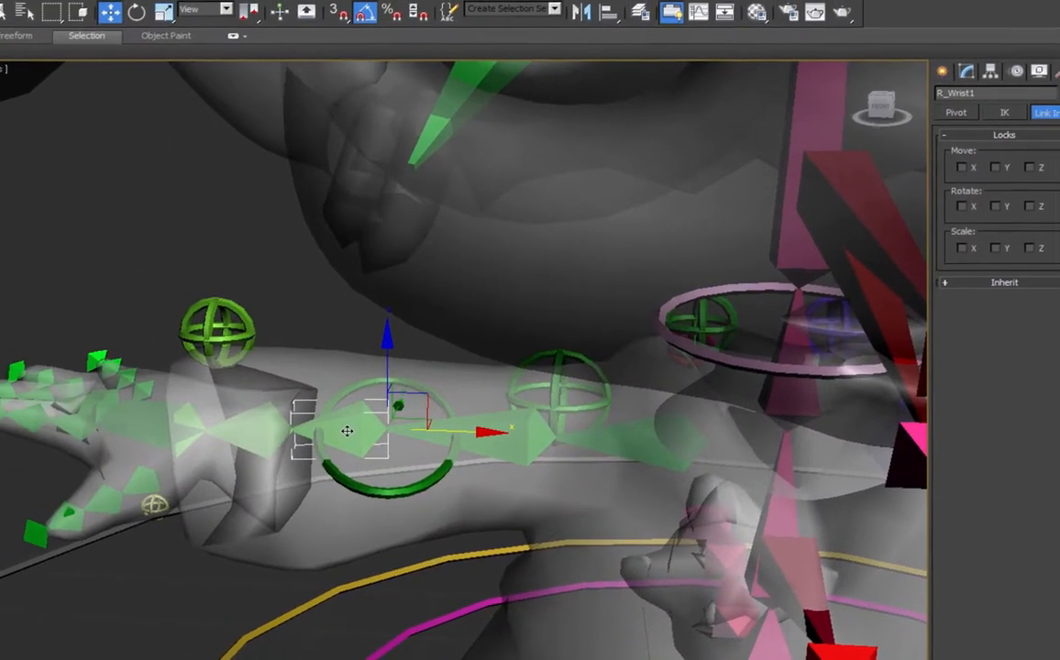
{"action": "left_click", "coordinate": [194, 6]}
{"action": "mouse_move", "coordinate": [218, 81]}
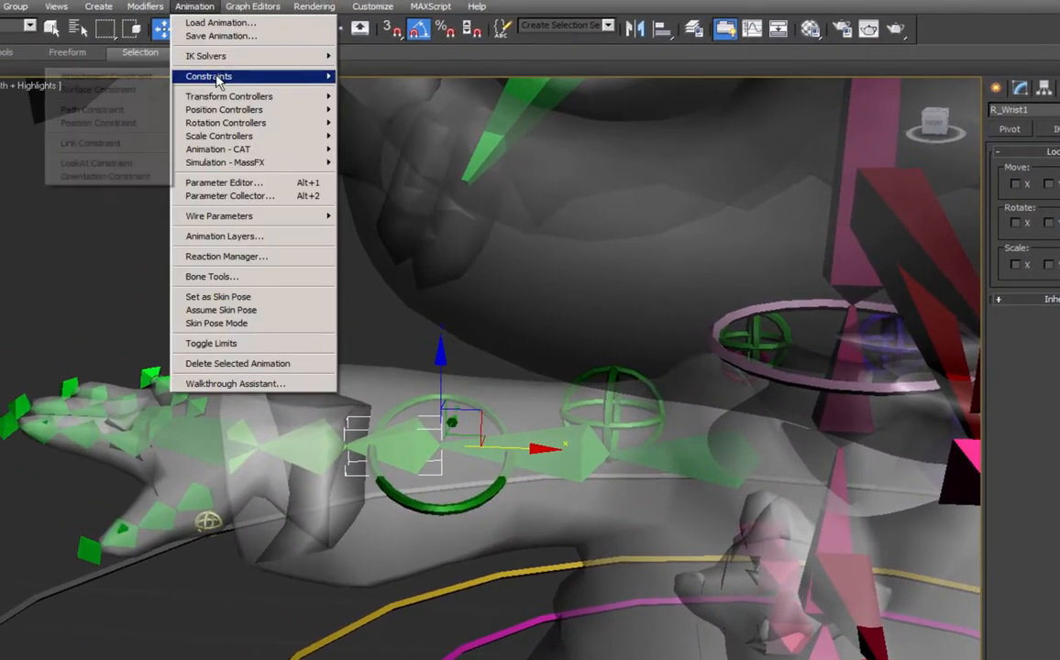
{"action": "left_click", "coordinate": [118, 177]}
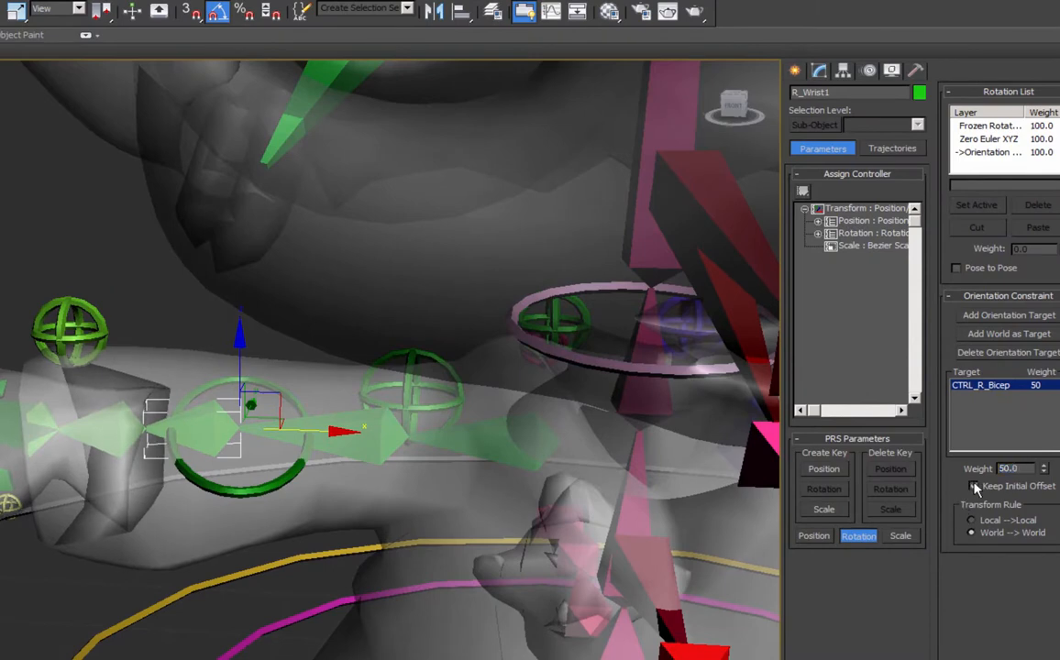
Lock R_Wrist1's movement and scaling on all axes and its rotation on X and Y, leaving Z rotation unlocked.
{"action": "left_click", "coordinate": [843, 70]}
{"action": "left_click", "coordinate": [883, 167]}
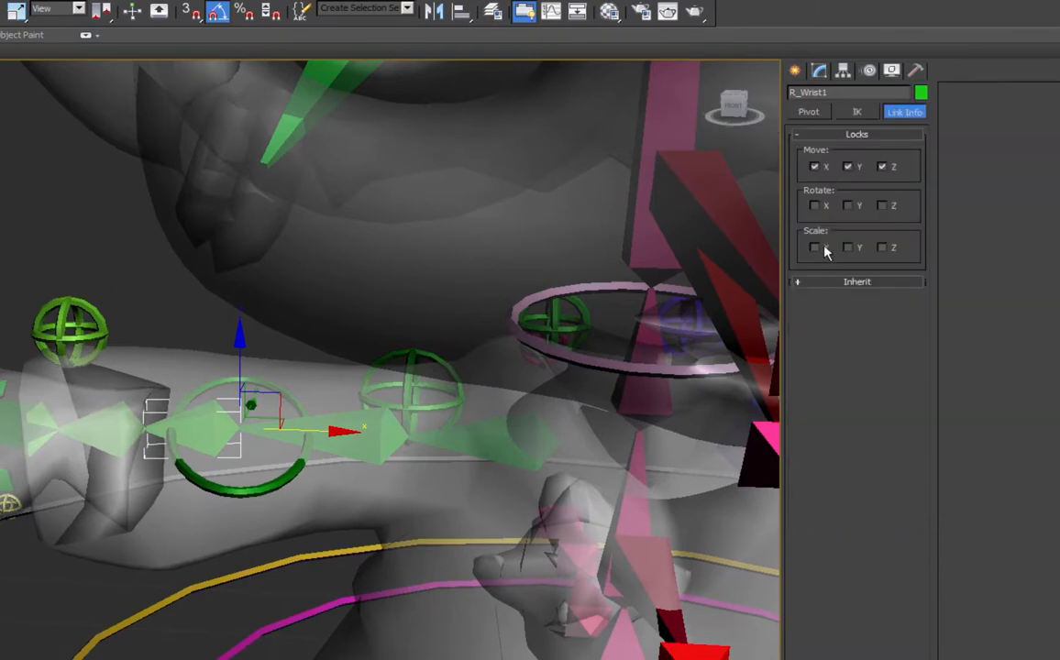
{"action": "left_click", "coordinate": [816, 247]}
{"action": "left_click", "coordinate": [849, 206]}
{"action": "key", "text": "e"}
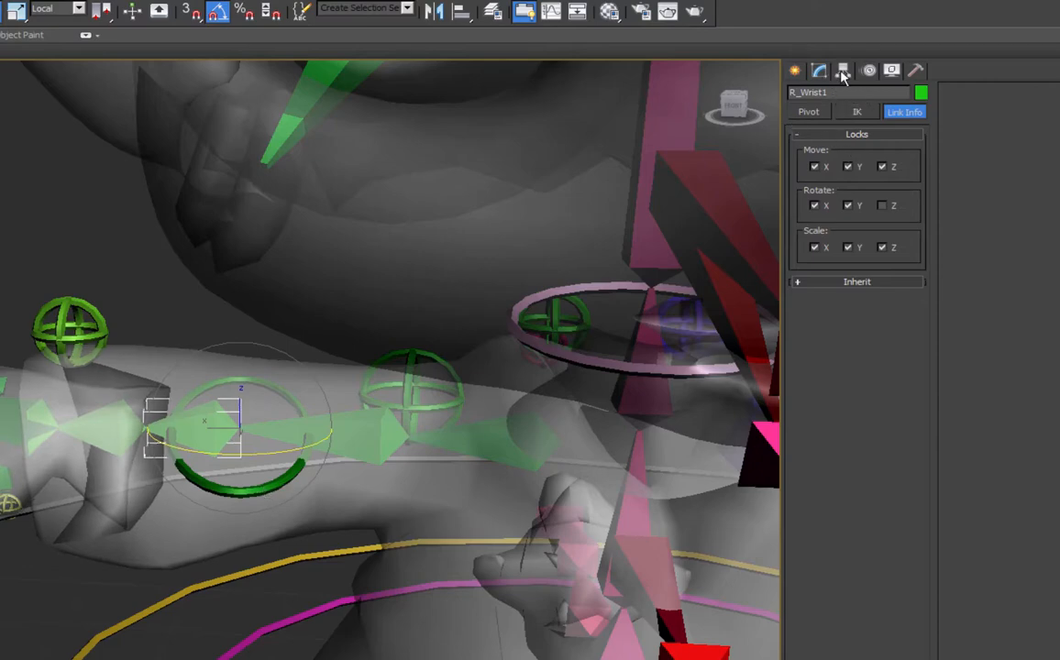
Rotate CTRL_R_Bicep to test the forearm's response, and undo the rotation.
{"action": "left_click", "coordinate": [869, 71]}
{"action": "left_click", "coordinate": [255, 492]}
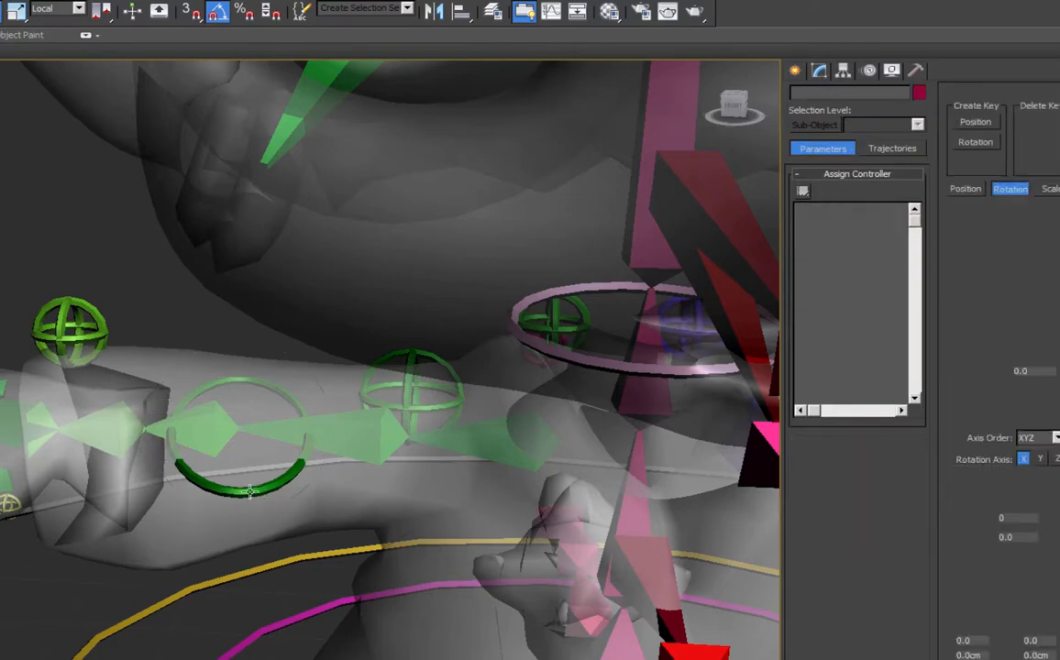
{"action": "left_click_drag", "start_coordinate": [292, 449], "coordinate": [346, 485]}
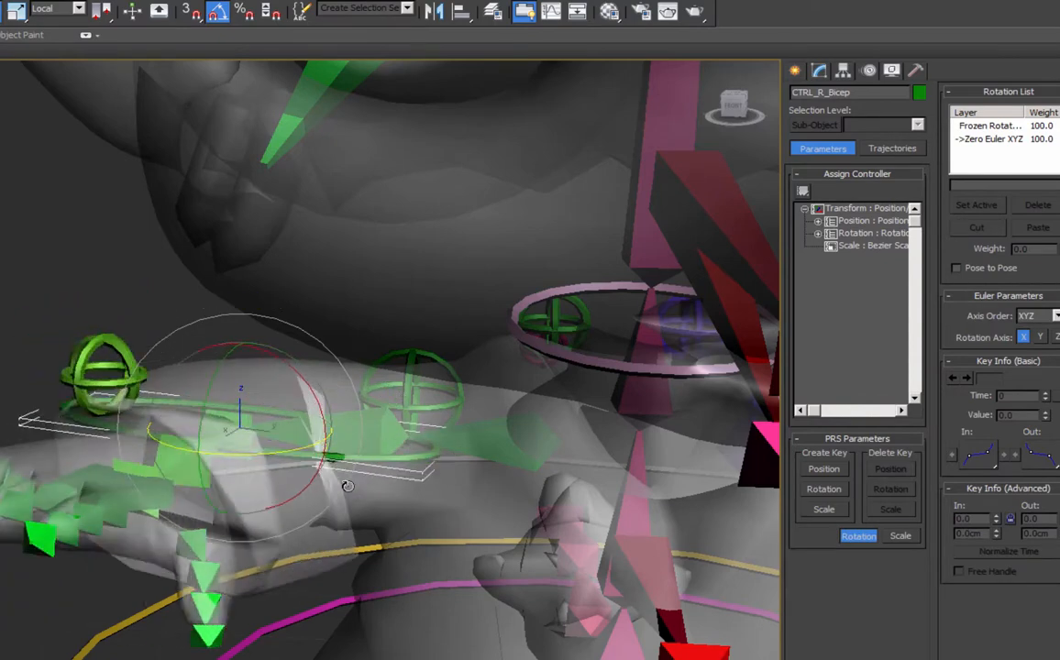
{"action": "key", "text": "ctrl+z"}
Lock movement and scaling on X, Y and Z for the right clavicle control, CTRL_R_Clav.
{"action": "left_click", "coordinate": [414, 383]}
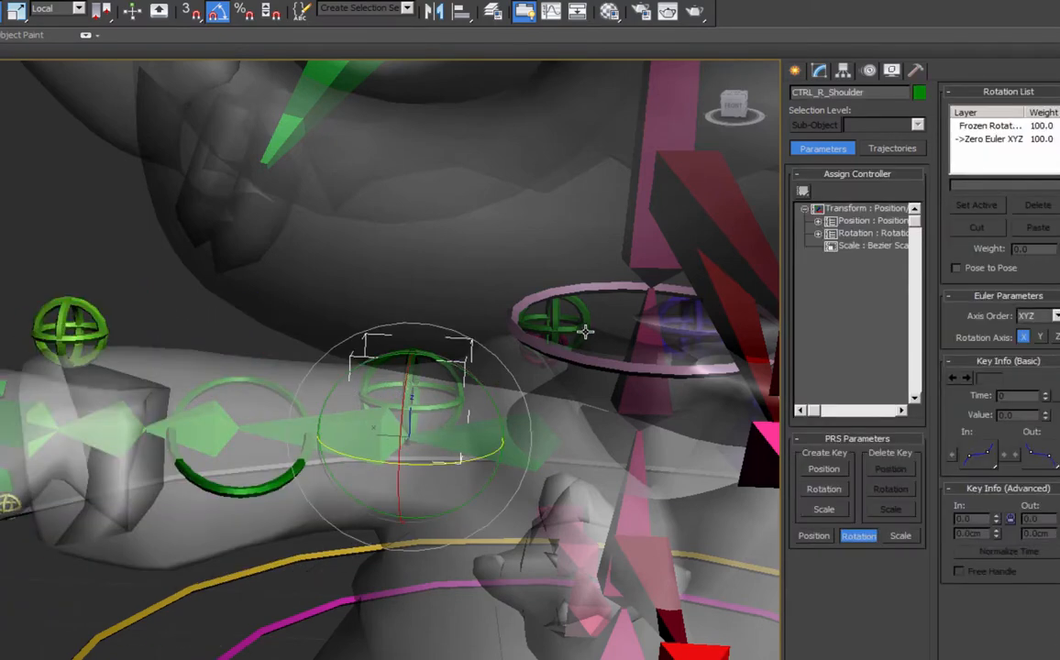
{"action": "left_click", "coordinate": [842, 71]}
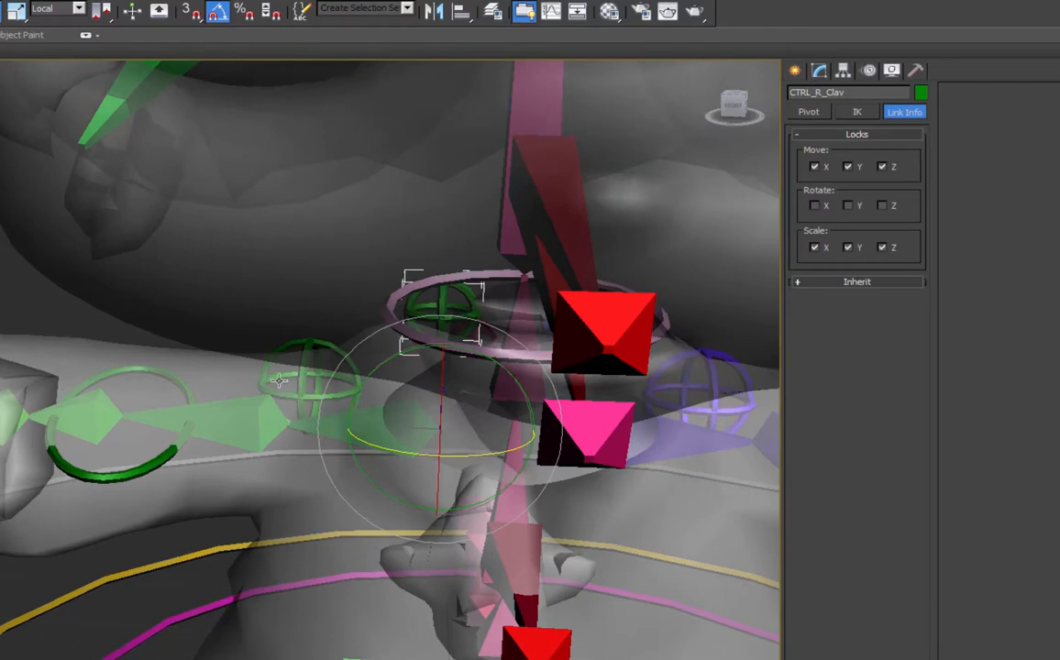
{"action": "middle_click_drag", "start_coordinate": [55, 353], "coordinate": [158, 384]}
Orientation-constrain nub_R_wrist to CTRL_R_Hand with Keep Initial Offset enabled.
{"action": "left_click", "coordinate": [77, 345]}
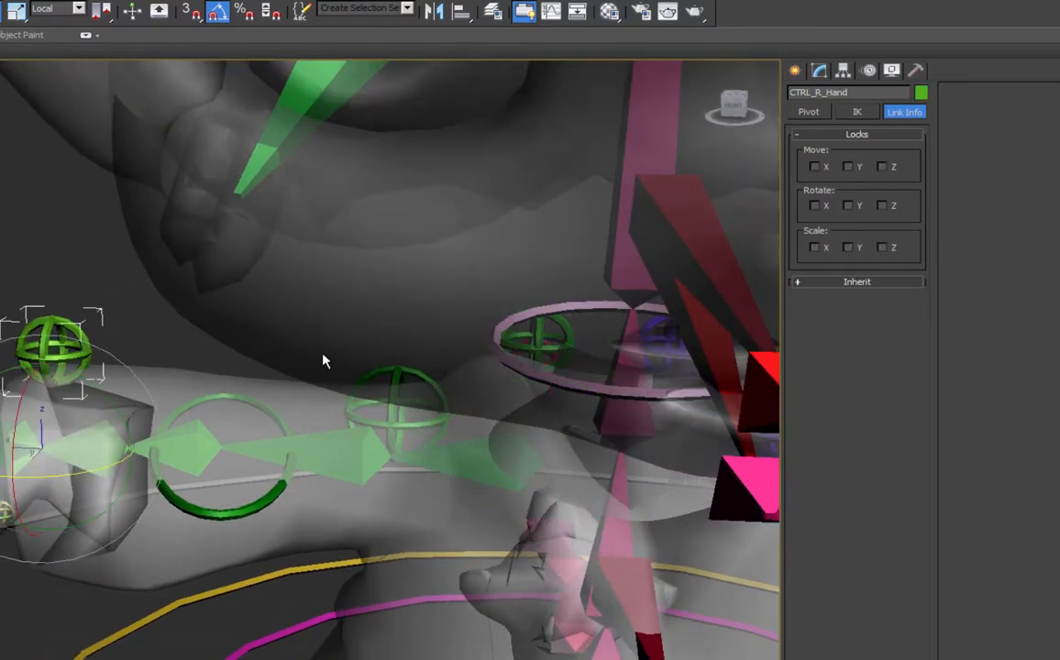
{"action": "middle_click_drag", "start_coordinate": [33, 338], "coordinate": [104, 440], "text": "alt"}
{"action": "left_click", "coordinate": [43, 437]}
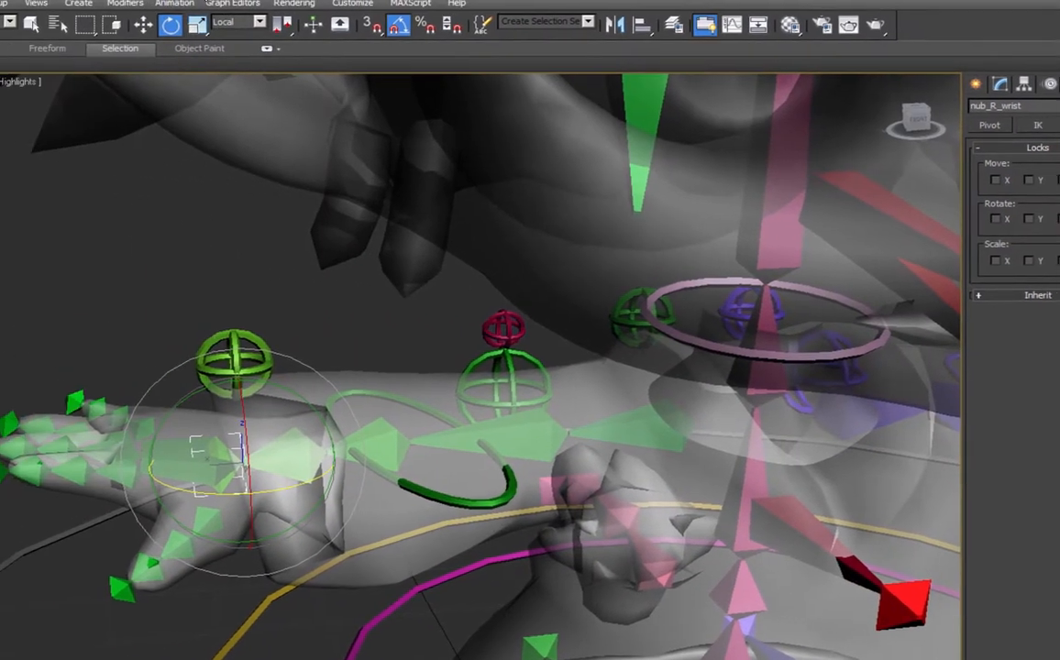
{"action": "left_click", "coordinate": [181, 3]}
{"action": "mouse_move", "coordinate": [223, 81]}
{"action": "left_click", "coordinate": [85, 172]}
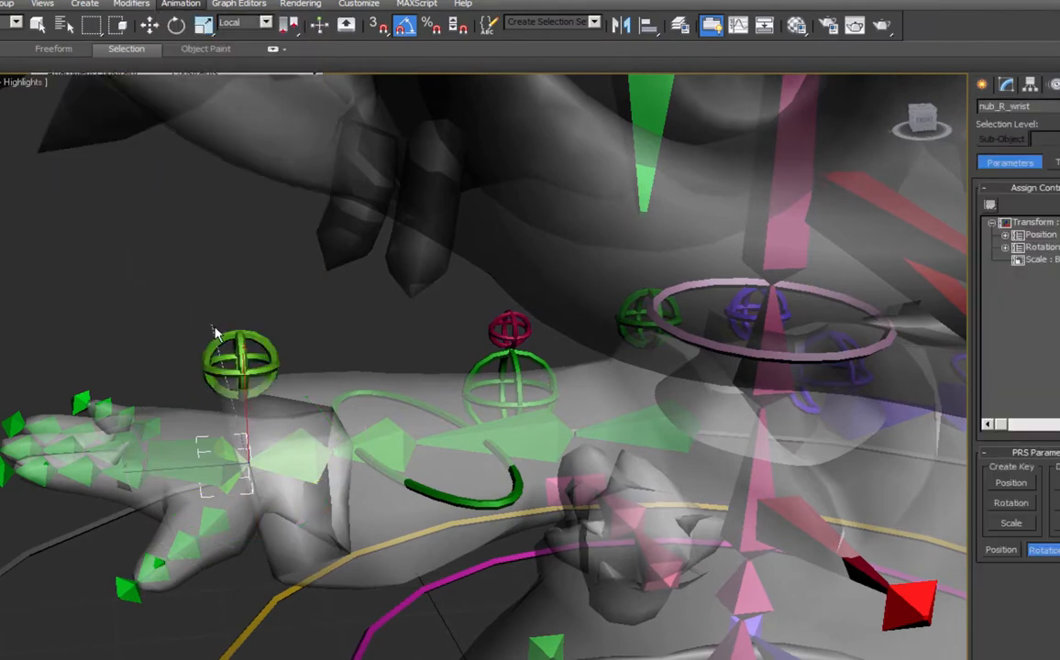
{"action": "left_click", "coordinate": [241, 338]}
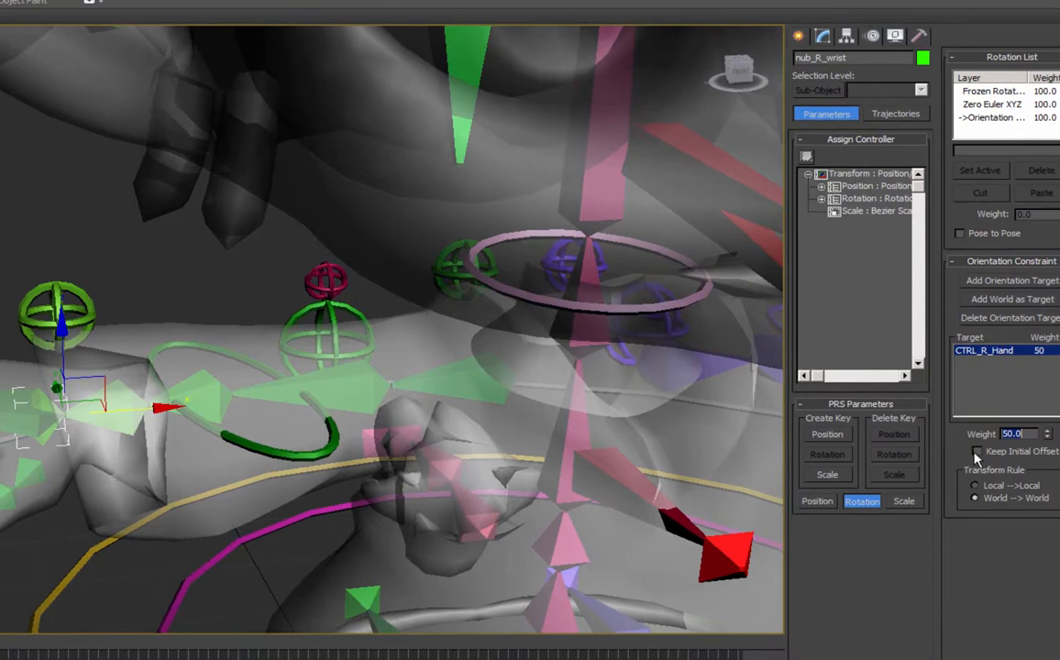
{"action": "left_click", "coordinate": [977, 452]}
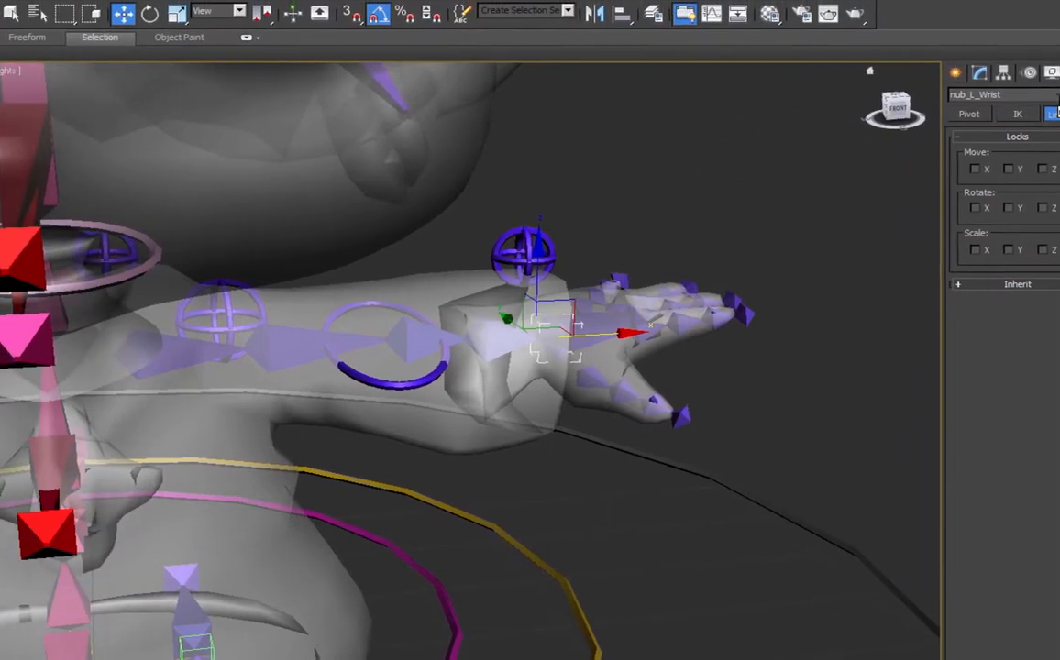
Apply an orientation constraint to nub_L_Wrist.
{"action": "left_click", "coordinate": [233, 9]}
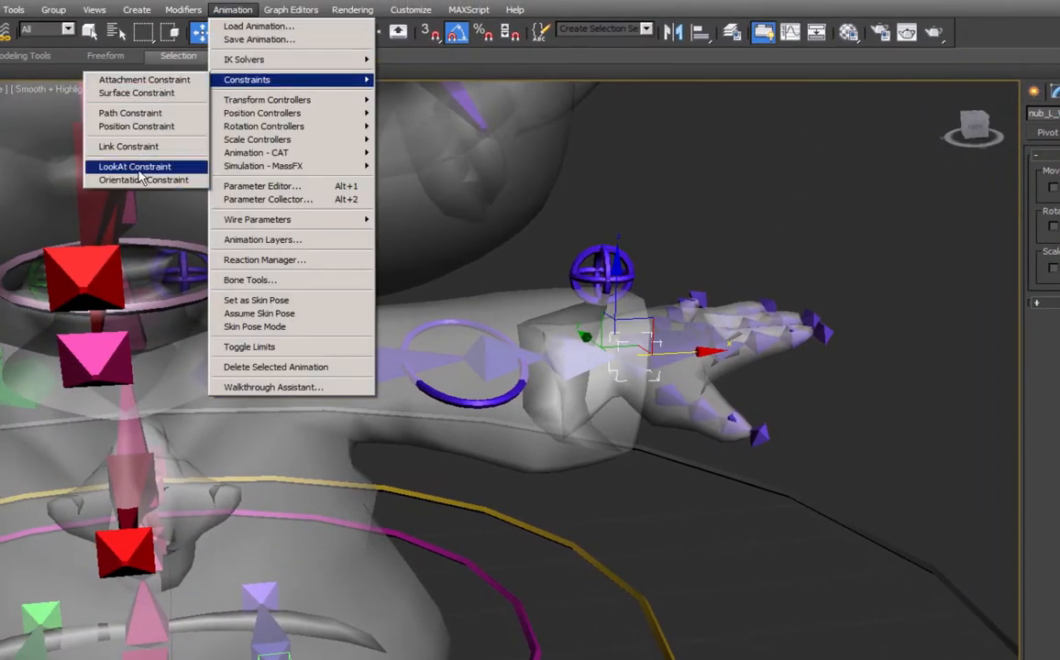
{"action": "left_click", "coordinate": [138, 166]}
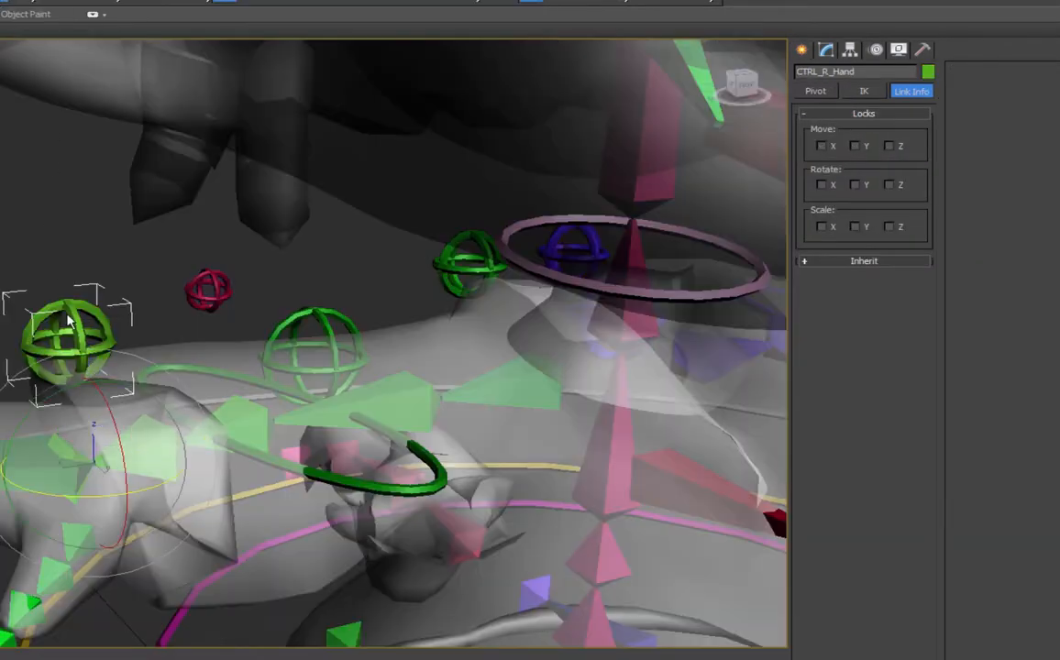
Try rotating CTRL_R_Hand around its local X axis to test the wrist twist.
{"action": "key", "text": "e"}
{"action": "left_click_drag", "start_coordinate": [110, 431], "coordinate": [160, 443]}
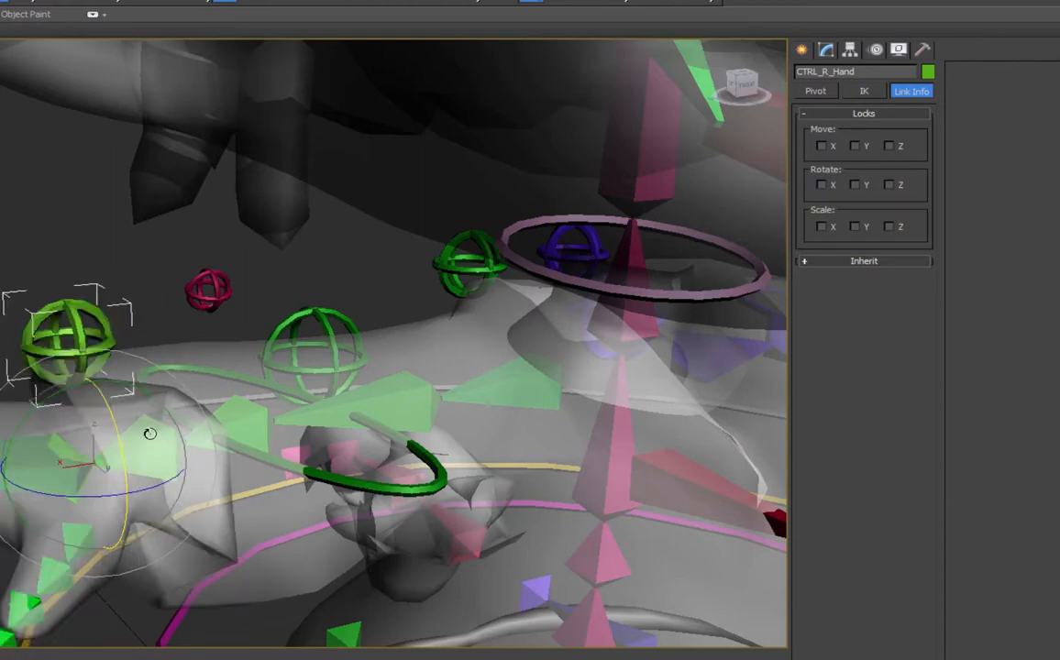
{"action": "key", "text": "q"}
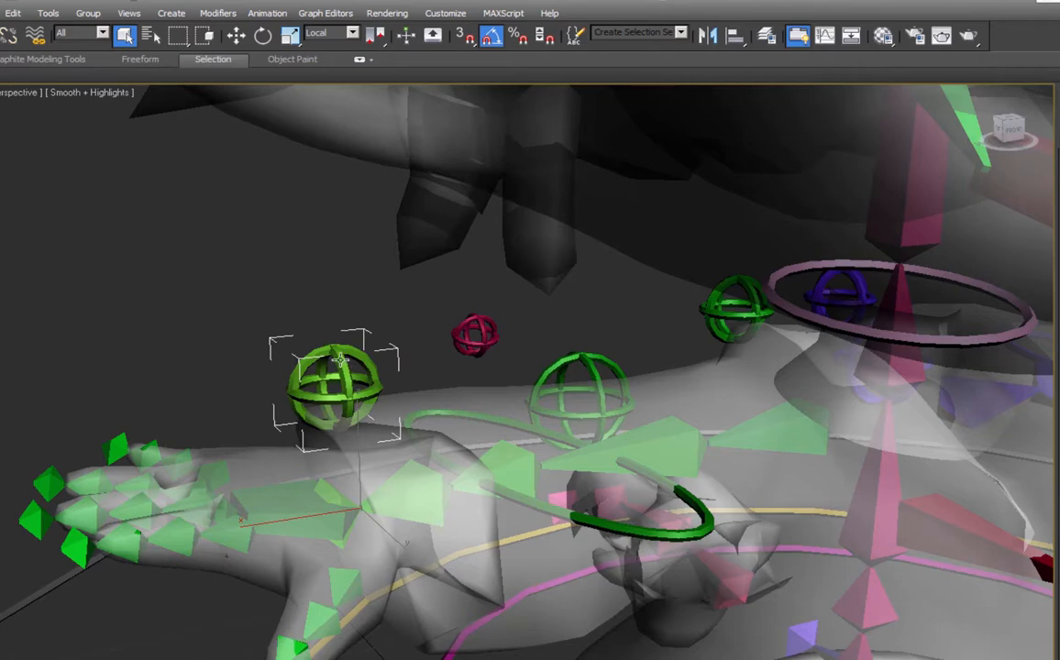
Set up parameter wiring from CTRL_R_Hand's Zero Euler X Rotation to the Zero Euler X Rotation of the R_Wrist2 bone.
{"action": "right_click", "coordinate": [337, 356]}
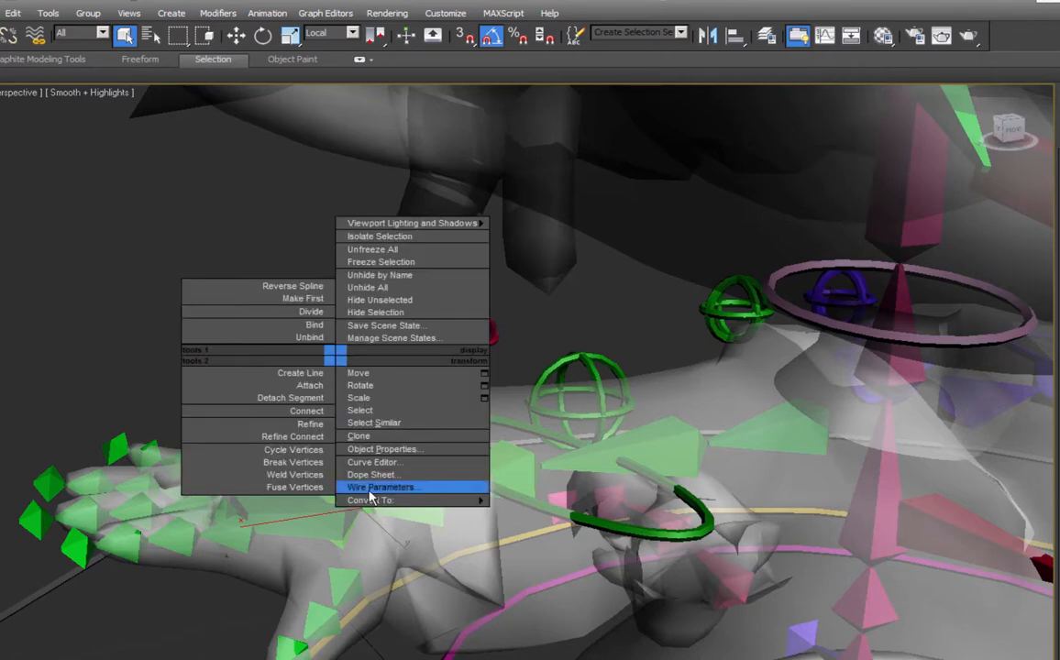
{"action": "left_click", "coordinate": [371, 493]}
{"action": "mouse_move", "coordinate": [312, 515]}
{"action": "mouse_move", "coordinate": [260, 529]}
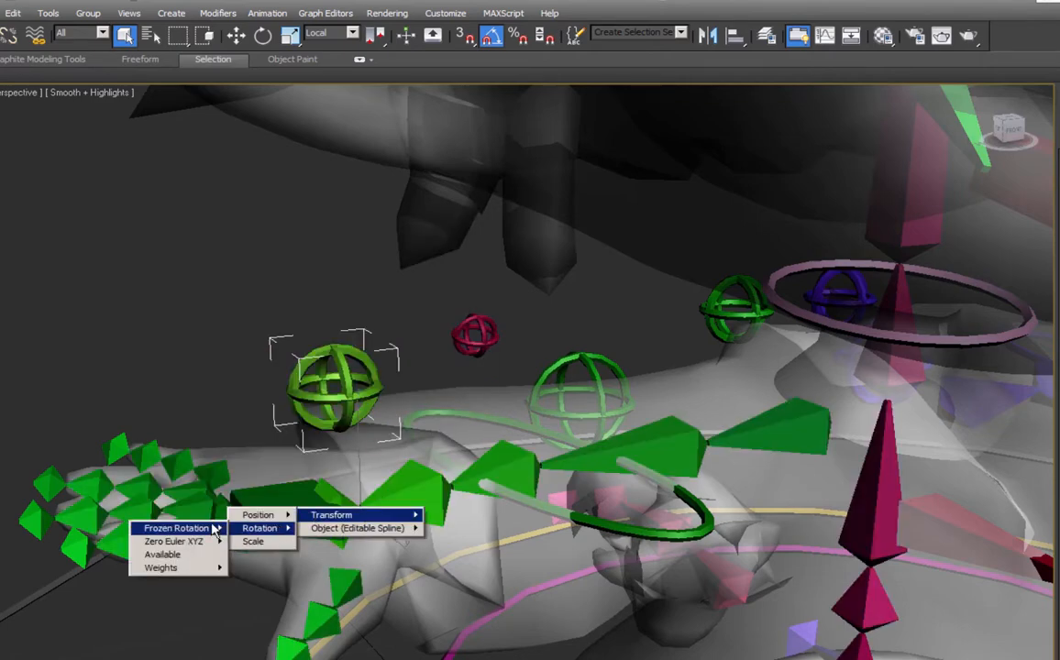
{"action": "mouse_move", "coordinate": [174, 541]}
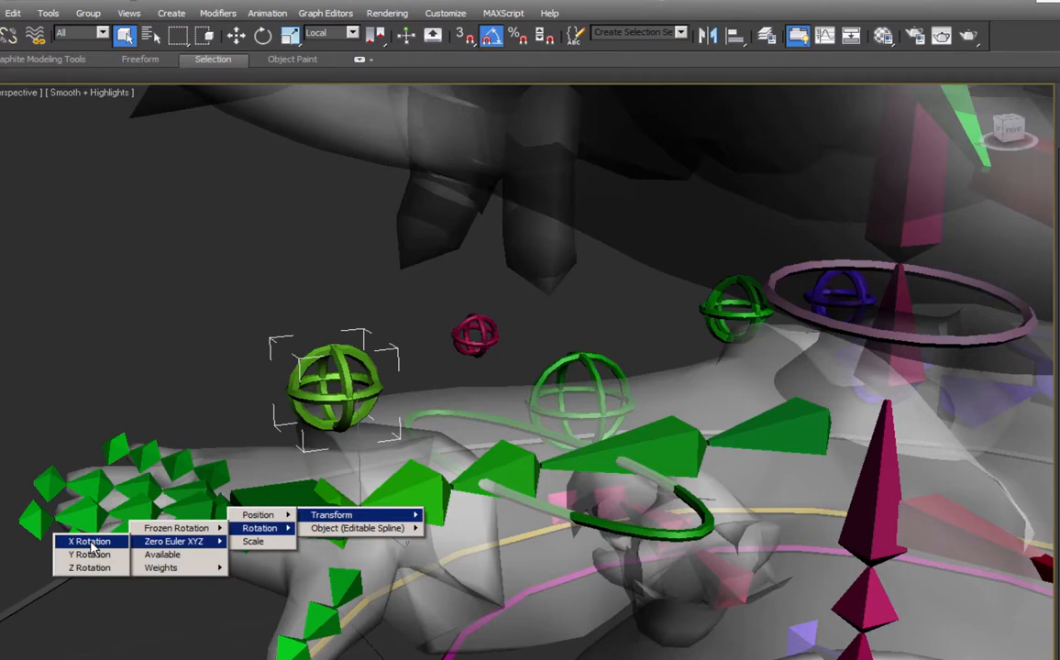
{"action": "left_click", "coordinate": [89, 542]}
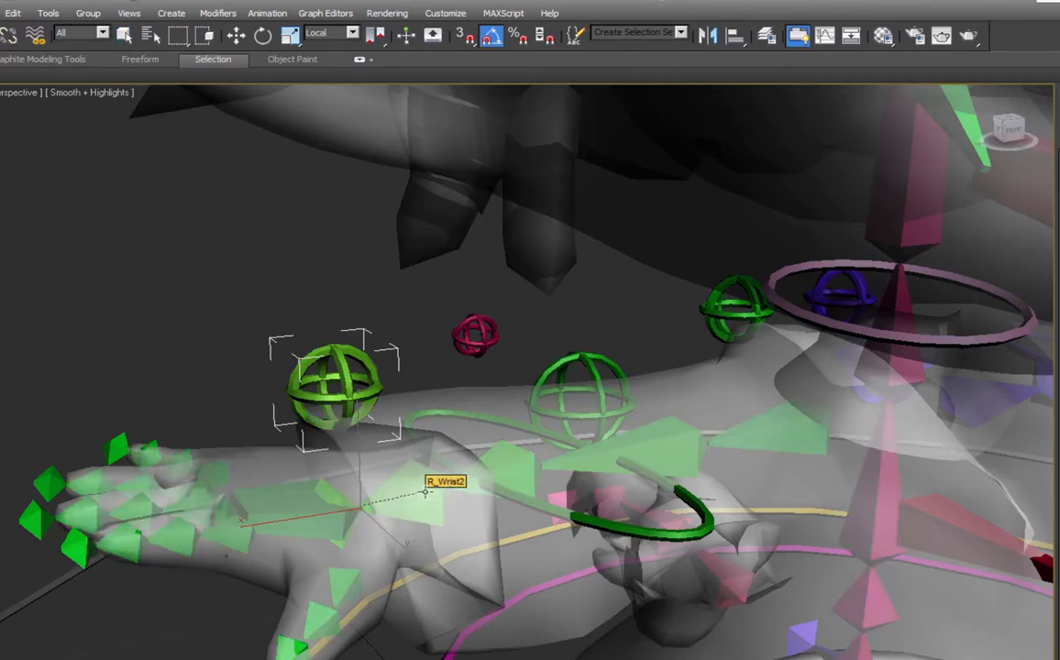
{"action": "left_click", "coordinate": [425, 493]}
{"action": "mouse_move", "coordinate": [417, 502]}
{"action": "mouse_move", "coordinate": [339, 514]}
{"action": "mouse_move", "coordinate": [266, 527]}
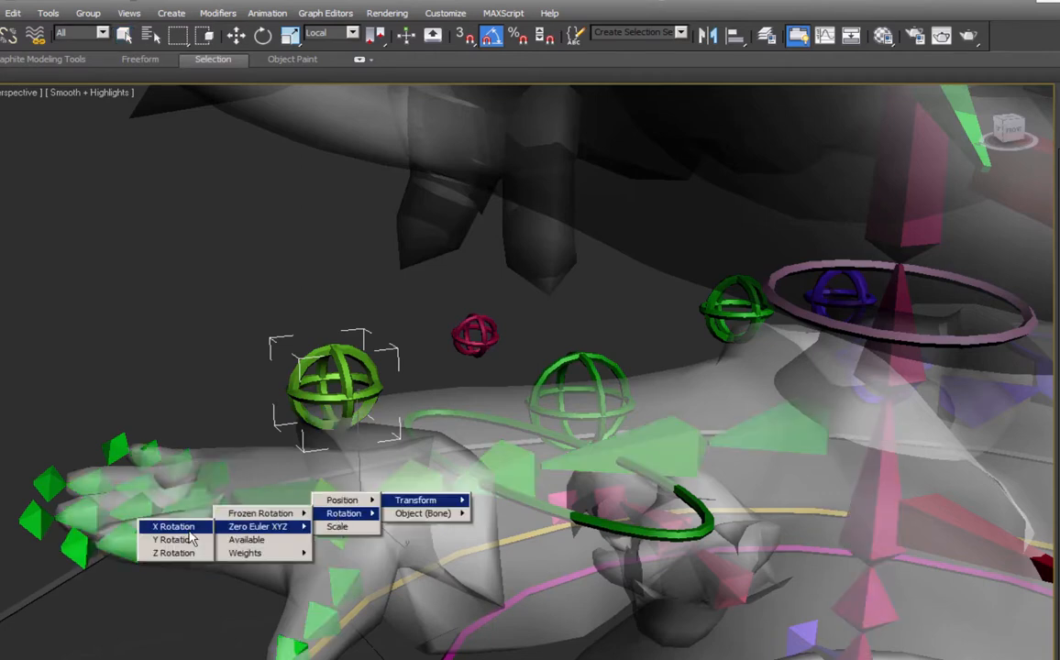
{"action": "left_click", "coordinate": [188, 530]}
Connect the wire one-way from CTRL_R_Hand to R_Wrist2 with the expression X_Rotation/2, and test it by rotating the hand control.
{"action": "left_click", "coordinate": [258, 350]}
{"action": "left_click", "coordinate": [265, 419]}
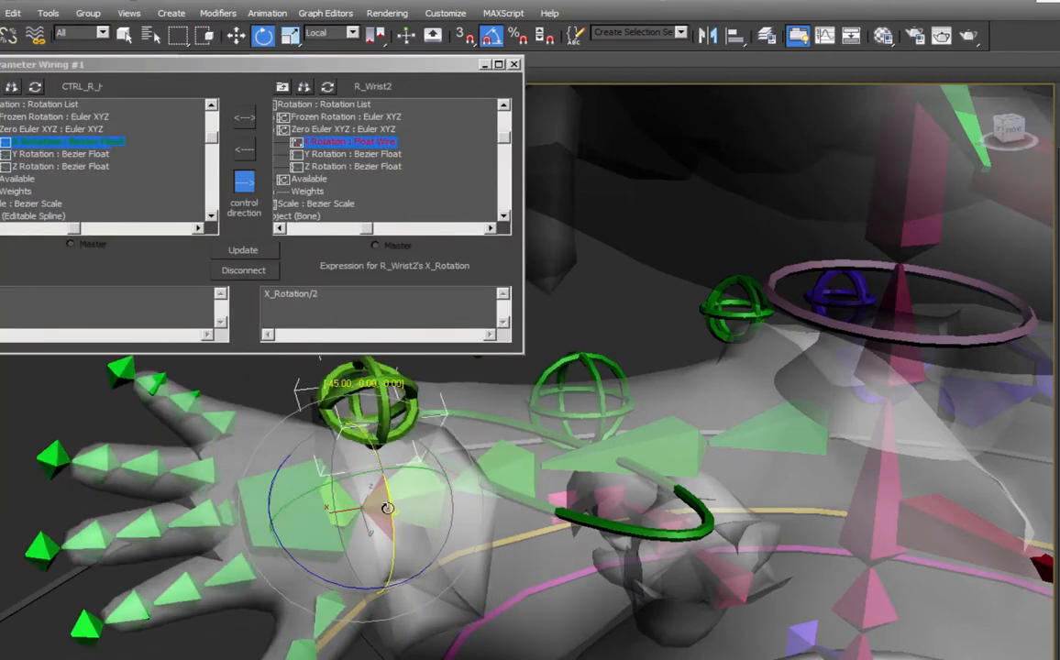
{"action": "left_click_drag", "start_coordinate": [367, 495], "coordinate": [356, 428]}
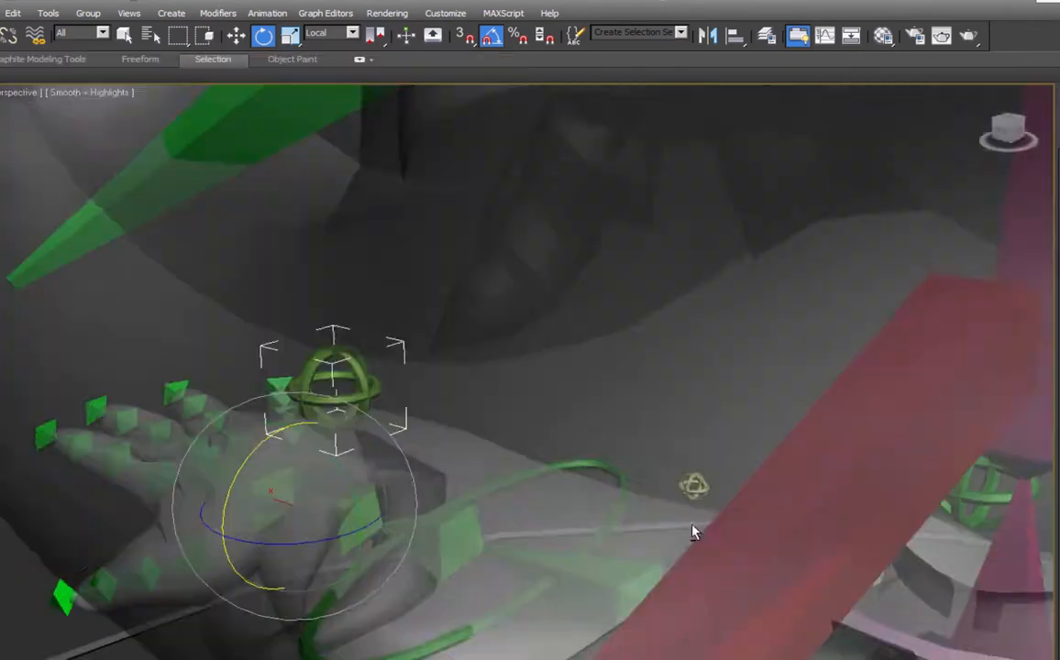
Wire the left hand control's Zero Euler X Rotation one-way to the Zero Euler X Rotation of the L_Wrist2 bone.
{"action": "middle_click_drag", "start_coordinate": [694, 530], "coordinate": [592, 509], "text": "alt"}
{"action": "scroll", "coordinate": [453, 378], "scroll_direction": "down", "scroll_amount": 2}
{"action": "scroll", "coordinate": [481, 415], "scroll_direction": "down", "scroll_amount": 5}
{"action": "scroll", "coordinate": [567, 404], "scroll_direction": "up", "scroll_amount": 4}
{"action": "left_click", "coordinate": [625, 290]}
{"action": "right_click", "coordinate": [625, 290]}
{"action": "left_click", "coordinate": [674, 419]}
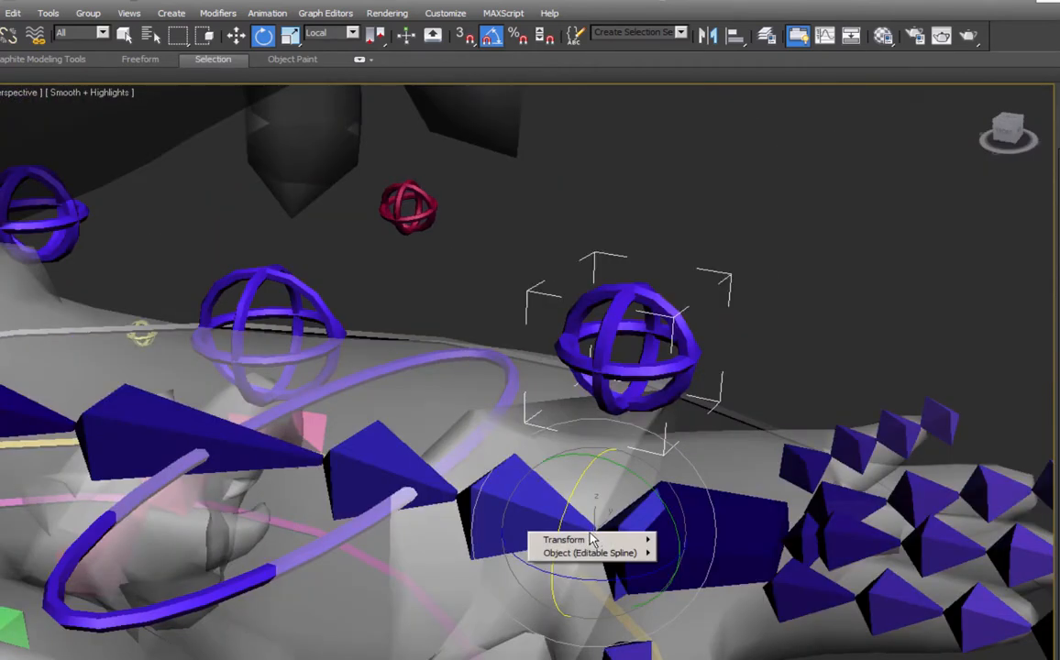
{"action": "mouse_move", "coordinate": [592, 540]}
{"action": "mouse_move", "coordinate": [511, 555]}
{"action": "mouse_move", "coordinate": [449, 562]}
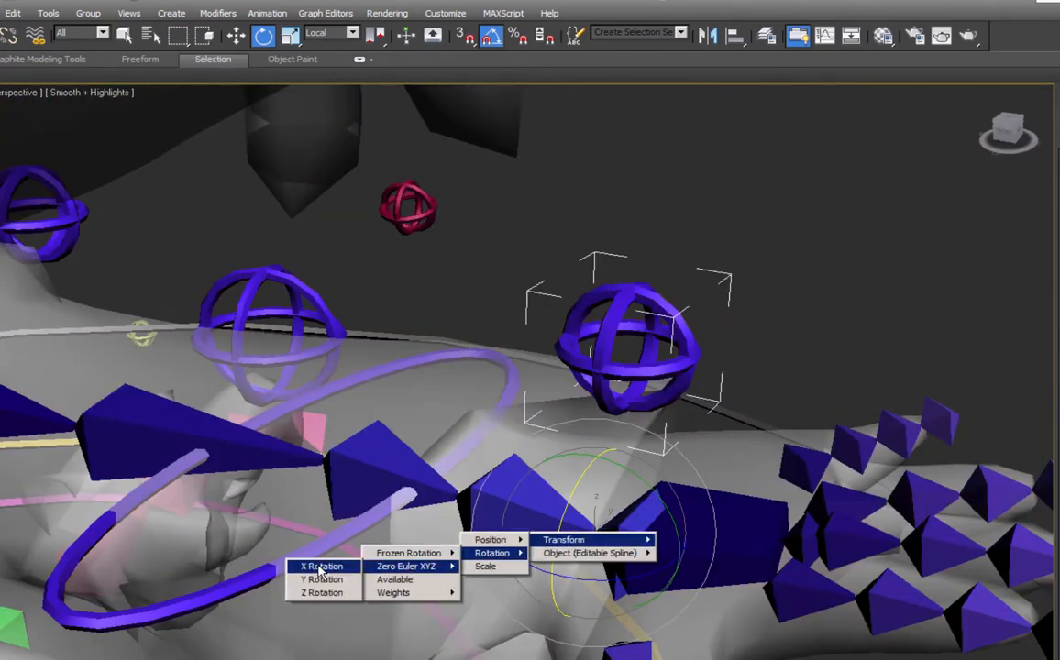
{"action": "left_click", "coordinate": [320, 568]}
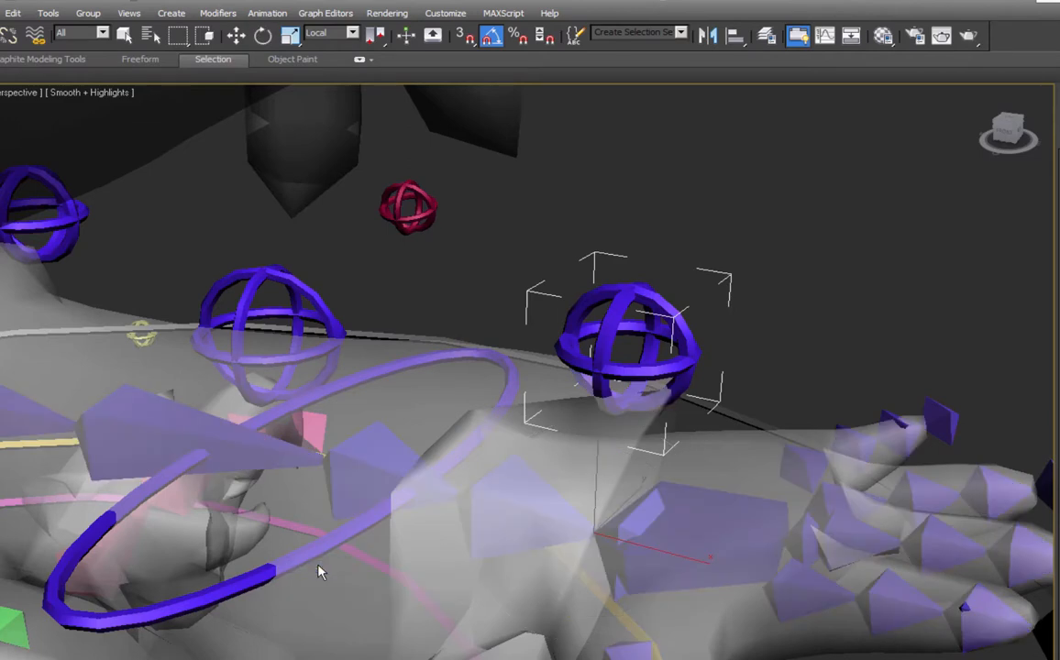
{"action": "left_click", "coordinate": [501, 491]}
{"action": "mouse_move", "coordinate": [500, 496]}
{"action": "mouse_move", "coordinate": [414, 509]}
{"action": "mouse_move", "coordinate": [331, 525]}
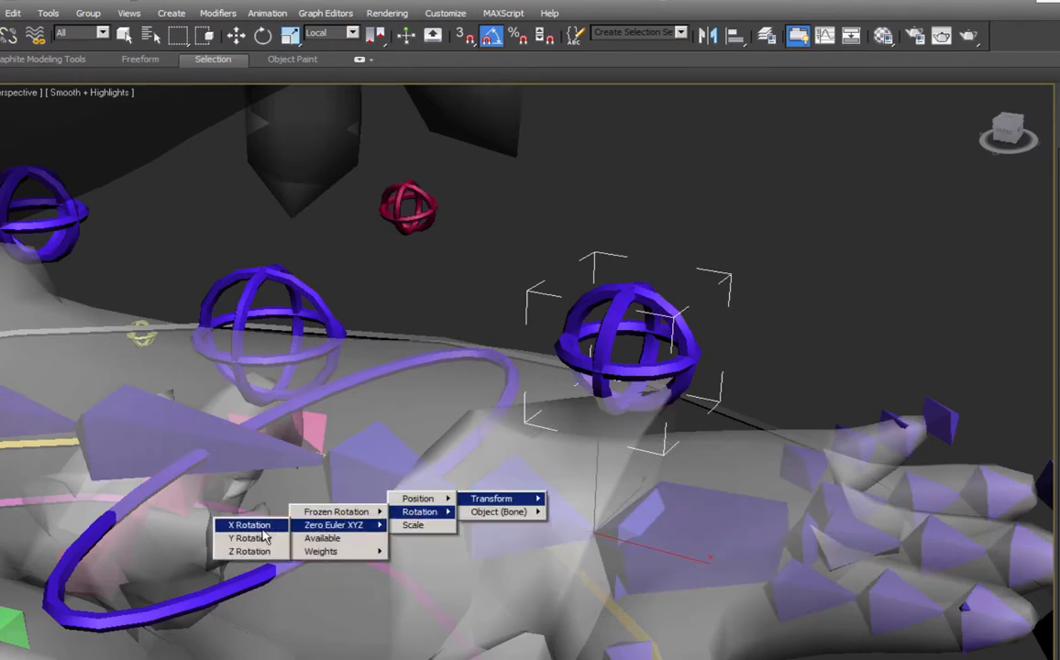
{"action": "left_click", "coordinate": [257, 524]}
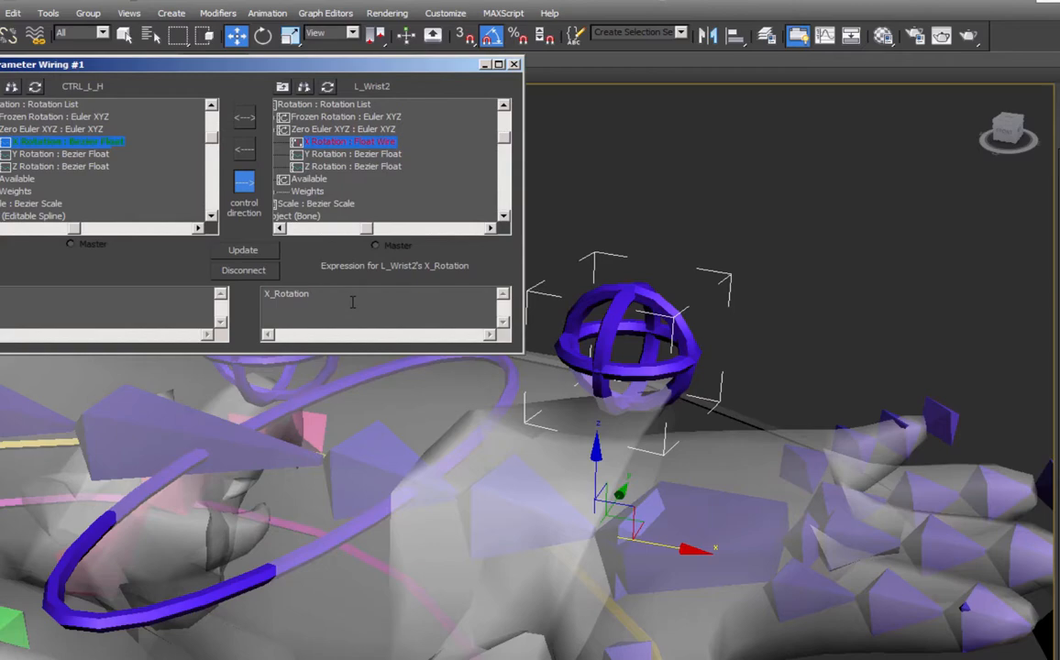
Set the L_Wrist2 wire expression to X_Rotation/2, update it, and test it by rotating the left hand control around X, undoing the test.
{"action": "left_click", "coordinate": [264, 250]}
{"action": "key", "text": "e"}
{"action": "left_click_drag", "start_coordinate": [581, 480], "coordinate": [563, 521]}
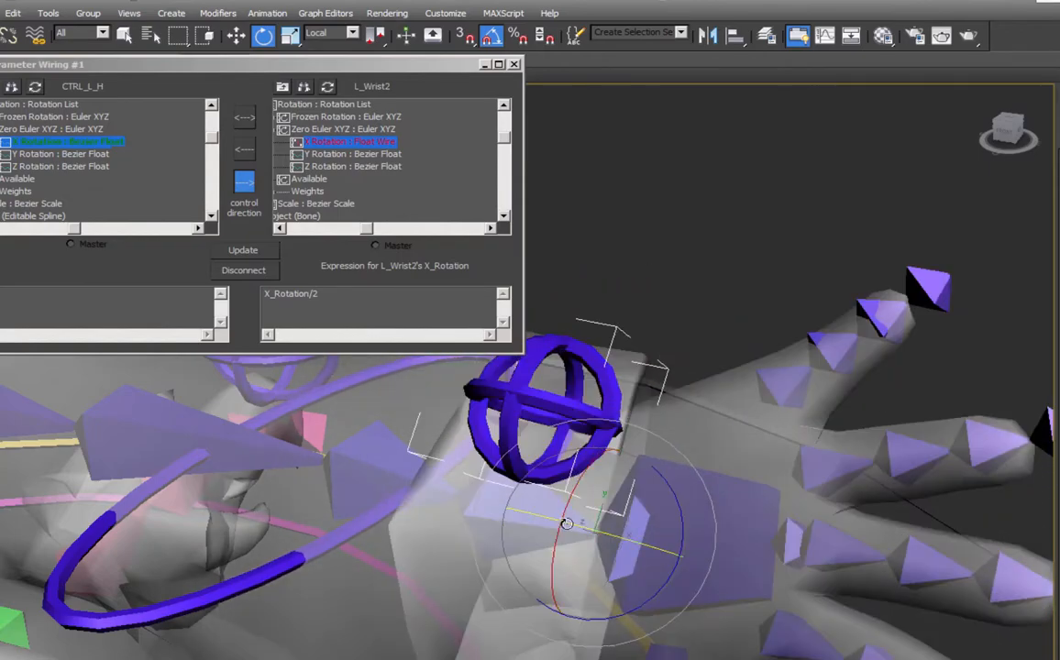
{"action": "key", "text": "ctrl+z"}
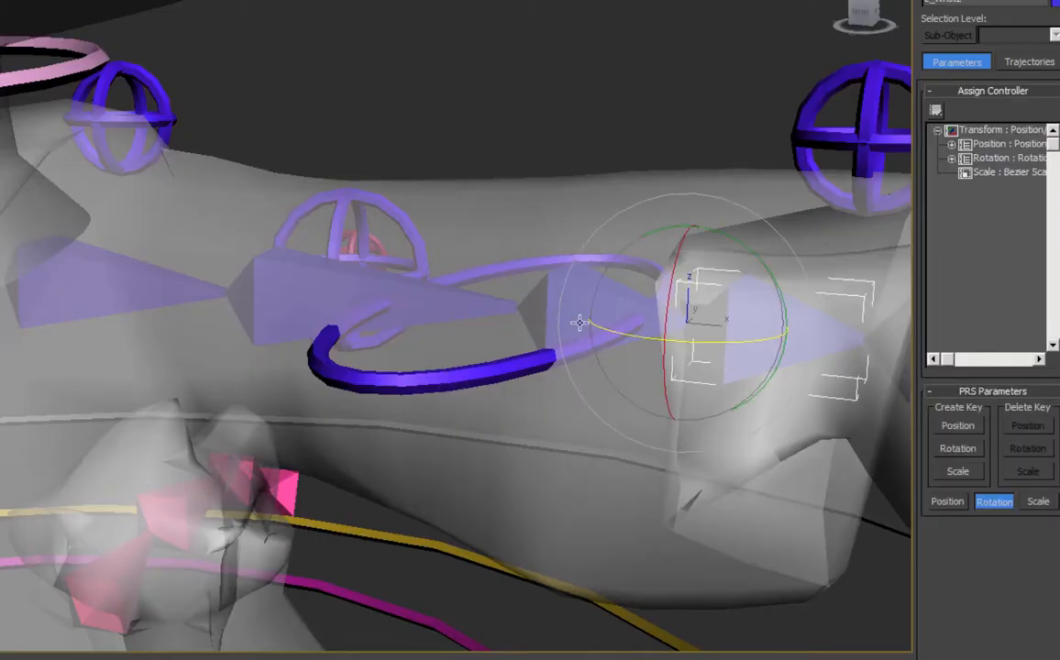
Delete the orientation constraint layer targeting L_Wrist1 from the left forearm ring control's rotation list.
{"action": "left_click", "coordinate": [556, 322]}
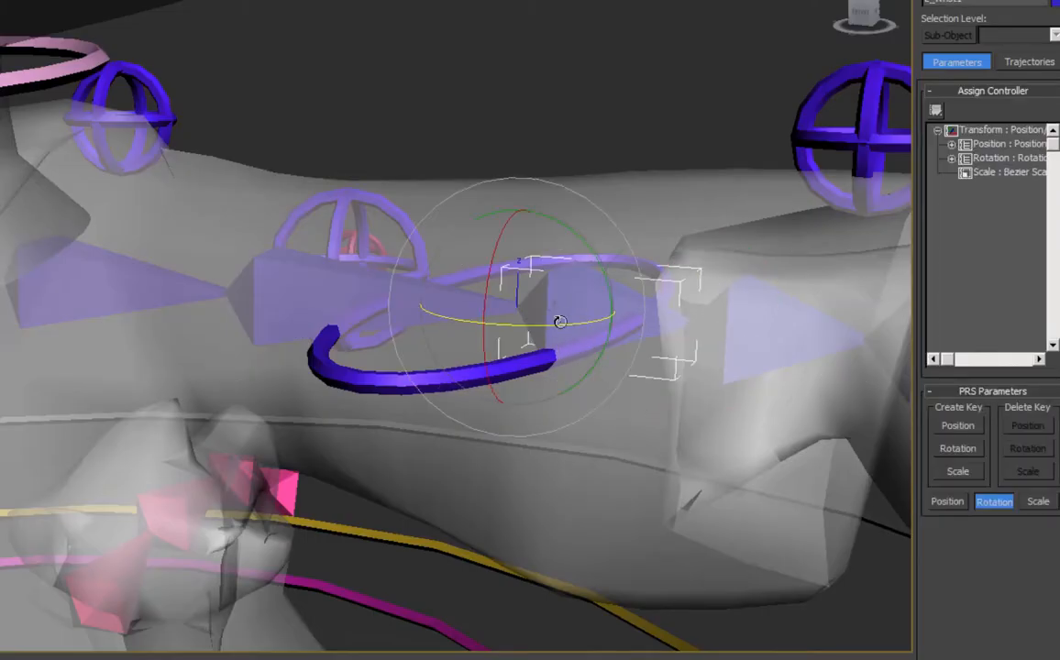
{"action": "left_click_drag", "start_coordinate": [556, 322], "coordinate": [571, 298]}
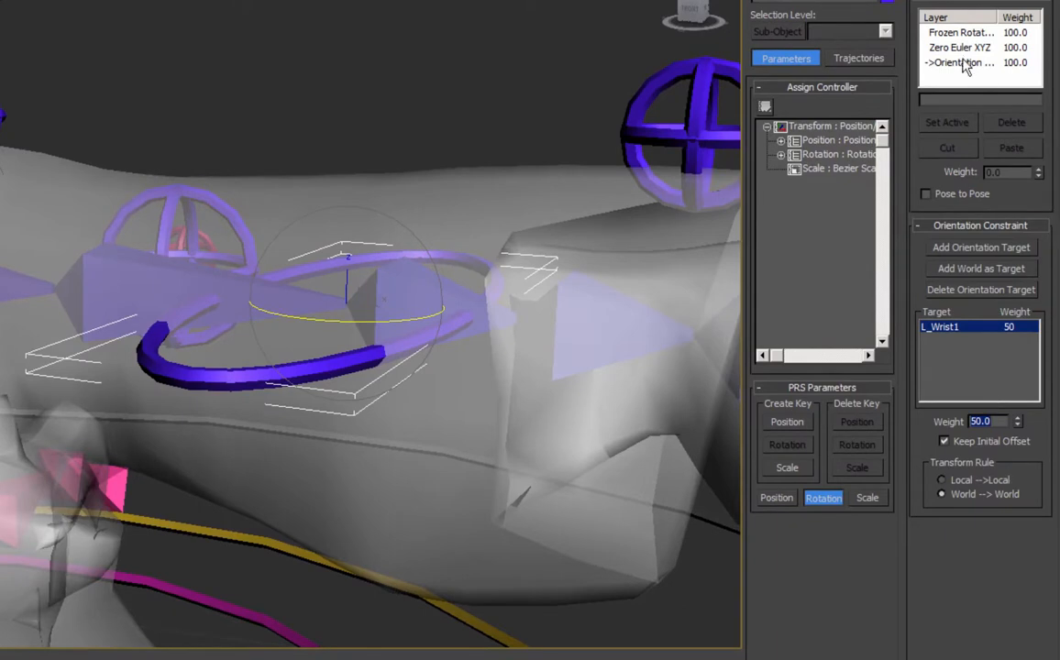
{"action": "left_click", "coordinate": [962, 63]}
{"action": "left_click", "coordinate": [1015, 126]}
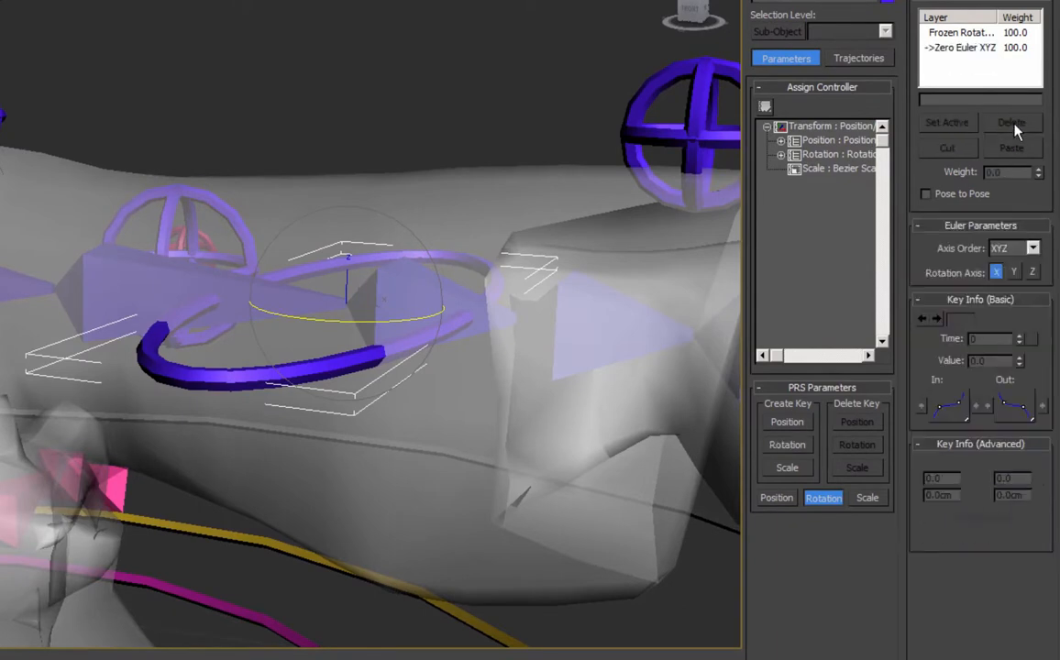
{"action": "left_click", "coordinate": [781, 156]}
{"action": "left_click", "coordinate": [782, 156]}
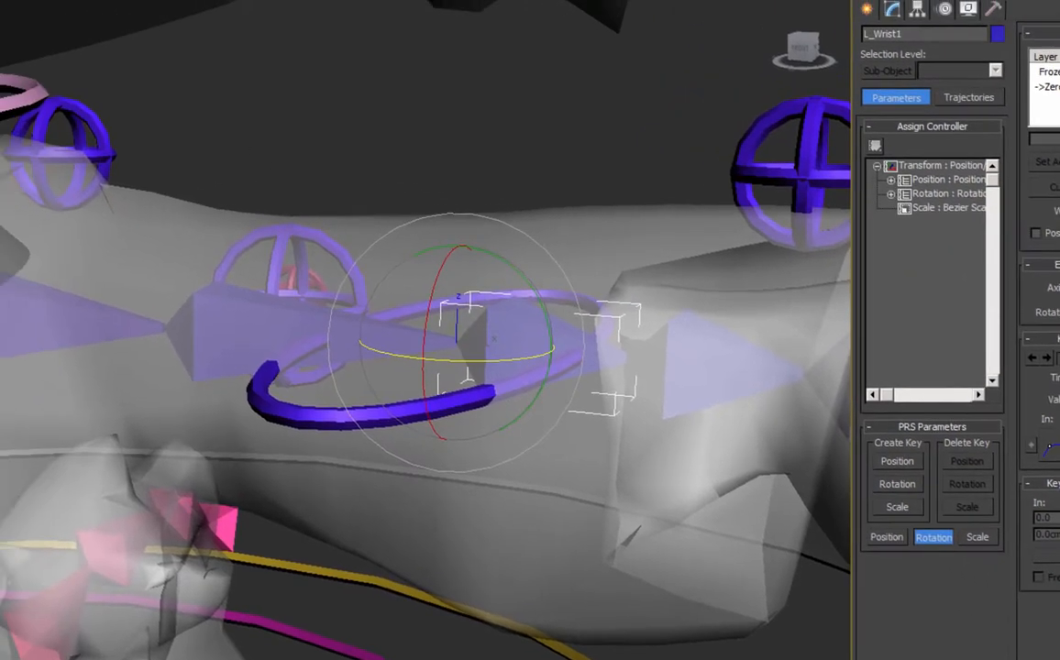
Apply an orientation constraint to the L_Wrist1 bone with the left forearm ring control as its target.
{"action": "left_click", "coordinate": [209, 1]}
{"action": "mouse_move", "coordinate": [225, 61]}
{"action": "left_click", "coordinate": [115, 175]}
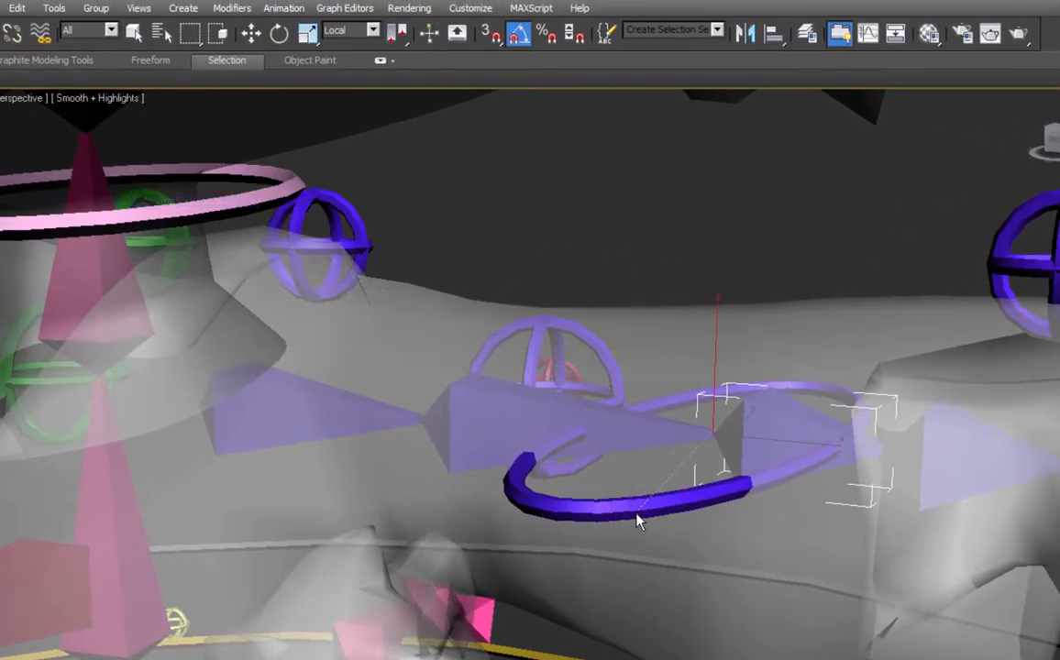
{"action": "left_click", "coordinate": [635, 509]}
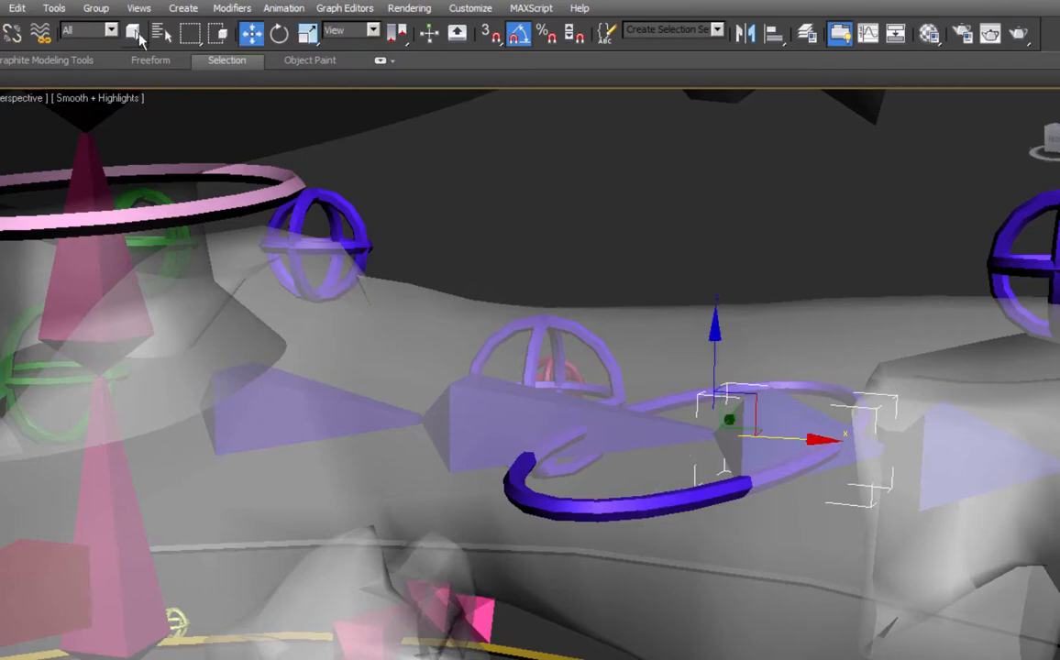
Rotate the left forearm ring control to test the new wrist constraint, and undo the rotation.
{"action": "key", "text": "q"}
{"action": "key", "text": "e"}
{"action": "left_click_drag", "start_coordinate": [710, 486], "coordinate": [727, 489]}
{"action": "key", "text": "ctrl+z"}
{"action": "key", "text": "ctrl+z"}
Test the left arm rig by rotating the upper arm, clavicle and hand controls, and undo the test rotation.
{"action": "left_click", "coordinate": [599, 350]}
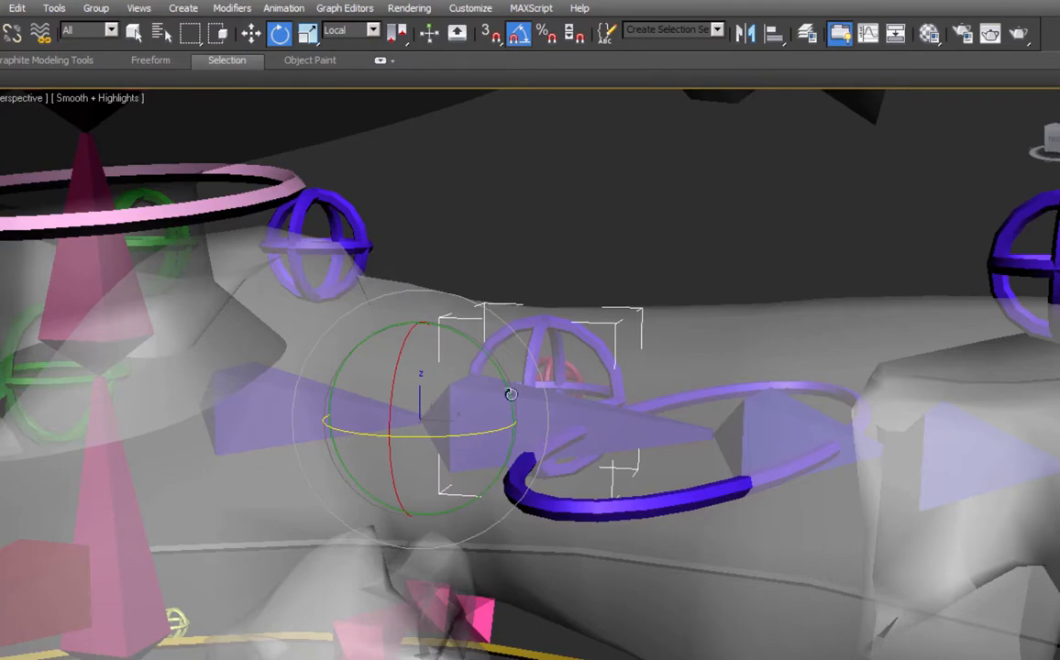
{"action": "middle_click_drag", "start_coordinate": [729, 386], "coordinate": [732, 418], "text": "alt"}
{"action": "mouse_move", "coordinate": [462, 470]}
{"action": "left_mouse_down"}
{"action": "mouse_move", "coordinate": [468, 450]}
{"action": "mouse_move", "coordinate": [471, 468]}
{"action": "left_mouse_up"}
{"action": "middle_click_drag", "start_coordinate": [471, 469], "coordinate": [507, 174], "text": "alt"}
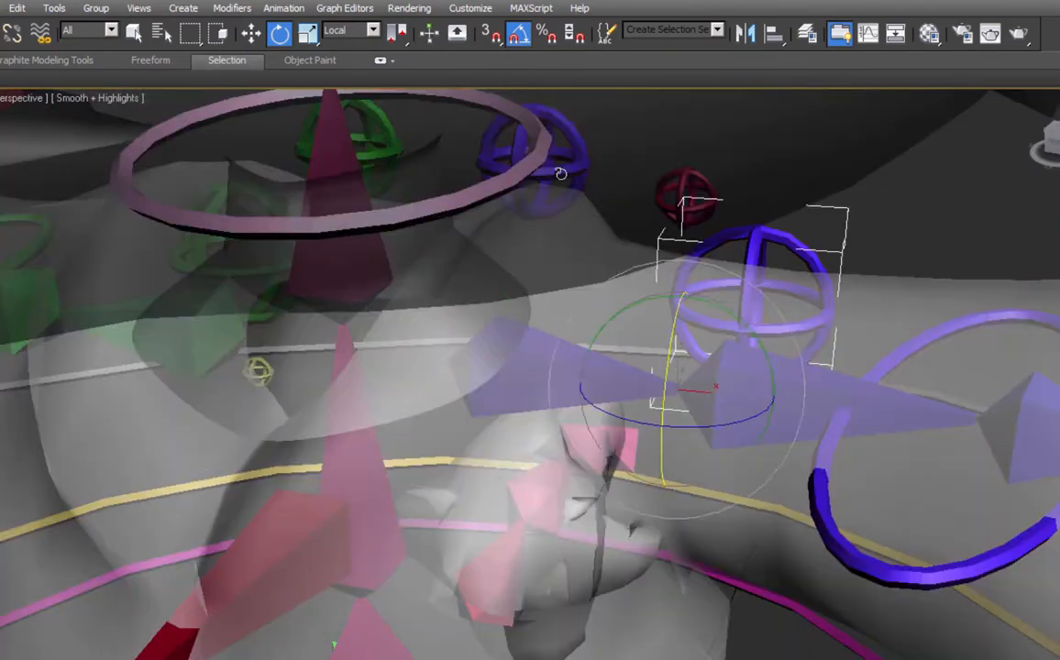
{"action": "left_click_drag", "start_coordinate": [430, 312], "coordinate": [466, 316]}
{"action": "scroll", "coordinate": [797, 415], "scroll_direction": "down", "scroll_amount": 5}
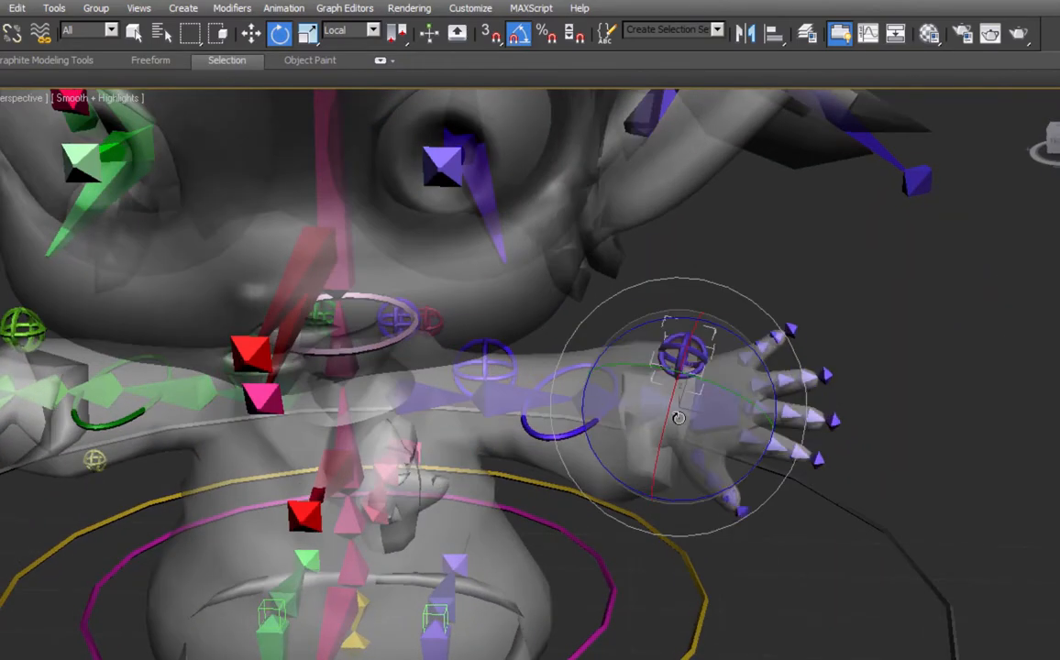
{"action": "left_click_drag", "start_coordinate": [674, 418], "coordinate": [769, 380]}
{"action": "key", "text": "ctrl+z"}
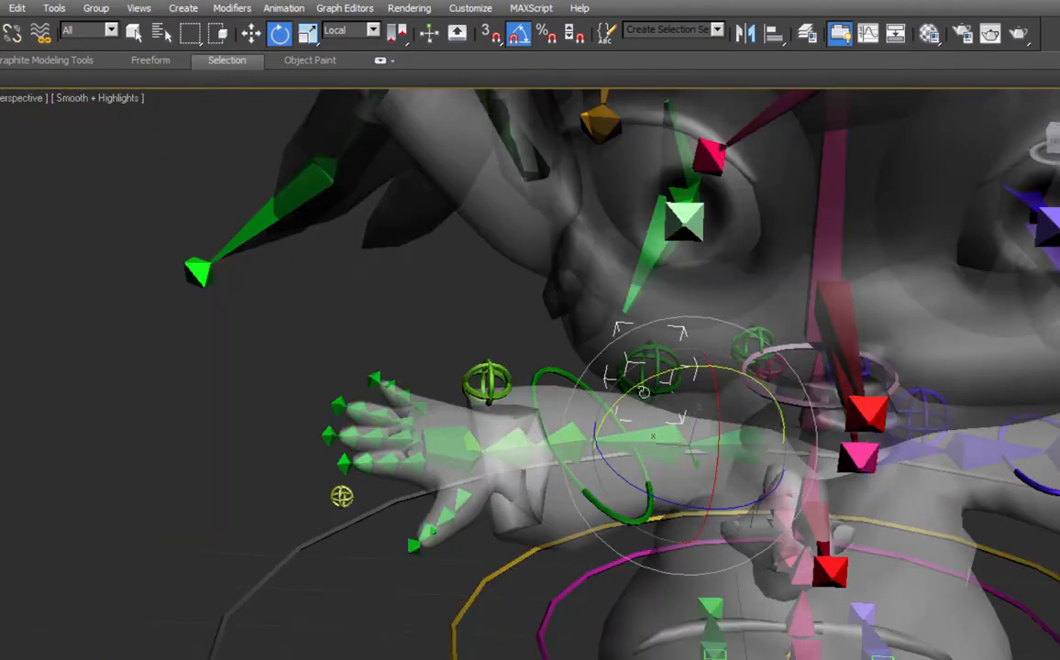
Test the right arm by rotating its forearm and hand controls, and select all of the right arm controls together to reset them.
{"action": "left_click_drag", "start_coordinate": [587, 431], "coordinate": [598, 455]}
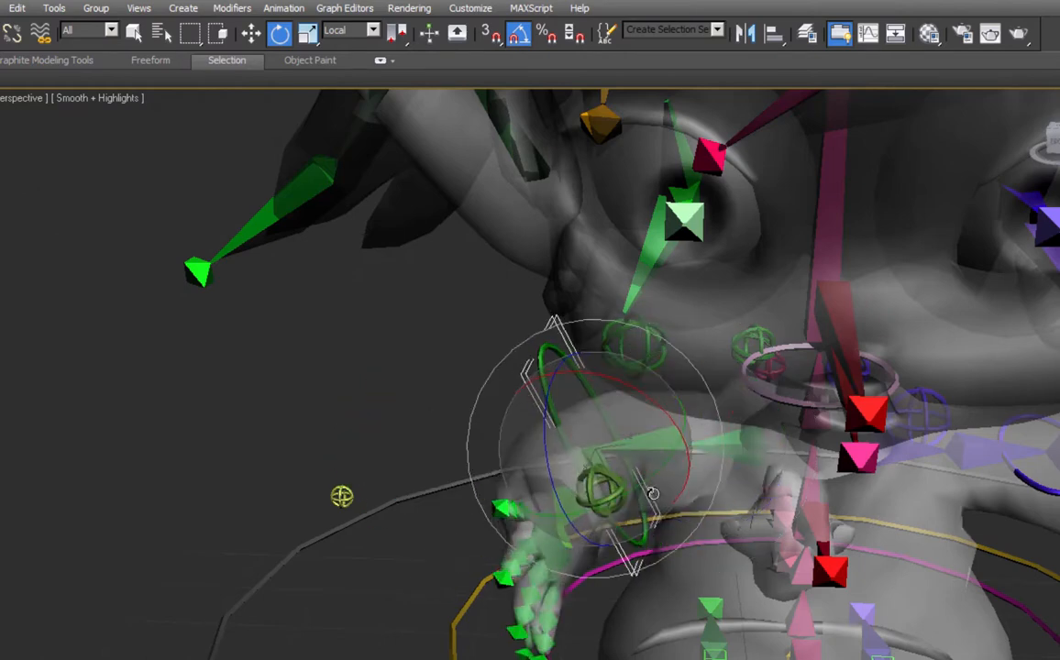
{"action": "left_click_drag", "start_coordinate": [530, 415], "coordinate": [538, 443]}
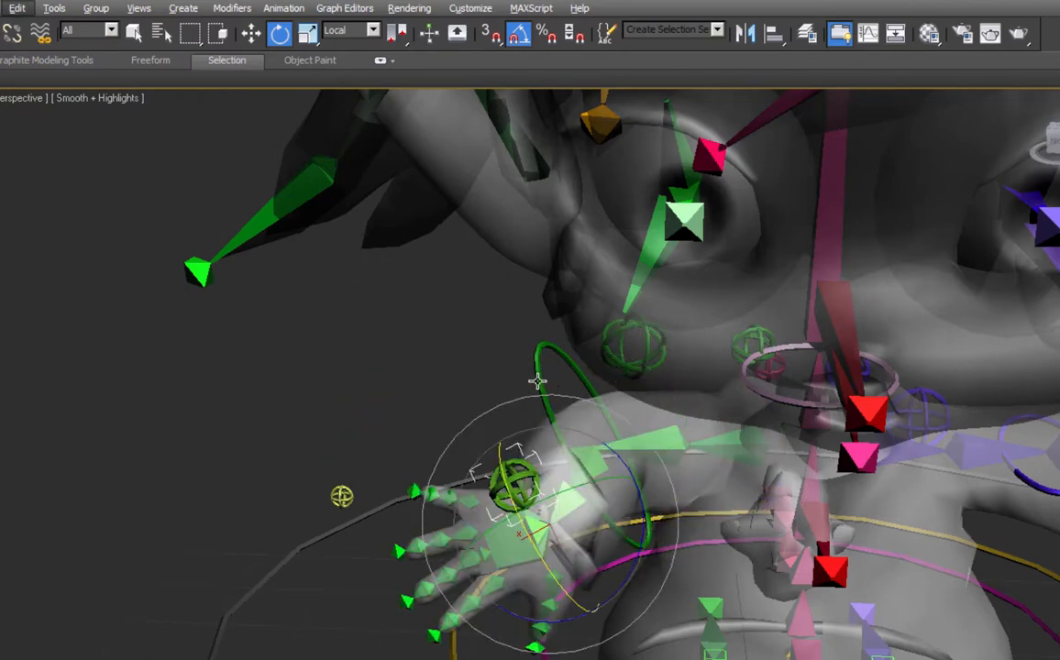
{"action": "left_click", "coordinate": [537, 381], "text": "ctrl"}
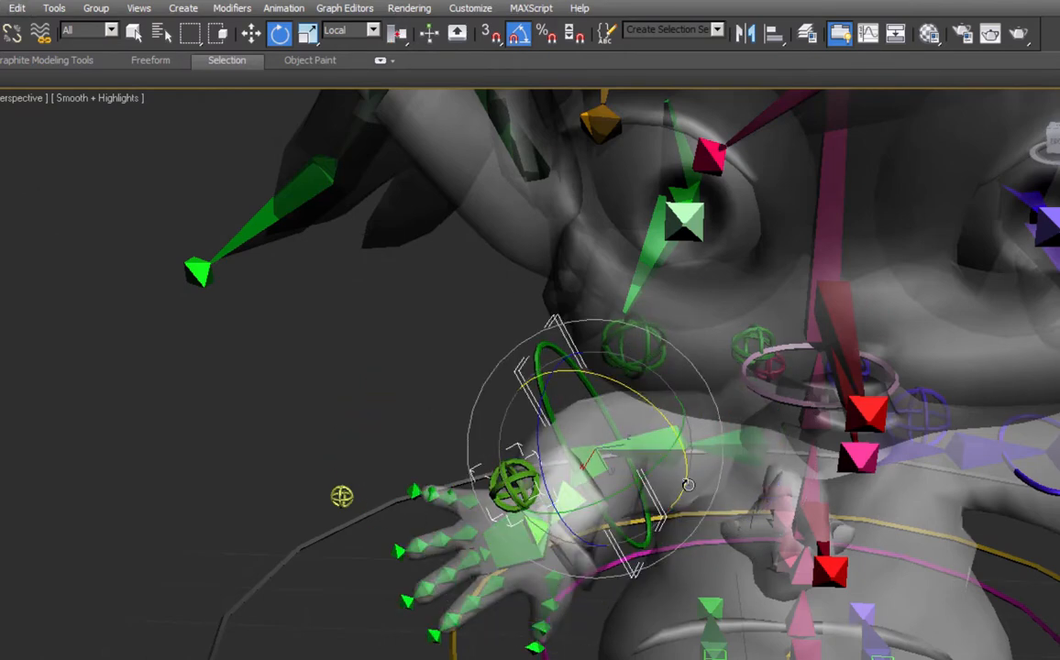
{"action": "left_click", "coordinate": [657, 328], "text": "ctrl"}
{"action": "left_click", "coordinate": [737, 345], "text": "ctrl"}
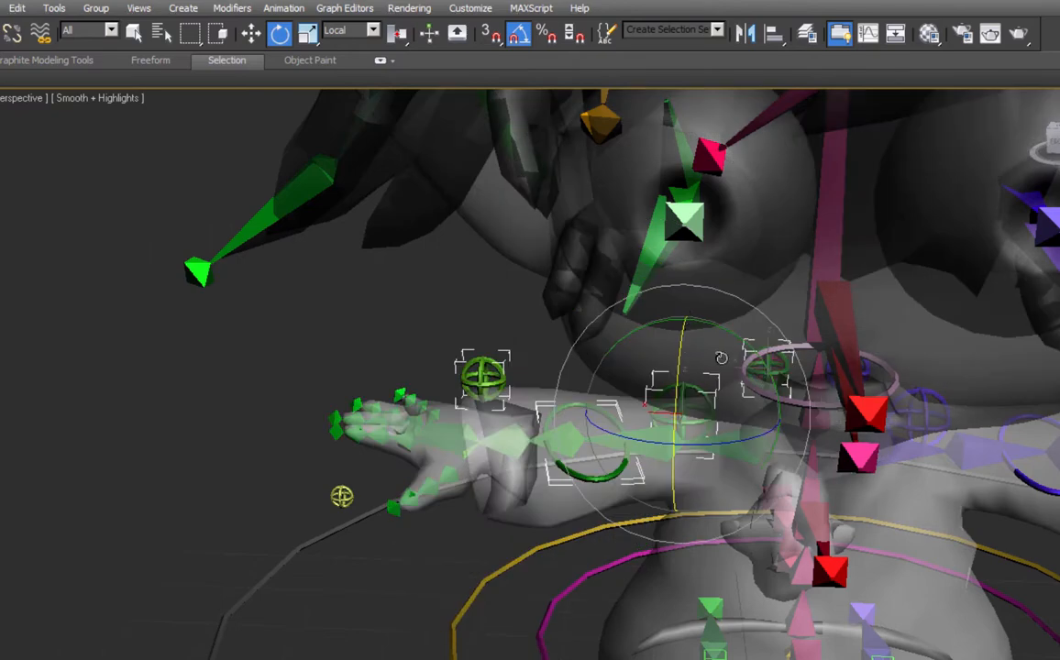
Pose the left arm by rotating its controls from the clavicle outward, and return them all with Rotation To Zero.
{"action": "key", "text": "f"}
{"action": "left_click", "coordinate": [681, 440], "text": "ctrl"}
{"action": "left_click", "coordinate": [565, 323]}
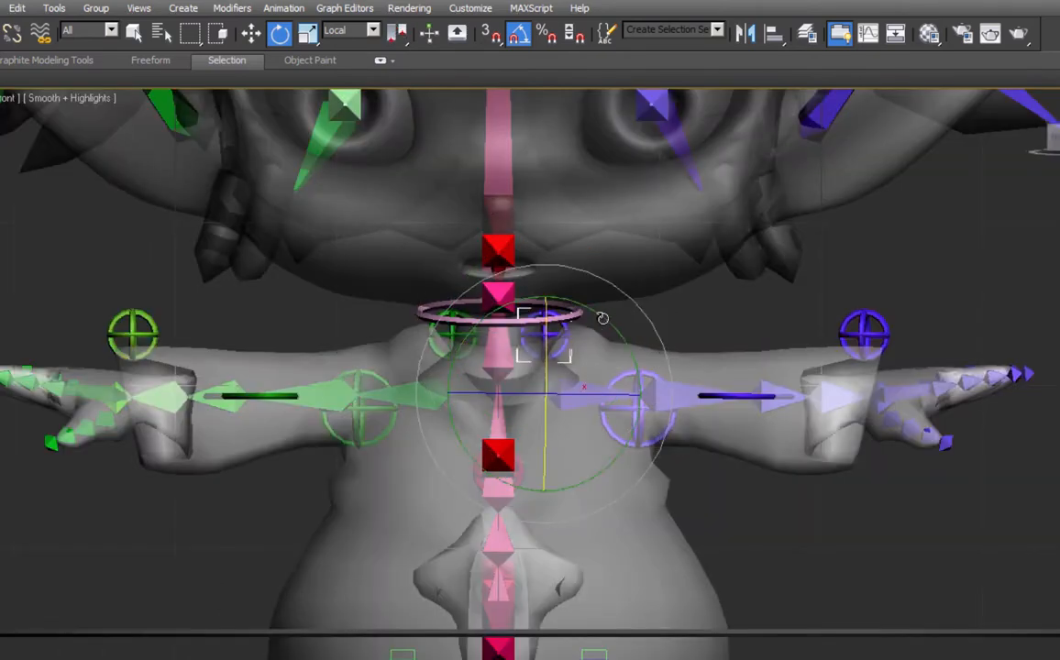
{"action": "left_click_drag", "start_coordinate": [596, 353], "coordinate": [602, 383]}
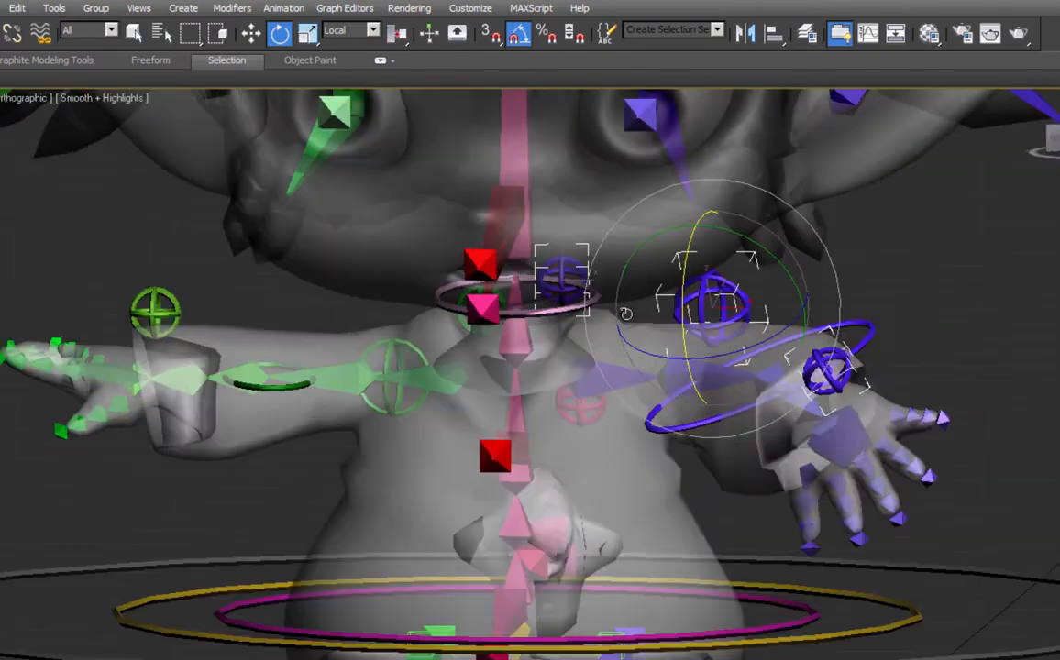
{"action": "right_click", "coordinate": [751, 387]}
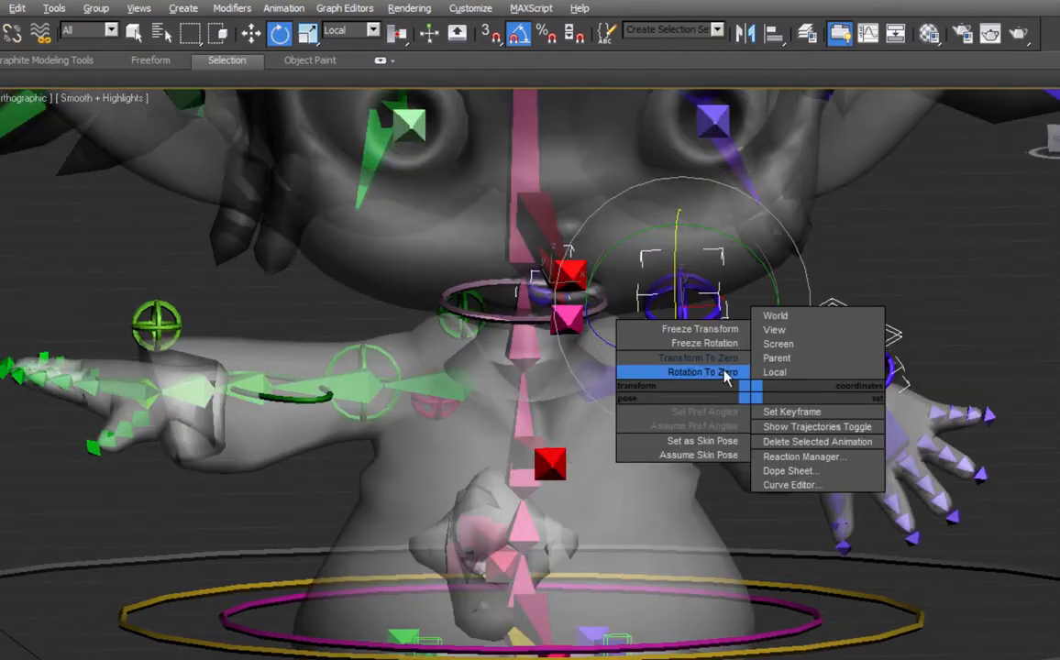
{"action": "left_click", "coordinate": [725, 374]}
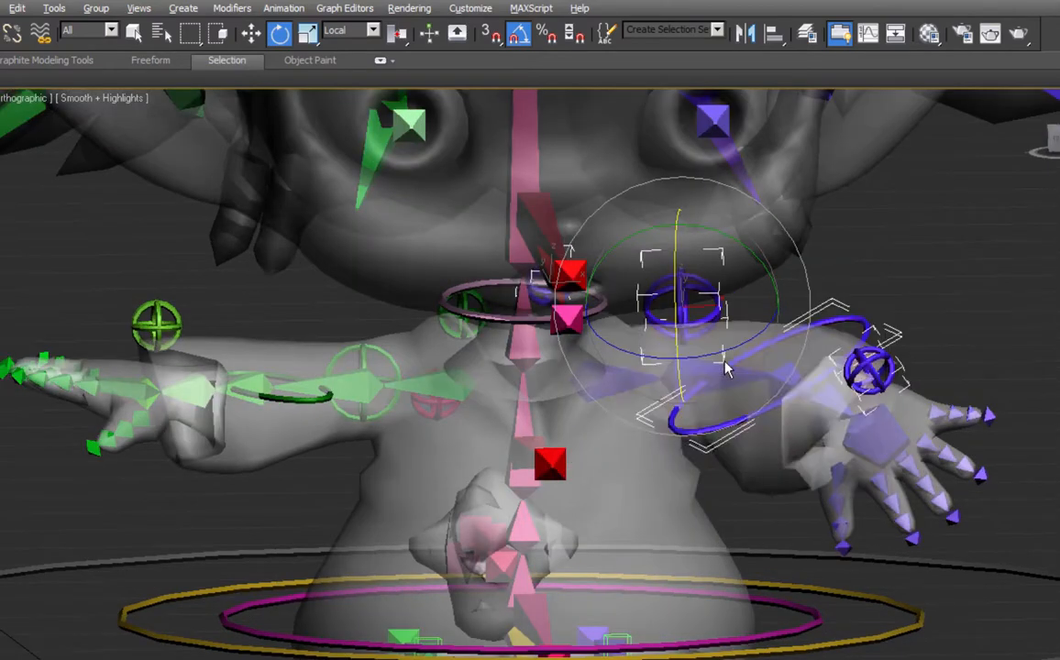
{"action": "key", "text": "f"}
{"action": "middle_click_drag", "start_coordinate": [707, 398], "coordinate": [767, 556]}
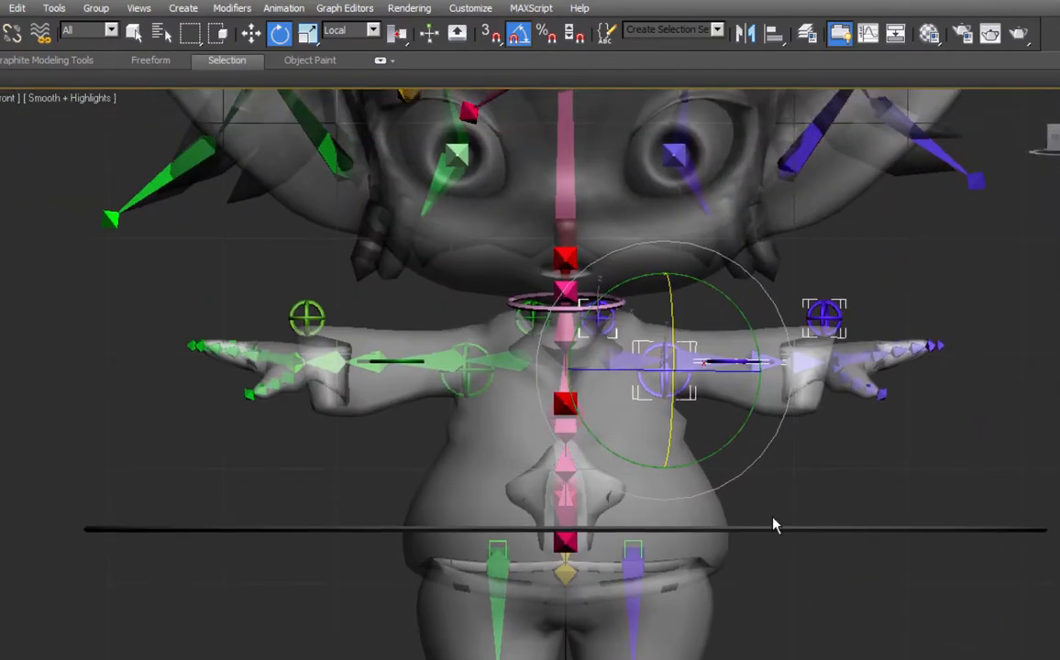
Inspect the arm controls, bones and left hand from the front, left and perspective views.
{"action": "scroll", "coordinate": [774, 518], "scroll_direction": "up", "scroll_amount": 2}
{"action": "middle_click_drag", "start_coordinate": [816, 447], "coordinate": [804, 497]}
{"action": "key", "text": "l"}
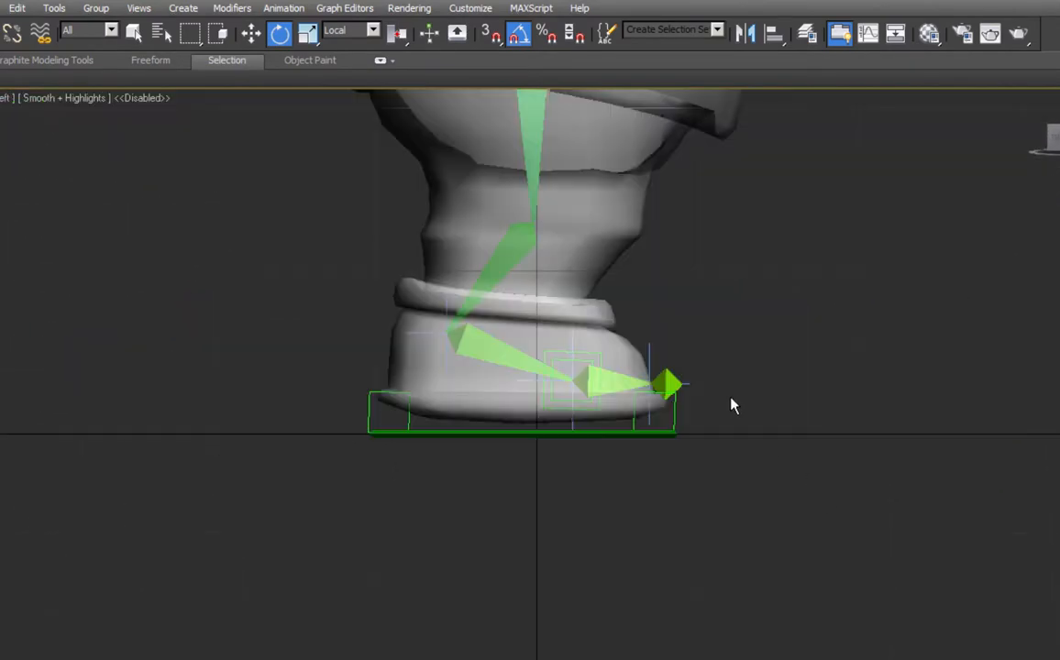
{"action": "middle_click_drag", "start_coordinate": [701, 178], "coordinate": [725, 473]}
{"action": "middle_click_drag", "start_coordinate": [670, 223], "coordinate": [696, 546]}
{"action": "scroll", "coordinate": [618, 408], "scroll_direction": "up", "scroll_amount": 2}
{"action": "scroll", "coordinate": [616, 411], "scroll_direction": "up", "scroll_amount": 2}
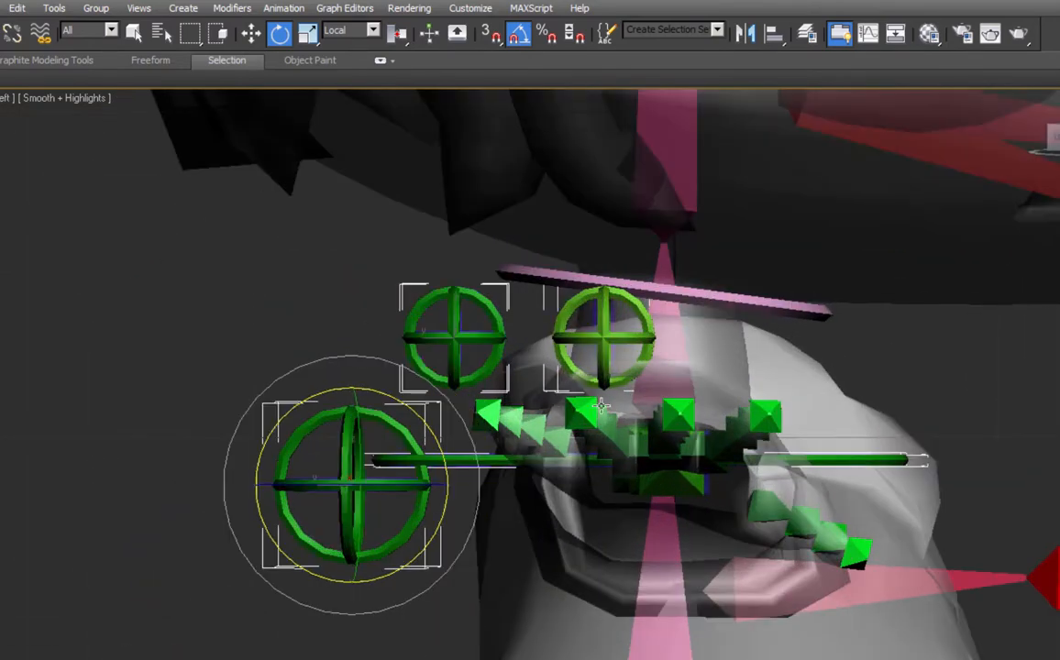
{"action": "key", "text": "p"}
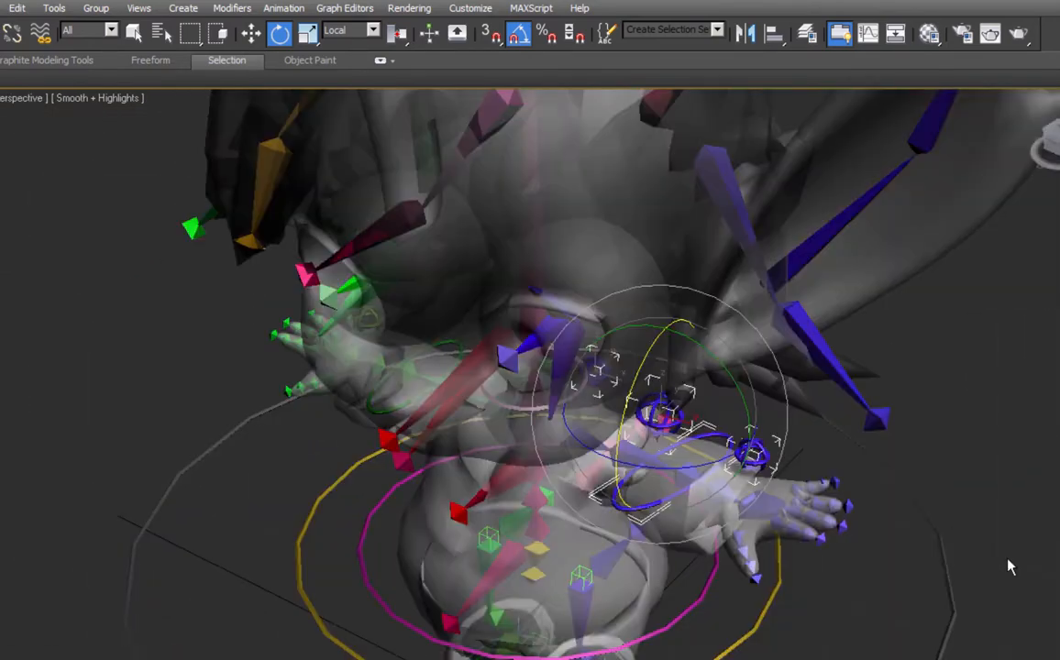
{"action": "middle_click_drag", "start_coordinate": [1012, 568], "coordinate": [894, 509], "text": "alt"}
{"action": "scroll", "coordinate": [904, 512], "scroll_direction": "up", "scroll_amount": 2}
{"action": "scroll", "coordinate": [908, 514], "scroll_direction": "up", "scroll_amount": 3}
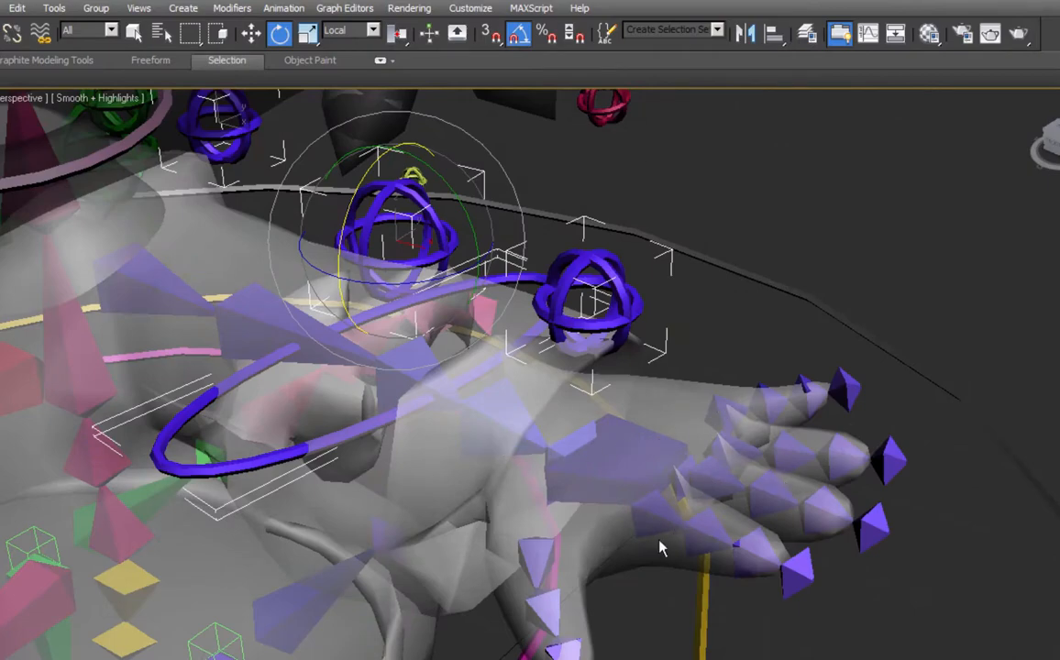
{"action": "mouse_move", "coordinate": [654, 547]}
{"action": "middle_mouse_down", "text": "alt"}
{"action": "mouse_move", "coordinate": [669, 559]}
{"action": "mouse_move", "coordinate": [670, 541]}
{"action": "middle_mouse_up", "text": "alt"}
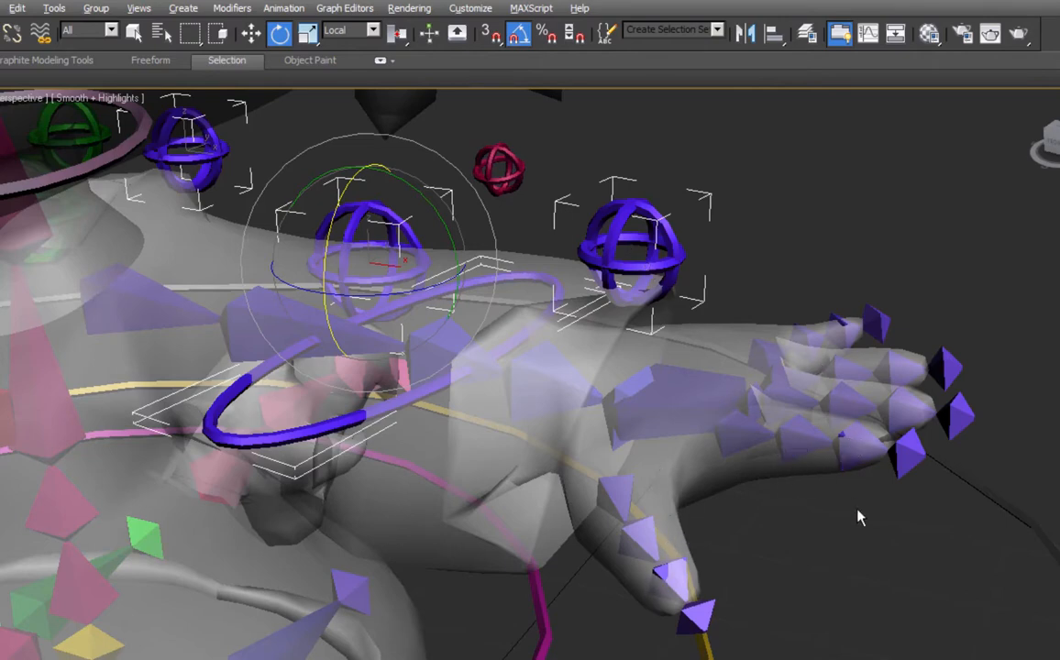
{"action": "middle_click_drag", "start_coordinate": [858, 516], "coordinate": [745, 493], "text": "alt"}
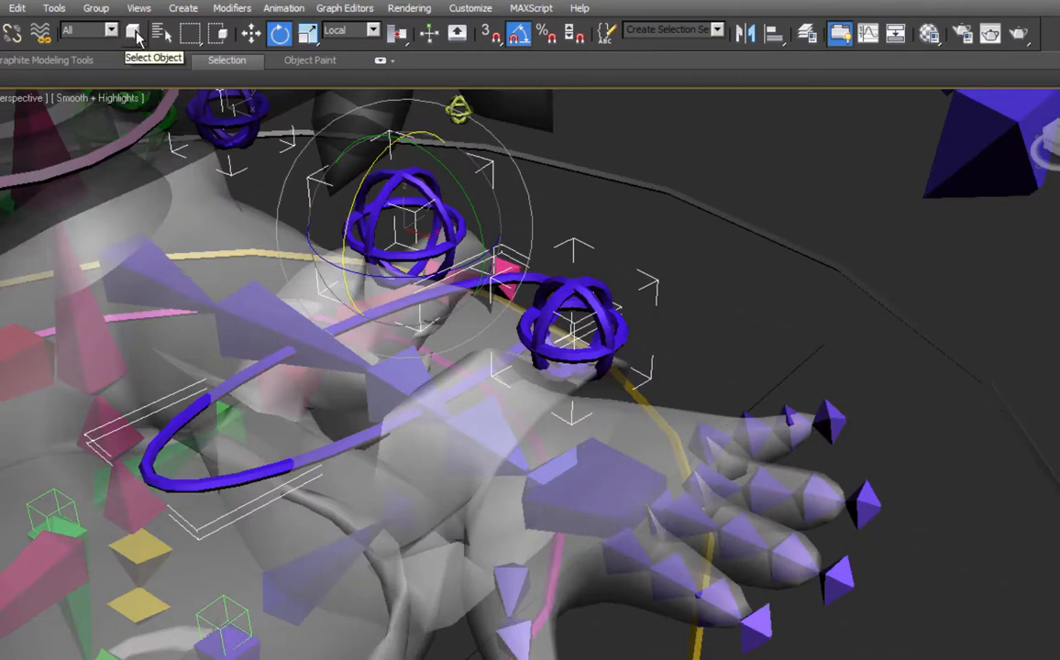
Add an Attribute Holder modifier to the CTRL_L_Hand control.
{"action": "left_click", "coordinate": [135, 34]}
{"action": "left_click", "coordinate": [602, 327]}
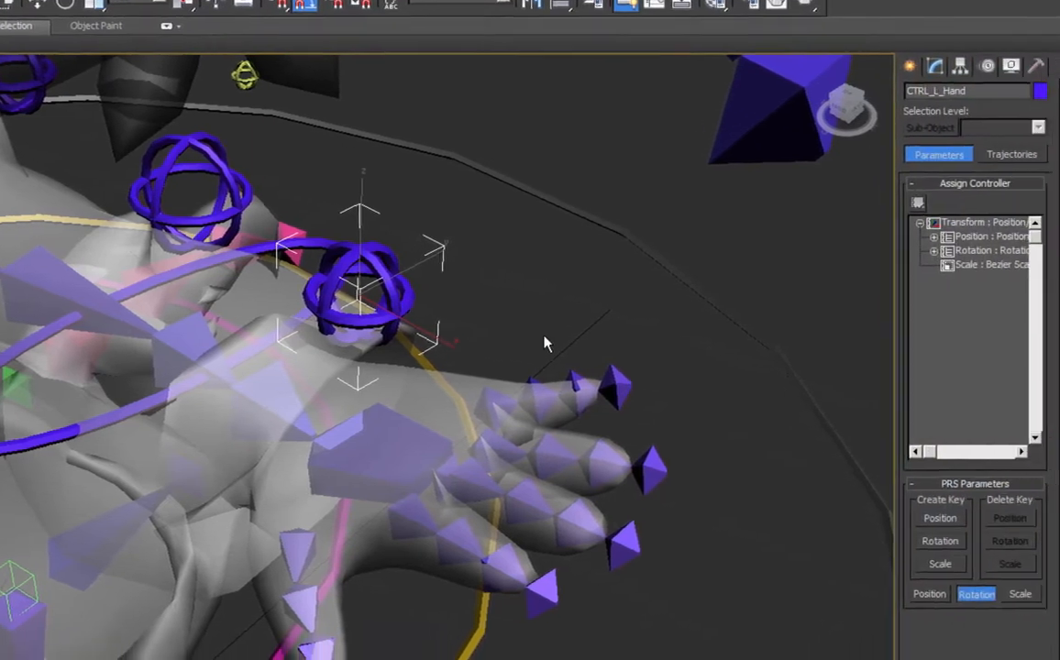
{"action": "middle_click_drag", "start_coordinate": [752, 379], "coordinate": [787, 339], "text": "alt"}
{"action": "left_click", "coordinate": [812, 48]}
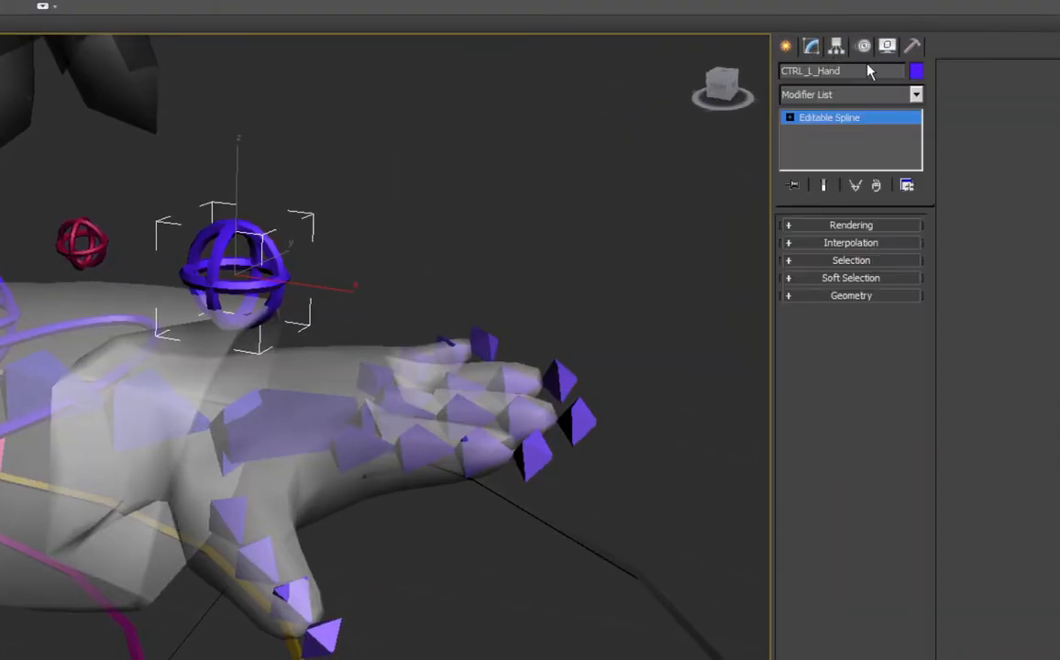
{"action": "left_click", "coordinate": [787, 47]}
{"action": "left_click", "coordinate": [815, 47]}
{"action": "left_click", "coordinate": [916, 95]}
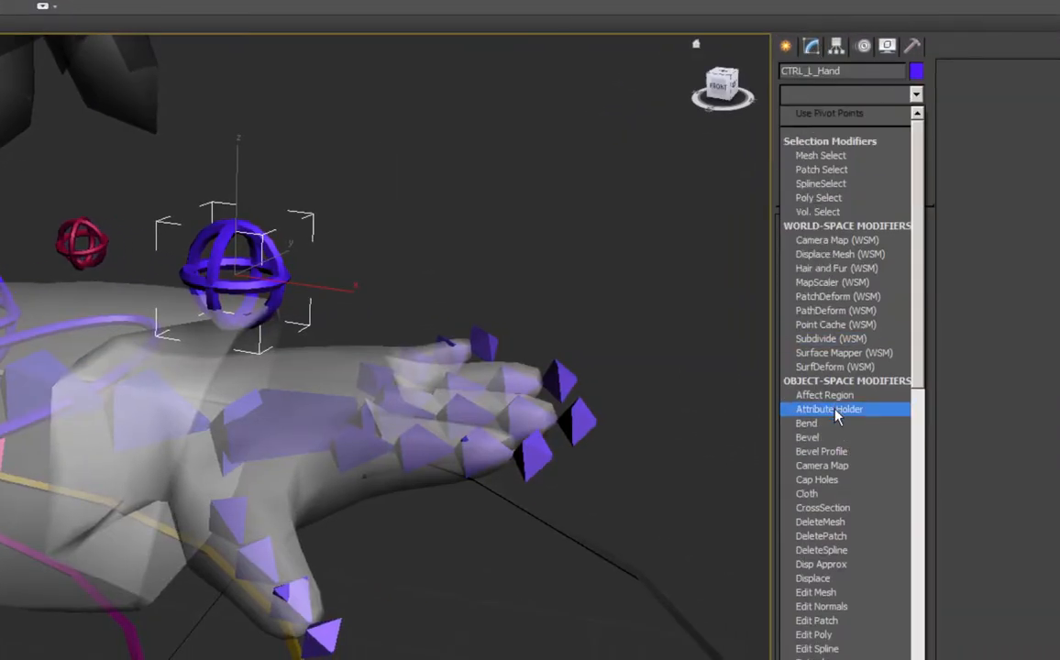
{"action": "left_click", "coordinate": [825, 409]}
Open the Parameter Editor for the left hand control's current modifier and name the float spinner parameter Thumb_Curl.
{"action": "middle_click_drag", "start_coordinate": [697, 458], "coordinate": [431, 449], "text": "alt"}
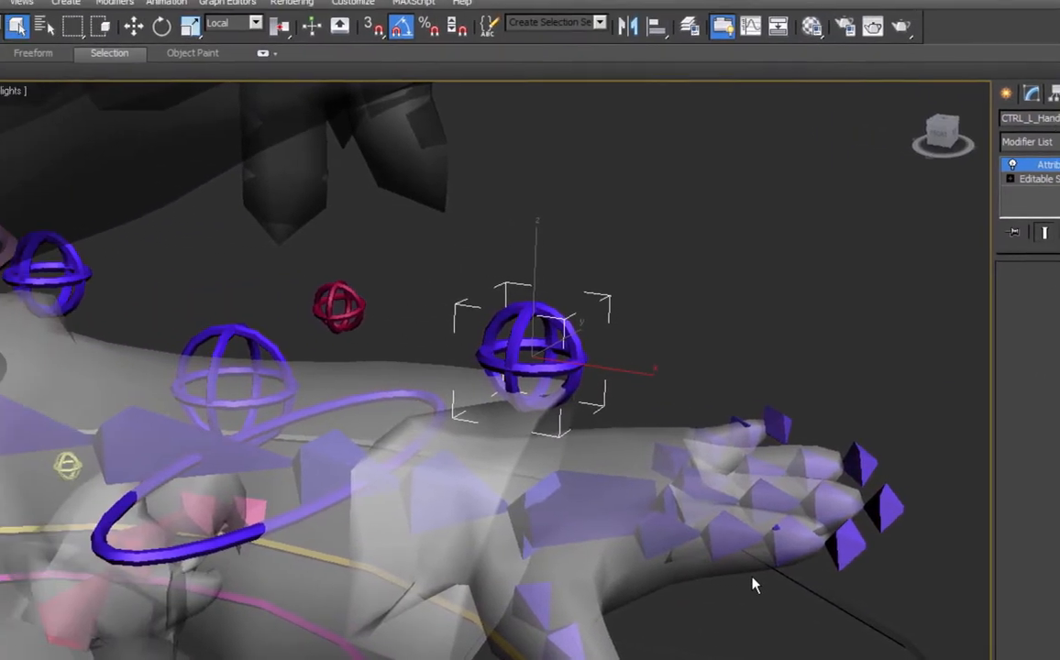
{"action": "left_click", "coordinate": [200, 7]}
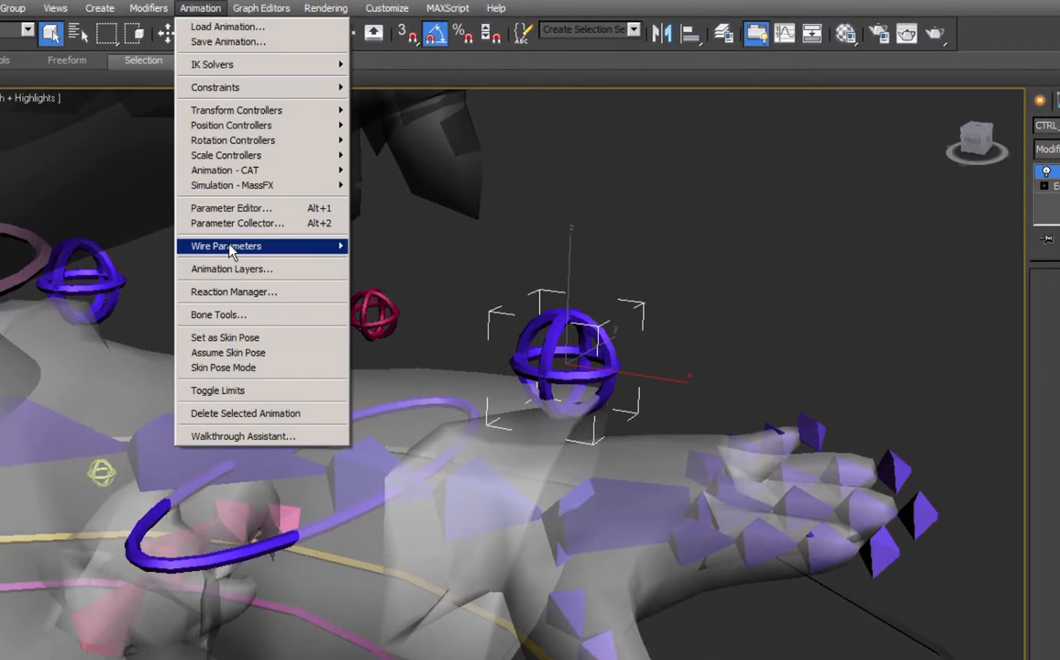
{"action": "left_click", "coordinate": [231, 208]}
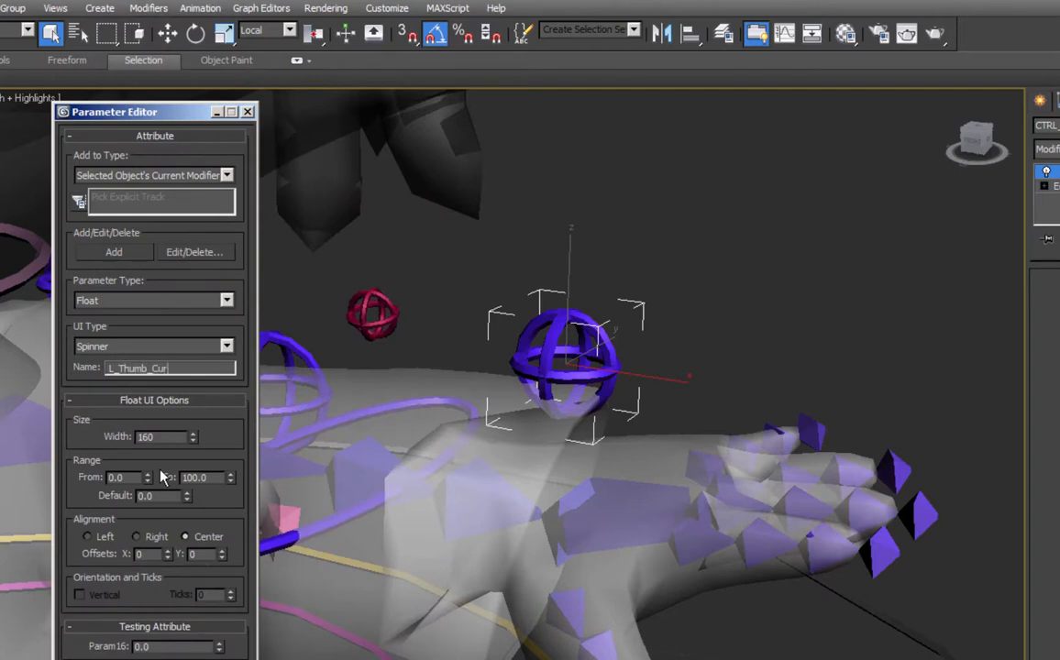
{"action": "type", "text": "l"}
{"action": "double_click", "coordinate": [150, 368]}
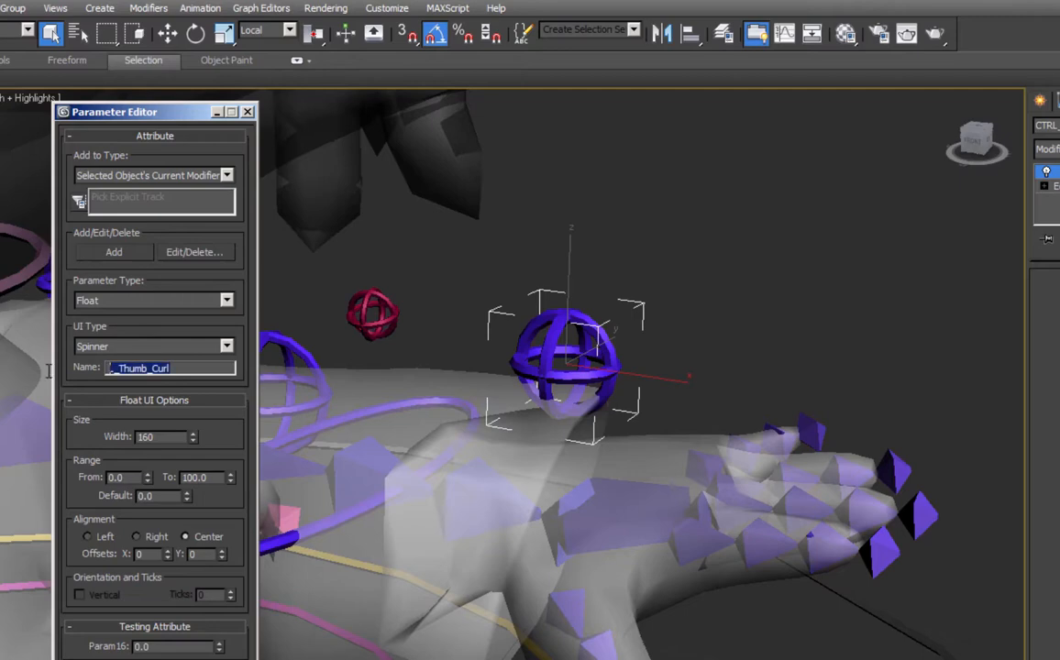
{"action": "type", "text": "T"}
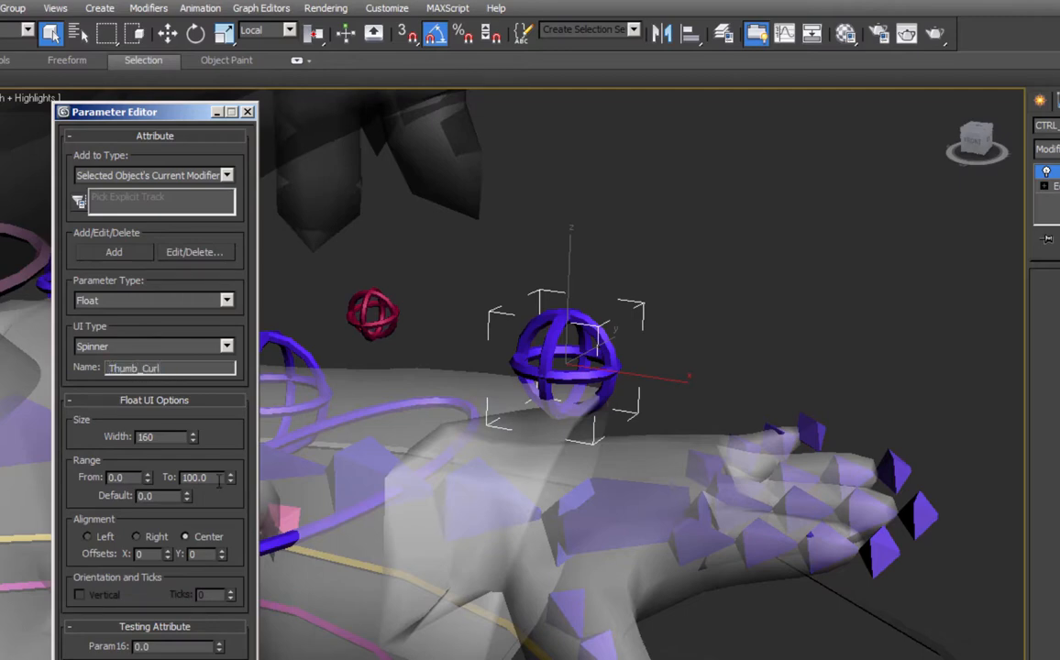
Set the Thumb_Curl parameter's range to 0–10 with right alignment and add it to CTRL_L_Hand.
{"action": "type", "text": "humb_Curl"}
{"action": "key", "text": "Return"}
{"action": "double_click", "coordinate": [214, 477]}
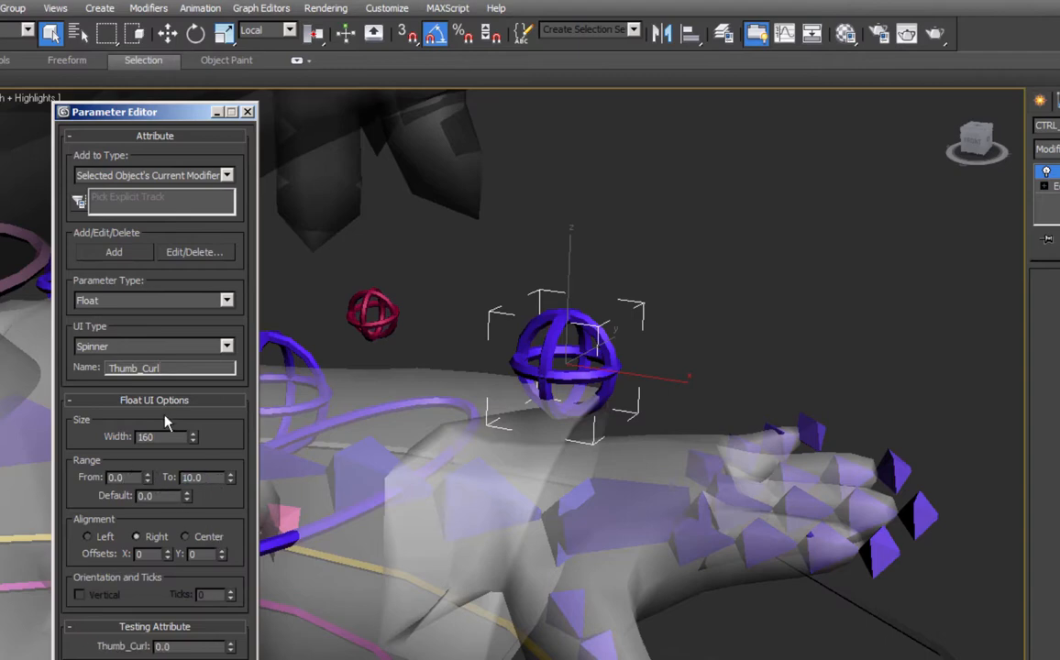
{"action": "left_click", "coordinate": [133, 252]}
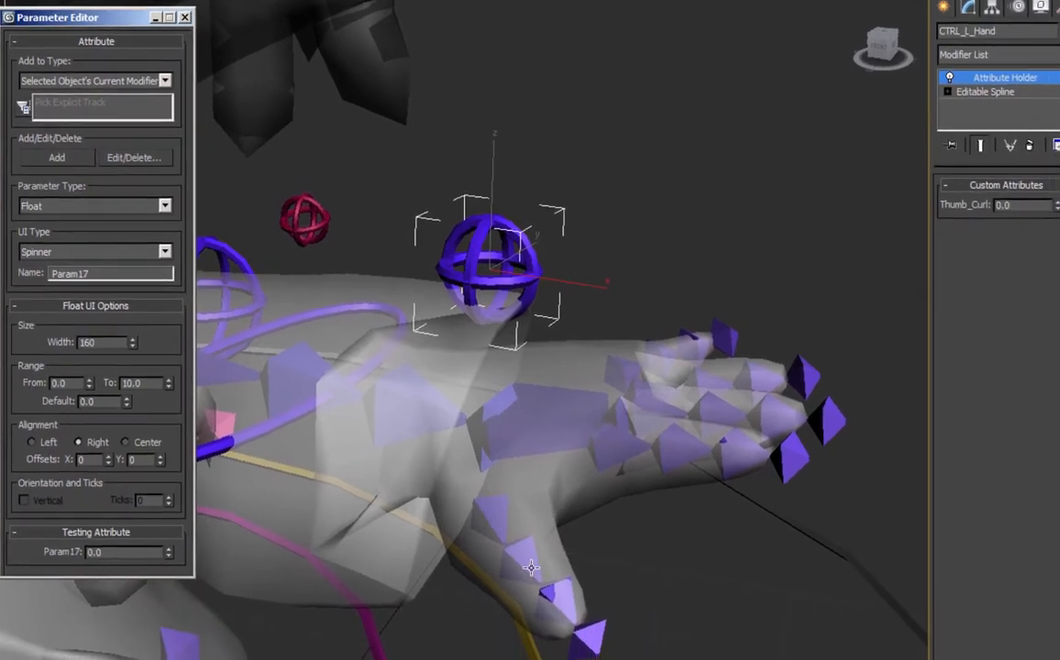
Add a second float spinner parameter named Thumb_Spread to the hand control.
{"action": "middle_click_drag", "start_coordinate": [647, 586], "coordinate": [531, 580], "text": "alt"}
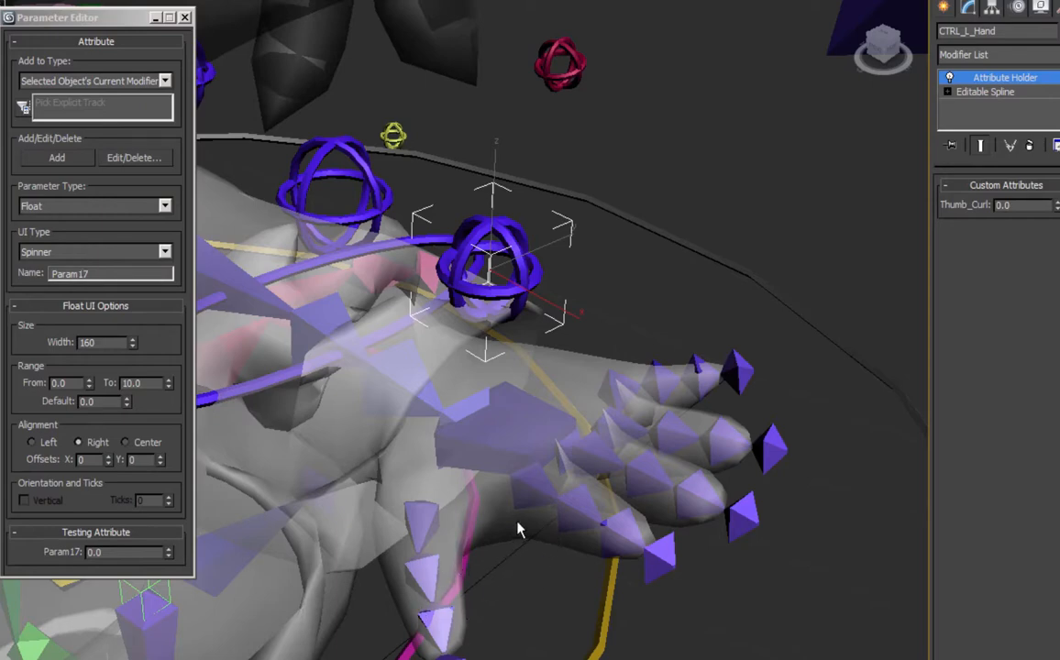
{"action": "double_click", "coordinate": [110, 274]}
{"action": "type", "text": "Thumb_Spre"}
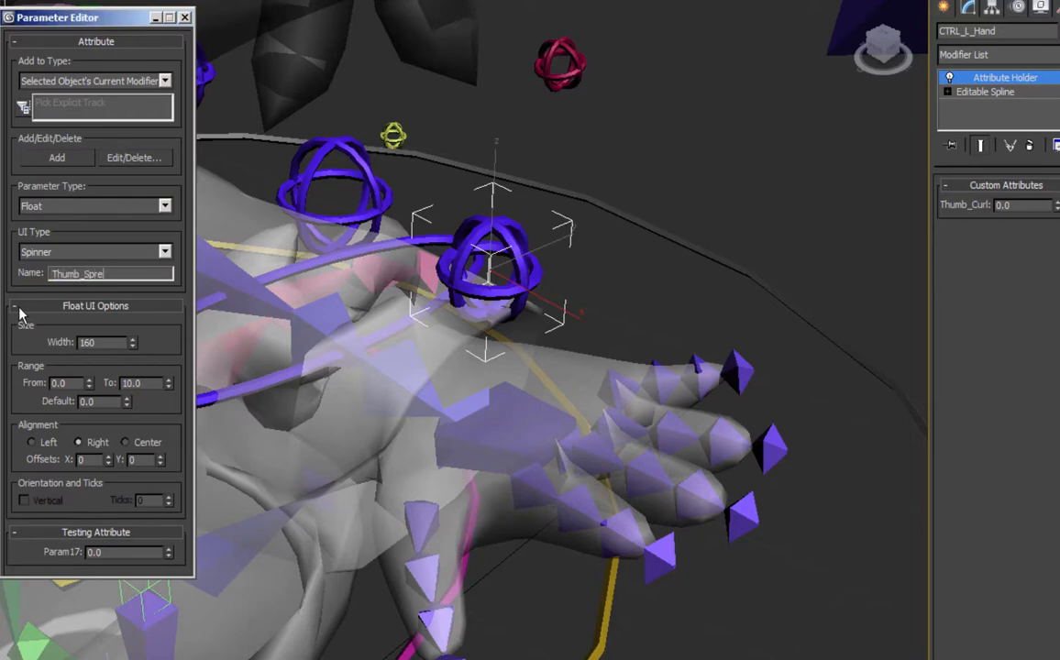
{"action": "type", "text": "ad"}
{"action": "left_click", "coordinate": [59, 157]}
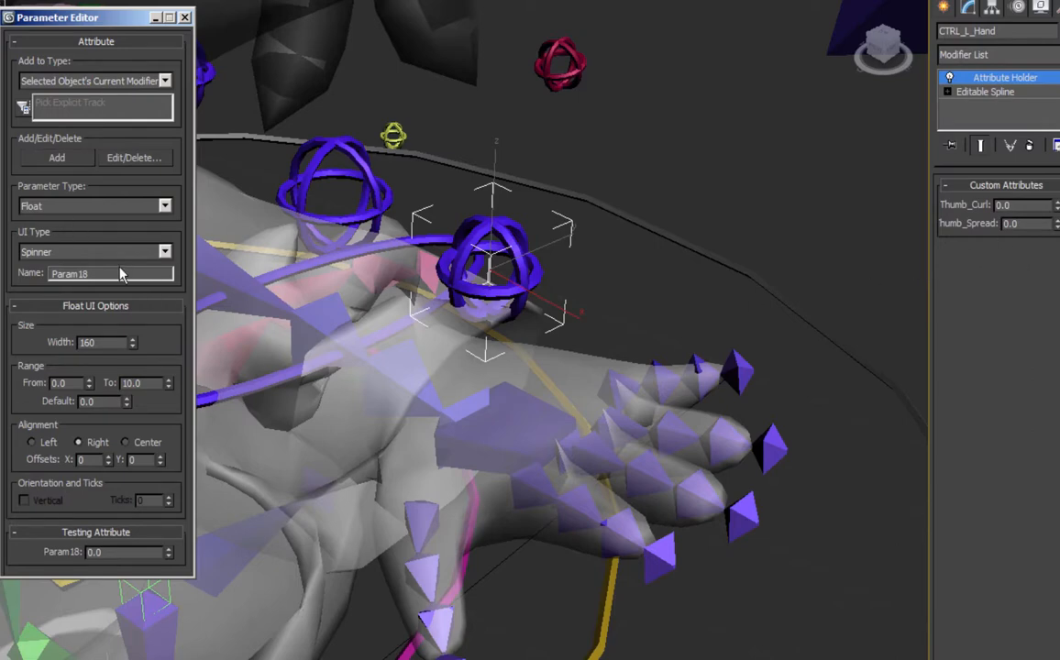
Add float spinner parameters named Index_Curl and Mid_Curl to the hand control.
{"action": "left_click_drag", "start_coordinate": [128, 275], "coordinate": [22, 384]}
{"action": "type", "text": "Index_Curl"}
{"action": "left_click", "coordinate": [56, 157]}
{"action": "type", "text": "Mi"}
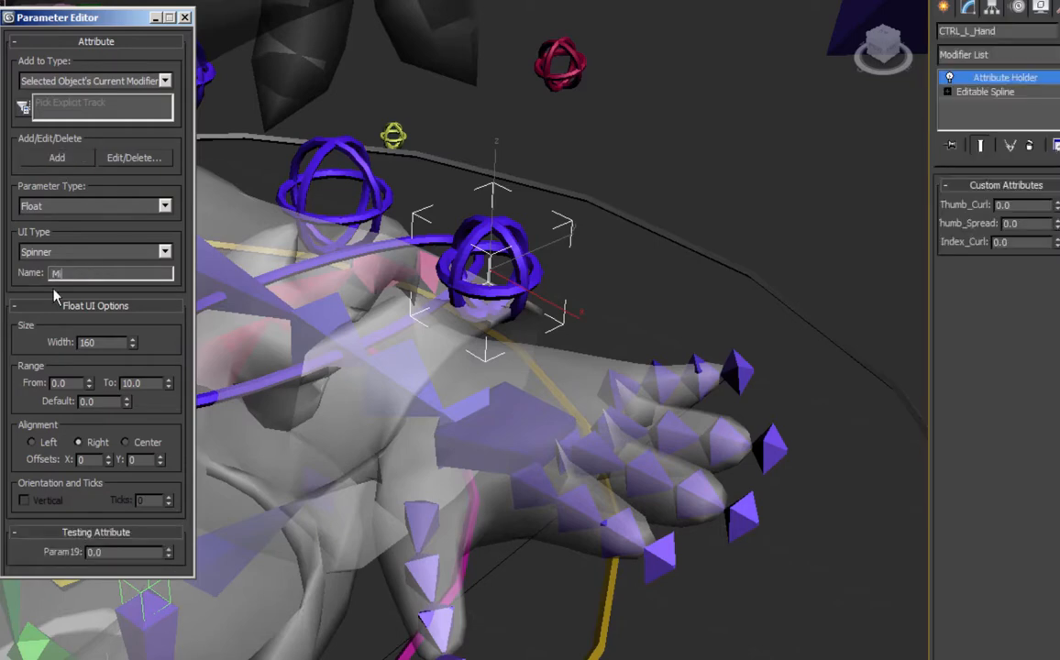
{"action": "type", "text": "d_Curl"}
{"action": "left_click", "coordinate": [57, 157]}
Add float spinner parameters named Ring_Curl and Pinky_Curl to the hand control.
{"action": "left_click_drag", "start_coordinate": [128, 275], "coordinate": [32, 367]}
{"action": "type", "text": "R"}
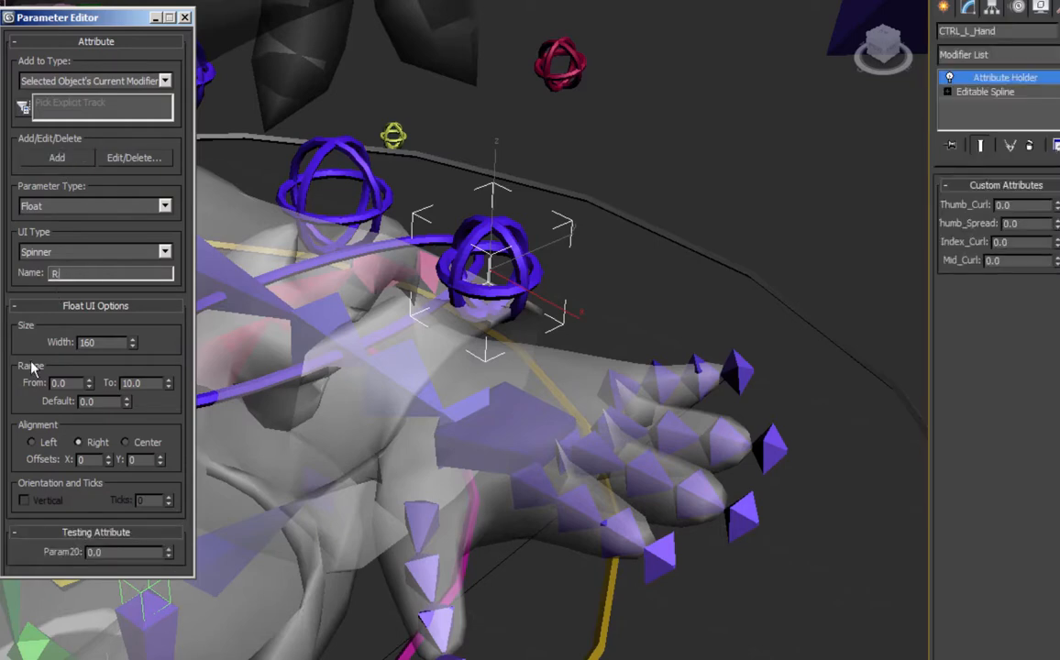
{"action": "type", "text": "ing_Curl"}
{"action": "left_click", "coordinate": [56, 158]}
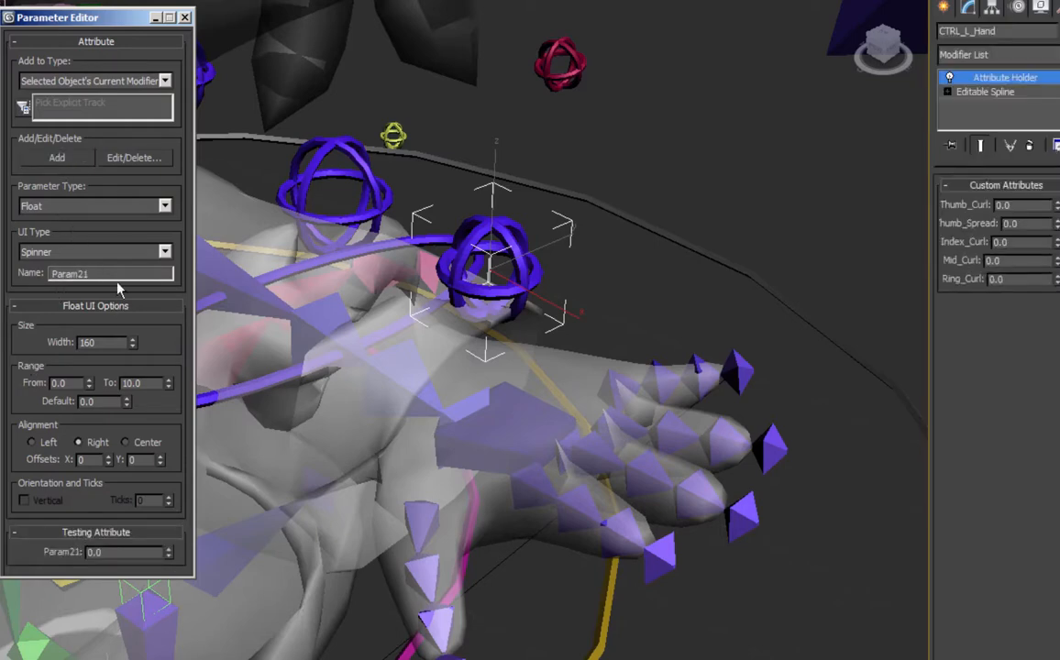
{"action": "left_click_drag", "start_coordinate": [109, 274], "coordinate": [28, 286]}
{"action": "type", "text": "Pinky_Curl"}
{"action": "left_click", "coordinate": [57, 158]}
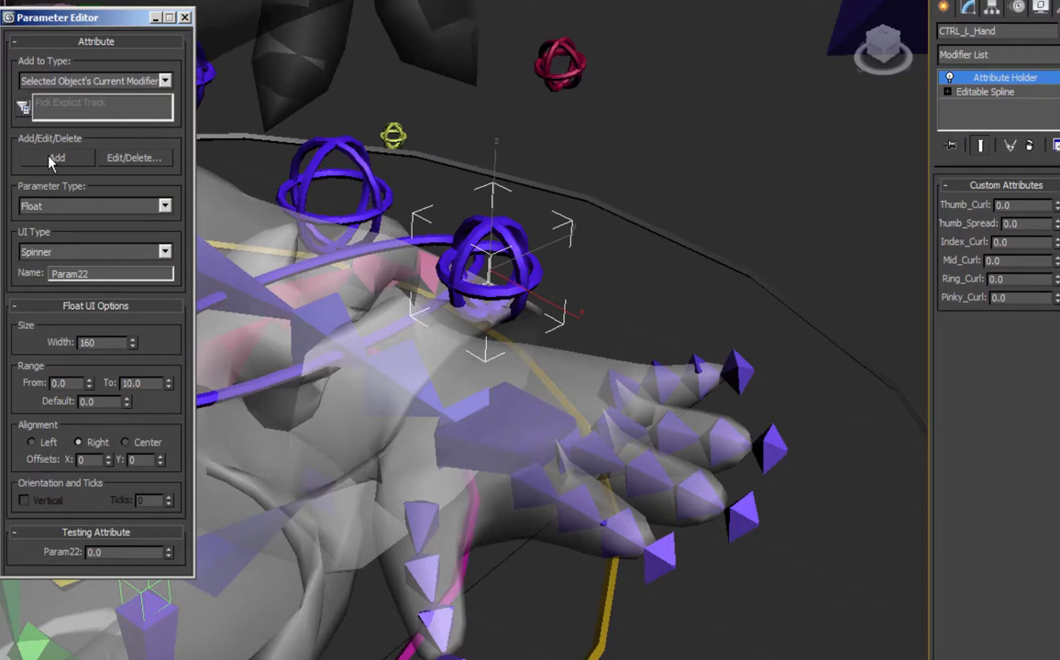
Add a Fingers_Spread parameter to the hand control, and rename it Finger_Spread among its existing attributes.
{"action": "type", "text": "Fingers_Spread"}
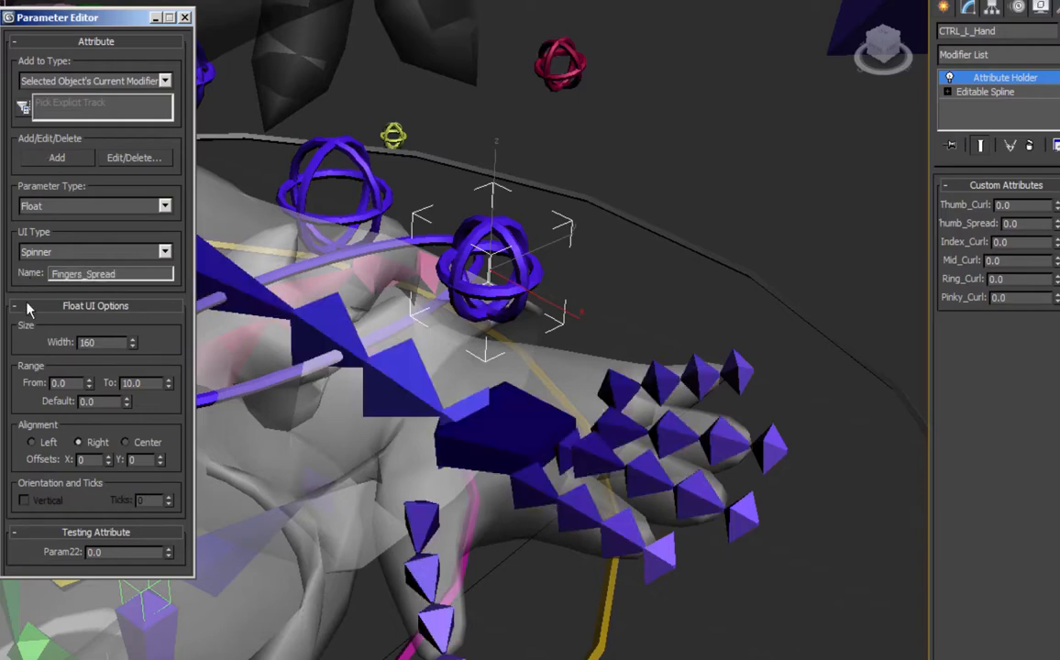
{"action": "left_click", "coordinate": [44, 157]}
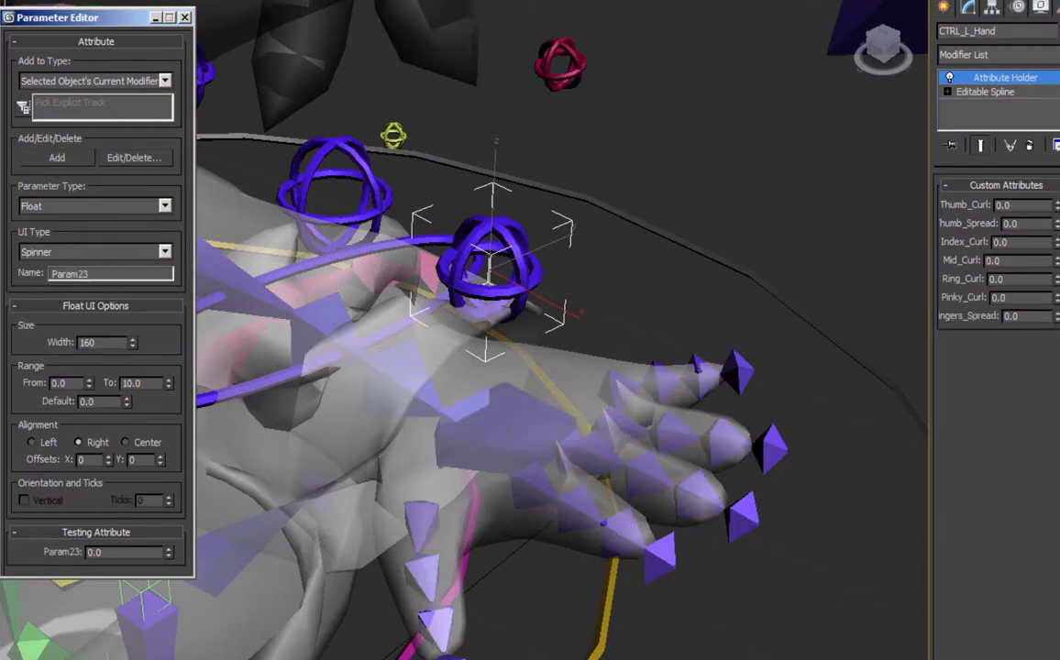
{"action": "left_click", "coordinate": [134, 158]}
{"action": "left_click", "coordinate": [231, 355]}
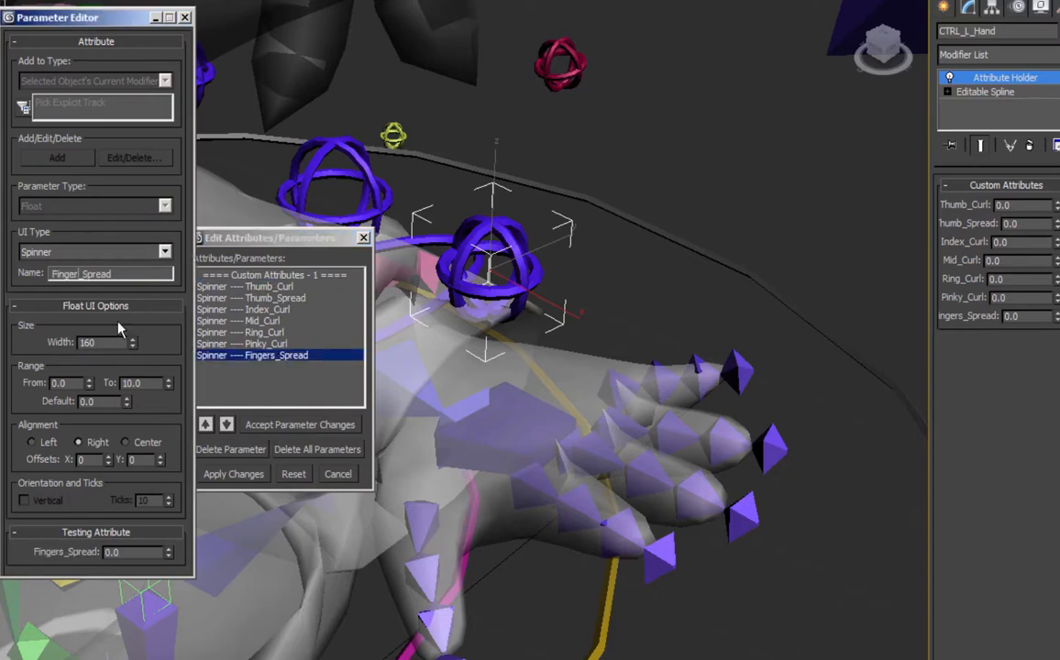
{"action": "left_click", "coordinate": [340, 425]}
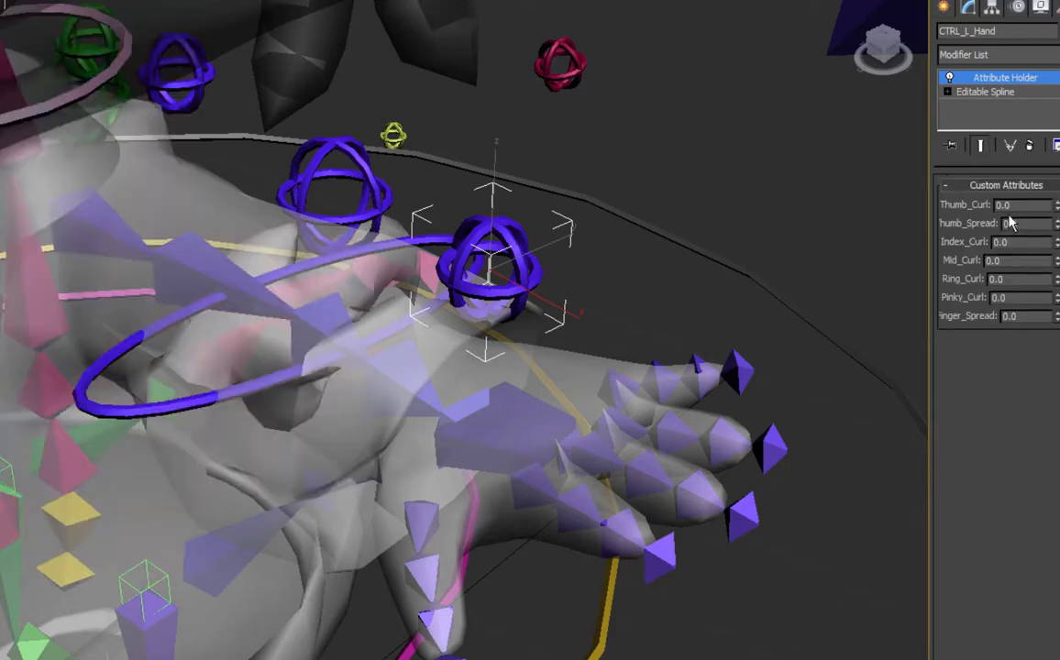
{"action": "left_click", "coordinate": [133, 0]}
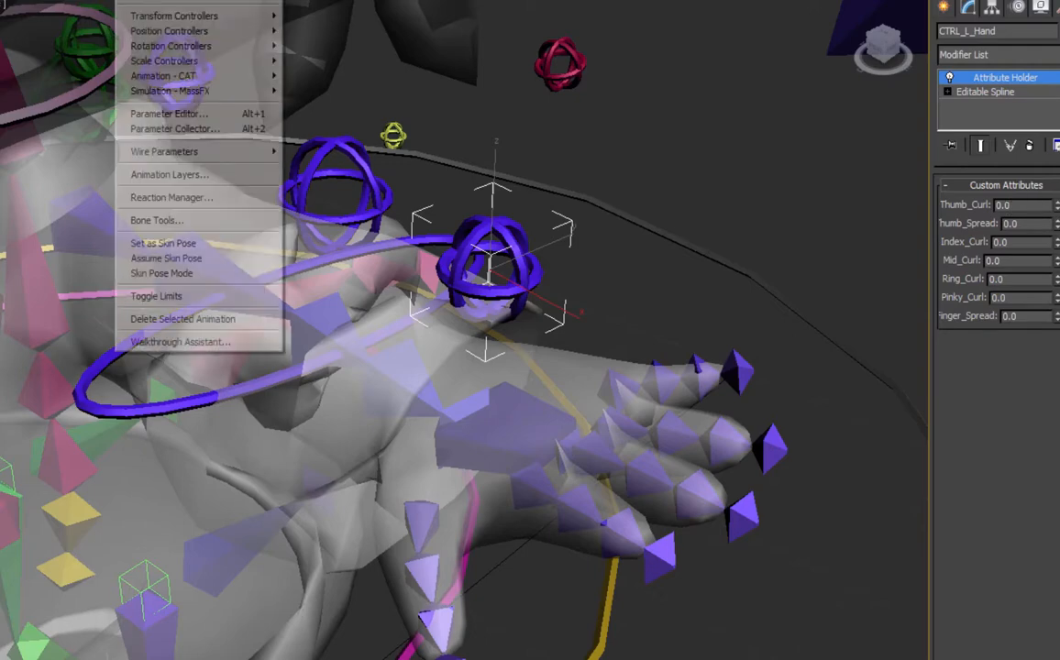
{"action": "left_click", "coordinate": [921, 183]}
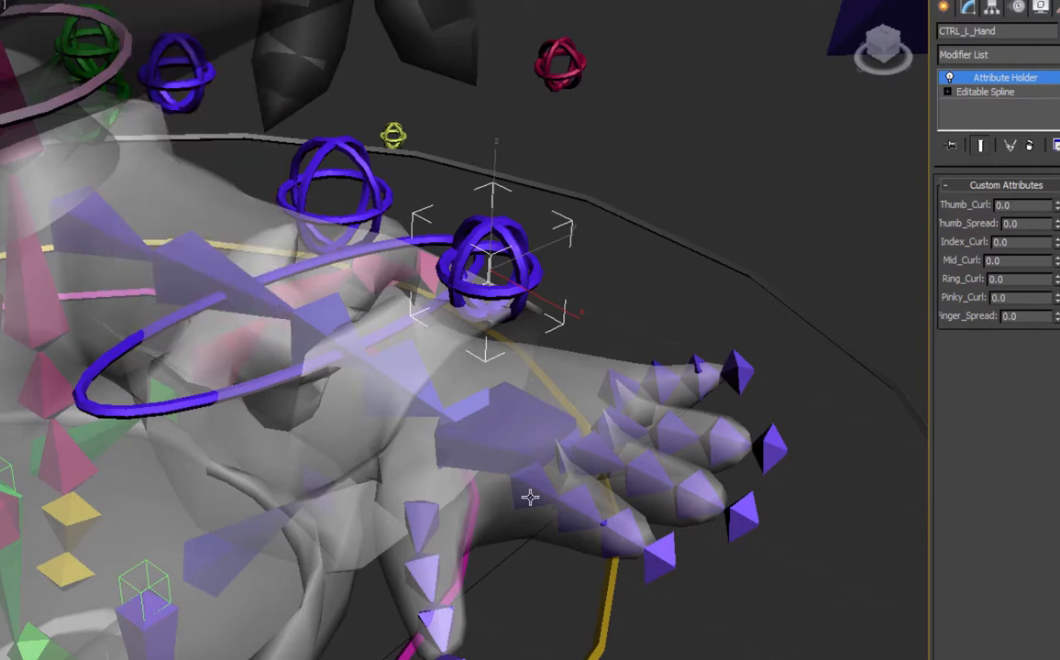
Select the L_Thumb1 bone at the base of the left thumb and examine its orientation from several angles.
{"action": "middle_click_drag", "start_coordinate": [442, 510], "coordinate": [391, 364]}
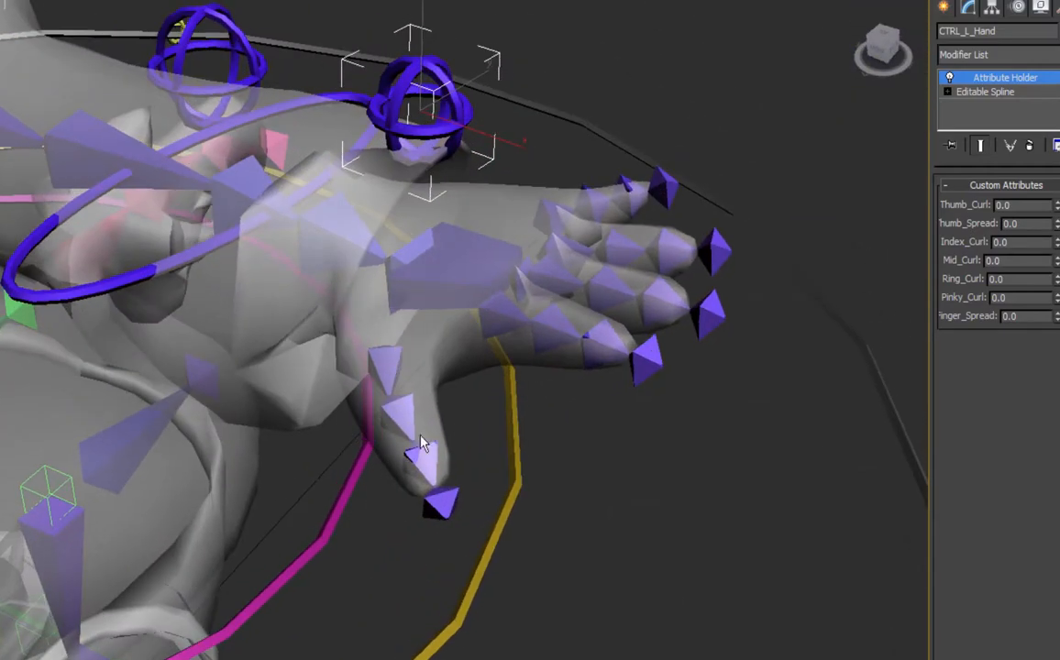
{"action": "middle_click_drag", "start_coordinate": [448, 407], "coordinate": [473, 398], "text": "alt"}
{"action": "left_click", "coordinate": [417, 363]}
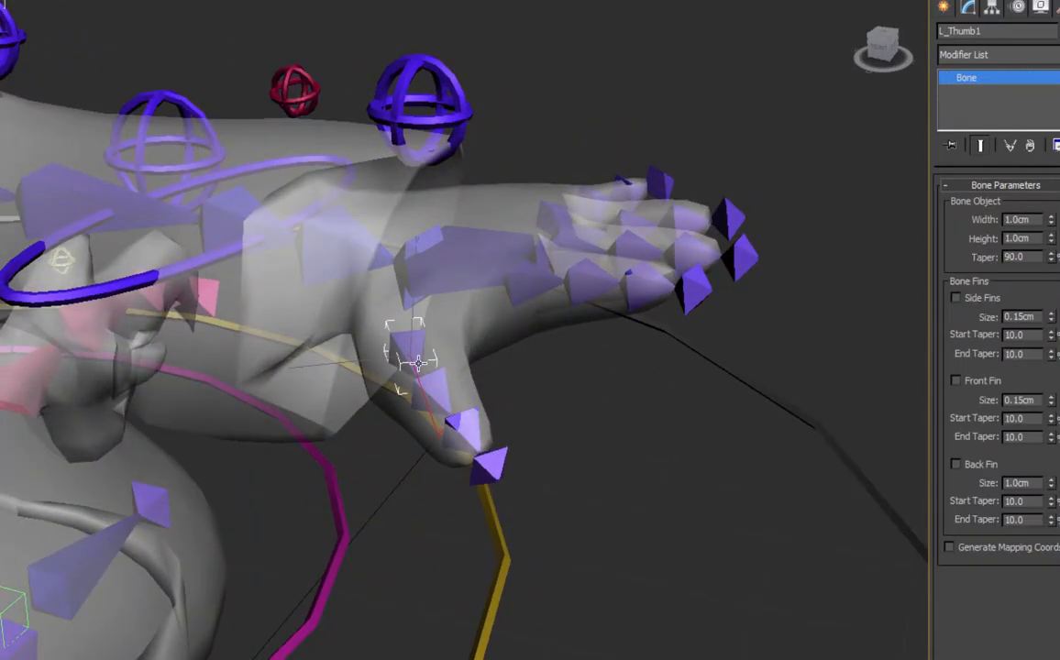
{"action": "right_click", "coordinate": [418, 362]}
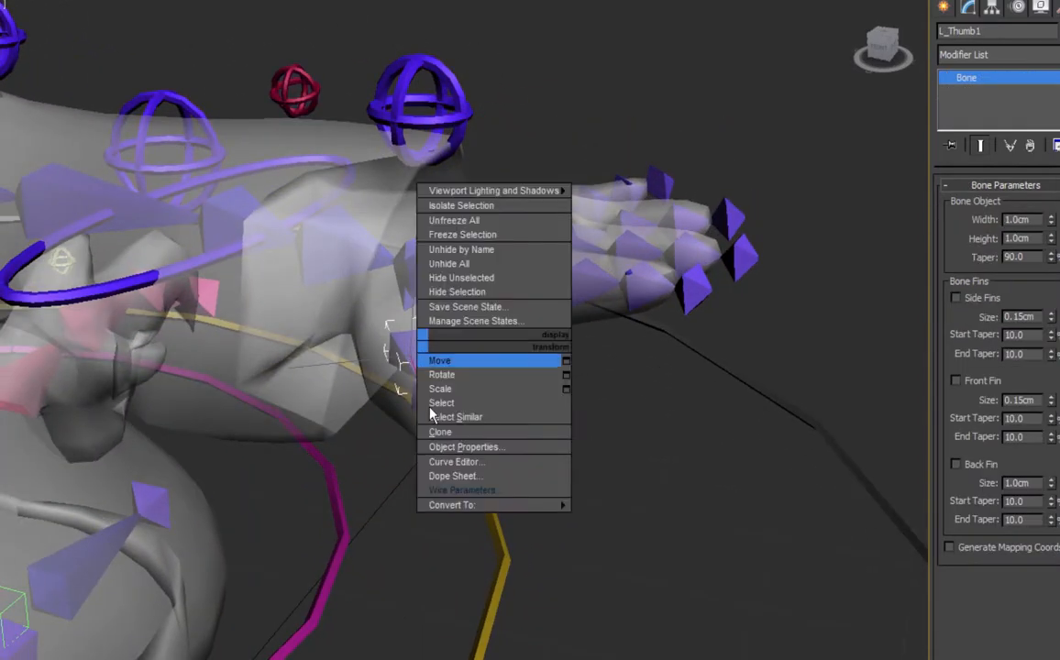
{"action": "left_click", "coordinate": [463, 490]}
{"action": "mouse_move", "coordinate": [395, 347]}
{"action": "key", "text": "Escape"}
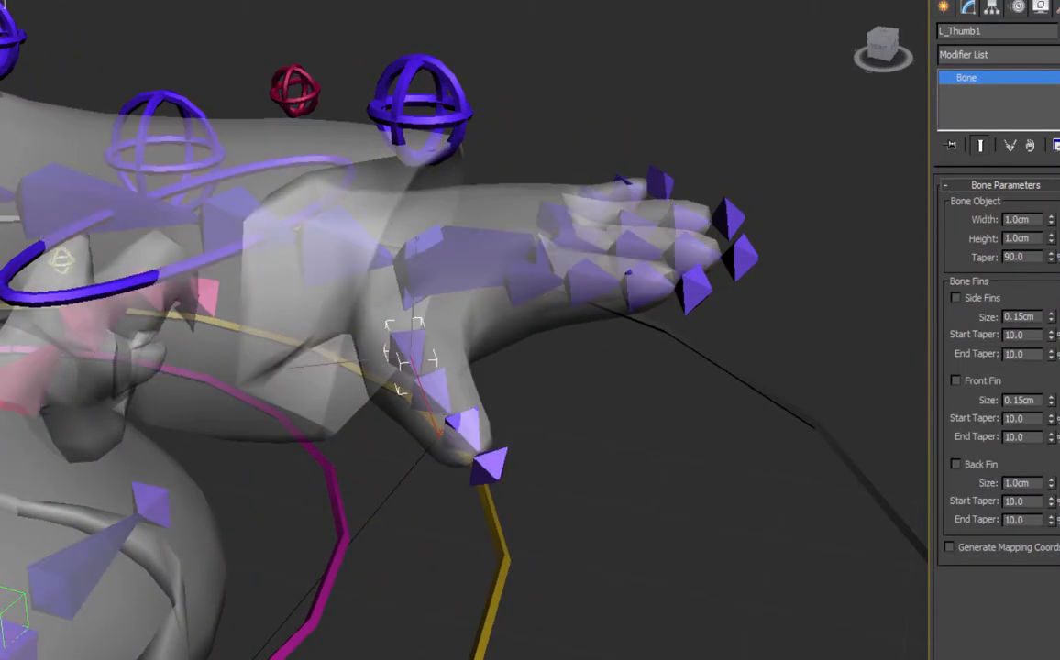
{"action": "middle_click_drag", "start_coordinate": [466, 344], "coordinate": [532, 415], "text": "alt"}
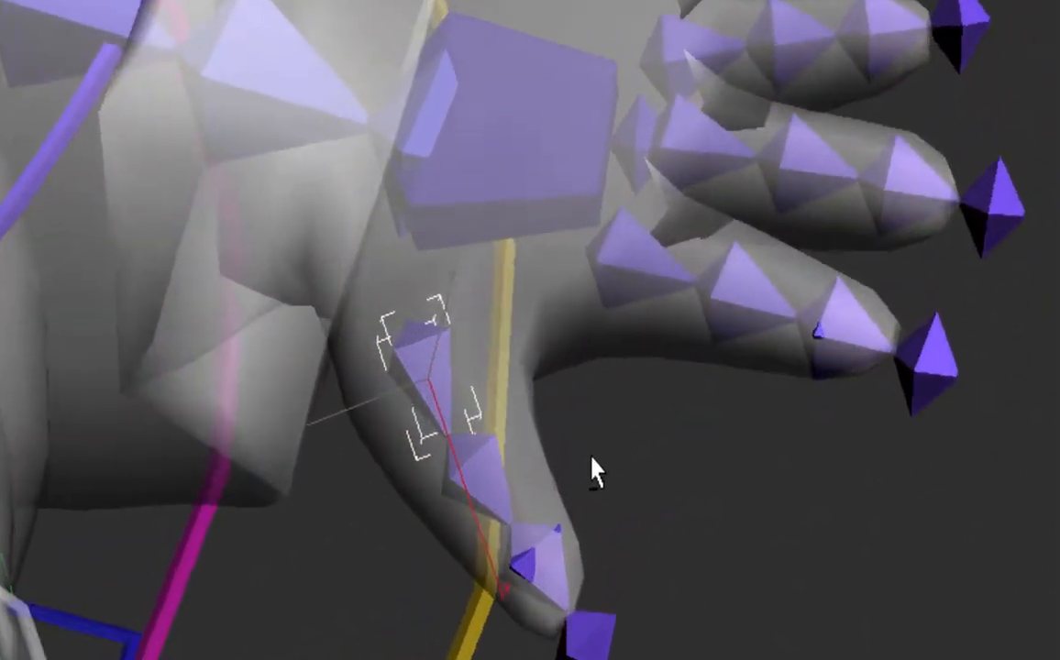
{"action": "middle_click_drag", "start_coordinate": [595, 470], "coordinate": [639, 396], "text": "alt"}
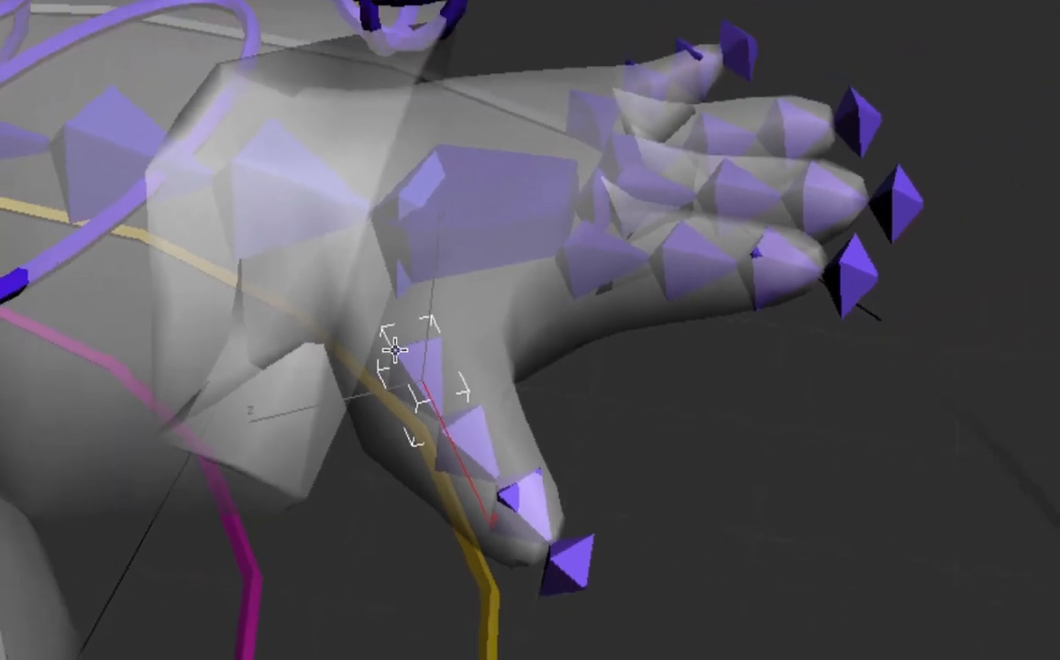
Wire the Zero Euler Z Rotation of L_Thumb1 to the Thumb_Curl attribute of CTRL_L_Hand, with Thumb_Curl as the one-way driver.
{"action": "left_click", "coordinate": [415, 354]}
{"action": "mouse_move", "coordinate": [389, 361]}
{"action": "mouse_move", "coordinate": [291, 380]}
{"action": "mouse_move", "coordinate": [174, 402]}
{"action": "left_click", "coordinate": [58, 444]}
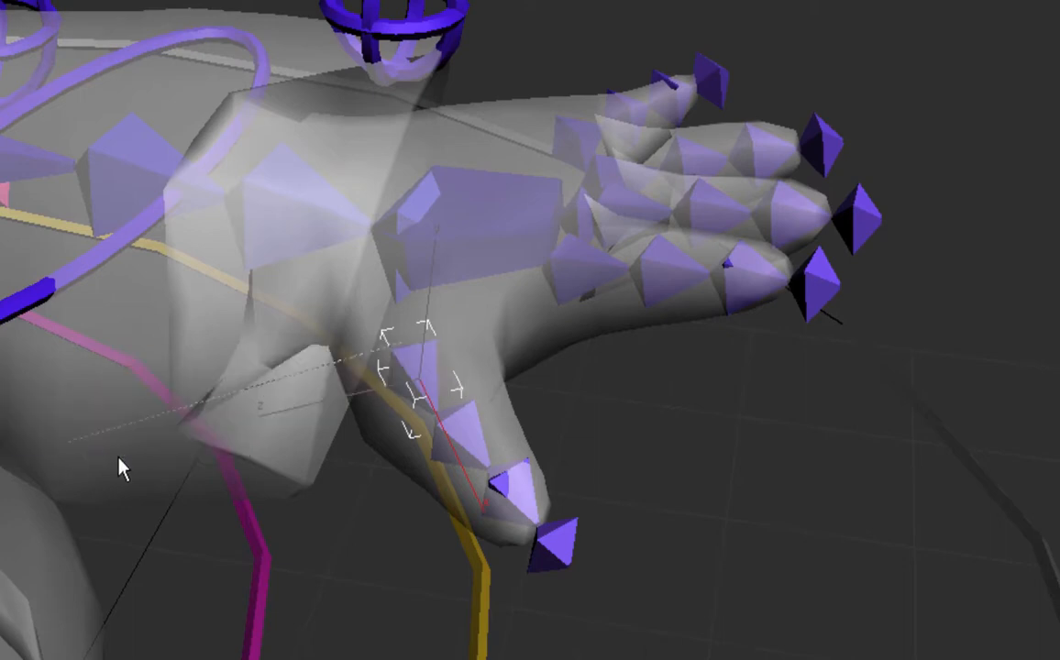
{"action": "left_click", "coordinate": [453, 16]}
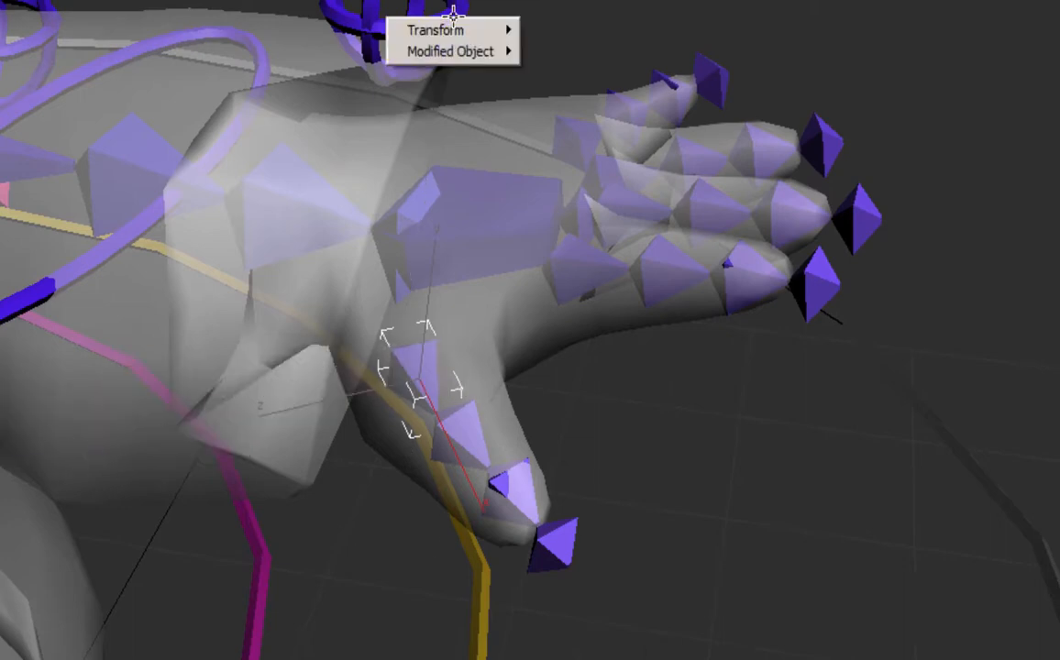
{"action": "mouse_move", "coordinate": [461, 56]}
{"action": "mouse_move", "coordinate": [409, 99]}
{"action": "mouse_move", "coordinate": [282, 99]}
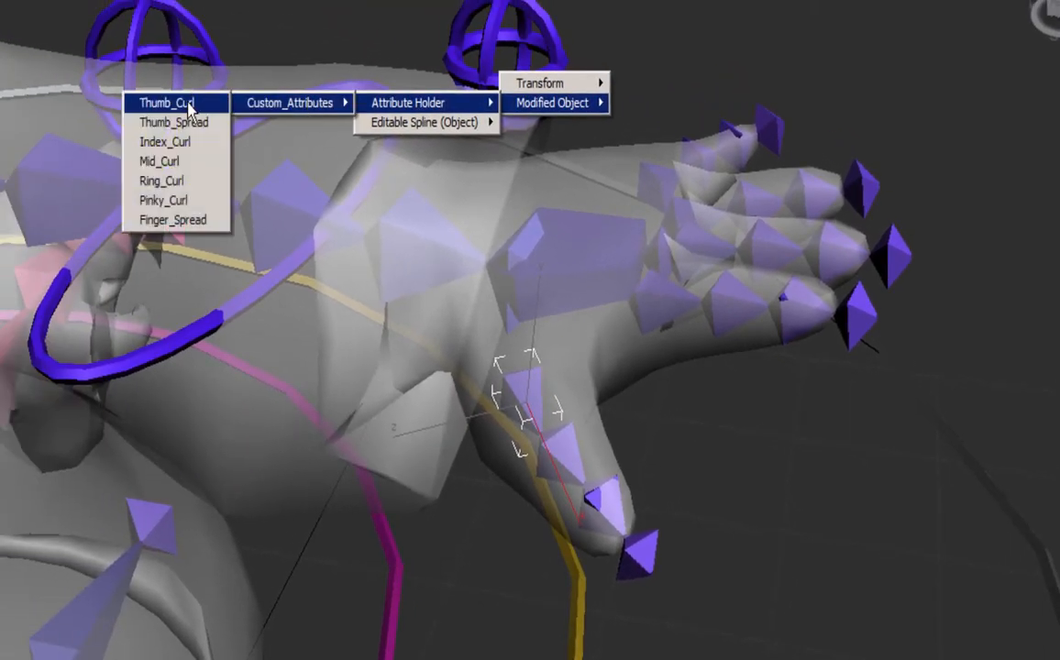
{"action": "left_click", "coordinate": [188, 105]}
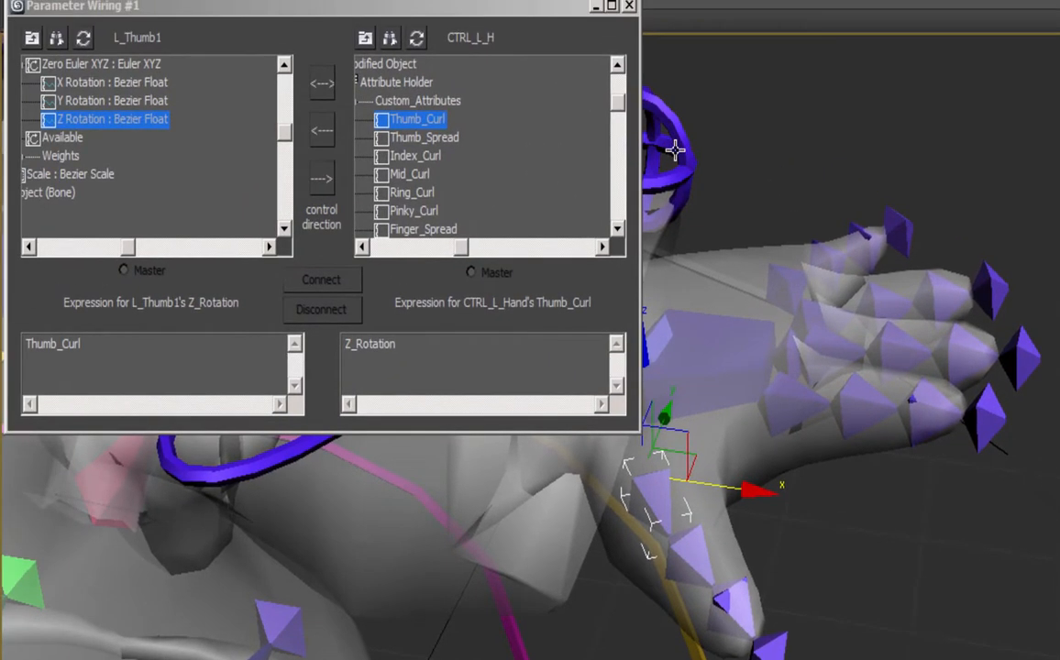
{"action": "left_click", "coordinate": [323, 131]}
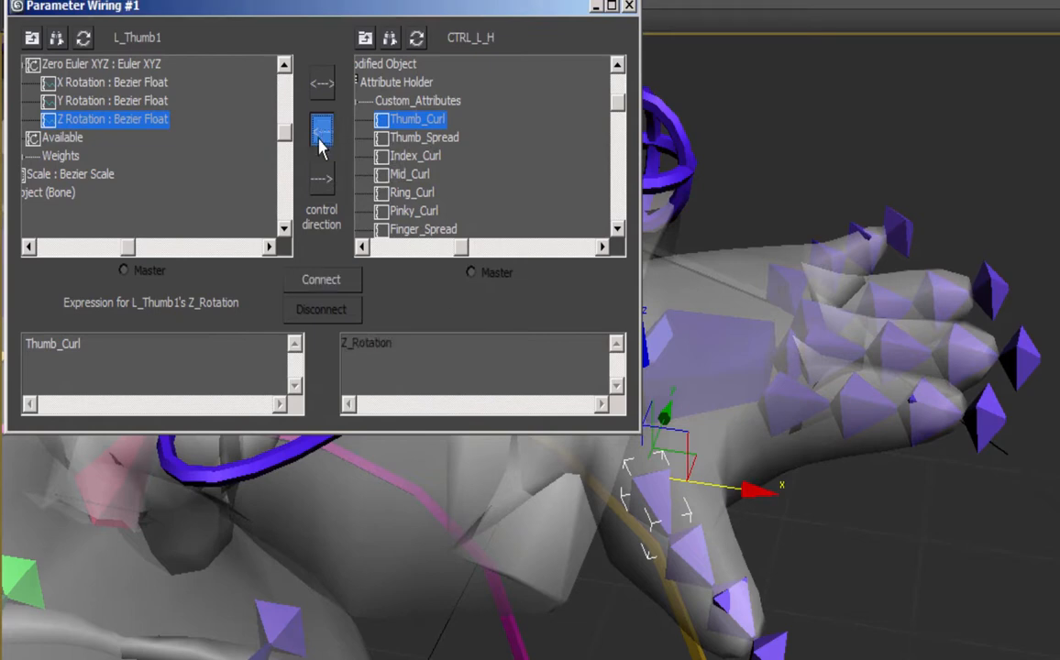
{"action": "left_click", "coordinate": [336, 280]}
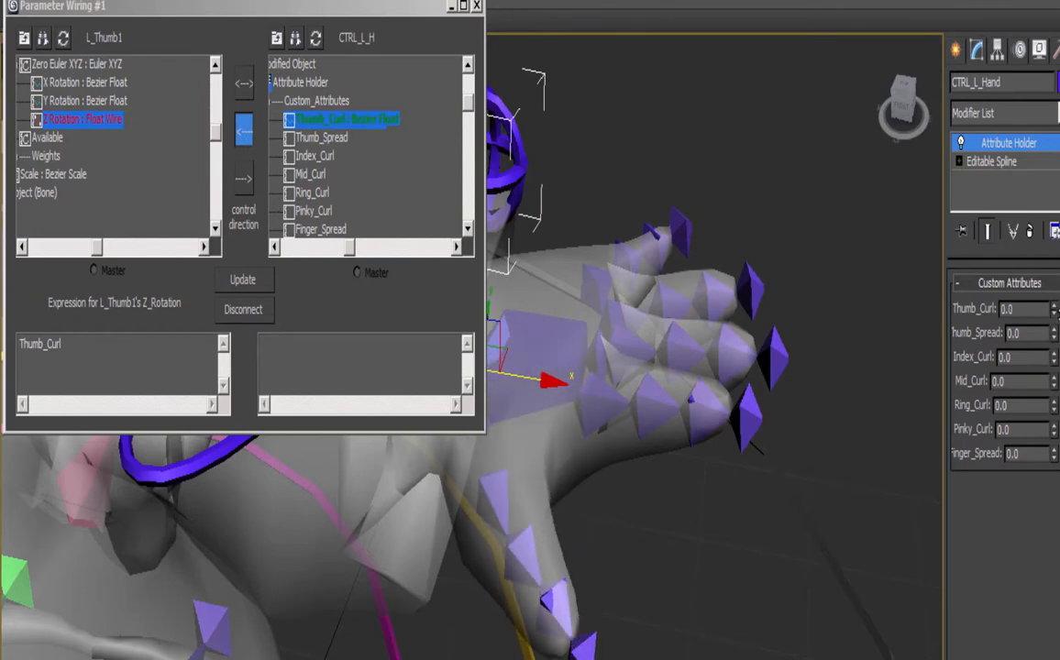
Set L_Thumb1's Z rotation expression to -Thumb_Curl*0.12, testing negated and scaled versions with the Thumb_Curl attribute.
{"action": "left_click", "coordinate": [21, 345]}
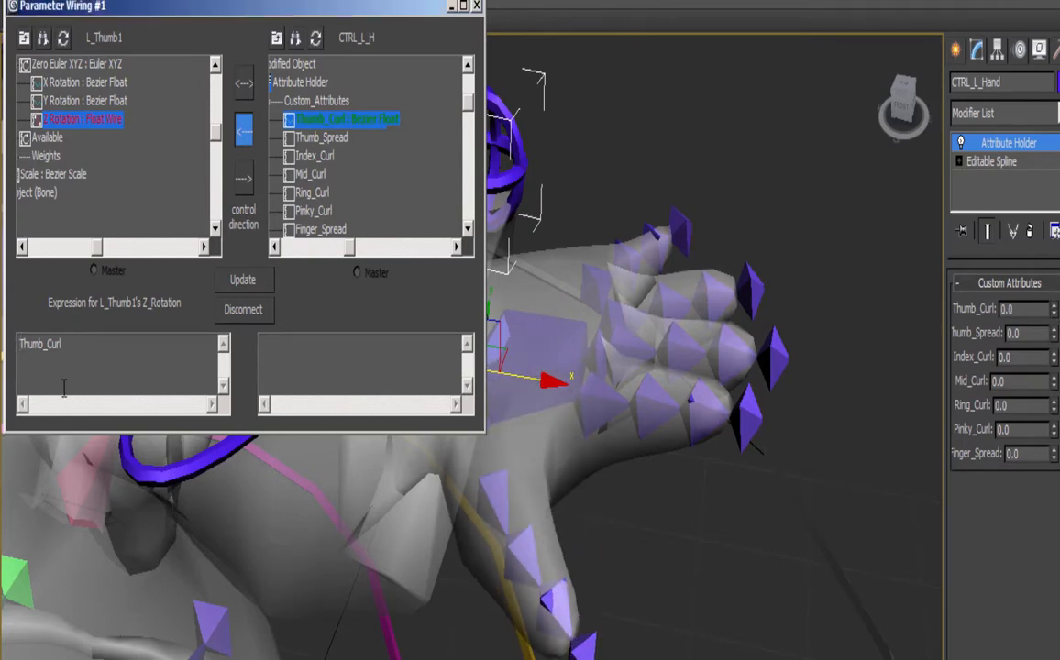
{"action": "type", "text": "-"}
{"action": "left_click", "coordinate": [242, 280]}
{"action": "left_click_drag", "start_coordinate": [1054, 309], "coordinate": [1055, 308]}
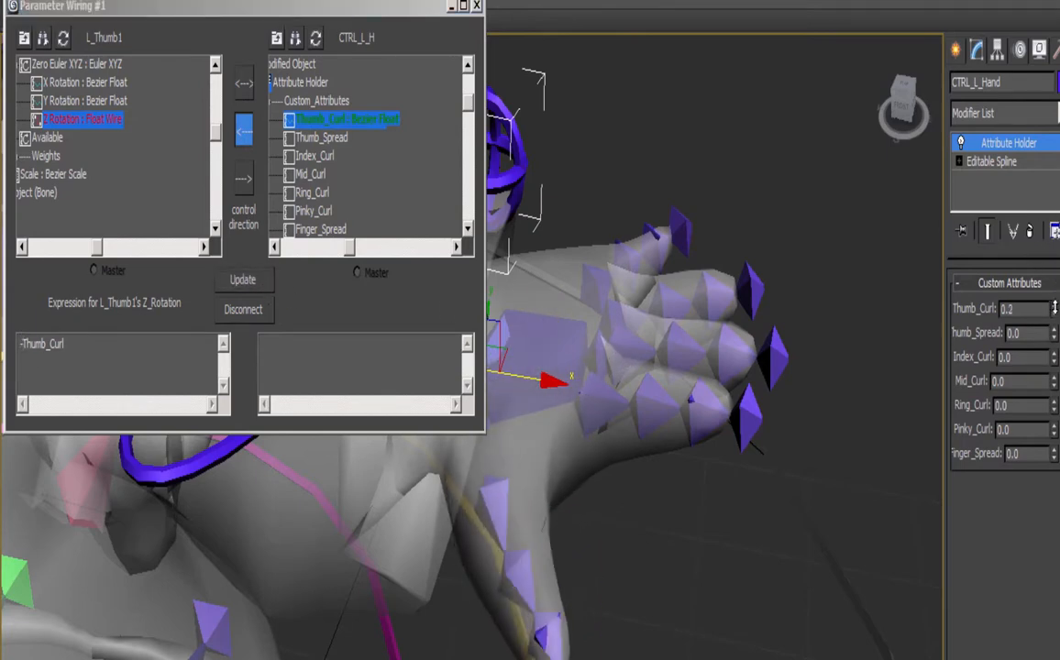
{"action": "right_click", "coordinate": [1055, 308]}
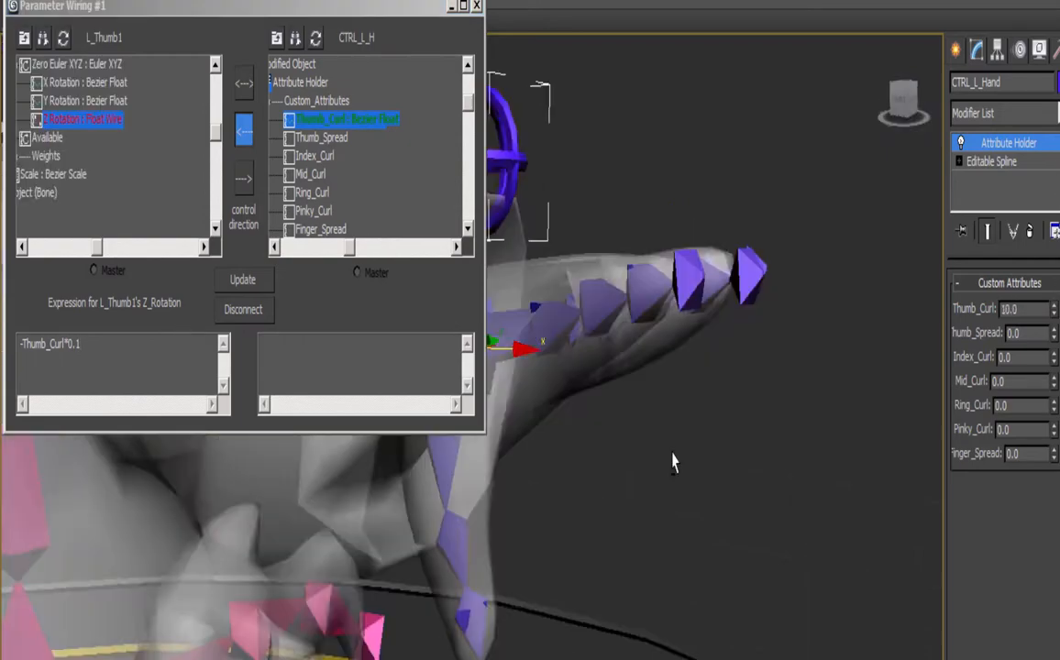
{"action": "middle_click_drag", "start_coordinate": [672, 461], "coordinate": [646, 534], "text": "alt"}
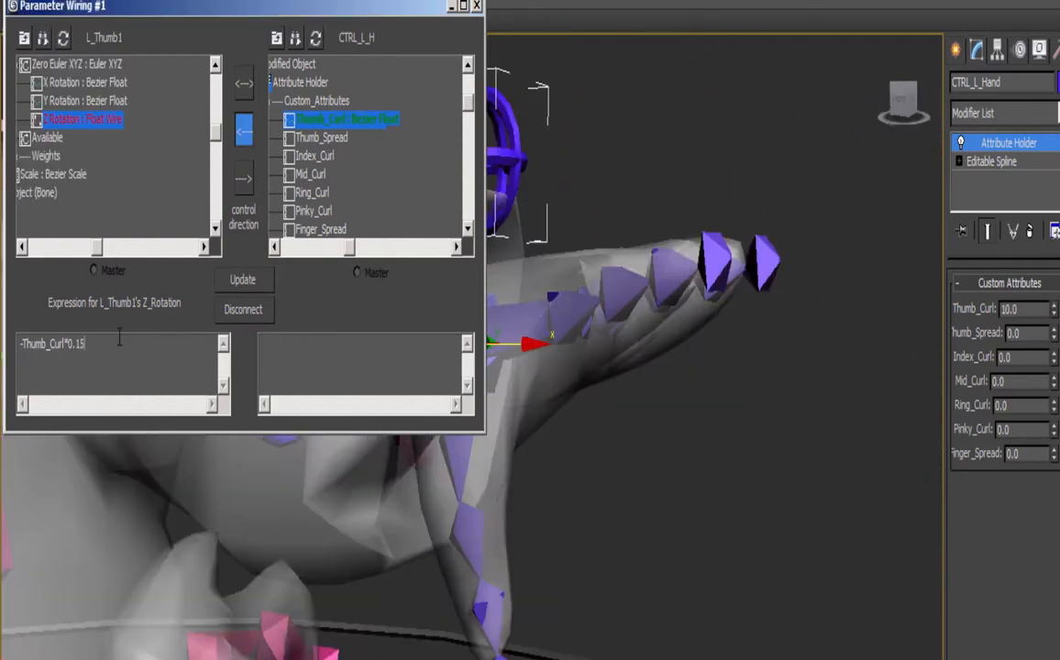
{"action": "left_click", "coordinate": [244, 281]}
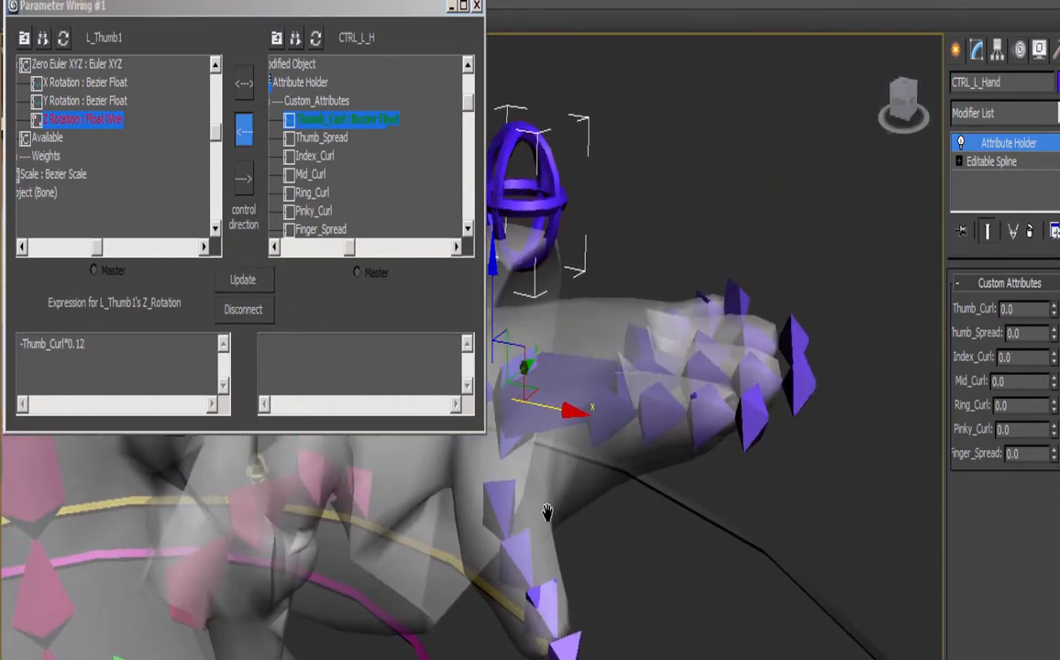
Wire L_Thumb1's Y Rotation one way from Thumb_Curl with the expression Thumb_Curl*0.1, and test it with Thumb_Curl at 10.
{"action": "left_click", "coordinate": [72, 103]}
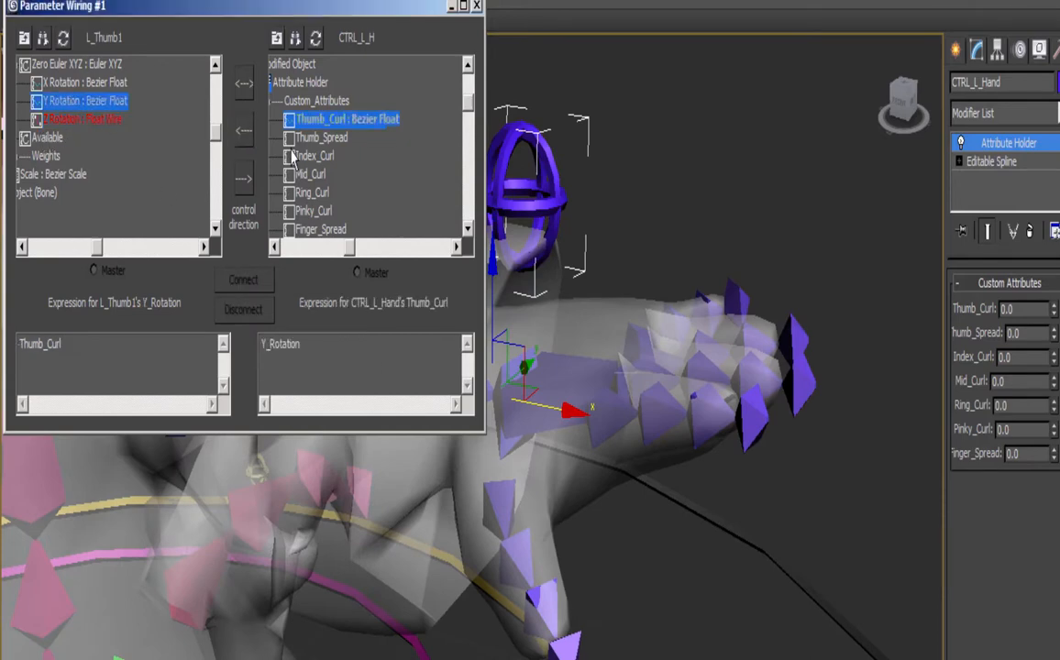
{"action": "left_click", "coordinate": [245, 131]}
{"action": "left_click", "coordinate": [243, 280]}
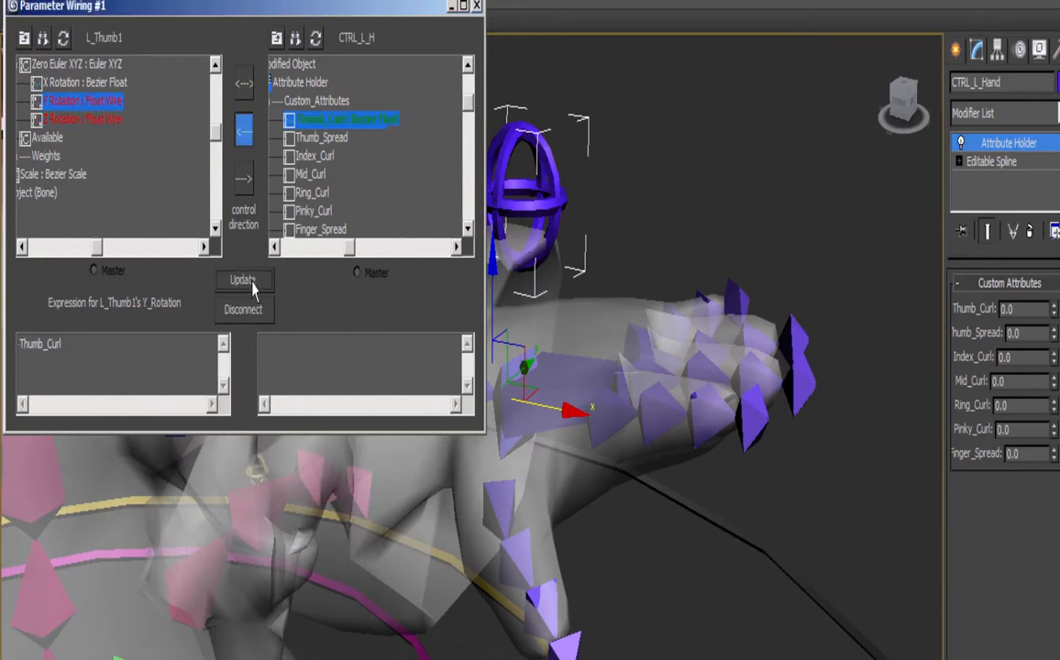
{"action": "left_click", "coordinate": [128, 345]}
{"action": "type", "text": "*"}
{"action": "left_click_drag", "start_coordinate": [1054, 309], "coordinate": [1047, 277]}
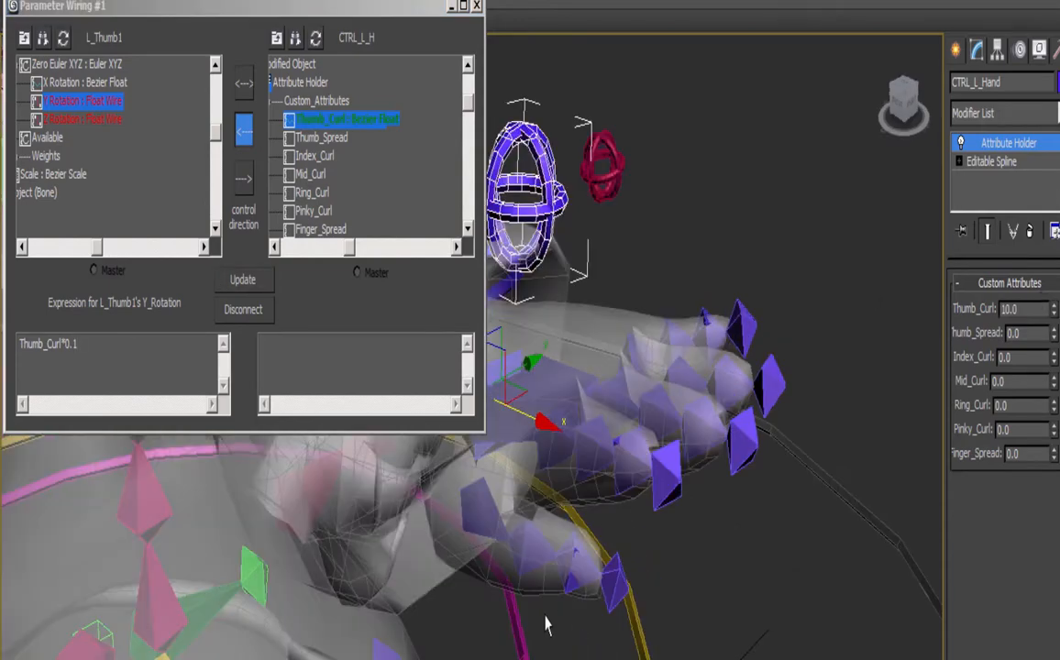
Test the thumb's bend by varying the Thumb_Curl attribute up to 10 and examining the hand from several angles.
{"action": "middle_click_drag", "start_coordinate": [584, 640], "coordinate": [603, 598], "text": "alt"}
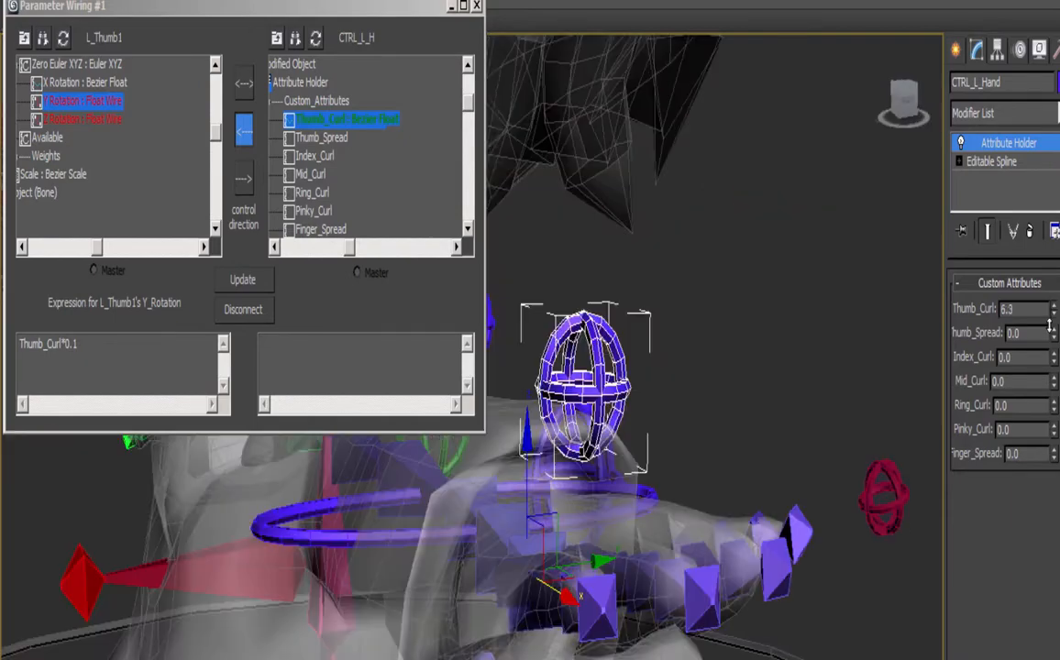
{"action": "left_click_drag", "start_coordinate": [1051, 324], "coordinate": [1053, 305]}
{"action": "left_click_drag", "start_coordinate": [1054, 304], "coordinate": [1052, 323]}
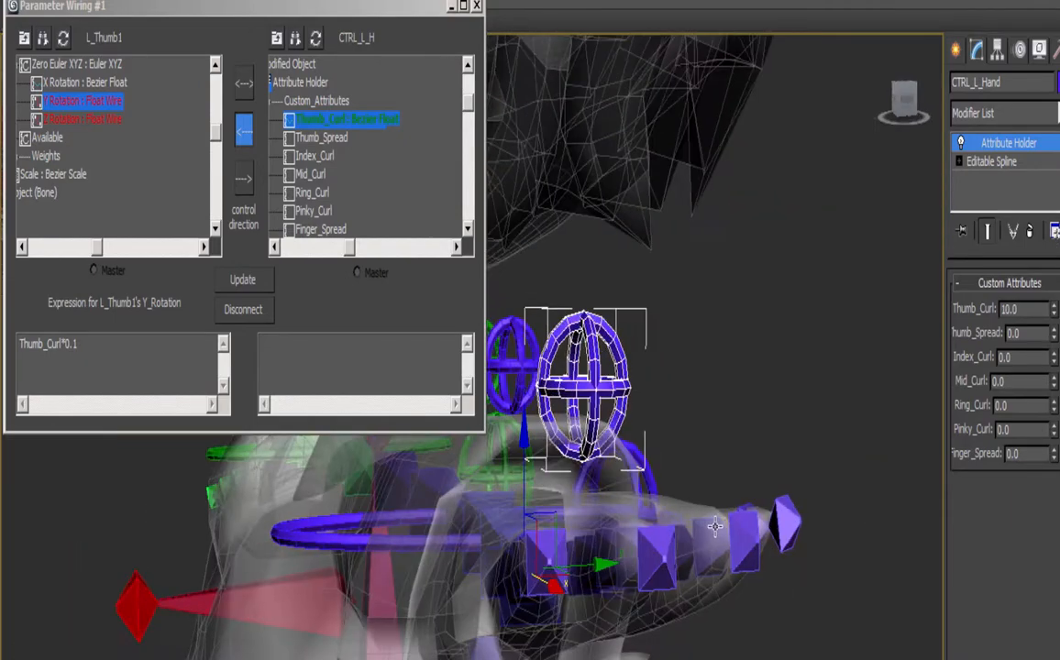
{"action": "middle_click_drag", "start_coordinate": [731, 488], "coordinate": [717, 478], "text": "alt"}
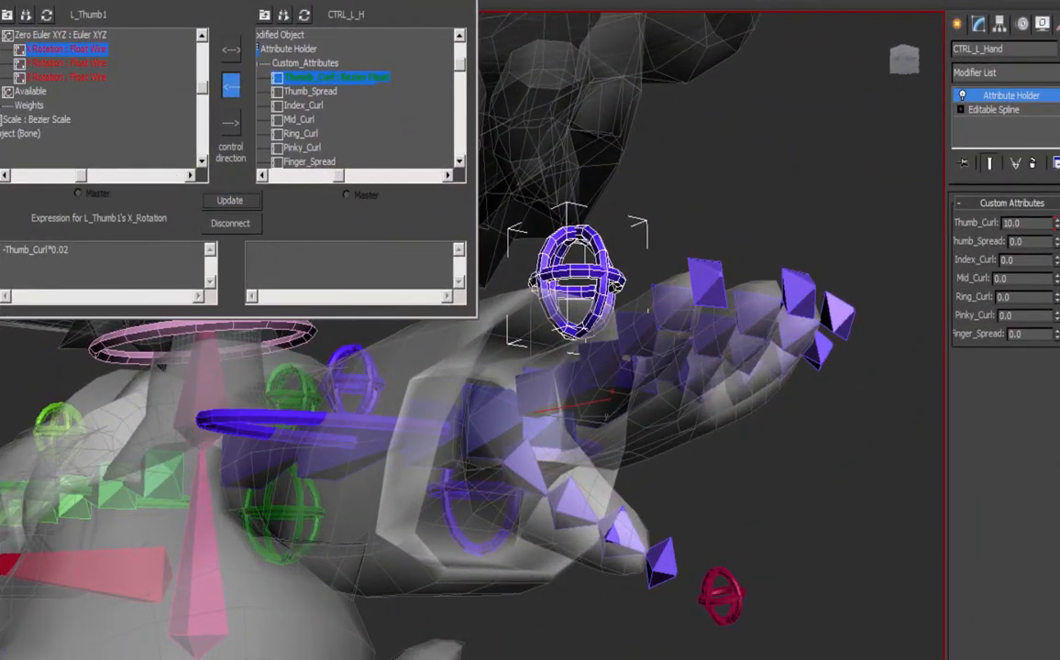
{"action": "mouse_move", "coordinate": [1057, 223]}
{"action": "left_mouse_down"}
{"action": "mouse_move", "coordinate": [1057, 307]}
{"action": "mouse_move", "coordinate": [1057, 210]}
{"action": "left_mouse_up"}
{"action": "middle_click_drag", "start_coordinate": [694, 463], "coordinate": [630, 537], "text": "alt"}
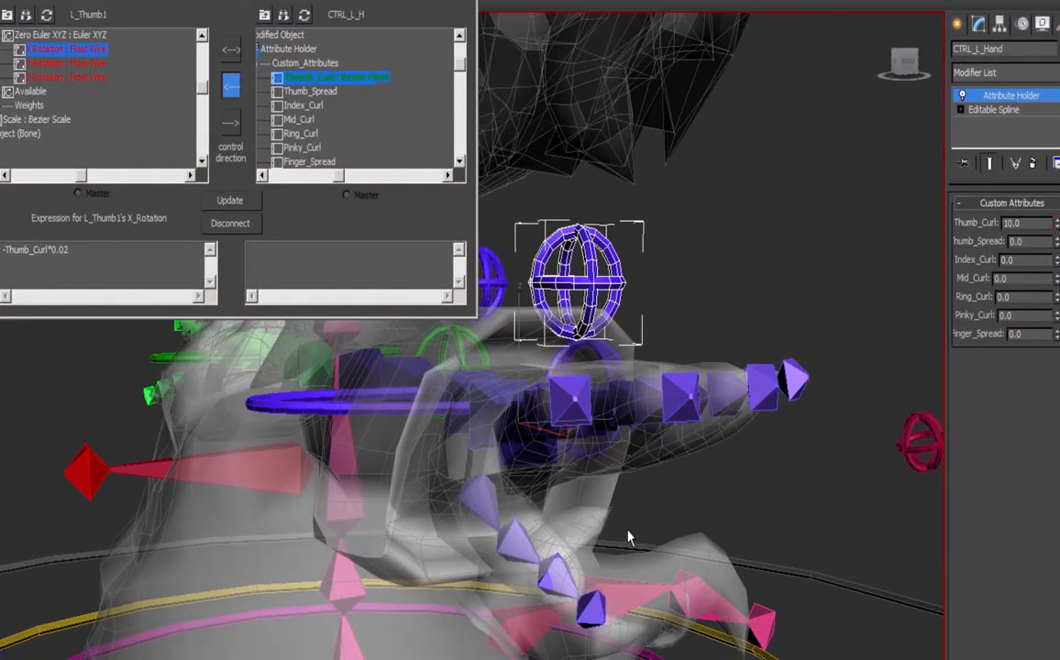
Wire the Zero Euler Z Rotation of the L_Thumb2 bone to CTRL_L_Hand's Thumb_Curl, with Thumb_Curl as the one-way driver.
{"action": "left_click", "coordinate": [514, 542]}
{"action": "left_click", "coordinate": [46, 15]}
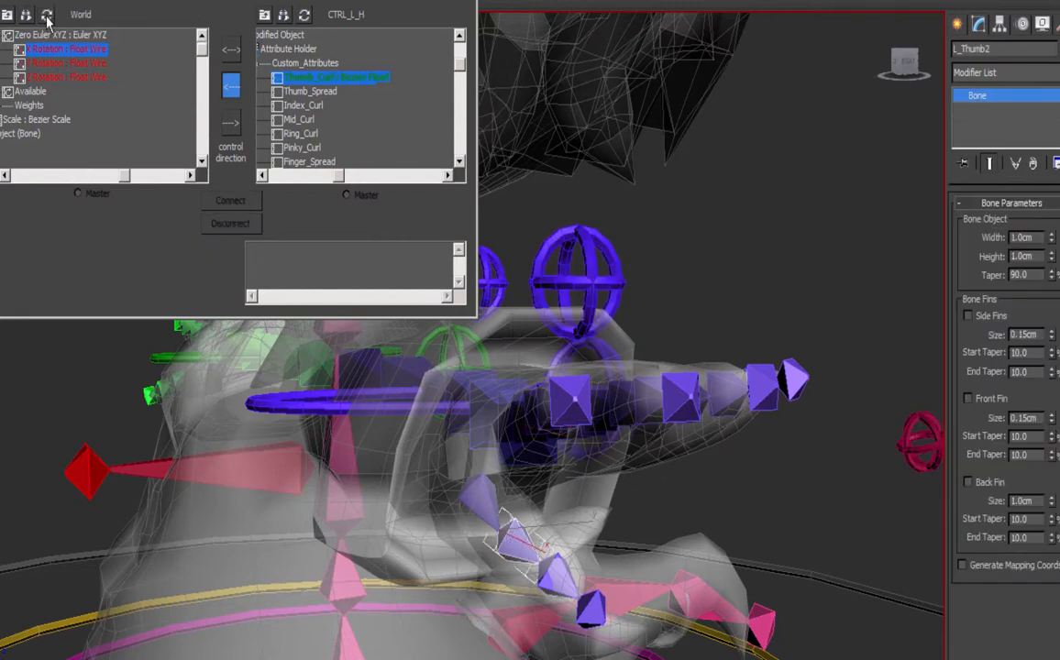
{"action": "left_click", "coordinate": [19, 50]}
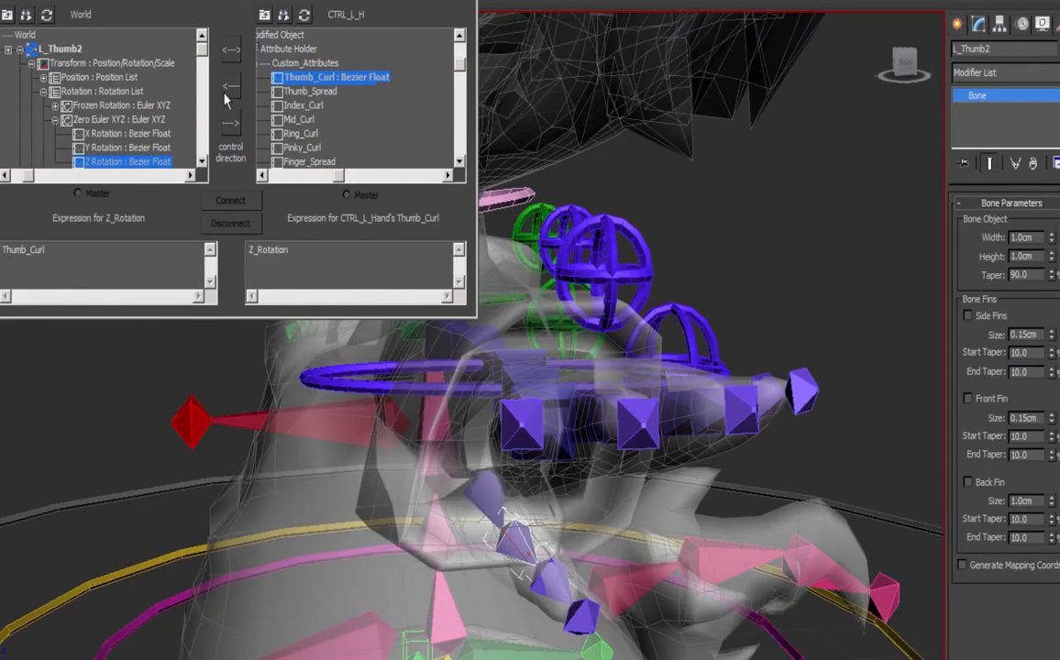
{"action": "left_click", "coordinate": [230, 86]}
{"action": "left_click", "coordinate": [224, 196]}
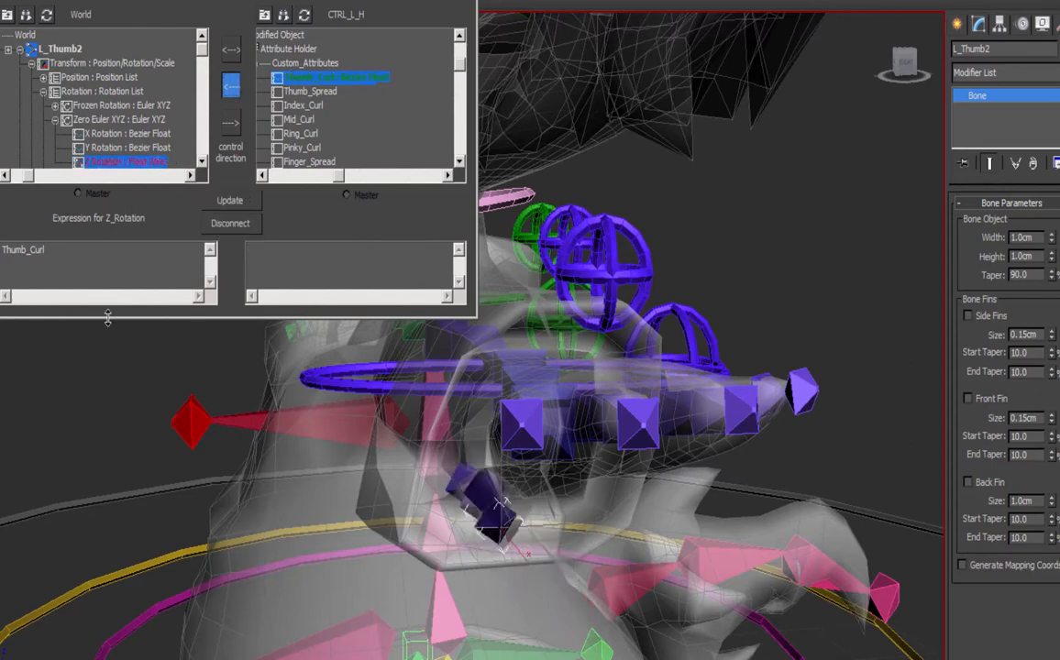
Set L_Thumb2's Z Rotation expression to -Thumb_Curl*0.04 after trying 0.1, and wire its Y Rotation one way from Thumb_Curl as Thumb_Curl*0.05.
{"action": "type", "text": "-"}
{"action": "type", "text": "*0"}
{"action": "type", "text": ".1"}
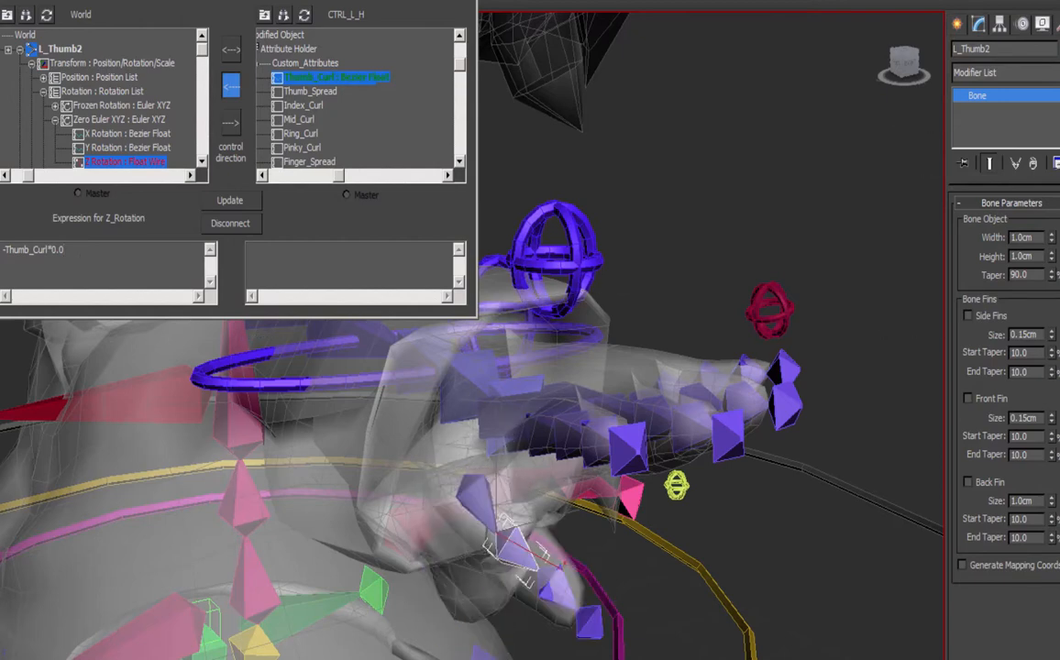
{"action": "left_click", "coordinate": [103, 257]}
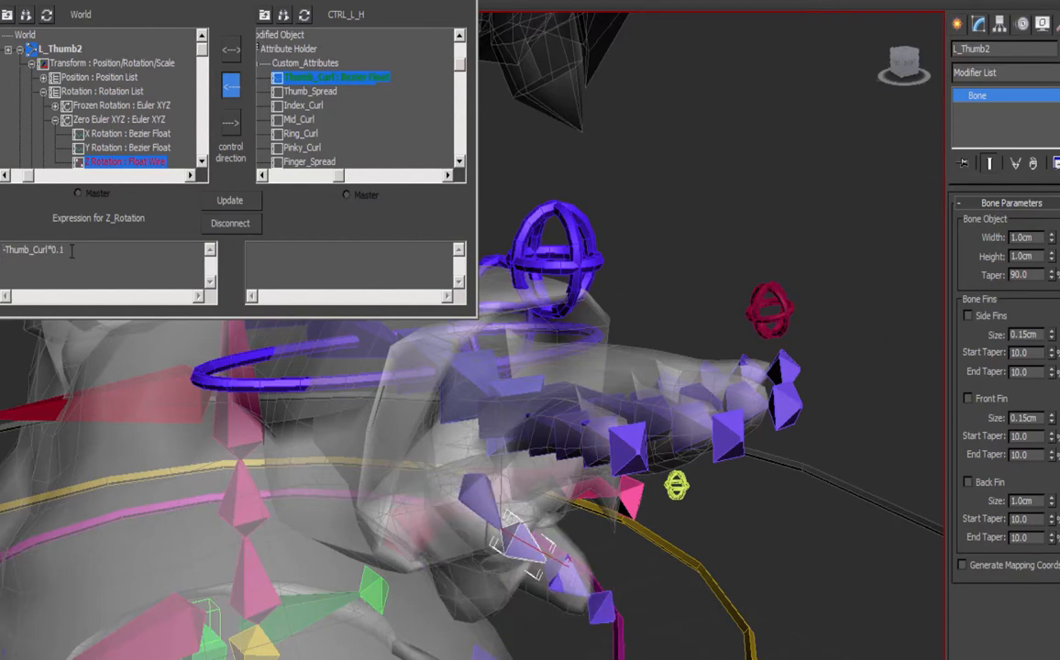
{"action": "left_click", "coordinate": [231, 201]}
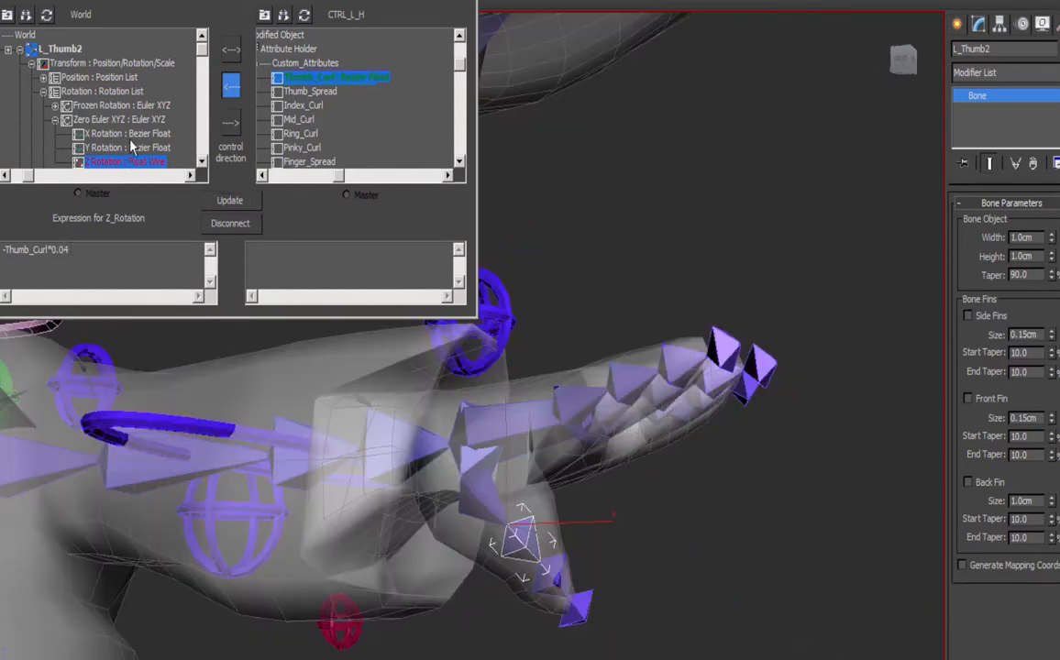
{"action": "left_click", "coordinate": [128, 146]}
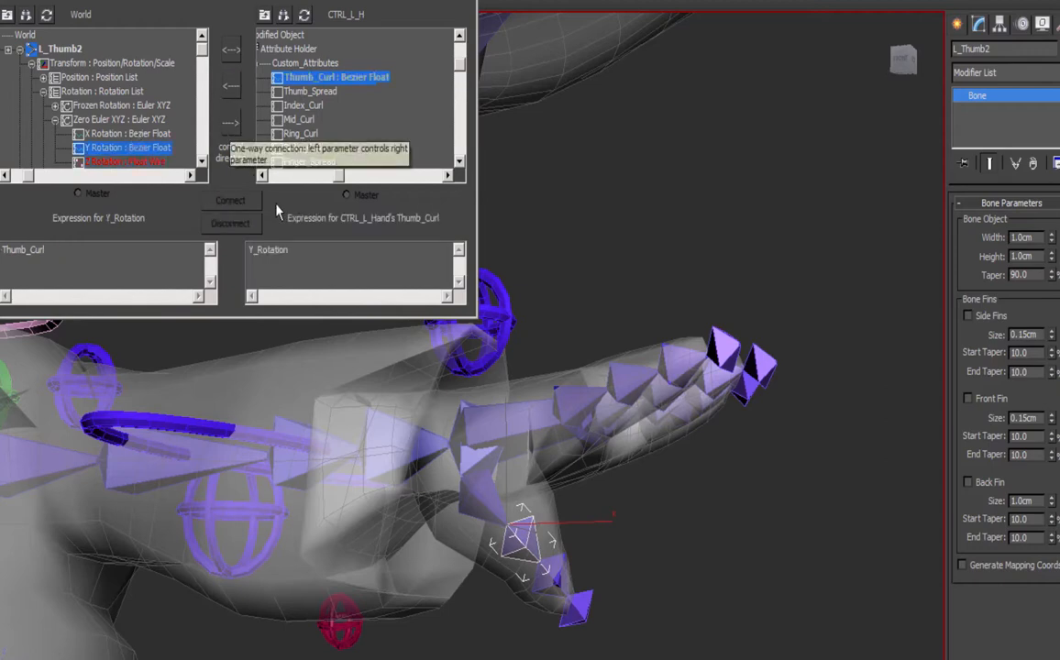
{"action": "left_click", "coordinate": [231, 85]}
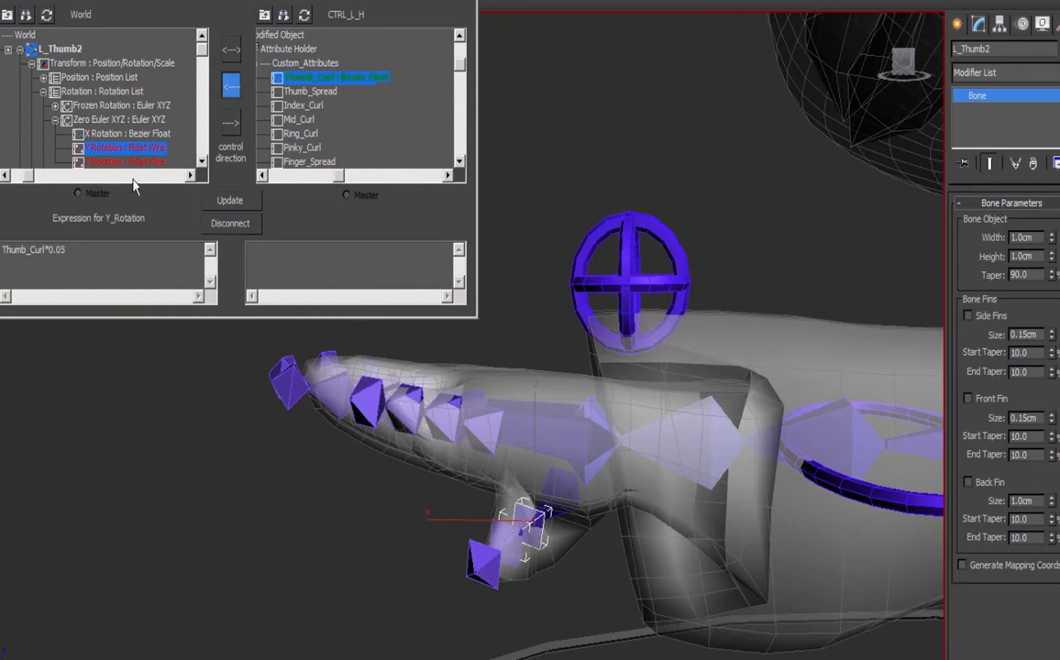
Wire L_Thumb2's X Rotation one way from Thumb_Curl as Thumb_Curl*0.03, and change L_Thumb1's X Rotation expression to Thumb_Curl*0.01.
{"action": "left_click", "coordinate": [139, 134]}
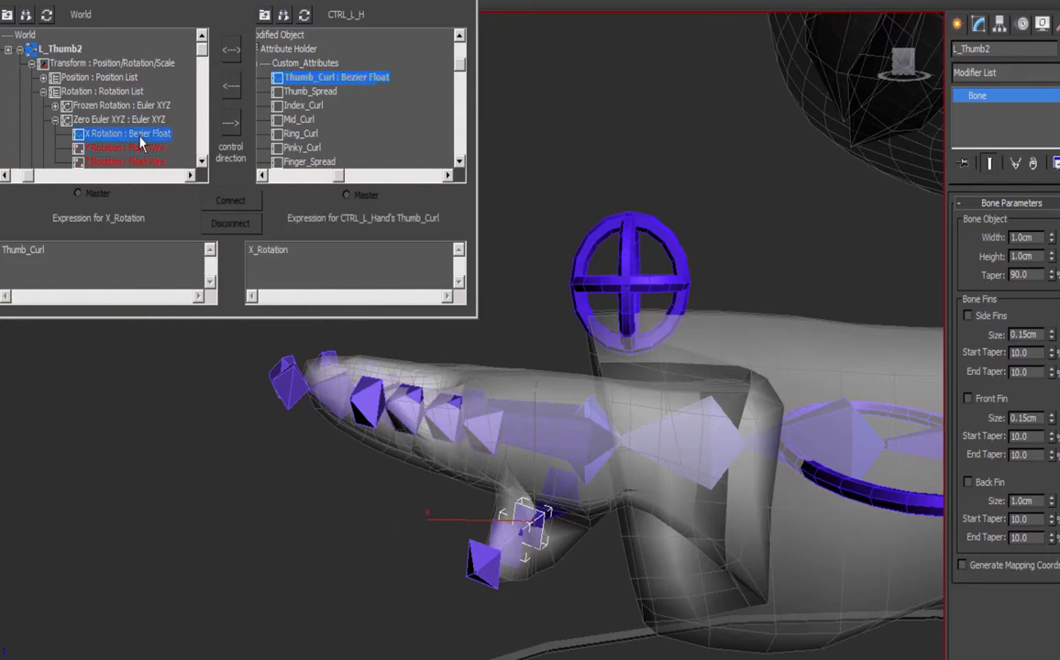
{"action": "left_click", "coordinate": [232, 86]}
{"action": "type", "text": ".02"}
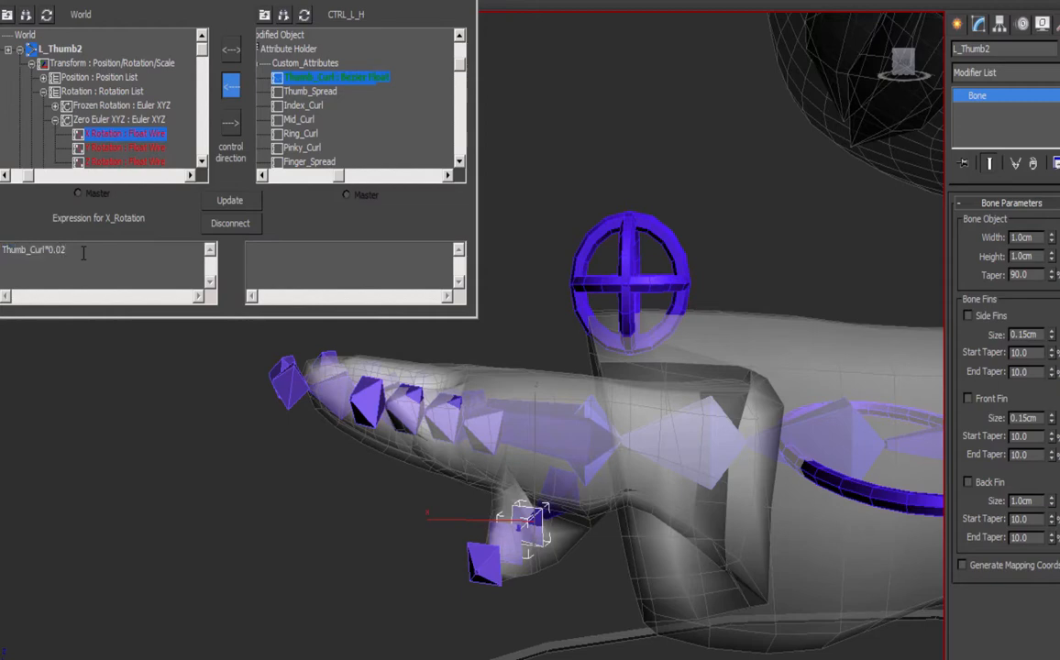
{"action": "key", "text": "BackSpace"}
{"action": "type", "text": "0"}
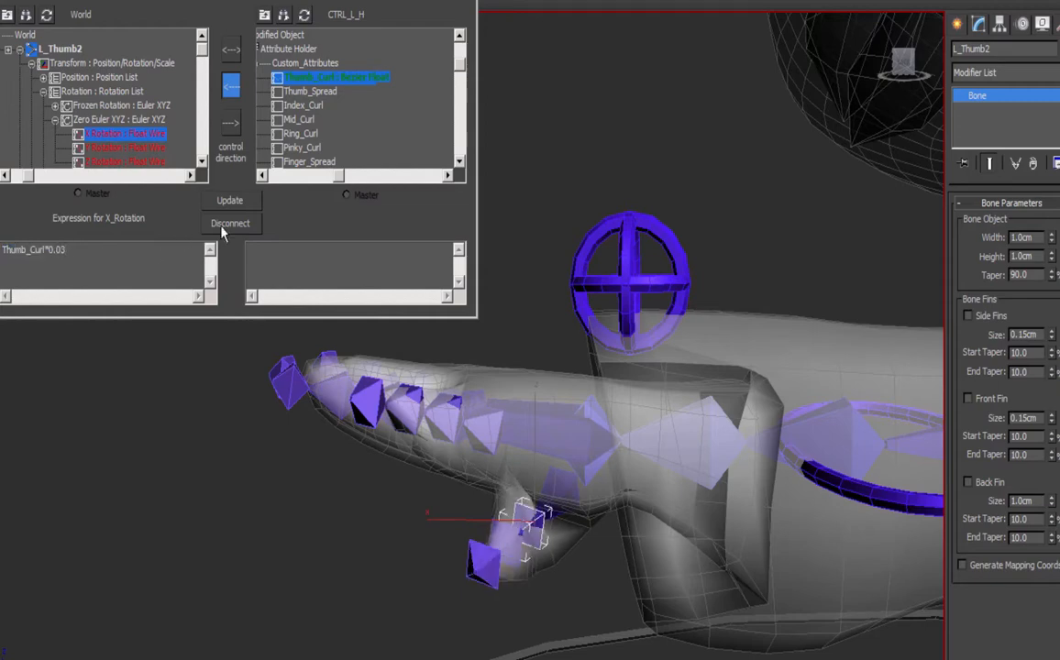
{"action": "left_click", "coordinate": [228, 202]}
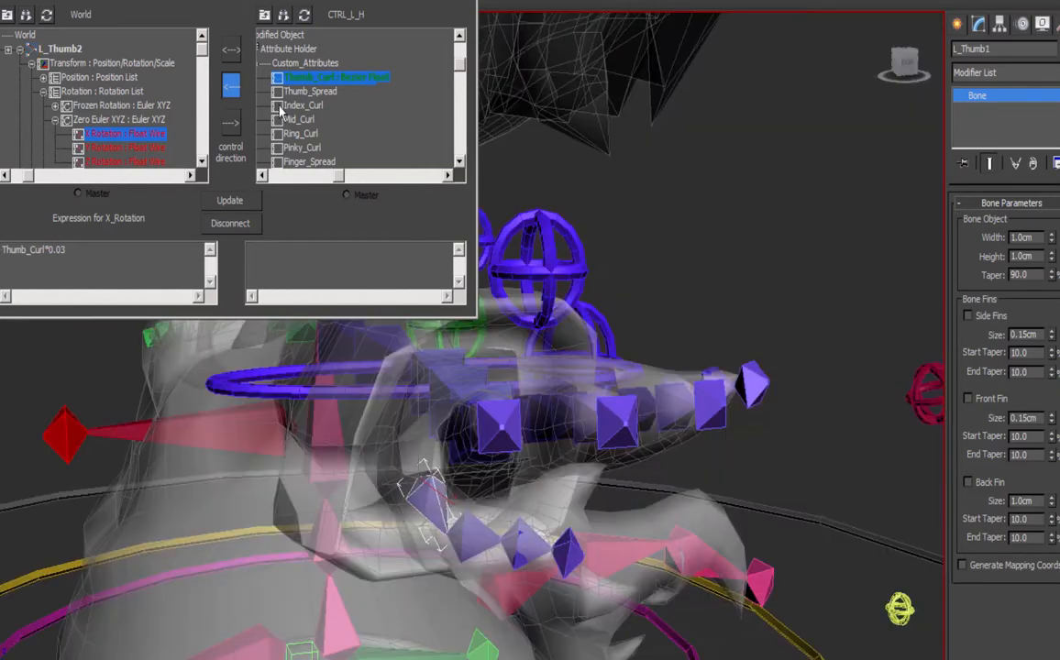
{"action": "left_click", "coordinate": [47, 16]}
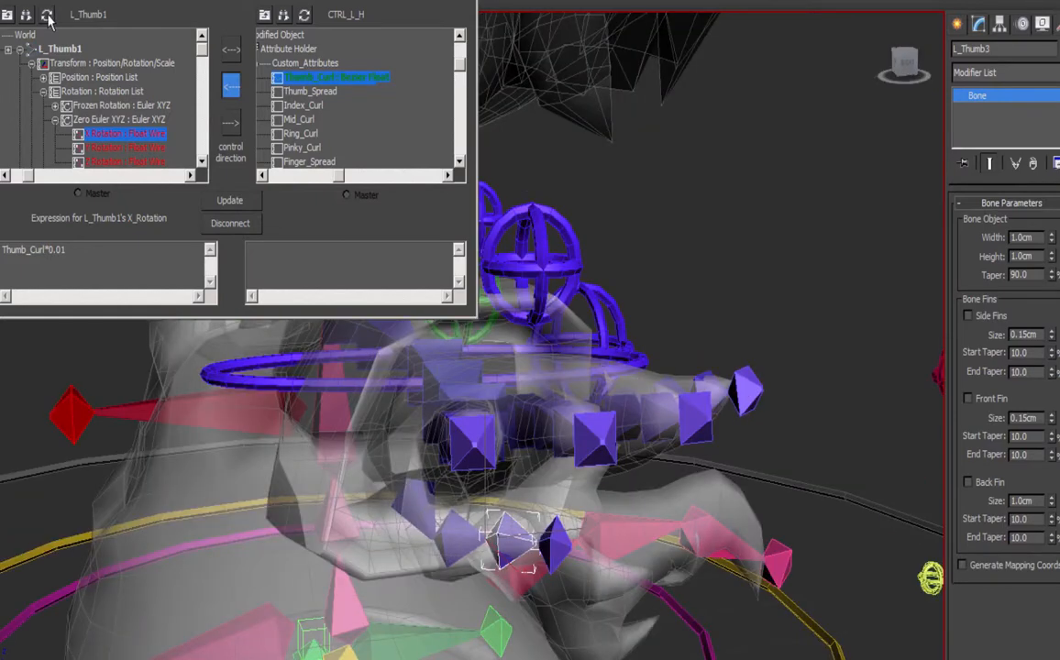
Wire L_Thumb3's Zero Euler Z Rotation one way from Thumb_Curl, trying Thumb_Curl*0.3 before using the expression -Thumb_Curl*0.05.
{"action": "left_click", "coordinate": [45, 15]}
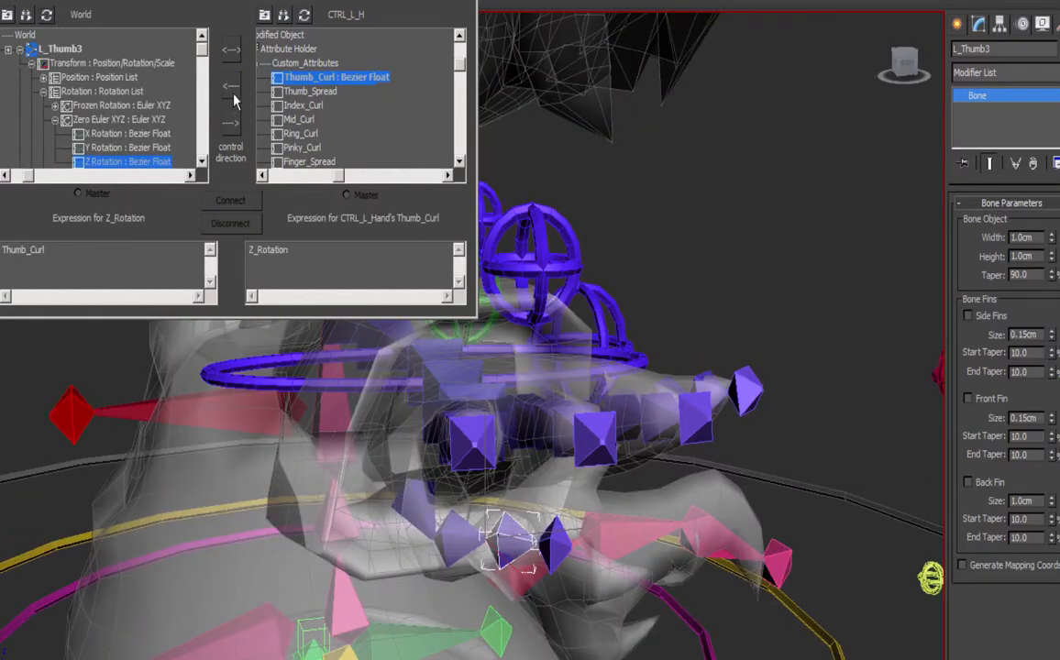
{"action": "left_click", "coordinate": [231, 85]}
{"action": "left_click", "coordinate": [230, 201]}
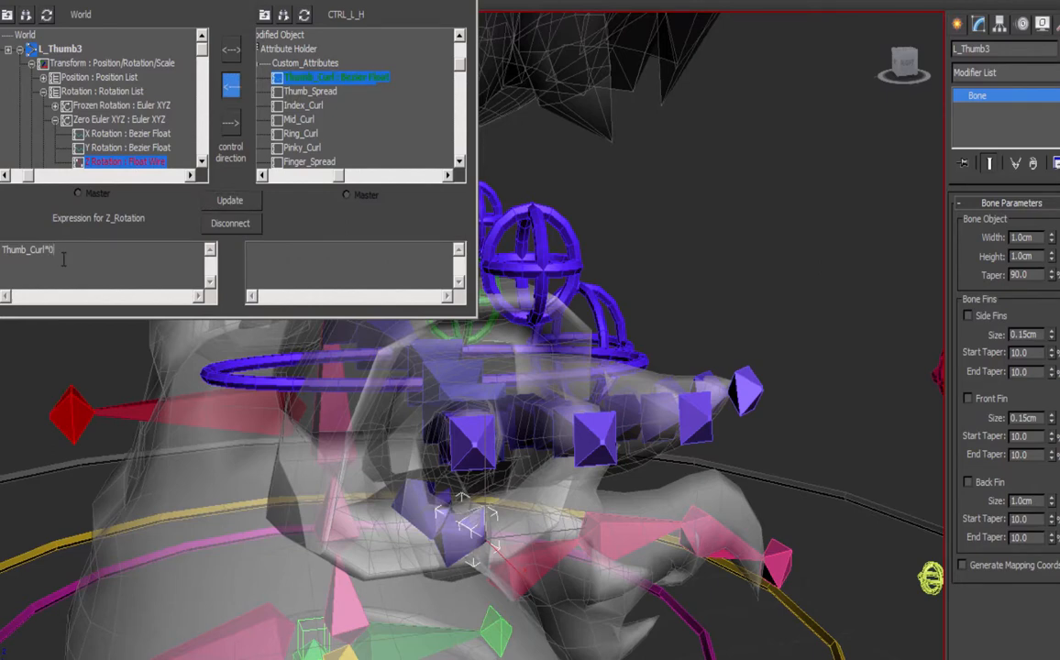
{"action": "key", "text": "BackSpace"}
{"action": "type", "text": "3"}
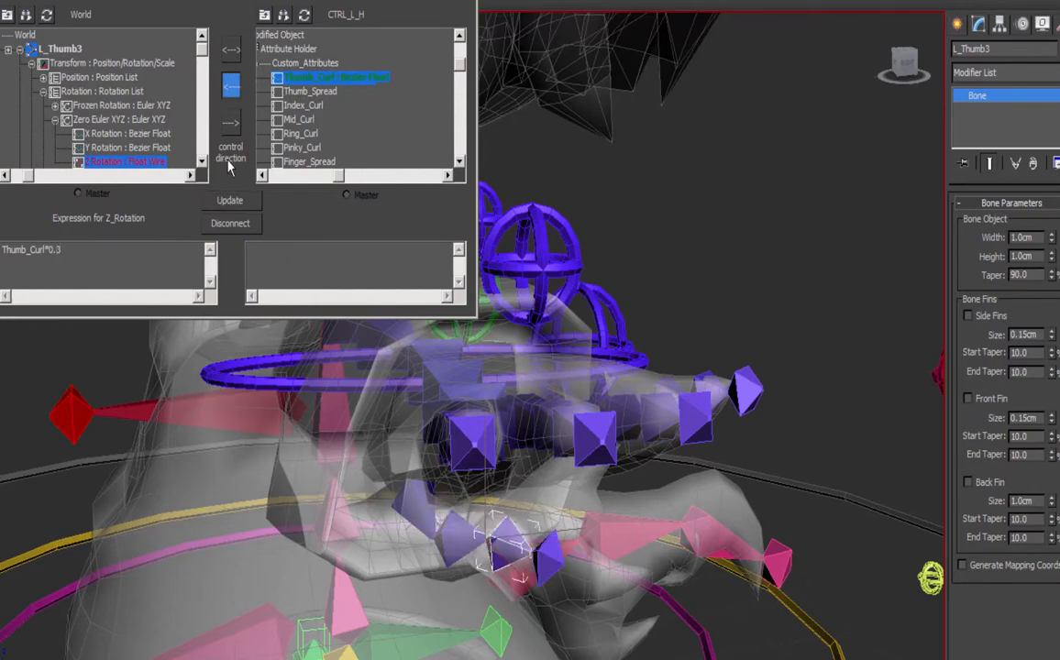
{"action": "left_click", "coordinate": [229, 200]}
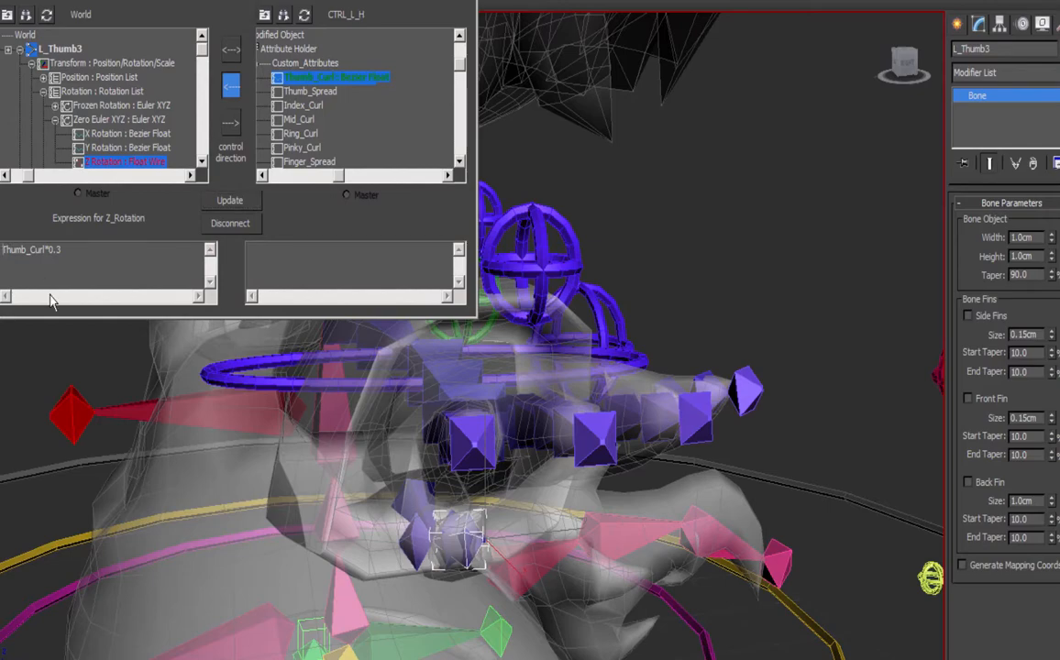
{"action": "type", "text": "-"}
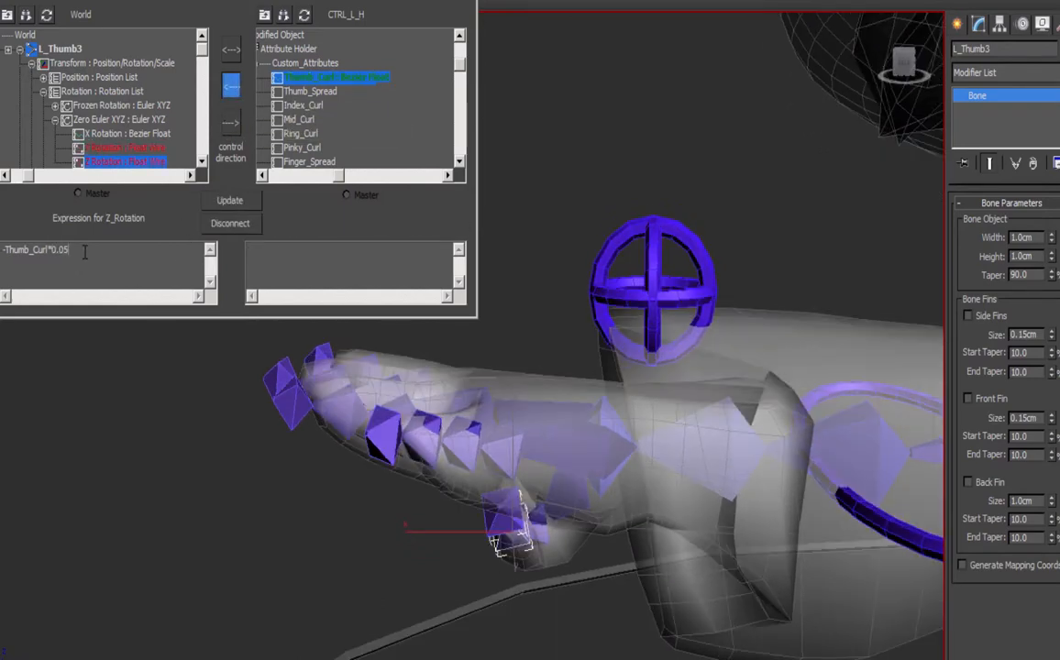
Wire L_Thumb3's X Rotation one way from Thumb_Curl with the expression Thumb_Curl*0.02.
{"action": "left_click", "coordinate": [103, 133]}
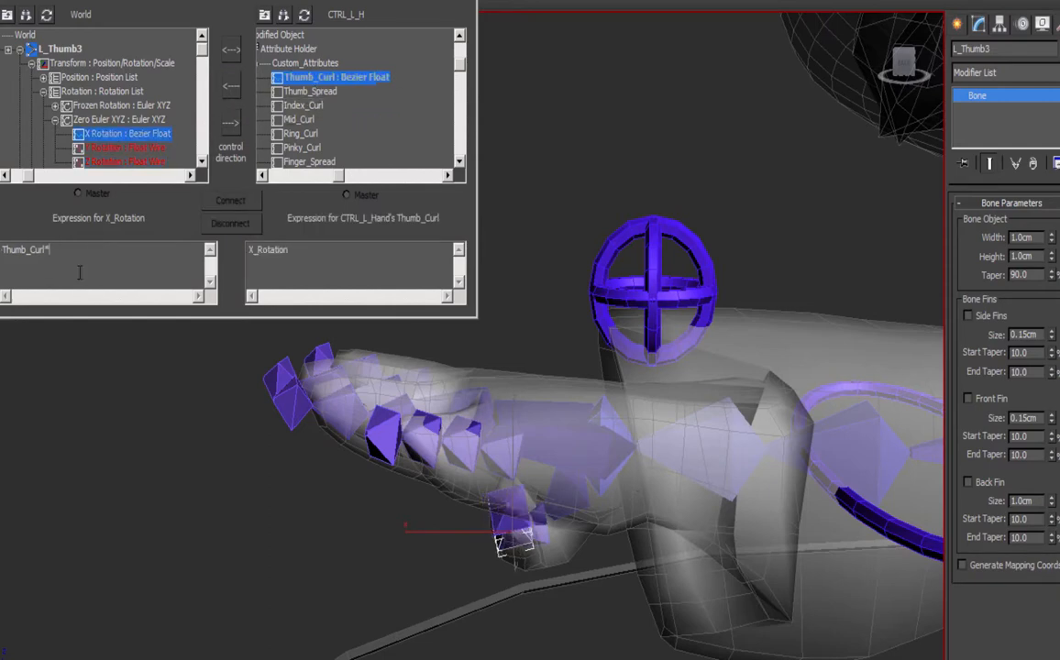
{"action": "left_click", "coordinate": [231, 86]}
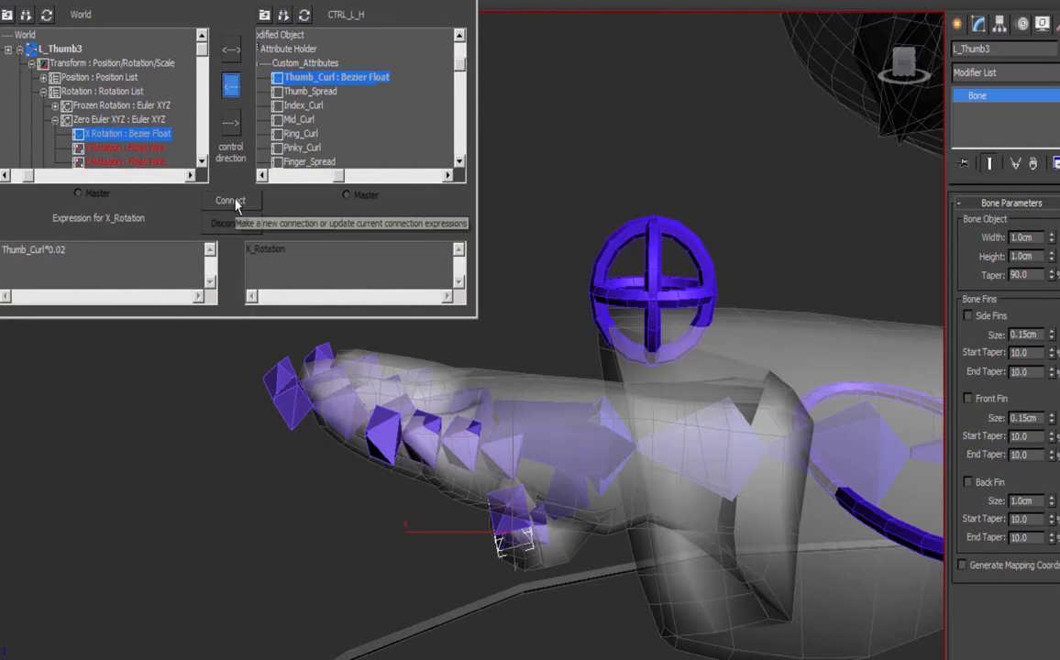
{"action": "left_click", "coordinate": [234, 201]}
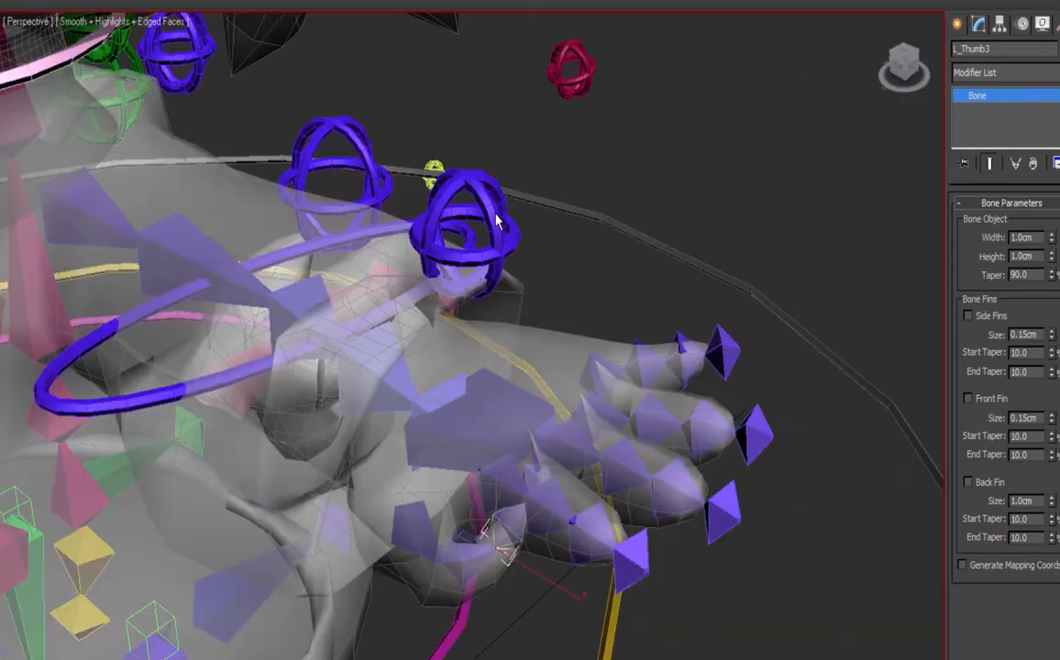
Reset Thumb_Curl to 0 on CTRL_L_Hand and return to frame 0 with Auto Key turned off.
{"action": "left_click", "coordinate": [475, 230]}
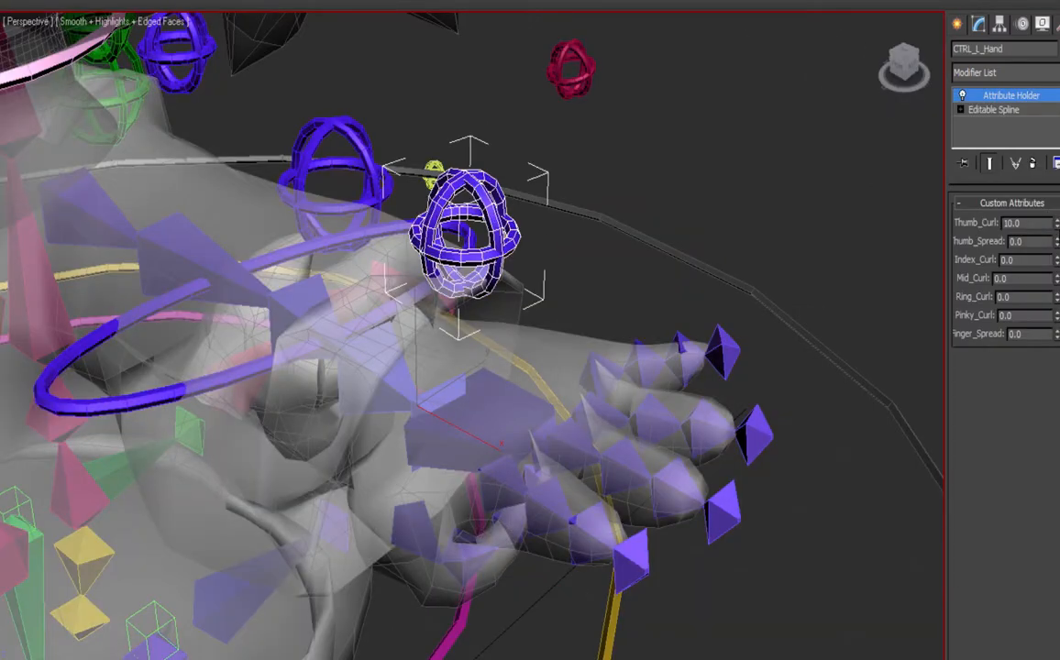
{"action": "right_click", "coordinate": [1057, 224]}
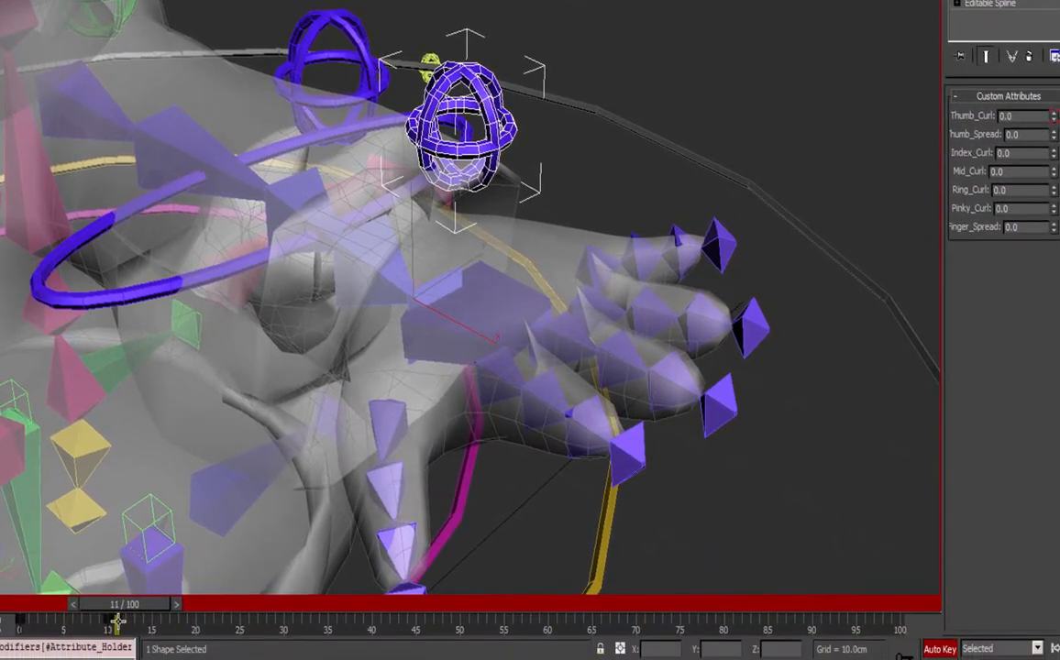
{"action": "left_click", "coordinate": [932, 650]}
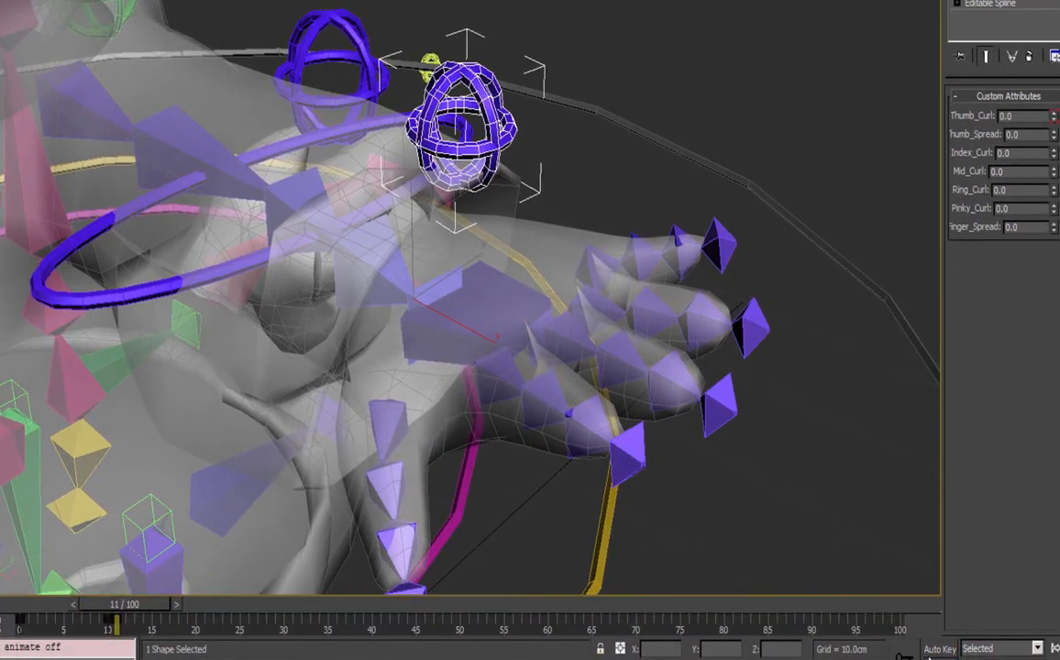
{"action": "key", "text": "Home"}
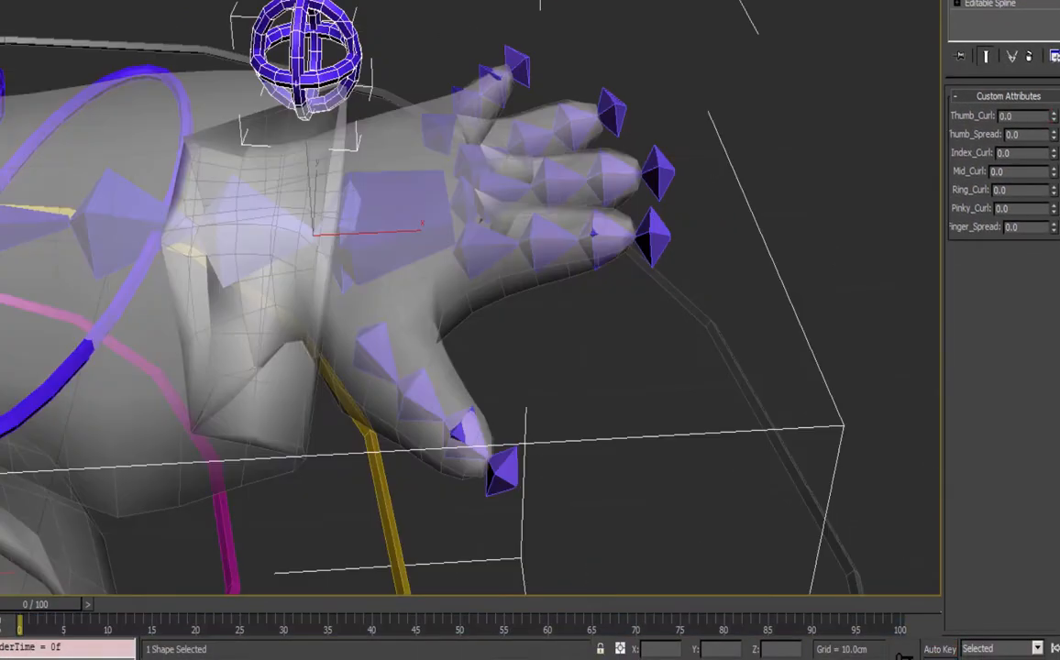
Turn on Auto Key, advance the timeline from frame 0, and test the range of the Thumb_Spread attribute.
{"action": "left_click", "coordinate": [932, 650]}
{"action": "key", "text": "period"}
{"action": "key", "text": "period"}
{"action": "key", "text": "period"}
{"action": "key", "text": "period"}
{"action": "key", "text": "period"}
{"action": "key", "text": "period"}
{"action": "key", "text": "period"}
{"action": "key", "text": "period"}
{"action": "key", "text": "period"}
{"action": "key", "text": "period"}
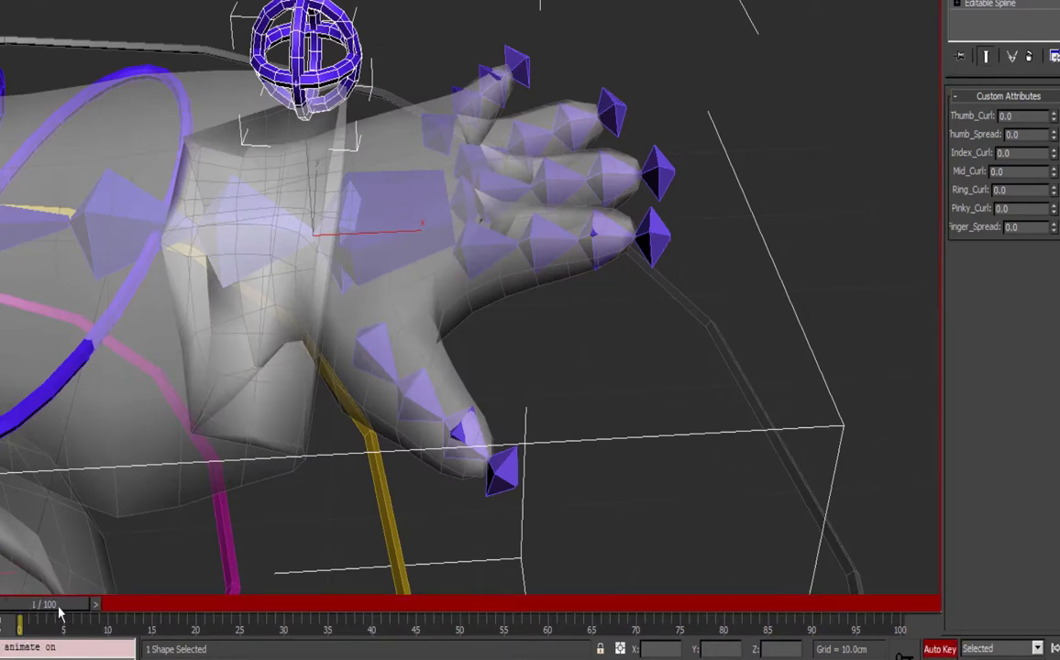
{"action": "left_click_drag", "start_coordinate": [1055, 134], "coordinate": [1056, 122]}
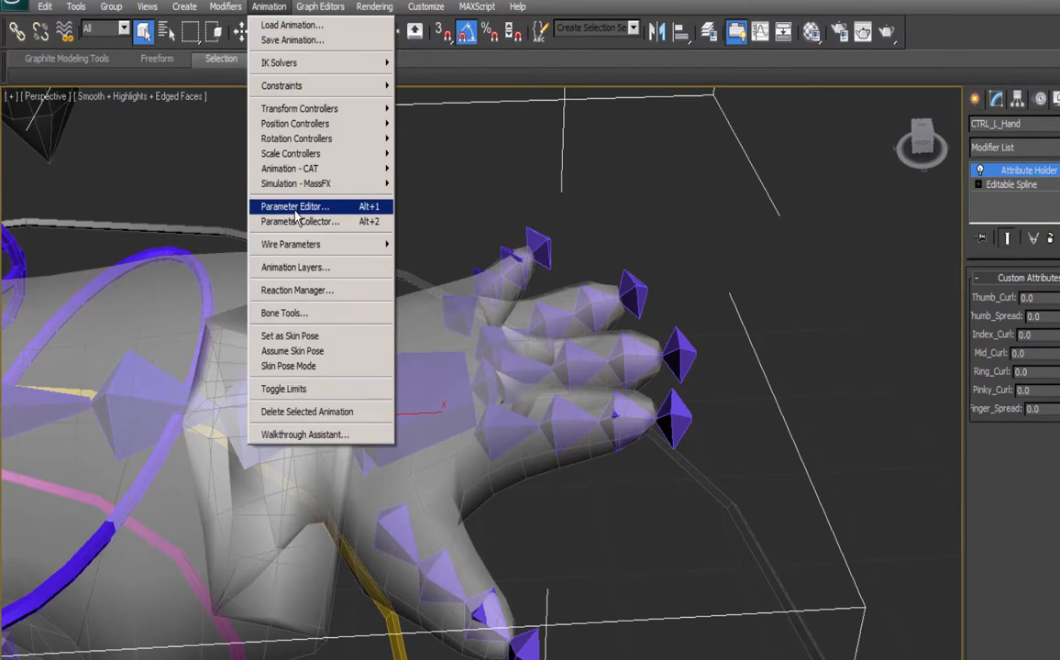
Edit CTRL_L_Hand's existing Thumb_Spread attribute in the Parameter Editor so that its range starts from -5.
{"action": "left_click", "coordinate": [296, 207]}
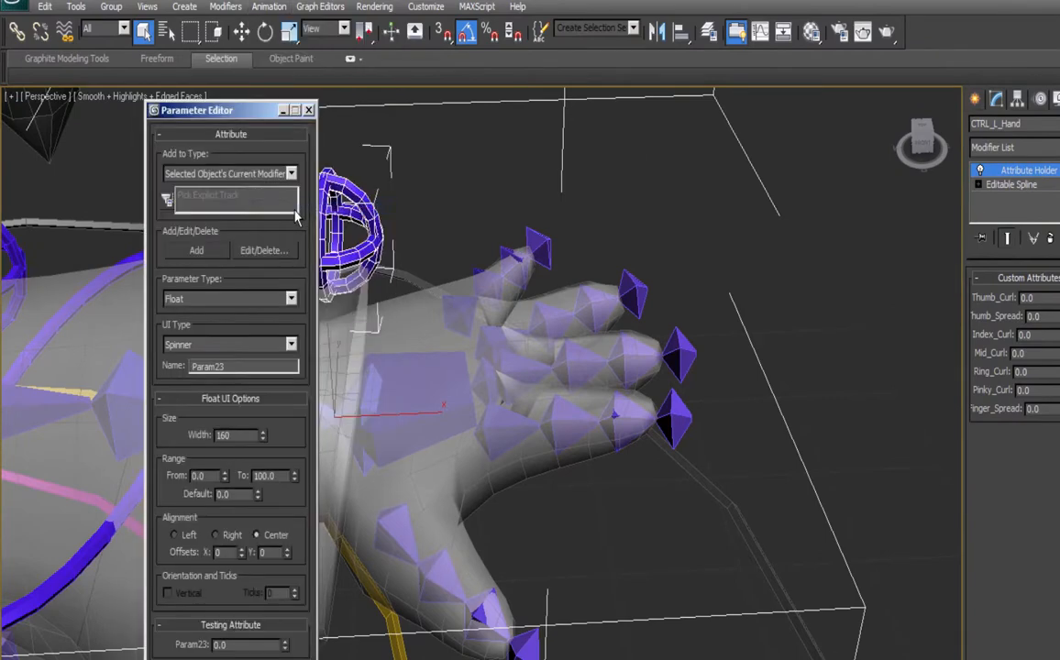
{"action": "left_click", "coordinate": [262, 249]}
{"action": "left_click", "coordinate": [369, 391]}
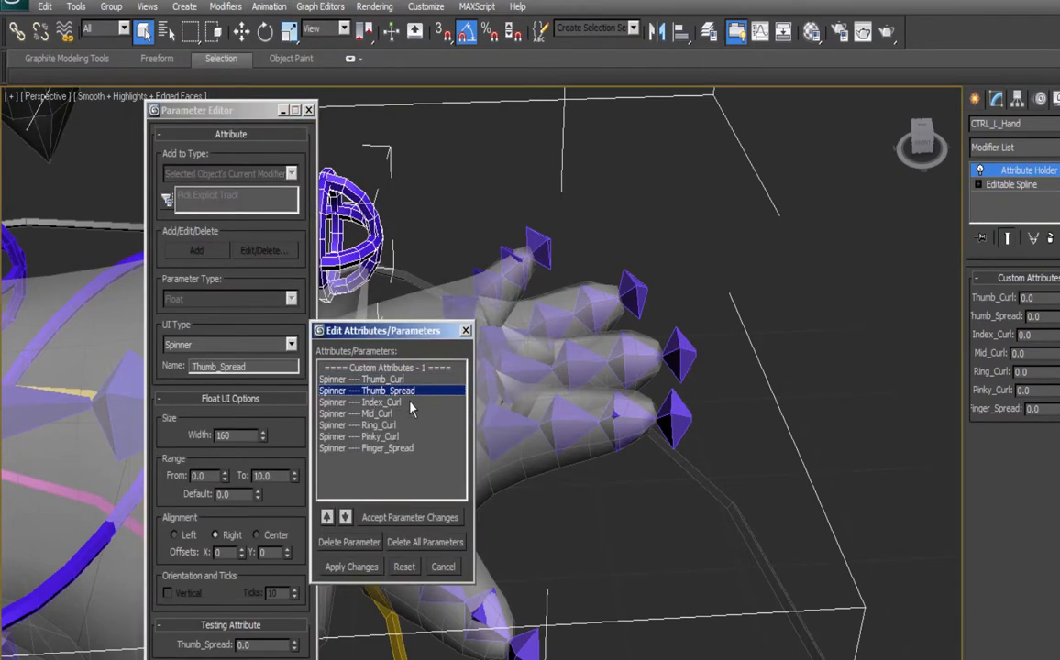
{"action": "left_click", "coordinate": [198, 475]}
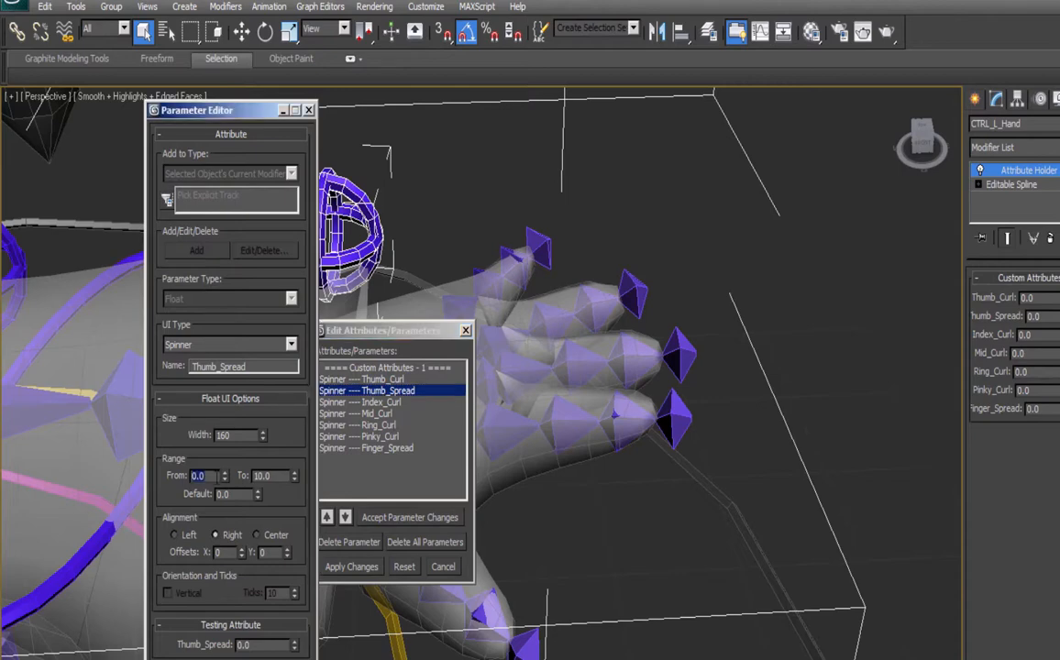
{"action": "type", "text": "-5"}
Set the Finger_Spread attribute's range to start from -5 and apply the attribute changes to CTRL_L_Hand.
{"action": "left_click", "coordinate": [371, 447]}
{"action": "left_click", "coordinate": [214, 475]}
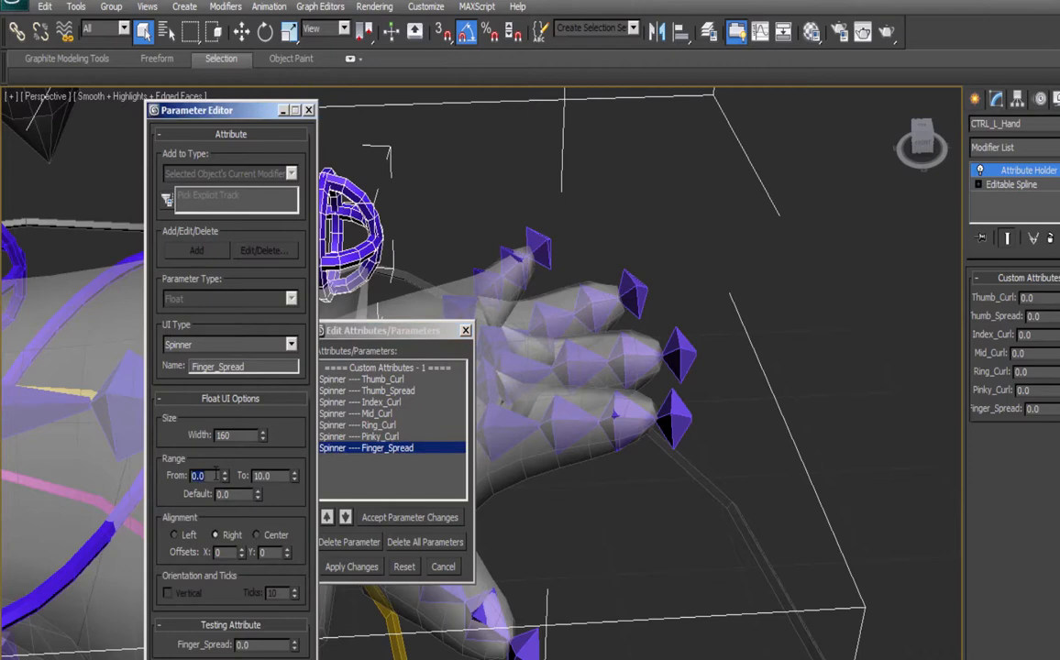
{"action": "type", "text": "-5"}
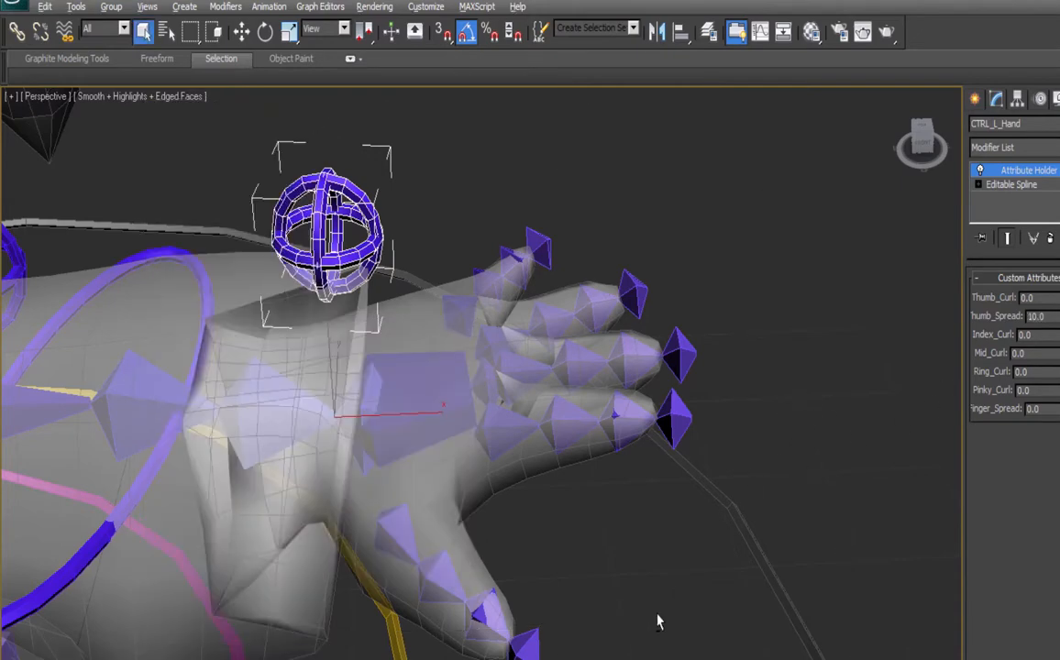
Open Parameter Wiring from CTRL_L_Hand's Thumb_Spread custom attribute to L_Thumb1's Zero Euler XYZ Z Rotation.
{"action": "middle_click_drag", "start_coordinate": [658, 622], "coordinate": [440, 556], "text": "alt"}
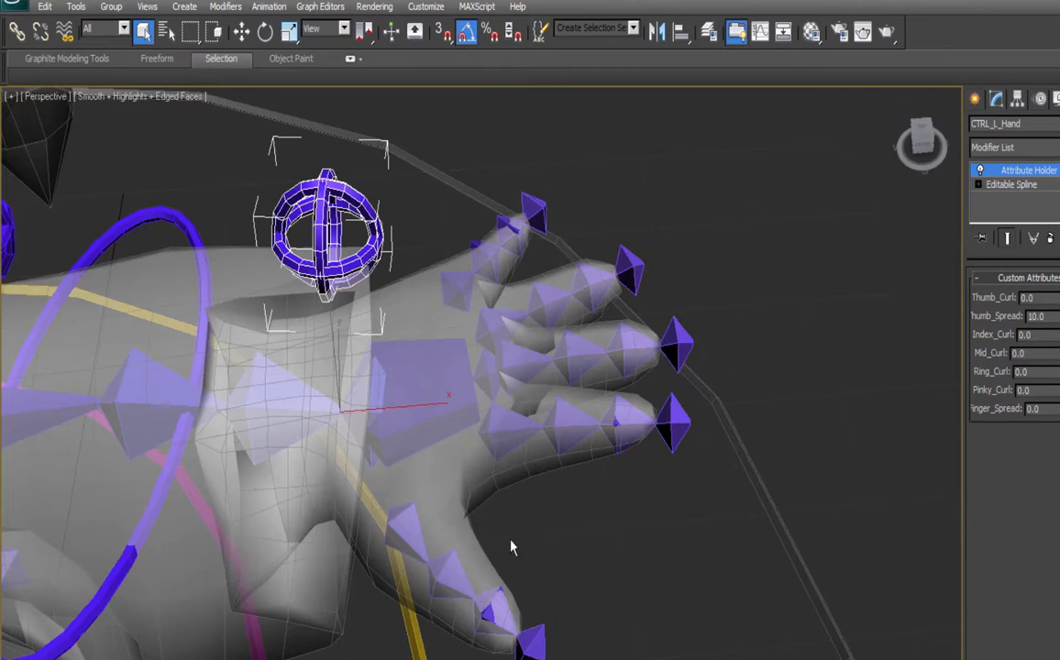
{"action": "right_click", "coordinate": [369, 220]}
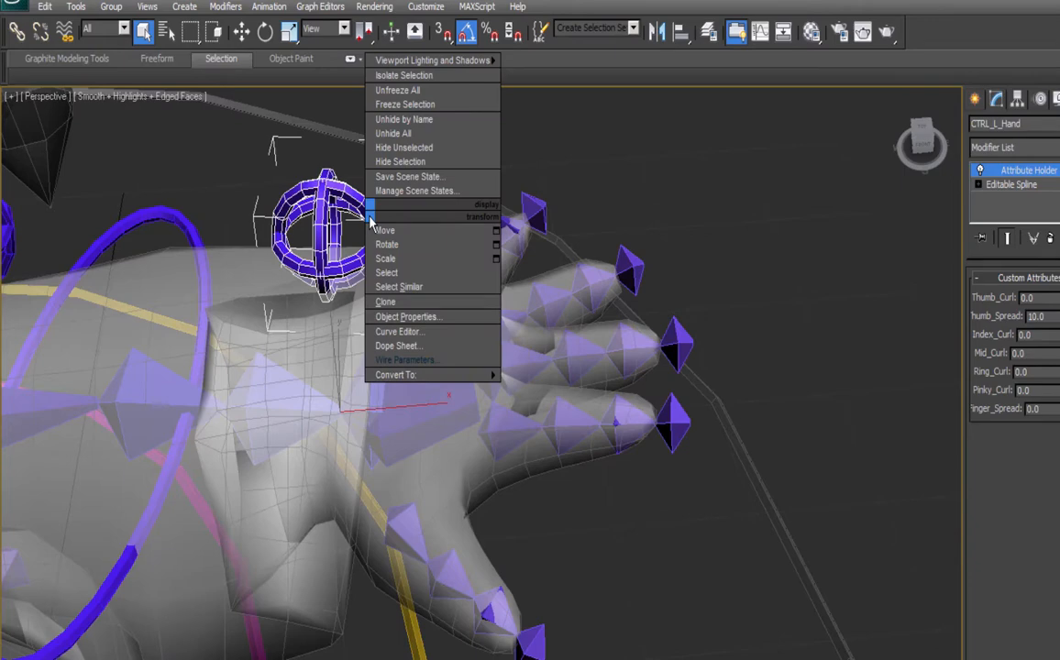
{"action": "left_click", "coordinate": [432, 359]}
{"action": "mouse_move", "coordinate": [338, 436]}
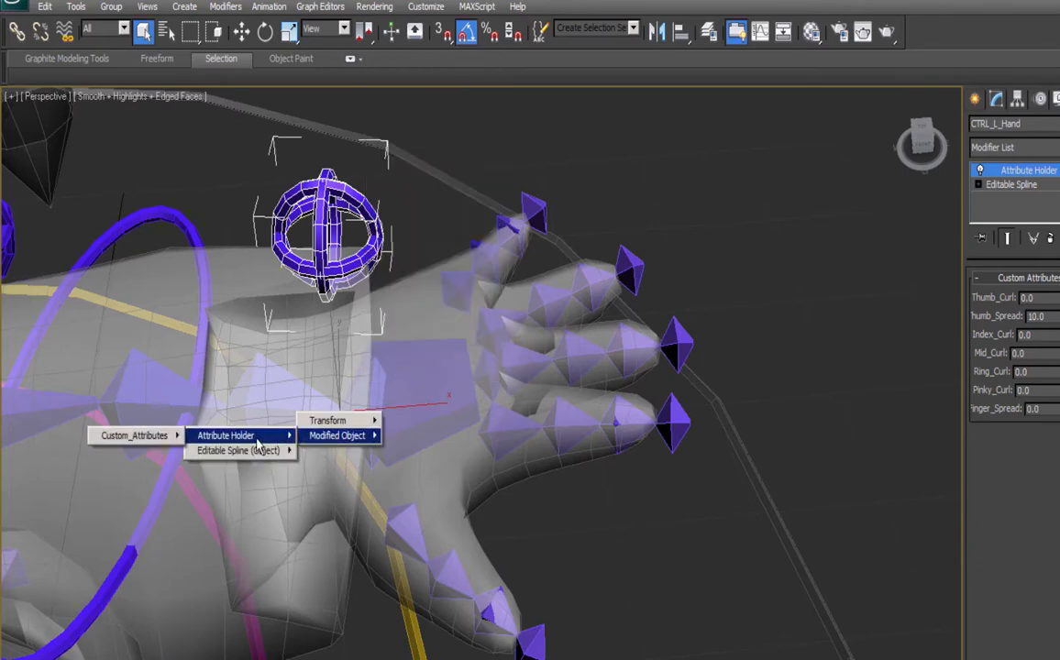
{"action": "mouse_move", "coordinate": [147, 436]}
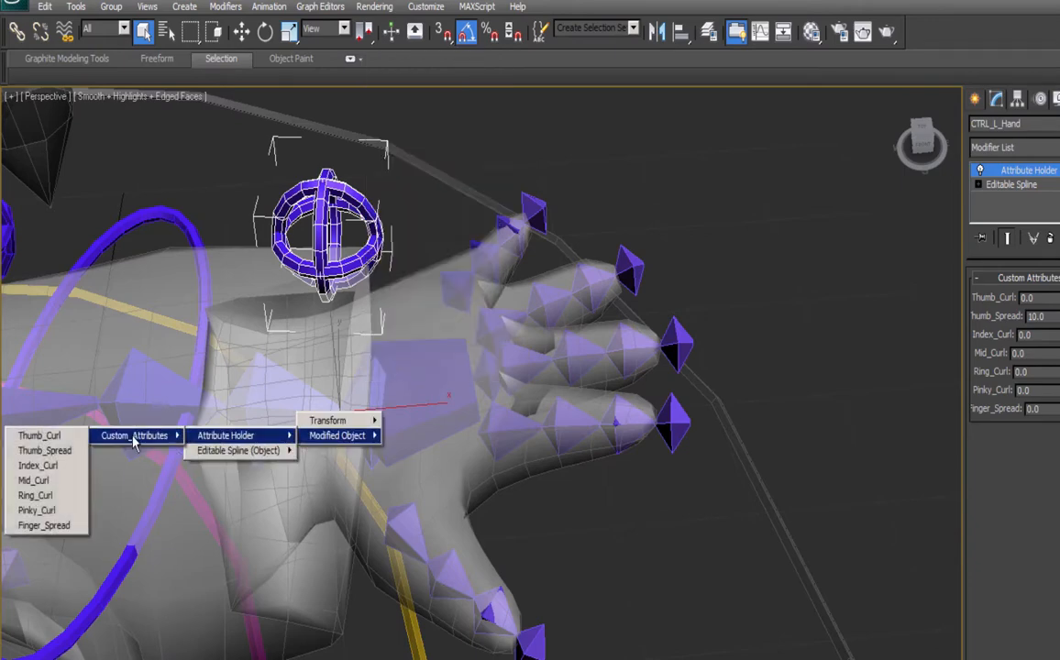
{"action": "left_click", "coordinate": [55, 451]}
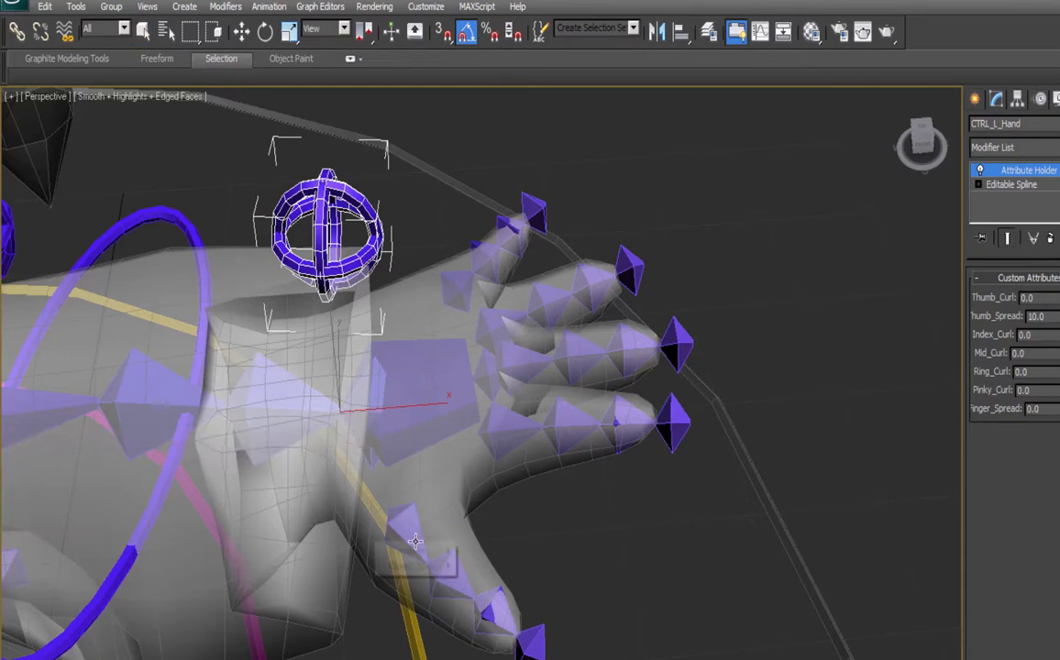
{"action": "left_click", "coordinate": [387, 543]}
{"action": "mouse_move", "coordinate": [408, 550]}
{"action": "mouse_move", "coordinate": [344, 566]}
{"action": "mouse_move", "coordinate": [275, 581]}
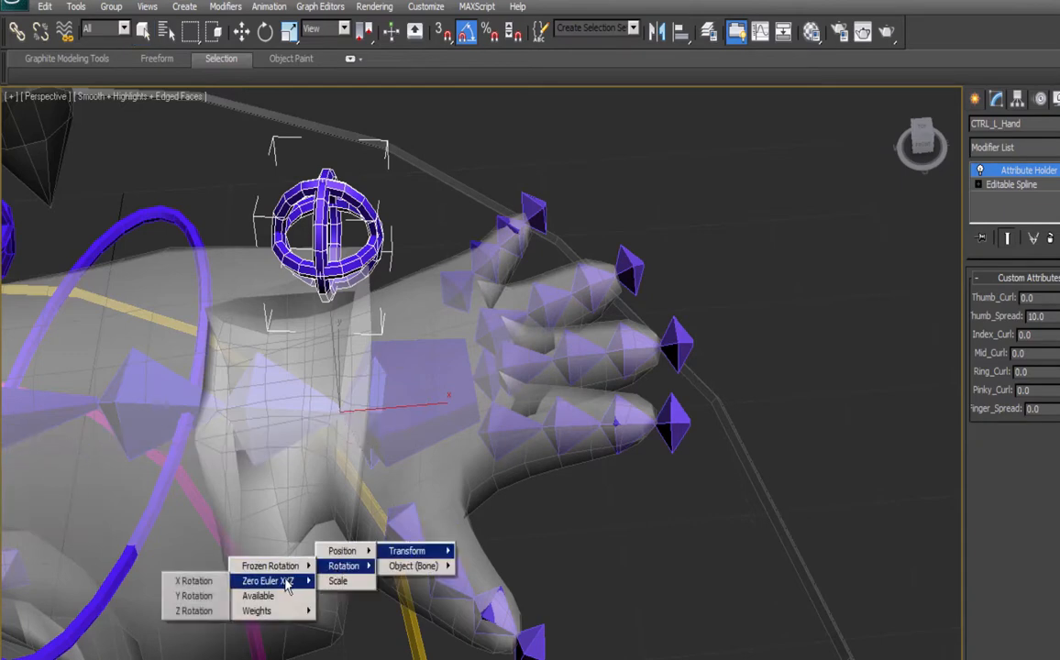
{"action": "left_click", "coordinate": [193, 611]}
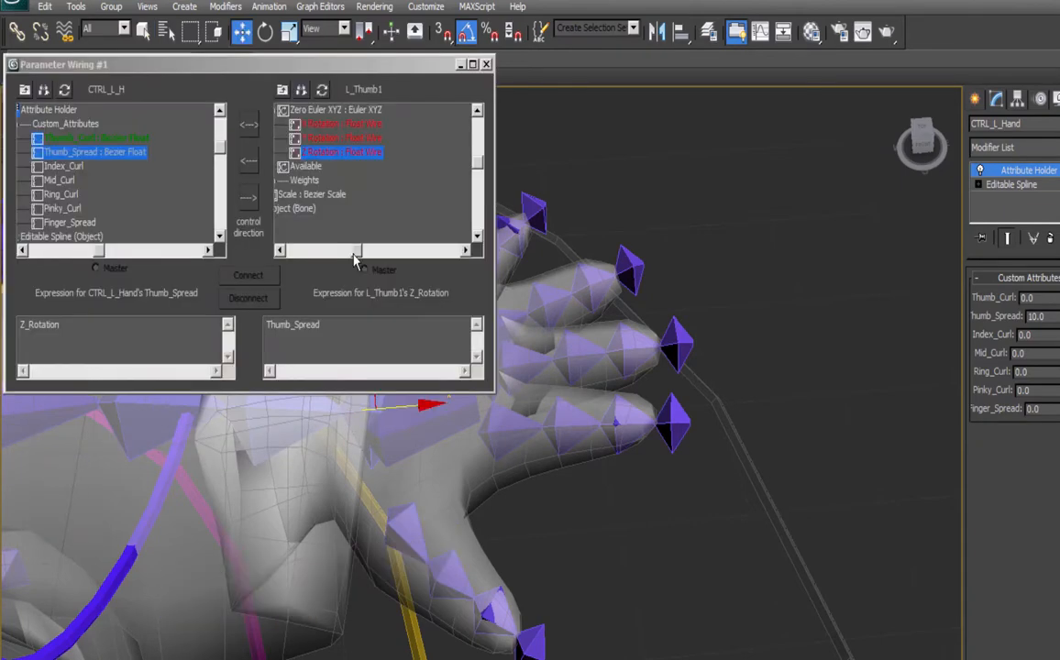
Switch the reference coordinate system to Local and connect Thumb_Spread one way to L_Thumb1's Y Rotation instead.
{"action": "left_click", "coordinate": [345, 28]}
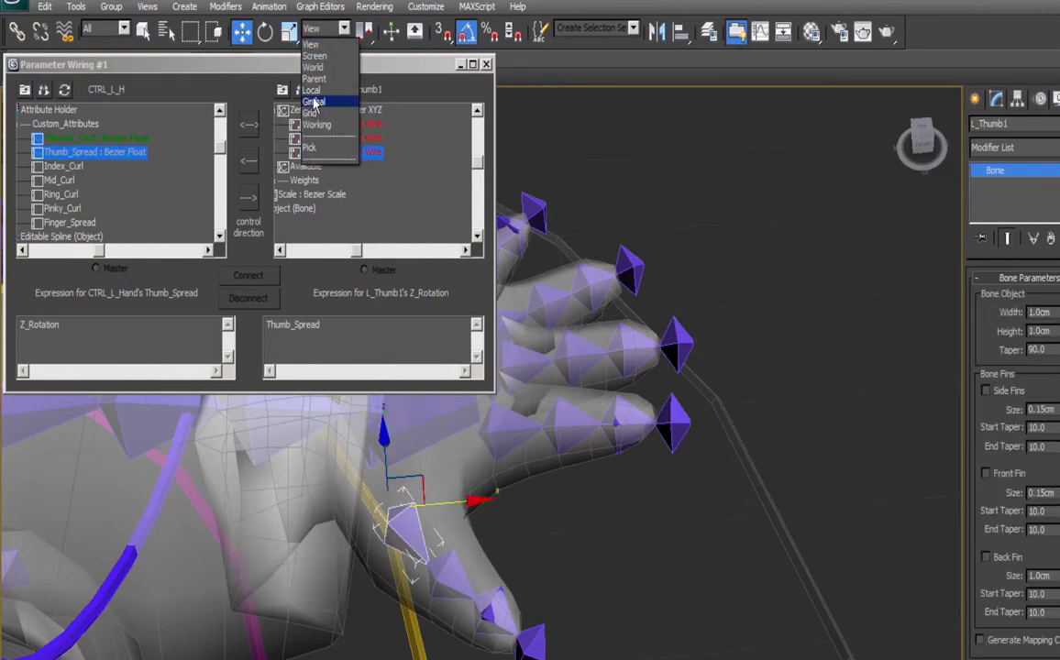
{"action": "left_click", "coordinate": [312, 88]}
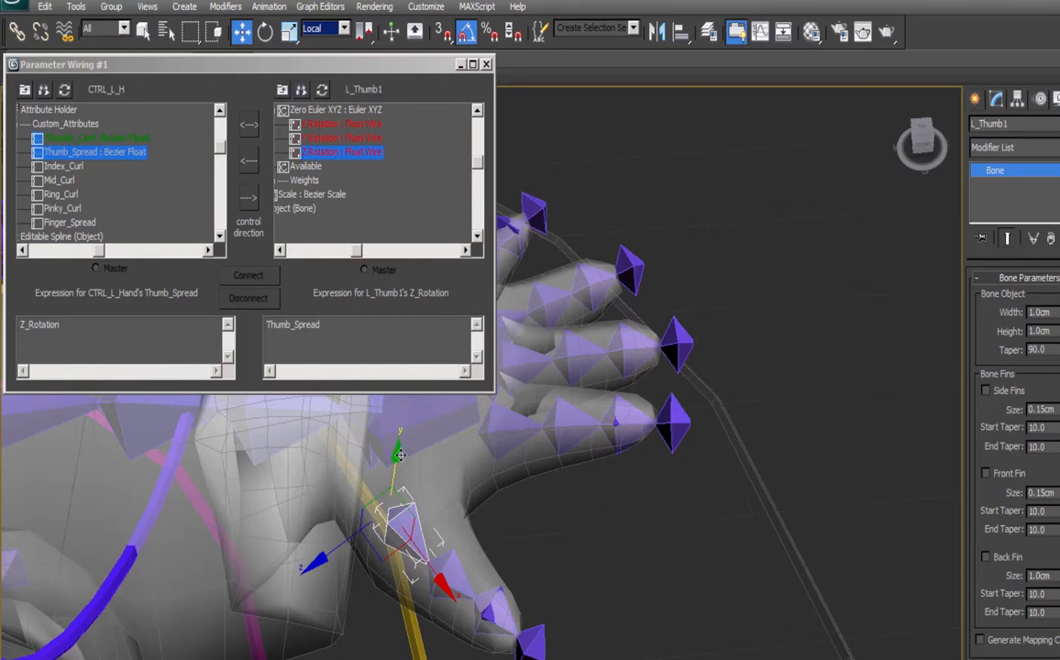
{"action": "left_click", "coordinate": [325, 140]}
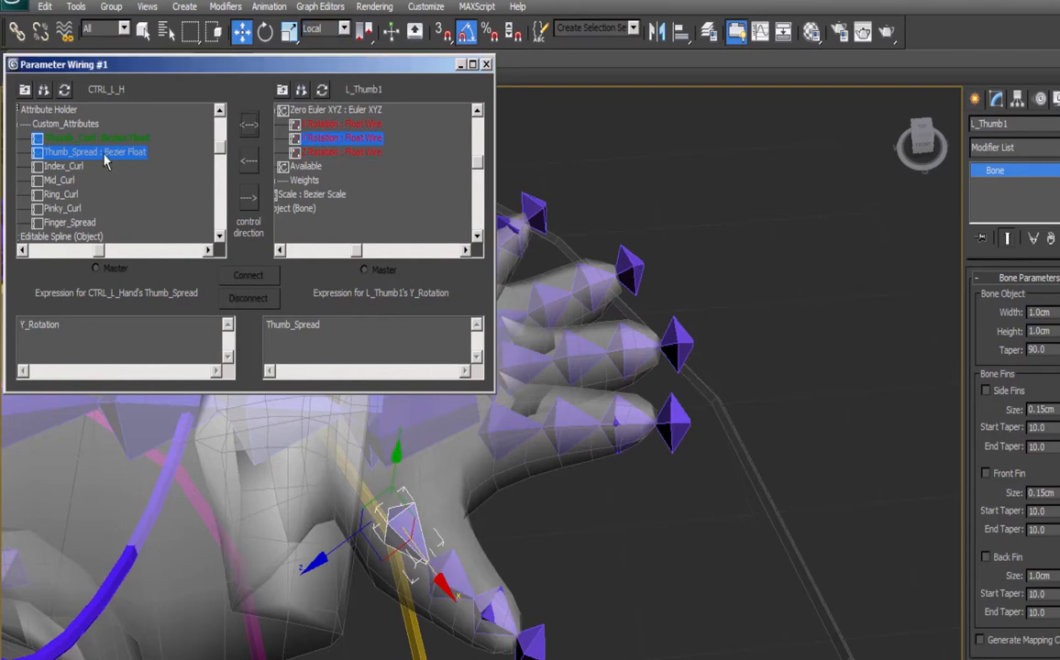
{"action": "left_click", "coordinate": [249, 197]}
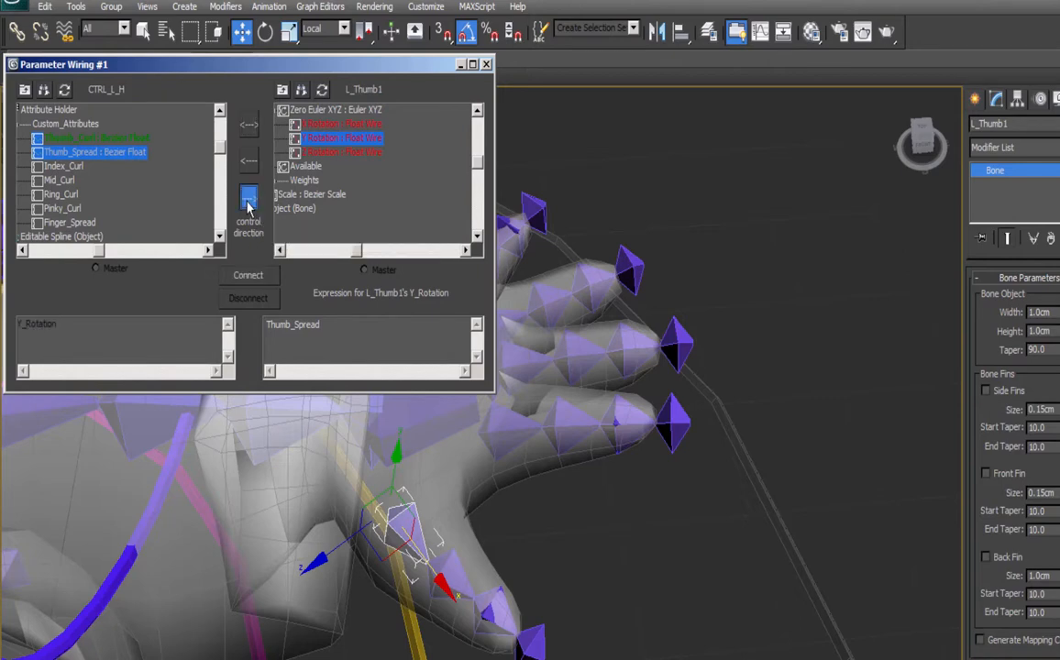
{"action": "left_click", "coordinate": [248, 275]}
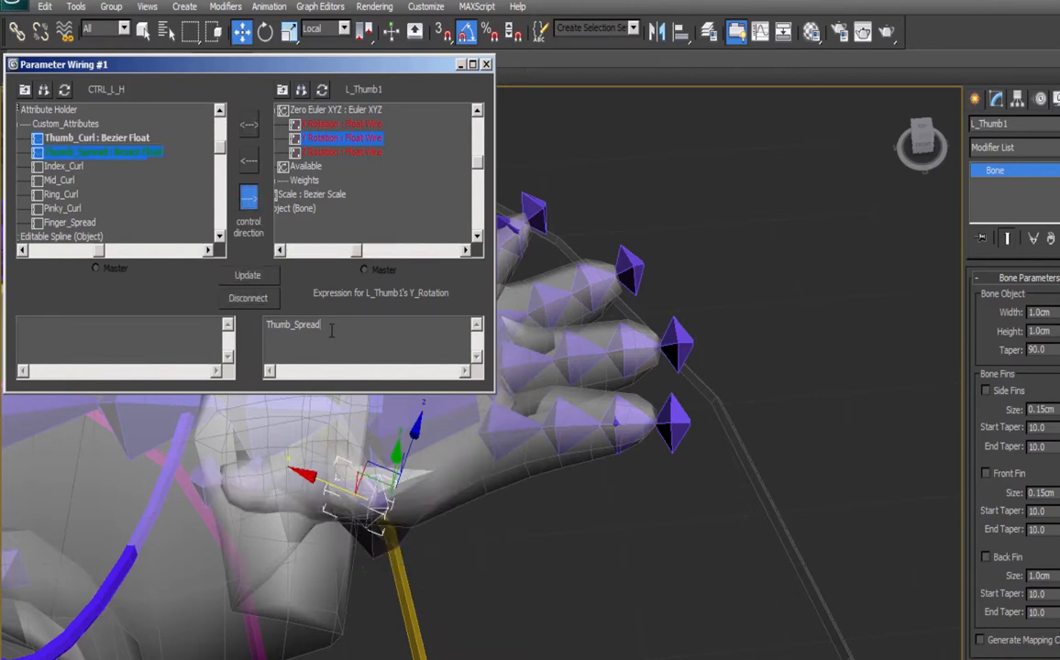
Set the wiring expression for L_Thumb1's Y Rotation to Thumb_Spread*0.1 and update the connection.
{"action": "type", "text": "-"}
{"action": "type", "text": "*"}
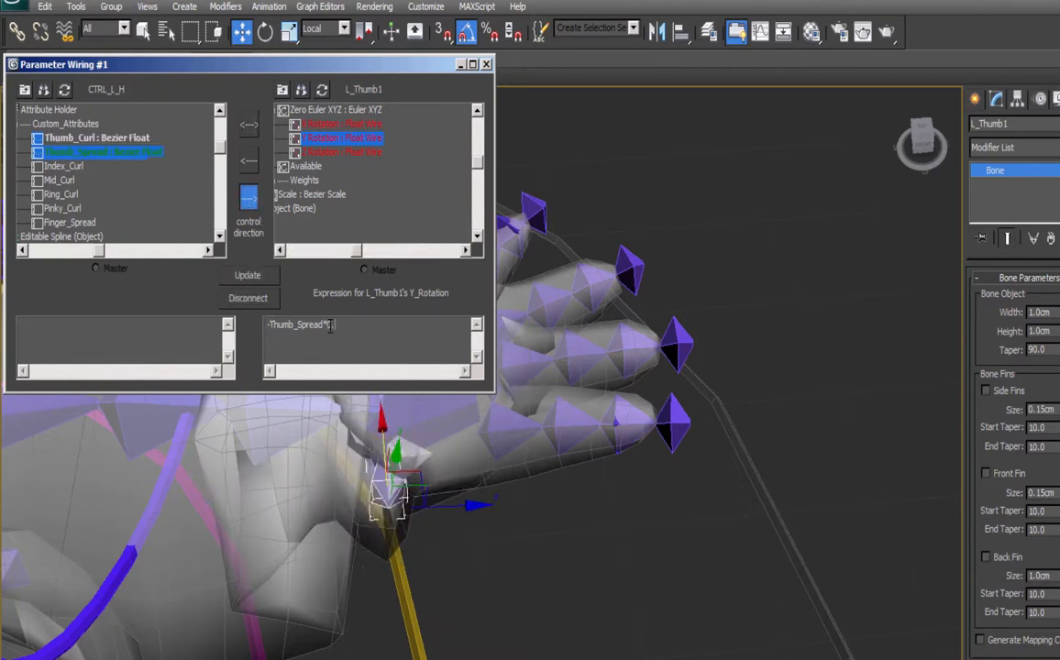
{"action": "type", "text": "0.1"}
{"action": "left_click", "coordinate": [274, 325]}
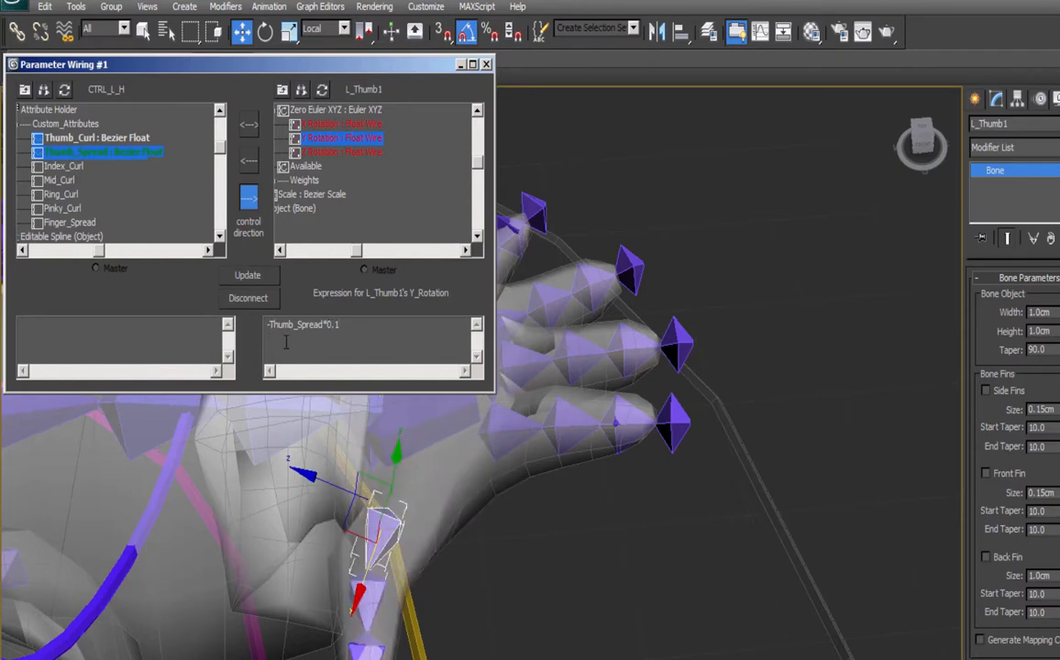
{"action": "key", "text": "BackSpace"}
{"action": "left_click", "coordinate": [271, 281]}
Test Thumb_Spread and Thumb_Curl together on CTRL_L_Hand with Auto Key on, scrubbing between frames 0 and 20.
{"action": "middle_click_drag", "start_coordinate": [550, 514], "coordinate": [615, 431], "text": "alt"}
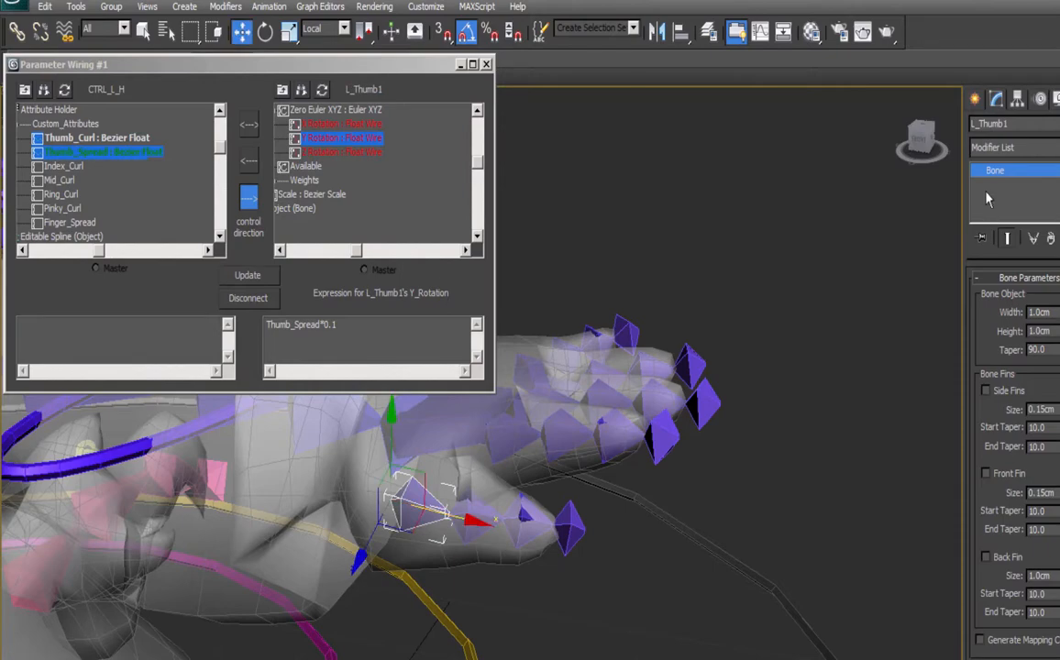
{"action": "middle_click_drag", "start_coordinate": [725, 386], "coordinate": [637, 464], "text": "alt"}
{"action": "left_click", "coordinate": [590, 384]}
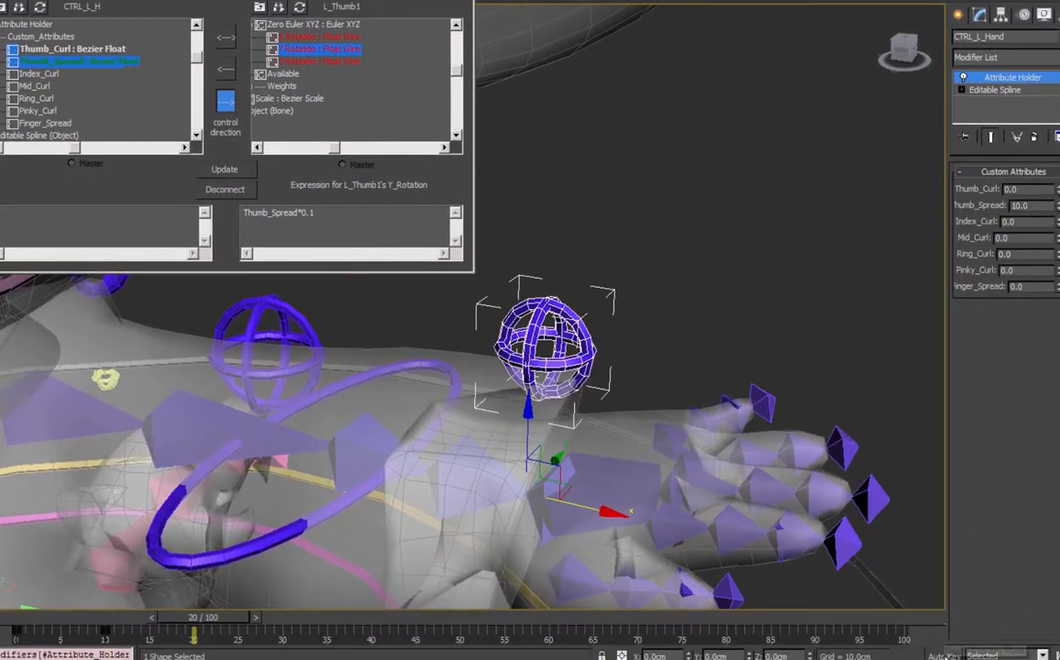
{"action": "left_click", "coordinate": [945, 656]}
{"action": "left_click_drag", "start_coordinate": [1059, 216], "coordinate": [1037, 384]}
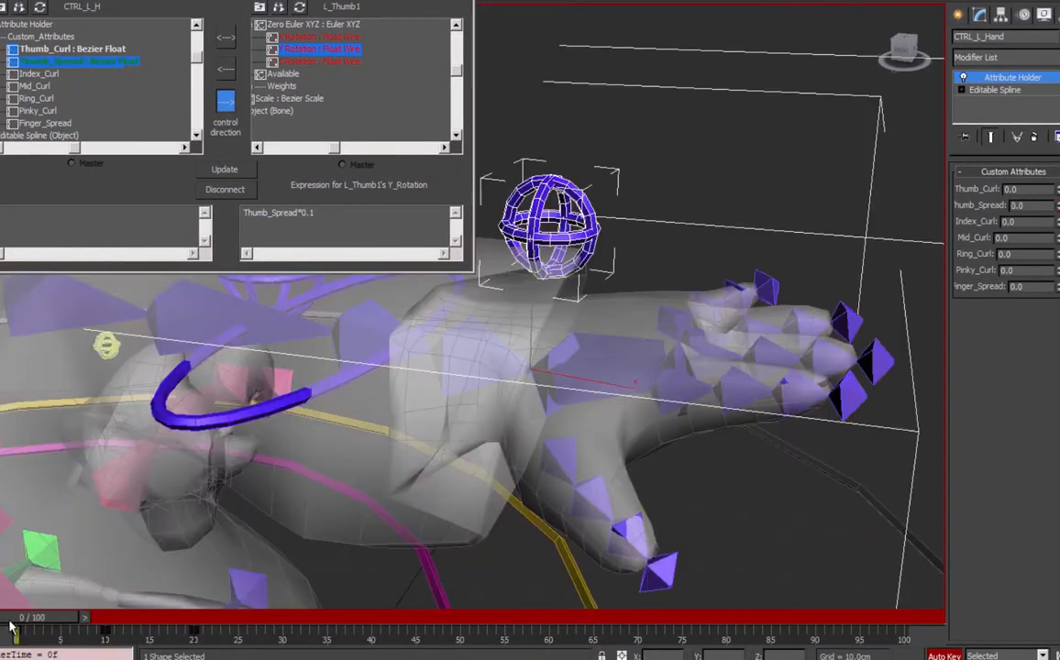
{"action": "left_click_drag", "start_coordinate": [12, 630], "coordinate": [194, 635]}
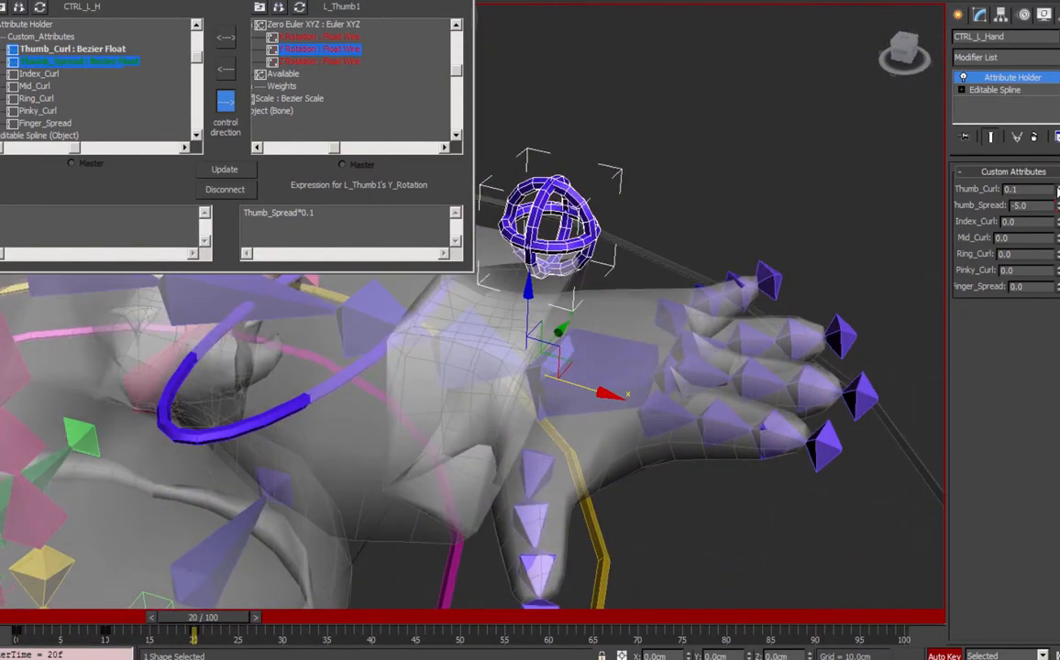
{"action": "left_click_drag", "start_coordinate": [1059, 191], "coordinate": [1046, 133]}
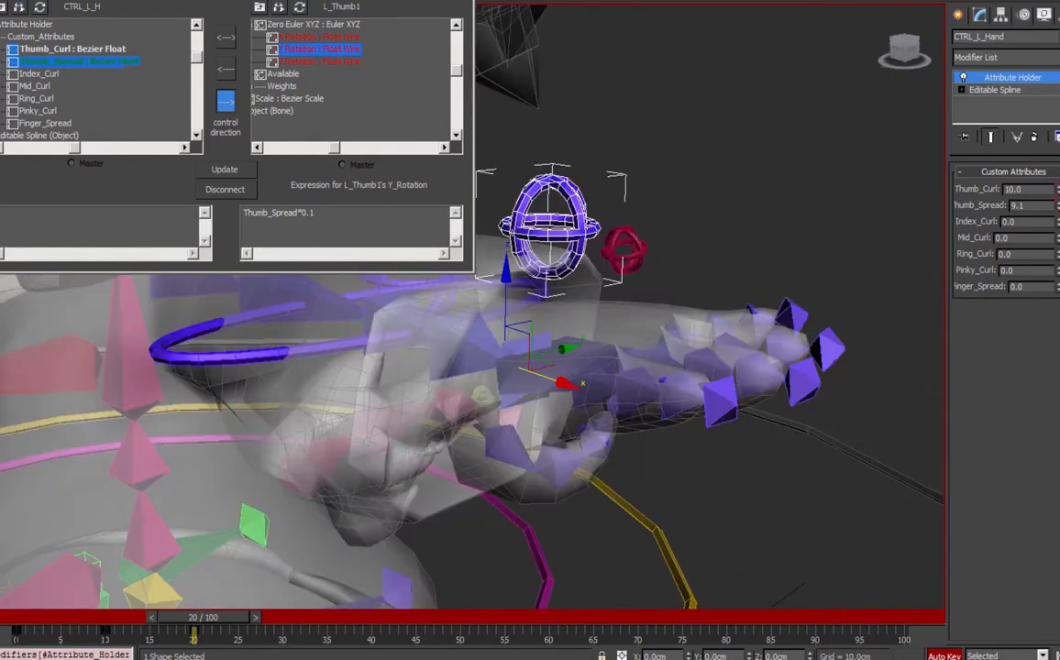
{"action": "left_click_drag", "start_coordinate": [1058, 207], "coordinate": [1054, 364]}
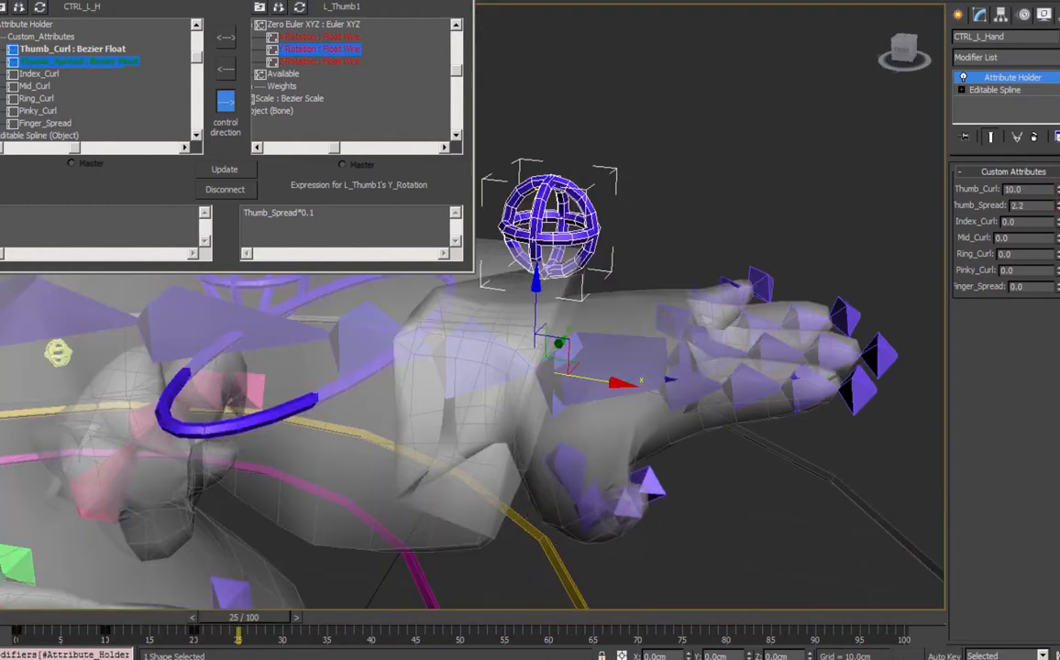
{"action": "left_click_drag", "start_coordinate": [1058, 205], "coordinate": [1059, 189]}
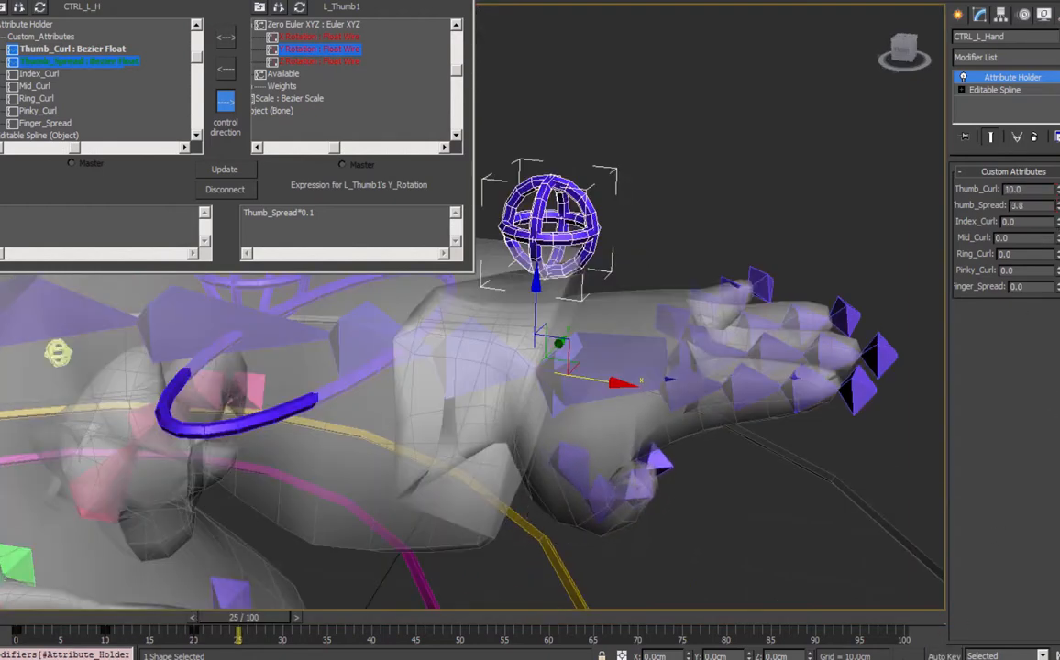
Reset Thumb_Spread and Thumb_Curl to 0 on CTRL_L_Hand.
{"action": "double_click", "coordinate": [1046, 206]}
{"action": "type", "text": "0"}
{"action": "key", "text": "shift+Tab"}
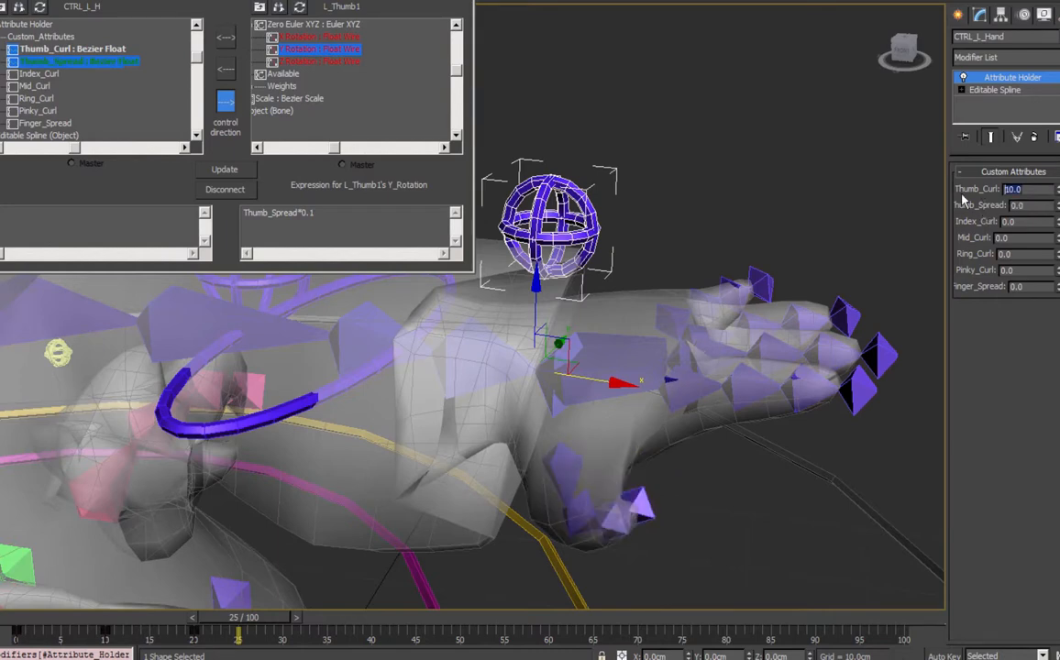
{"action": "type", "text": "0"}
{"action": "key", "text": "Return"}
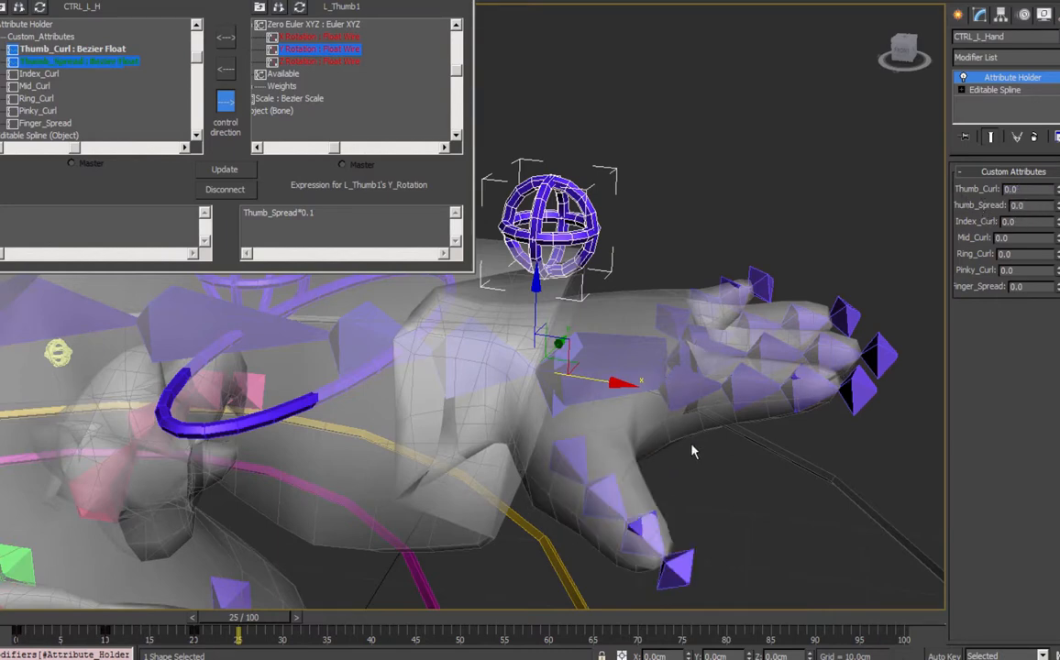
Restrict the selection filter to Bone and select L_Thumb3 by stepping down the left thumb's bone chain.
{"action": "middle_click_drag", "start_coordinate": [724, 459], "coordinate": [550, 473], "text": "alt"}
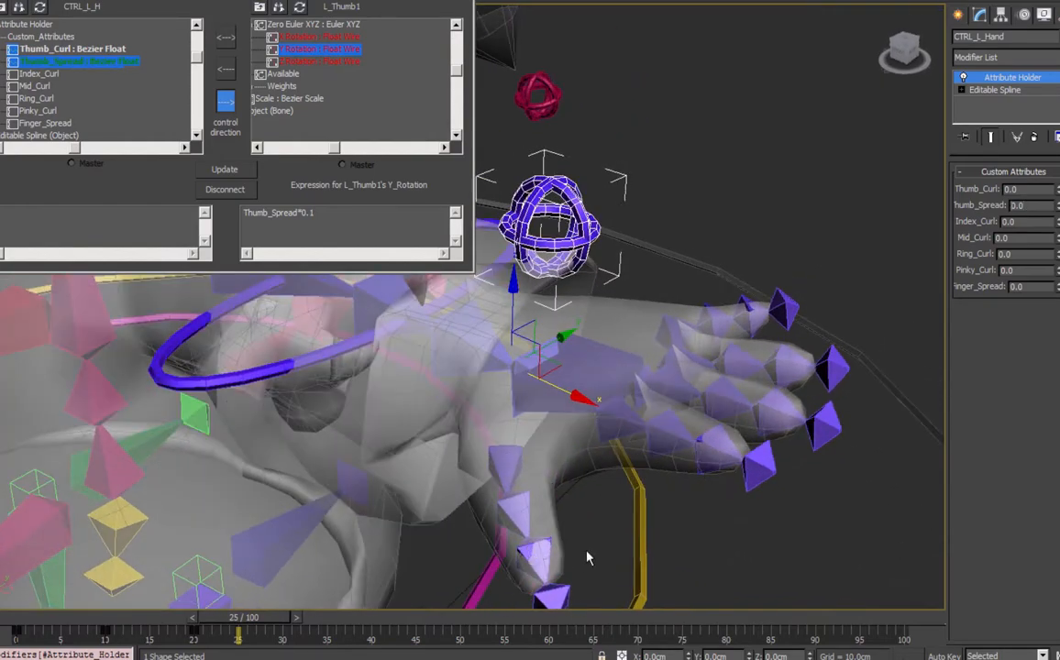
{"action": "middle_click_drag", "start_coordinate": [588, 557], "coordinate": [565, 400], "text": "alt"}
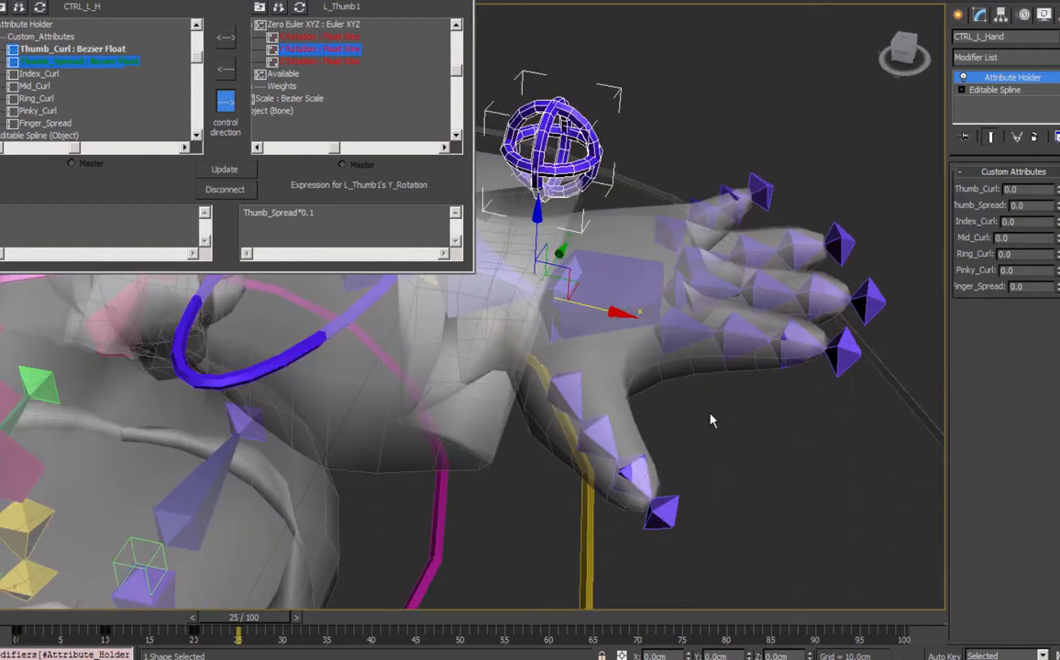
{"action": "middle_click_drag", "start_coordinate": [688, 378], "coordinate": [734, 389], "text": "alt"}
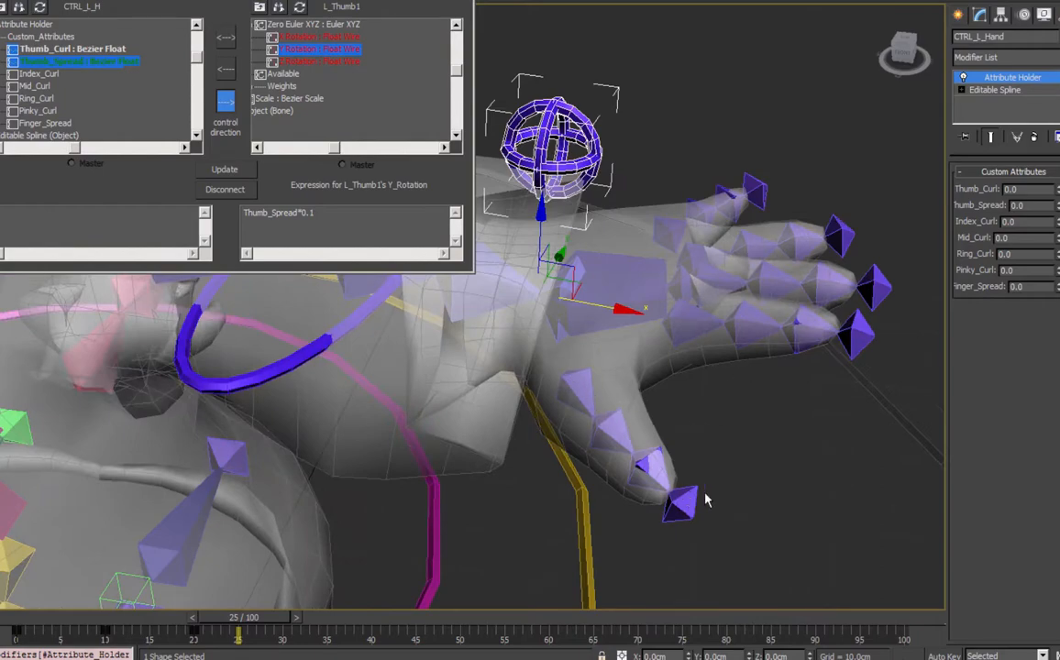
{"action": "middle_click_drag", "start_coordinate": [665, 459], "coordinate": [512, 357], "text": "alt"}
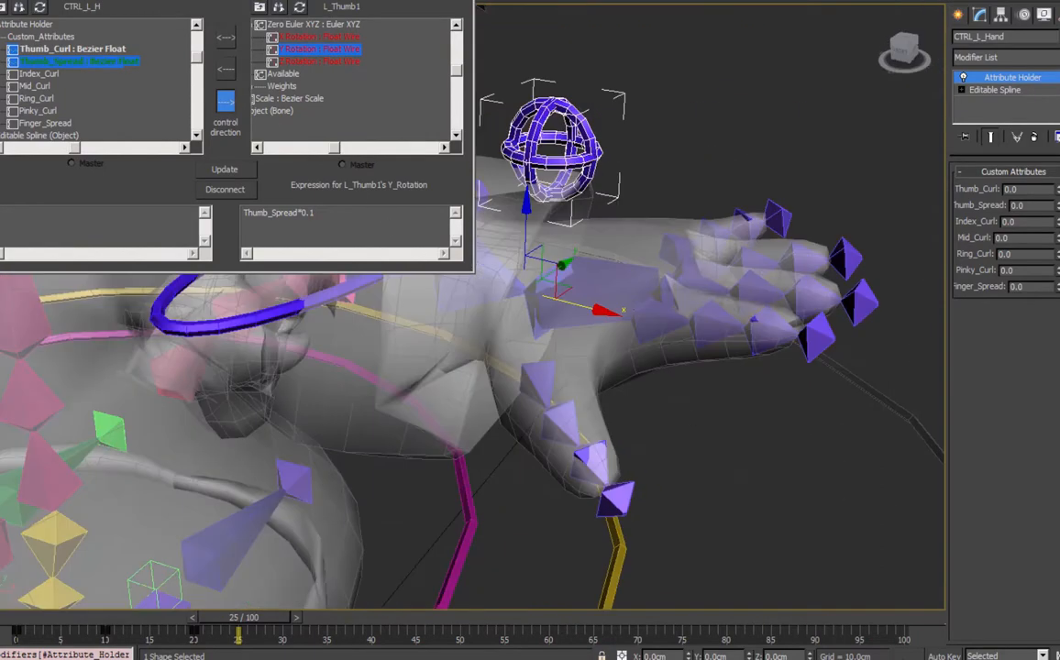
{"action": "left_click", "coordinate": [87, 1]}
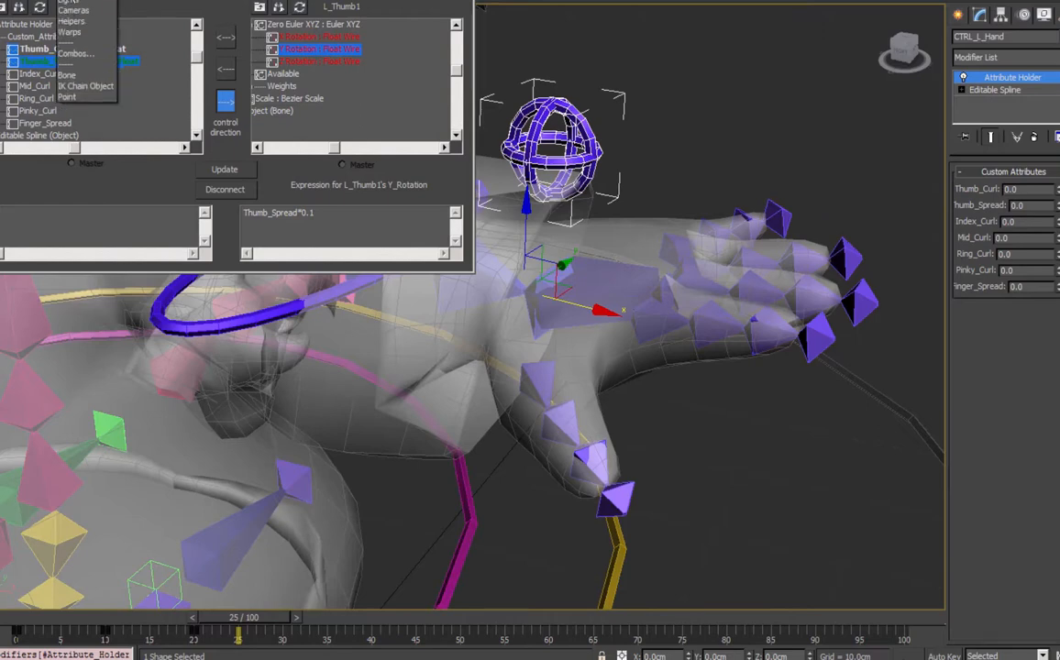
{"action": "left_click", "coordinate": [67, 75]}
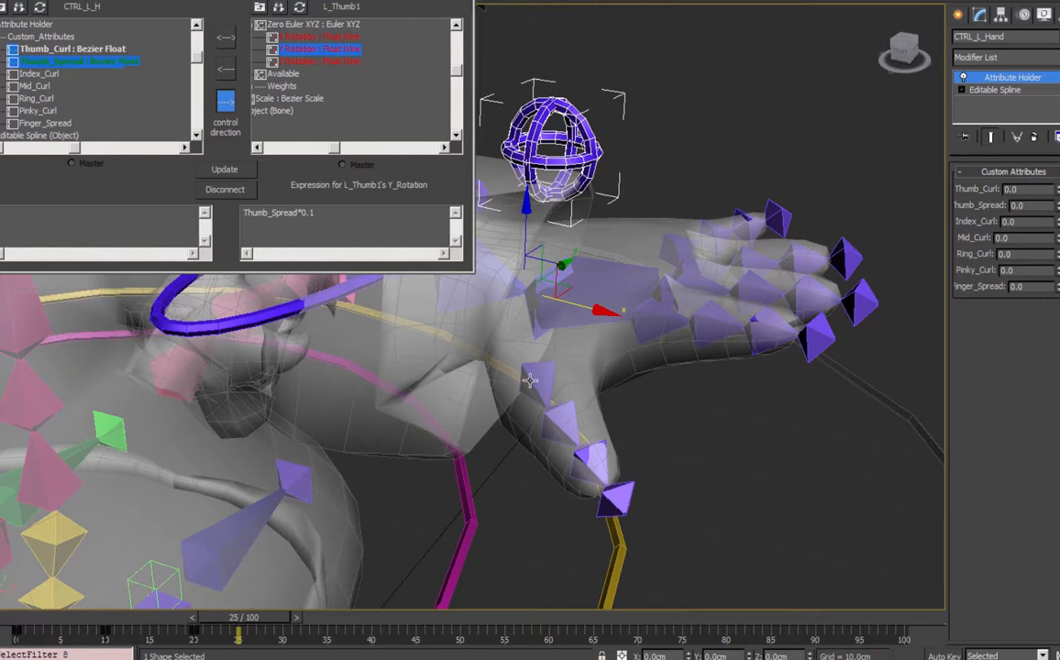
{"action": "left_click", "coordinate": [552, 417]}
{"action": "key", "text": "Page_Down"}
{"action": "key", "text": "Page_Down"}
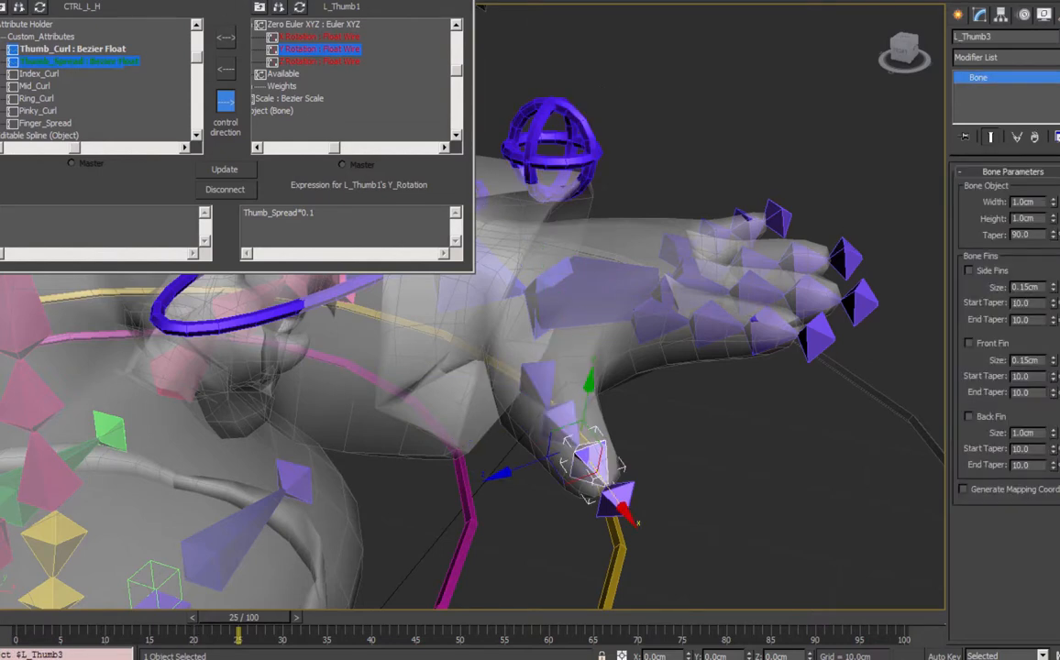
Remove the Bone restriction from the selection filter so that all object types can be selected.
{"action": "left_click", "coordinate": [87, 1]}
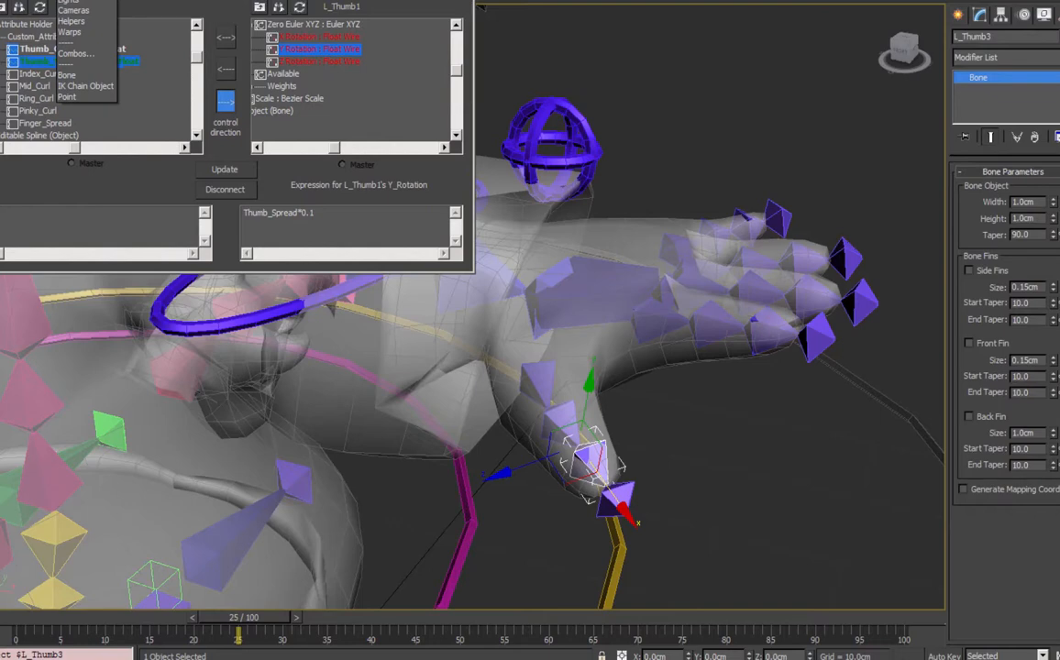
{"action": "left_click", "coordinate": [74, 0]}
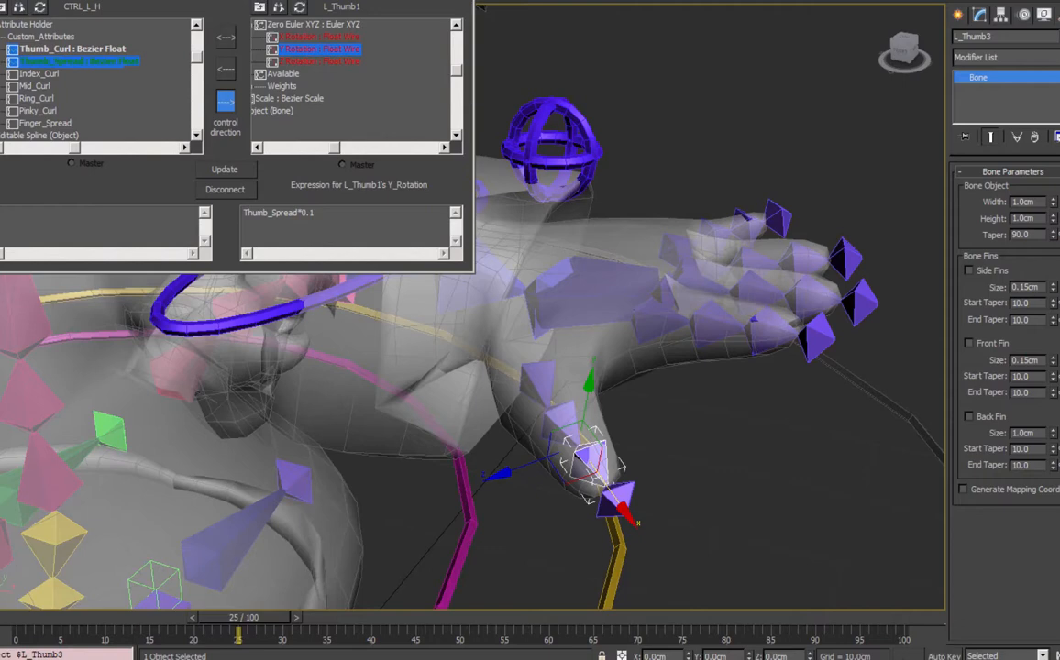
{"action": "left_click", "coordinate": [90, 0]}
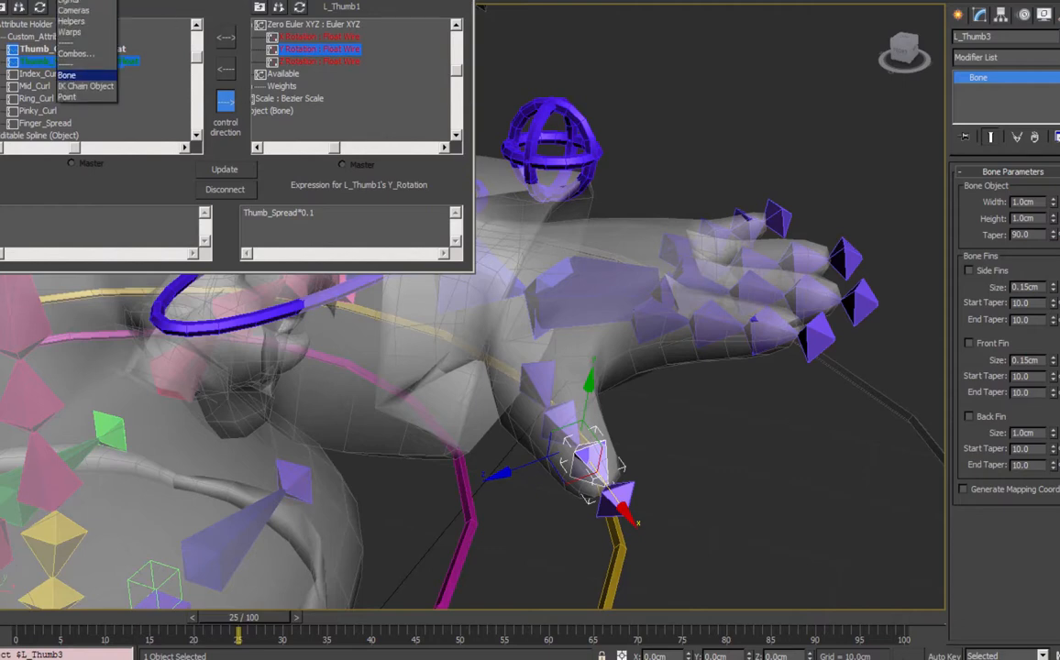
{"action": "left_click", "coordinate": [75, 0]}
{"action": "middle_click_drag", "start_coordinate": [645, 261], "coordinate": [861, 457]}
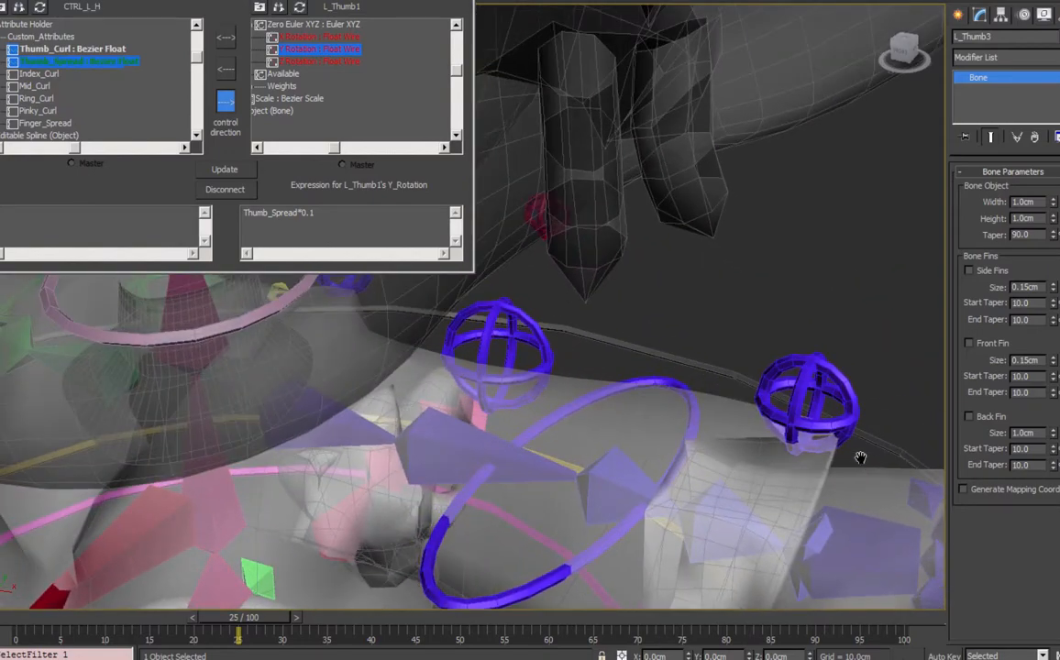
{"action": "scroll", "coordinate": [576, 275], "scroll_direction": "down", "scroll_amount": 6}
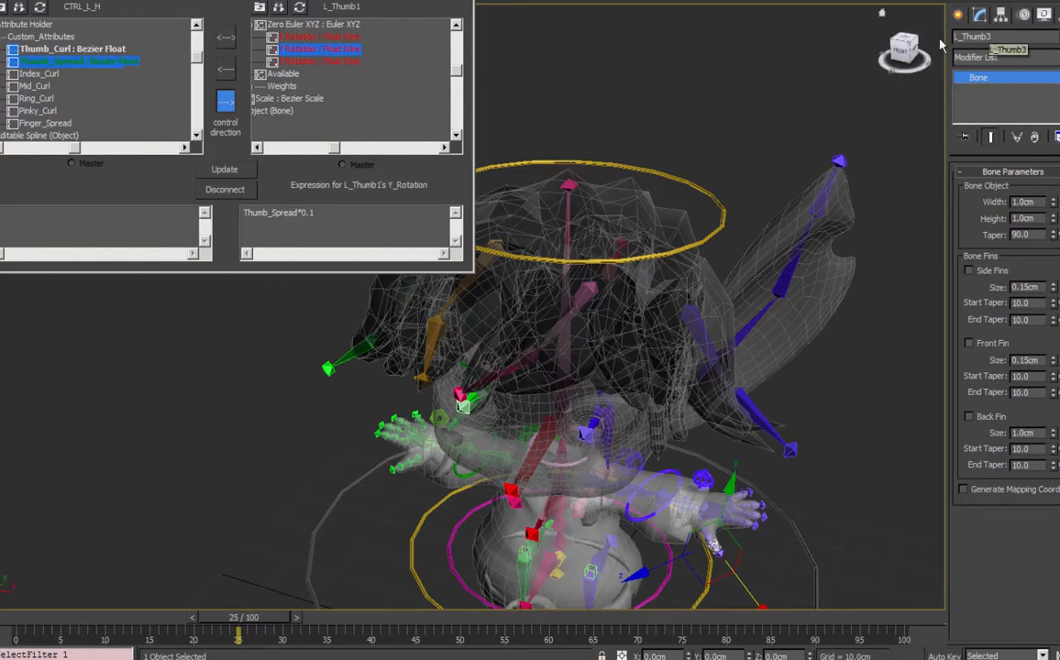
{"action": "middle_click_drag", "start_coordinate": [590, 309], "coordinate": [627, 301], "text": "alt"}
{"action": "middle_click_drag", "start_coordinate": [601, 339], "coordinate": [679, 308]}
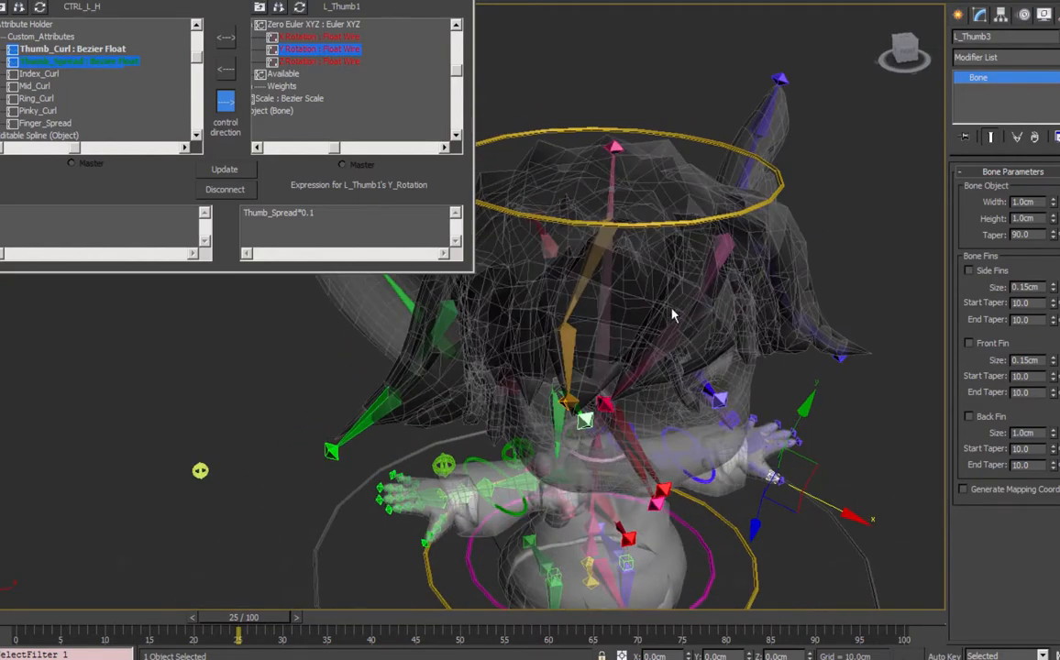
{"action": "middle_click_drag", "start_coordinate": [674, 367], "coordinate": [647, 179], "text": "alt"}
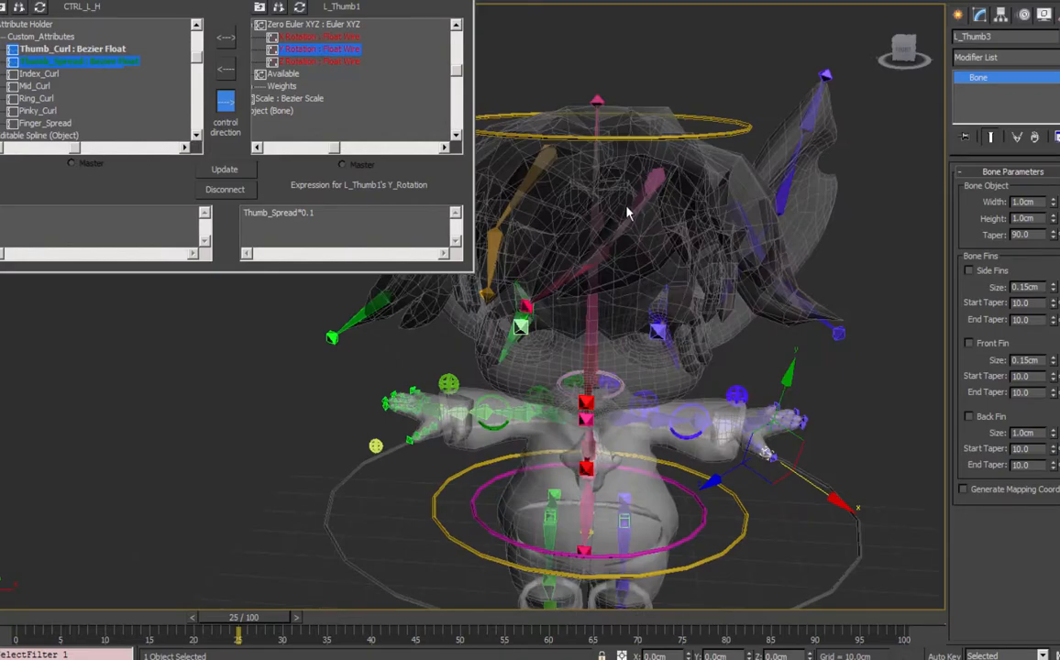
{"action": "middle_click_drag", "start_coordinate": [567, 201], "coordinate": [646, 285], "text": "alt"}
Scrub the timeline to frame 35 and select the CTRL_L_Hand control above the left hand.
{"action": "left_click_drag", "start_coordinate": [243, 618], "coordinate": [328, 607]}
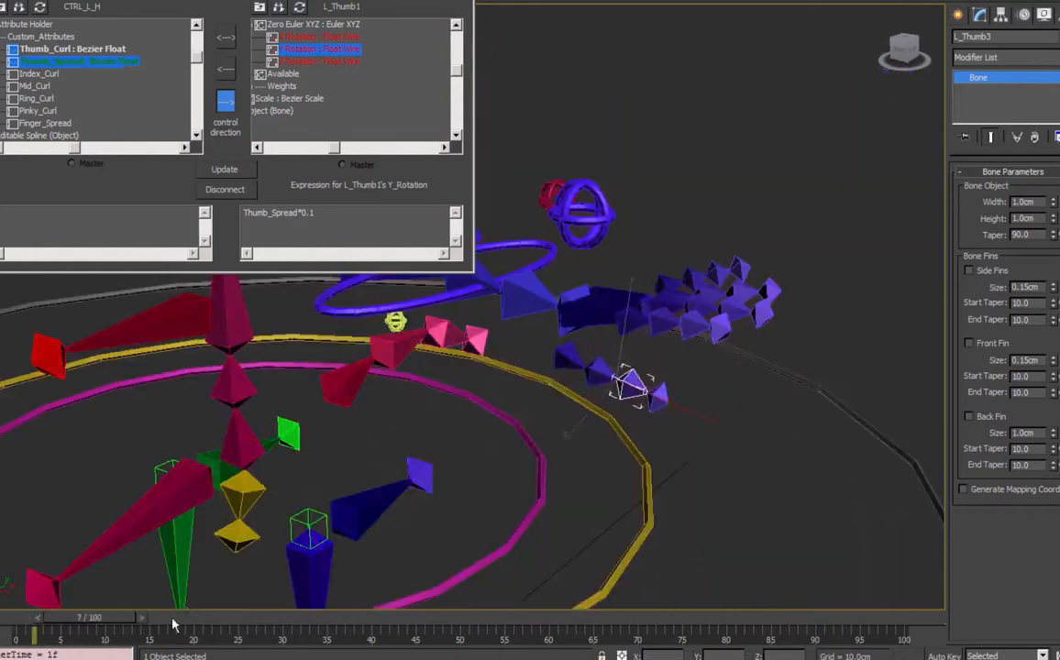
{"action": "middle_click_drag", "start_coordinate": [668, 388], "coordinate": [568, 275], "text": "alt"}
{"action": "left_click", "coordinate": [557, 235]}
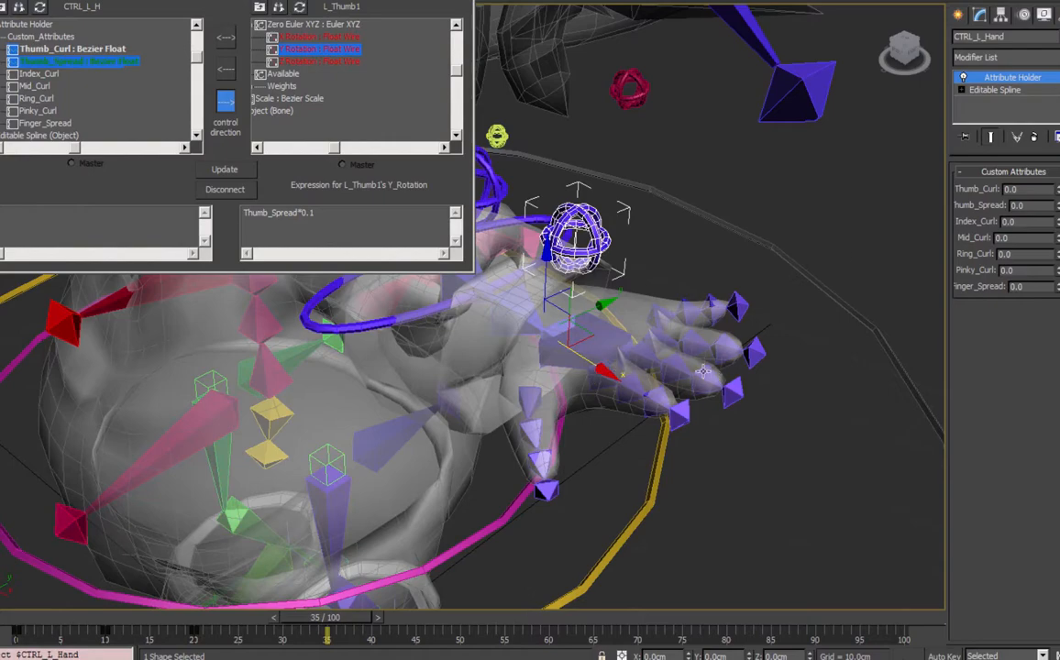
{"action": "middle_click_drag", "start_coordinate": [704, 370], "coordinate": [712, 280], "text": "alt"}
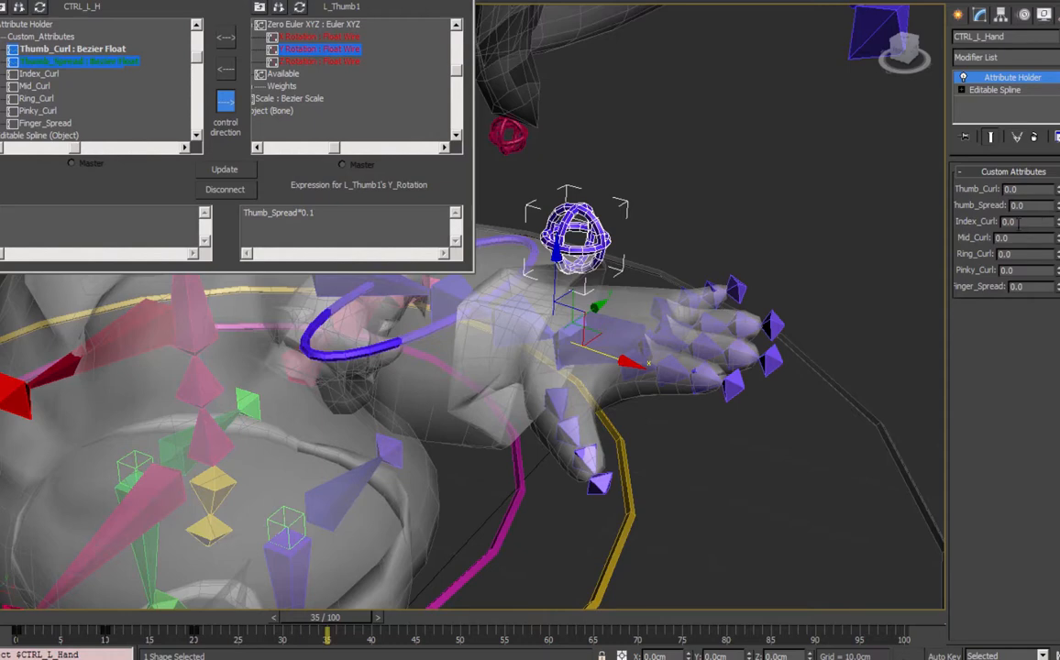
Wire CTRL_L_Hand's Index_Curl one-way to the Zero Euler XYZ Z Rotation of the L_index1 bone.
{"action": "left_click", "coordinate": [631, 369]}
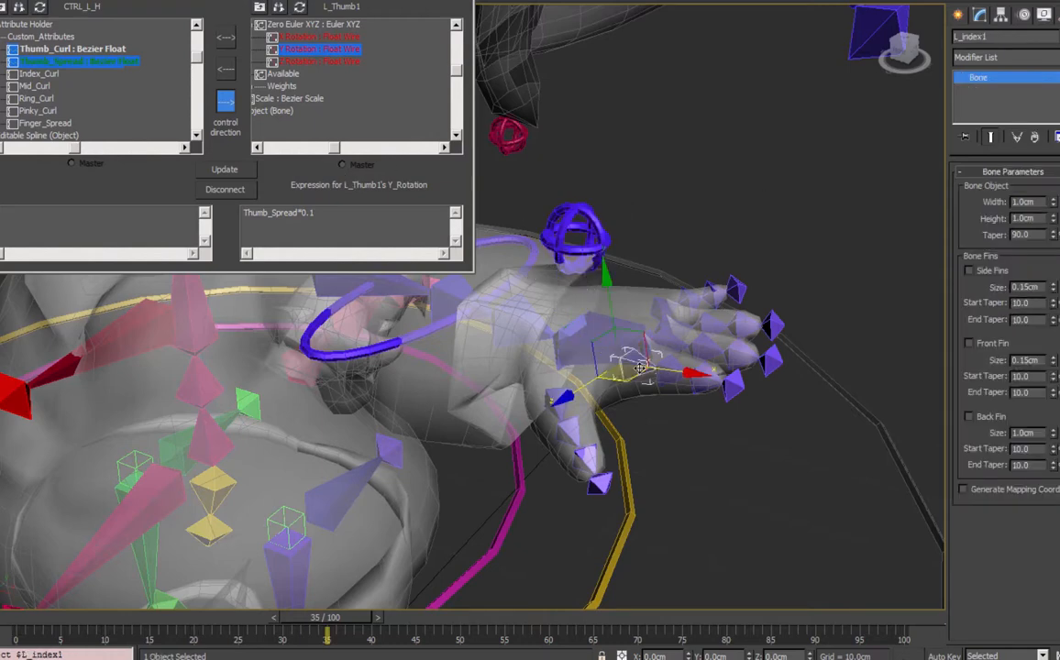
{"action": "left_click", "coordinate": [301, 7]}
{"action": "left_click", "coordinate": [37, 75]}
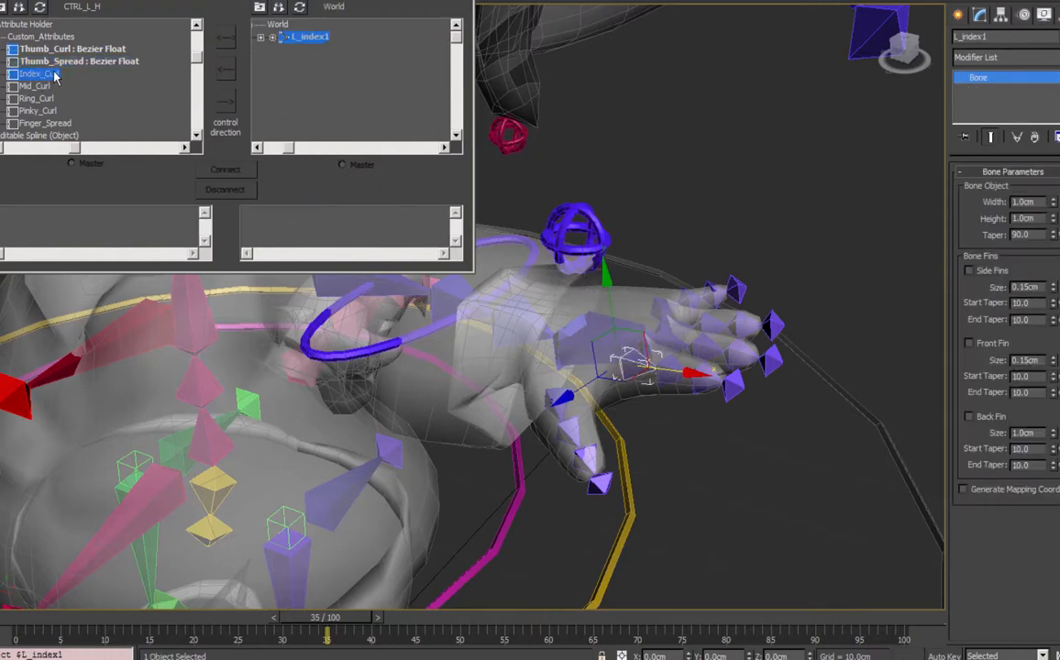
{"action": "left_click", "coordinate": [40, 8]}
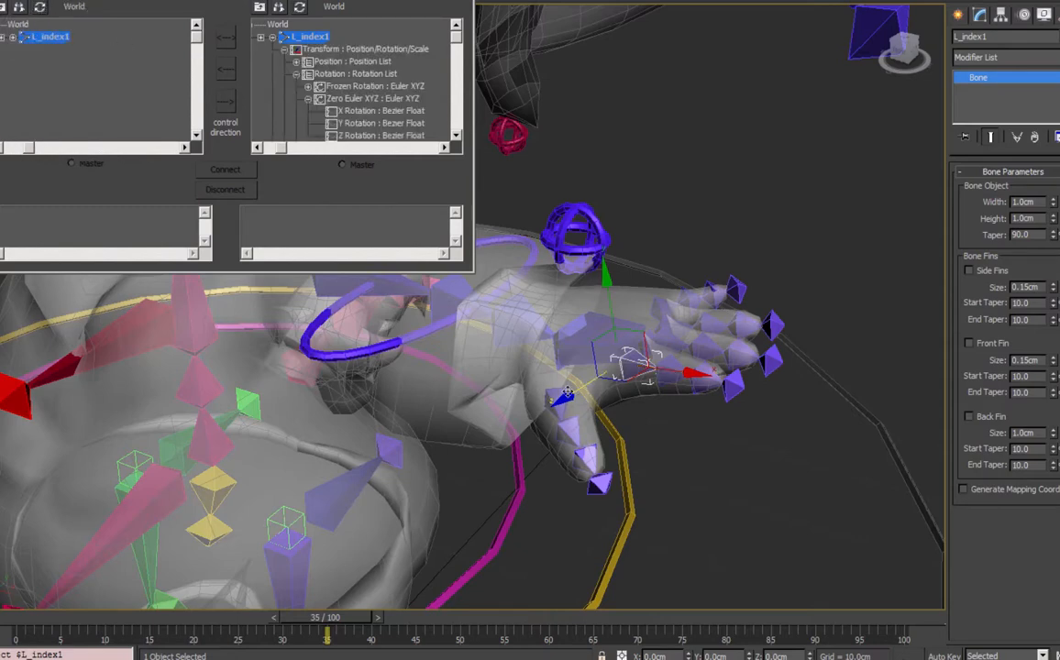
{"action": "left_click", "coordinate": [362, 137]}
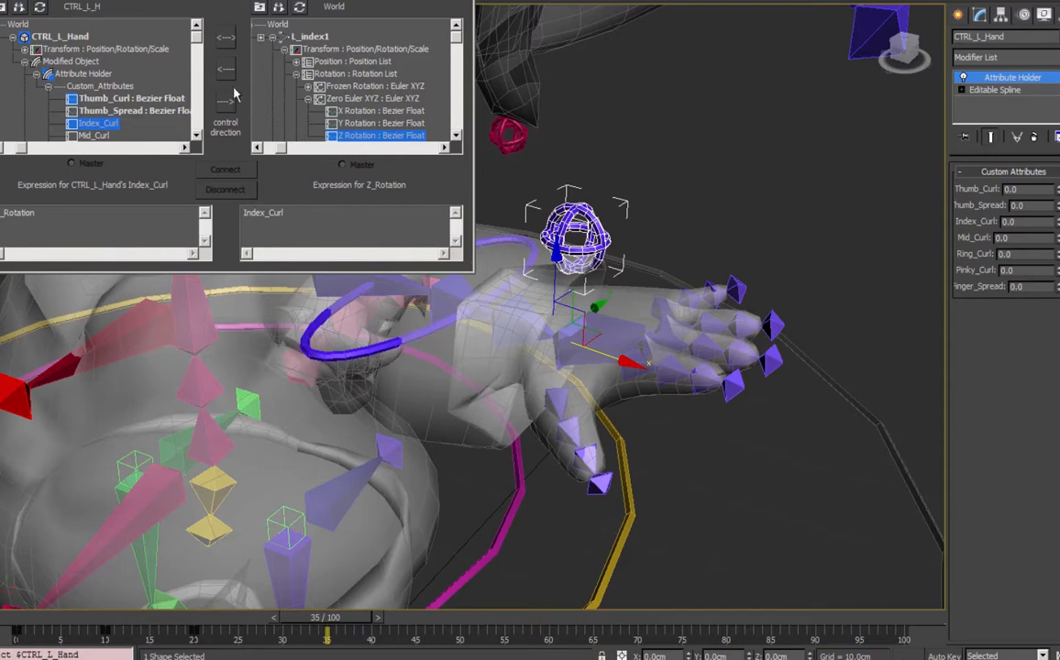
{"action": "left_click", "coordinate": [226, 99]}
{"action": "left_click", "coordinate": [226, 169]}
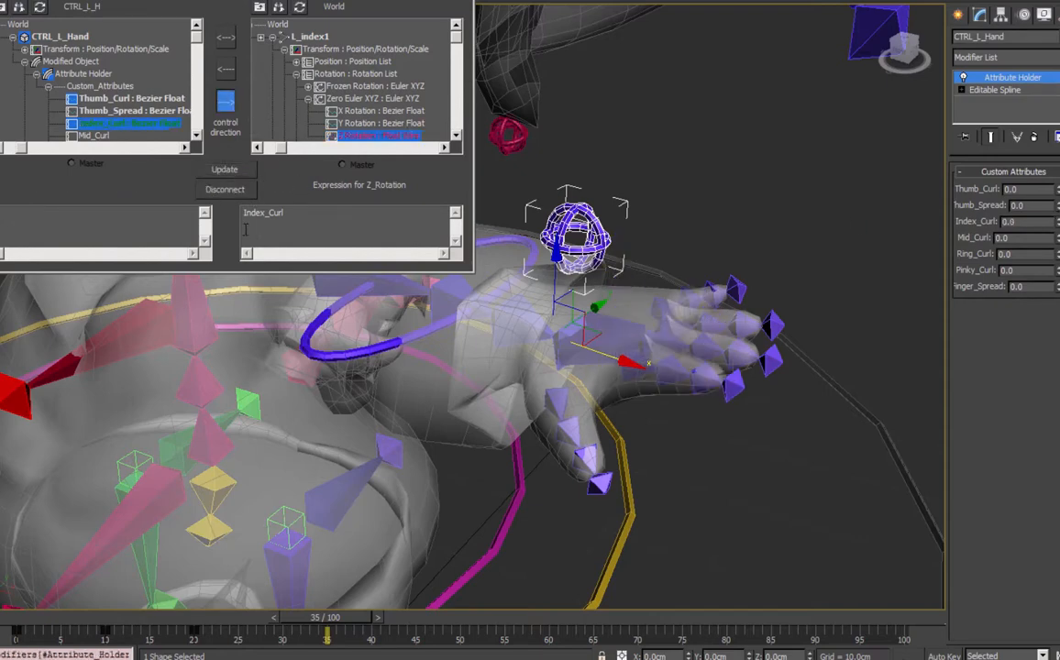
Set the wiring expression for L_index1's Z Rotation to -Index_Curl*0.1 and update the connection.
{"action": "left_click", "coordinate": [245, 212]}
{"action": "type", "text": "-"}
{"action": "key", "text": "End"}
{"action": "type", "text": "*"}
{"action": "type", "text": "0.1"}
{"action": "left_click", "coordinate": [225, 169]}
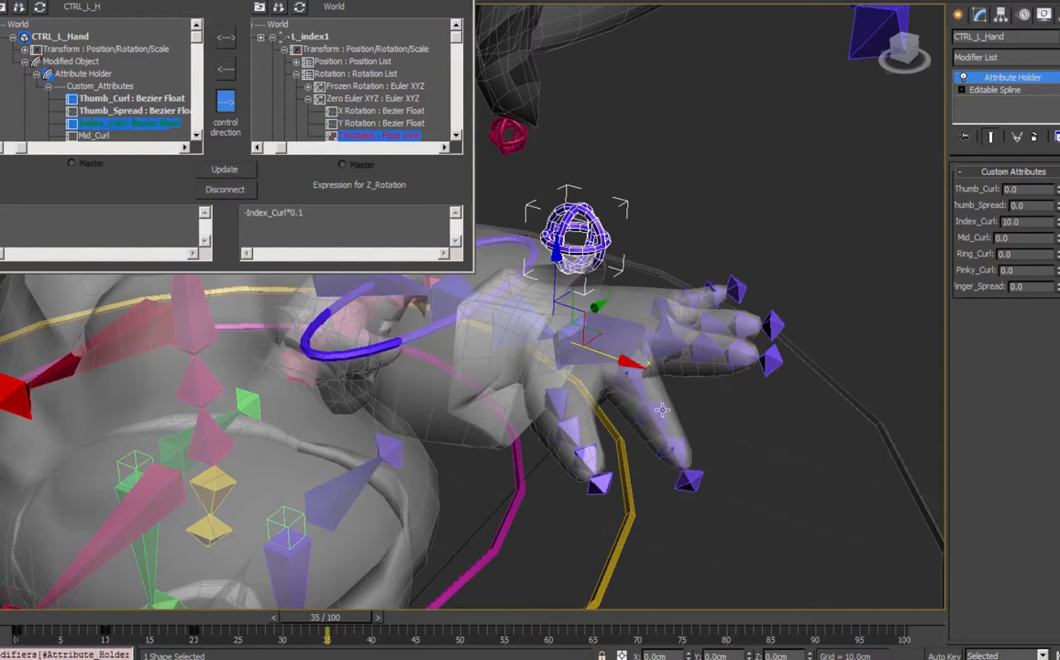
Wire Index_Curl one-way to the Zero Euler XYZ Z Rotations of L_index2 and L_index3 with the expression -Index_Curl*0.1.
{"action": "left_click", "coordinate": [651, 417]}
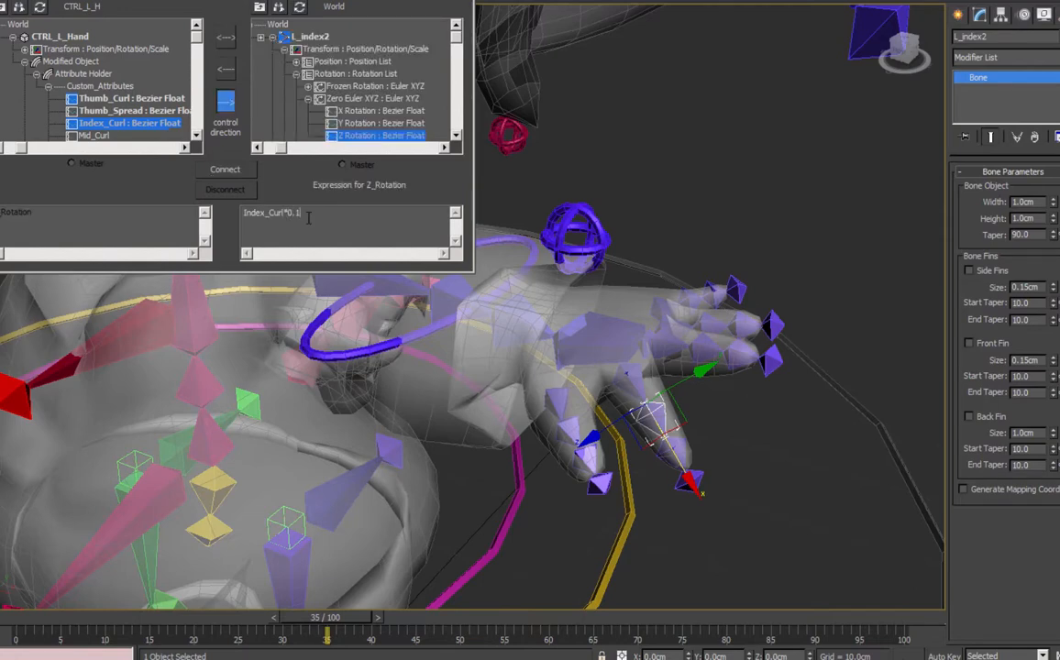
{"action": "left_click", "coordinate": [225, 169]}
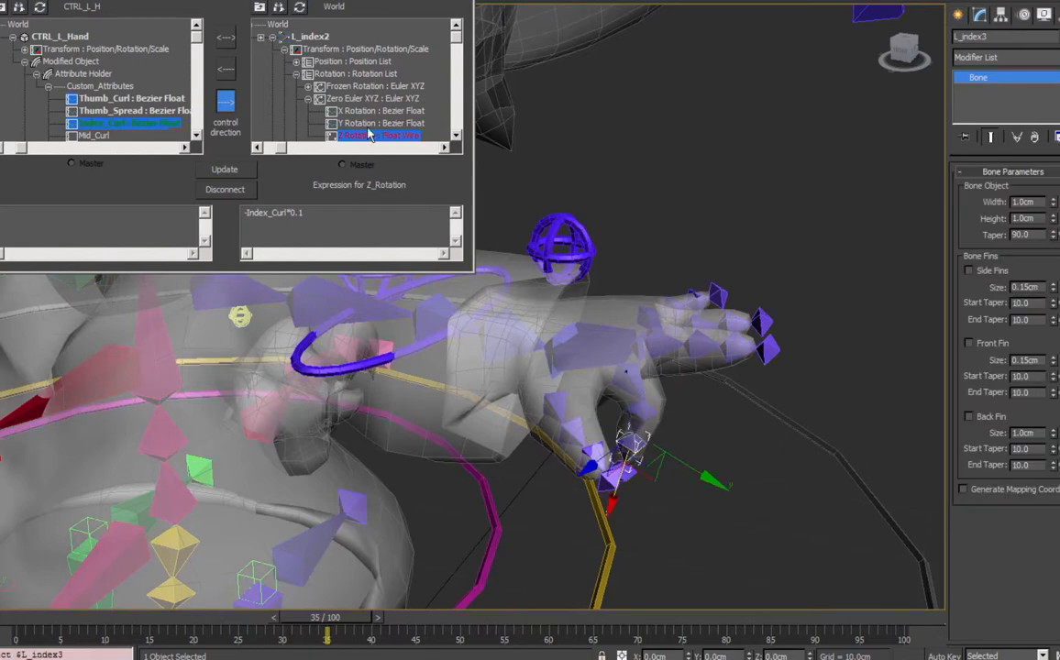
{"action": "left_click", "coordinate": [275, 7]}
{"action": "left_click", "coordinate": [261, 37]}
{"action": "left_click", "coordinate": [296, 73]}
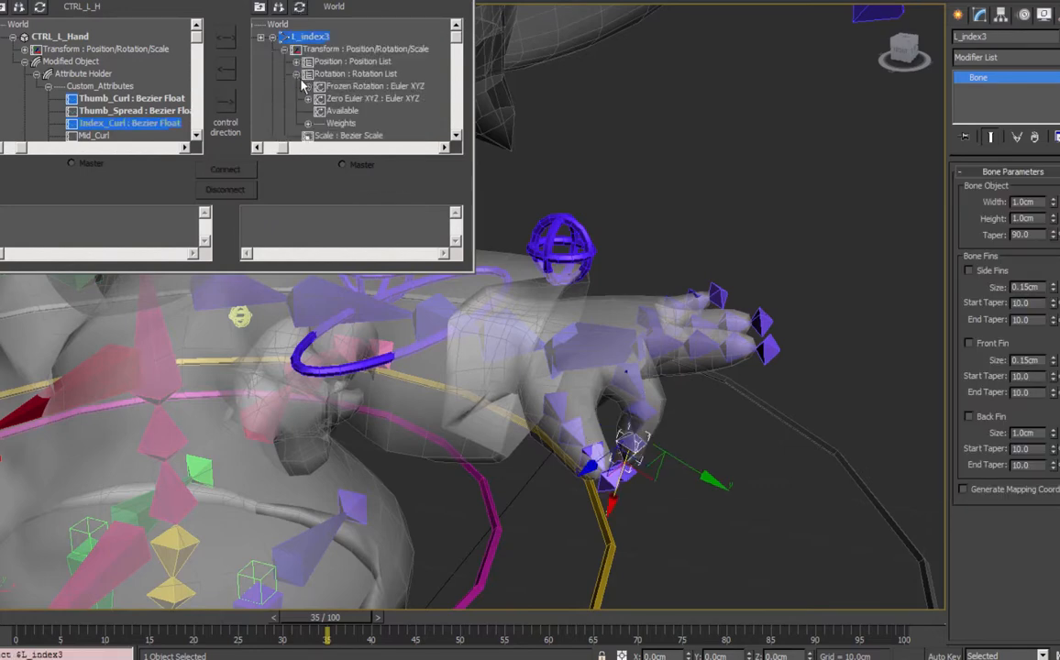
{"action": "left_click", "coordinate": [308, 98]}
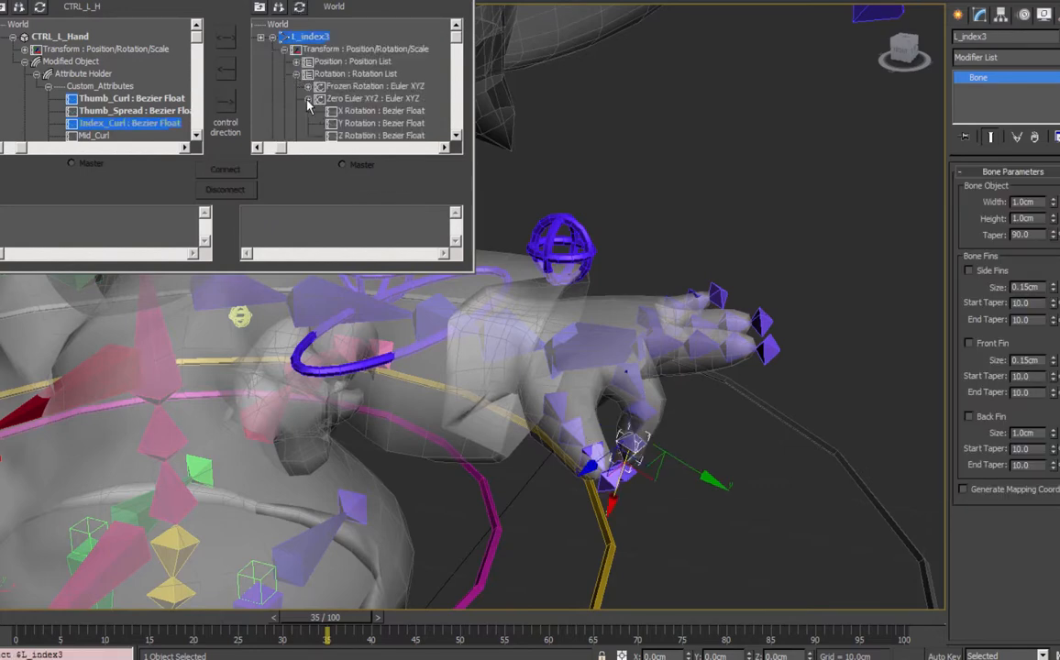
{"action": "left_click", "coordinate": [341, 136]}
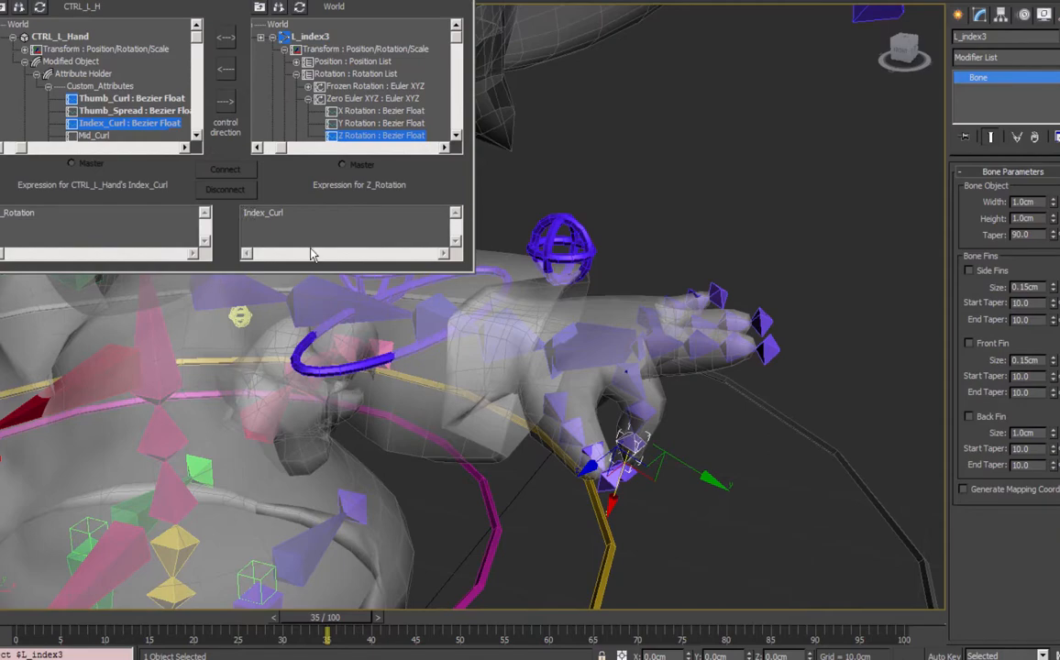
{"action": "type", "text": "-"}
{"action": "left_click", "coordinate": [225, 169]}
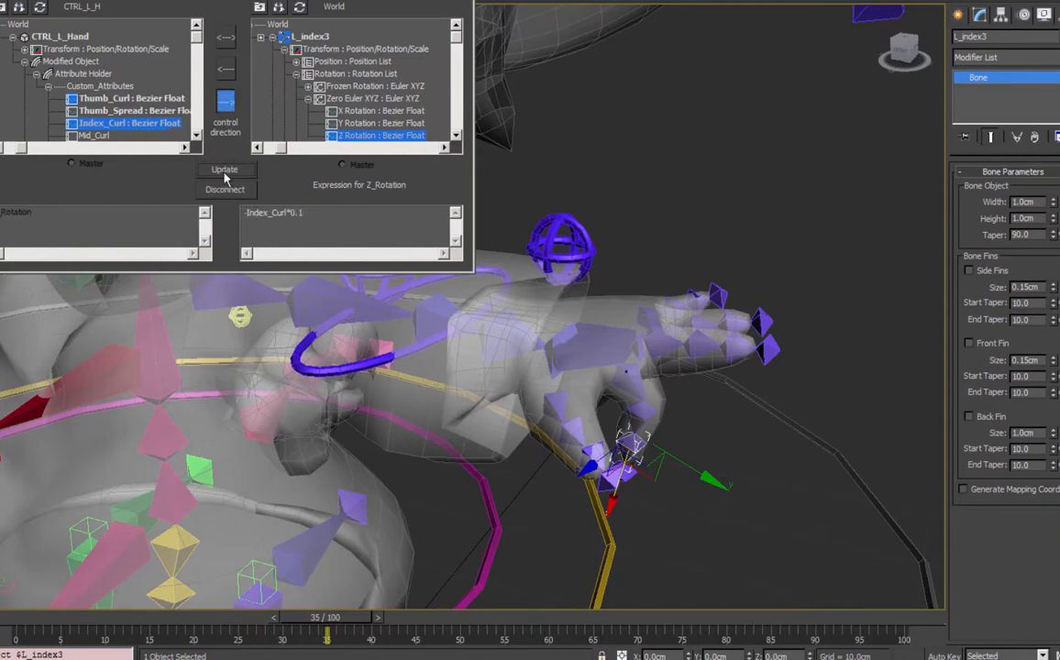
Change the Z Rotation expressions of L_index3, L_index2 and L_index1 to -Index_Curl*0.14 and update each connection.
{"action": "middle_click_drag", "start_coordinate": [679, 395], "coordinate": [658, 414], "text": "alt"}
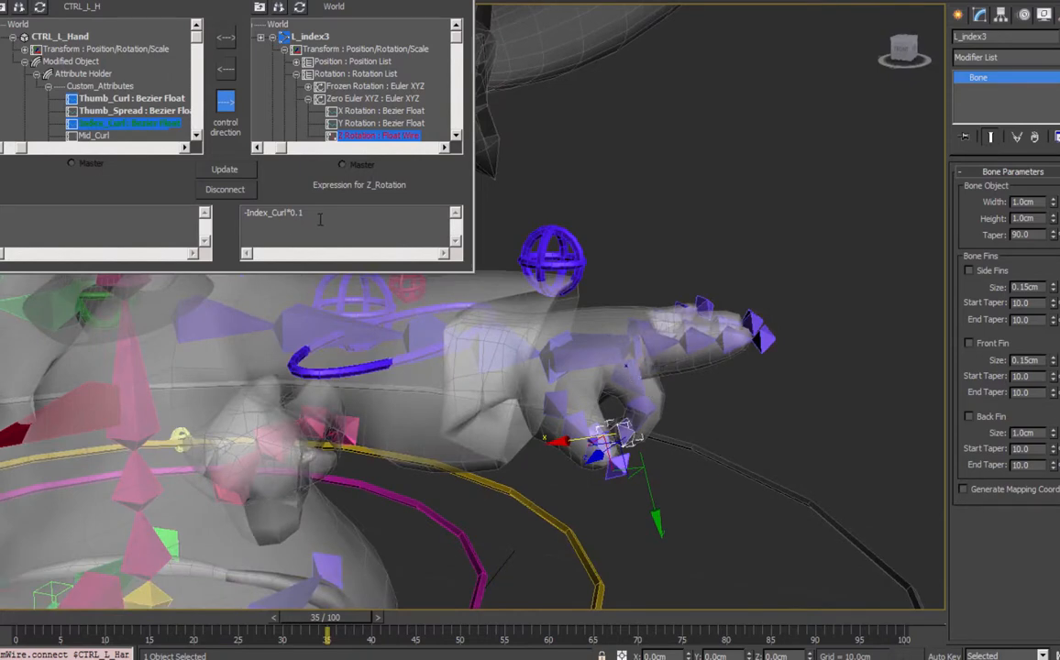
{"action": "key", "text": "BackSpace"}
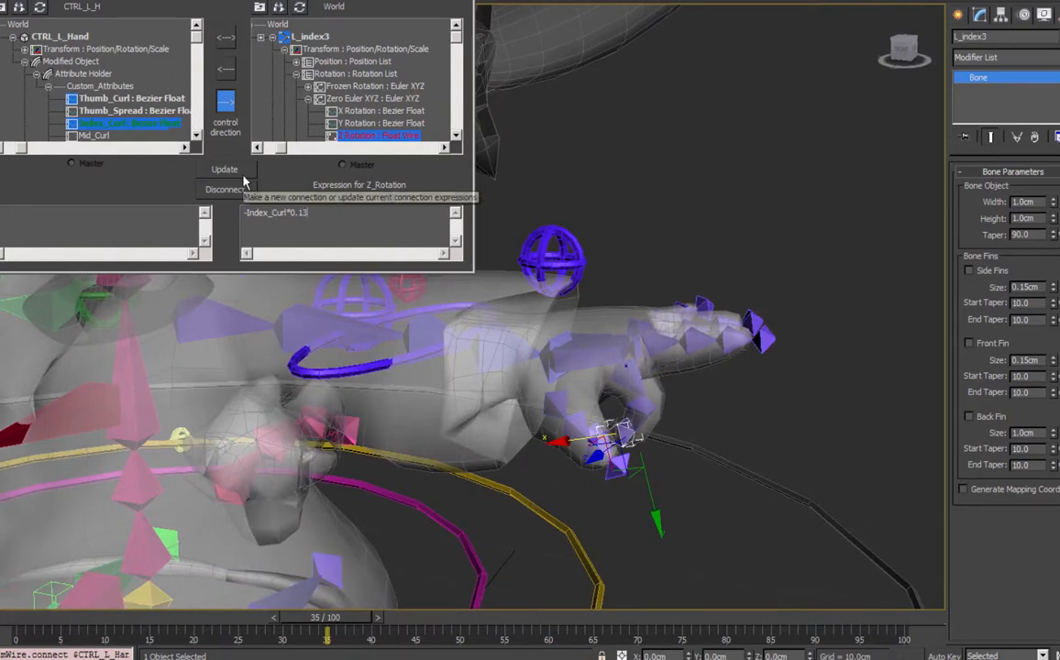
{"action": "left_click", "coordinate": [243, 174]}
{"action": "left_click", "coordinate": [643, 403]}
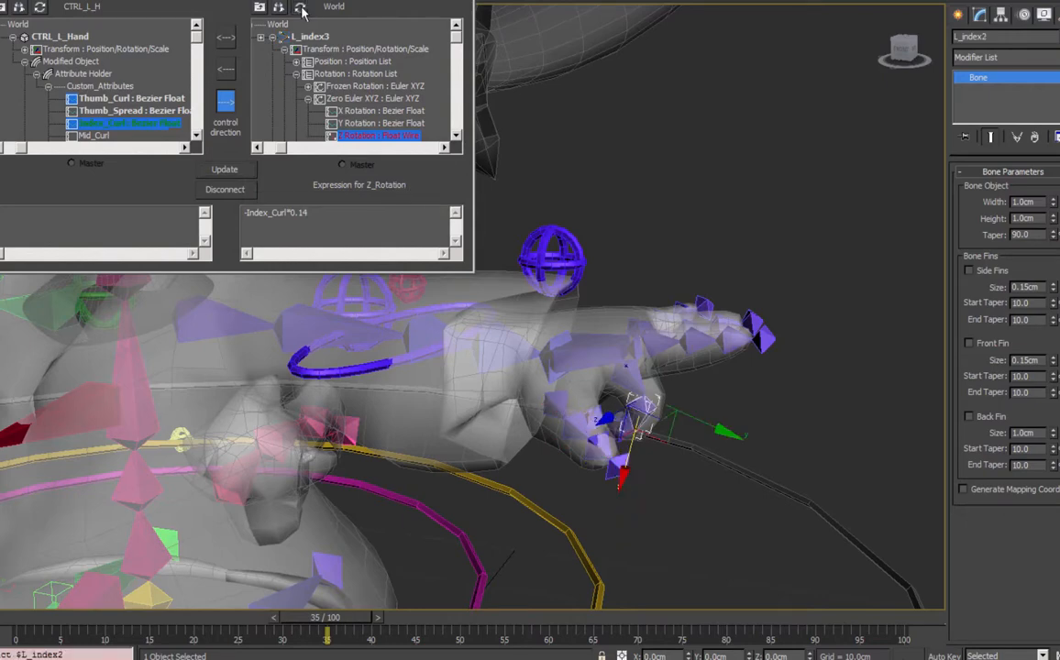
{"action": "left_click", "coordinate": [300, 8]}
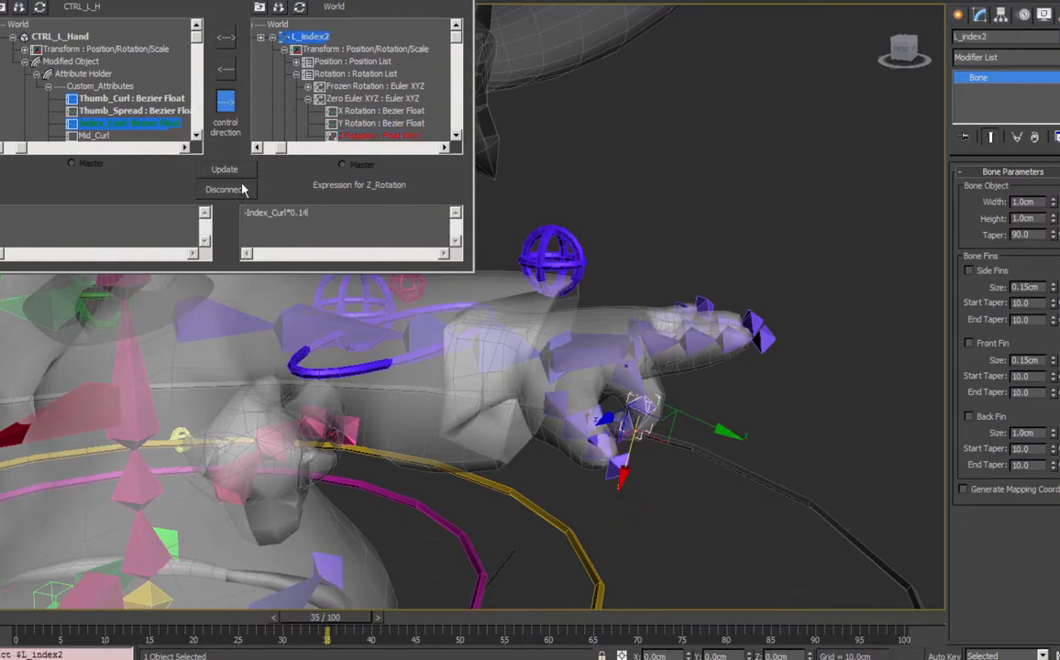
{"action": "left_click", "coordinate": [232, 170]}
{"action": "left_click", "coordinate": [627, 374]}
{"action": "left_click", "coordinate": [300, 8]}
{"action": "left_click", "coordinate": [317, 213]}
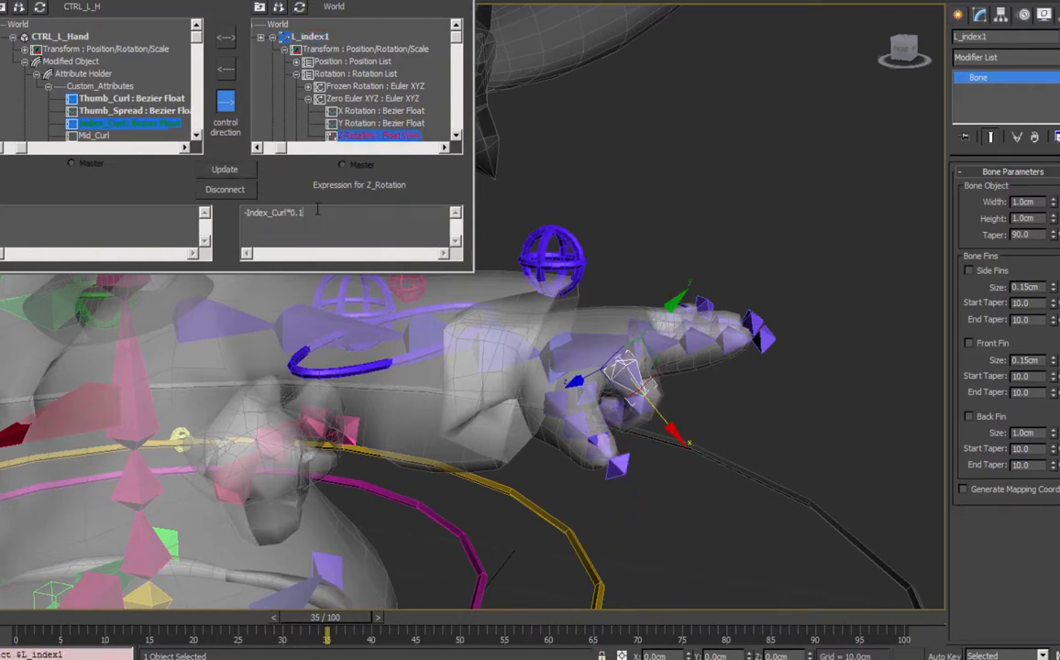
{"action": "type", "text": "4"}
{"action": "left_click", "coordinate": [236, 172]}
Test Index_Curl on CTRL_L_Hand, return it to 0, and raise Mid_Curl to 10.
{"action": "middle_click_drag", "start_coordinate": [684, 444], "coordinate": [705, 480], "text": "alt"}
{"action": "left_click", "coordinate": [550, 234]}
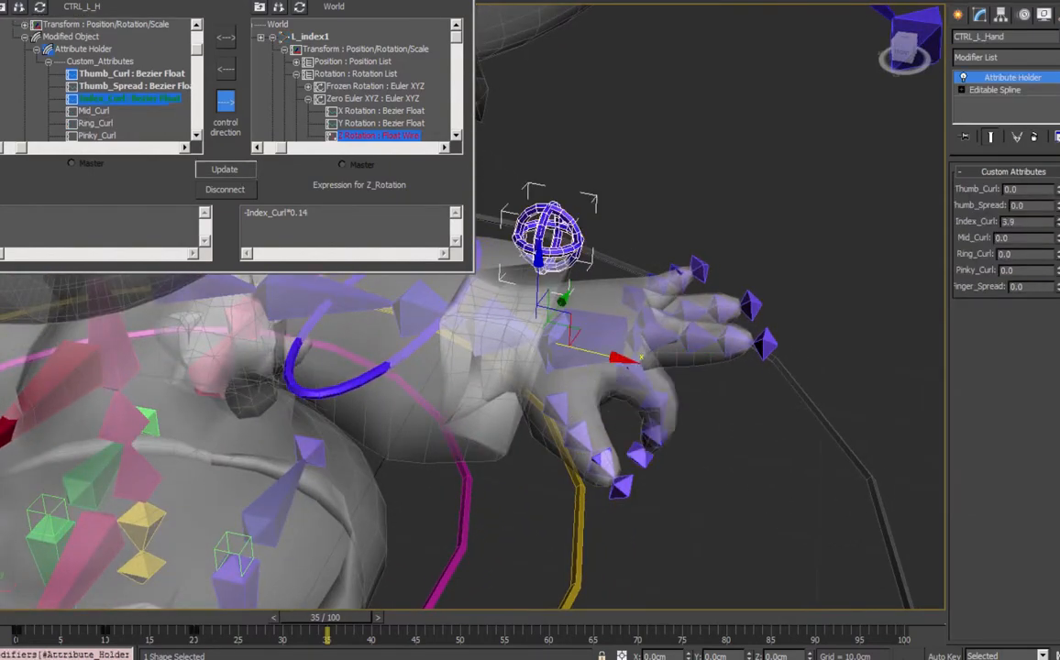
{"action": "left_click_drag", "start_coordinate": [1059, 224], "coordinate": [1055, 310]}
{"action": "left_click_drag", "start_coordinate": [1059, 239], "coordinate": [1058, 165]}
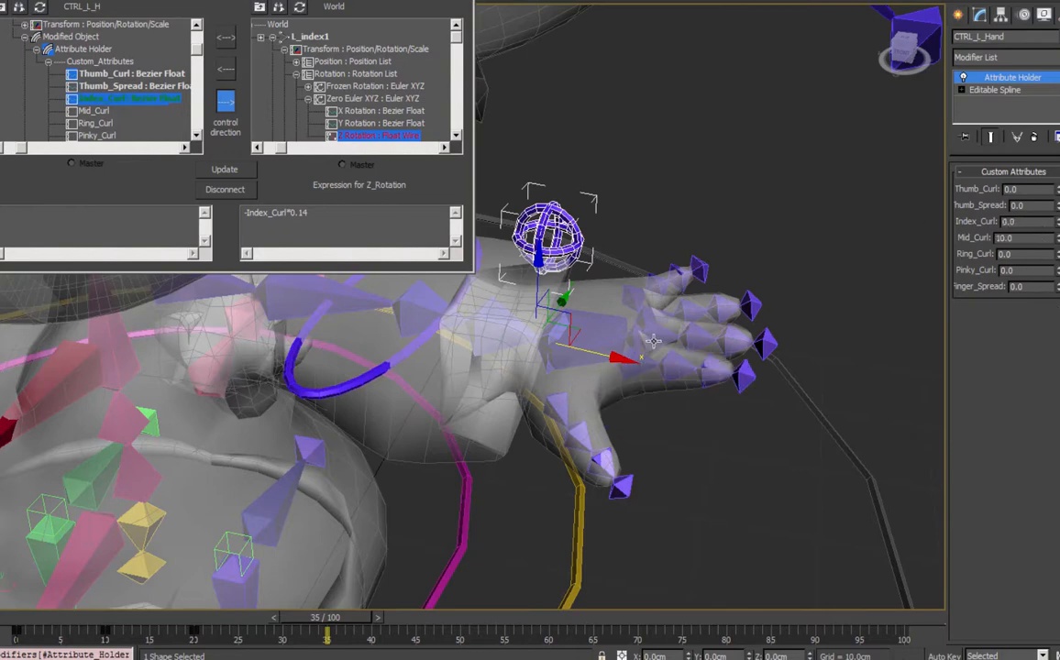
Wire Mid_Curl one-way to the Zero Euler XYZ Z Rotation of L_Mid1 with the expression -Mid_Curl*0.14.
{"action": "left_click", "coordinate": [700, 365]}
{"action": "left_click", "coordinate": [299, 8]}
{"action": "left_click", "coordinate": [272, 37]}
{"action": "left_click", "coordinate": [285, 50]}
{"action": "left_click", "coordinate": [296, 74]}
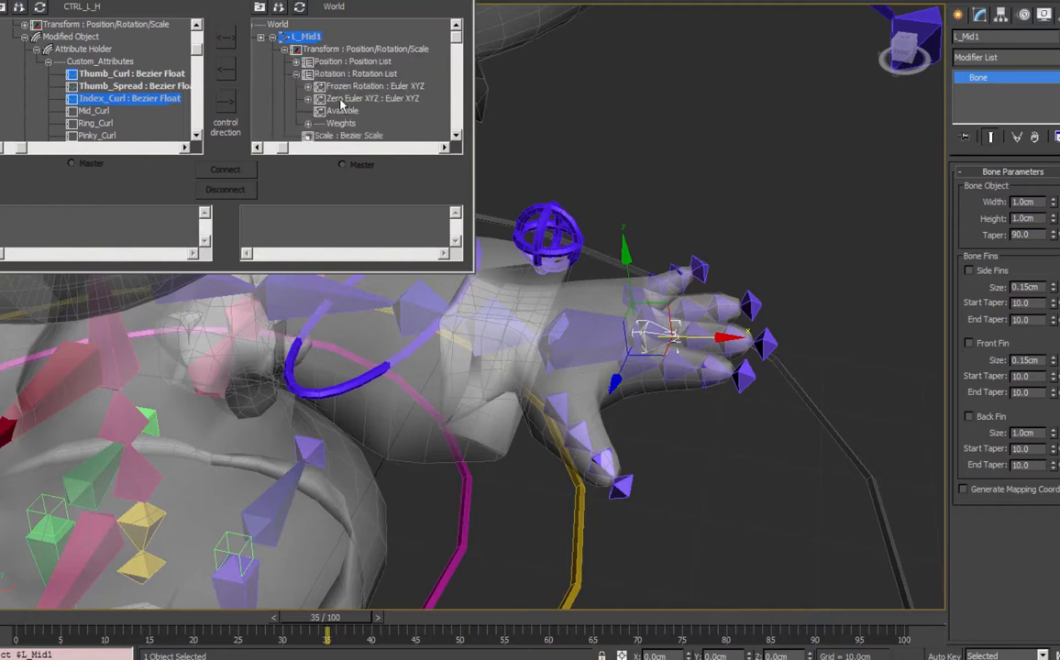
{"action": "left_click", "coordinate": [309, 99]}
{"action": "left_click", "coordinate": [348, 125]}
{"action": "left_click", "coordinate": [349, 136]}
{"action": "left_click", "coordinate": [93, 111]}
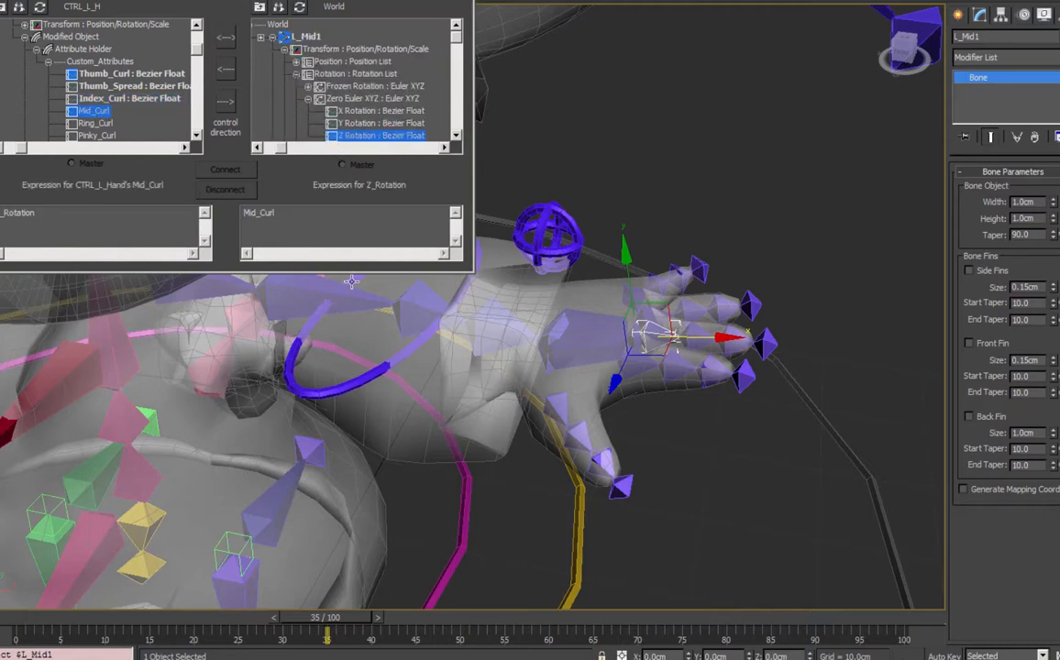
{"action": "type", "text": "-"}
{"action": "type", "text": "*0.14"}
{"action": "left_click", "coordinate": [225, 170]}
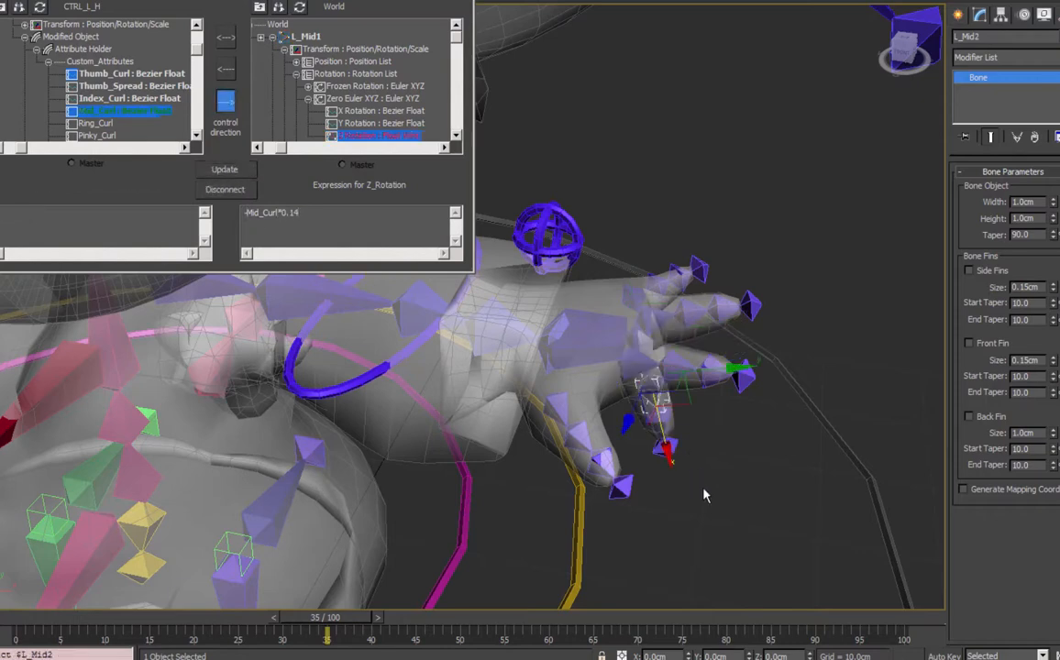
Wire Mid_Curl one-way to the Zero Euler XYZ Z Rotation of L_Mid2 with the expression -Mid_Curl*0.14.
{"action": "middle_click_drag", "start_coordinate": [704, 495], "coordinate": [701, 450], "text": "alt"}
{"action": "left_click", "coordinate": [299, 7]}
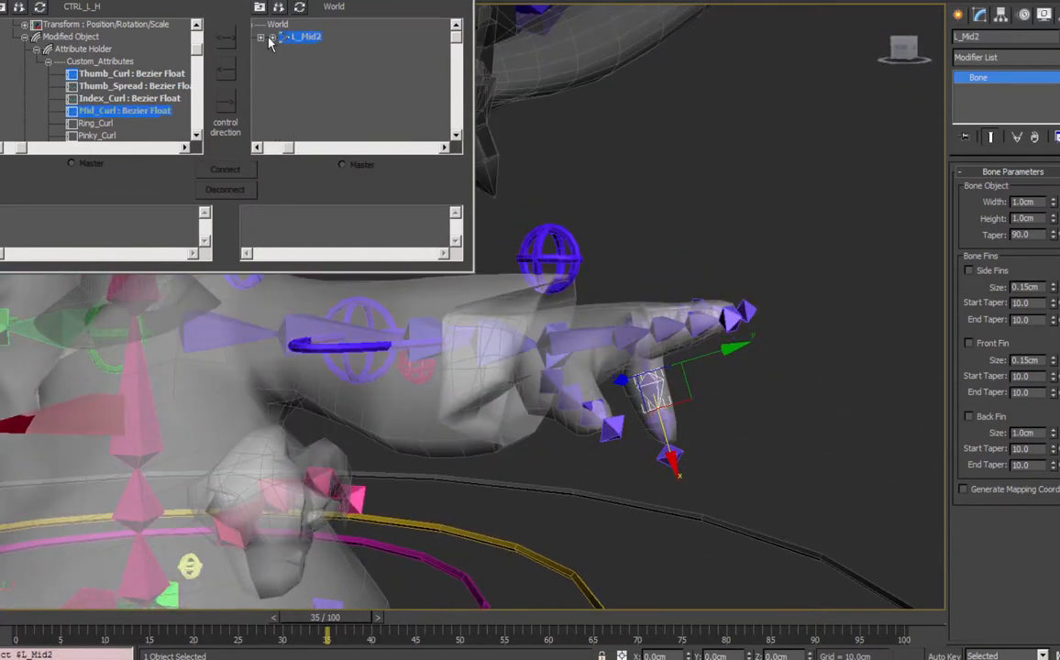
{"action": "left_click", "coordinate": [271, 37]}
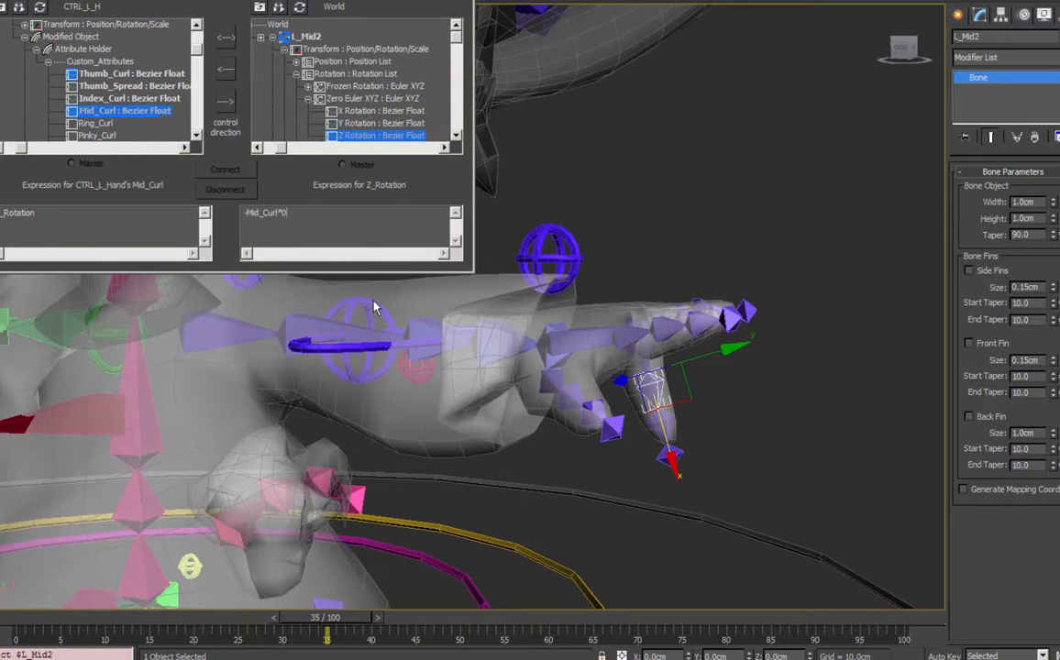
{"action": "left_click", "coordinate": [226, 101]}
{"action": "left_click", "coordinate": [225, 170]}
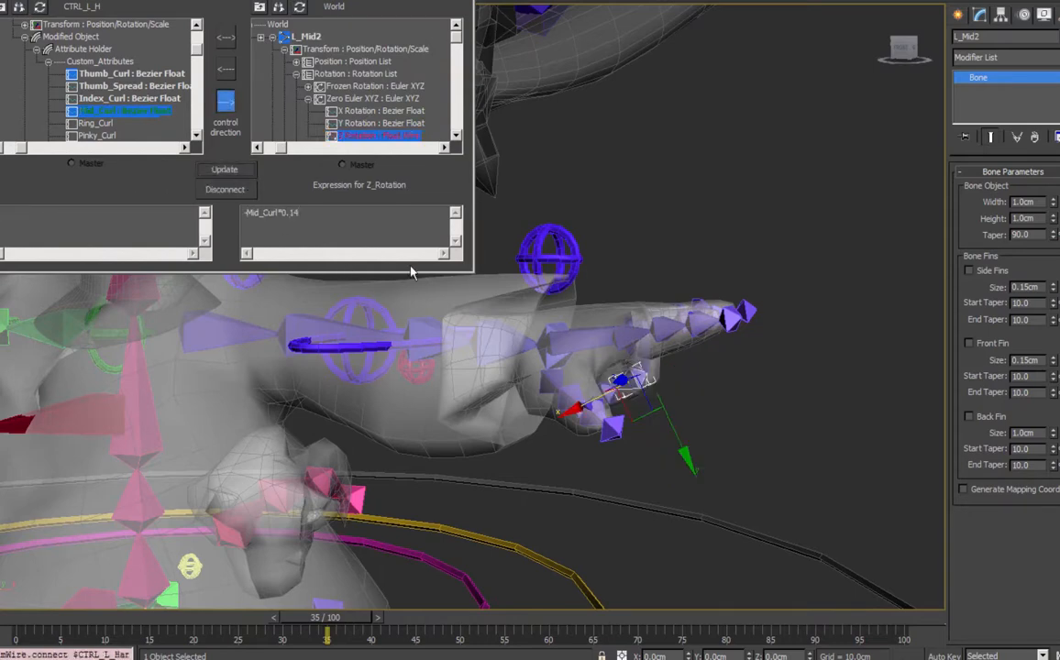
Wire Mid_Curl one-way to the Zero Euler XYZ Z Rotation of L_Mid3 with the expression -Mid_Curl*0.14, and reset Mid_Curl to 0.
{"action": "left_click", "coordinate": [618, 398]}
{"action": "mouse_move", "coordinate": [596, 363]}
{"action": "middle_mouse_down", "text": "alt"}
{"action": "mouse_move", "coordinate": [627, 415]}
{"action": "mouse_move", "coordinate": [613, 367]}
{"action": "middle_mouse_up", "text": "alt"}
{"action": "left_click_drag", "start_coordinate": [317, 214], "coordinate": [175, 211]}
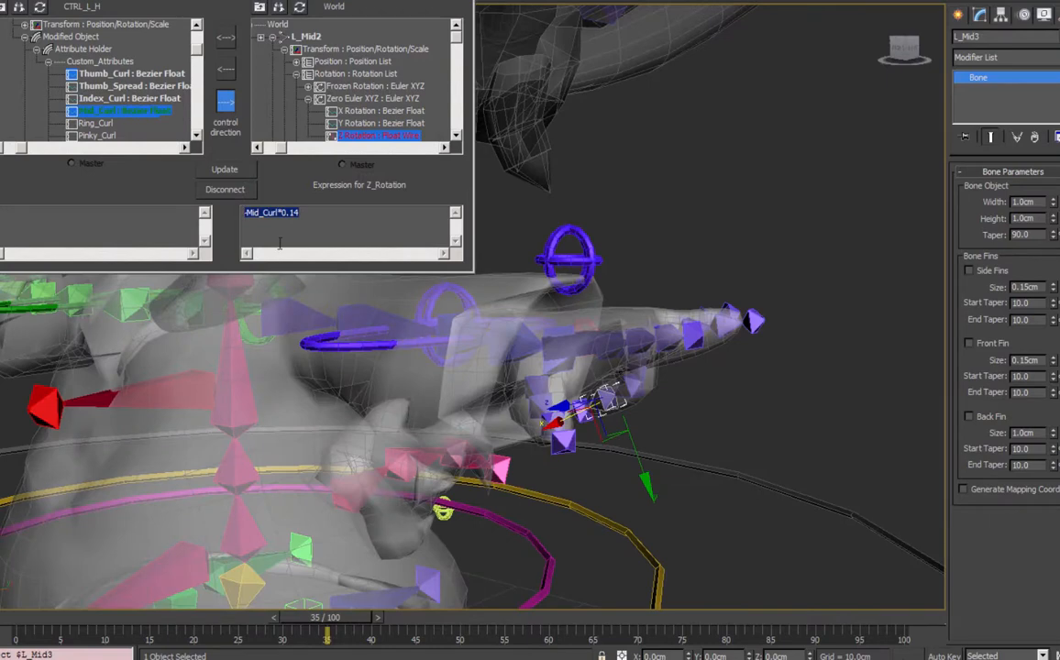
{"action": "left_click", "coordinate": [301, 8]}
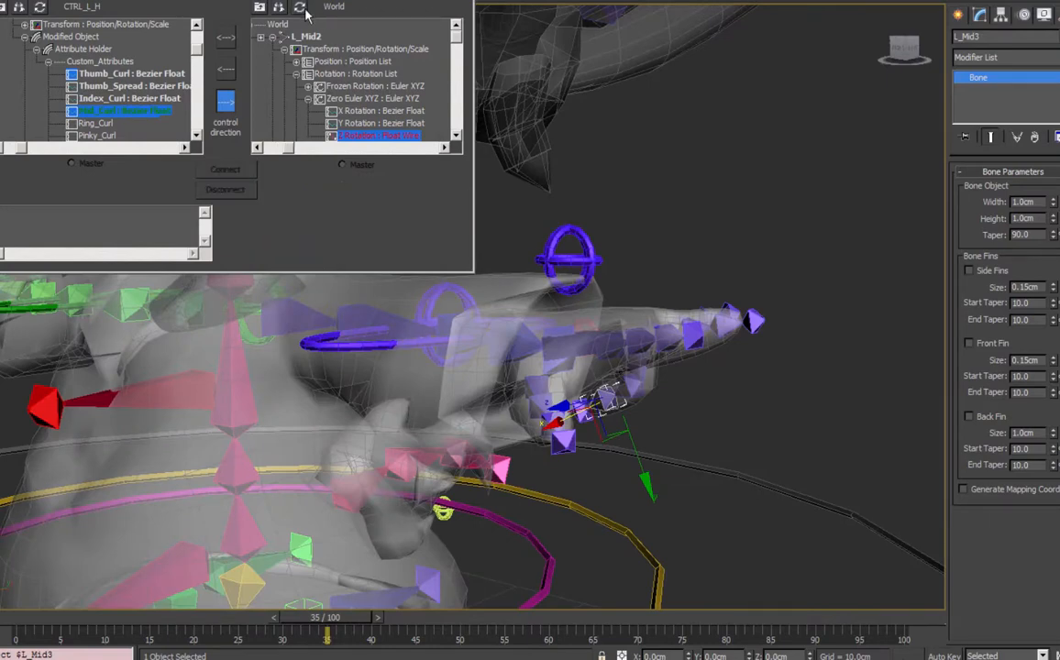
{"action": "left_click", "coordinate": [260, 37]}
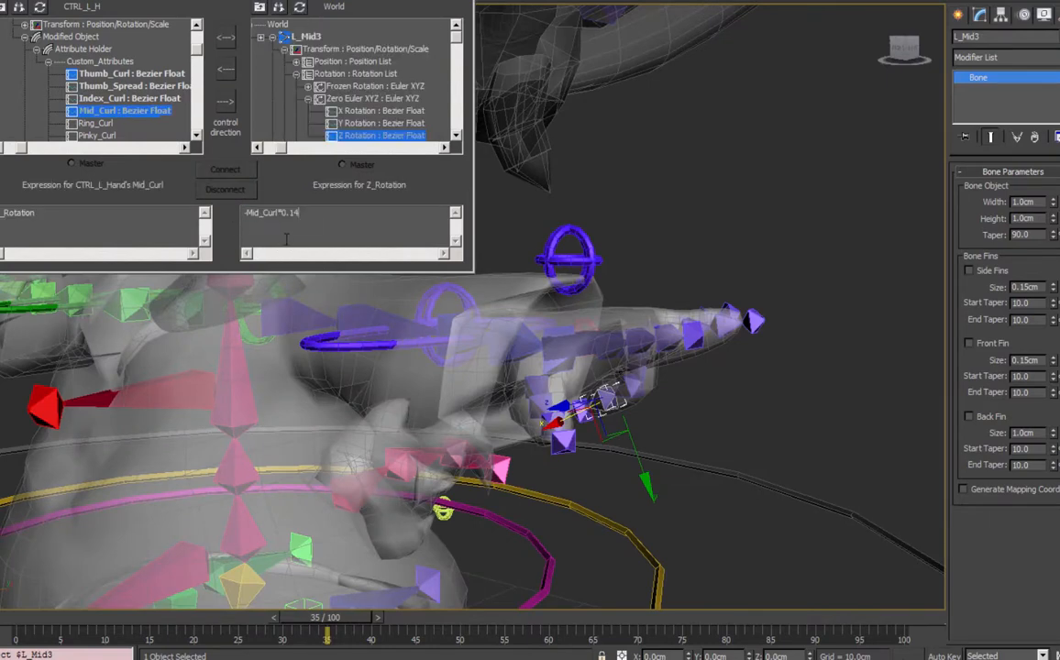
{"action": "left_click", "coordinate": [208, 168]}
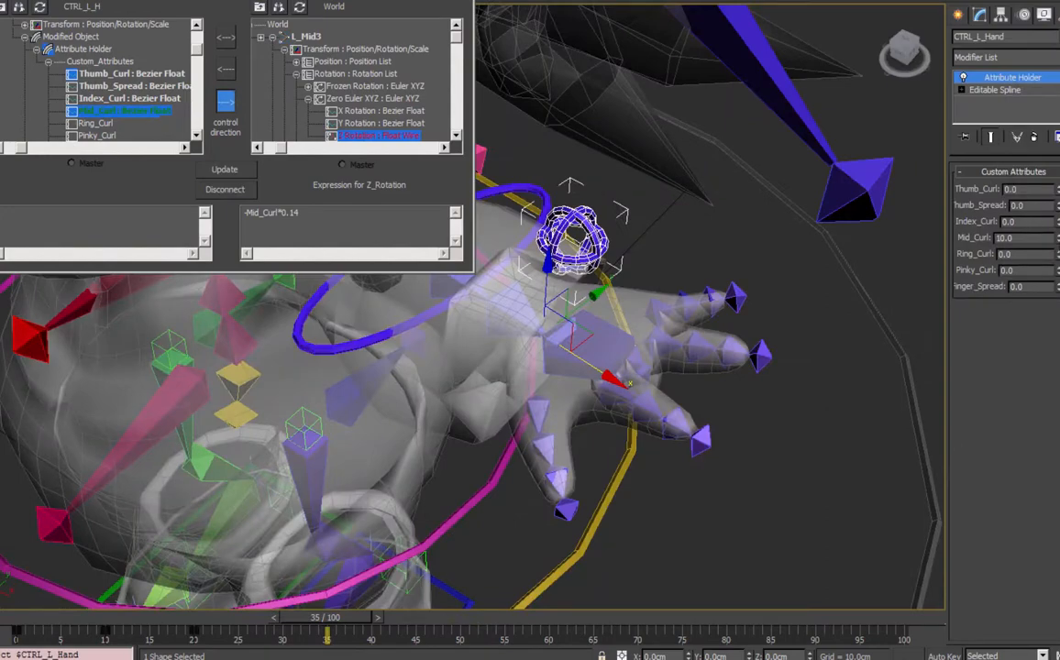
{"action": "right_click", "coordinate": [1057, 238]}
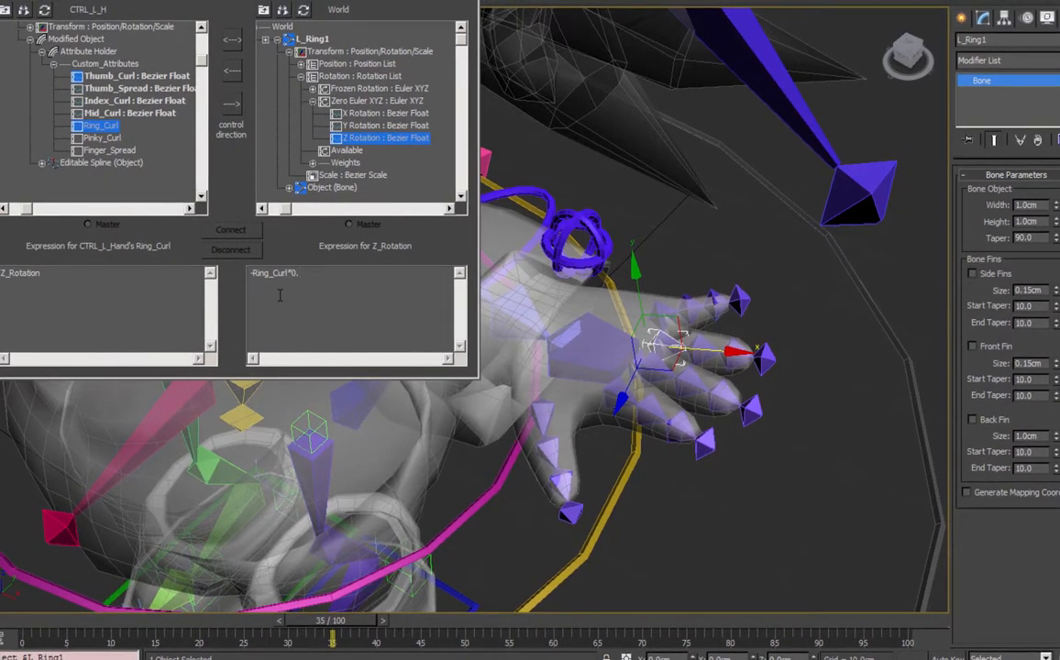
Connect Ring_Curl one-way to the Zero Euler XYZ Z Rotation of L_Ring1 with the expression -Ring_Curl*0.14.
{"action": "left_click", "coordinate": [233, 107]}
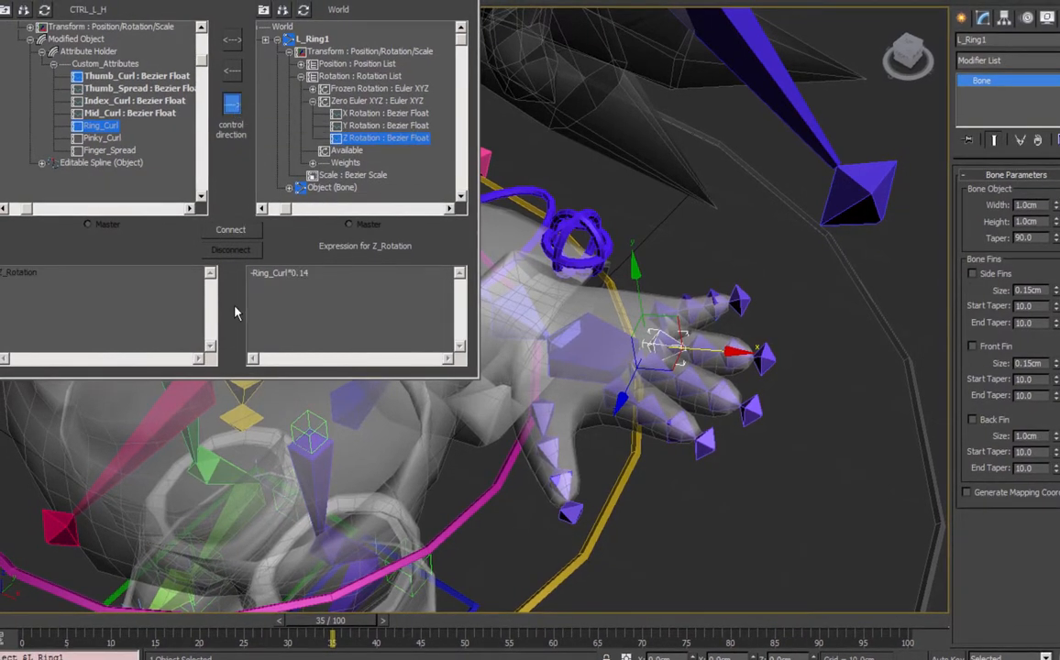
{"action": "left_click", "coordinate": [230, 230]}
{"action": "middle_click_drag", "start_coordinate": [691, 450], "coordinate": [658, 436], "text": "alt"}
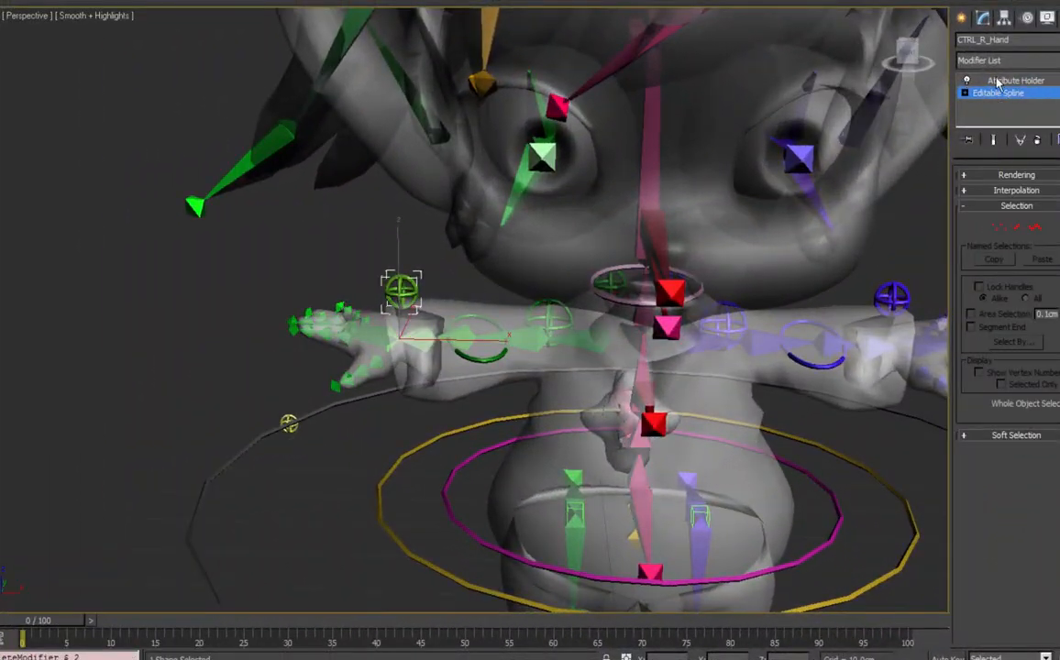
Compare the Attribute Holder custom attributes of CTRL_R_Hand and CTRL_L_Hand.
{"action": "left_click", "coordinate": [1002, 80]}
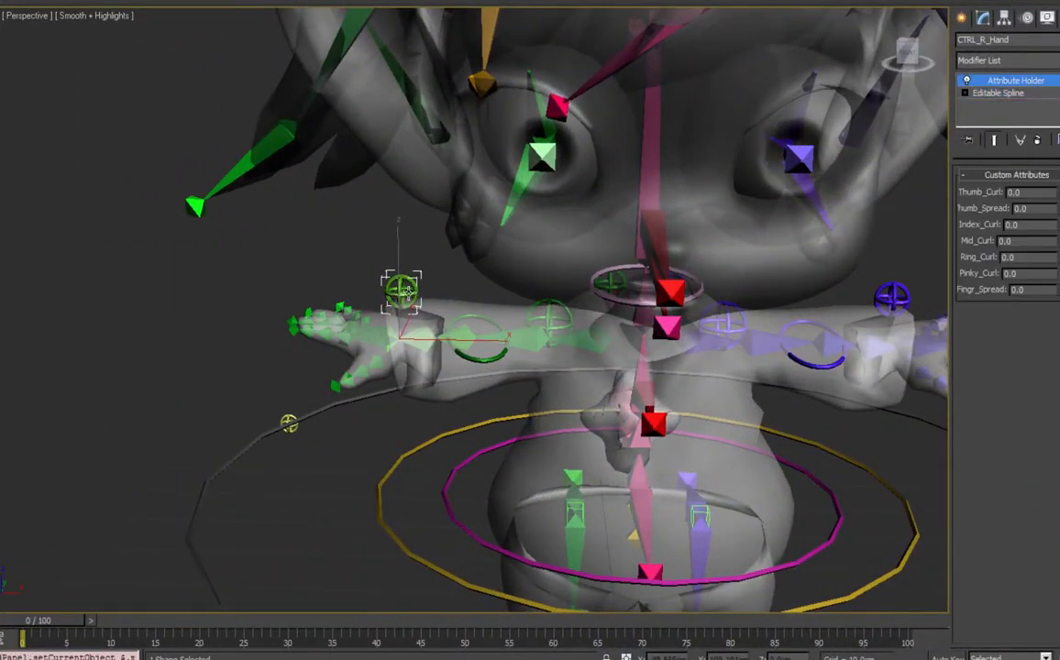
{"action": "left_click", "coordinate": [892, 296]}
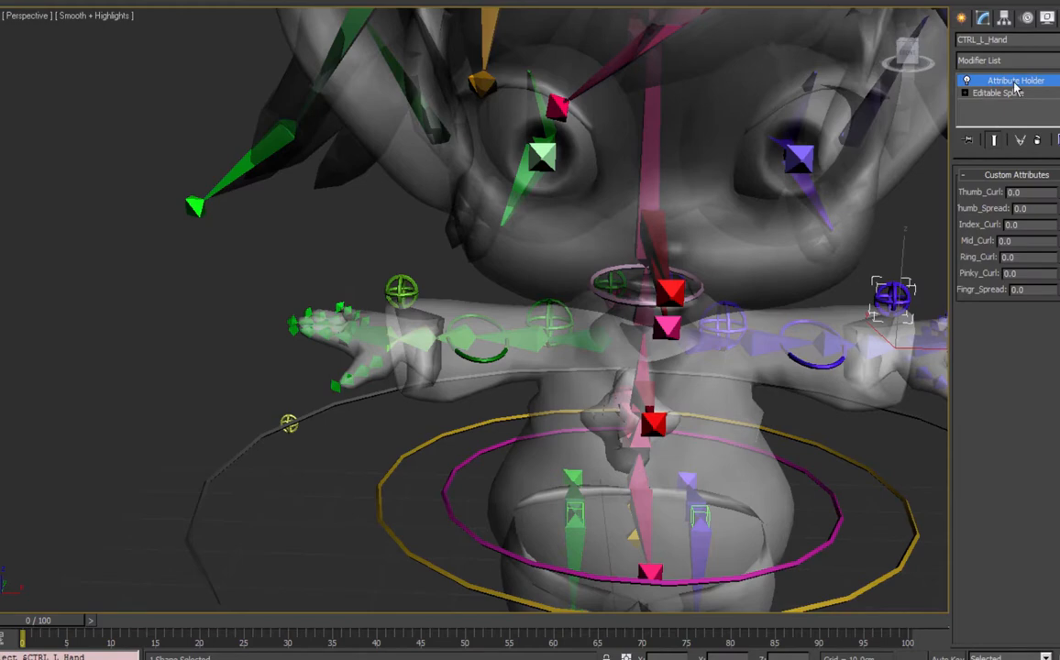
{"action": "left_click", "coordinate": [399, 288]}
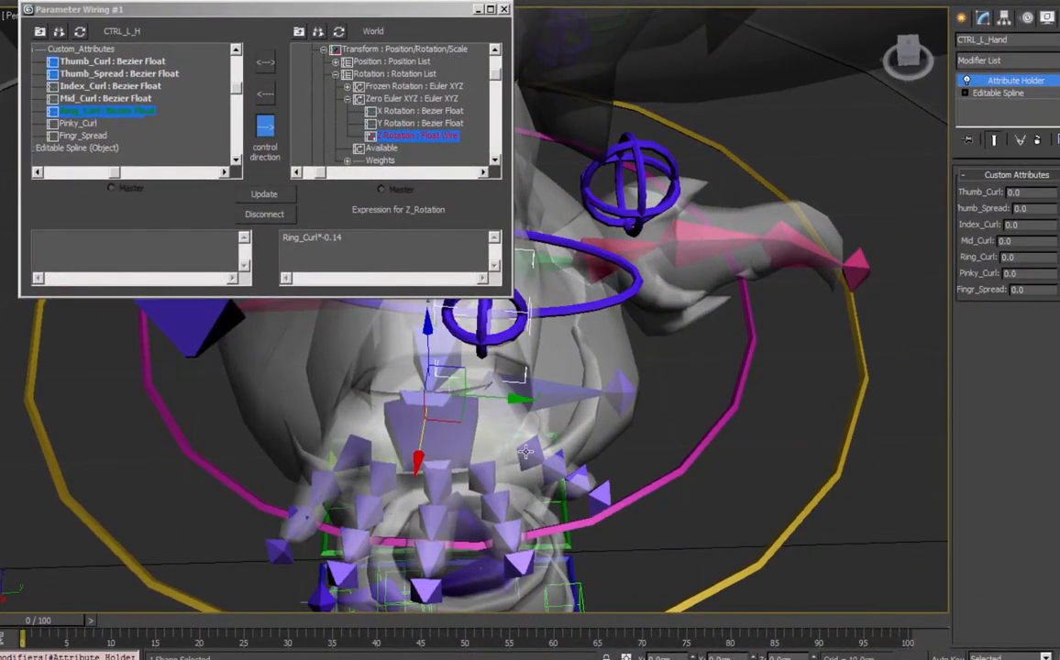
Wire Pinky_Curl one-way to the Zero Euler XYZ Z Rotation of L_Pinky1 with the expression Pinky_Curl*-0.14, and raise Pinky_Curl to 10.
{"action": "left_click", "coordinate": [472, 406]}
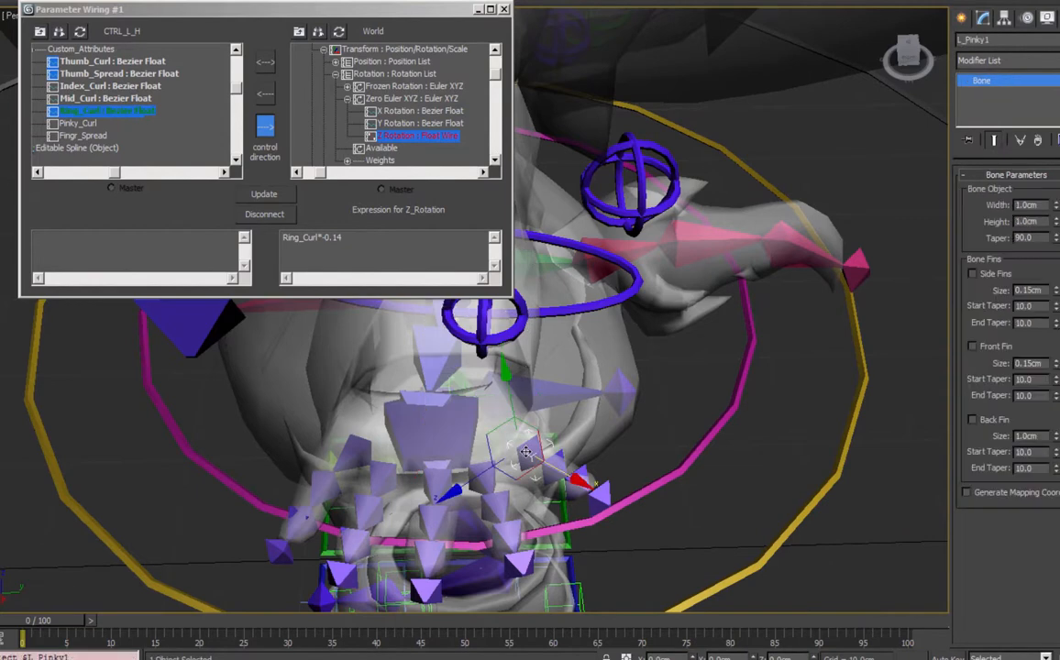
{"action": "left_click", "coordinate": [77, 123]}
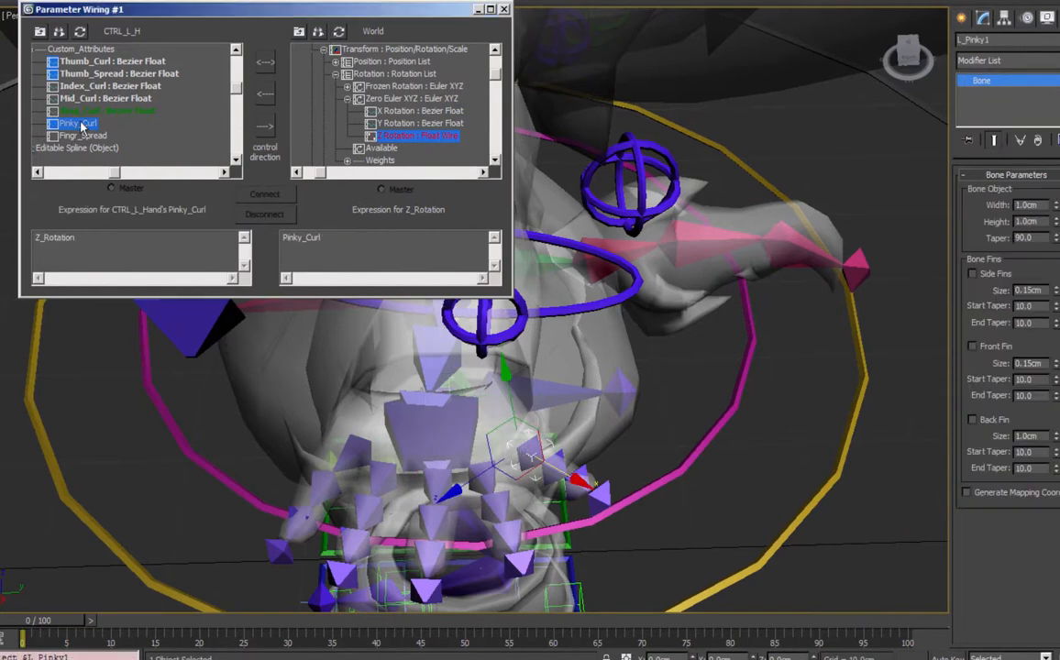
{"action": "left_click", "coordinate": [338, 31]}
{"action": "left_click", "coordinate": [312, 61]}
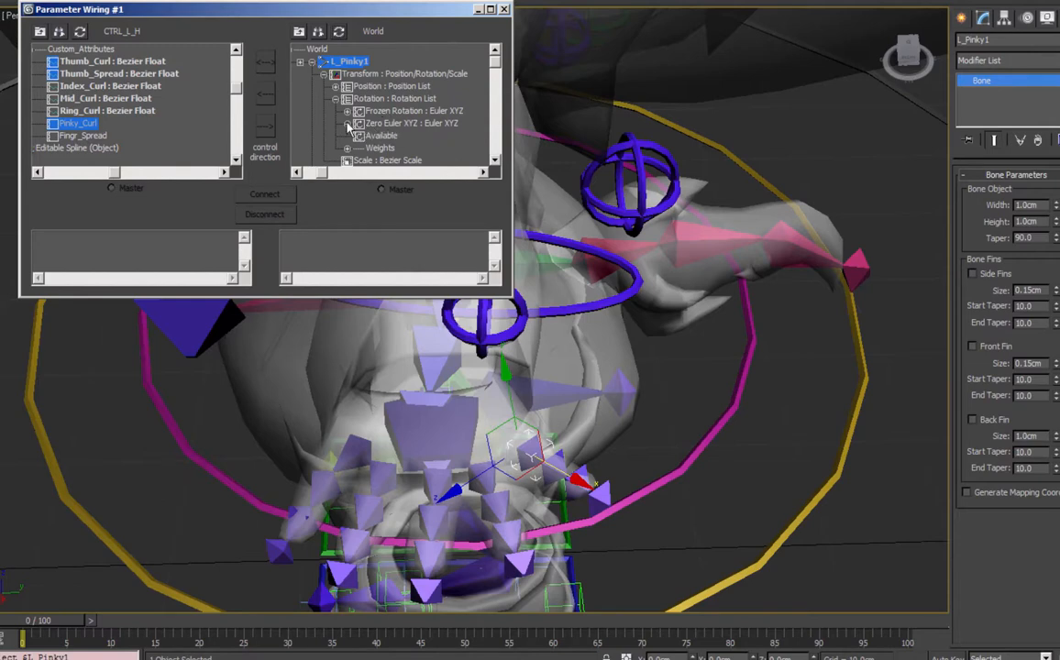
{"action": "left_click", "coordinate": [348, 123]}
{"action": "left_click", "coordinate": [386, 159]}
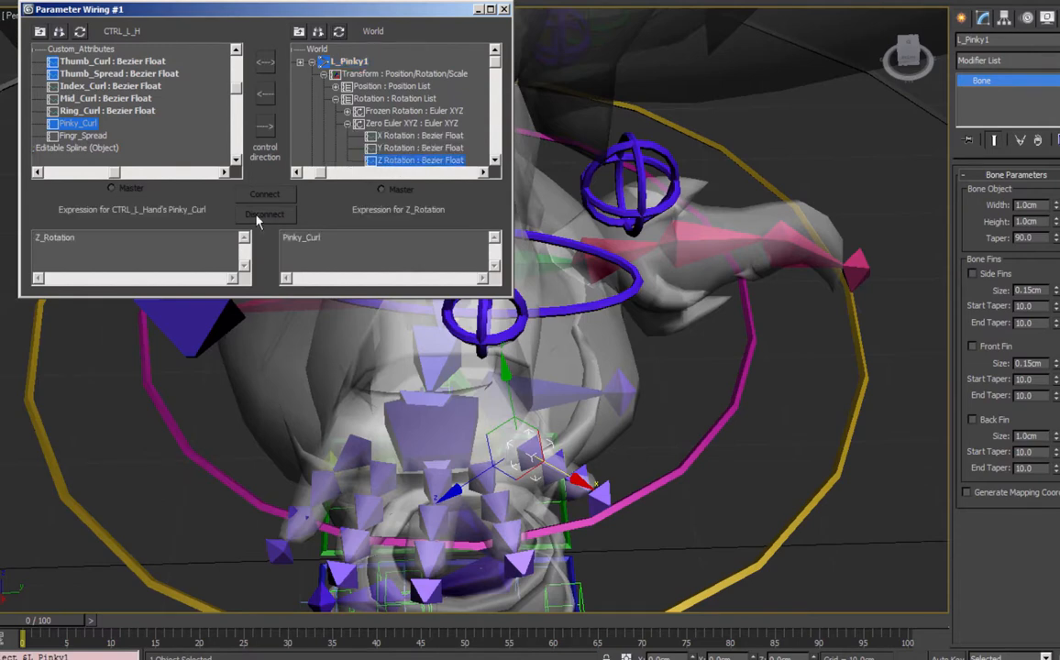
{"action": "left_click", "coordinate": [354, 245]}
{"action": "type", "text": "*-0.14"}
{"action": "left_click", "coordinate": [265, 126]}
{"action": "left_click", "coordinate": [264, 193]}
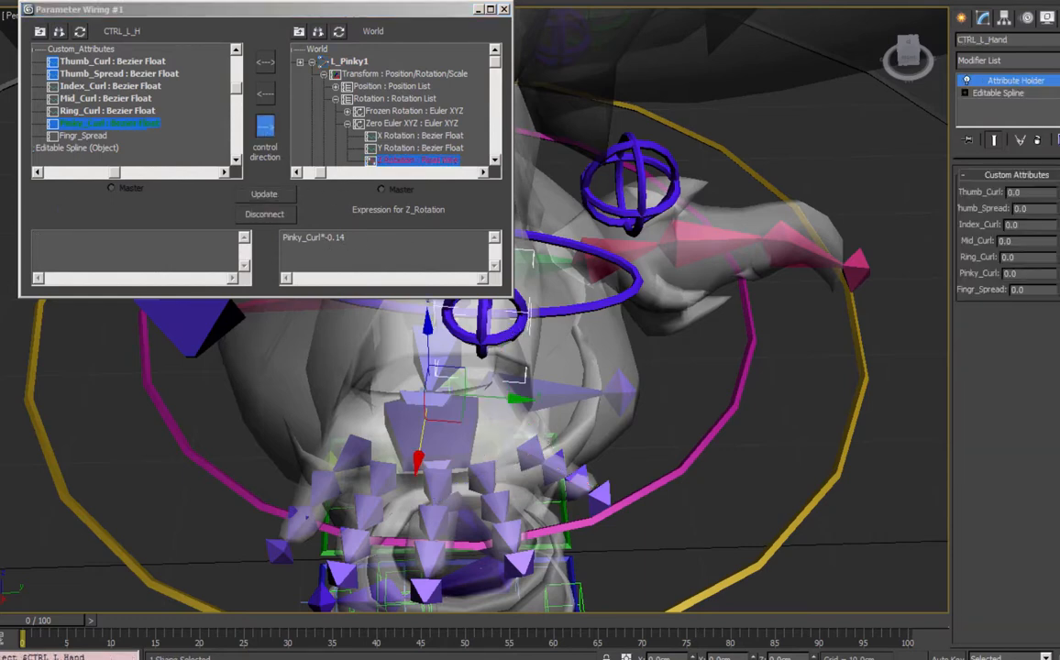
{"action": "left_click_drag", "start_coordinate": [1059, 273], "coordinate": [1059, 201]}
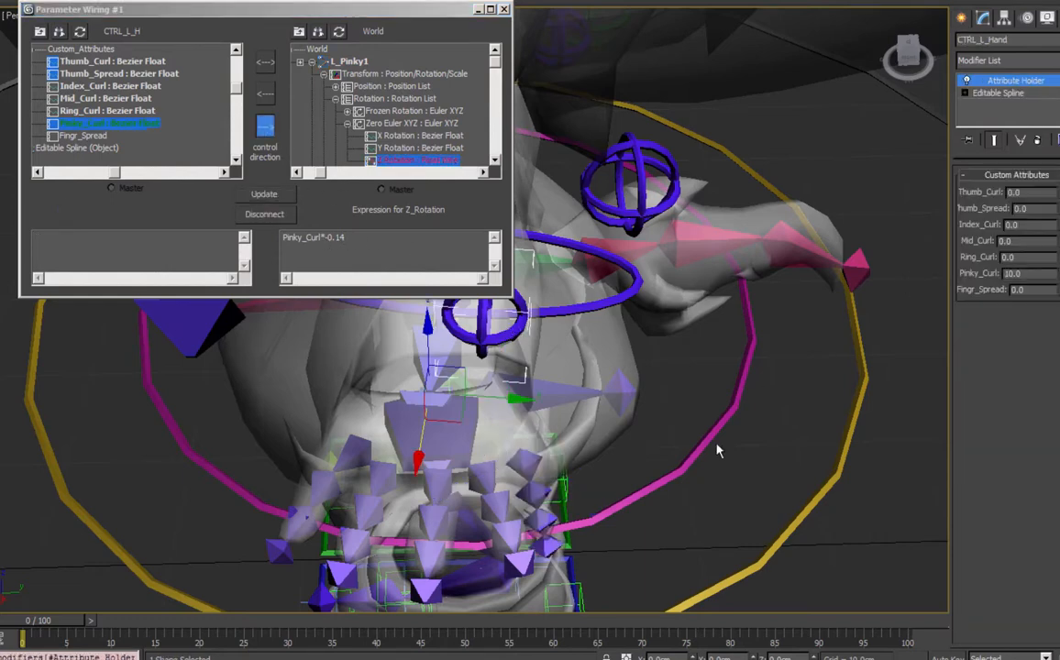
Wire Pinky_Curl one-way to the Zero Euler XYZ Z Rotation of L_Pinky2 with the expression Pinky_Curl*-0.14.
{"action": "middle_click_drag", "start_coordinate": [718, 450], "coordinate": [574, 439], "text": "alt"}
{"action": "left_click", "coordinate": [392, 482]}
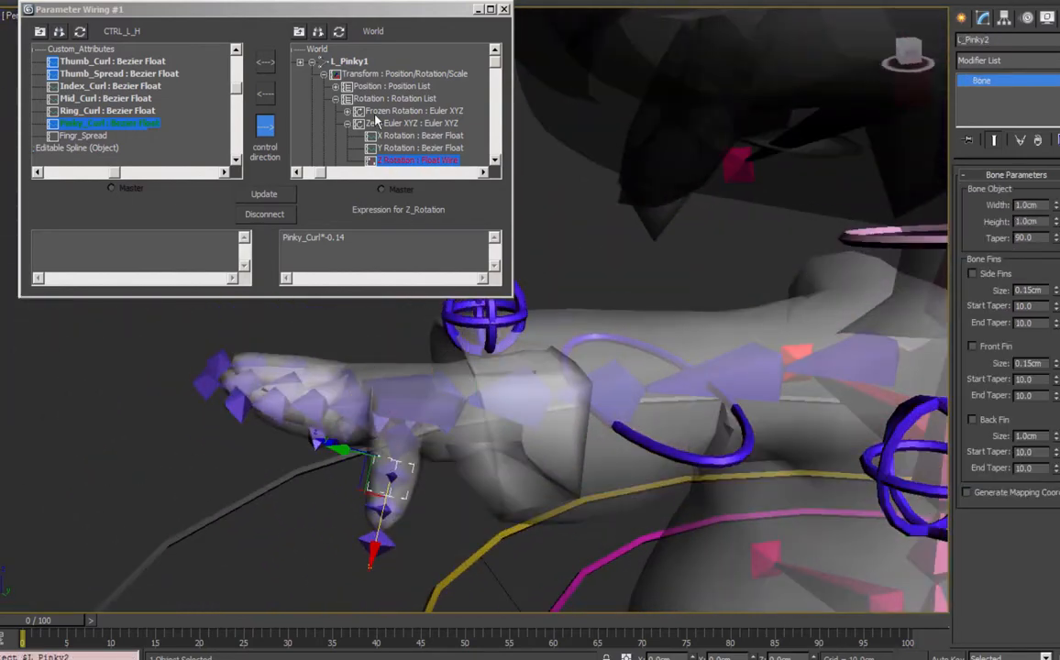
{"action": "left_click", "coordinate": [339, 32]}
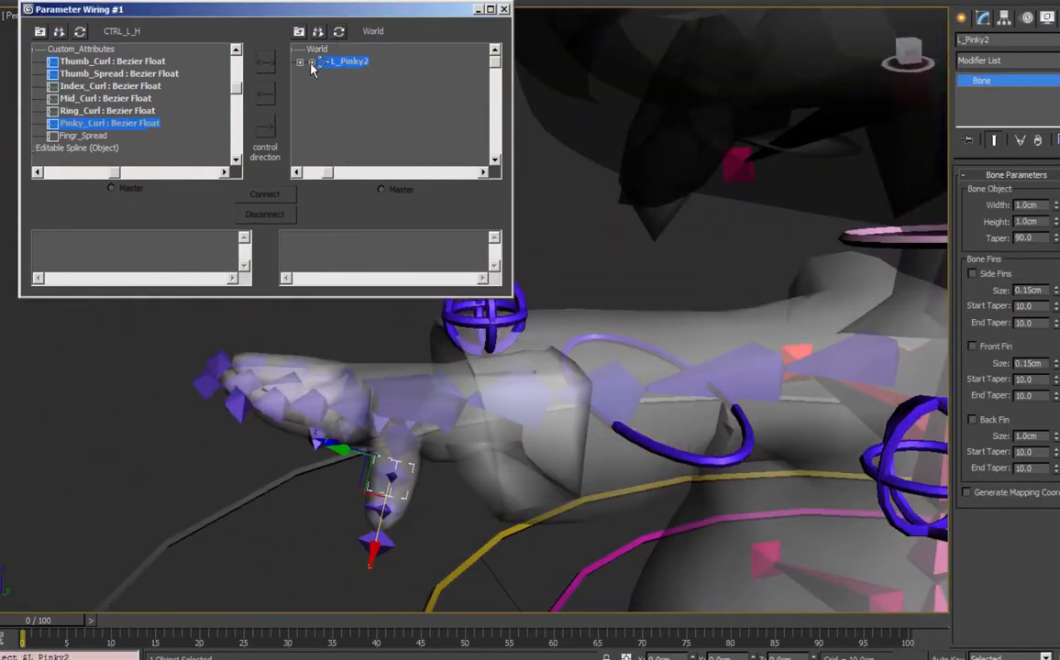
{"action": "left_click", "coordinate": [312, 62]}
{"action": "left_click", "coordinate": [324, 74]}
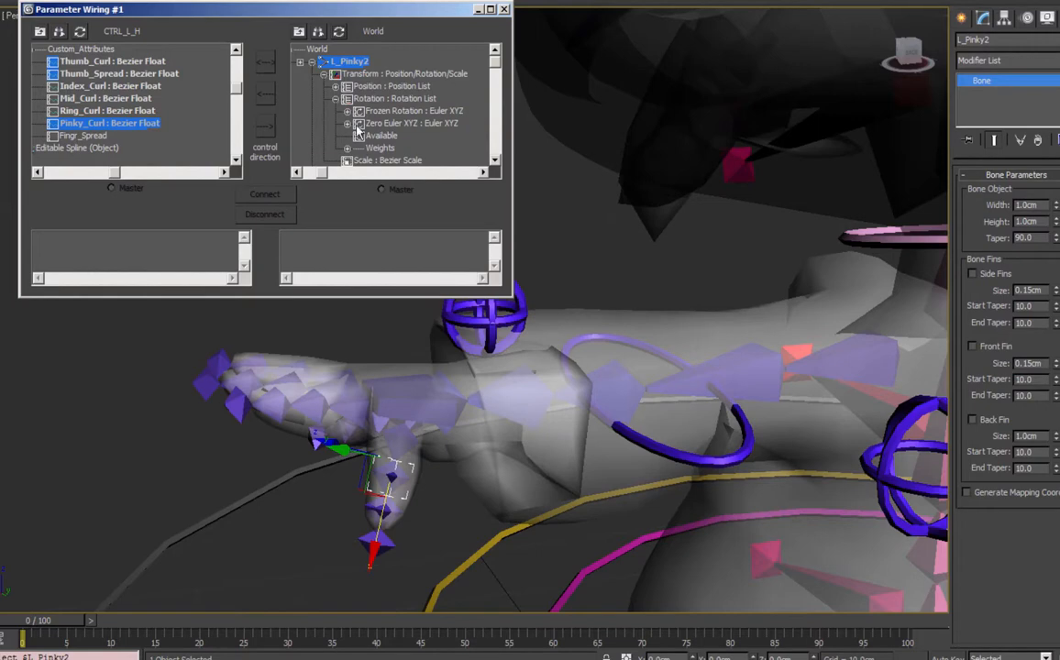
{"action": "left_click", "coordinate": [347, 123]}
{"action": "left_click", "coordinate": [399, 161]}
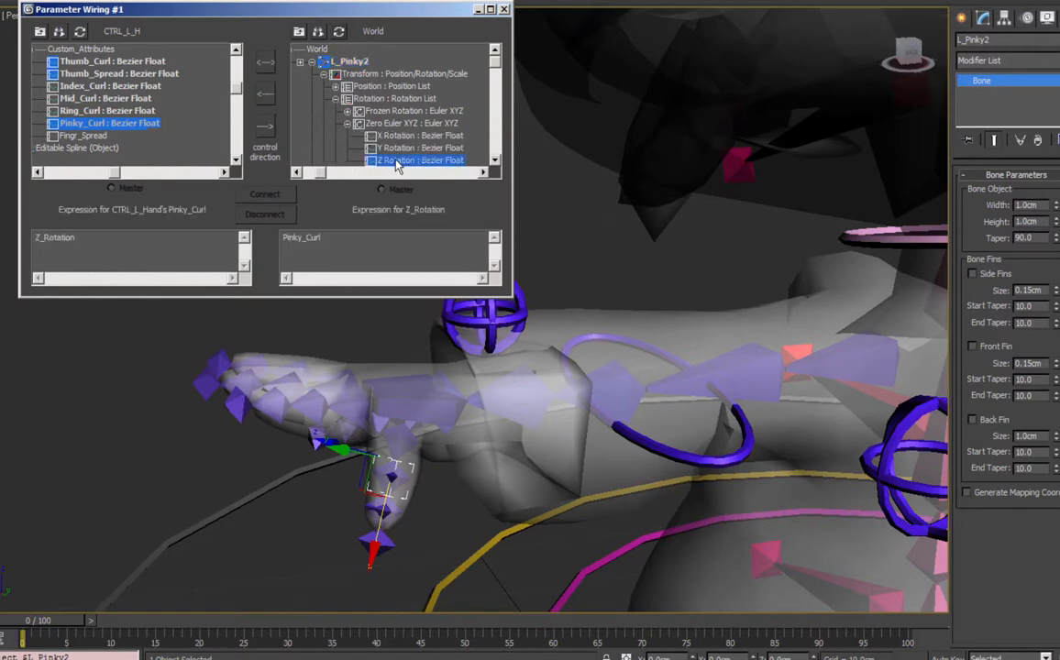
{"action": "right_click", "coordinate": [333, 236]}
{"action": "left_click", "coordinate": [279, 315]}
{"action": "left_click", "coordinate": [264, 194]}
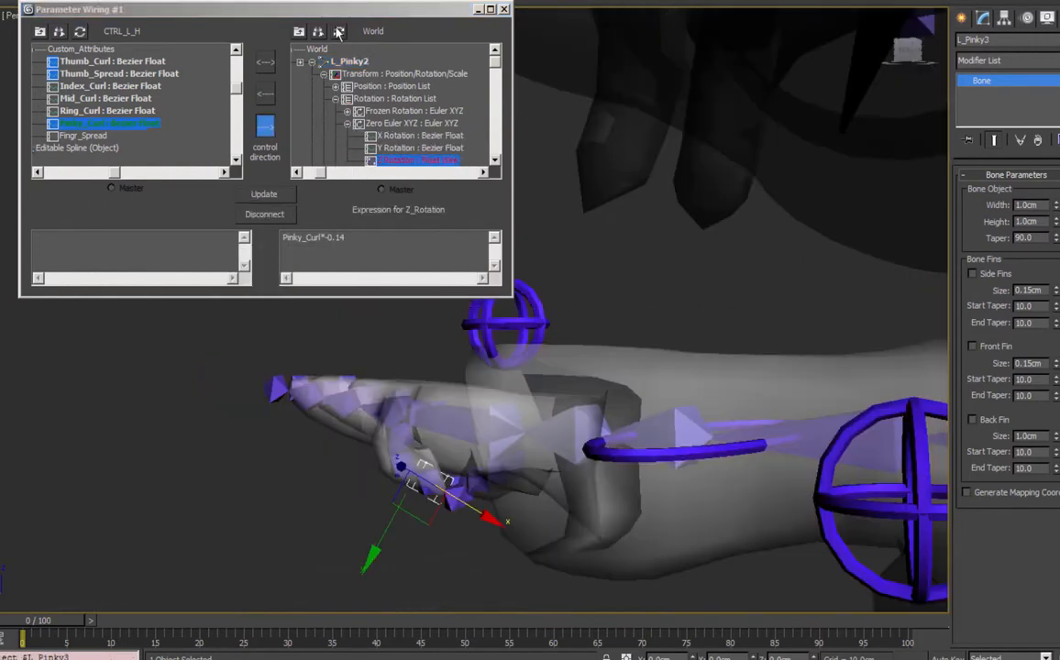
Wire Pinky_Curl one-way to the Zero Euler XYZ Z Rotation of L_Pinky3 with the expression Pinky_Curl*-0.14, and save the scene.
{"action": "left_click", "coordinate": [431, 477]}
{"action": "mouse_move", "coordinate": [533, 431]}
{"action": "middle_mouse_down", "text": "alt"}
{"action": "mouse_move", "coordinate": [587, 433]}
{"action": "mouse_move", "coordinate": [504, 444]}
{"action": "mouse_move", "coordinate": [529, 419]}
{"action": "middle_mouse_up", "text": "alt"}
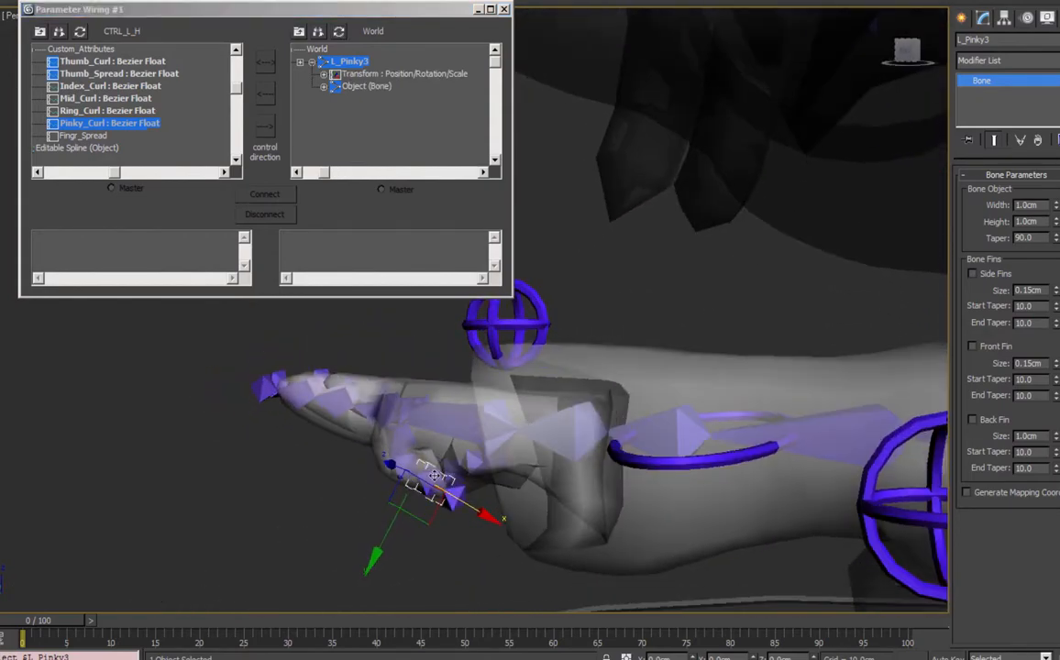
{"action": "left_click", "coordinate": [324, 74]}
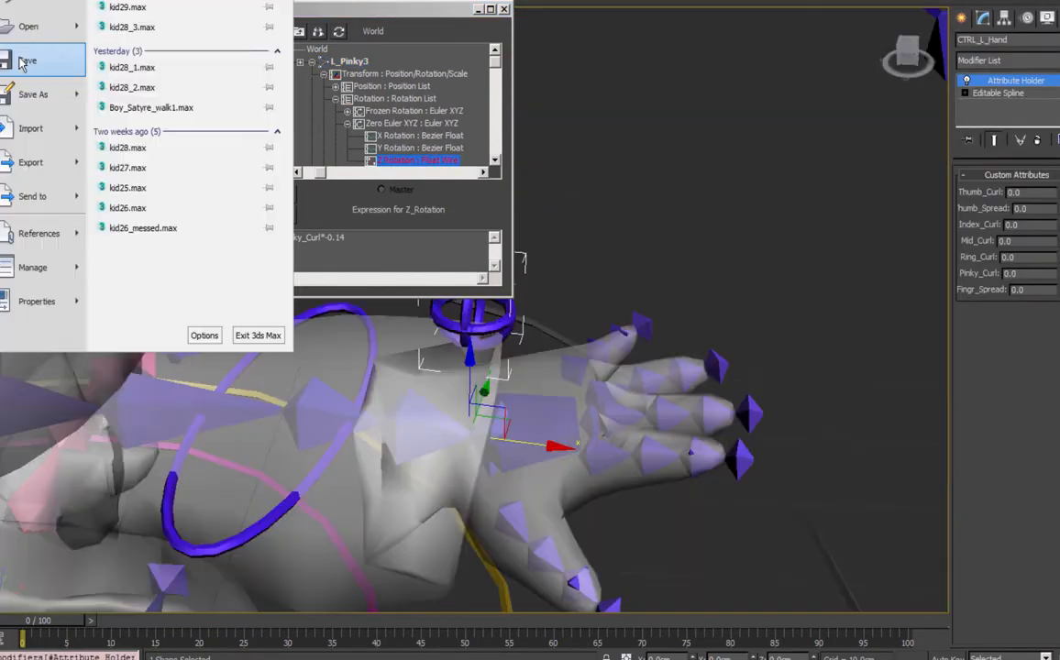
{"action": "left_click", "coordinate": [510, 233]}
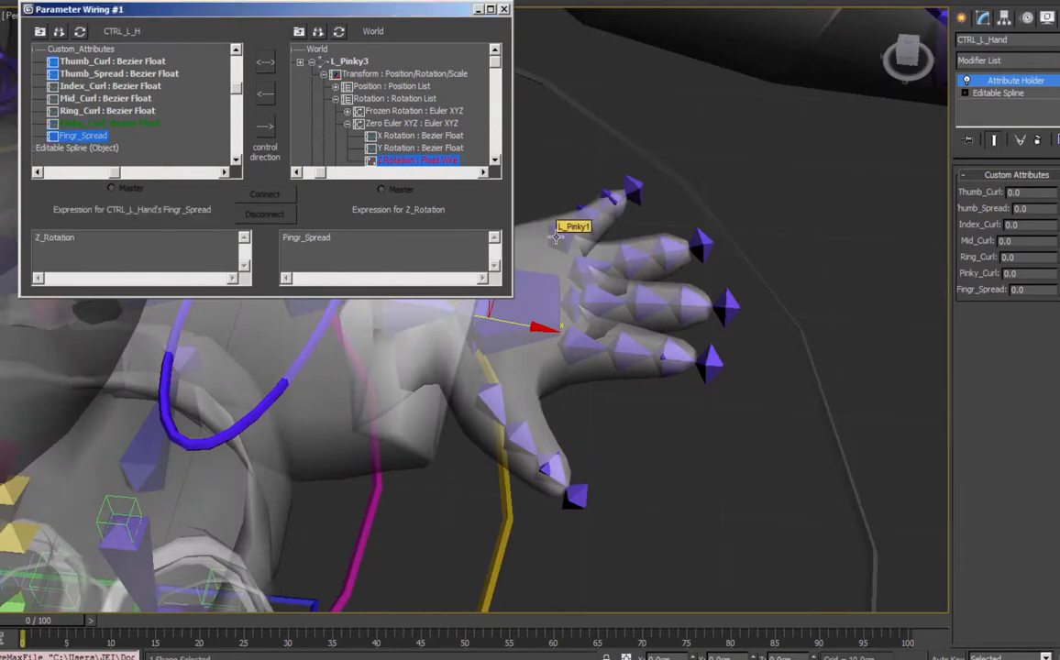
Select L_index1 and wire Fingr_Spread one-way to the Zero Euler XYZ Y Rotation of the loaded L_Pinky3 with the expression Fingr_Spread*0.04.
{"action": "left_click", "coordinate": [580, 354]}
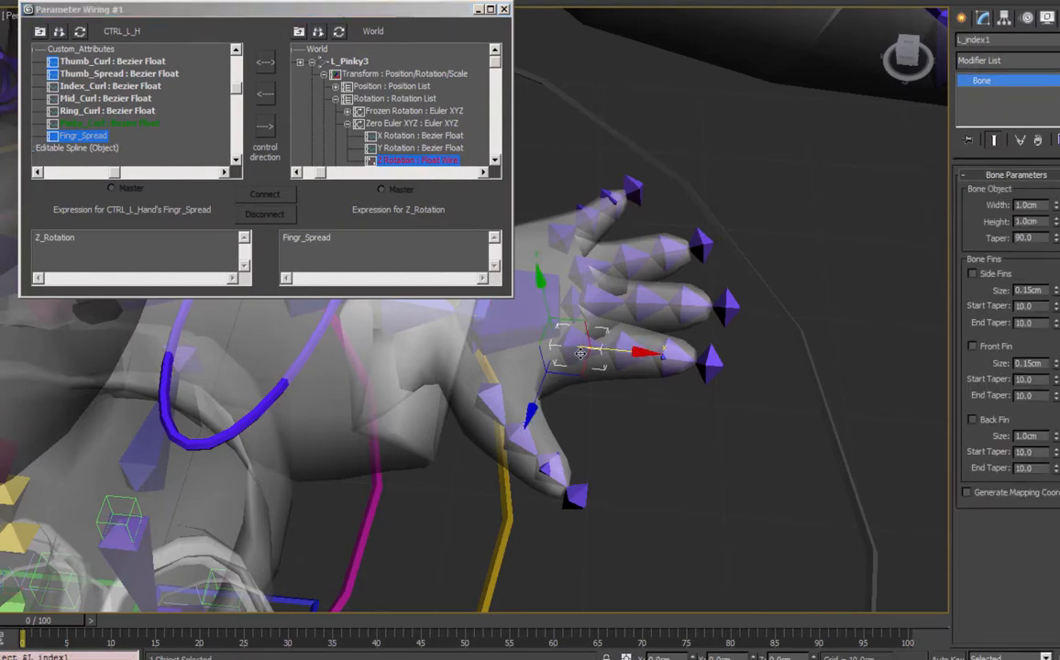
{"action": "middle_click_drag", "start_coordinate": [623, 370], "coordinate": [547, 332], "text": "alt"}
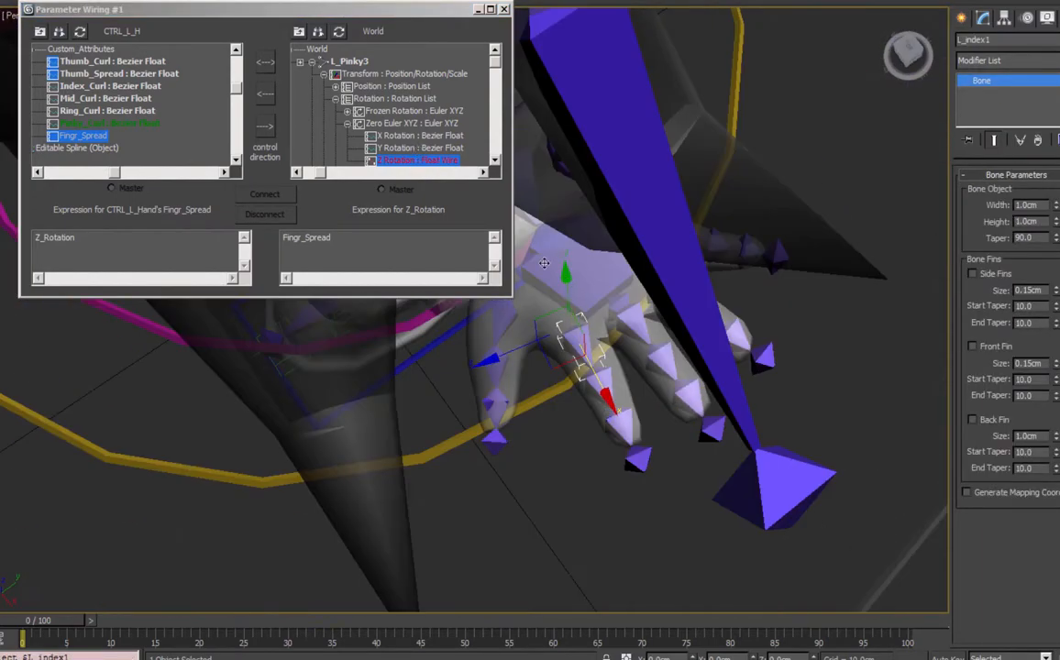
{"action": "left_click", "coordinate": [397, 148]}
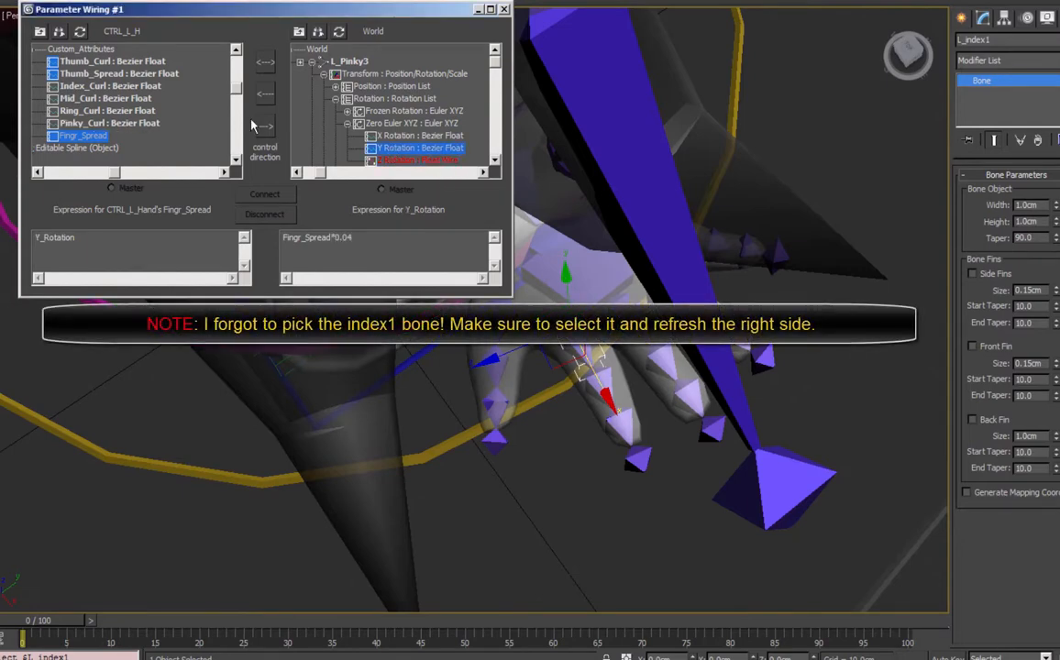
{"action": "left_click", "coordinate": [266, 194]}
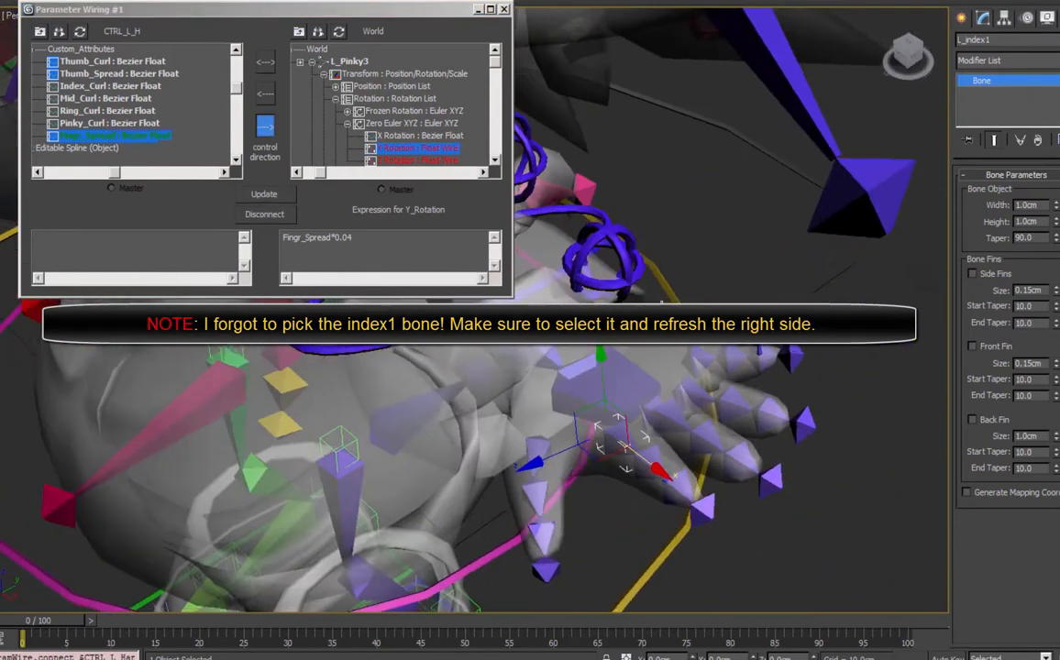
Test Fingr_Spread on CTRL_L_Hand at 10, and remove the *0.04 multiplier from the Y Rotation expression.
{"action": "middle_click_drag", "start_coordinate": [663, 303], "coordinate": [650, 273], "text": "alt"}
{"action": "left_click", "coordinate": [647, 271]}
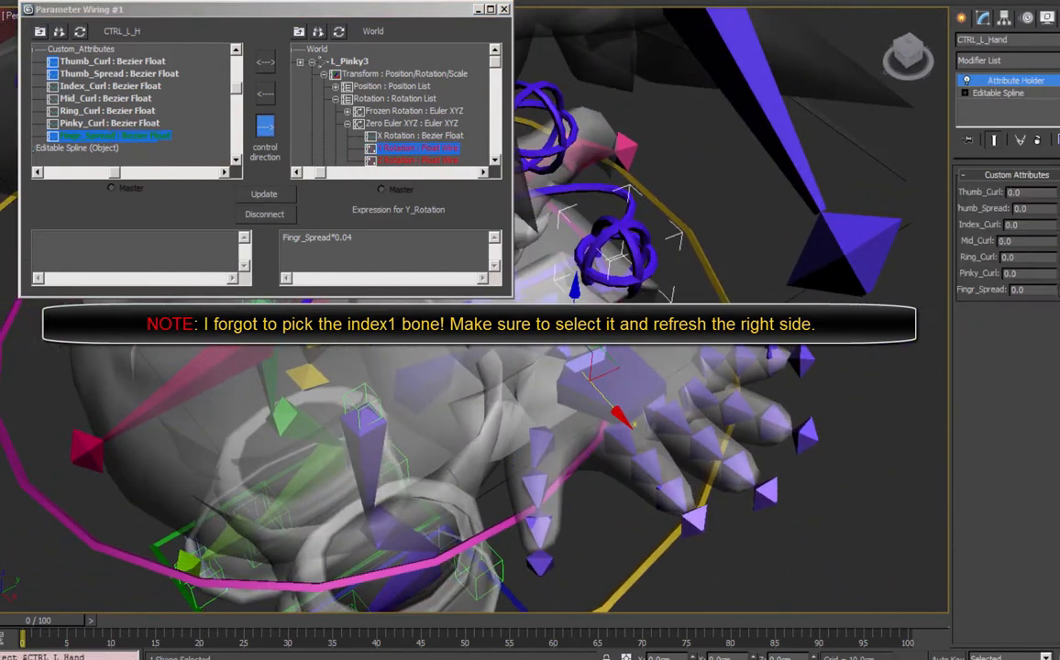
{"action": "left_click_drag", "start_coordinate": [1058, 290], "coordinate": [1058, 230]}
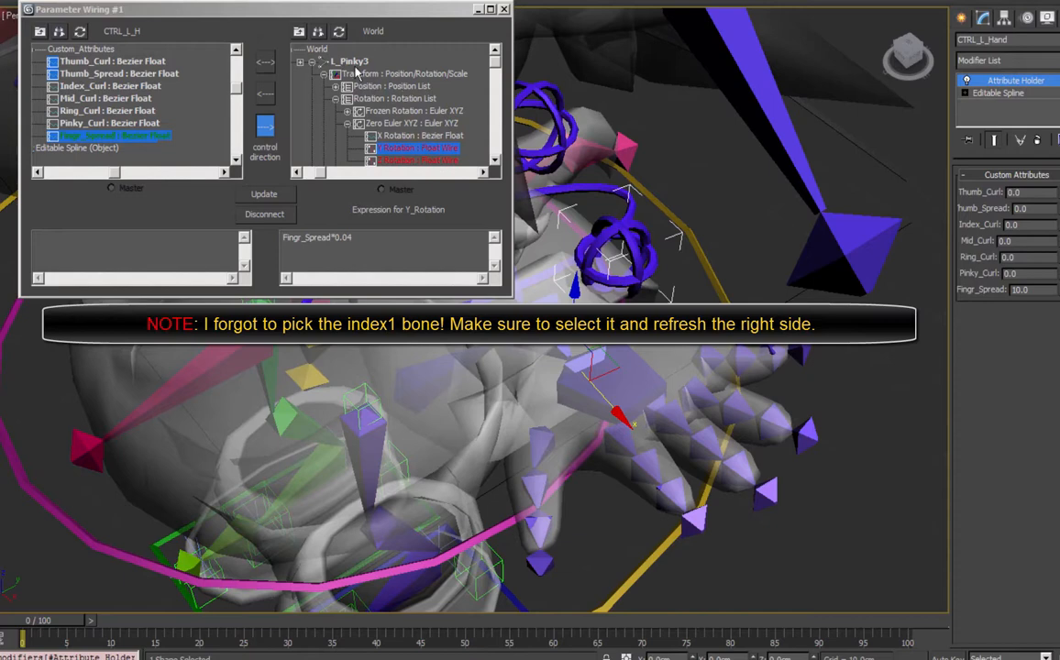
{"action": "middle_click_drag", "start_coordinate": [717, 384], "coordinate": [734, 447], "text": "alt"}
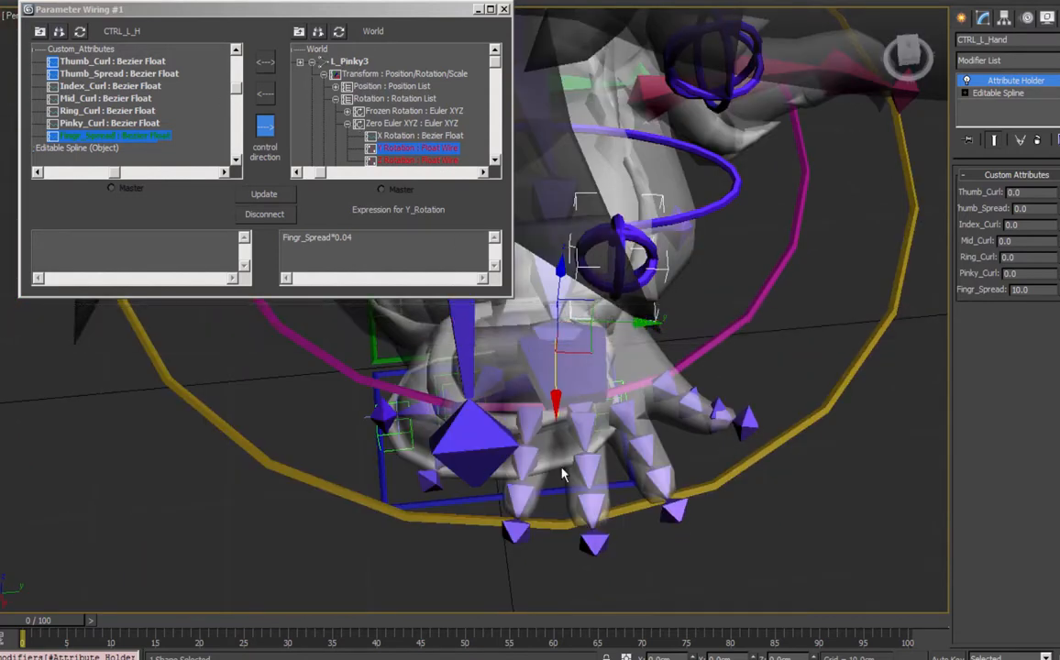
{"action": "middle_click_drag", "start_coordinate": [537, 516], "coordinate": [493, 450], "text": "alt"}
{"action": "left_click_drag", "start_coordinate": [330, 237], "coordinate": [350, 261]}
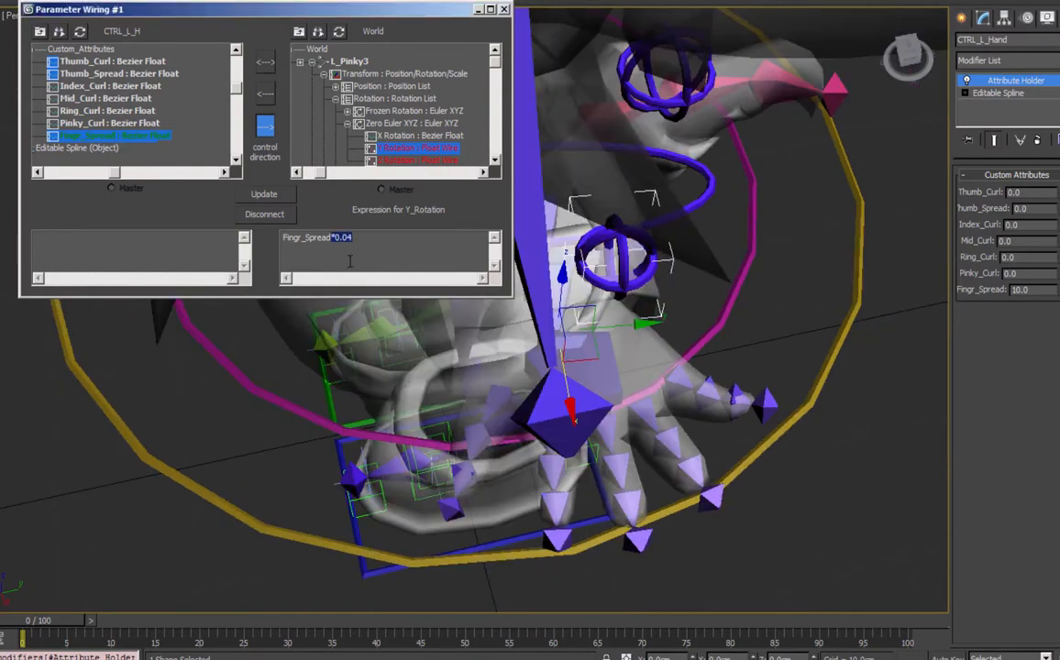
{"action": "key", "text": "Delete"}
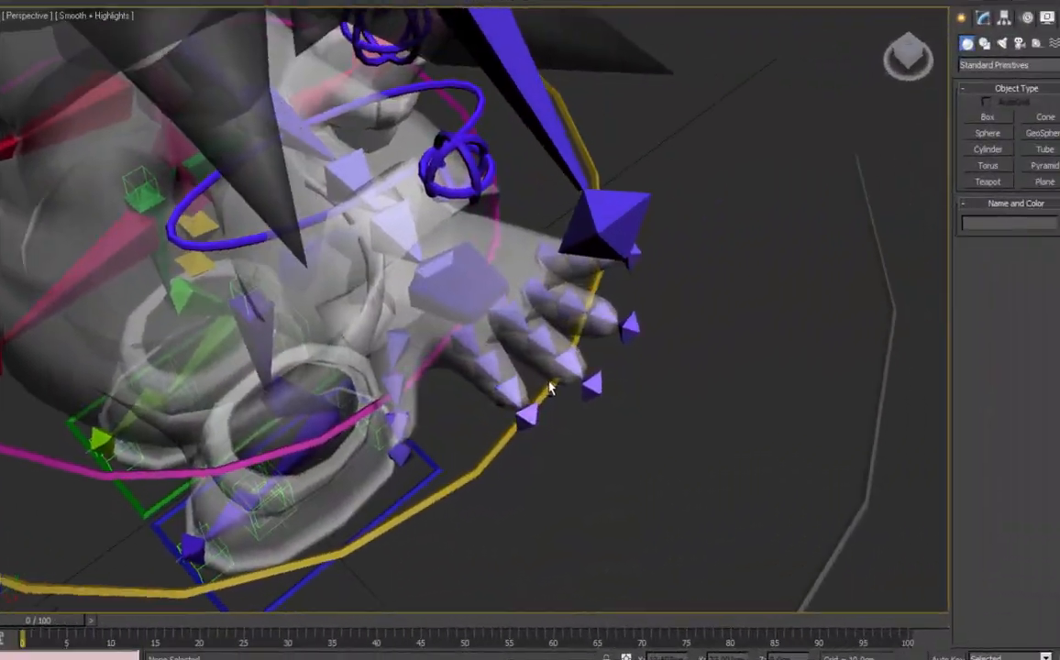
Wire CTRL_L_Hand's Fingr_Spread one-way to L_index1's Zero Euler XYZ Y Rotation with the expression Fingr_Spread*0.01.
{"action": "middle_click_drag", "start_coordinate": [548, 389], "coordinate": [518, 267], "text": "alt"}
{"action": "left_click", "coordinate": [432, 172]}
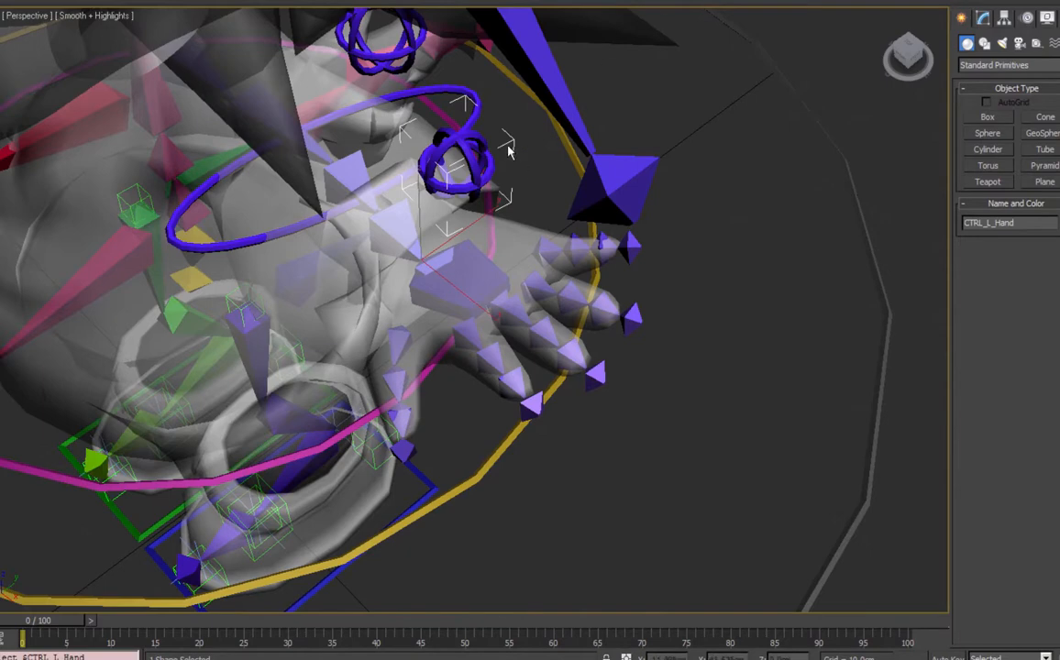
{"action": "right_click", "coordinate": [469, 174]}
{"action": "left_click", "coordinate": [500, 302]}
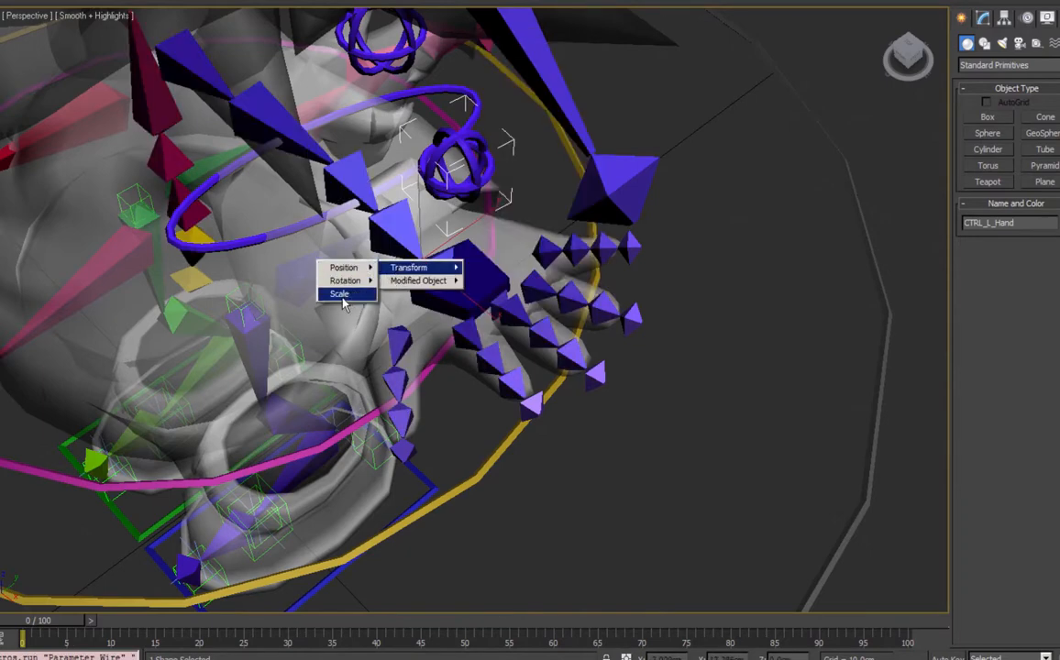
{"action": "mouse_move", "coordinate": [420, 286]}
{"action": "mouse_move", "coordinate": [324, 286]}
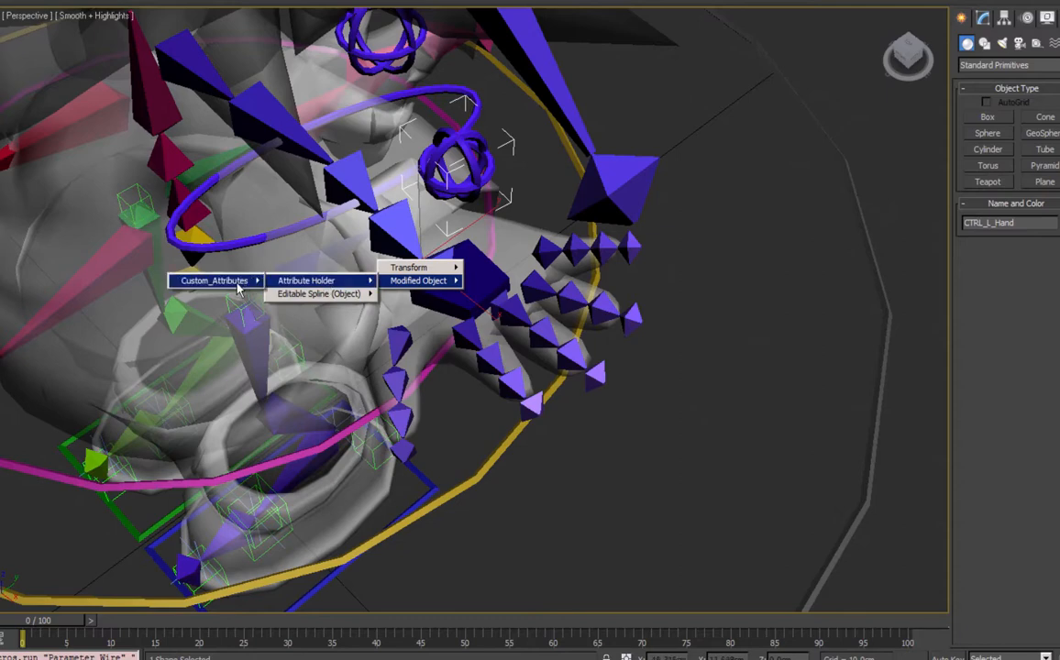
{"action": "mouse_move", "coordinate": [235, 285]}
{"action": "left_click", "coordinate": [126, 365]}
{"action": "left_click", "coordinate": [428, 336]}
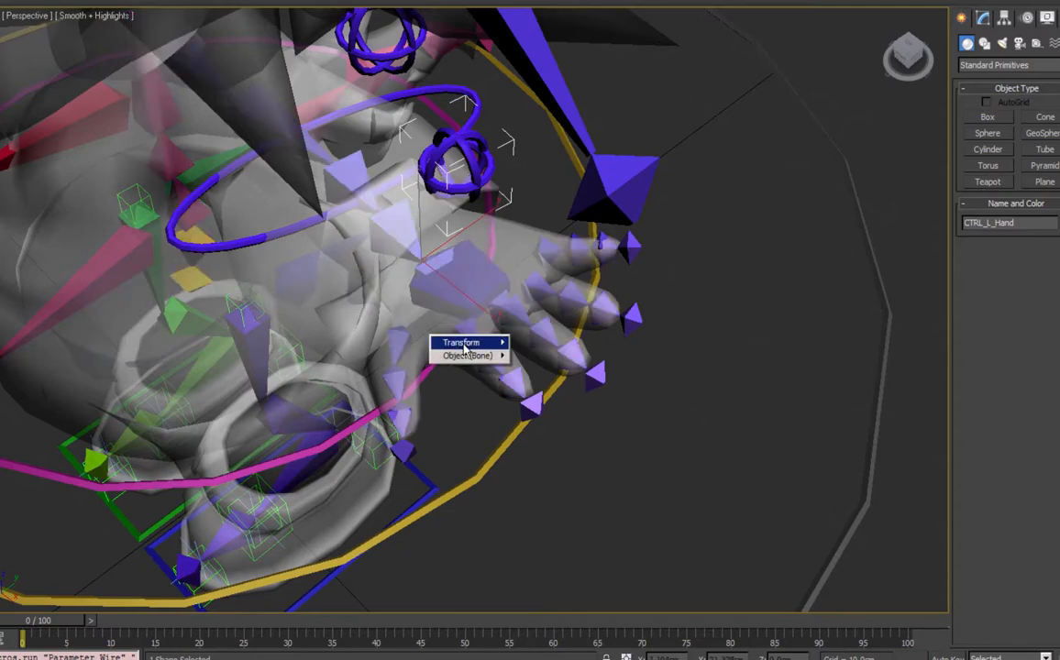
{"action": "mouse_move", "coordinate": [454, 342]}
{"action": "mouse_move", "coordinate": [407, 355]}
{"action": "mouse_move", "coordinate": [323, 369]}
{"action": "left_click", "coordinate": [248, 381]}
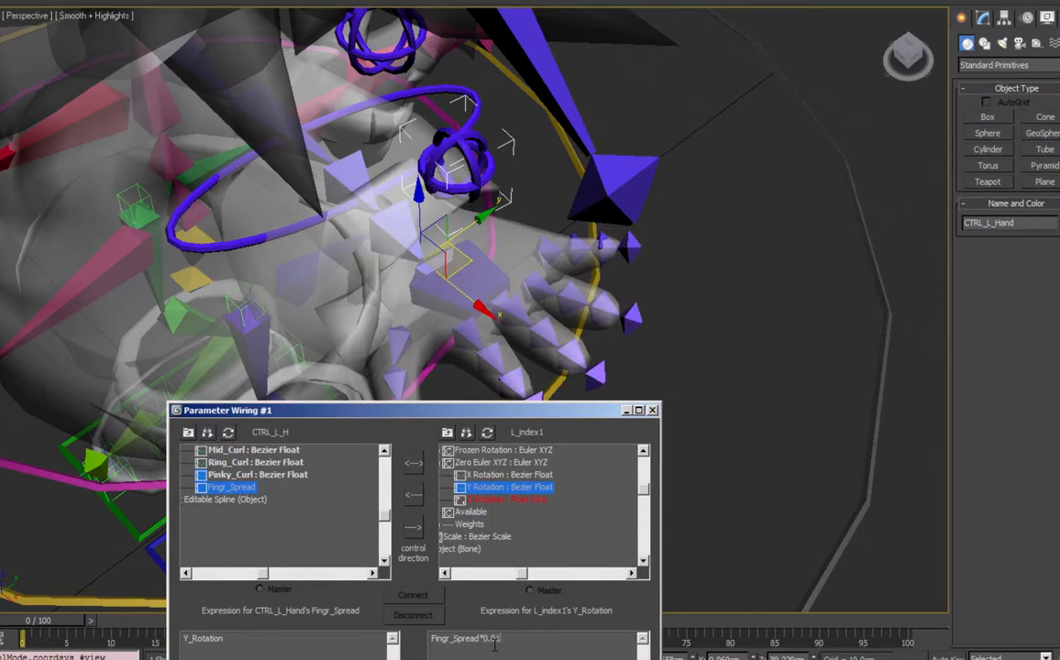
{"action": "left_click", "coordinate": [418, 536]}
{"action": "left_click", "coordinate": [414, 596]}
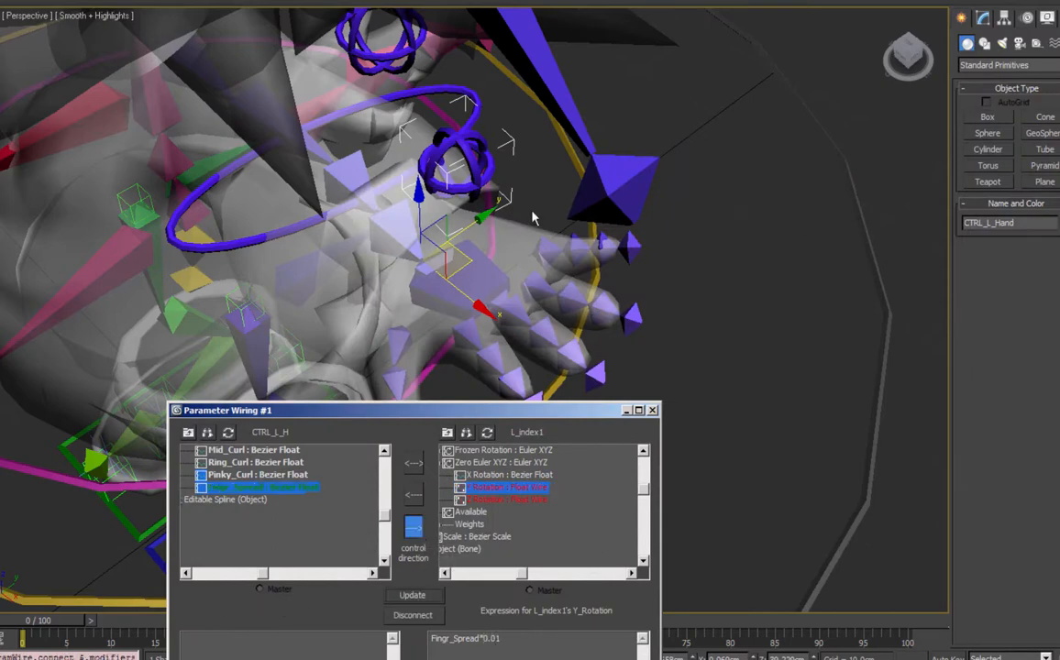
Set Fingr_Spread on CTRL_L_Hand to 10 and change L_index1's Y Rotation expression to Fingr_Spread*-0.03.
{"action": "left_click", "coordinate": [982, 17]}
{"action": "left_click_drag", "start_coordinate": [1059, 290], "coordinate": [1059, 198]}
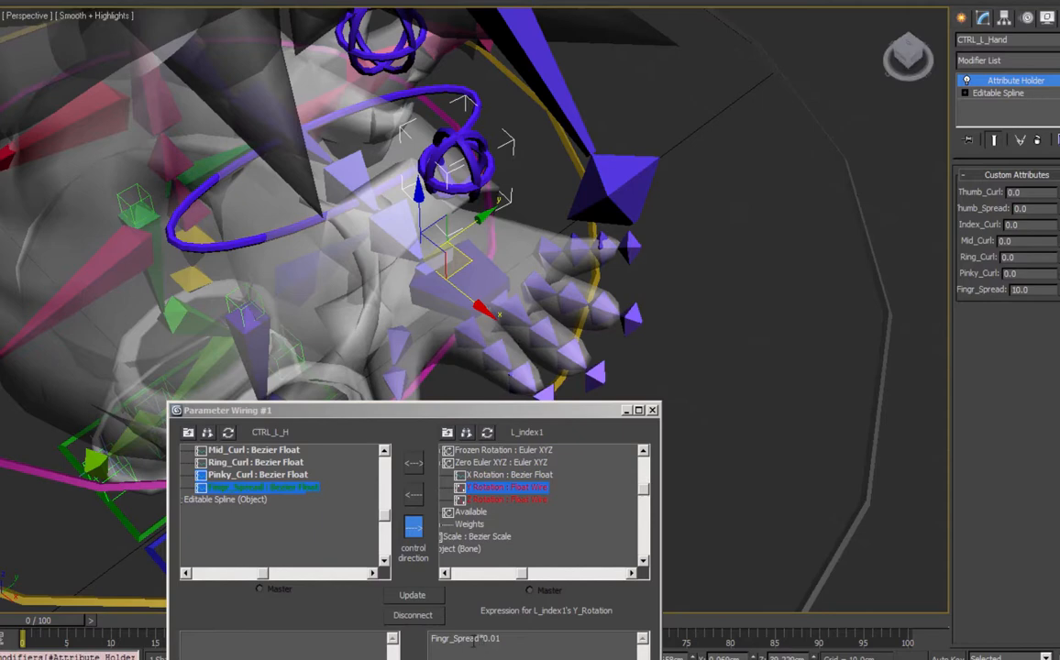
{"action": "left_click", "coordinate": [432, 641]}
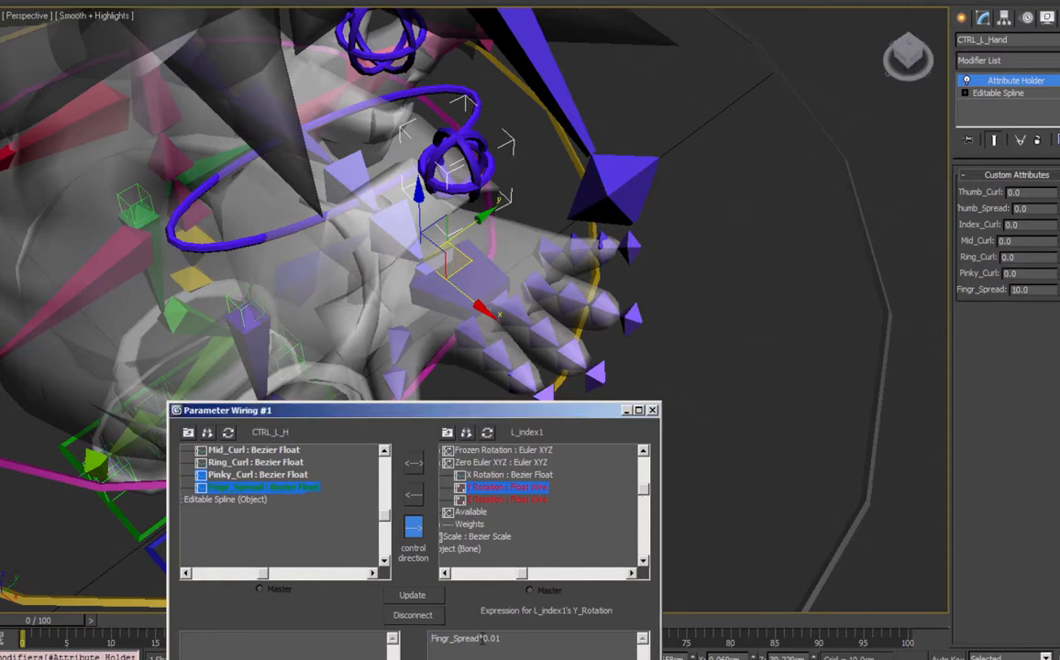
{"action": "type", "text": "-"}
{"action": "key", "text": "Return"}
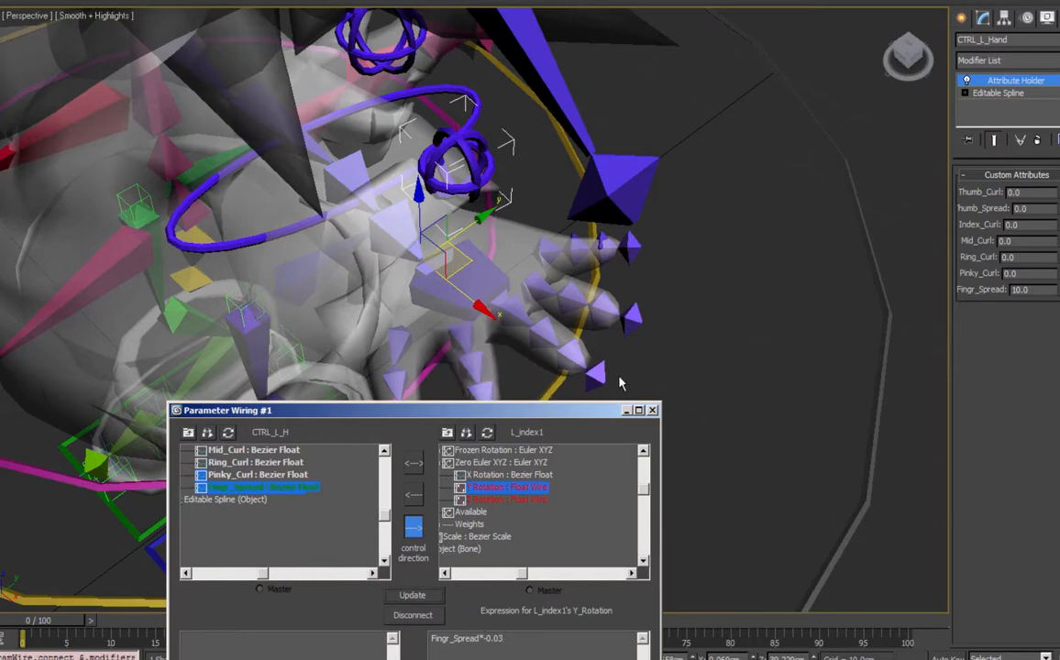
Test the index finger's spread by varying Fingr_Spread on CTRL_L_Hand down to -5 and checking it from the front.
{"action": "left_click_drag", "start_coordinate": [1059, 291], "coordinate": [1058, 458]}
{"action": "middle_click_drag", "start_coordinate": [679, 568], "coordinate": [554, 637], "text": "alt"}
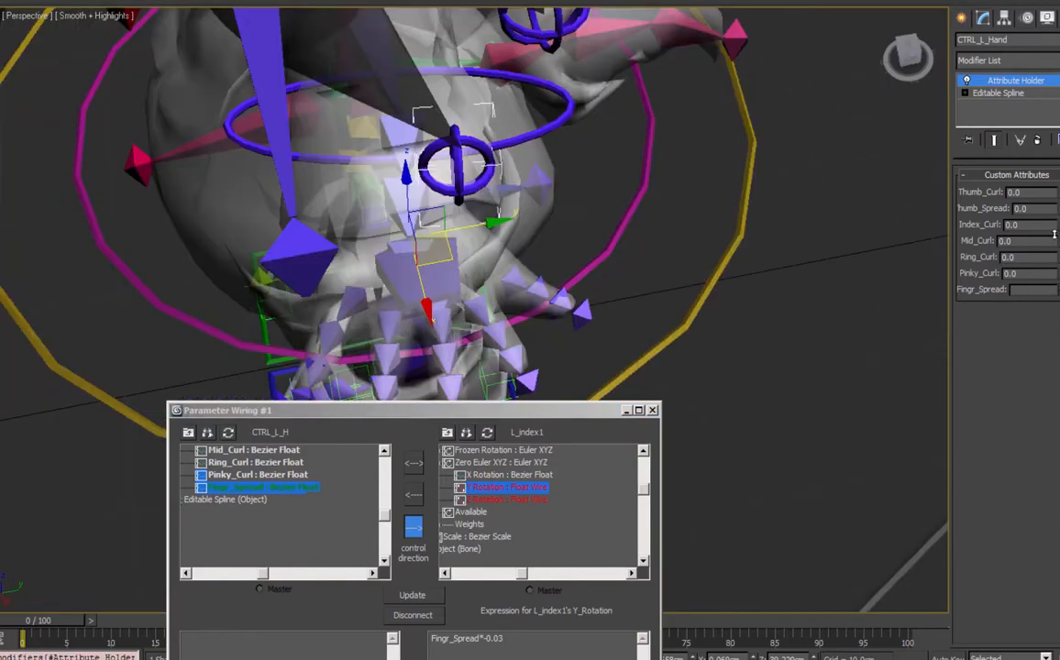
{"action": "left_click_drag", "start_coordinate": [1058, 291], "coordinate": [1058, 367]}
{"action": "left_click", "coordinate": [518, 650]}
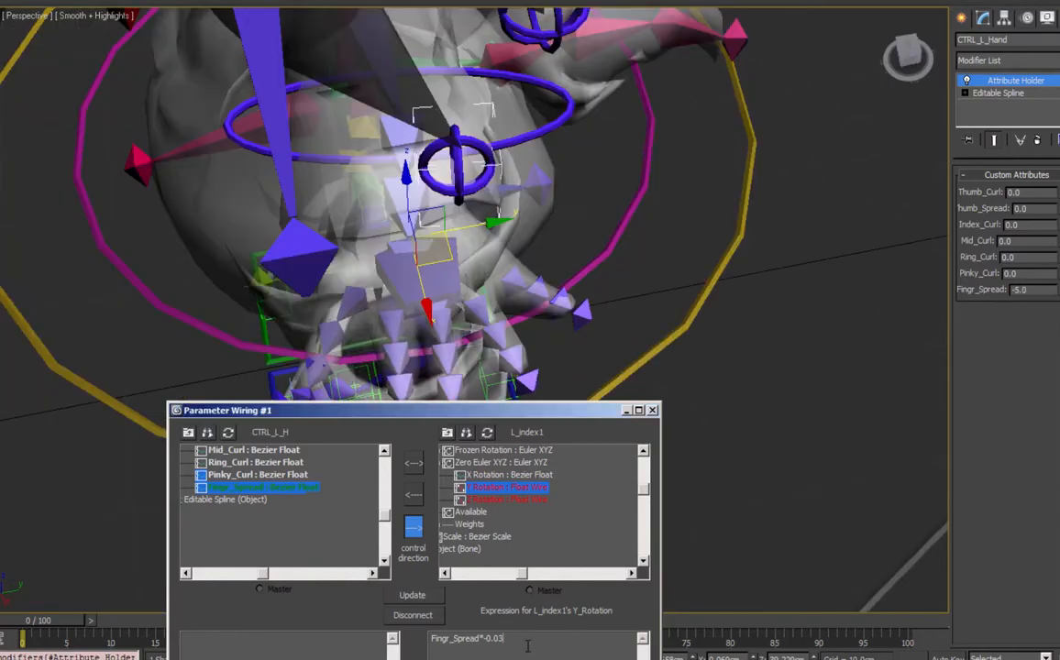
{"action": "middle_click_drag", "start_coordinate": [681, 318], "coordinate": [678, 322], "text": "alt"}
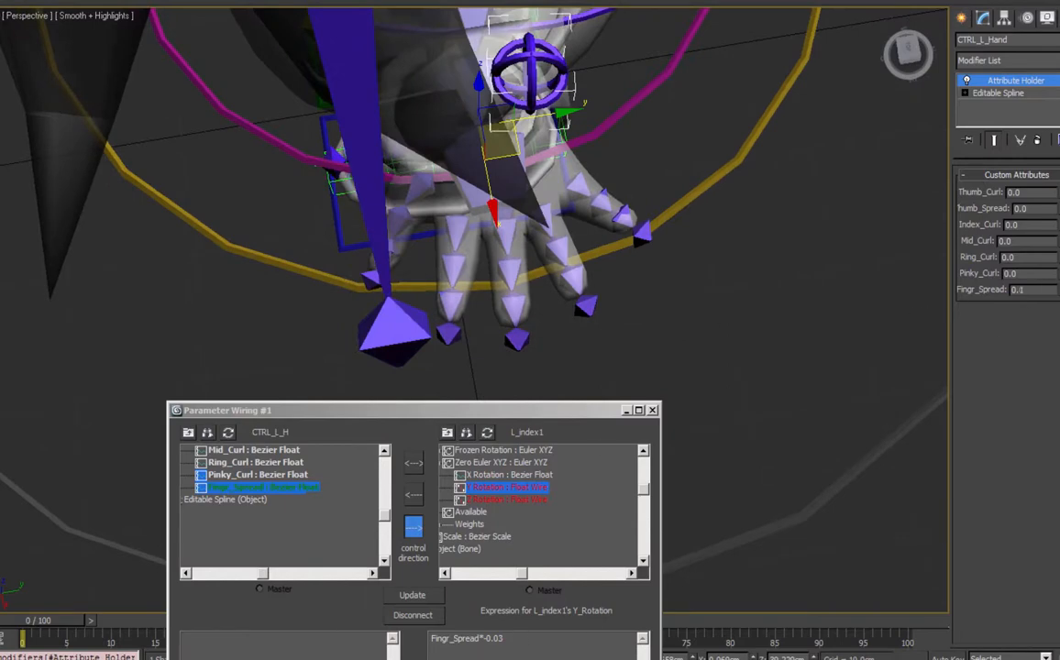
{"action": "left_click_drag", "start_coordinate": [1058, 290], "coordinate": [1057, 328]}
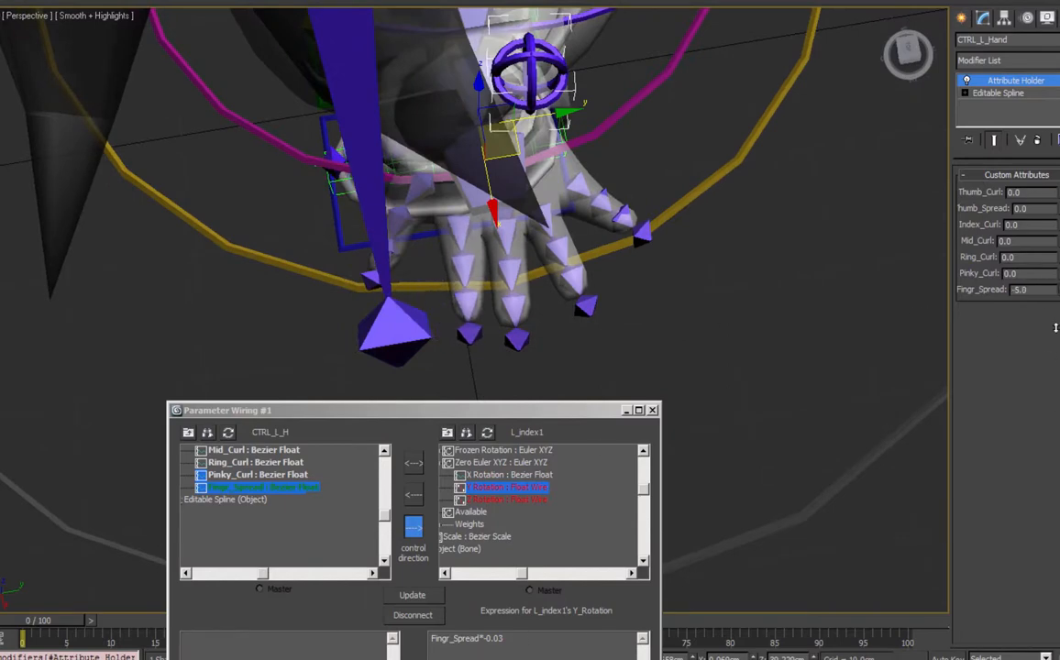
Refine L_index1's Y Rotation expression to Fingr_Spread*-0.046 and update the wire.
{"action": "left_click", "coordinate": [545, 643]}
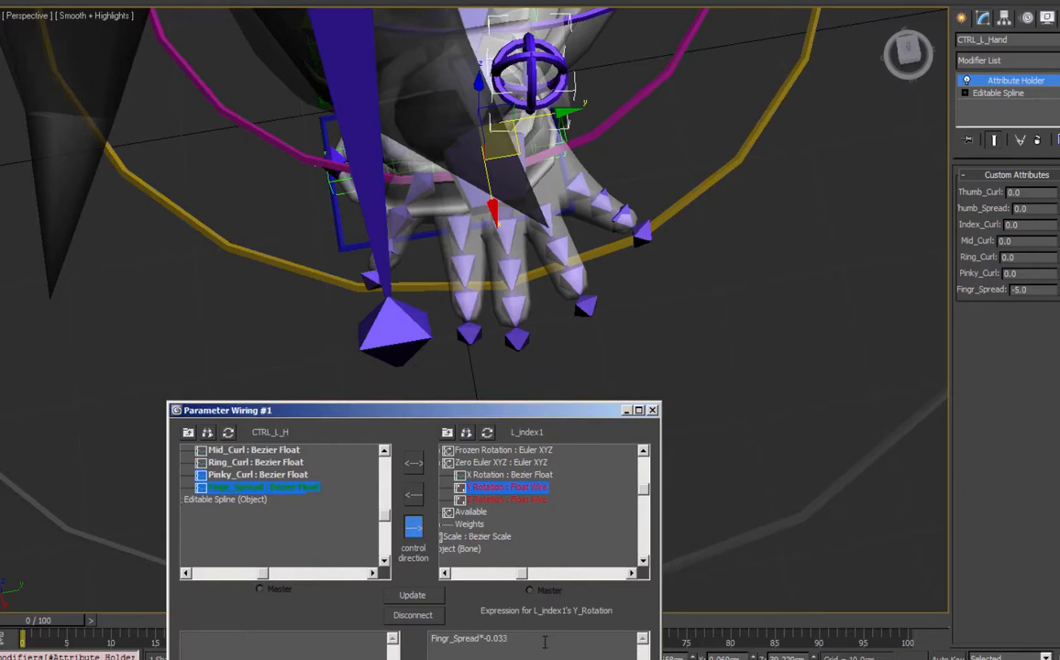
{"action": "left_click", "coordinate": [415, 597]}
{"action": "key", "text": "BackSpace"}
{"action": "type", "text": "8"}
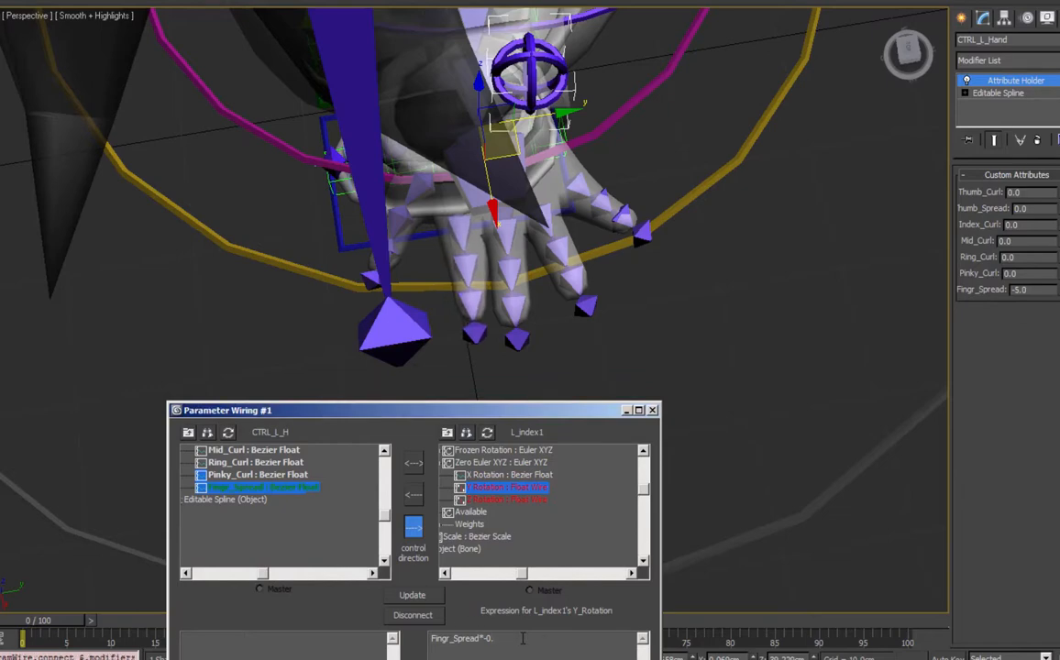
{"action": "type", "text": "6"}
{"action": "left_click", "coordinate": [413, 596]}
Test the updated index finger spread by varying Fingr_Spread on CTRL_L_Hand between positive values and -5.
{"action": "left_click_drag", "start_coordinate": [1059, 290], "coordinate": [1041, 382]}
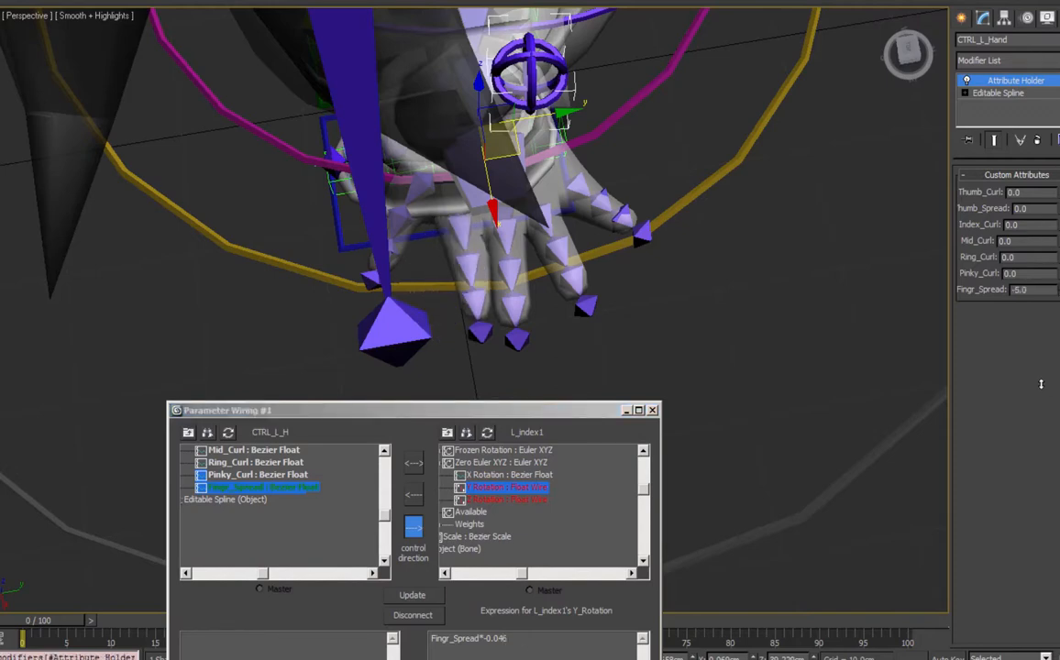
{"action": "left_click", "coordinate": [528, 647]}
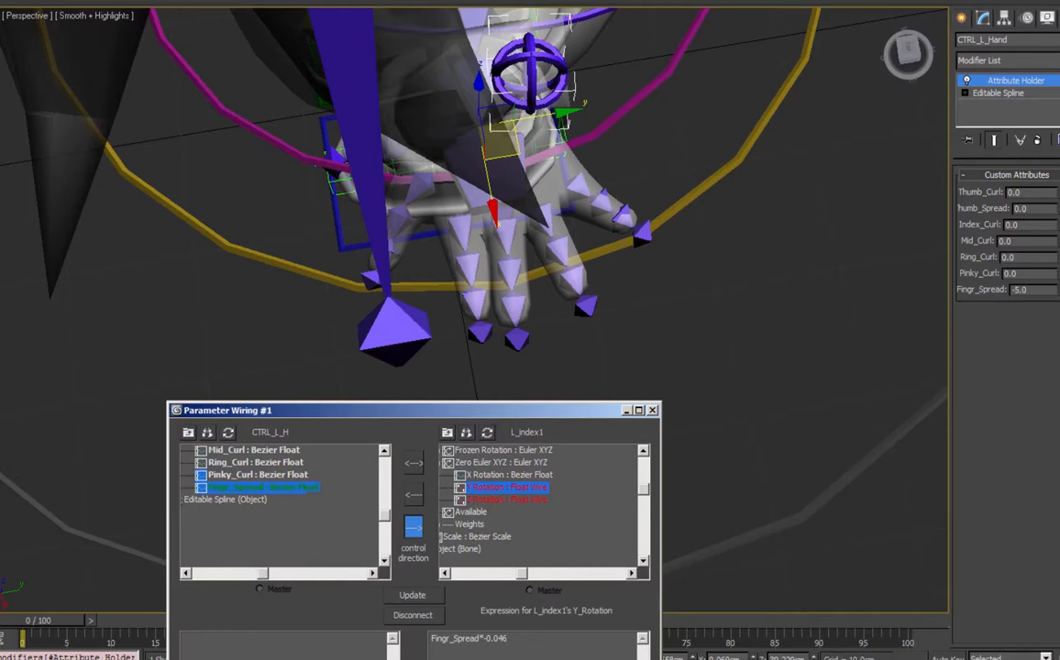
{"action": "left_click_drag", "start_coordinate": [1059, 291], "coordinate": [1059, 249]}
{"action": "left_click", "coordinate": [518, 231]}
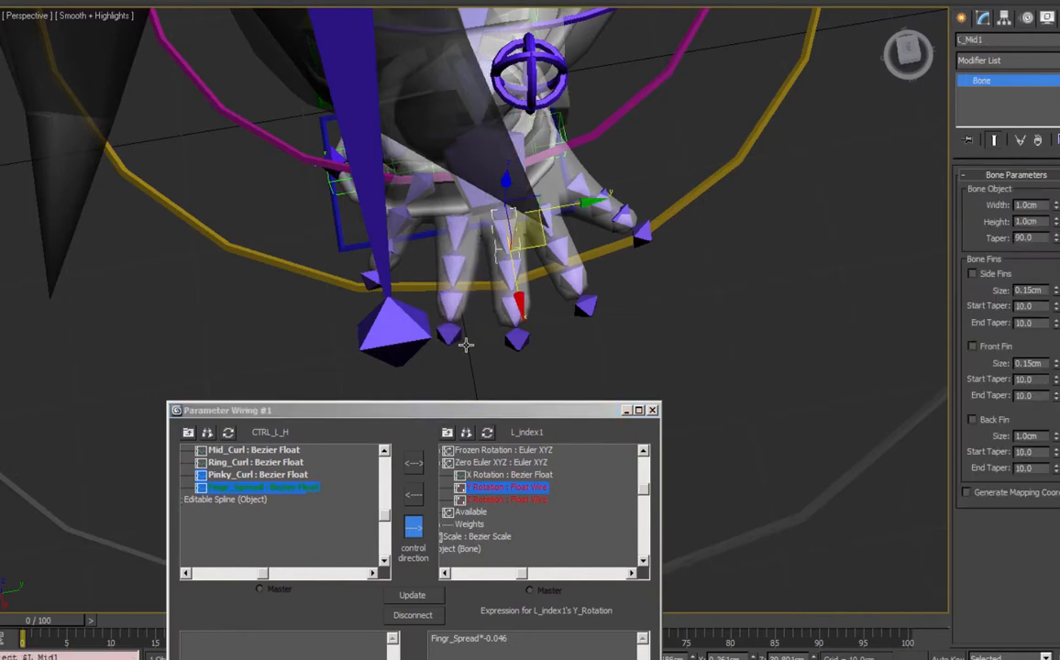
{"action": "left_click", "coordinate": [487, 437]}
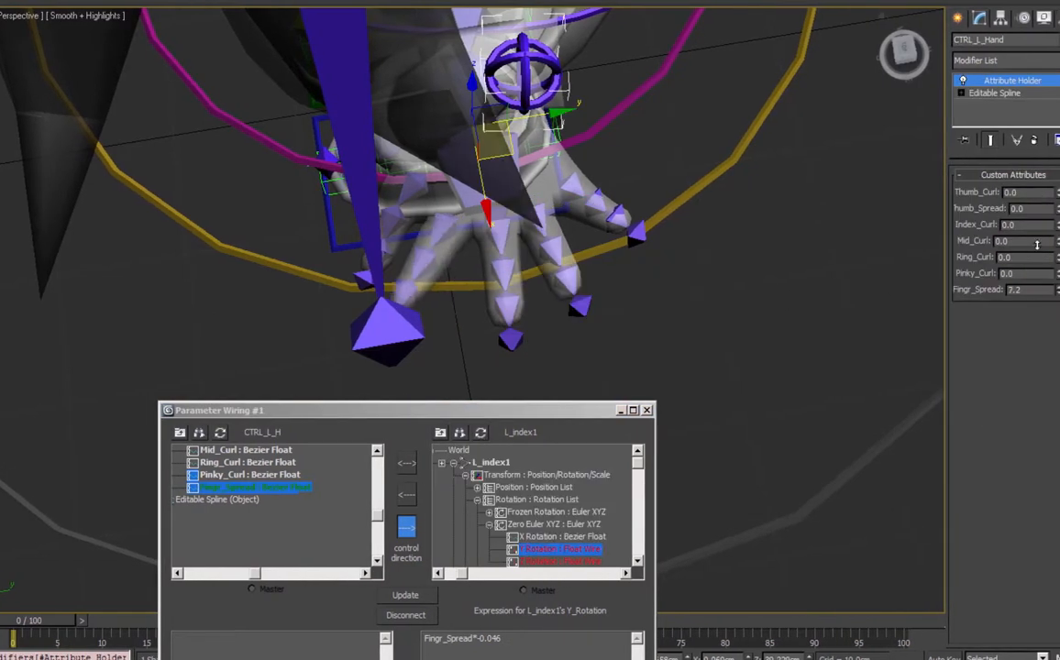
{"action": "left_click_drag", "start_coordinate": [1037, 244], "coordinate": [1037, 370]}
Load L_Ring1 as the wiring target and wire Fingr_Spread one-way to its Zero Euler XYZ Y Rotation with the expression Fingr_Spread*0.04.
{"action": "left_click", "coordinate": [547, 221]}
{"action": "left_click", "coordinate": [481, 434]}
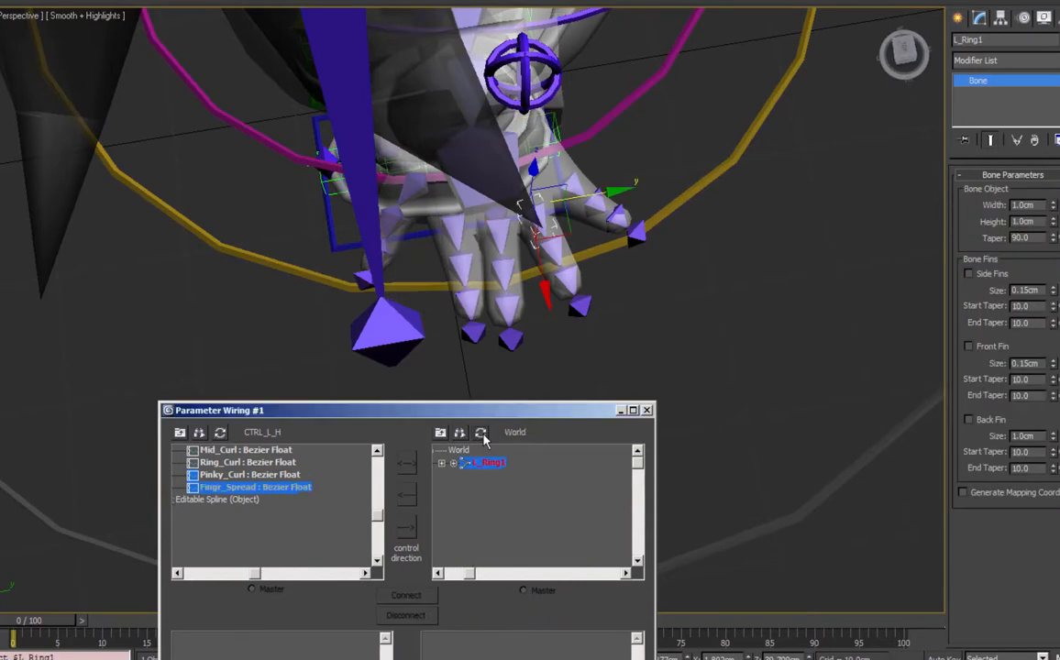
{"action": "left_click", "coordinate": [454, 463]}
{"action": "left_click", "coordinate": [466, 476]}
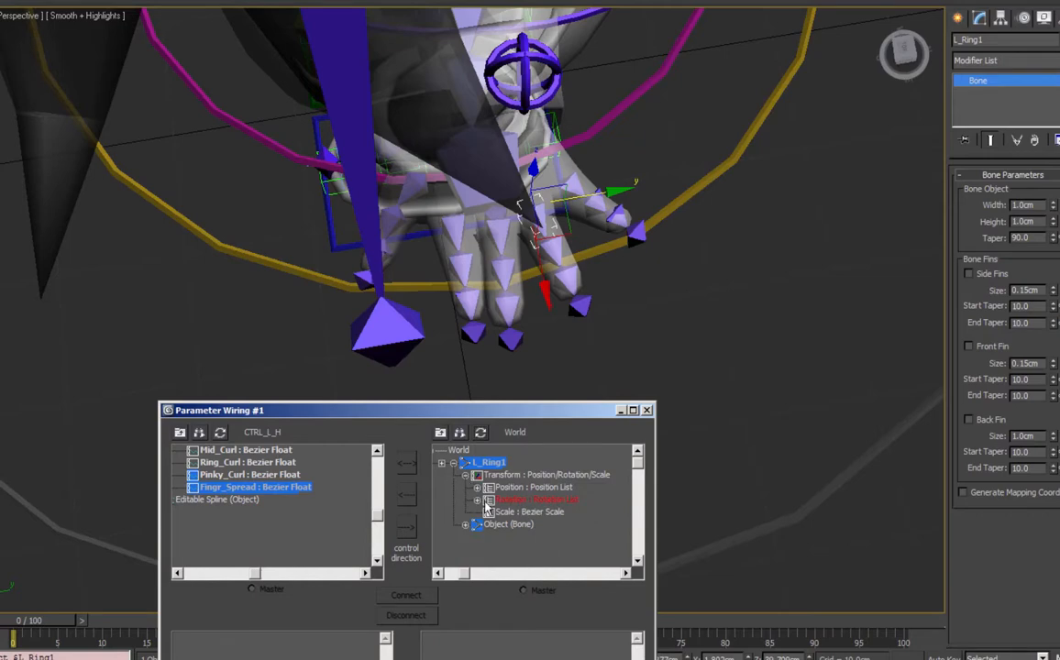
{"action": "left_click", "coordinate": [477, 500]}
{"action": "left_click", "coordinate": [532, 562]}
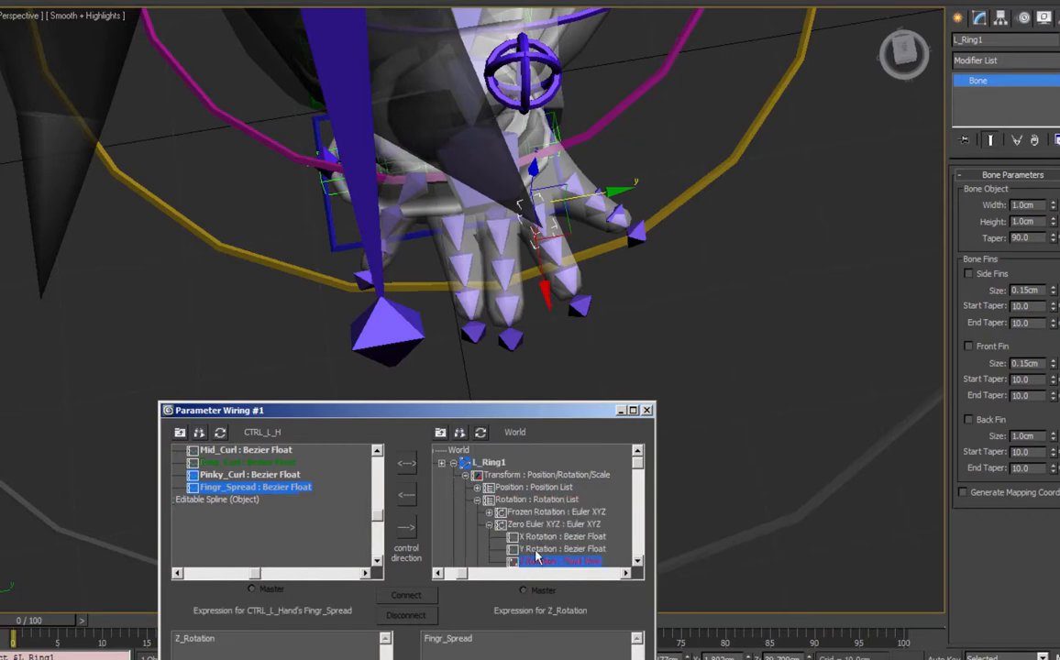
{"action": "left_click", "coordinate": [540, 551]}
{"action": "left_click", "coordinate": [502, 644]}
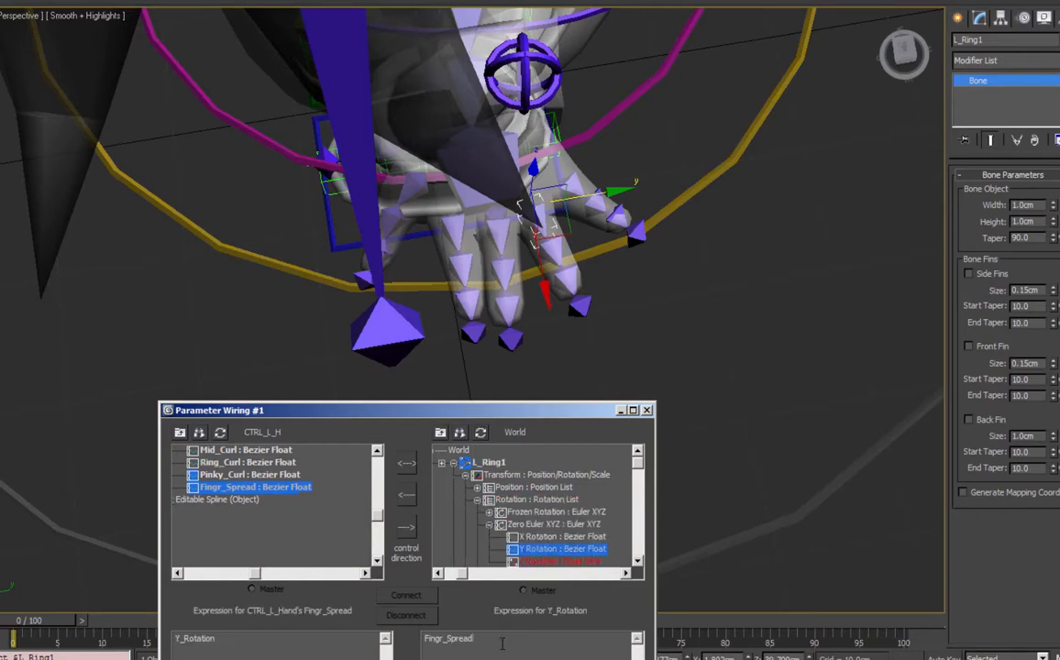
{"action": "type", "text": "*0.04"}
{"action": "left_click", "coordinate": [406, 527]}
{"action": "left_click", "coordinate": [407, 596]}
Select CTRL_L_Hand and refine L_Ring1's Y Rotation expression to Fingr_Spread*0.048.
{"action": "left_click", "coordinate": [526, 59]}
{"action": "type", "text": "7"}
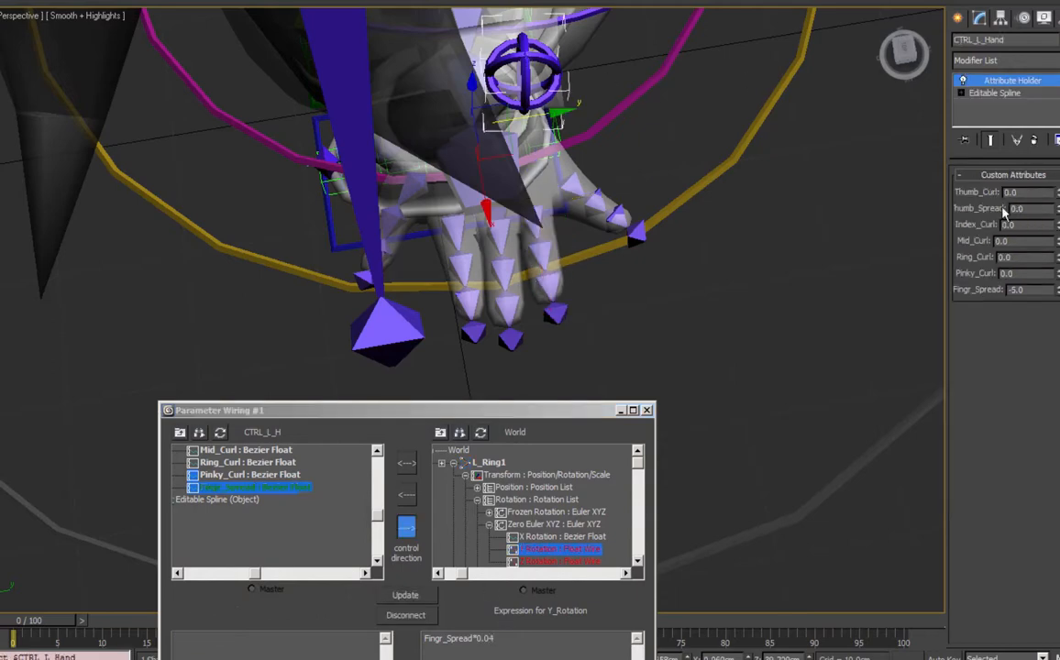
{"action": "left_click", "coordinate": [413, 598]}
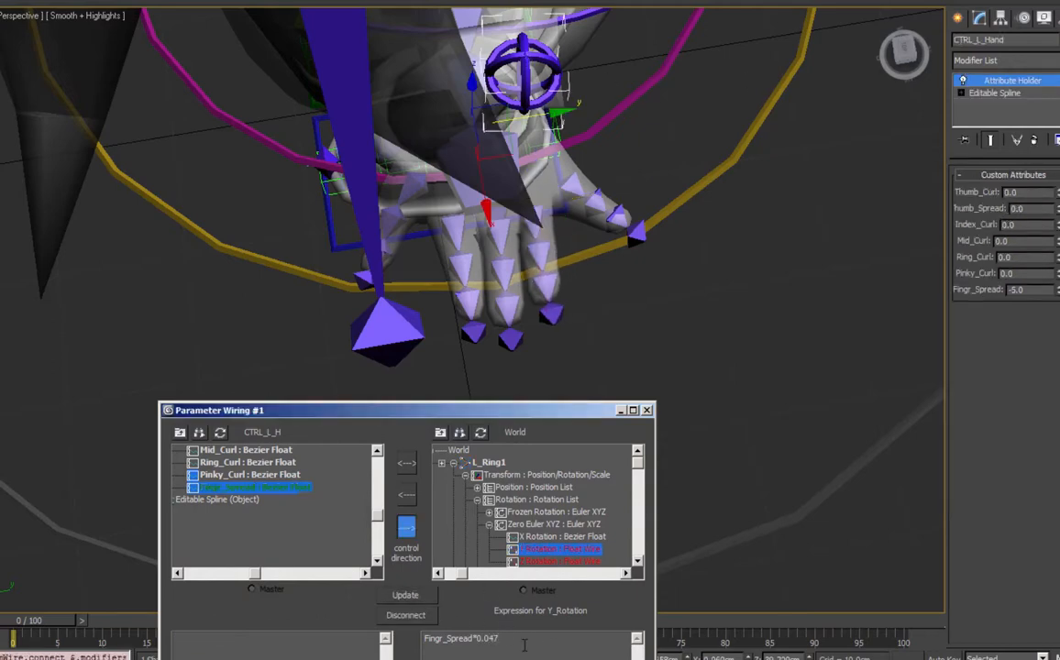
{"action": "key", "text": "BackSpace"}
{"action": "left_click", "coordinate": [403, 597]}
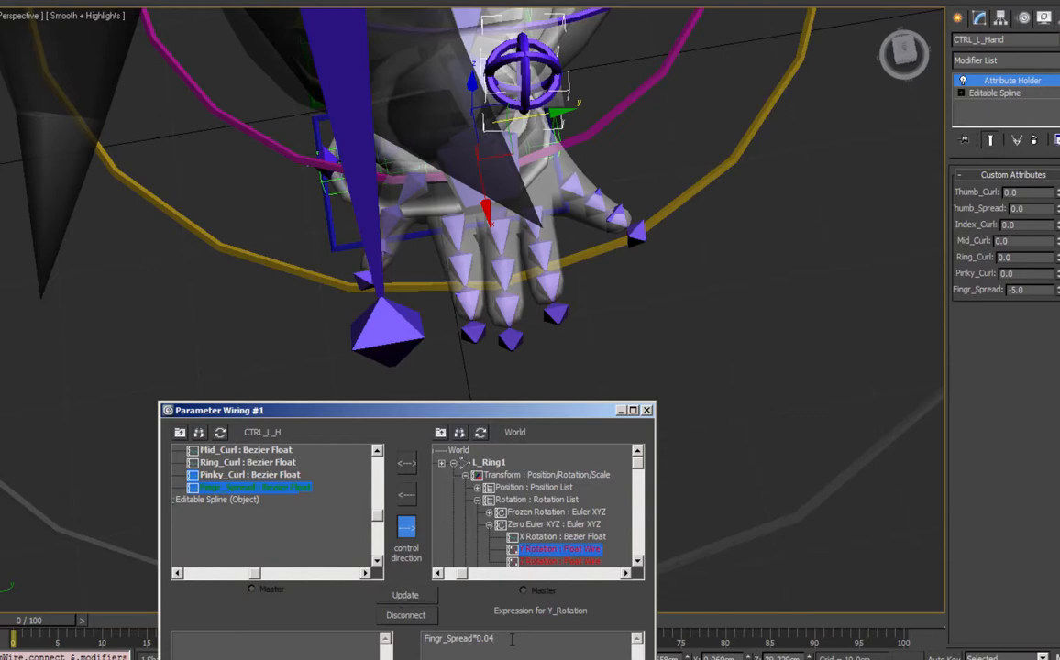
{"action": "type", "text": "8"}
{"action": "left_click", "coordinate": [404, 597]}
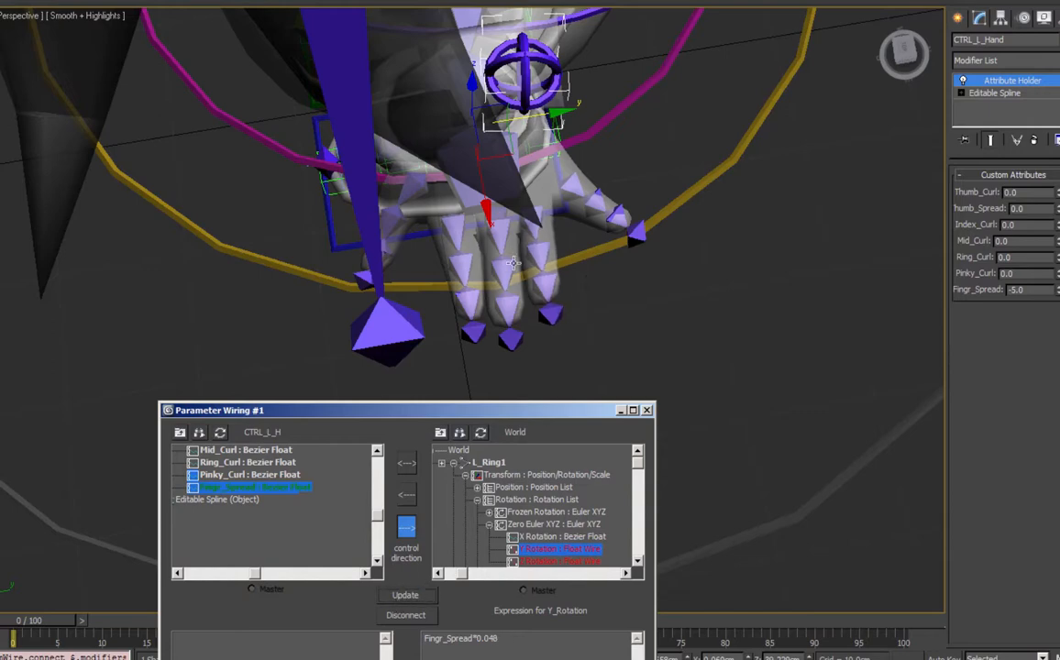
Wire Fingr_Spread one-way to L_Pinky1's Zero Euler XYZ Y Rotation with the expression Fingr_Spread*0.05, and test it at -5.
{"action": "left_click", "coordinate": [539, 195]}
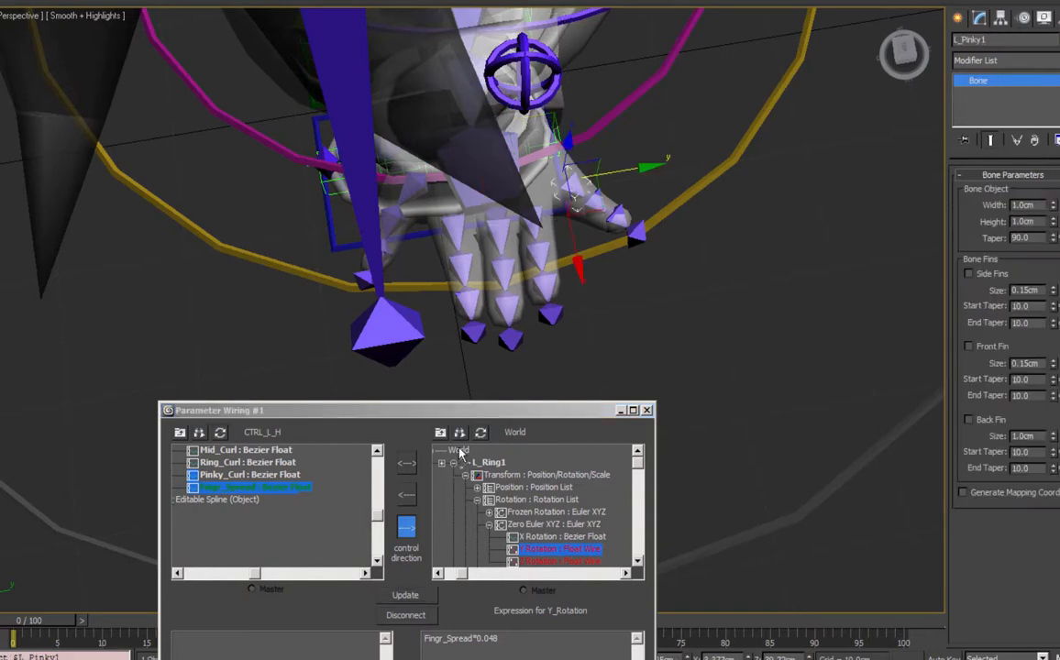
{"action": "left_click", "coordinate": [482, 434]}
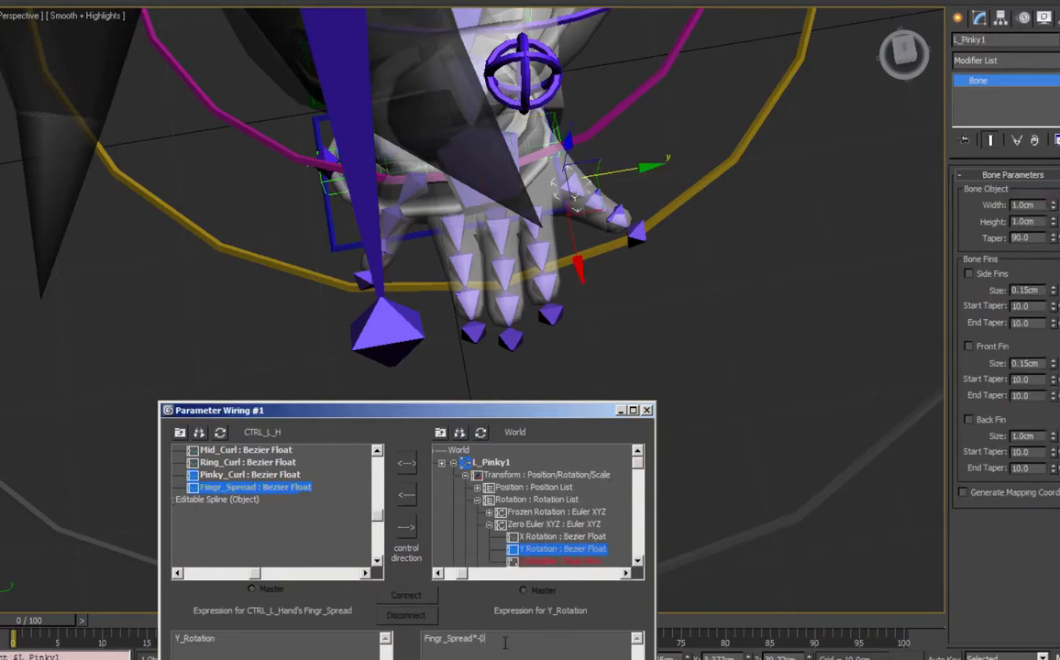
{"action": "left_click", "coordinate": [407, 526]}
{"action": "left_click", "coordinate": [405, 596]}
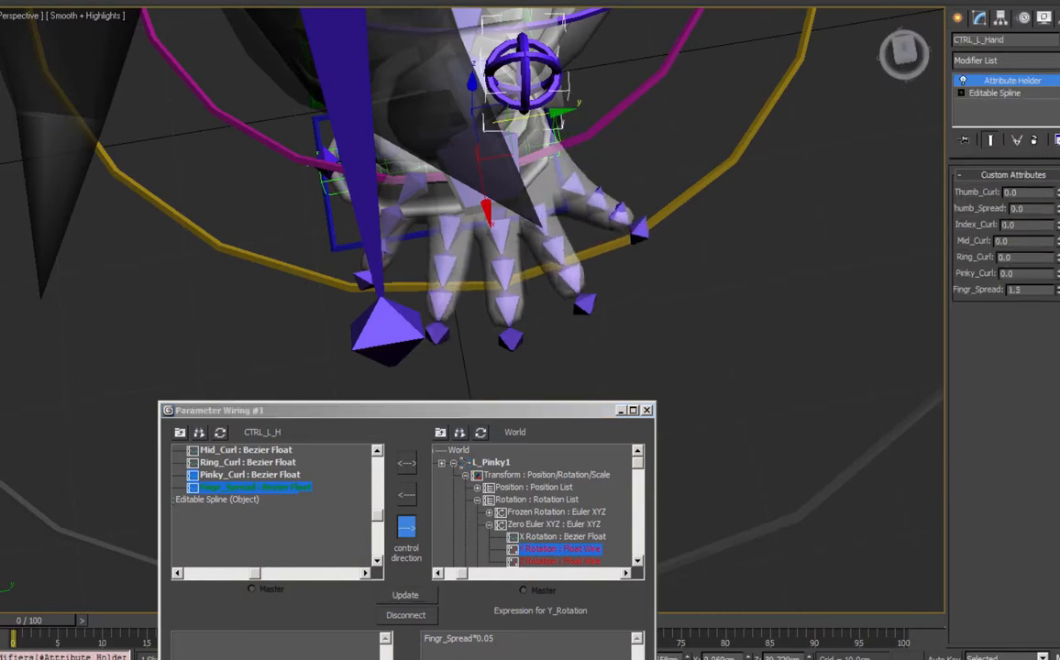
{"action": "left_click_drag", "start_coordinate": [1058, 266], "coordinate": [1048, 352]}
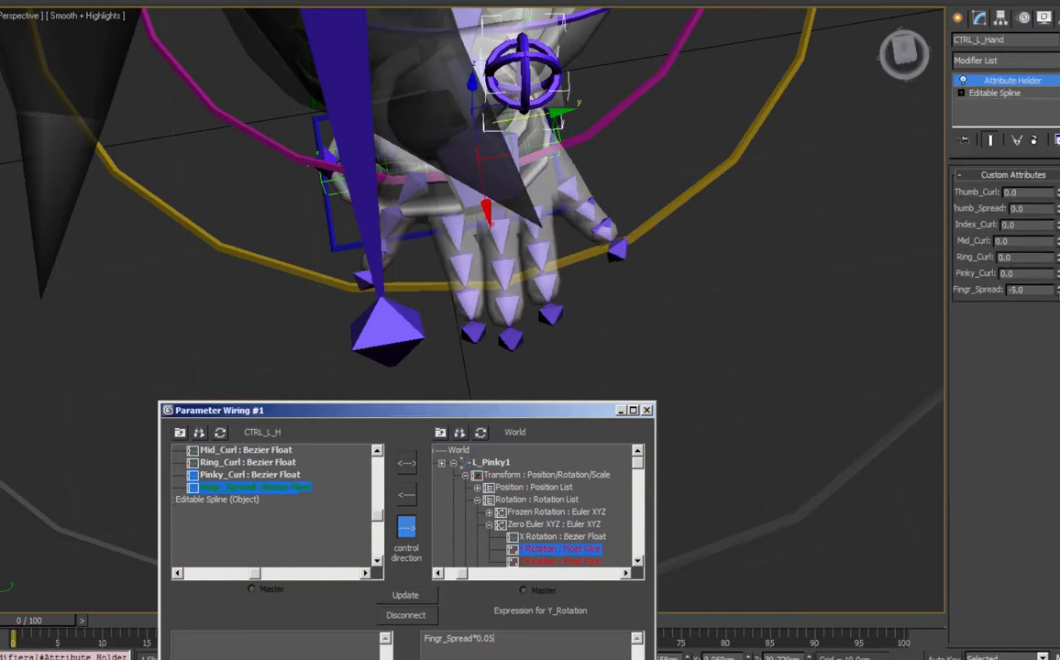
{"action": "mouse_move", "coordinate": [1058, 291]}
{"action": "left_mouse_down"}
{"action": "mouse_move", "coordinate": [1058, 254]}
{"action": "mouse_move", "coordinate": [1058, 309]}
{"action": "left_mouse_up"}
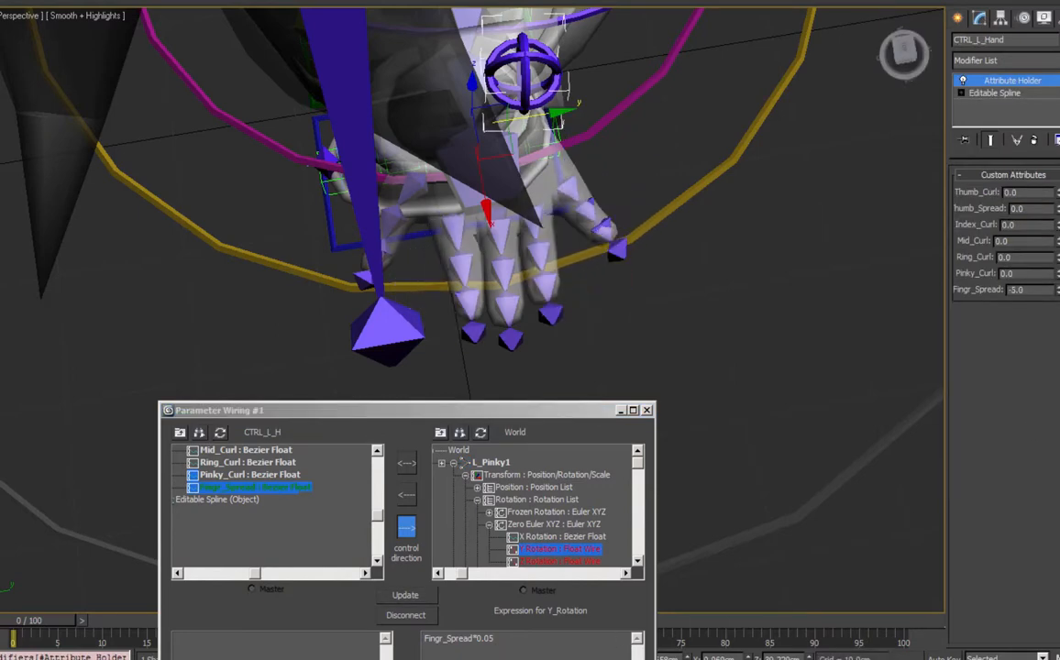
Change L_Pinky1's Y Rotation expression to Fingr_Spread*-0.05 and test Fingr_Spread at -5 again.
{"action": "left_click", "coordinate": [520, 638]}
{"action": "key", "text": "BackSpace"}
{"action": "key", "text": "BackSpace"}
{"action": "key", "text": "BackSpace"}
{"action": "key", "text": "BackSpace"}
{"action": "key", "text": "BackSpace"}
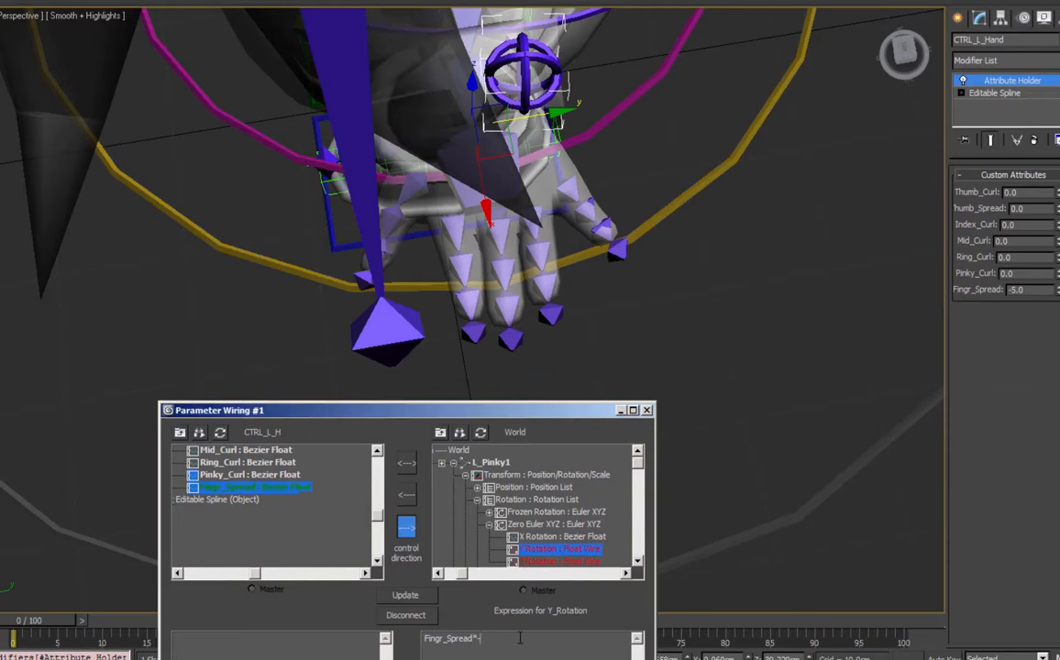
{"action": "left_click", "coordinate": [421, 594]}
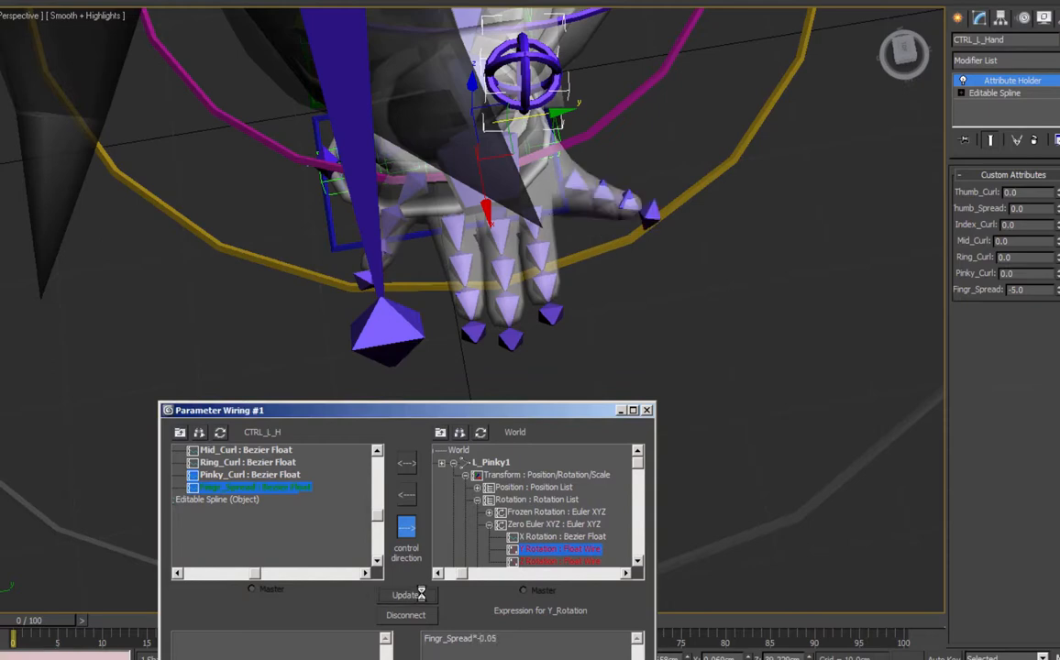
{"action": "left_click_drag", "start_coordinate": [1058, 291], "coordinate": [1043, 363]}
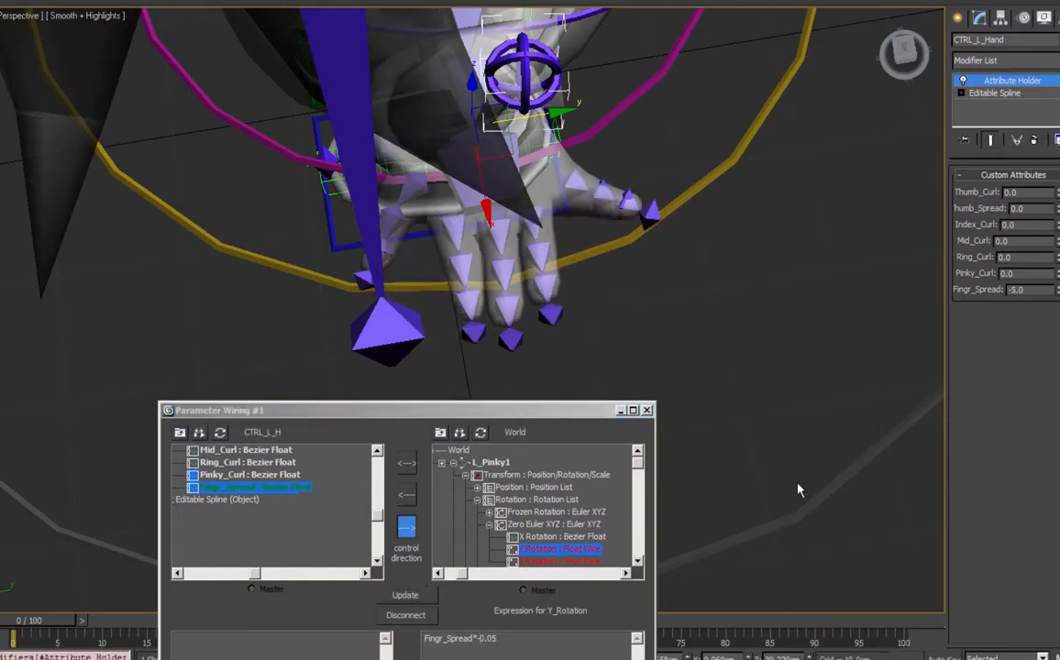
Set L_Pinky1's Y Rotation wiring expression to Fingr_Spread*0.04-0.5, trying an offset of -0.1 first.
{"action": "left_click_drag", "start_coordinate": [1050, 290], "coordinate": [1044, 366]}
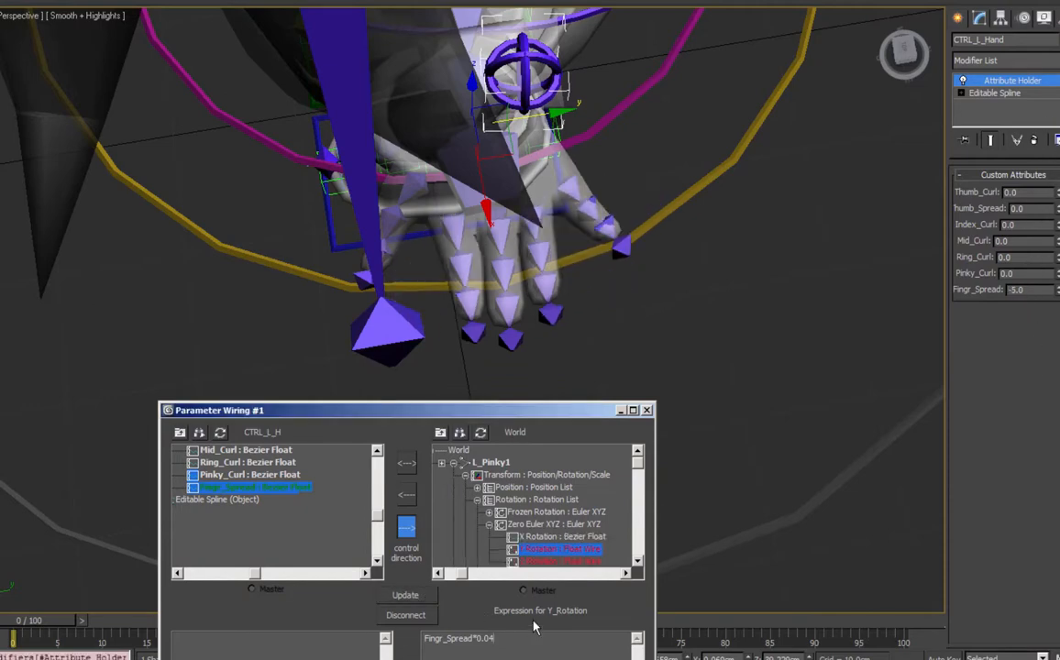
{"action": "type", "text": "-0.0"}
{"action": "key", "text": "BackSpace"}
{"action": "type", "text": "1"}
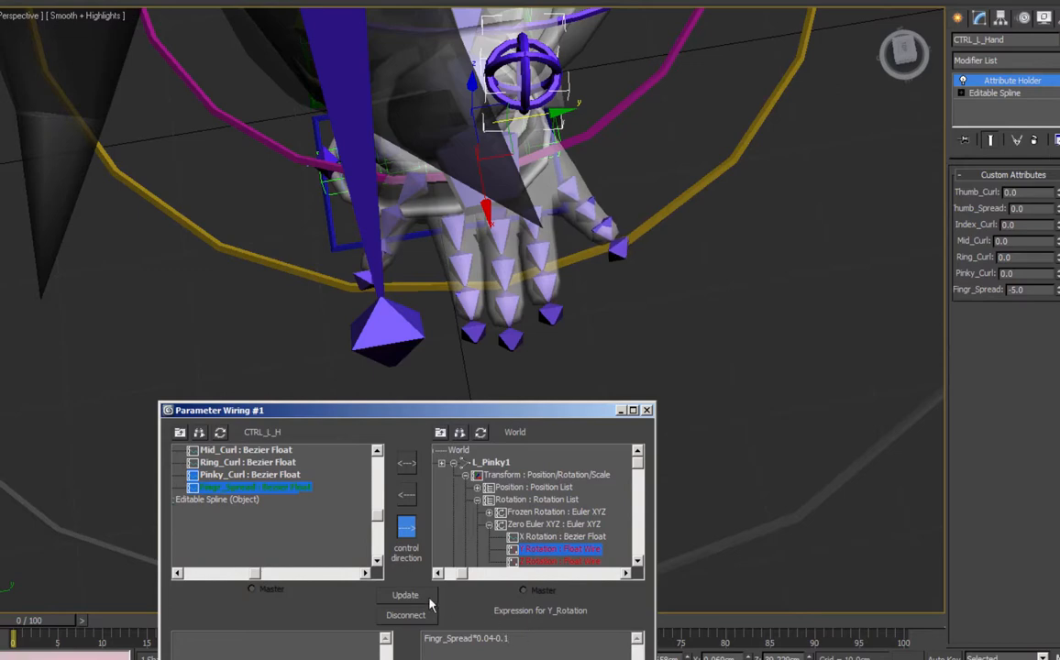
{"action": "key", "text": "BackSpace"}
{"action": "key", "text": "BackSpace"}
{"action": "type", "text": "5"}
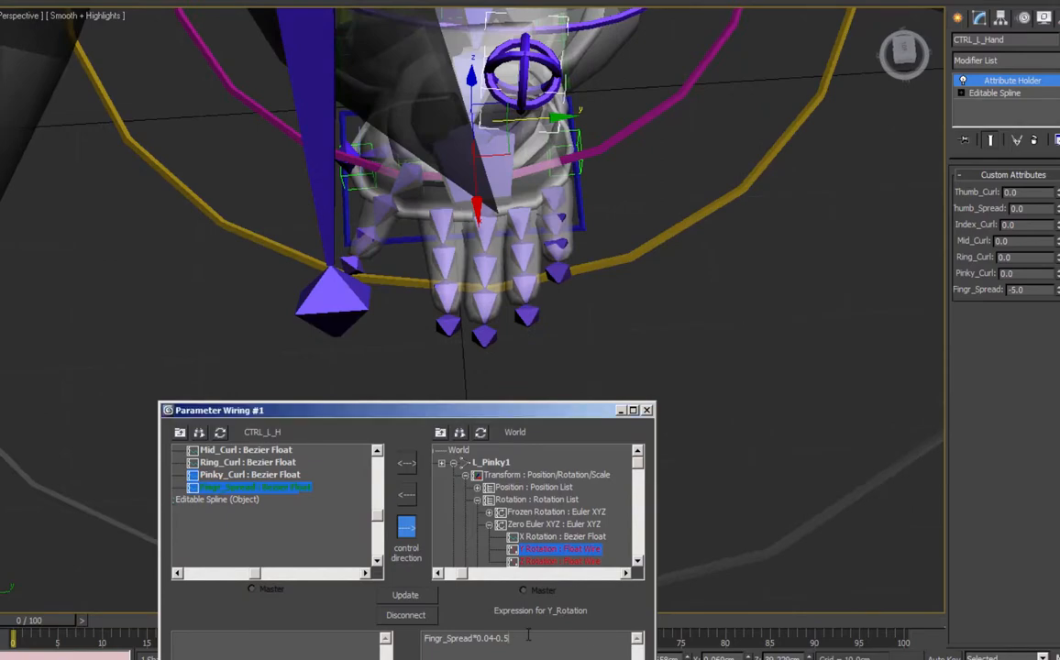
{"action": "left_click", "coordinate": [407, 597]}
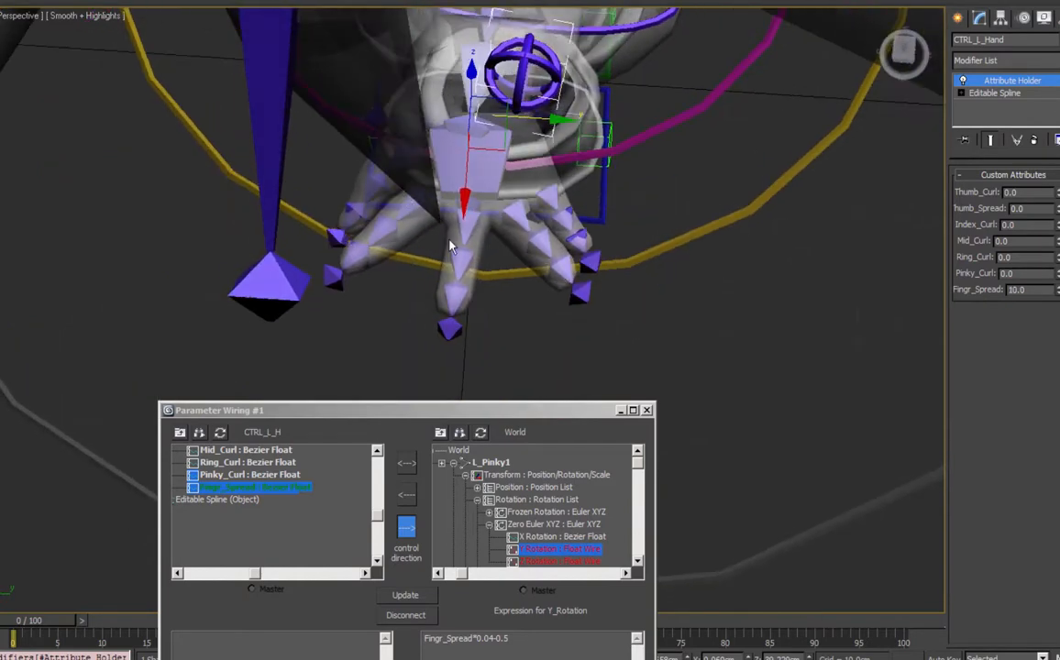
Select L_Pinky1 and update its Y Rotation expression to Fingr_Spread*0.049-0.5.
{"action": "left_click", "coordinate": [552, 200]}
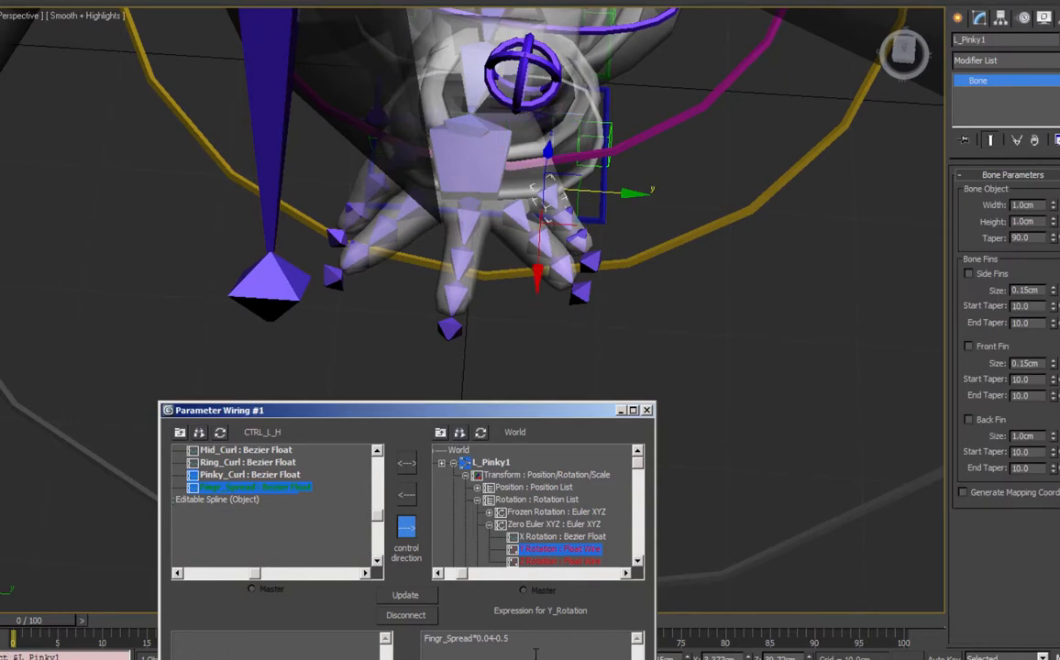
{"action": "type", "text": "8"}
{"action": "left_click", "coordinate": [412, 598]}
Load L_Ring1 as the wiring target and reduce its Y Rotation expression to Fingr_Spread*0.03, refining it to Fingr_Spread*0.028.
{"action": "left_click", "coordinate": [520, 217]}
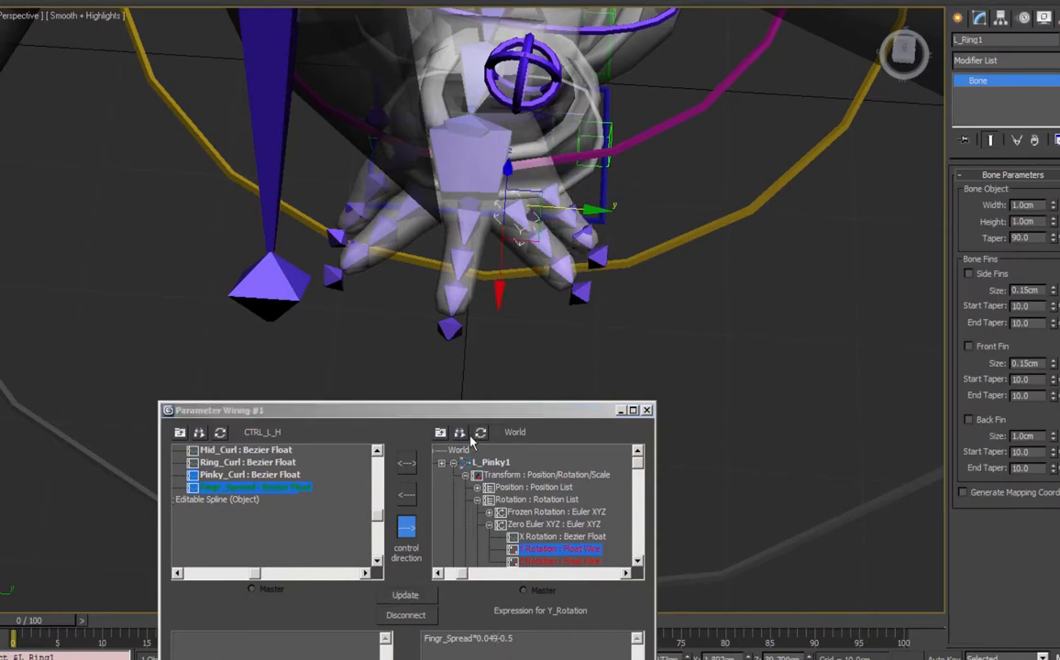
{"action": "left_click", "coordinate": [481, 434]}
{"action": "left_click", "coordinate": [506, 641]}
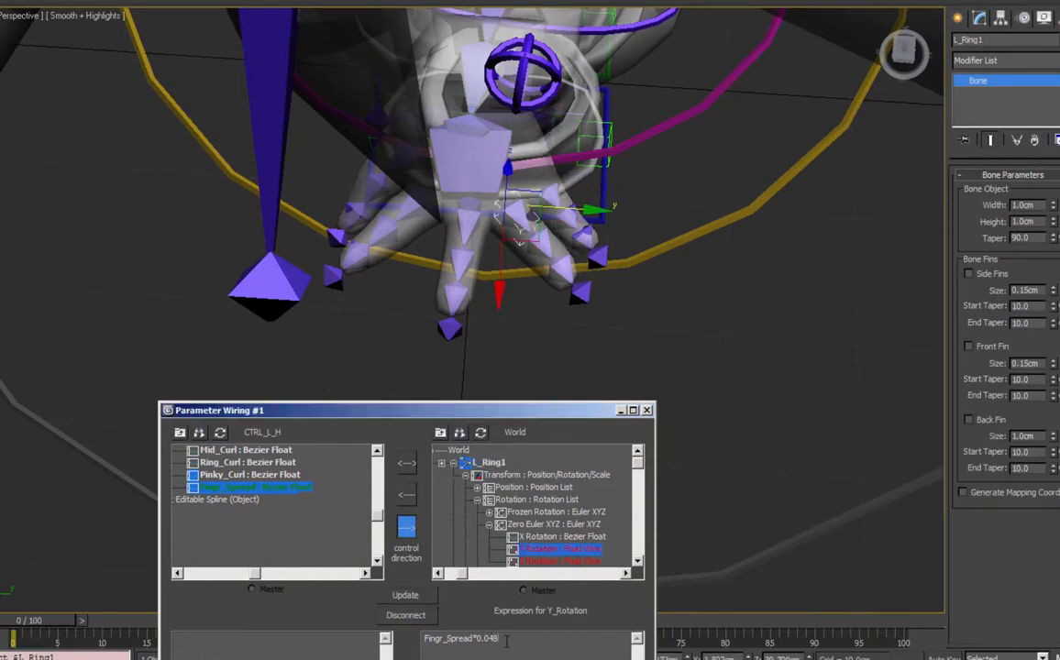
{"action": "left_click", "coordinate": [403, 595]}
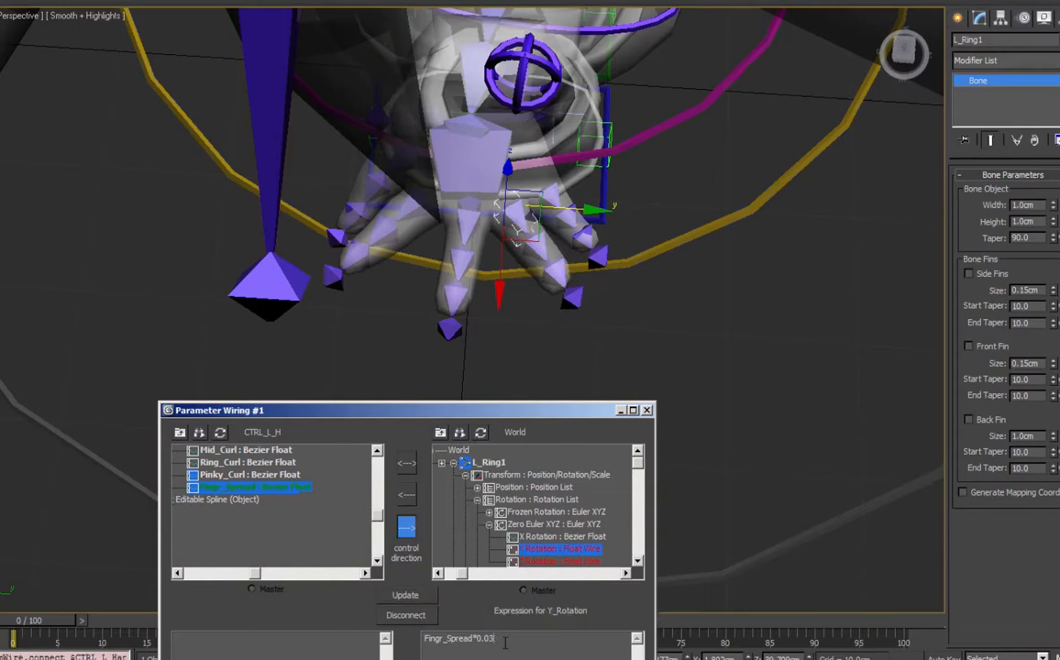
{"action": "left_click", "coordinate": [416, 599]}
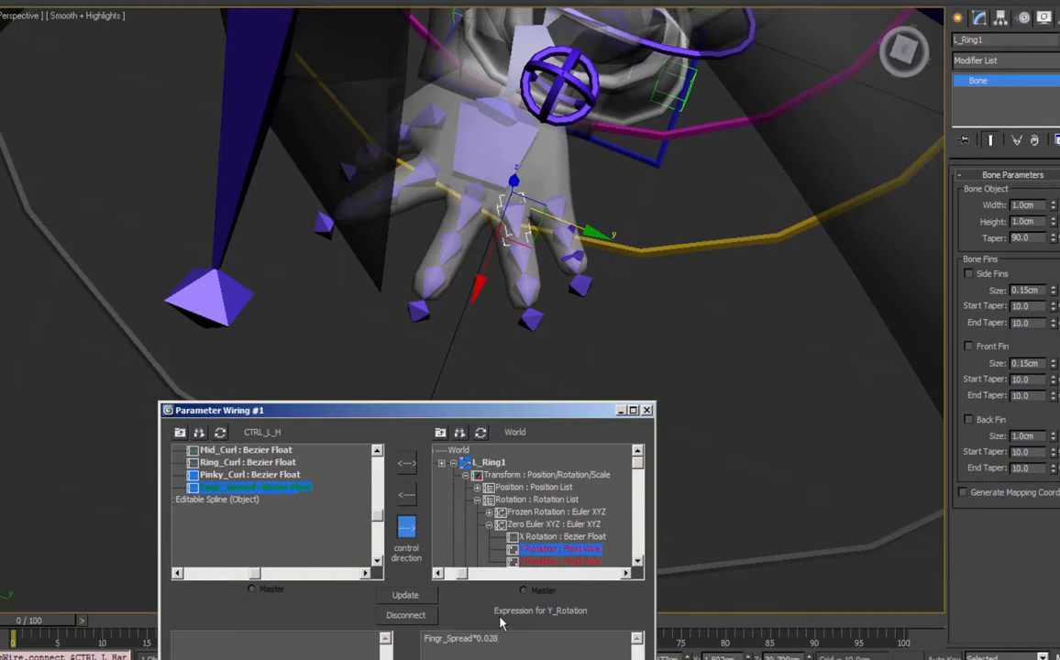
Load L_Pinky1 as the wiring target again and update its Y Rotation expression to Fingr_Spread*0.057-0.5.
{"action": "left_click", "coordinate": [557, 204]}
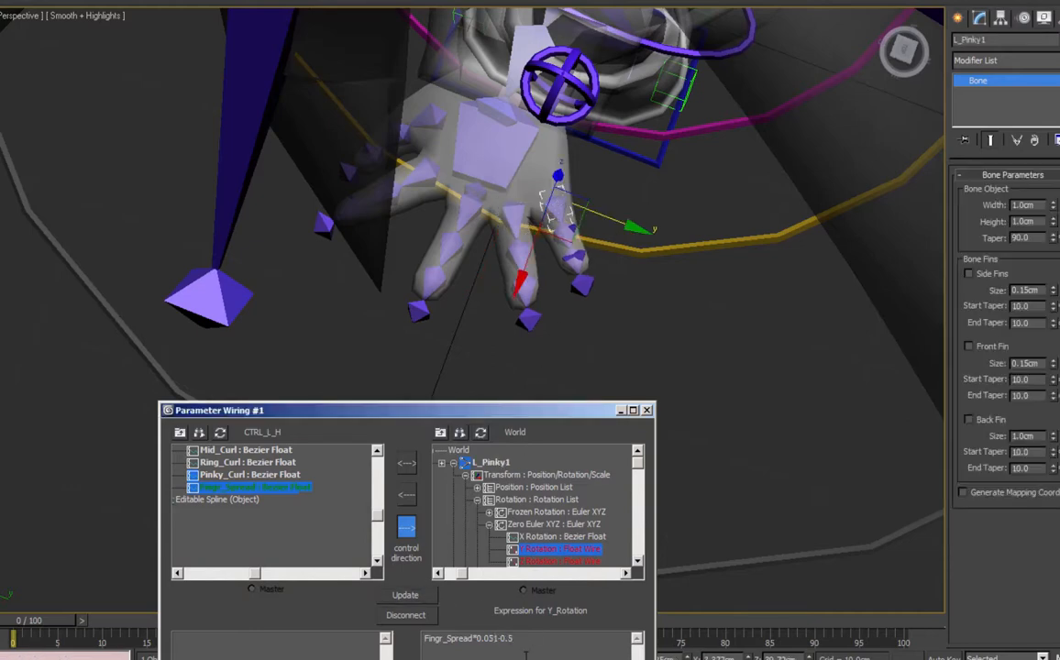
{"action": "key", "text": "BackSpace"}
{"action": "type", "text": "7"}
{"action": "left_click", "coordinate": [404, 596]}
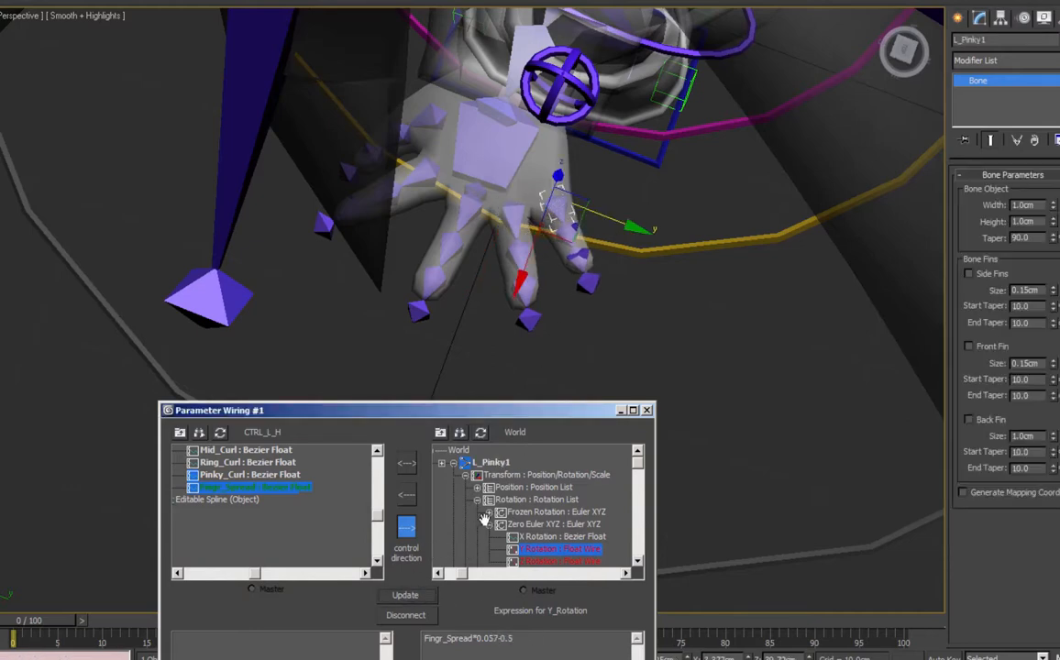
Load L_index1 as the wiring target and update its Y Rotation expression to Fingr_Spread*-0.028.
{"action": "left_click", "coordinate": [417, 221]}
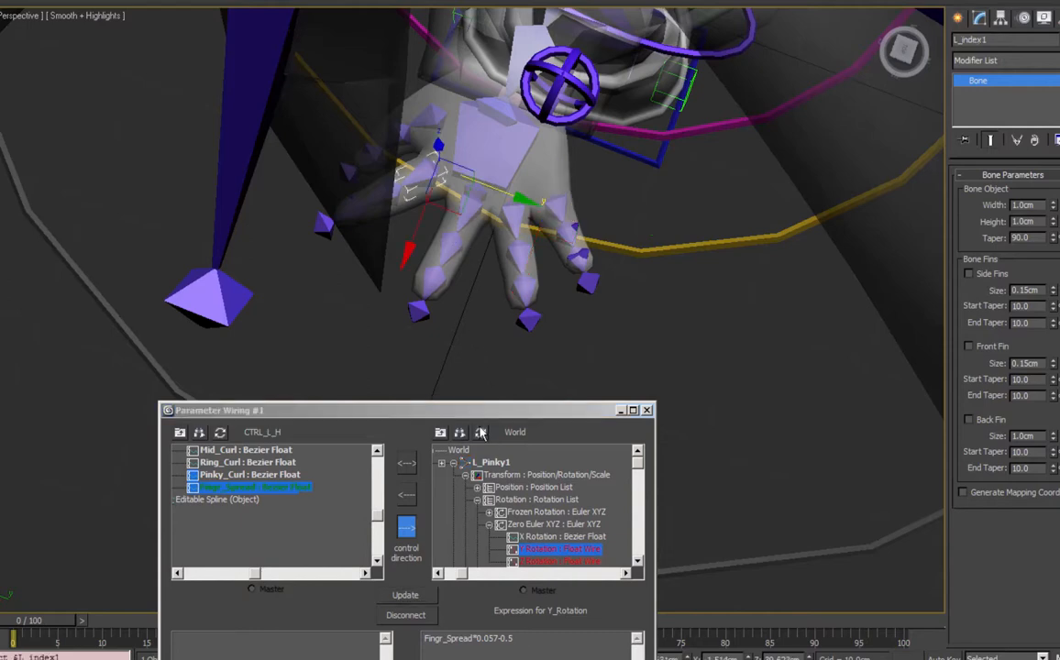
{"action": "left_click", "coordinate": [481, 432]}
{"action": "left_click", "coordinate": [543, 552]}
{"action": "left_click", "coordinate": [516, 642]}
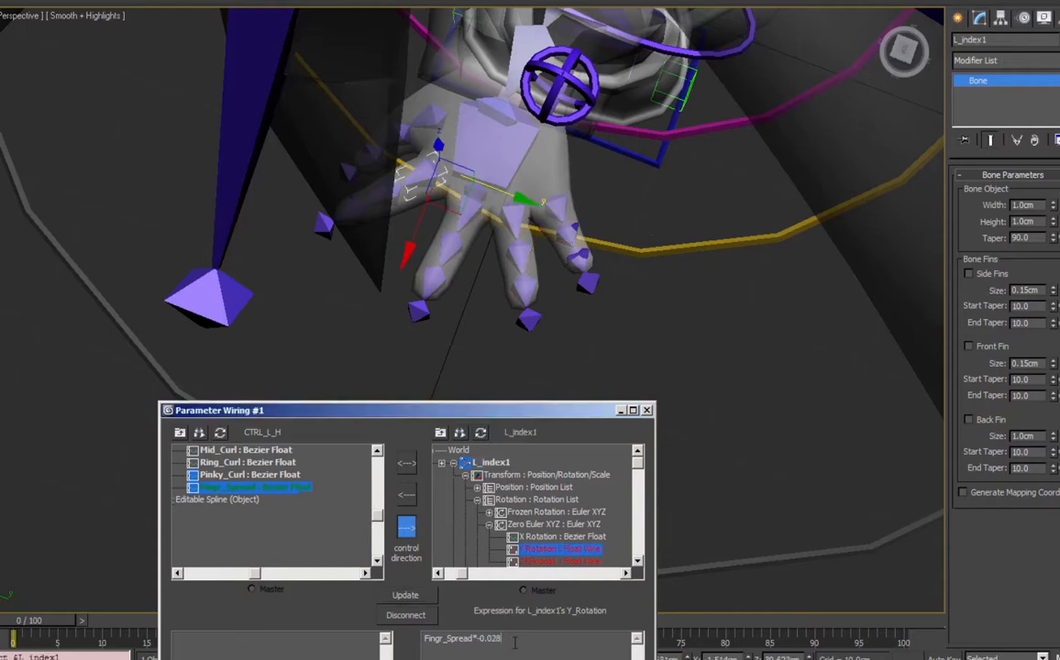
{"action": "left_click", "coordinate": [416, 595]}
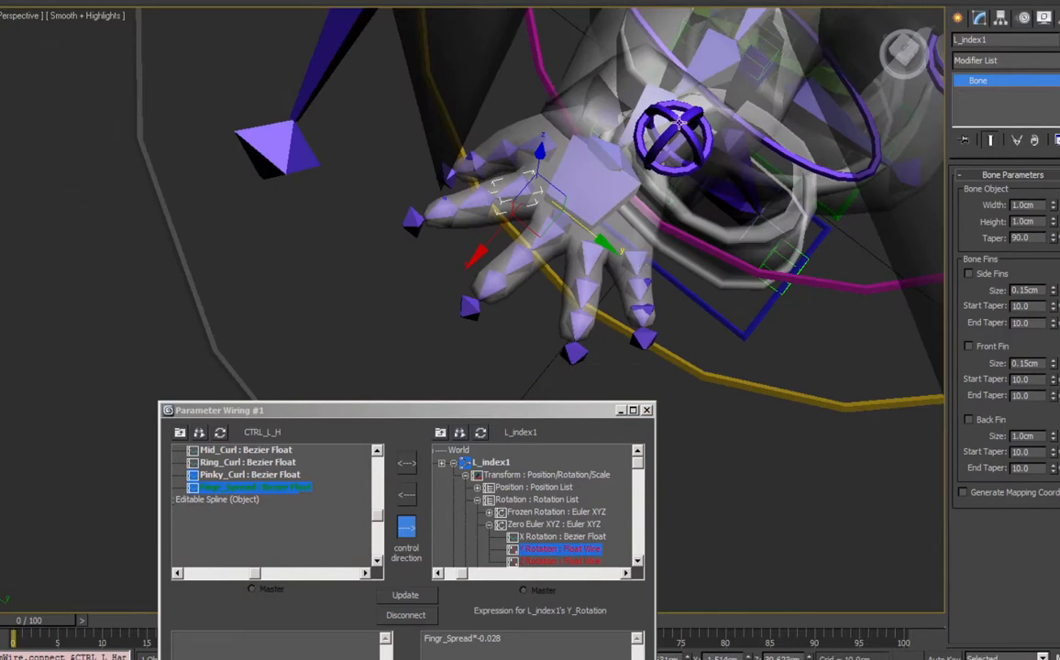
Change L_Pinky1's Y Rotation expression to Fingr_Spread*0.064-0.5 and test CTRL_L_Hand's Fingr_Spread at -5.
{"action": "left_click", "coordinate": [679, 119]}
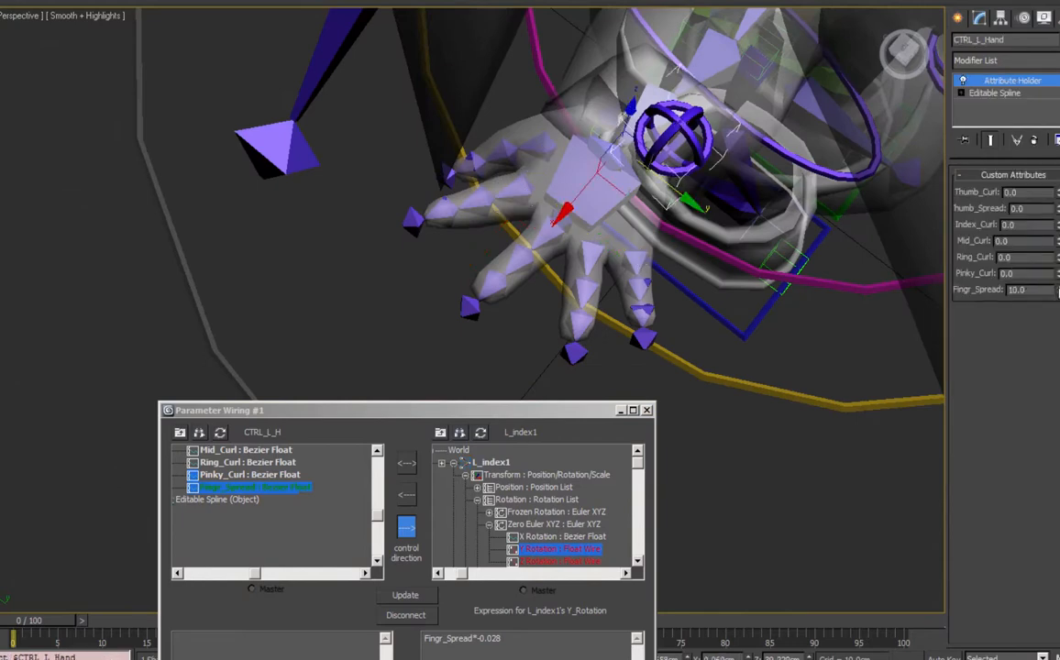
{"action": "left_click", "coordinate": [636, 261]}
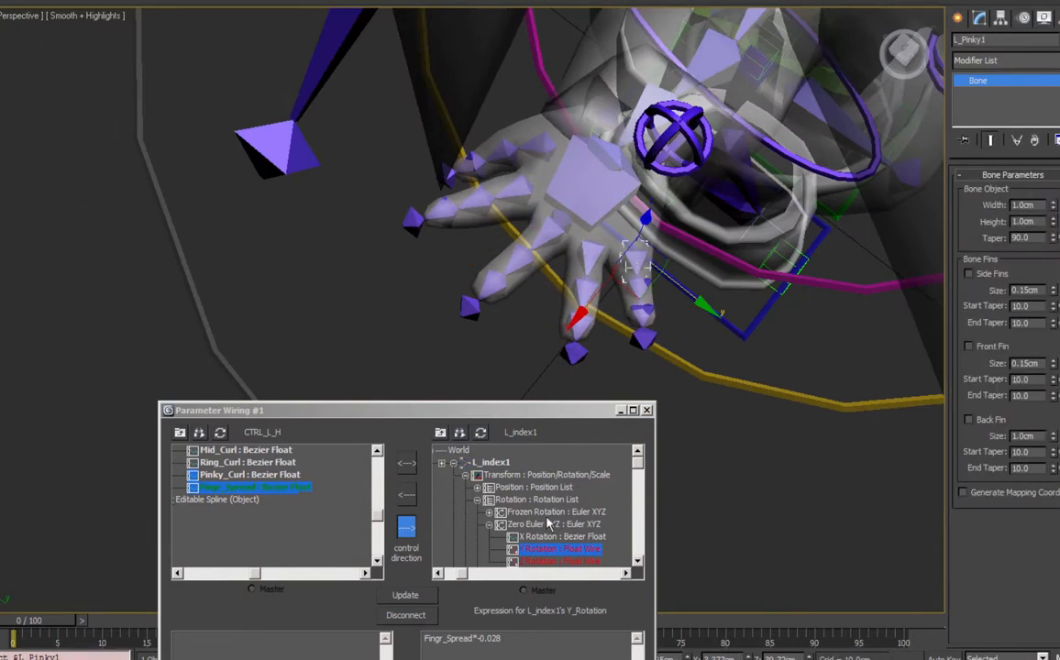
{"action": "left_click", "coordinate": [409, 597]}
{"action": "left_click", "coordinate": [703, 133]}
{"action": "left_click_drag", "start_coordinate": [1058, 291], "coordinate": [1034, 493]}
{"action": "middle_click_drag", "start_coordinate": [613, 265], "coordinate": [674, 289], "text": "alt"}
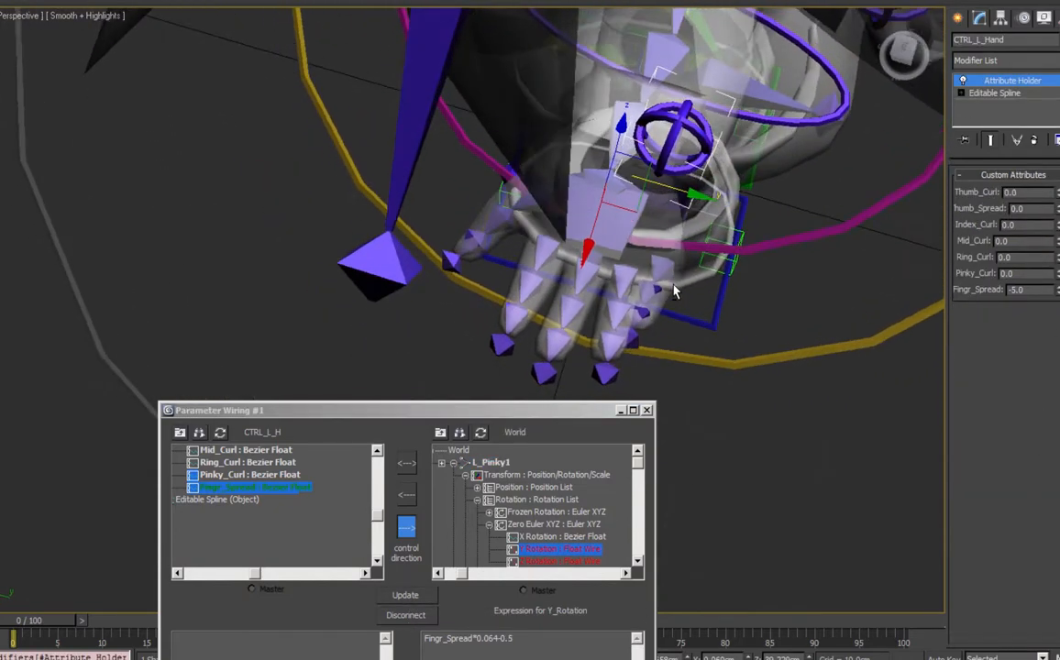
Load L_Ring1 and add an offset to its Y Rotation expression, refining it to Fingr_Spread*0.028-0.13.
{"action": "left_click", "coordinate": [626, 282]}
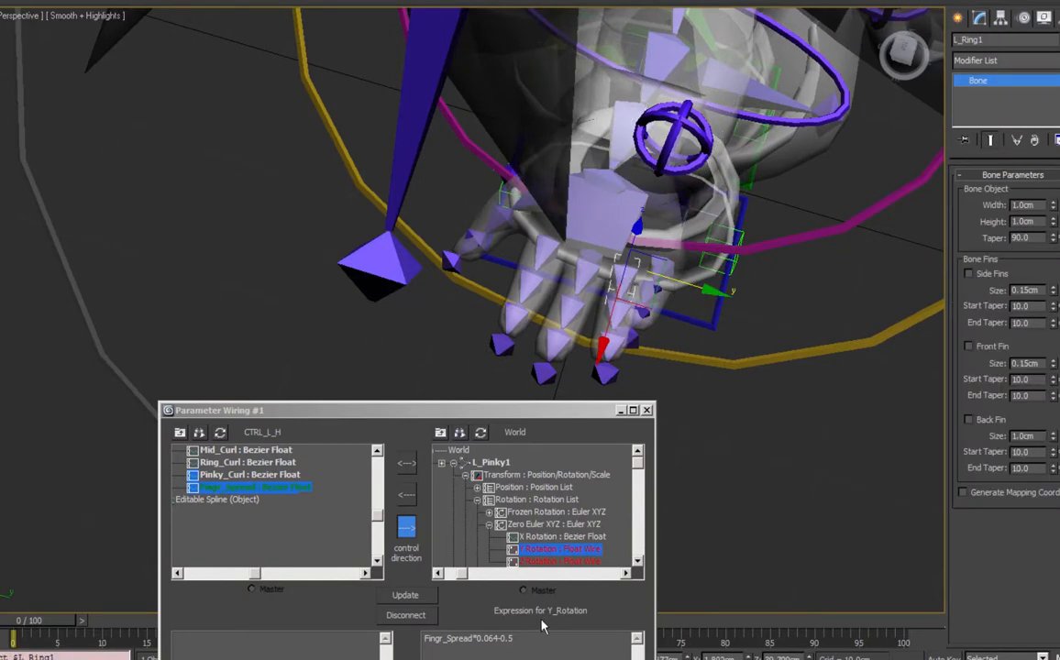
{"action": "left_click", "coordinate": [554, 549]}
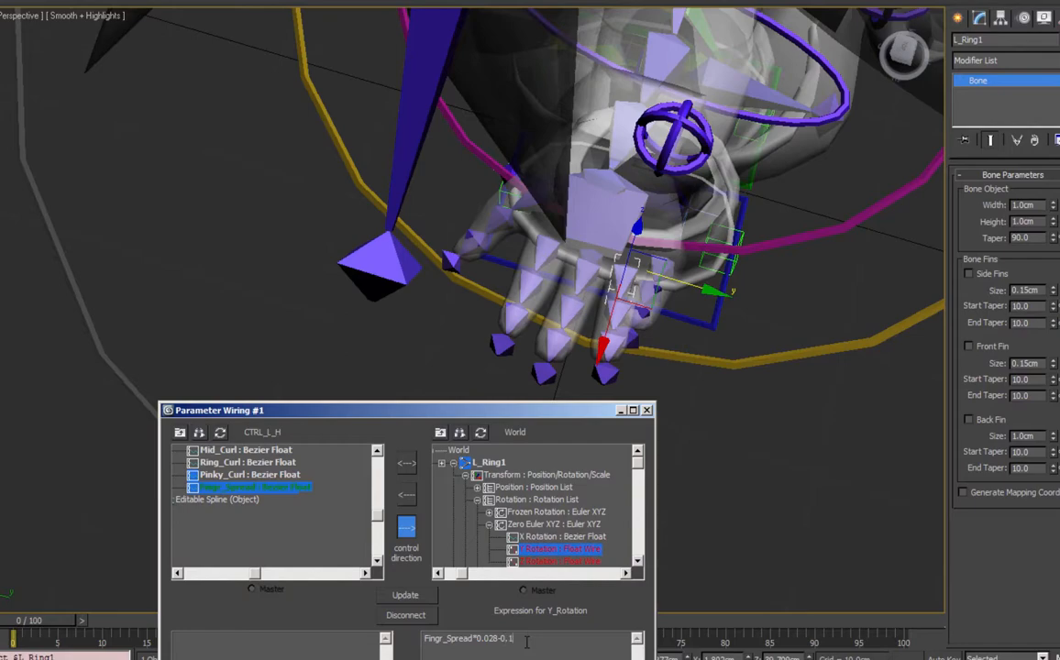
{"action": "middle_click_drag", "start_coordinate": [675, 376], "coordinate": [706, 359], "text": "alt"}
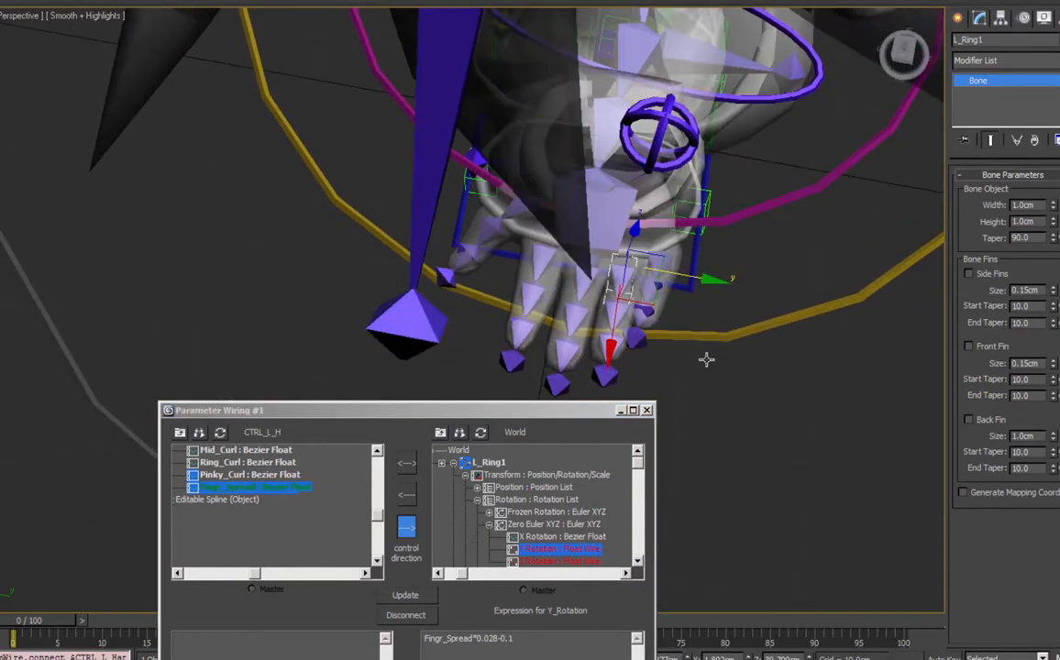
{"action": "left_click", "coordinate": [516, 639]}
{"action": "type", "text": "3"}
{"action": "left_click", "coordinate": [405, 596]}
{"action": "middle_click_drag", "start_coordinate": [696, 275], "coordinate": [692, 317], "text": "alt"}
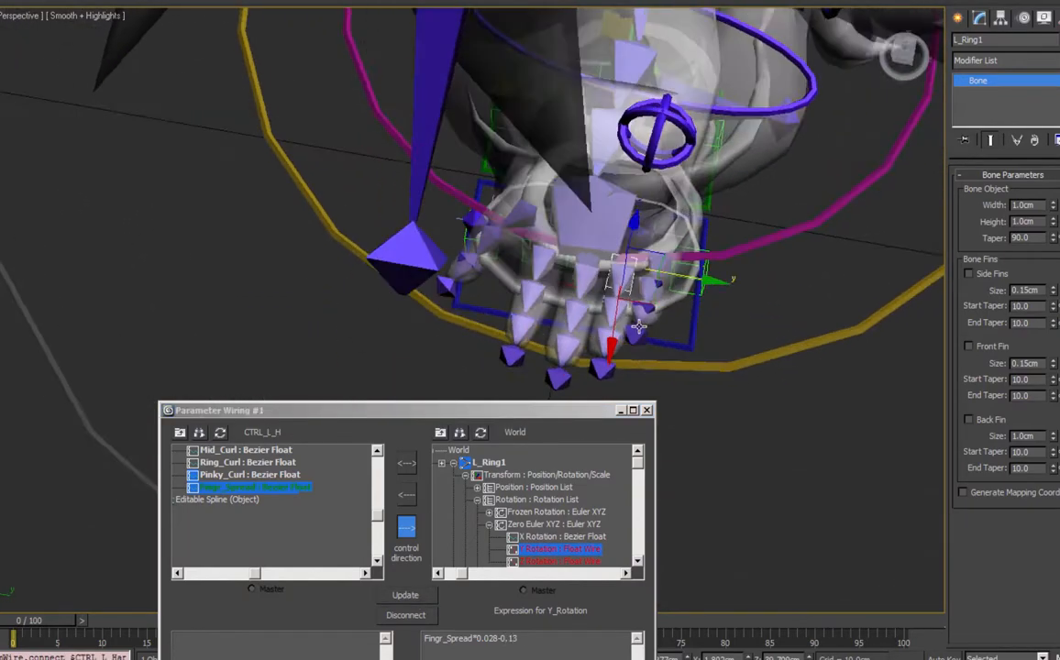
Load L_index1 and offset its Y Rotation expression by +0.13, refining it to Fingr_Spread*-0.028+0.12.
{"action": "left_click", "coordinate": [542, 249]}
{"action": "left_click", "coordinate": [482, 434]}
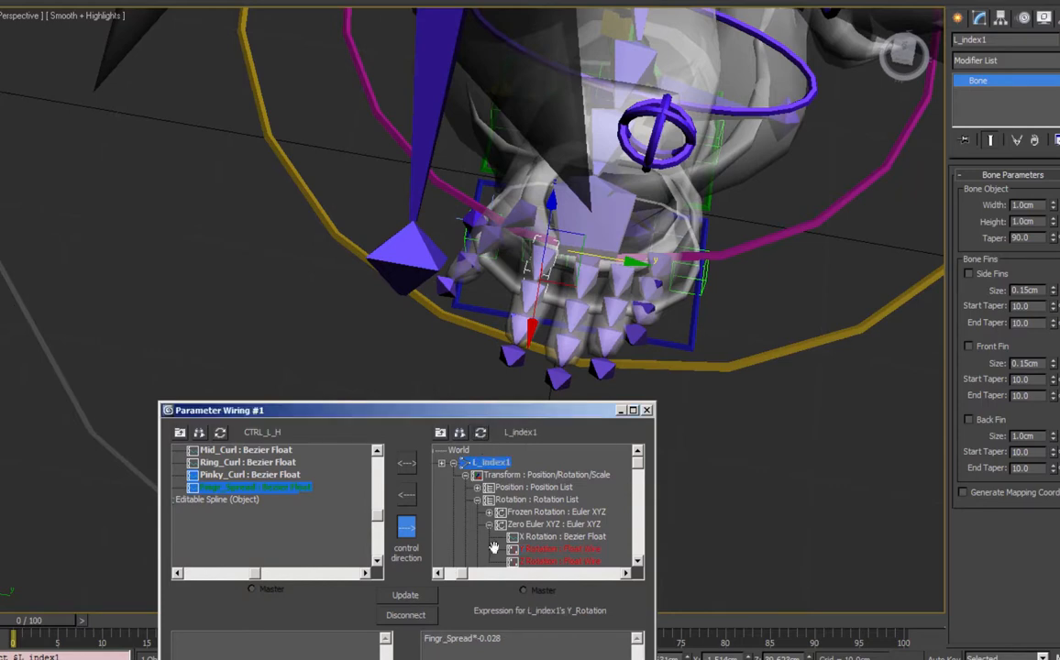
{"action": "left_click", "coordinate": [540, 552]}
{"action": "left_click", "coordinate": [528, 639]}
{"action": "type", "text": "+0.13"}
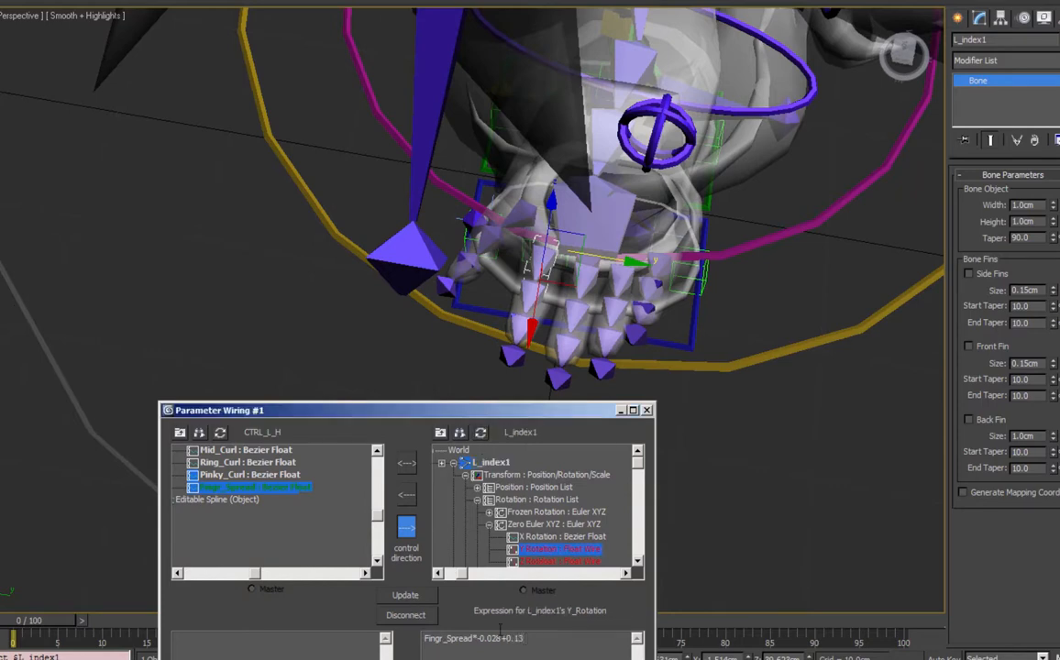
{"action": "left_click", "coordinate": [397, 592]}
{"action": "middle_click_drag", "start_coordinate": [708, 395], "coordinate": [711, 363], "text": "alt"}
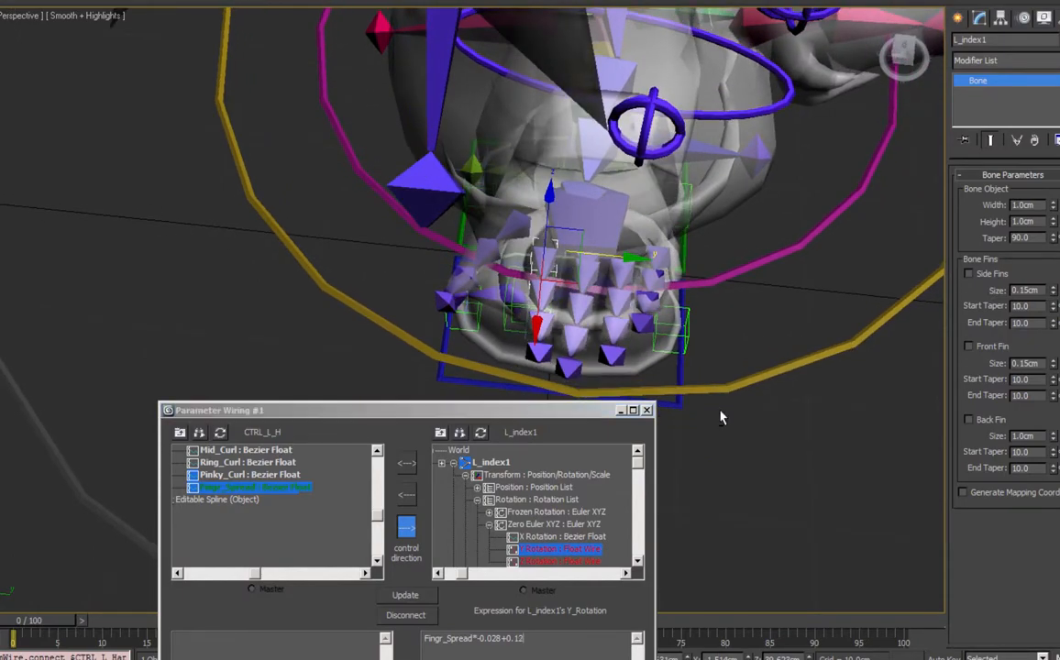
{"action": "middle_click_drag", "start_coordinate": [720, 415], "coordinate": [529, 213], "text": "alt"}
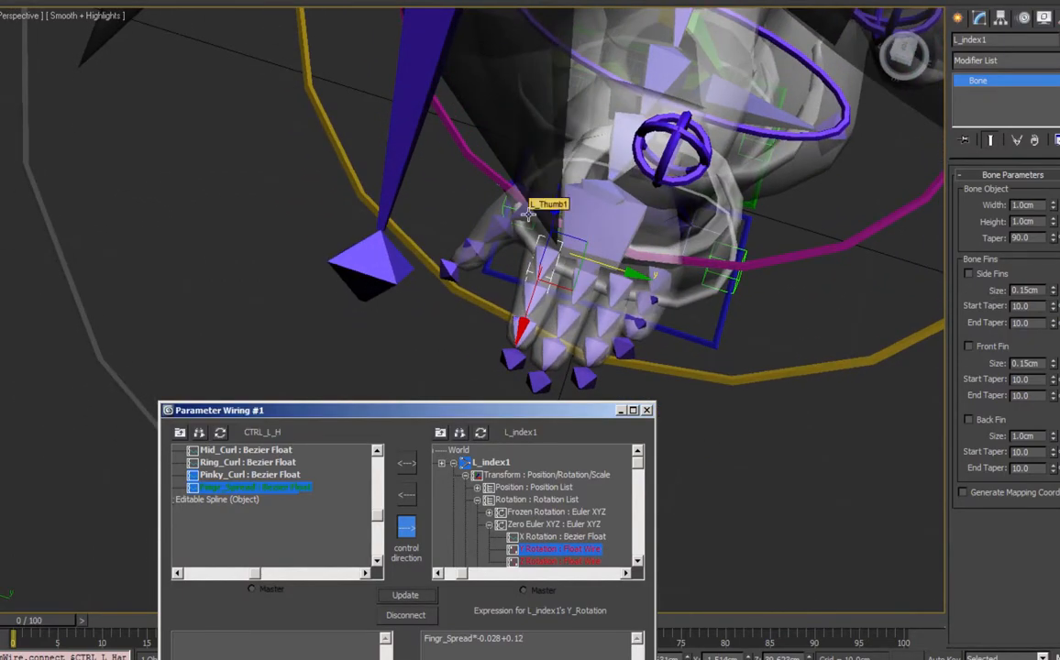
{"action": "left_click_drag", "start_coordinate": [526, 640], "coordinate": [406, 640]}
{"action": "middle_click_drag", "start_coordinate": [585, 529], "coordinate": [808, 392], "text": "alt"}
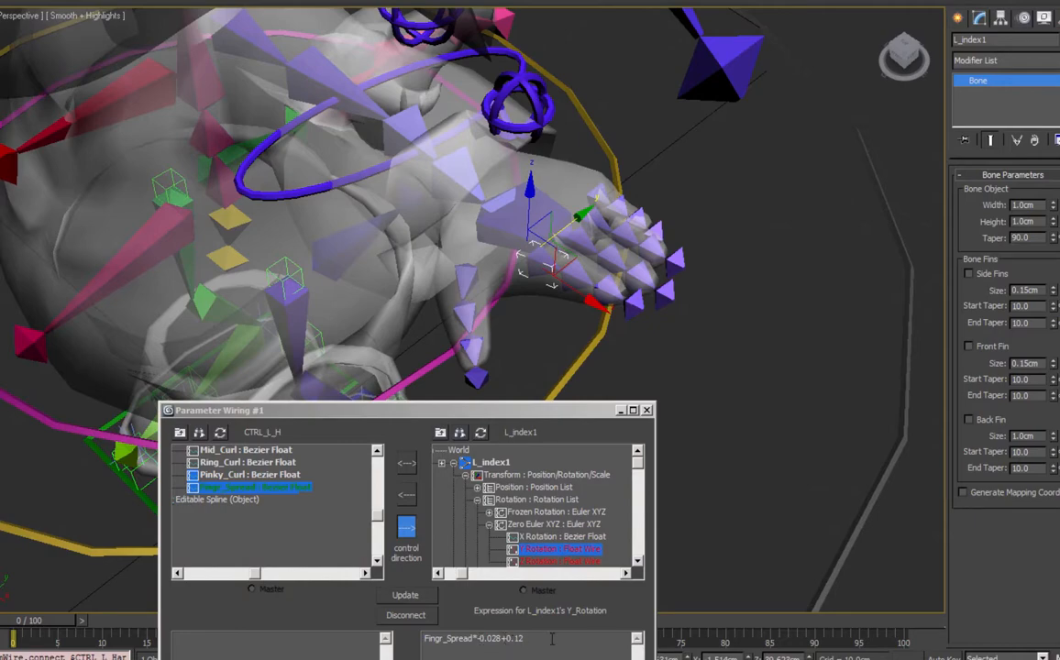
{"action": "middle_click_drag", "start_coordinate": [653, 341], "coordinate": [748, 312]}
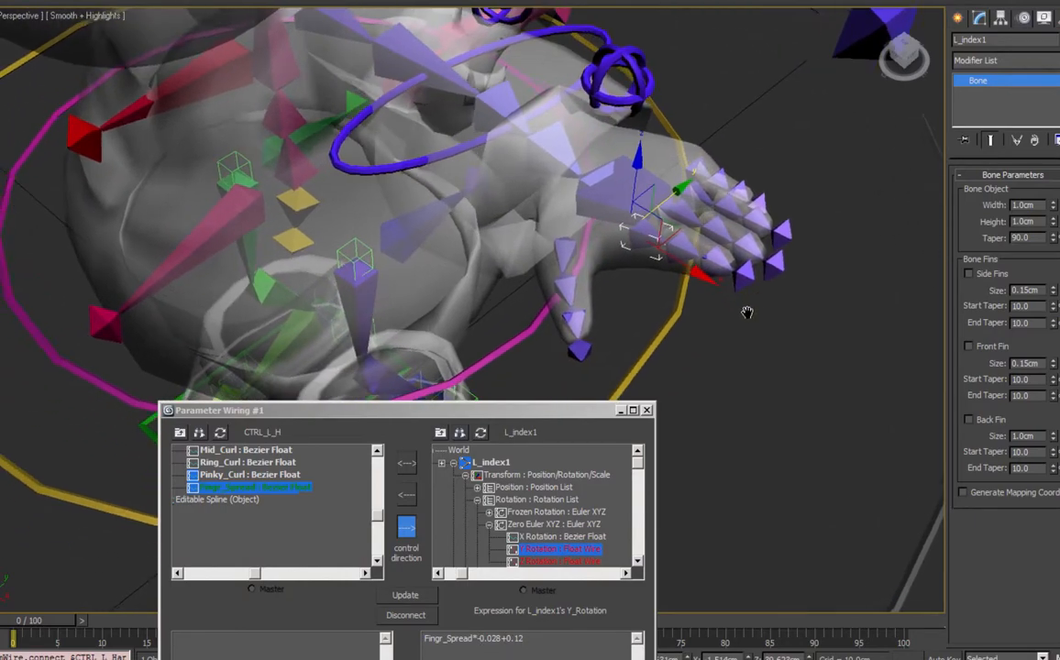
{"action": "mouse_move", "coordinate": [656, 277]}
{"action": "middle_mouse_down", "text": "alt"}
{"action": "mouse_move", "coordinate": [701, 277]}
{"action": "mouse_move", "coordinate": [665, 283]}
{"action": "middle_mouse_up", "text": "alt"}
{"action": "middle_click_drag", "start_coordinate": [664, 284], "coordinate": [661, 303], "text": "alt"}
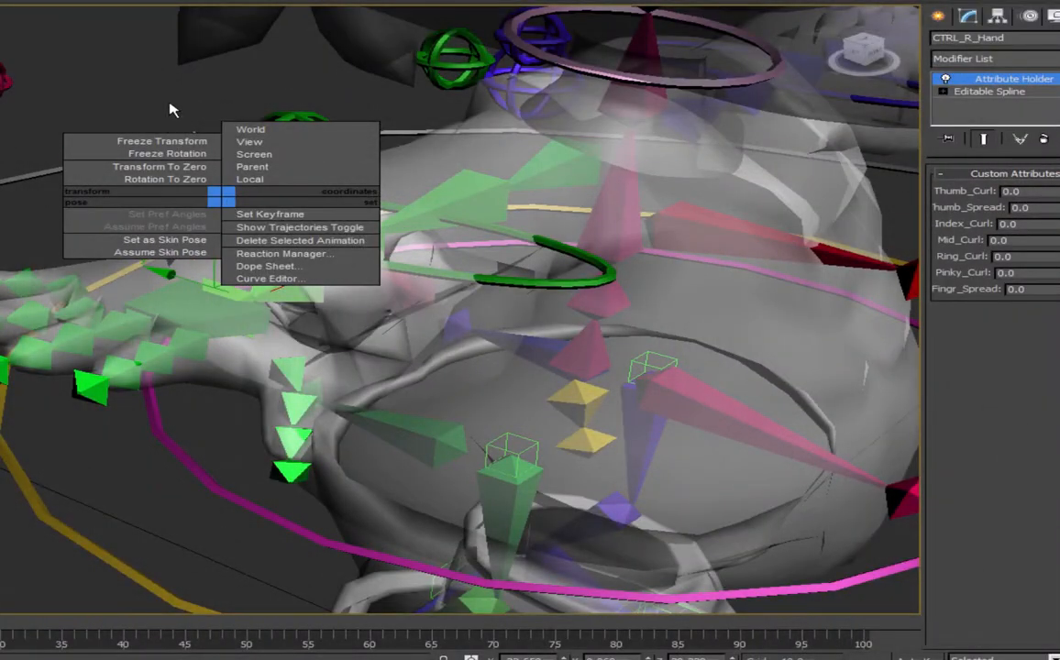
Start wiring CTRL_R_Hand's Thumb_Curl attribute to R_Thumb1's Zero Euler XYZ X Rotation.
{"action": "left_click", "coordinate": [169, 104]}
{"action": "right_click", "coordinate": [213, 172]}
{"action": "left_click", "coordinate": [234, 306]}
{"action": "mouse_move", "coordinate": [236, 306]}
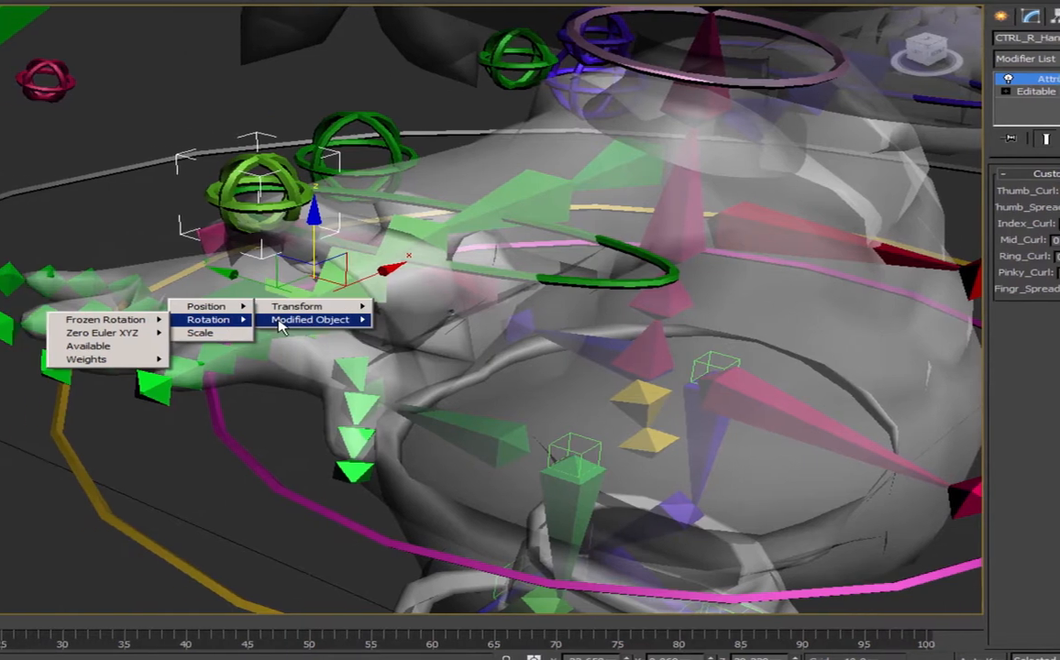
{"action": "mouse_move", "coordinate": [280, 324]}
{"action": "mouse_move", "coordinate": [185, 320]}
{"action": "left_click", "coordinate": [90, 322]}
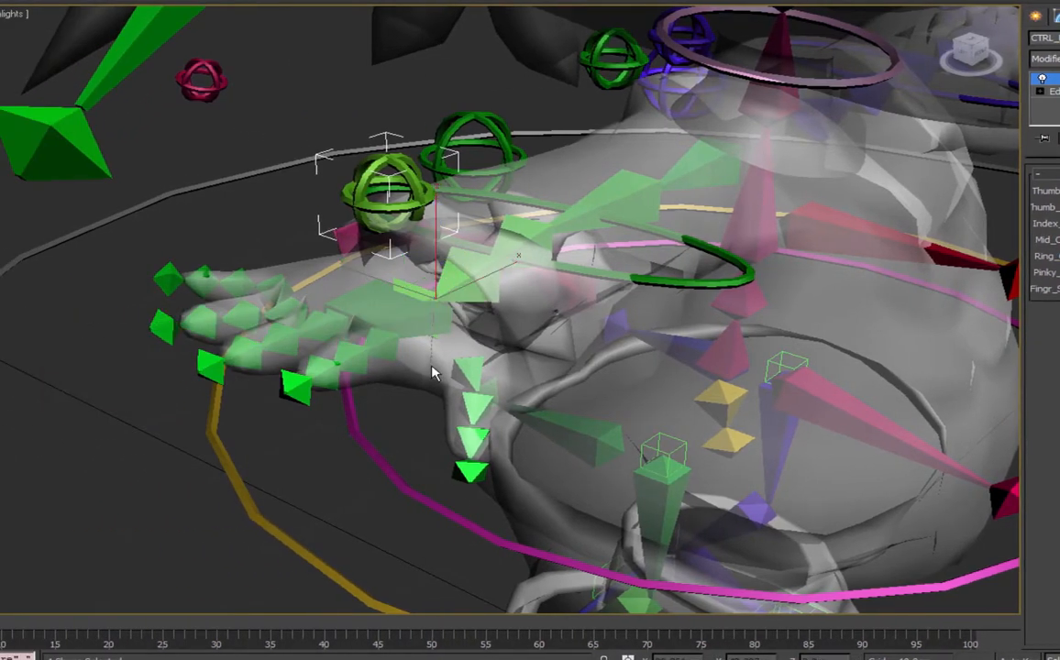
{"action": "left_click", "coordinate": [424, 374]}
{"action": "mouse_move", "coordinate": [459, 380]}
{"action": "mouse_move", "coordinate": [381, 393]}
{"action": "mouse_move", "coordinate": [290, 407]}
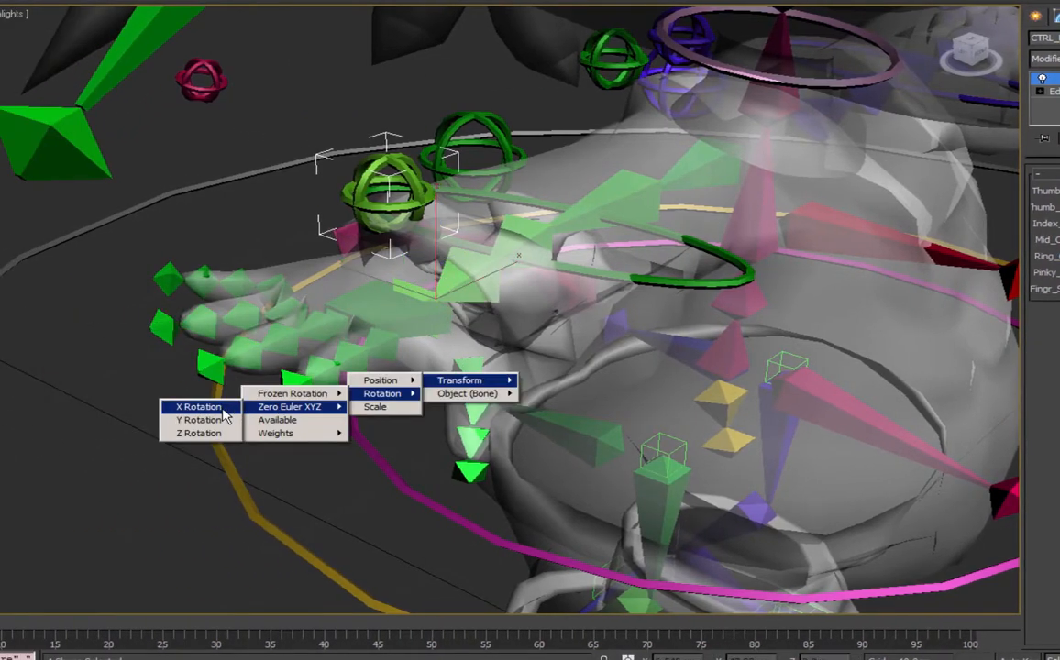
{"action": "left_click", "coordinate": [225, 413]}
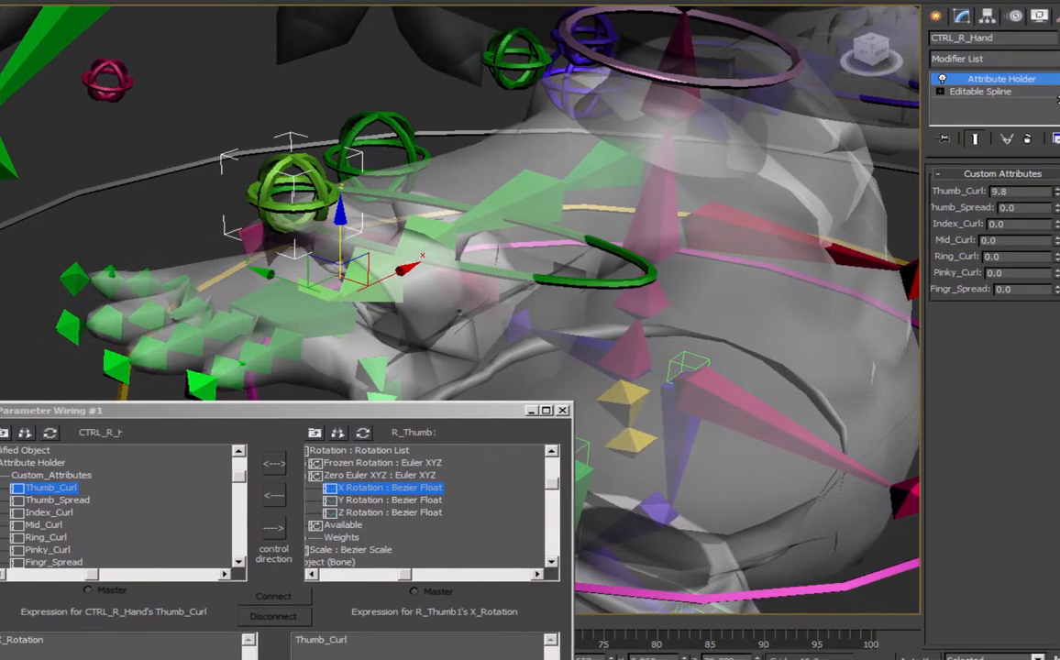
Set Thumb_Curl to 10 and wire it one-way to R_Thumb1's X Rotation with the expression Thumb_Curl*0.03.
{"action": "left_click_drag", "start_coordinate": [1059, 99], "coordinate": [1042, 106]}
{"action": "left_click", "coordinate": [273, 528]}
{"action": "type", "text": "*"}
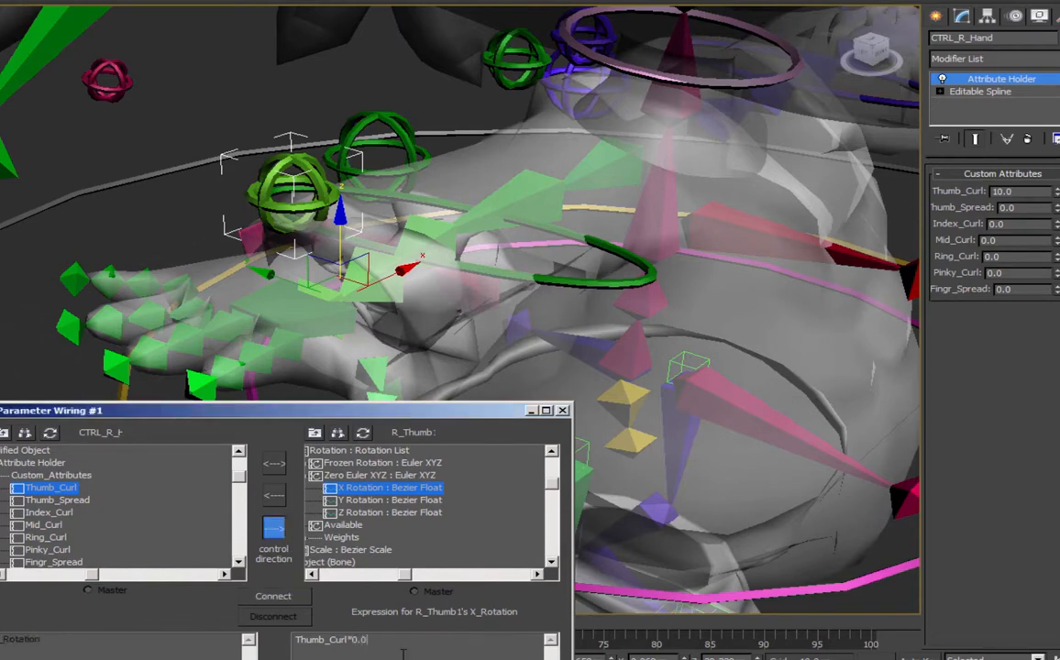
{"action": "type", "text": "0.03"}
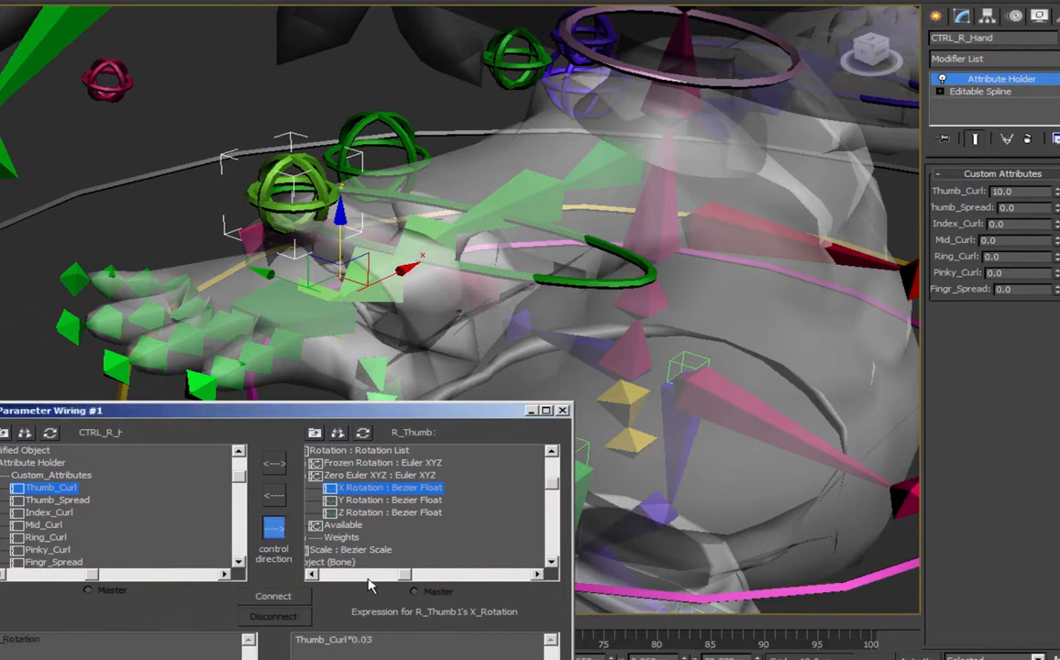
{"action": "left_click", "coordinate": [274, 596]}
Wire Thumb_Curl one-way to R_Thumb1's Z Rotation as -Thumb_Curl*0.1 and change its X Rotation expression to -Thumb_Curl*0.03.
{"action": "left_click", "coordinate": [372, 512]}
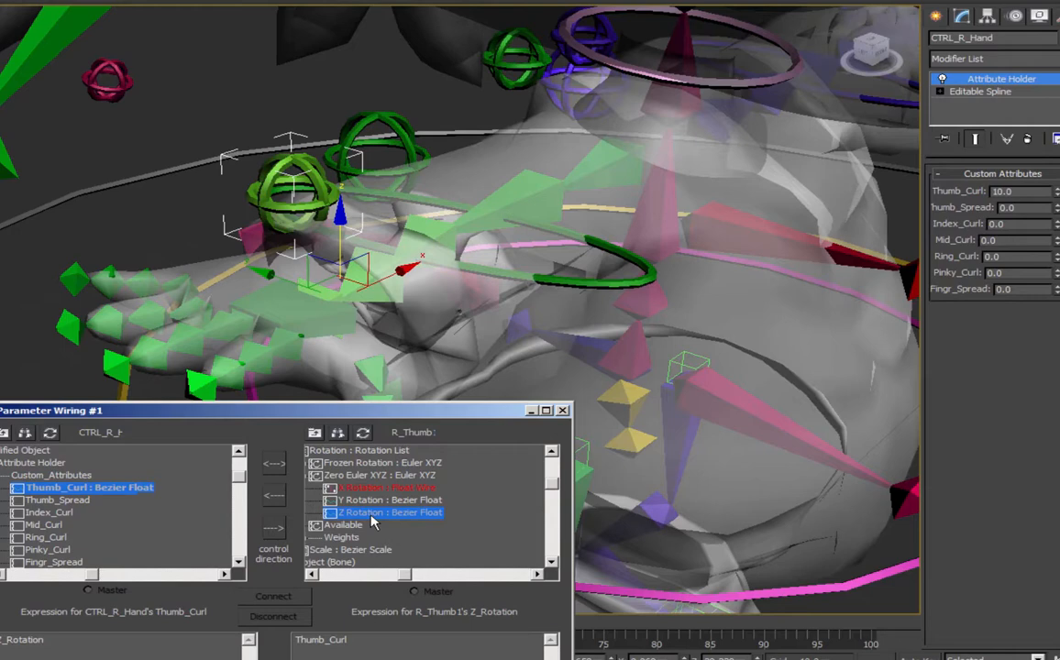
{"action": "left_click", "coordinate": [308, 644]}
{"action": "type", "text": "-"}
{"action": "left_click", "coordinate": [273, 528]}
{"action": "left_click", "coordinate": [280, 598]}
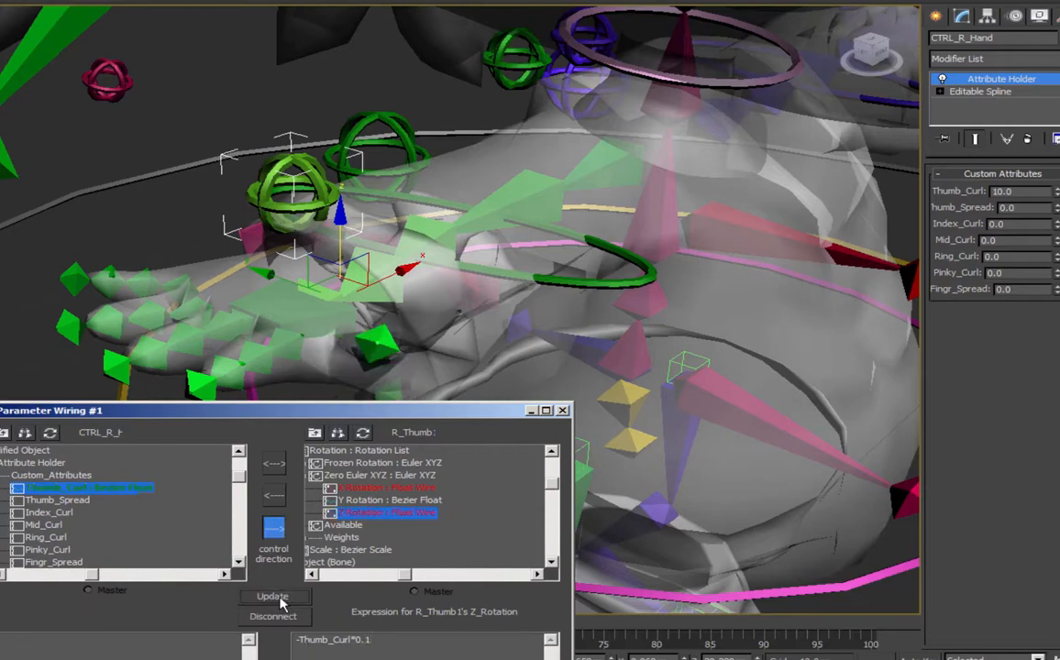
{"action": "middle_click_drag", "start_coordinate": [538, 218], "coordinate": [518, 278], "text": "alt"}
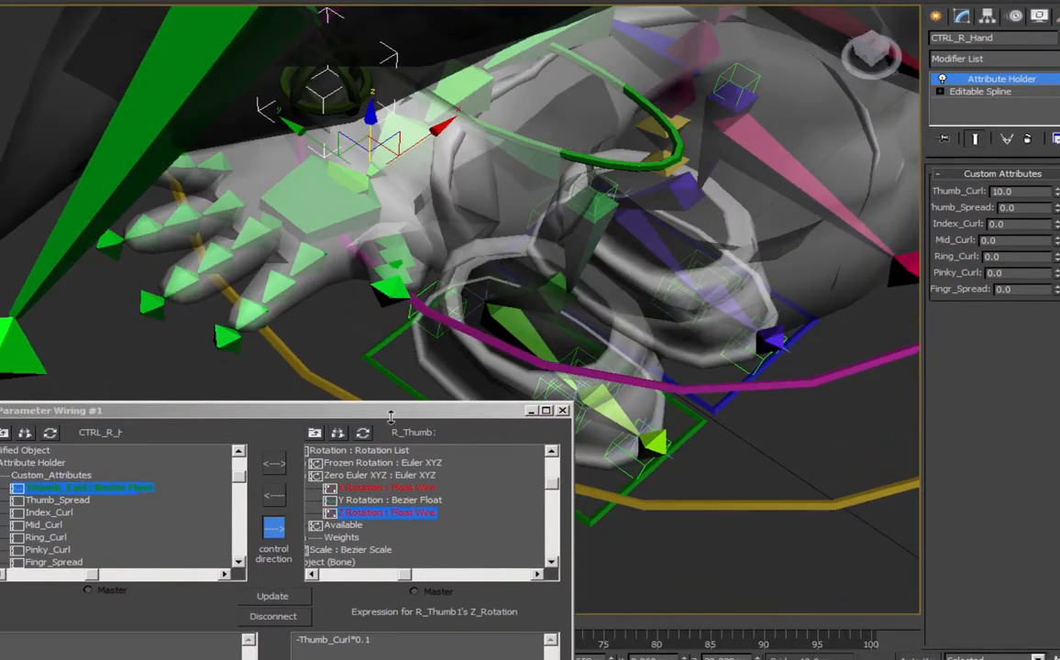
{"action": "left_click", "coordinate": [303, 644]}
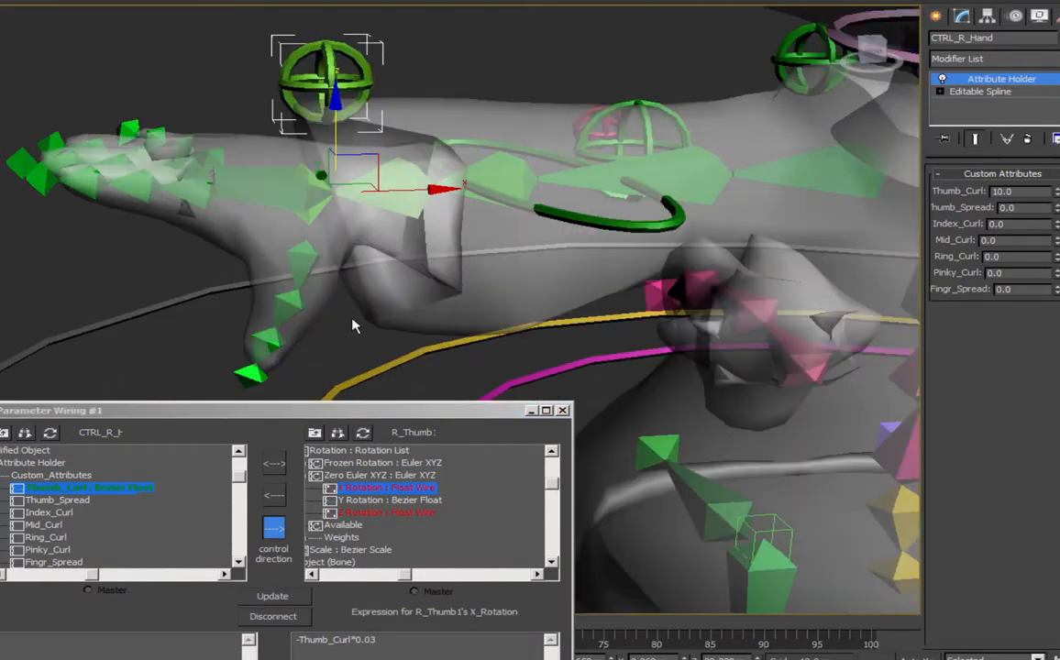
Load R_Thumb2 and wire Thumb_Curl one-way to its Zero Euler XYZ X Rotation with the expression -Thumb_Curl*0.03.
{"action": "left_click", "coordinate": [266, 280]}
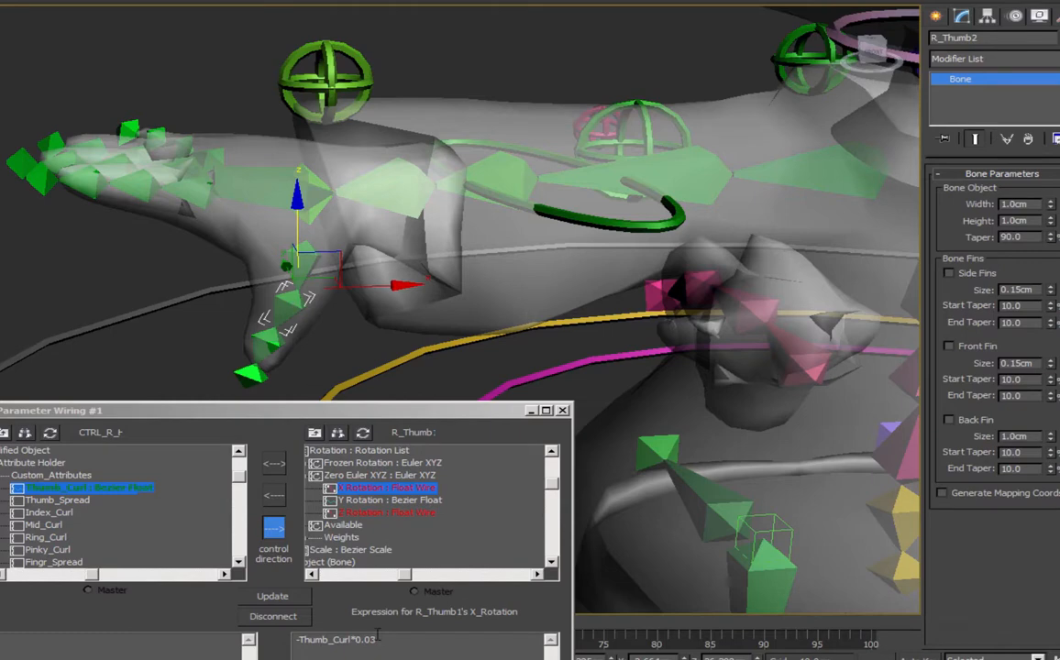
{"action": "left_click", "coordinate": [362, 432]}
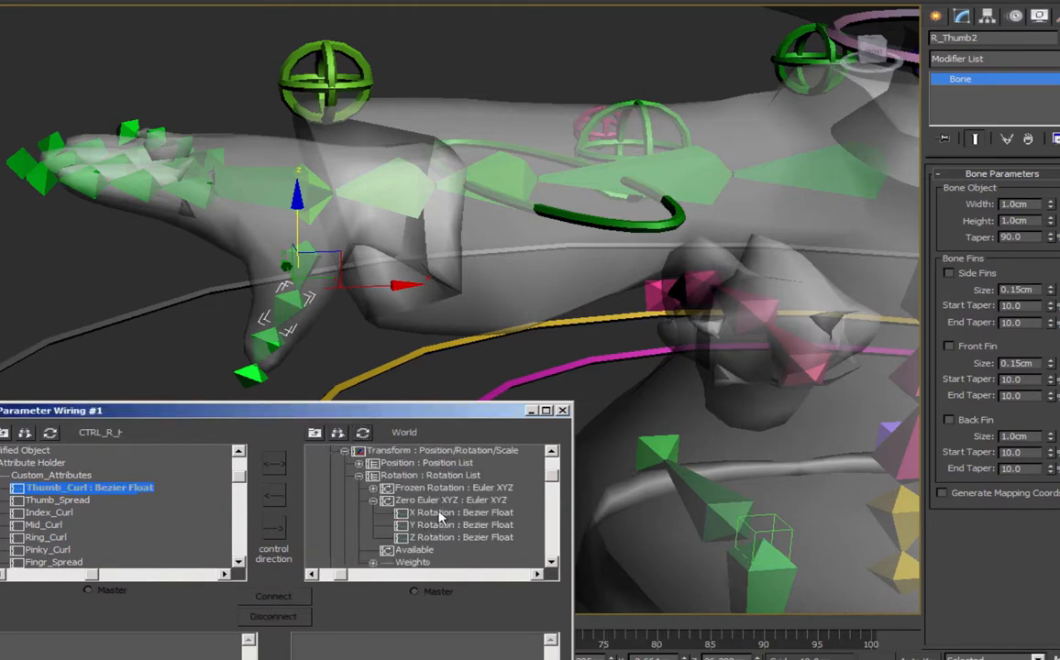
{"action": "left_click", "coordinate": [431, 513]}
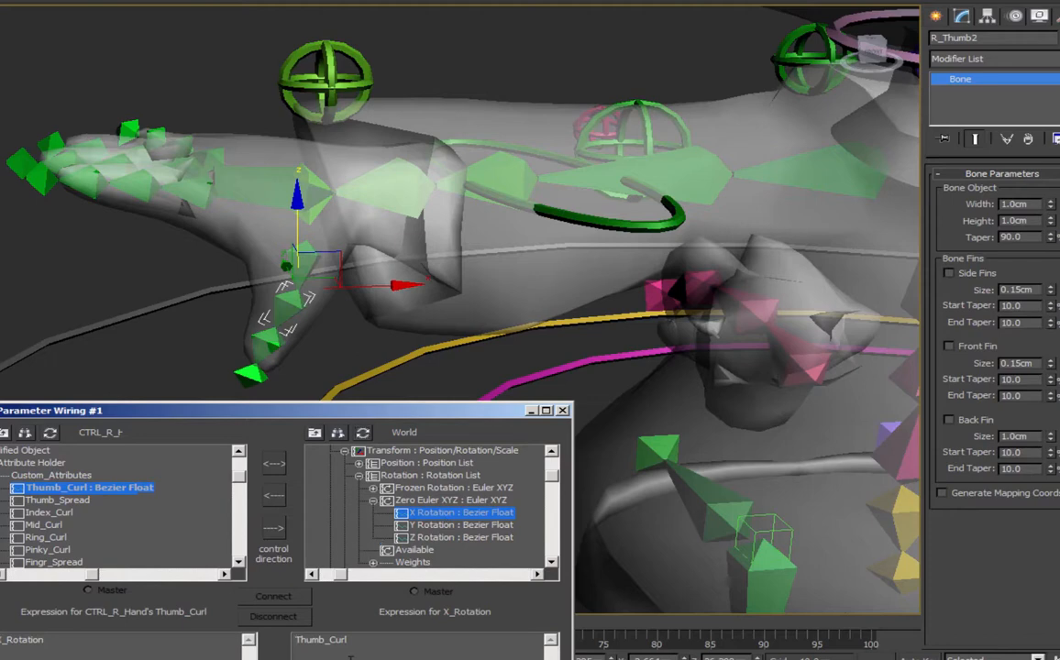
{"action": "type", "text": "-"}
{"action": "type", "text": "3"}
{"action": "left_click", "coordinate": [275, 528]}
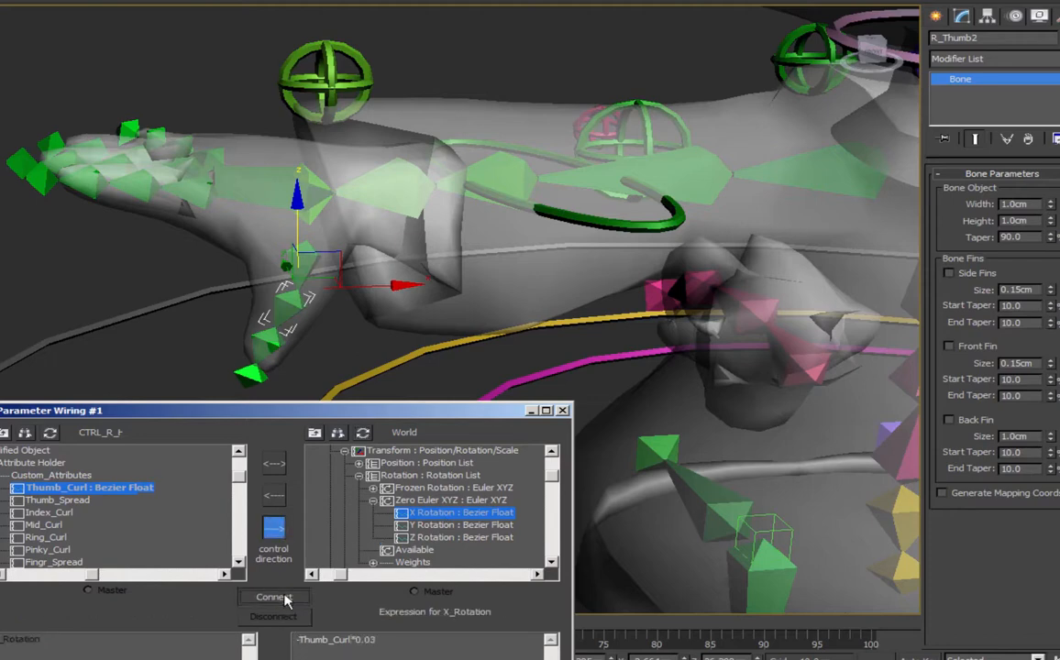
{"action": "left_click", "coordinate": [273, 596]}
Wire Thumb_Curl one-way to R_Thumb2's Y Rotation as Thumb_Curl*0.065, and also connect it to the bone's Z Rotation.
{"action": "left_click", "coordinate": [443, 526]}
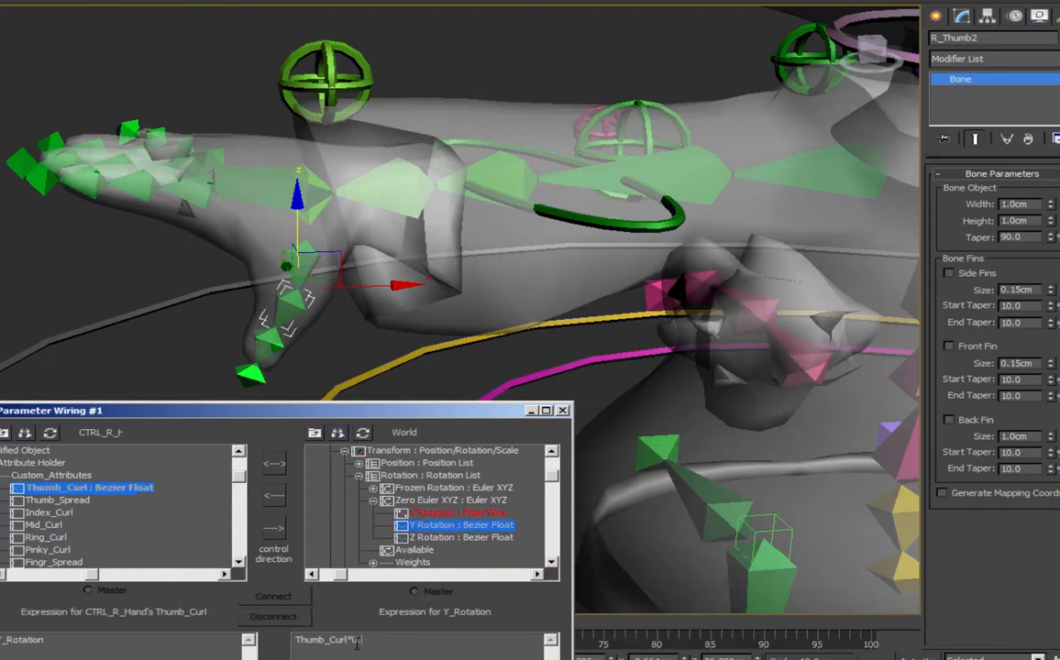
{"action": "left_click", "coordinate": [274, 528]}
{"action": "left_click", "coordinate": [273, 596]}
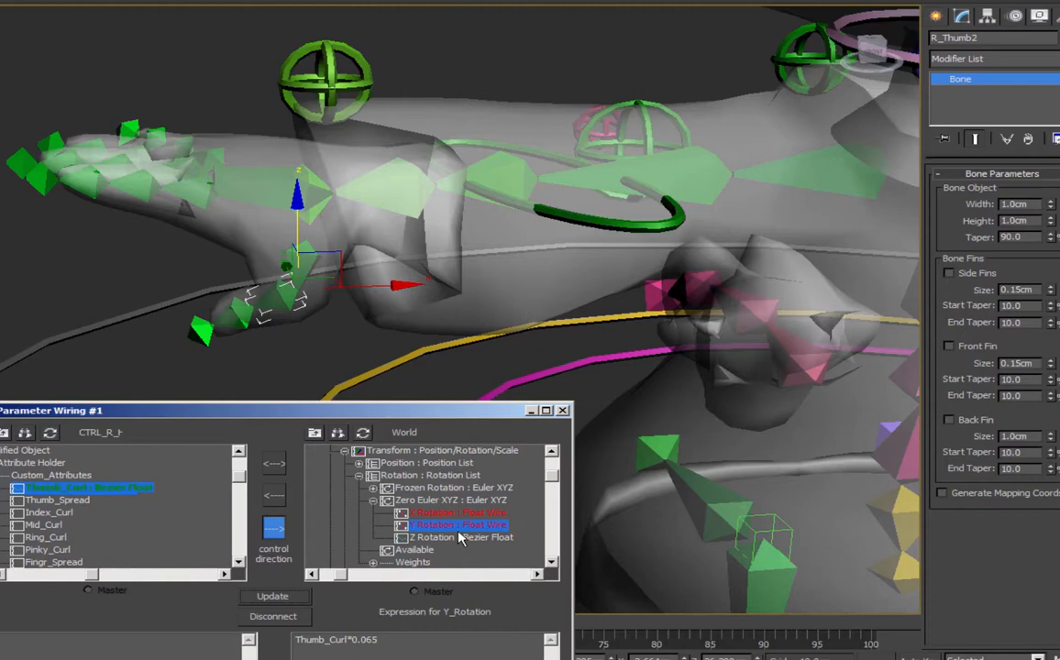
{"action": "left_click", "coordinate": [455, 538]}
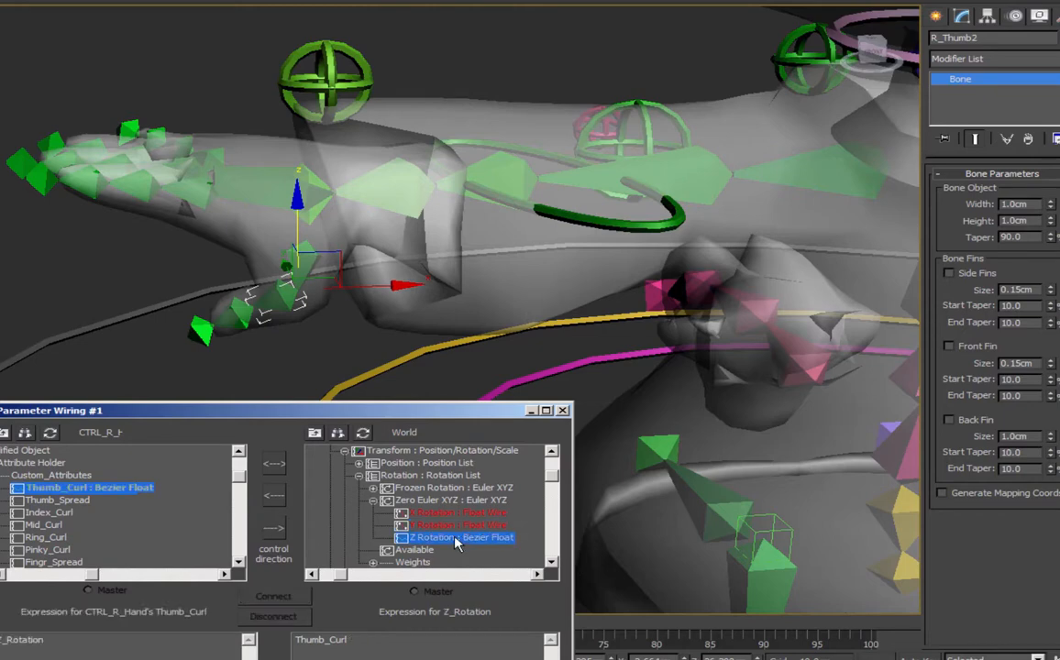
{"action": "left_click", "coordinate": [360, 644]}
{"action": "left_click", "coordinate": [274, 529]}
{"action": "left_click", "coordinate": [273, 597]}
Load R_Thumb3 and wire Thumb_Curl one-way to its Zero Euler XYZ X Rotation with a negated Thumb_Curl expression.
{"action": "middle_click_drag", "start_coordinate": [323, 317], "coordinate": [378, 327], "text": "alt"}
{"action": "left_click", "coordinate": [243, 304]}
{"action": "left_click", "coordinate": [363, 433]}
{"action": "left_click", "coordinate": [330, 464]}
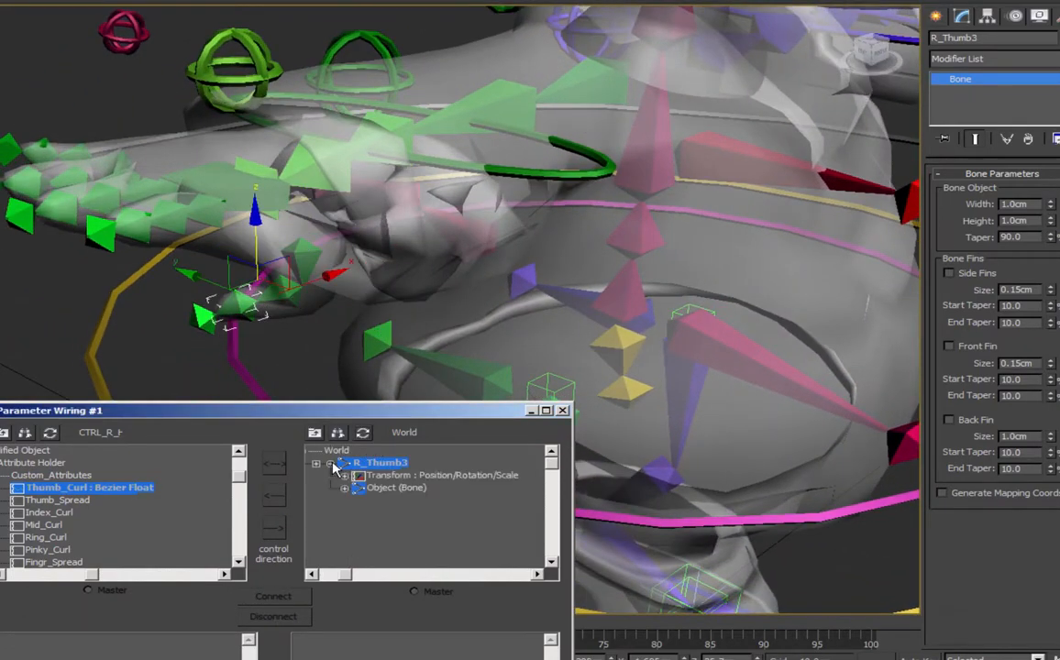
{"action": "left_click", "coordinate": [344, 476]}
{"action": "left_click", "coordinate": [359, 500]}
{"action": "left_click", "coordinate": [372, 525]}
{"action": "left_click", "coordinate": [433, 539]}
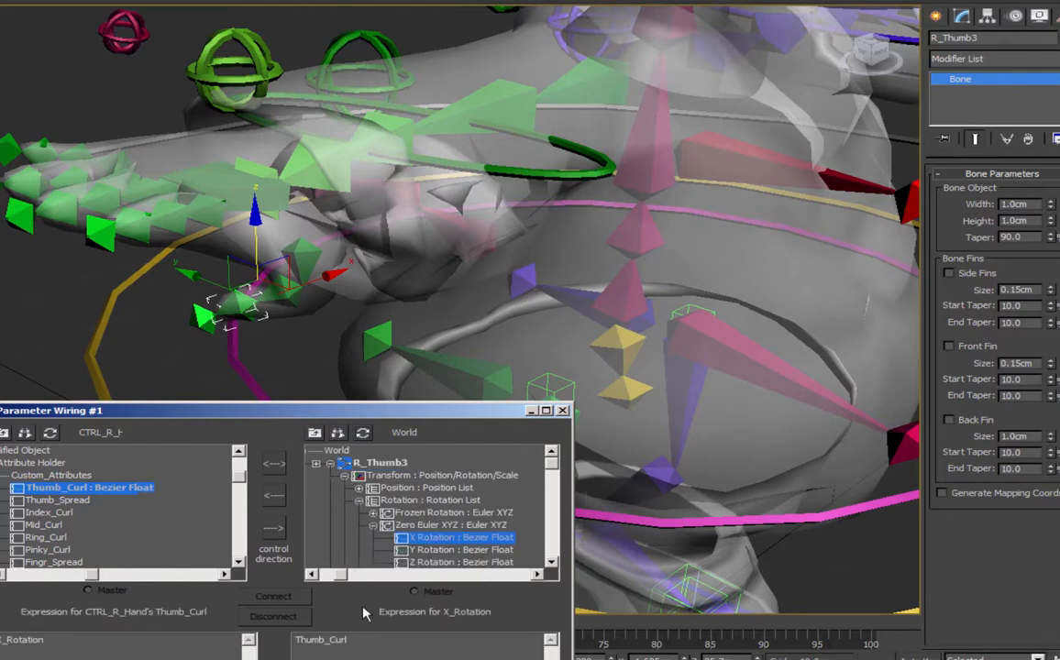
{"action": "type", "text": "-"}
{"action": "left_click", "coordinate": [273, 529]}
{"action": "left_click", "coordinate": [274, 597]}
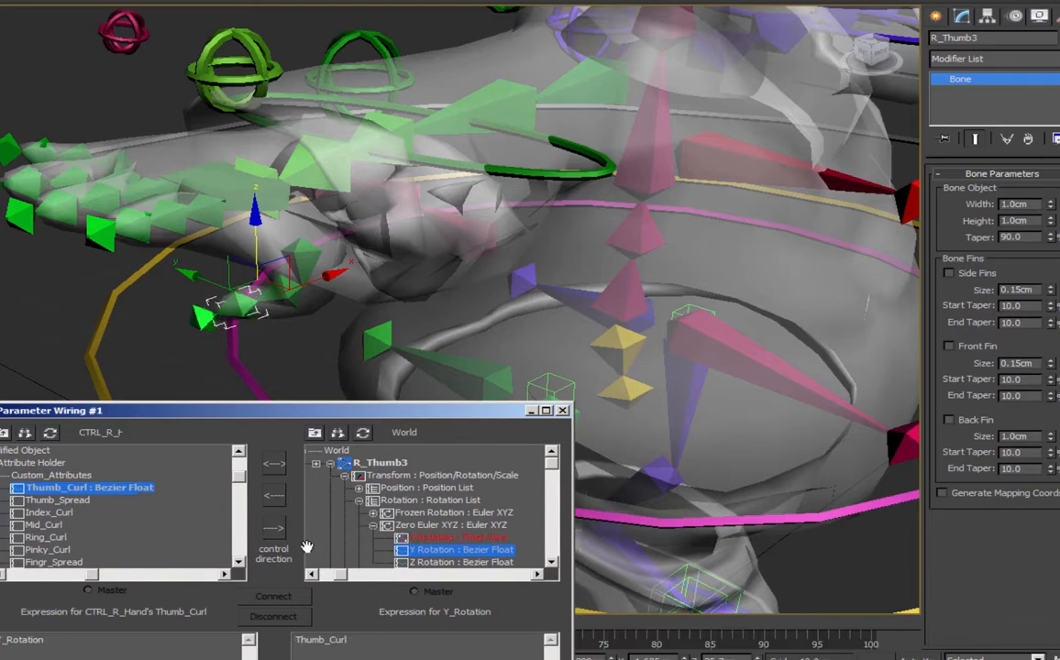
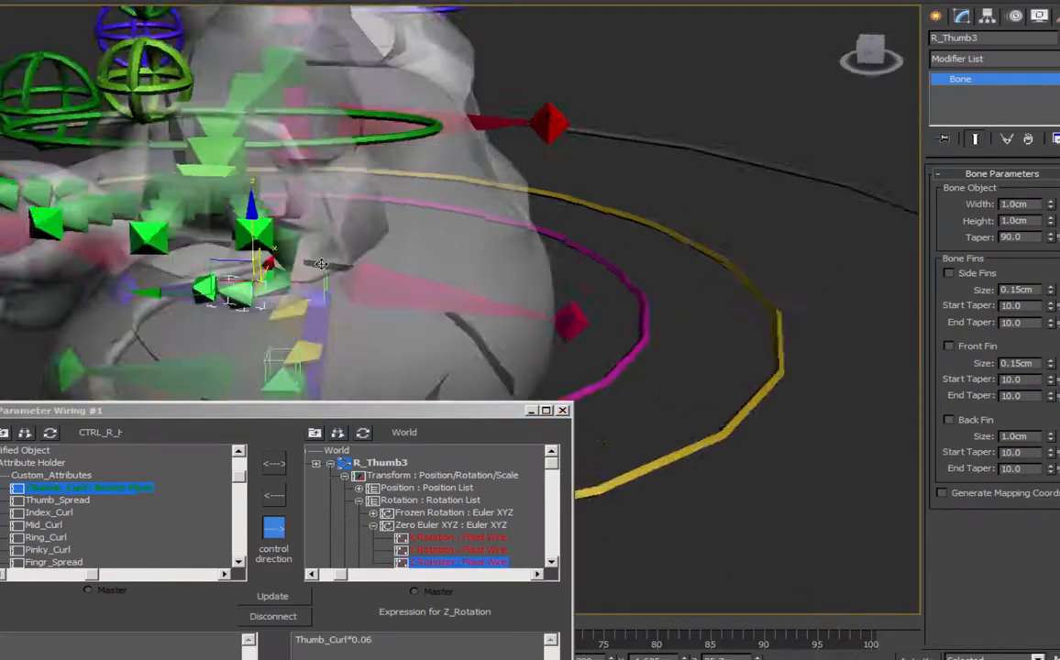
Reset CTRL_R_Hand's Thumb_Curl to 0 and set its Thumb_Spread to 10.
{"action": "middle_click_drag", "start_coordinate": [322, 264], "coordinate": [312, 211], "text": "alt"}
{"action": "left_click", "coordinate": [328, 84]}
{"action": "left_click_drag", "start_coordinate": [1057, 191], "coordinate": [1036, 210]}
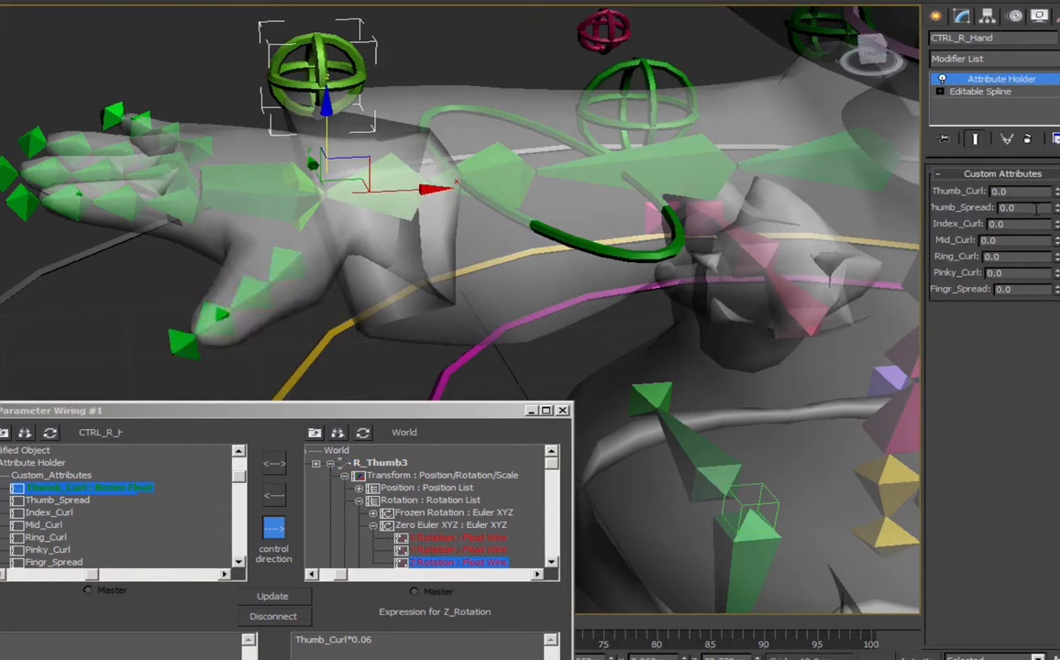
Wire Thumb_Spread one-way to R_Thumb1's Zero Euler XYZ Y Rotation with the expression Thumb_Spread*0.1.
{"action": "left_click", "coordinate": [57, 500]}
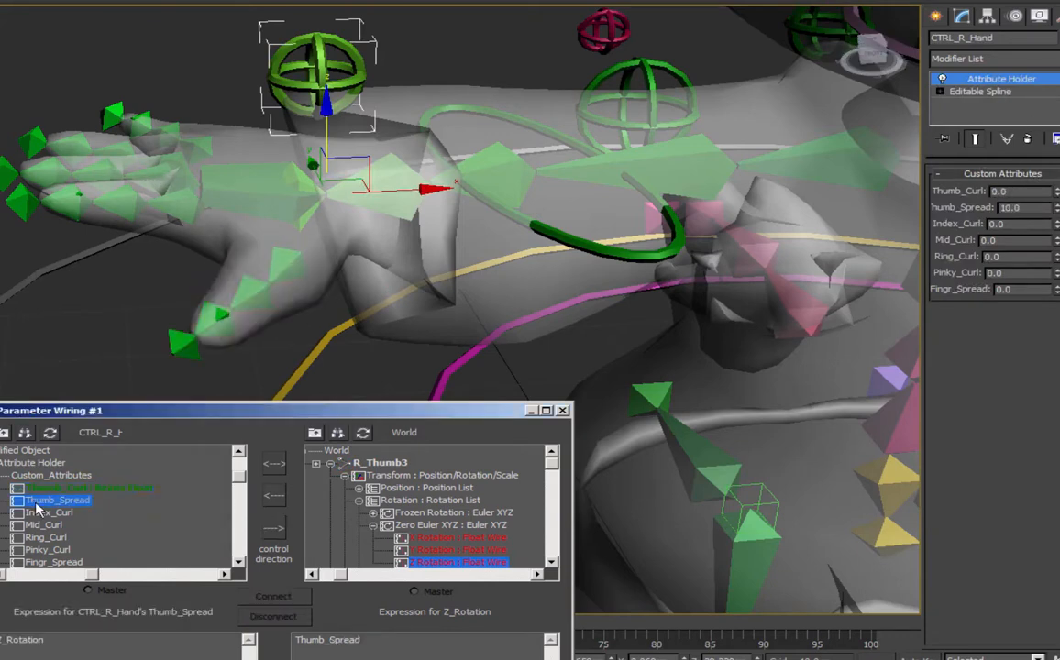
{"action": "left_click", "coordinate": [275, 246]}
{"action": "left_click", "coordinate": [365, 436]}
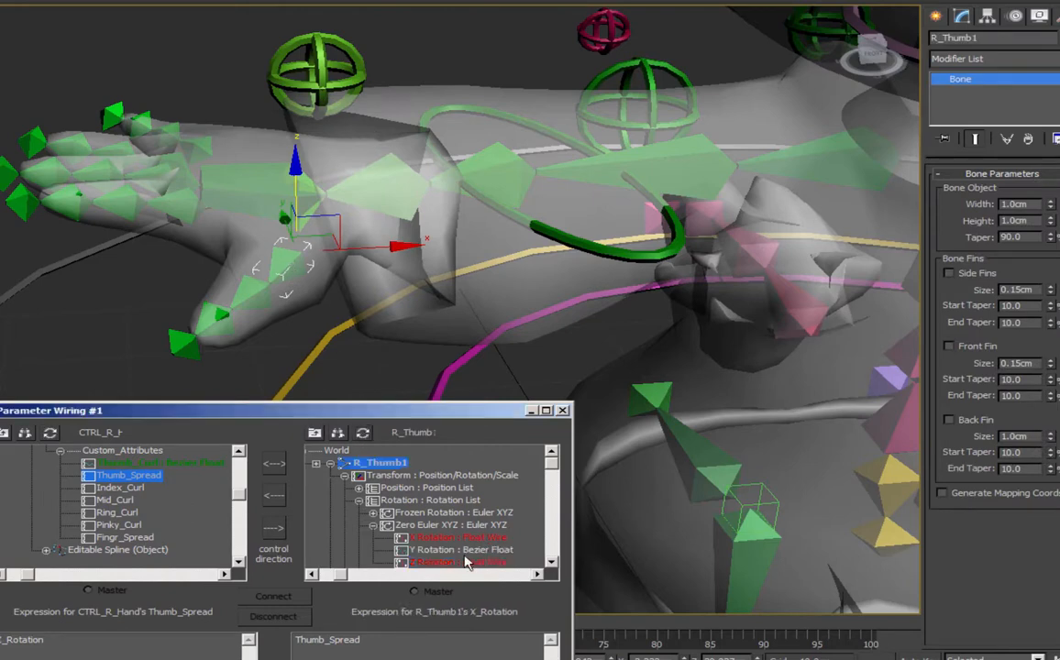
{"action": "left_click", "coordinate": [447, 551]}
{"action": "left_click", "coordinate": [395, 641]}
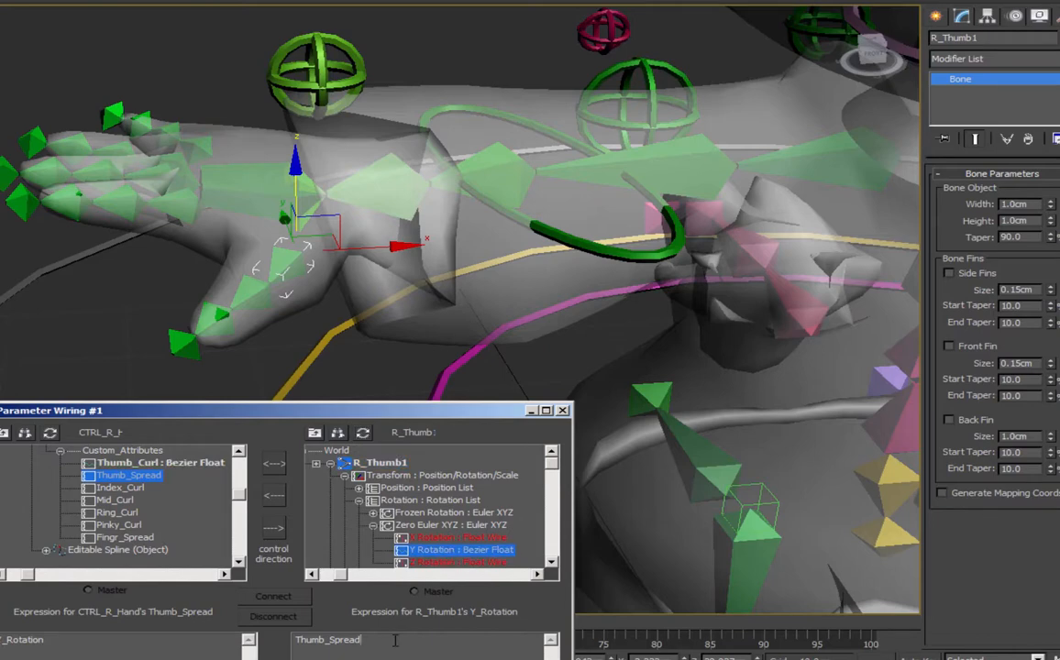
{"action": "type", "text": "*0.1"}
{"action": "left_click", "coordinate": [273, 528]}
{"action": "left_click", "coordinate": [273, 597]}
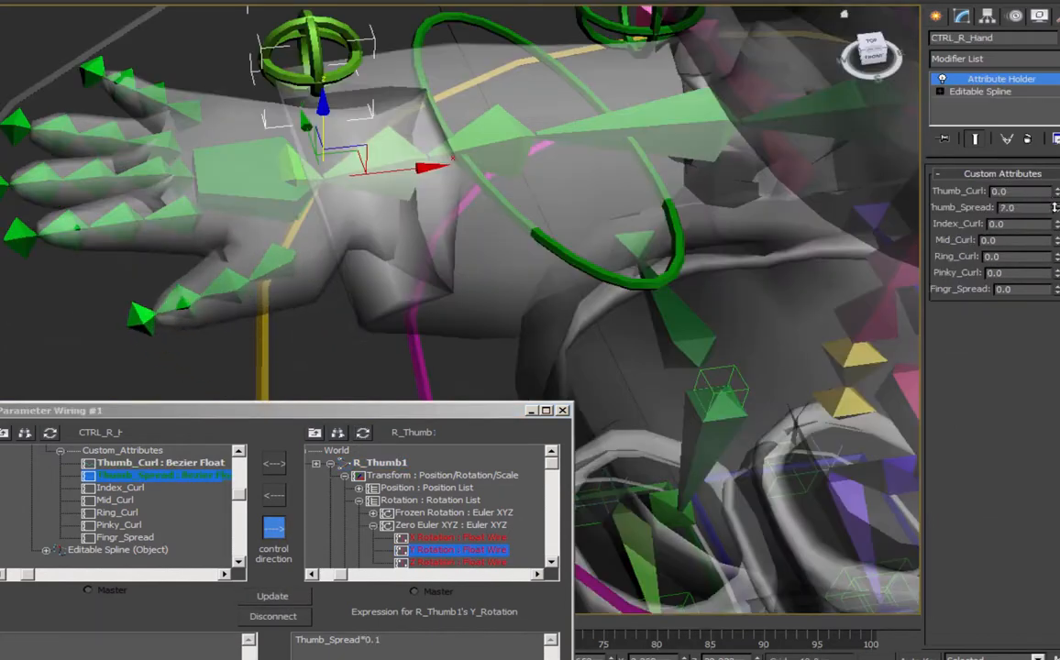
Test Thumb_Spread on CTRL_R_Hand, return it to 0, and raise the index, middle, ring and pinky curls, using 10 for Index_Curl, Mid_Curl and Ring_Curl.
{"action": "left_click_drag", "start_coordinate": [1053, 207], "coordinate": [1056, 138]}
{"action": "left_click_drag", "start_coordinate": [1056, 241], "coordinate": [1057, 174]}
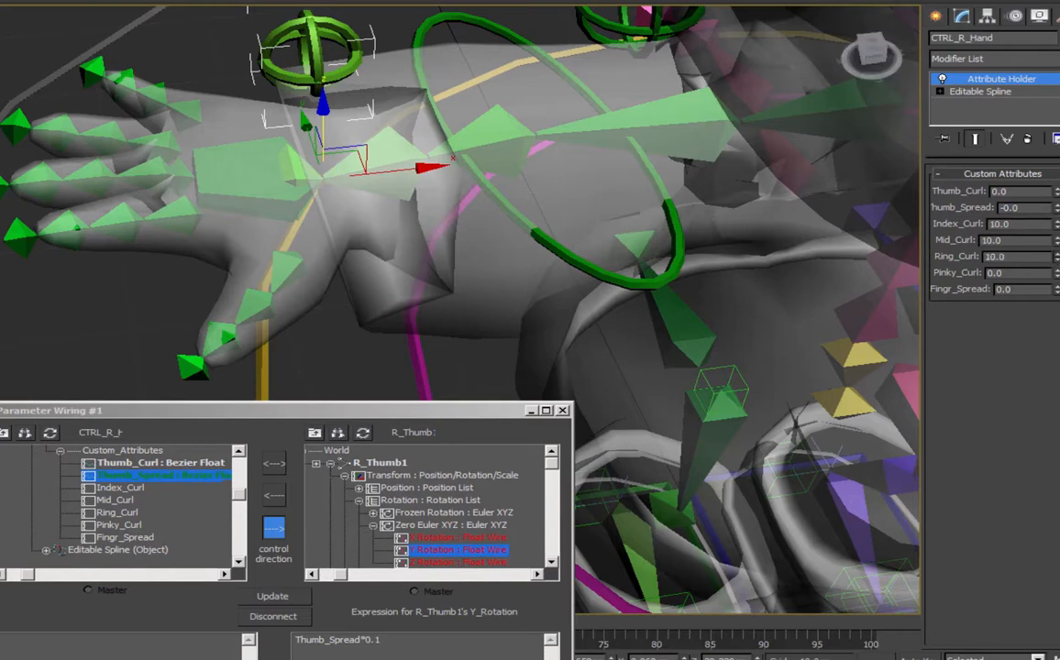
{"action": "left_click_drag", "start_coordinate": [1057, 273], "coordinate": [1057, 192]}
Load R_index1 and wire Index_Curl one-way to its Zero Euler XYZ Z Rotation with the expression Index_Curl*0.14.
{"action": "left_click", "coordinate": [181, 215]}
{"action": "left_click", "coordinate": [119, 487]}
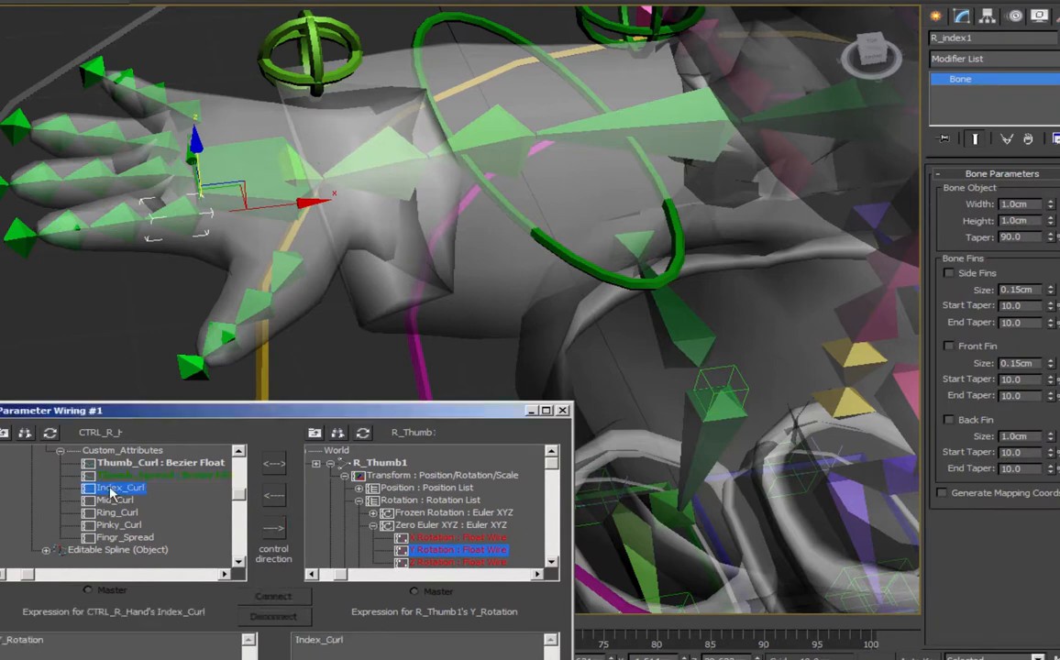
{"action": "left_click", "coordinate": [364, 434]}
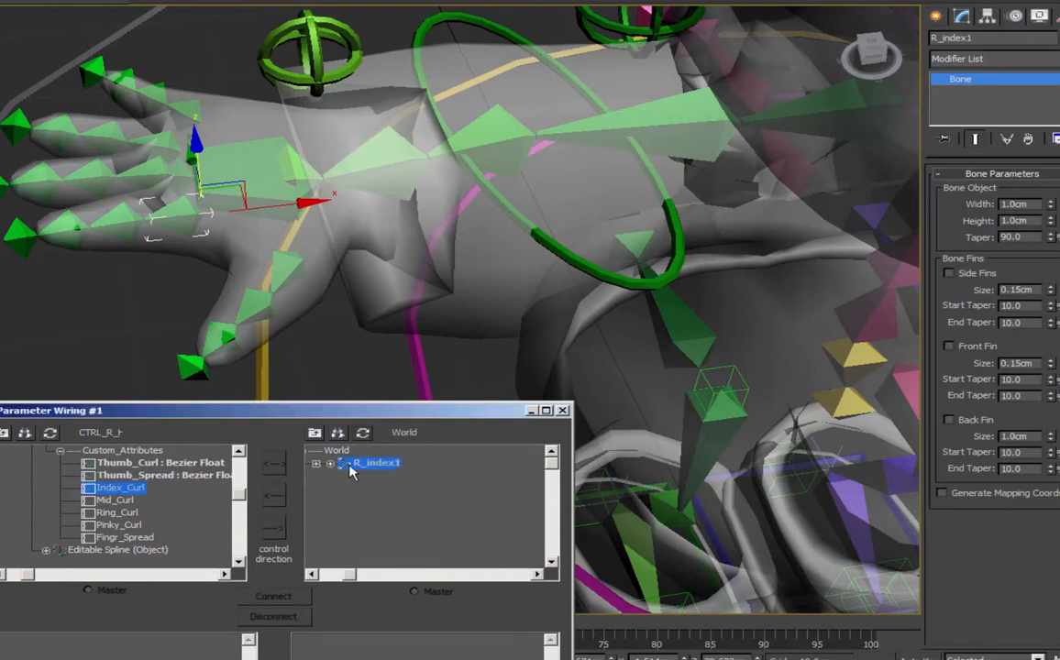
{"action": "left_click", "coordinate": [330, 463]}
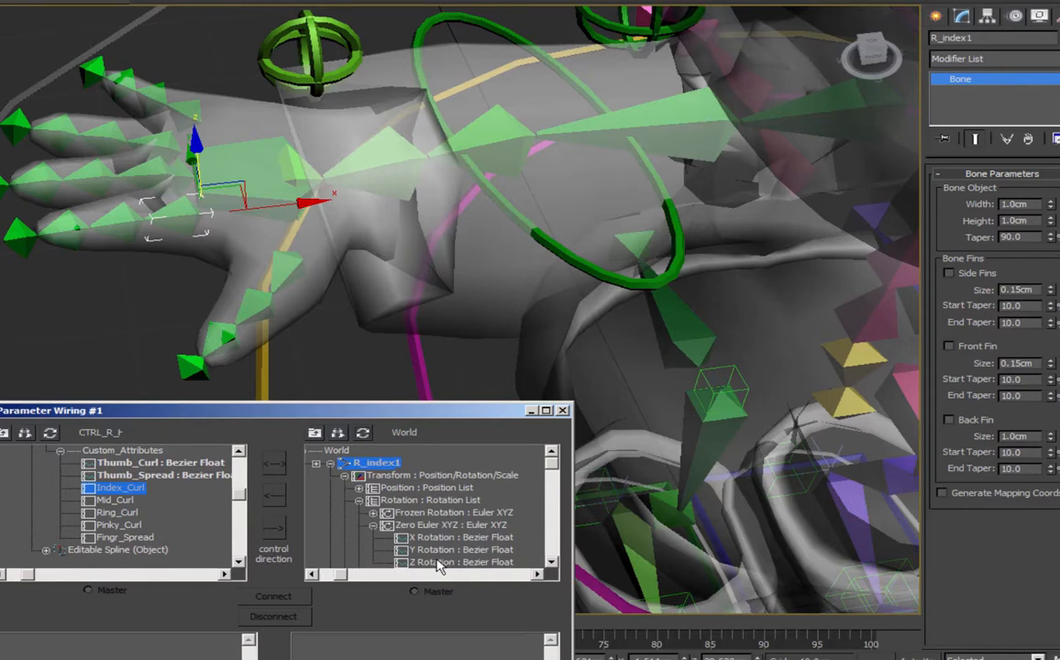
{"action": "left_click", "coordinate": [440, 562]}
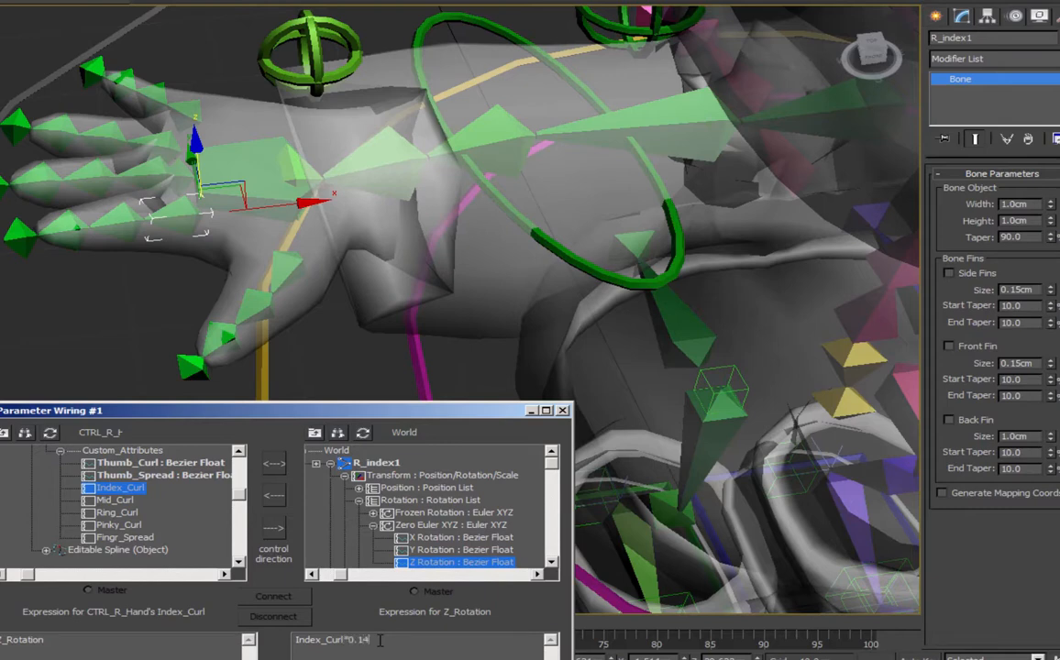
{"action": "left_click", "coordinate": [273, 596]}
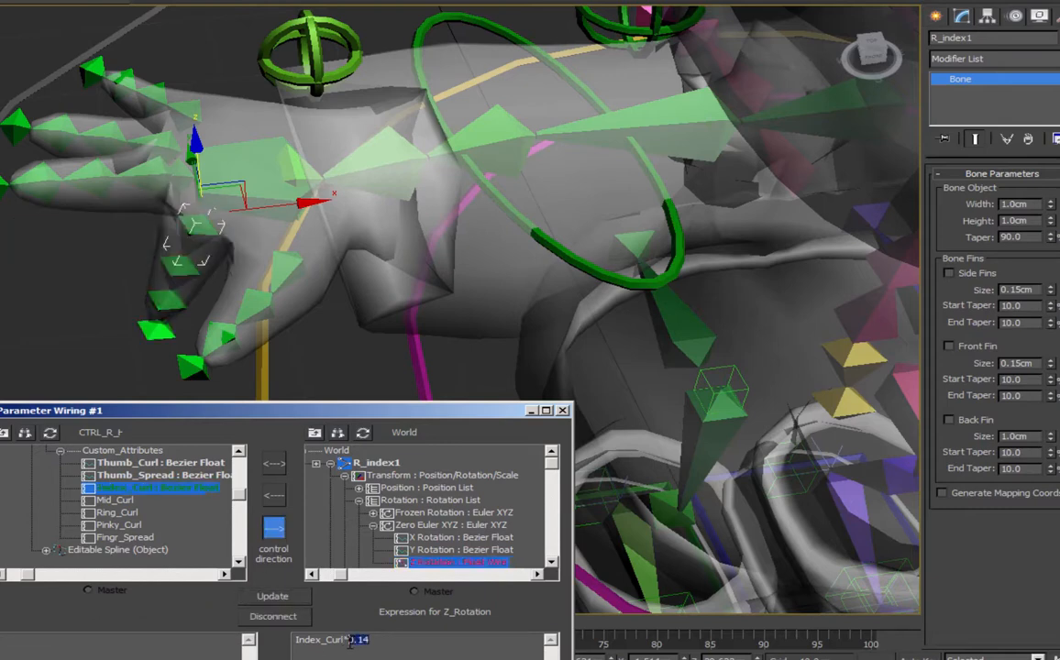
Copy the 0.14 multiplier and wire Index_Curl one-way to R_index2's Zero Euler XYZ Z Rotation as Index_Curl*0.14.
{"action": "left_click_drag", "start_coordinate": [345, 641], "coordinate": [384, 653]}
{"action": "key", "text": "ctrl+c"}
{"action": "left_click", "coordinate": [151, 235]}
{"action": "left_click", "coordinate": [330, 465]}
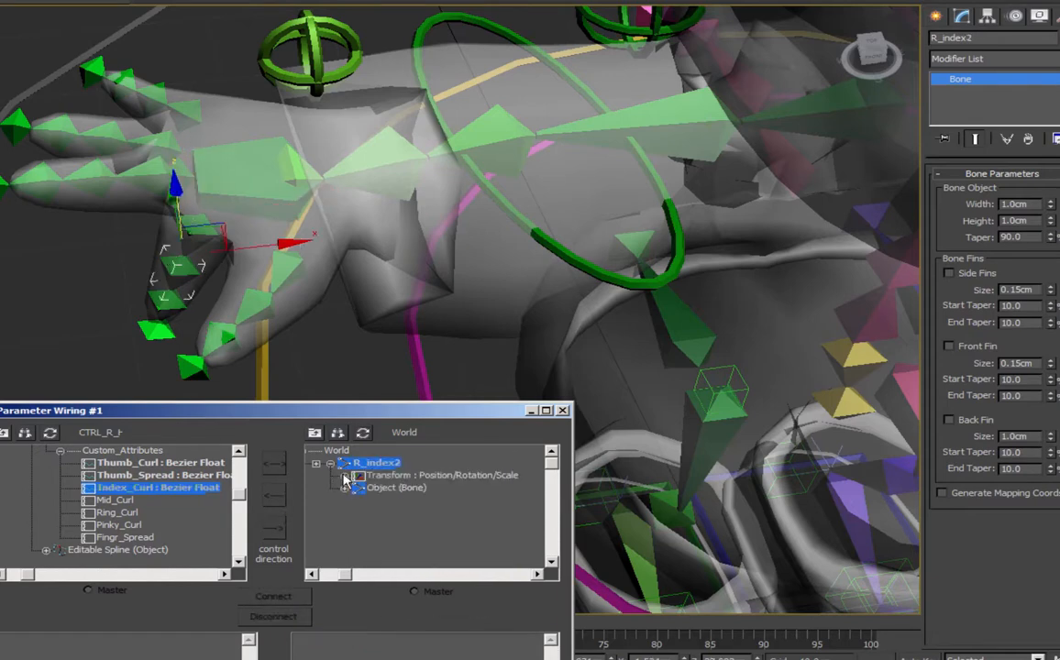
{"action": "left_click", "coordinate": [344, 477]}
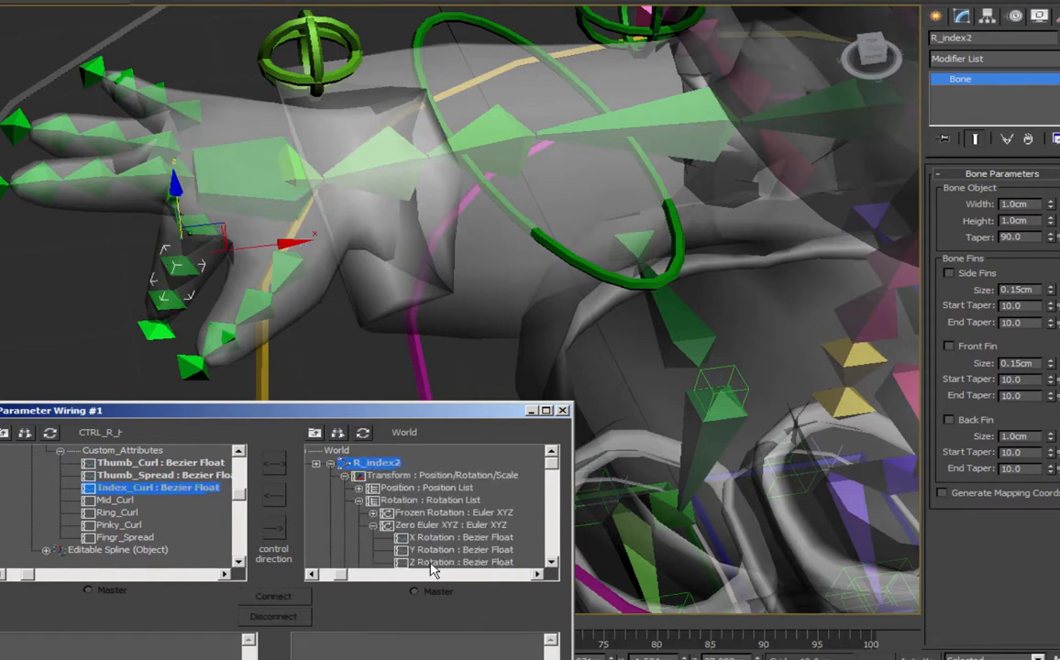
{"action": "left_click", "coordinate": [433, 564]}
{"action": "key", "text": "ctrl+v"}
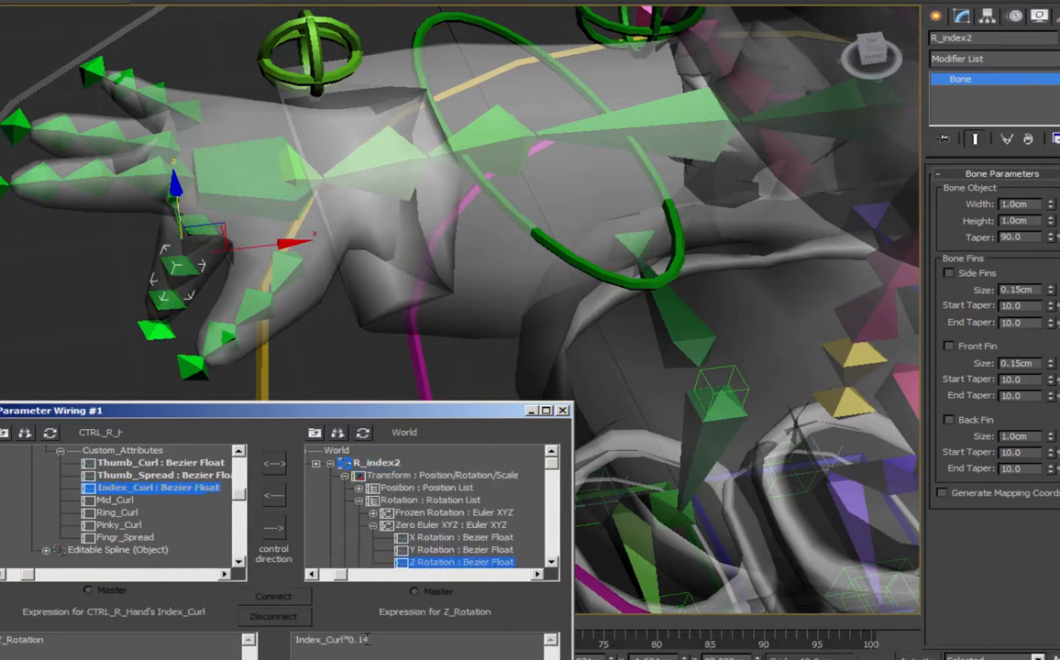
{"action": "left_click", "coordinate": [274, 528]}
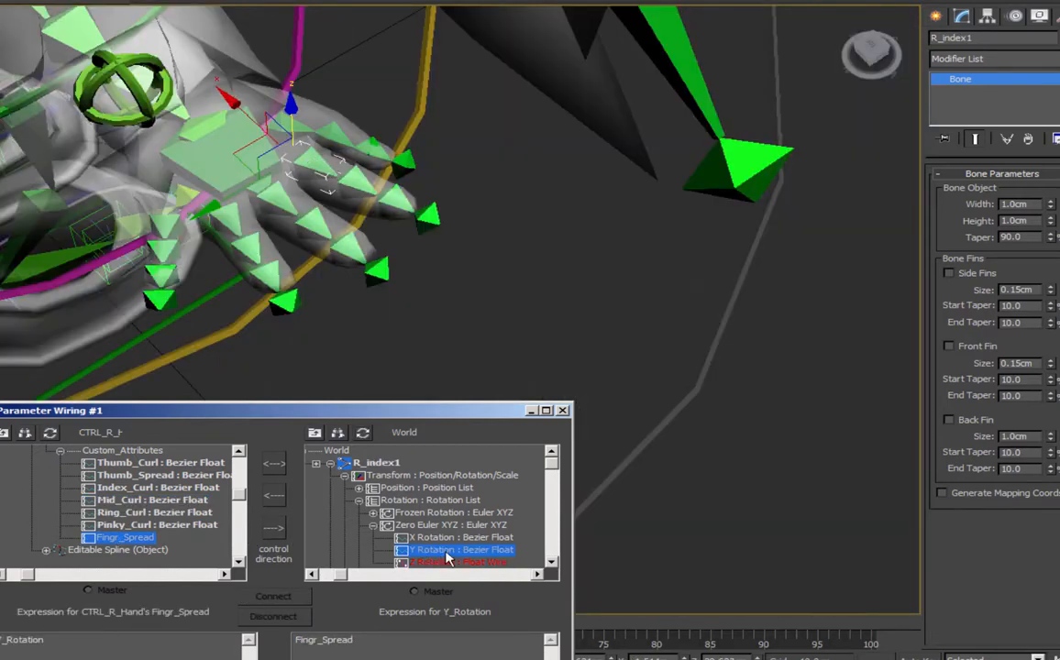
Wire Fingr_Spread one-way to R_index1's Y Rotation with the expression Fingr_Spread*0.028+0.12.
{"action": "left_click", "coordinate": [381, 645]}
{"action": "type", "text": "*0.028+0.12"}
{"action": "left_click", "coordinate": [274, 528]}
{"action": "left_click", "coordinate": [273, 598]}
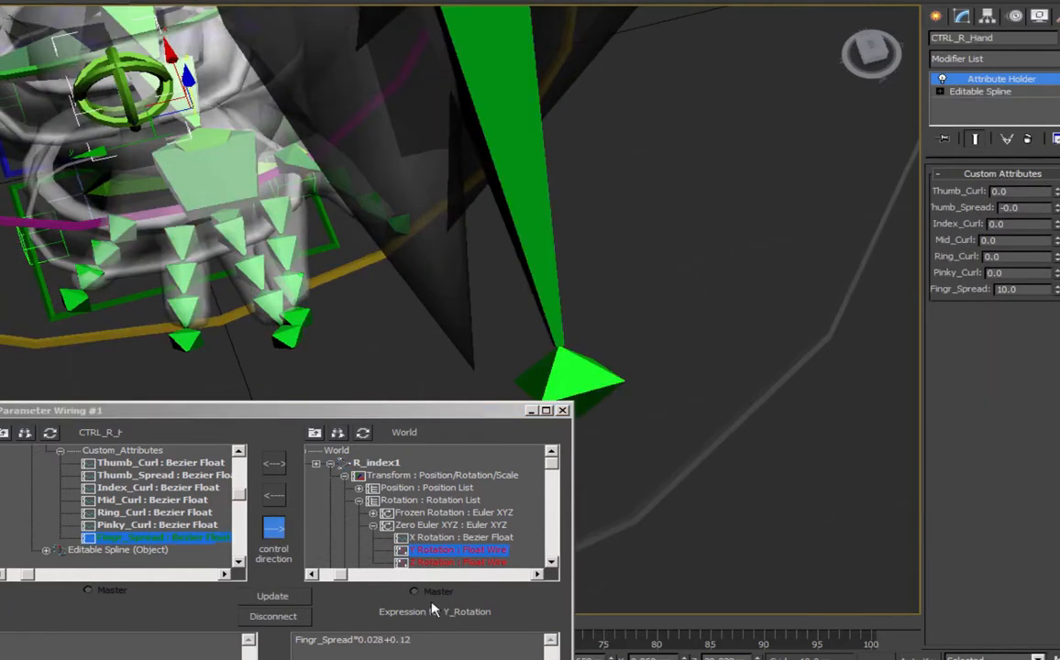
Try a negative offset in R_index1's Y Rotation expression, Fingr_Spread*0.028-0.12.
{"action": "left_click", "coordinate": [392, 642]}
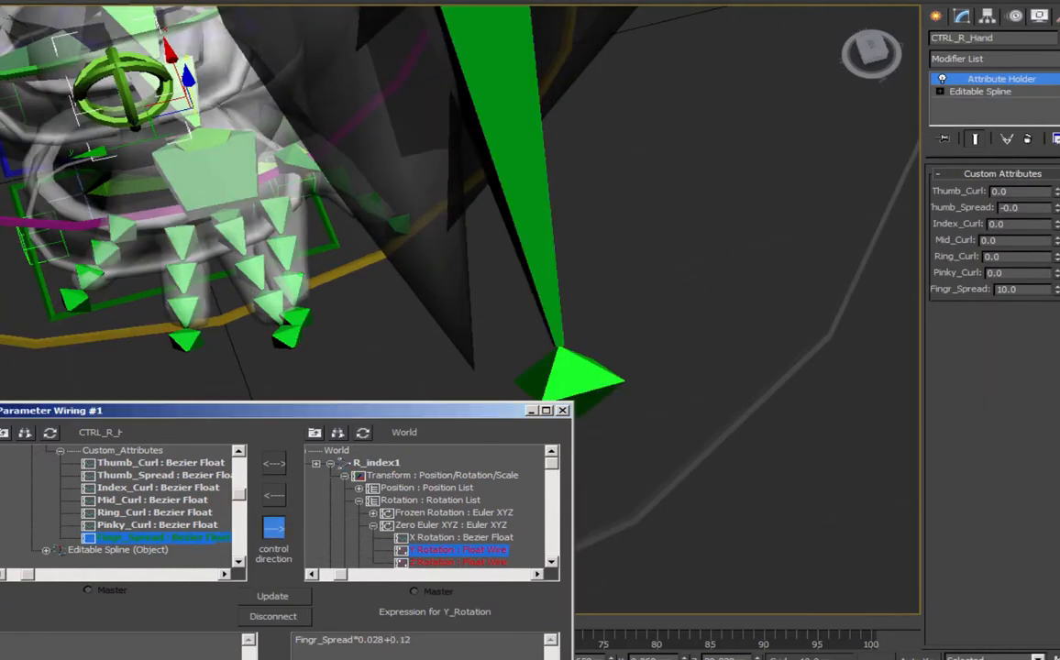
{"action": "key", "text": "BackSpace"}
{"action": "type", "text": "-"}
{"action": "left_click", "coordinate": [274, 597]}
Restore the positive offset in R_index1's Y Rotation expression, Fingr_Spread*0.028+0.12.
{"action": "mouse_move", "coordinate": [534, 260]}
{"action": "middle_mouse_down", "text": "alt"}
{"action": "mouse_move", "coordinate": [541, 303]}
{"action": "mouse_move", "coordinate": [527, 267]}
{"action": "middle_mouse_up", "text": "alt"}
{"action": "left_click", "coordinate": [388, 641]}
{"action": "key", "text": "BackSpace"}
{"action": "type", "text": "+"}
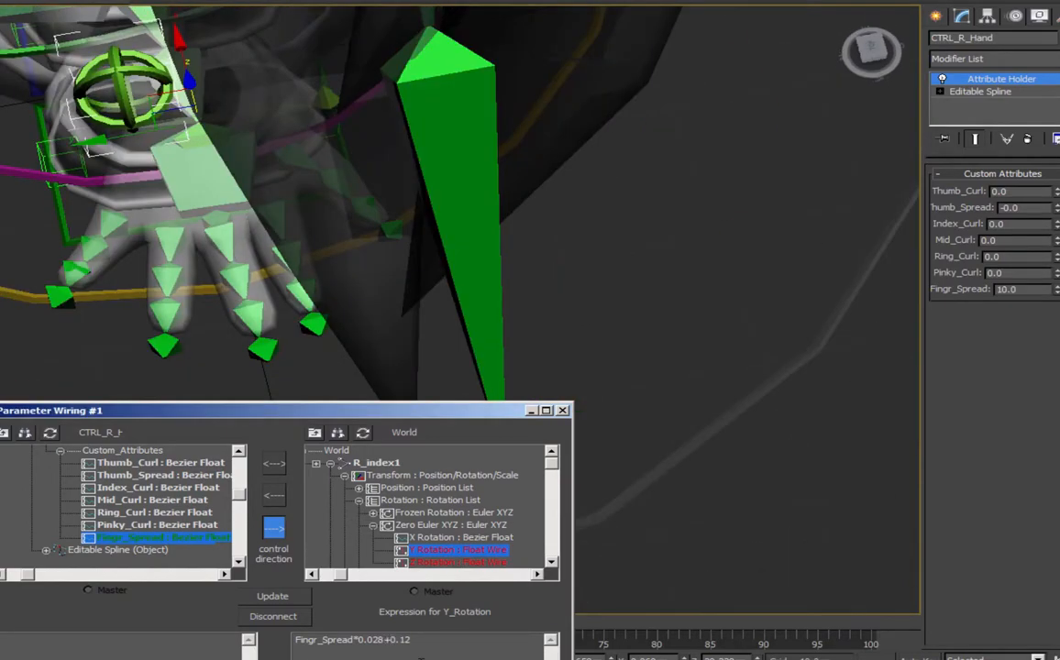
{"action": "left_click", "coordinate": [273, 597]}
Examine the wire expression linking CTRL_L_Hand's Fingr_Spread to L_index1's Zero Euler XYZ Y Rotation.
{"action": "middle_click_drag", "start_coordinate": [424, 295], "coordinate": [481, 307], "text": "alt"}
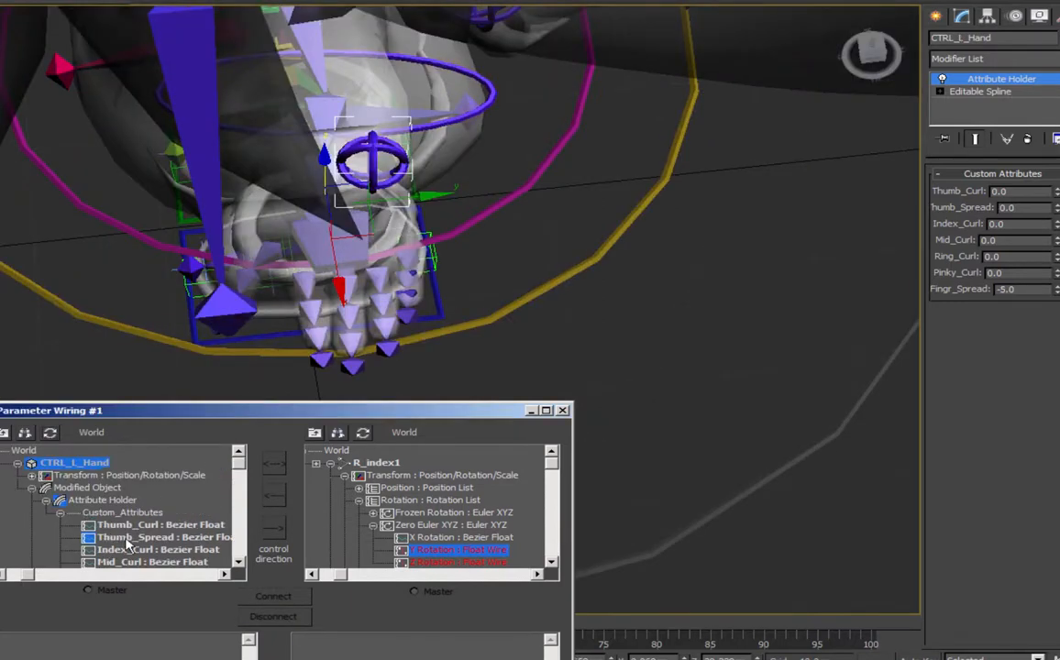
{"action": "scroll", "coordinate": [118, 500], "scroll_direction": "down", "scroll_amount": 3}
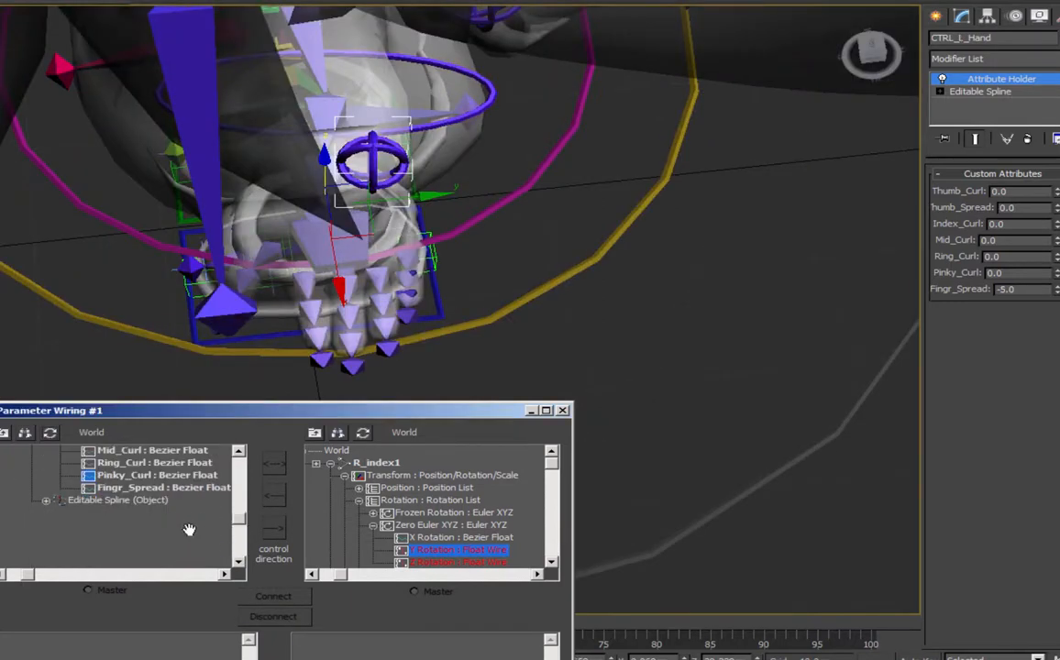
{"action": "left_click", "coordinate": [181, 489]}
{"action": "left_click", "coordinate": [303, 268]}
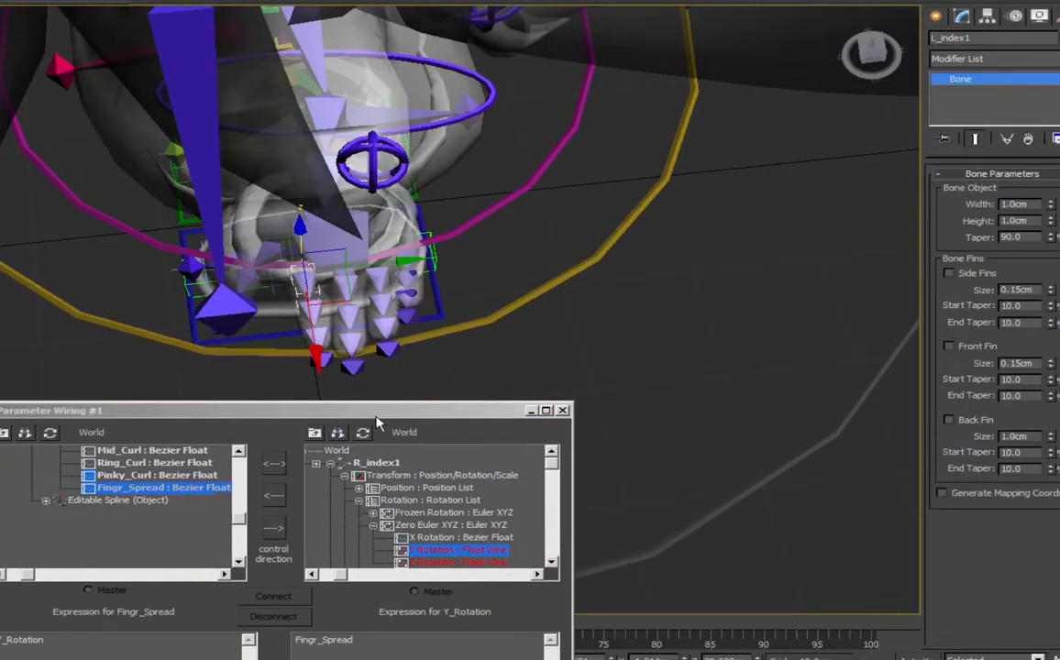
{"action": "left_click", "coordinate": [456, 550]}
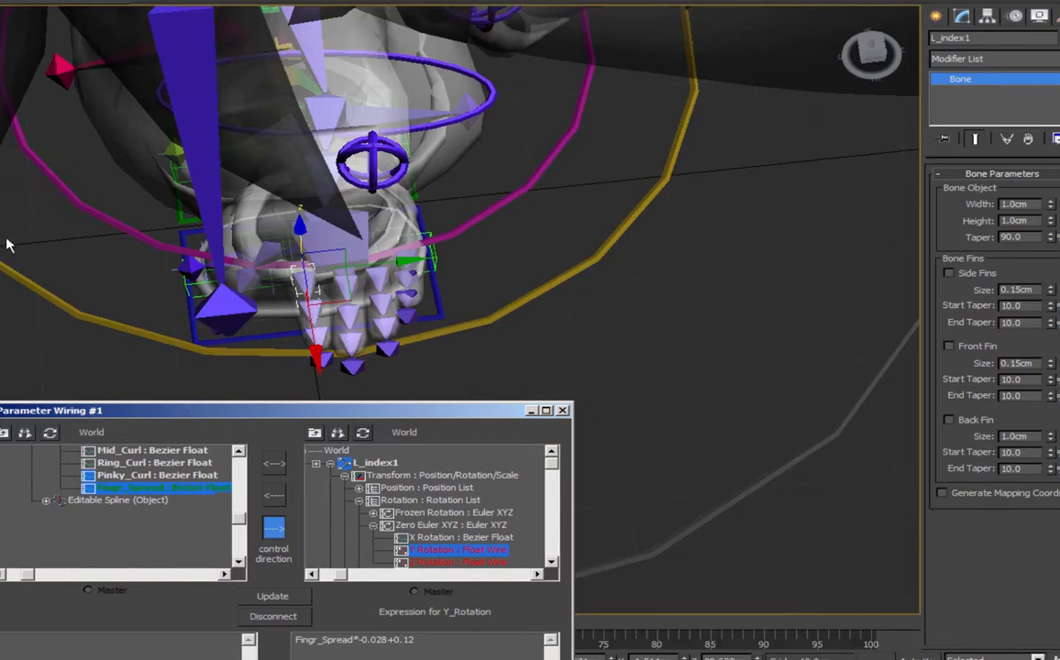
Update the wire from CTRL_R_Hand's Fingr_Spread to R_index1's Y Rotation to Fingr_Spread*-0.028+0.12, and set Fingr_Spread to -5 on the control.
{"action": "middle_click_drag", "start_coordinate": [10, 237], "coordinate": [365, 139], "text": "alt"}
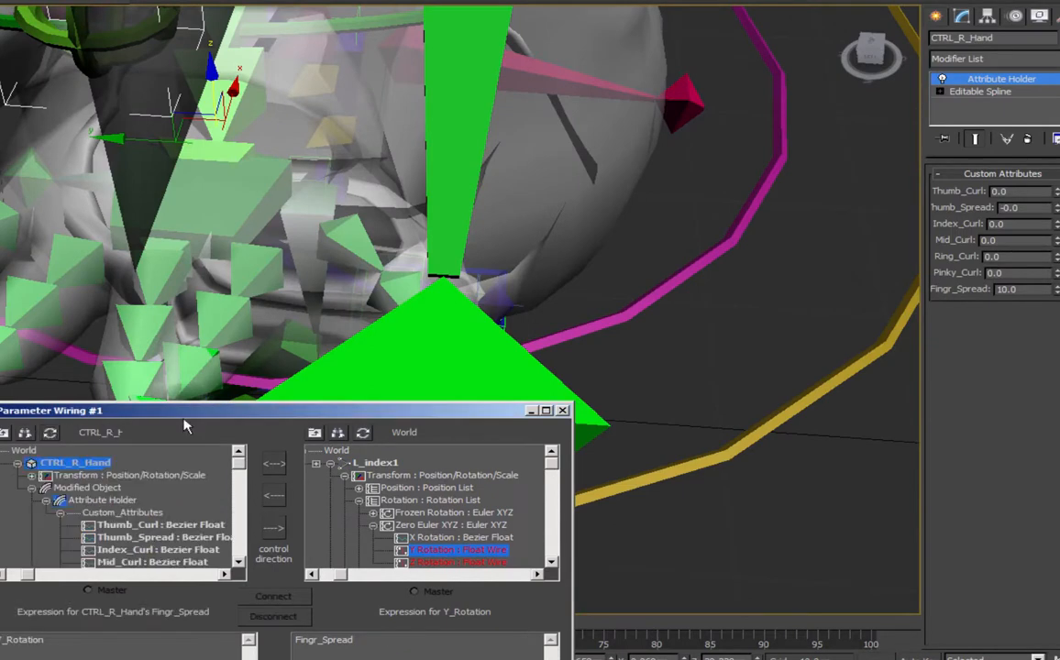
{"action": "left_click", "coordinate": [170, 384]}
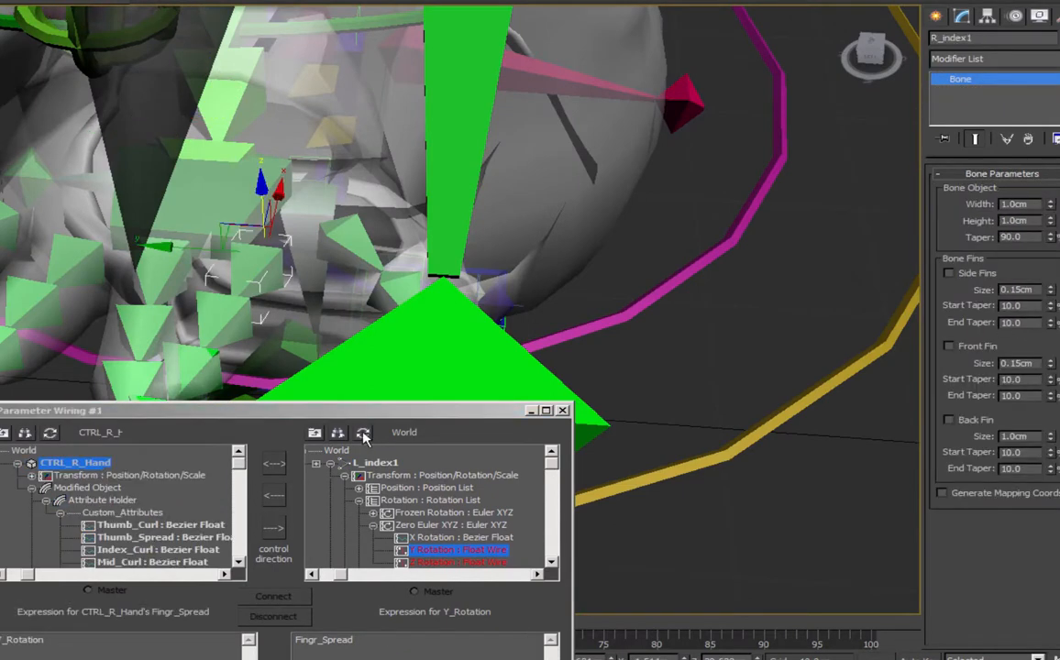
{"action": "left_click", "coordinate": [363, 433]}
{"action": "left_click", "coordinate": [396, 552]}
{"action": "left_click", "coordinate": [451, 549]}
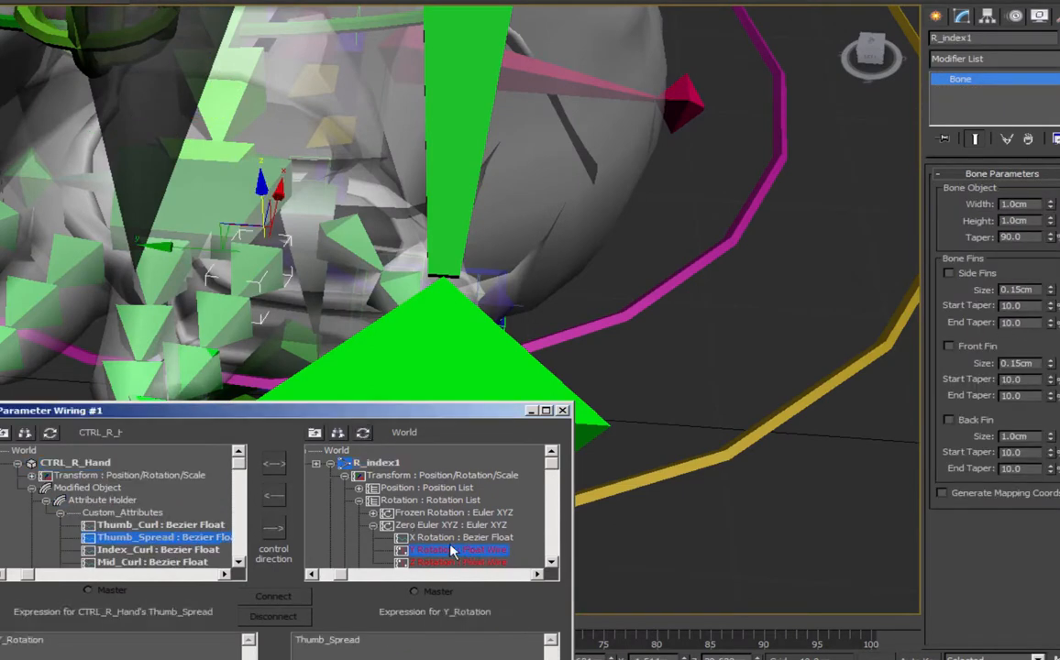
{"action": "scroll", "coordinate": [273, 275], "scroll_direction": "down", "scroll_amount": 4}
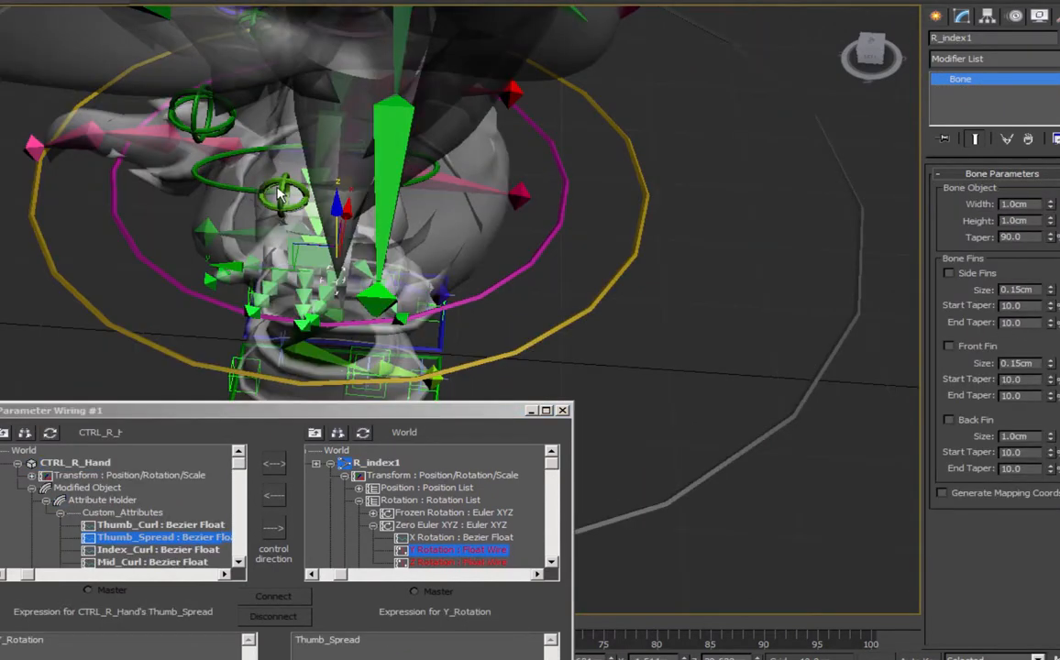
{"action": "left_click", "coordinate": [249, 160]}
{"action": "scroll", "coordinate": [249, 165], "scroll_direction": "up", "scroll_amount": 4}
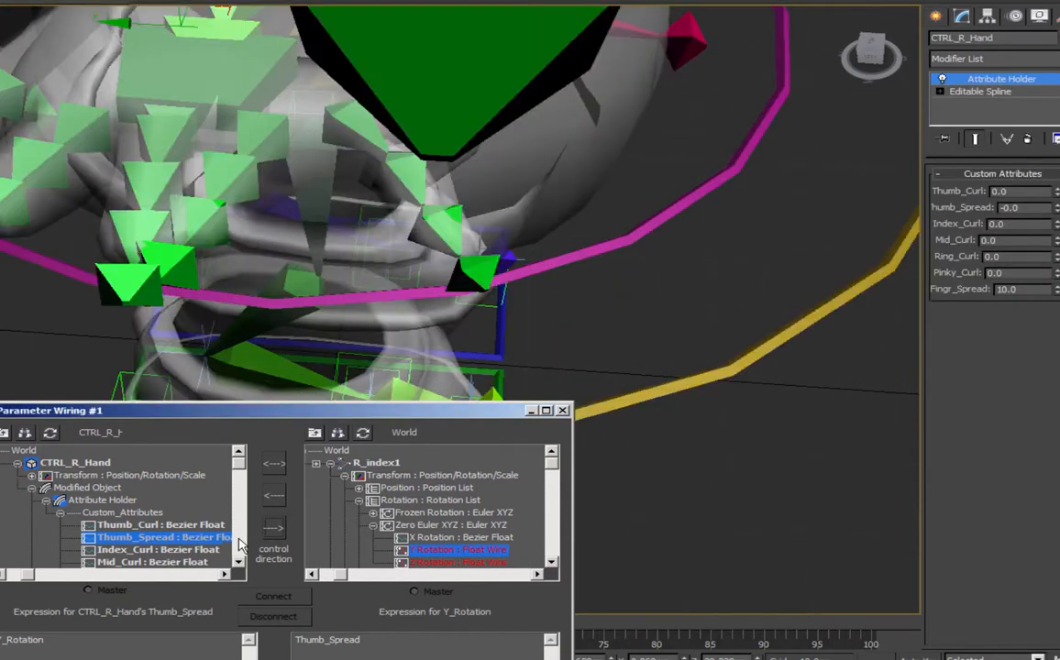
{"action": "left_click", "coordinate": [240, 545]}
{"action": "left_click", "coordinate": [156, 488]}
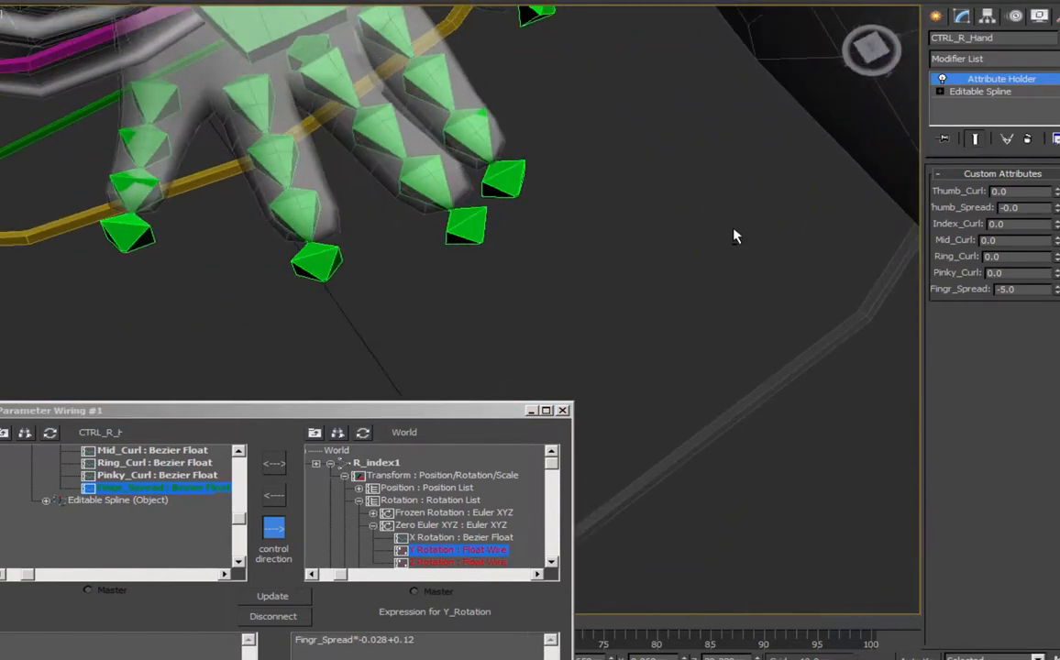
Wire Fingr_Spread one-way to R_Ring1's Zero Euler XYZ Y Rotation with the expression Fingr_Spread*0.028-0.13.
{"action": "middle_click_drag", "start_coordinate": [734, 230], "coordinate": [738, 219], "text": "alt"}
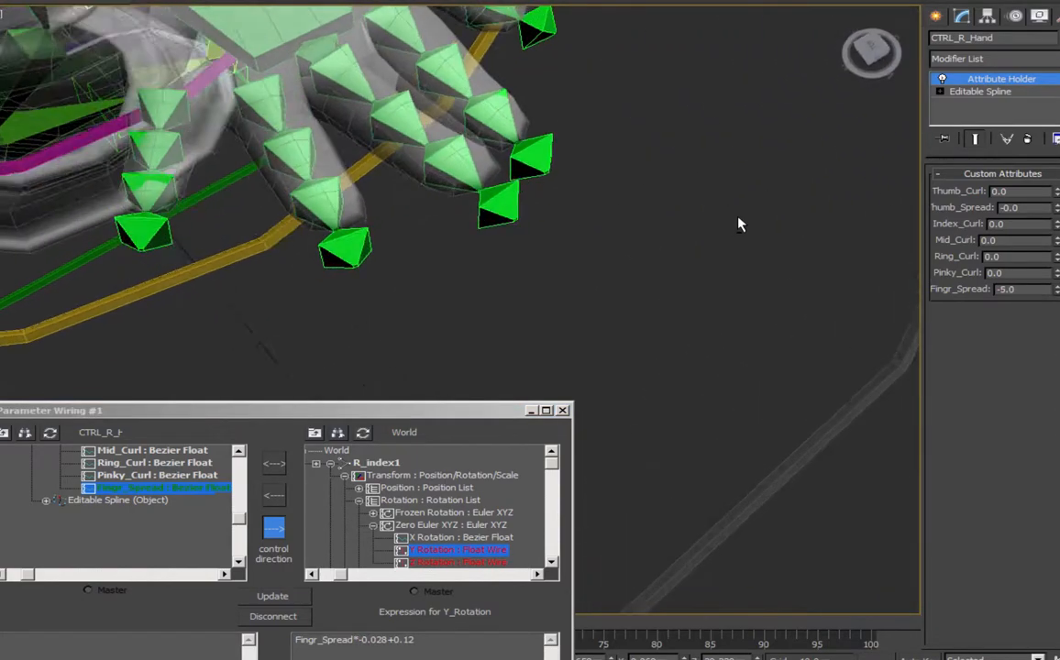
{"action": "left_click", "coordinate": [262, 92]}
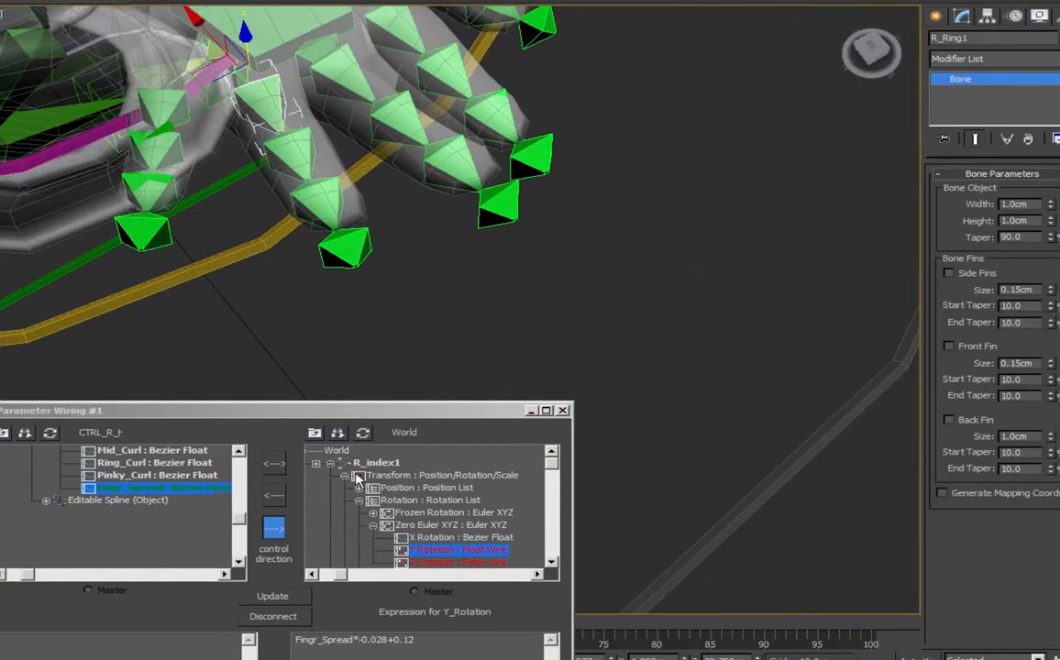
{"action": "left_click", "coordinate": [363, 433]}
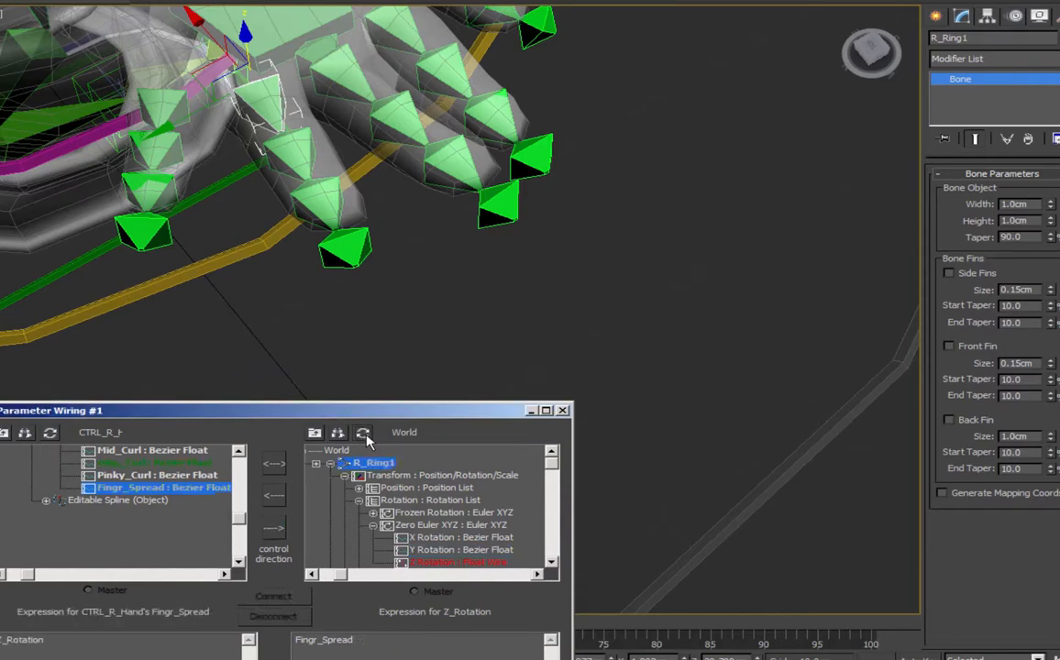
{"action": "left_click", "coordinate": [448, 550]}
{"action": "left_click", "coordinate": [274, 528]}
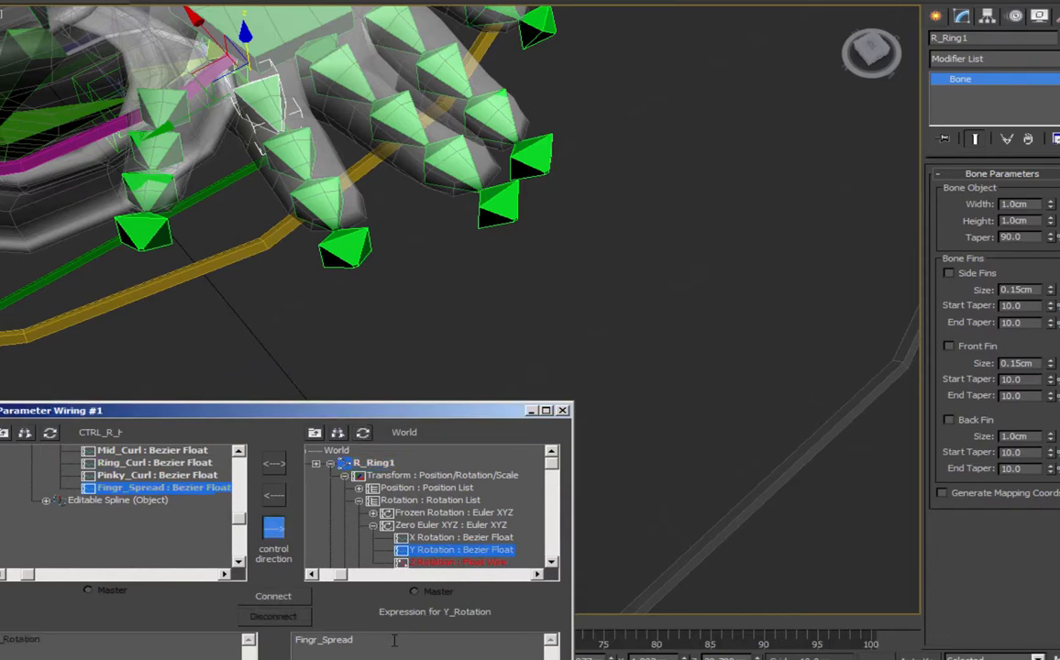
{"action": "type", "text": "*0.028-0.2"}
{"action": "type", "text": "13"}
{"action": "left_click", "coordinate": [273, 596]}
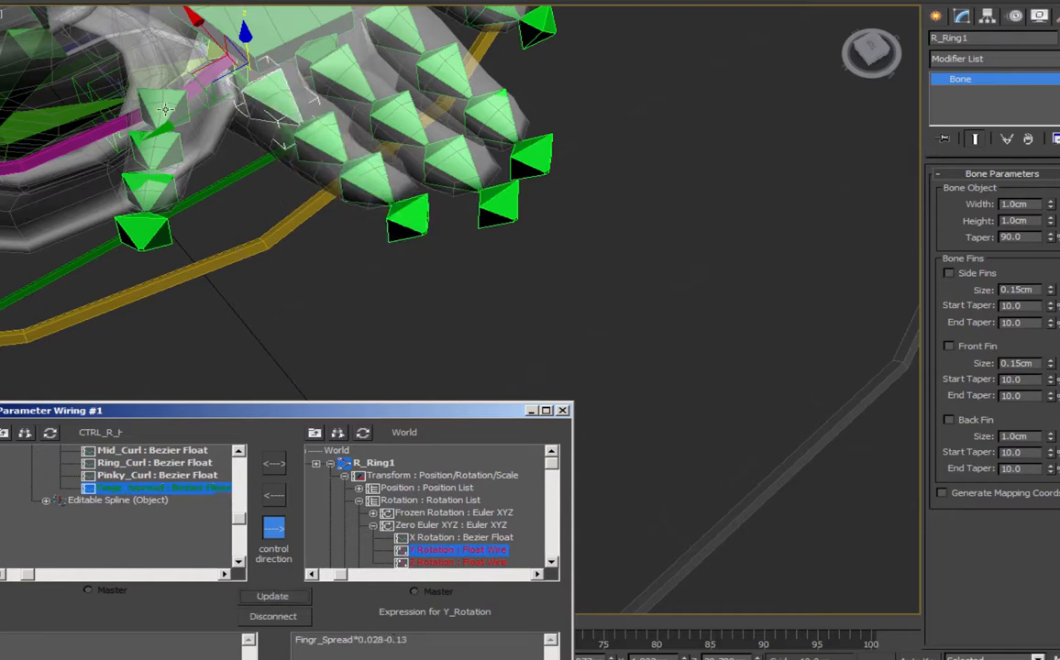
Wire Fingr_Spread one-way to R_Pinky1's Zero Euler XYZ Y Rotation with a 0.064 multiplier and a negative offset.
{"action": "left_click", "coordinate": [153, 105]}
{"action": "left_click", "coordinate": [365, 435]}
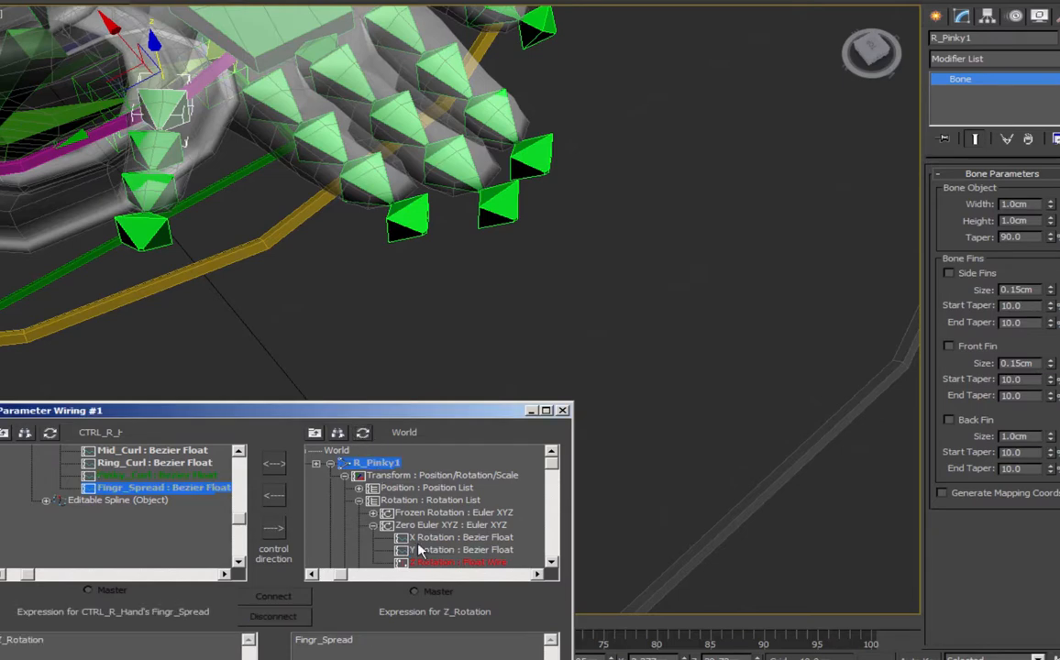
{"action": "left_click", "coordinate": [440, 550]}
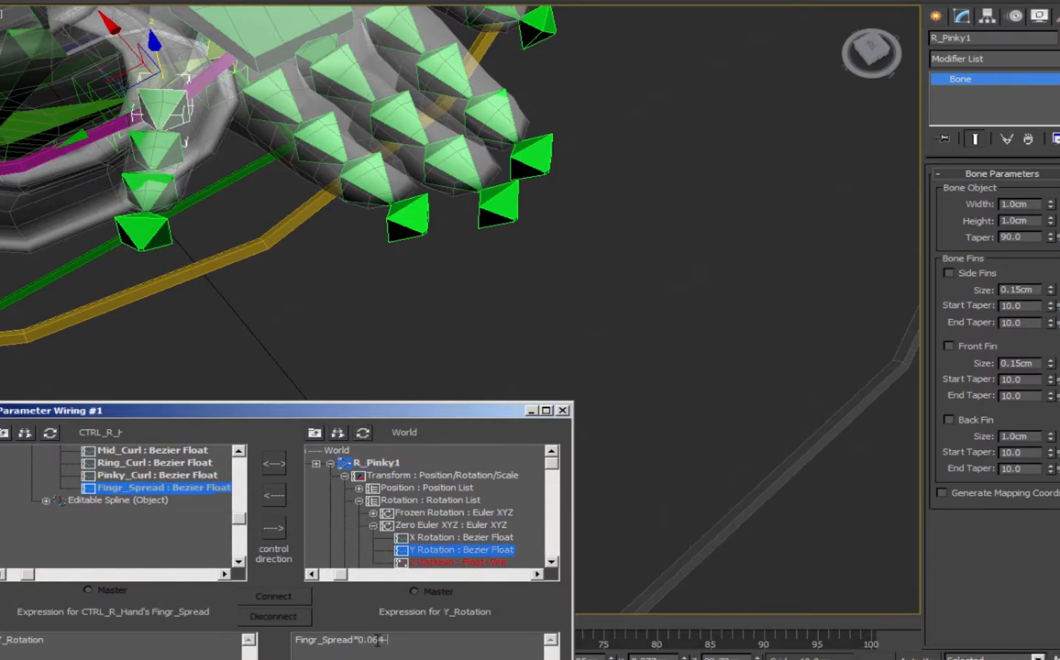
{"action": "left_click", "coordinate": [274, 596]}
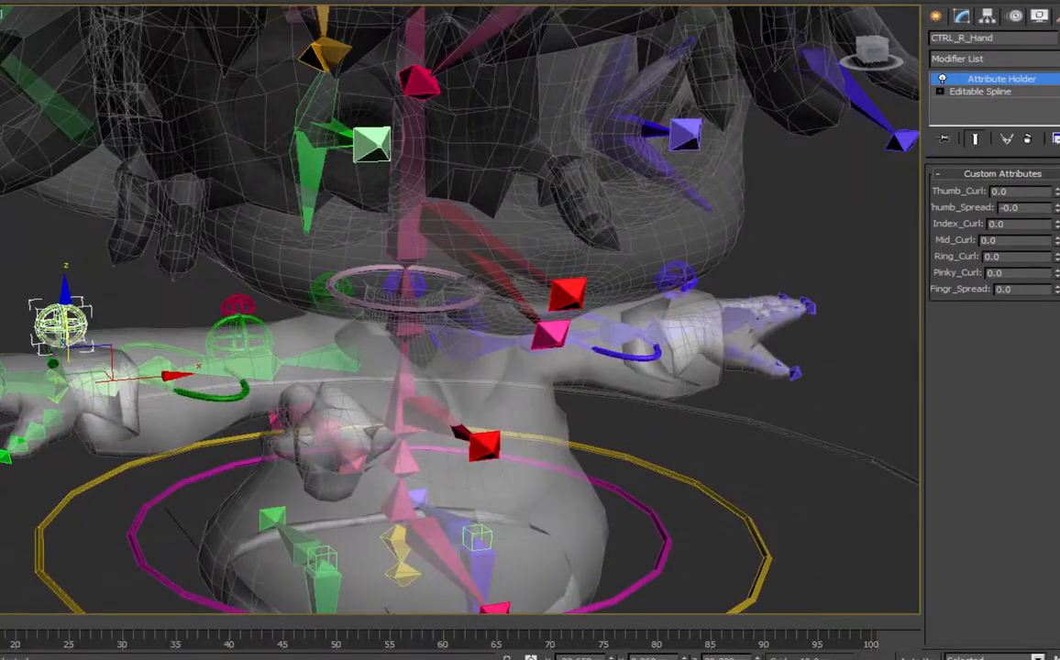
{"action": "left_click", "coordinate": [0, 0]}
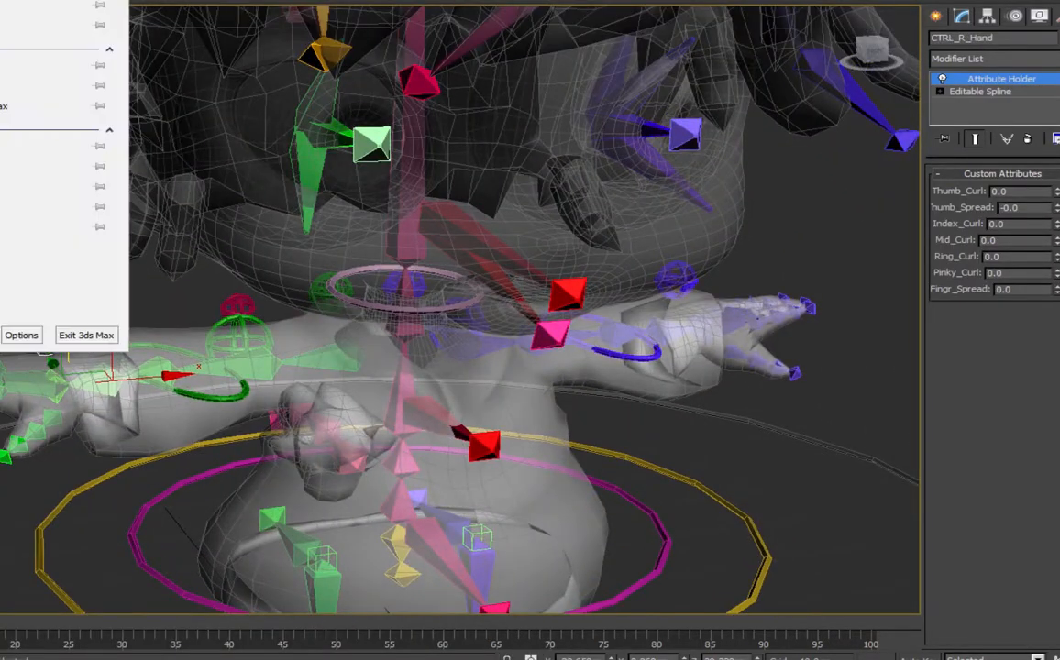
{"action": "key", "text": "Escape"}
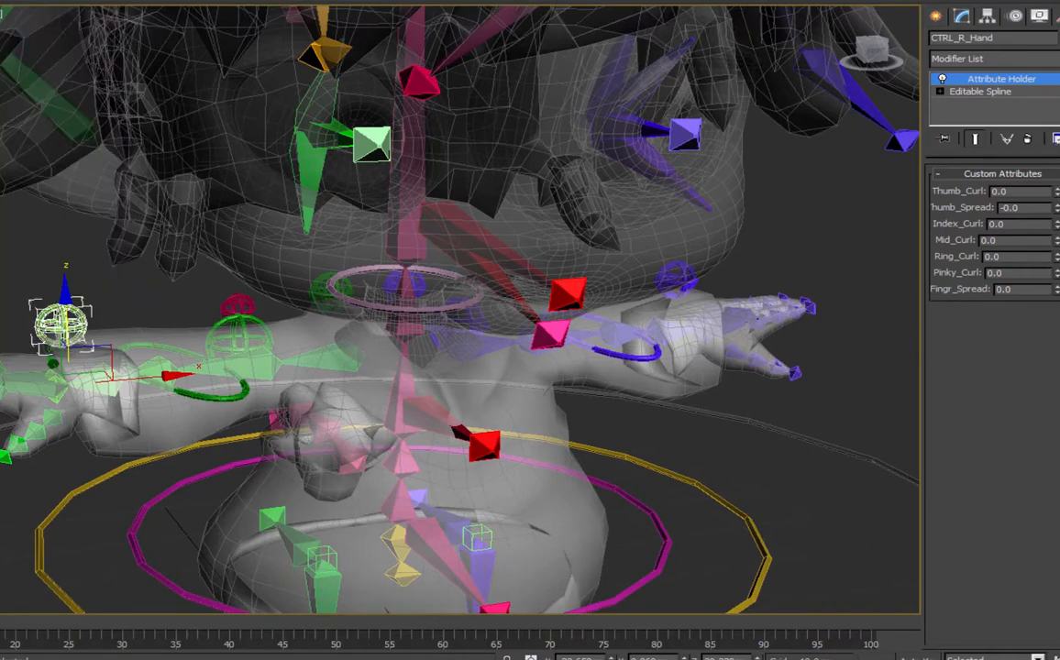
{"action": "scroll", "coordinate": [293, 289], "scroll_direction": "down", "scroll_amount": 4}
{"action": "middle_click_drag", "start_coordinate": [293, 289], "coordinate": [336, 288], "text": "alt"}
{"action": "scroll", "coordinate": [336, 288], "scroll_direction": "down", "scroll_amount": 2}
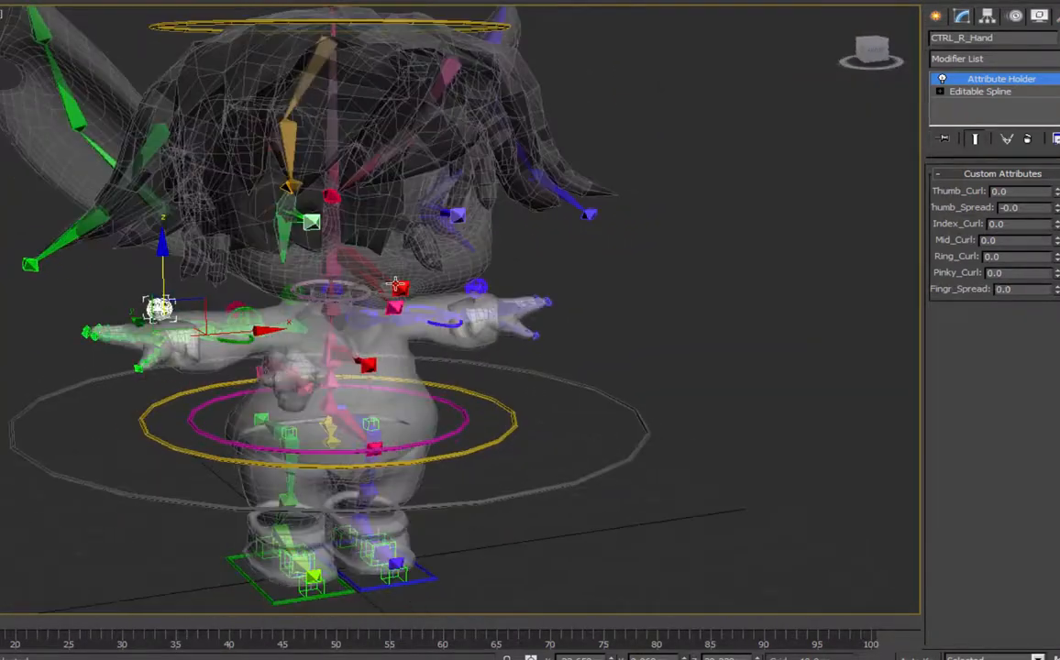
{"action": "scroll", "coordinate": [625, 268], "scroll_direction": "down", "scroll_amount": 2}
{"action": "scroll", "coordinate": [619, 305], "scroll_direction": "up", "scroll_amount": 3}
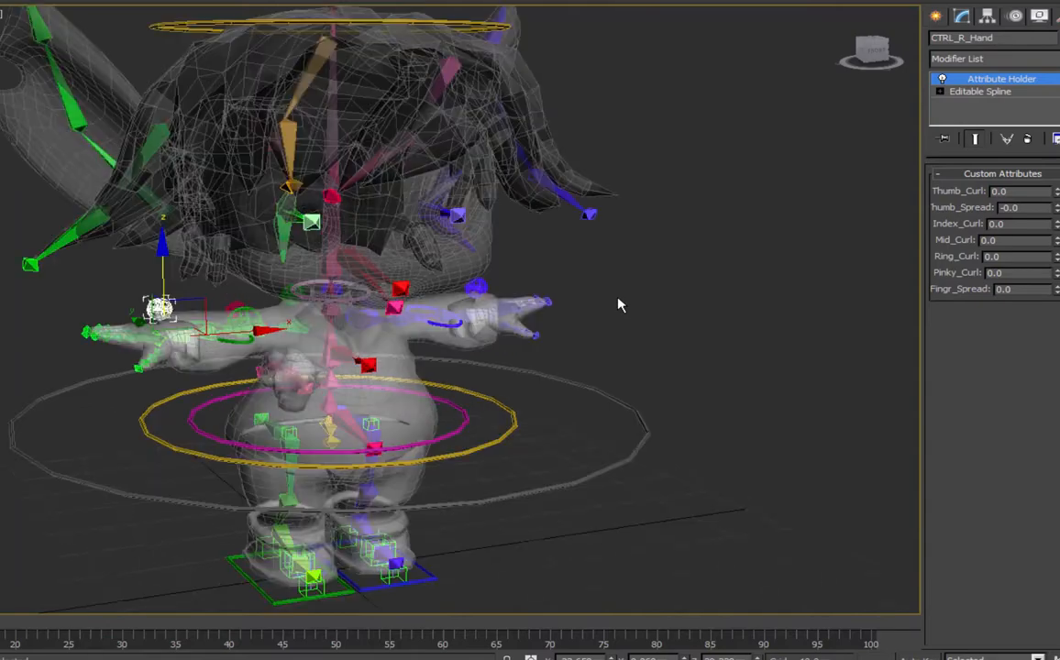